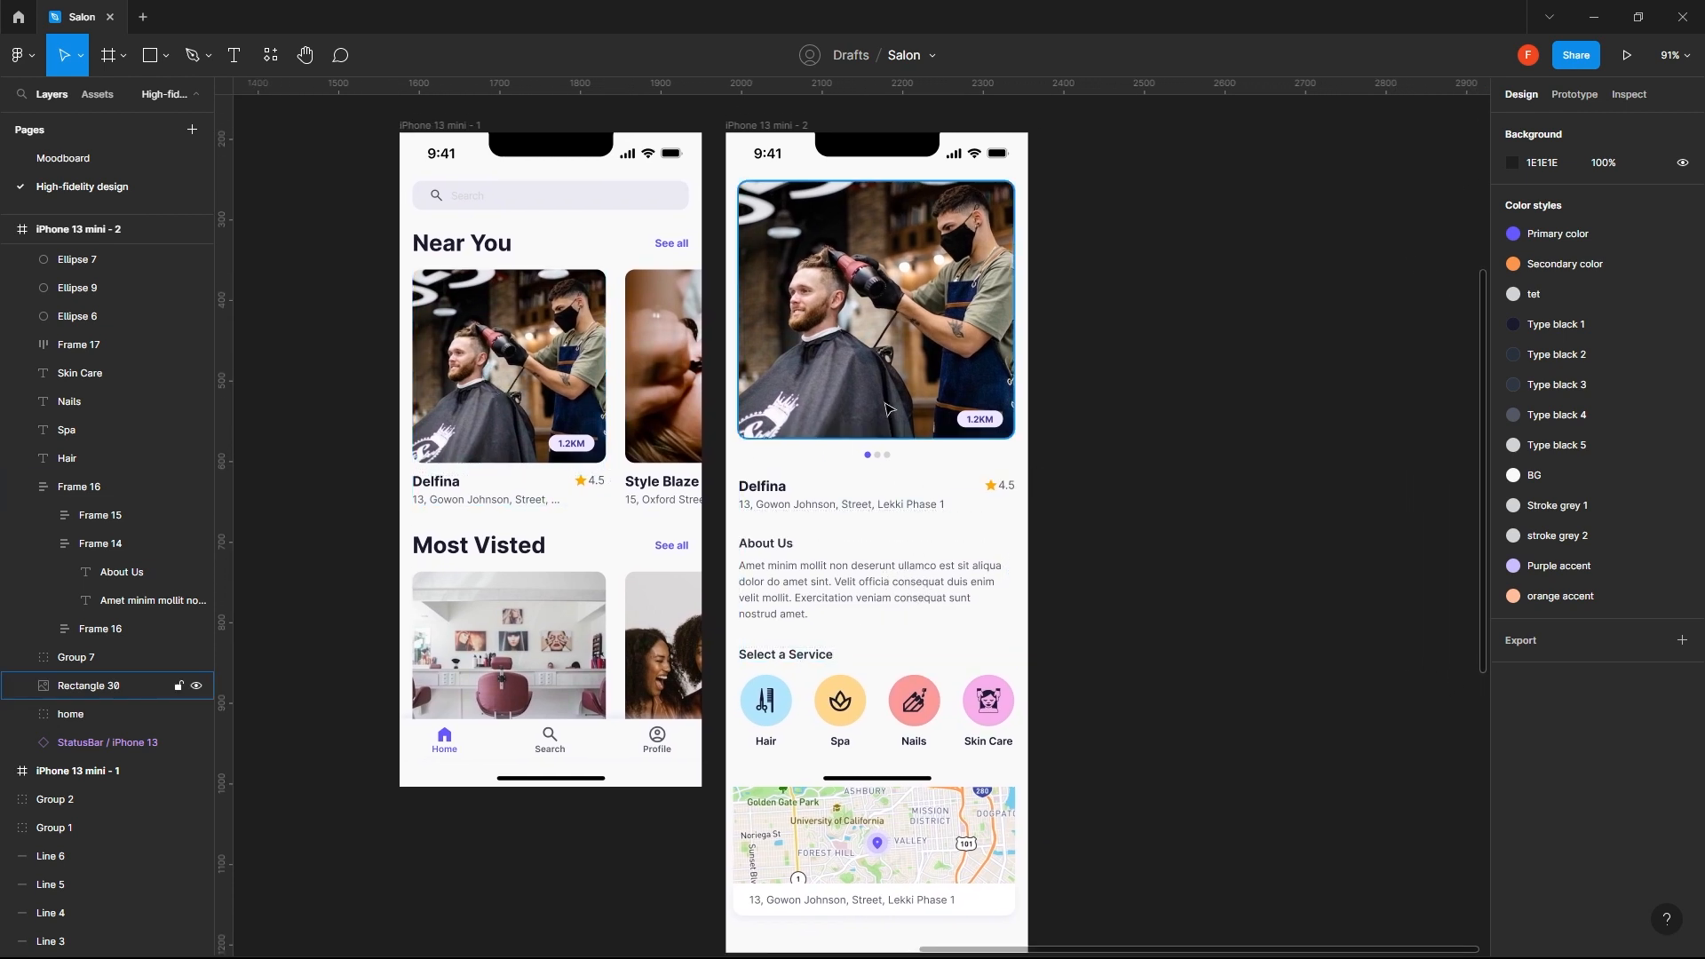
# - Duplicate the iPhone 13 mini - 2 frame to its right and nudge the copy 10 px further, to X 2396
pyautogui.scroll(1, 901, 412)
pyautogui.scroll(-2, 890, 333)
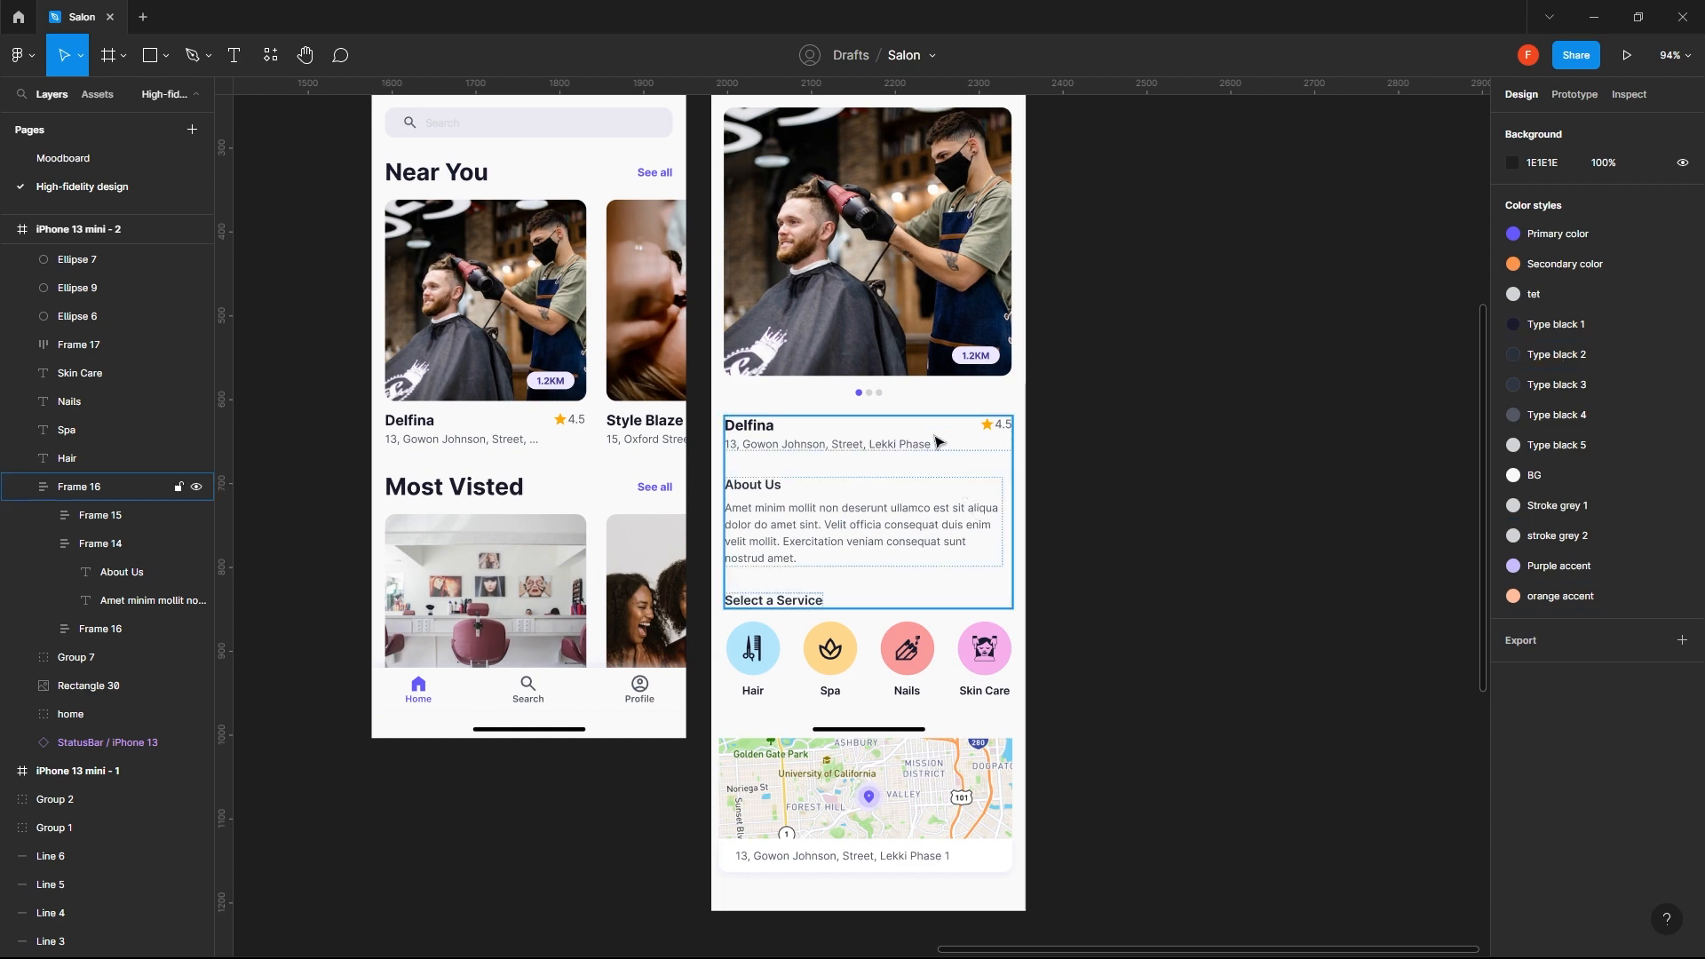
pyautogui.keyDown('ctrl'); pyautogui.scroll(-3, 955, 331); pyautogui.keyUp('ctrl')
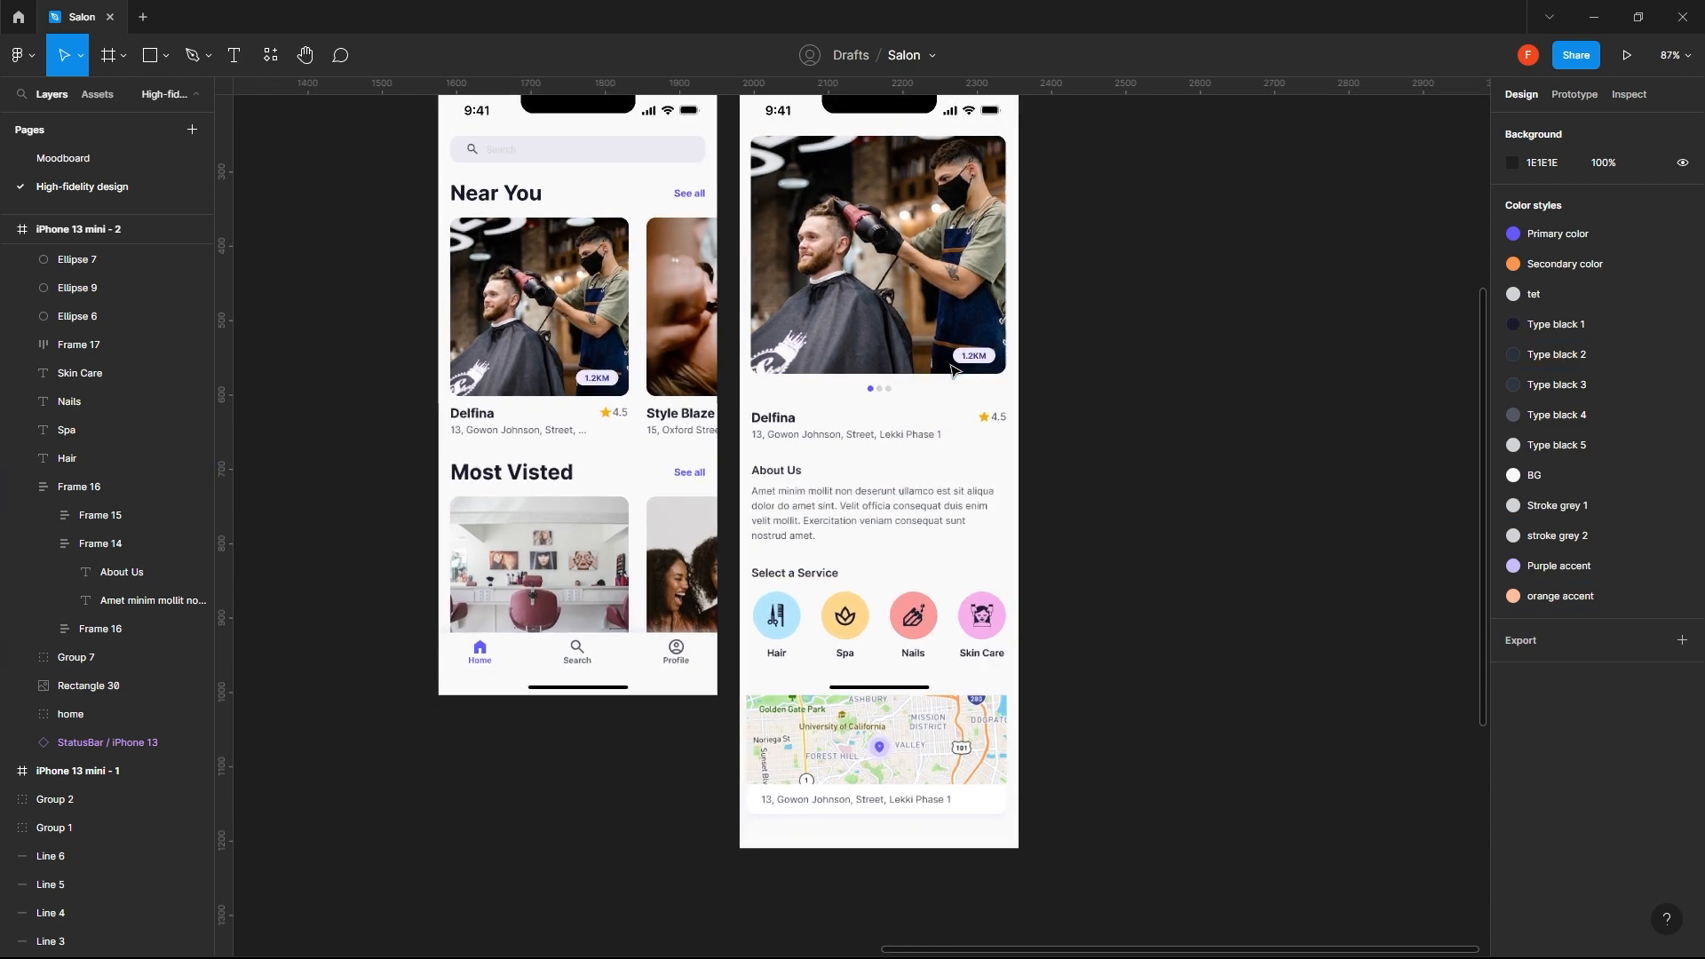
pyautogui.scroll(2, 952, 371)
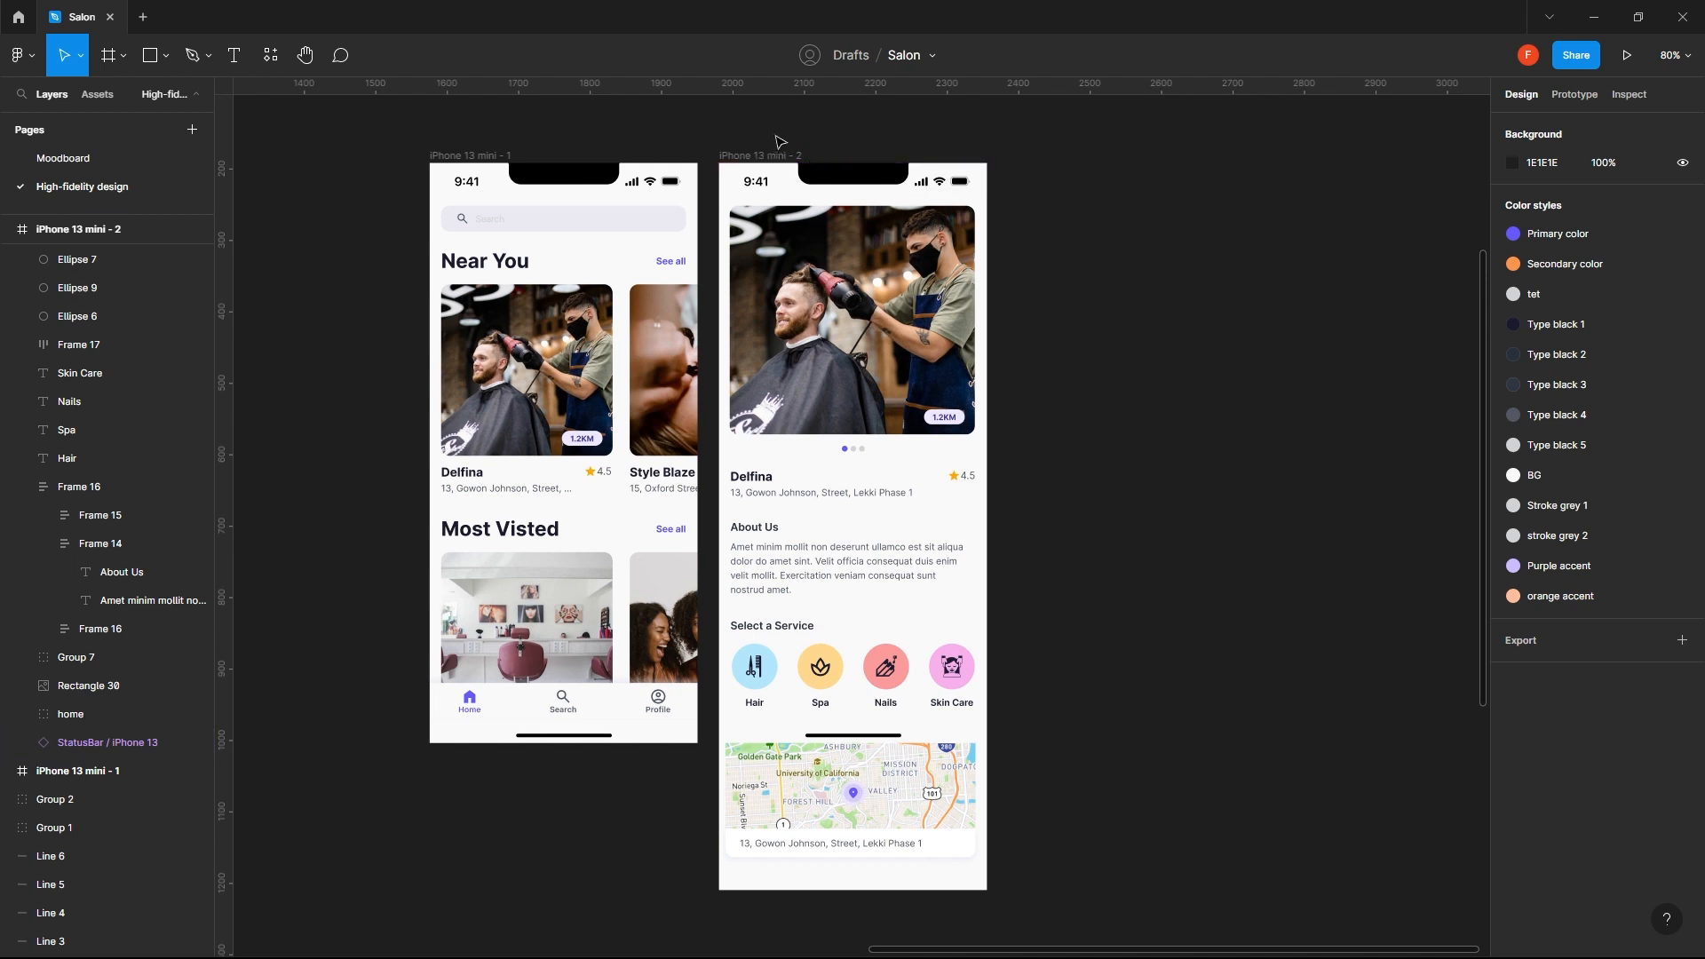
pyautogui.click(759, 156)
pyautogui.click(759, 156)
pyautogui.keyDown('alt'); pyautogui.moveTo(760, 160); pyautogui.dragTo(1054, 176); pyautogui.keyUp('alt')
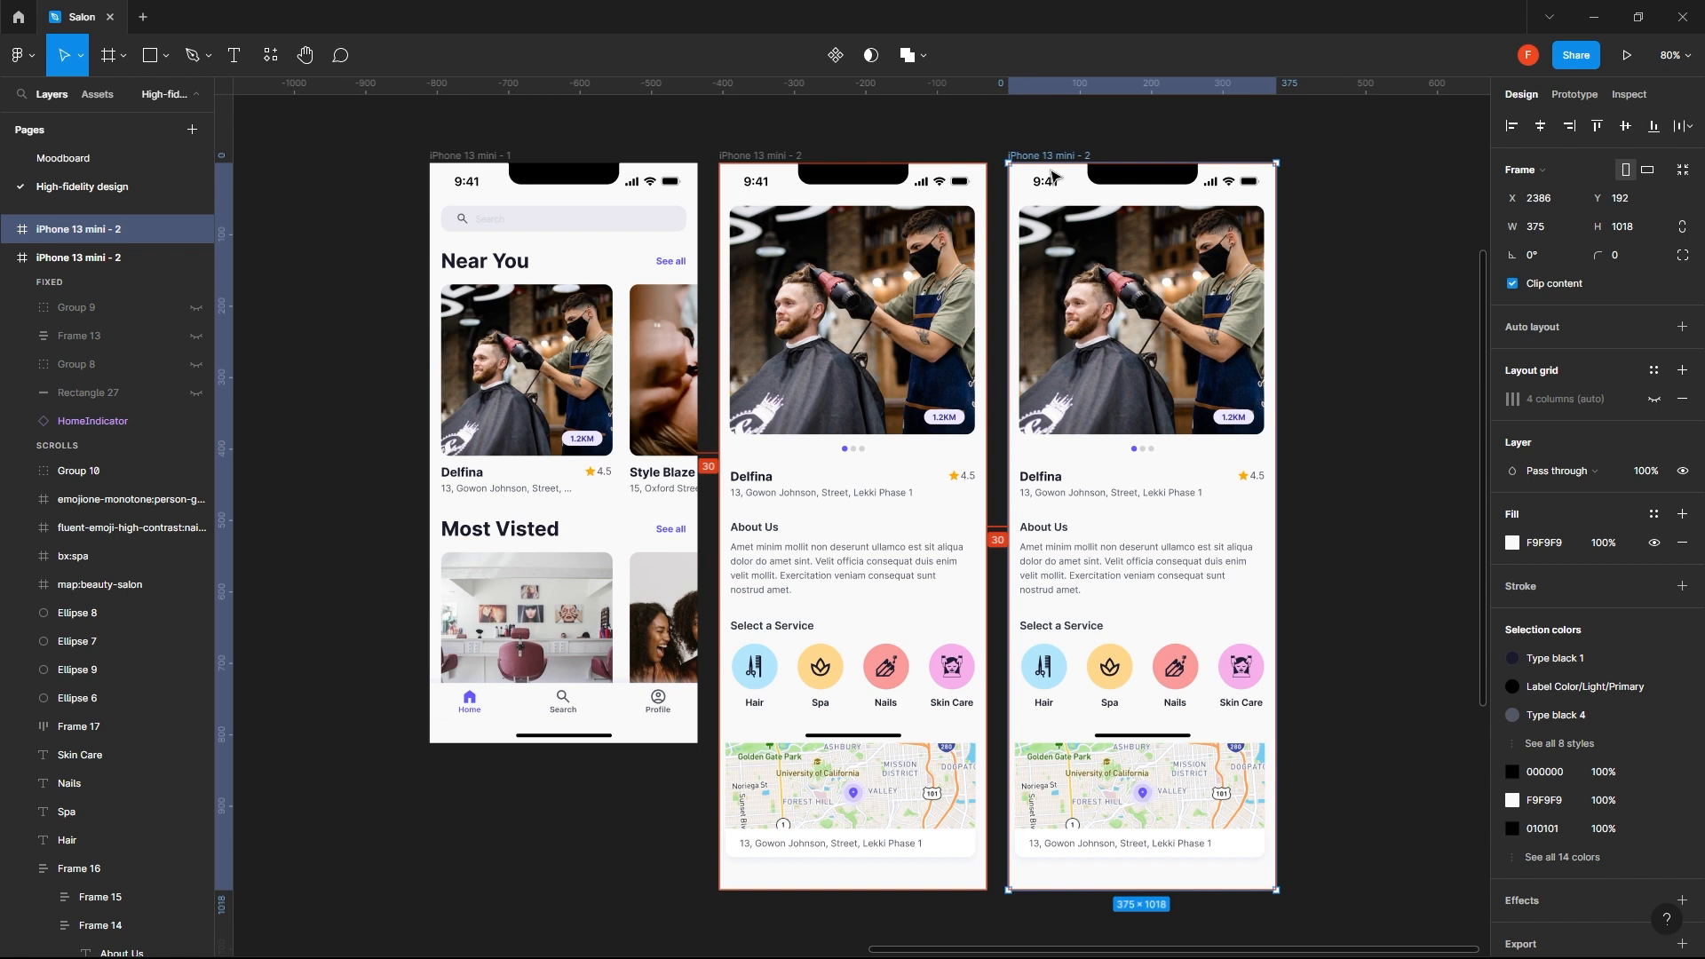
pyautogui.hotkey('shift', 'Right')
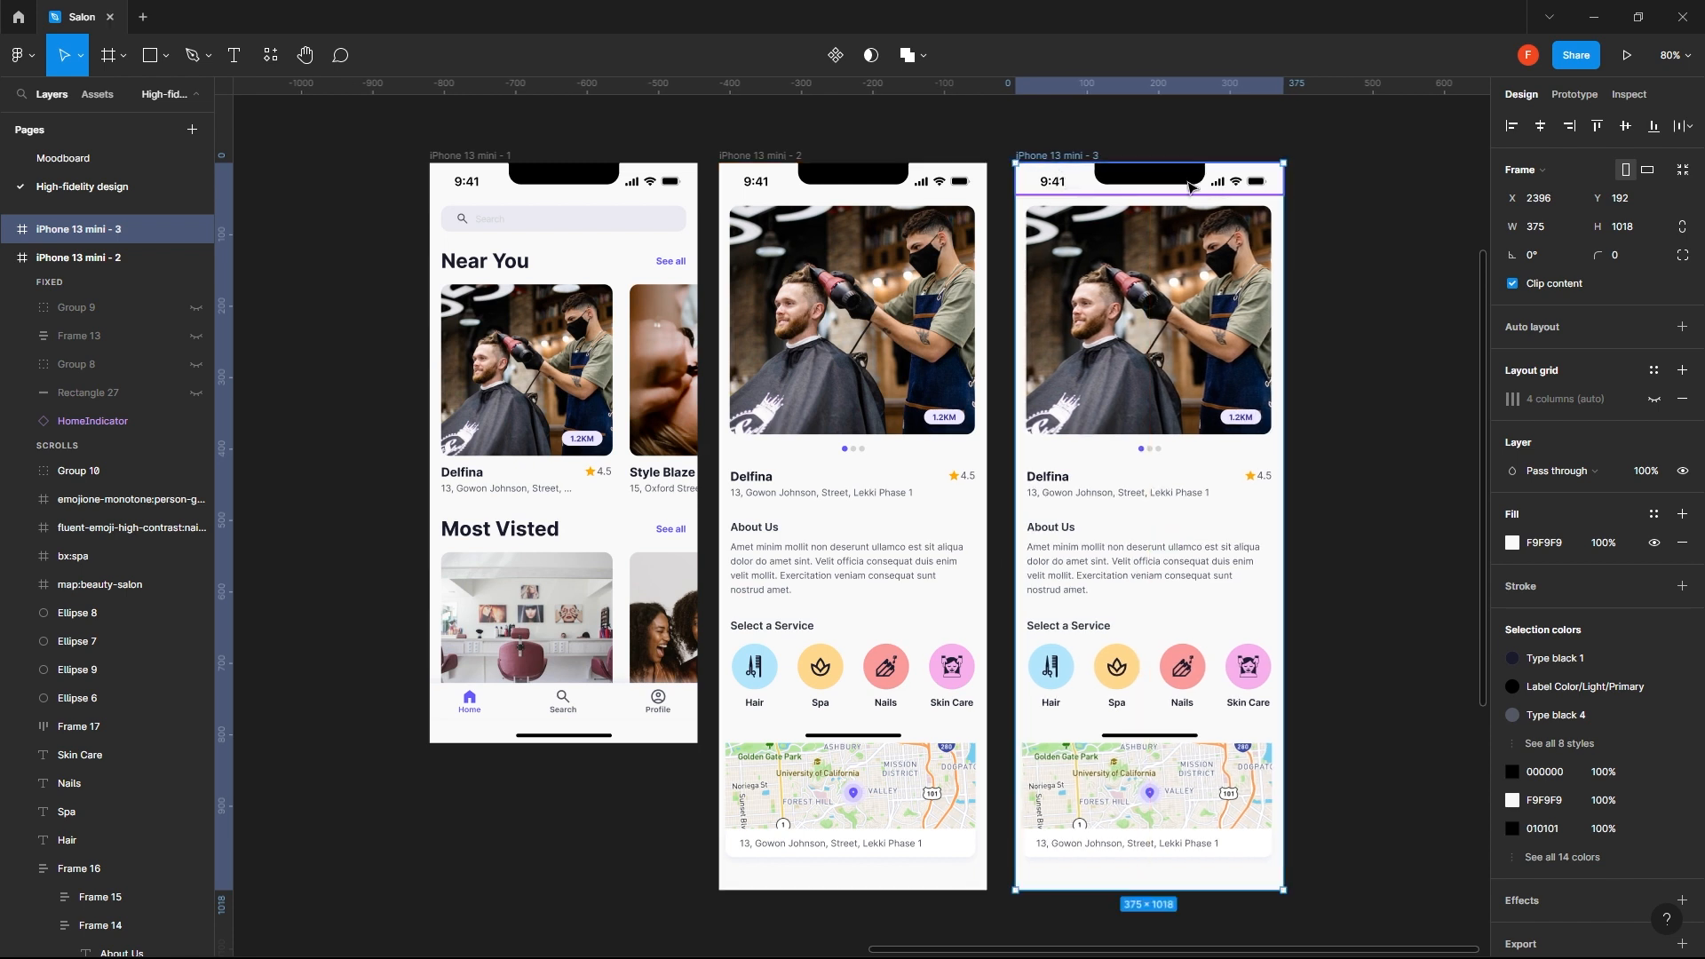
pyautogui.click(1338, 231)
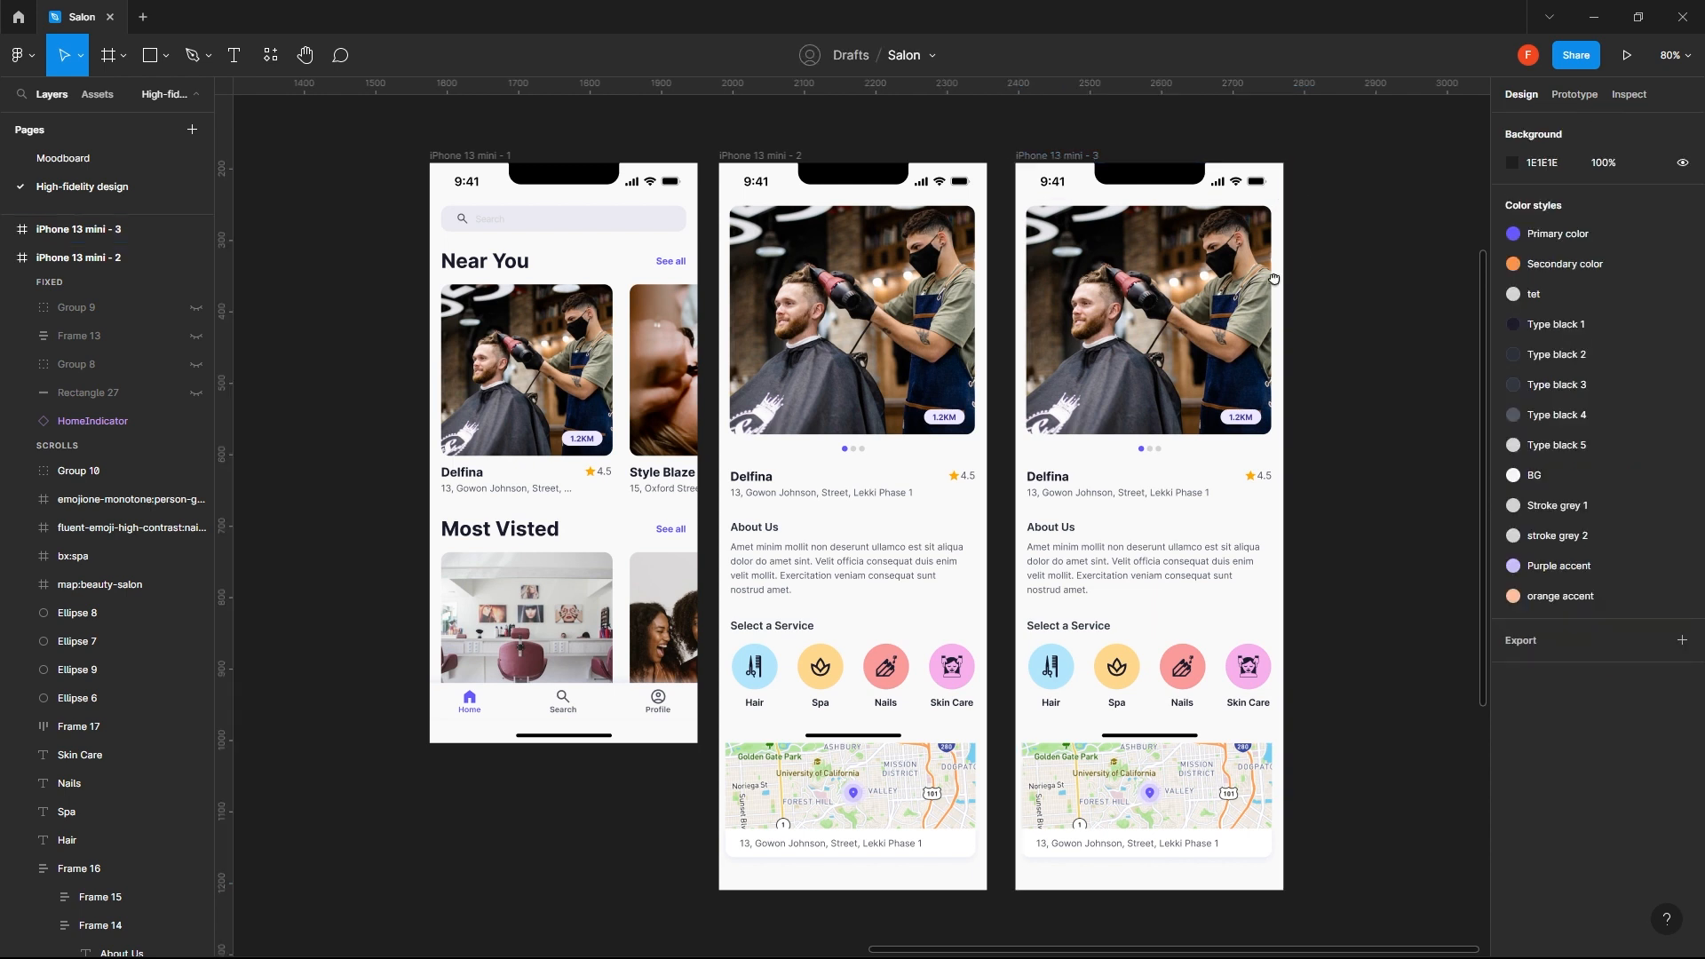
# - Set the height of the duplicated iPhone 13 mini - 3 frame to 812, matching the iPhone 13 mini - 1 frame
pyautogui.hscroll(5, 930, 327)
pyautogui.scroll(-3, 879, 515)
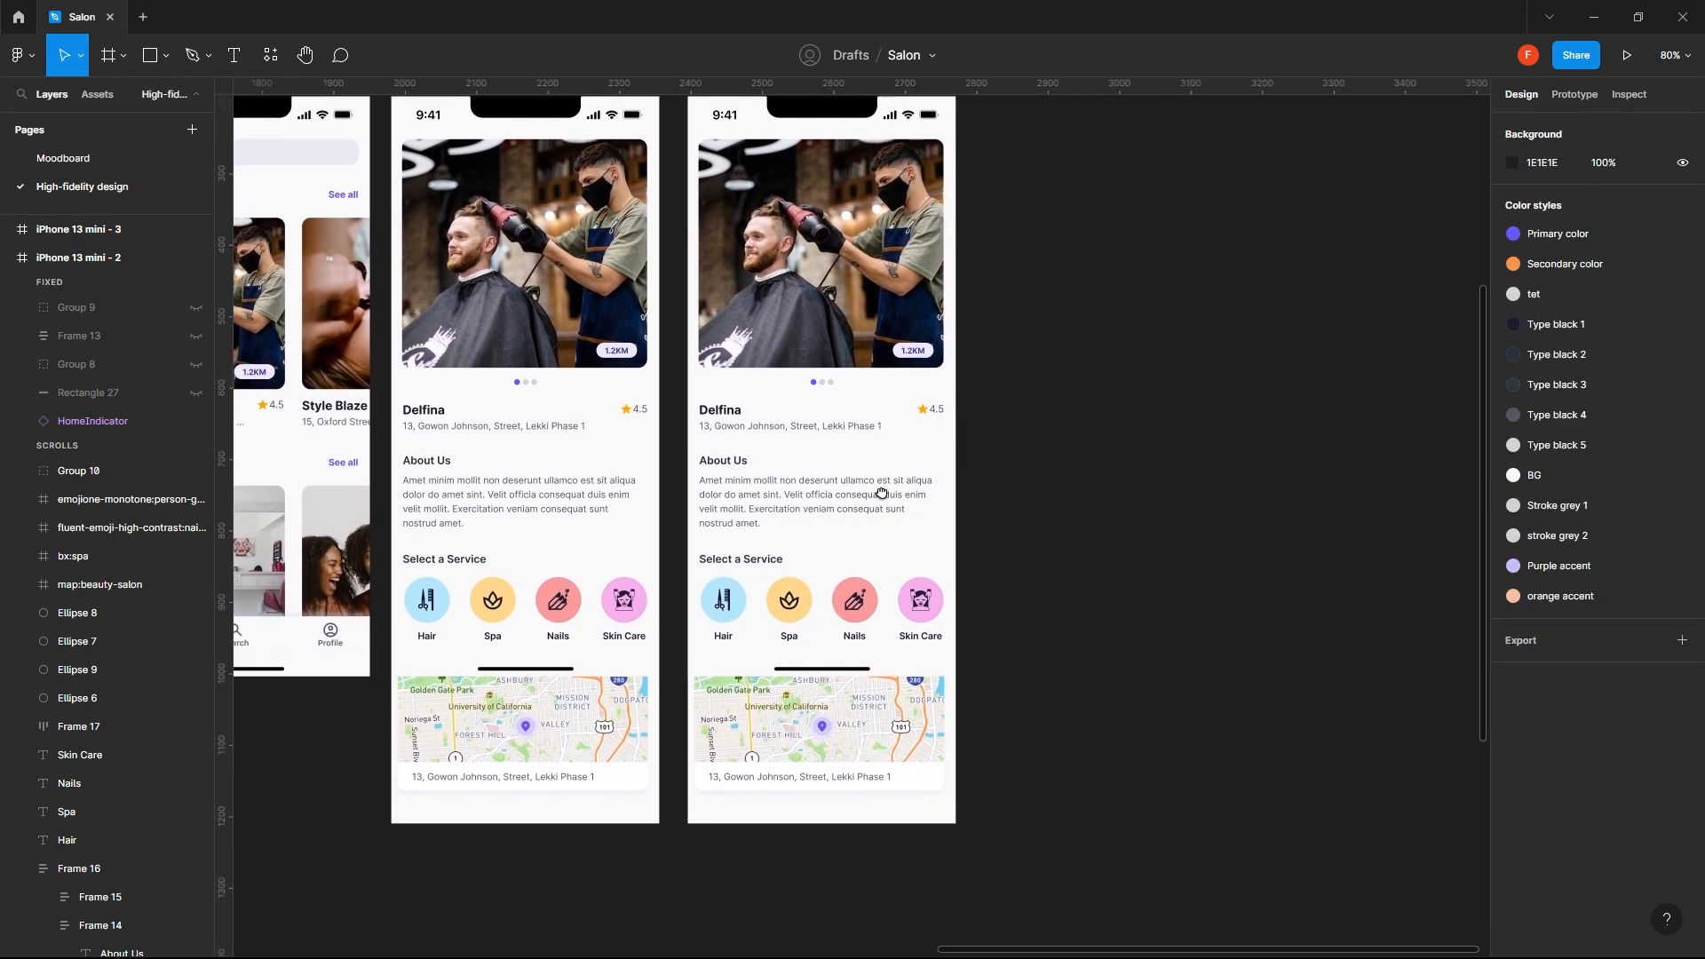
pyautogui.hscroll(-2, 929, 546)
pyautogui.click(771, 144)
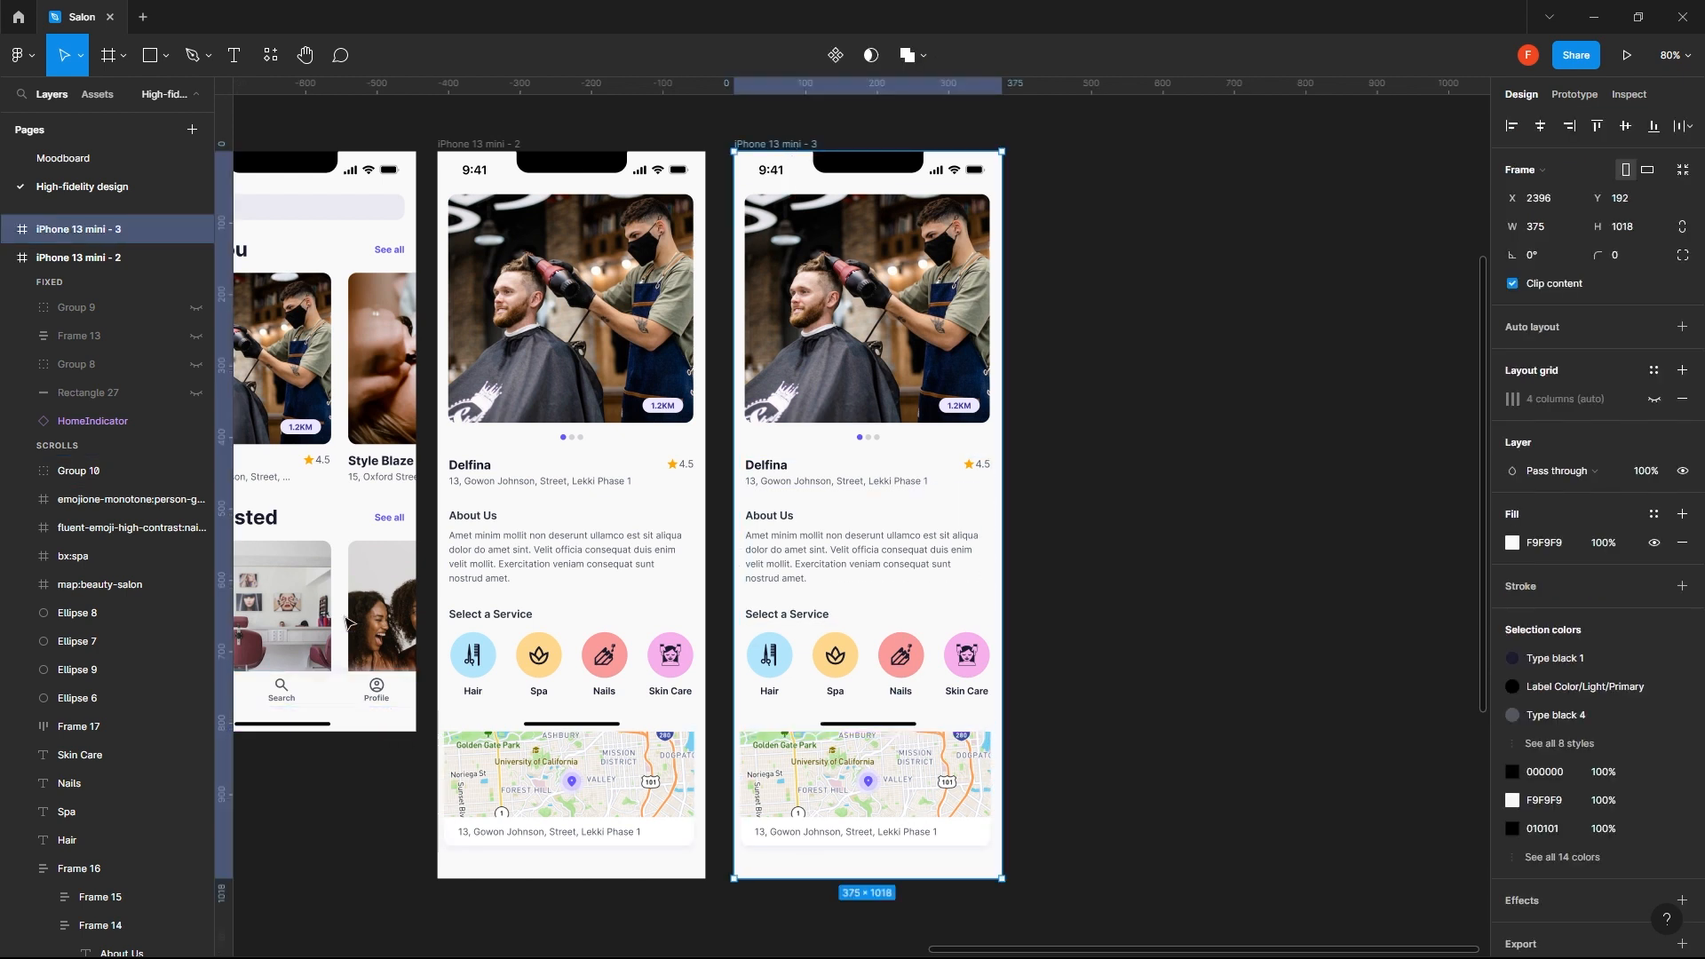
pyautogui.hscroll(-3, 455, 518)
pyautogui.click(319, 146)
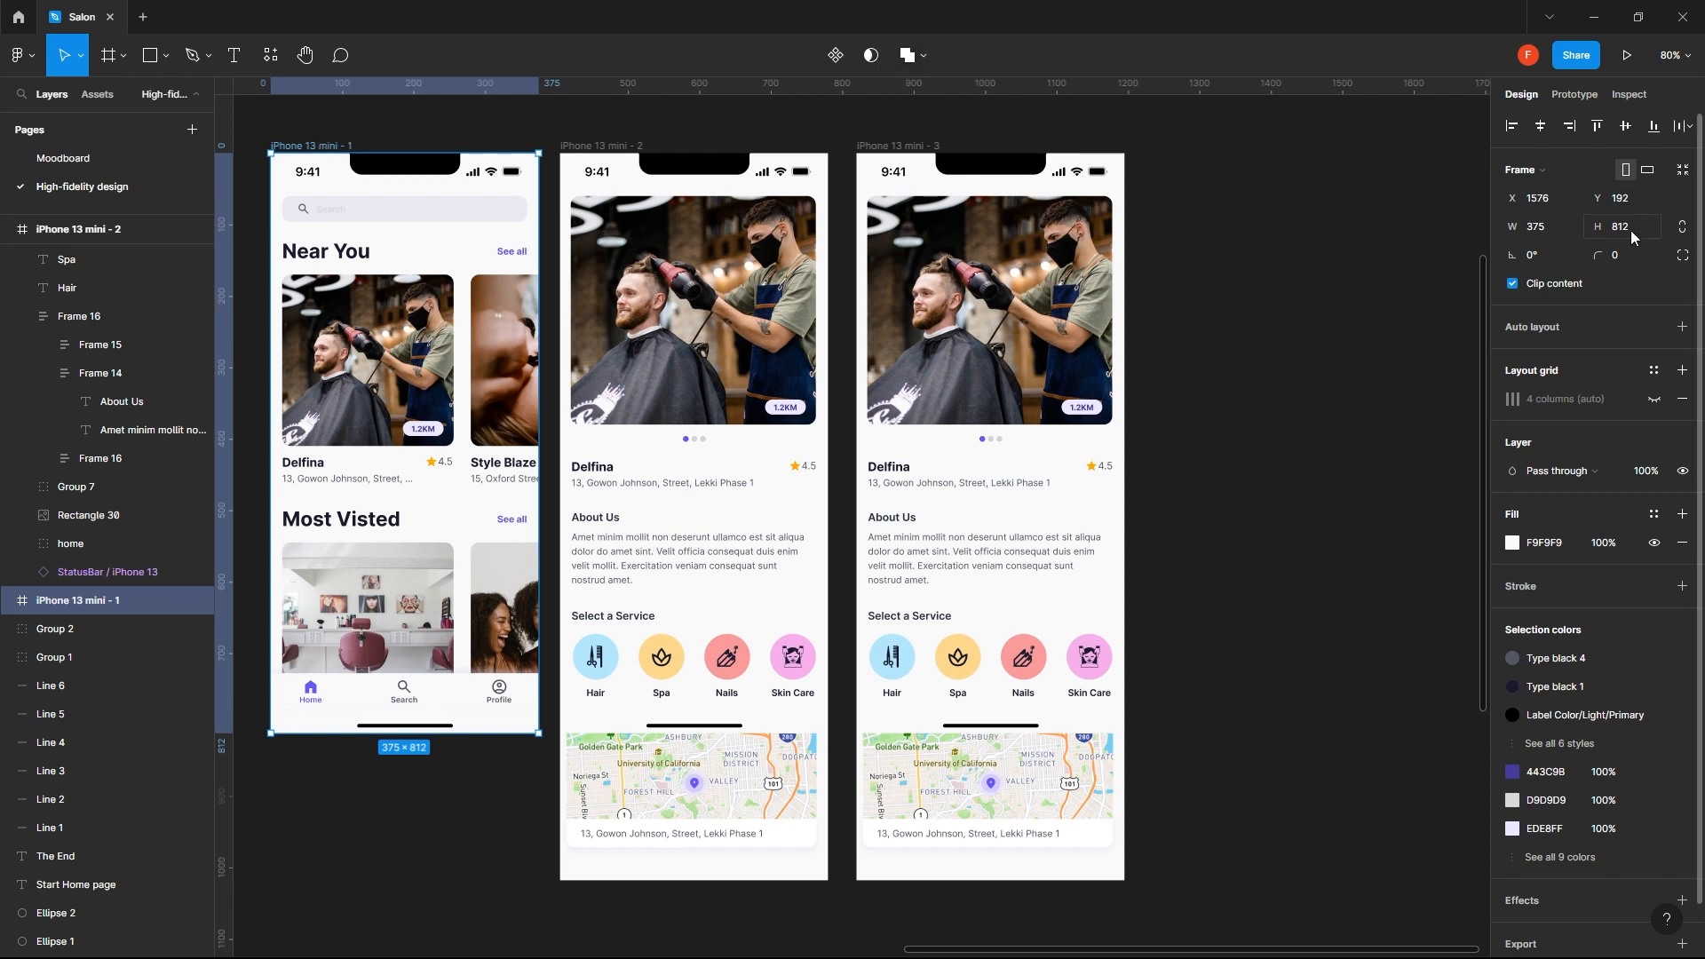
pyautogui.click(926, 148)
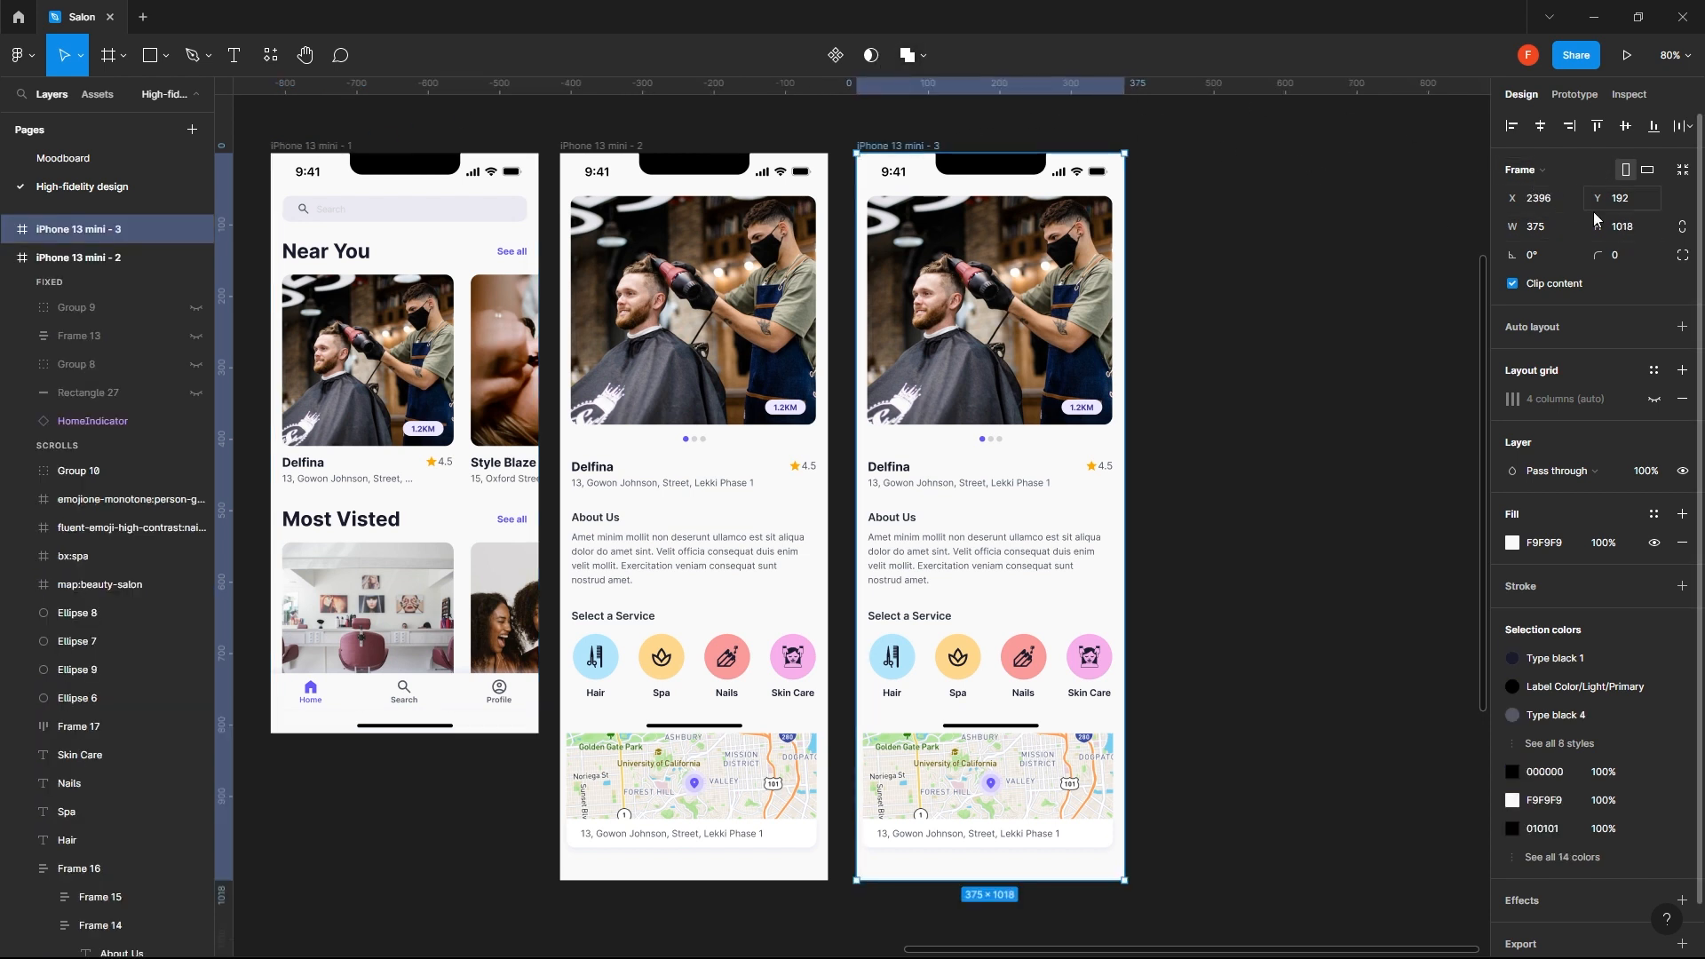
pyautogui.click(1629, 227)
pyautogui.write('812')
pyautogui.press('Return')
pyautogui.click(1240, 437)
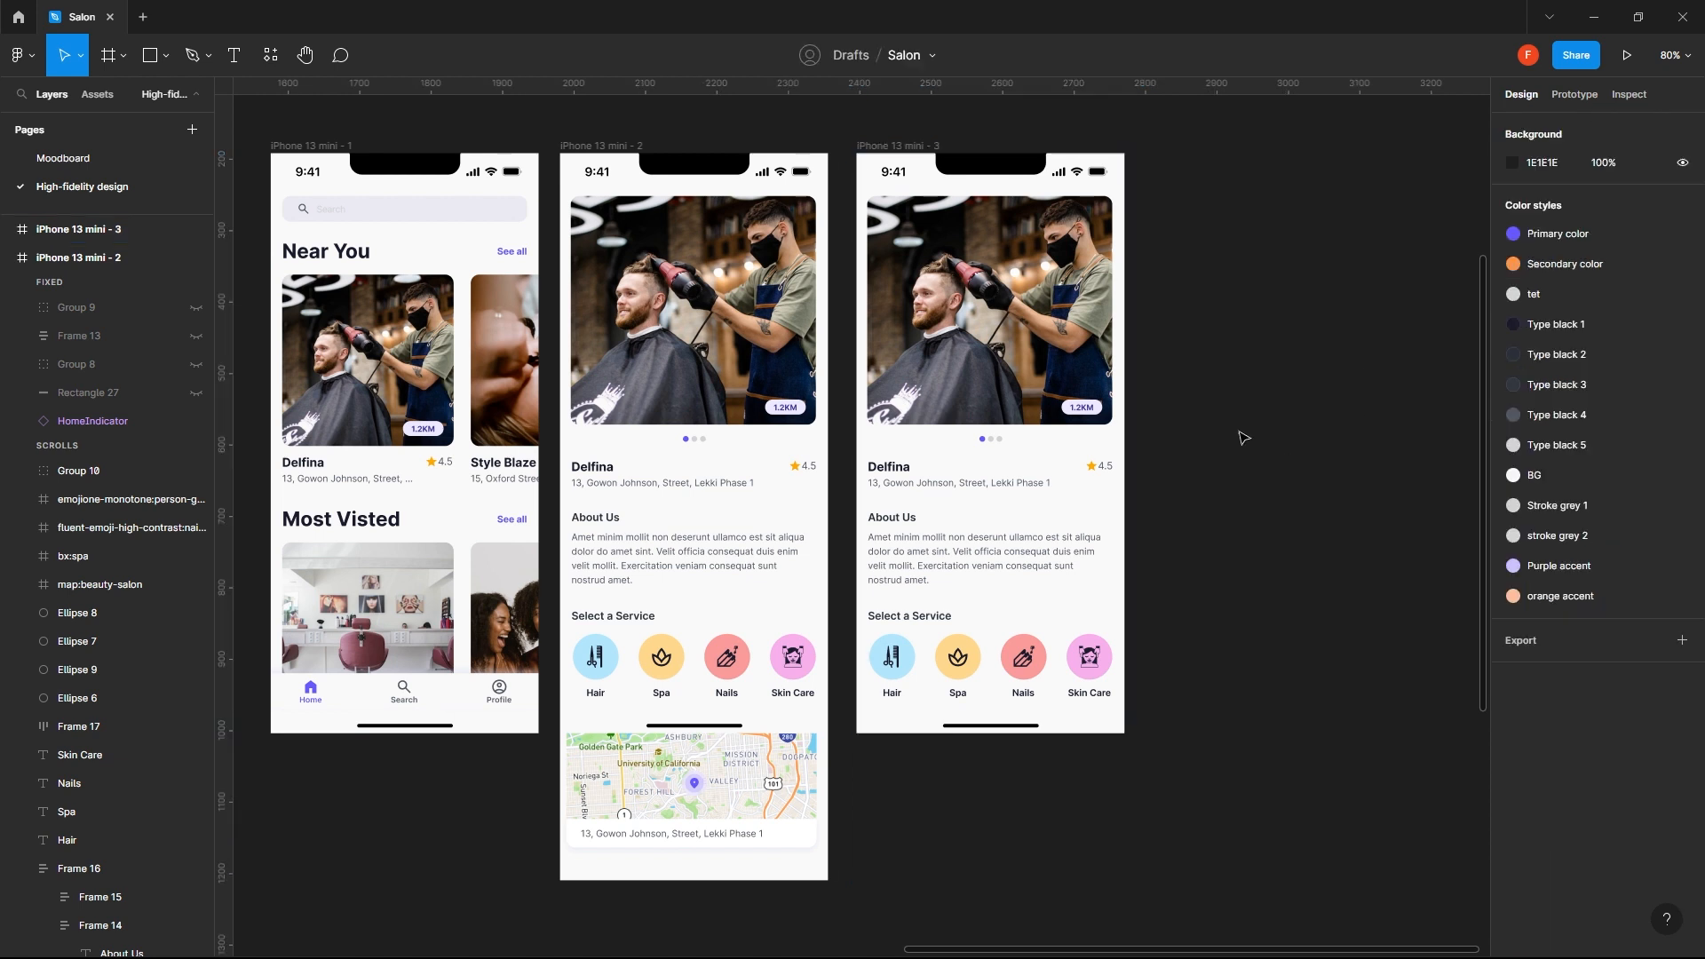
# - Draw a 375 × 812 rectangle covering the whole iPhone 13 mini - 3 frame and place the HomeIndicator layer beneath it
pyautogui.moveTo(1178, 342); pyautogui.dragTo(1131, 381)
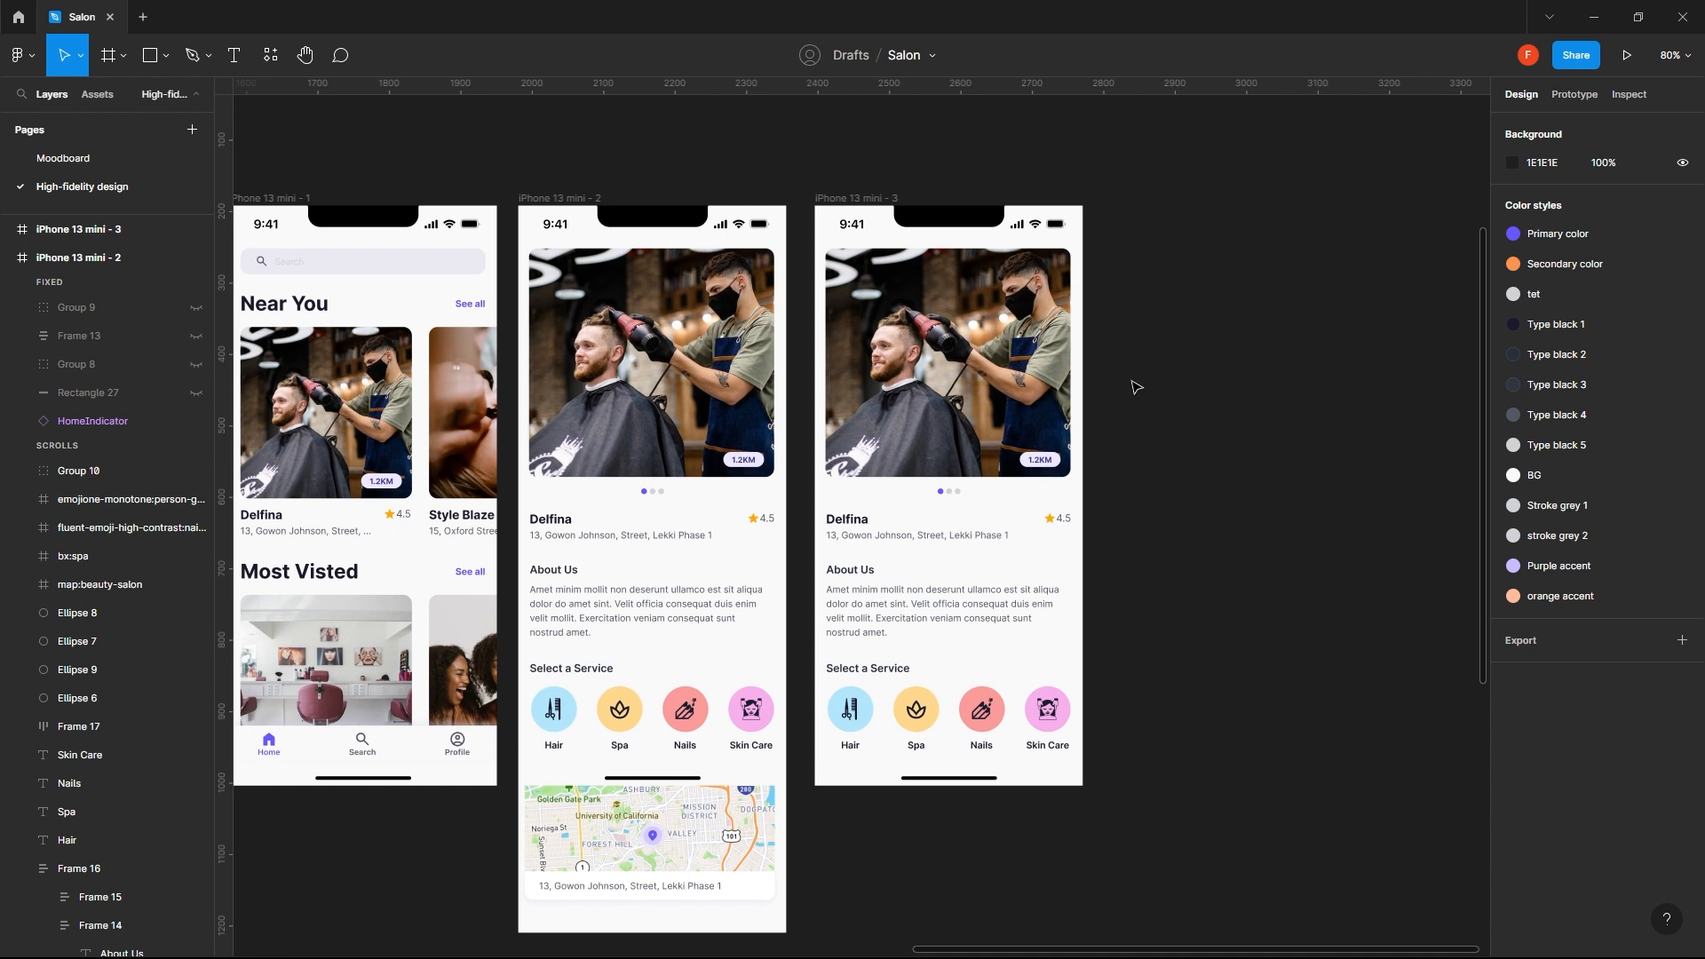
pyautogui.press('r')
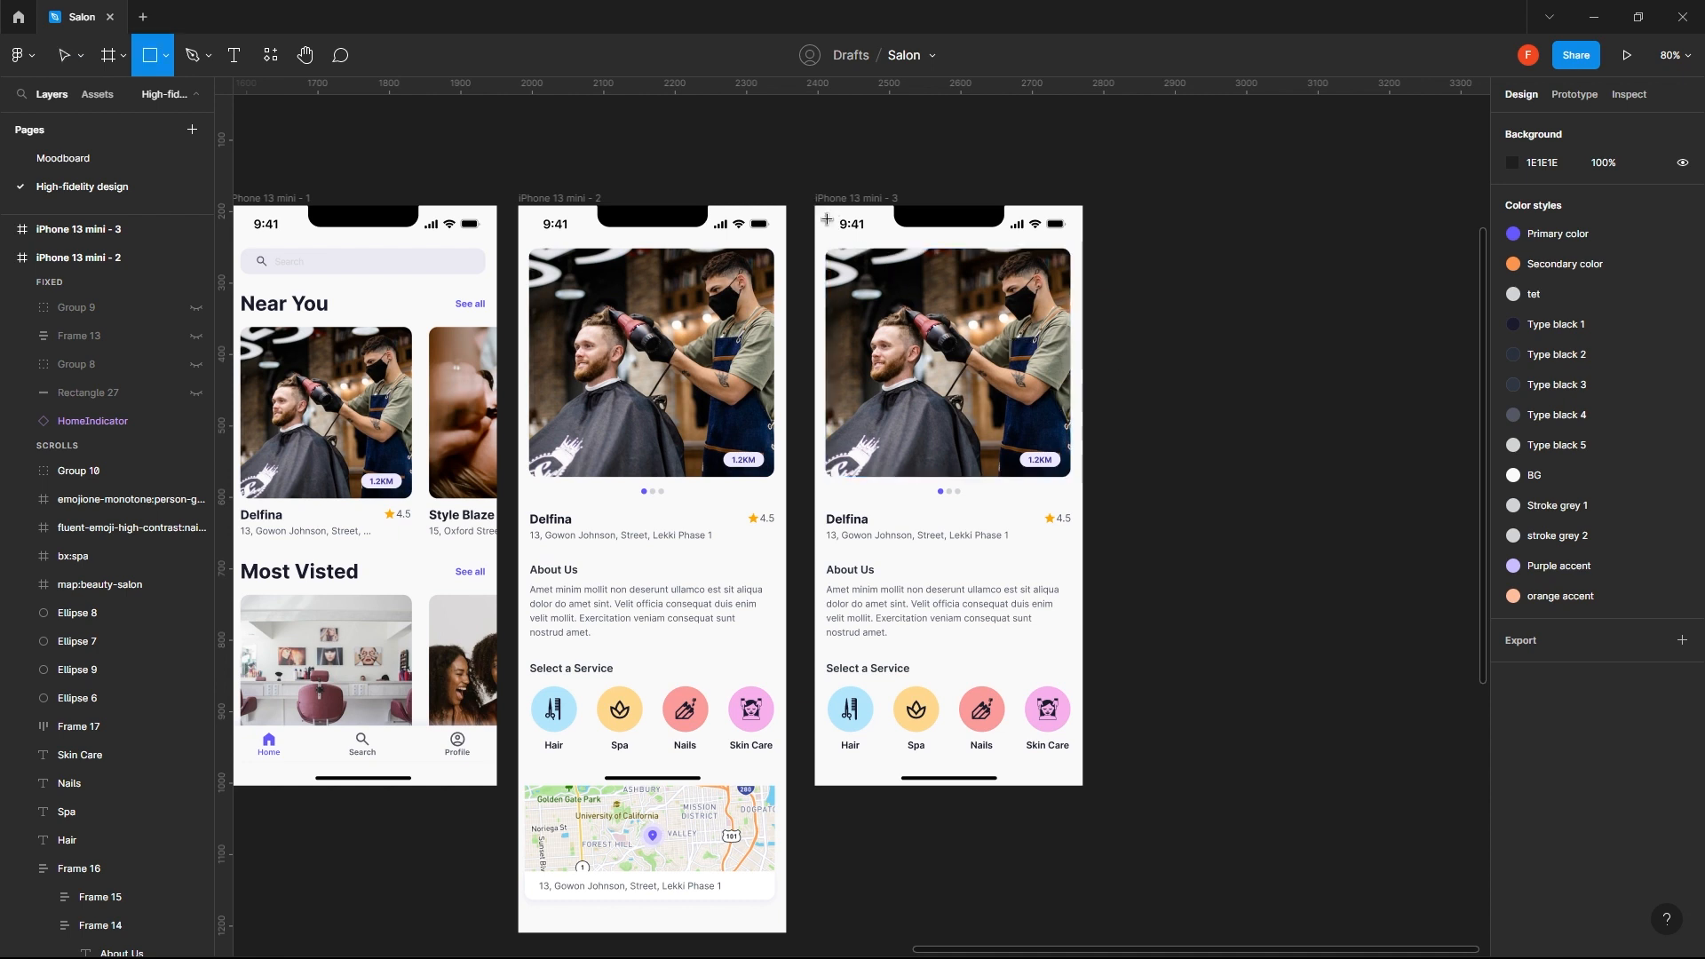
pyautogui.moveTo(815, 206); pyautogui.dragTo(1078, 788)
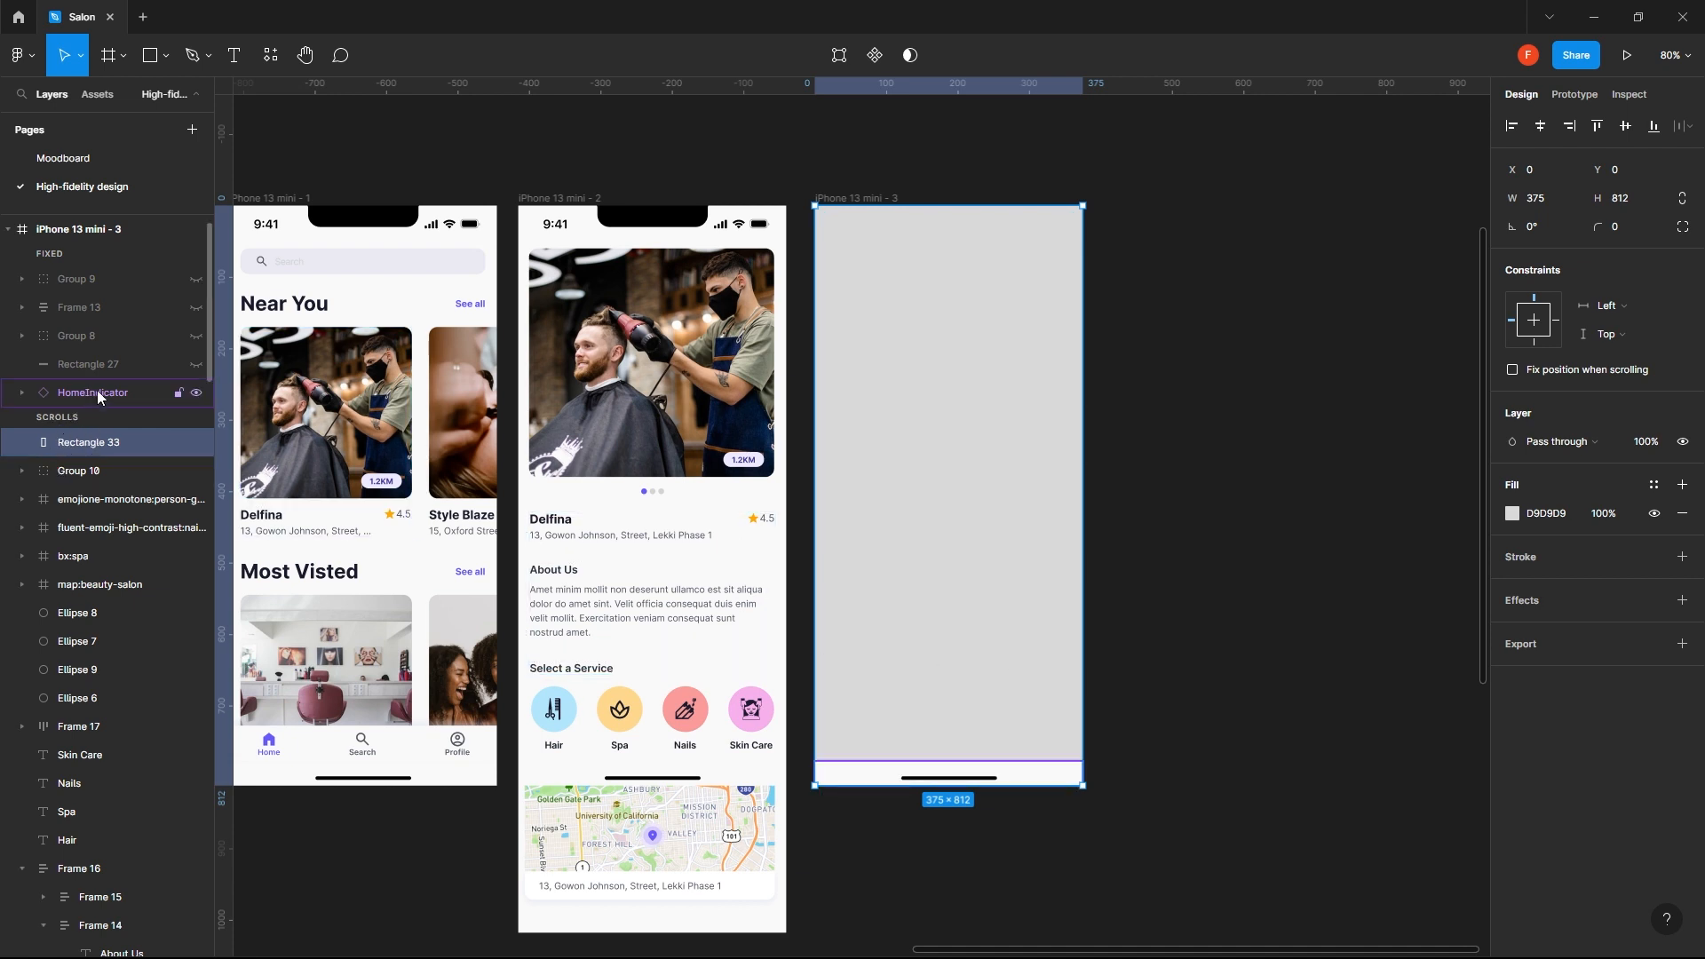
pyautogui.moveTo(98, 392); pyautogui.dragTo(99, 459)
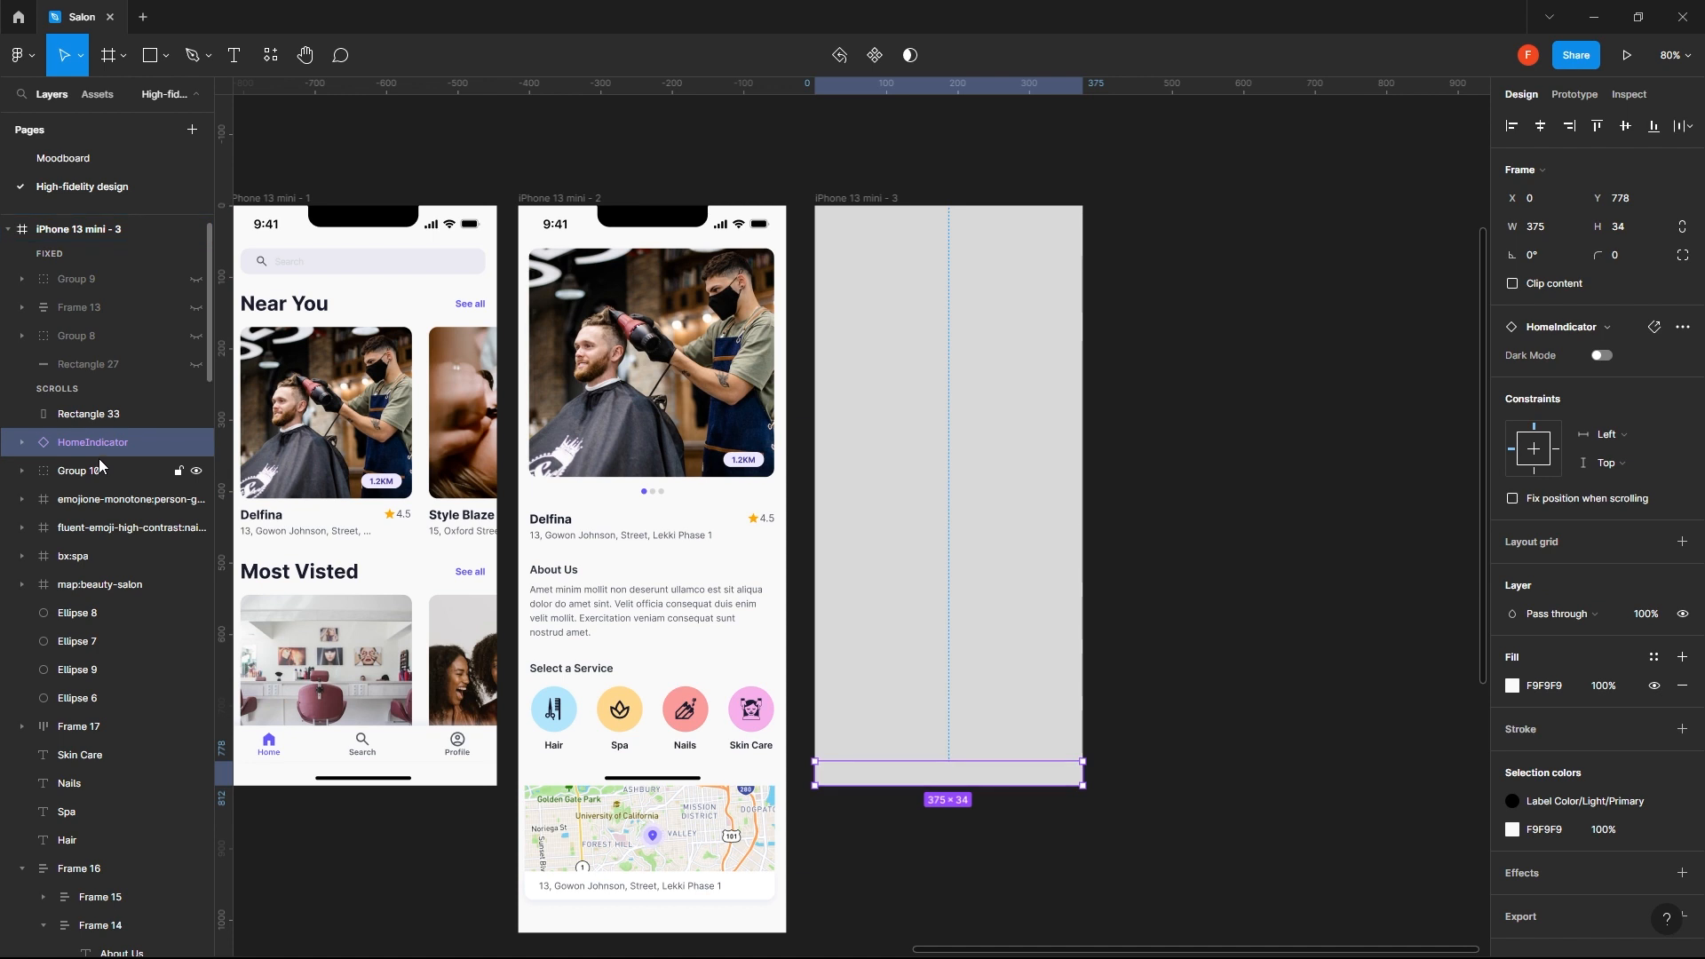
# - Set the full-frame rectangle's fill to 000000 at 70% opacity
pyautogui.click(92, 422)
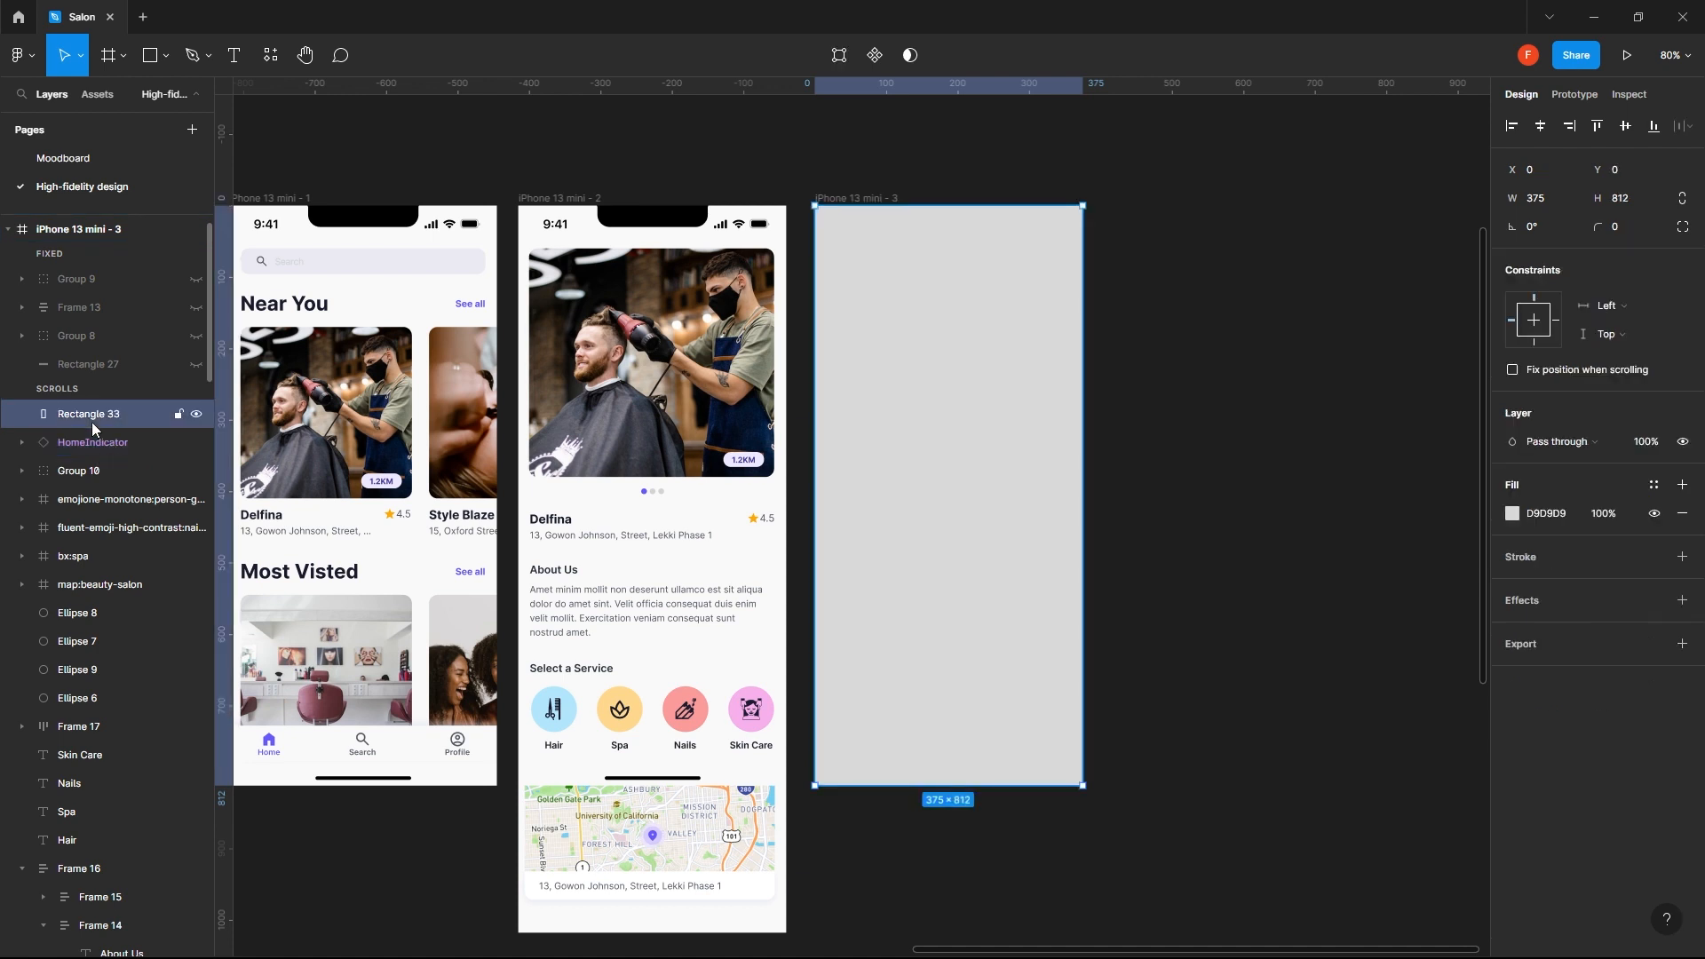
pyautogui.click(1527, 515)
pyautogui.write('0')
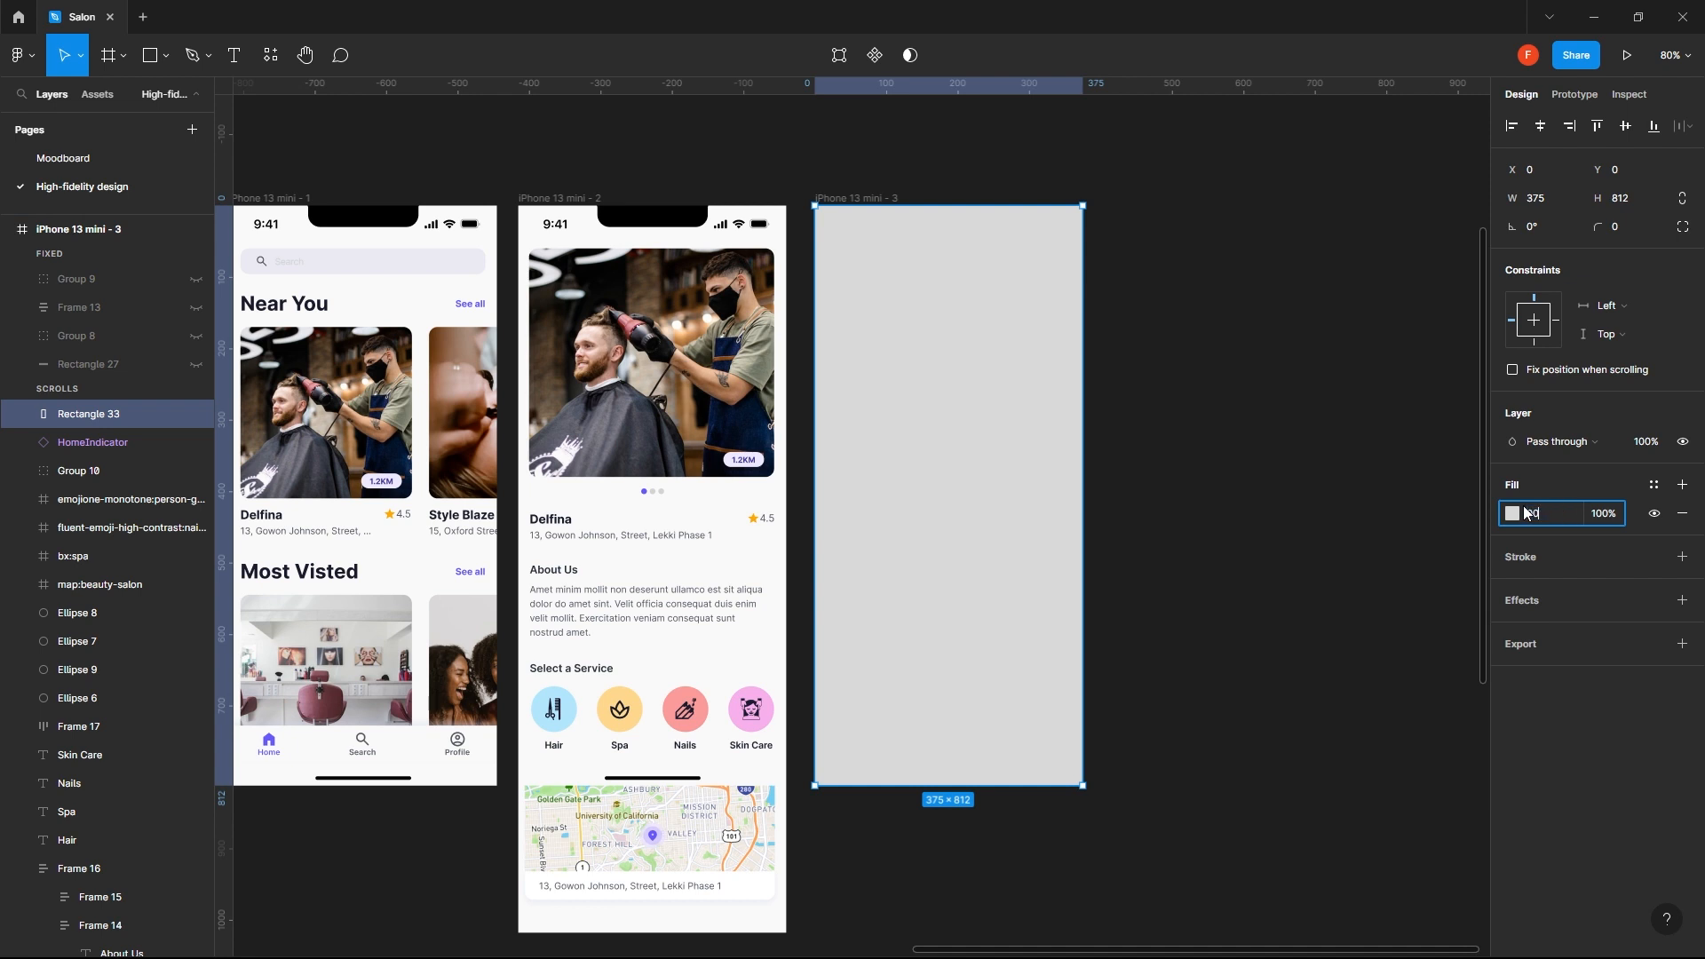
pyautogui.write('00000')
pyautogui.press('Return')
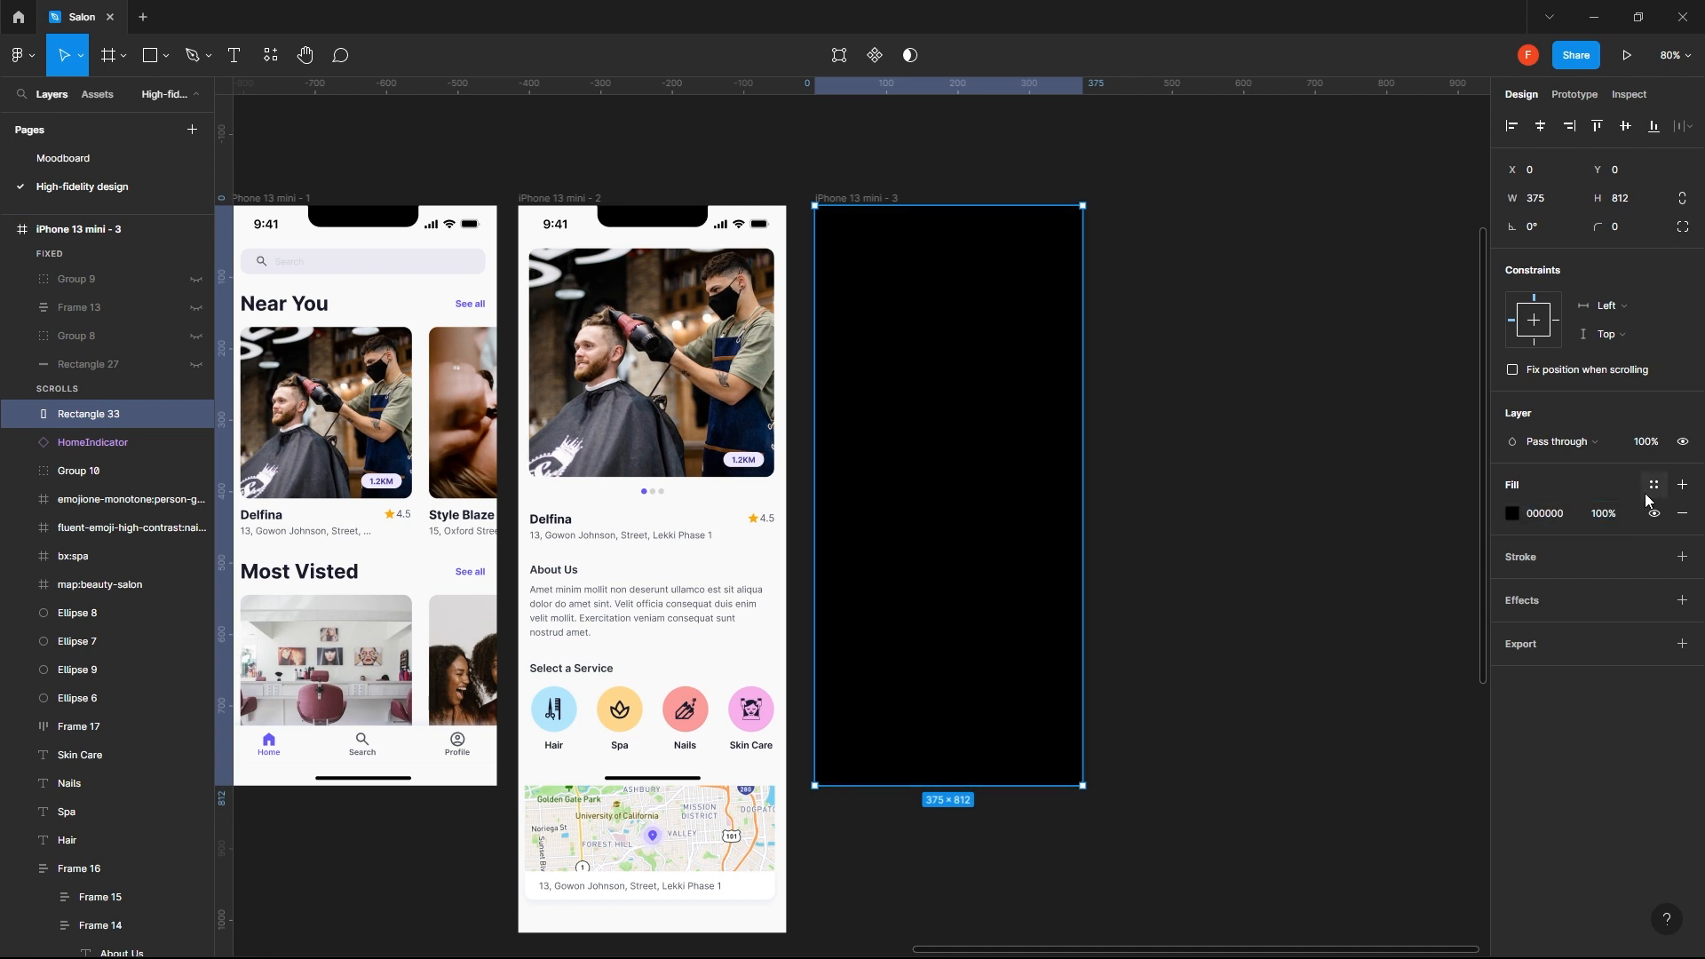
pyautogui.click(1610, 515)
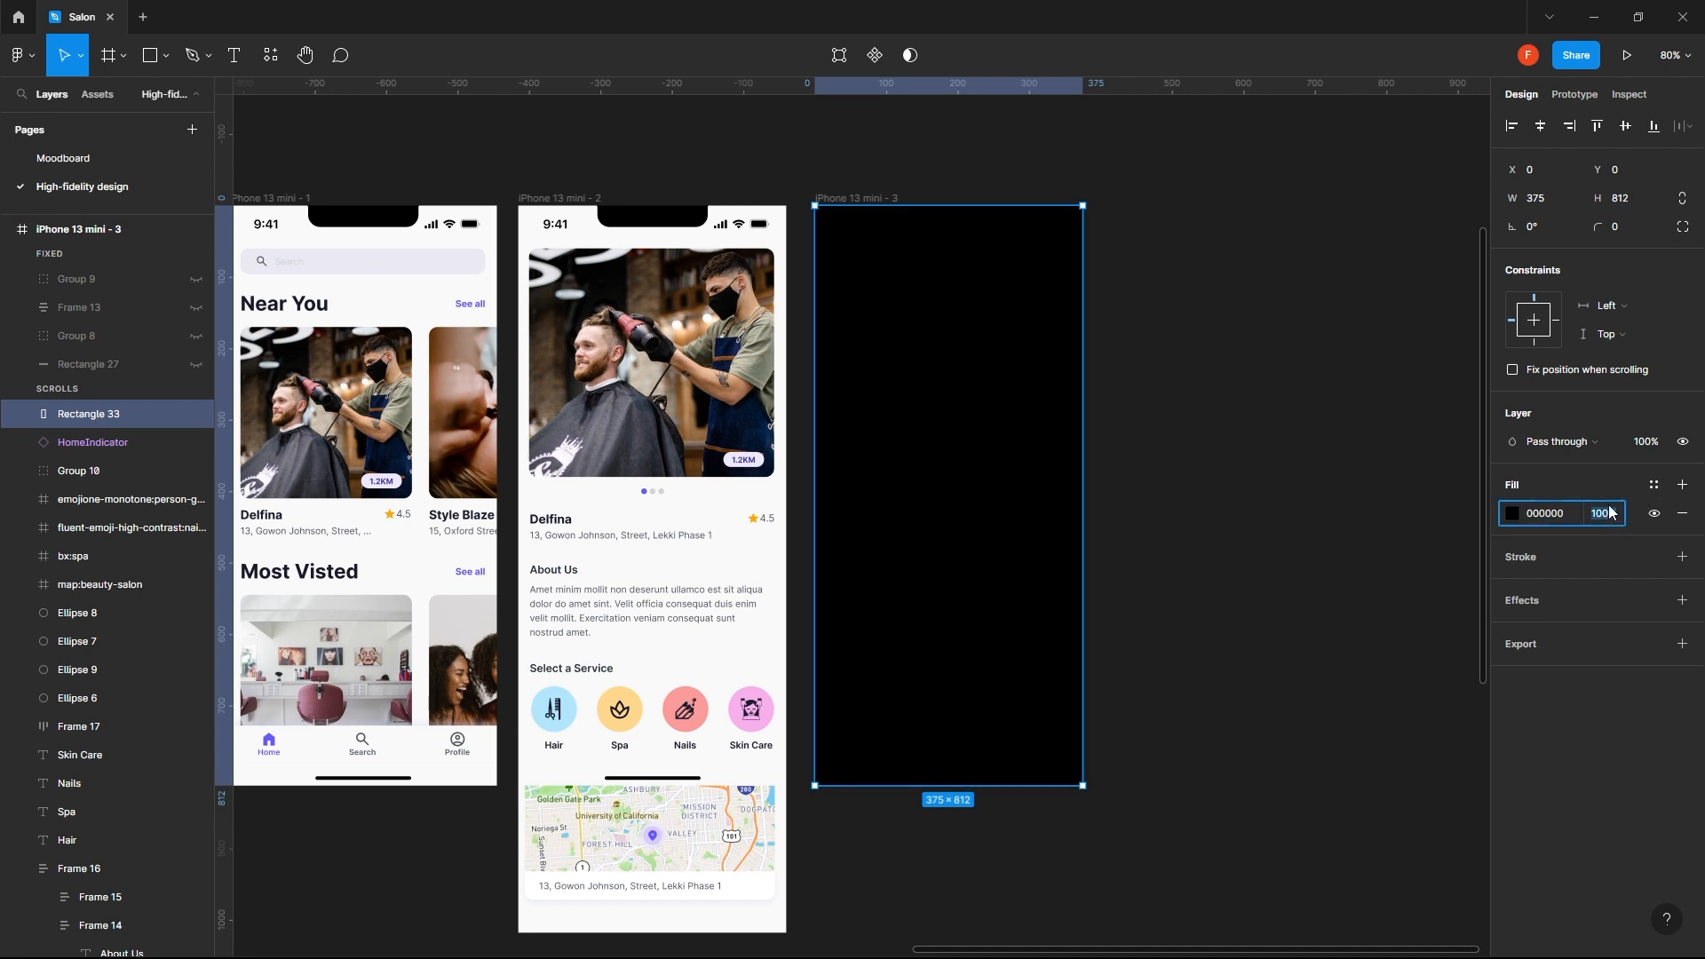
pyautogui.write('70')
pyautogui.press('Return')
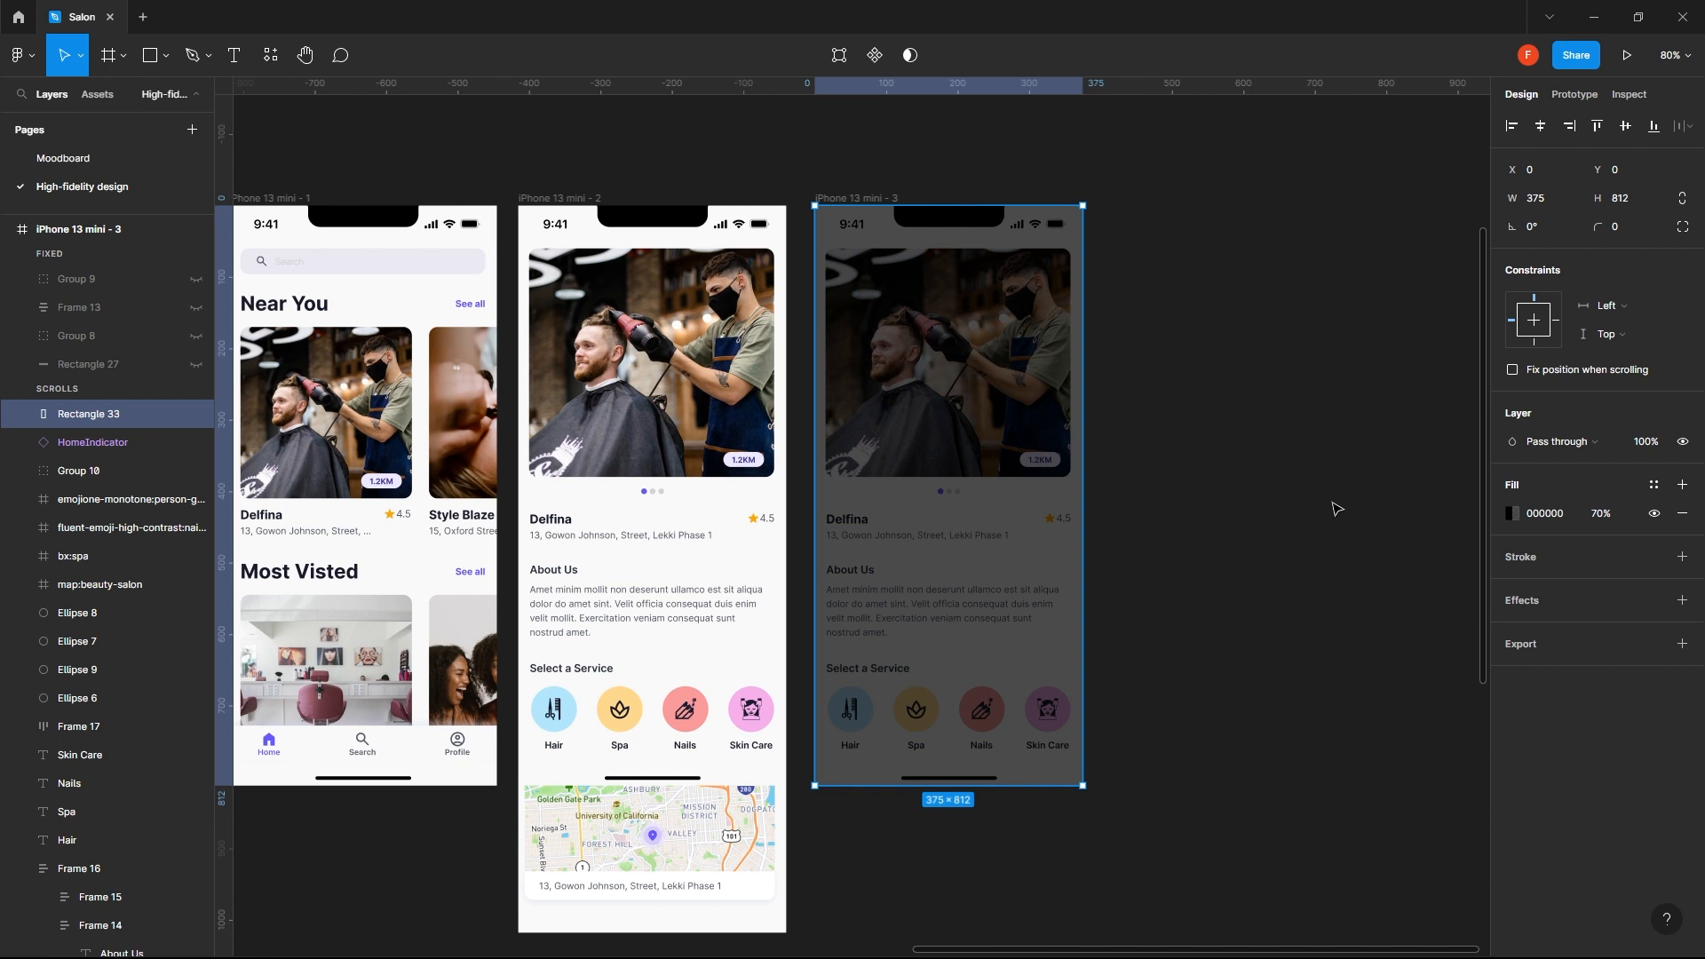
pyautogui.click(1248, 551)
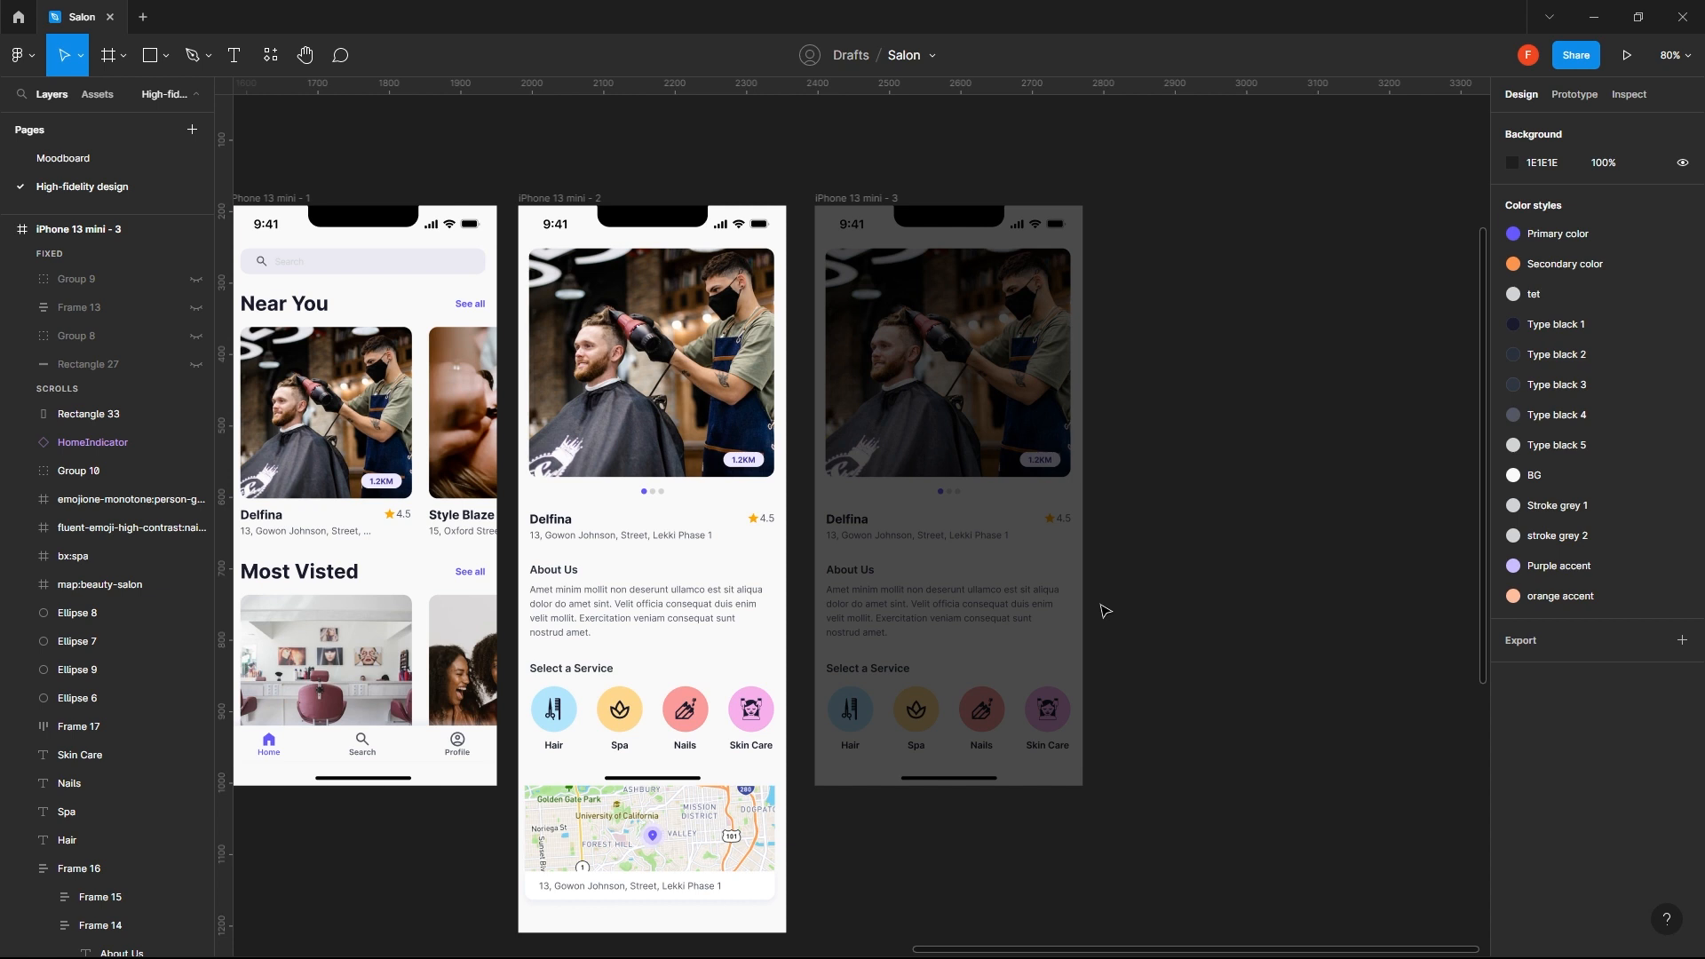
# - Draw a 375 × 432 rectangle over the lower part of the iPhone 13 mini - 3 frame with a corner radius of 20
pyautogui.press('r')
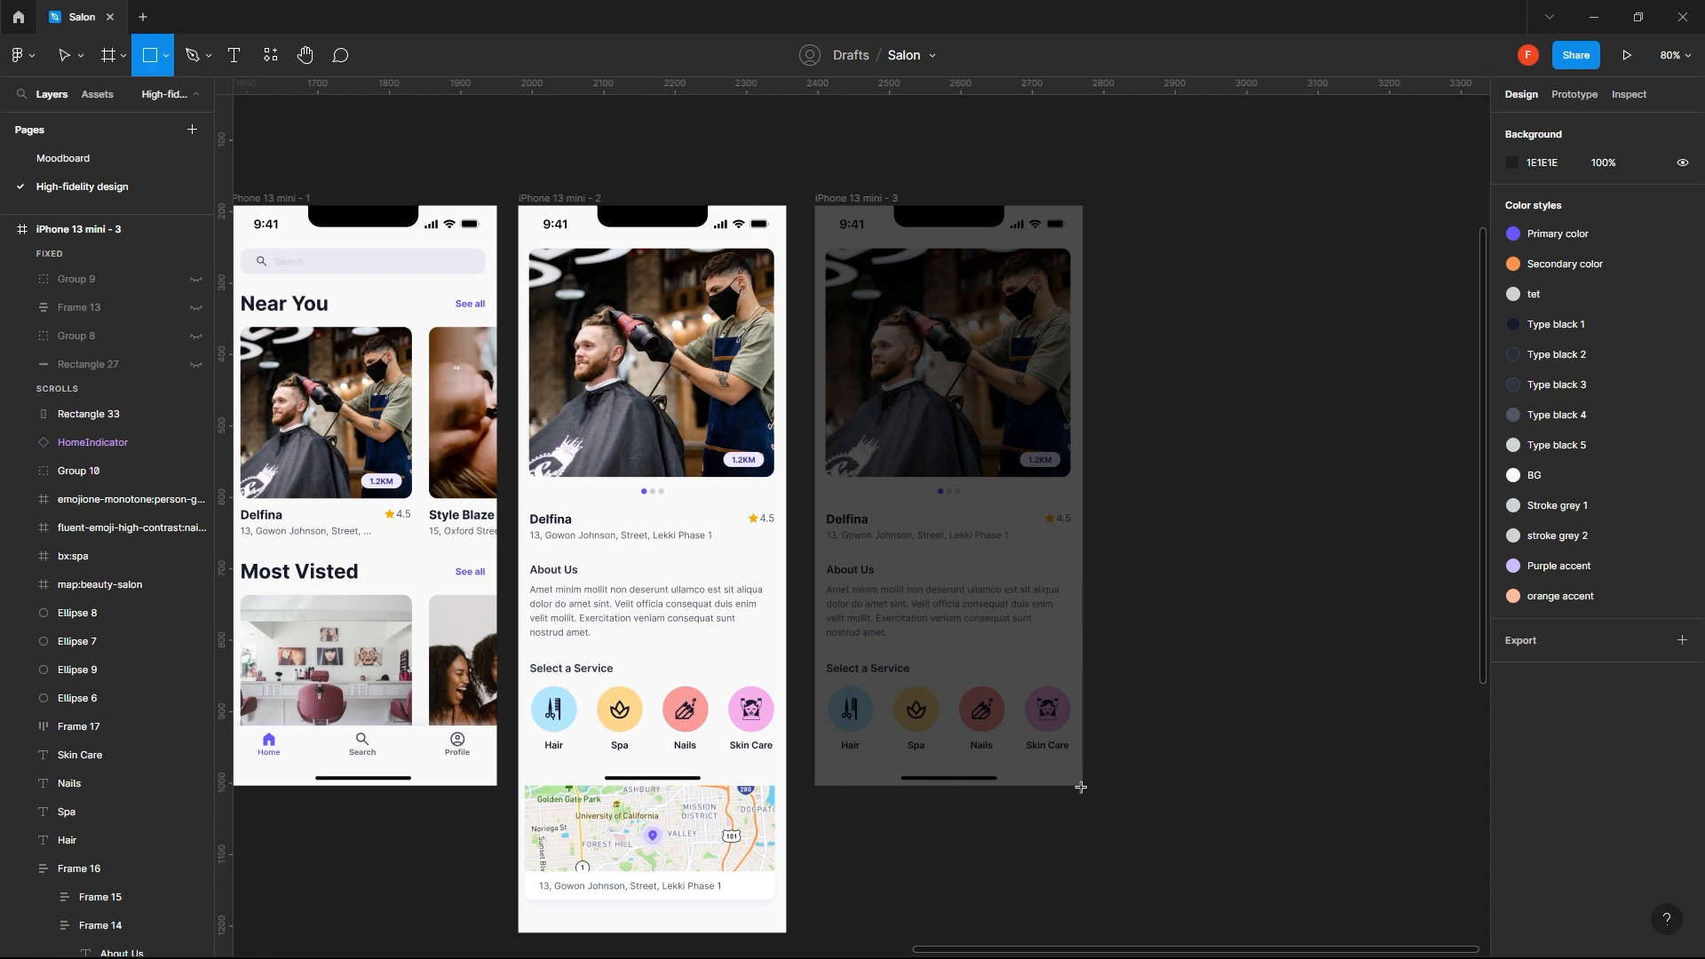
pyautogui.moveTo(1081, 787)
pyautogui.mouseDown()
pyautogui.moveTo(934, 685)
pyautogui.moveTo(812, 473)
pyautogui.mouseUp()
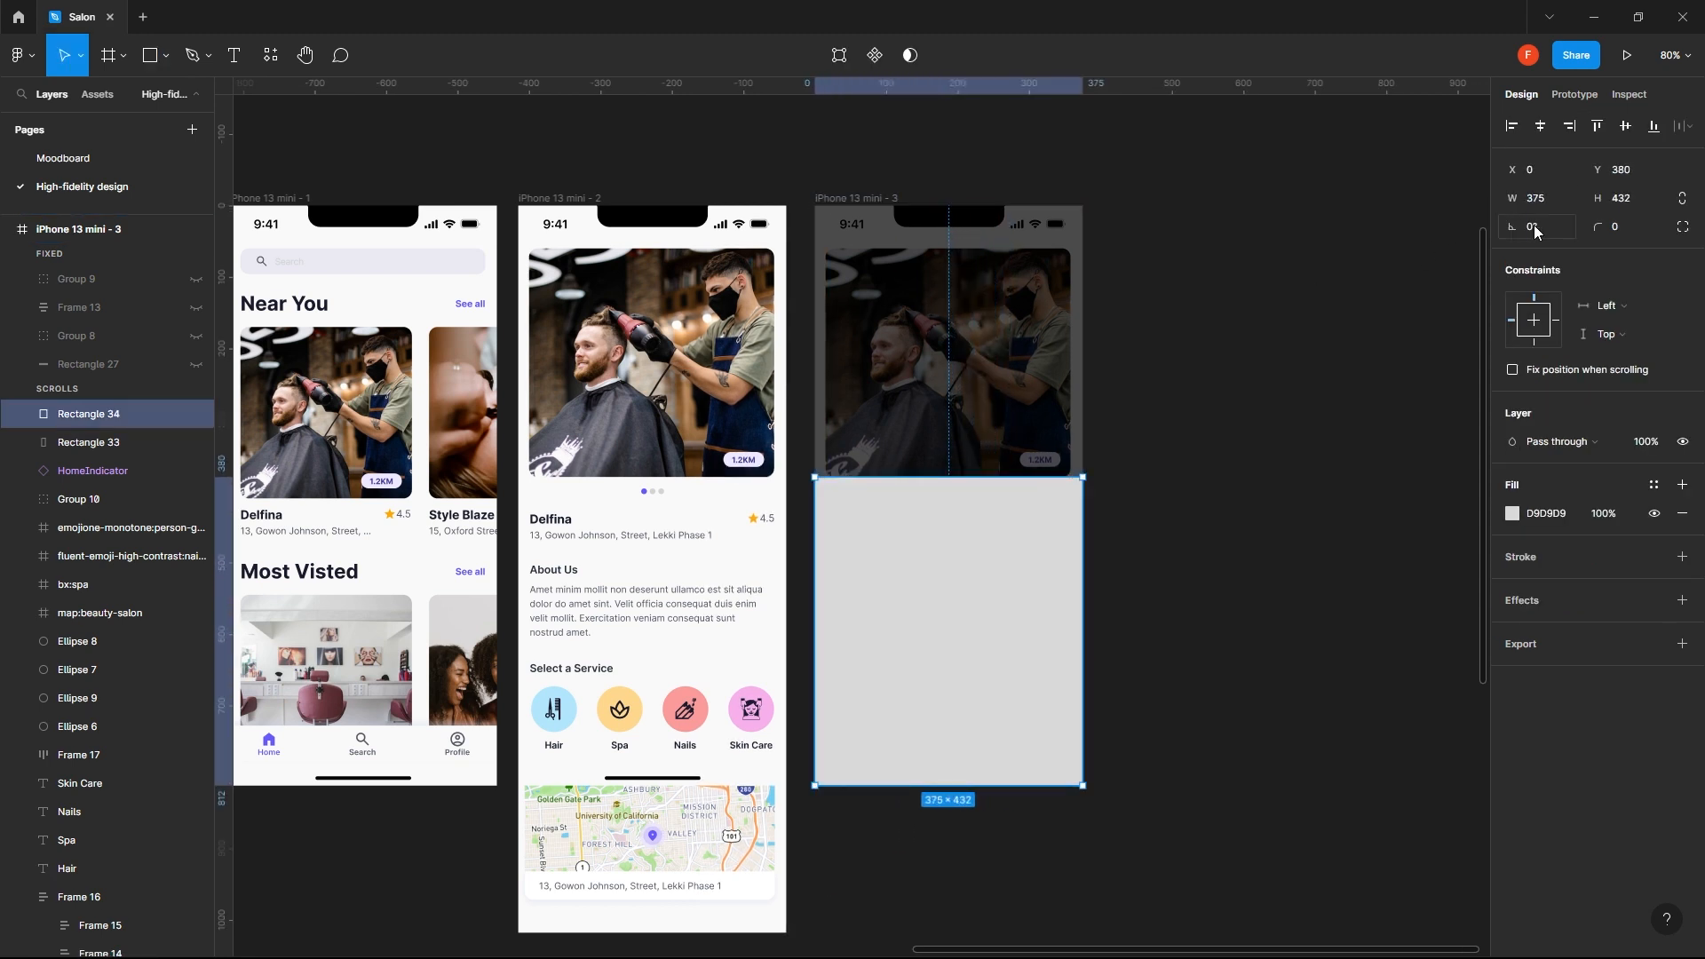
pyautogui.click(1618, 233)
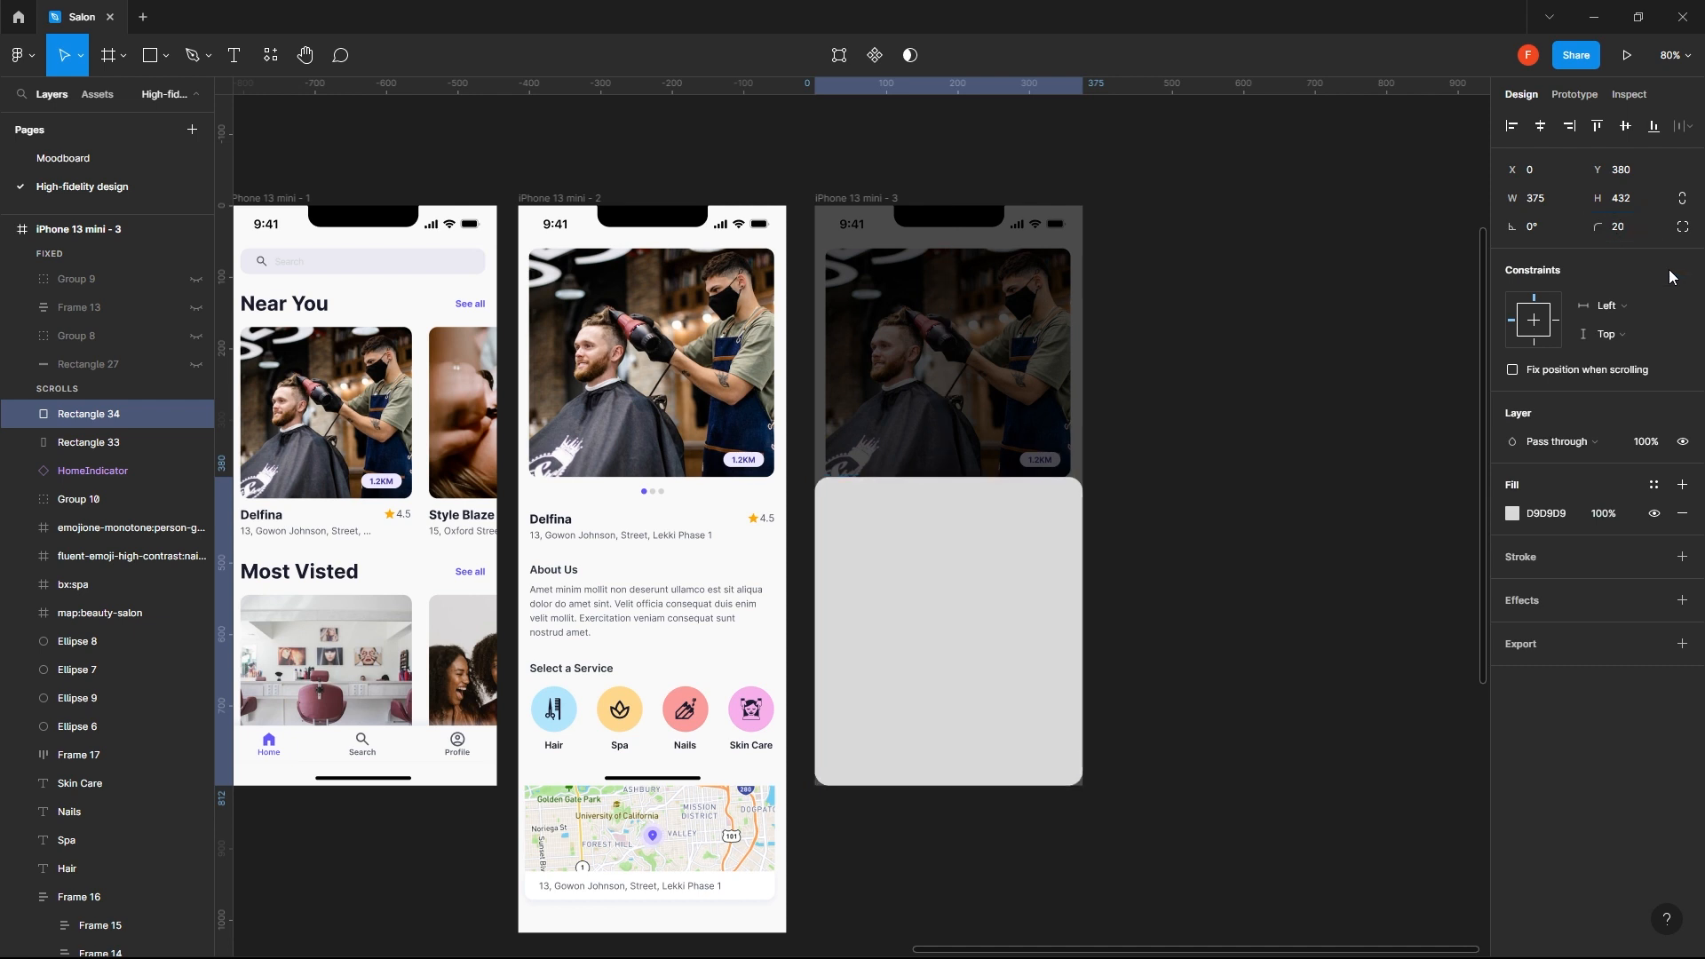
pyautogui.press('Return')
pyautogui.scroll(5, 1030, 586)
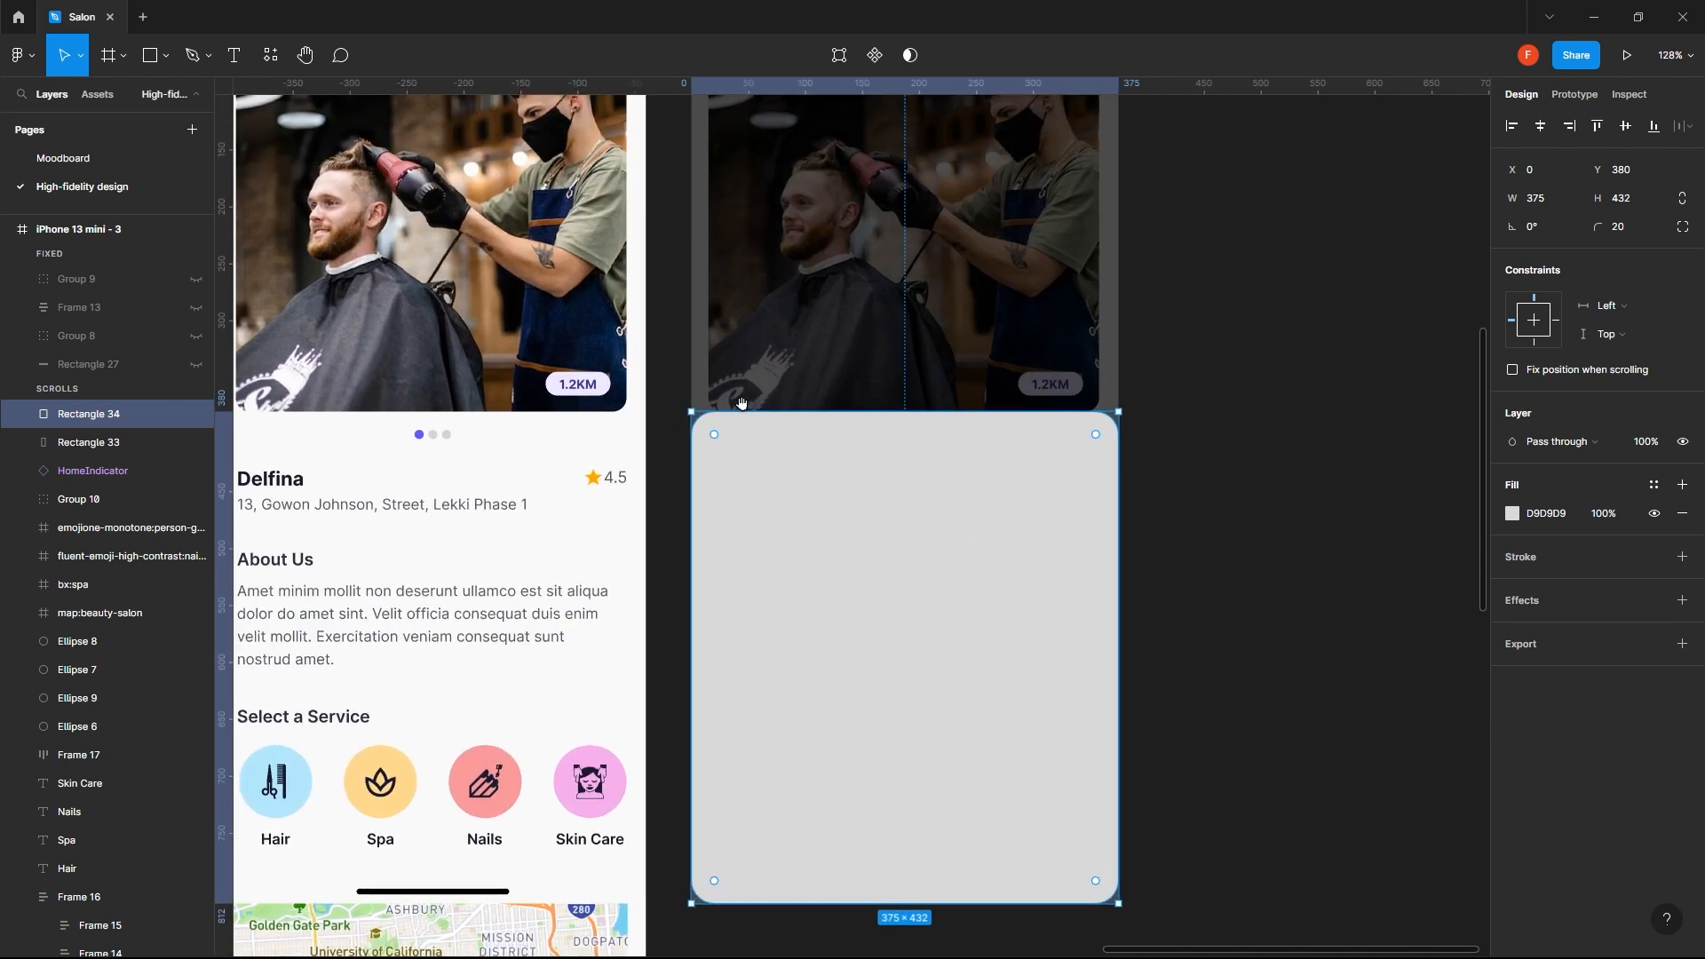
pyautogui.moveTo(1043, 517); pyautogui.dragTo(1011, 373)
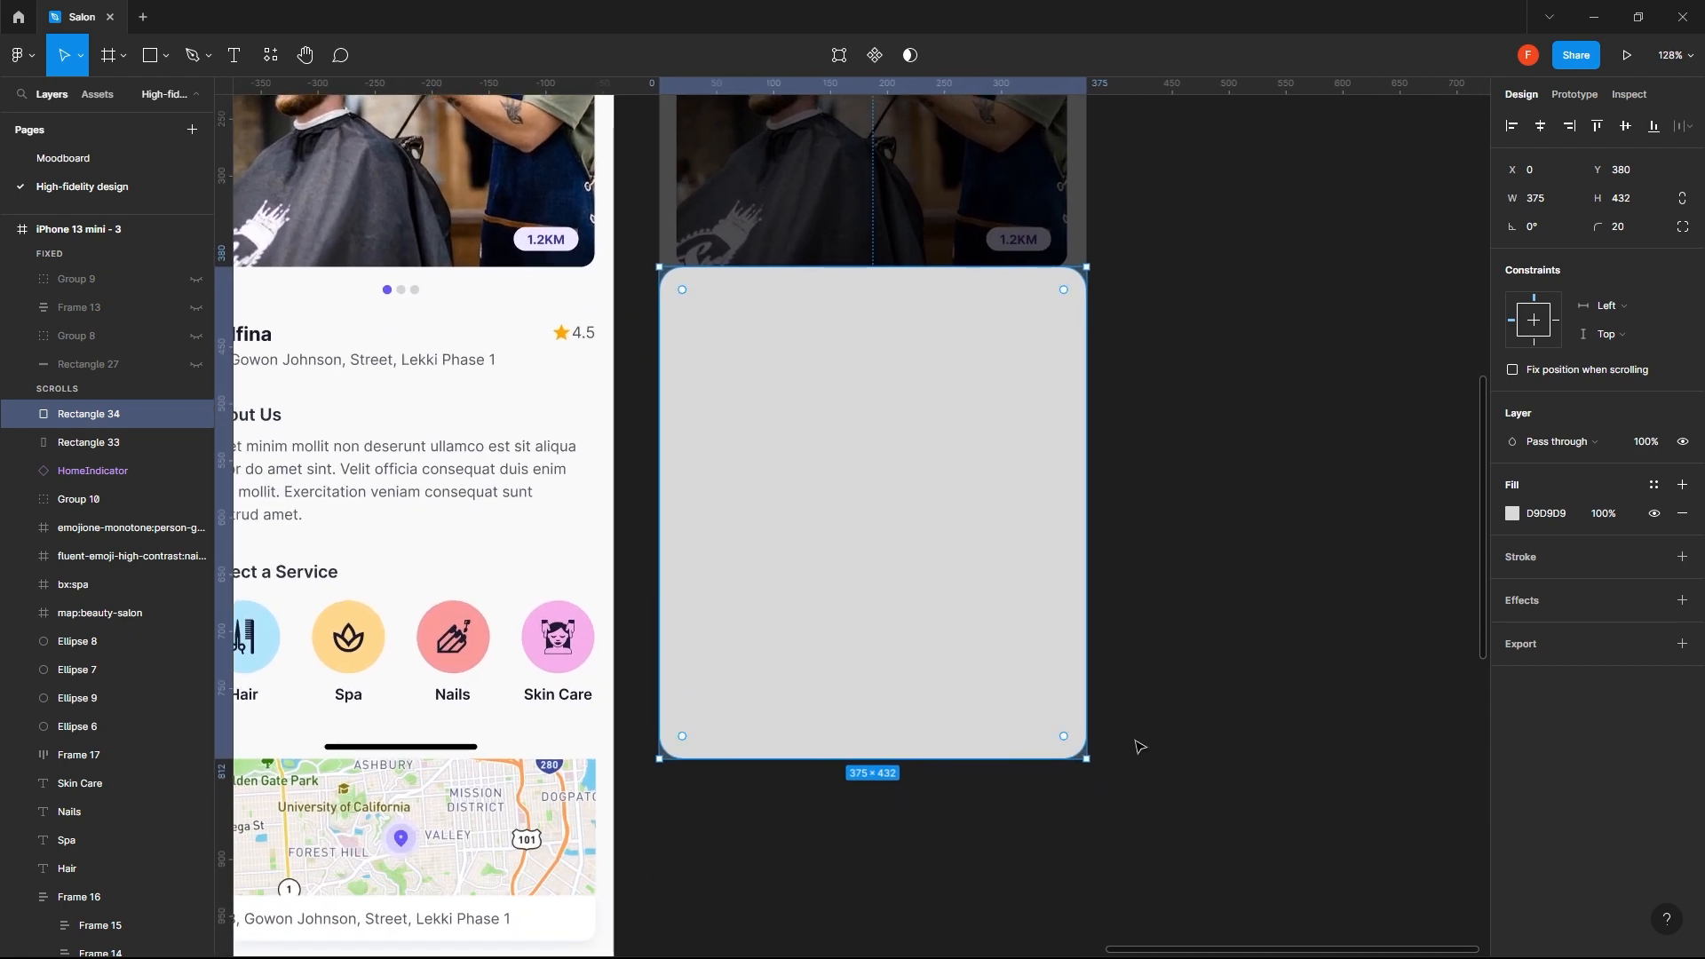
pyautogui.click(1234, 691)
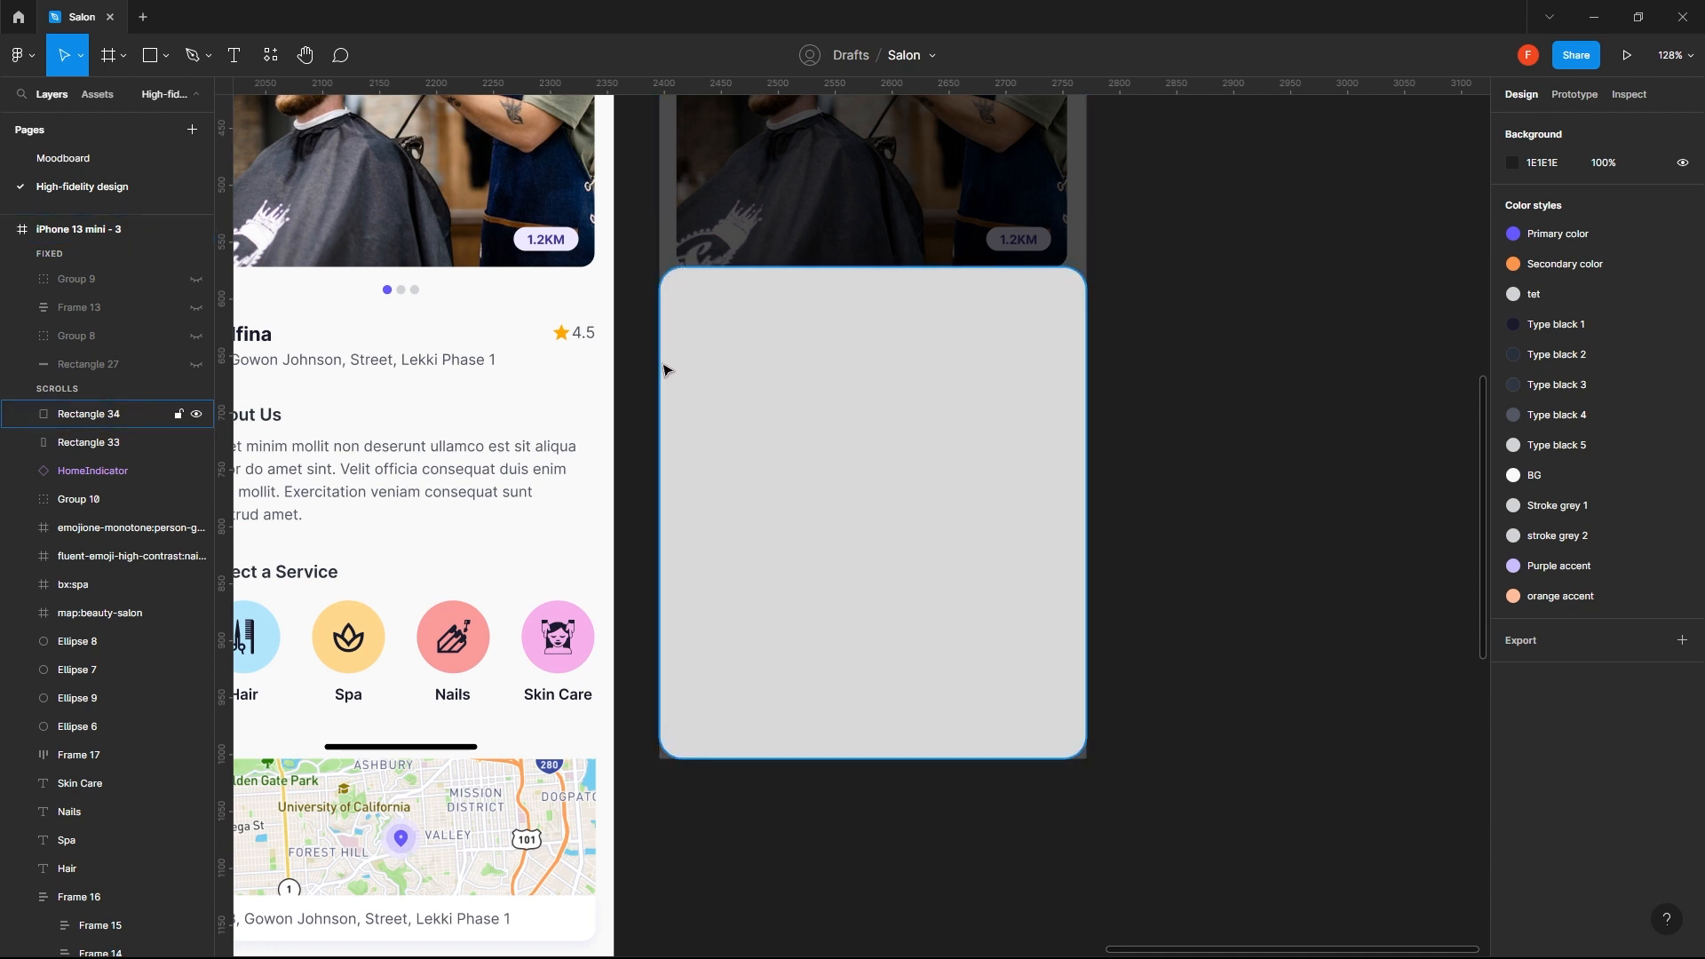
# - Switch the 375 × 432 rectangle to independent corners and set its bottom right and bottom left radii to 0
pyautogui.click(1033, 395)
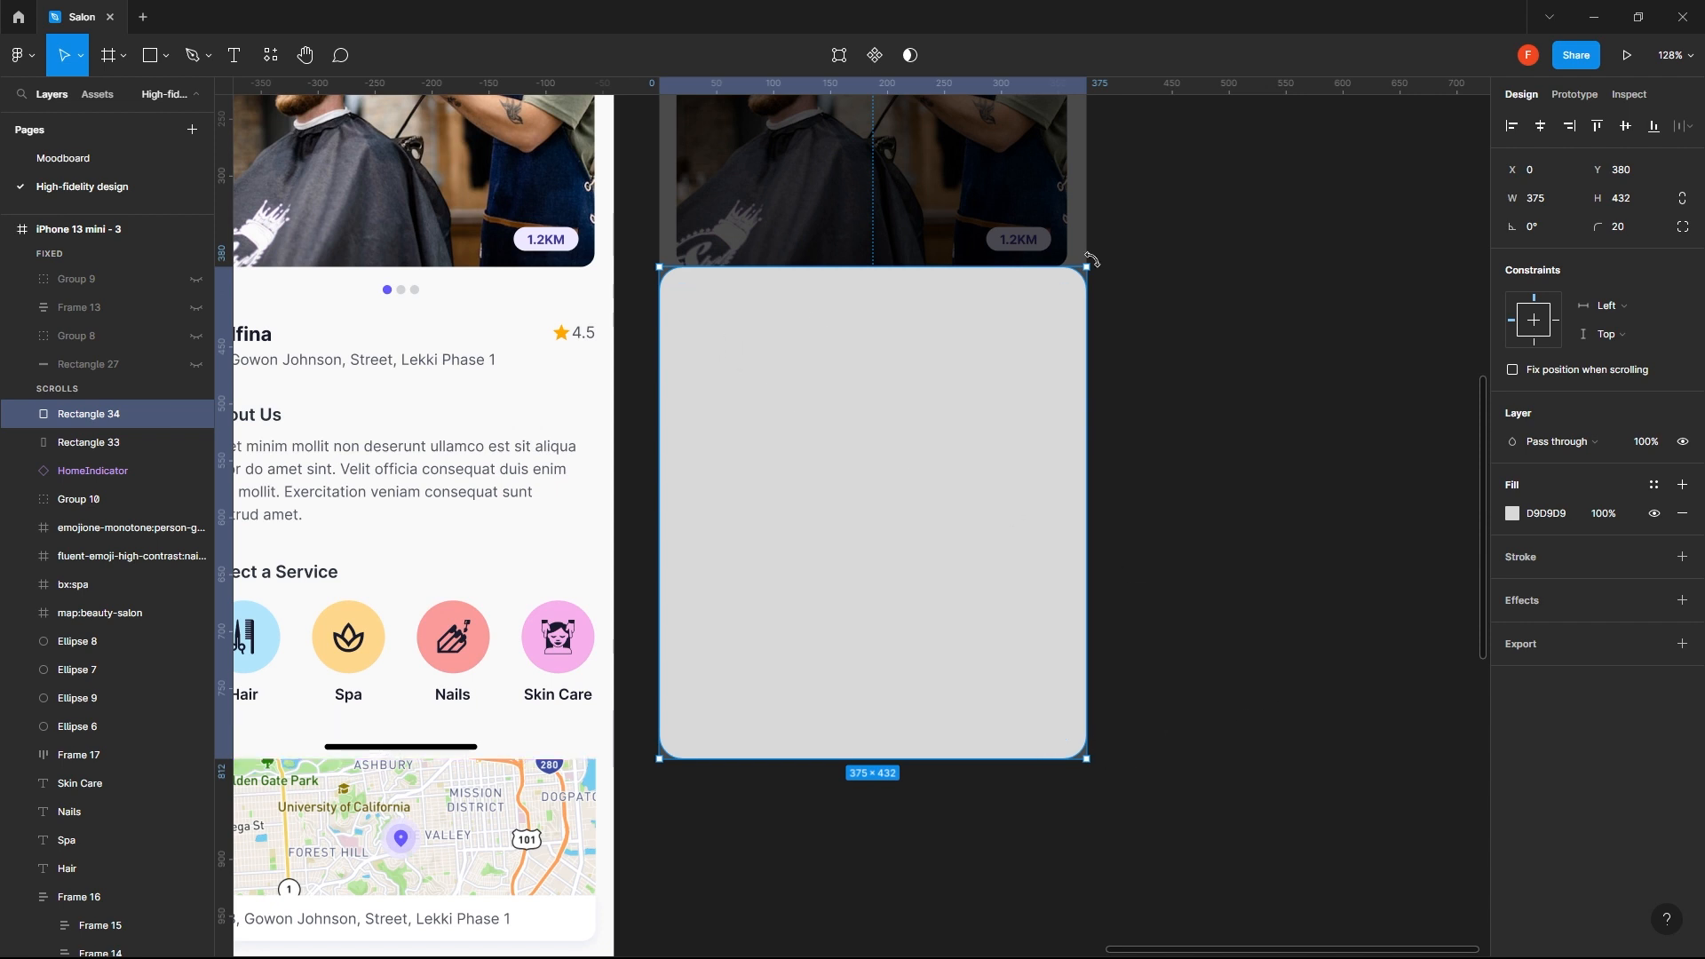
pyautogui.click(1684, 227)
pyautogui.click(1538, 258)
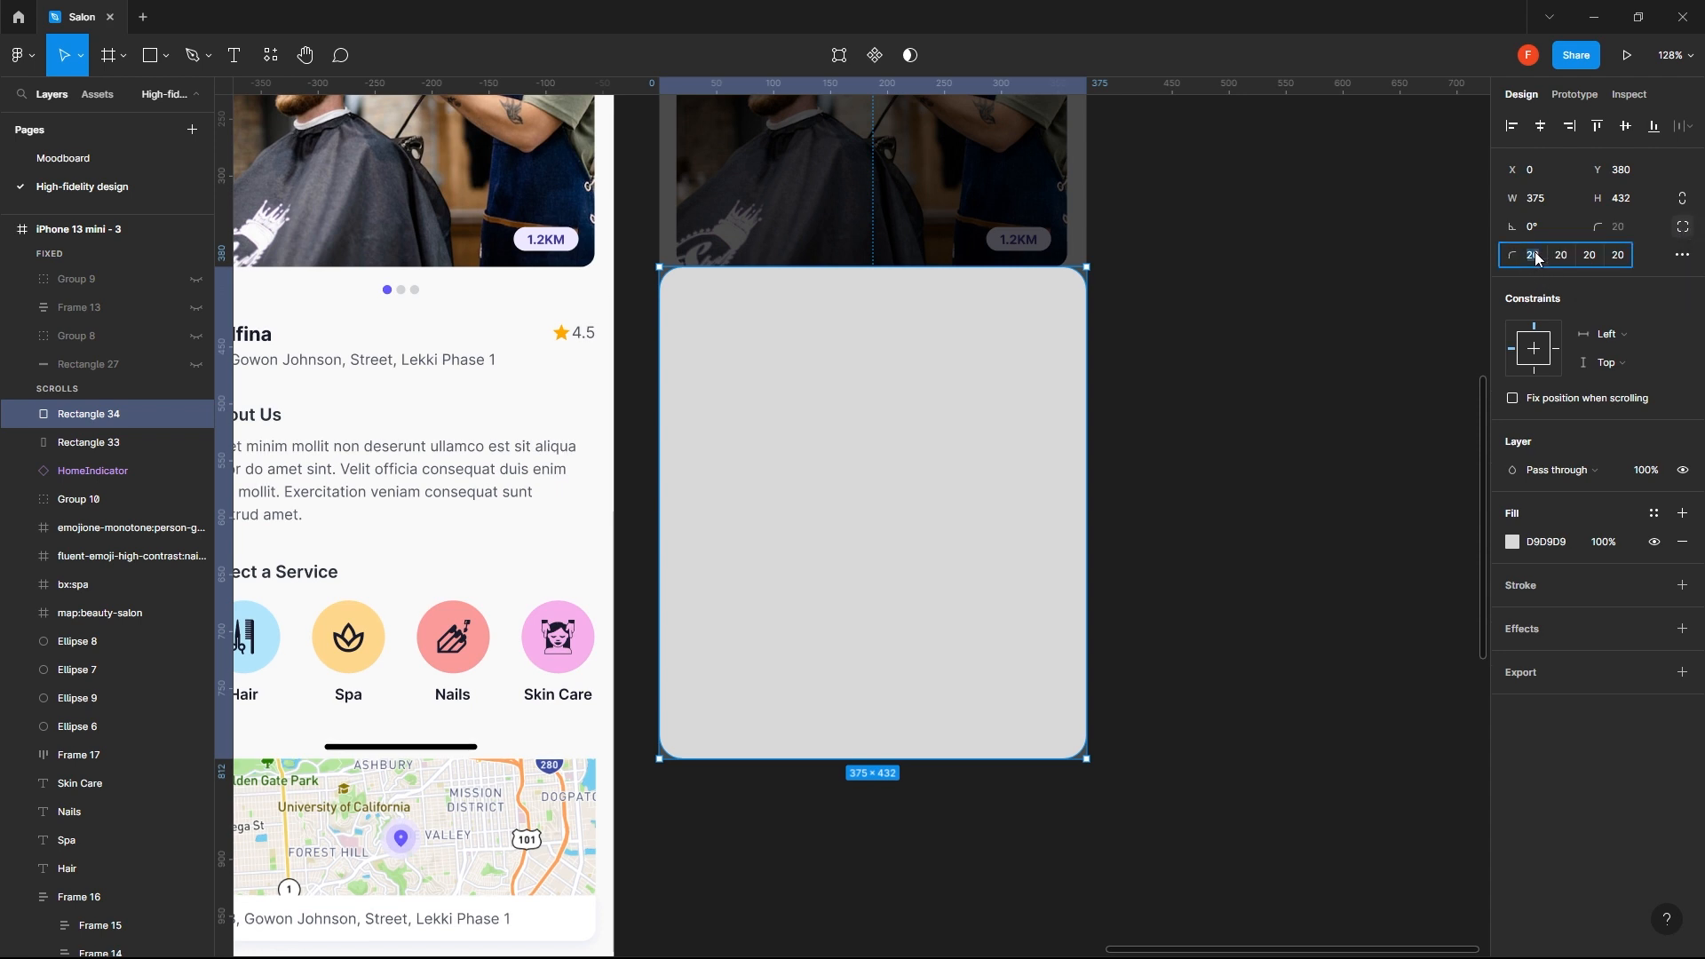
pyautogui.press('Tab')
pyautogui.hotkey('shift', 'Tab')
pyautogui.hotkey('shift', 'Tab')
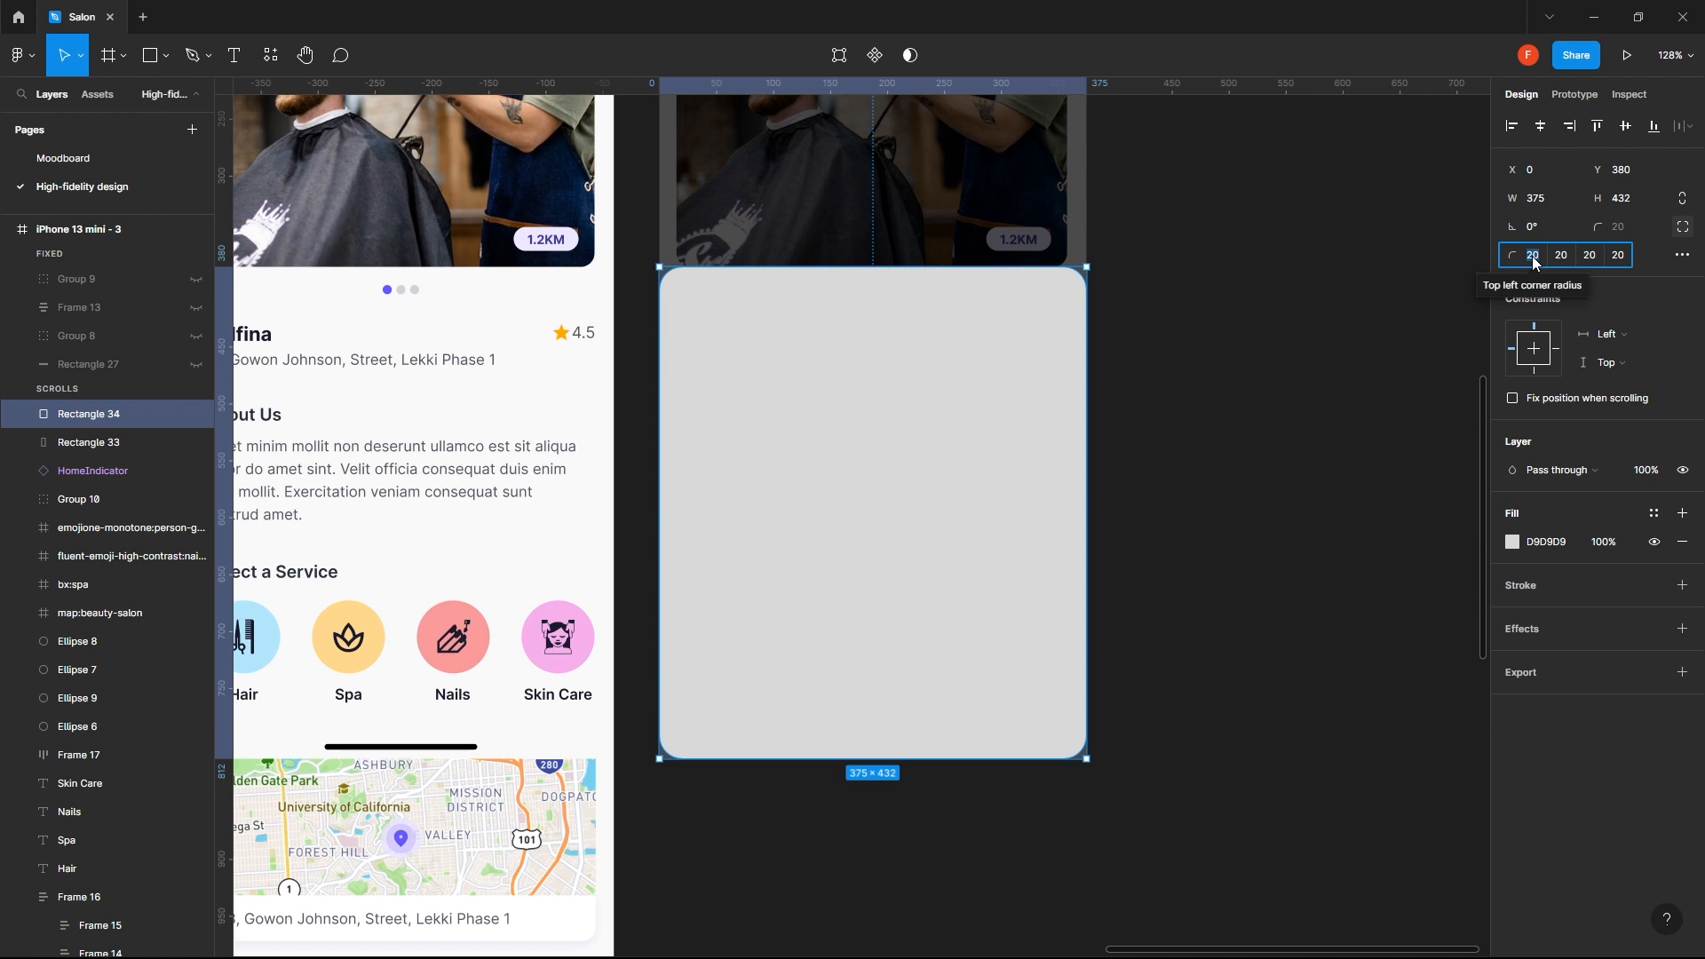
pyautogui.click(1529, 261)
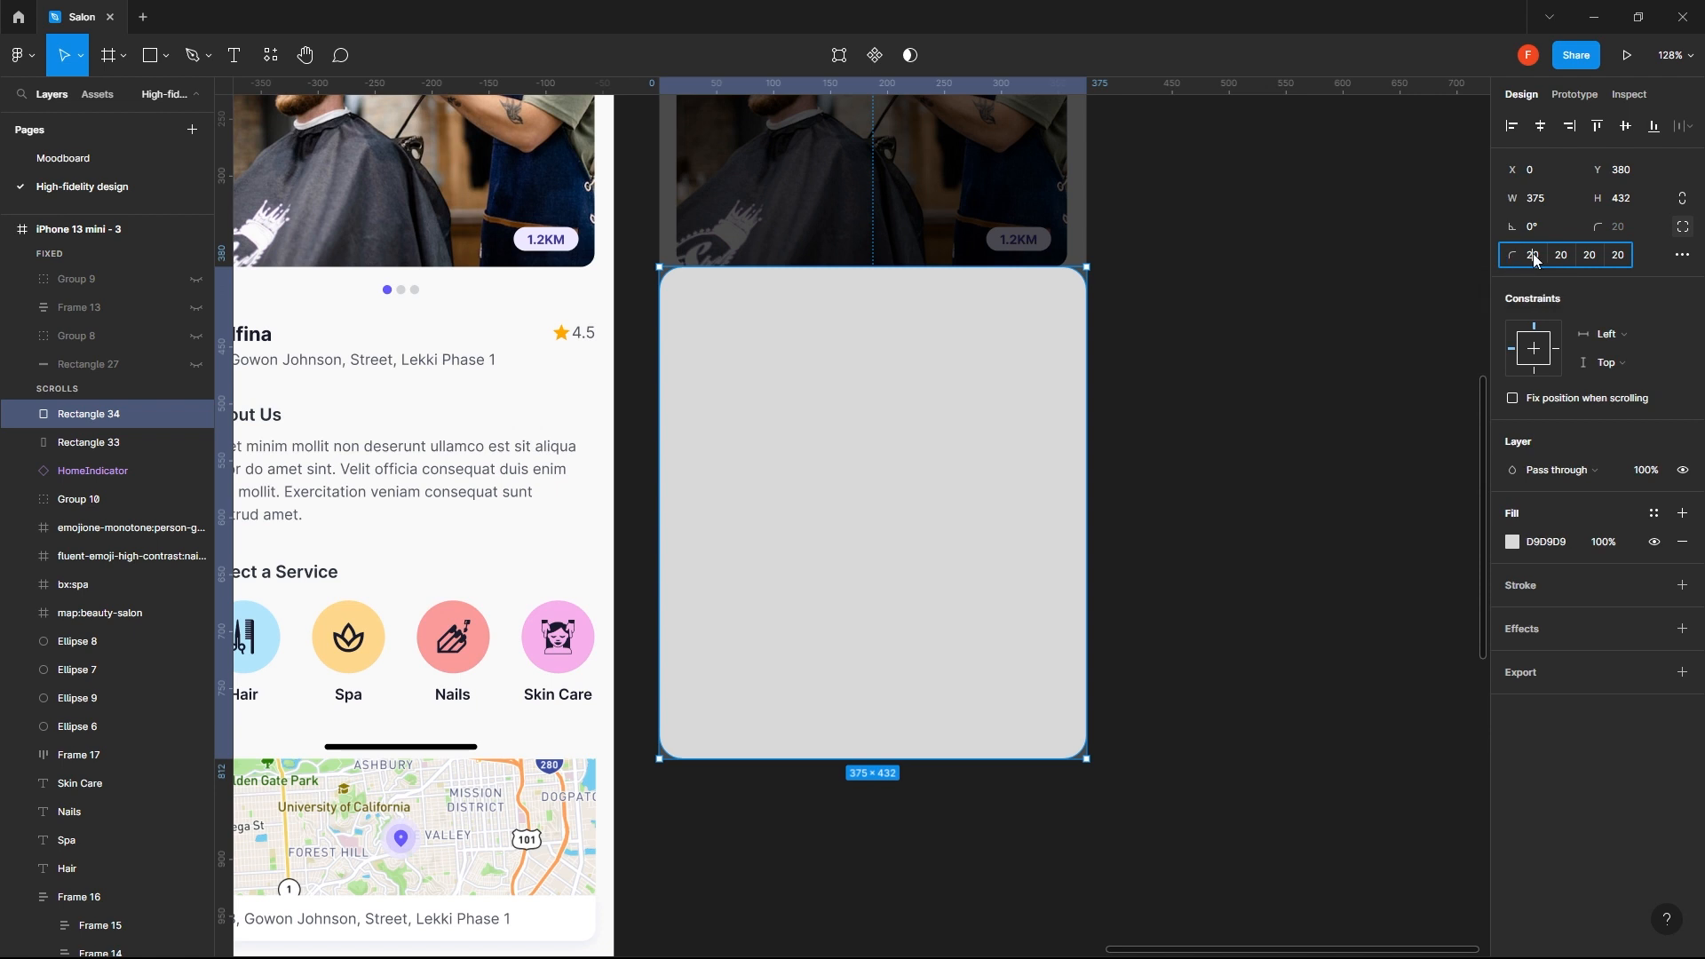
pyautogui.press('Tab')
pyautogui.press('Tab')
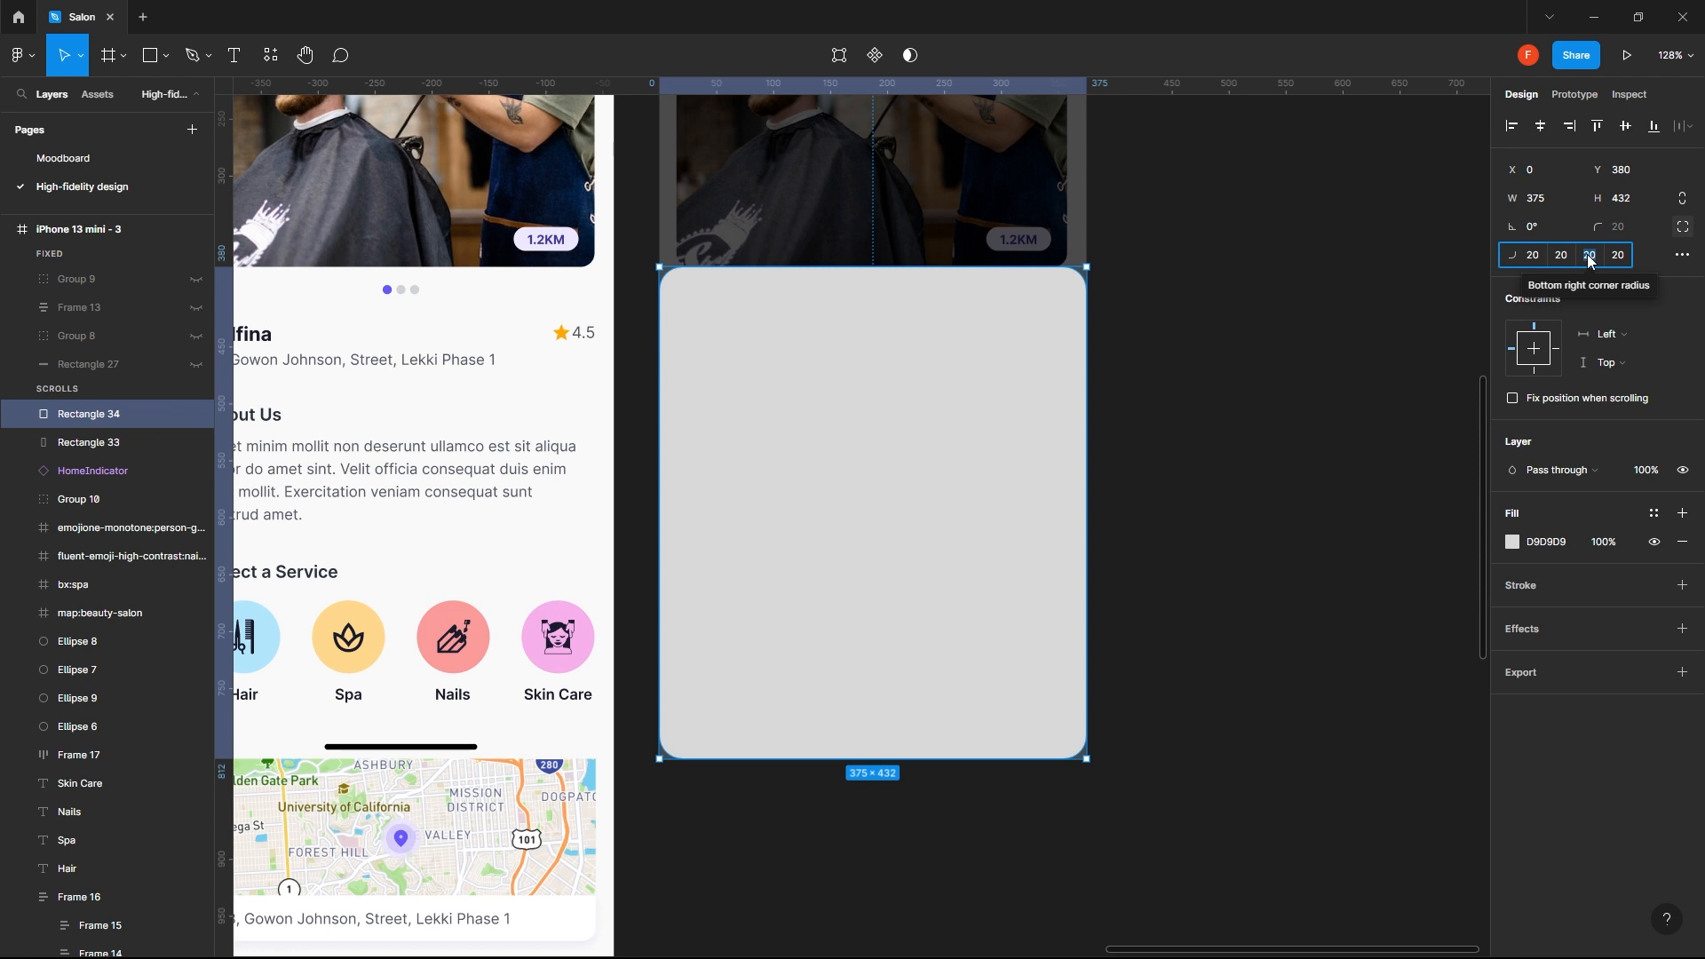
pyautogui.write('0')
pyautogui.press('Return')
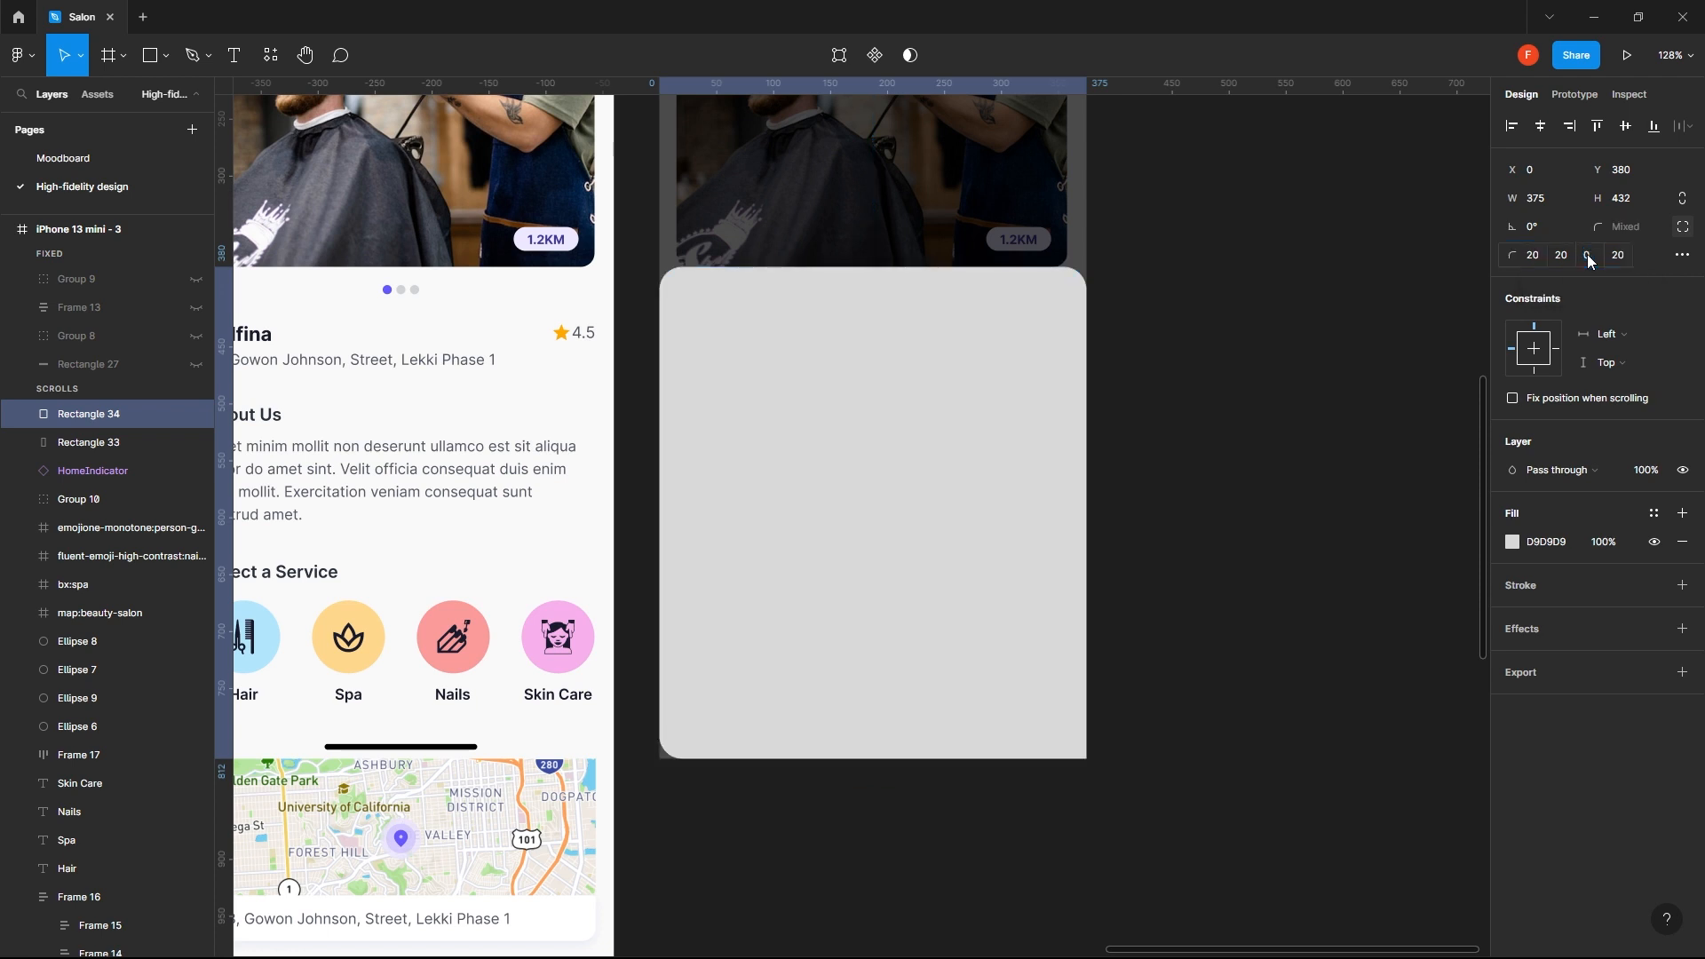
pyautogui.click(1625, 258)
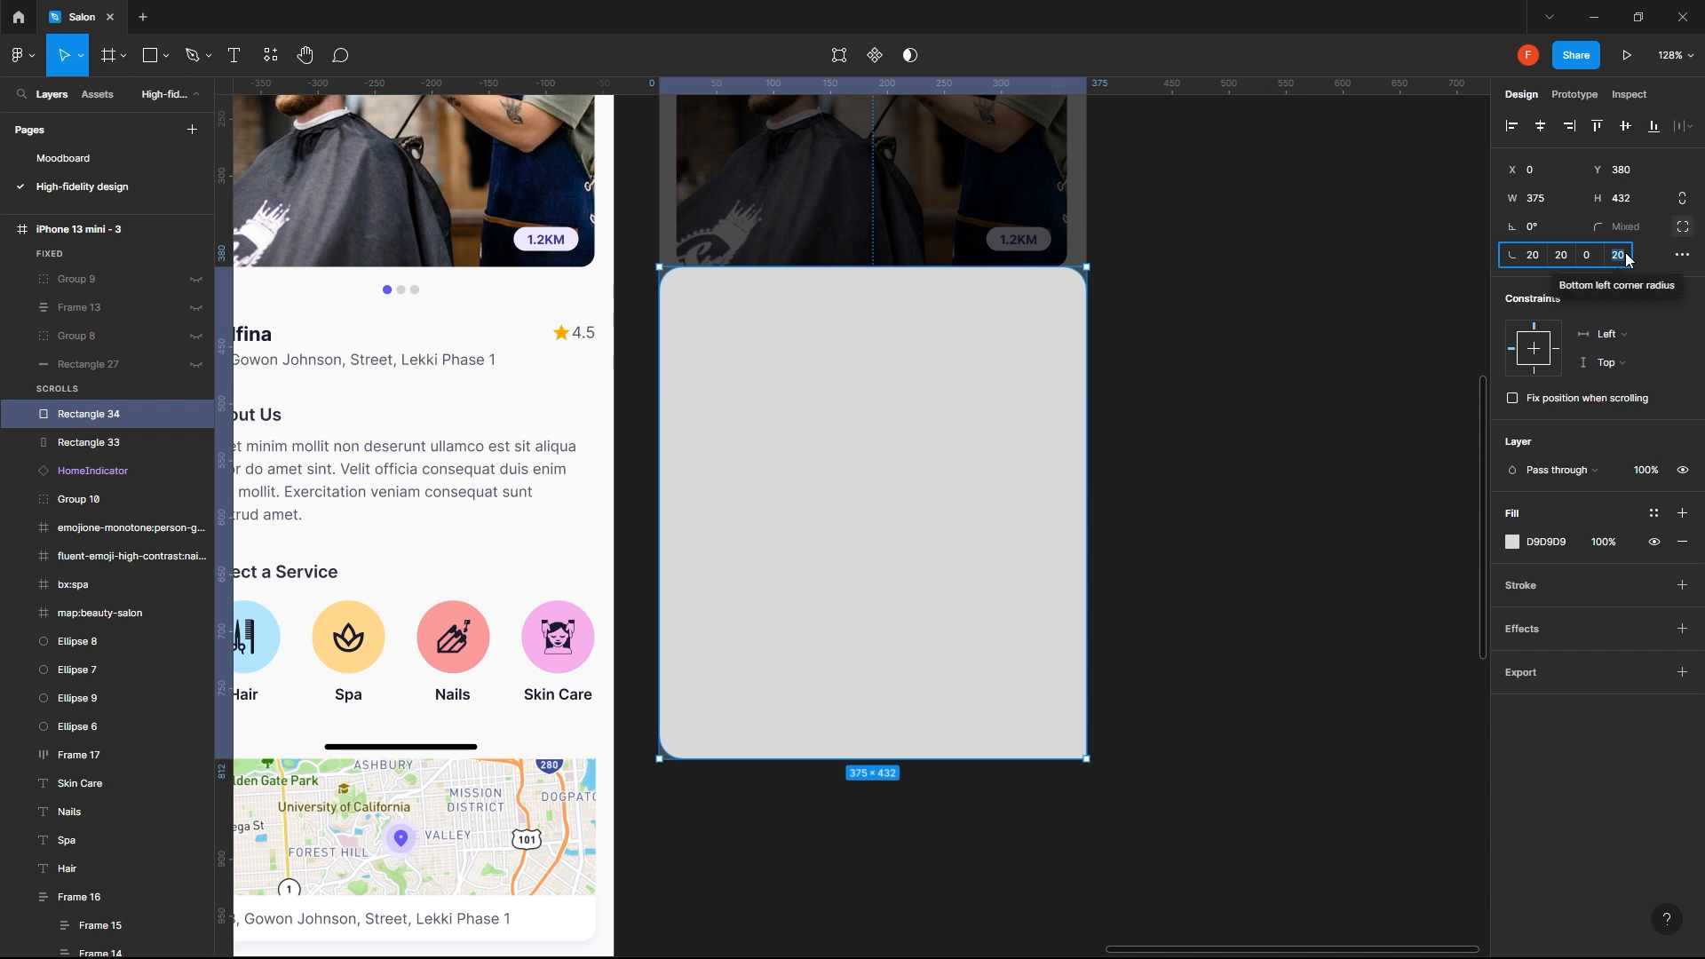
pyautogui.write('0')
pyautogui.press('Return')
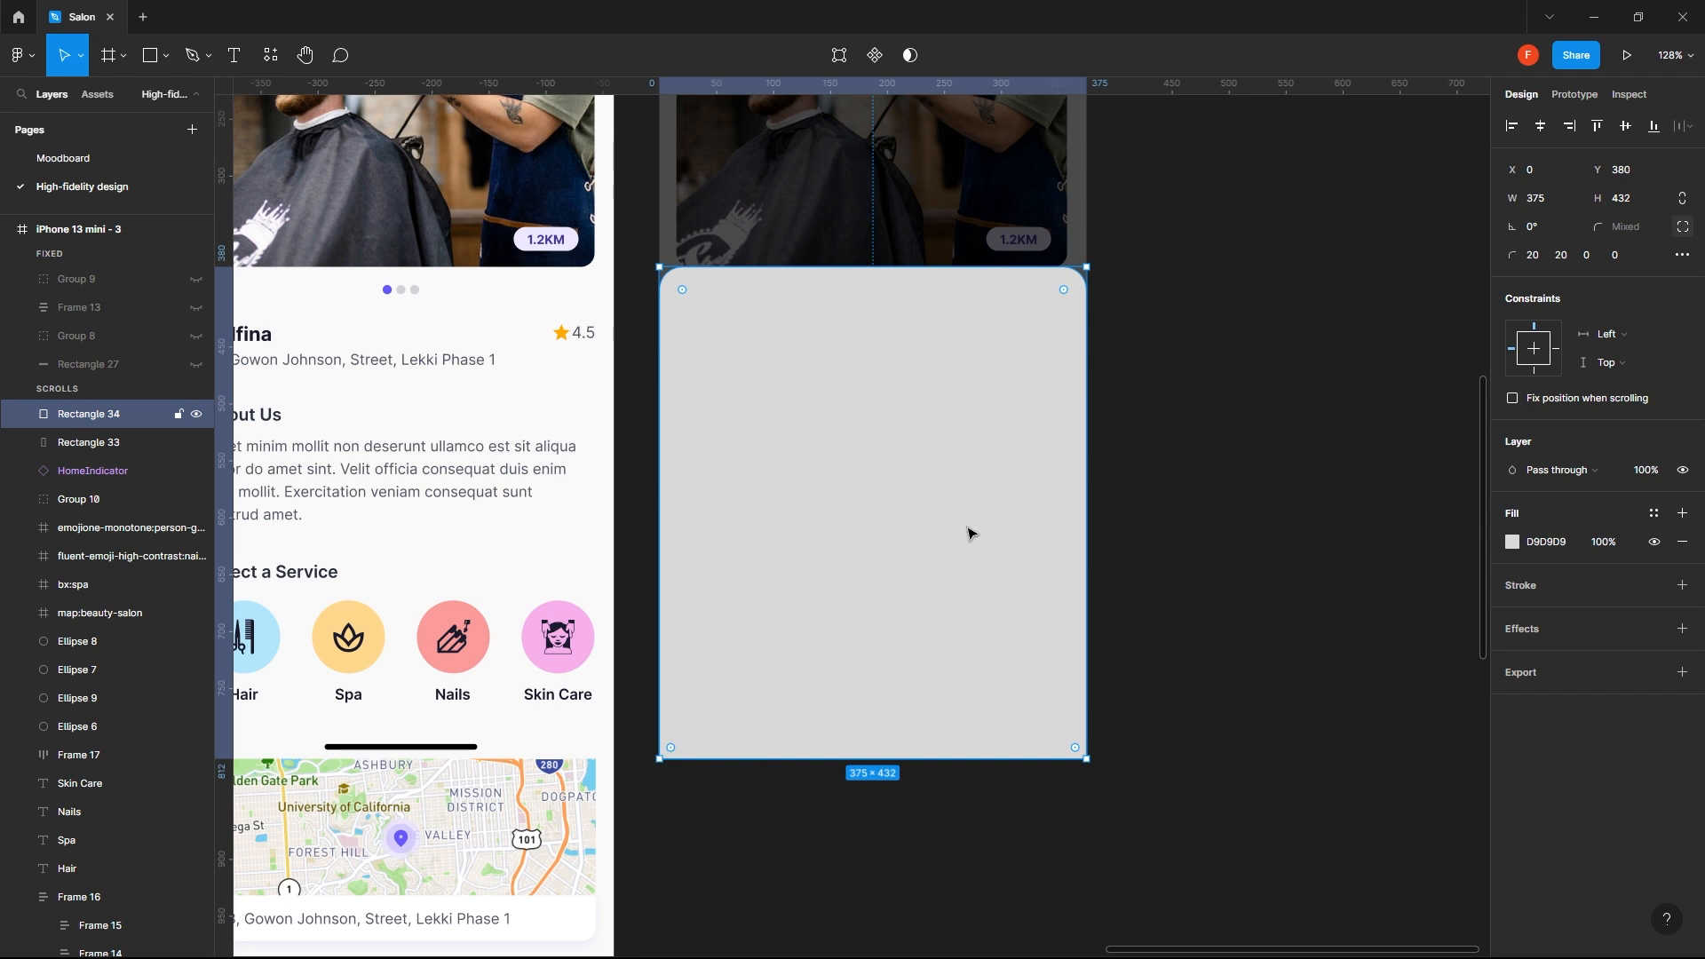
# - Fill the 375 × 432 bottom sheet with the F9F9F9 background colour sampled from the iPhone 13 mini - 2 screen
pyautogui.scroll(-2, 879, 476)
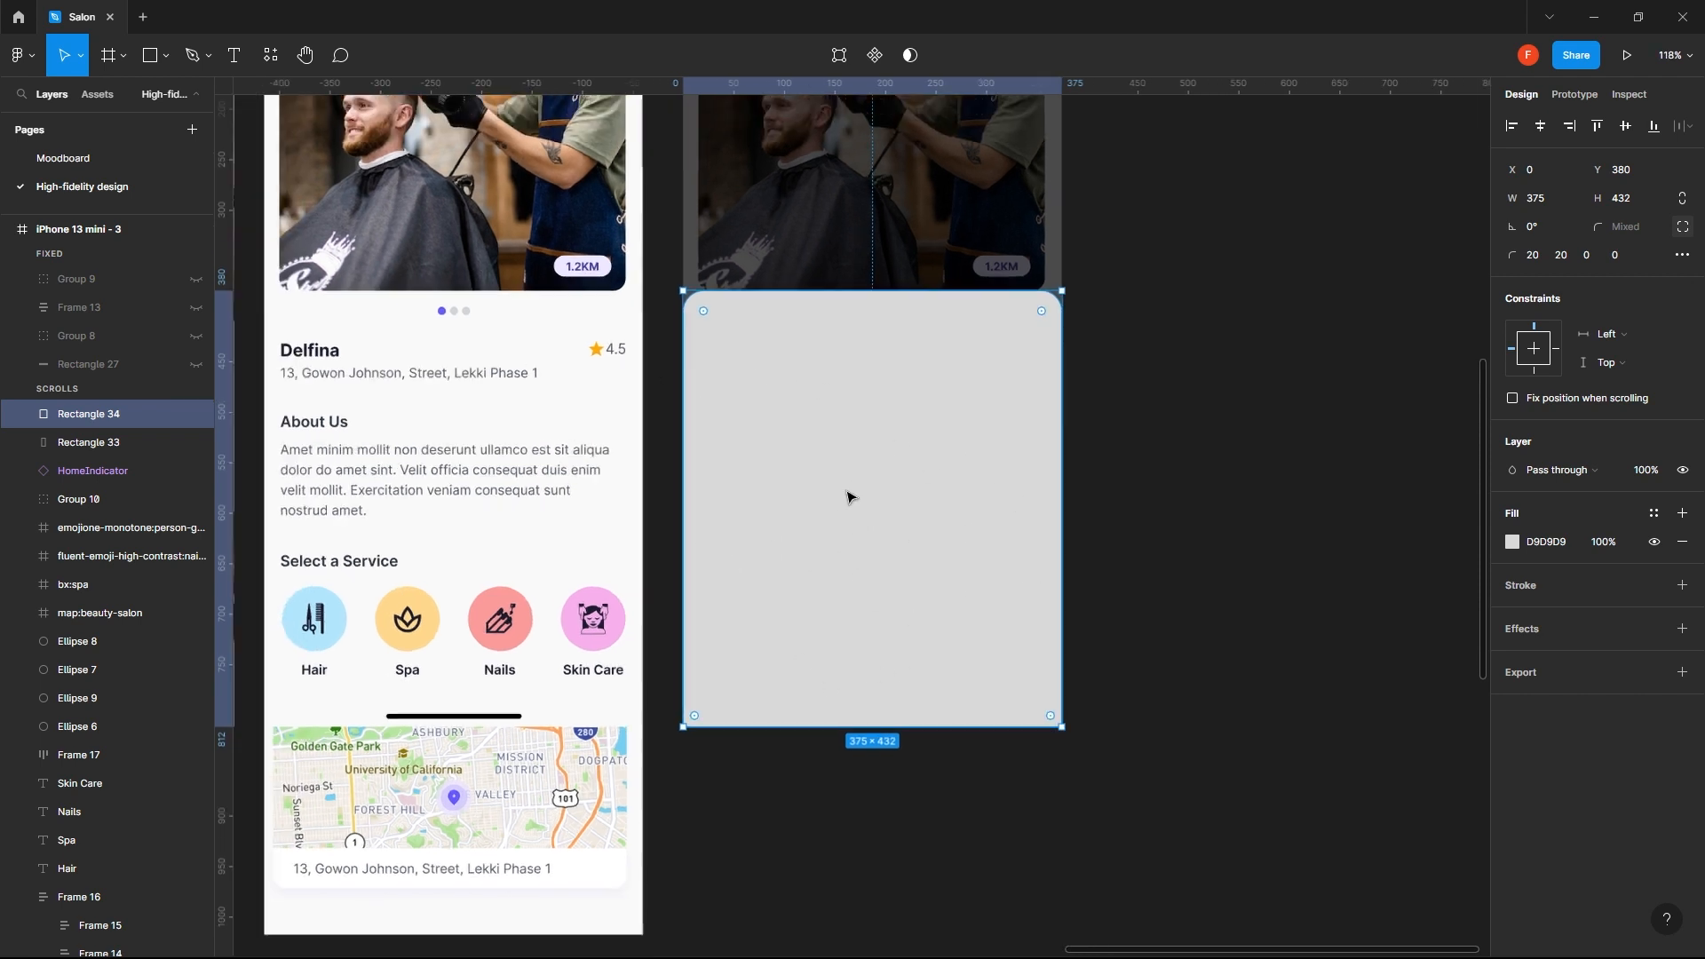
pyautogui.scroll(-1, 813, 565)
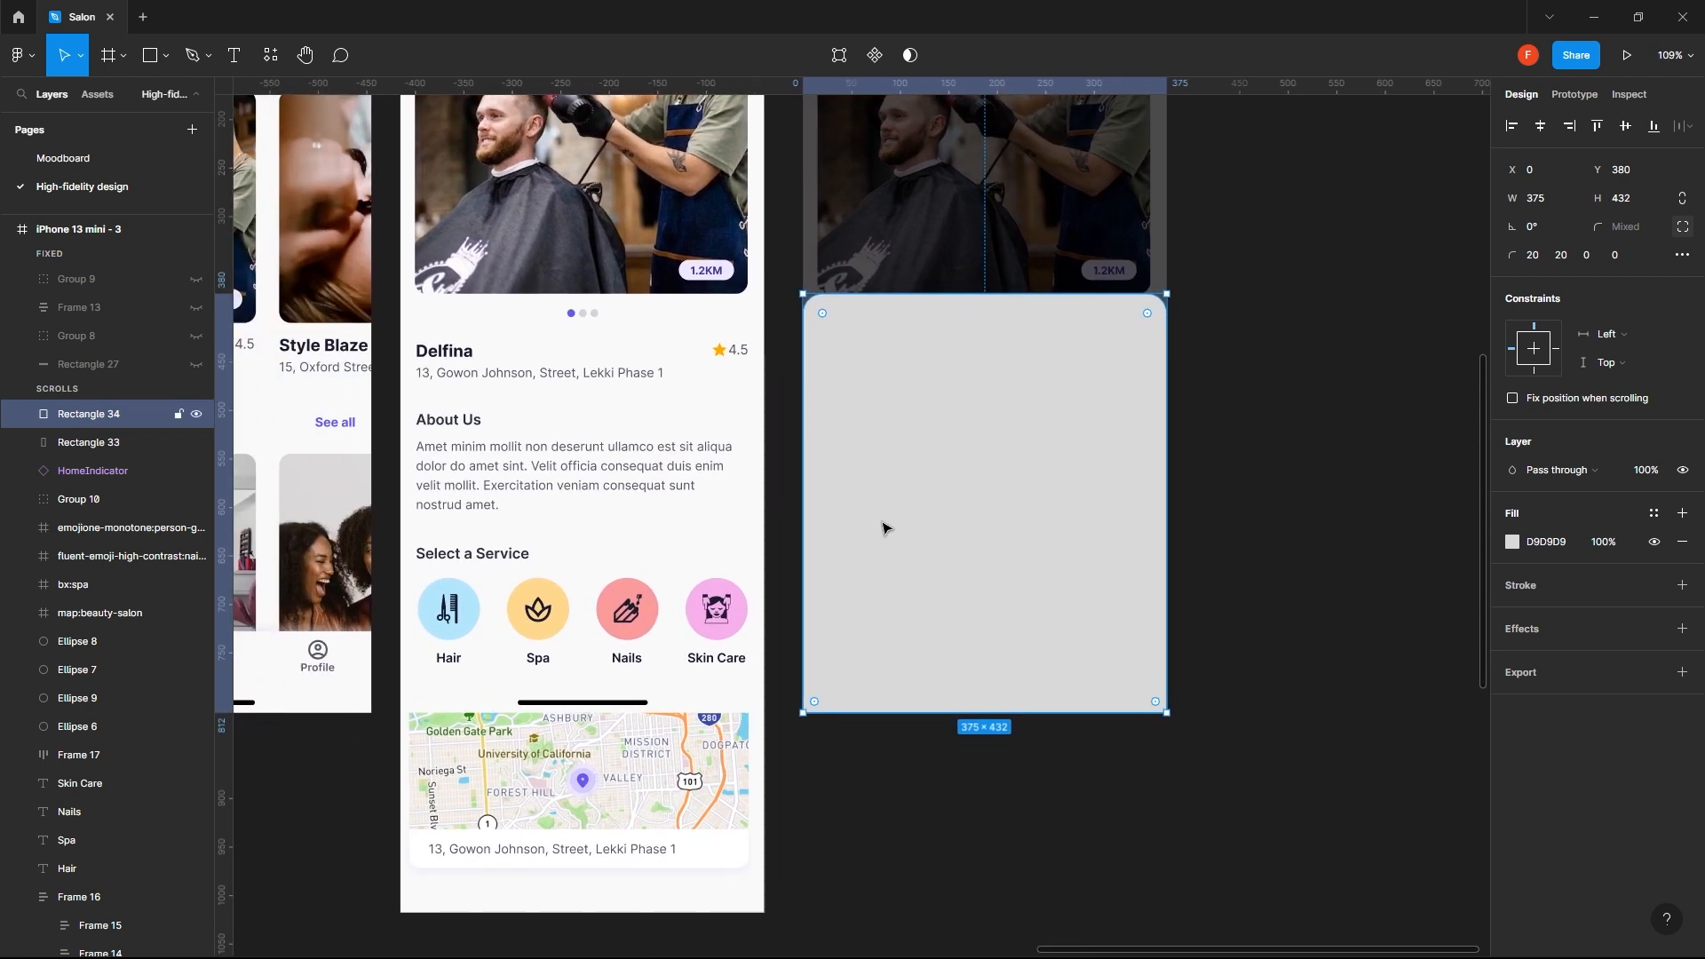
pyautogui.moveTo(882, 528); pyautogui.dragTo(1100, 536)
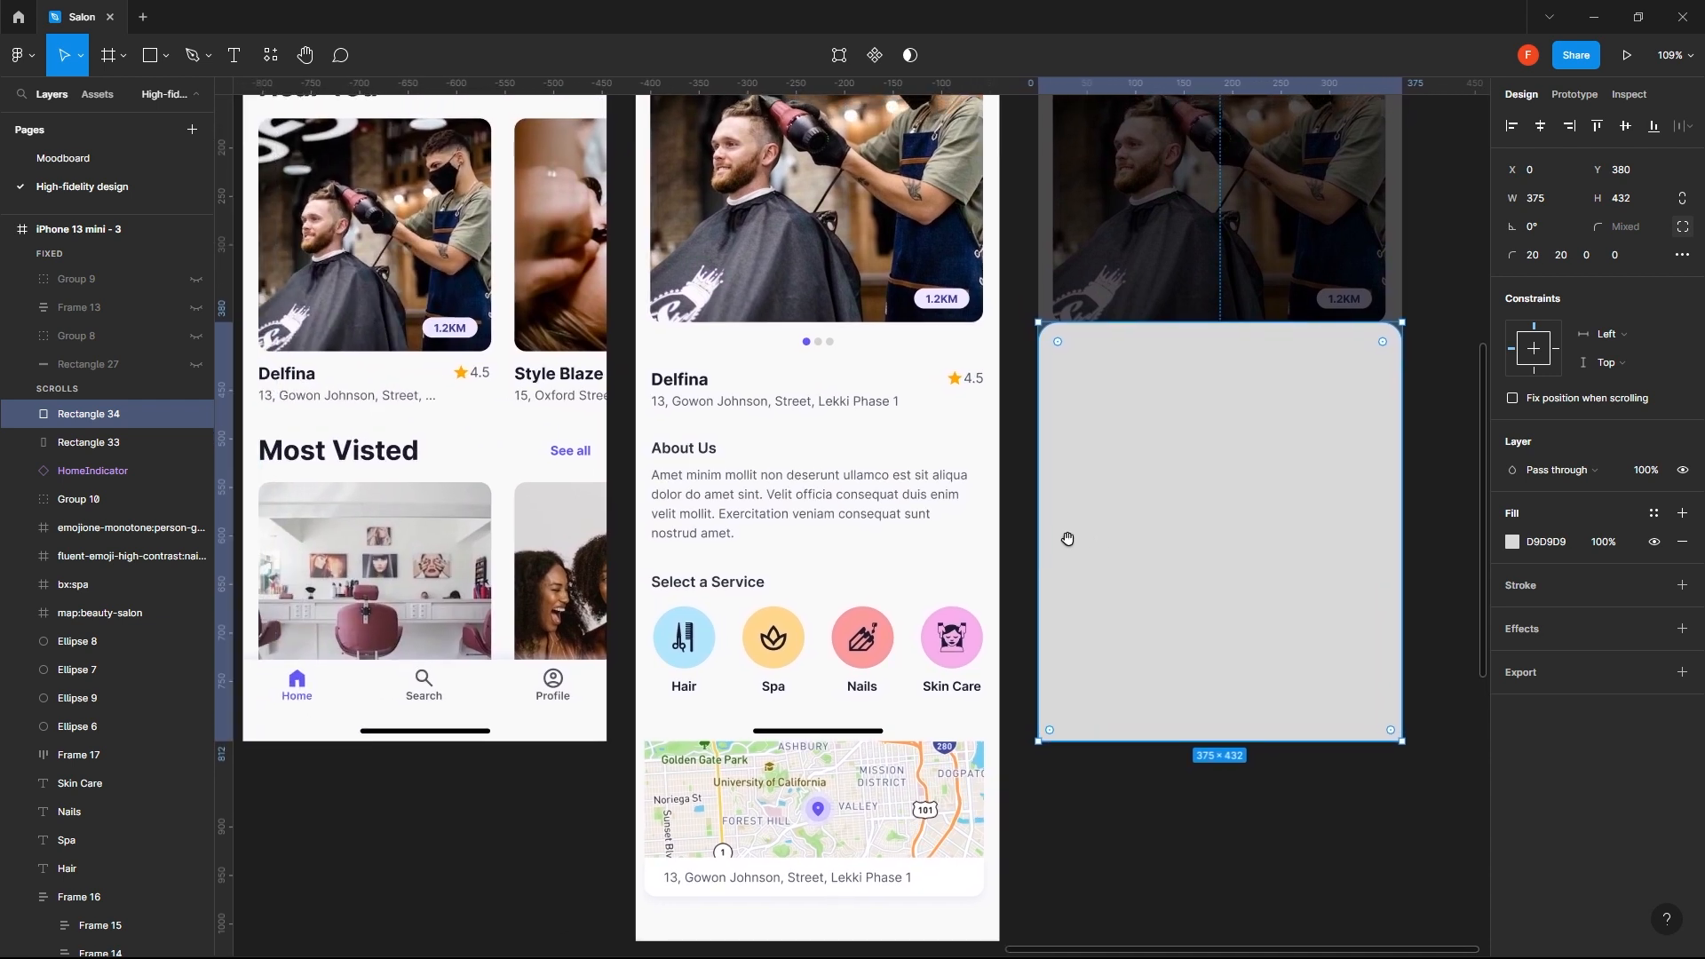
pyautogui.press('i')
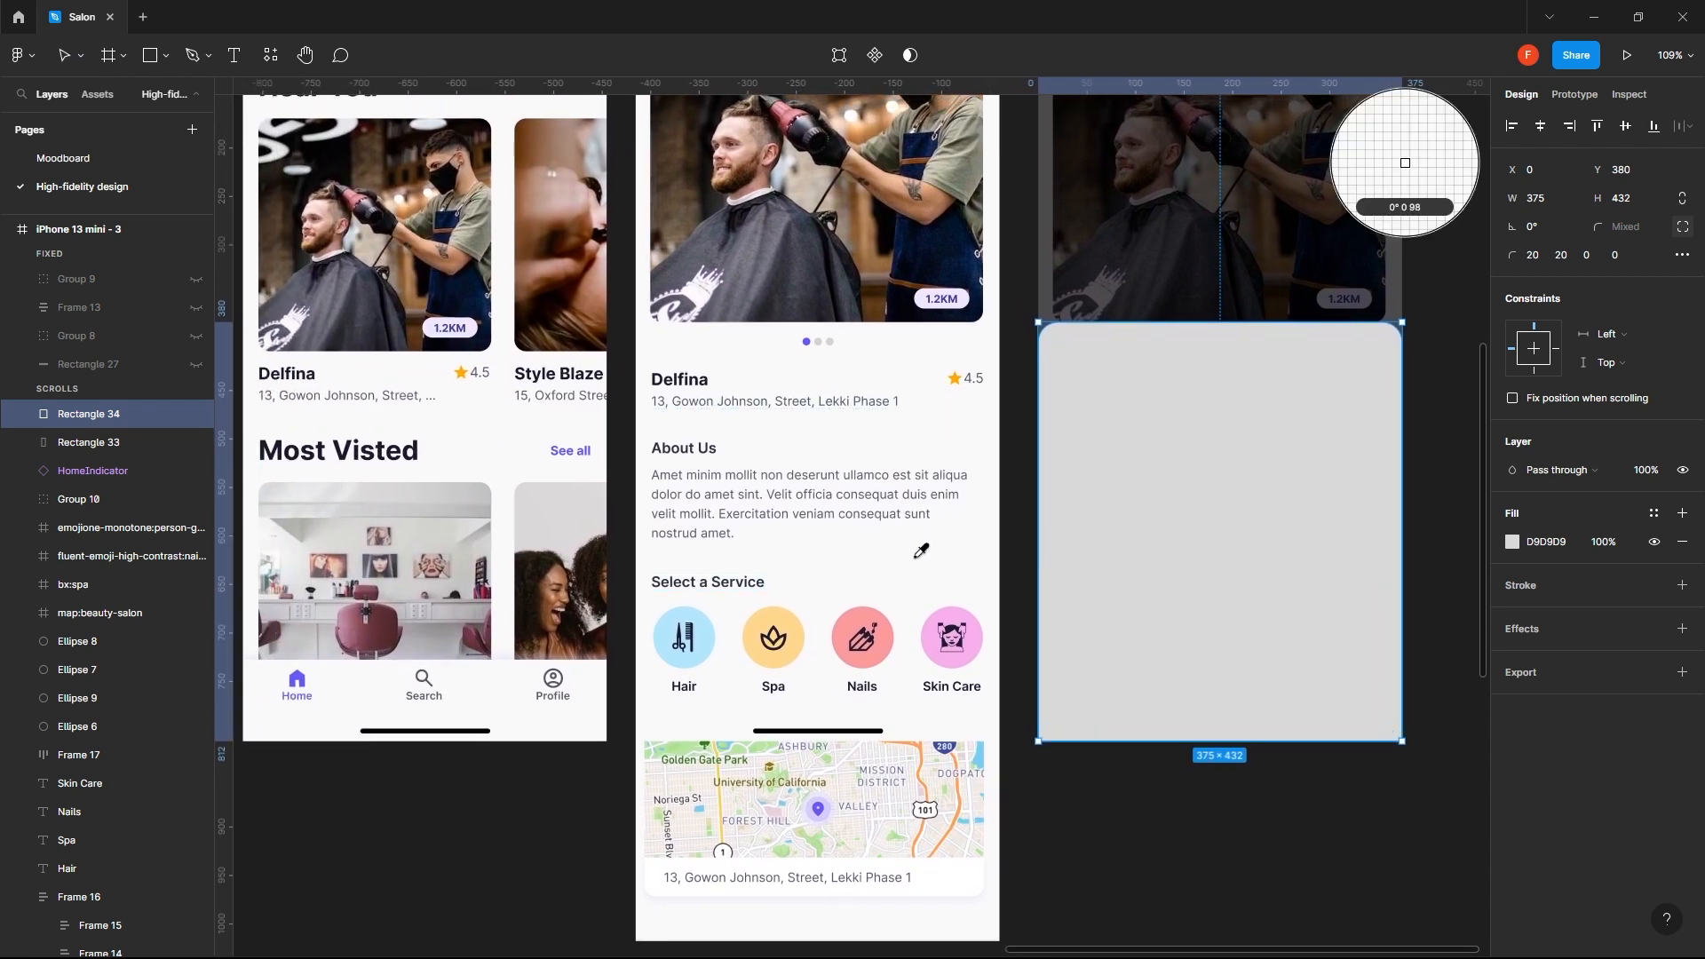
pyautogui.click(917, 557)
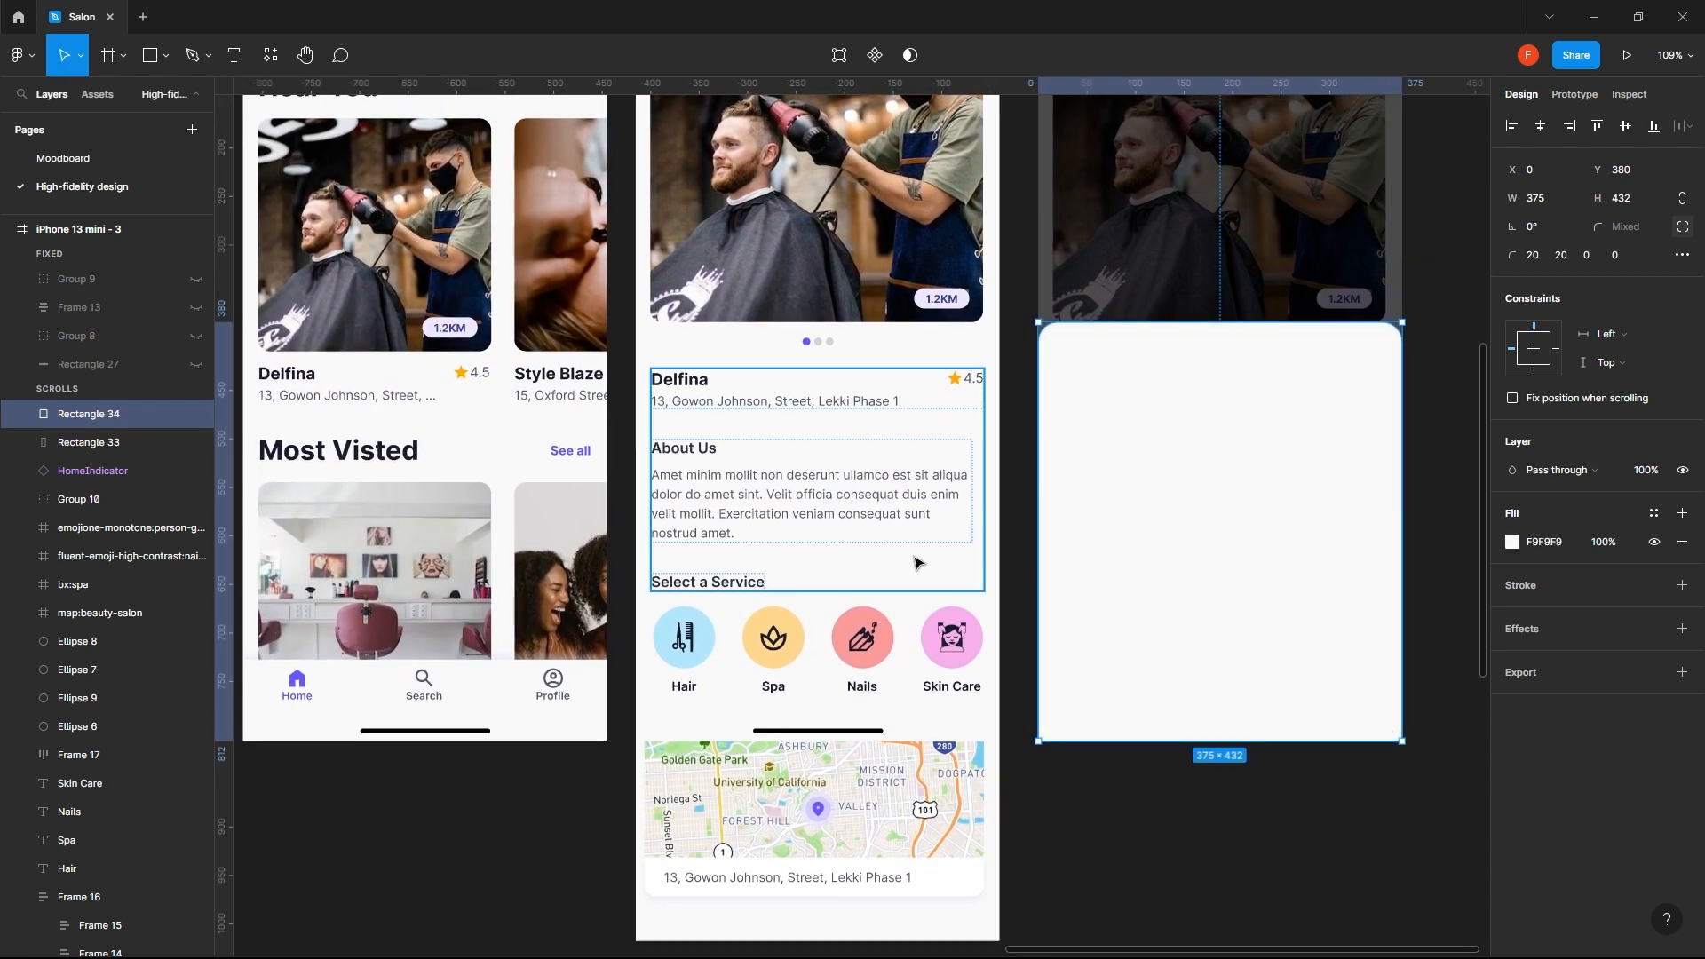
pyautogui.click(1452, 396)
pyautogui.moveTo(1374, 377); pyautogui.dragTo(1184, 445)
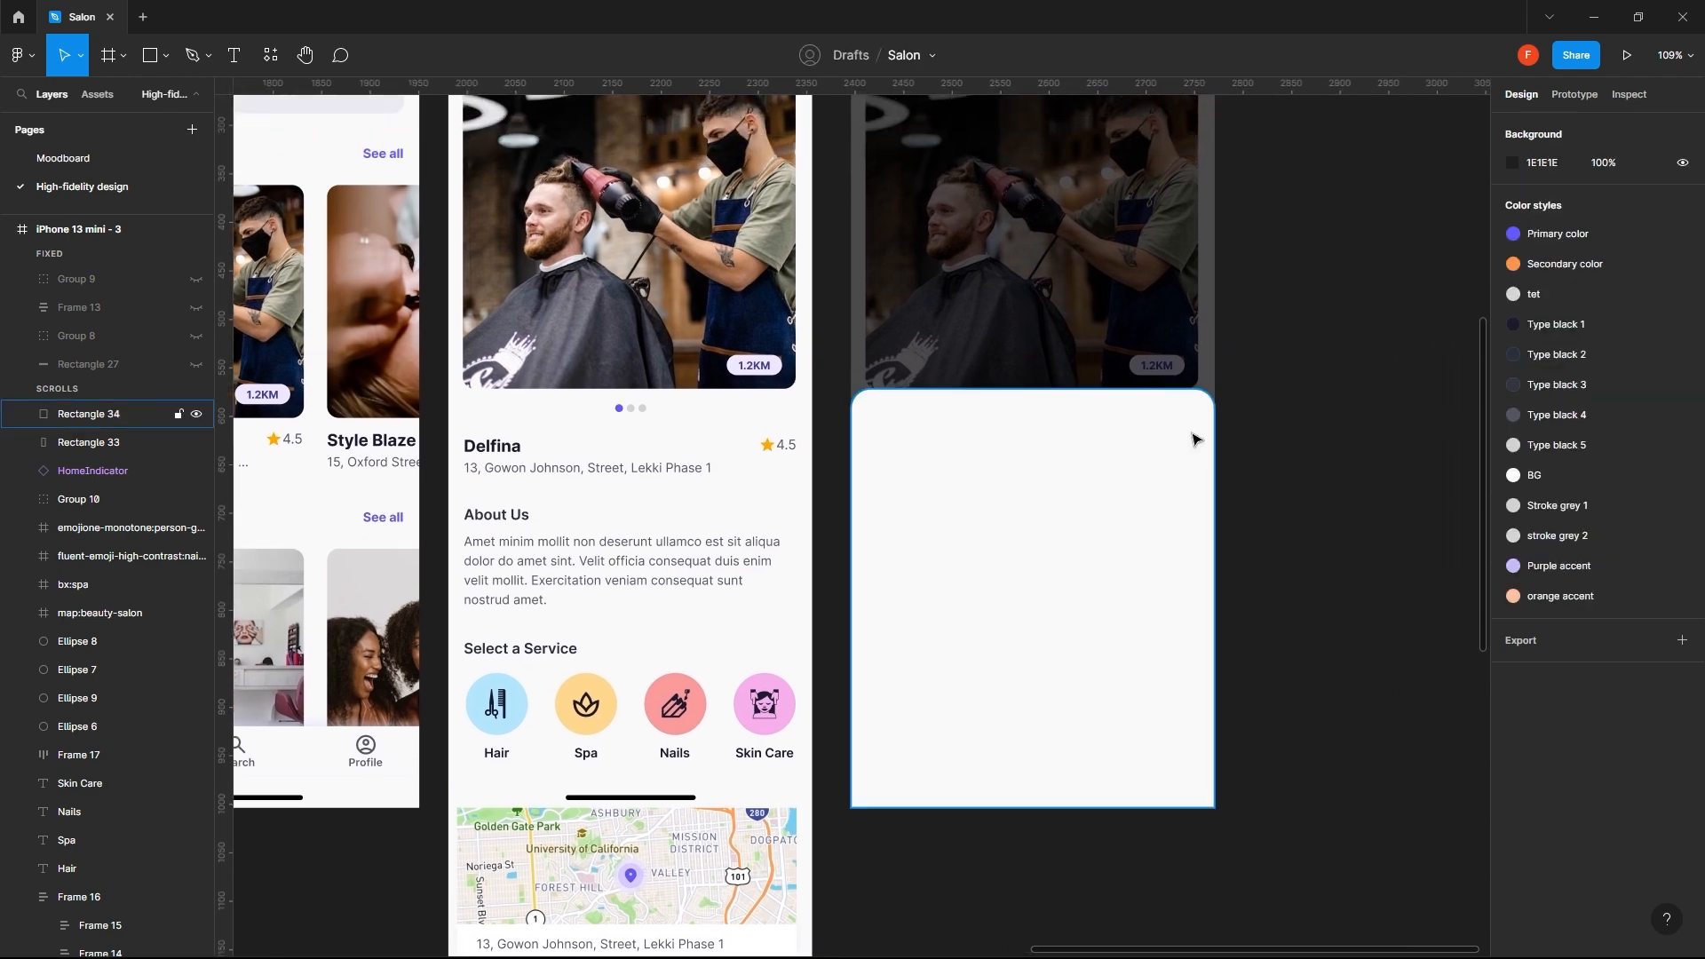
pyautogui.scroll(-1, 1195, 440)
pyautogui.moveTo(1158, 169); pyautogui.dragTo(1024, 240)
pyautogui.click(1086, 241)
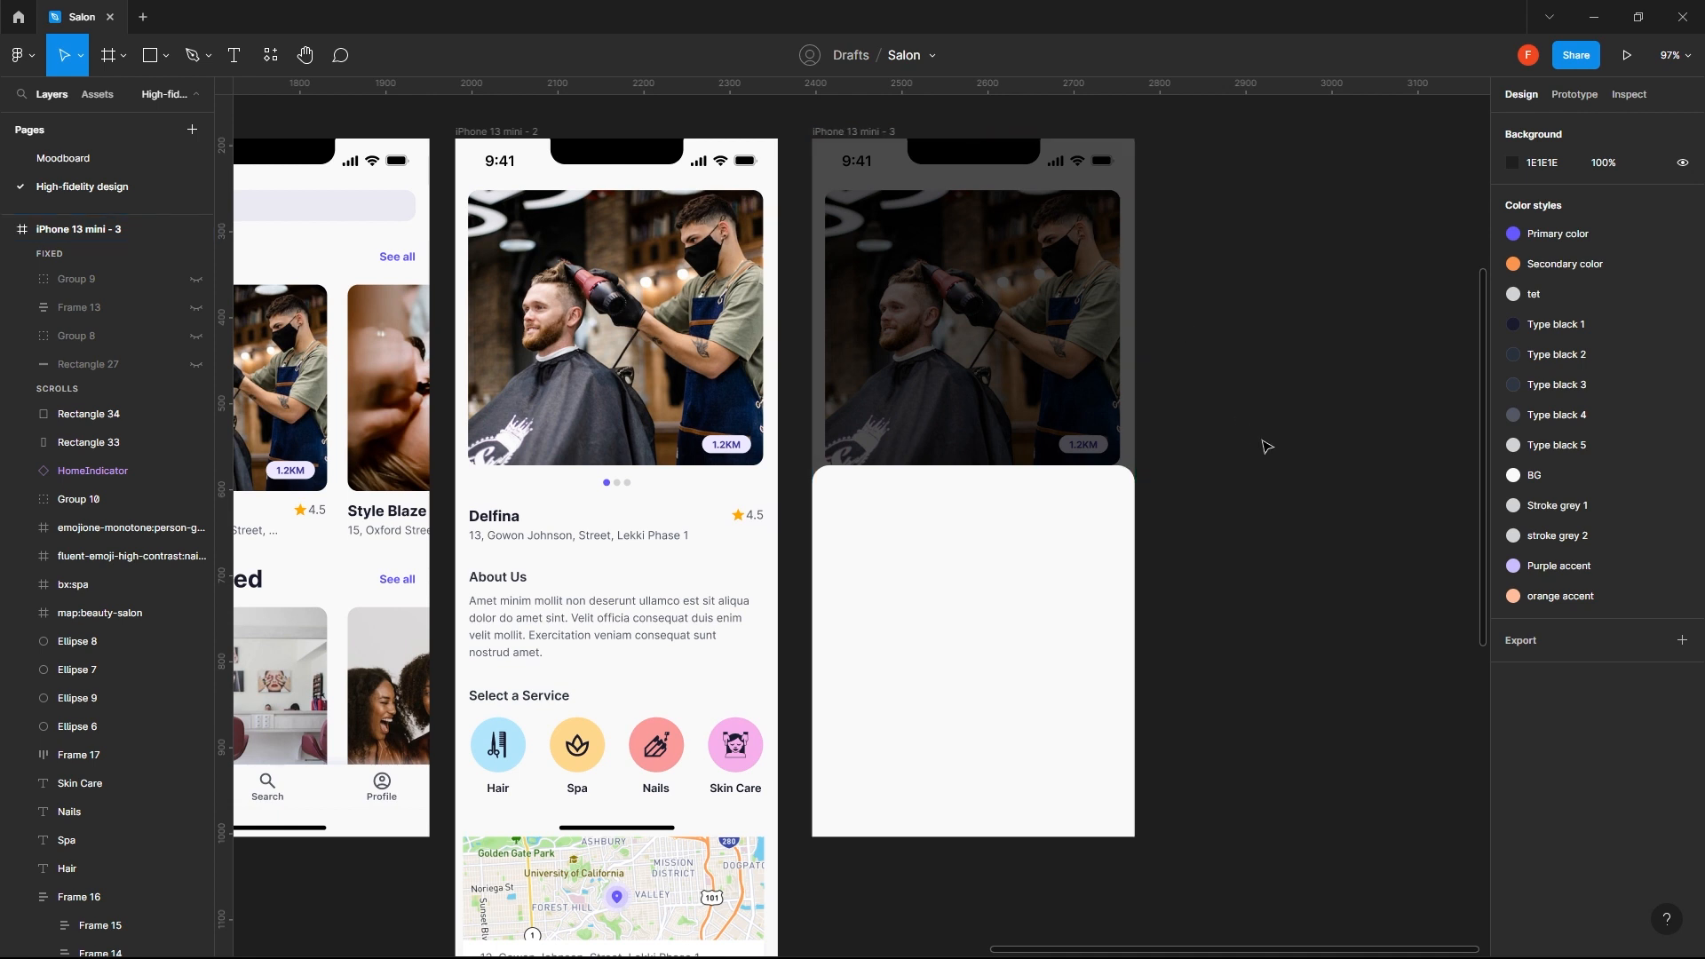
pyautogui.moveTo(672, 571); pyautogui.dragTo(771, 488)
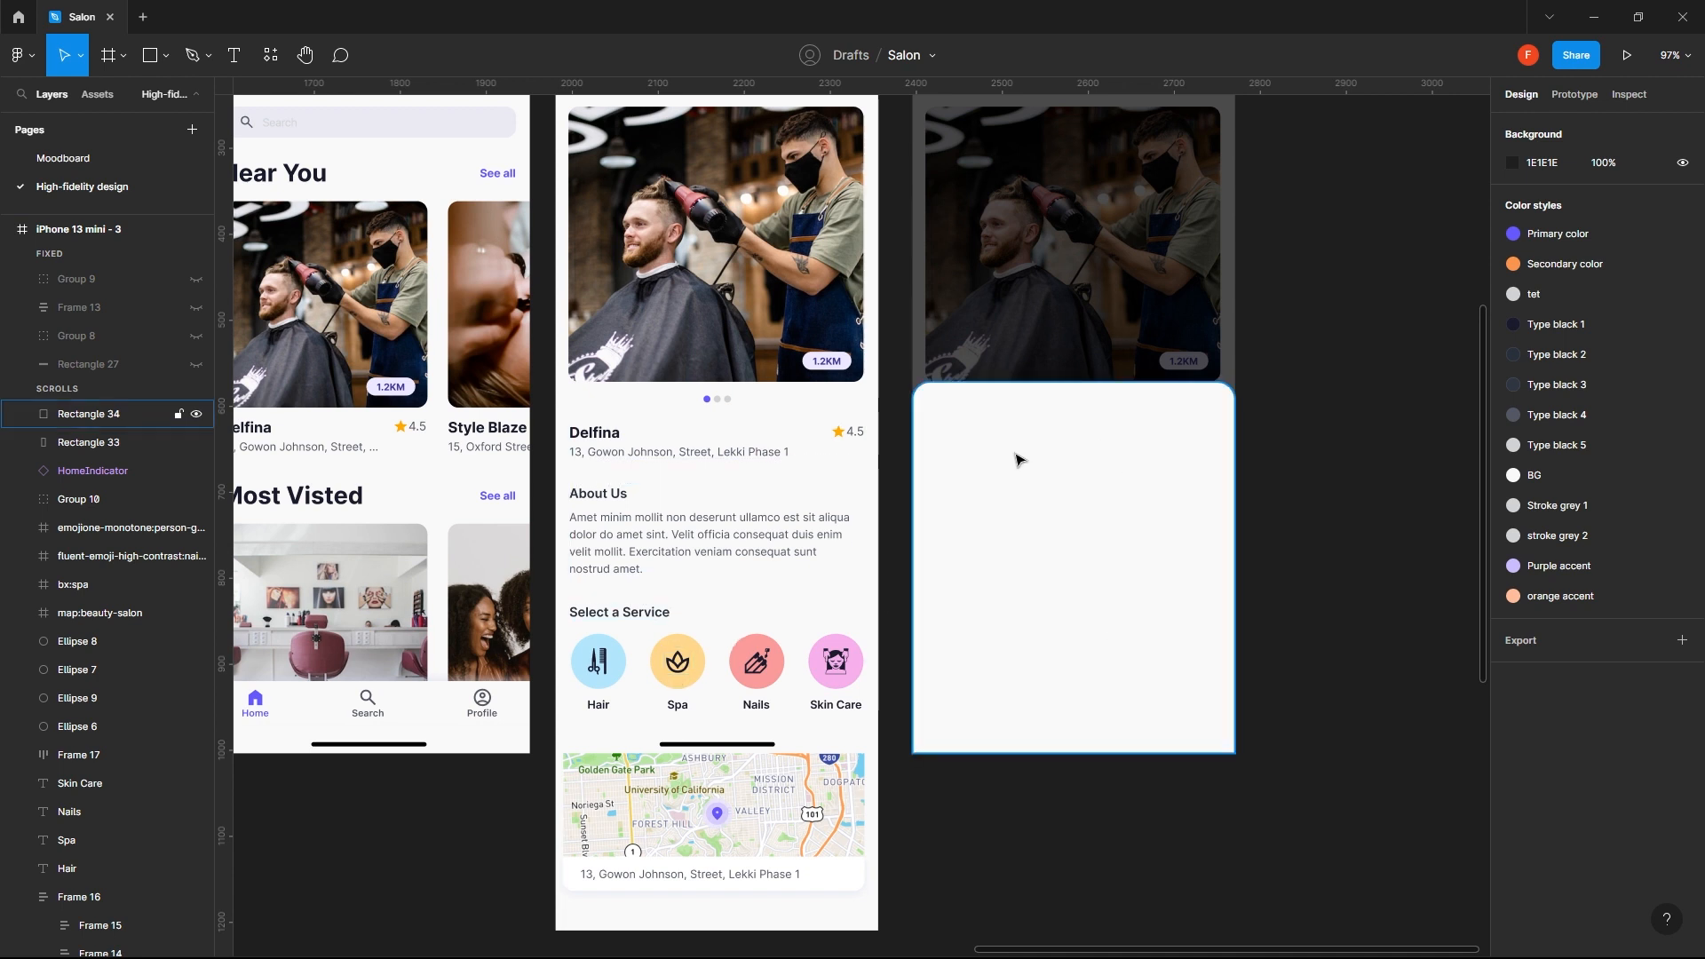
pyautogui.press('t')
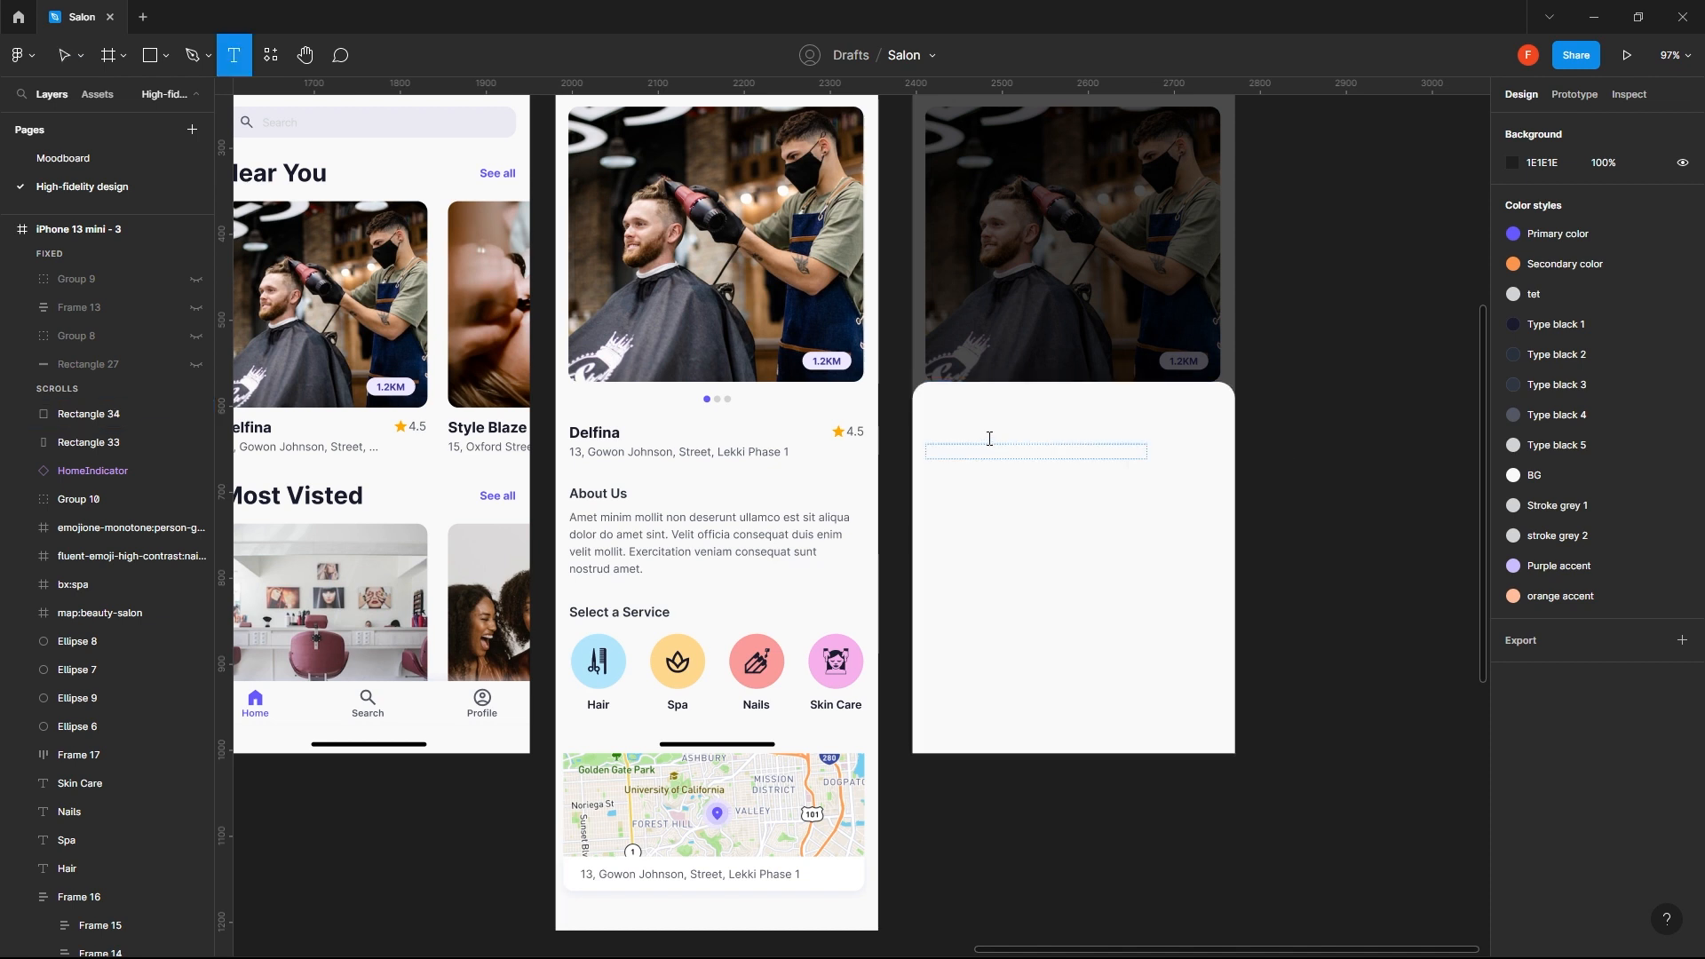
pyautogui.press('v')
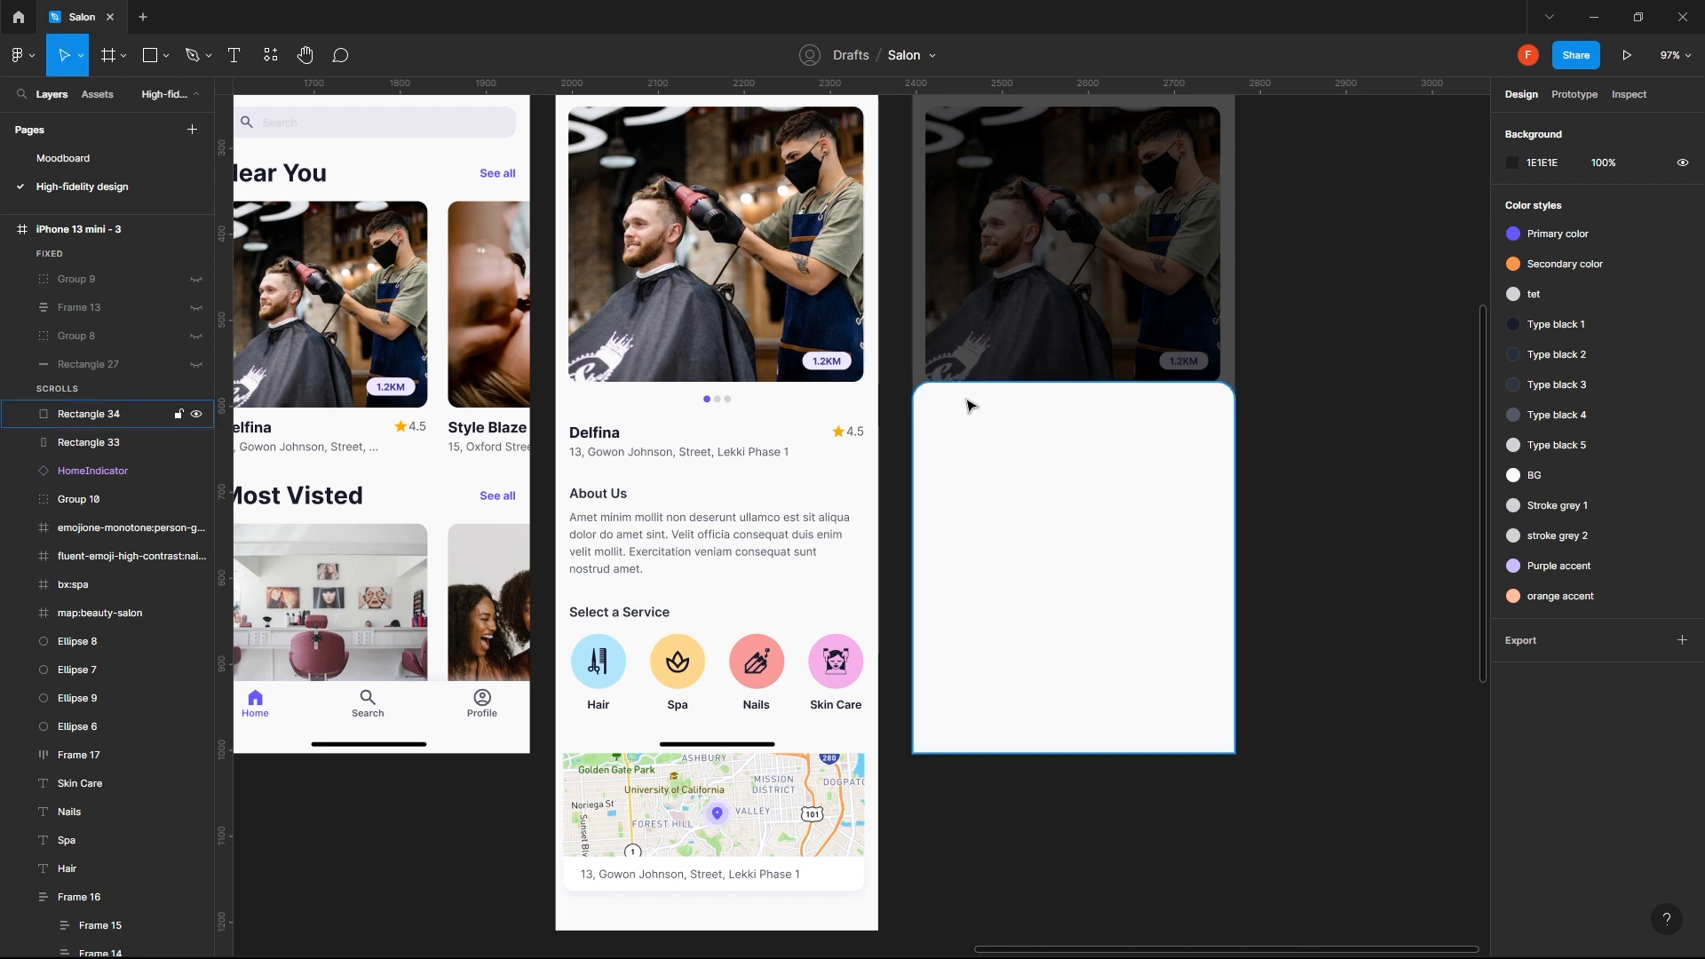
# - Copy the bold Delfina title from iPhone 13 mini - 2 onto the upper part of the bottom sheet at X 37, Y 404
pyautogui.moveTo(580, 487); pyautogui.dragTo(741, 502)
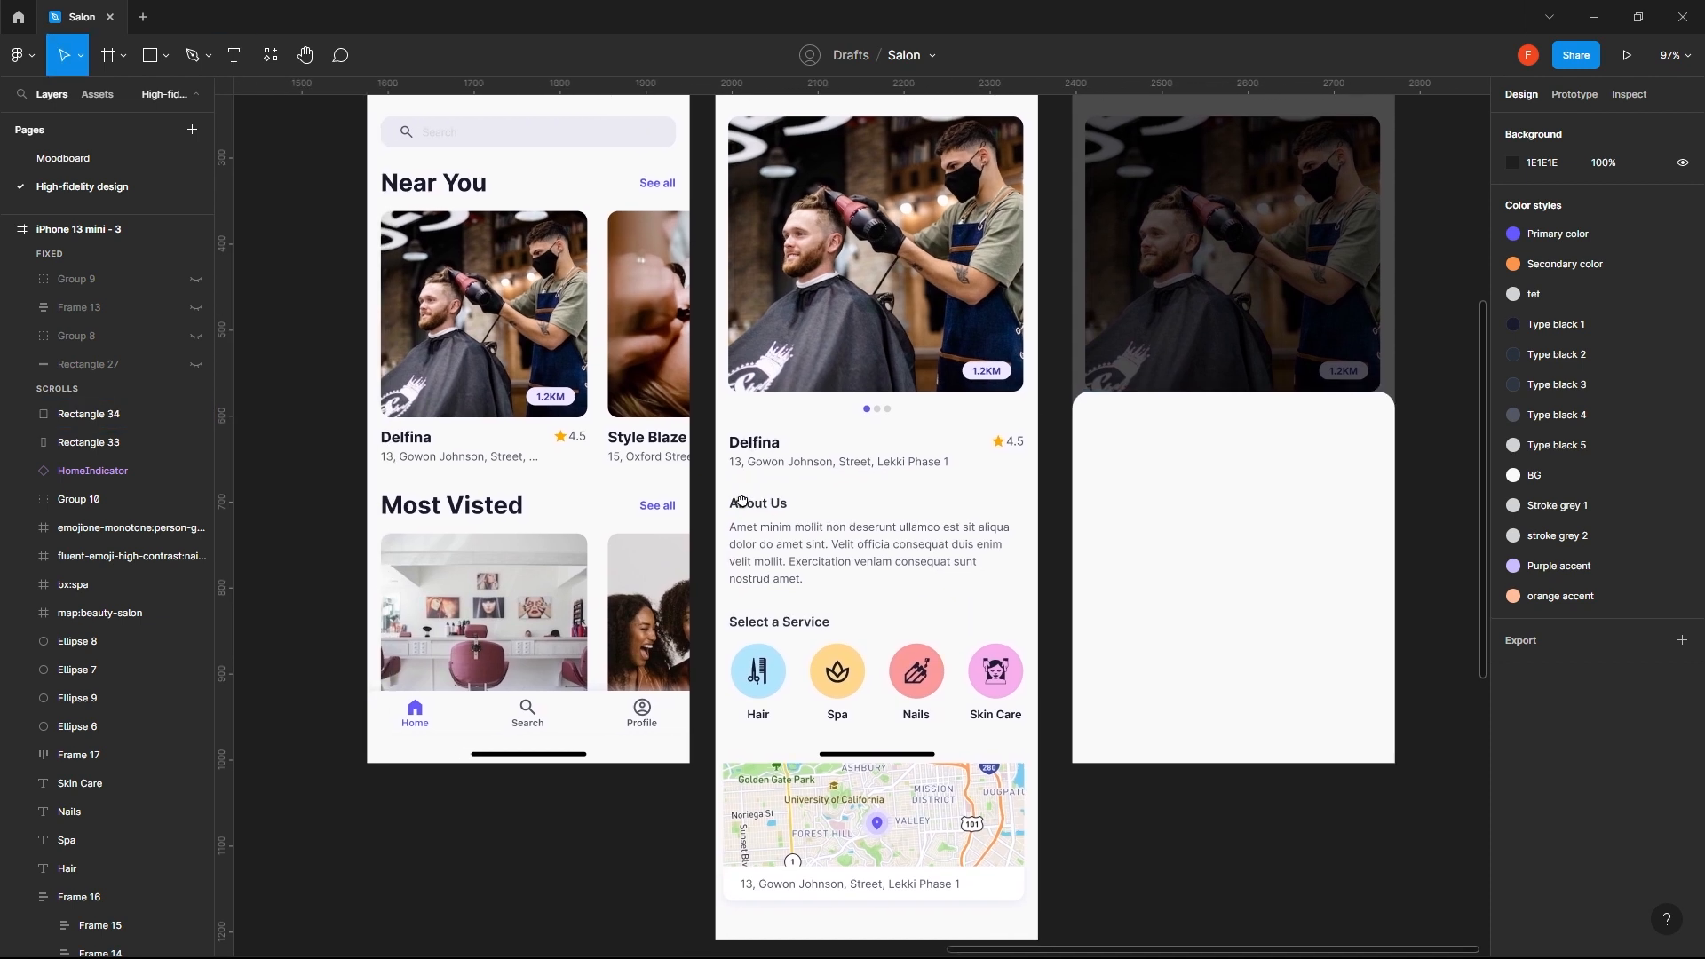
pyautogui.click(763, 451)
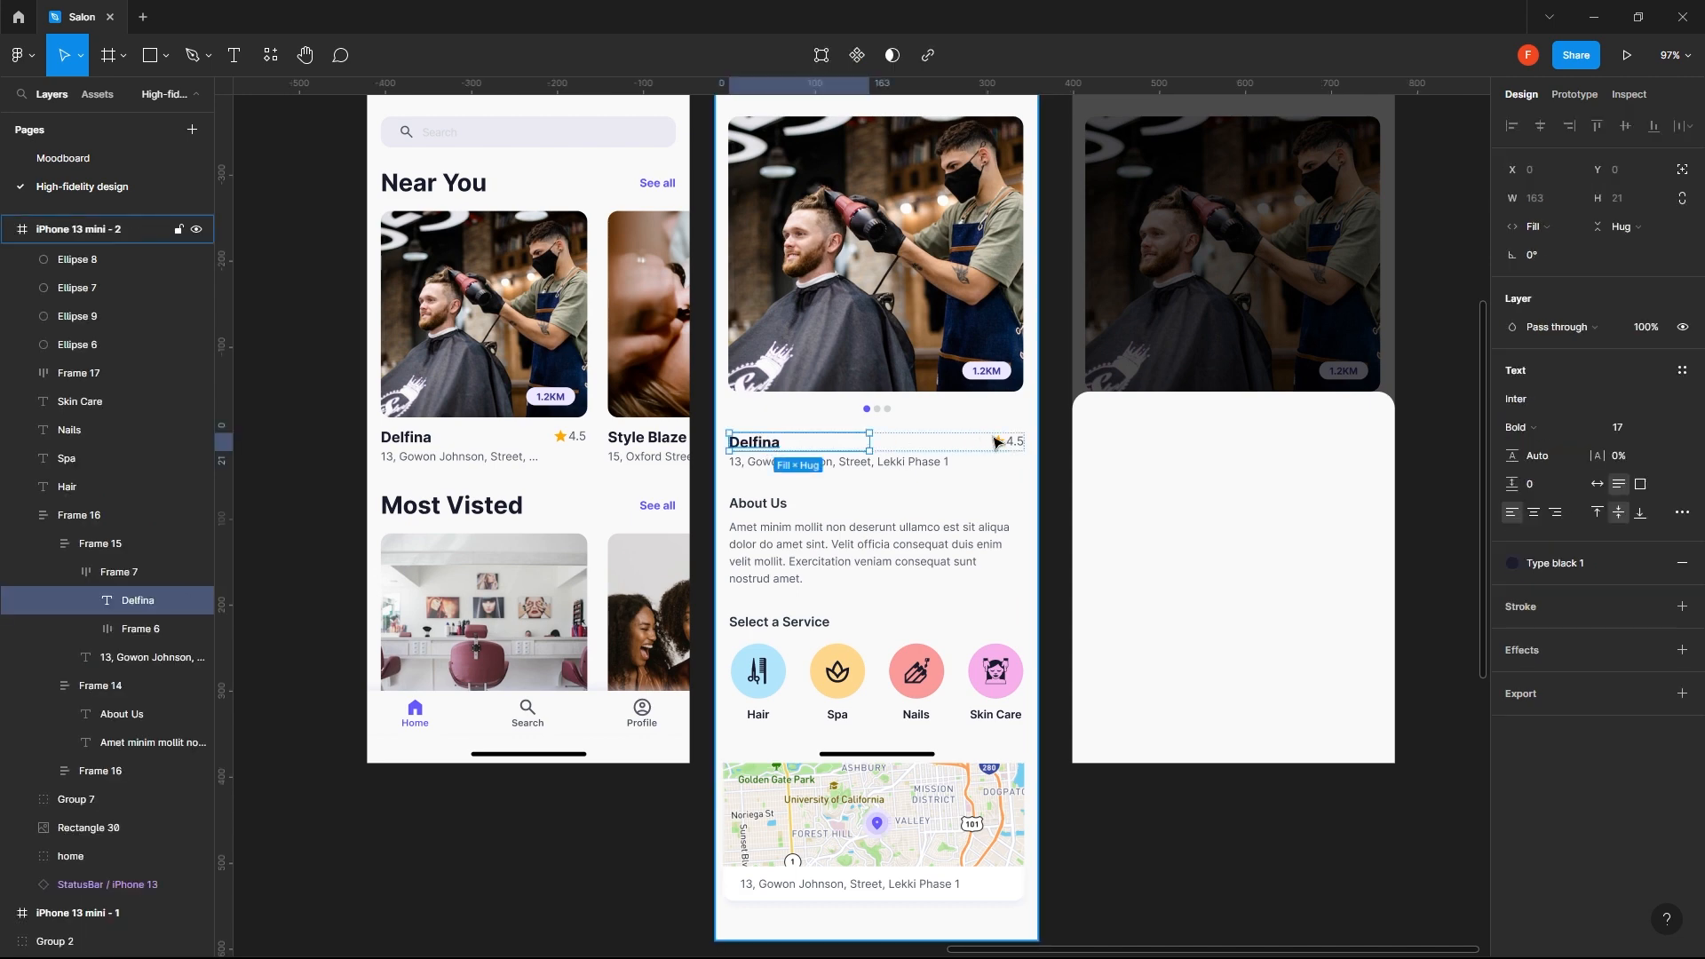
pyautogui.click(1152, 507)
pyautogui.scroll(2, 1152, 507)
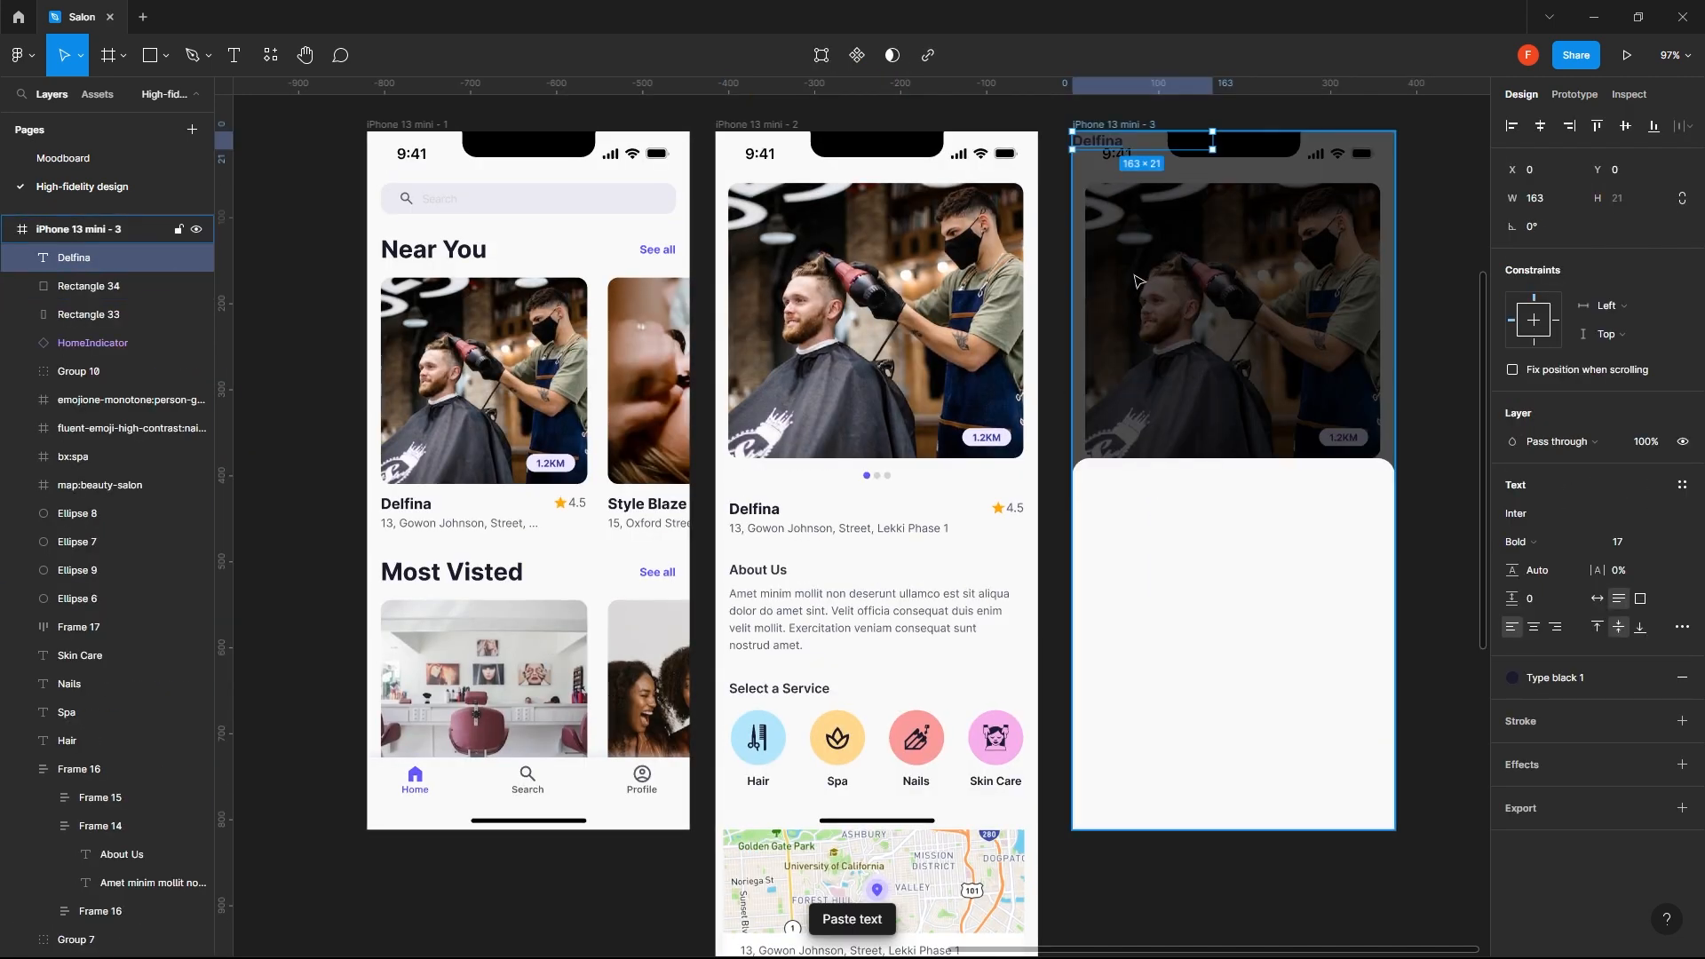
pyautogui.moveTo(1193, 588); pyautogui.dragTo(959, 522)
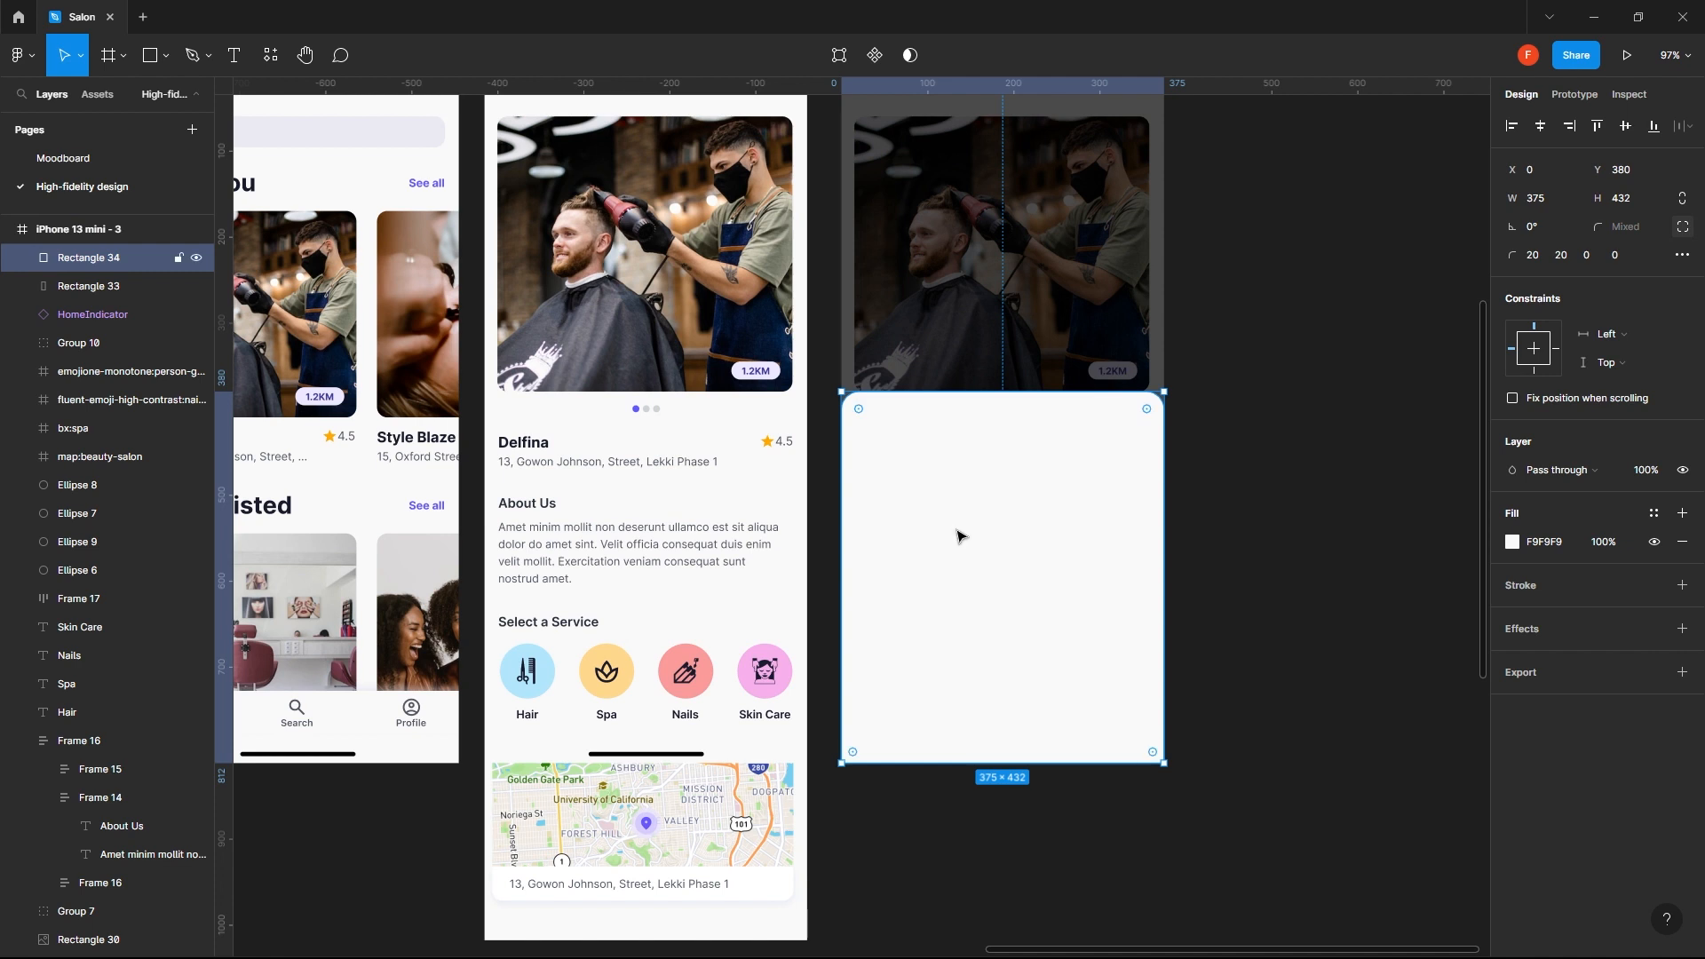
pyautogui.scroll(2, 921, 220)
pyautogui.hscroll(2, 921, 220)
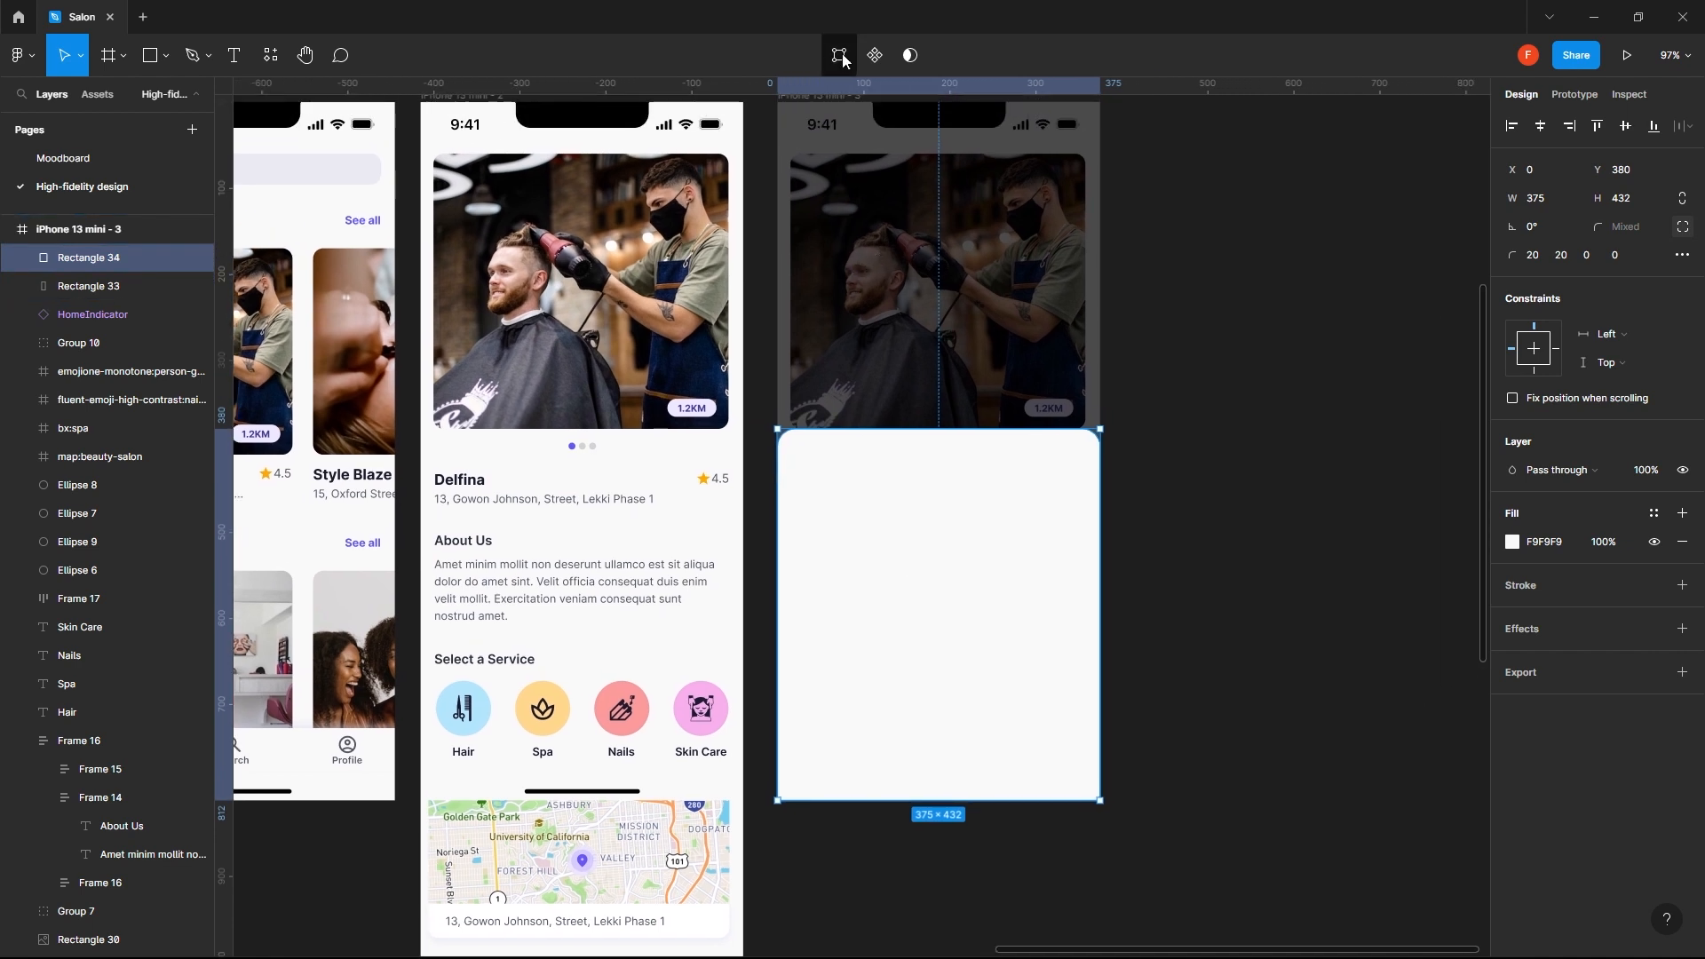
pyautogui.hotkey('ctrl', 'v')
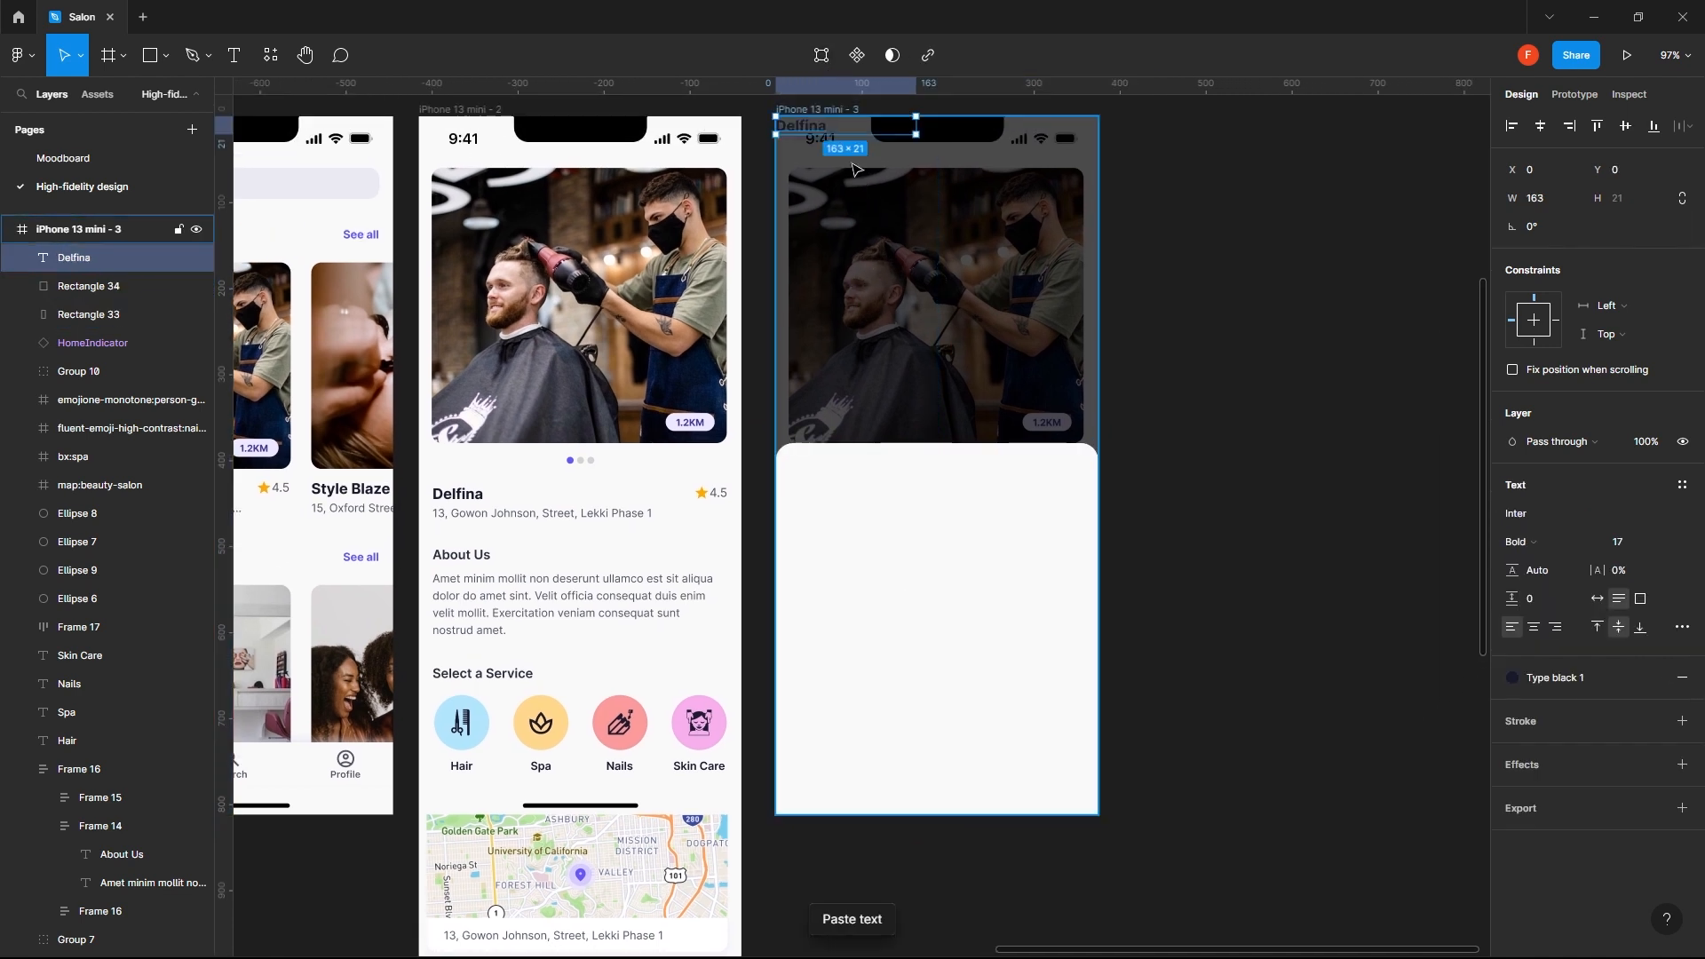
pyautogui.moveTo(816, 132); pyautogui.dragTo(846, 478)
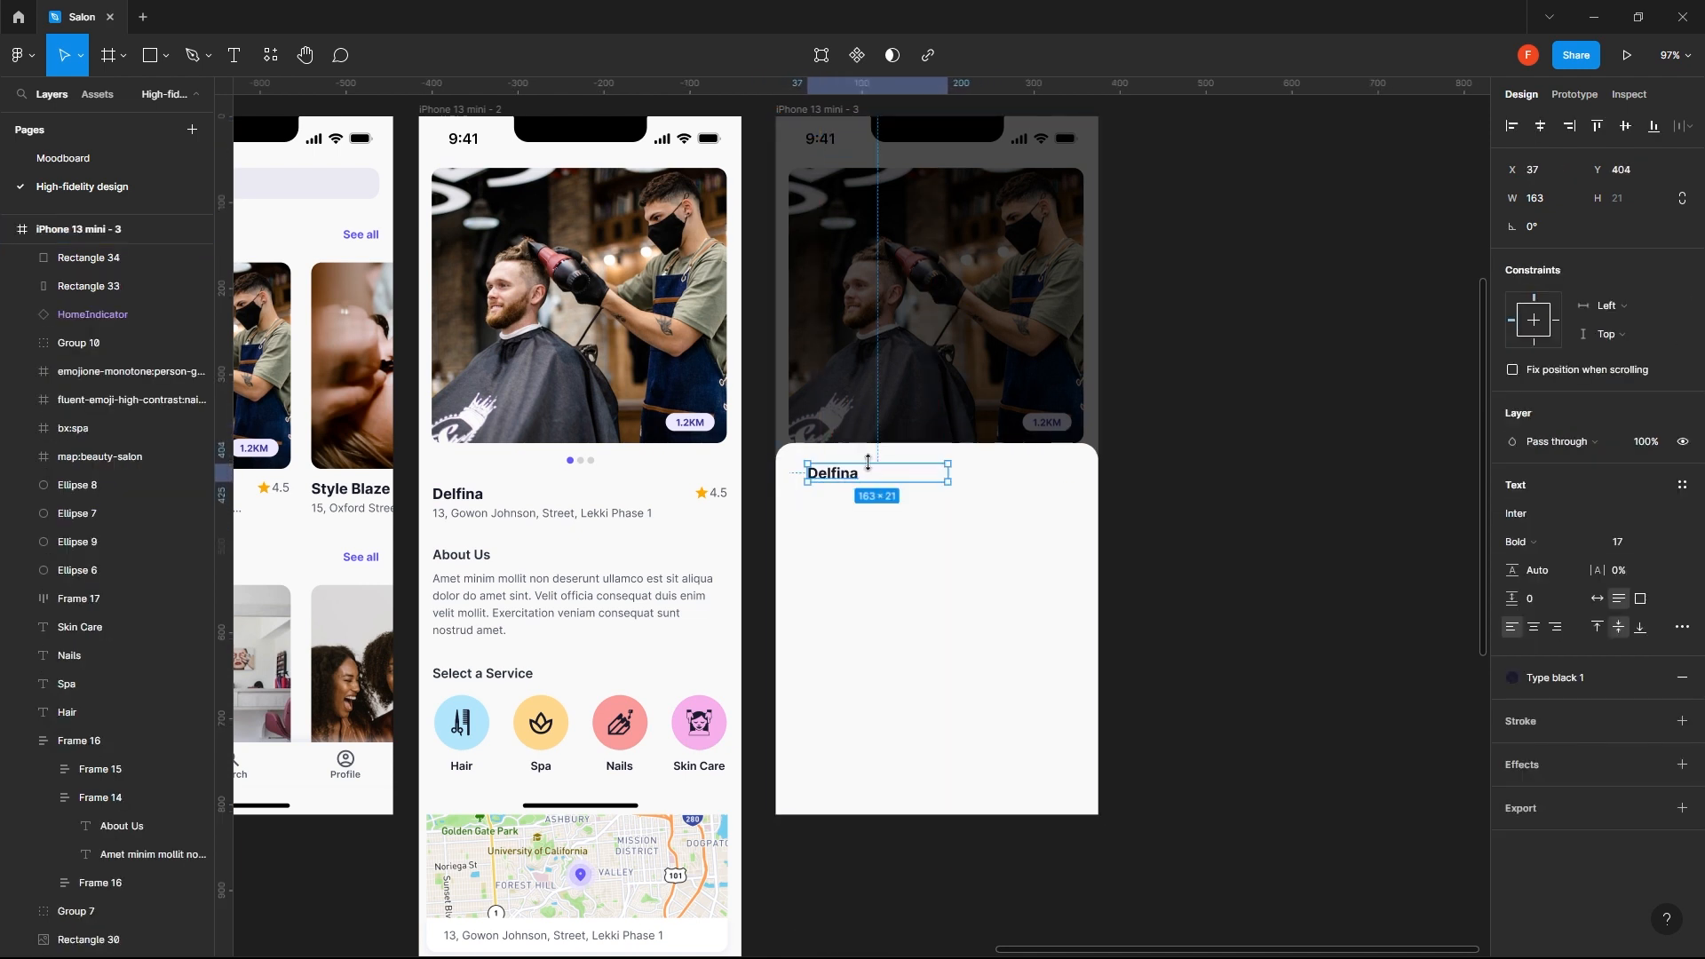
# - Change the copied title's text to "Select Your Date"
pyautogui.doubleClick(844, 476)
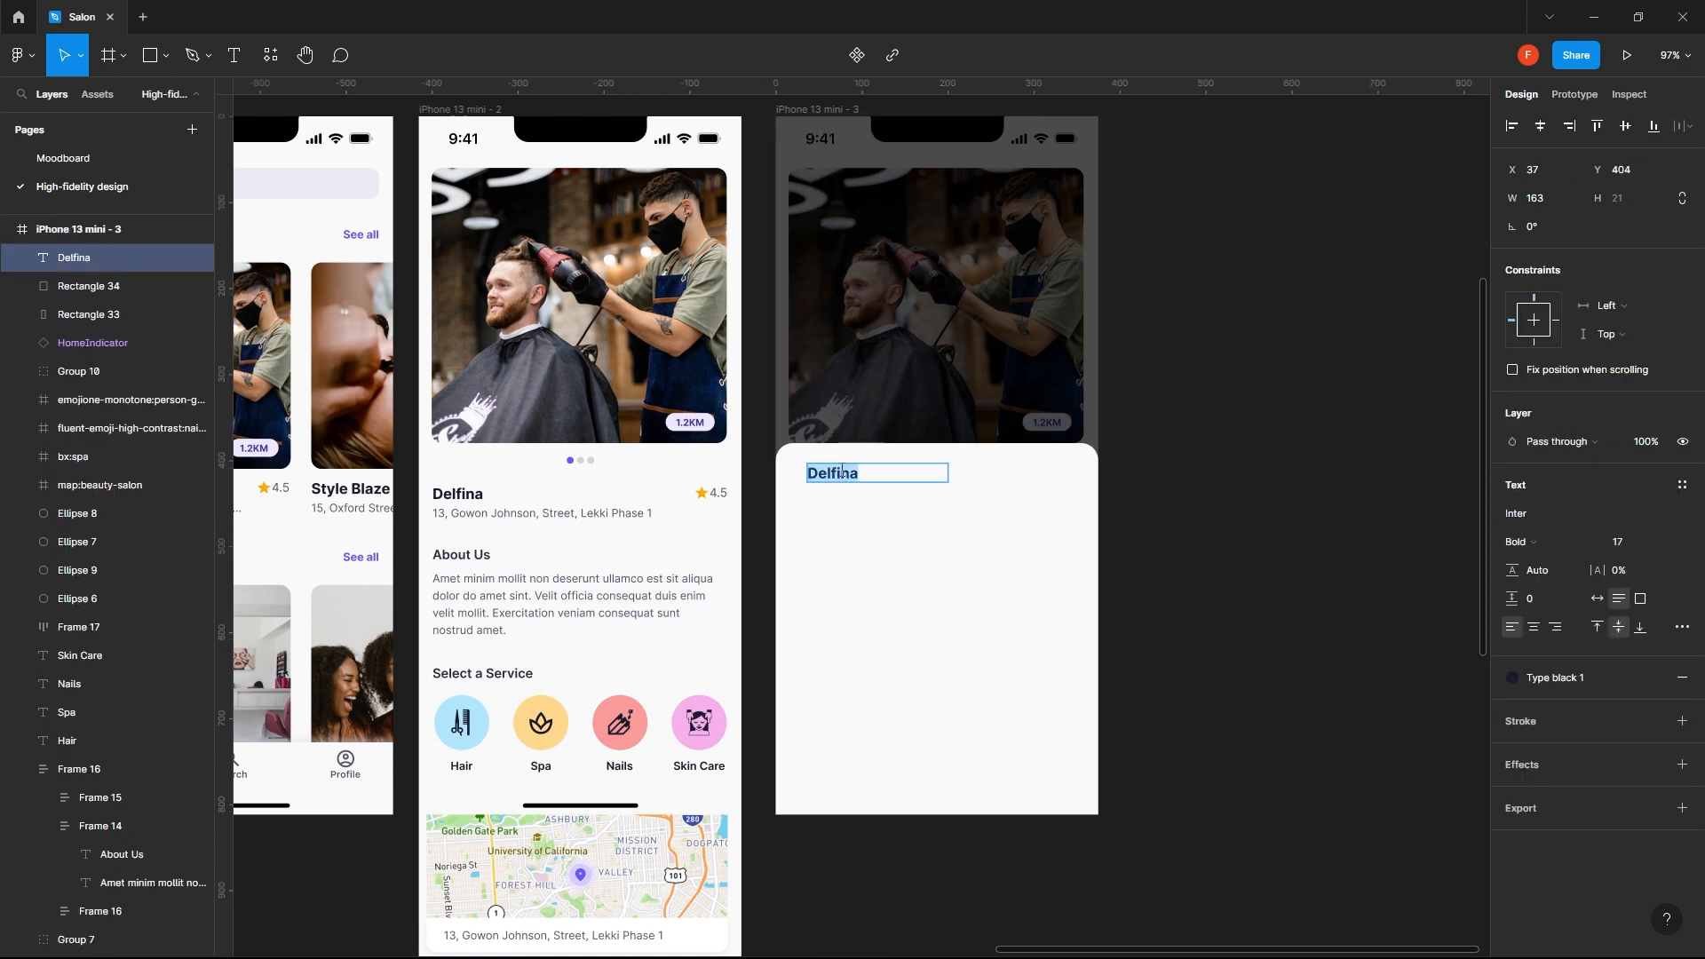
pyautogui.write('Sele')
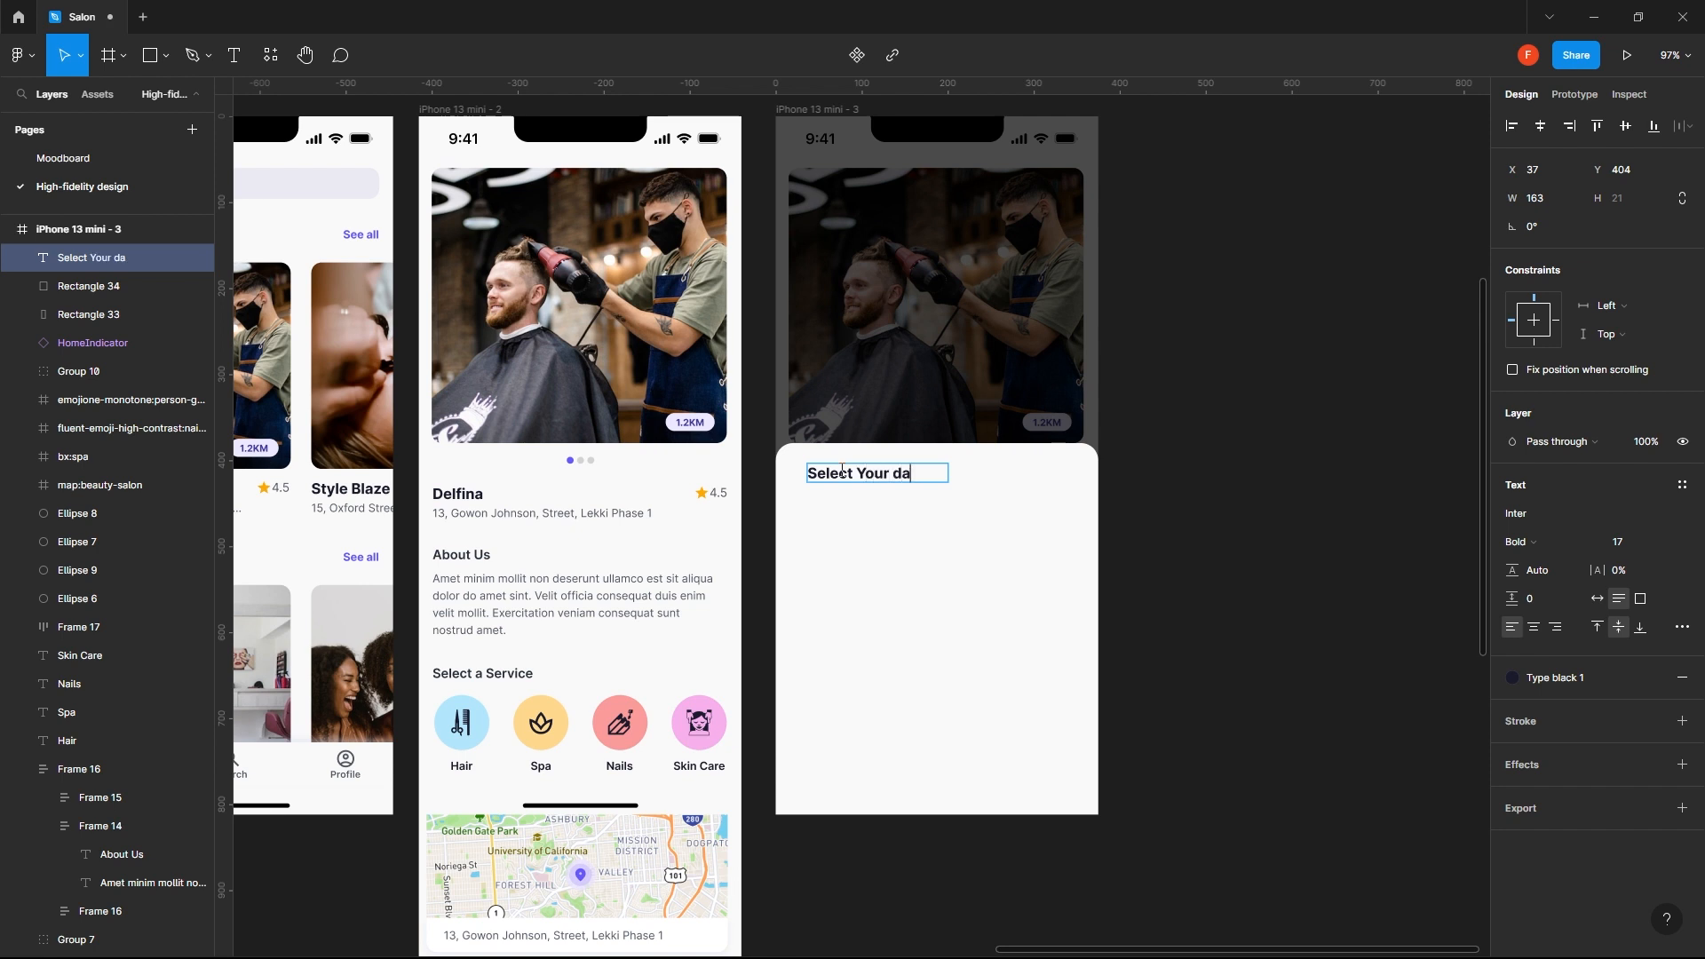
pyautogui.write('ct Your d')
pyautogui.press('BackSpace')
pyautogui.write('Date')
pyautogui.press('Escape')
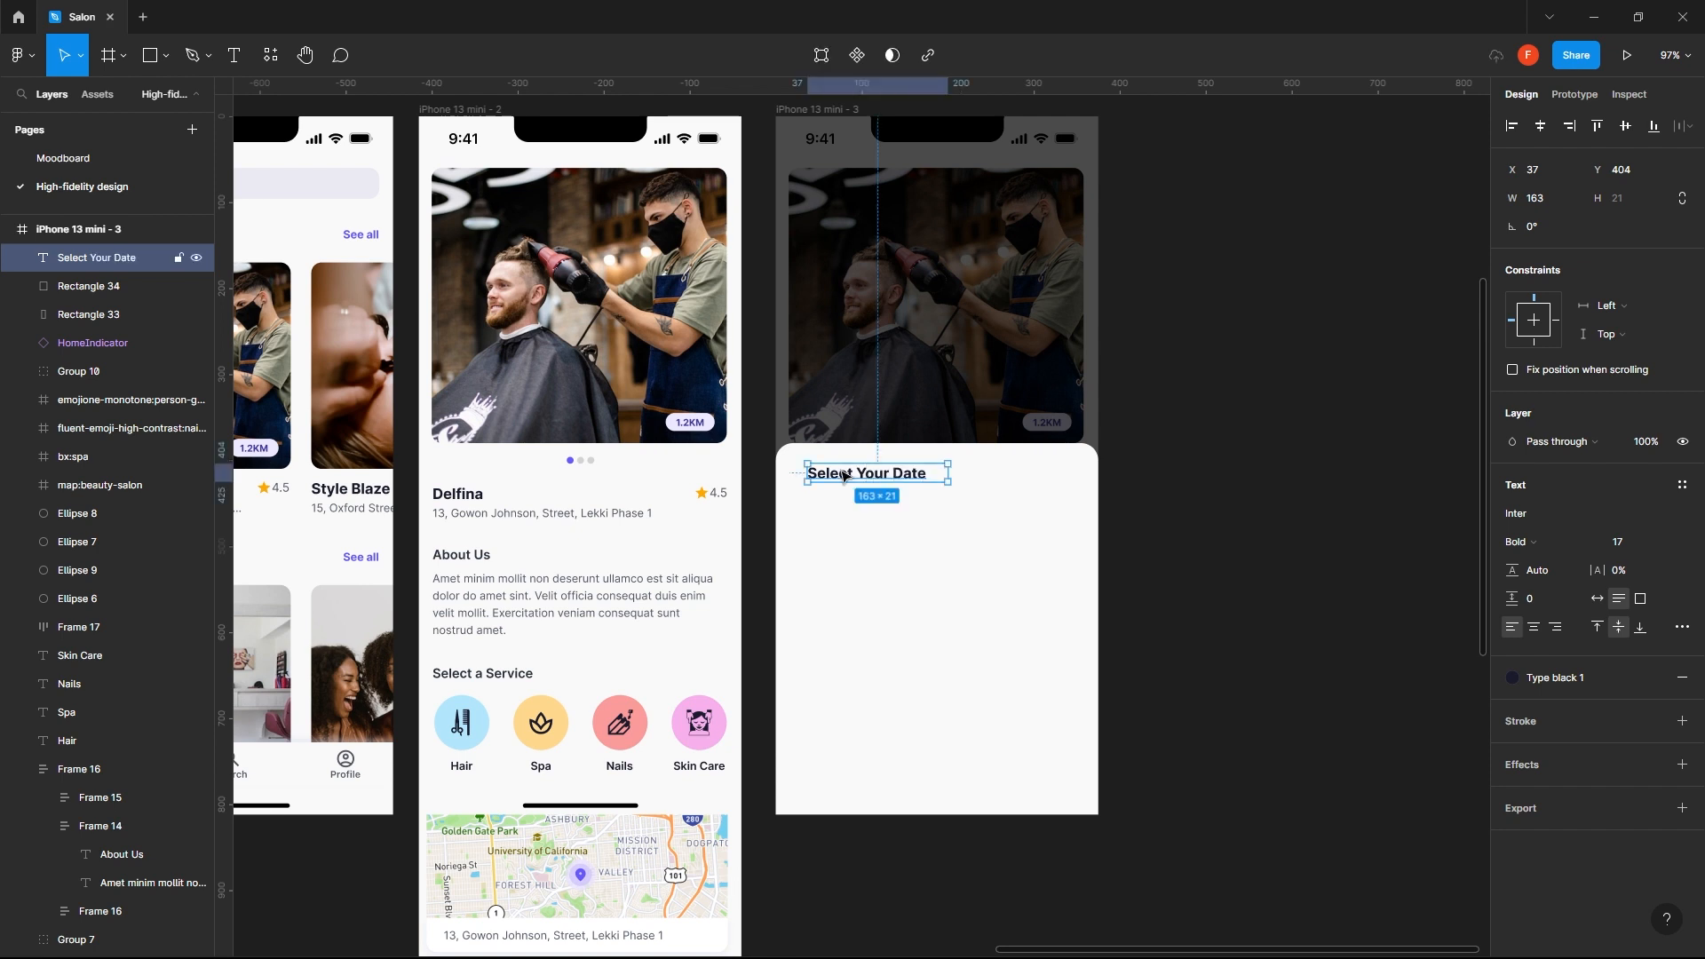
# - Check the side margin of the salon details text block and move the Select Your Date heading to X 16
pyautogui.click(459, 510)
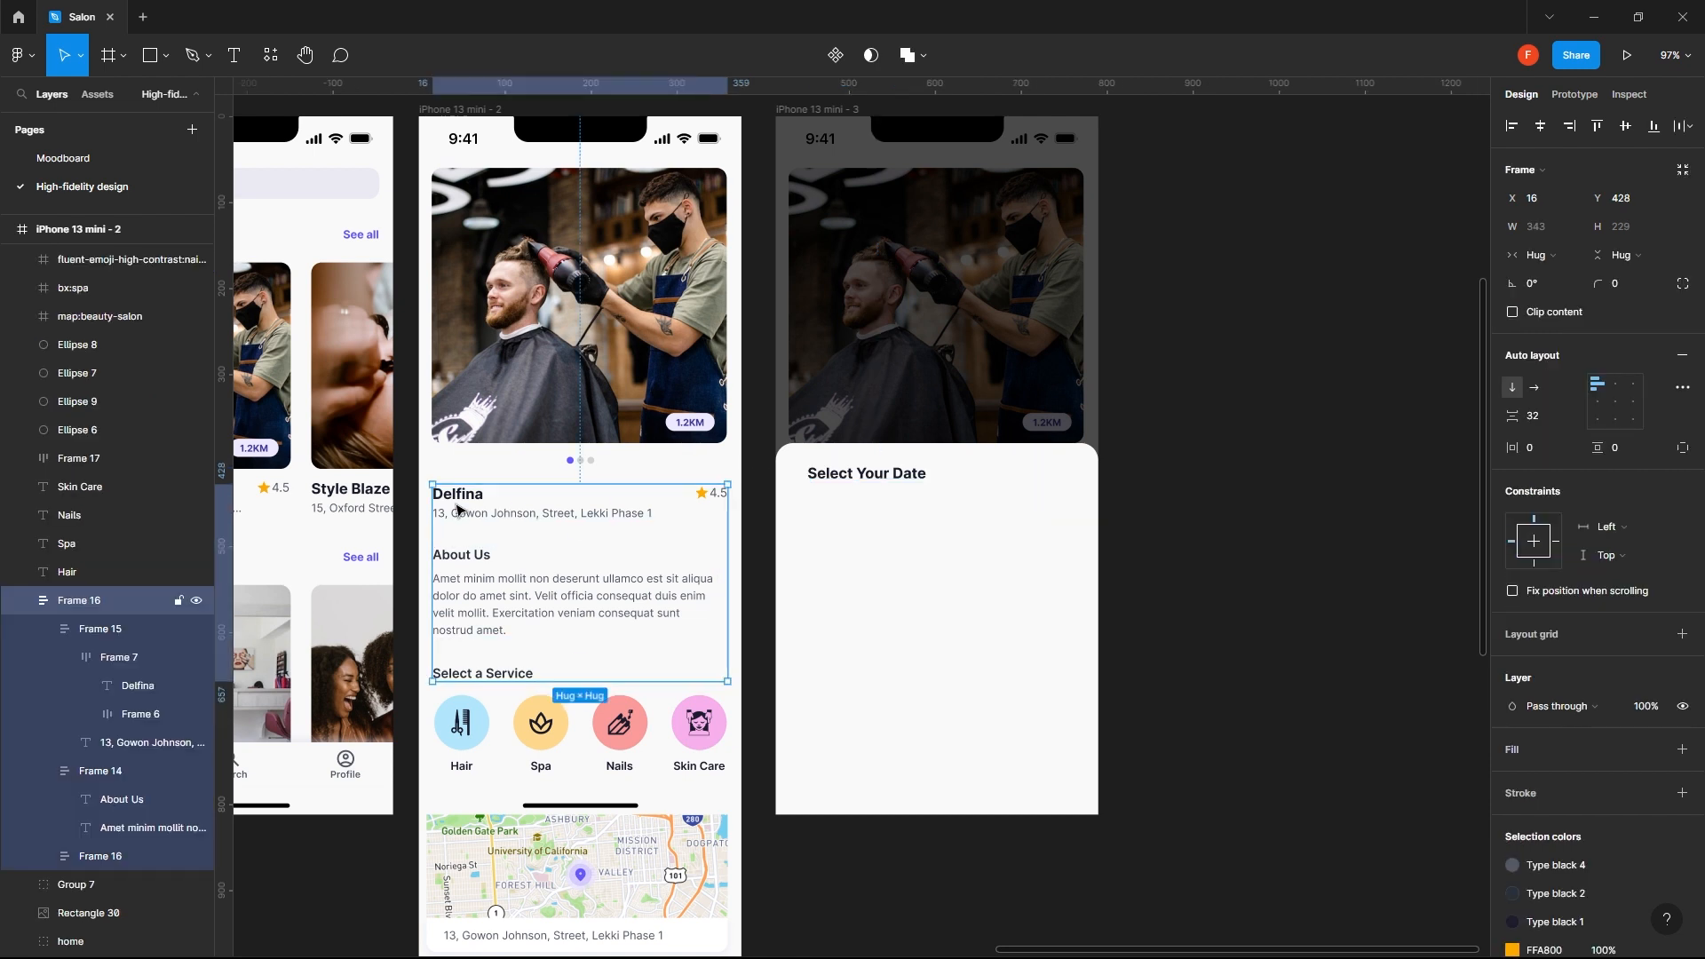
pyautogui.press('alt')
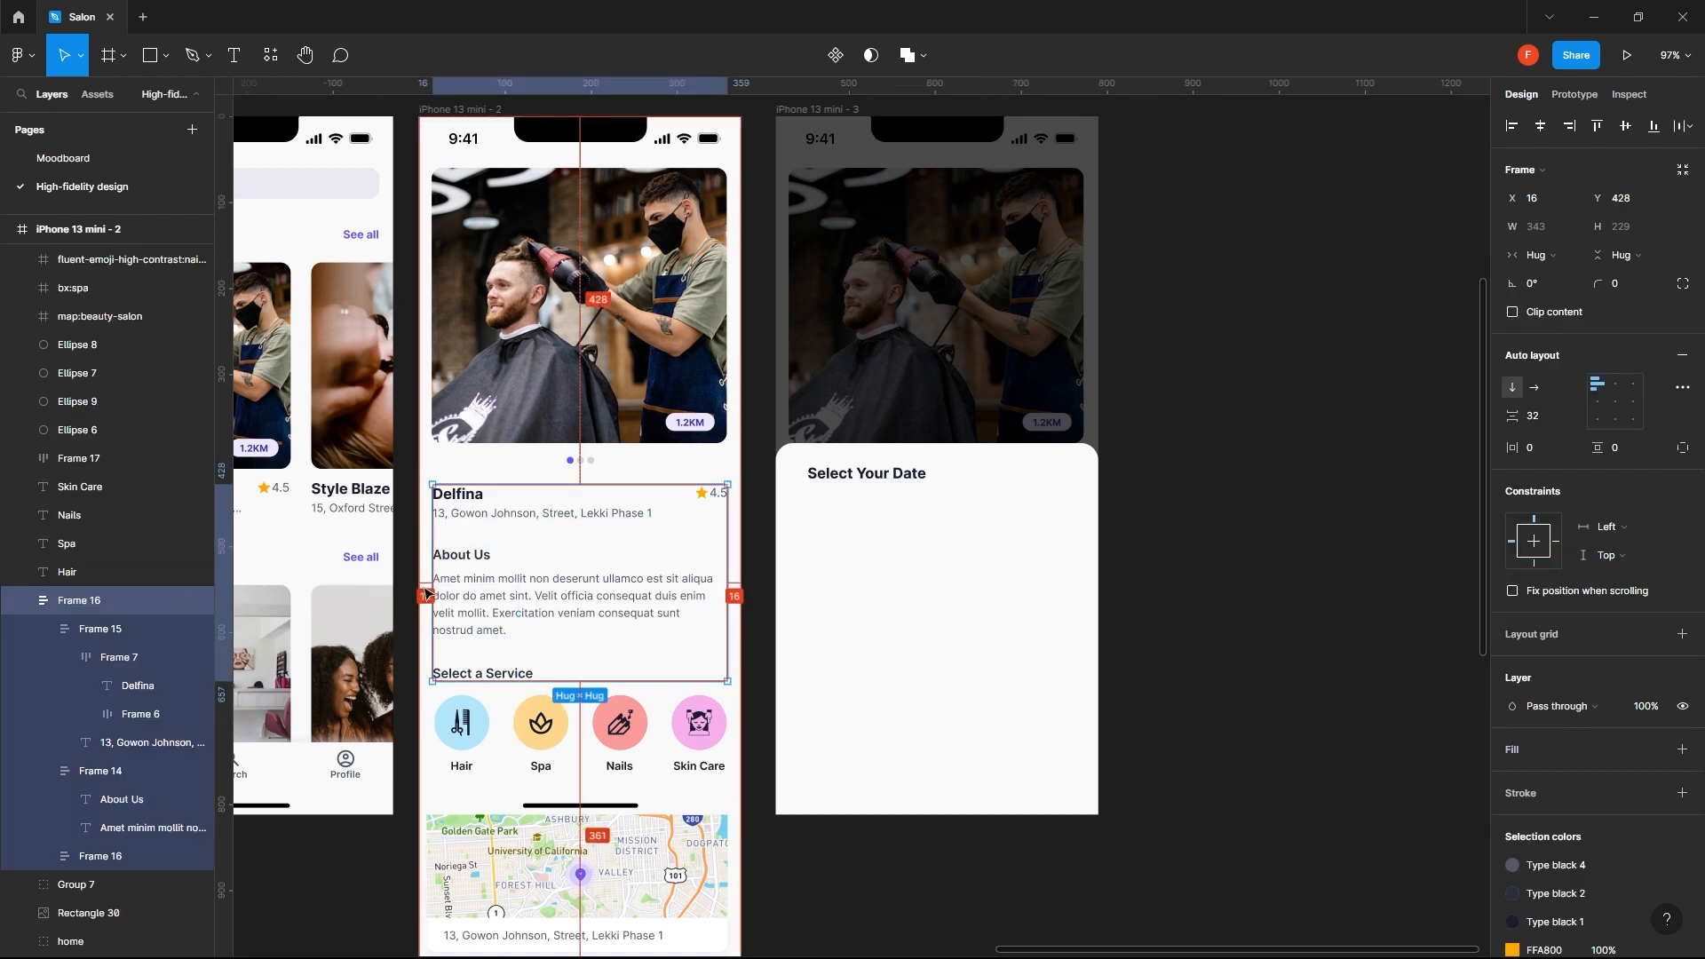
pyautogui.click(844, 479)
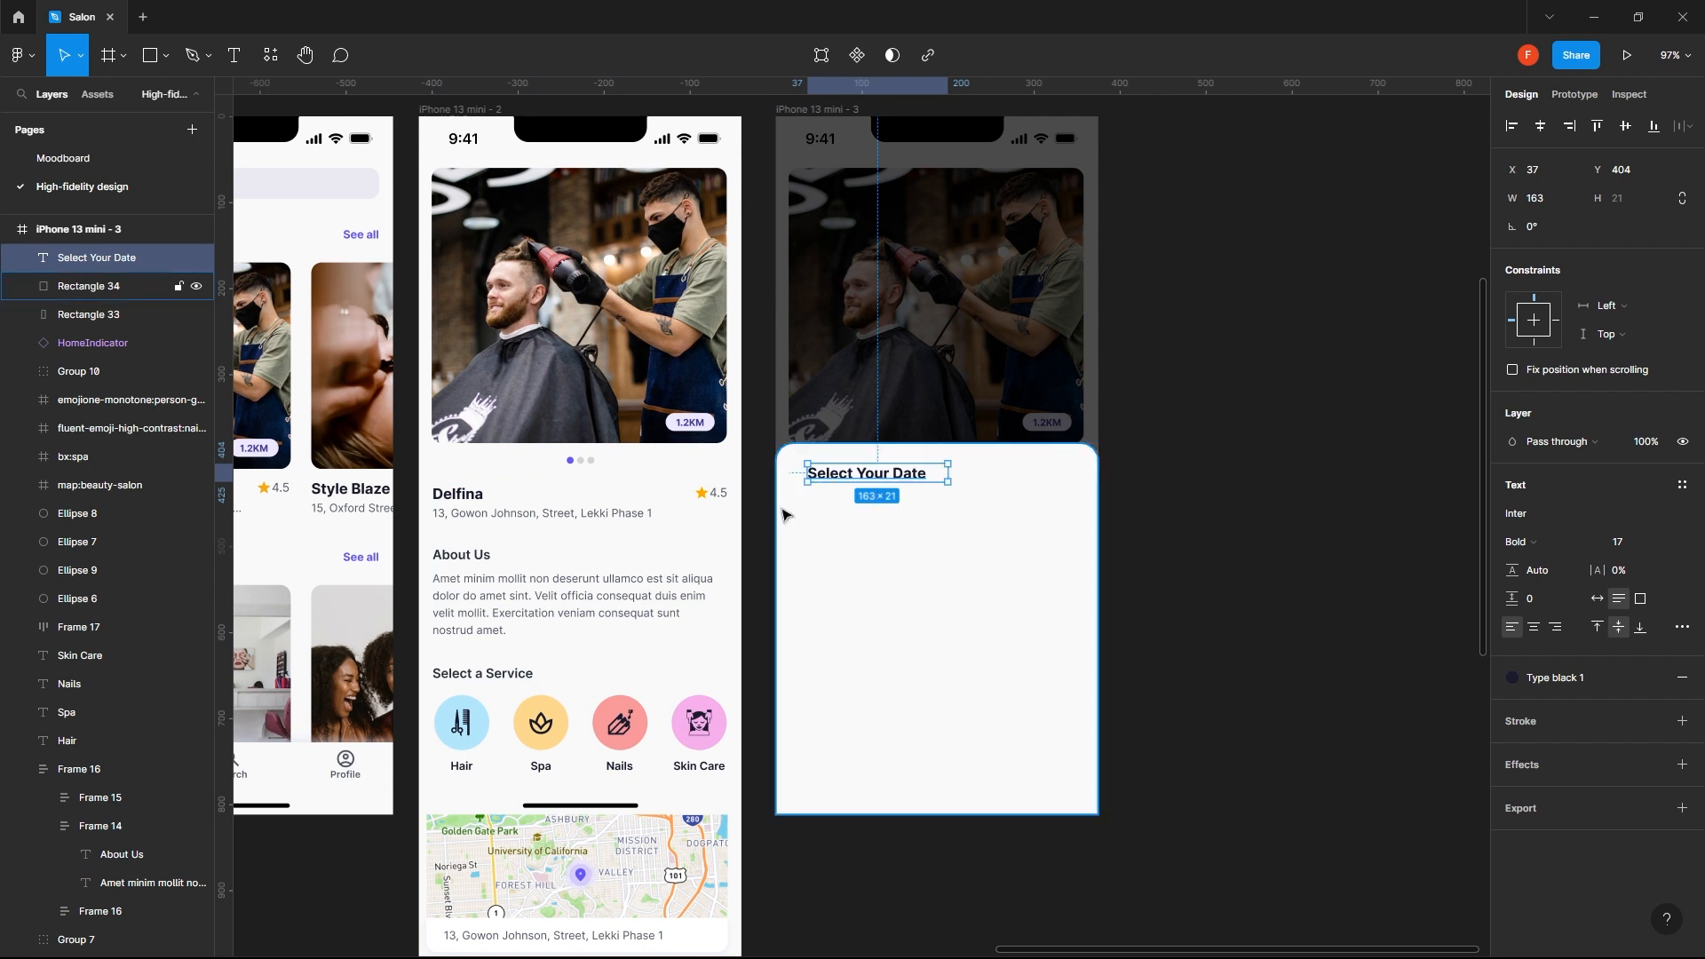
pyautogui.hotkey('shift', 'Left')
pyautogui.hotkey('shift', 'Left')
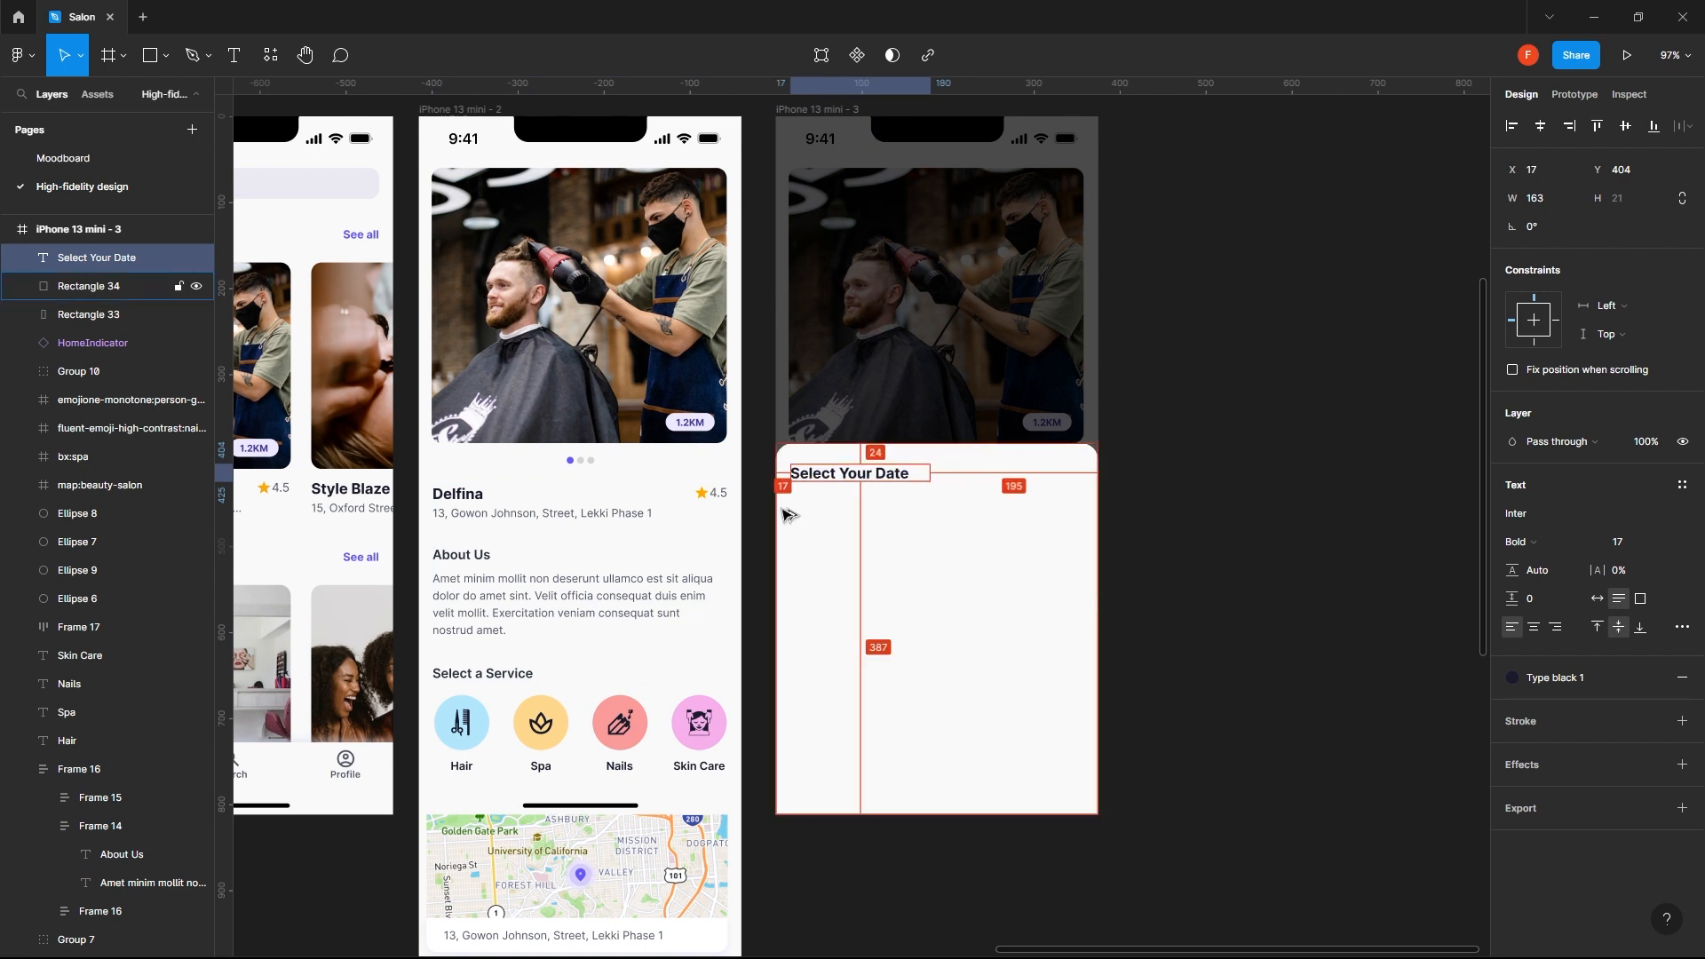
pyautogui.press('Left')
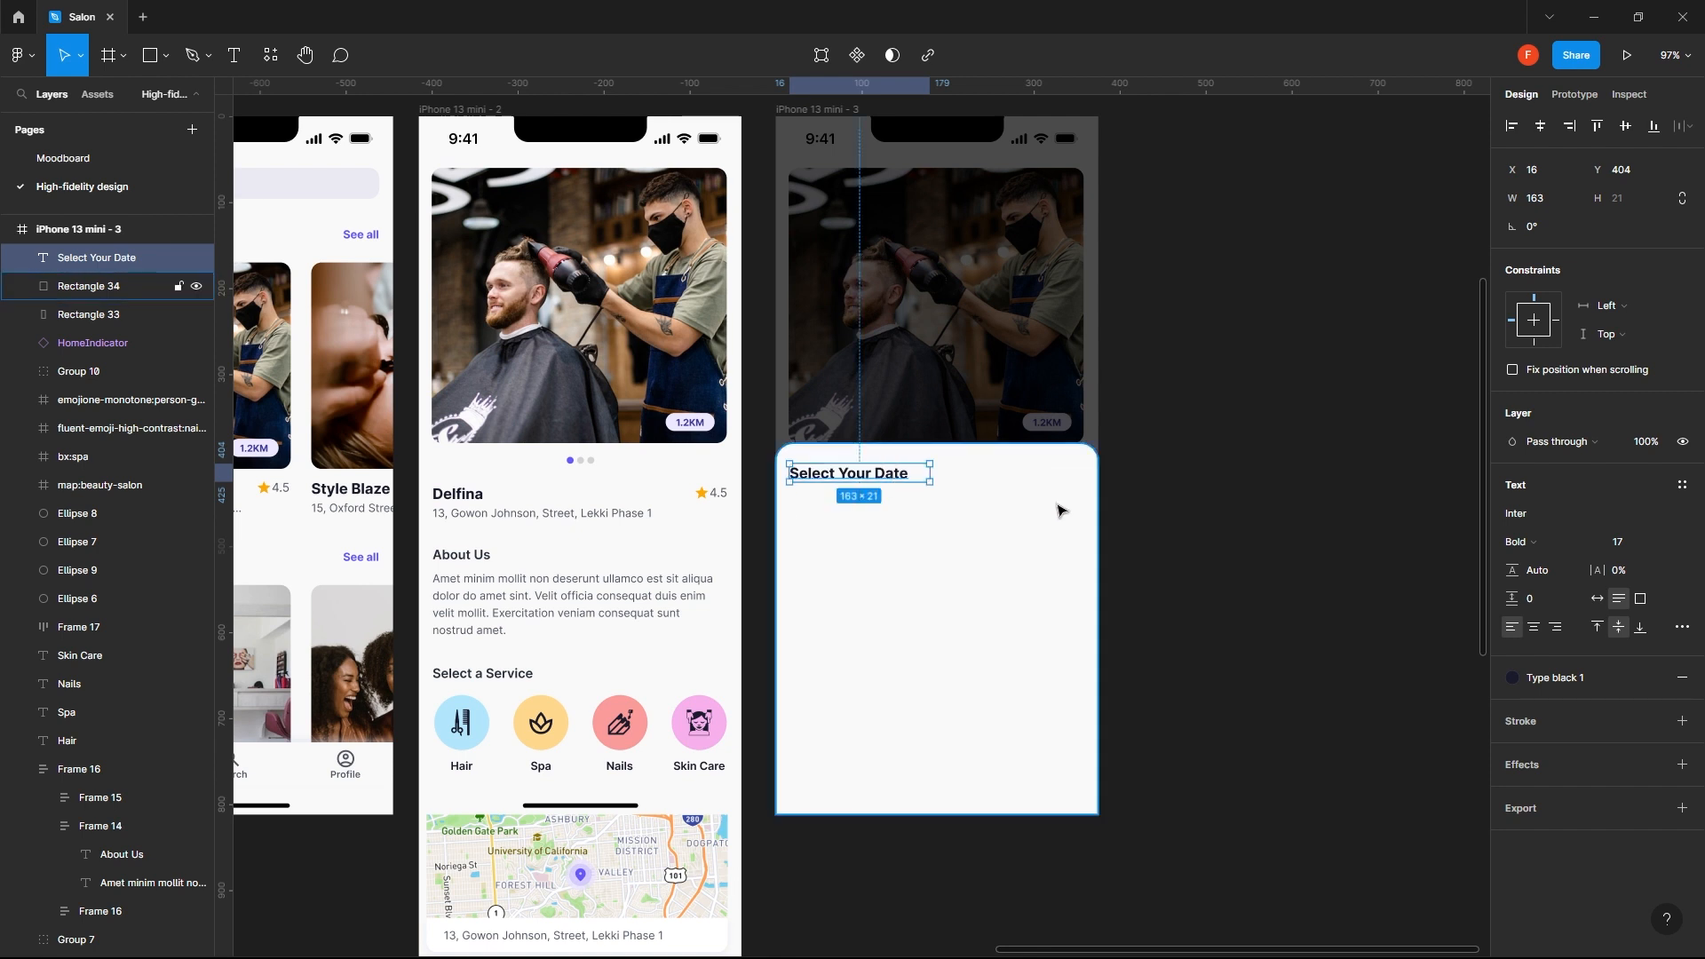
pyautogui.click(1191, 491)
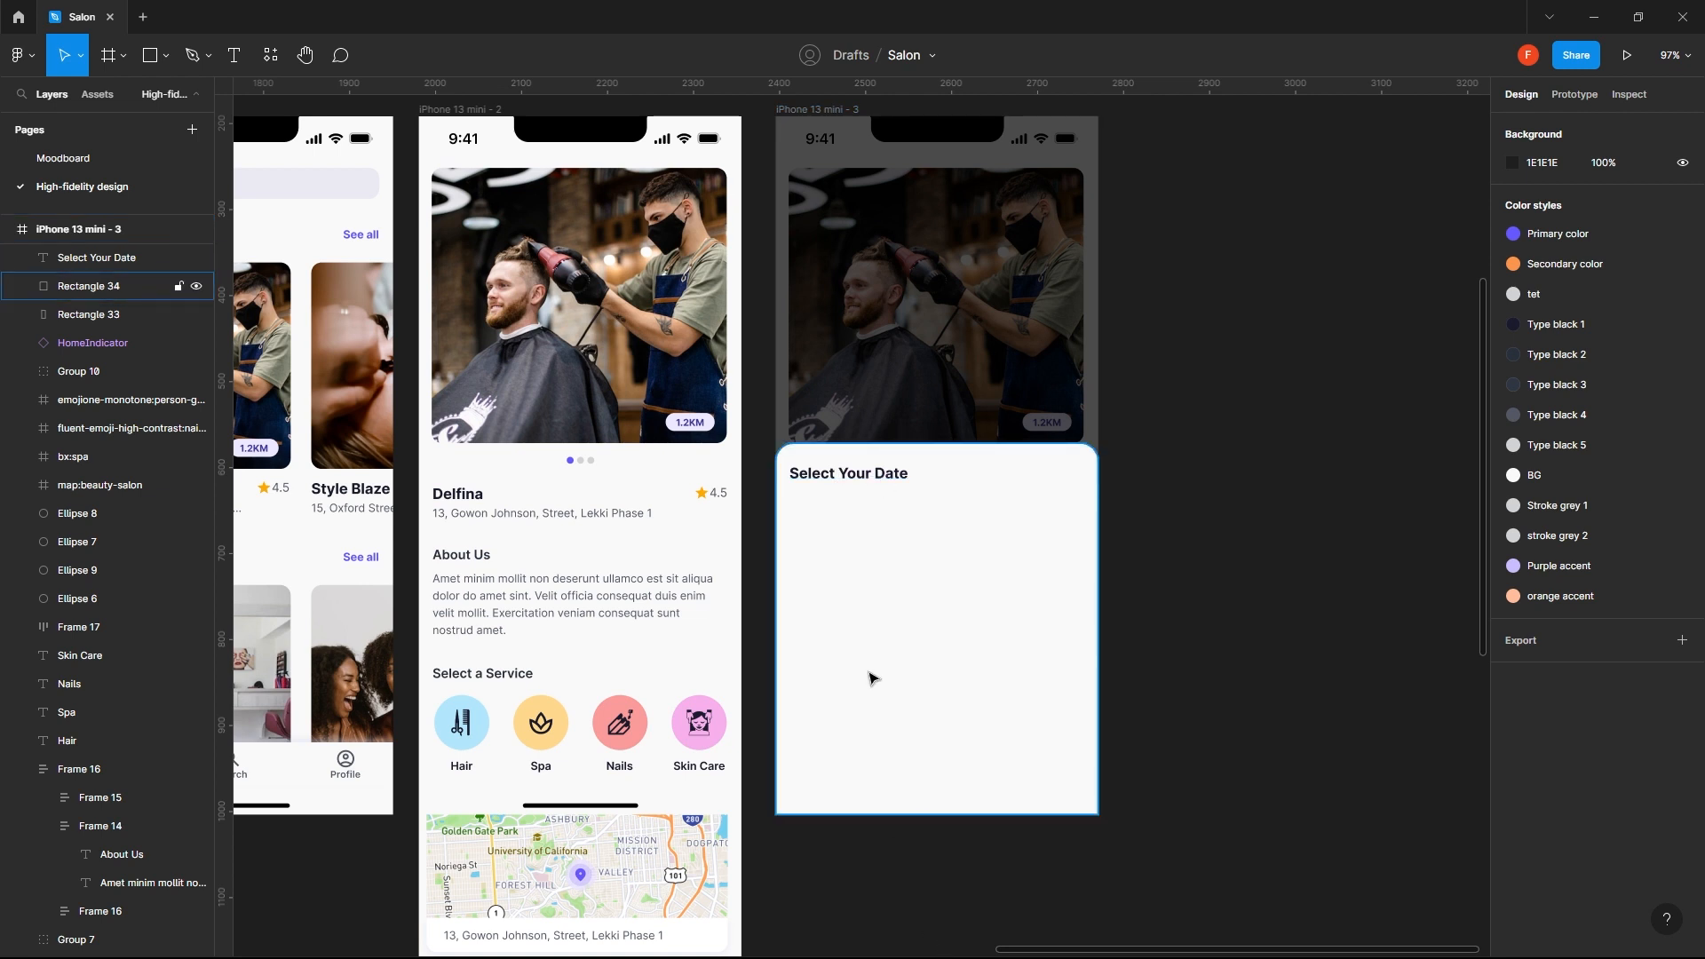
pyautogui.press('r')
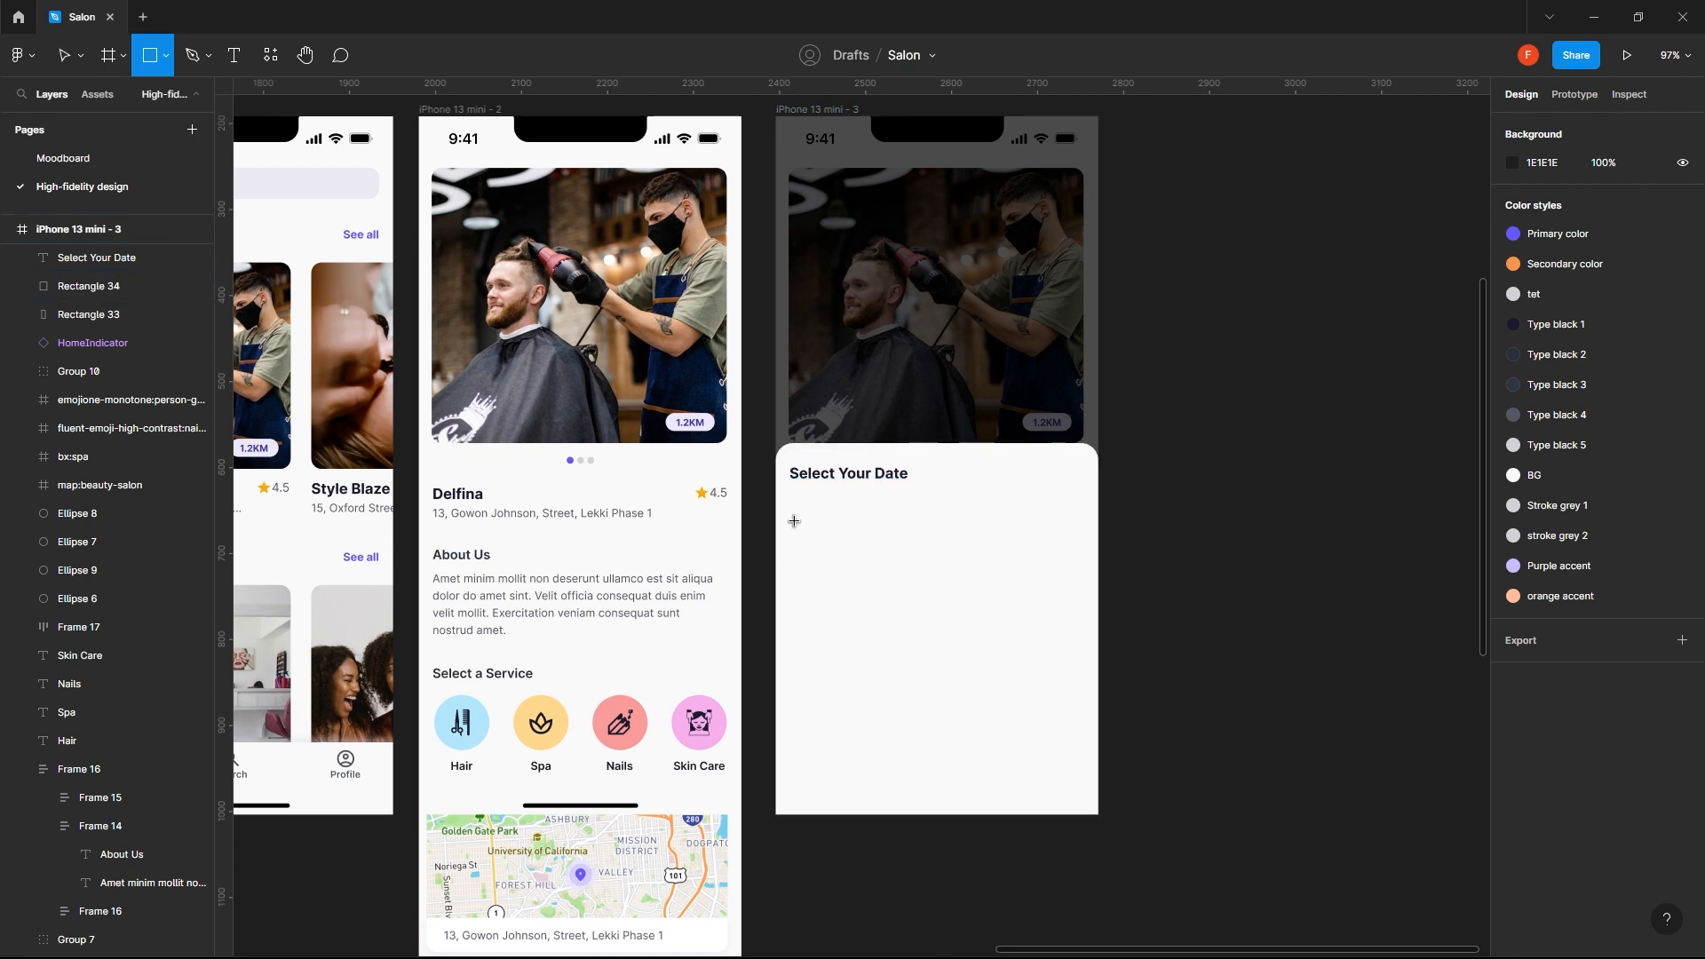
pyautogui.moveTo(791, 503); pyautogui.dragTo(825, 606)
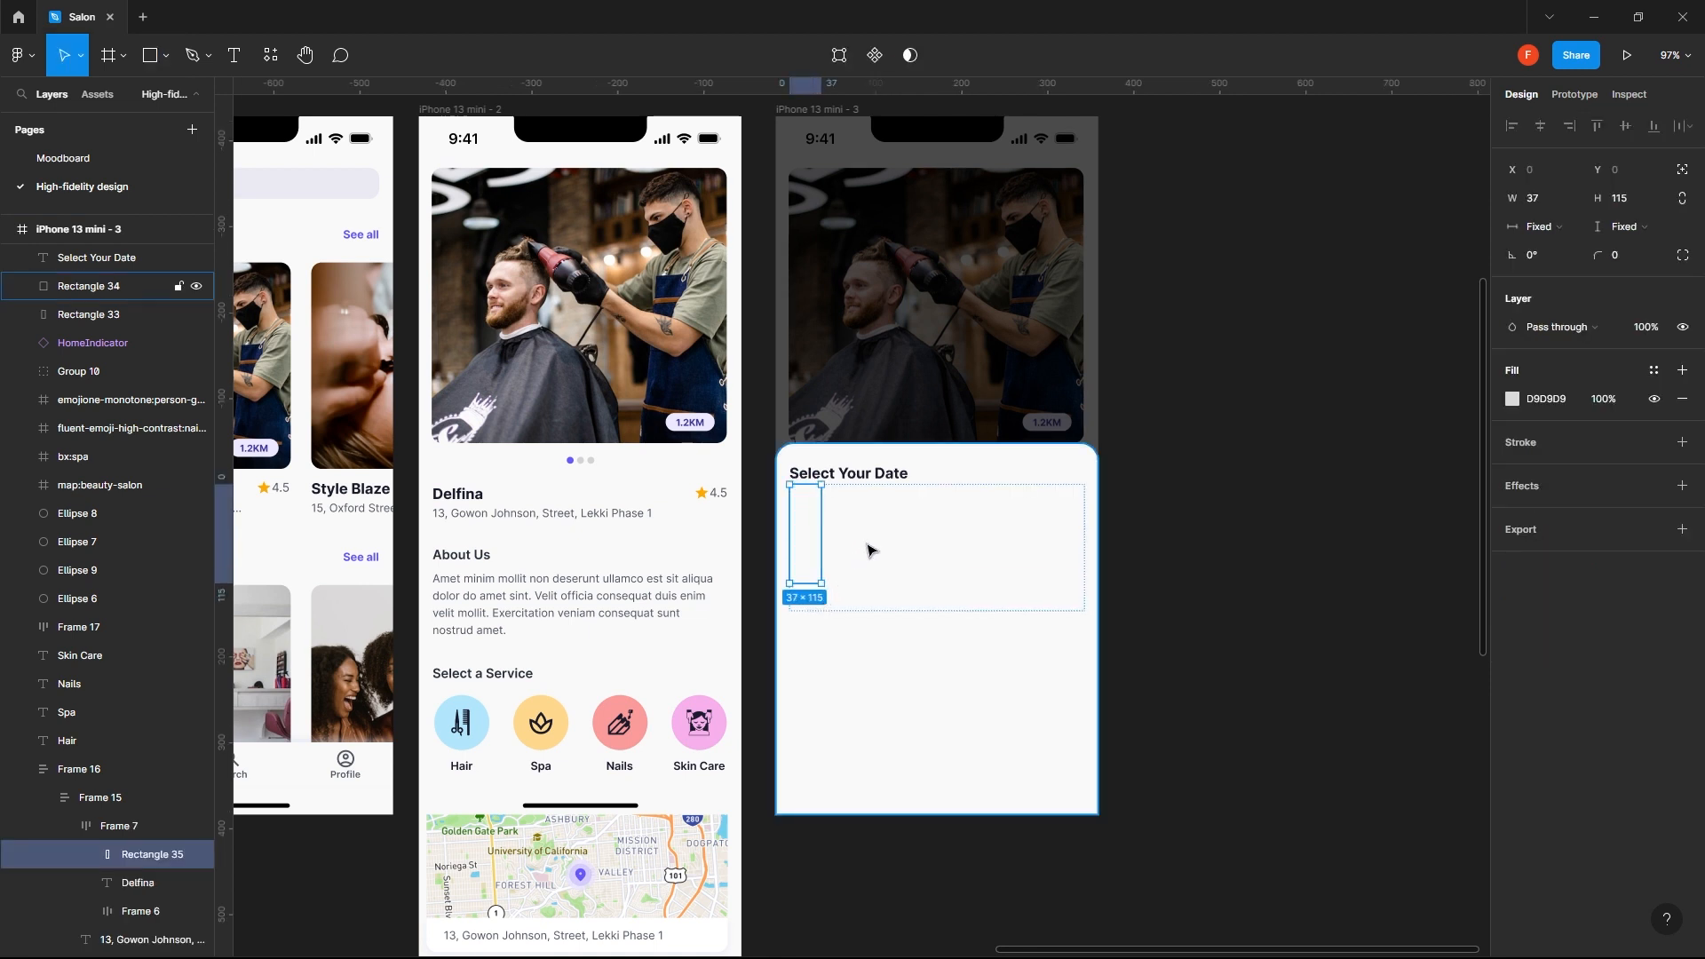
pyautogui.hotkey('ctrl', 'z')
# - Add a "WED" text below the Select Your Date heading and shift it down within its parent frame to Y 45
pyautogui.click(874, 568)
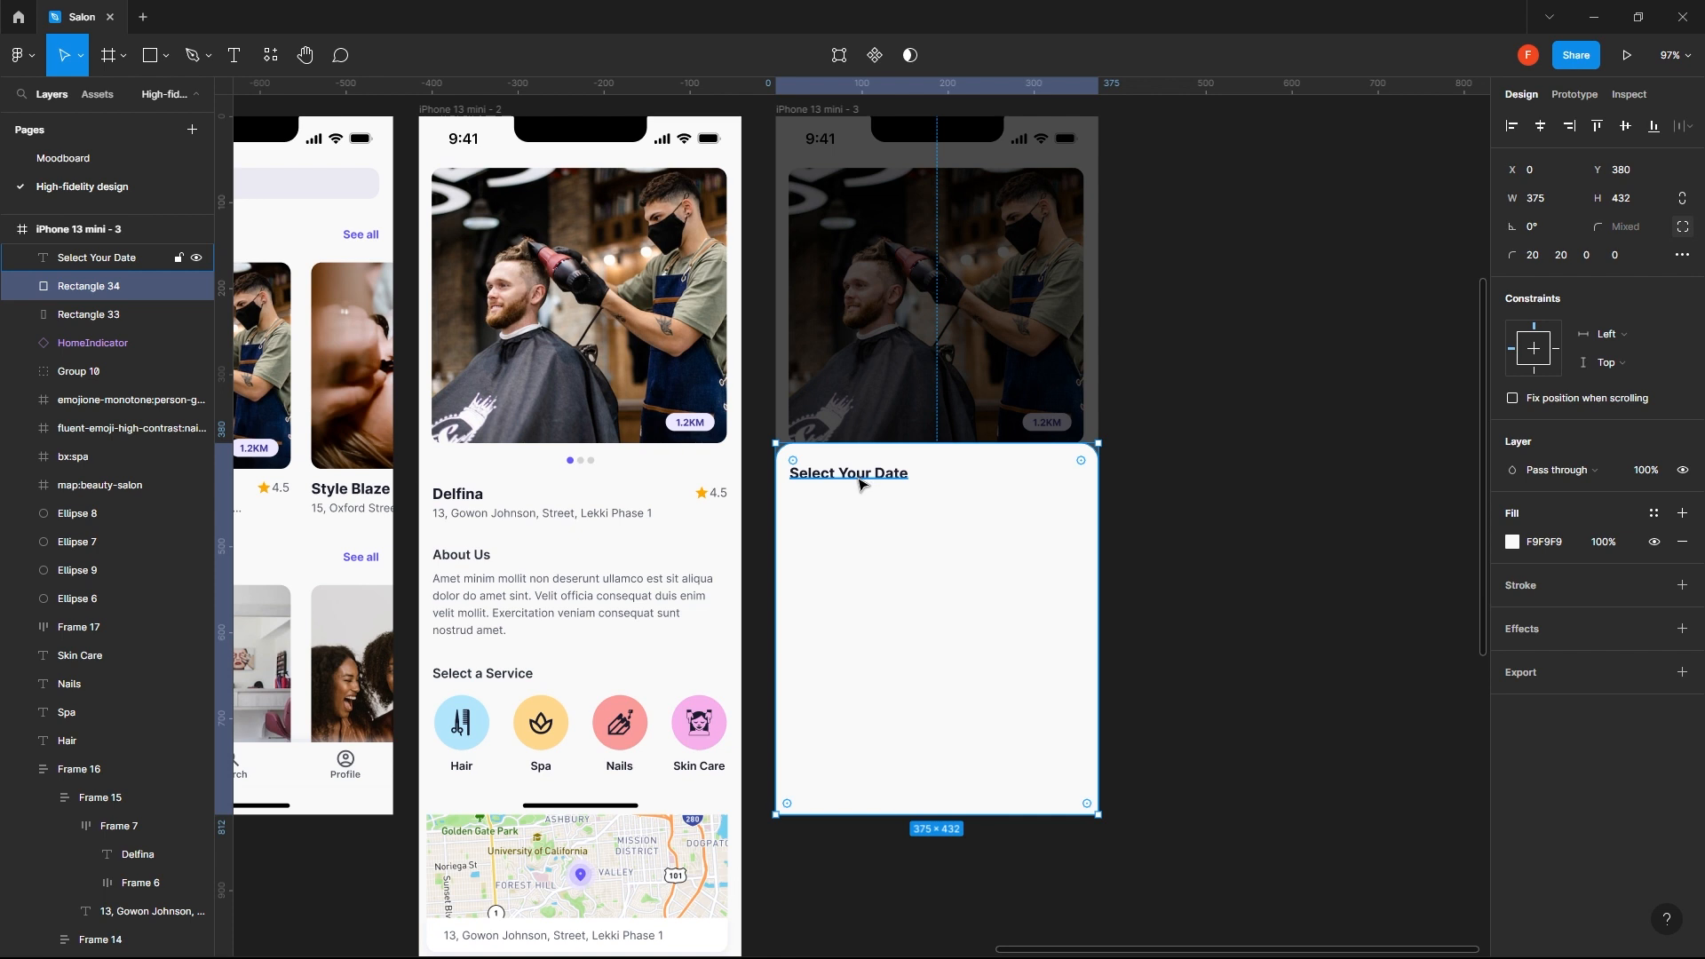
pyautogui.press('t')
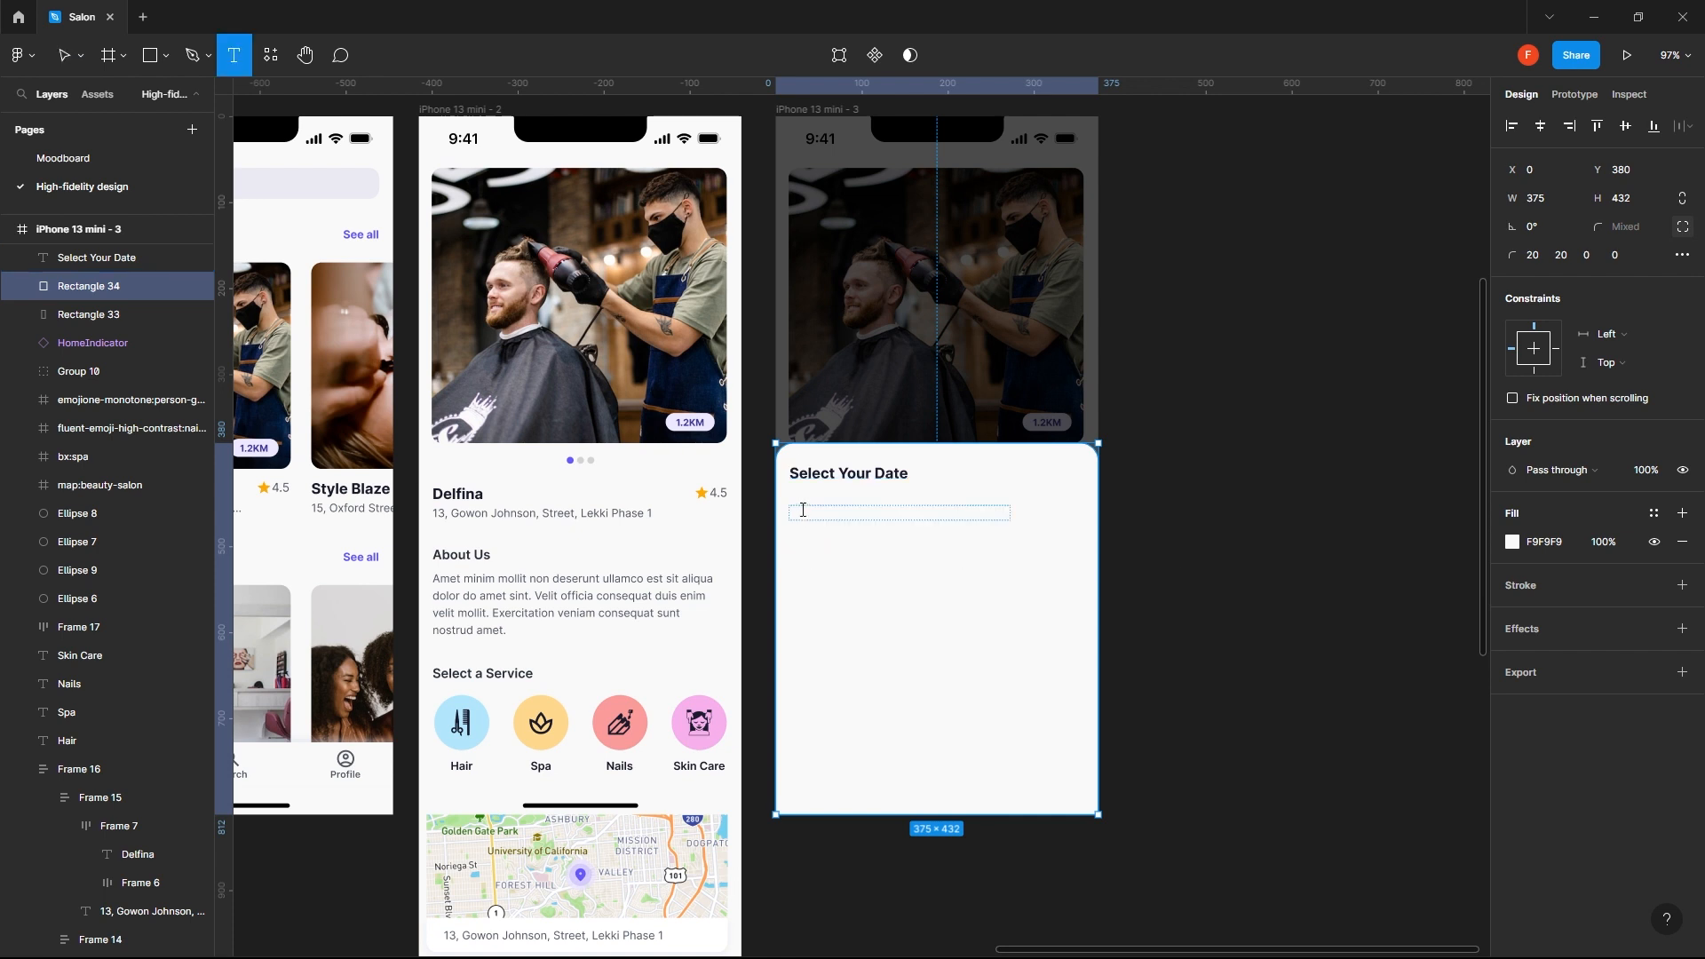
pyautogui.click(826, 502)
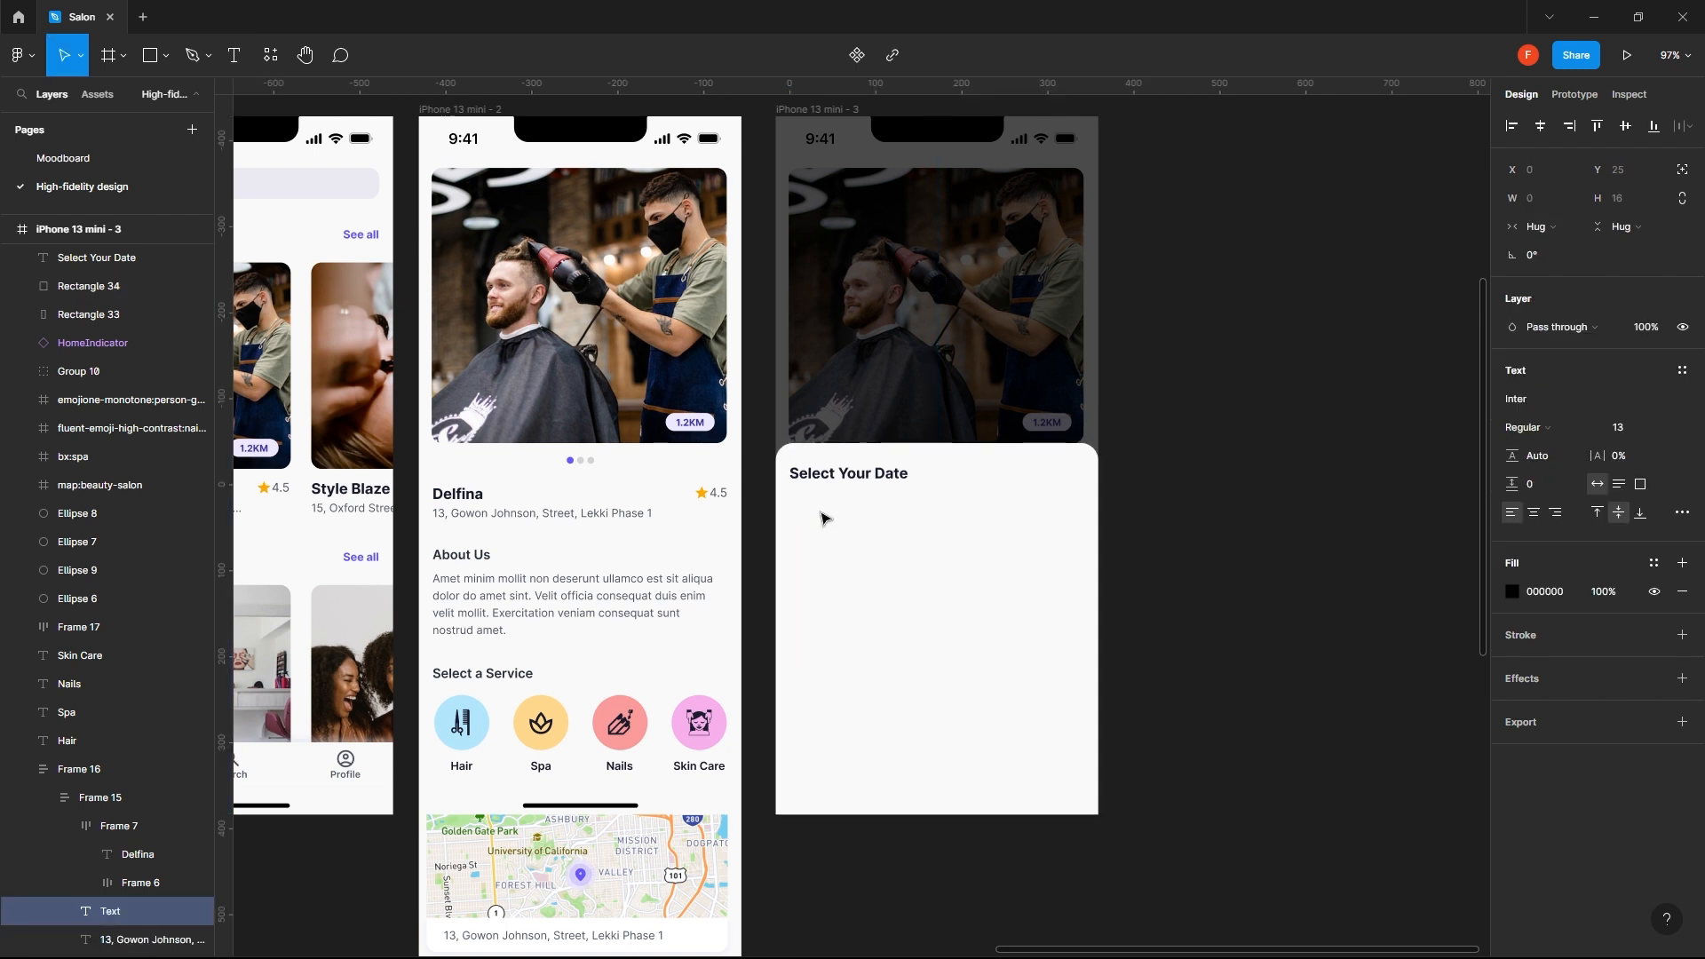
pyautogui.write('WED')
pyautogui.press('Escape')
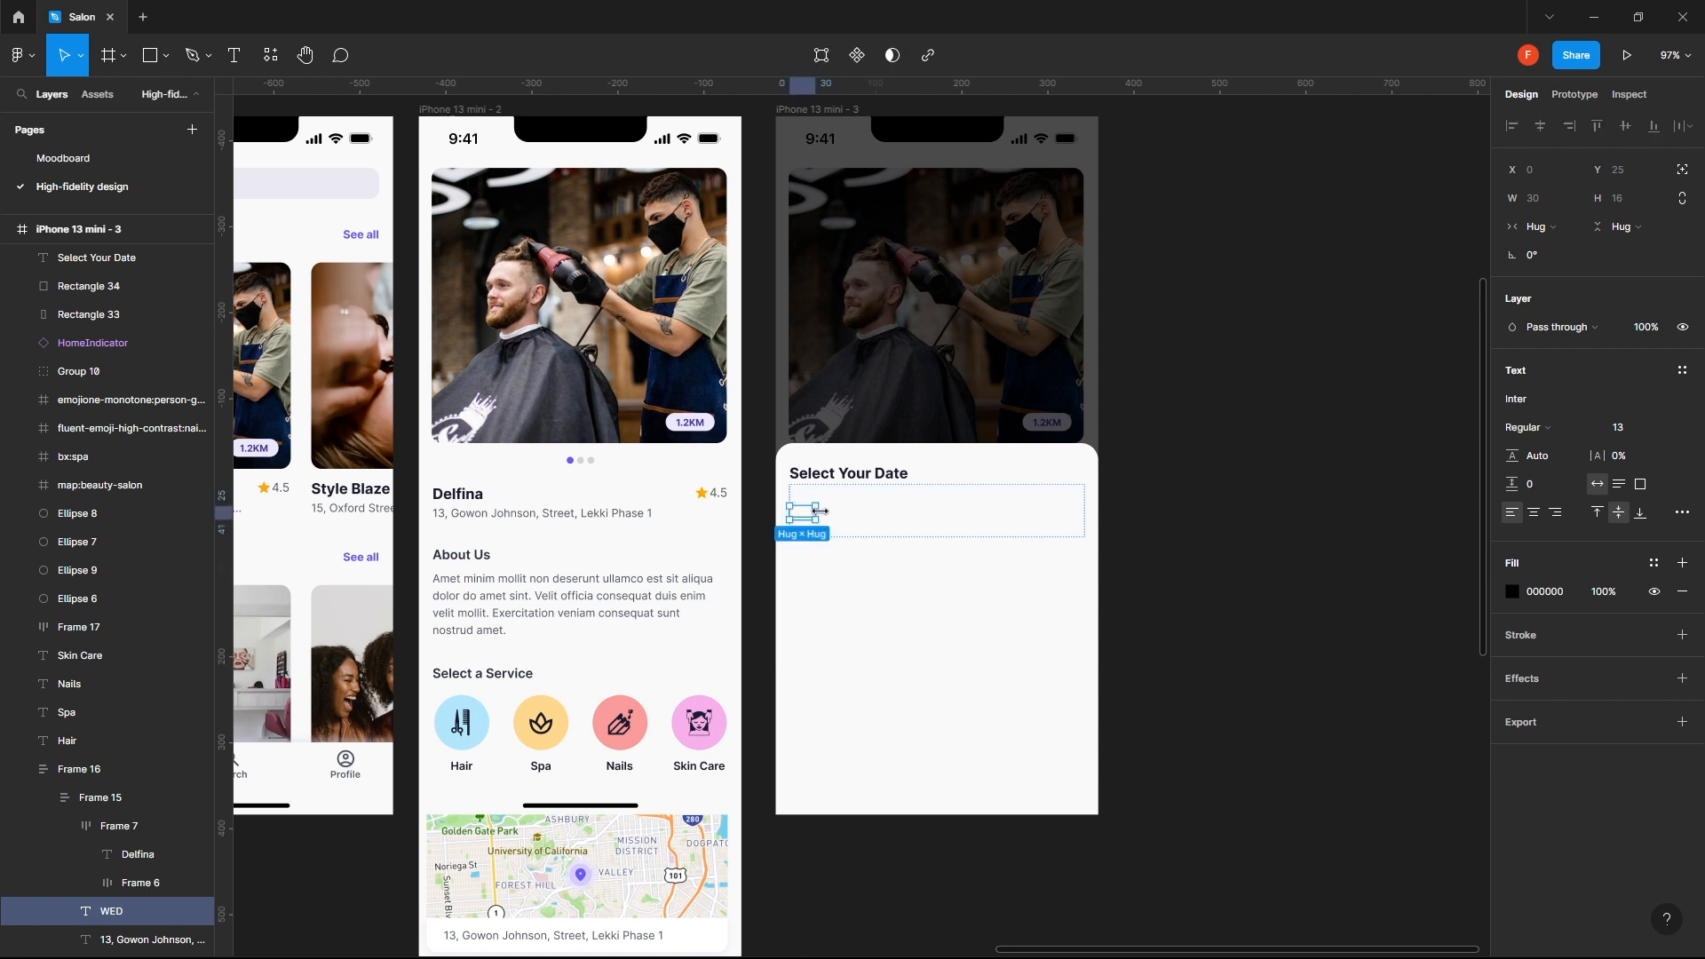
pyautogui.hotkey('shift', 'Down')
pyautogui.hotkey('shift', 'Down')
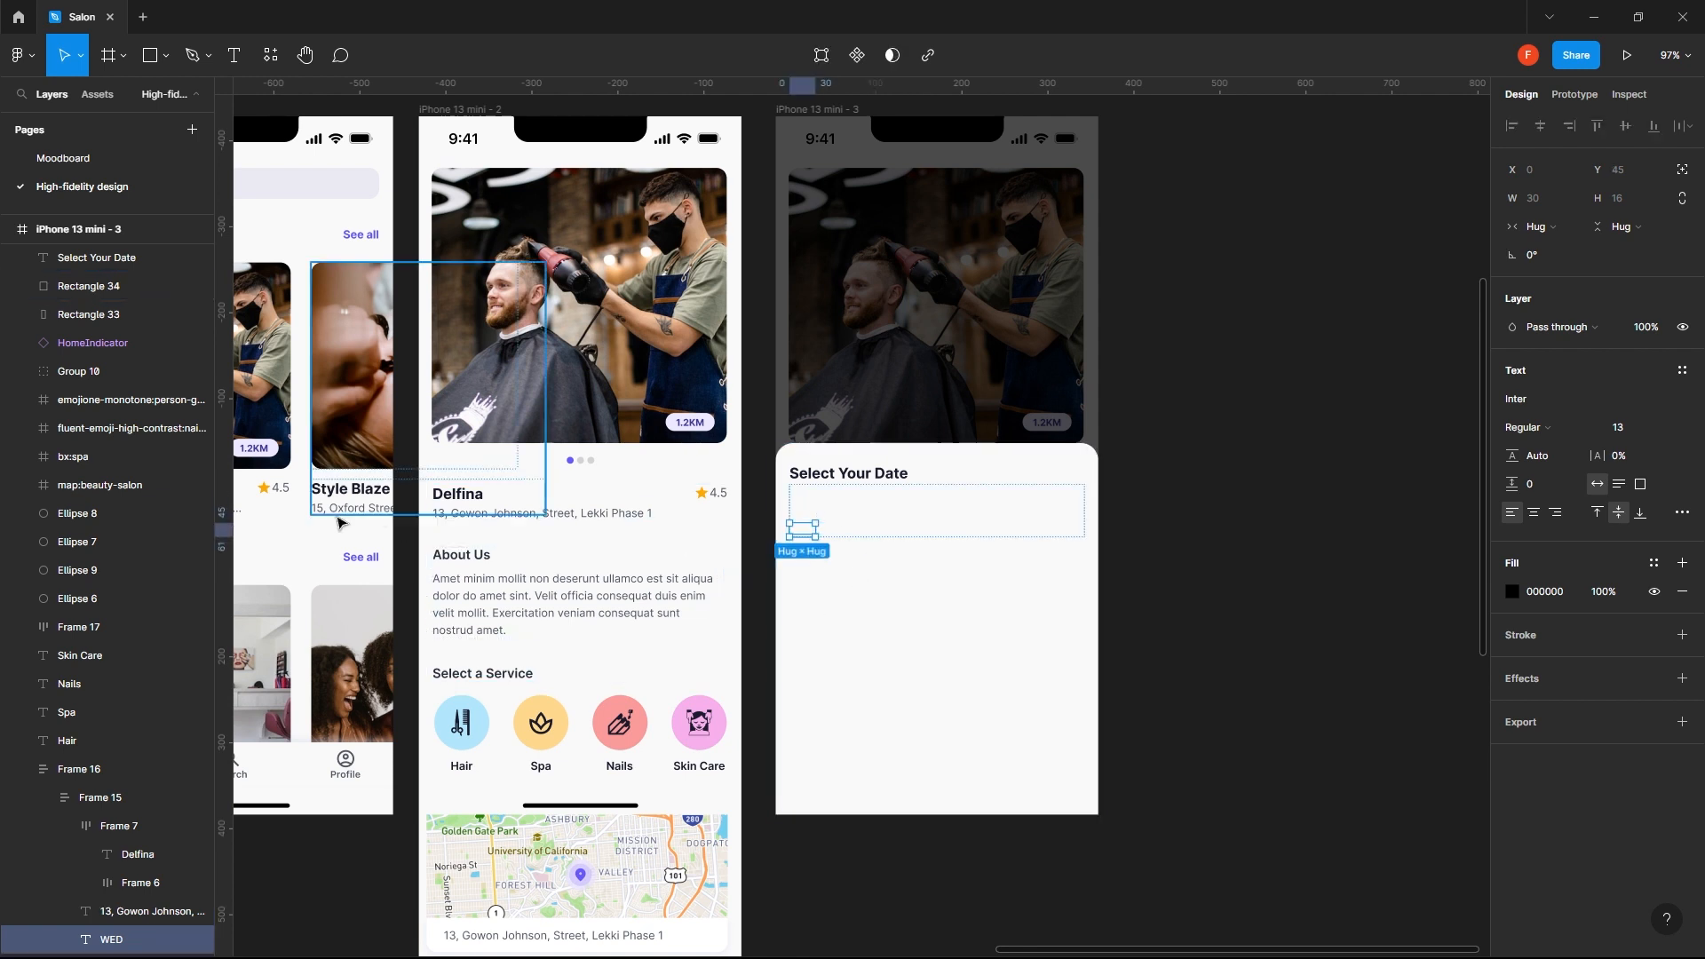
# - Delete the hidden fixed layers Group 9, Frame 13, Group 8 and Rectangle 27 from iPhone 13 mini - 3
pyautogui.scroll(5, 133, 497)
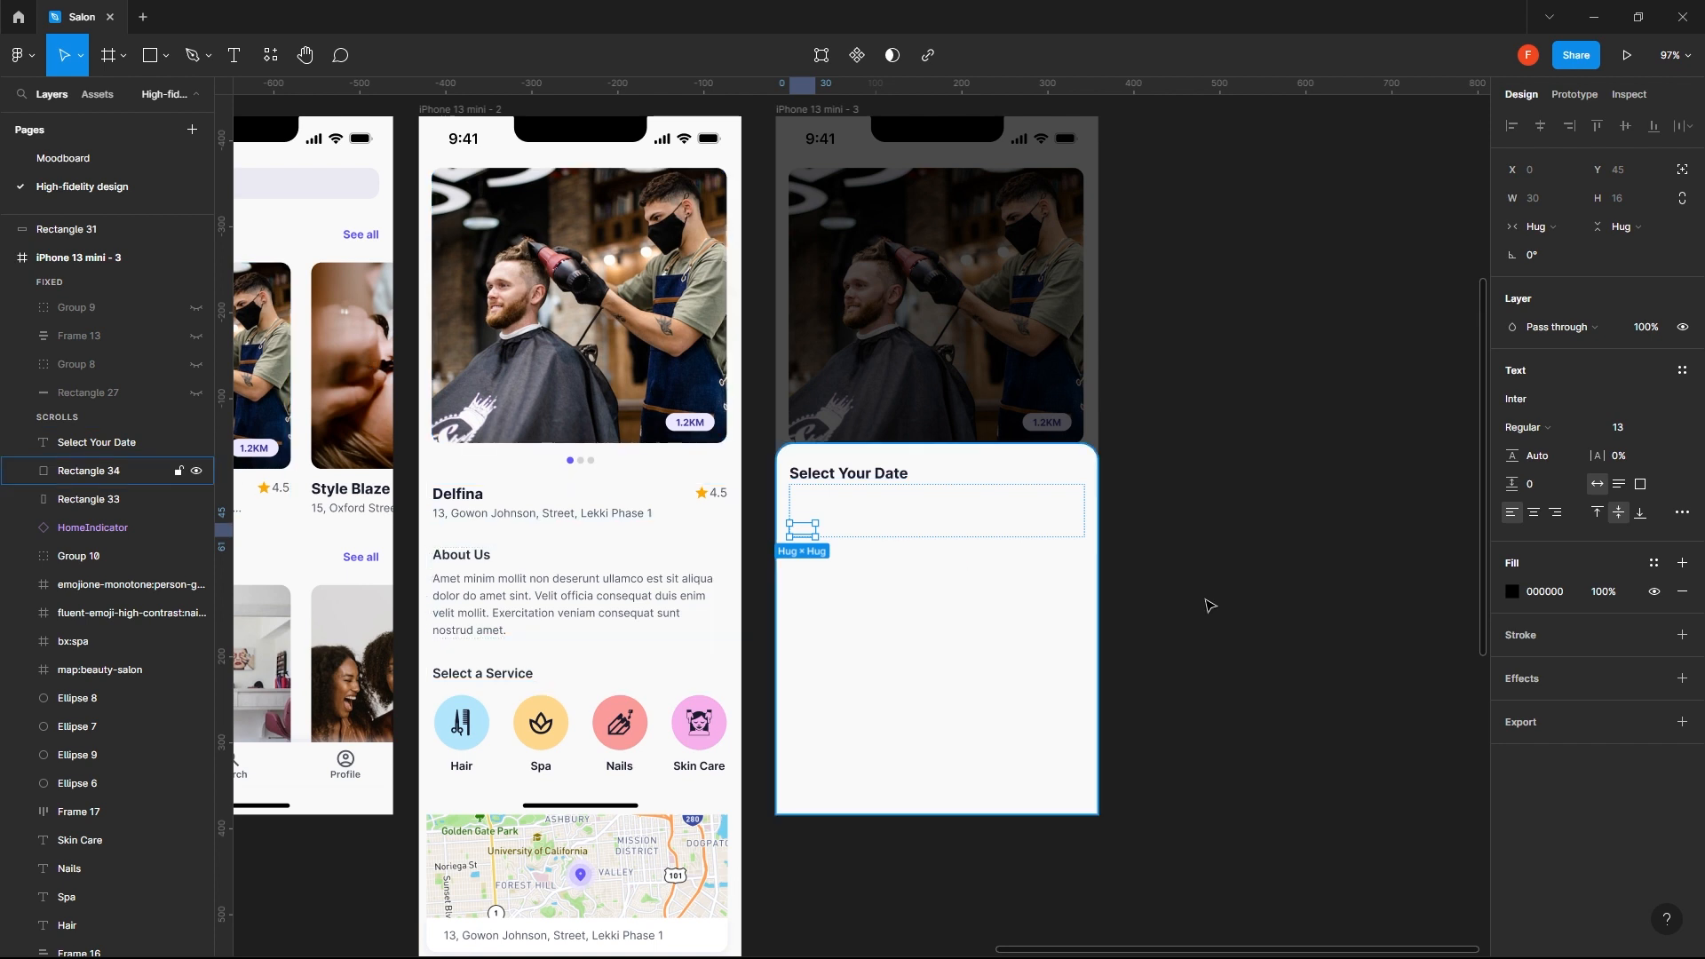
pyautogui.click(1306, 573)
pyautogui.click(125, 536)
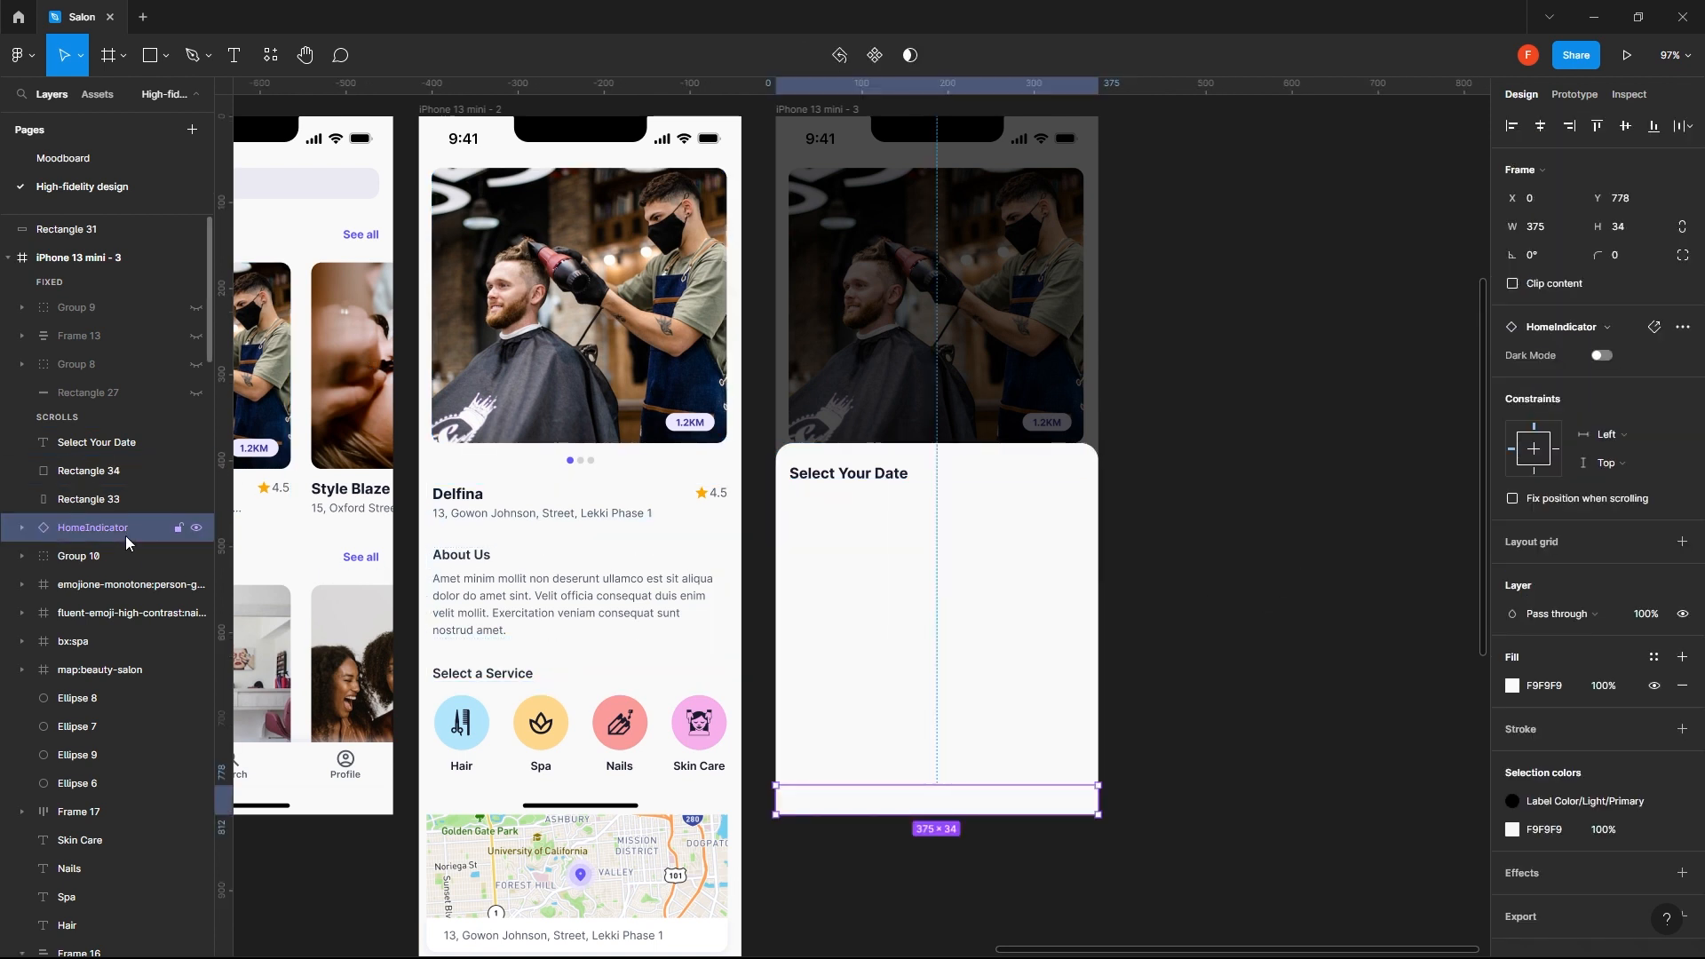
pyautogui.click(105, 481)
pyautogui.click(113, 448)
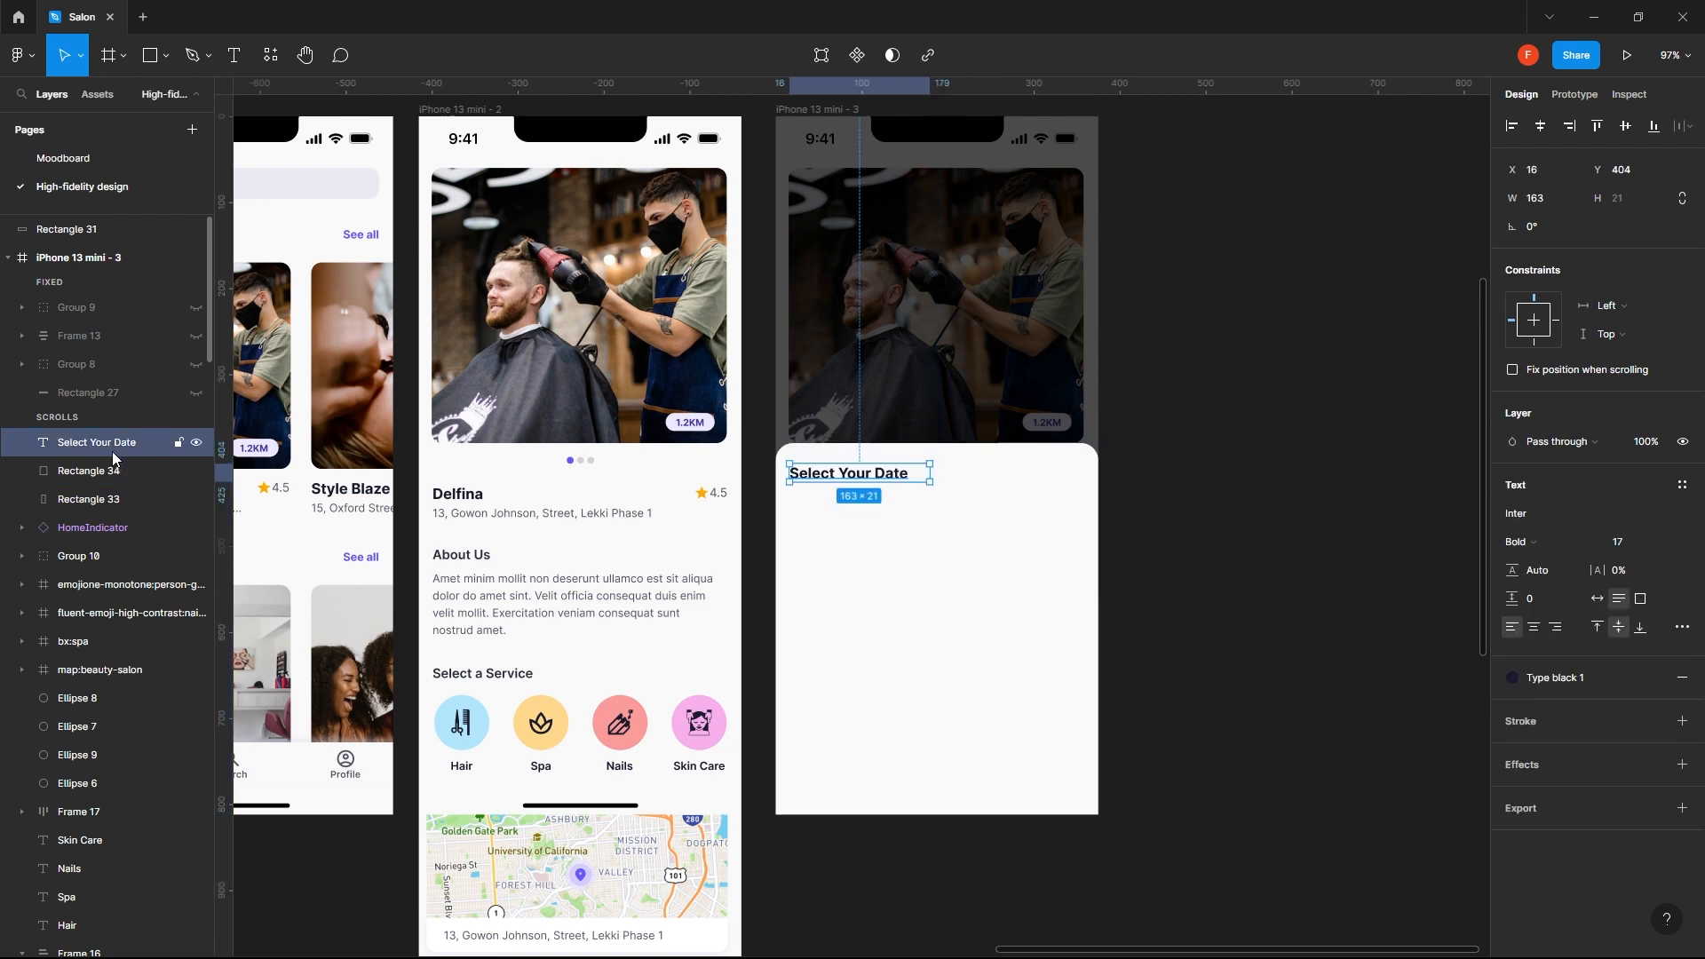
pyautogui.click(105, 474)
pyautogui.click(94, 306)
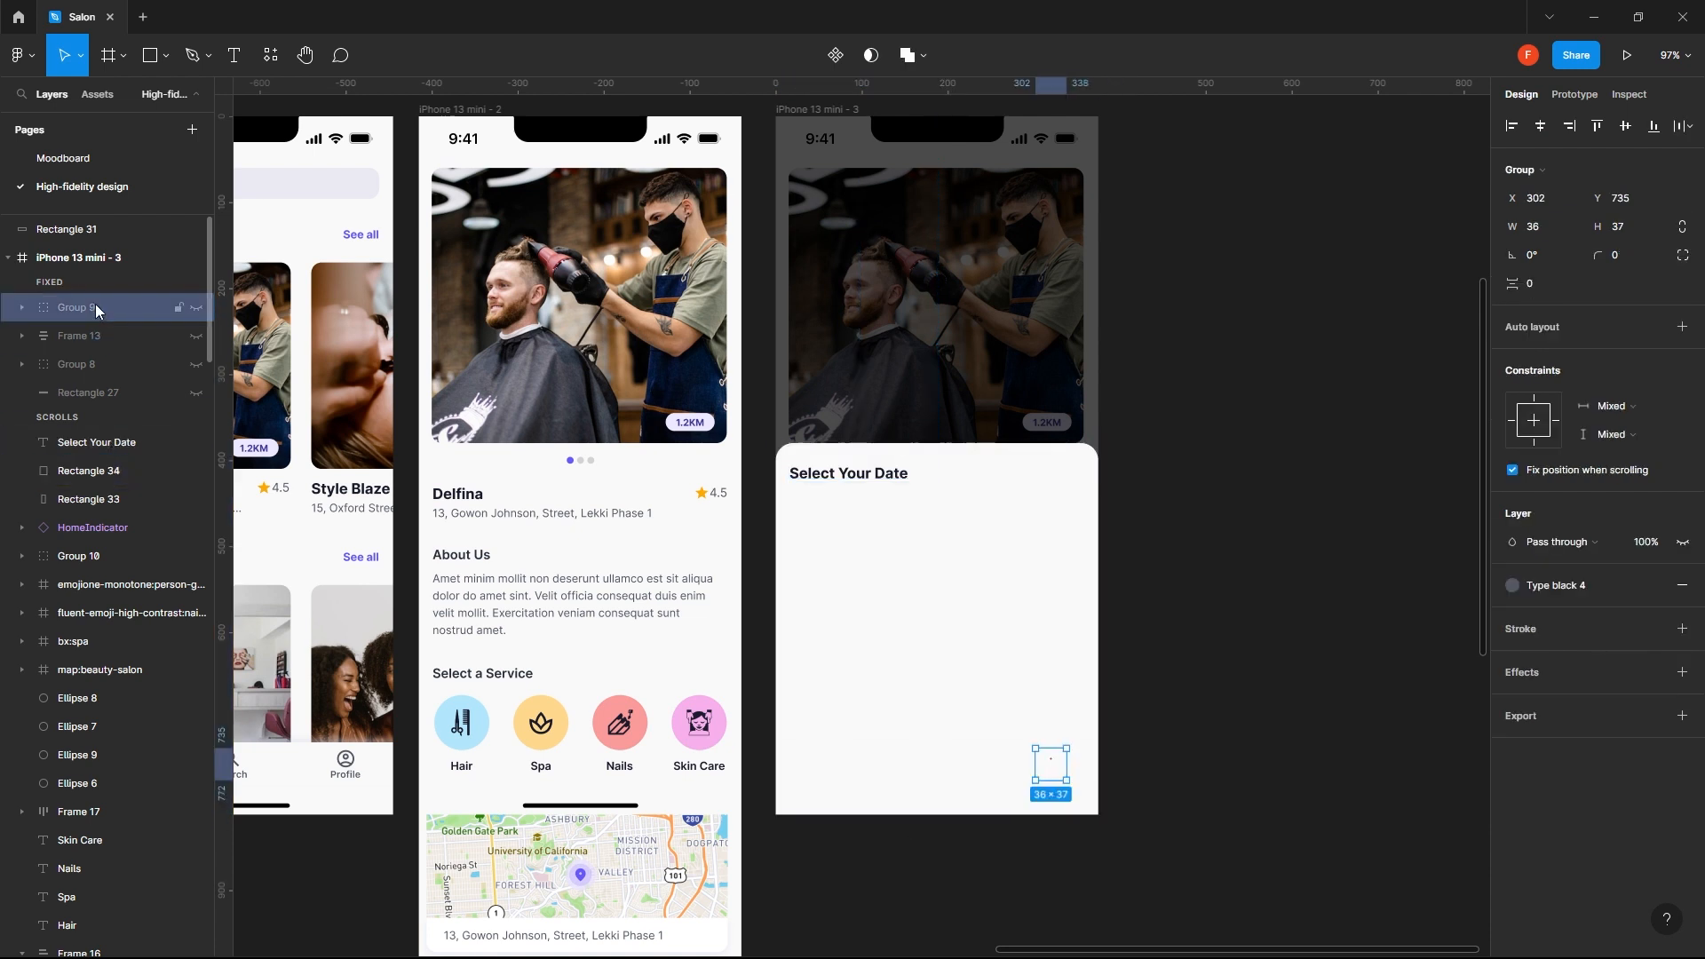
pyautogui.click(78, 278)
pyautogui.click(89, 311)
pyautogui.keyDown('shift'); pyautogui.click(104, 390); pyautogui.keyUp('shift')
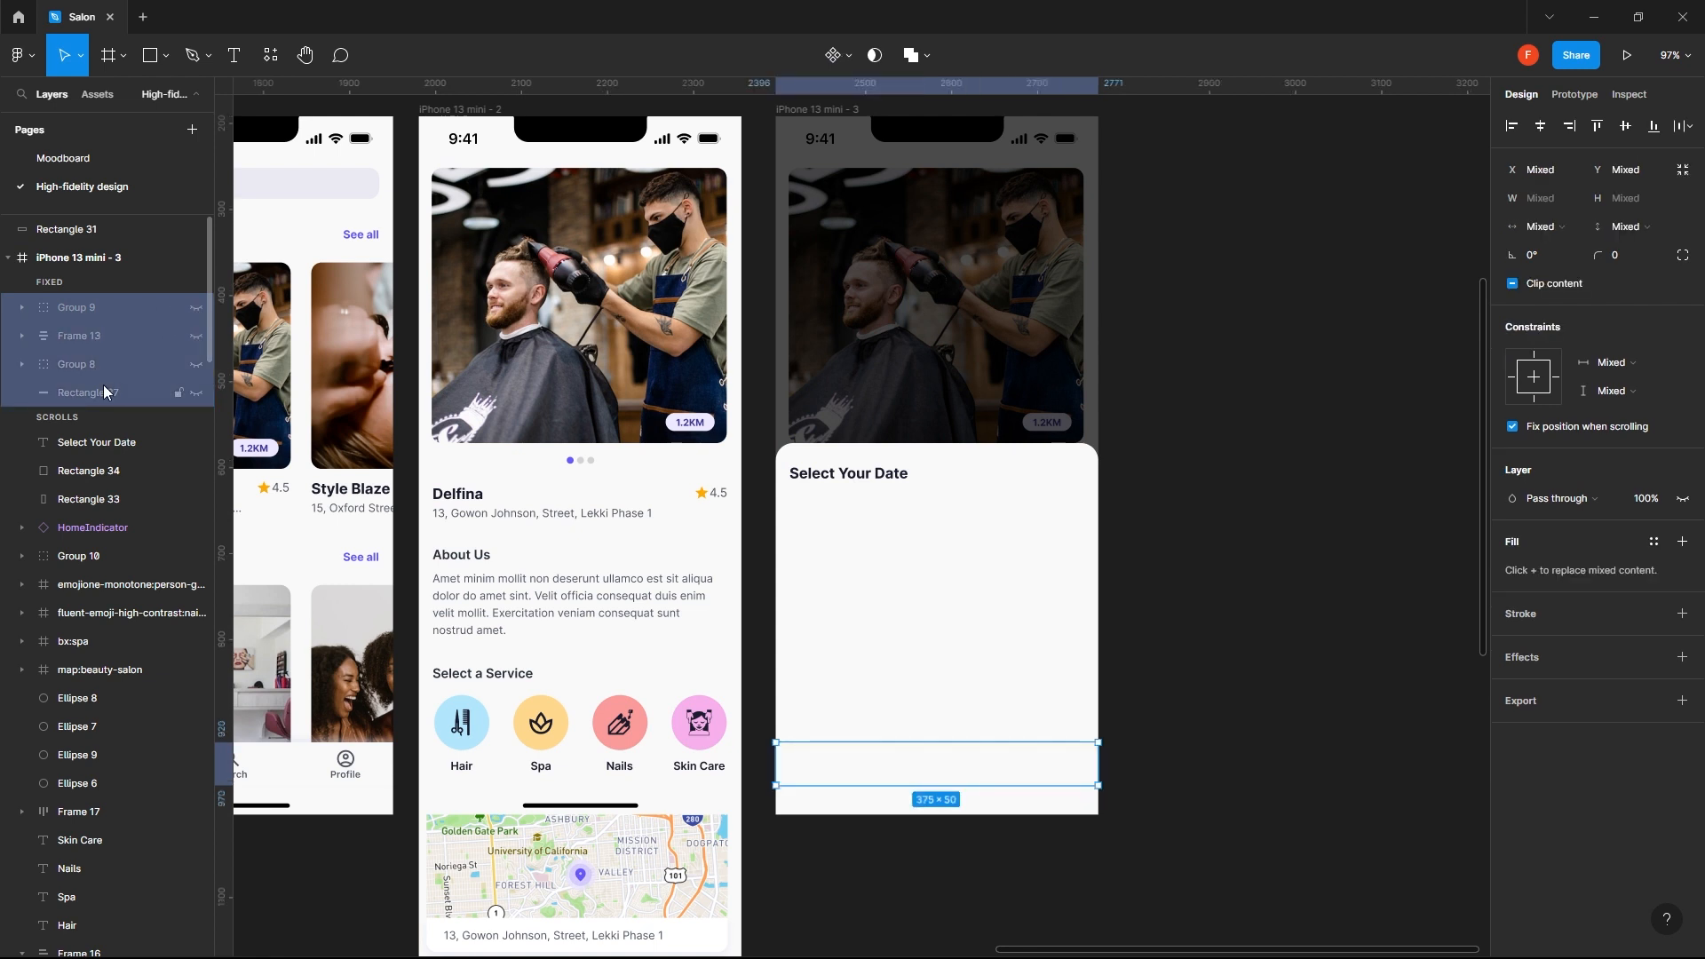
pyautogui.press('Delete')
pyautogui.press('t')
pyautogui.click(798, 498)
pyautogui.write('eesfdciojkm')
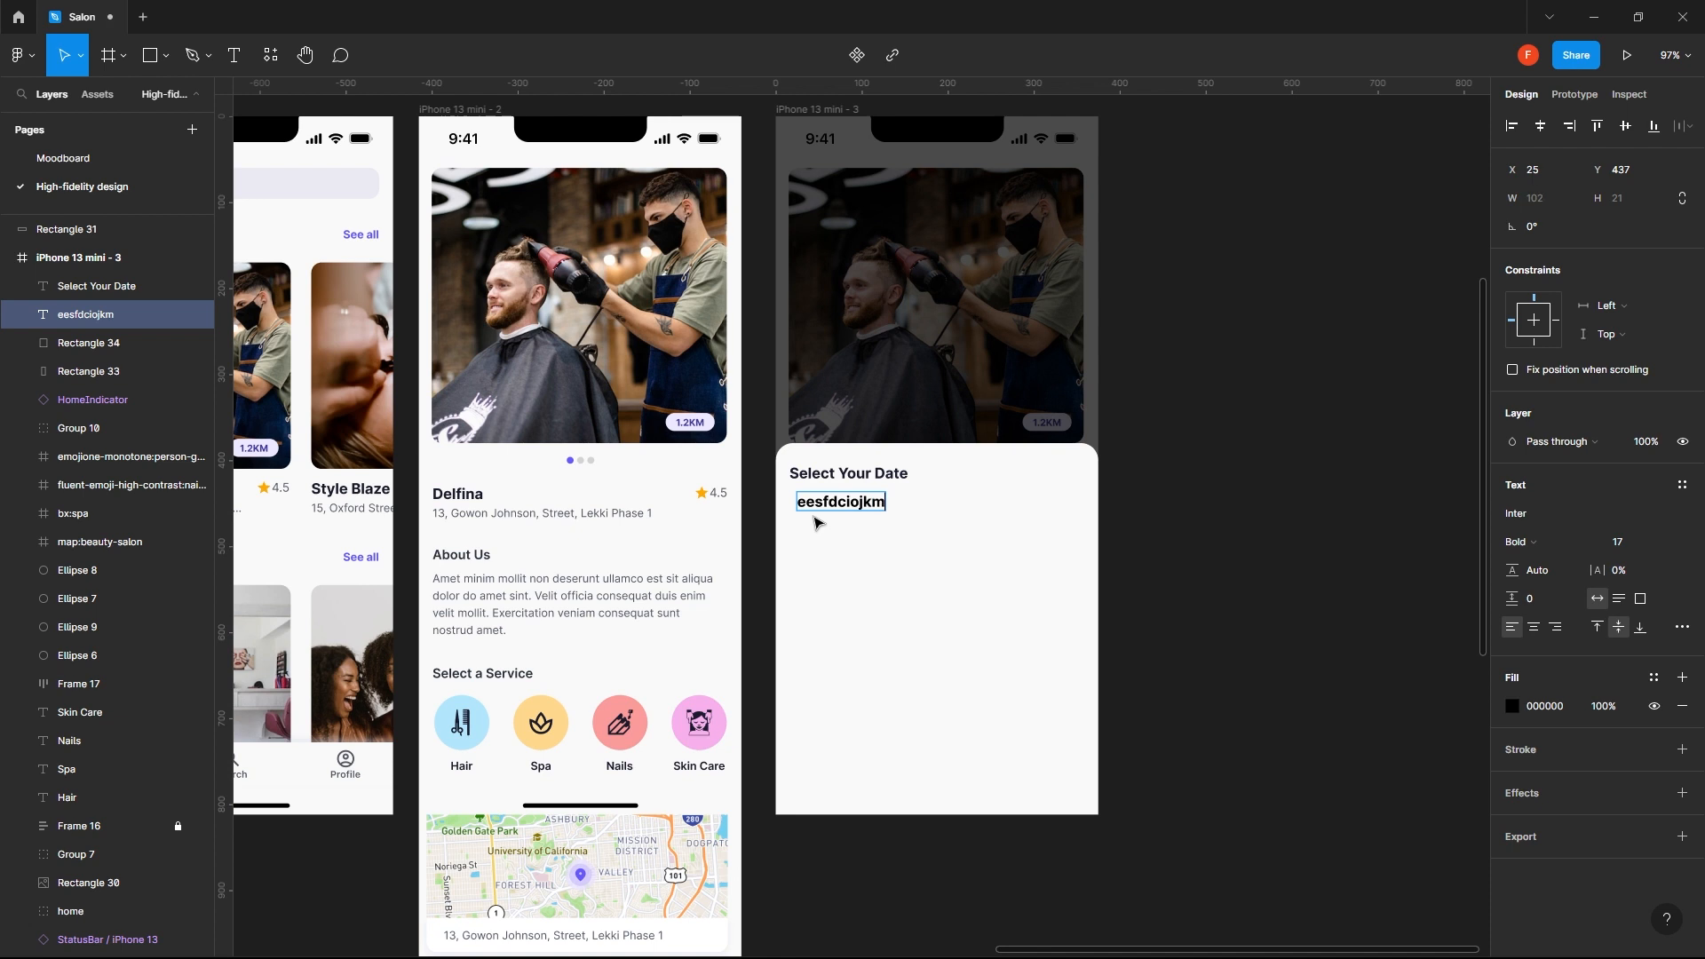
pyautogui.press('Escape')
pyautogui.press('Delete')
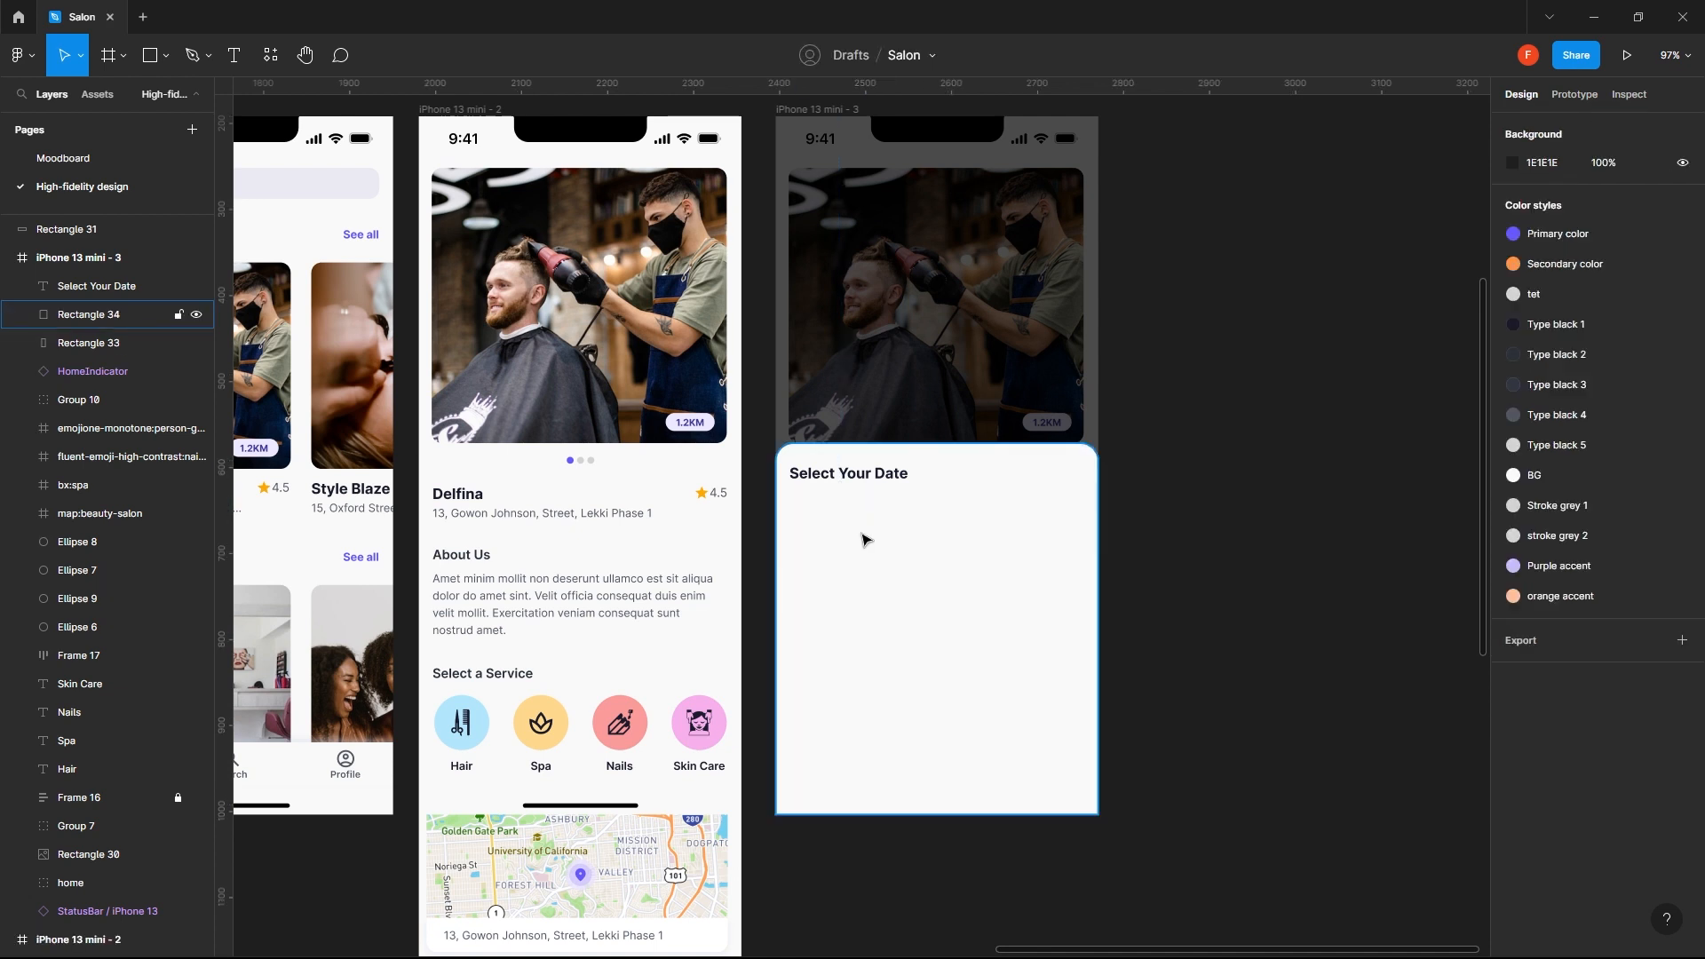
# - Add a "14" text below the Select Your Date heading at about X 20, Y 459
pyautogui.click(878, 478)
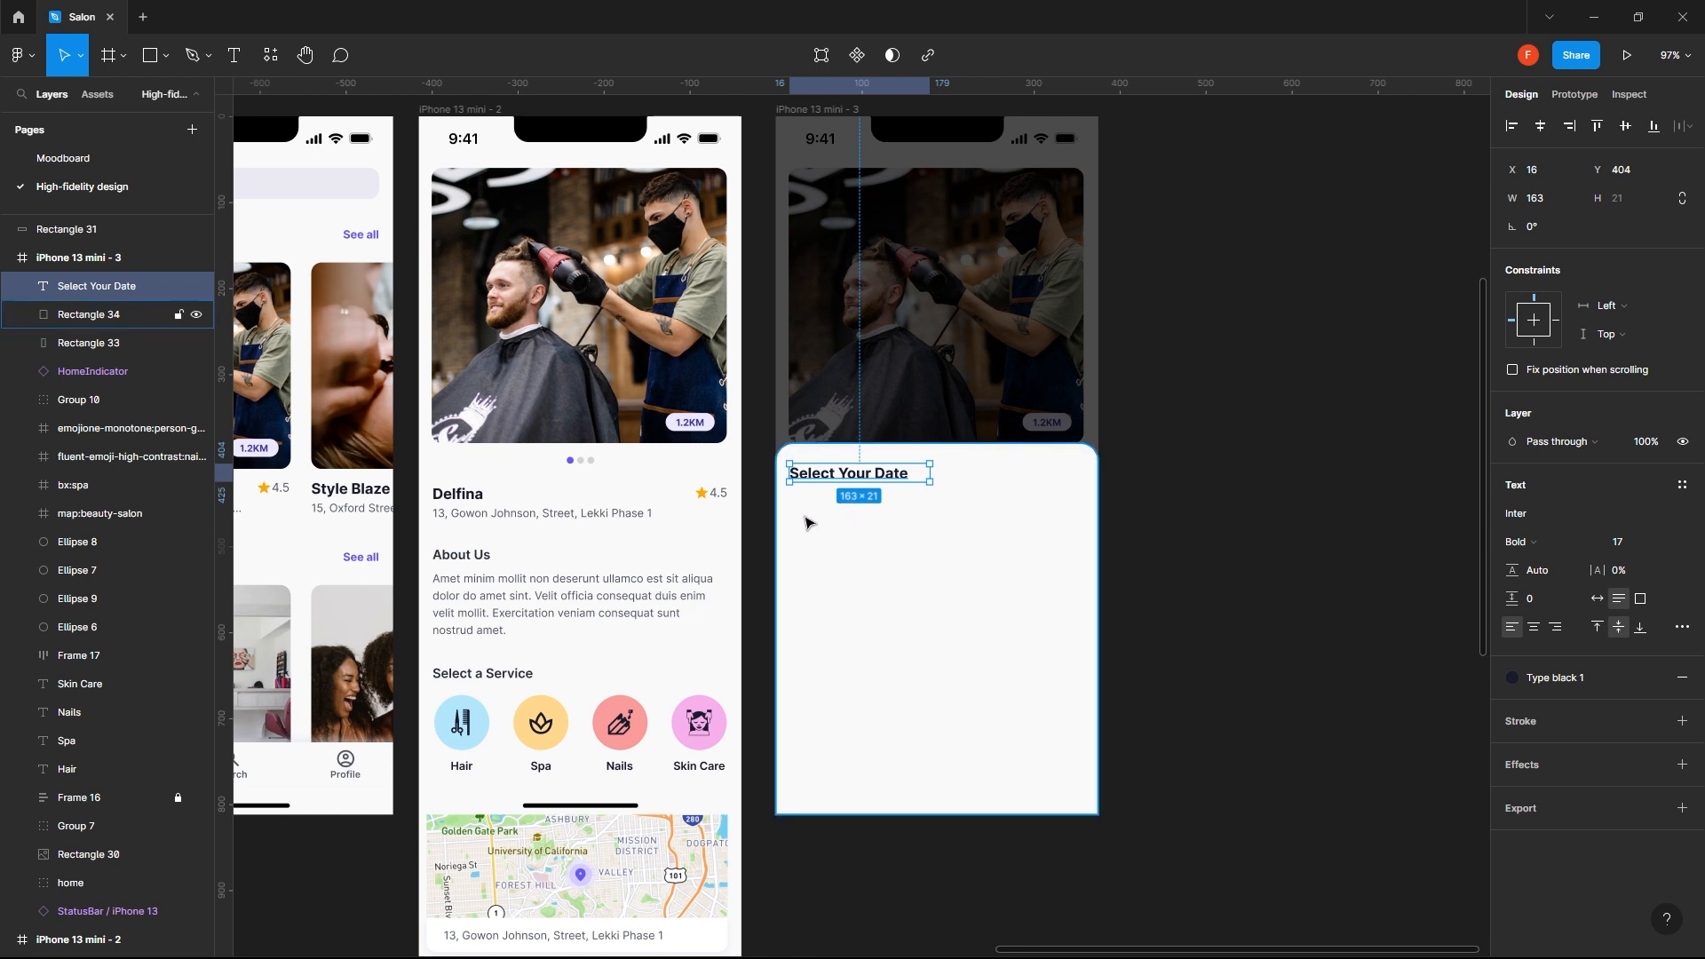
pyautogui.press('Return')
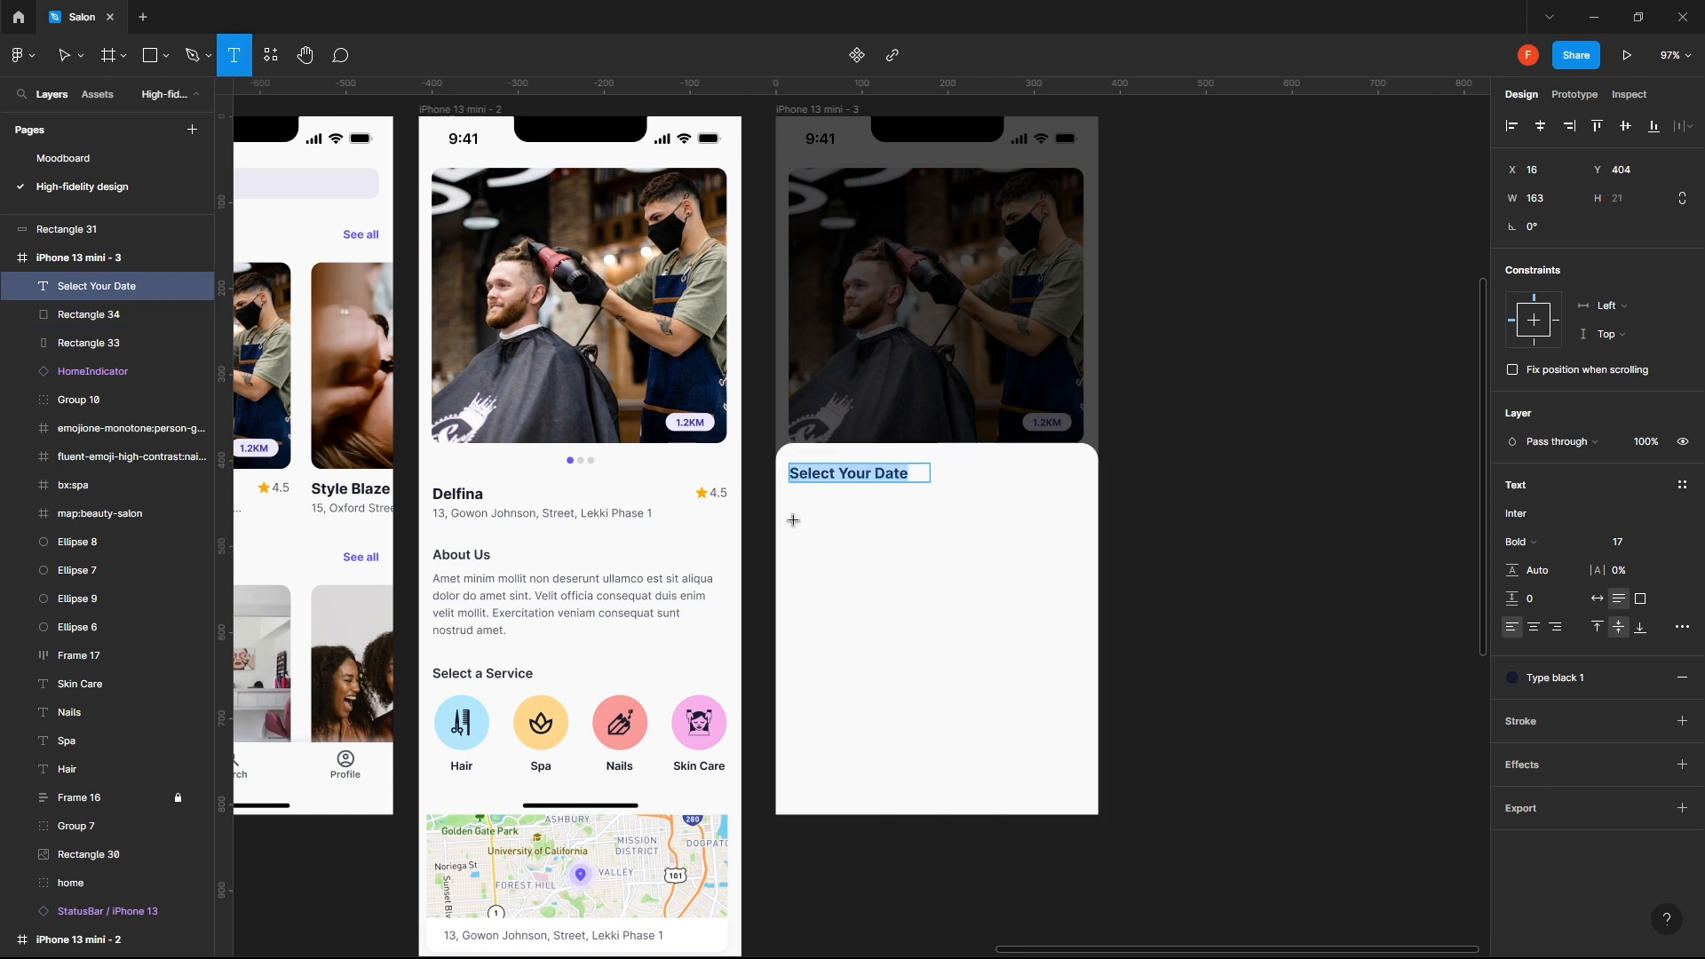
pyautogui.click(793, 521)
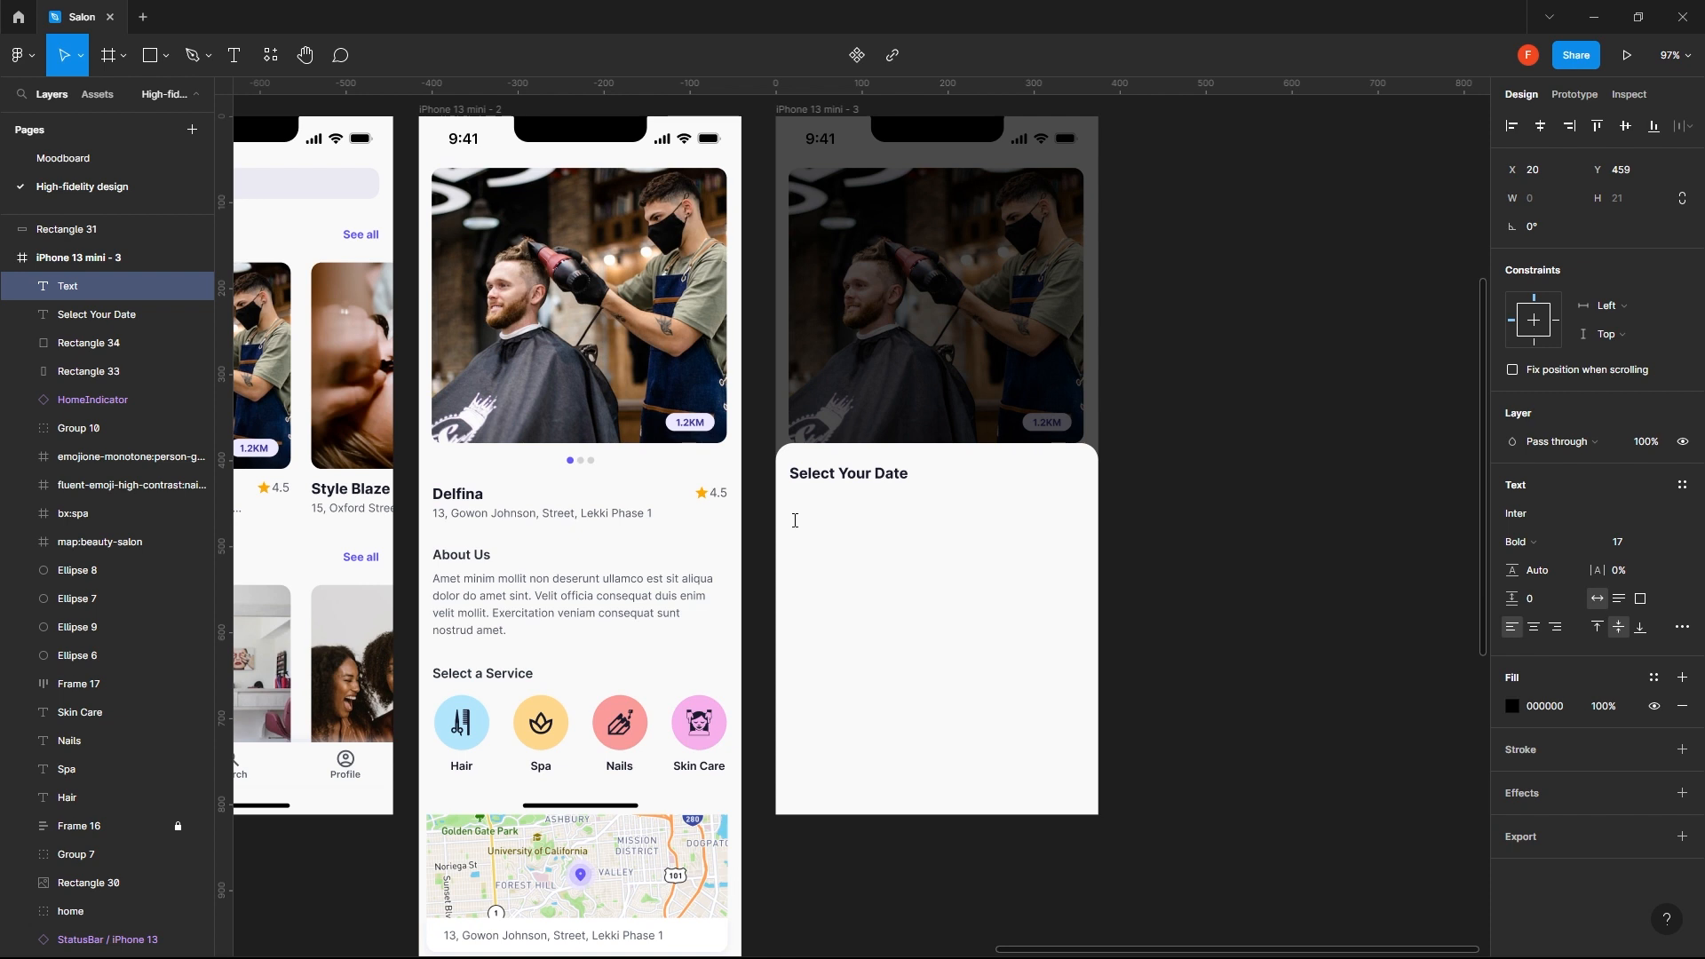
pyautogui.write('14')
pyautogui.press('Escape')
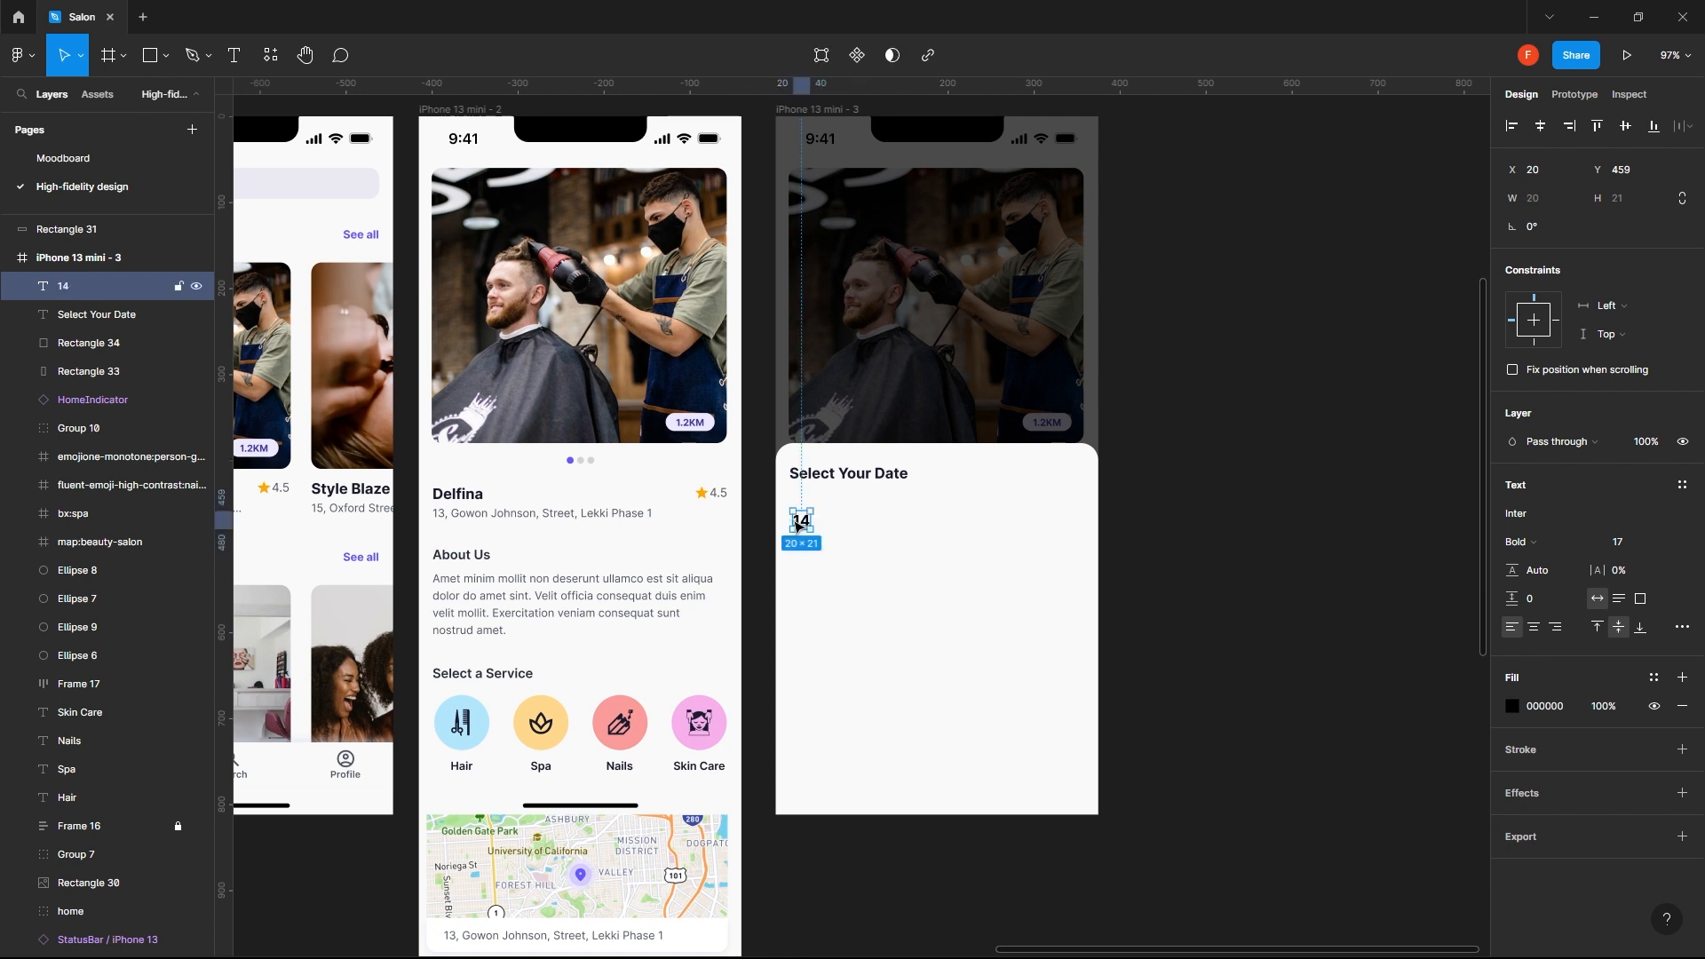
# - Duplicate the 14 text directly below itself at about Y 496 and change the copy to "MON"
pyautogui.moveTo(798, 527); pyautogui.dragTo(799, 560)
pyautogui.doubleClick(805, 555)
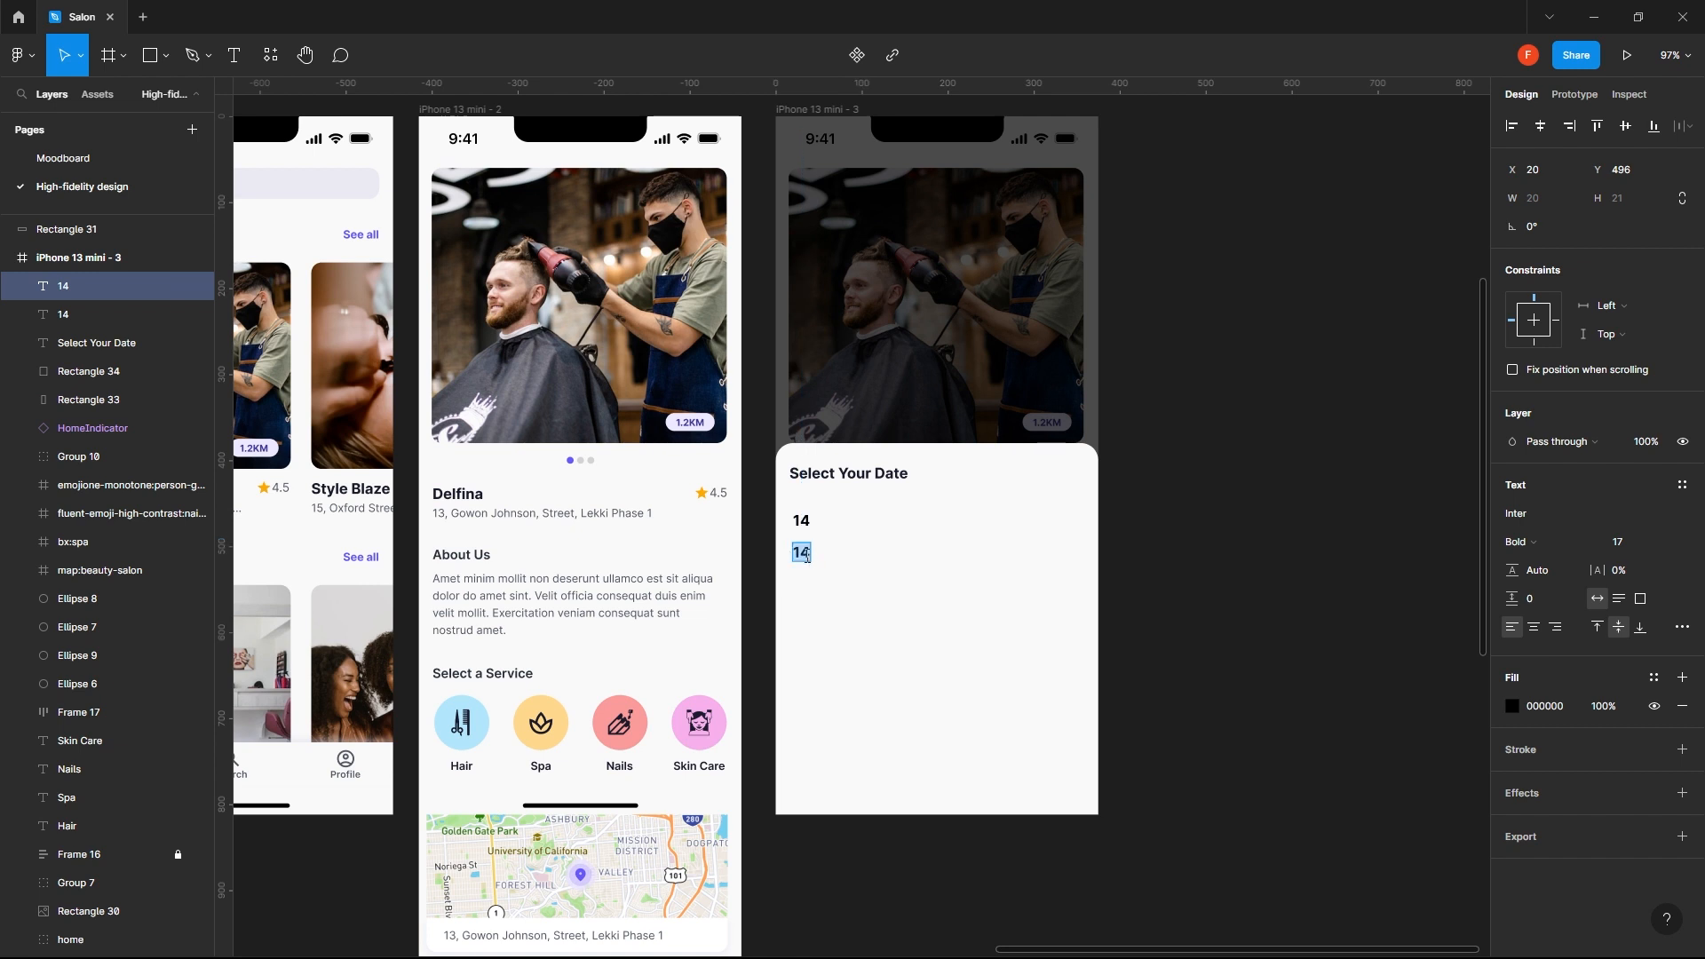
pyautogui.write('MON')
pyautogui.press('Escape')
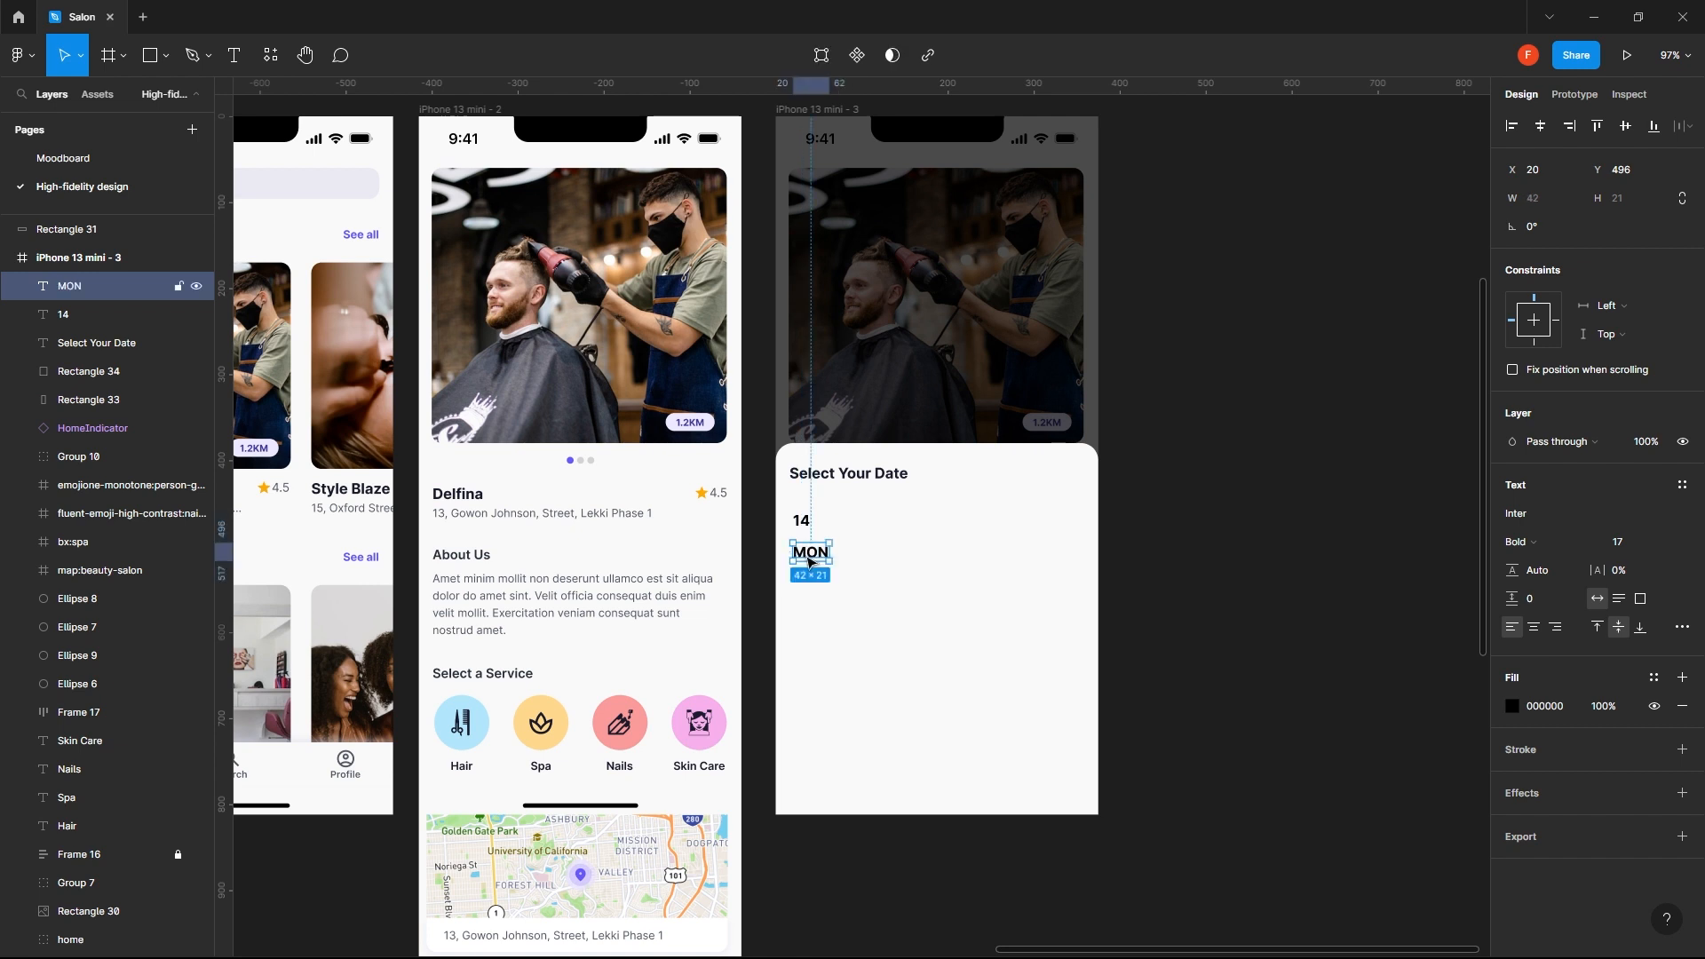
# - Set both the 14 and MON texts to Regular weight and font size 14
pyautogui.keyDown('shift'); pyautogui.click(802, 521); pyautogui.keyUp('shift')
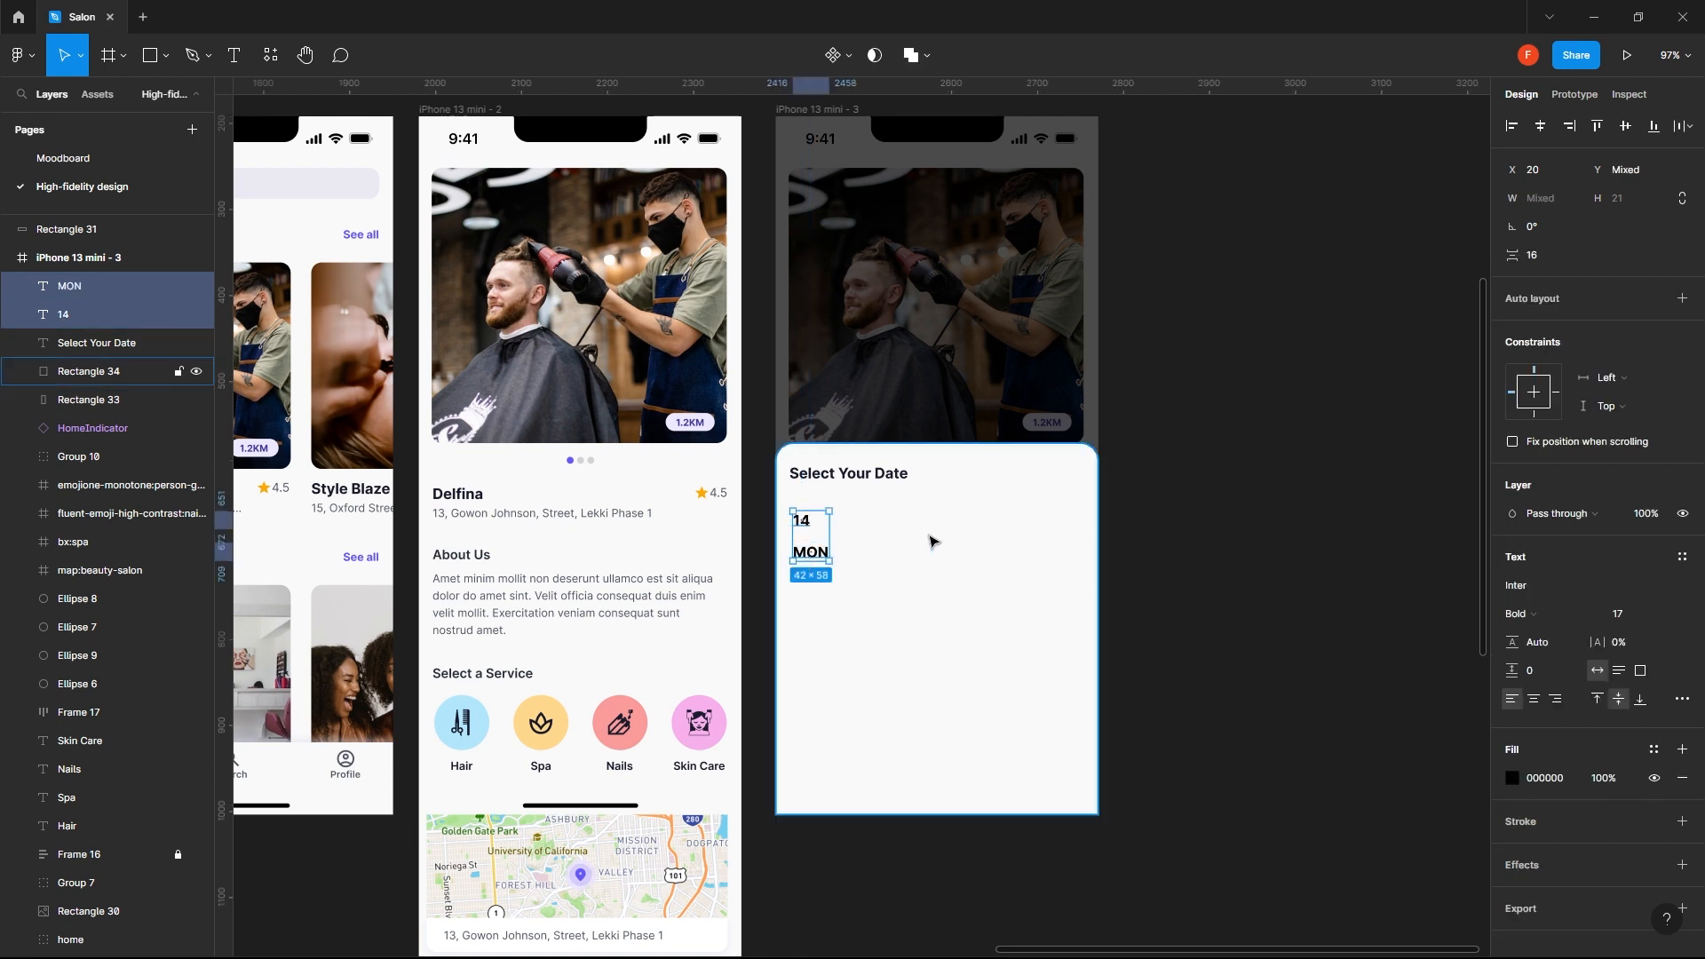
pyautogui.click(1546, 614)
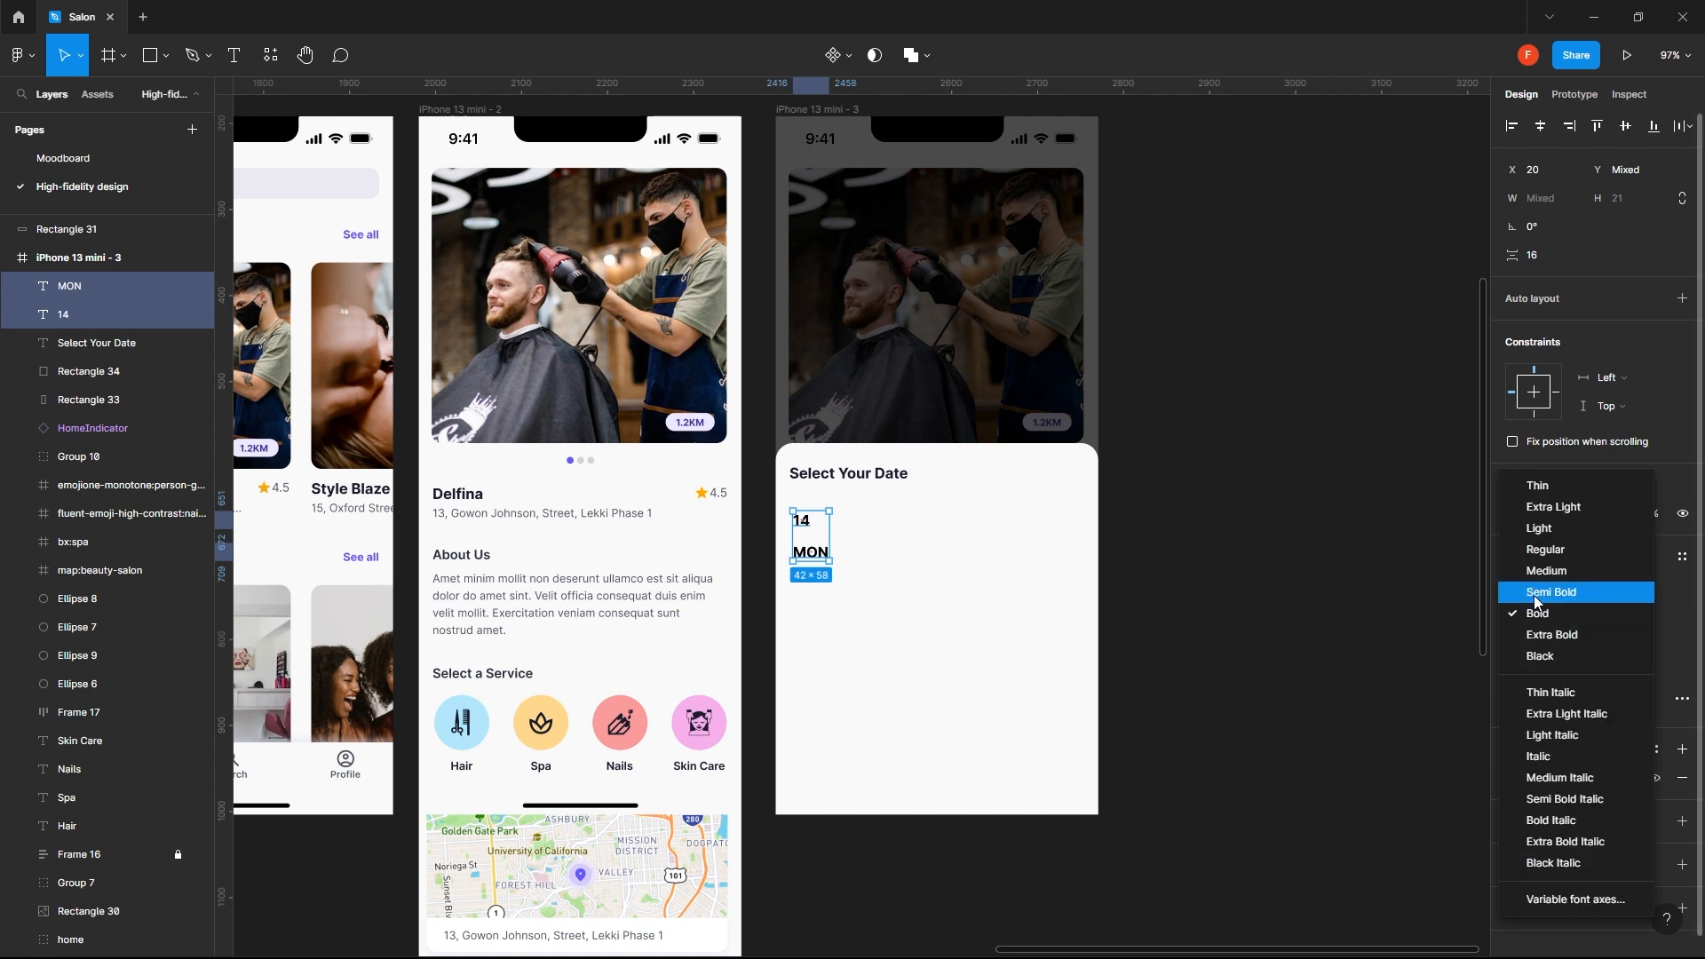
pyautogui.click(1565, 548)
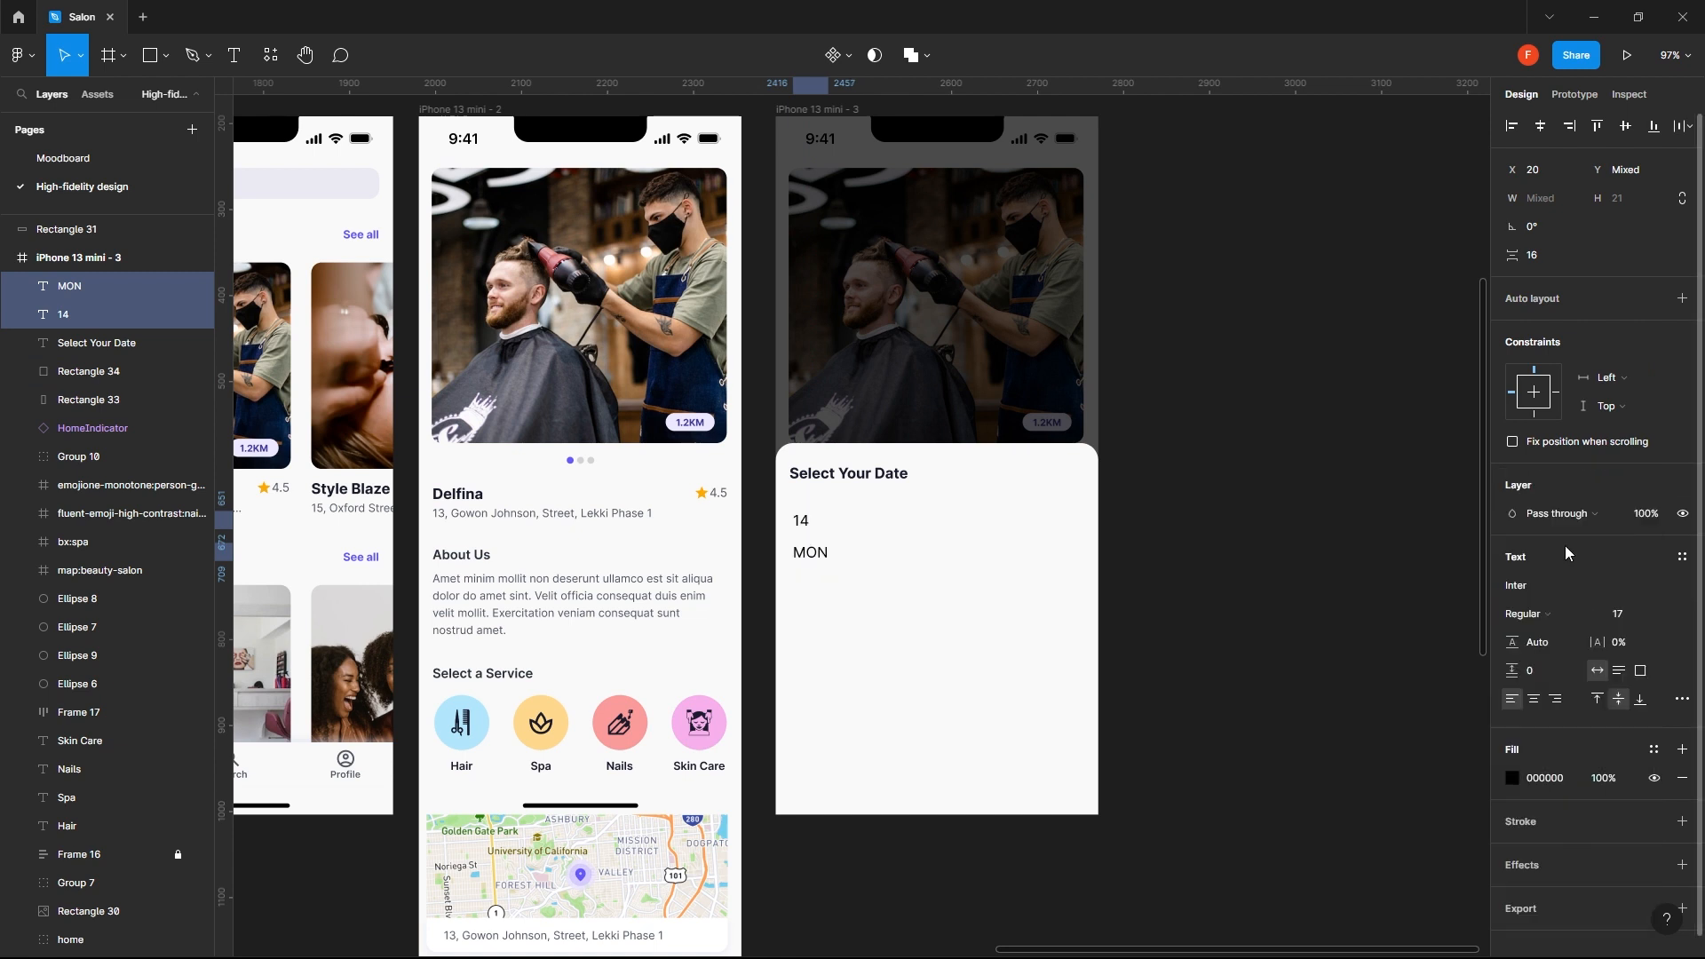
pyautogui.click(1628, 616)
pyautogui.write('14')
pyautogui.press('Return')
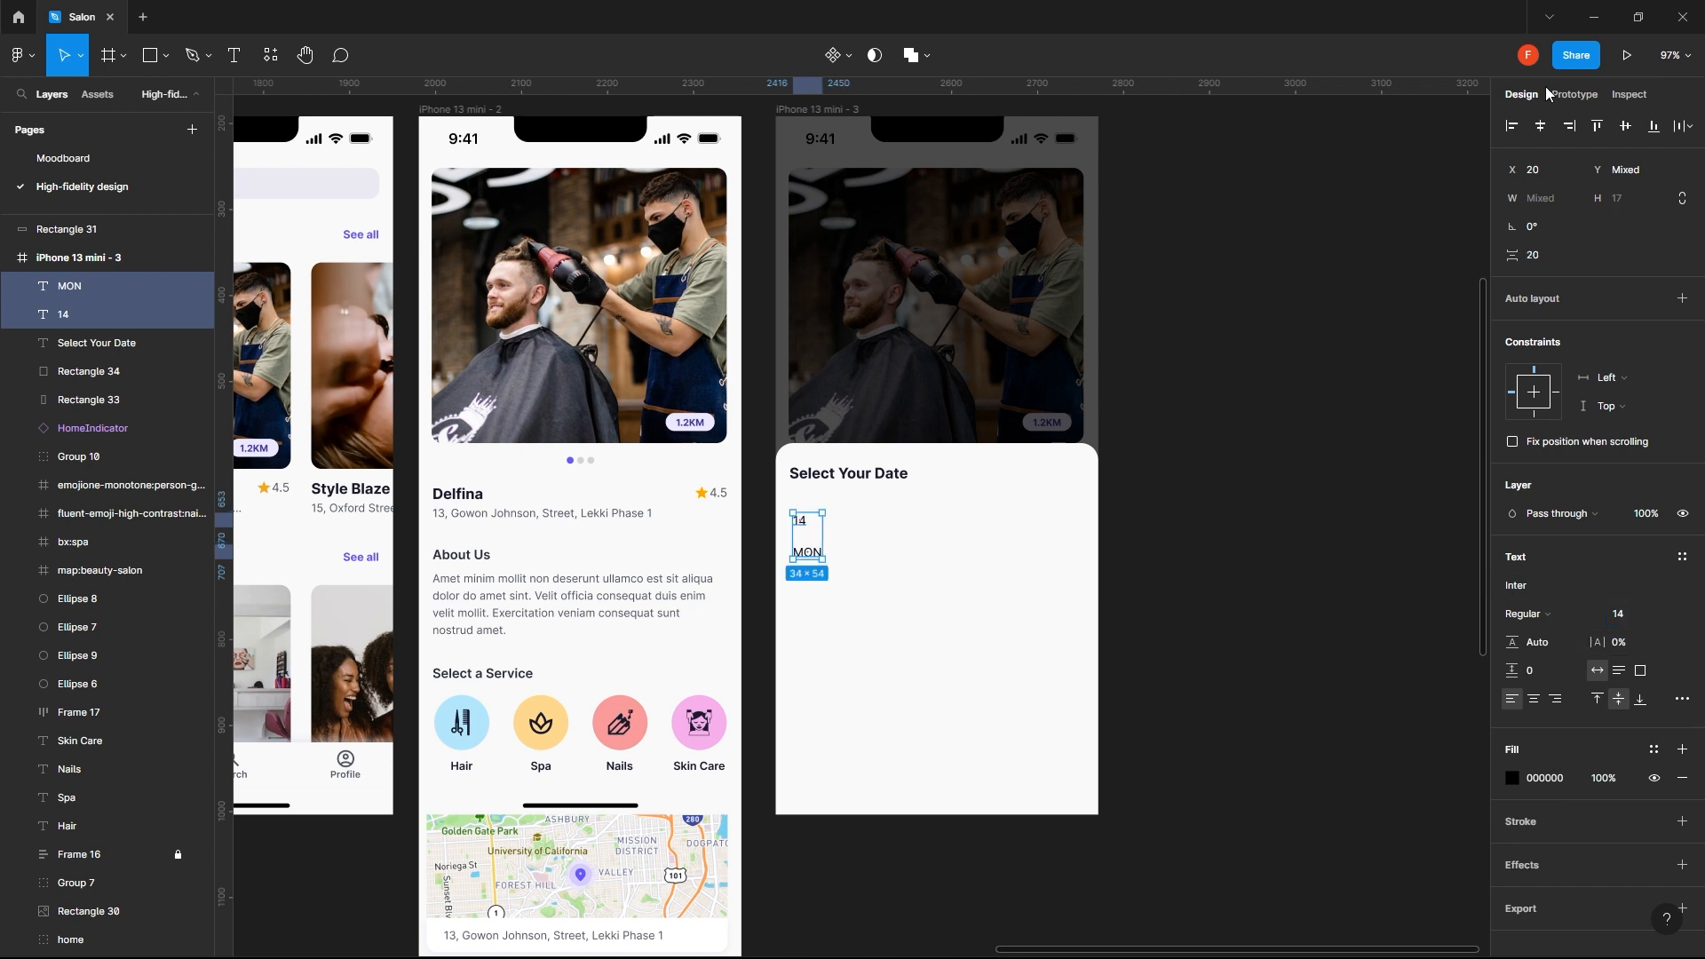
# - Set the vertical spacing between the 14 and MON texts to 12 and align their horizontal centers
pyautogui.click(1538, 255)
pyautogui.write('8')
pyautogui.press('Return')
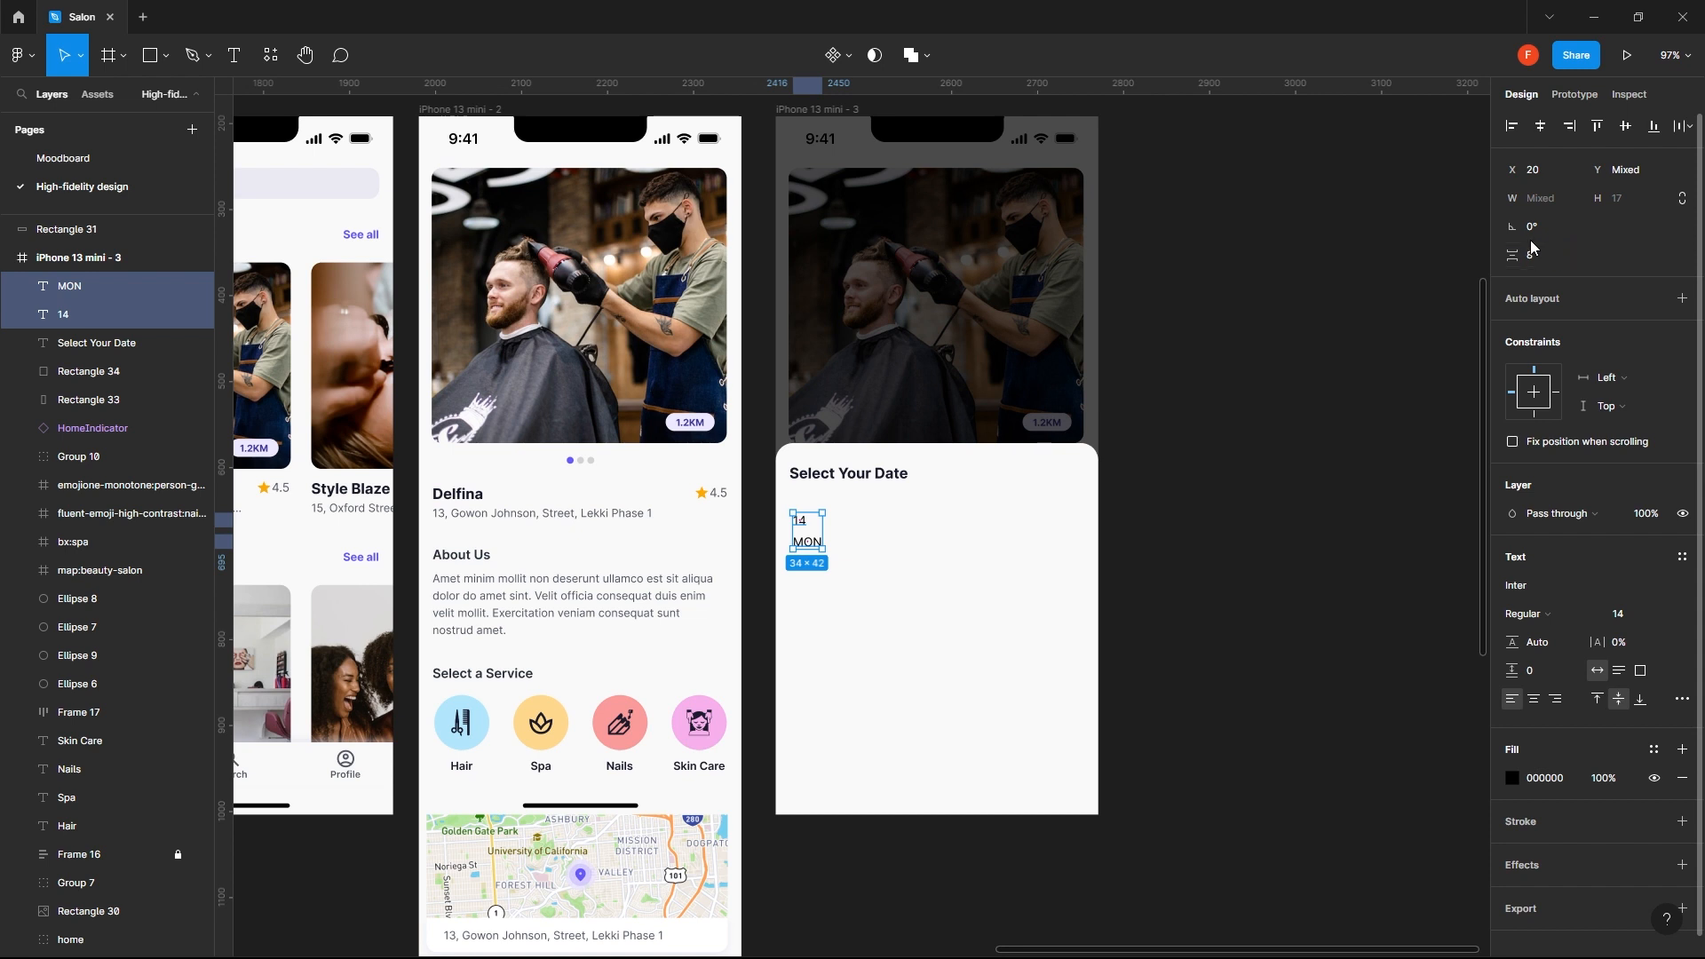
pyautogui.click(1547, 258)
pyautogui.write('16')
pyautogui.press('Return')
pyautogui.click(1548, 262)
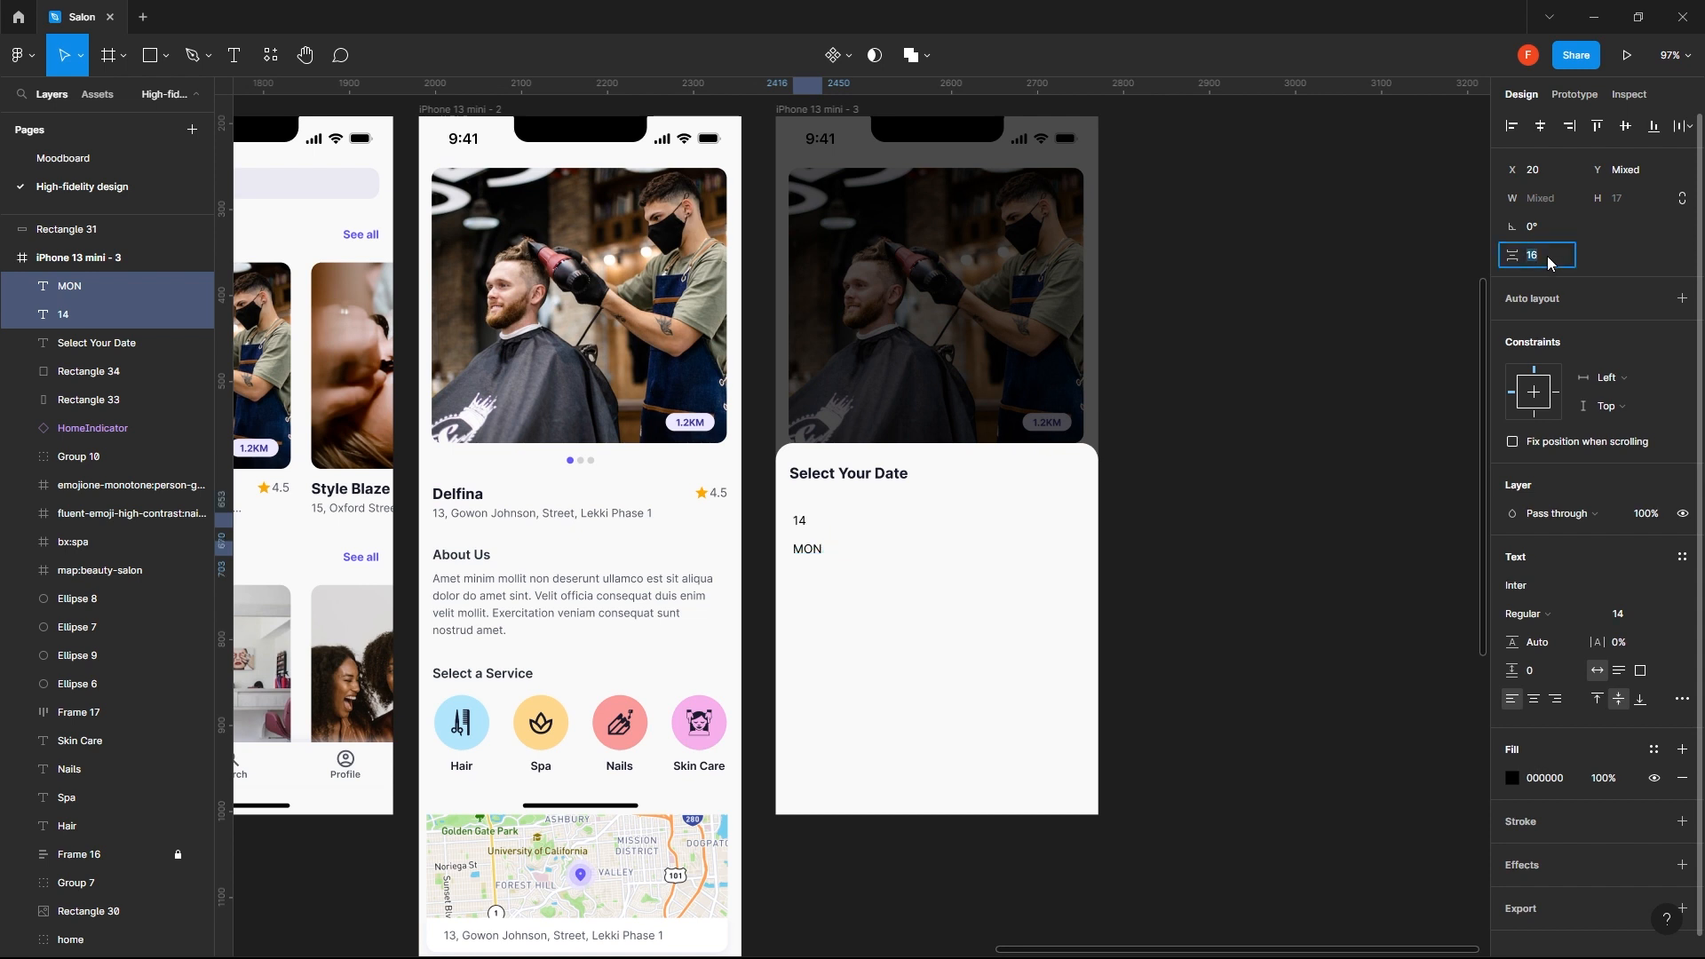
pyautogui.write('12')
pyautogui.press('Return')
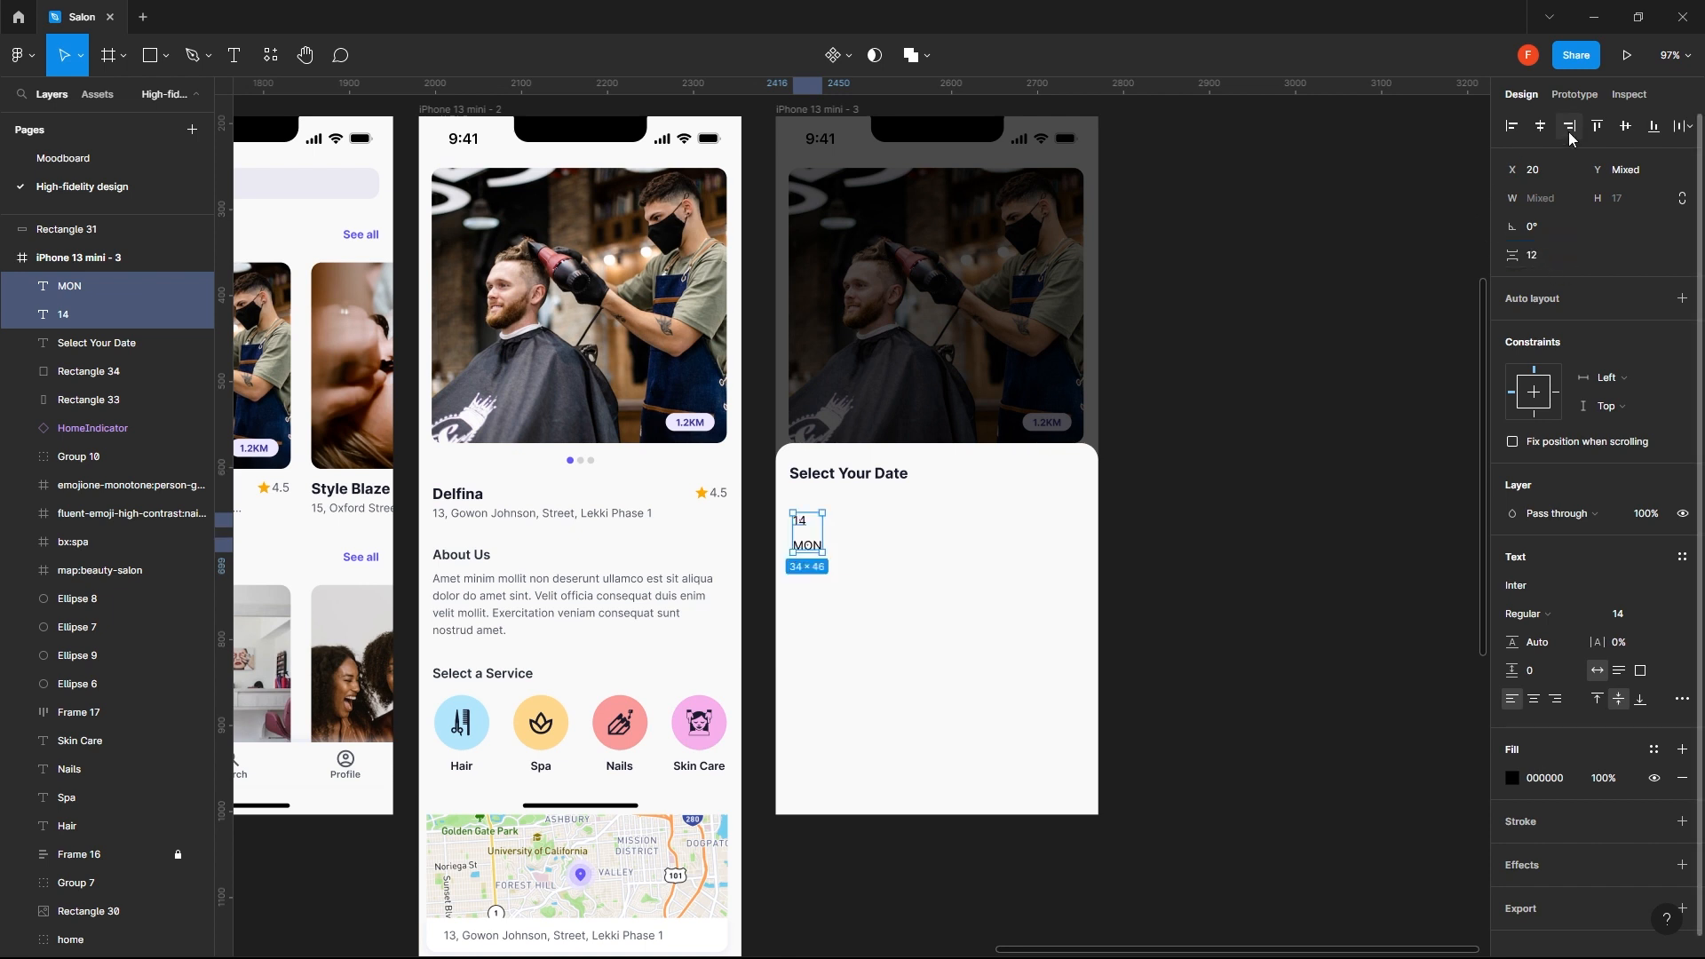
pyautogui.click(1542, 128)
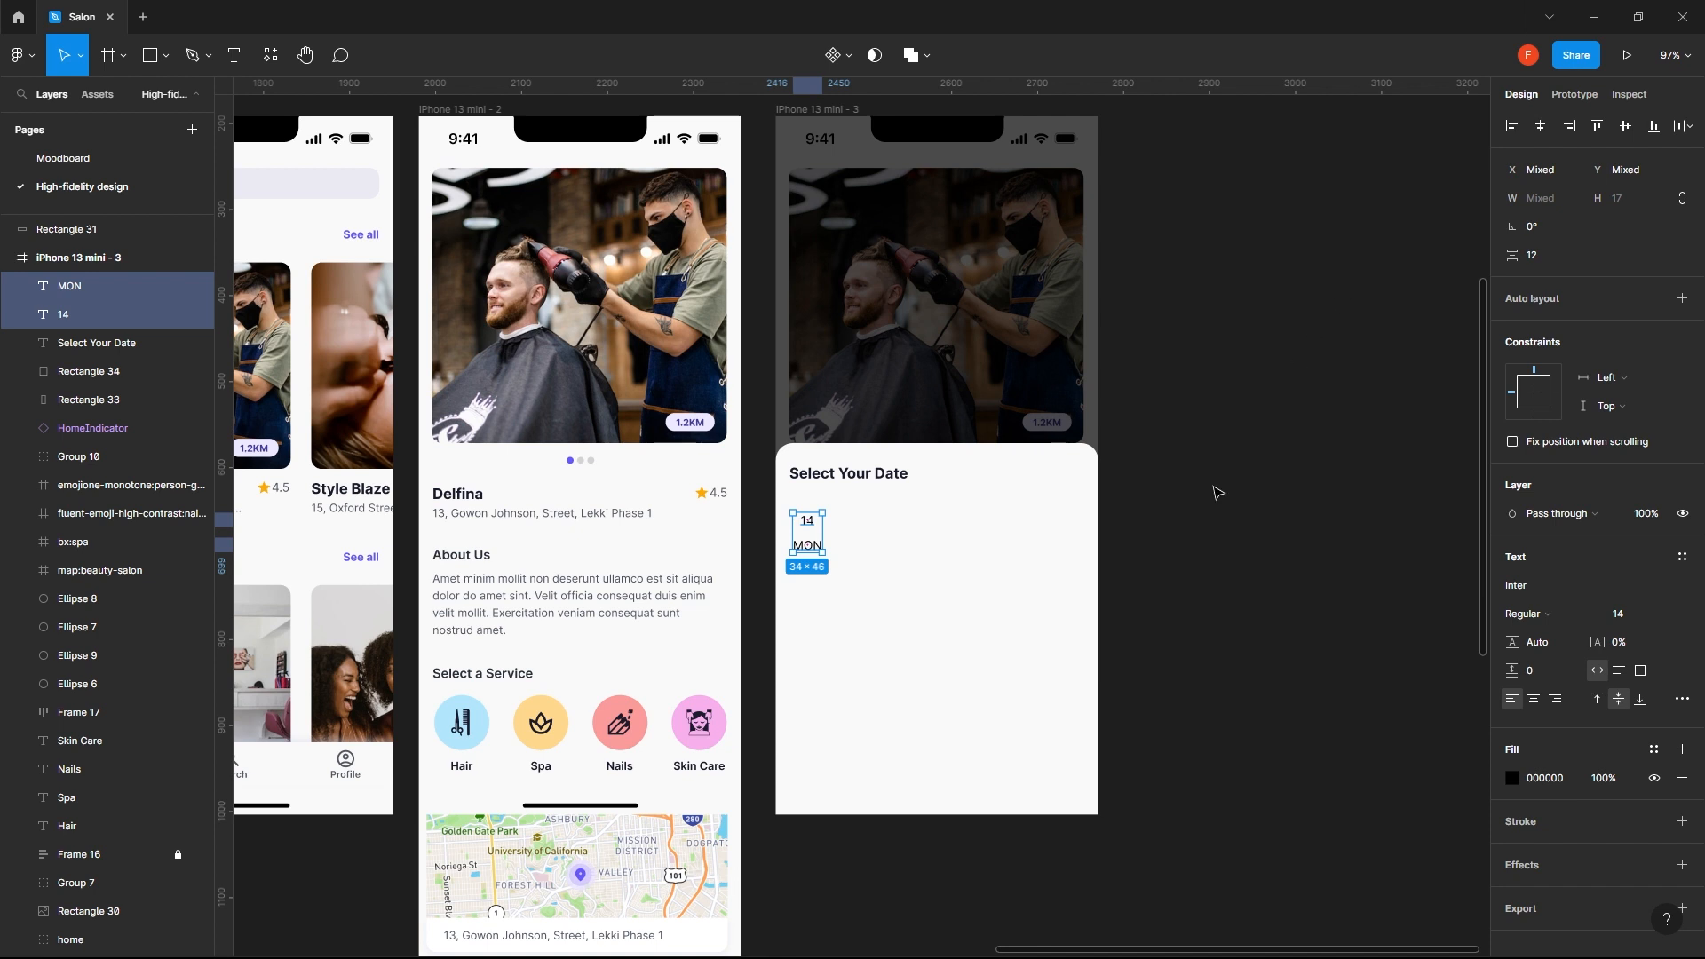
pyautogui.moveTo(815, 551); pyautogui.dragTo(854, 552)
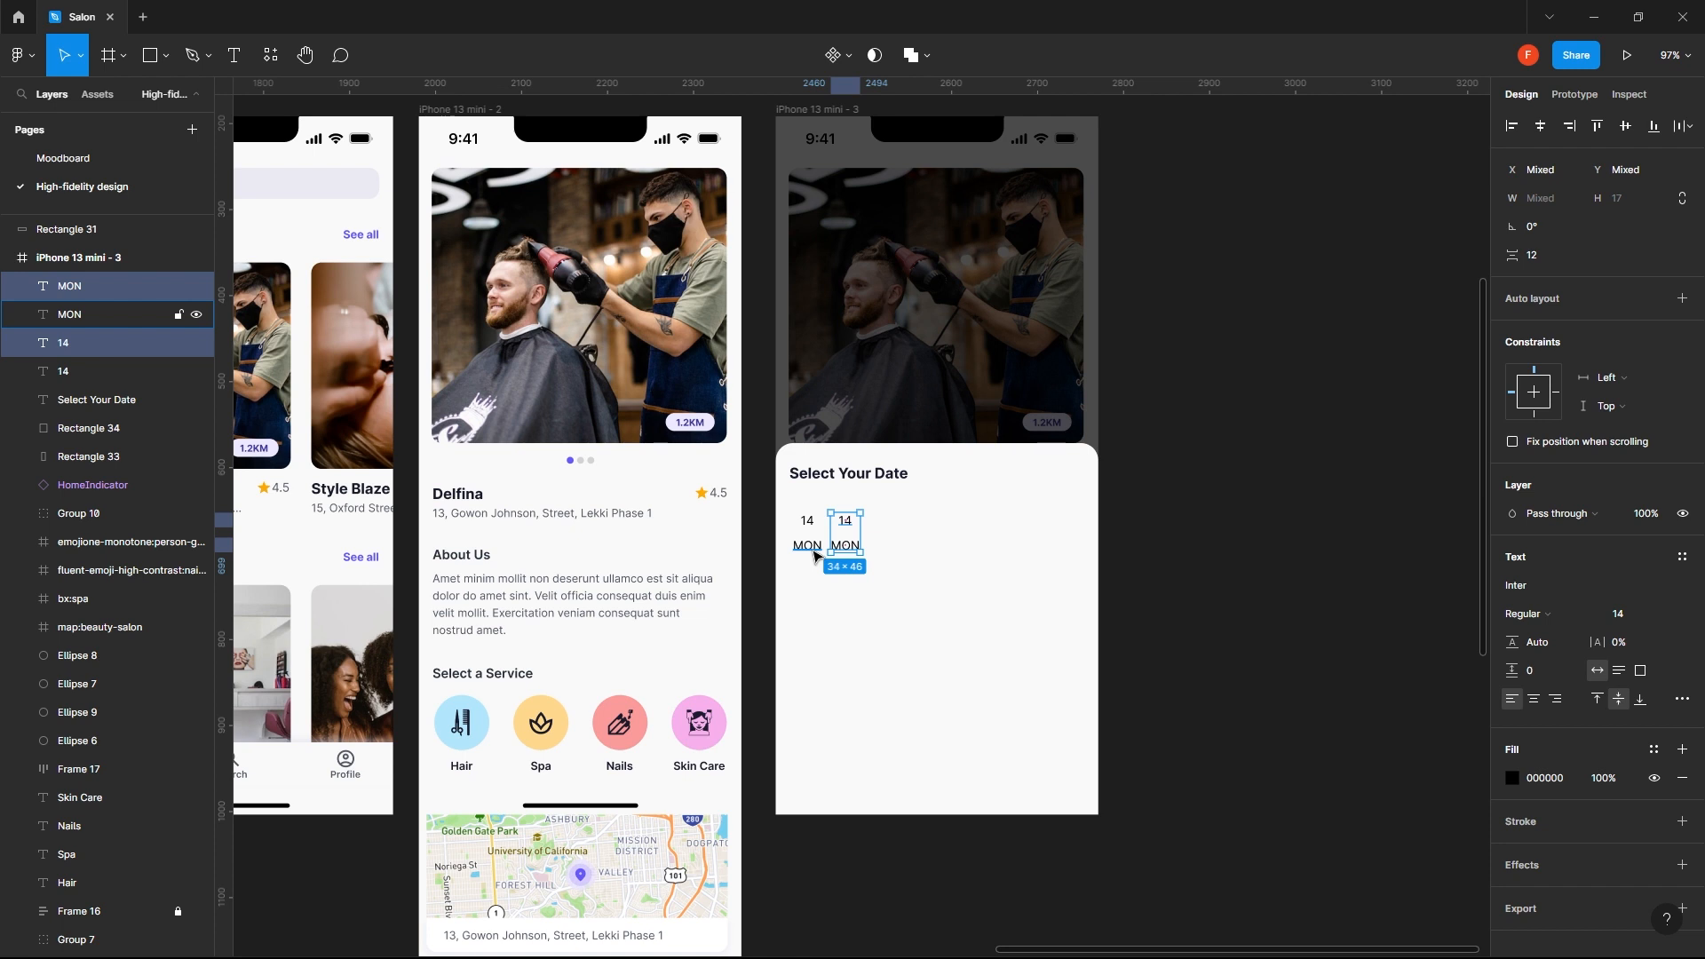
pyautogui.hotkey('shift', 'Right')
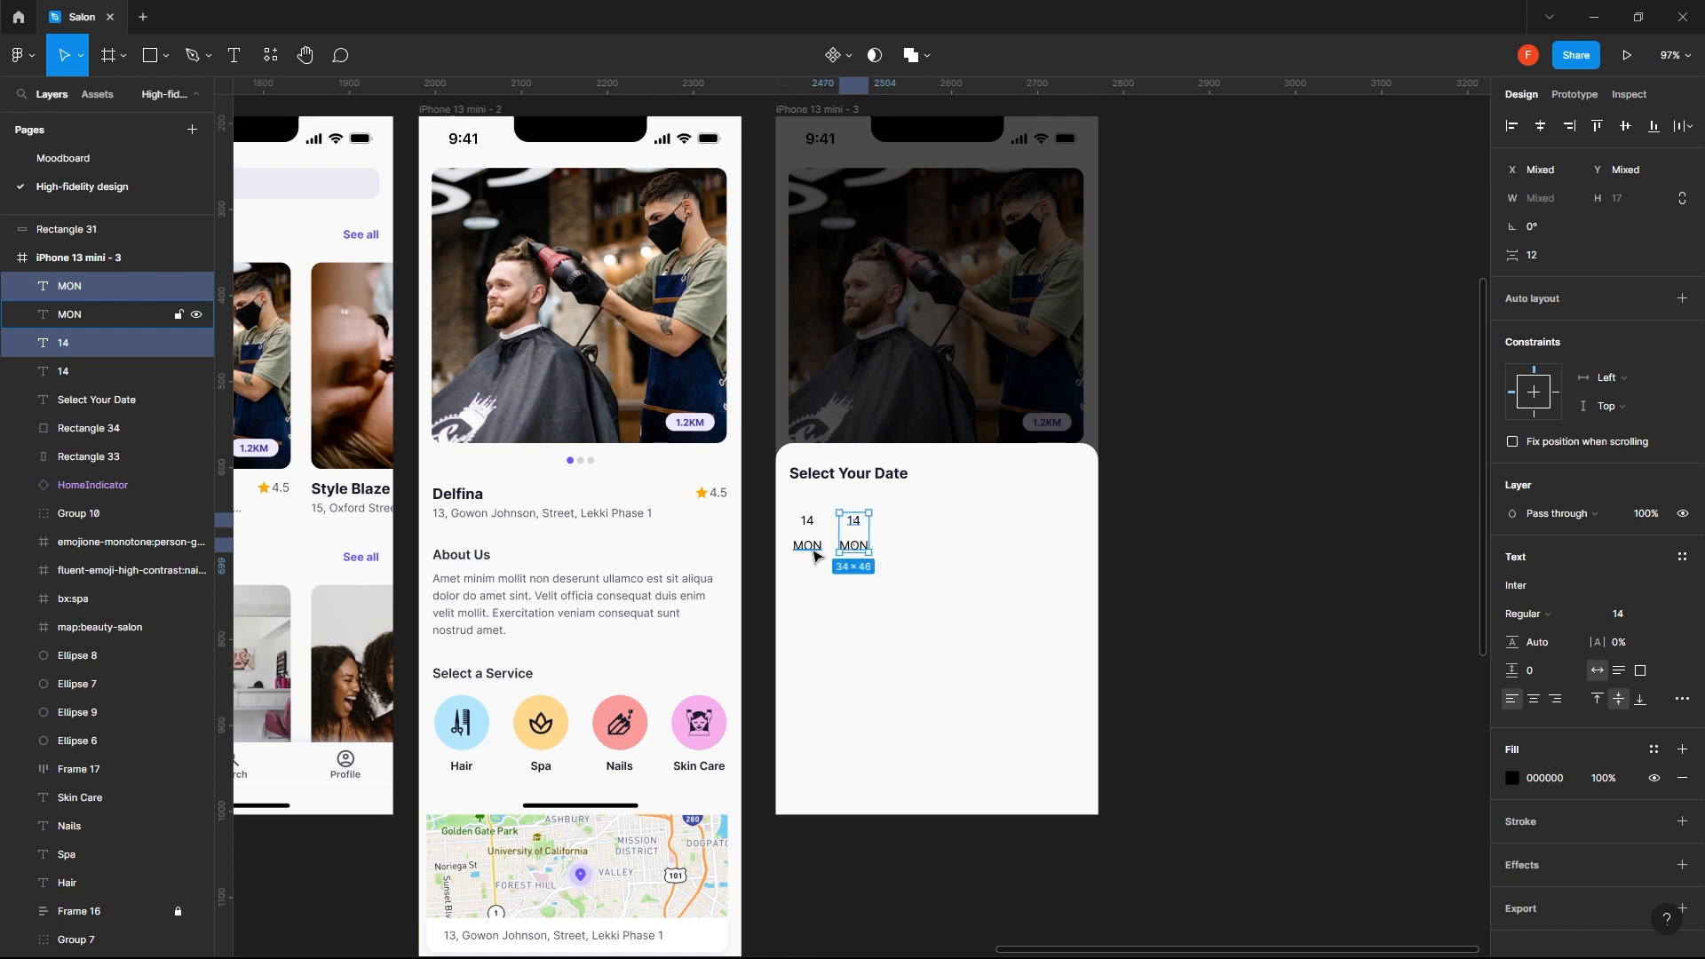
pyautogui.press('Delete')
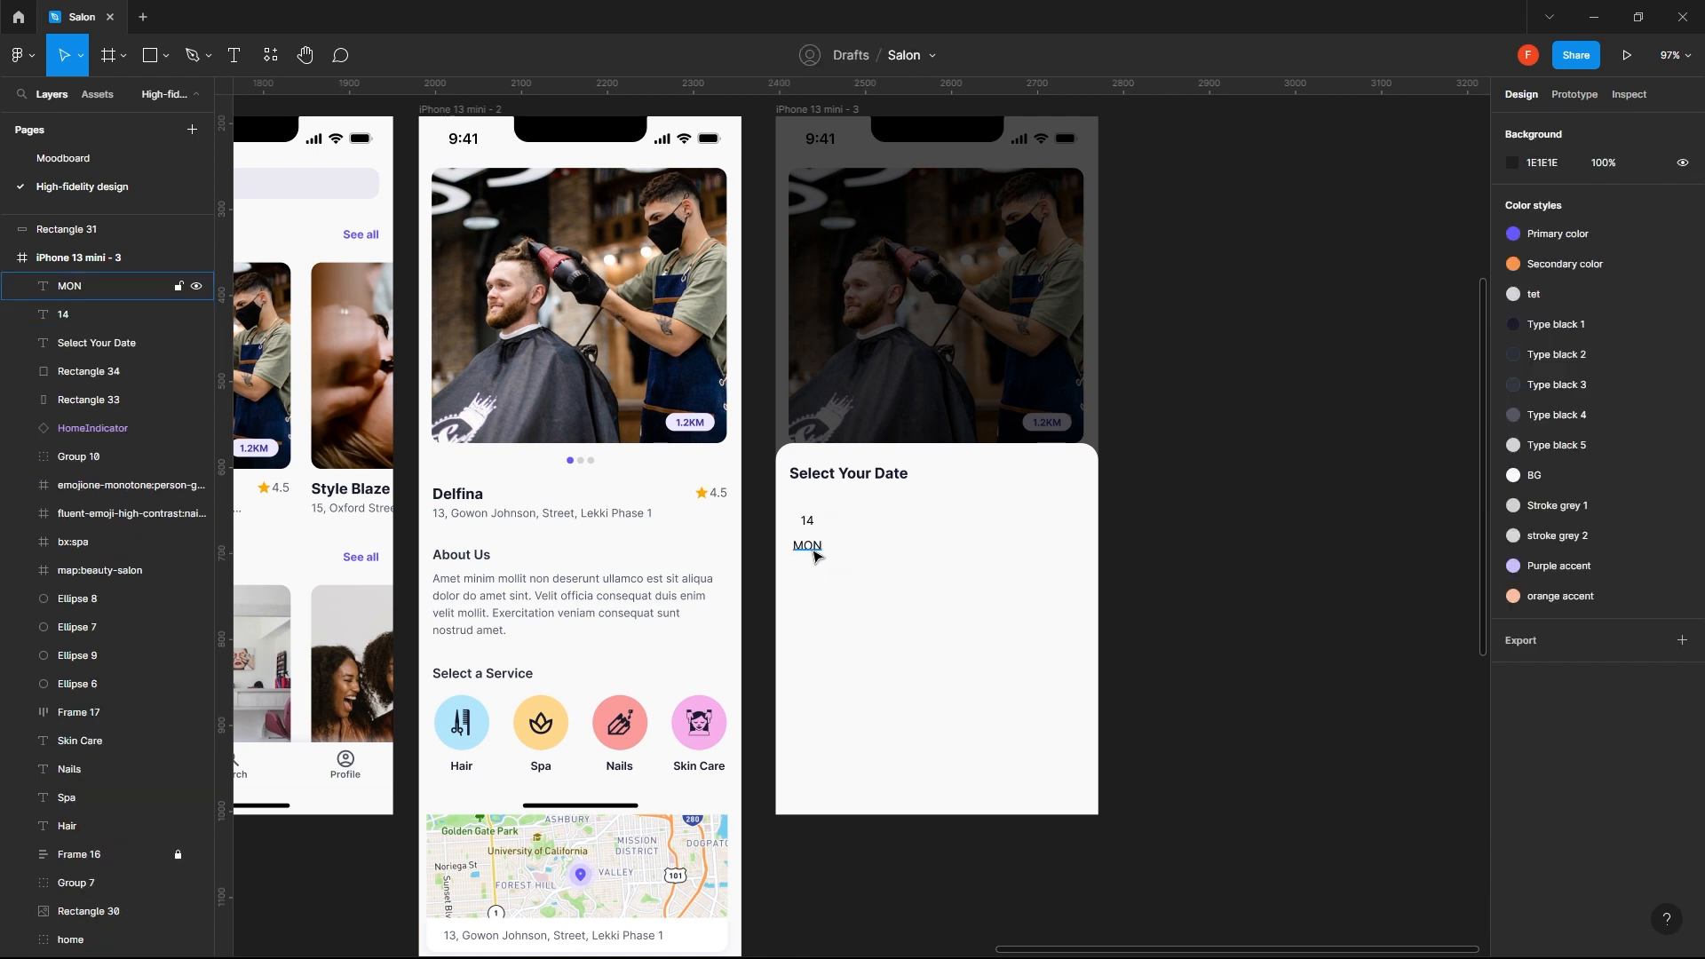
# - Draw a square of about 73 × 73 around the 14 and MON texts and send it behind both of them
pyautogui.press('r')
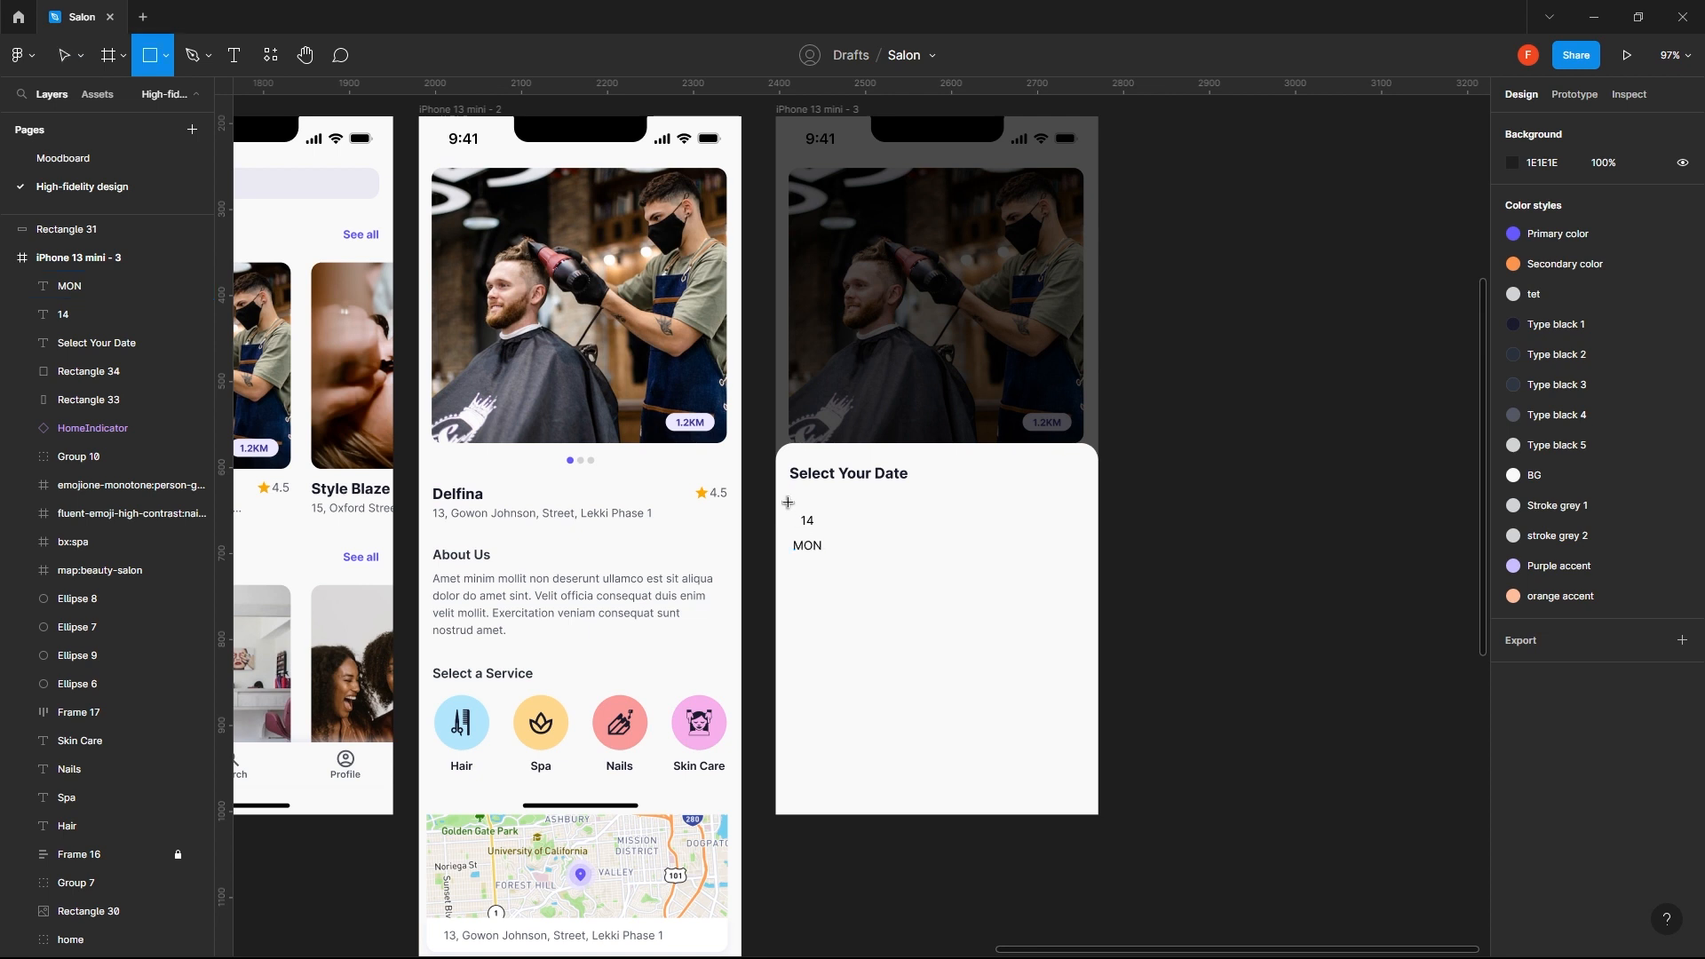
pyautogui.moveTo(788, 503); pyautogui.dragTo(851, 564)
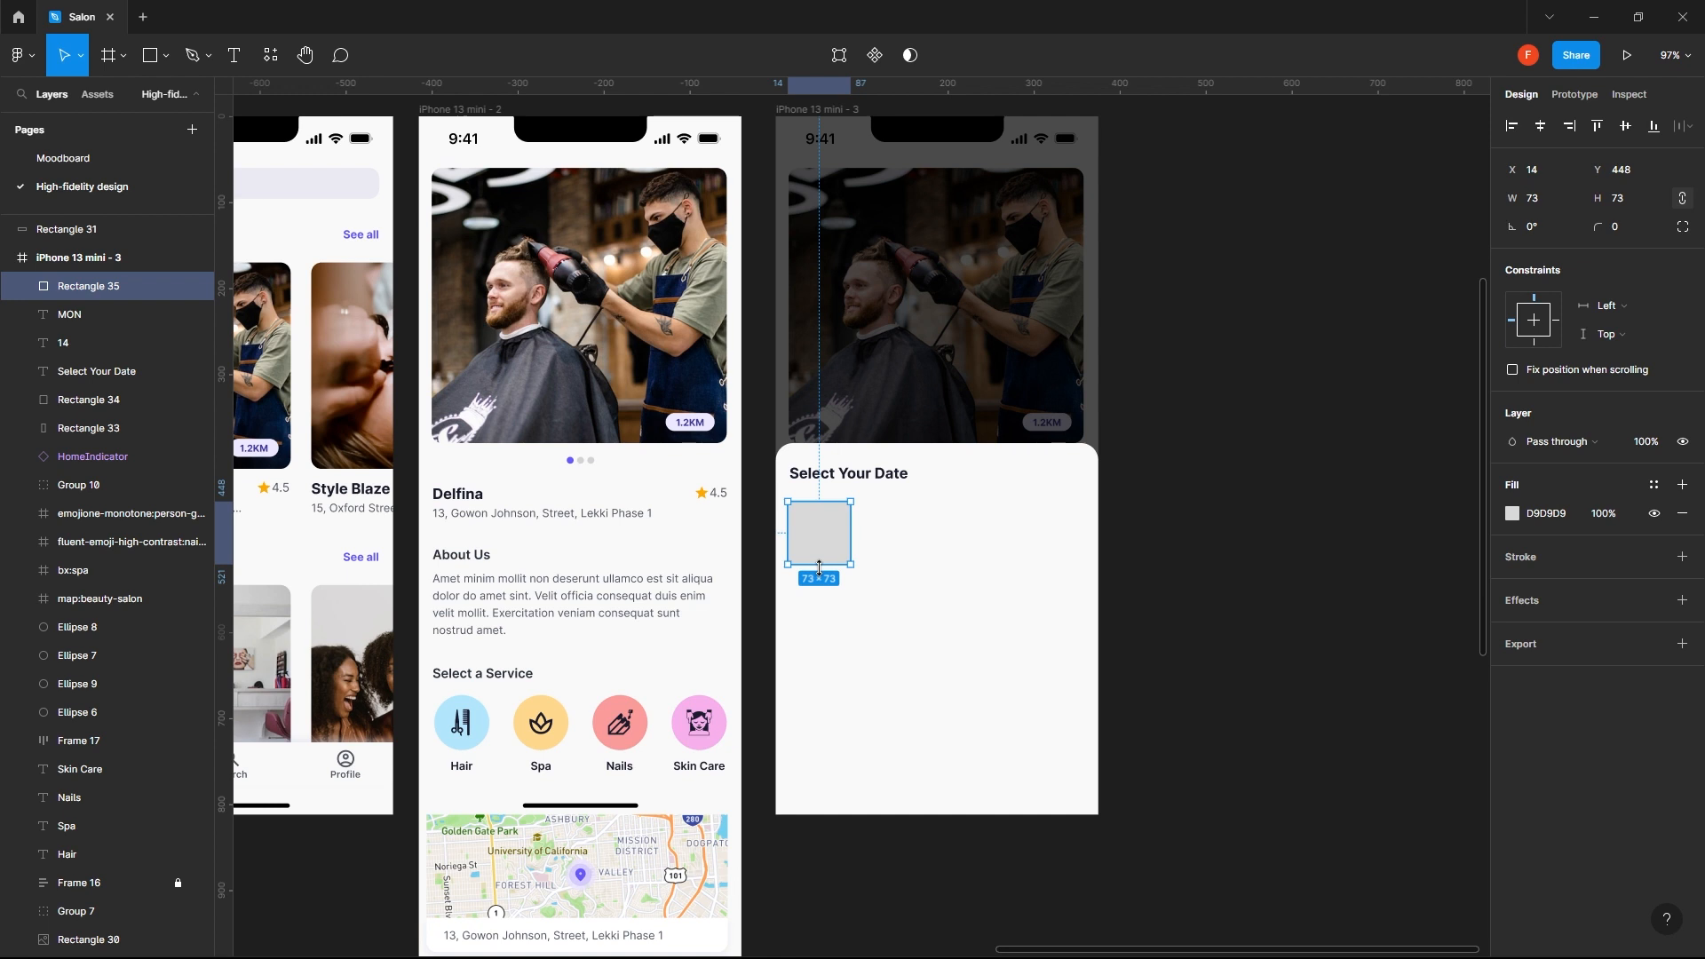
pyautogui.hotkey('ctrl', '[')
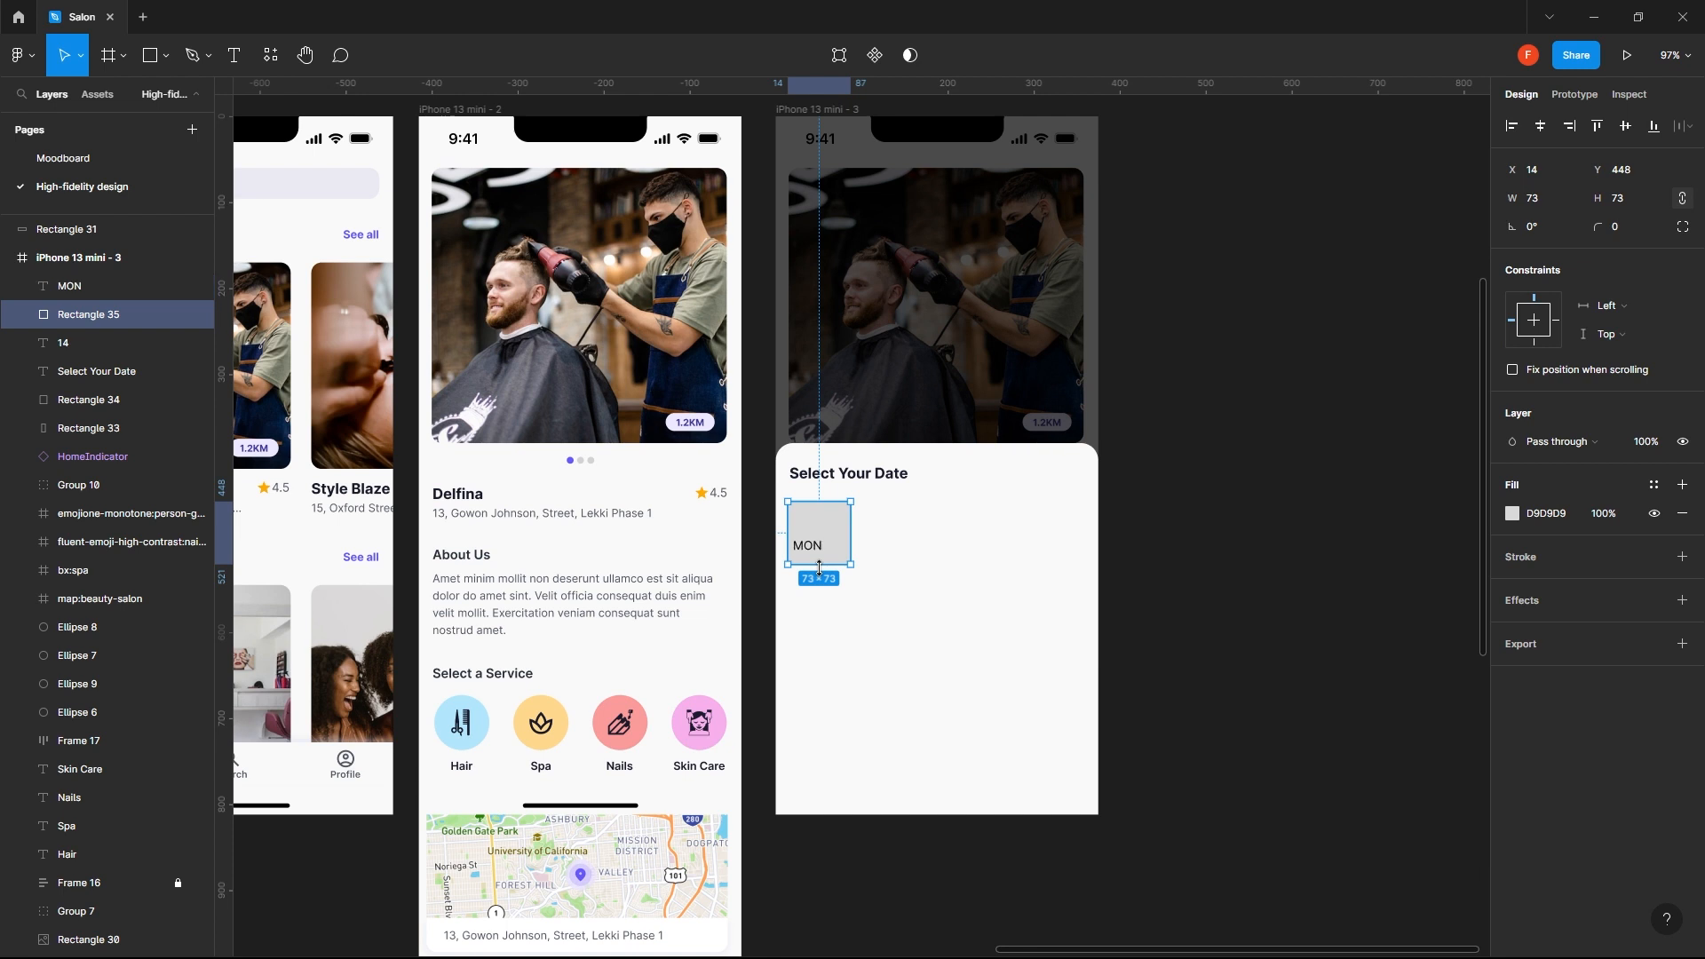
pyautogui.hotkey('ctrl', '[')
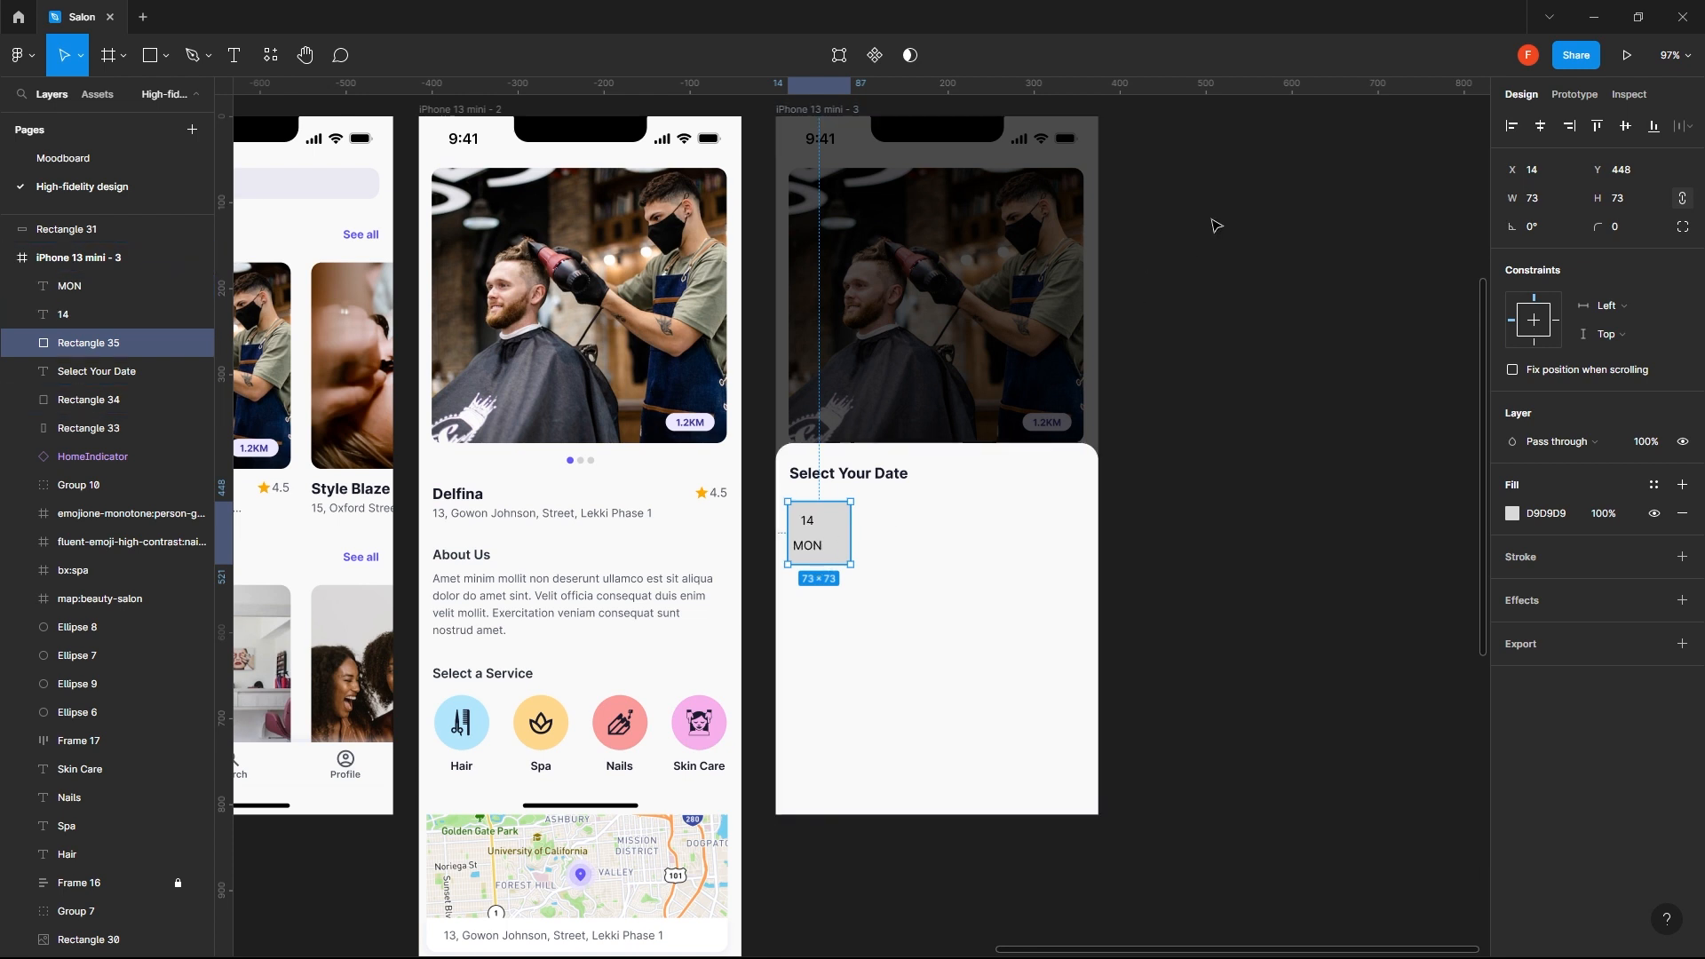
# - Set the corner radius of the square behind the date texts to 20
pyautogui.click(1632, 231)
pyautogui.press('Return')
pyautogui.click(1632, 228)
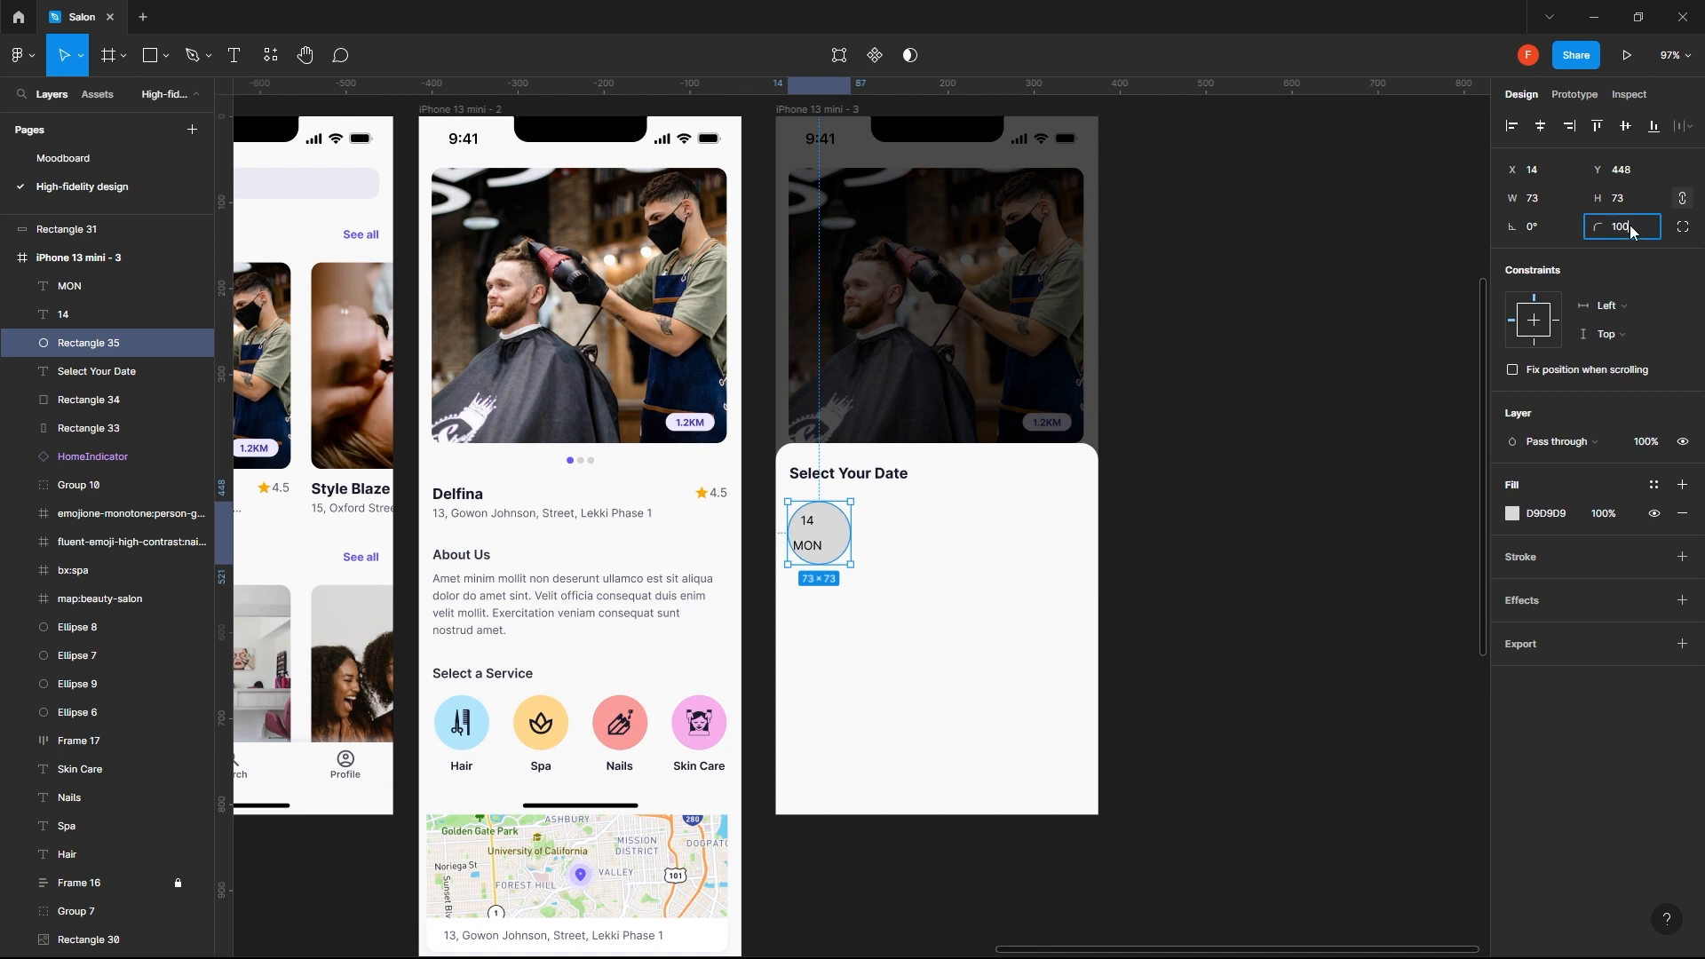
pyautogui.hotkey('shift', 'Down')
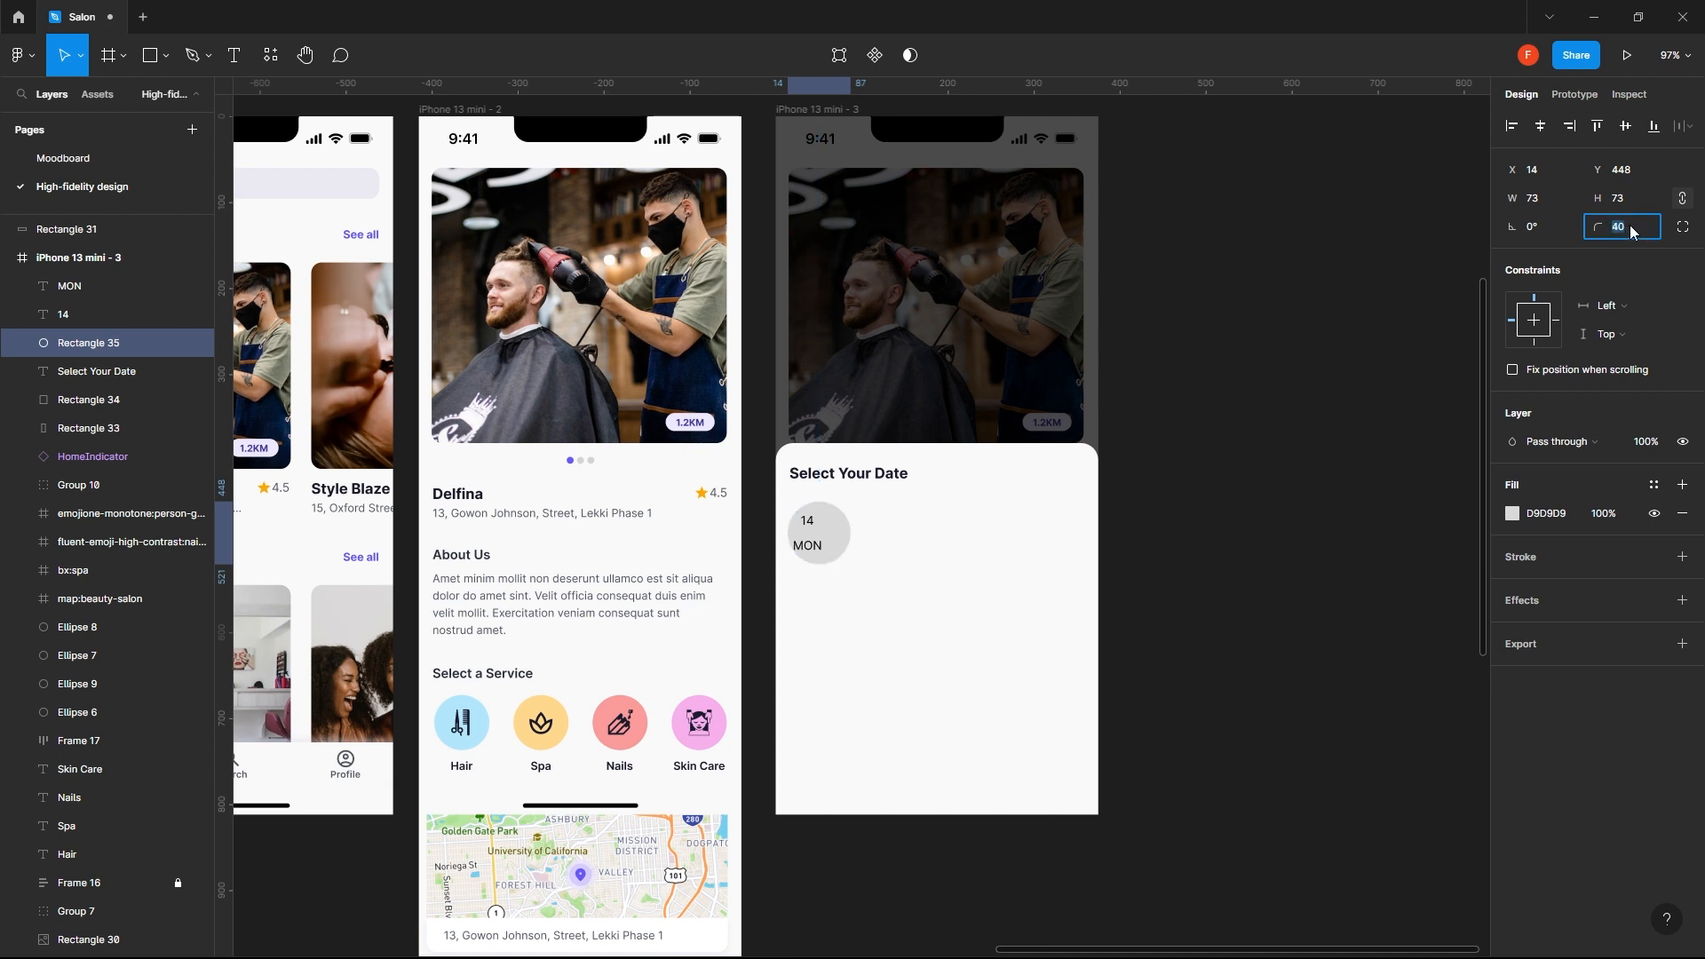
pyautogui.hotkey('shift', 'Down')
pyautogui.hotkey('shift', 'Down')
pyautogui.hotkey('shift', 'Down')
pyautogui.hotkey('shift', 'Down')
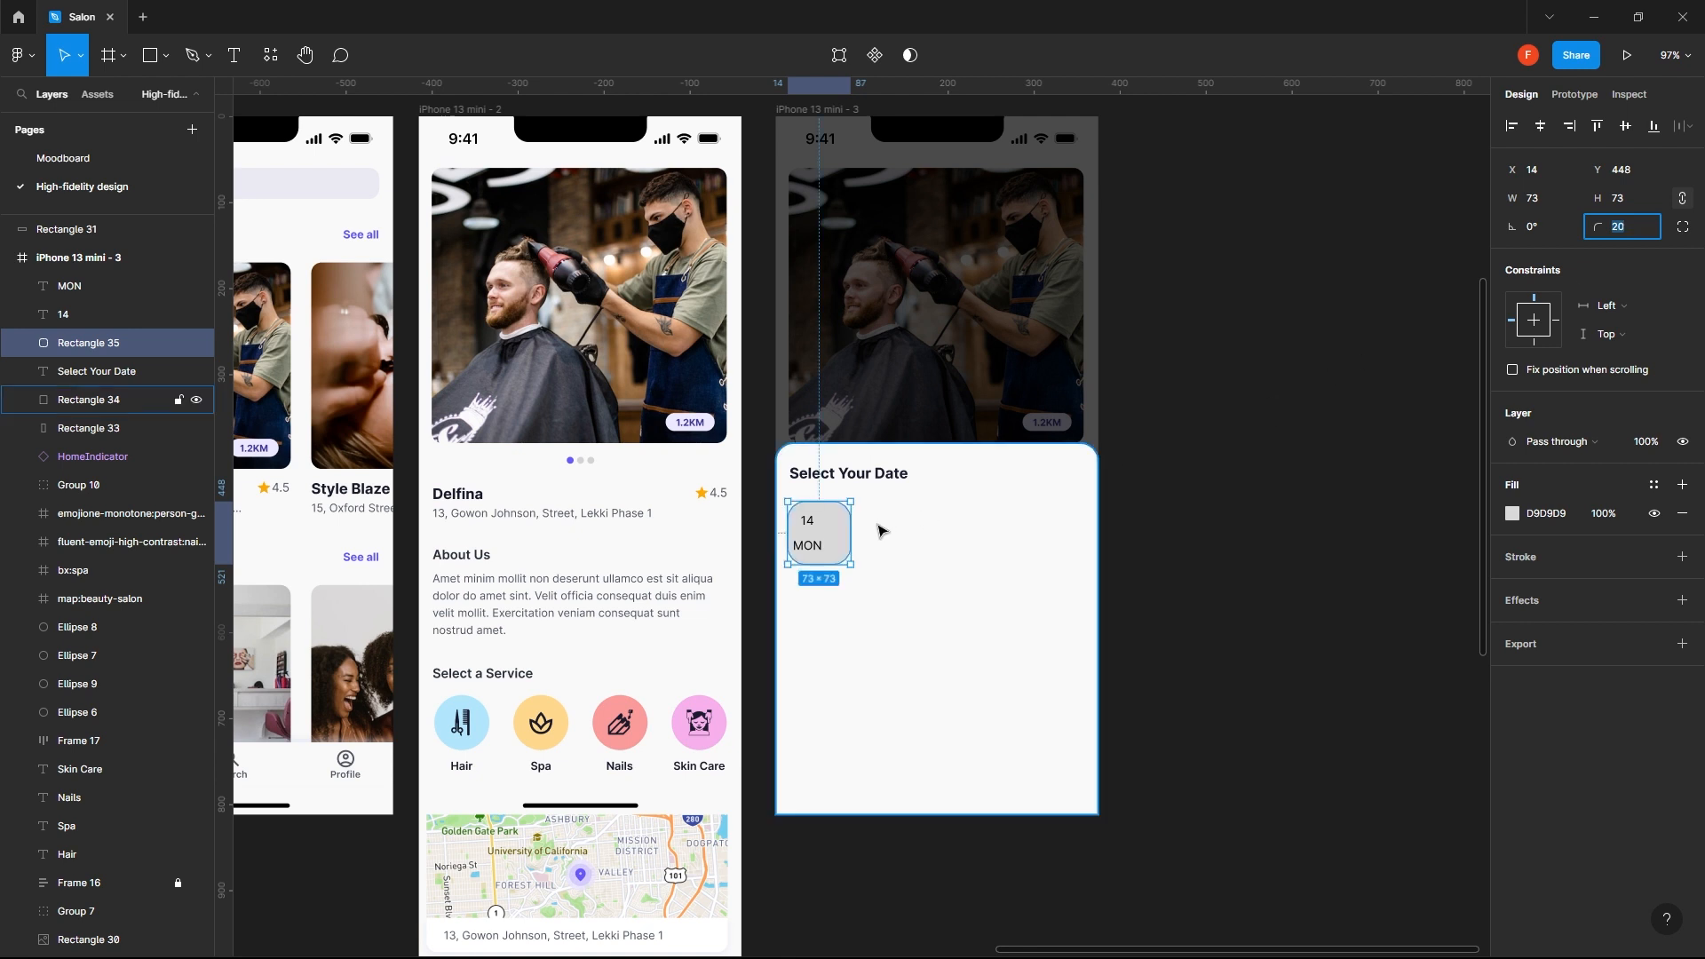
# - Narrow the rounded rectangle around the 14 and MON texts to about 51 × 73
pyautogui.moveTo(851, 533); pyautogui.dragTo(833, 532)
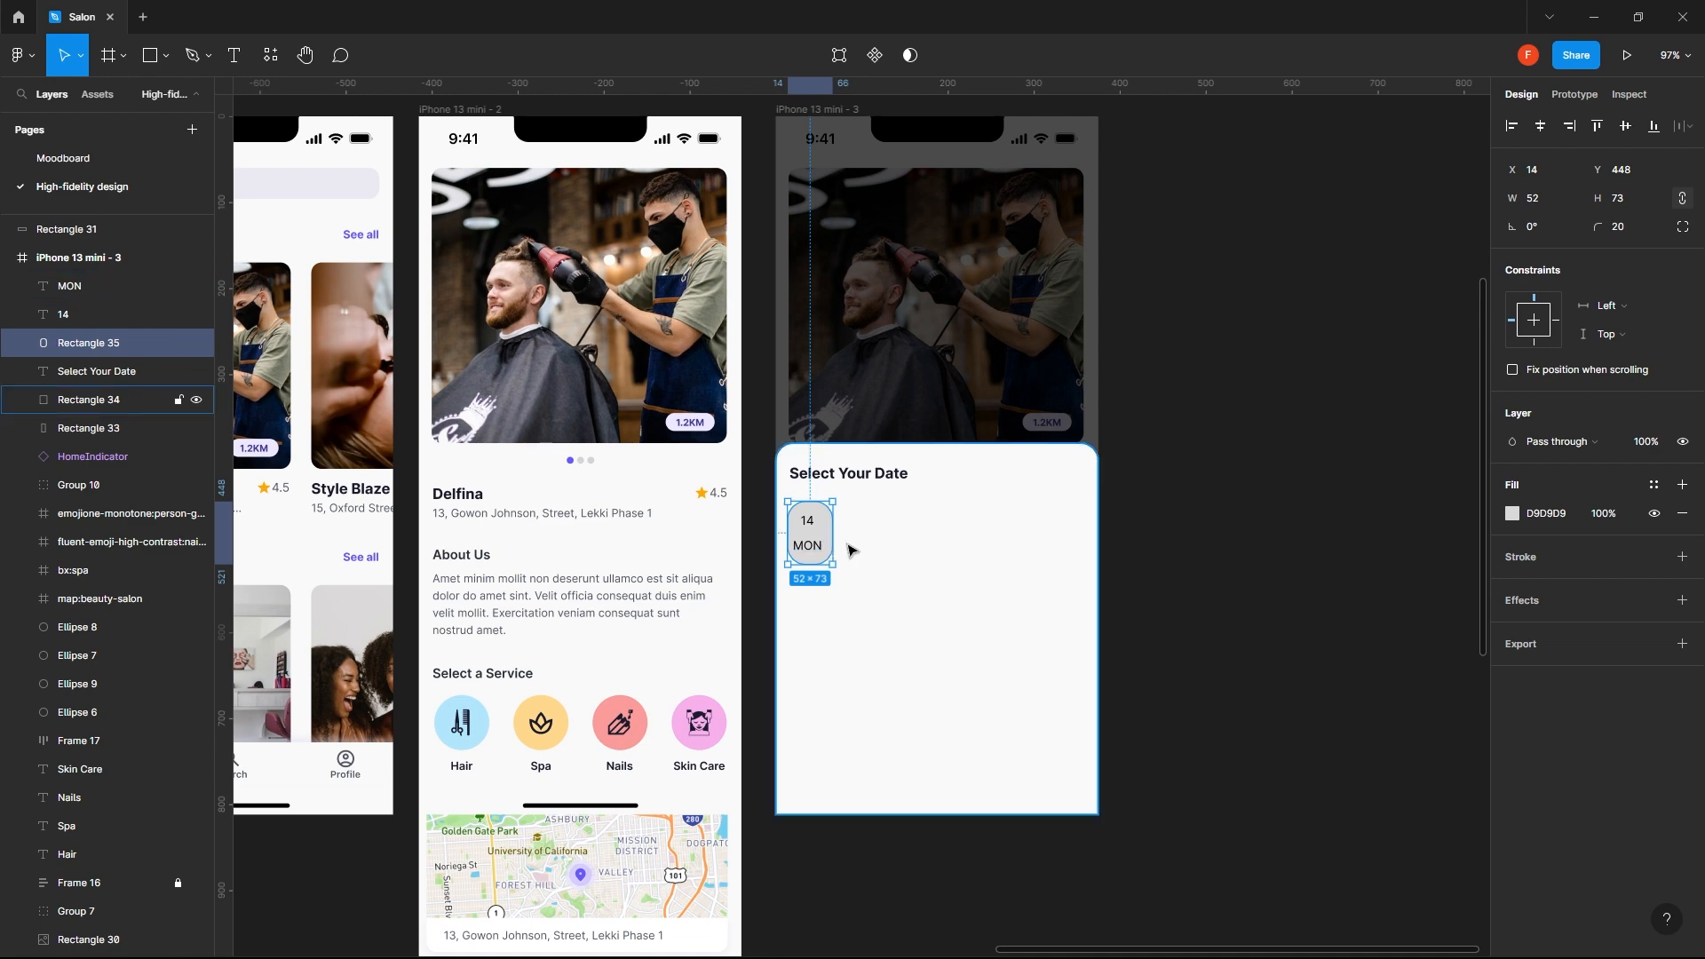
pyautogui.scroll(2, 848, 549)
pyautogui.scroll(3, 851, 550)
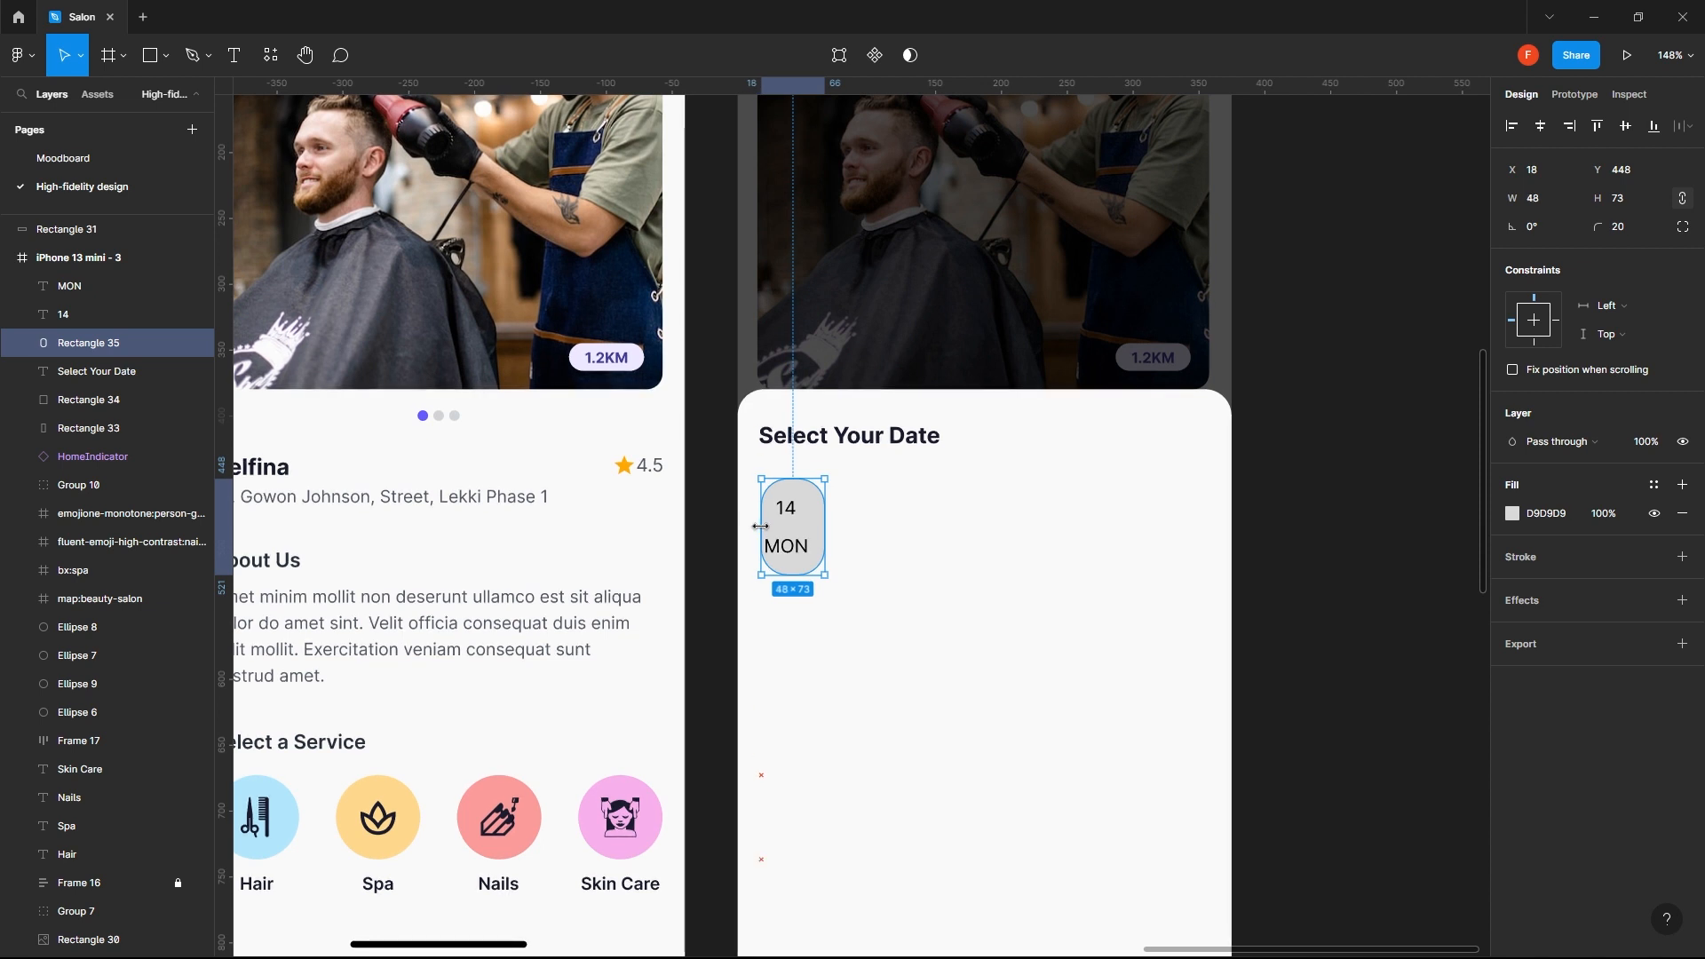
pyautogui.moveTo(753, 527); pyautogui.dragTo(755, 528)
# - Align the horizontal centers of the MON text, the 14 text and the rounded rectangle behind them
pyautogui.click(799, 561)
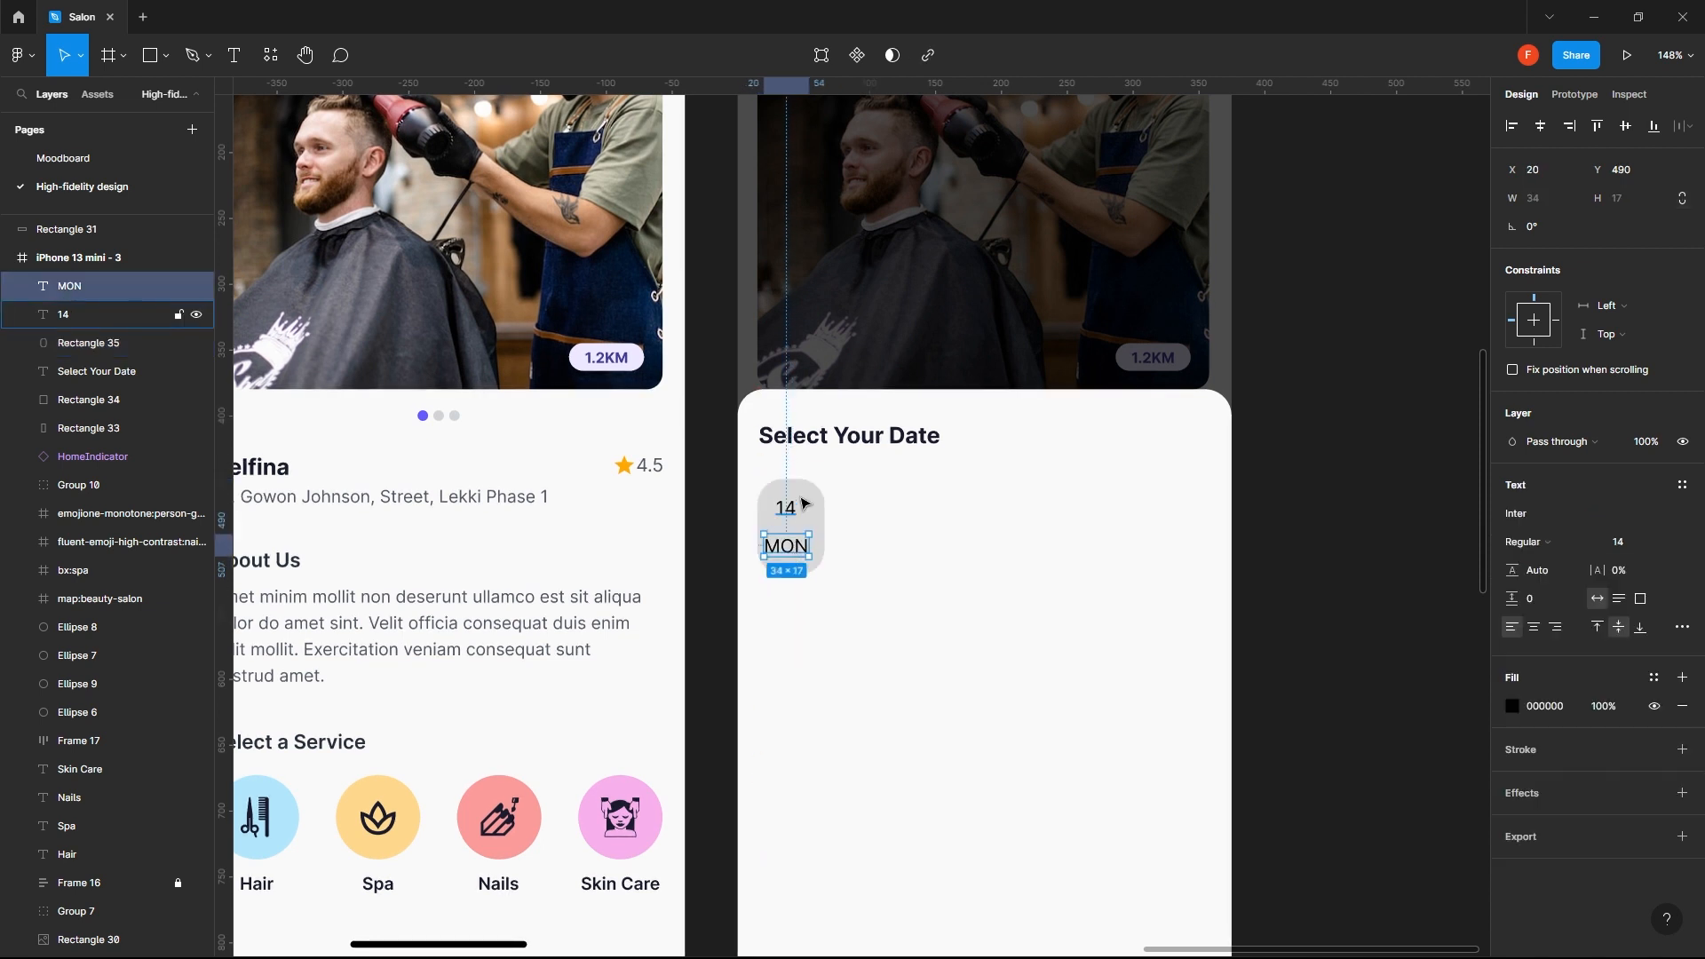
pyautogui.keyDown('shift'); pyautogui.click(797, 508); pyautogui.keyUp('shift')
pyautogui.keyDown('shift'); pyautogui.click(822, 539); pyautogui.keyUp('shift')
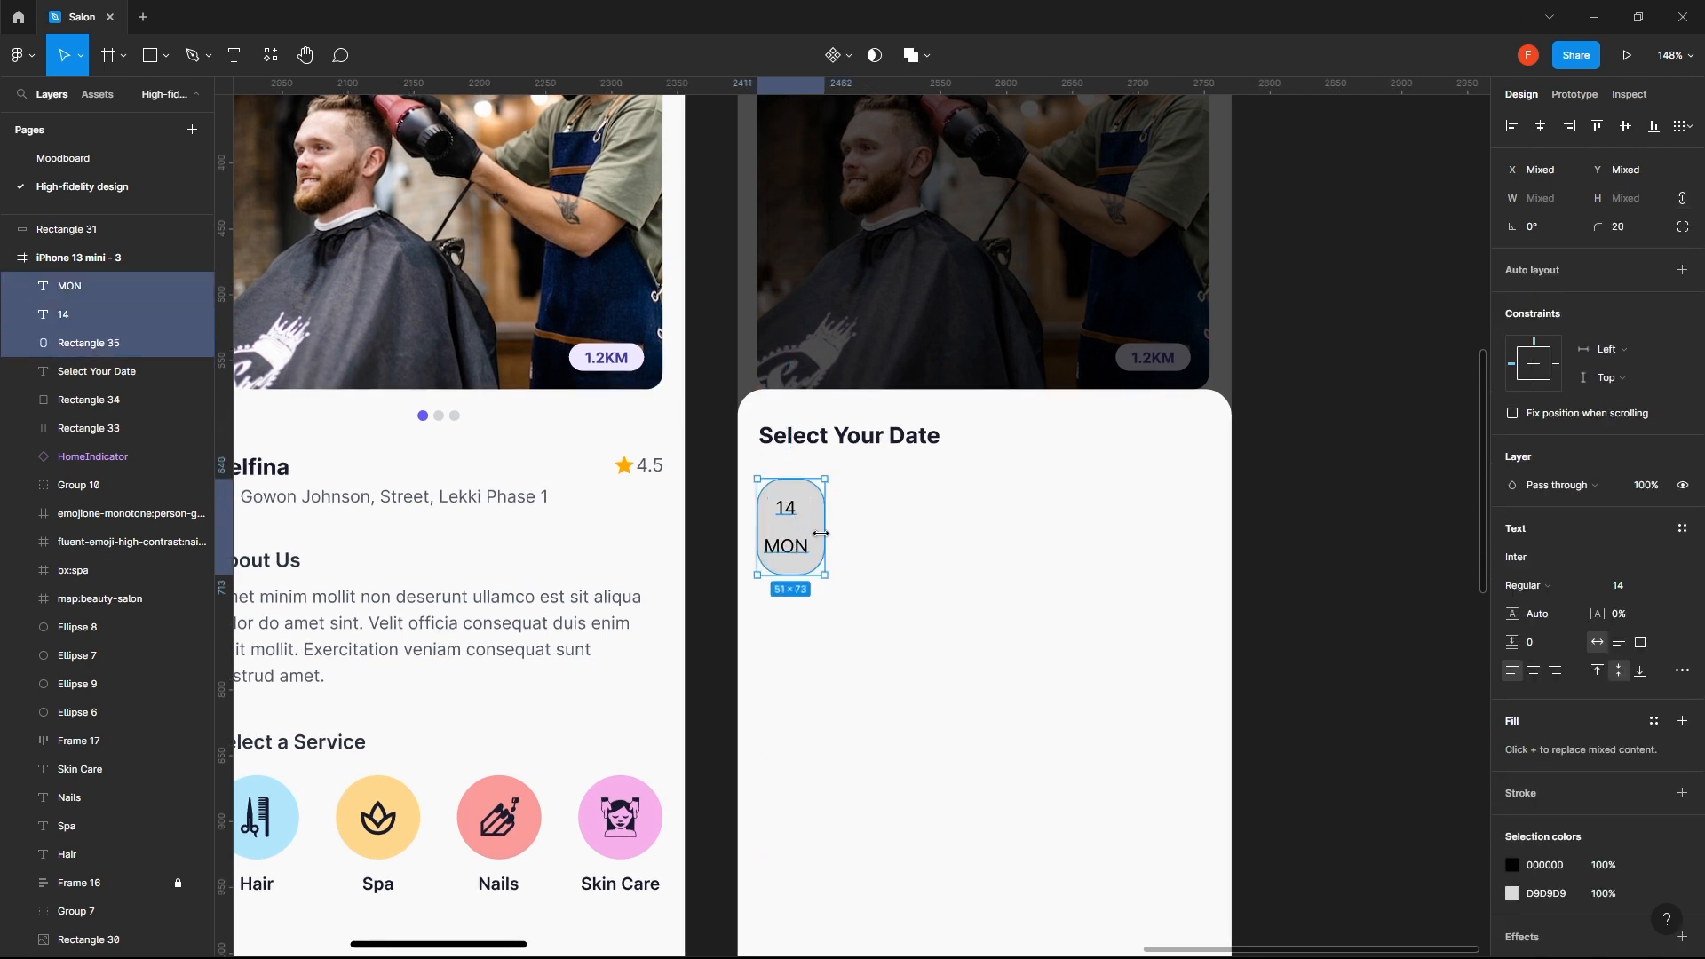
pyautogui.click(1541, 126)
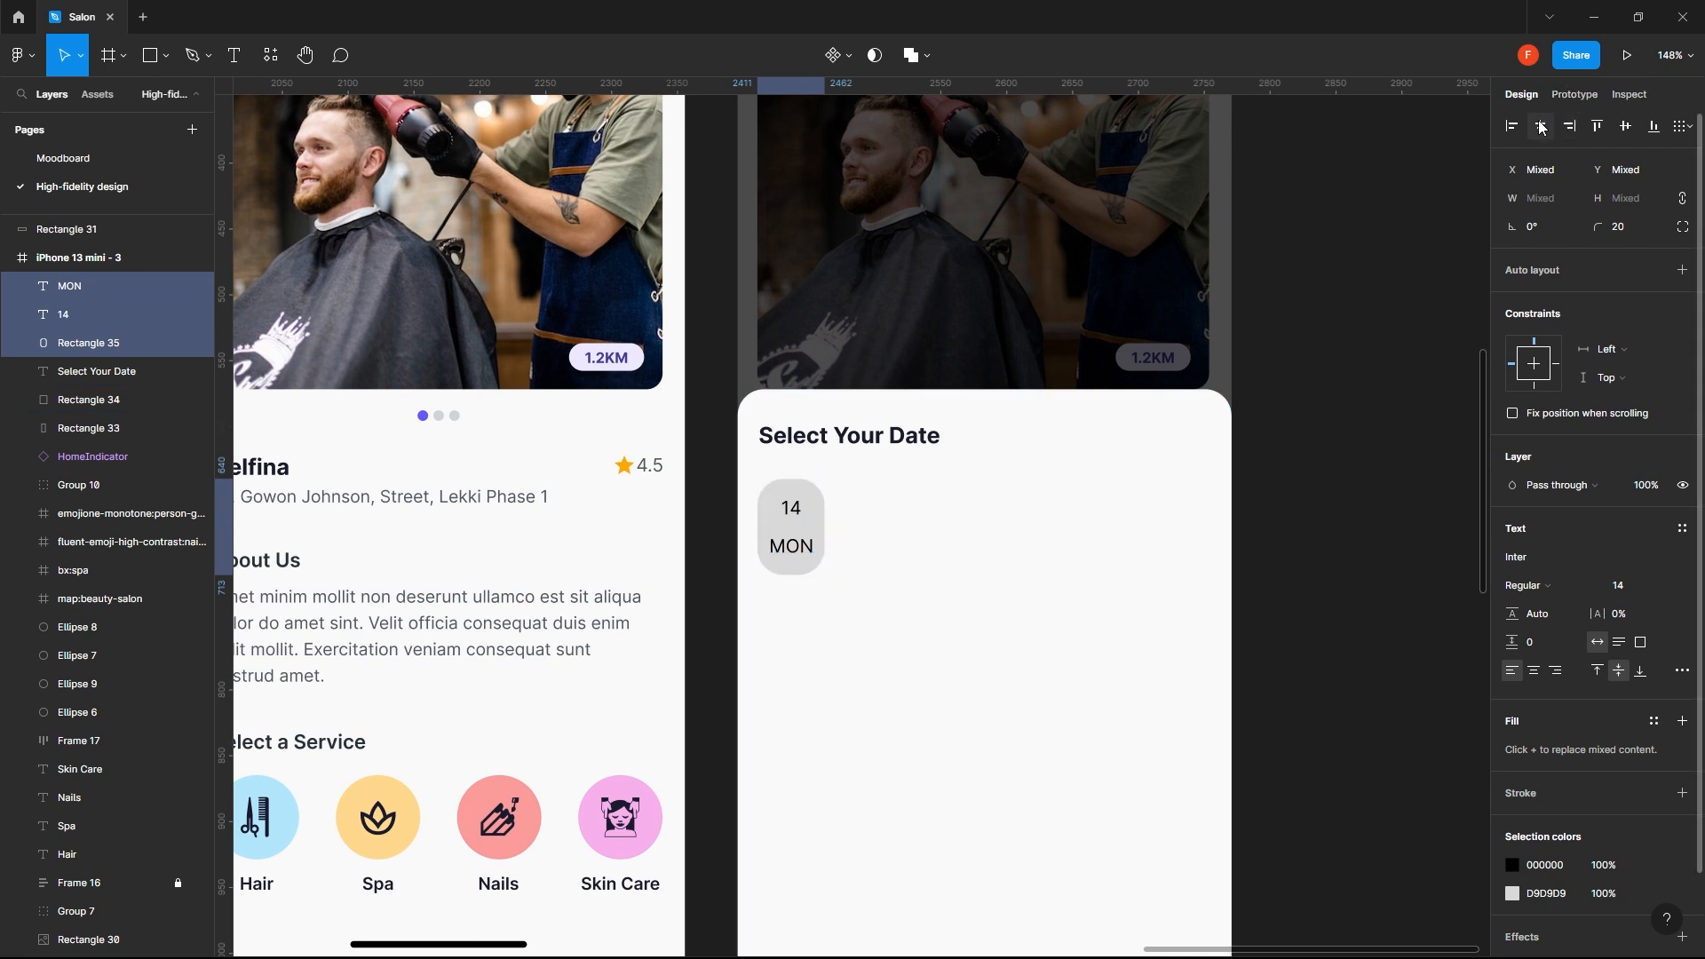
pyautogui.click(1356, 556)
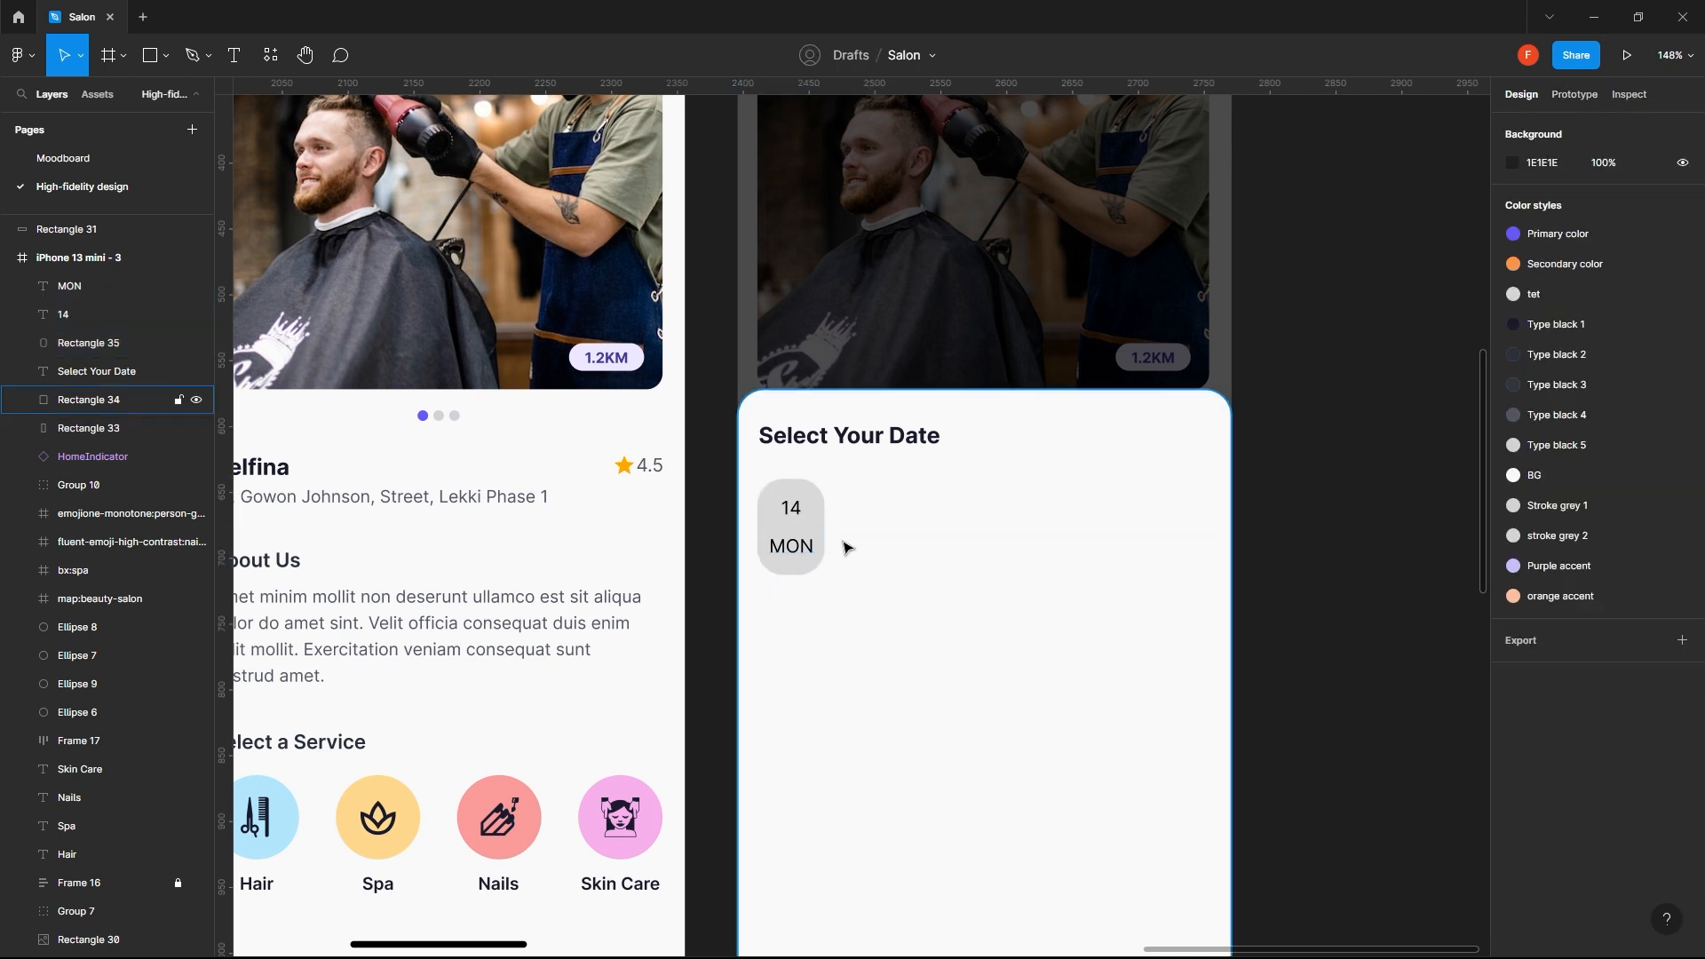
# - Combine the MON text, the 14 text and the rounded rectangle into one auto layout frame
pyautogui.click(810, 551)
pyautogui.keyDown('shift'); pyautogui.click(802, 509); pyautogui.keyUp('shift')
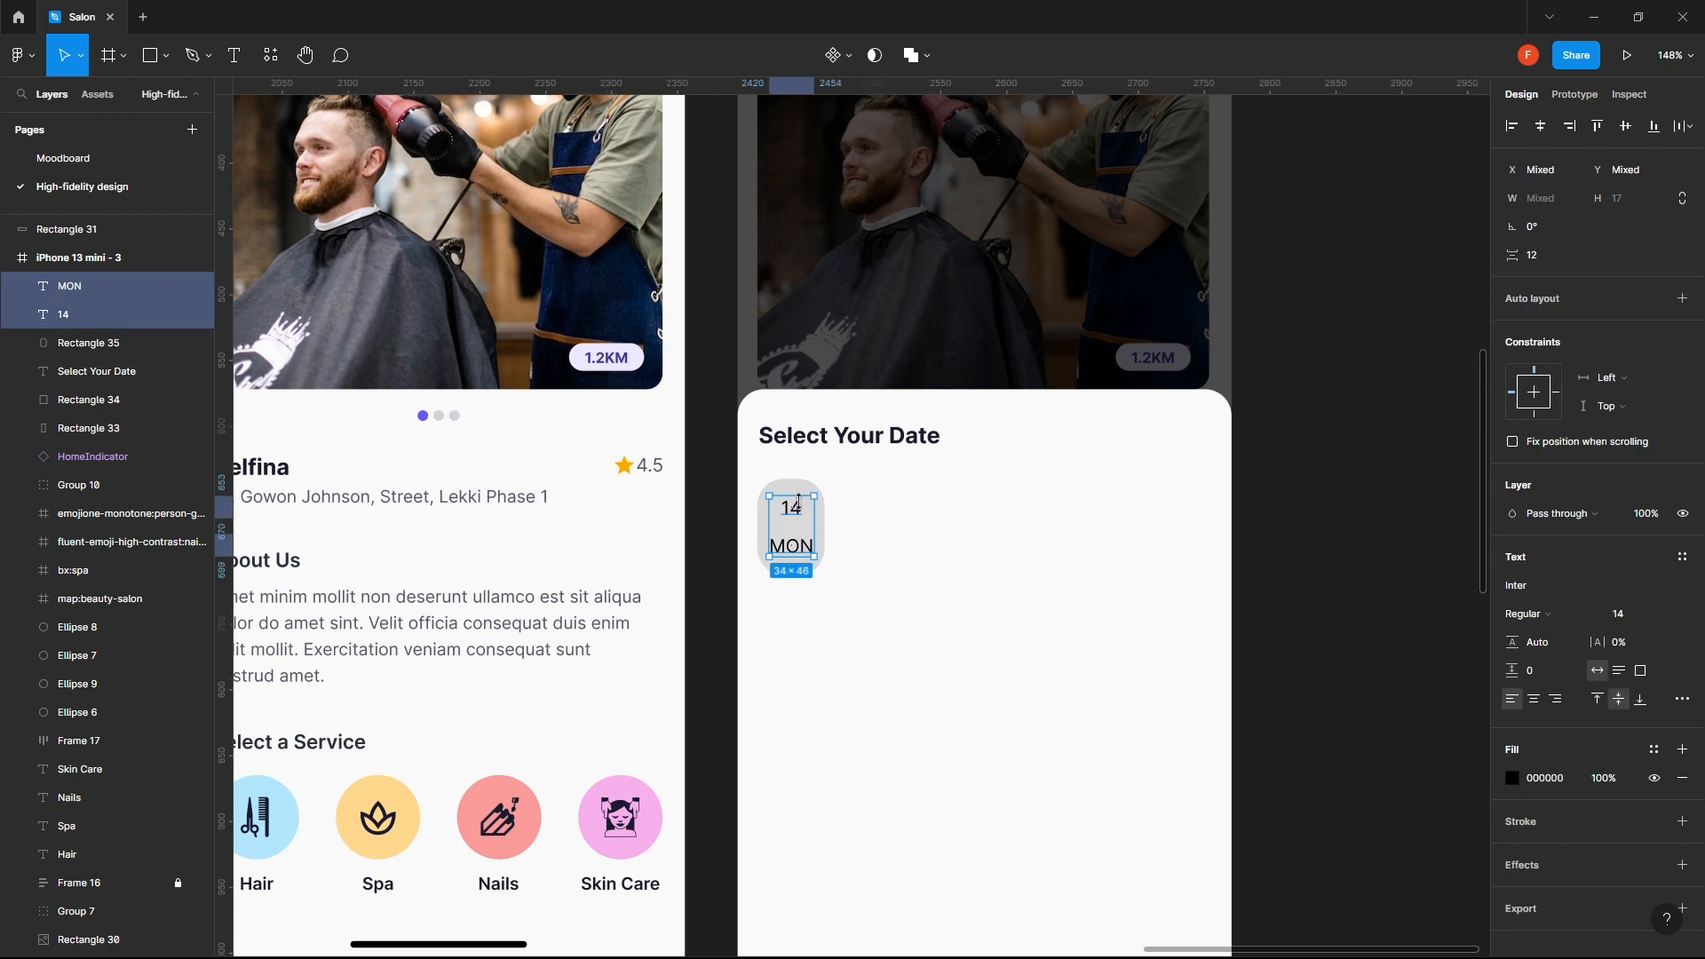
pyautogui.keyDown('shift'); pyautogui.click(760, 546); pyautogui.keyUp('shift')
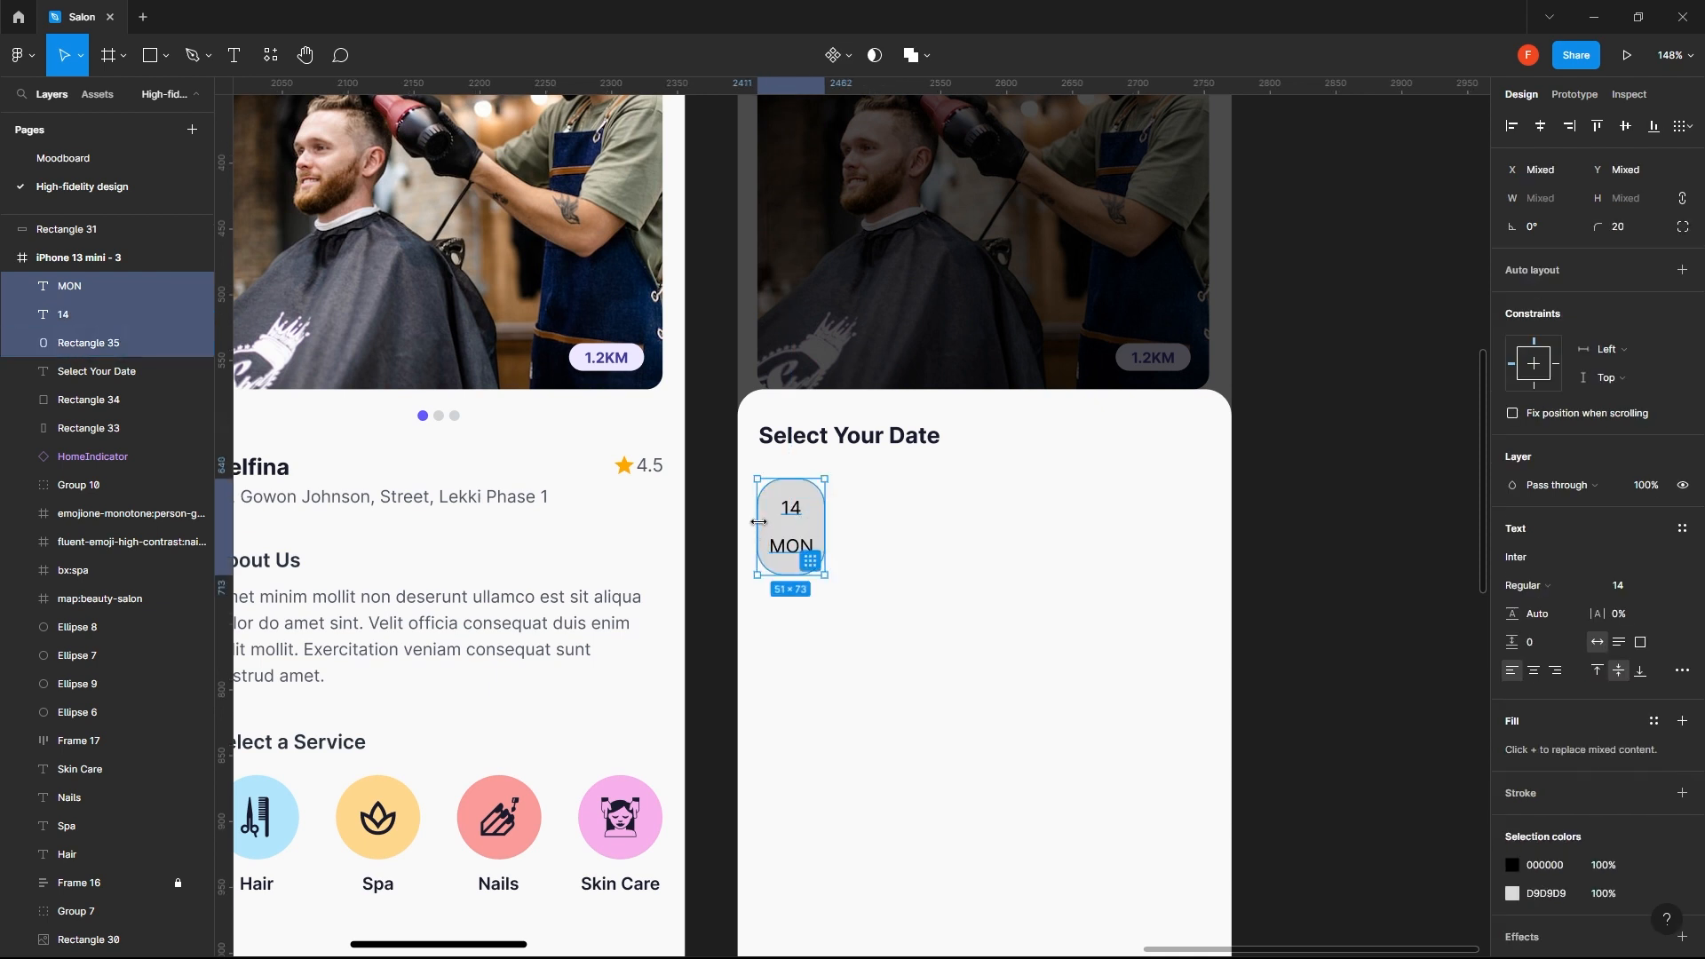
pyautogui.click(1682, 271)
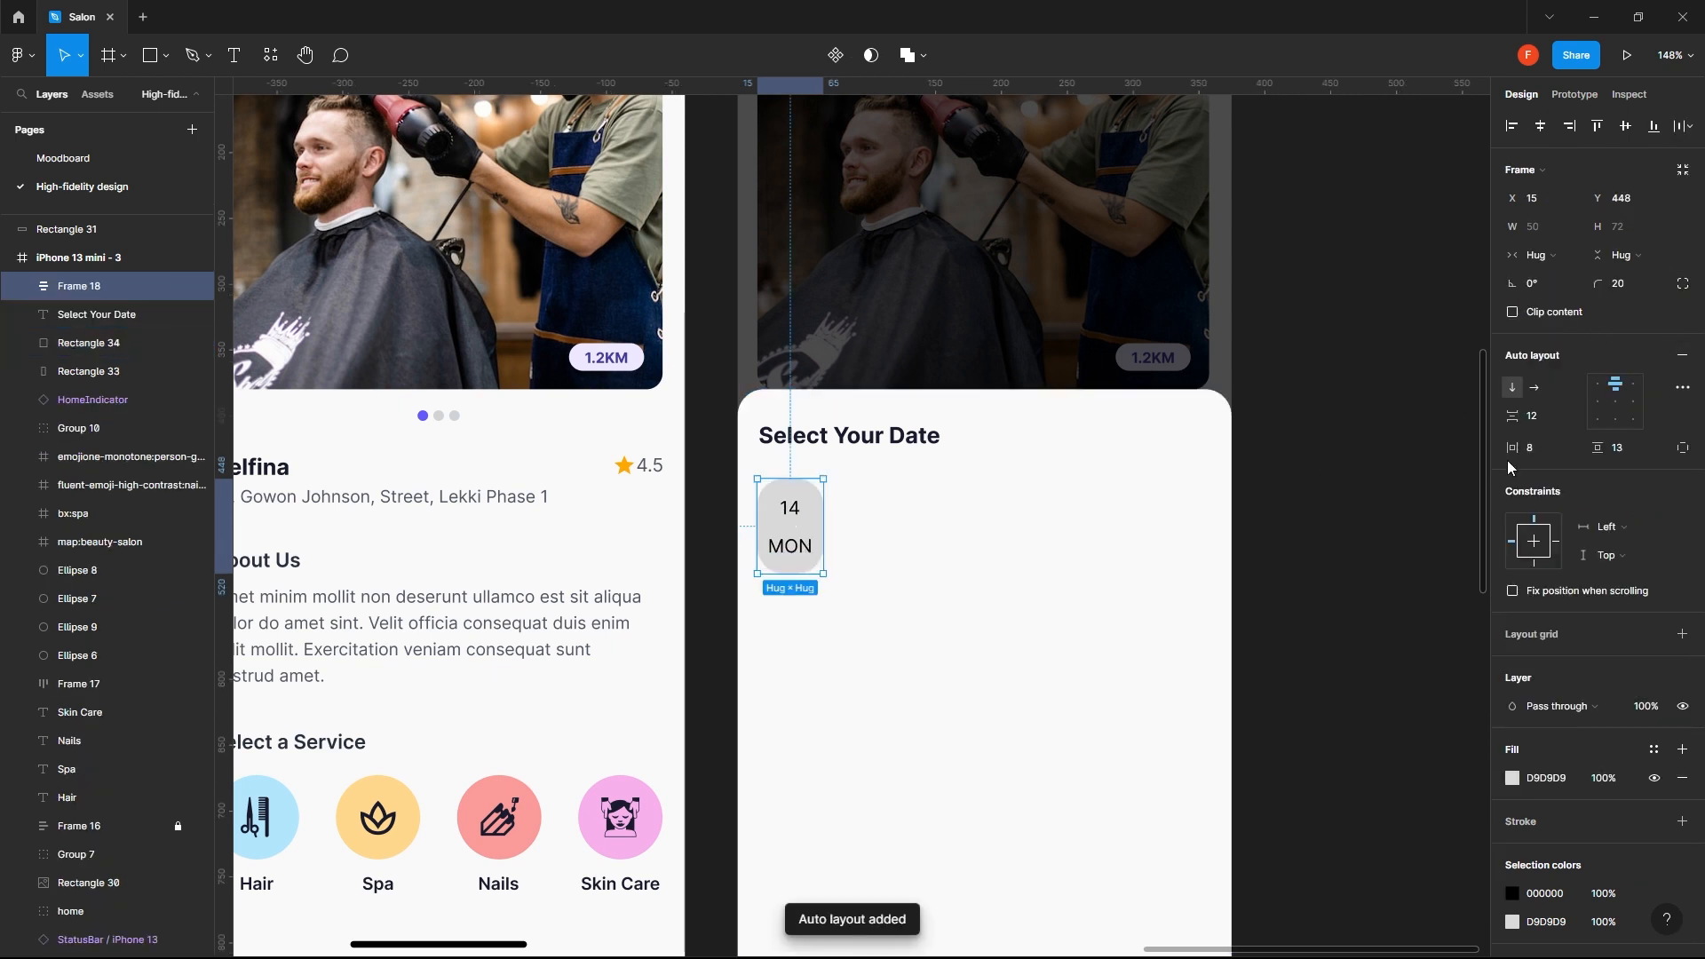
pyautogui.click(1537, 427)
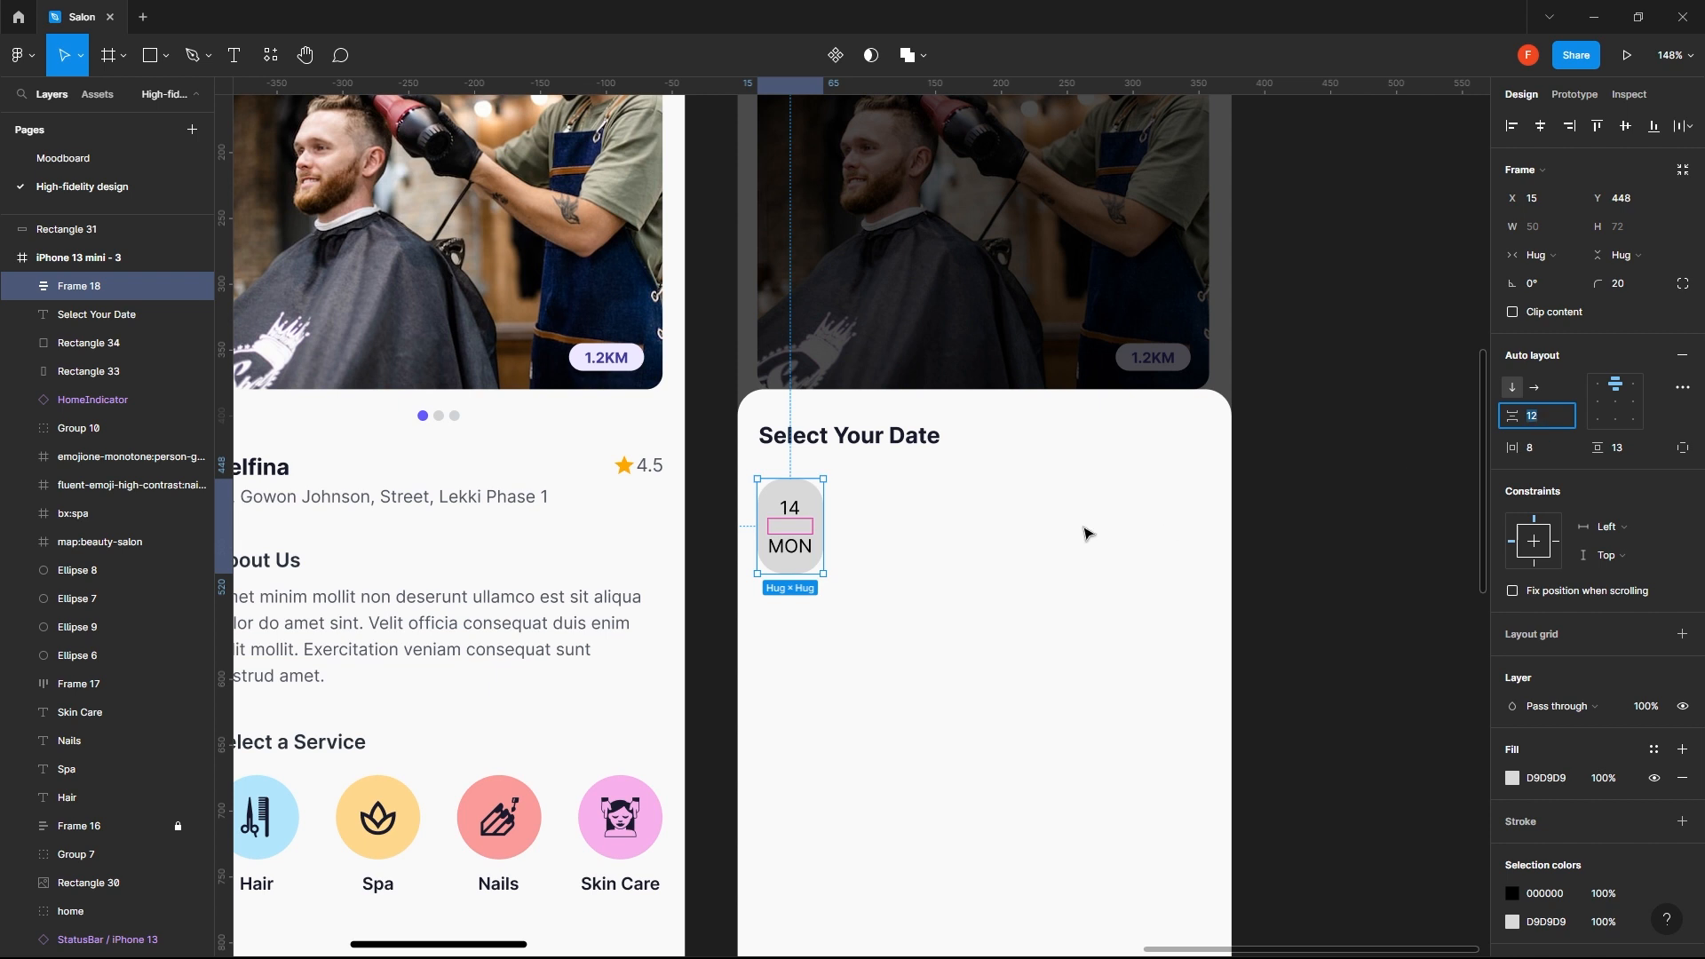
# - Reorder the date chip's contents so that MON sits above 14
pyautogui.click(794, 551)
pyautogui.doubleClick(796, 557)
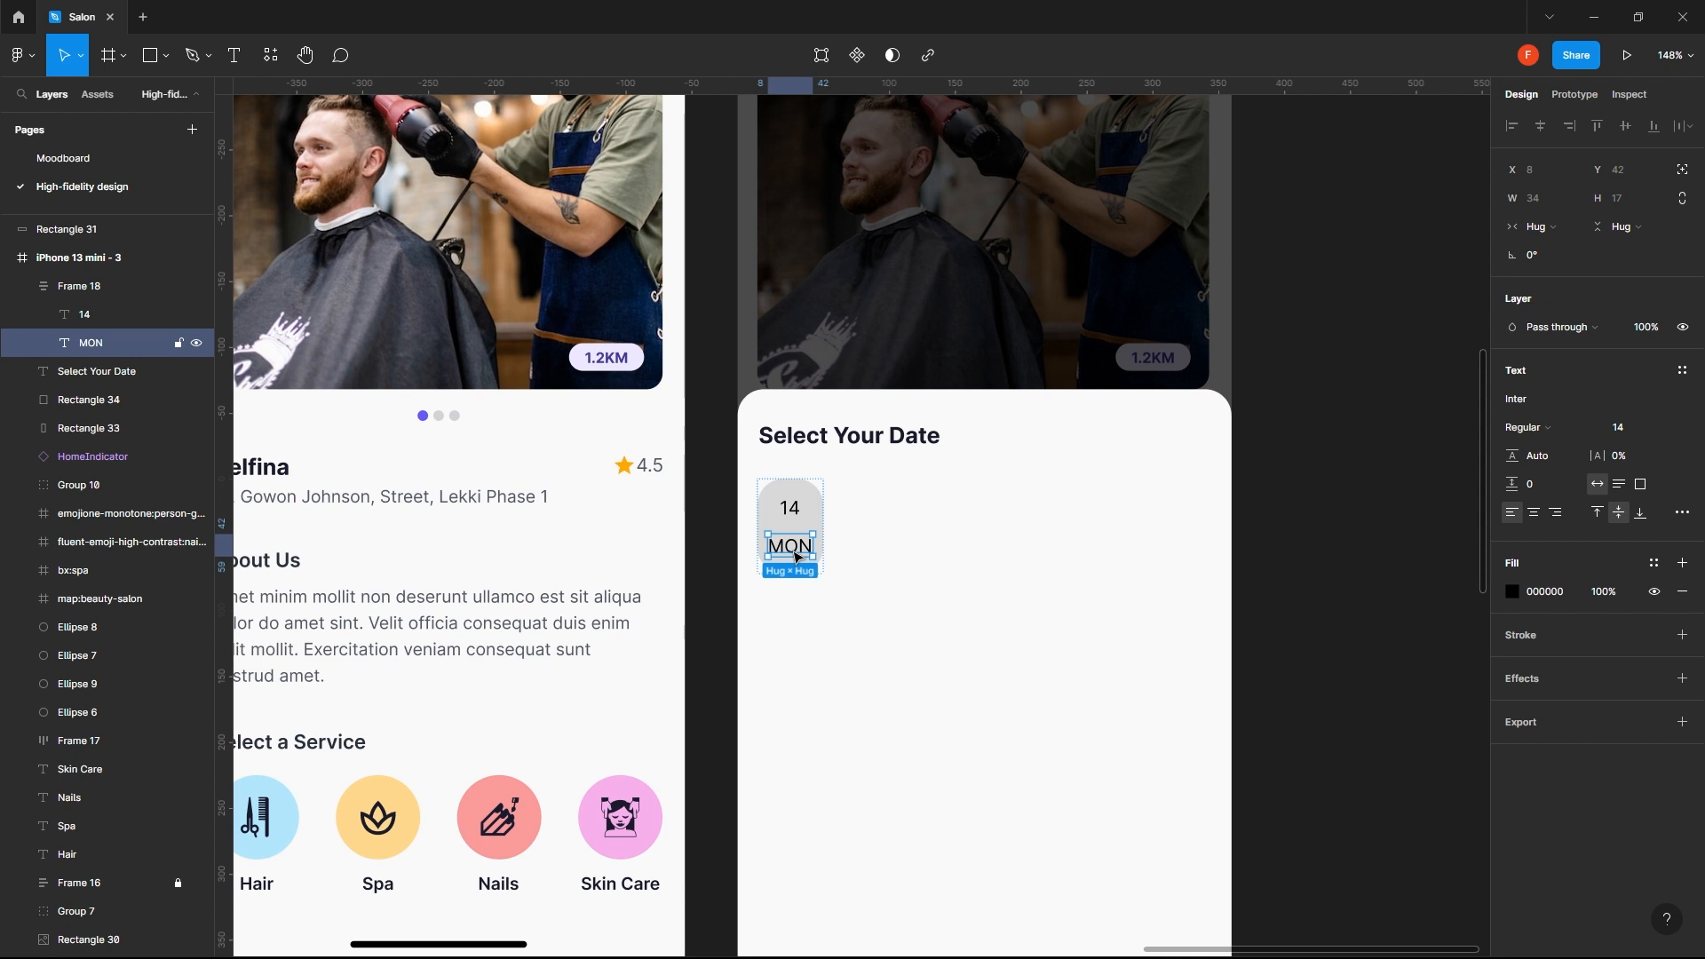
pyautogui.press('Up')
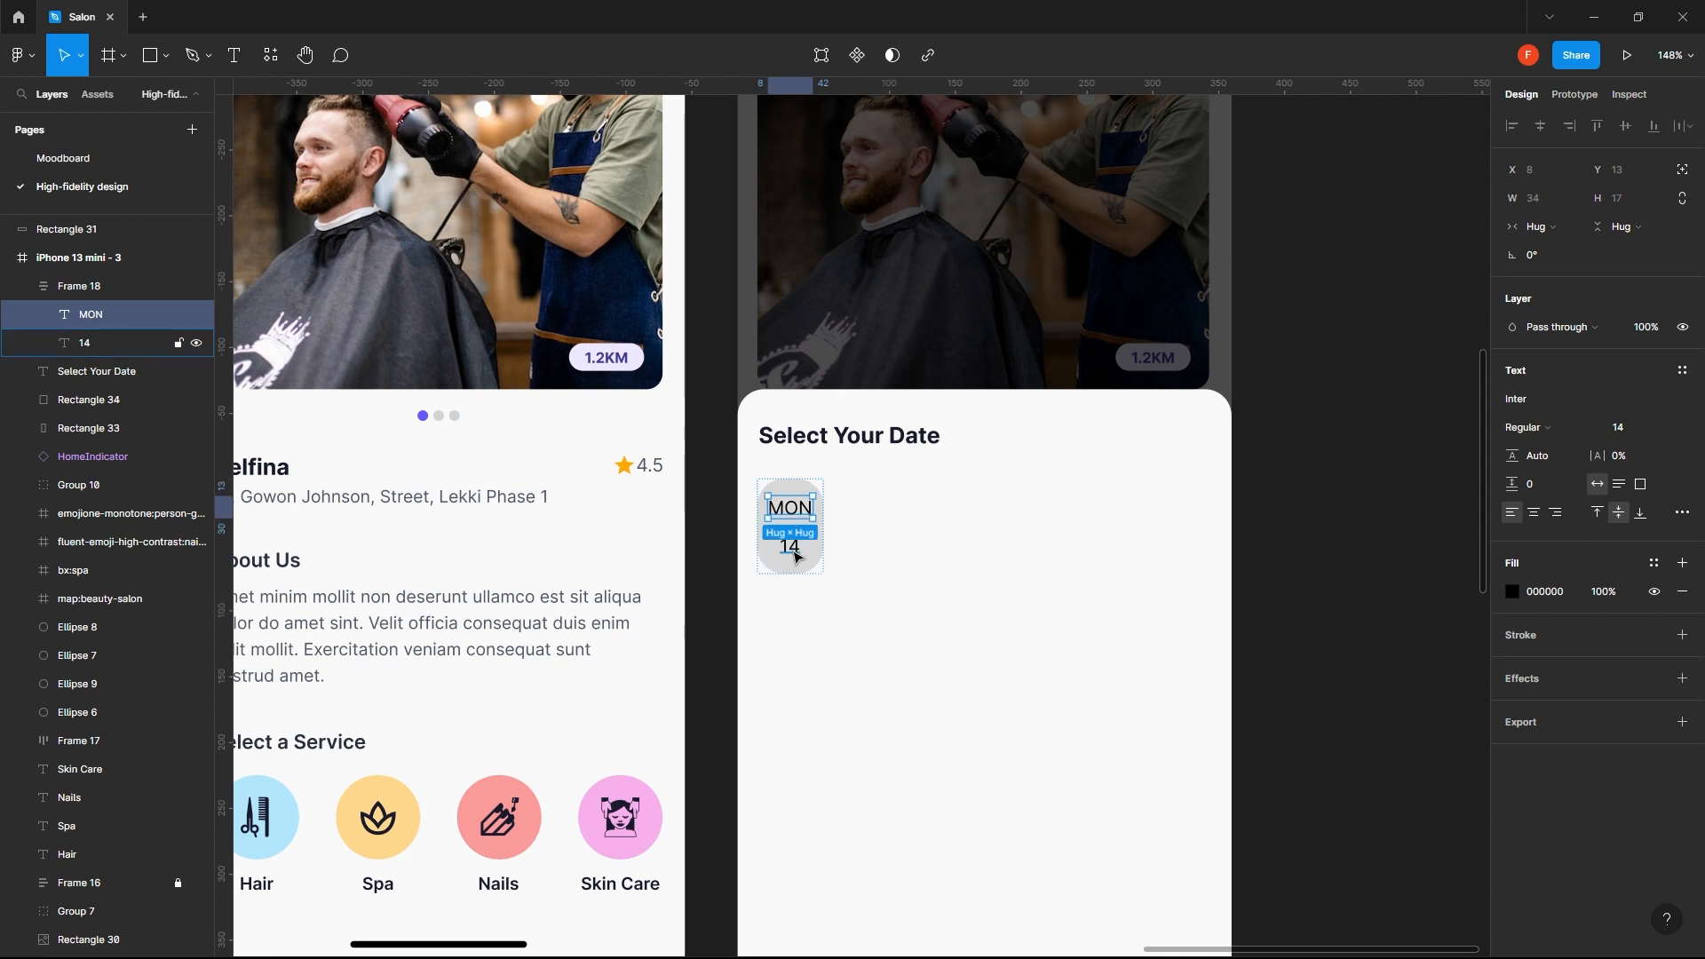
pyautogui.click(893, 538)
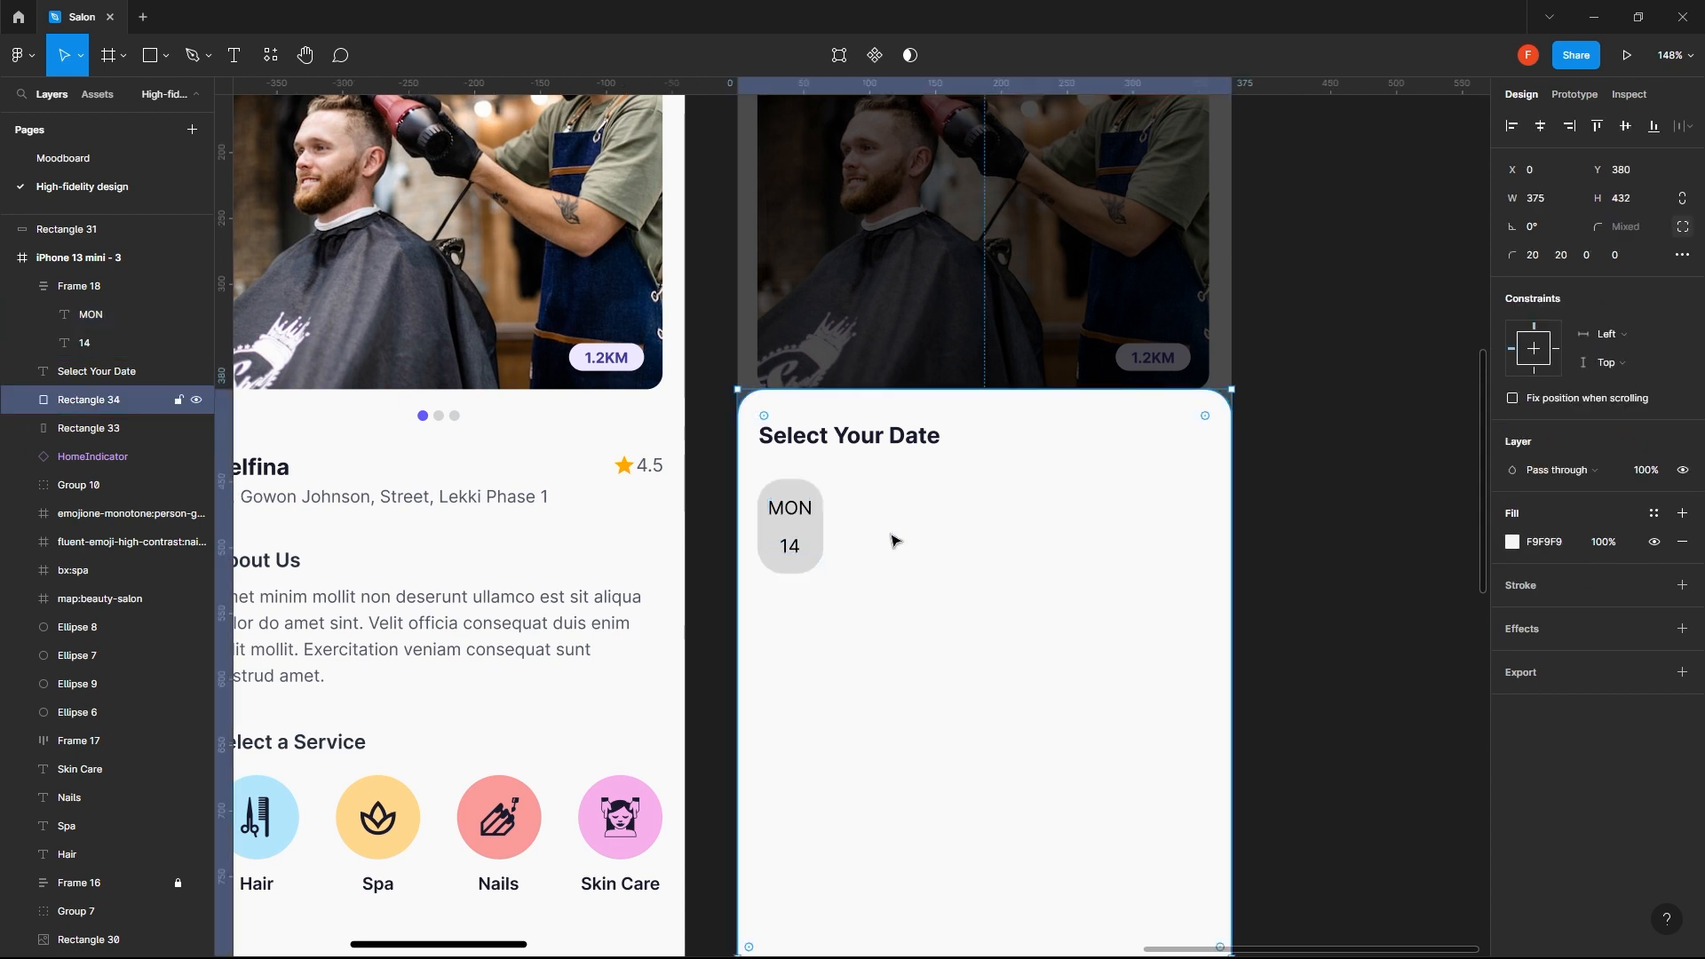
# - Set the date chip's vertical padding to 12, then increase it to 16
pyautogui.click(798, 554)
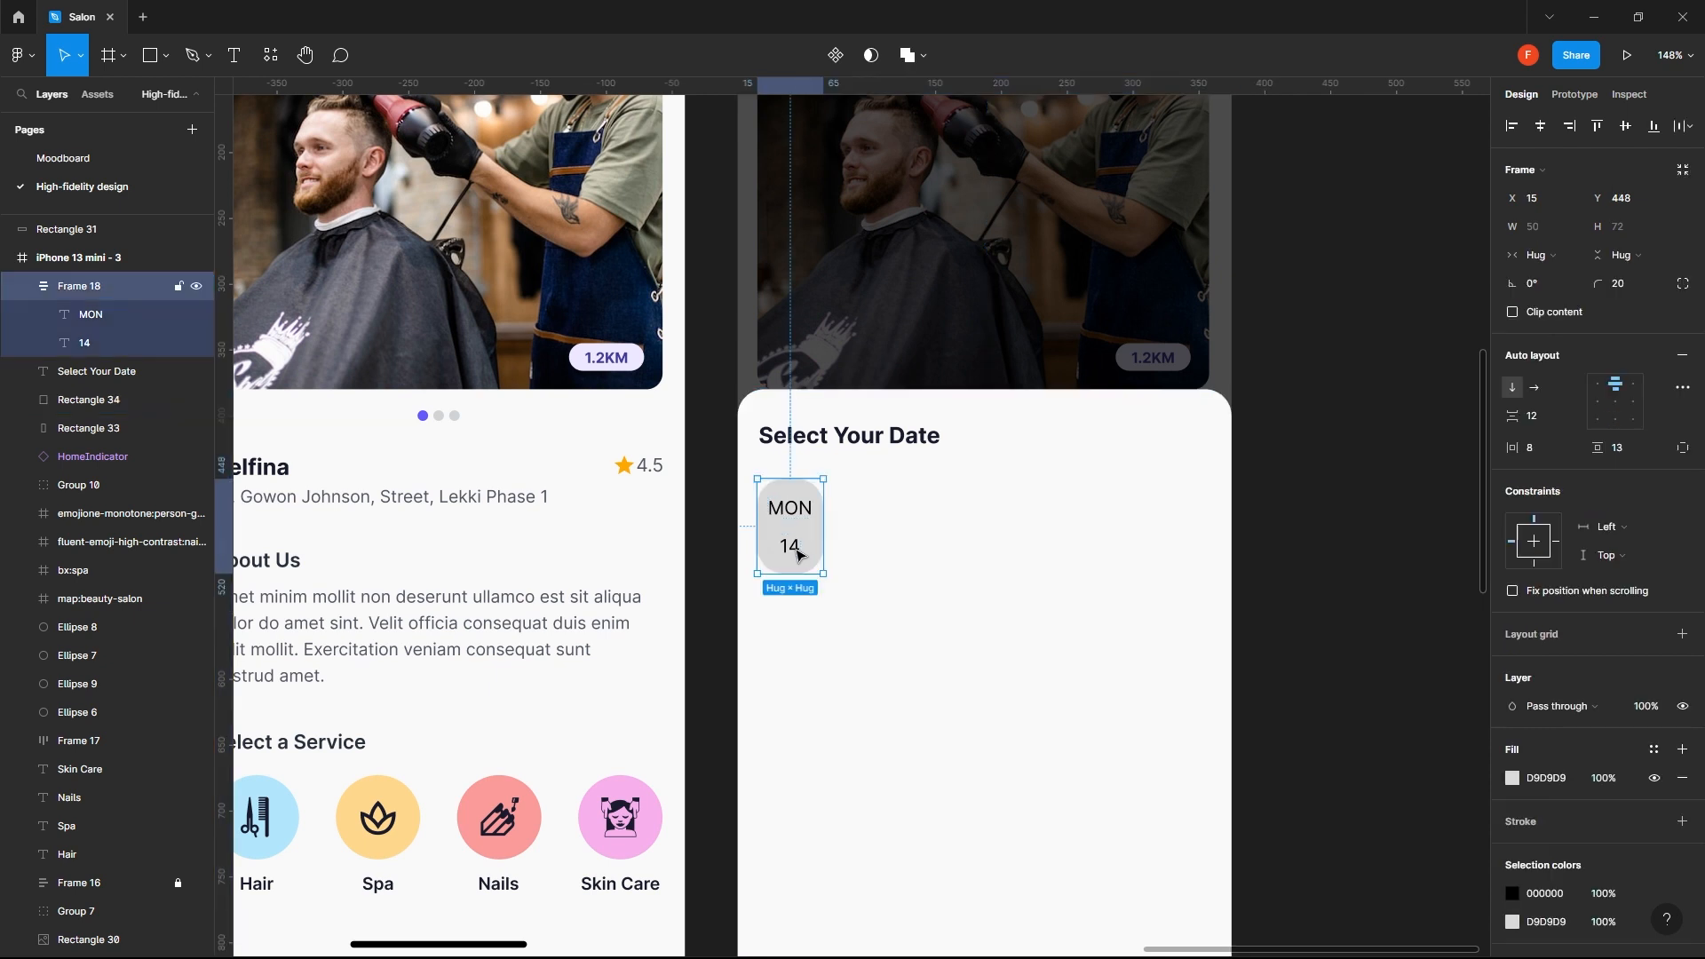
pyautogui.click(1539, 450)
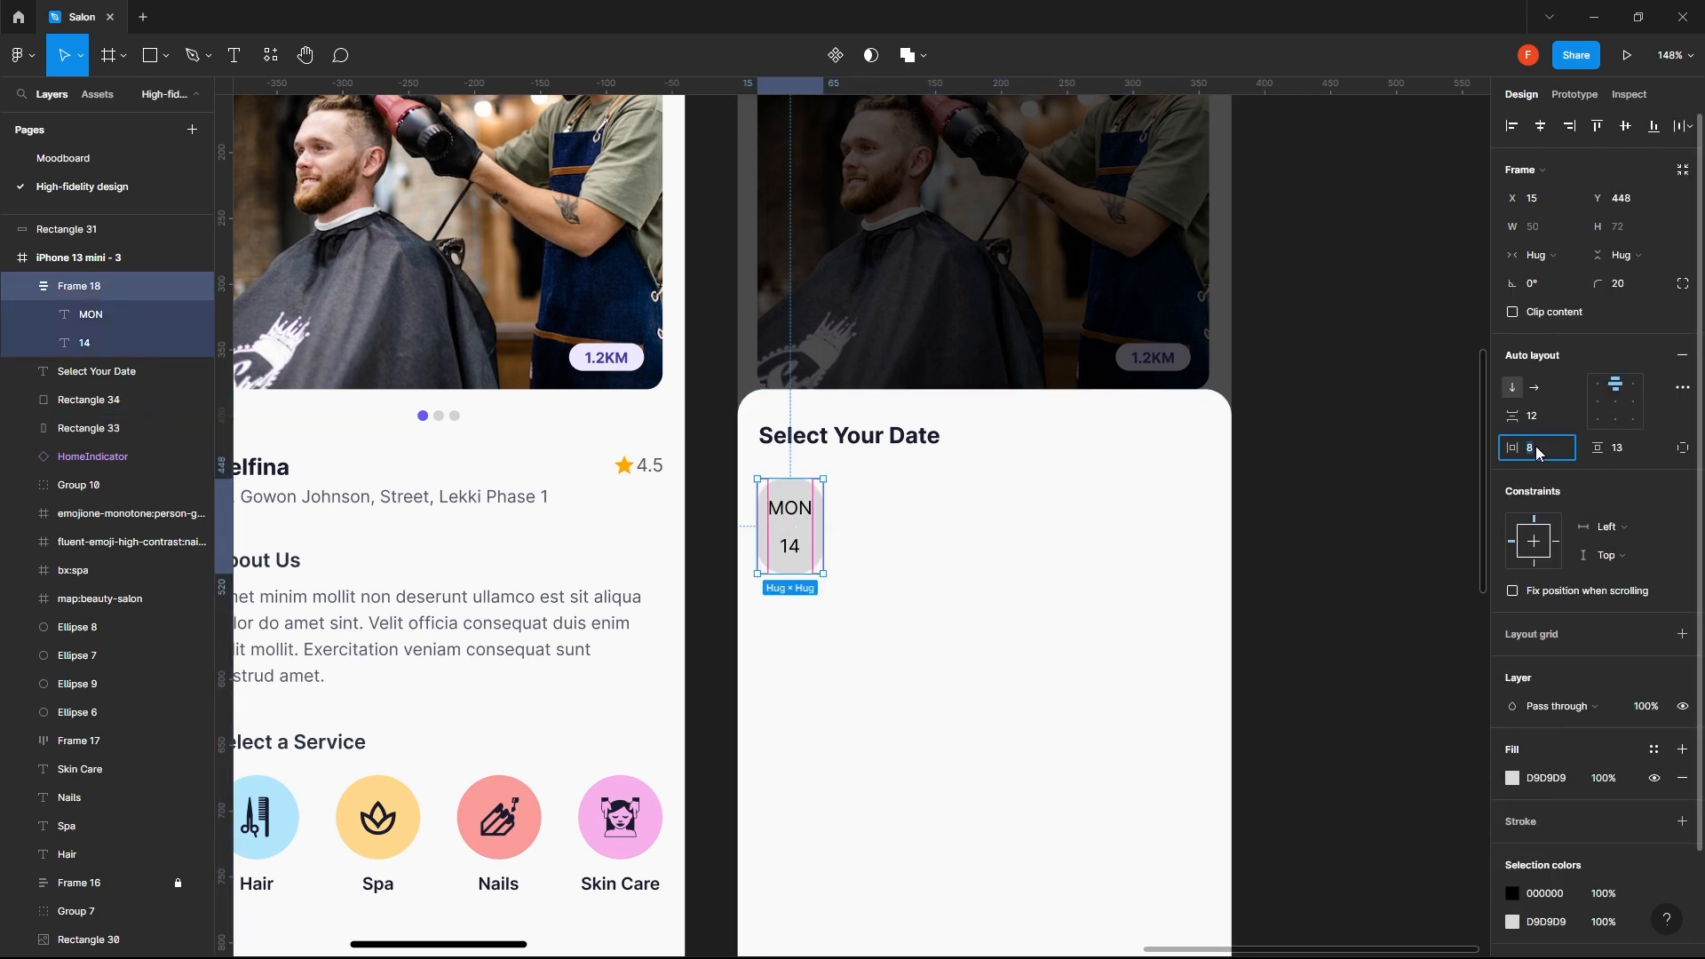
pyautogui.click(1622, 450)
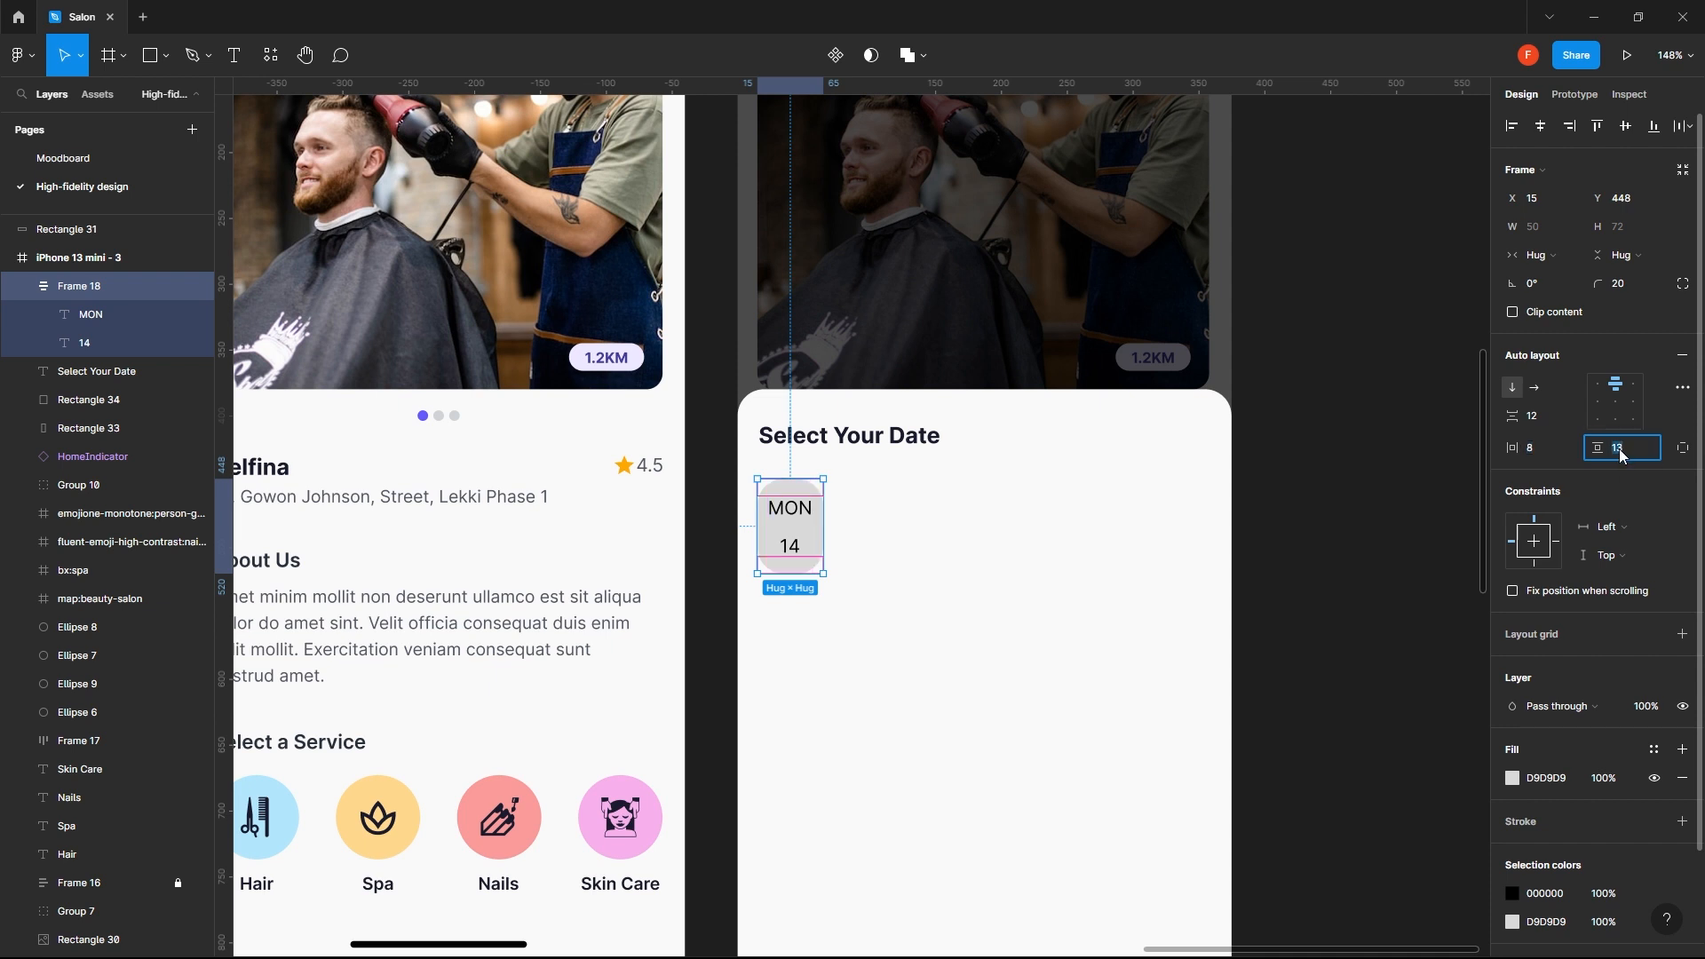
pyautogui.write('12')
pyautogui.press('Return')
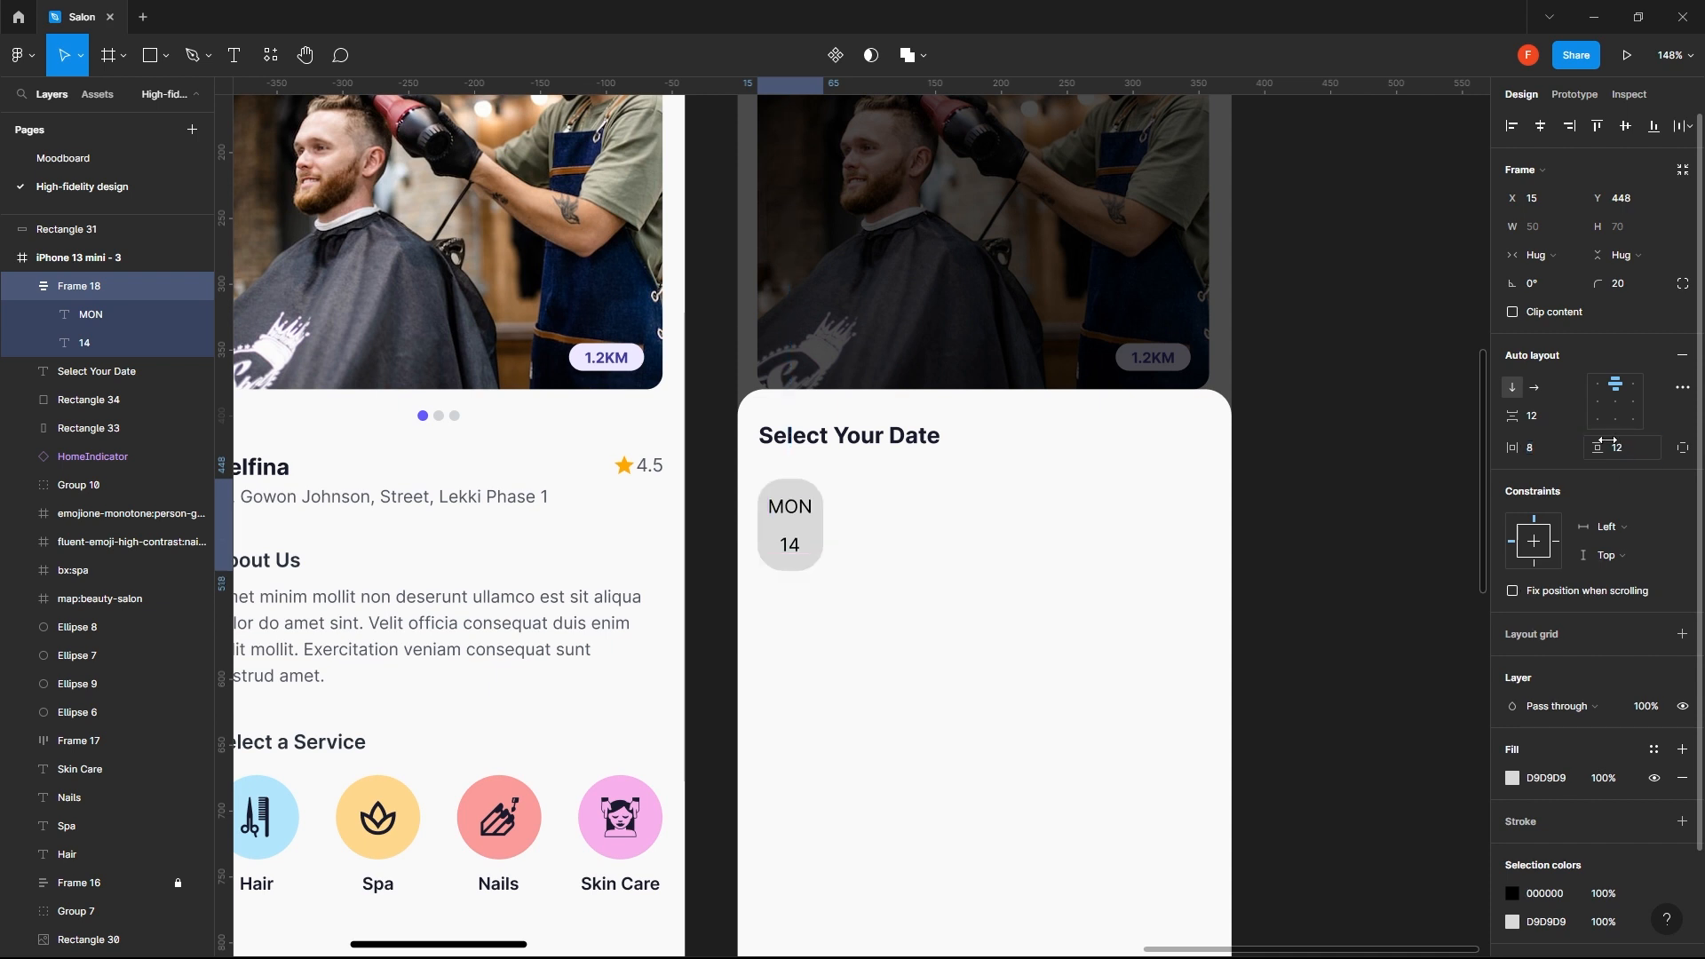
pyautogui.click(1627, 457)
pyautogui.write('16')
pyautogui.press('Return')
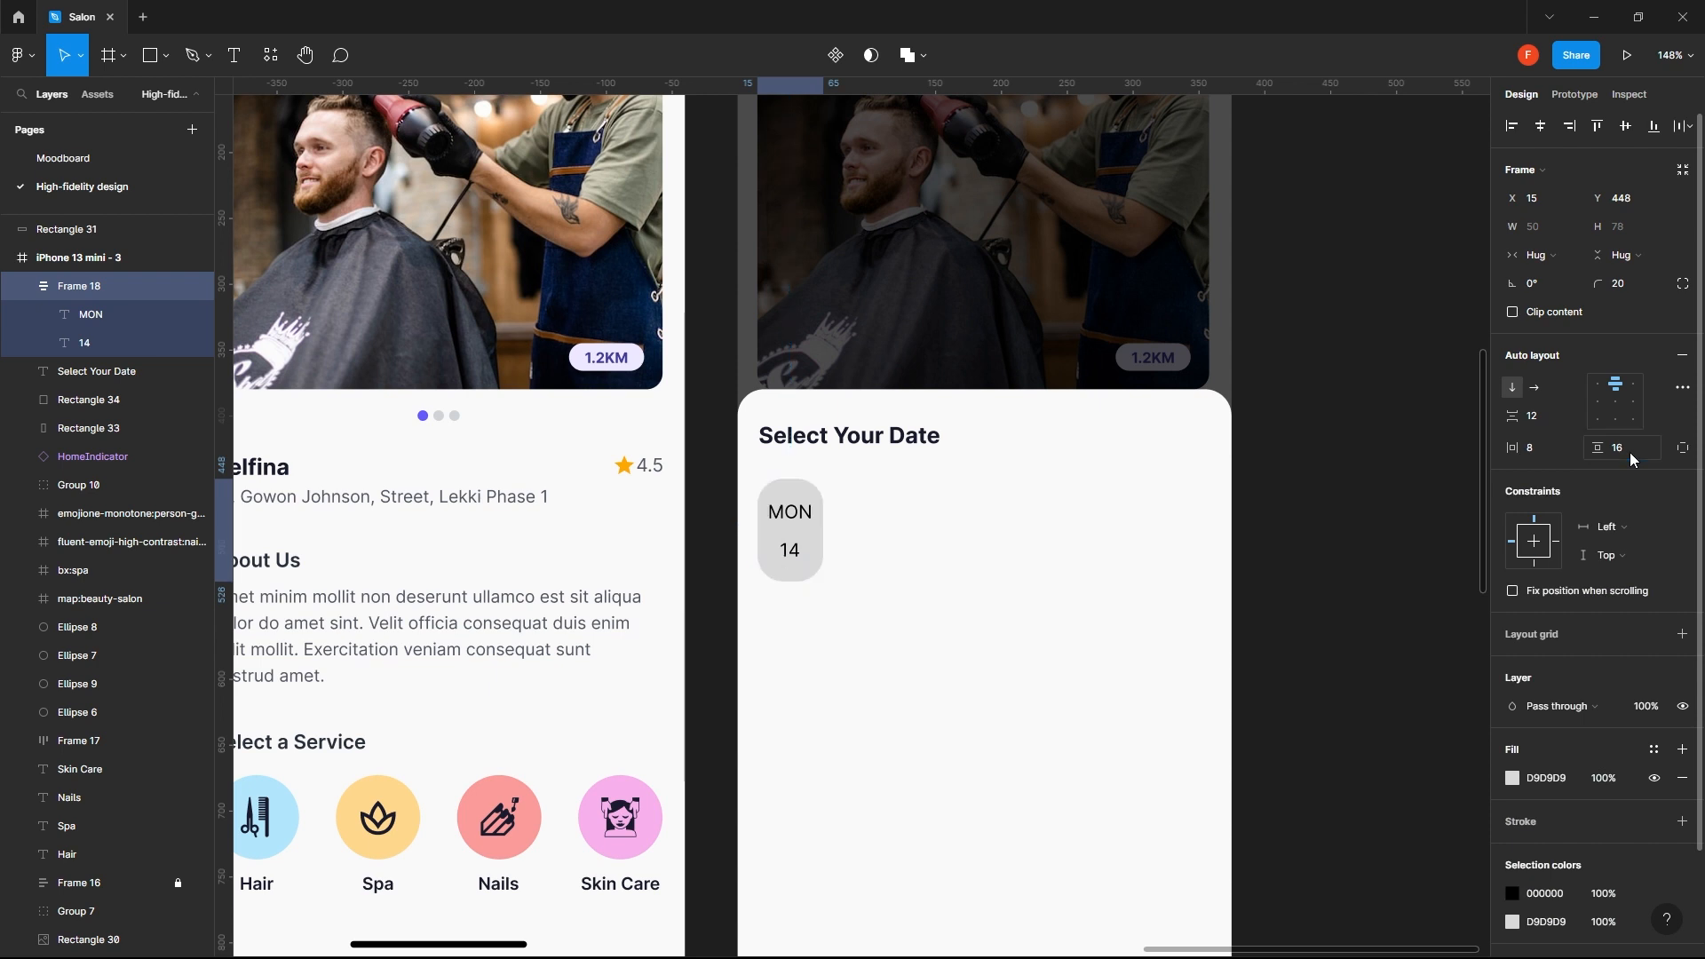
# - Set the date chip's horizontal padding to 12
pyautogui.click(1542, 453)
pyautogui.write('12')
pyautogui.press('Return')
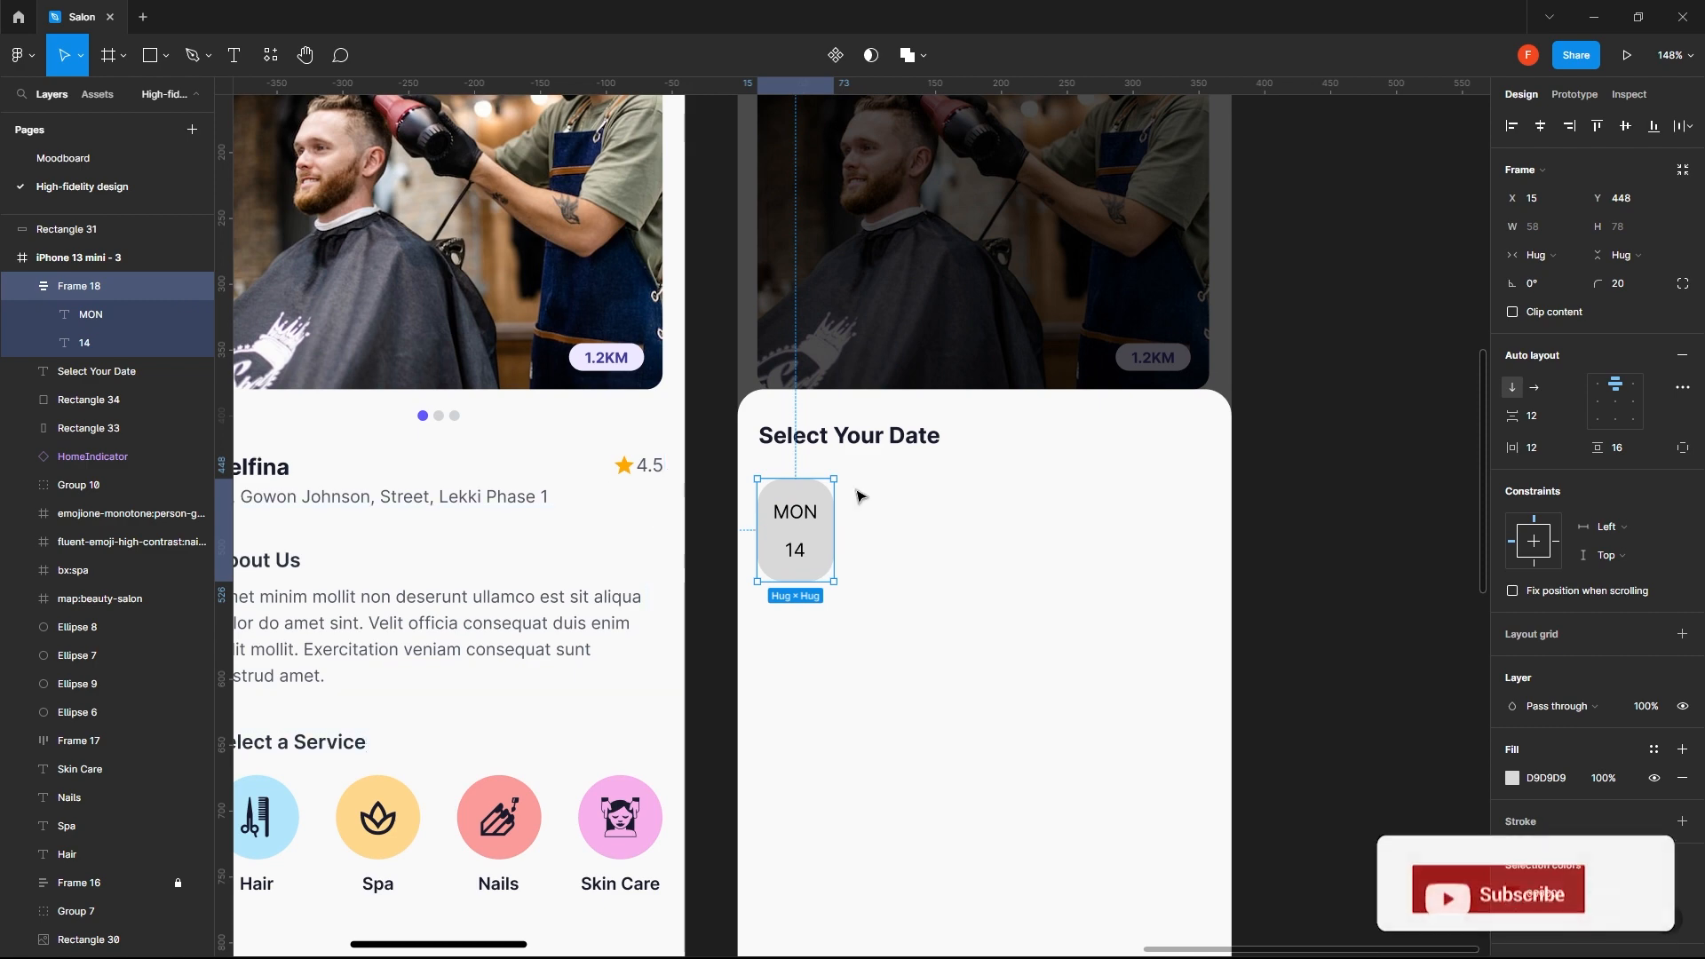
pyautogui.click(1288, 552)
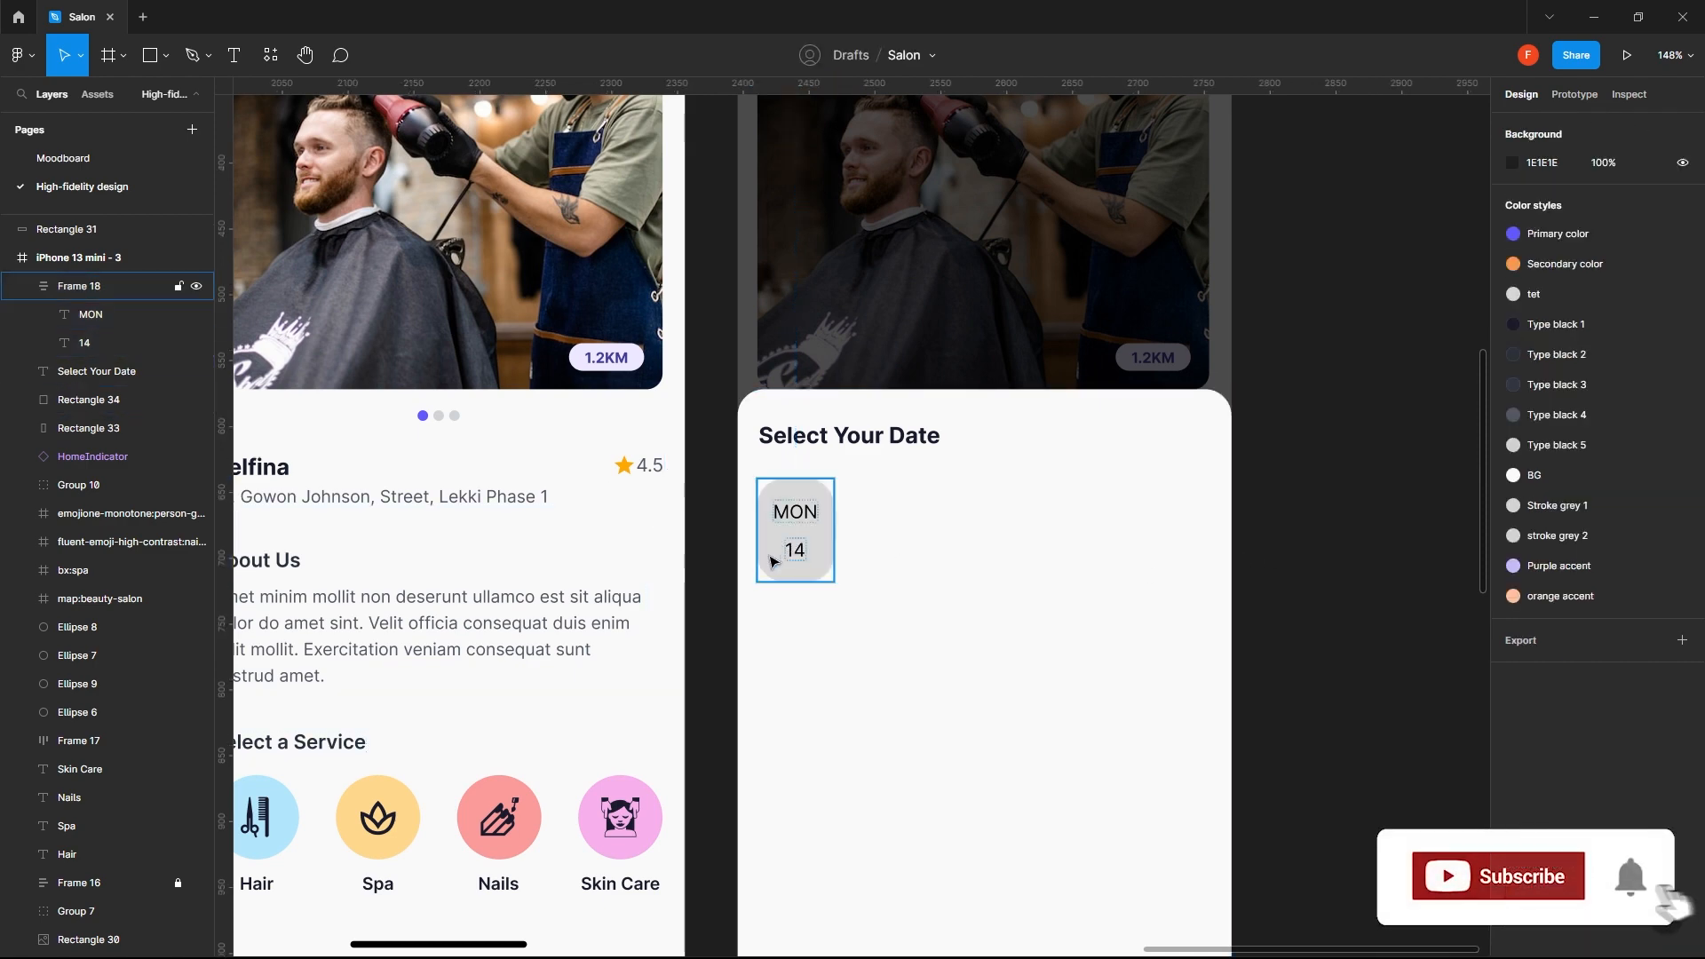
# - Apply the Purple accent color style to the date chip's fill
pyautogui.click(773, 563)
pyautogui.scroll(-5, 810, 556)
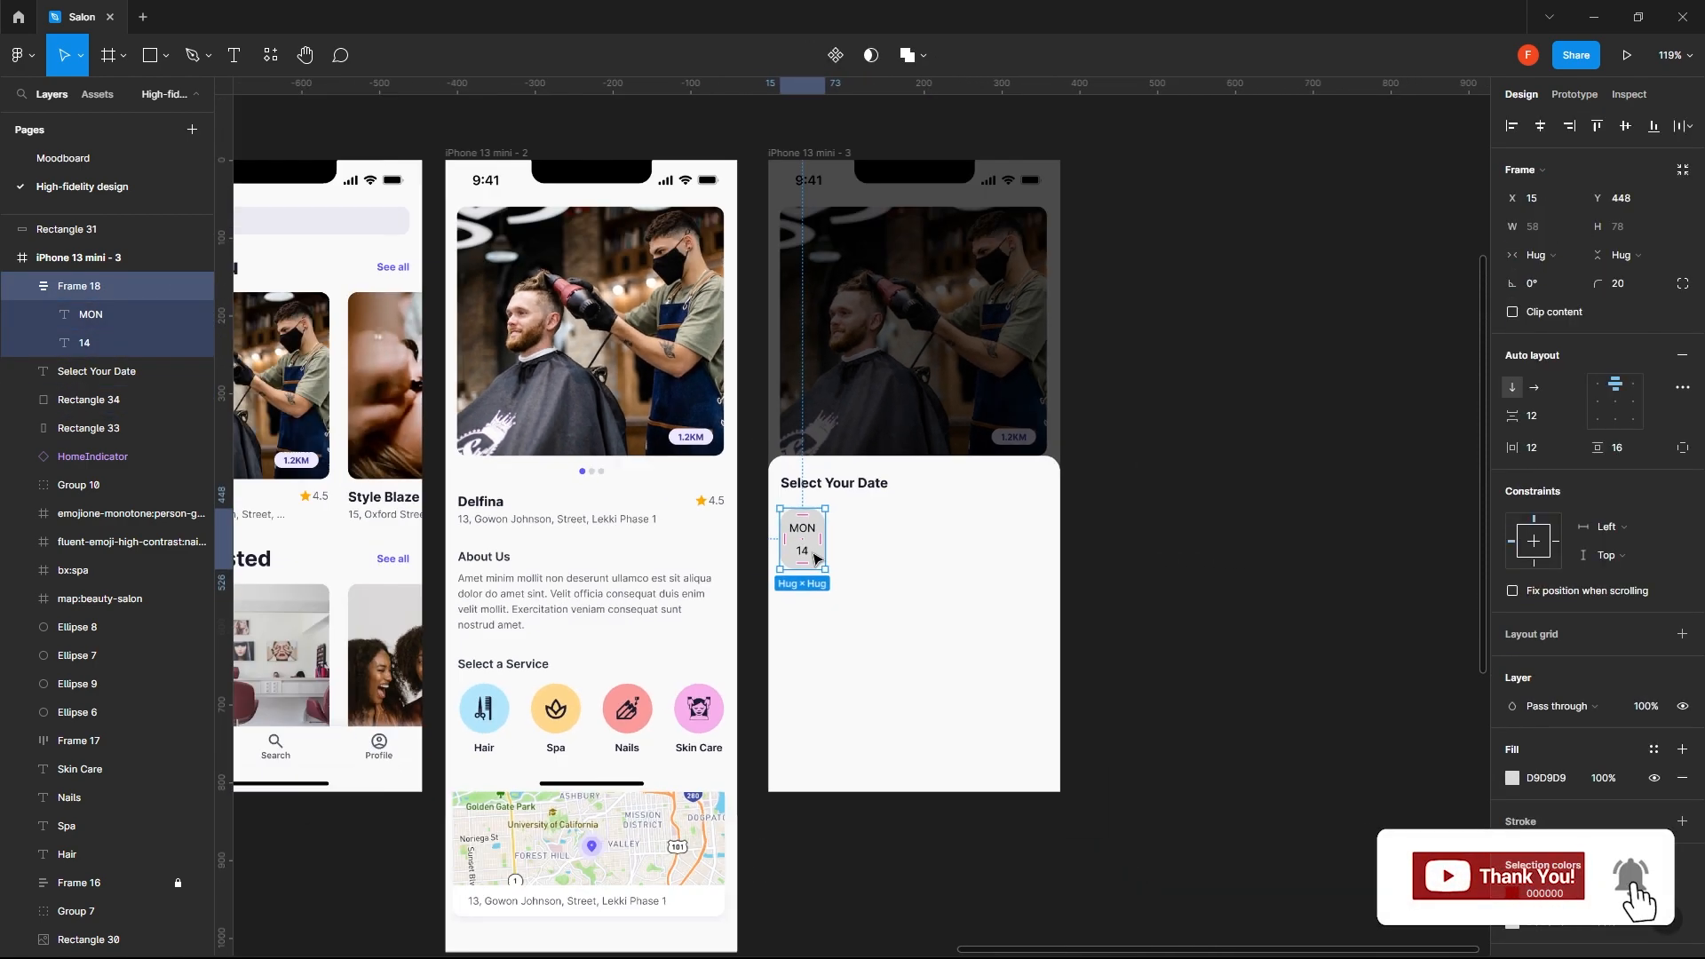
pyautogui.scroll(-1, 814, 556)
pyautogui.moveTo(803, 716); pyautogui.dragTo(765, 656)
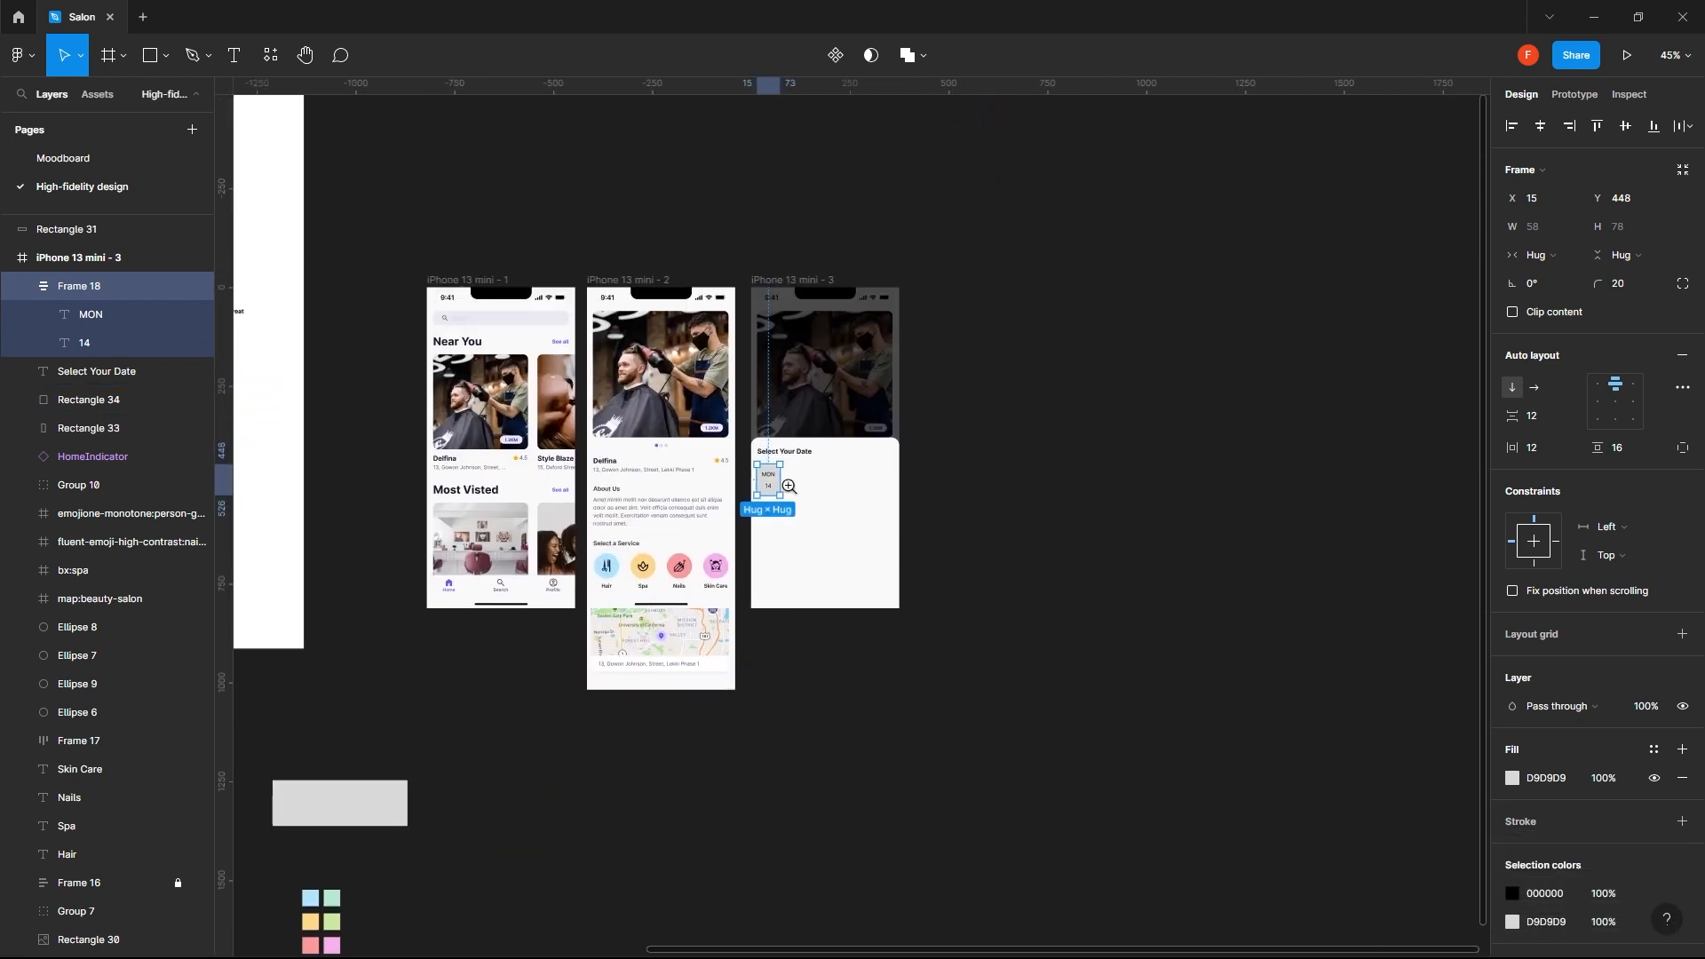
pyautogui.scroll(3, 769, 481)
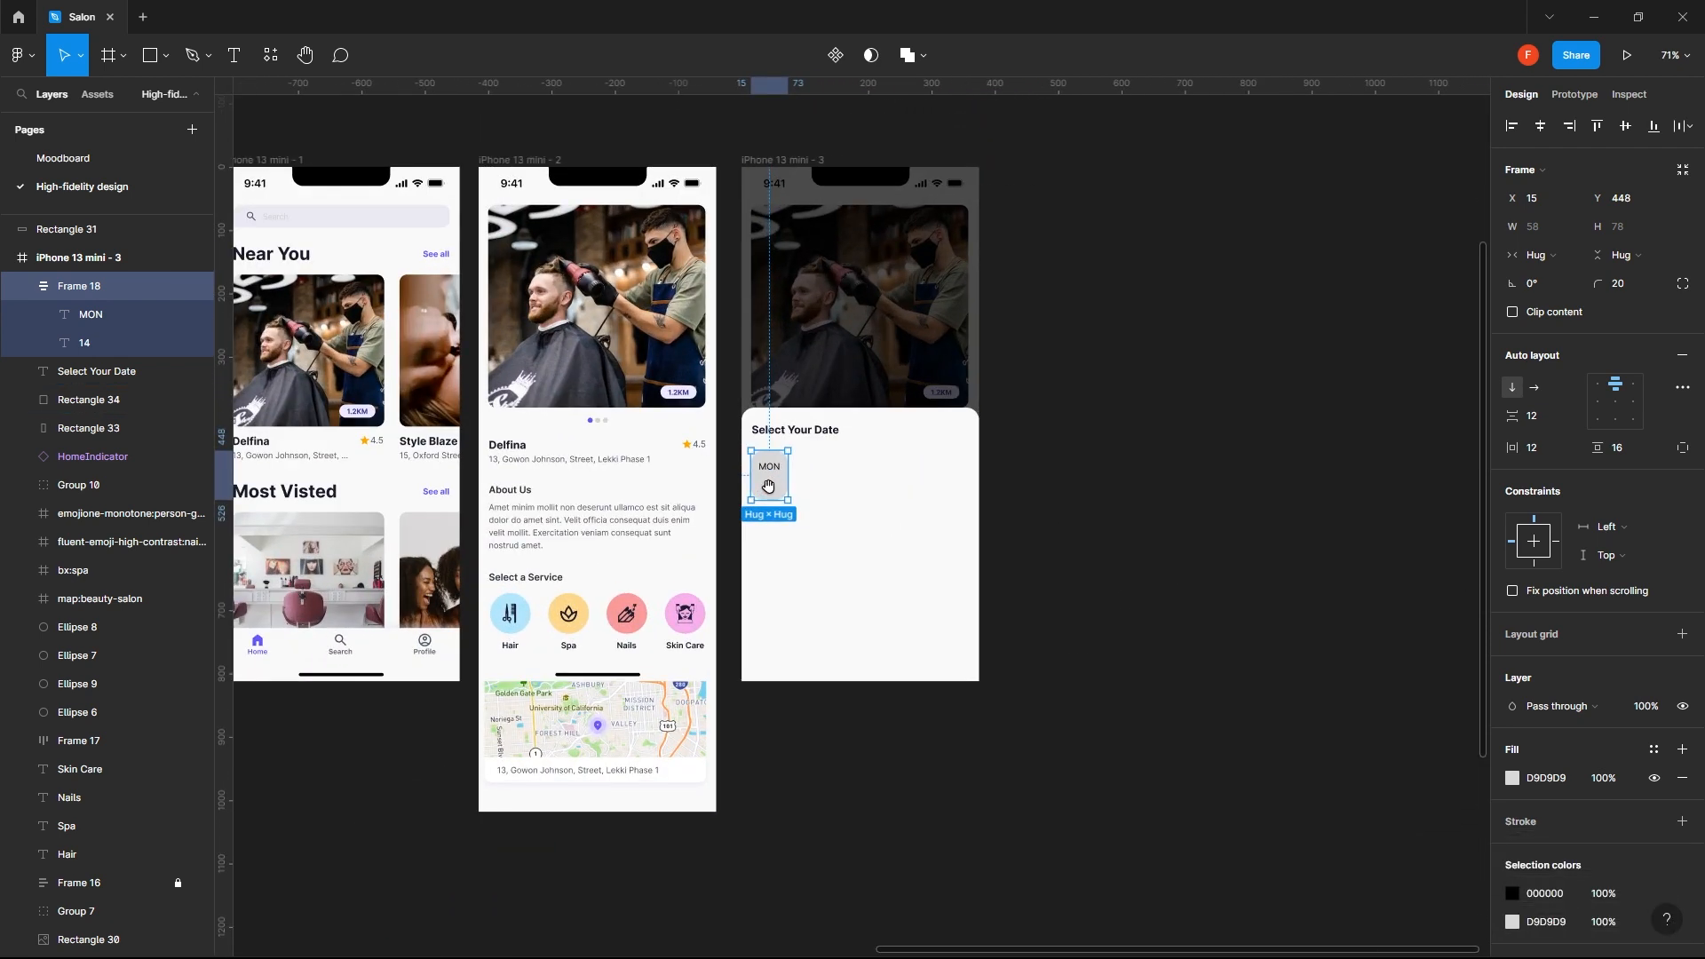
pyautogui.moveTo(752, 410); pyautogui.dragTo(785, 494)
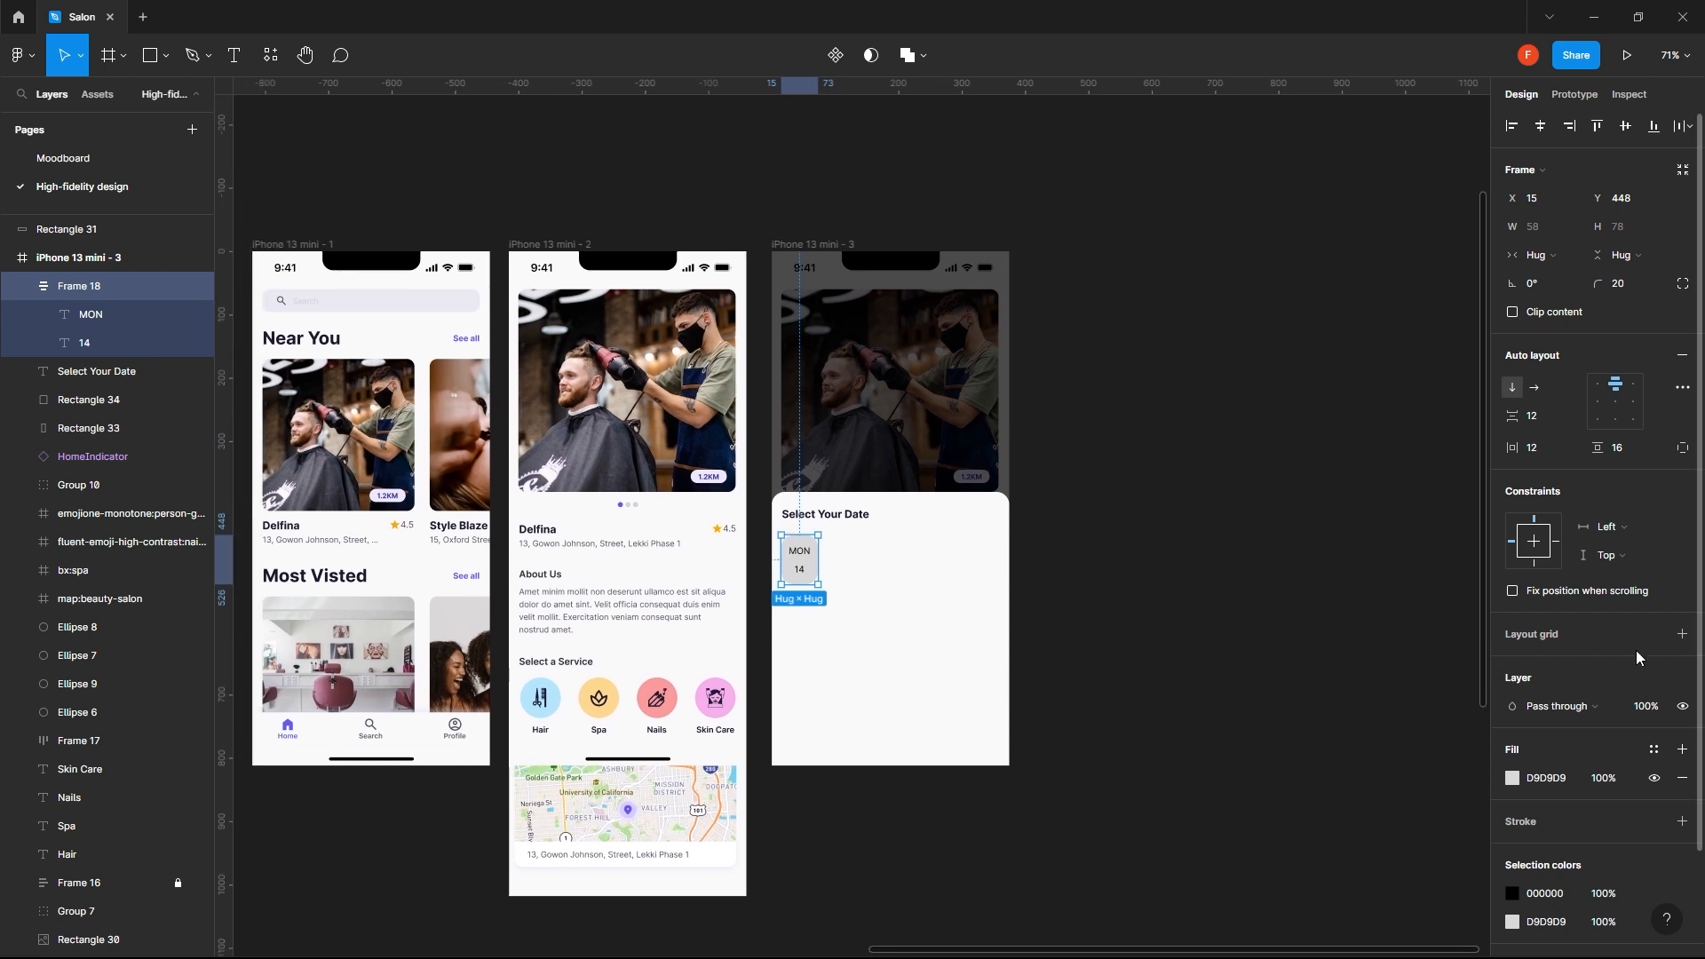
pyautogui.scroll(-2, 1615, 729)
pyautogui.click(1654, 631)
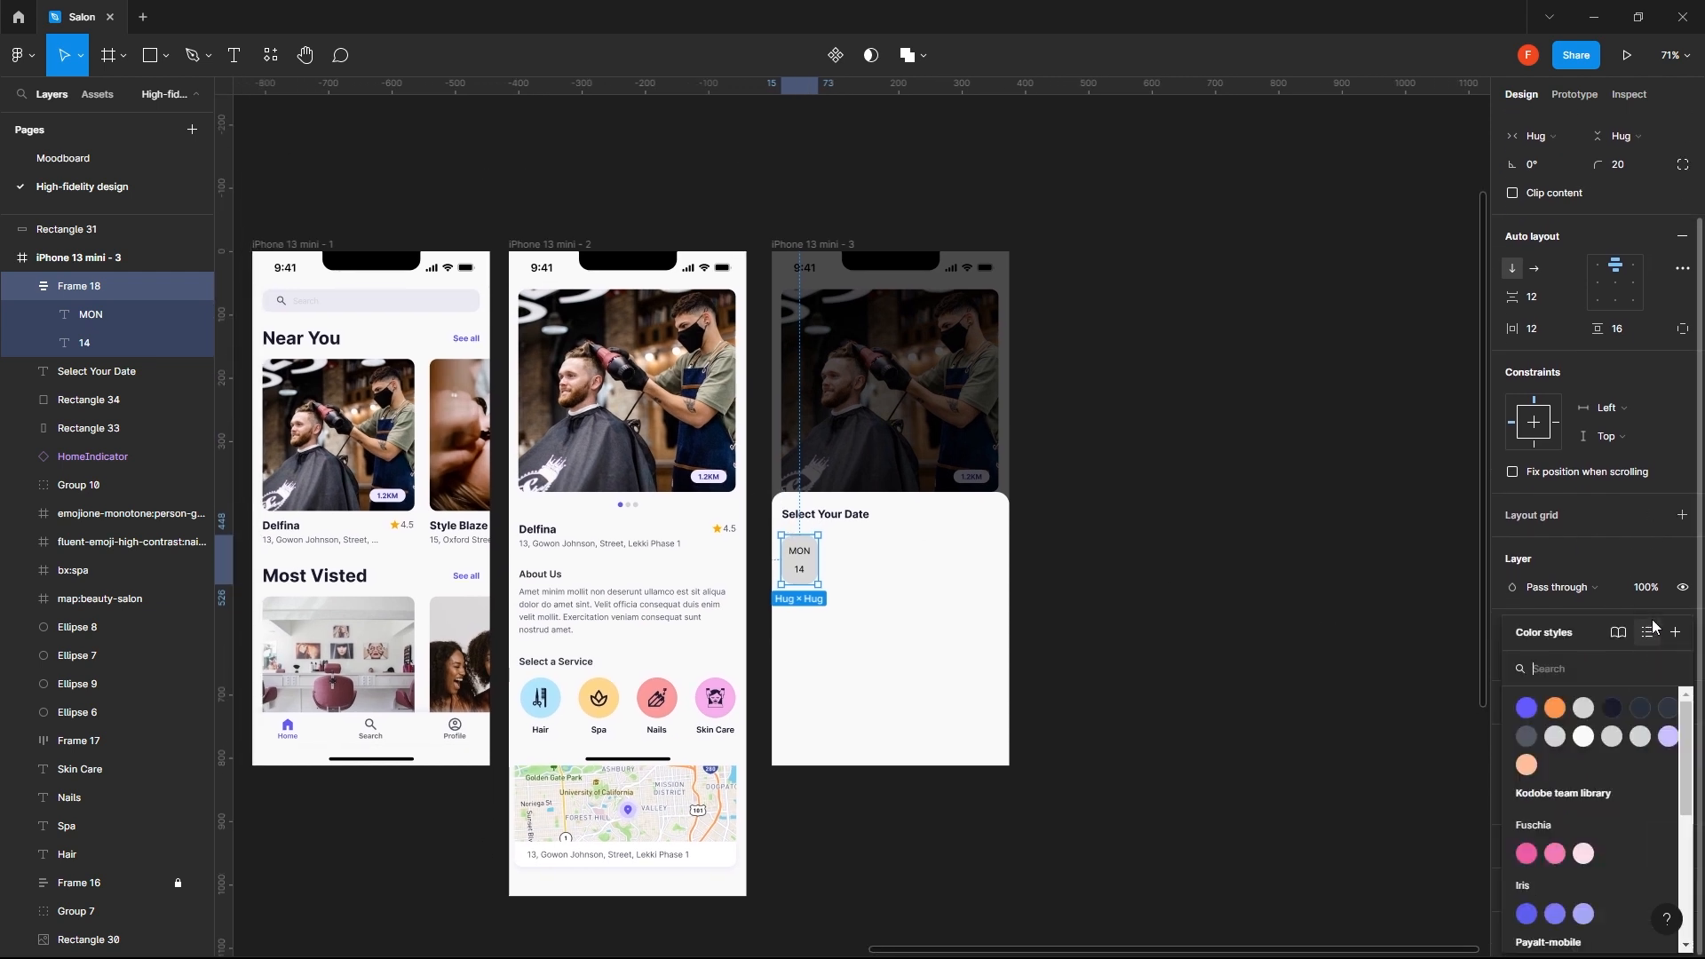
pyautogui.scroll(-2, 1564, 880)
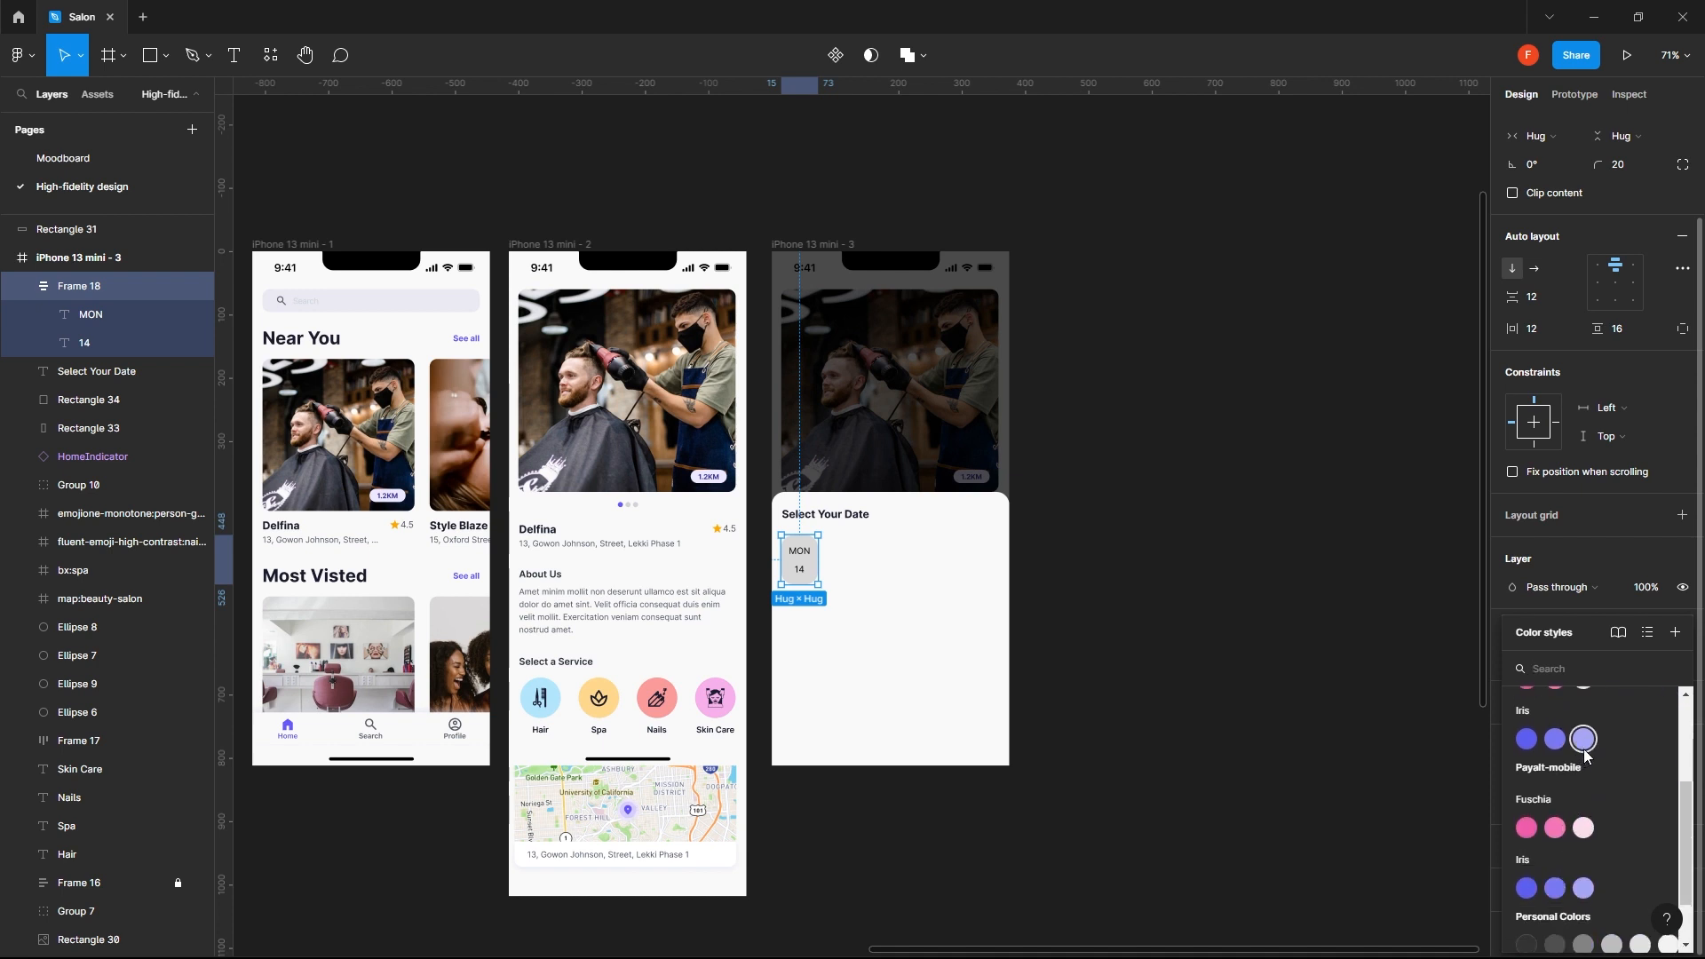
pyautogui.scroll(2, 1583, 742)
pyautogui.click(1666, 737)
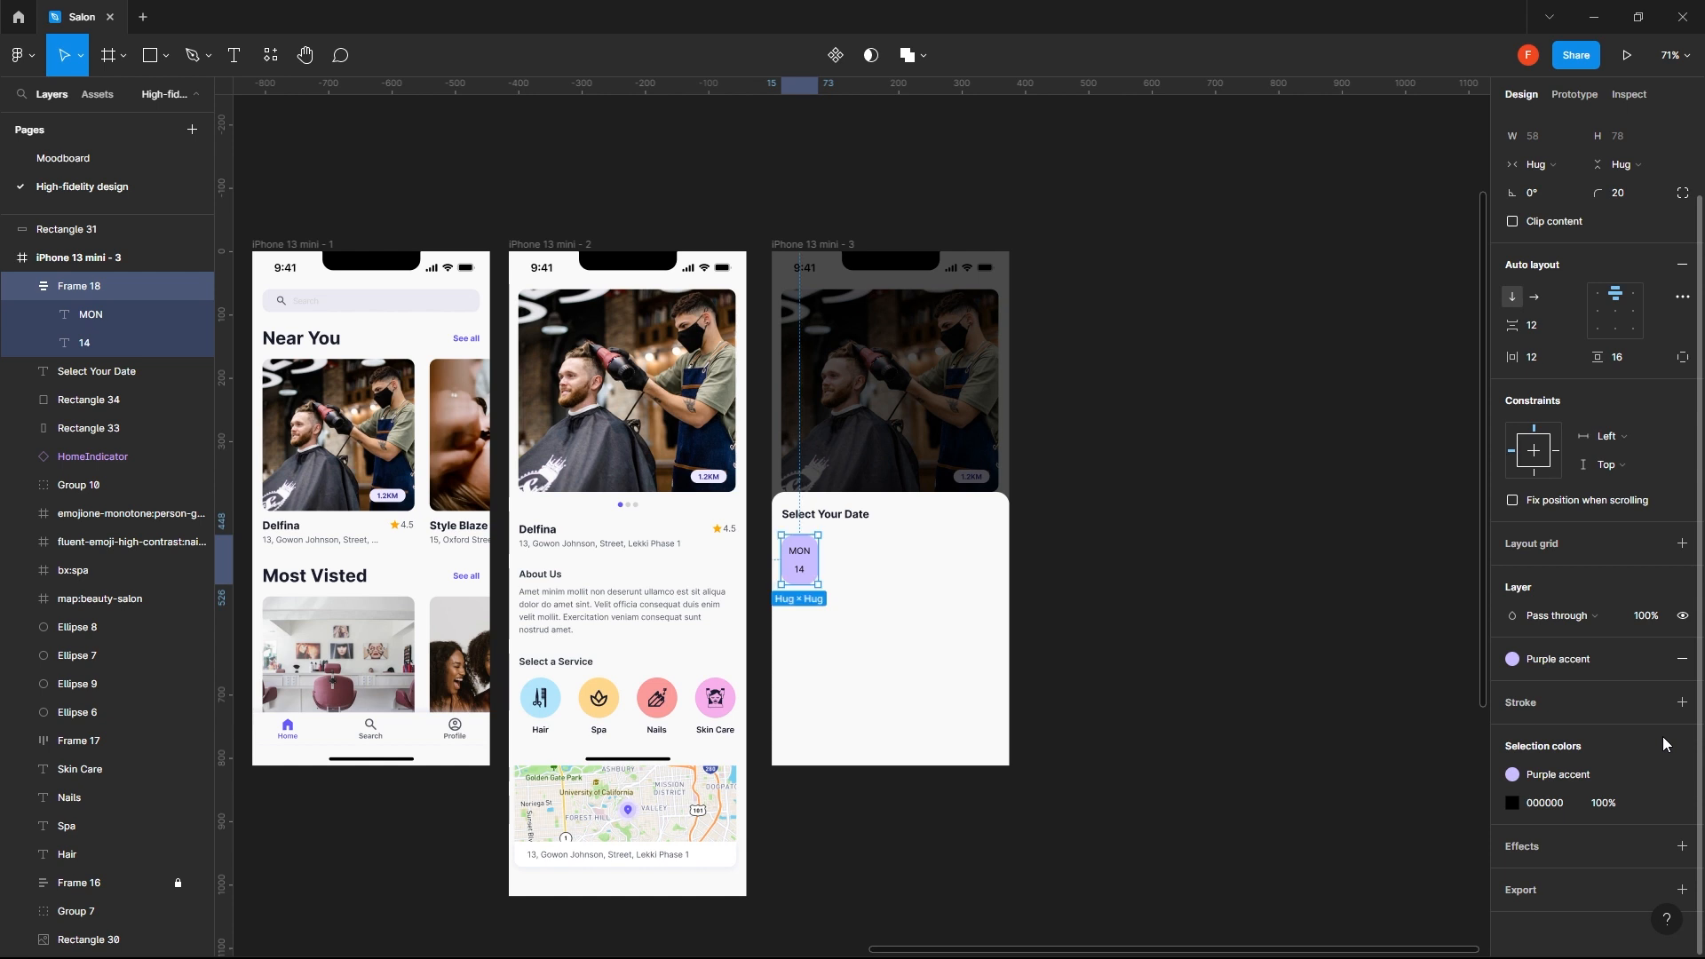
# - Try the Iris/60 style and the middle Iris shade as the date chip's fill
pyautogui.click(1602, 667)
pyautogui.click(1574, 922)
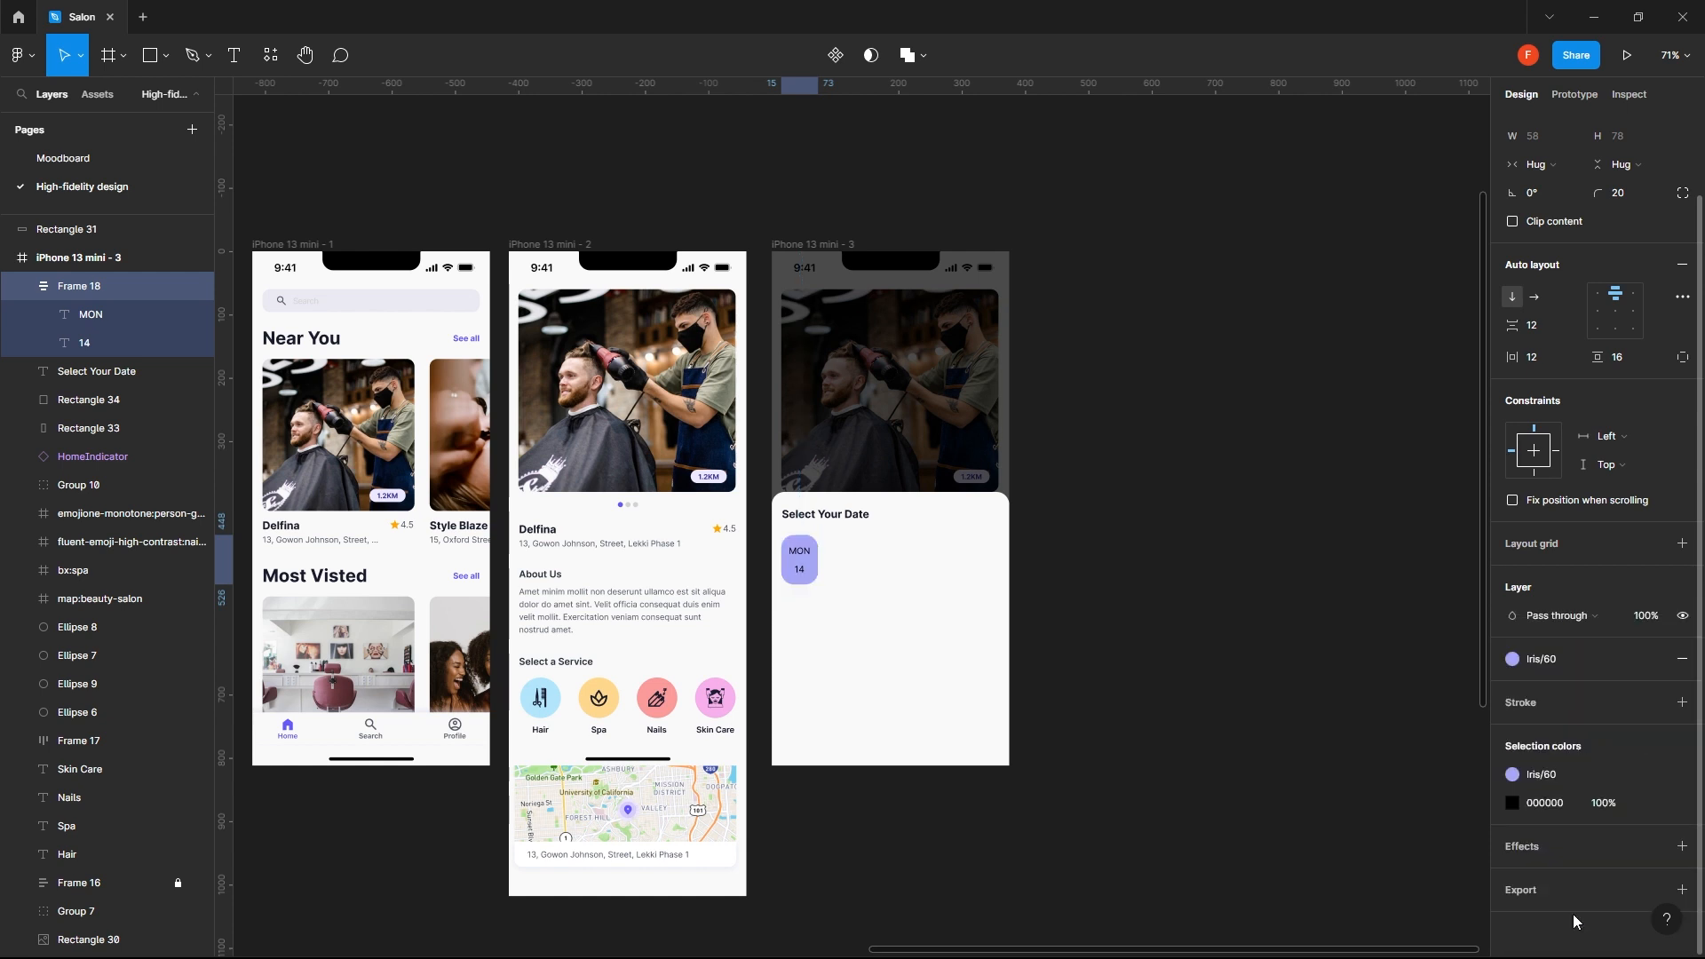
pyautogui.click(1572, 665)
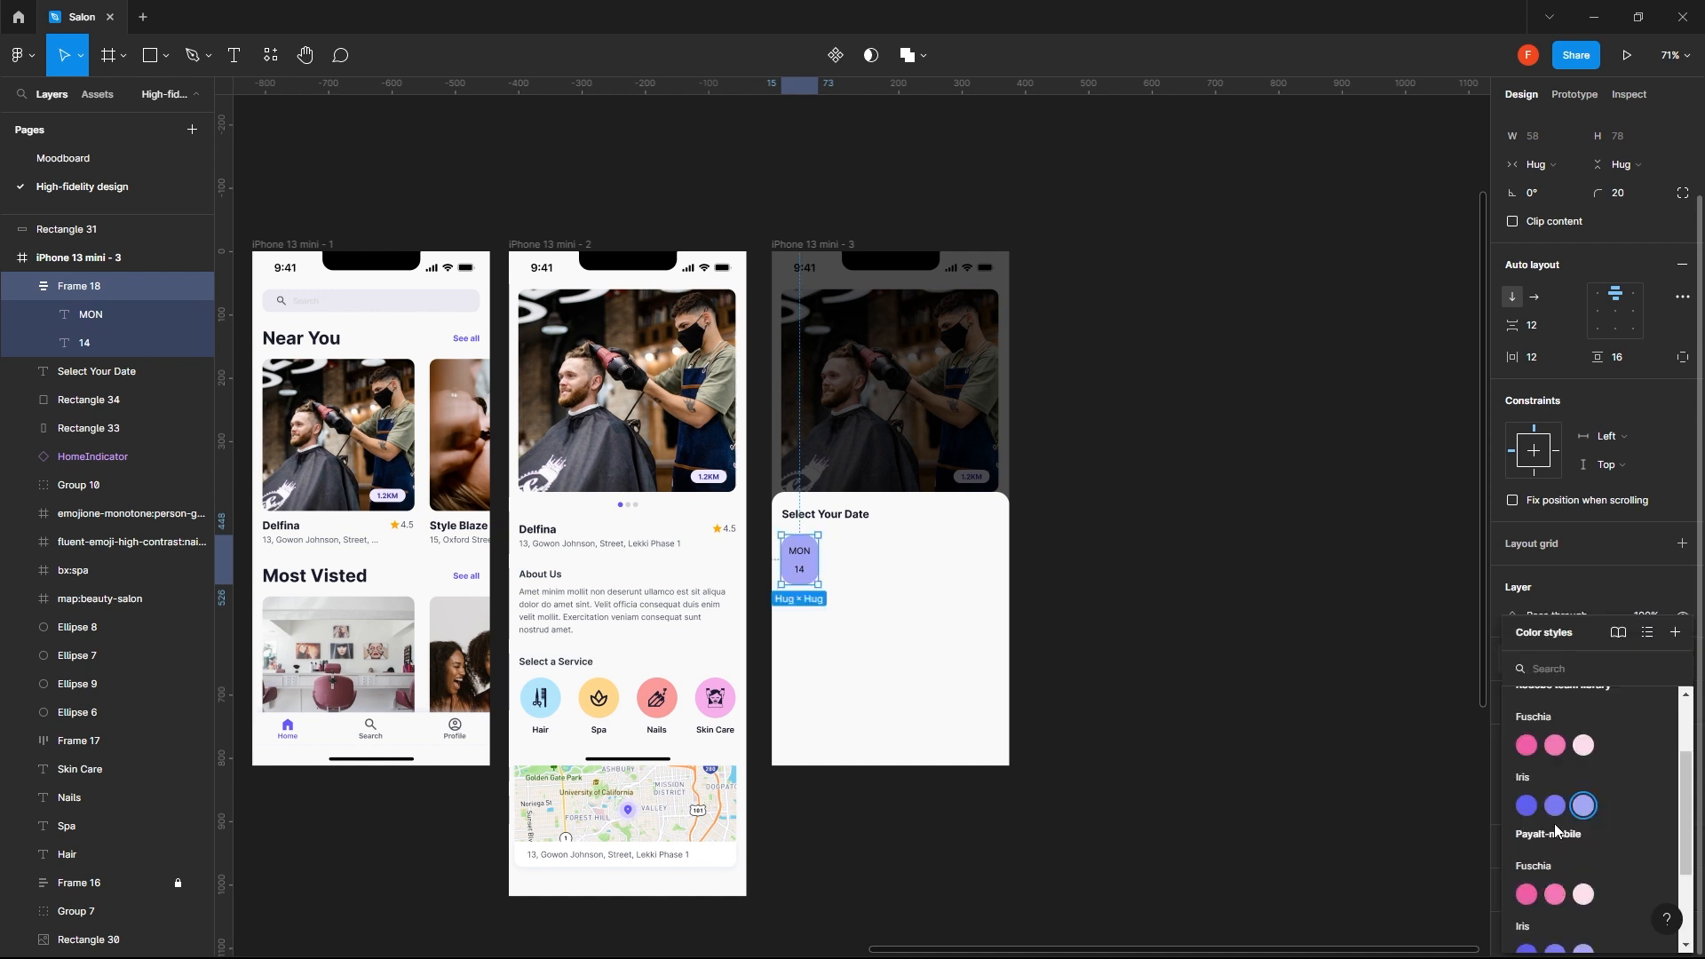
pyautogui.click(1556, 809)
# - Look through the saved color styles and return the date chip's fill to Purple accent
pyautogui.click(1560, 659)
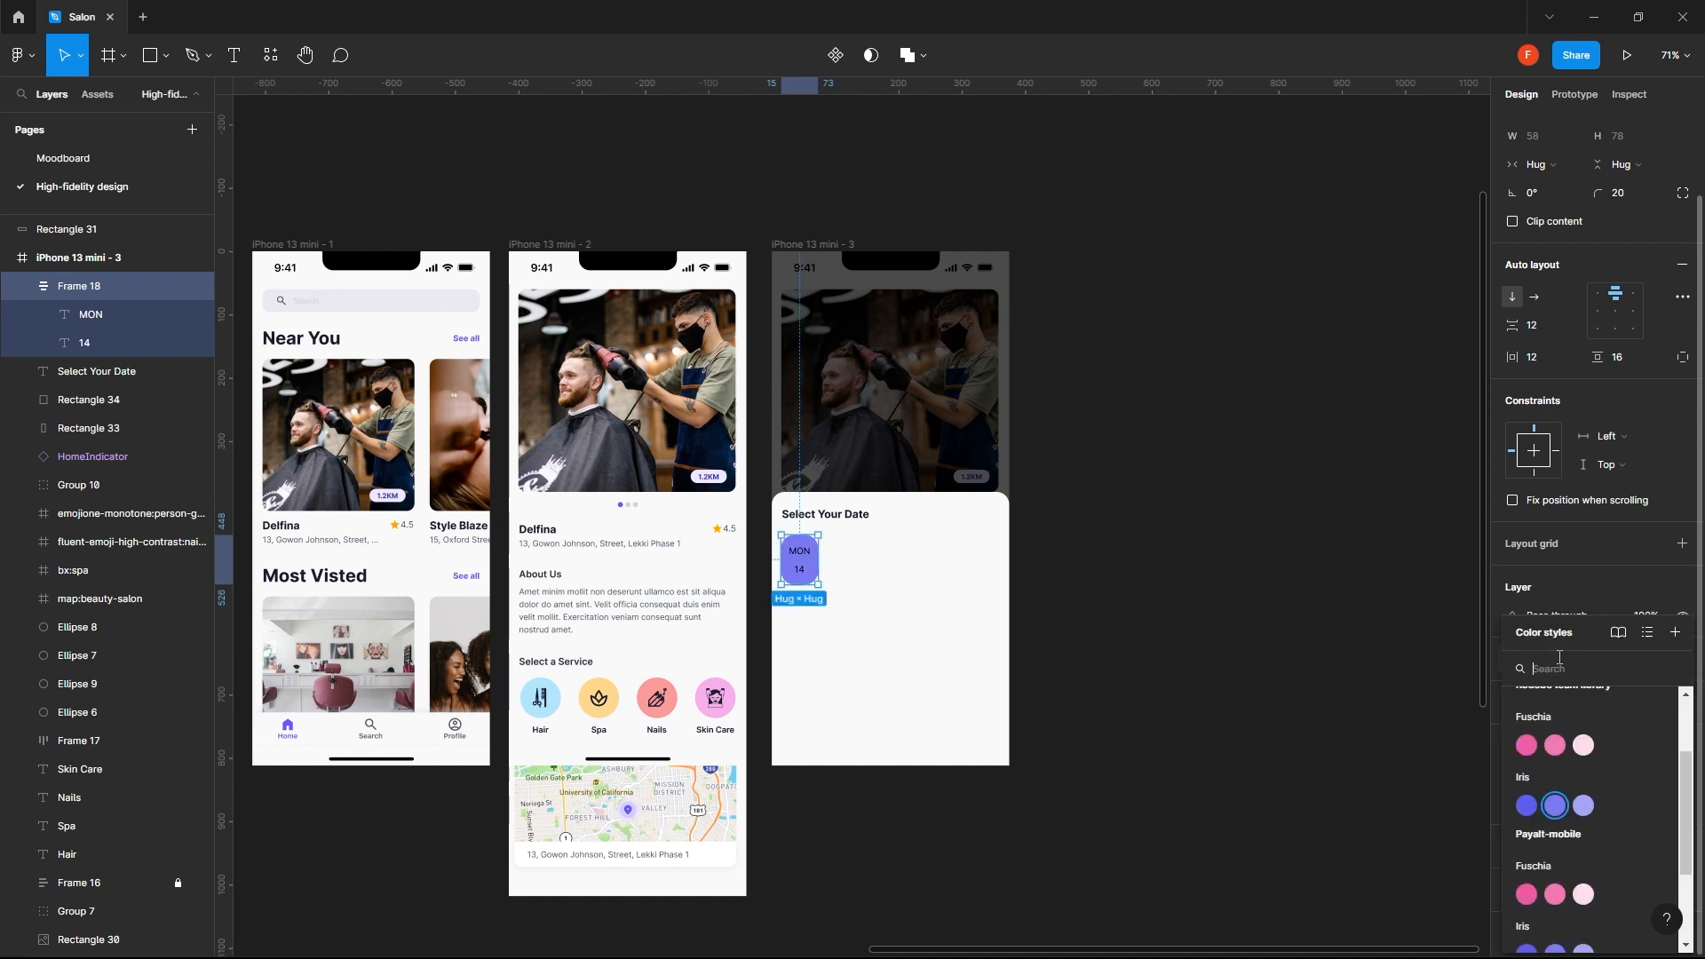
pyautogui.scroll(-2, 1556, 830)
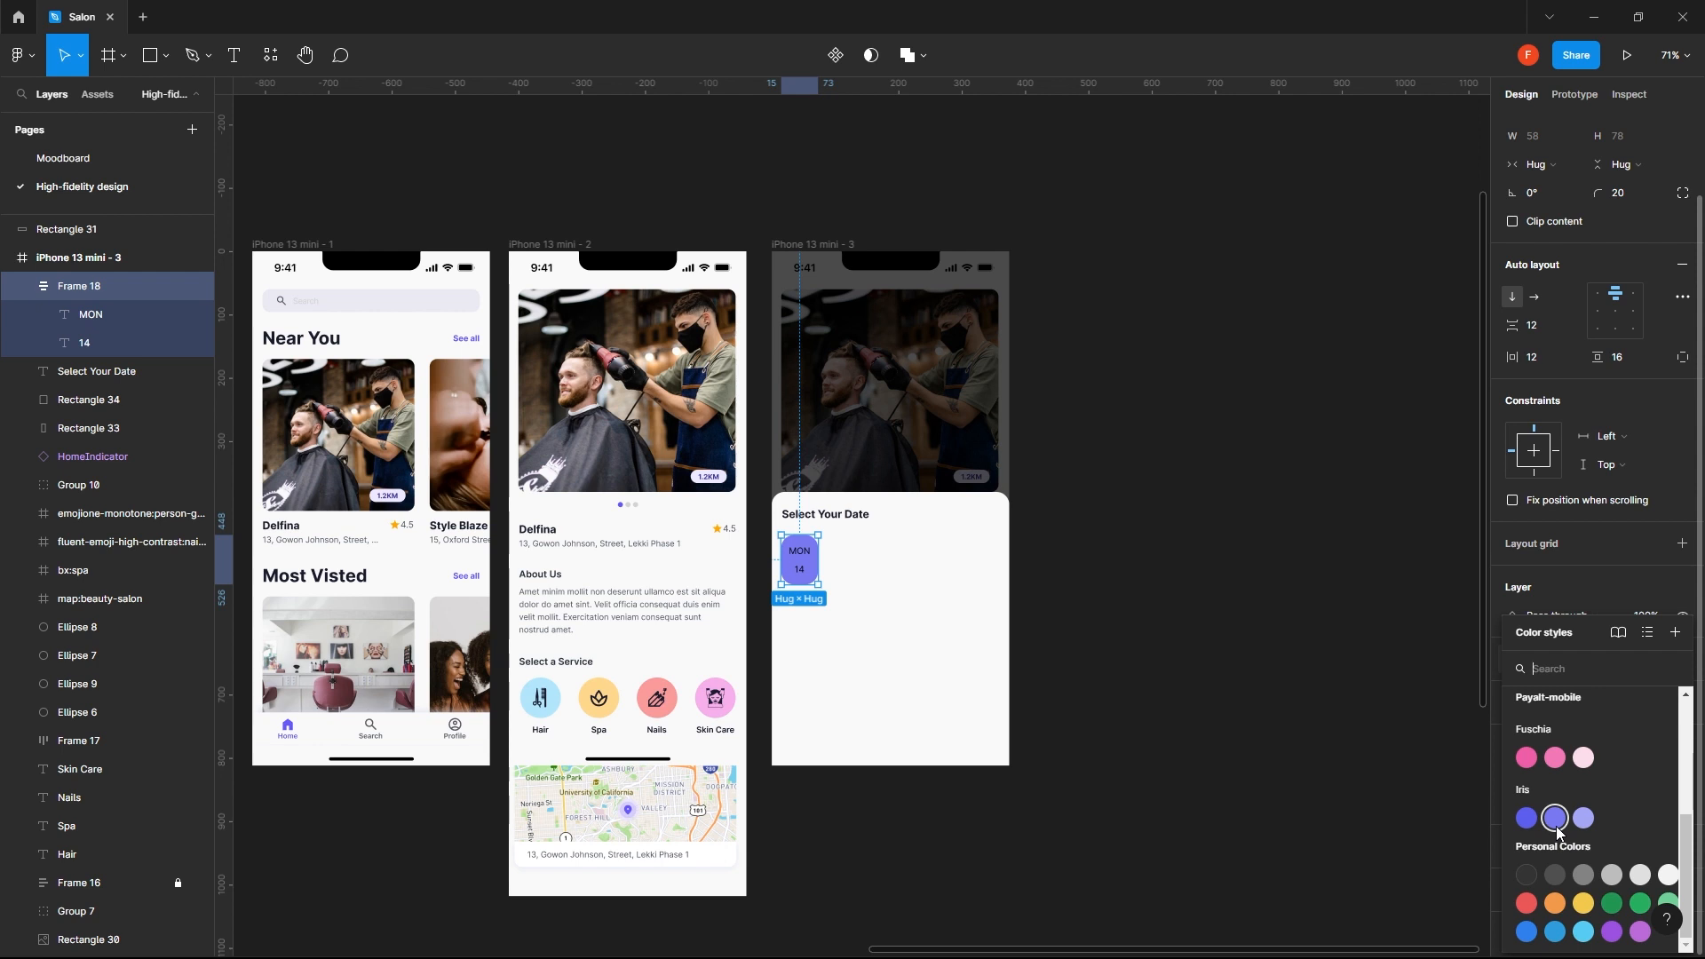
pyautogui.scroll(2, 1563, 832)
pyautogui.scroll(-2, 1568, 835)
pyautogui.scroll(1, 1607, 833)
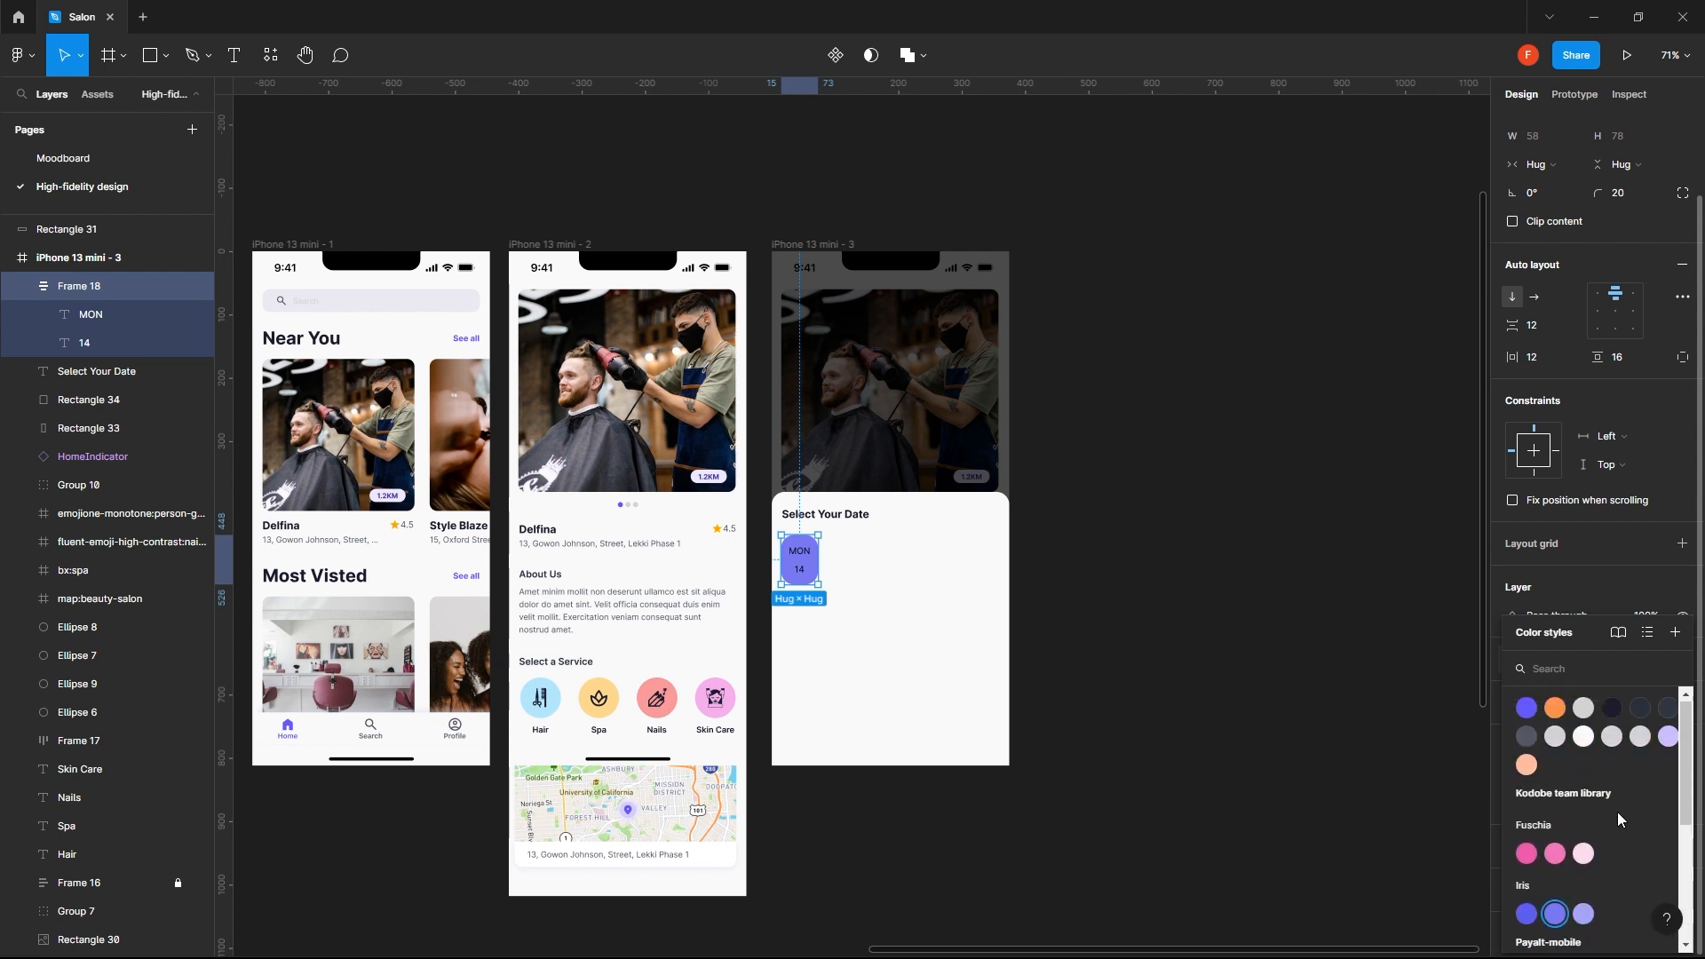
pyautogui.click(1668, 738)
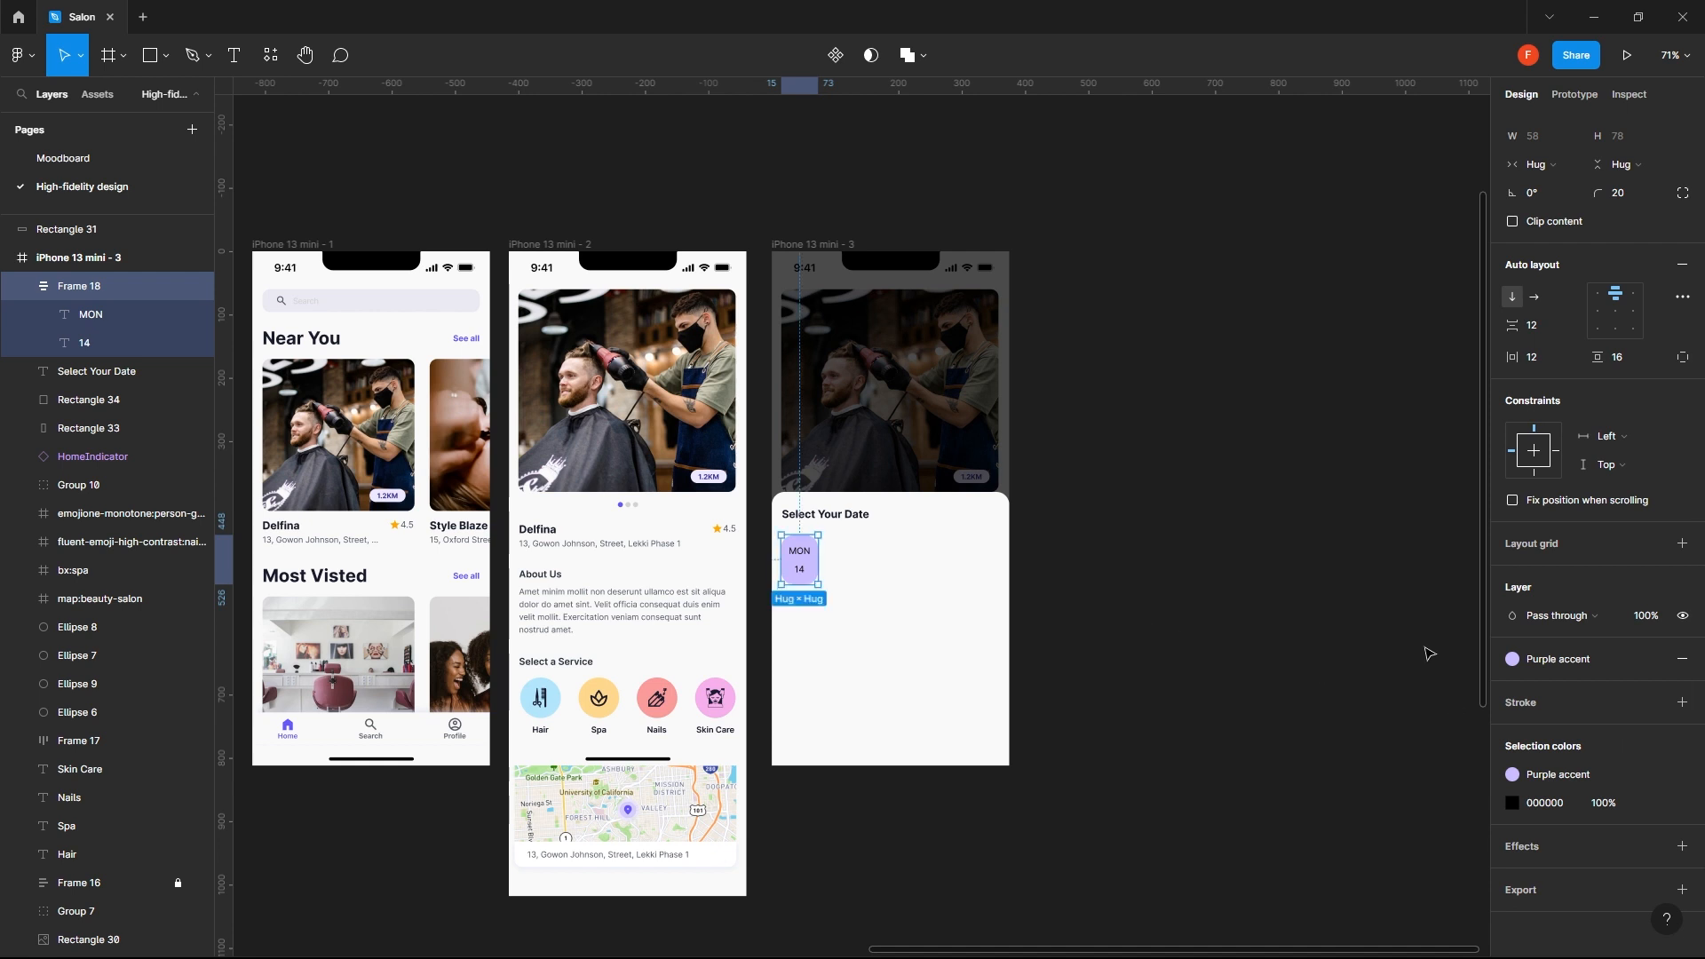
# - Try the stroke grey 2 style and the BG style as the date chip's fill
pyautogui.click(1574, 659)
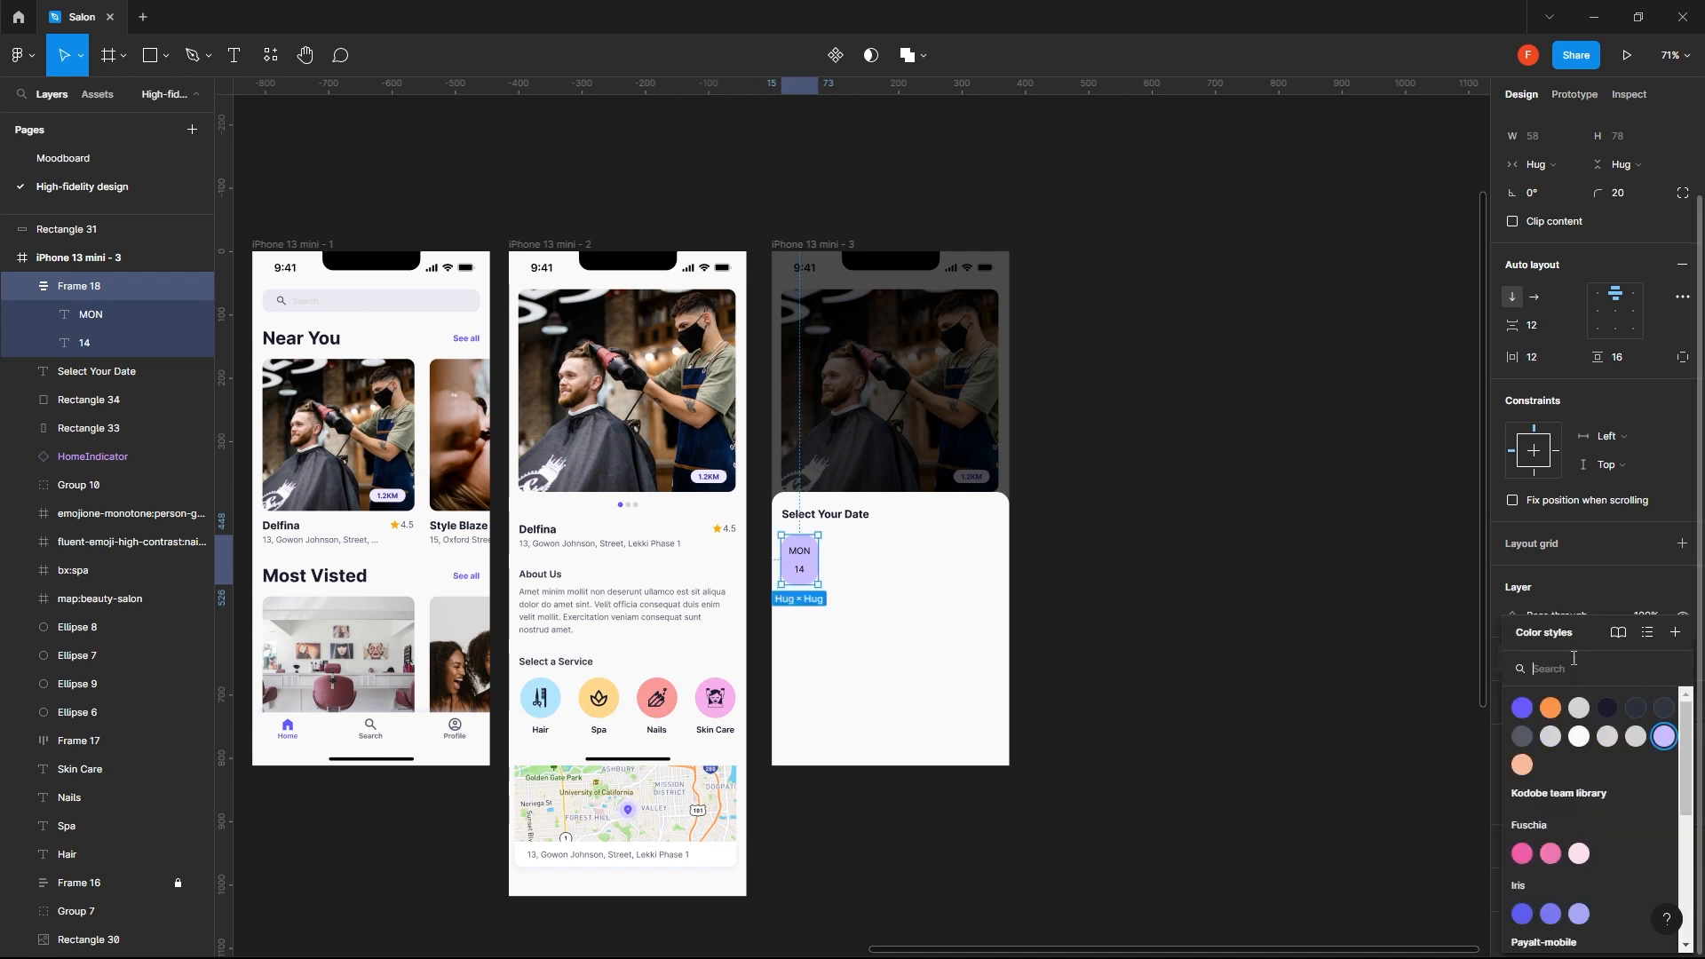
pyautogui.click(1636, 736)
pyautogui.click(1558, 659)
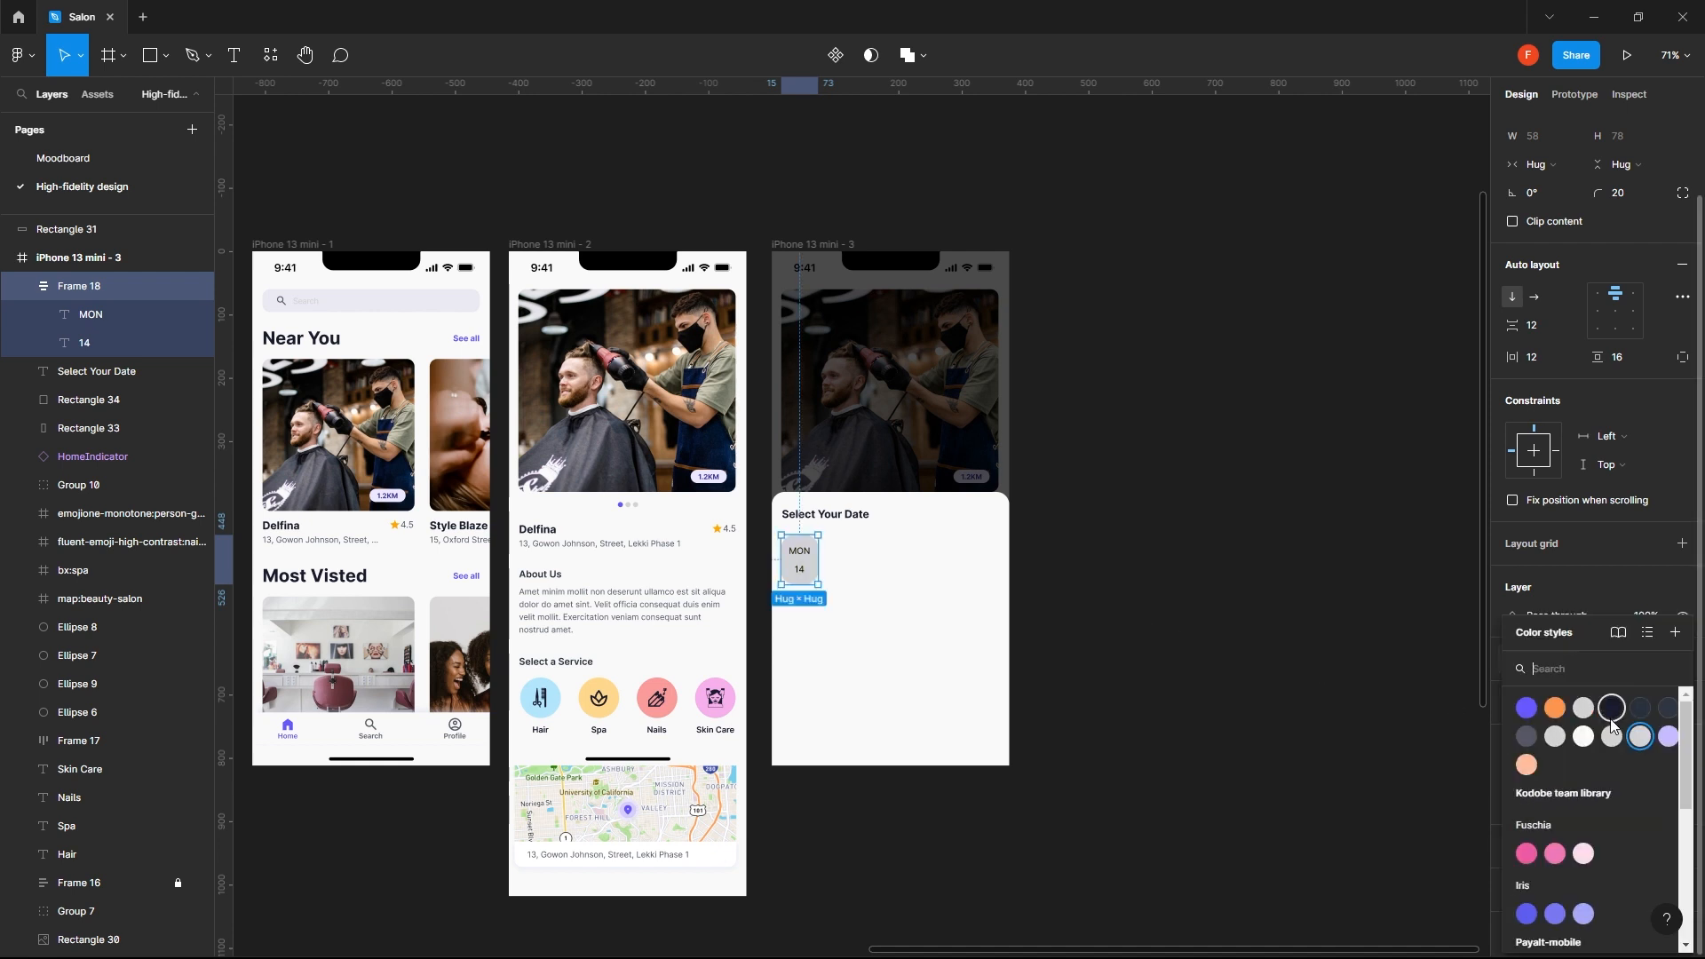
pyautogui.click(1592, 743)
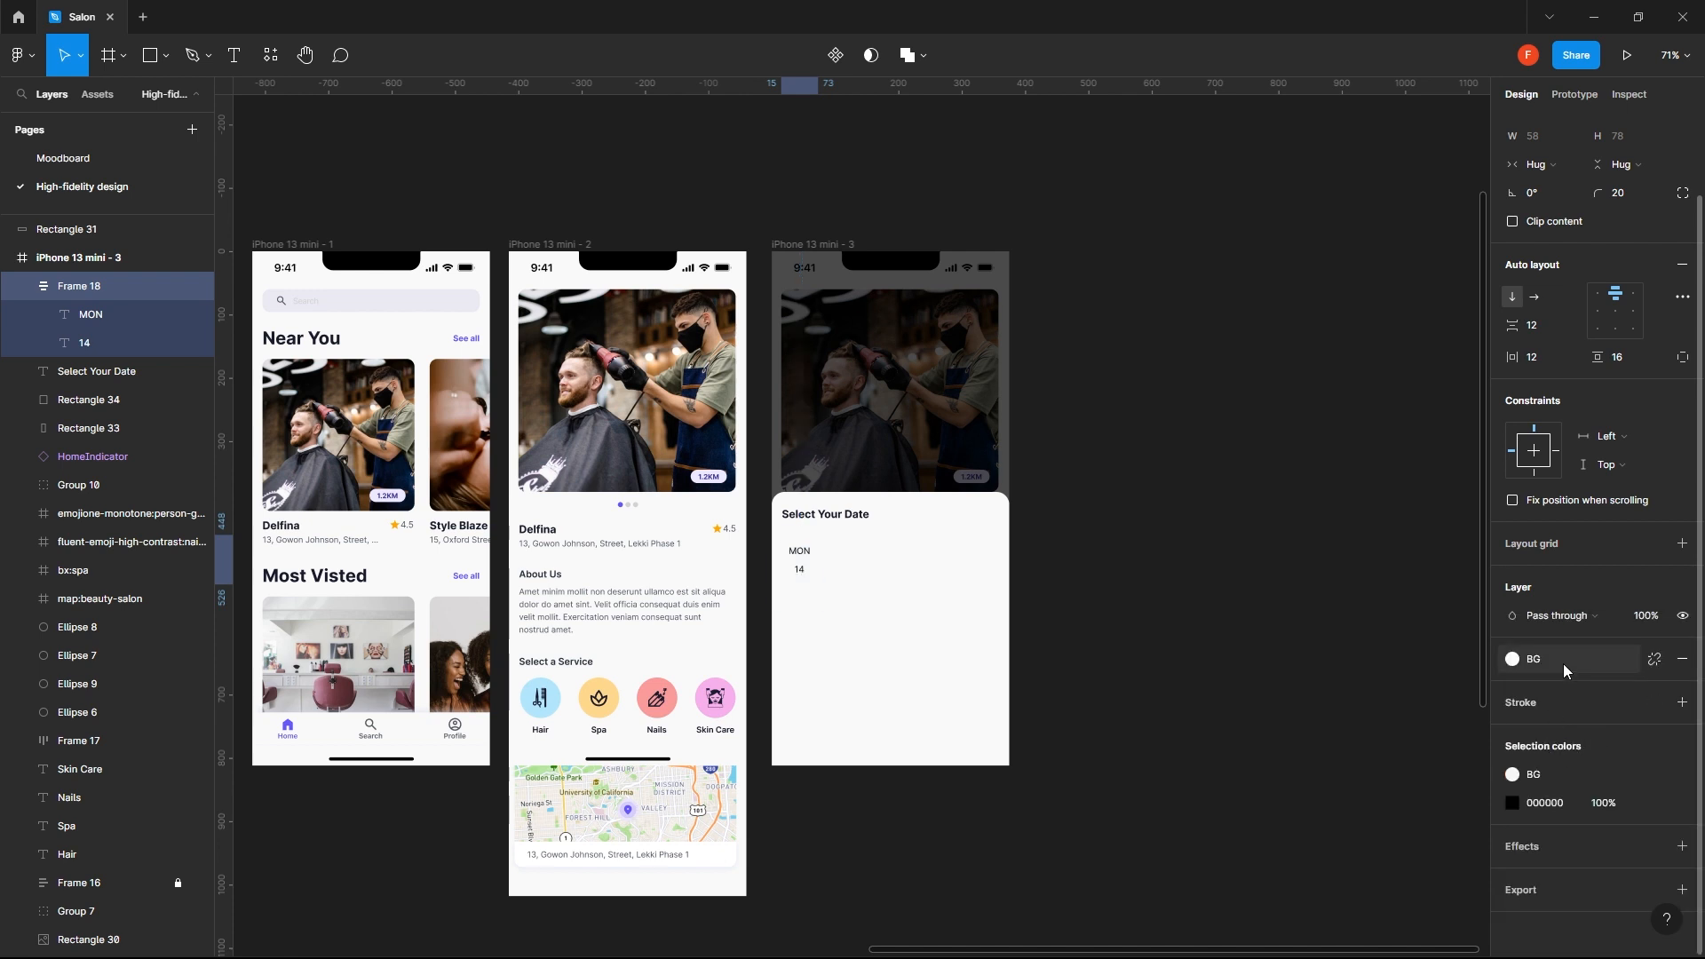
# - Apply the Type black 5 color style to the date chip's fill
pyautogui.click(1537, 659)
pyautogui.click(1556, 739)
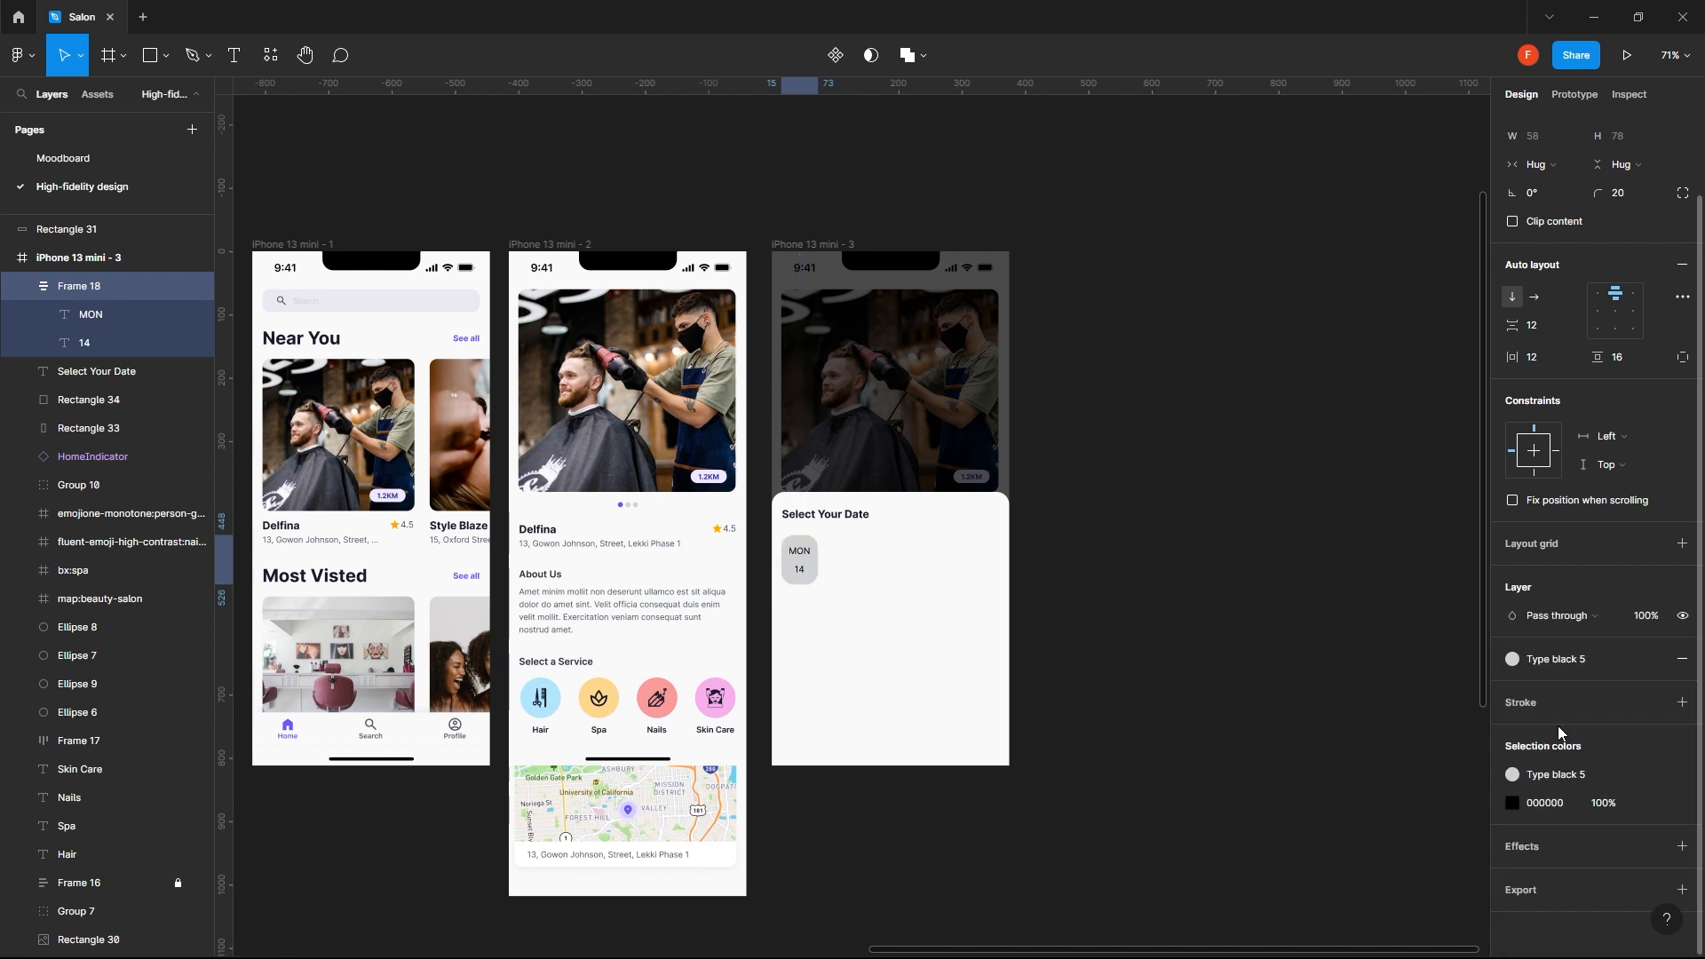
# - Try the Type black 4 style and the tet style as the date chip's fill
pyautogui.click(1557, 659)
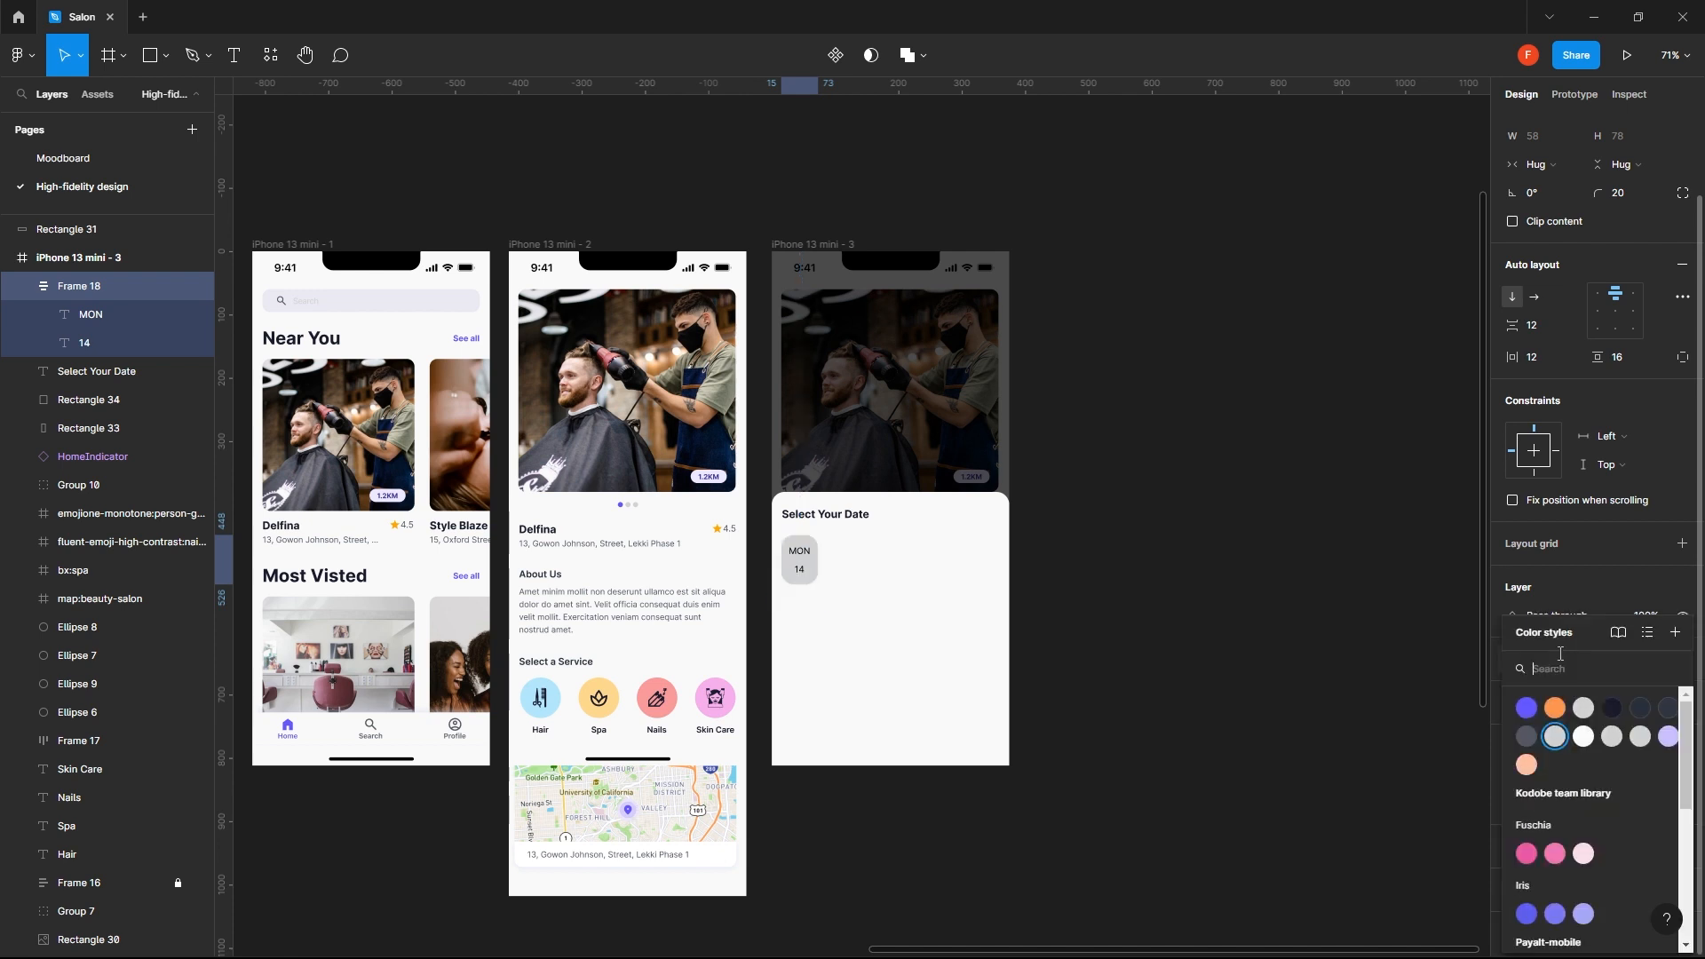
pyautogui.click(1527, 736)
pyautogui.click(1548, 659)
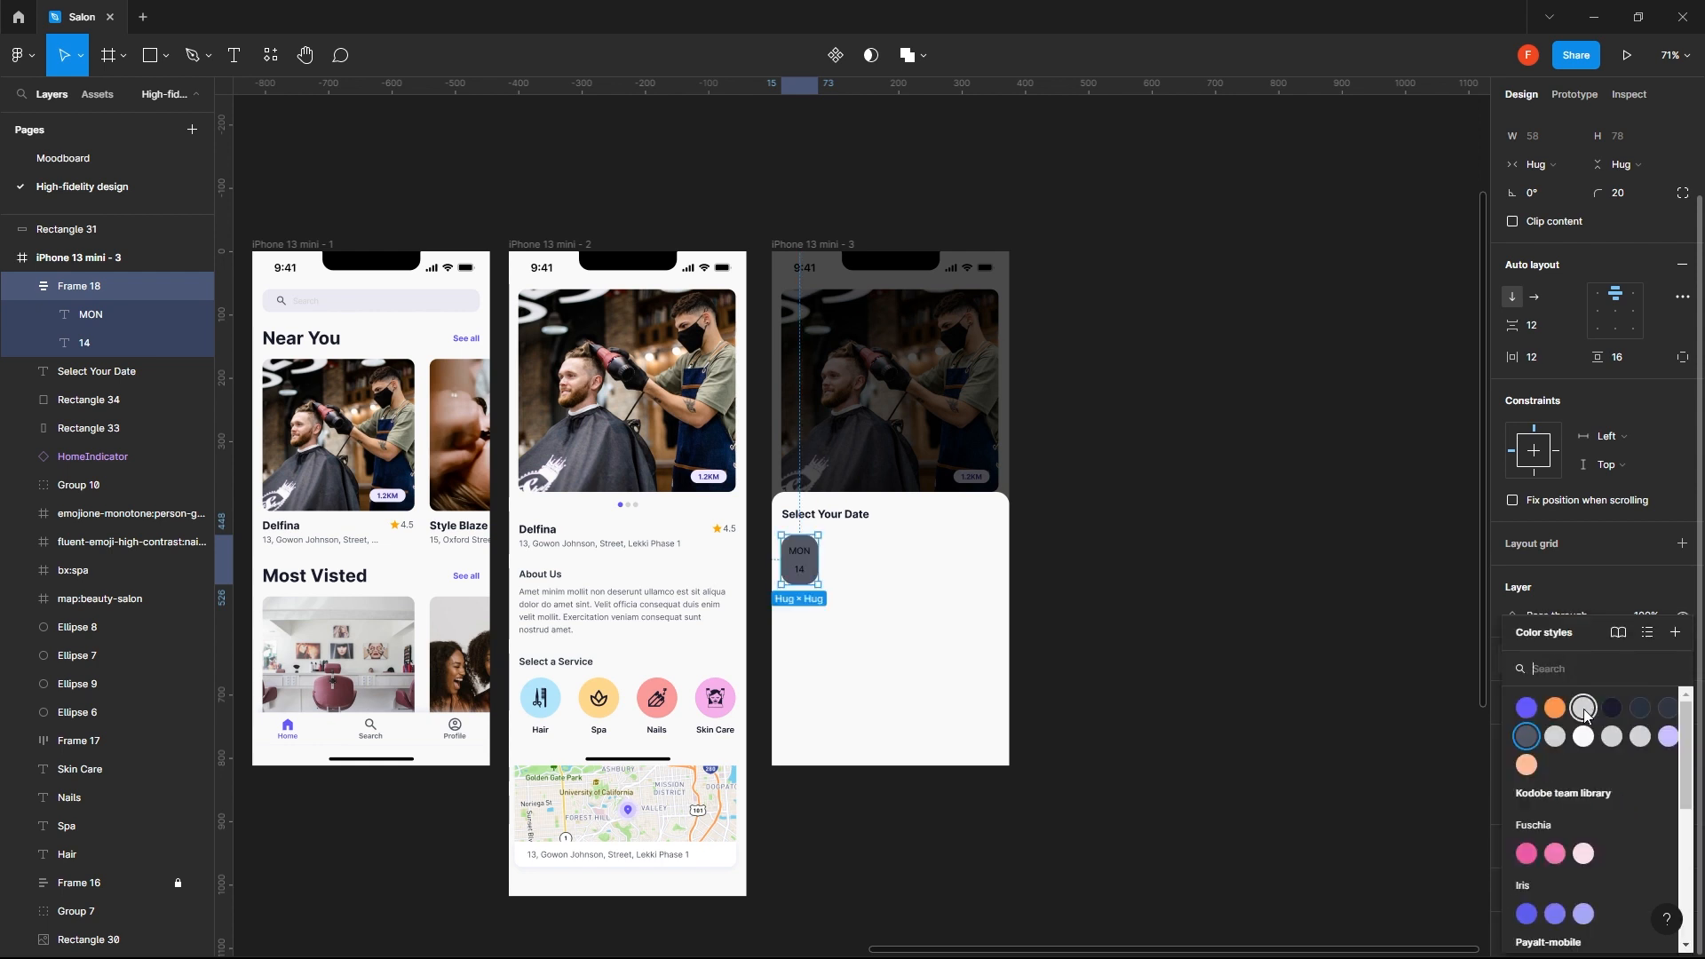
pyautogui.click(1584, 708)
# - Apply the Purple accent color style to the date chip's fill
pyautogui.click(1550, 659)
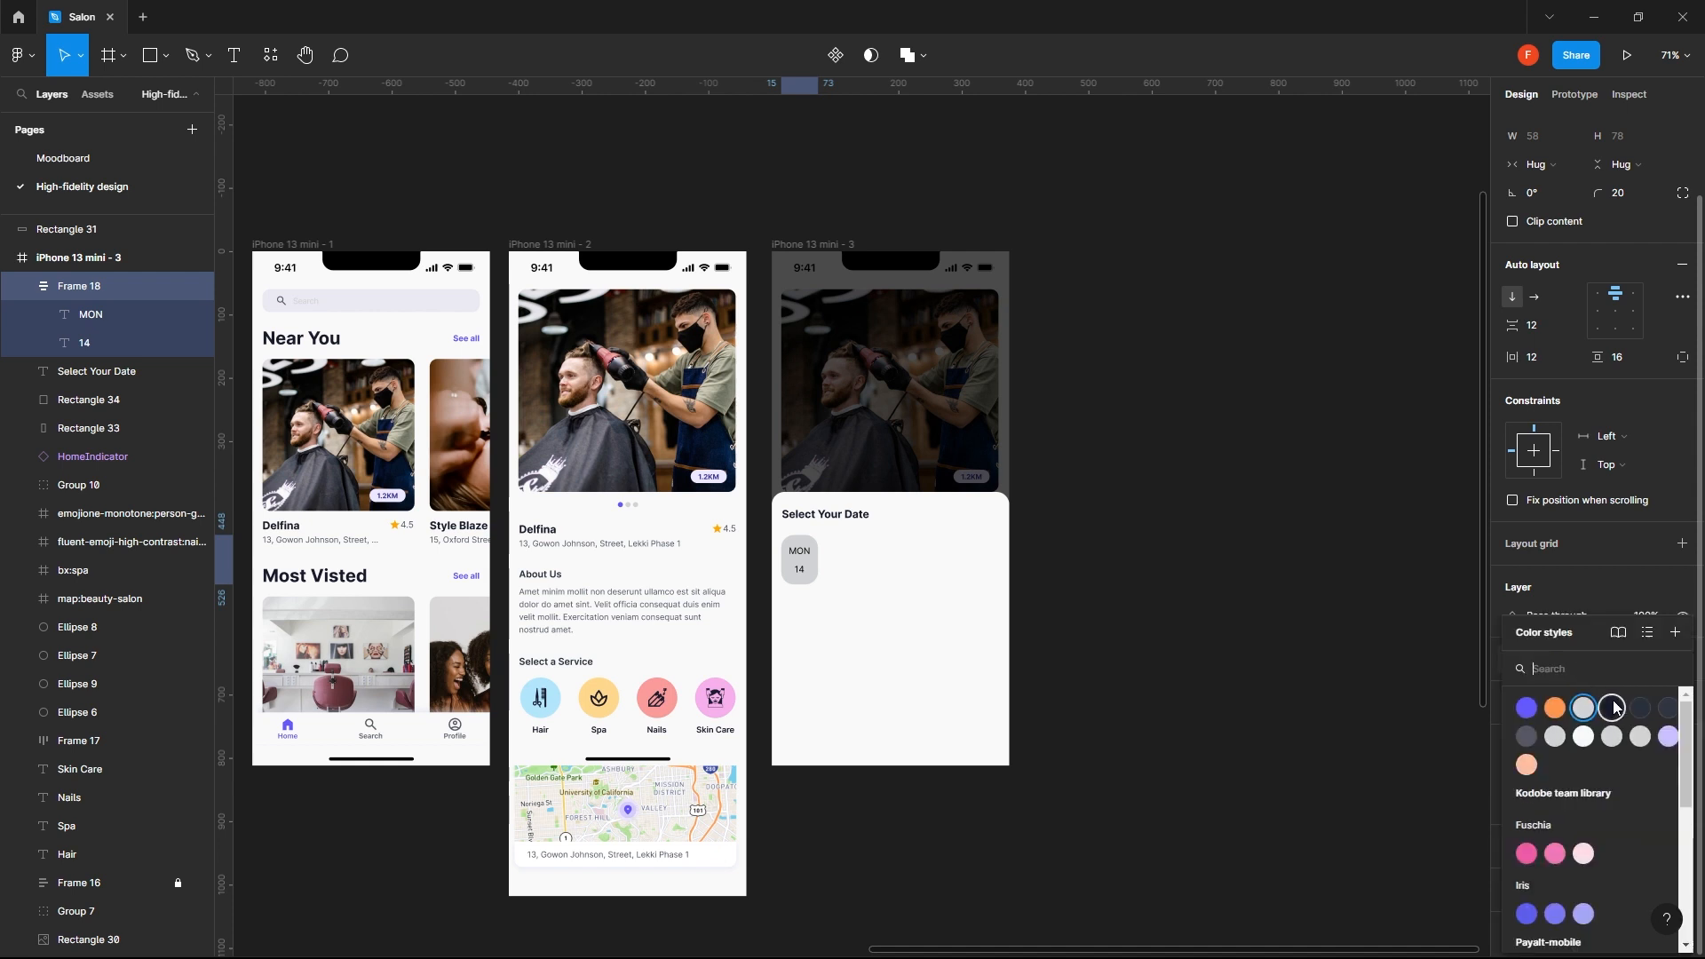
pyautogui.click(1664, 740)
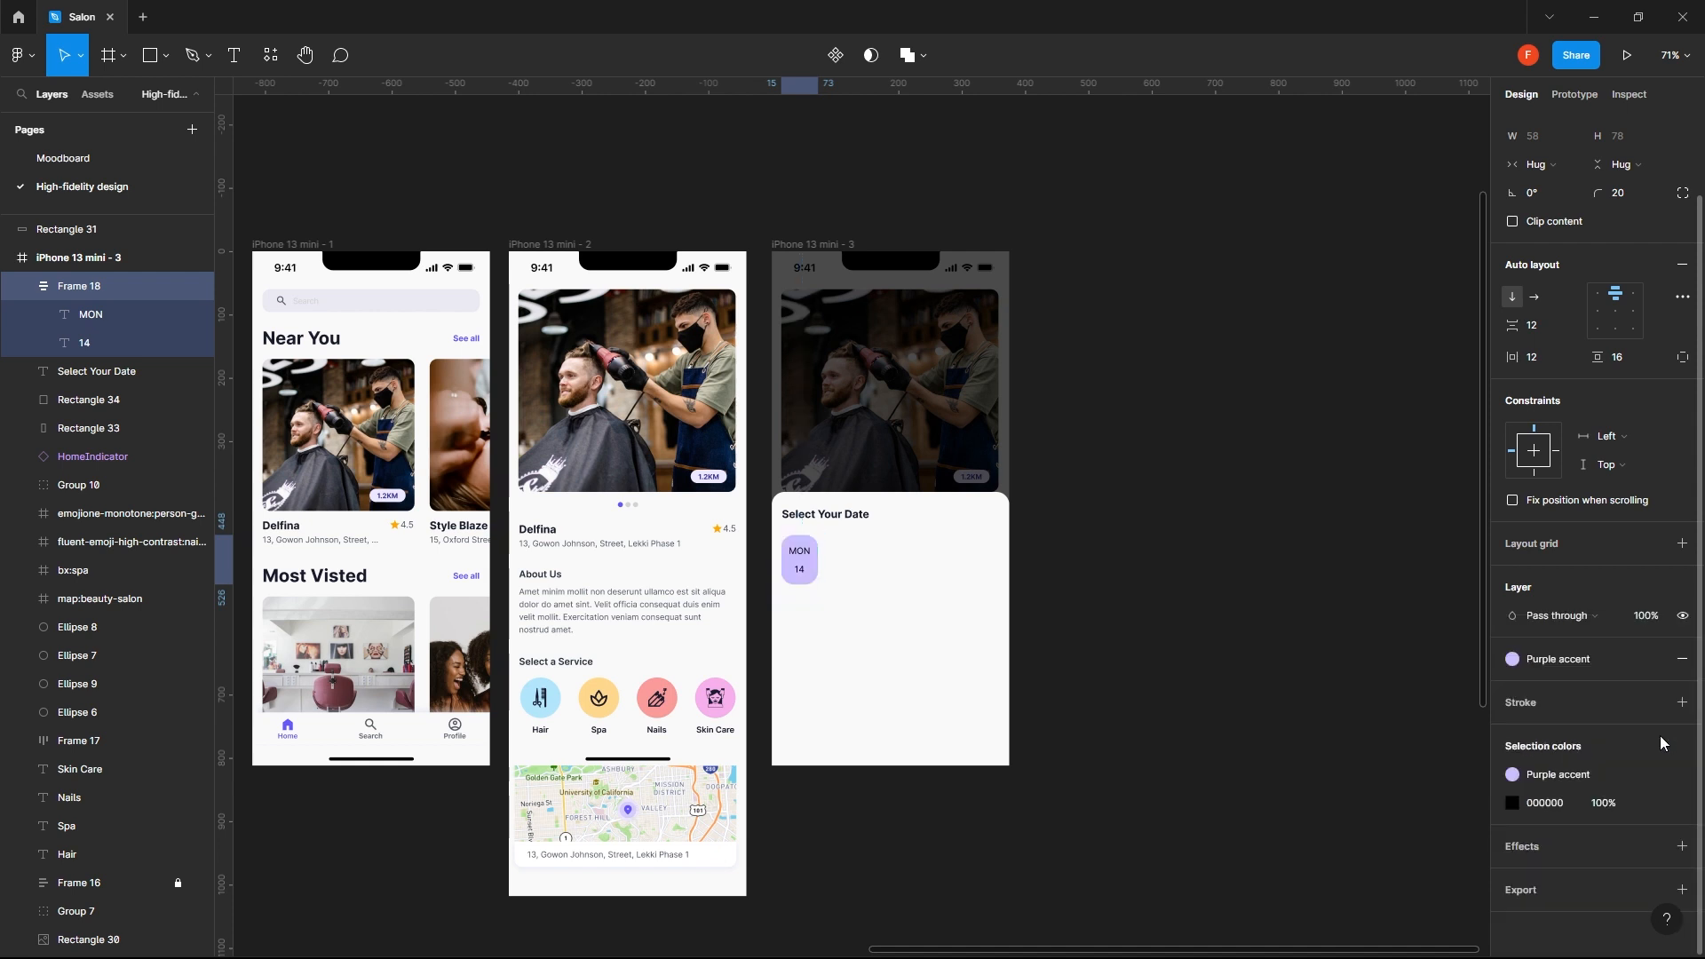
pyautogui.click(1273, 656)
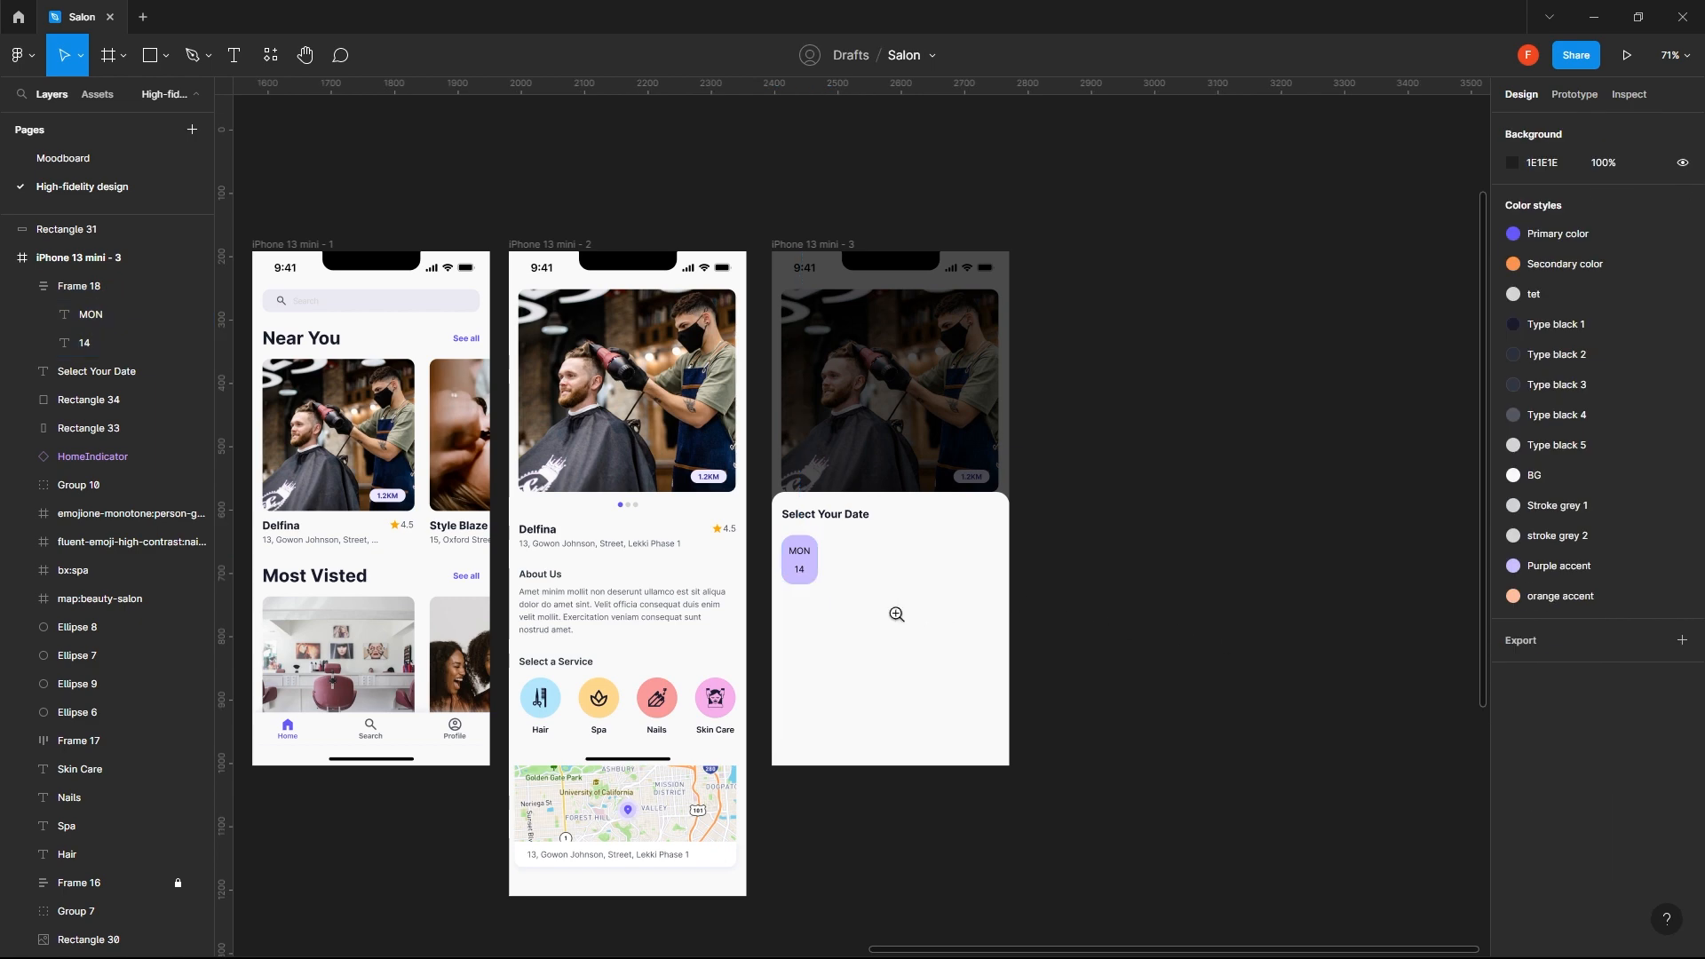
# - Duplicate the MON date chip beside the original and change the copy's text to TUE and 15
pyautogui.scroll(2, 860, 601)
pyautogui.scroll(3, 860, 603)
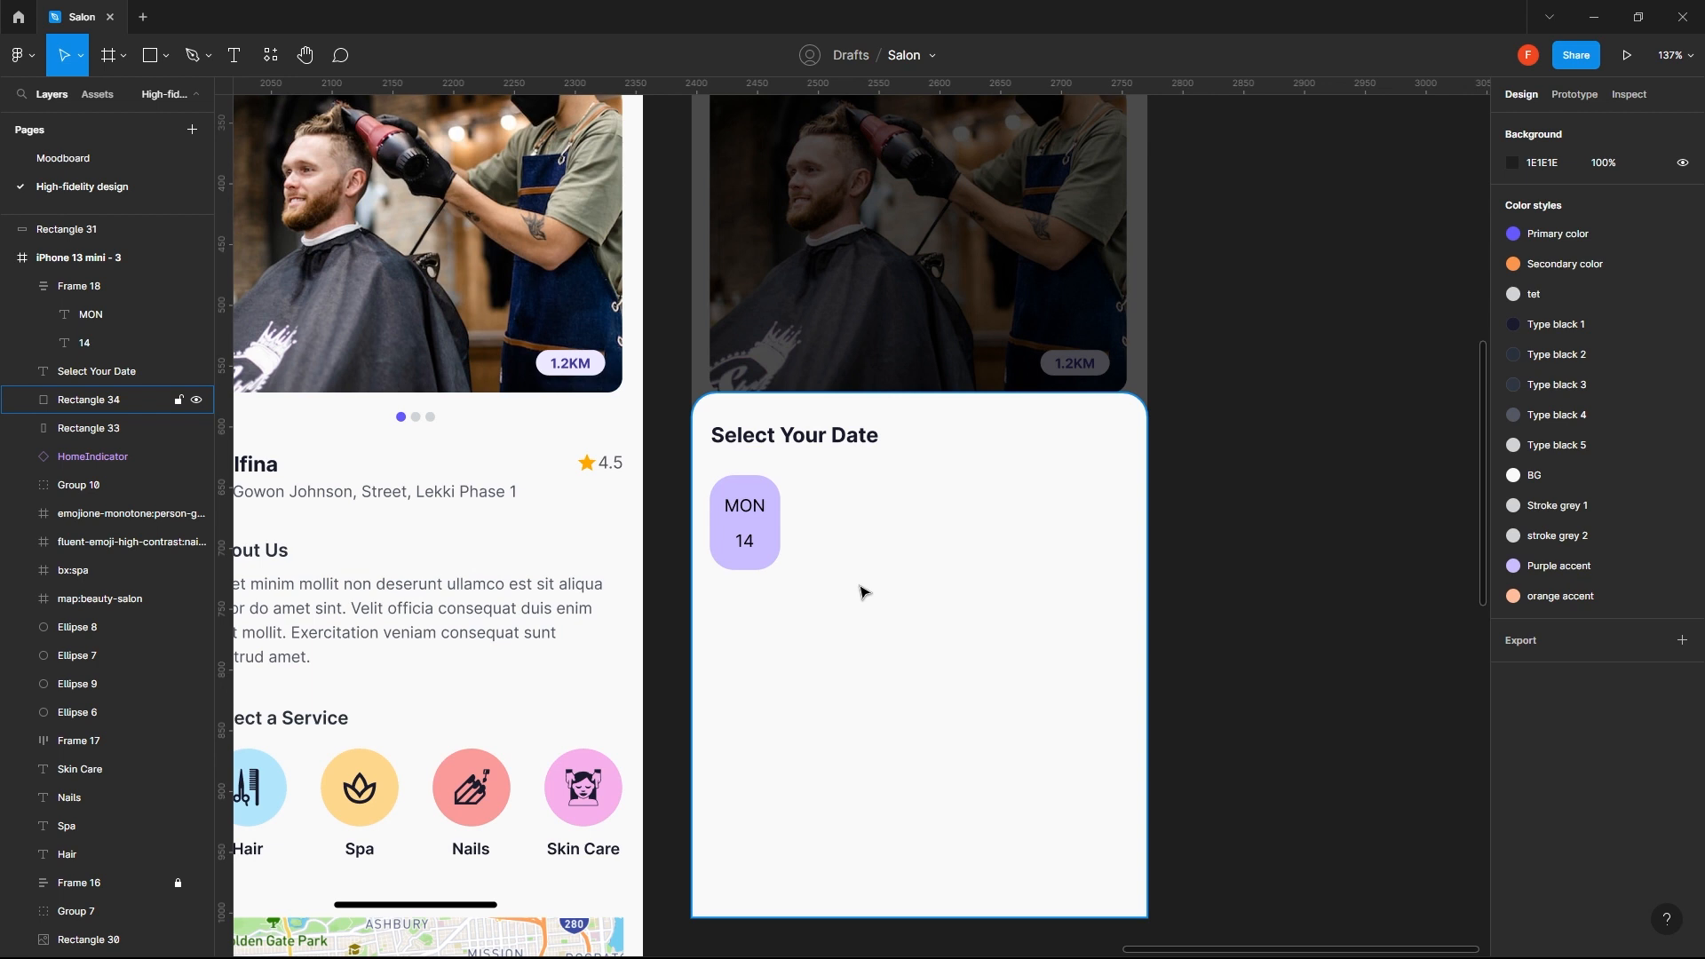
pyautogui.click(742, 526)
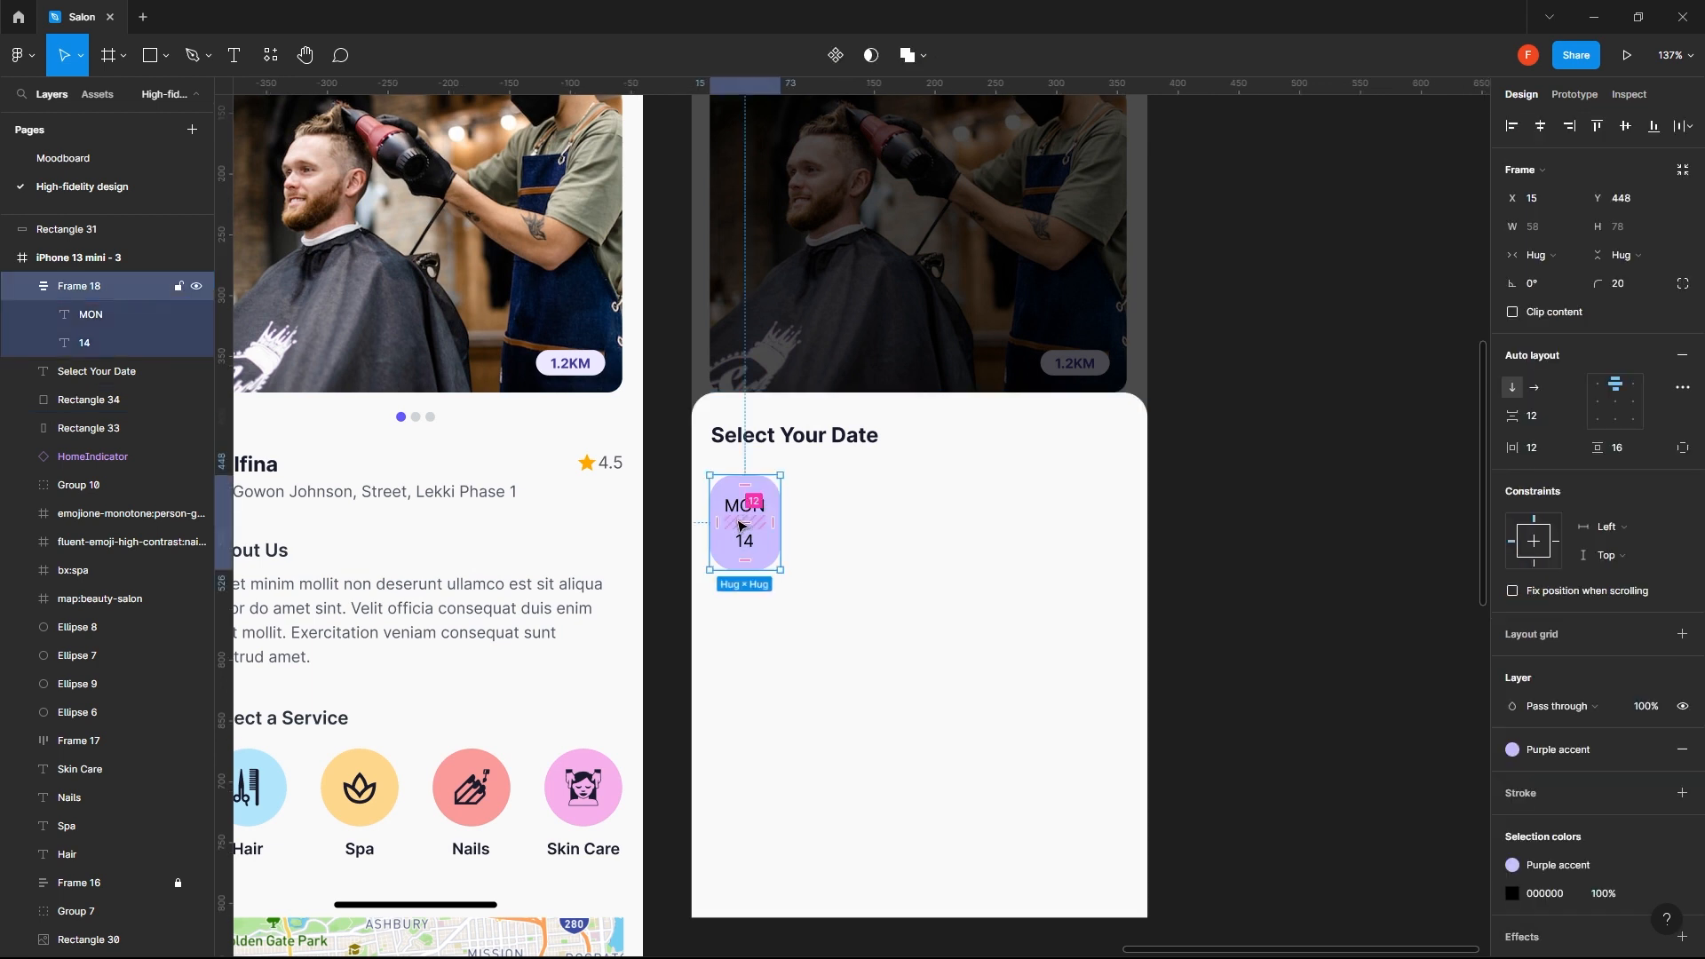
pyautogui.moveTo(742, 526); pyautogui.dragTo(831, 533)
pyautogui.doubleClick(828, 507)
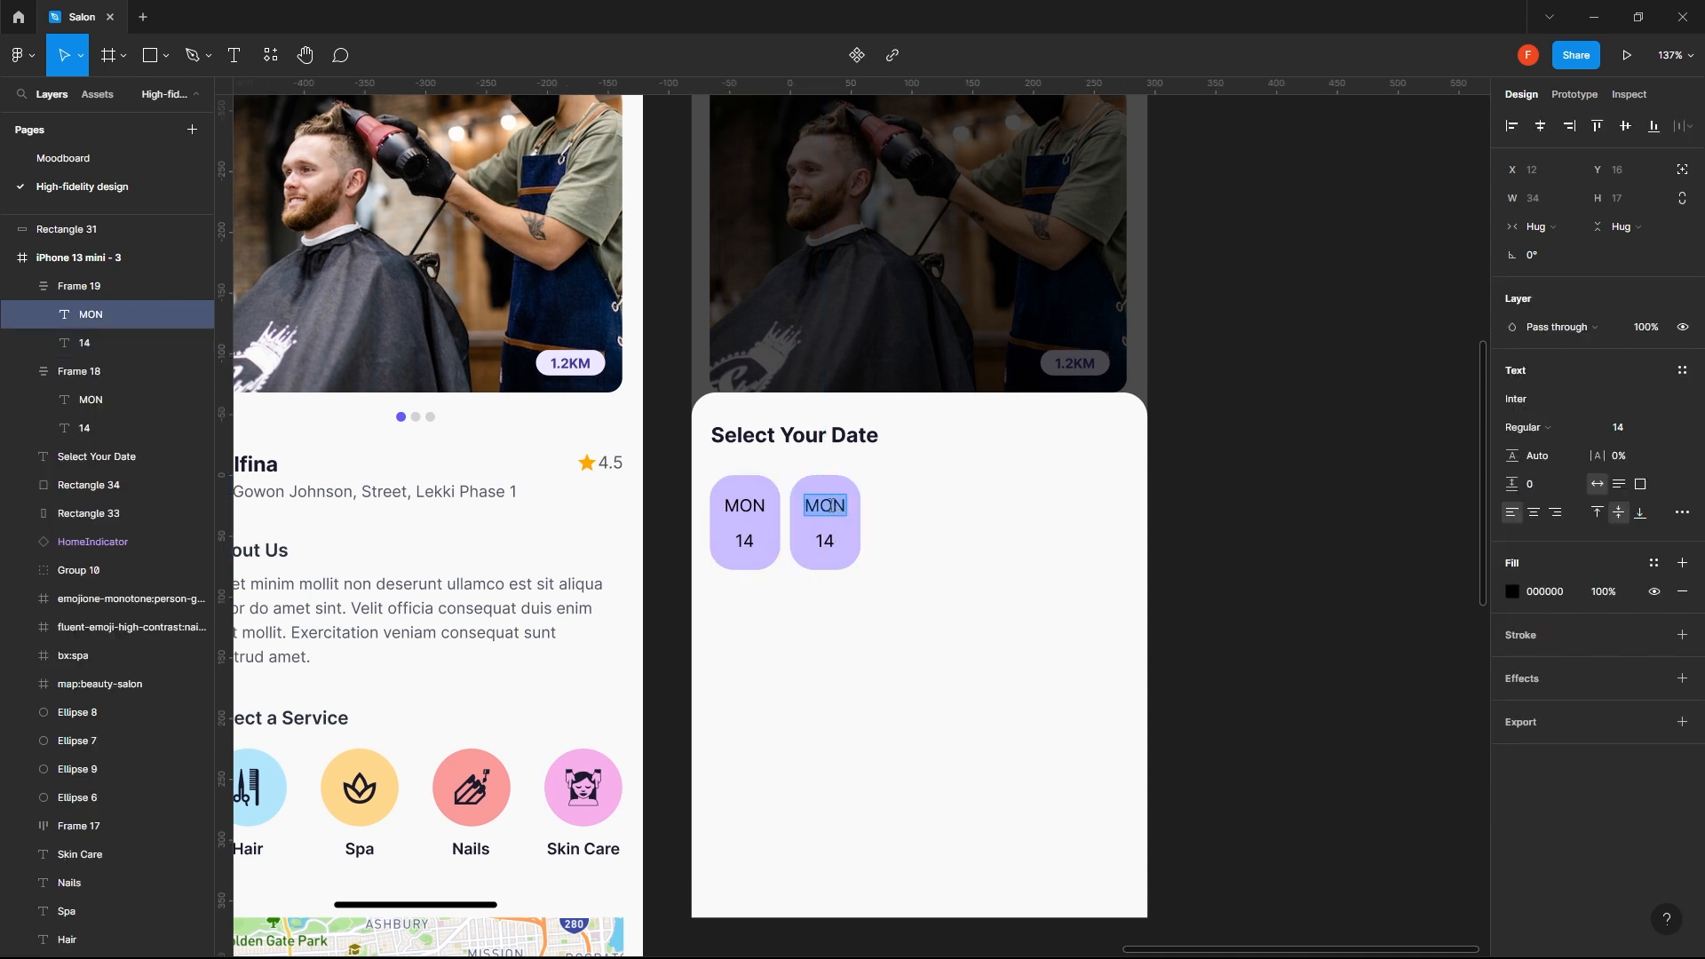
pyautogui.write('TUE')
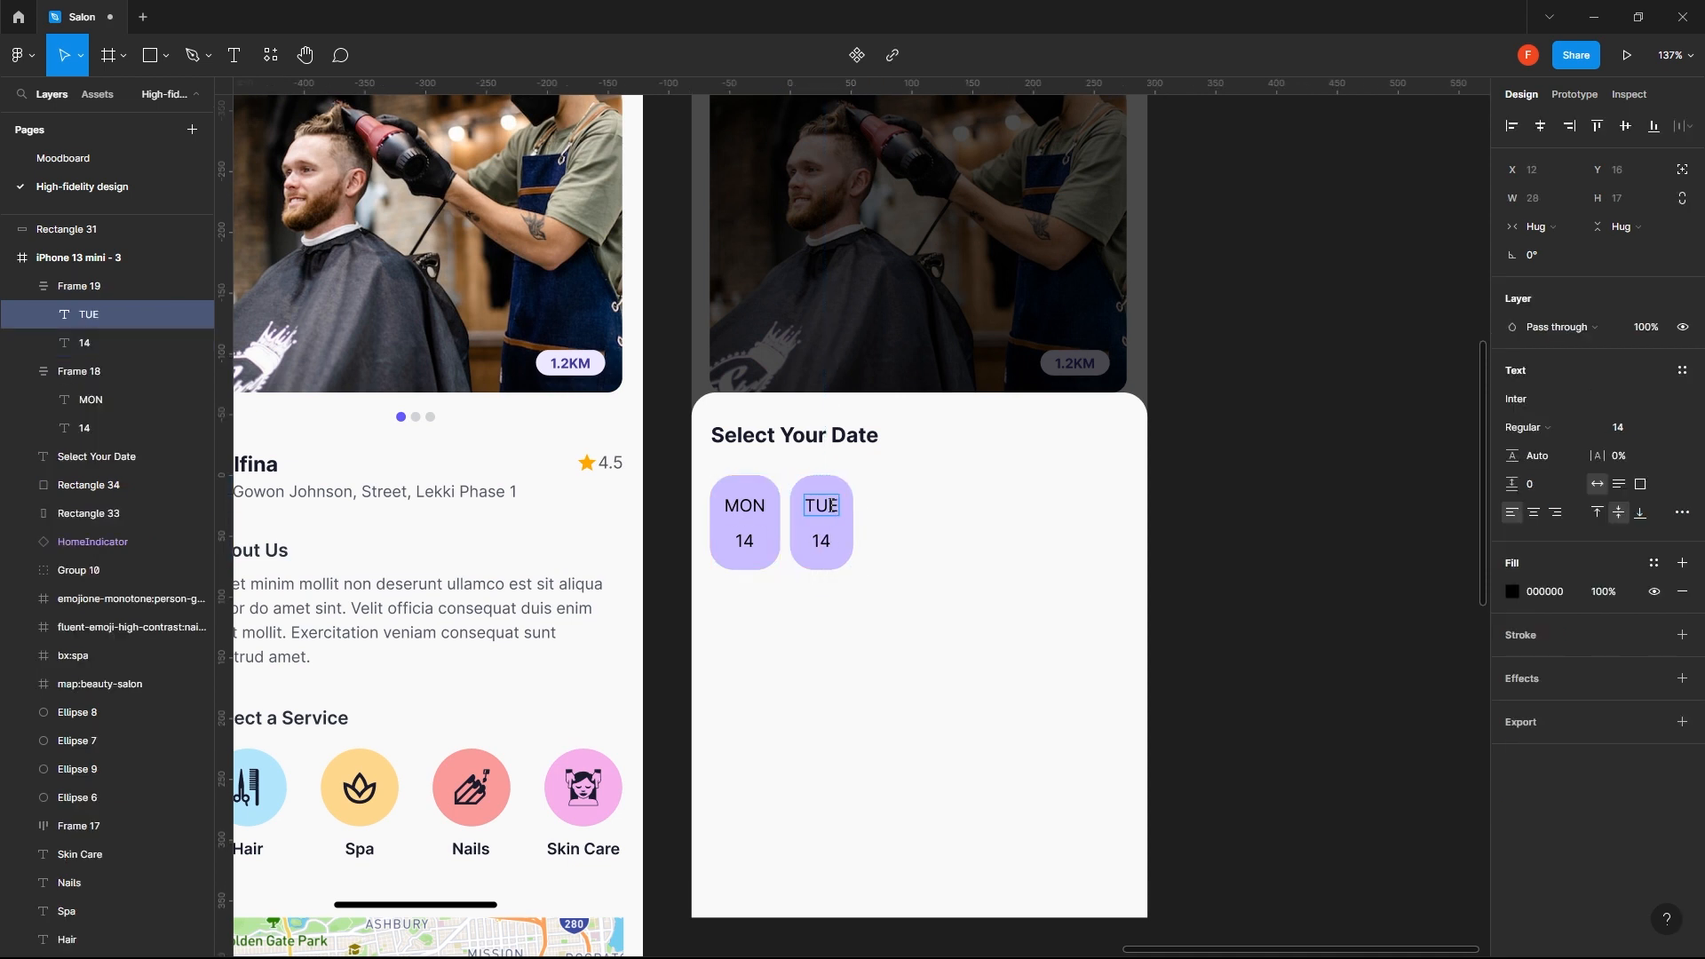
pyautogui.click(829, 542)
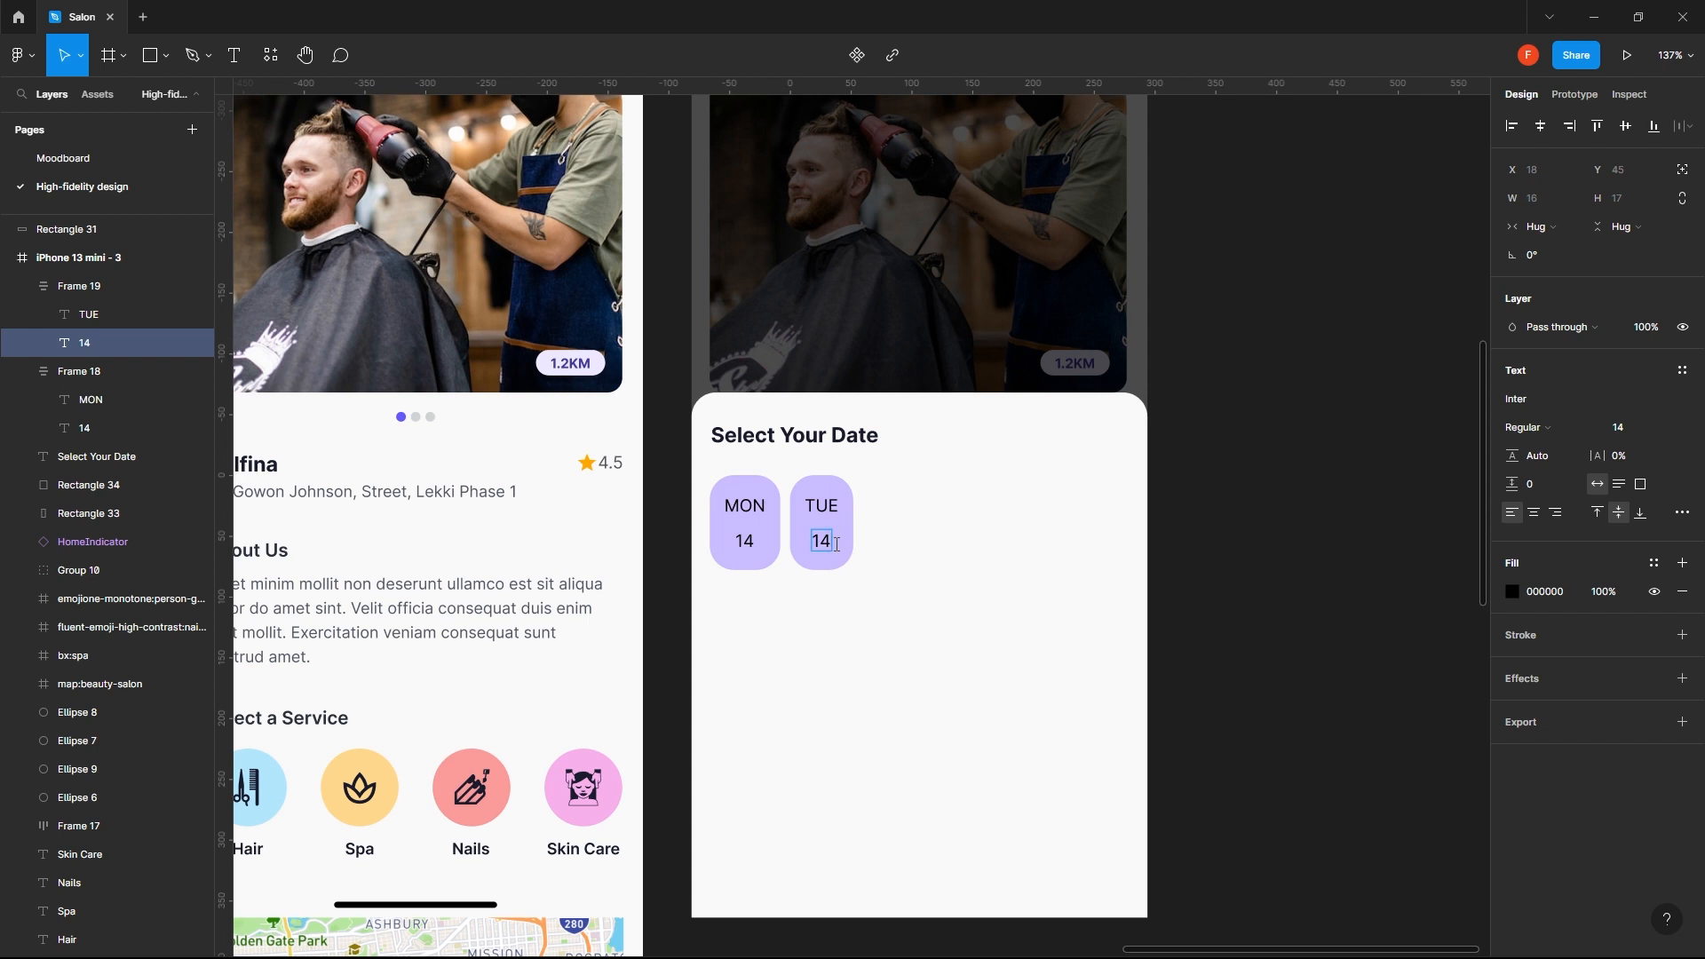
pyautogui.write('15')
pyautogui.press('Escape')
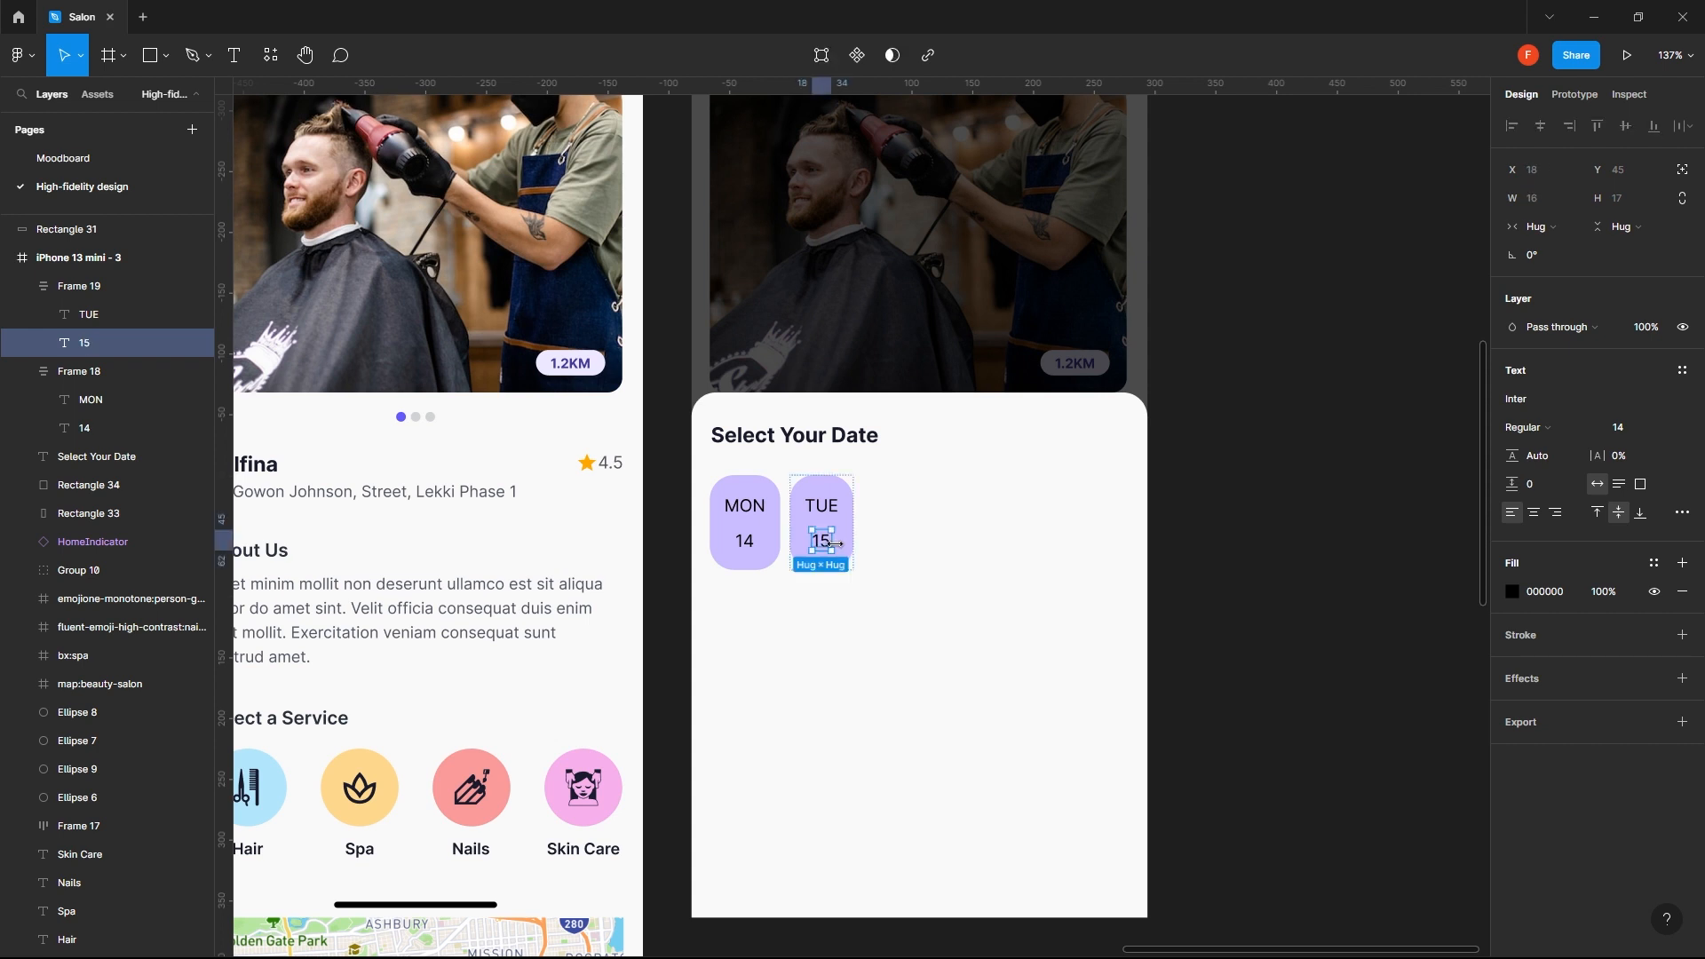
# - Combine the MON and TUE date chips into one horizontal auto layout row
pyautogui.keyDown('shift'); pyautogui.click(743, 526); pyautogui.keyUp('shift')
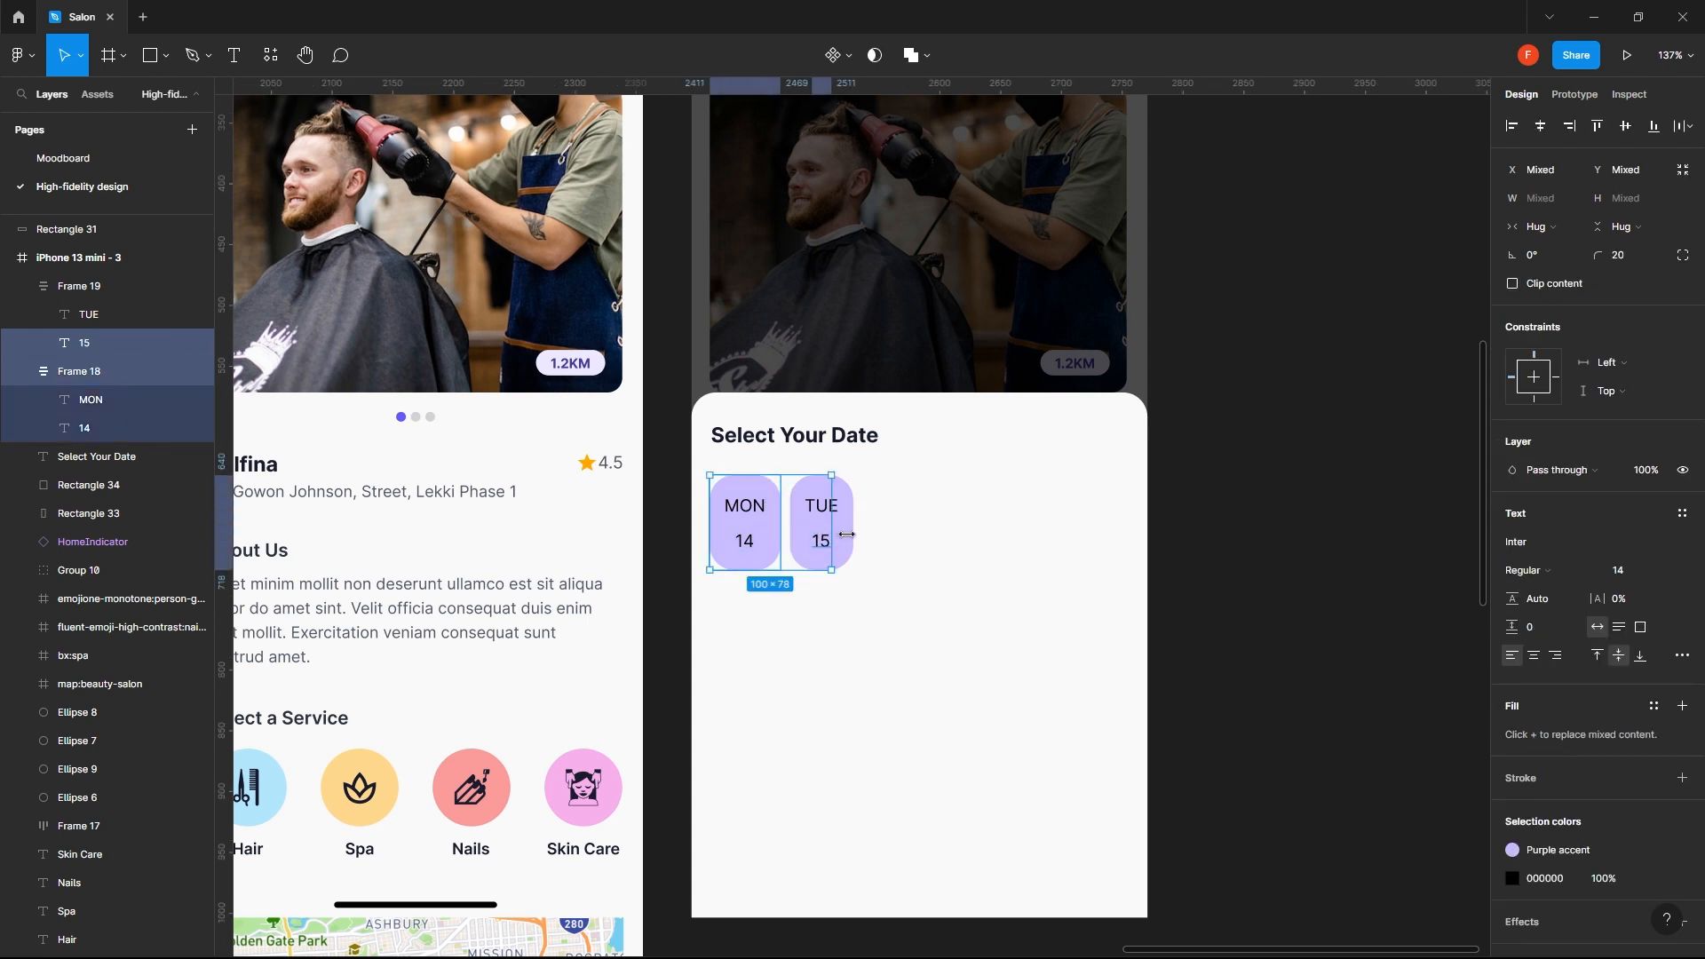
pyautogui.click(898, 533)
pyautogui.click(820, 524)
pyautogui.keyDown('shift'); pyautogui.click(762, 549); pyautogui.keyUp('shift')
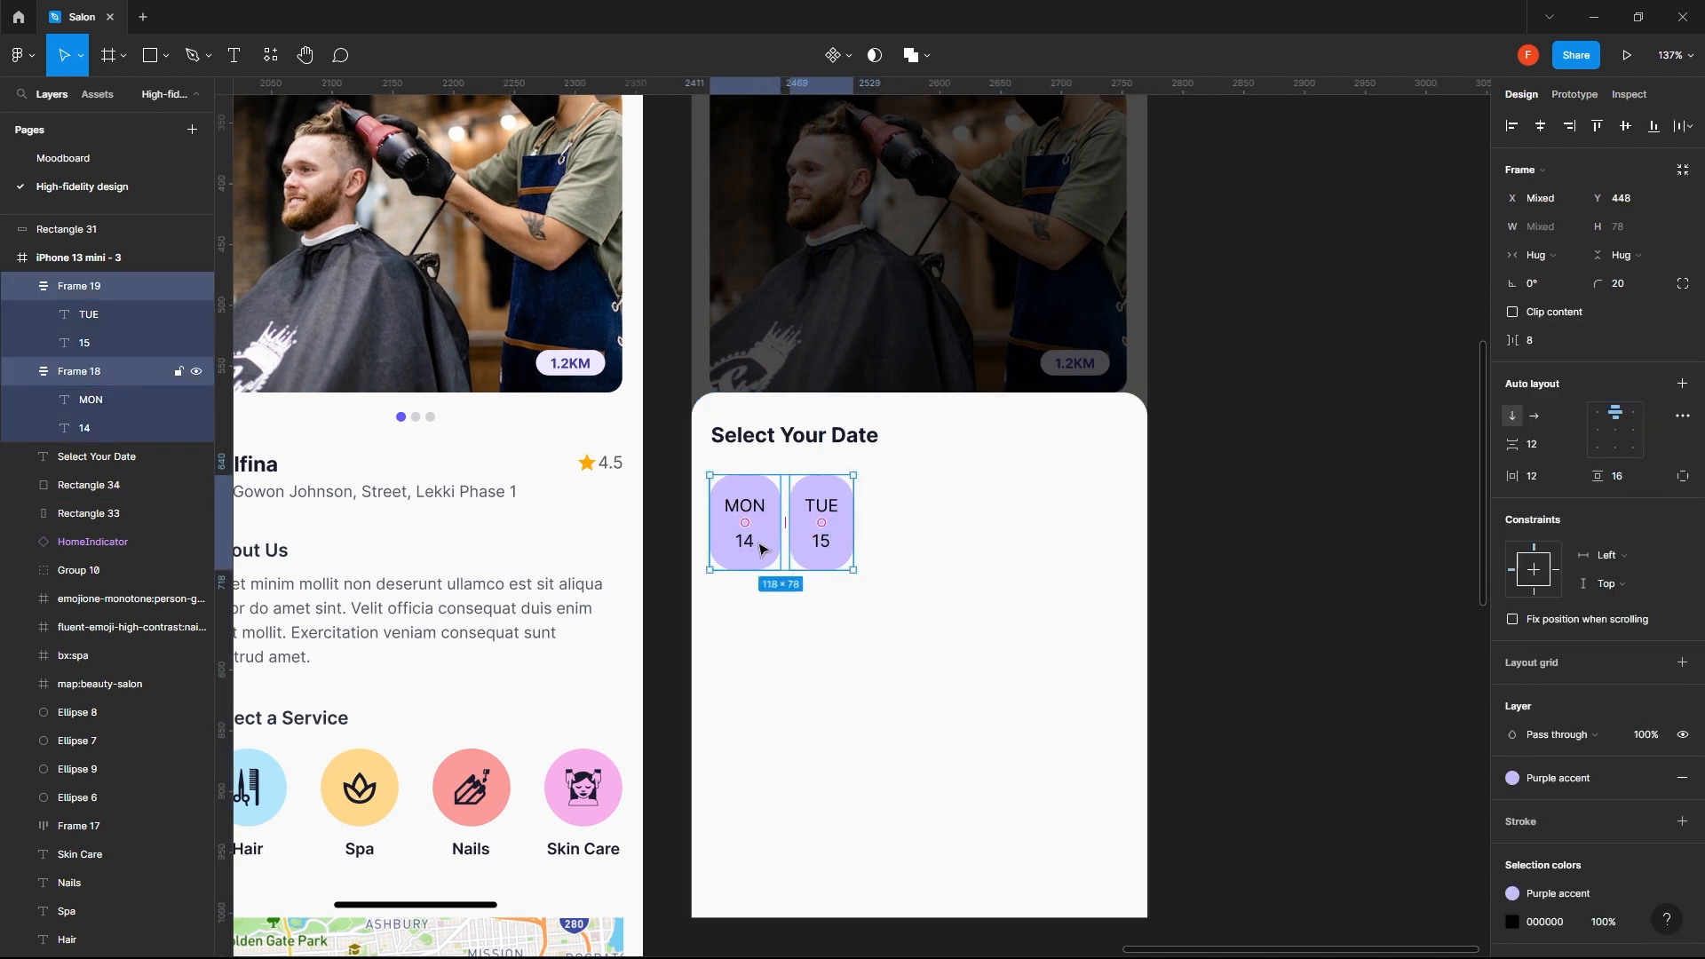
pyautogui.click(1682, 385)
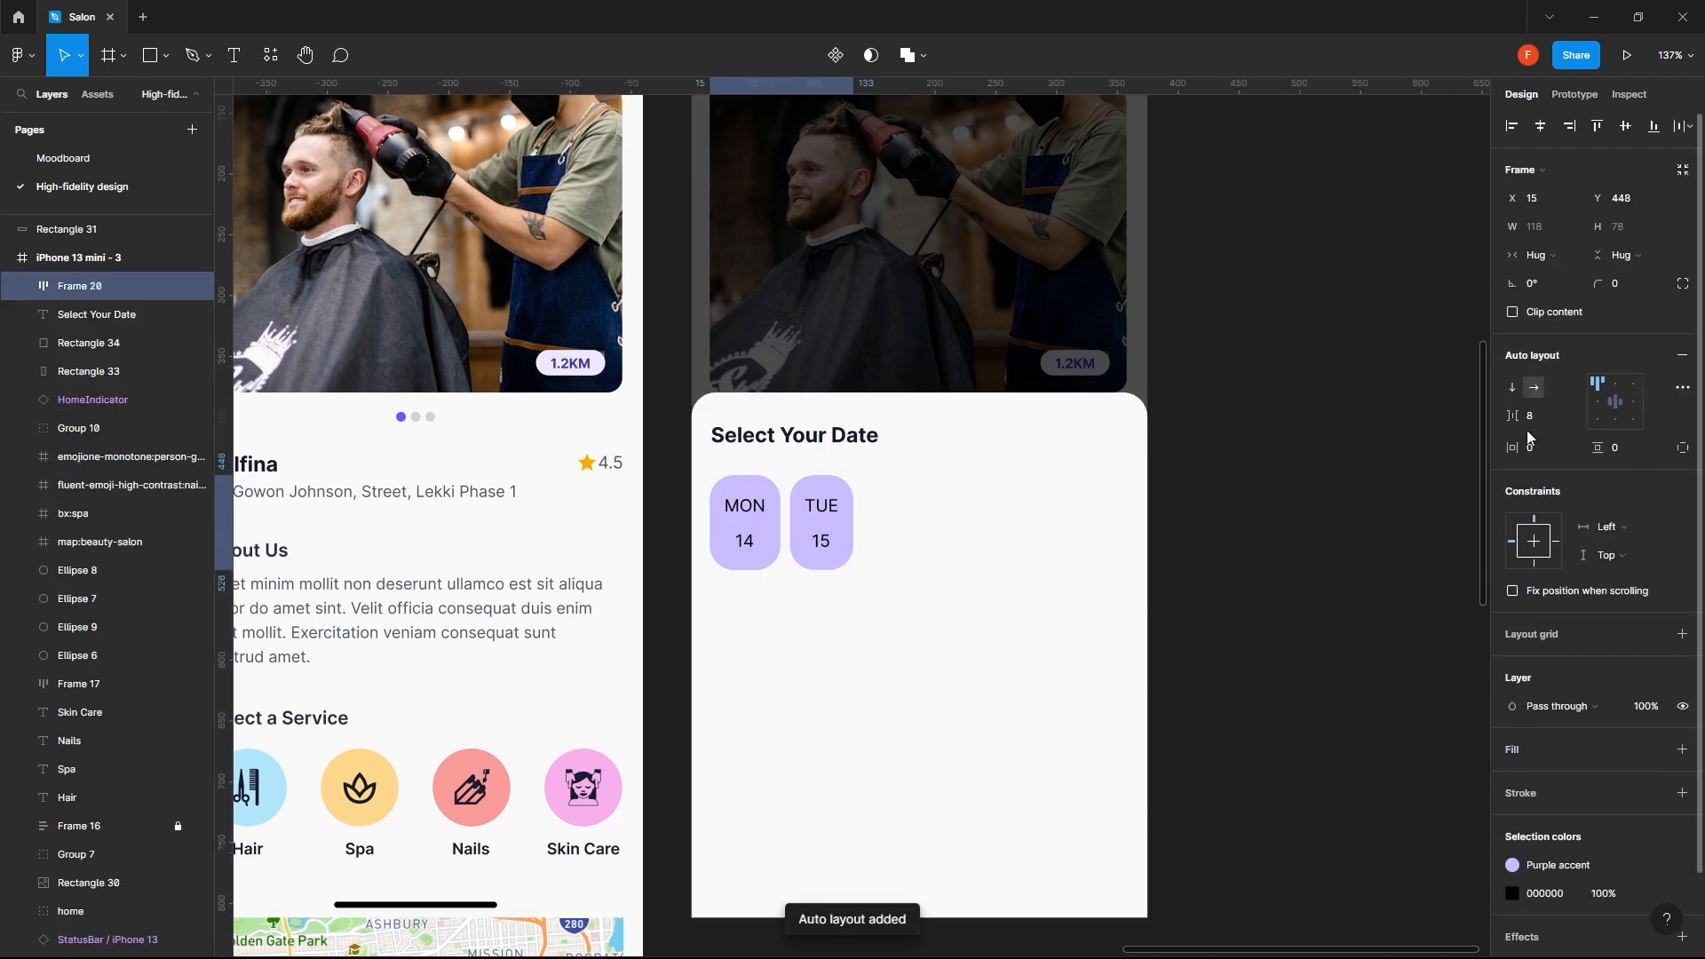
# - Duplicate the TUE chip inside the auto layout row and change the copy's day to WED
pyautogui.click(836, 548)
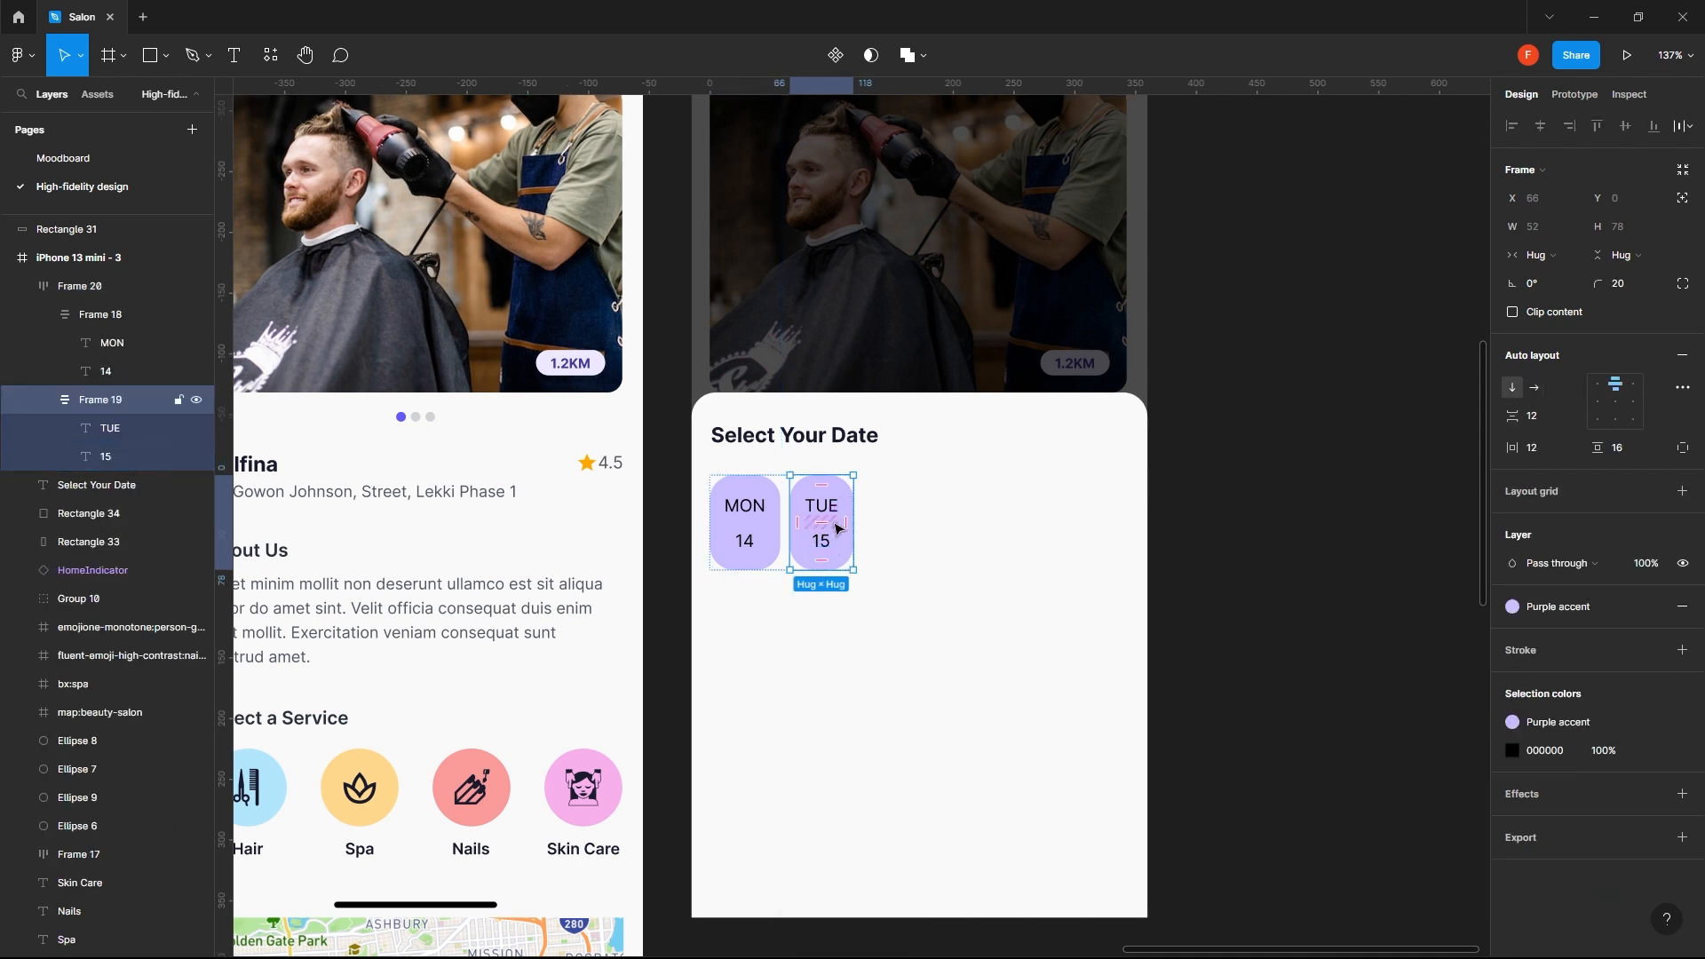
pyautogui.click(868, 537)
pyautogui.click(832, 542)
pyautogui.click(832, 542)
pyautogui.hotkey('ctrl', 'v')
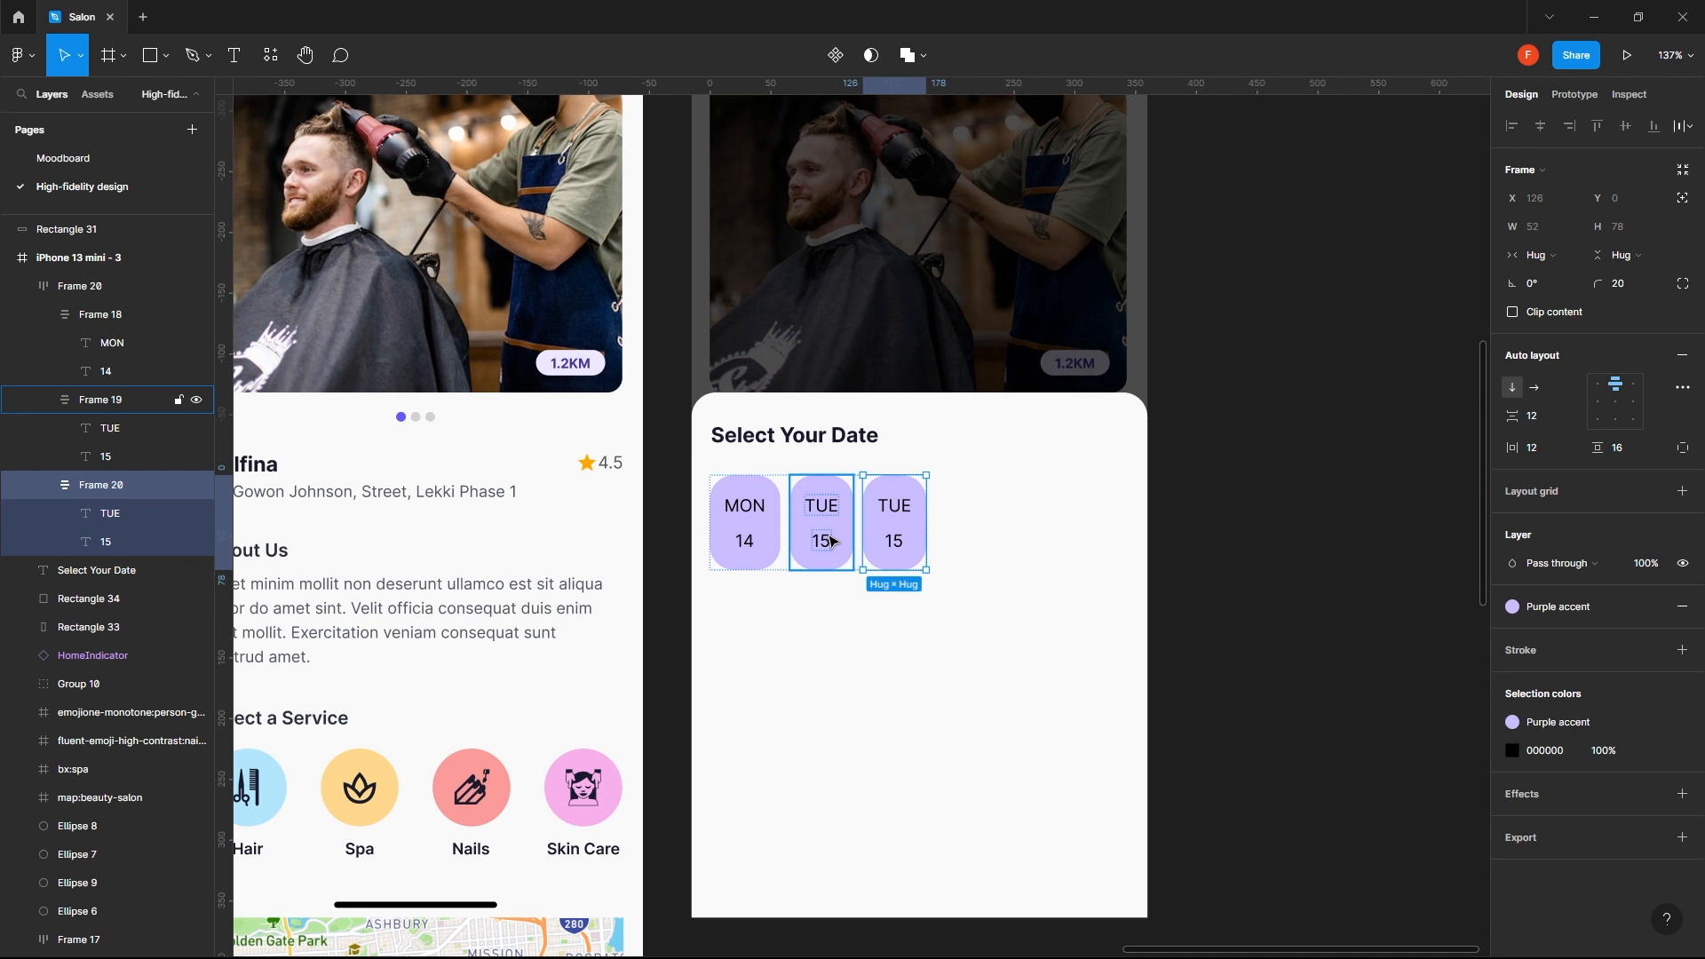
pyautogui.doubleClick(897, 507)
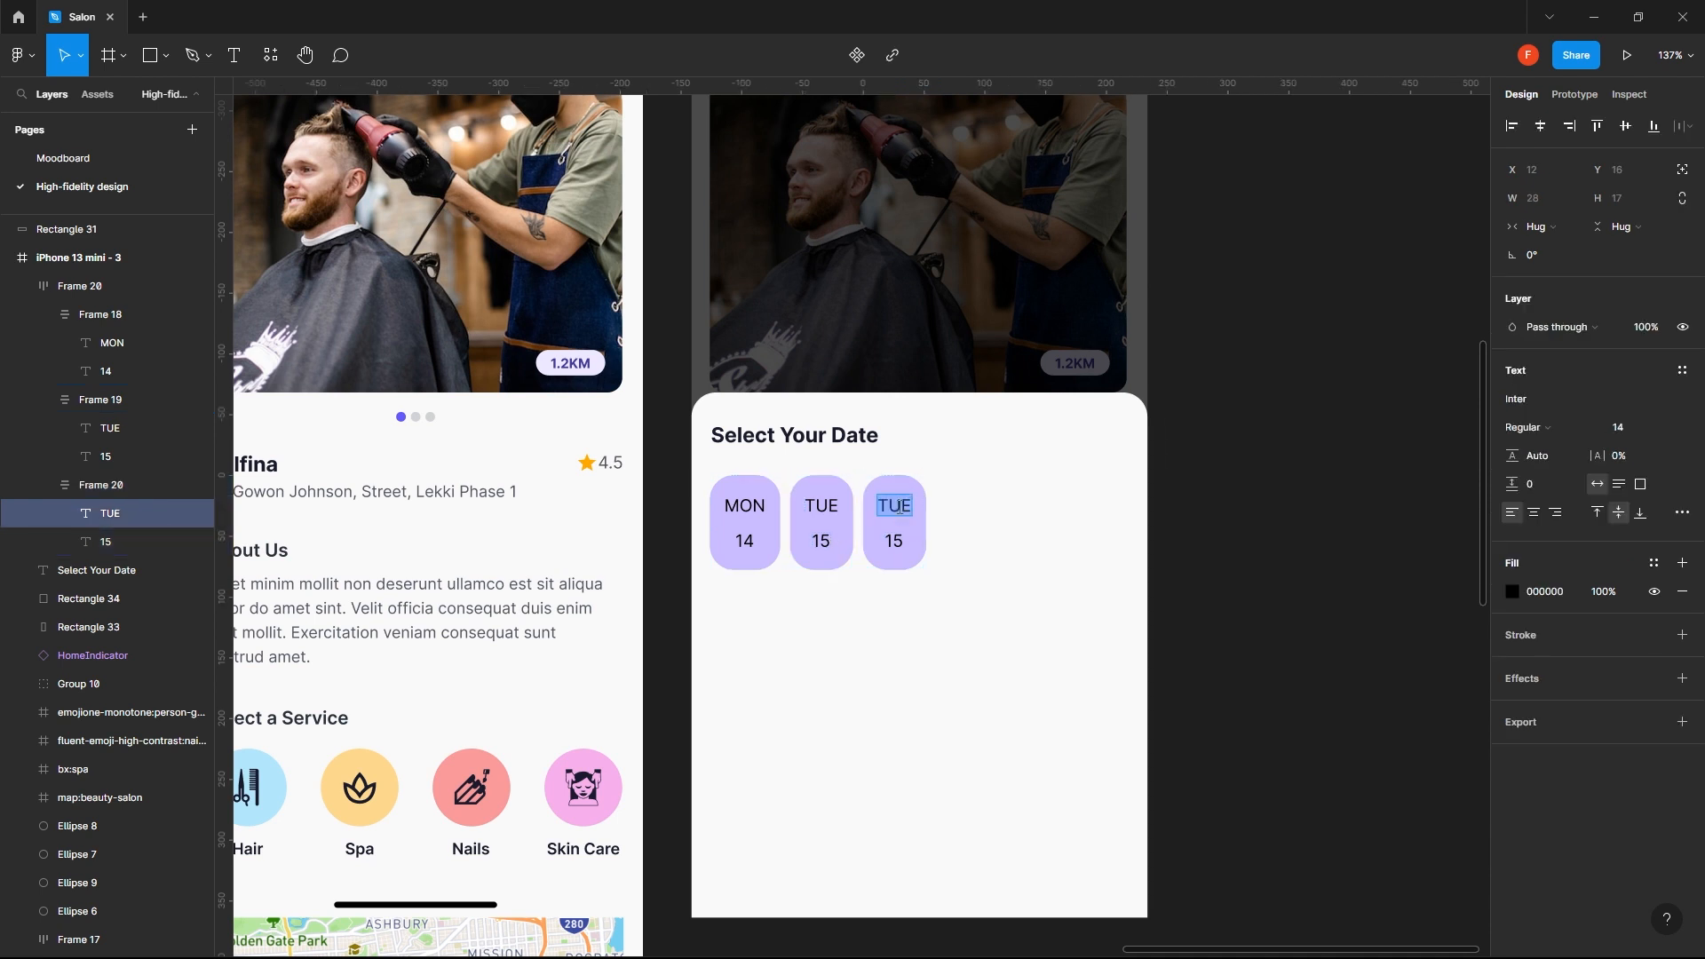
pyautogui.write('WED')
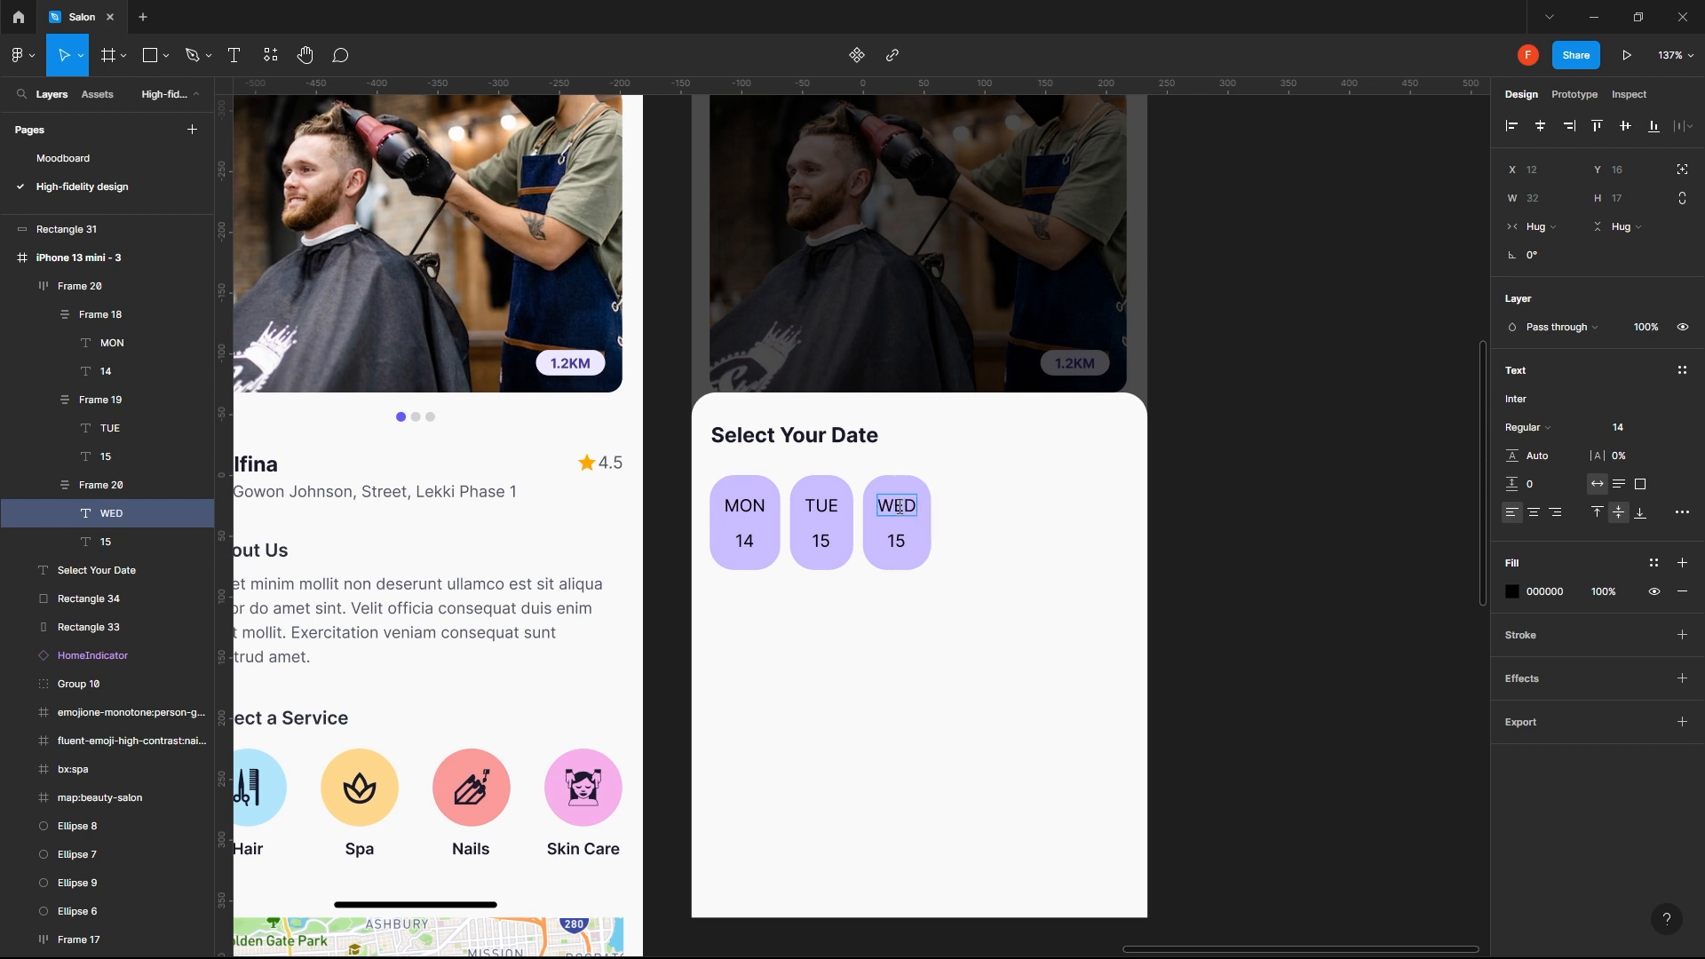
pyautogui.press('Escape')
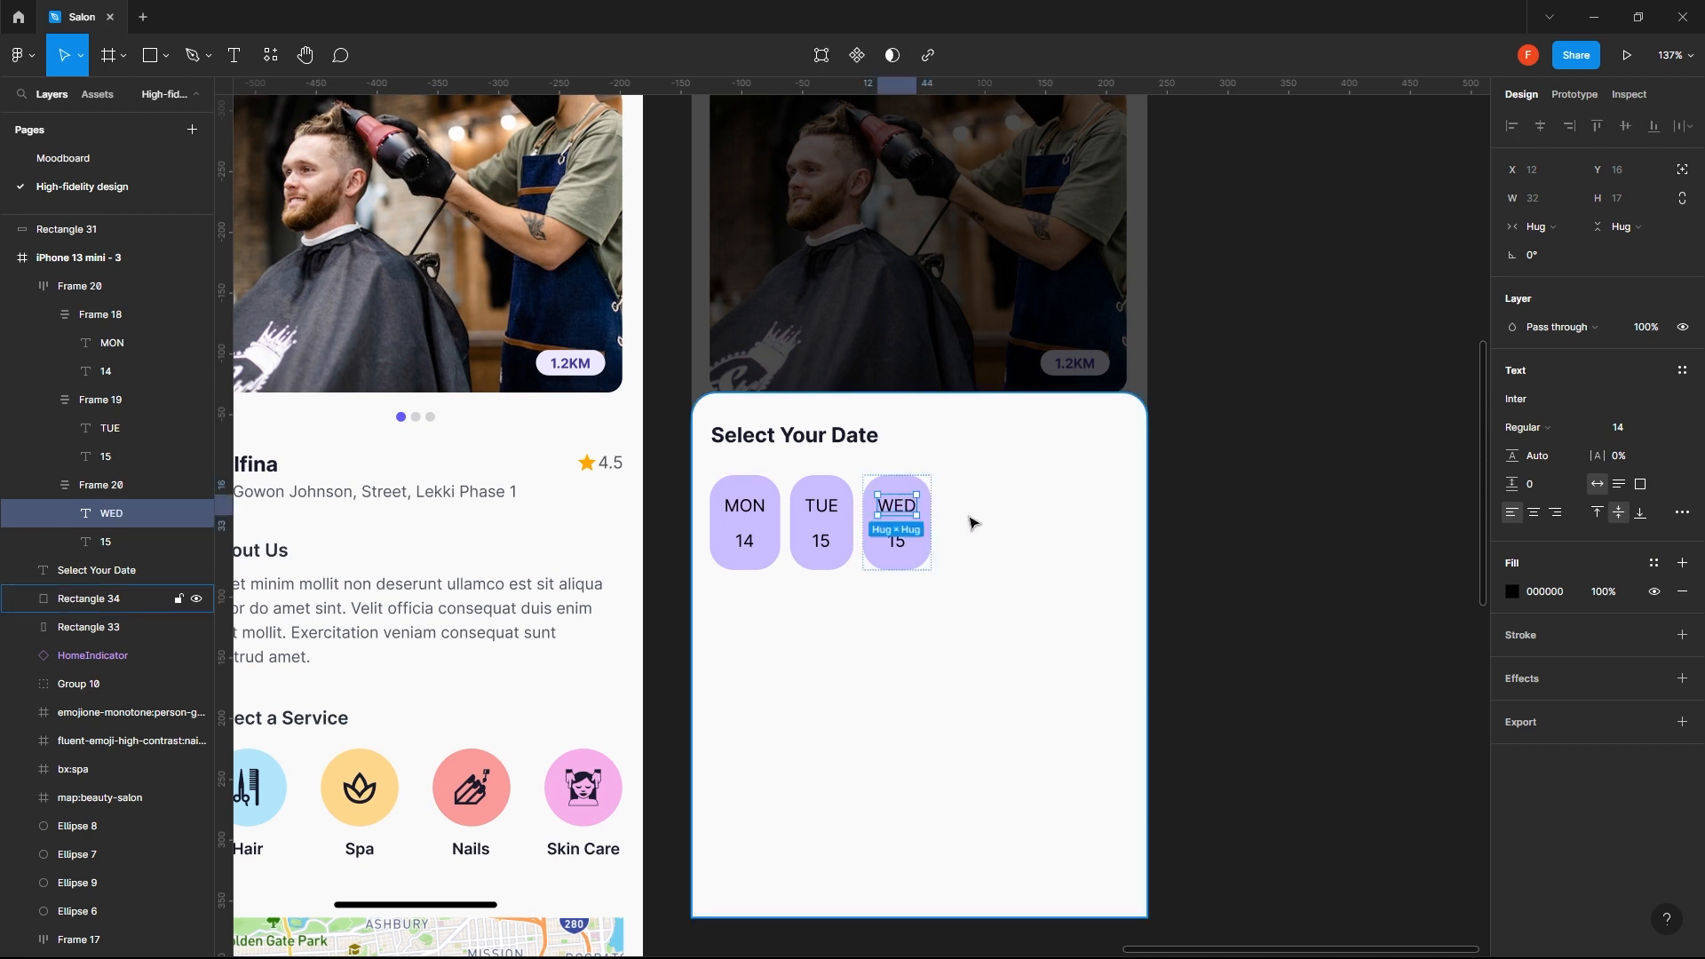
pyautogui.press('Escape')
# - Add four more copies of the WED chip to the end of the auto layout row
pyautogui.doubleClick(908, 544)
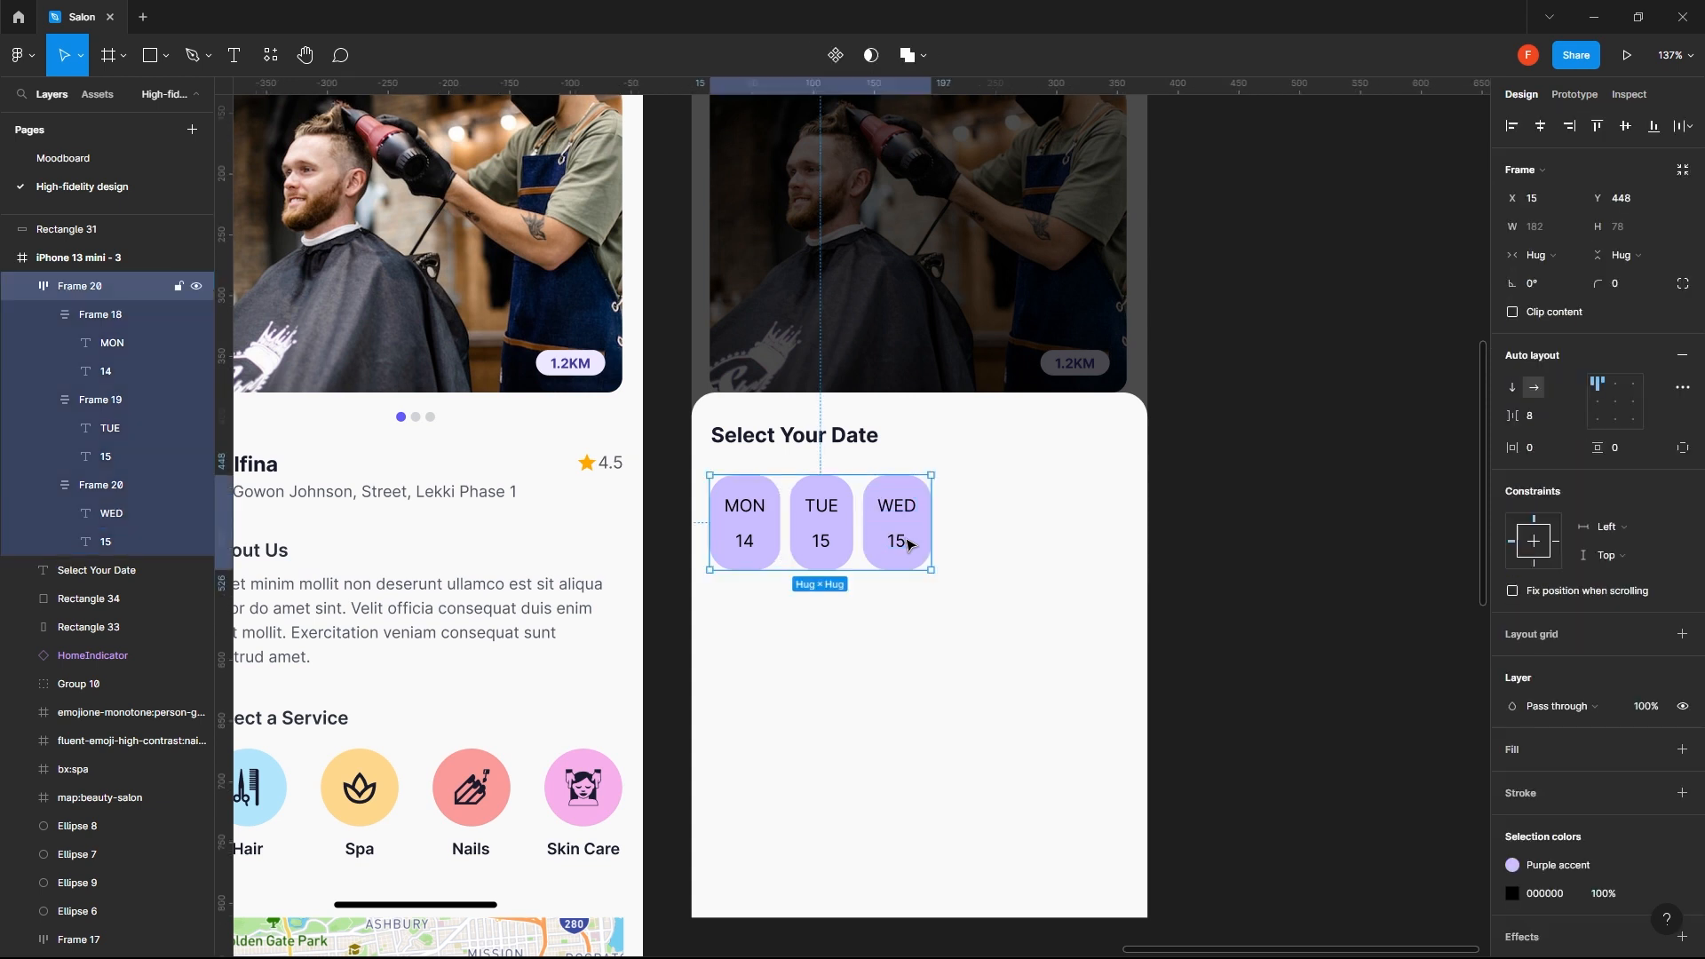
pyautogui.hotkey('ctrl', 'v')
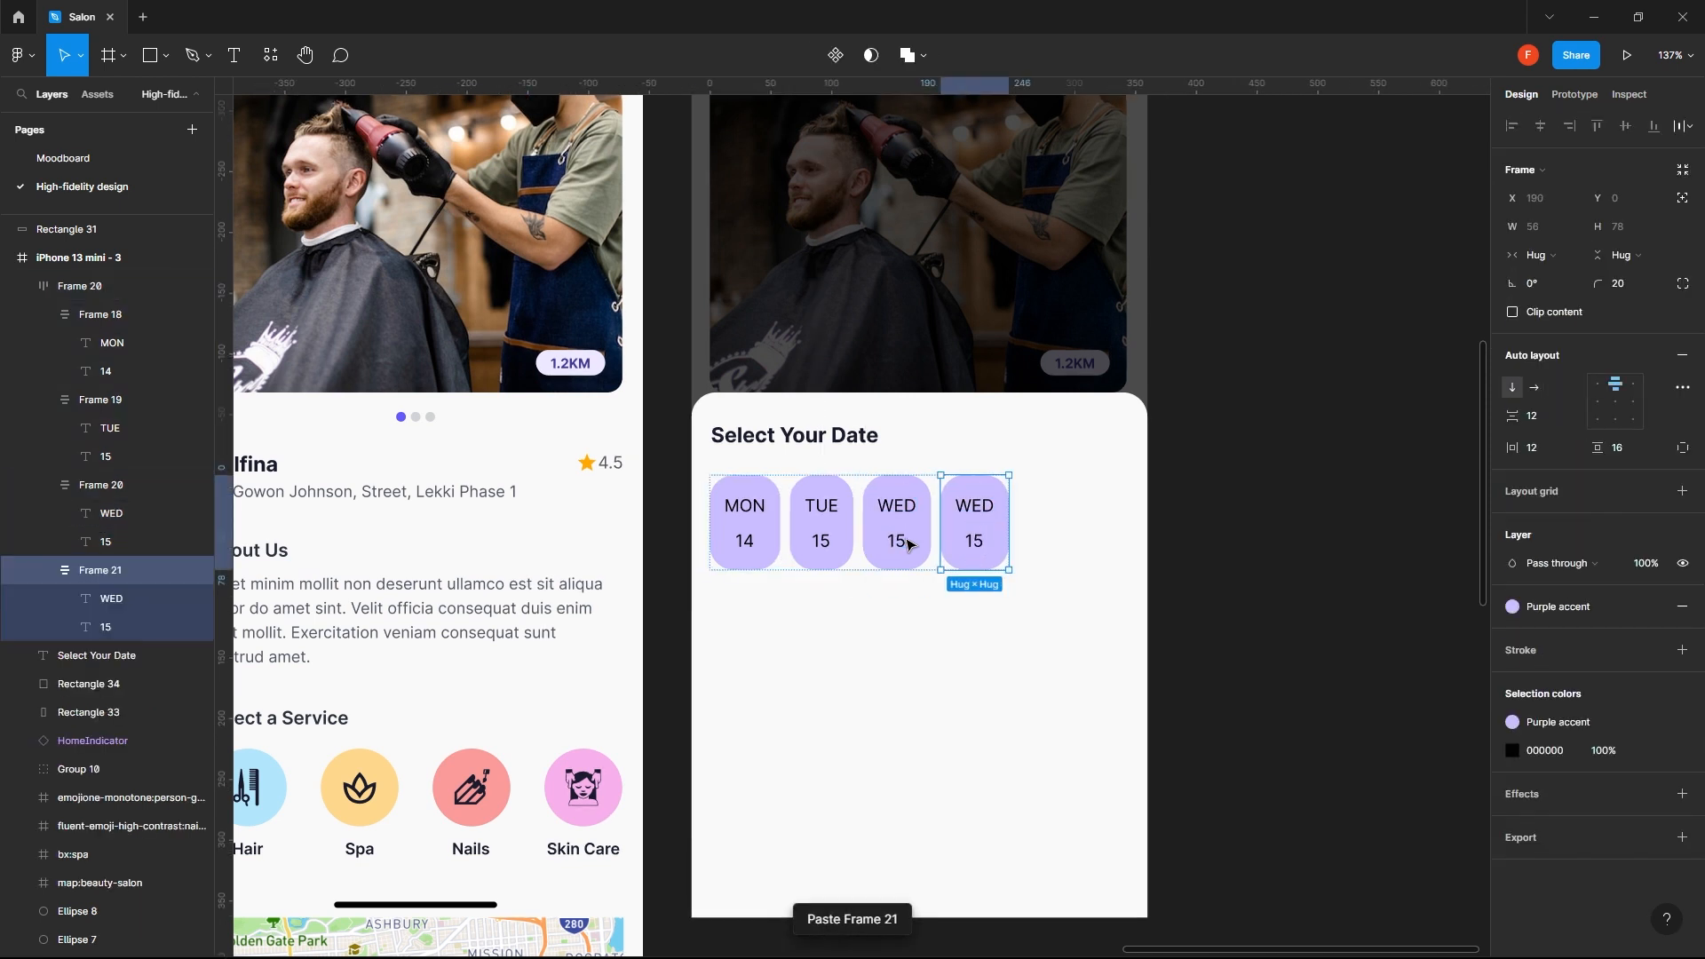
pyautogui.hotkey('ctrl', 'v')
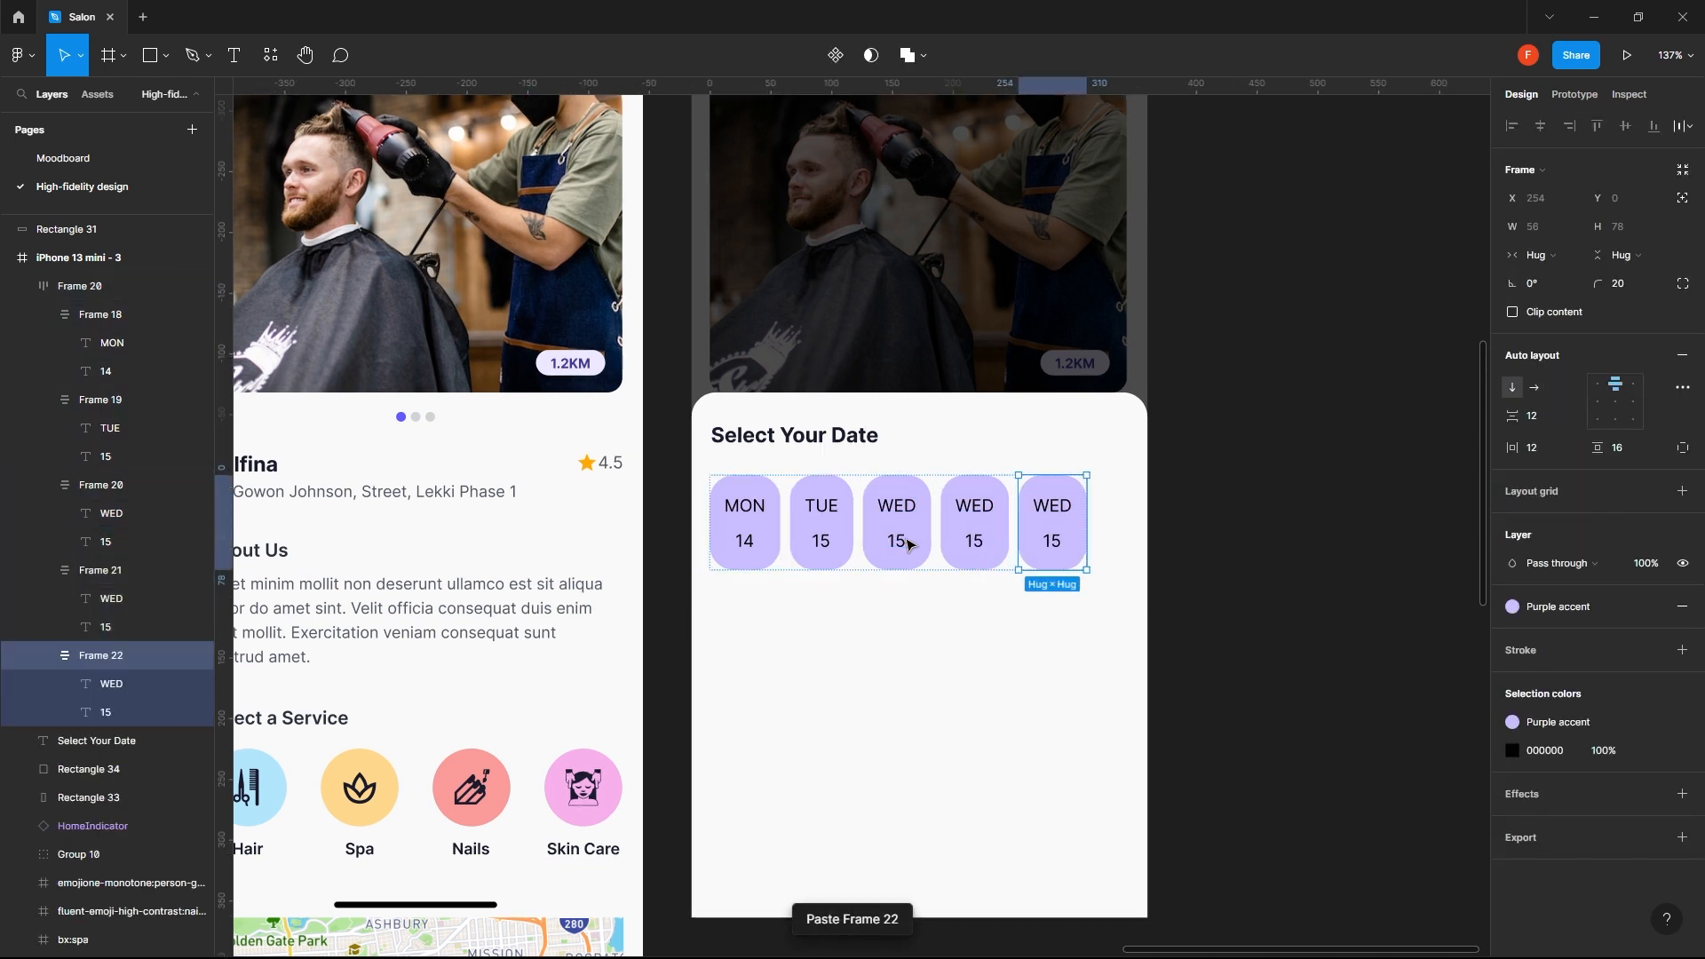
pyautogui.hotkey('ctrl', 'v')
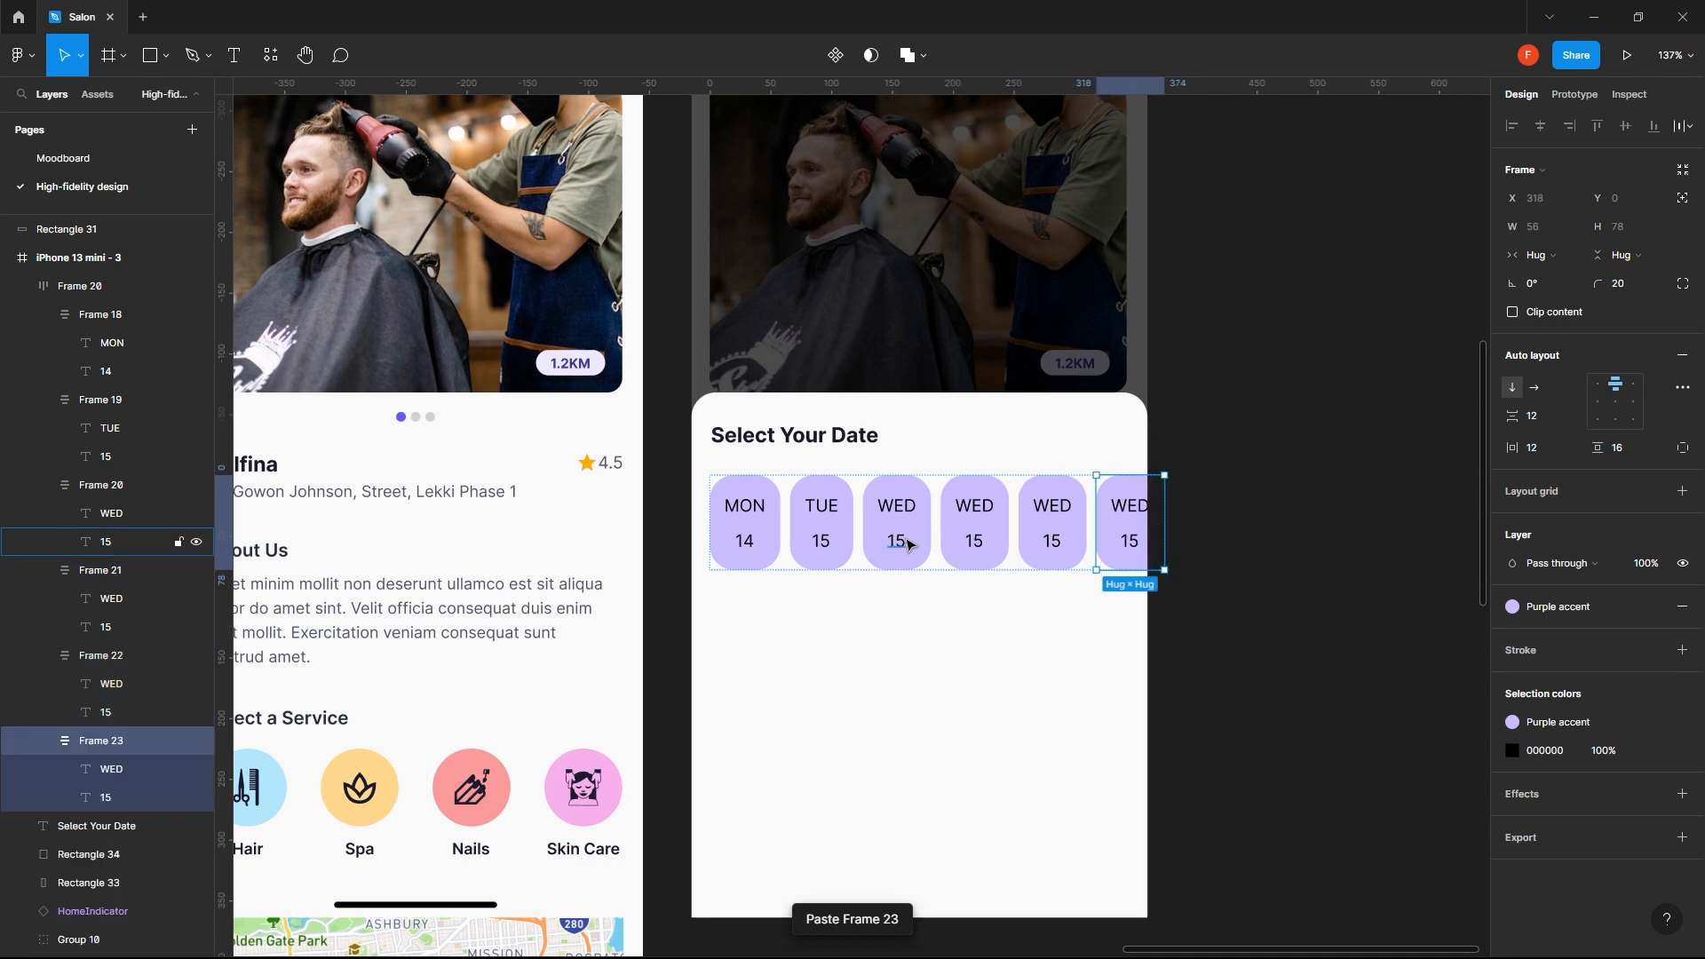
pyautogui.hotkey('ctrl', 'v')
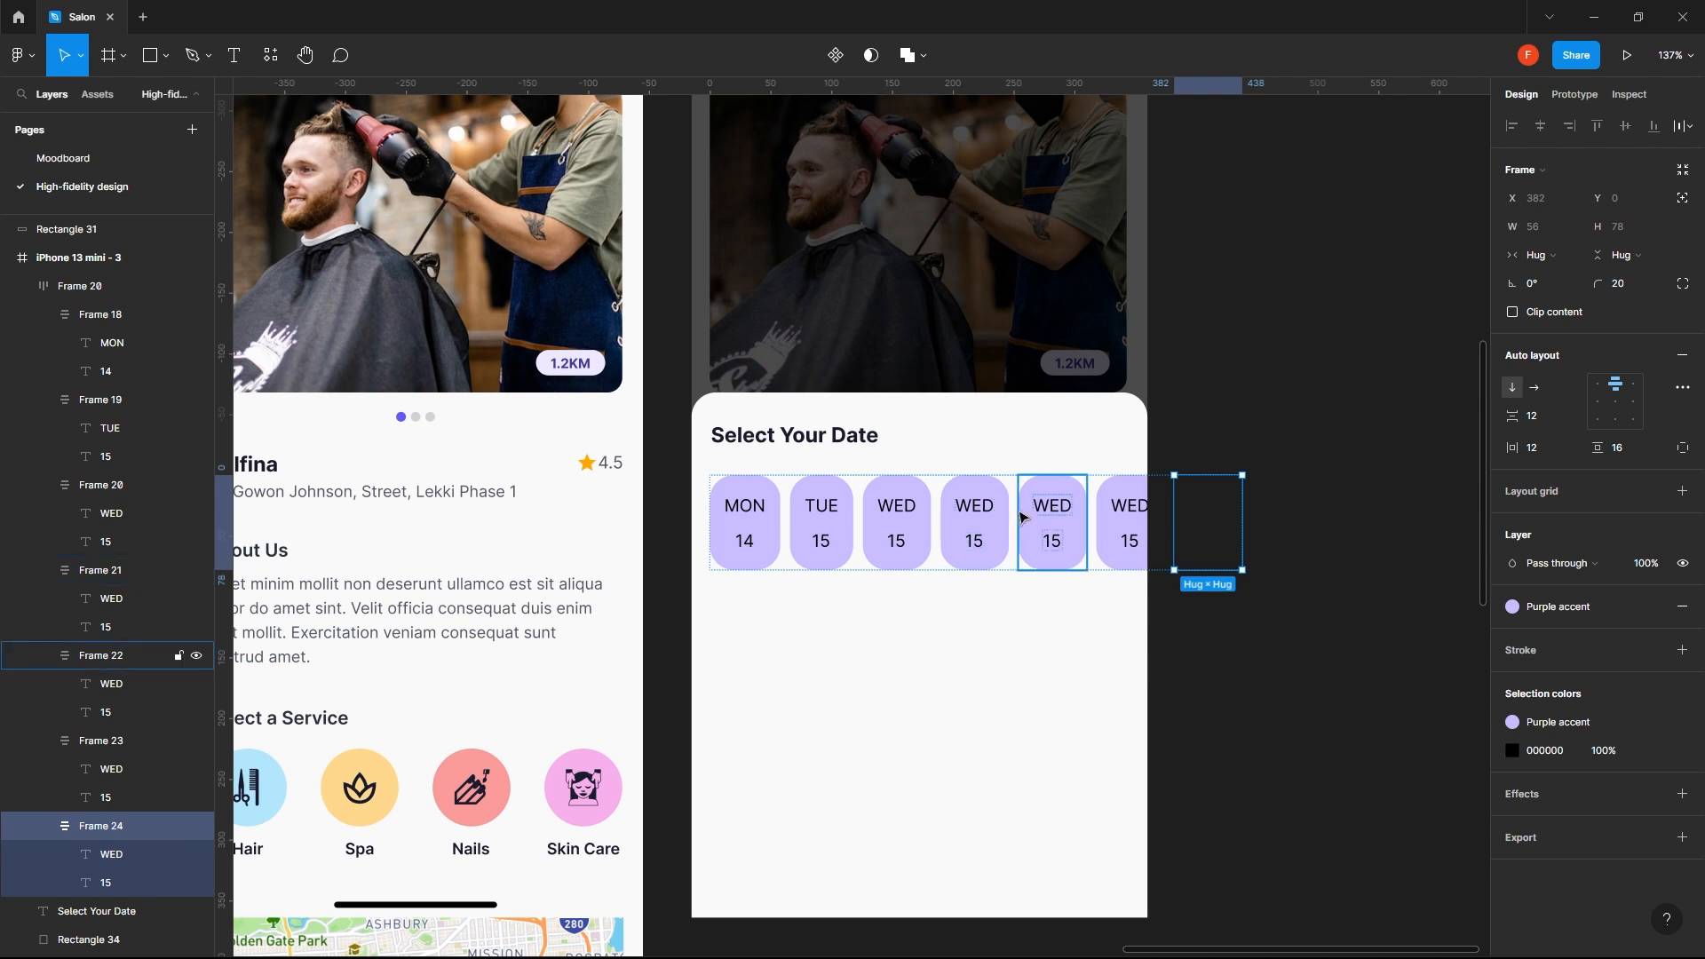
# - Change the day on the fourth date chip to THU
pyautogui.click(979, 509)
pyautogui.doubleClick(979, 509)
pyautogui.doubleClick(977, 505)
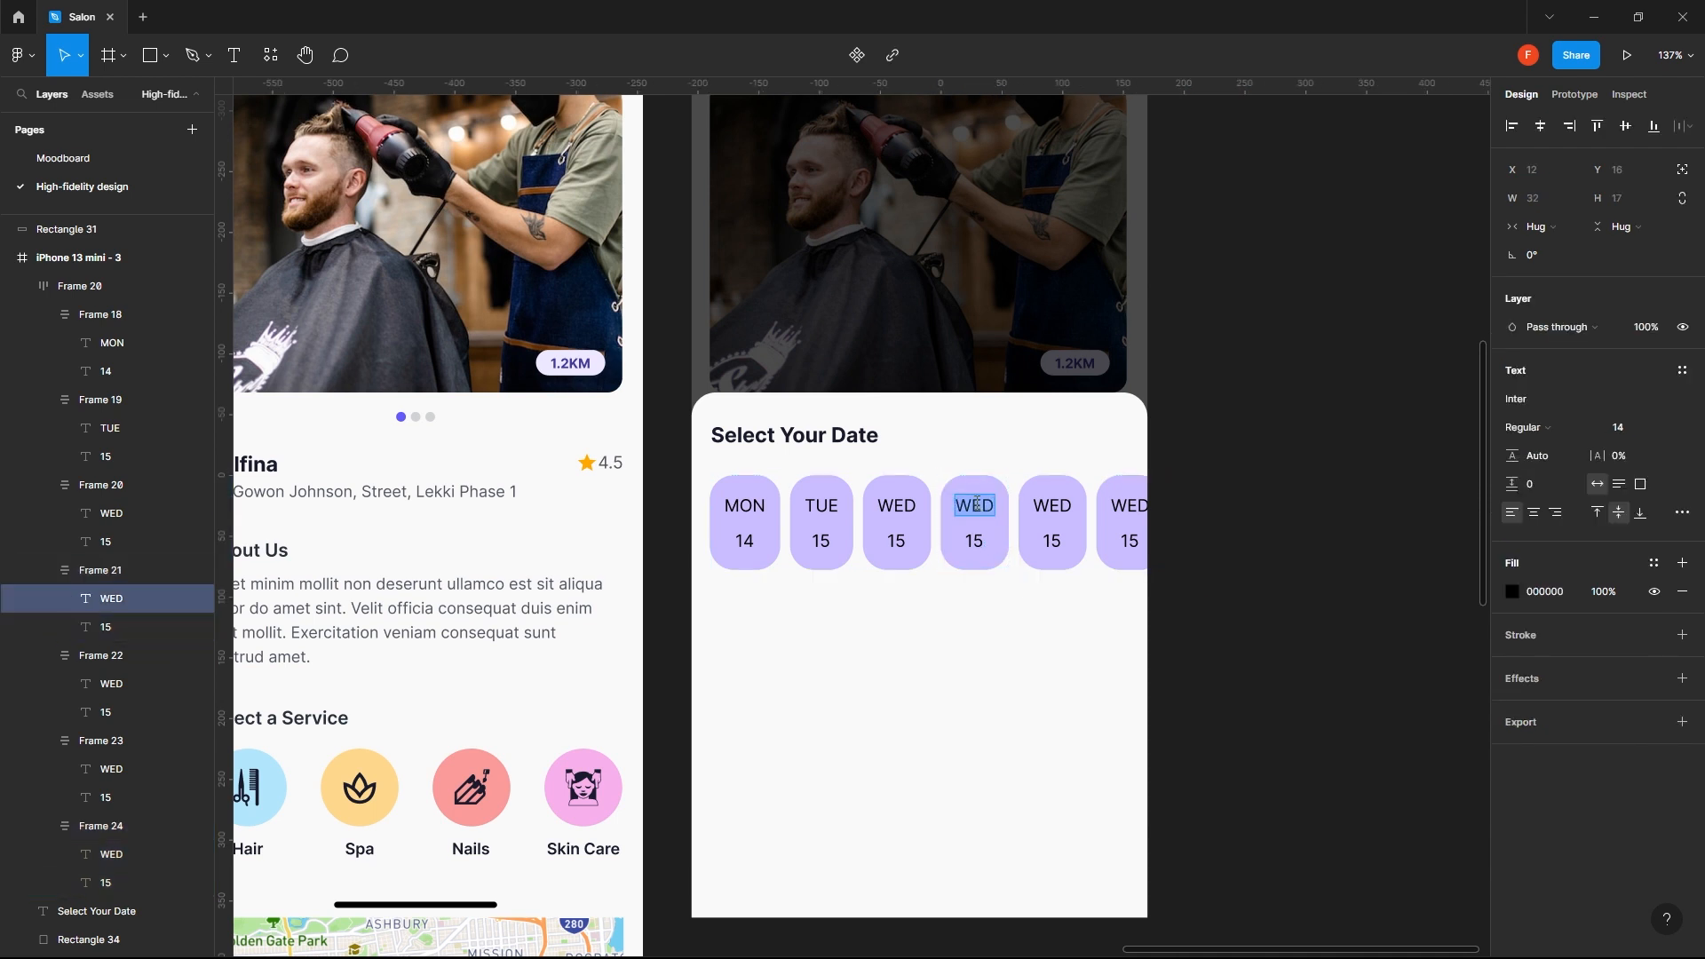
pyautogui.write('THU')
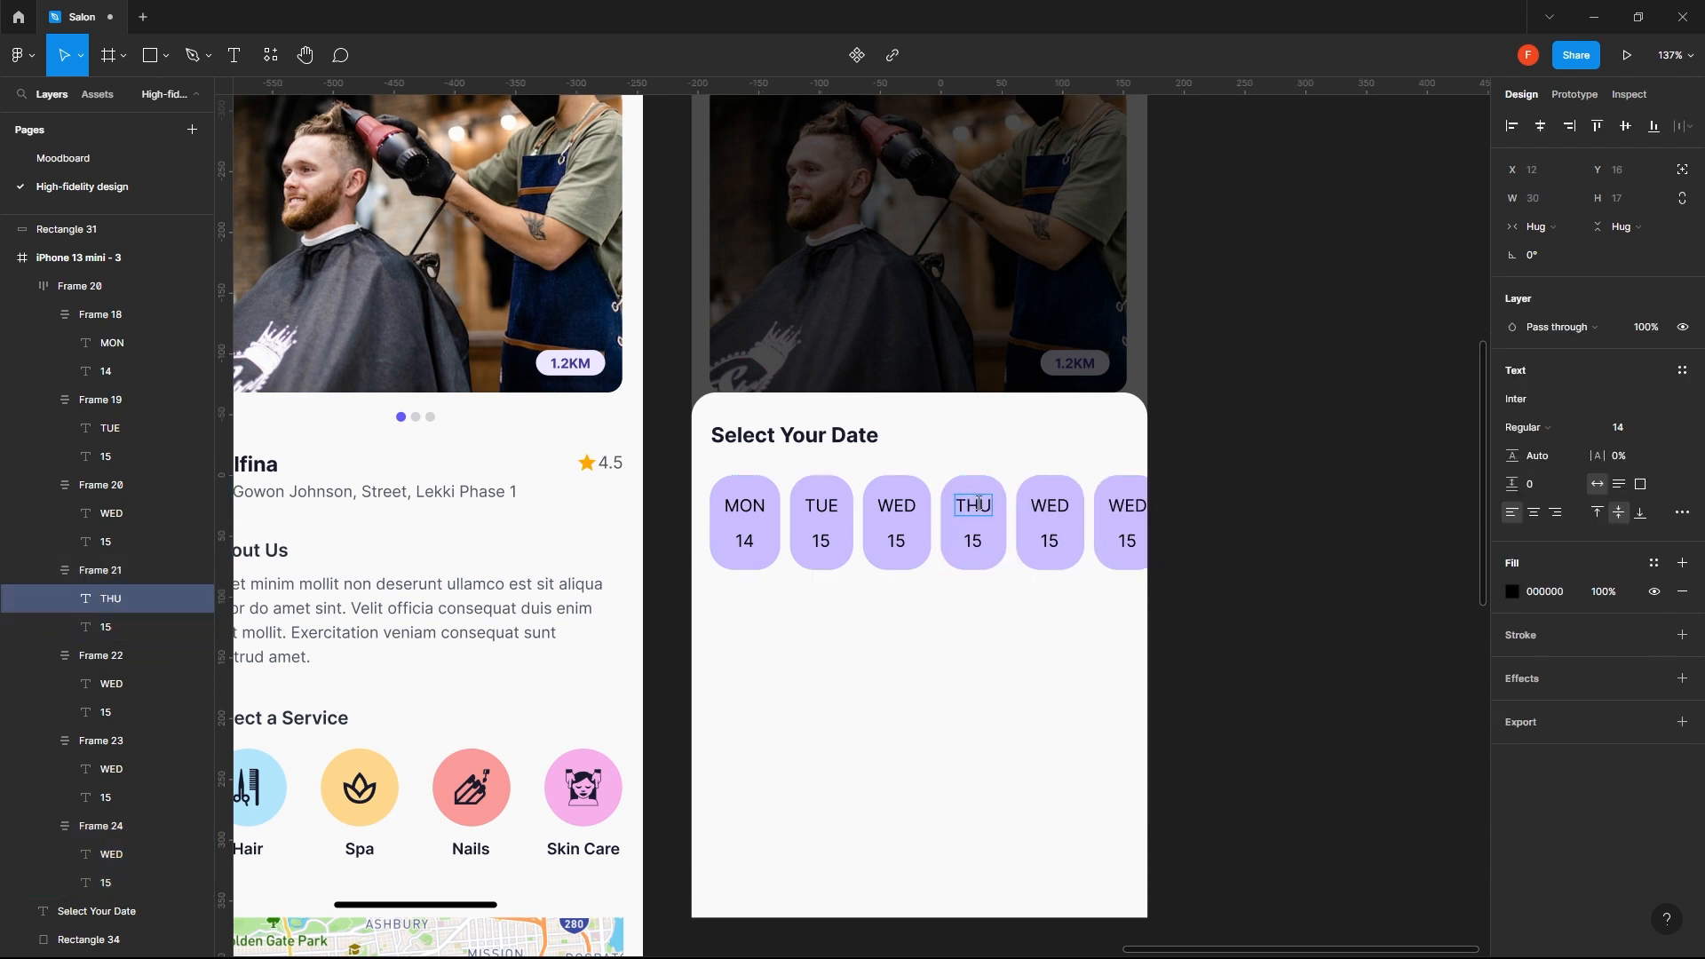
# - Set the date number to 16 on the third chip (WED) and 17 on the THU chip
pyautogui.click(898, 539)
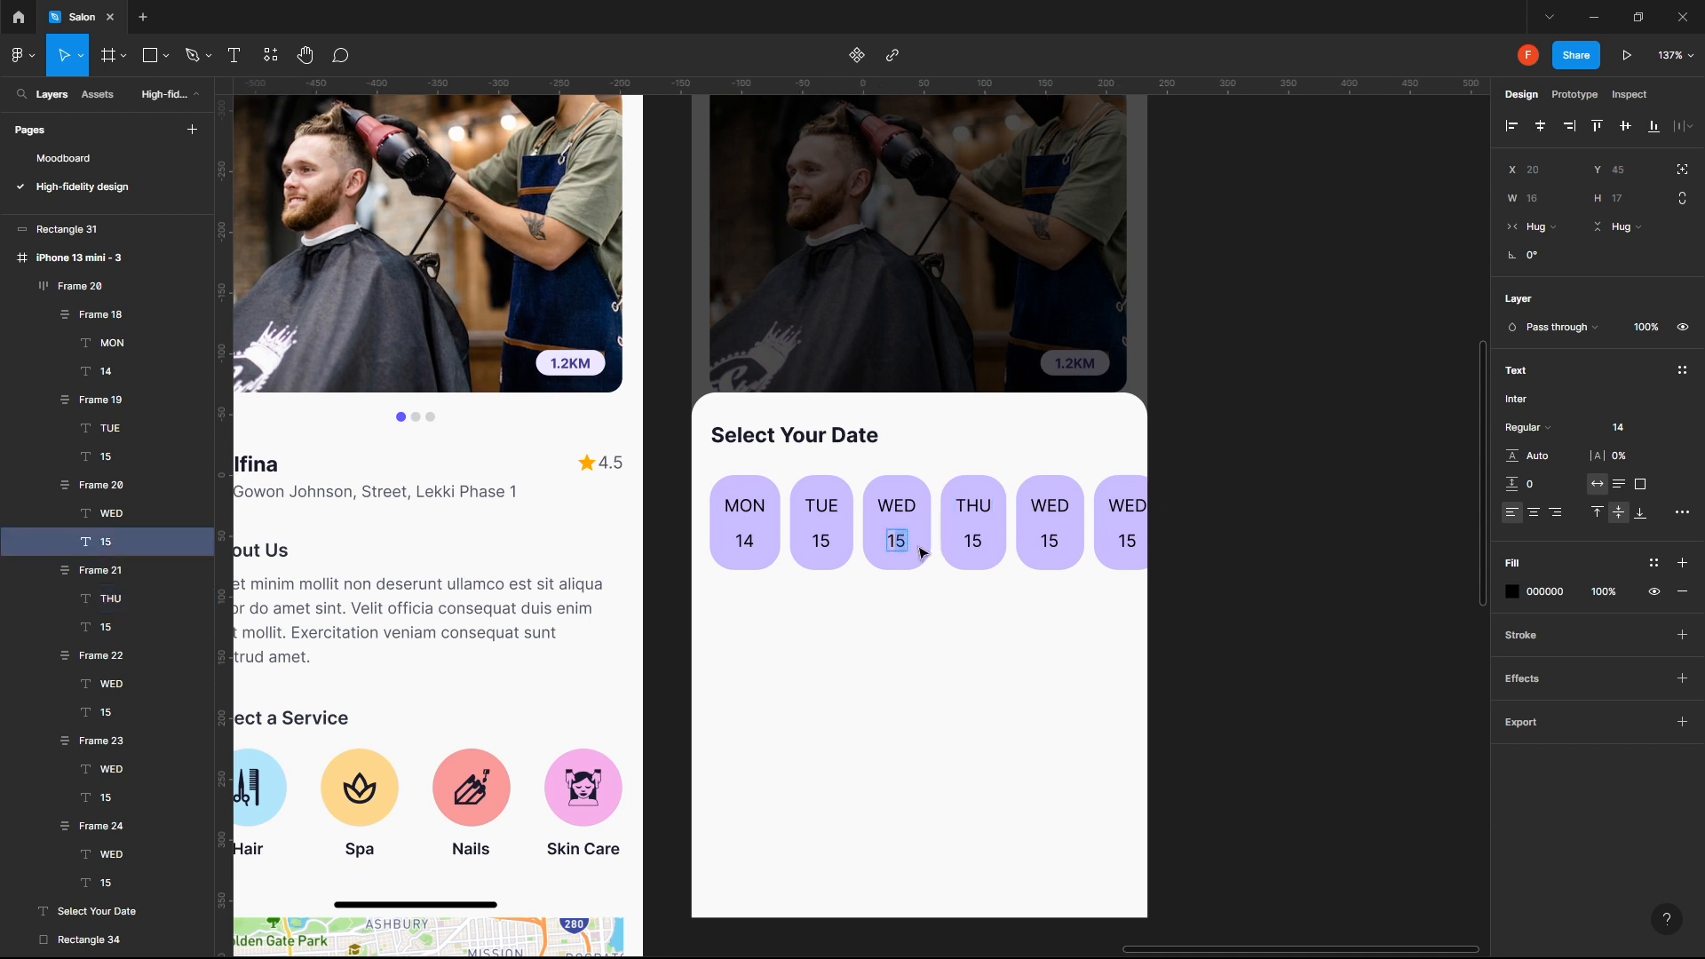
pyautogui.press('Return')
pyautogui.write('16')
pyautogui.click(981, 541)
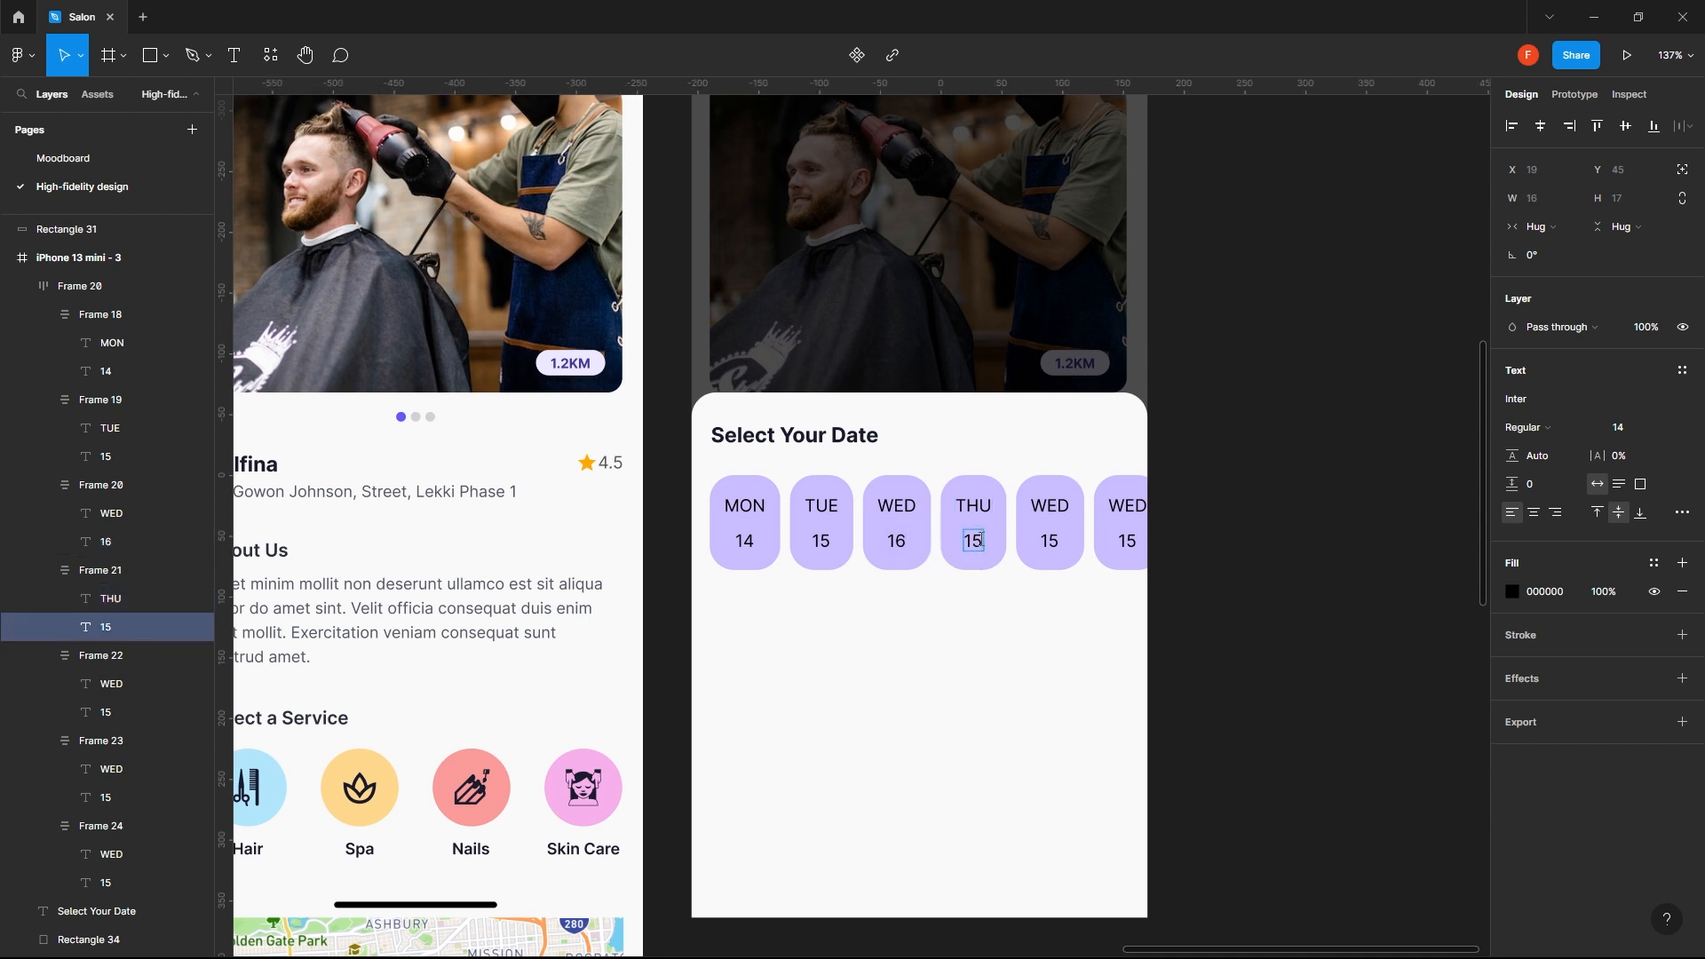
pyautogui.press('Return')
pyautogui.write('17')
# - Change the fifth date chip's number to 18 and its day to FRI
pyautogui.click(1054, 541)
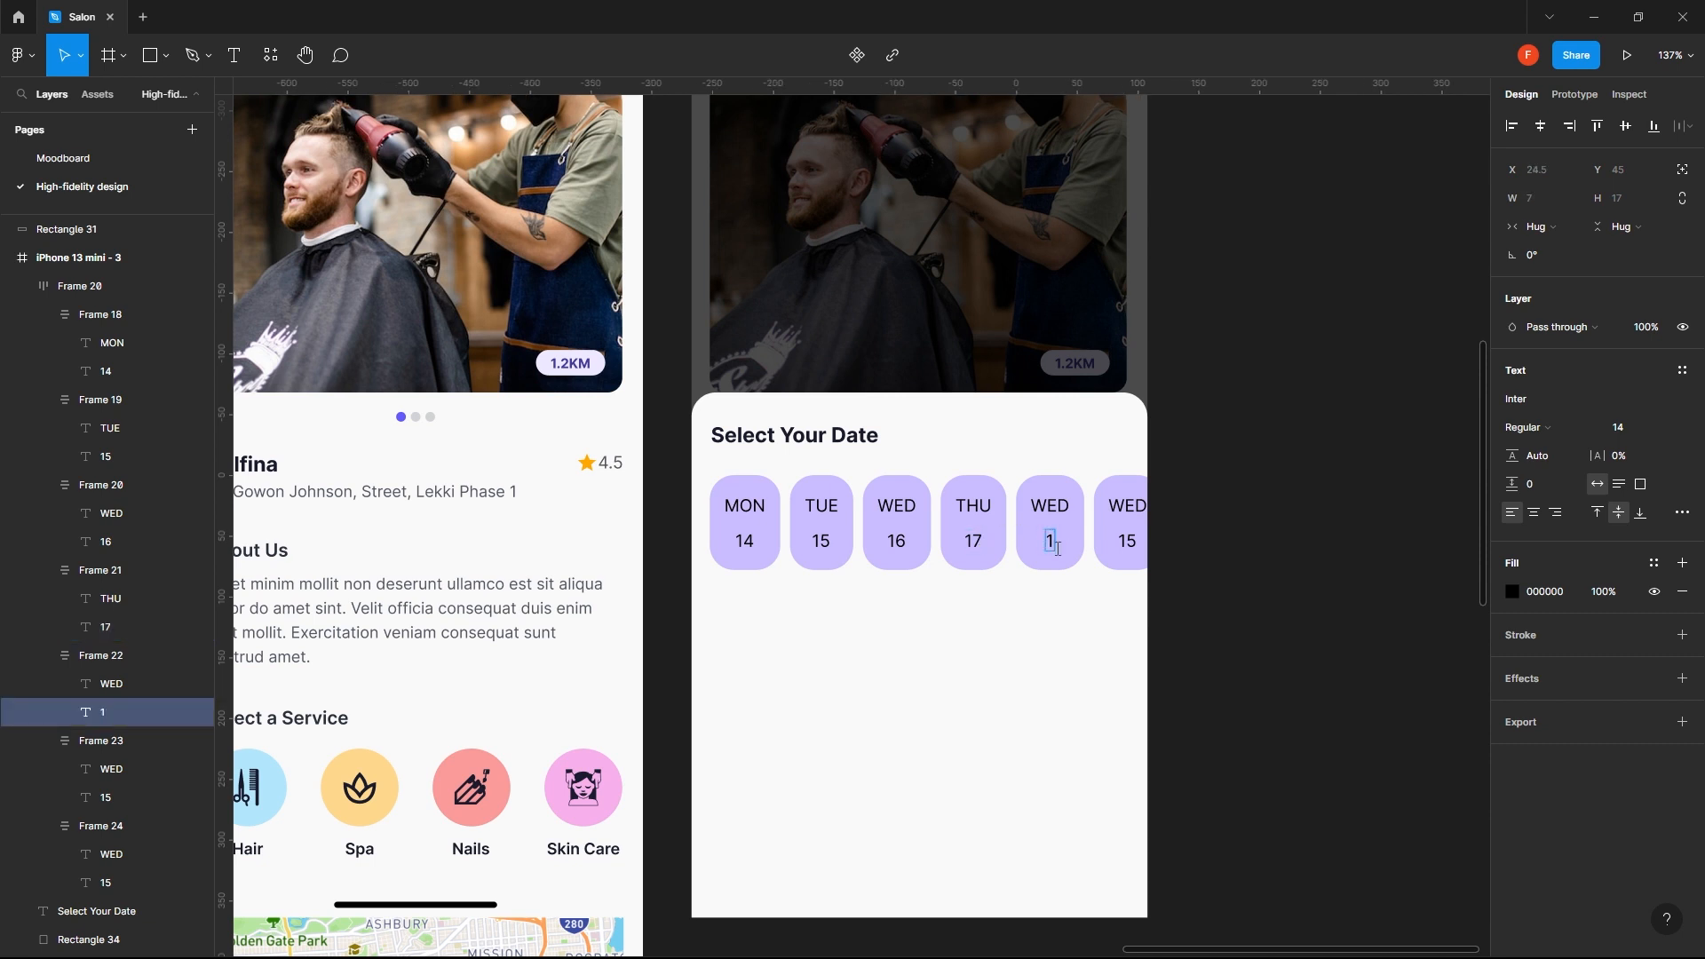
pyautogui.write('8')
pyautogui.doubleClick(1049, 503)
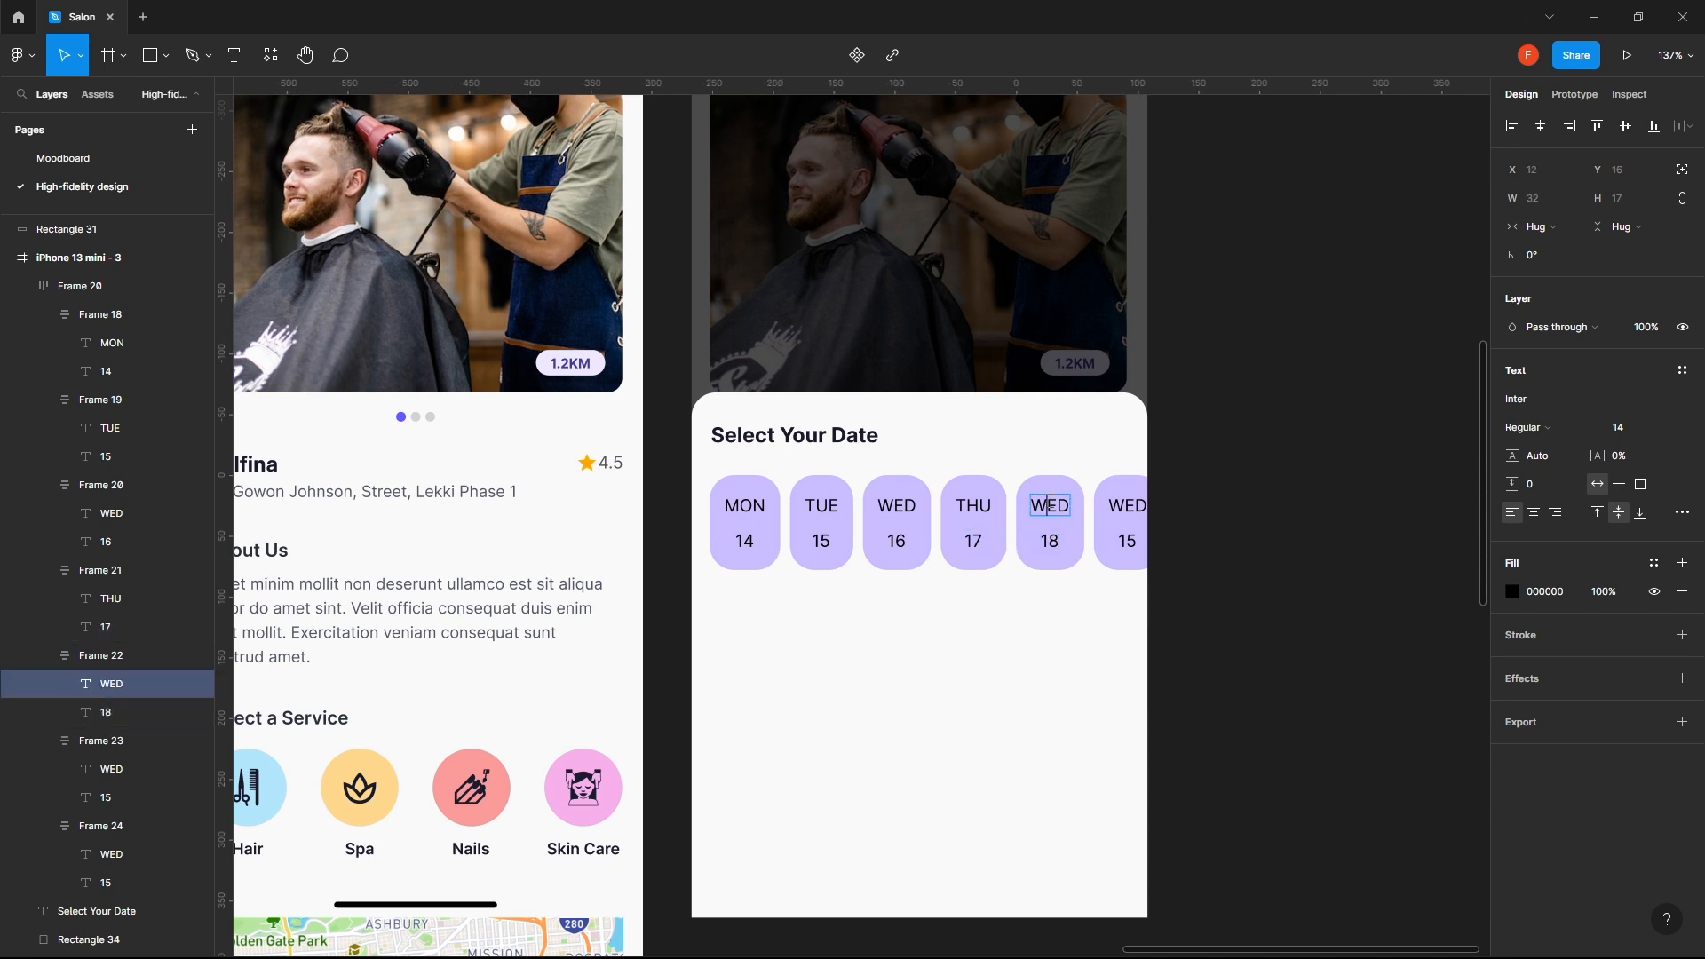
pyautogui.doubleClick(1072, 507)
pyautogui.write('FR')
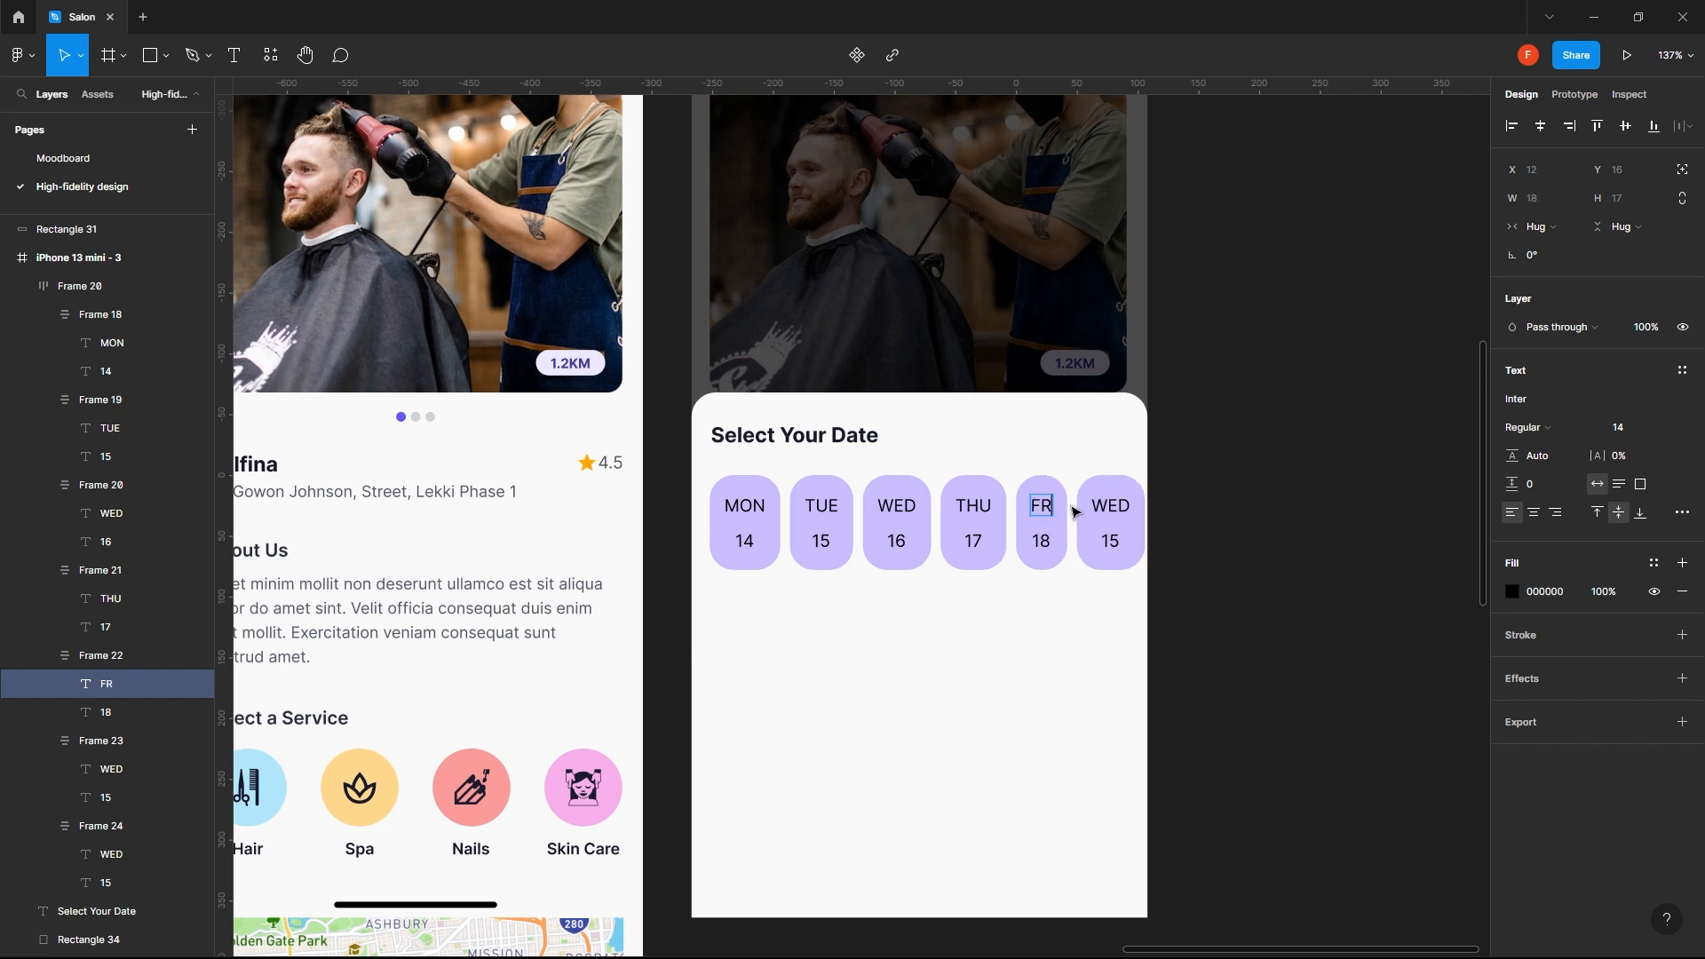
pyautogui.write('I')
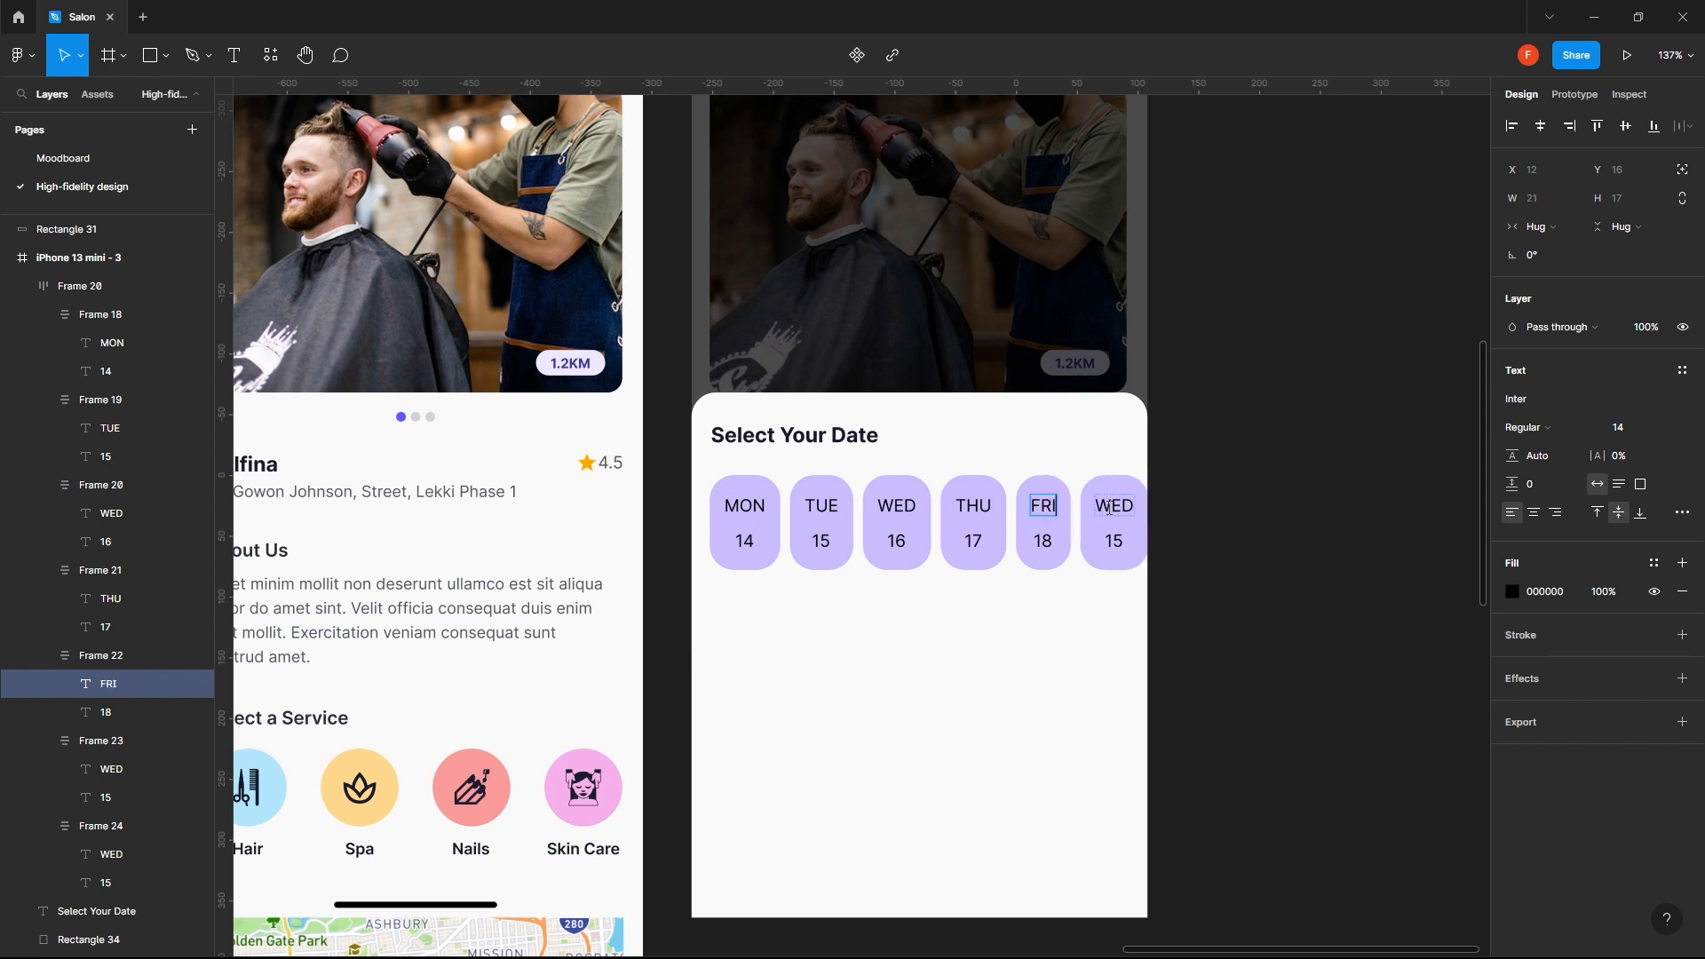
# - Change the day on the sixth date chip to SAT
pyautogui.click(1116, 508)
pyautogui.doubleClick(1115, 508)
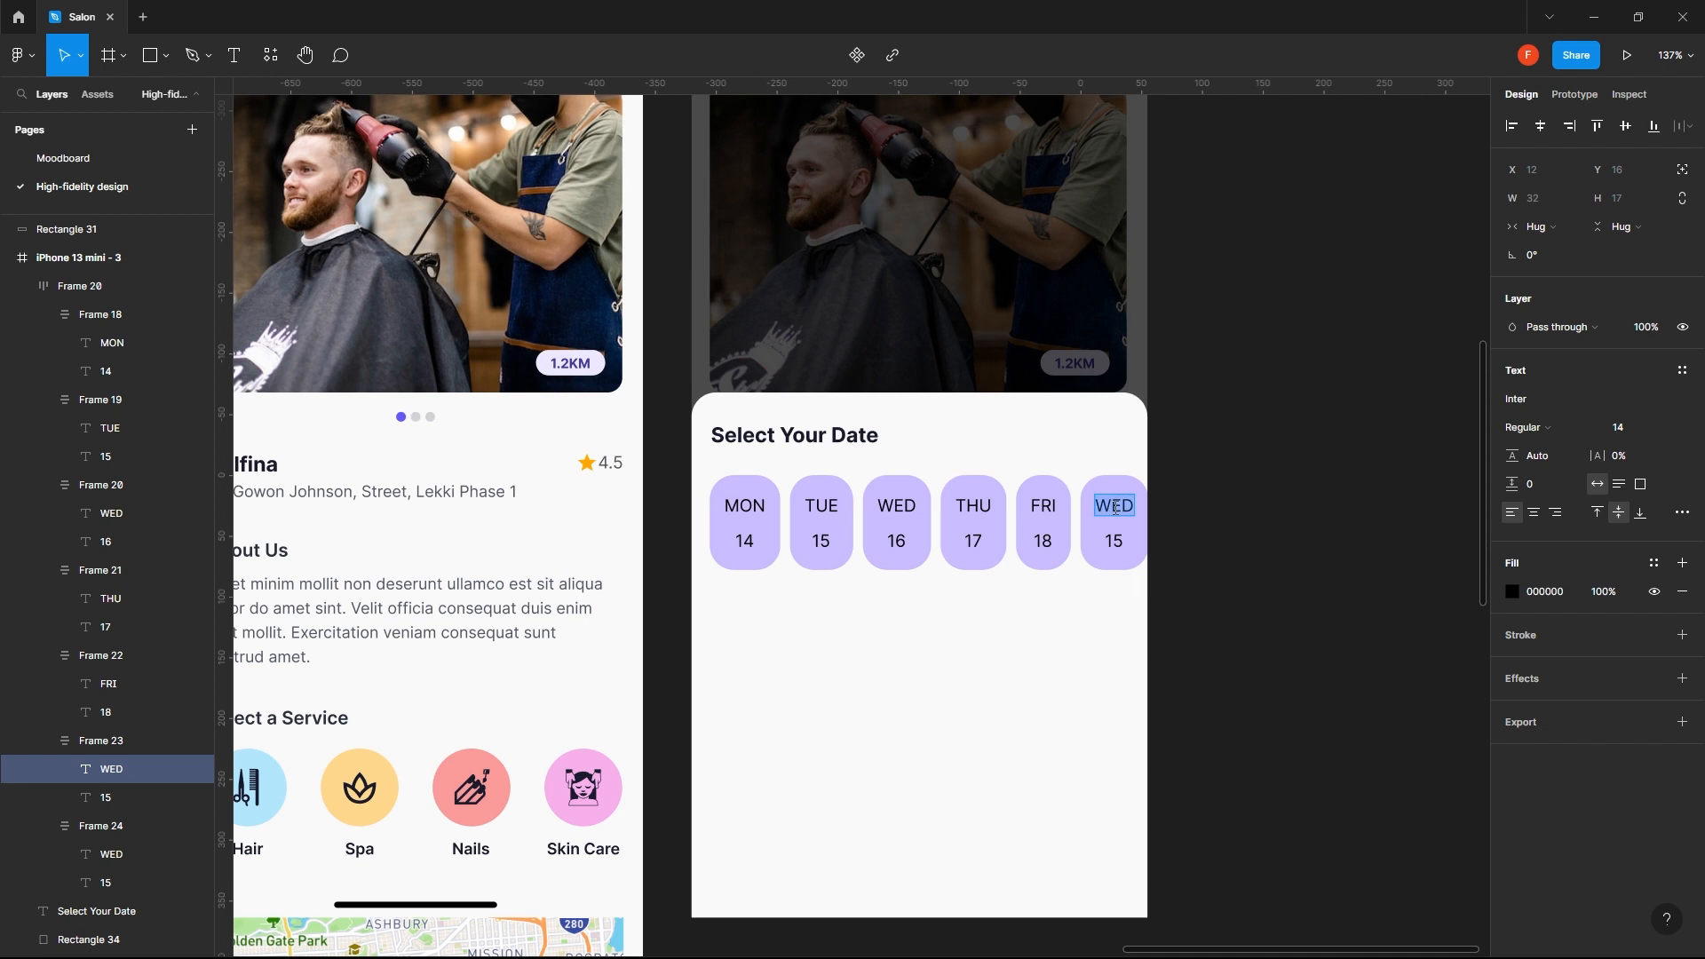
pyautogui.write('Sa')
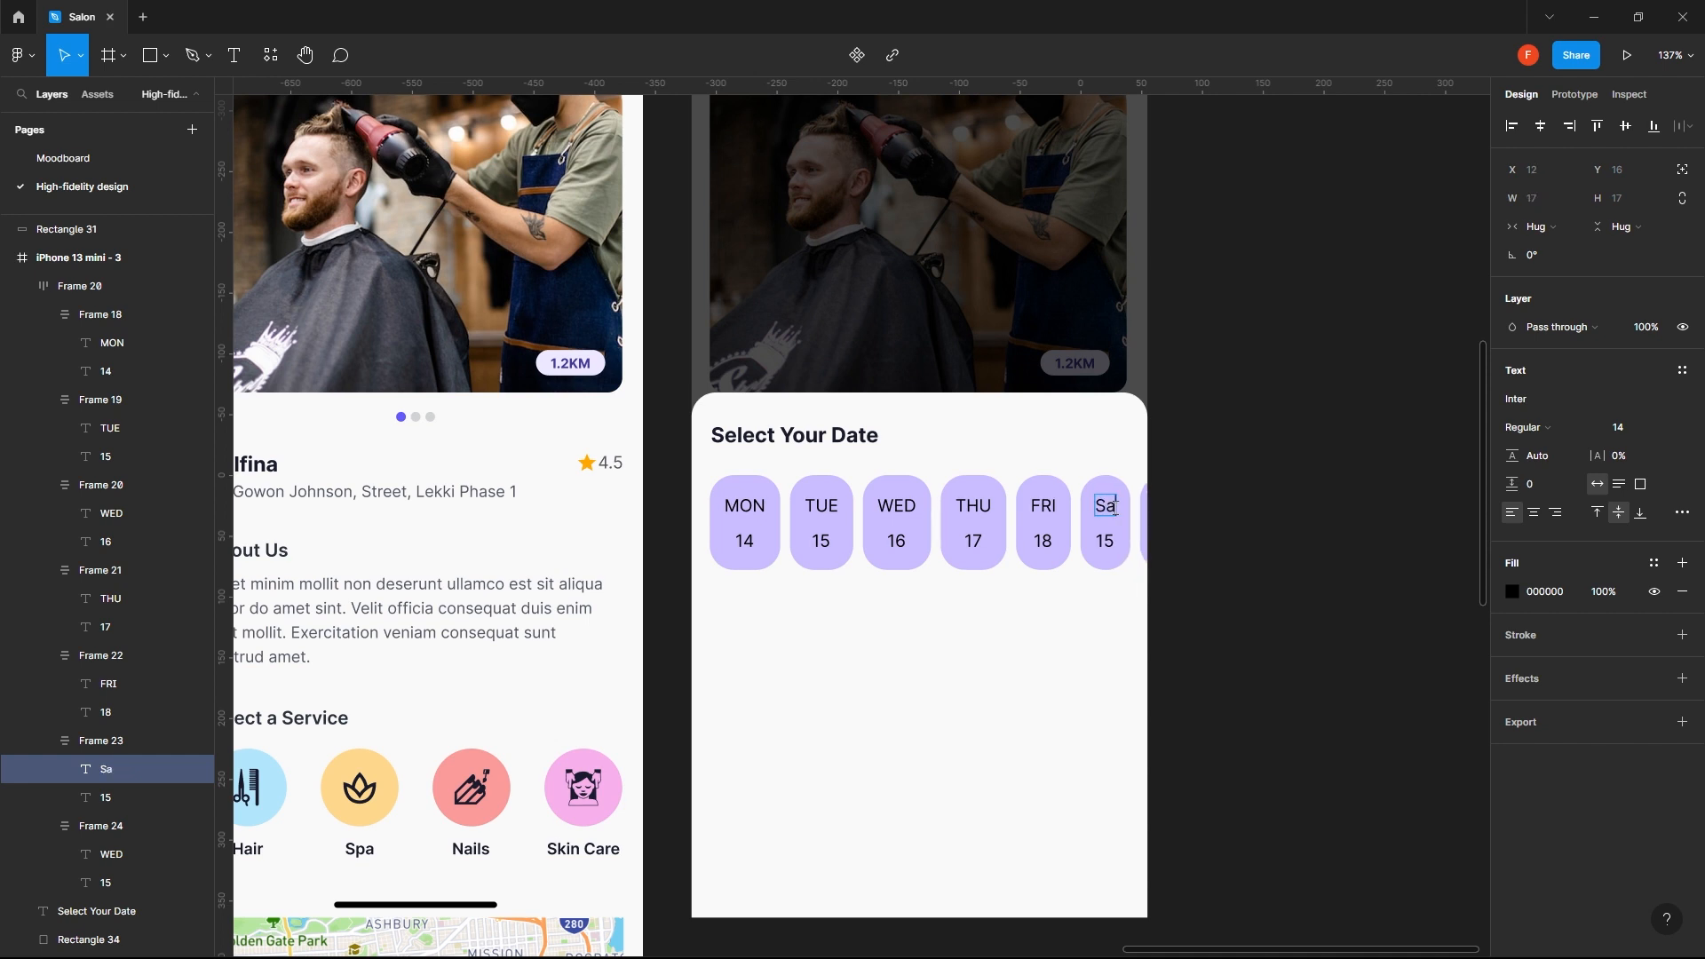
pyautogui.press('BackSpace')
pyautogui.write('AT')
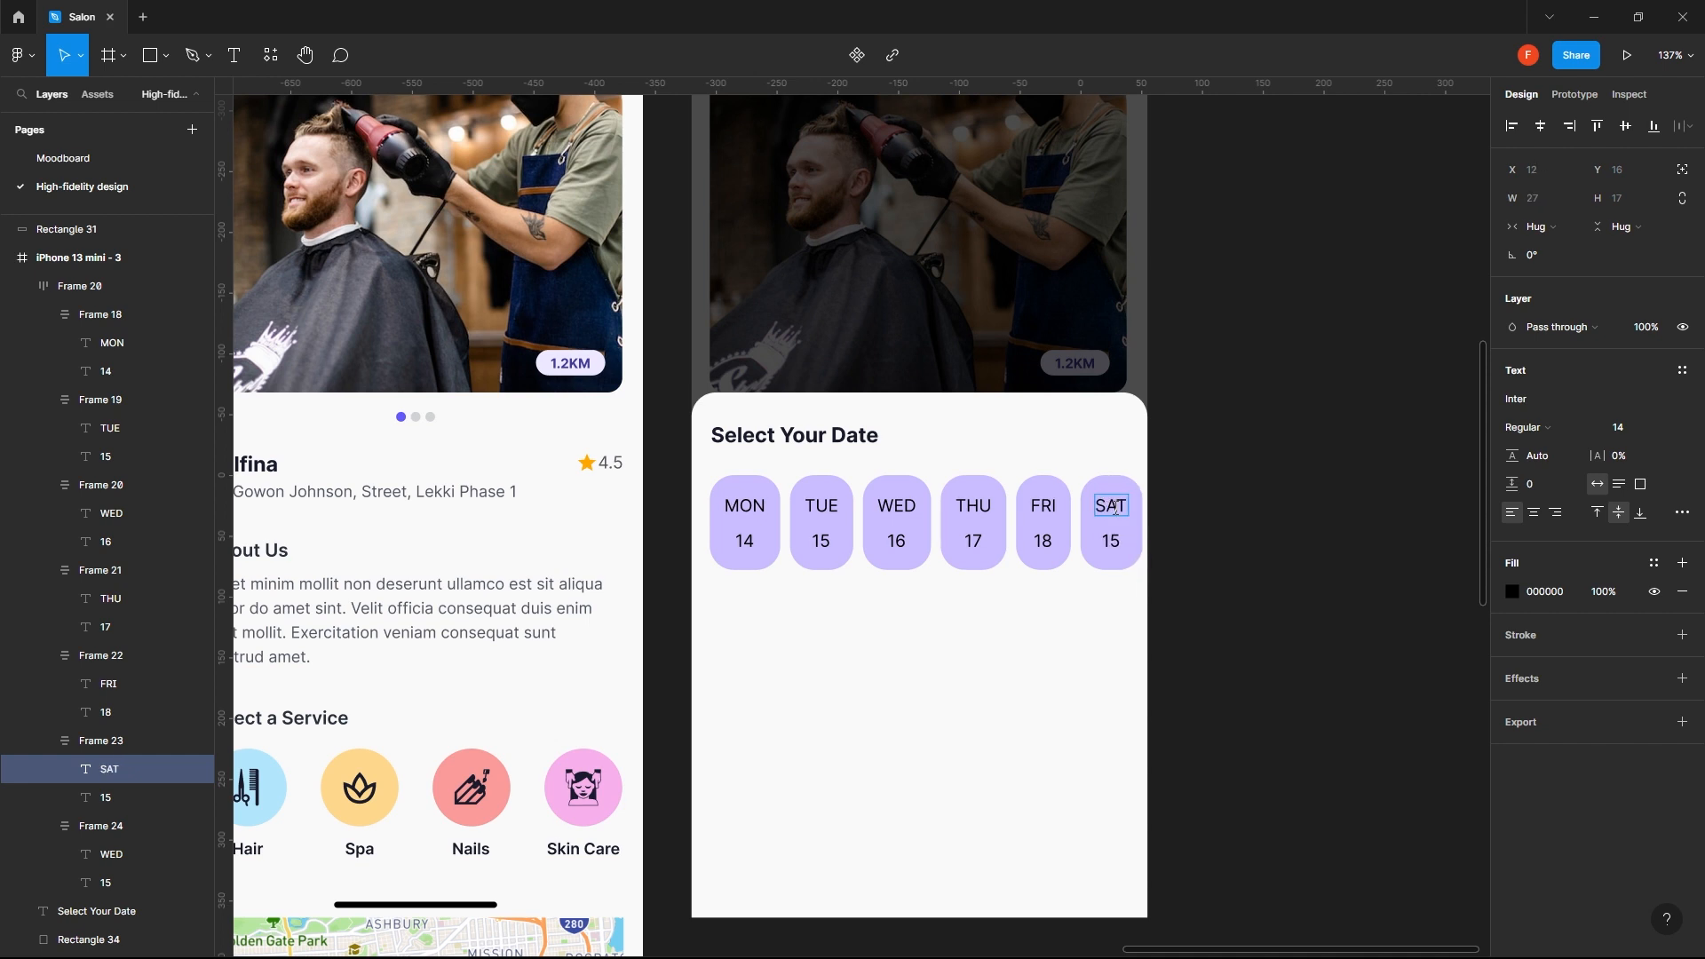
# - Set the date number on the sixth chip (SAT) to 19
pyautogui.click(1112, 545)
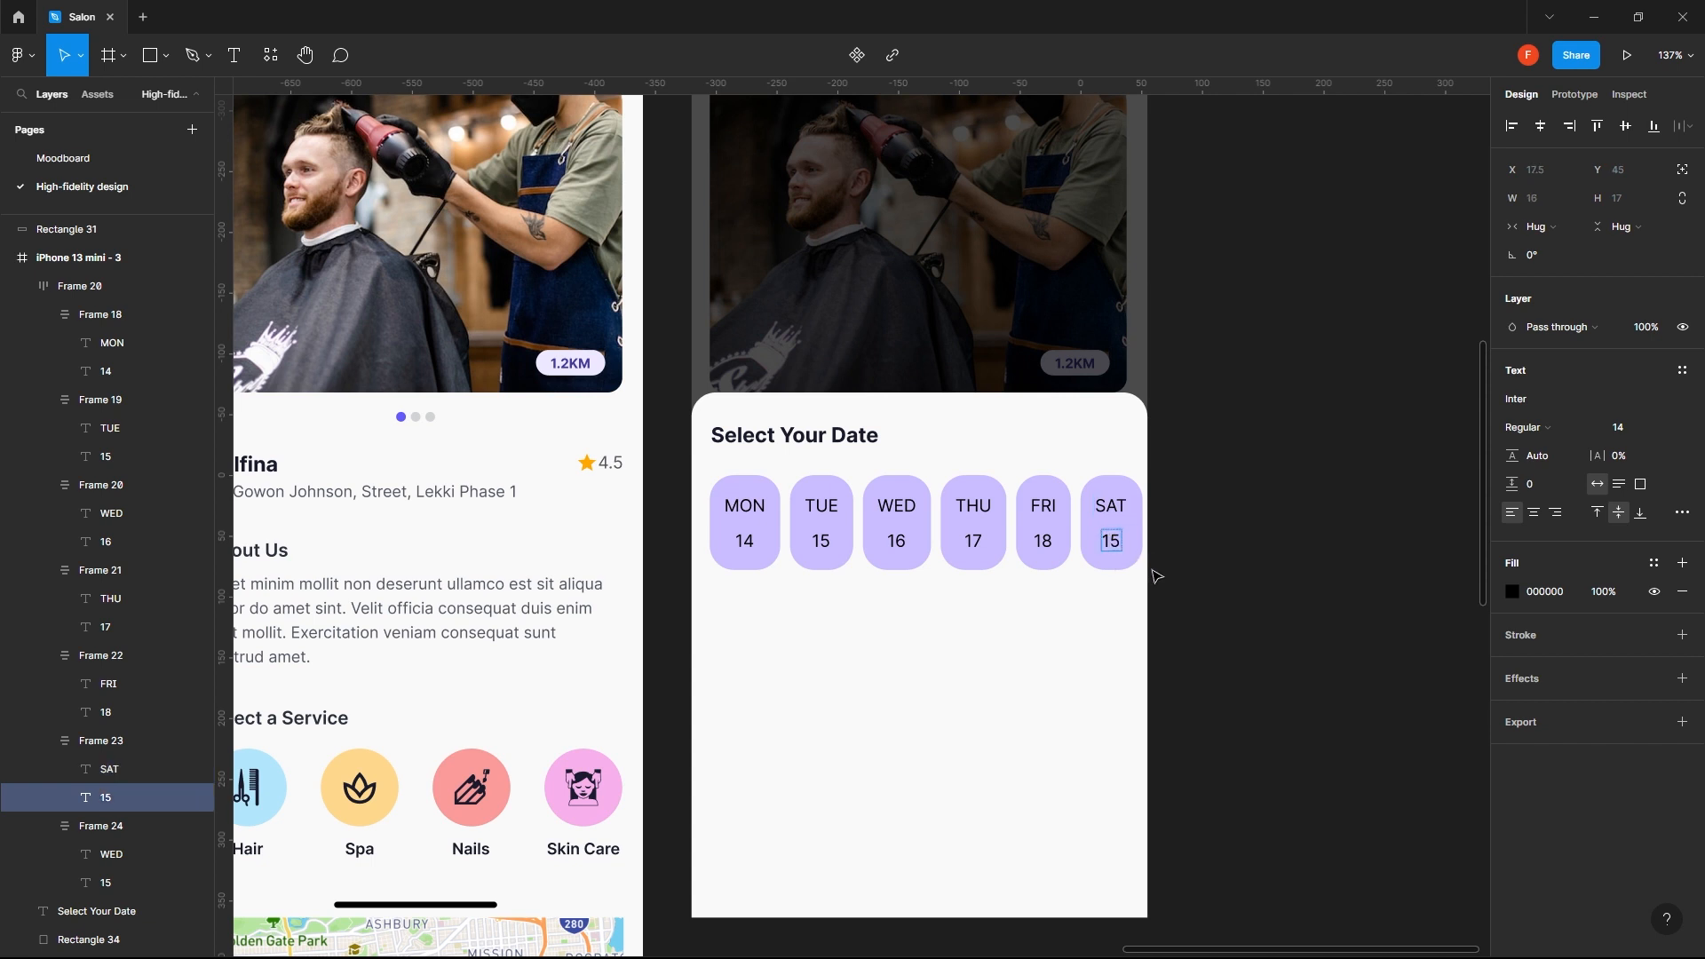
pyautogui.press('Delete')
pyautogui.write('9')
pyautogui.press('Escape')
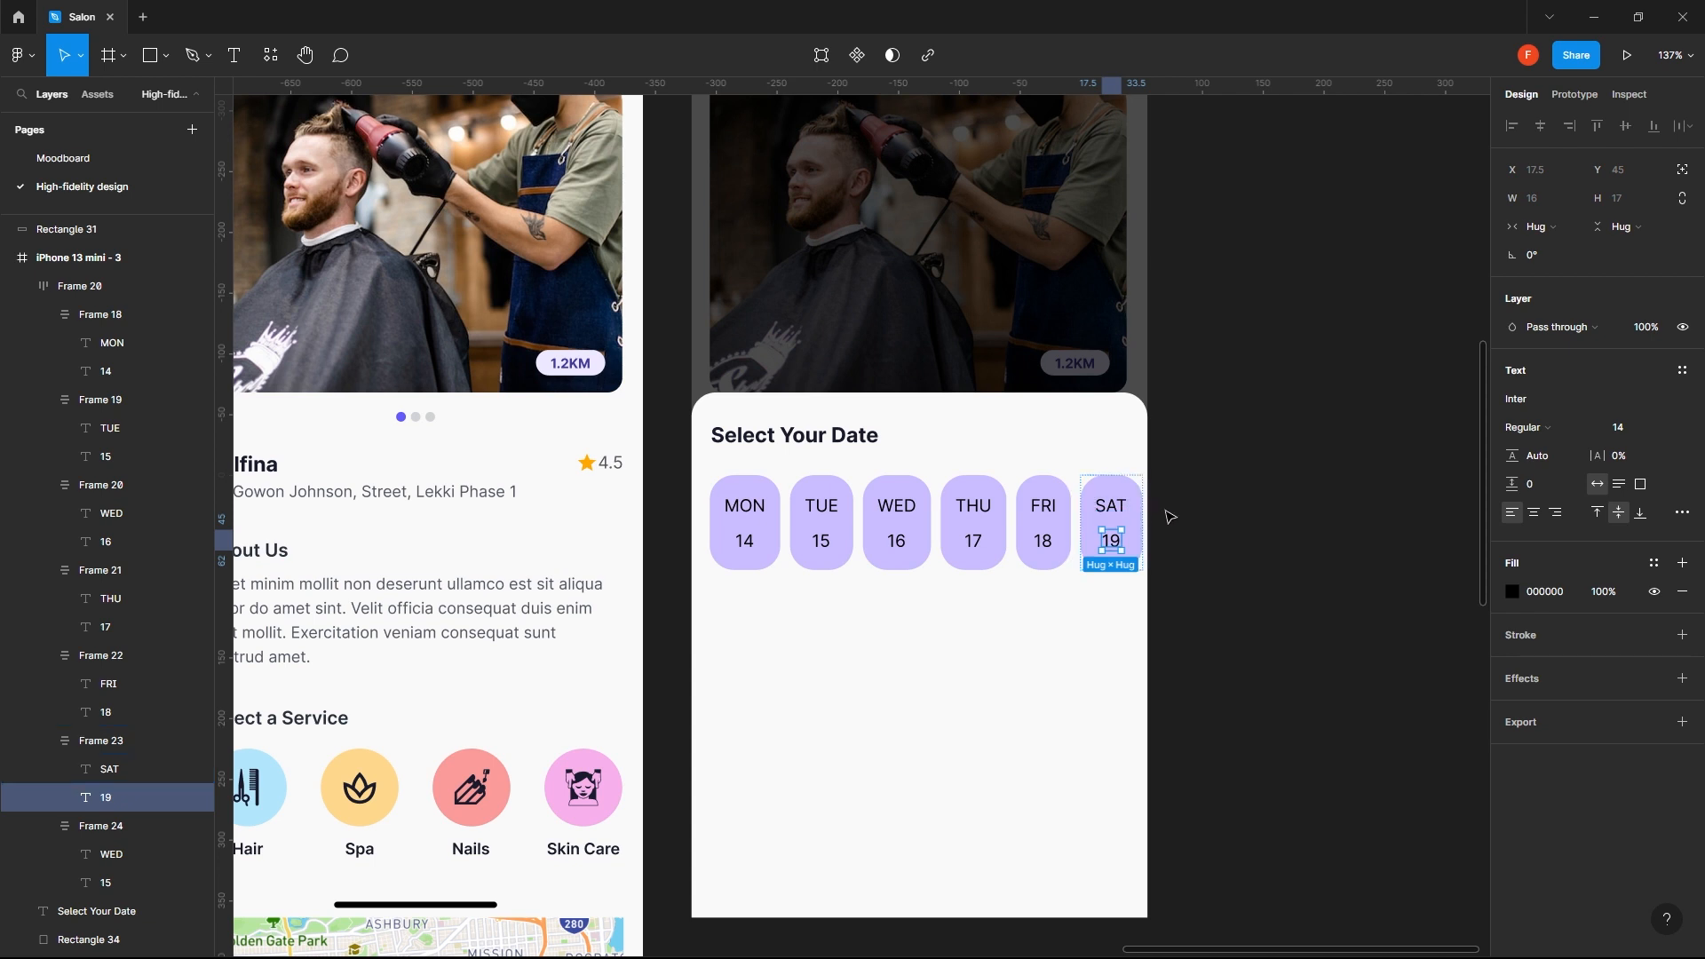
pyautogui.click(1222, 636)
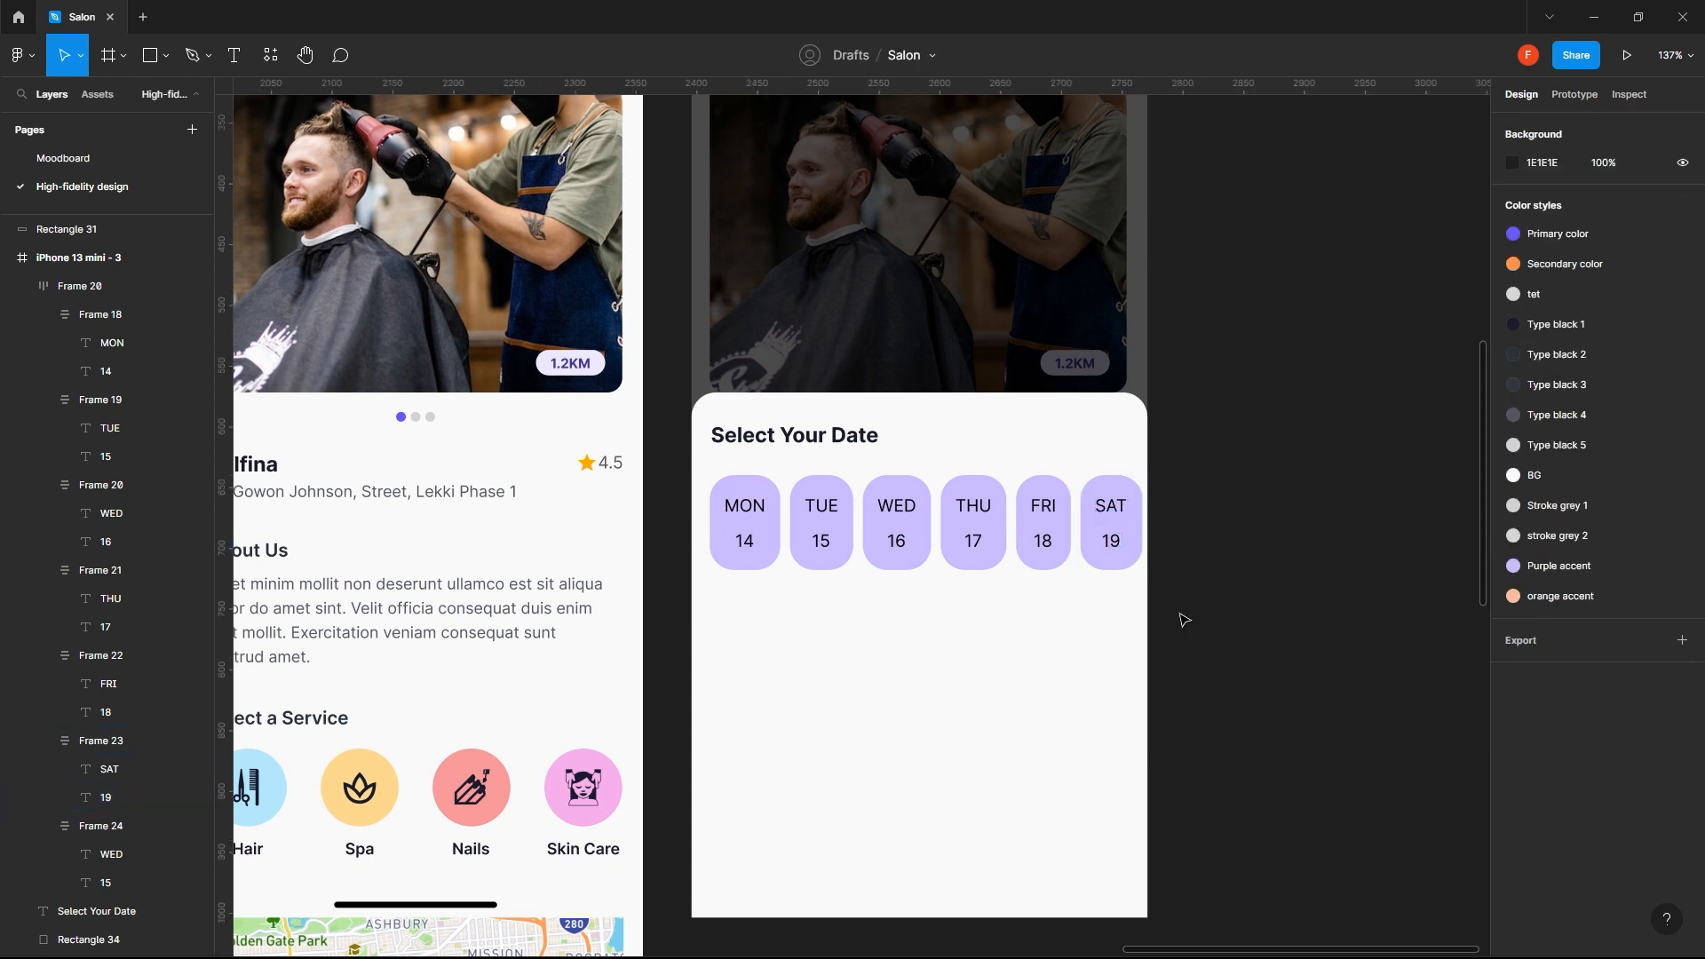
# - Try gaps of 12 and 7 between the date chips, and return the row's auto layout spacing to 8
pyautogui.click(950, 546)
pyautogui.click(1062, 644)
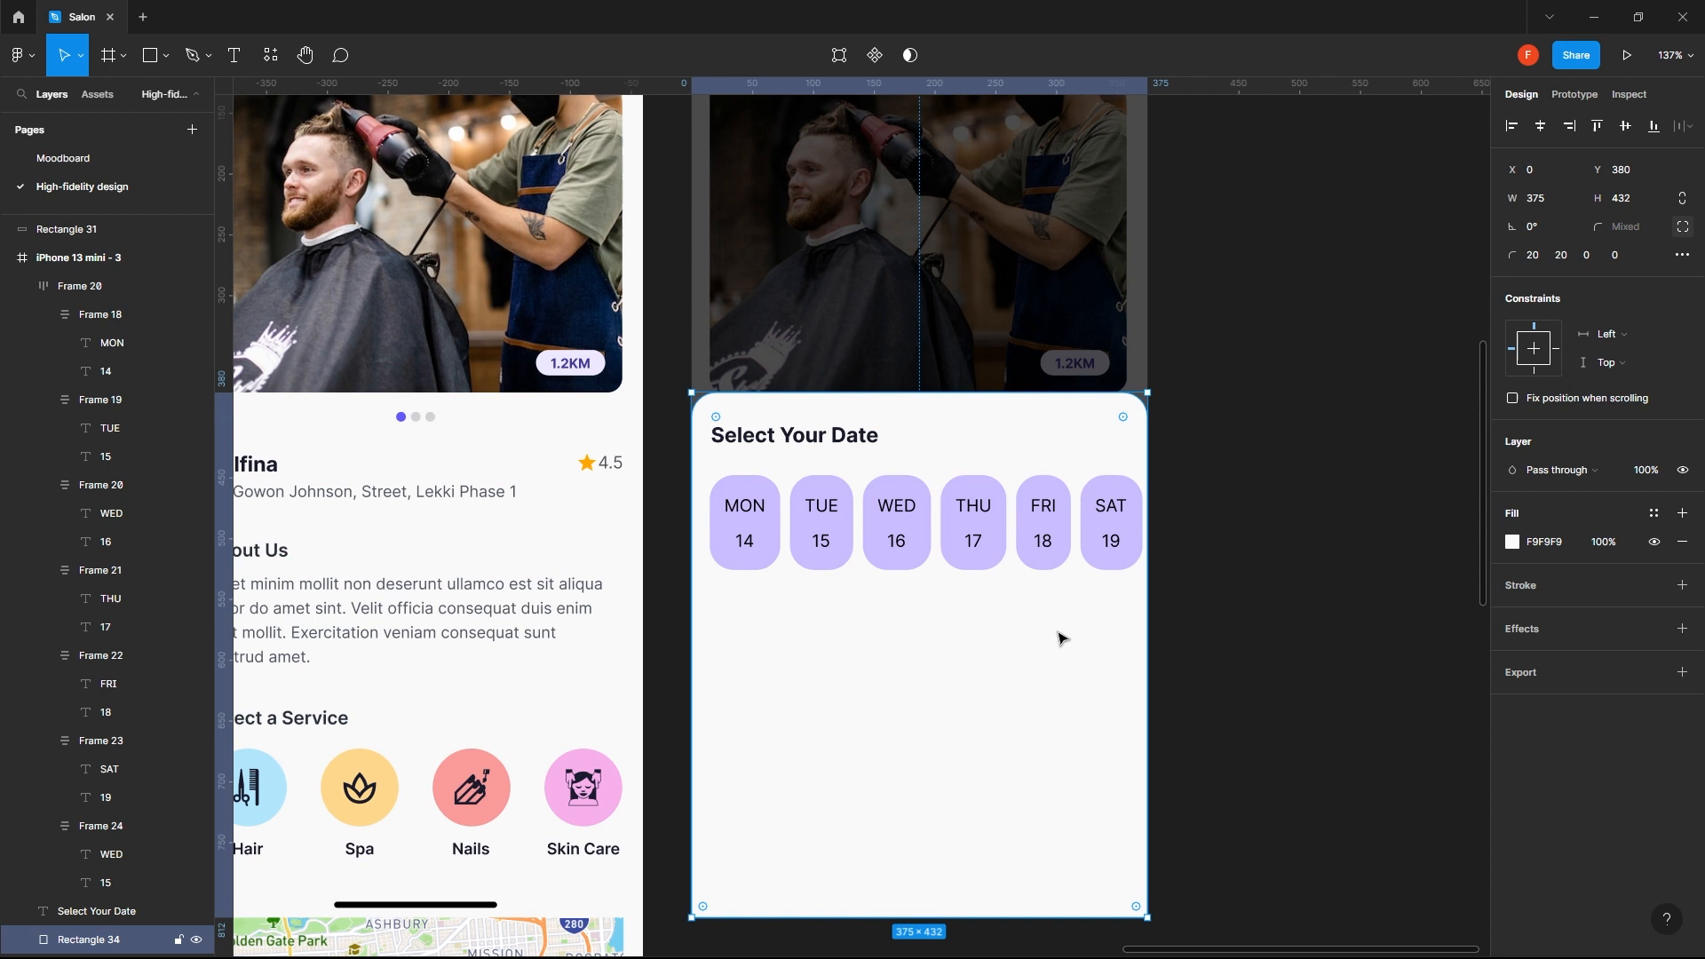
pyautogui.click(1112, 538)
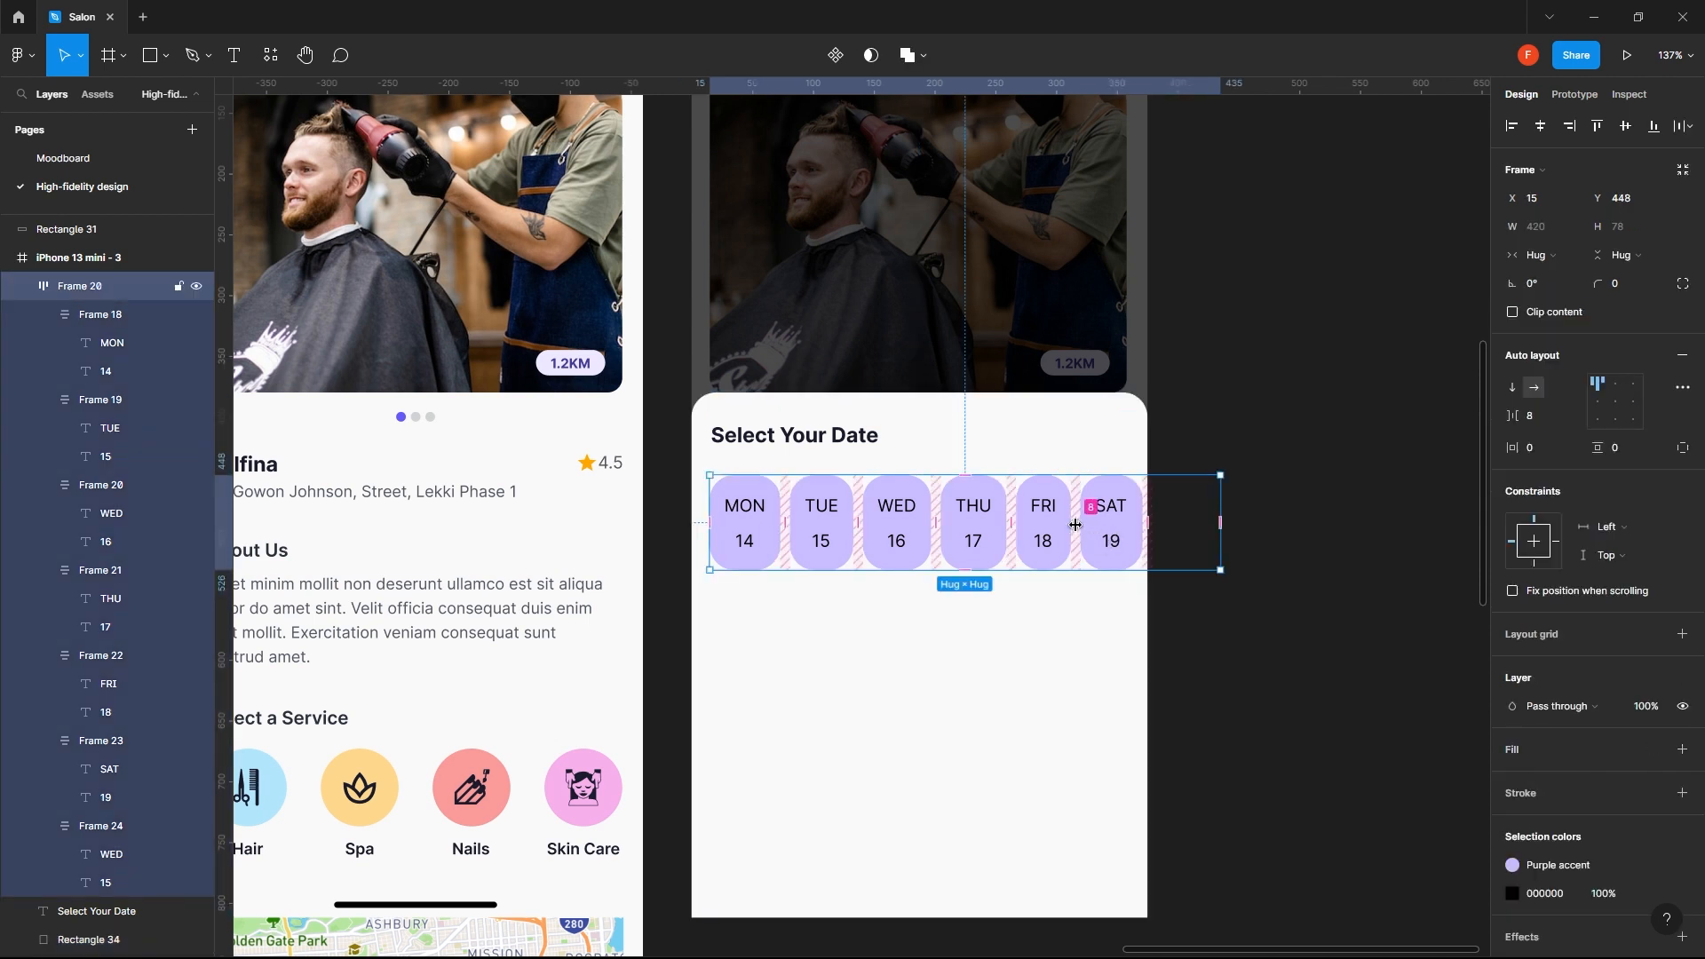
pyautogui.moveTo(1076, 525); pyautogui.dragTo(1103, 525)
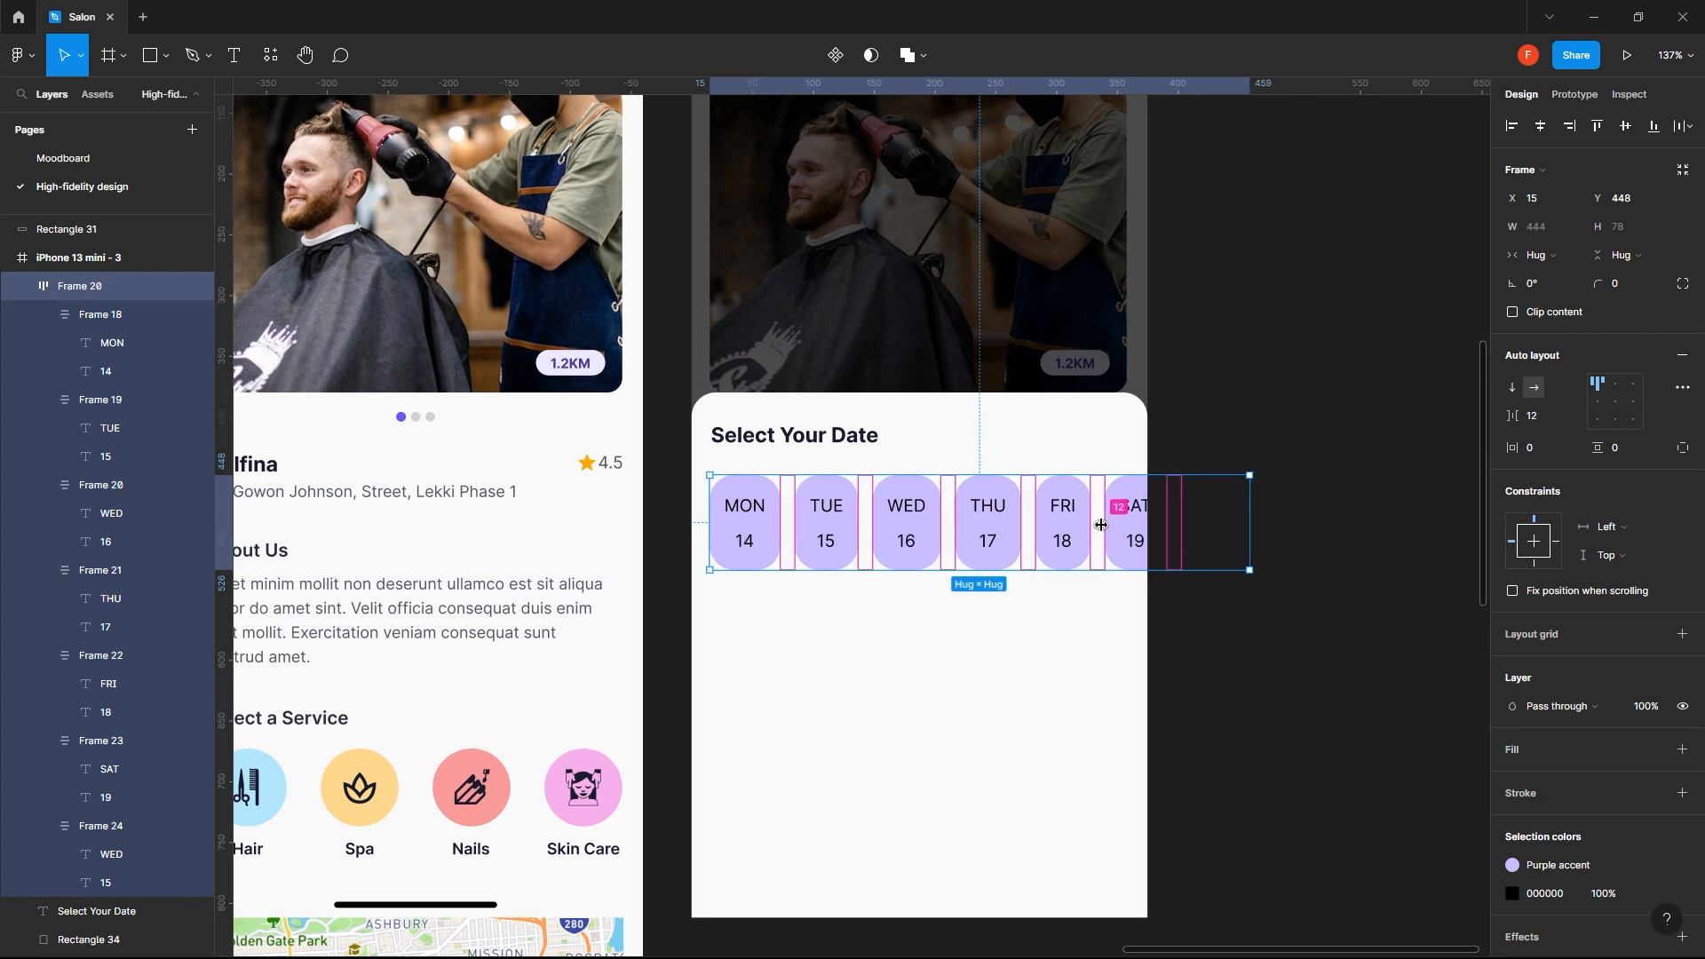
pyautogui.moveTo(1101, 525); pyautogui.dragTo(1072, 525)
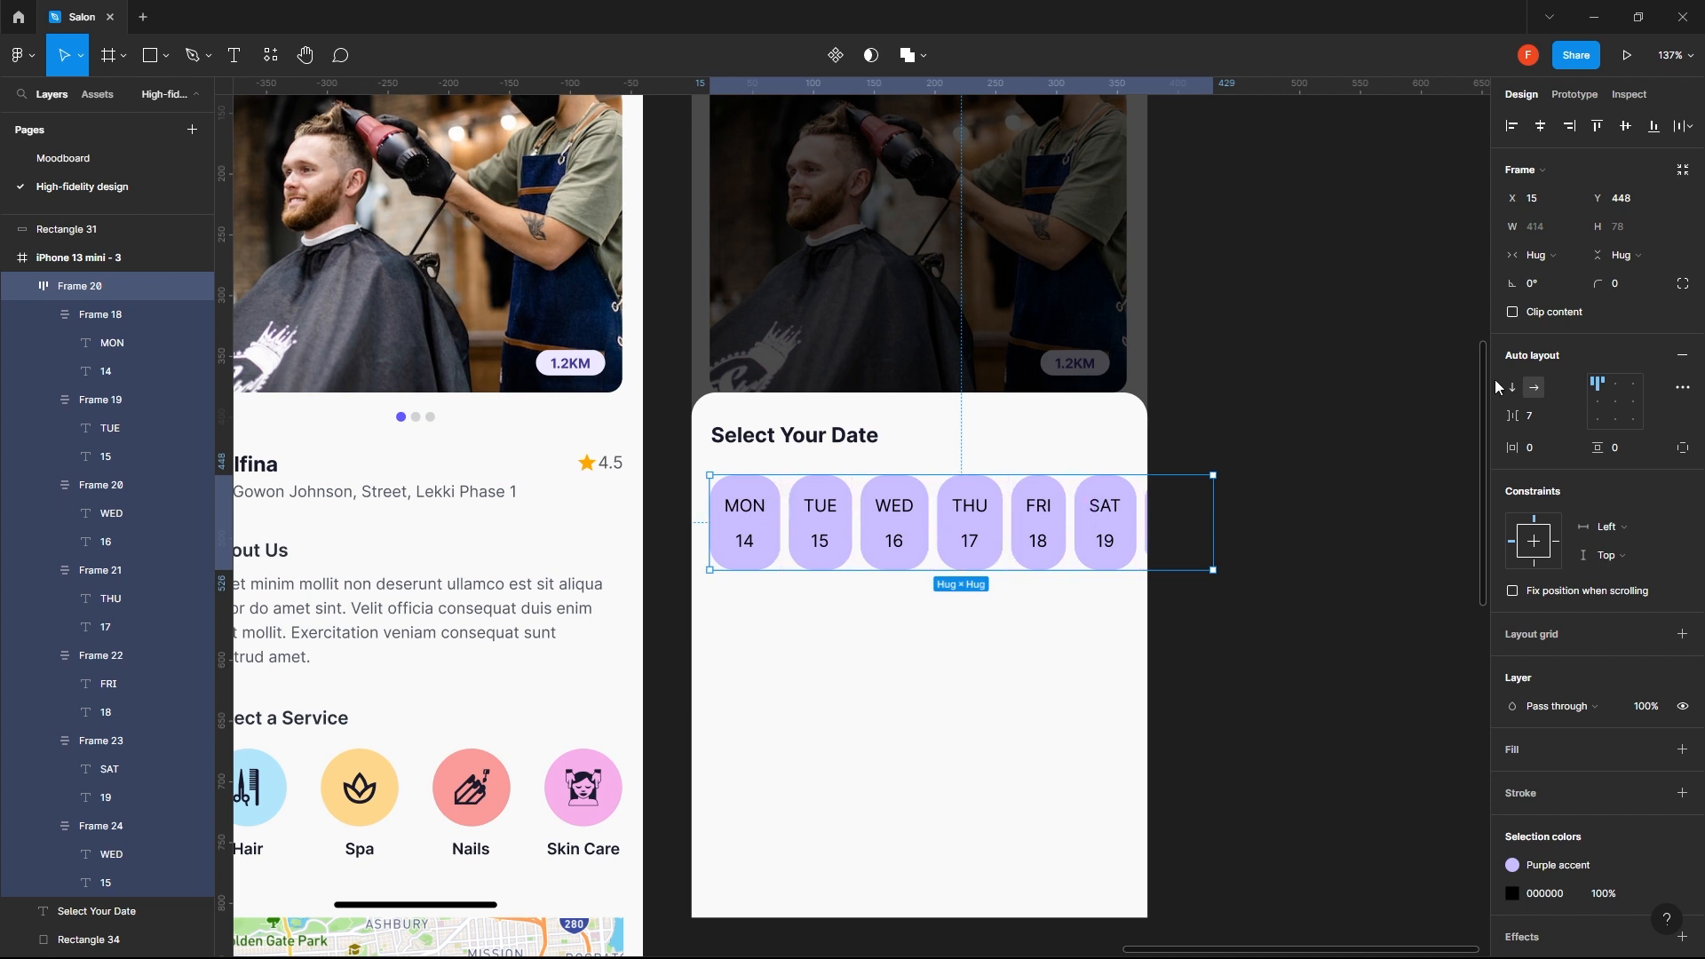
pyautogui.click(1522, 408)
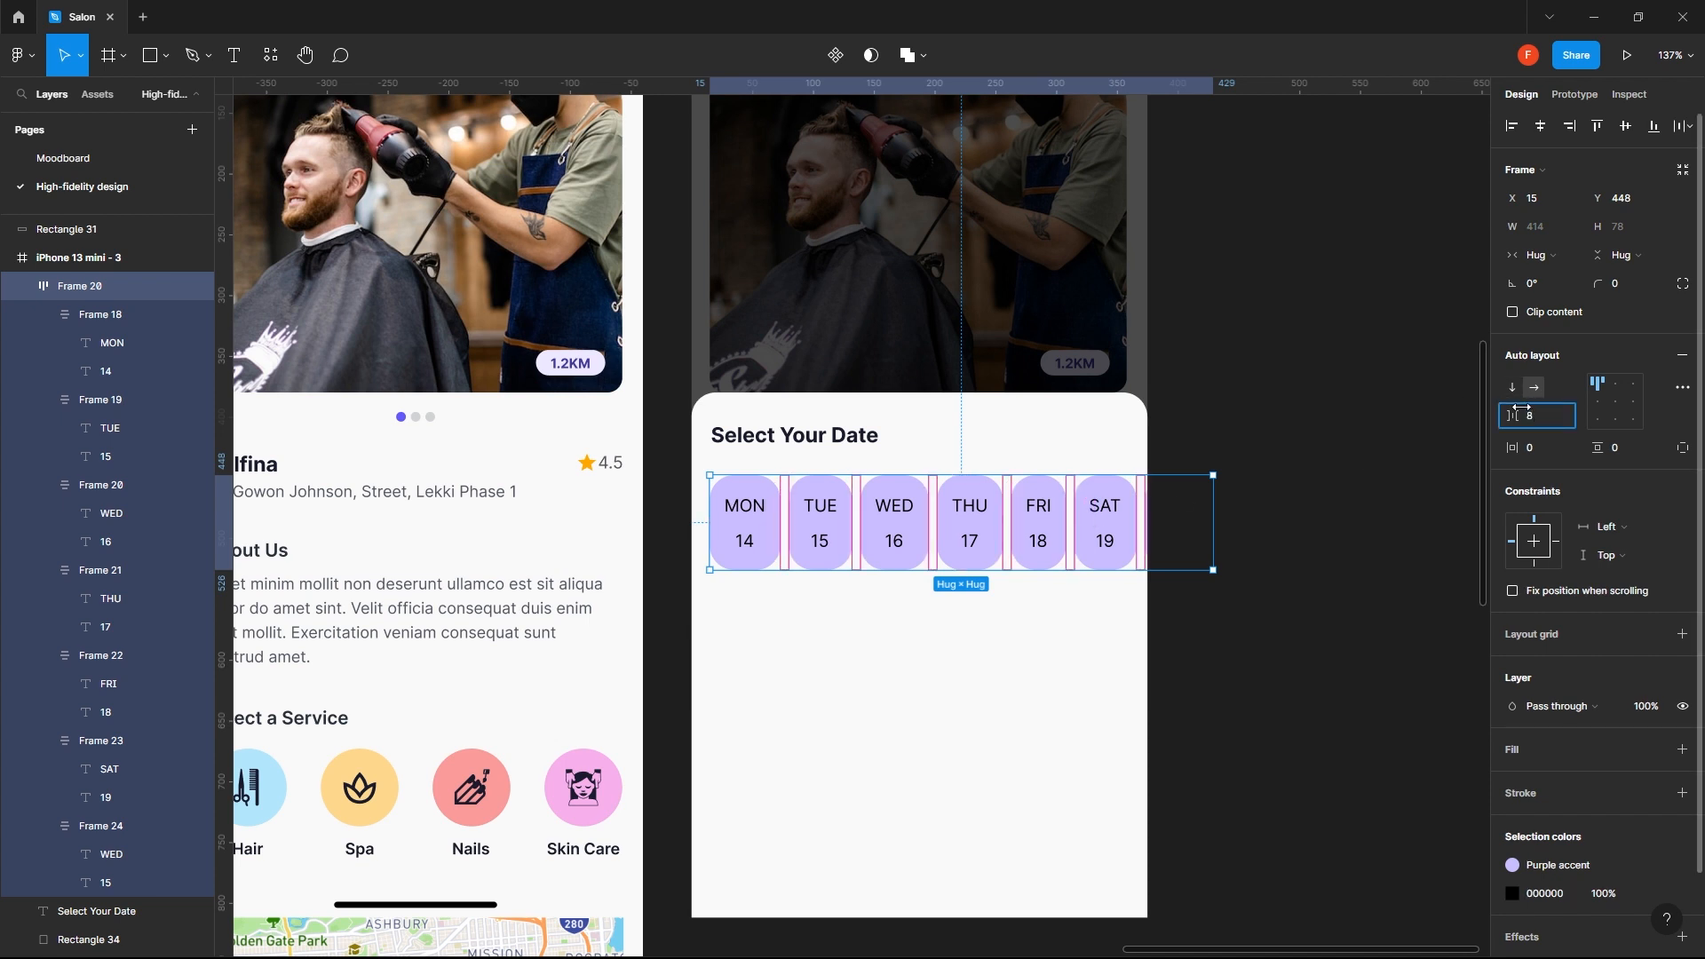
pyautogui.write('8')
pyautogui.press('Return')
pyautogui.click(1233, 693)
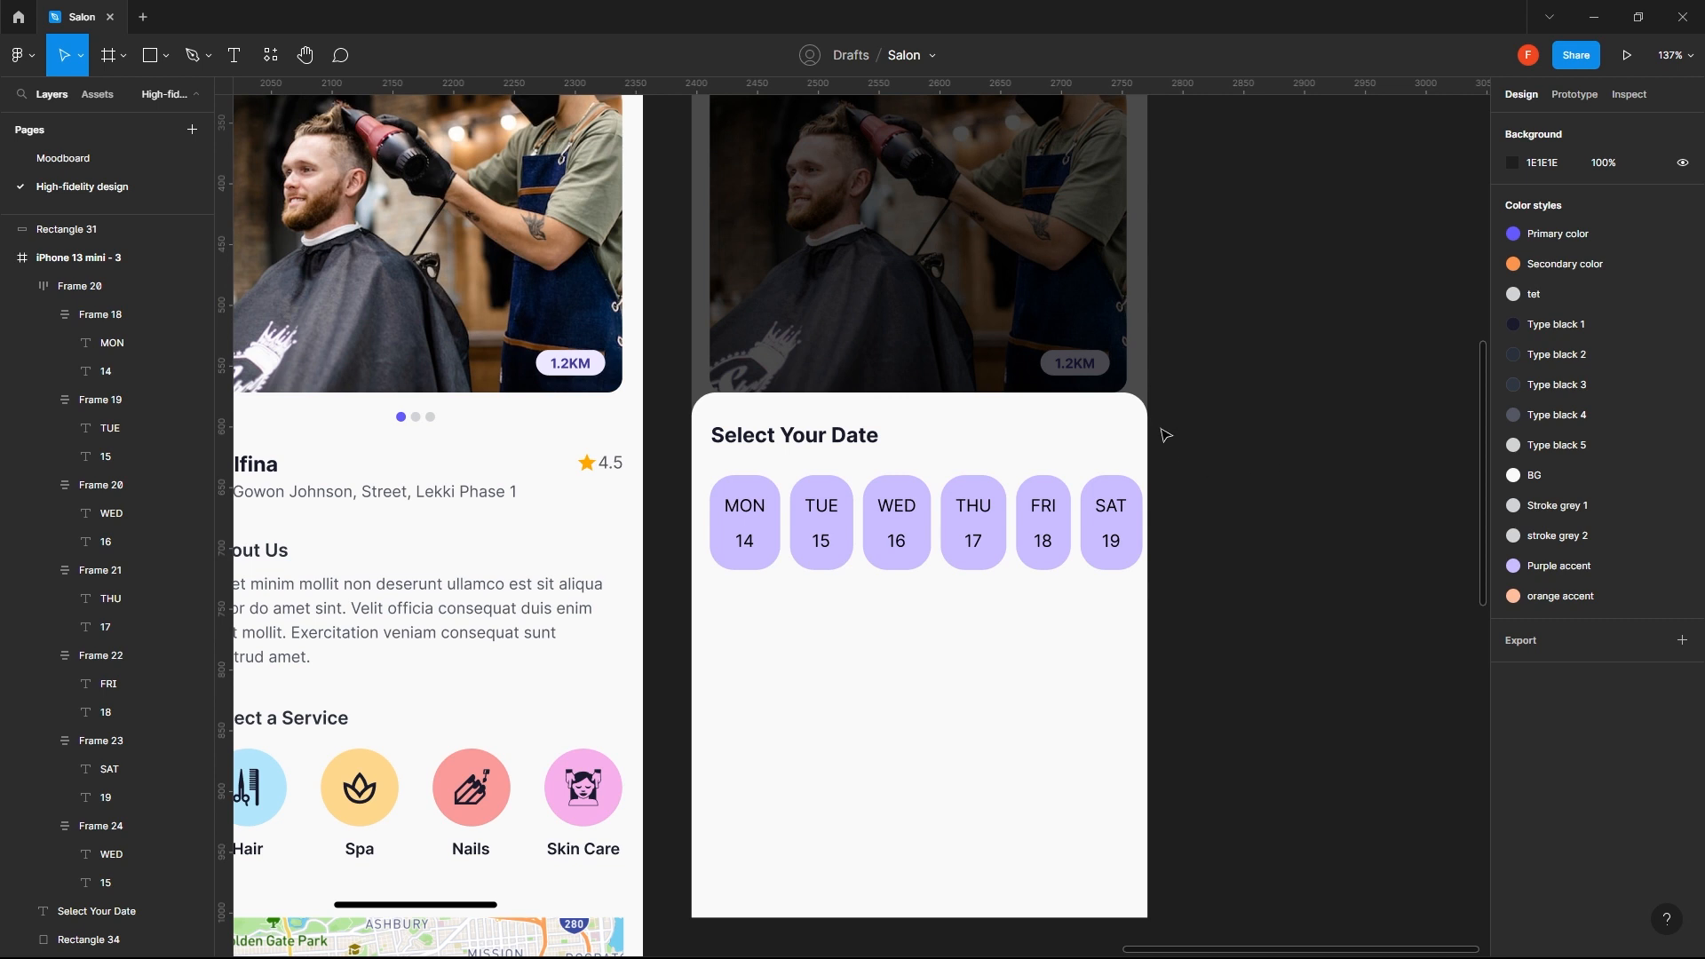
# - Compare the widths of the date chips and of their weekday labels across the row
pyautogui.click(1044, 649)
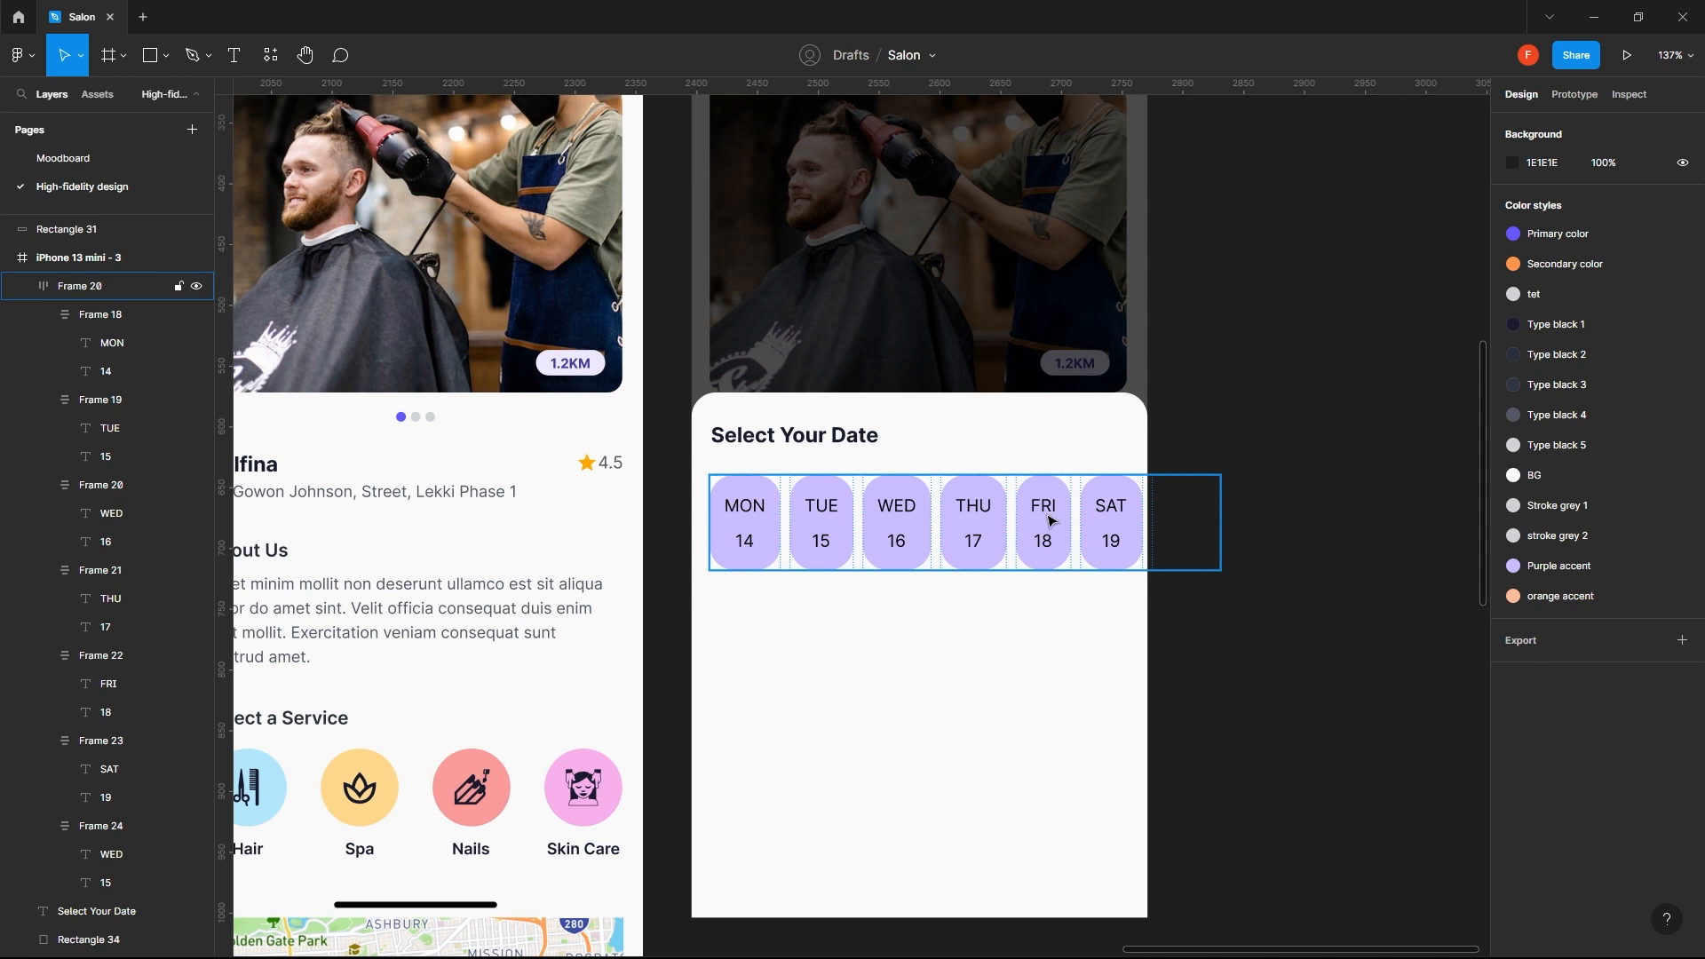
pyautogui.doubleClick(982, 540)
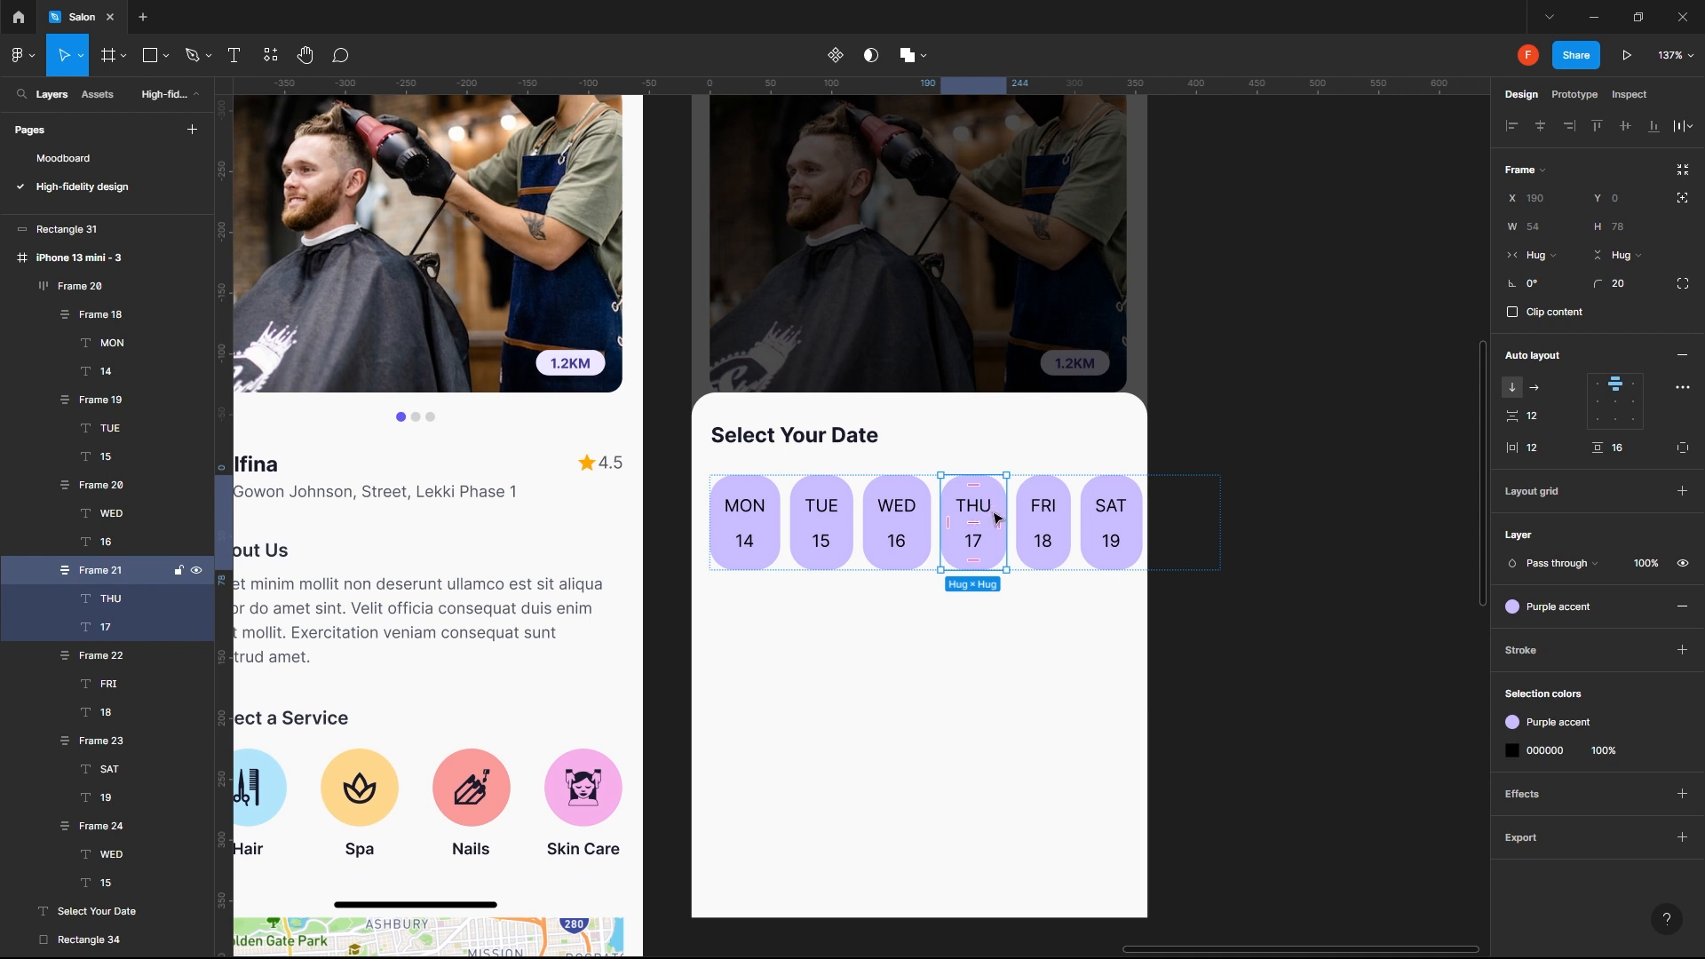
pyautogui.click(1042, 525)
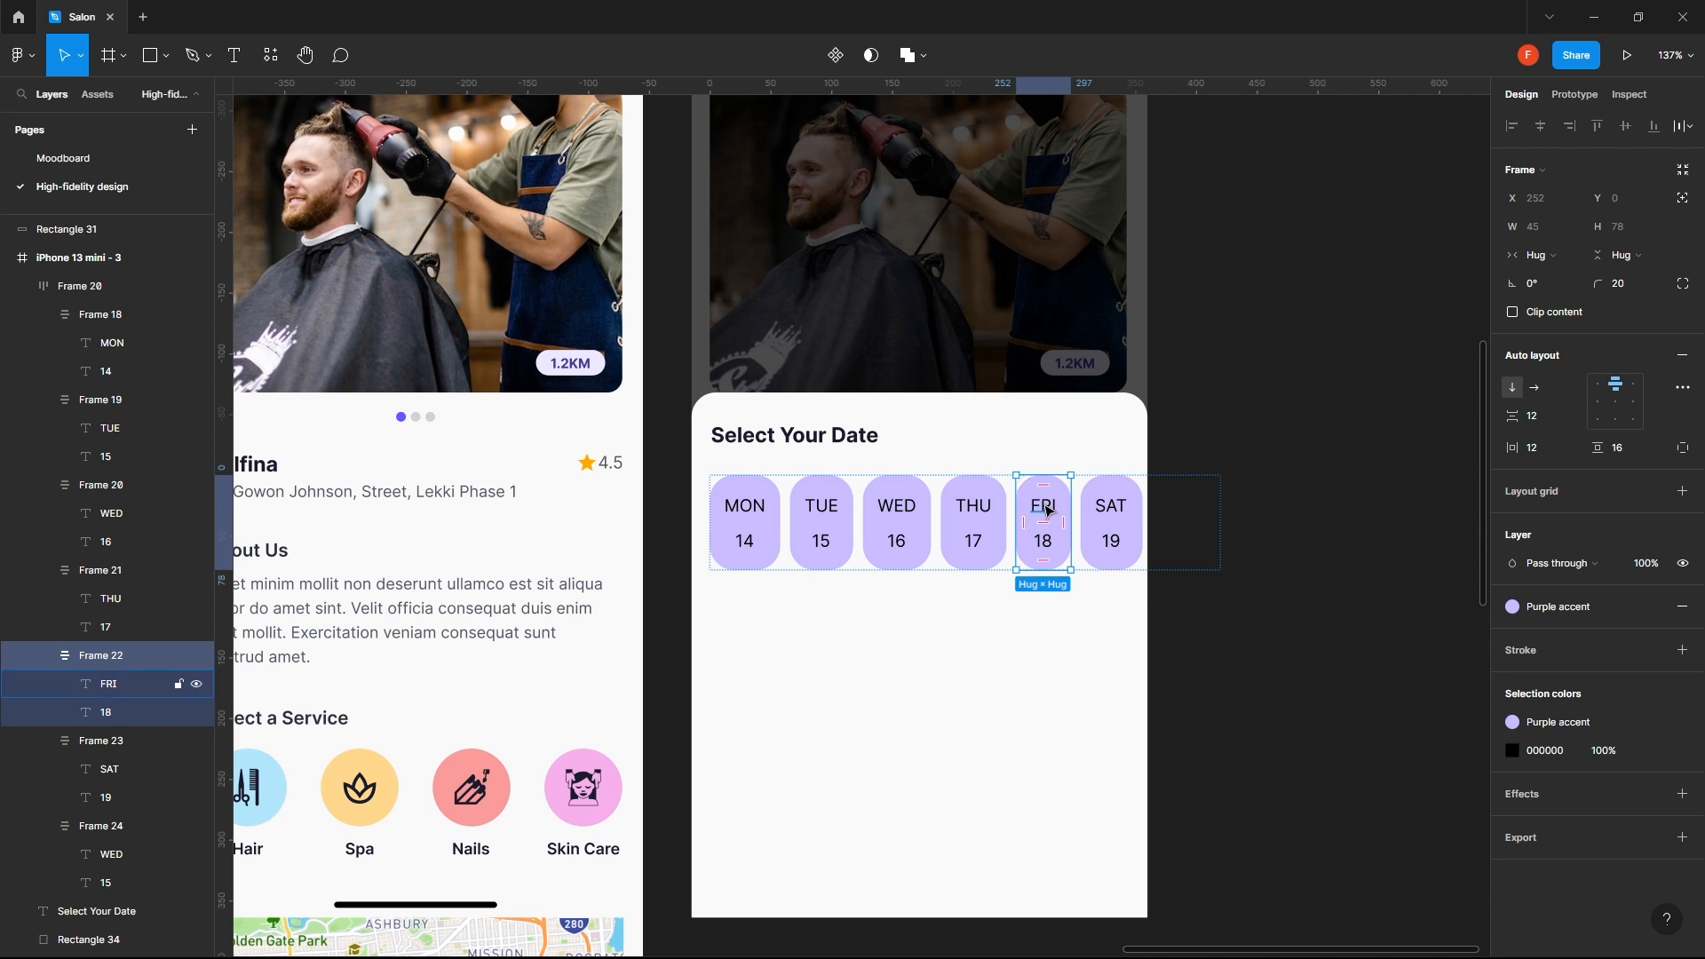
pyautogui.click(1026, 629)
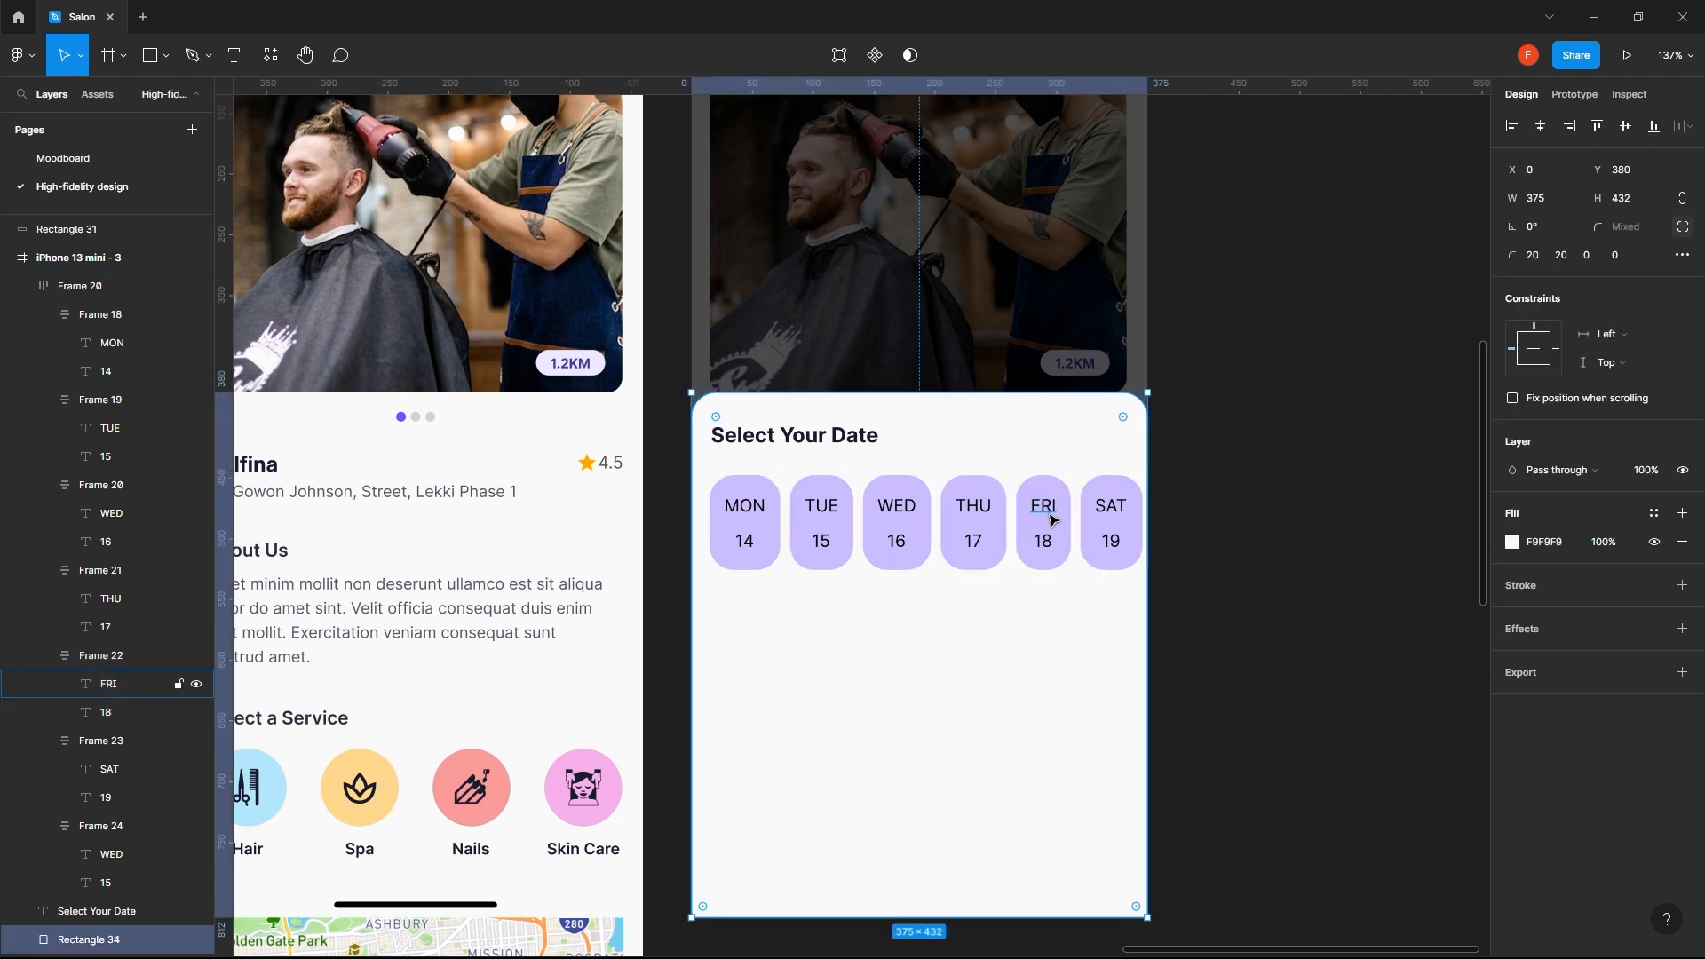
pyautogui.click(1053, 520)
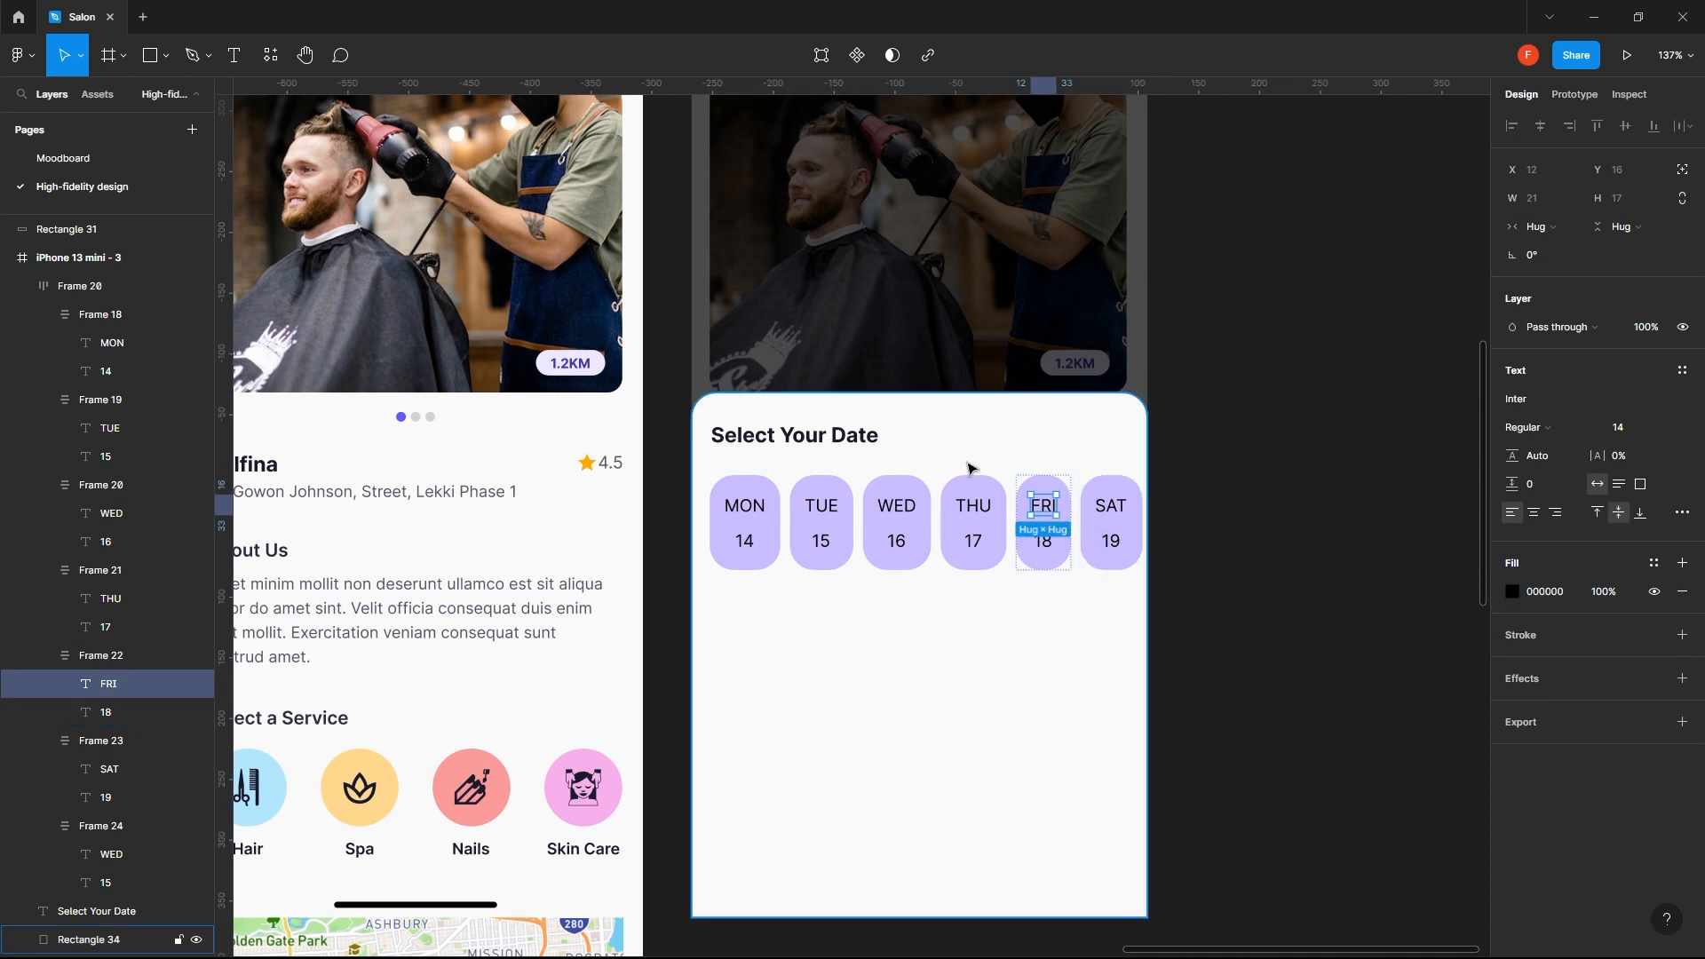
pyautogui.click(751, 508)
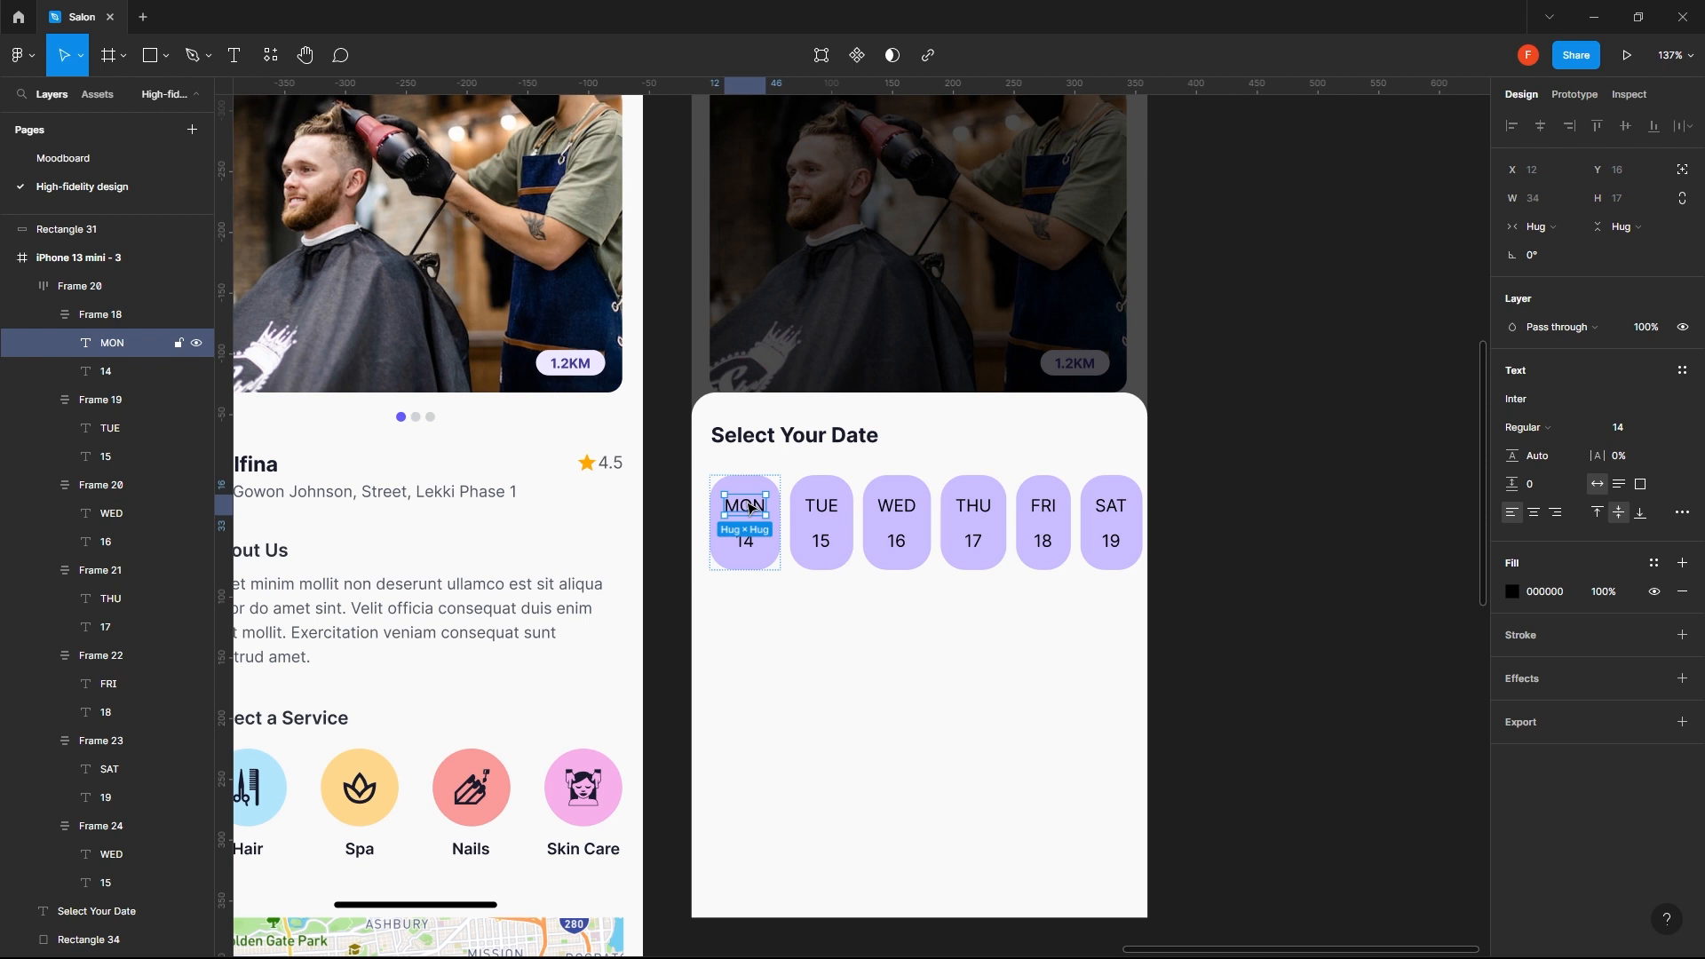
pyautogui.click(835, 515)
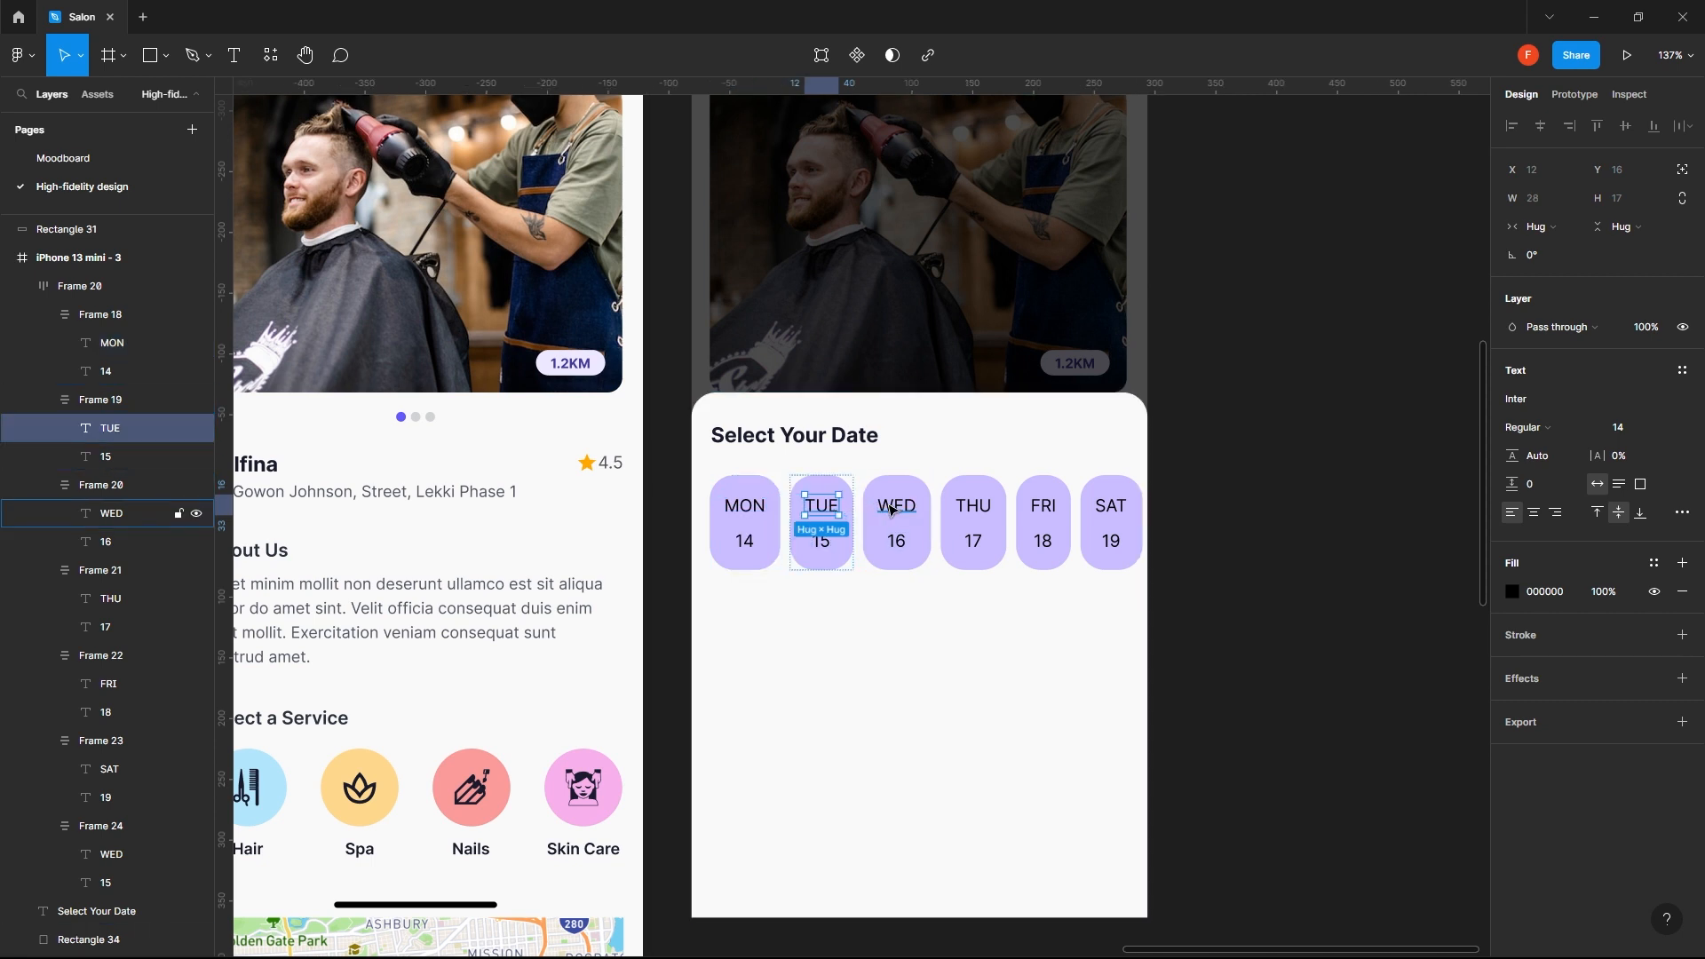
pyautogui.click(894, 625)
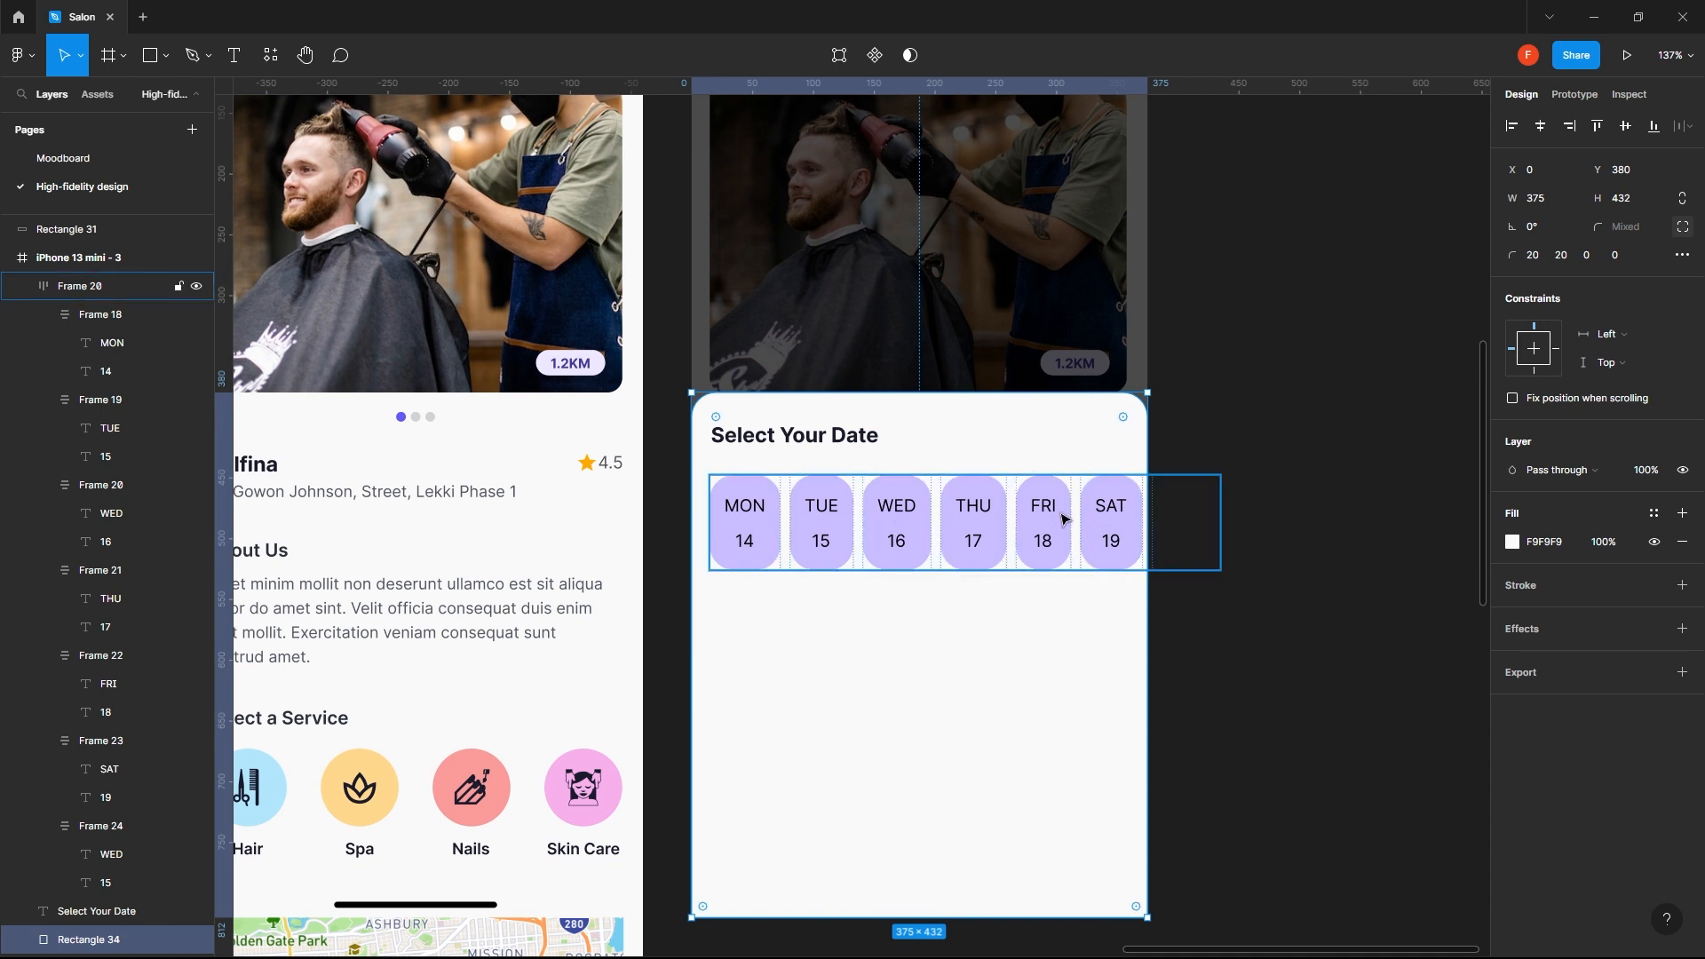
# - Wrap the MON label on the first date chip in its own frame
pyautogui.keyDown('ctrl'); pyautogui.click(745, 505); pyautogui.keyUp('ctrl')
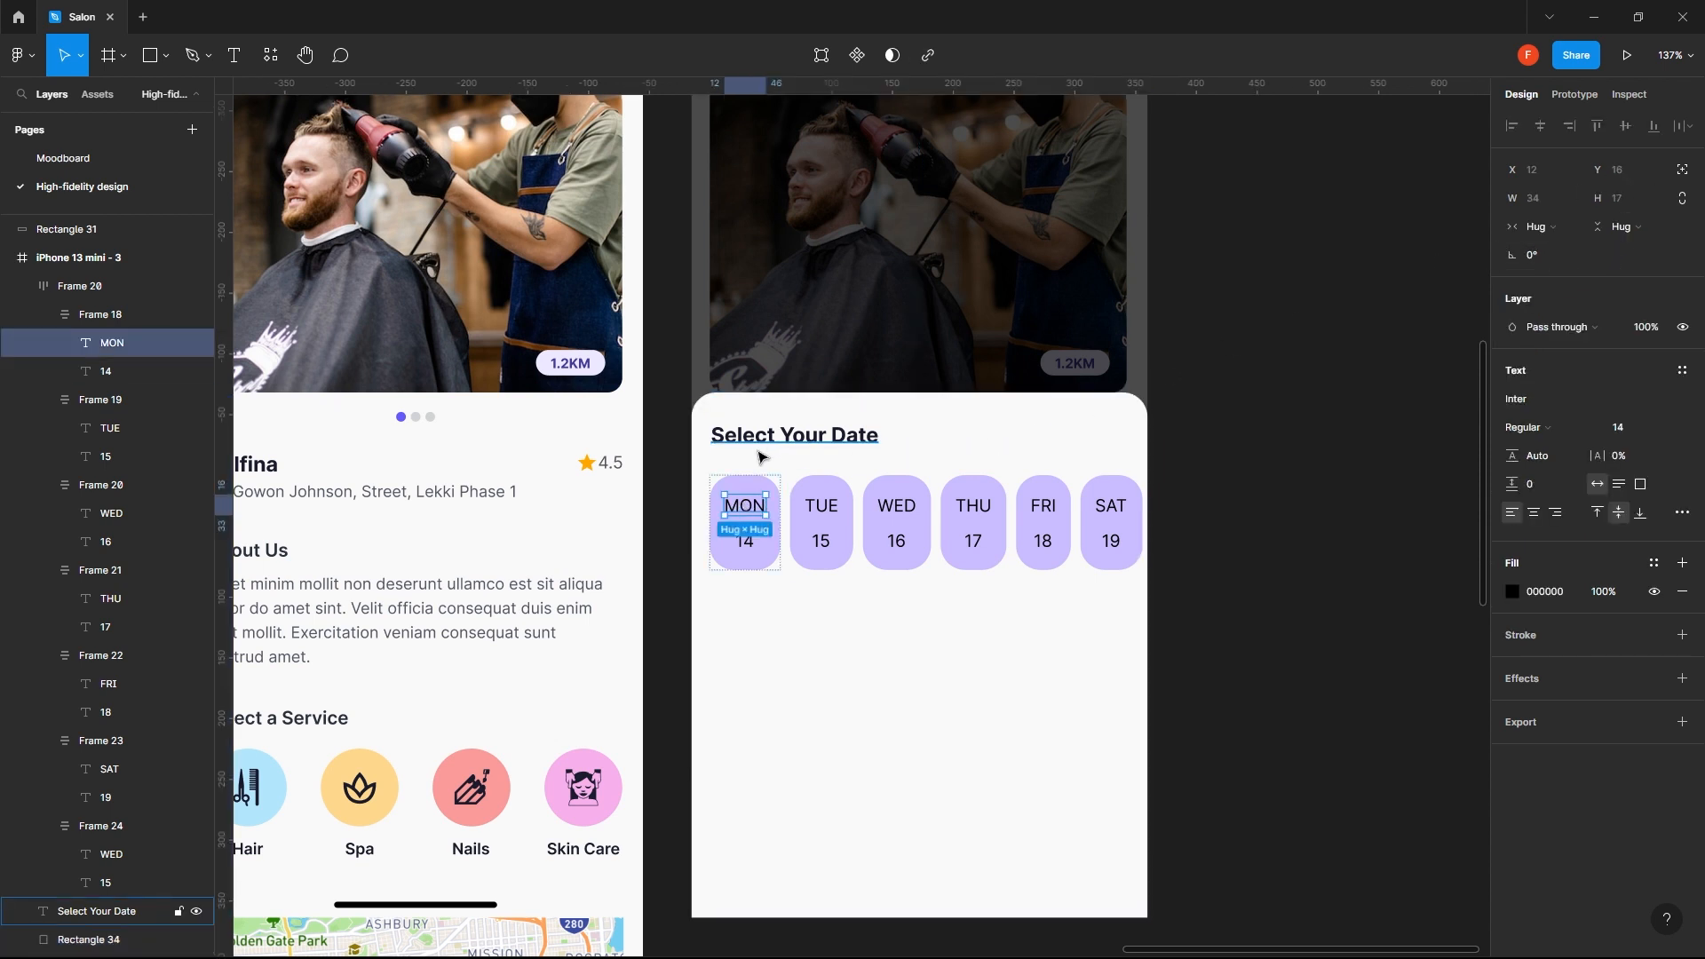
pyautogui.rightClick(751, 505)
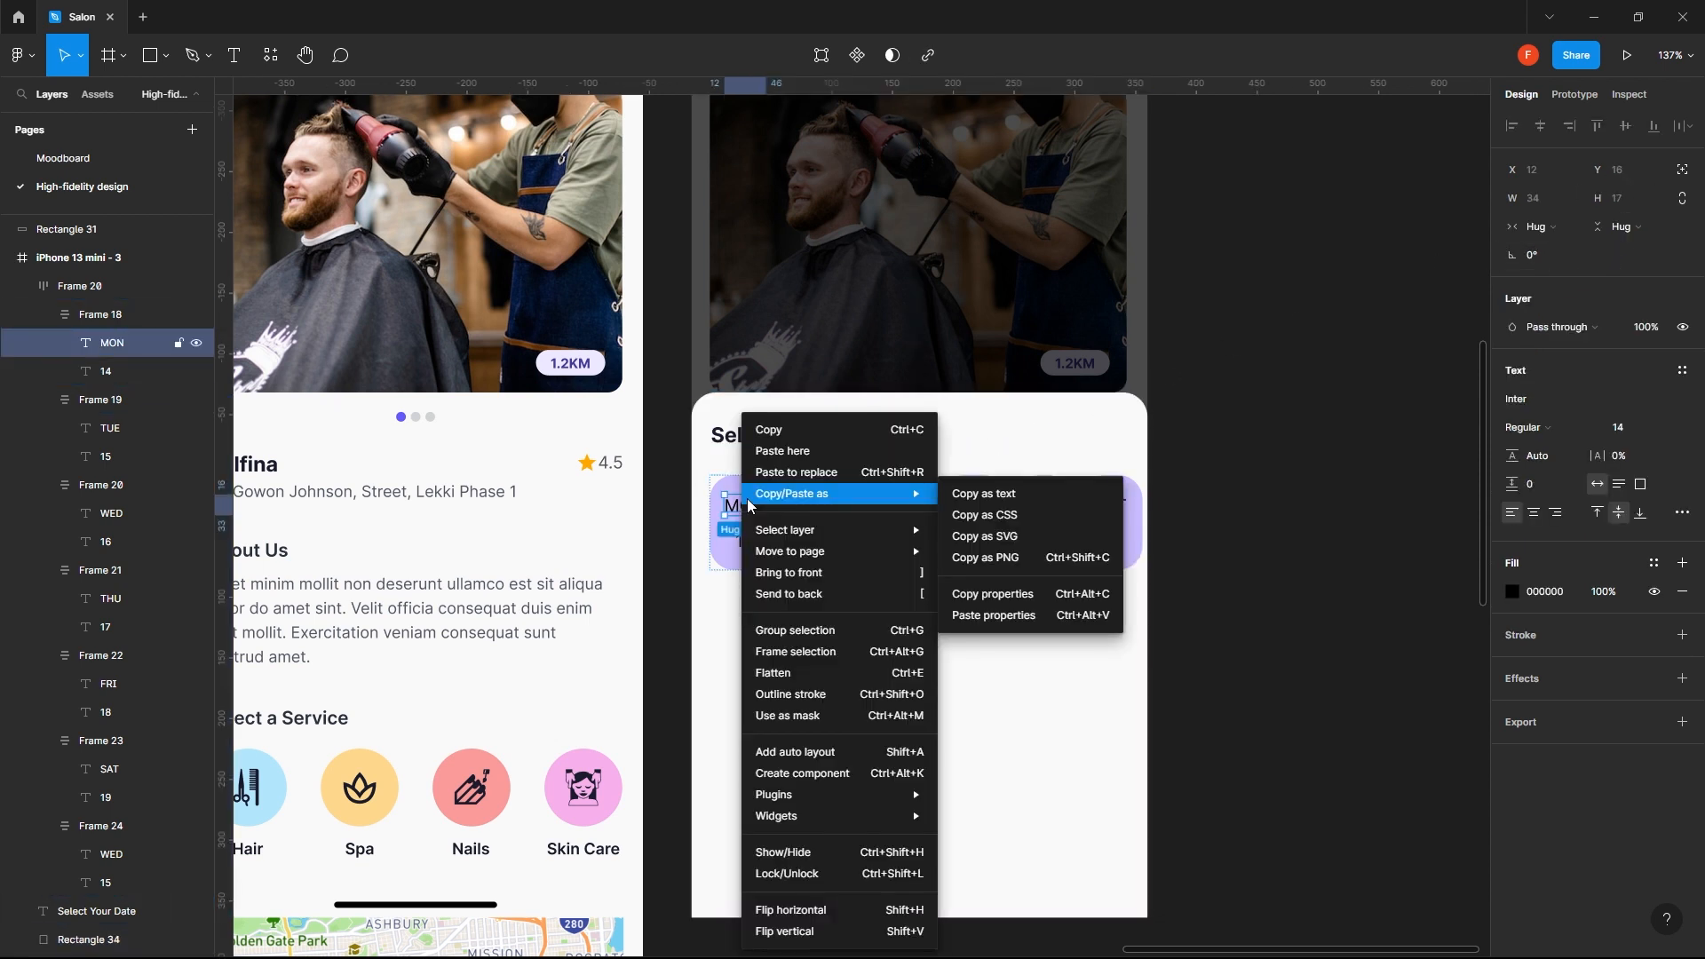
pyautogui.click(834, 656)
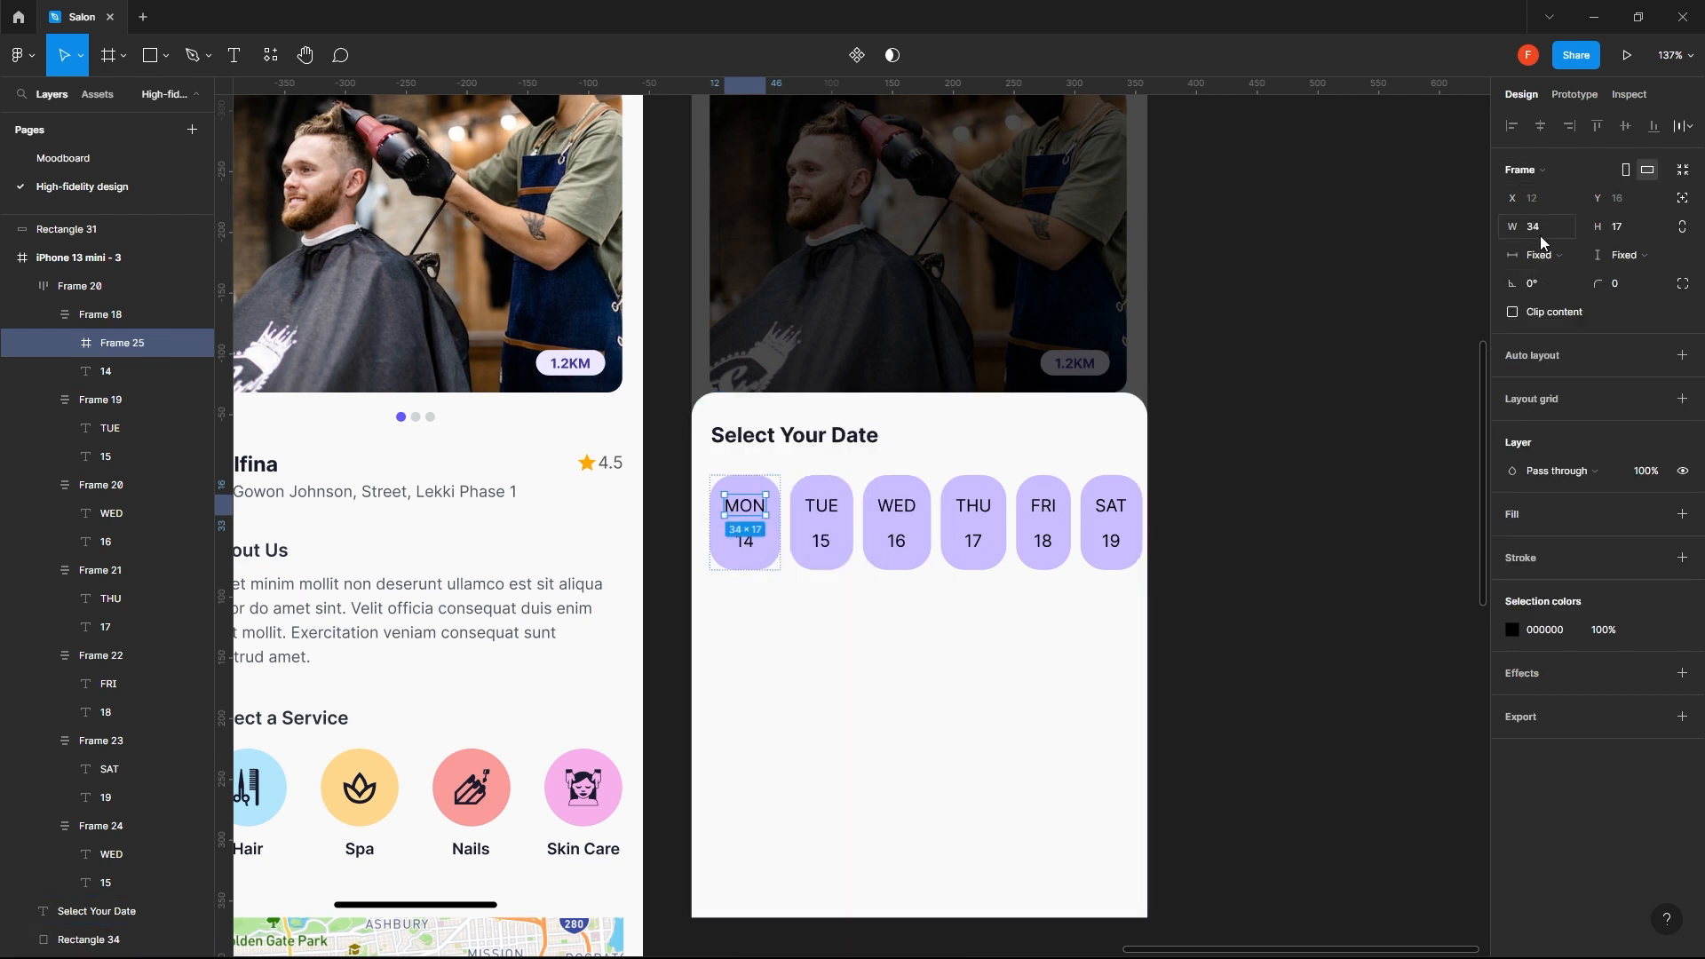
# - Try to frame the TUE, WED, THU, FRI and SAT labels in a single operation, and undo it
pyautogui.click(821, 508)
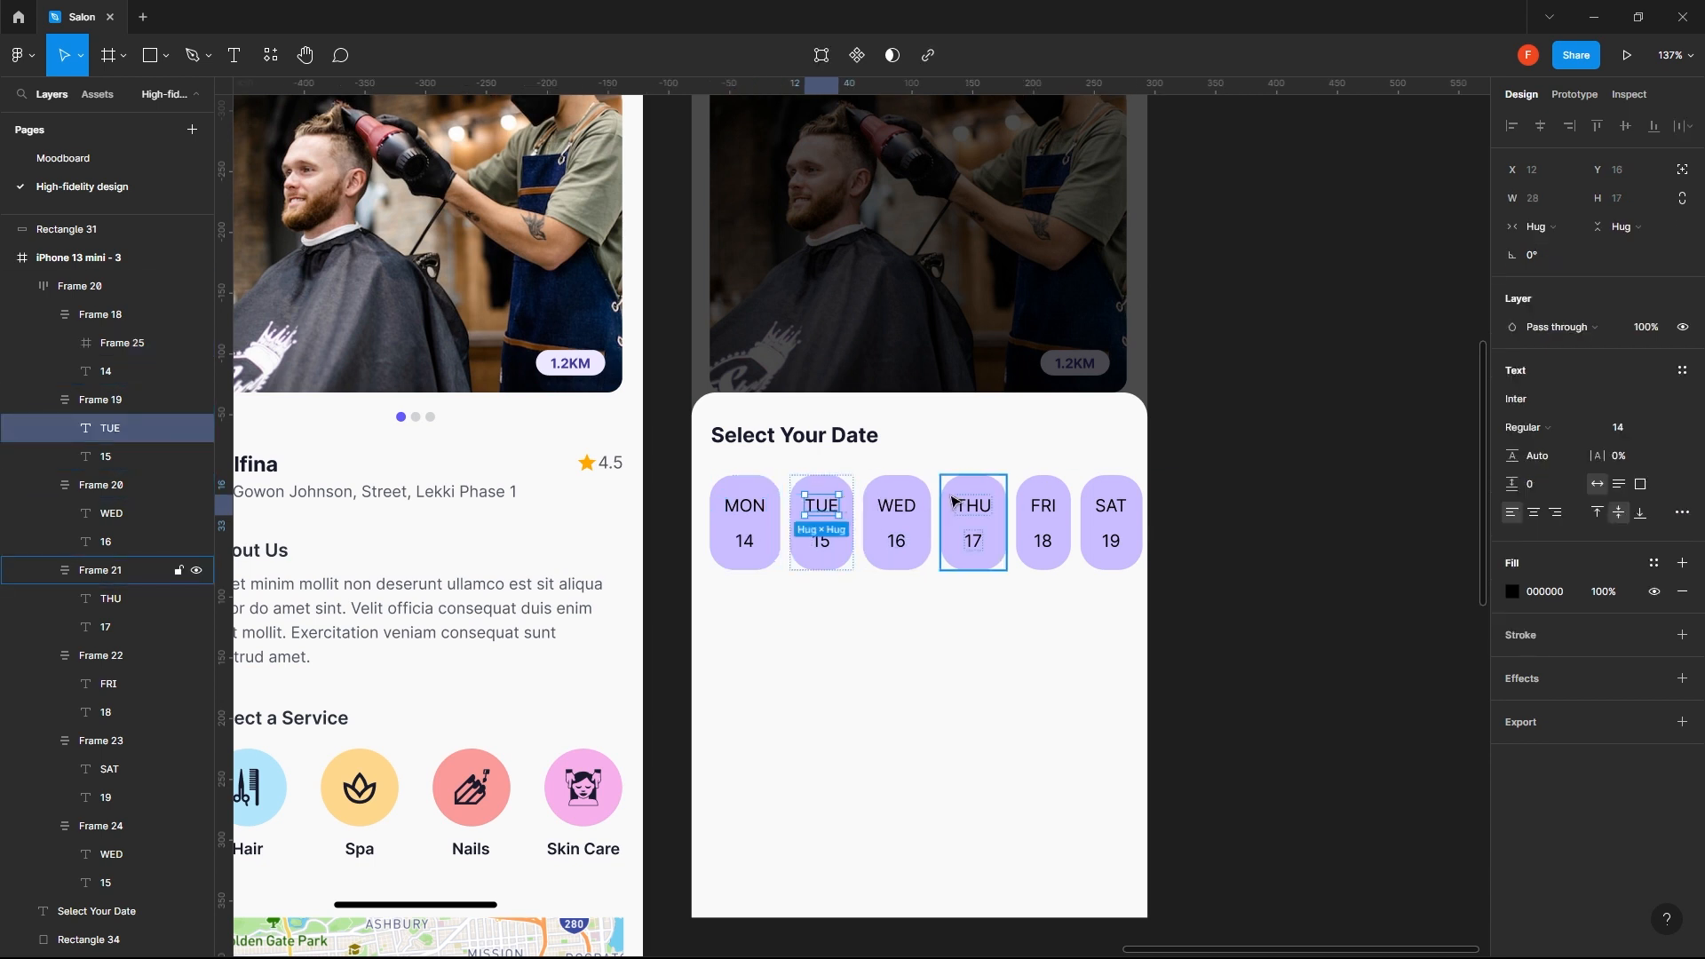
pyautogui.keyDown('shift'); pyautogui.click(912, 516); pyautogui.keyUp('shift')
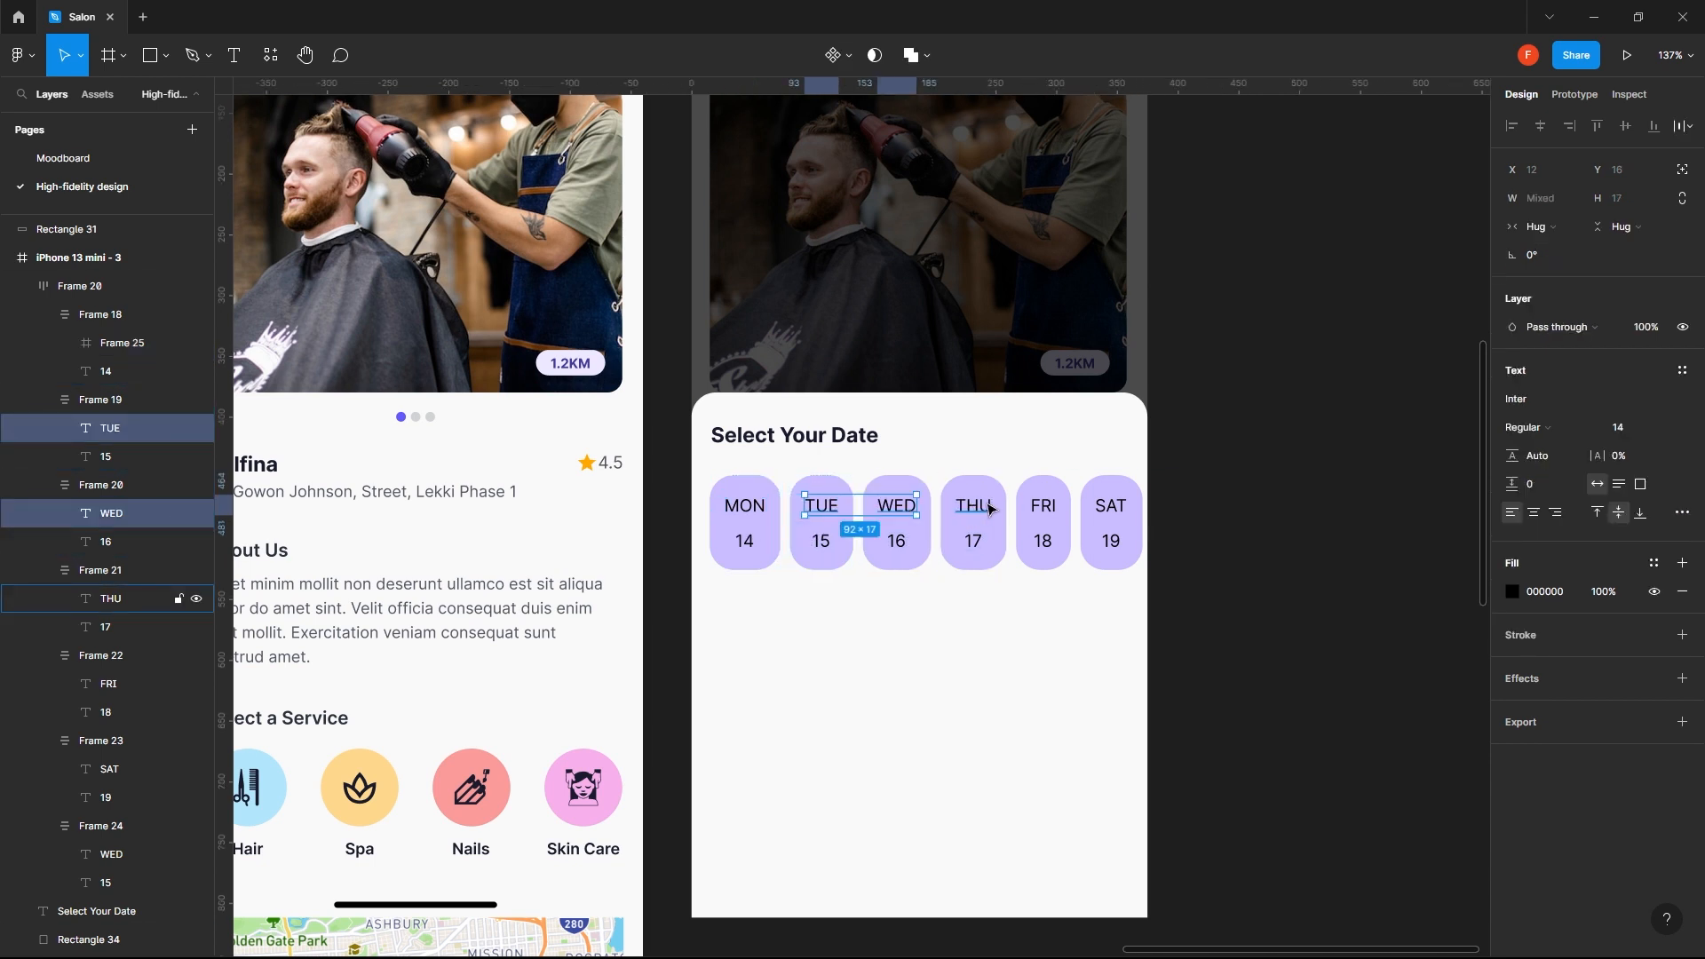
pyautogui.keyDown('shift'); pyautogui.click(988, 509); pyautogui.keyUp('shift')
pyautogui.keyDown('shift'); pyautogui.click(1043, 508); pyautogui.keyUp('shift')
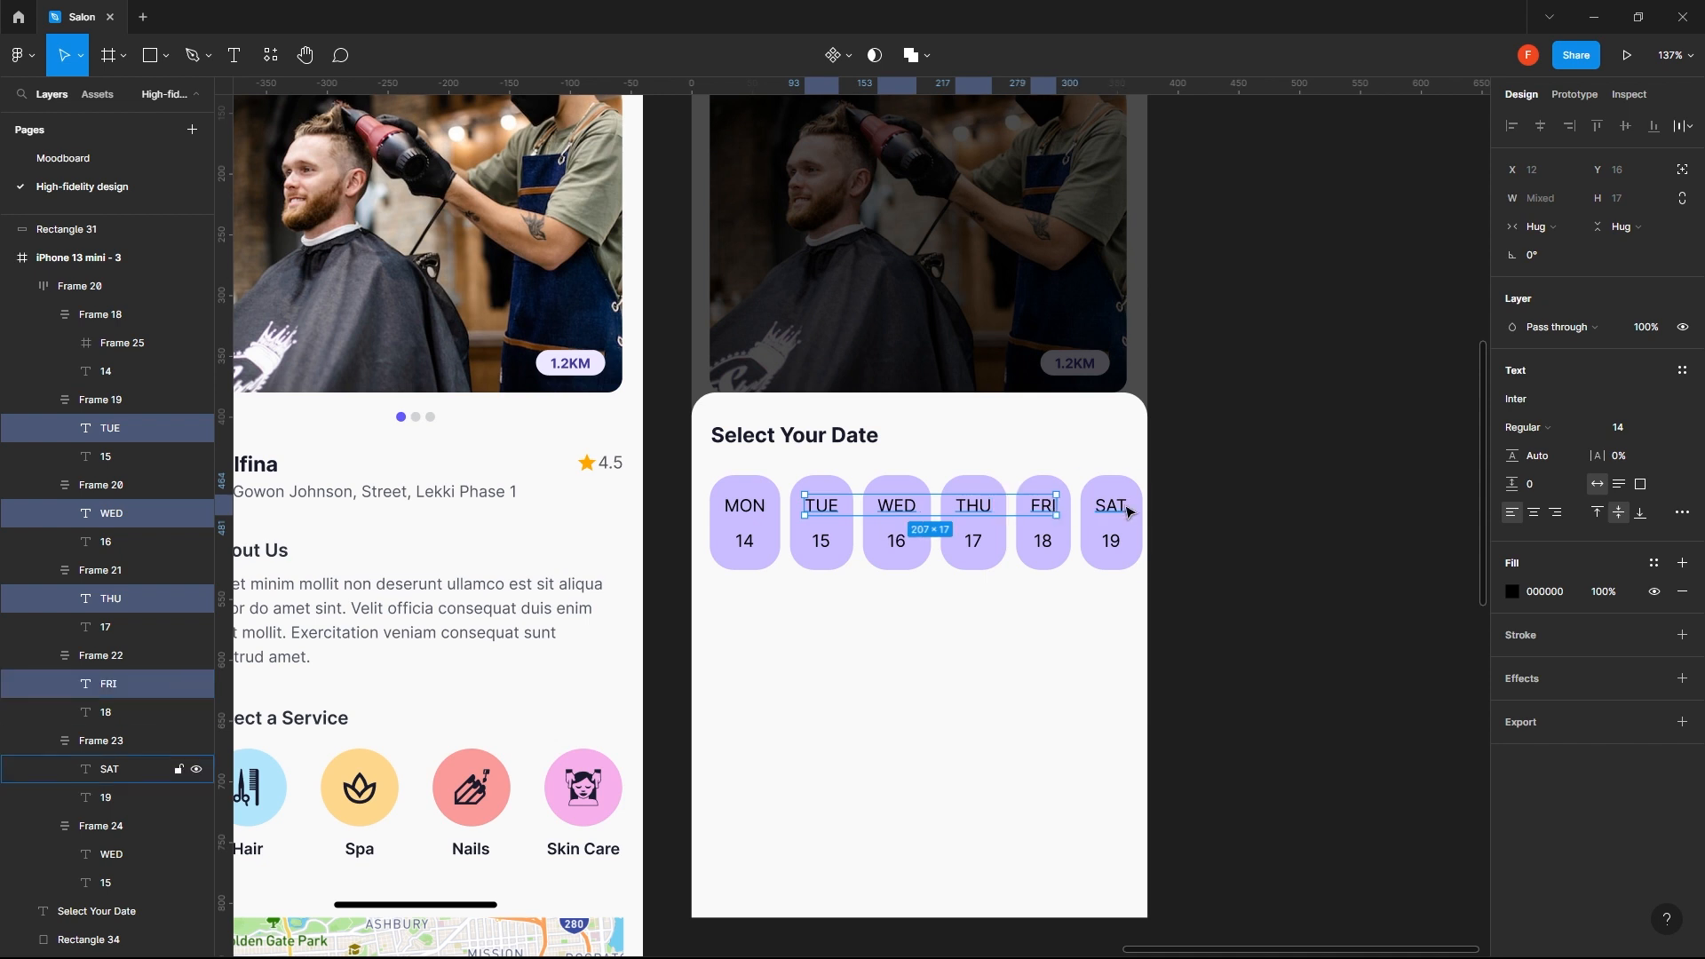
pyautogui.keyDown('shift'); pyautogui.click(1120, 510); pyautogui.keyUp('shift')
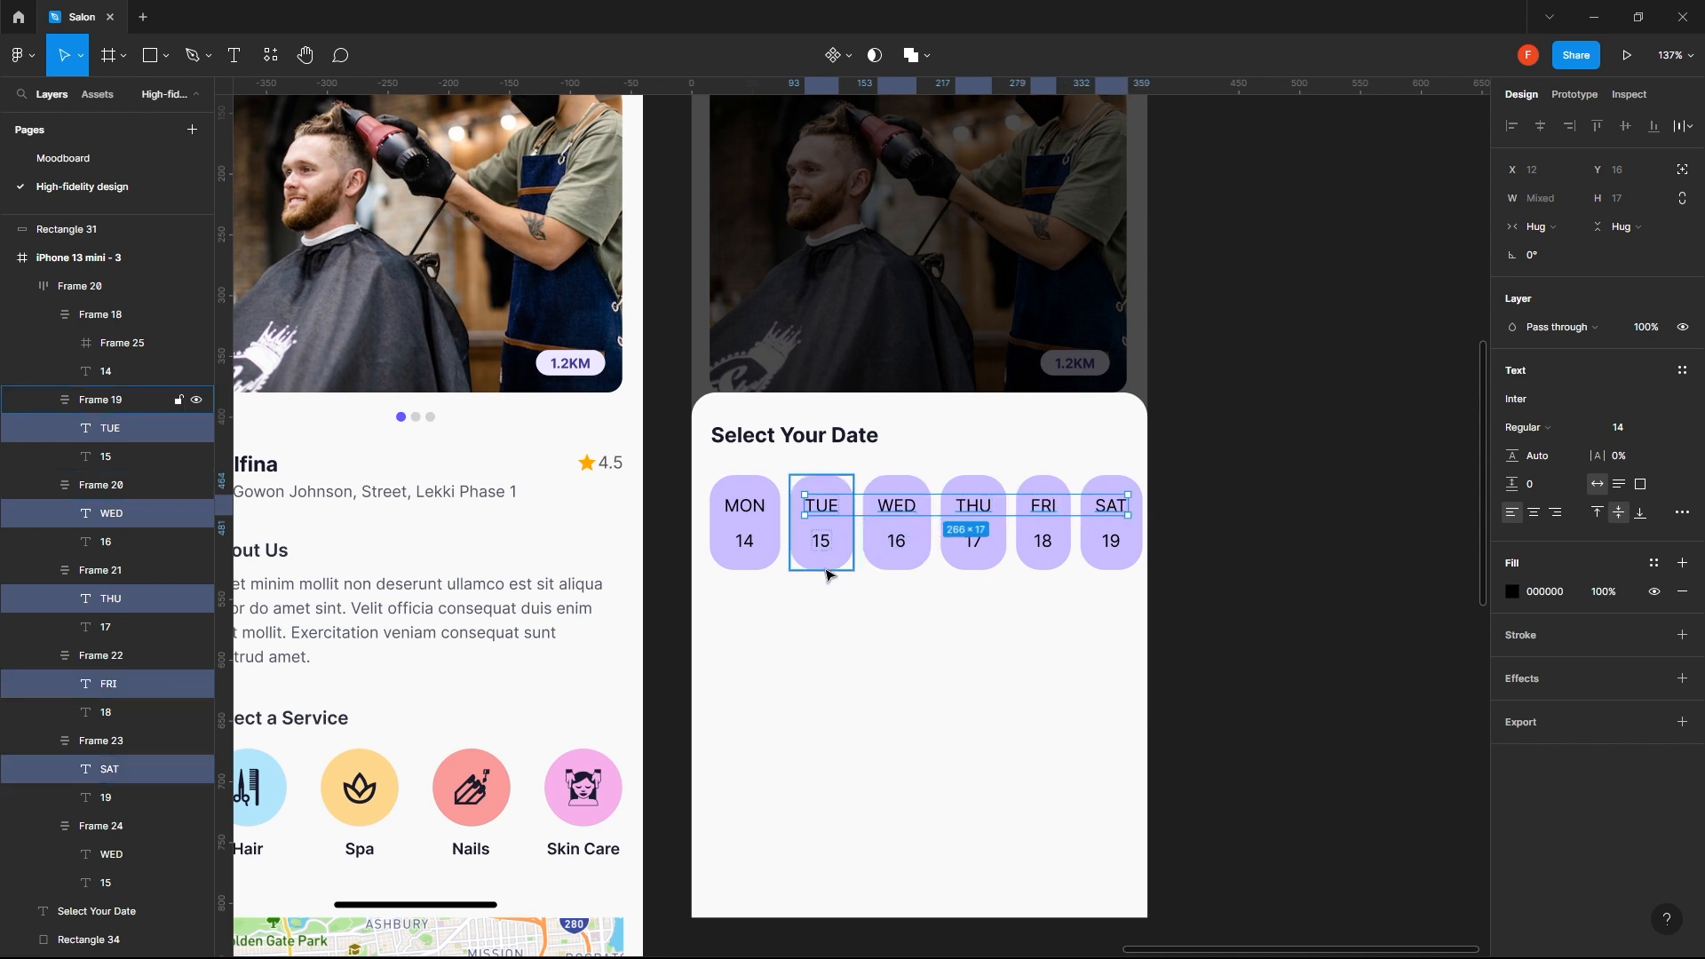
pyautogui.rightClick(822, 511)
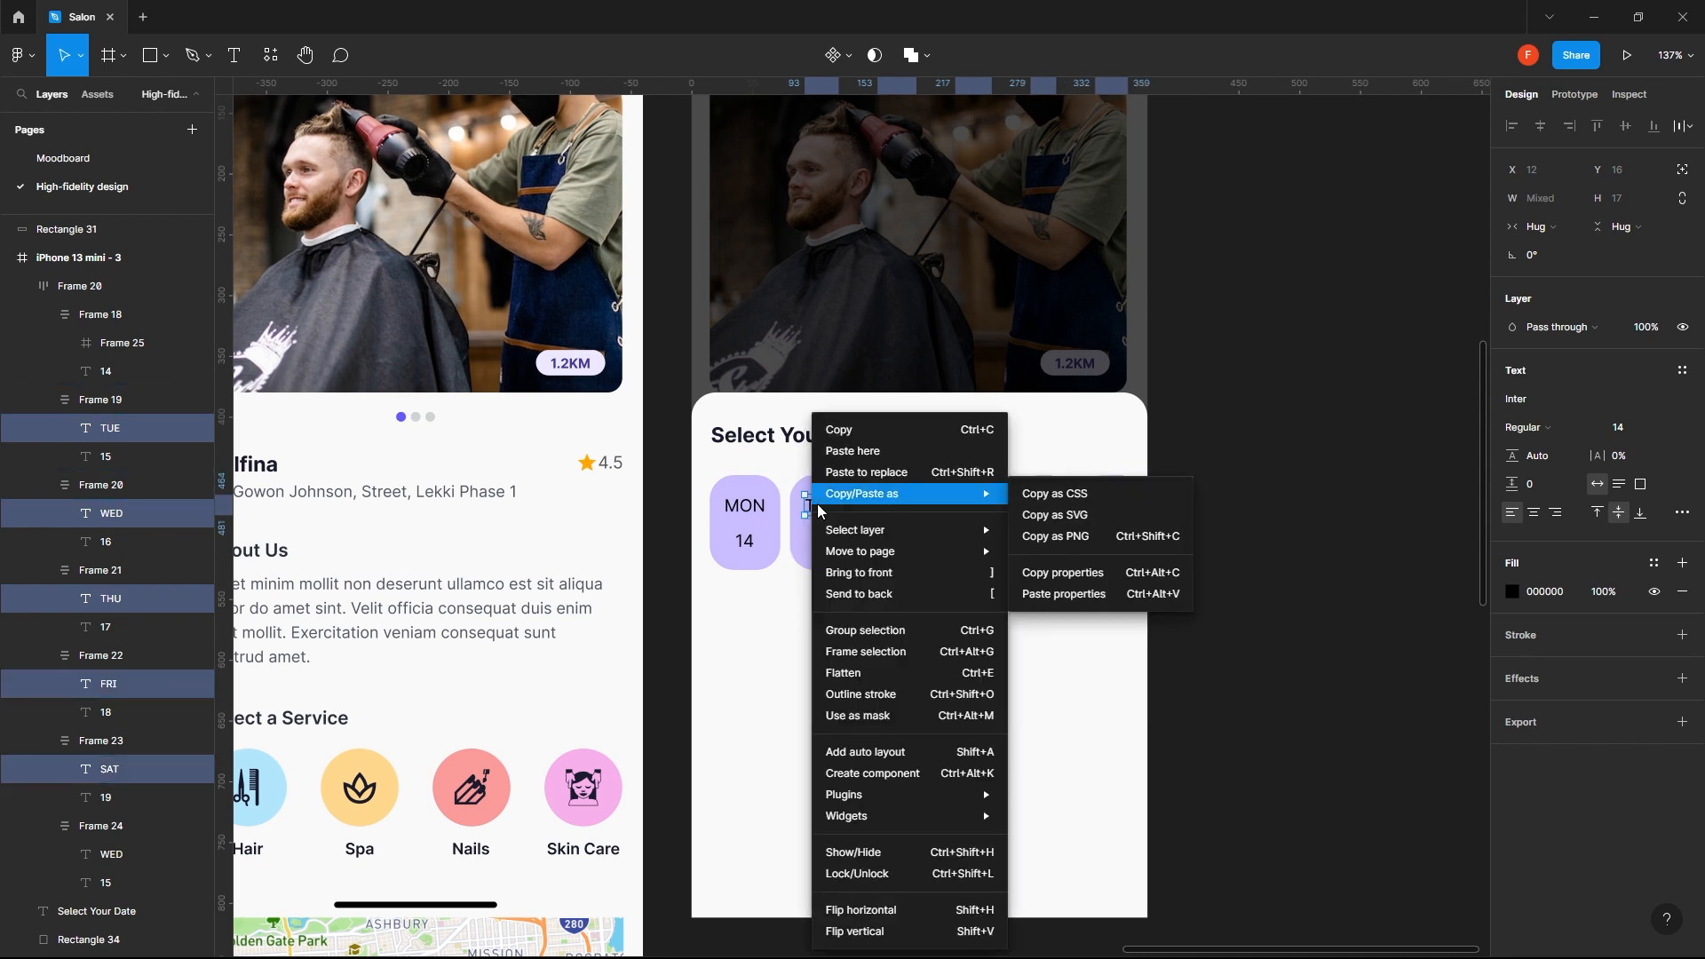
pyautogui.click(893, 653)
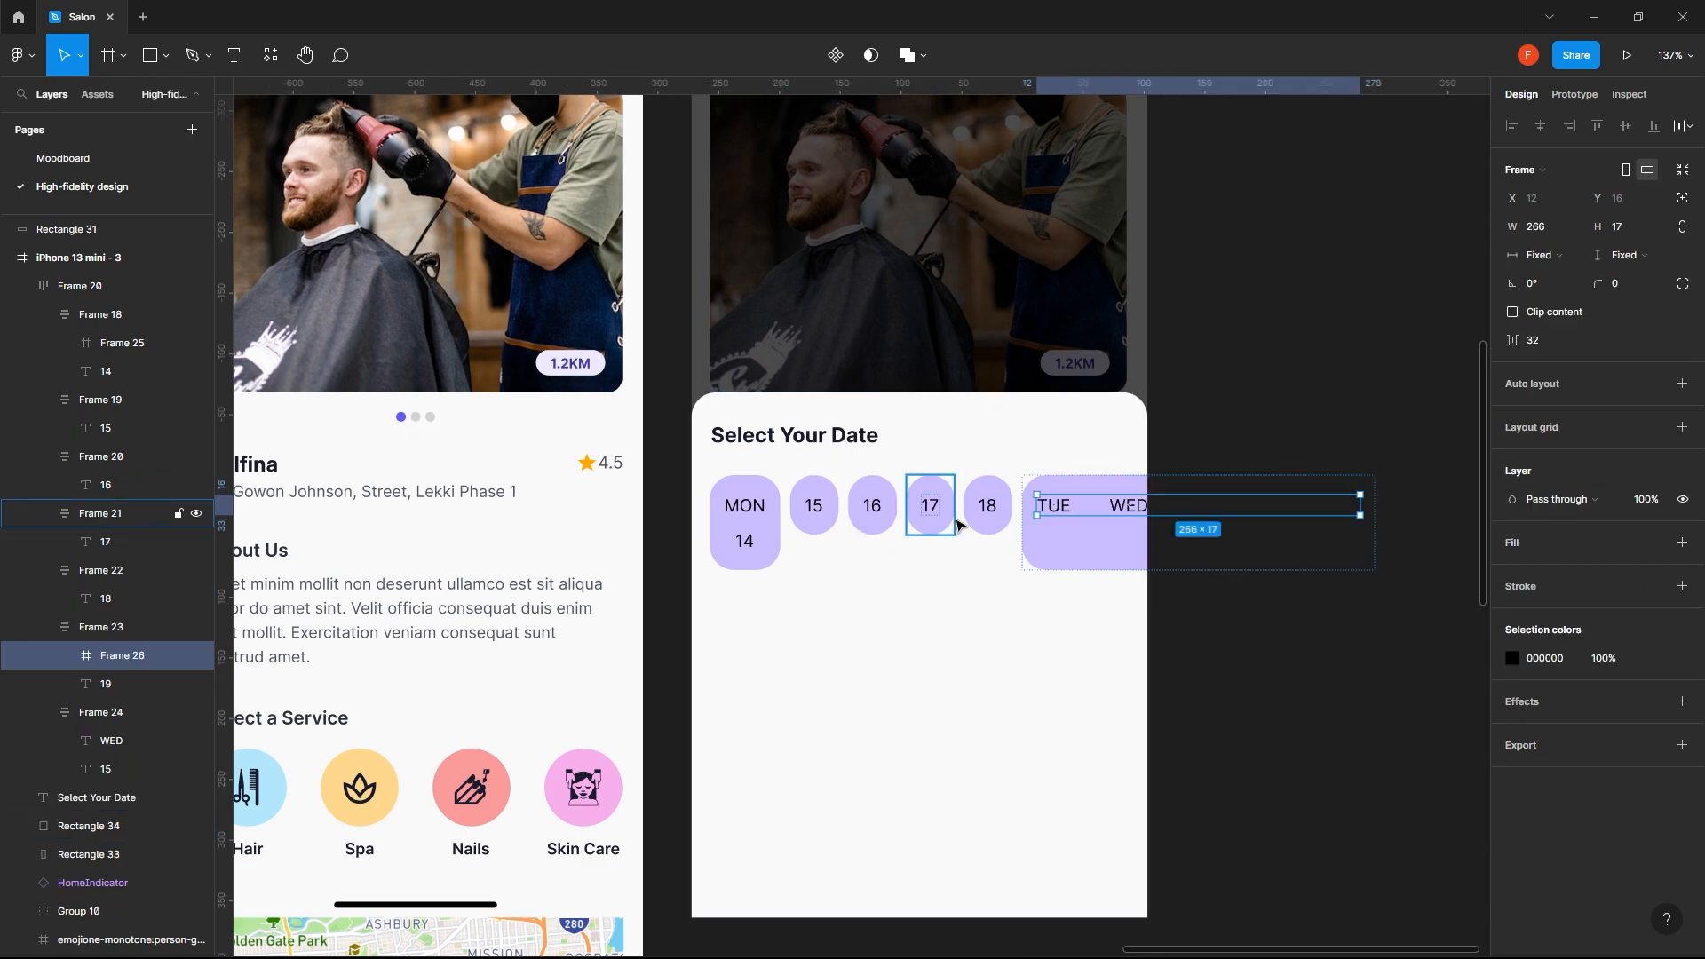
pyautogui.hotkey('ctrl', 'z')
pyautogui.click(887, 614)
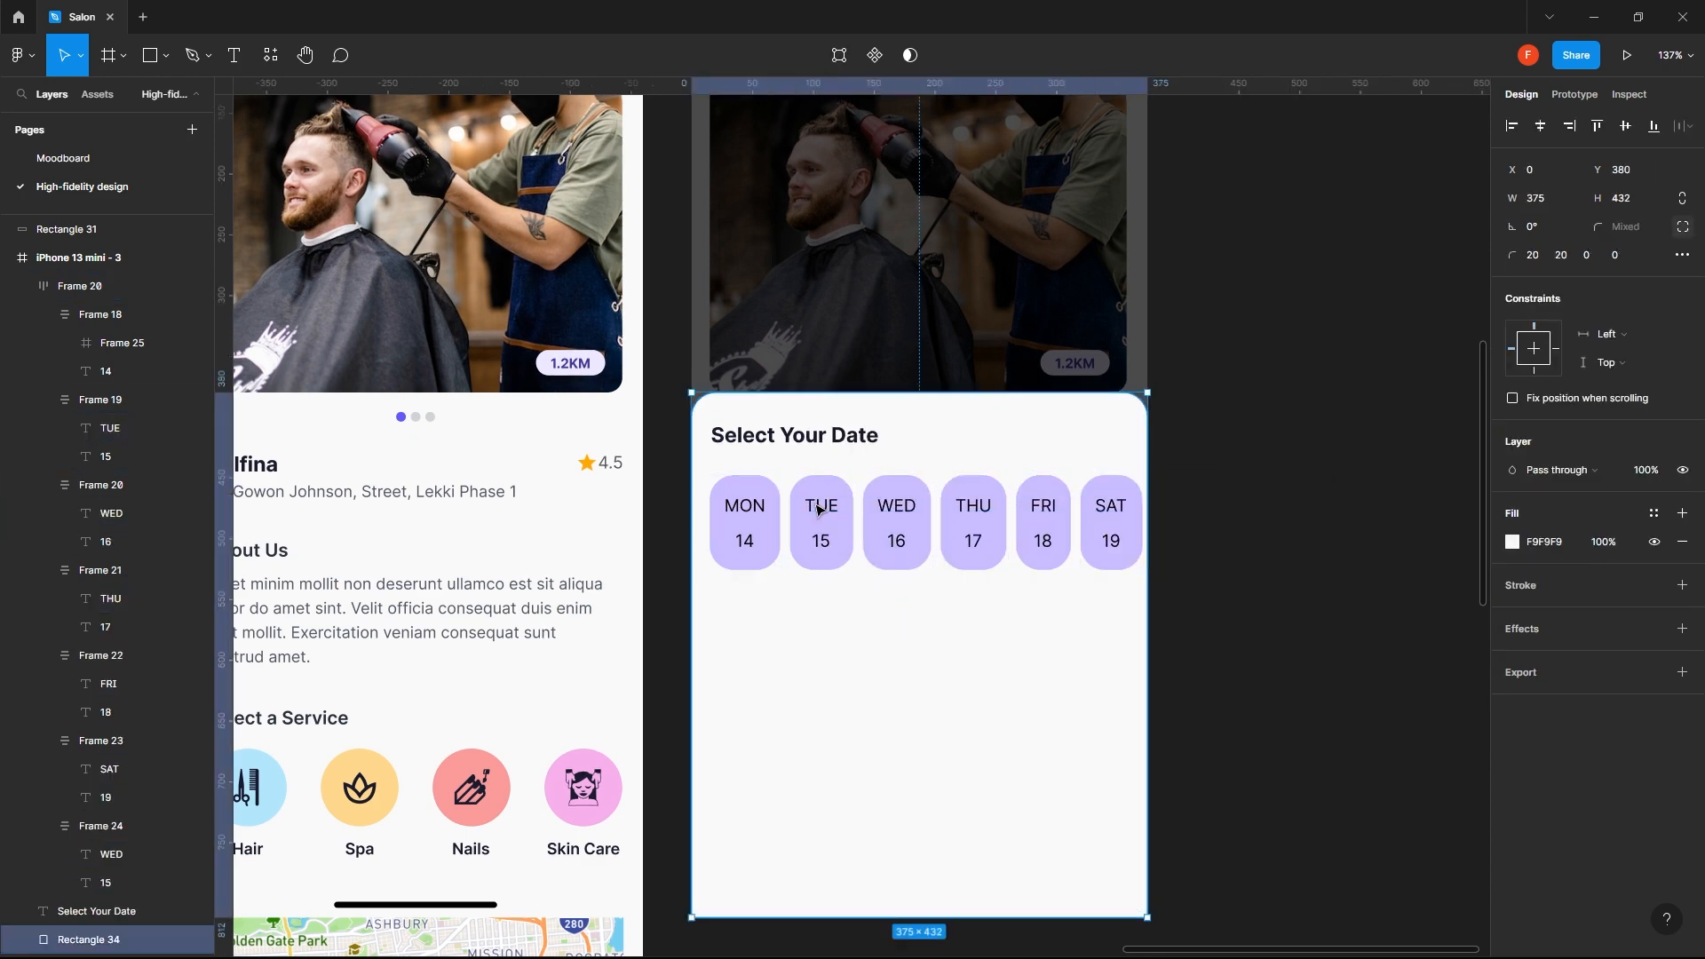
# - Wrap the TUE label in its own frame and set the frame's width to 34
pyautogui.keyDown('ctrl'); pyautogui.click(819, 510); pyautogui.keyUp('ctrl')
pyautogui.rightClick(819, 510)
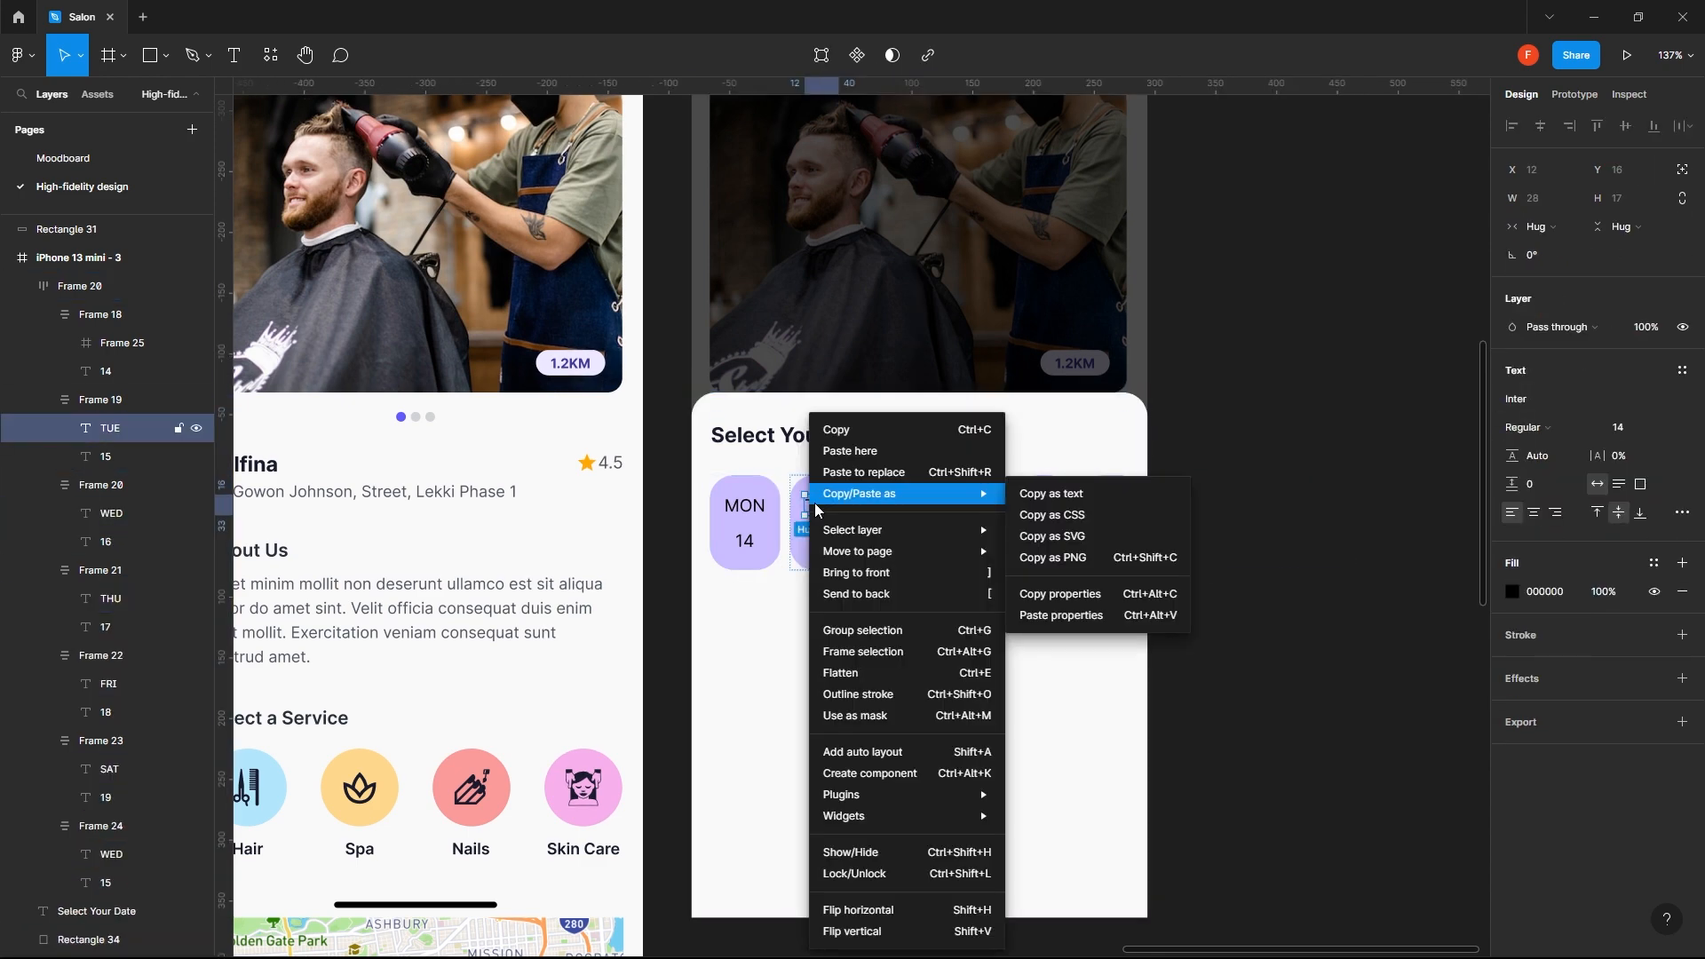
pyautogui.click(937, 651)
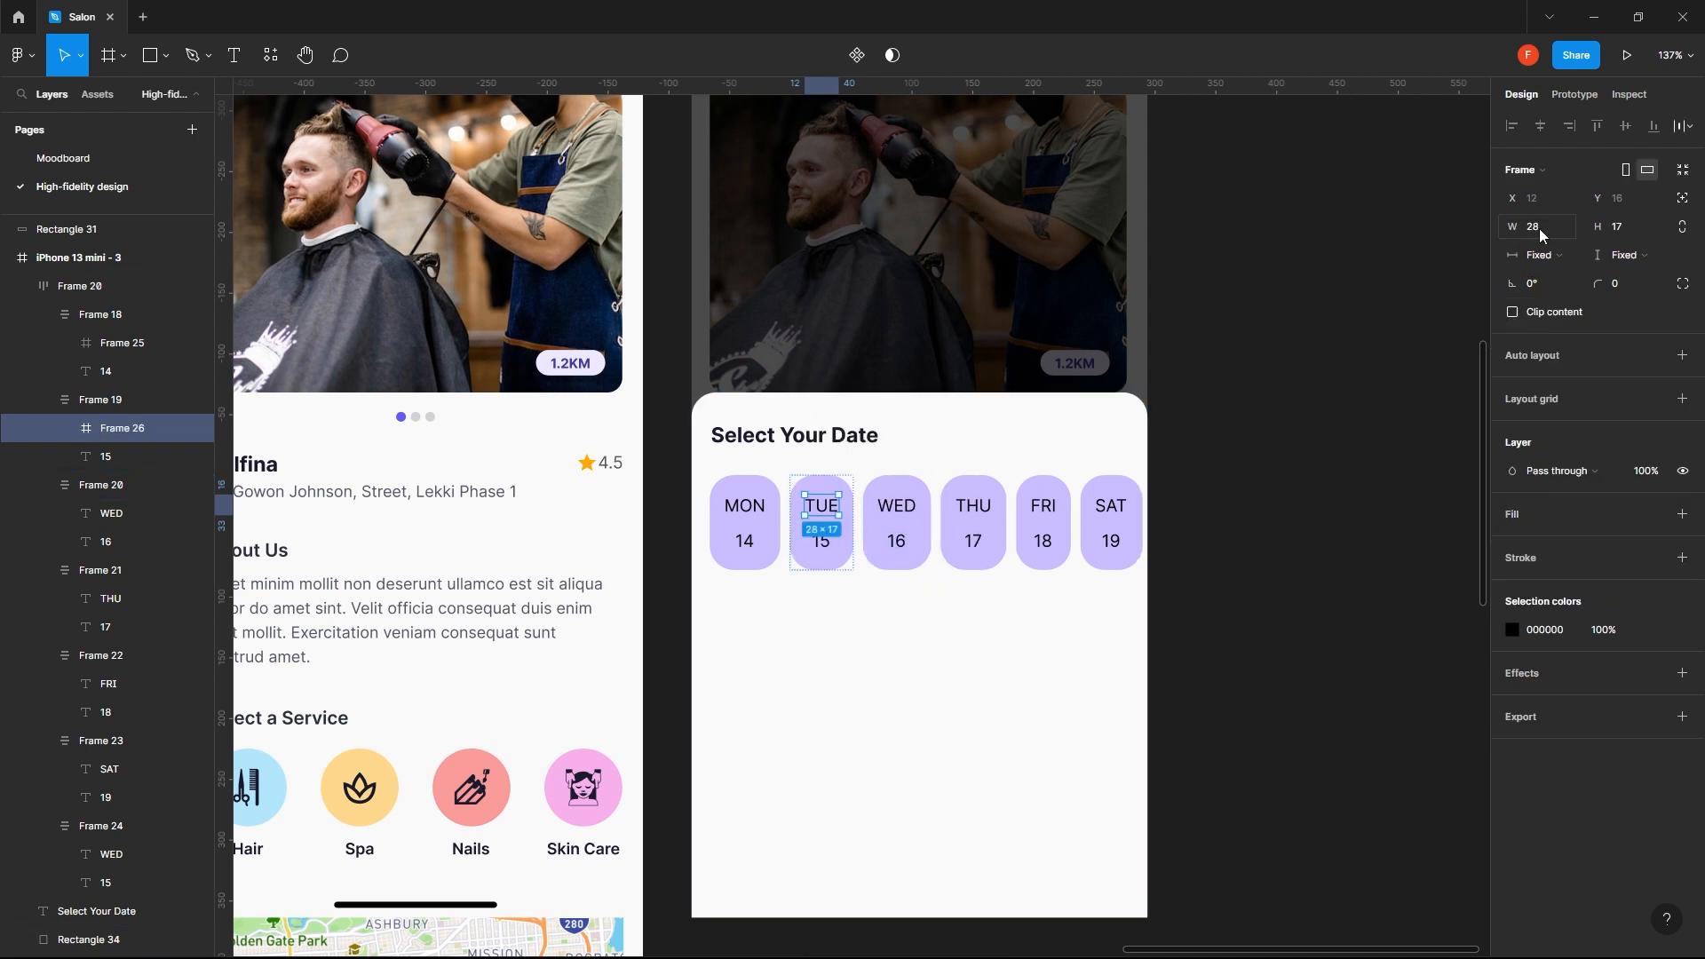
pyautogui.write('34')
pyautogui.press('Return')
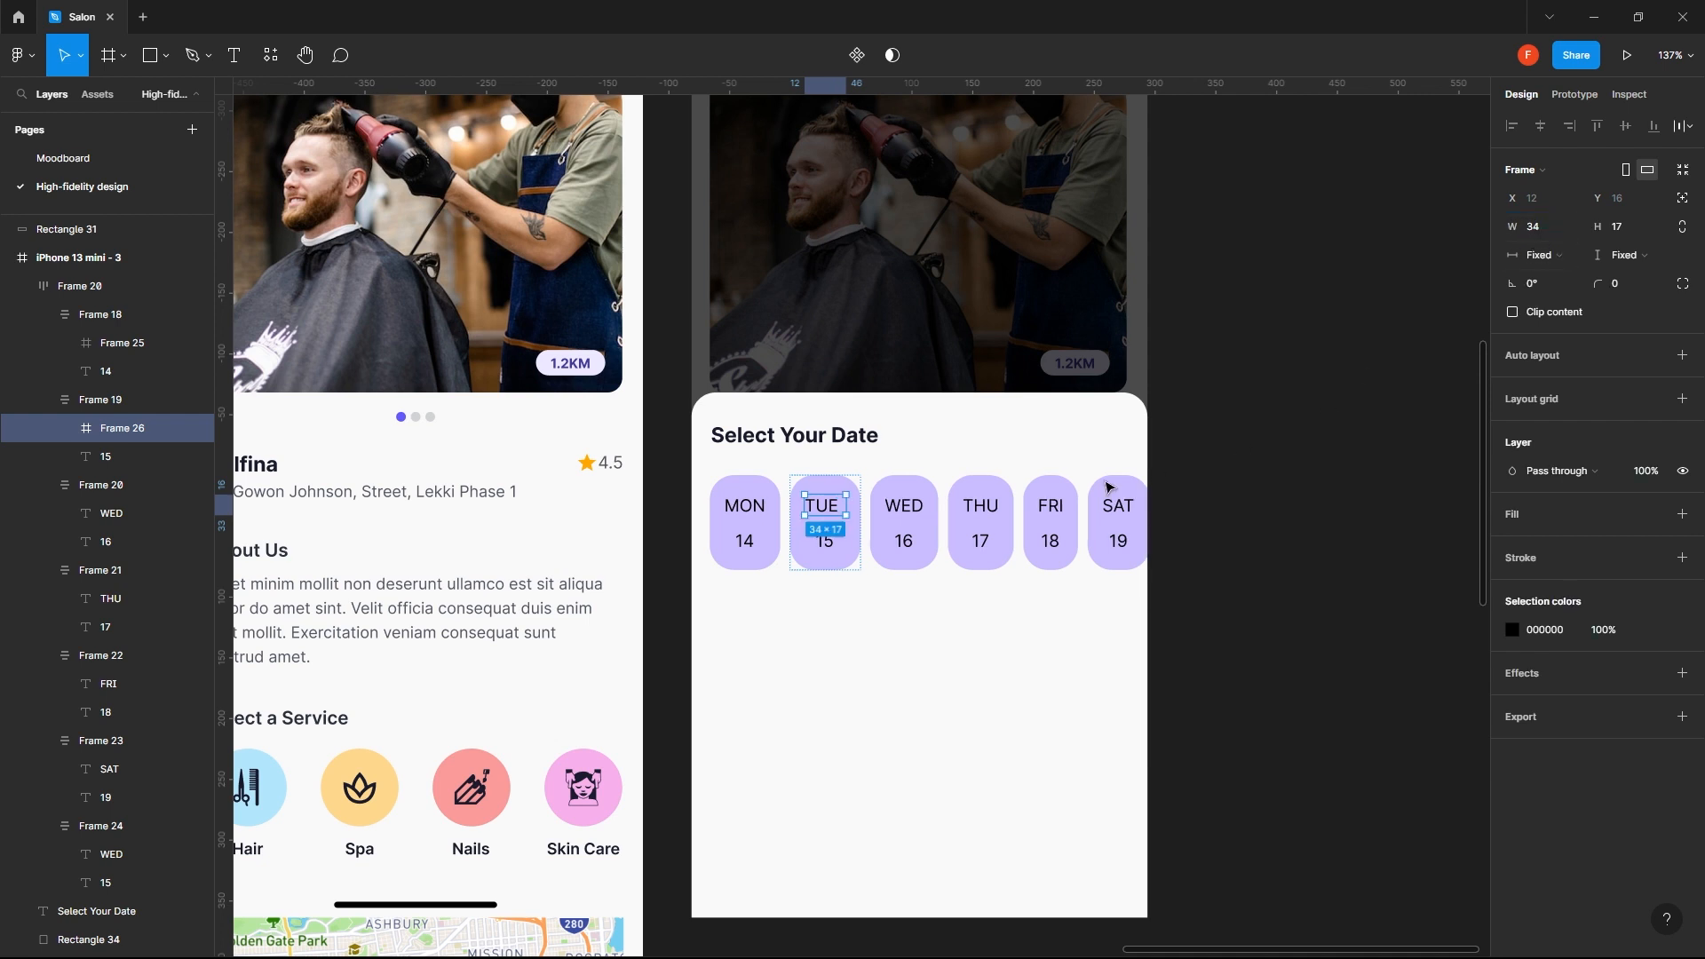
# - Wrap the WED label in its own frame and set the frame's width to 34
pyautogui.click(908, 520)
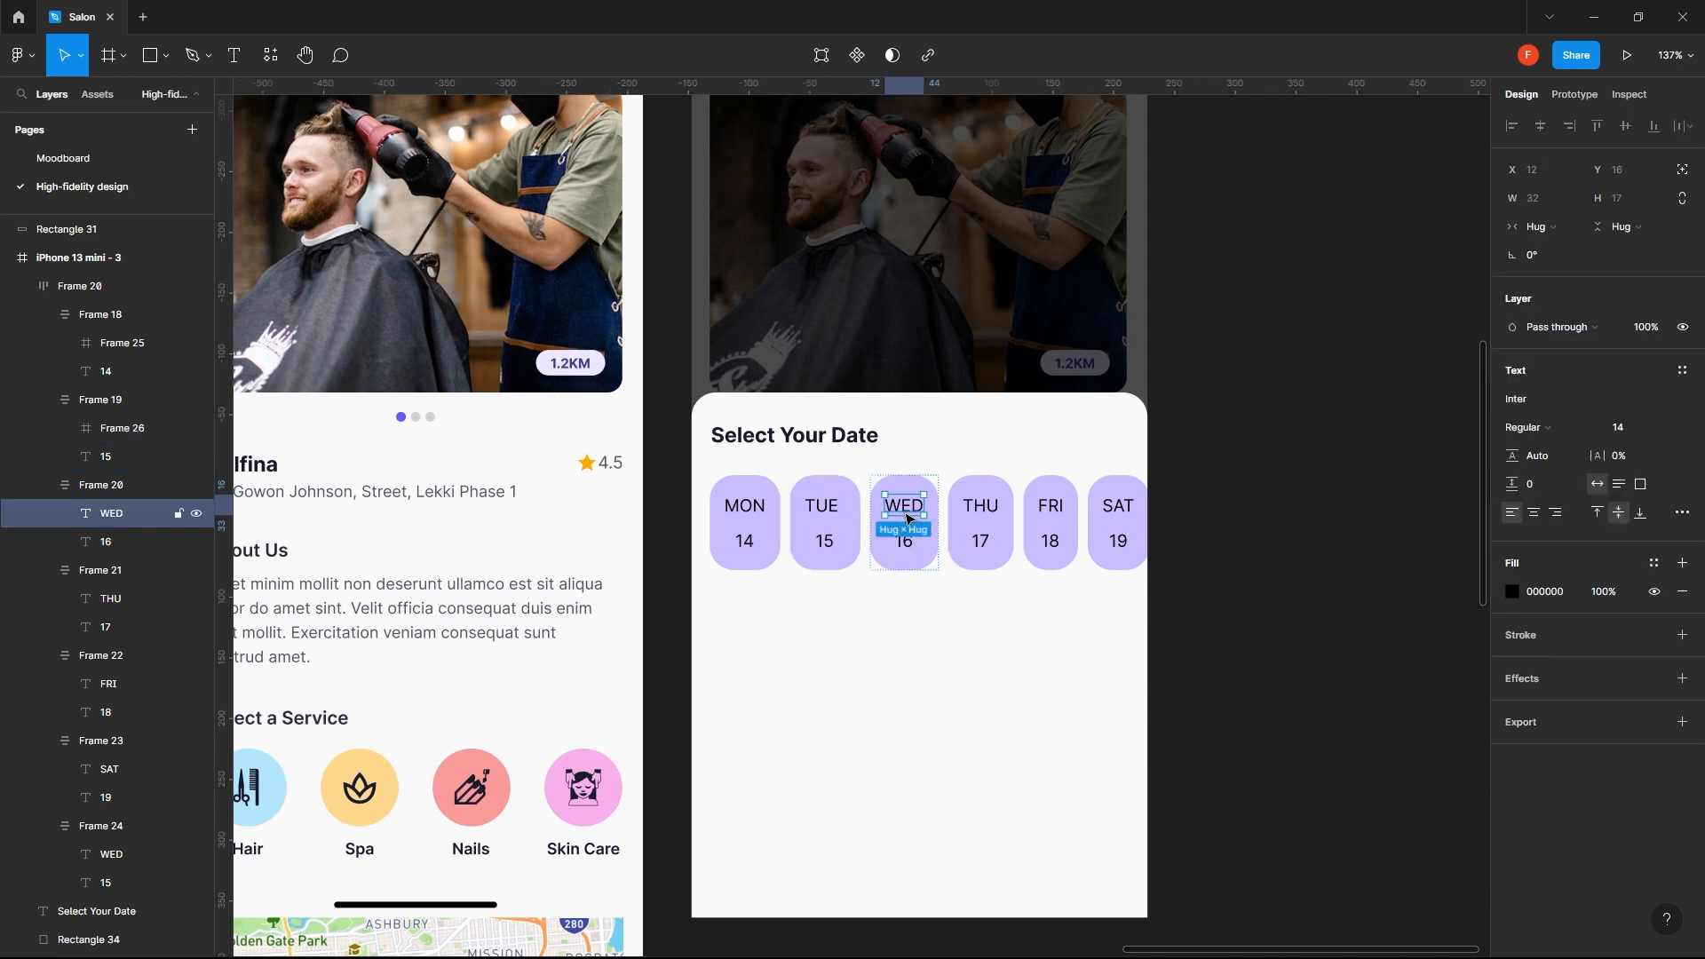
pyautogui.rightClick(907, 519)
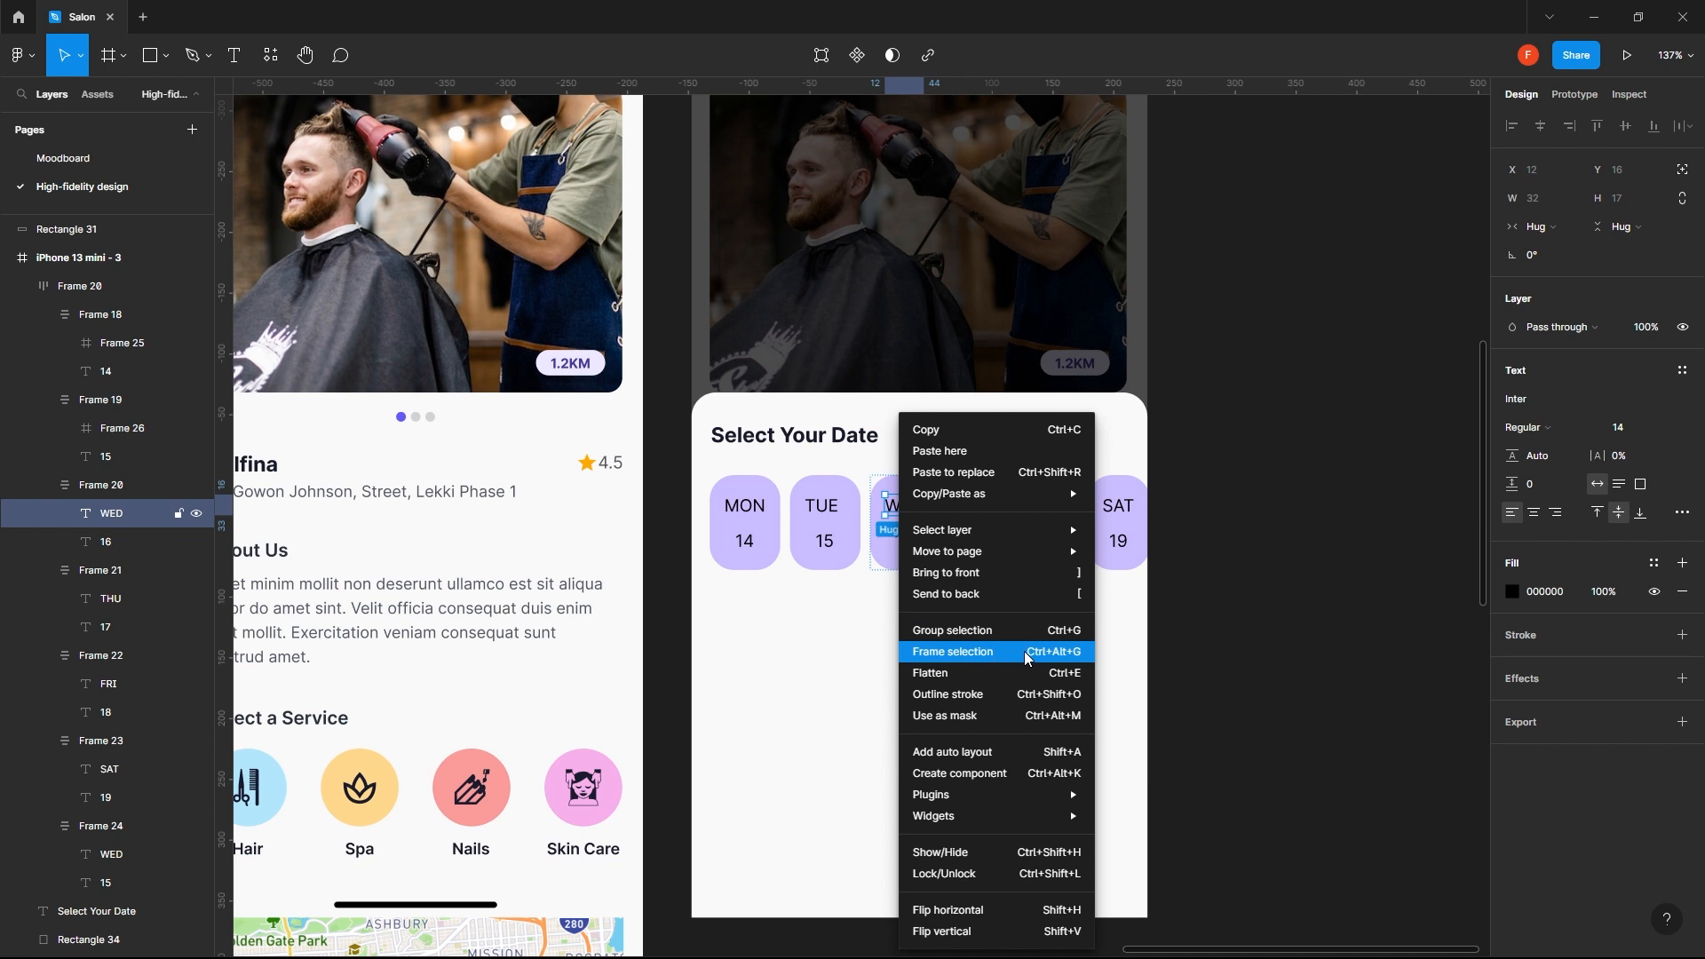
pyautogui.click(953, 652)
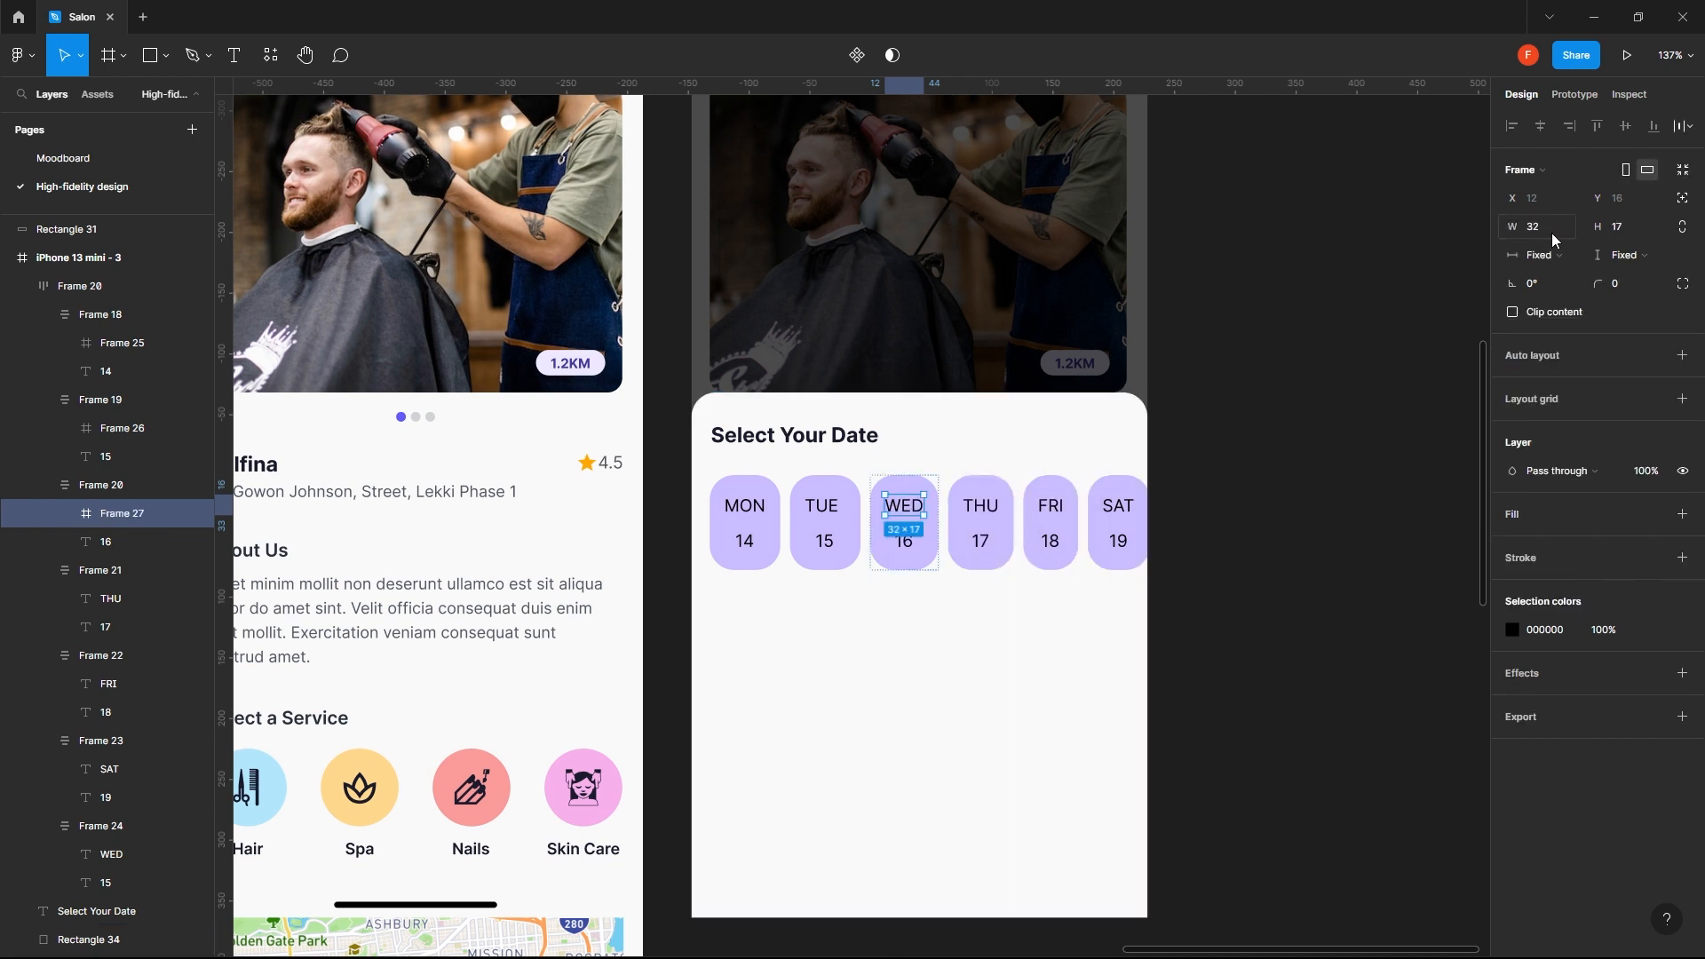
pyautogui.press('Return')
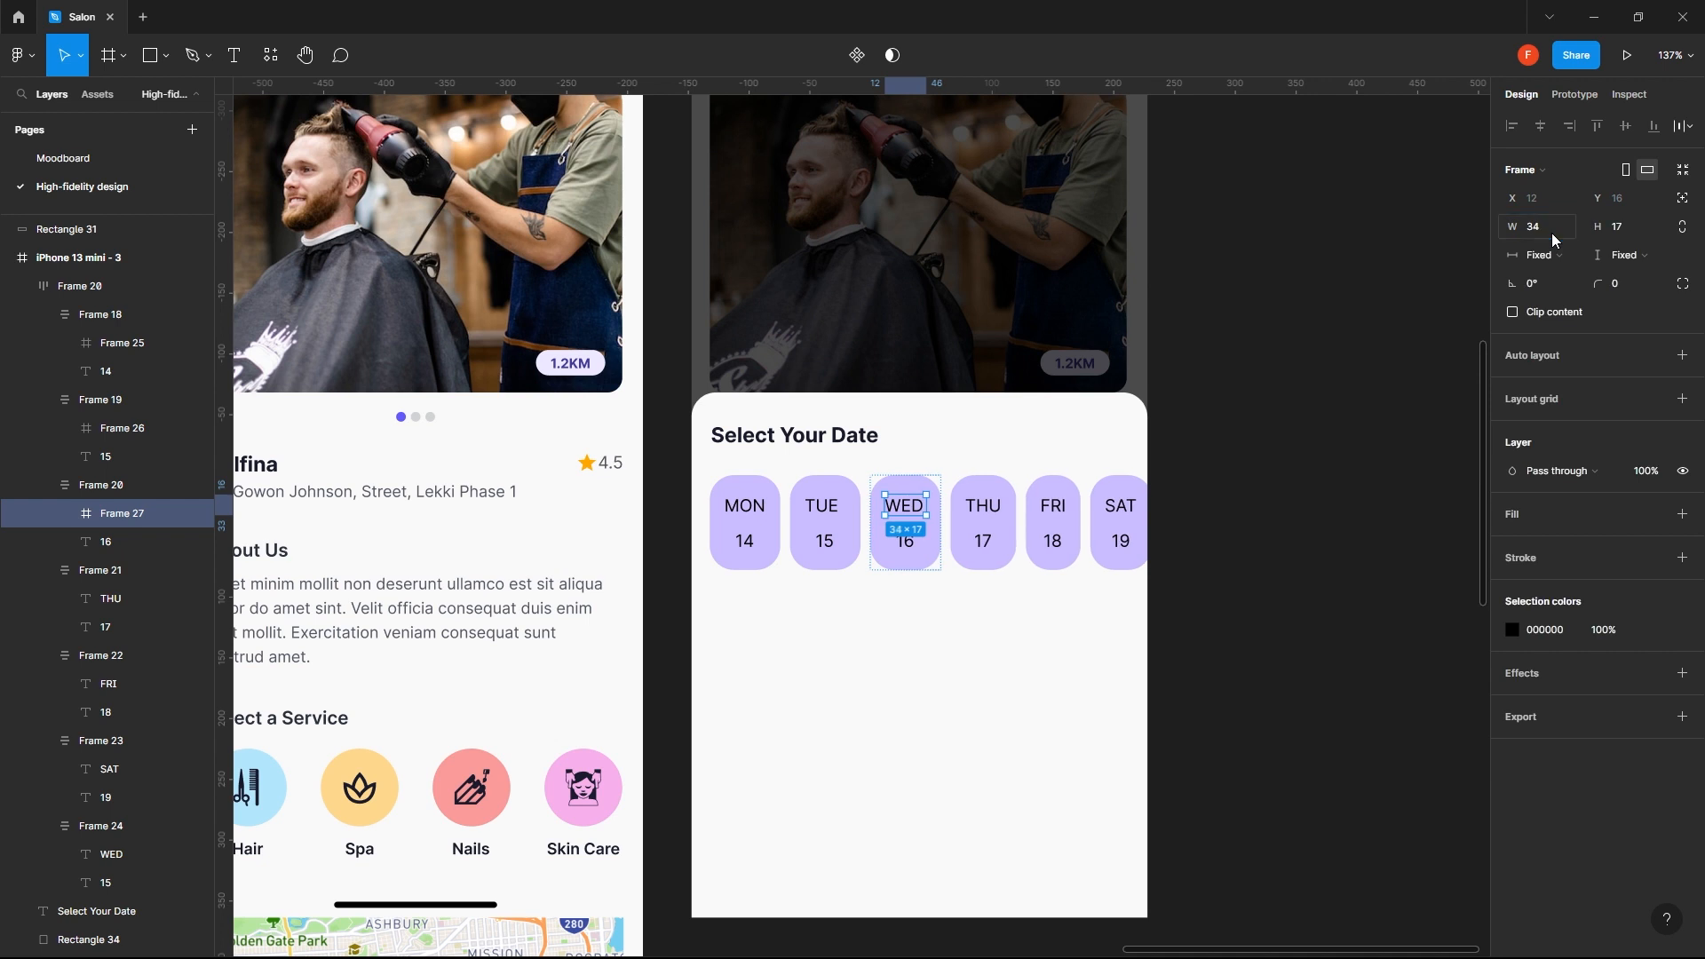
# - Wrap the THU label in its own frame and set the frame's width to 34
pyautogui.keyDown('ctrl'); pyautogui.click(982, 504); pyautogui.keyUp('ctrl')
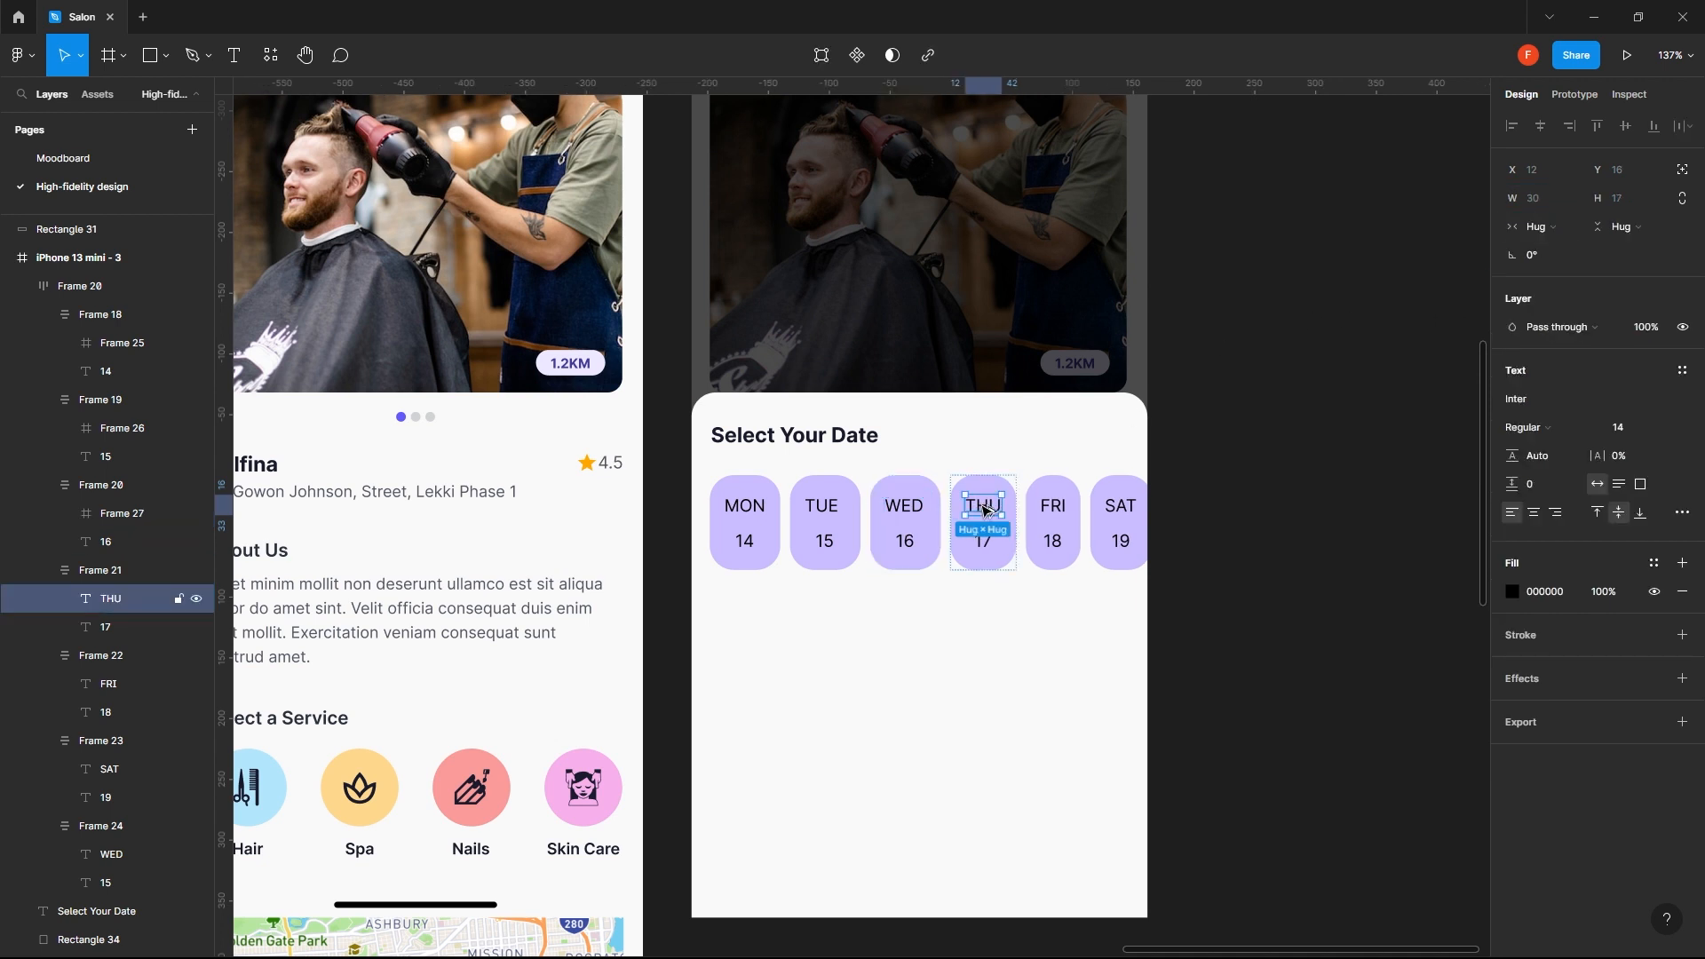
pyautogui.hotkey('ctrl', 'alt', 'g')
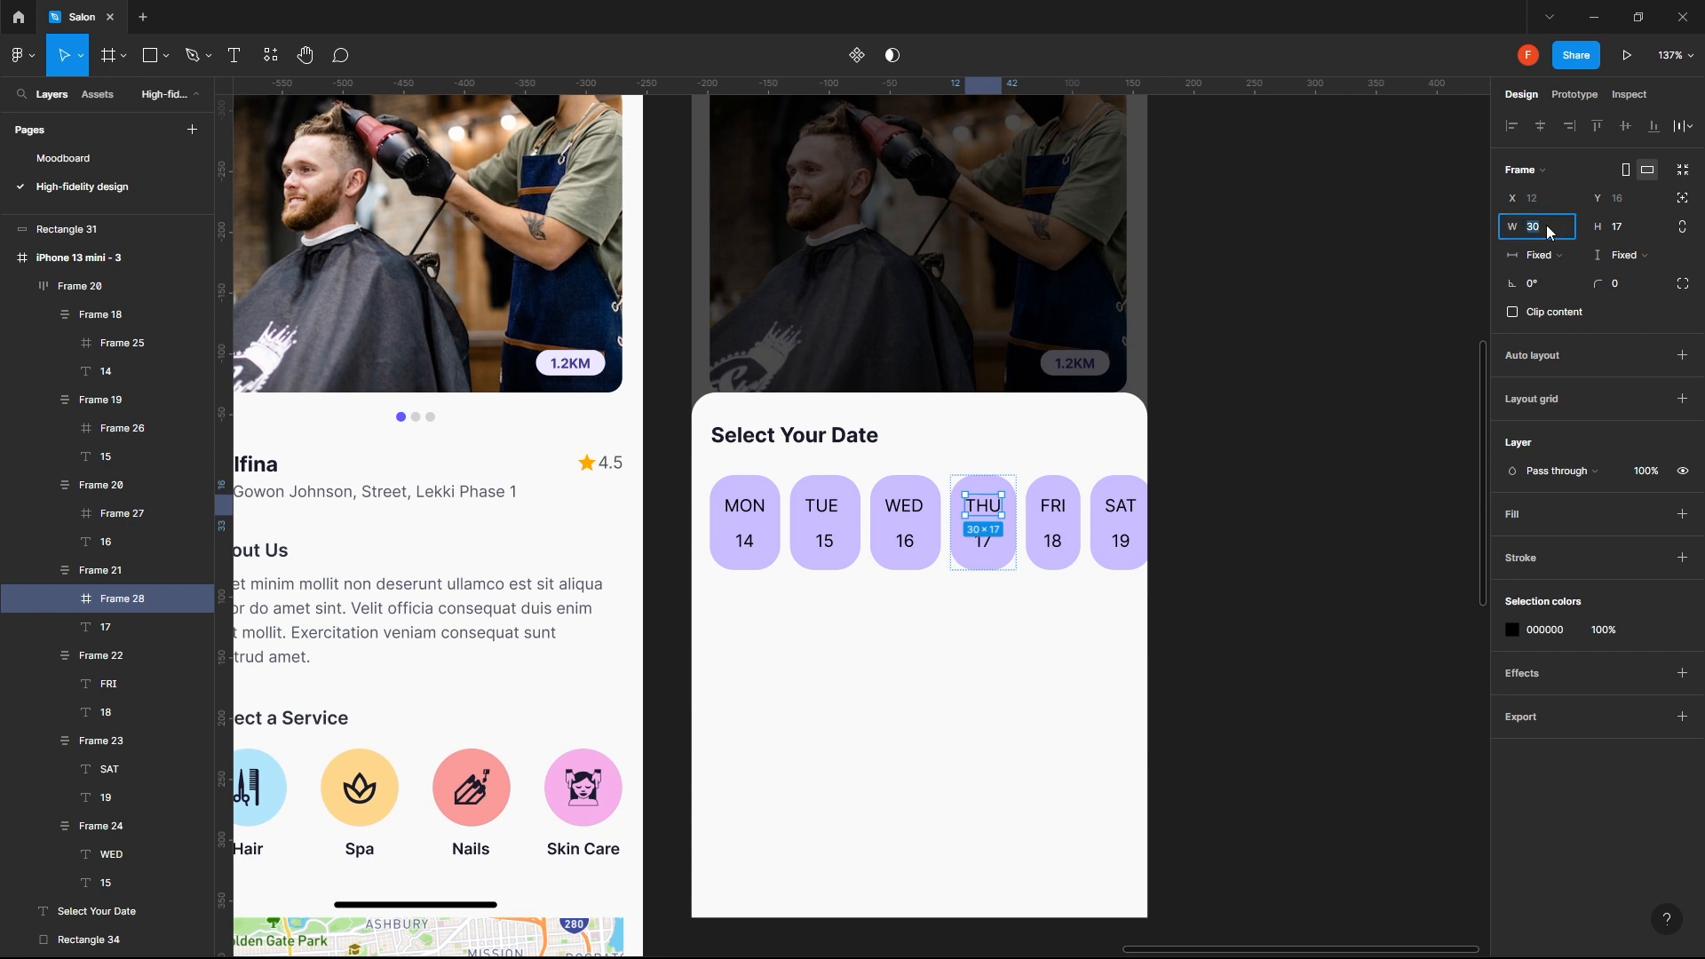
pyautogui.click(1547, 226)
pyautogui.write('34')
pyautogui.press('Return')
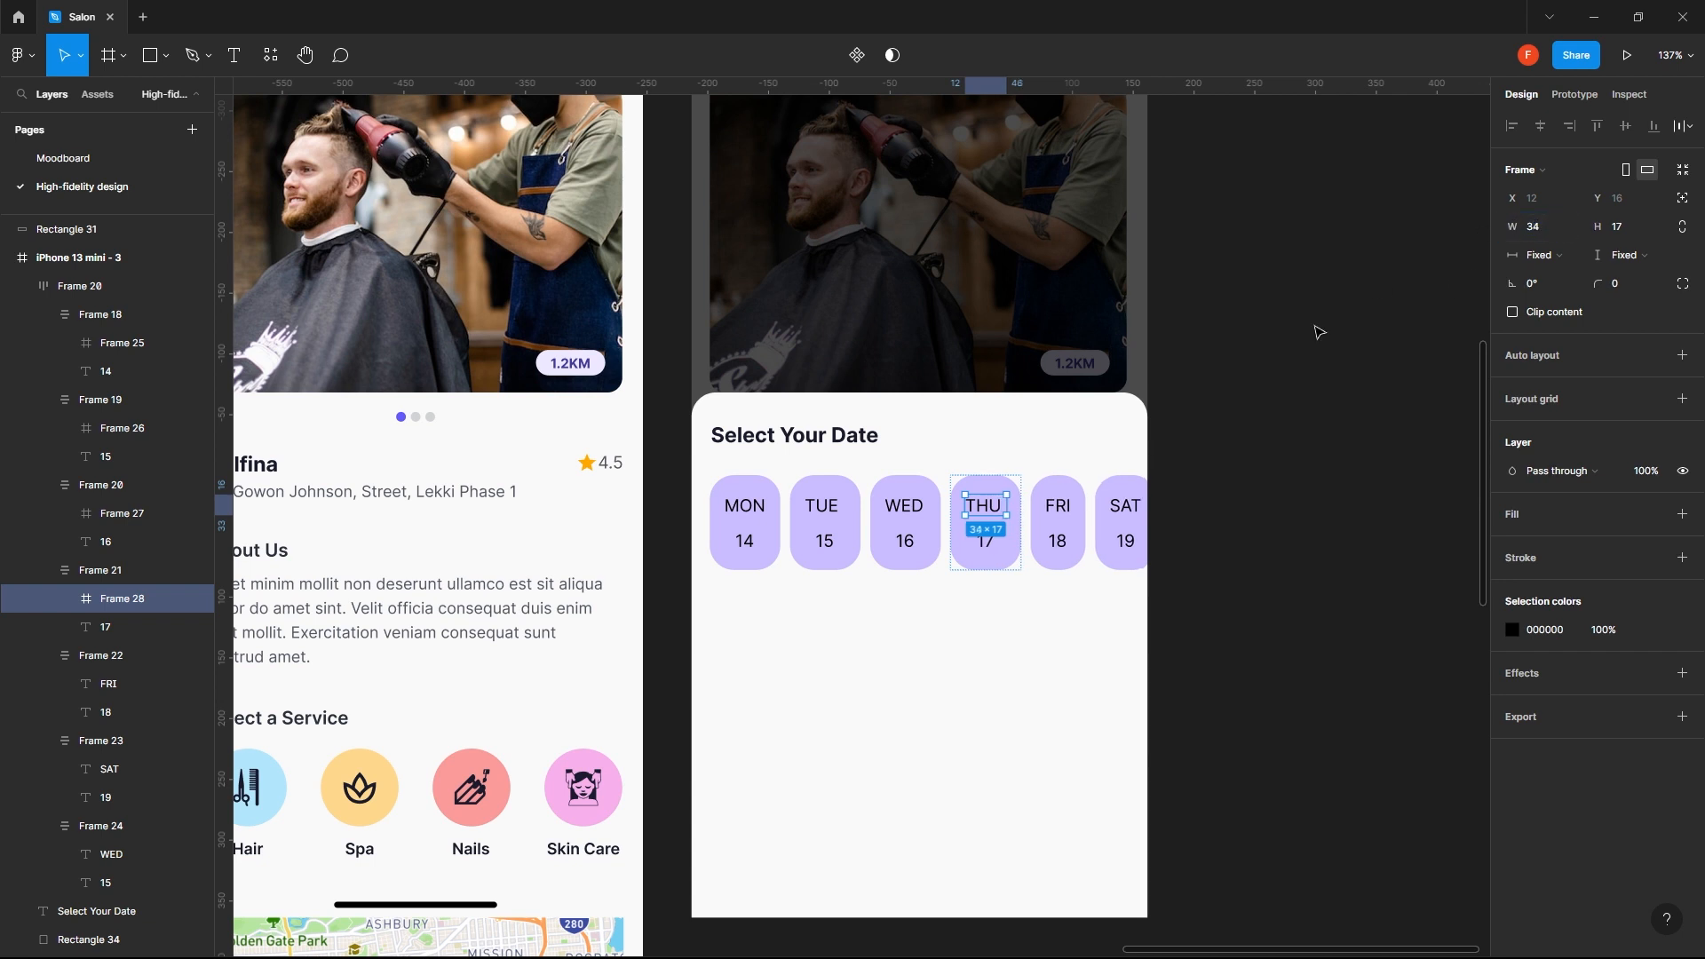
# - Wrap the FRI label in its own frame and set the frame's width to 34
pyautogui.click(1060, 513)
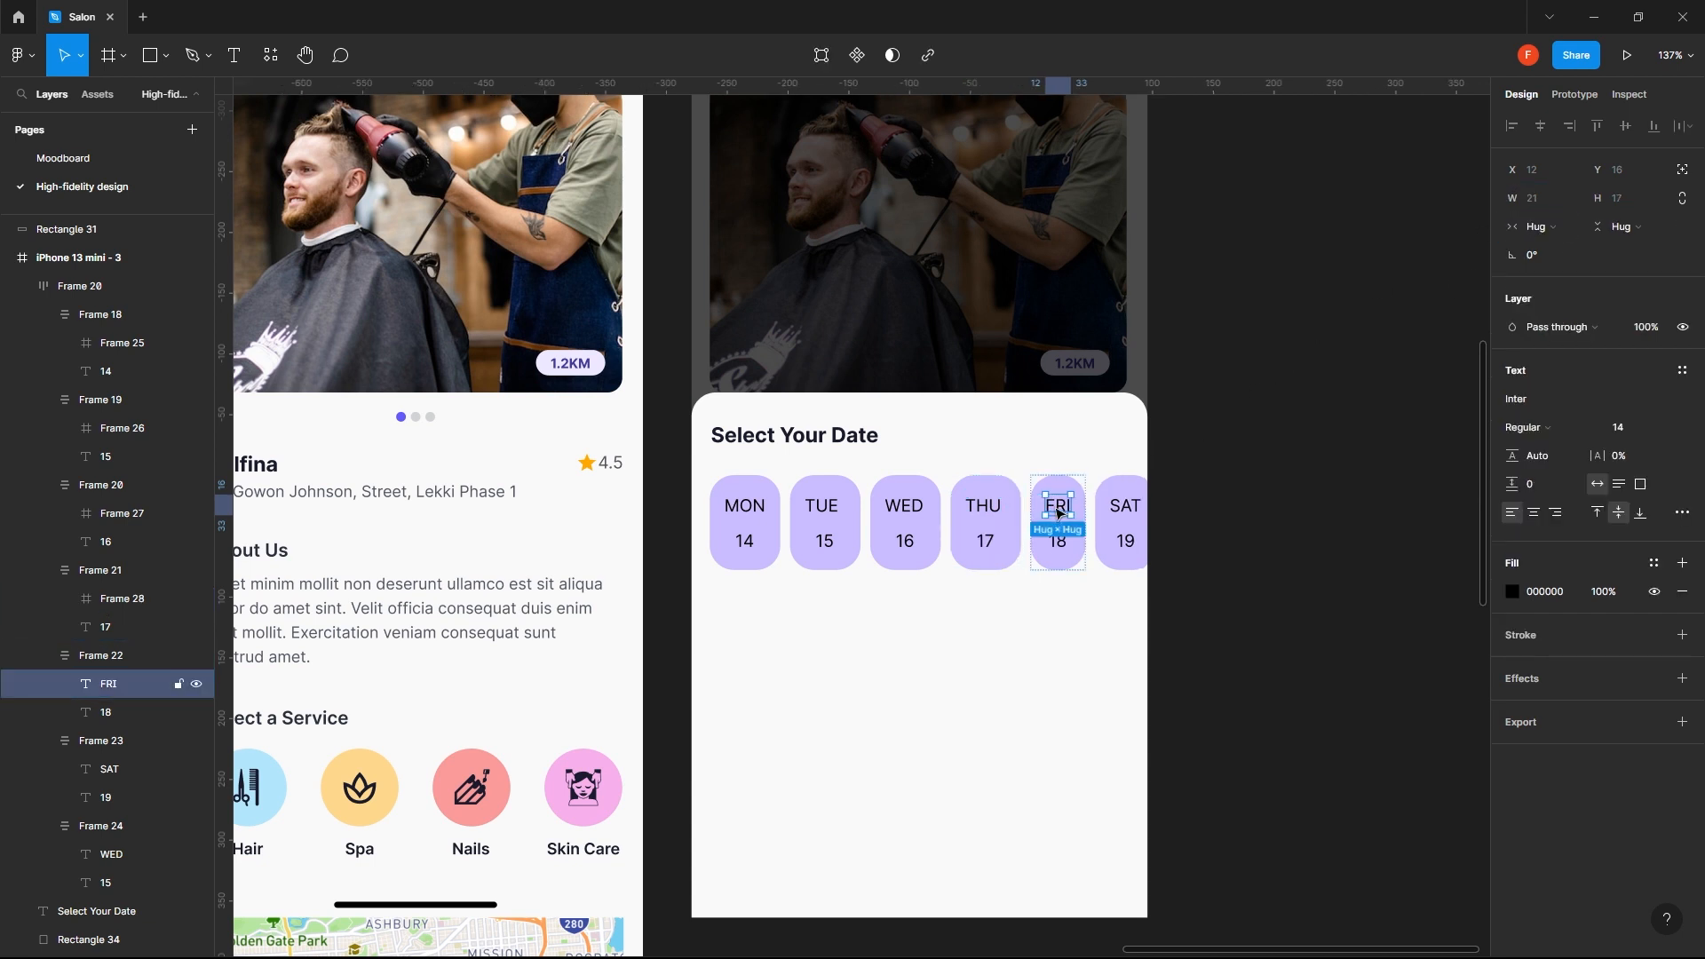
pyautogui.hotkey('ctrl', 'alt', 'g')
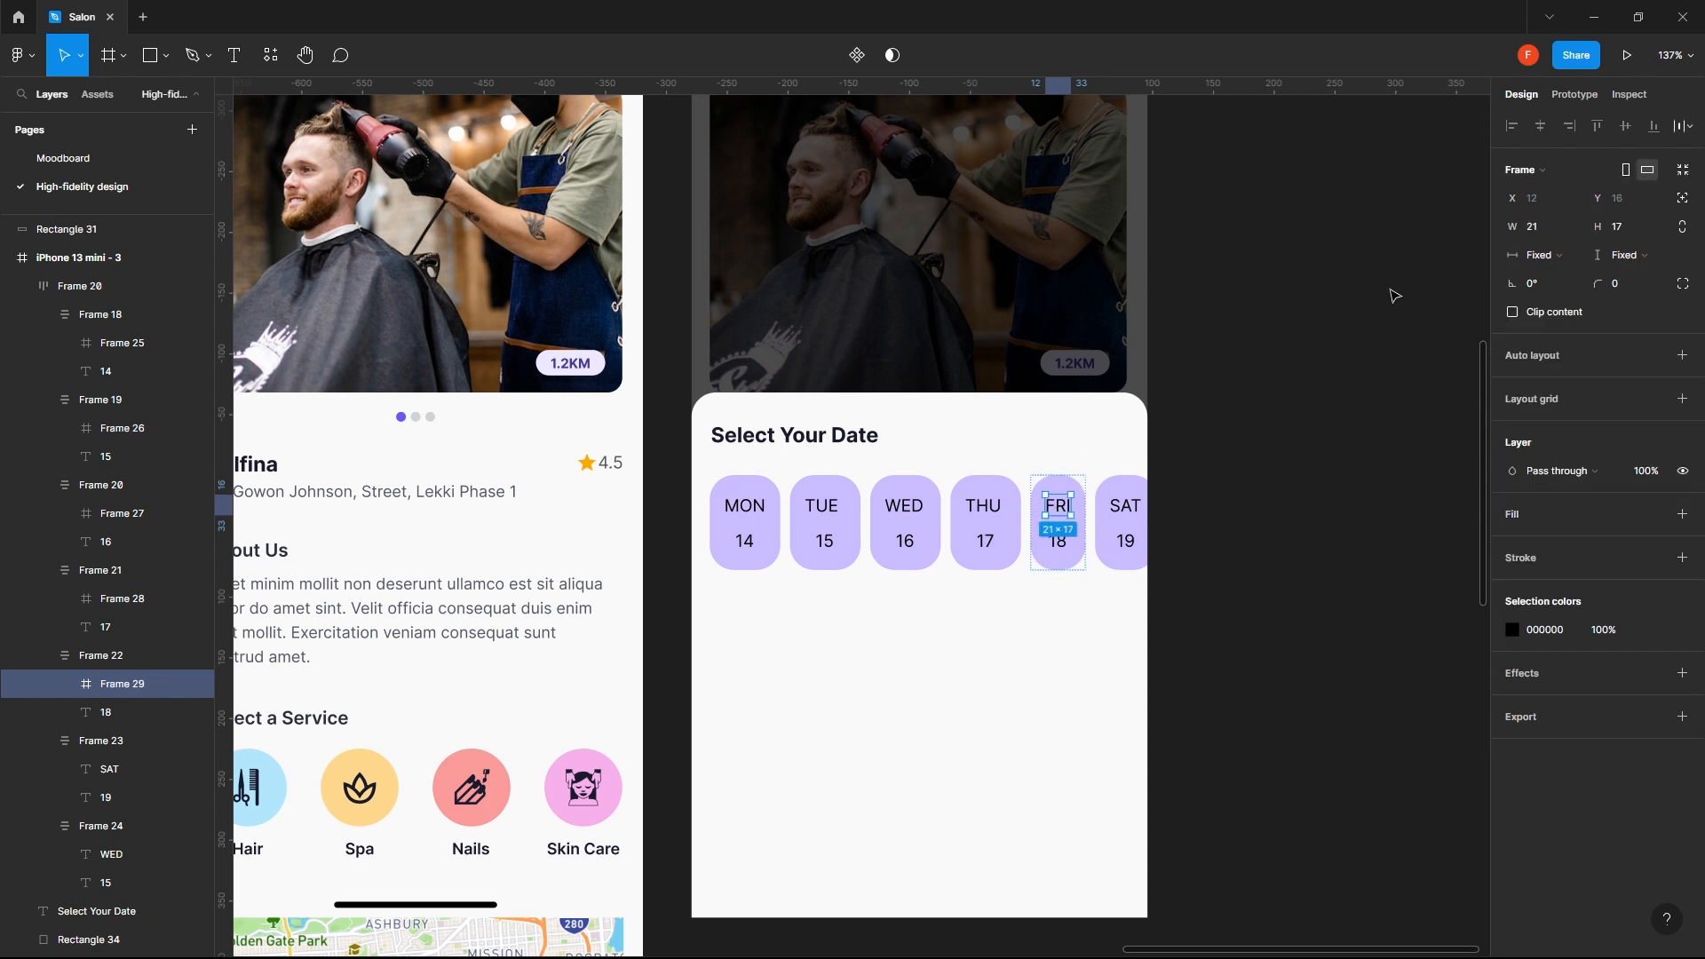
pyautogui.click(1539, 233)
pyautogui.write('34')
pyautogui.press('Return')
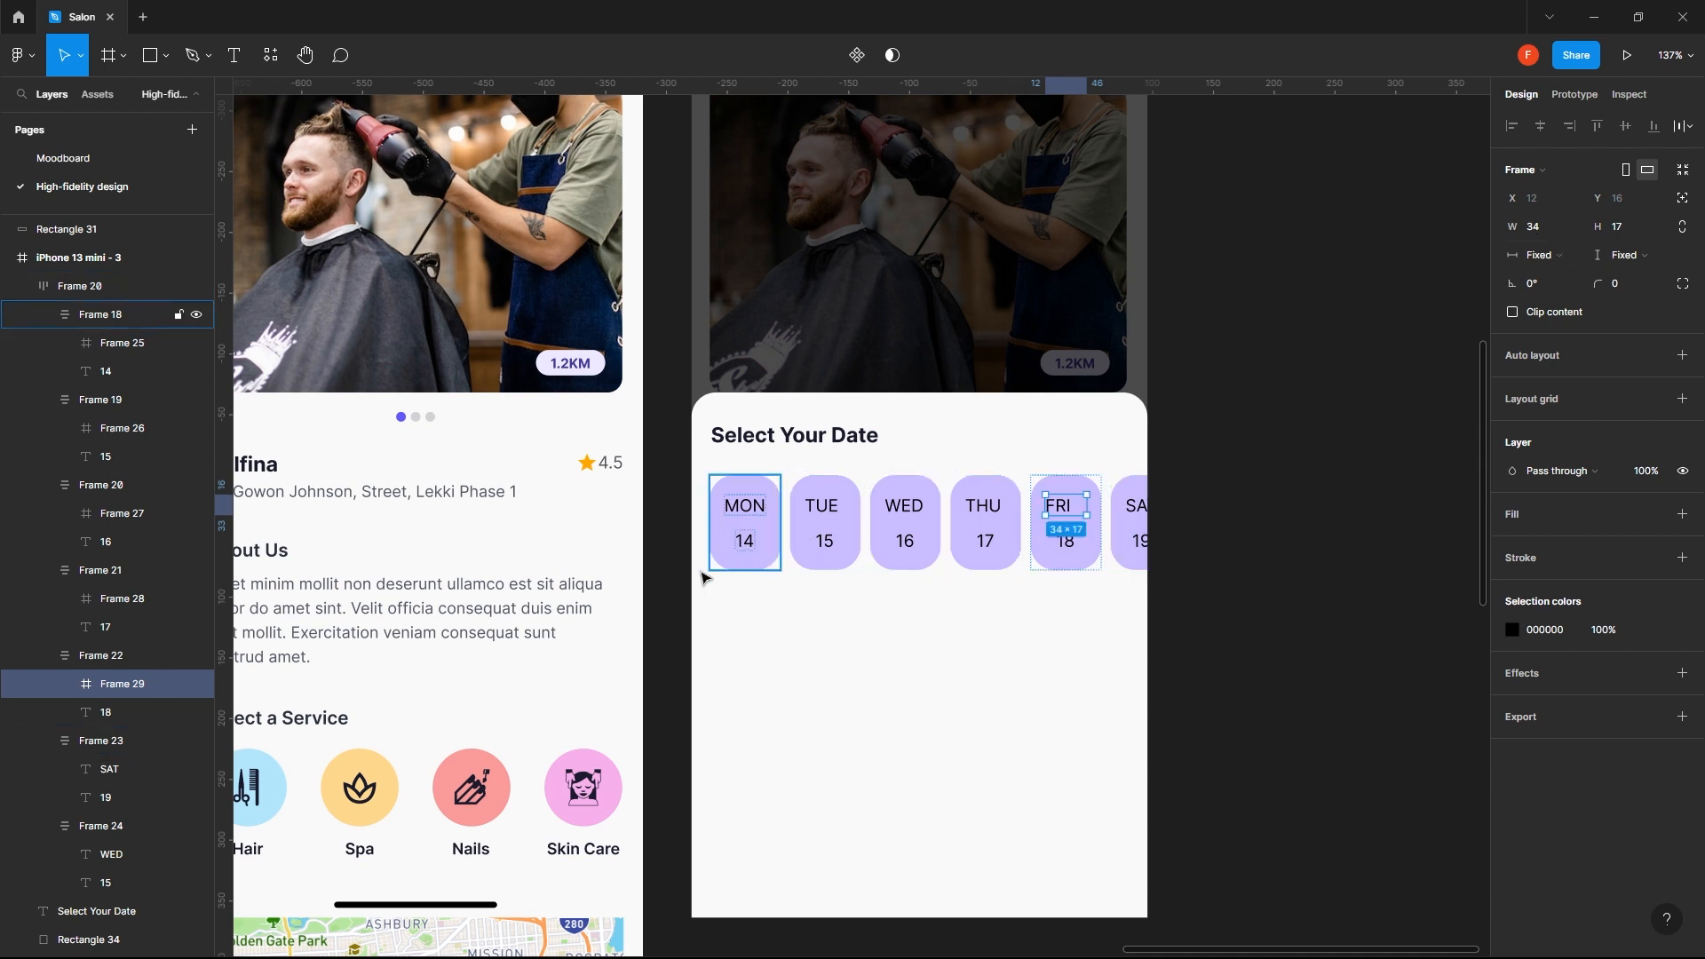
# - Centre the FRI label horizontally within its frame
pyautogui.click(65, 683)
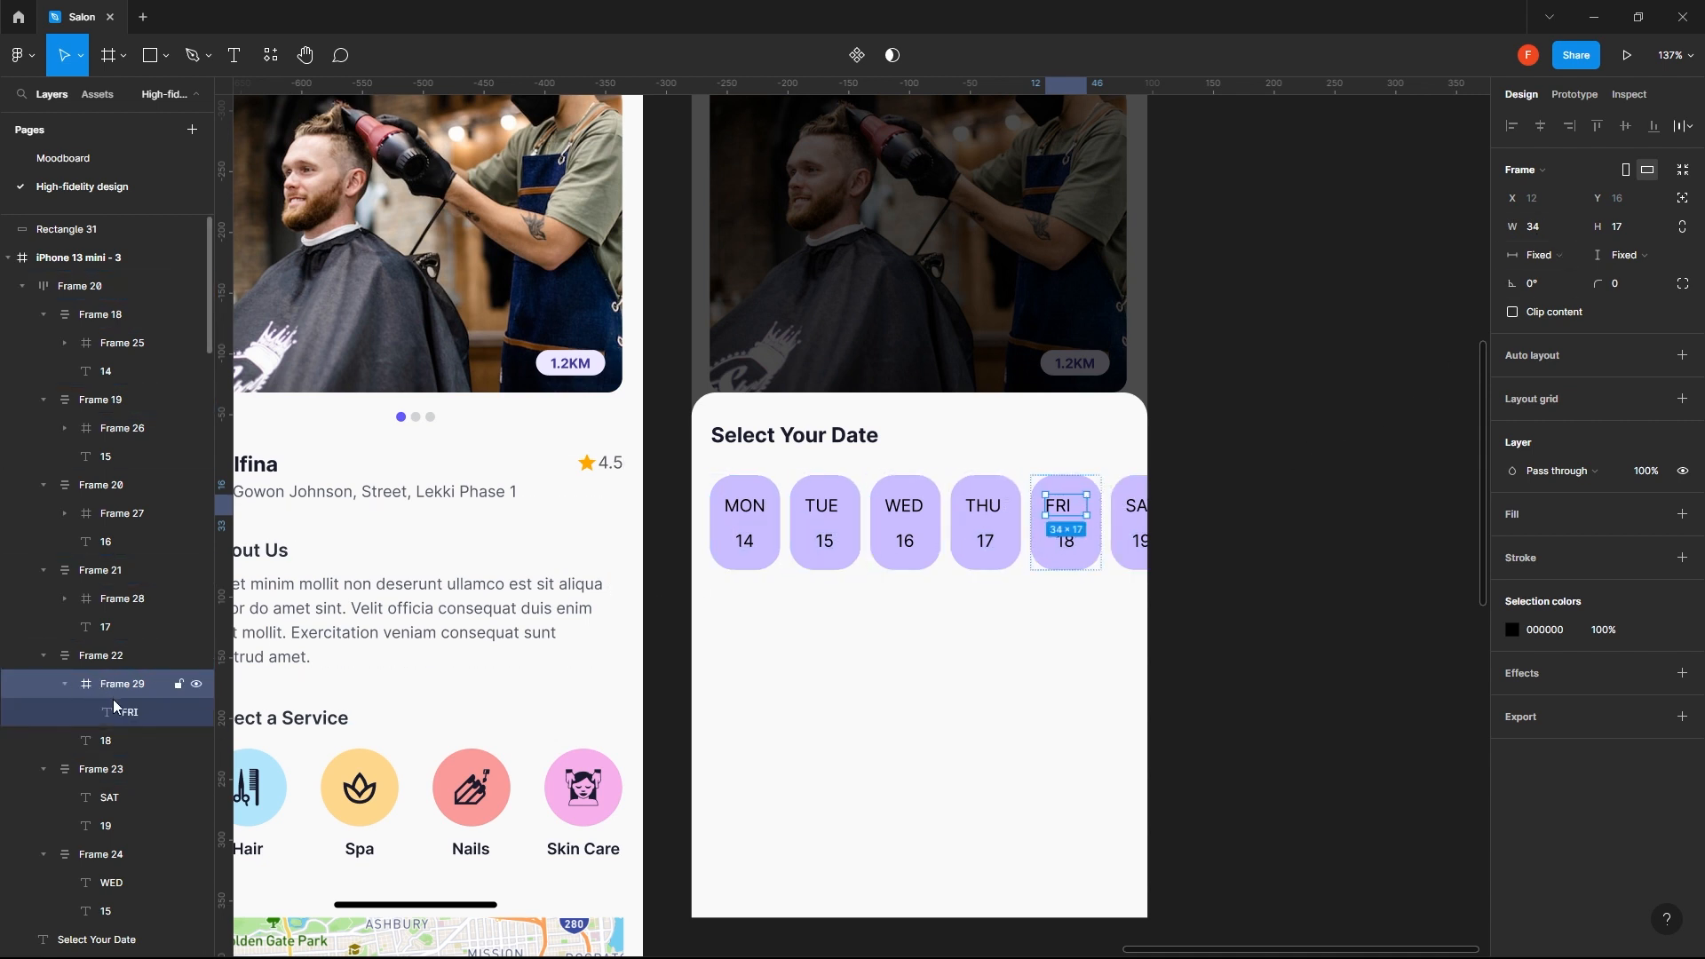
pyautogui.click(114, 711)
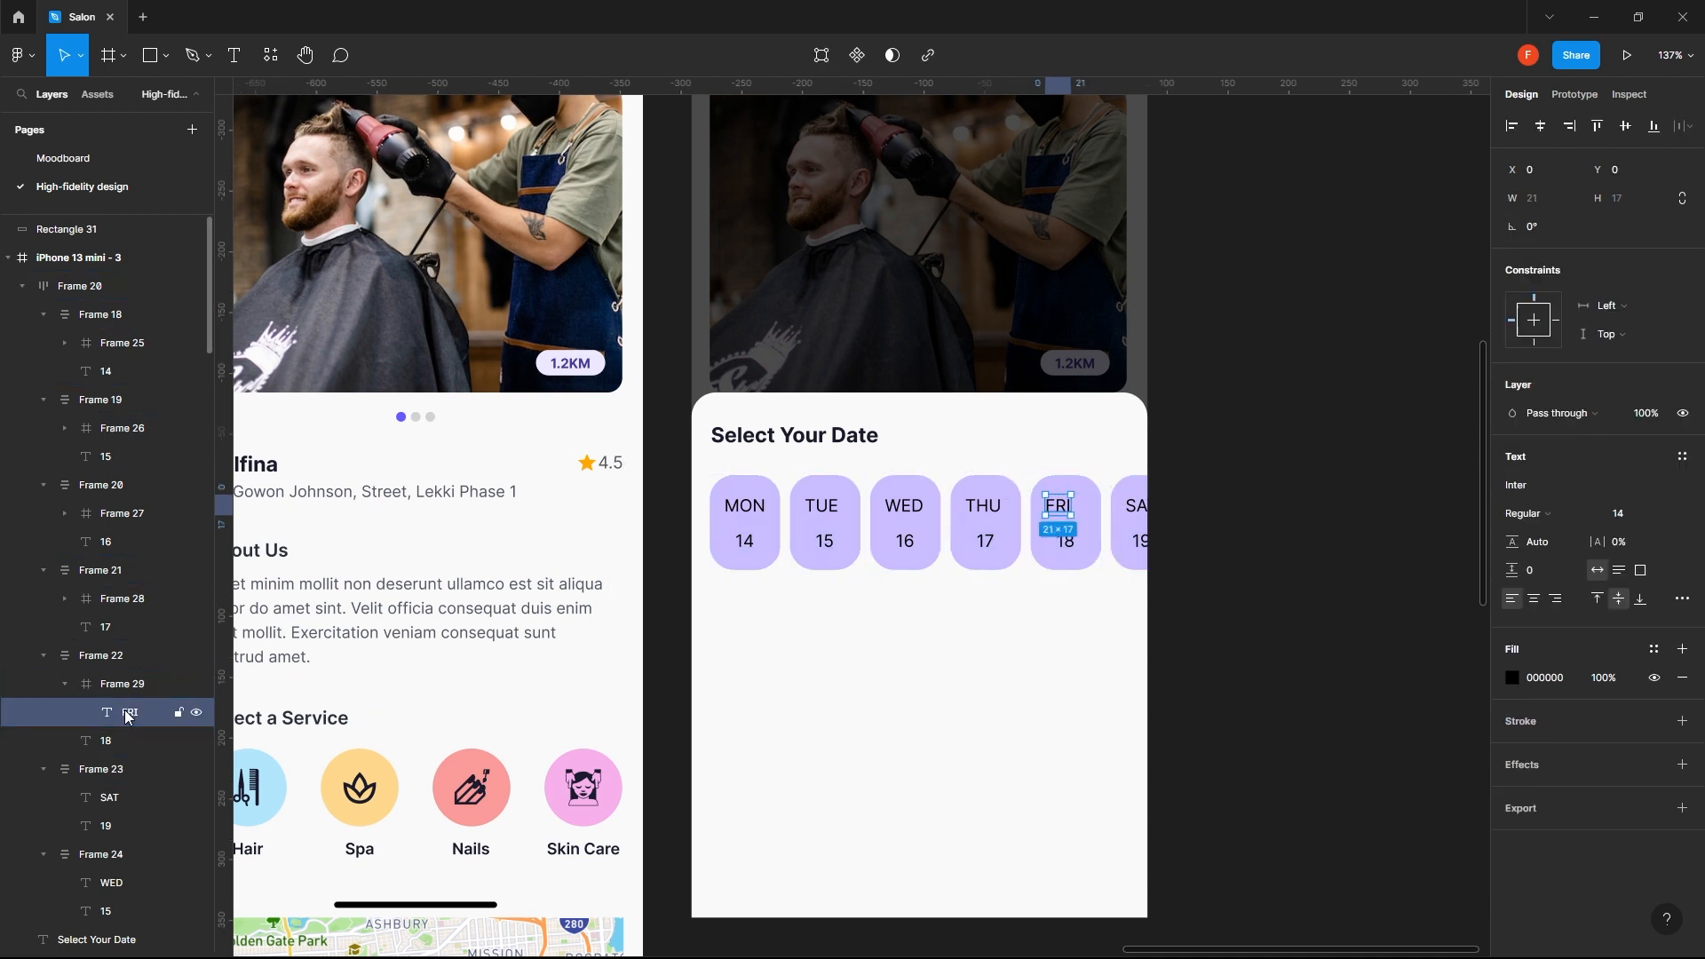
pyautogui.click(1542, 127)
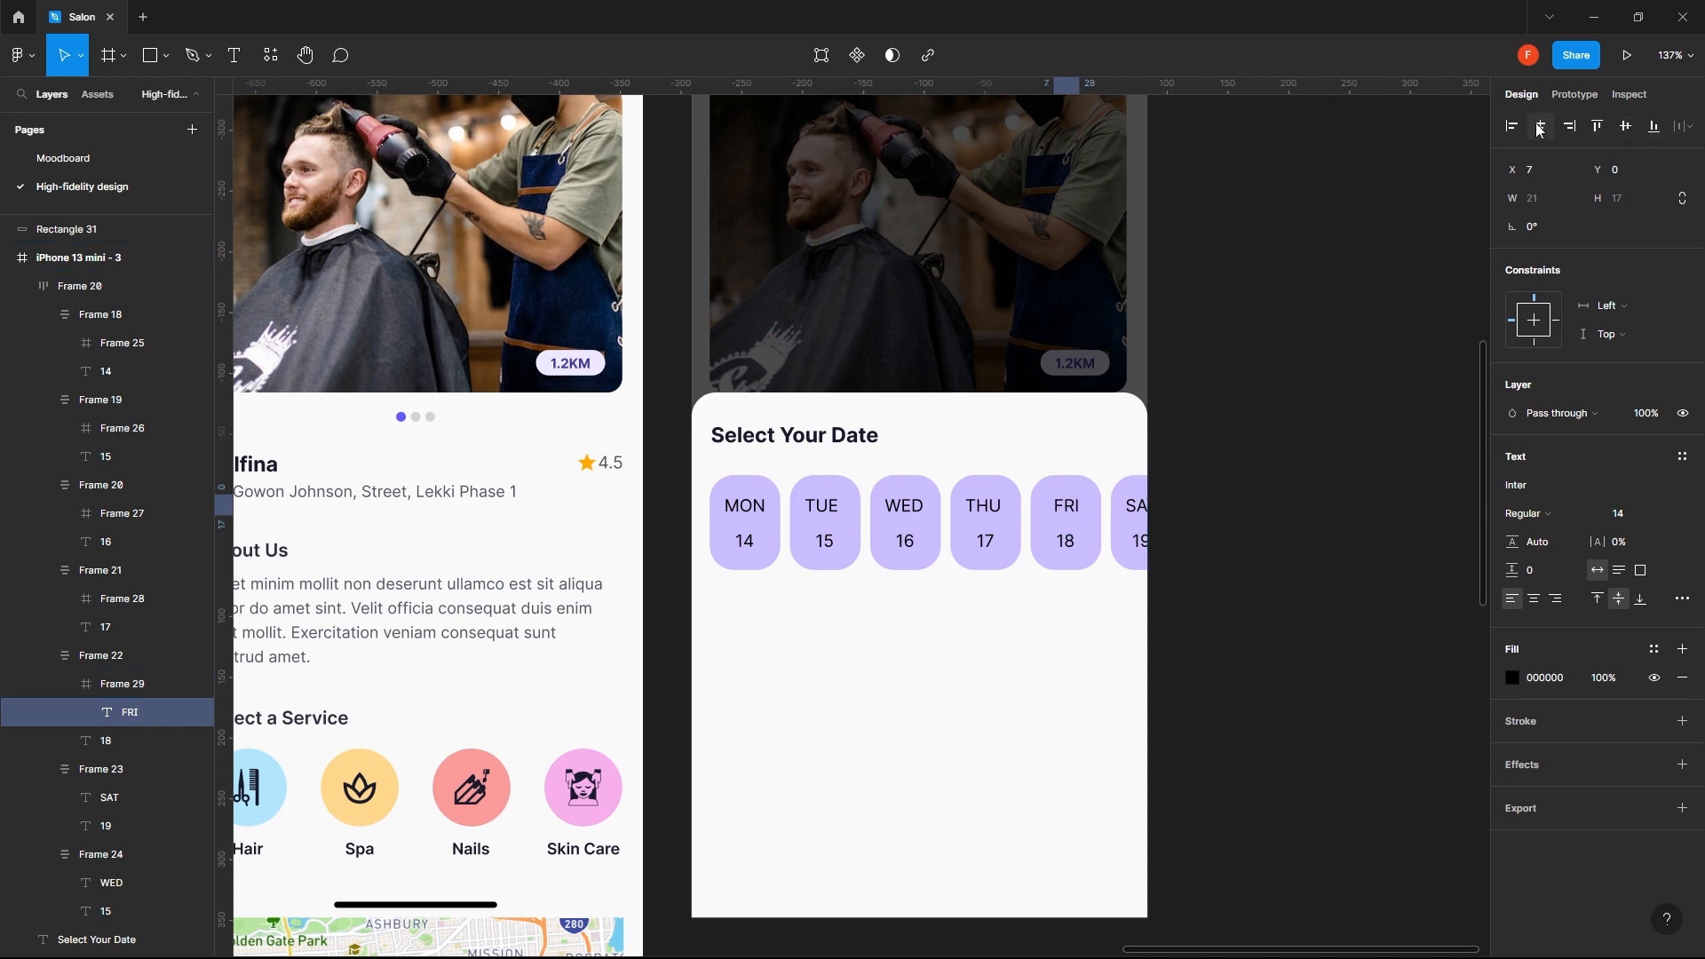
pyautogui.click(133, 661)
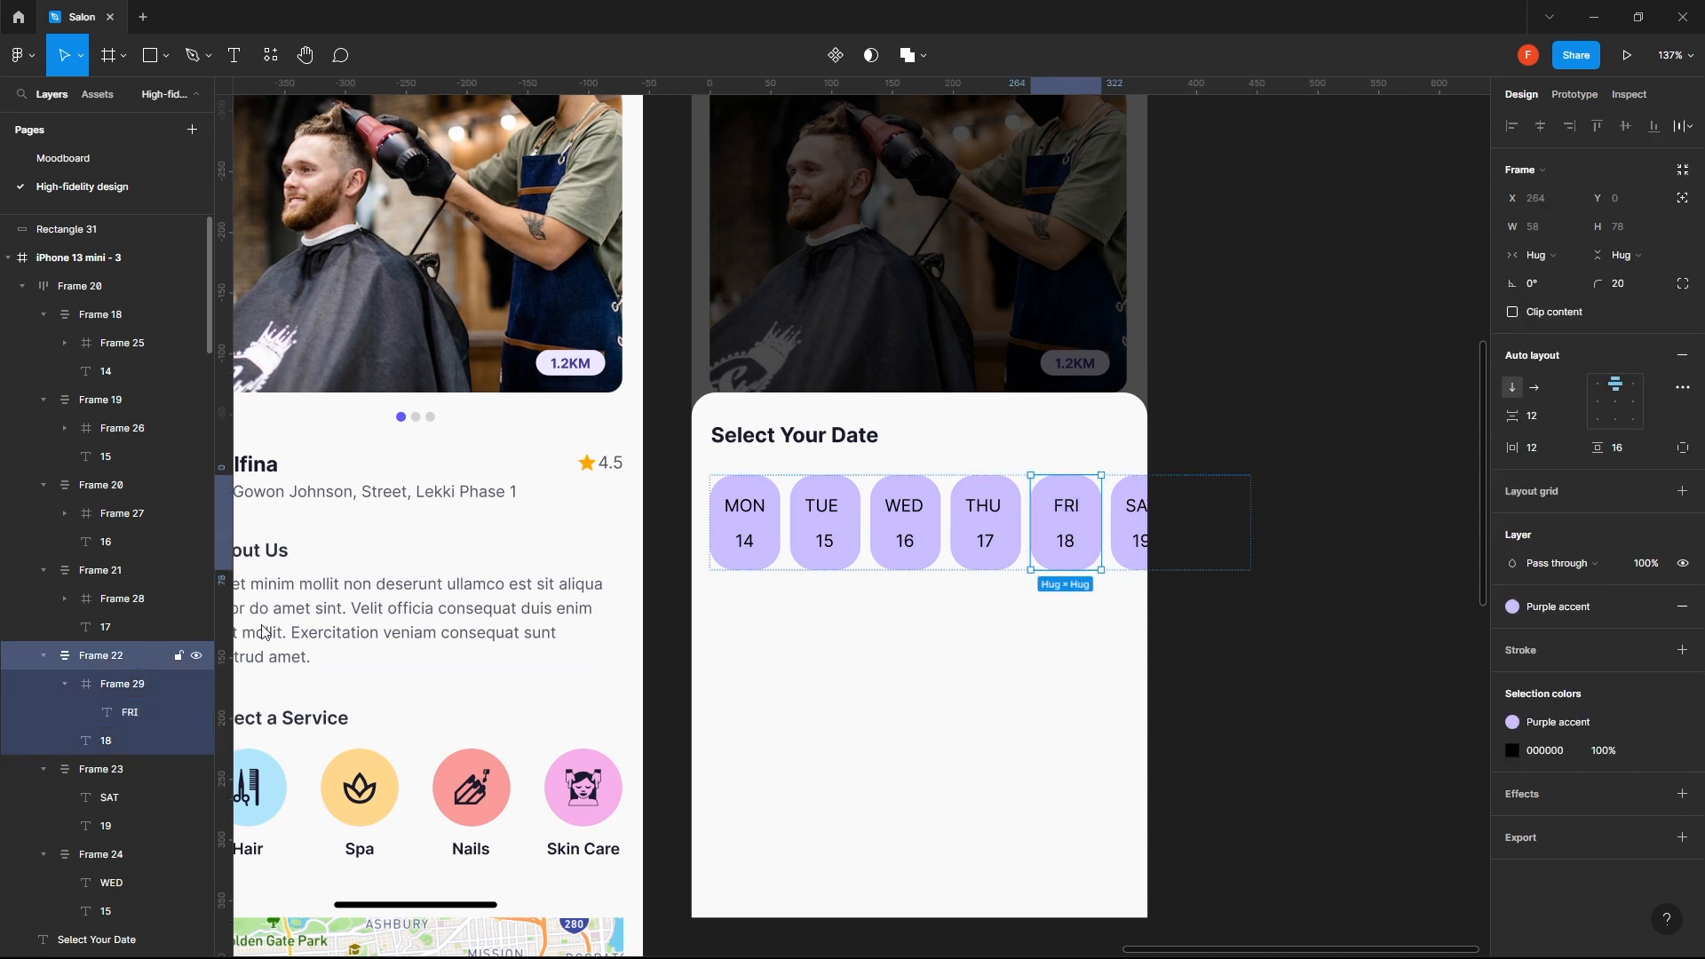
# - Centre the THU, WED and TUE labels horizontally, each within its own frame
pyautogui.keyDown('ctrl'); pyautogui.click(971, 513); pyautogui.keyUp('ctrl')
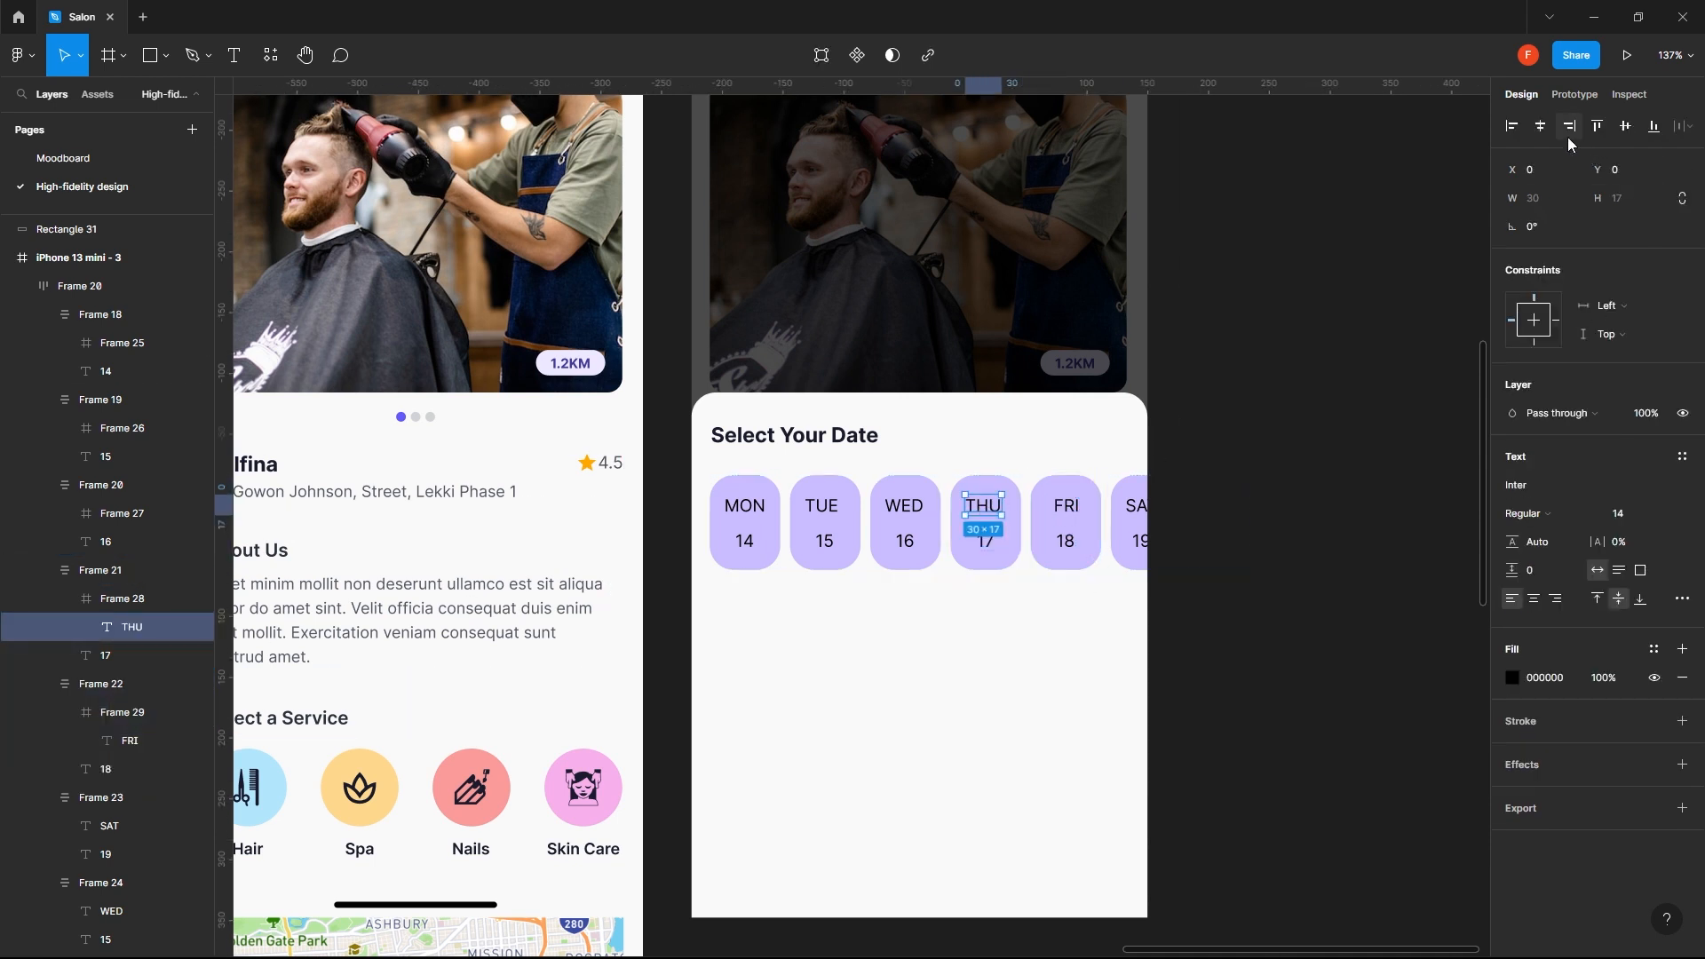
pyautogui.click(1541, 127)
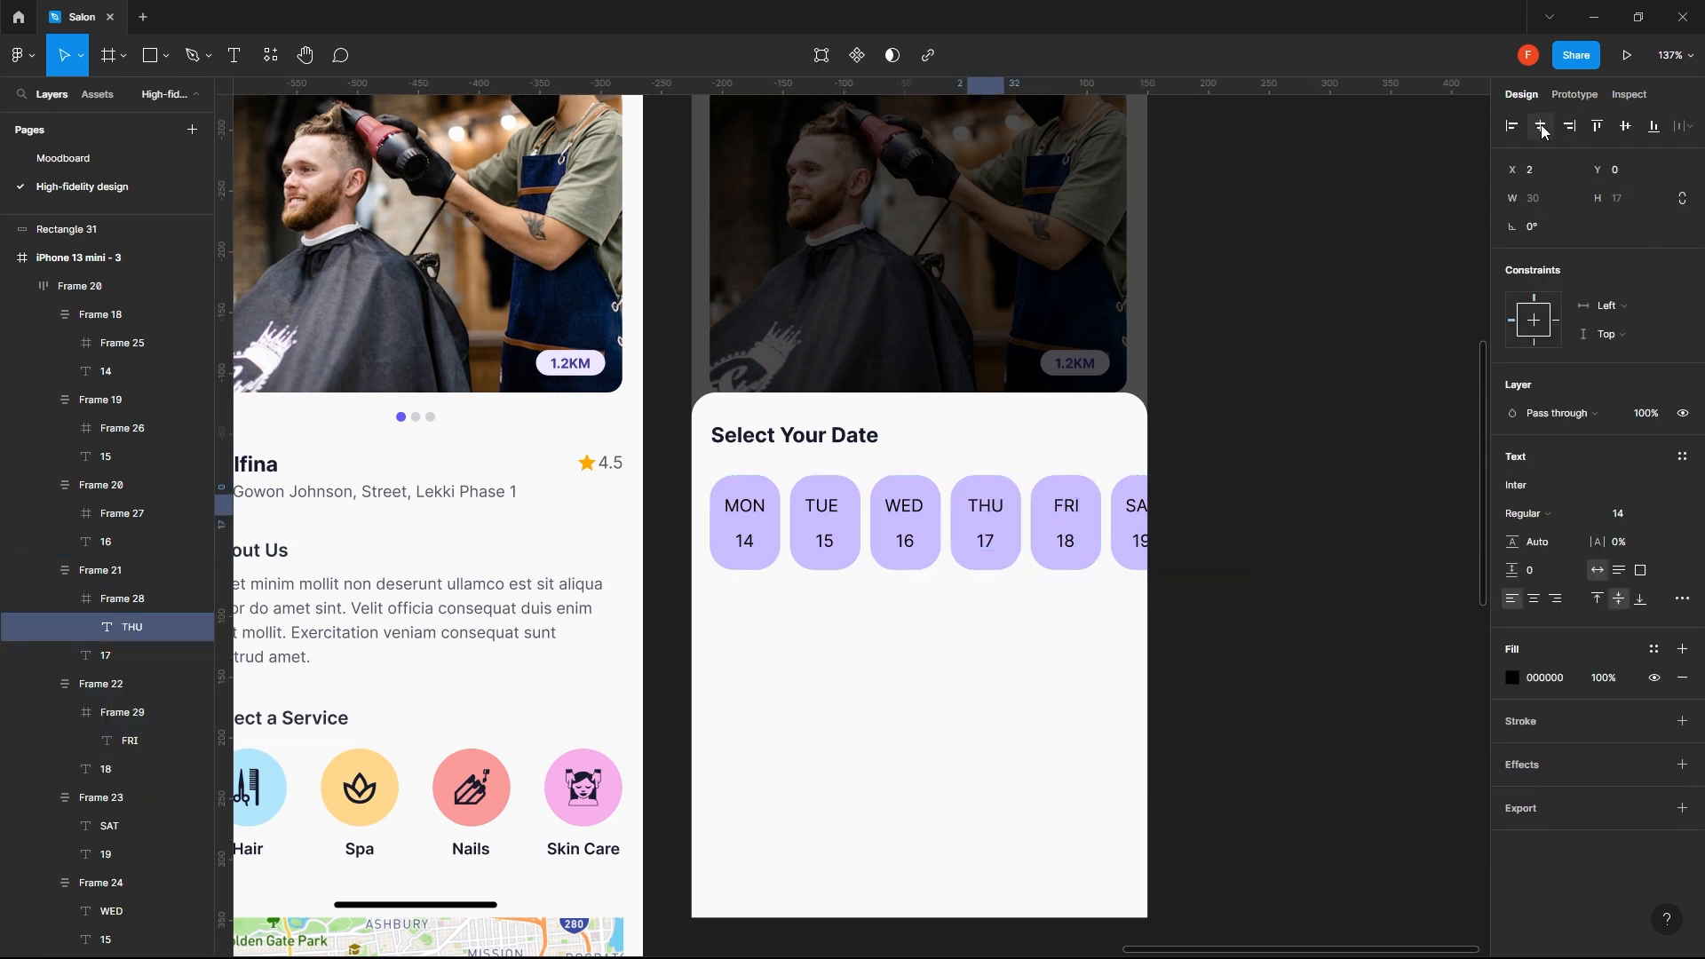
pyautogui.keyDown('ctrl'); pyautogui.click(891, 507); pyautogui.keyUp('ctrl')
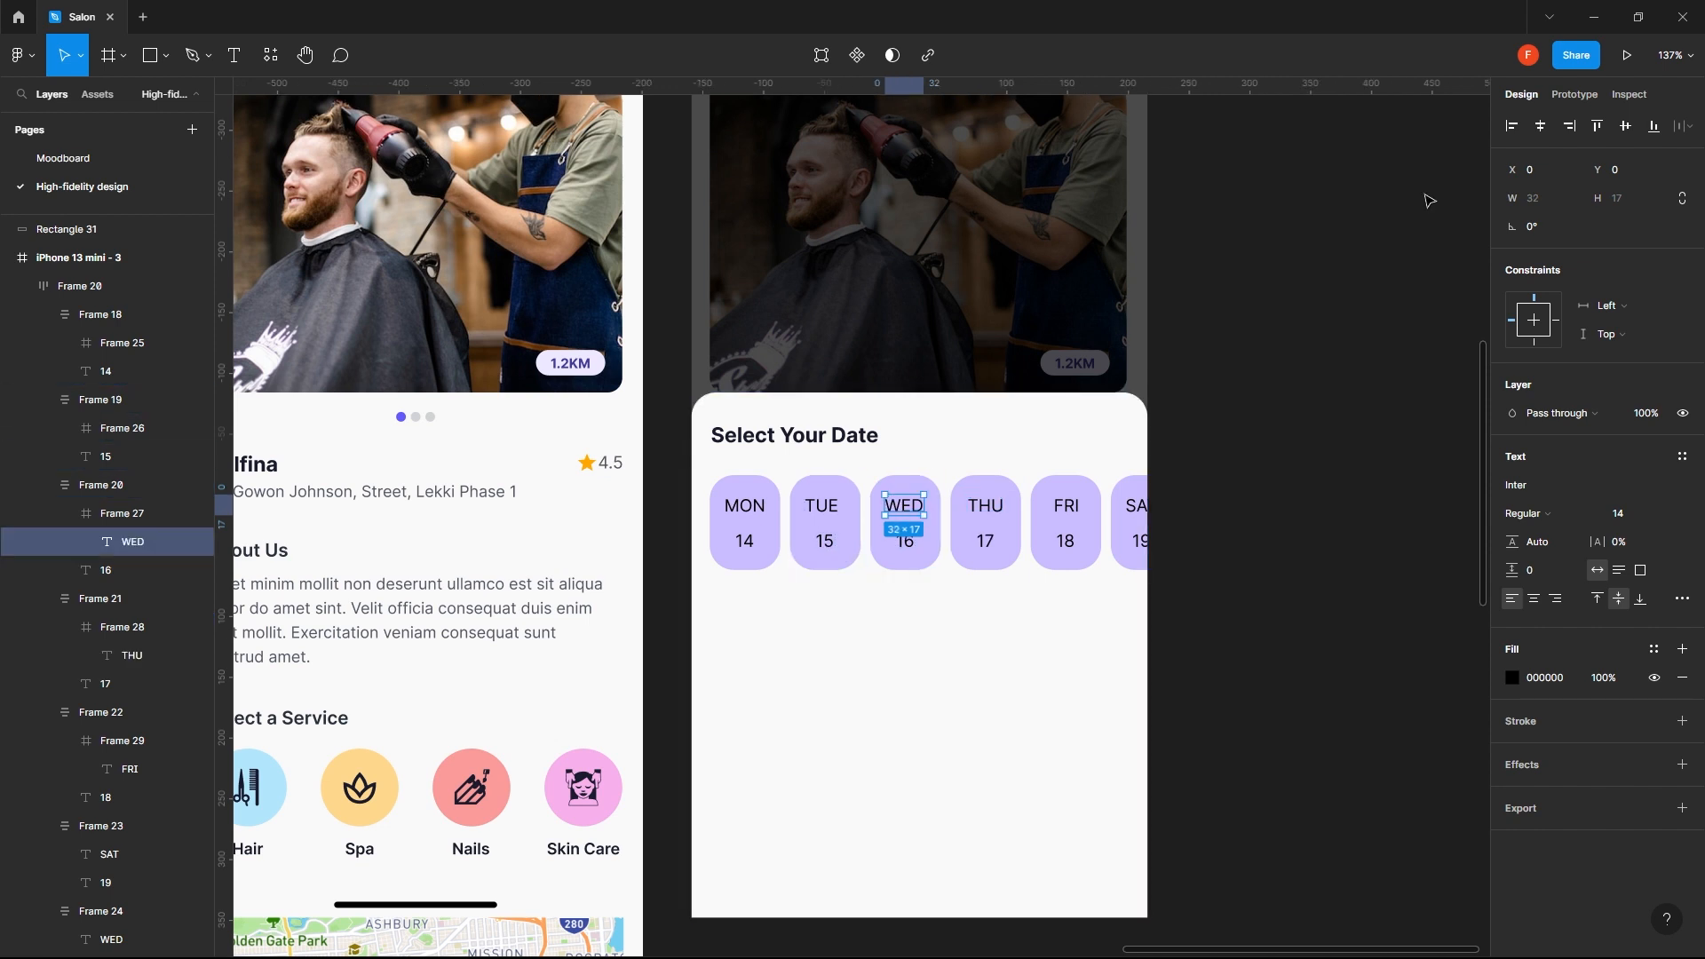
pyautogui.click(1541, 127)
pyautogui.keyDown('ctrl'); pyautogui.click(822, 507); pyautogui.keyUp('ctrl')
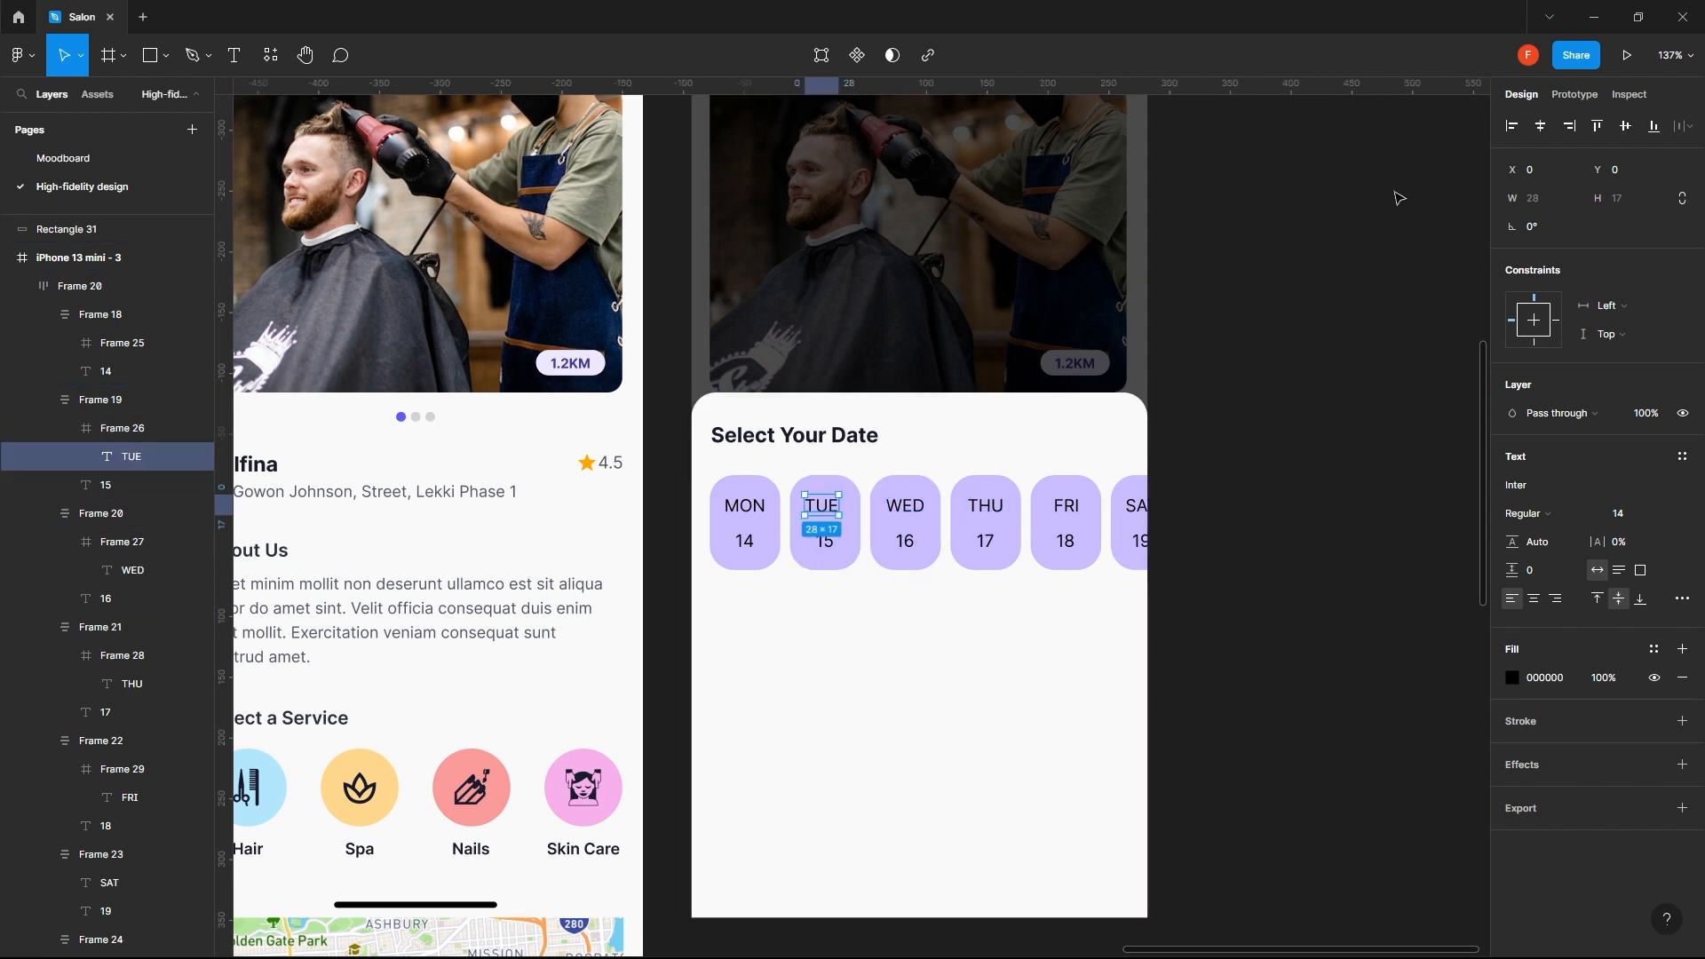
pyautogui.click(1541, 127)
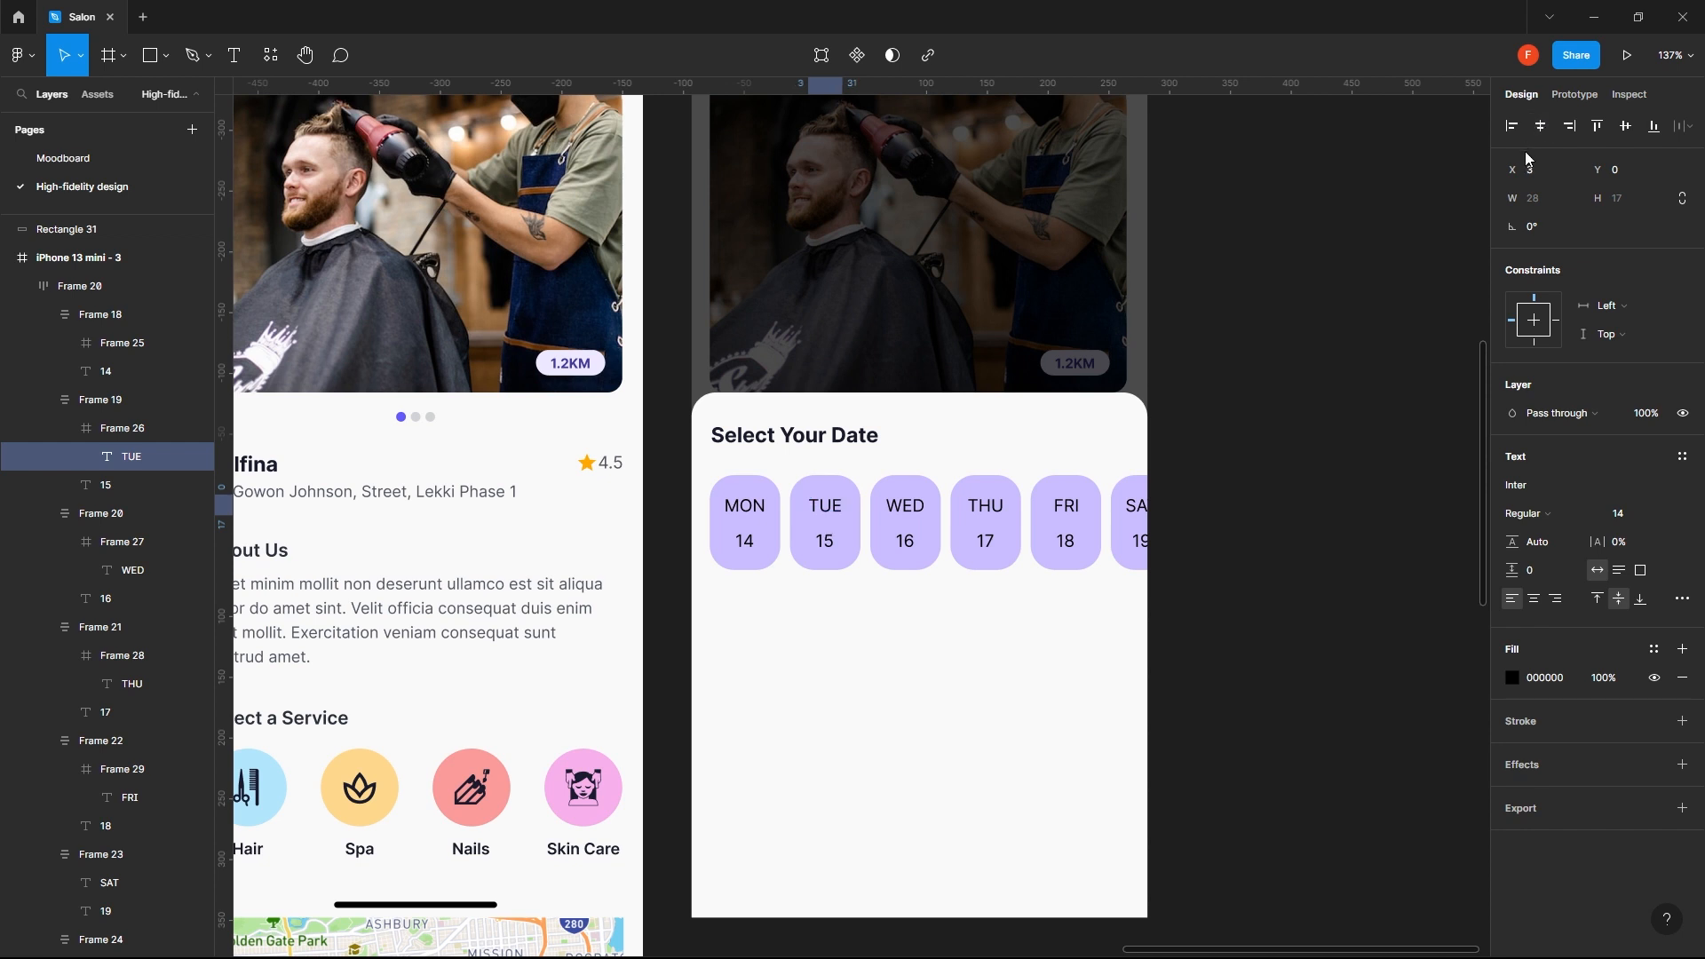
# - Wrap the SAT label in its own frame and set the frame's width to 34
pyautogui.keyDown('ctrl'); pyautogui.click(1137, 506); pyautogui.keyUp('ctrl')
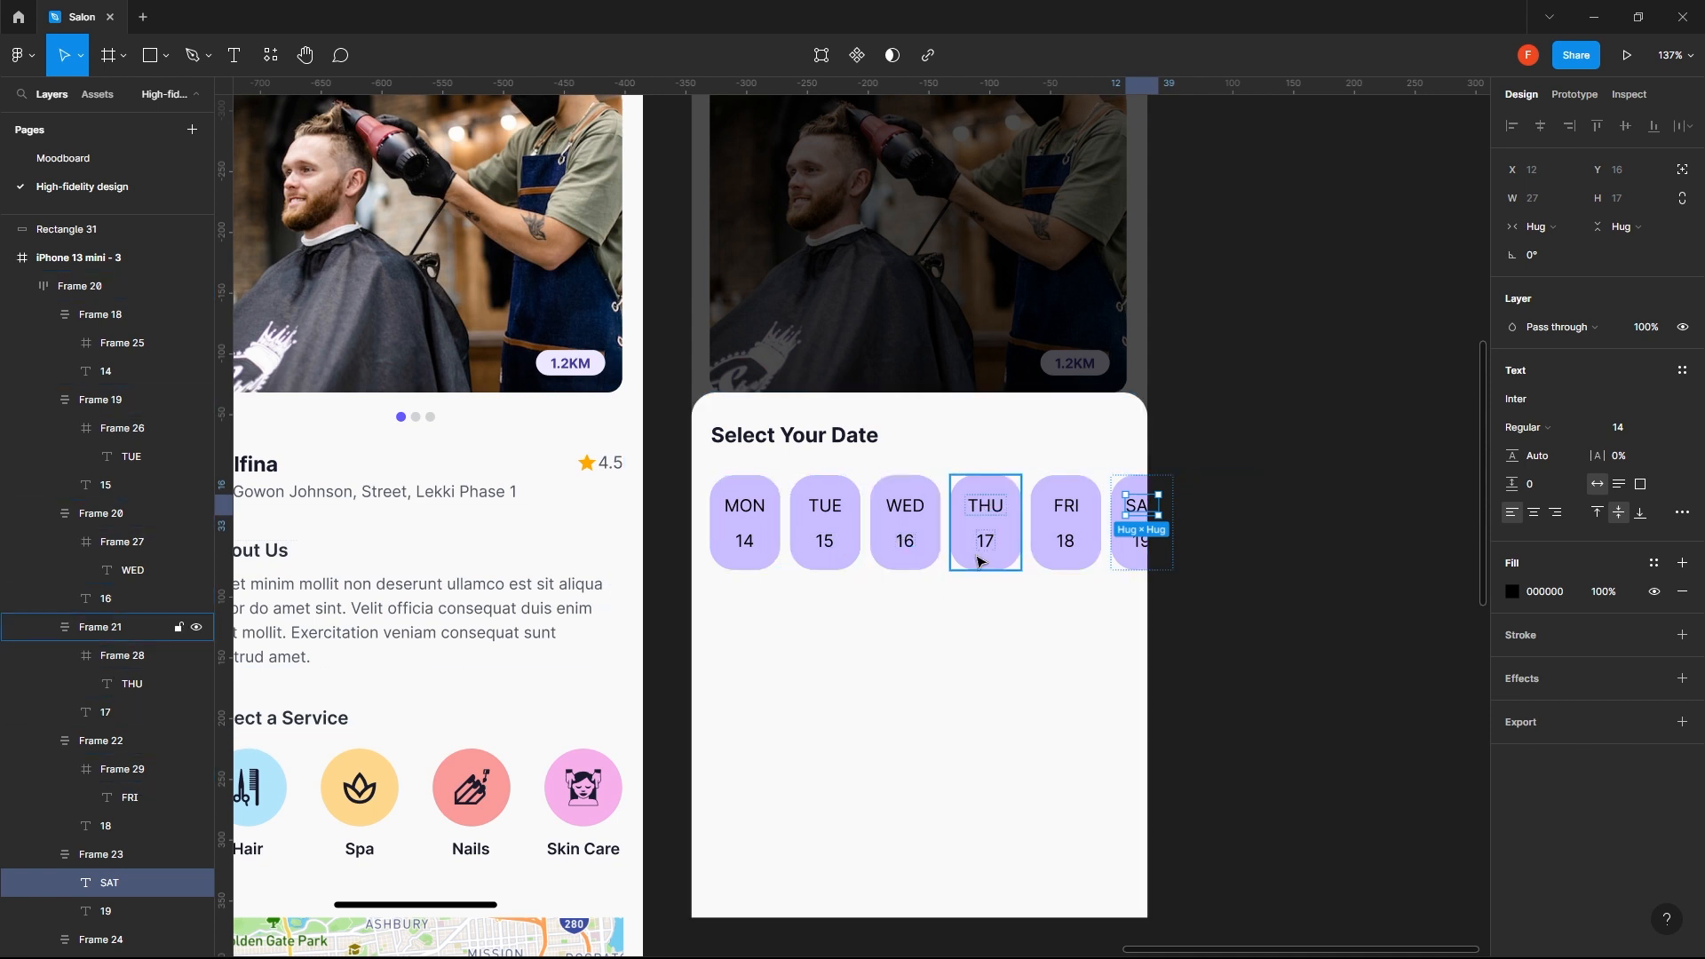
pyautogui.press('alt')
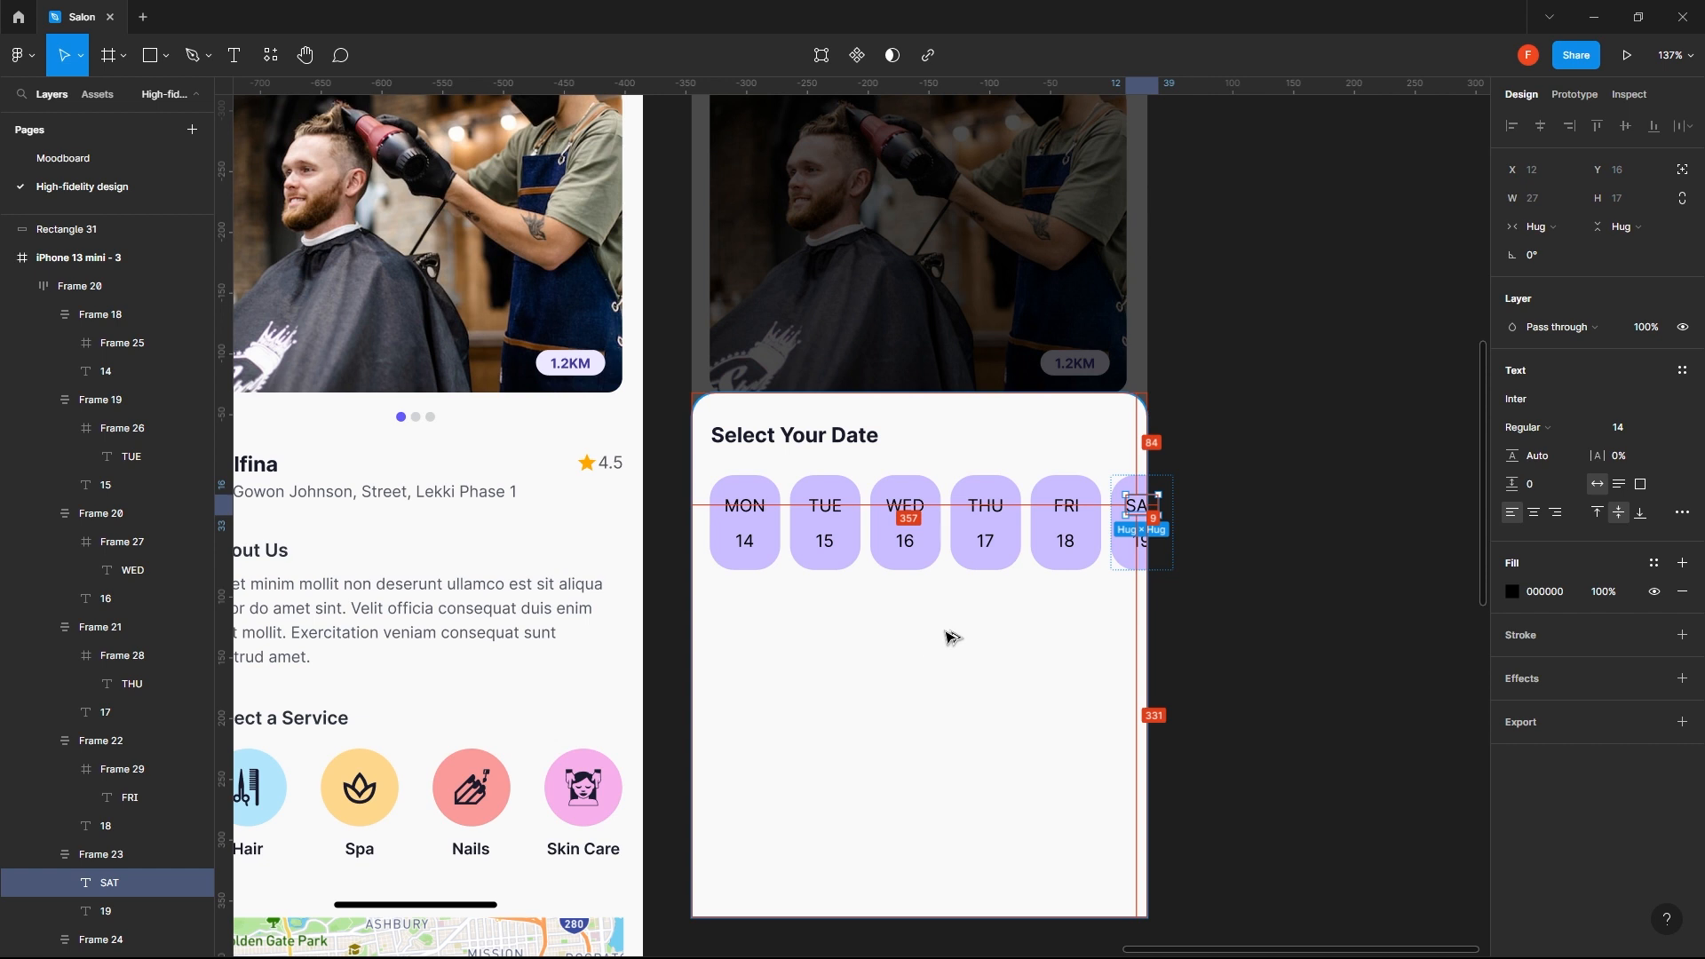
pyautogui.hotkey('ctrl', 'alt', 'g')
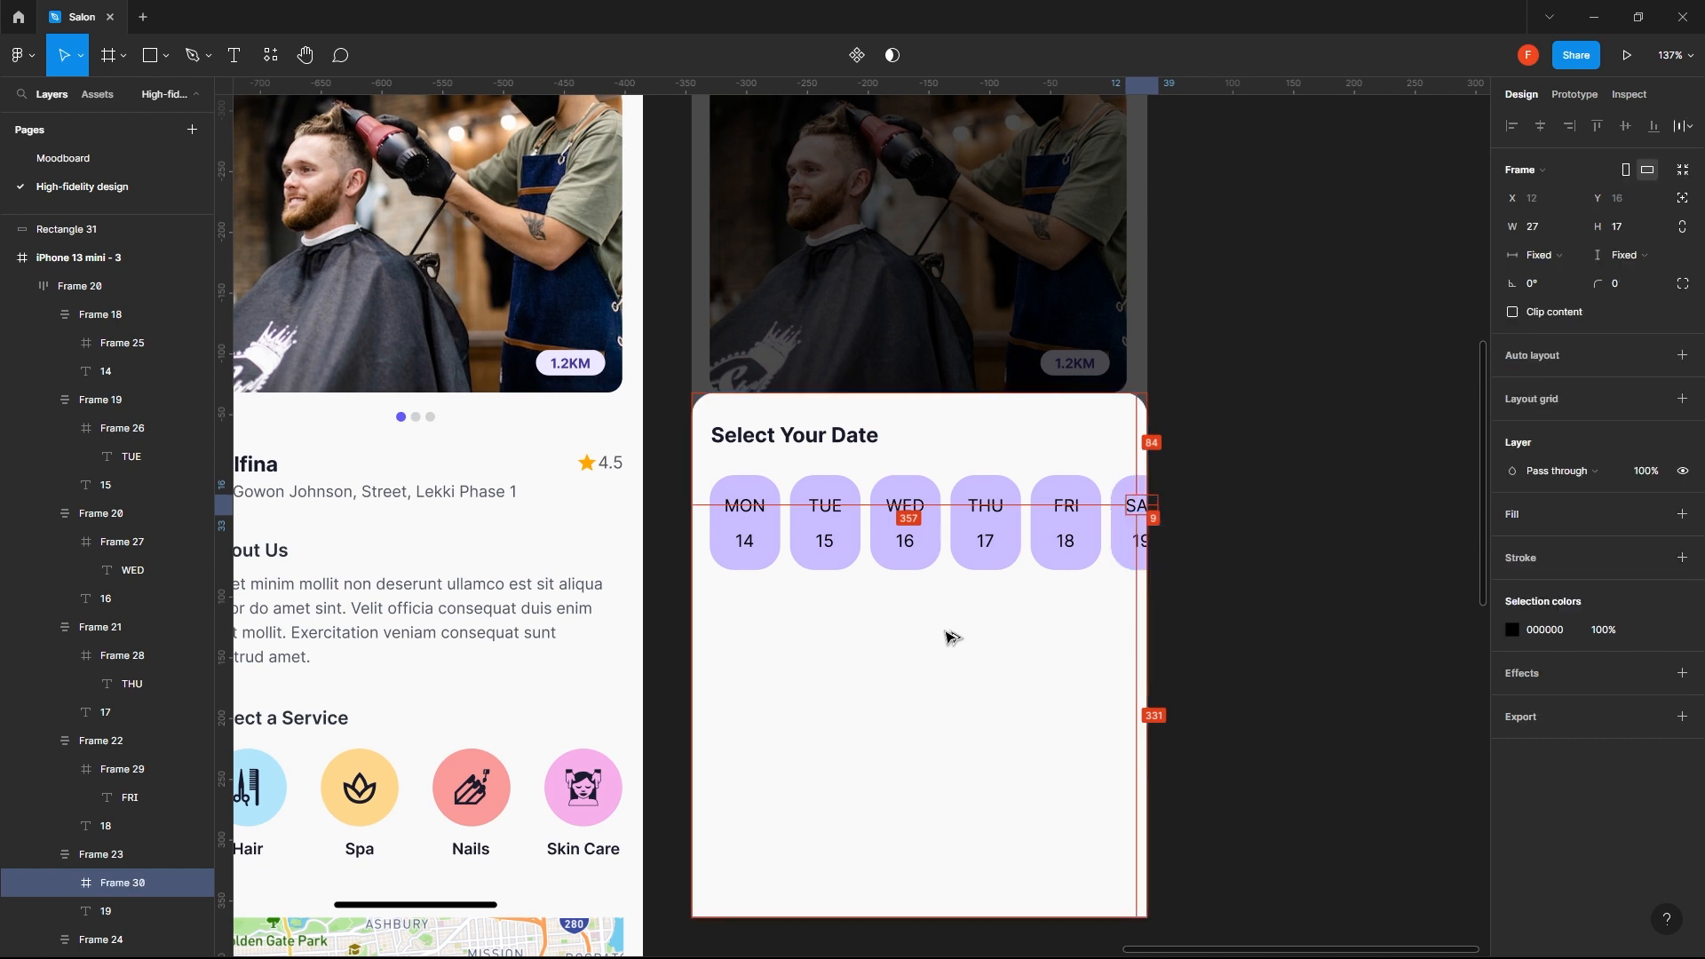
pyautogui.click(1519, 228)
pyautogui.write('34')
pyautogui.press('Return')
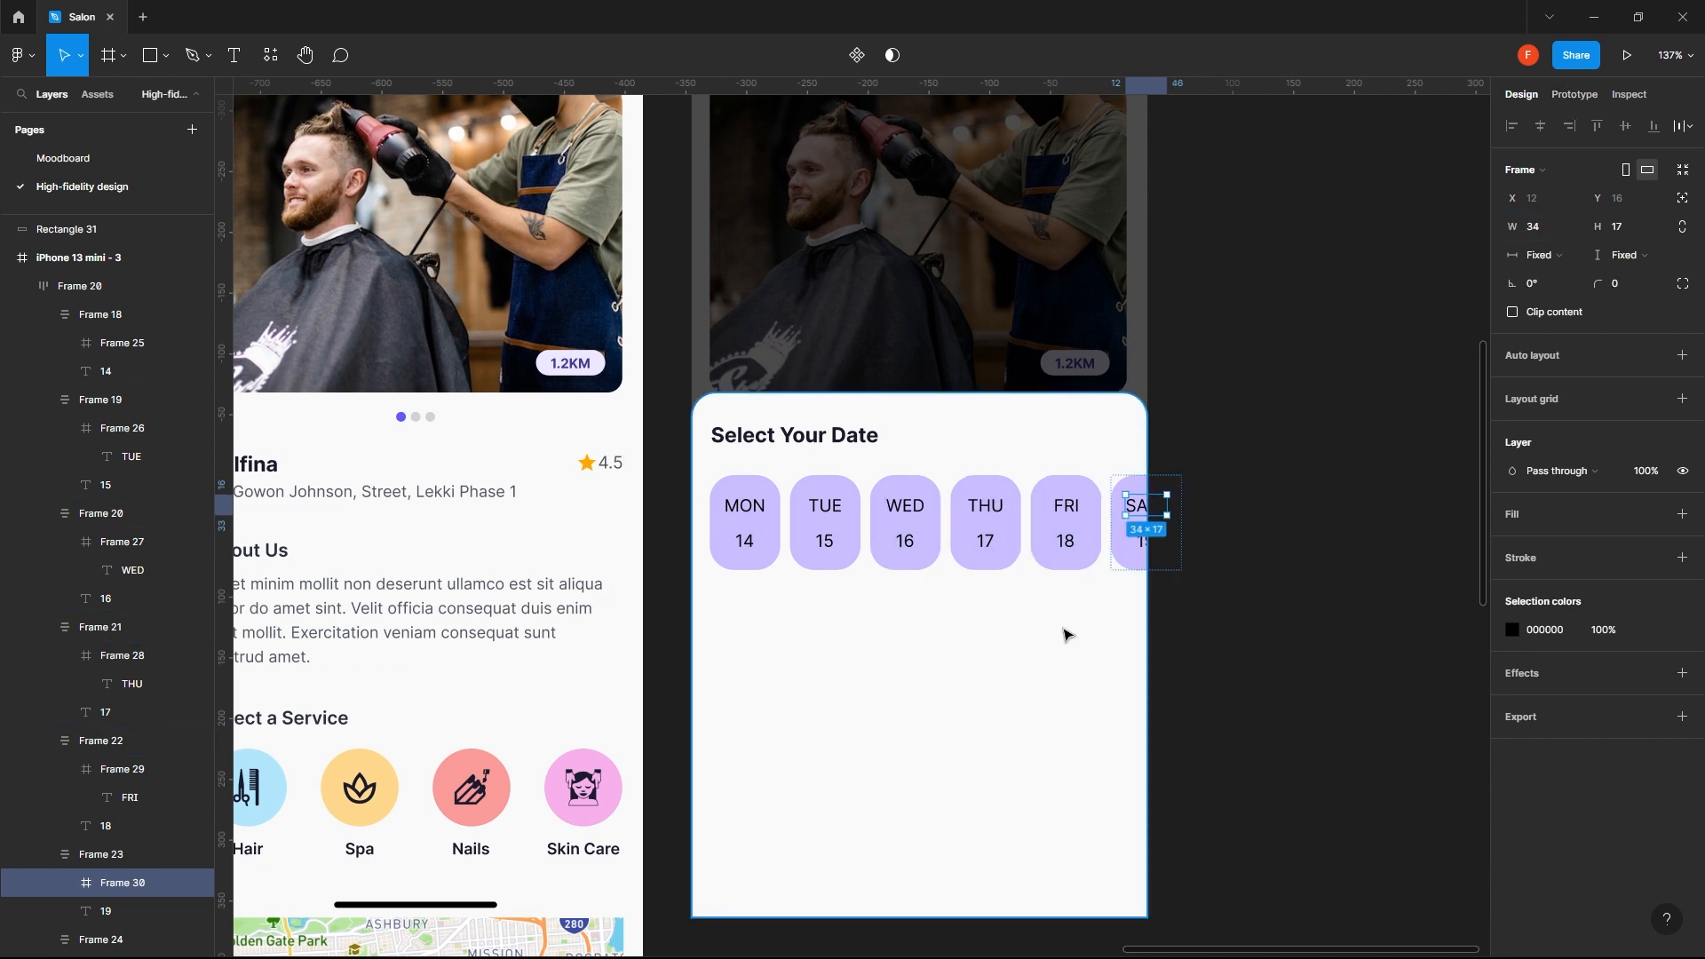
# - Centre the SAT label horizontally within its frame
pyautogui.click(1094, 604)
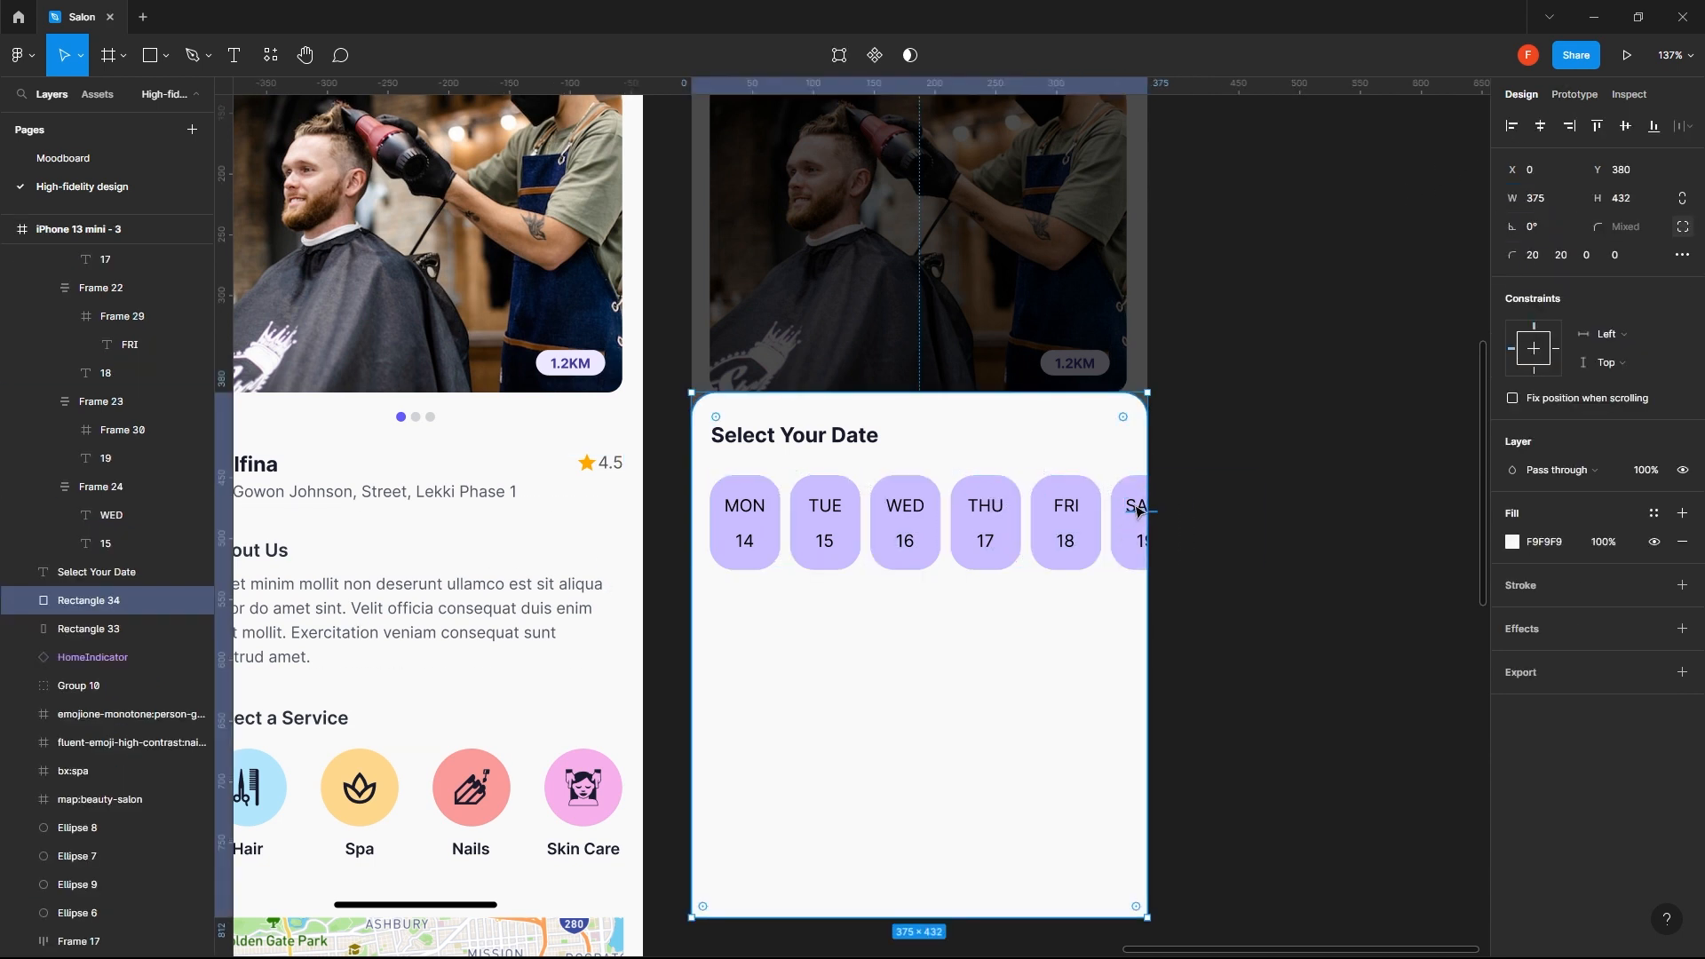
pyautogui.keyDown('ctrl'); pyautogui.click(1138, 507); pyautogui.keyUp('ctrl')
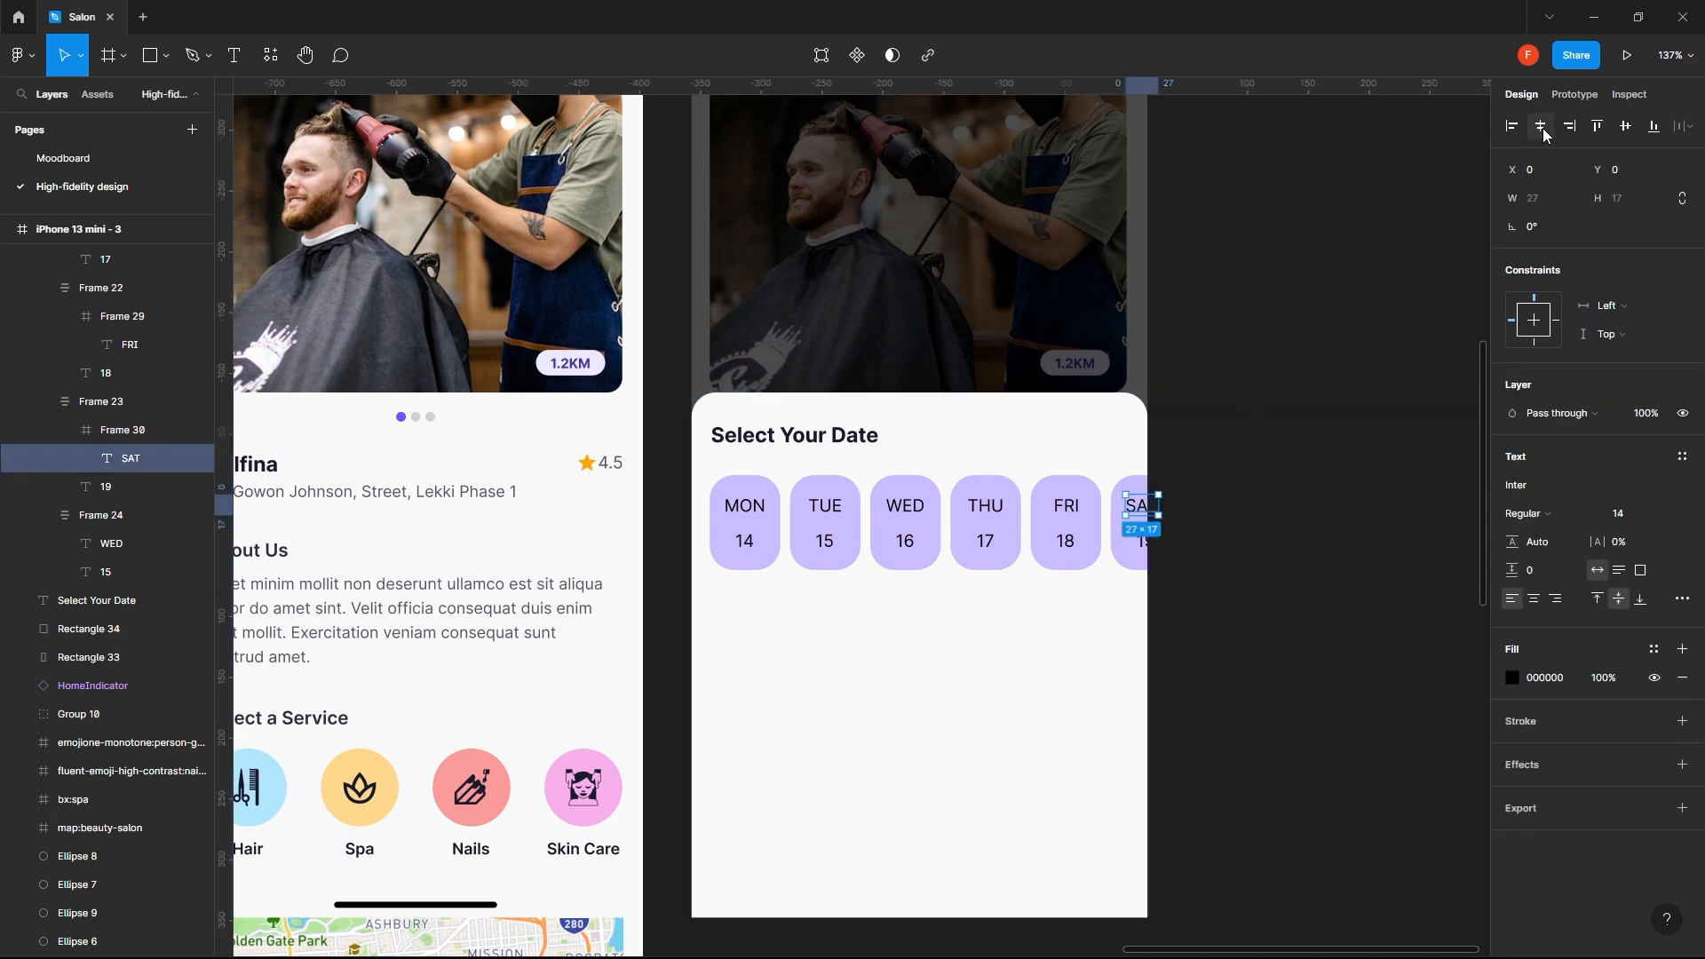
pyautogui.click(967, 688)
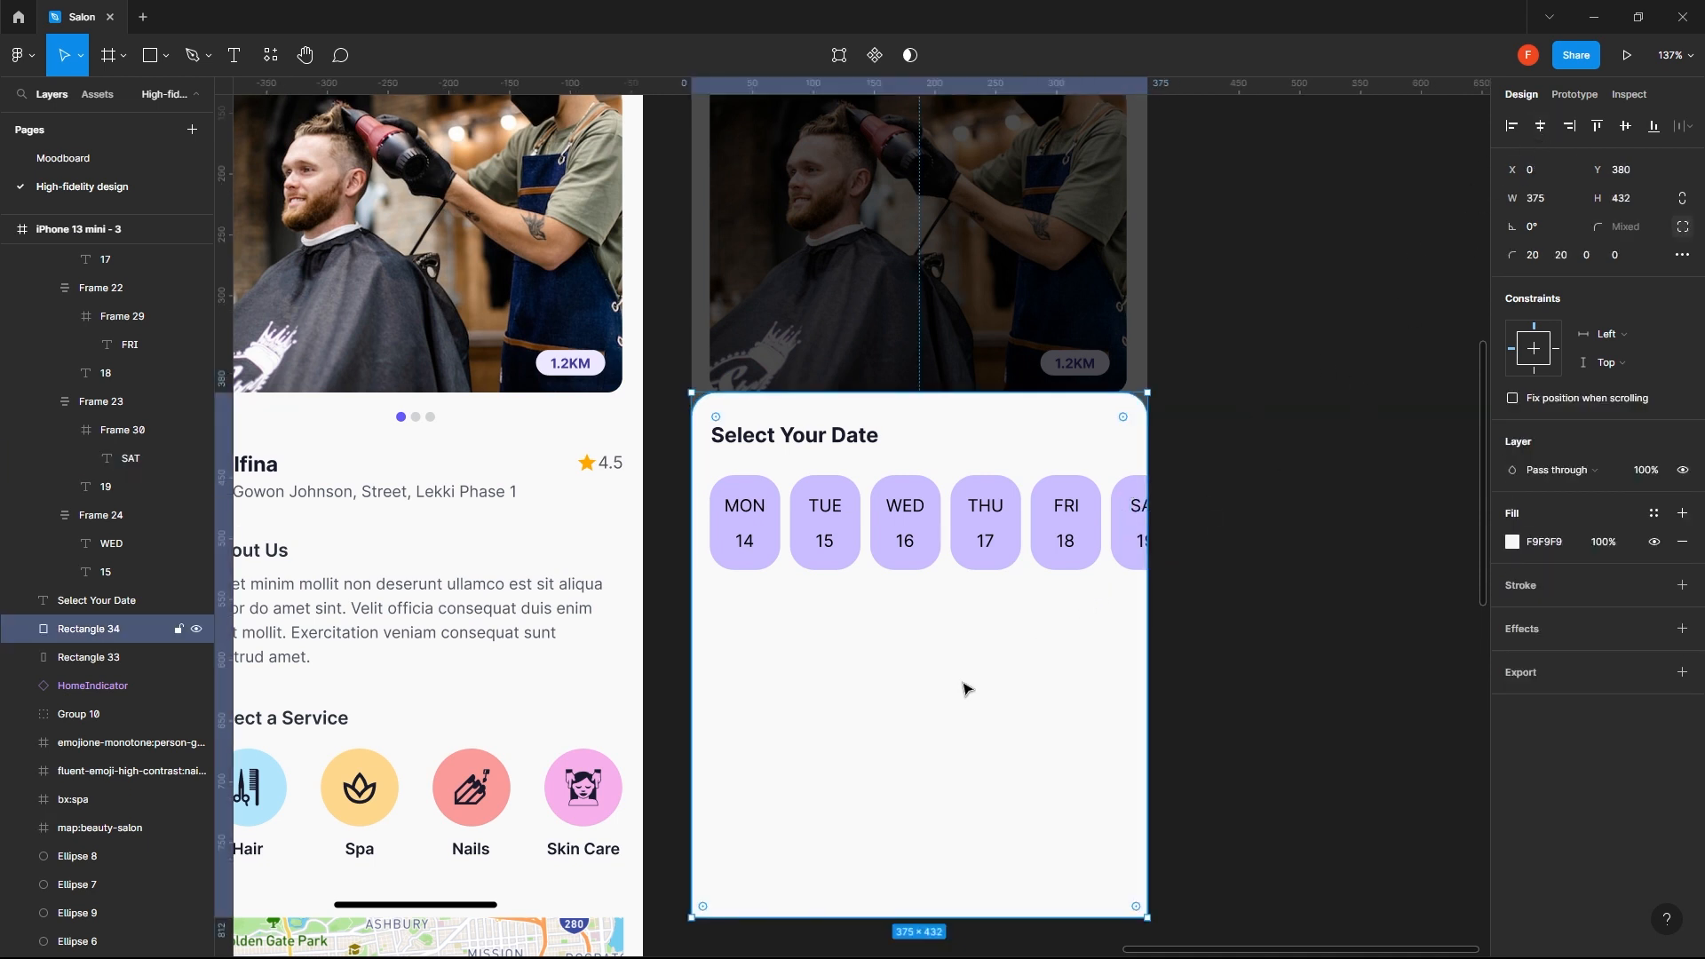
pyautogui.click(1008, 512)
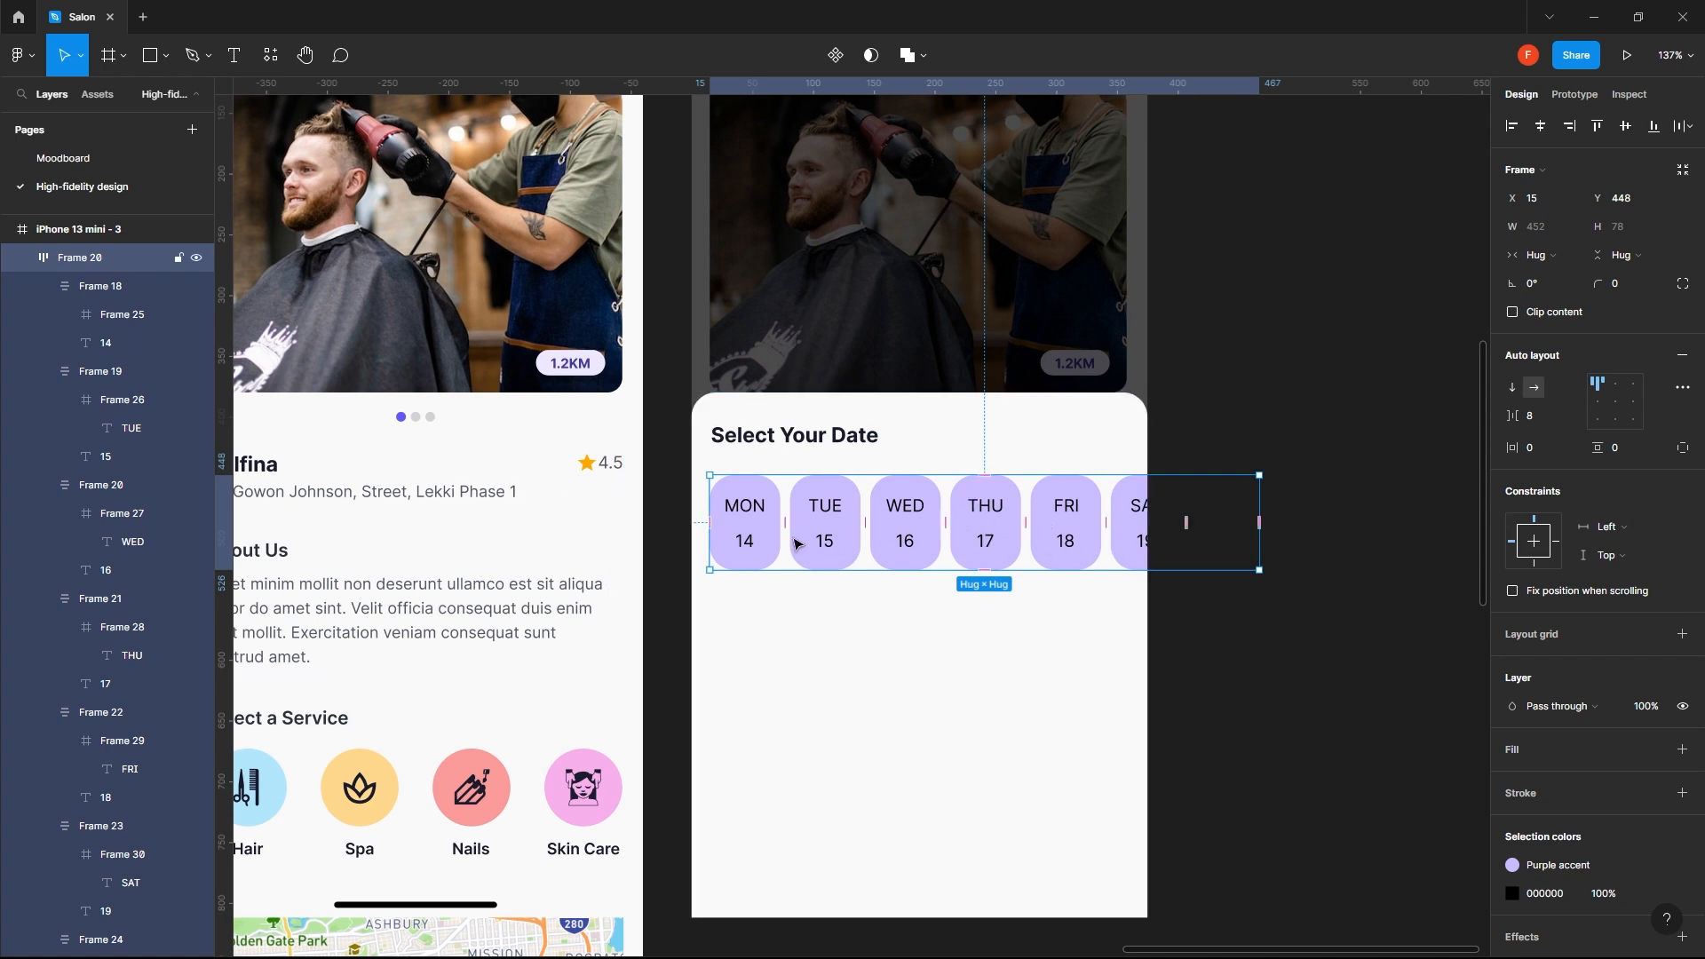
pyautogui.click(879, 703)
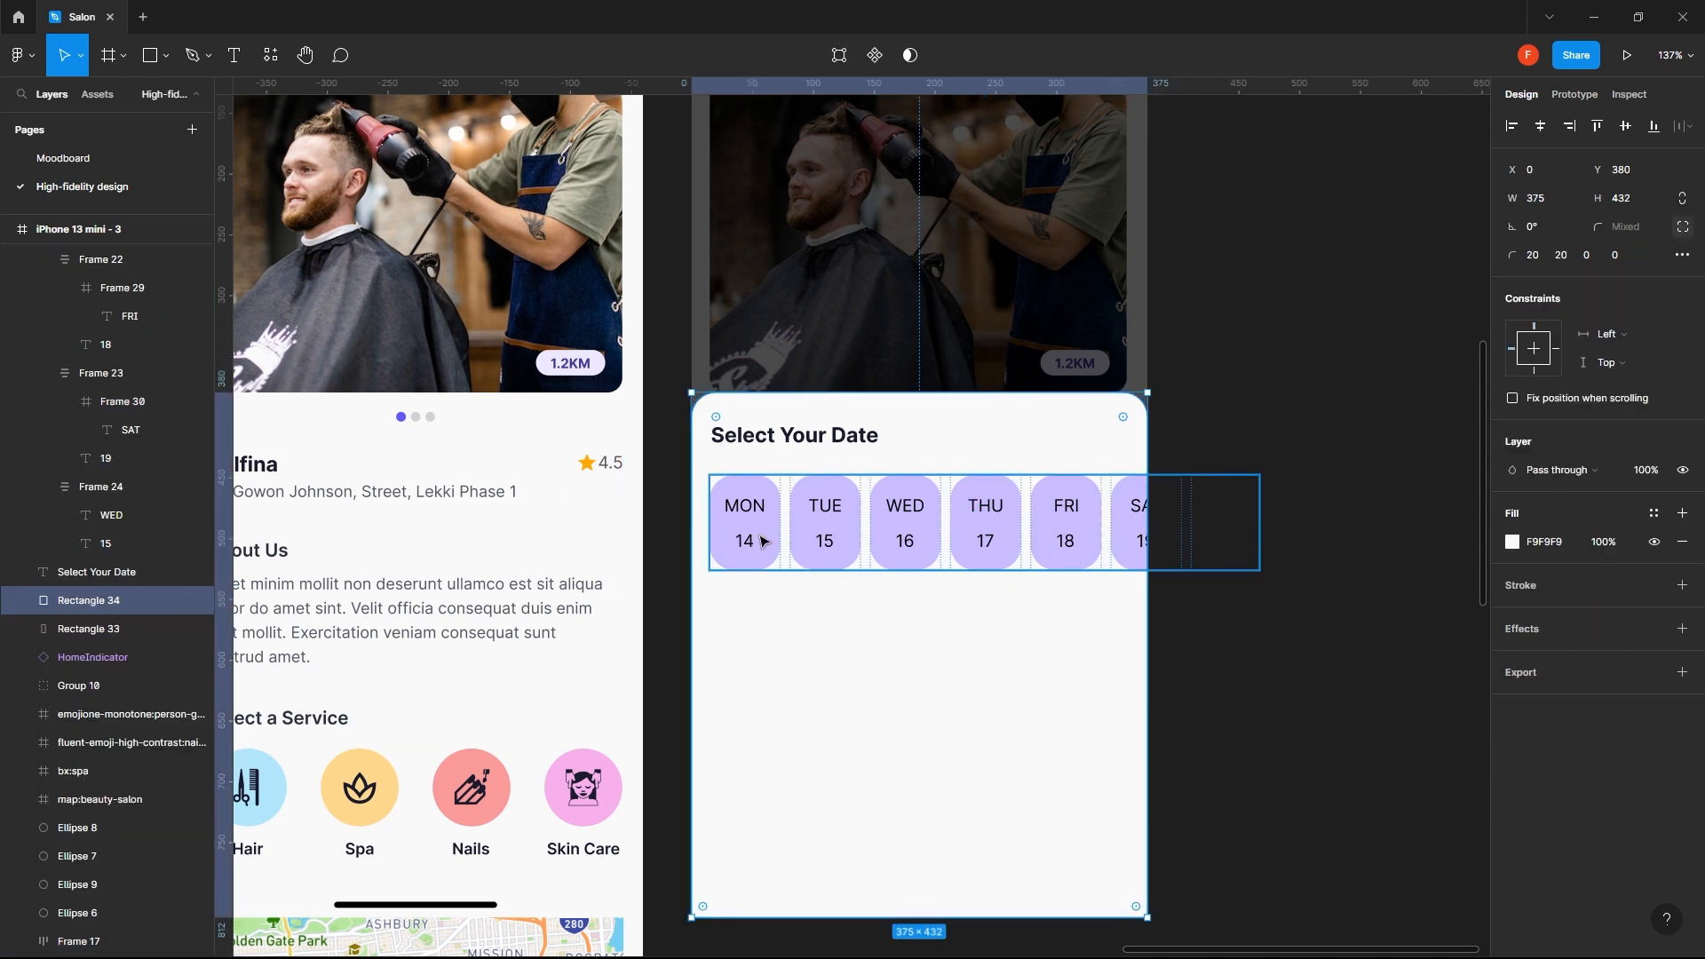
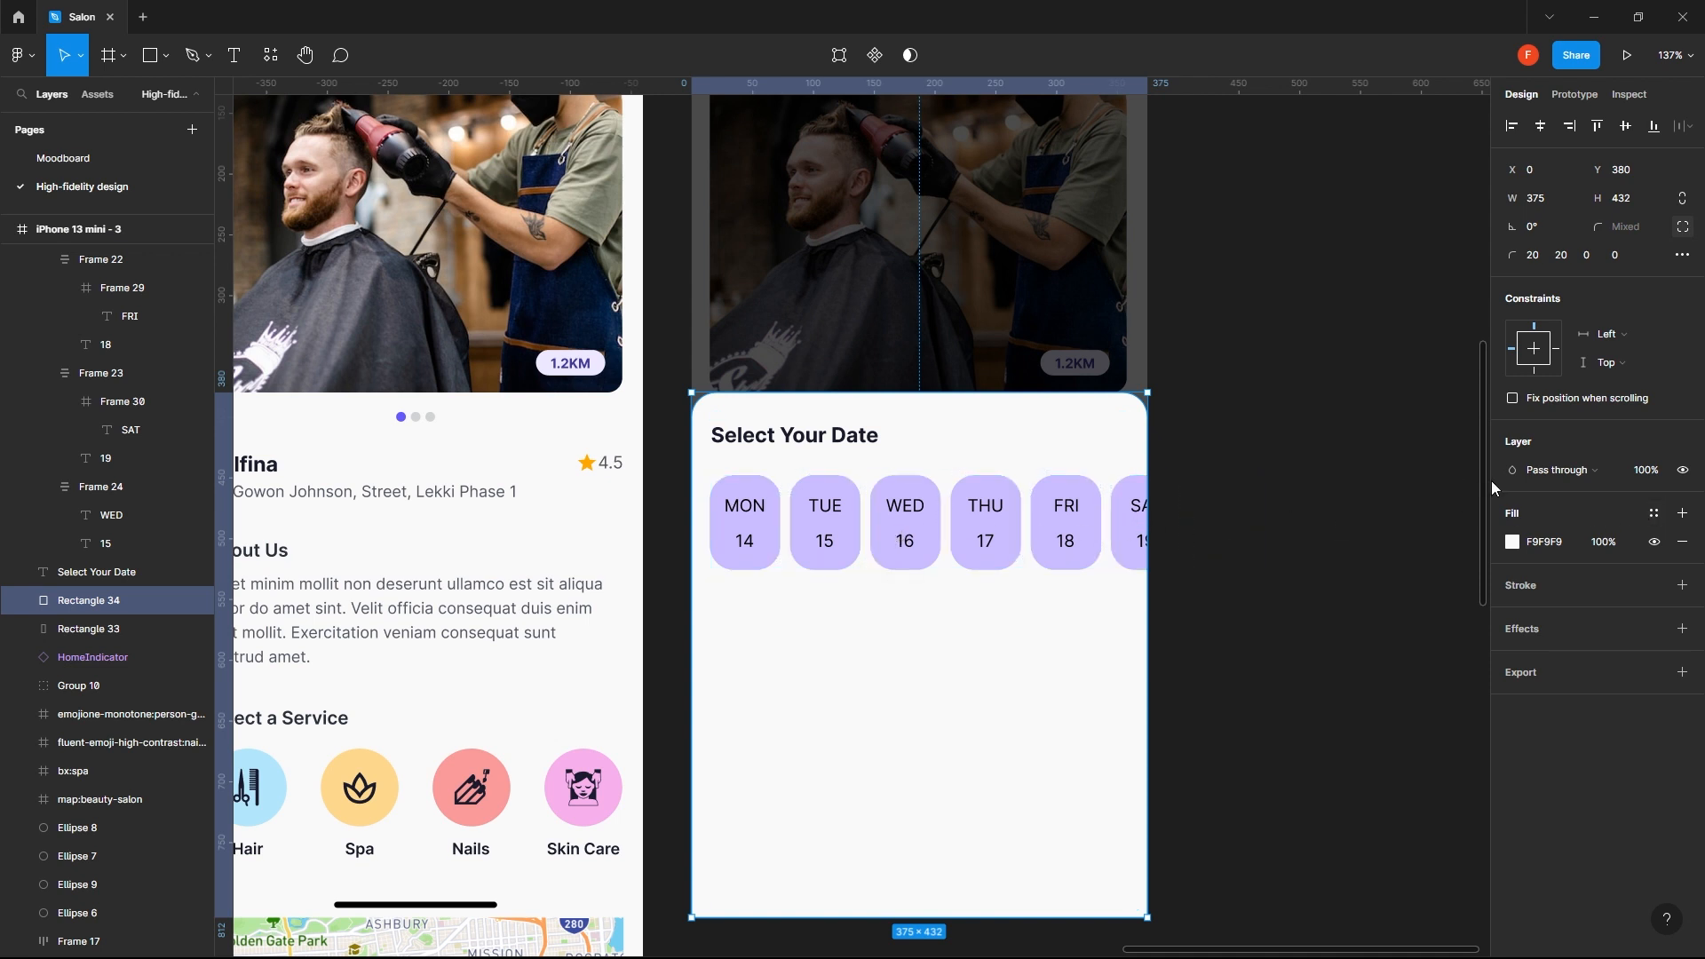
# - Add a stroke to the WED, THU, FRI and SAT date chips together
pyautogui.click(885, 555)
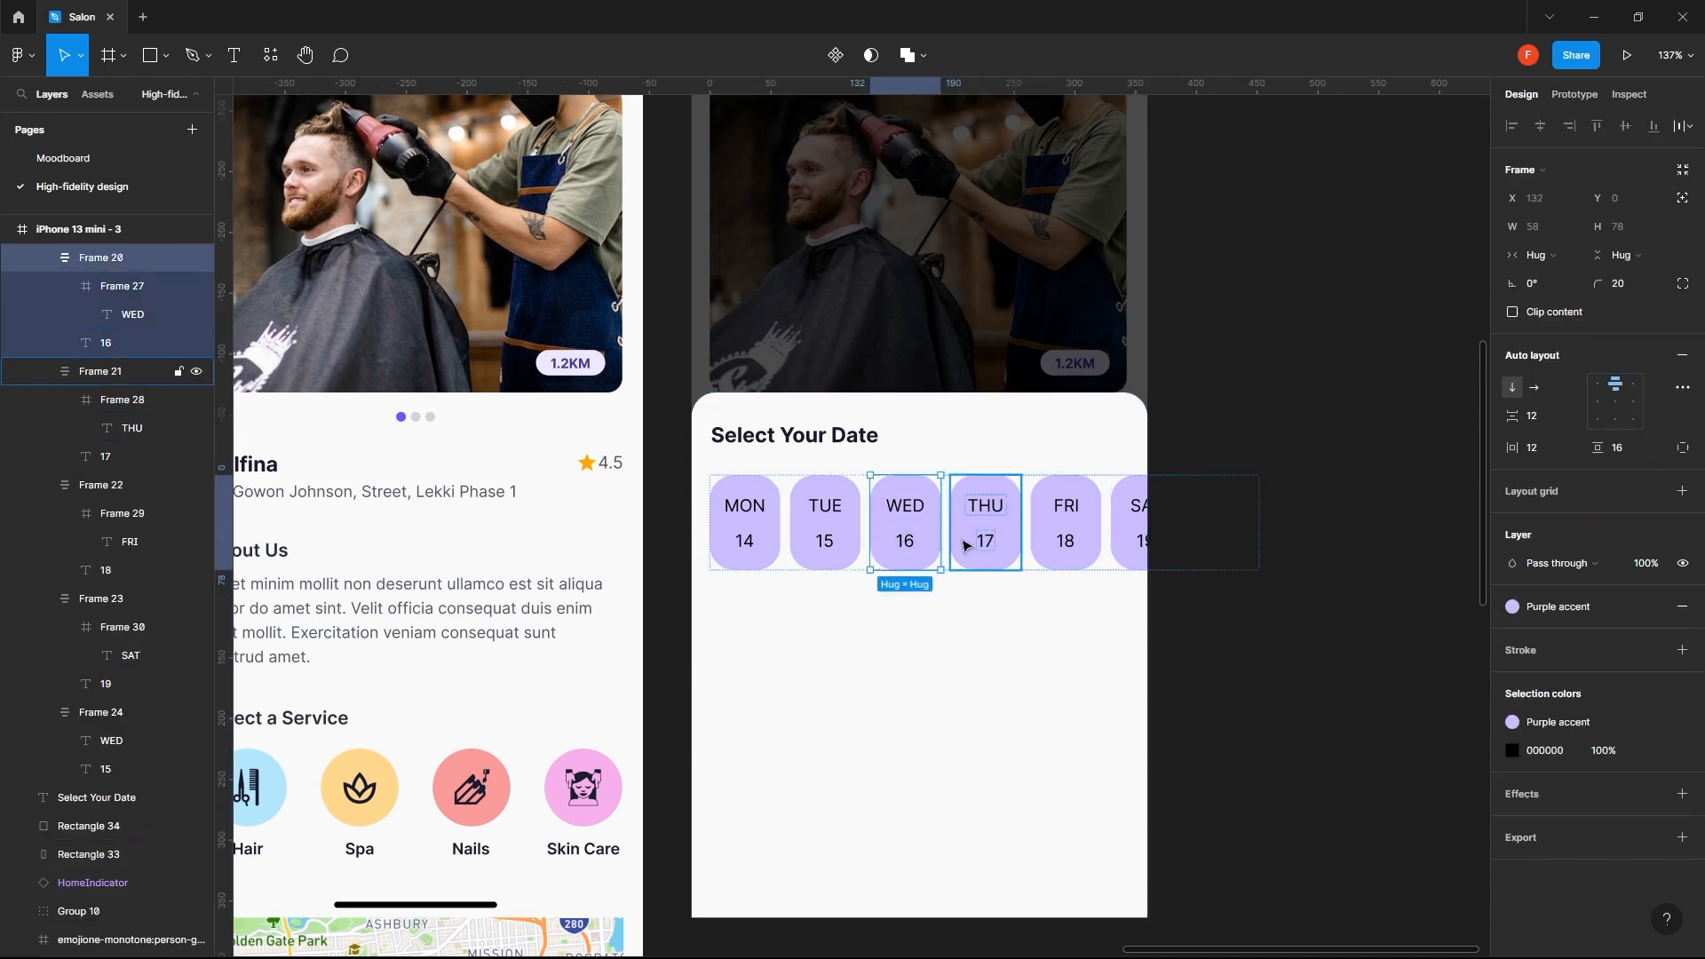
pyautogui.keyDown('shift'); pyautogui.click(962, 549); pyautogui.keyUp('shift')
pyautogui.keyDown('shift'); pyautogui.click(1049, 540); pyautogui.keyUp('shift')
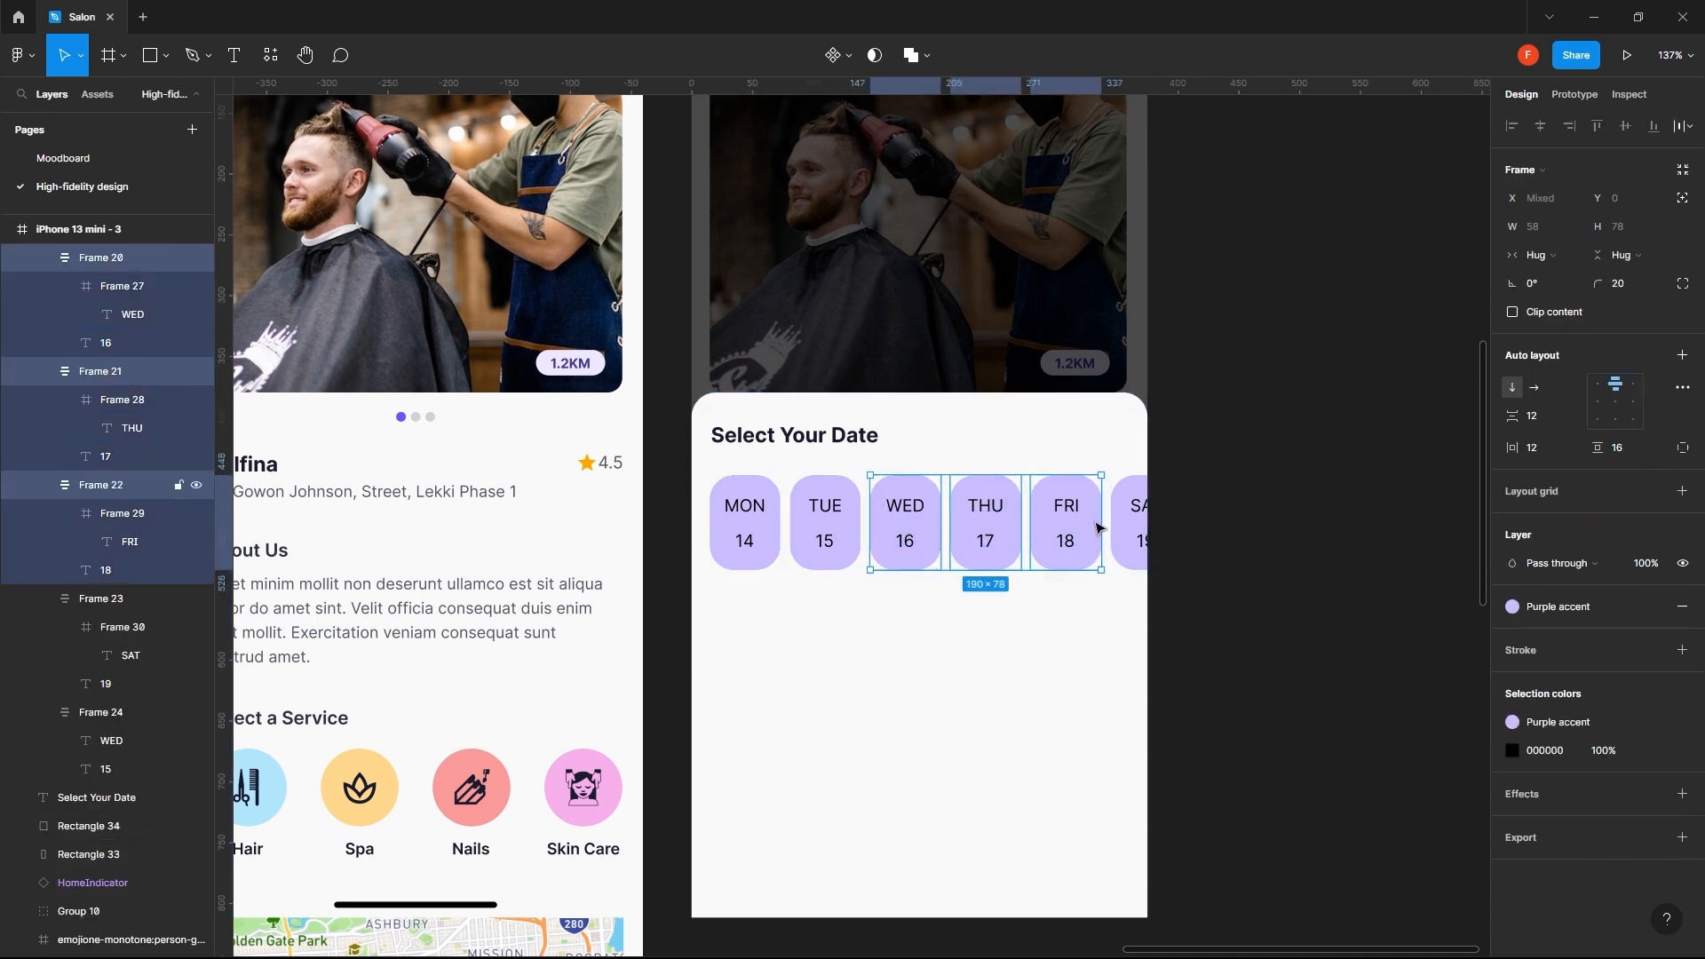
pyautogui.keyDown('shift'); pyautogui.click(1120, 541); pyautogui.keyUp('shift')
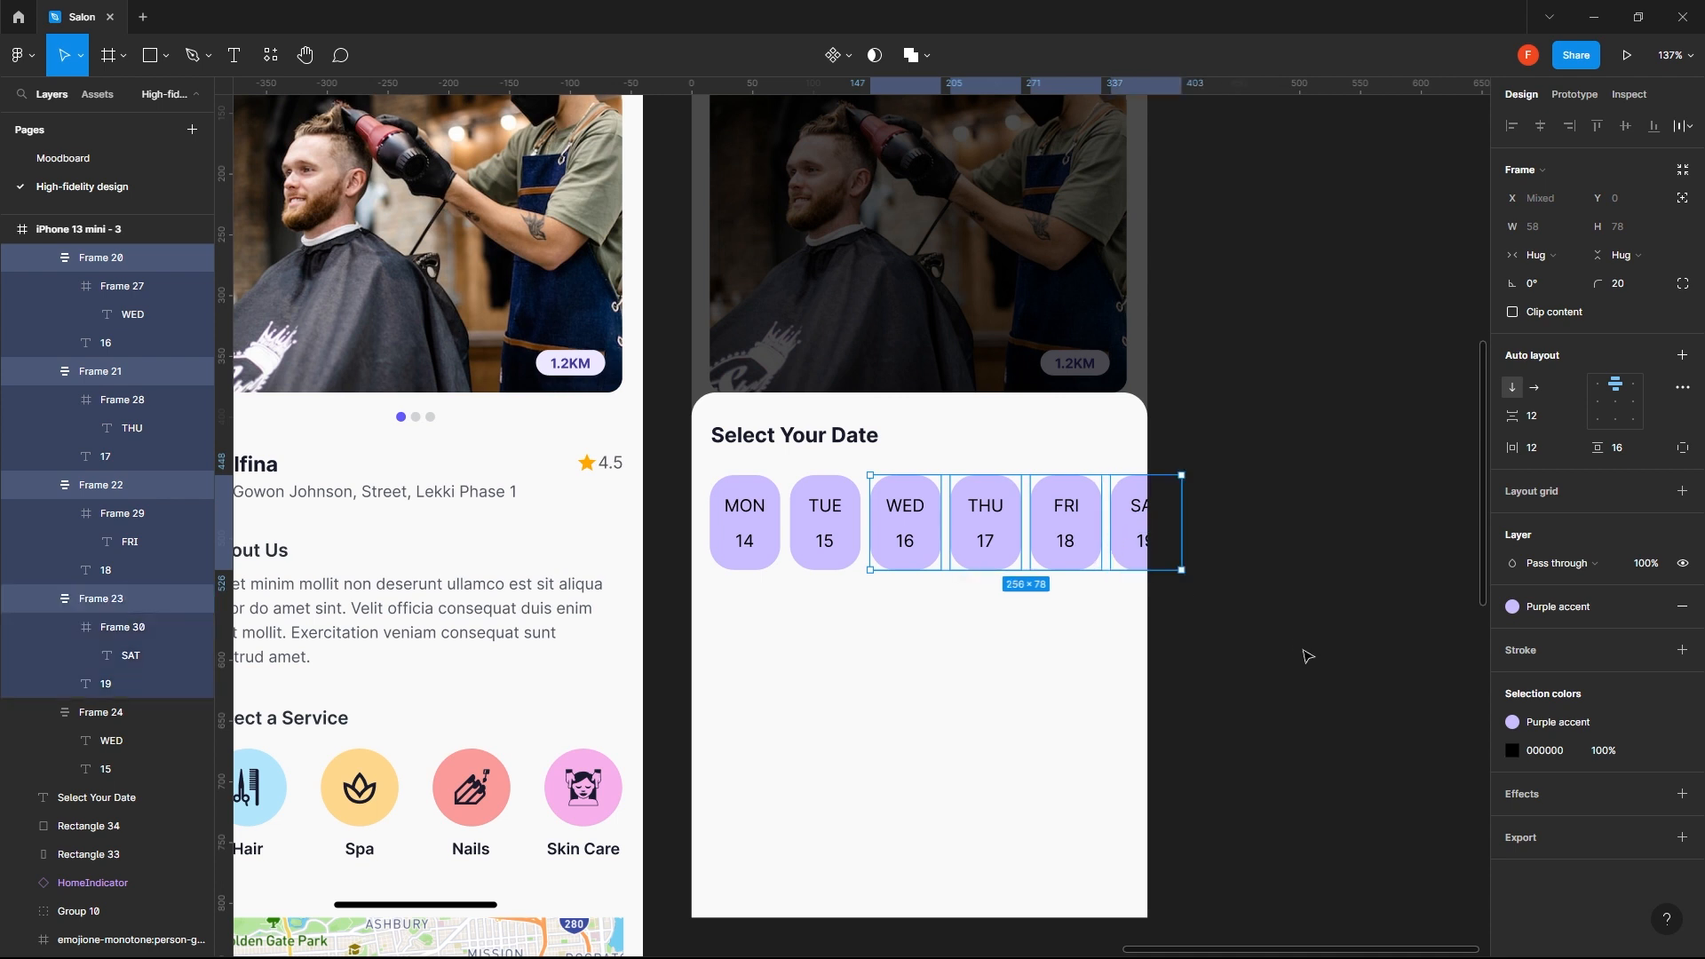
pyautogui.click(1683, 652)
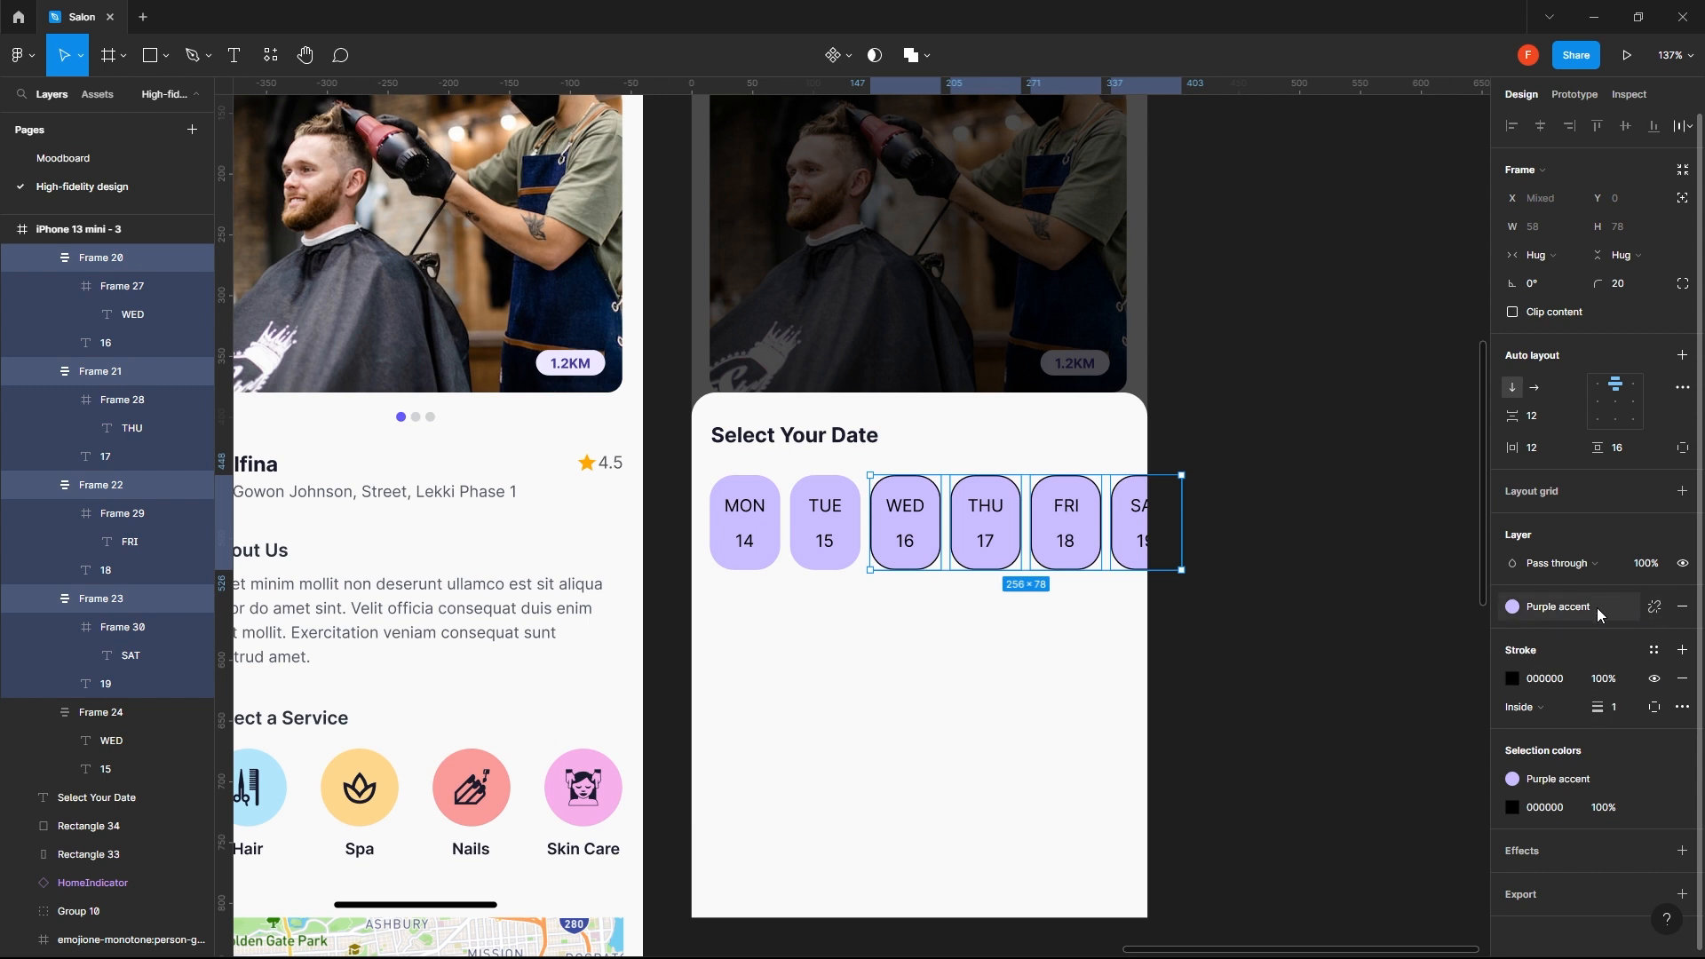
# - Replace the fill of the WED to SAT chips with the bottom sheet's F9F9F9, sampled from its background
pyautogui.click(1682, 607)
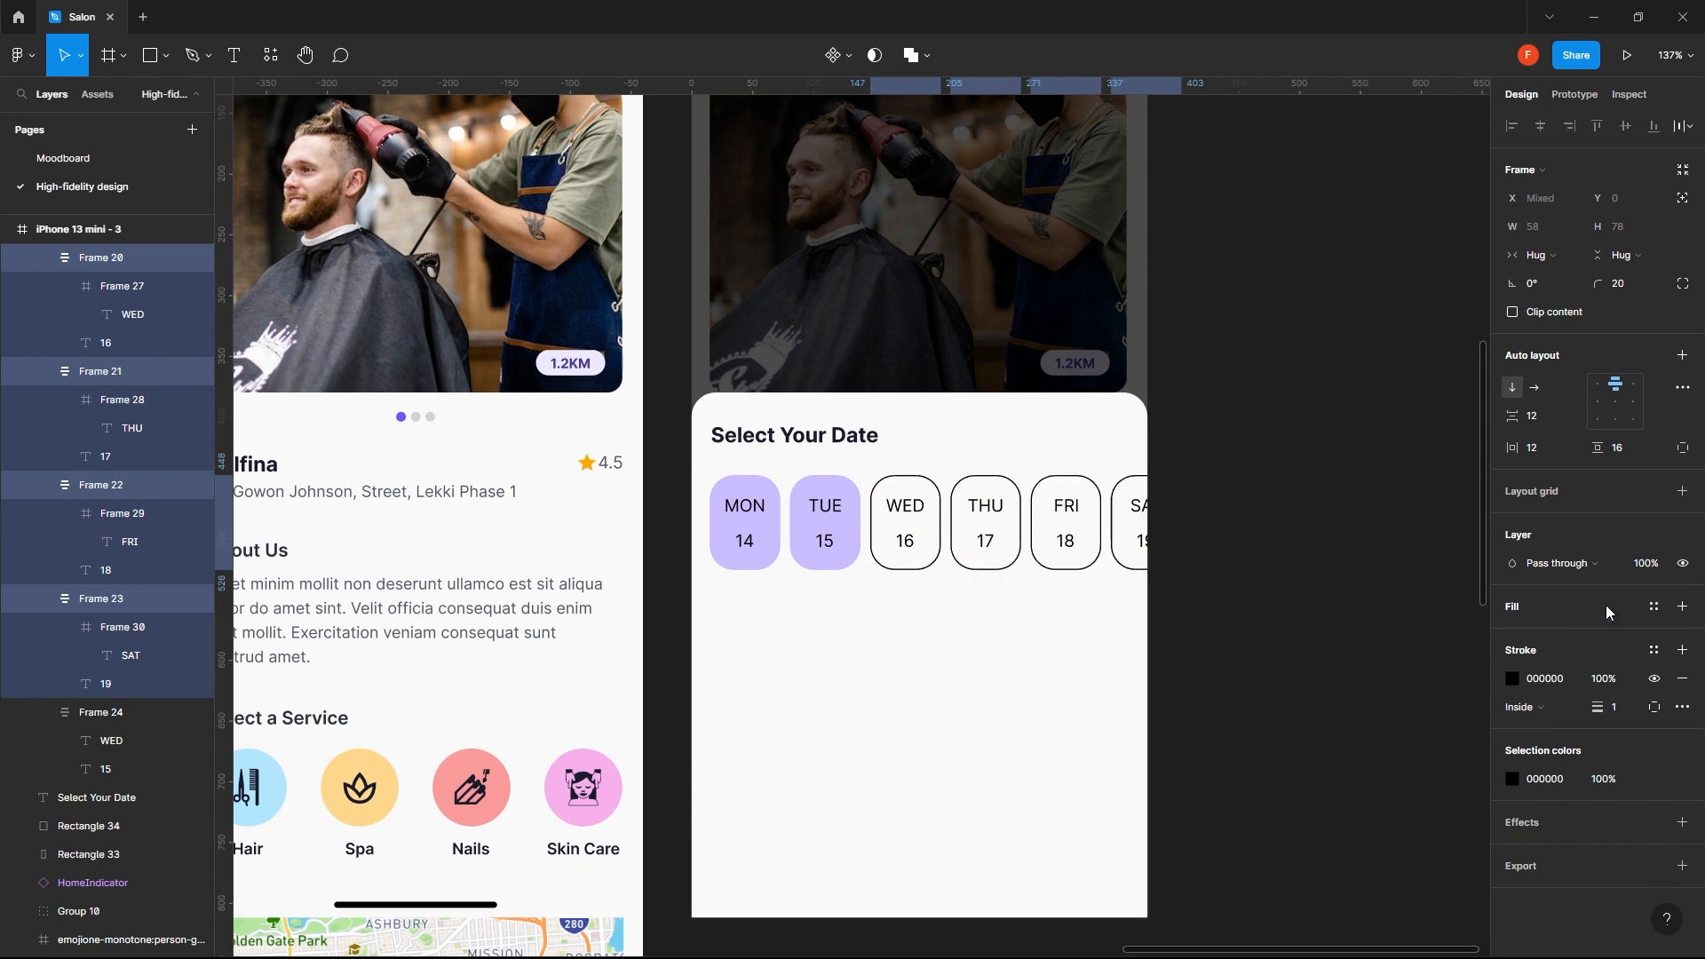
pyautogui.click(1655, 608)
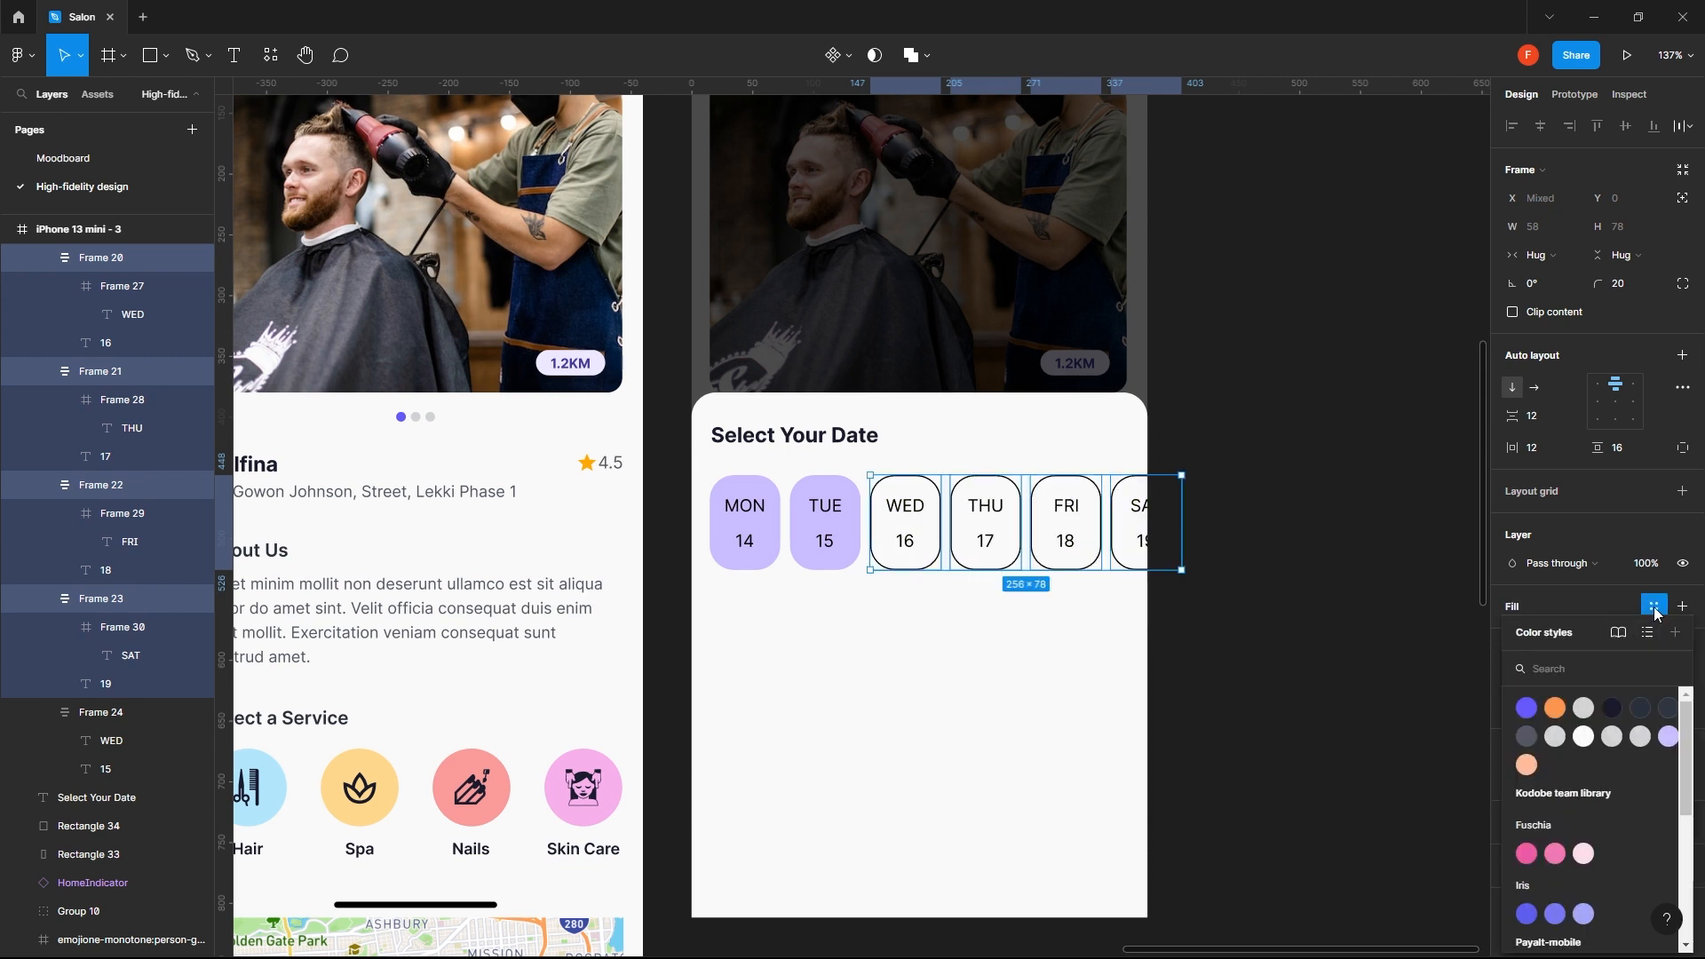
pyautogui.click(1639, 613)
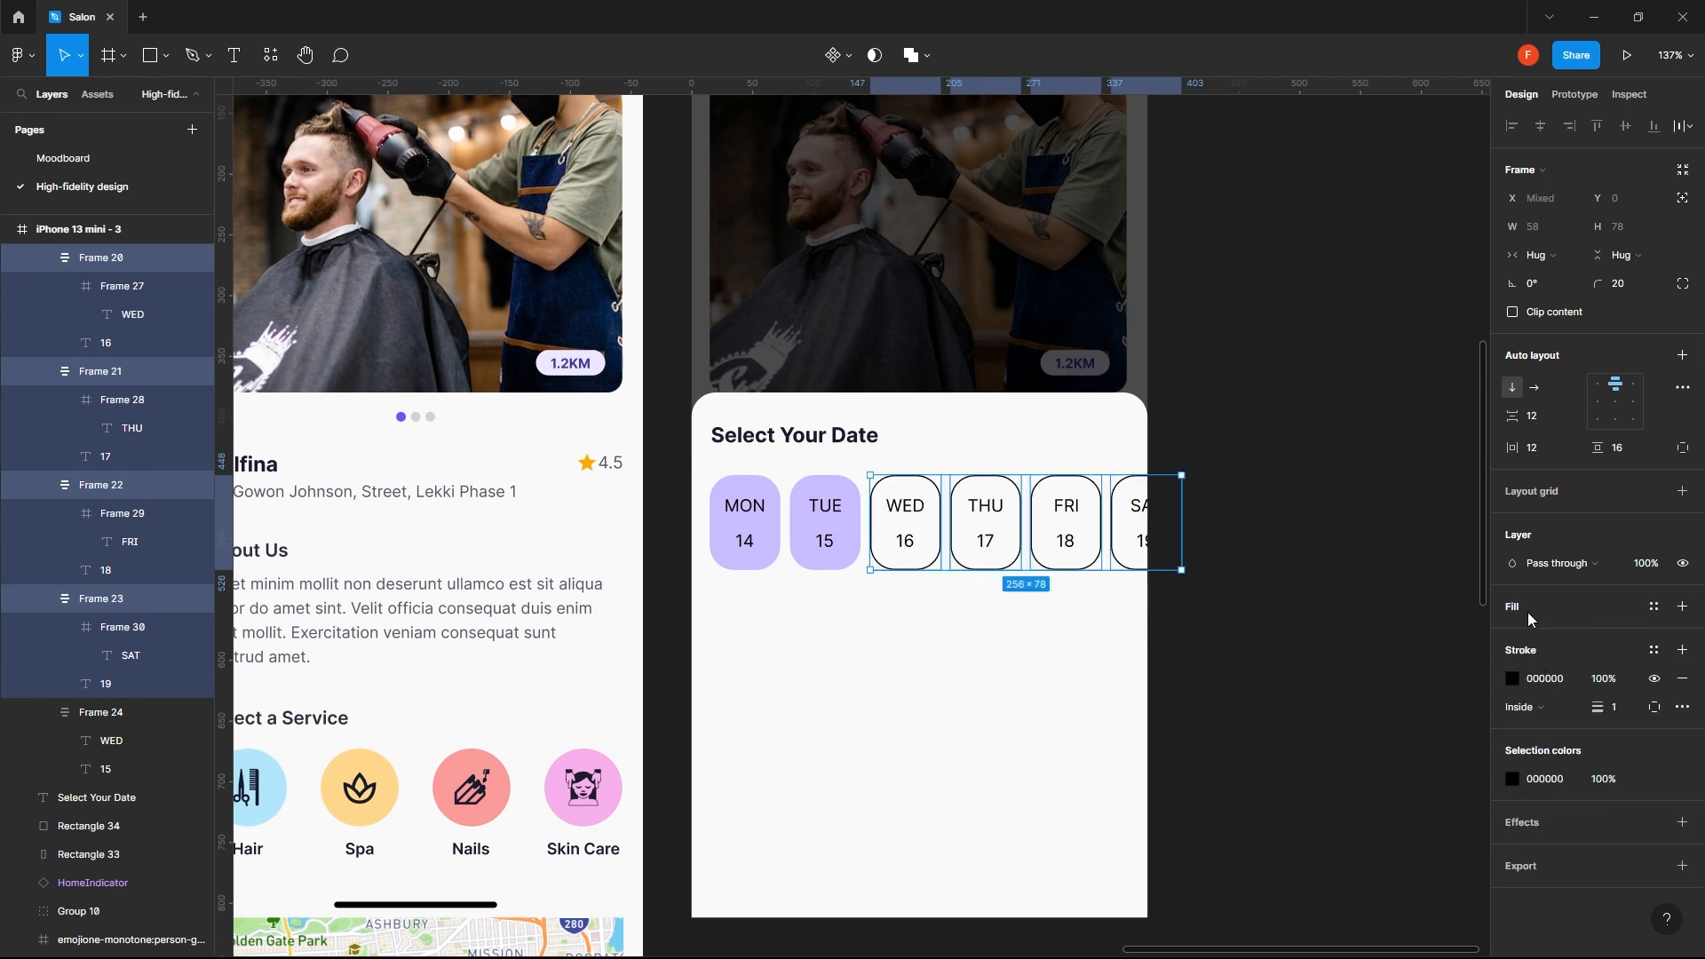
pyautogui.click(1683, 607)
pyautogui.click(1655, 635)
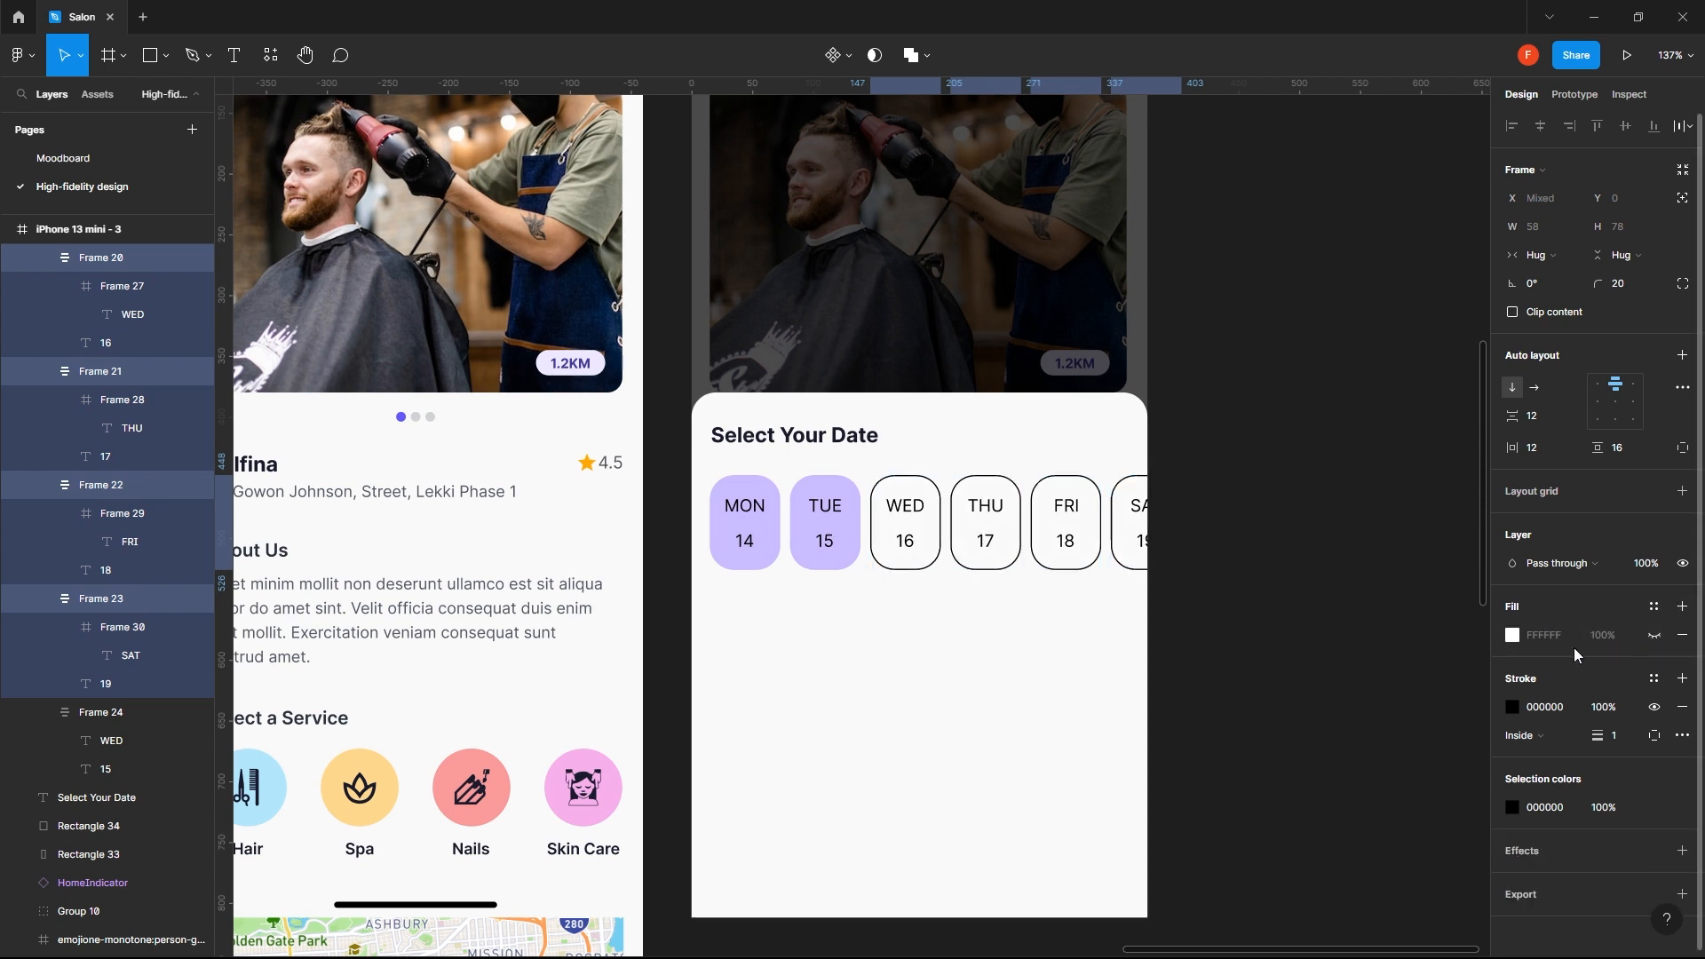
pyautogui.click(1654, 636)
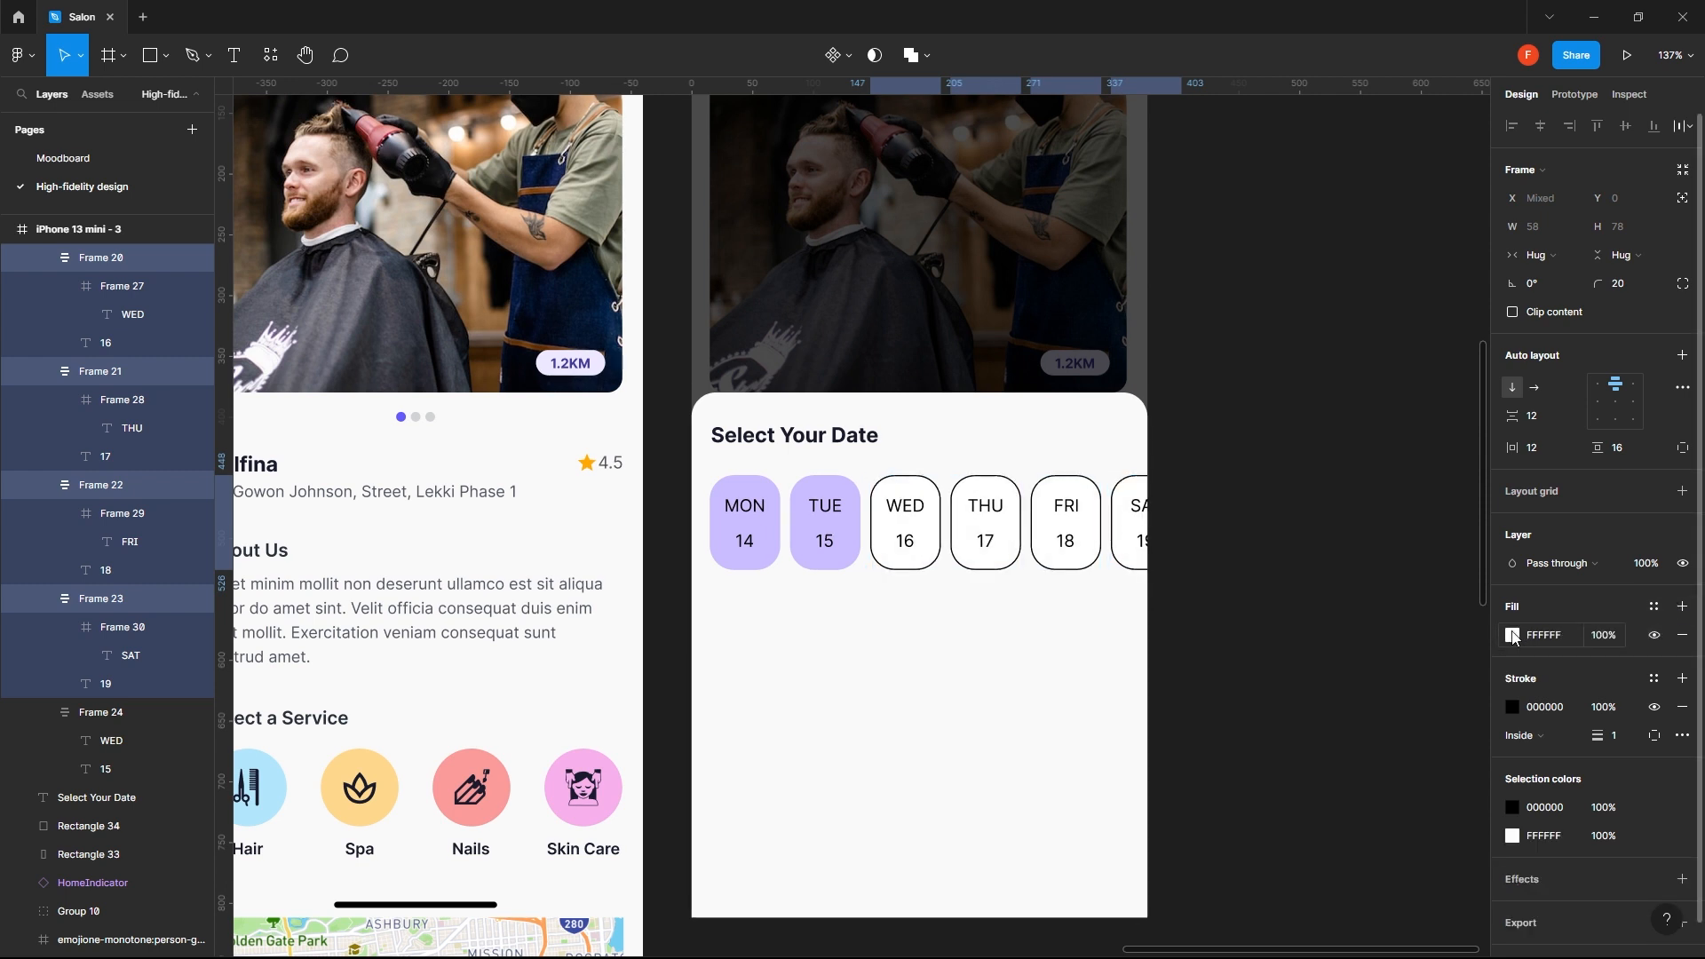
pyautogui.click(1512, 636)
pyautogui.click(1303, 758)
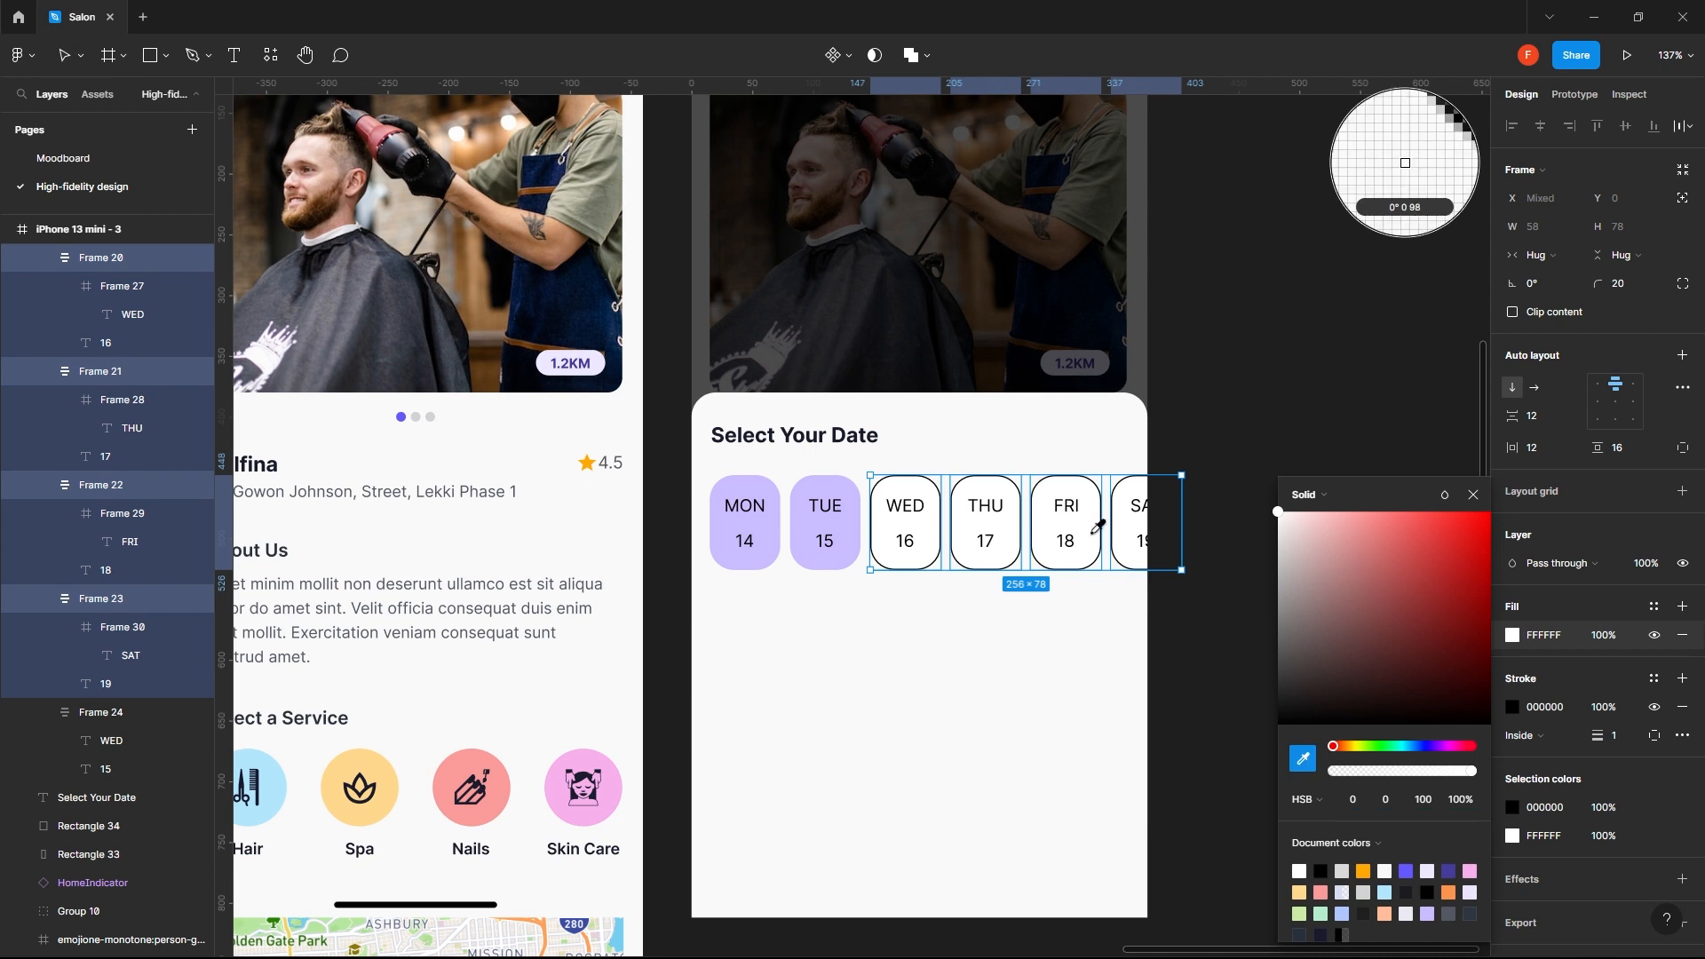
pyautogui.click(1049, 452)
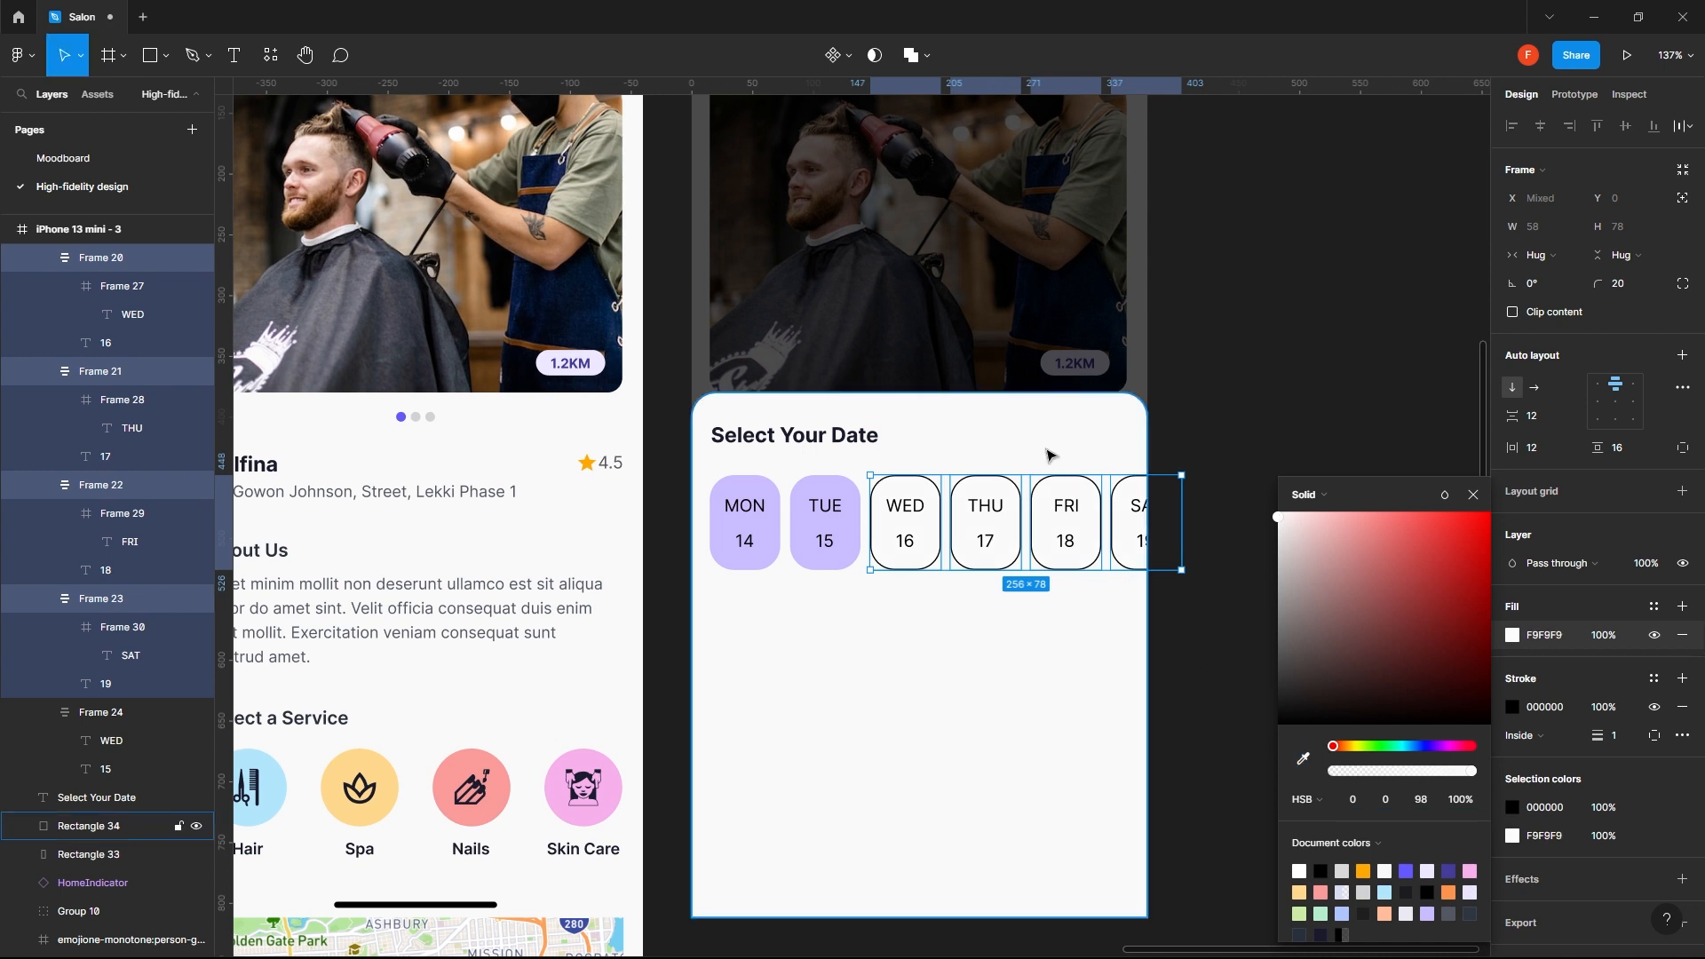
# - Give the WED to SAT chips' stroke the Purple accent style, outside alignment and a weight of 2
pyautogui.click(1654, 682)
pyautogui.click(1674, 742)
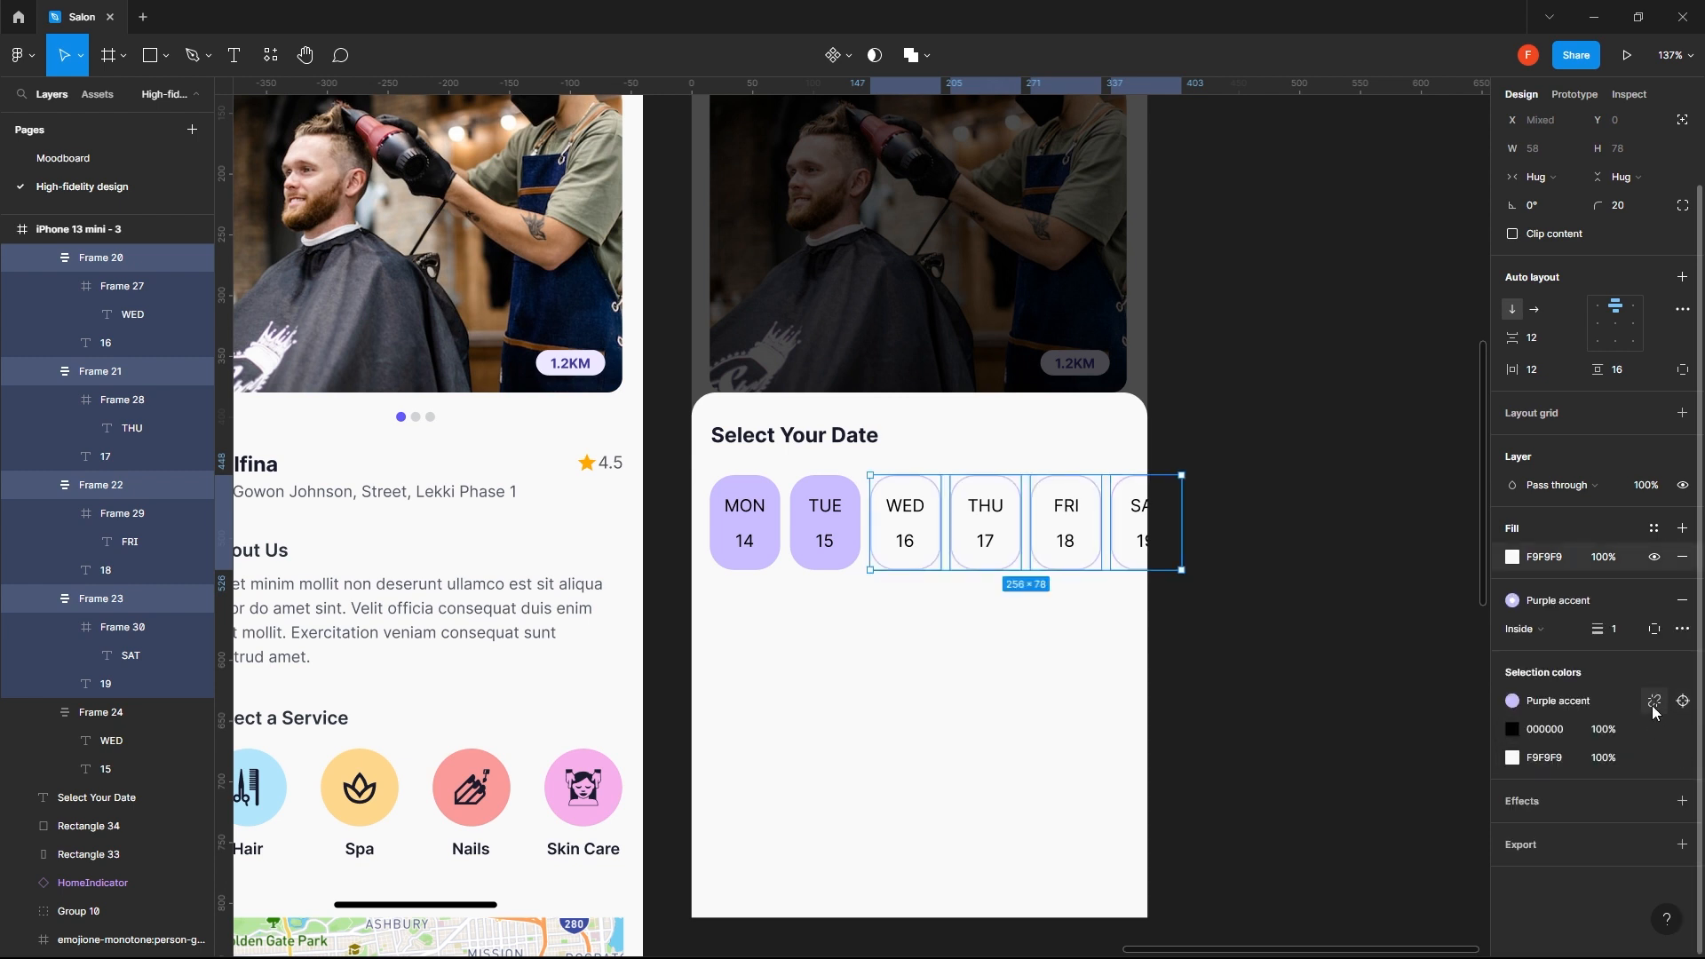
pyautogui.click(1547, 634)
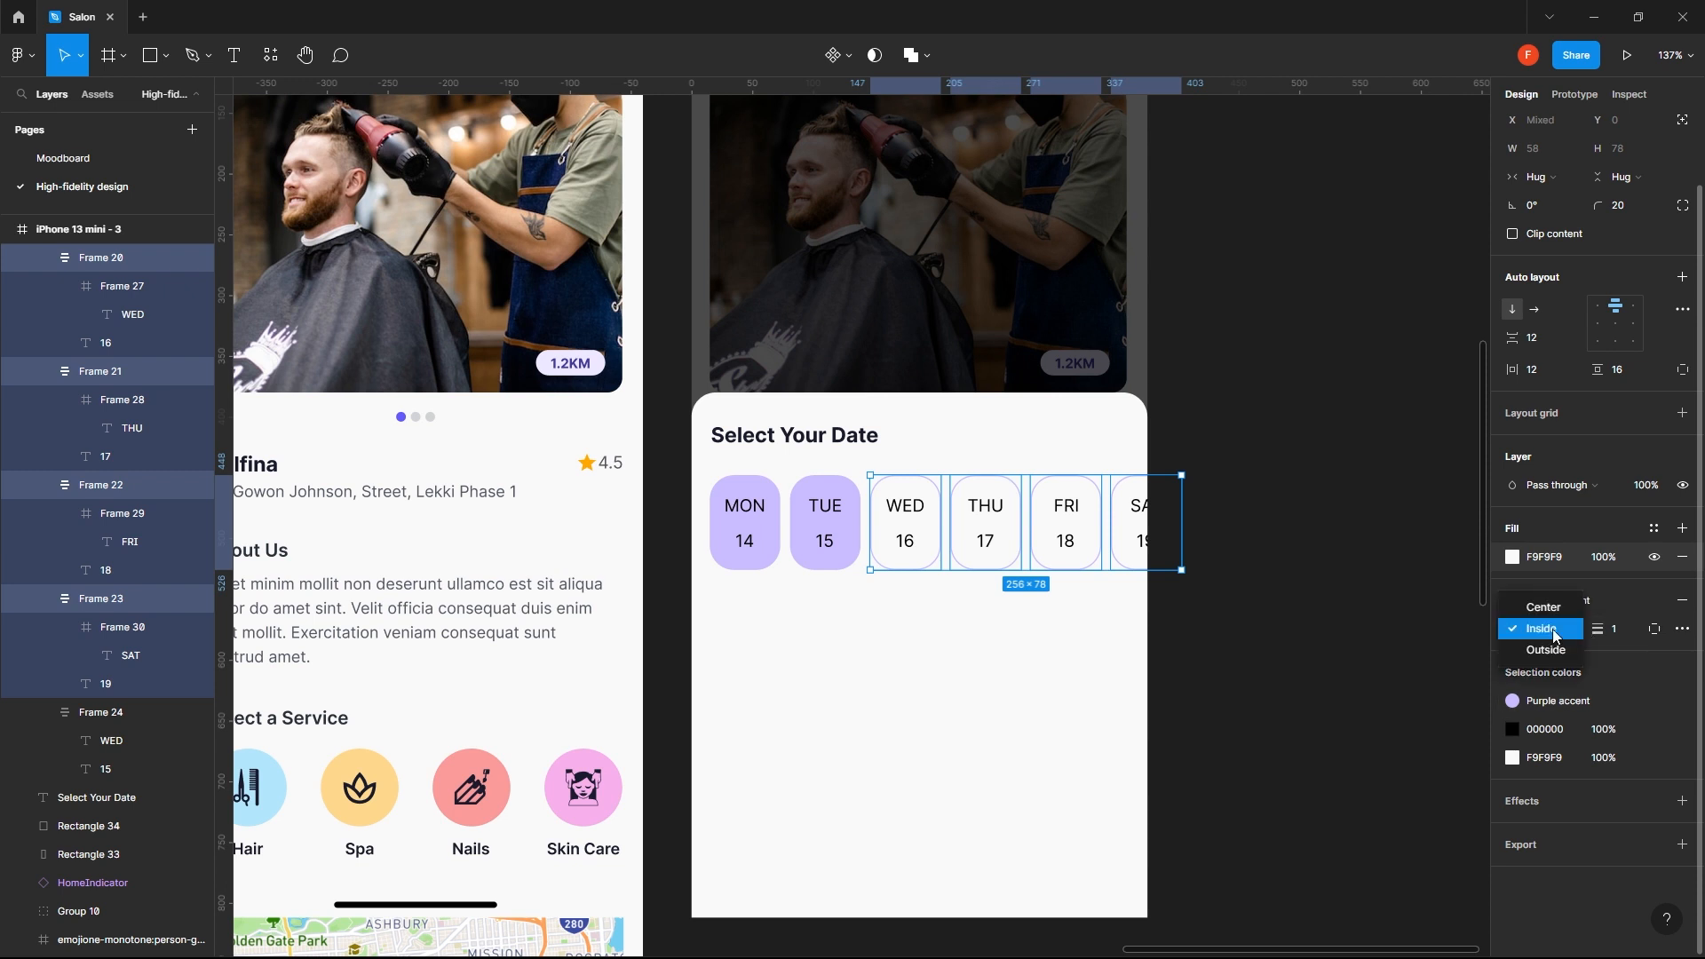
pyautogui.click(1546, 651)
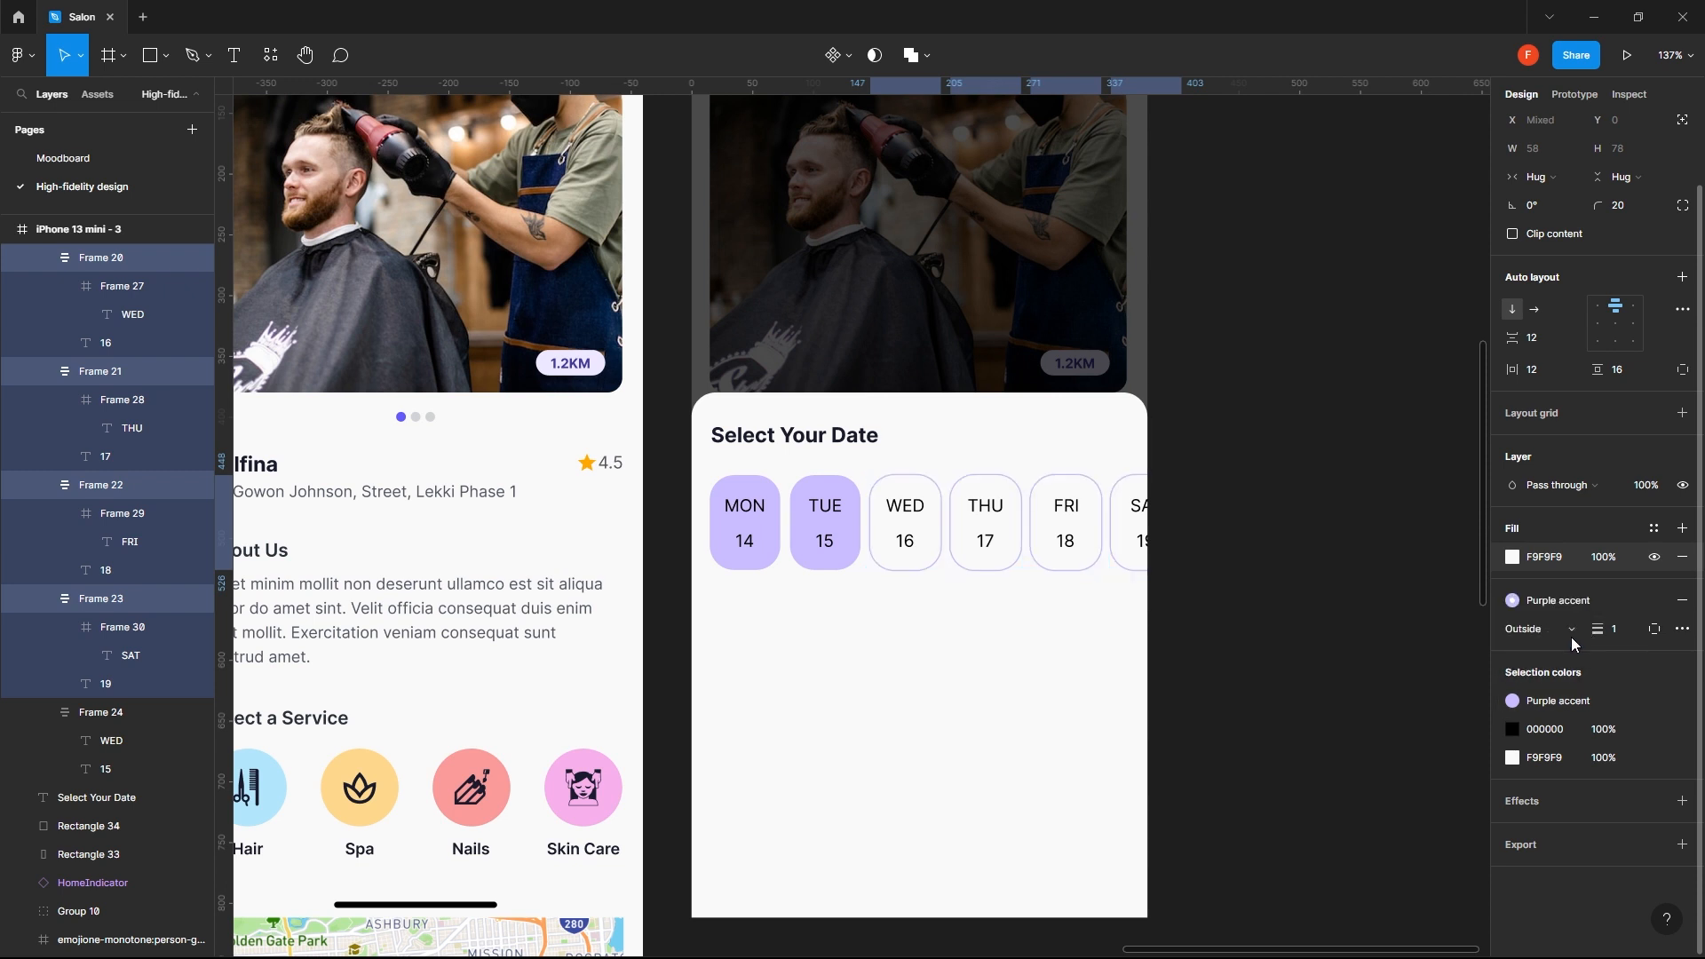
pyautogui.click(1620, 630)
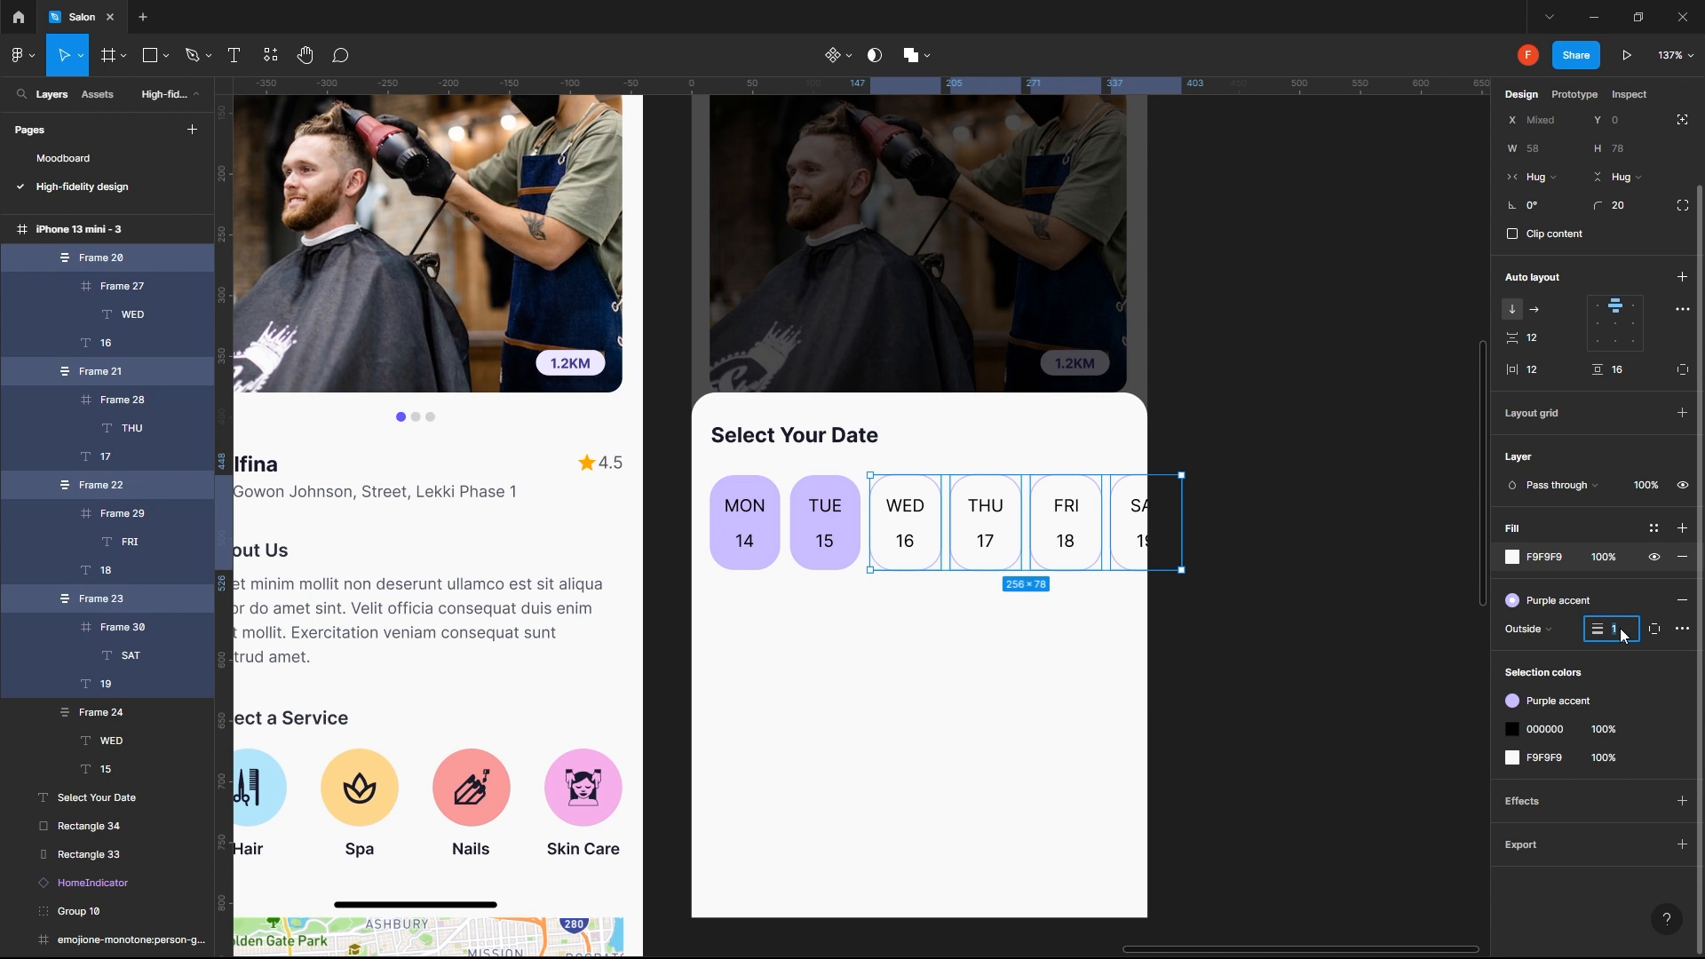
pyautogui.write('2')
pyautogui.press('Return')
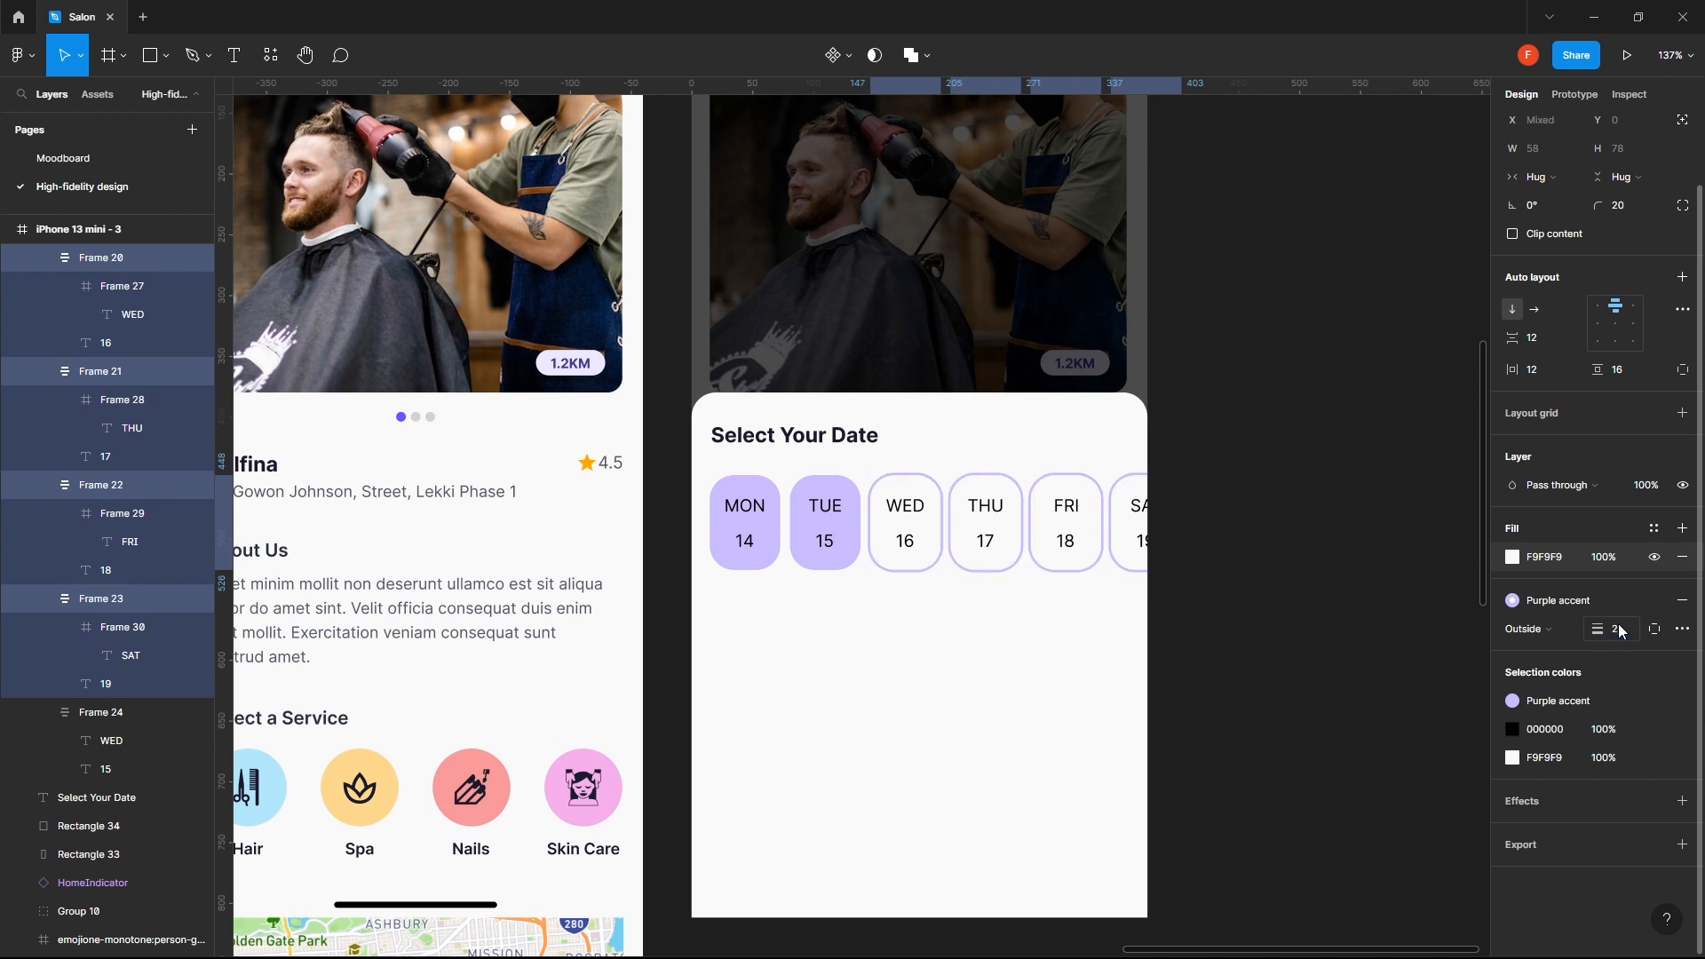
# - Change the stroke of the WED to SAT chips to the Primary color style
pyautogui.click(958, 710)
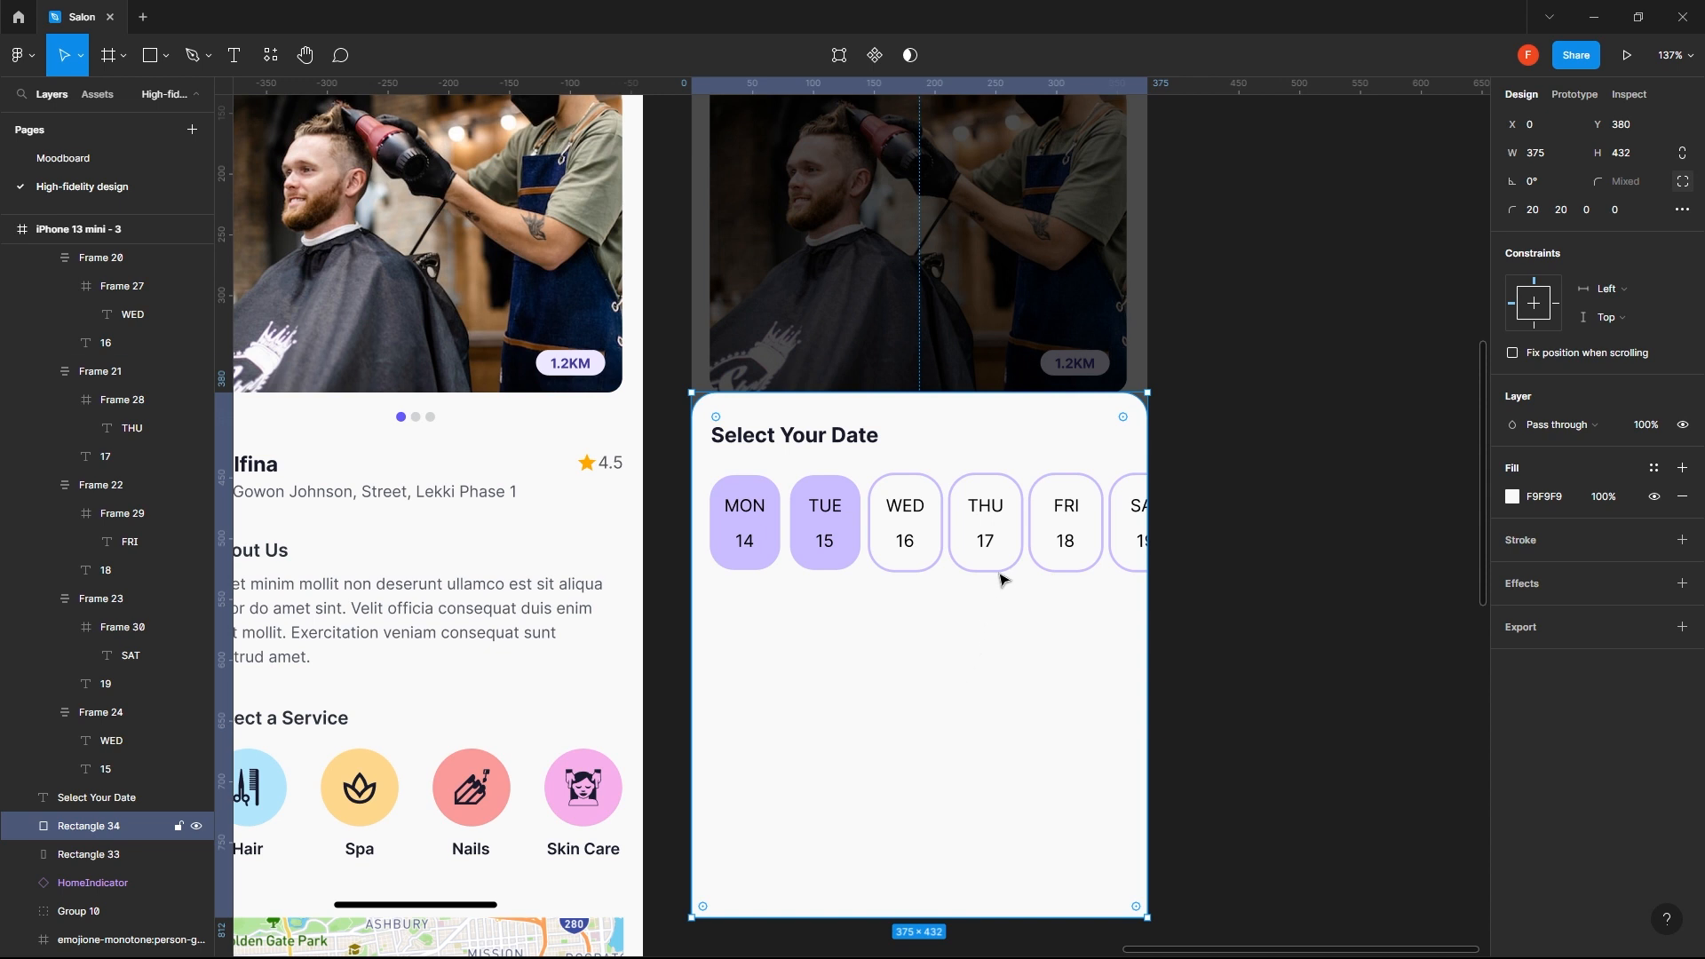
pyautogui.hotkey('ctrl', 'z')
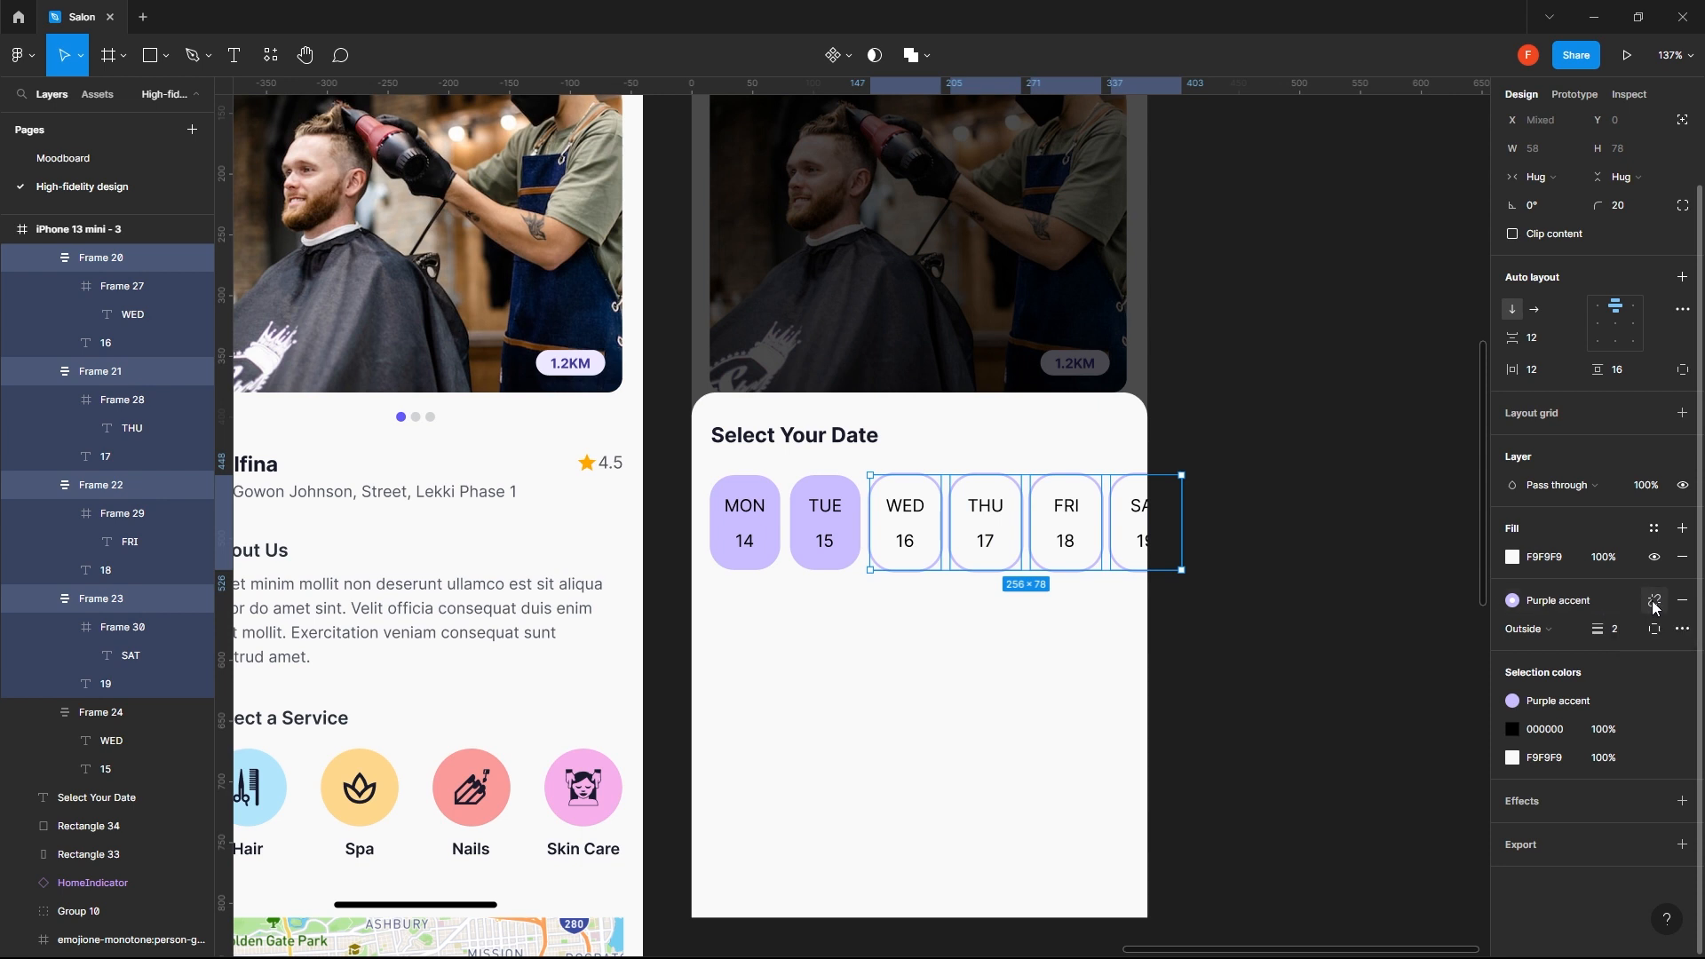
pyautogui.click(1604, 598)
pyautogui.click(1528, 702)
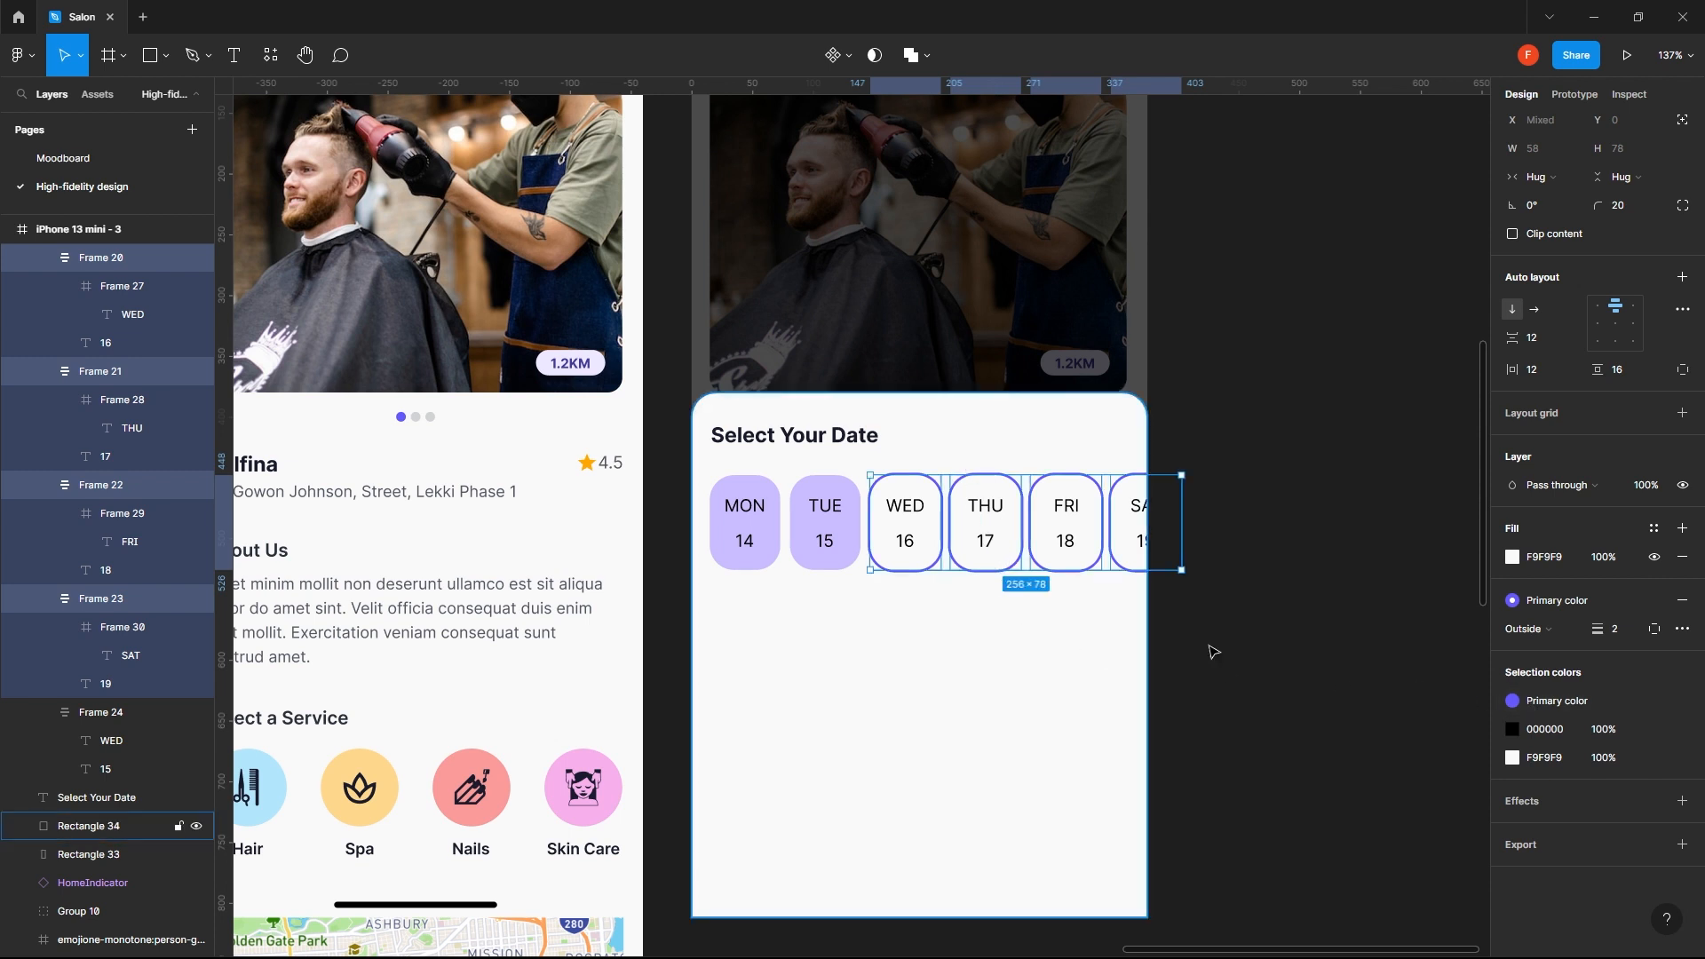
pyautogui.click(893, 640)
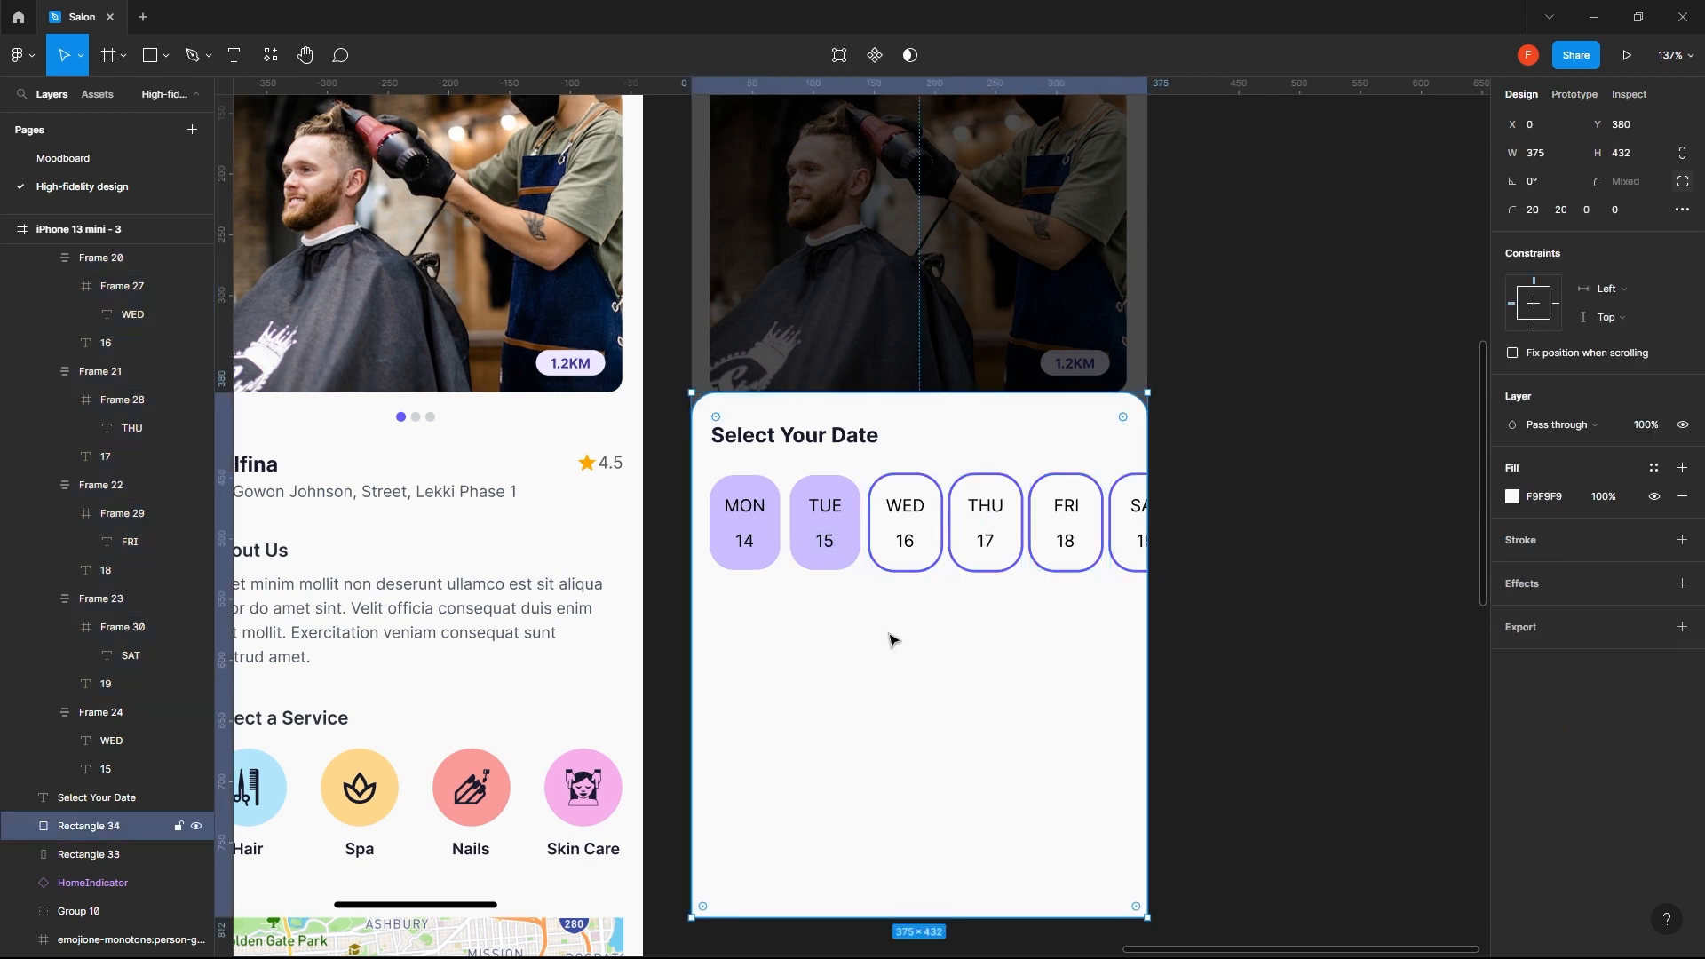
# - Try the Primary color style as the fill of the MON and TUE chips
pyautogui.click(857, 546)
pyautogui.keyDown('shift'); pyautogui.click(772, 565); pyautogui.keyUp('shift')
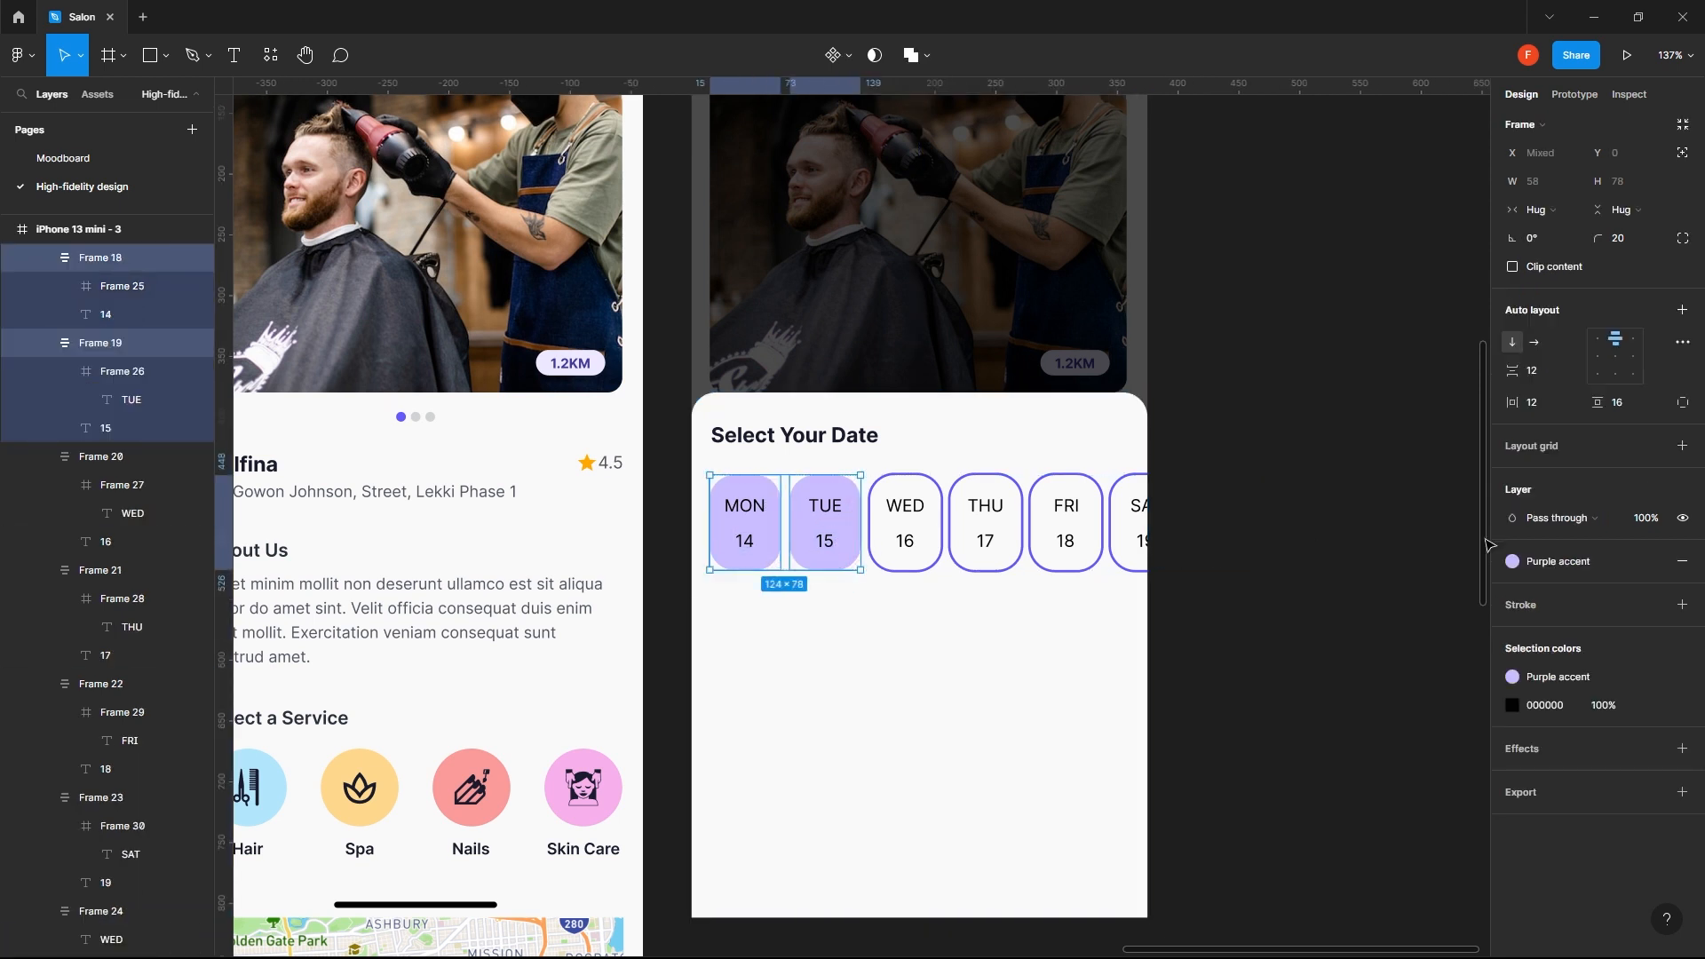
pyautogui.click(1565, 563)
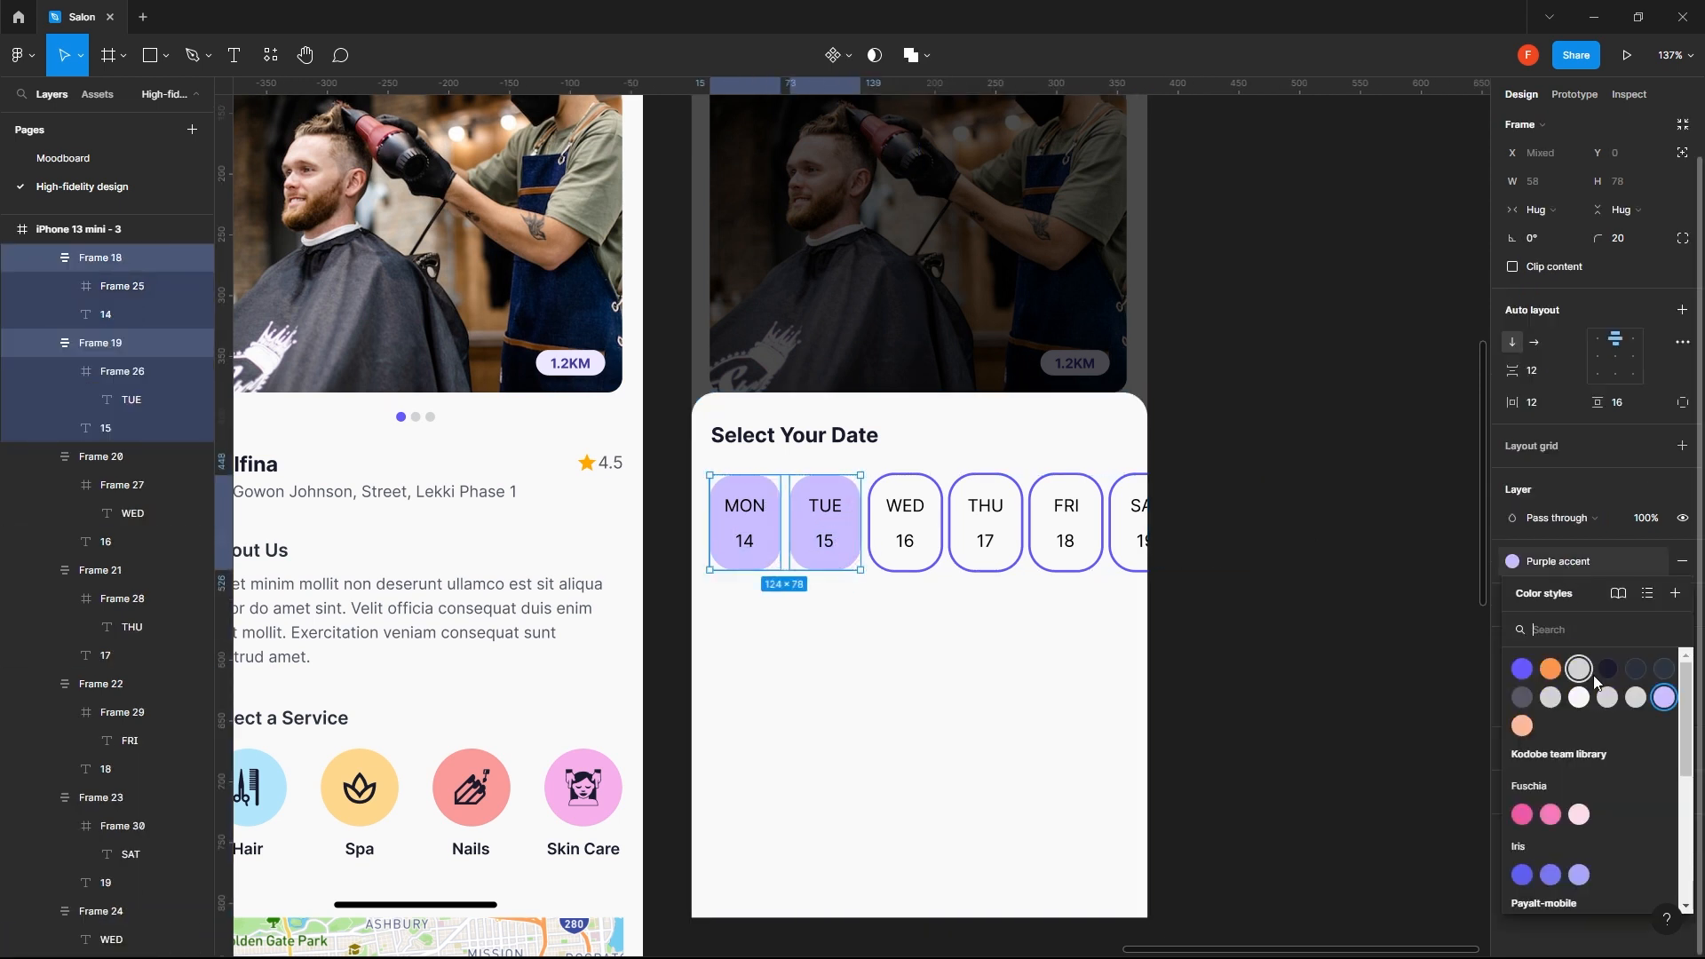
pyautogui.click(1526, 677)
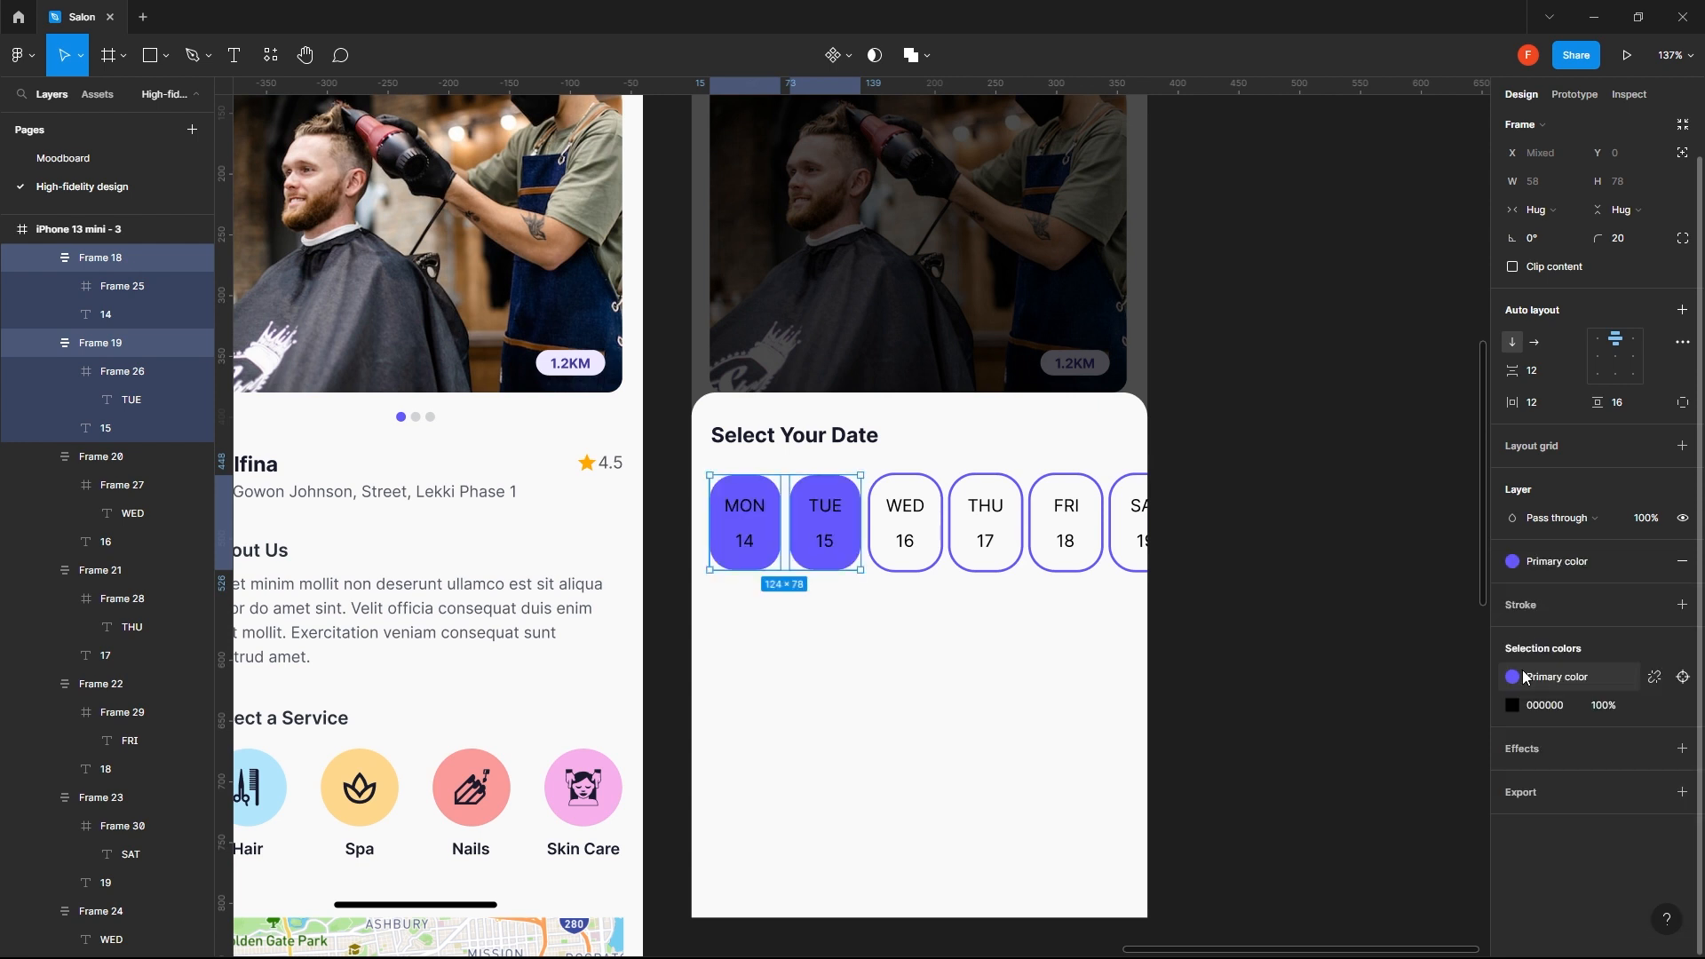
pyautogui.click(915, 724)
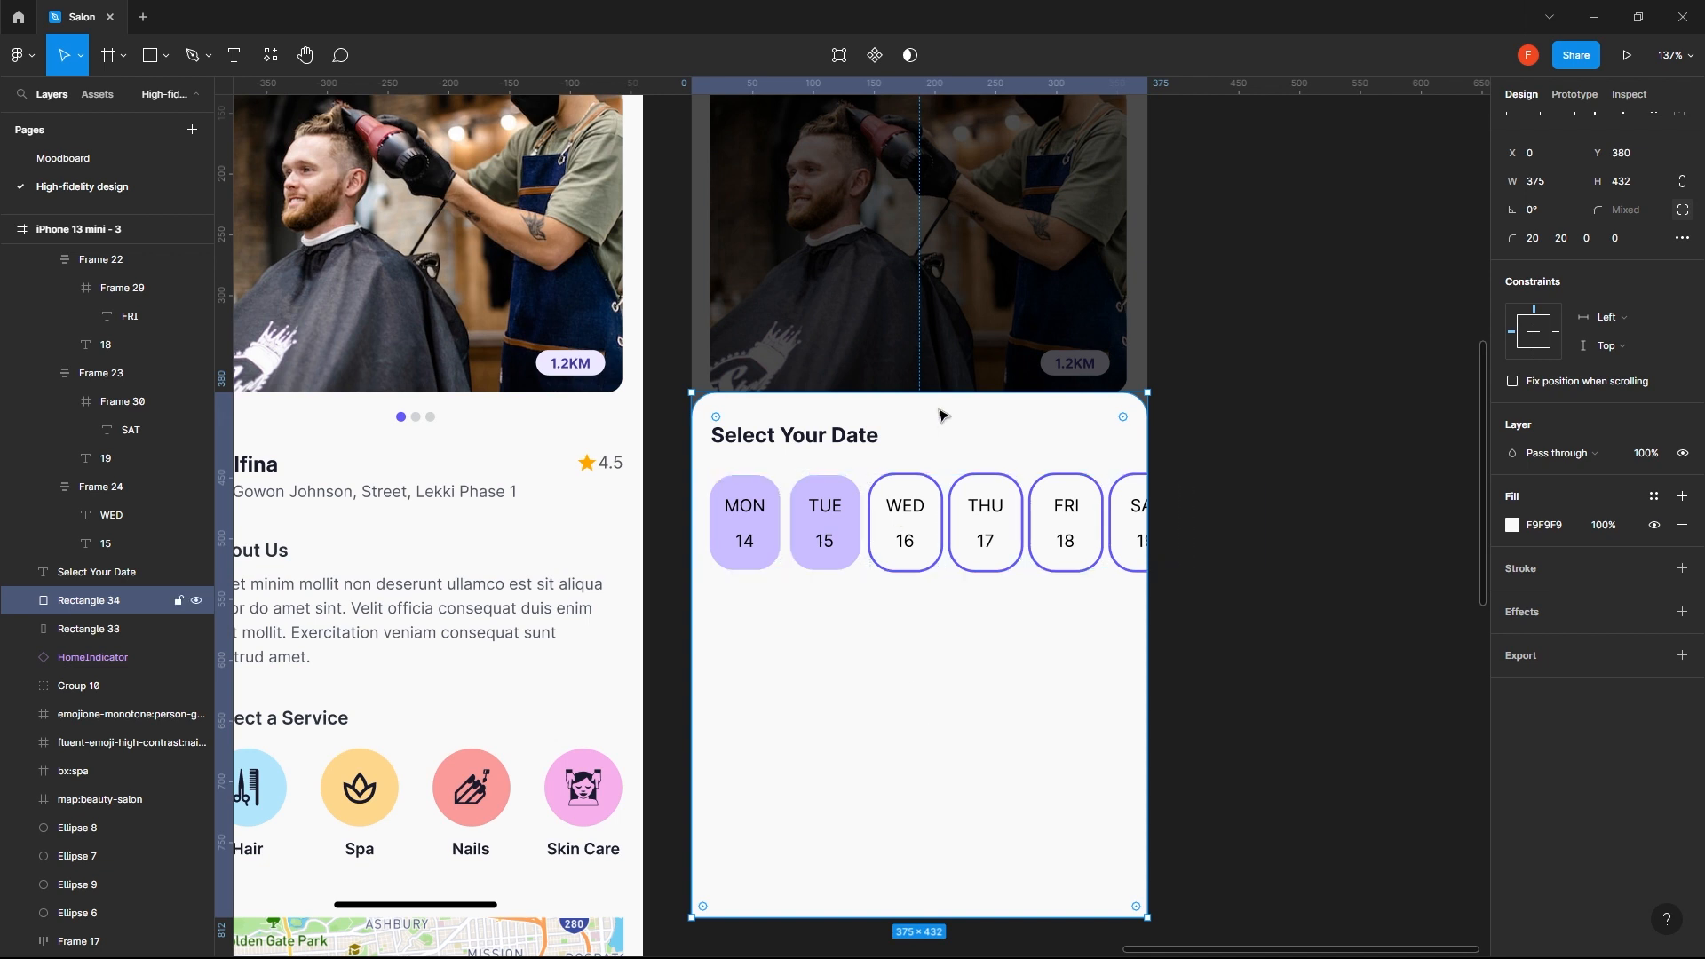
# - Apply the Primary color style to the weekday and date texts in the MON and TUE chips
pyautogui.keyDown('ctrl'); pyautogui.click(823, 538); pyautogui.keyUp('ctrl')
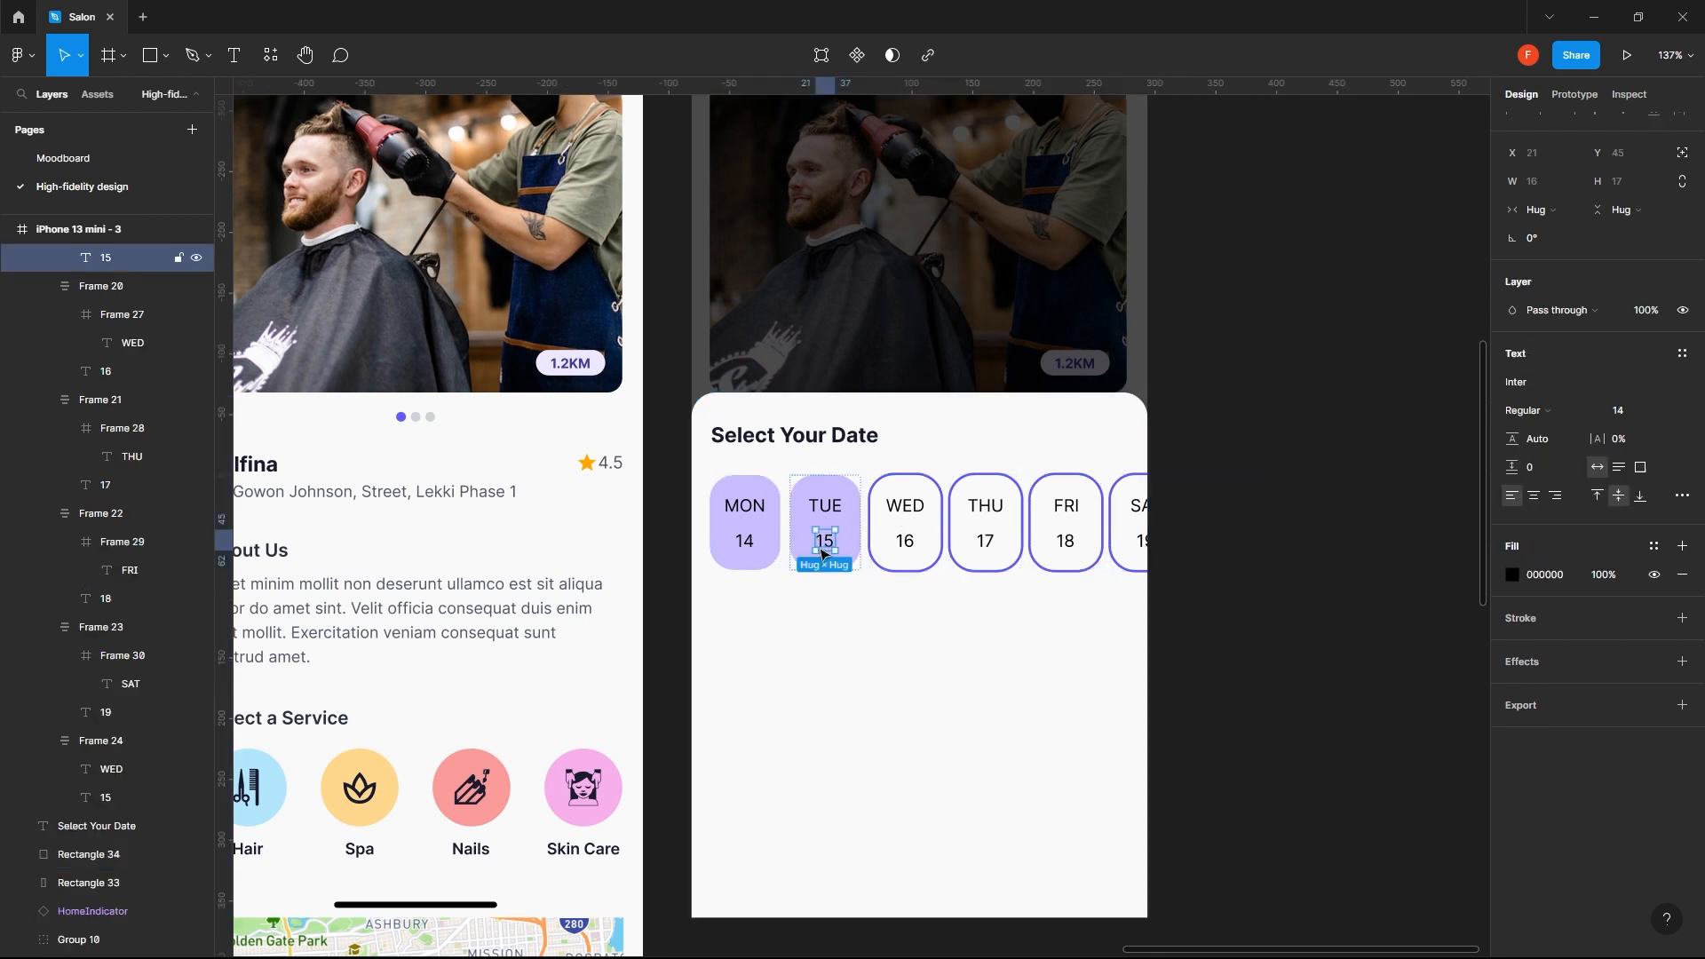
pyautogui.keyDown('shift'); pyautogui.click(838, 509); pyautogui.keyUp('shift')
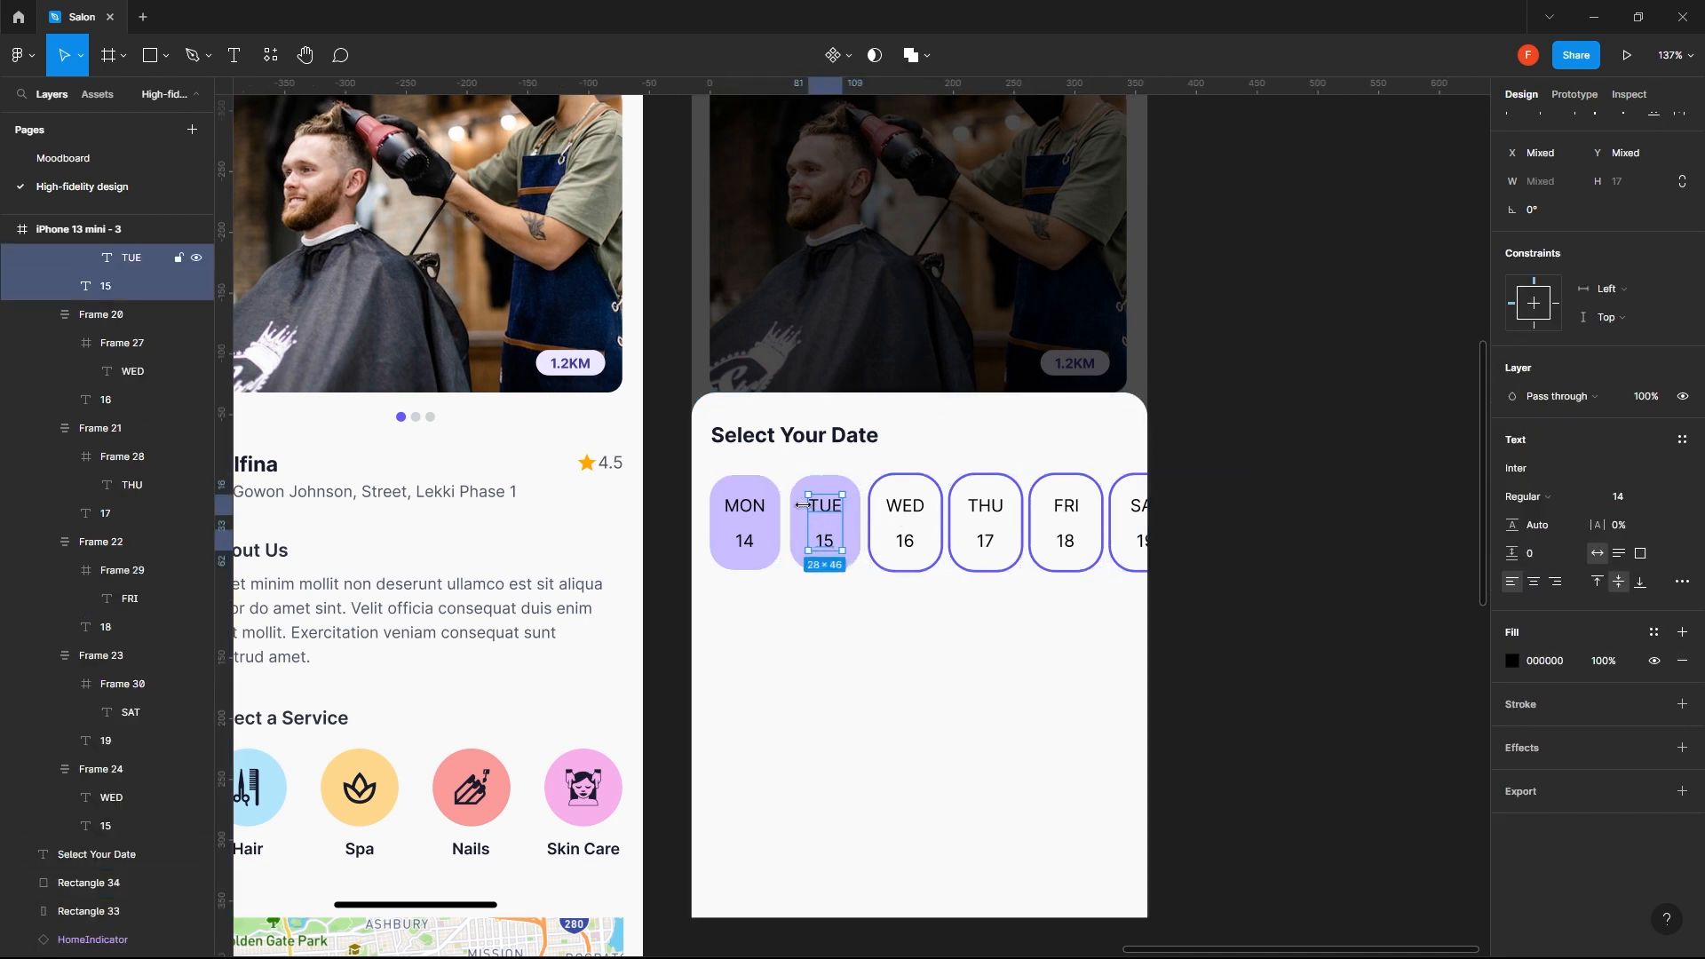
pyautogui.keyDown('shift'); pyautogui.click(755, 513); pyautogui.keyUp('shift')
pyautogui.keyDown('shift'); pyautogui.click(750, 541); pyautogui.keyUp('shift')
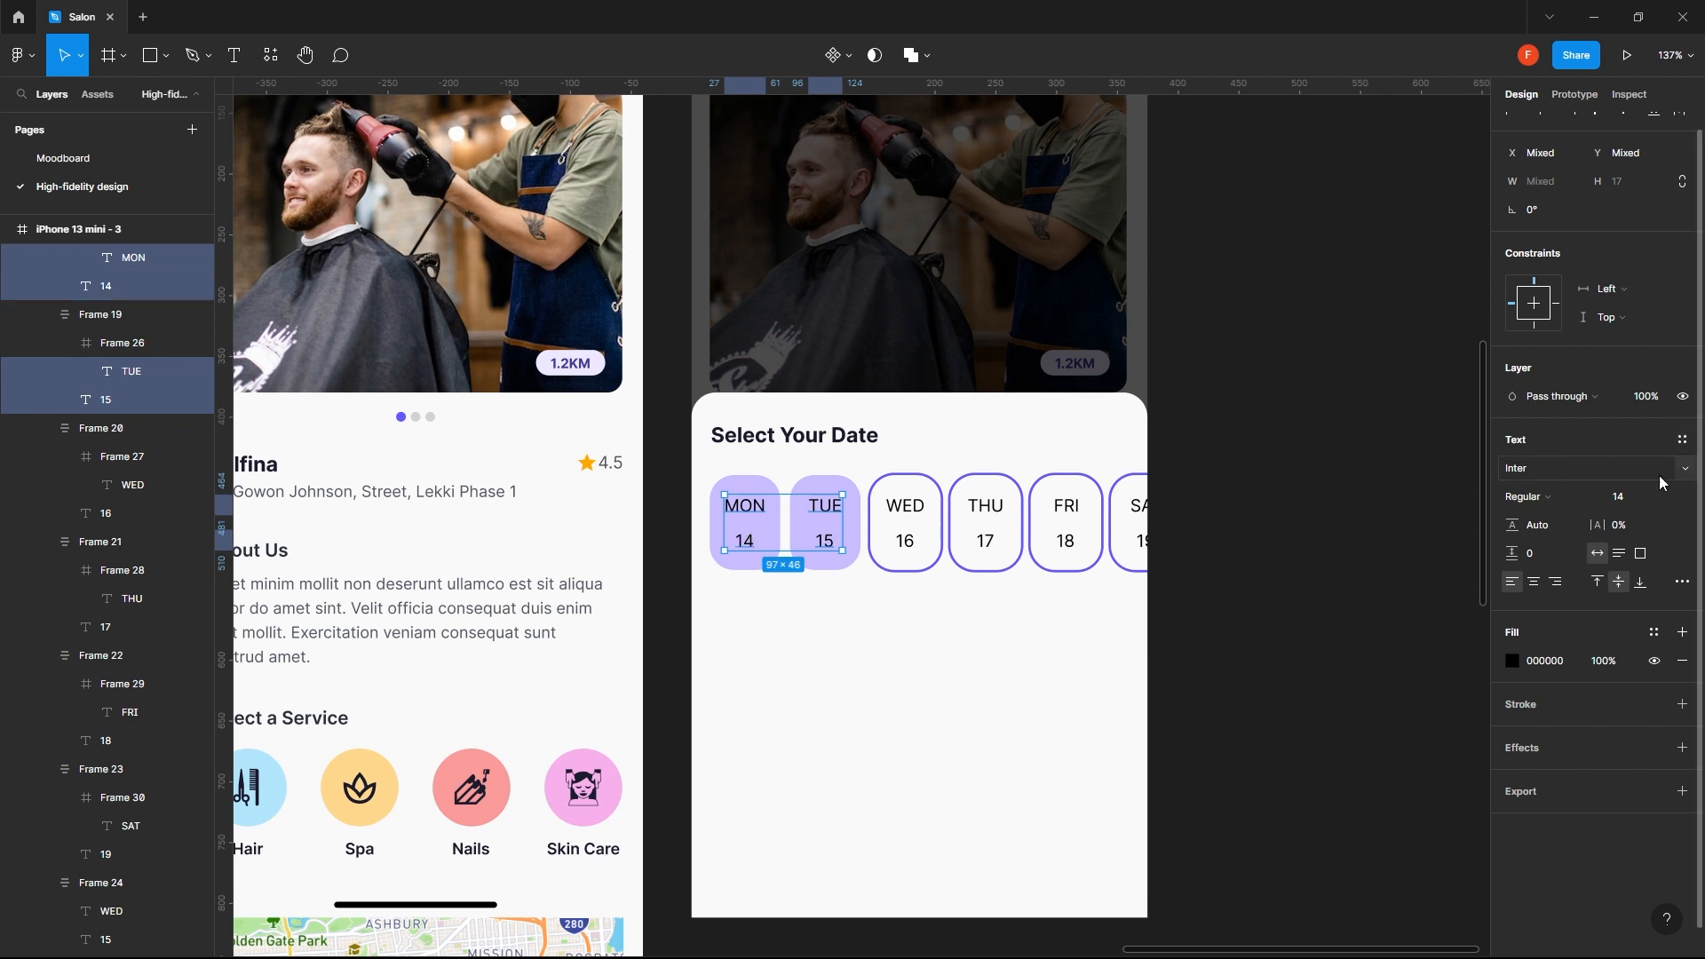
pyautogui.click(1653, 633)
pyautogui.click(1528, 707)
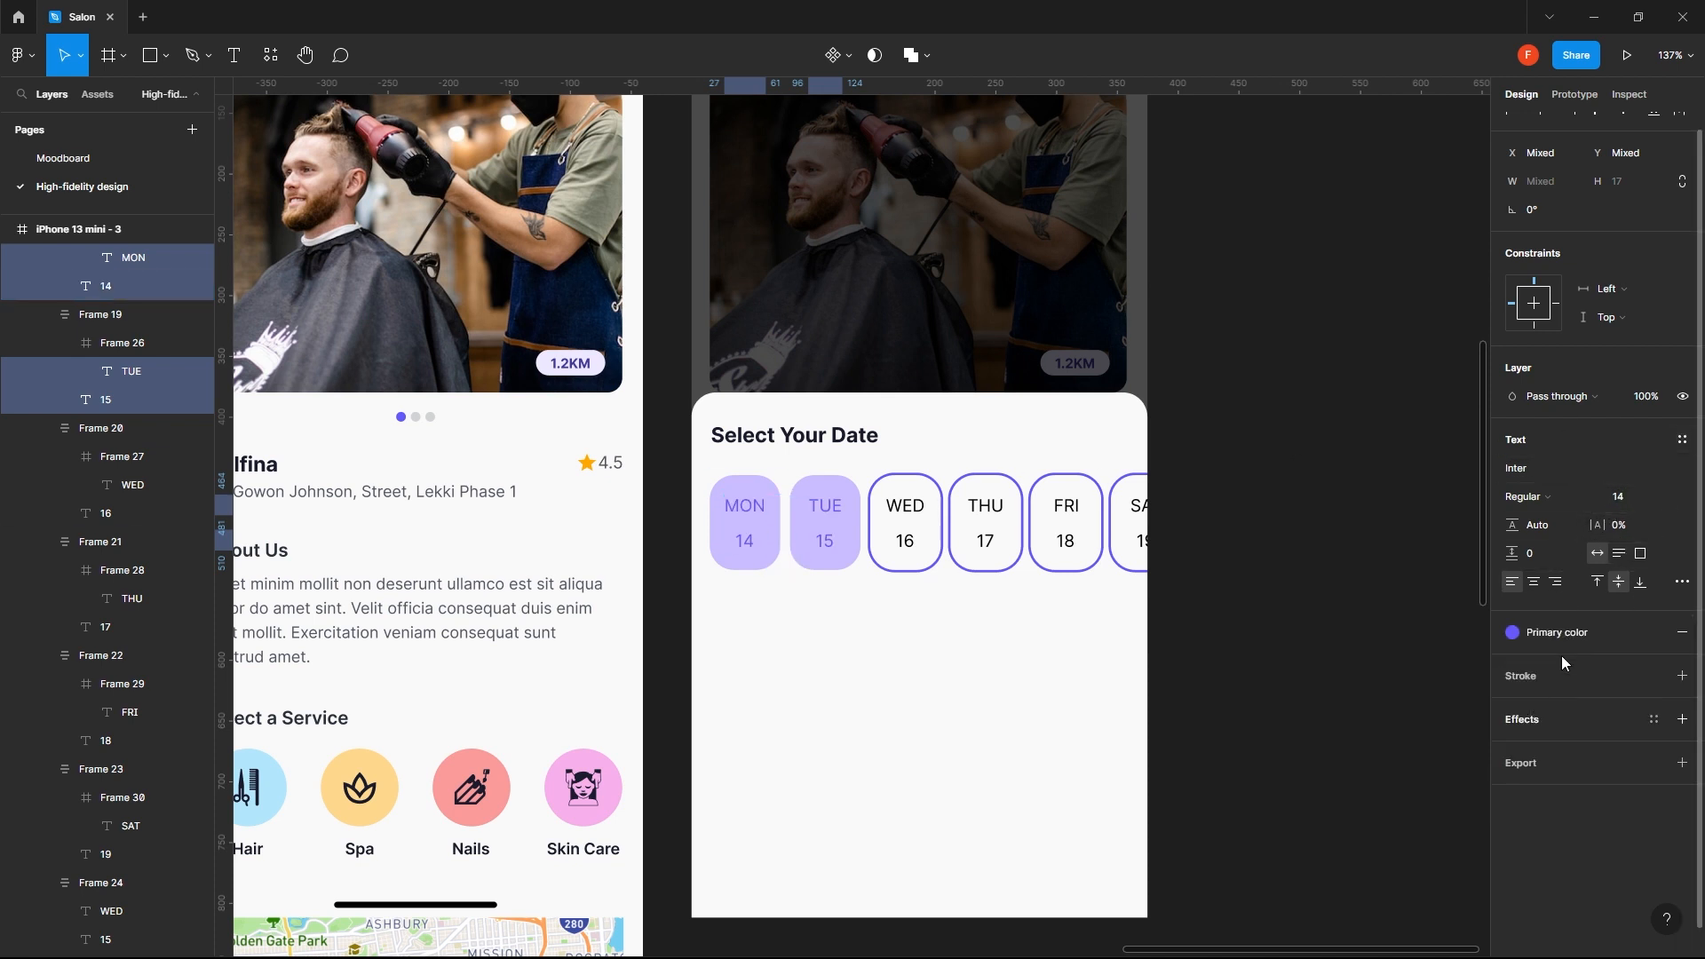
# - Try the Iris/100 and Iris/80 colour styles on the MON and TUE chip texts
pyautogui.click(1596, 628)
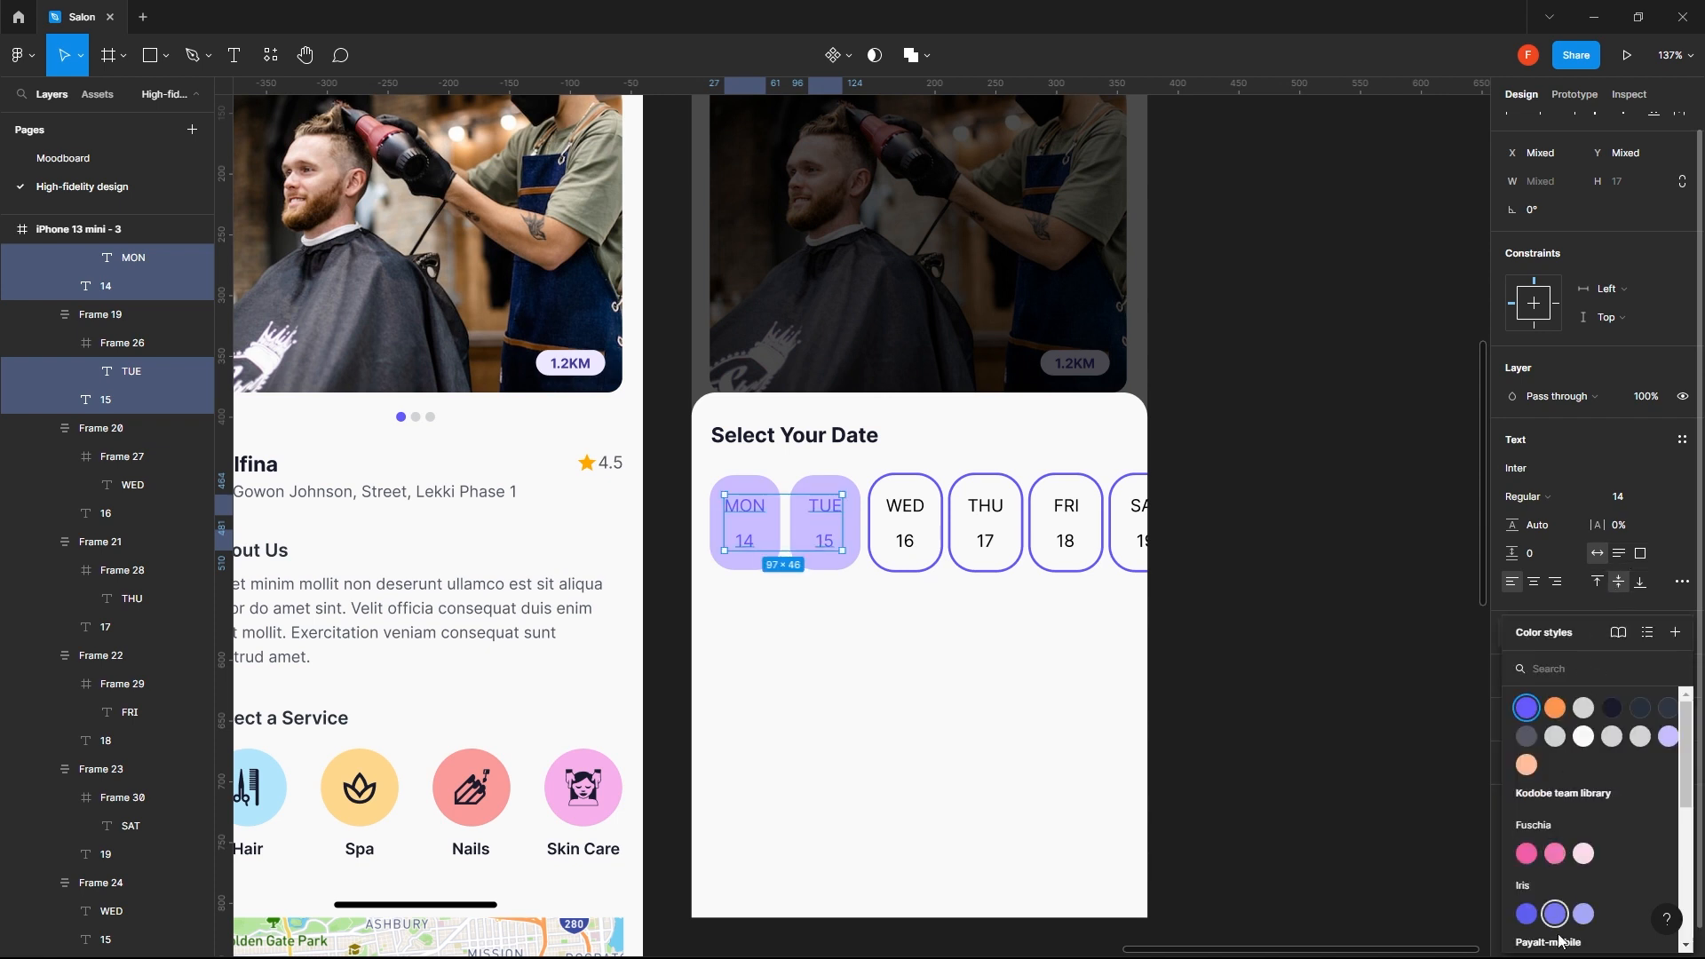
pyautogui.click(1532, 919)
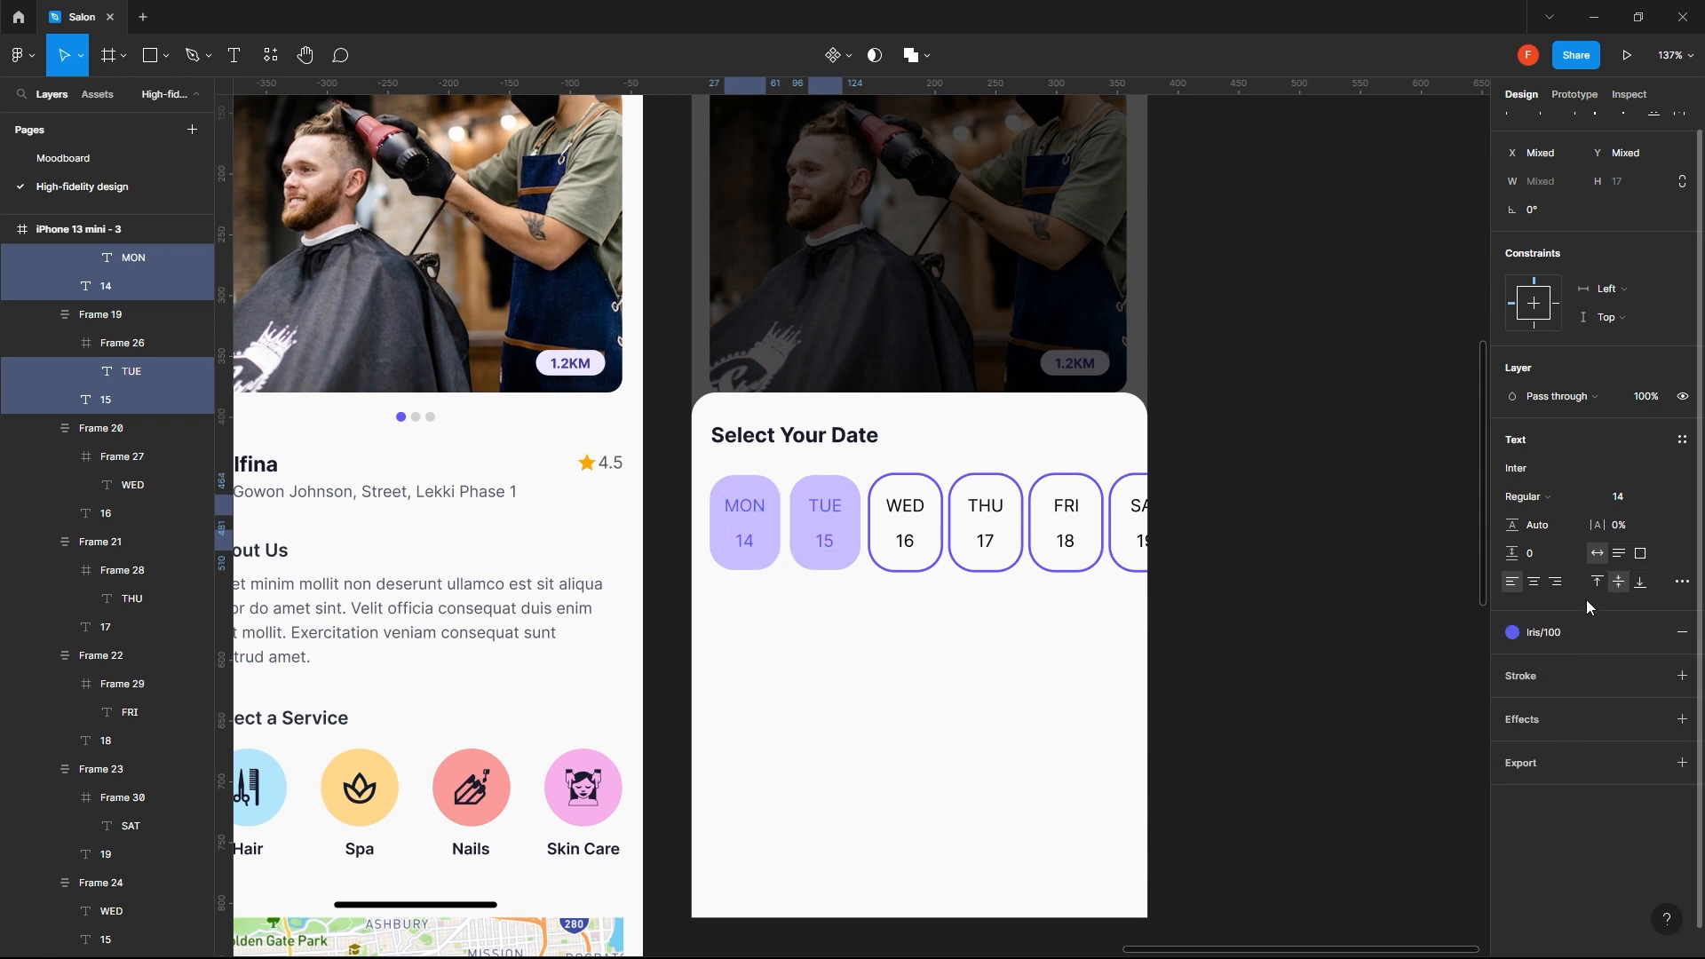
pyautogui.click(1574, 629)
pyautogui.scroll(-3, 1568, 882)
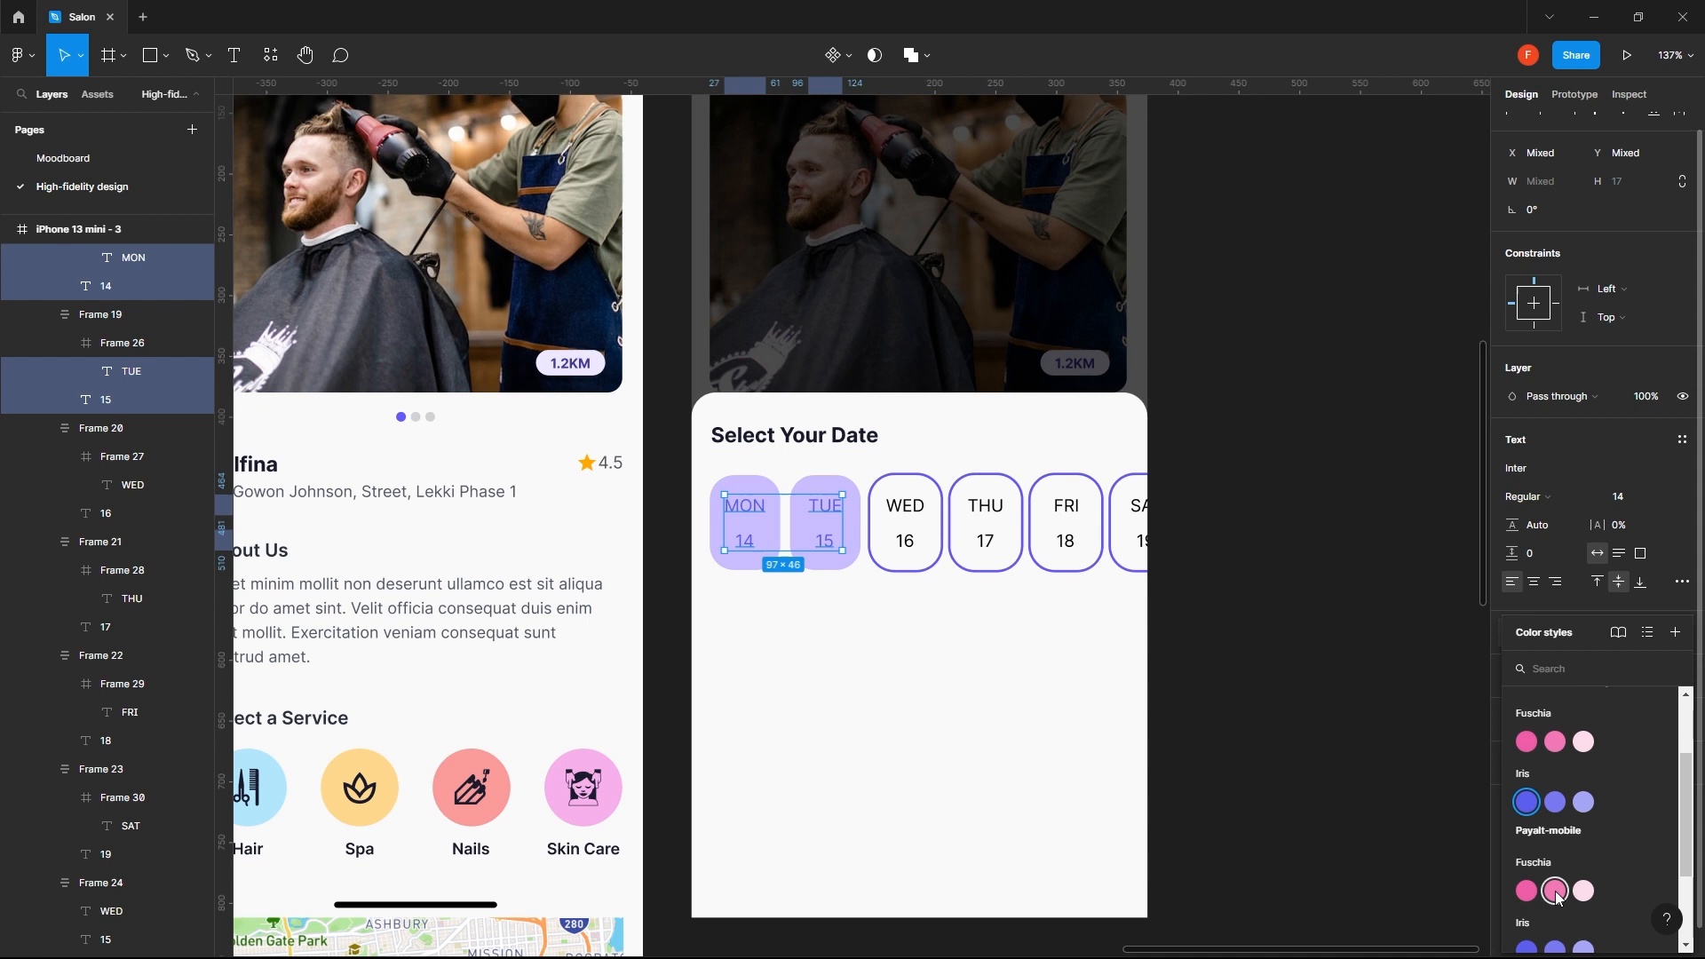
pyautogui.click(1556, 816)
pyautogui.moveTo(1585, 628)
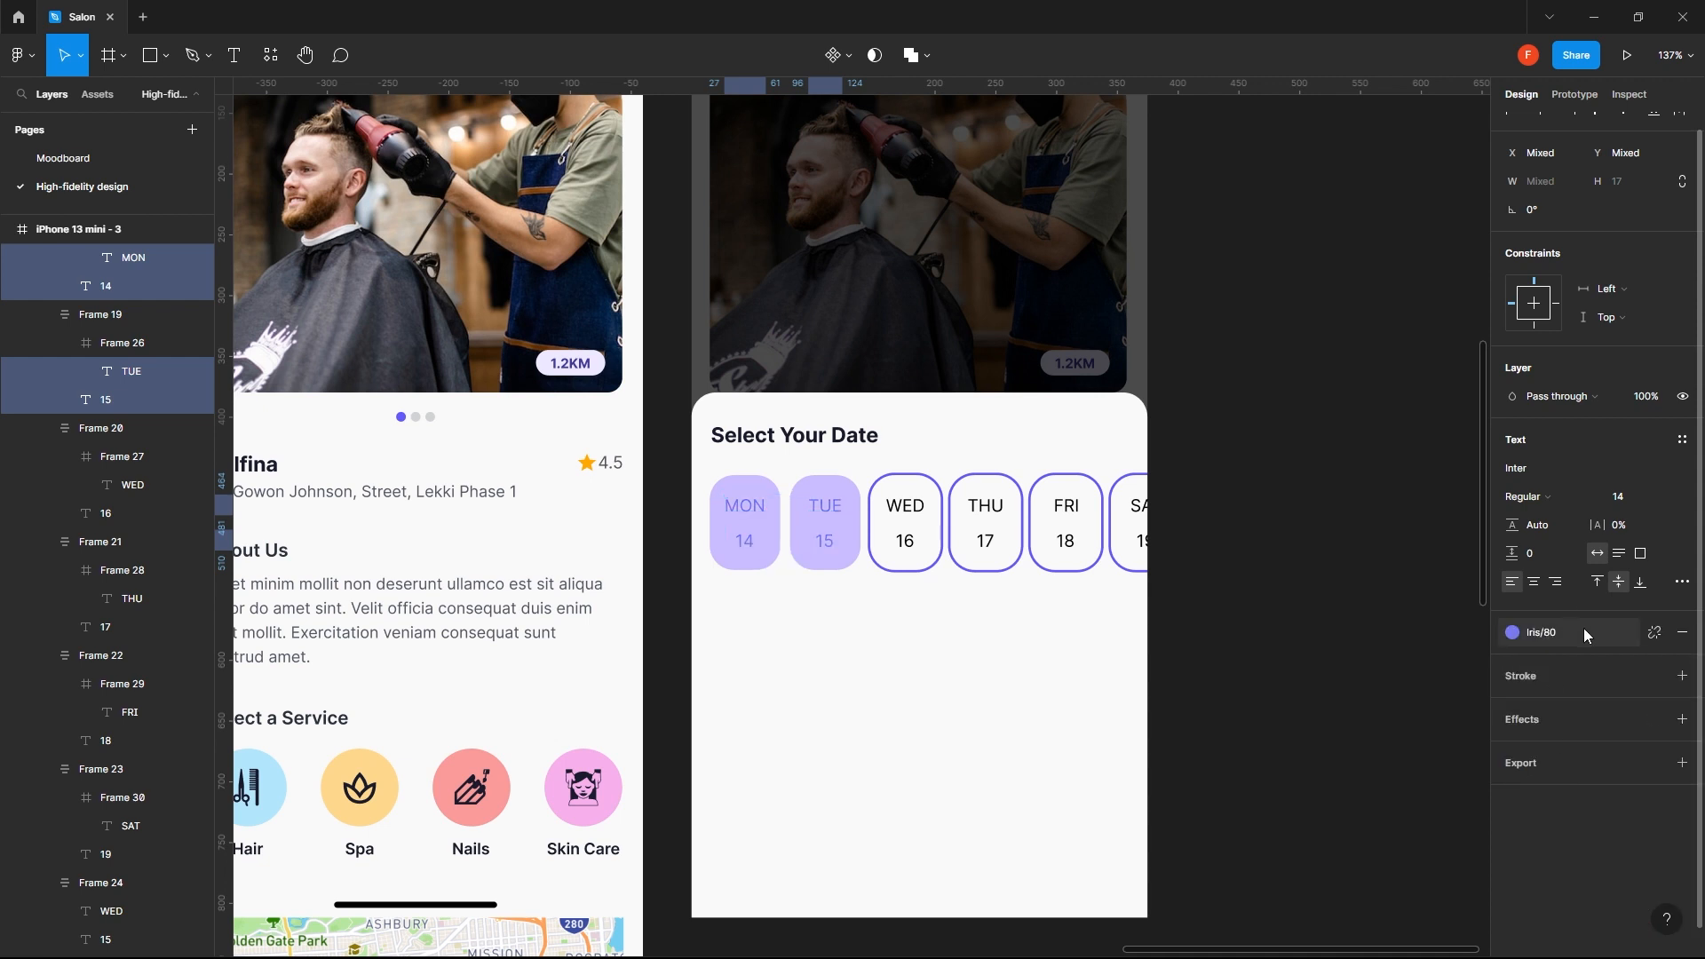
# - Detach the colour style from the MON and TUE chip texts and sample the chips' fill CABDFF as their colour
pyautogui.click(1656, 633)
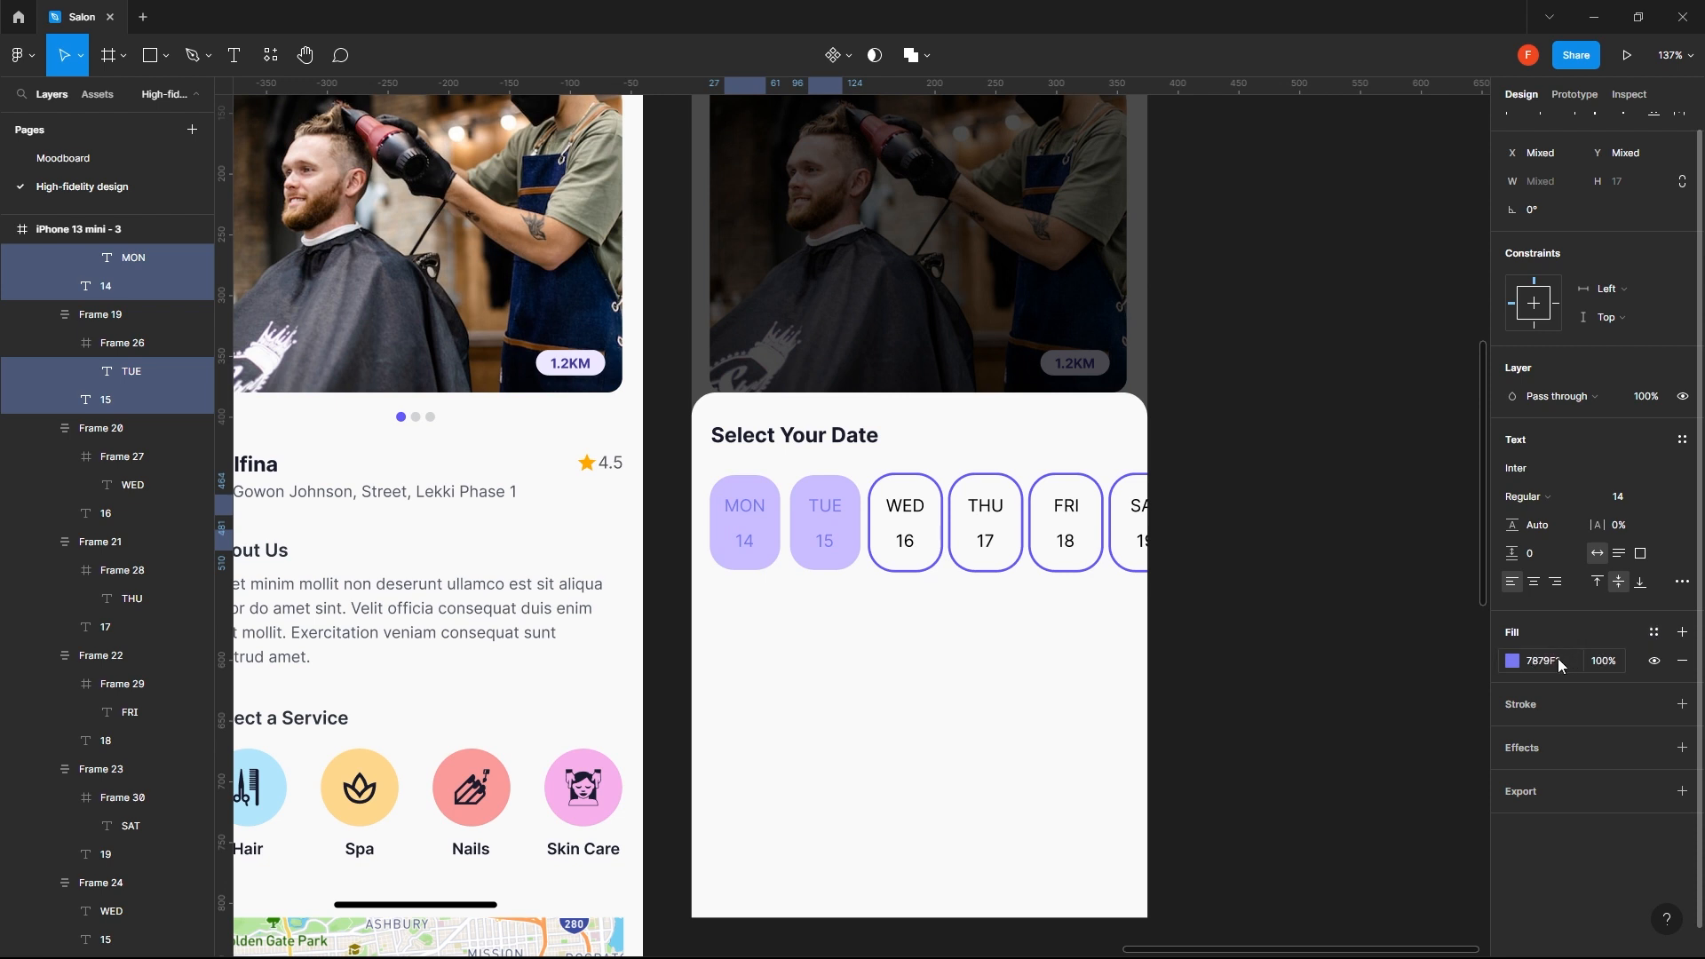
pyautogui.click(1515, 662)
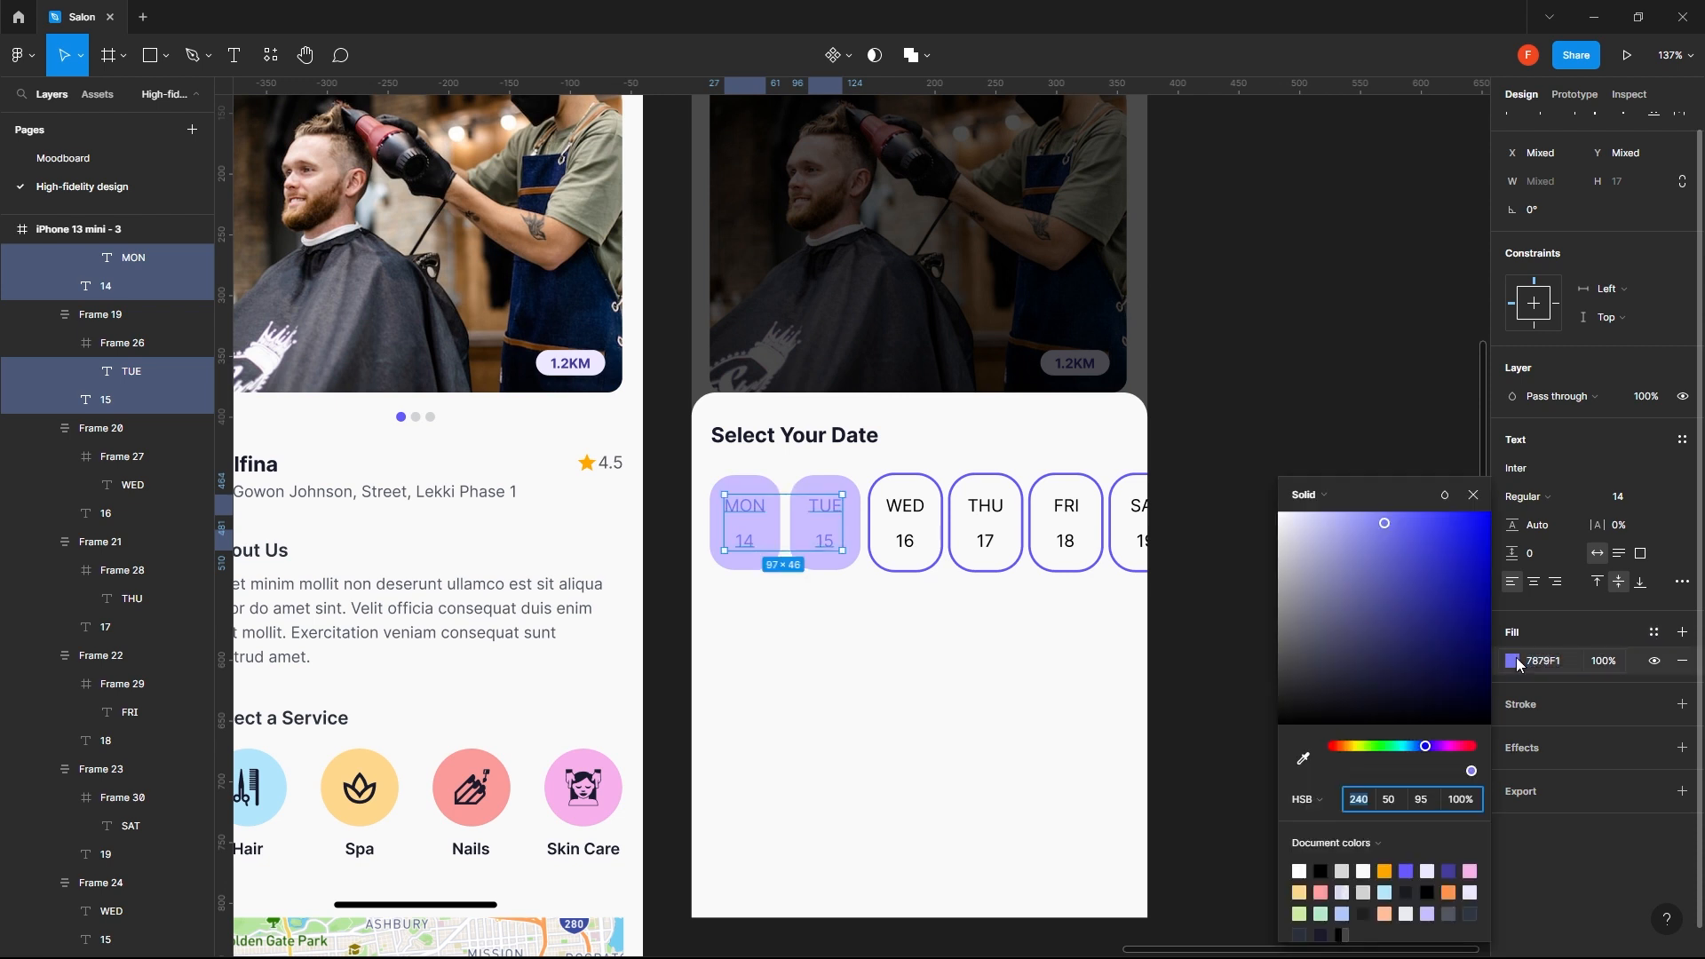
pyautogui.click(1303, 758)
pyautogui.click(822, 486)
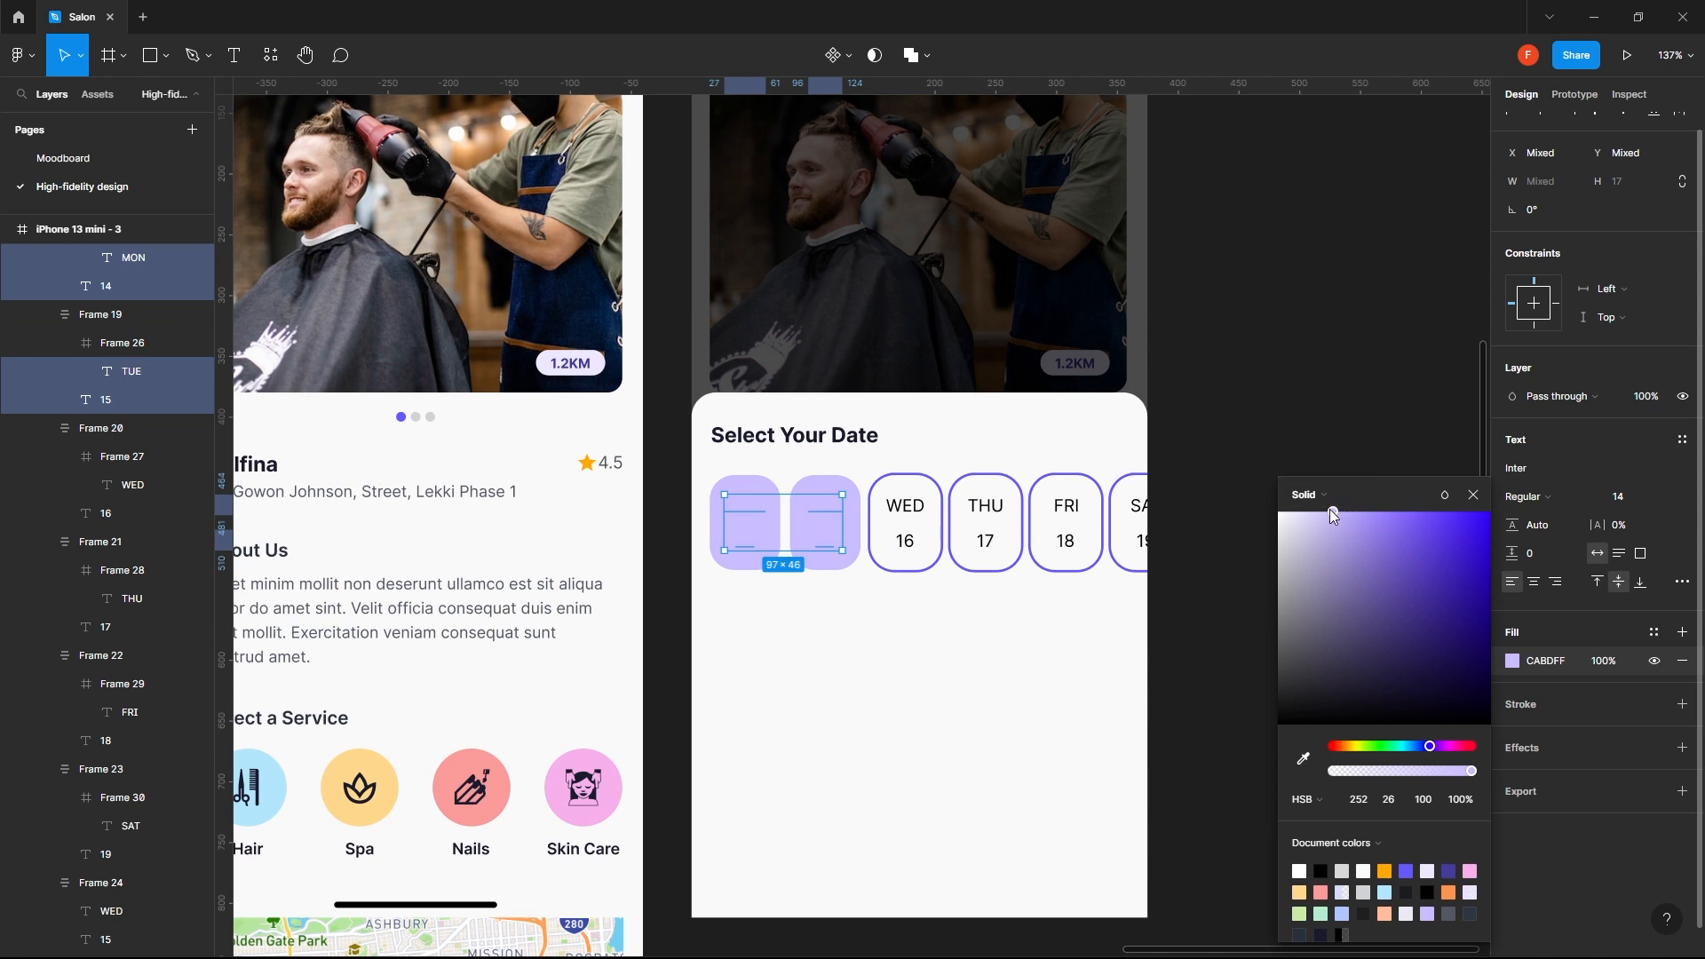
# - Darken the MON and TUE chip texts to the muted purple 8C82B7
pyautogui.moveTo(1331, 511); pyautogui.dragTo(1340, 578)
pyautogui.click(876, 654)
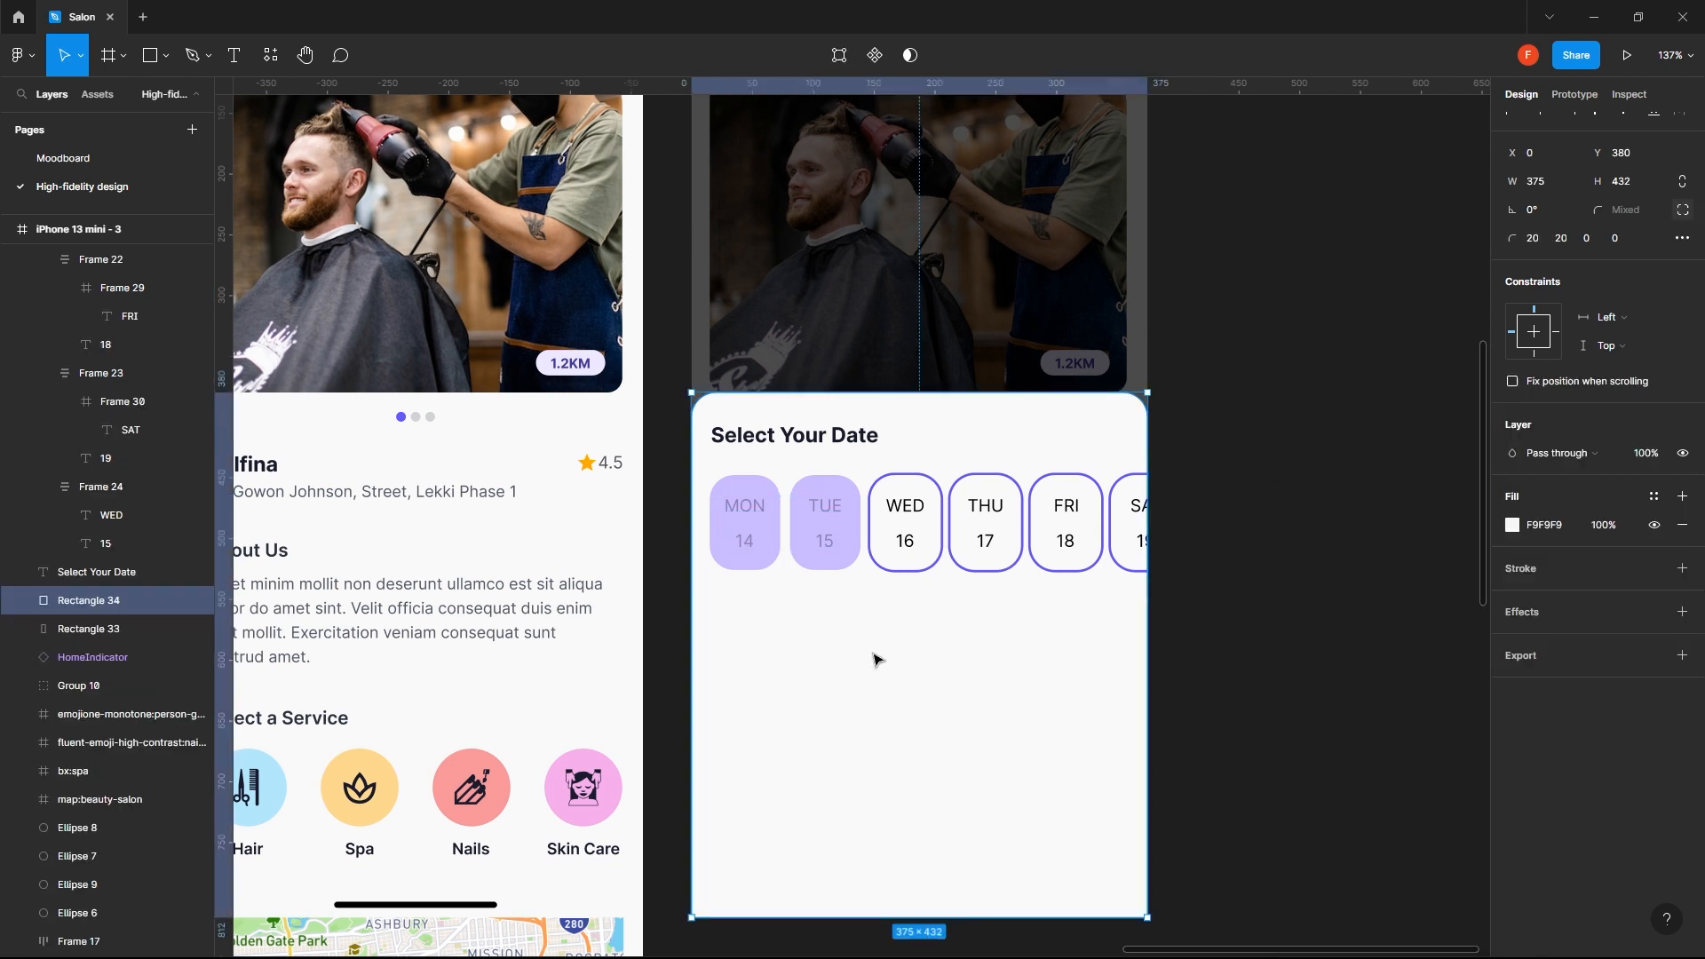
# - Set the auto layout spacing between the date chips in the row to 12
pyautogui.click(908, 531)
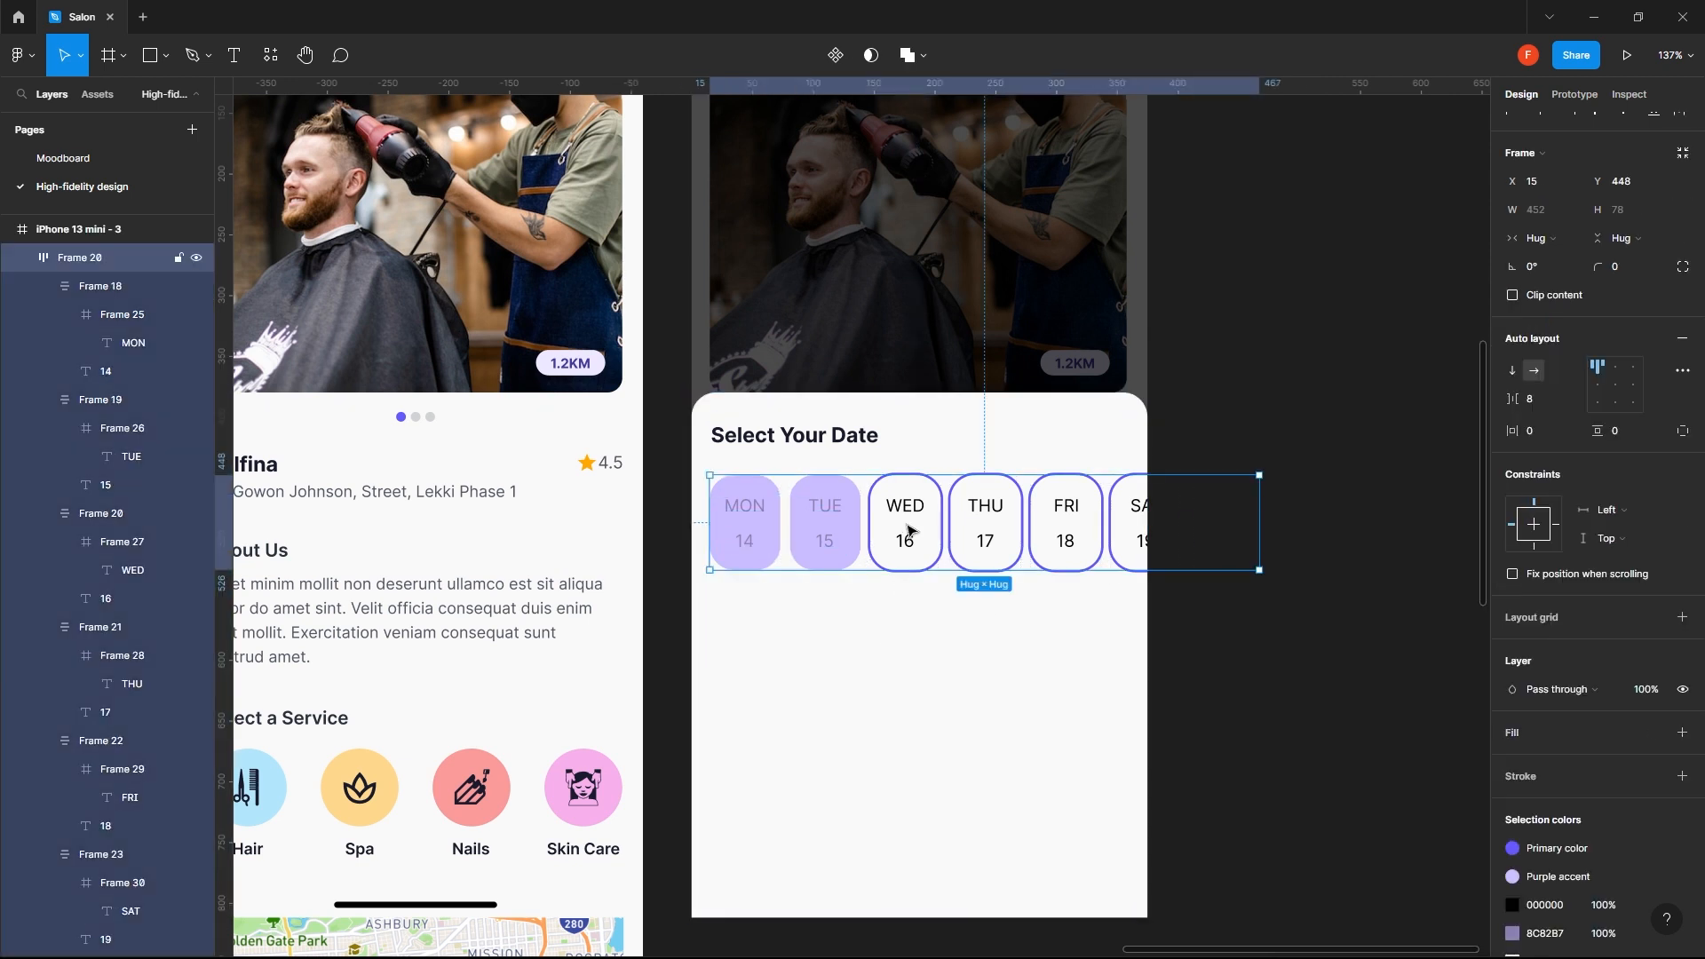
pyautogui.click(1530, 403)
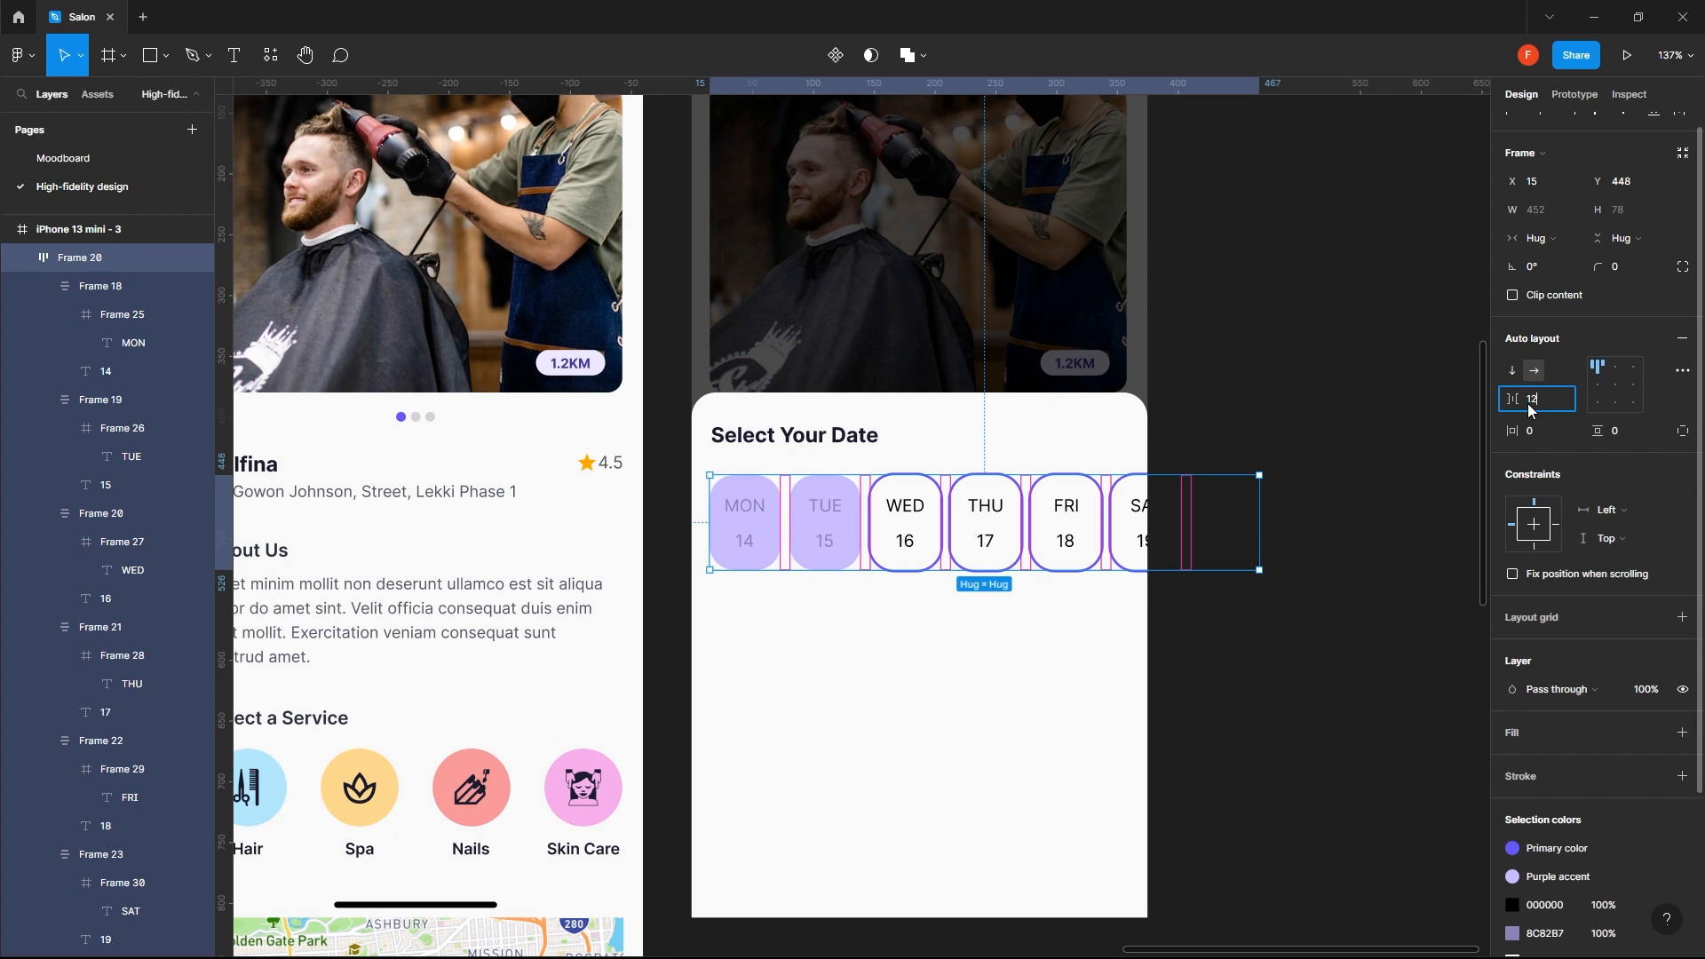
pyautogui.press('Return')
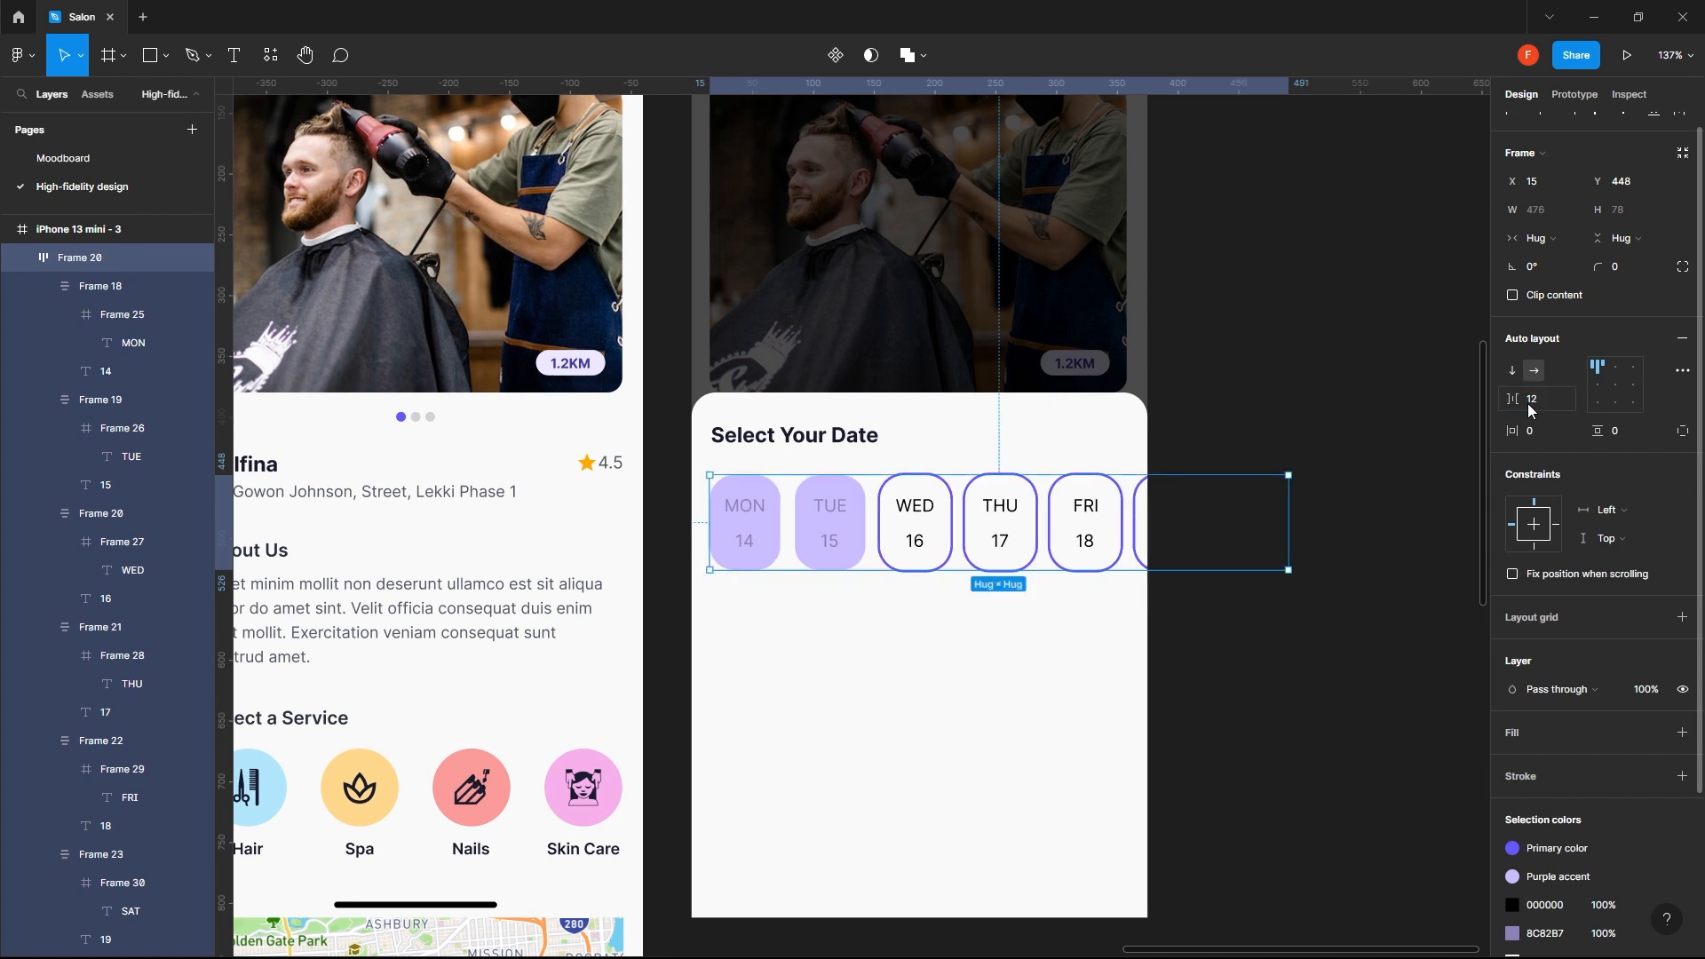
pyautogui.click(1029, 681)
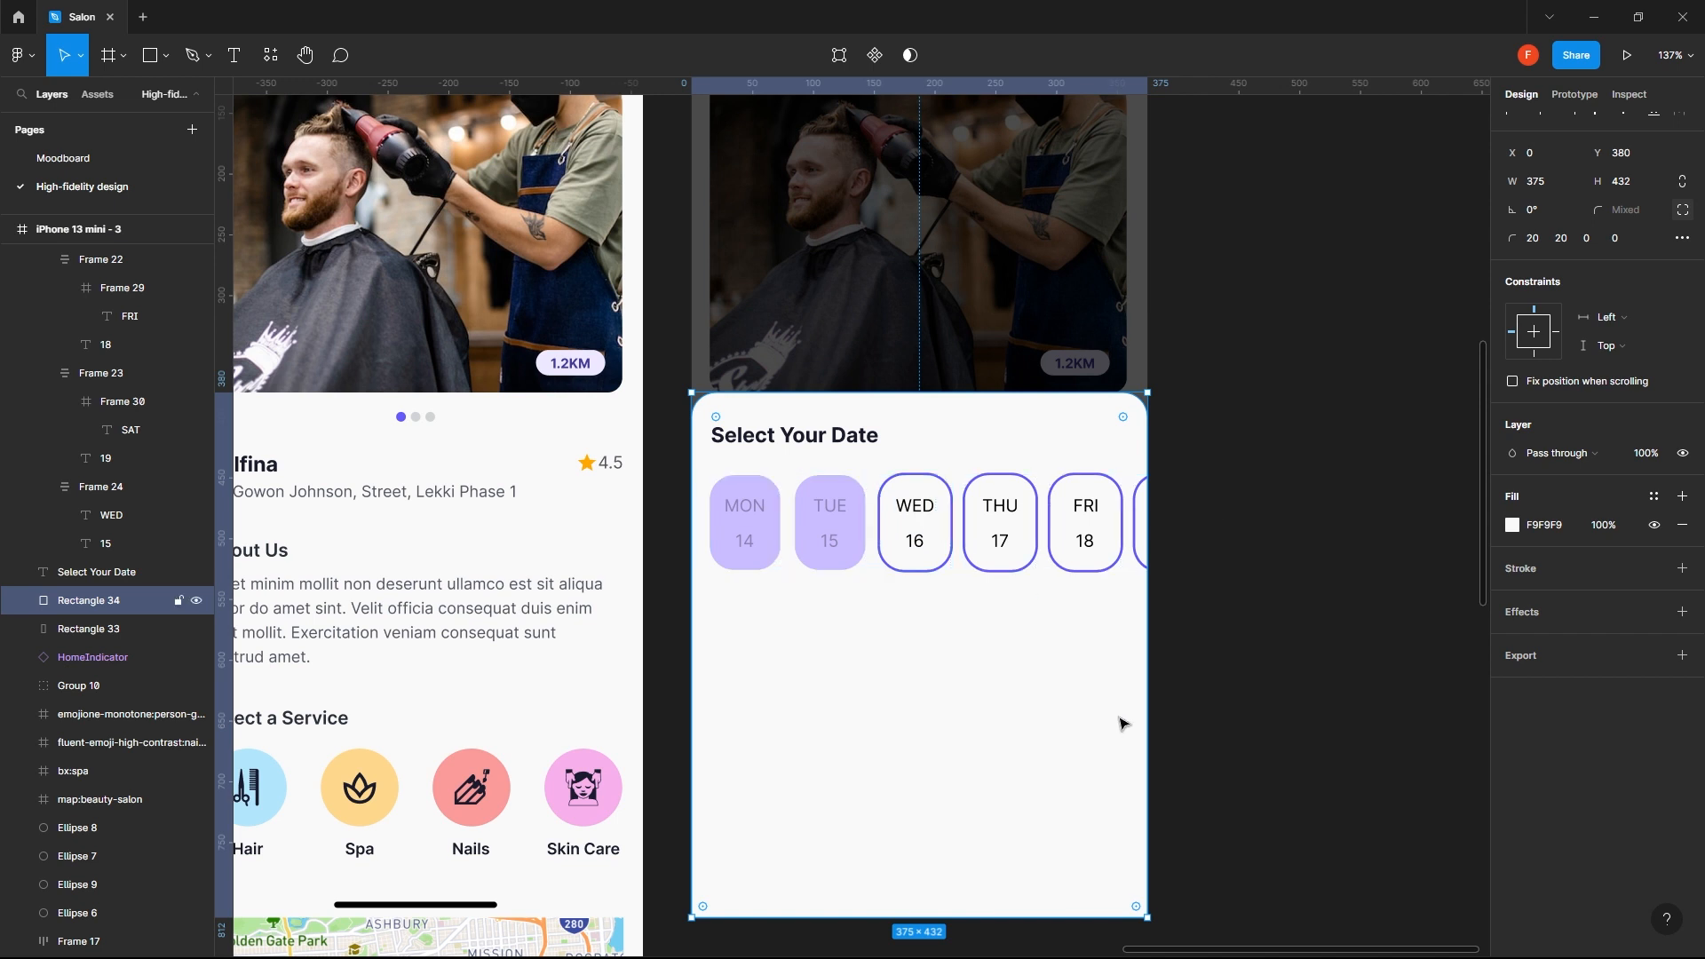
pyautogui.click(919, 551)
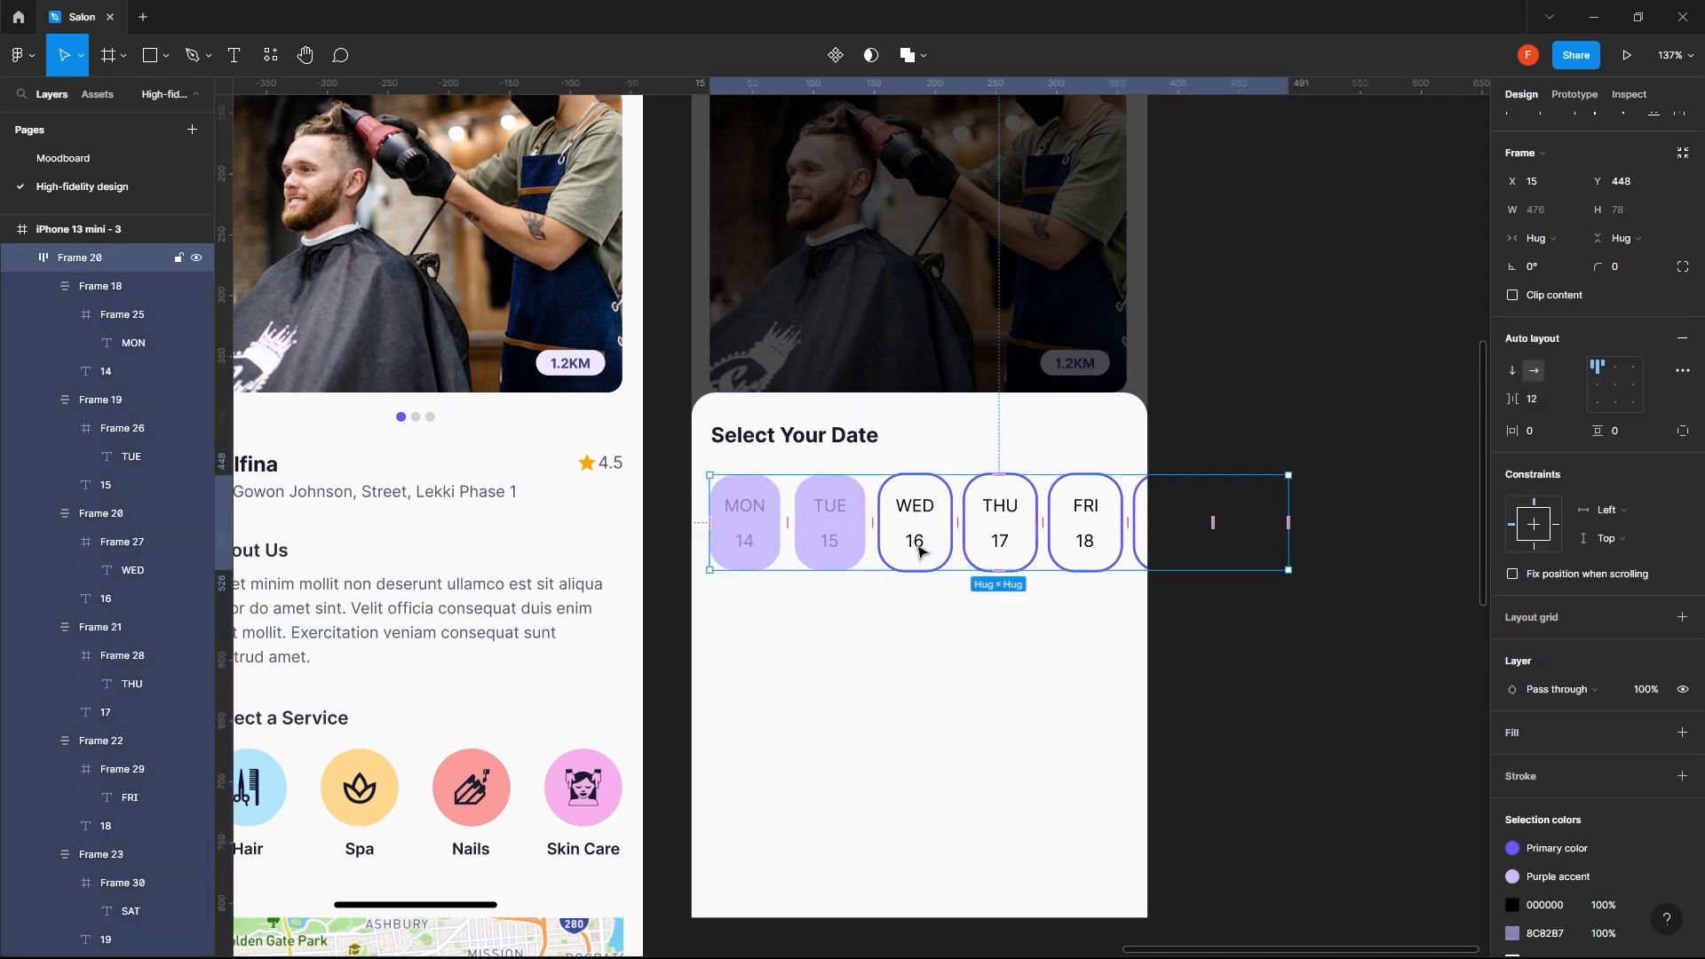
pyautogui.click(919, 551)
pyautogui.click(919, 551)
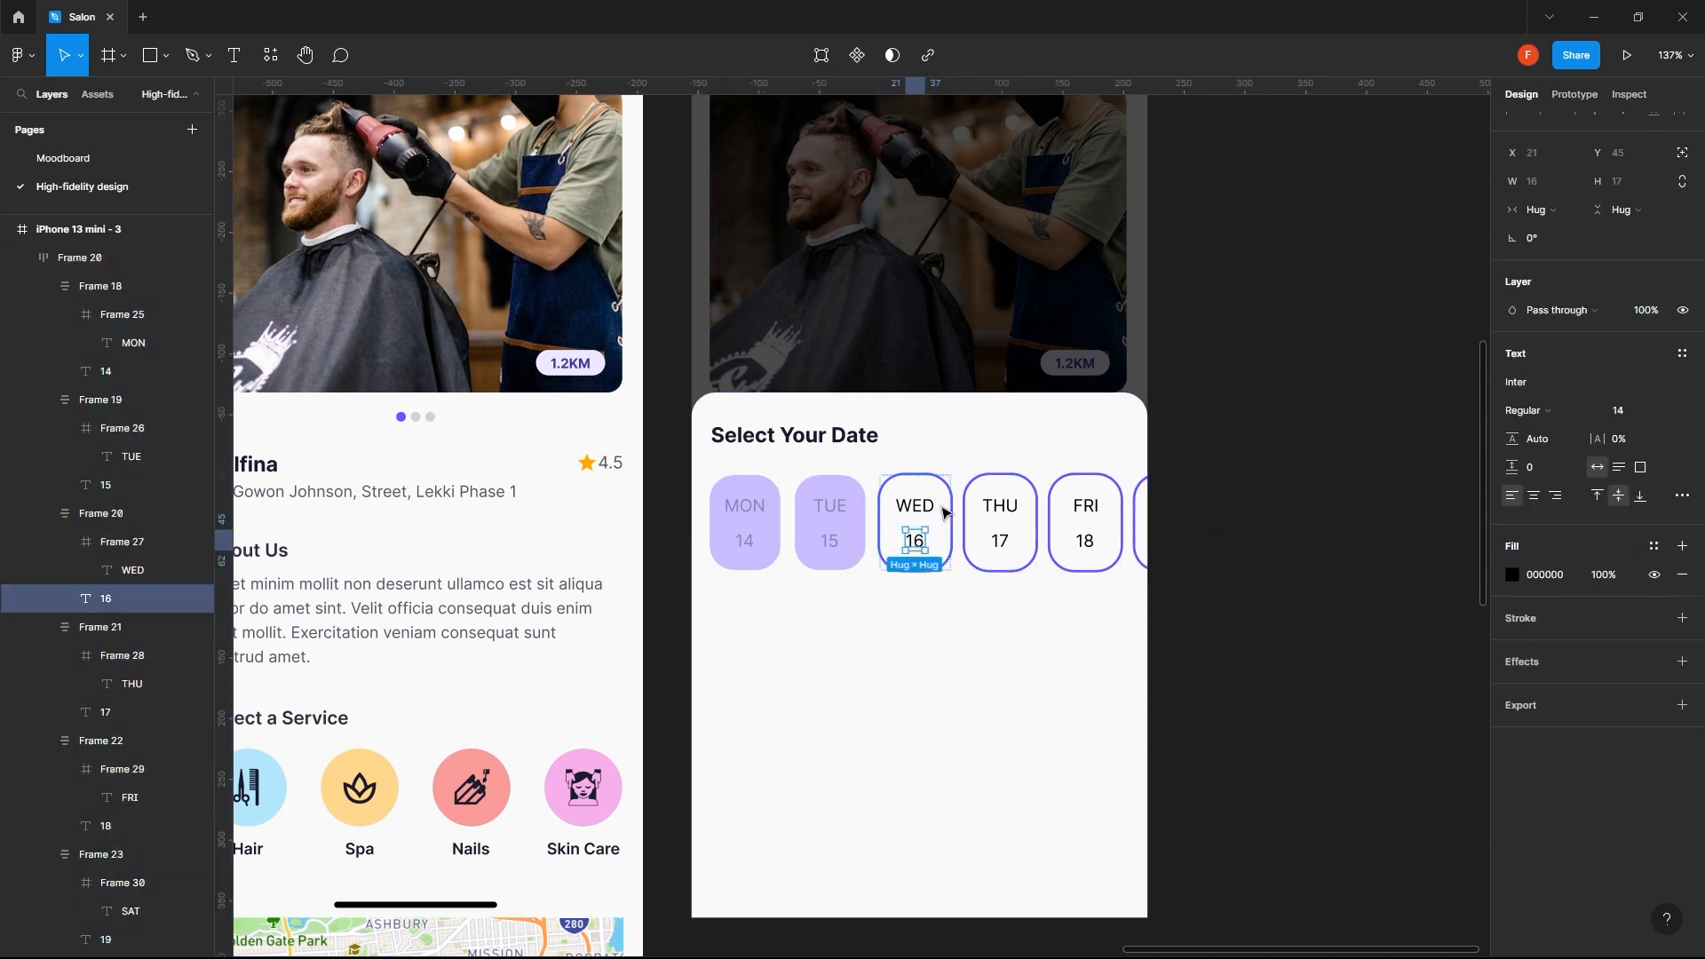
pyautogui.click(940, 663)
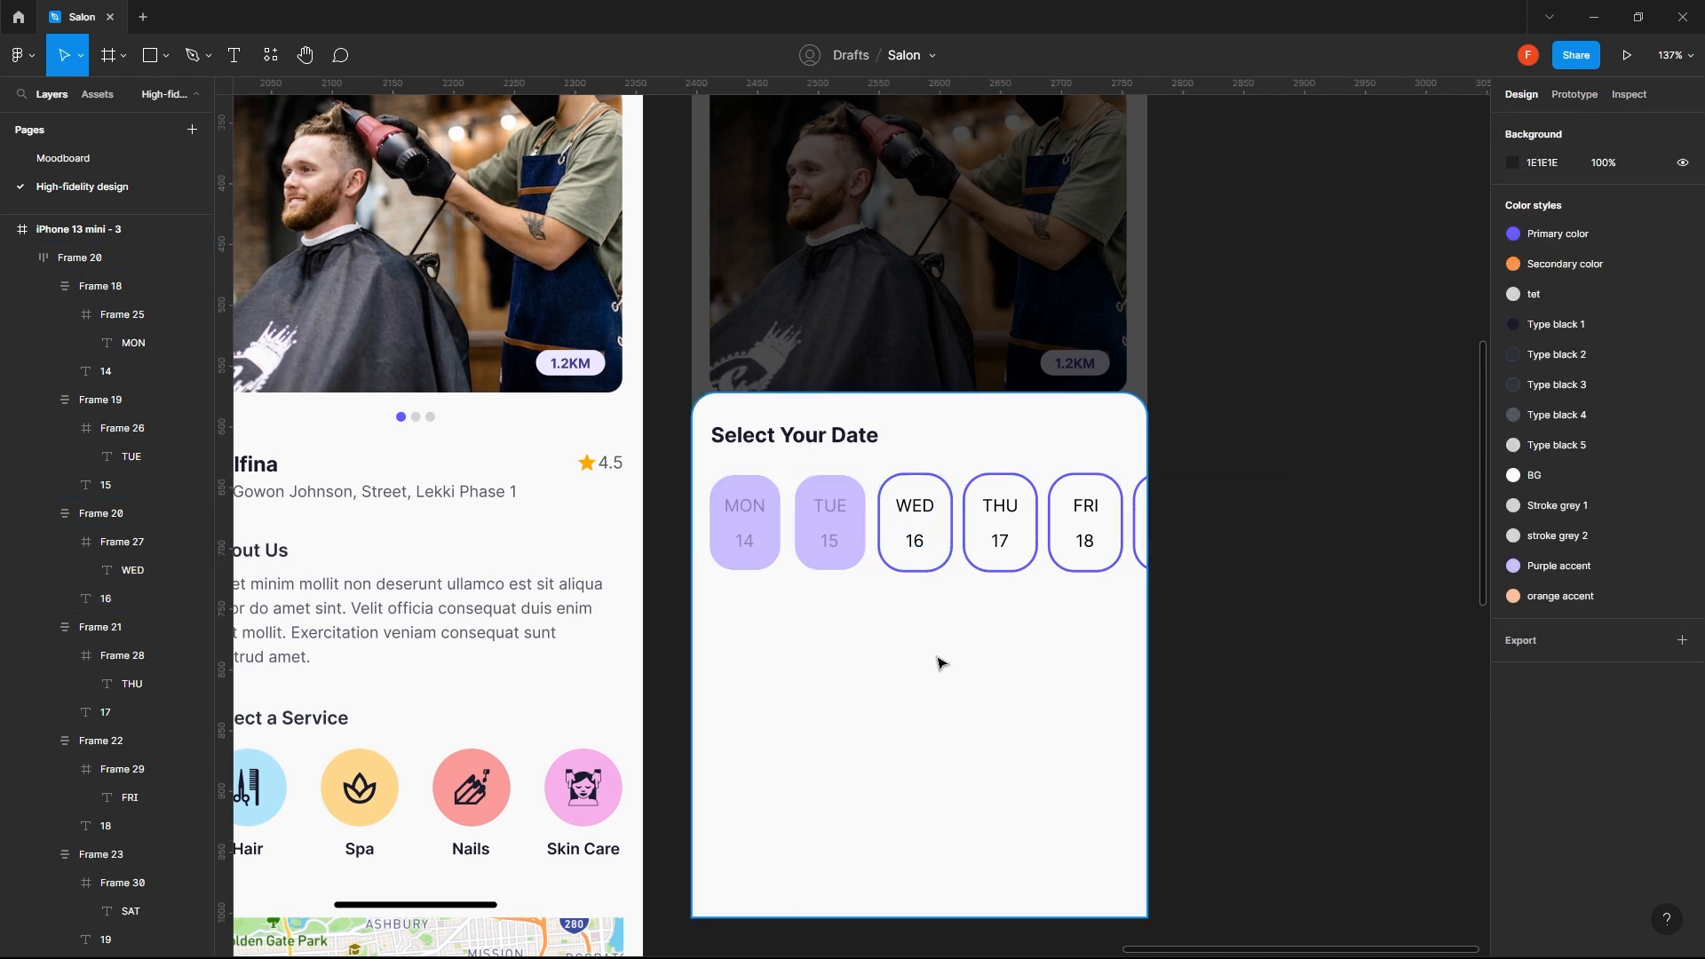
pyautogui.doubleClick(915, 550)
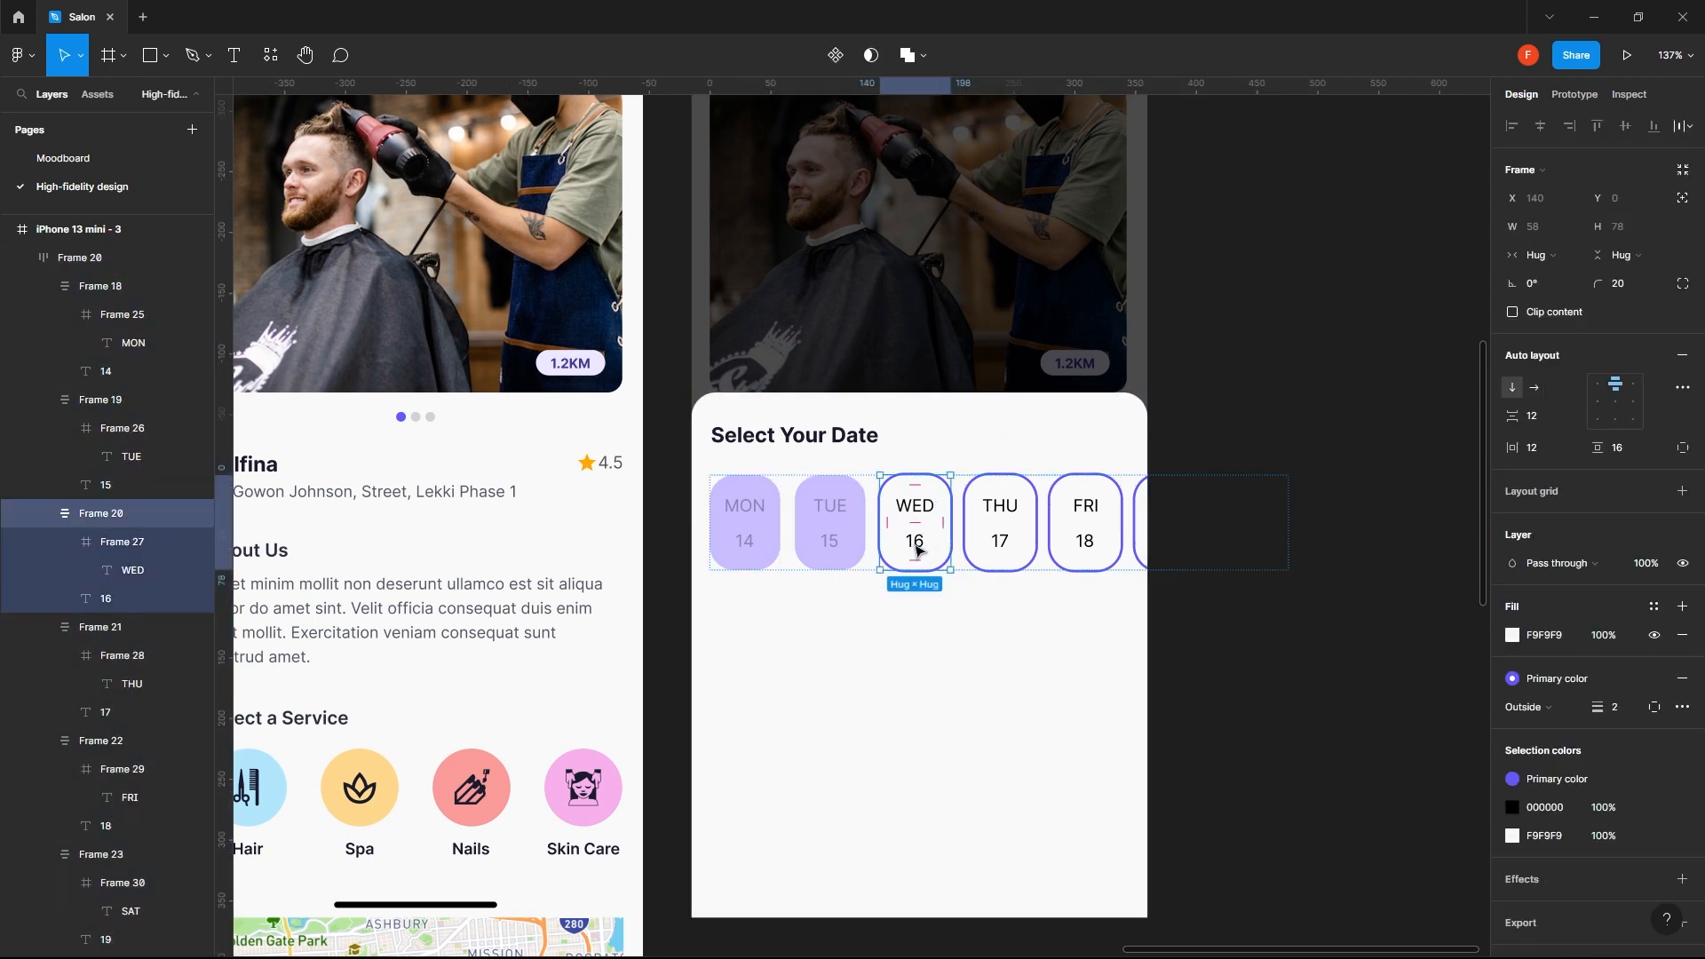
pyautogui.doubleClick(916, 550)
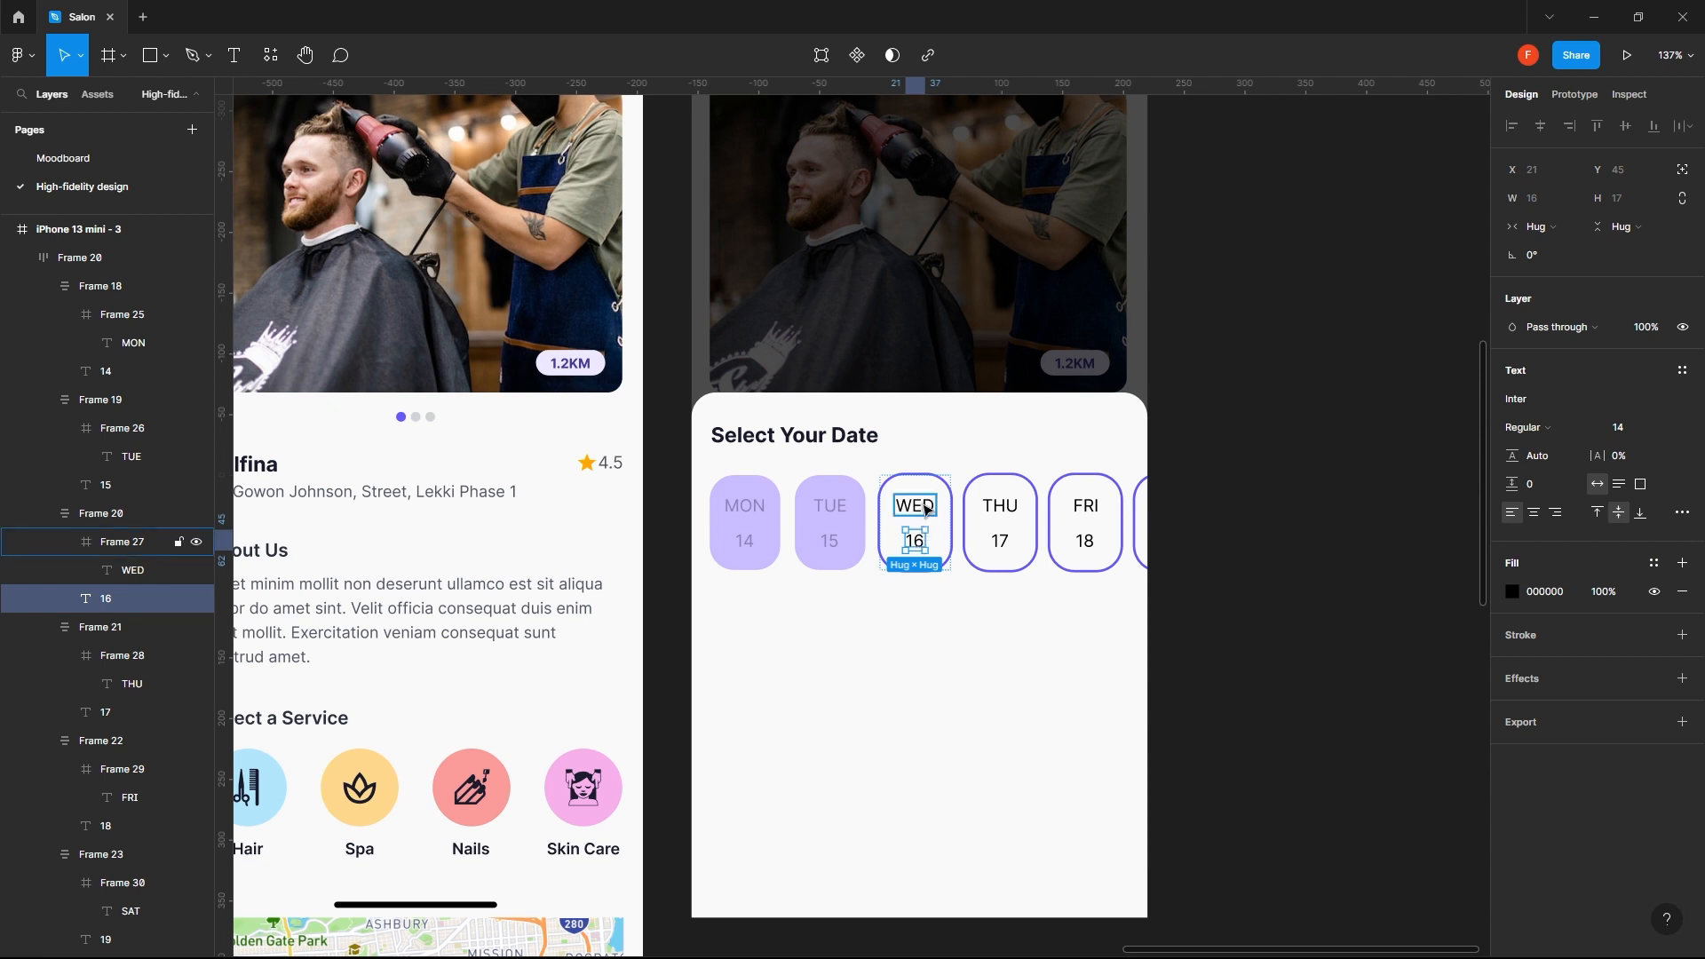
pyautogui.click(932, 653)
pyautogui.click(808, 560)
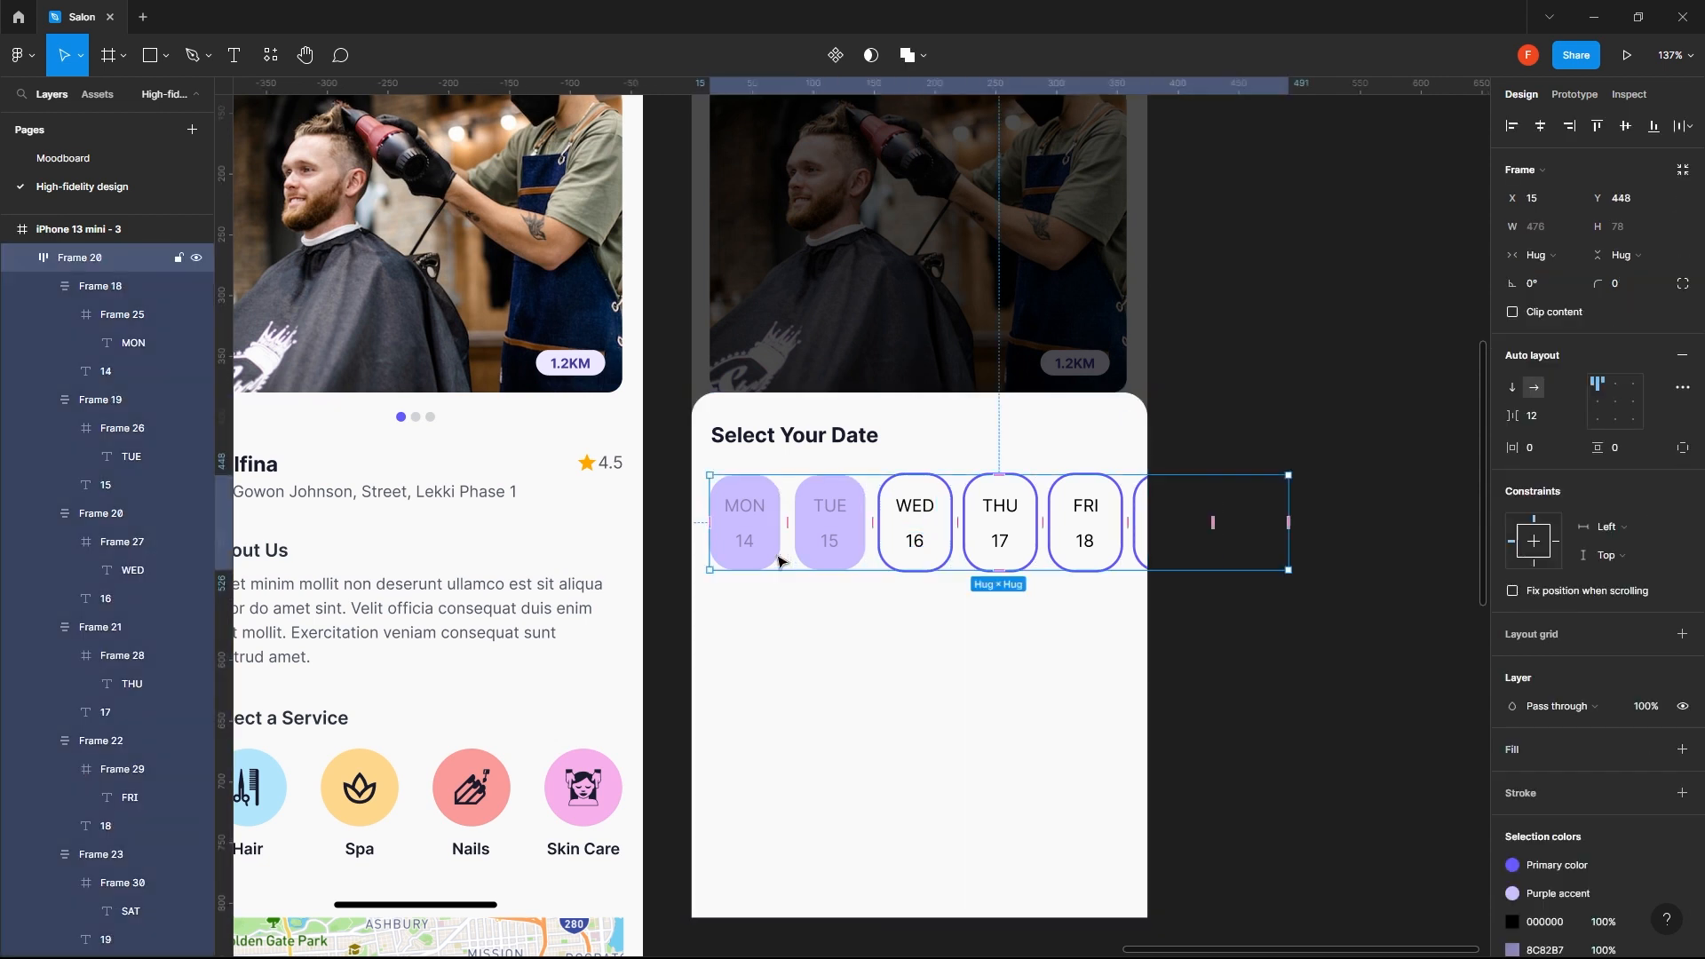
pyautogui.click(1536, 417)
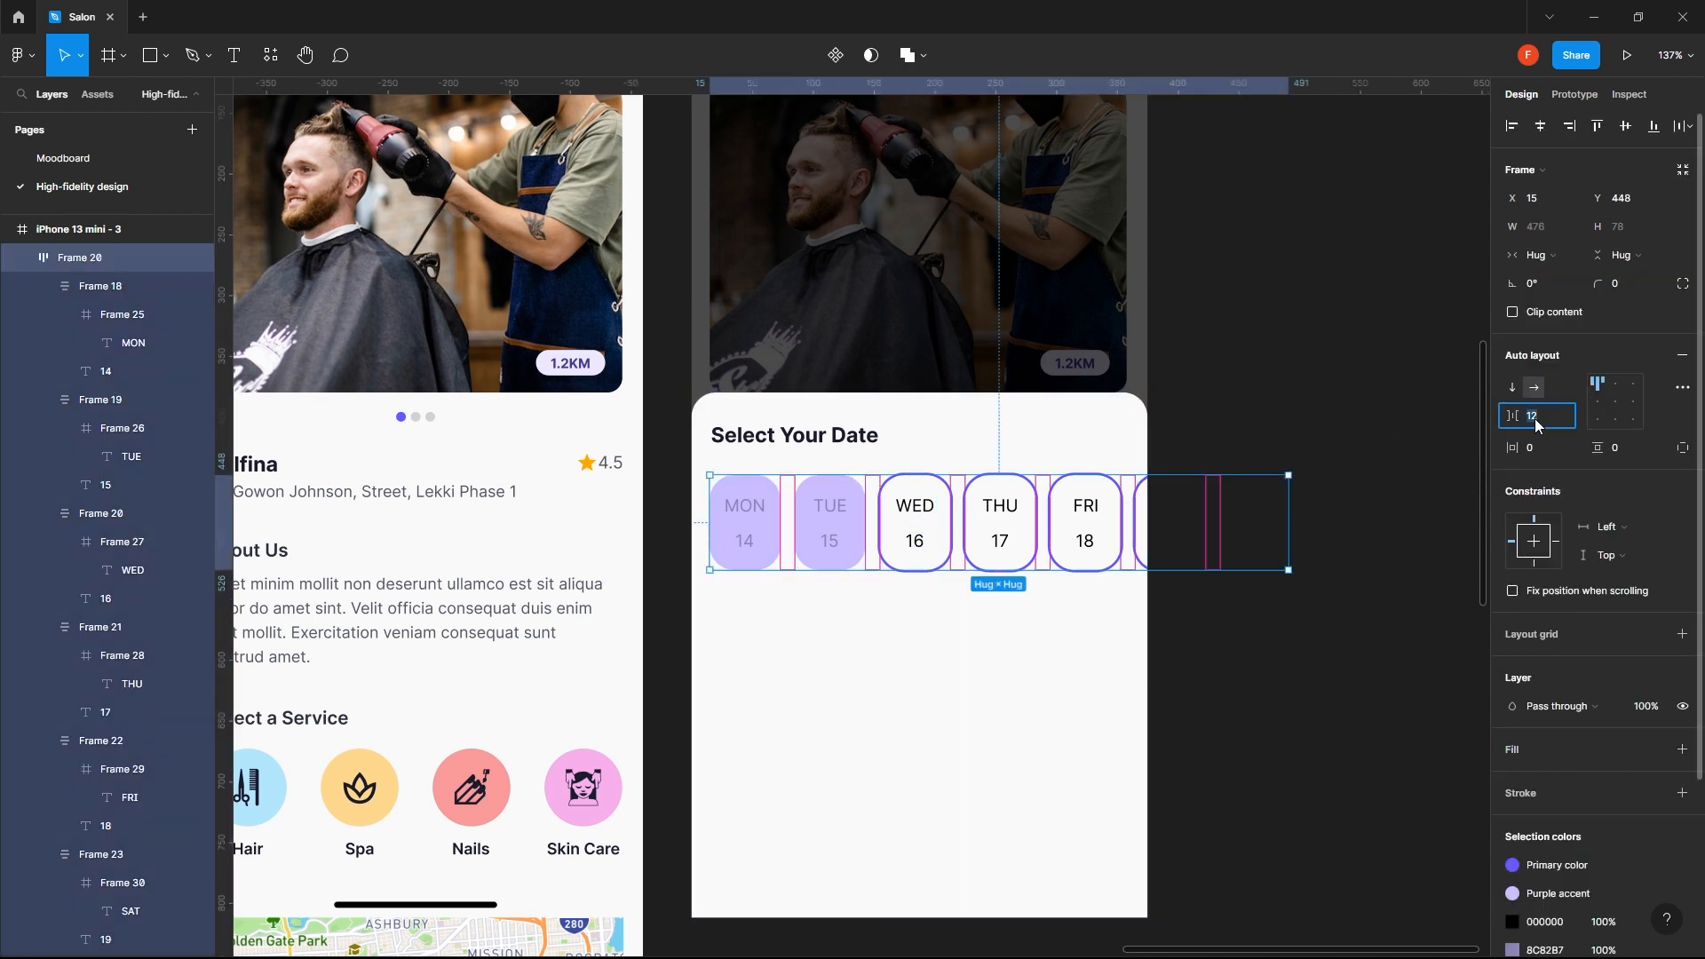
# - Tighten the vertical spacing between weekday and date in the MON chip, trying 8 and 6 before settling on 4
pyautogui.click(766, 548)
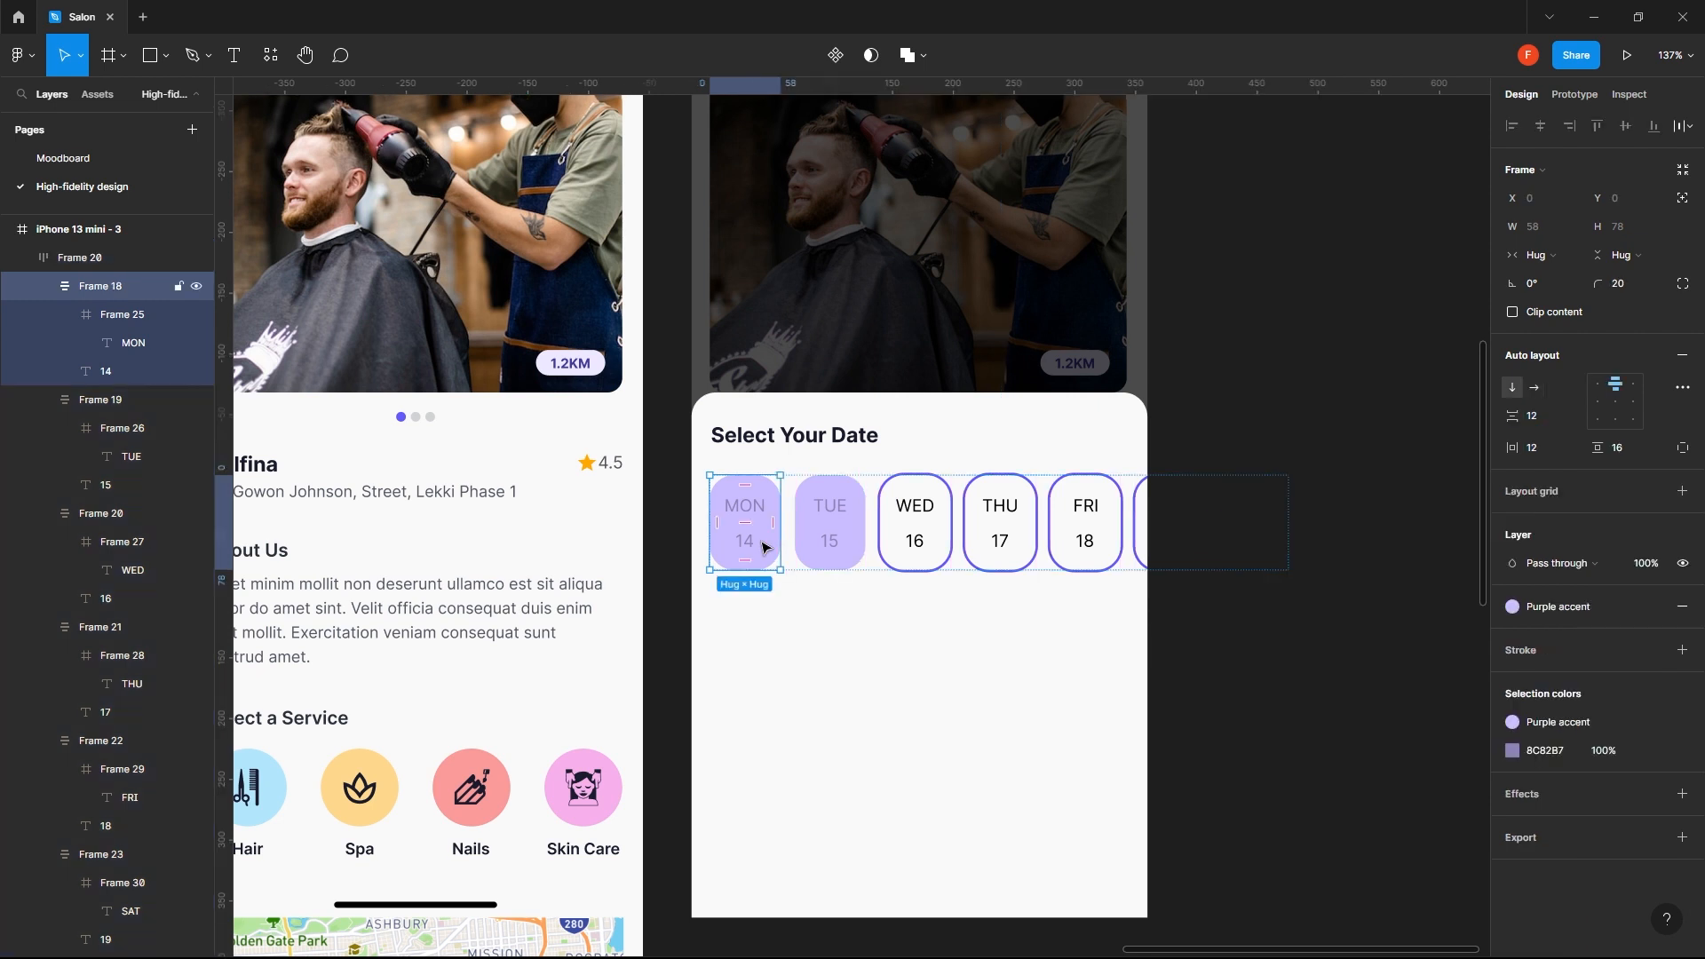
pyautogui.moveTo(745, 523)
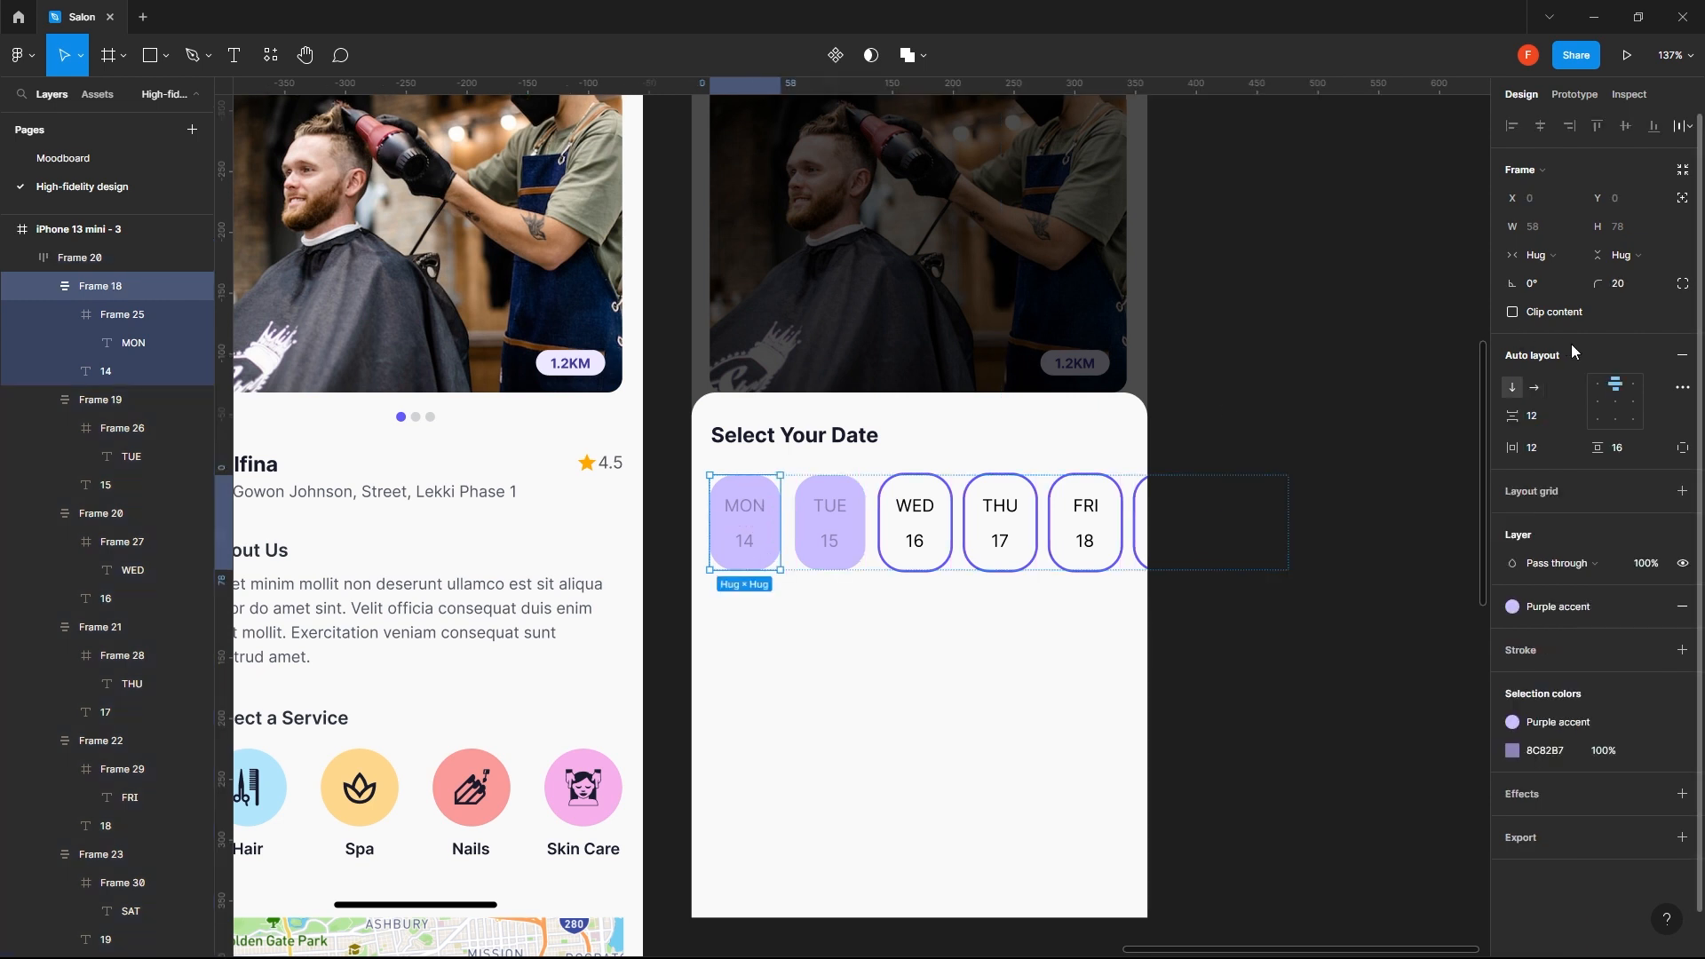
pyautogui.click(1548, 417)
pyautogui.press('Return')
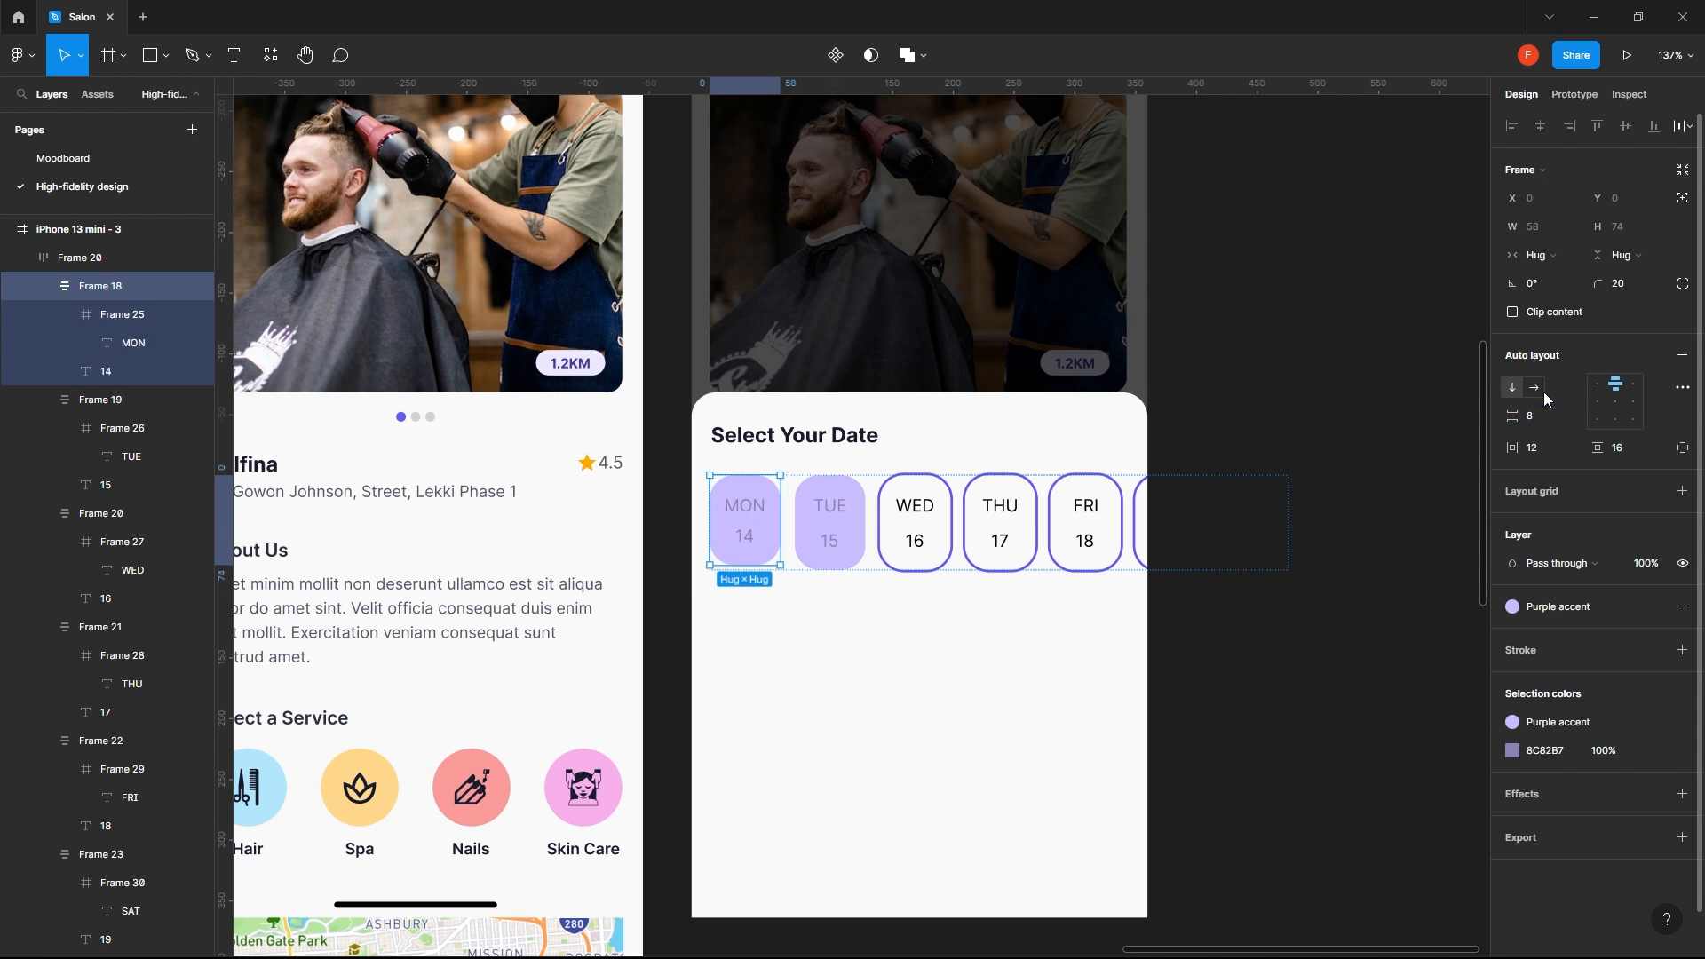
pyautogui.click(1544, 413)
pyautogui.write('6')
pyautogui.press('Return')
pyautogui.click(1544, 414)
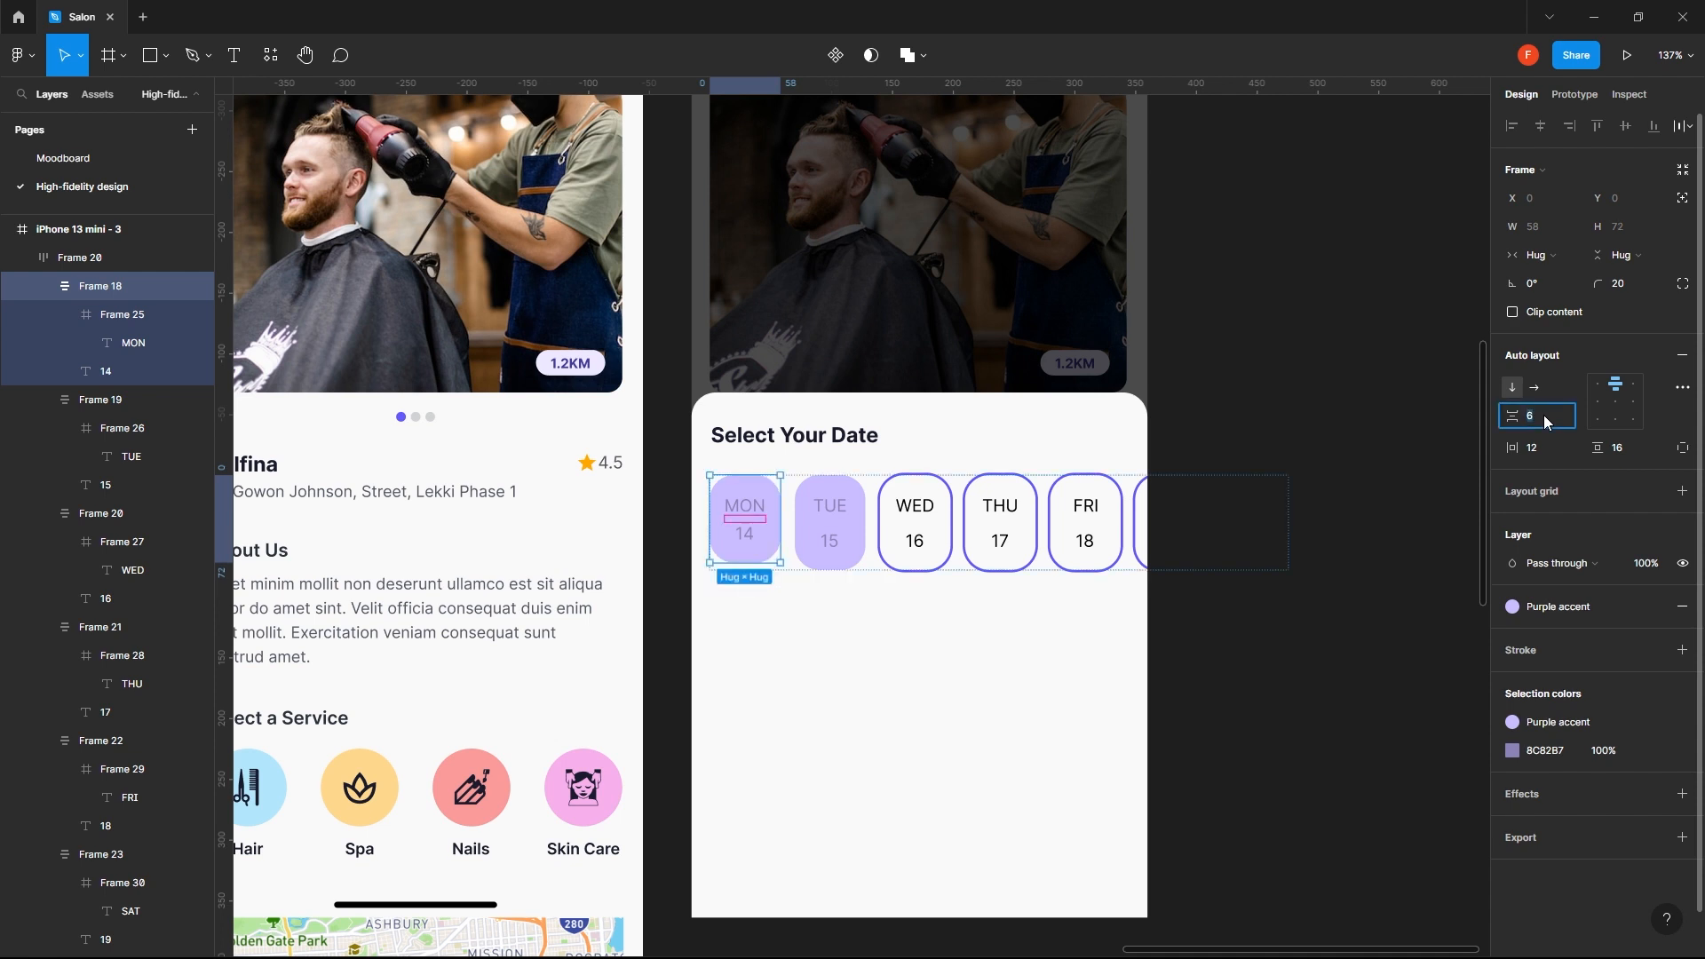
pyautogui.write('4')
pyautogui.press('Return')
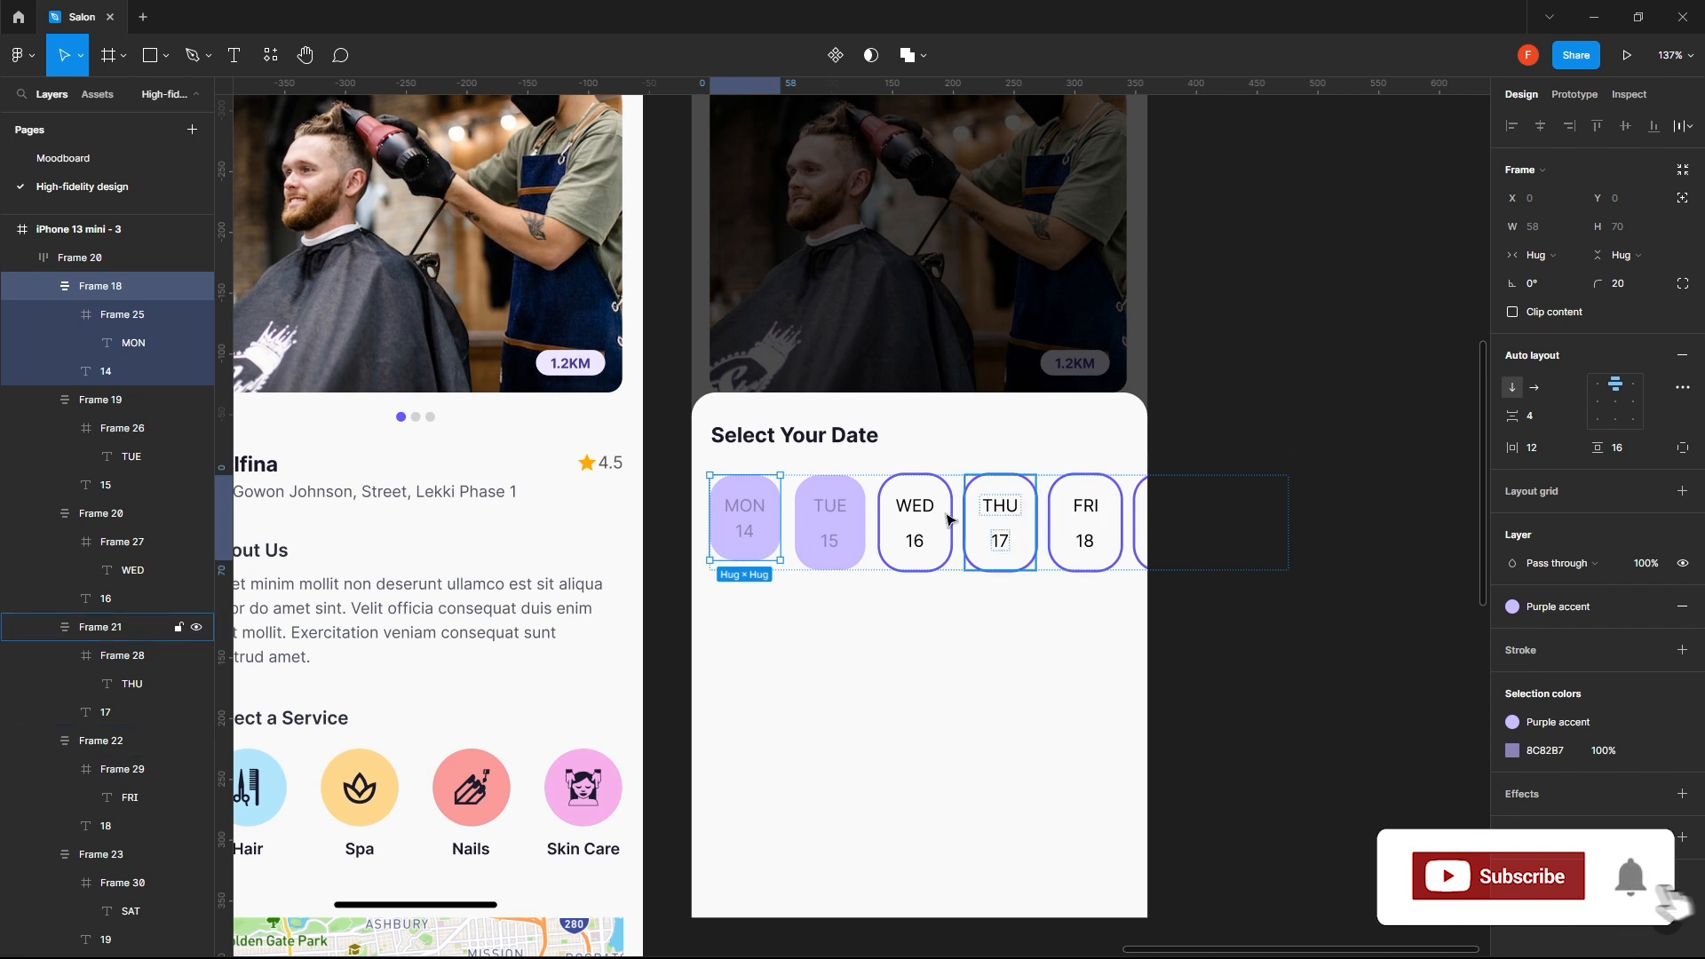
# - Set the vertical spacing between weekday and date in the TUE, WED, THU, FRI and SAT chips to 4
pyautogui.click(848, 528)
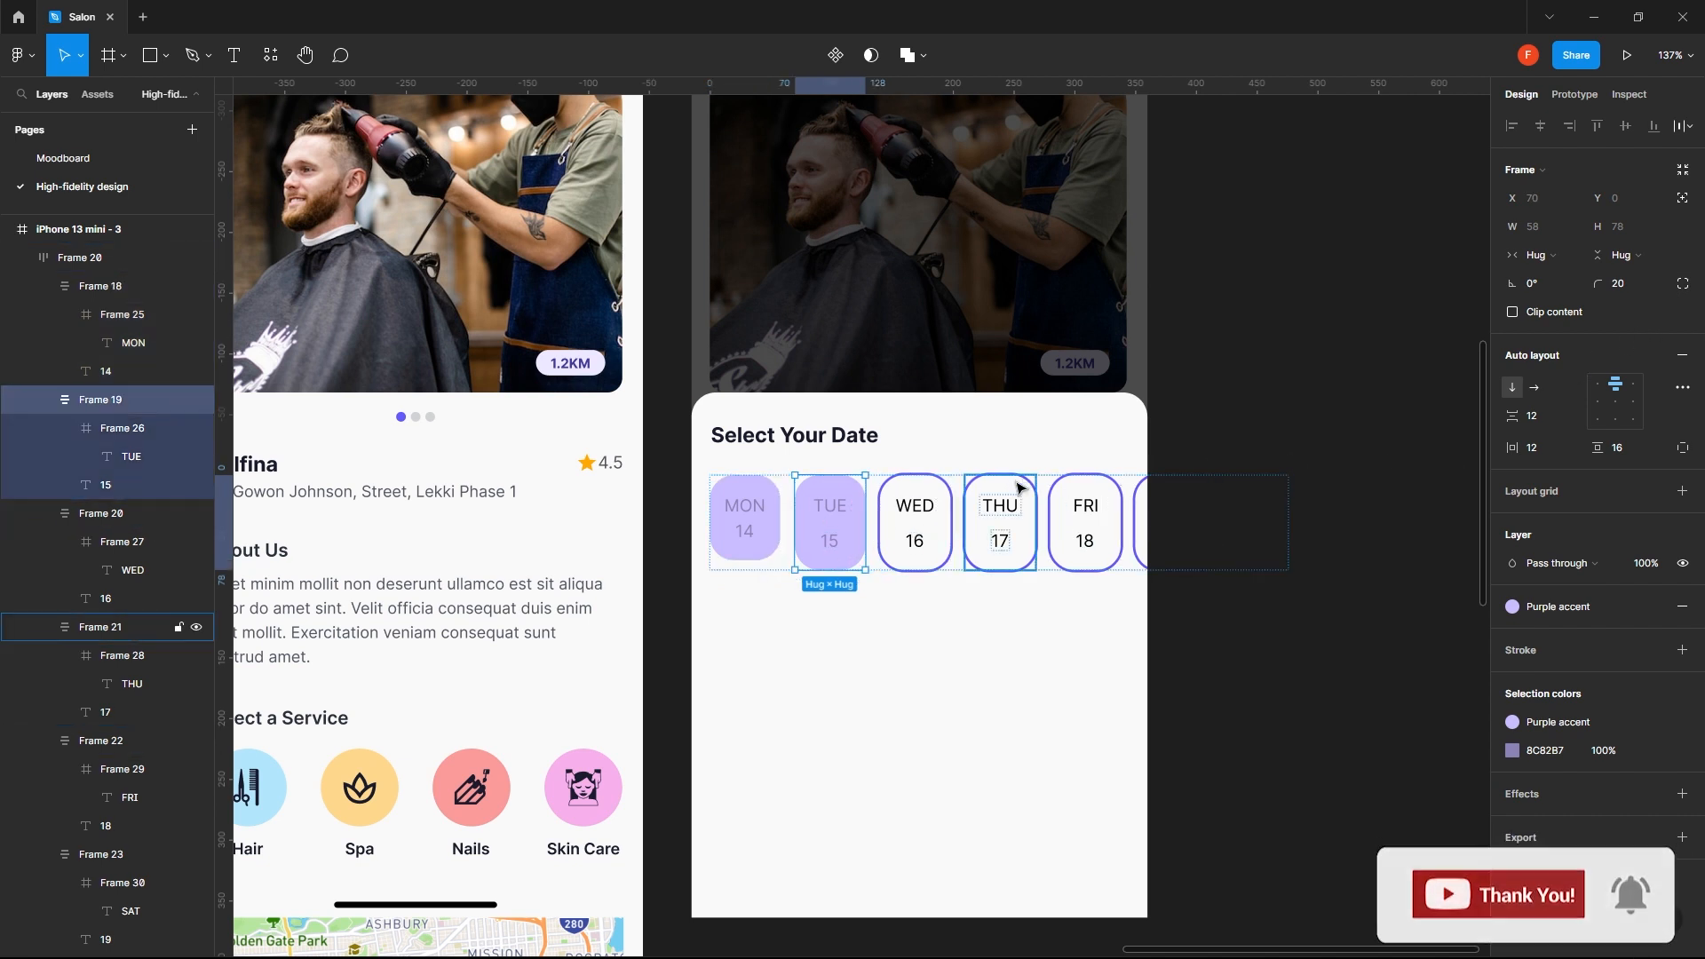
pyautogui.keyDown('shift'); pyautogui.click(919, 538); pyautogui.keyUp('shift')
pyautogui.keyDown('shift'); pyautogui.click(1013, 520); pyautogui.keyUp('shift')
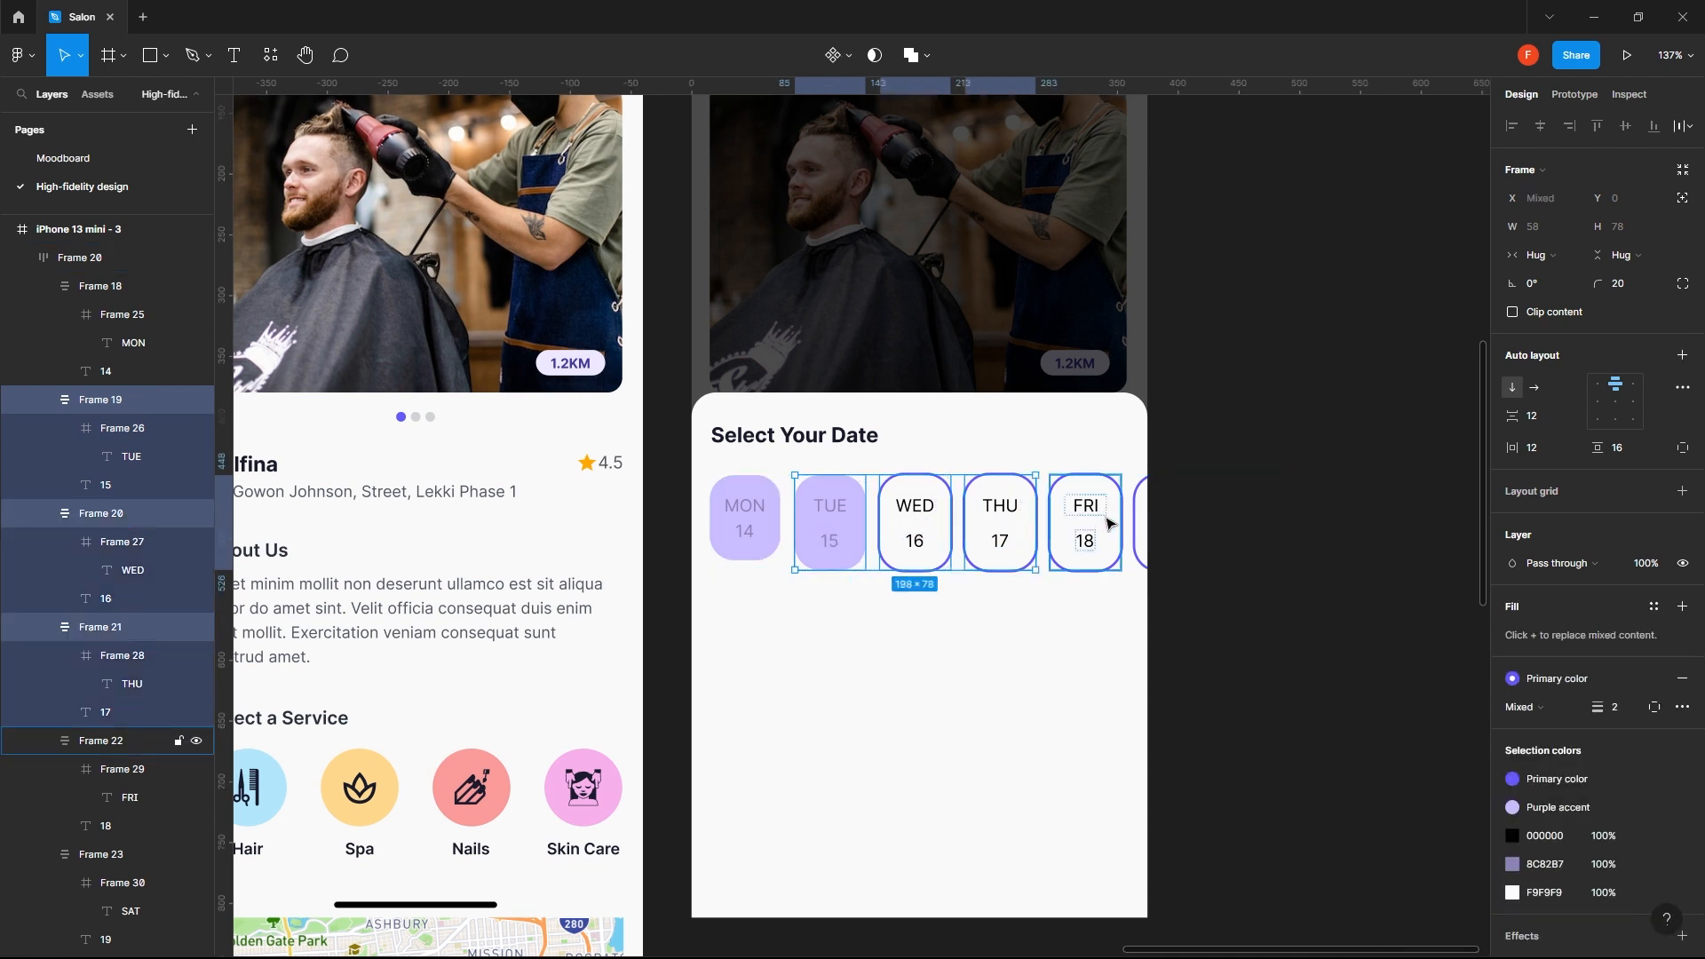
pyautogui.keyDown('shift'); pyautogui.click(1110, 524); pyautogui.keyUp('shift')
pyautogui.keyDown('shift'); pyautogui.click(1159, 524); pyautogui.keyUp('shift')
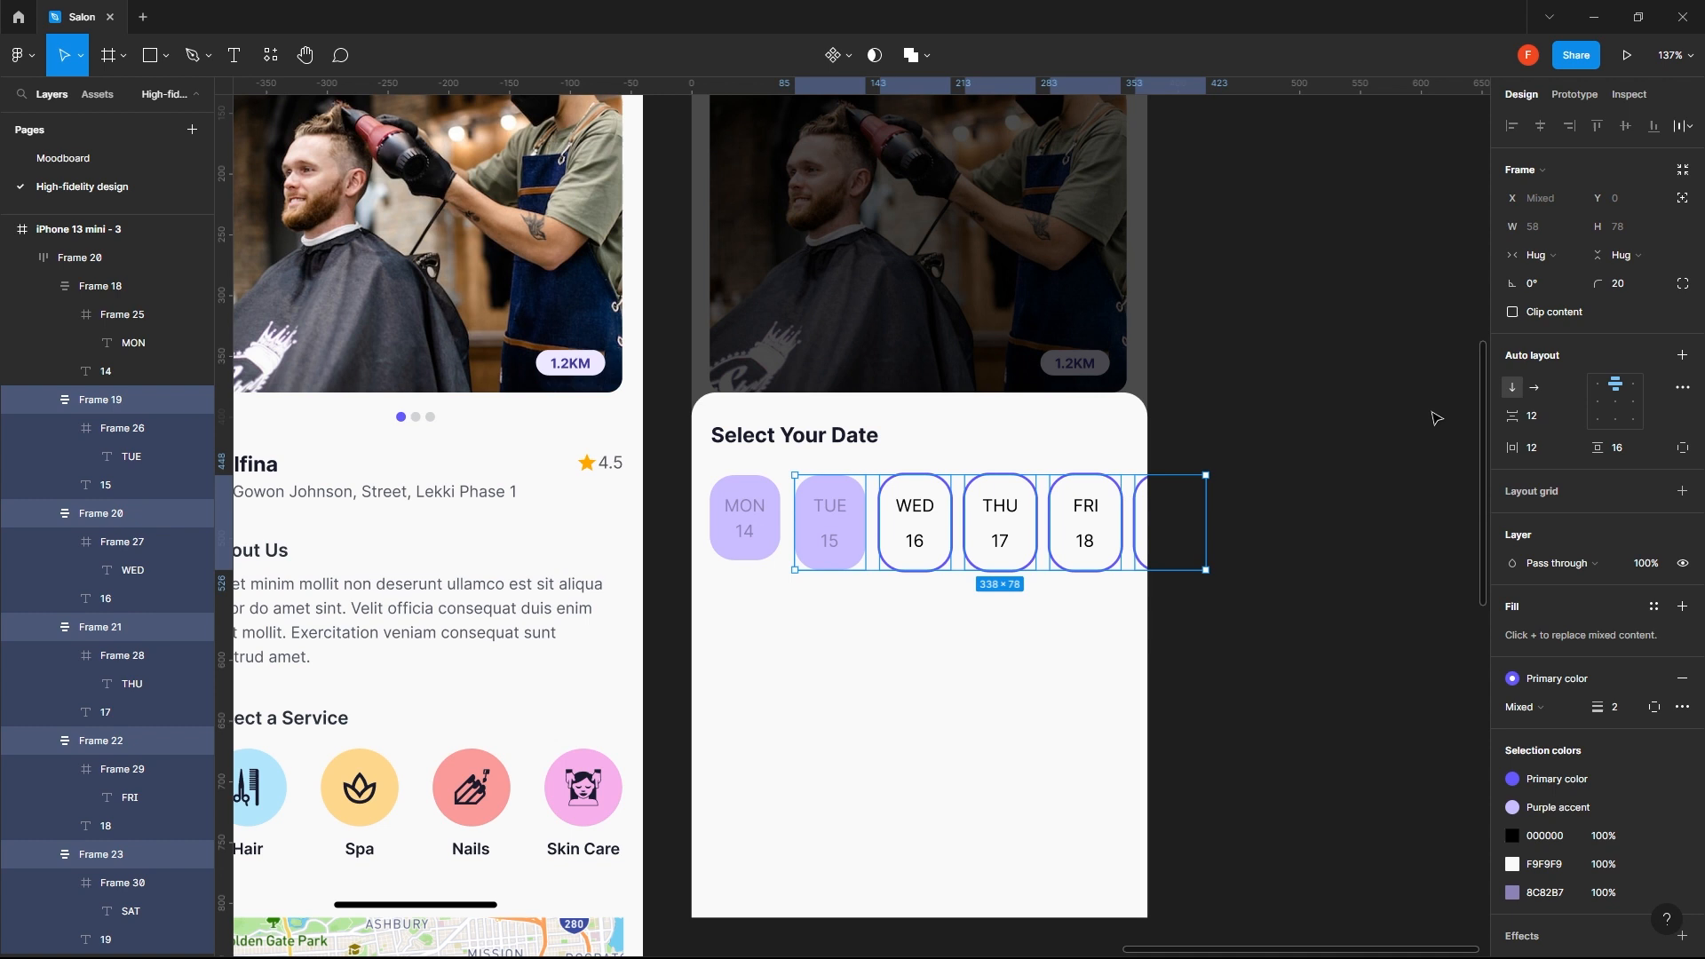
pyautogui.click(1542, 428)
pyautogui.write('4')
pyautogui.press('Return')
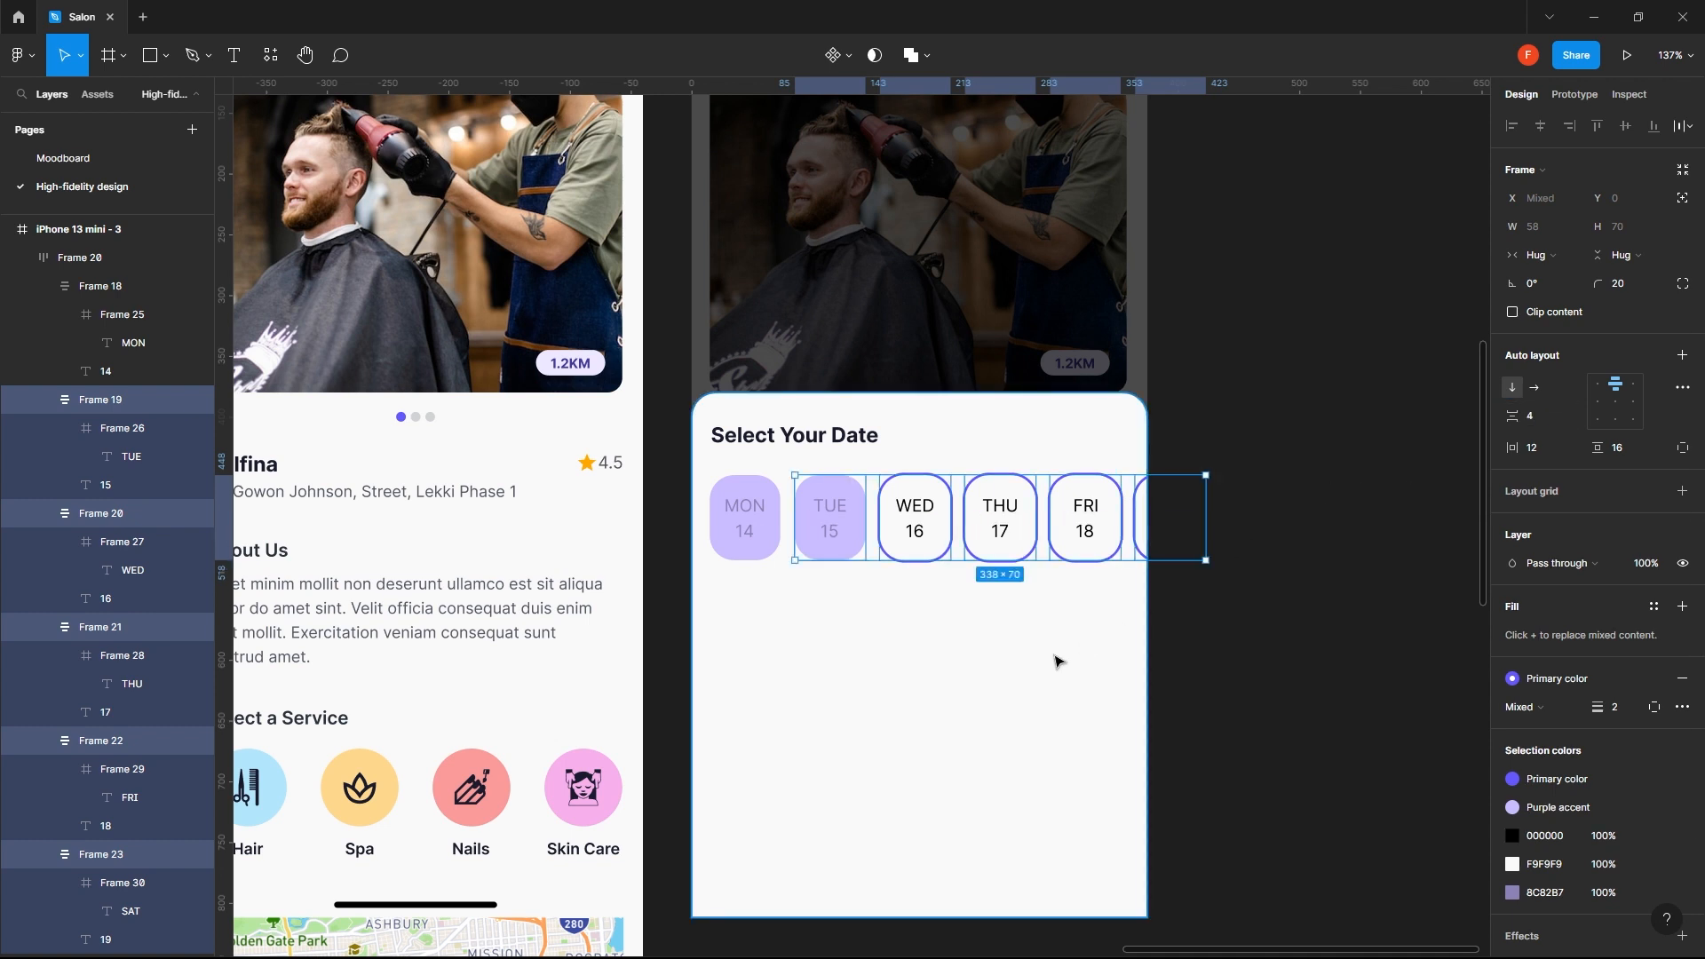
pyautogui.click(1055, 662)
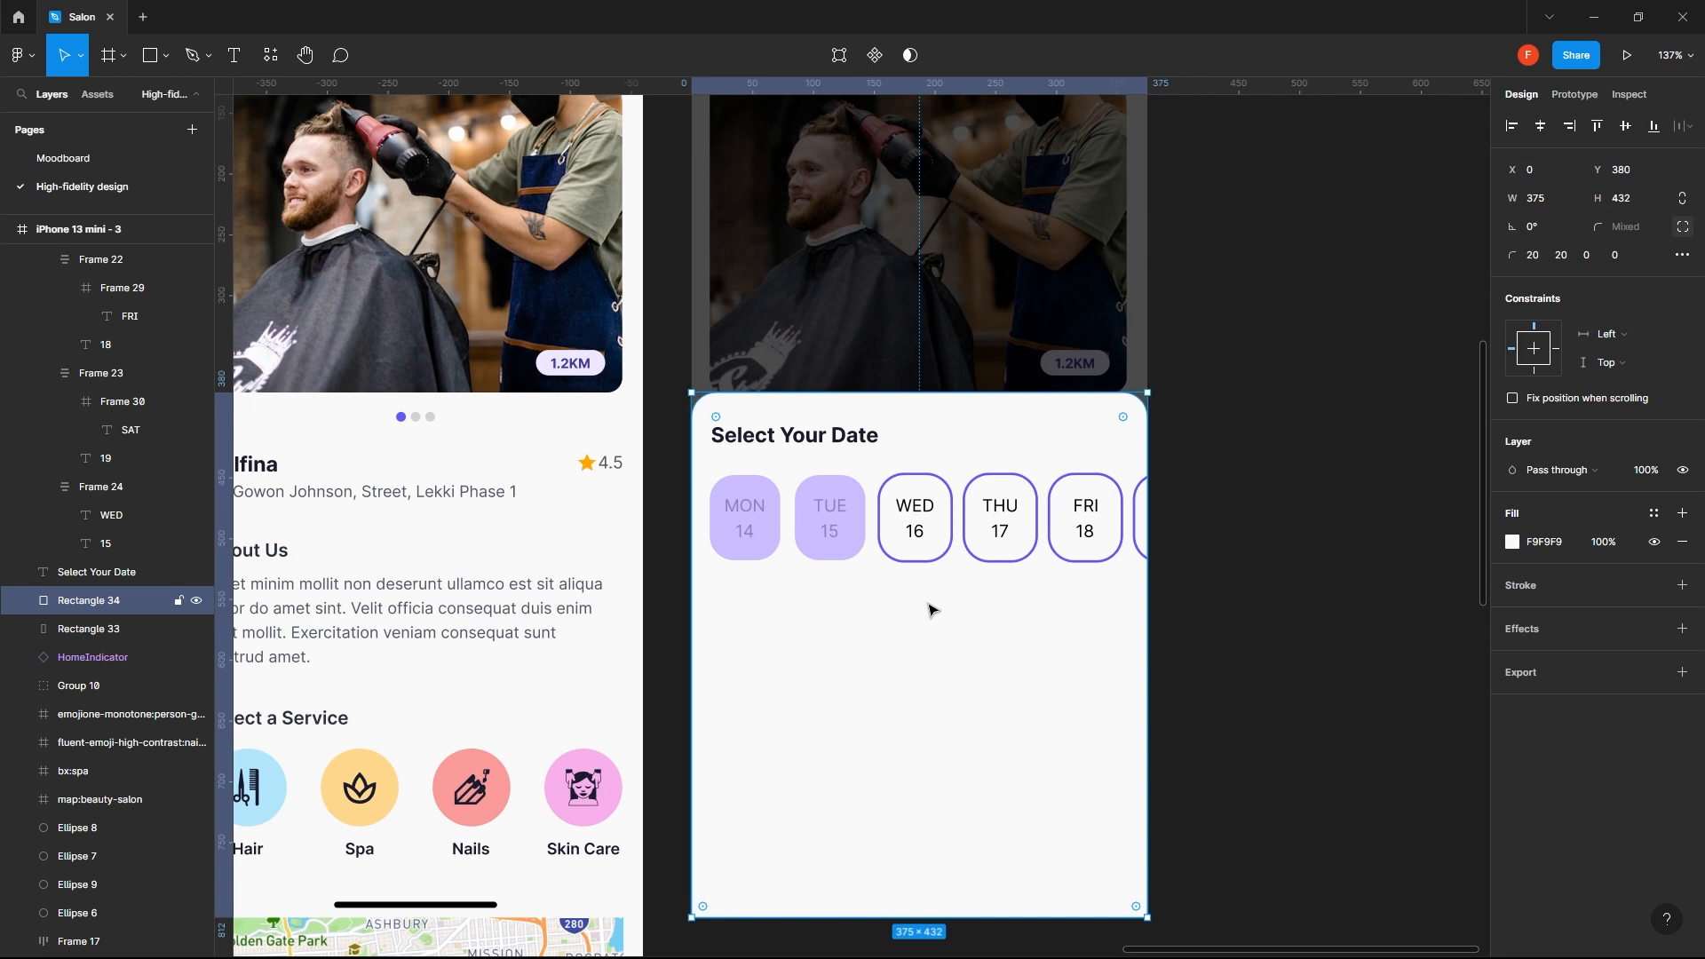
# - Try spacings of 8 and 16 between the date chips in the row
pyautogui.click(799, 536)
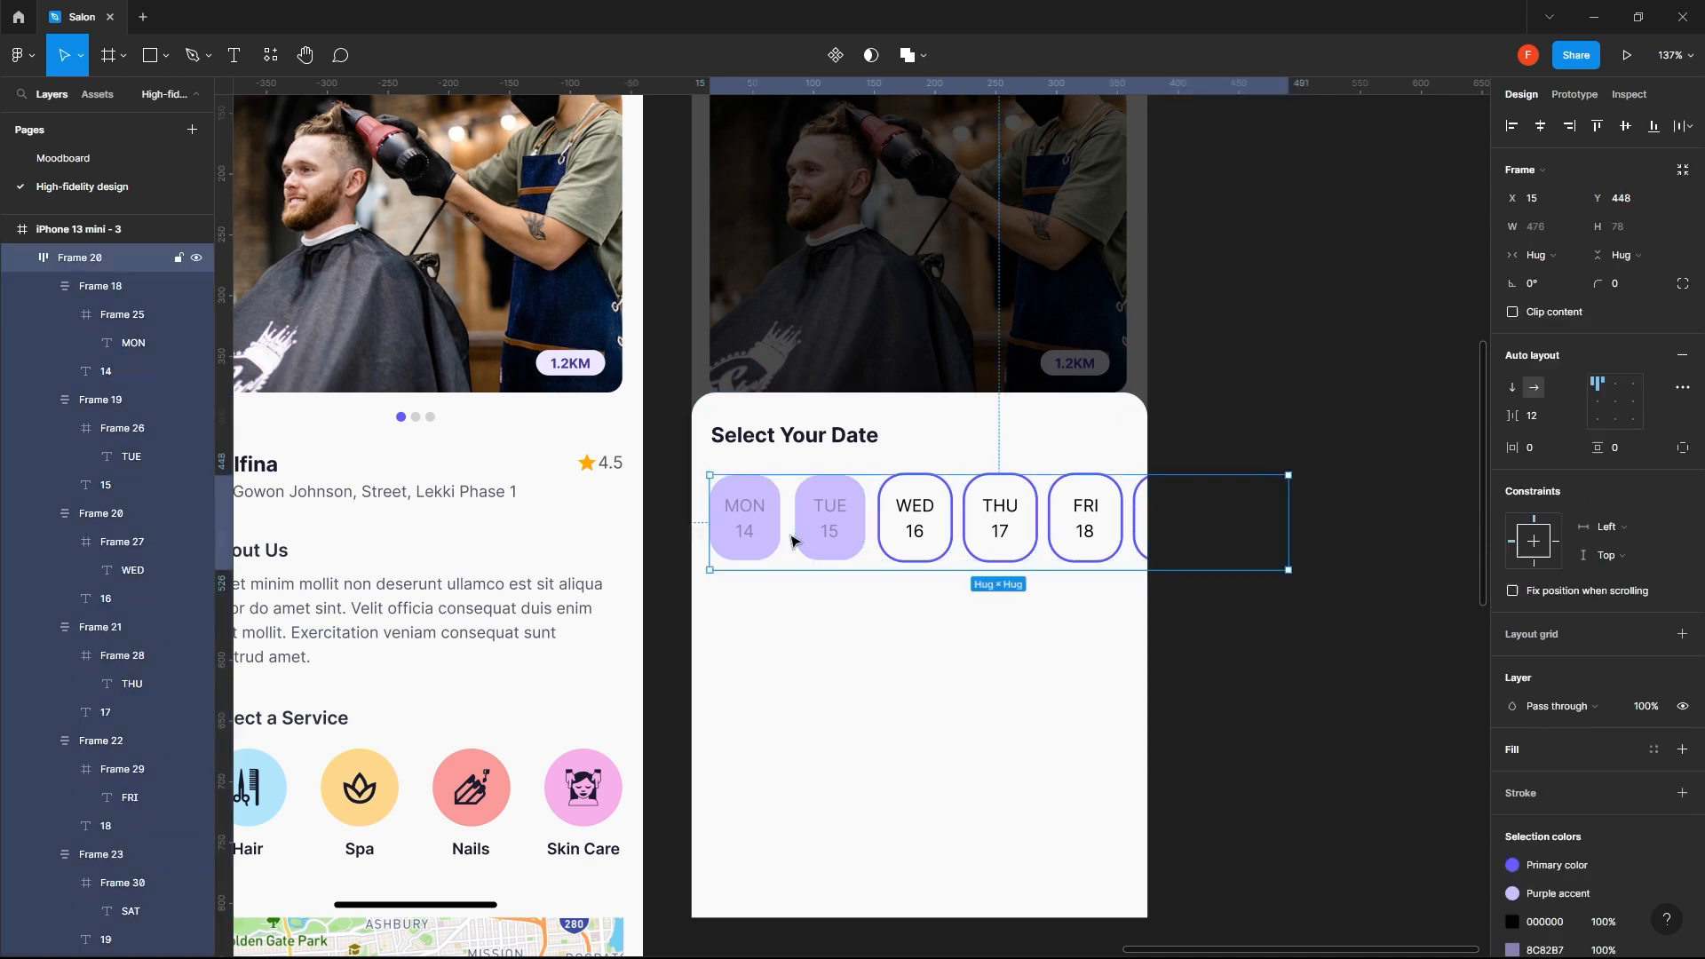
pyautogui.click(1535, 418)
pyautogui.write('8')
pyautogui.press('Return')
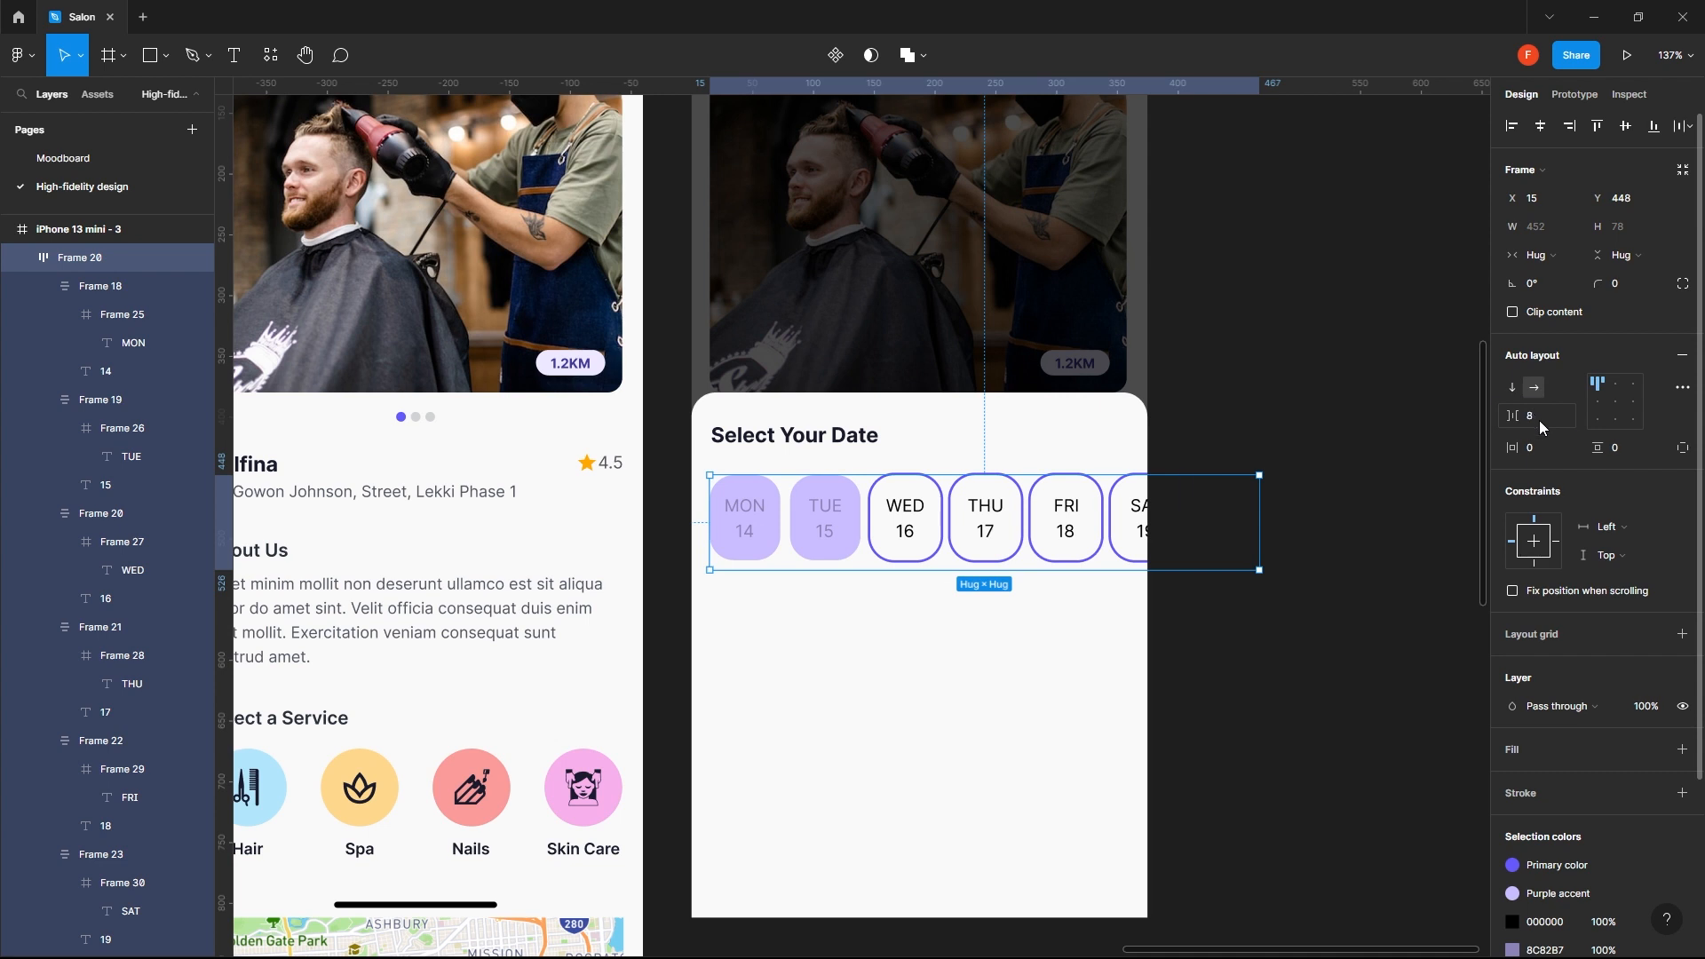
pyautogui.click(1538, 420)
pyautogui.write('16')
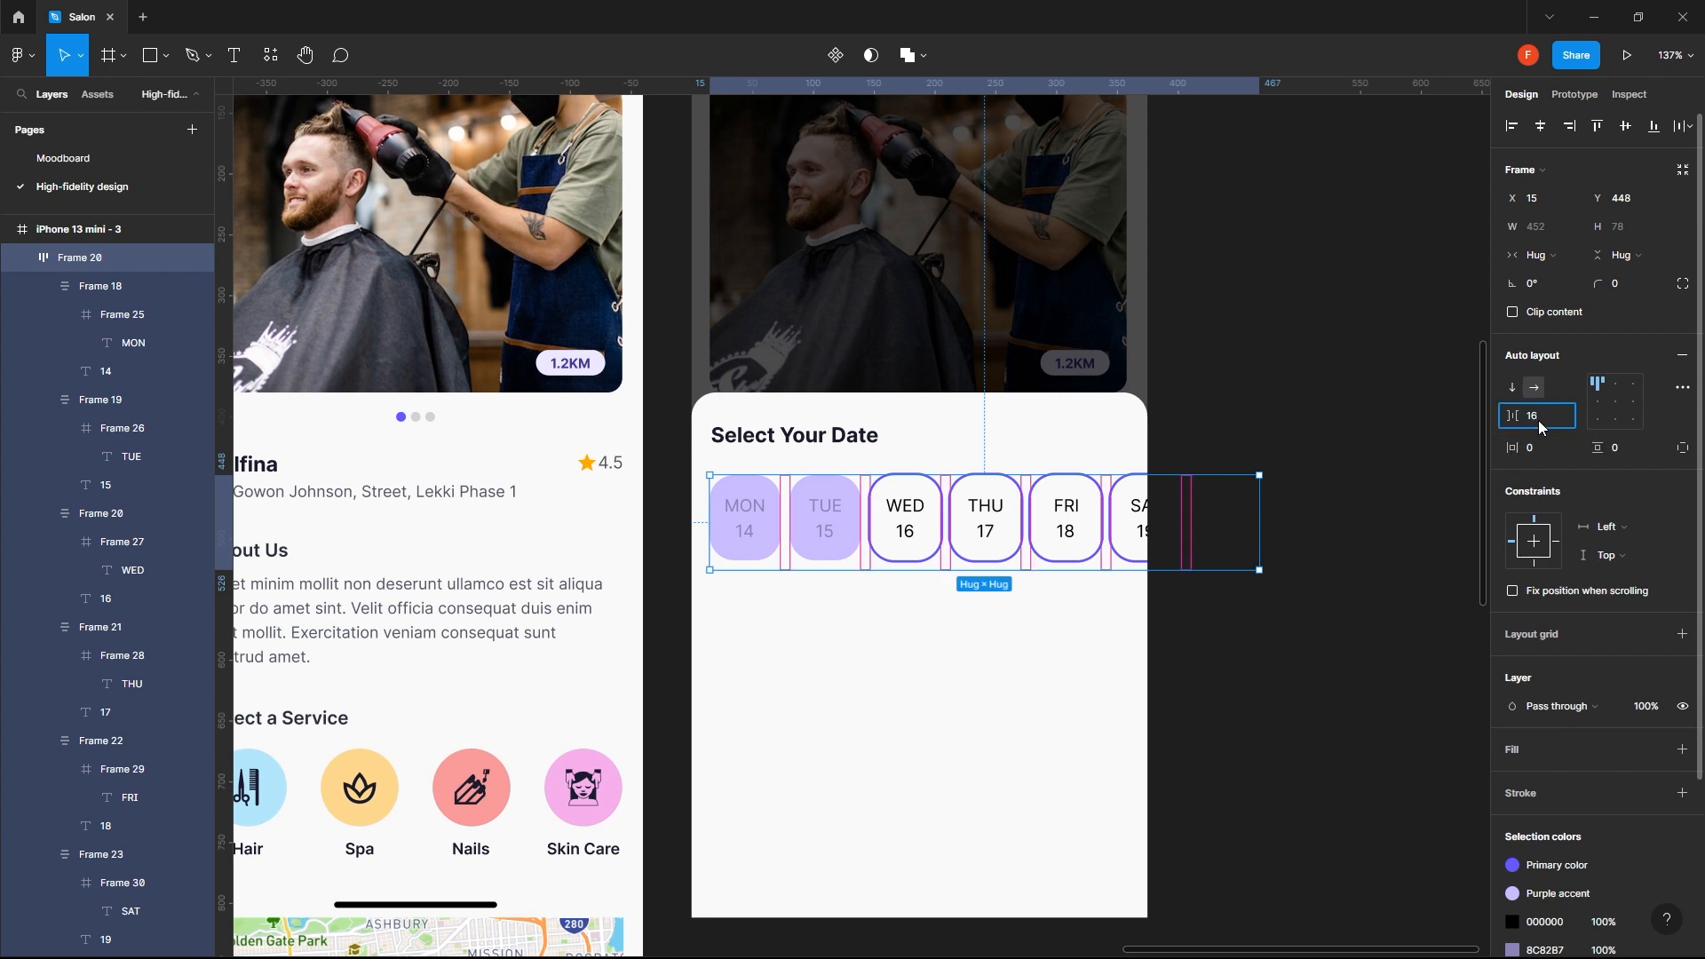
pyautogui.press('Return')
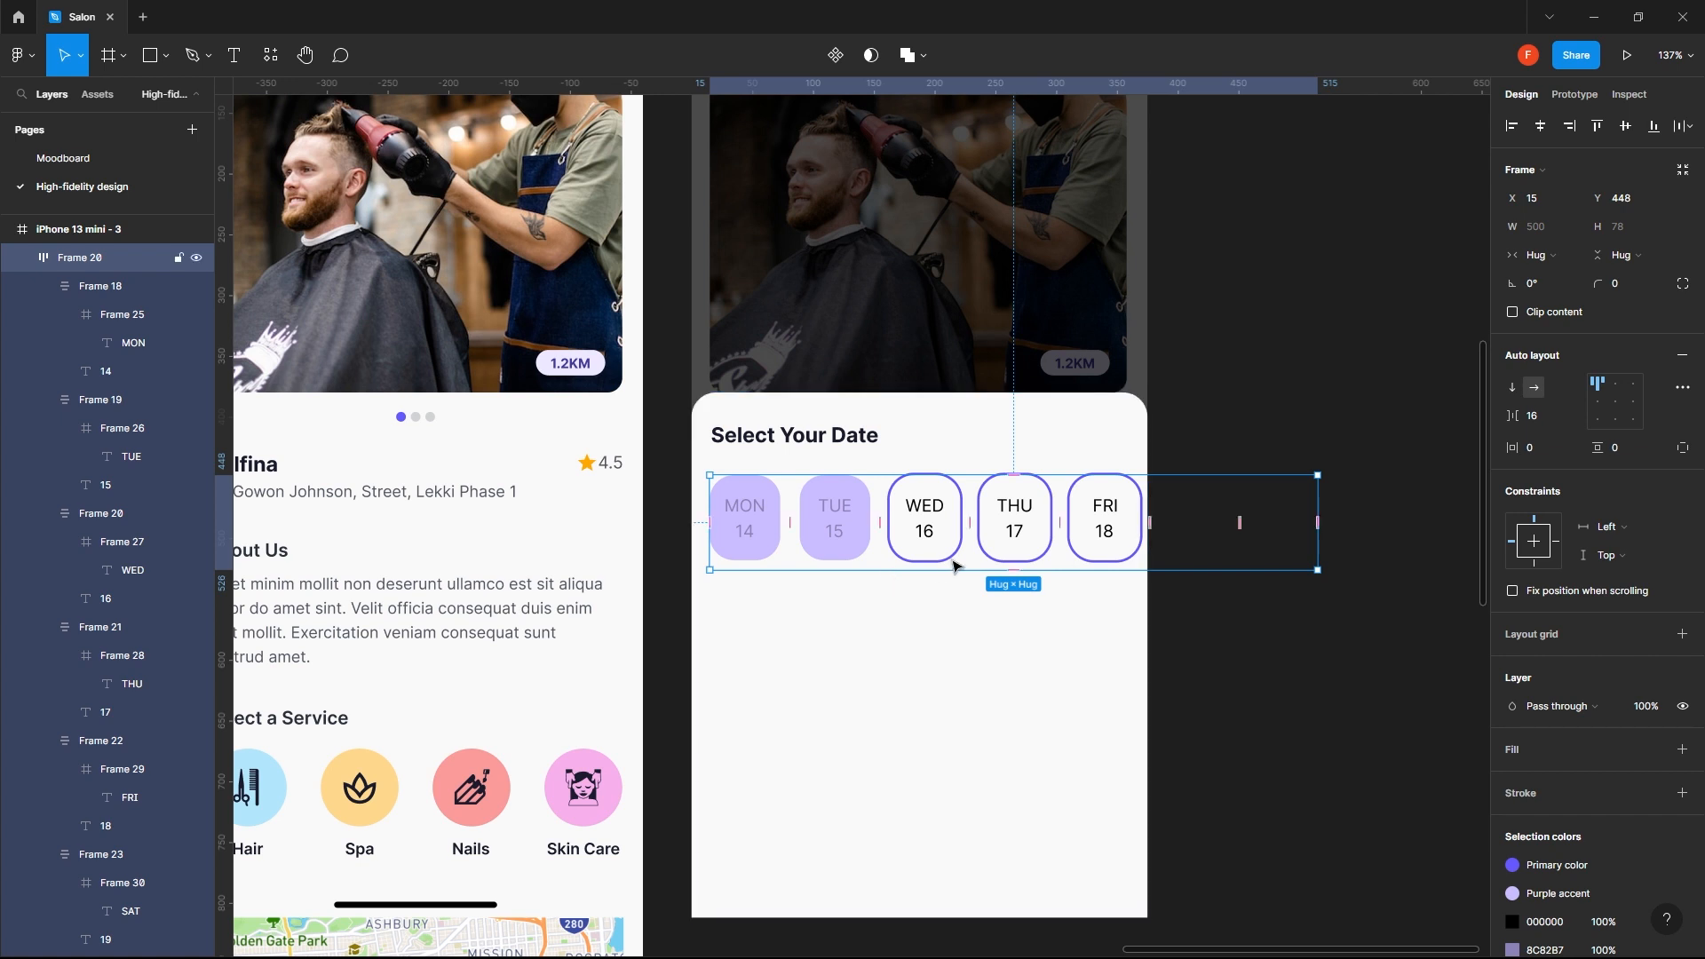
pyautogui.click(837, 601)
pyautogui.click(742, 530)
pyautogui.click(741, 530)
pyautogui.keyDown('shift'); pyautogui.click(851, 531); pyautogui.keyUp('shift')
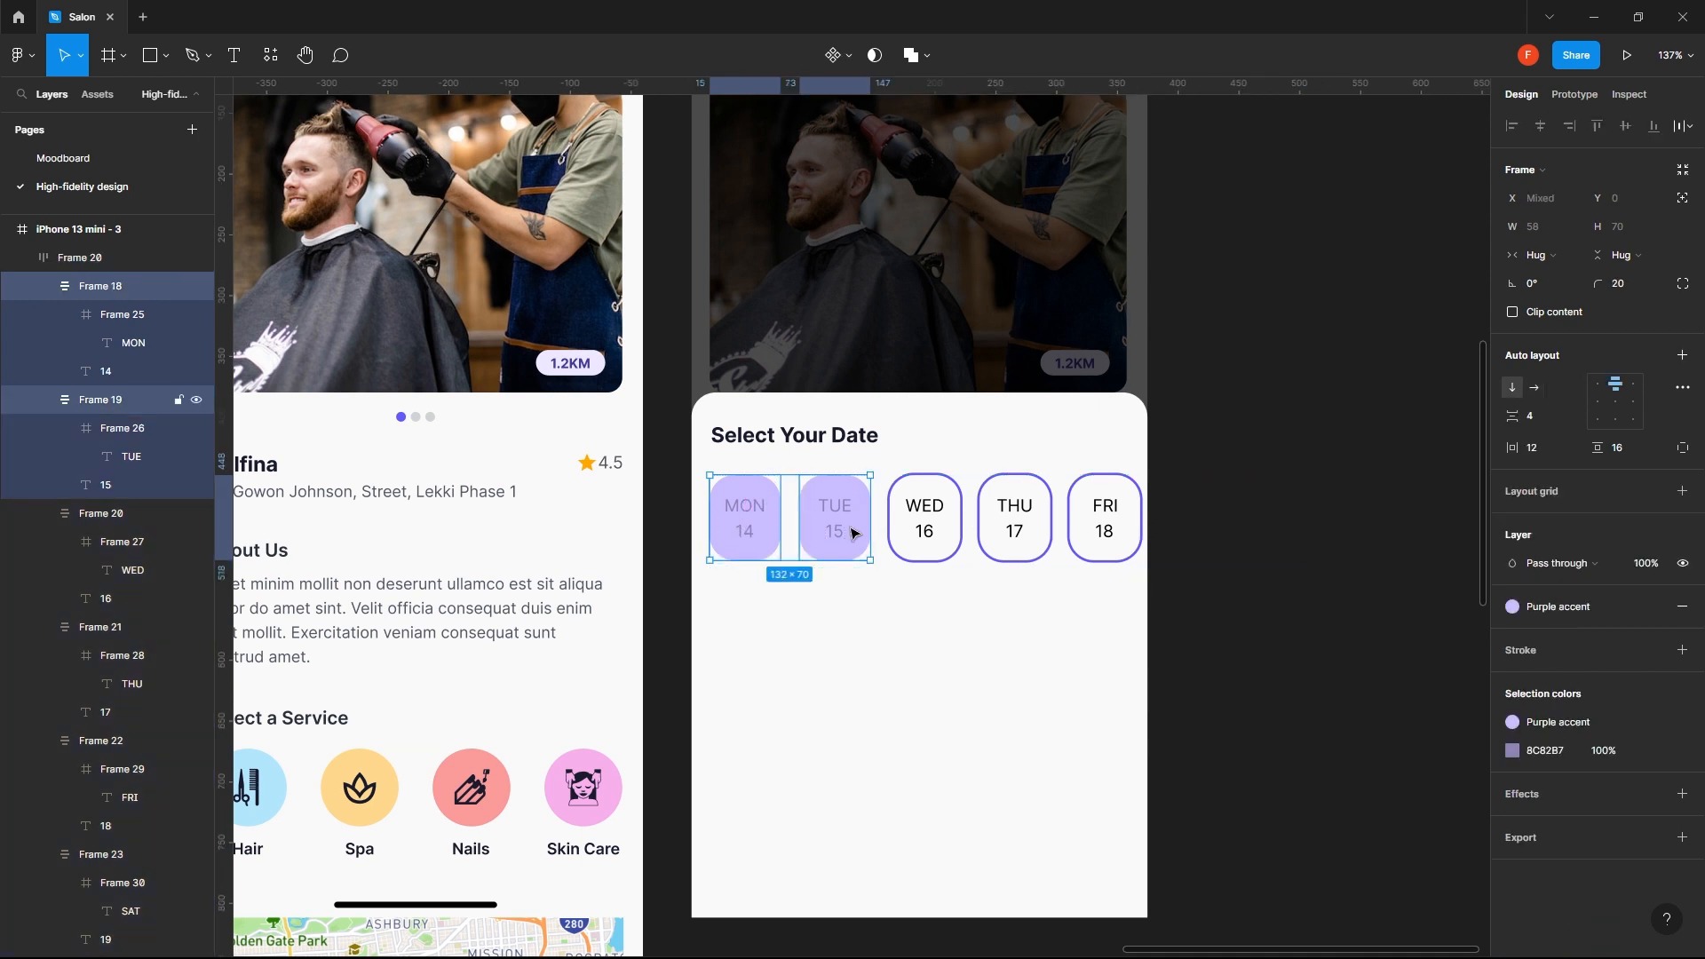
pyautogui.keyDown('shift'); pyautogui.click(924, 524); pyautogui.keyUp('shift')
pyautogui.keyDown('shift'); pyautogui.click(1018, 522); pyautogui.keyUp('shift')
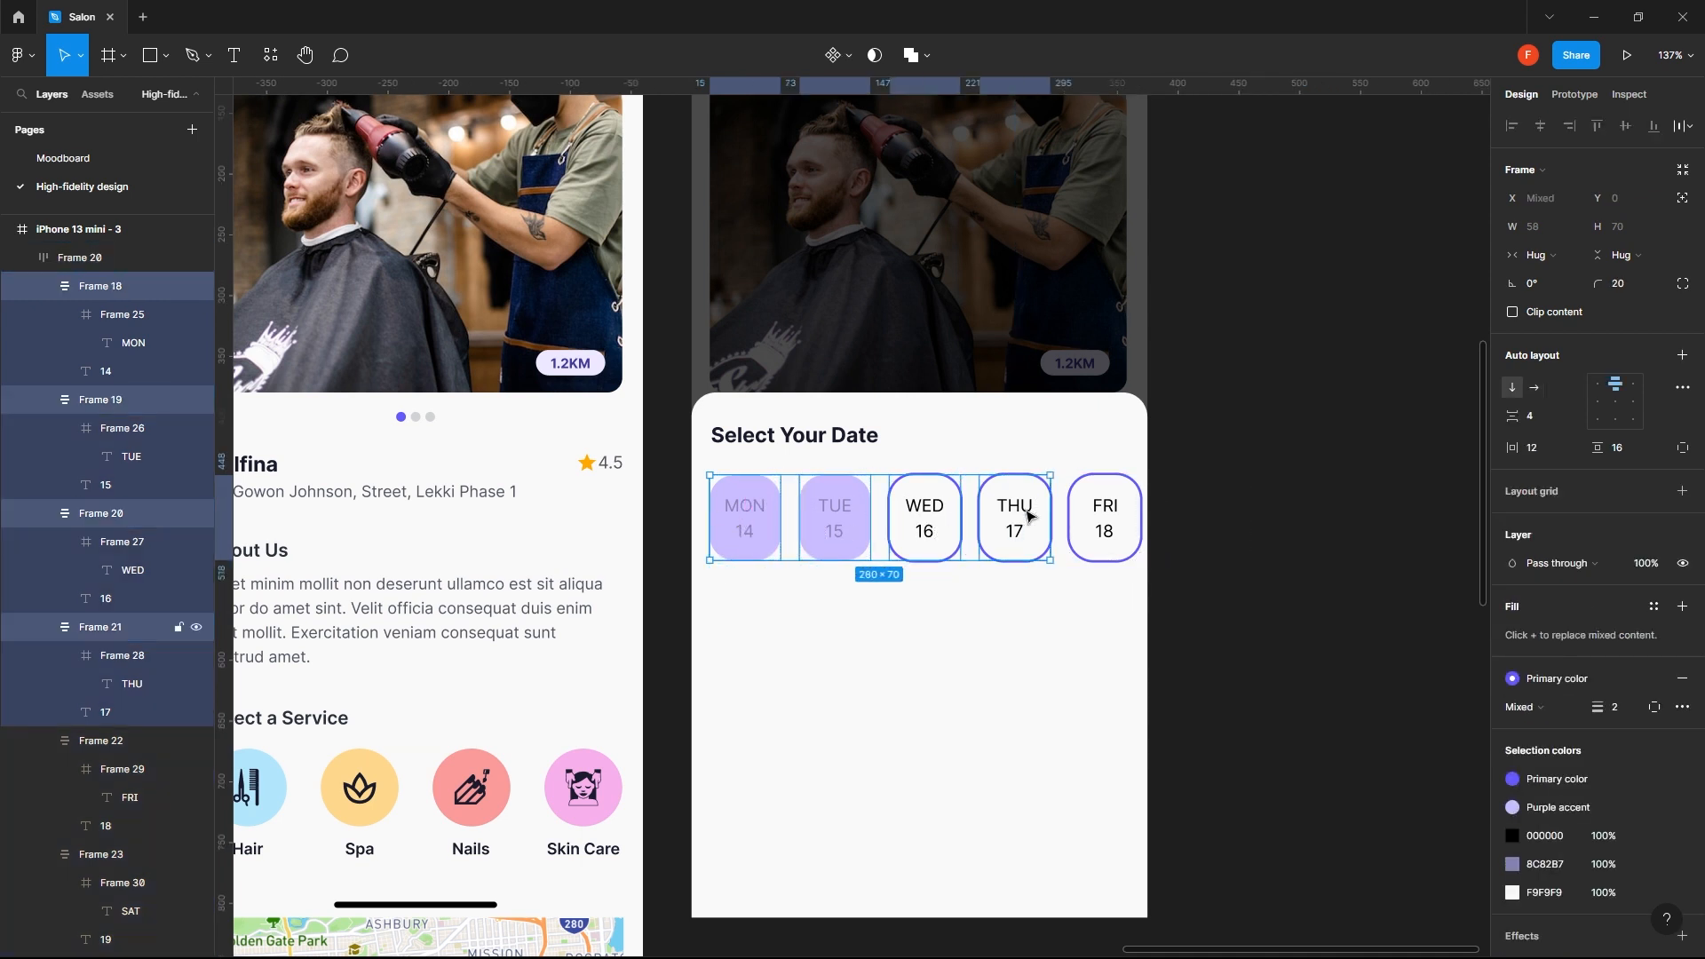
pyautogui.keyDown('shift'); pyautogui.click(1114, 515); pyautogui.keyUp('shift')
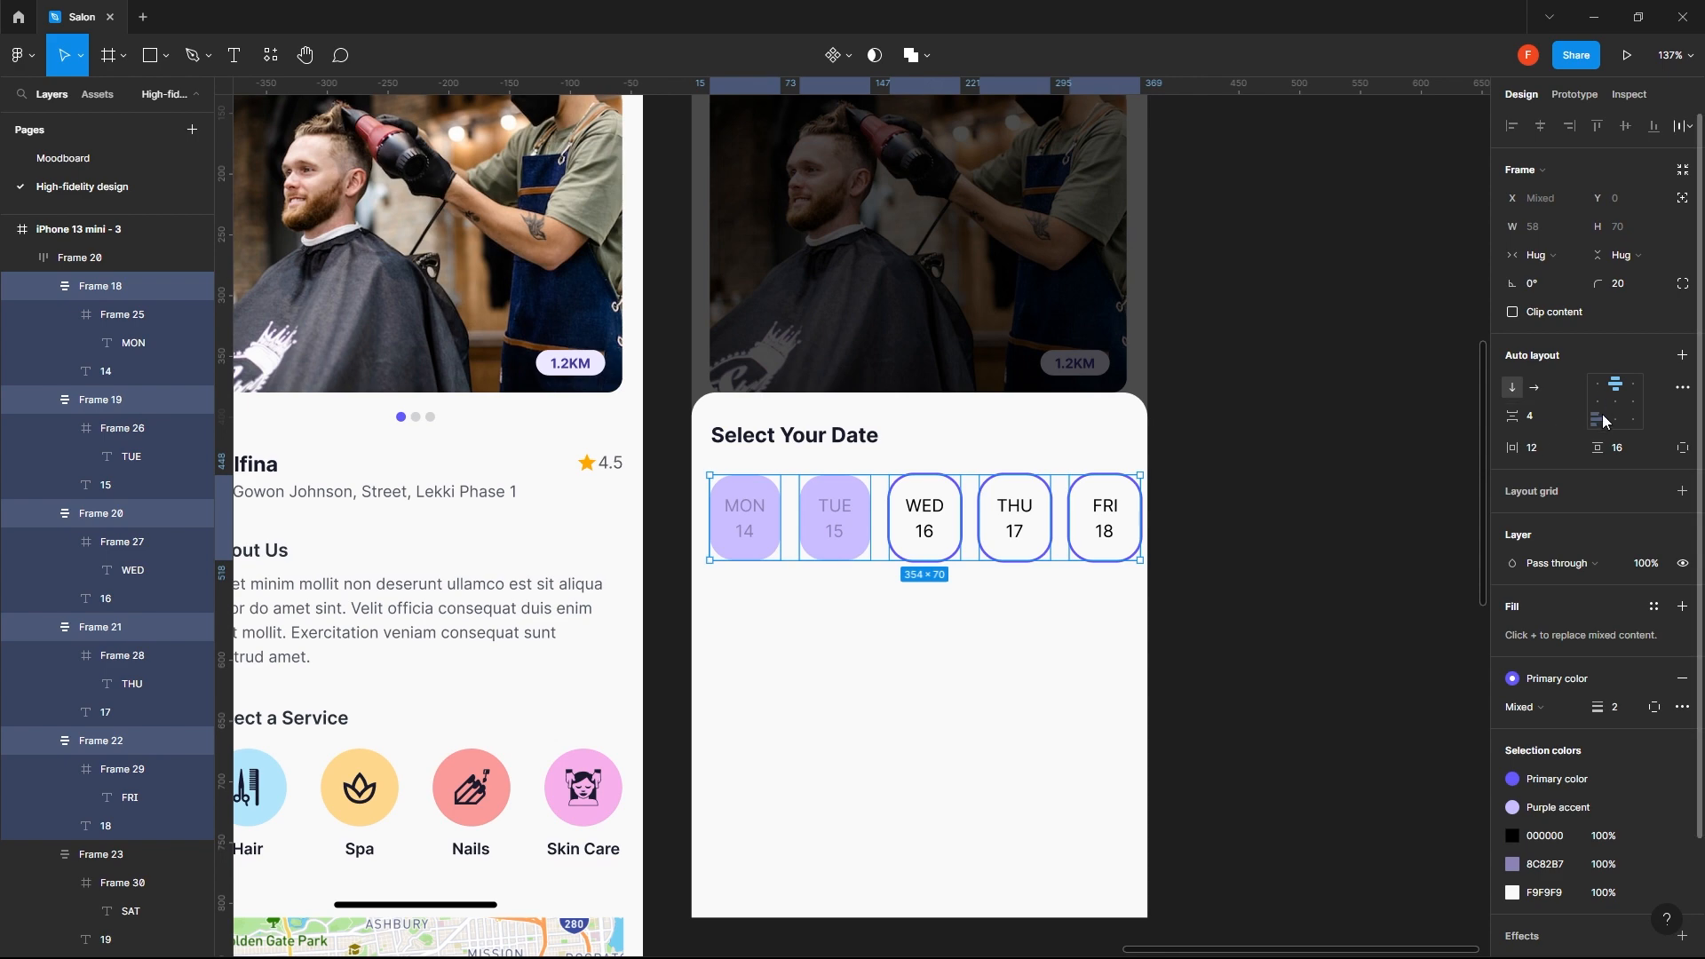
pyautogui.hotkey('ctrl', 'z')
pyautogui.hotkey('ctrl', 'z')
pyautogui.hotkey('ctrl', 'z')
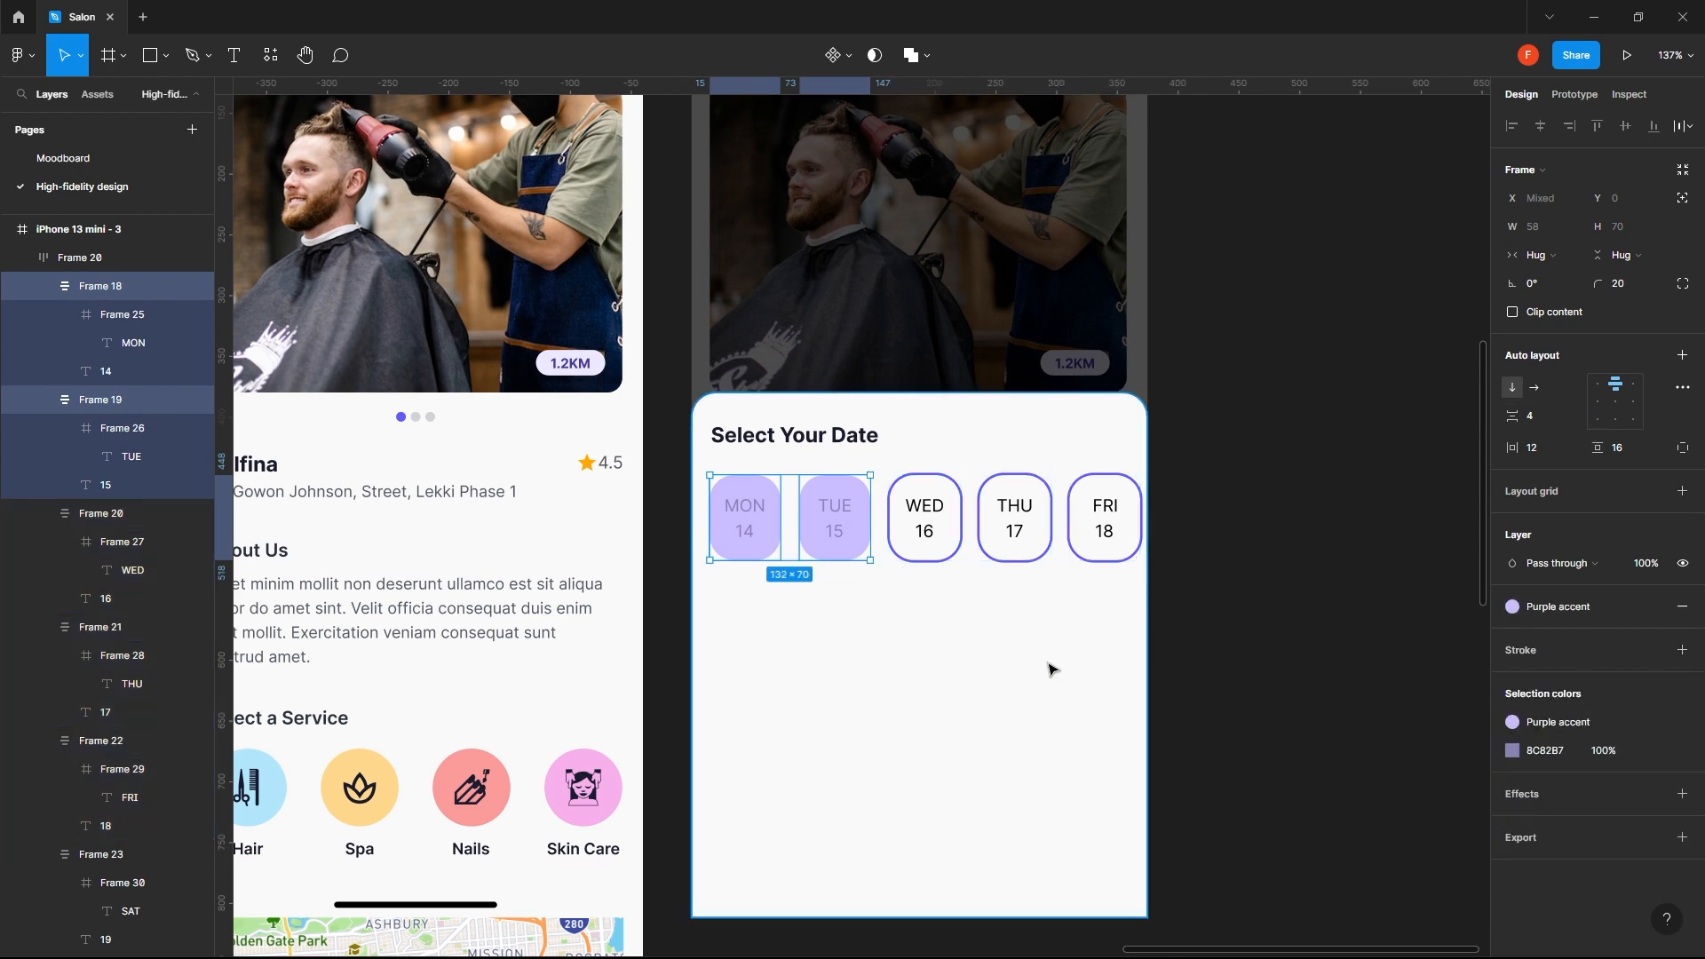
pyautogui.press('Escape')
pyautogui.click(1052, 670)
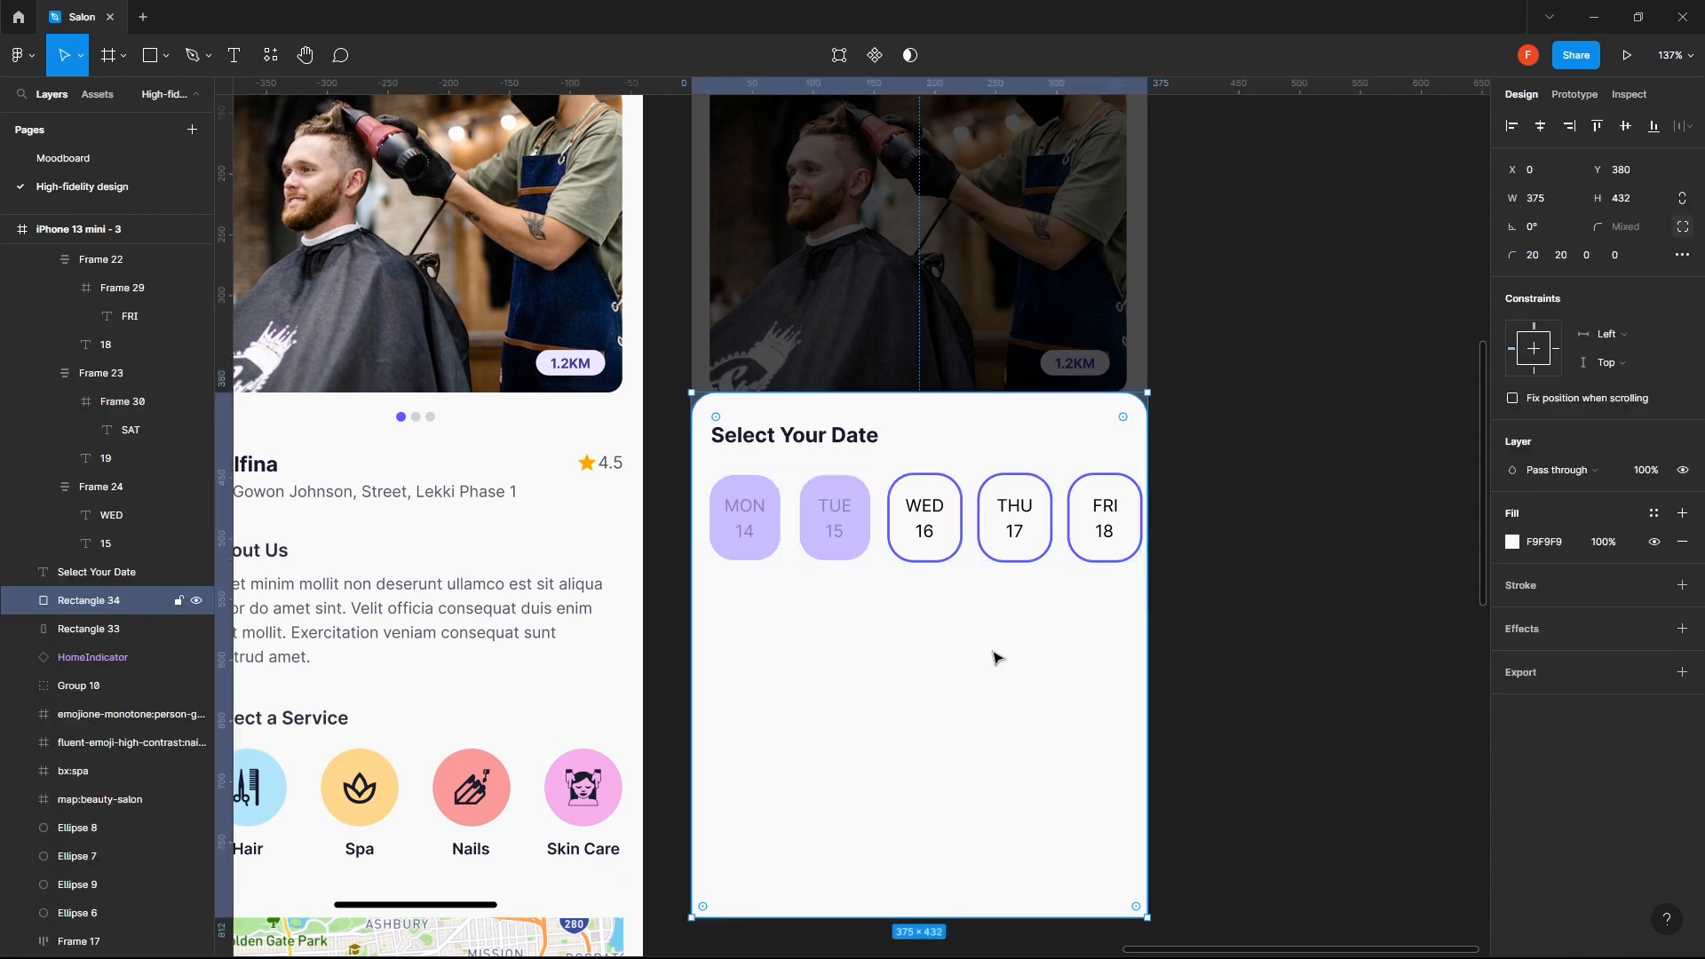
# - Set the horizontal spacing of the date chip row back to 12
pyautogui.hotkey('ctrl', 'z')
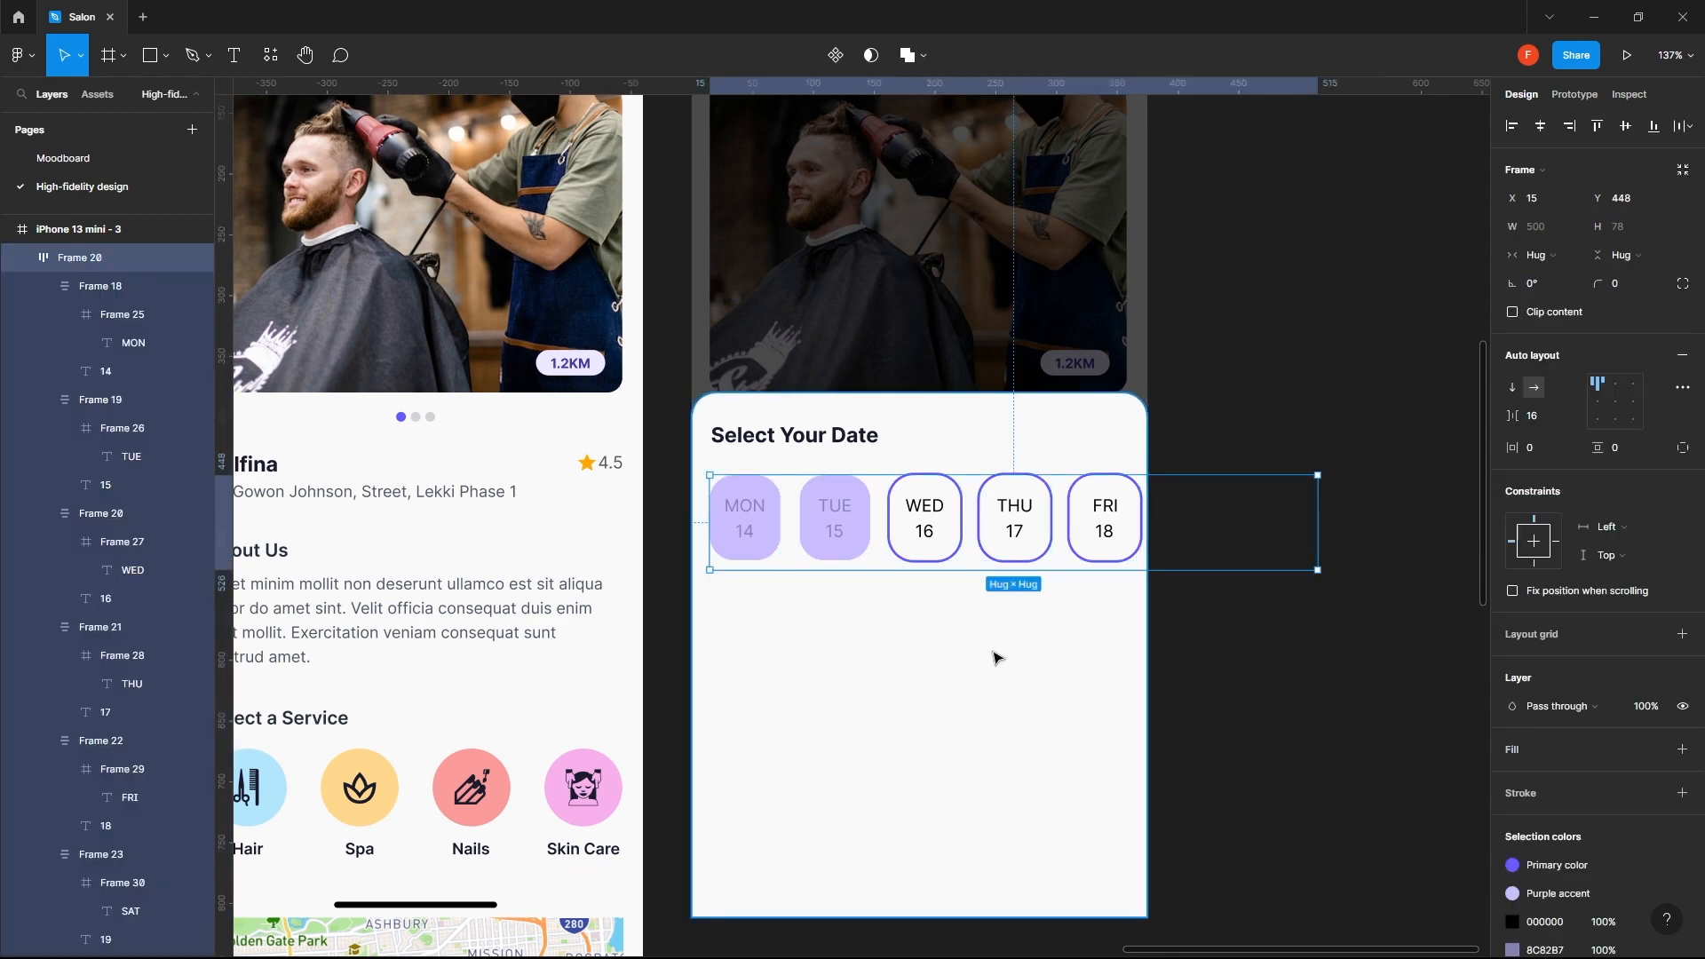
pyautogui.click(1538, 418)
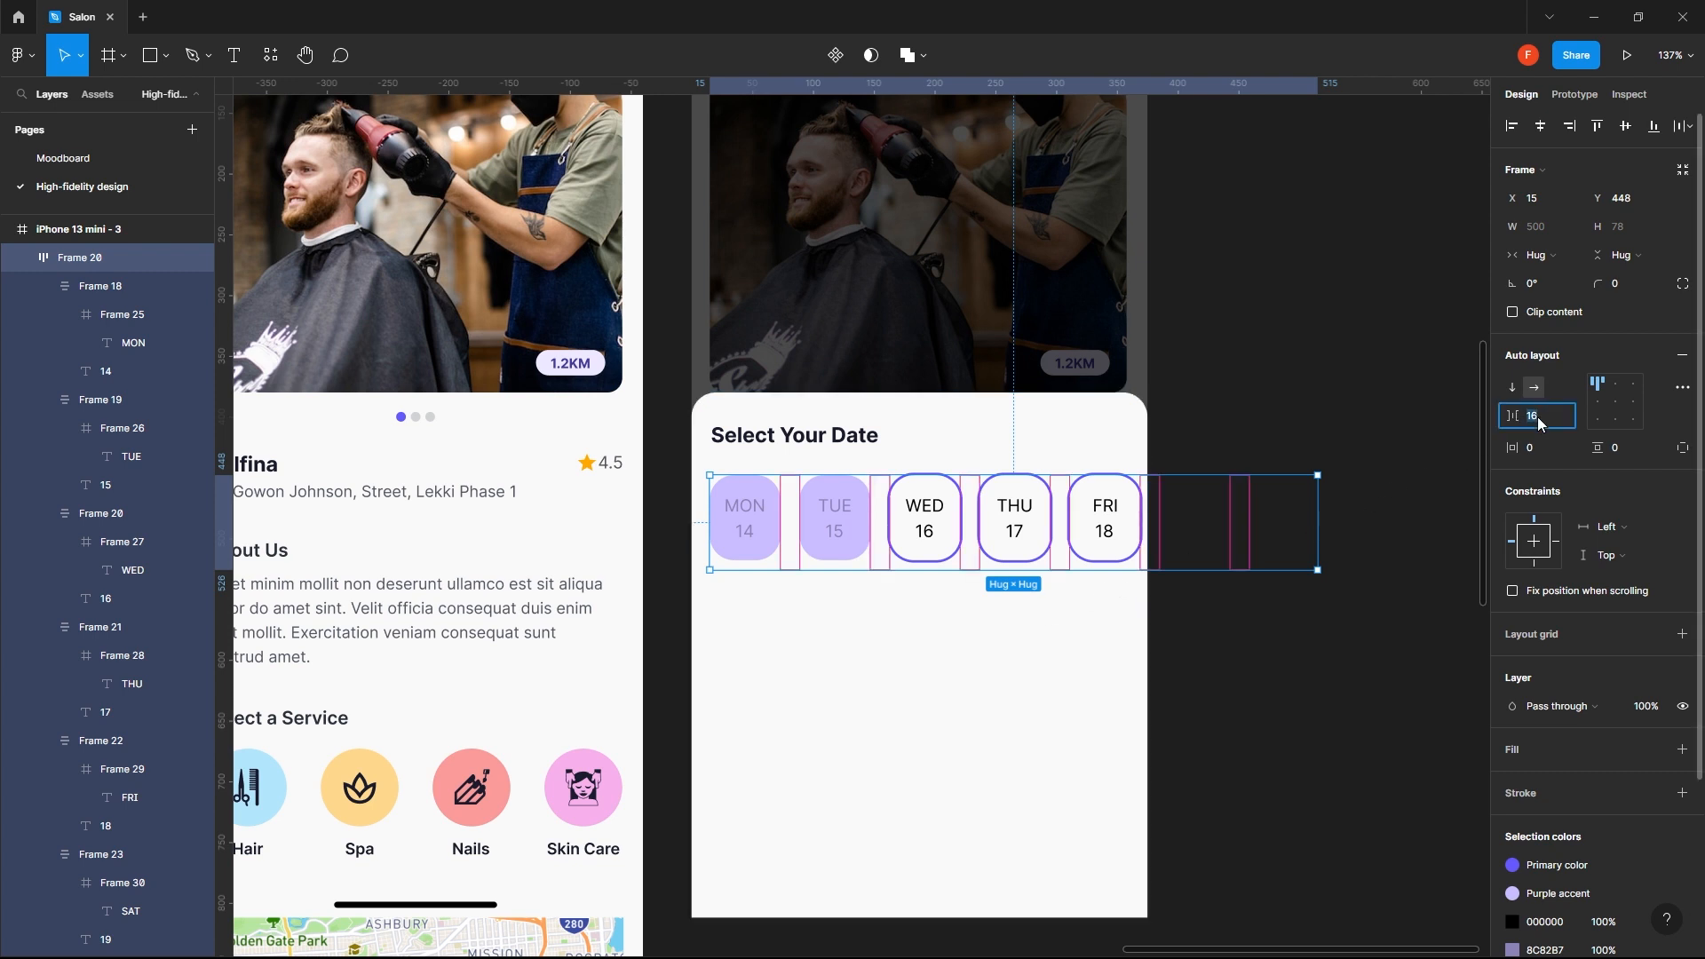
pyautogui.write('8')
pyautogui.press('BackSpace')
pyautogui.write('12')
pyautogui.press('Return')
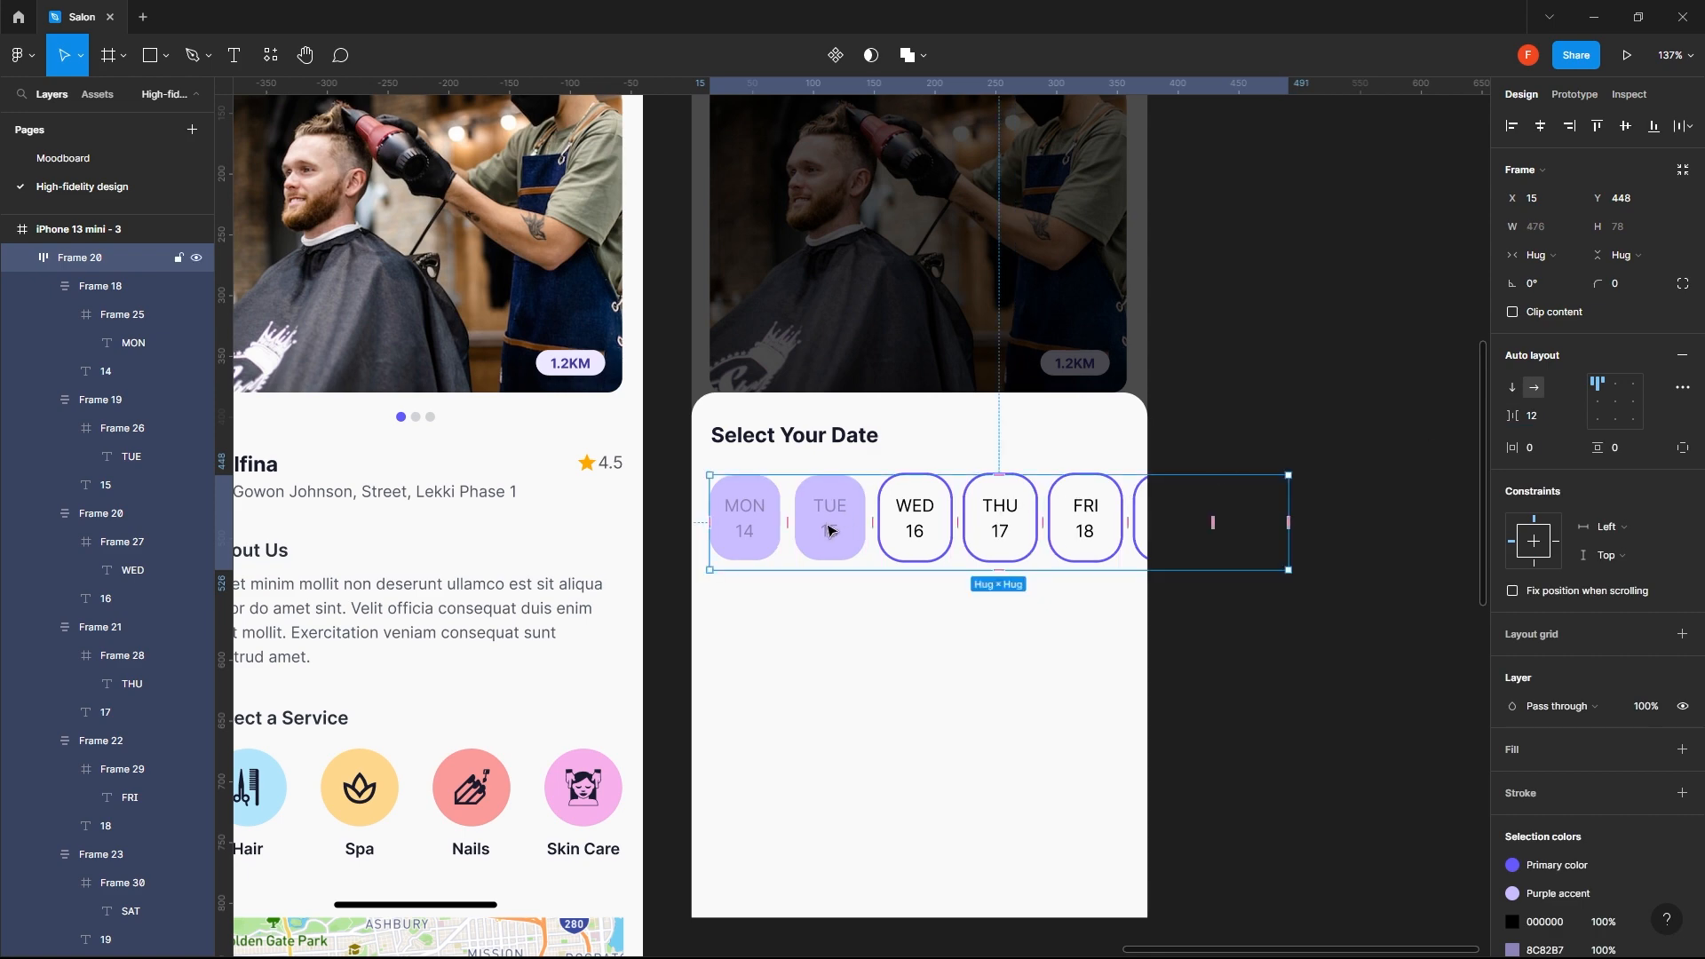
# - Try a horizontal padding of 8 inside all six date chips, MON through SAT
pyautogui.keyDown('shift'); pyautogui.click(773, 628); pyautogui.keyUp('shift')
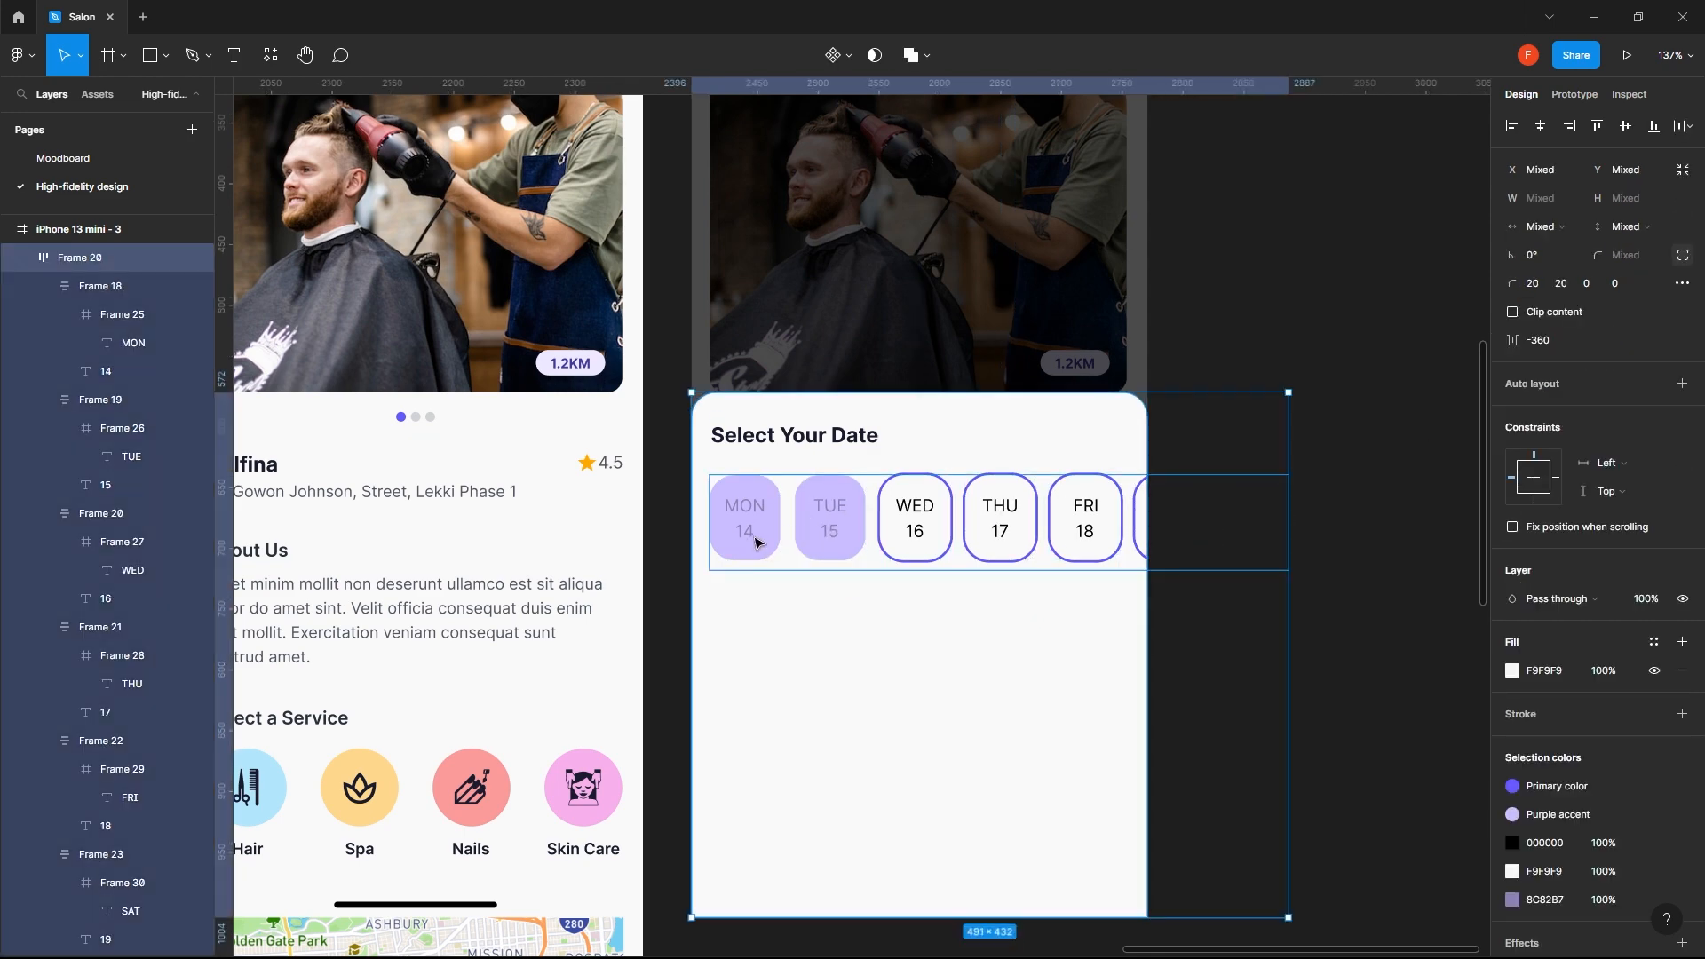
pyautogui.click(750, 539)
pyautogui.click(751, 544)
pyautogui.keyDown('shift'); pyautogui.click(826, 533); pyautogui.keyUp('shift')
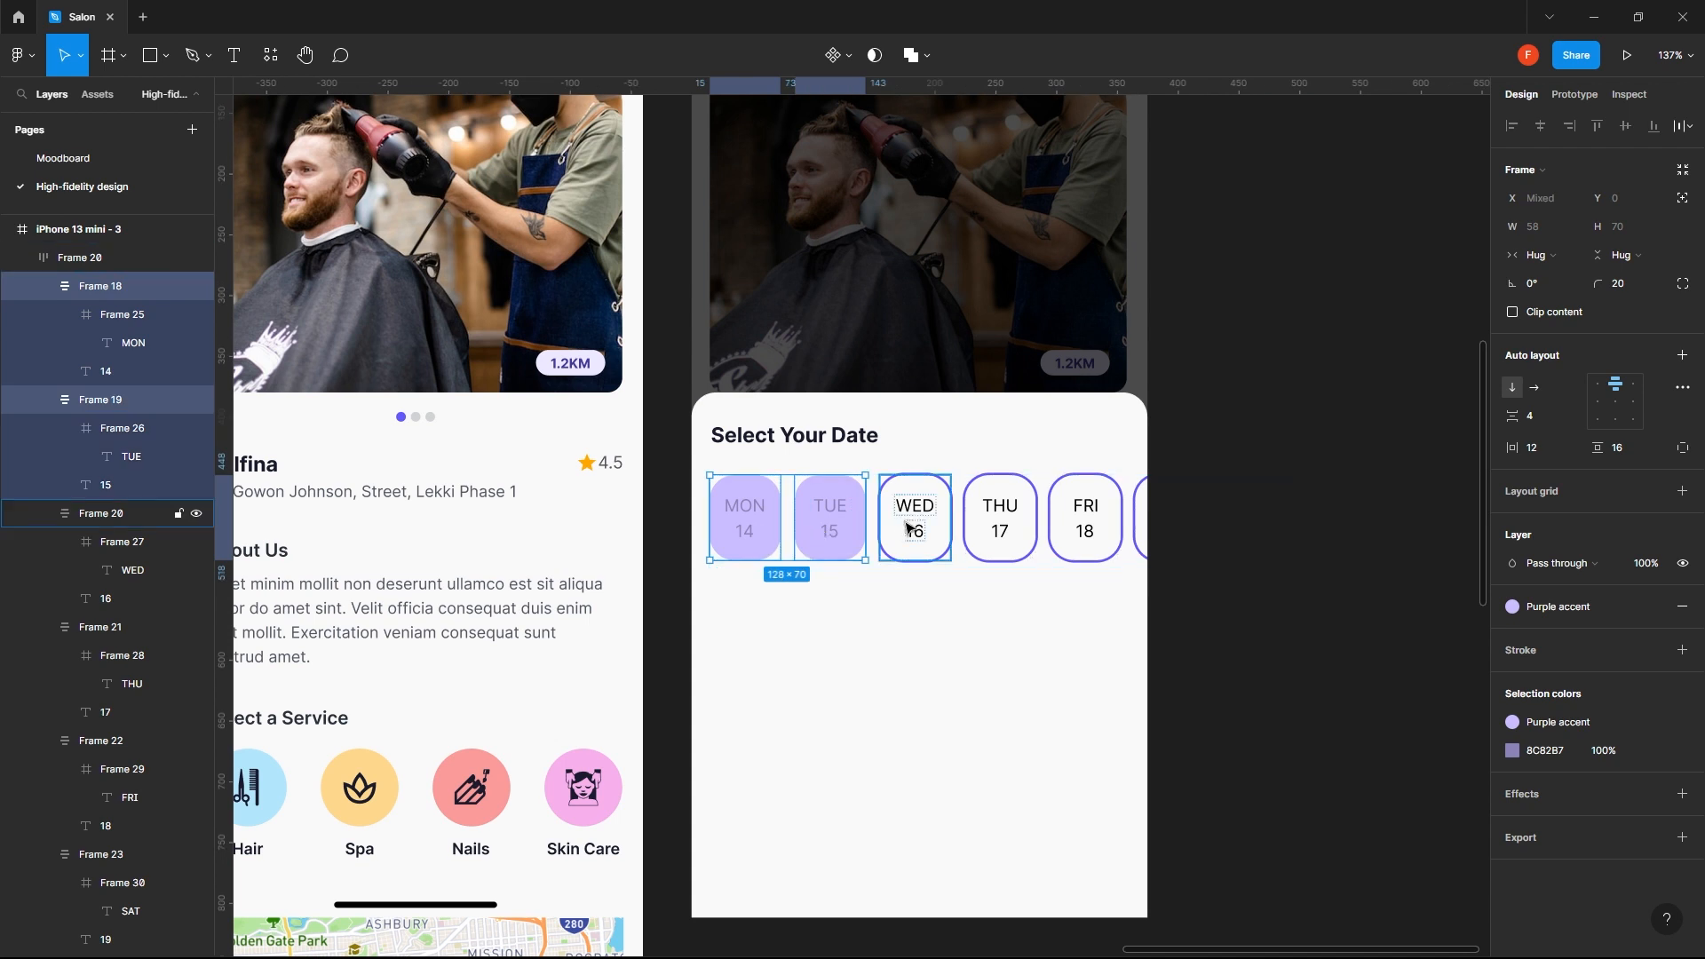
pyautogui.keyDown('shift'); pyautogui.click(915, 531); pyautogui.keyUp('shift')
pyautogui.keyDown('shift'); pyautogui.click(1000, 531); pyautogui.keyUp('shift')
pyautogui.keyDown('shift'); pyautogui.click(1076, 528); pyautogui.keyUp('shift')
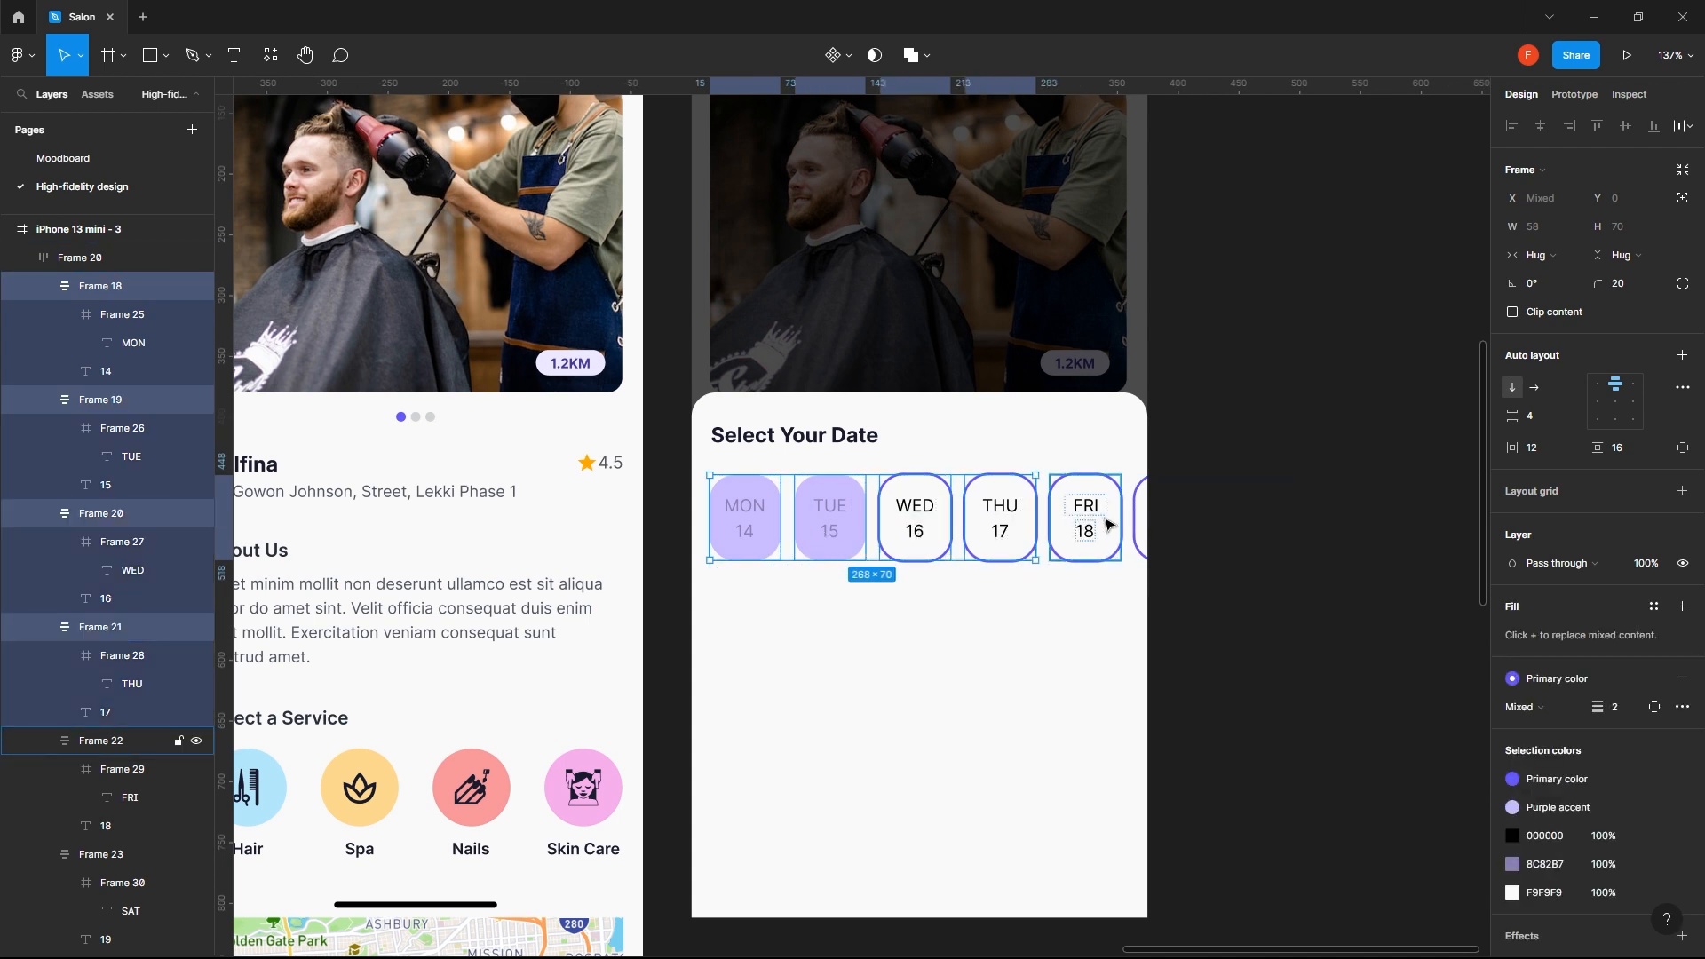
pyautogui.keyDown('shift'); pyautogui.click(1143, 518); pyautogui.keyUp('shift')
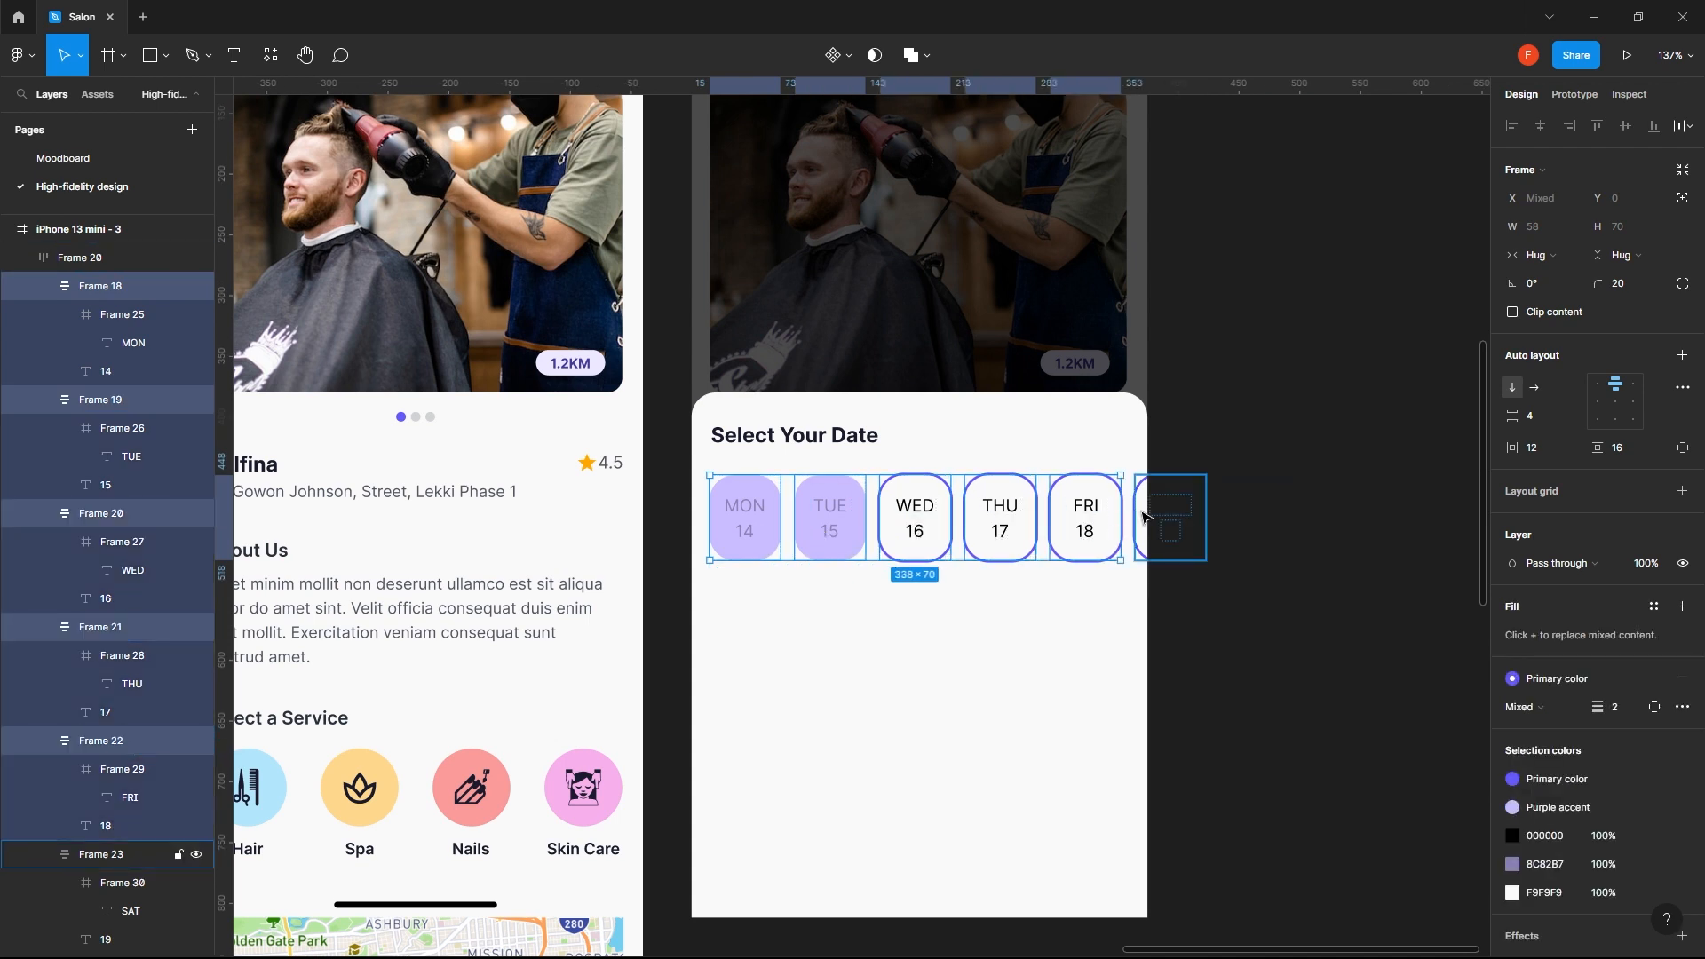
pyautogui.click(1625, 445)
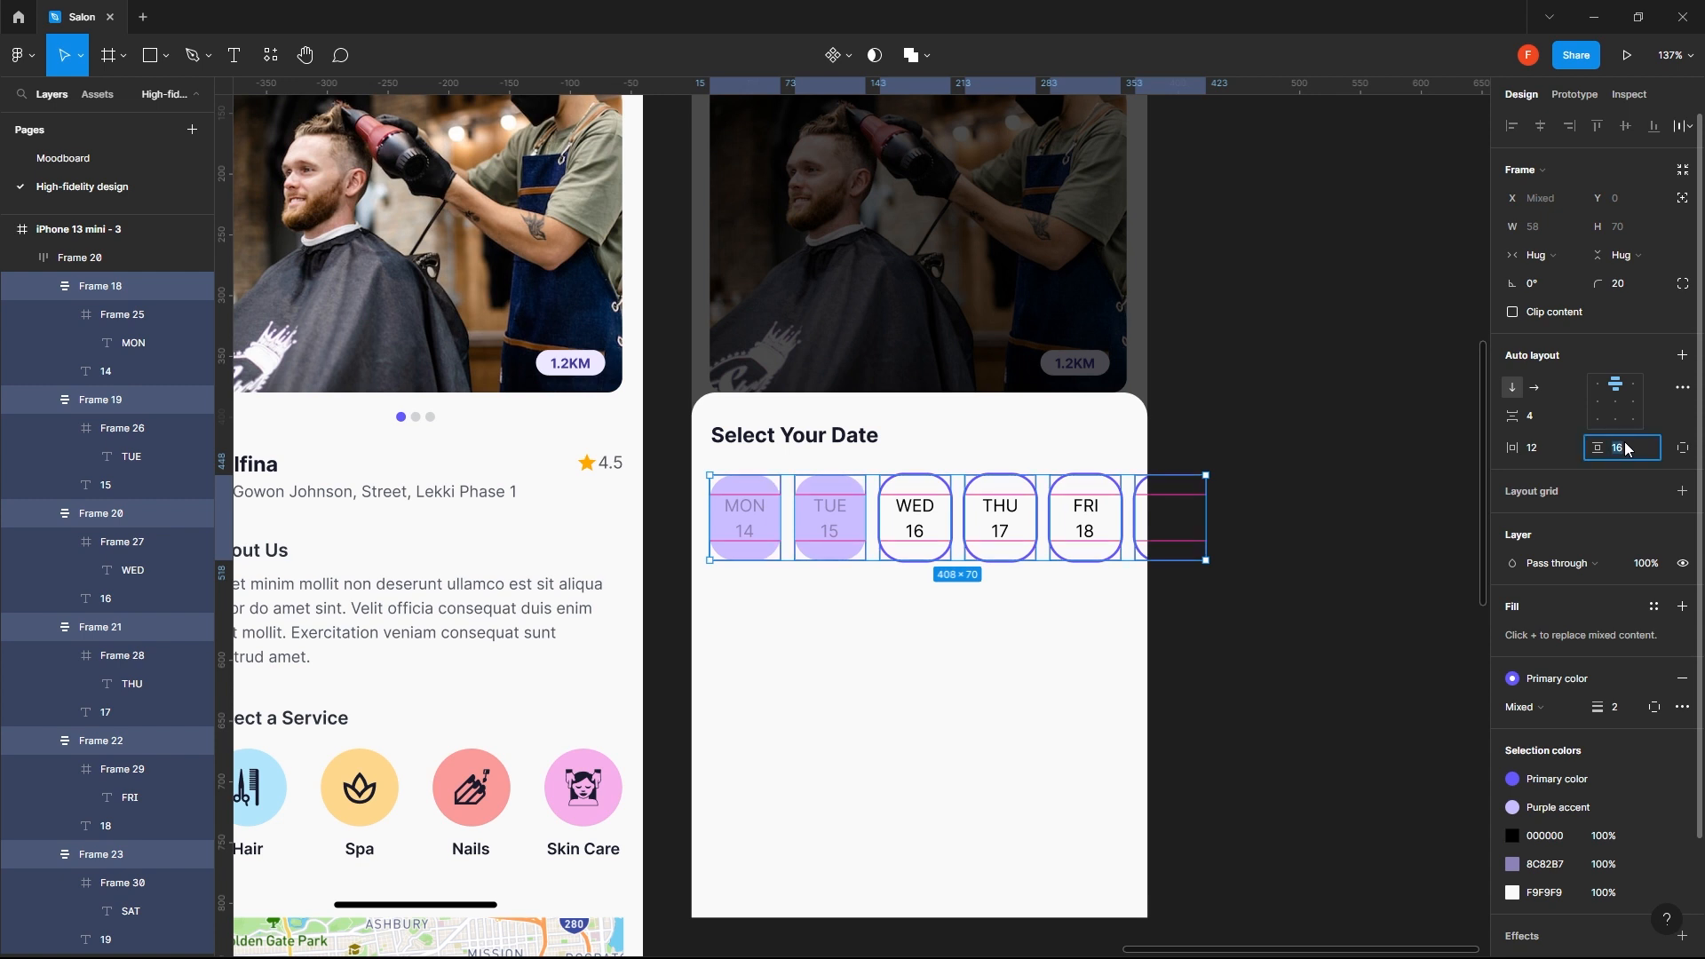
pyautogui.click(1537, 450)
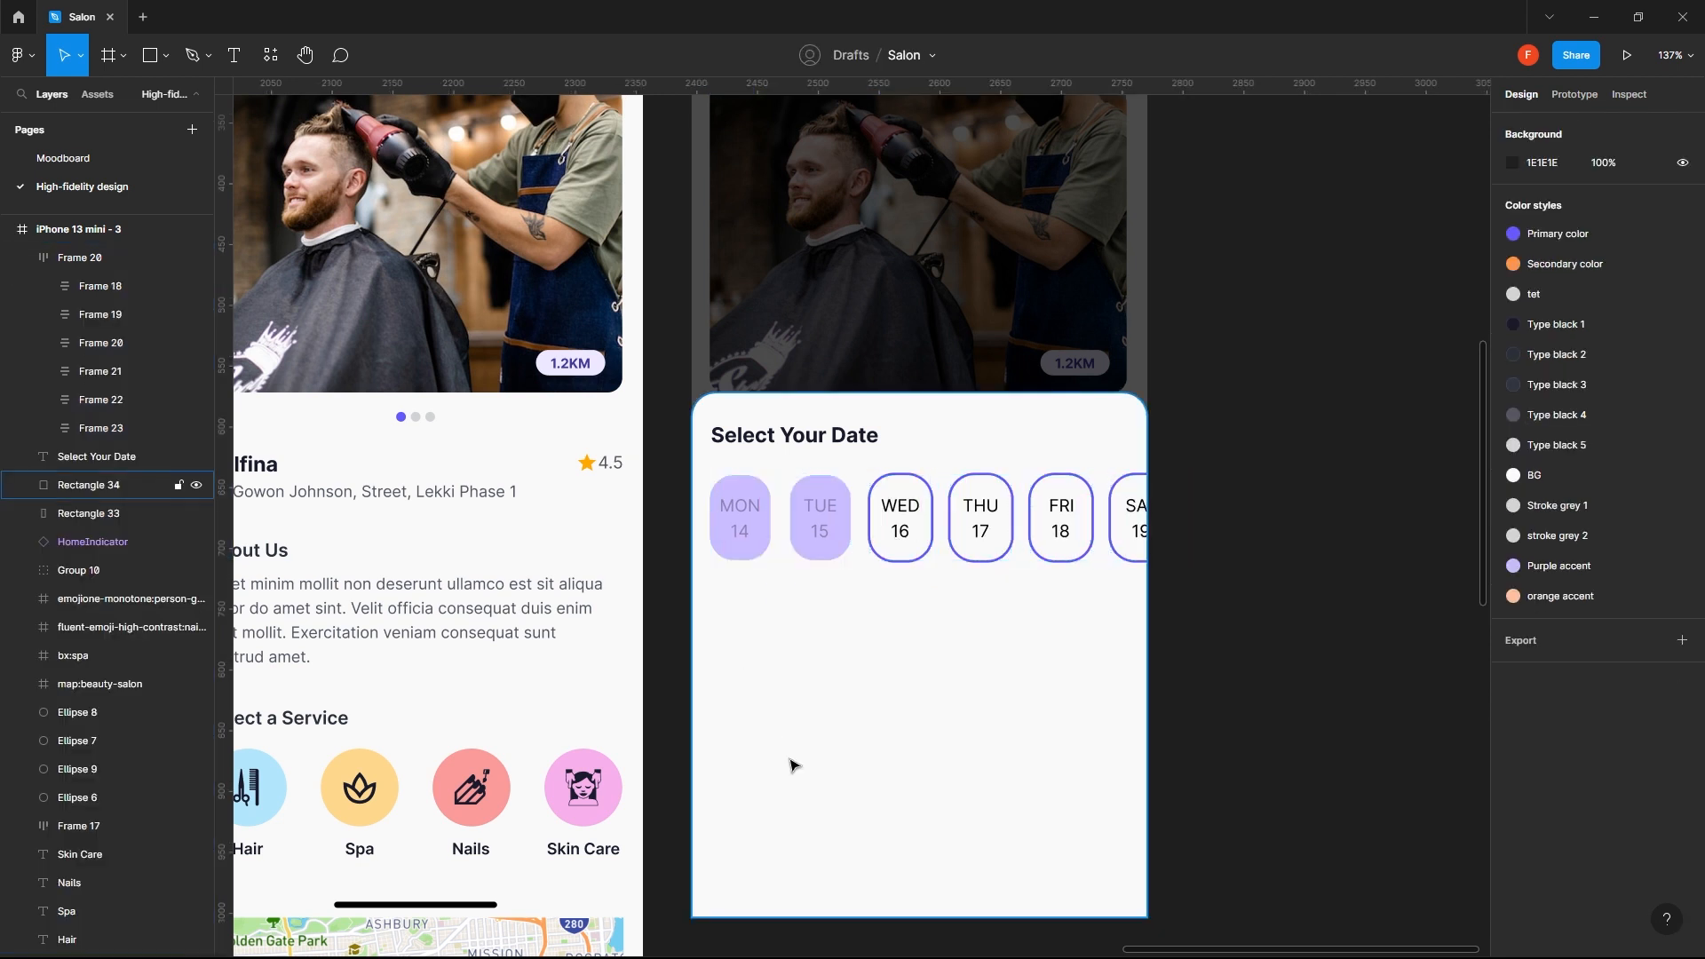
# - Set the spacing between the chips in the date row to 12
pyautogui.click(895, 524)
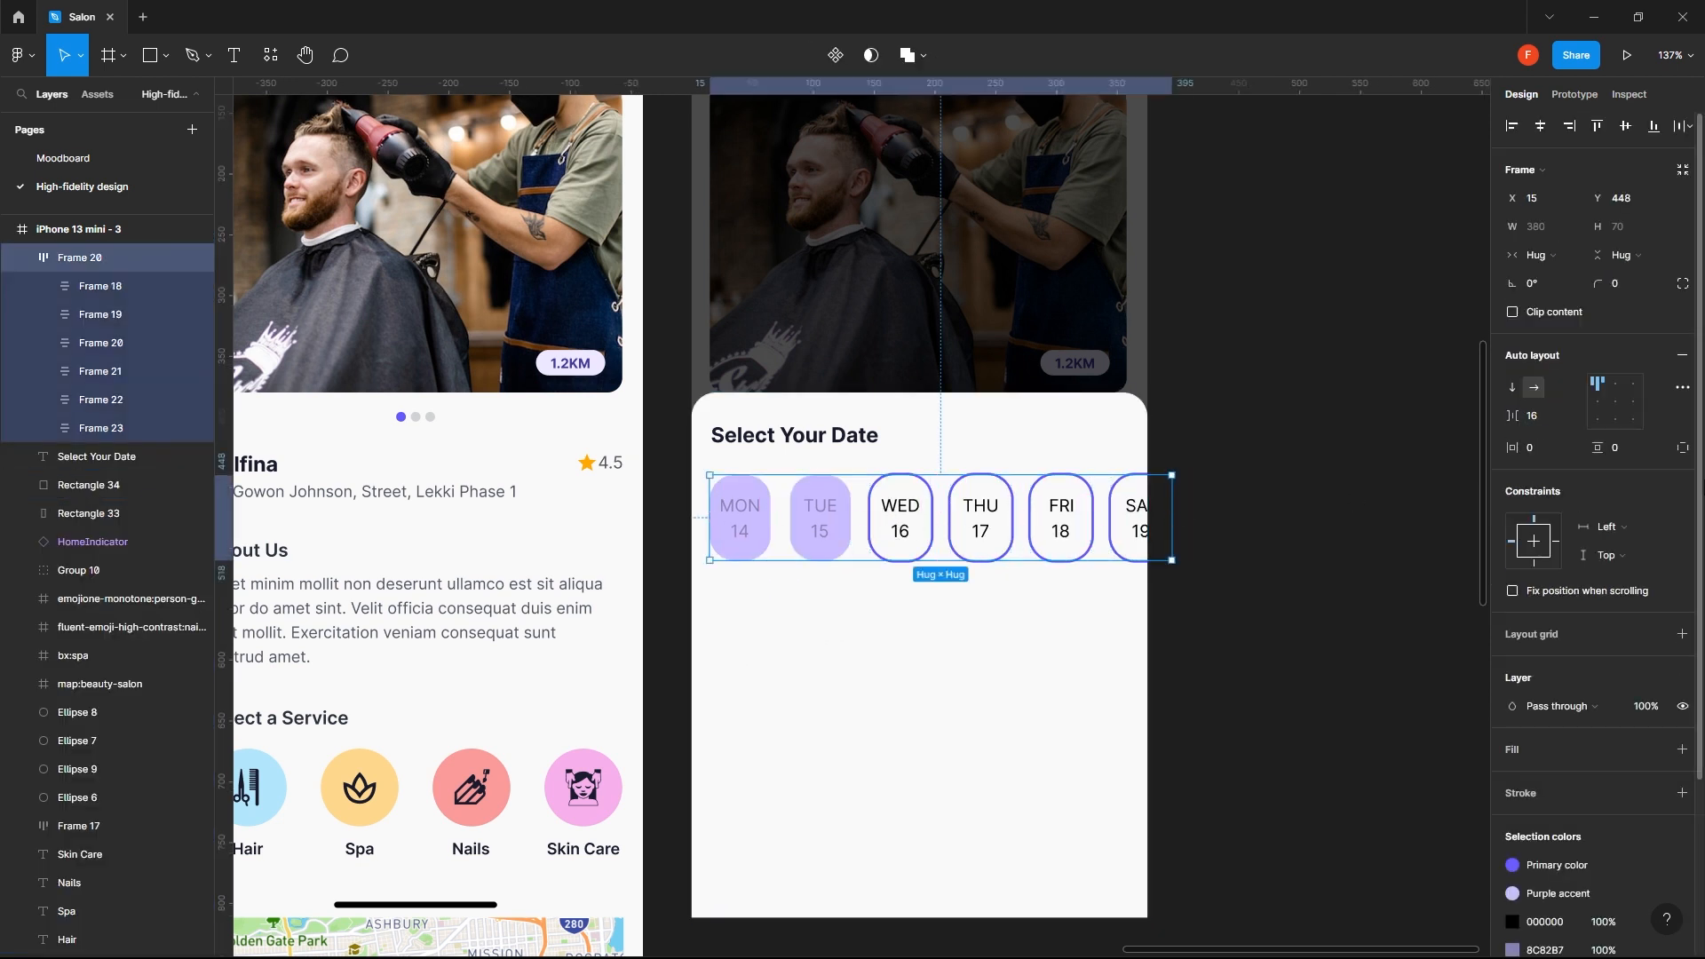
pyautogui.click(1547, 418)
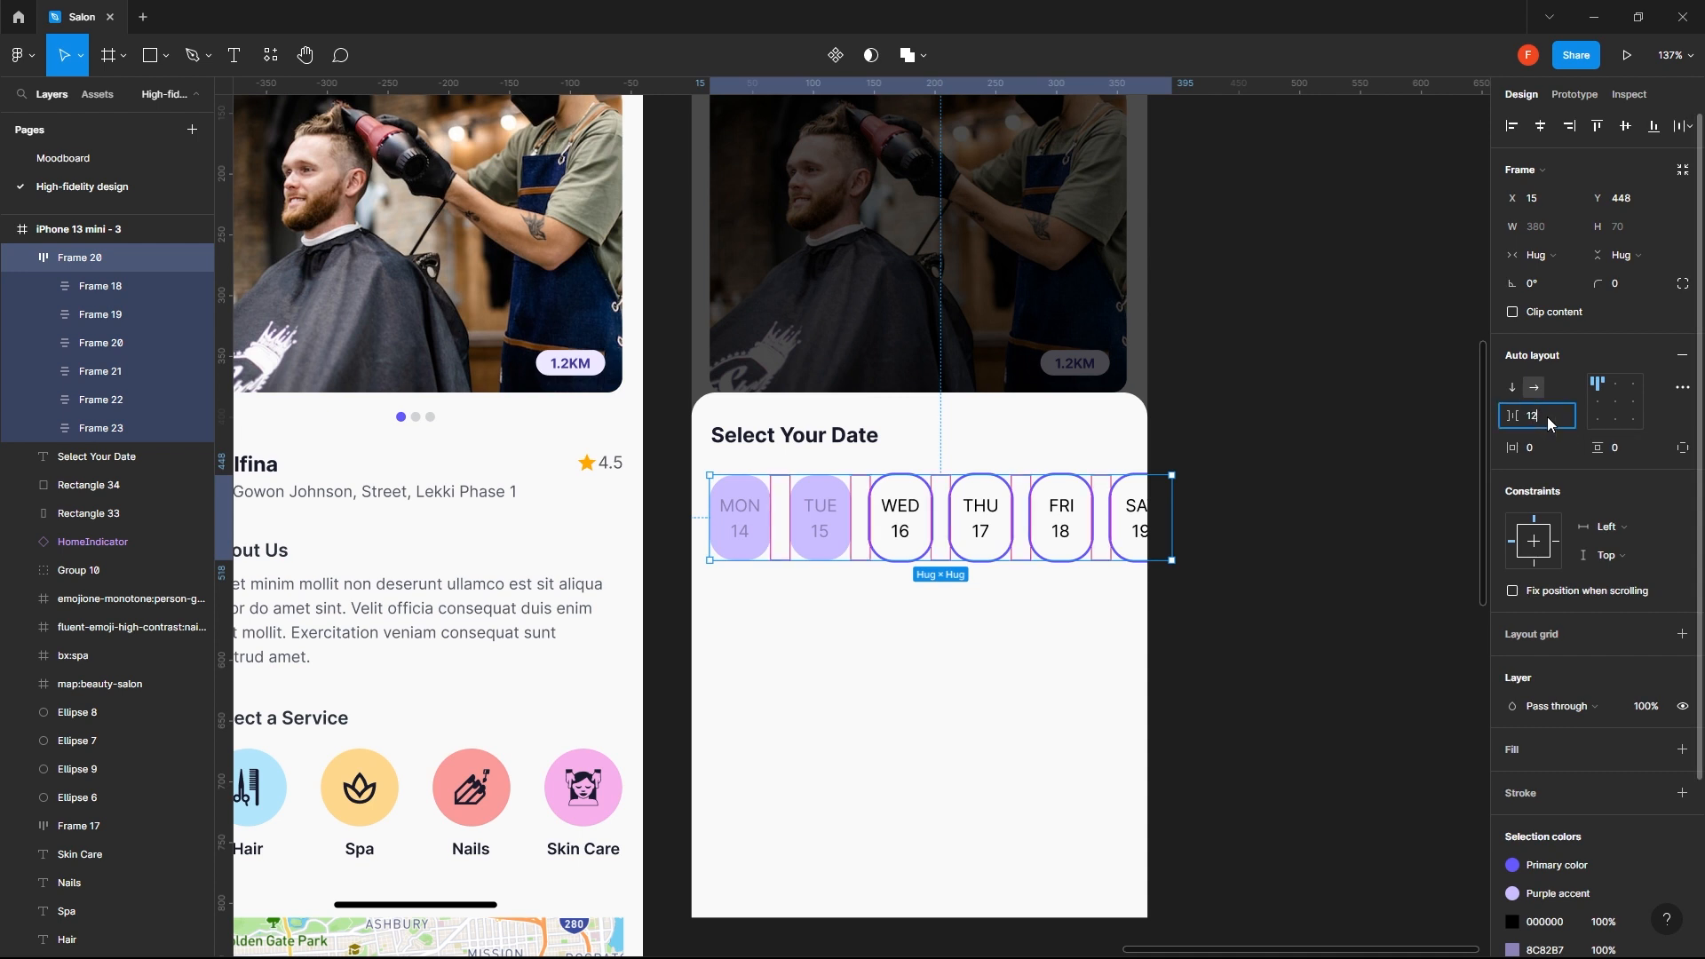
pyautogui.write('12')
pyautogui.press('Return')
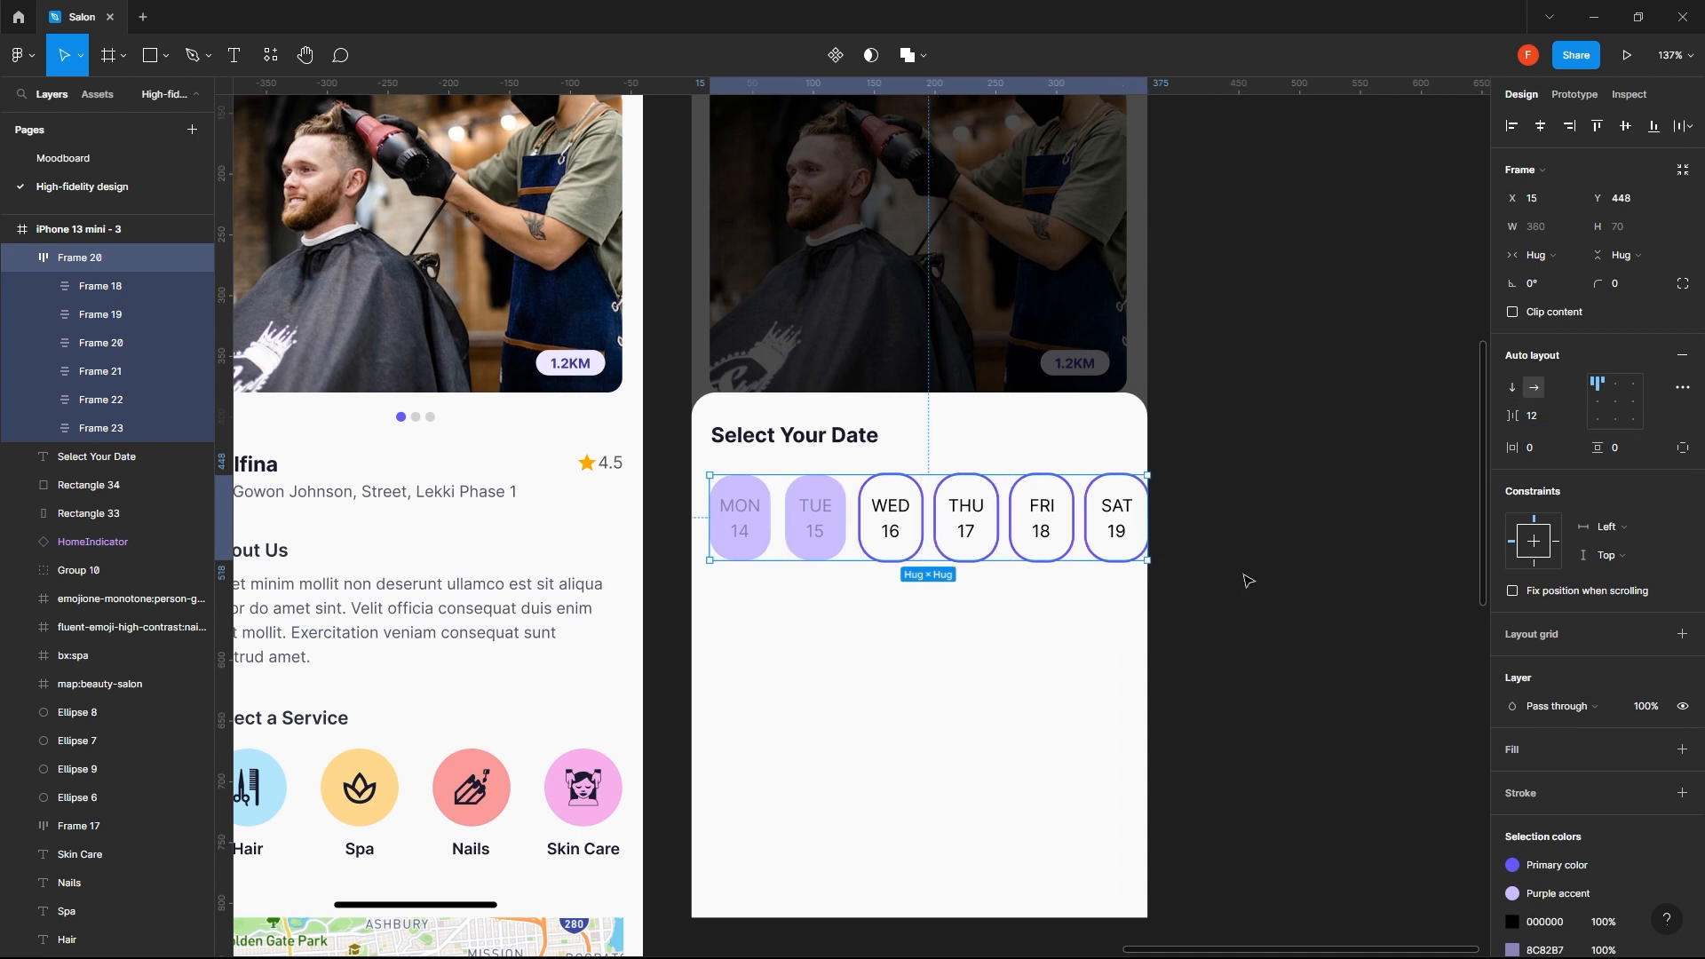
# - Set the vertical spacing between weekday and date in all six date chips to 8
pyautogui.click(1042, 640)
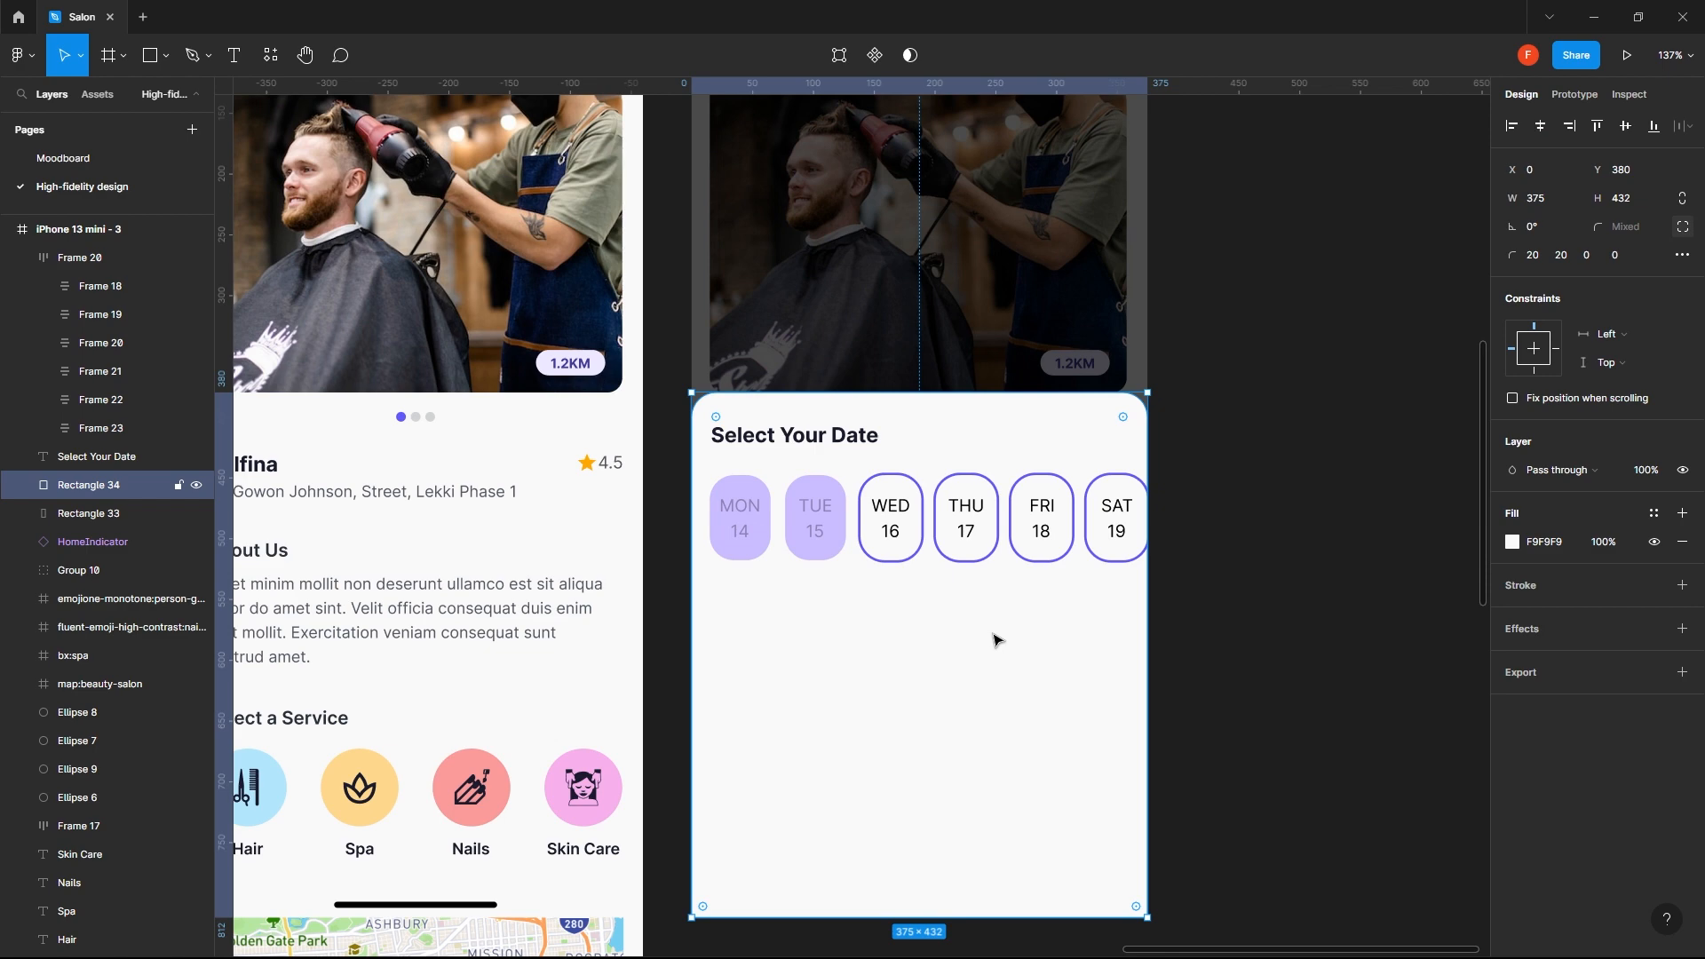
pyautogui.doubleClick(749, 529)
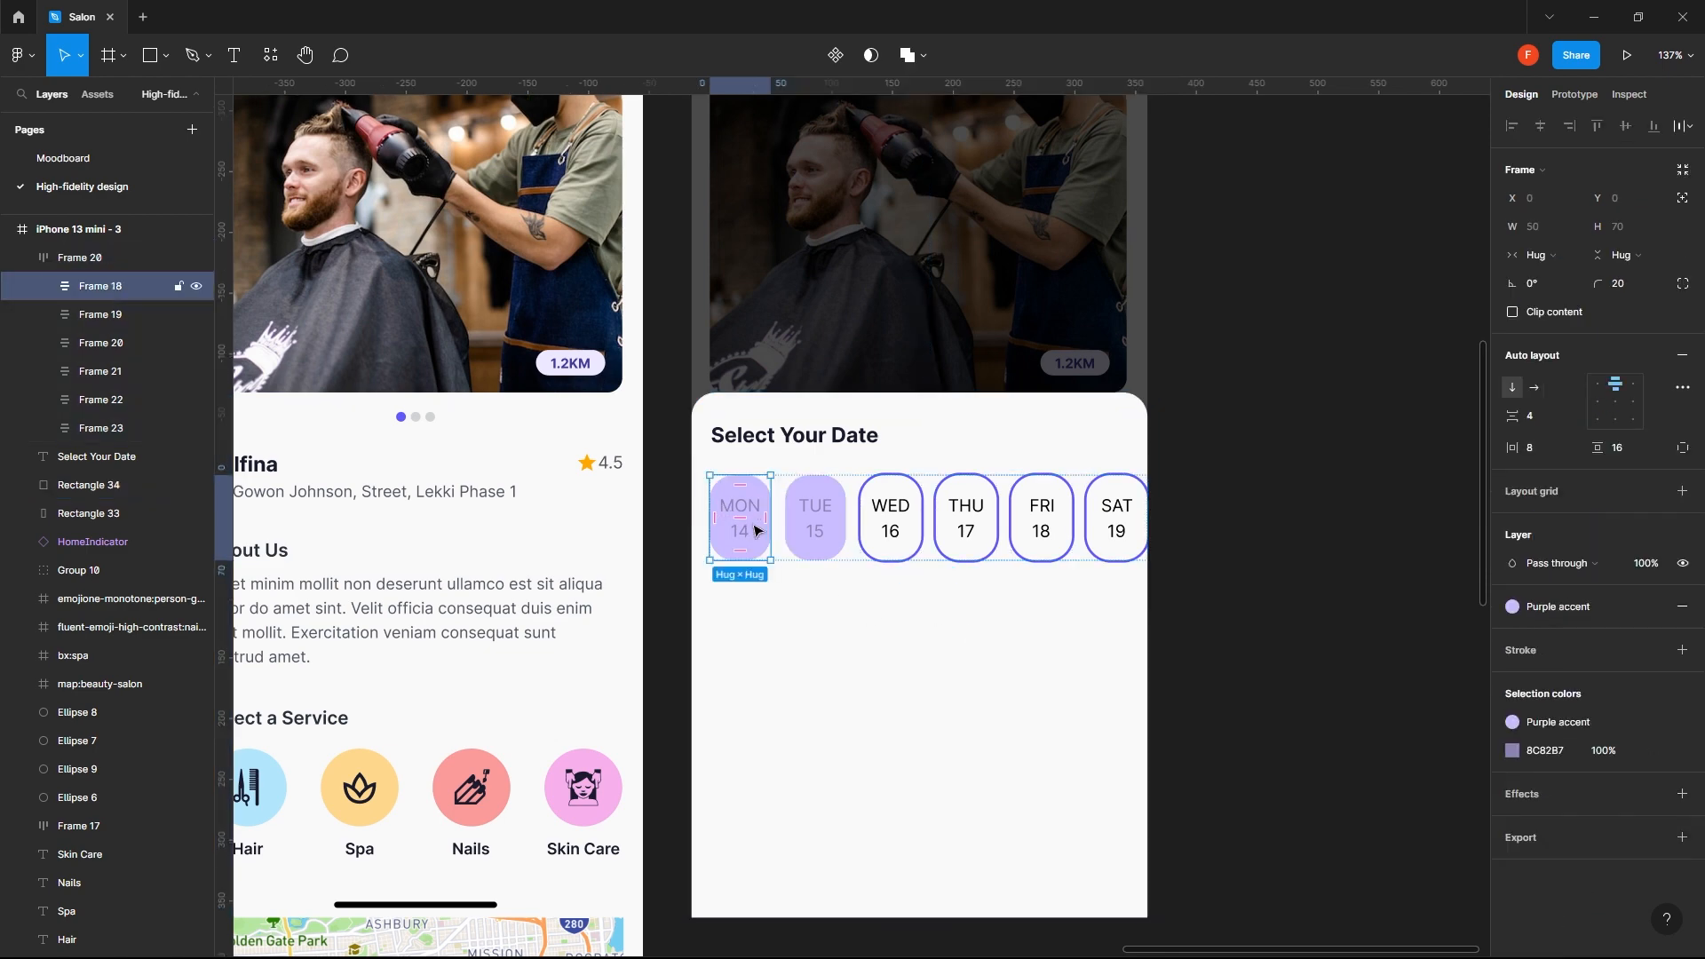
pyautogui.keyDown('shift'); pyautogui.click(811, 513); pyautogui.keyUp('shift')
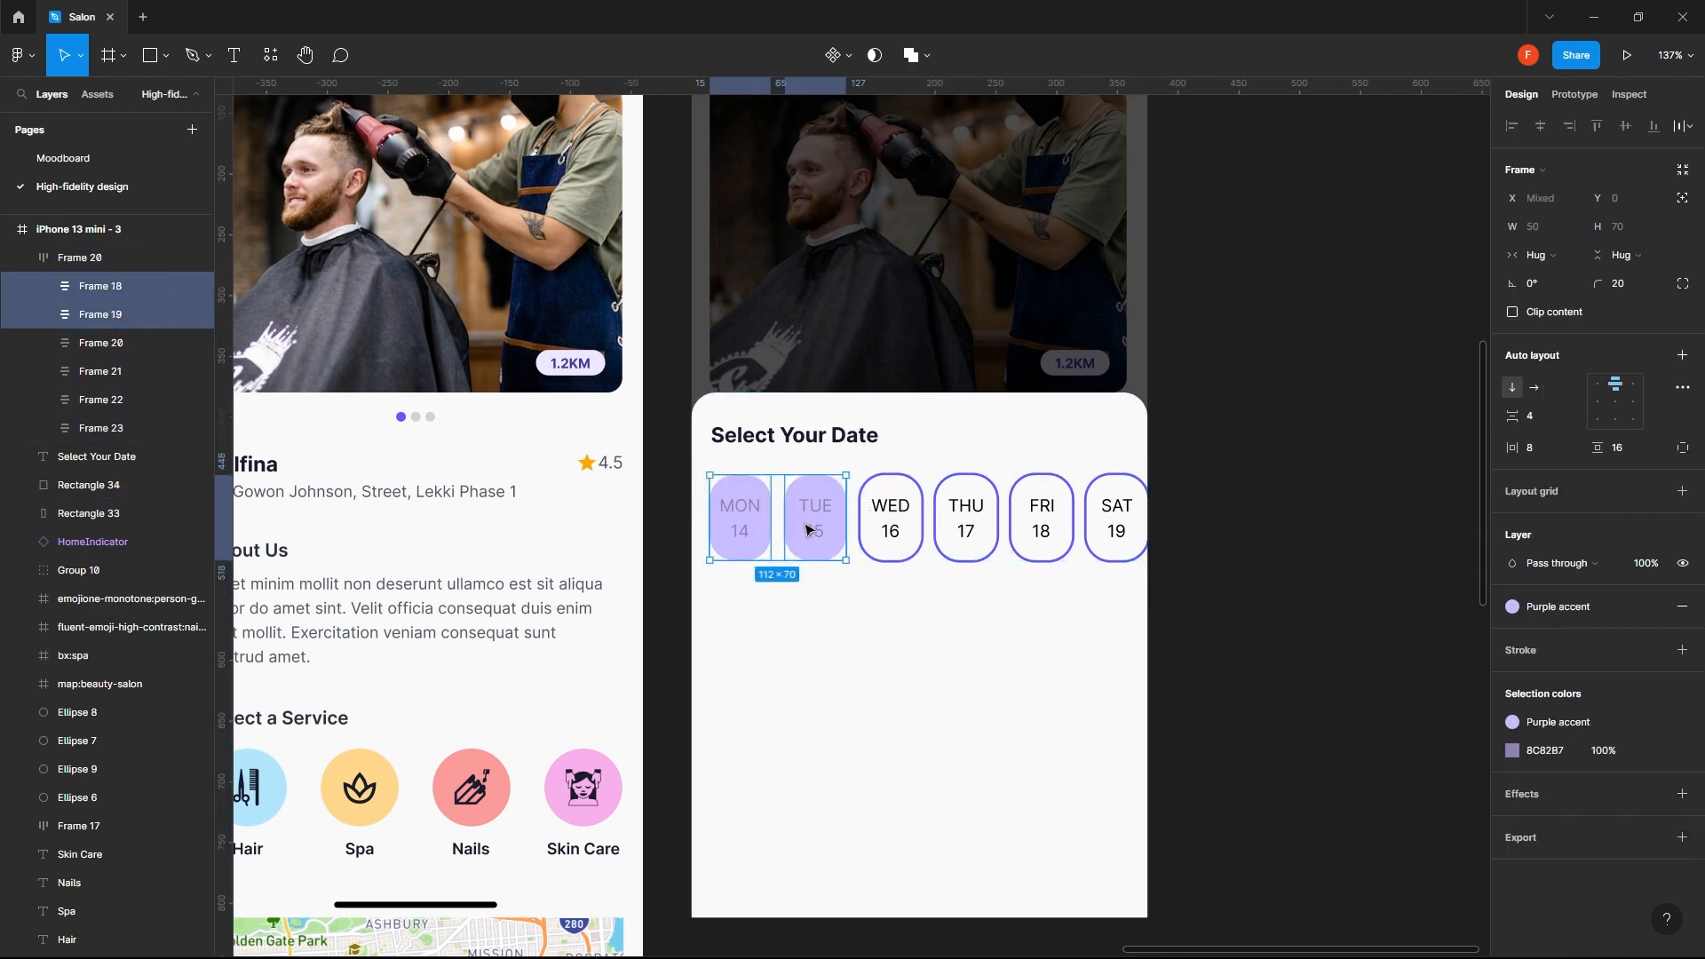
pyautogui.click(1551, 418)
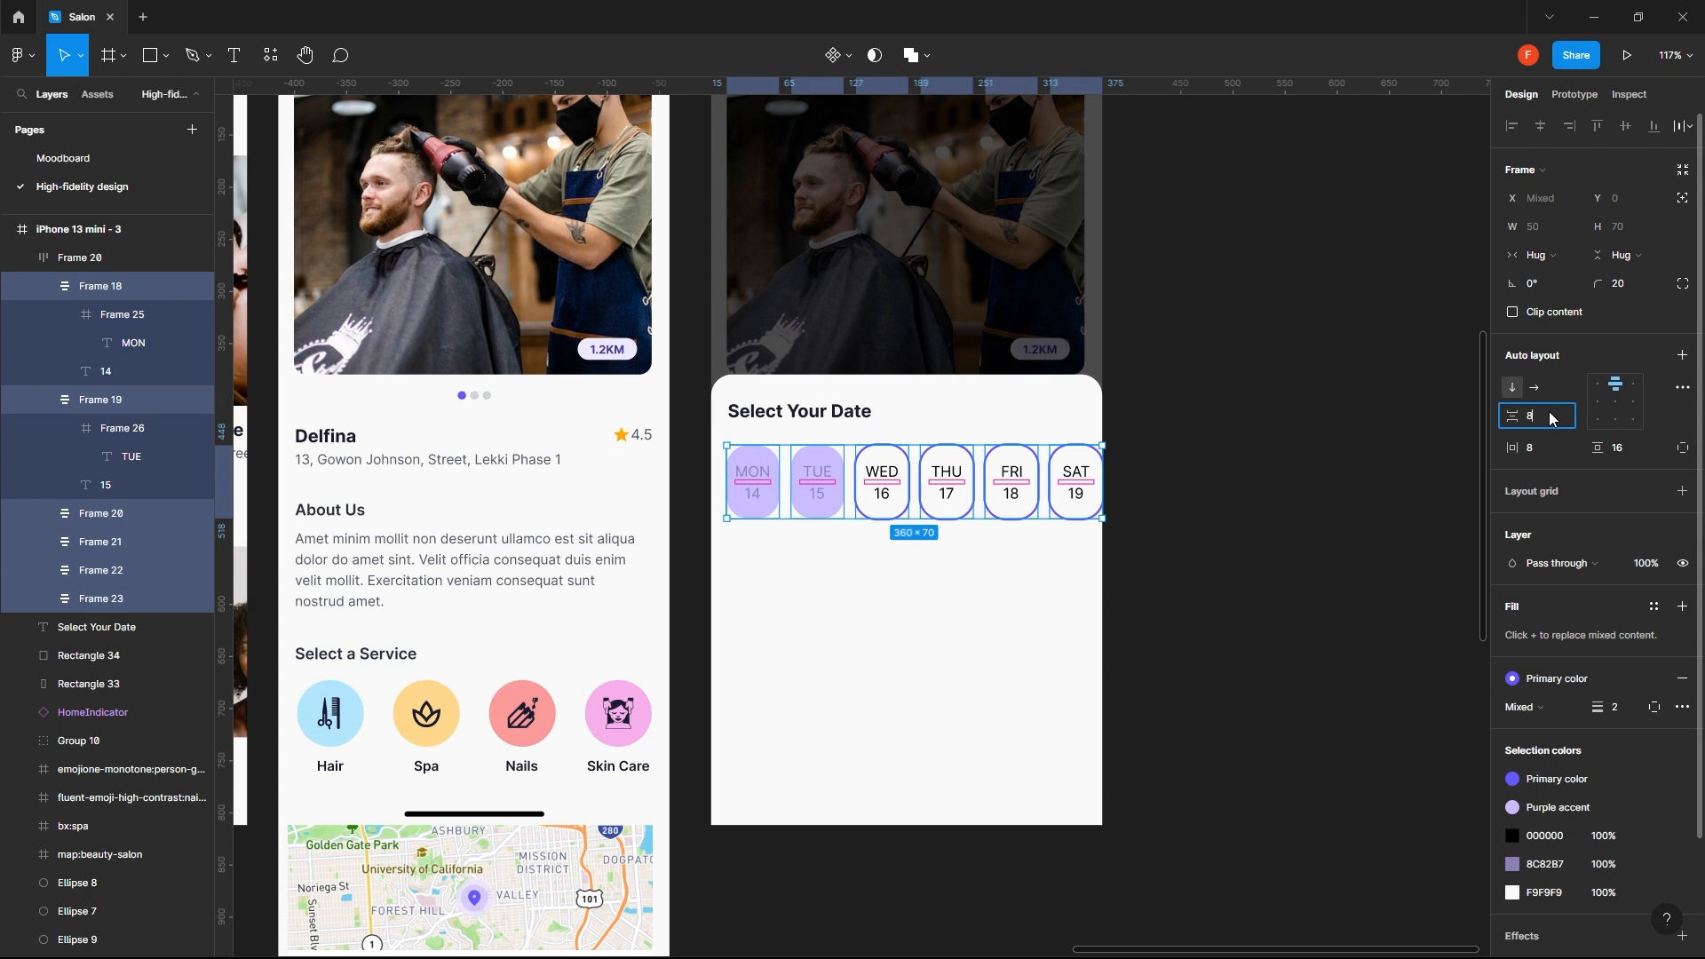
pyautogui.write('8')
pyautogui.press('Return')
# - Set the horizontal padding of all six date chips to 12
pyautogui.click(1540, 445)
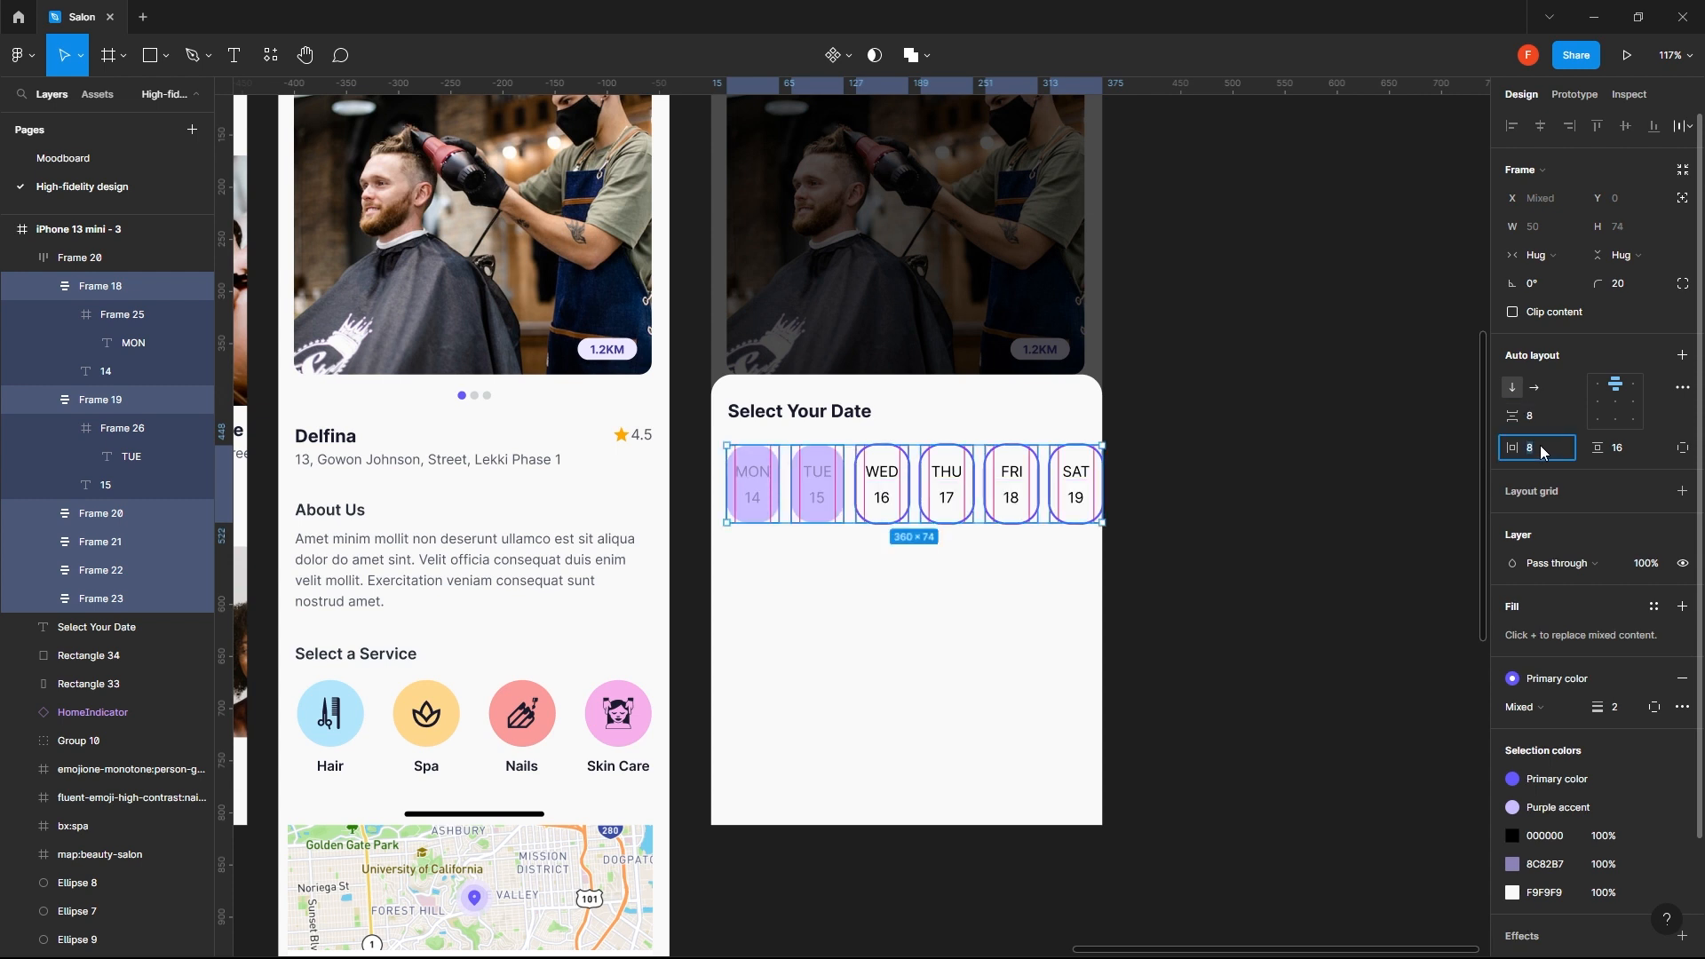
pyautogui.write('12')
pyautogui.press('Return')
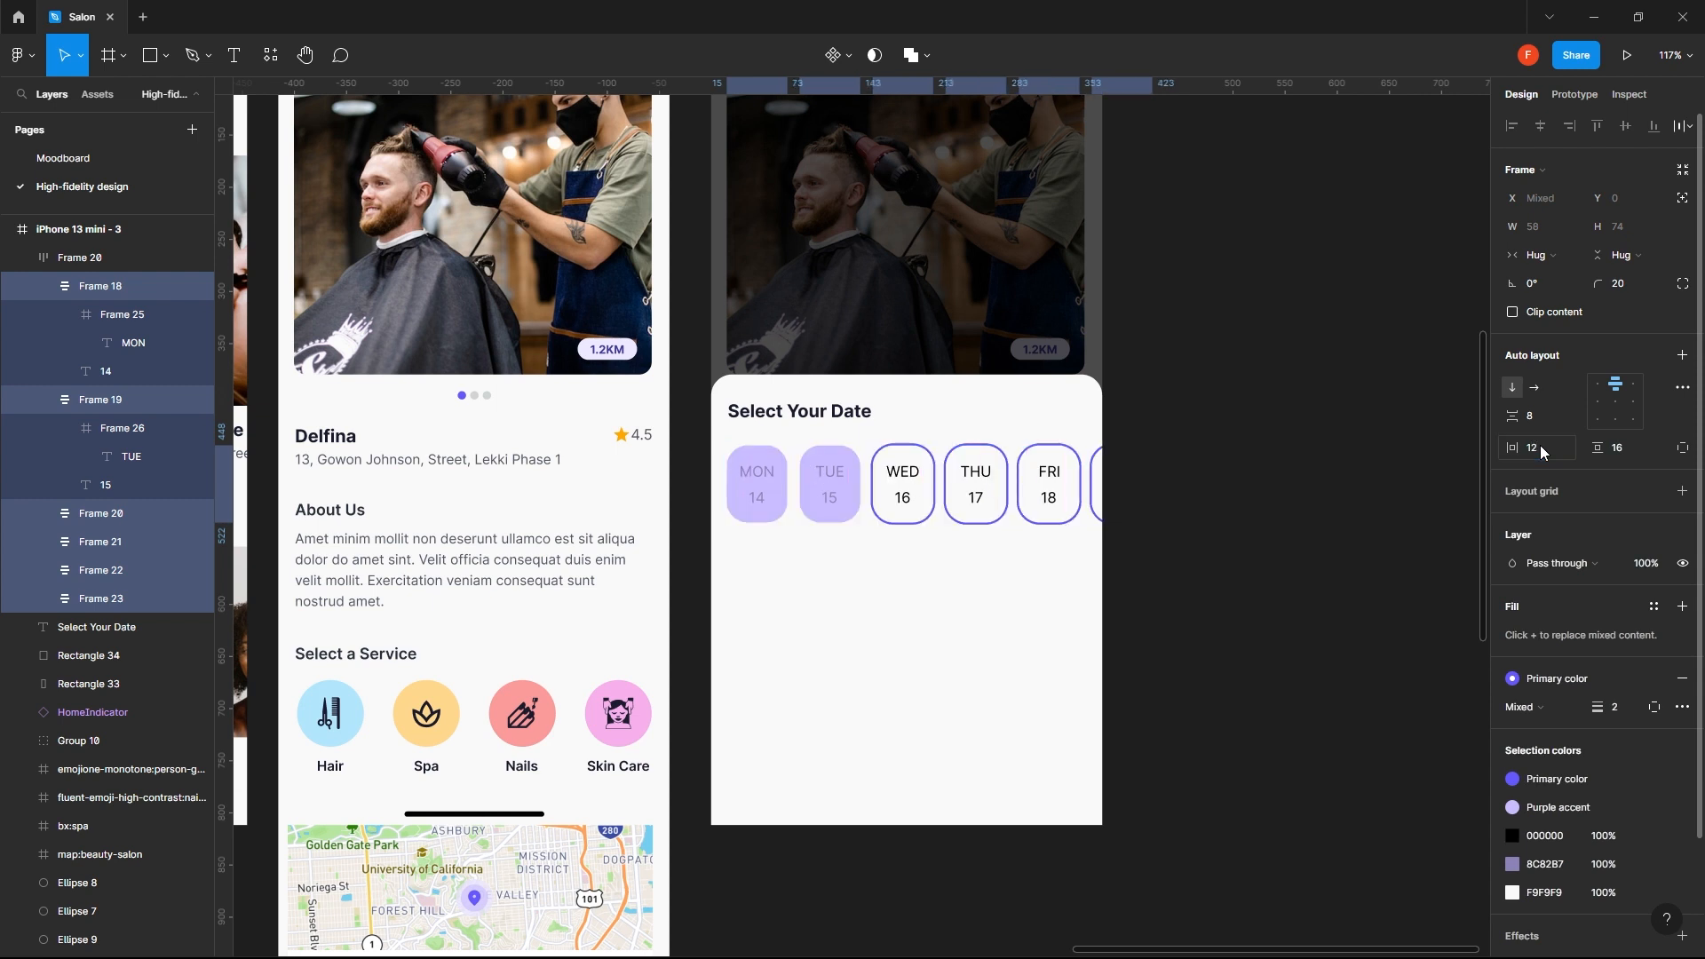
# - Darken the weekday and date text in the MON and TUE chips to the muted purple 615496
pyautogui.click(1236, 620)
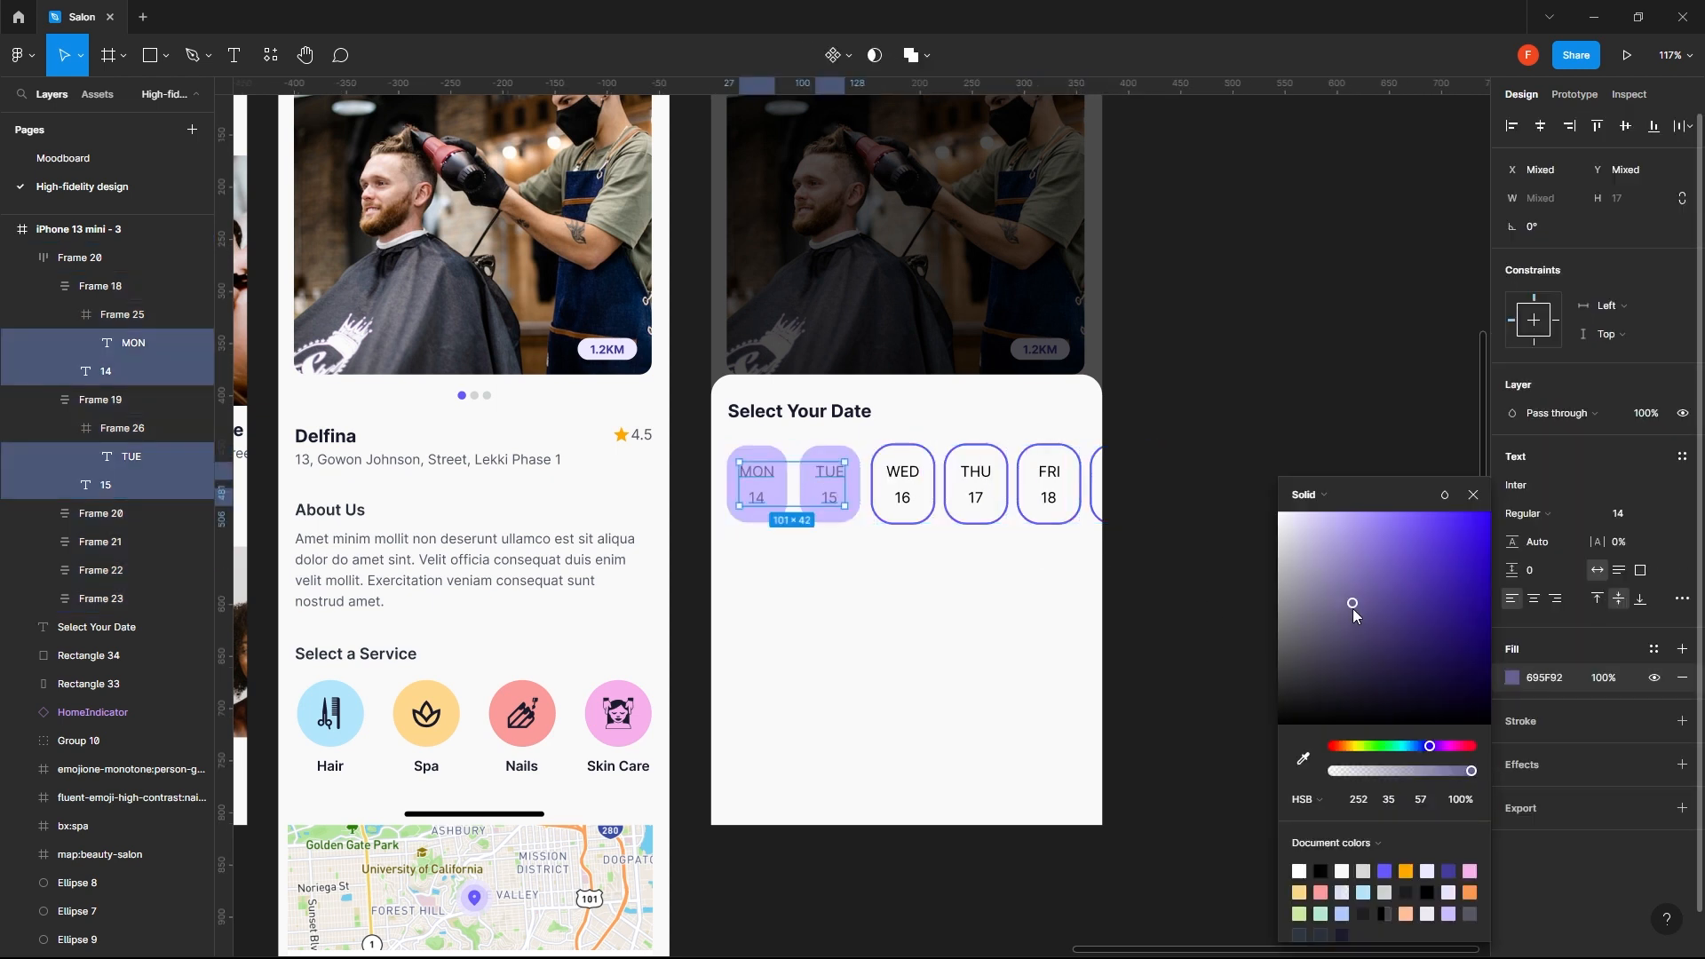
pyautogui.moveTo(1352, 609); pyautogui.dragTo(1373, 606)
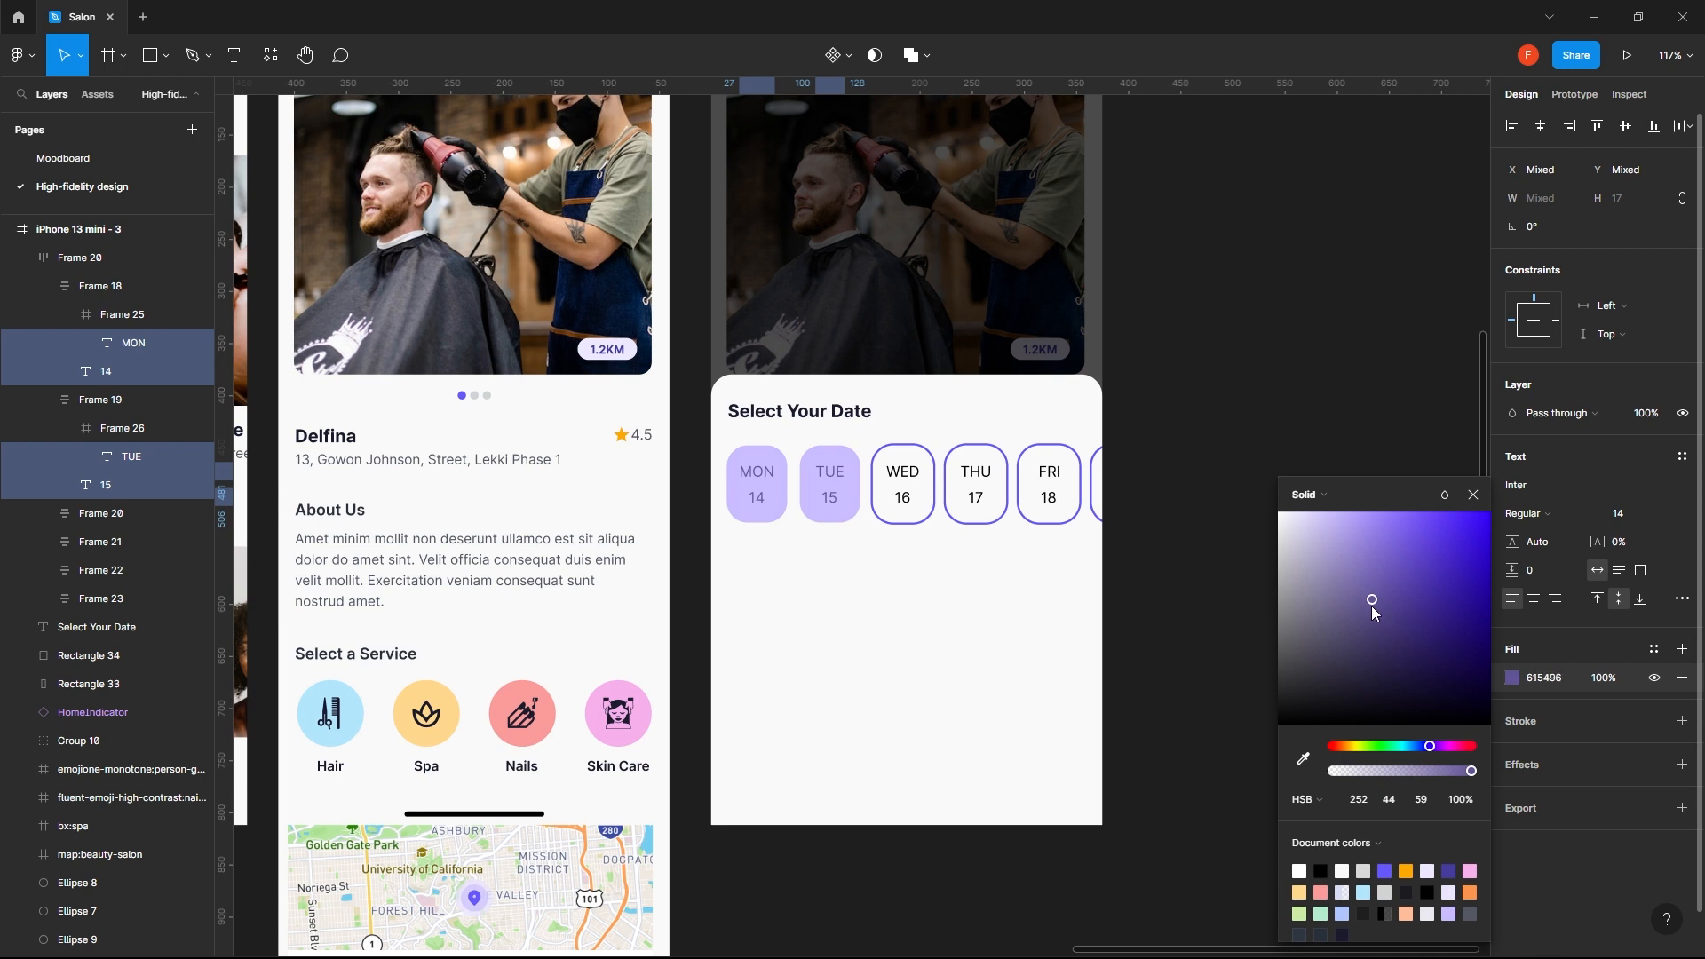
pyautogui.click(1227, 453)
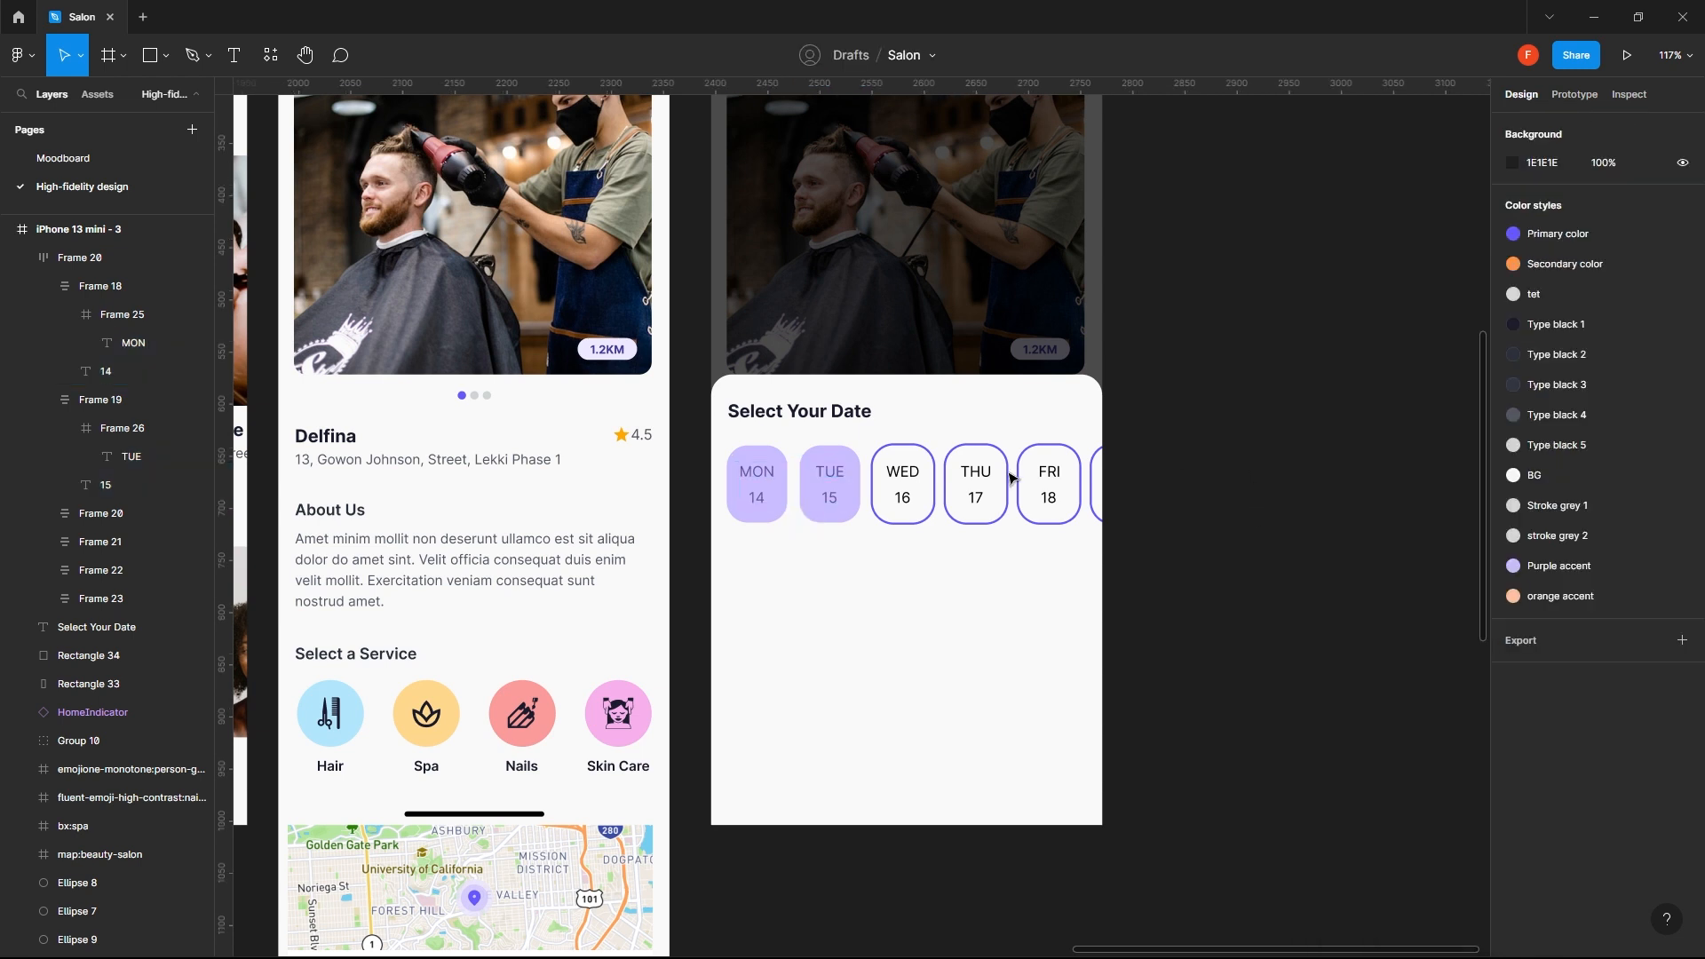
# - Move the Select Your Date heading and the chip row to 36 below the sheet's top edge and 16 from its left edge
pyautogui.click(866, 486)
pyautogui.keyDown('shift'); pyautogui.click(852, 410); pyautogui.keyUp('shift')
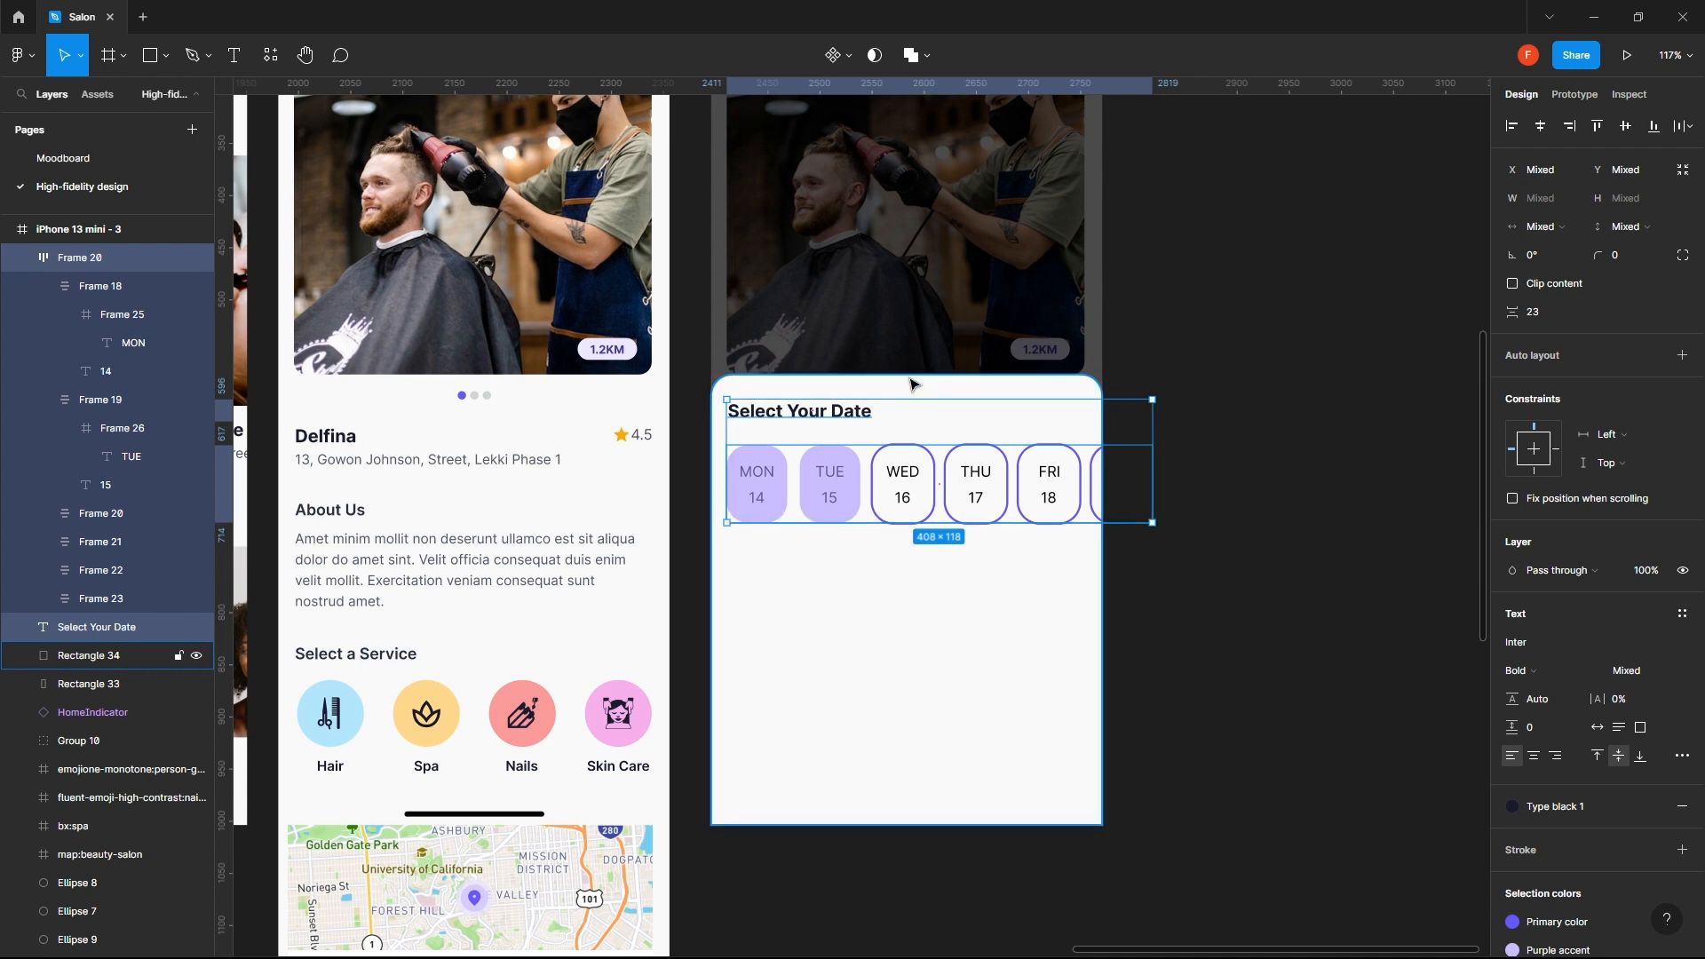
pyautogui.hotkey('shift', 'Down')
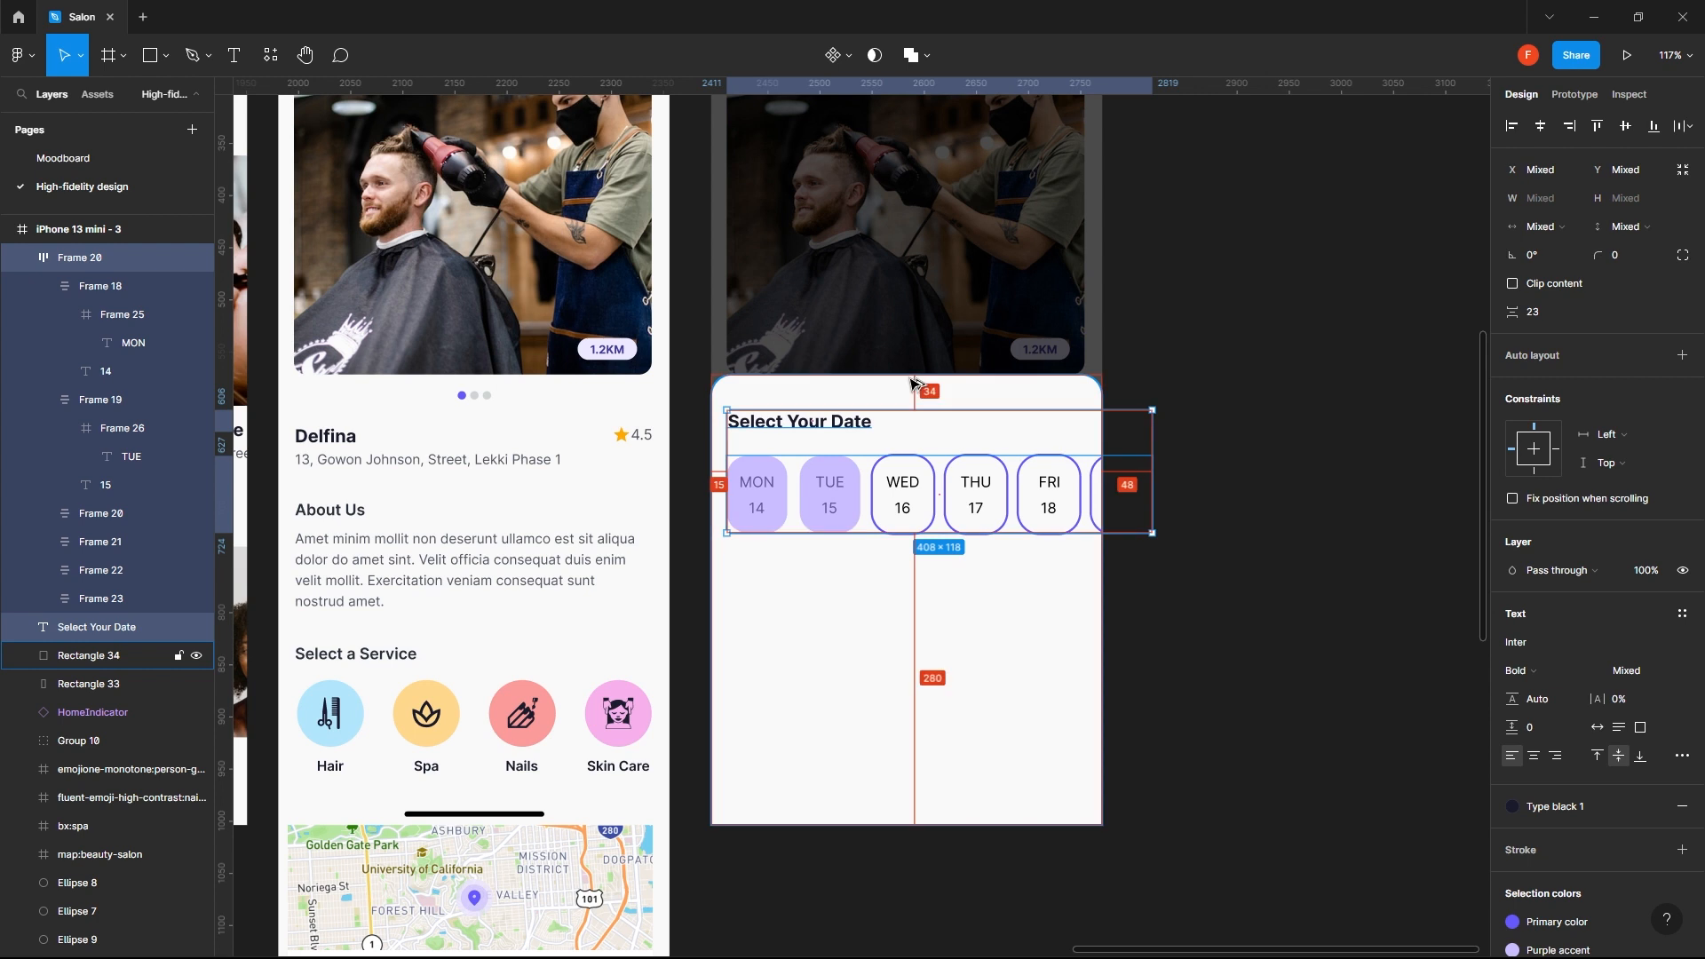
pyautogui.press('Down')
pyautogui.press('Down')
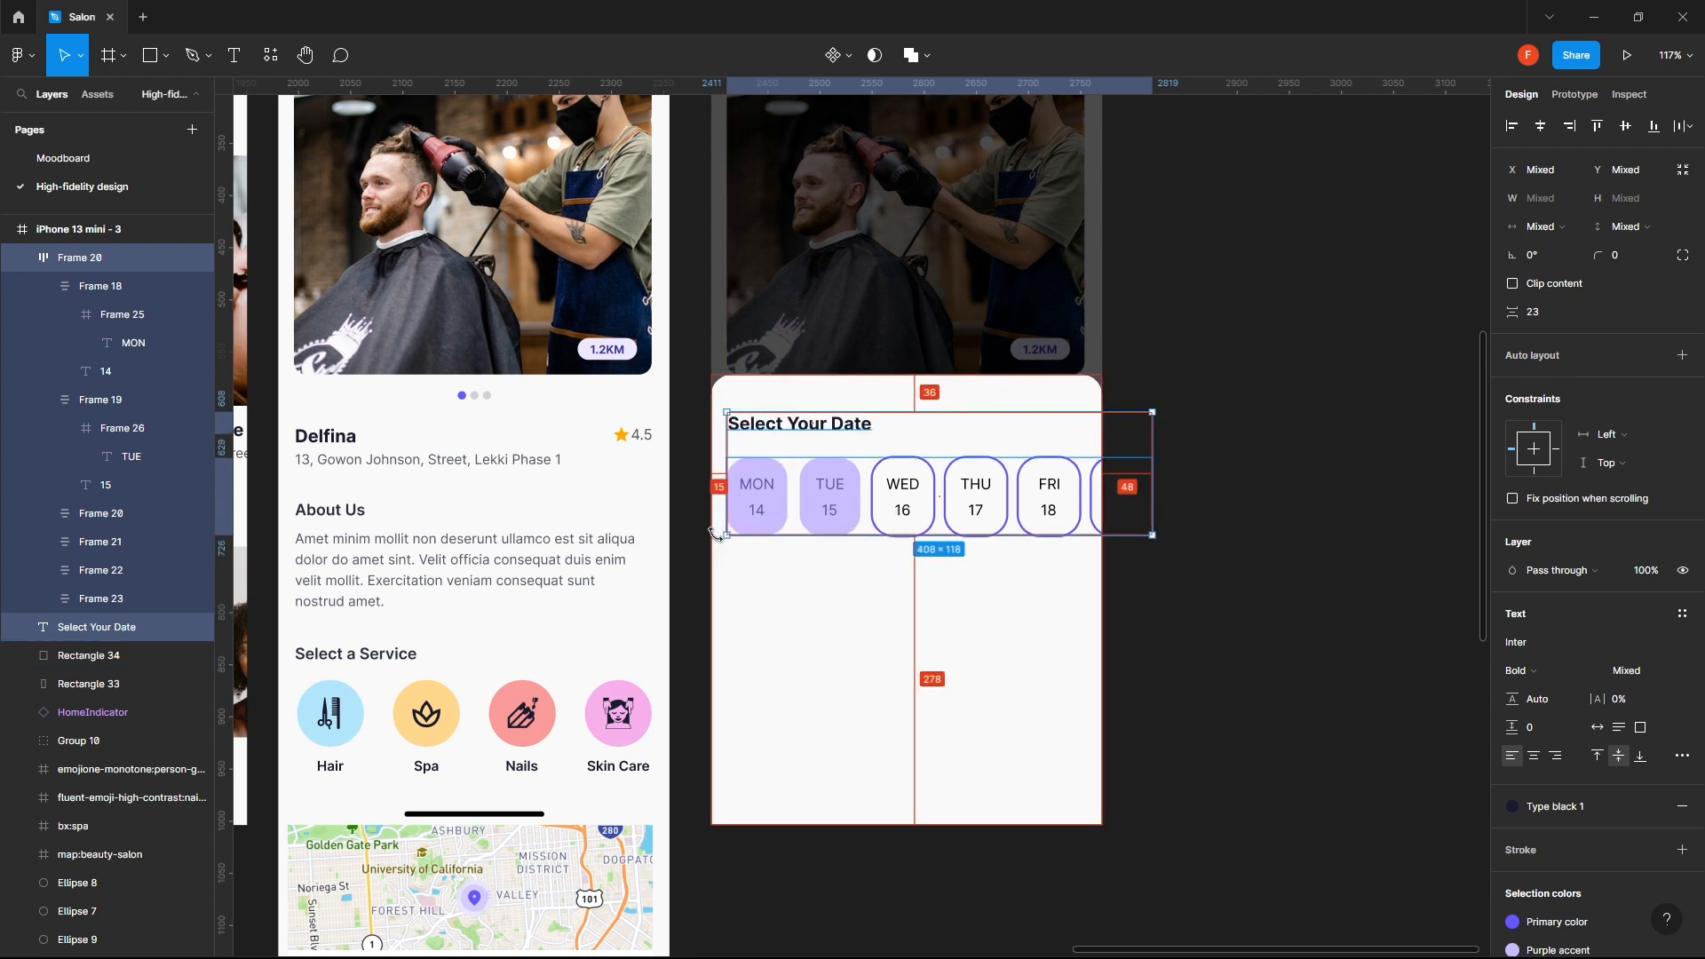
pyautogui.press('Right')
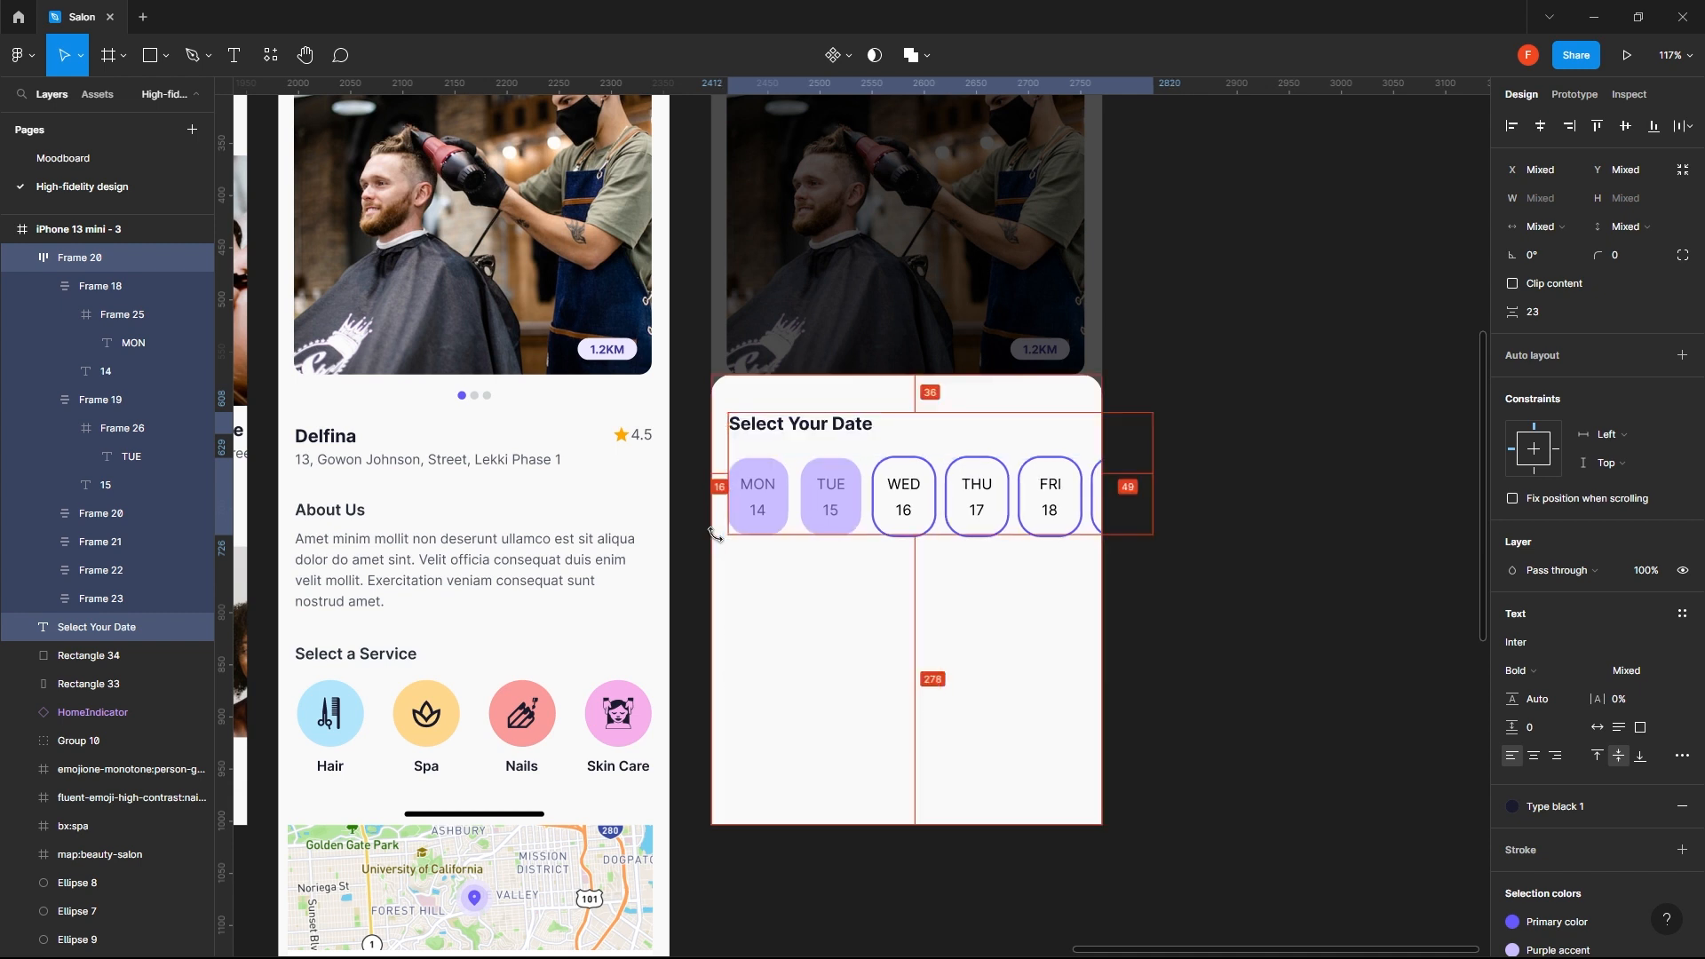
# - Draw a button rectangle about 341 by 44 near the bottom edge of the white sheet
pyautogui.click(1302, 562)
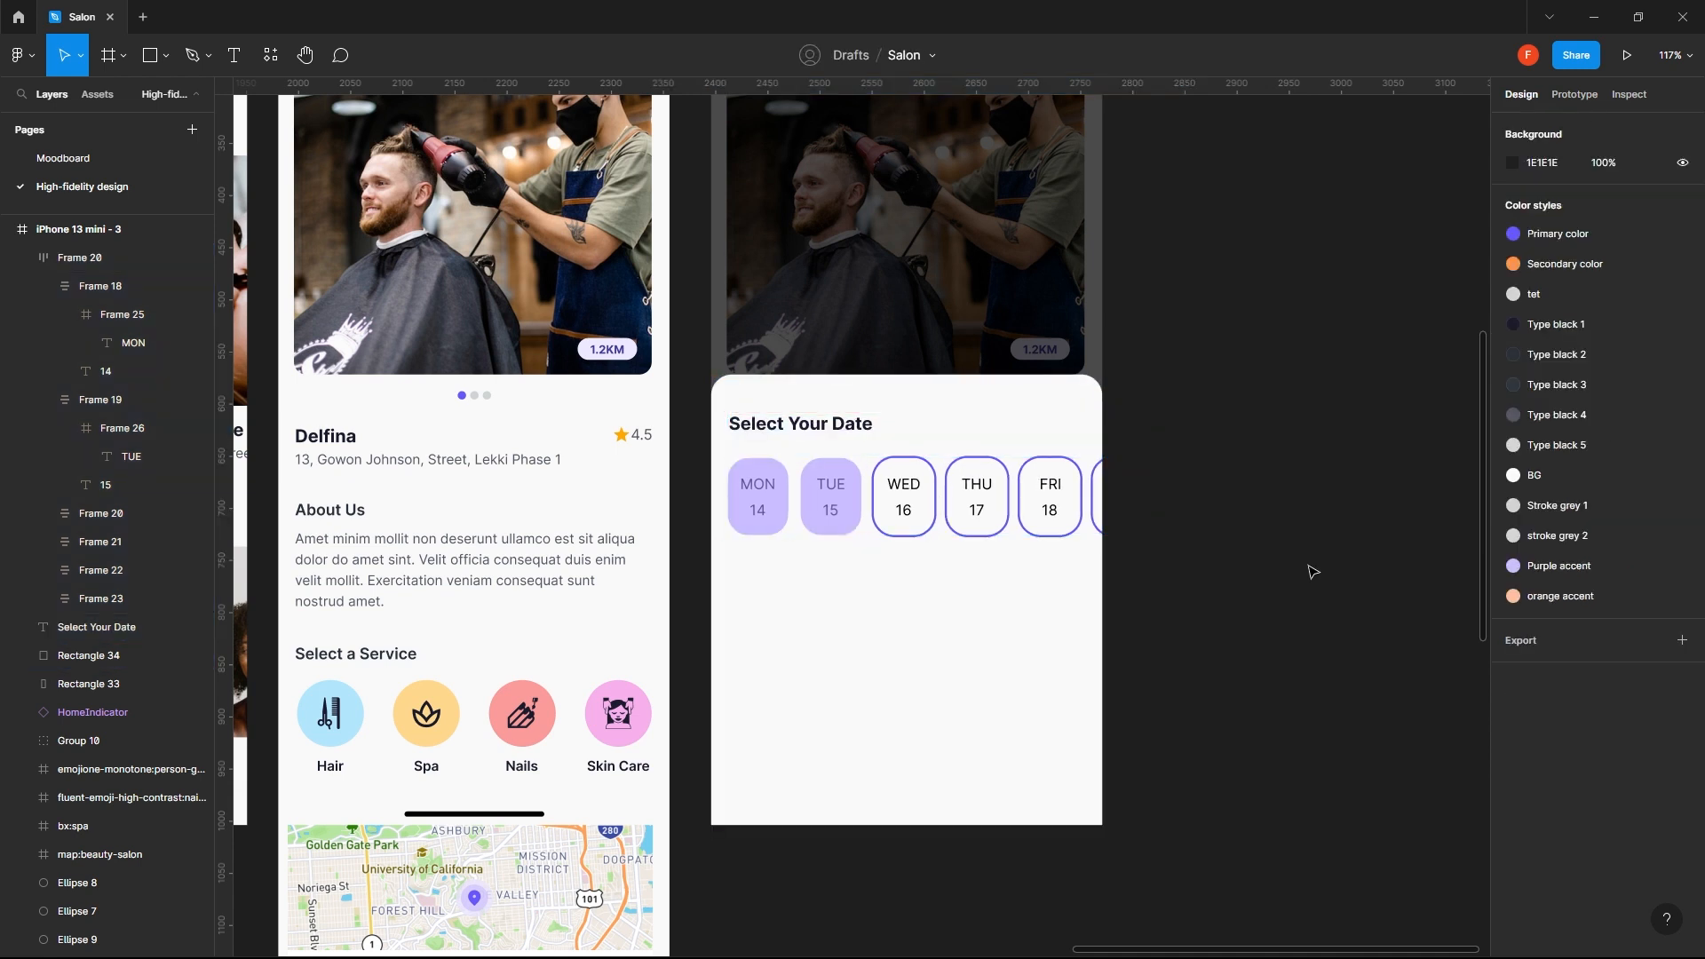
pyautogui.press('r')
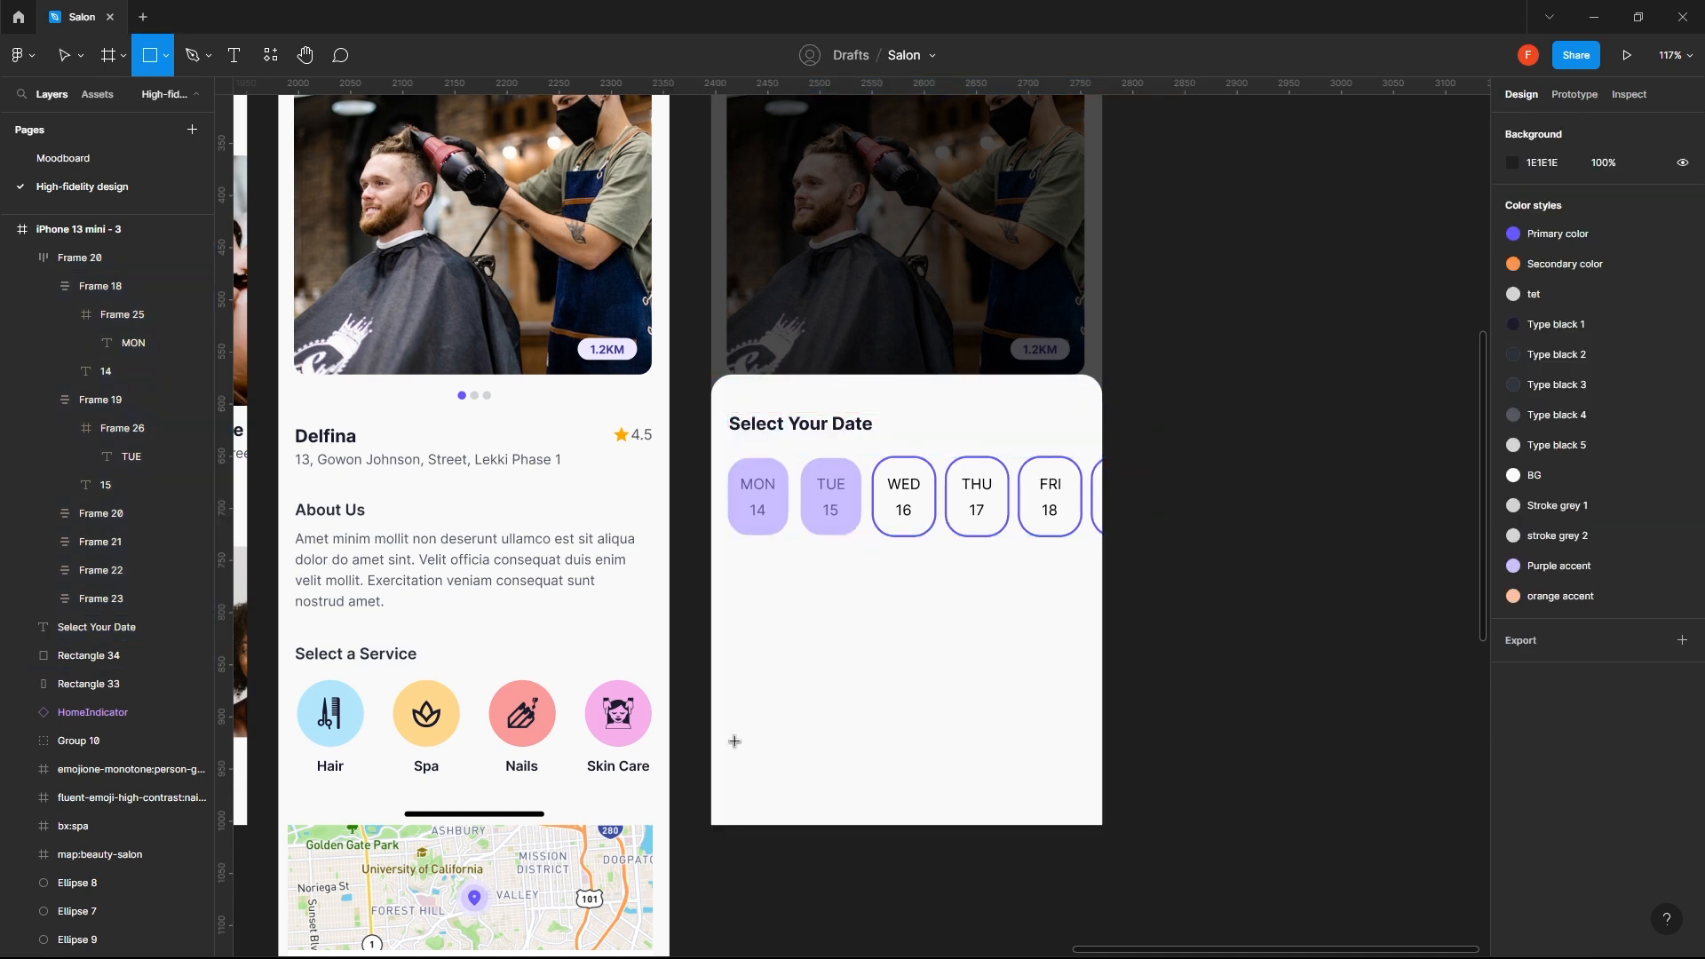
pyautogui.moveTo(730, 741); pyautogui.dragTo(1090, 792)
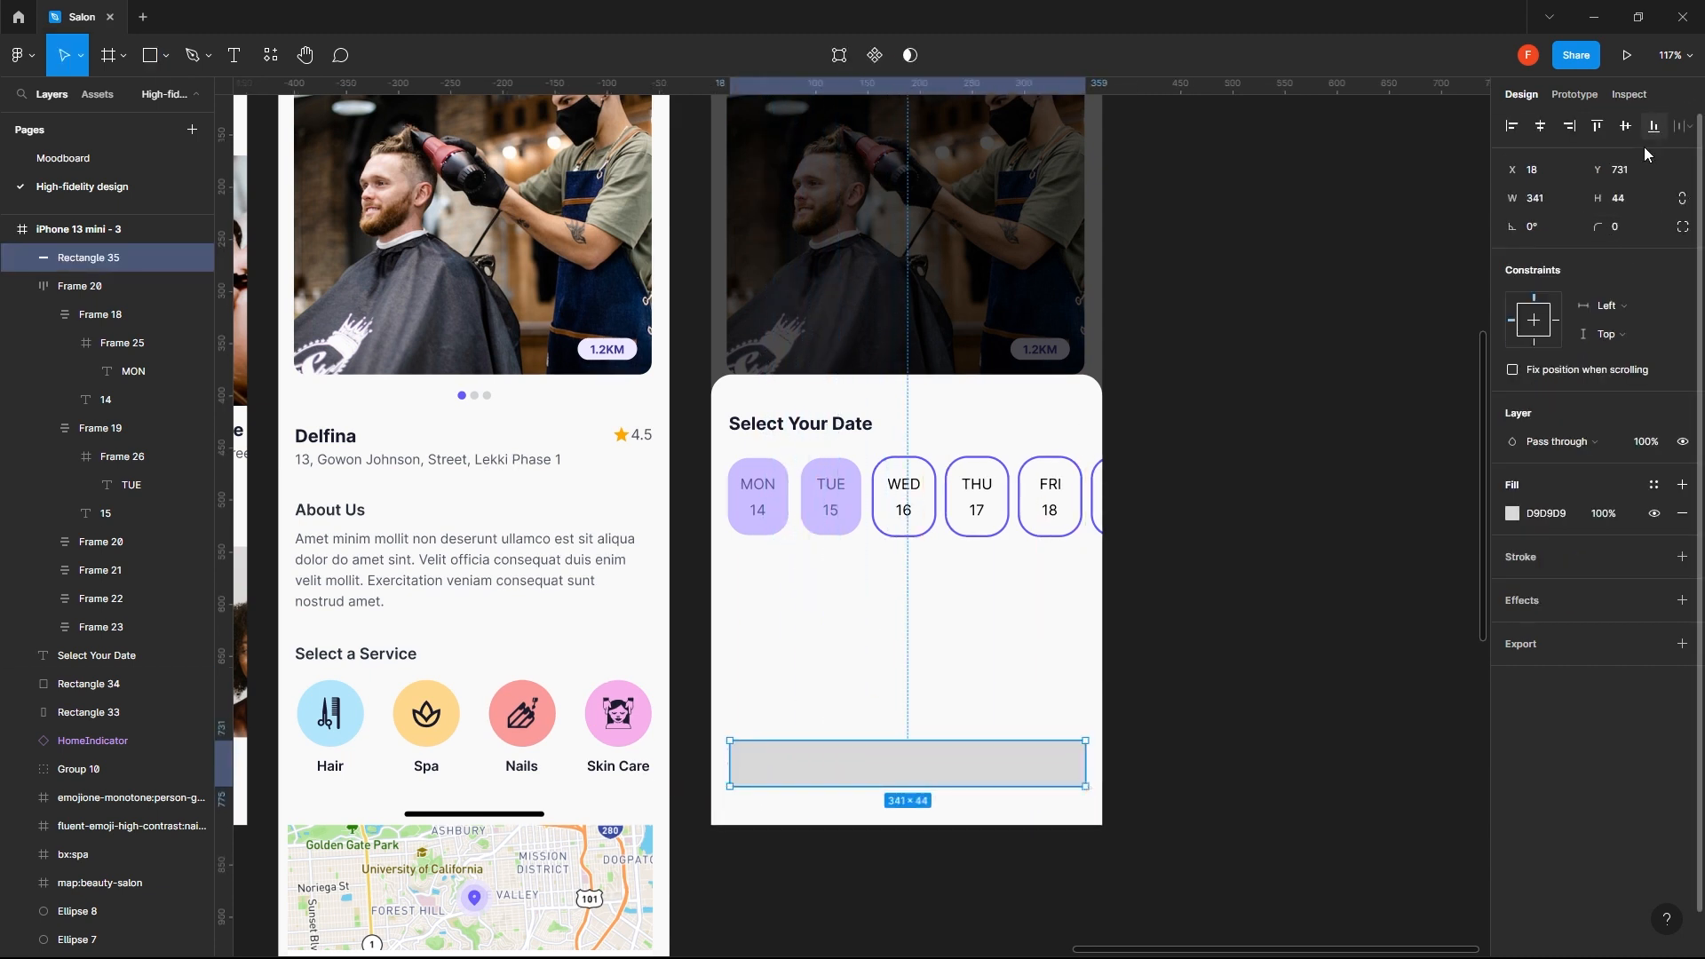
# - Set the button rectangle's height to 48 and its corner radius to 12
pyautogui.click(1644, 206)
pyautogui.write('48')
pyautogui.press('Return')
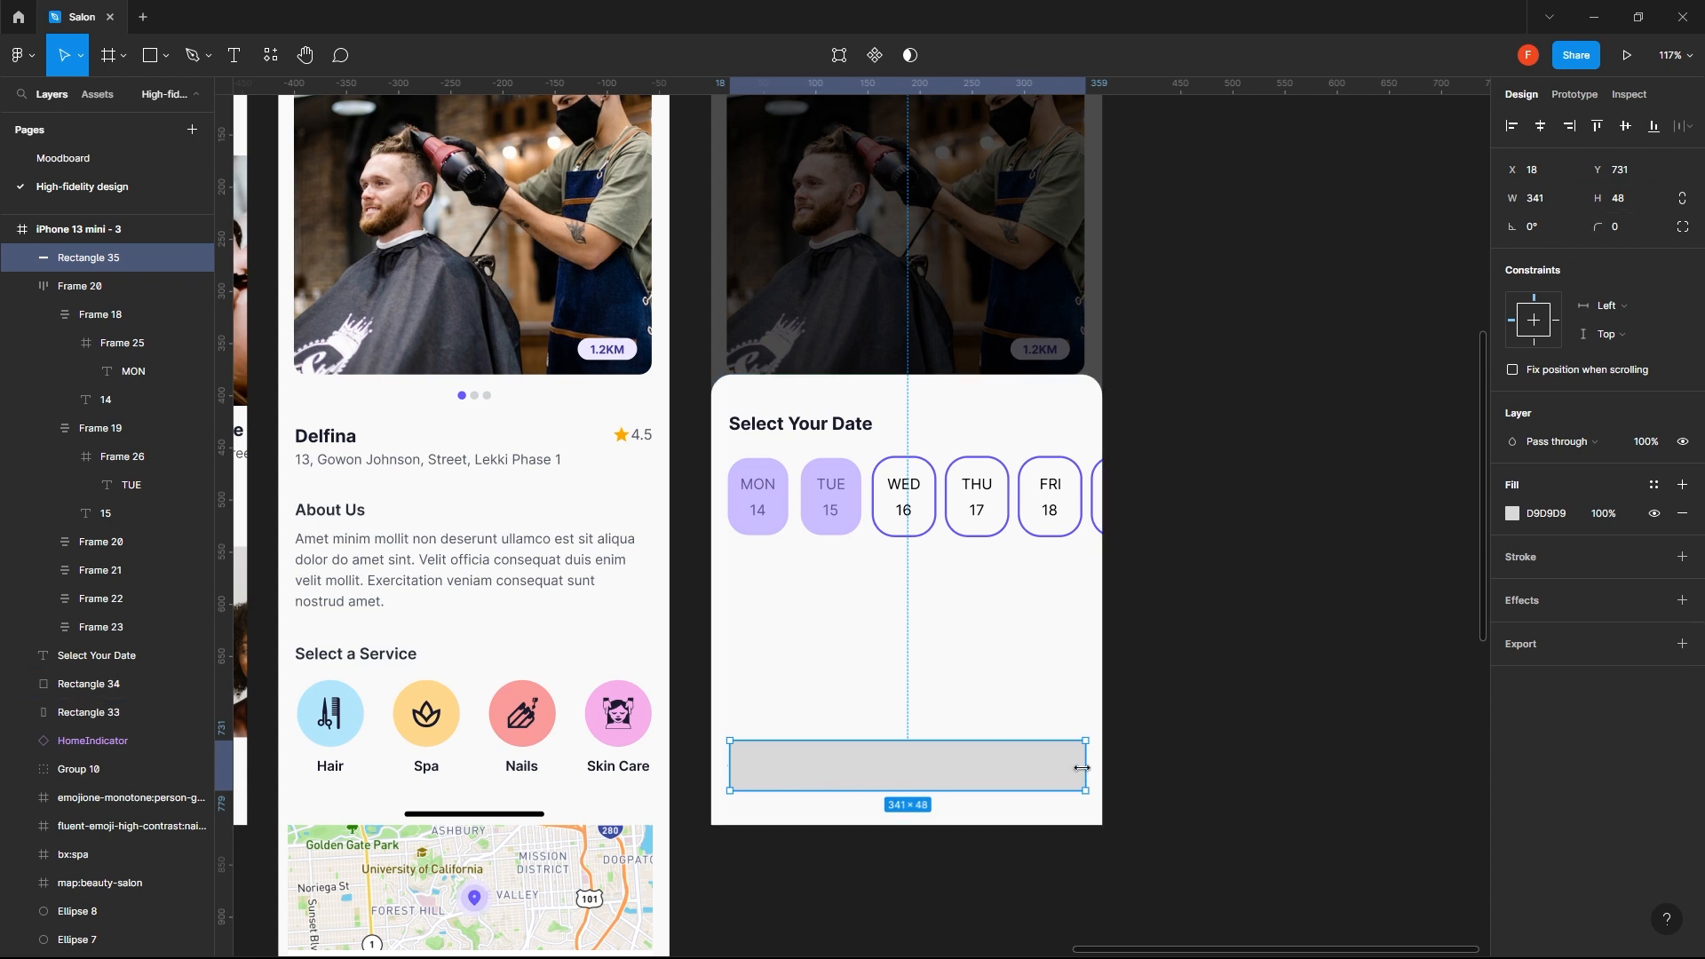
pyautogui.click(1631, 229)
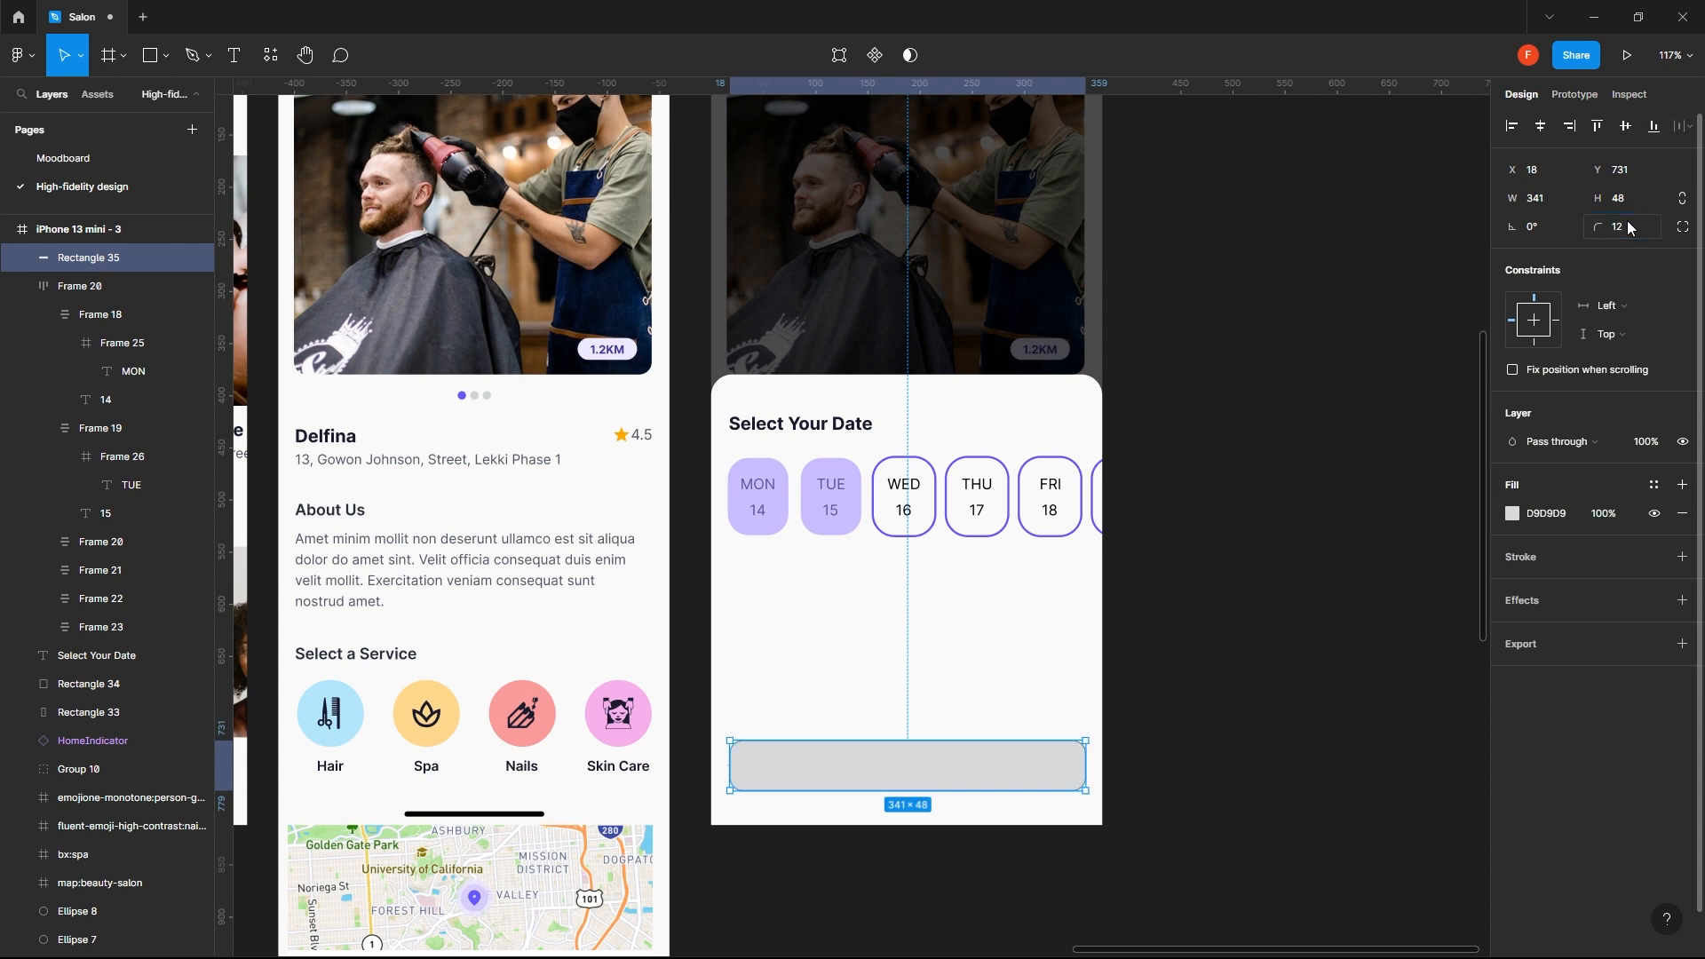
pyautogui.press('Return')
# - Set the button rectangle's width to 343 and center it horizontally on the phone screen
pyautogui.press('alt')
pyautogui.press('Return')
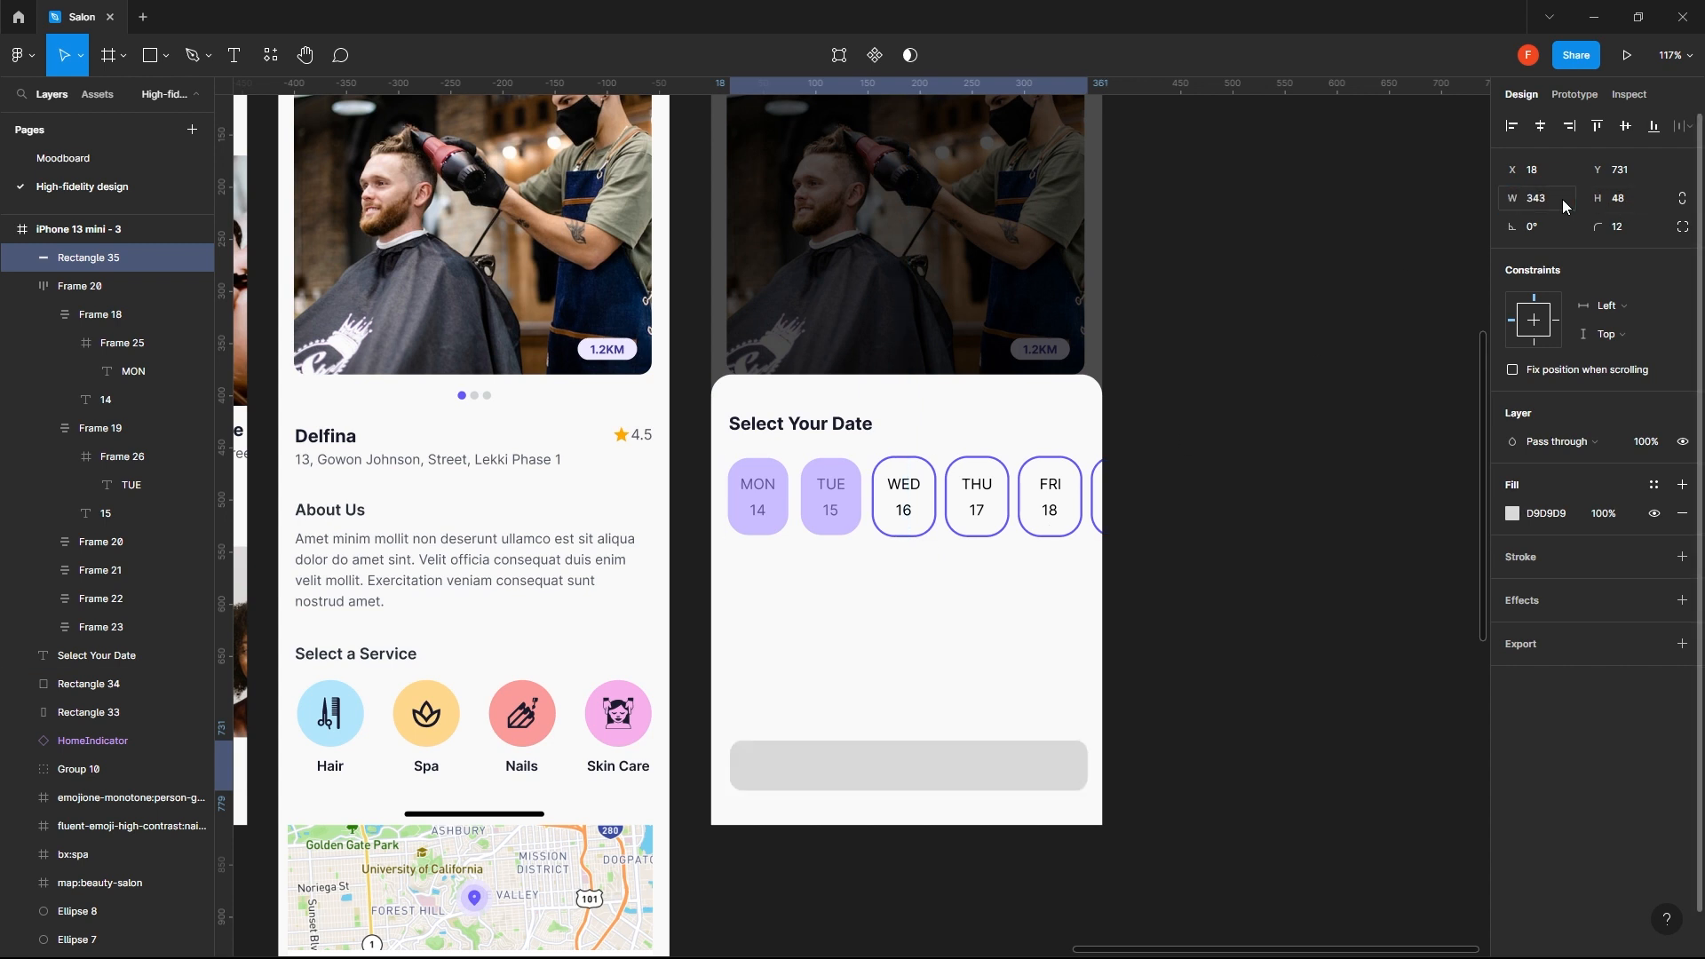
pyautogui.press('alt')
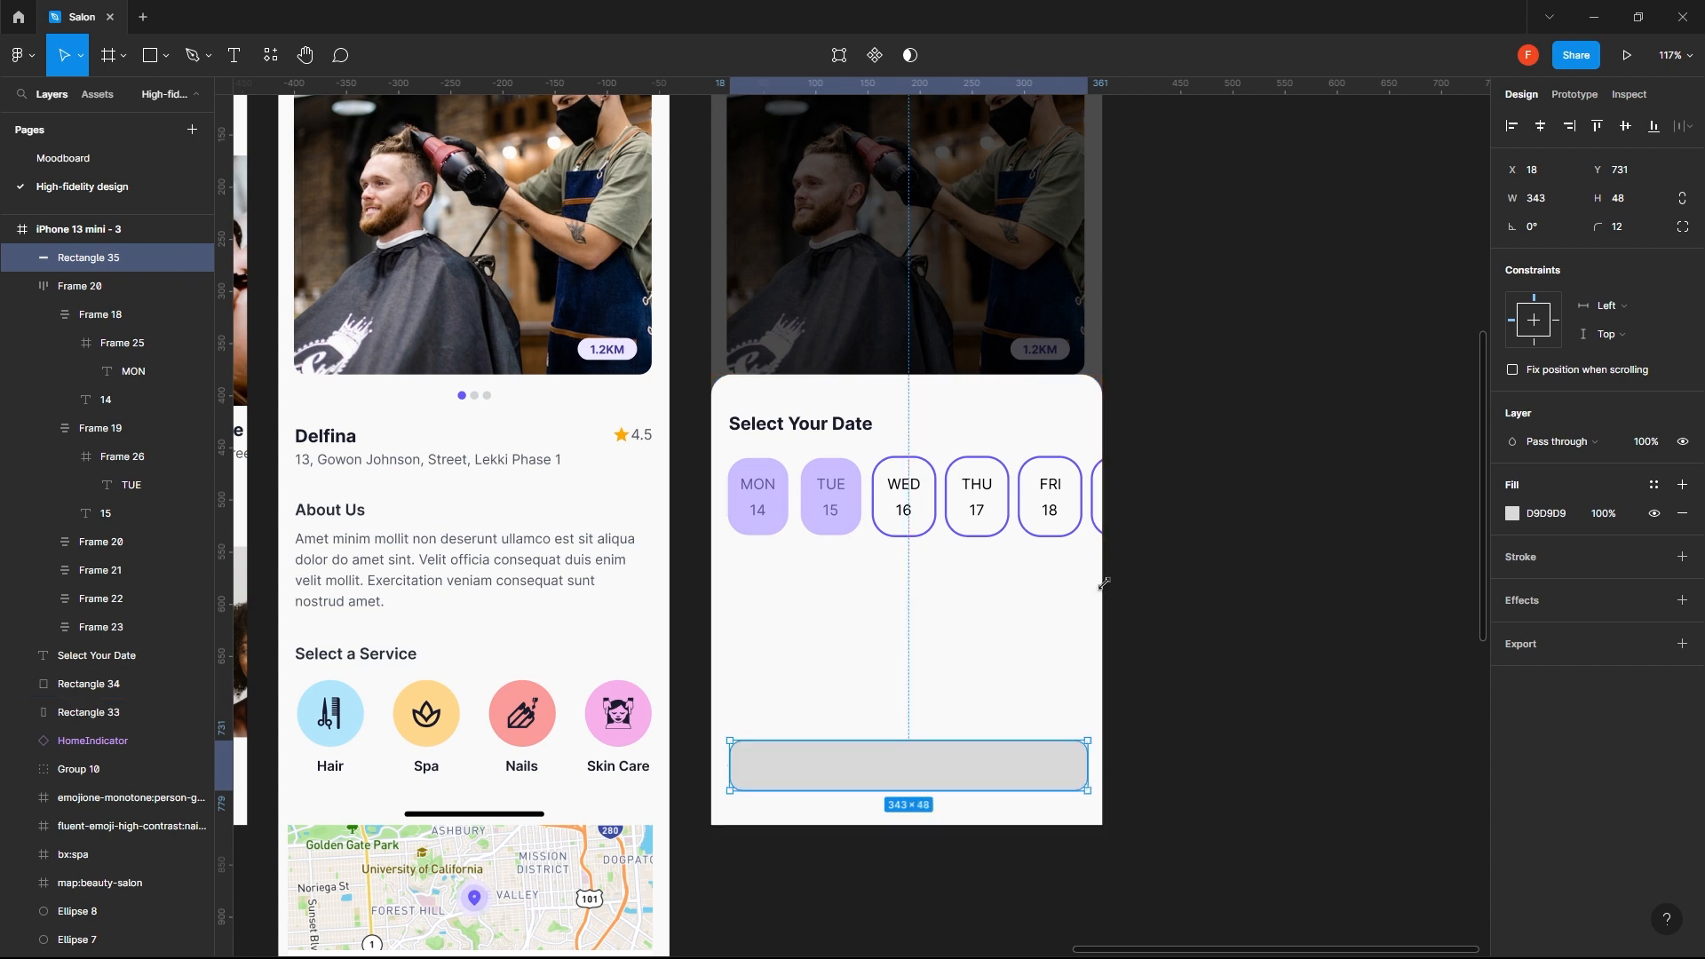
pyautogui.click(1541, 125)
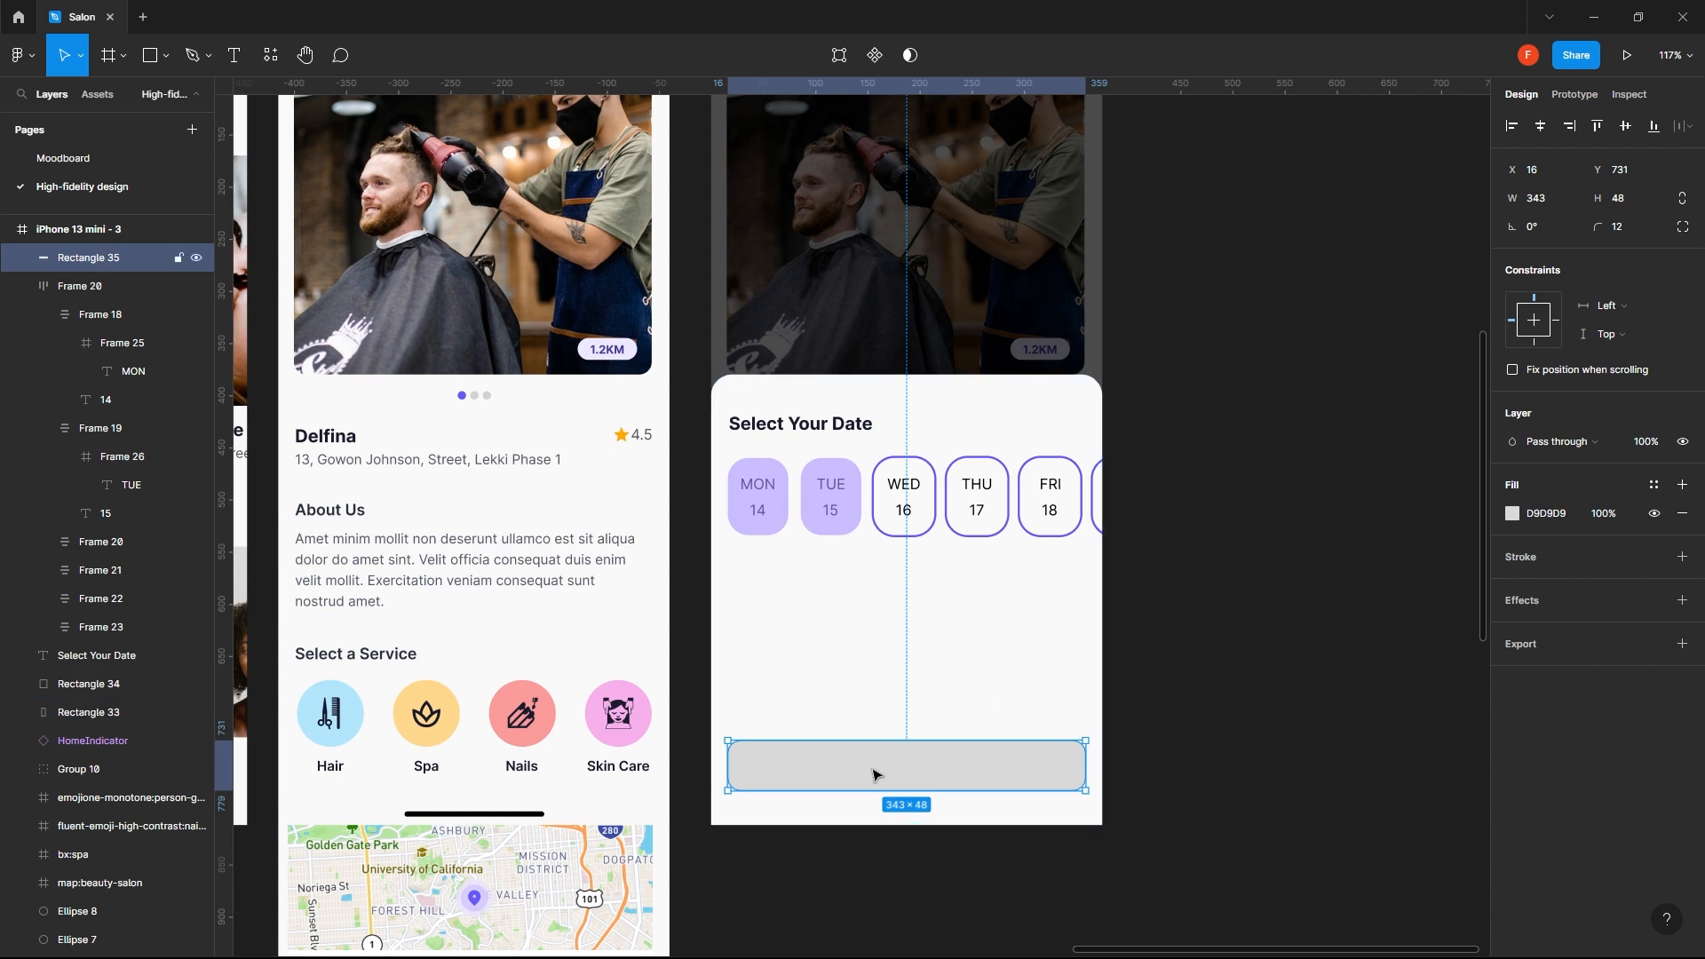
# - Add the text label "Continue" on the gray button rectangle
pyautogui.press('t')
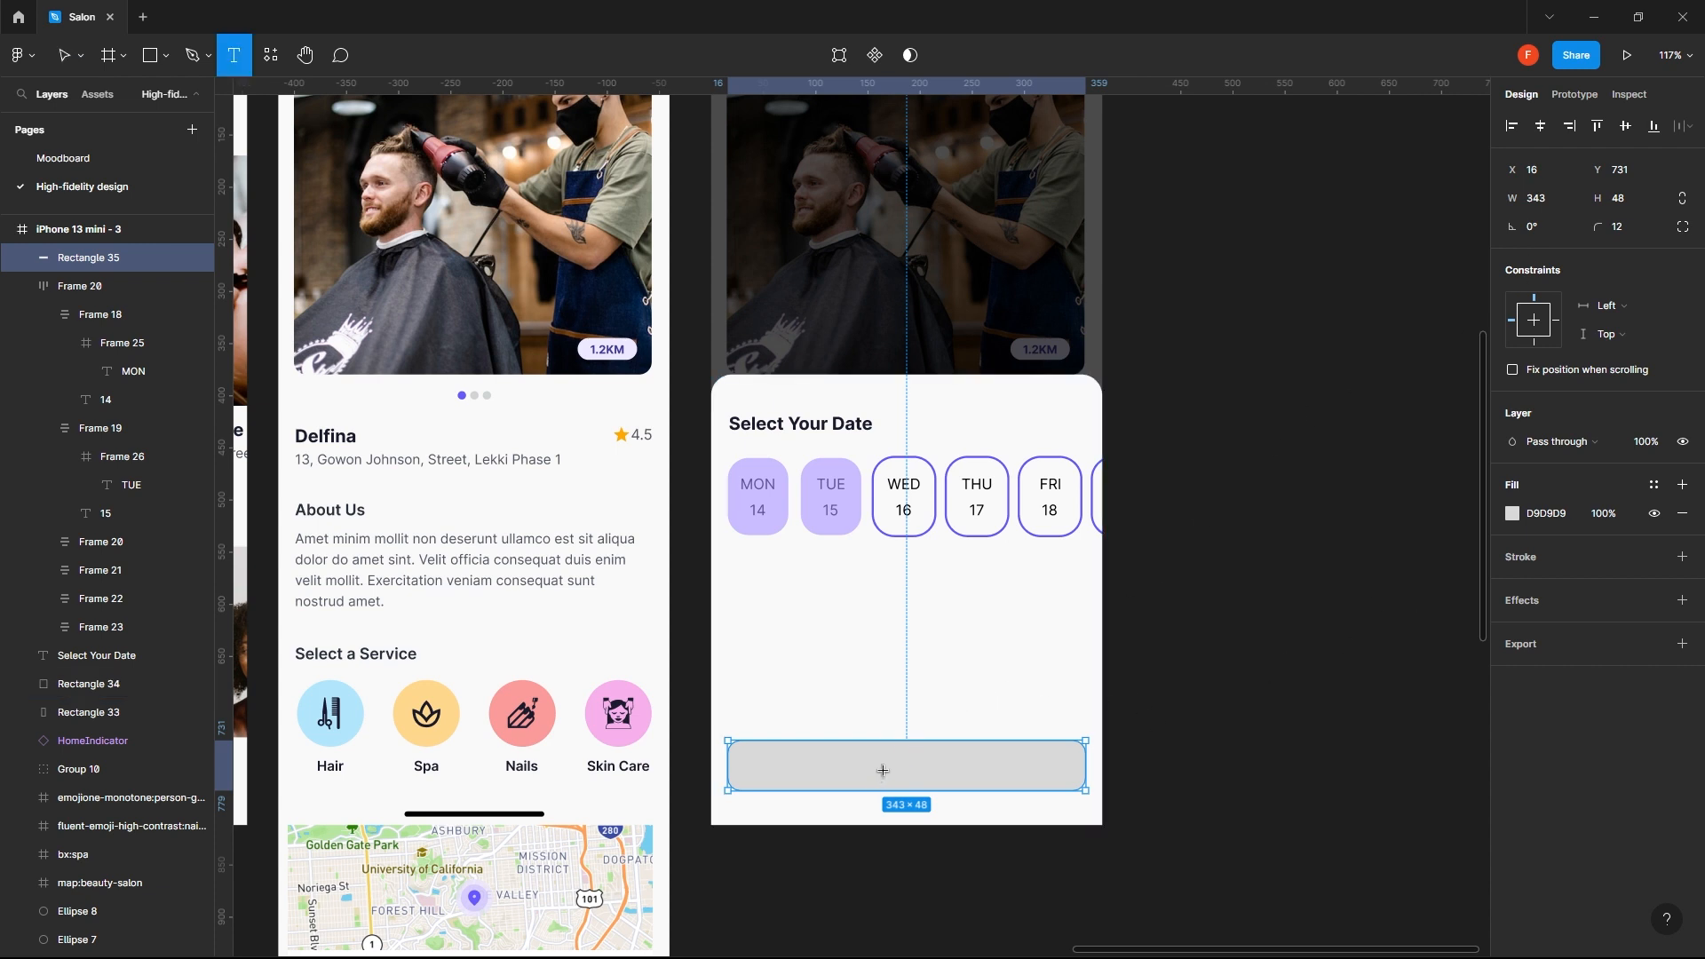
pyautogui.click(883, 770)
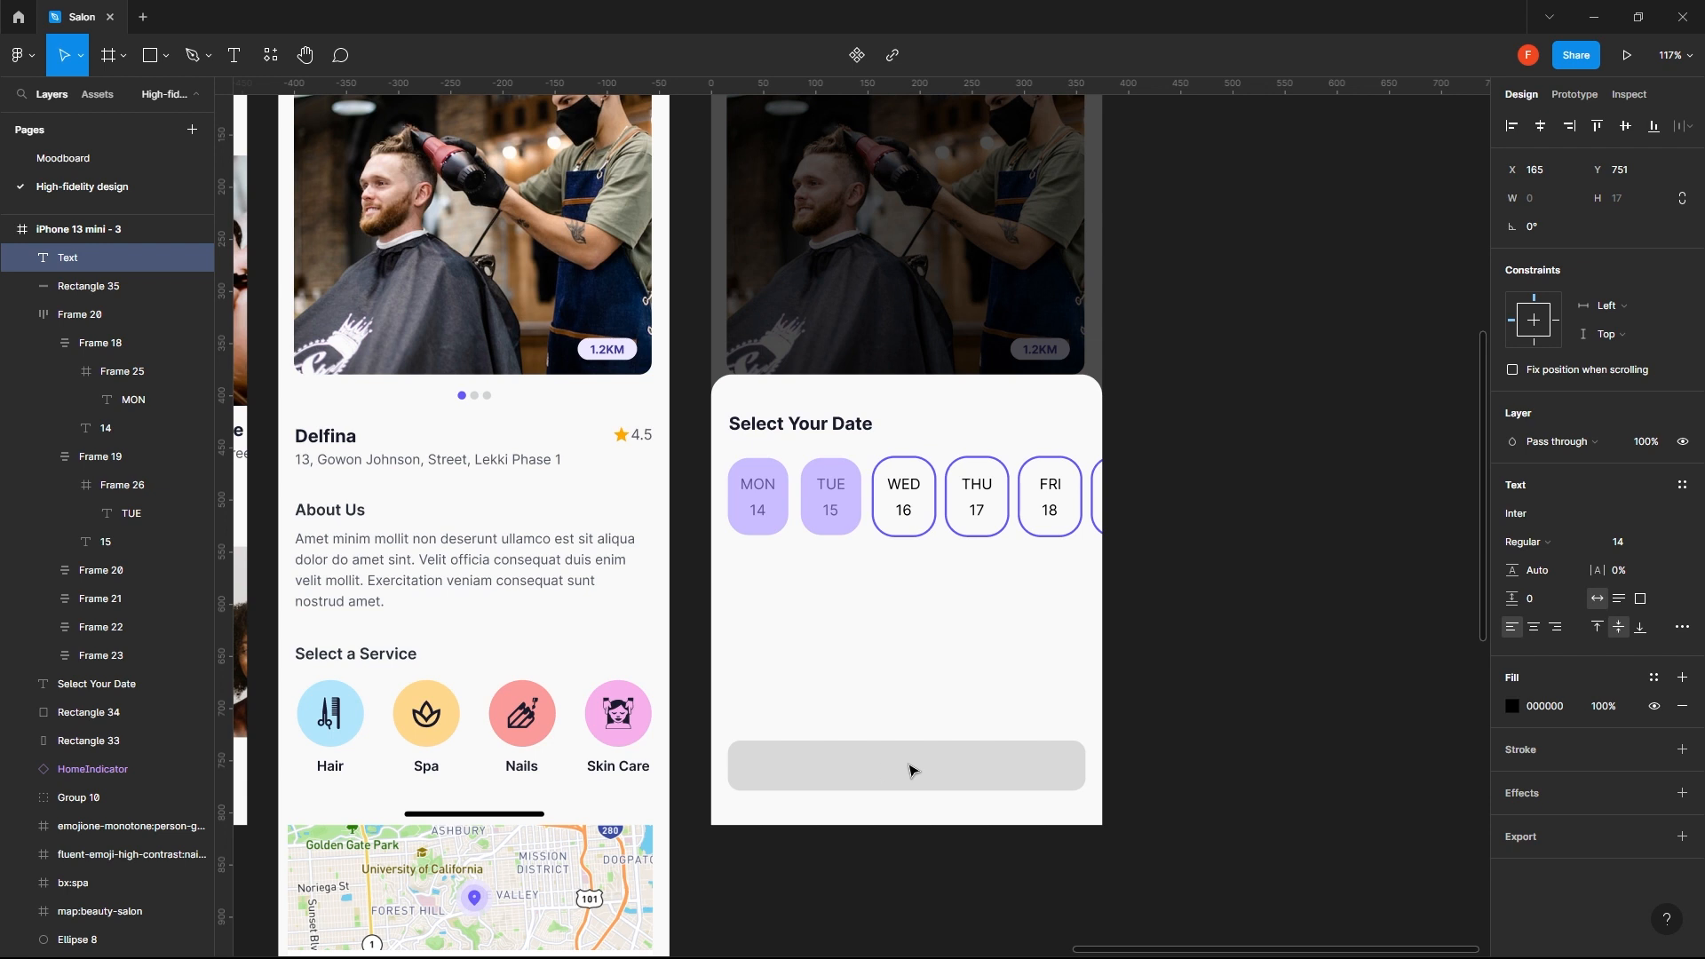
pyautogui.write('Continue')
pyautogui.press('Escape')
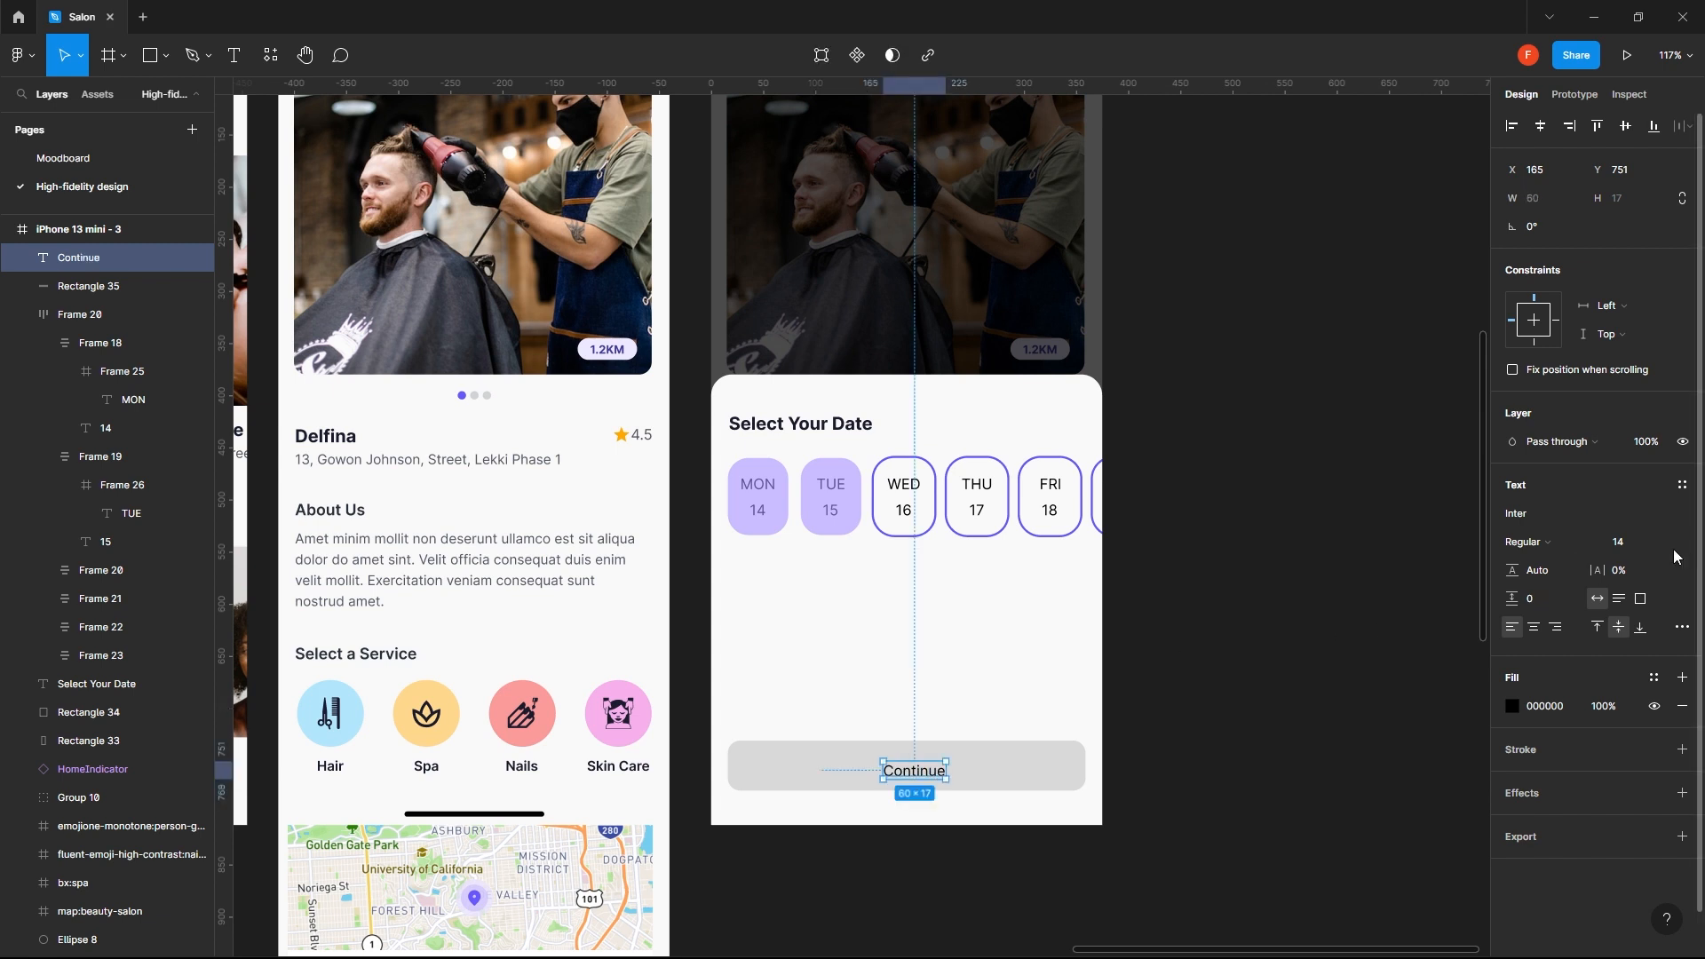
# - Style the "Continue" label as Semi Bold, size 16, with letter spacing of -2%
pyautogui.click(1559, 545)
pyautogui.click(1559, 586)
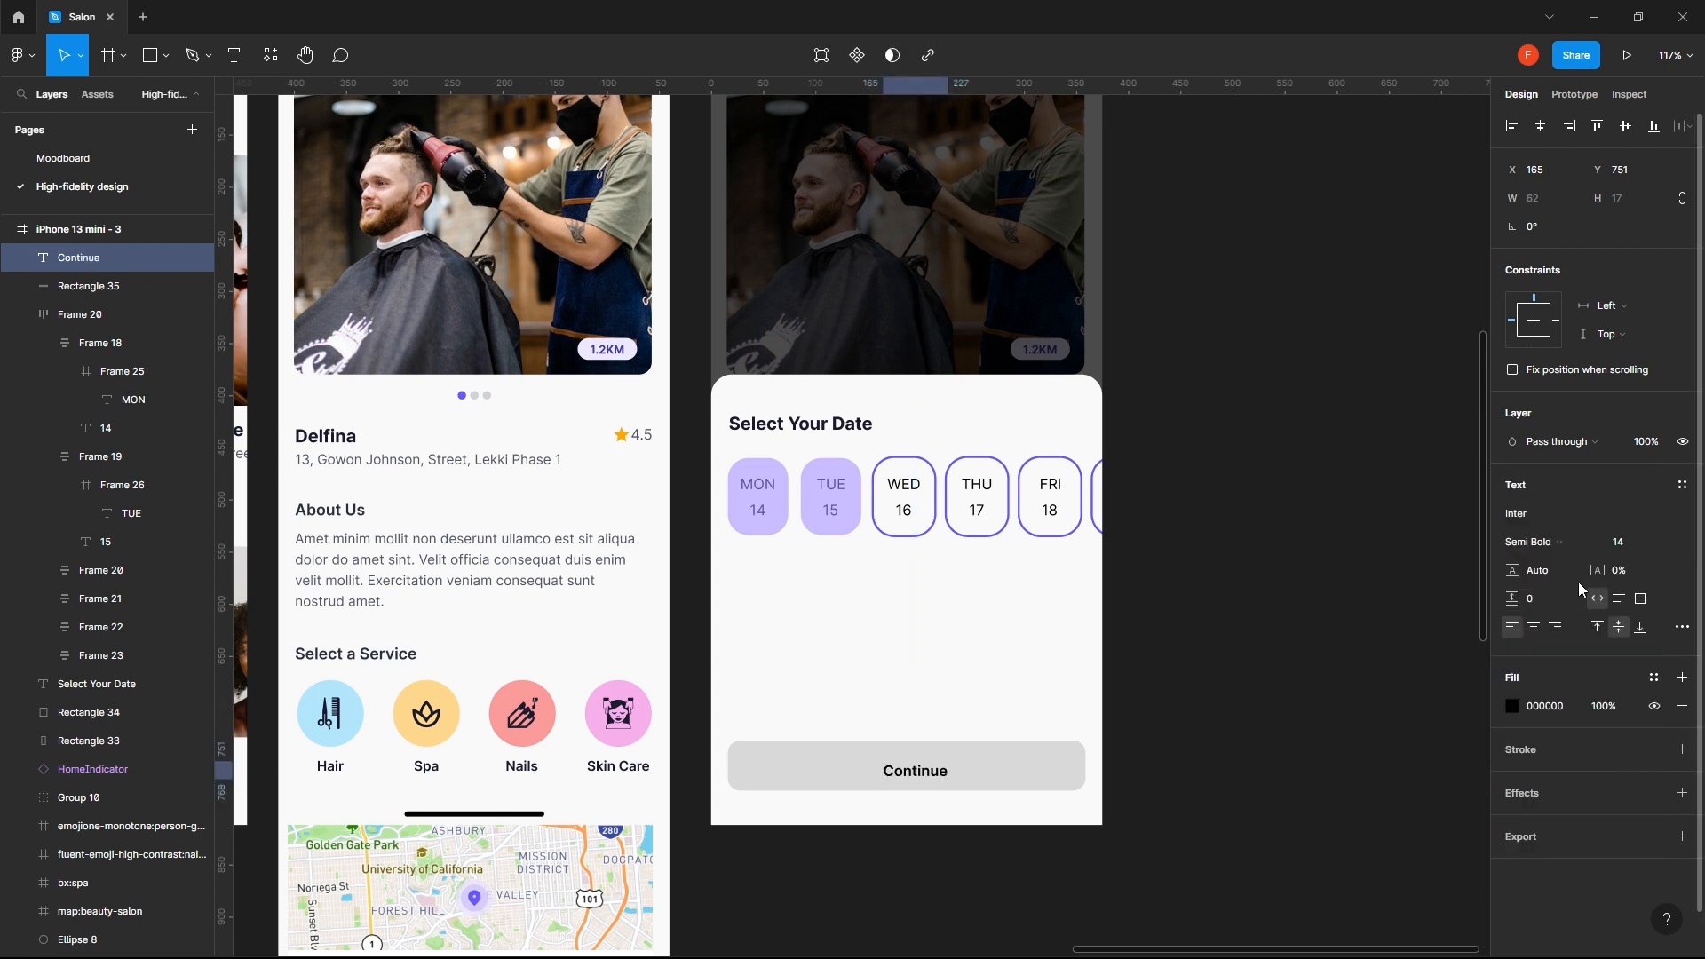
pyautogui.click(1621, 548)
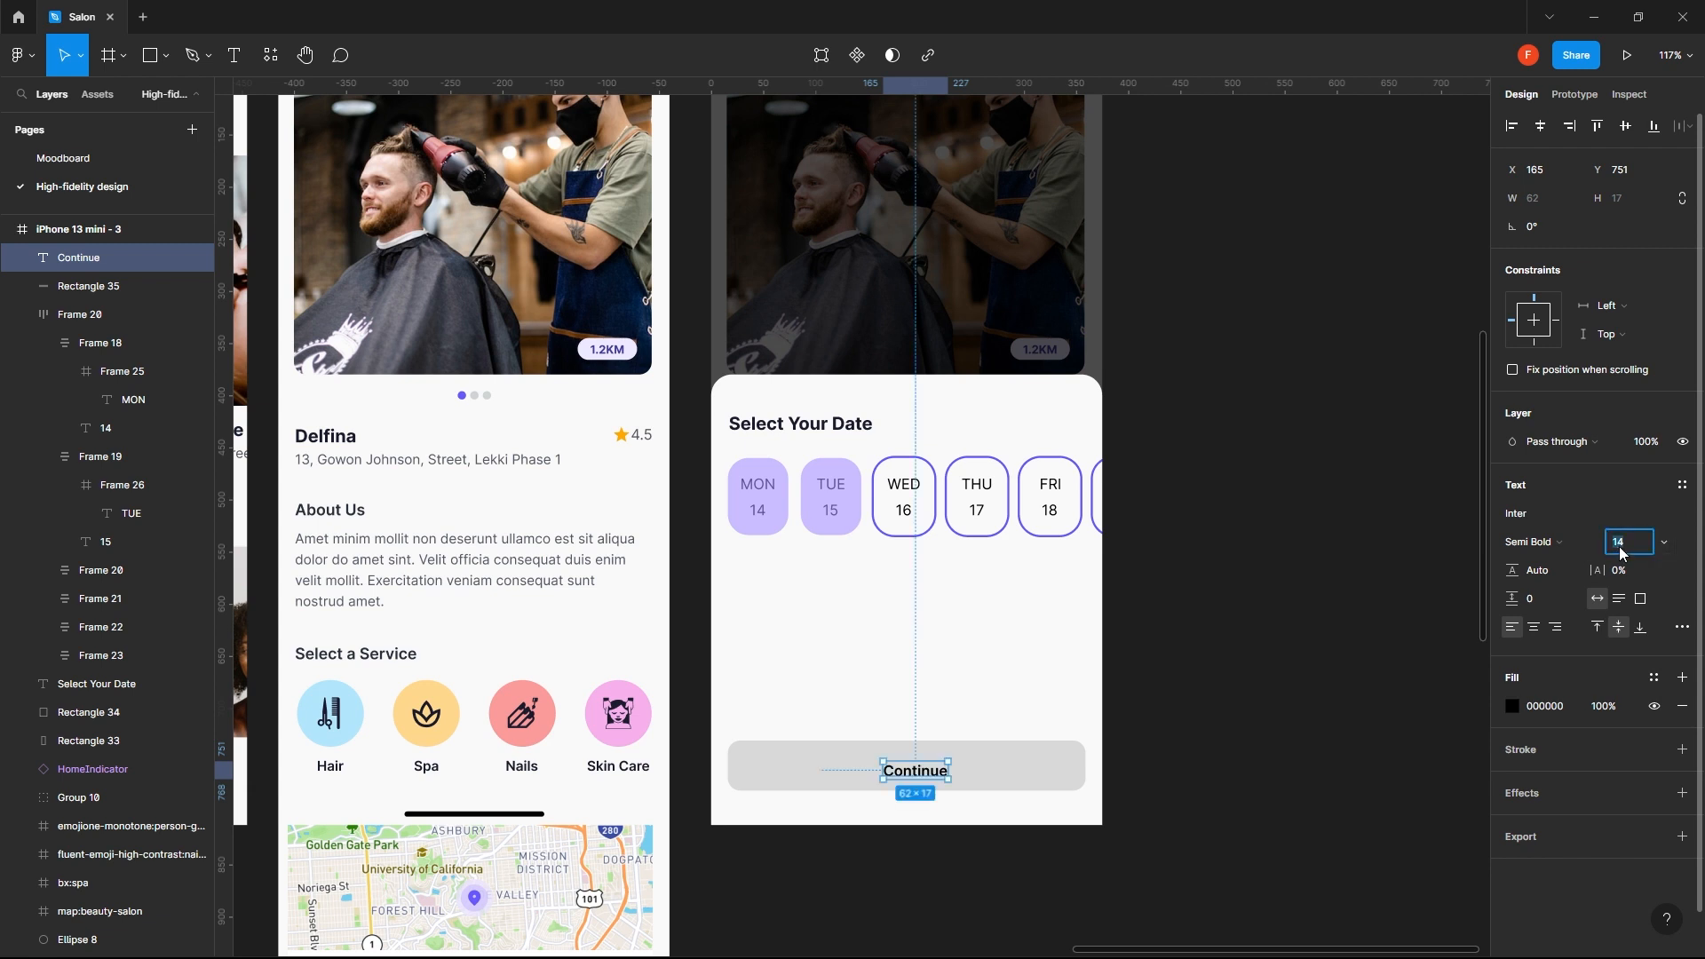
pyautogui.press('Return')
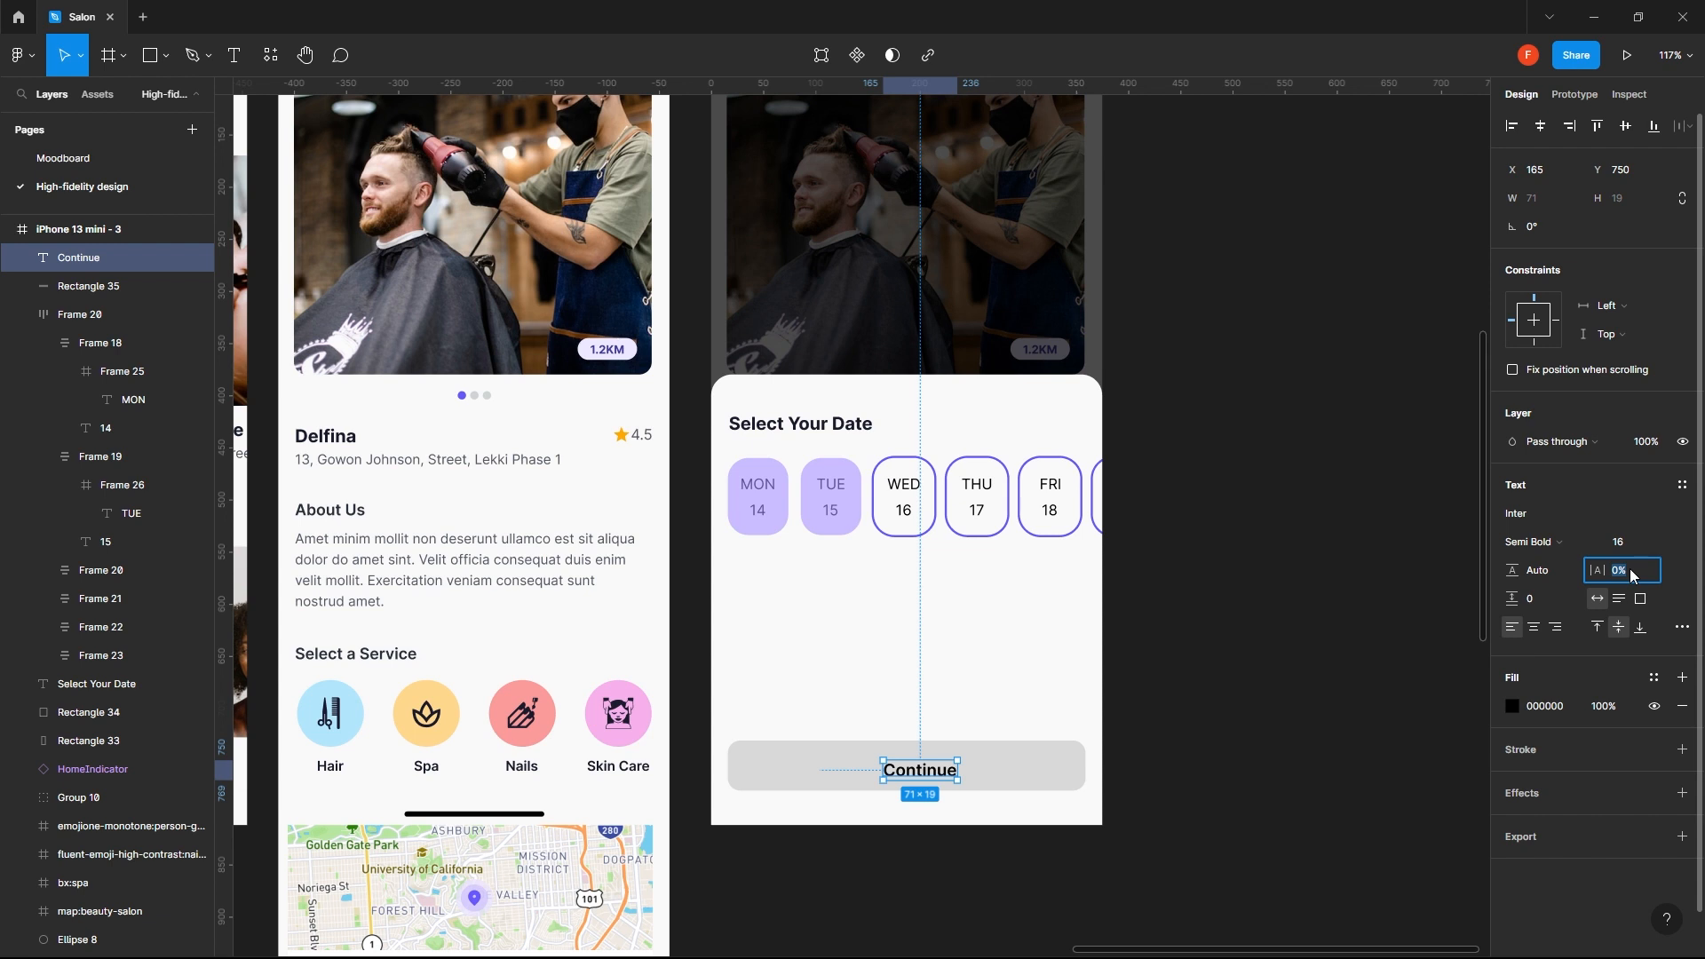
pyautogui.press('Down')
pyautogui.press('Down')
pyautogui.press('Down')
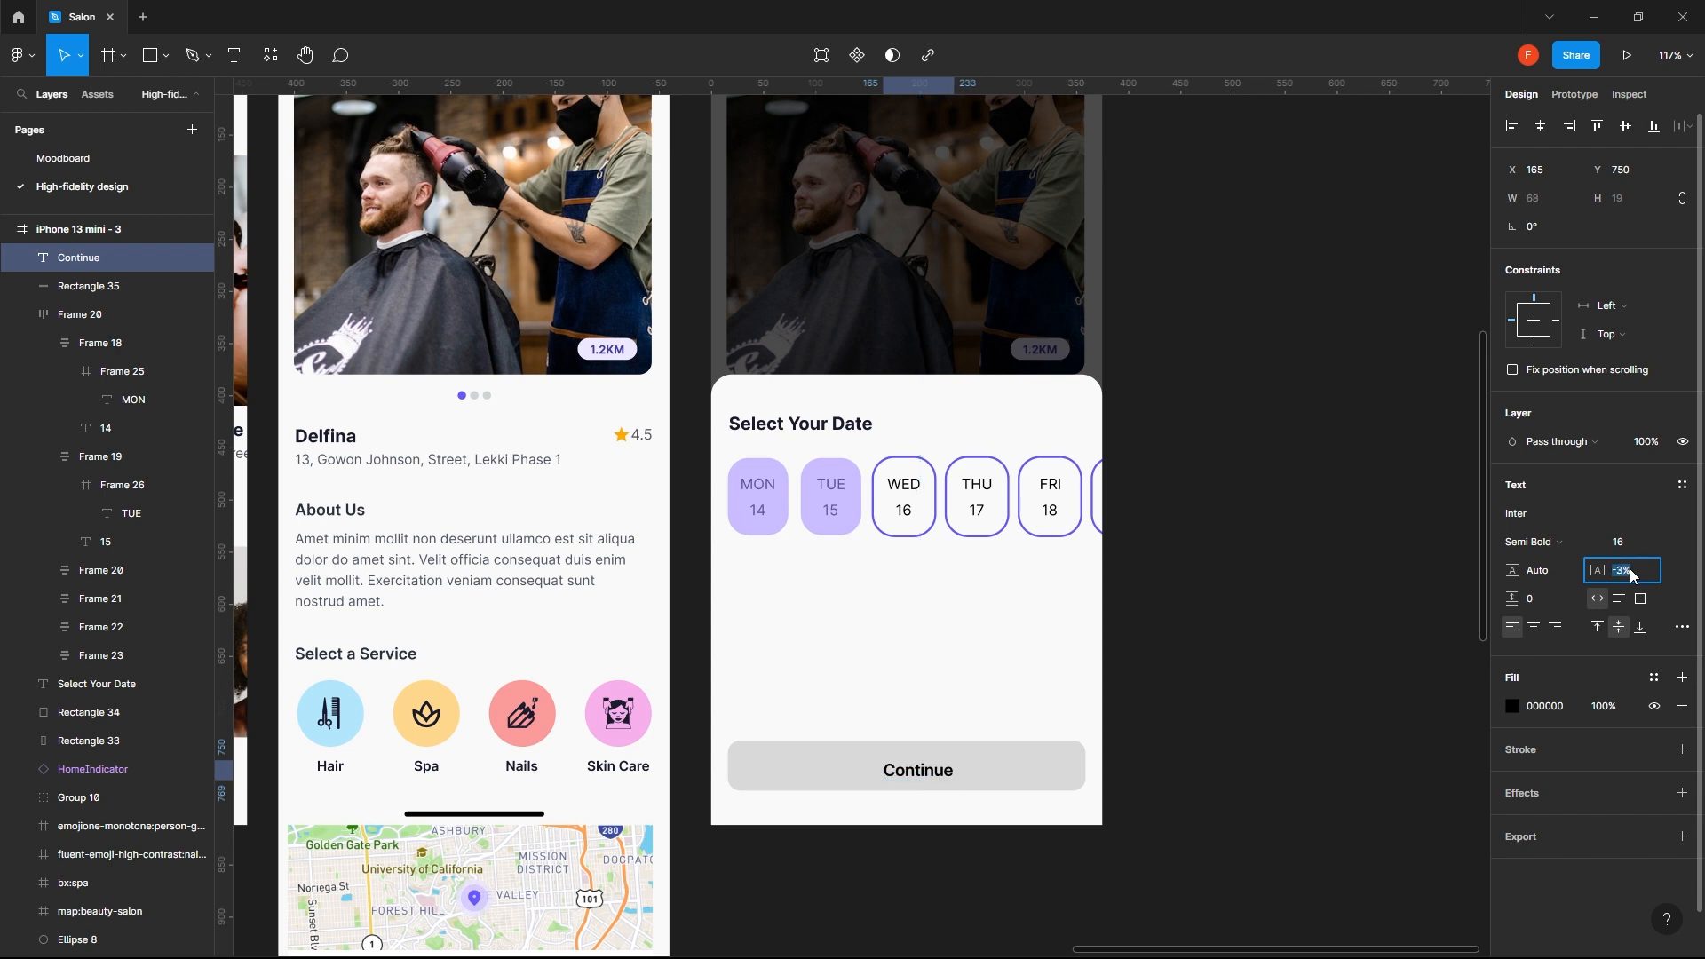
pyautogui.press('Up')
# - Center the "Continue" label horizontally and vertically on the button rectangle
pyautogui.keyDown('shift'); pyautogui.click(999, 764); pyautogui.keyUp('shift')
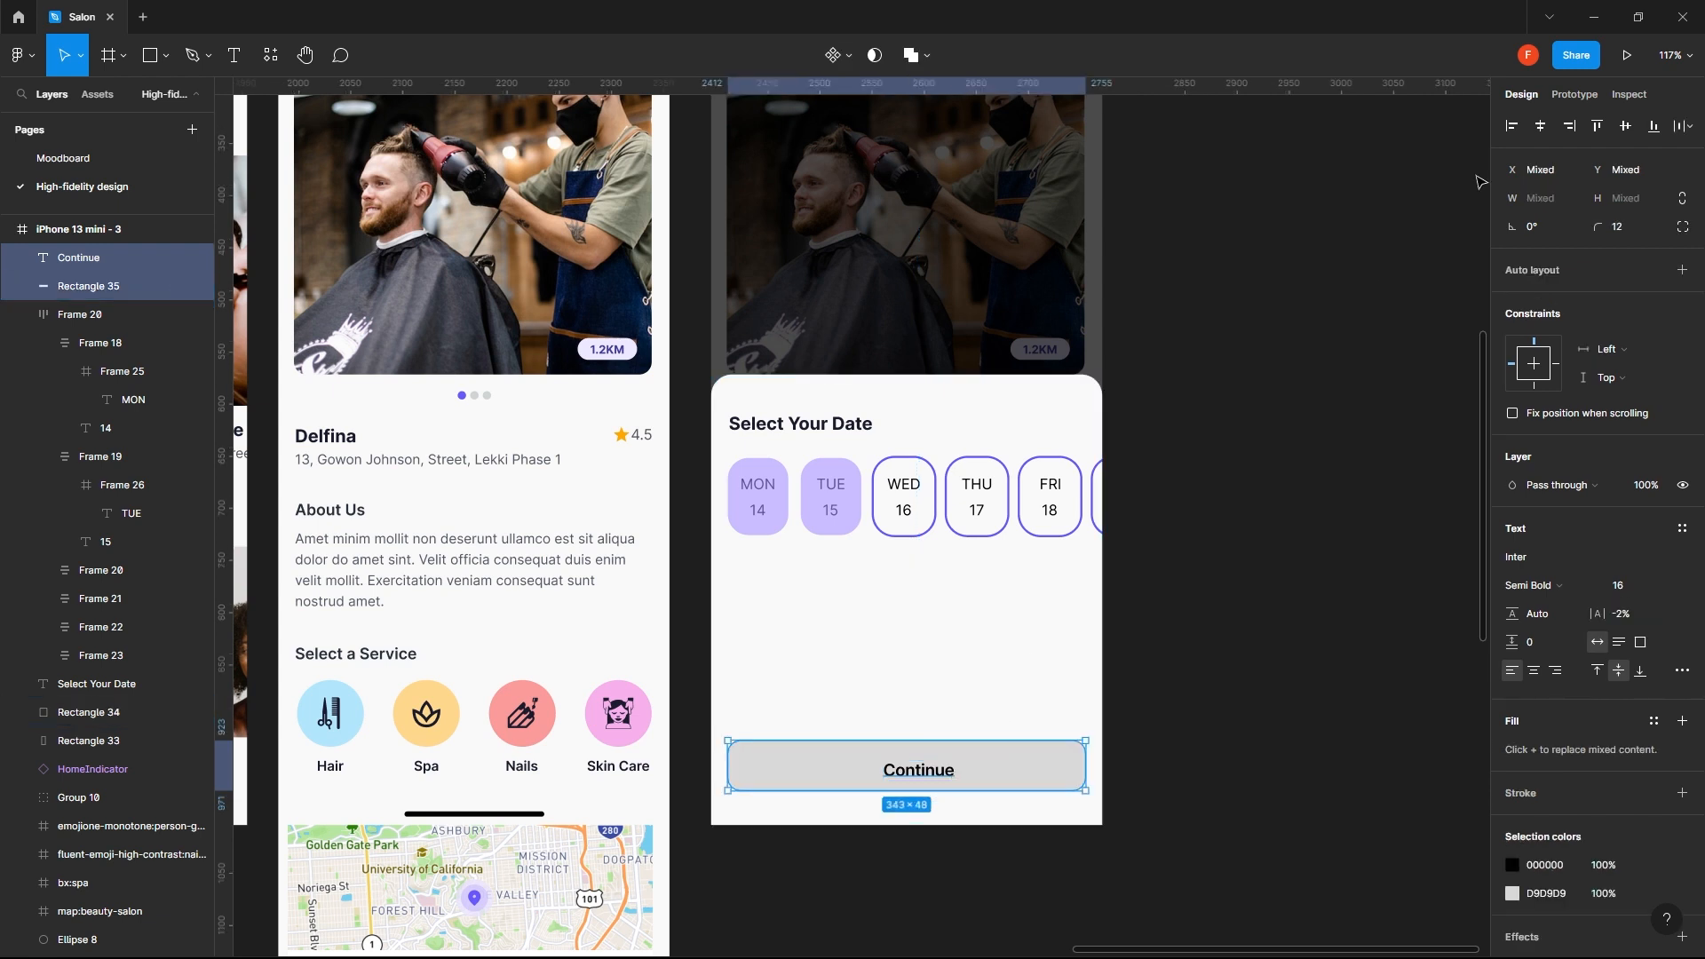
pyautogui.click(1540, 125)
pyautogui.click(1625, 126)
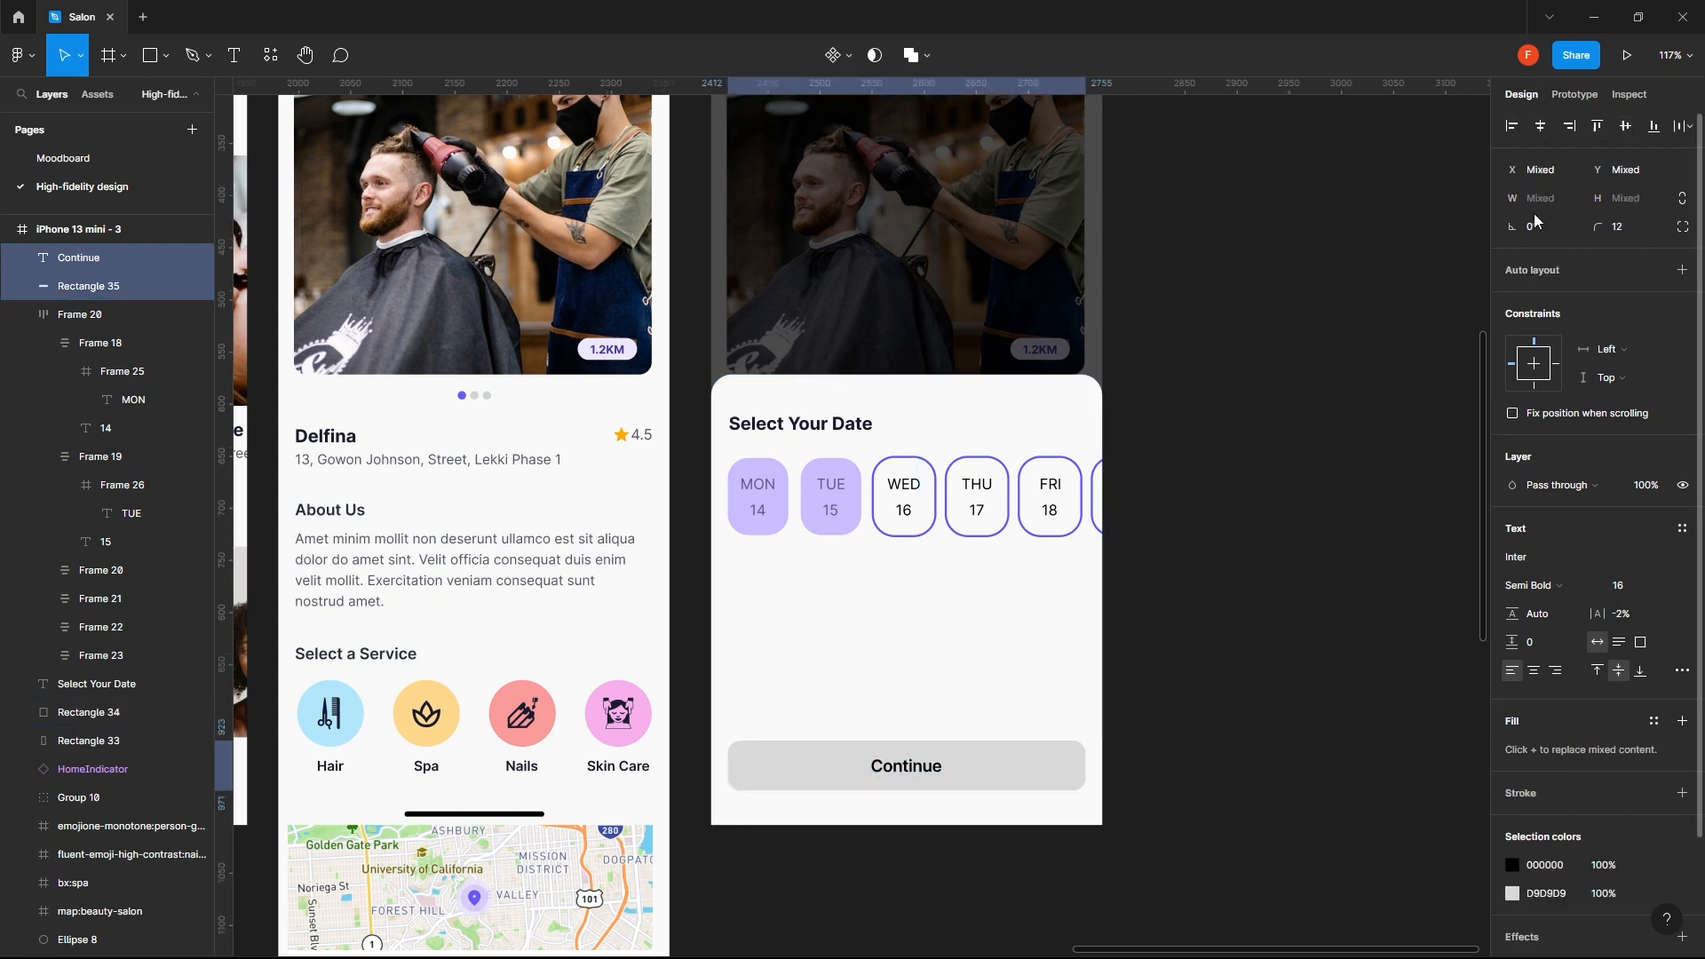
pyautogui.click(1203, 560)
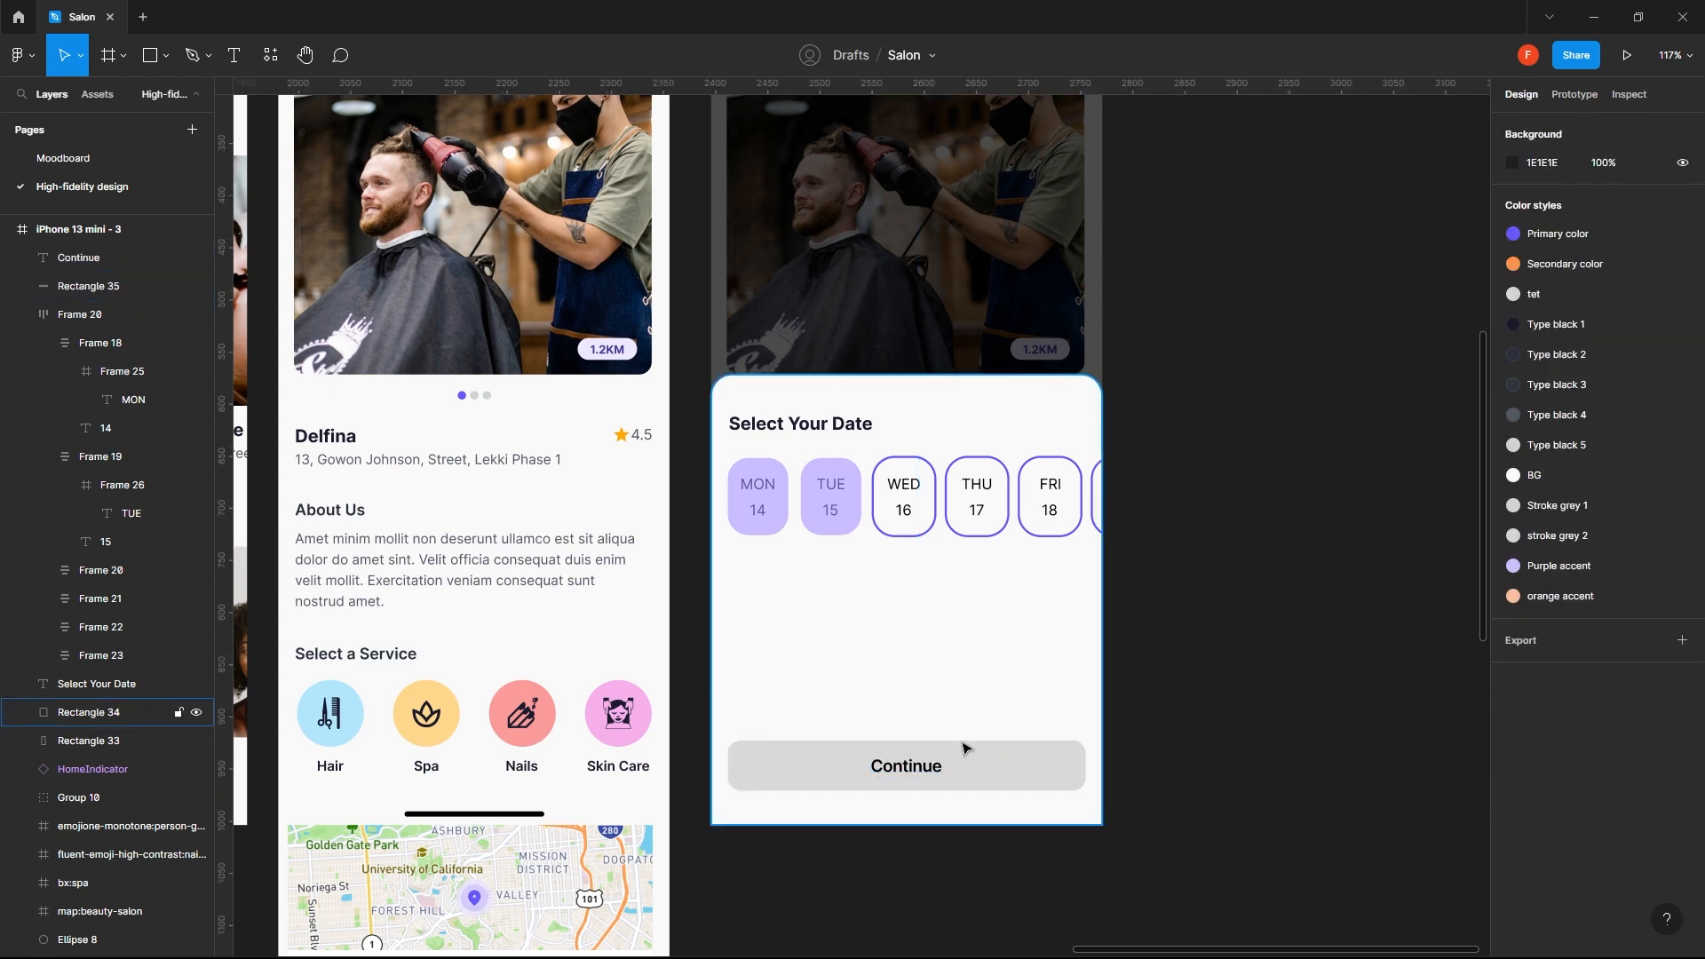
# - Try the Purple accent, Type black 4 and Type black 2 color styles as the button rectangle's fill
pyautogui.click(925, 761)
pyautogui.click(992, 781)
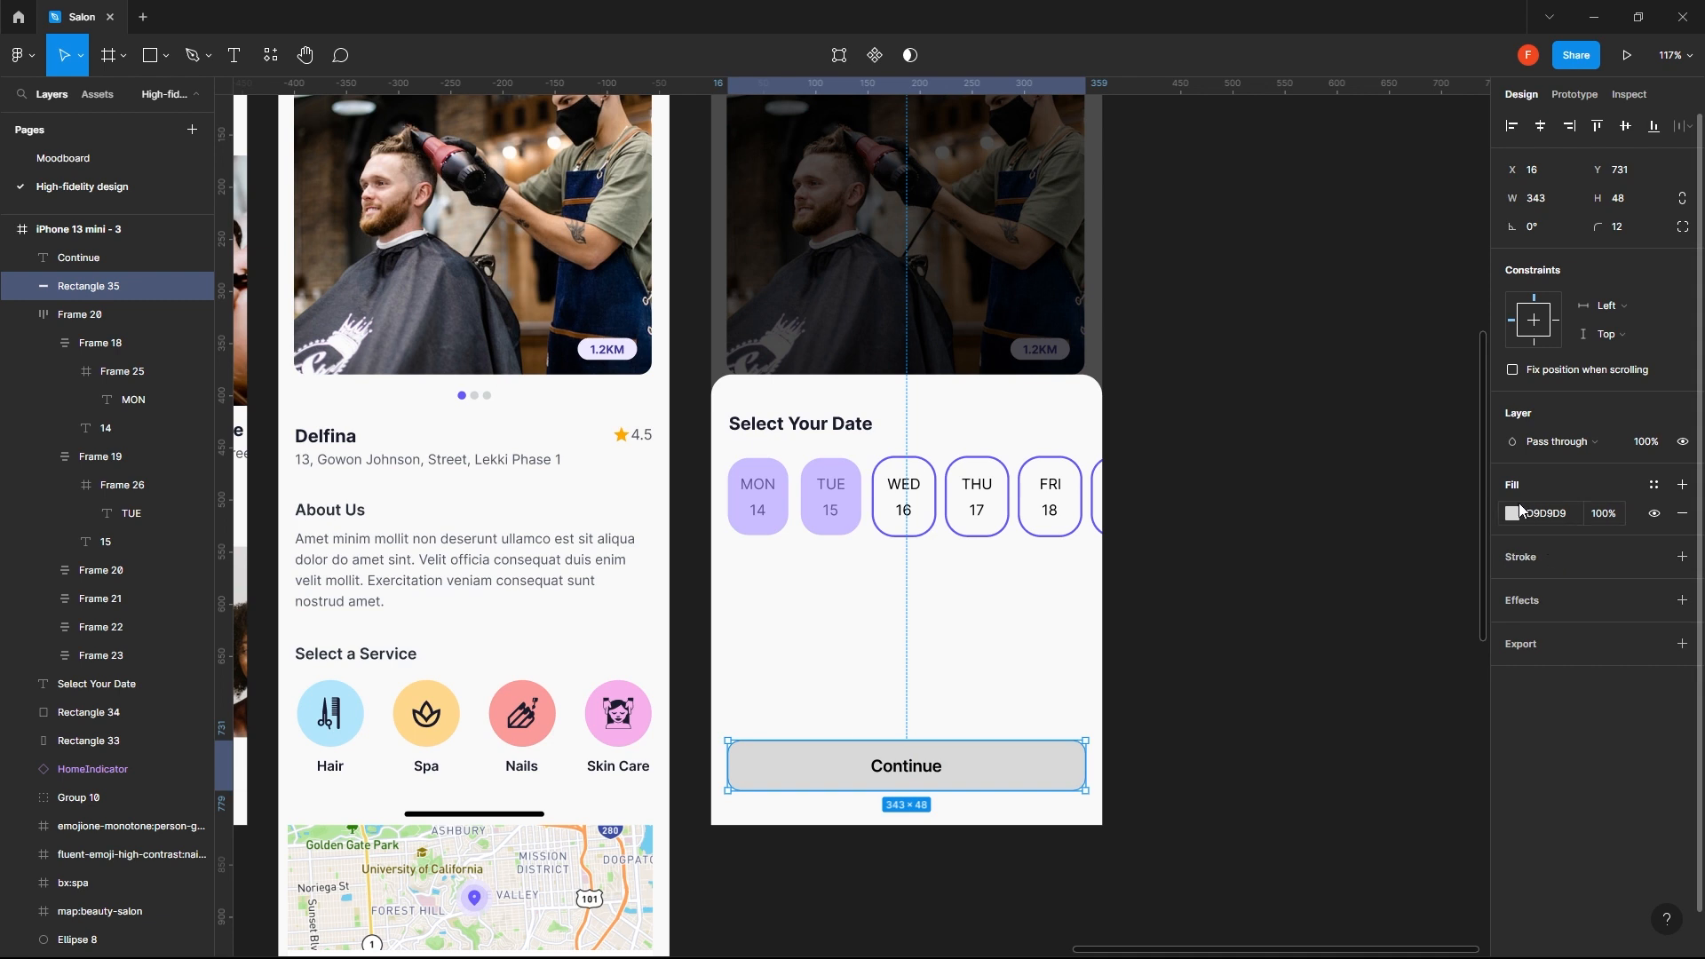
pyautogui.click(1513, 514)
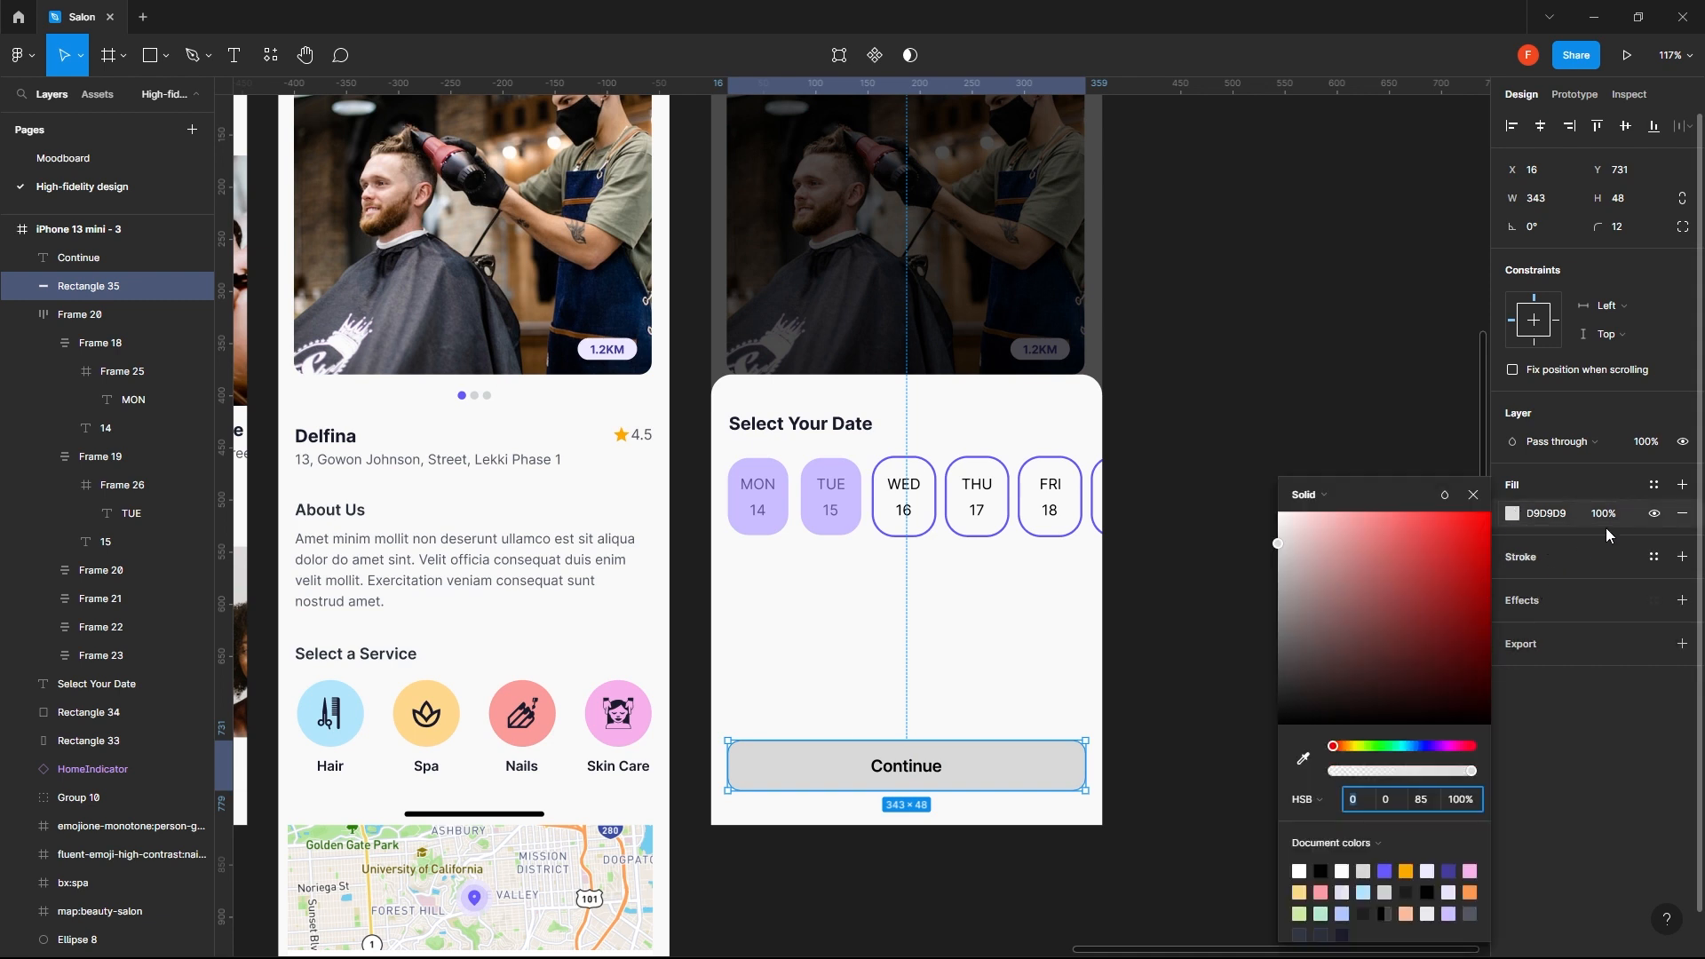
pyautogui.click(1655, 485)
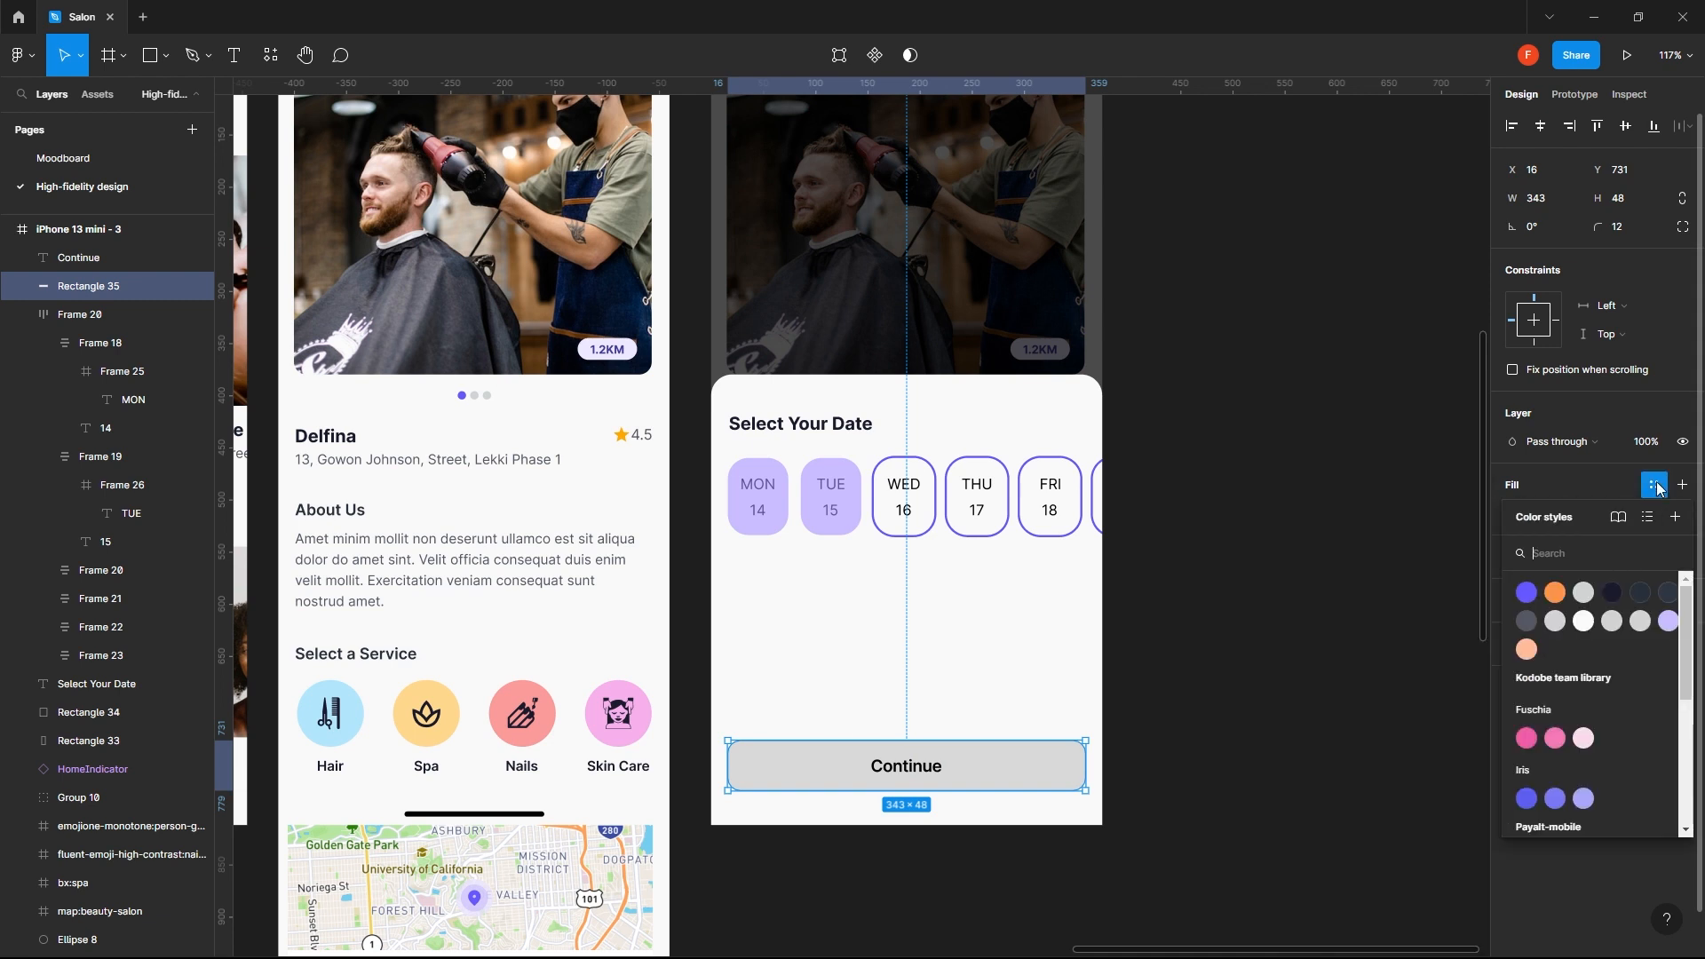
pyautogui.click(1667, 623)
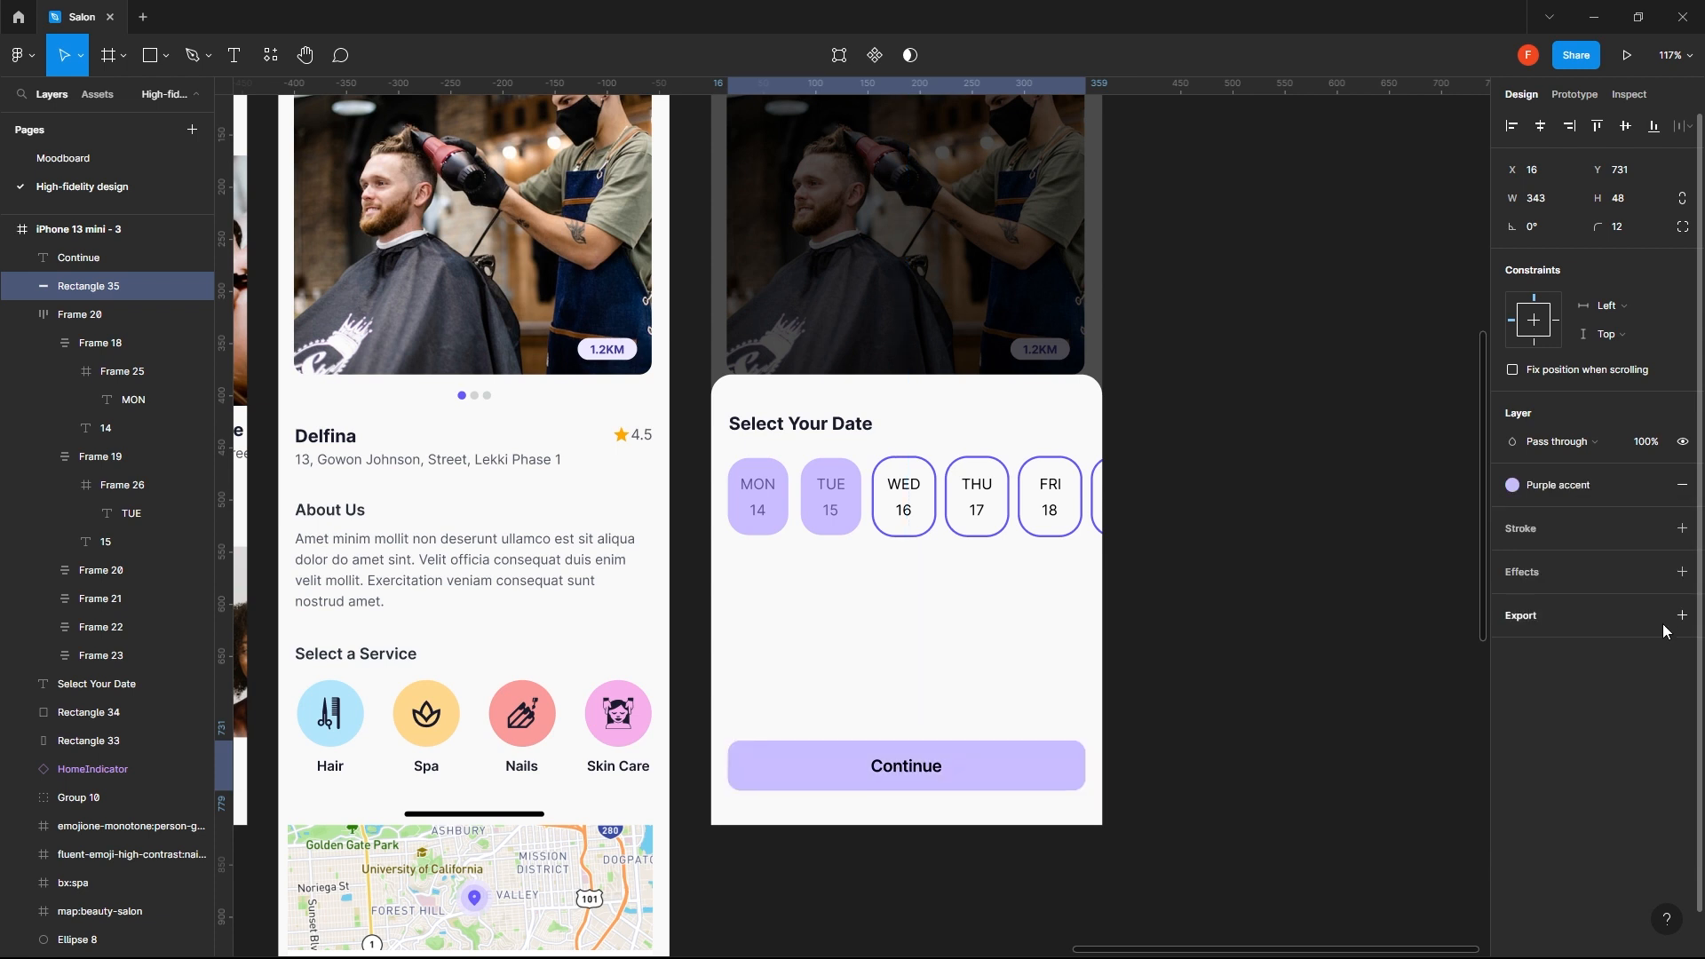
pyautogui.click(1567, 487)
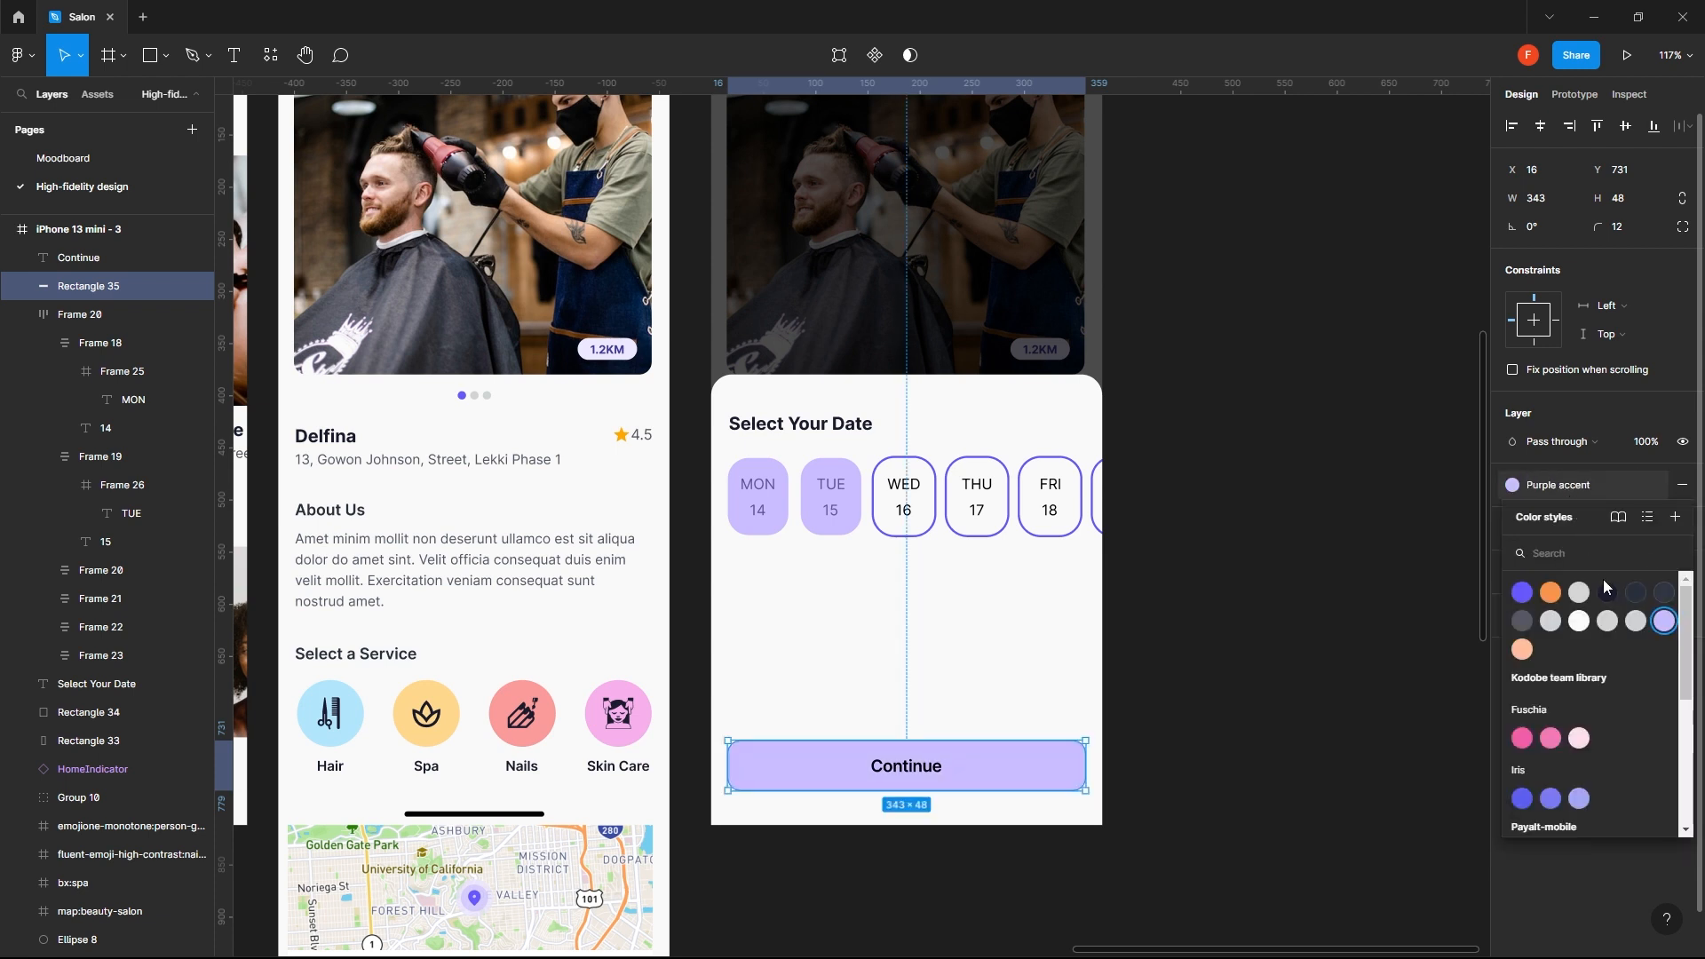
pyautogui.click(1523, 621)
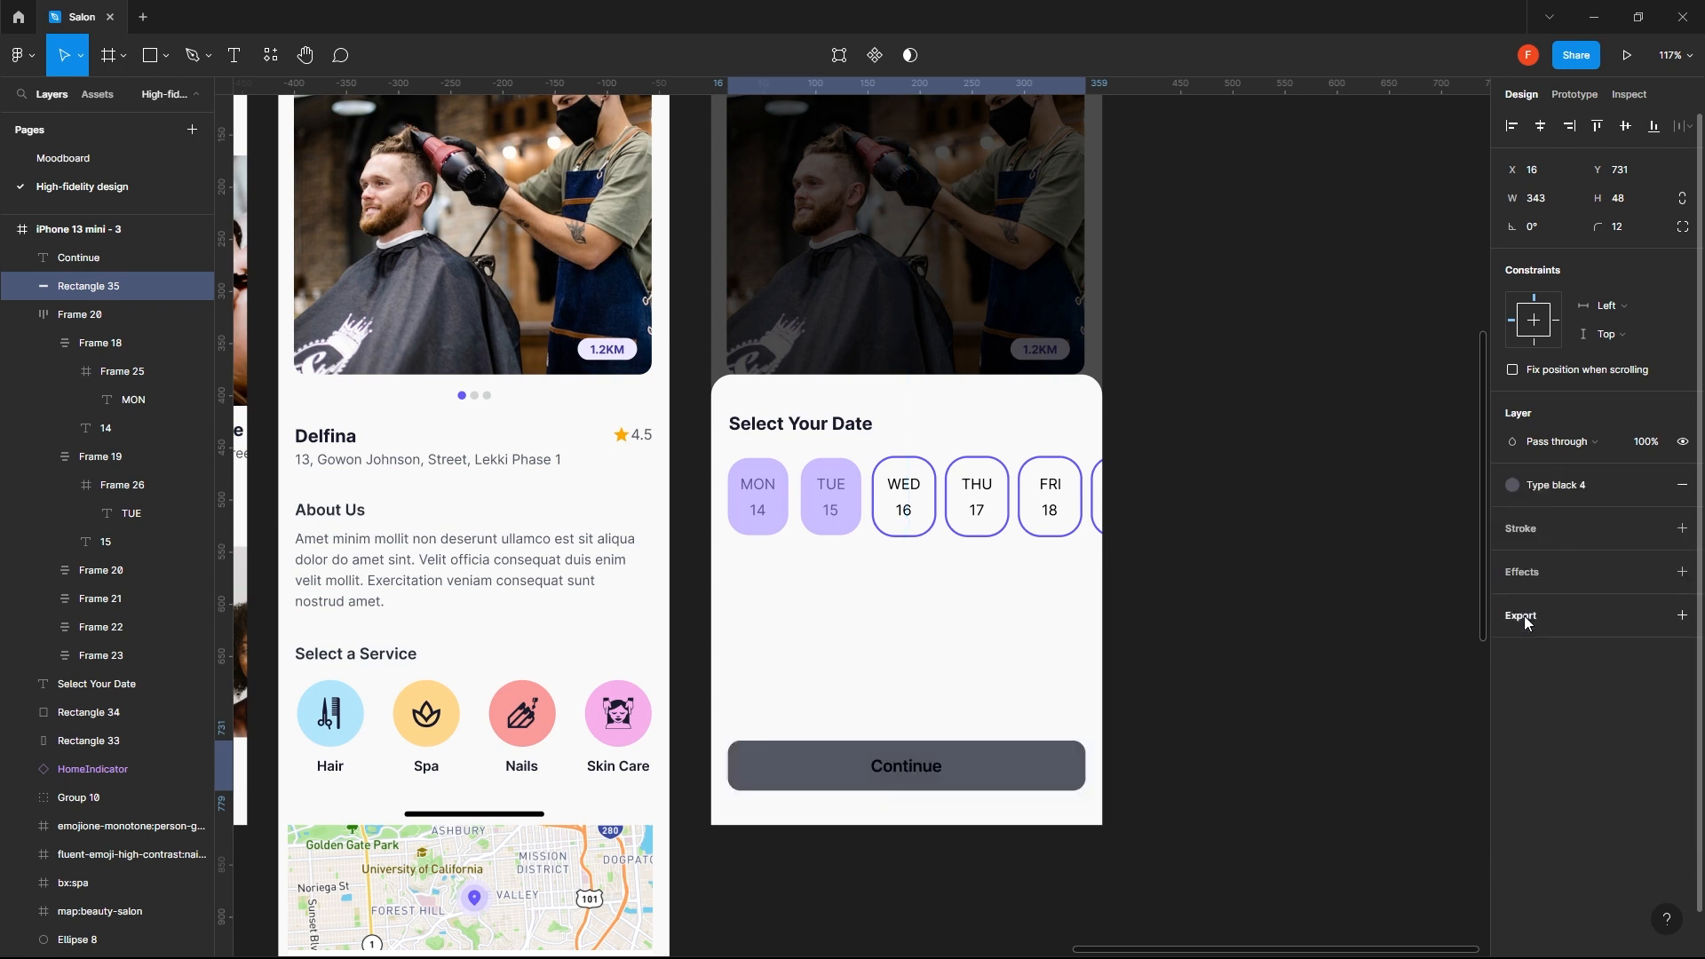
pyautogui.click(1590, 489)
pyautogui.click(1647, 592)
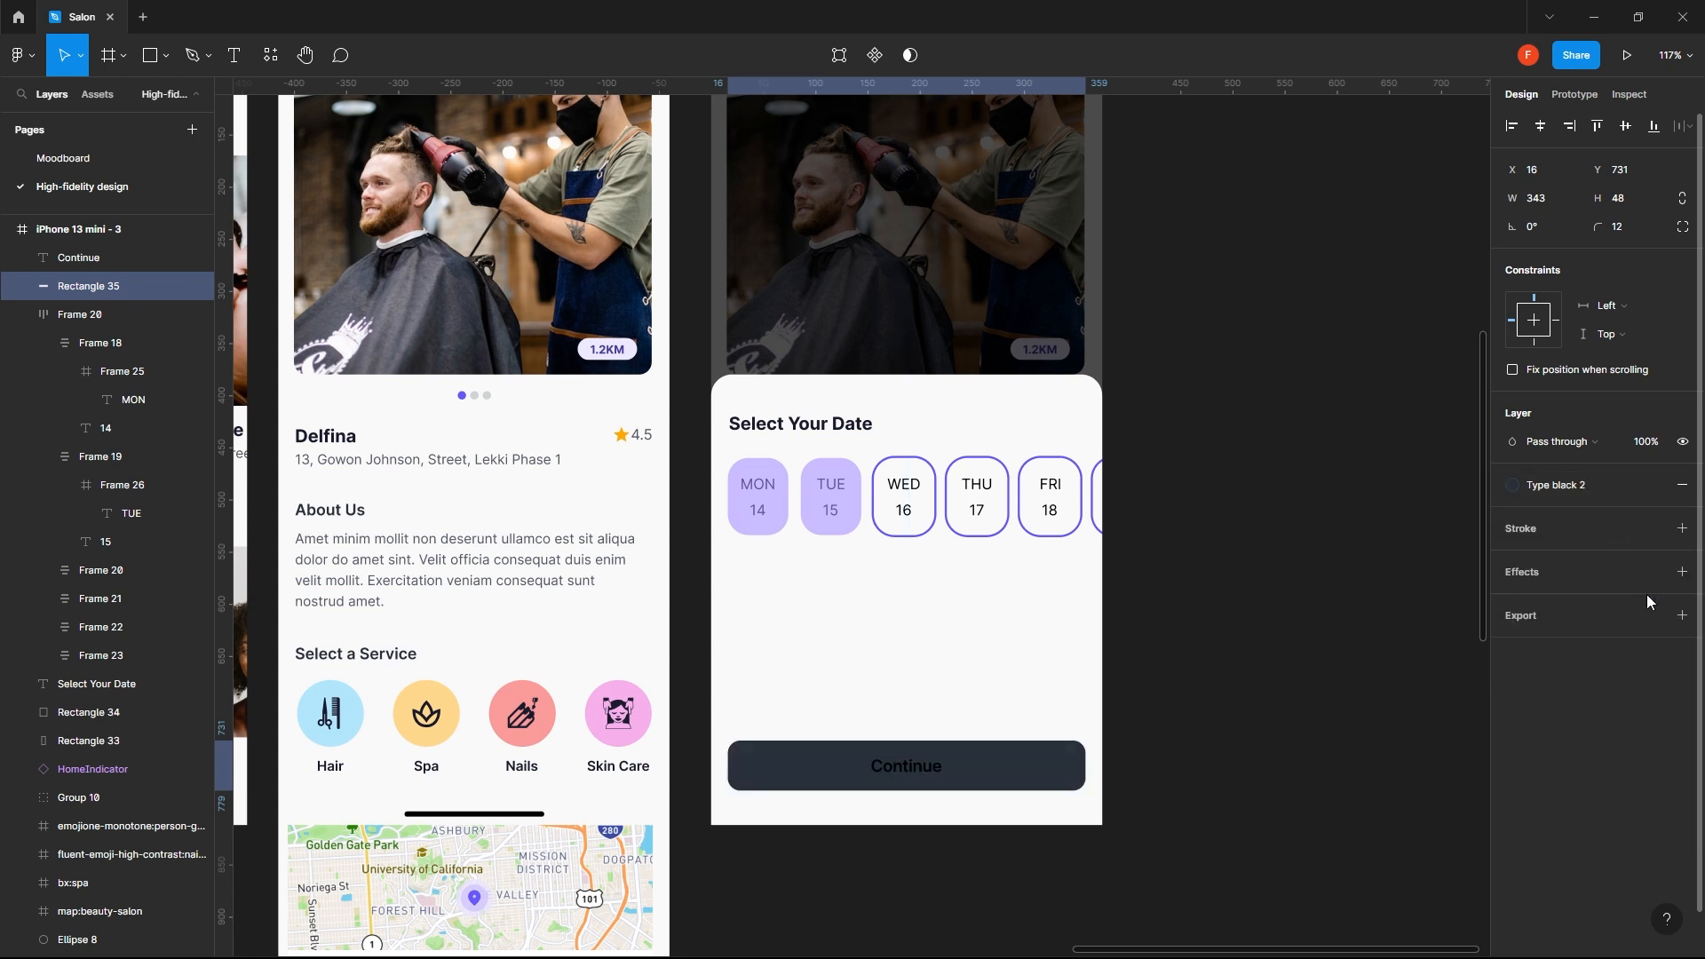
# - Try the Type black 1 style on the button rectangle's fill, and replace it with the tet style
pyautogui.click(1573, 486)
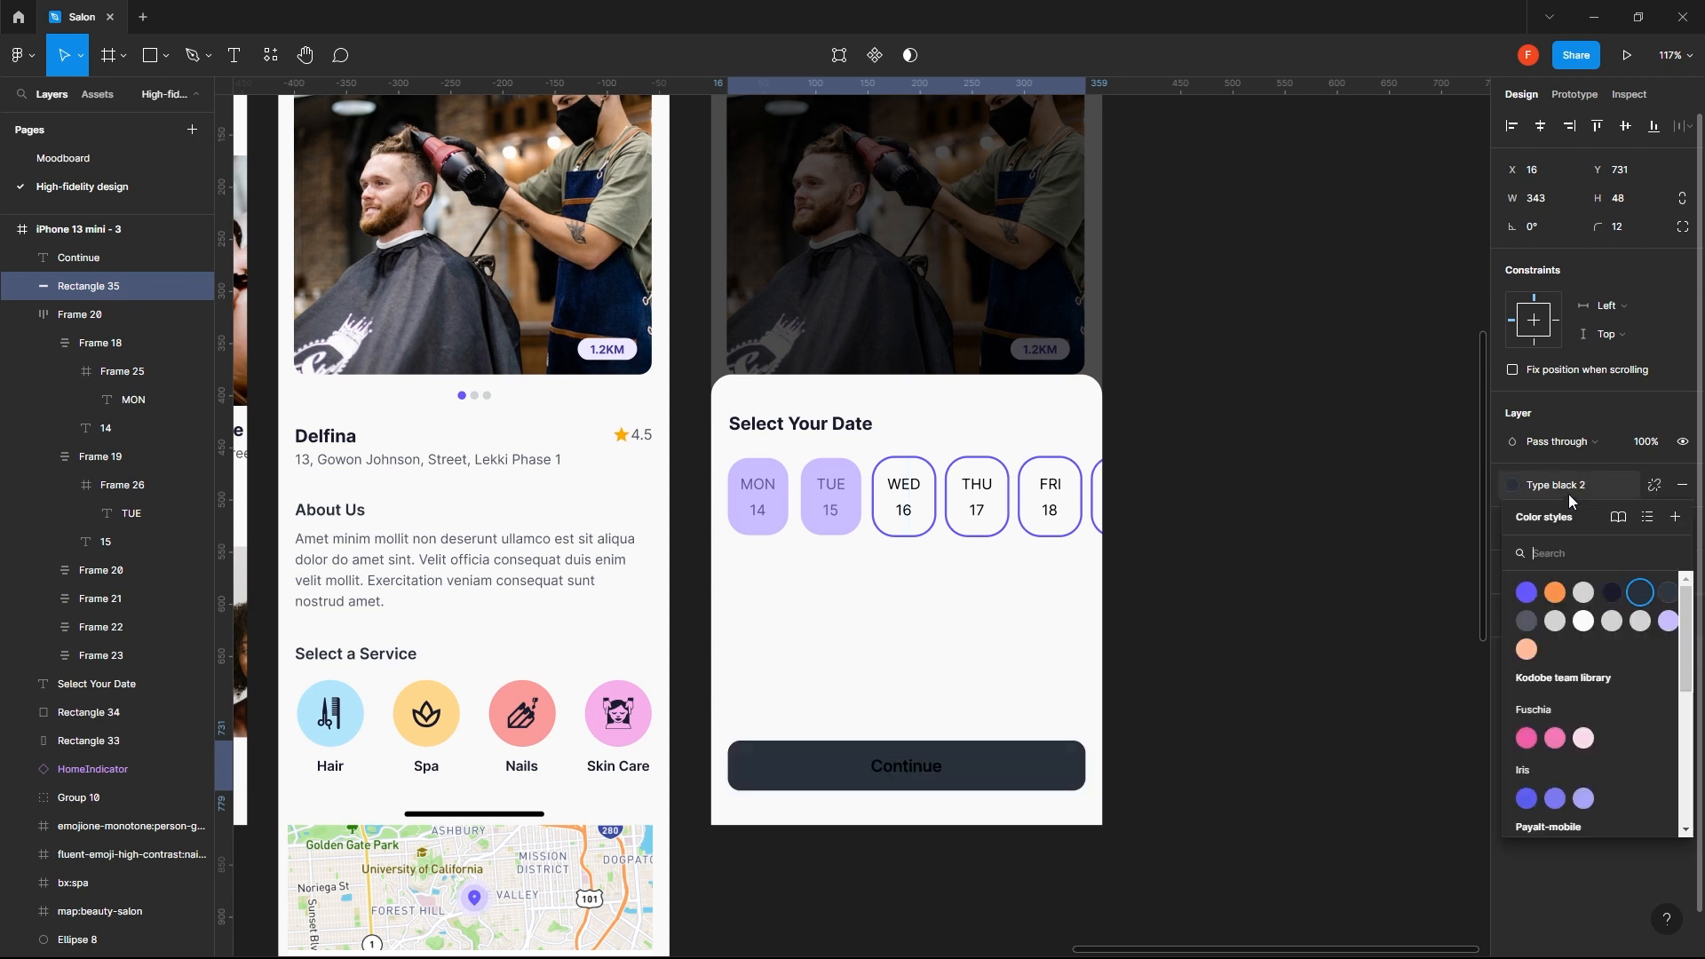
pyautogui.click(1612, 594)
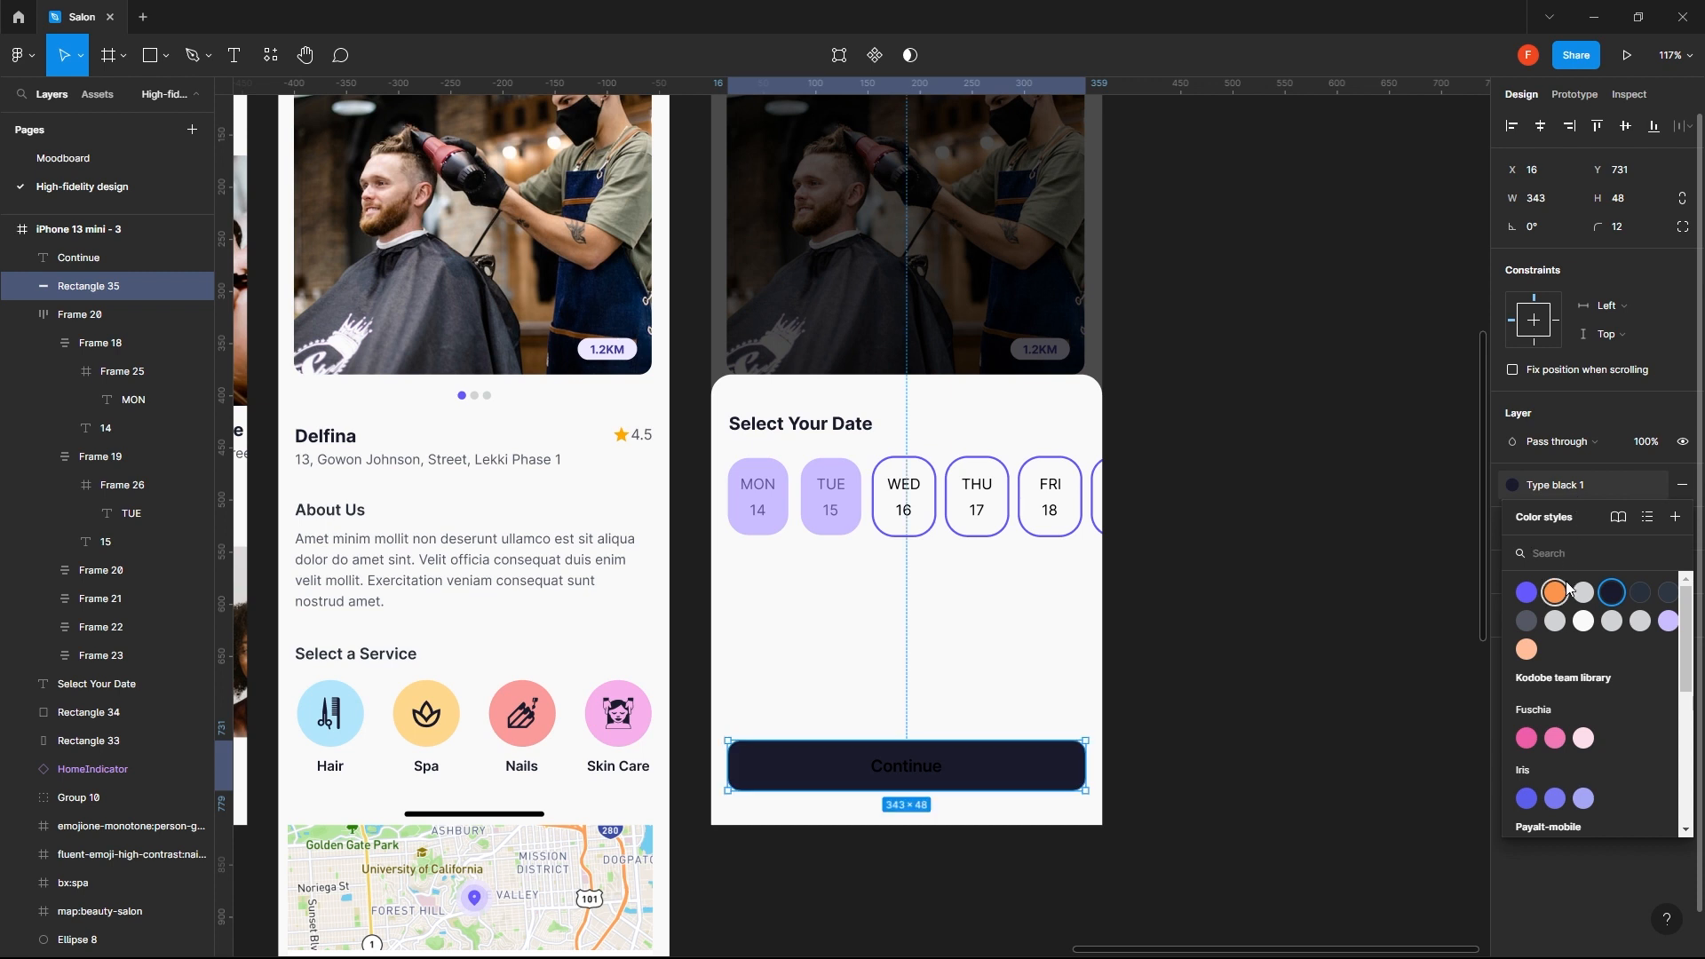
pyautogui.click(1584, 594)
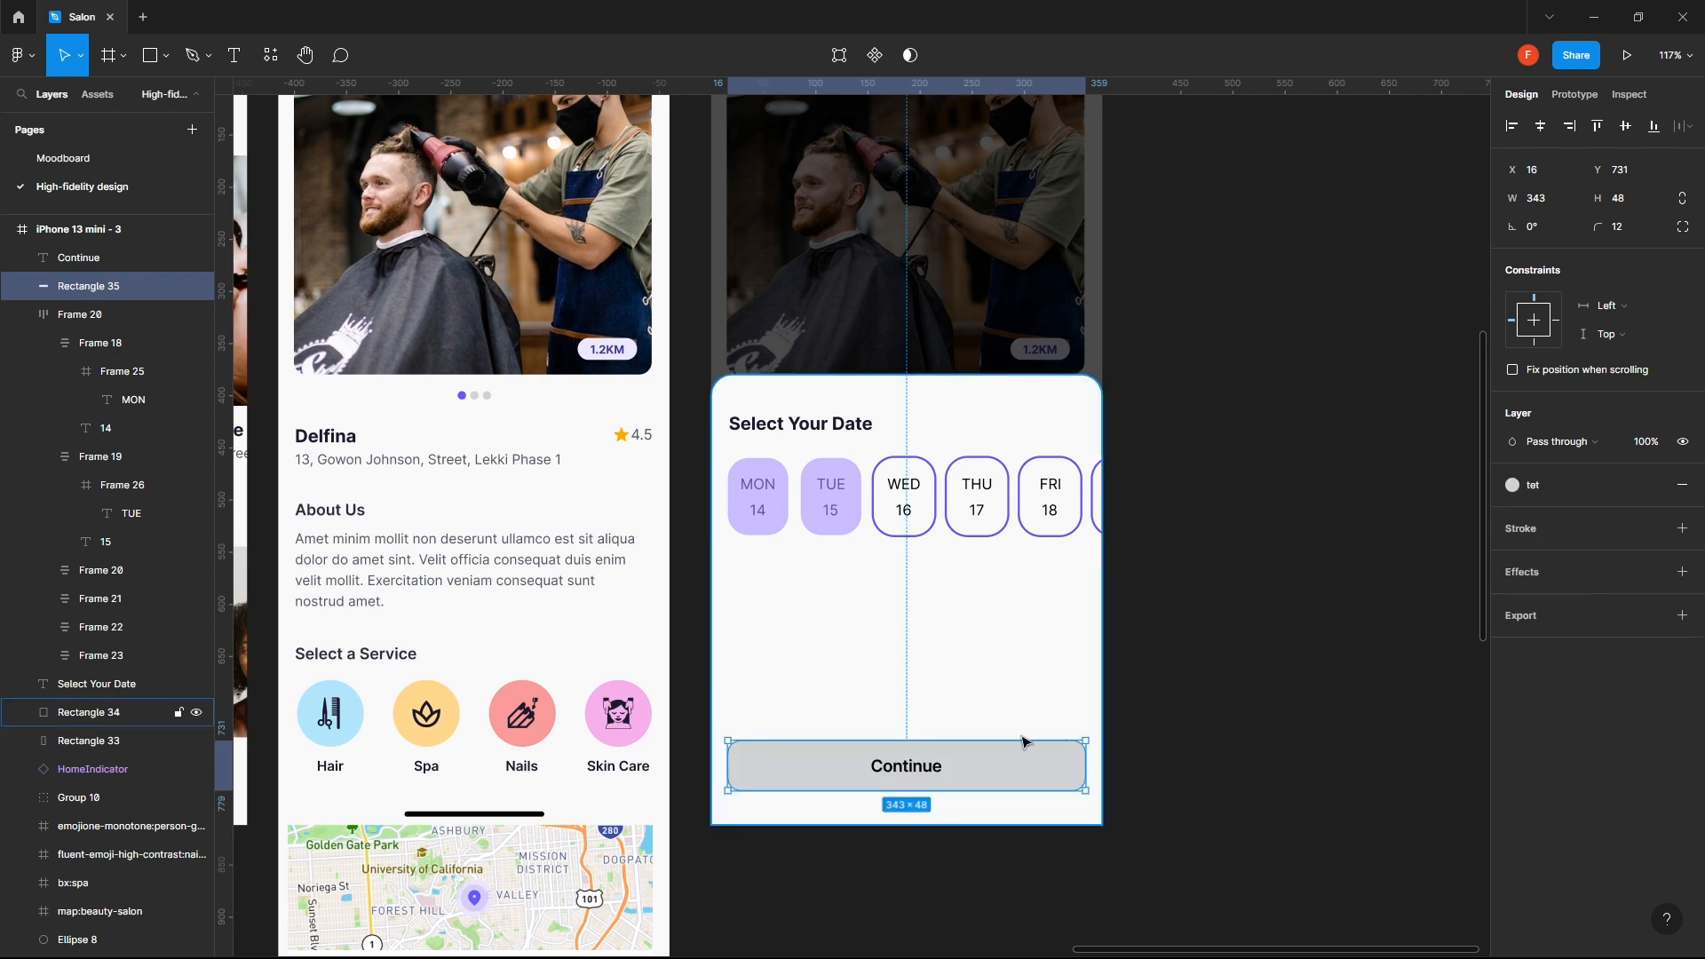
# - Try the Purple accent, Type black 2 and Type black 3 color styles on the "Continue" label
pyautogui.click(929, 769)
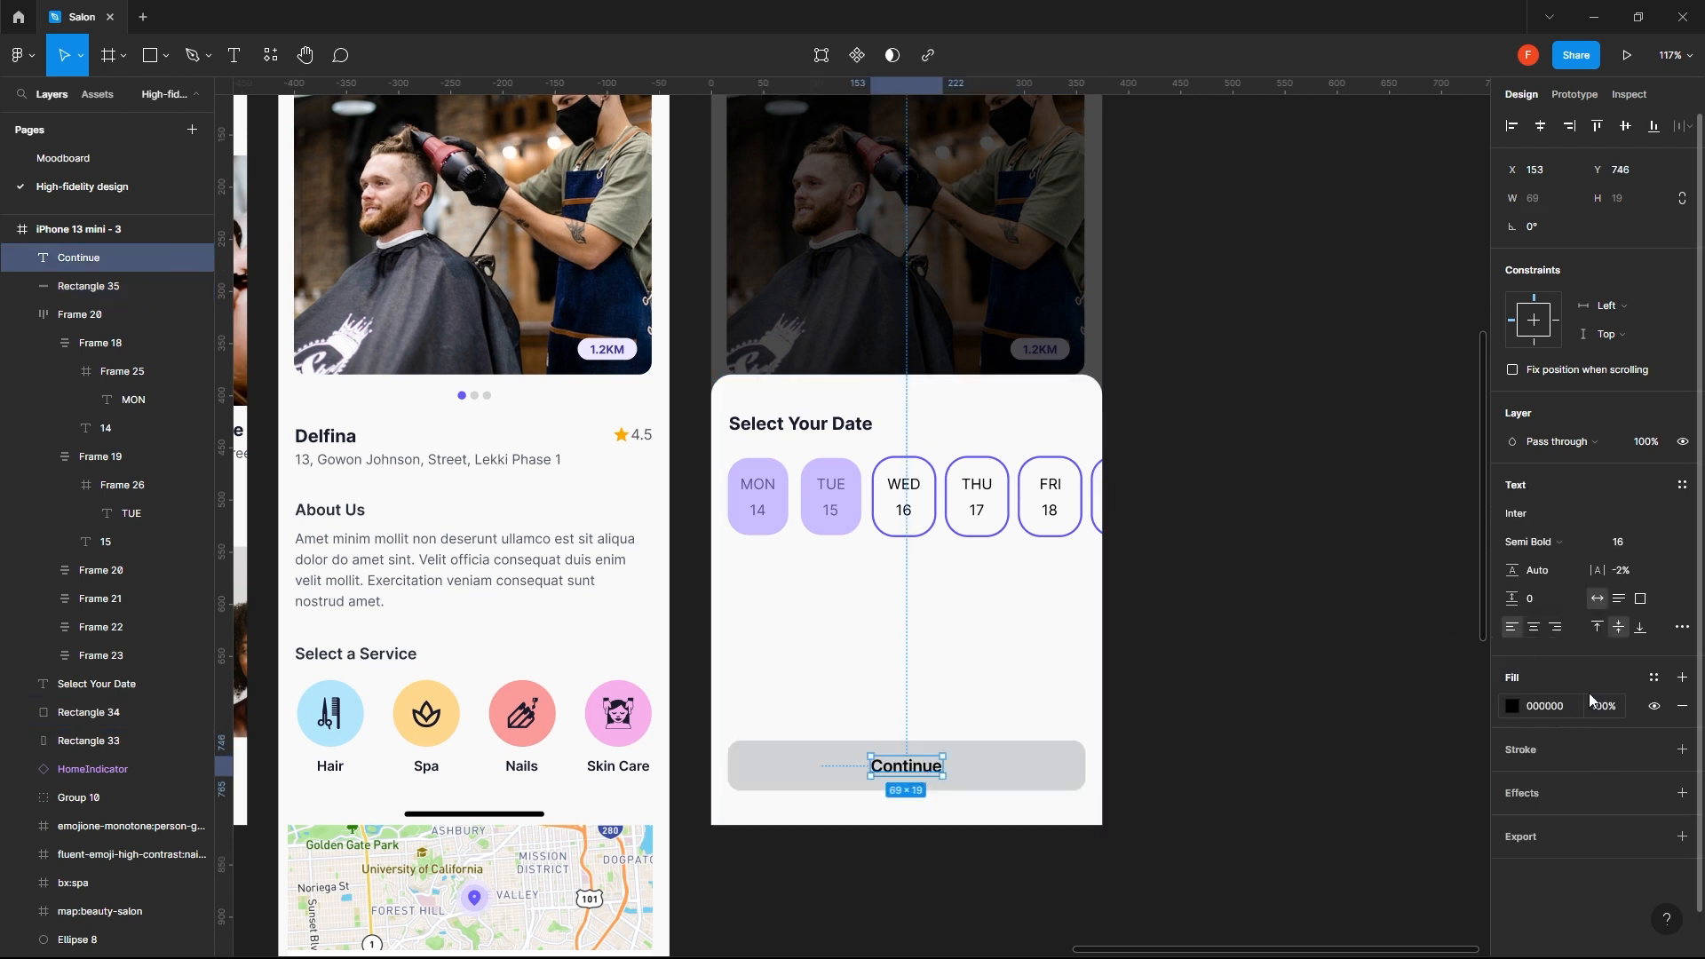
pyautogui.click(1653, 678)
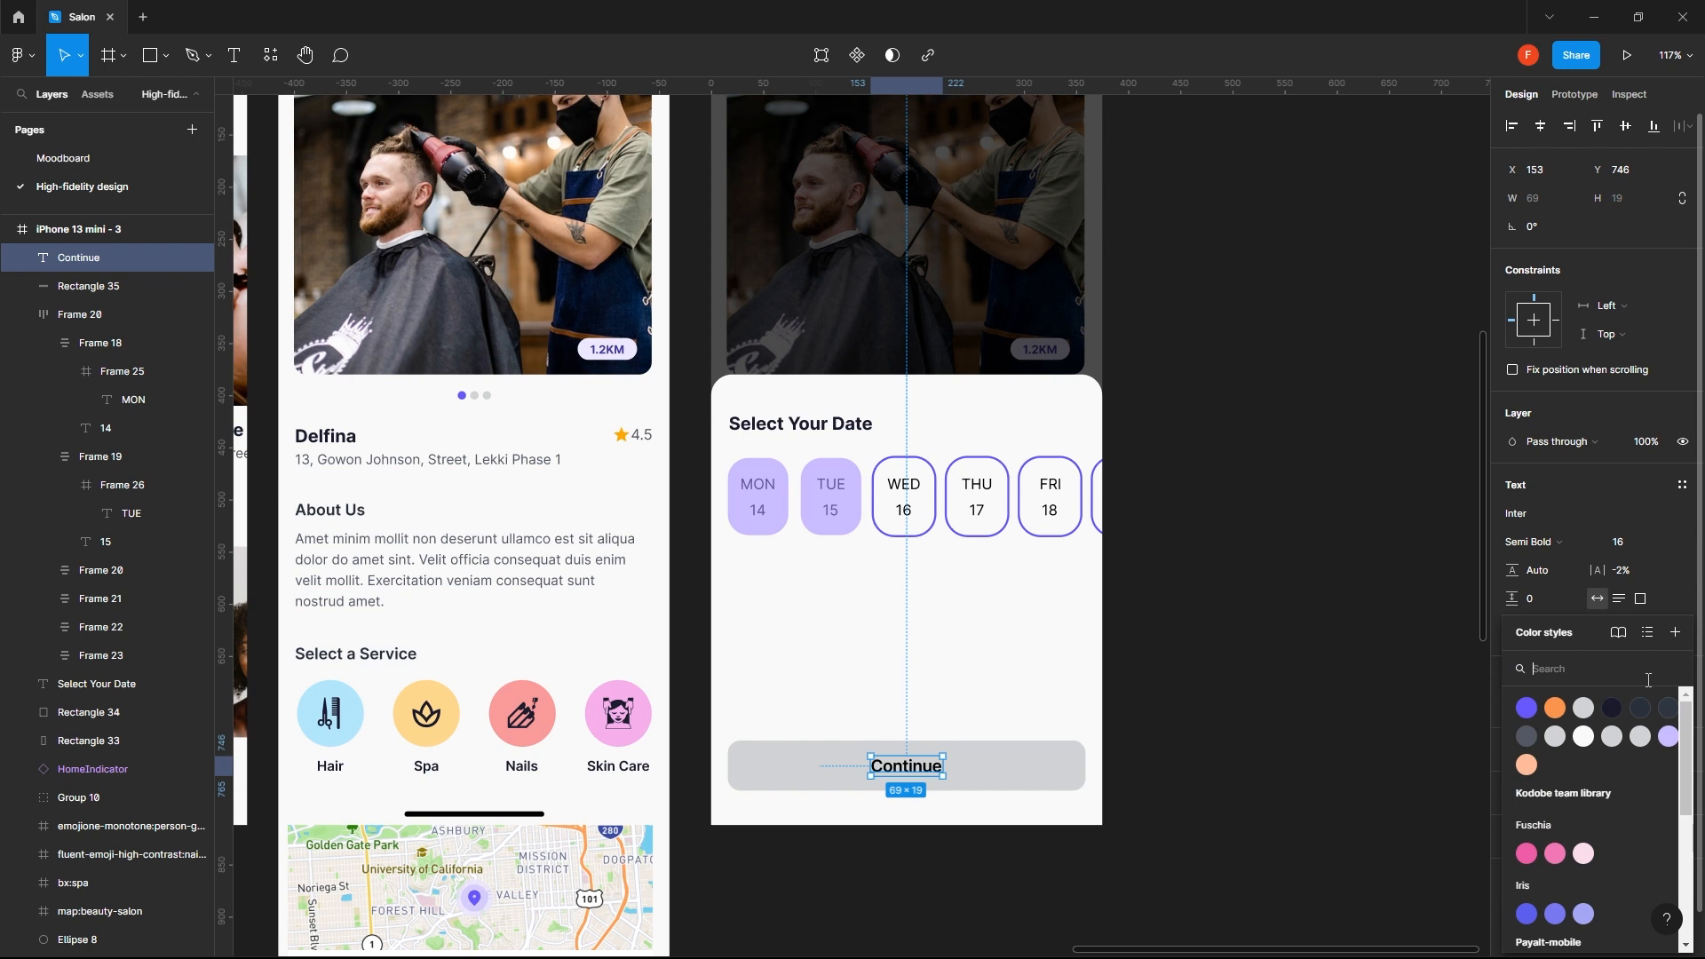
pyautogui.click(1669, 737)
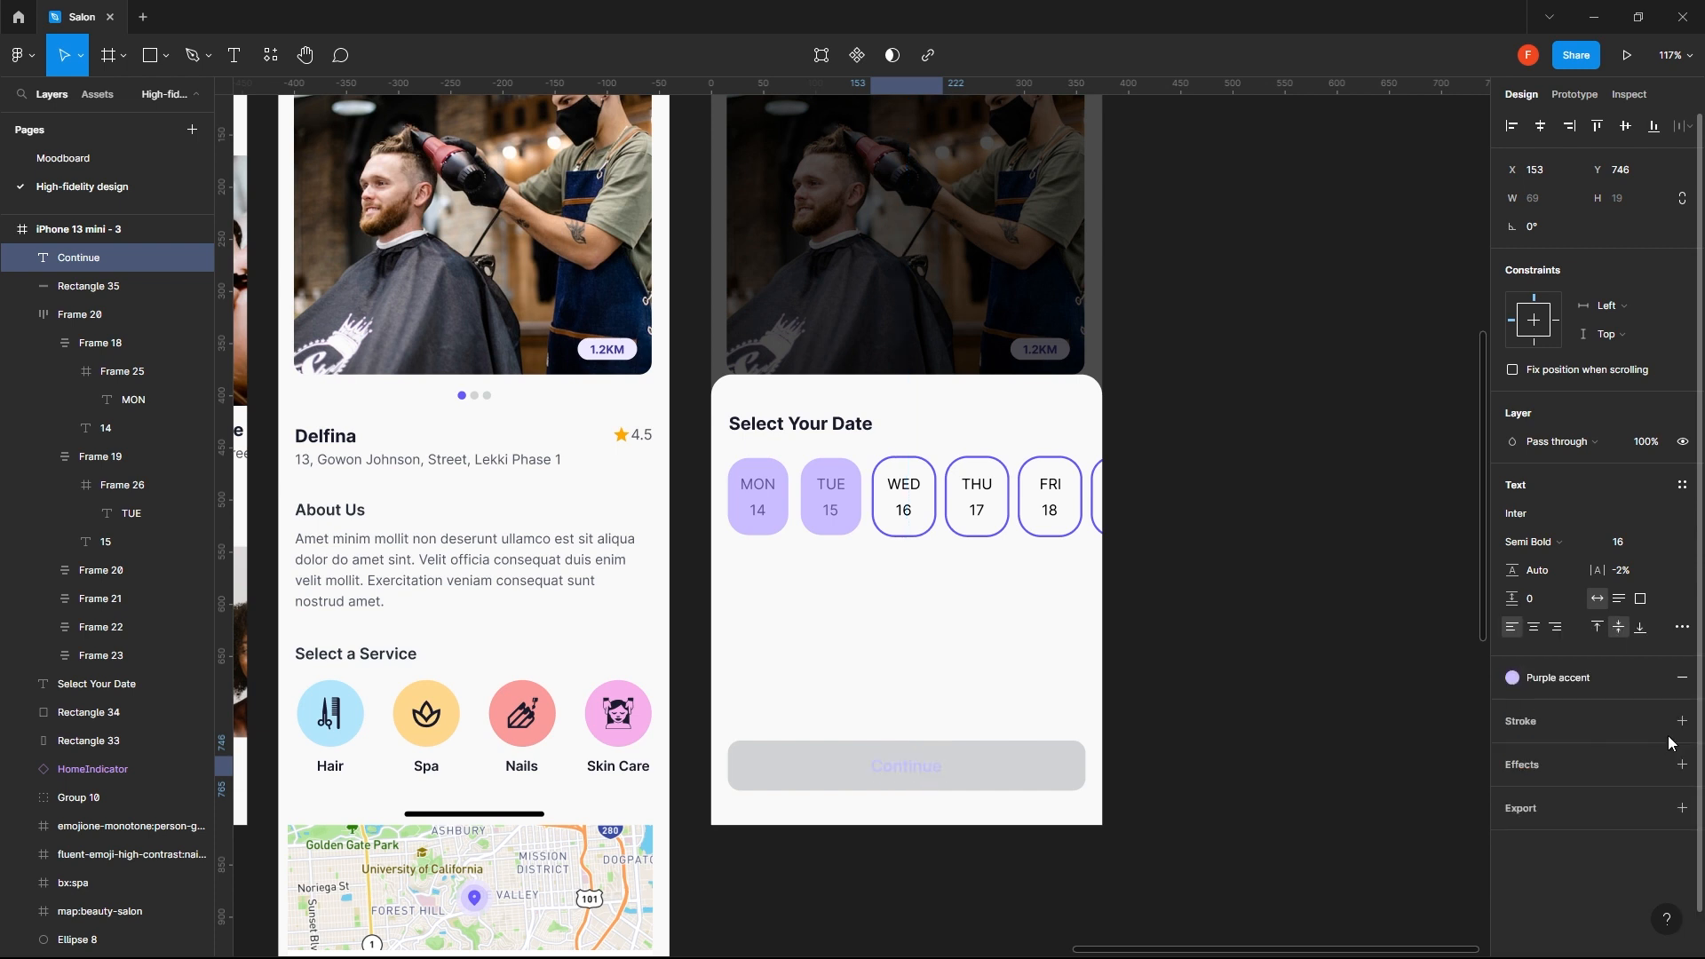
pyautogui.click(1608, 682)
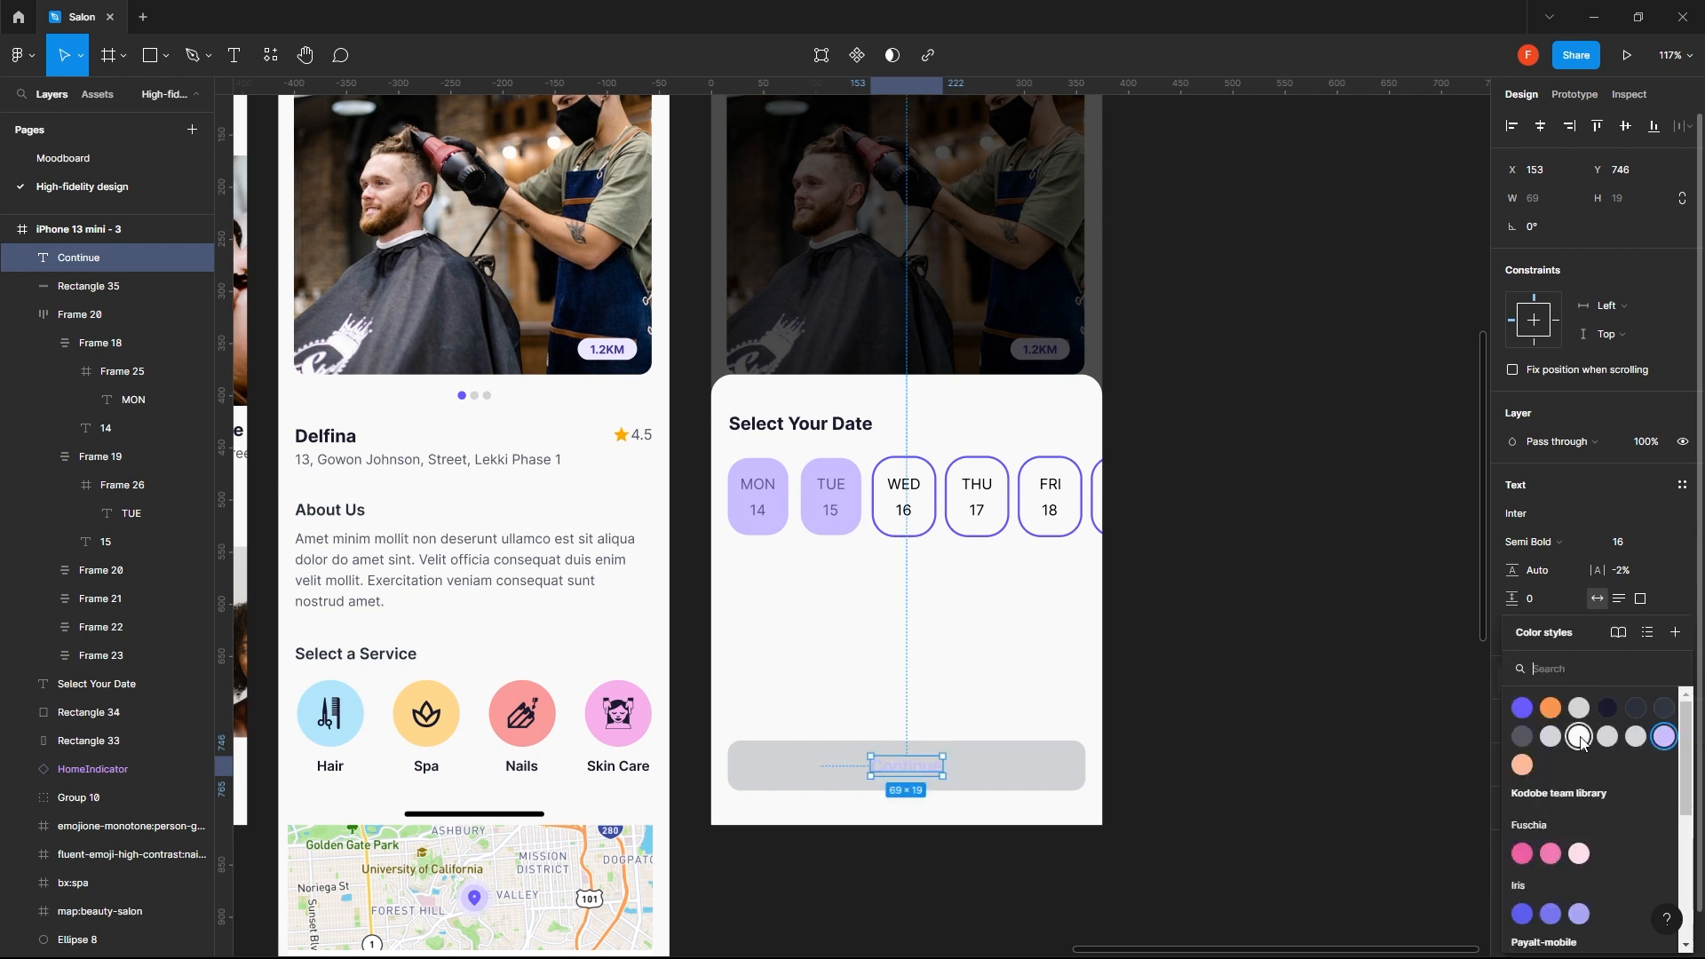
pyautogui.click(1636, 708)
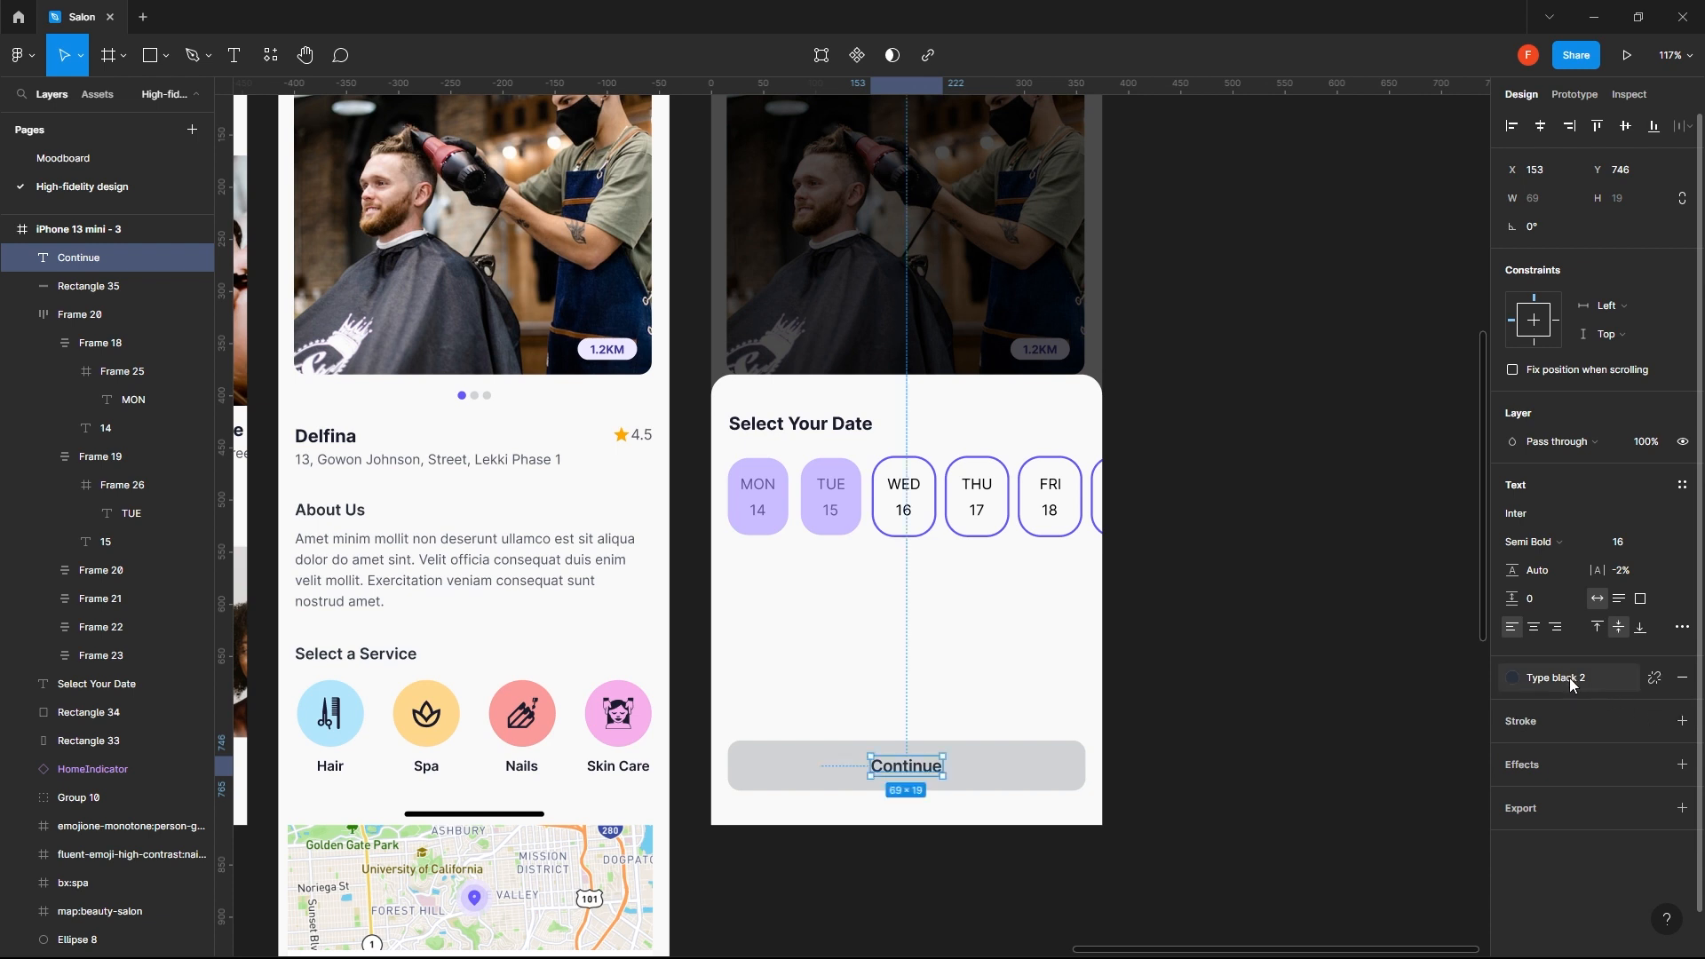
pyautogui.click(1570, 684)
pyautogui.click(1666, 708)
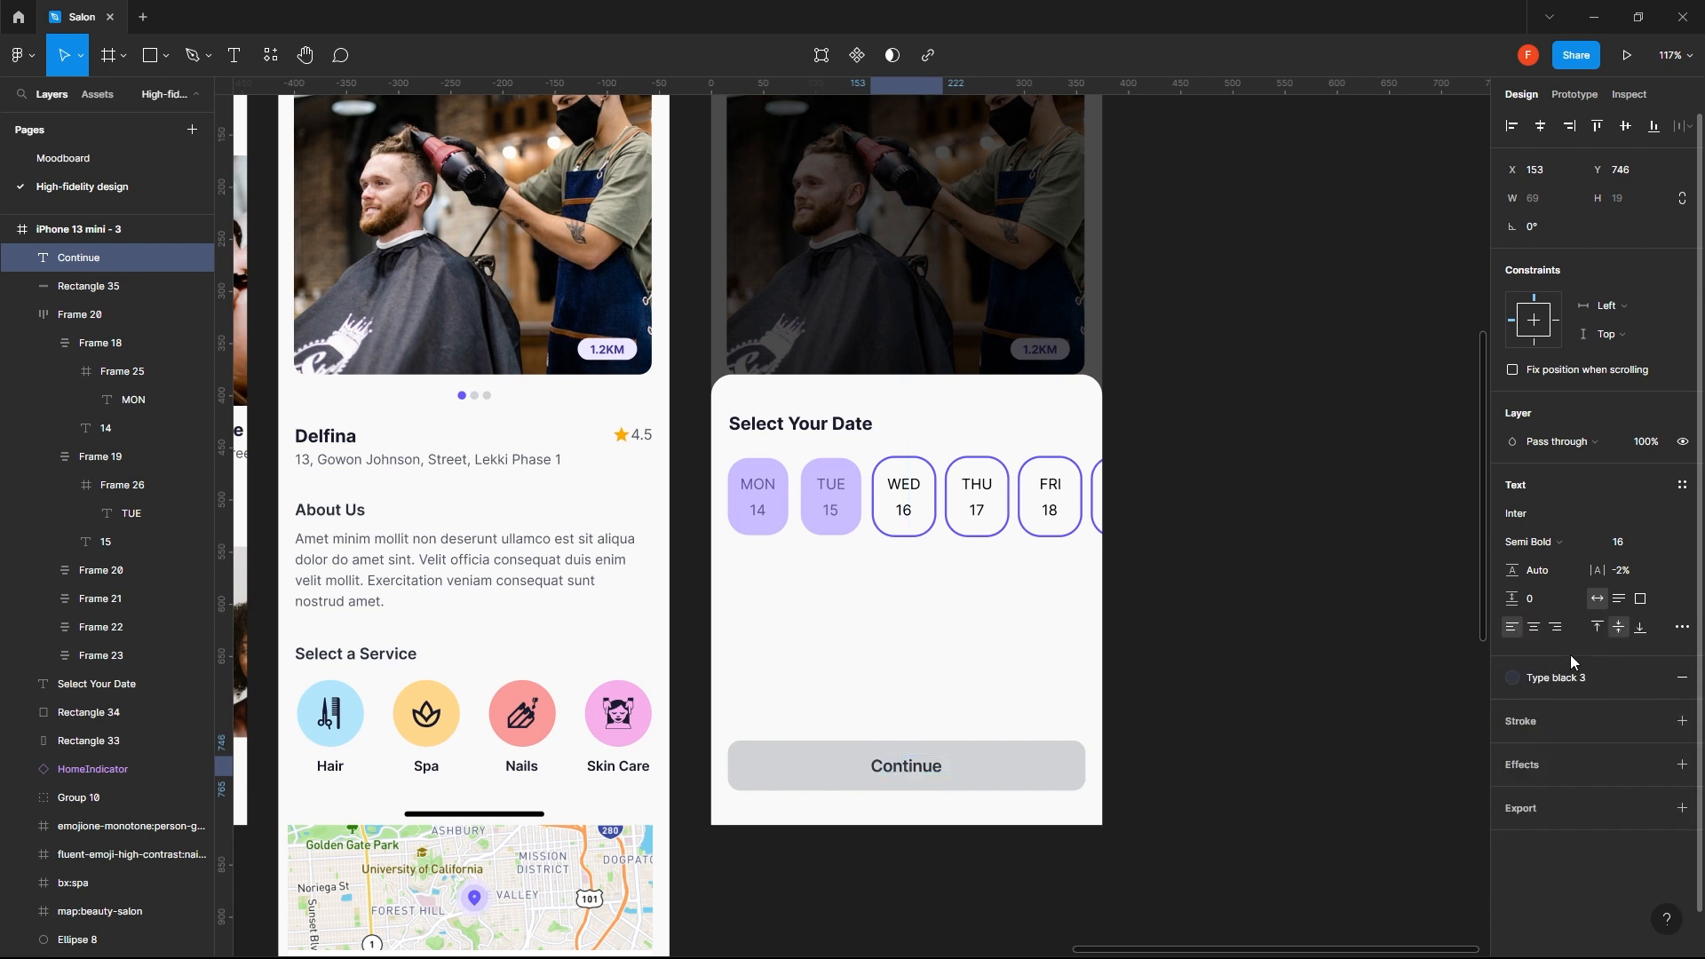
# - Set the "Continue" label's fill to the Type black 4 color style
pyautogui.click(1557, 677)
pyautogui.click(1524, 740)
pyautogui.click(1248, 744)
# - Group the "Continue" label with its button rectangle
pyautogui.click(914, 761)
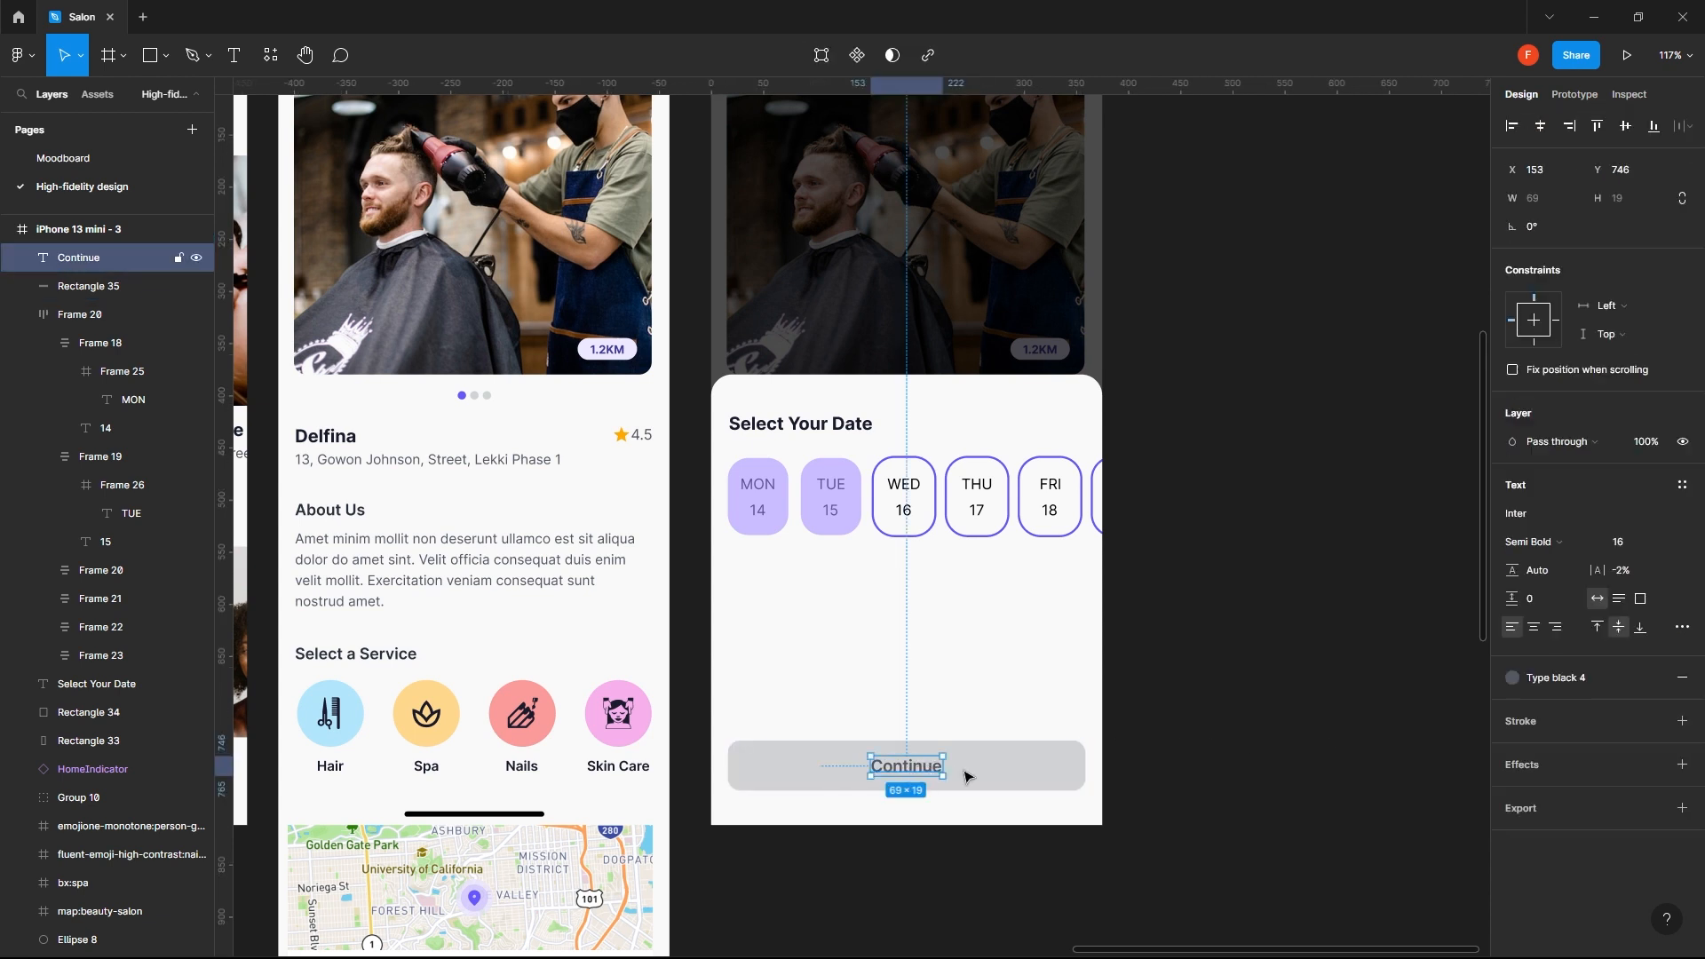
pyautogui.keyDown('shift'); pyautogui.click(1022, 764); pyautogui.keyUp('shift')
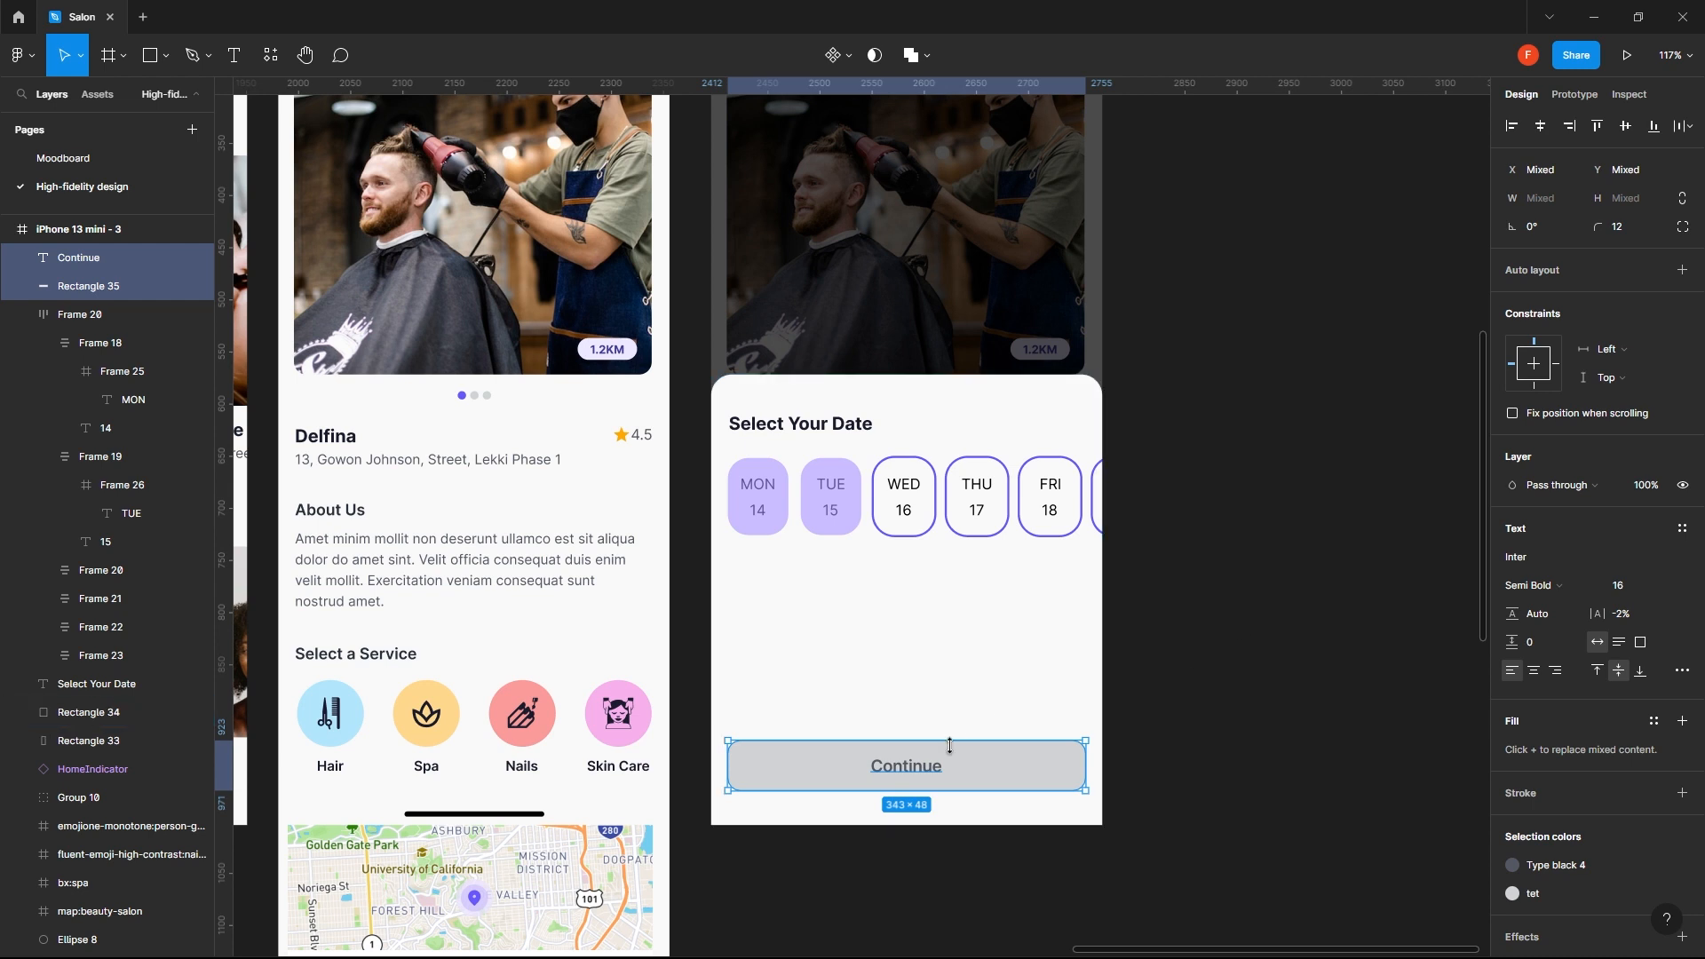
pyautogui.hotkey('ctrl', 'g')
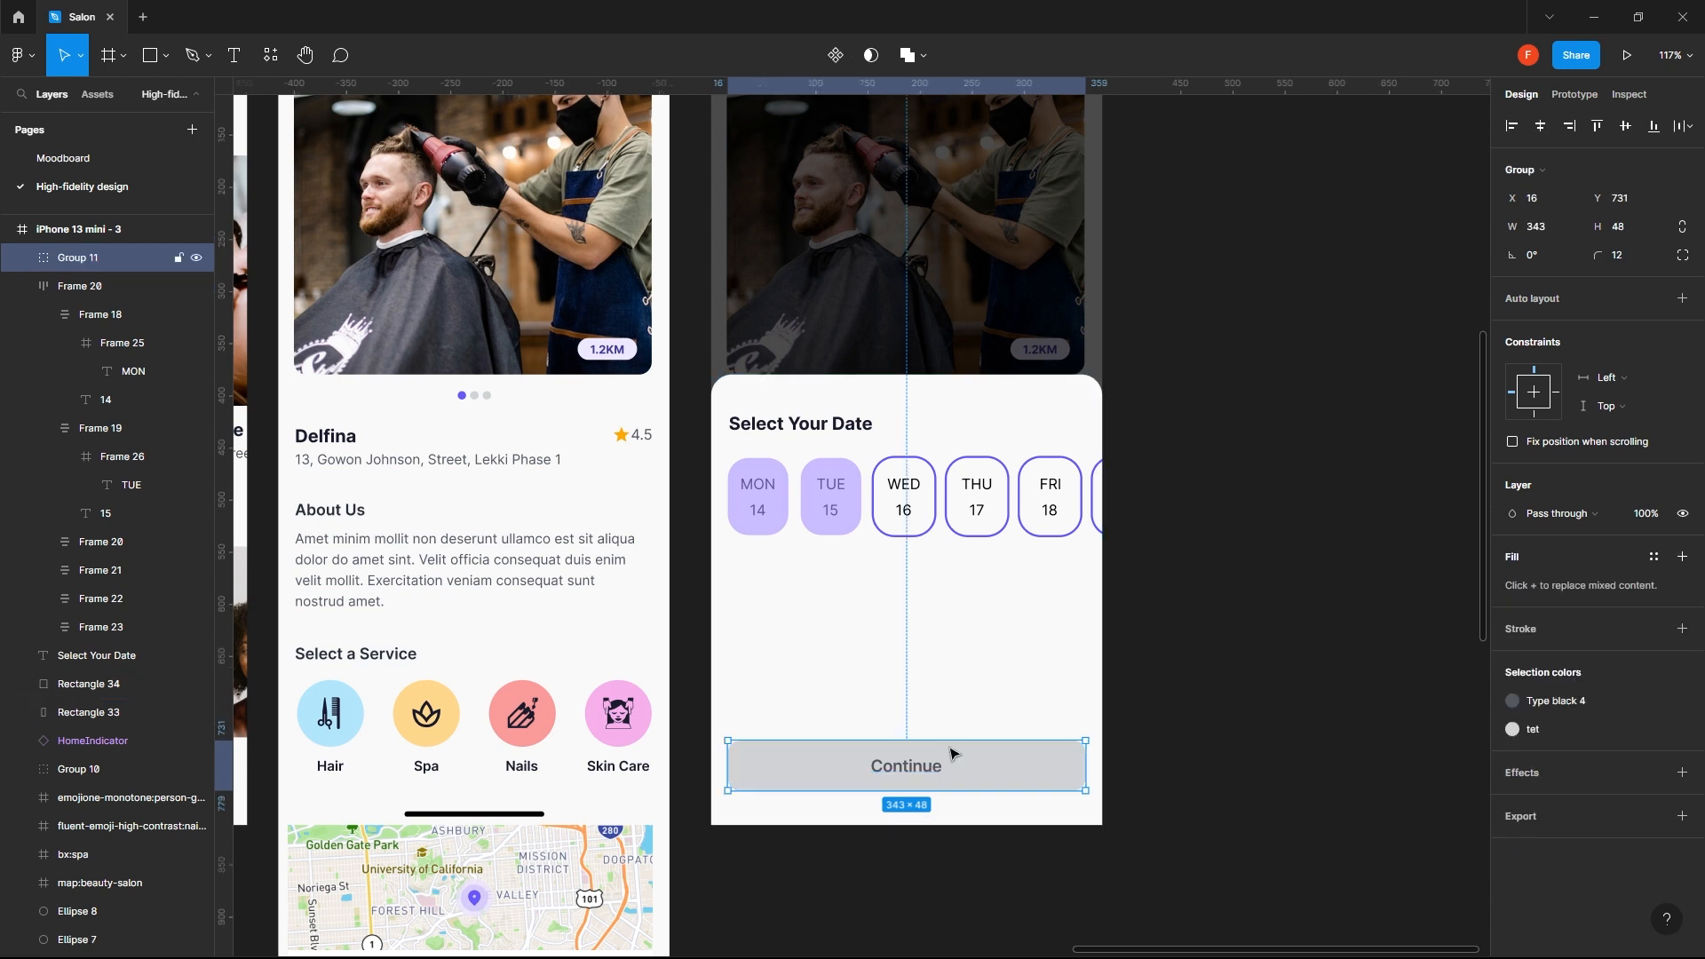
# - Nudge the Continue button group up to Y 724 on the phone screen
pyautogui.click(904, 487)
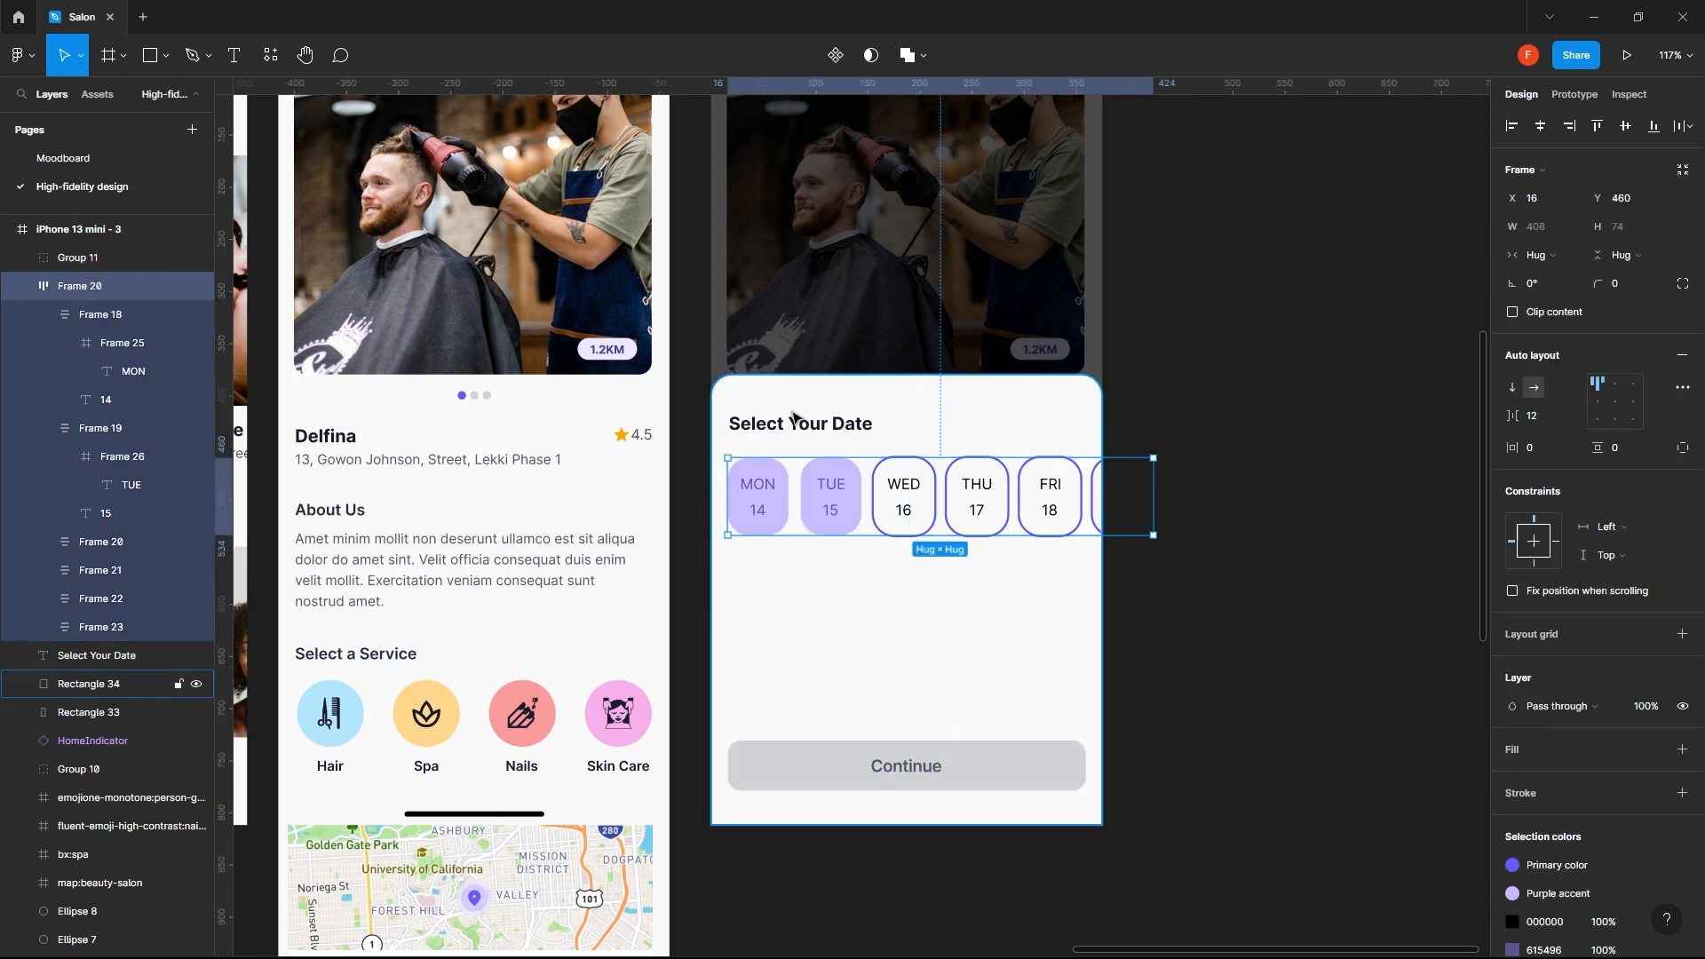
pyautogui.click(935, 768)
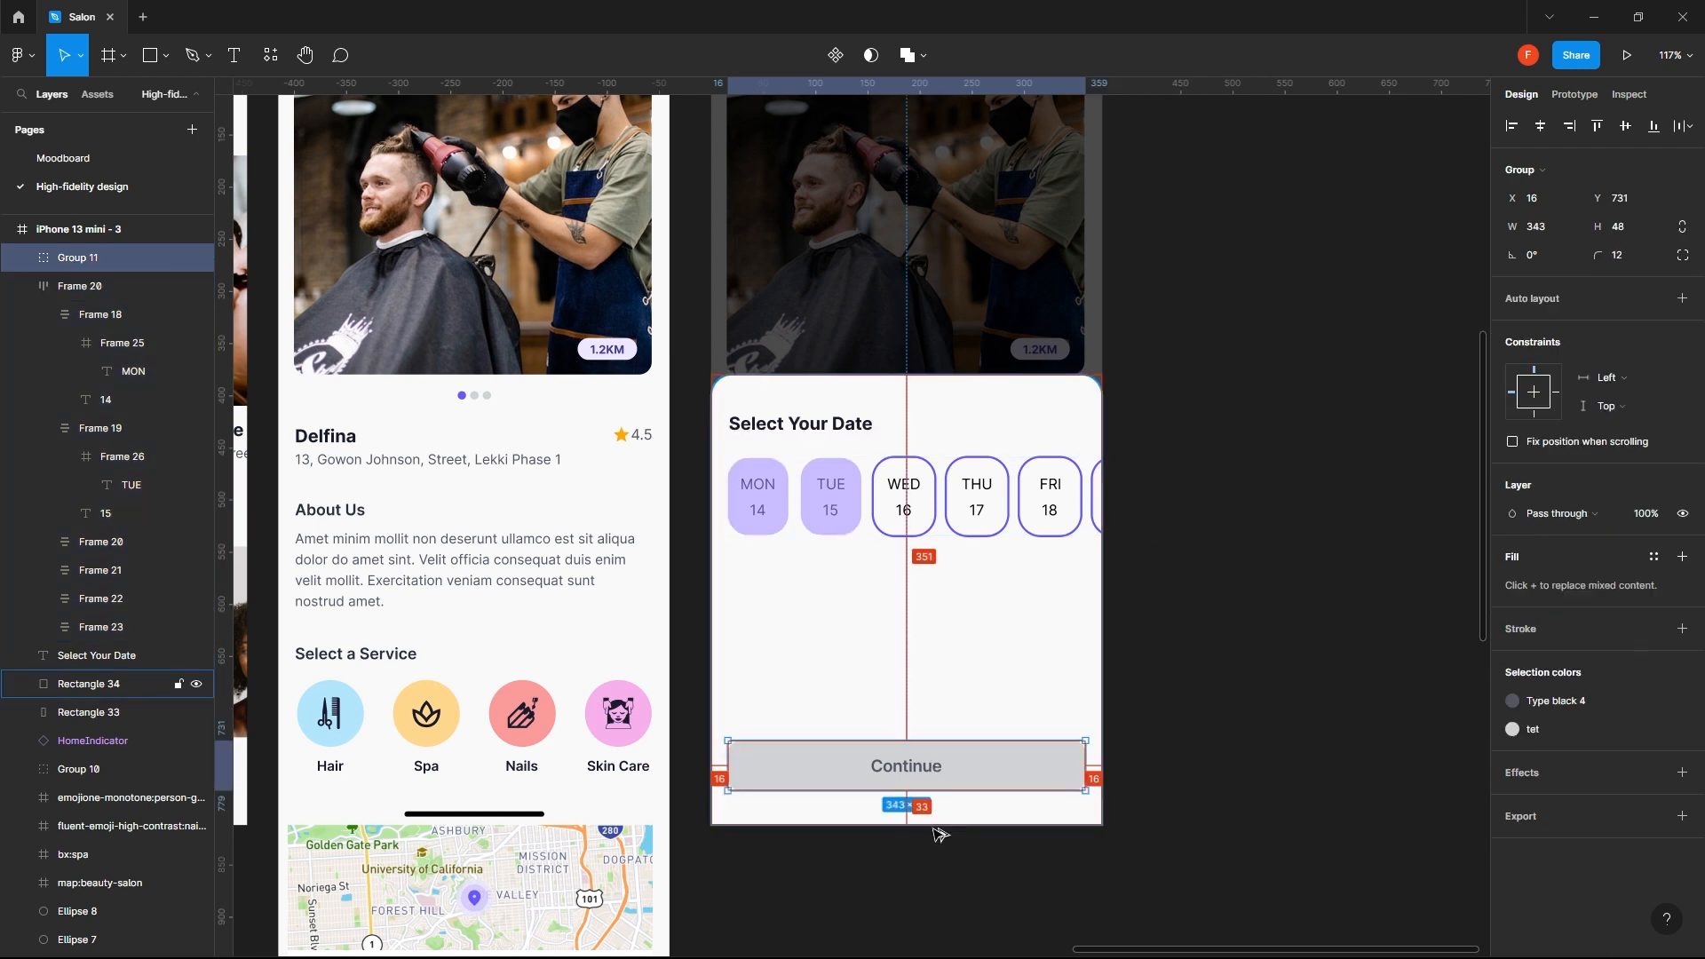
pyautogui.hotkey('shift', 'Up')
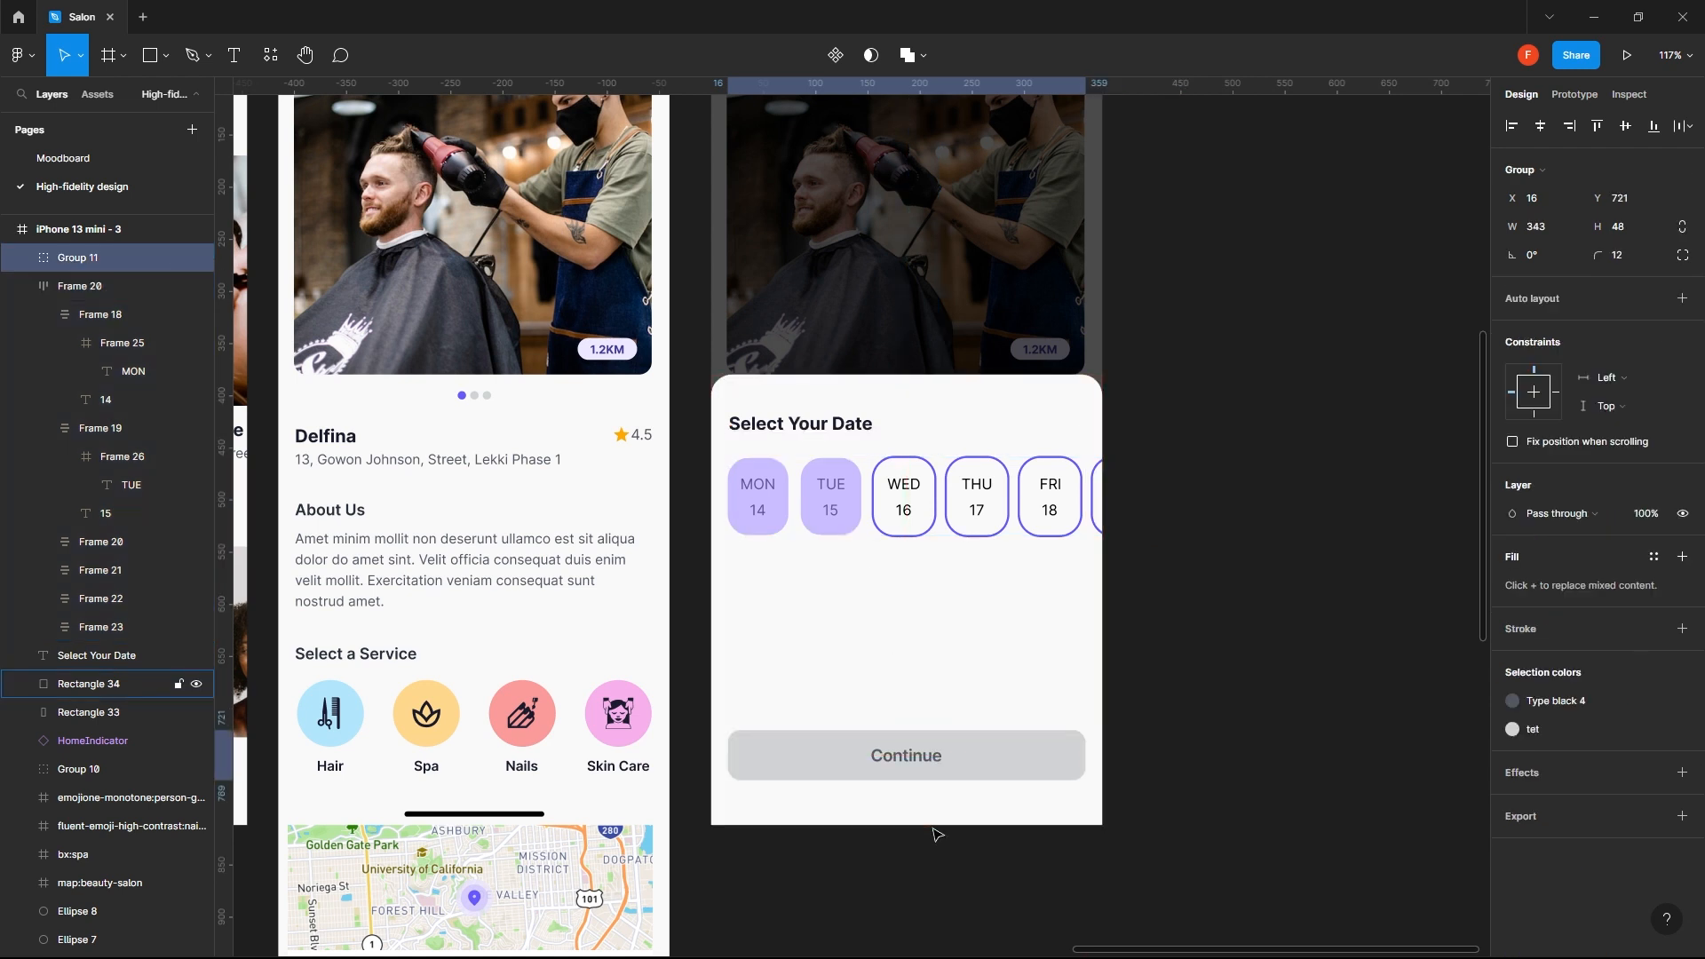
pyautogui.press('Down')
pyautogui.press('Down')
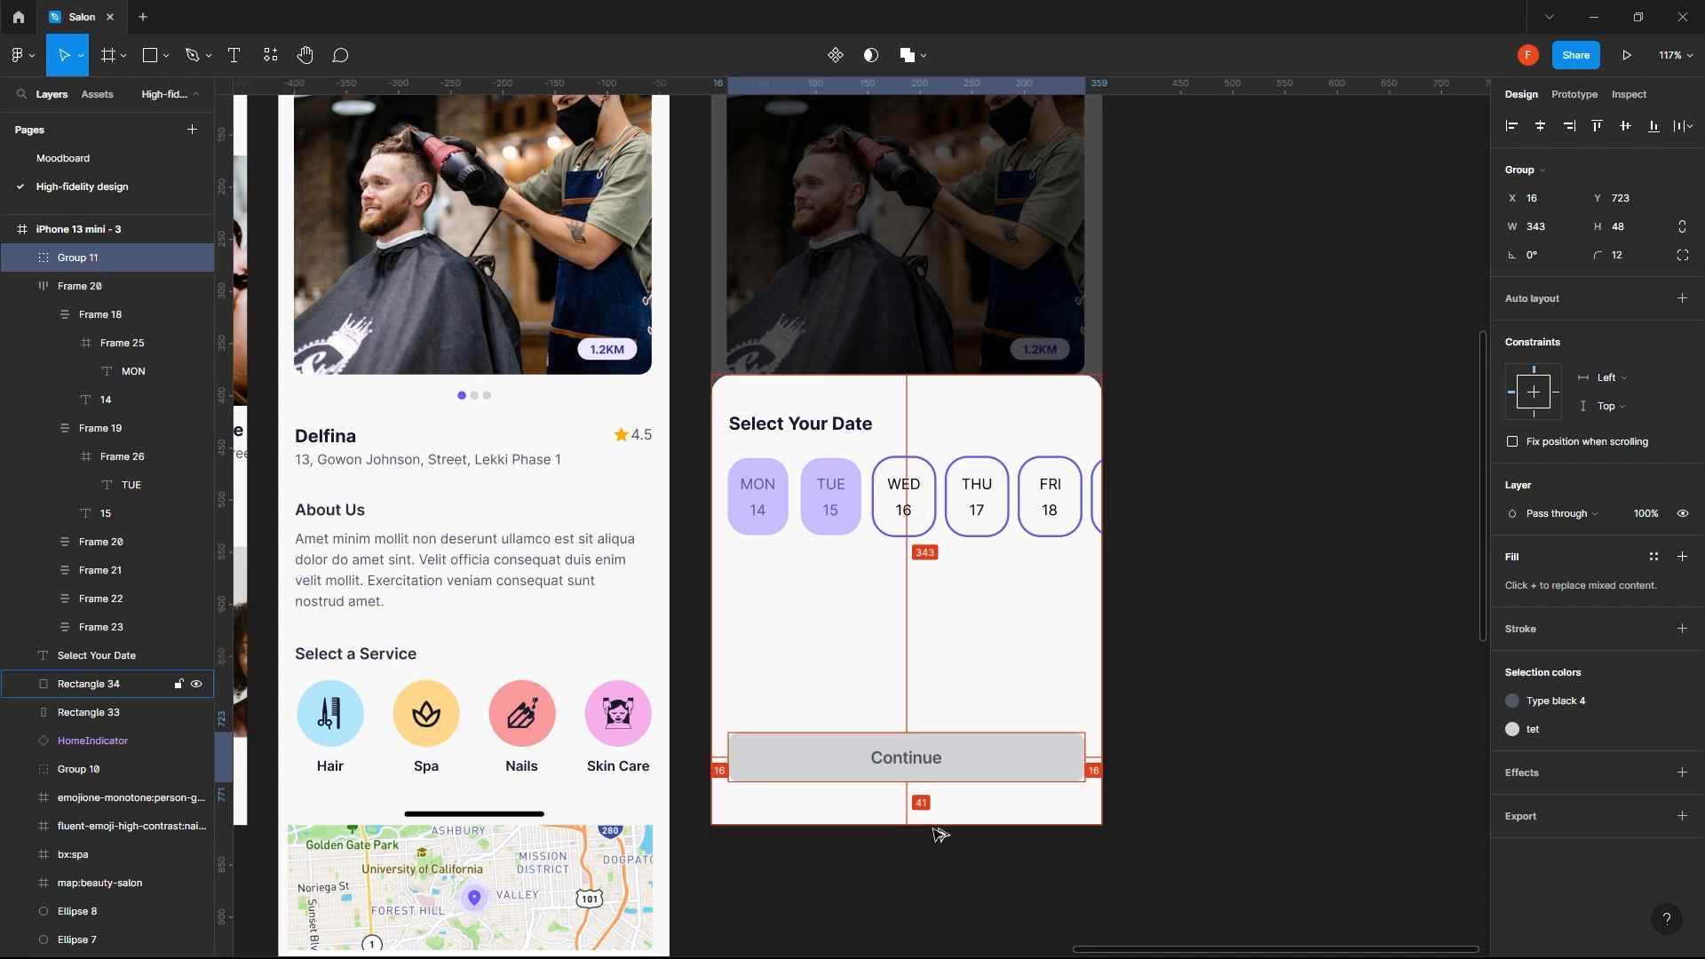
pyautogui.press('Down')
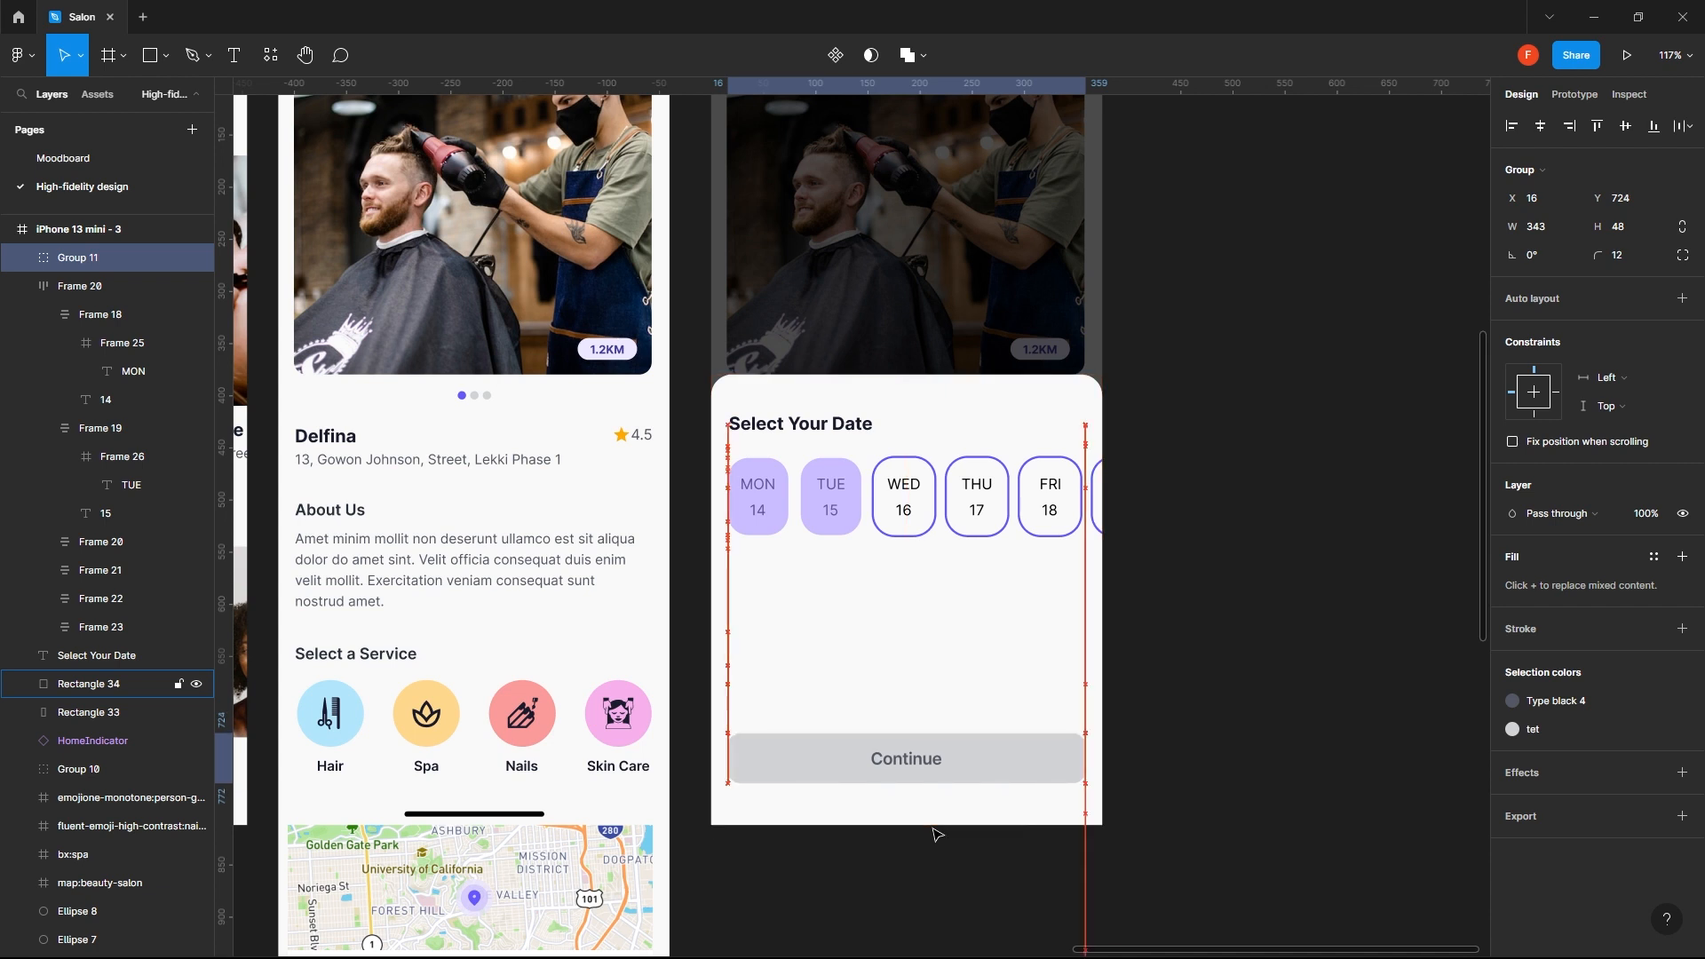
# - Move the date chips, the Select Your Date heading and the white sheet down together, leaving about 74 px between the chips and the Continue button
pyautogui.click(957, 505)
pyautogui.keyDown('shift'); pyautogui.click(839, 418); pyautogui.keyUp('shift')
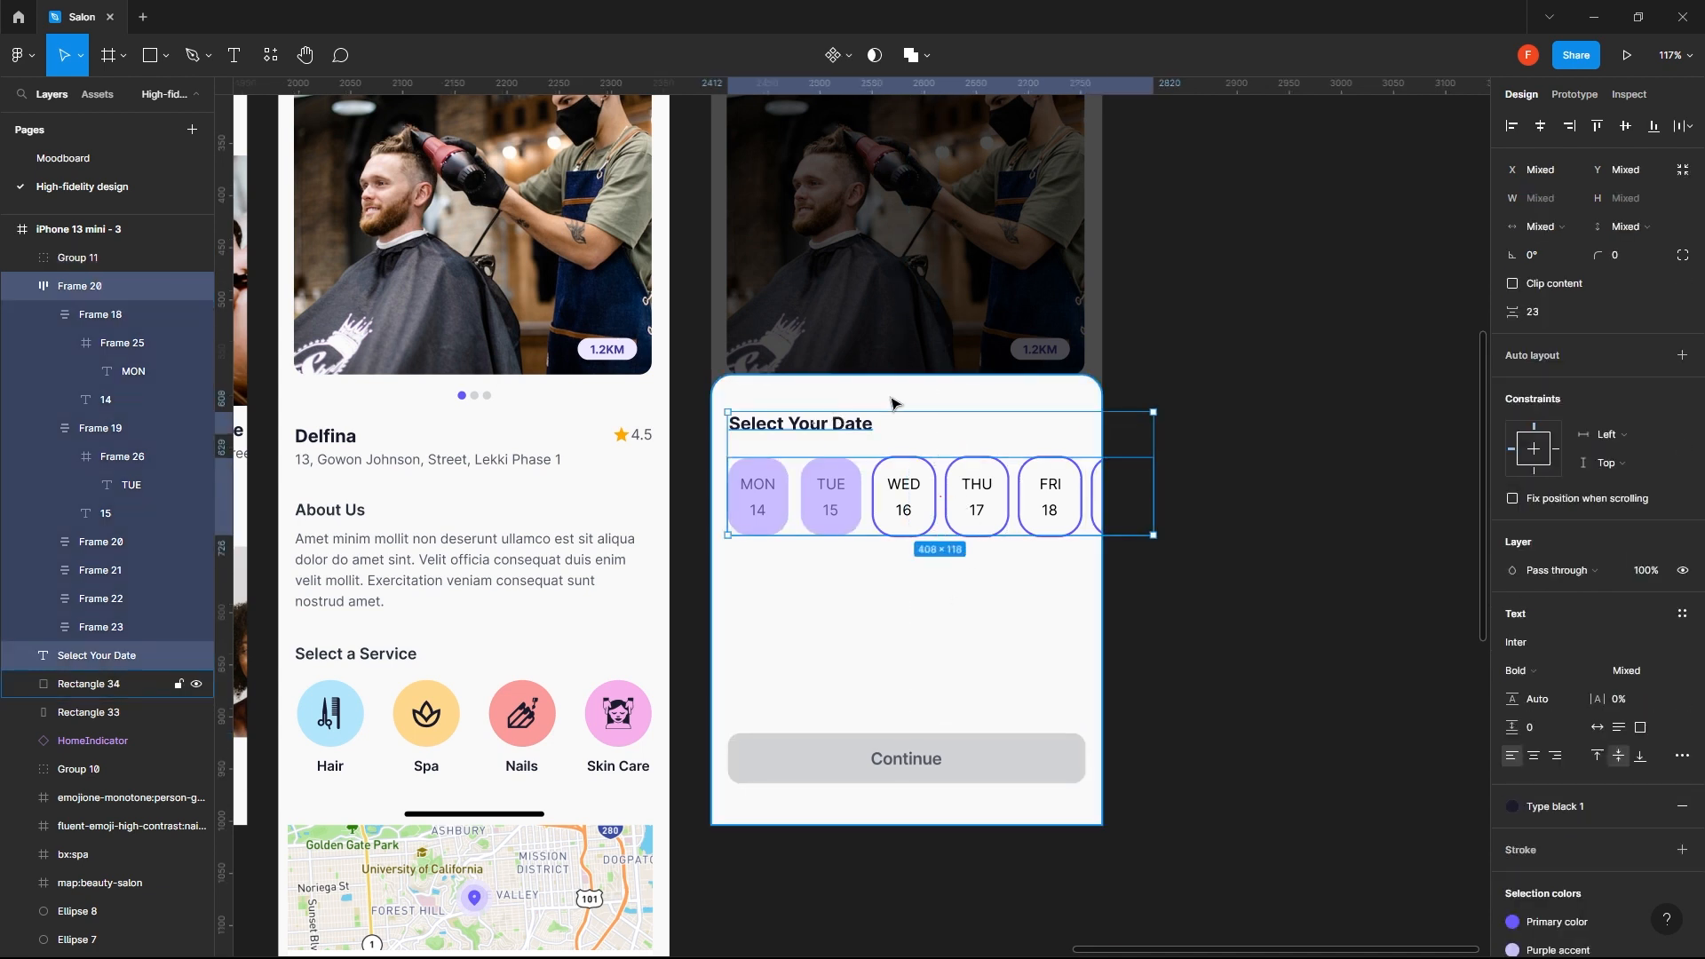
pyautogui.keyDown('shift'); pyautogui.click(893, 404); pyautogui.keyUp('shift')
pyautogui.moveTo(919, 543); pyautogui.dragTo(925, 735)
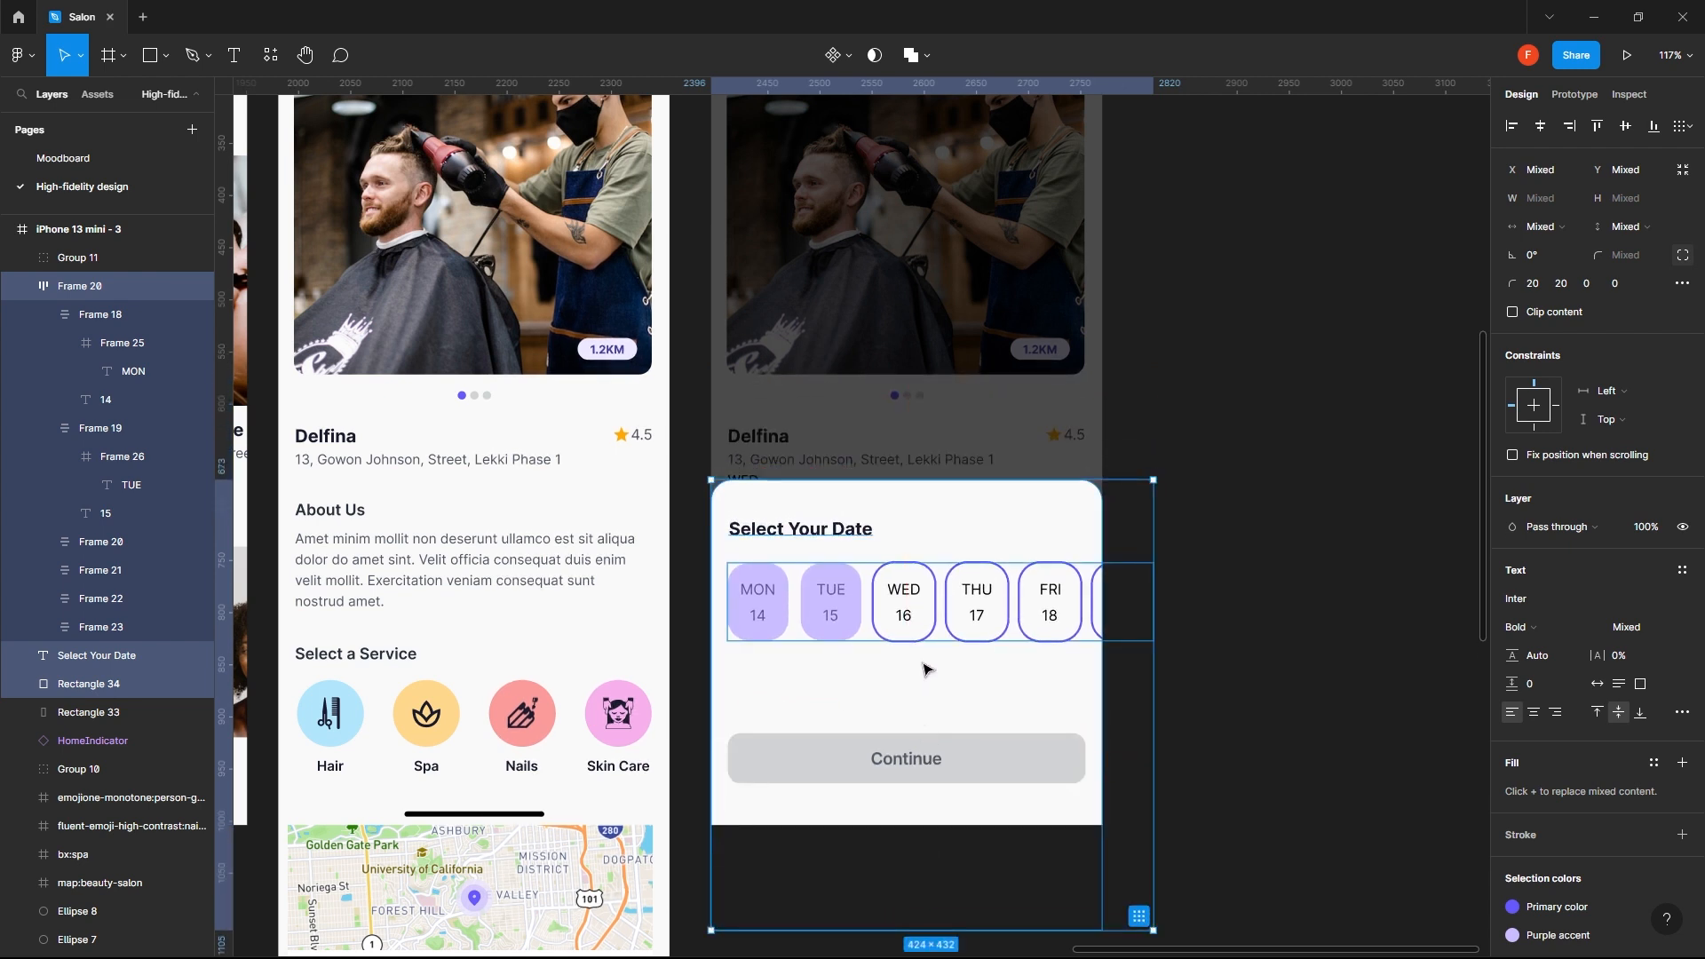
pyautogui.moveTo(924, 629); pyautogui.dragTo(925, 645)
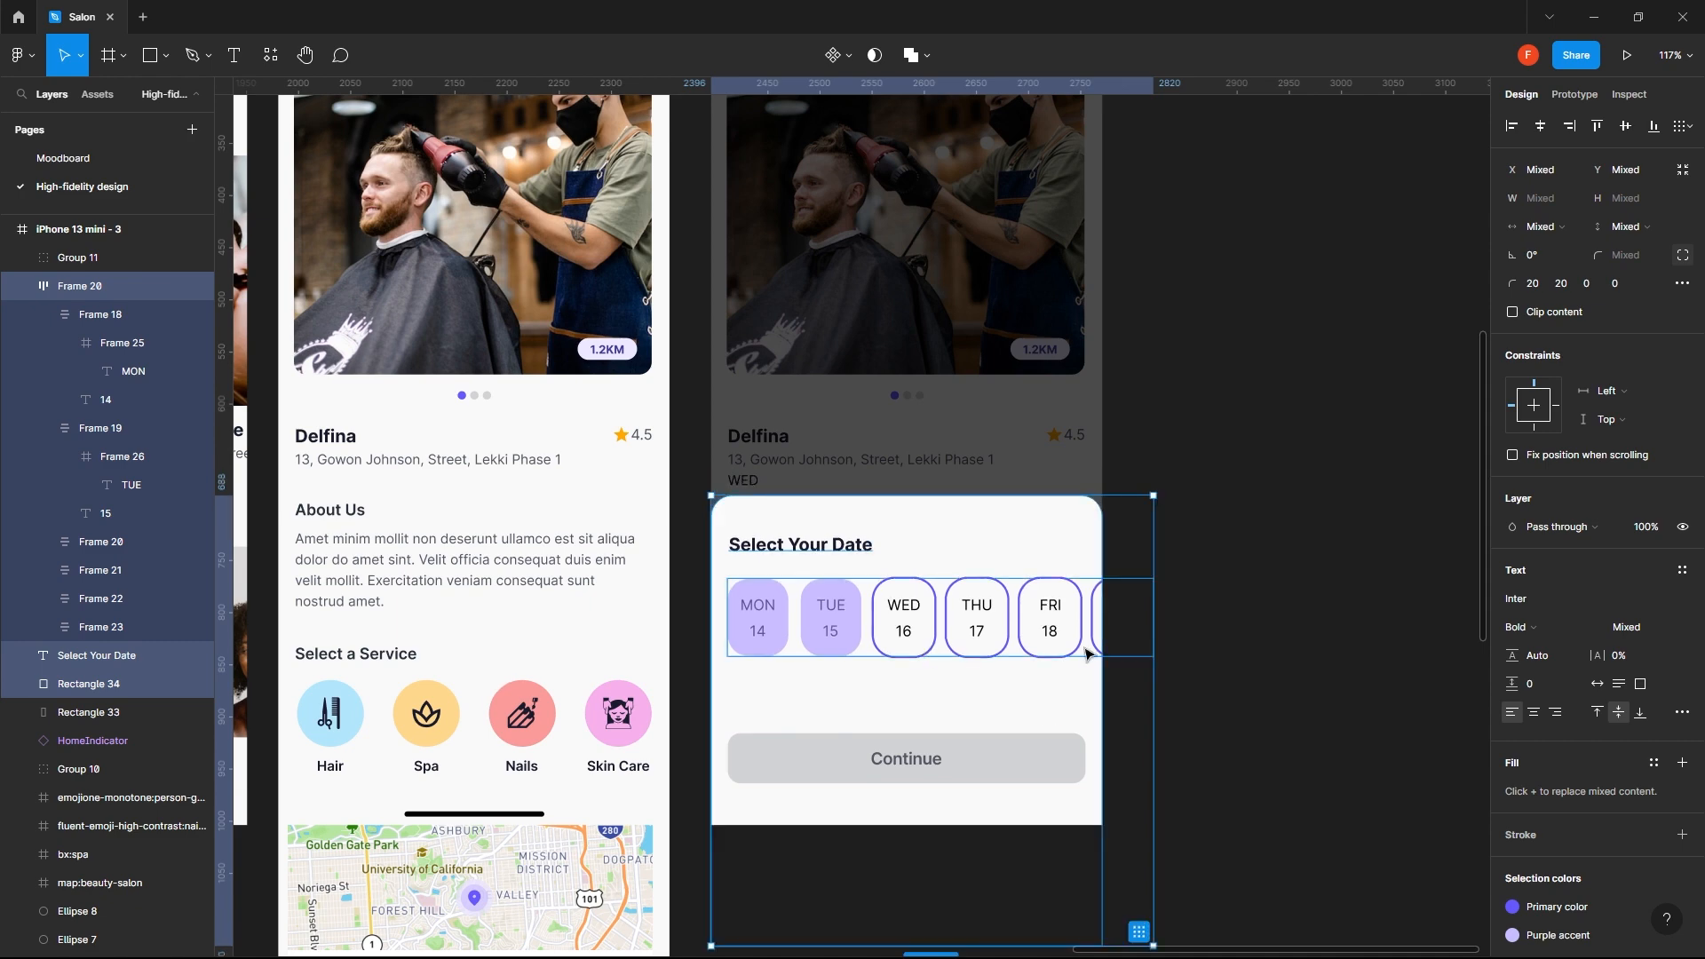
pyautogui.click(1192, 634)
pyautogui.click(1015, 771)
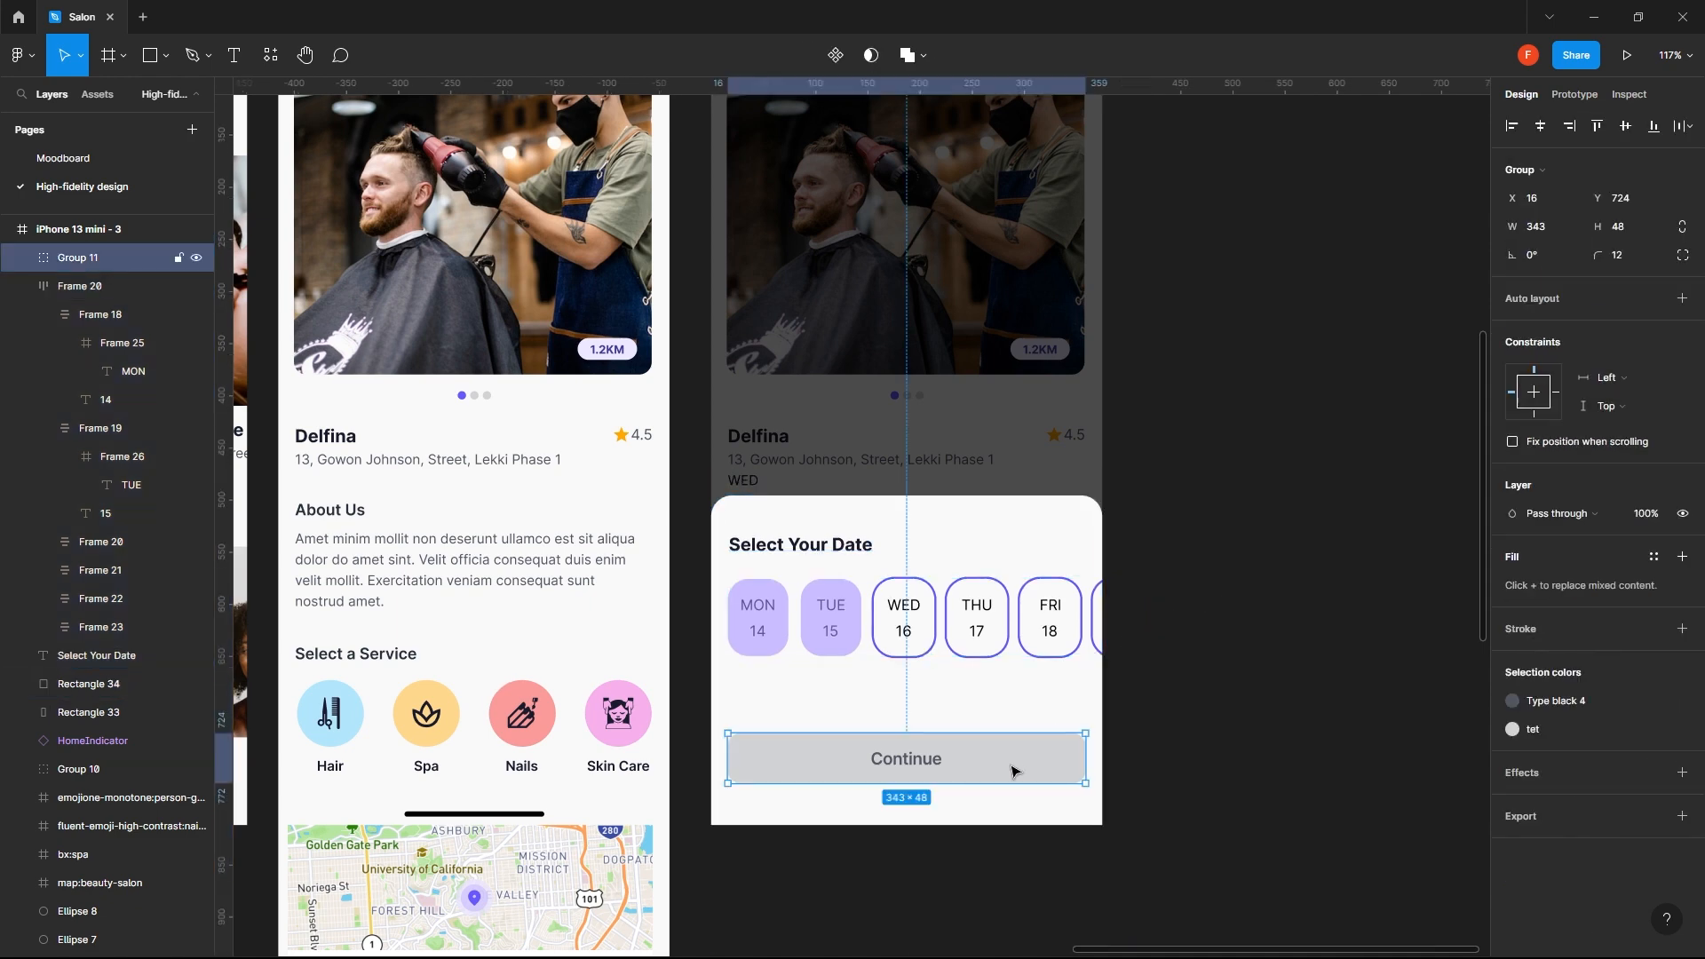
pyautogui.click(981, 613)
pyautogui.keyDown('shift'); pyautogui.click(853, 560); pyautogui.keyUp('shift')
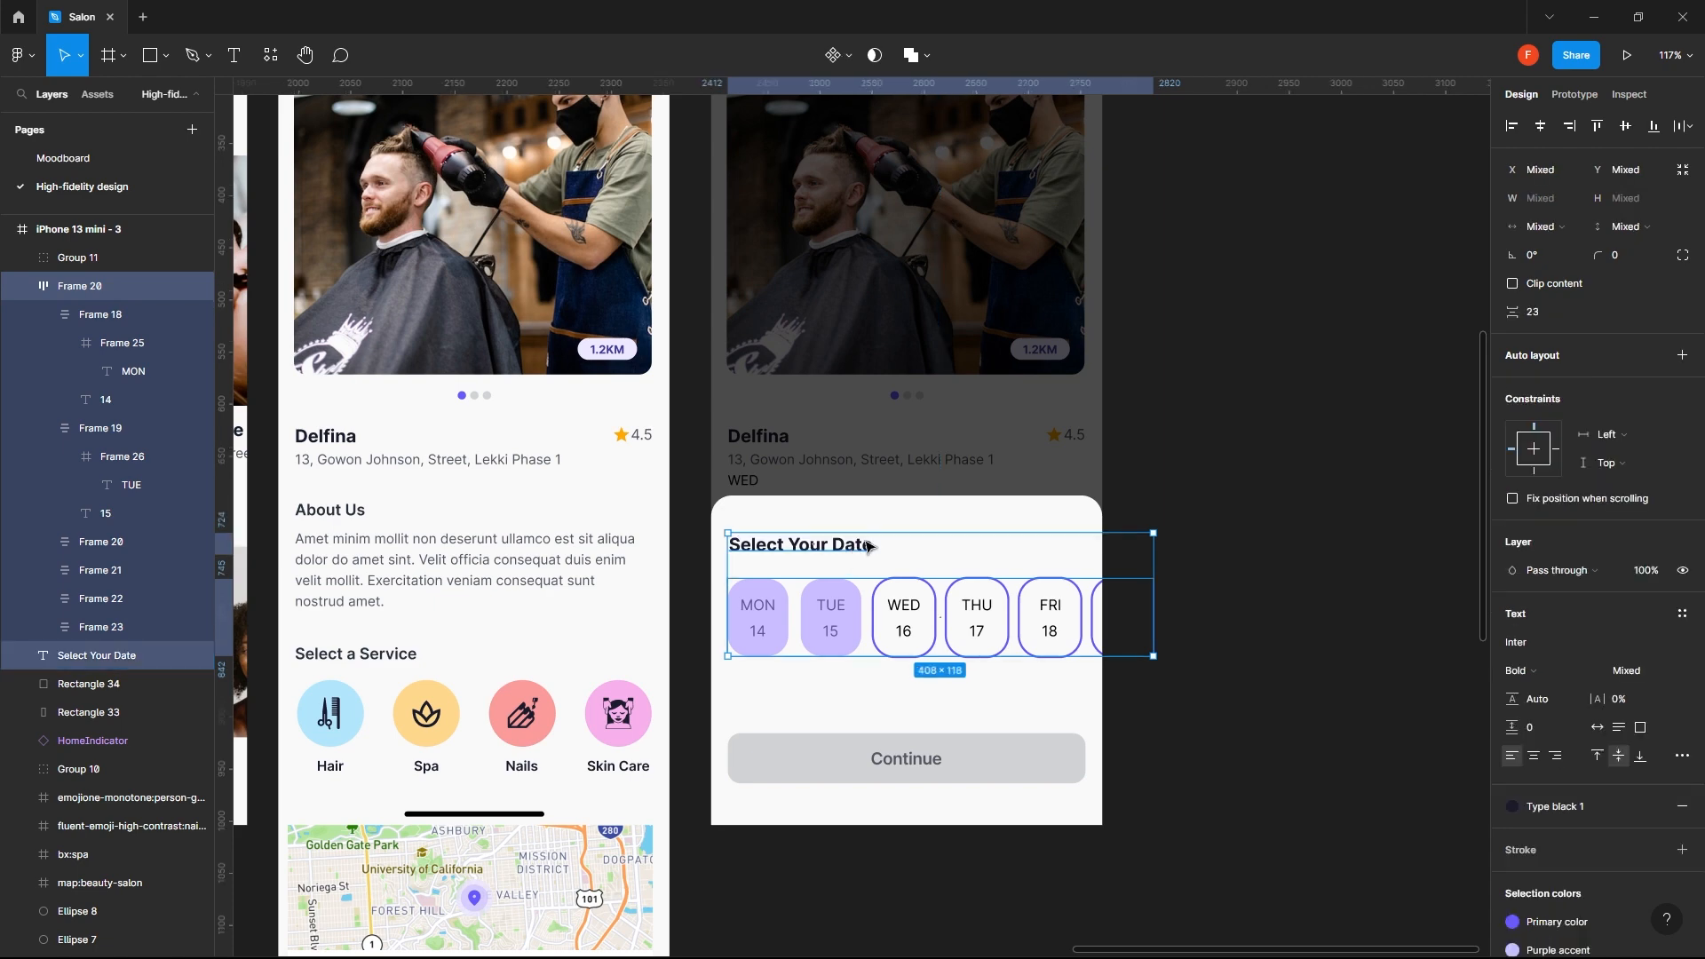
pyautogui.keyDown('shift'); pyautogui.click(929, 506); pyautogui.keyUp('shift')
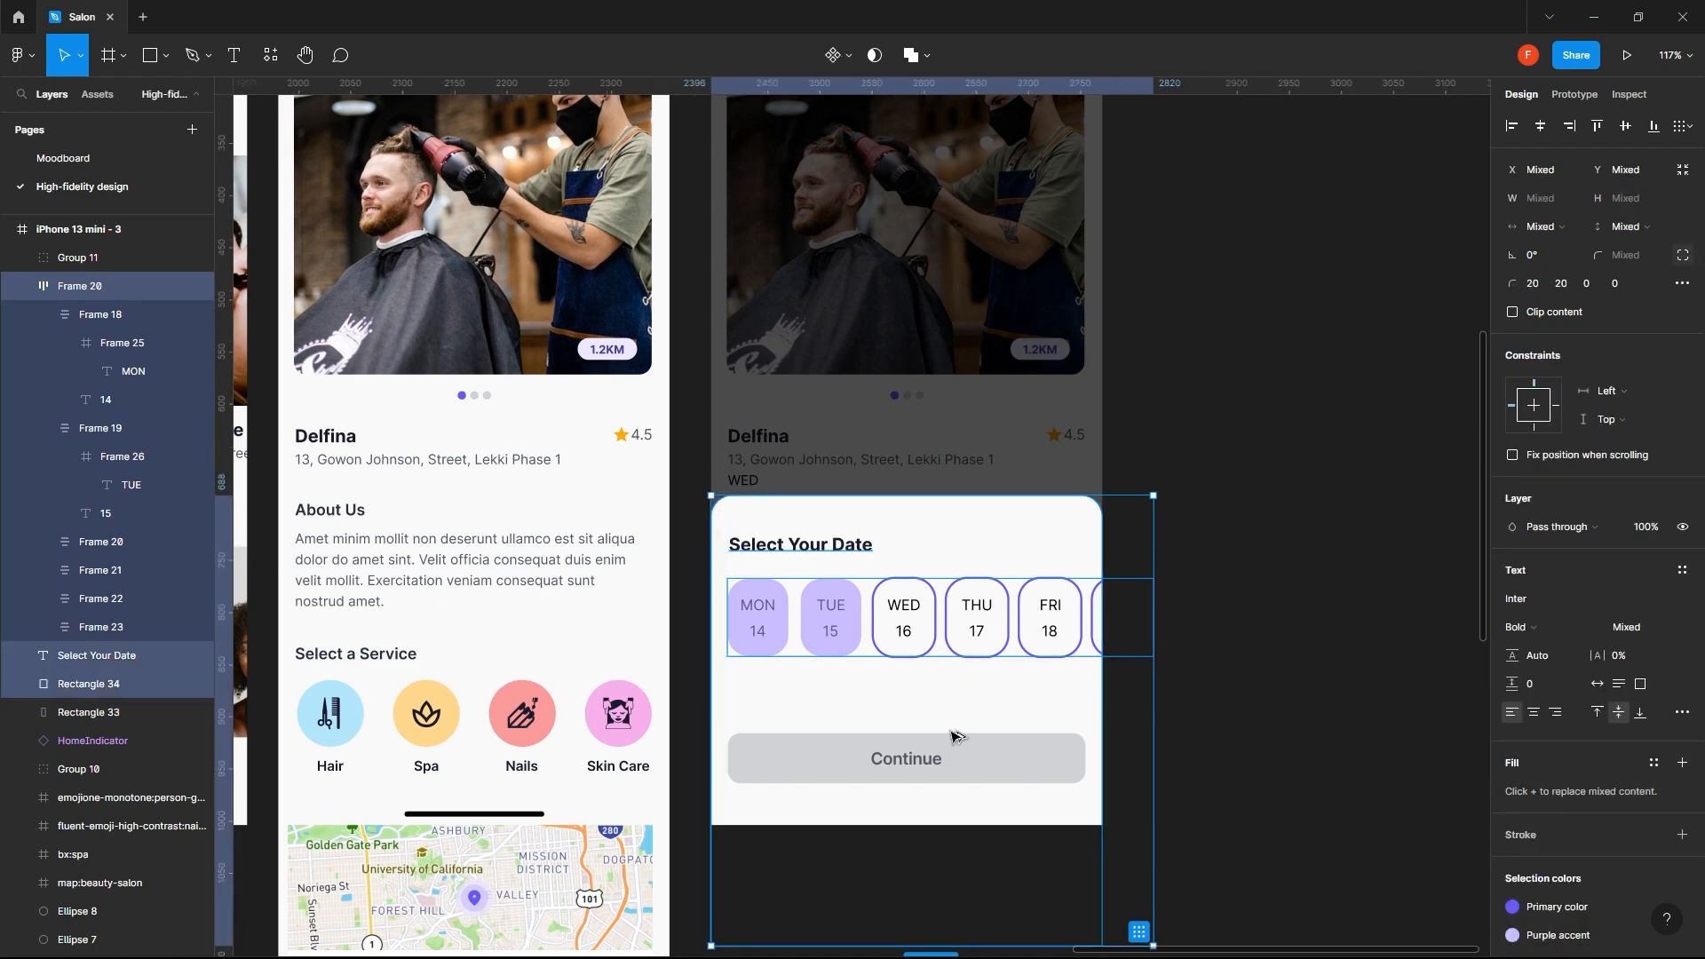
pyautogui.click(1244, 654)
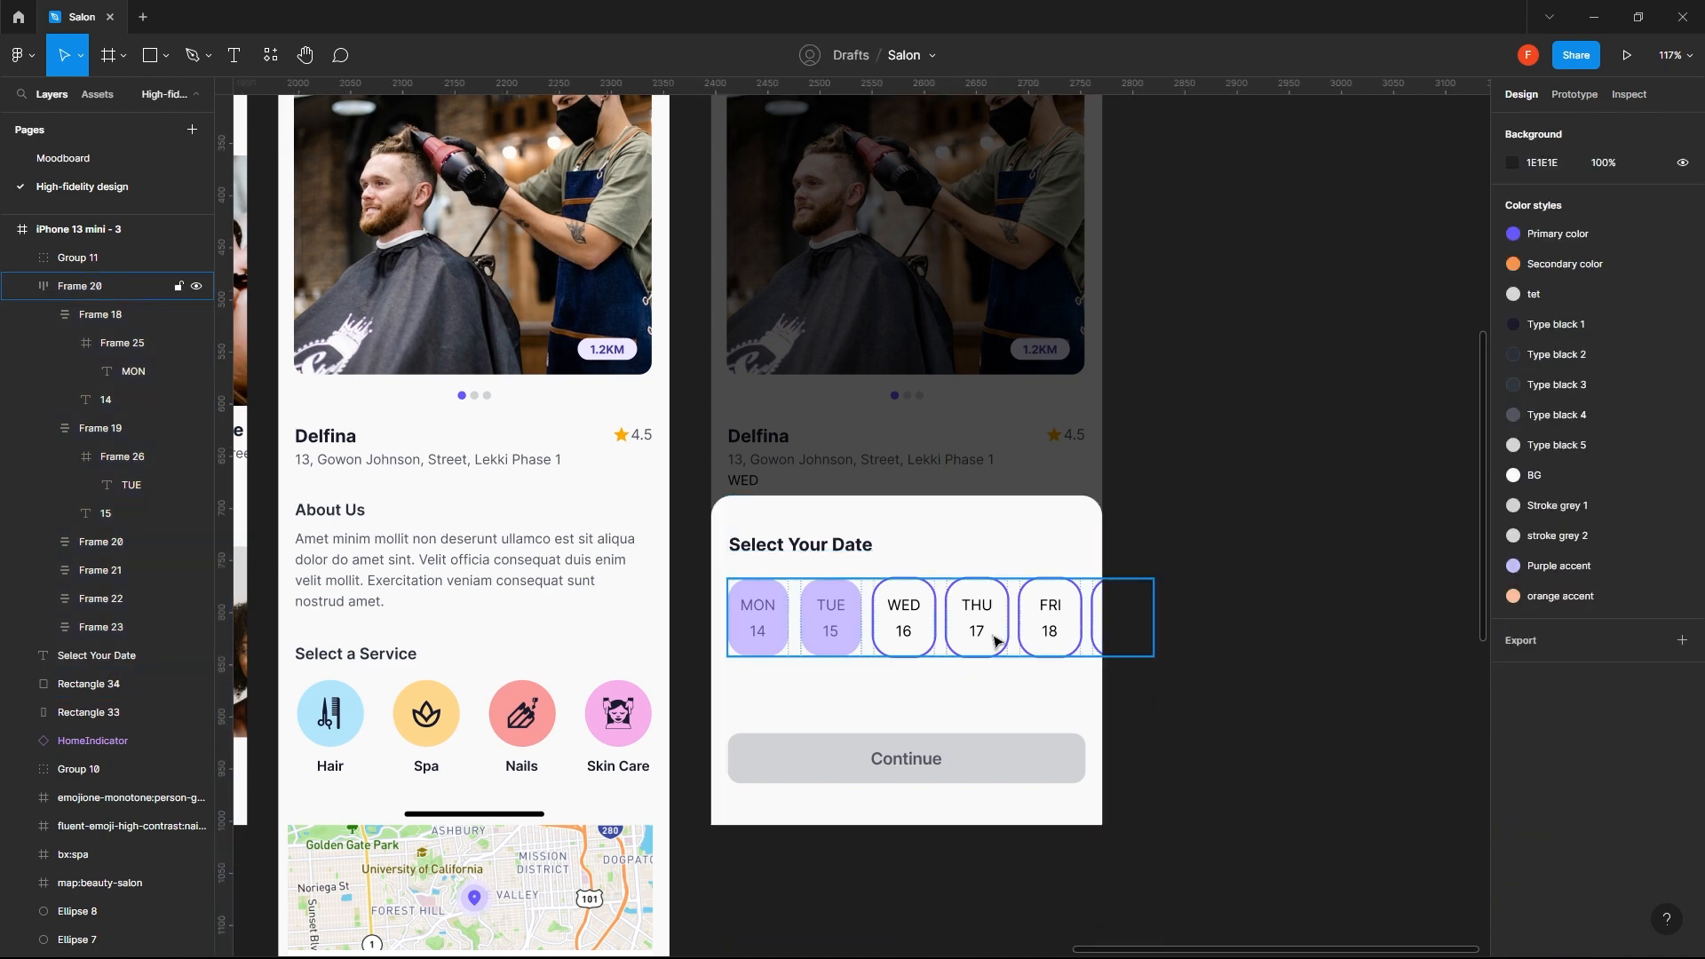
pyautogui.click(950, 629)
pyautogui.keyDown('shift'); pyautogui.click(843, 559); pyautogui.keyUp('shift')
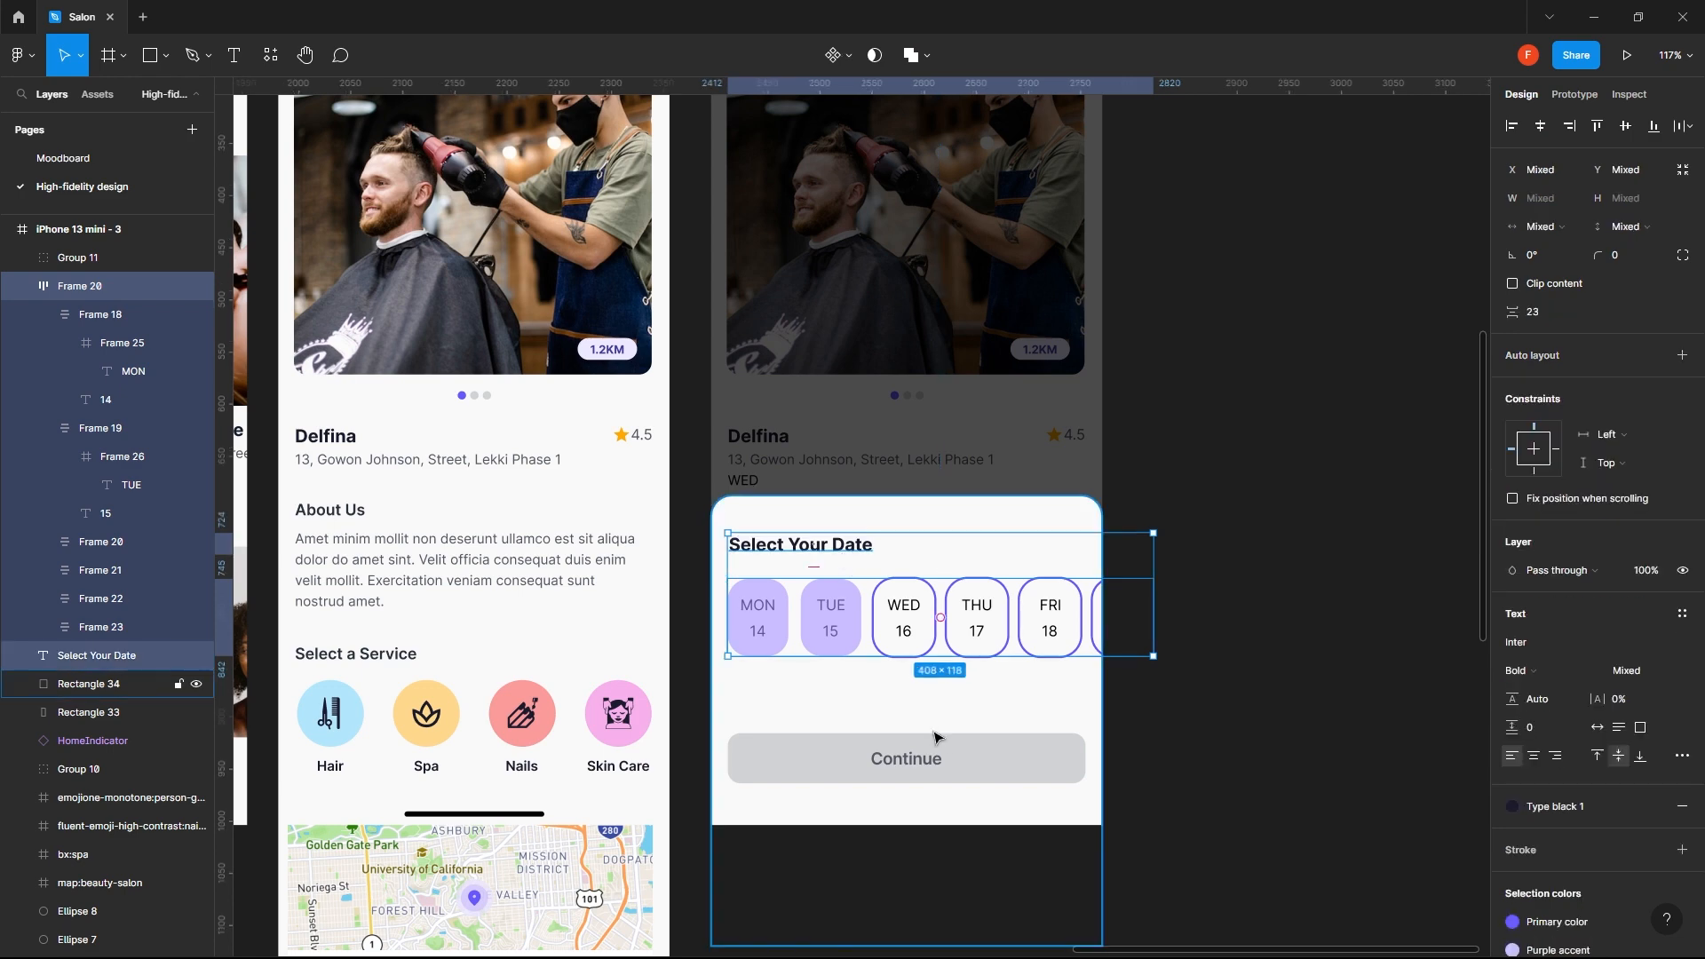
pyautogui.keyDown('shift'); pyautogui.click(1009, 772); pyautogui.keyUp('shift')
pyautogui.click(1330, 522)
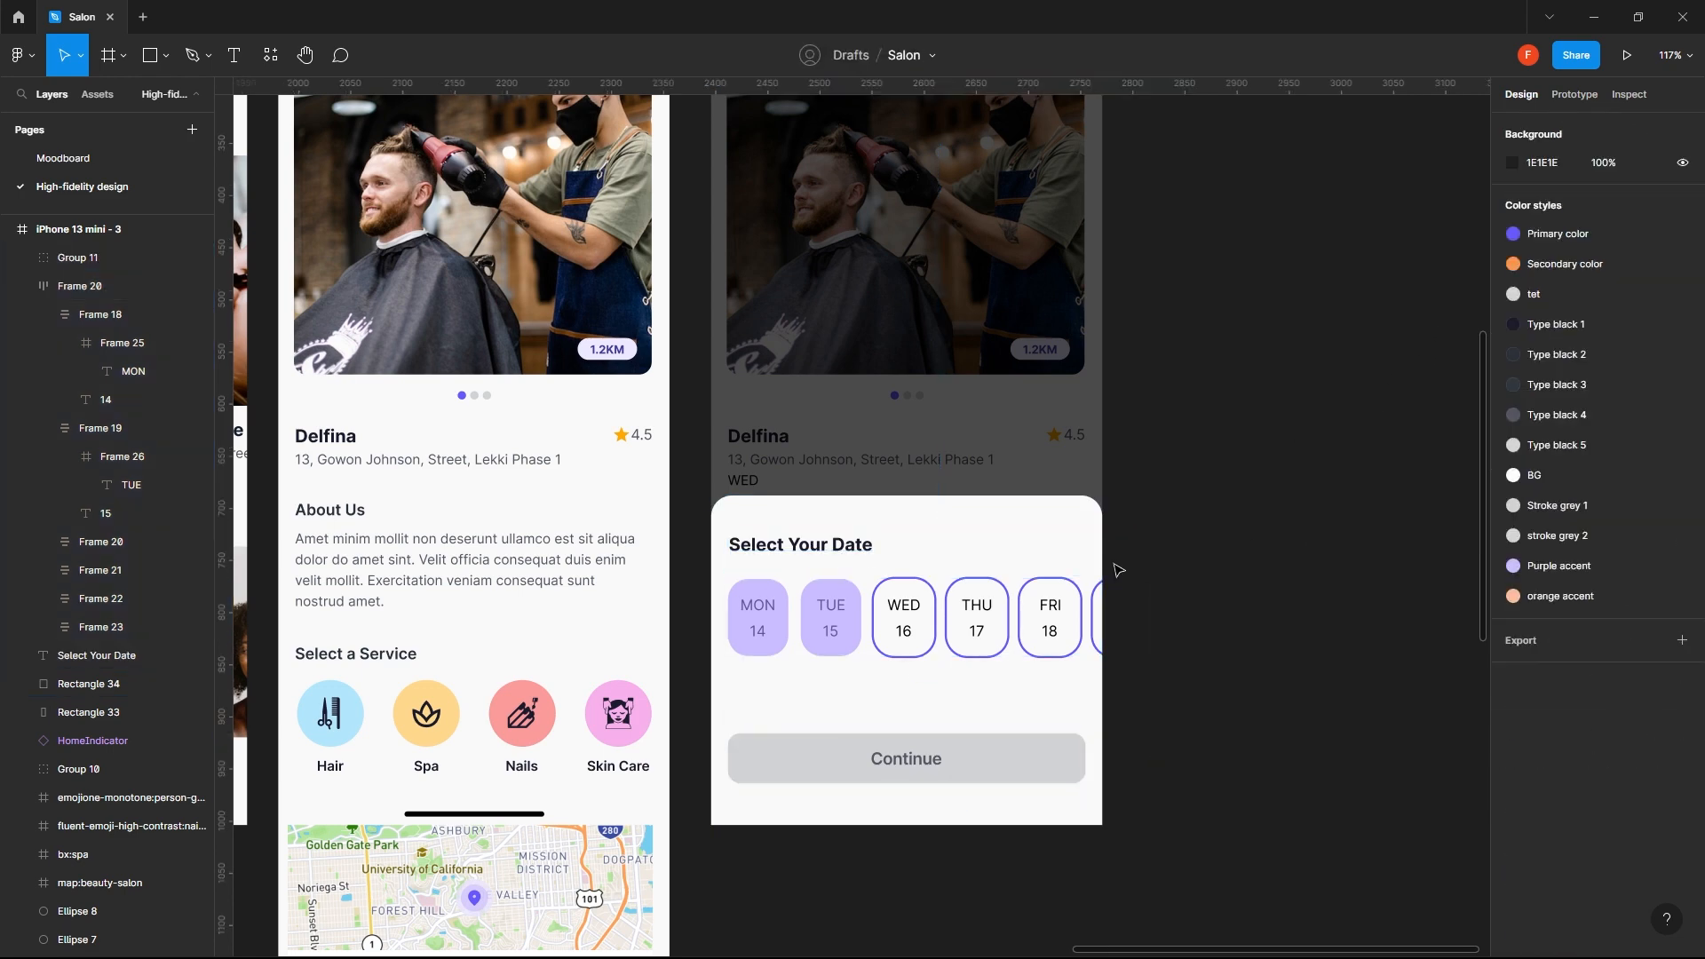
# - Nudge the date chip row to 32 px below the Select Your Date heading and combine both in a vertical auto layout
pyautogui.click(934, 616)
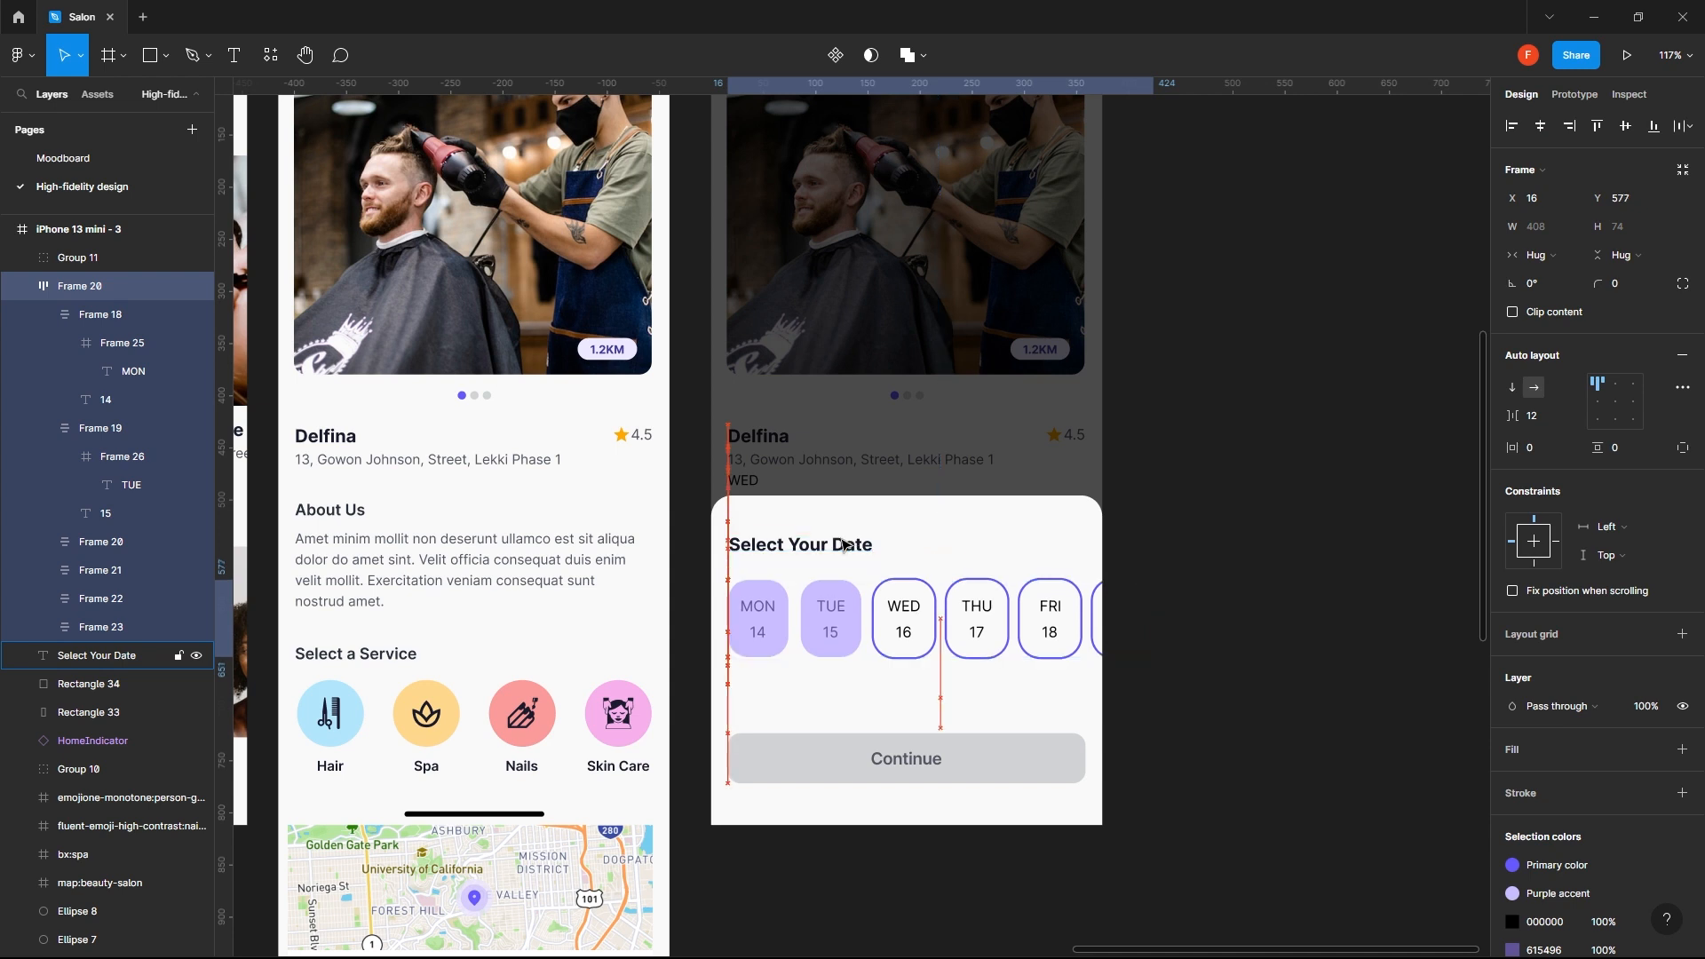
pyautogui.press('Down')
pyautogui.press('Down')
pyautogui.press('Down')
pyautogui.press('Down')
pyautogui.press('Down')
pyautogui.press('Down')
pyautogui.press('Down')
pyautogui.press('Down')
pyautogui.press('Down')
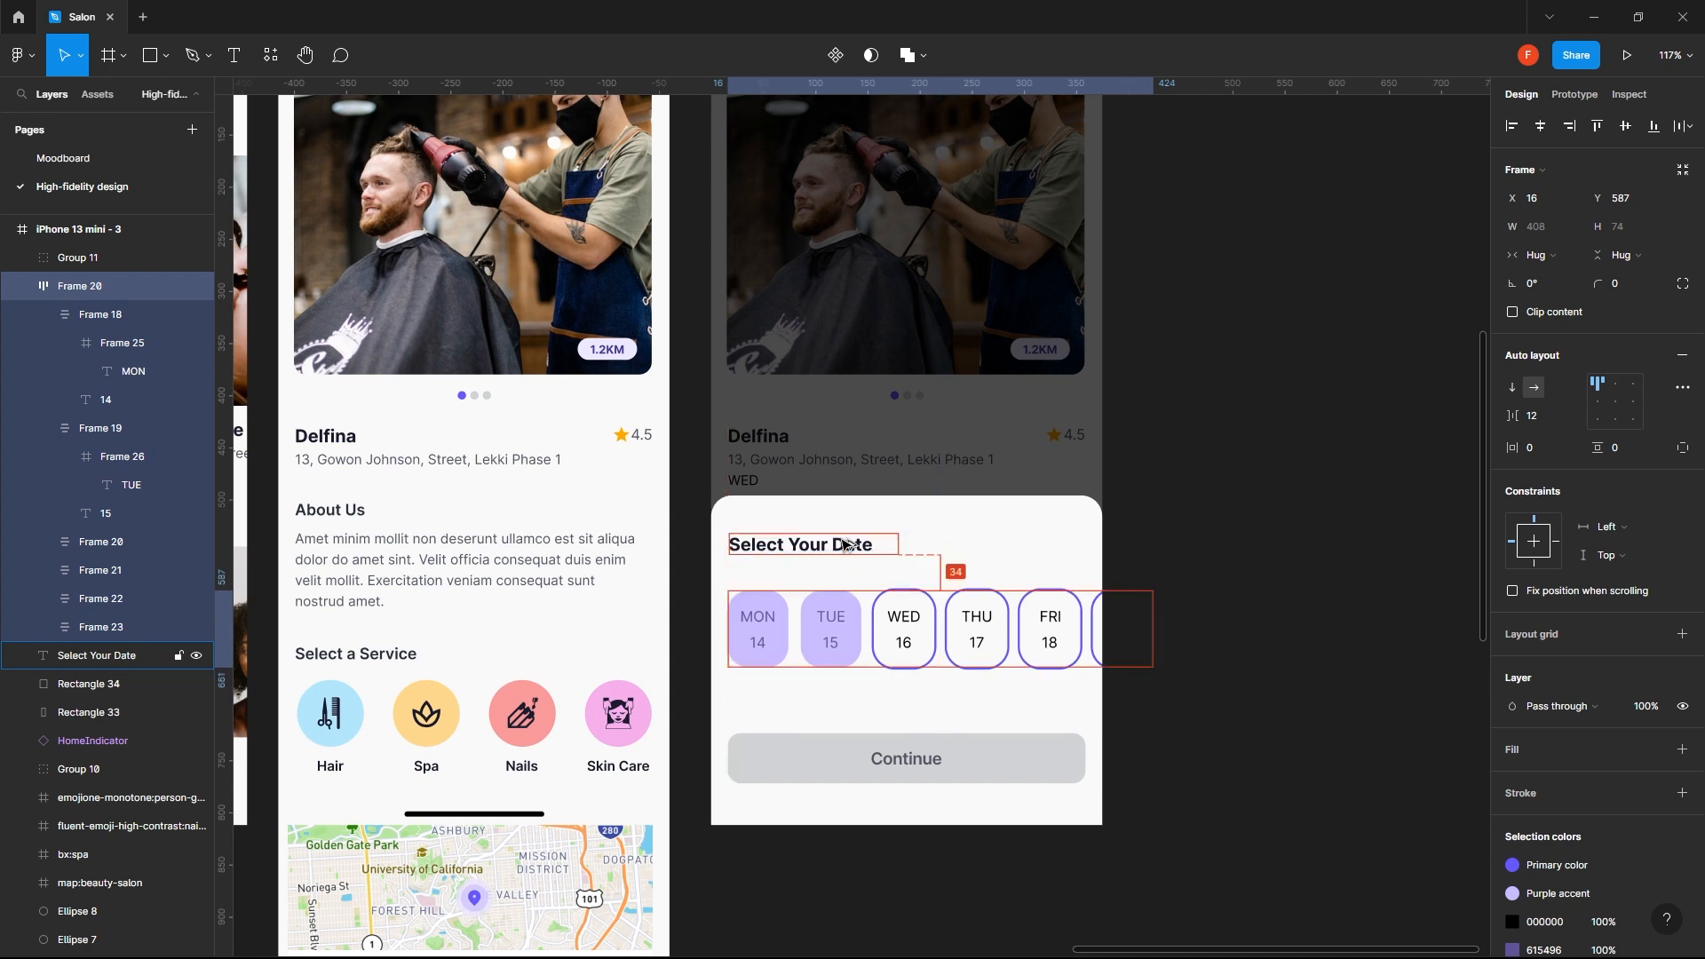
pyautogui.keyDown('shift'); pyautogui.click(842, 541); pyautogui.keyUp('shift')
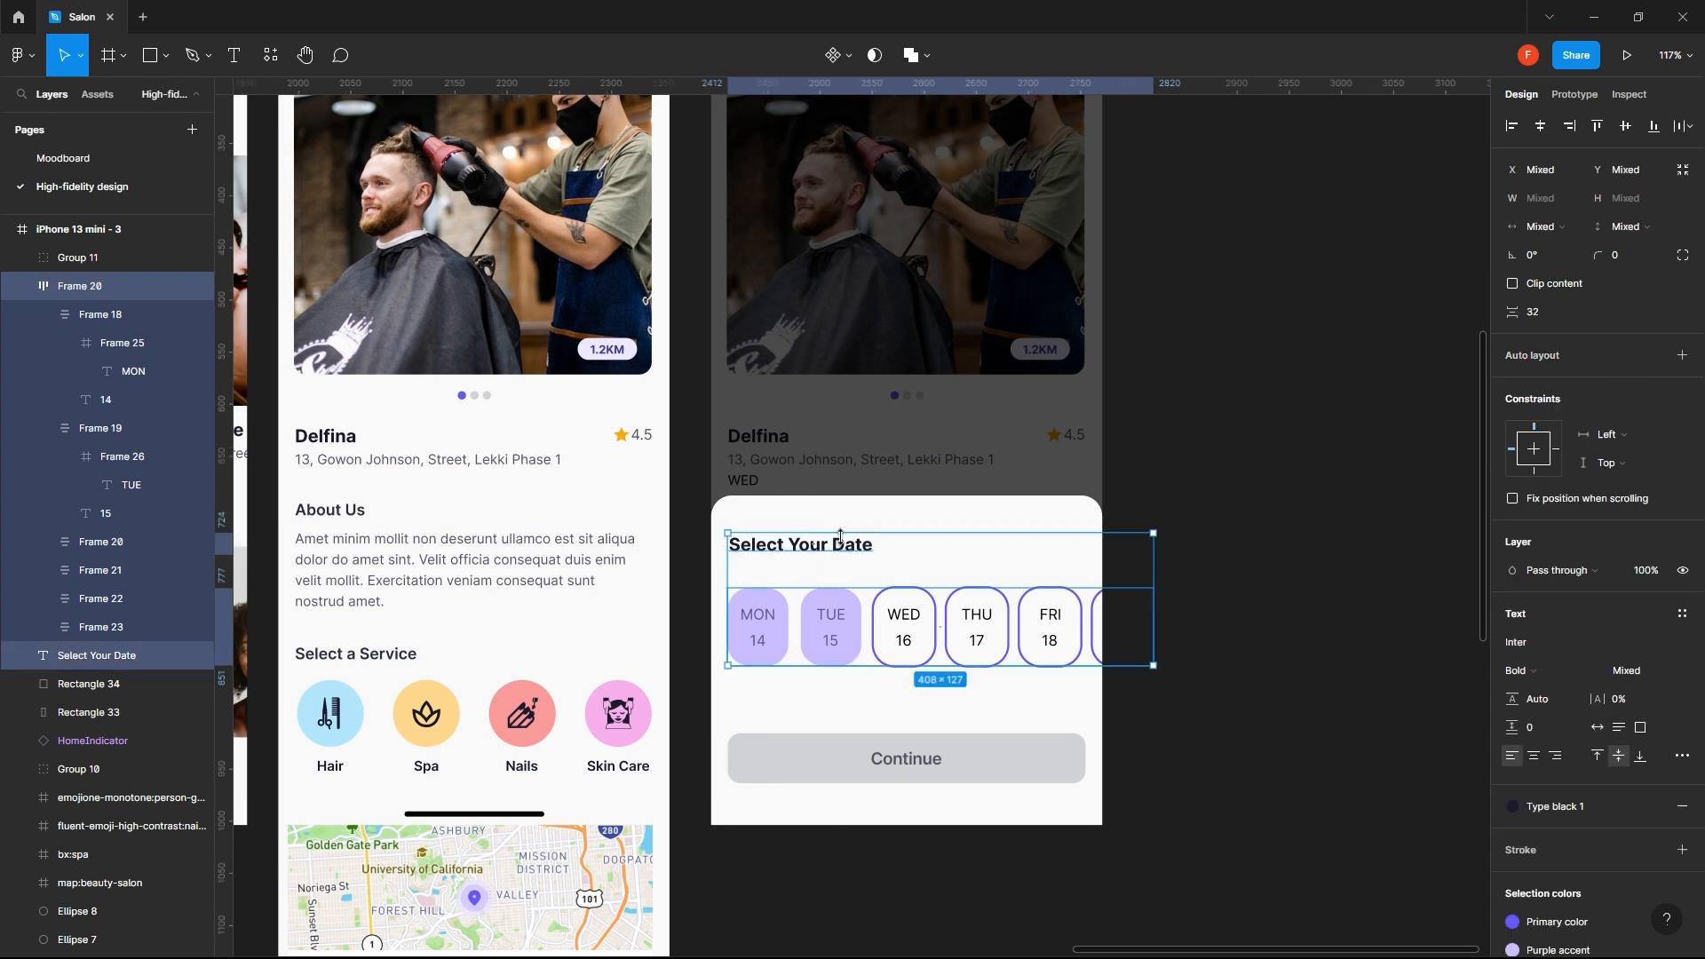
pyautogui.click(1682, 355)
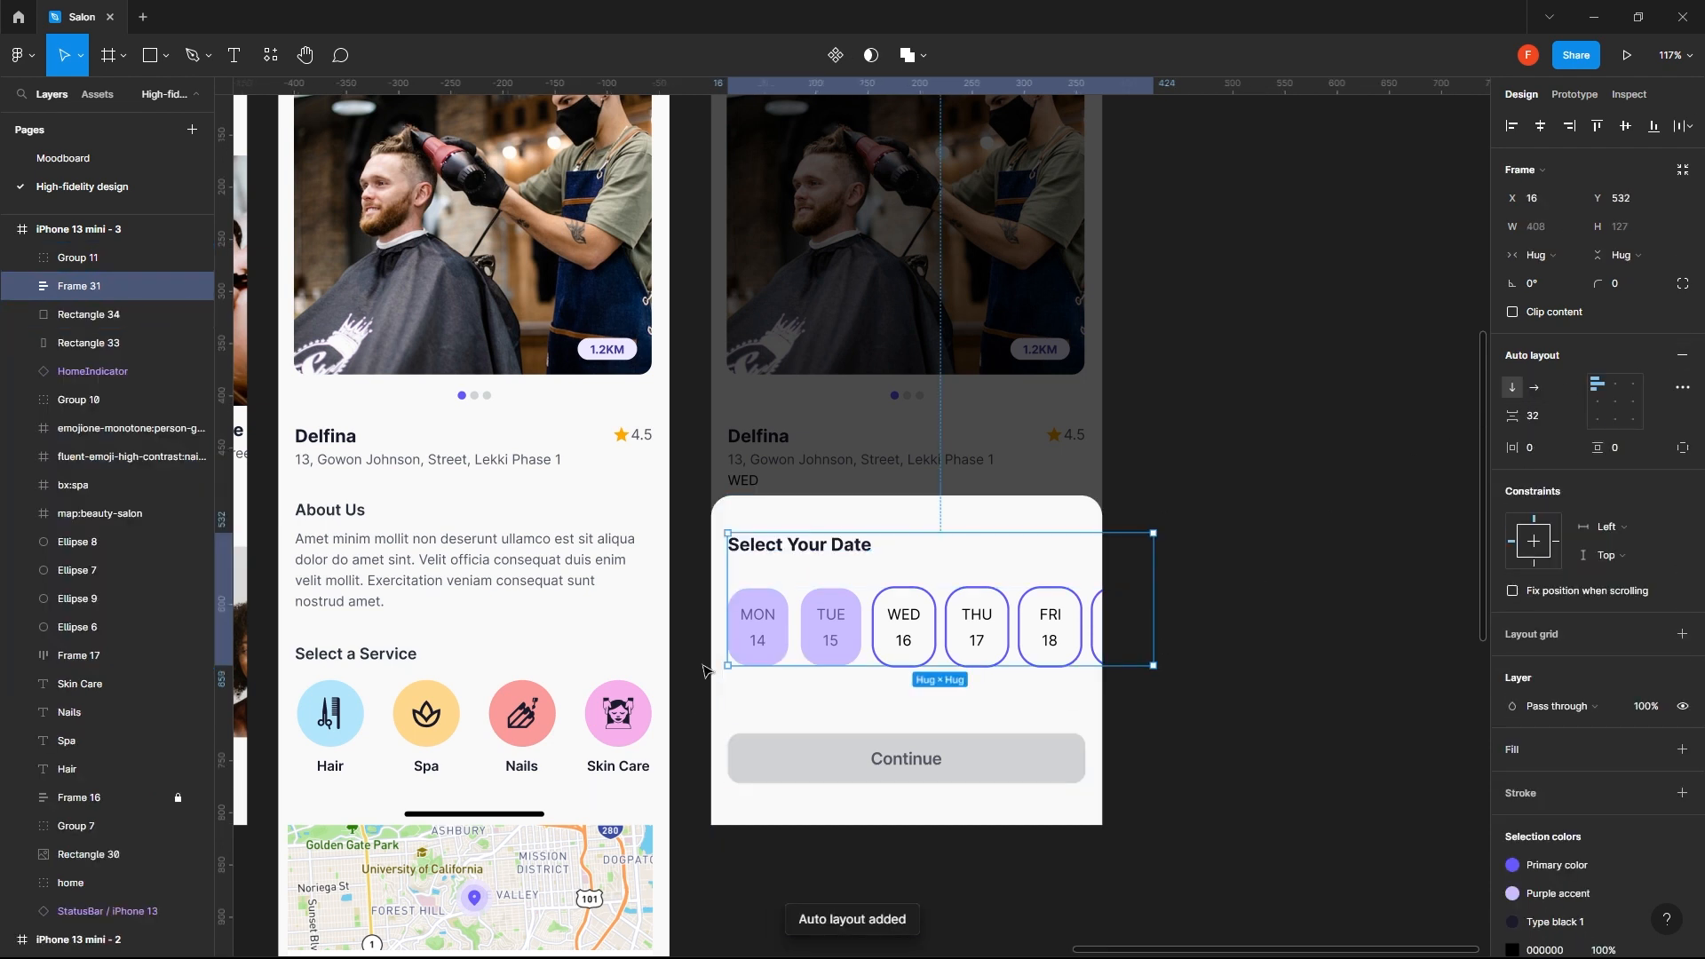
# - Set the spacing between the date block and the Continue button to 36 and move both down about 15 px
pyautogui.keyDown('shift'); pyautogui.click(884, 782); pyautogui.keyUp('shift')
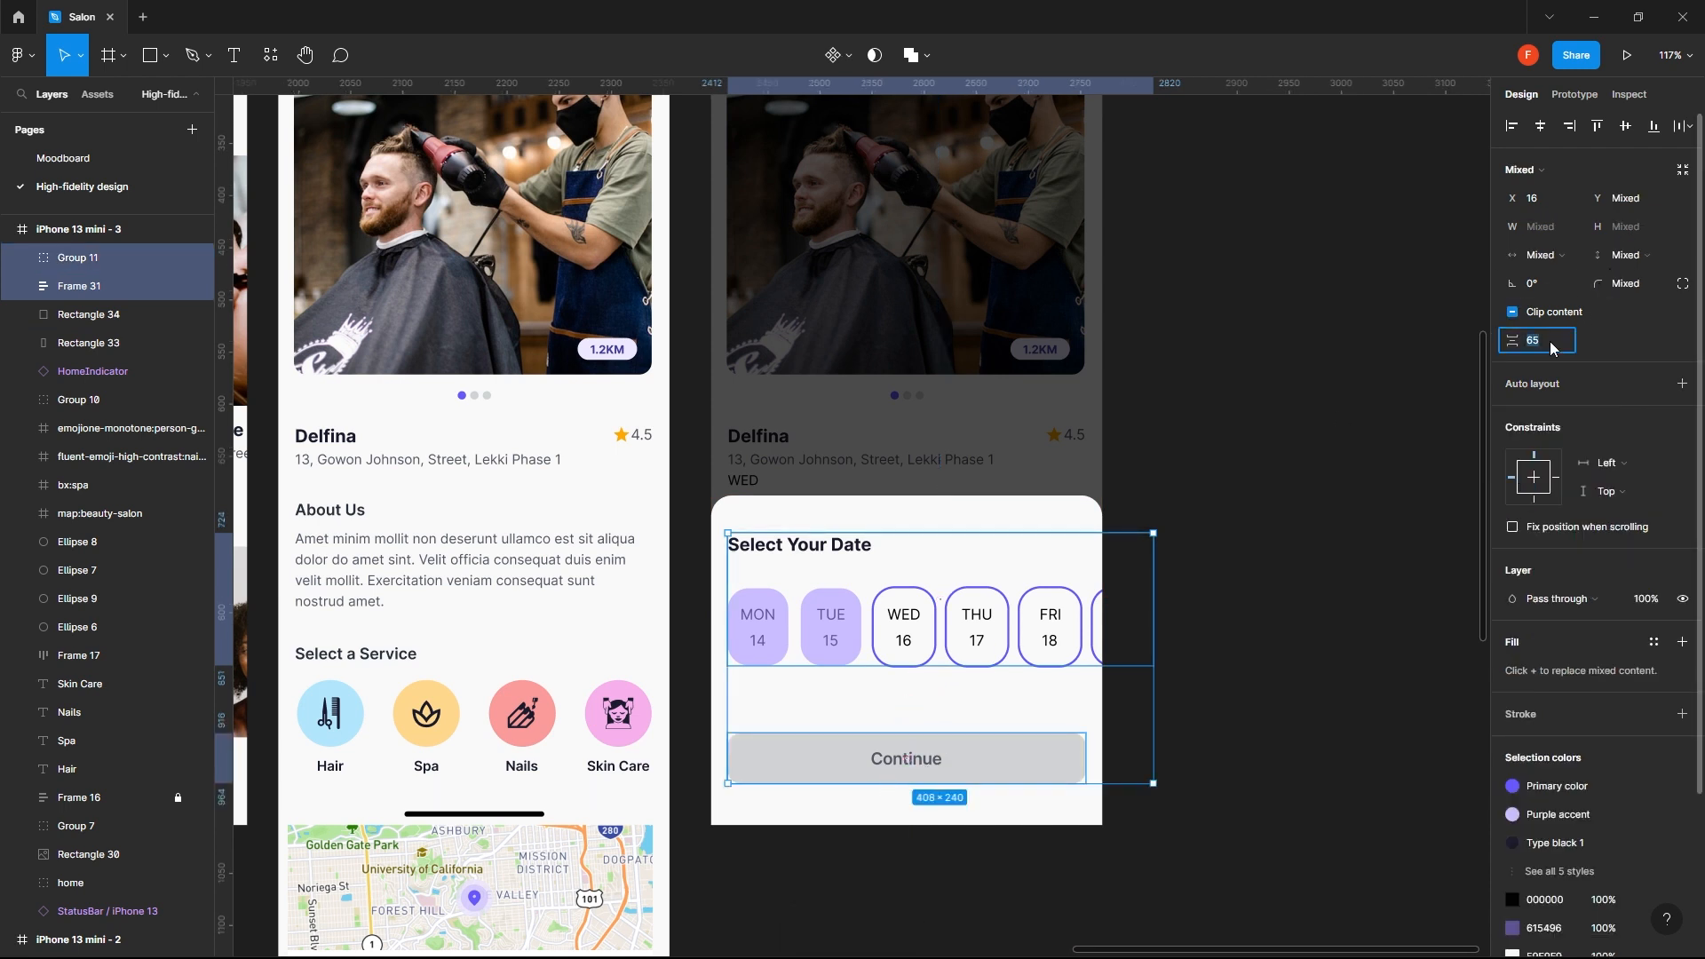
pyautogui.press('Return')
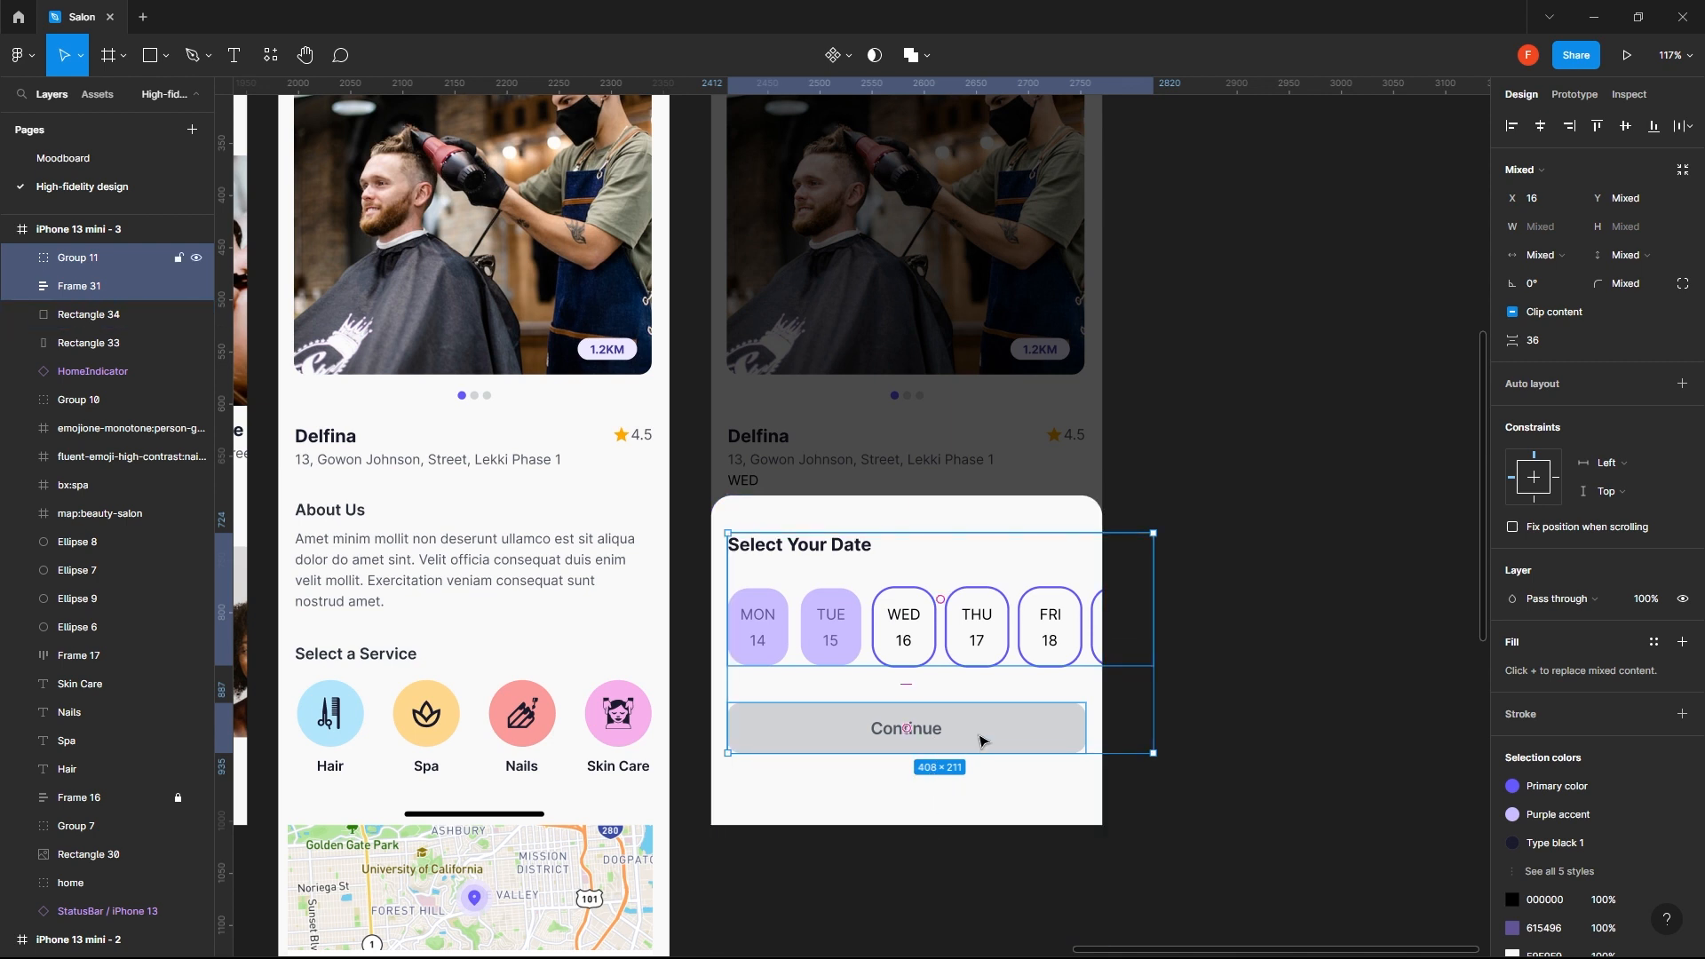
pyautogui.moveTo(979, 744); pyautogui.dragTo(977, 760)
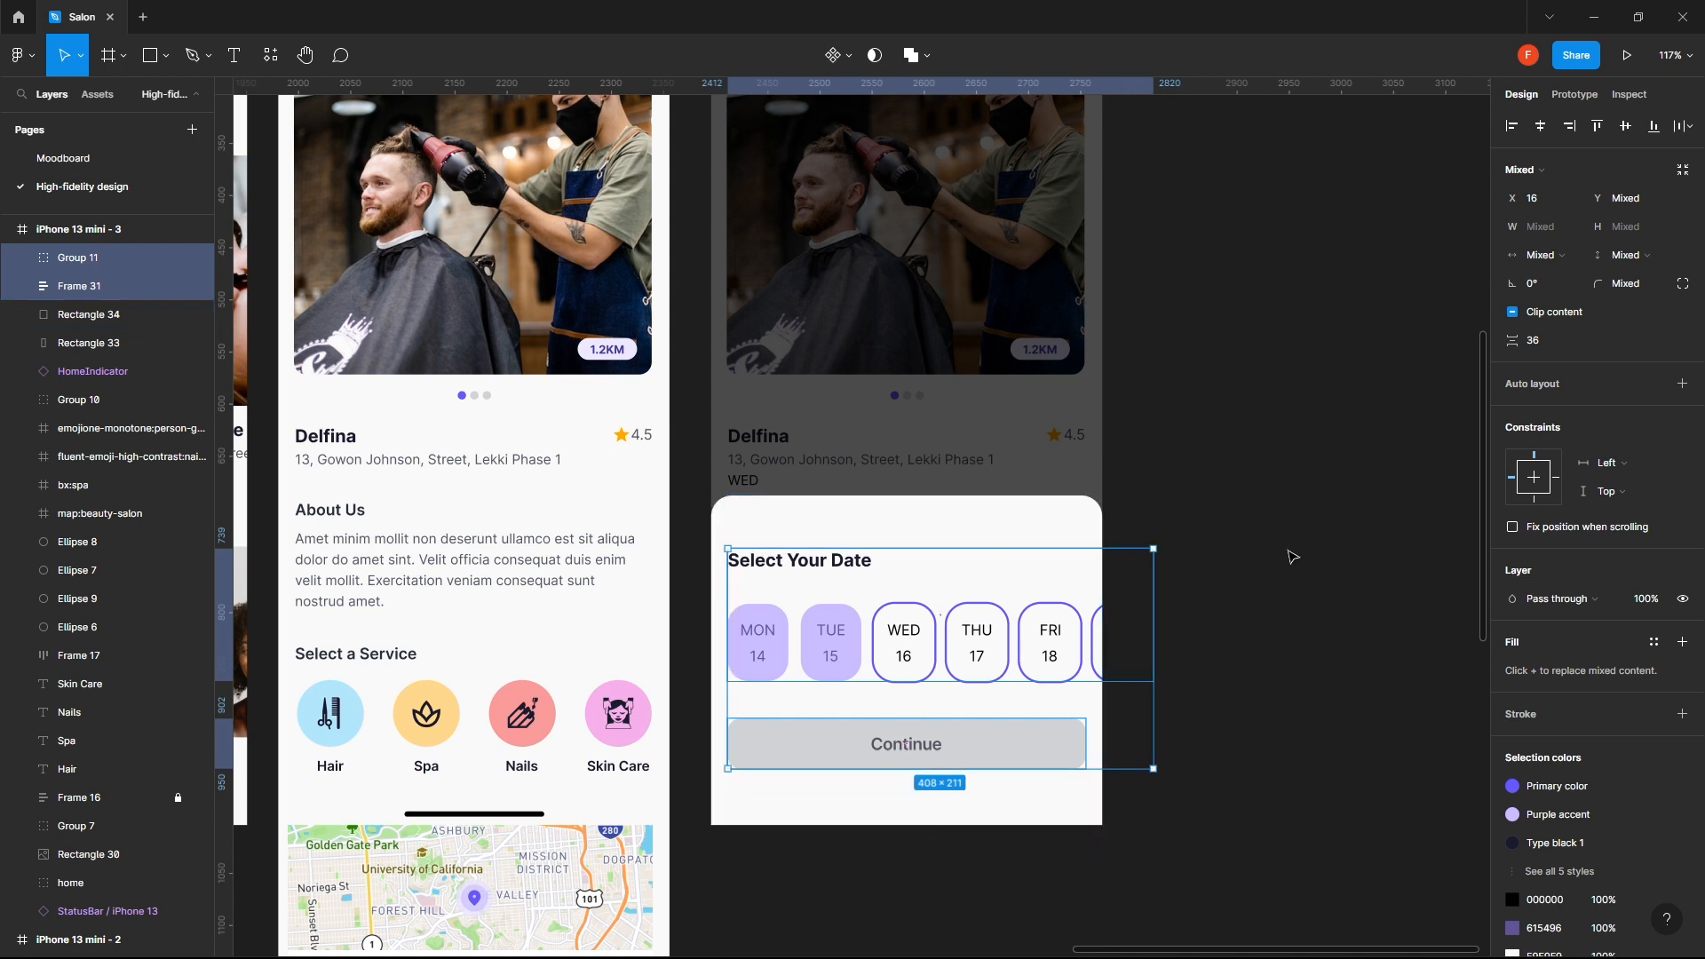
pyautogui.click(1293, 533)
# - Align the white sheet rectangle to the bottom of the phone screen and lower its upper edge to a height of about 318 px
pyautogui.click(1001, 530)
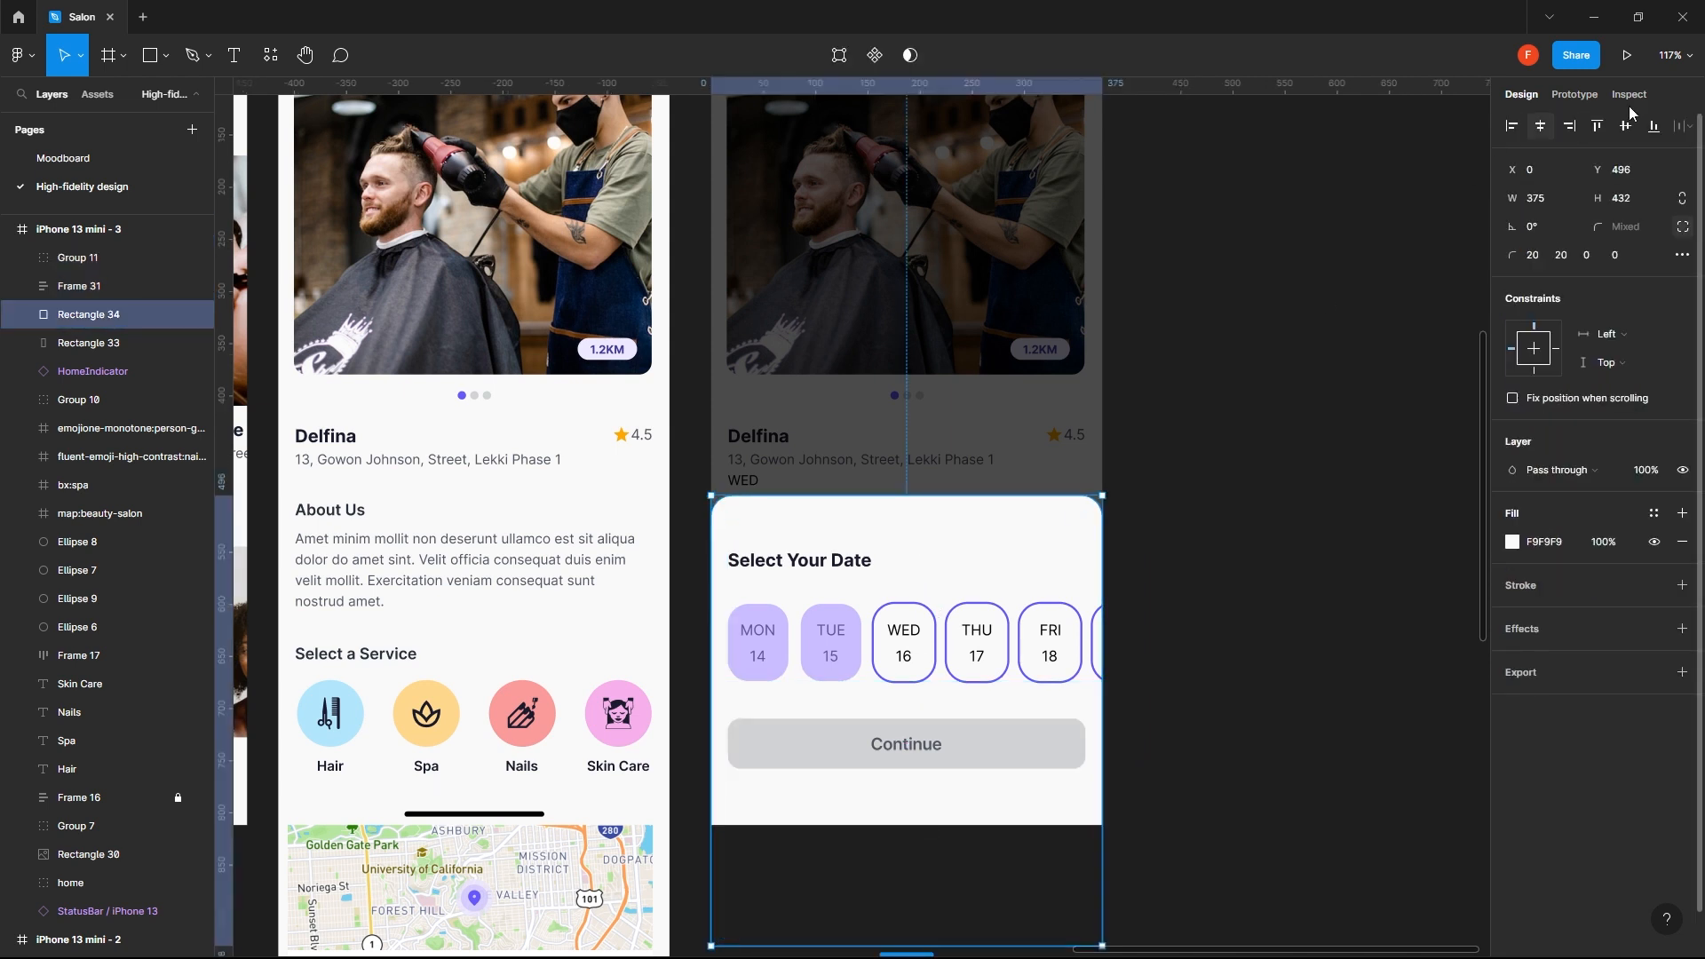
pyautogui.click(1653, 126)
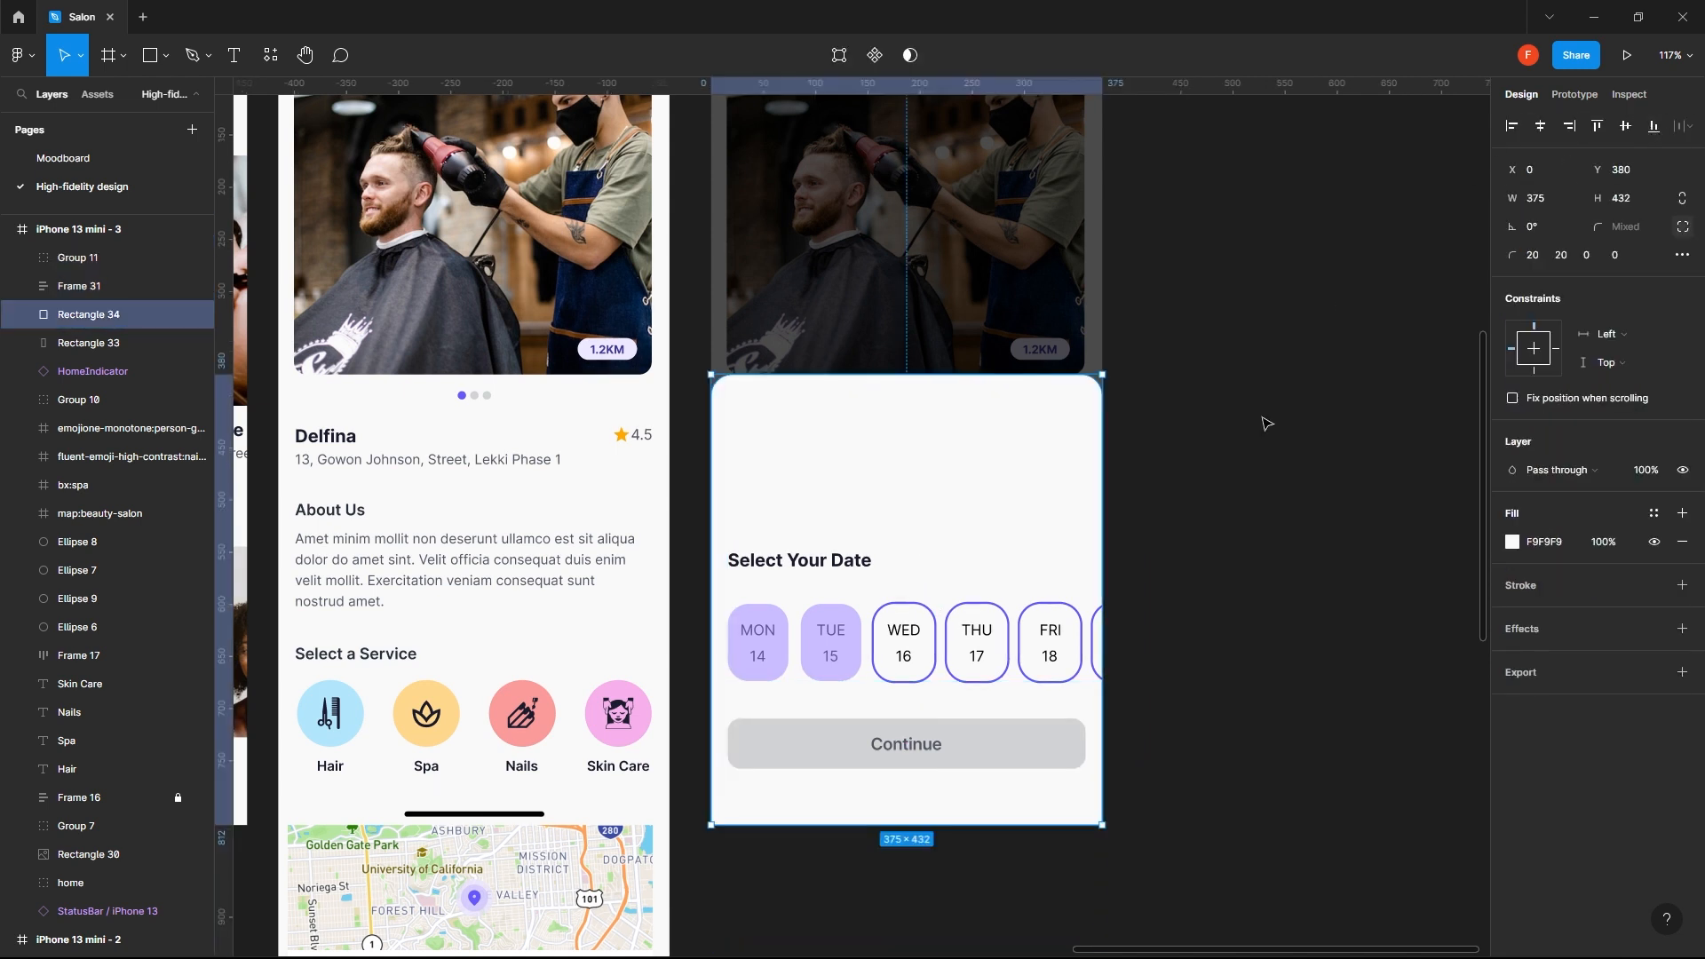
pyautogui.moveTo(941, 377); pyautogui.dragTo(932, 493)
# - Nudge the Continue button and date block down together, leaving about 40 px between the button and the sheet's lower edge
pyautogui.click(944, 743)
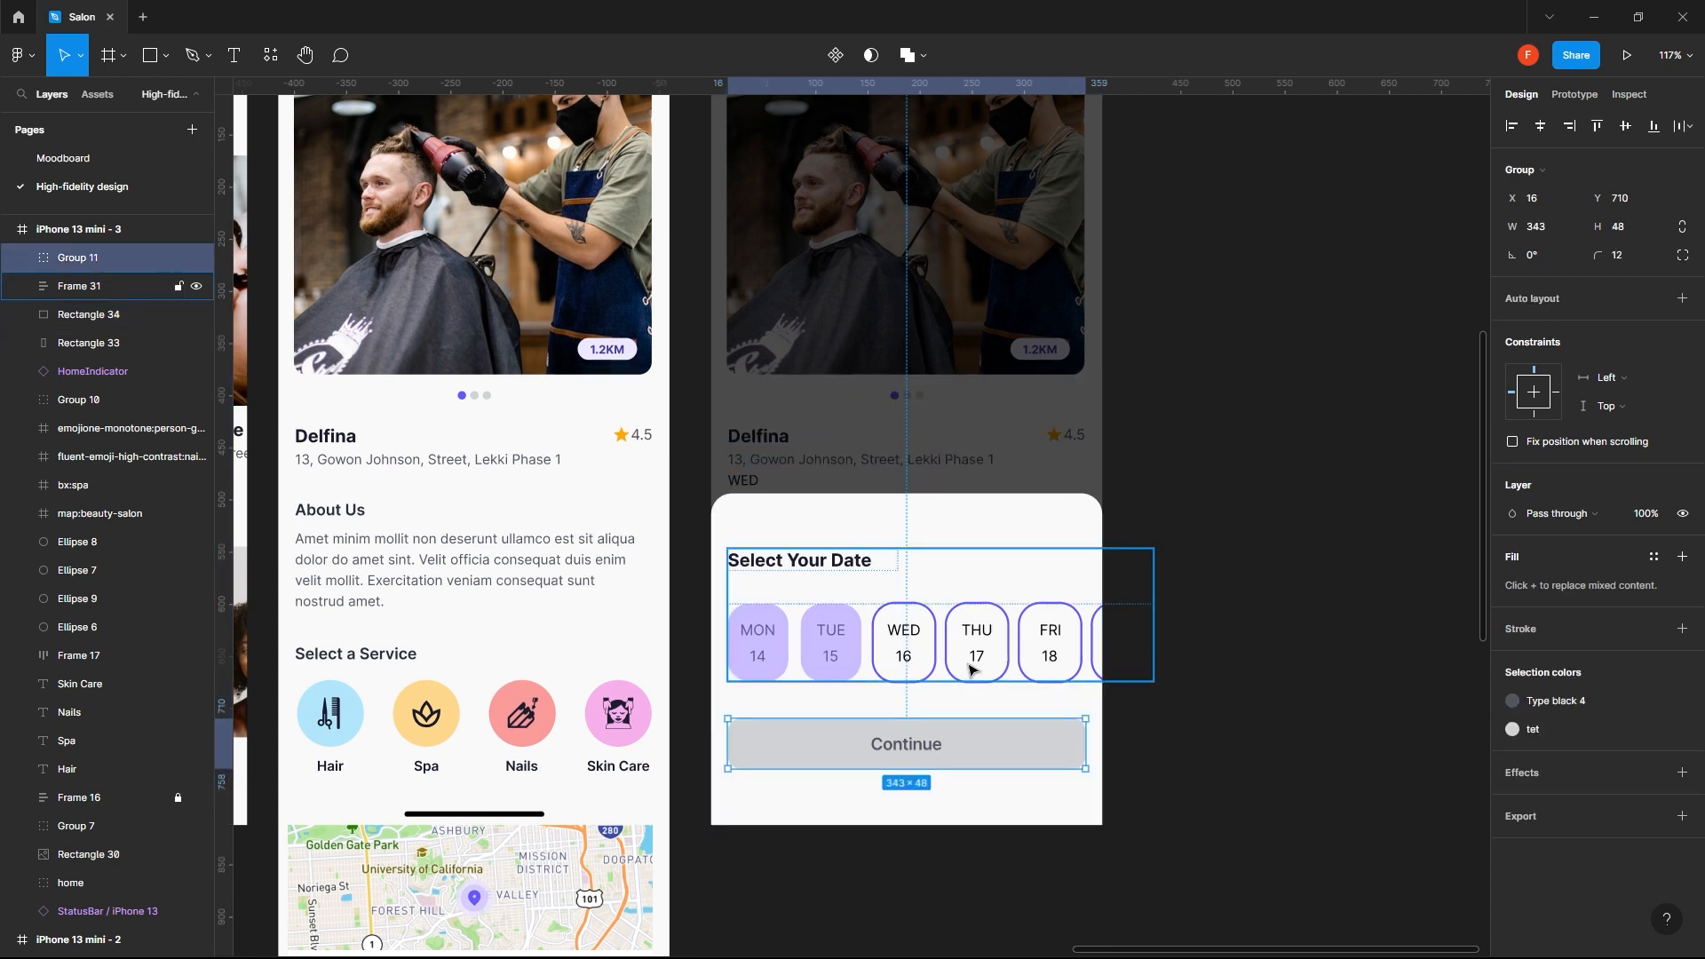
pyautogui.keyDown('shift'); pyautogui.click(970, 666); pyautogui.keyUp('shift')
pyautogui.press('alt')
pyautogui.hotkey('shift', 'Down')
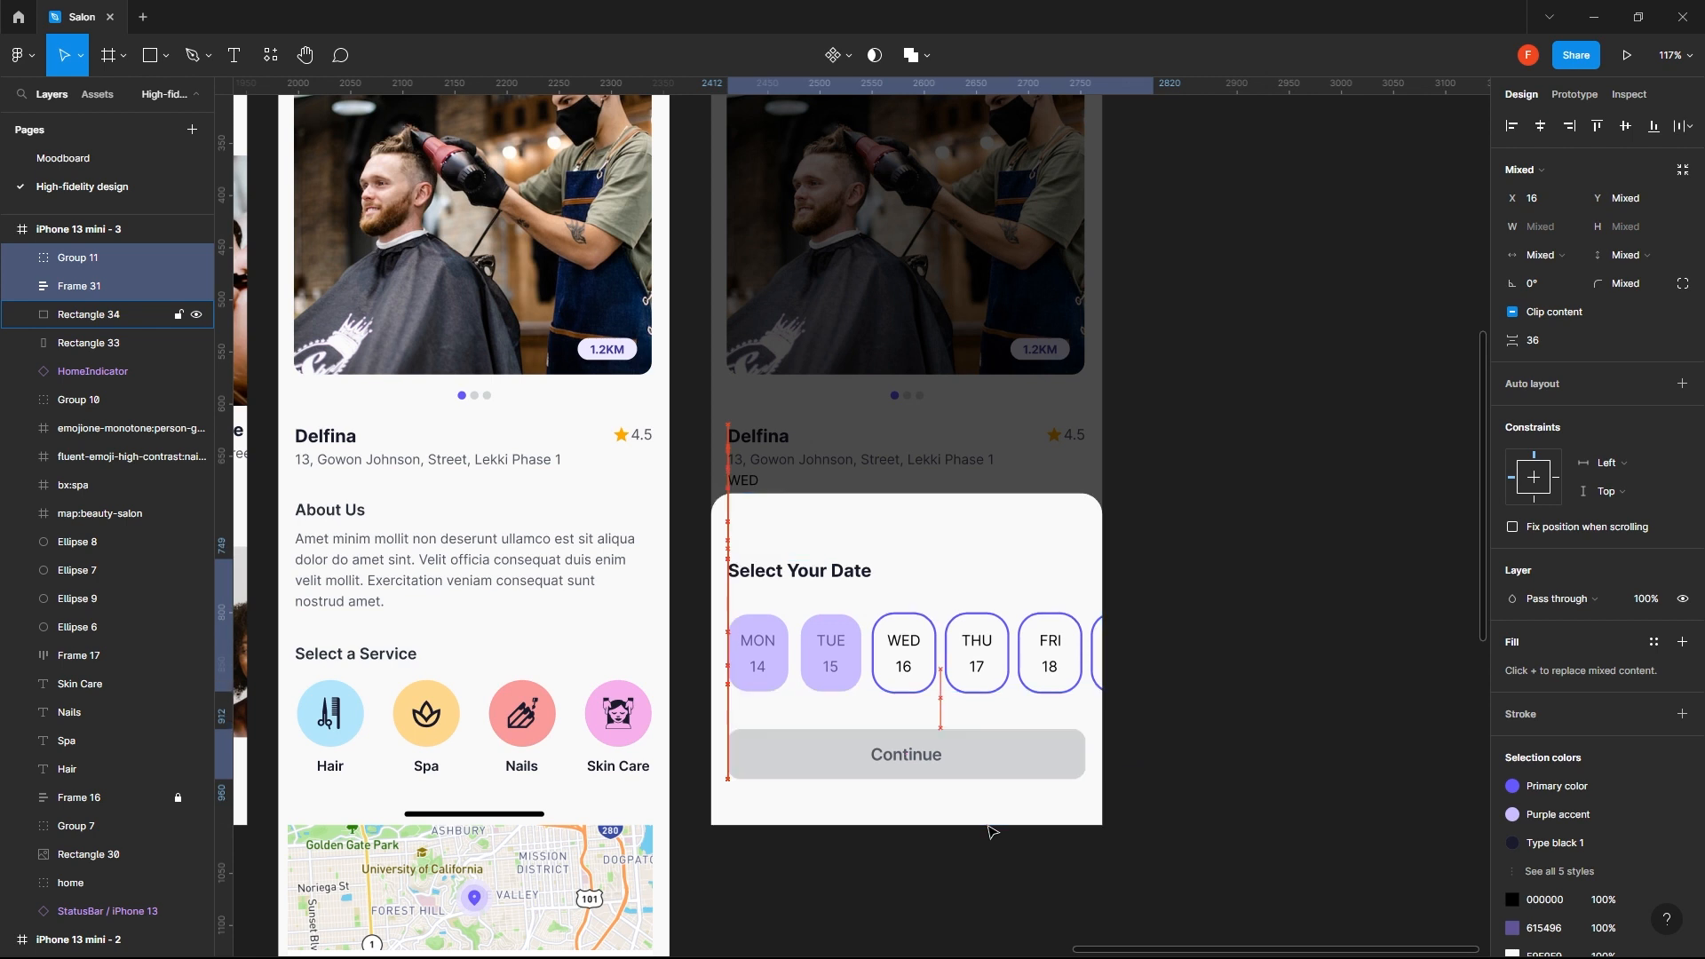
pyautogui.press('Down')
pyautogui.press('Down')
pyautogui.press('alt')
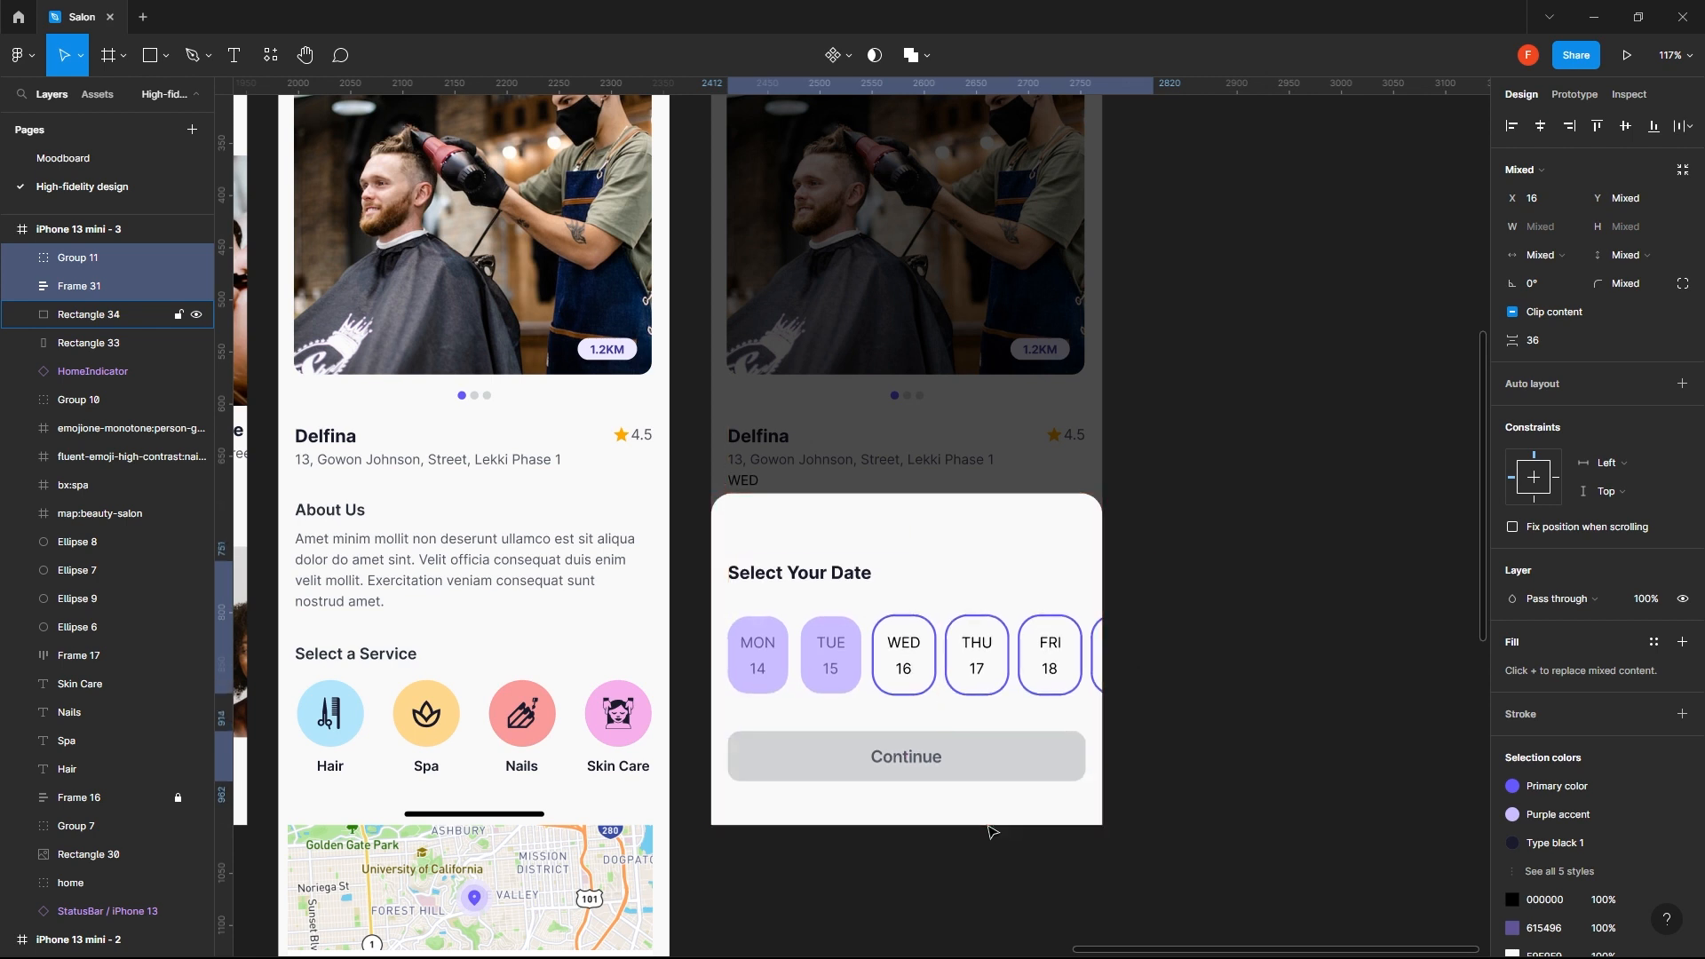
pyautogui.press('Down')
pyautogui.press('alt')
pyautogui.press('Down')
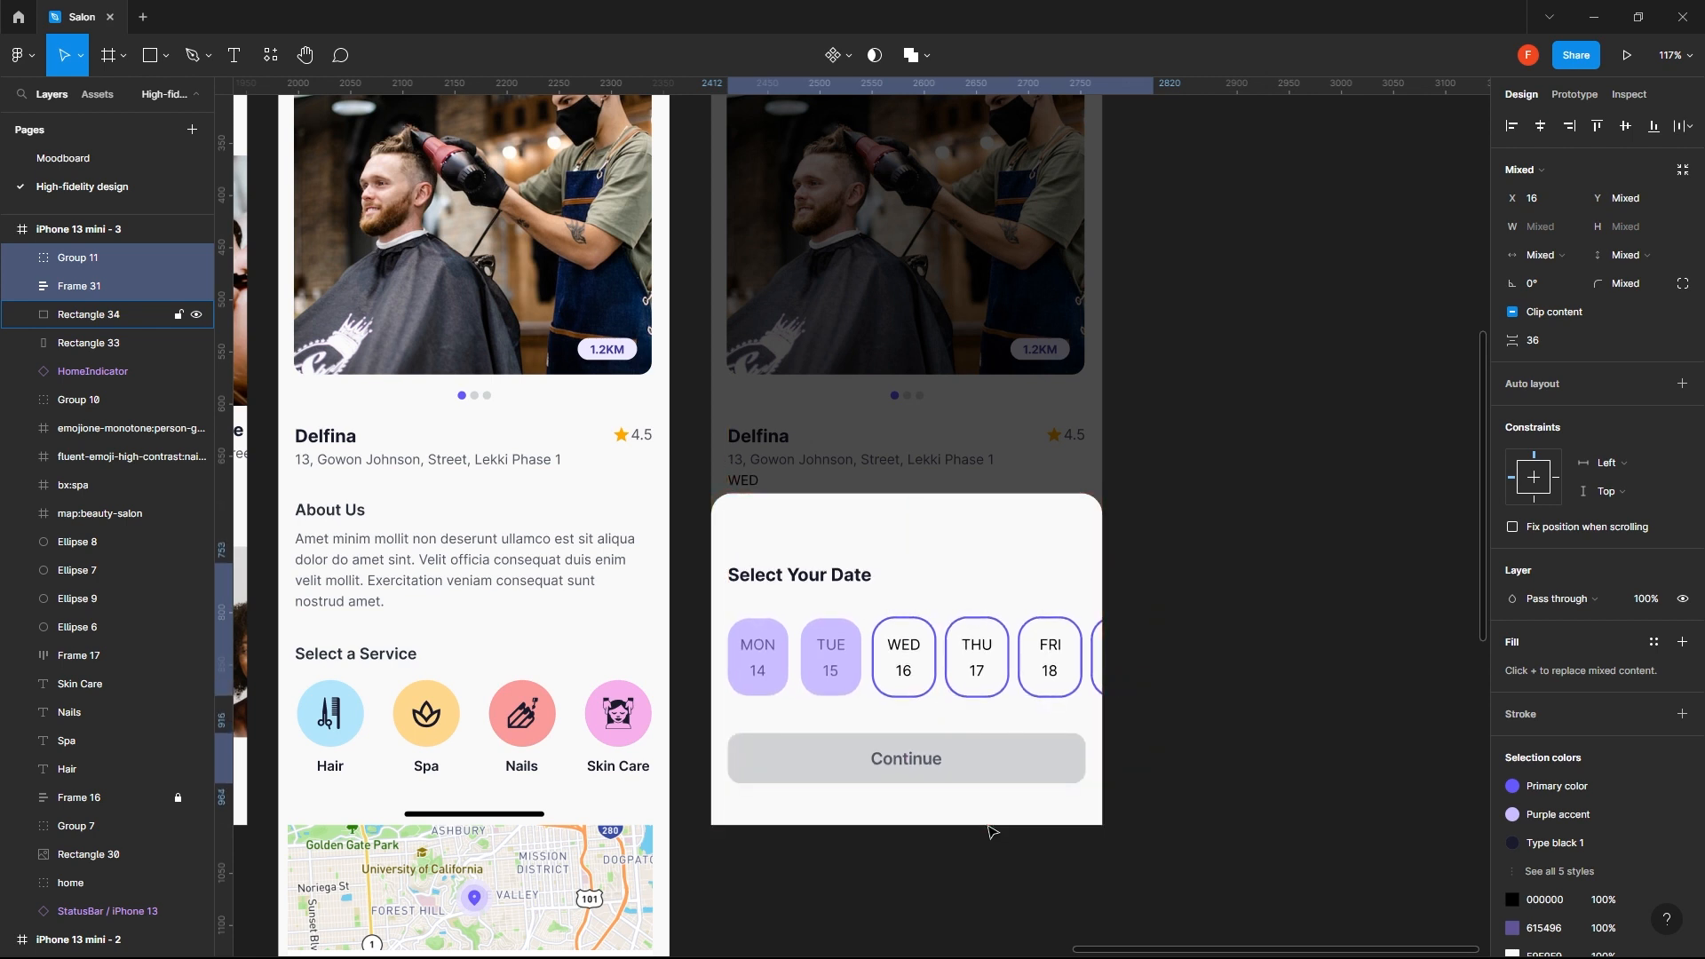
# - Shorten the white sheet from its upper edge to a height of 291 px, leaving 40 px above the date block
pyautogui.click(864, 530)
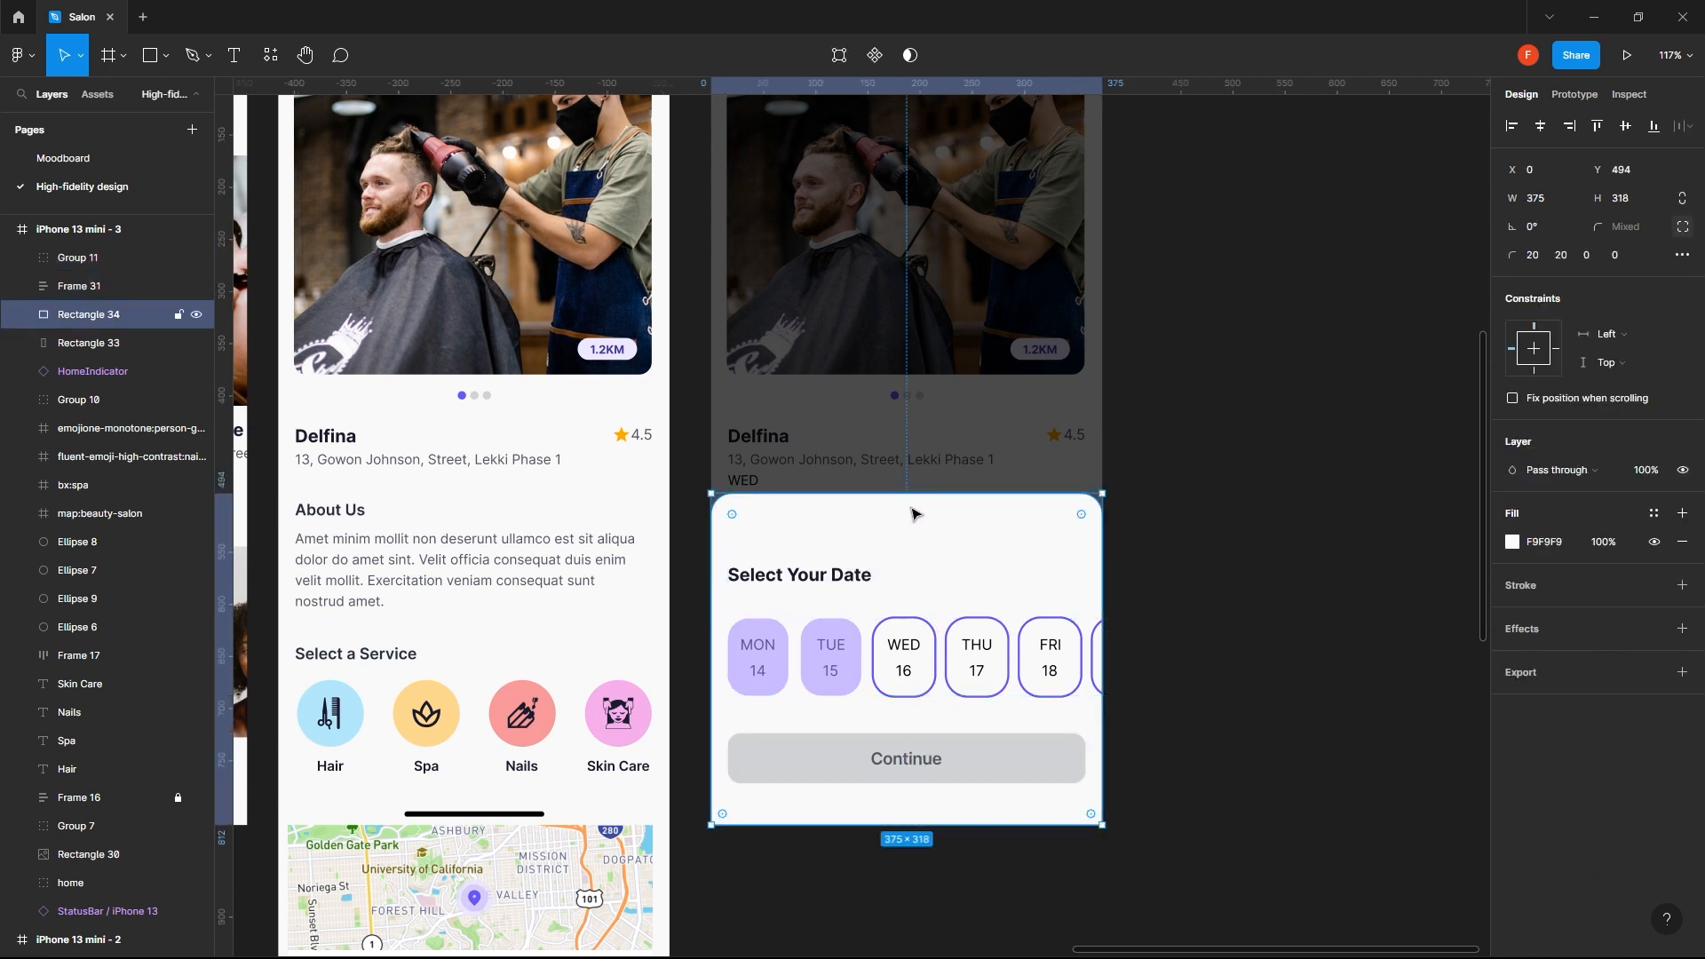
pyautogui.moveTo(916, 495); pyautogui.dragTo(916, 522)
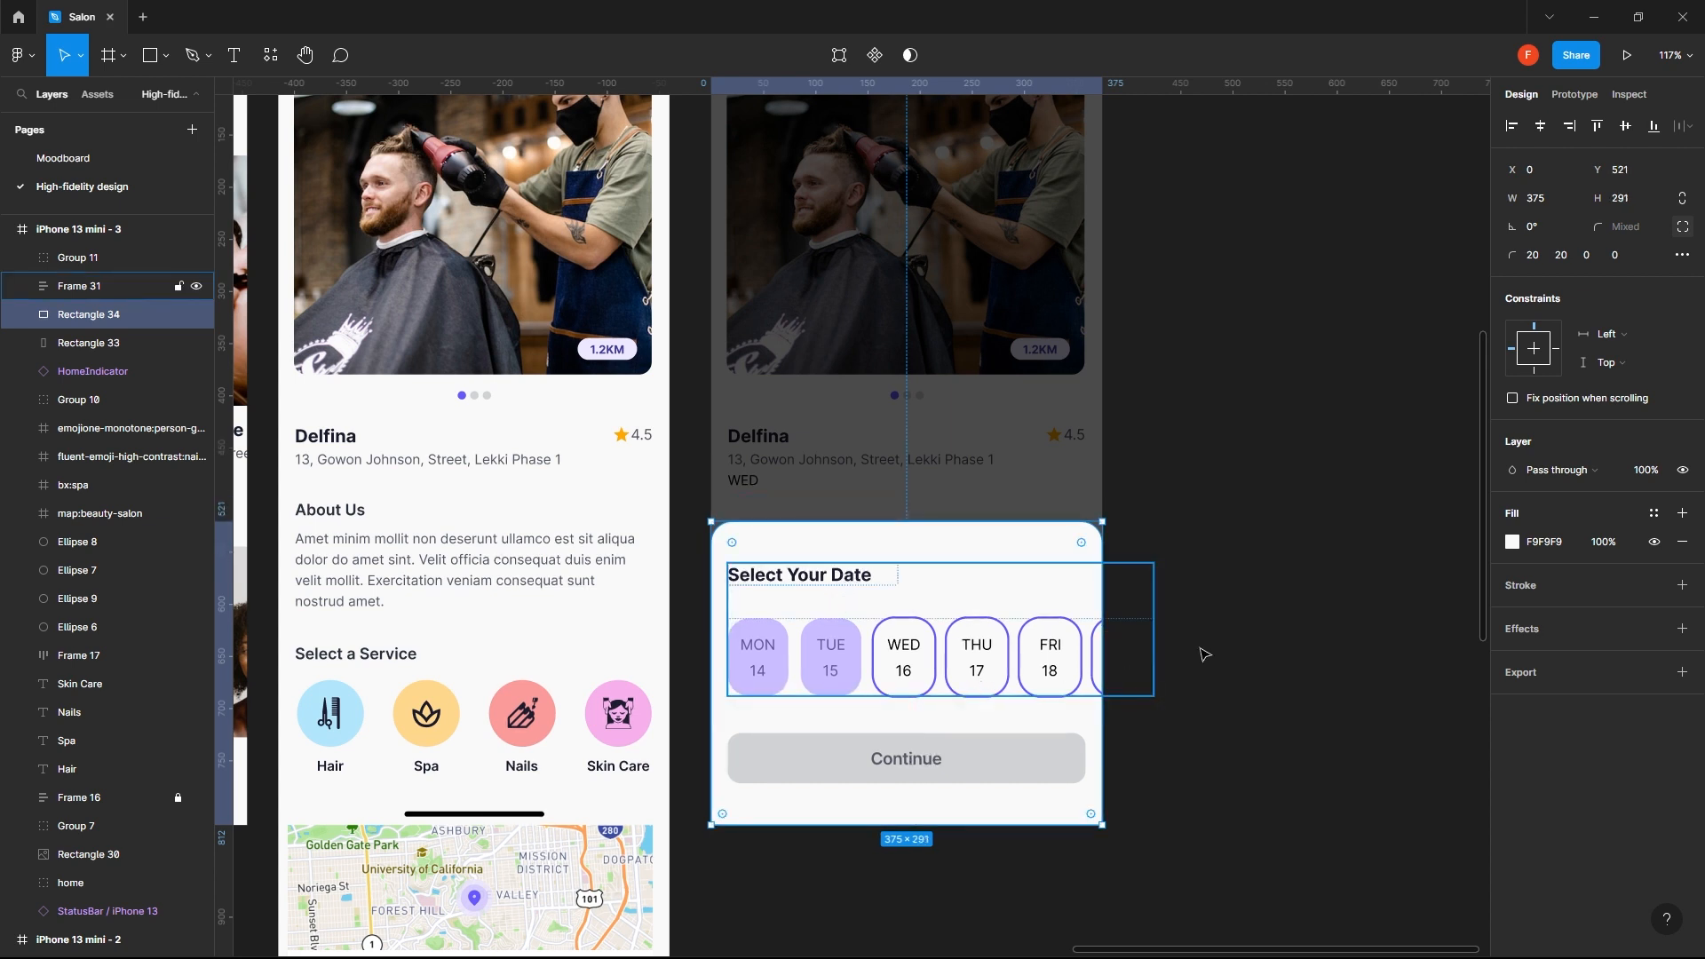
pyautogui.click(1217, 619)
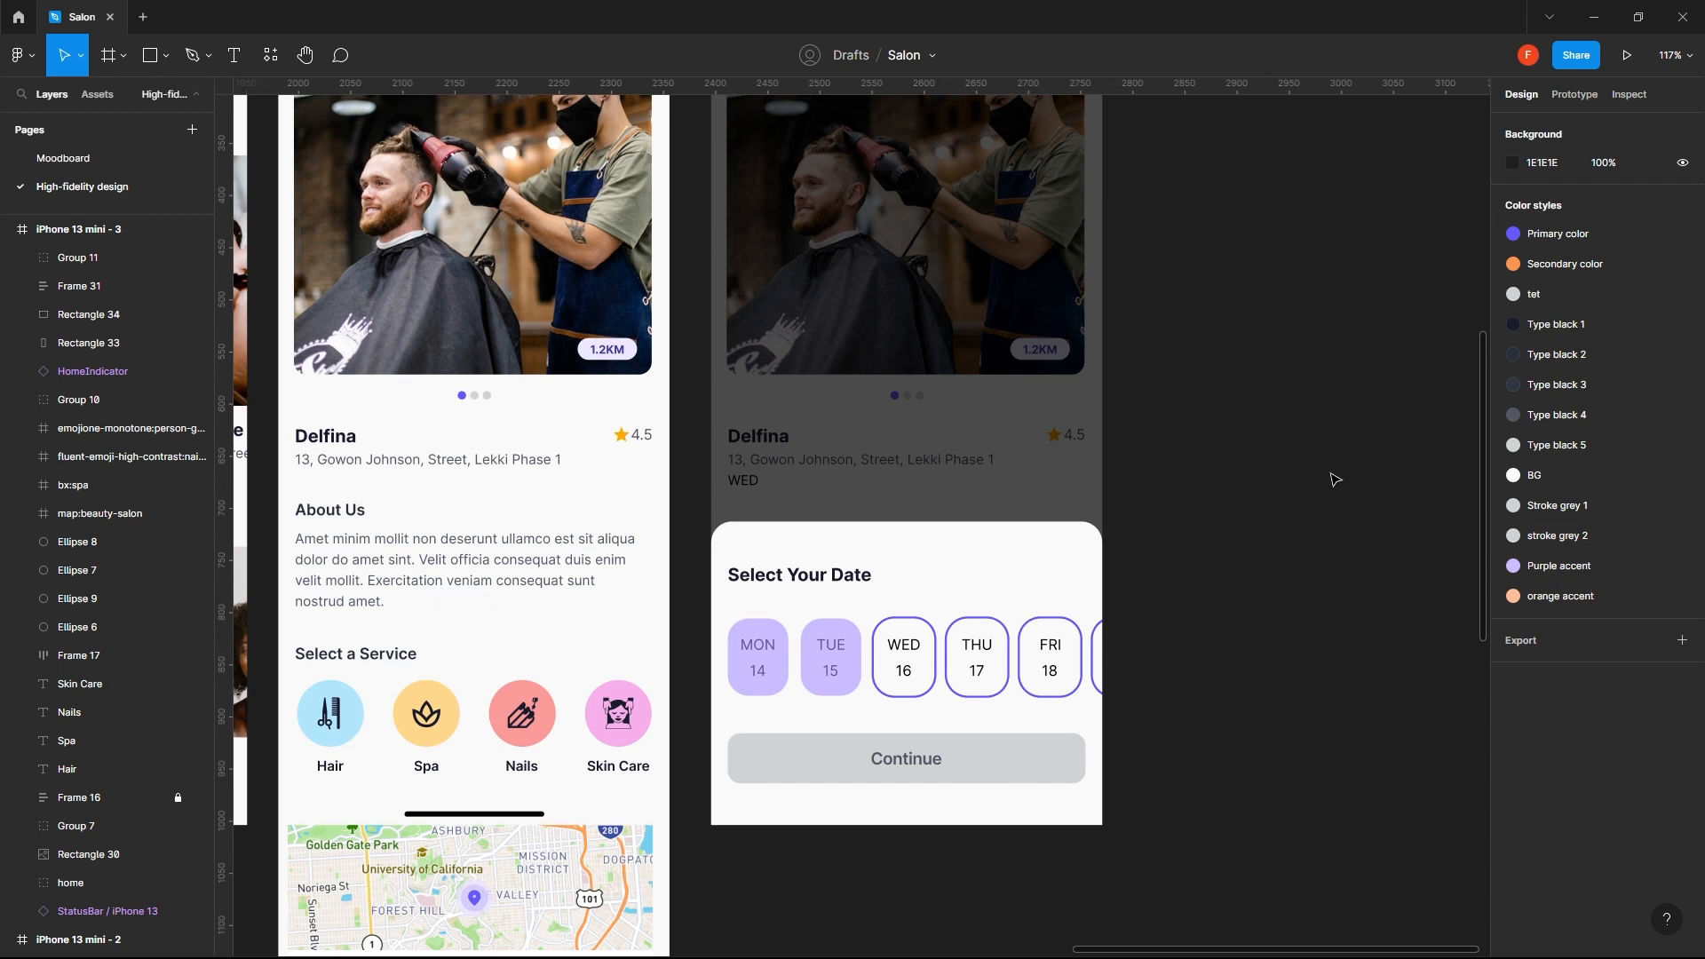
pyautogui.click(973, 569)
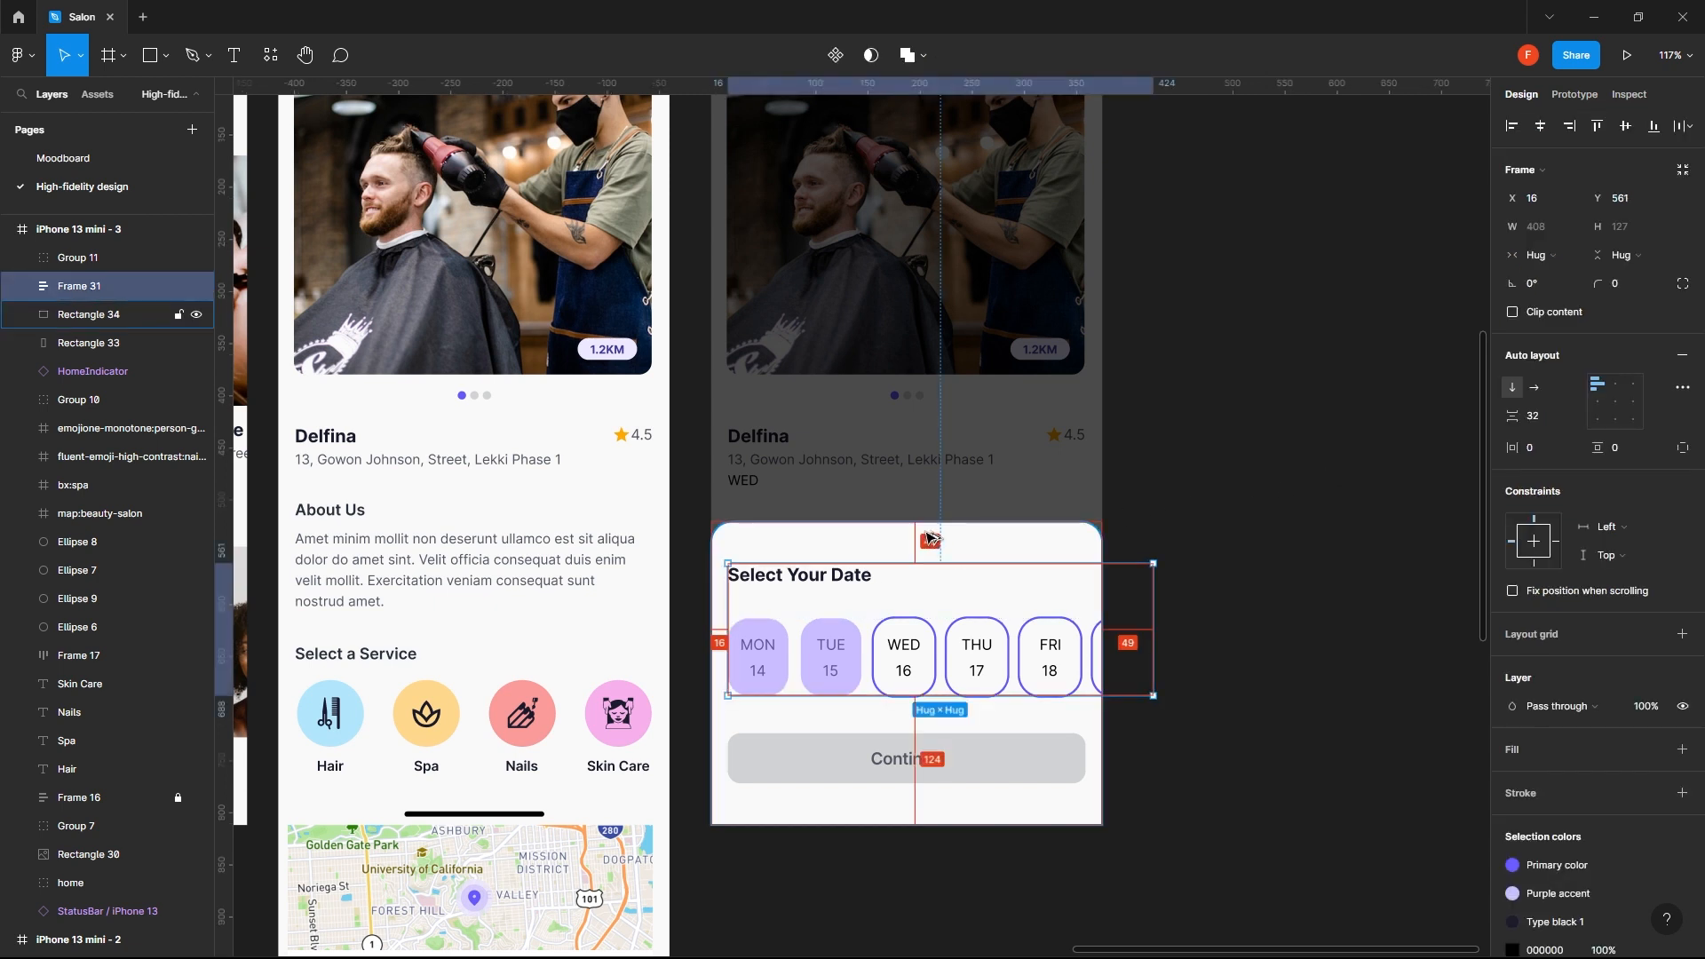
pyautogui.click(1205, 459)
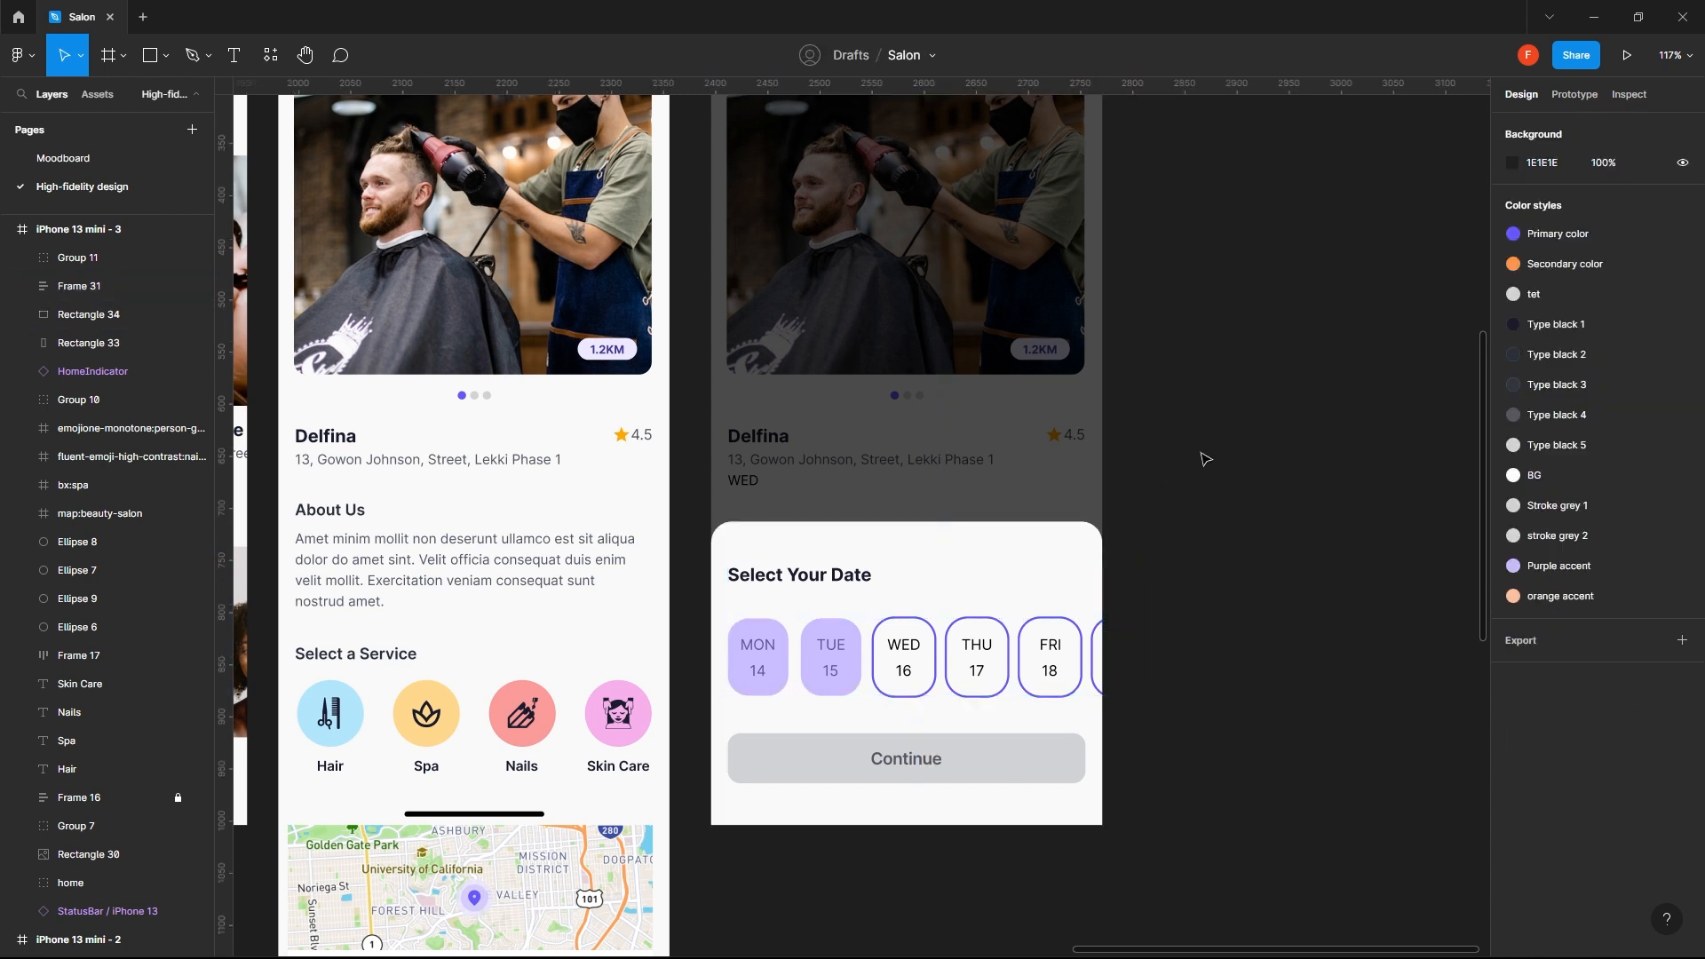
# - Measure the gap between the date block and the Continue button and set their spacing to 48
pyautogui.click(953, 641)
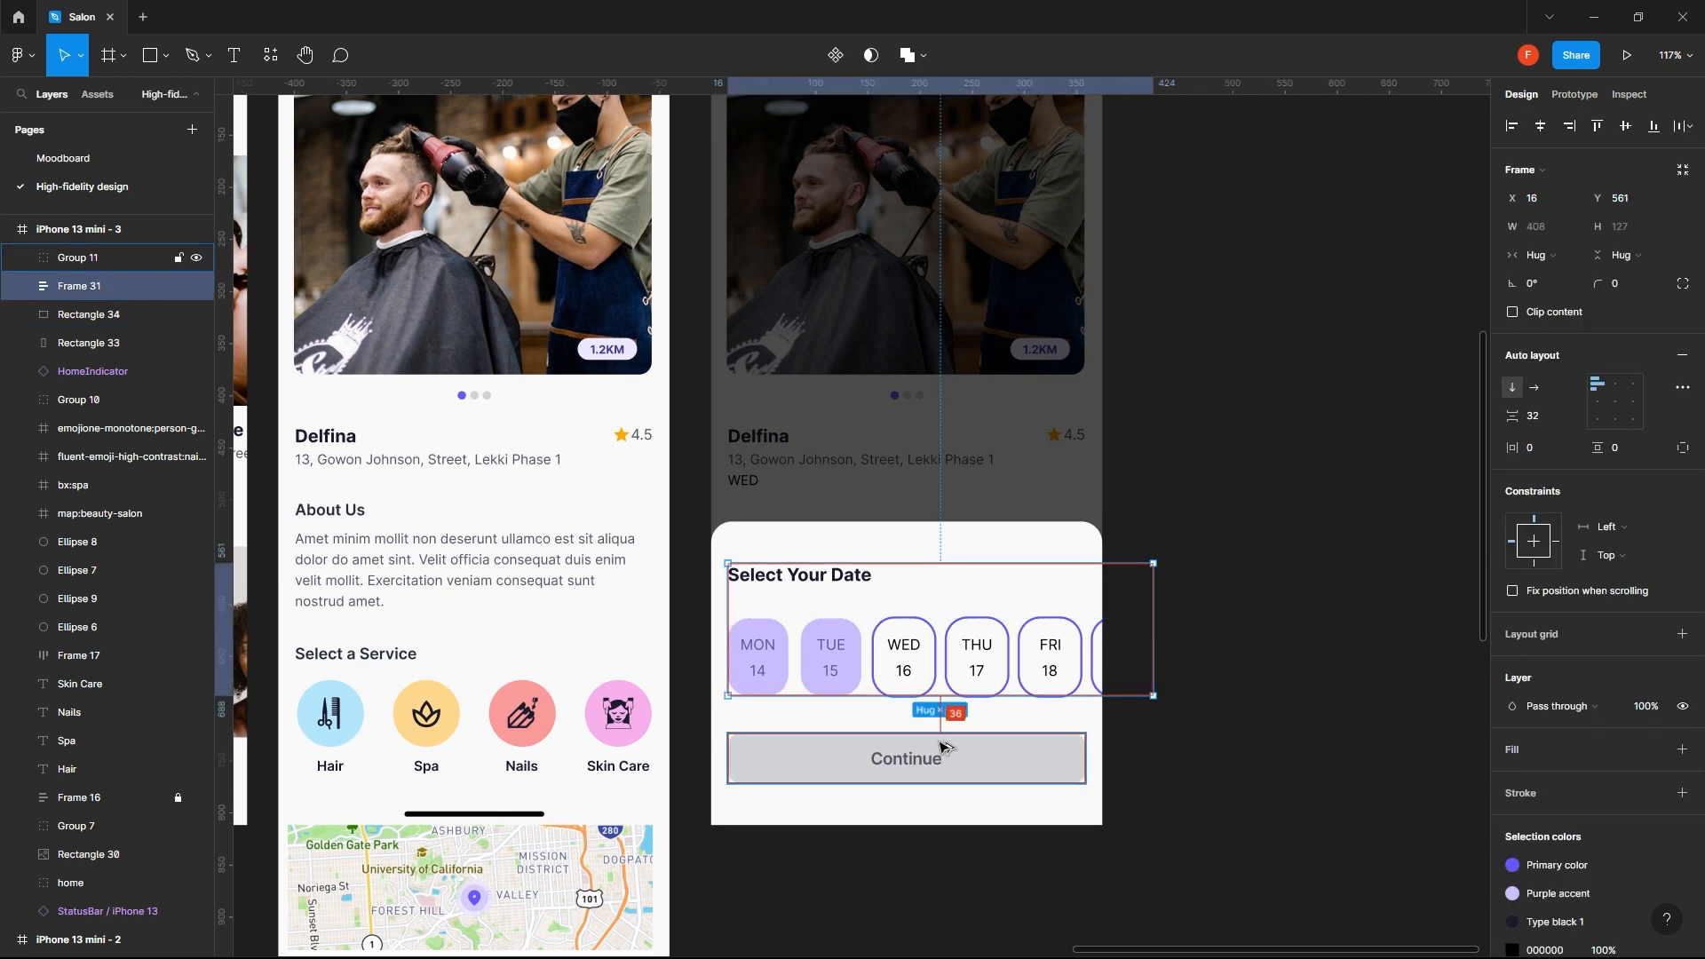
pyautogui.keyDown('shift'); pyautogui.click(868, 541); pyautogui.keyUp('shift')
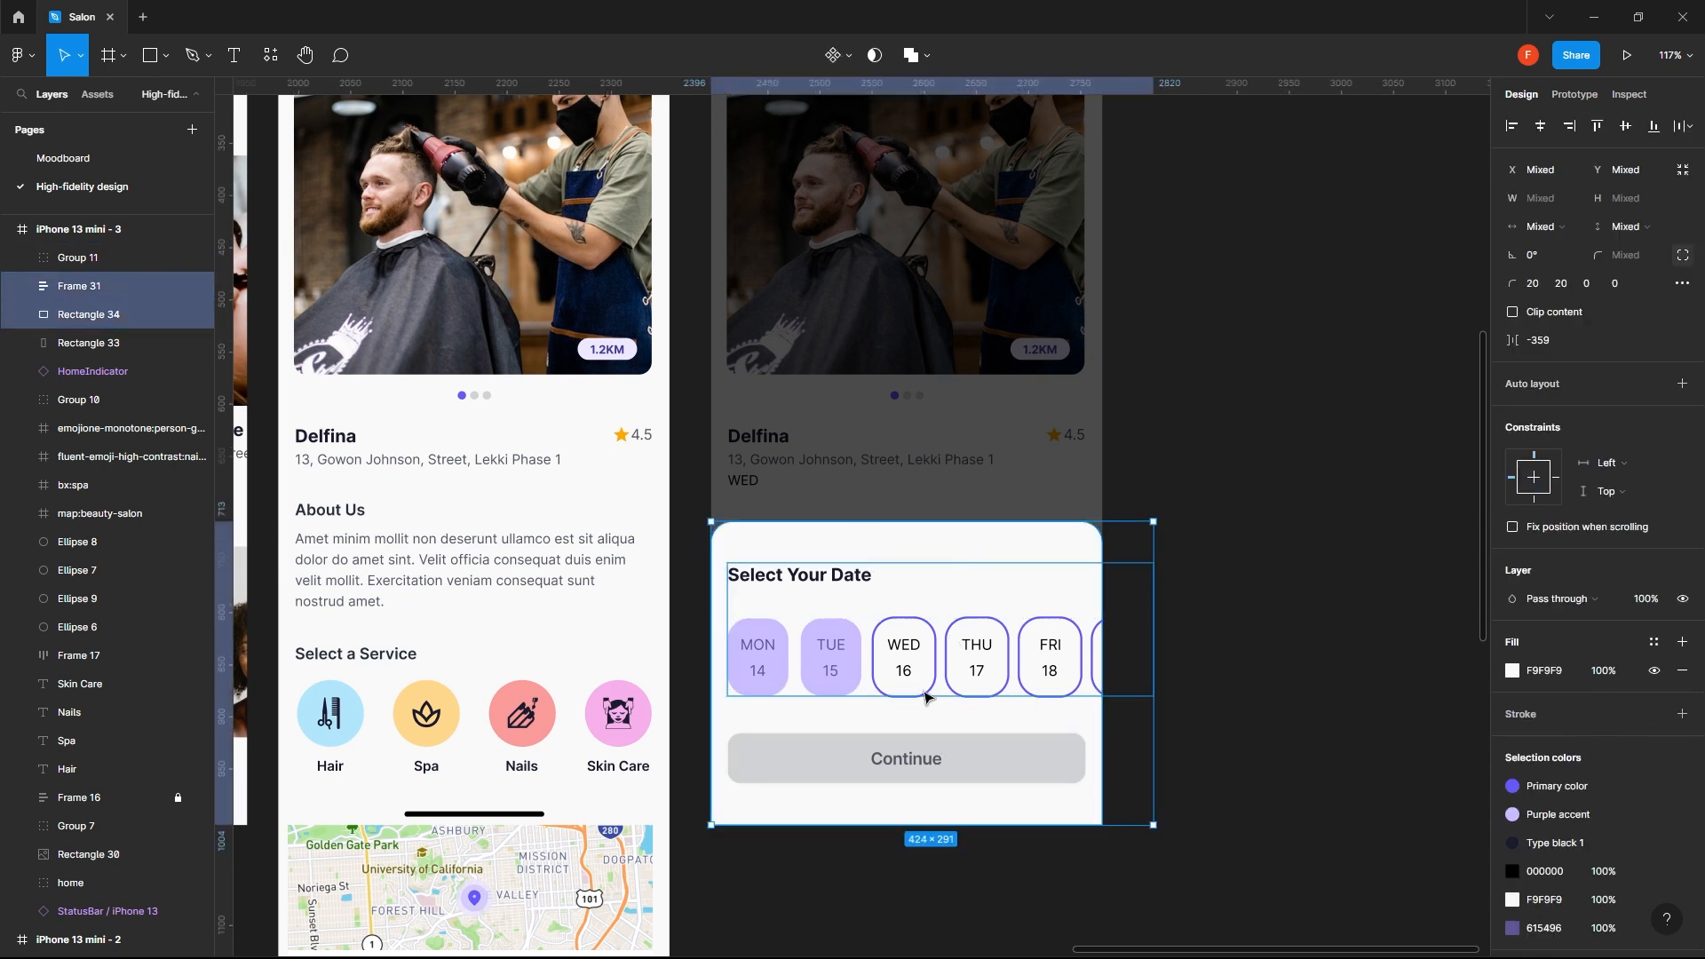
pyautogui.keyDown('shift'); pyautogui.click(932, 749); pyautogui.keyUp('shift')
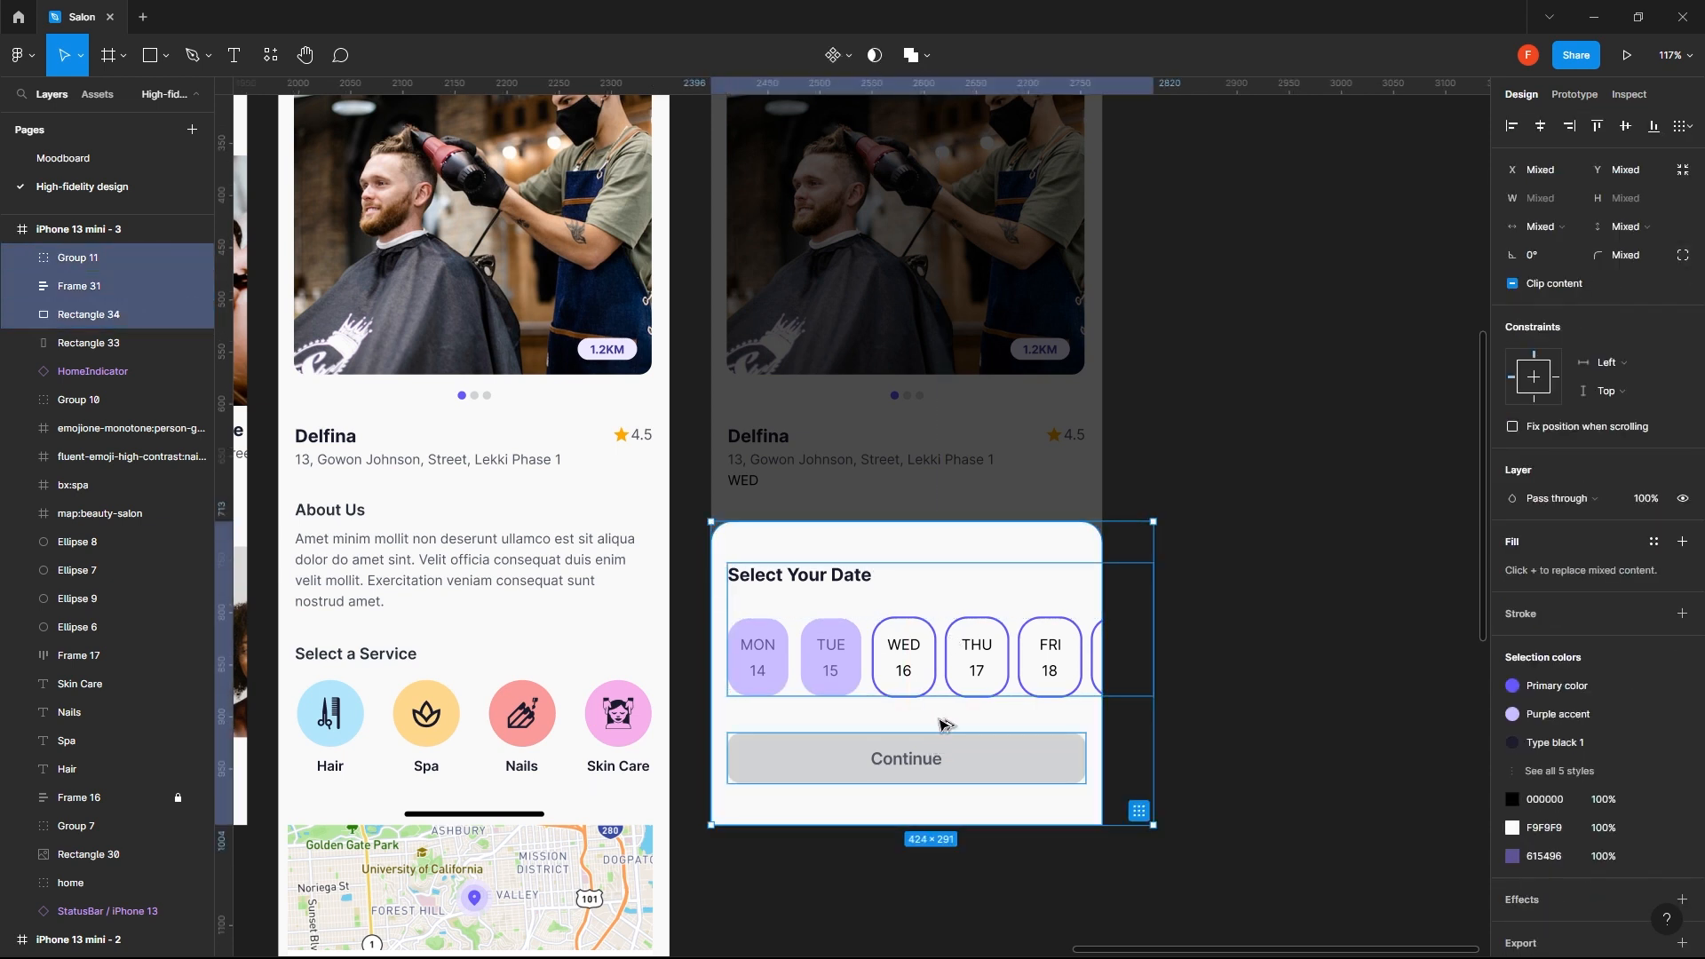
pyautogui.click(1252, 520)
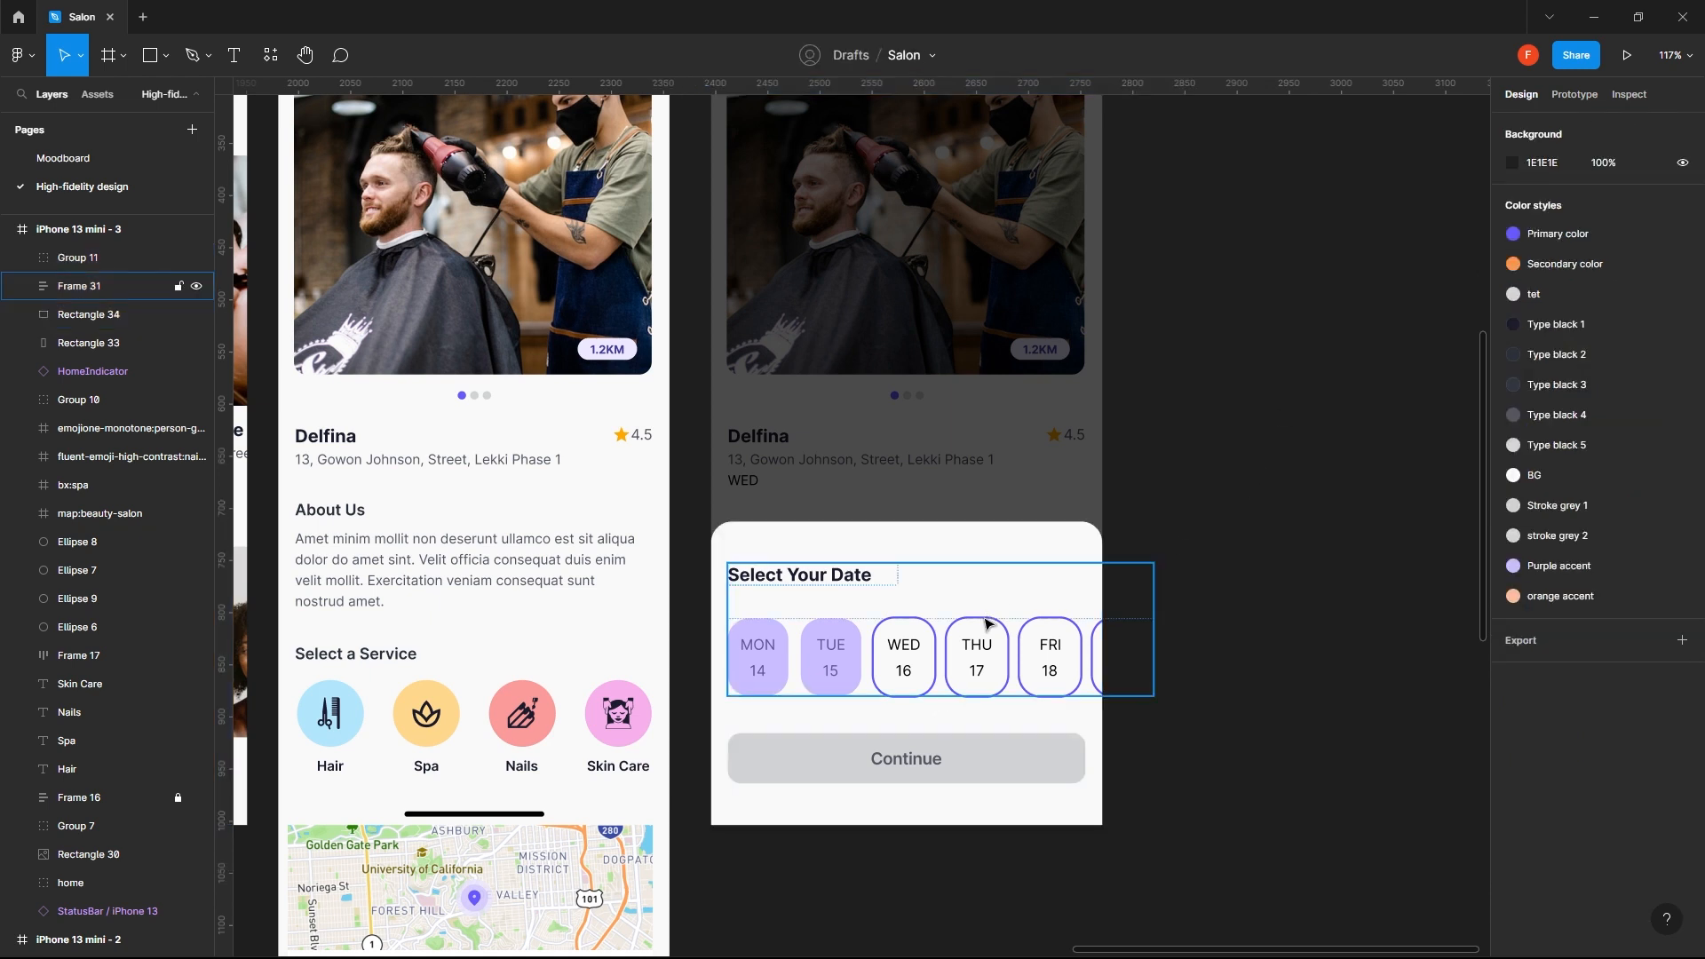
pyautogui.click(980, 639)
pyautogui.keyDown('shift'); pyautogui.click(1020, 760); pyautogui.keyUp('shift')
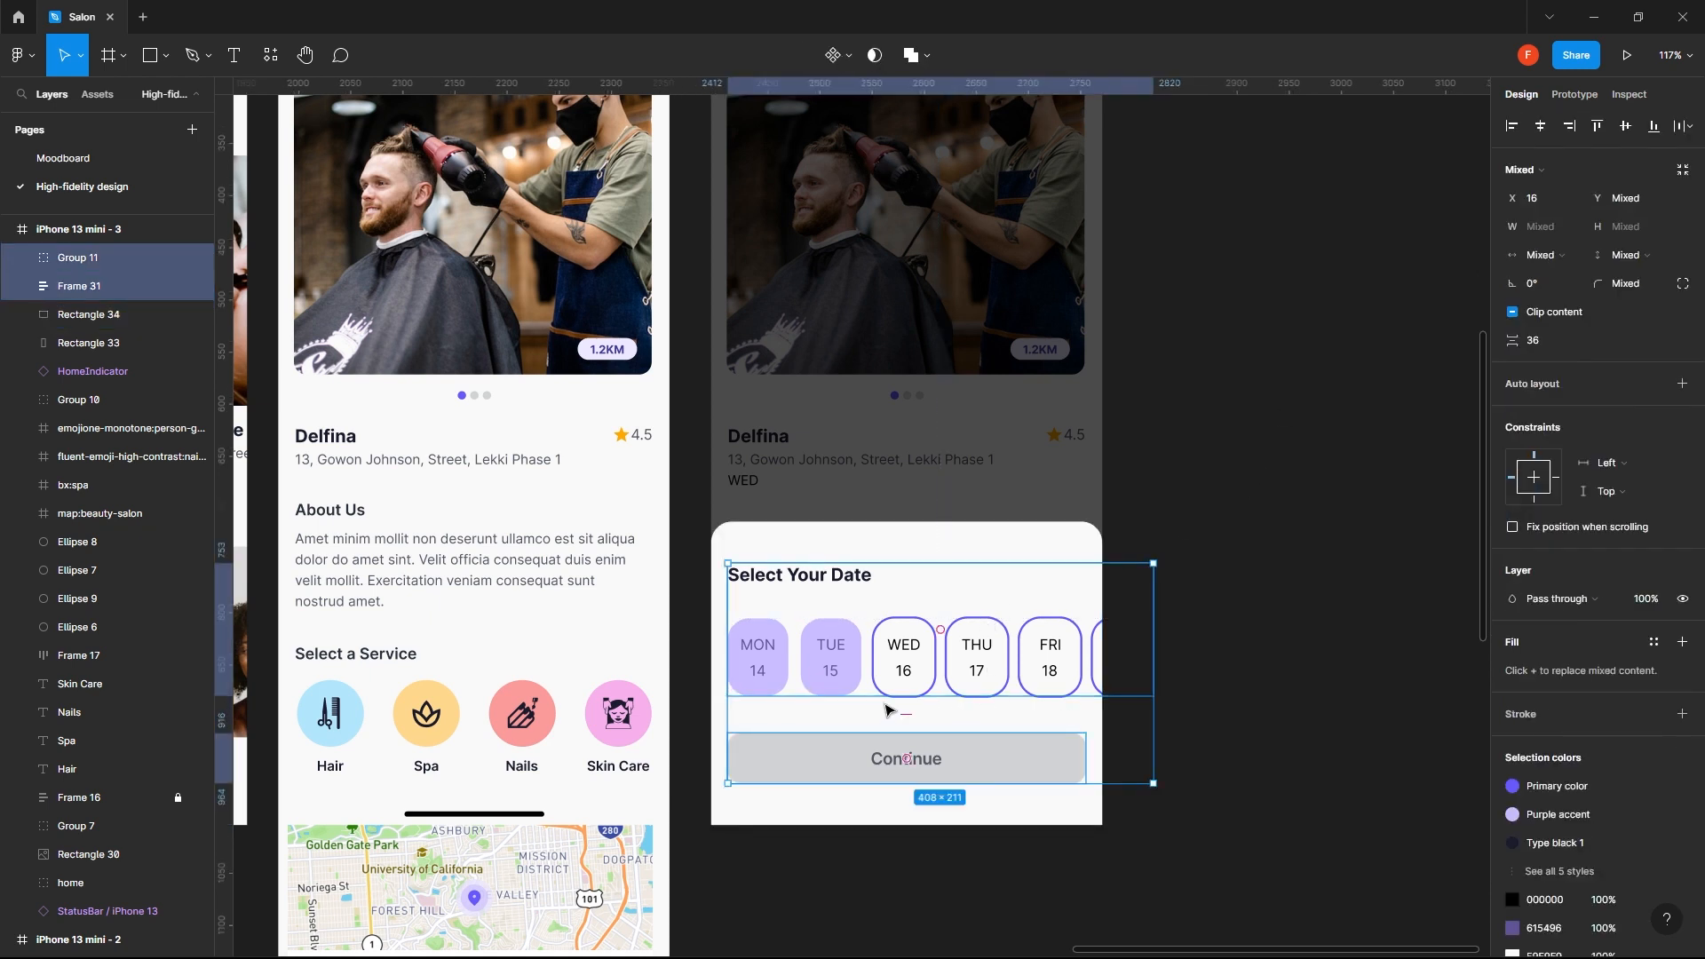
pyautogui.click(1548, 348)
pyautogui.write('48')
pyautogui.press('Return')
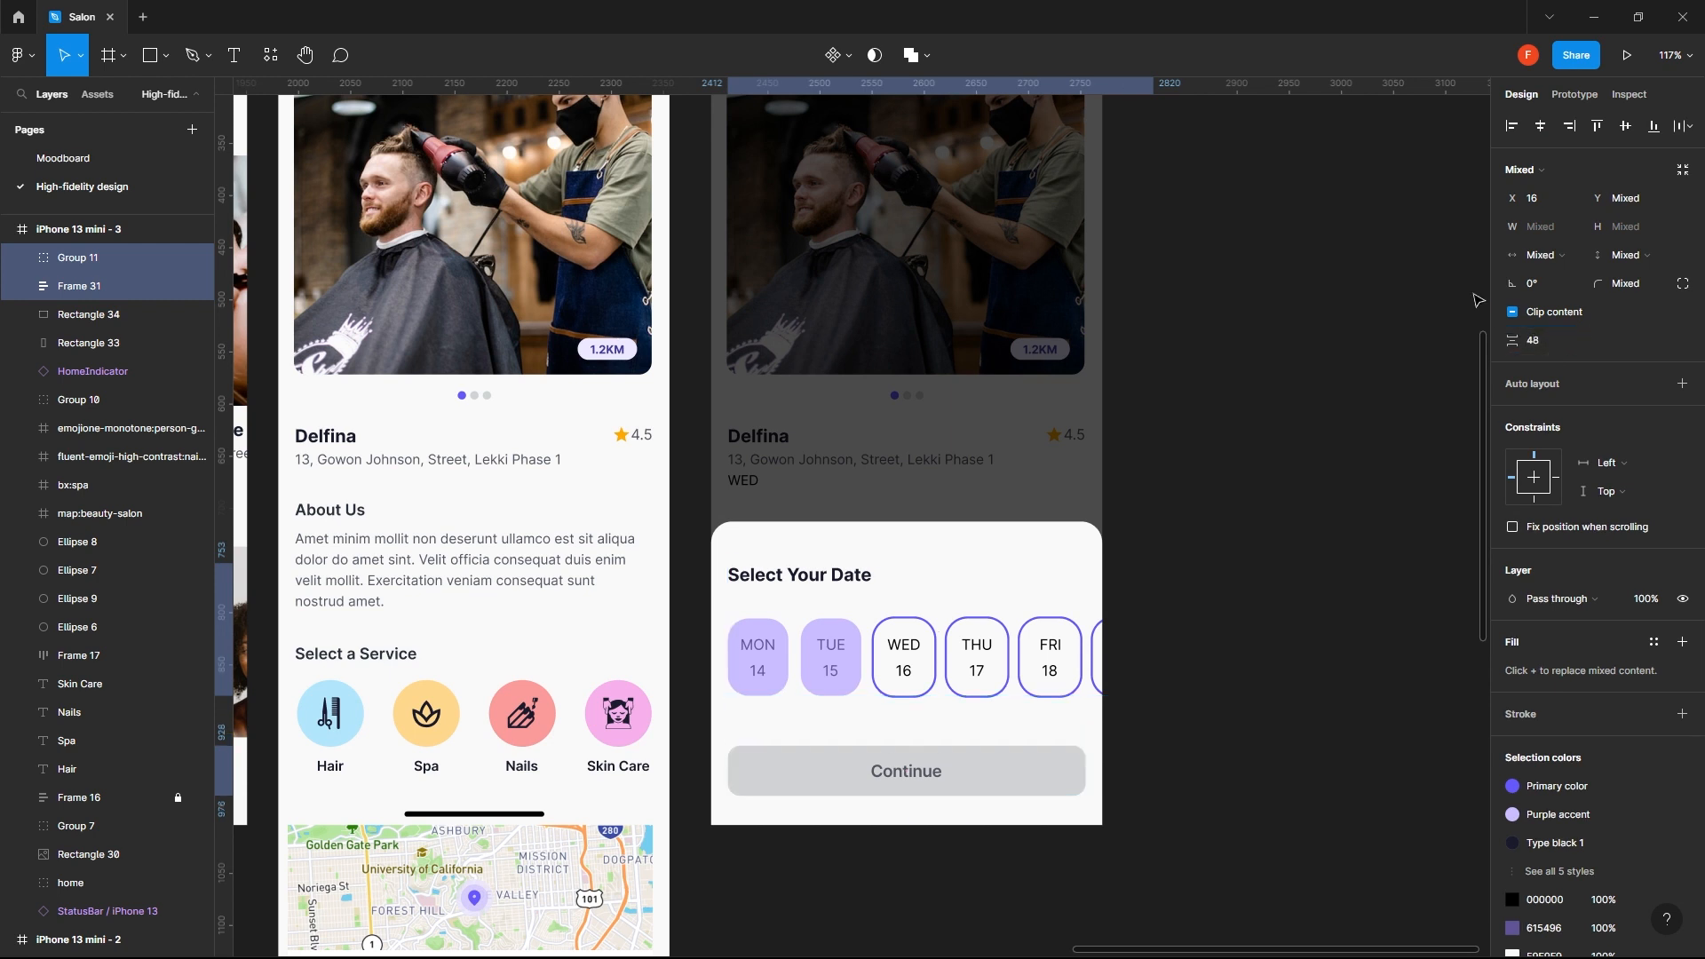
# - Nudge the date block and Continue button up together by 12 px to restore the margin below the button
pyautogui.press('alt')
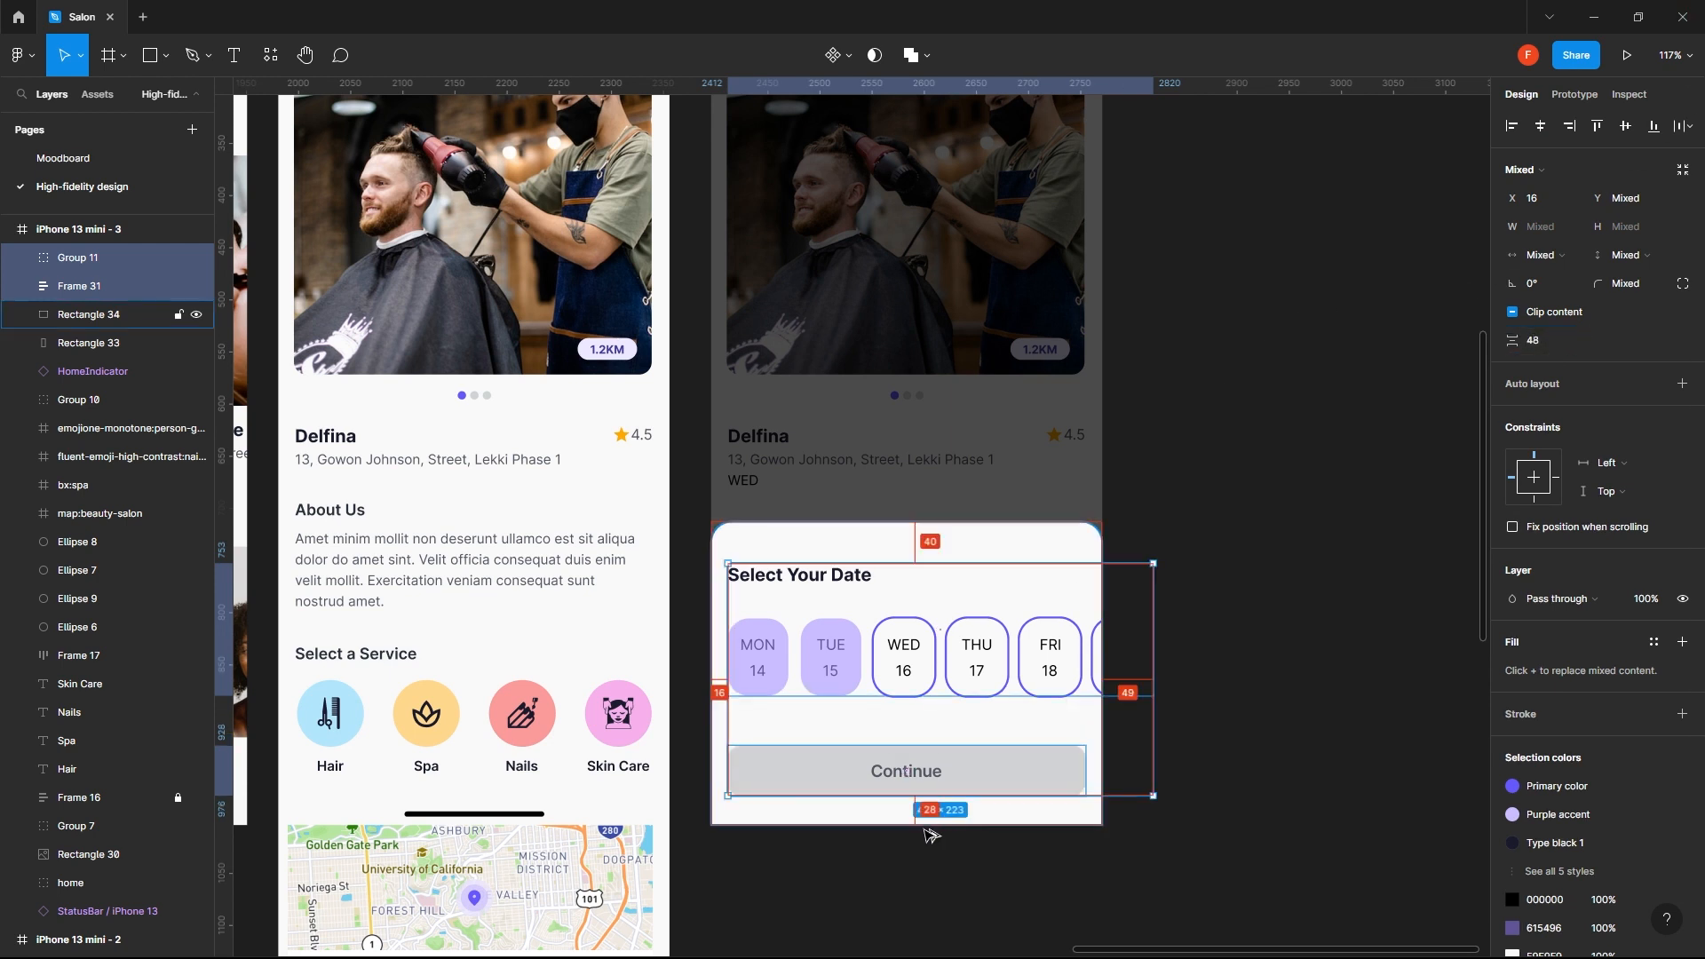
pyautogui.hotkey('shift', 'Up')
pyautogui.hotkey('shift', 'Up')
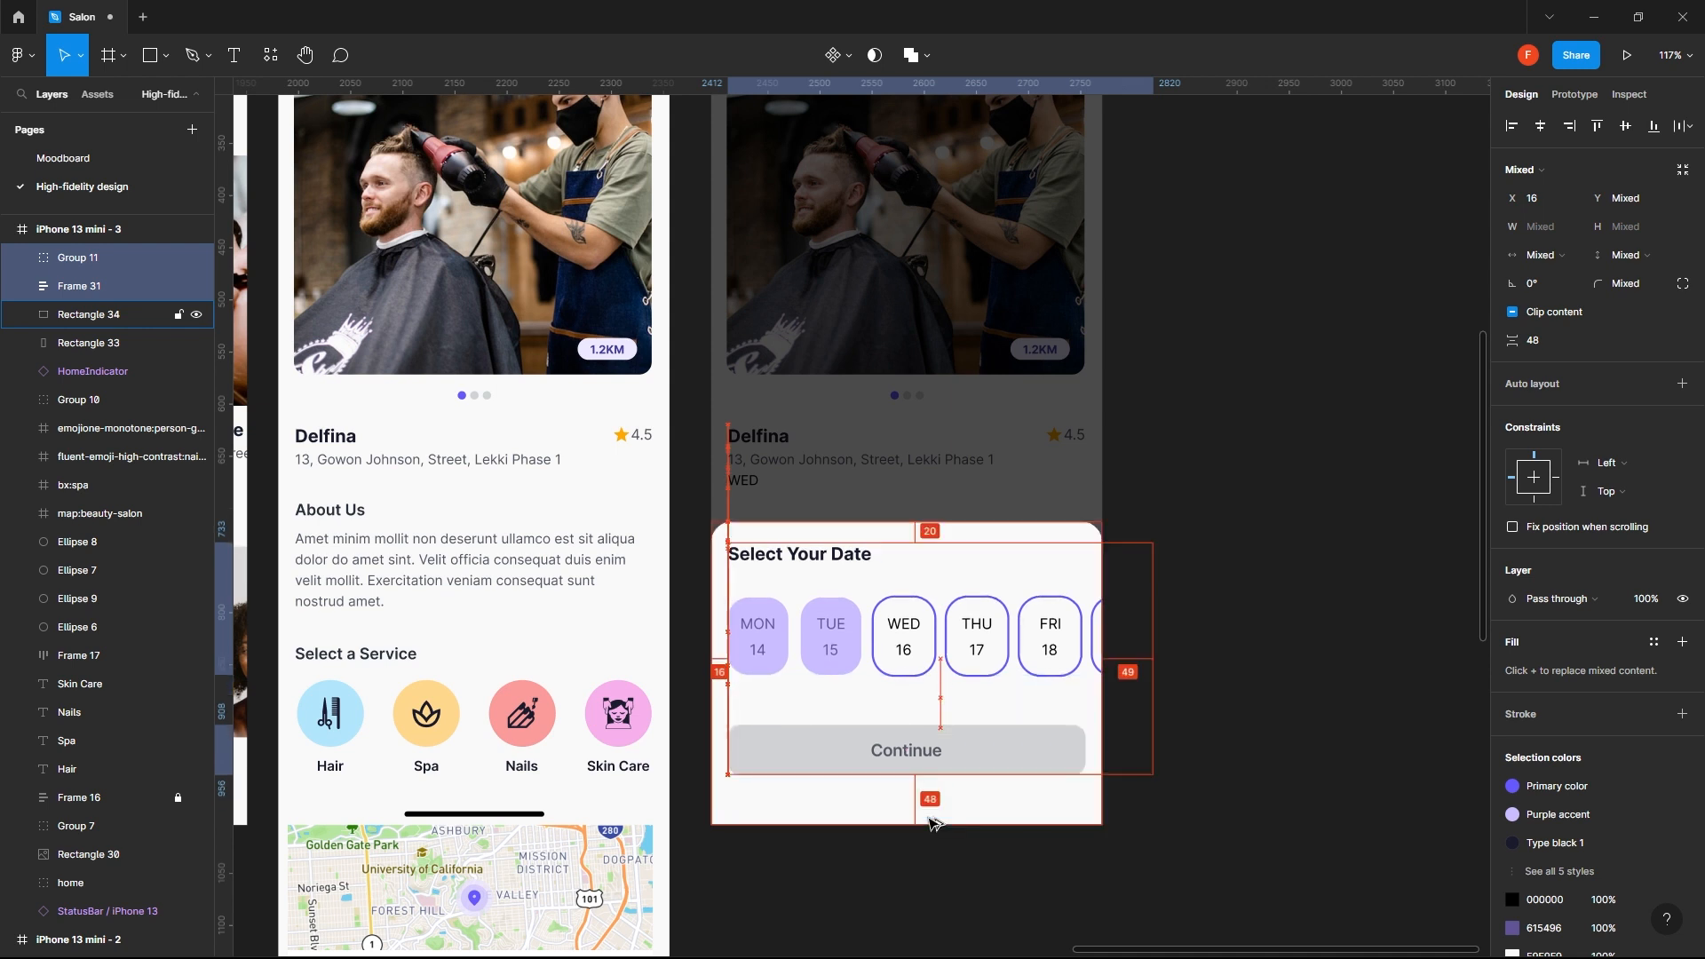
pyautogui.press('alt')
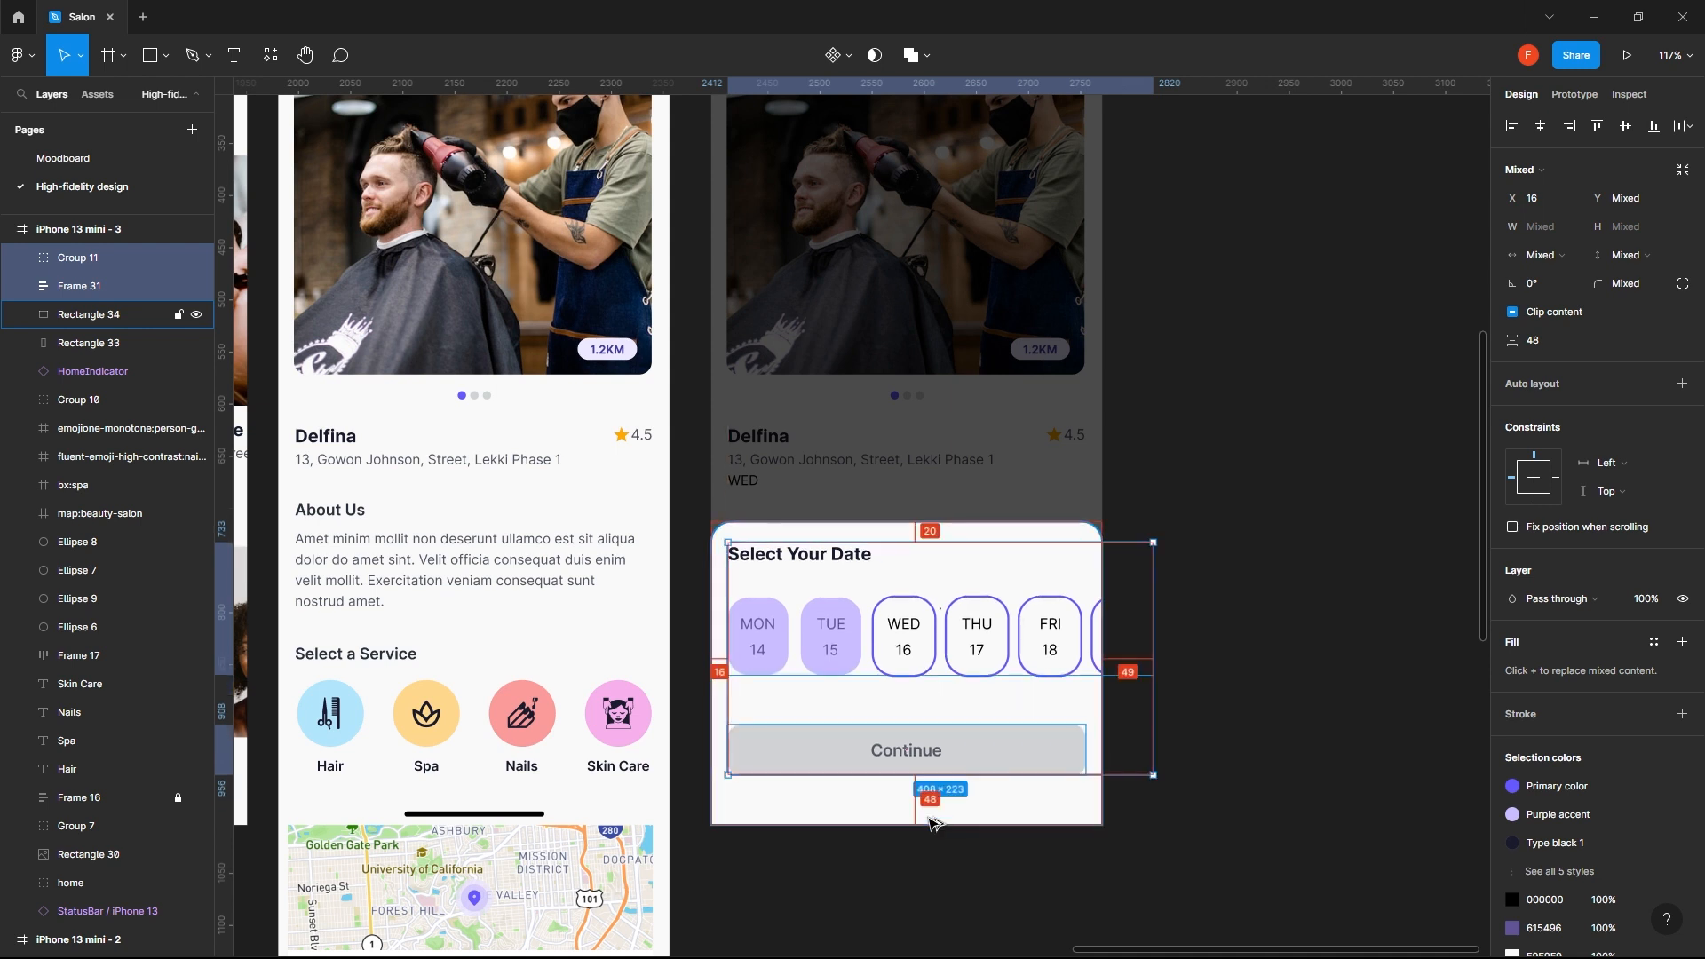
pyautogui.hotkey('shift', 'Down')
pyautogui.press('Up')
pyautogui.press('Up')
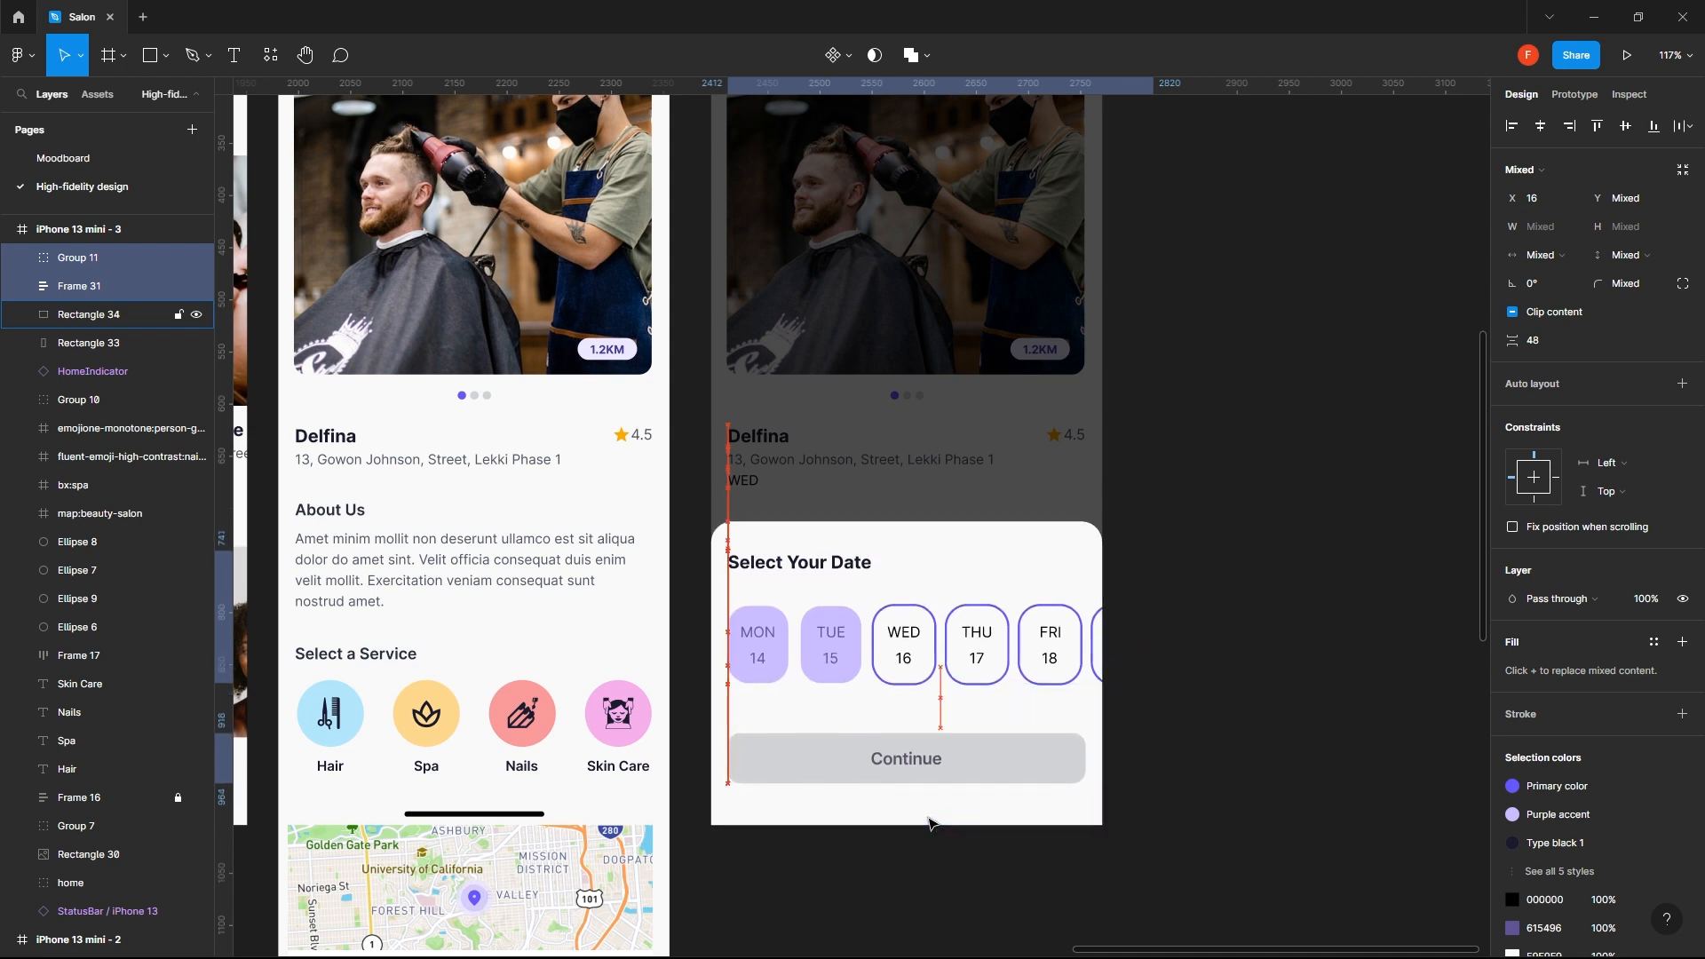
# - Nudge the white bottom sheet up to Y 517 and extend its lower edge down to the screen frame's lower edge
pyautogui.click(931, 533)
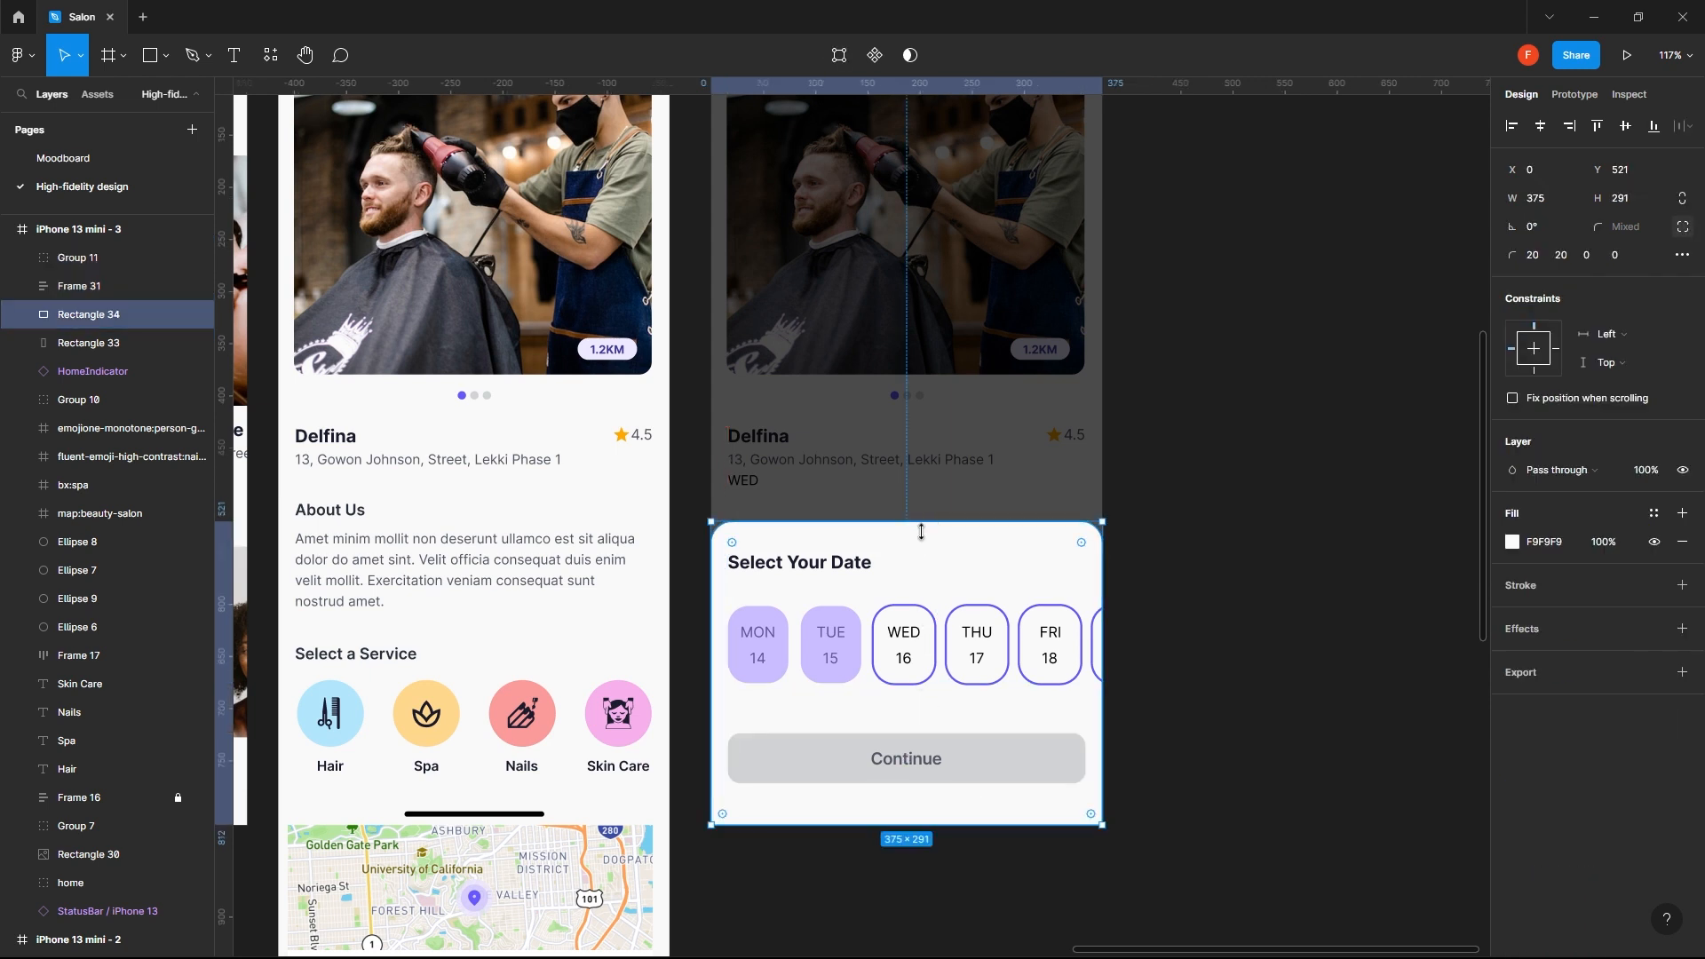
pyautogui.press('alt')
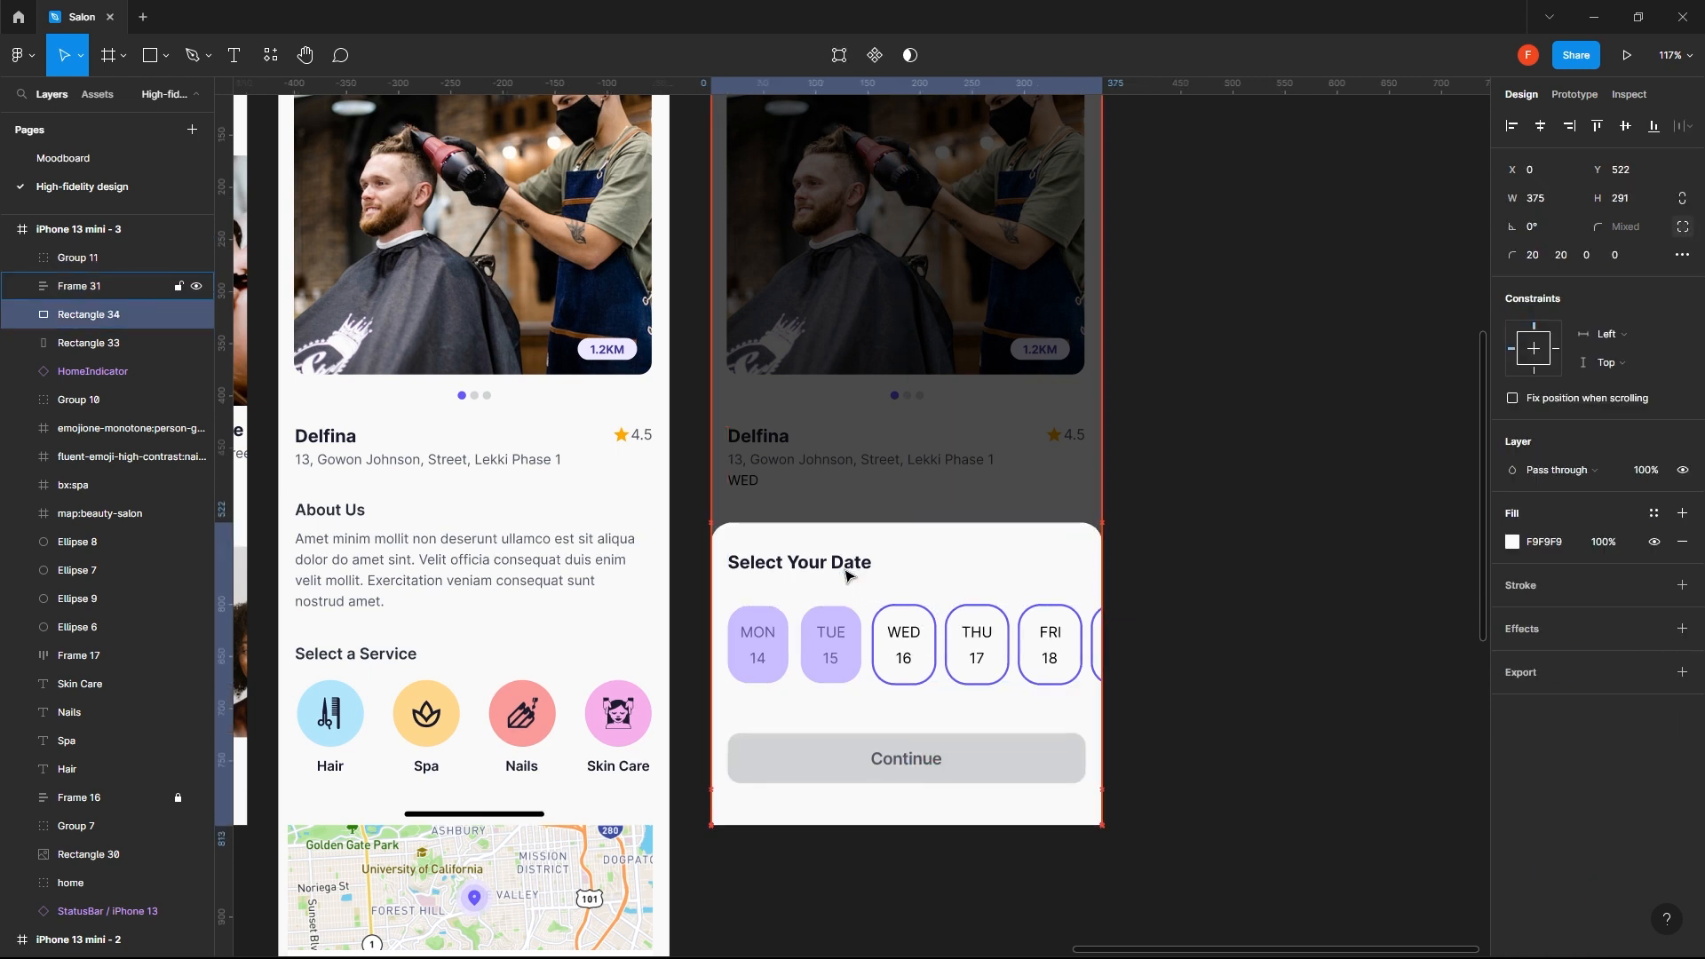
pyautogui.press('Down')
pyautogui.press('Down')
pyautogui.press('Down')
pyautogui.press('Down')
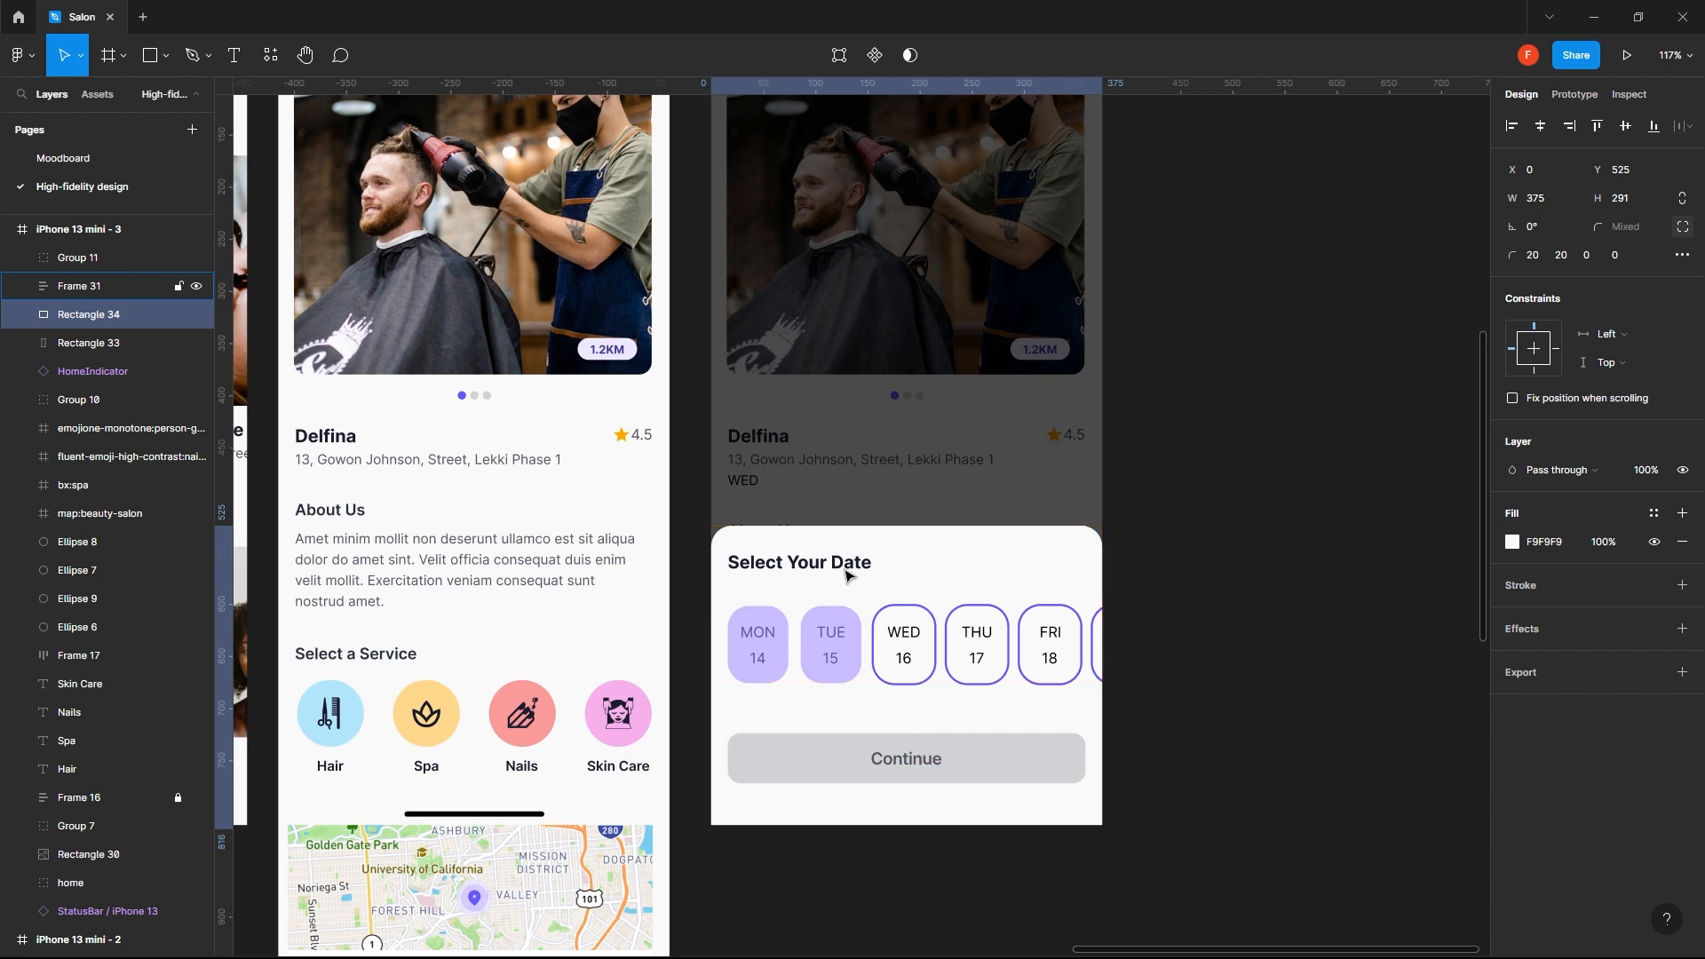
pyautogui.hotkey('shift', 'Up')
pyautogui.press('Down')
pyautogui.press('Down')
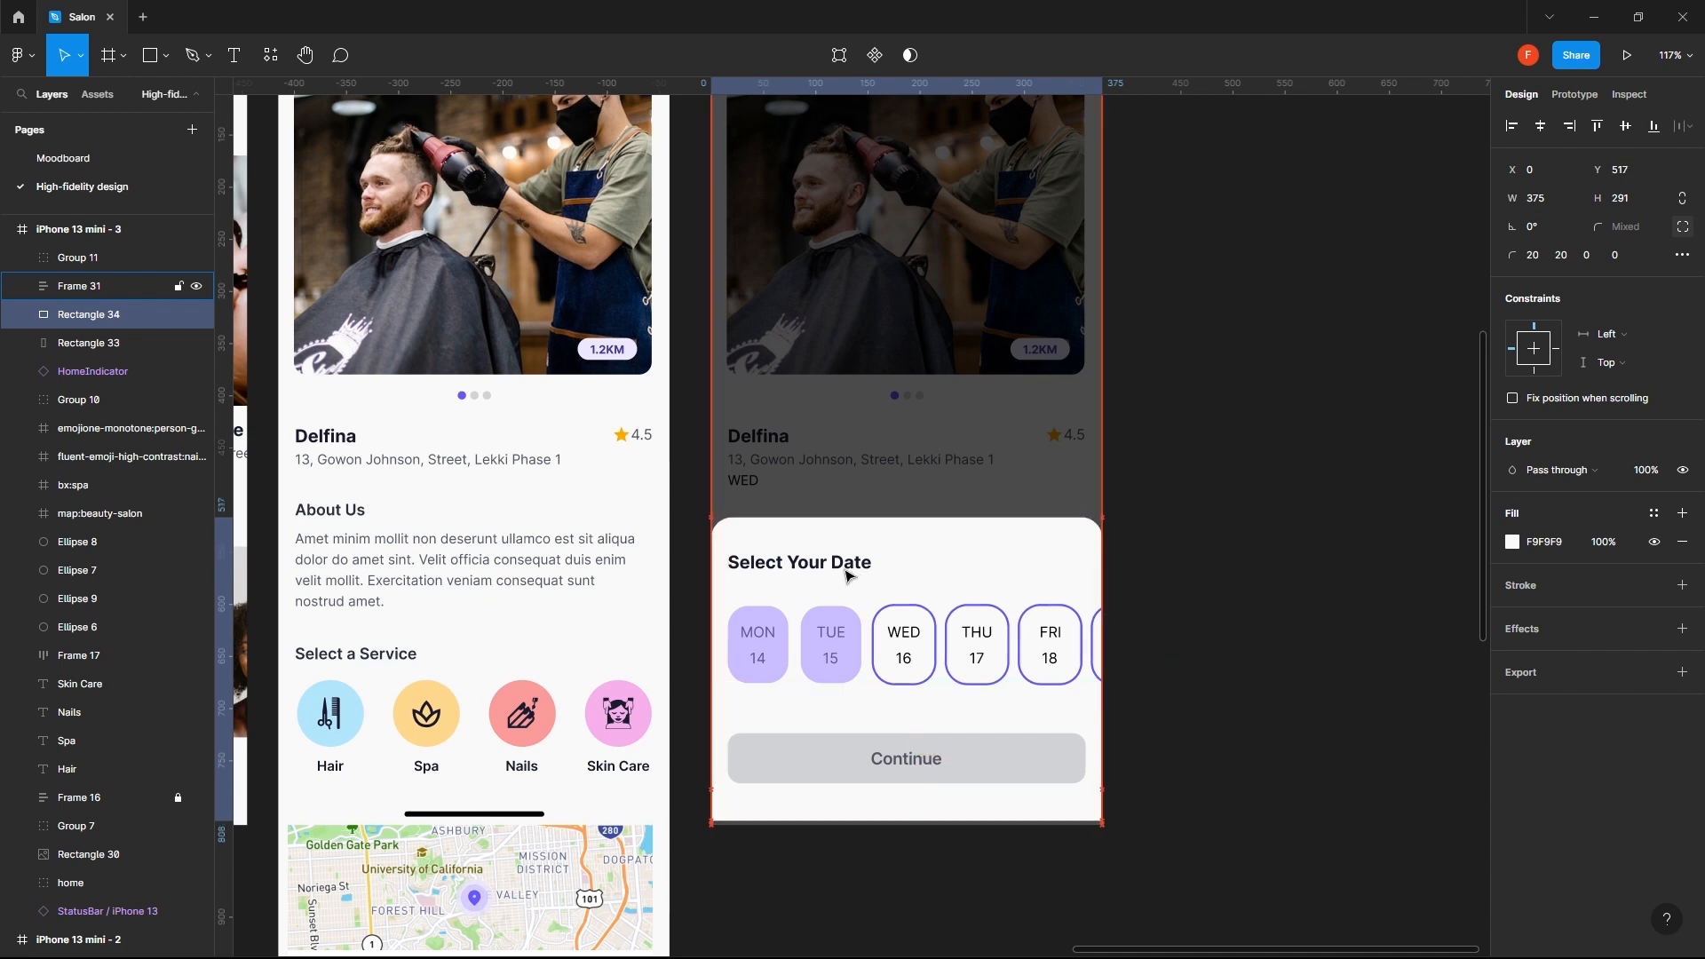
pyautogui.click(1194, 473)
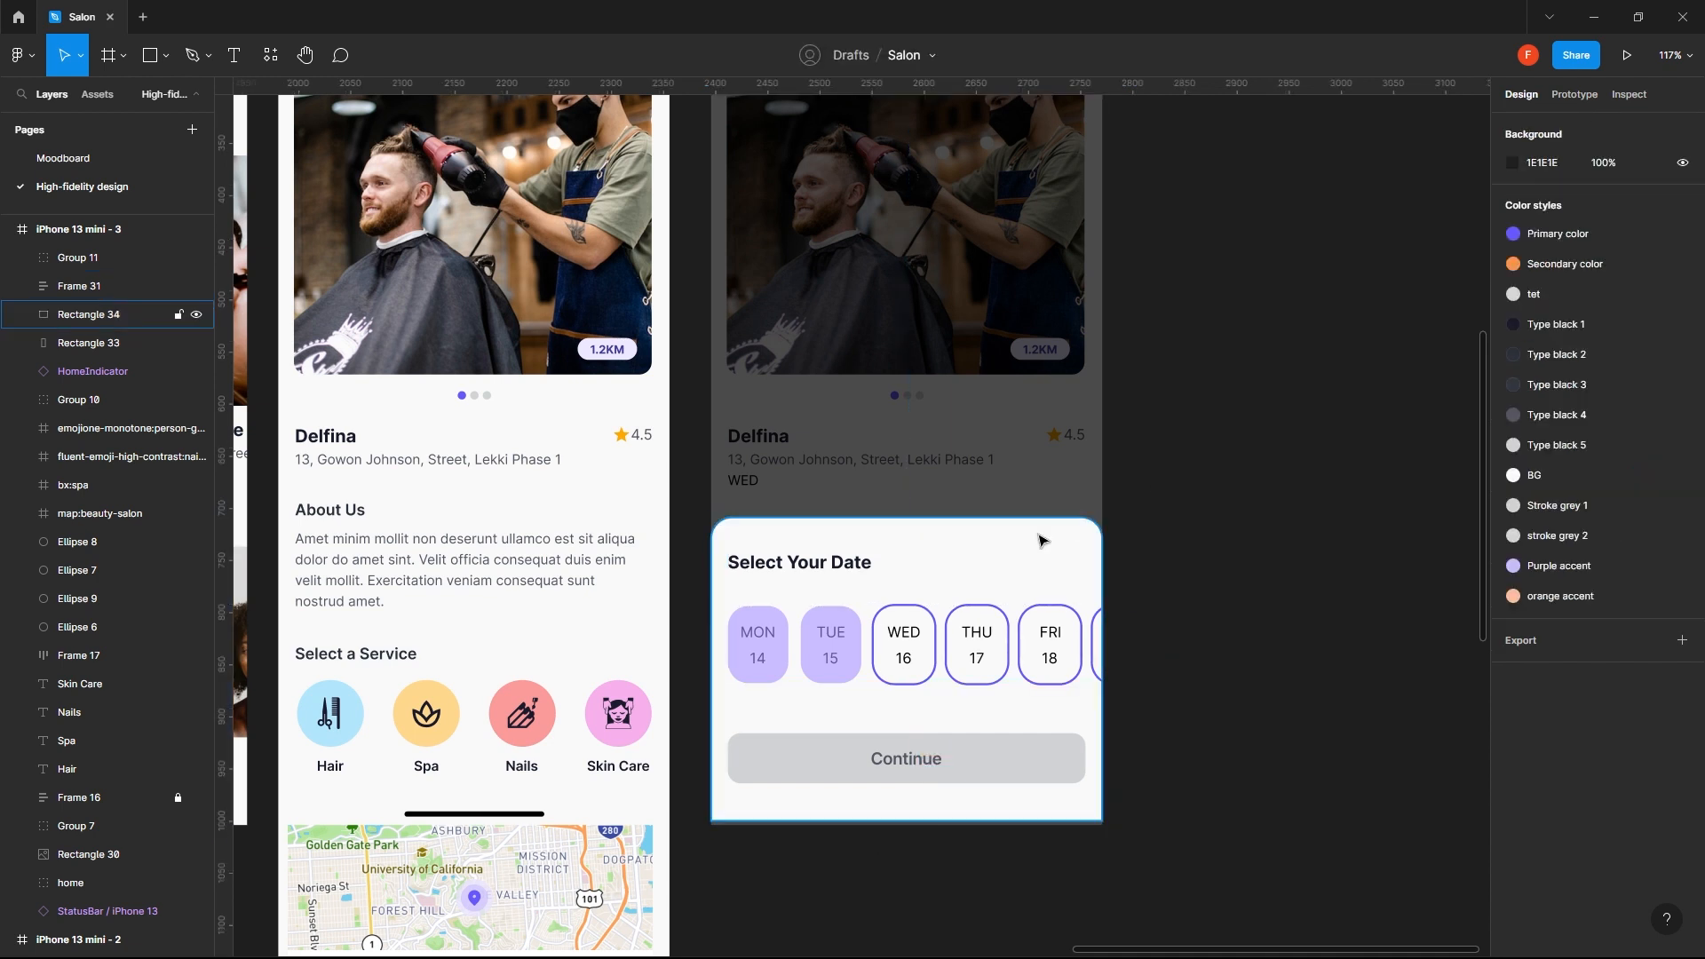
pyautogui.click(981, 542)
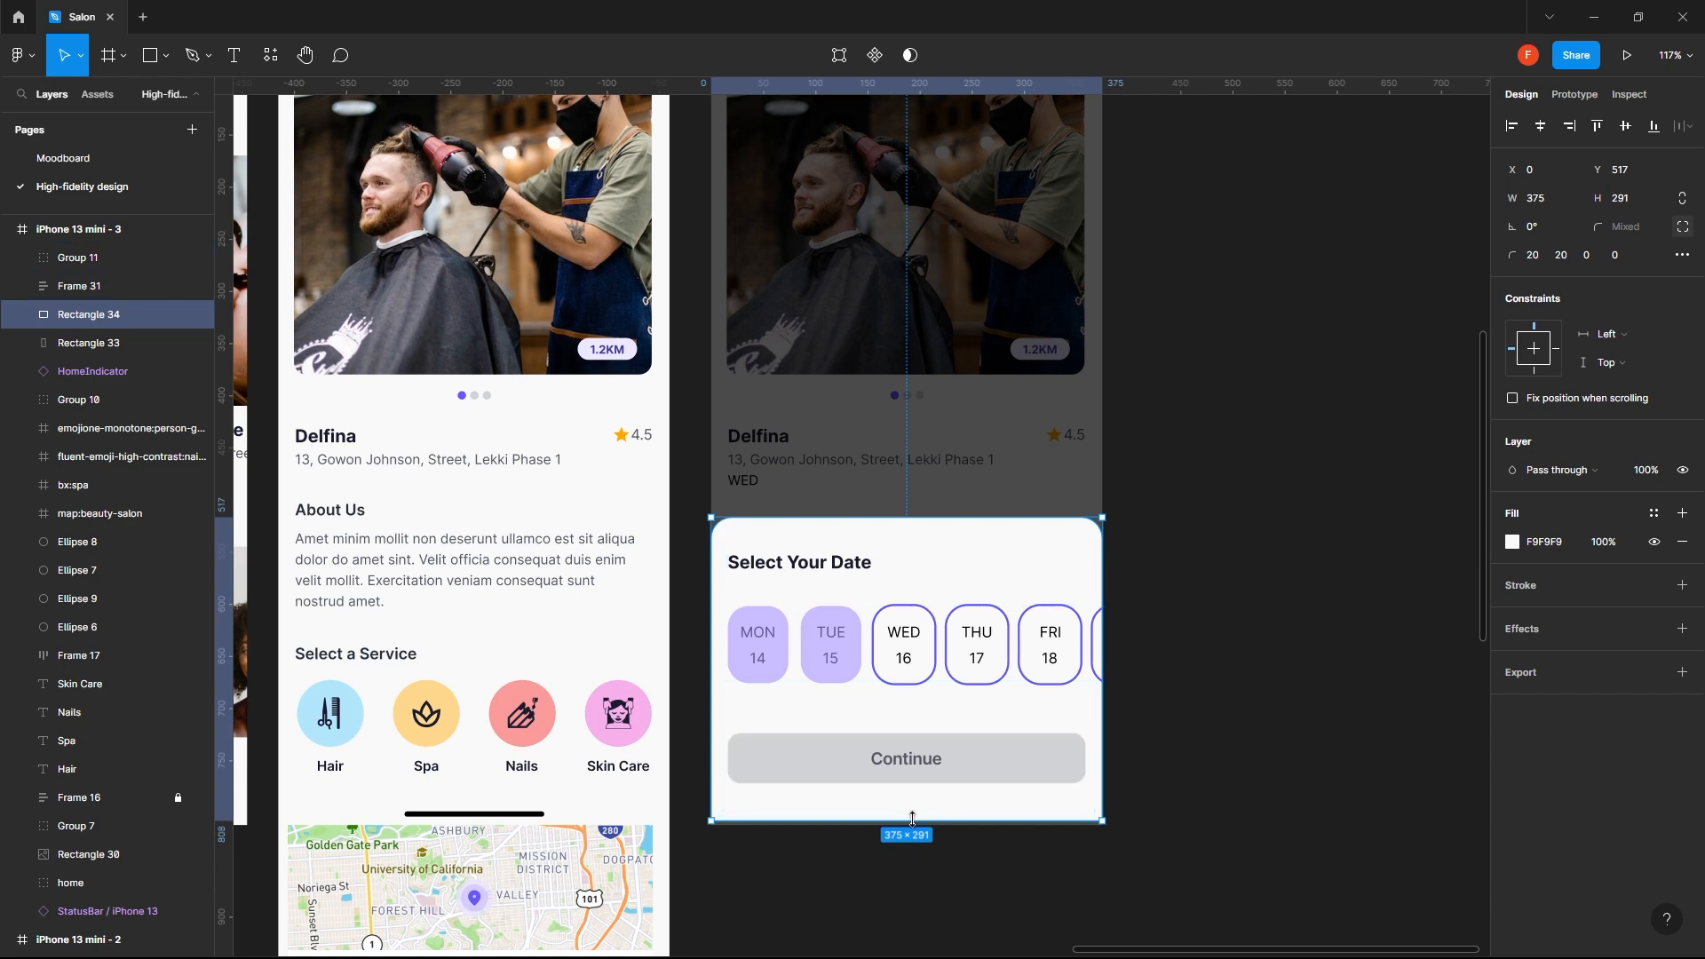
pyautogui.click(1180, 676)
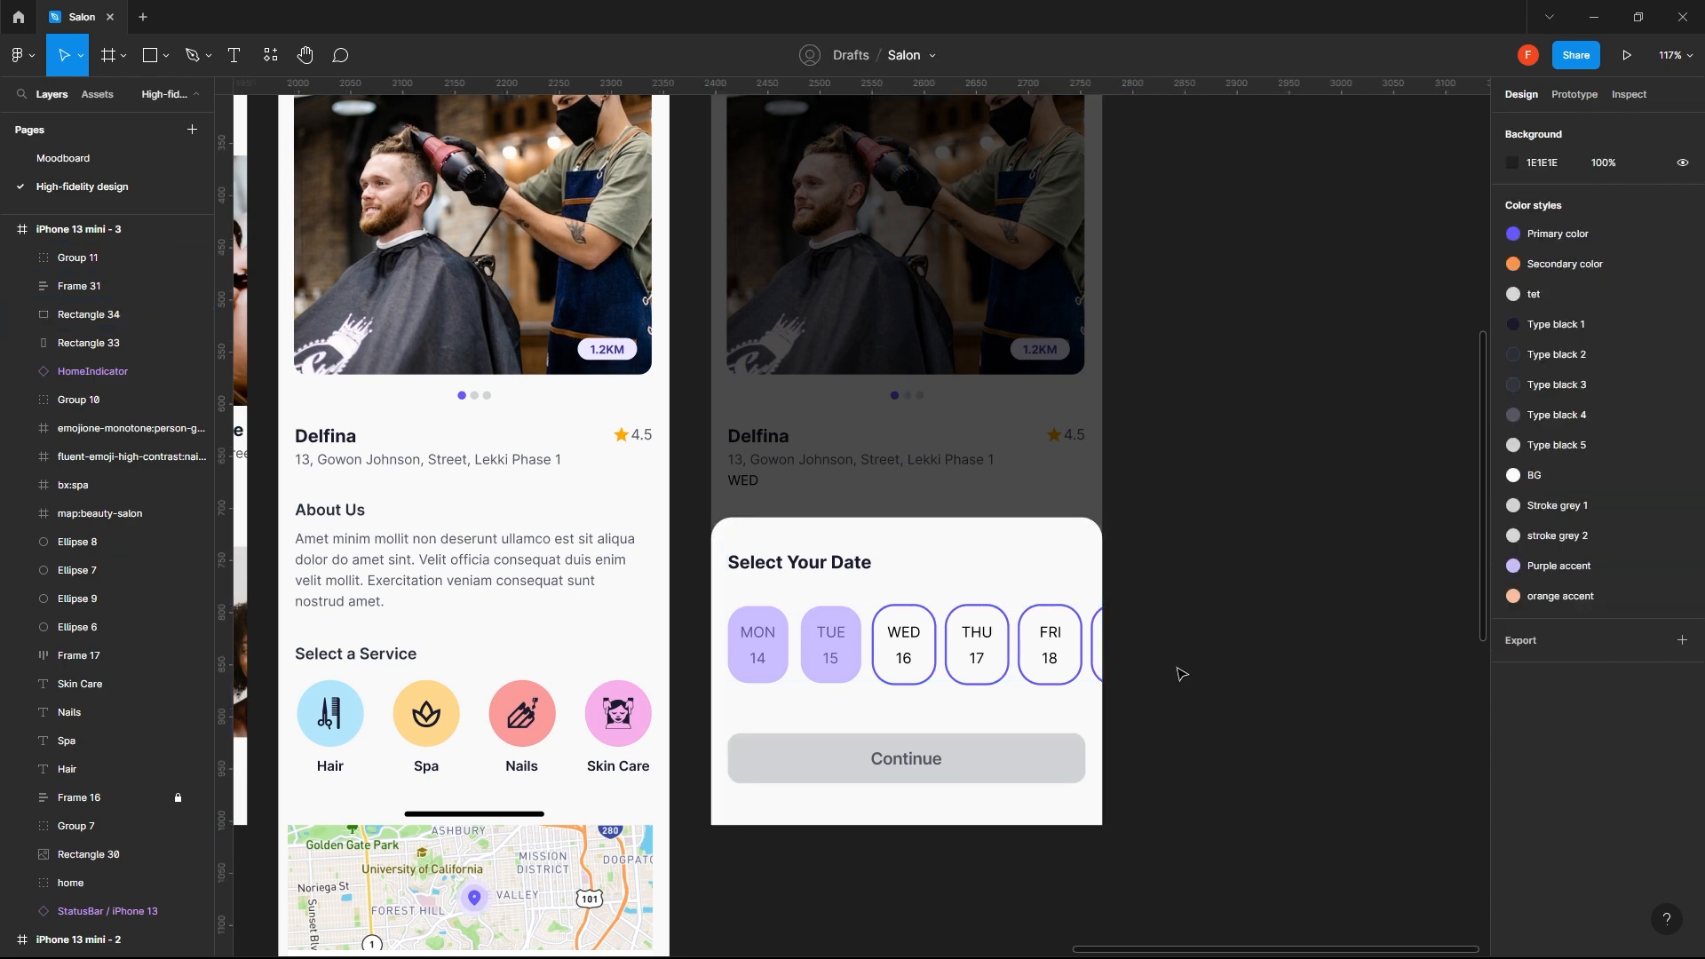
pyautogui.keyDown('ctrl'); pyautogui.scroll(-5, 1180, 675); pyautogui.keyUp('ctrl')
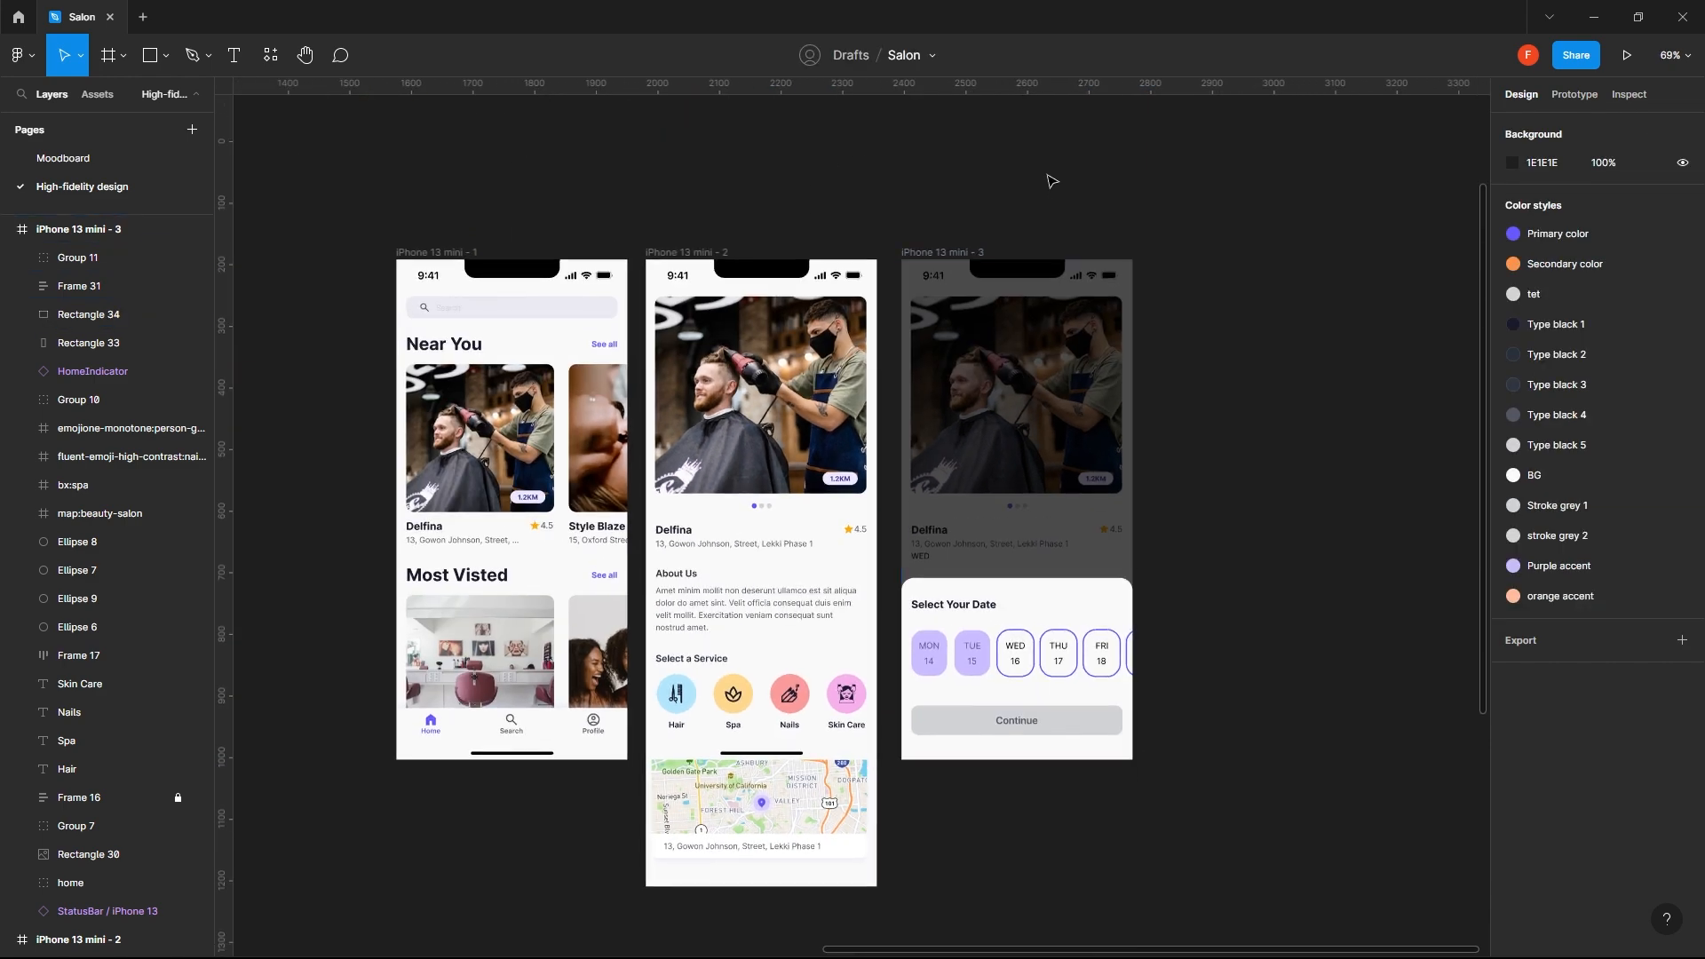
pyautogui.click(962, 253)
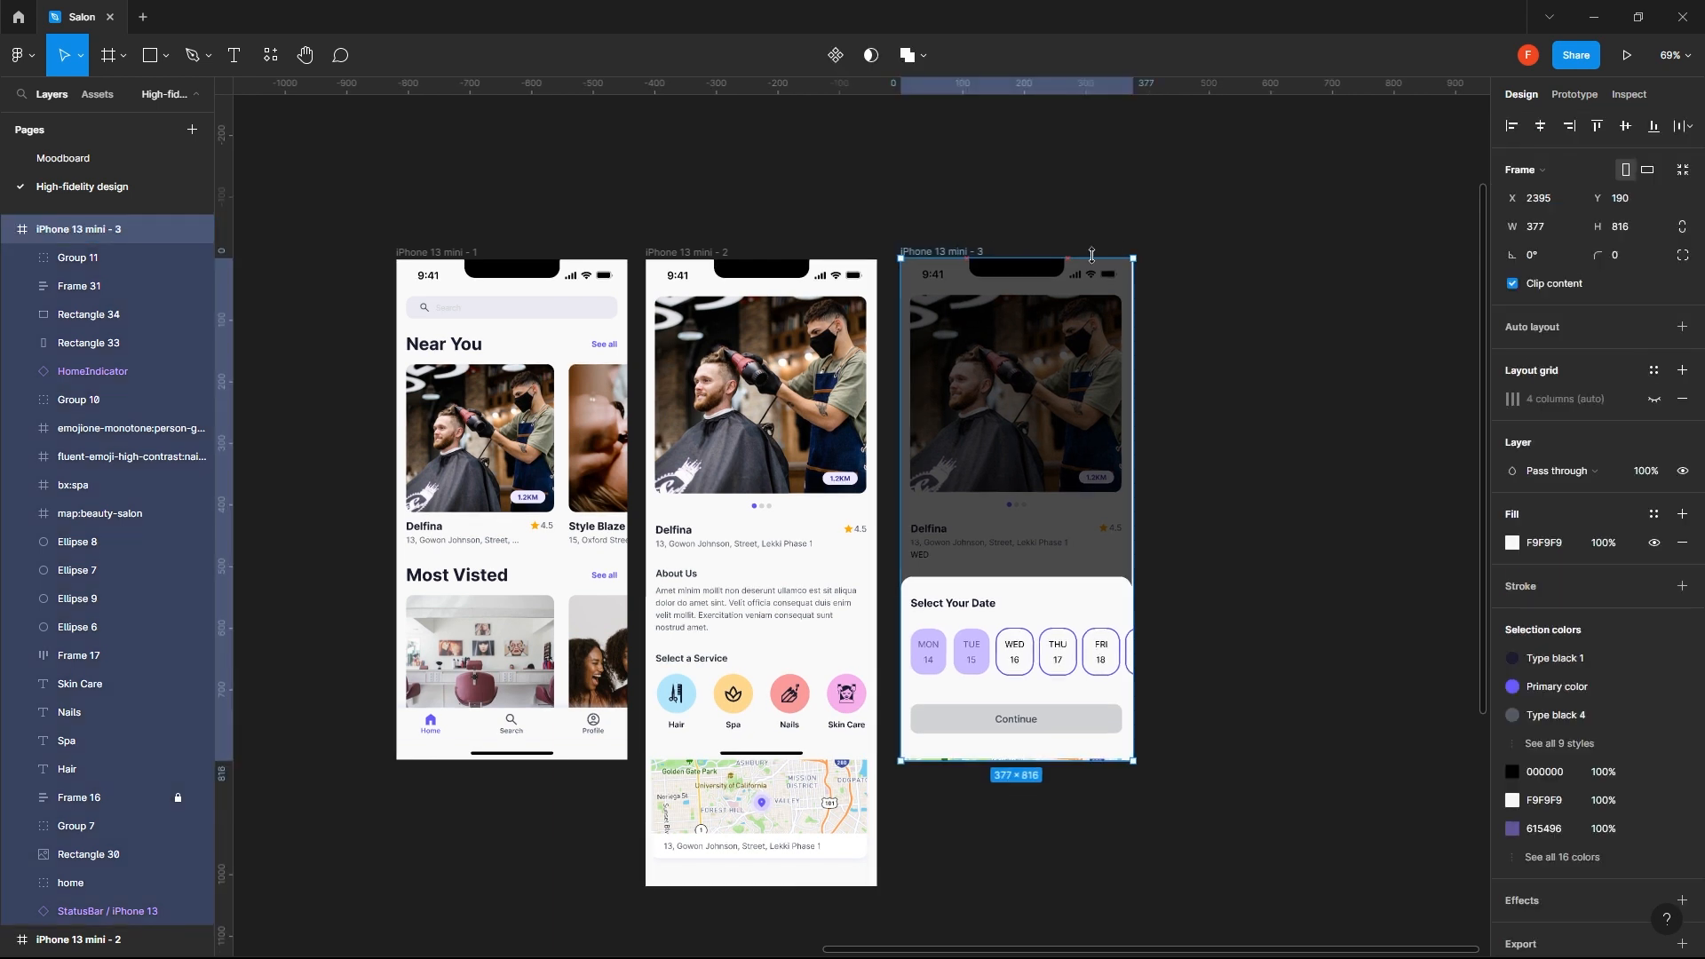
pyautogui.moveTo(1132, 259); pyautogui.dragTo(1149, 253)
pyautogui.hotkey('ctrl', 'z')
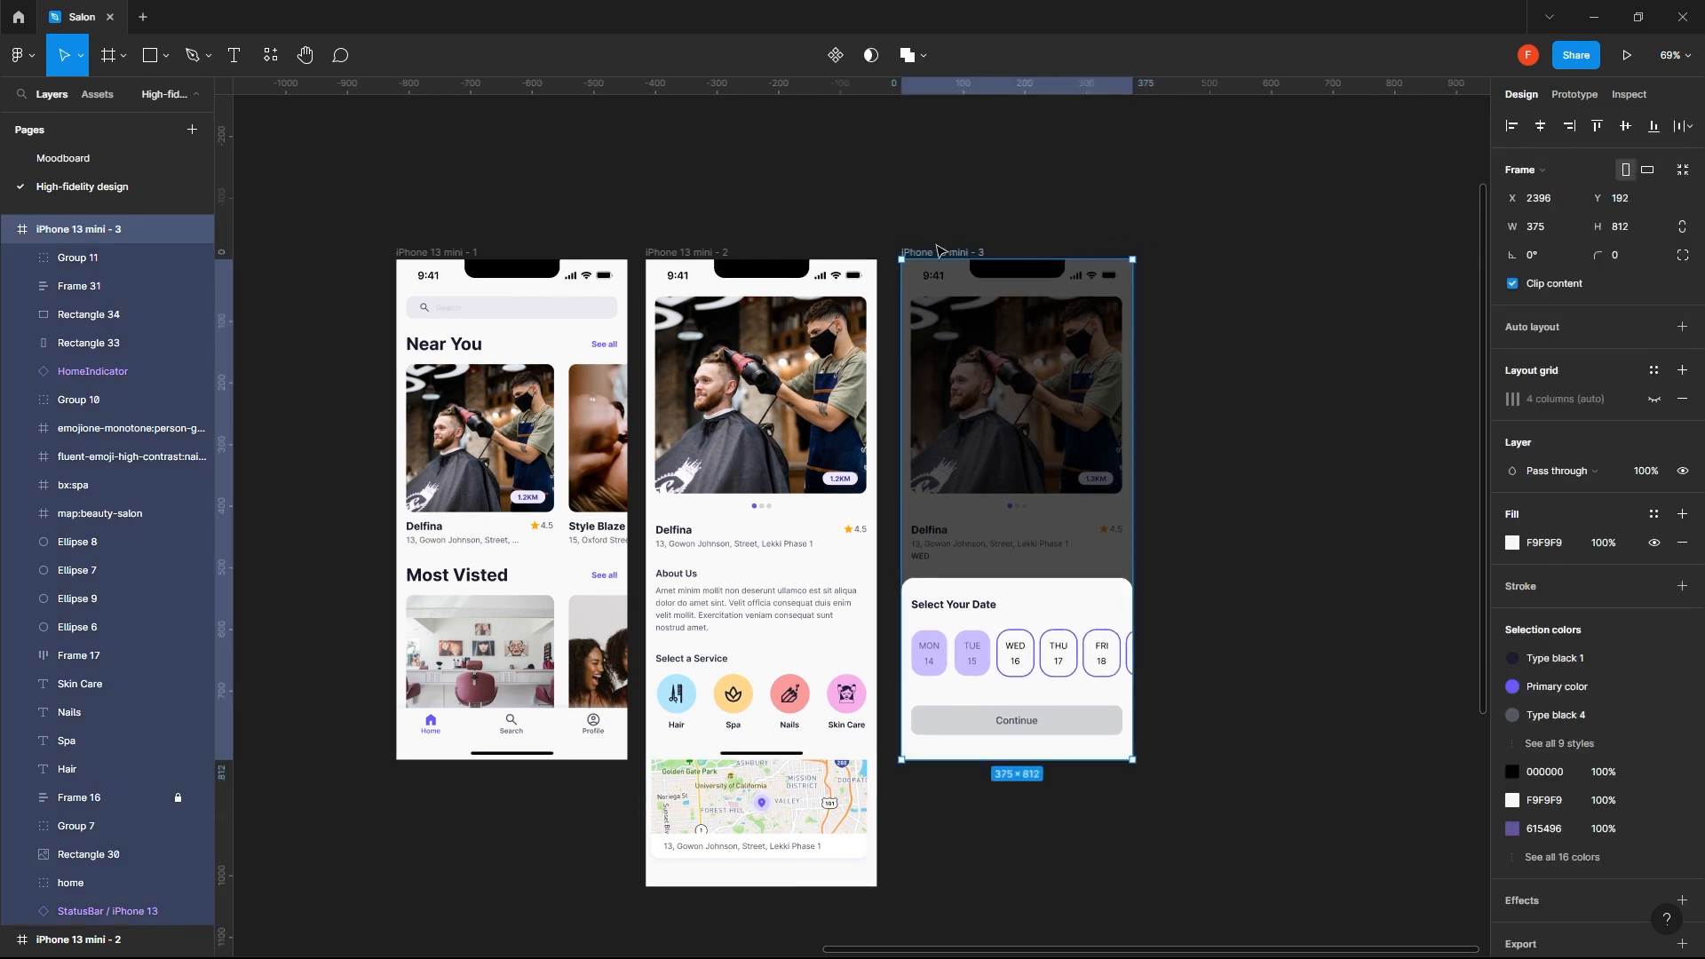
# - Duplicate the third screen and place the copy beside it with a 40 px gap
pyautogui.moveTo(942, 253); pyautogui.dragTo(1193, 245)
pyautogui.click(1211, 219)
pyautogui.moveTo(1206, 406); pyautogui.dragTo(769, 379)
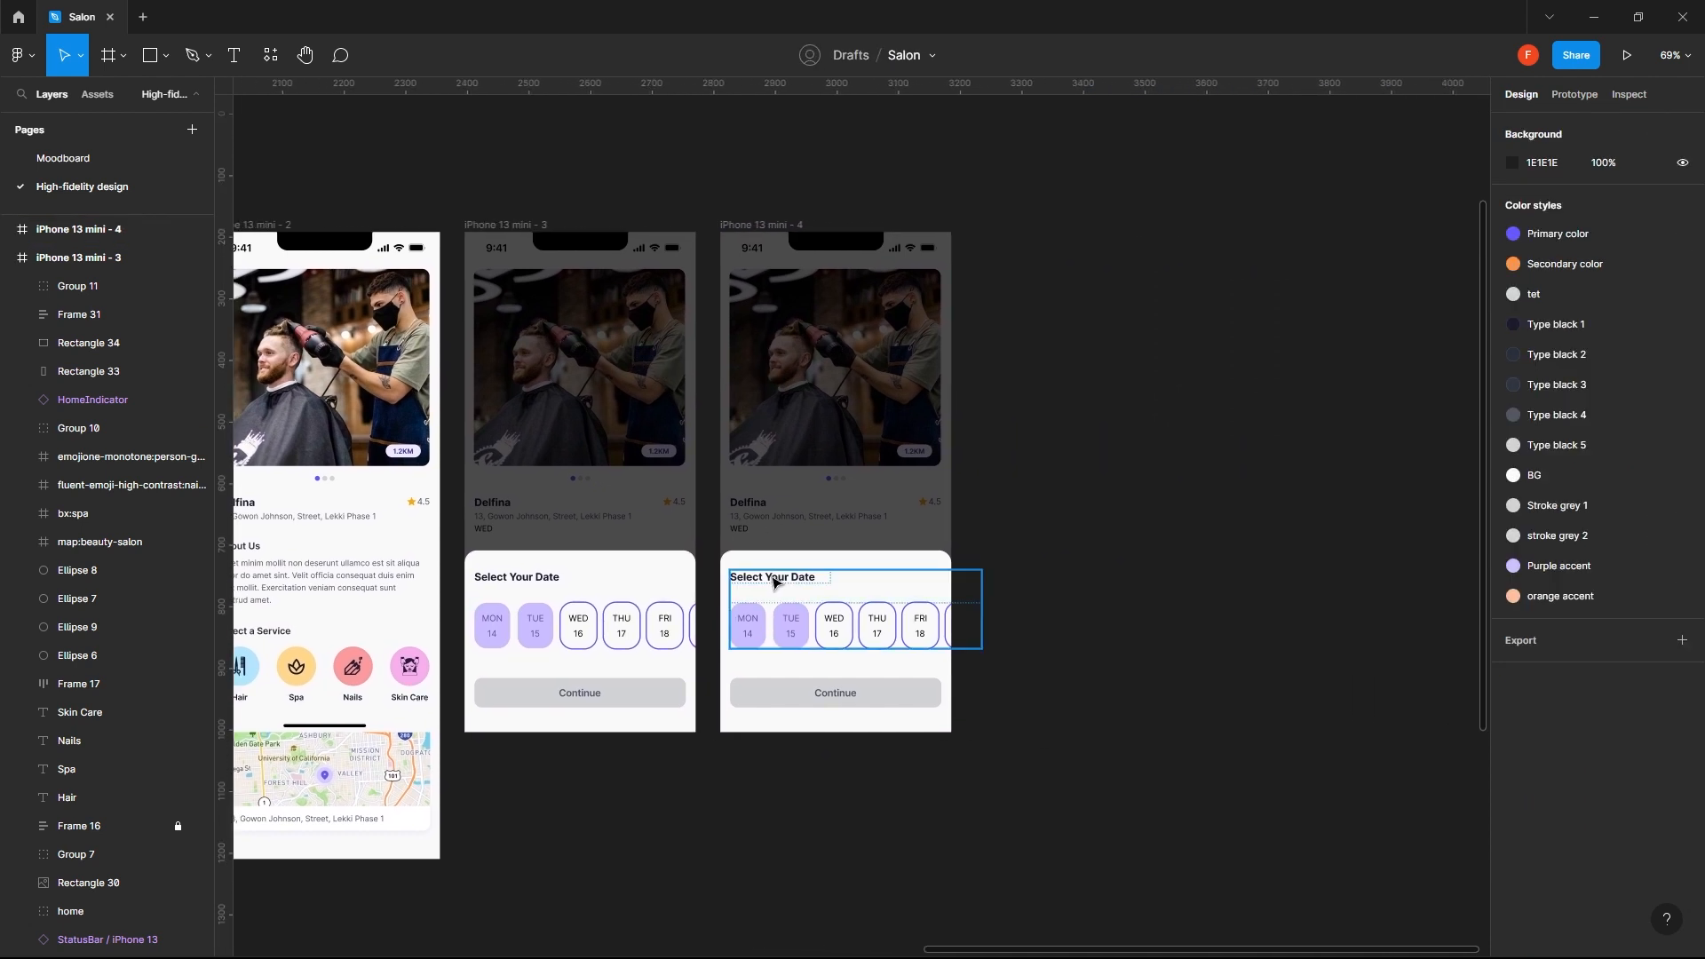
# - Fill the Continue button's rectangle on the duplicated screen with the Primary color style
pyautogui.doubleClick(917, 703)
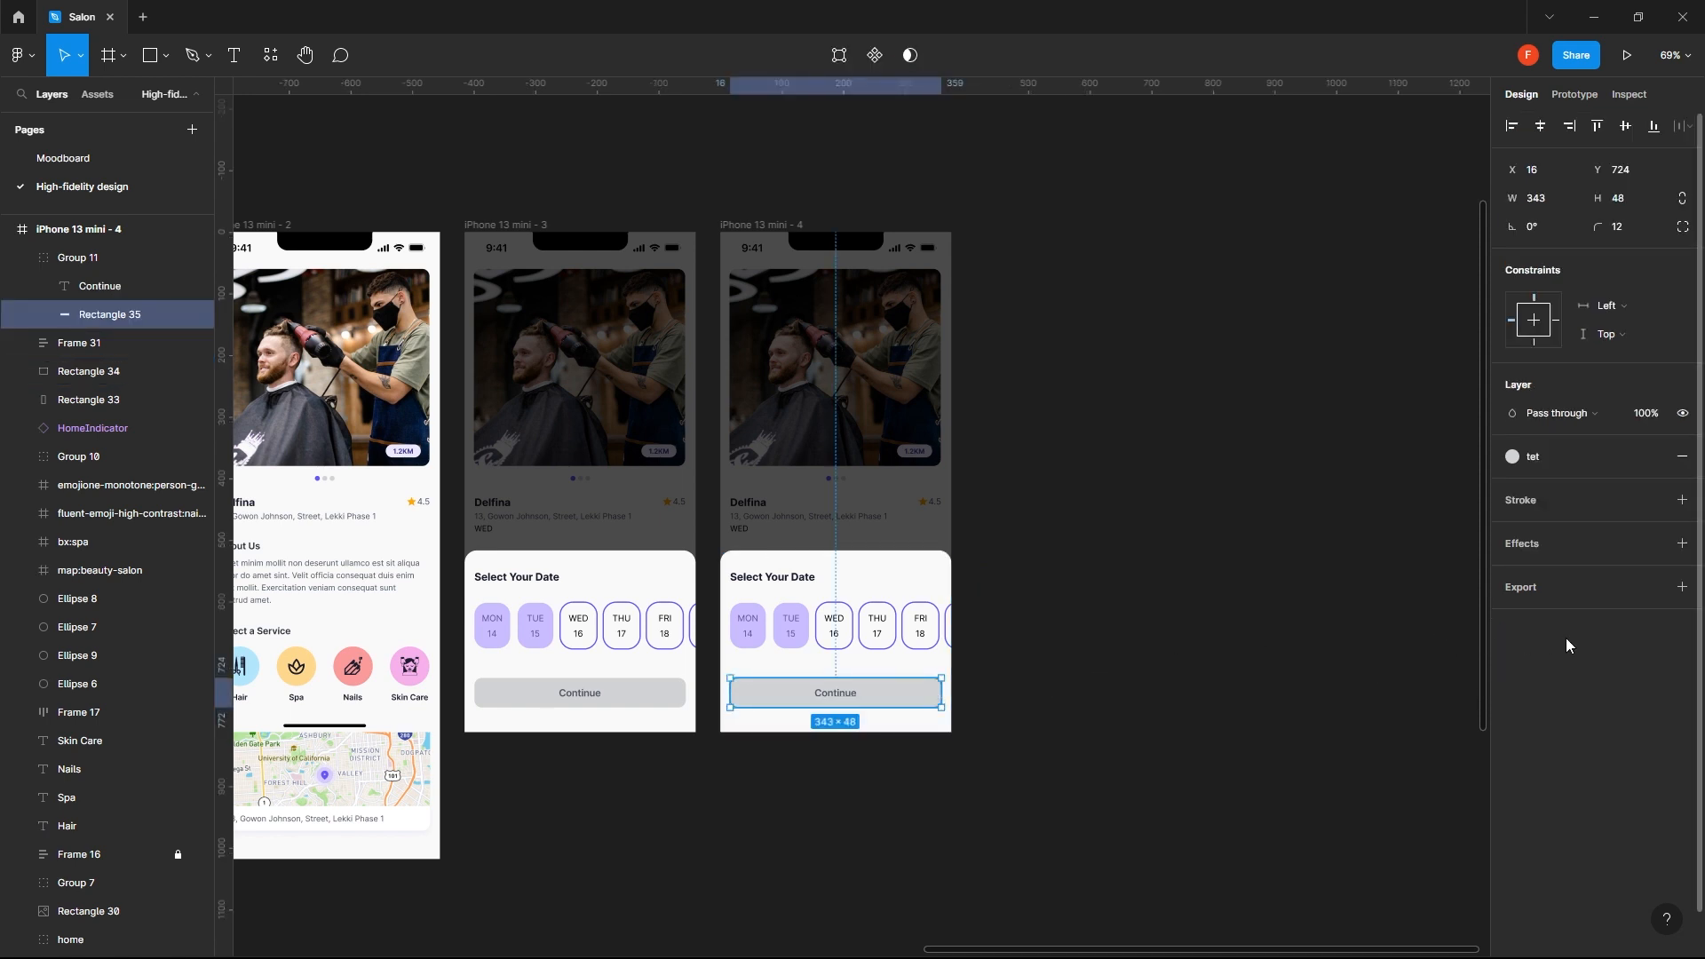
pyautogui.click(1629, 457)
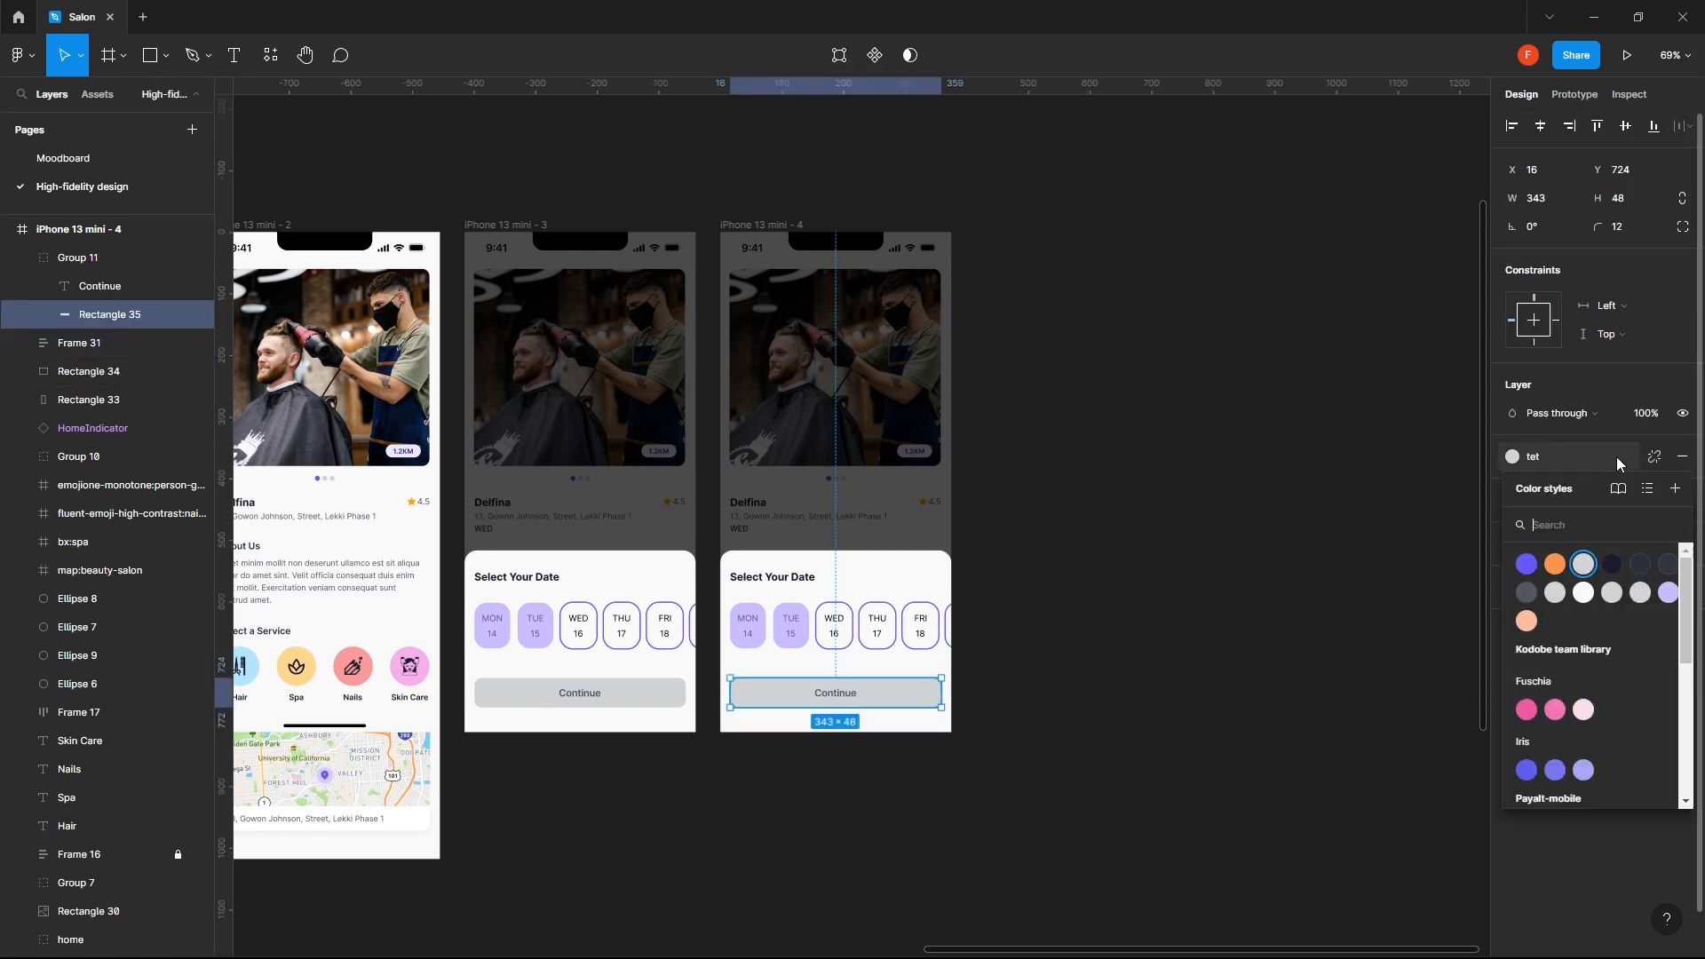
pyautogui.click(1527, 564)
pyautogui.click(1168, 698)
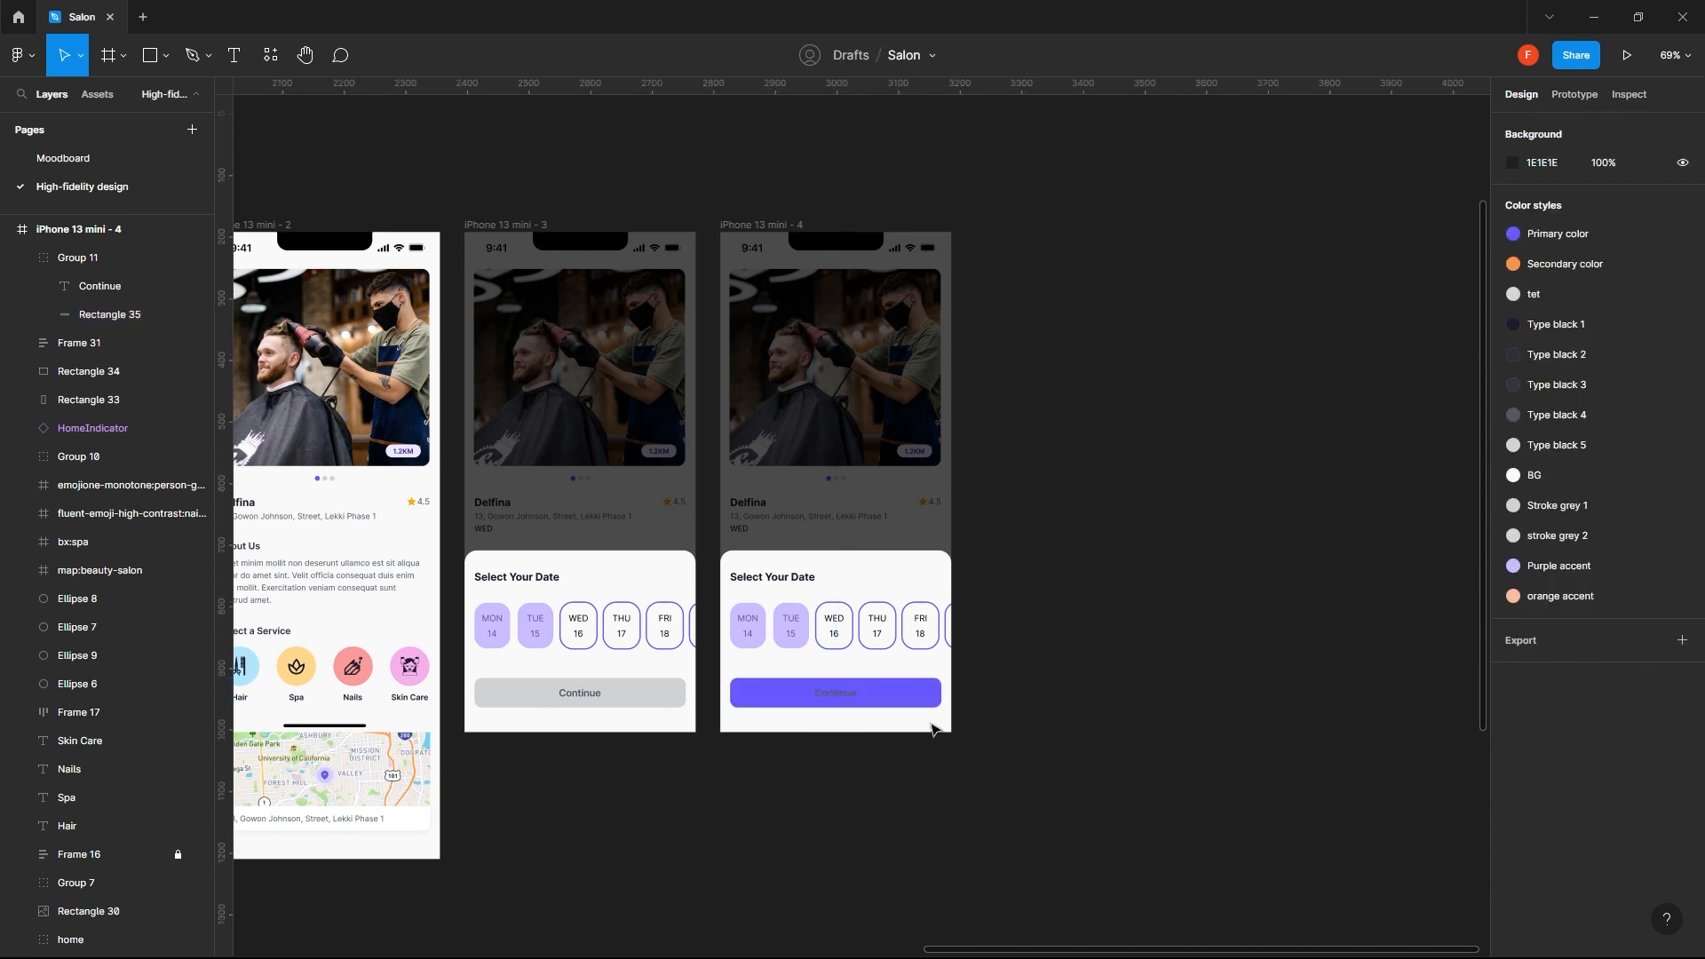
# - Recolor the label of the purple Continue button with the Type black 1 style
pyautogui.click(854, 699)
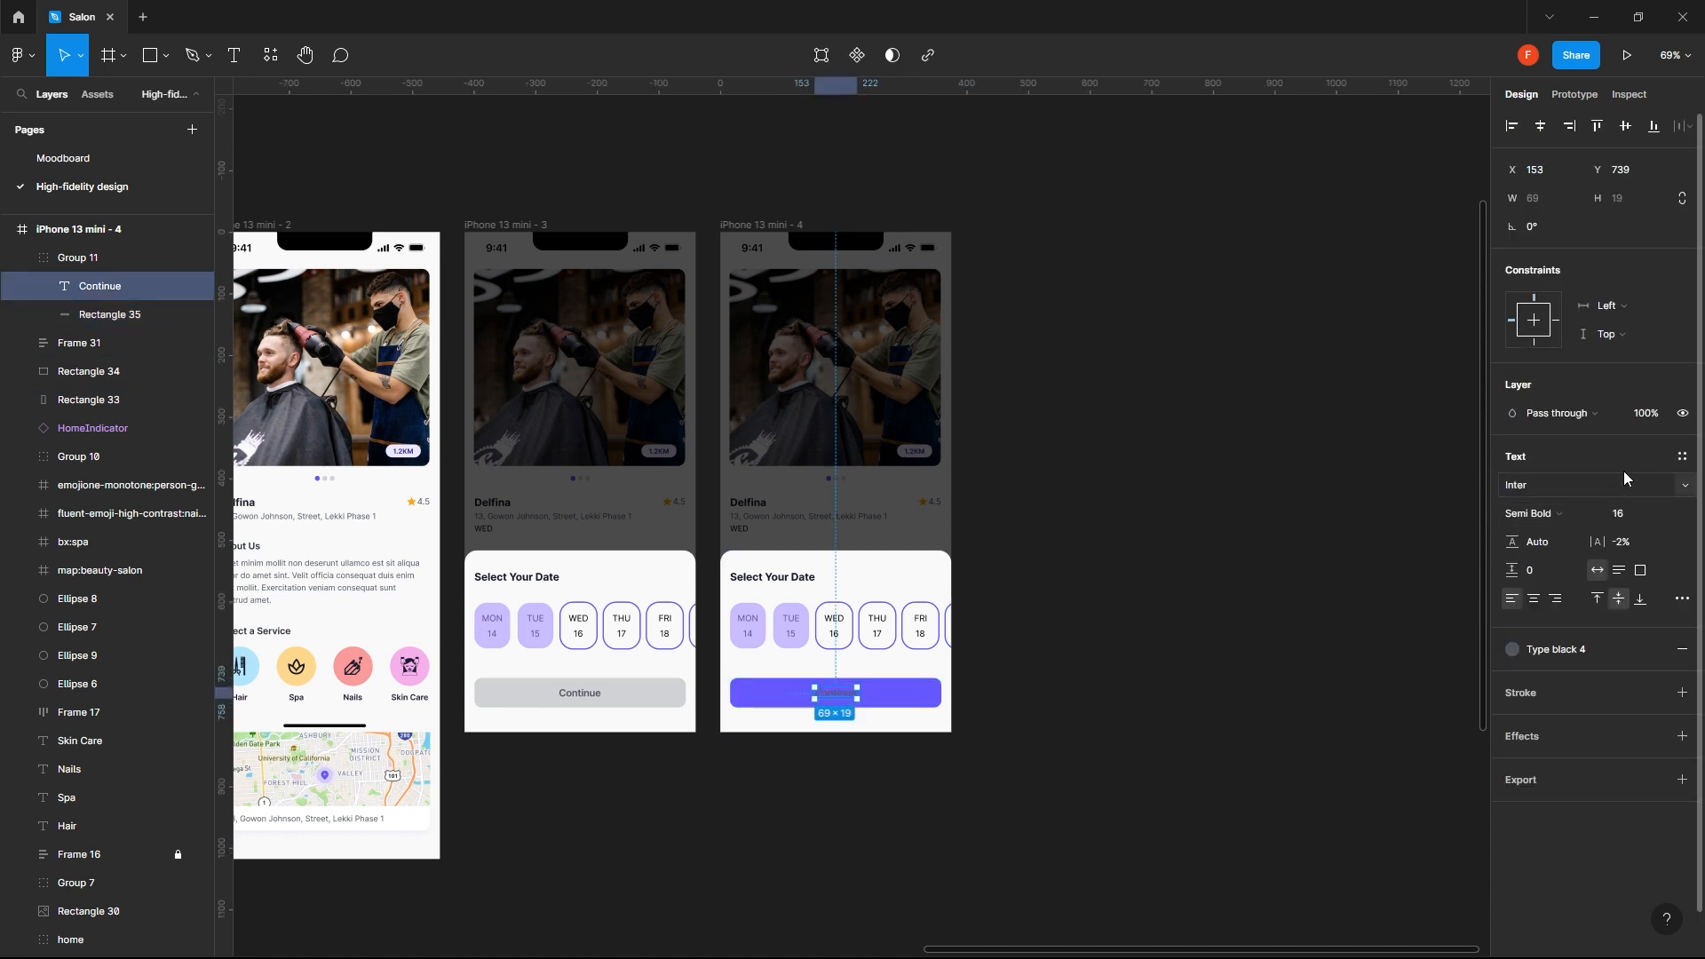
pyautogui.click(1654, 649)
pyautogui.click(1611, 709)
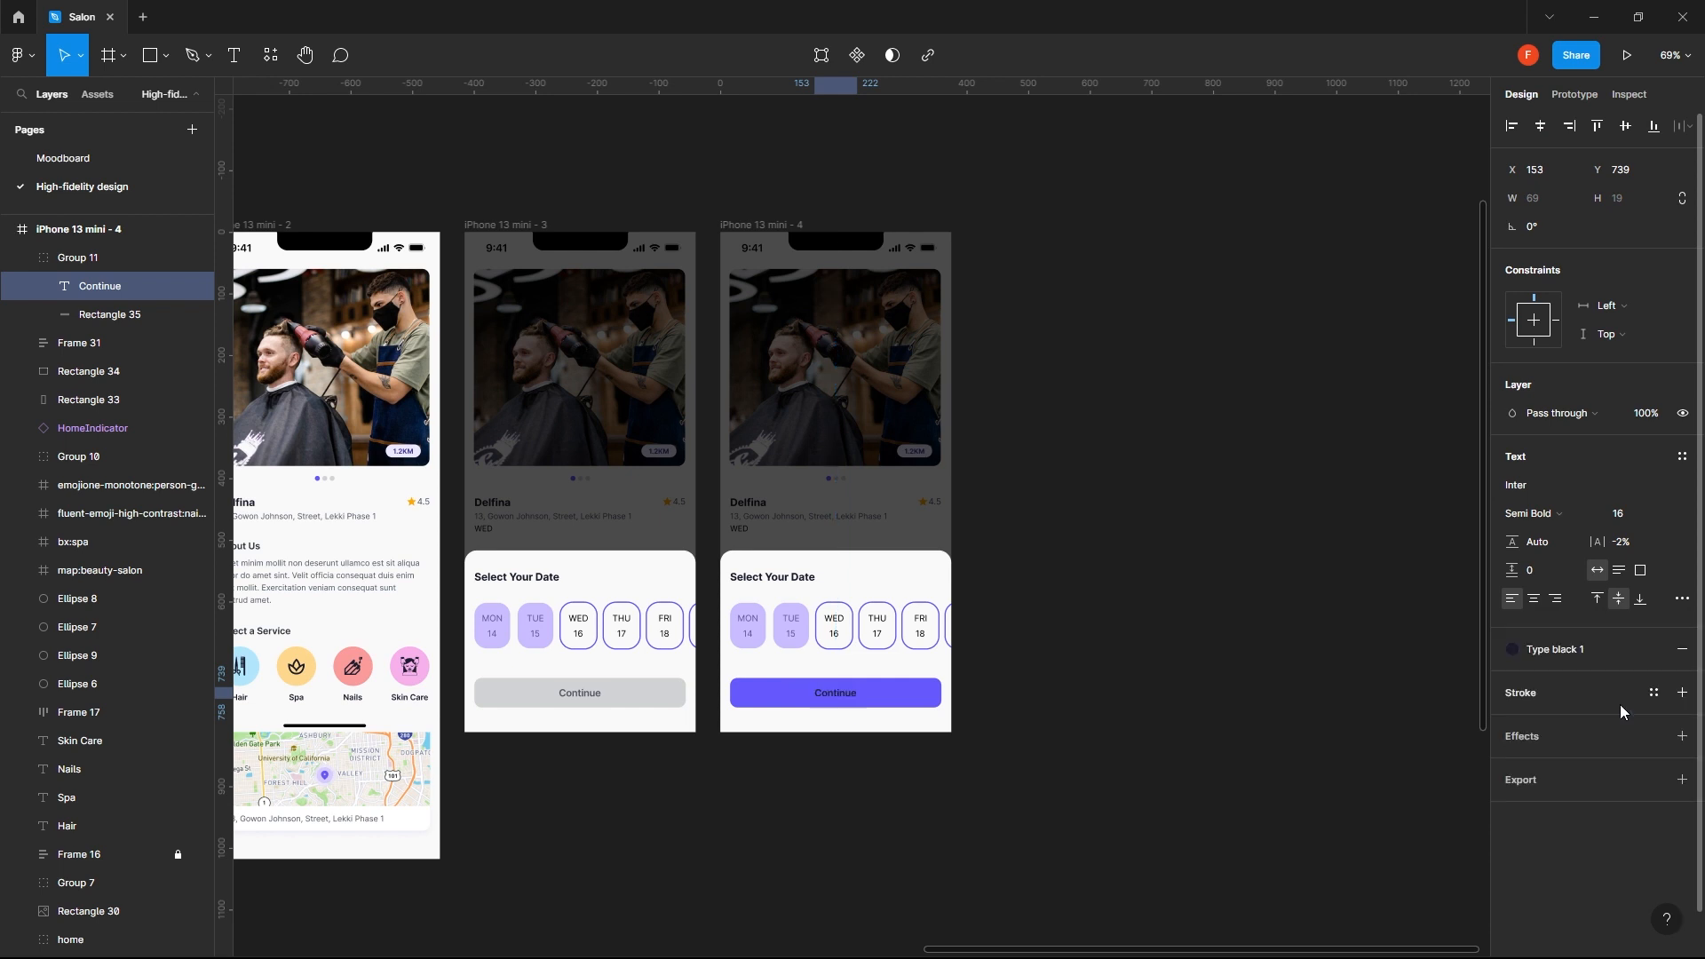
pyautogui.click(1271, 674)
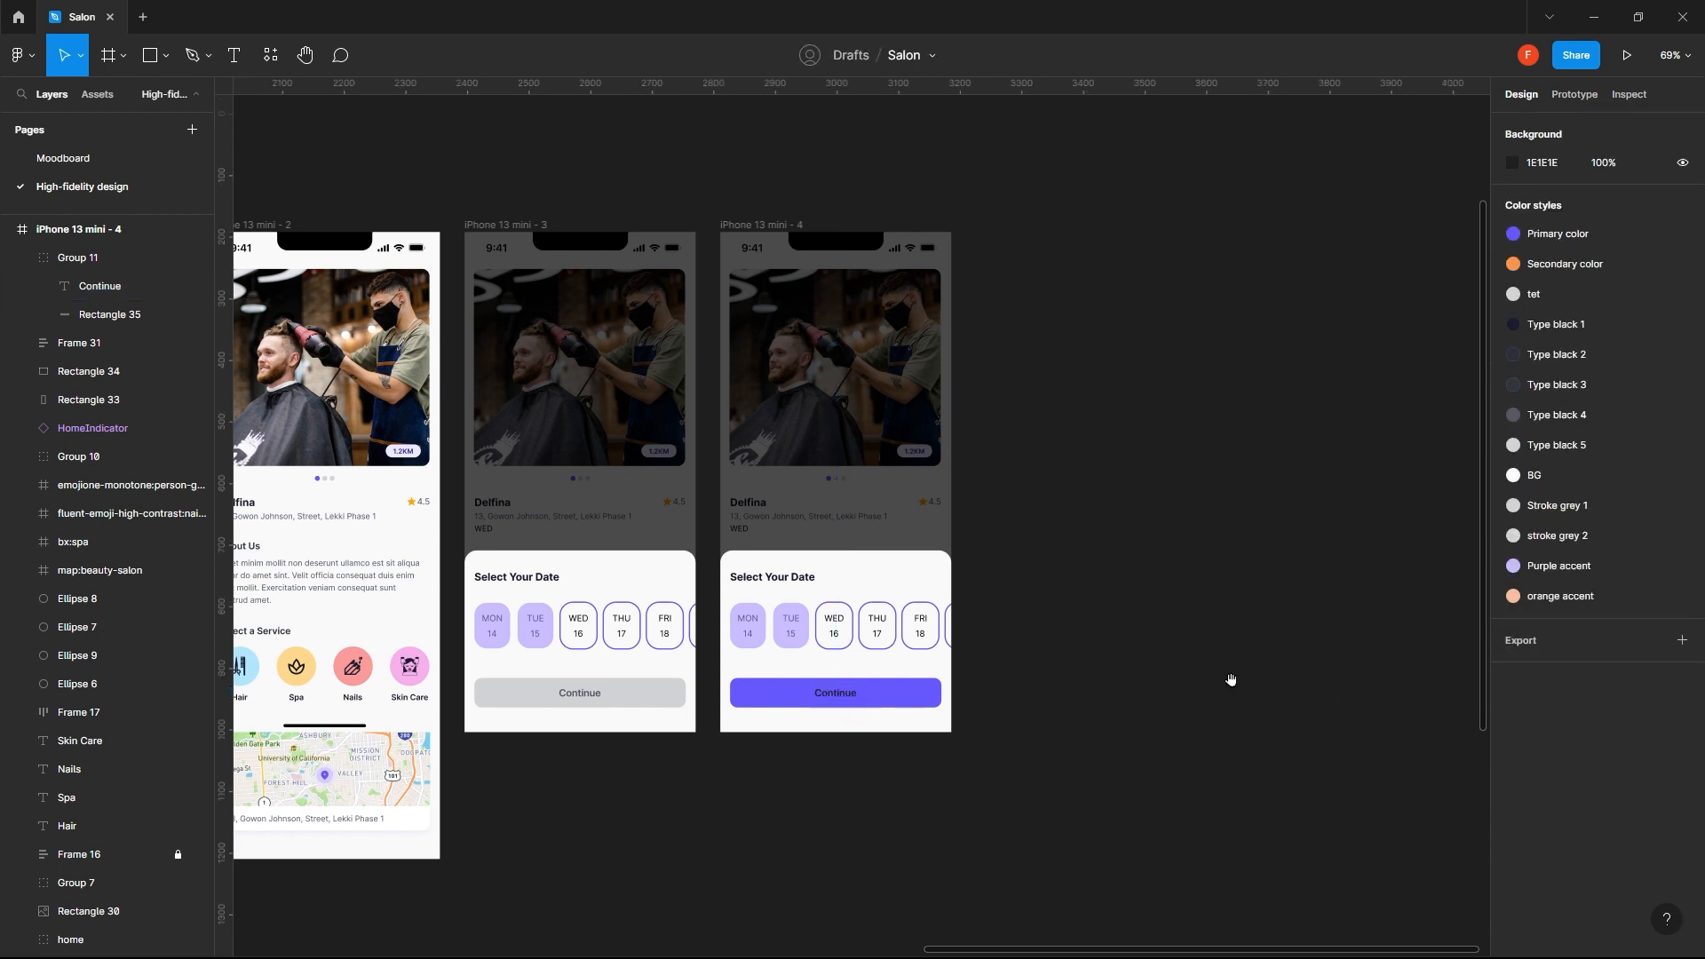
# - Apply the near-white BG color style to the Continue label on the purple button
pyautogui.scroll(5, 935, 700)
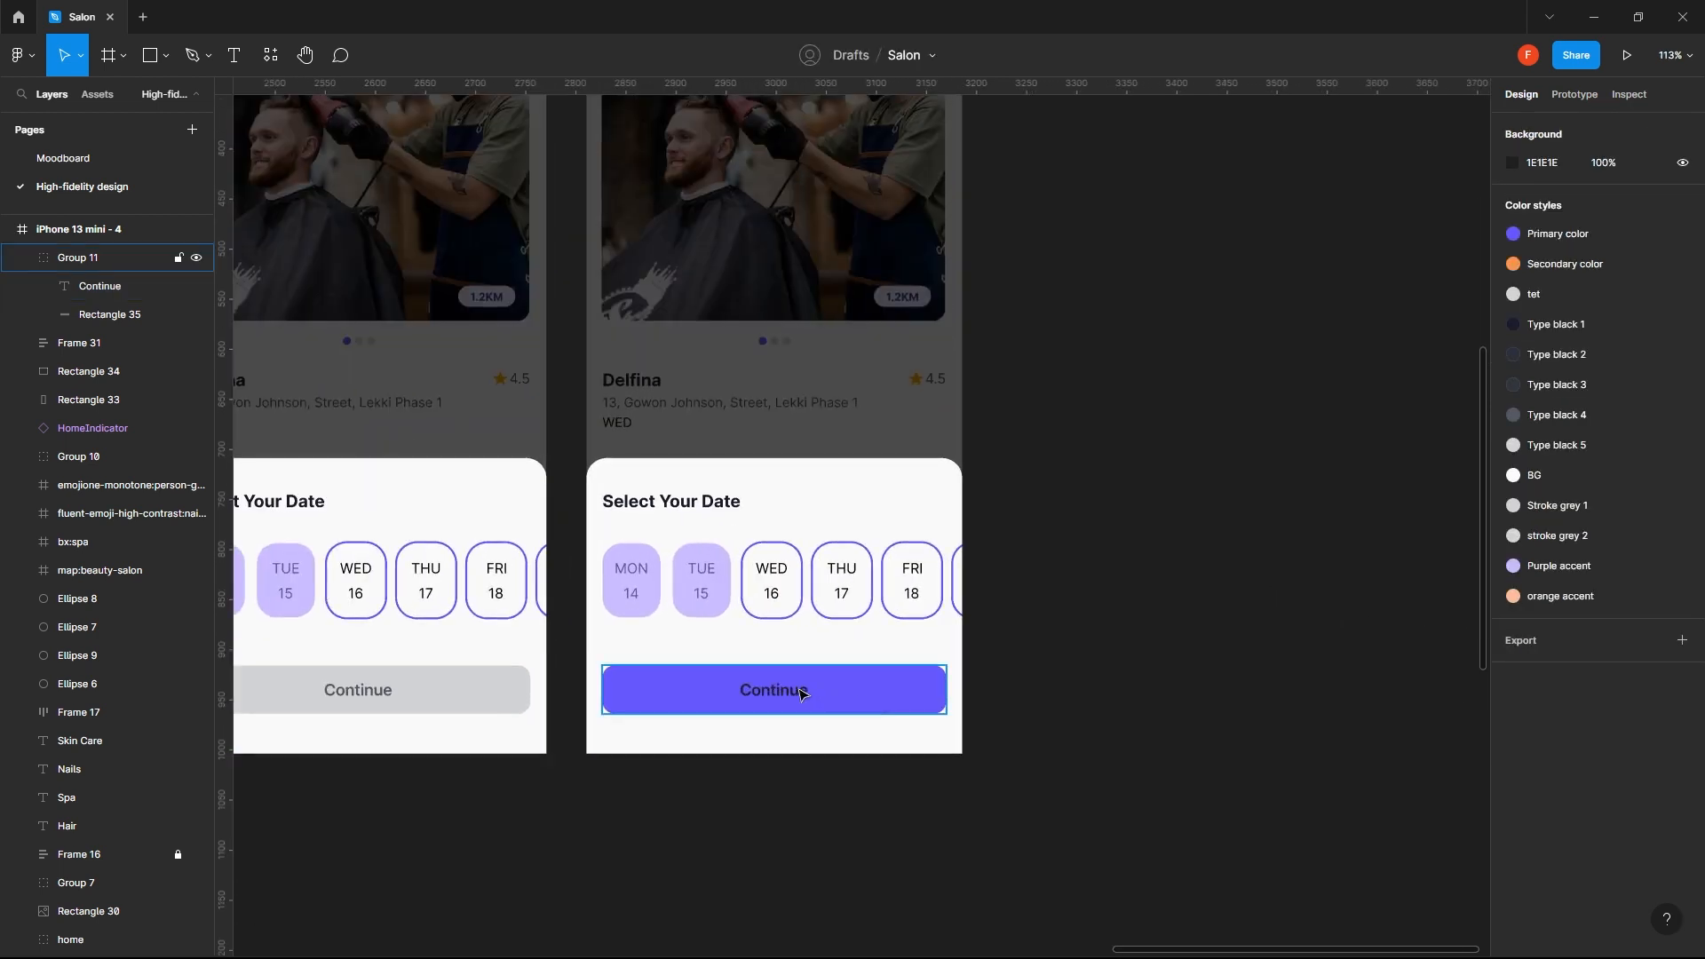
pyautogui.doubleClick(776, 693)
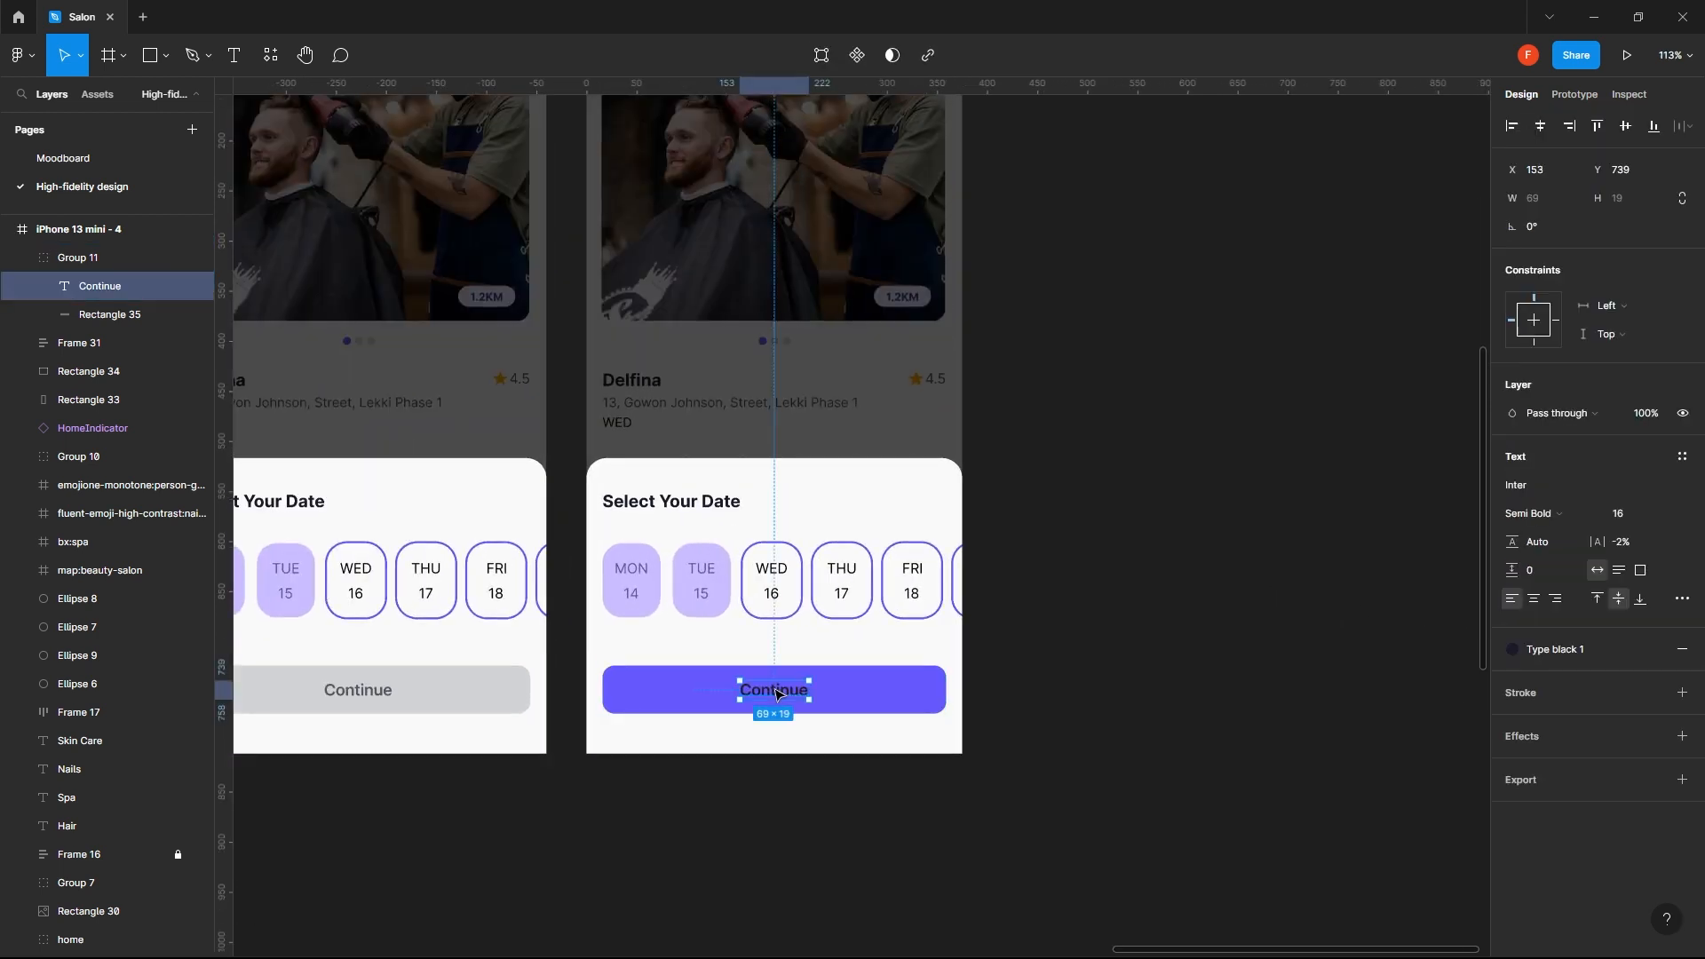
pyautogui.click(1570, 650)
pyautogui.click(1590, 742)
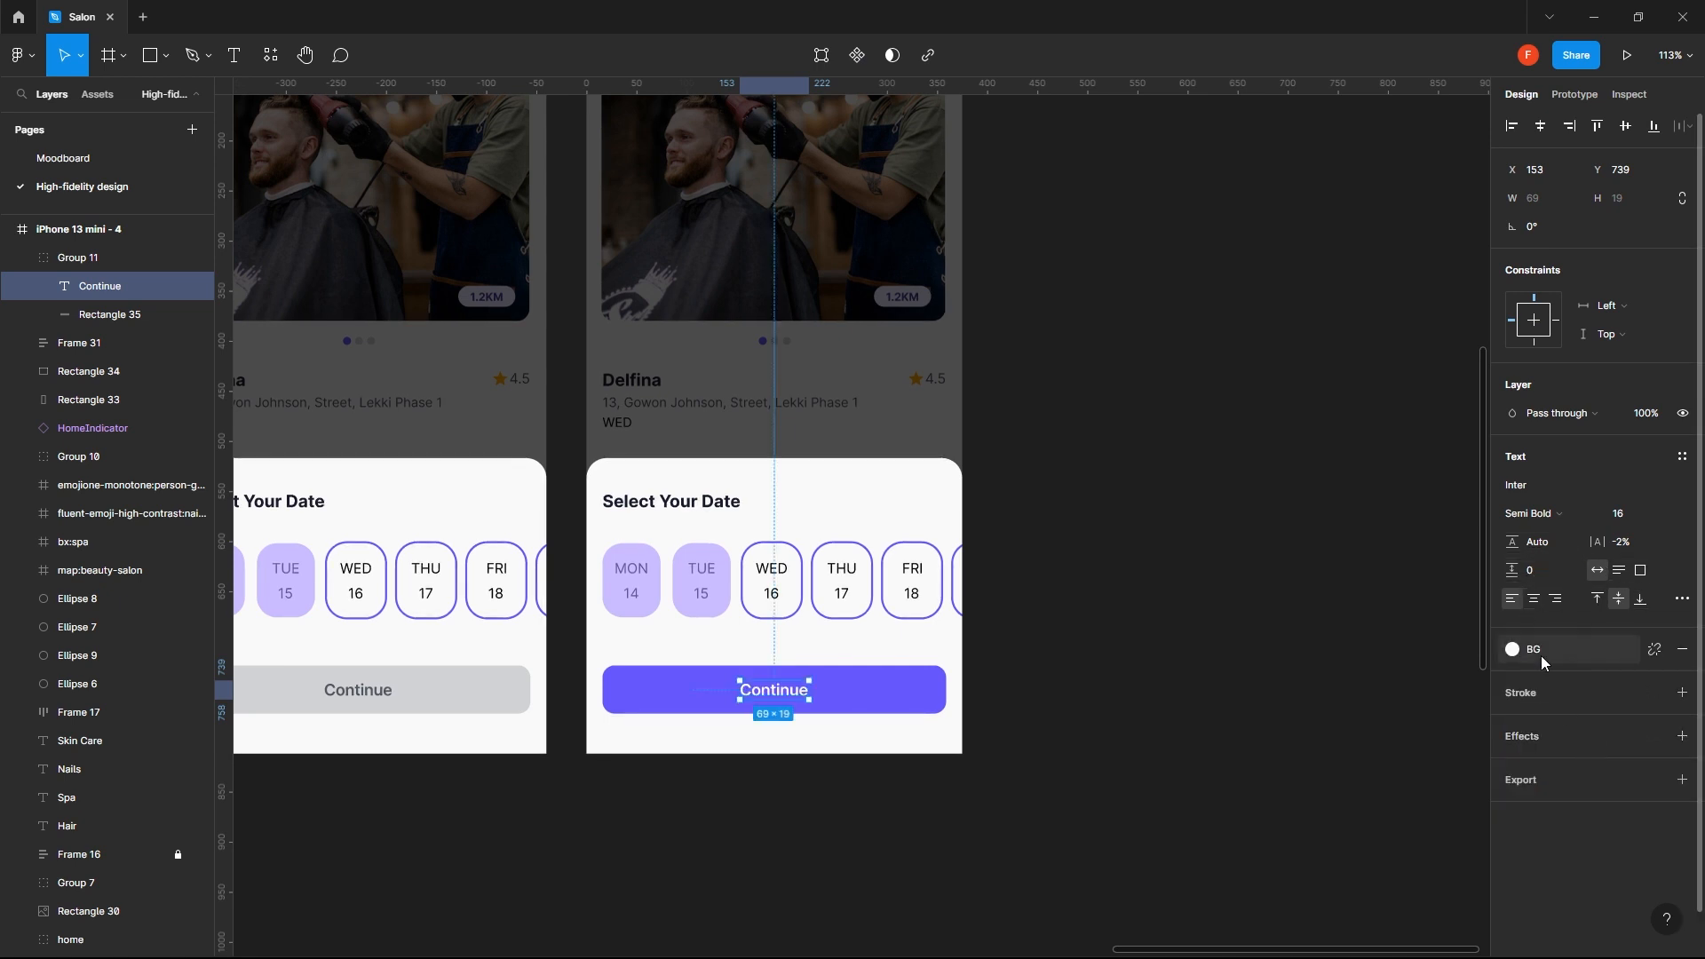
pyautogui.click(1315, 626)
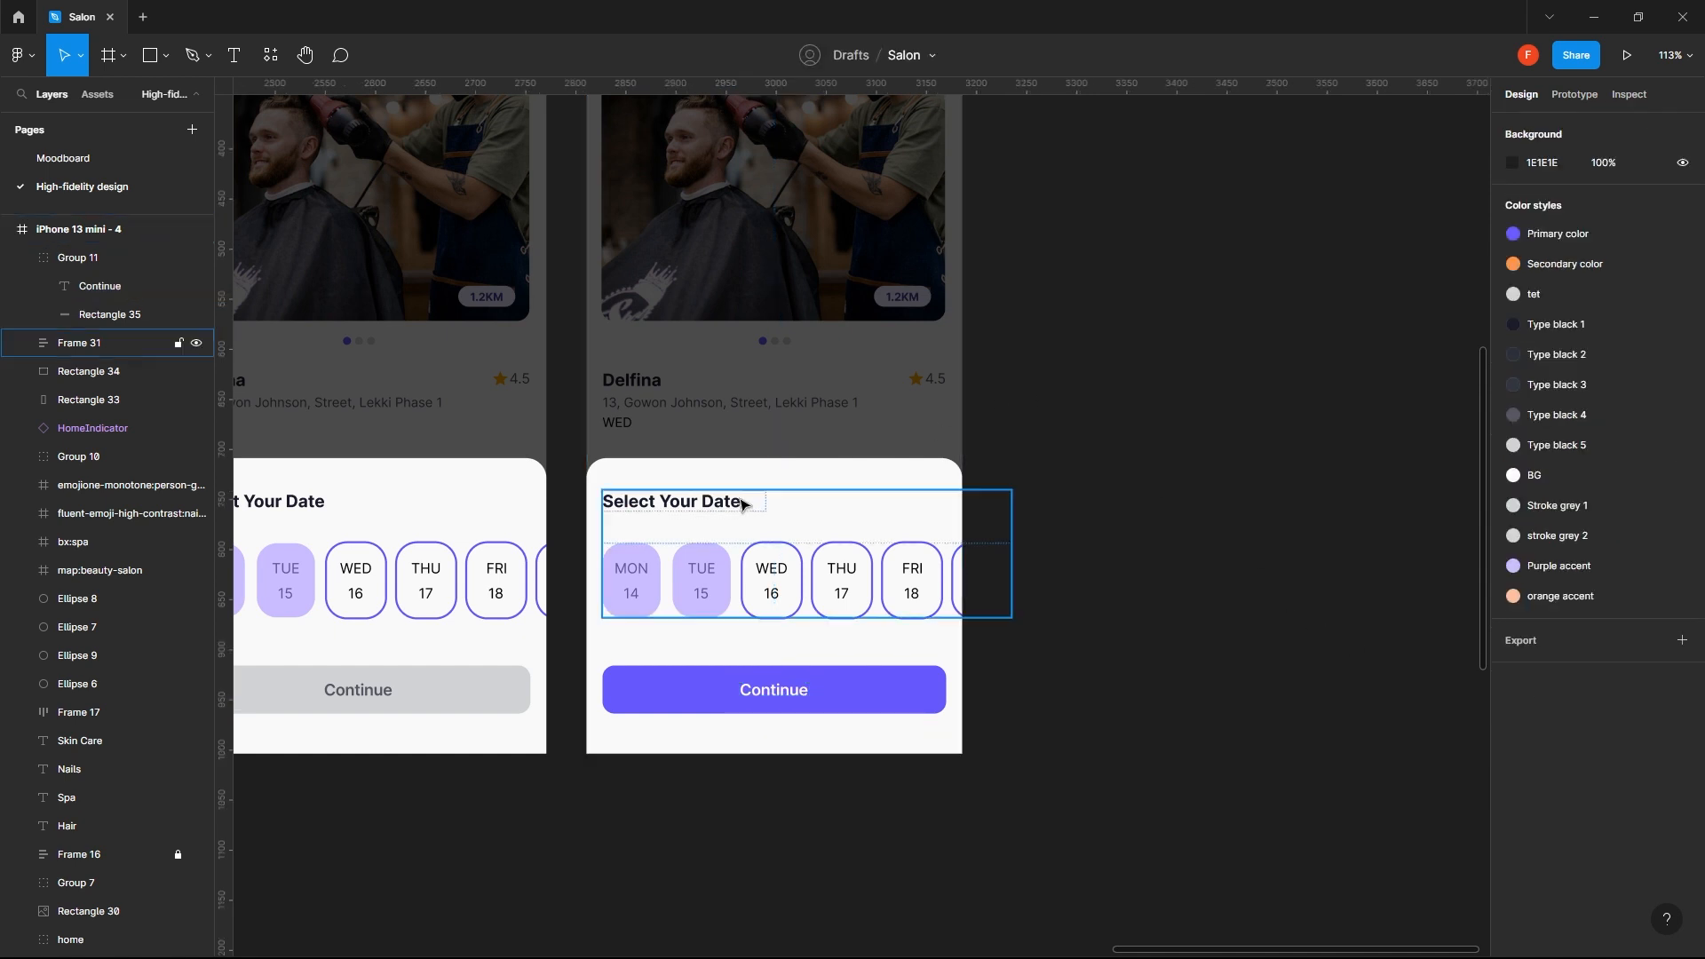
# - Remove the outline from the THU 17 date chip on the fourth screen and fill it with the Primary color style
pyautogui.keyDown('ctrl'); pyautogui.click(856, 546); pyautogui.keyUp('ctrl')
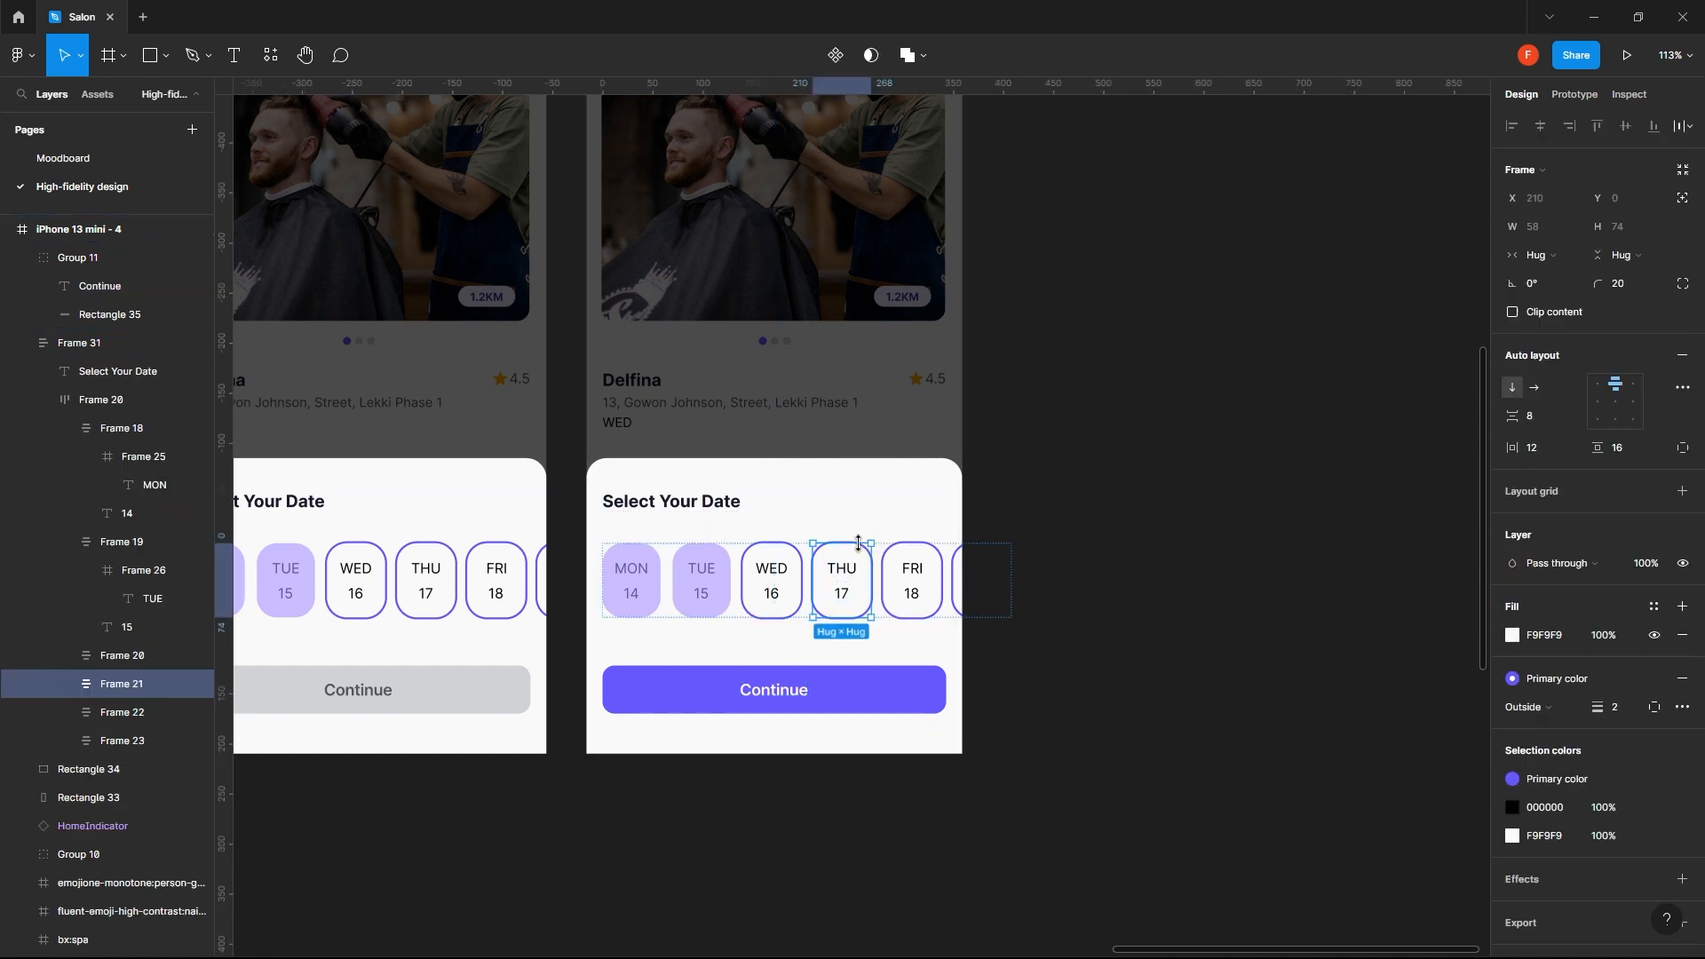
pyautogui.scroll(-2, 1564, 640)
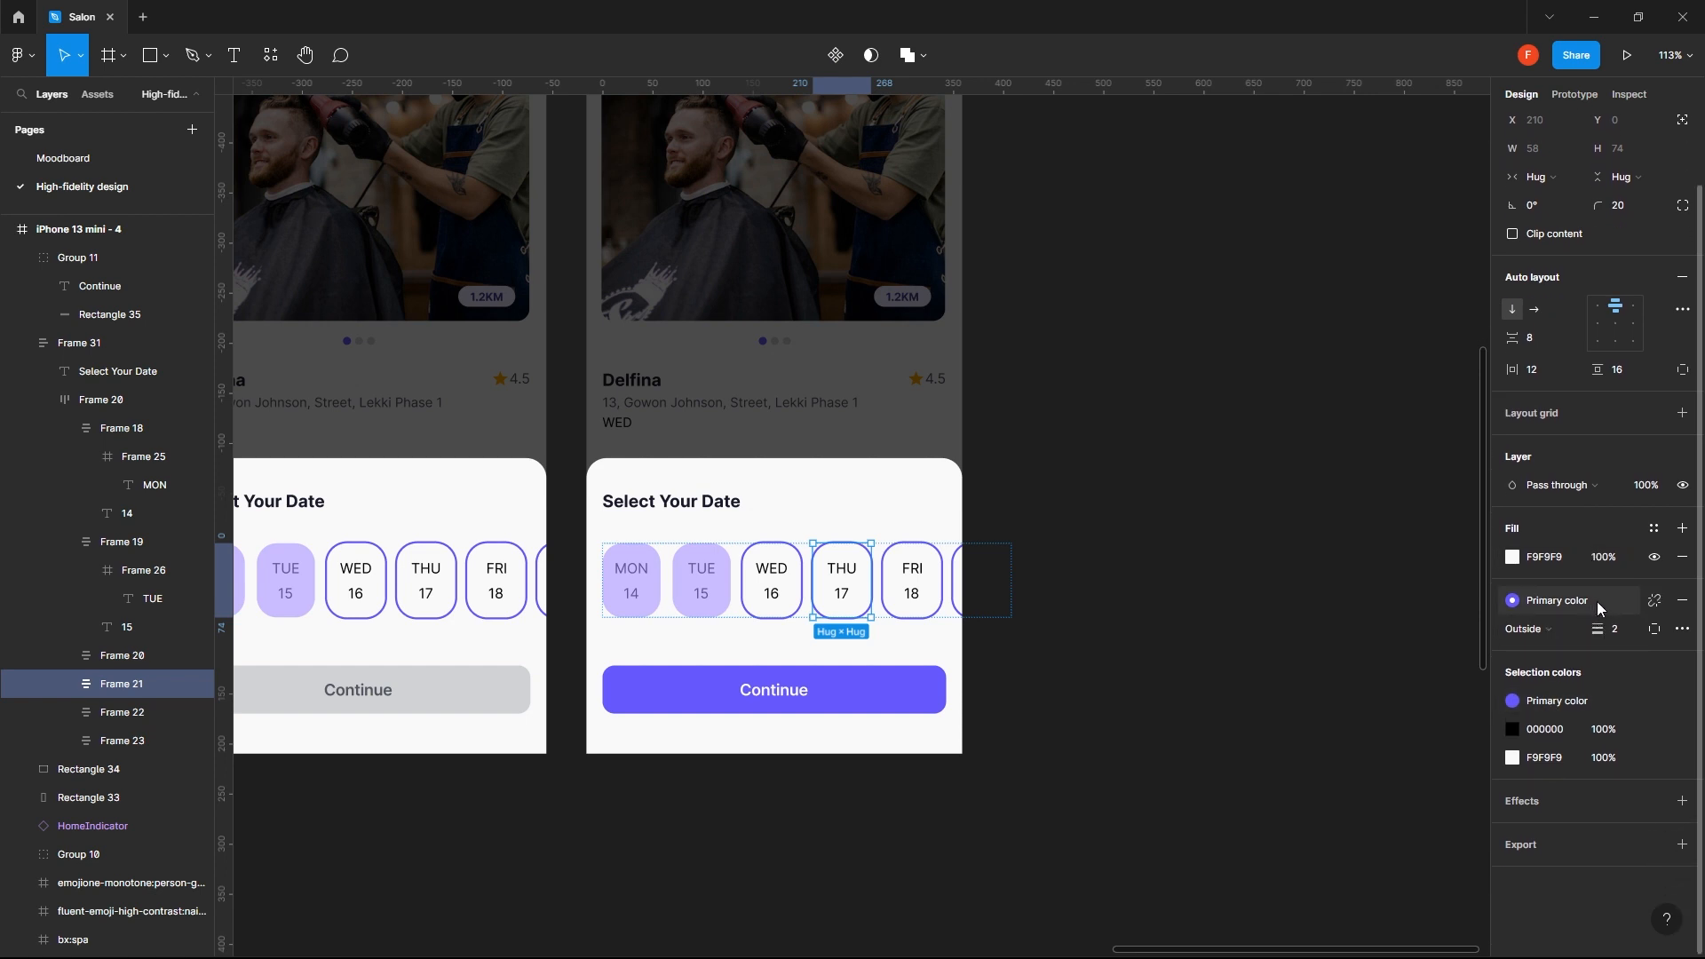
pyautogui.click(1679, 604)
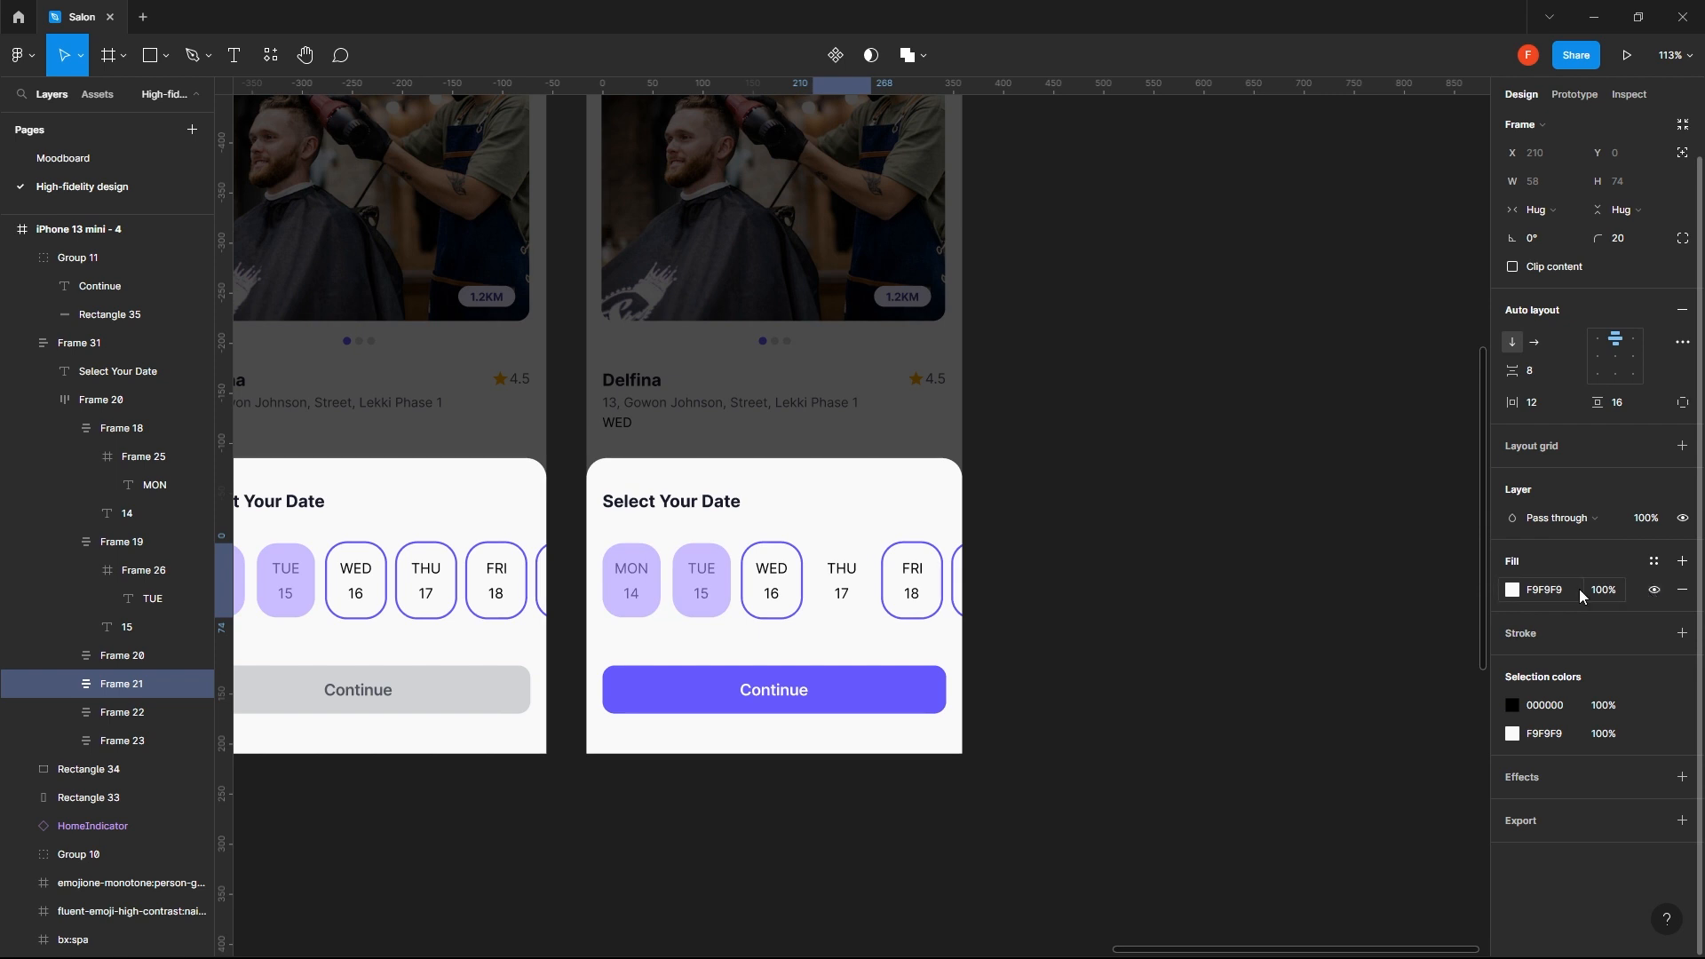
pyautogui.click(1555, 593)
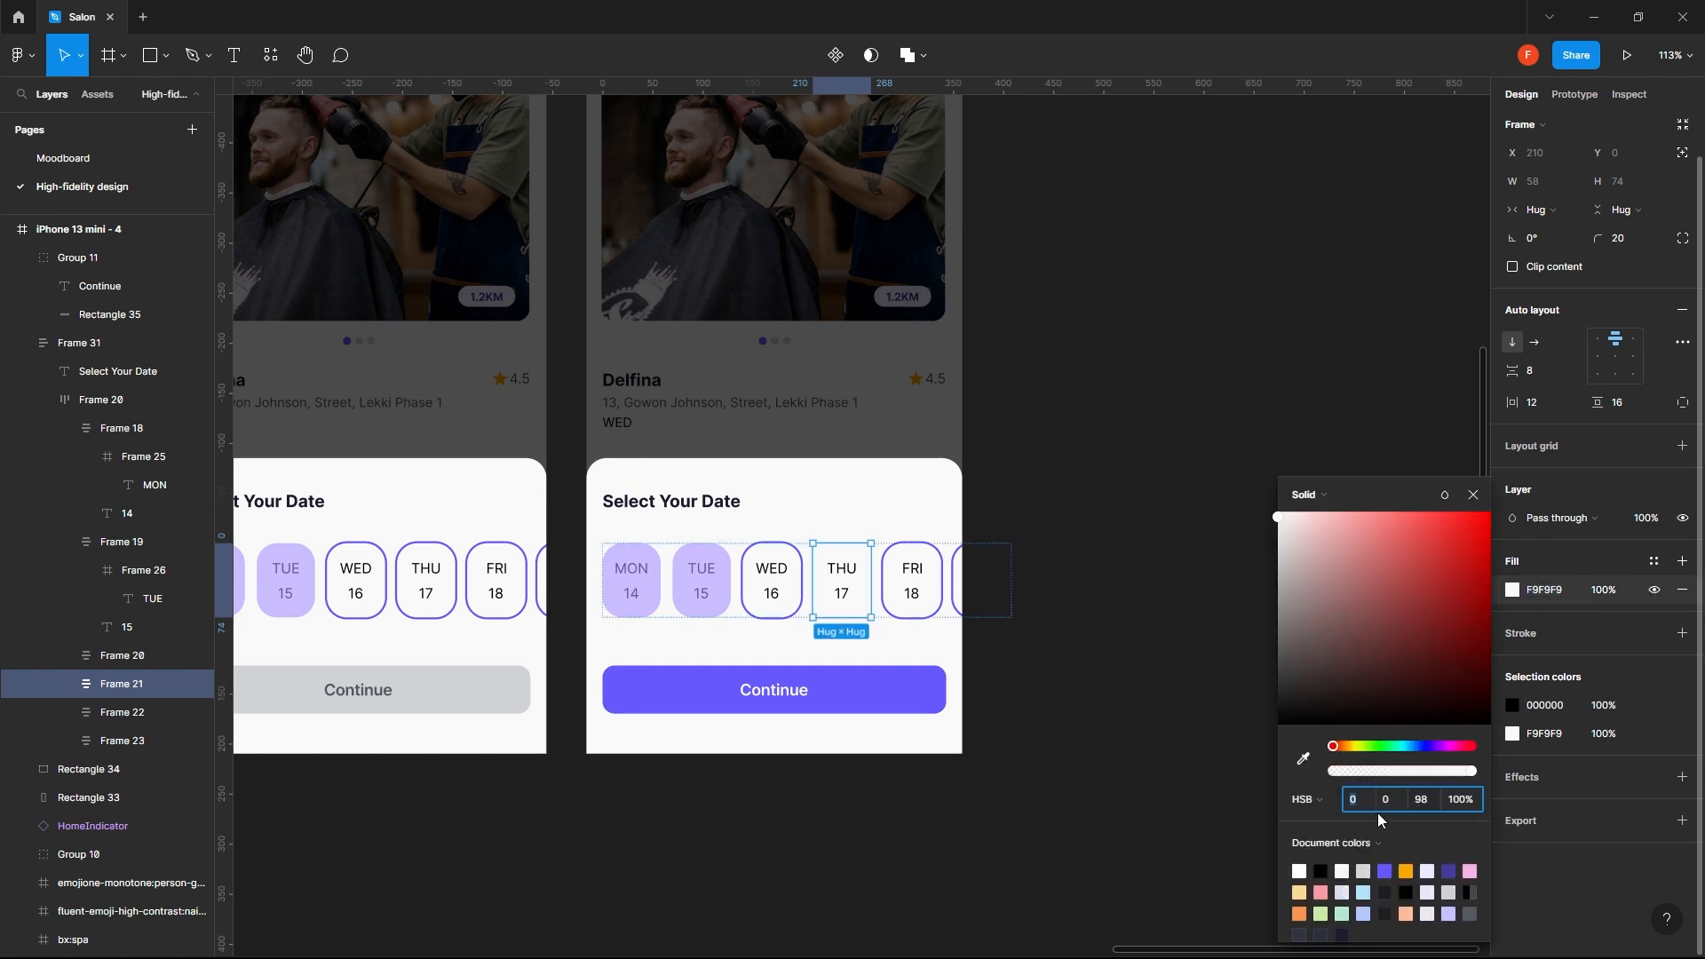
pyautogui.click(1654, 560)
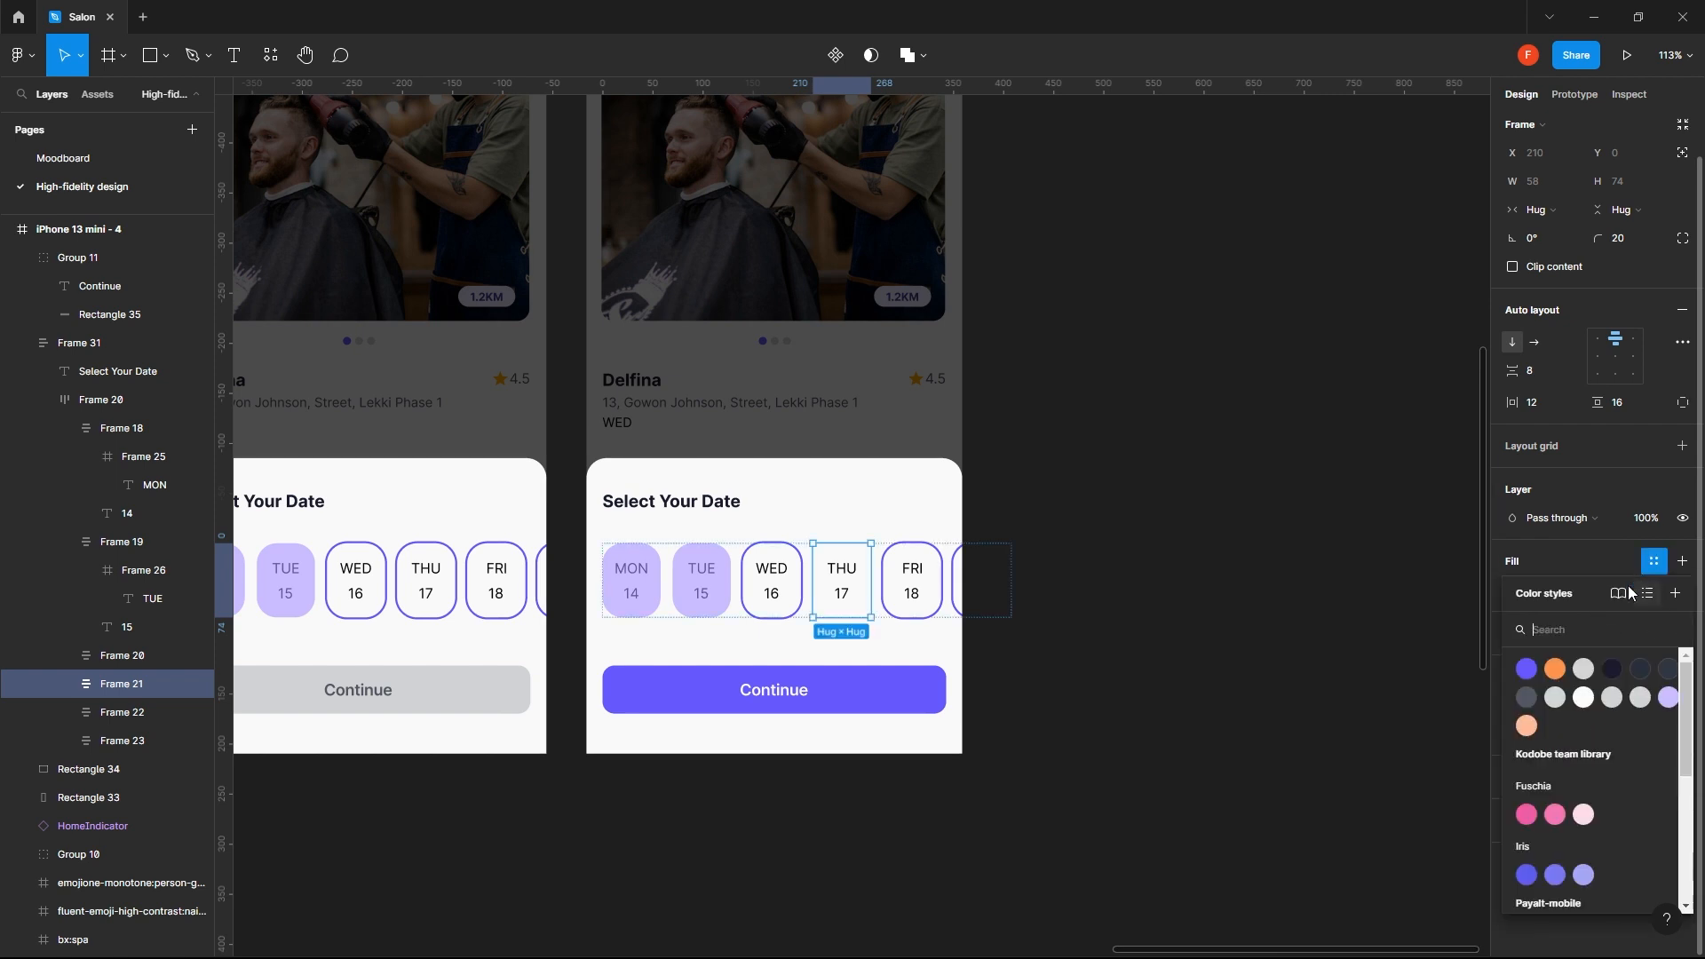
pyautogui.click(1525, 672)
pyautogui.click(1212, 640)
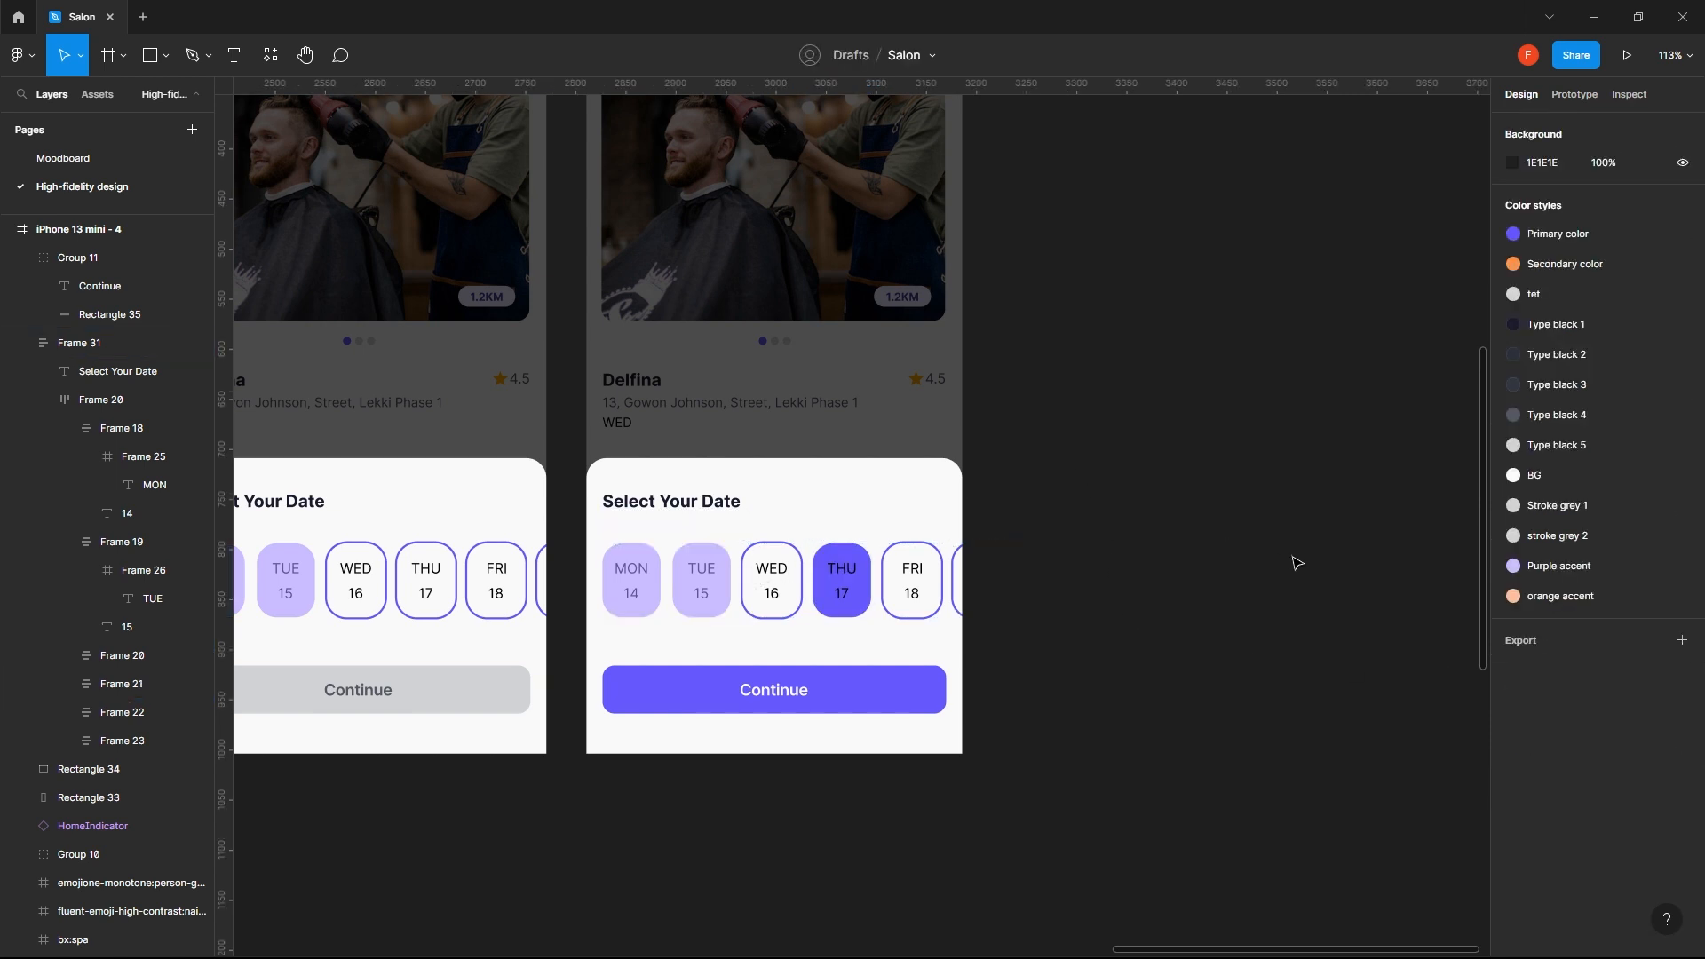
# - Move the third and fourth screens together closer to the second screen
pyautogui.scroll(-3, 1128, 597)
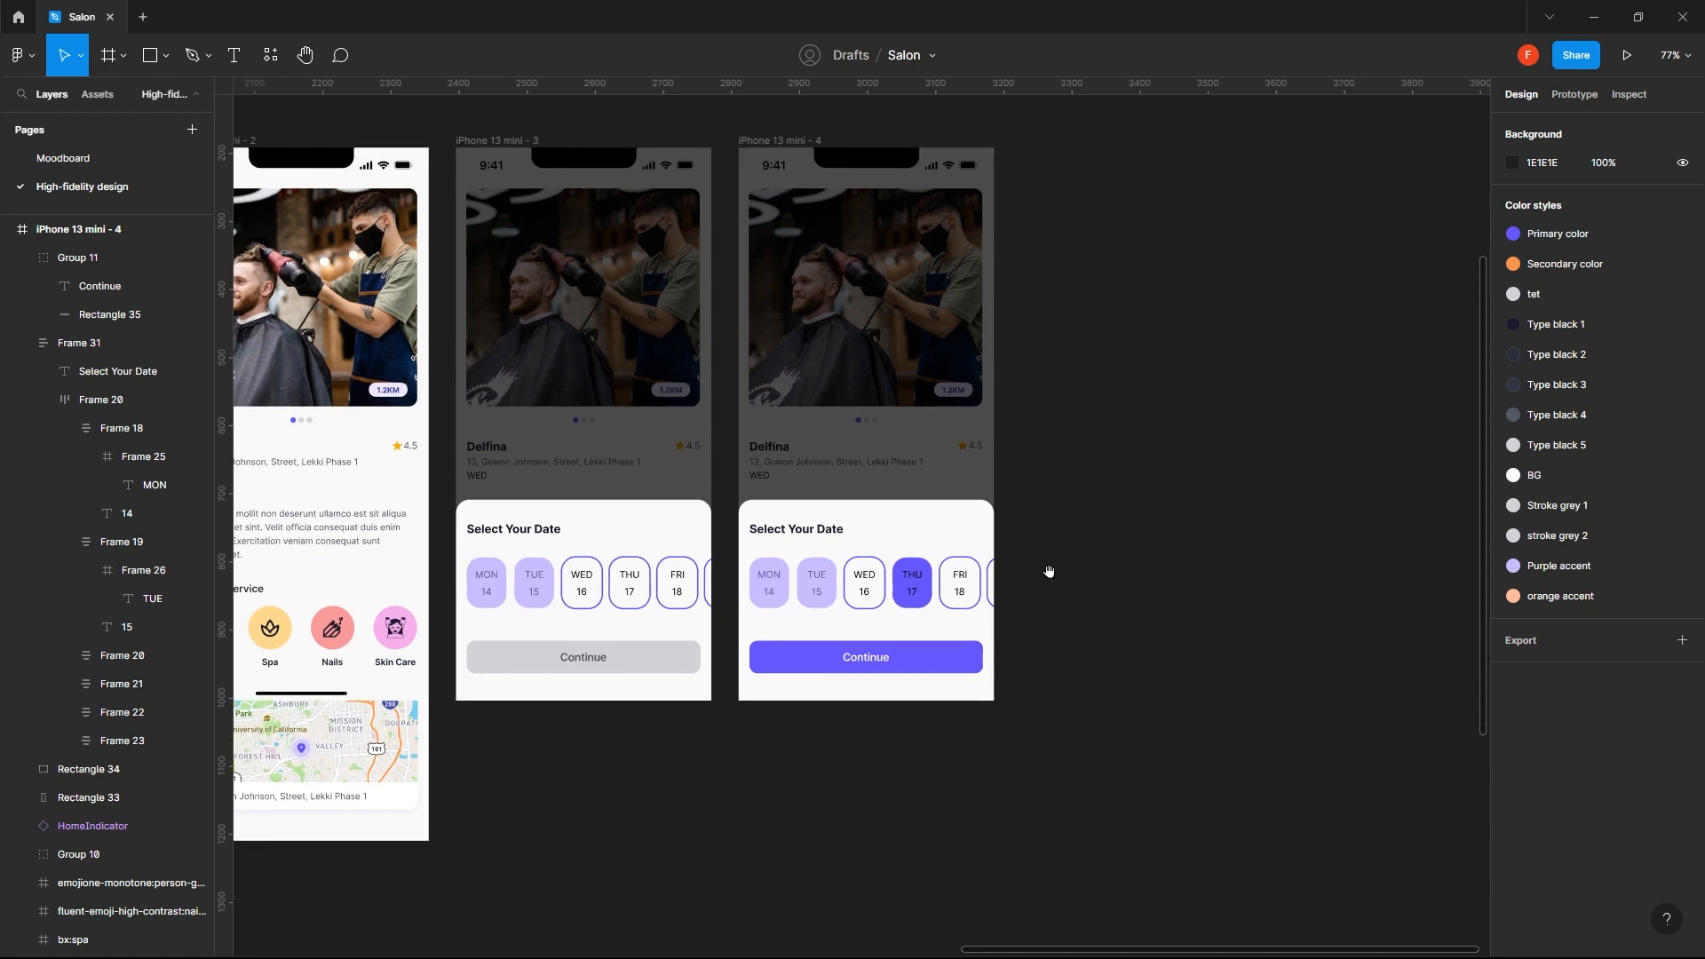
pyautogui.hscroll(-2, 1048, 572)
pyautogui.hscroll(-2, 903, 521)
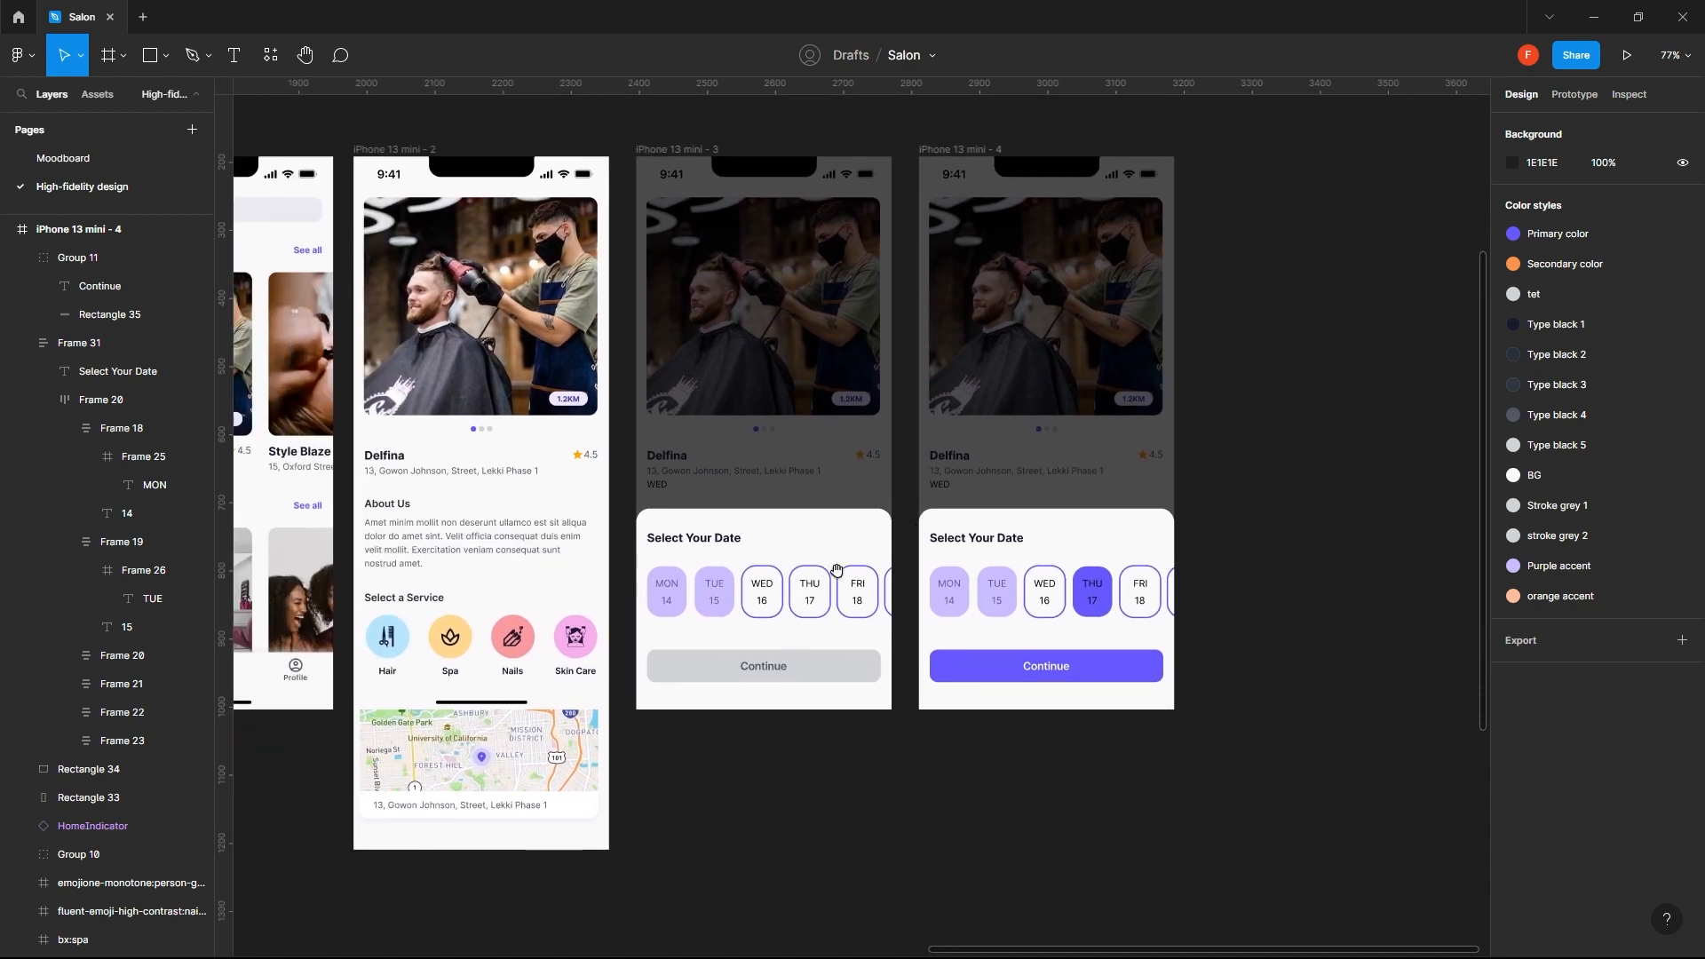
pyautogui.click(679, 149)
pyautogui.keyDown('shift'); pyautogui.click(933, 150); pyautogui.keyUp('shift')
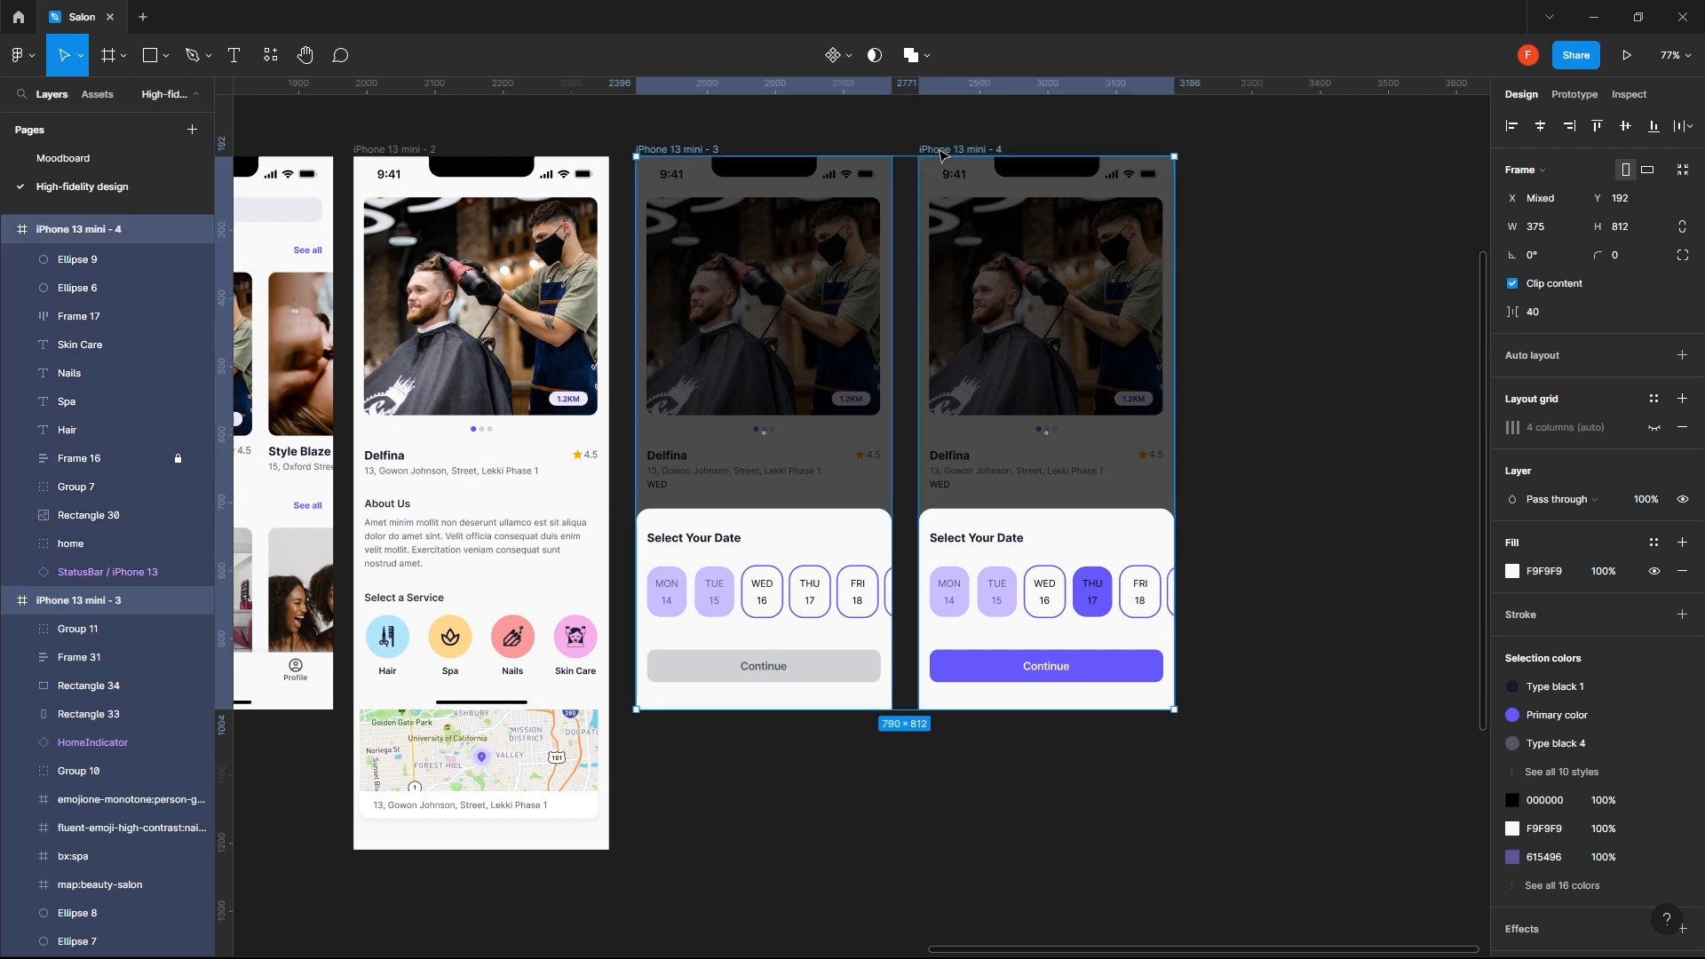
pyautogui.moveTo(940, 151); pyautogui.dragTo(925, 151)
pyautogui.click(1245, 223)
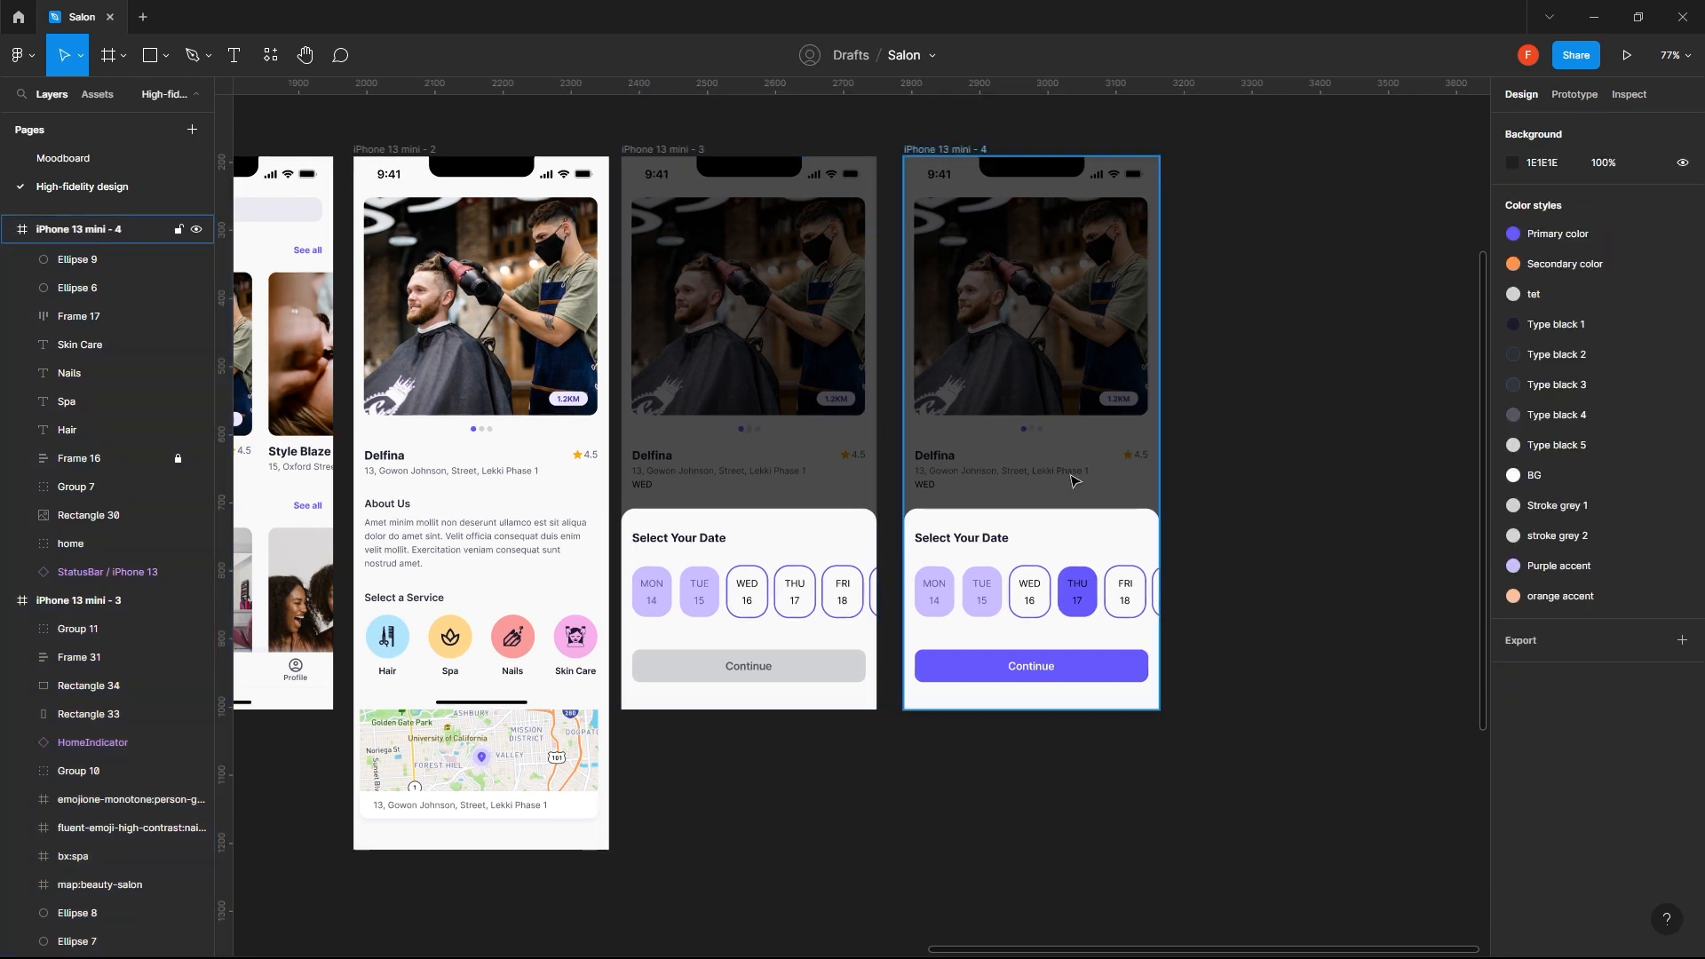
pyautogui.click(976, 545)
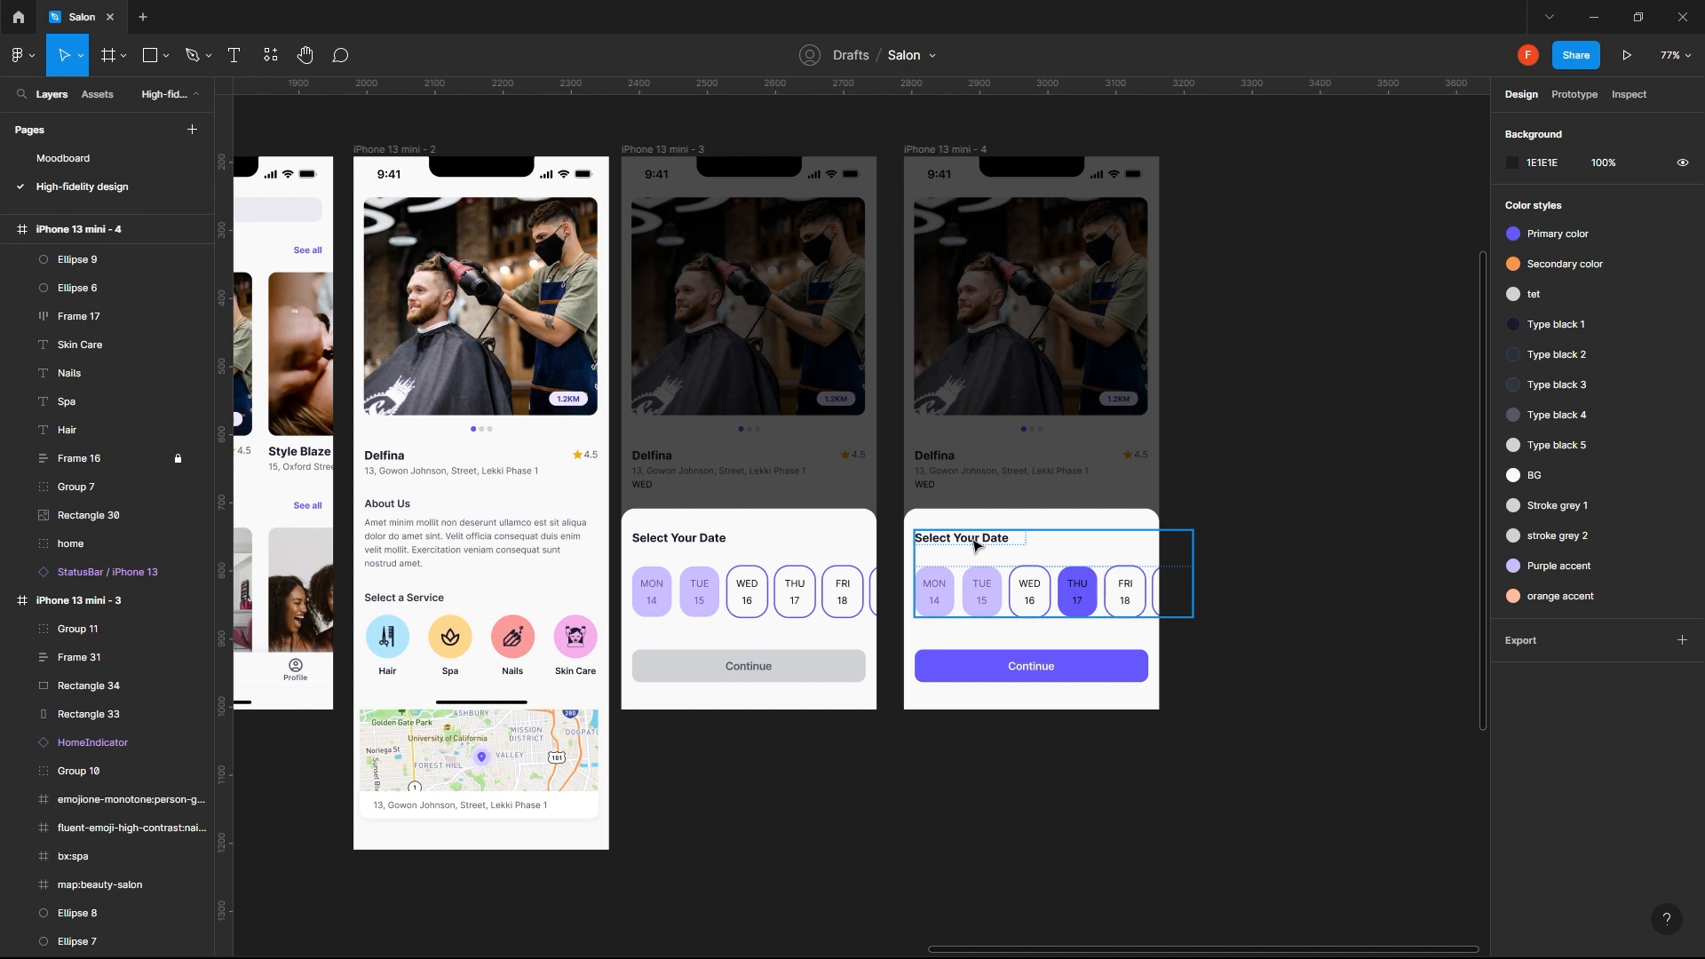
pyautogui.doubleClick(976, 545)
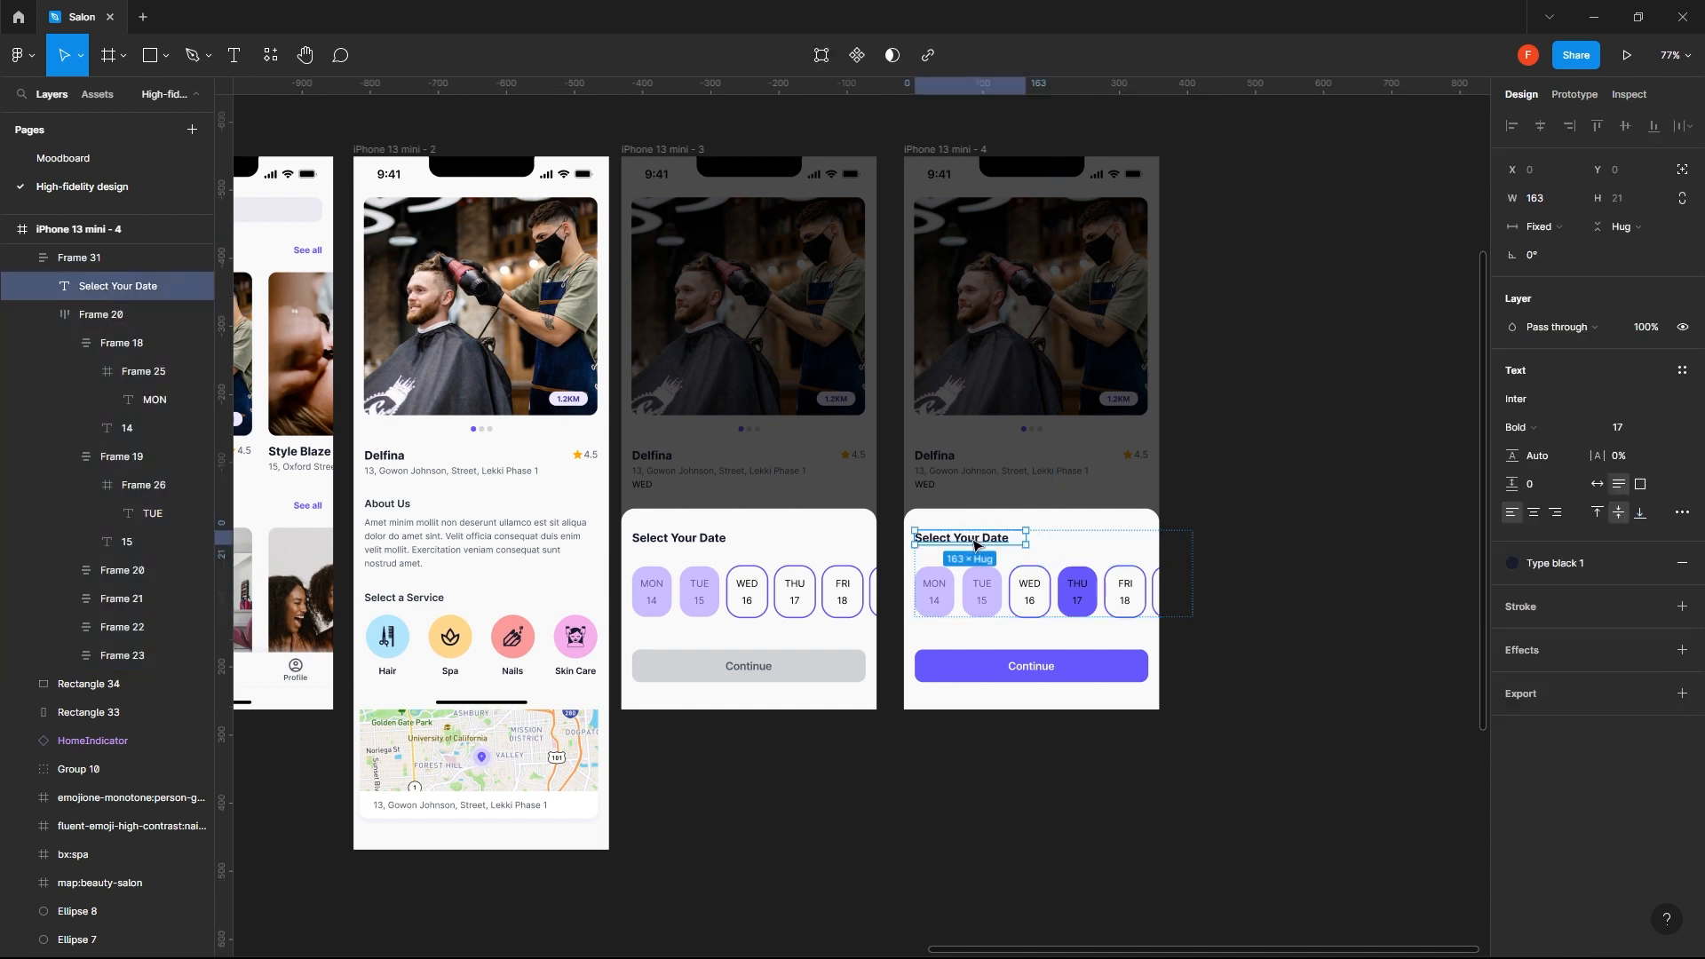
pyautogui.doubleClick(973, 539)
pyautogui.press('Escape')
pyautogui.moveTo(1082, 424); pyautogui.dragTo(939, 429)
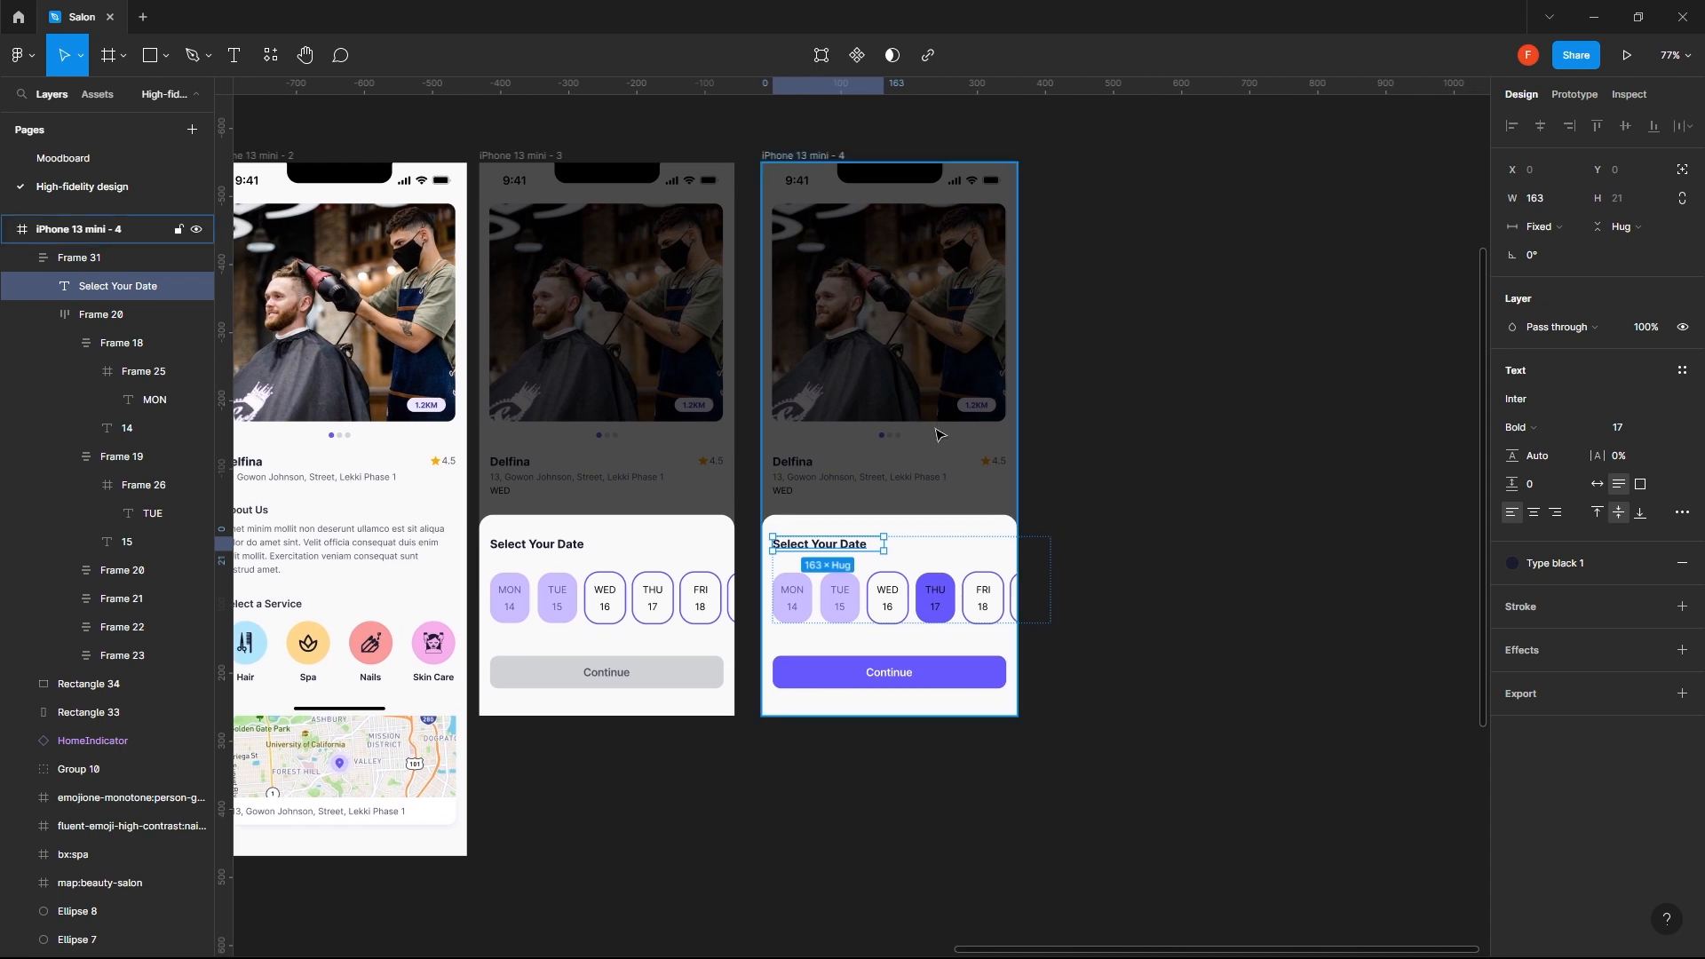
pyautogui.click(1058, 192)
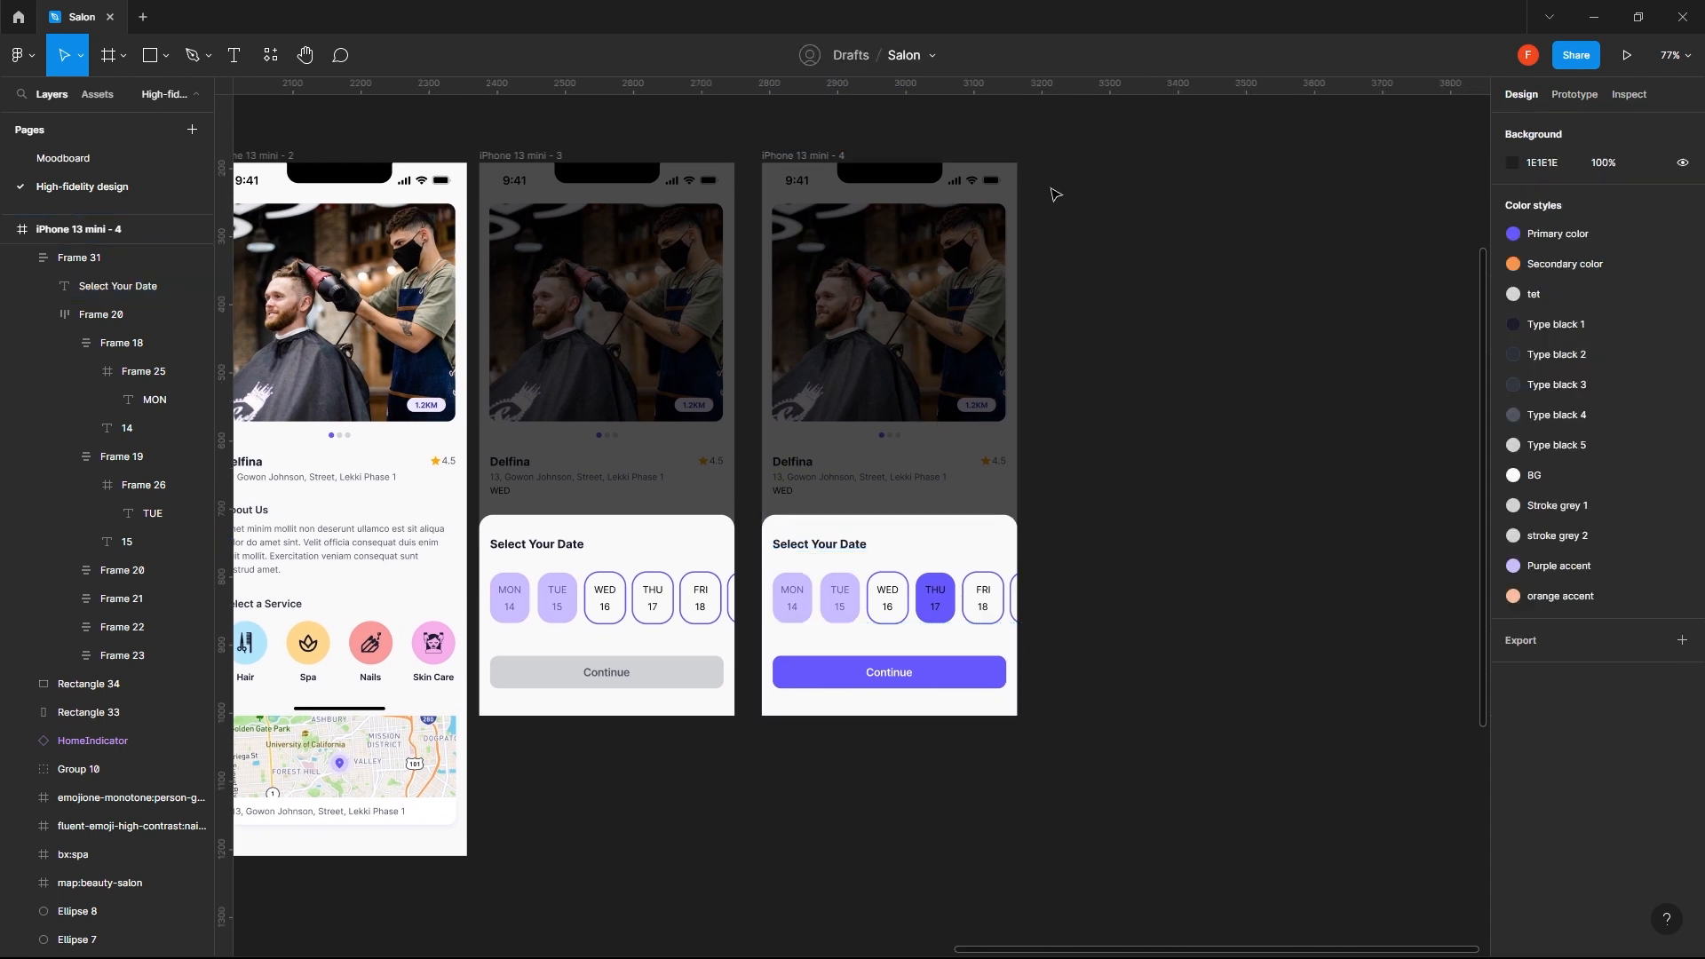
# - Duplicate the fourth screen with the selected date and place the copy beside it as a fifth screen
pyautogui.click(803, 155)
pyautogui.moveTo(810, 156); pyautogui.dragTo(807, 156)
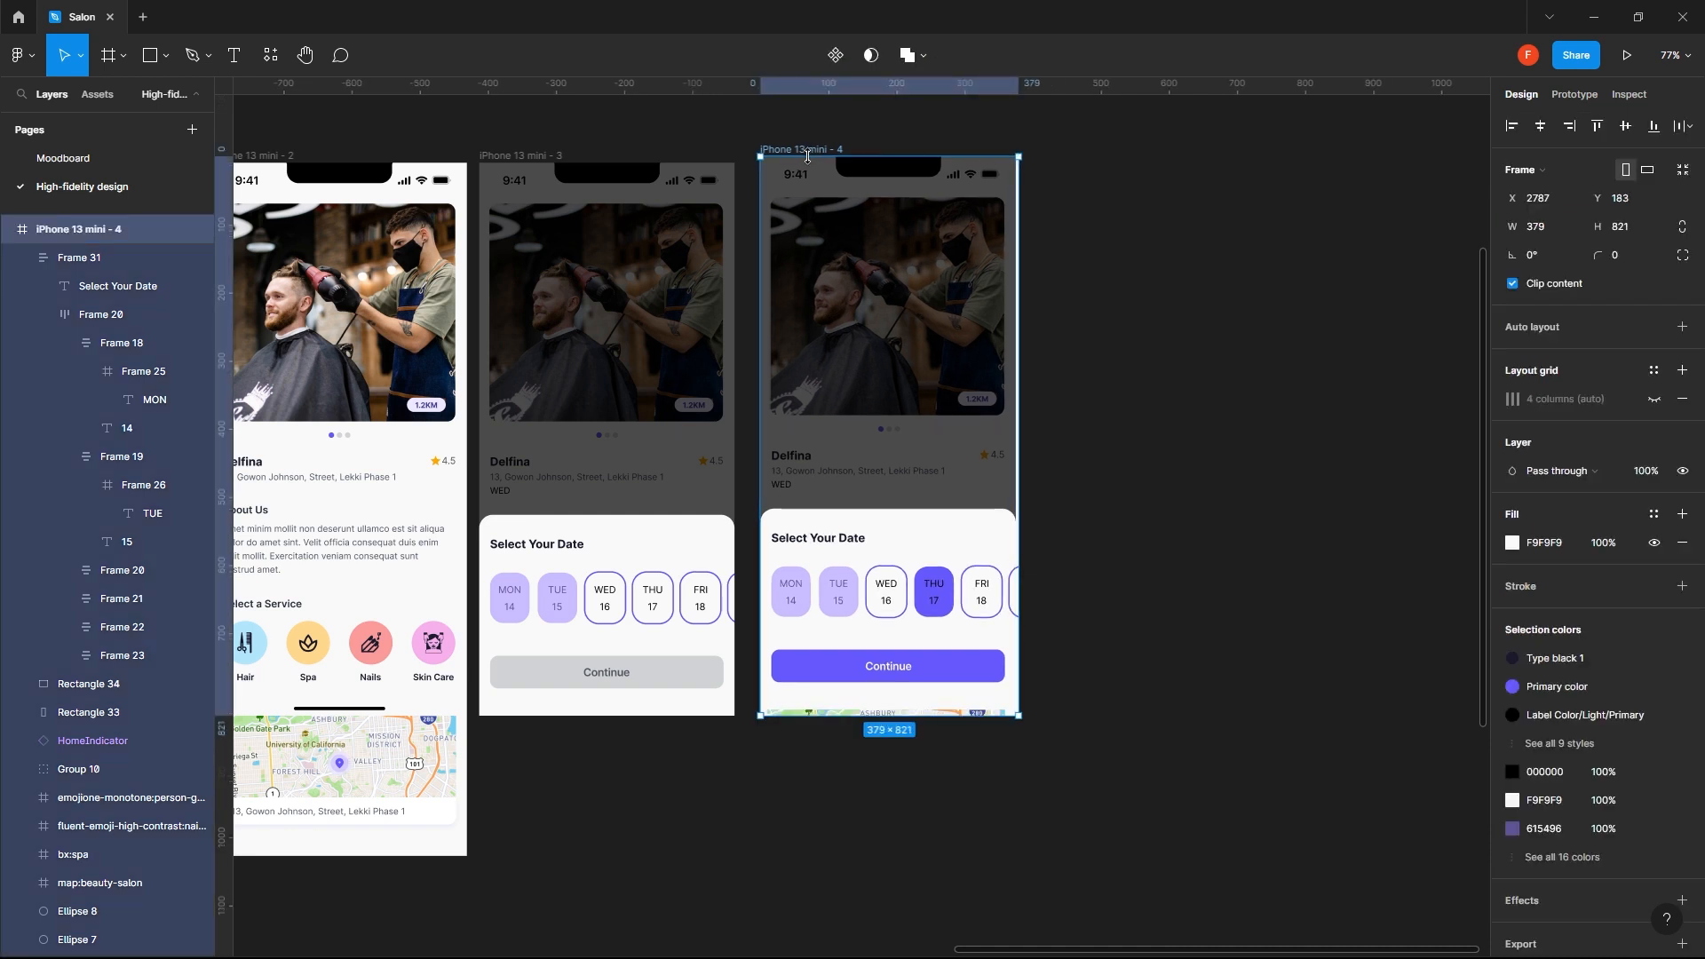
pyautogui.hotkey('ctrl', 'z')
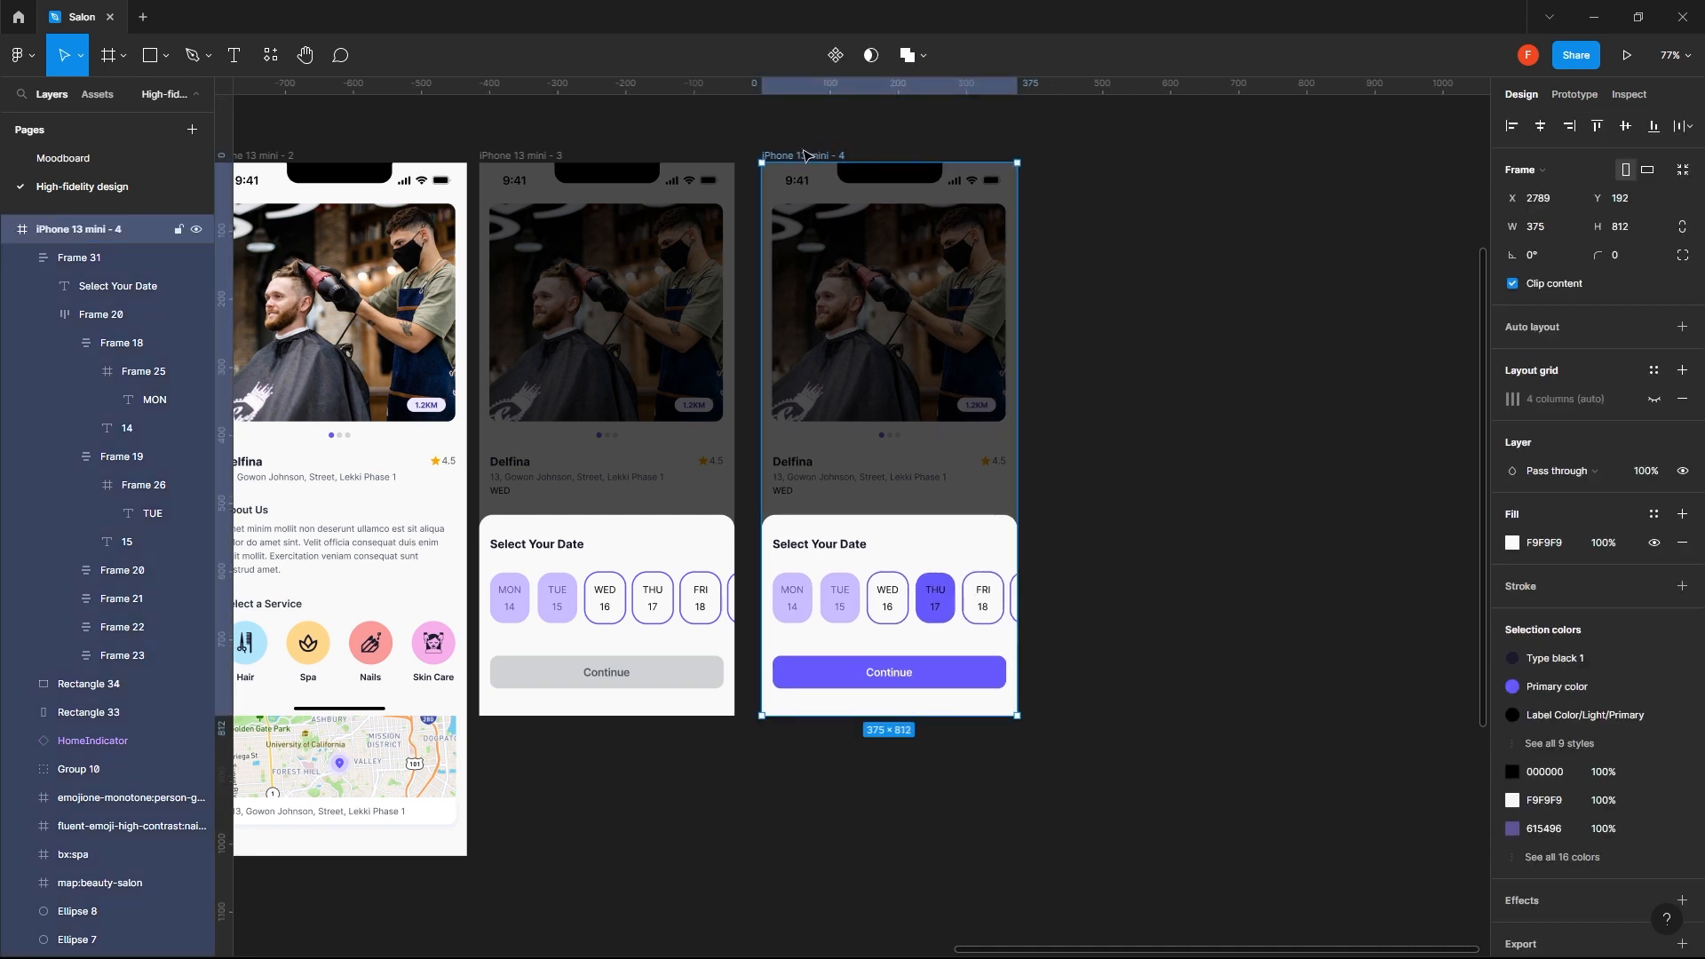
pyautogui.moveTo(803, 155); pyautogui.dragTo(1099, 160)
pyautogui.click(1340, 362)
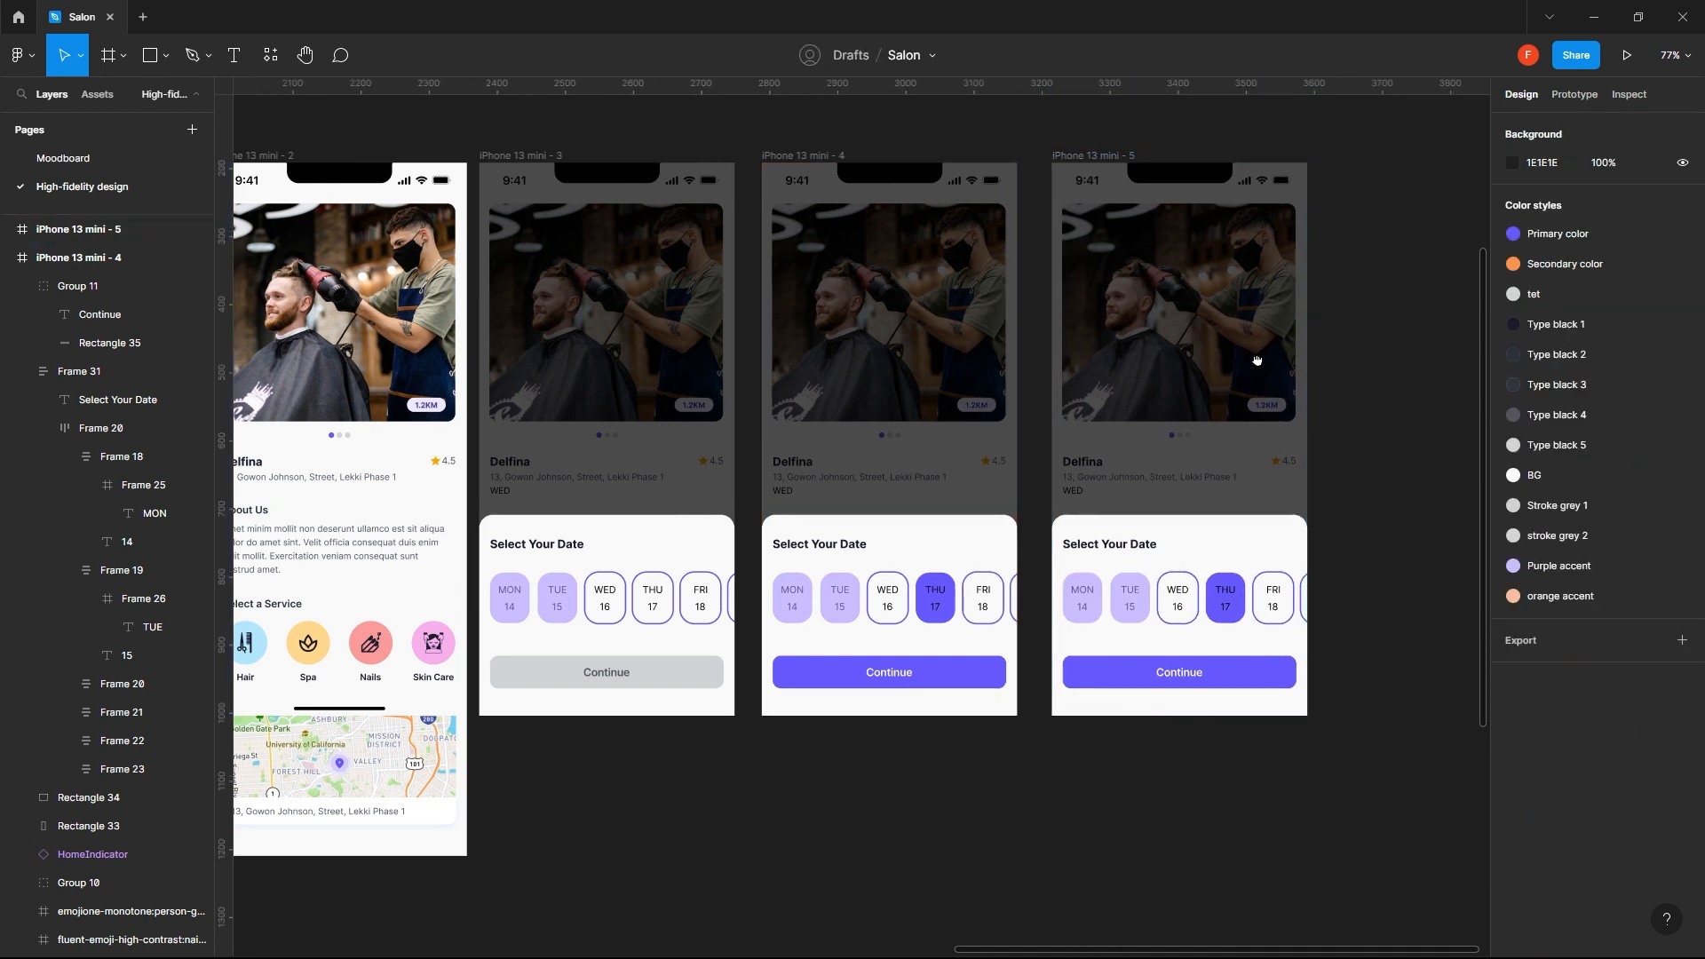
# - Change the sheet heading on the fifth screen to "Select A Barber"
pyautogui.moveTo(1256, 361); pyautogui.dragTo(1049, 335)
pyautogui.doubleClick(925, 524)
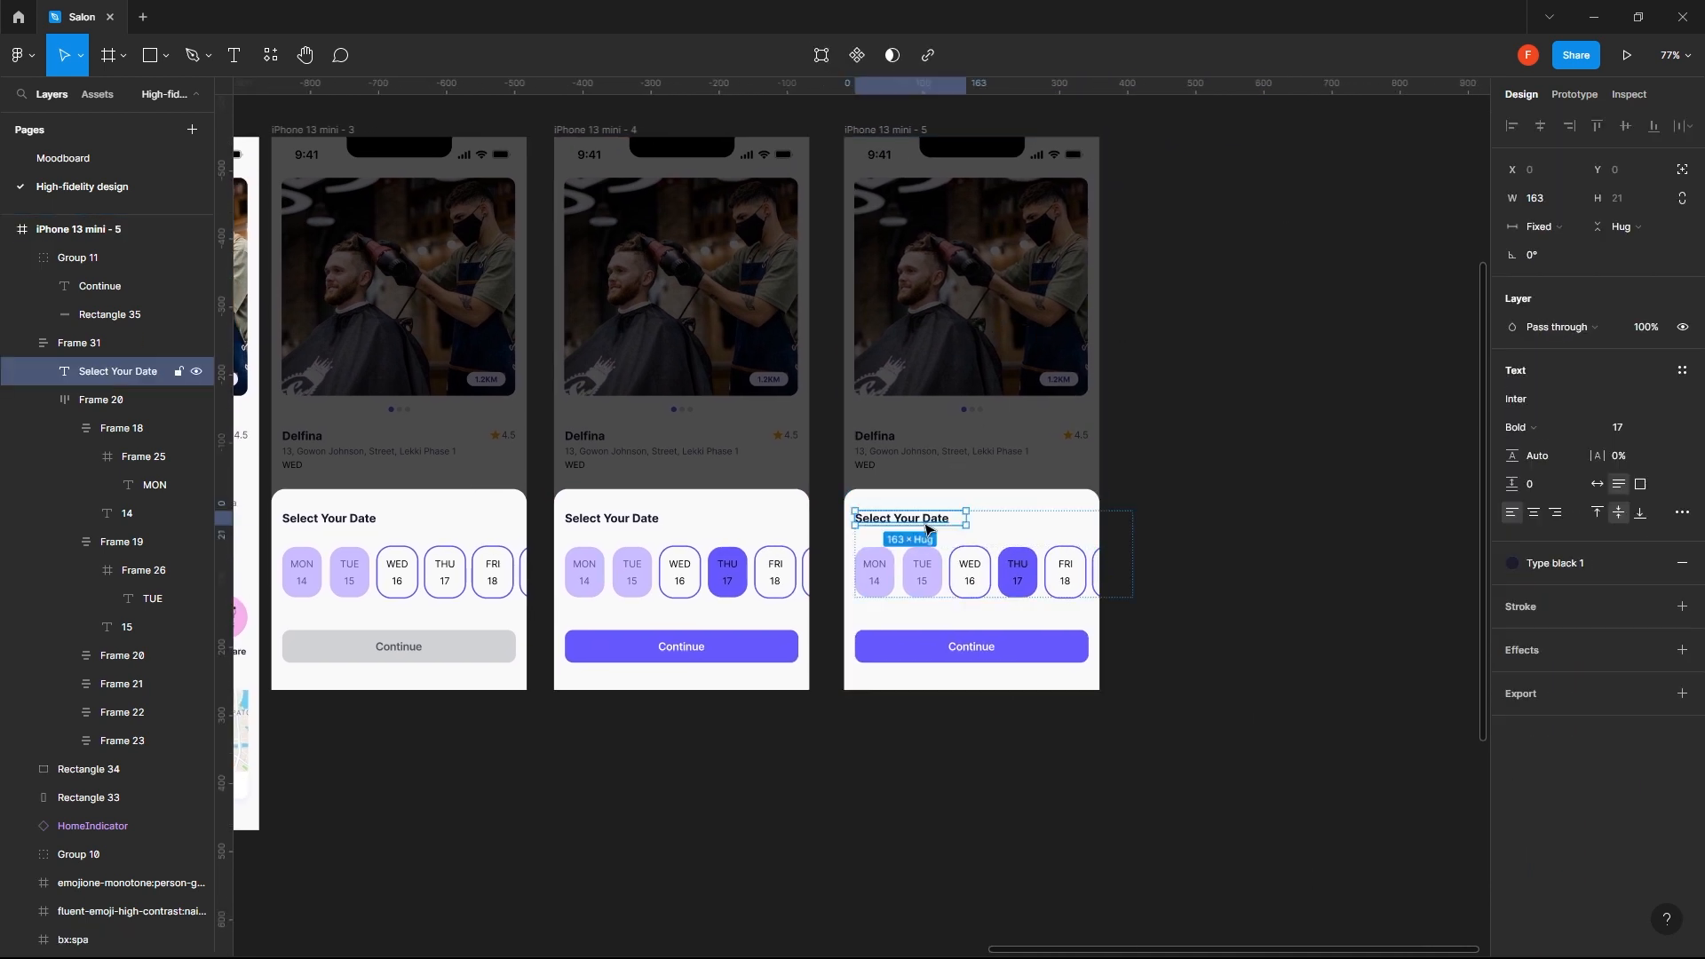
pyautogui.doubleClick(926, 524)
pyautogui.moveTo(896, 519); pyautogui.dragTo(943, 518)
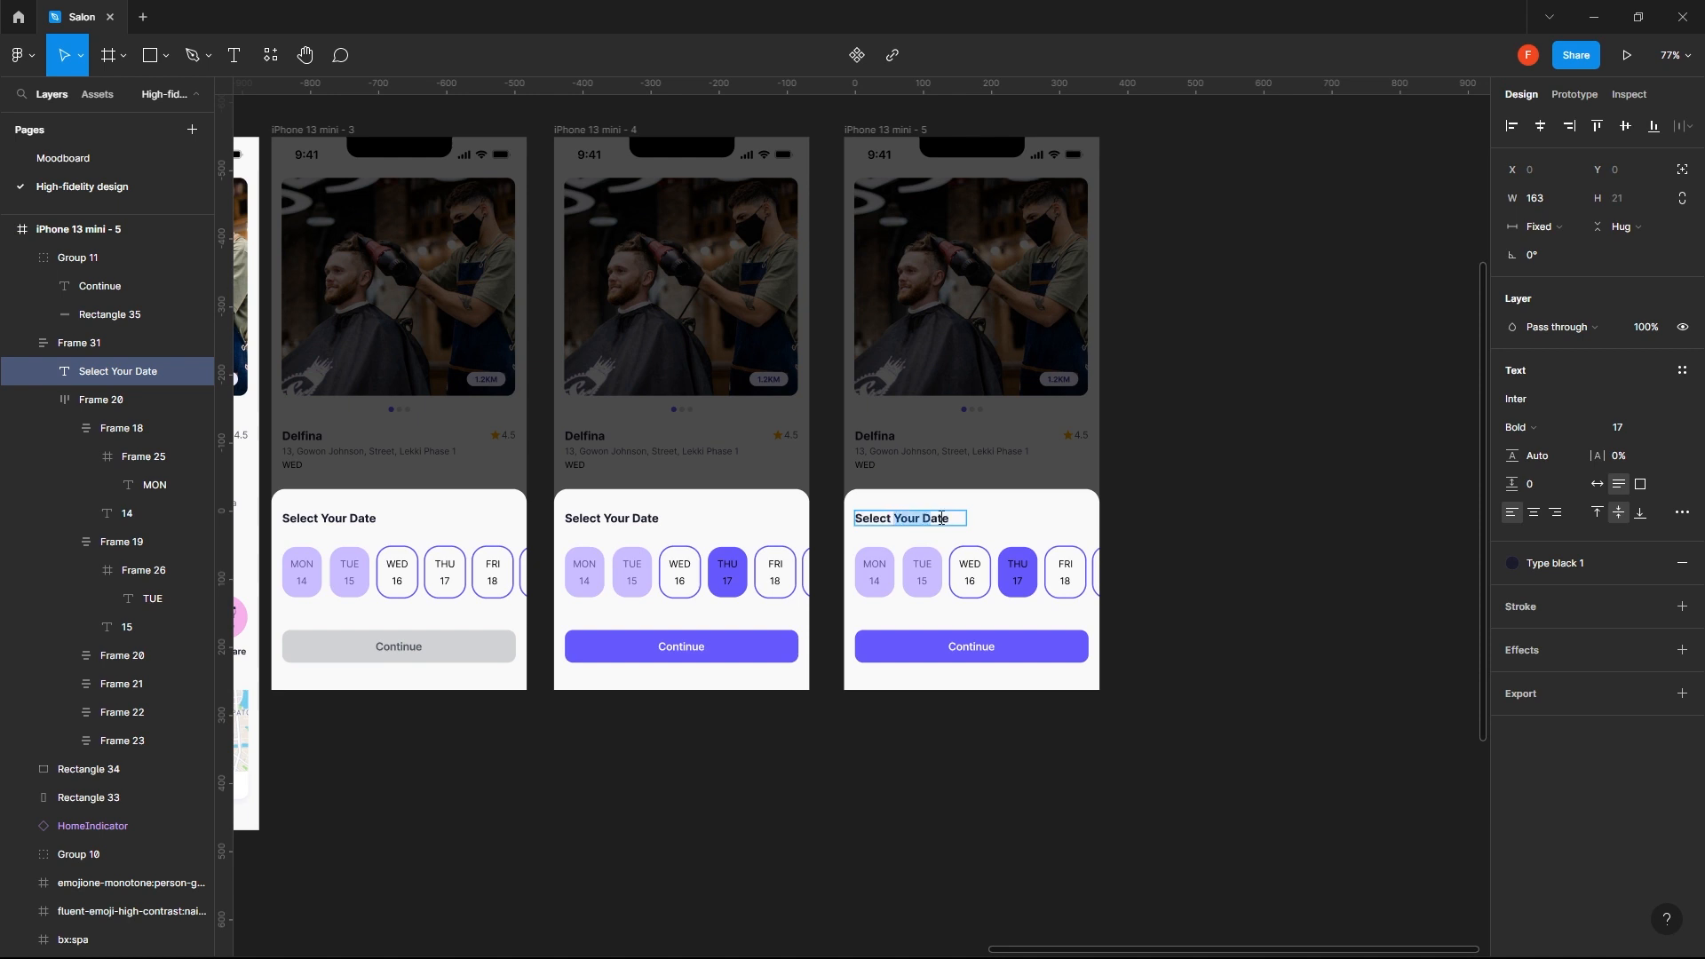
pyautogui.write('A')
pyautogui.press('BackSpace')
pyautogui.press('BackSpace')
pyautogui.press('BackSpace')
pyautogui.write('be')
pyautogui.press('Escape')
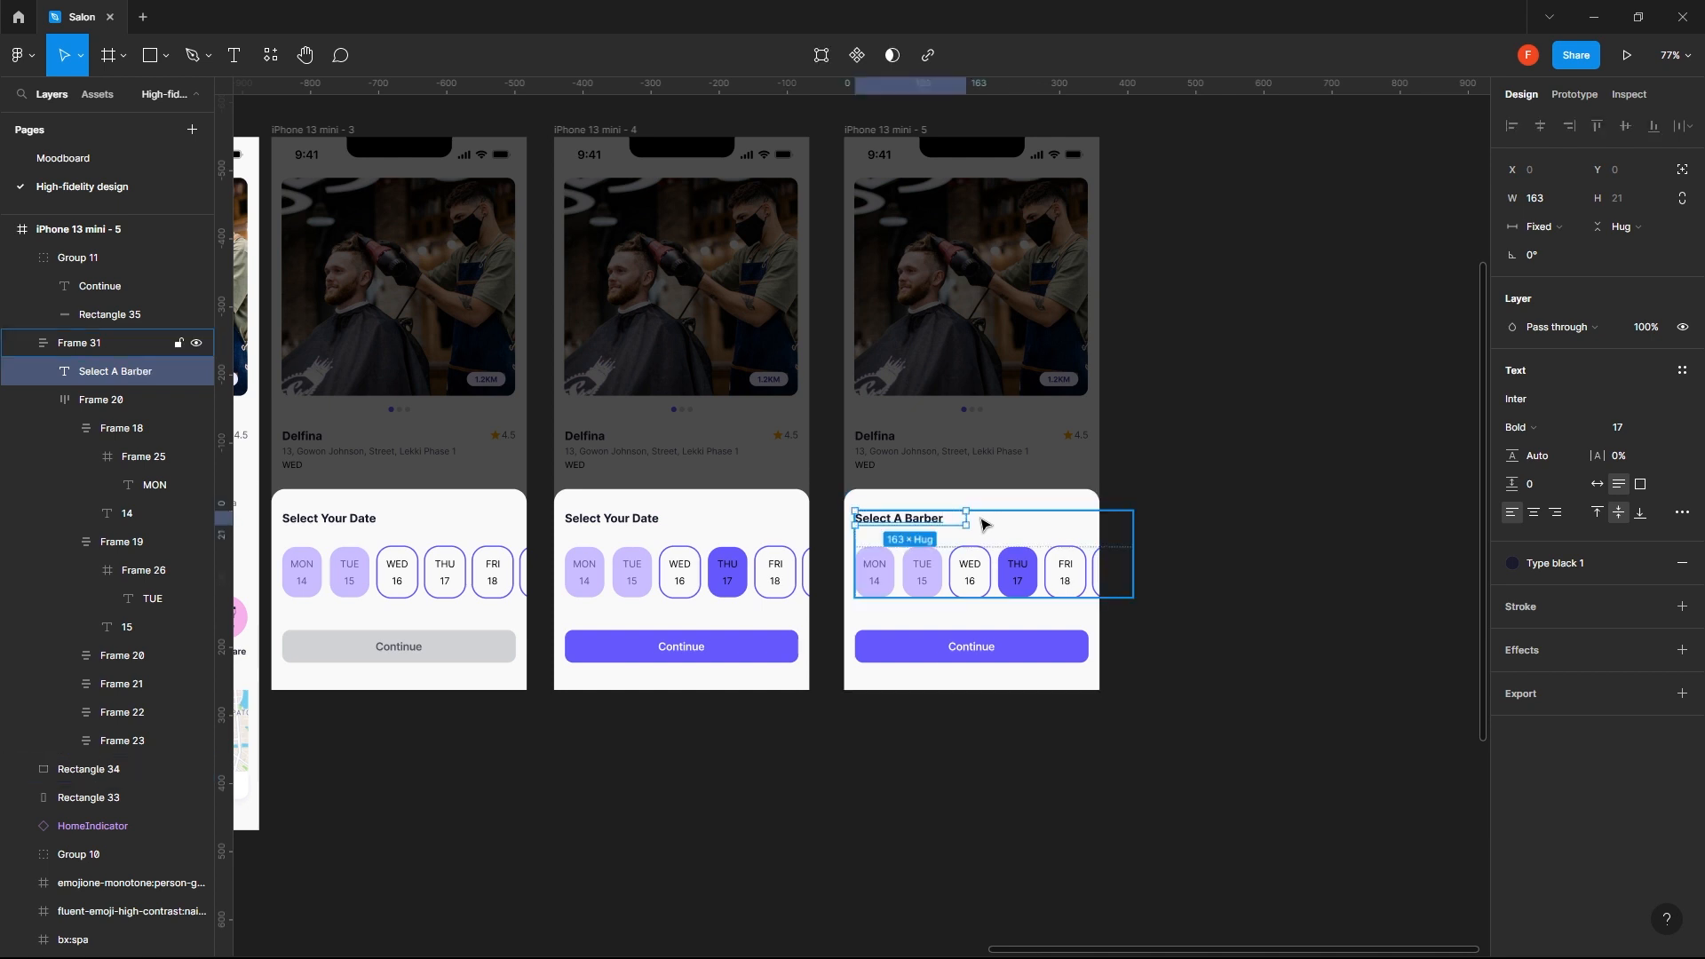
pyautogui.click(1236, 418)
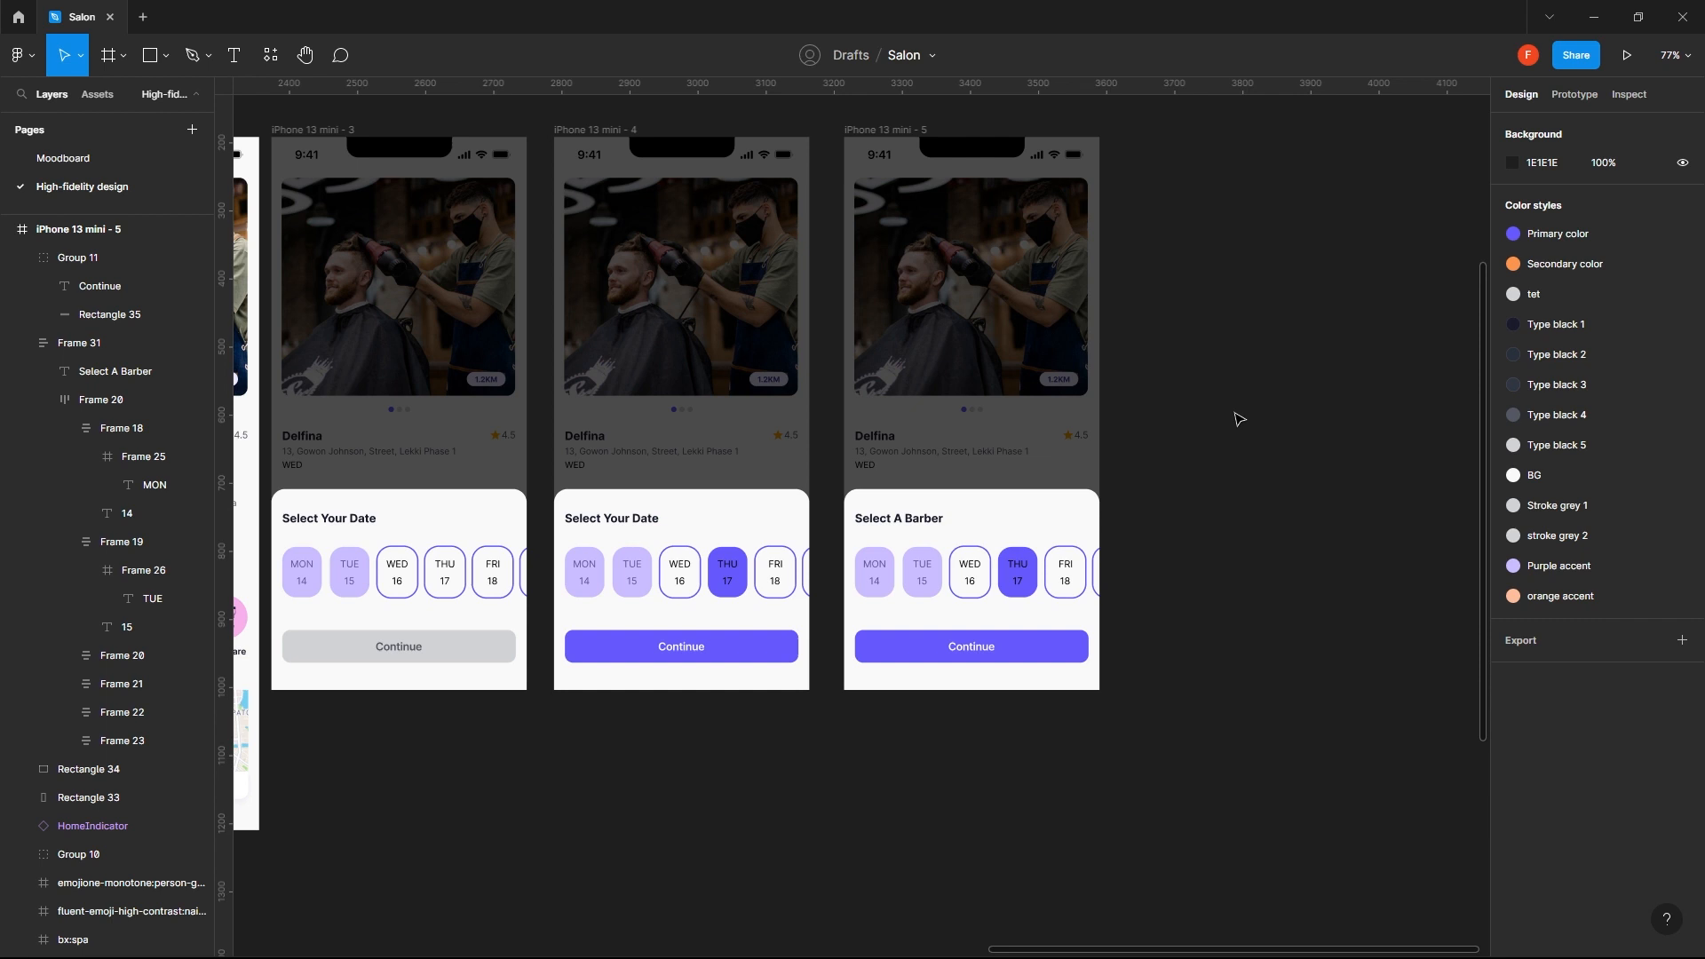
# - Remove the auto layout from the frame holding the Select A Barber heading and the date chips
pyautogui.click(997, 565)
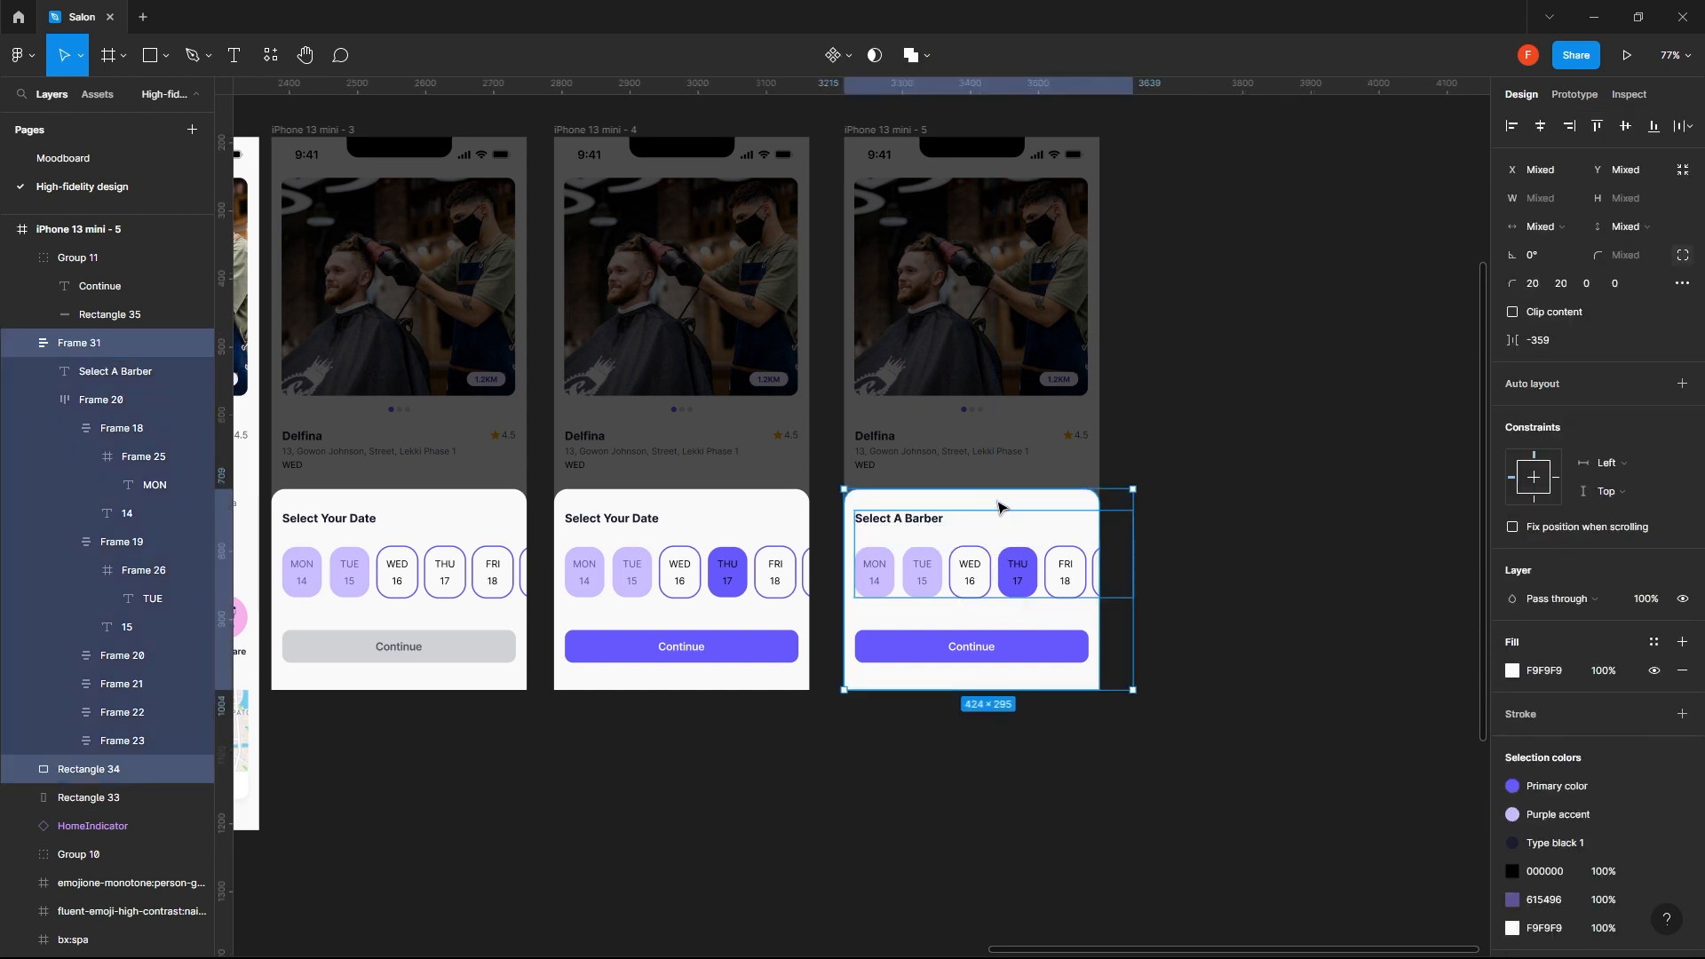
pyautogui.click(1306, 594)
pyautogui.click(1071, 590)
pyautogui.hotkey('shift', 'alt', 'a')
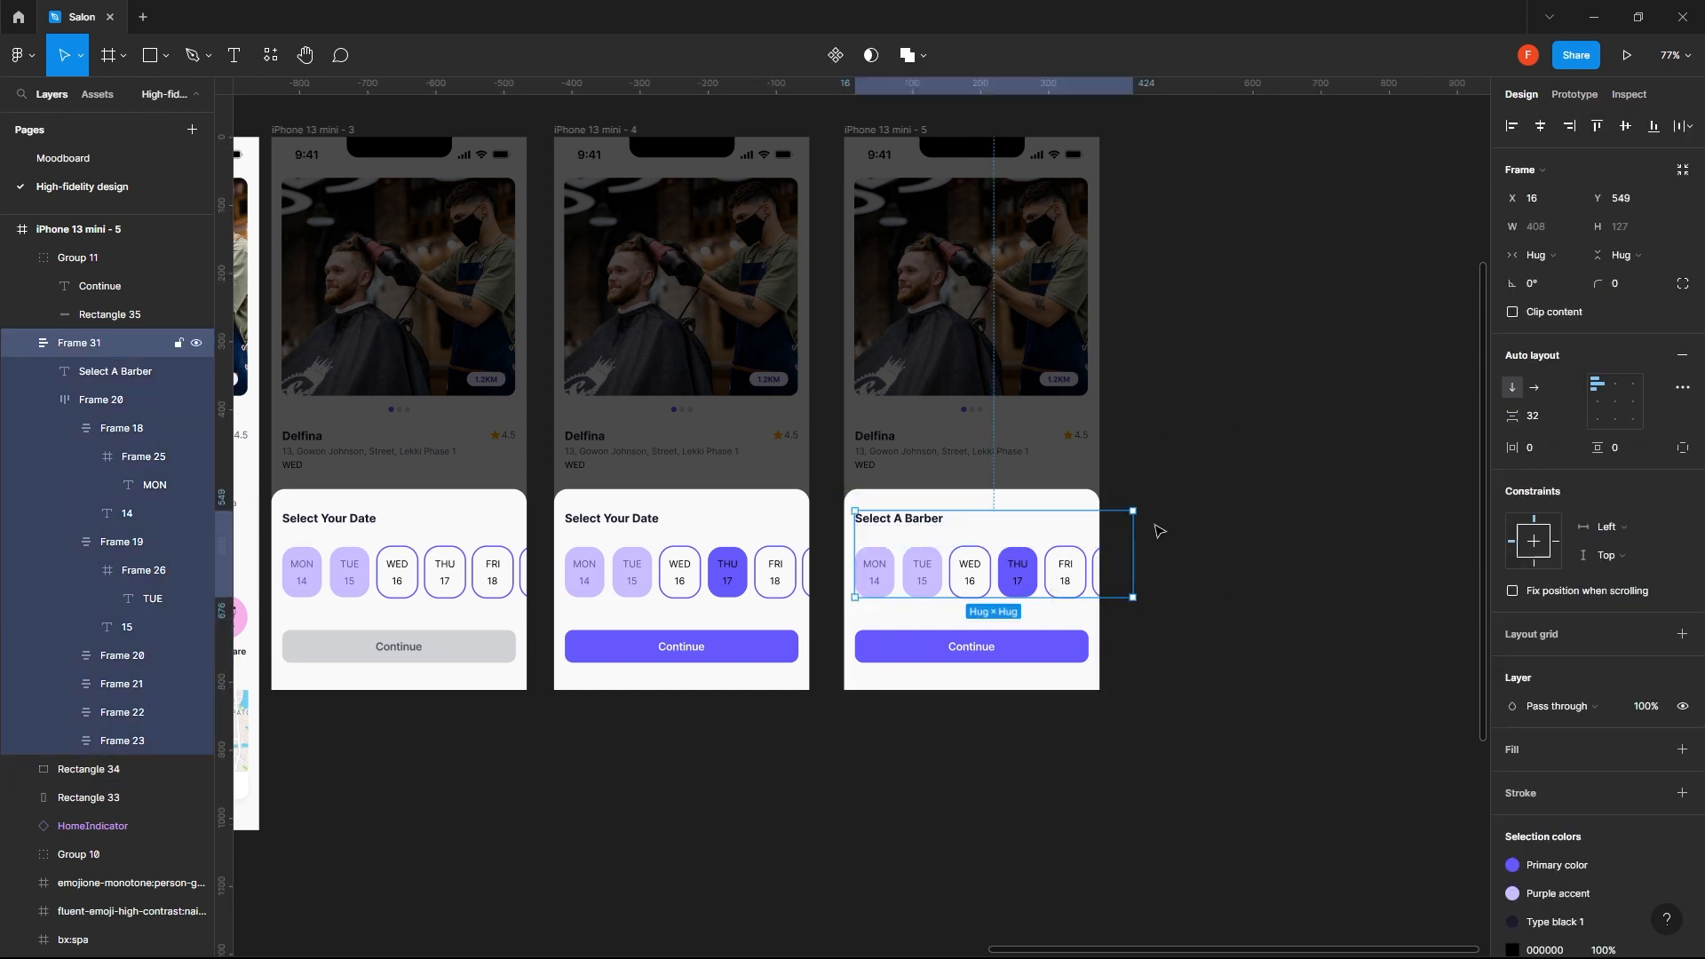
pyautogui.click(1399, 421)
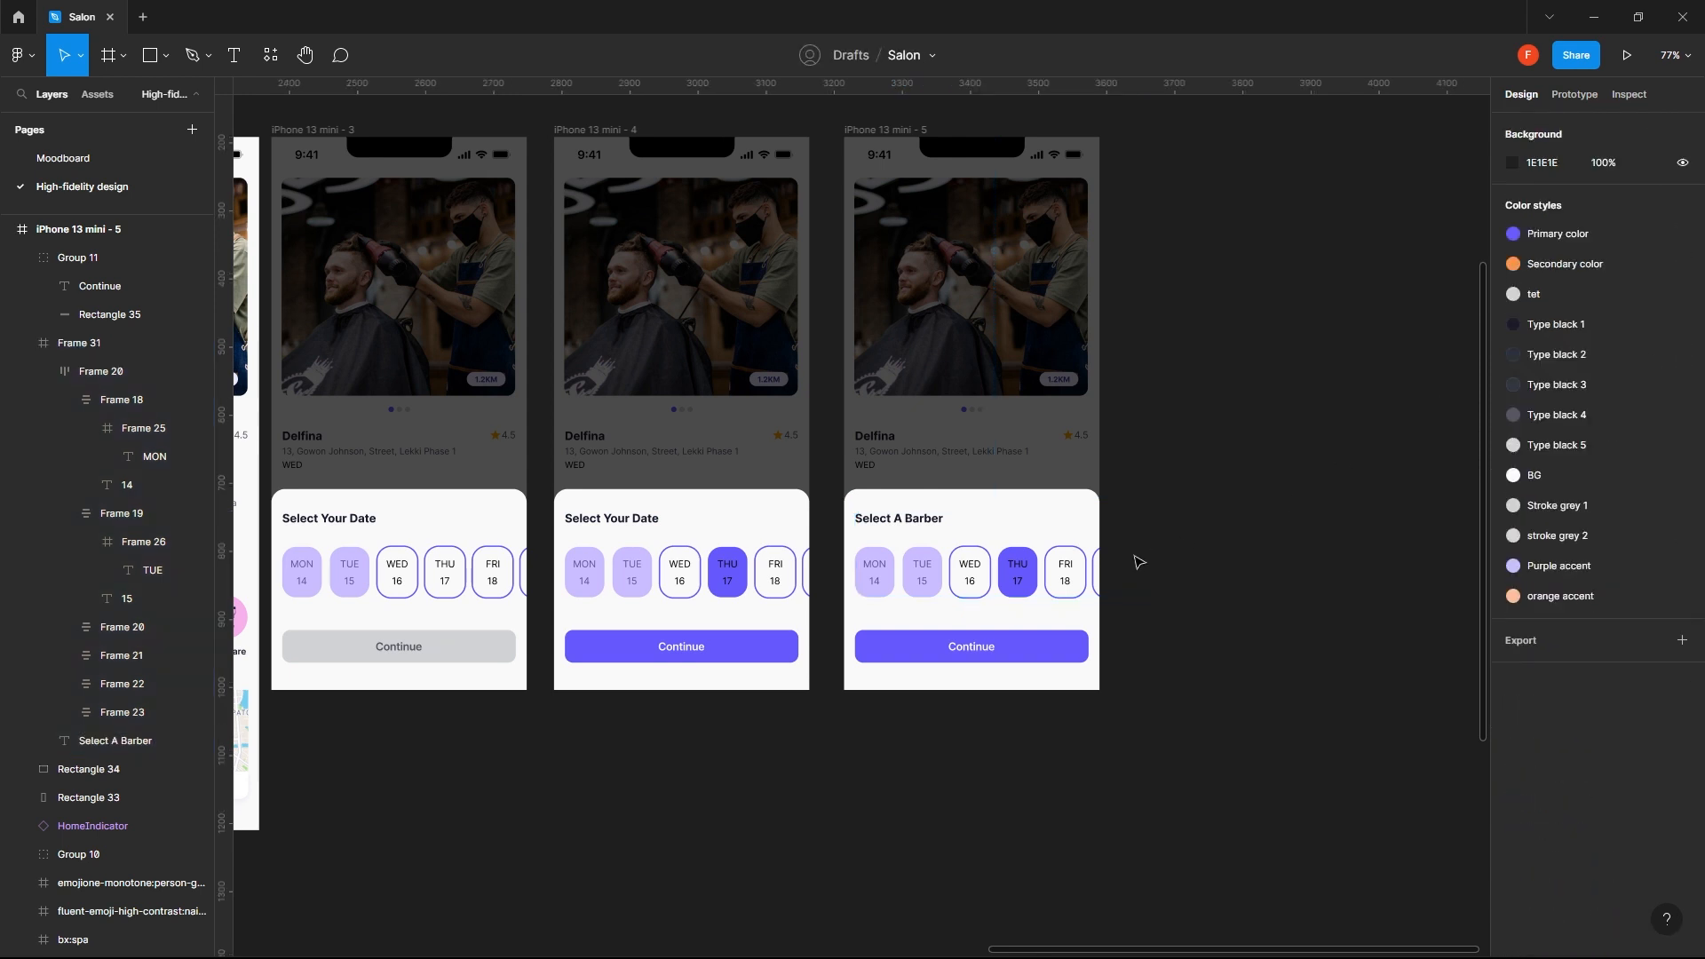
pyautogui.click(1083, 575)
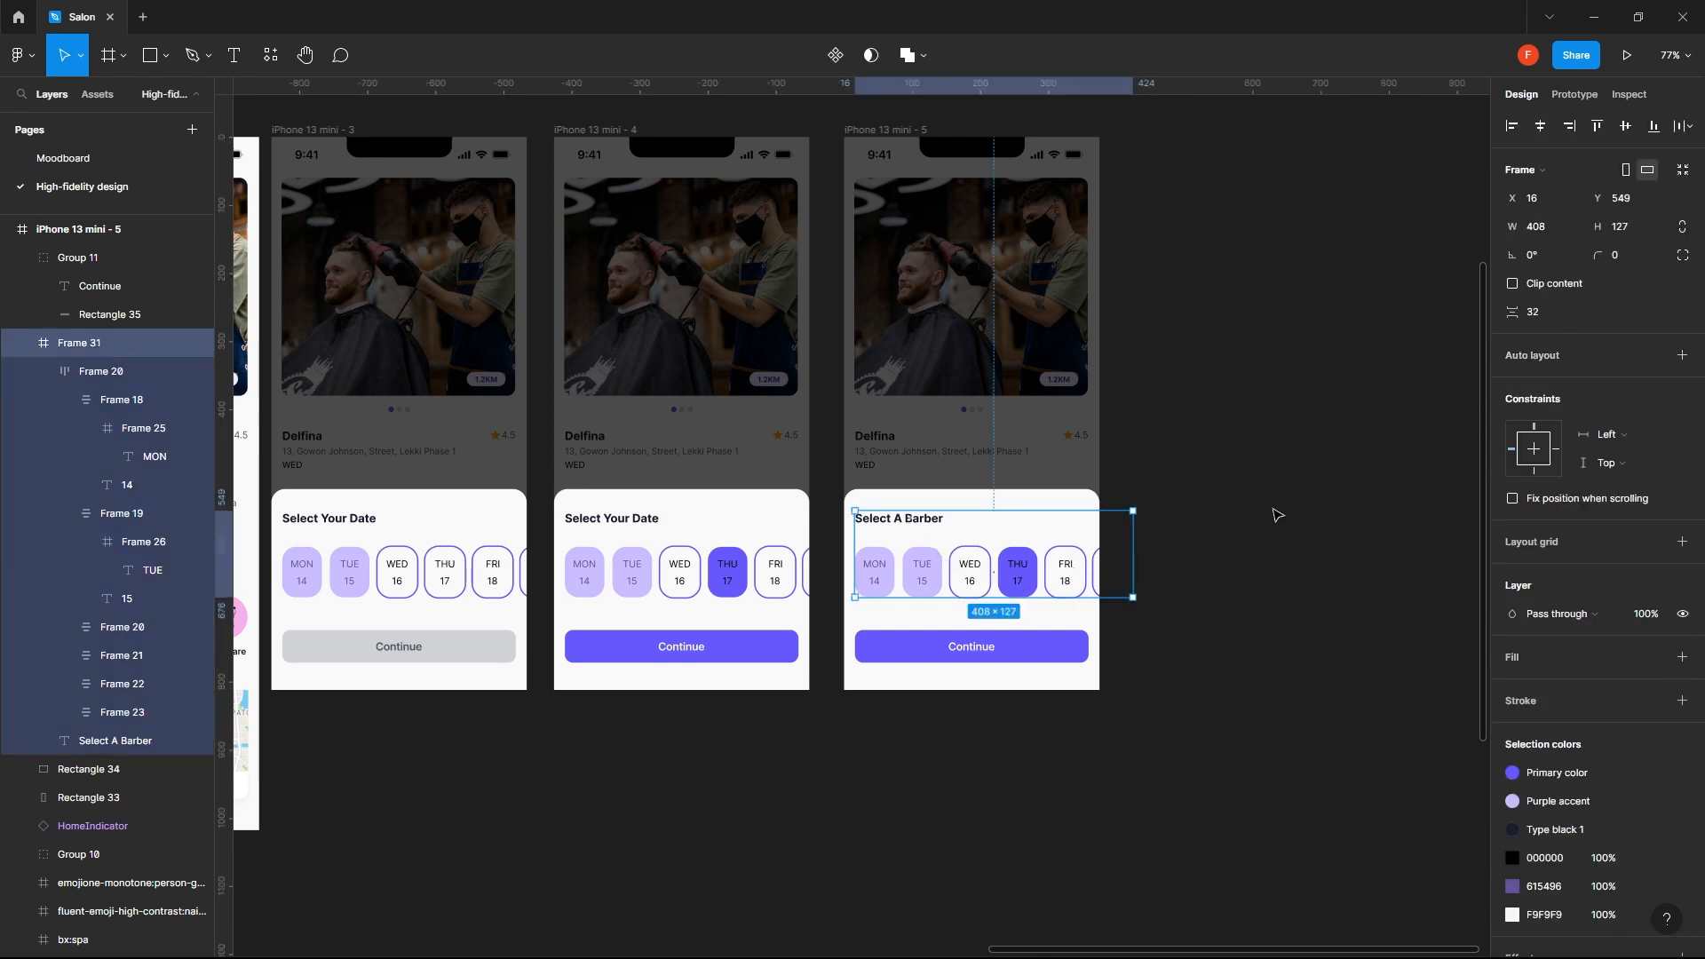
pyautogui.rightClick(948, 568)
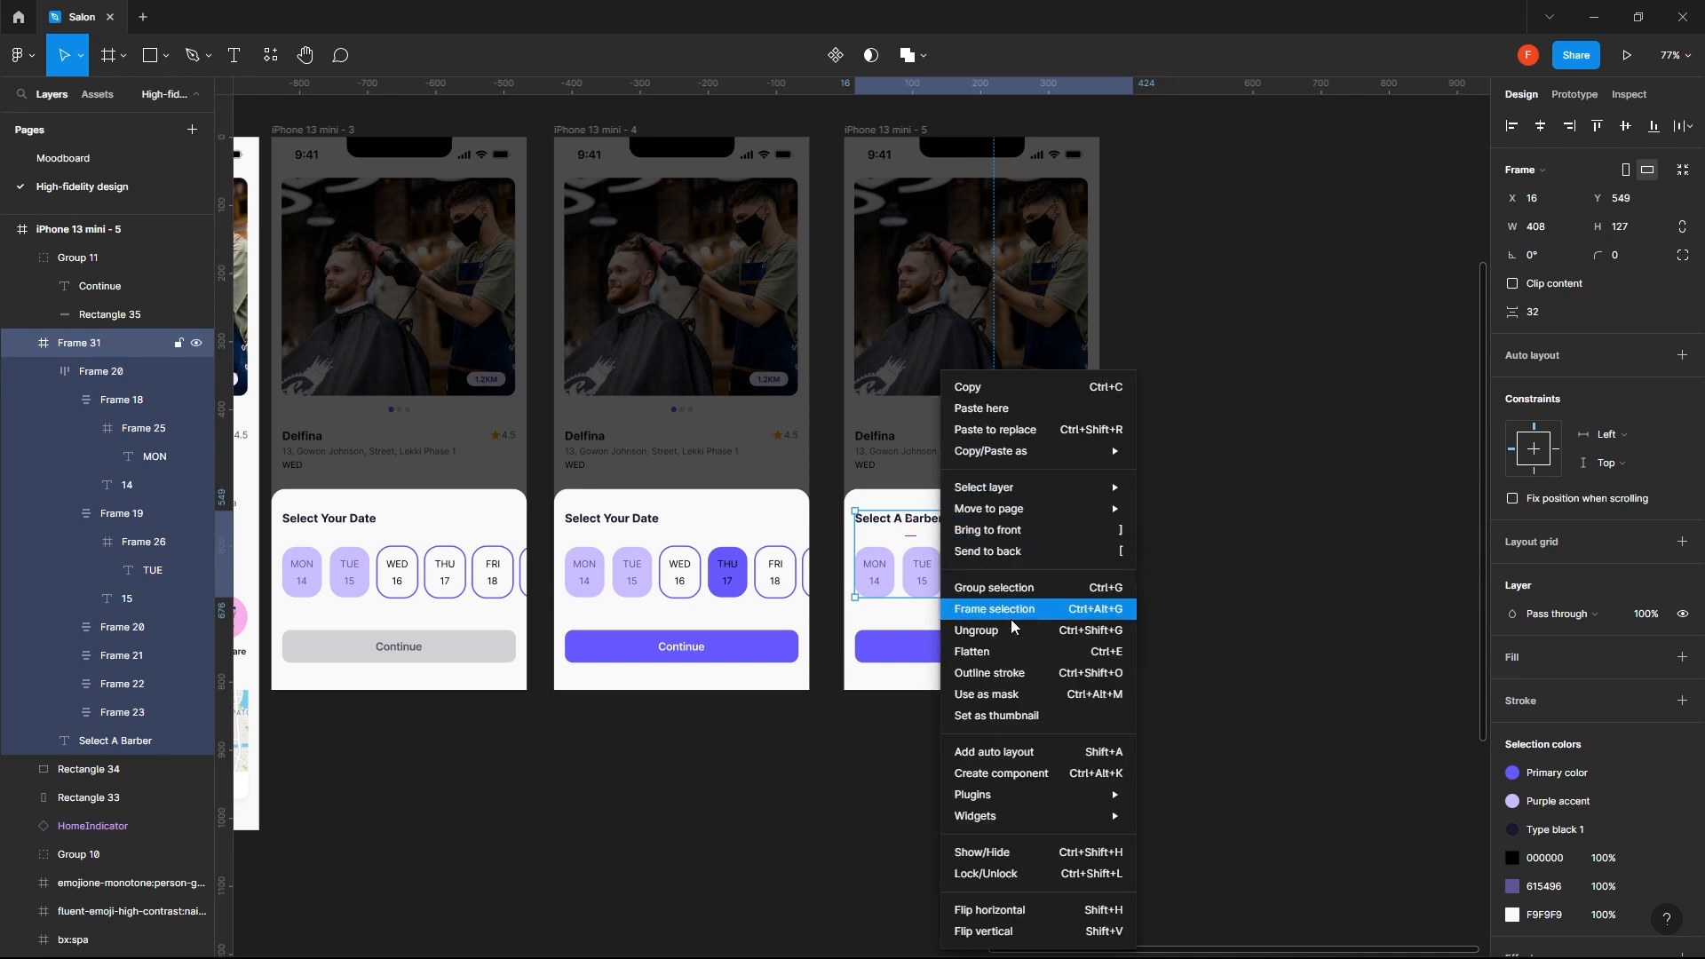
pyautogui.click(1013, 626)
pyautogui.rightClick(955, 566)
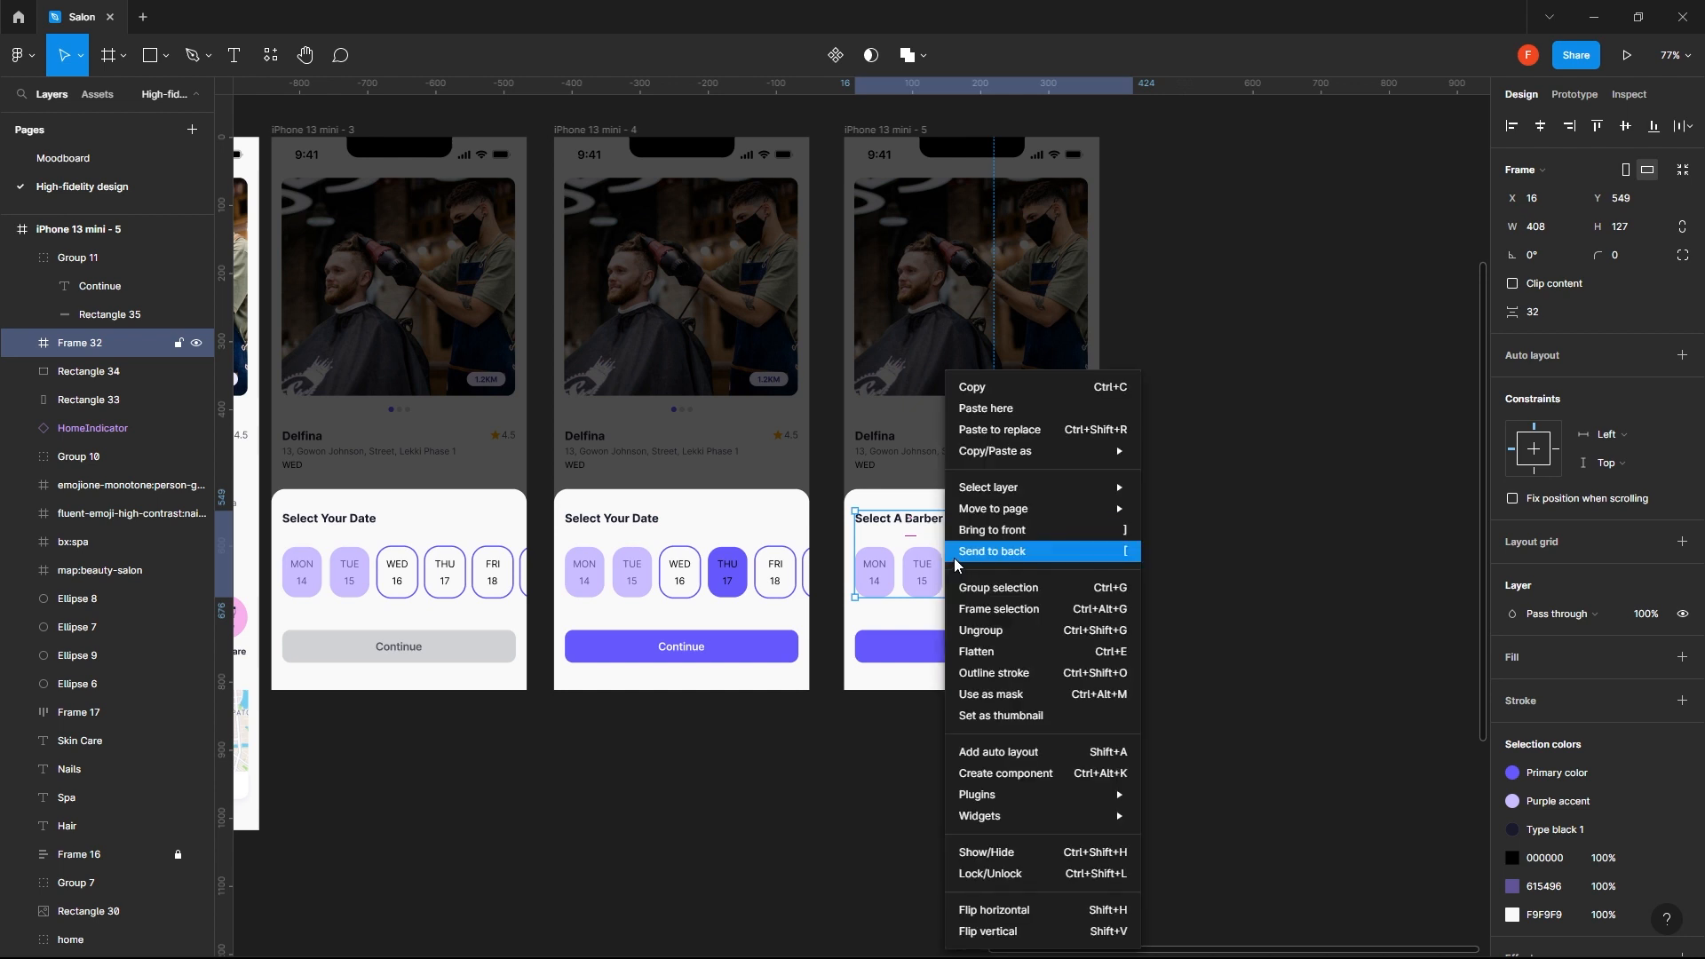
pyautogui.click(1010, 634)
pyautogui.click(1184, 530)
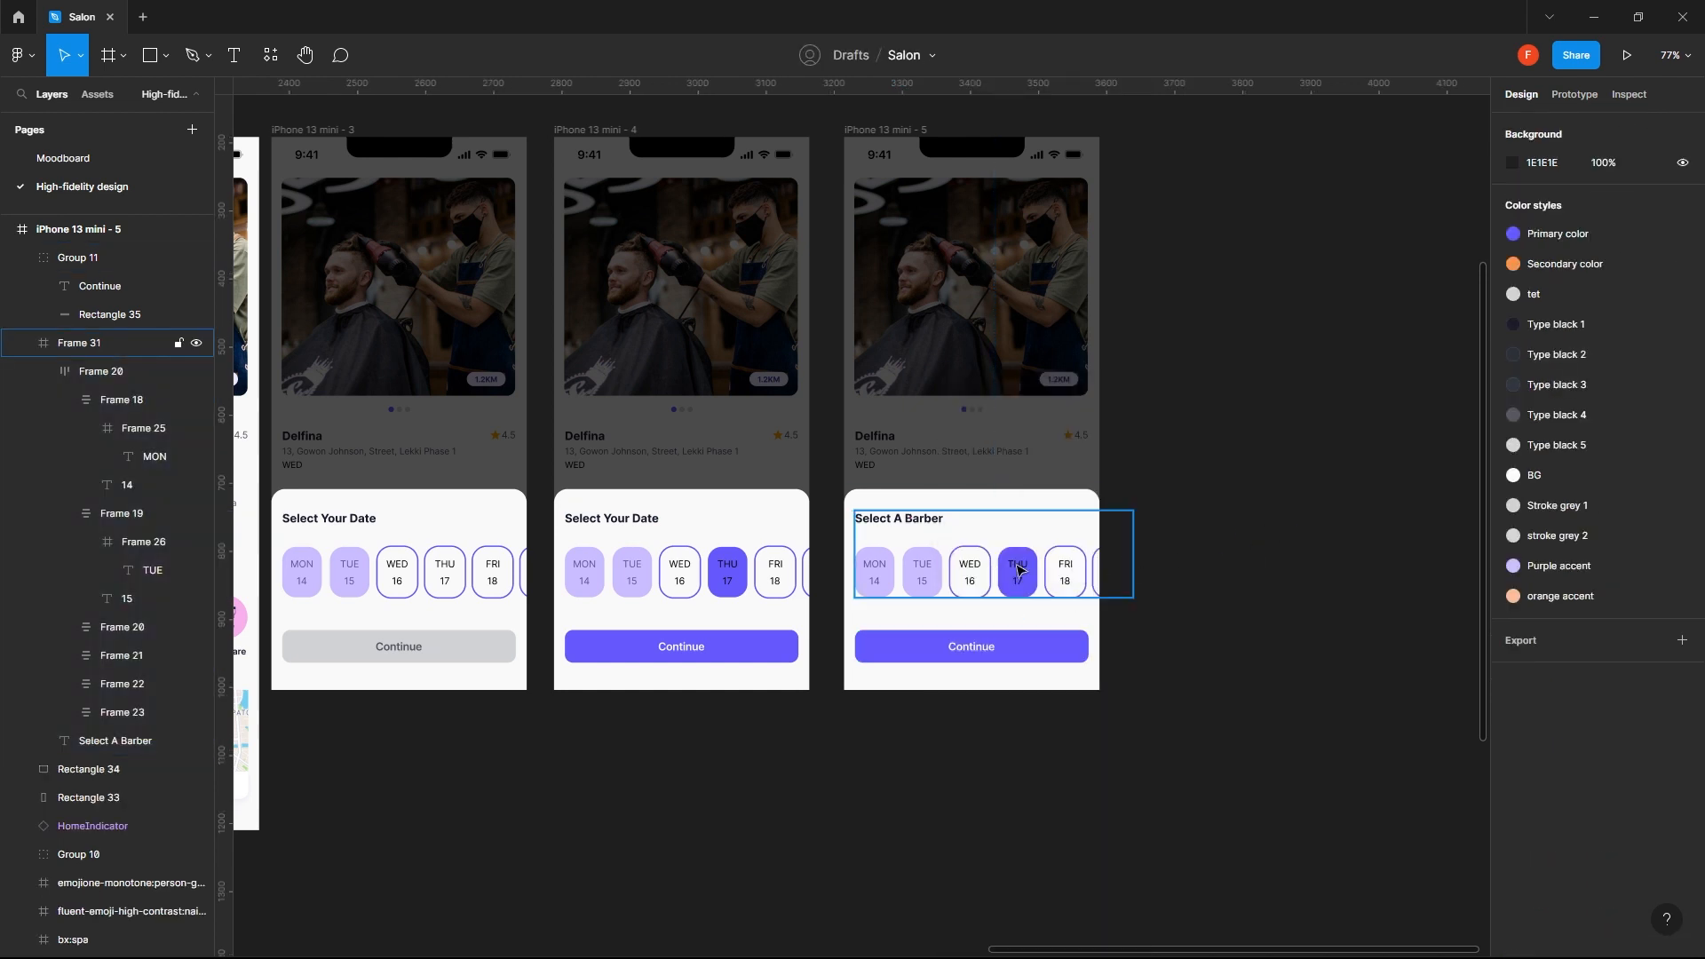
# - Ungroup the frame around the Select A Barber heading and date chips, and delete the row of date chips
pyautogui.click(1019, 571)
pyautogui.rightClick(1013, 573)
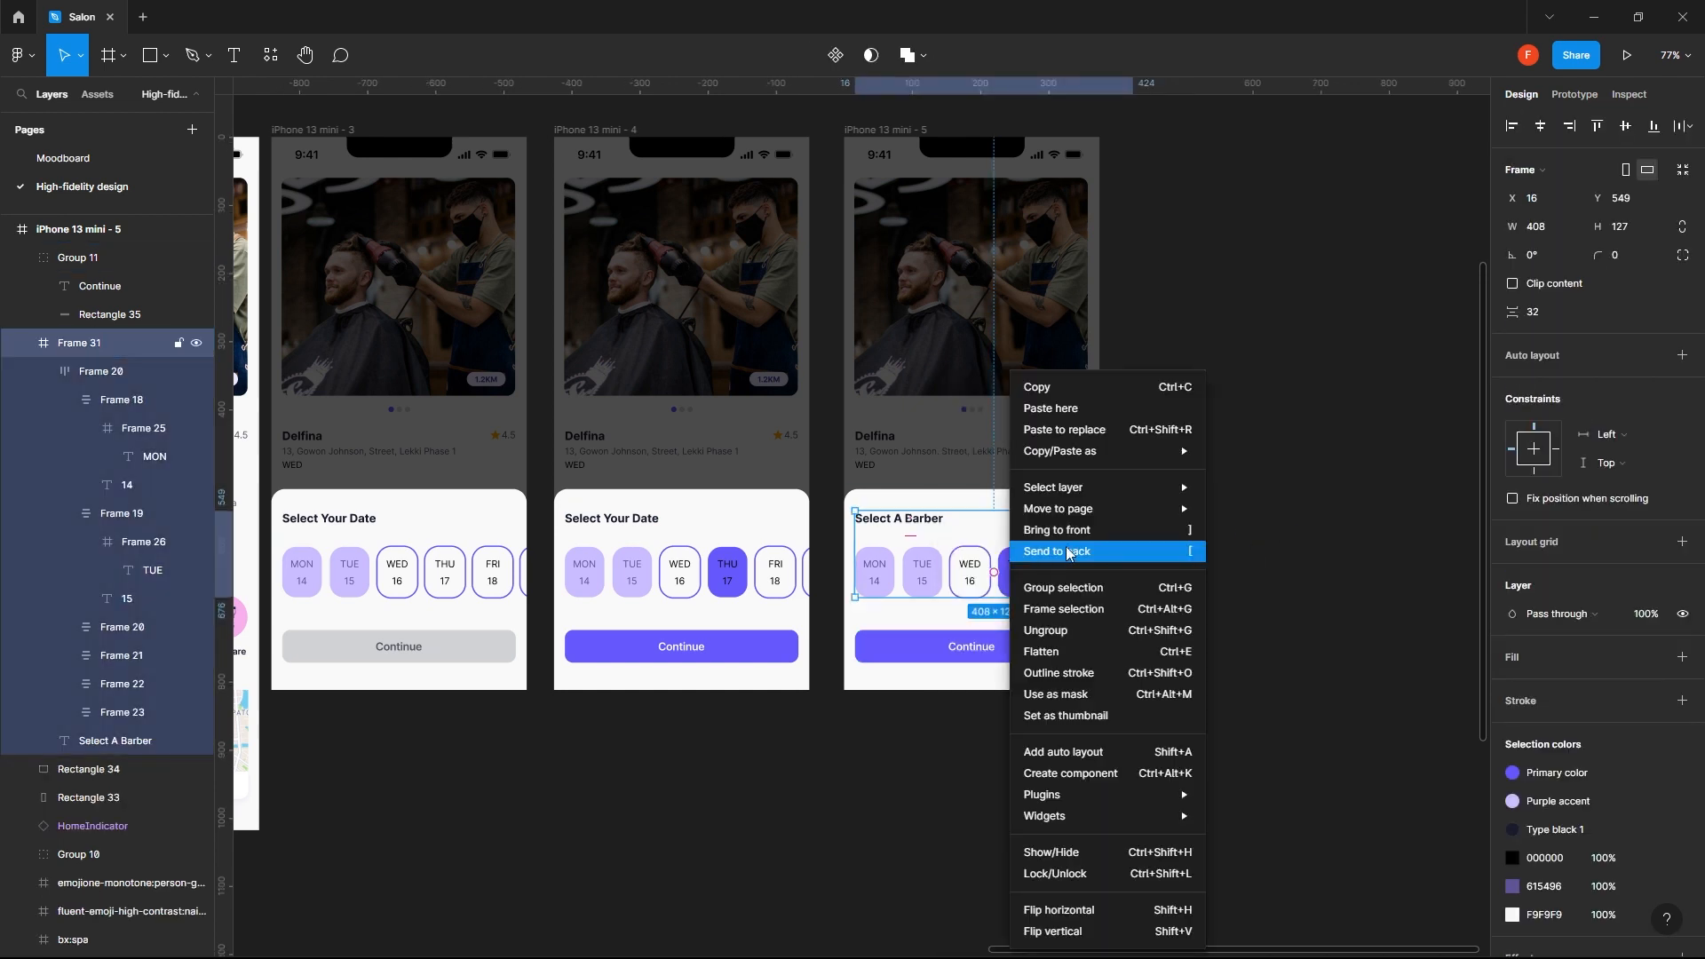
pyautogui.click(1090, 632)
pyautogui.click(1213, 553)
pyautogui.click(987, 579)
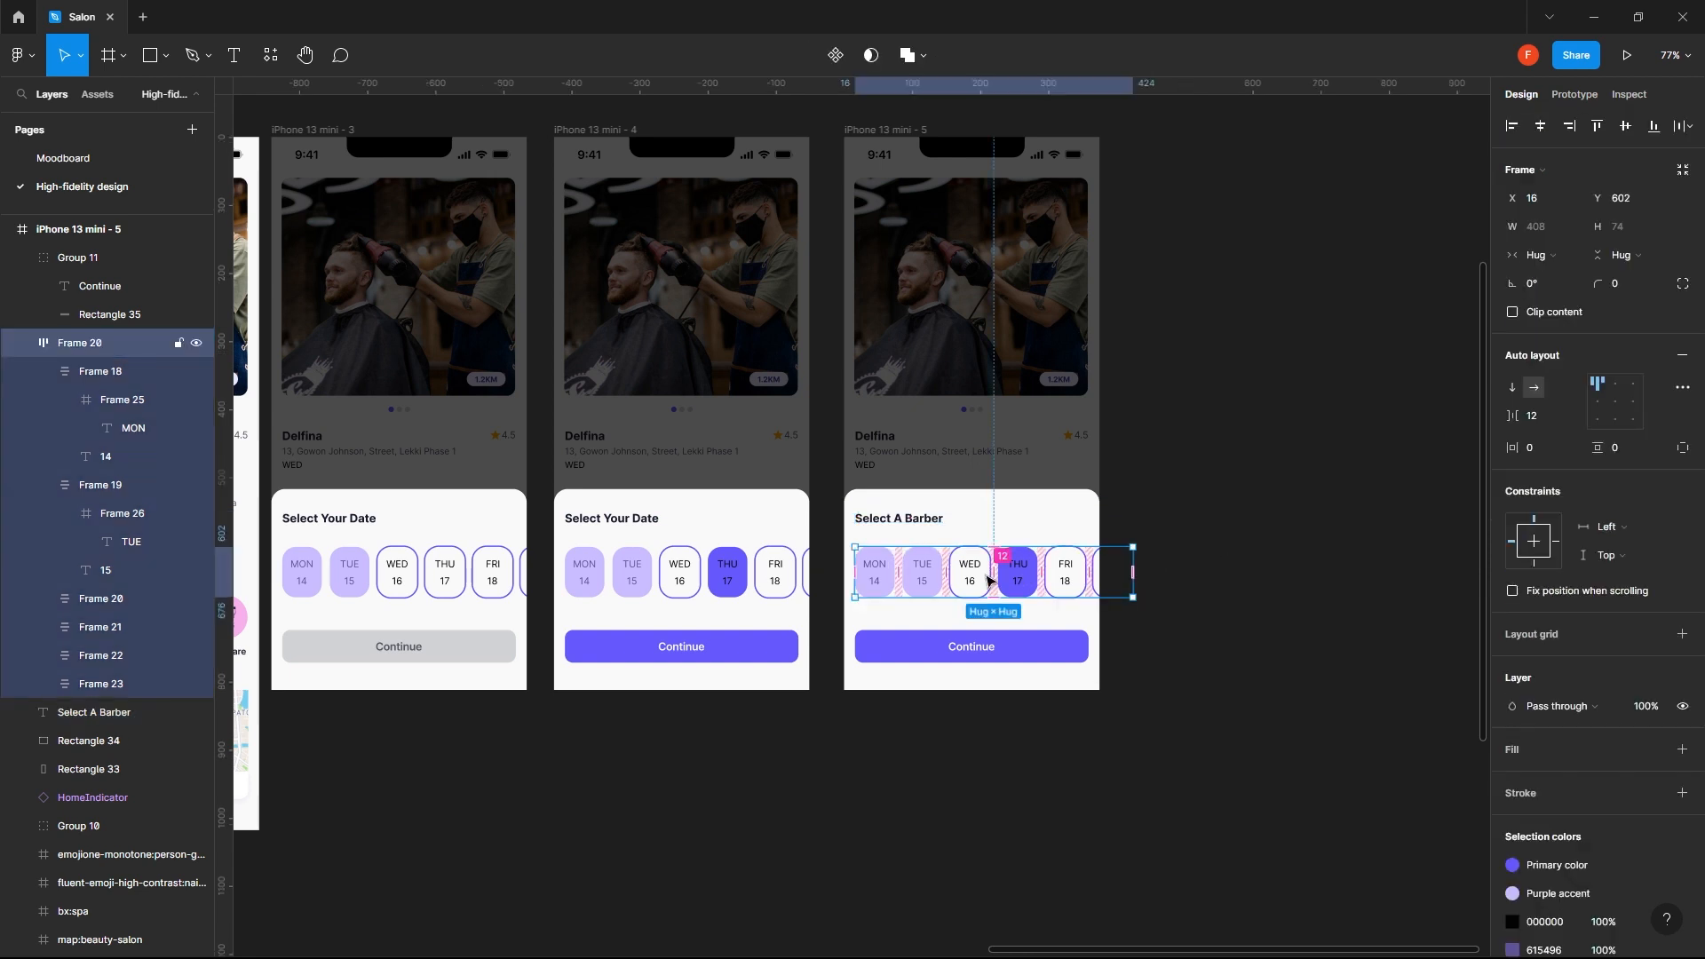
pyautogui.press('Delete')
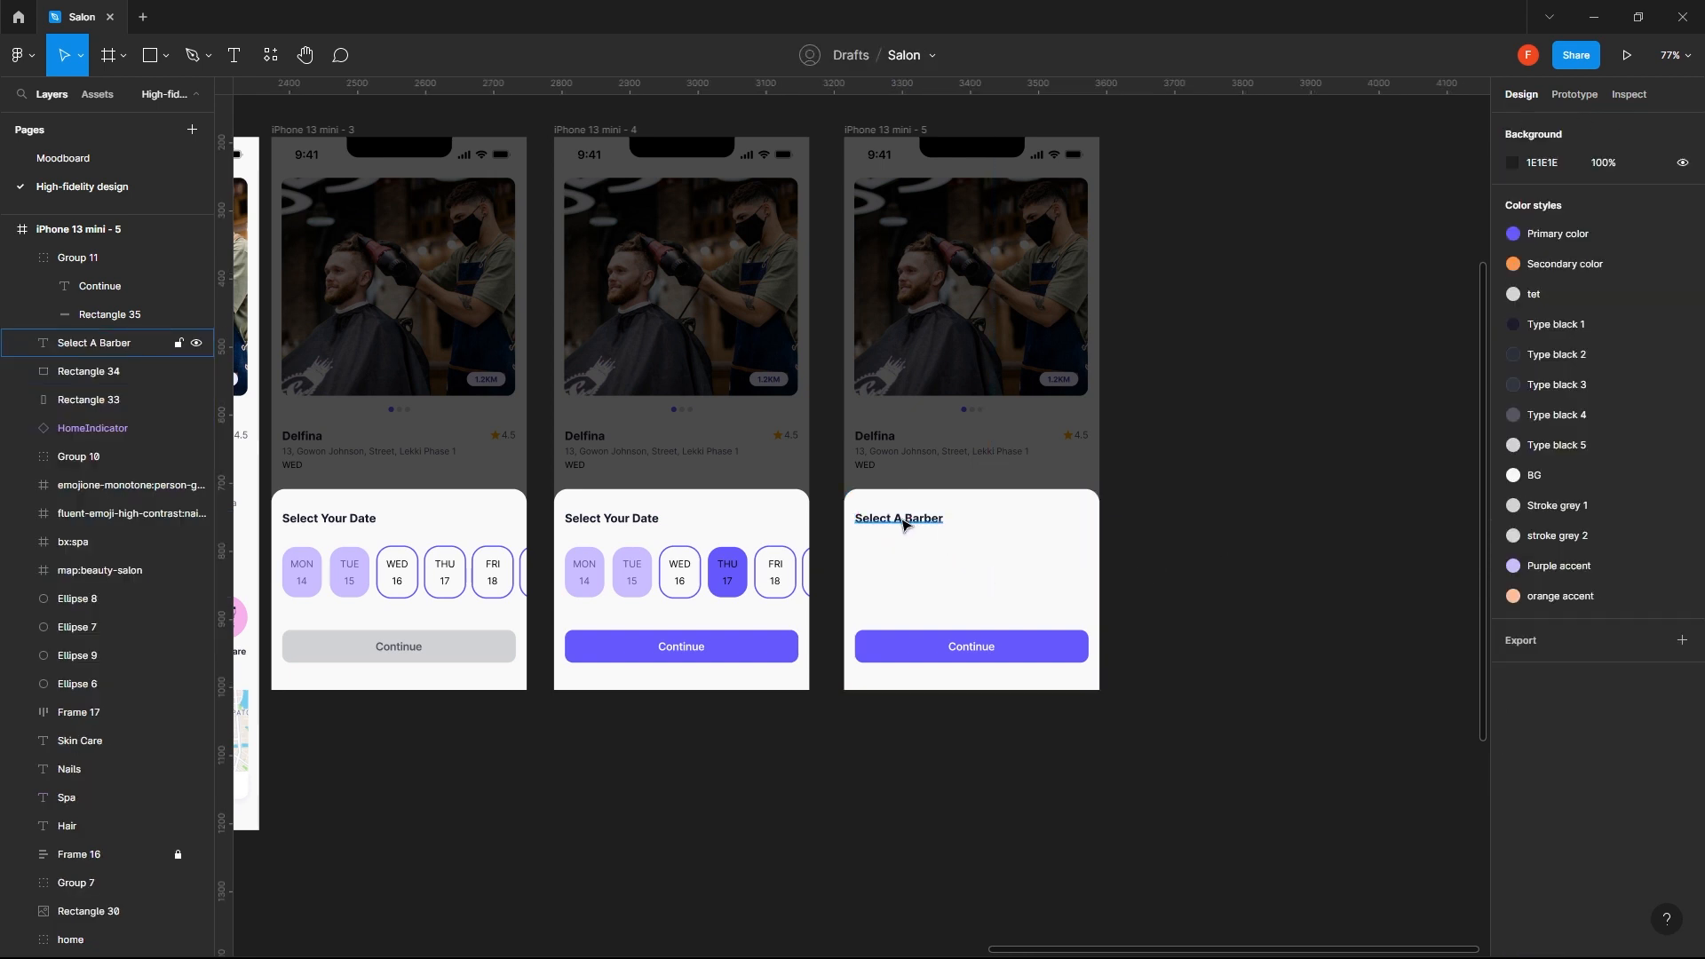
# - Move the Select A Barber heading and its white sheet up together, with the sheet starting at about Y 236
pyautogui.click(906, 519)
pyautogui.keyDown('shift'); pyautogui.click(1016, 515); pyautogui.keyUp('shift')
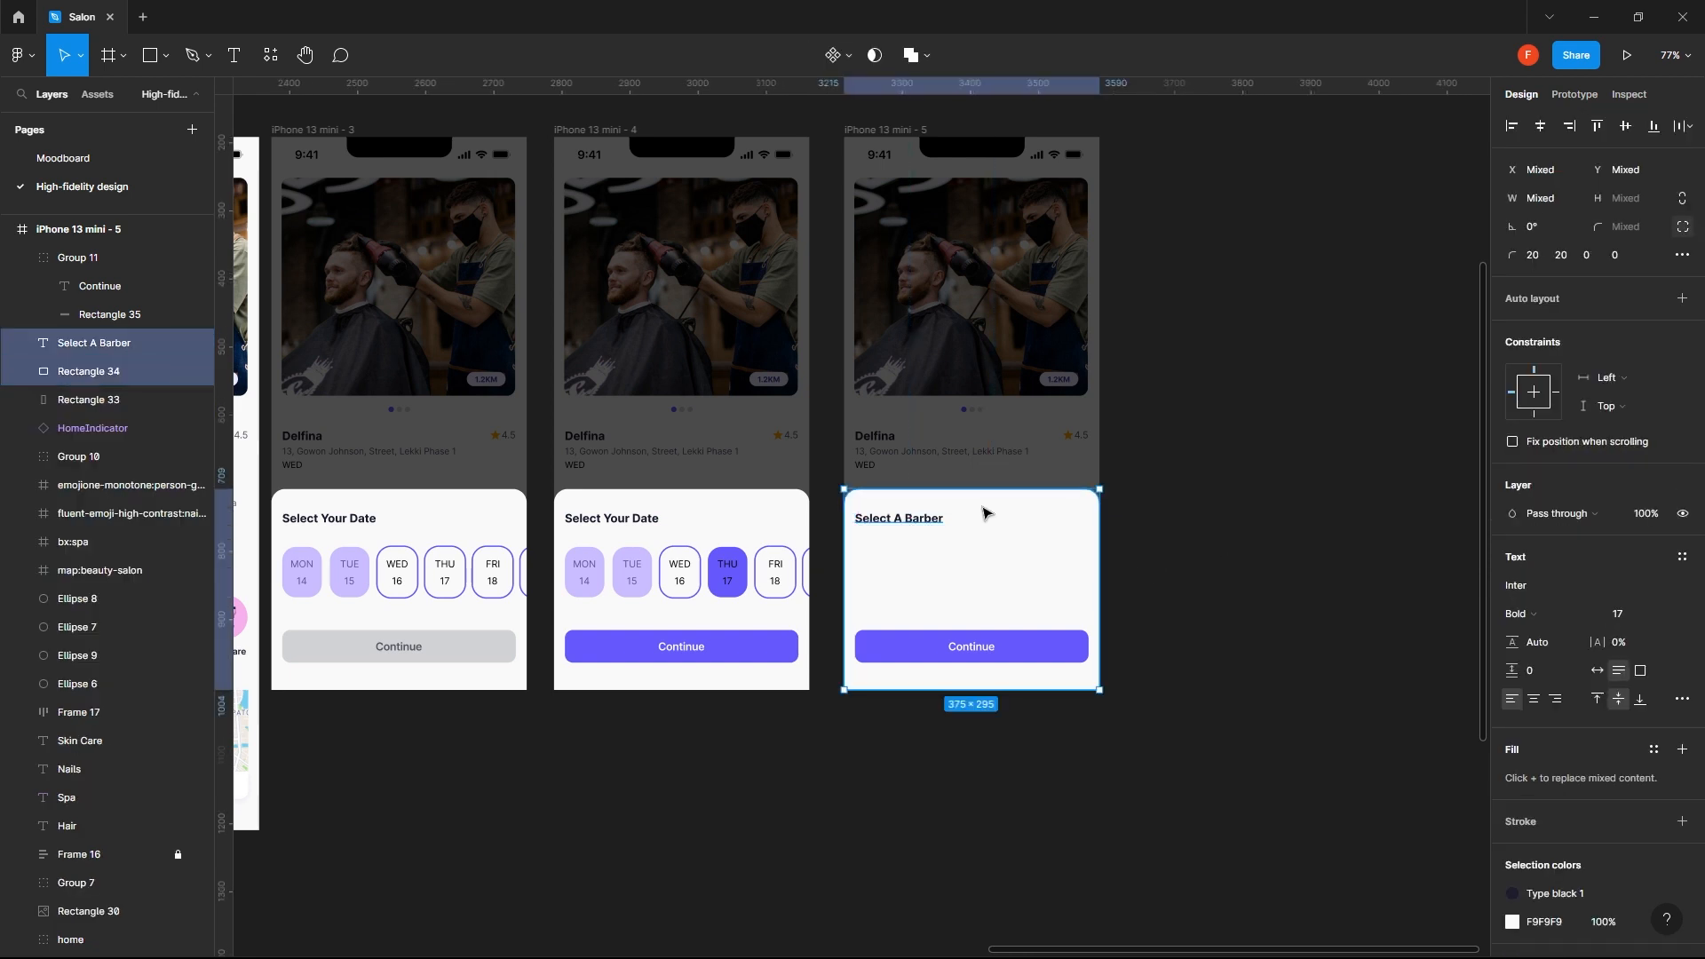
pyautogui.moveTo(986, 515); pyautogui.dragTo(979, 344)
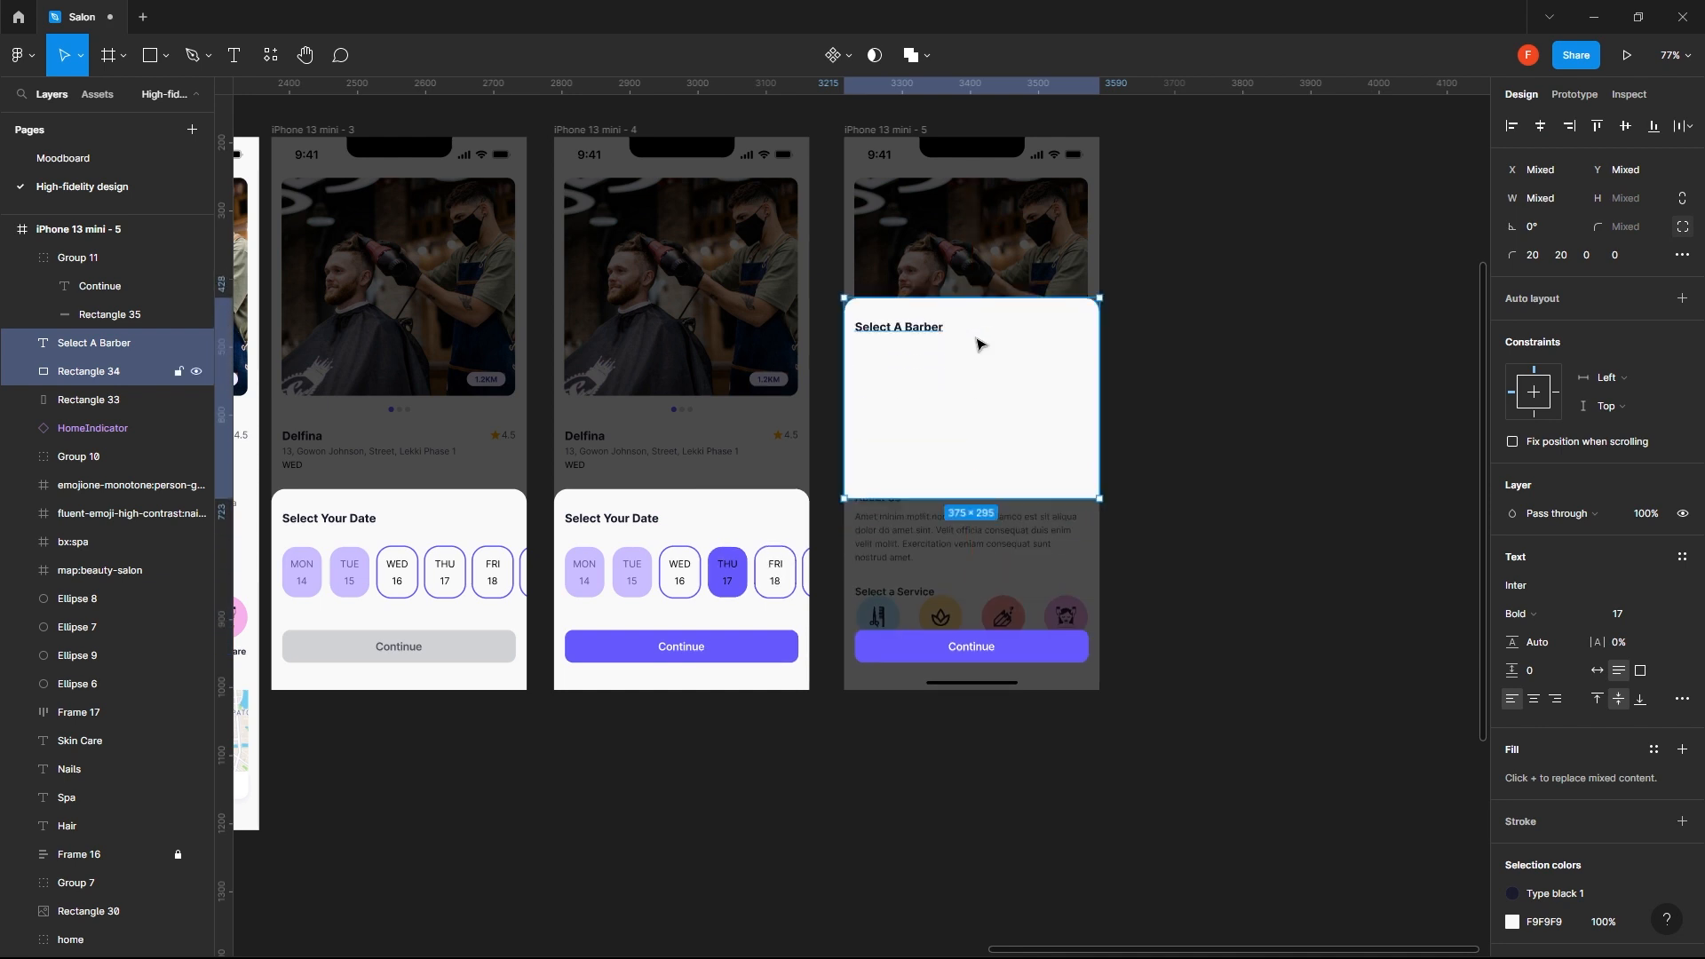
pyautogui.click(1290, 437)
# - Extend the white sheet down to the bottom edge of the fifth screen, making it 576 high
pyautogui.click(958, 494)
pyautogui.moveTo(961, 498); pyautogui.dragTo(952, 688)
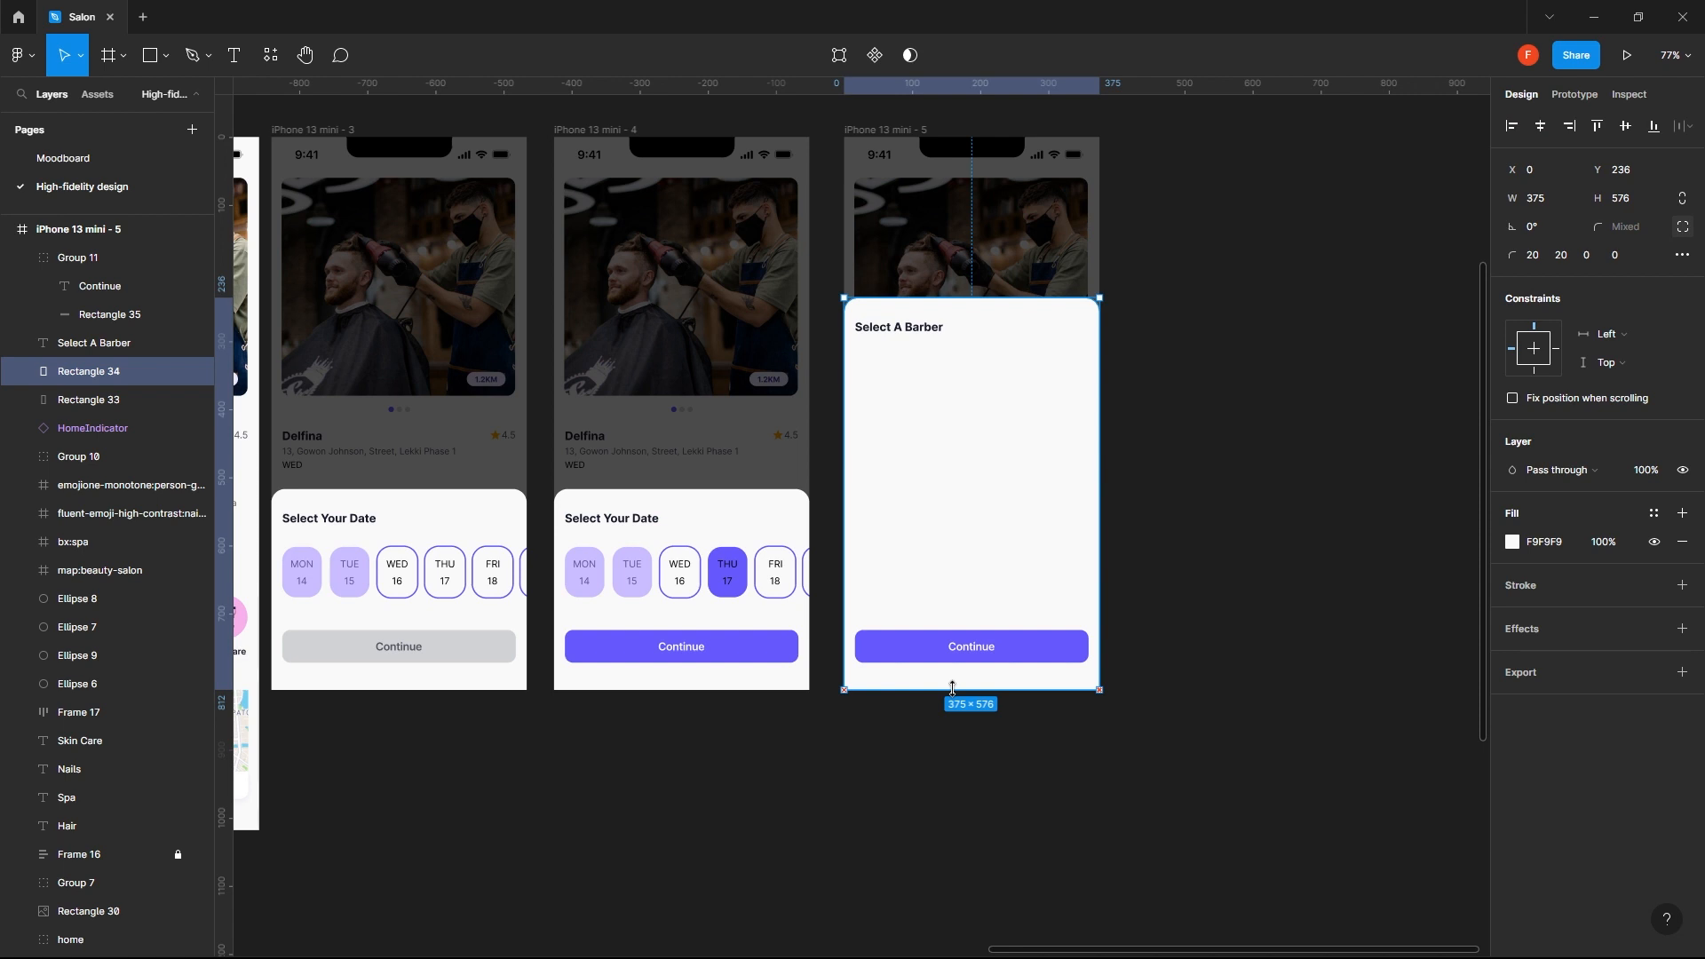
pyautogui.click(1170, 462)
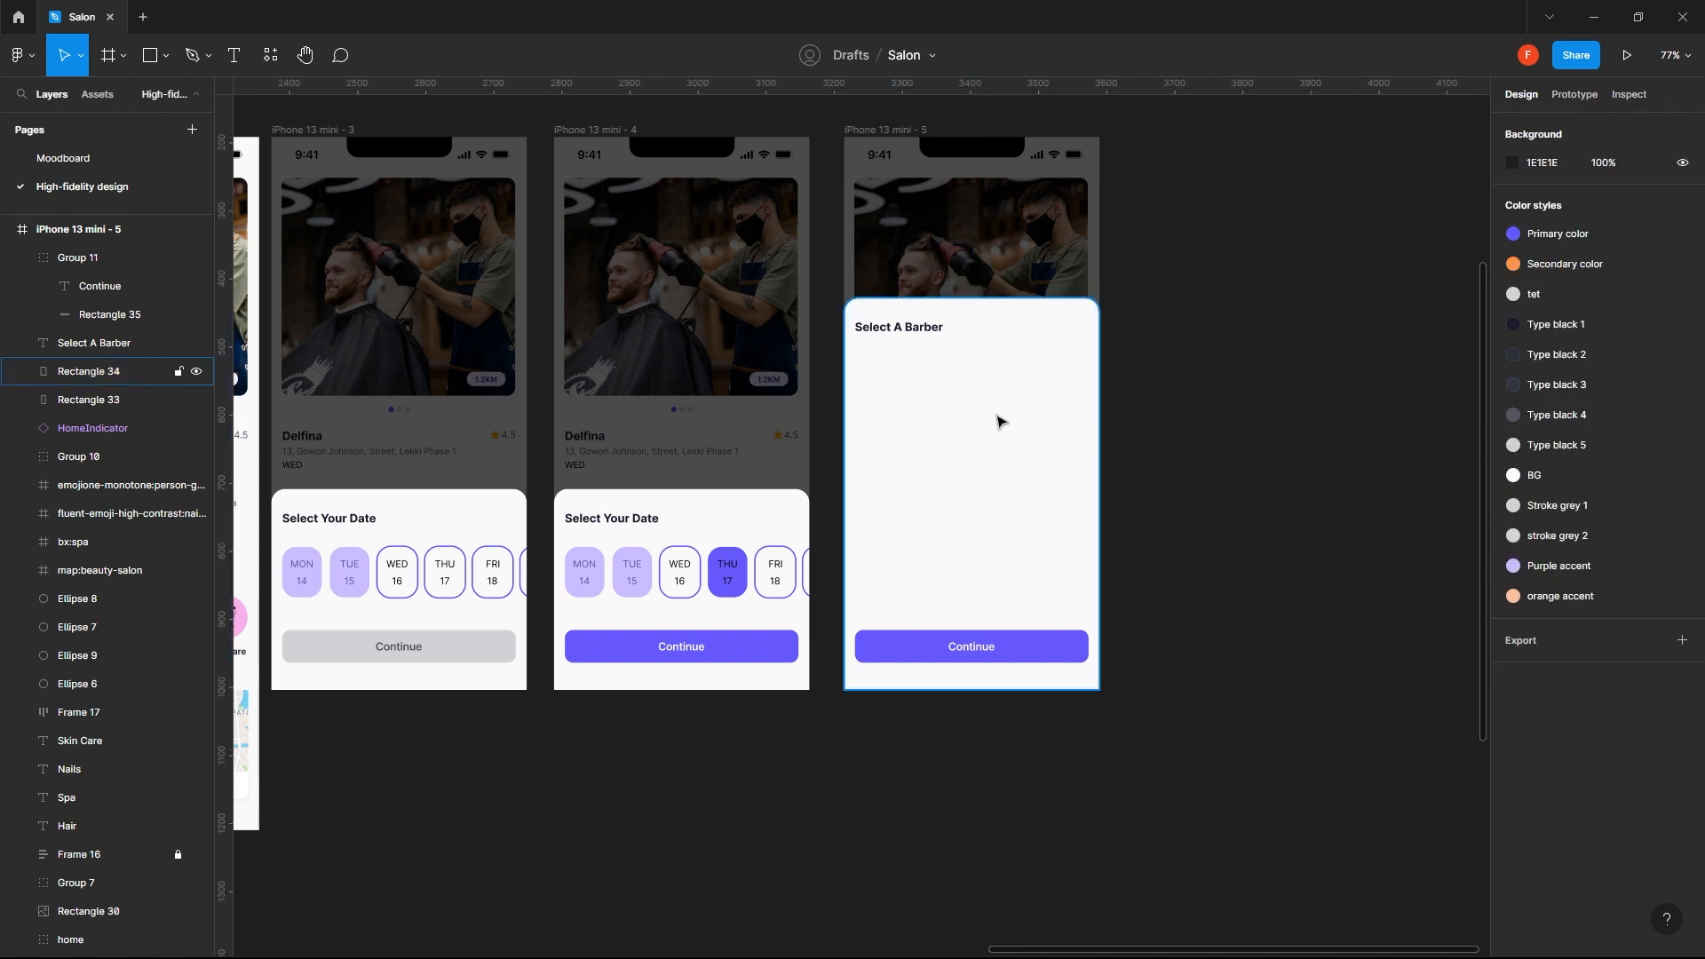
# - Draw a rectangle about 337 wide below the Select A Barber heading and set its height to 80
pyautogui.press('r')
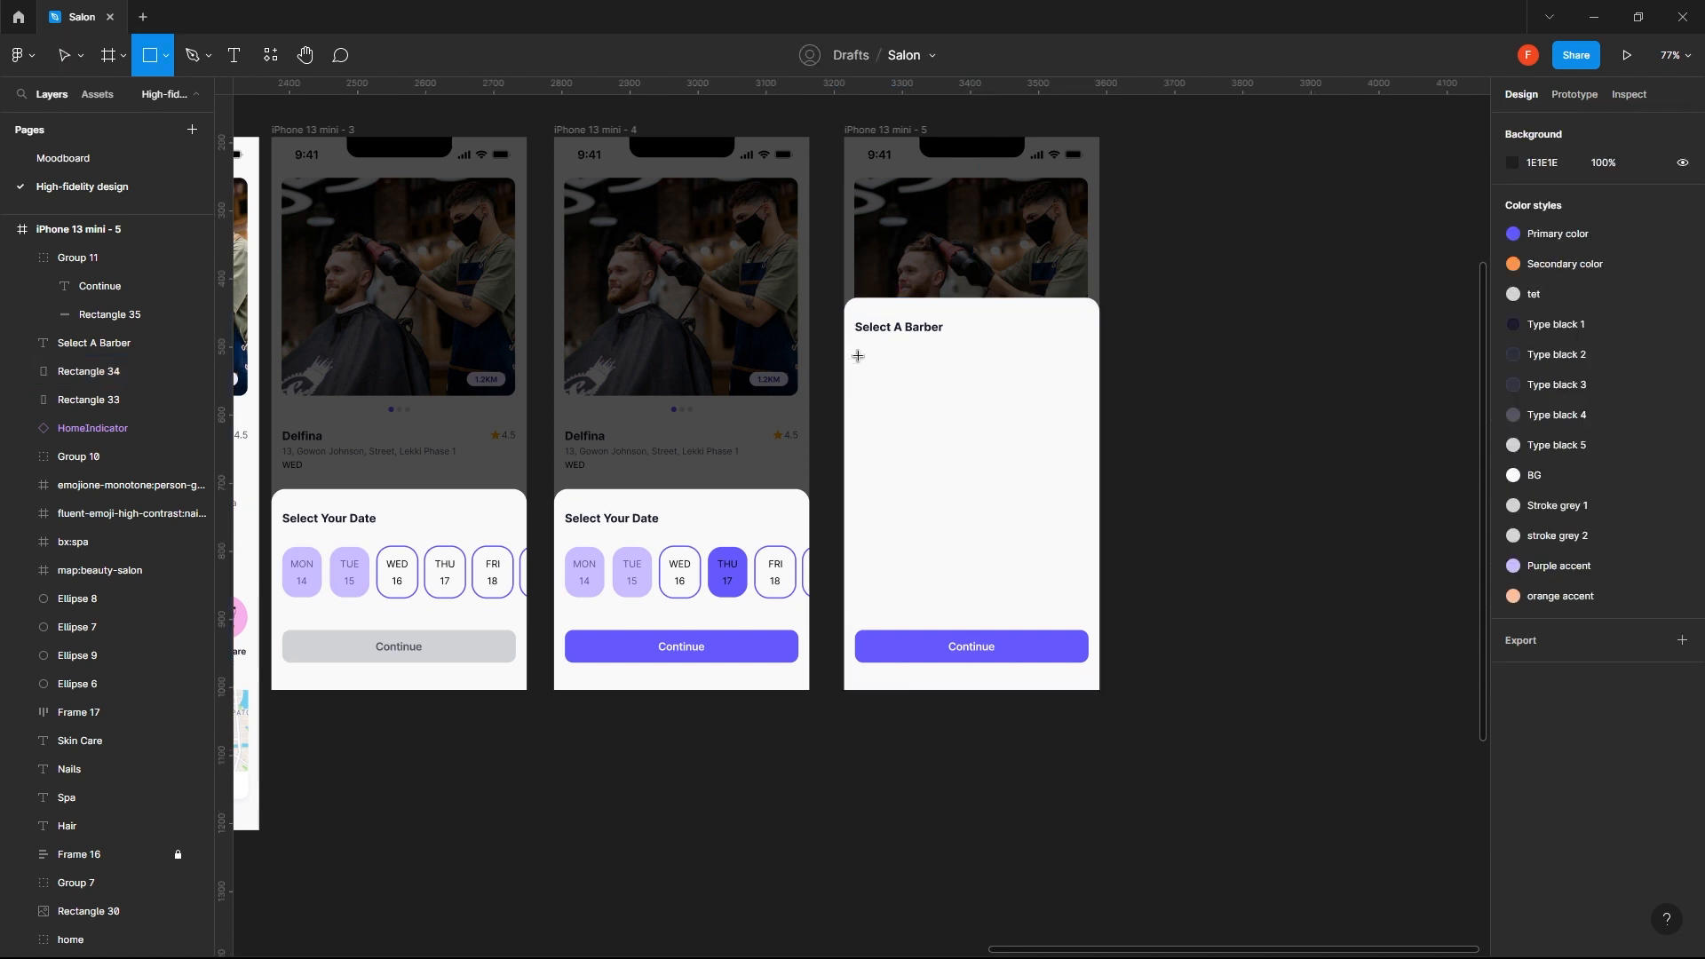
pyautogui.moveTo(858, 356); pyautogui.dragTo(1089, 408)
pyautogui.click(1620, 200)
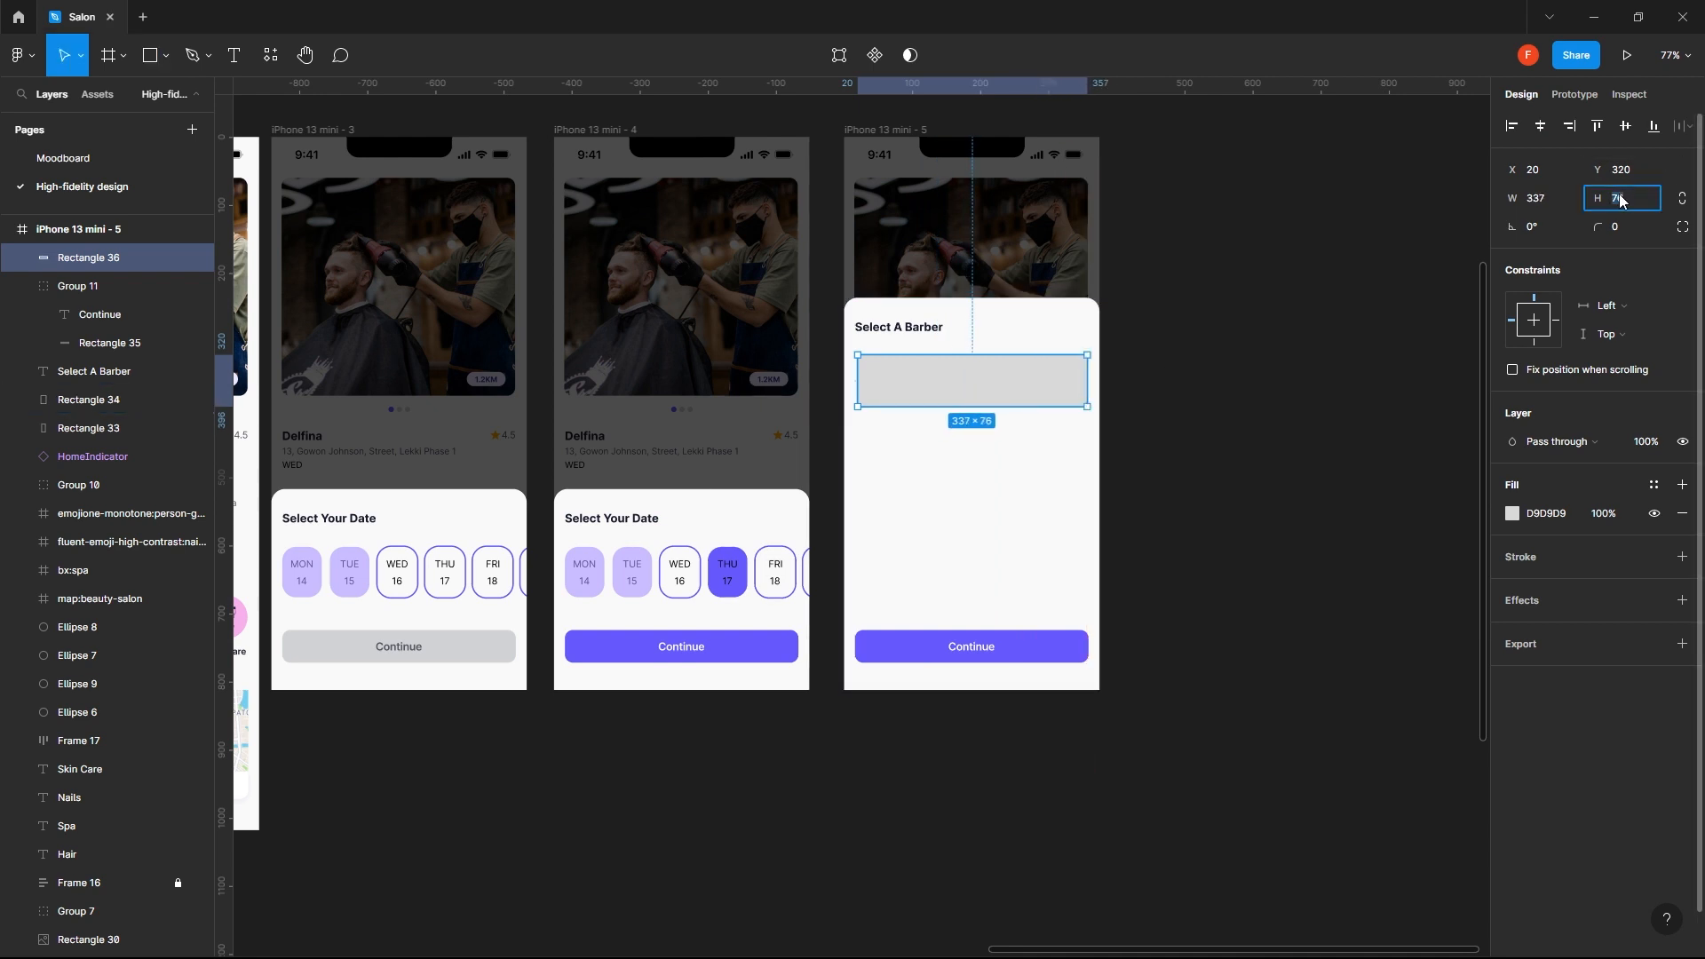
pyautogui.write('80')
pyautogui.press('Return')
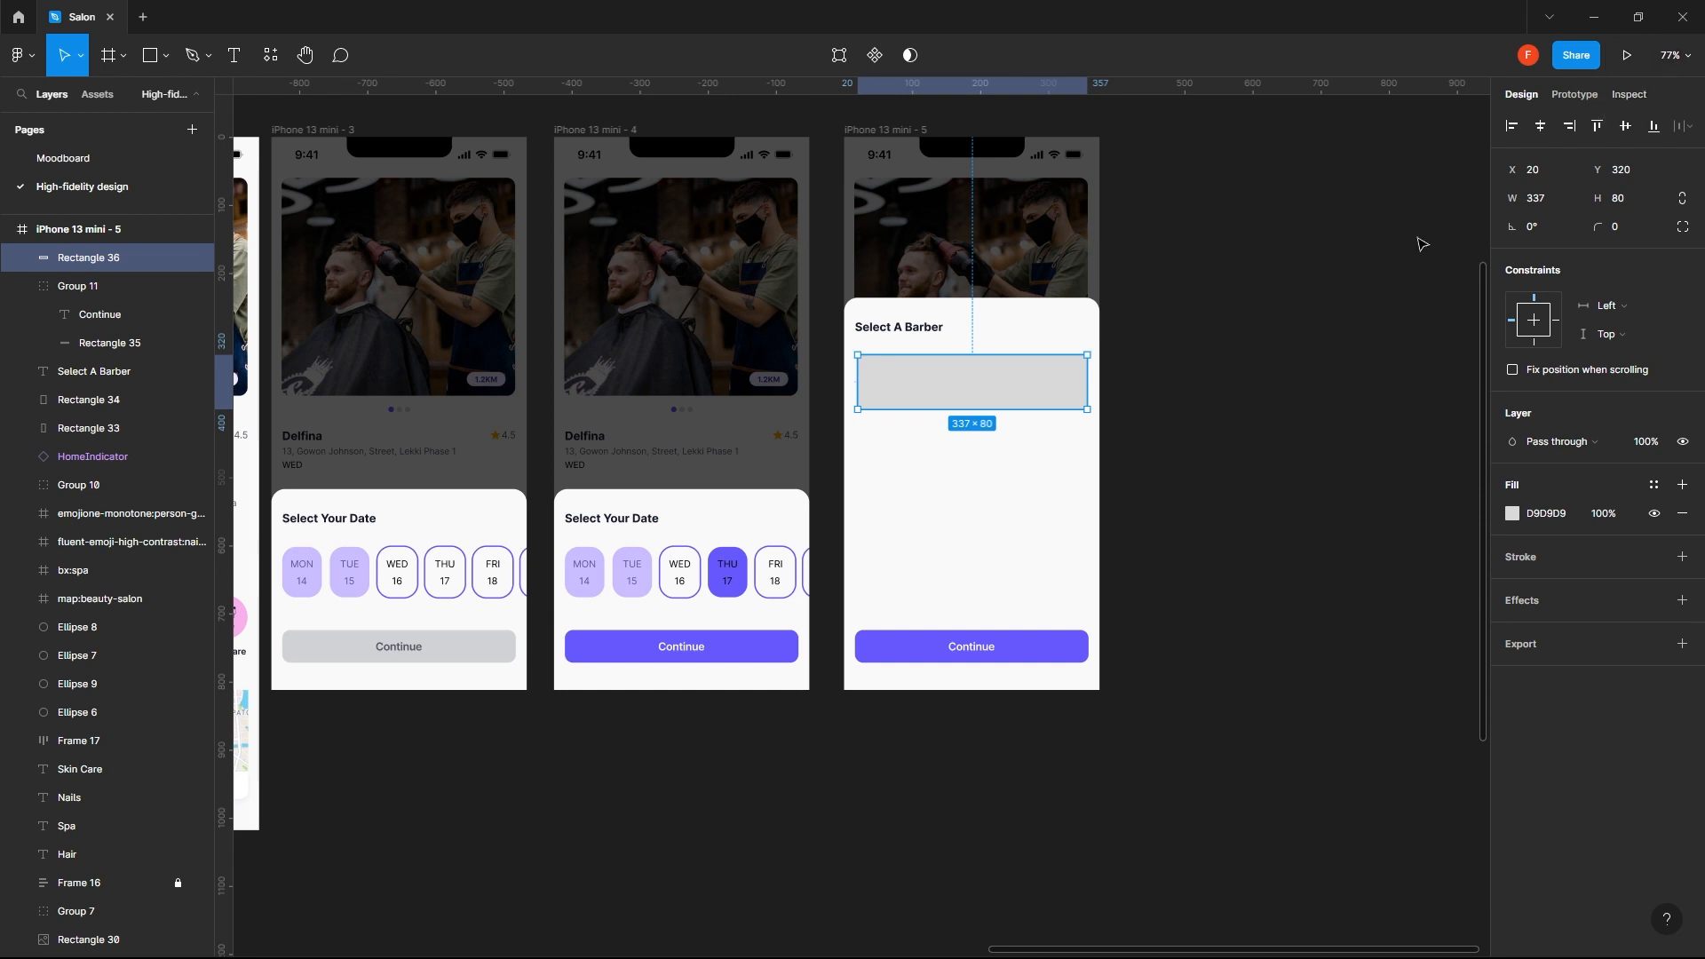
# - Set the new rectangle's width to 343 to match the Continue button and center it horizontally on the screen
pyautogui.click(1540, 125)
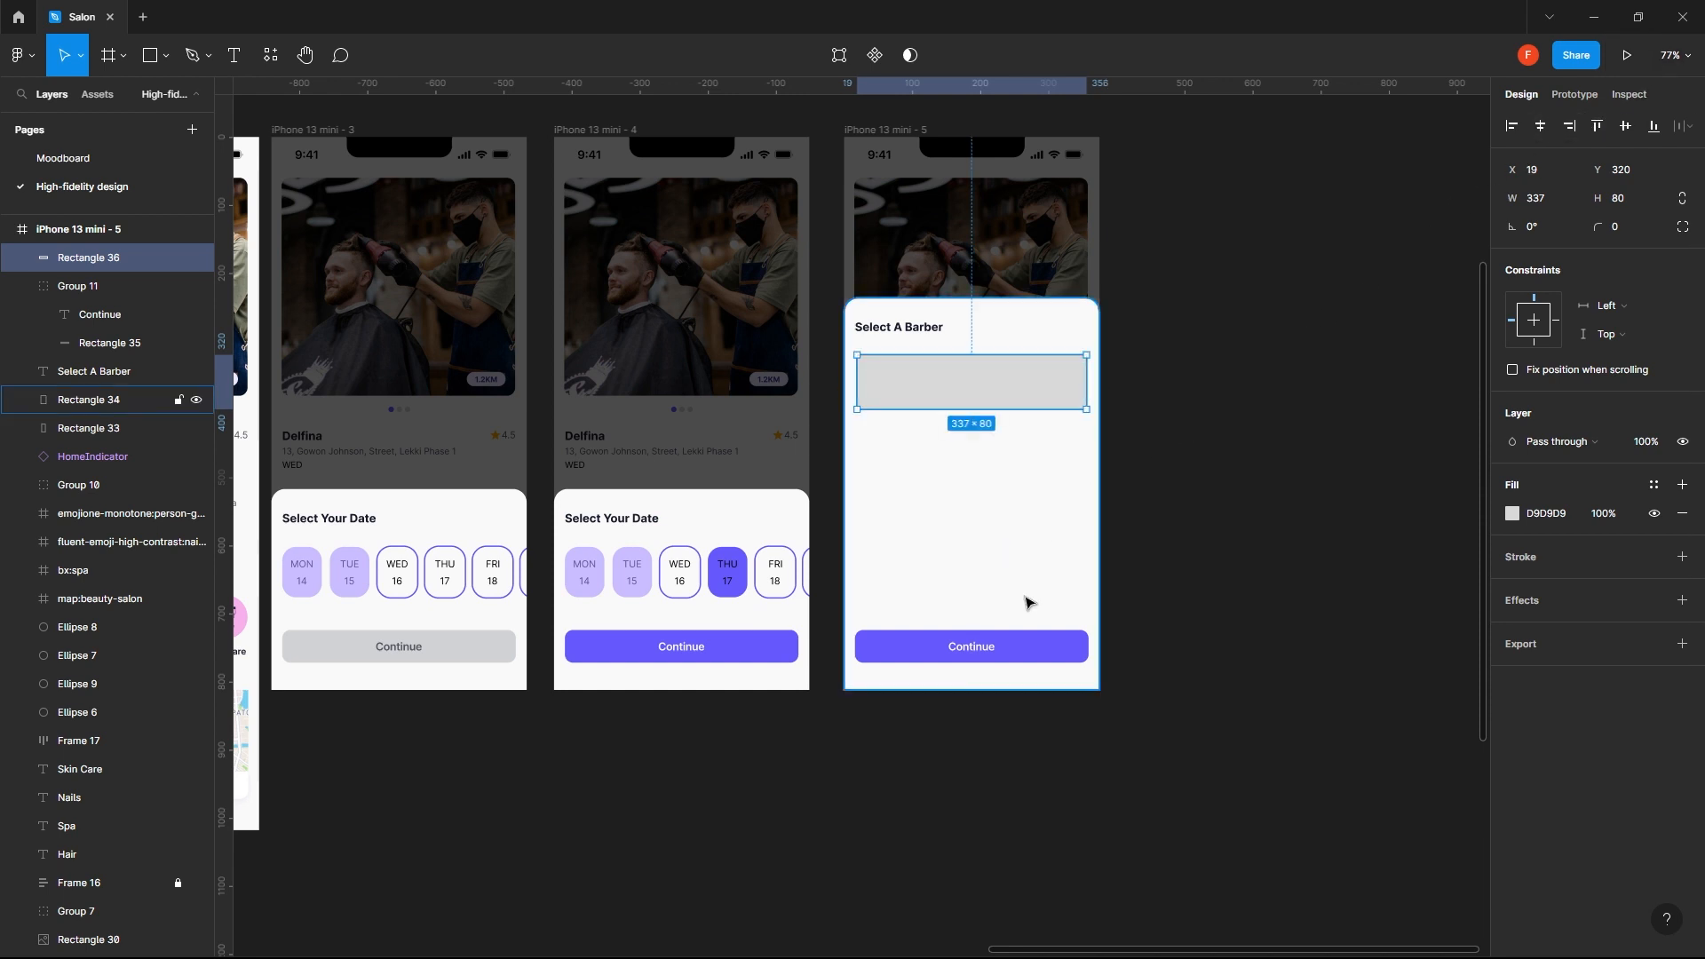
pyautogui.click(1021, 649)
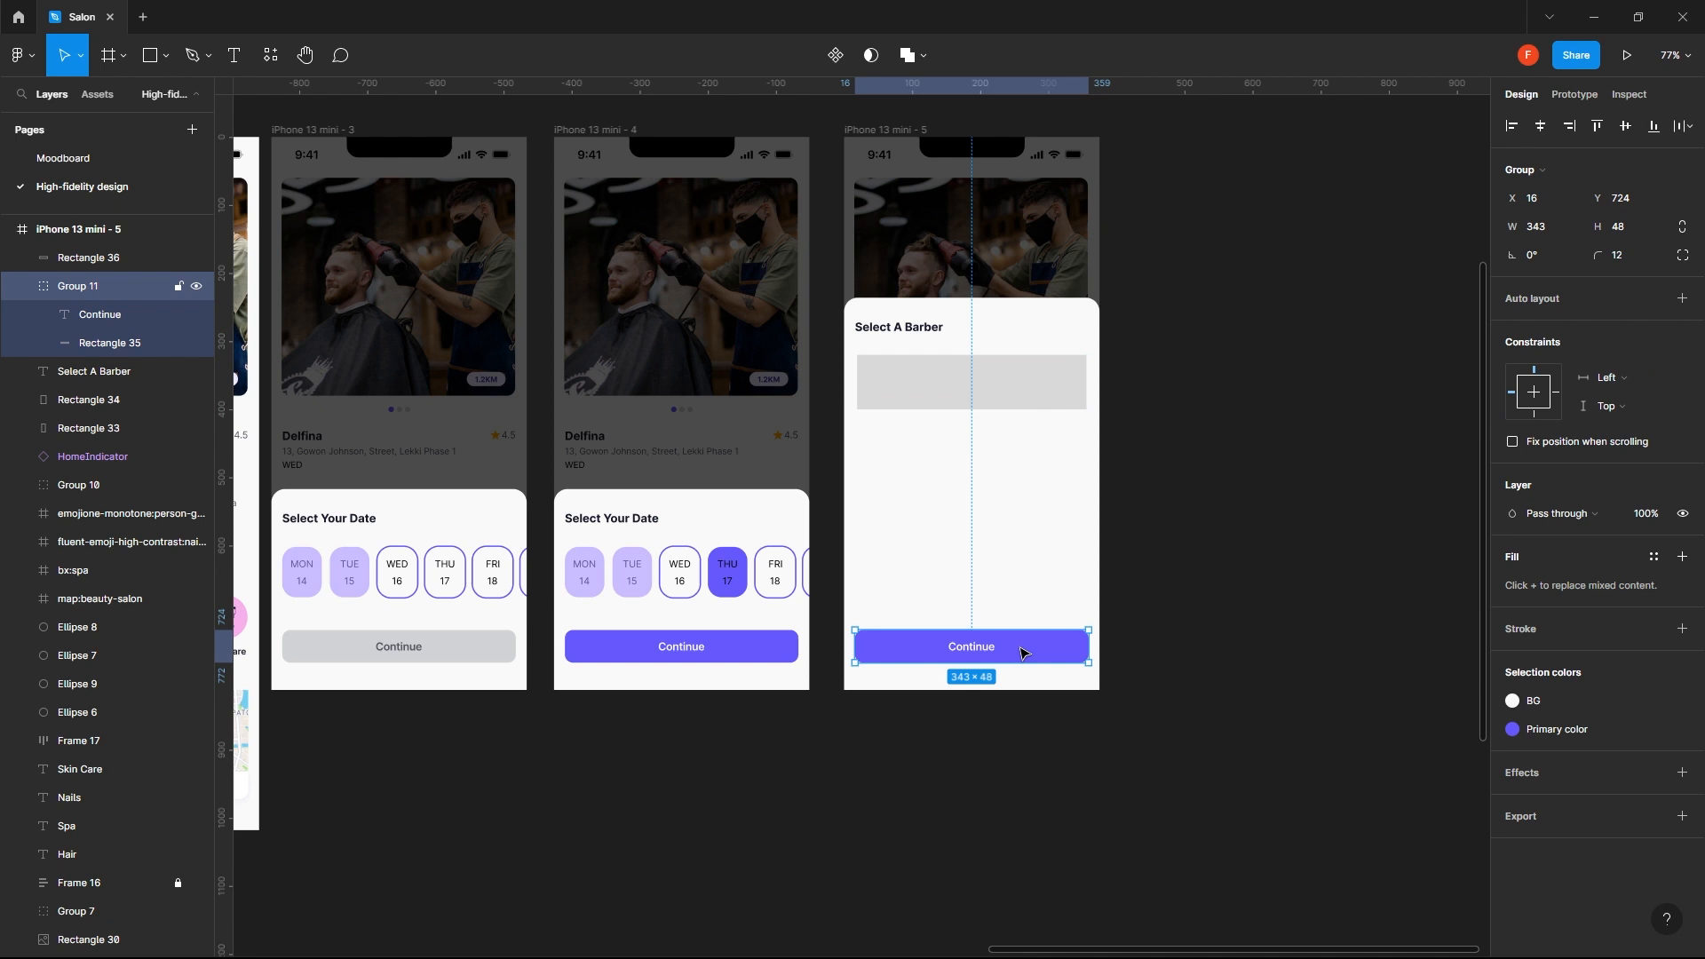
pyautogui.click(1021, 380)
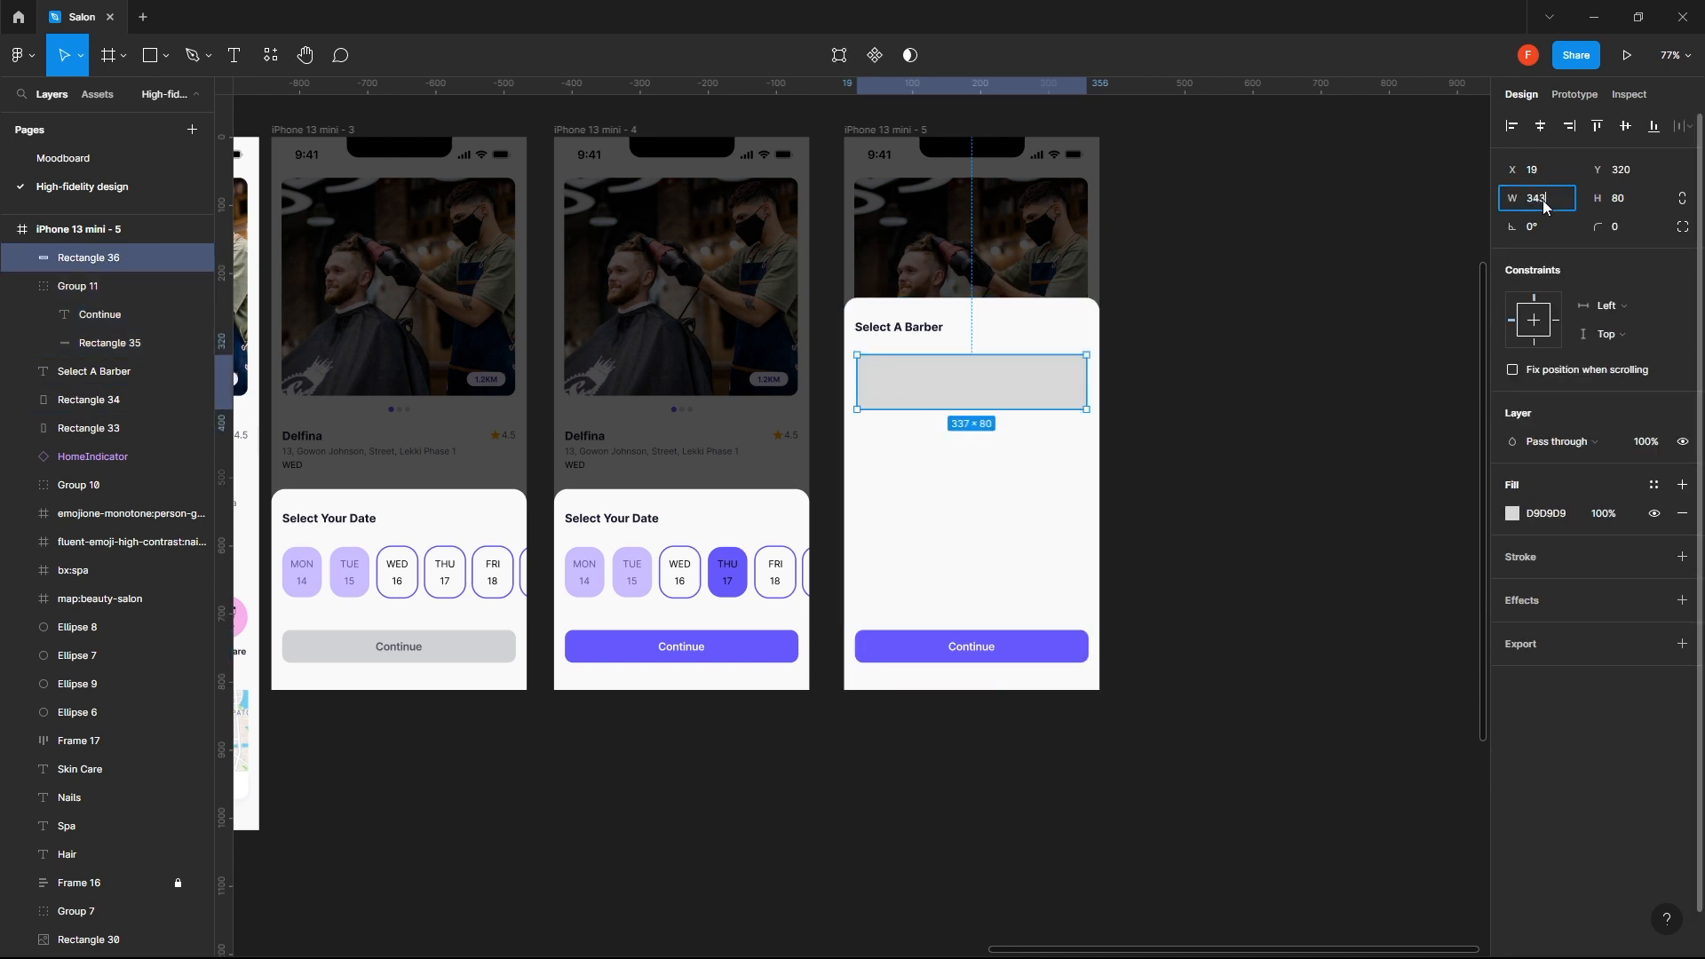
pyautogui.press('Return')
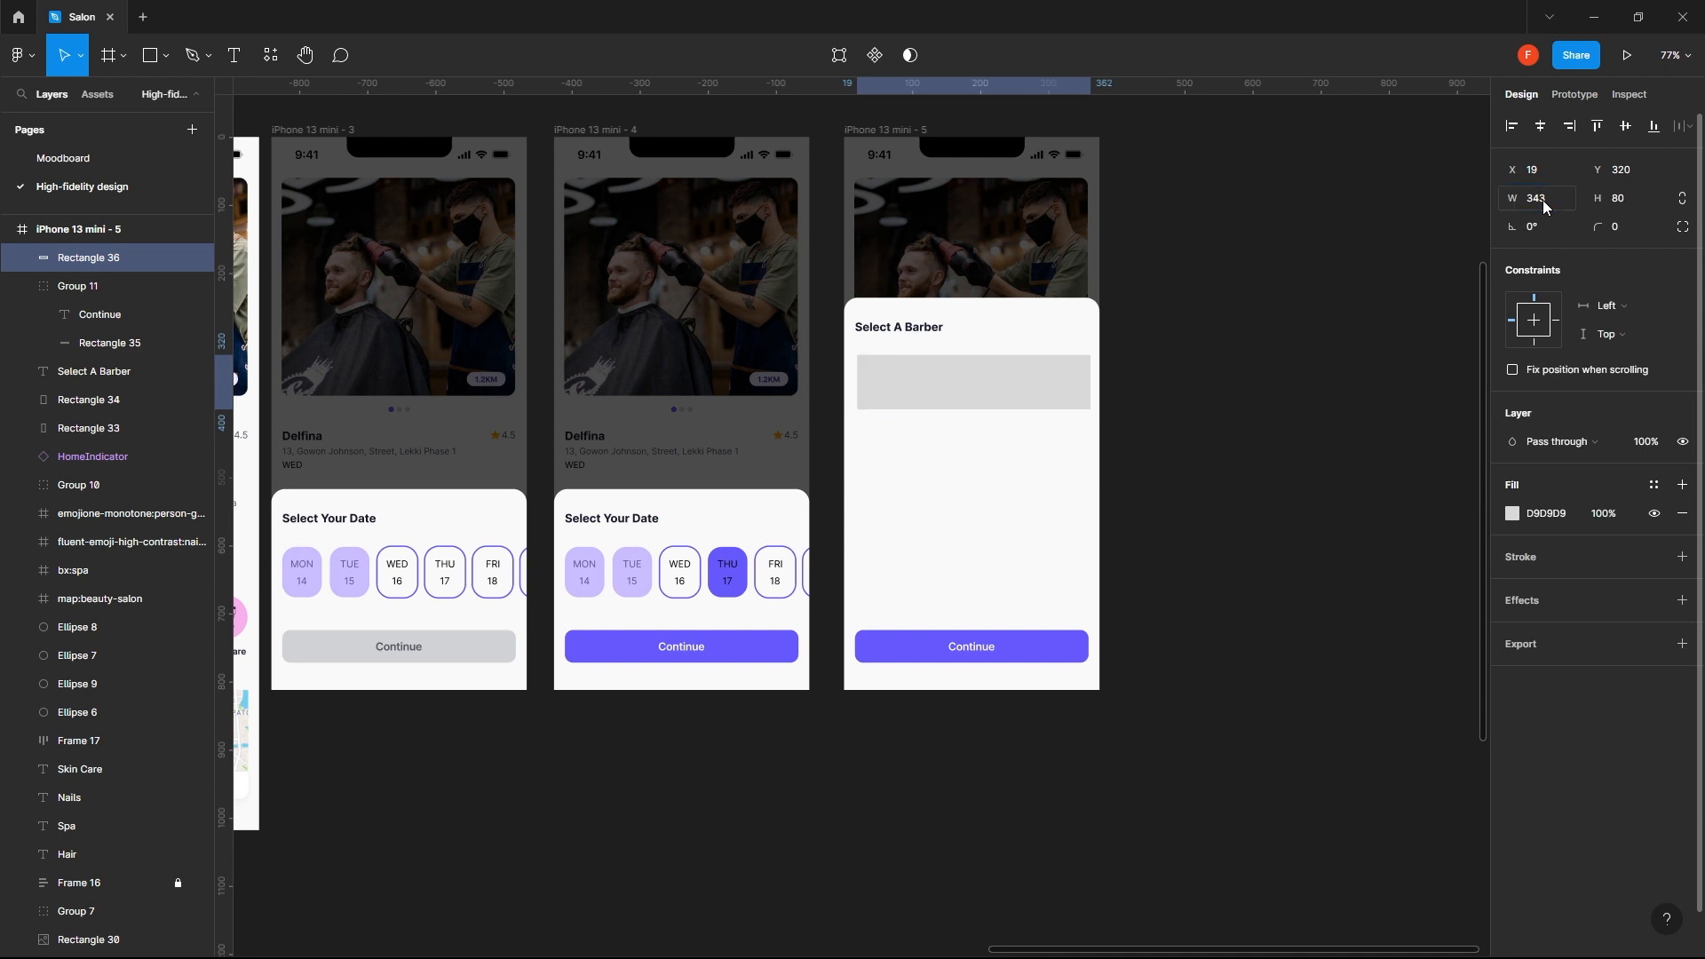
pyautogui.click(1540, 128)
pyautogui.press('alt')
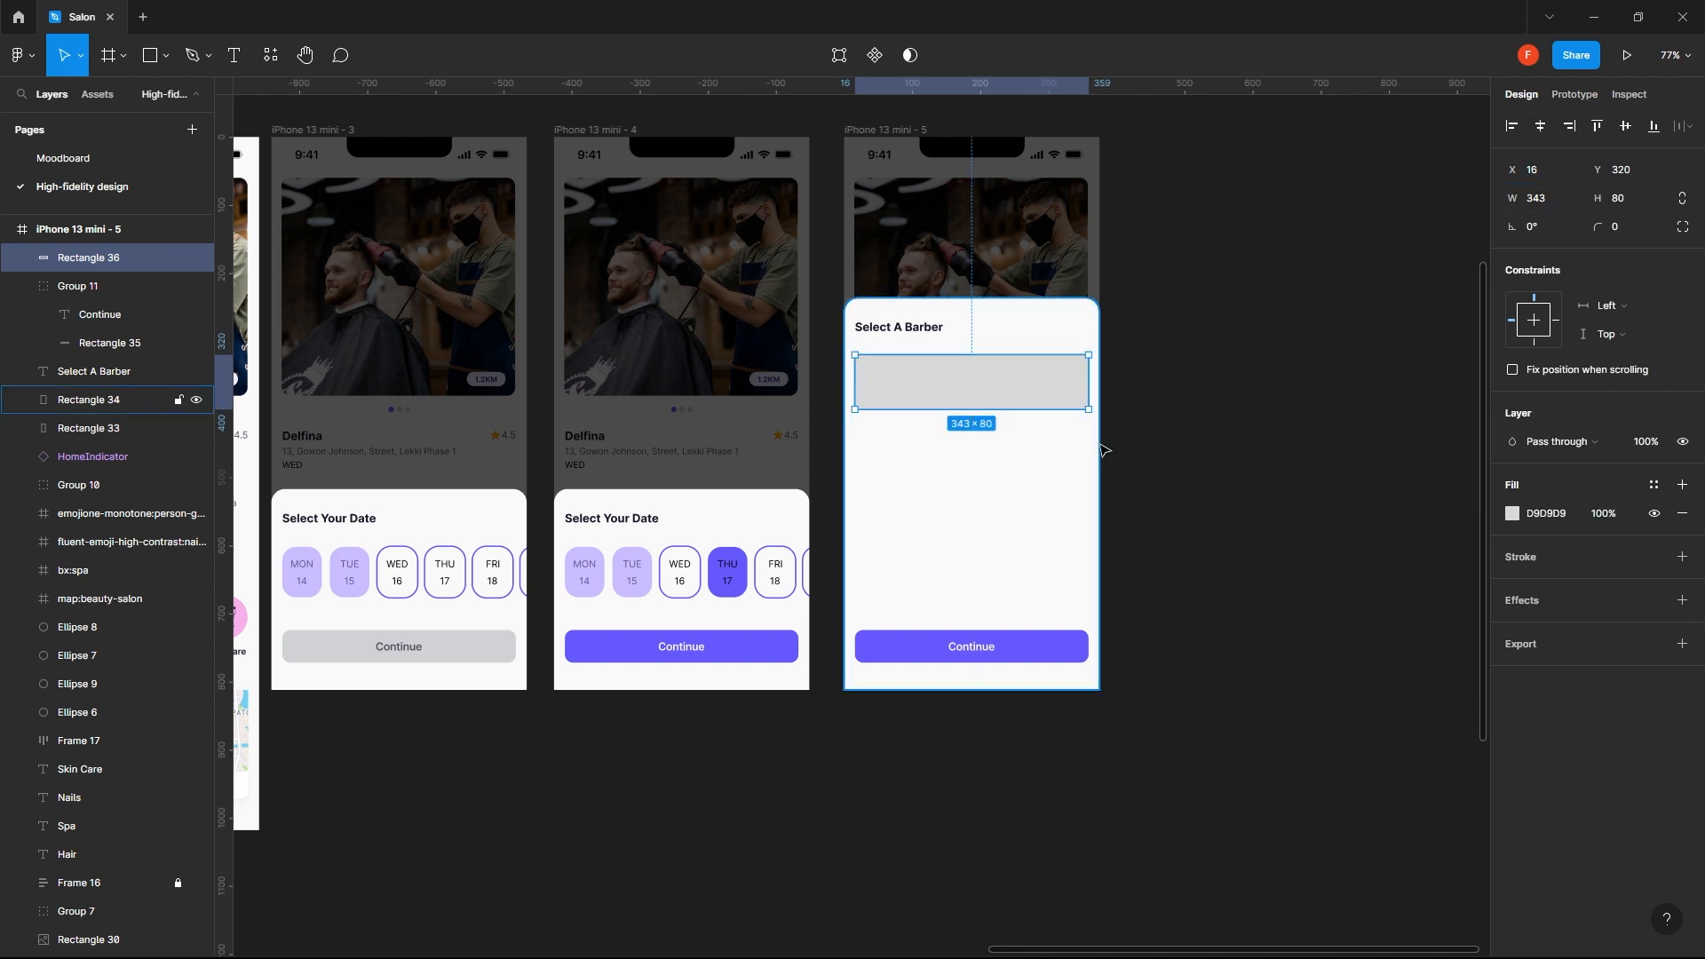
pyautogui.click(1115, 432)
# - Round the corners of the rectangle under the Select A Barber heading with a radius of 12
pyautogui.click(1008, 401)
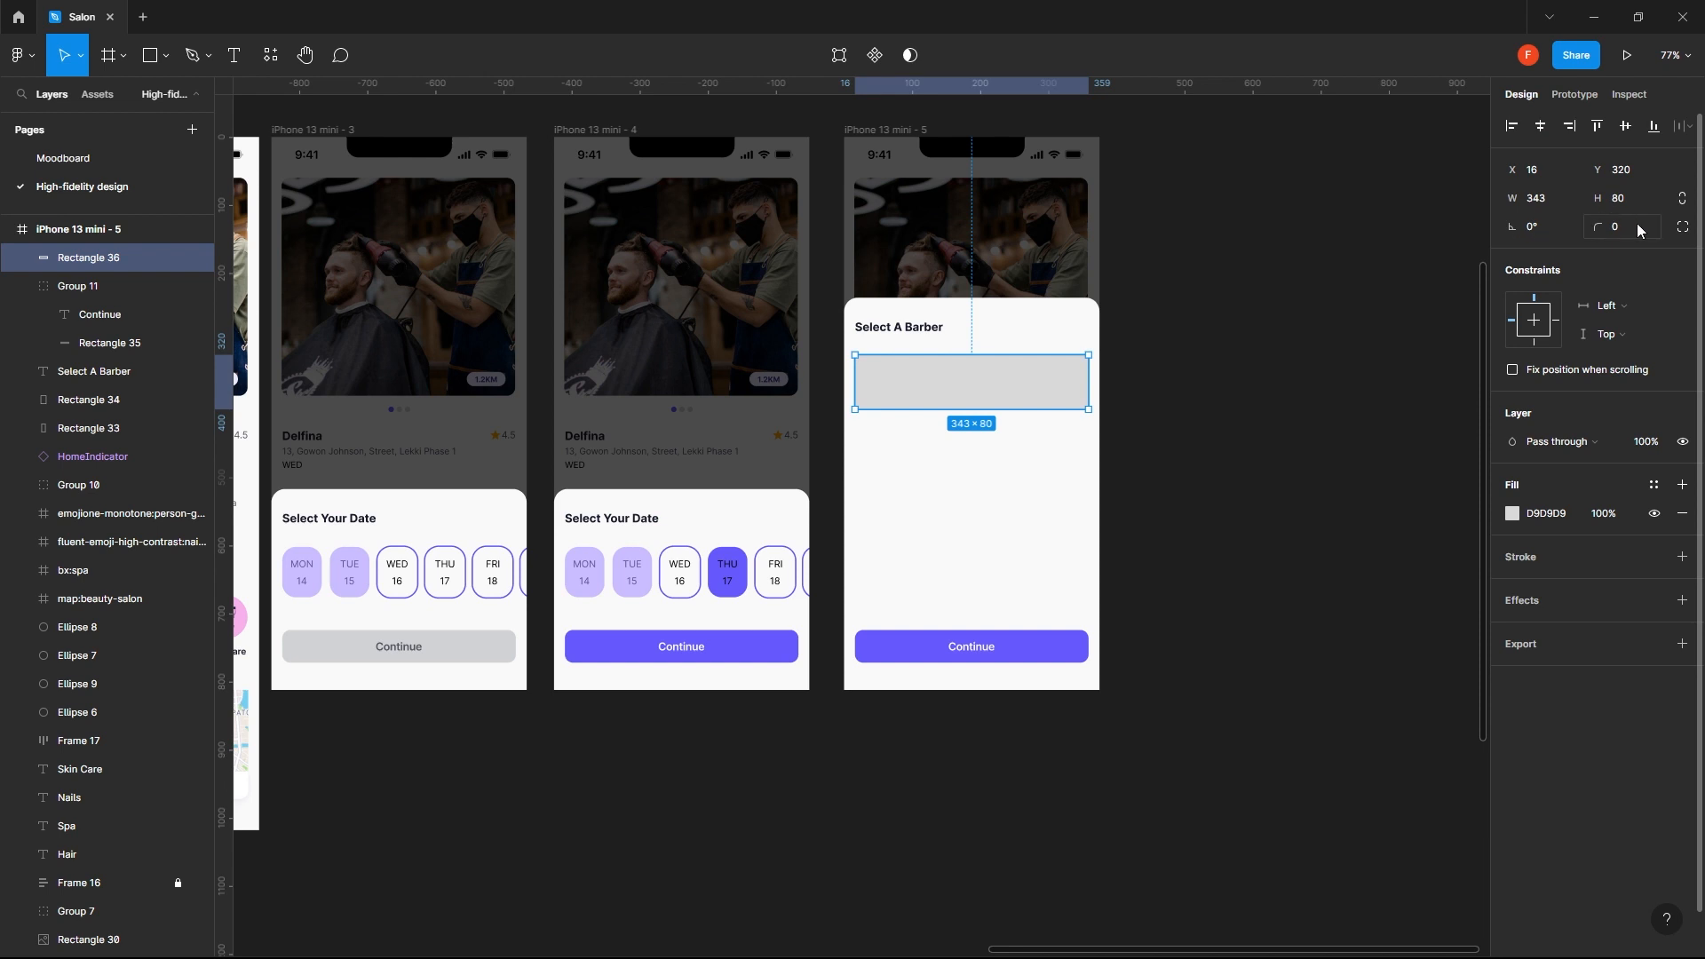
pyautogui.click(1633, 229)
pyautogui.write('12')
pyautogui.press('Return')
pyautogui.click(1312, 342)
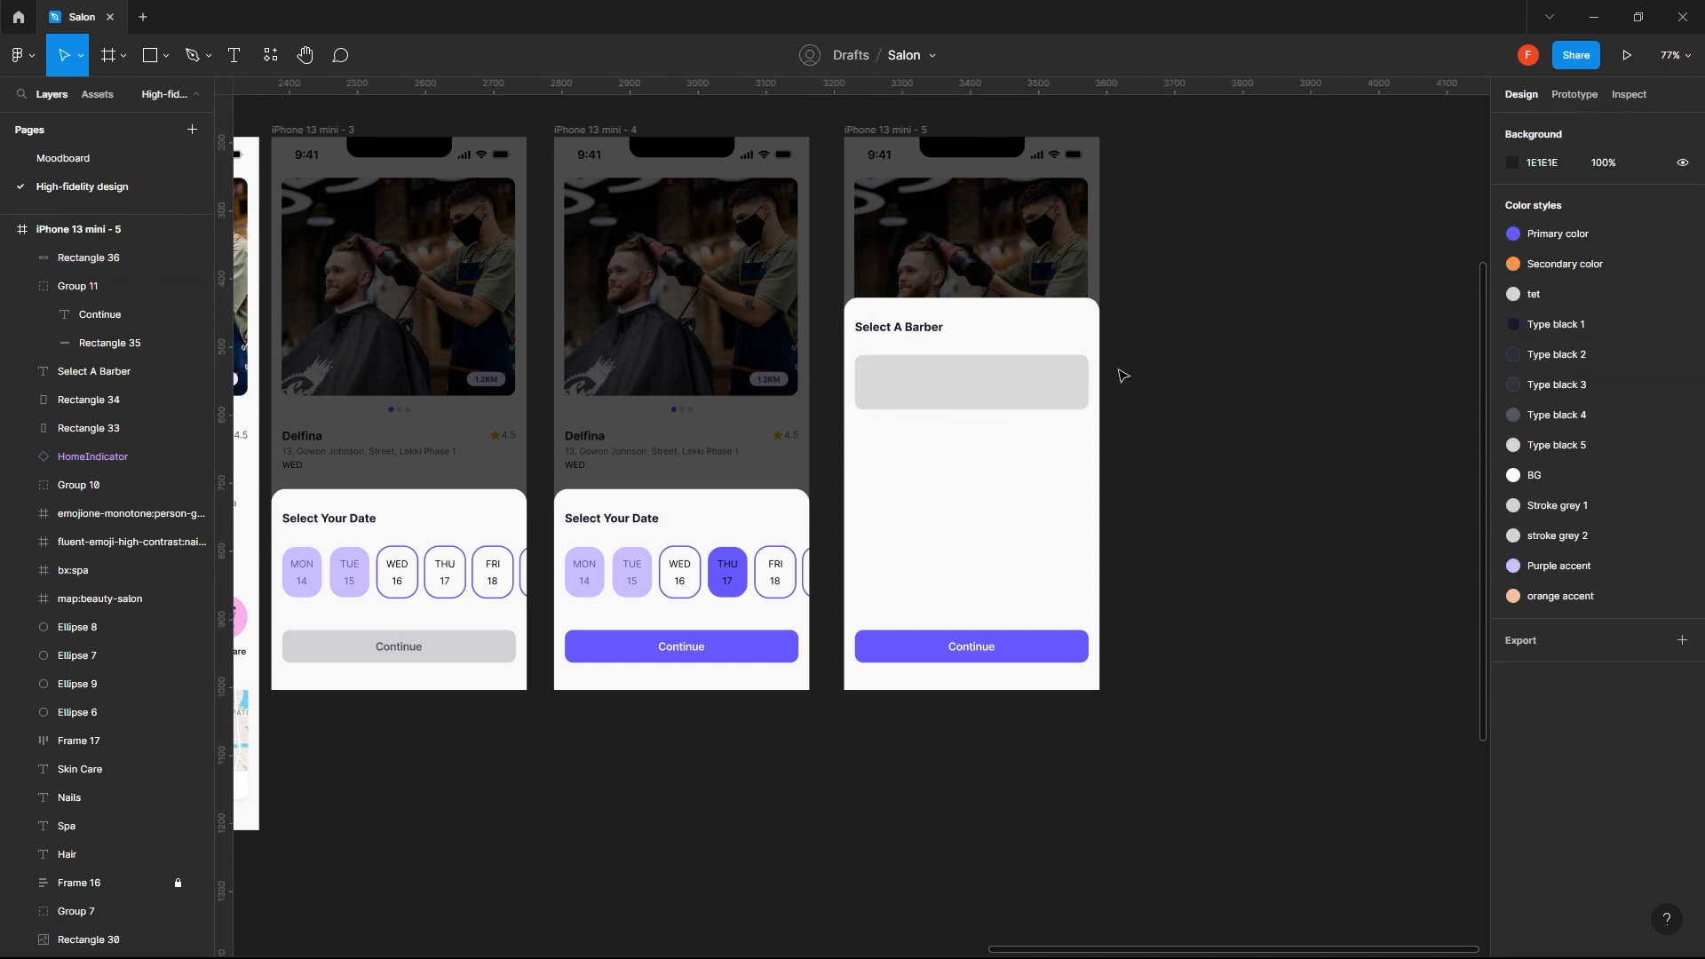
# - Change the fill of the rounded rectangle under the heading to white, FFFFFF
pyautogui.click(1077, 384)
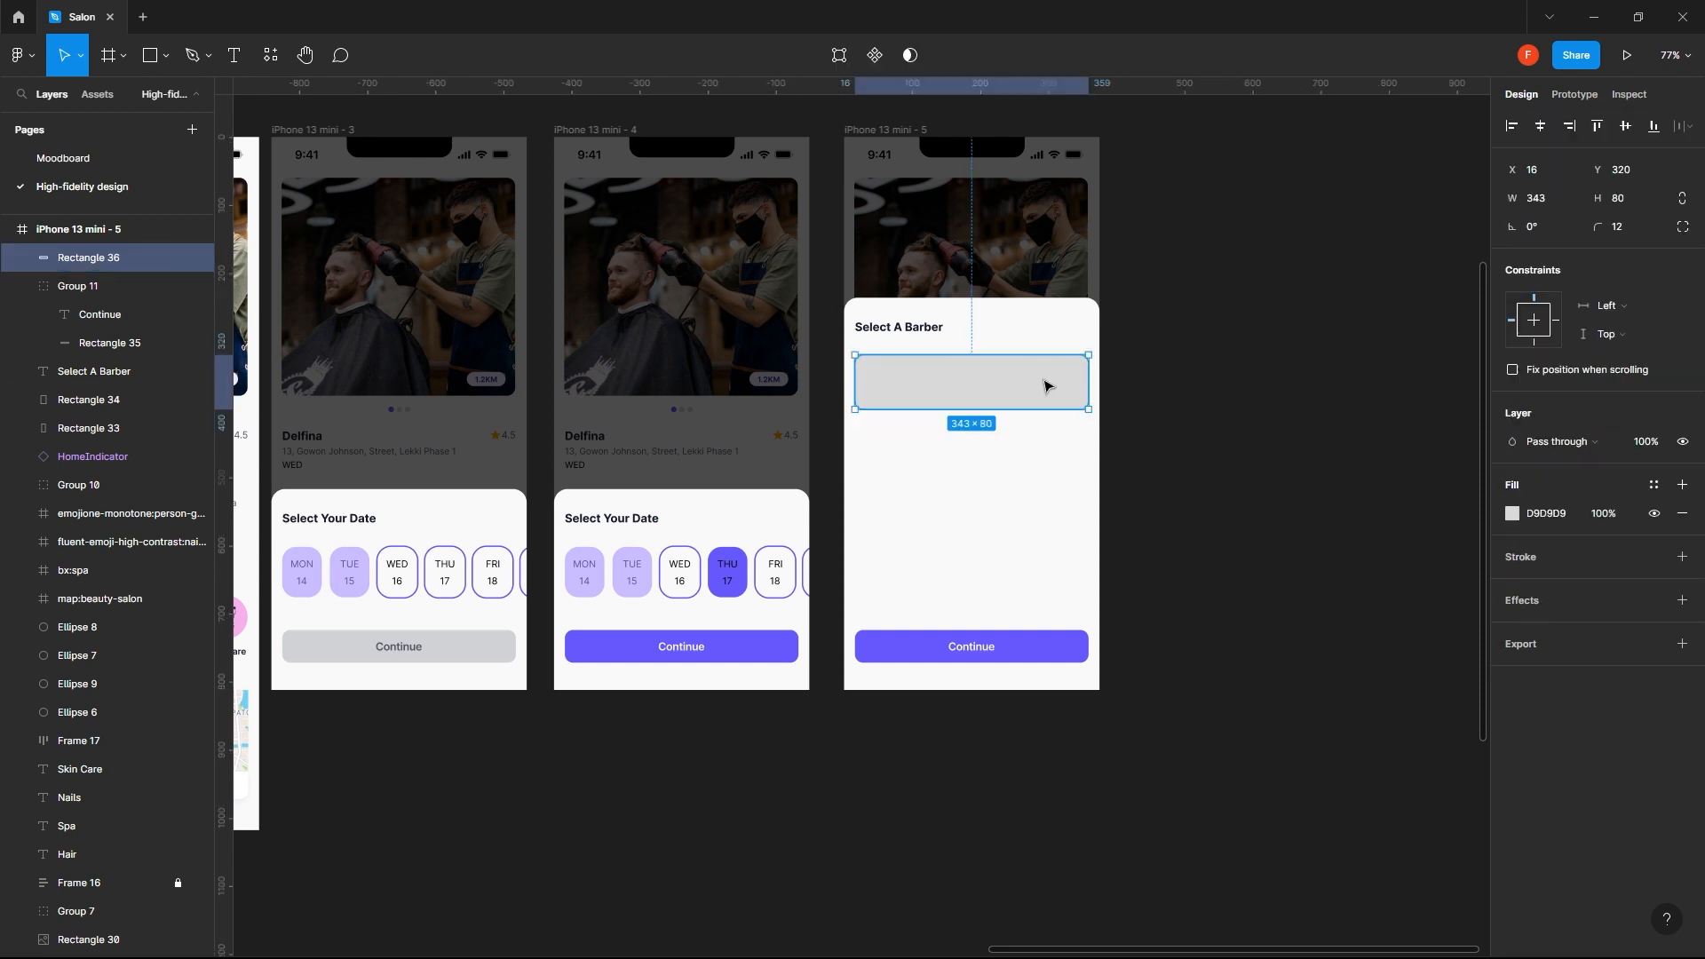
pyautogui.click(1512, 513)
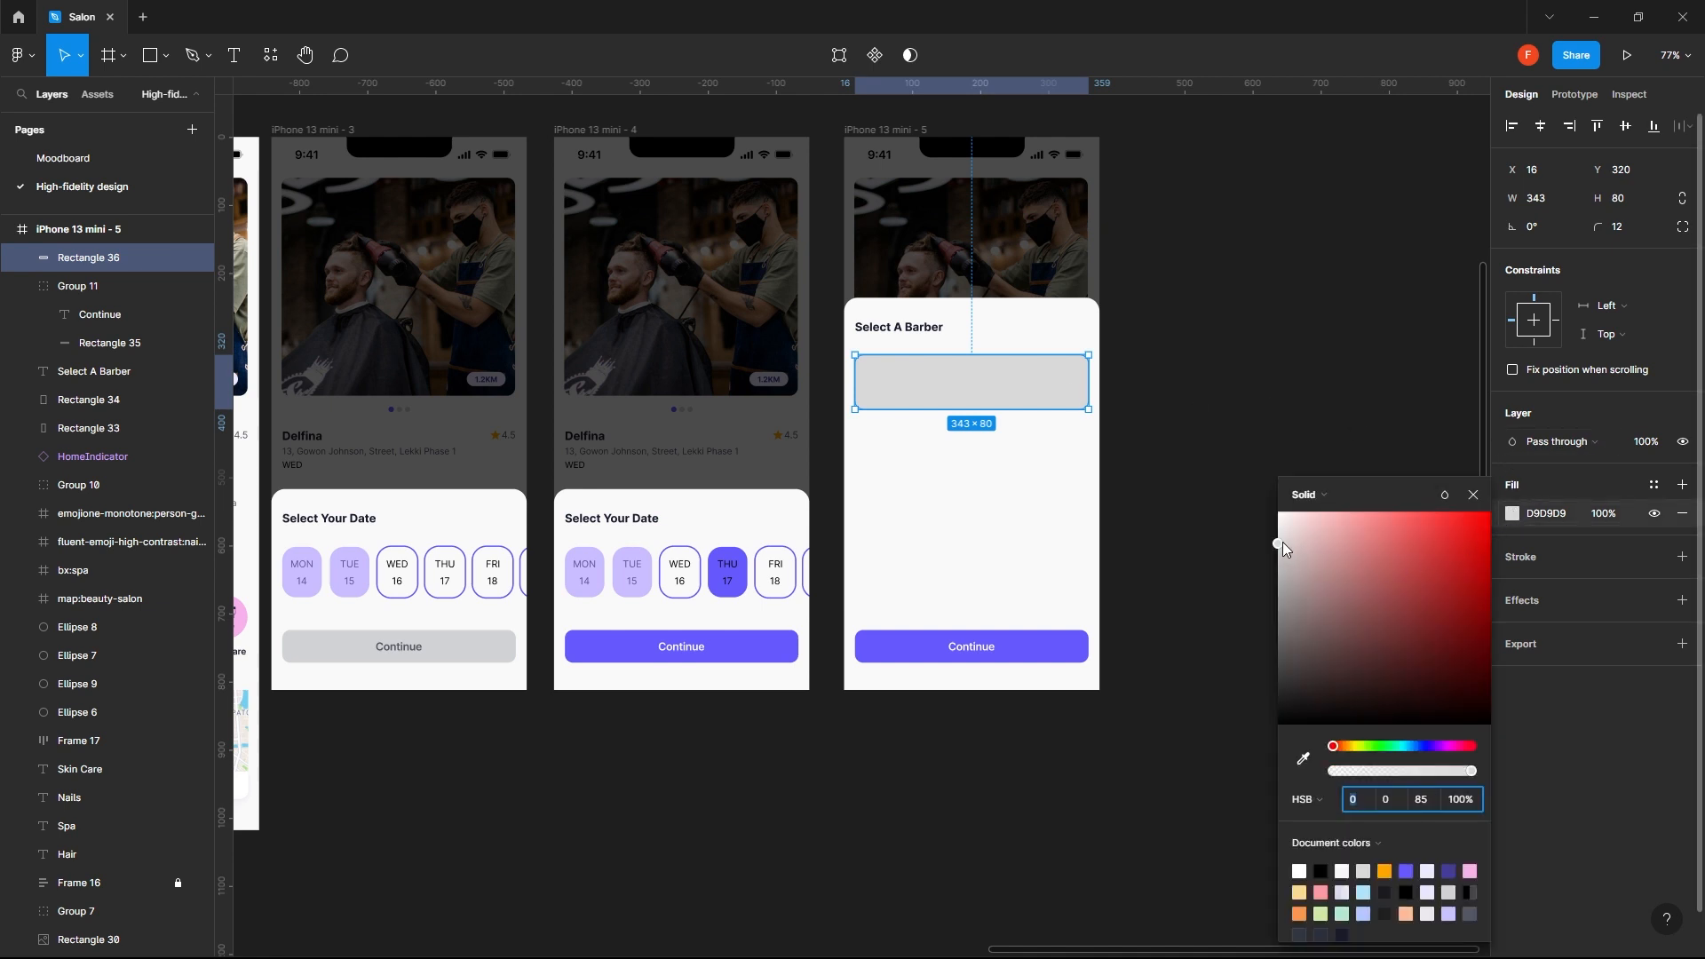
pyautogui.moveTo(1282, 548); pyautogui.dragTo(1279, 510)
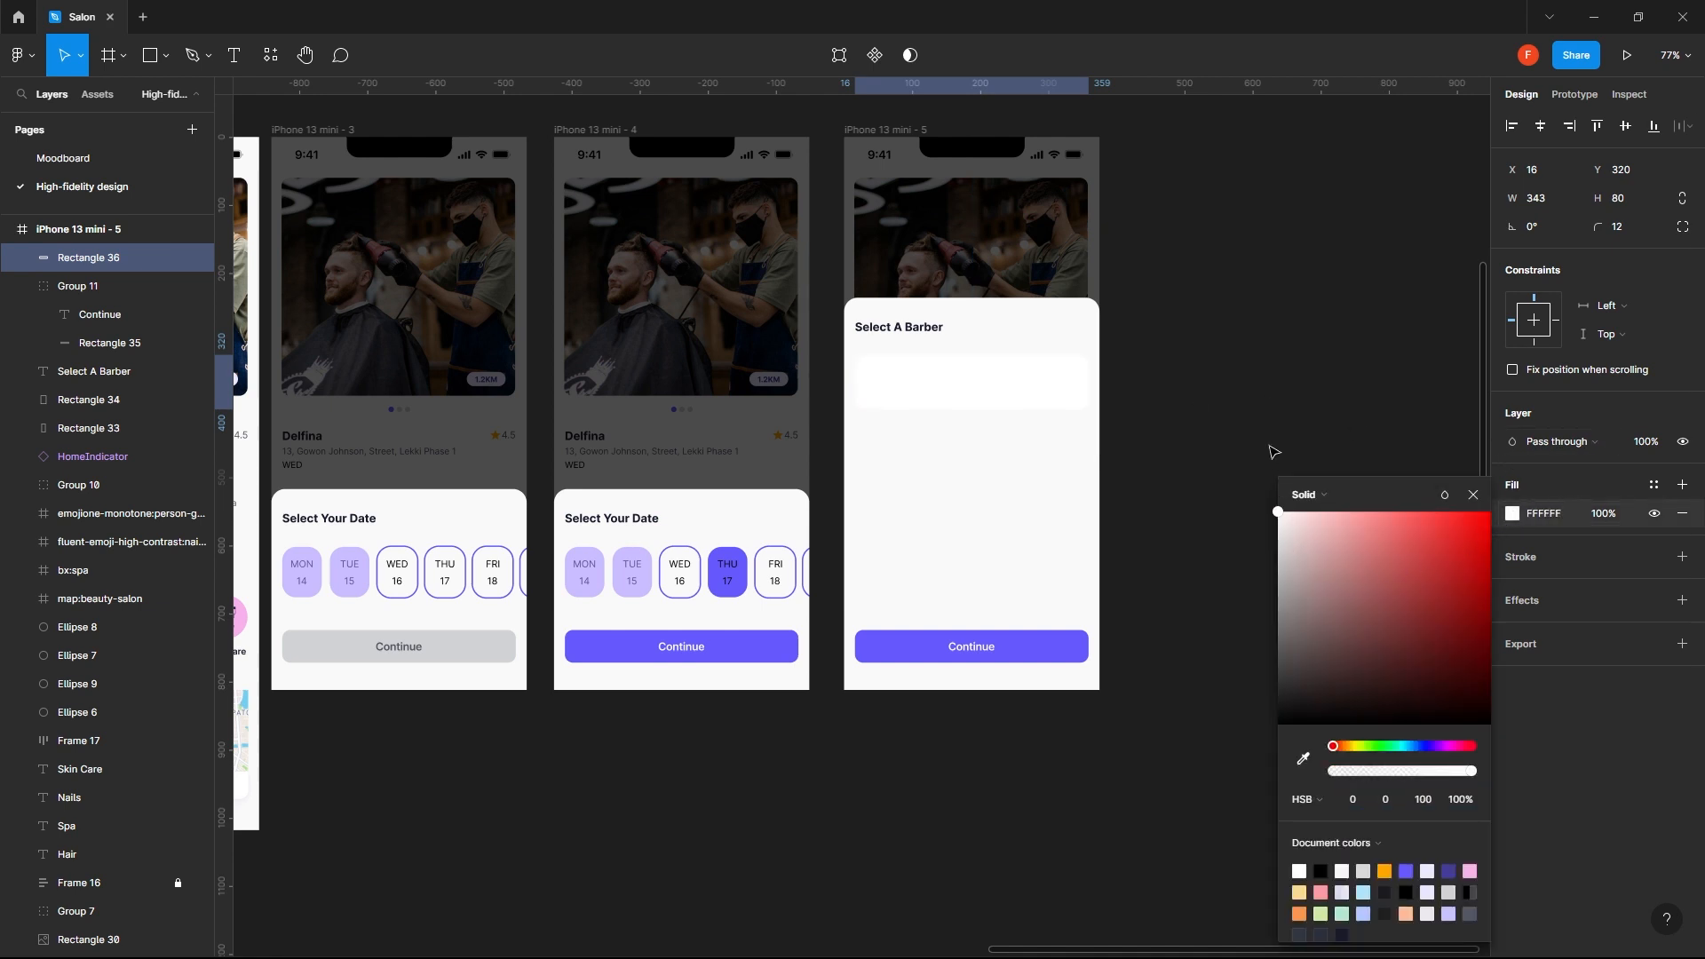
pyautogui.click(1631, 590)
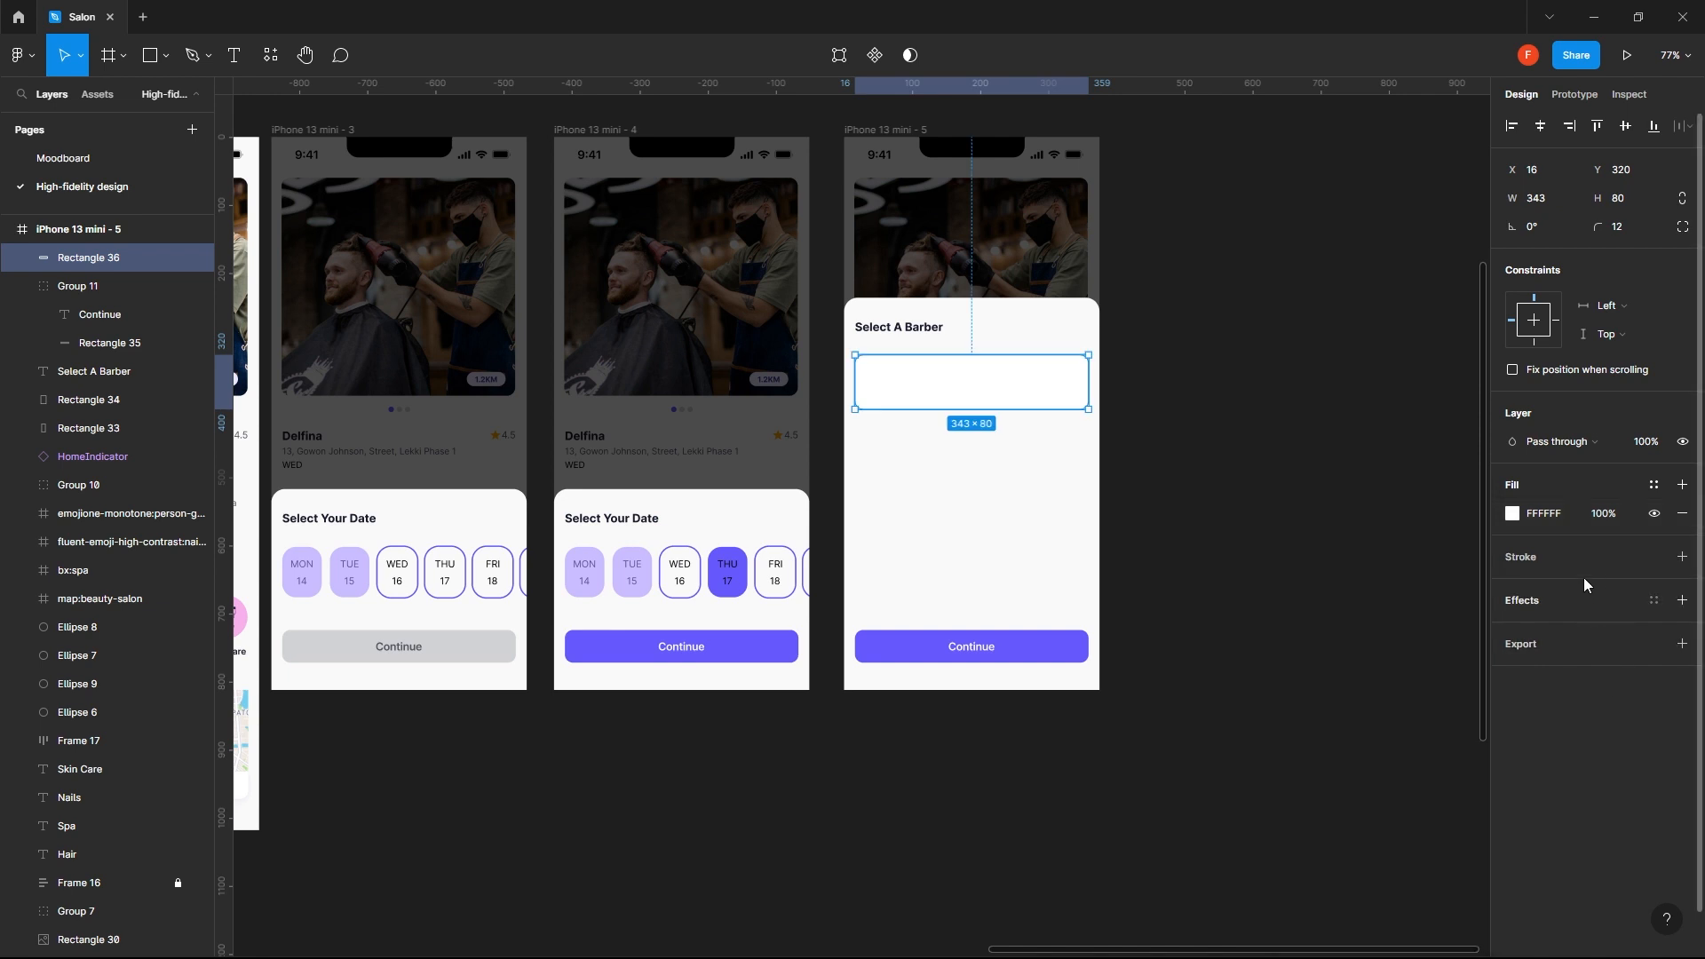
# - Copy the drop shadow colour D6DCF3 from the navigation bar on the iPhone 13 mini - 1 screen
pyautogui.click(1426, 639)
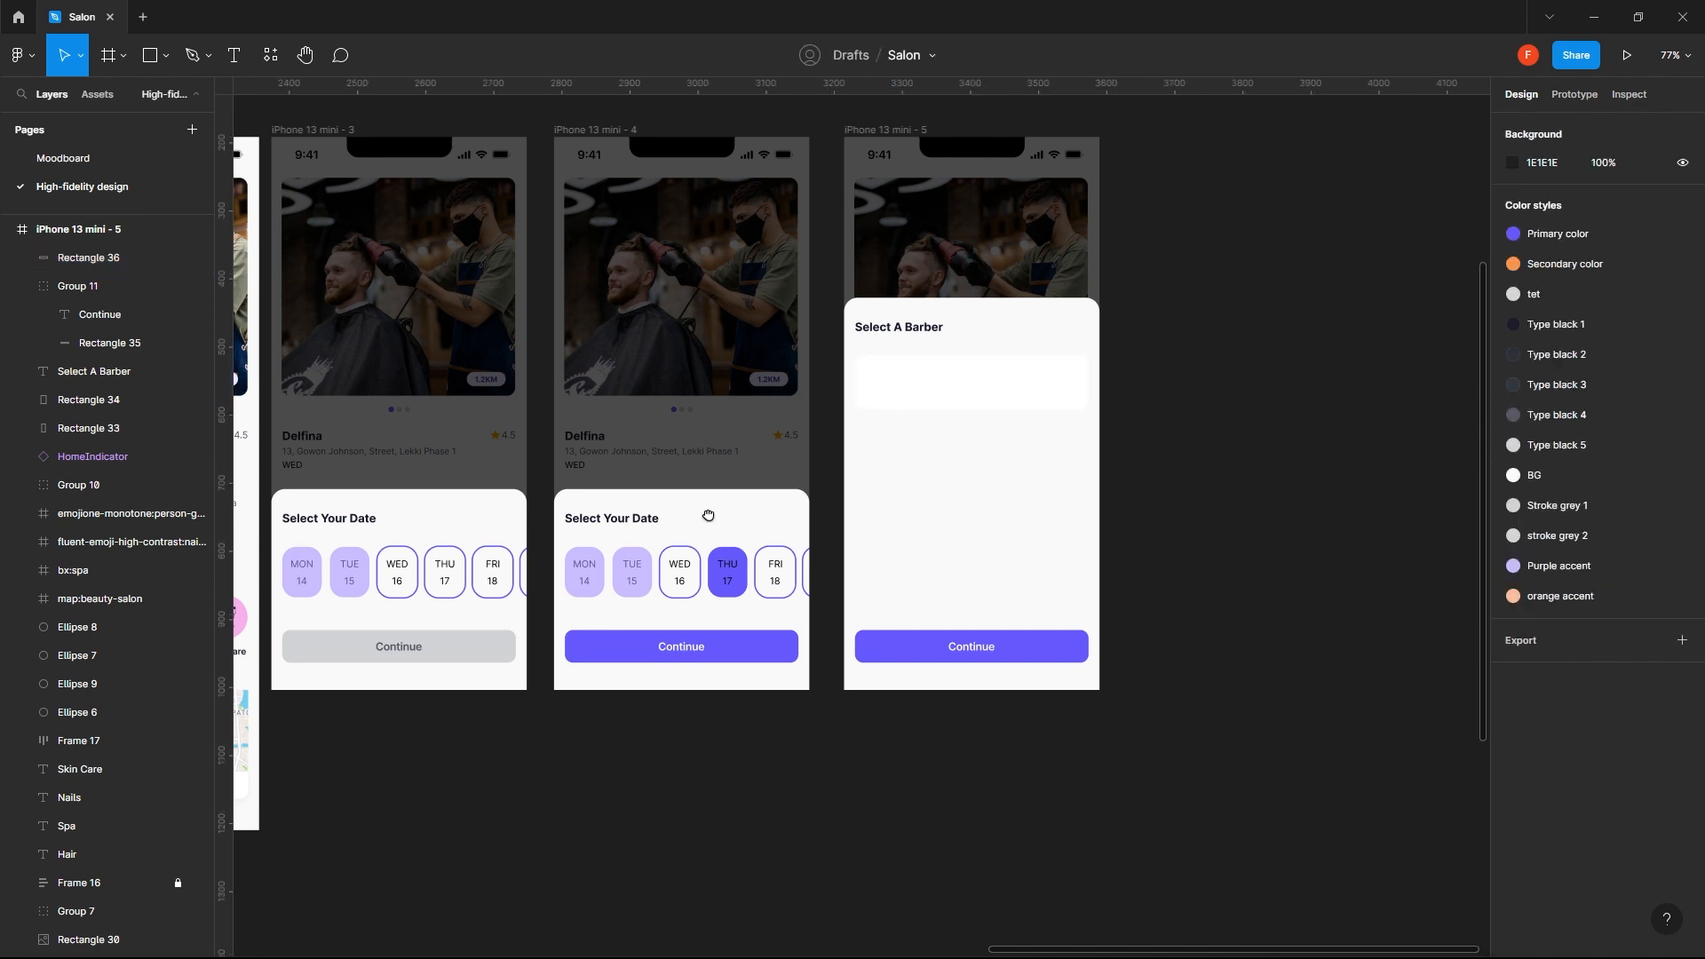
pyautogui.moveTo(708, 516); pyautogui.dragTo(1350, 527)
pyautogui.moveTo(714, 470); pyautogui.dragTo(794, 485)
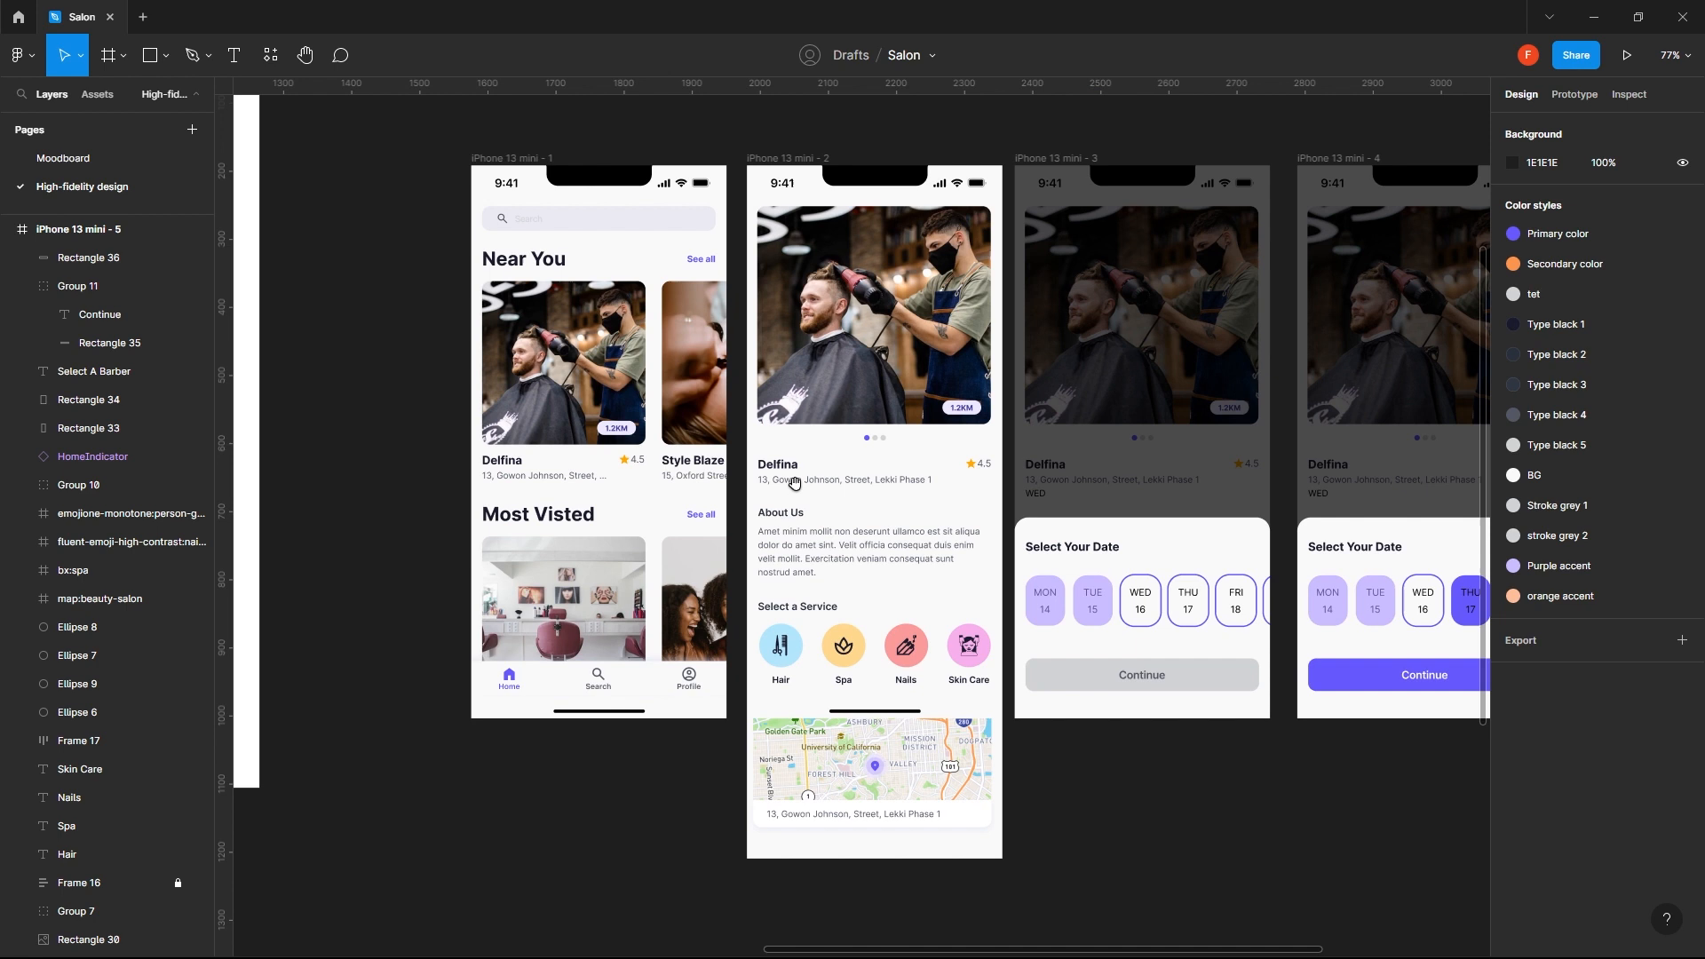
pyautogui.click(593, 410)
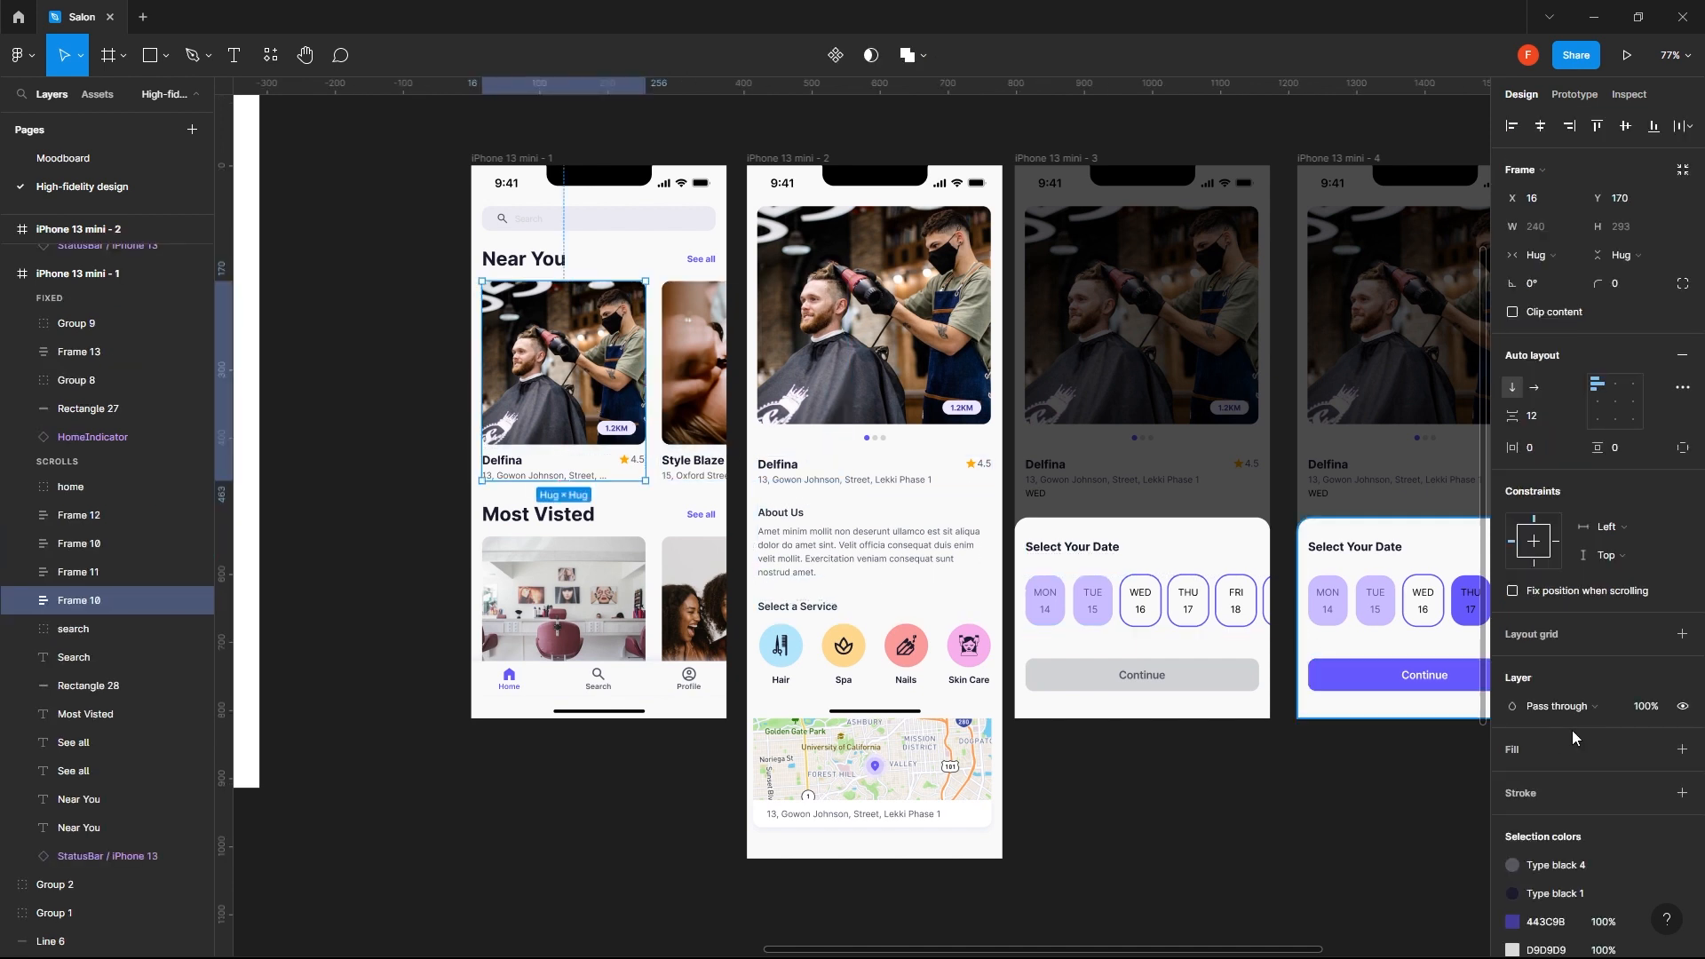
pyautogui.scroll(-5, 1572, 737)
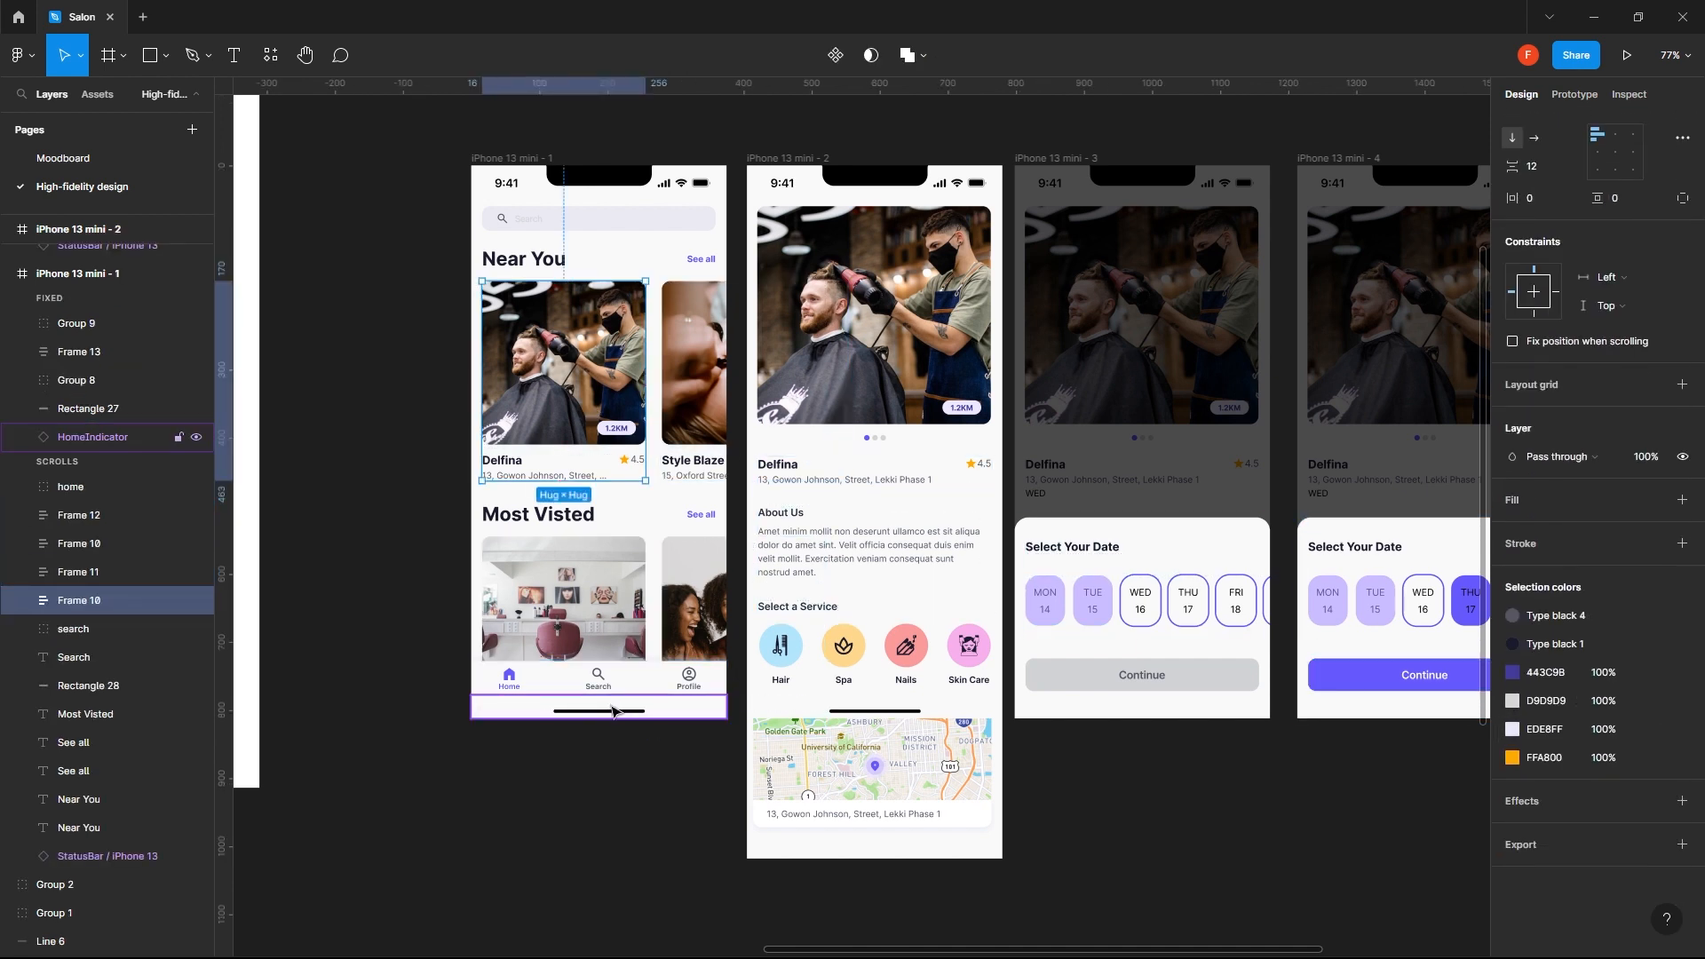
pyautogui.click(634, 681)
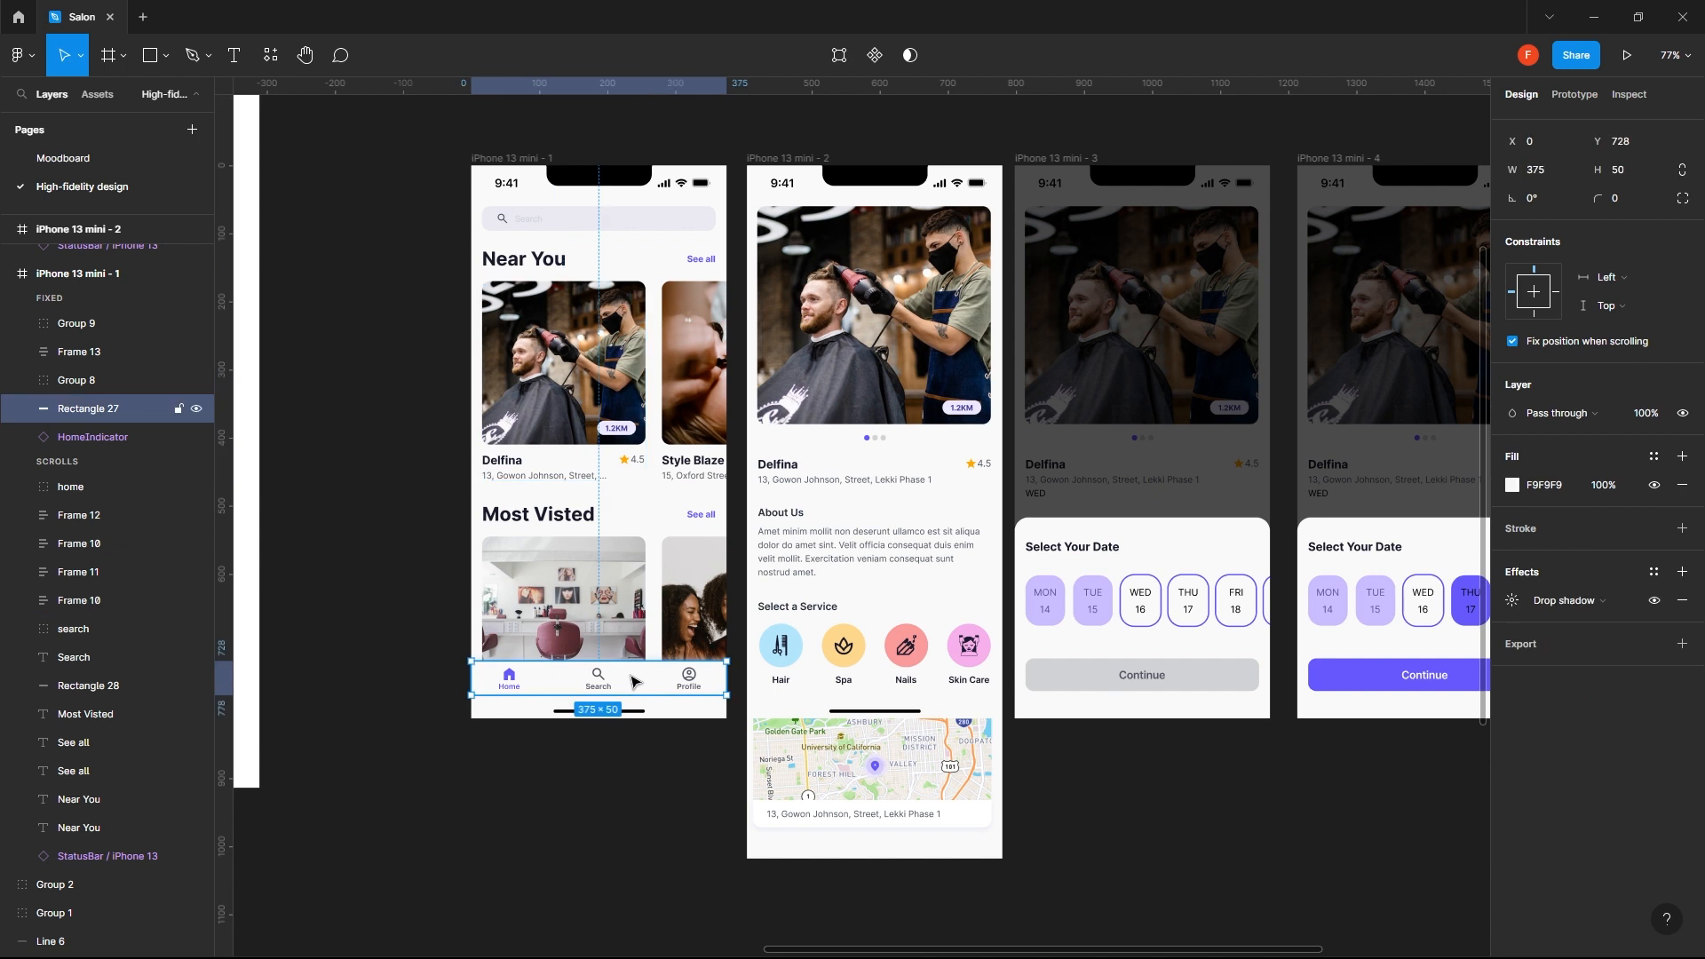
pyautogui.click(849, 402)
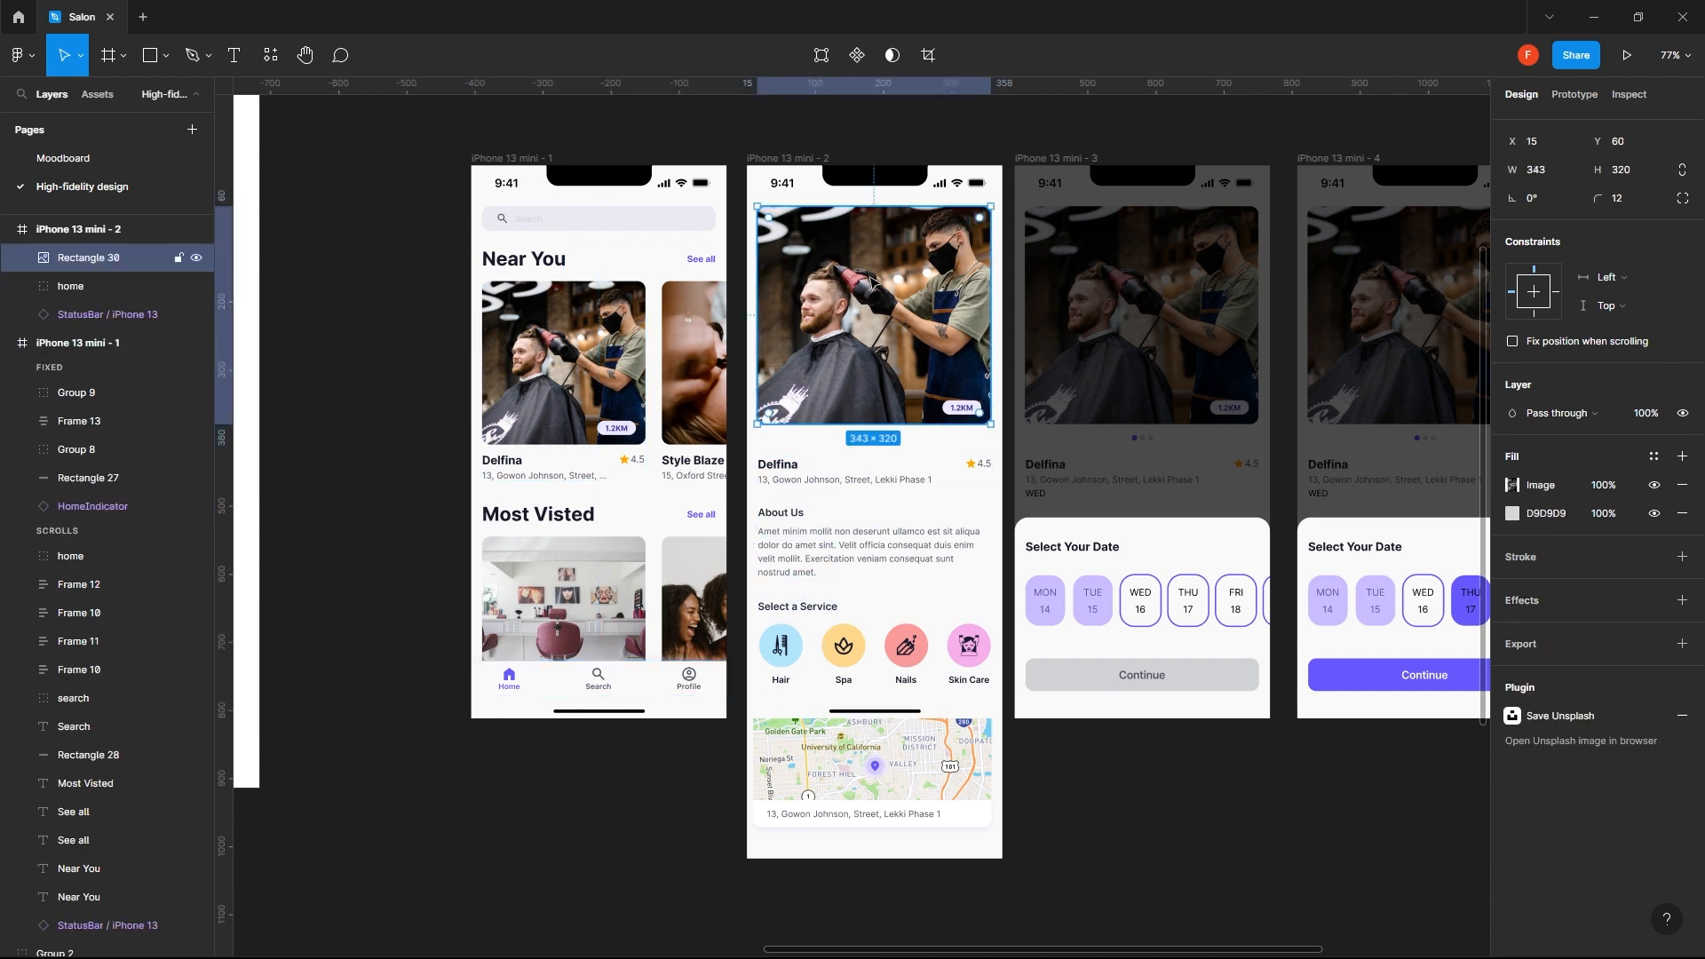
pyautogui.click(649, 689)
pyautogui.click(1683, 572)
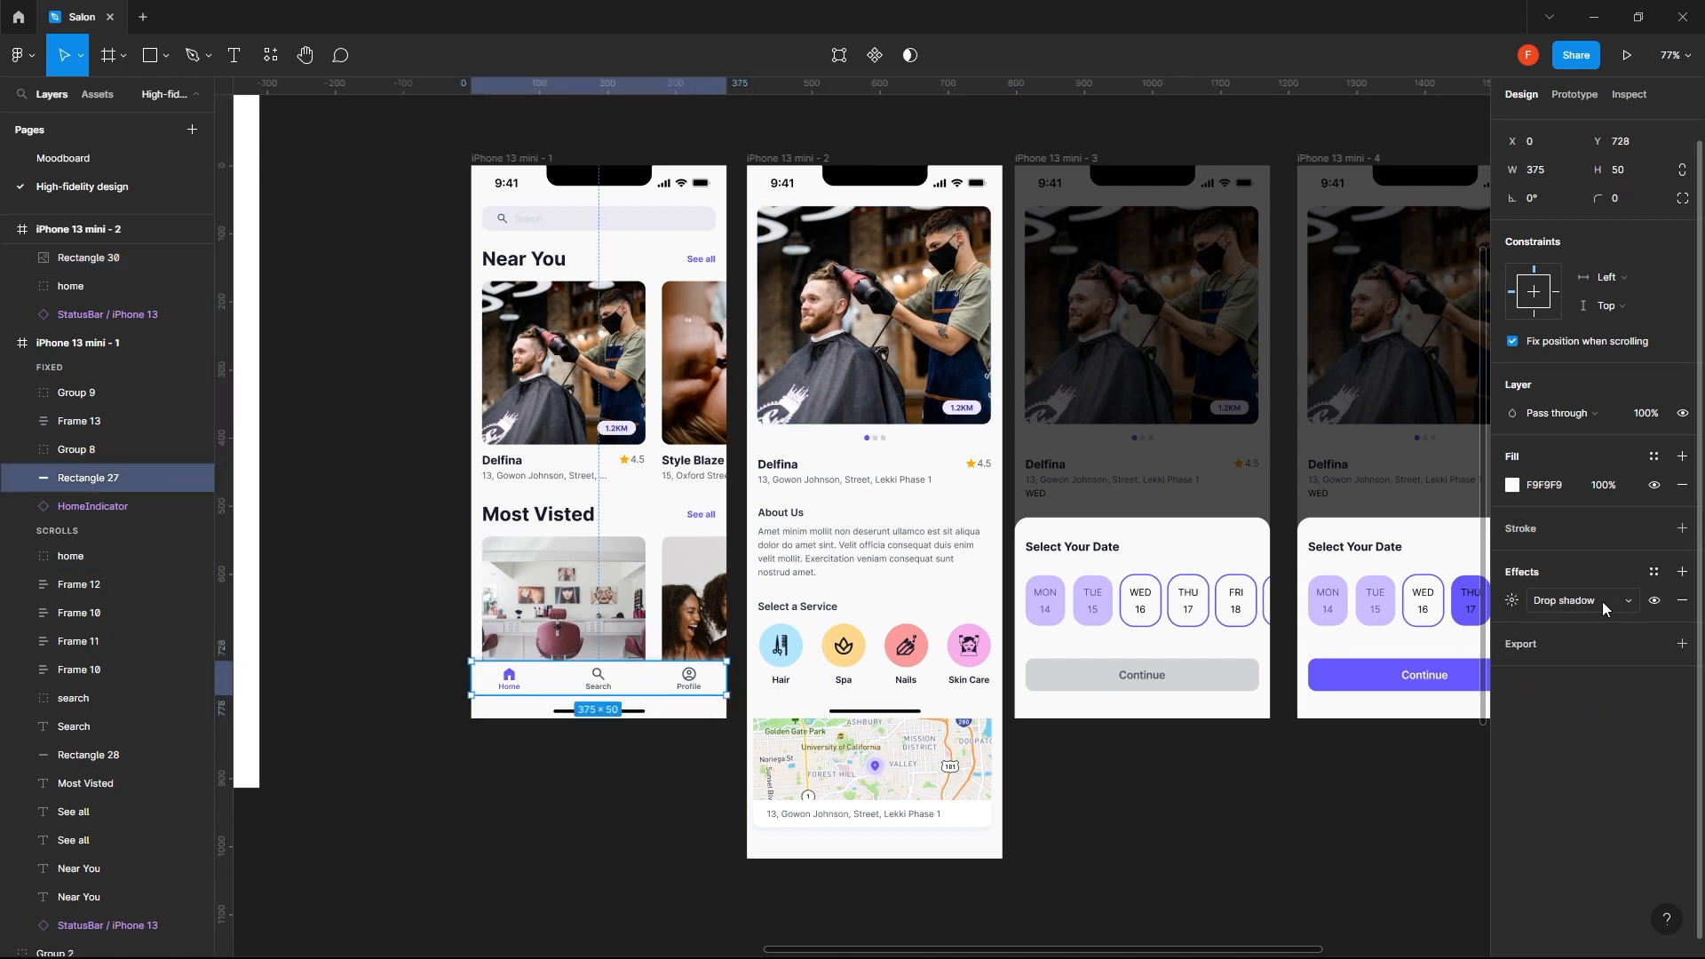
pyautogui.click(1513, 602)
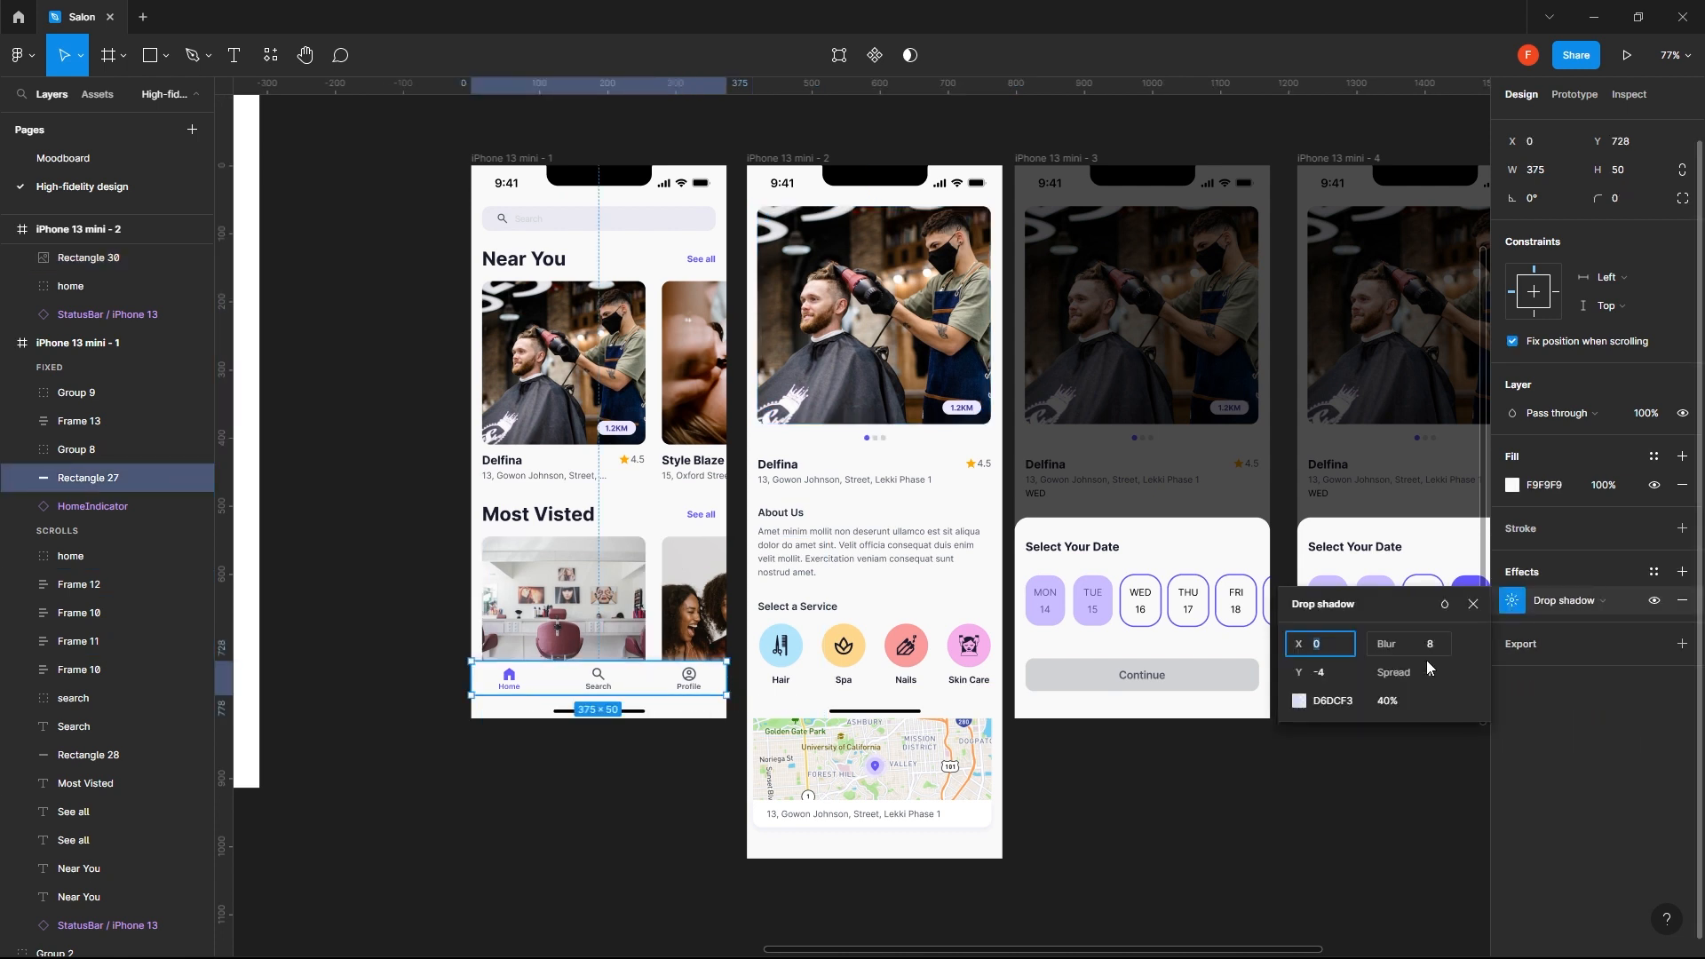
pyautogui.click(1331, 707)
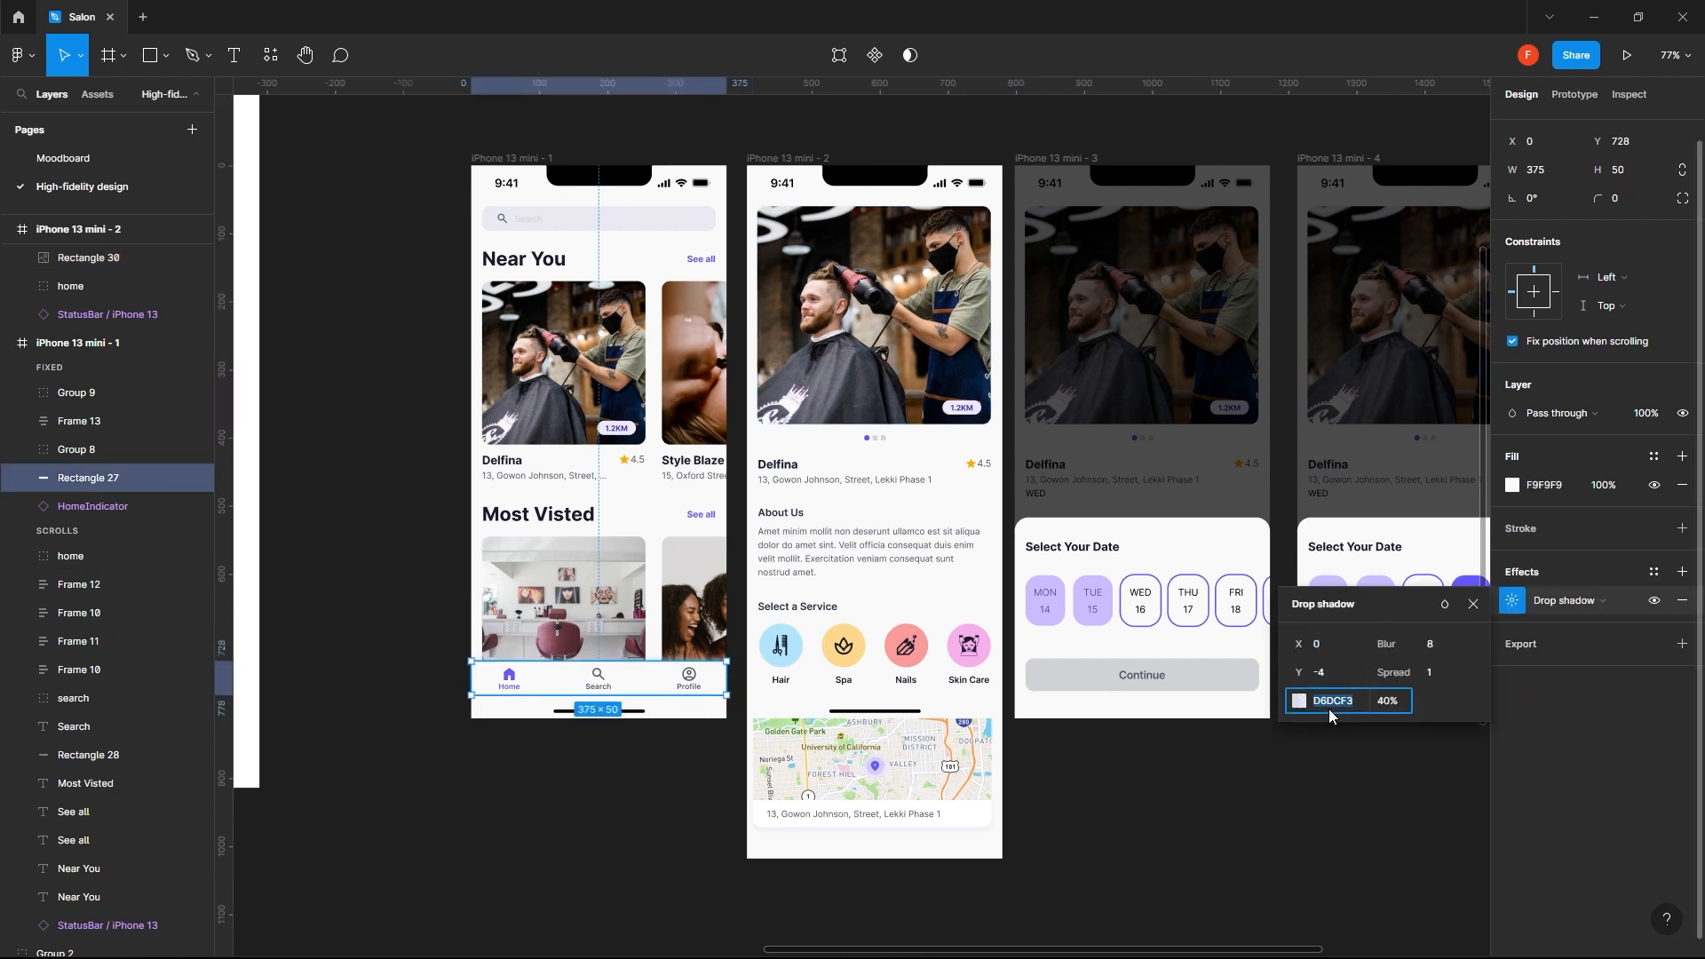
pyautogui.click(1358, 800)
# - Add a D6DCF3 drop shadow to the white card under Select A Barber, with Y offset 2, blur 24 and spread 4
pyautogui.hscroll(5, 784, 553)
pyautogui.hscroll(4, 784, 552)
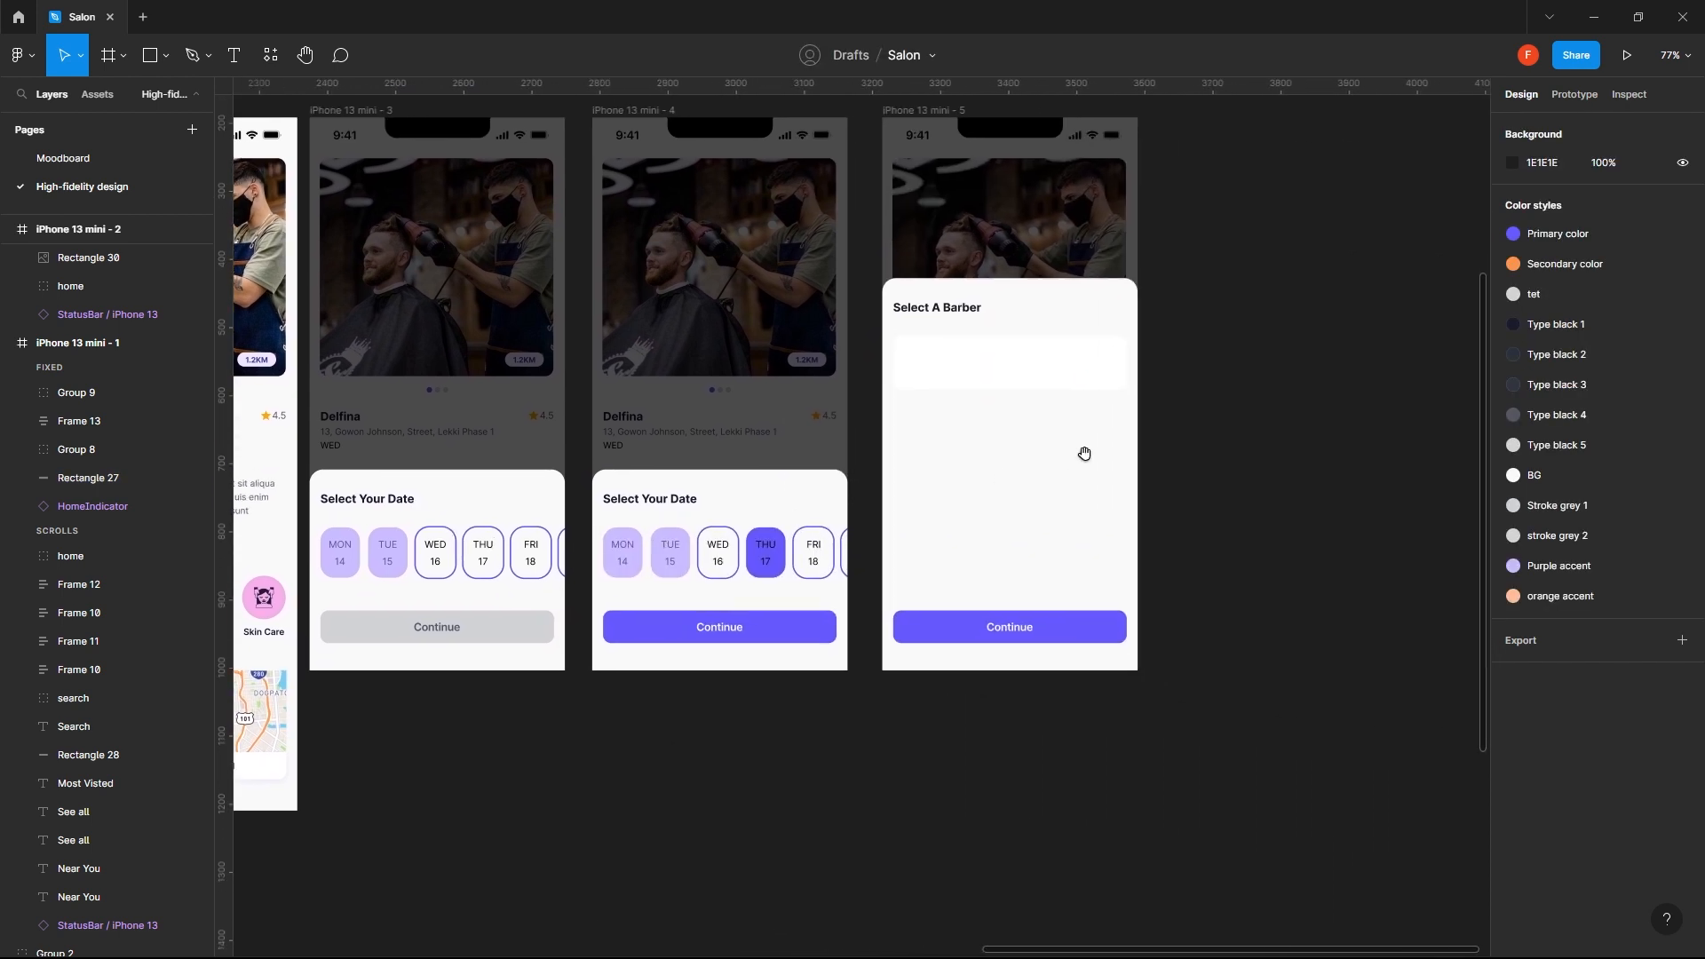
pyautogui.click(984, 376)
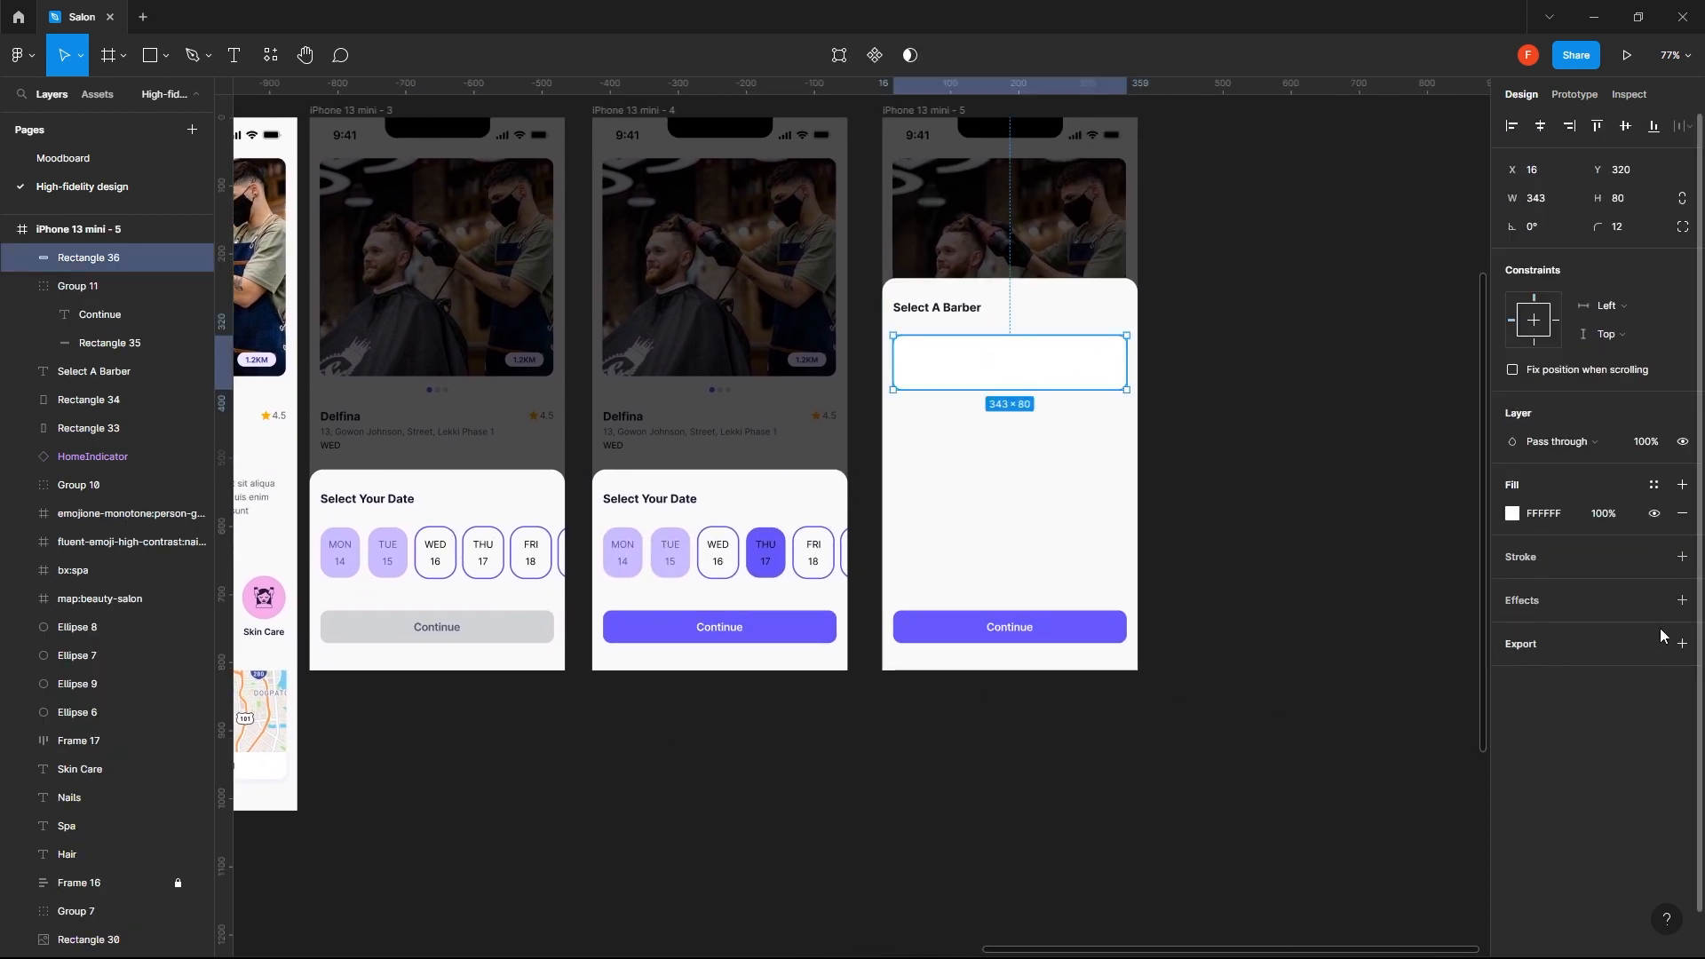
pyautogui.click(1681, 600)
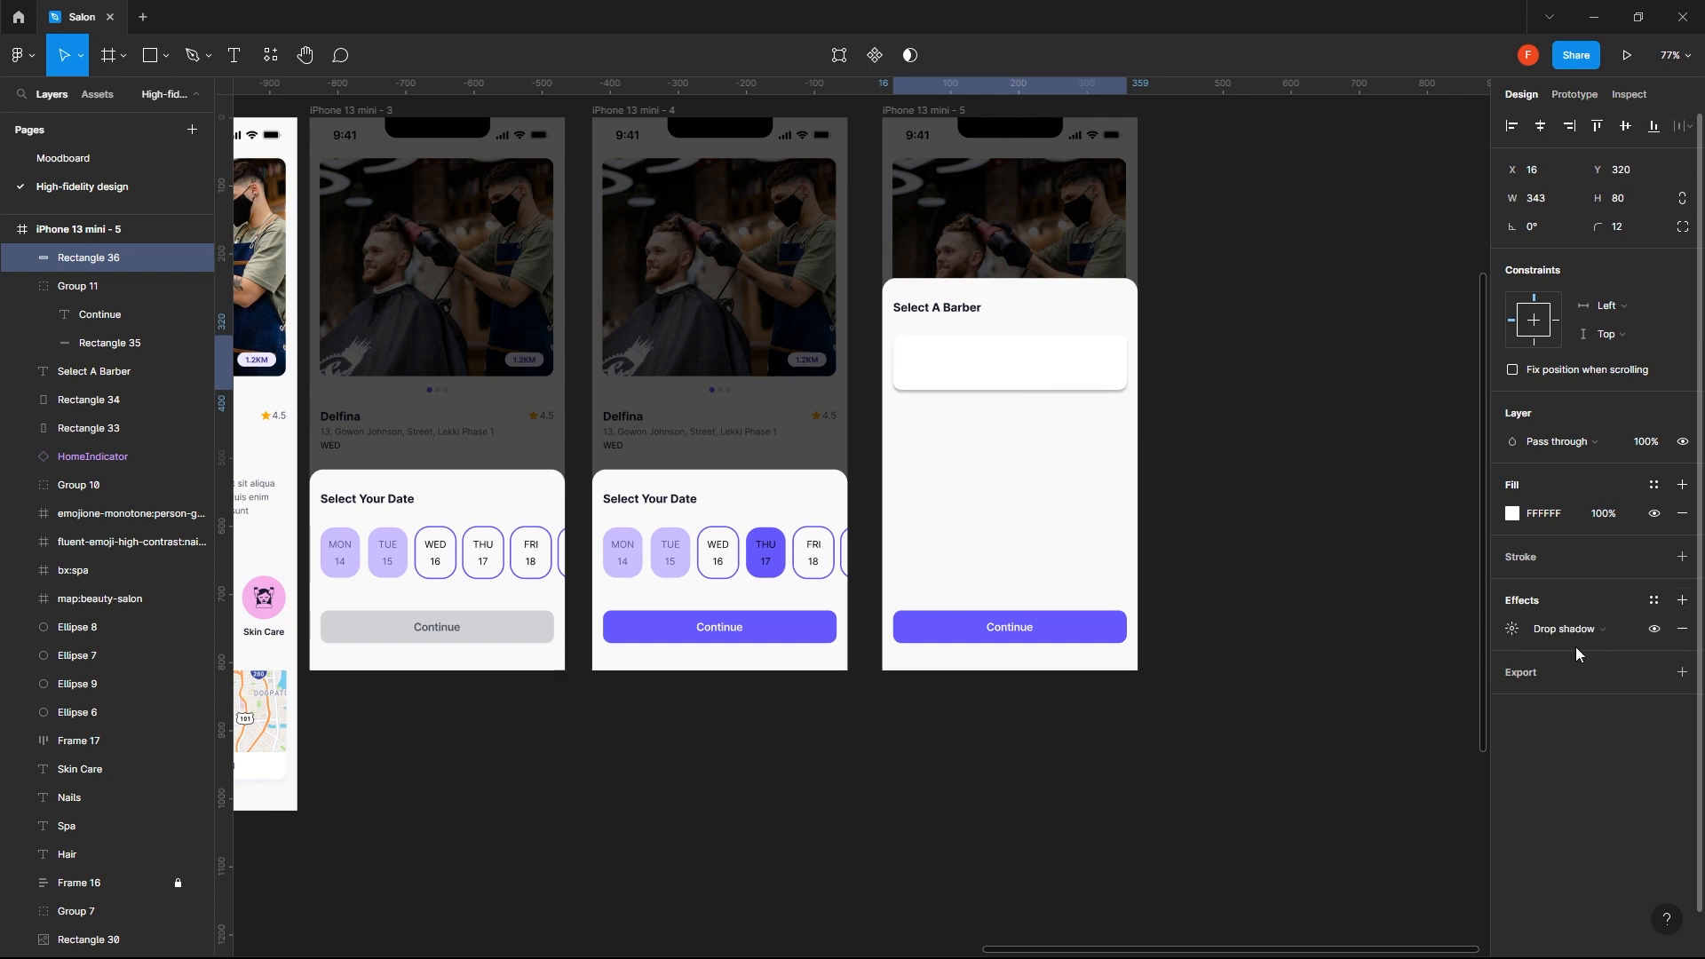
pyautogui.click(1512, 629)
pyautogui.click(1347, 730)
pyautogui.write('D6DCF3')
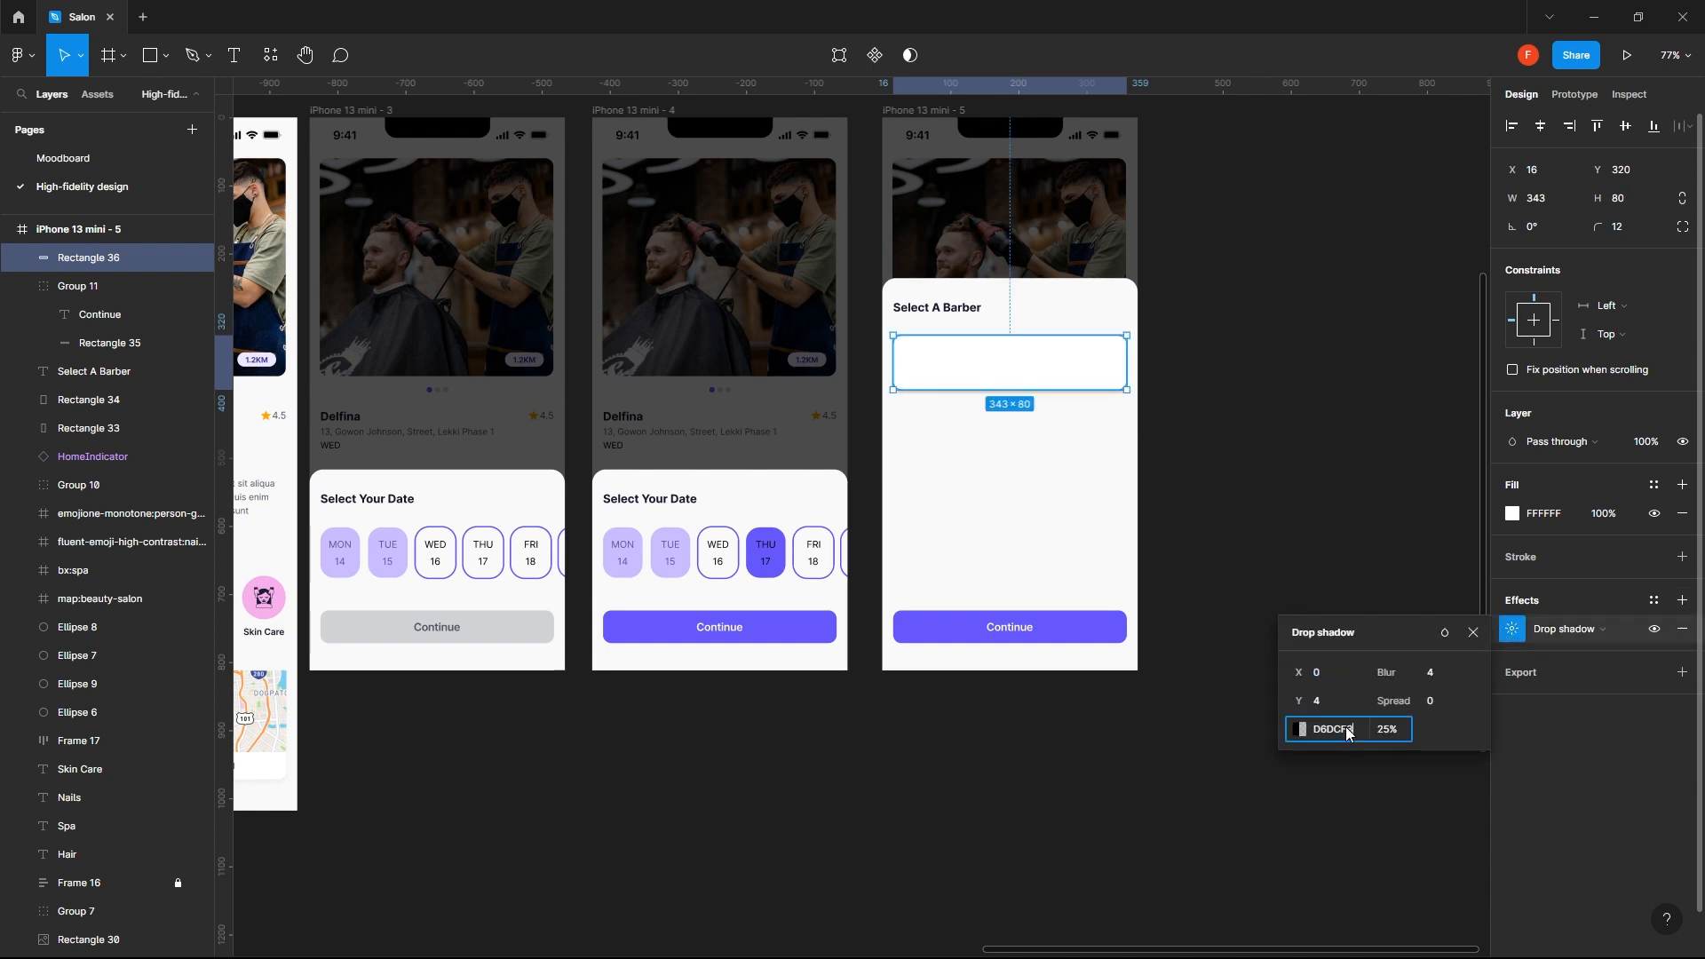
pyautogui.press('Return')
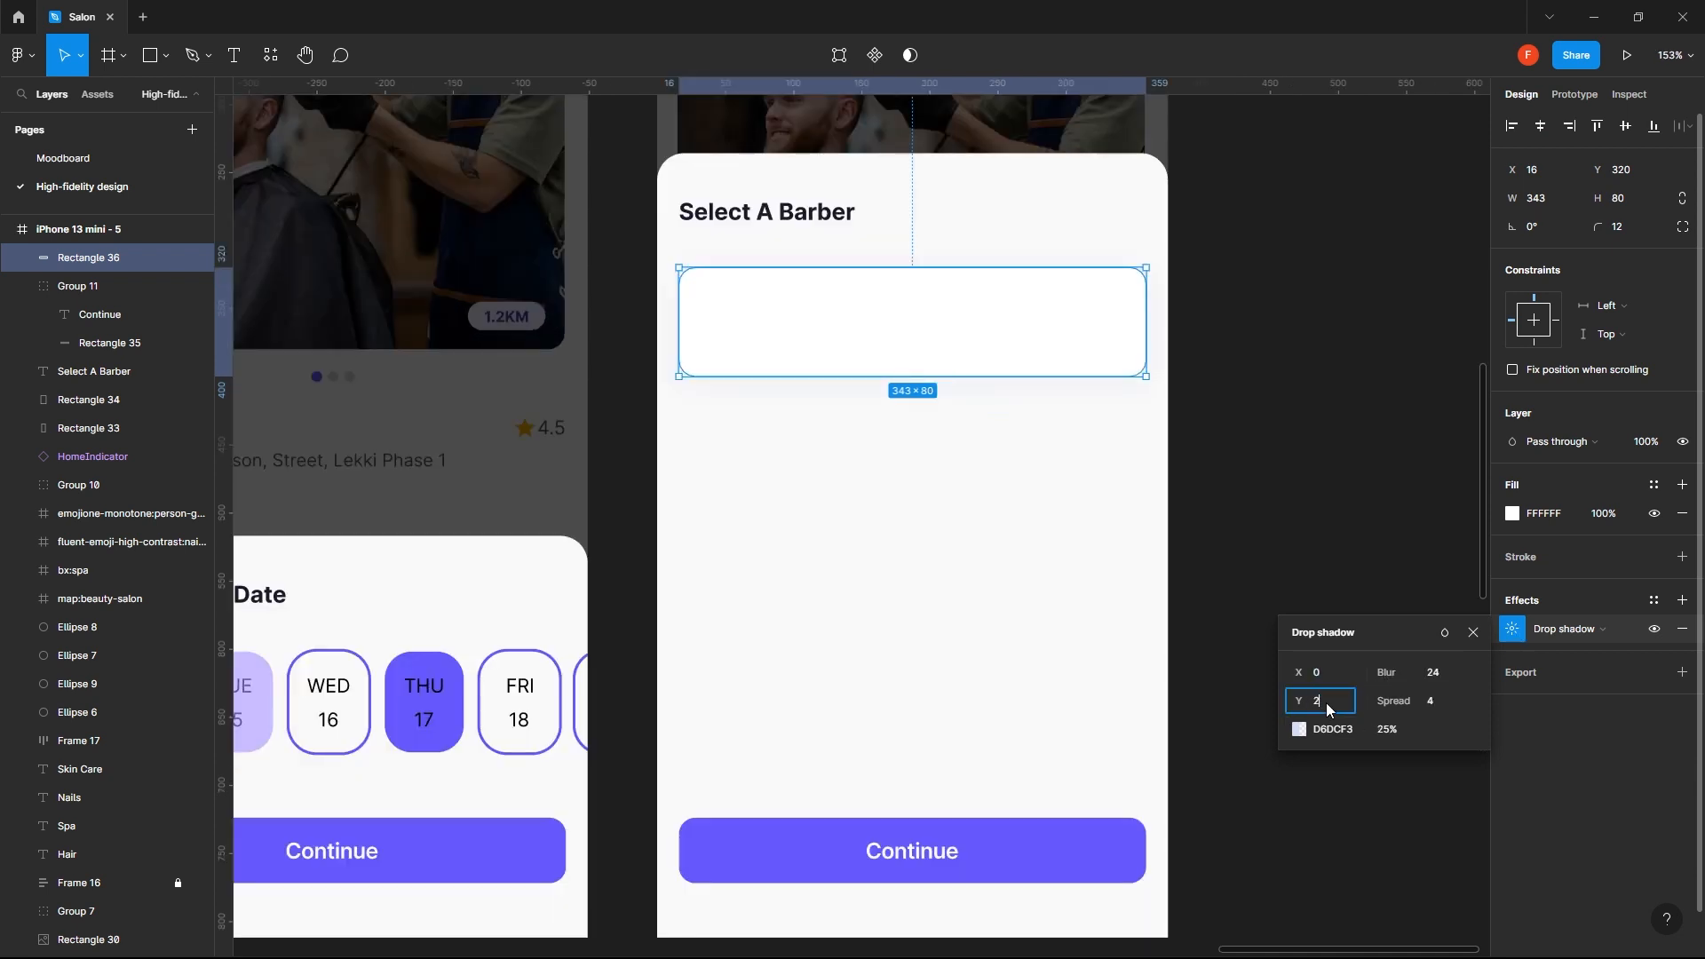
pyautogui.press('Return')
pyautogui.click(1239, 457)
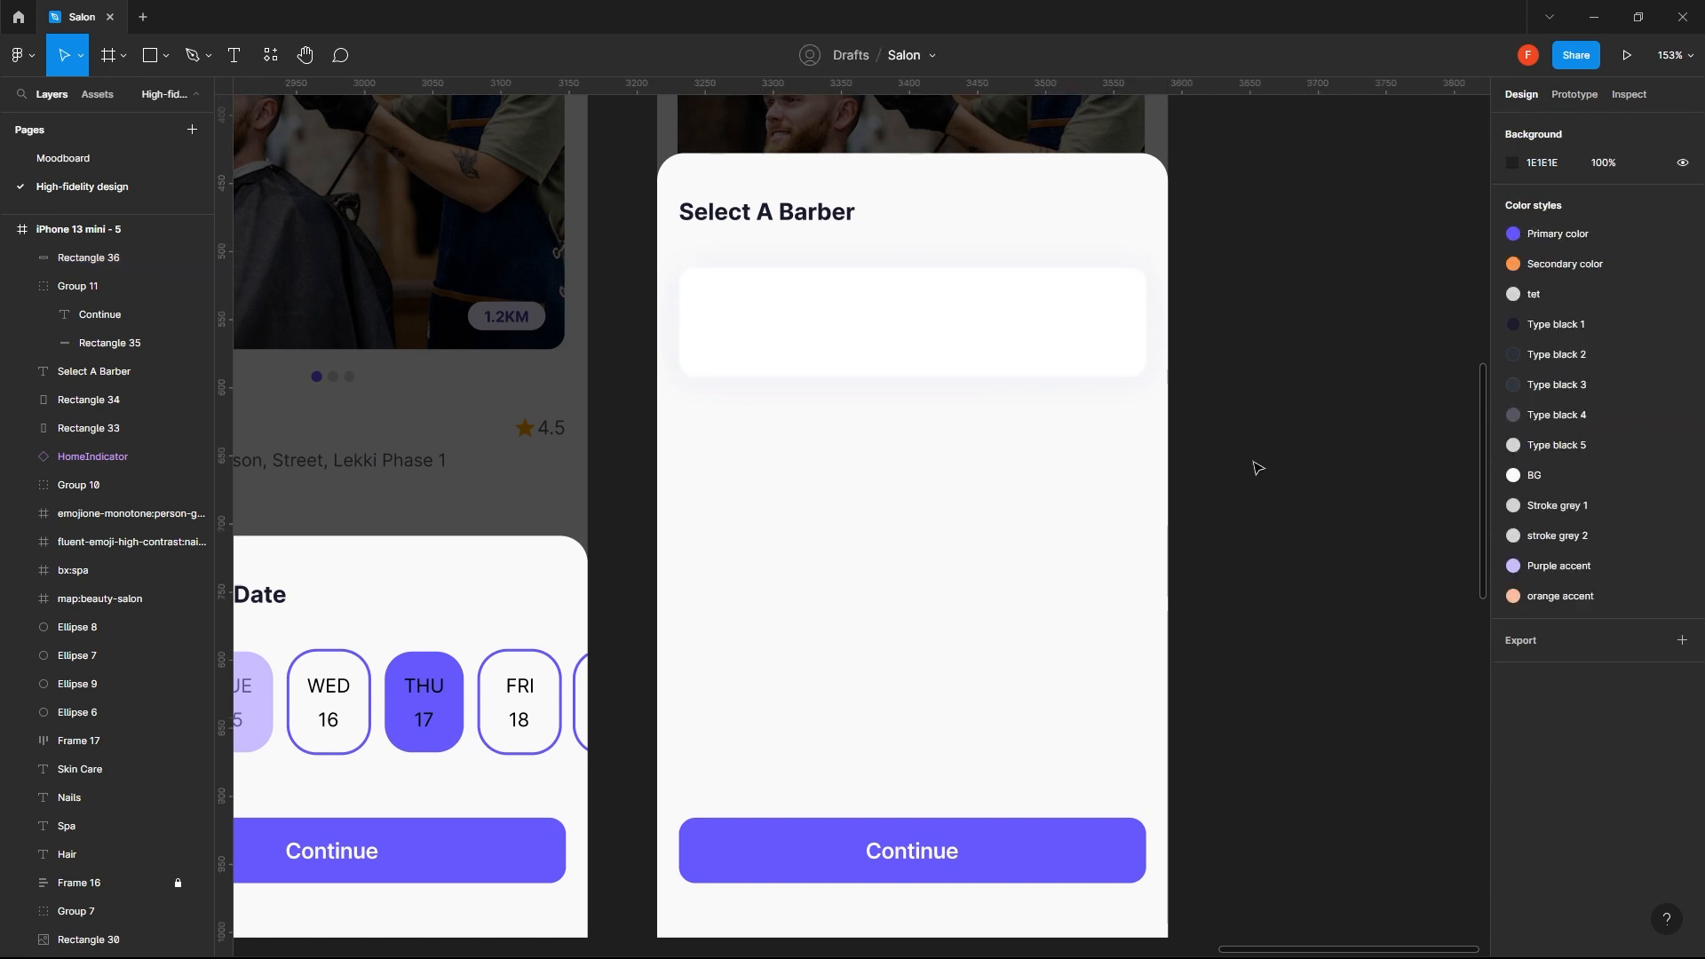
# - Draw a square about 55 wide inside the white card's left end and set its size to 52 by 52
pyautogui.click(1046, 351)
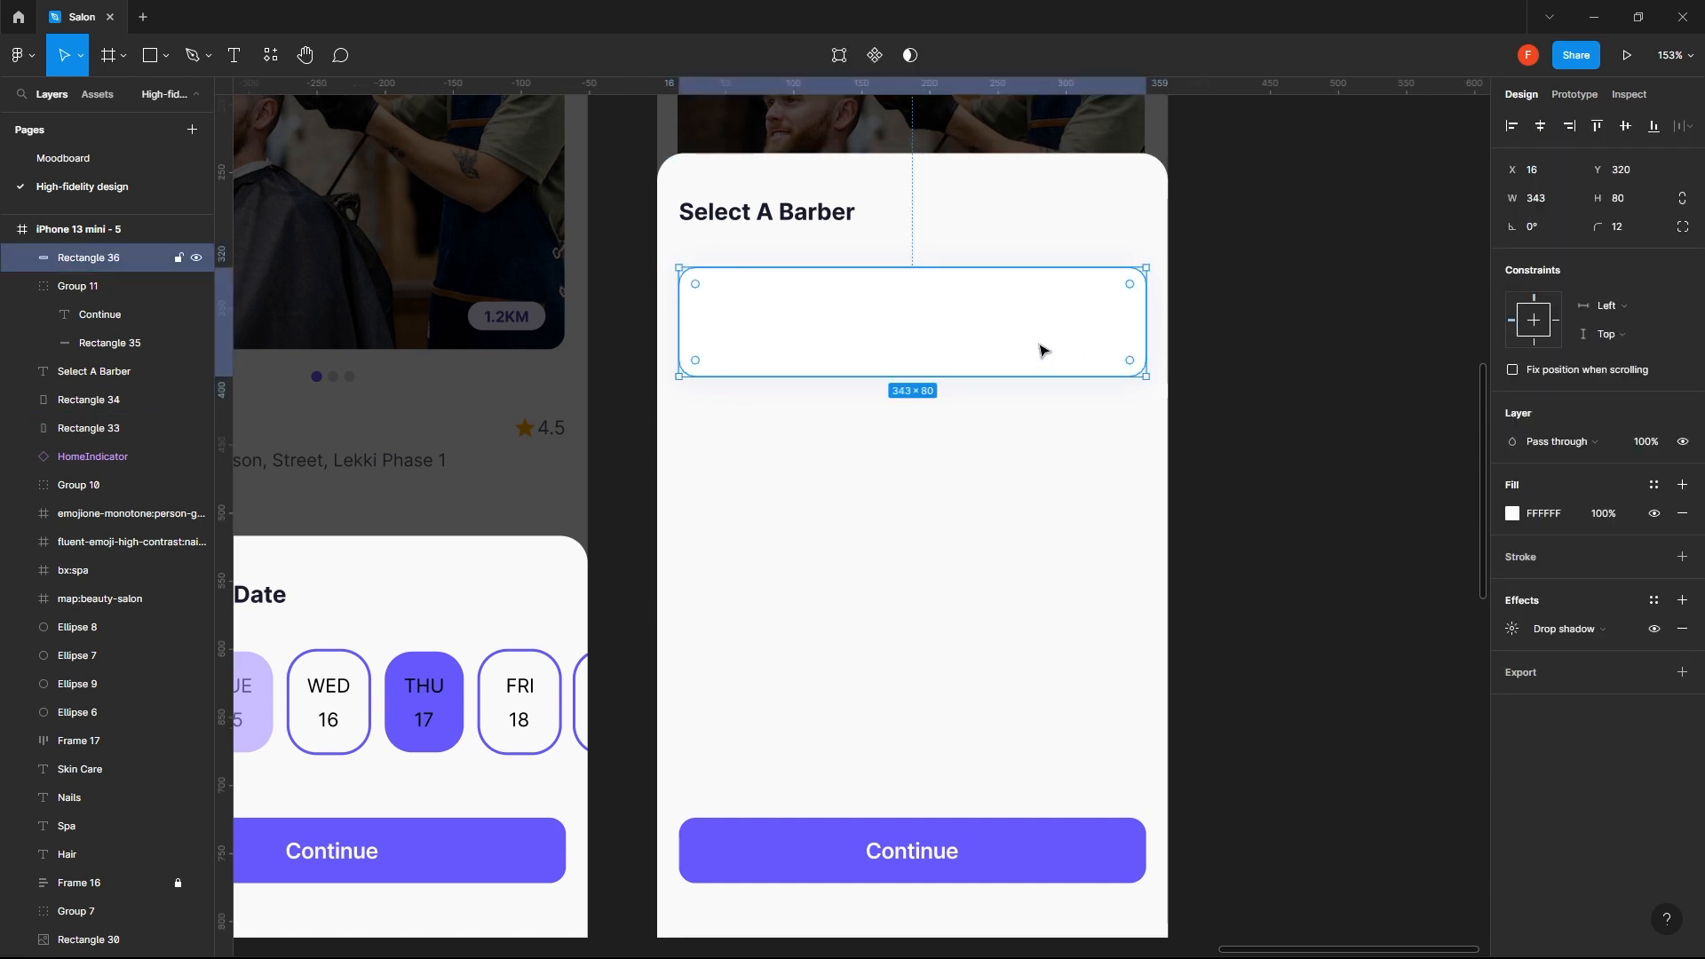
pyautogui.press('r')
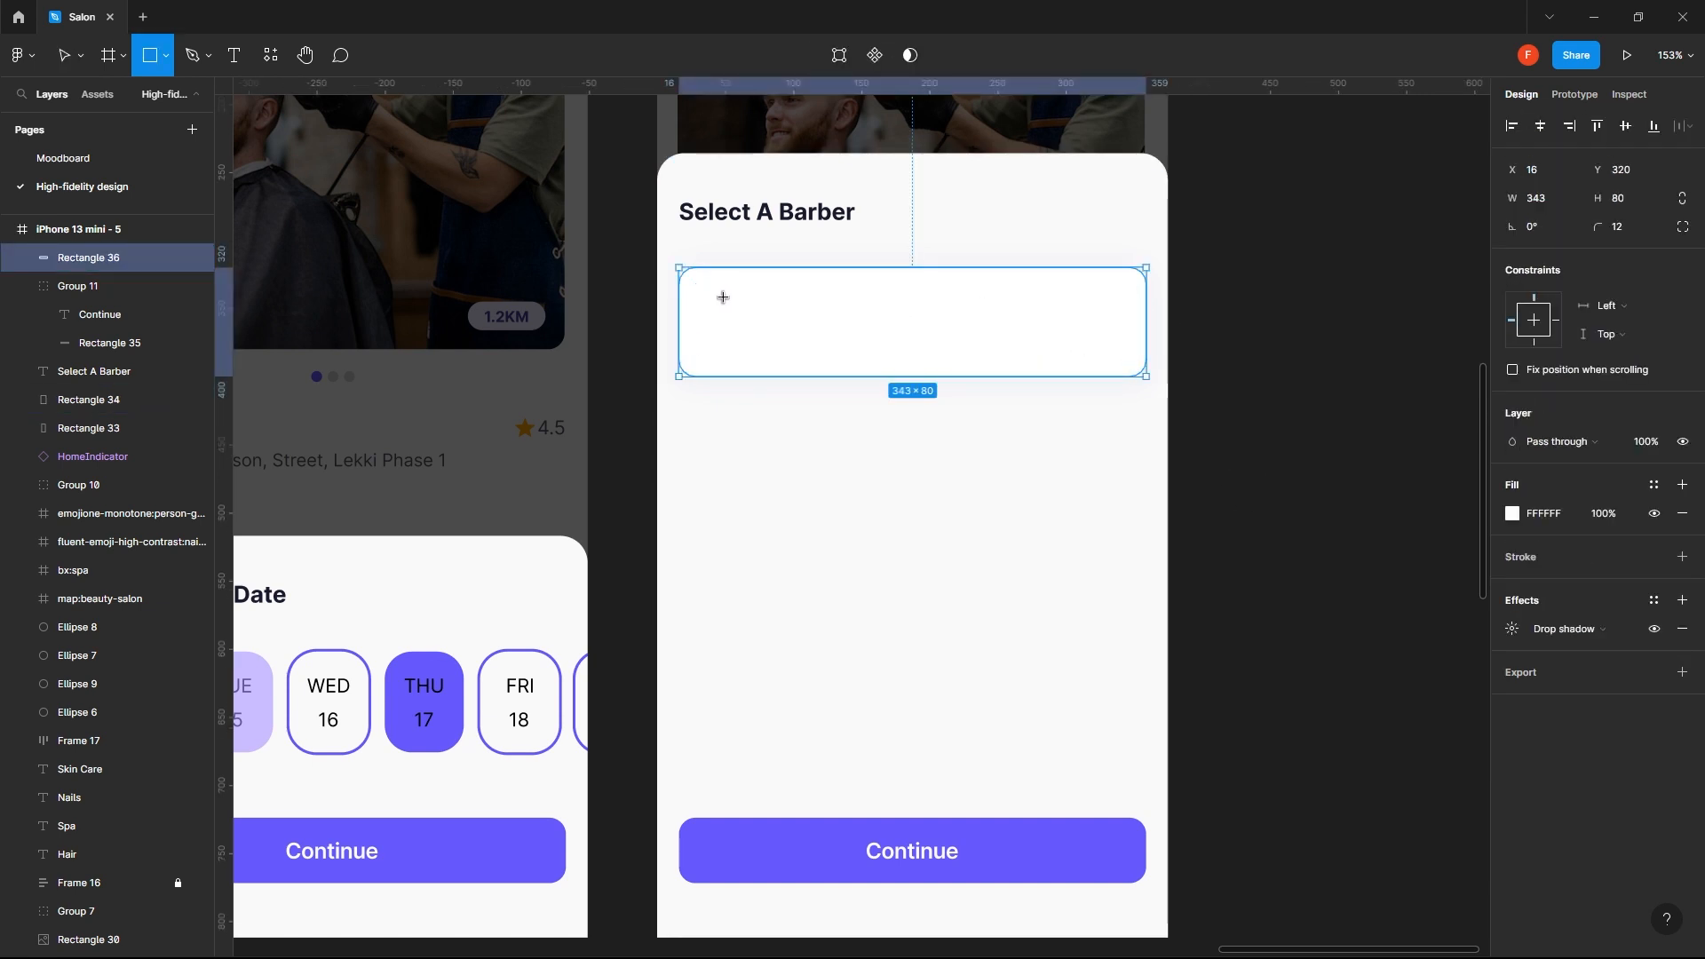
pyautogui.moveTo(694, 285); pyautogui.dragTo(771, 361)
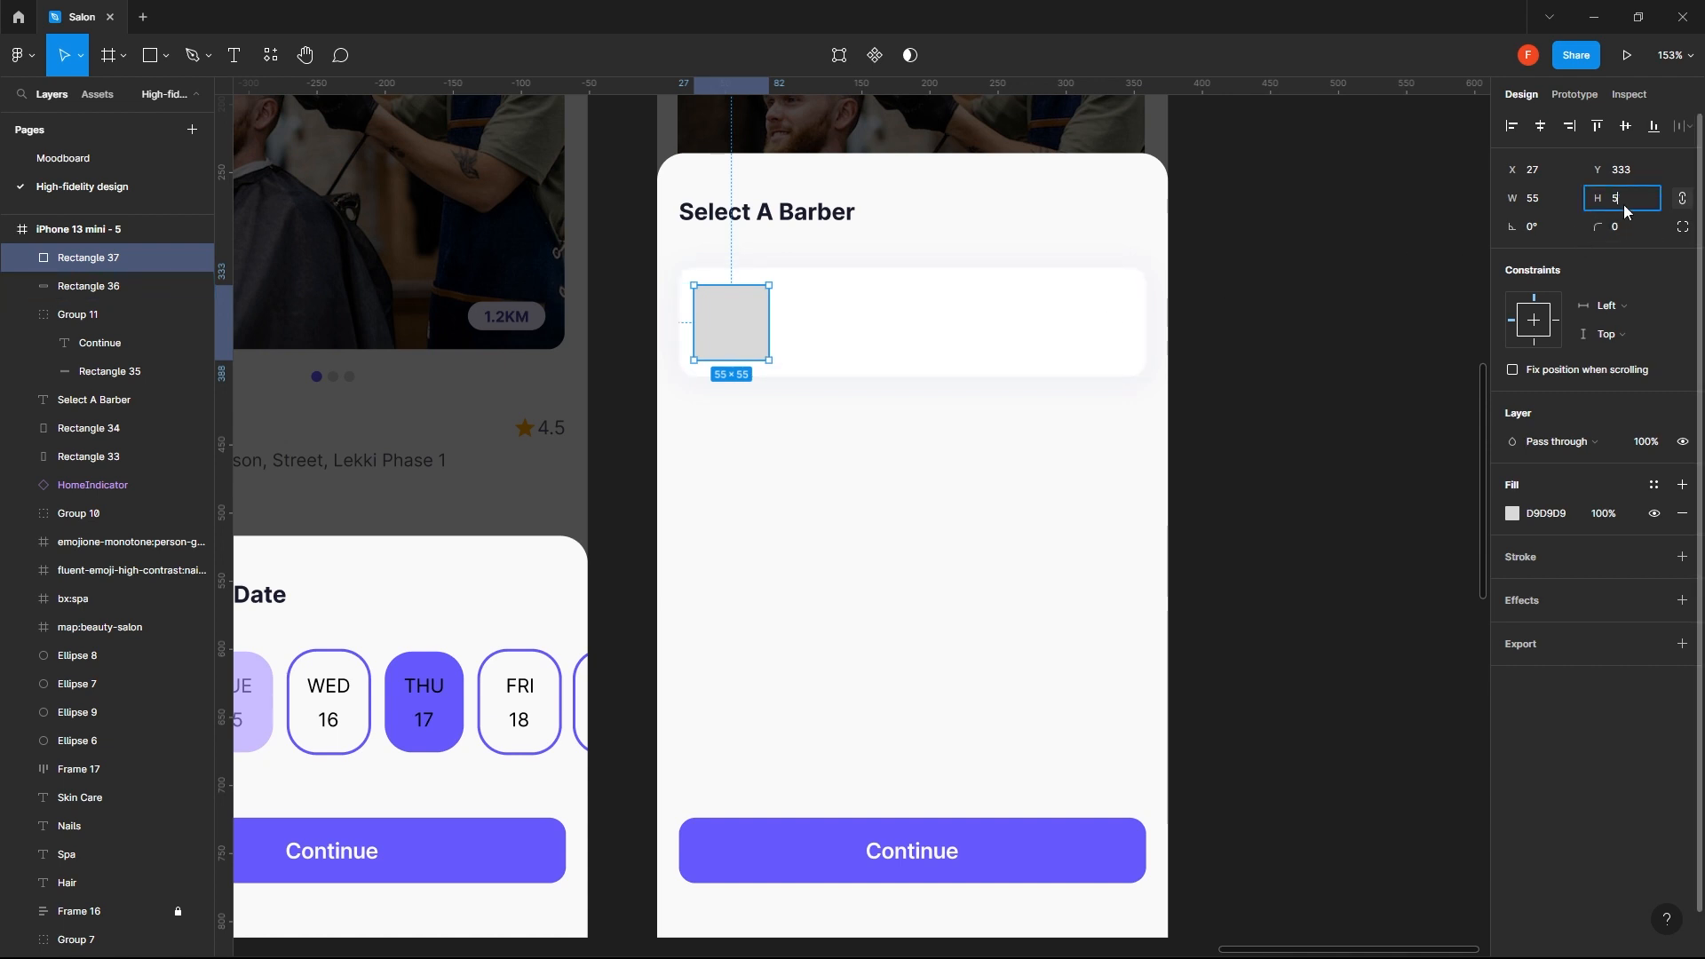
pyautogui.press('Return')
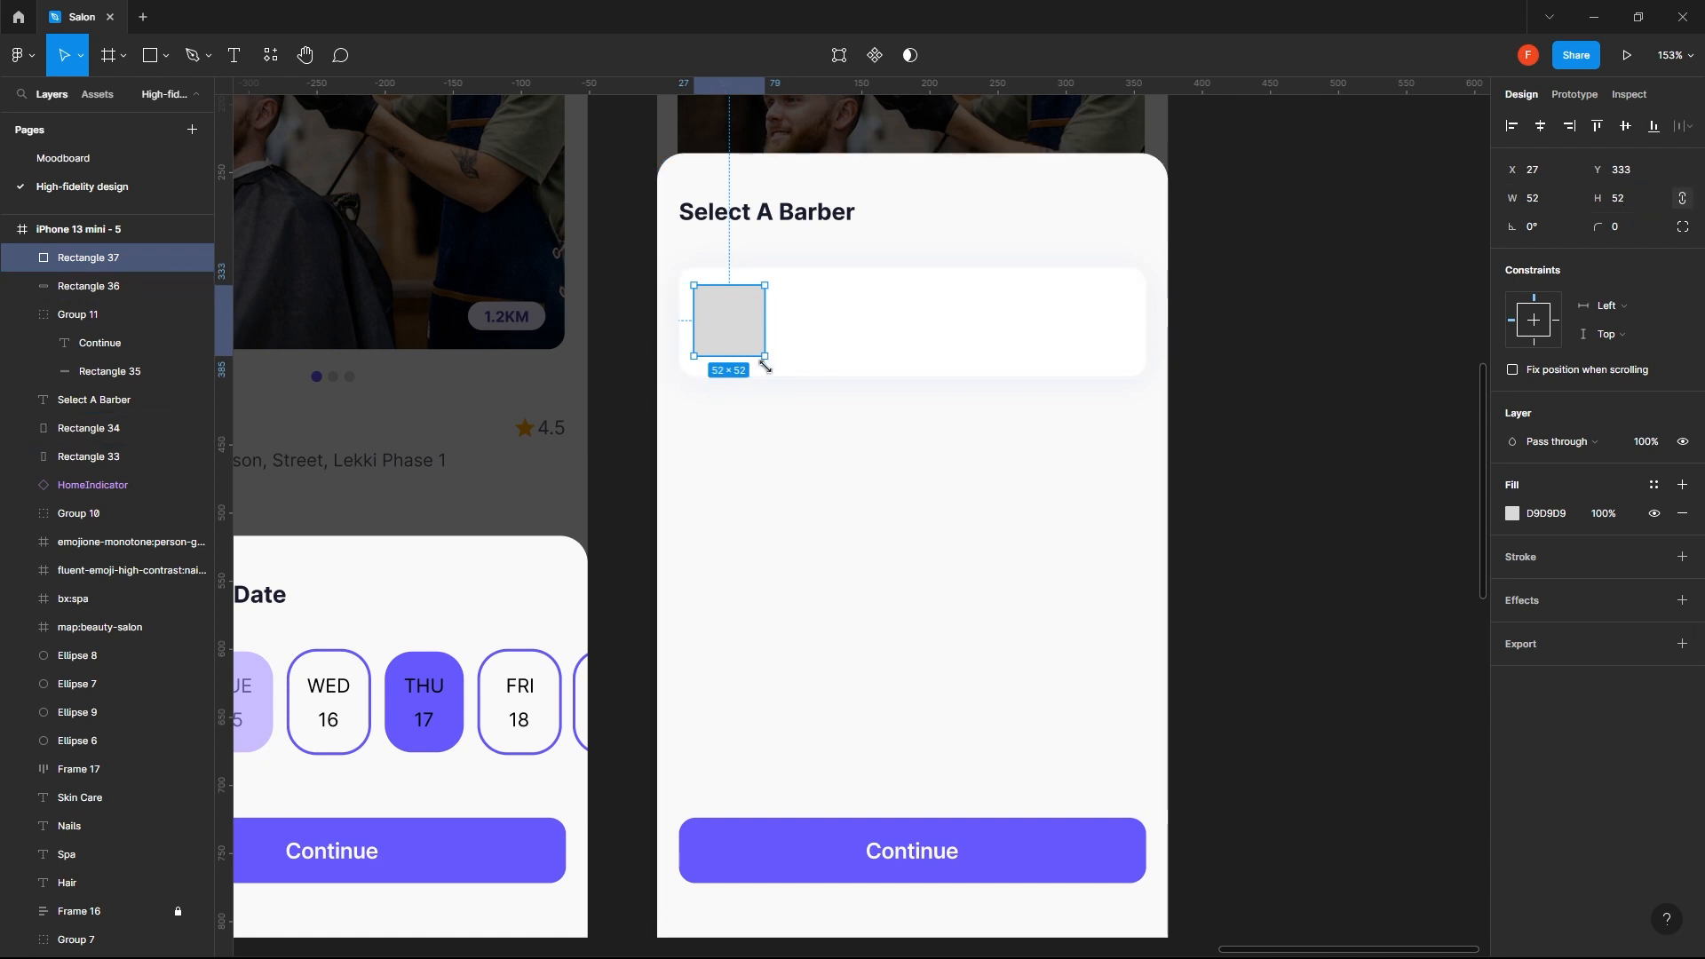
pyautogui.click(757, 478)
# - Move the grey square to X 28, 12 in from the white card's left edge
pyautogui.click(726, 320)
pyautogui.moveTo(727, 320); pyautogui.dragTo(742, 324)
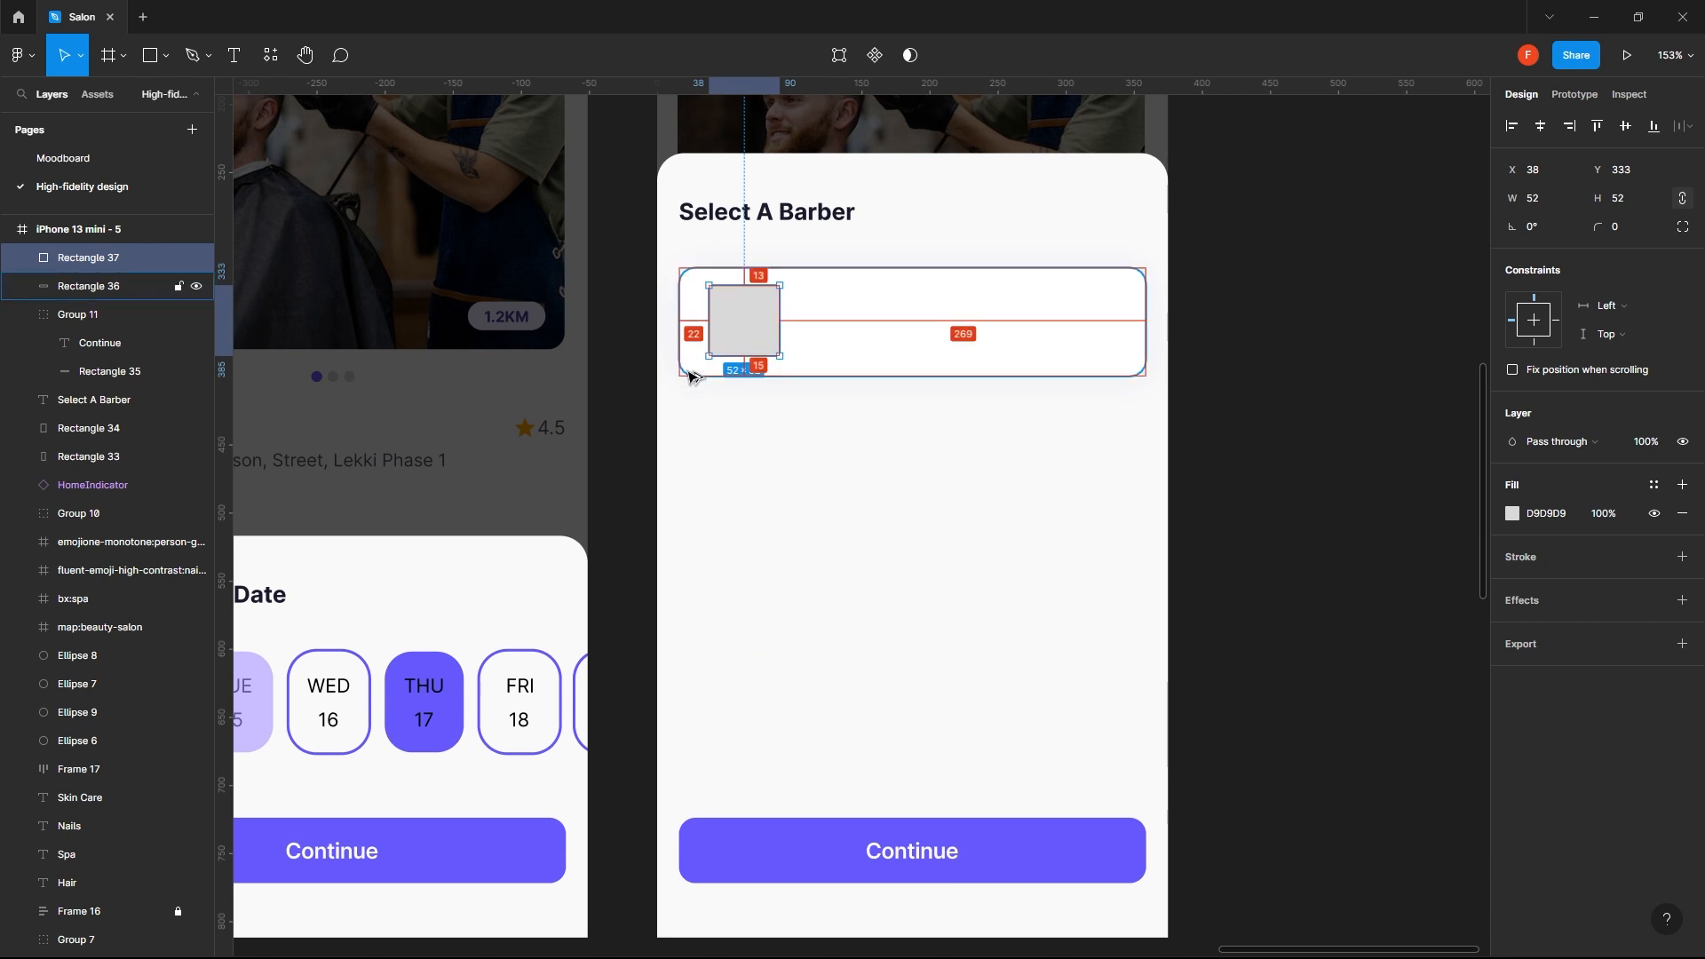
pyautogui.moveTo(719, 328); pyautogui.dragTo(718, 335)
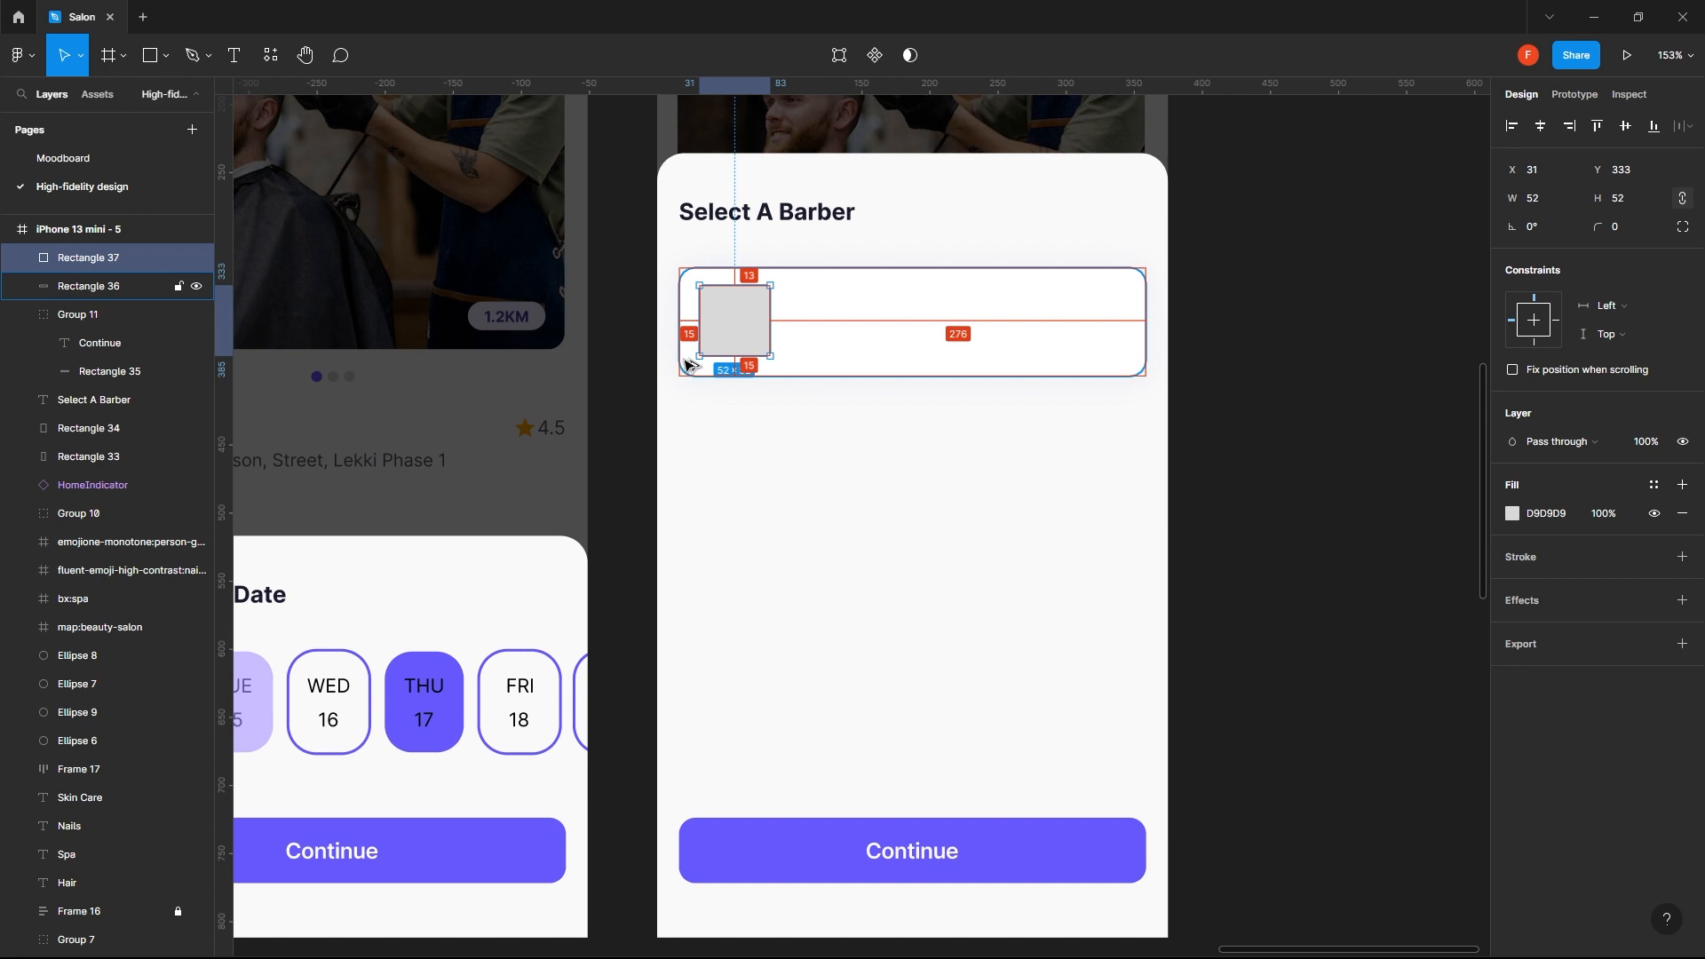
pyautogui.press('Left')
pyautogui.press('Left')
pyautogui.press('Left')
pyautogui.press('Left')
pyautogui.press('Left')
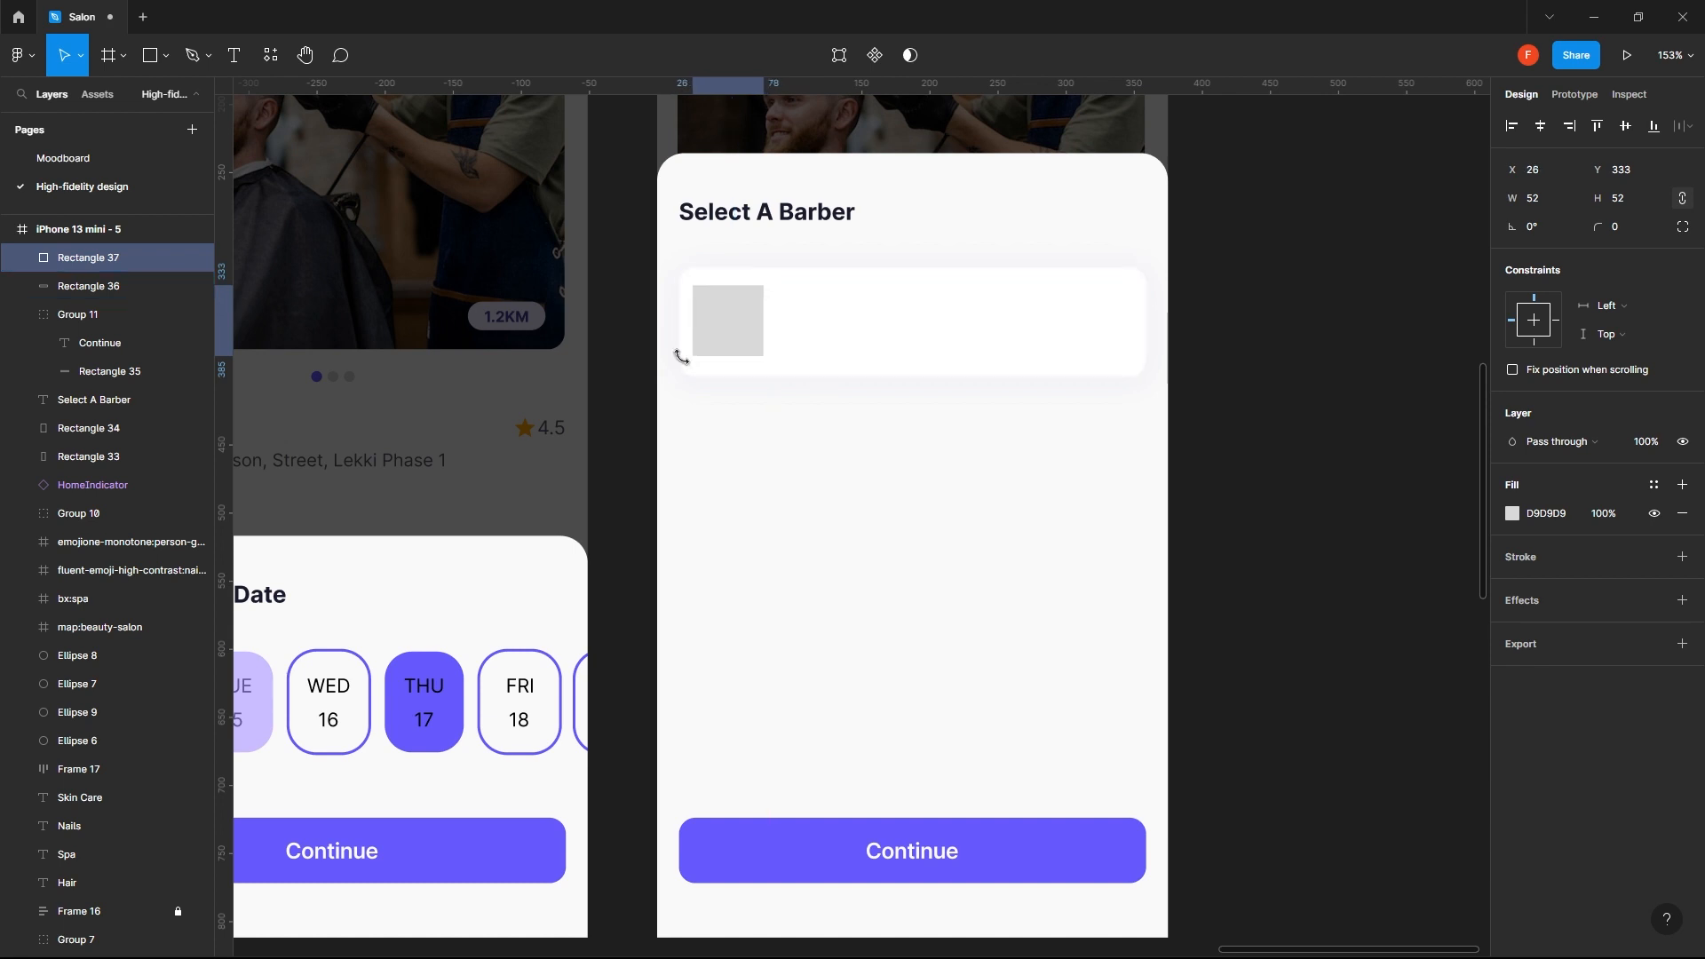
pyautogui.press('alt')
pyautogui.press('Right')
pyautogui.press('Right')
pyautogui.press('alt')
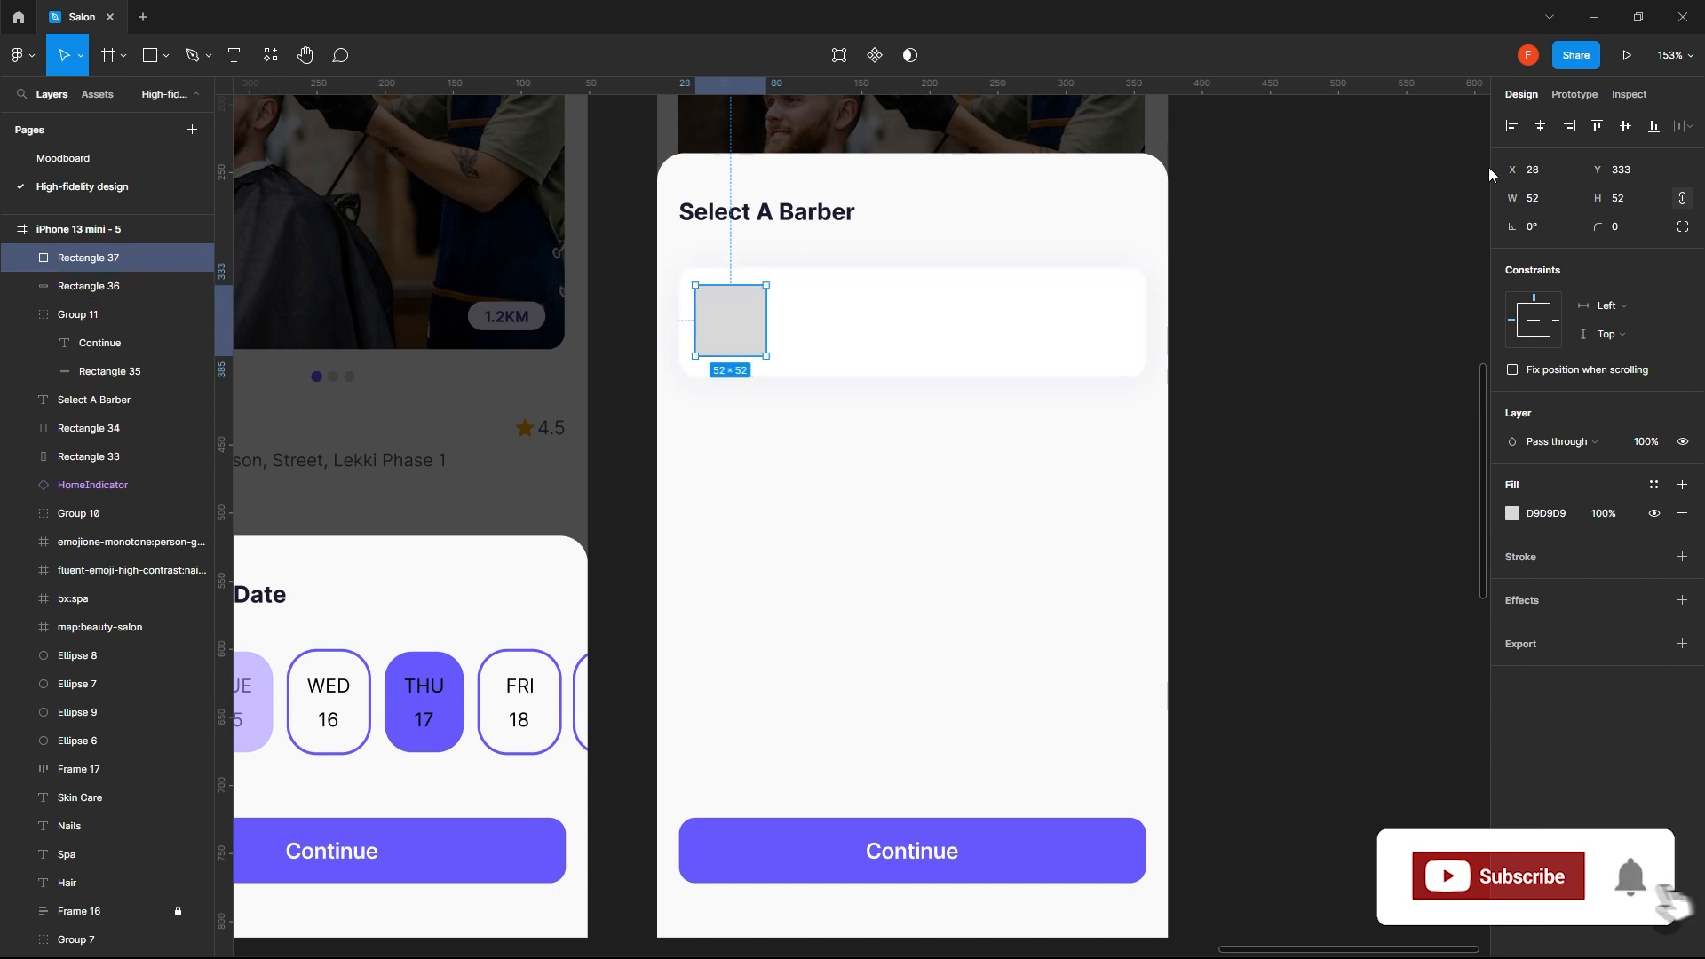
# - Round the grey square's corners with a radius of 6
pyautogui.click(1633, 230)
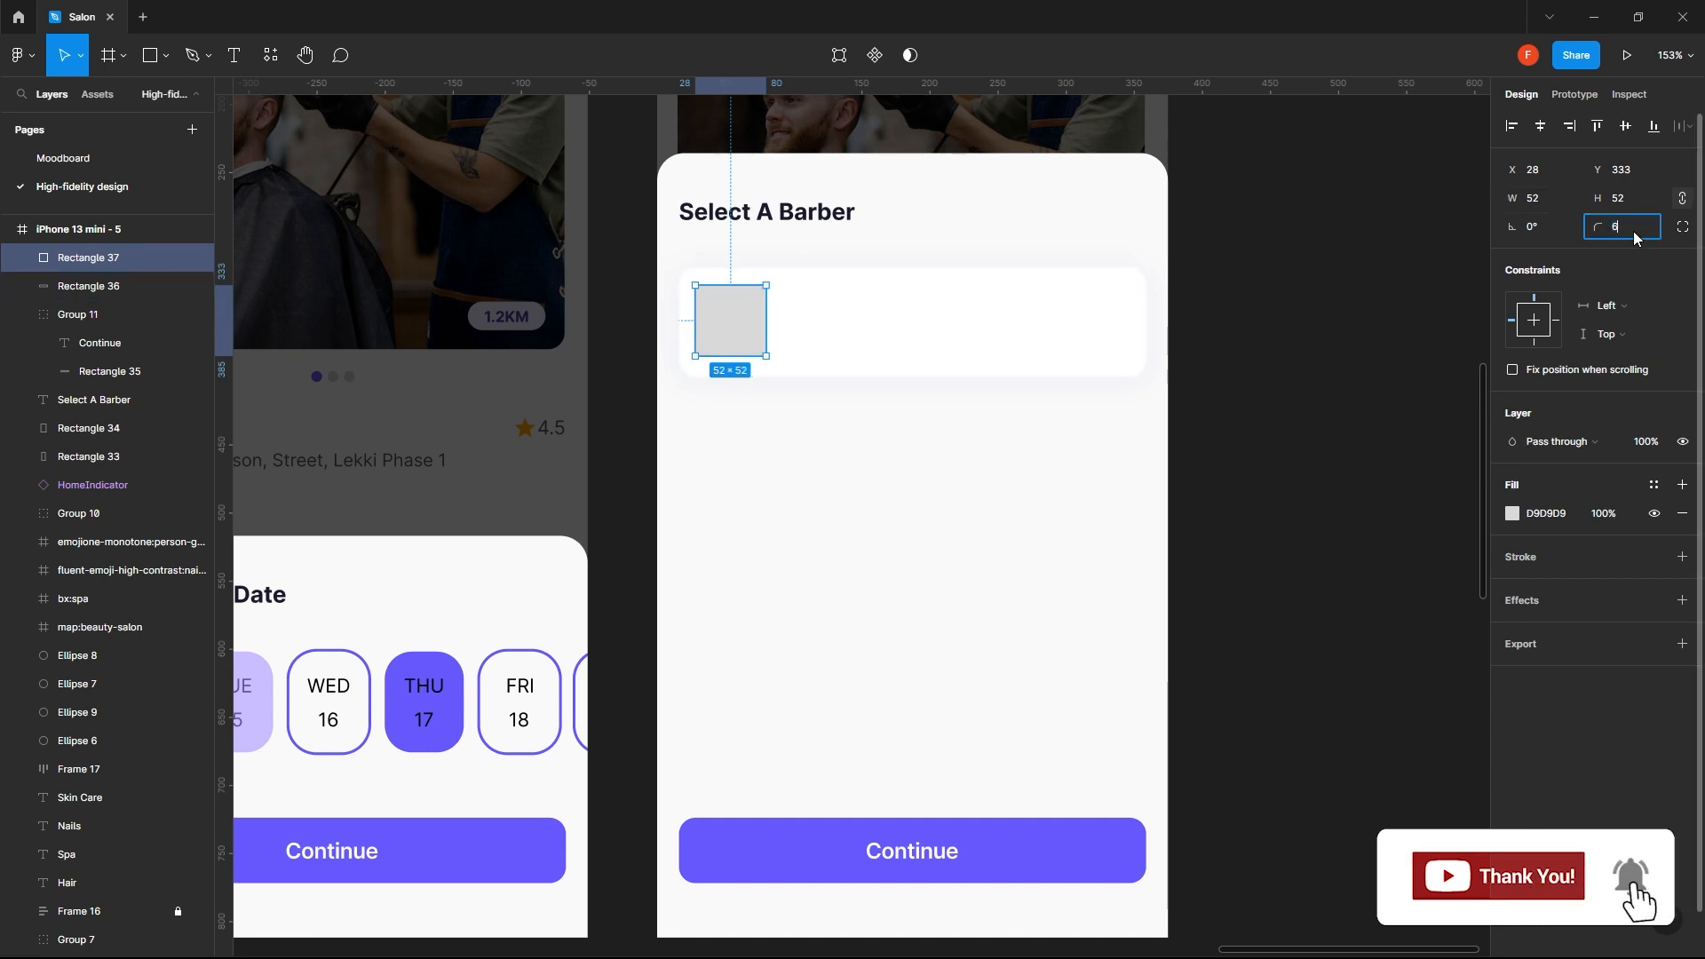
pyautogui.write('6')
pyautogui.press('Return')
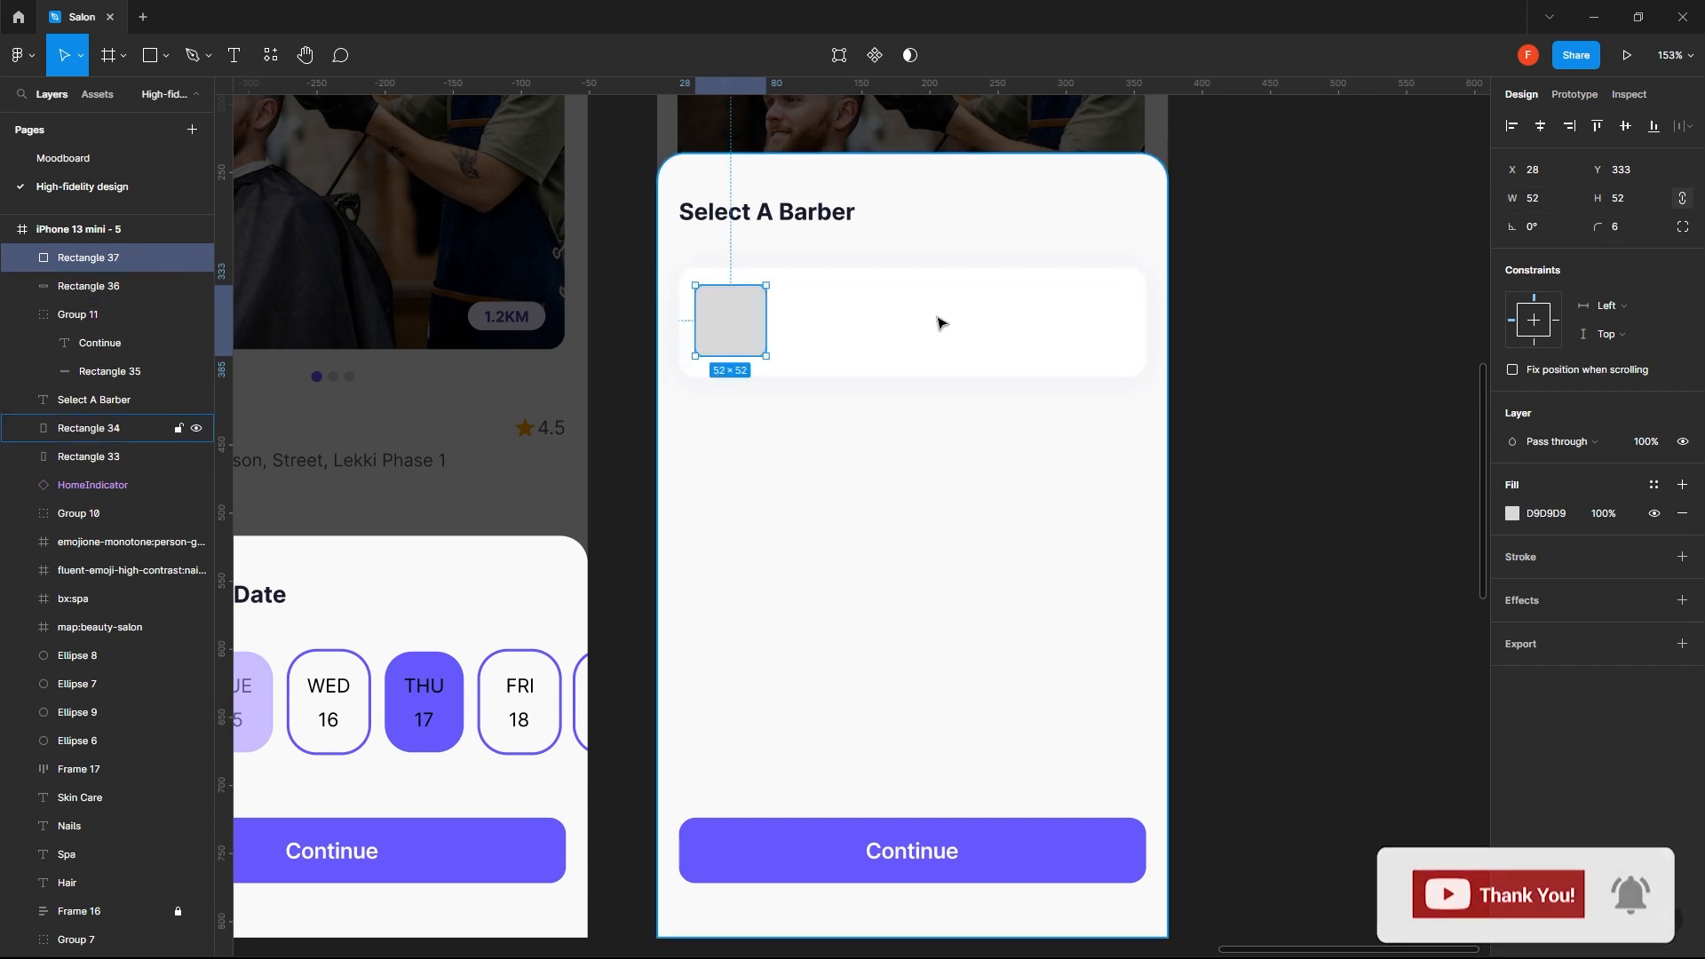
pyautogui.click(911, 488)
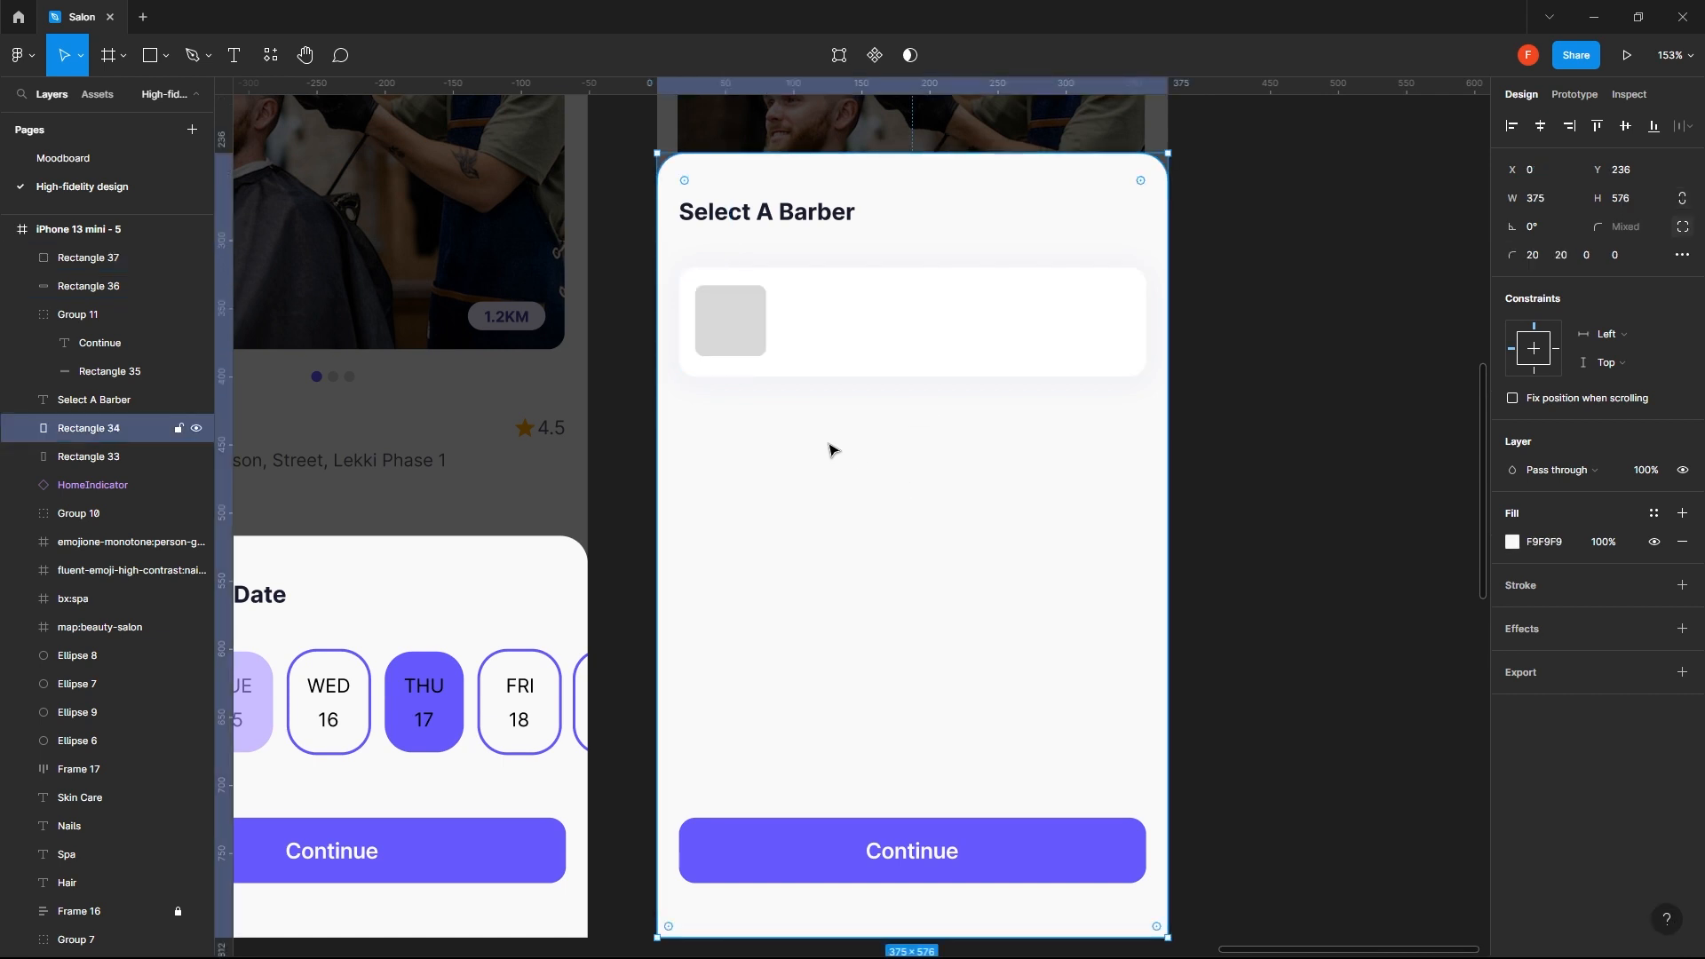
# - Run the Unsplash plugin to find an image for the grey square in the barber card
pyautogui.click(709, 324)
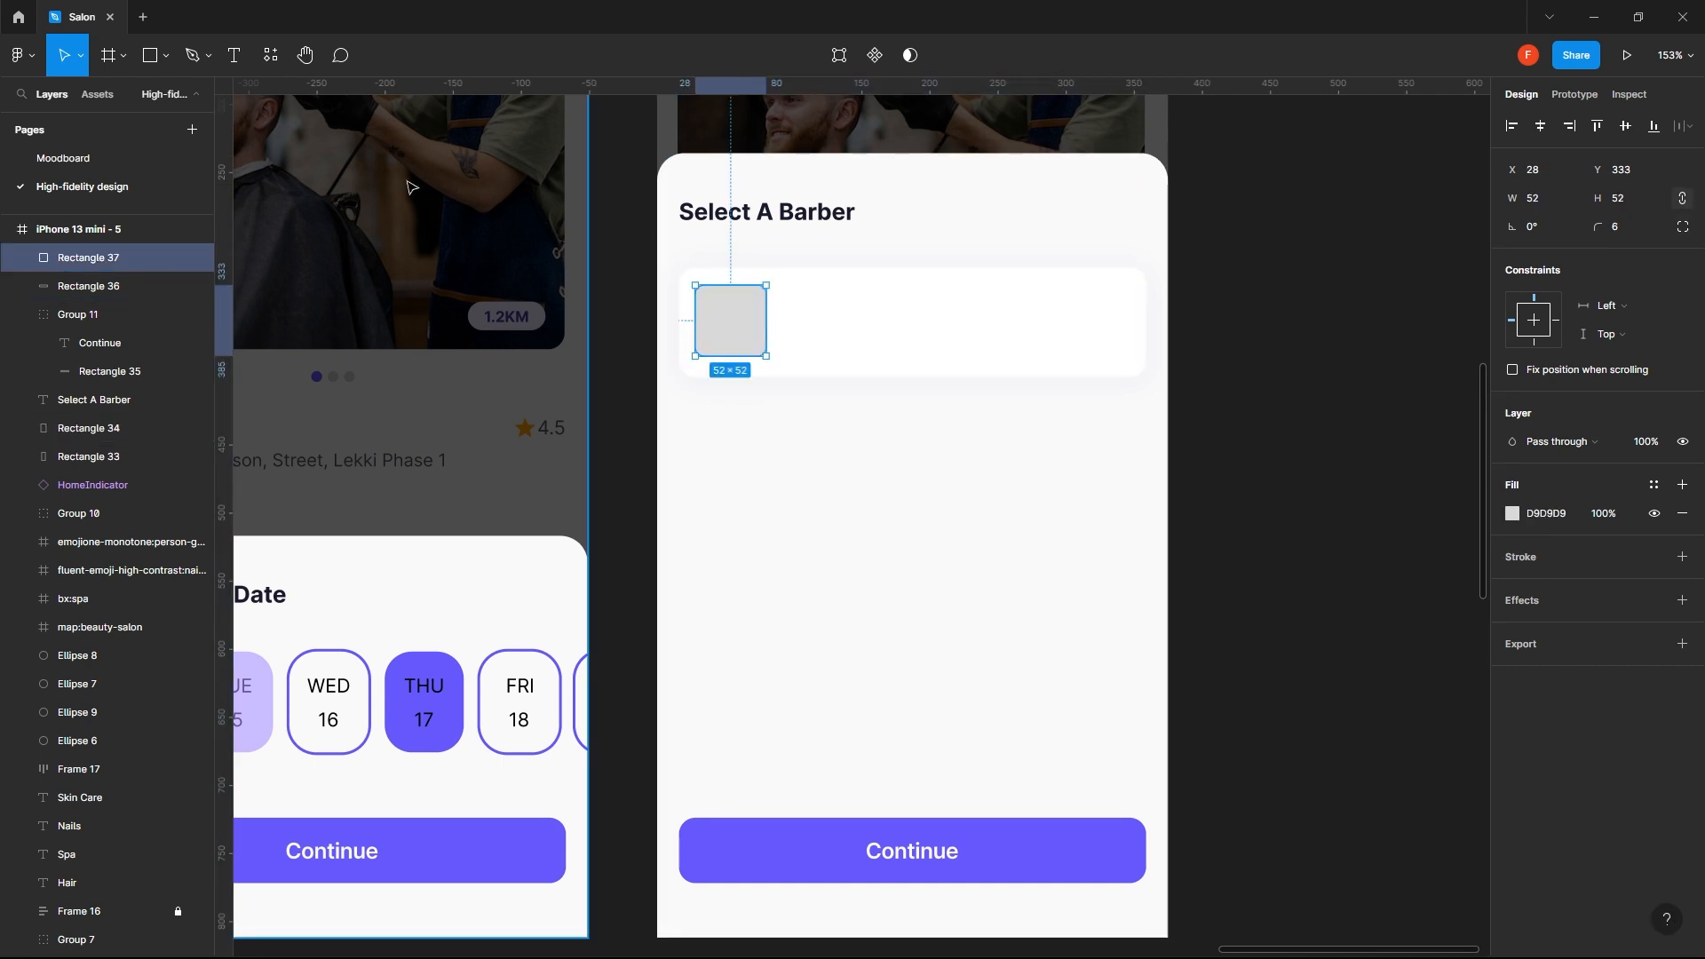
pyautogui.click(273, 53)
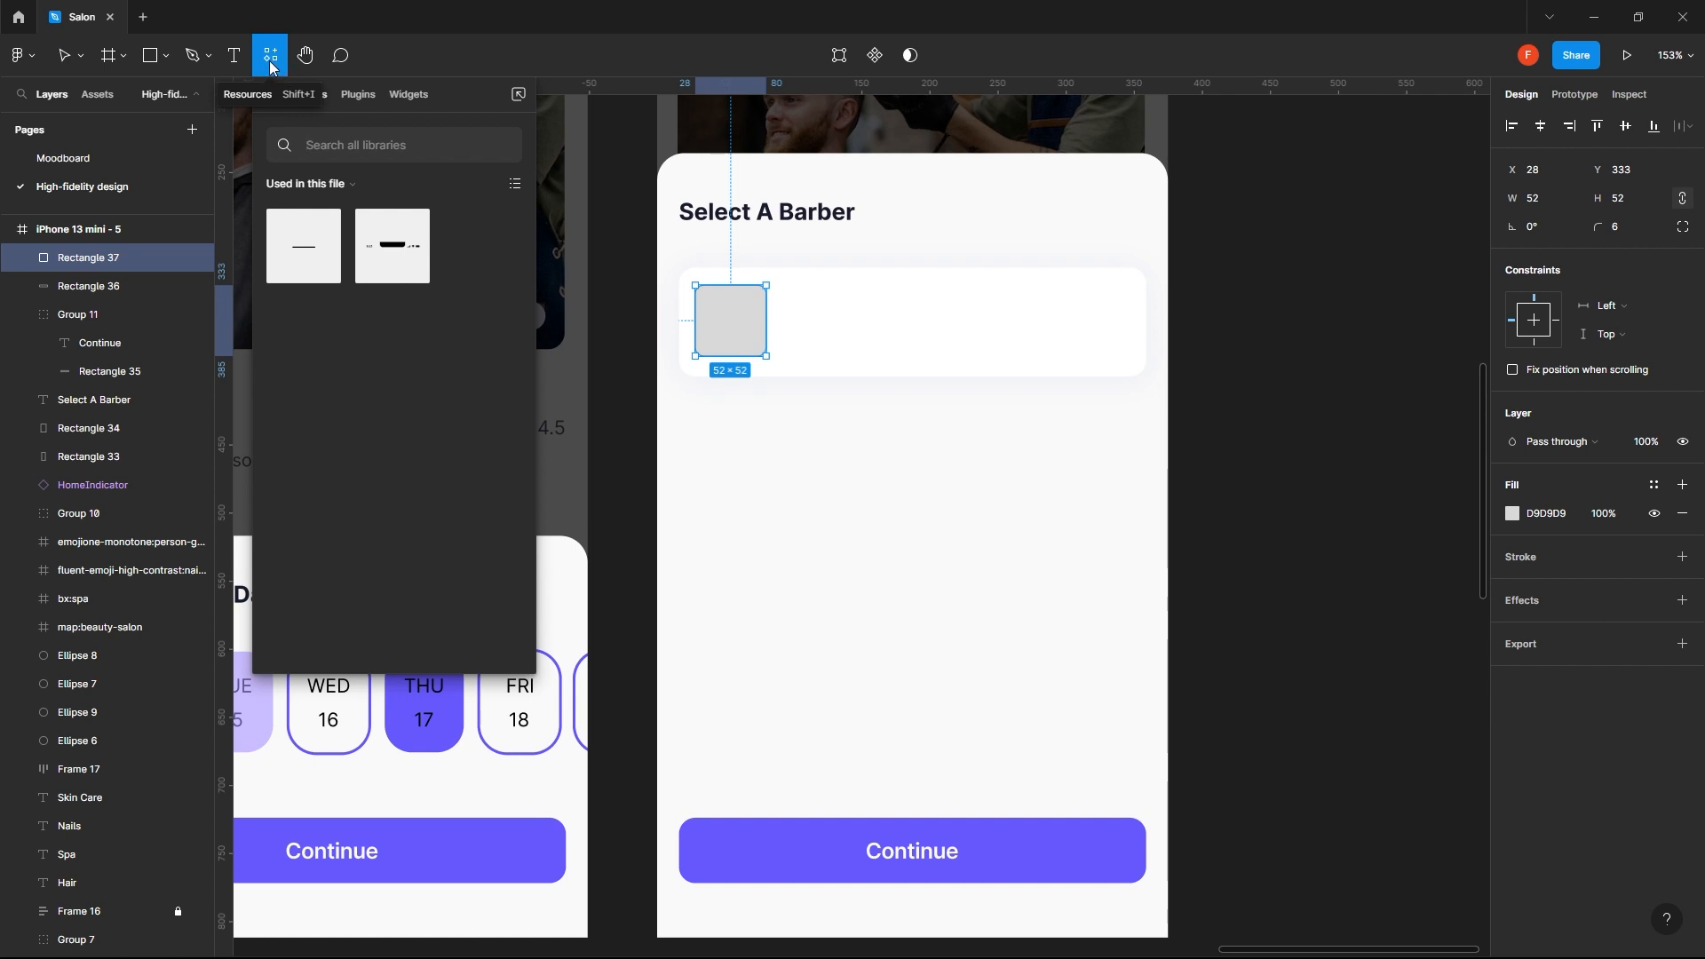
pyautogui.click(356, 96)
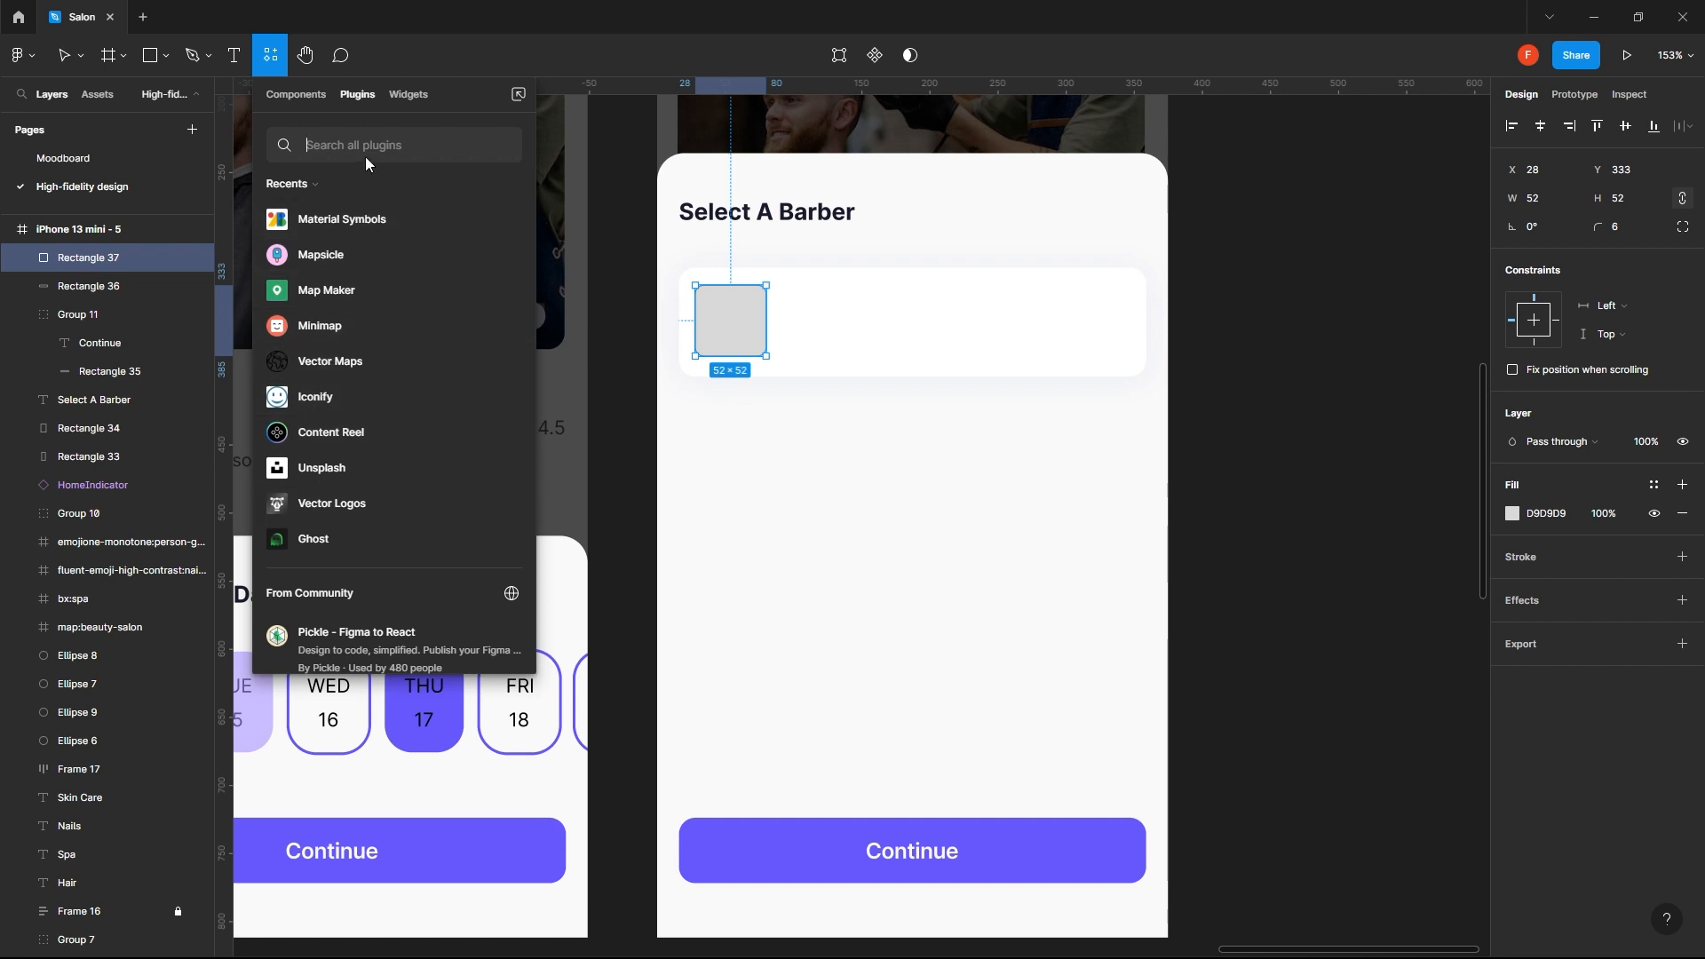
pyautogui.click(328, 465)
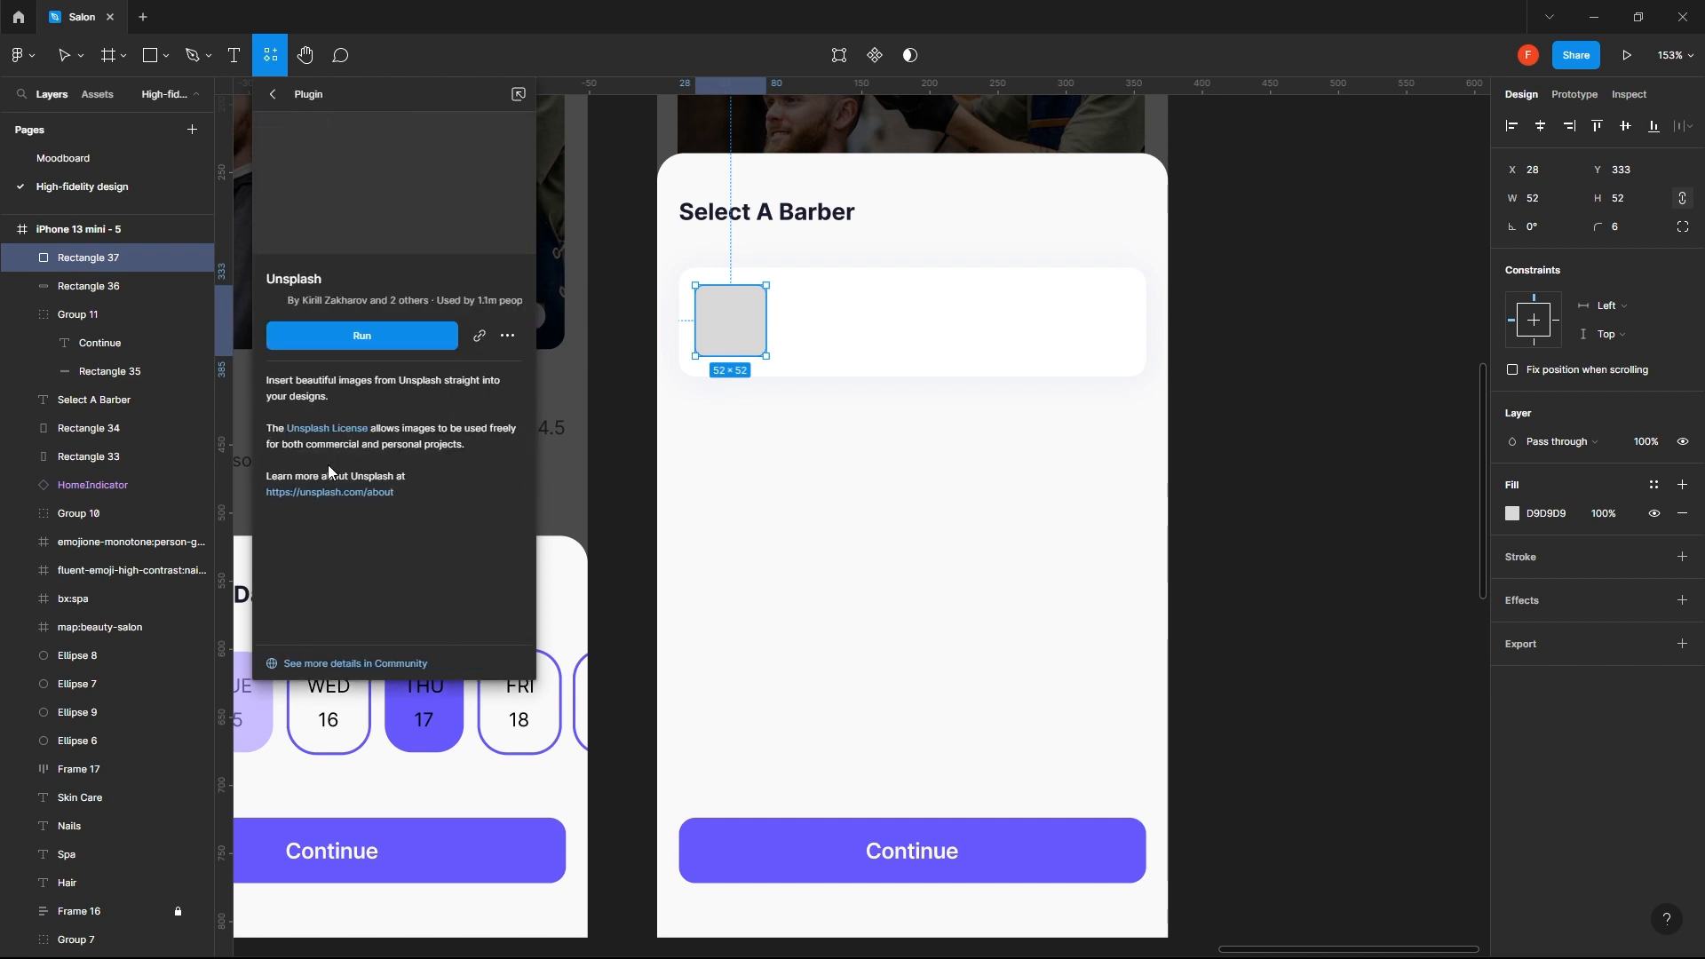
pyautogui.click(391, 334)
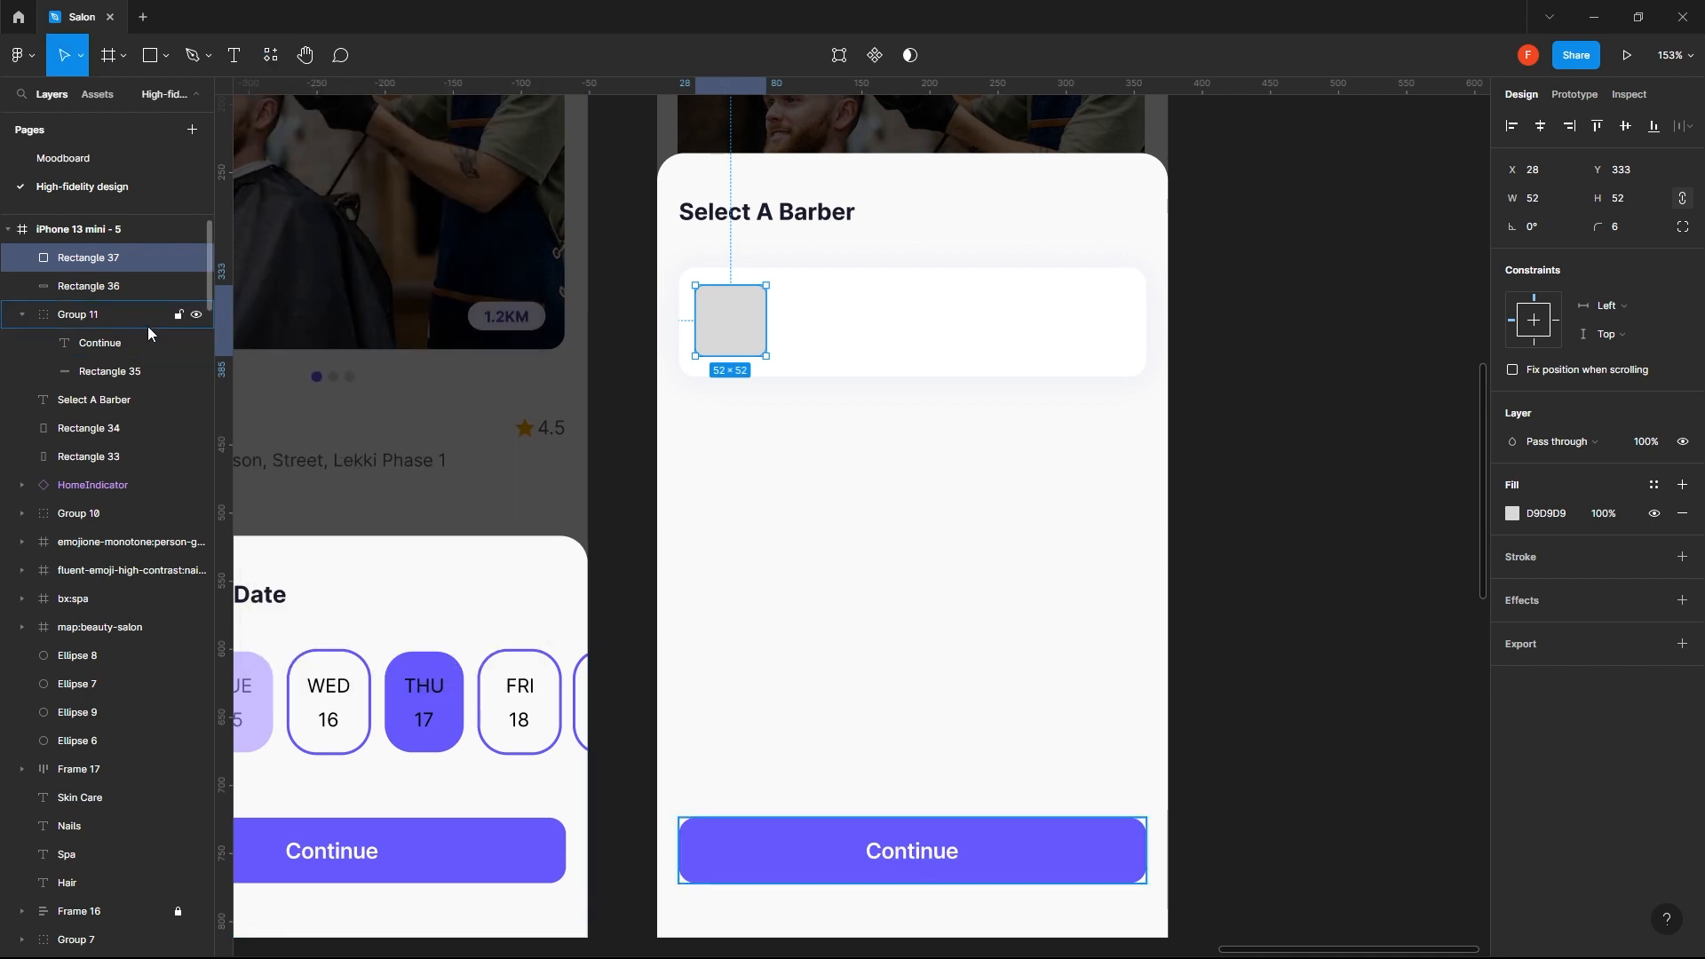
pyautogui.click(849, 425)
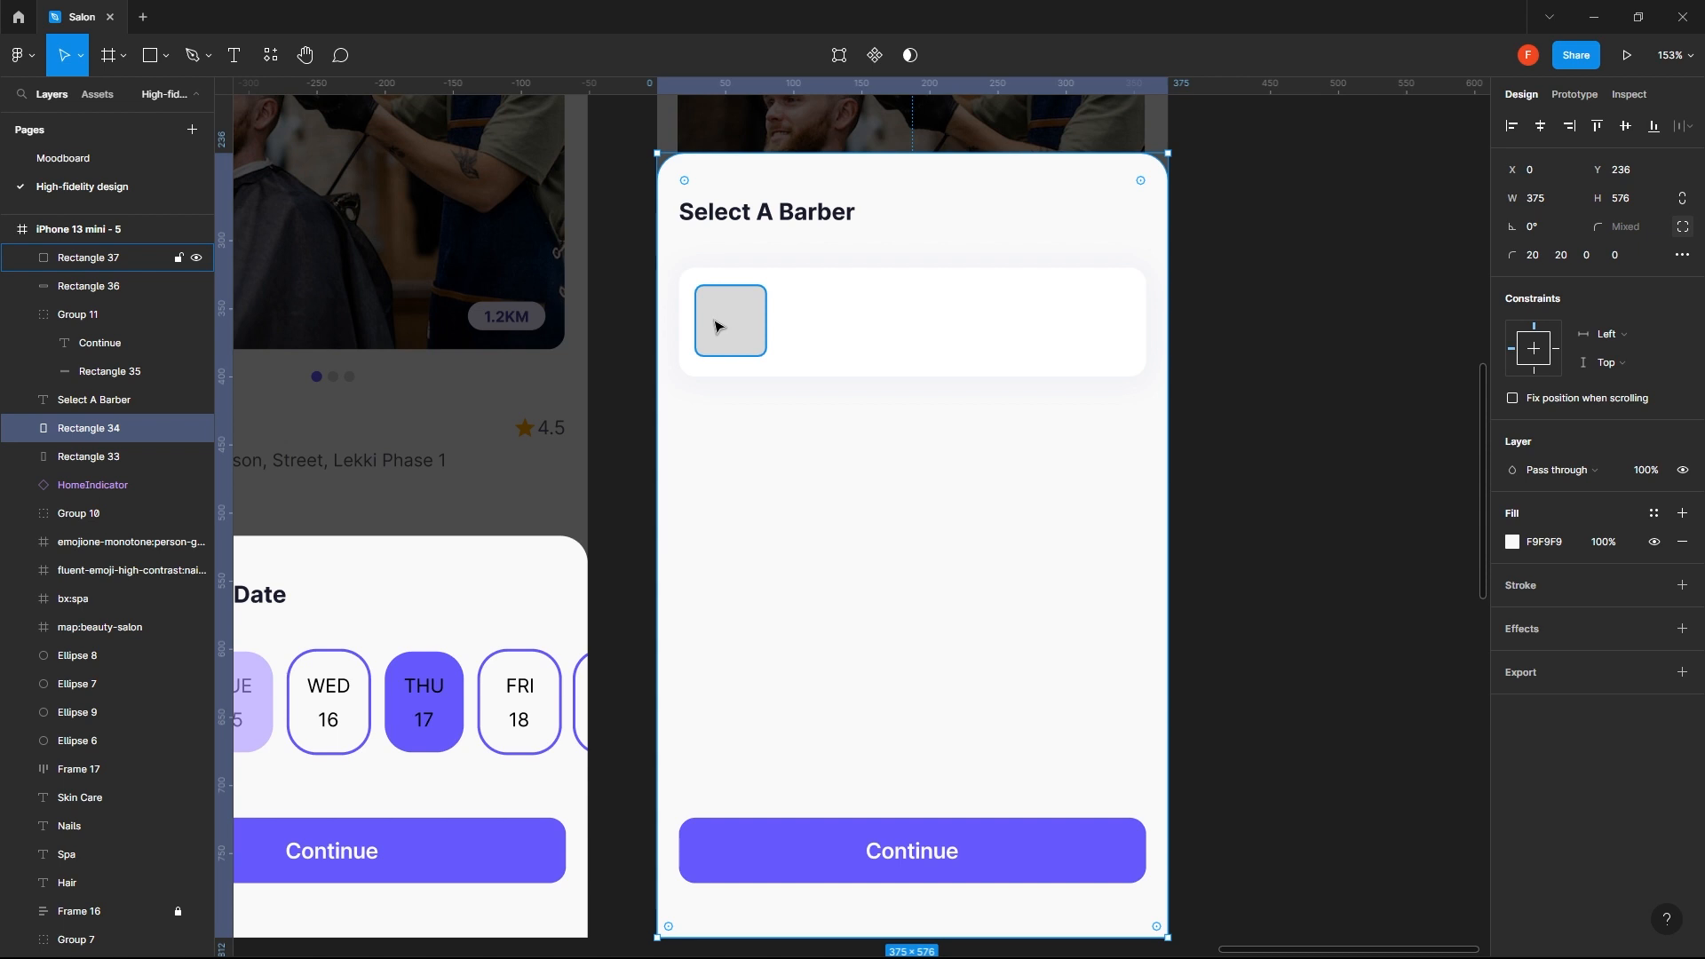
pyautogui.hotkey('ctrl', 'alt', 'p')
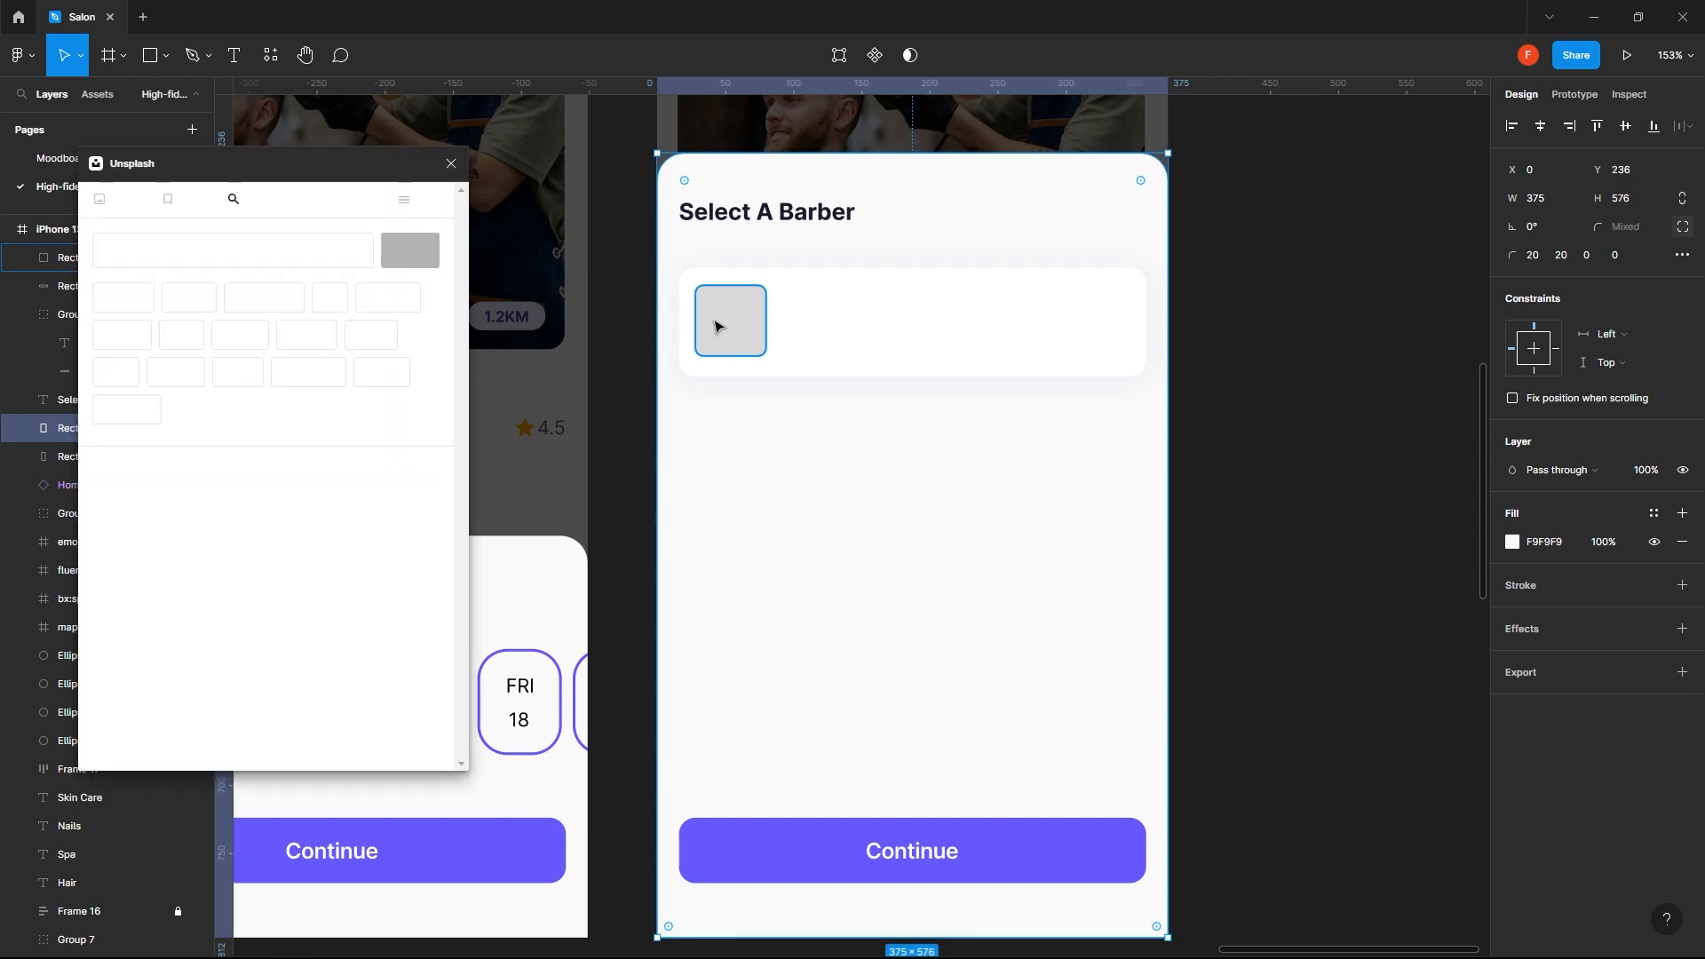
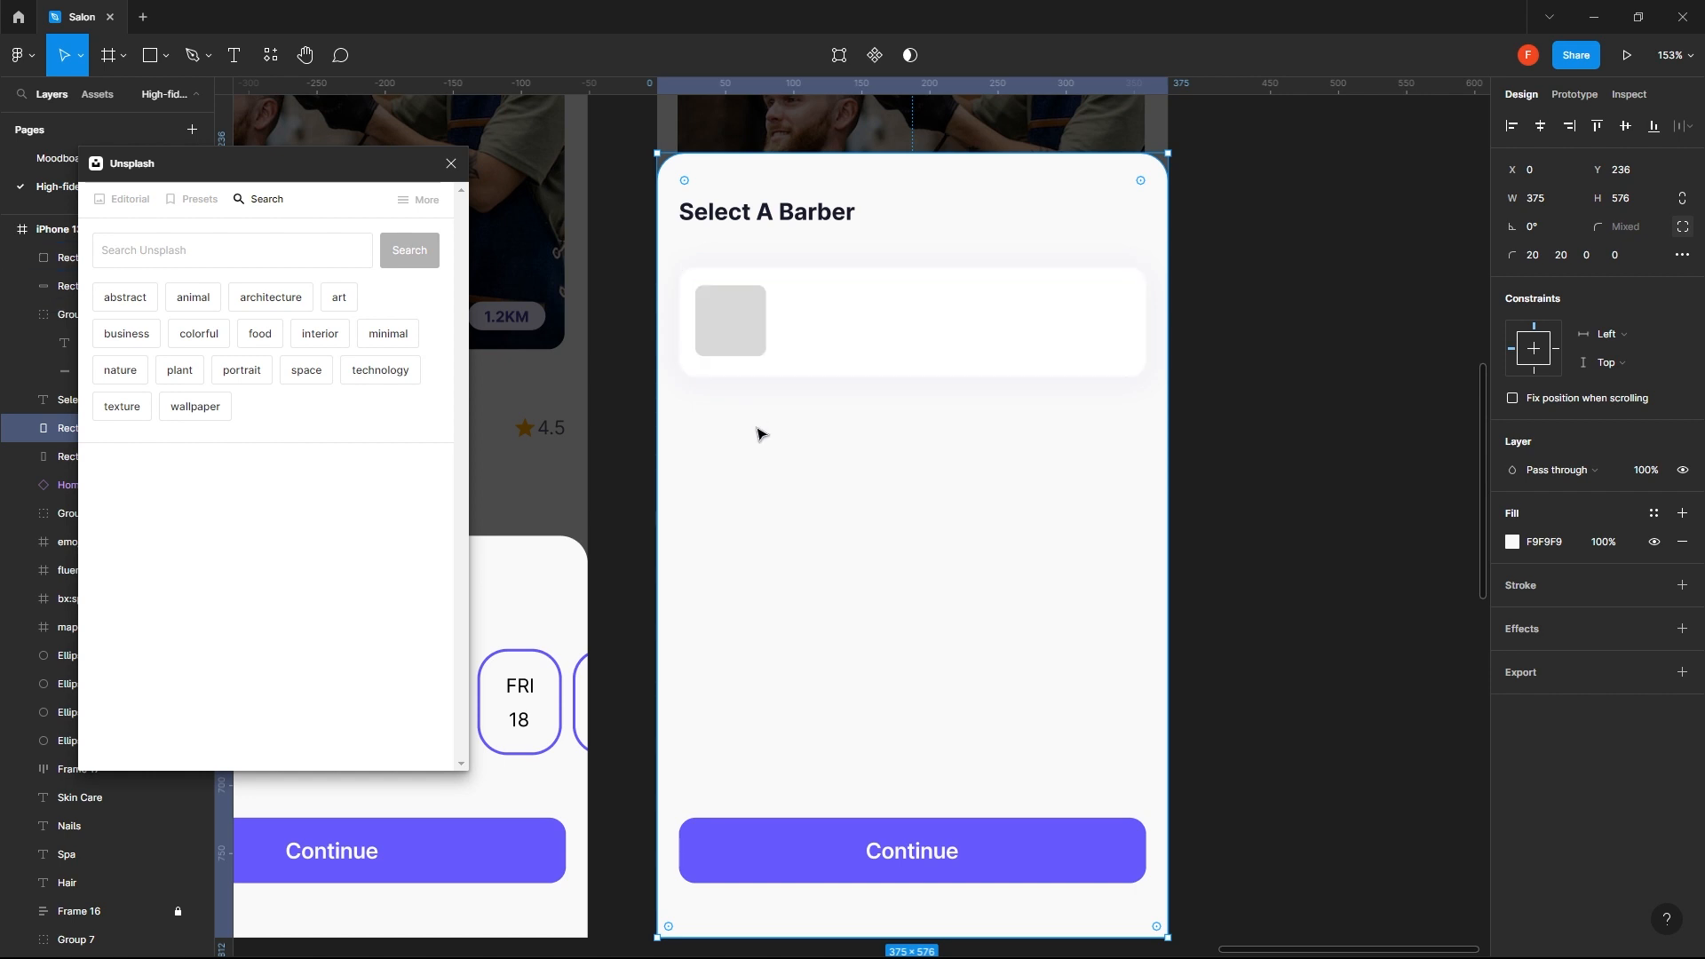
# - Add the barber's full name as Semi Bold text beside the grey square in the white card, with font size 14
pyautogui.click(727, 324)
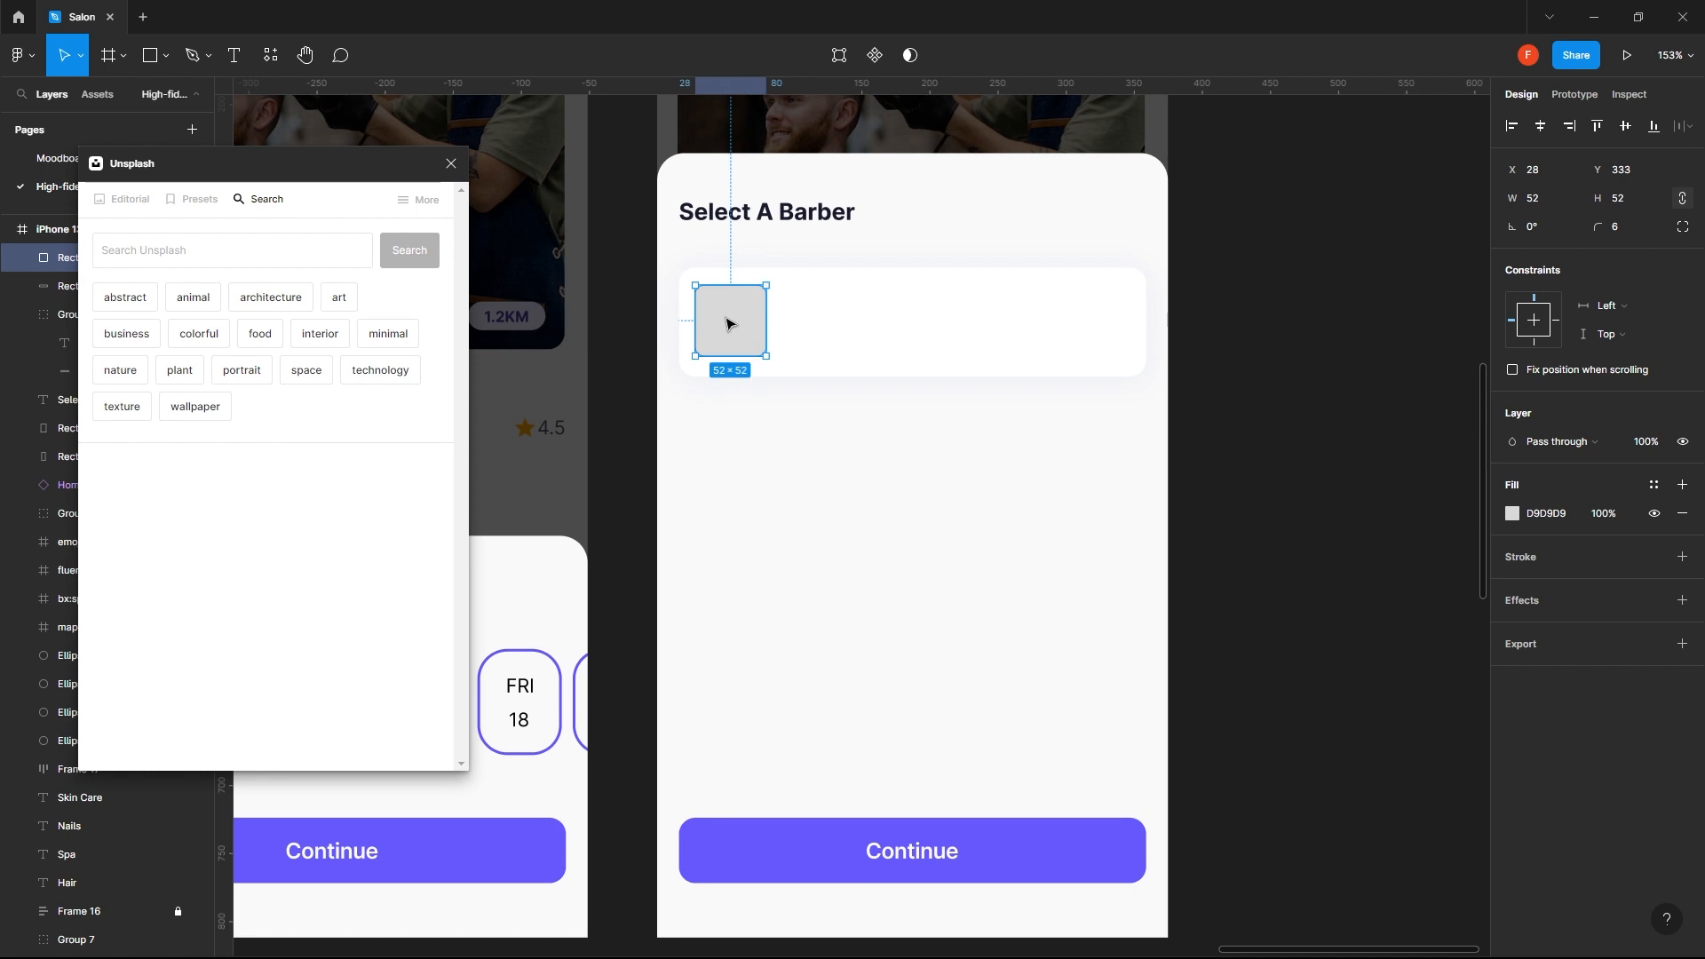
pyautogui.click(795, 362)
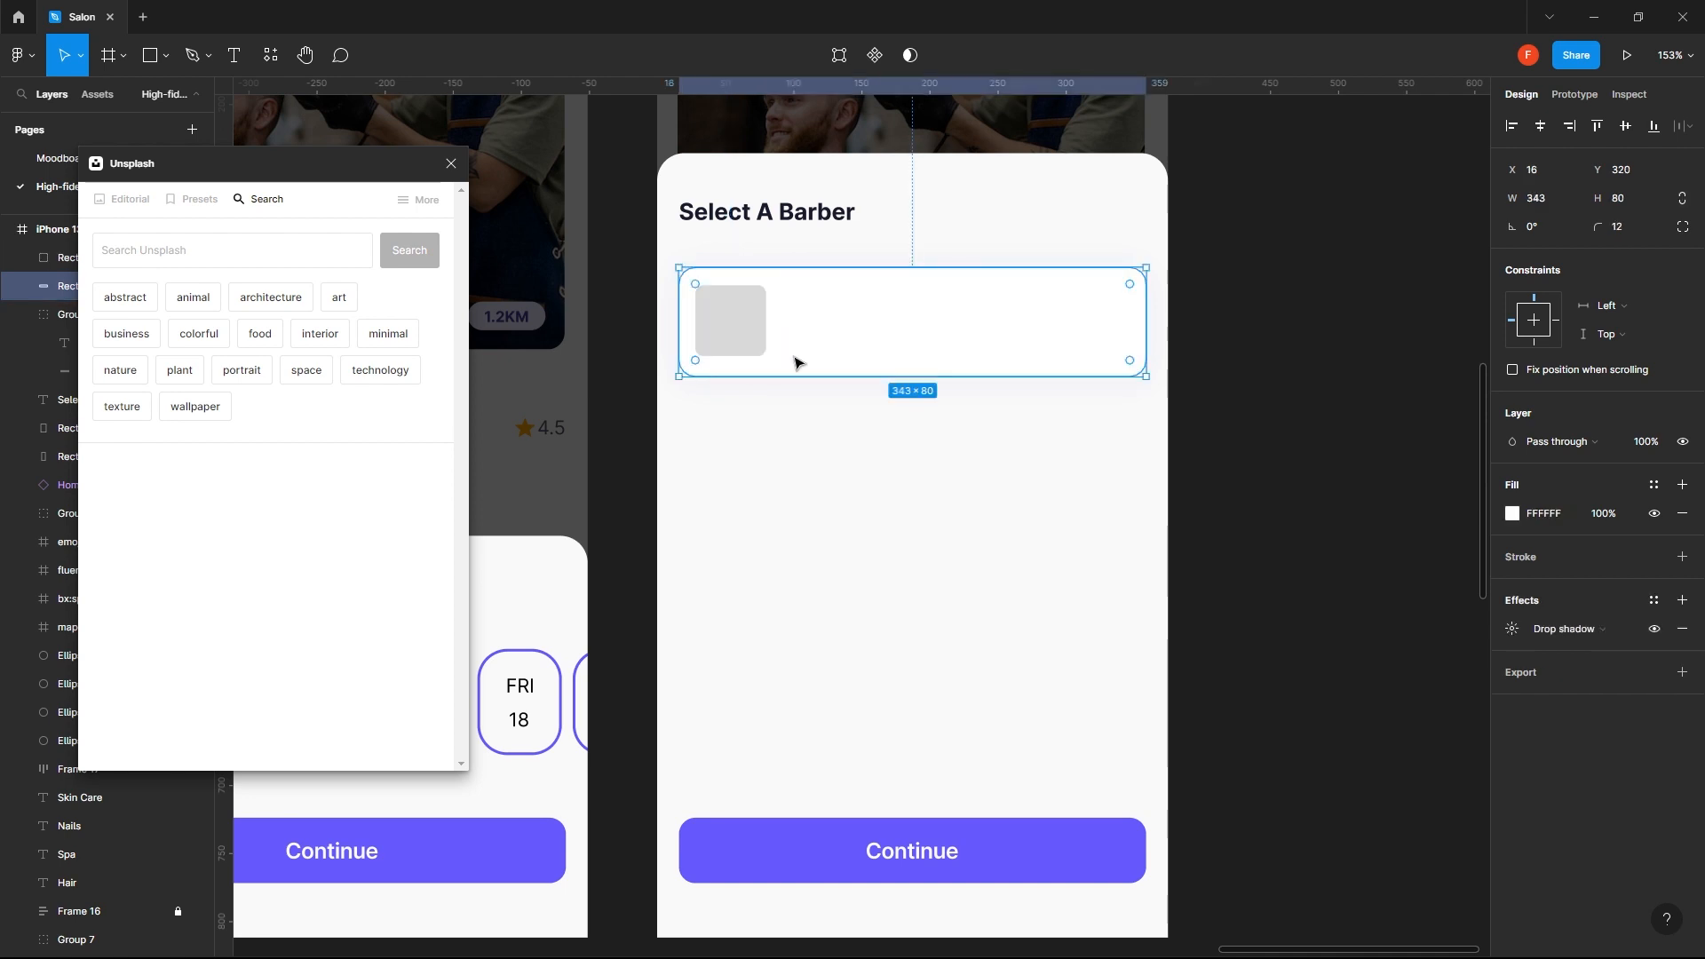
pyautogui.press('t')
pyautogui.click(788, 282)
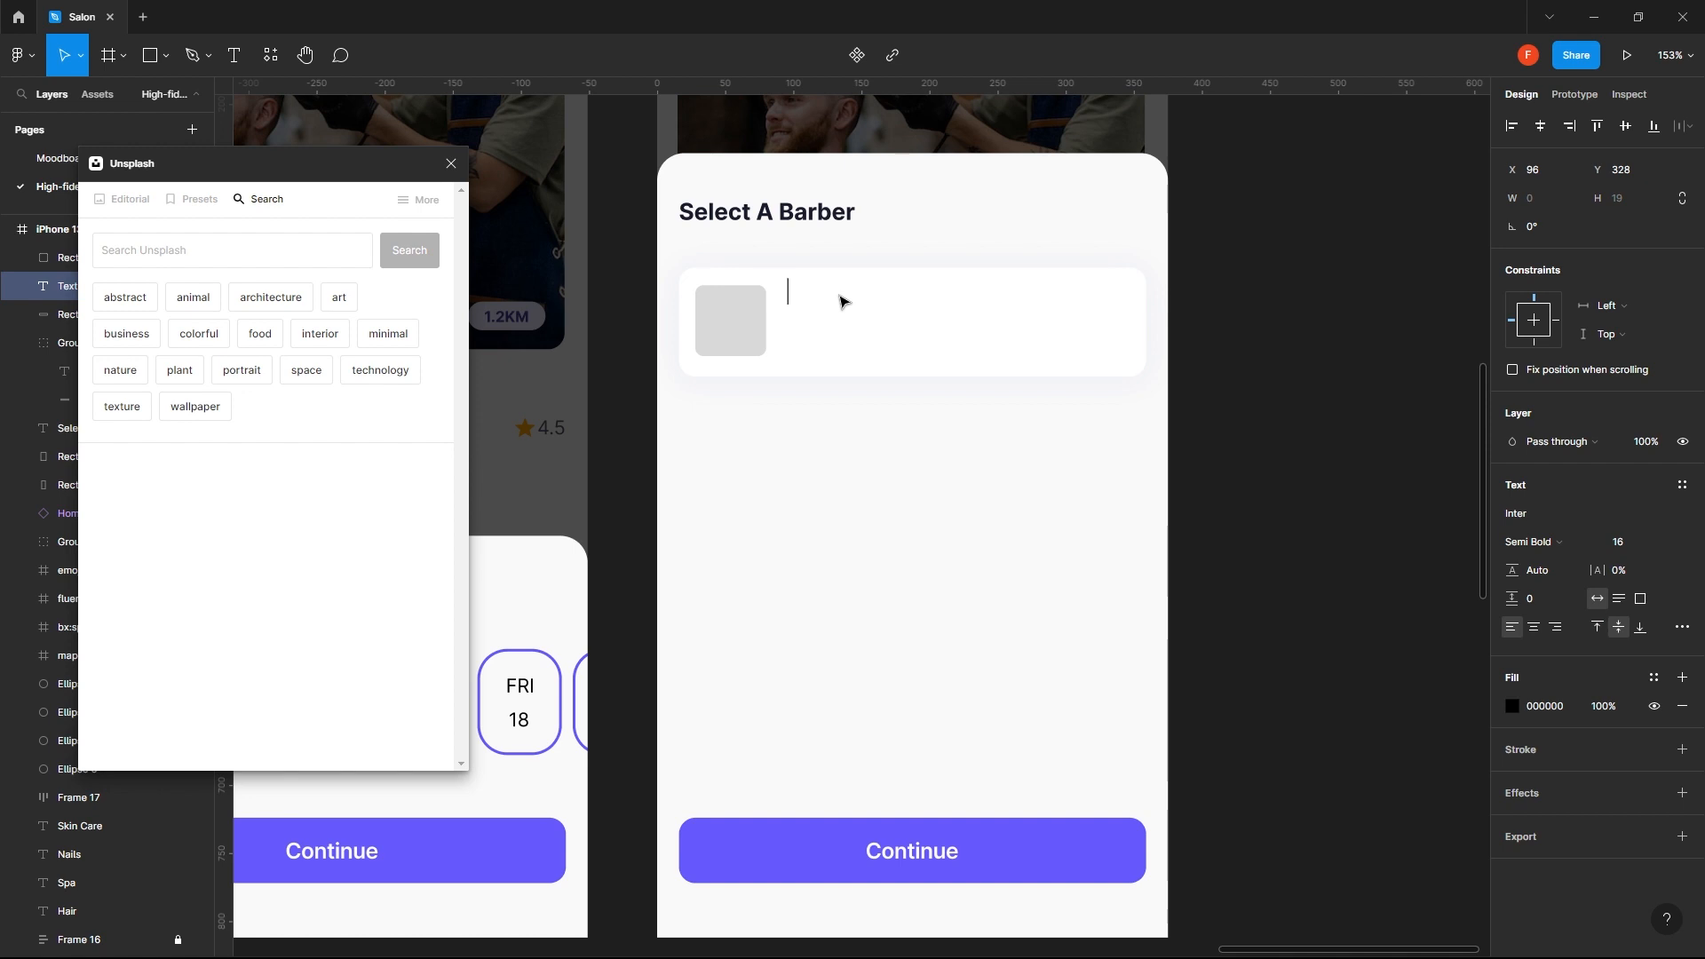
pyautogui.write('Derek')
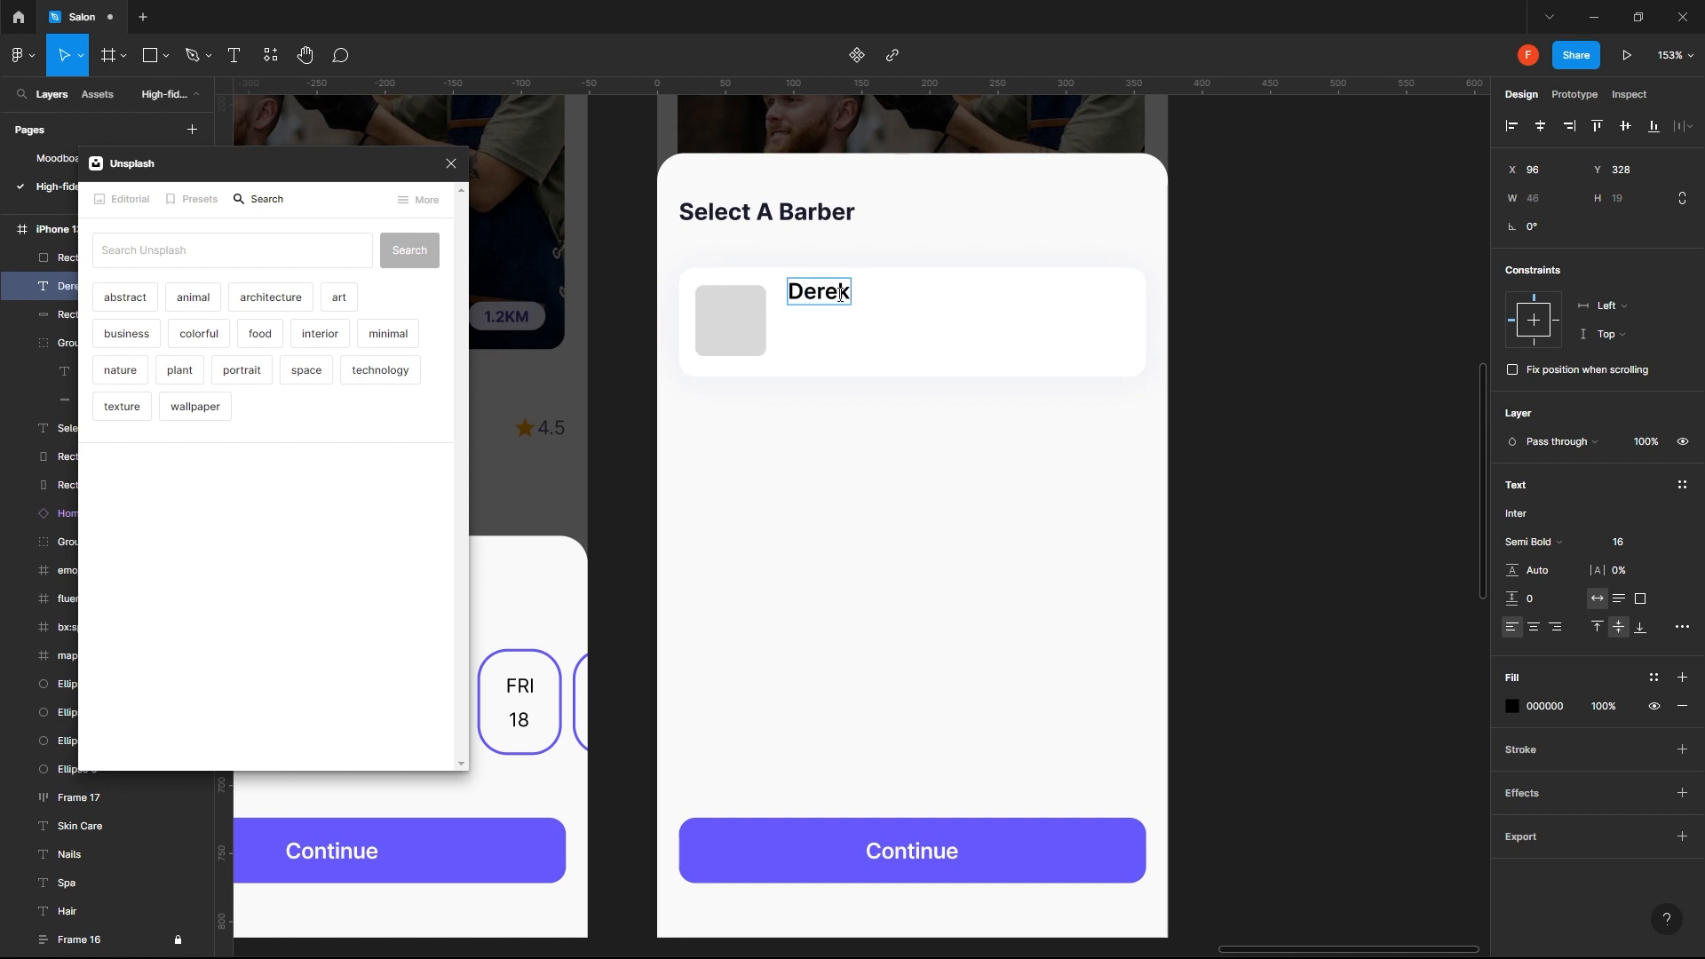
pyautogui.write(' James')
pyautogui.press('Escape')
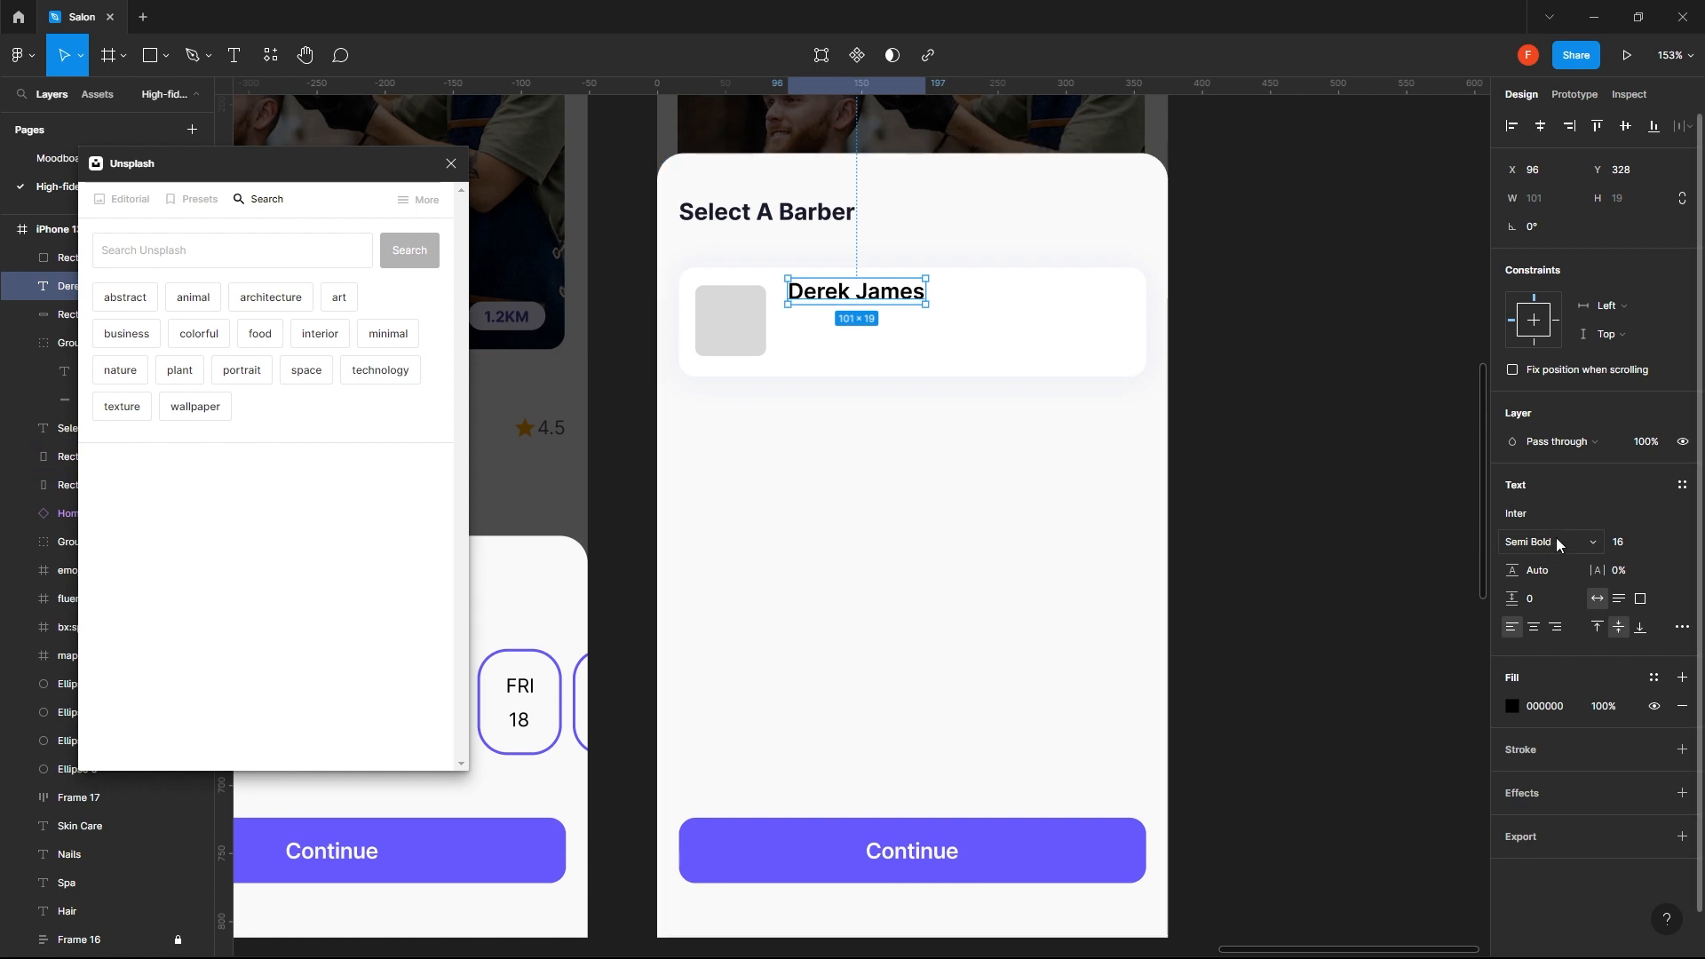
pyautogui.click(1631, 544)
pyautogui.press('Return')
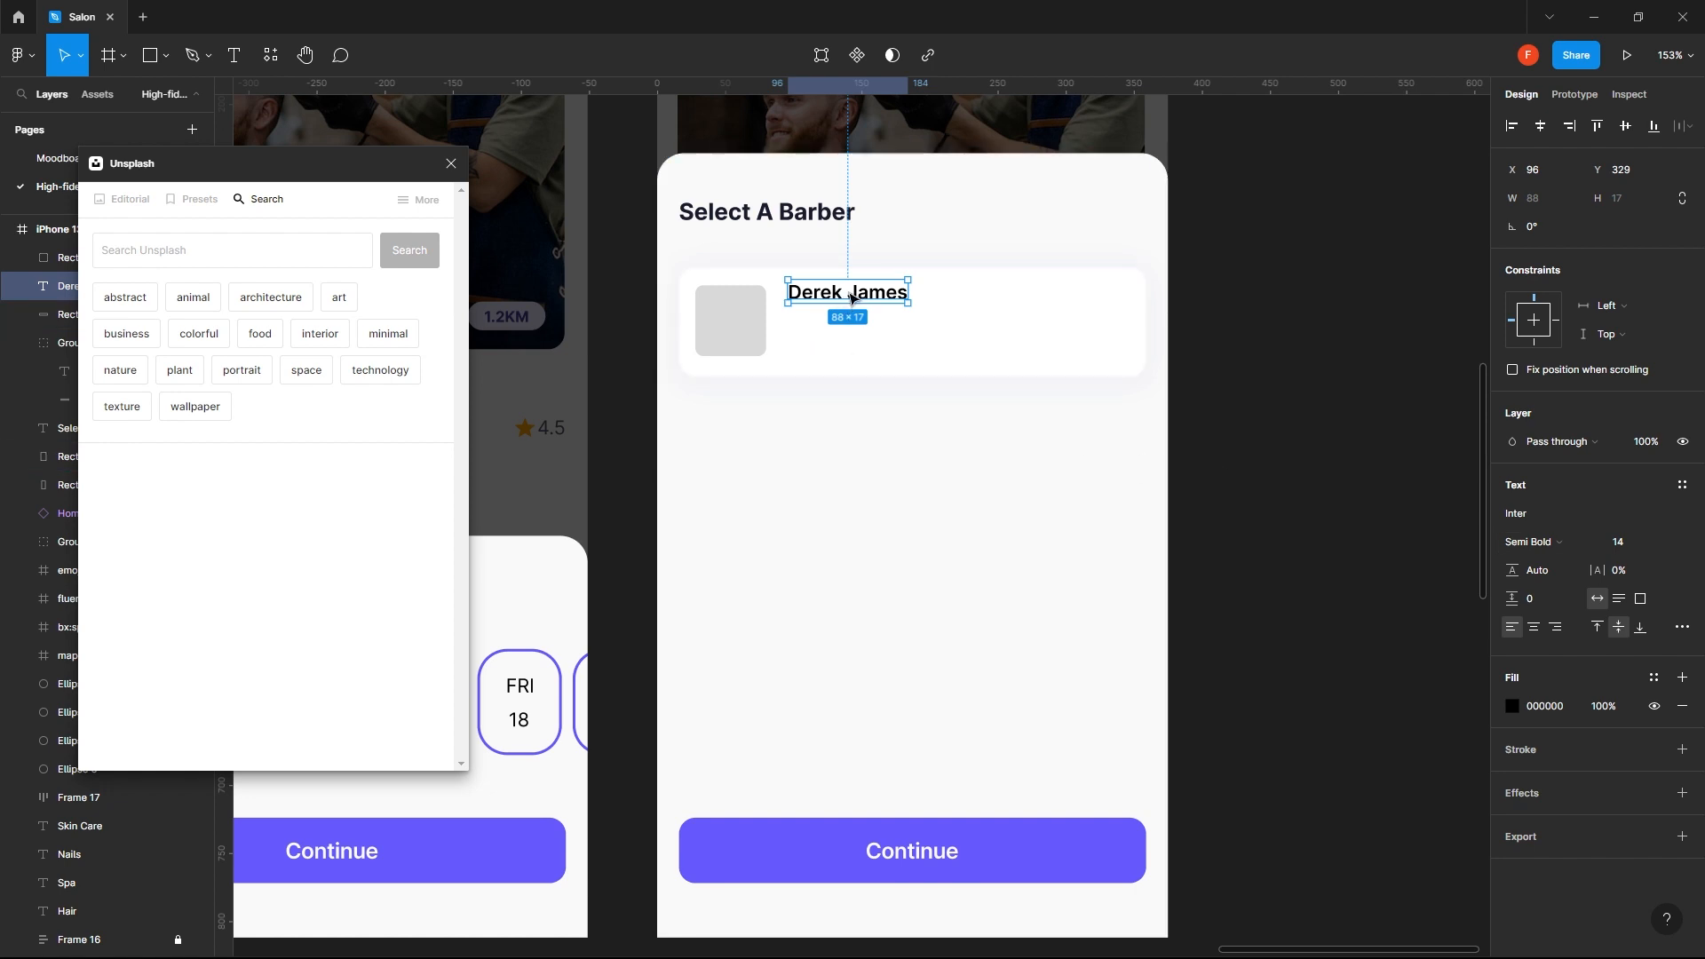
# - Align the top of the barber's name with the top of the grey square
pyautogui.moveTo(849, 299); pyautogui.dragTo(851, 306)
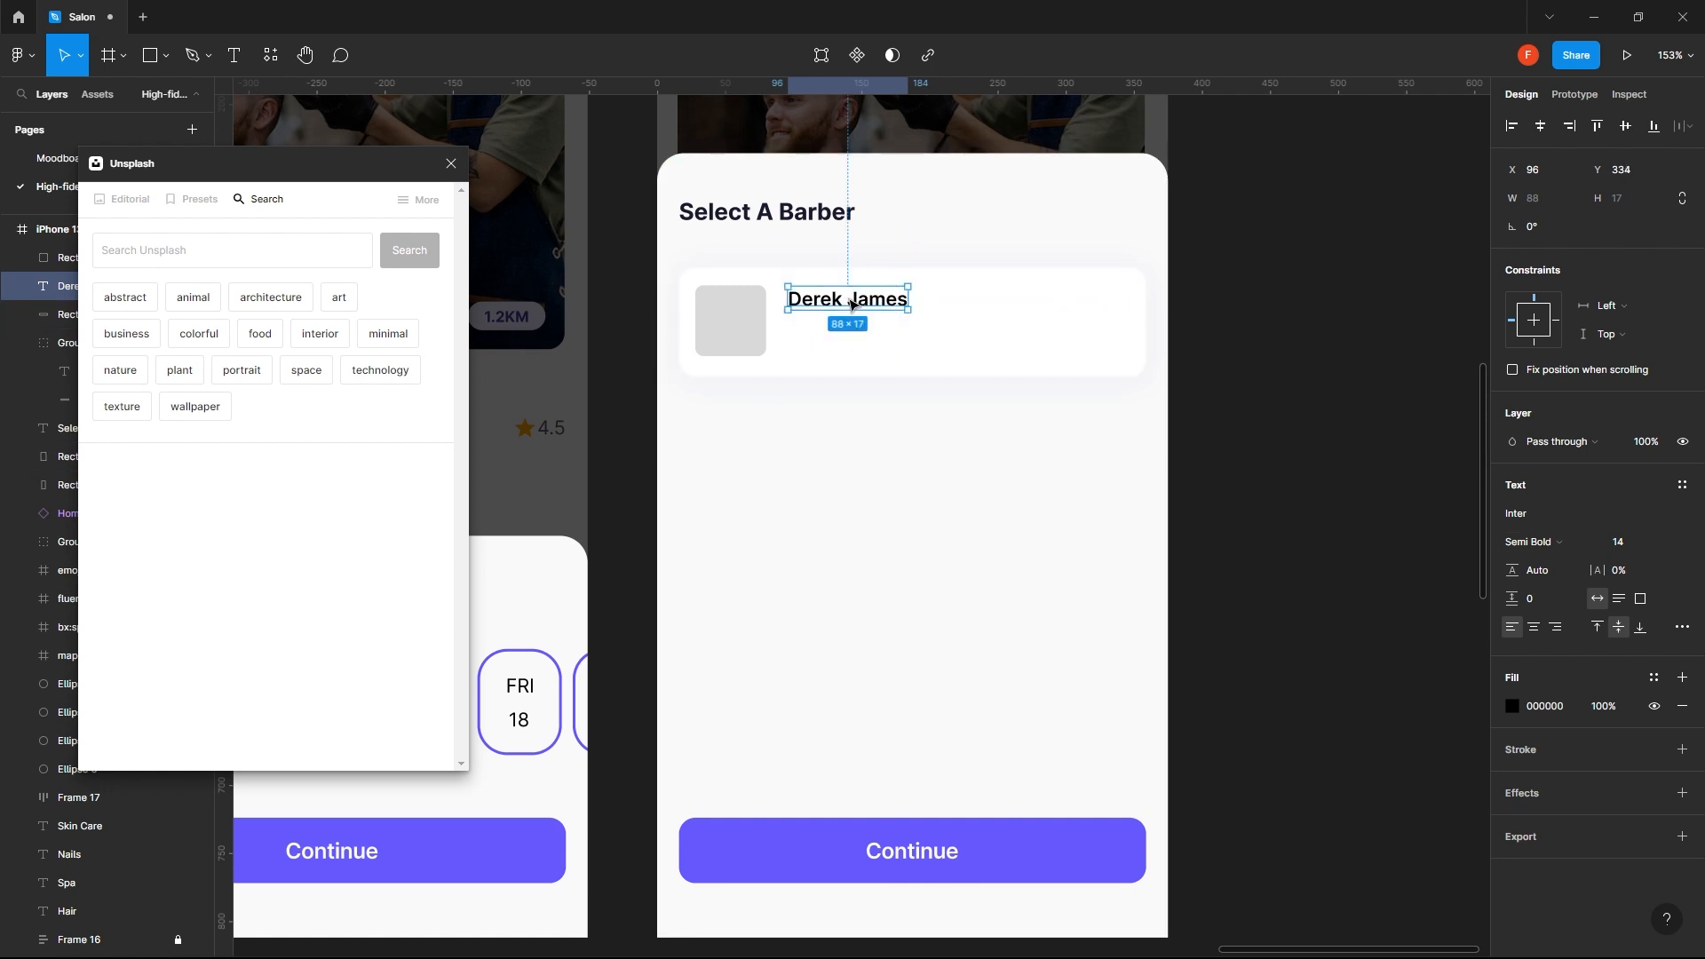
pyautogui.keyDown('shift'); pyautogui.click(731, 320); pyautogui.keyUp('shift')
pyautogui.click(1597, 135)
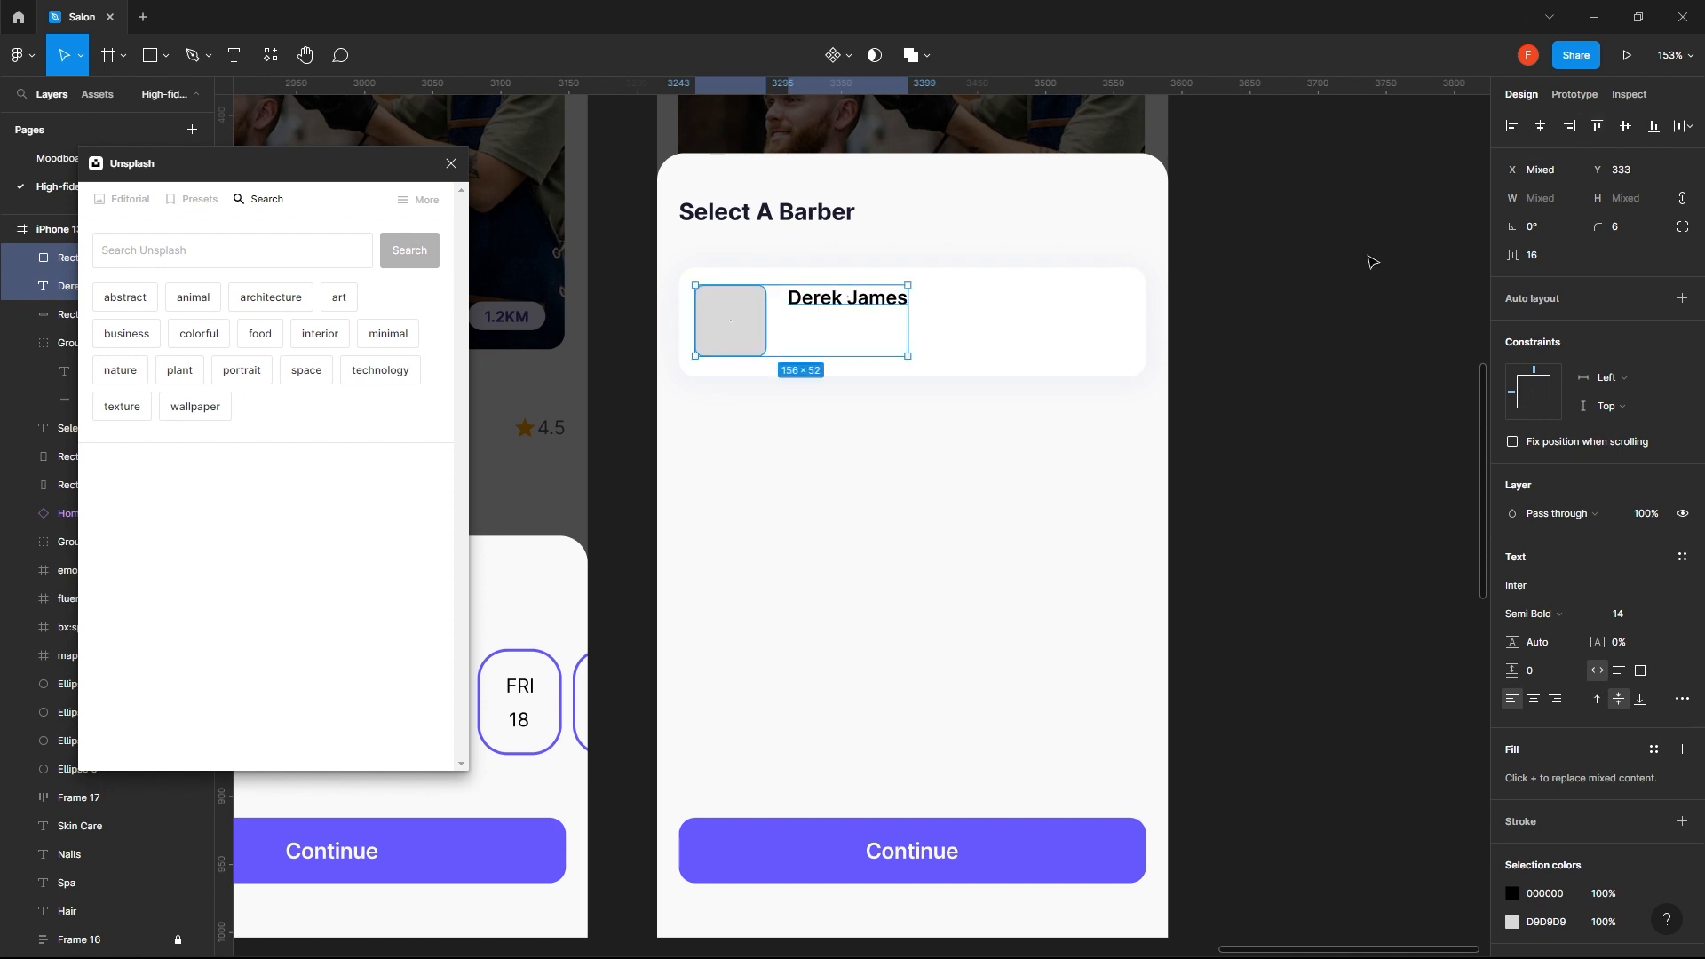
pyautogui.click(1319, 288)
# - Move the barber's name to X 88, leaving an 8 px gap from the grey square
pyautogui.click(847, 295)
pyautogui.press('alt')
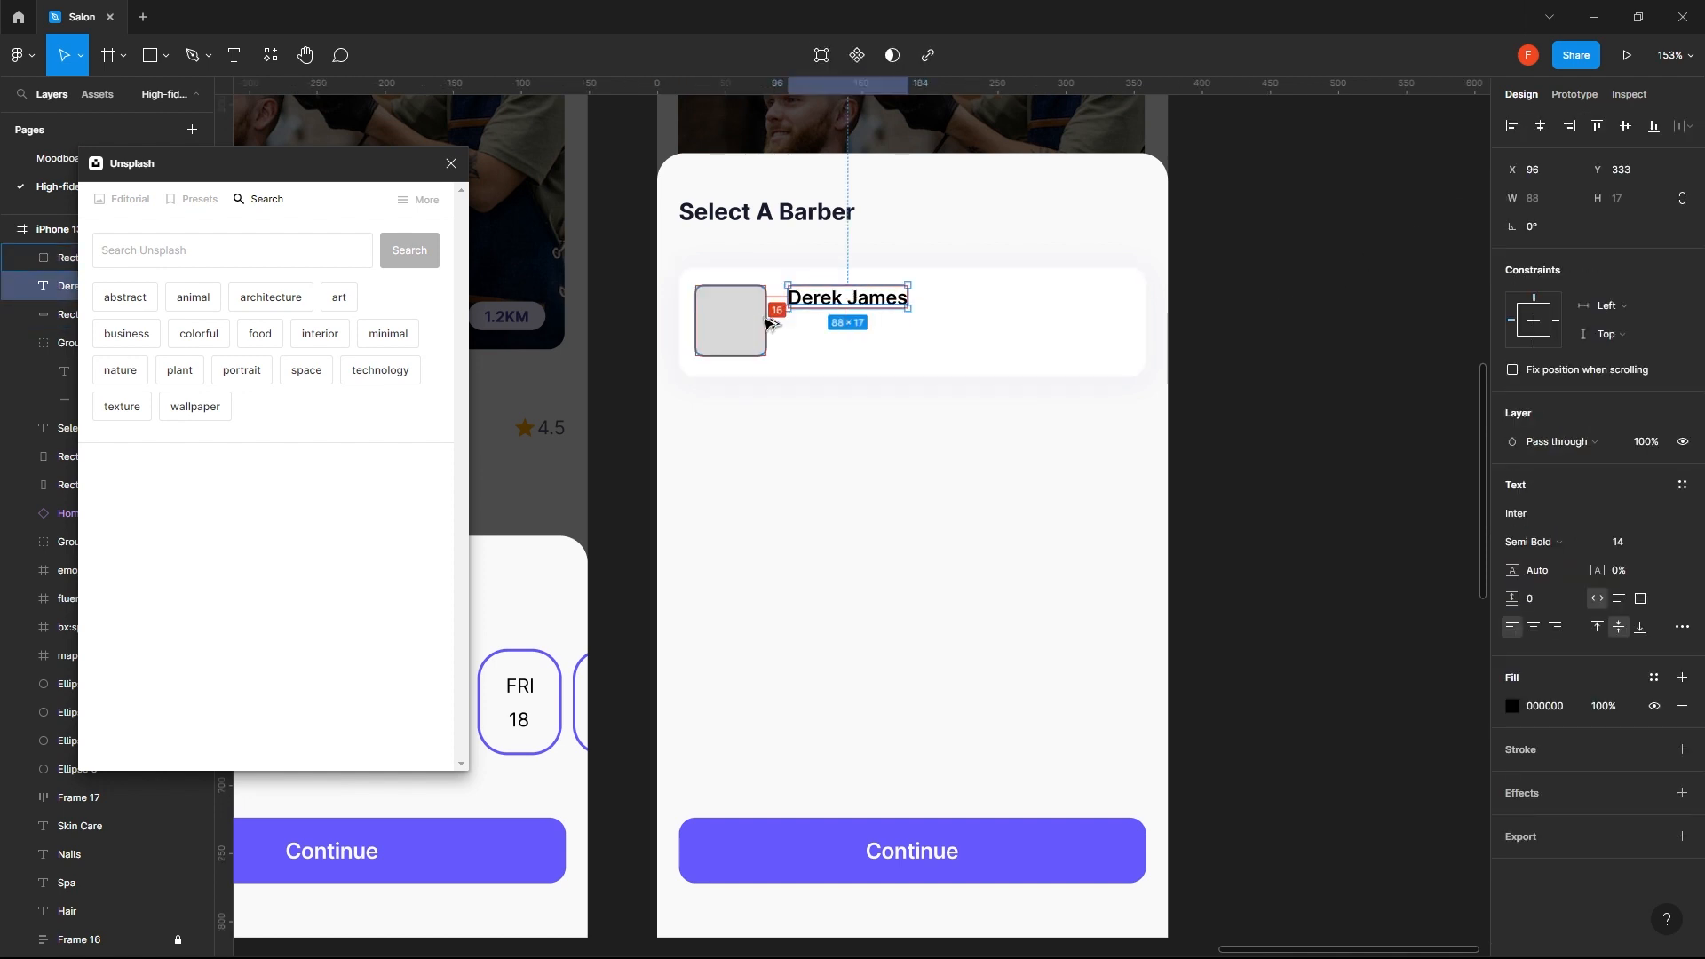
pyautogui.hotkey('shift', 'Left')
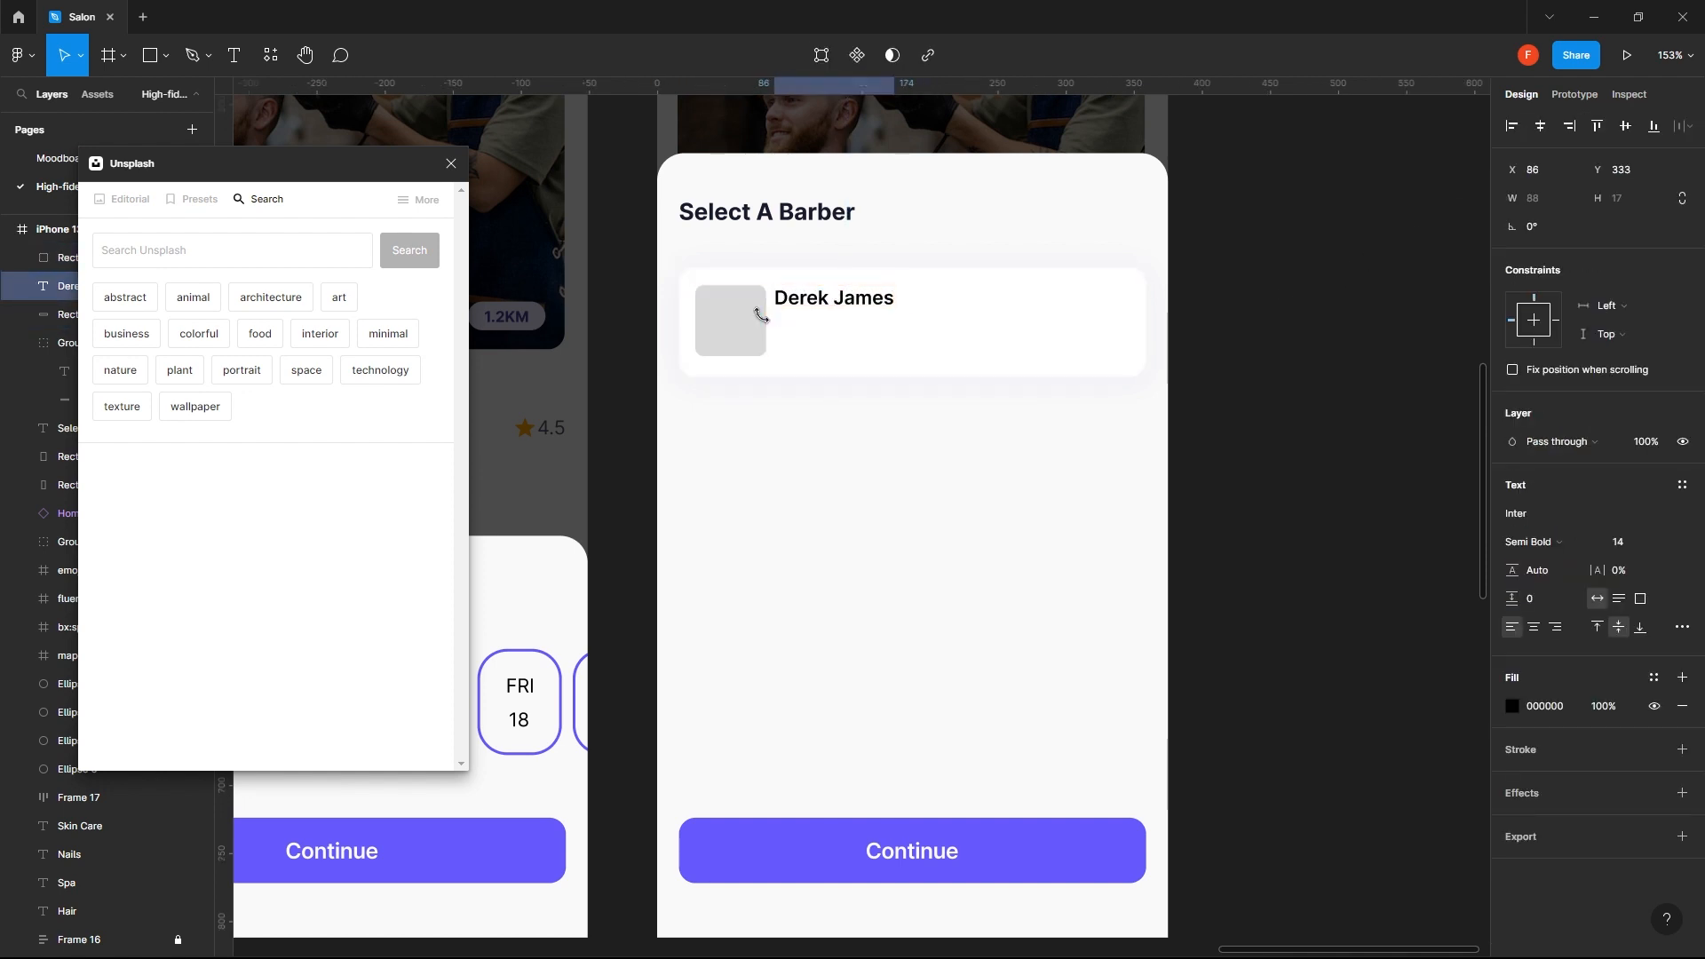
pyautogui.press('Right')
pyautogui.press('Right')
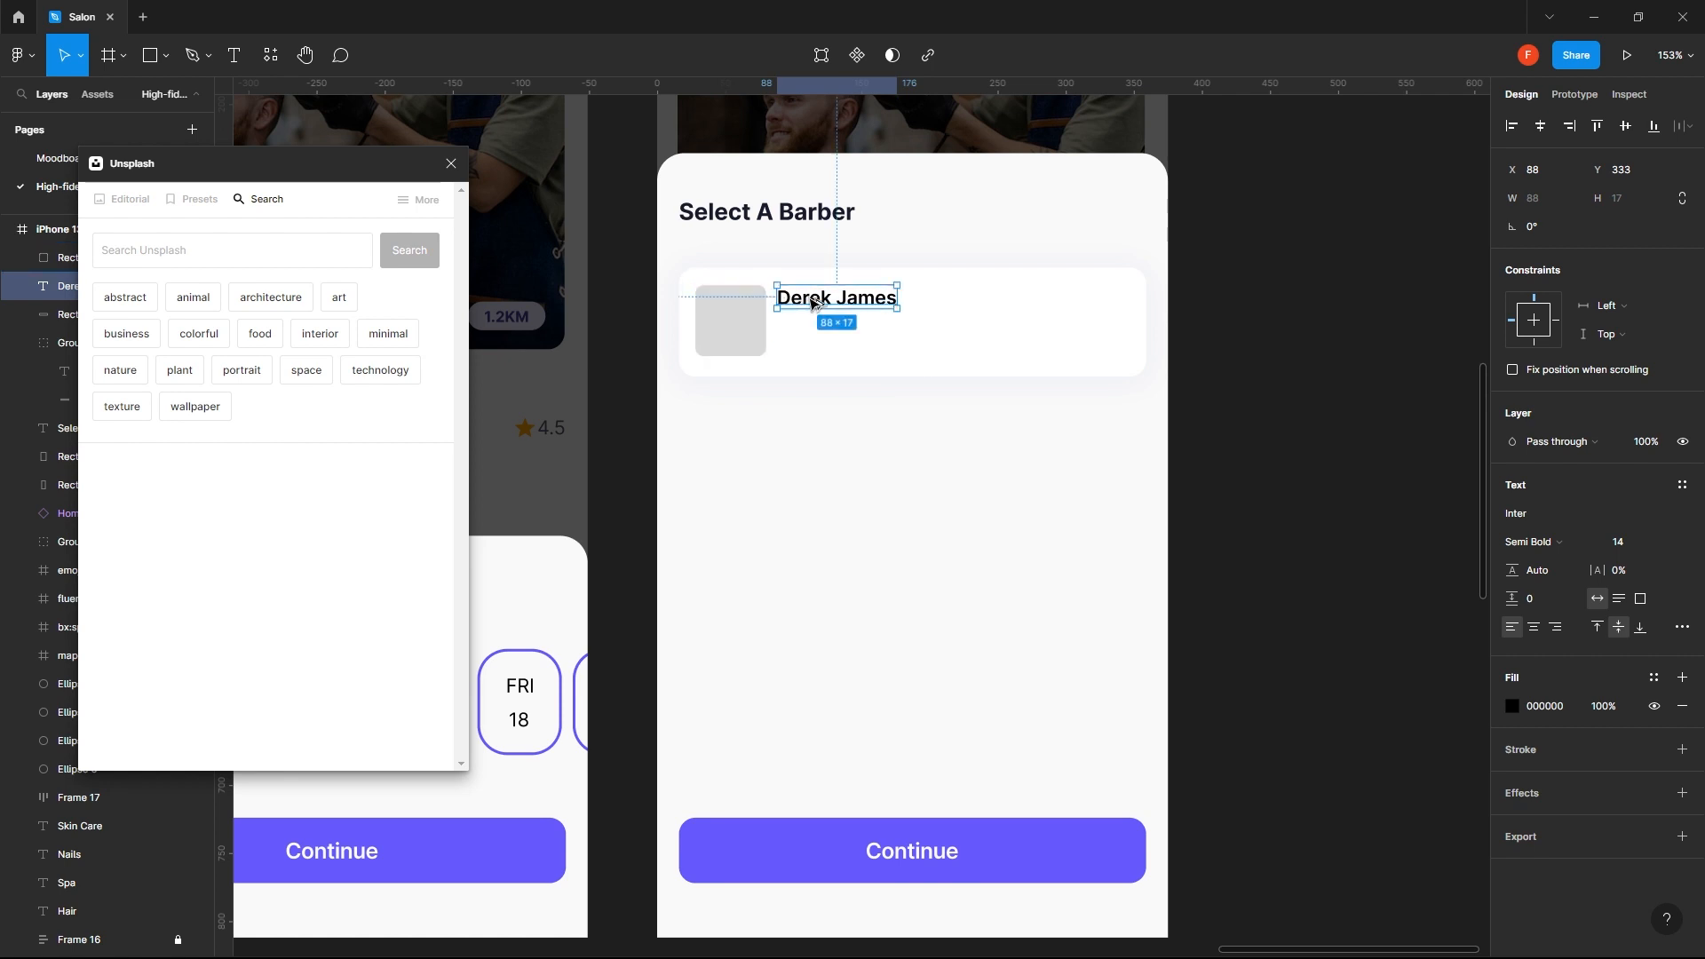
# - Duplicate the barber's name directly below the original at Y 356 and set the copy to Regular weight
pyautogui.moveTo(857, 302); pyautogui.dragTo(853, 344)
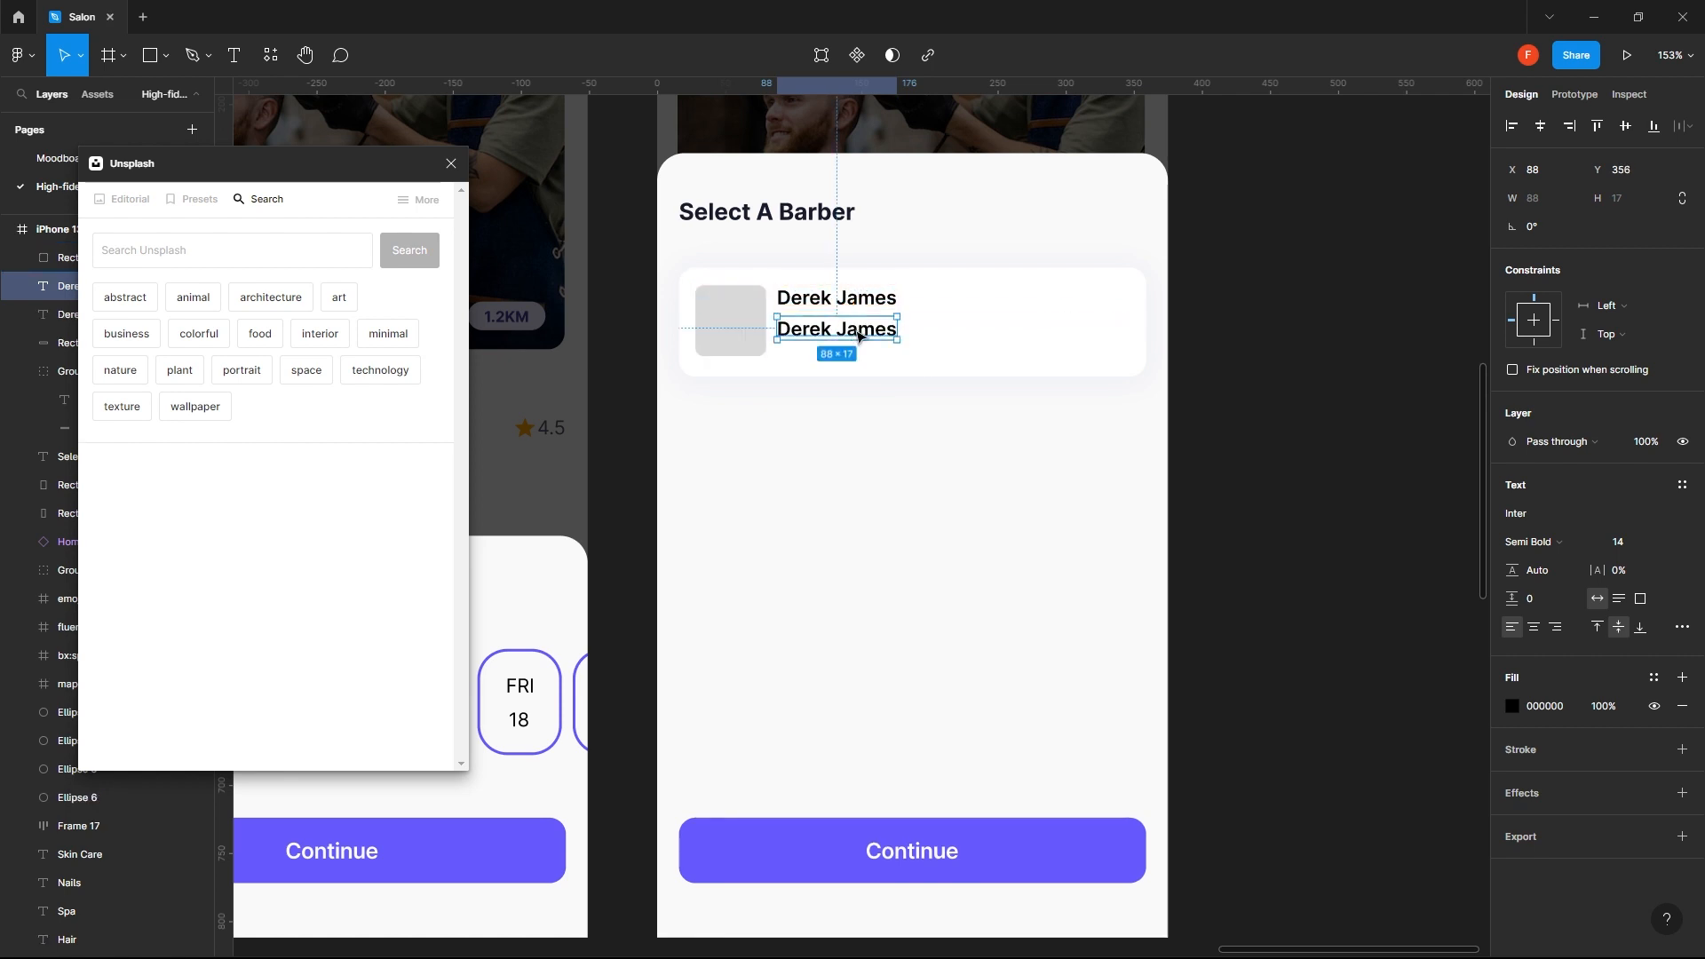
pyautogui.click(1575, 543)
pyautogui.click(1575, 498)
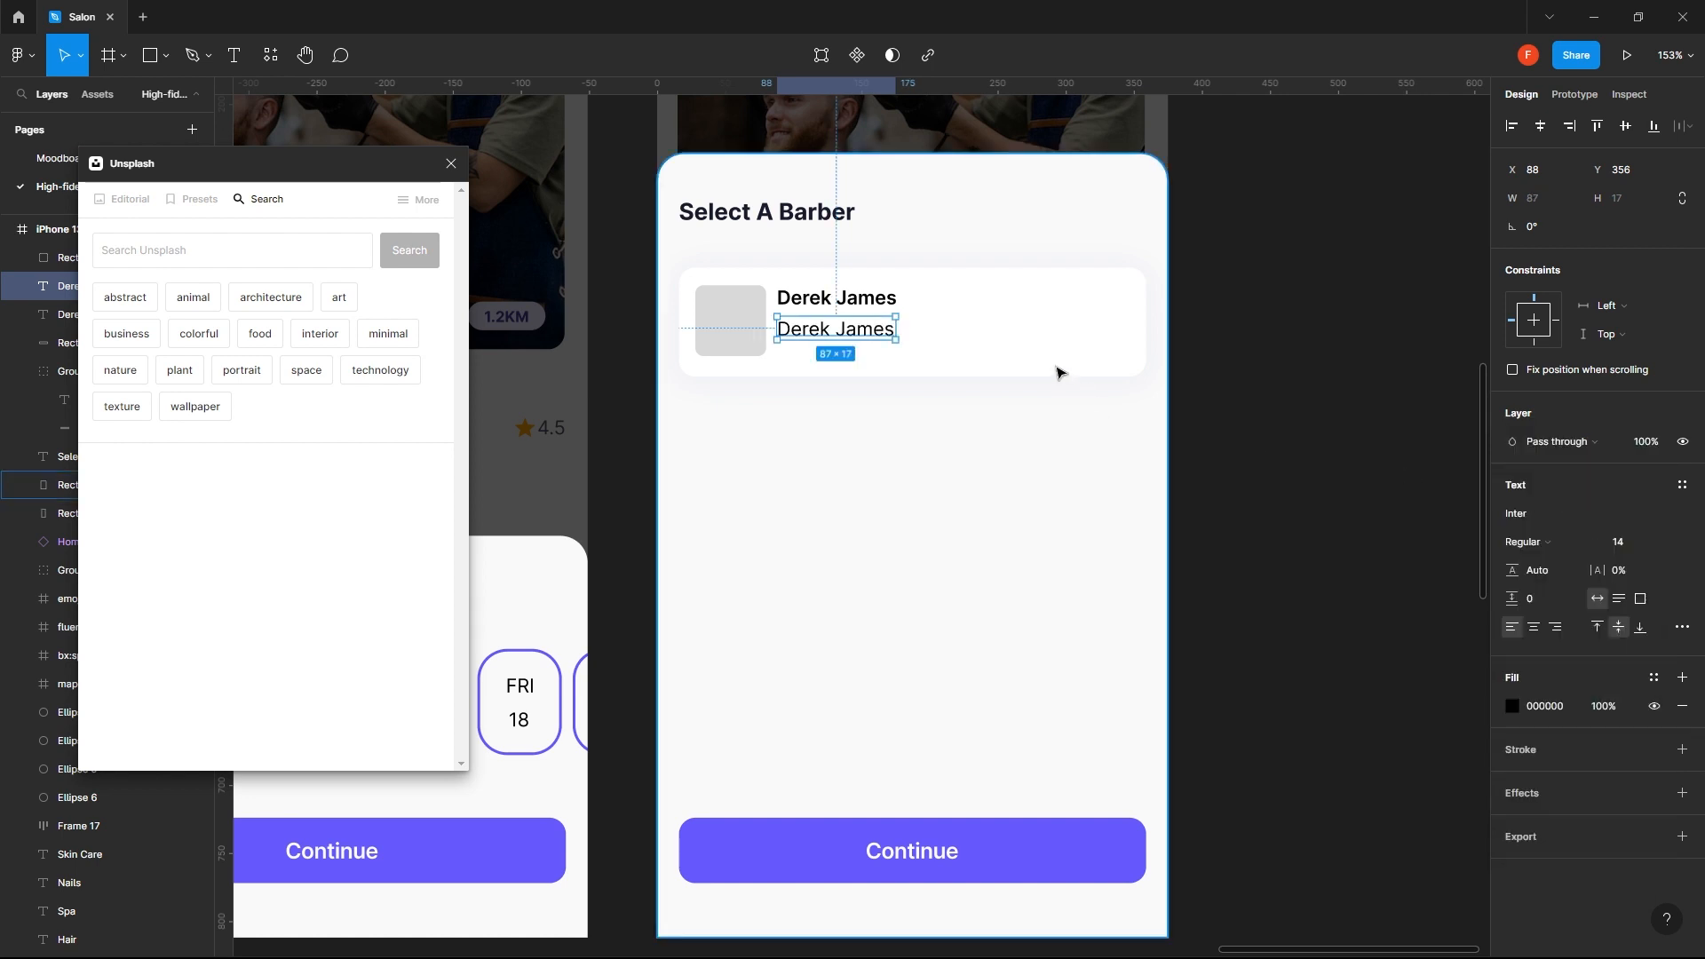
# - Replace the text of the lower name copy with "Starting from $20"
pyautogui.doubleClick(848, 330)
pyautogui.write('Start')
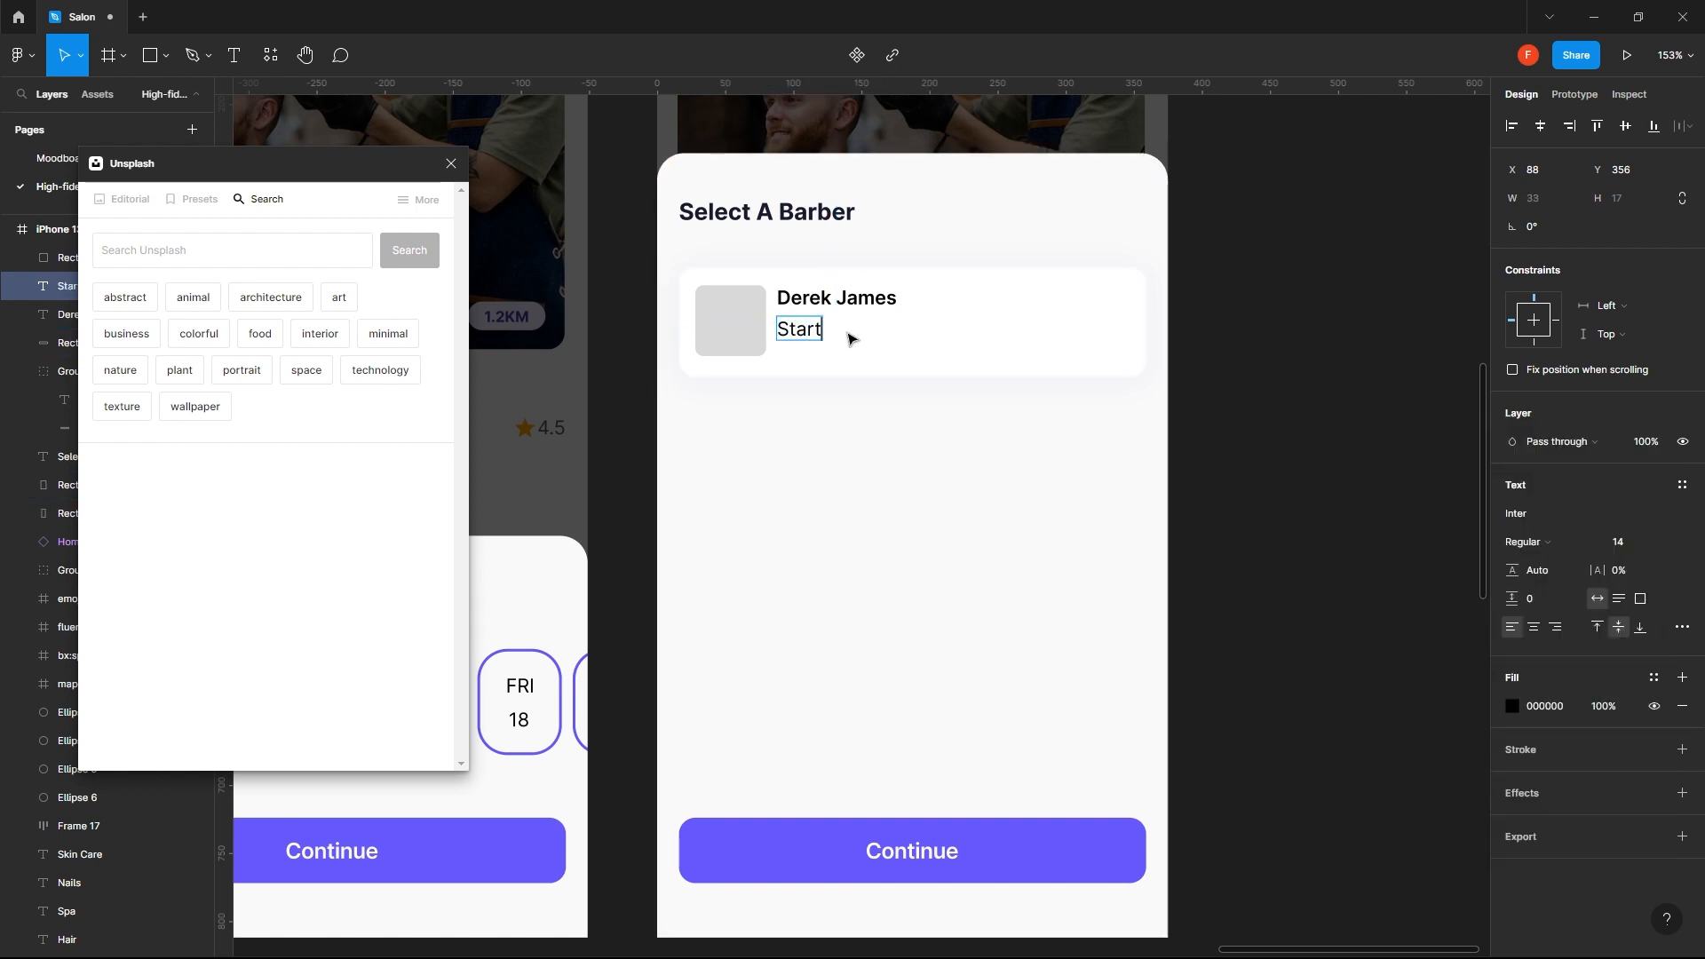
pyautogui.write('ing from')
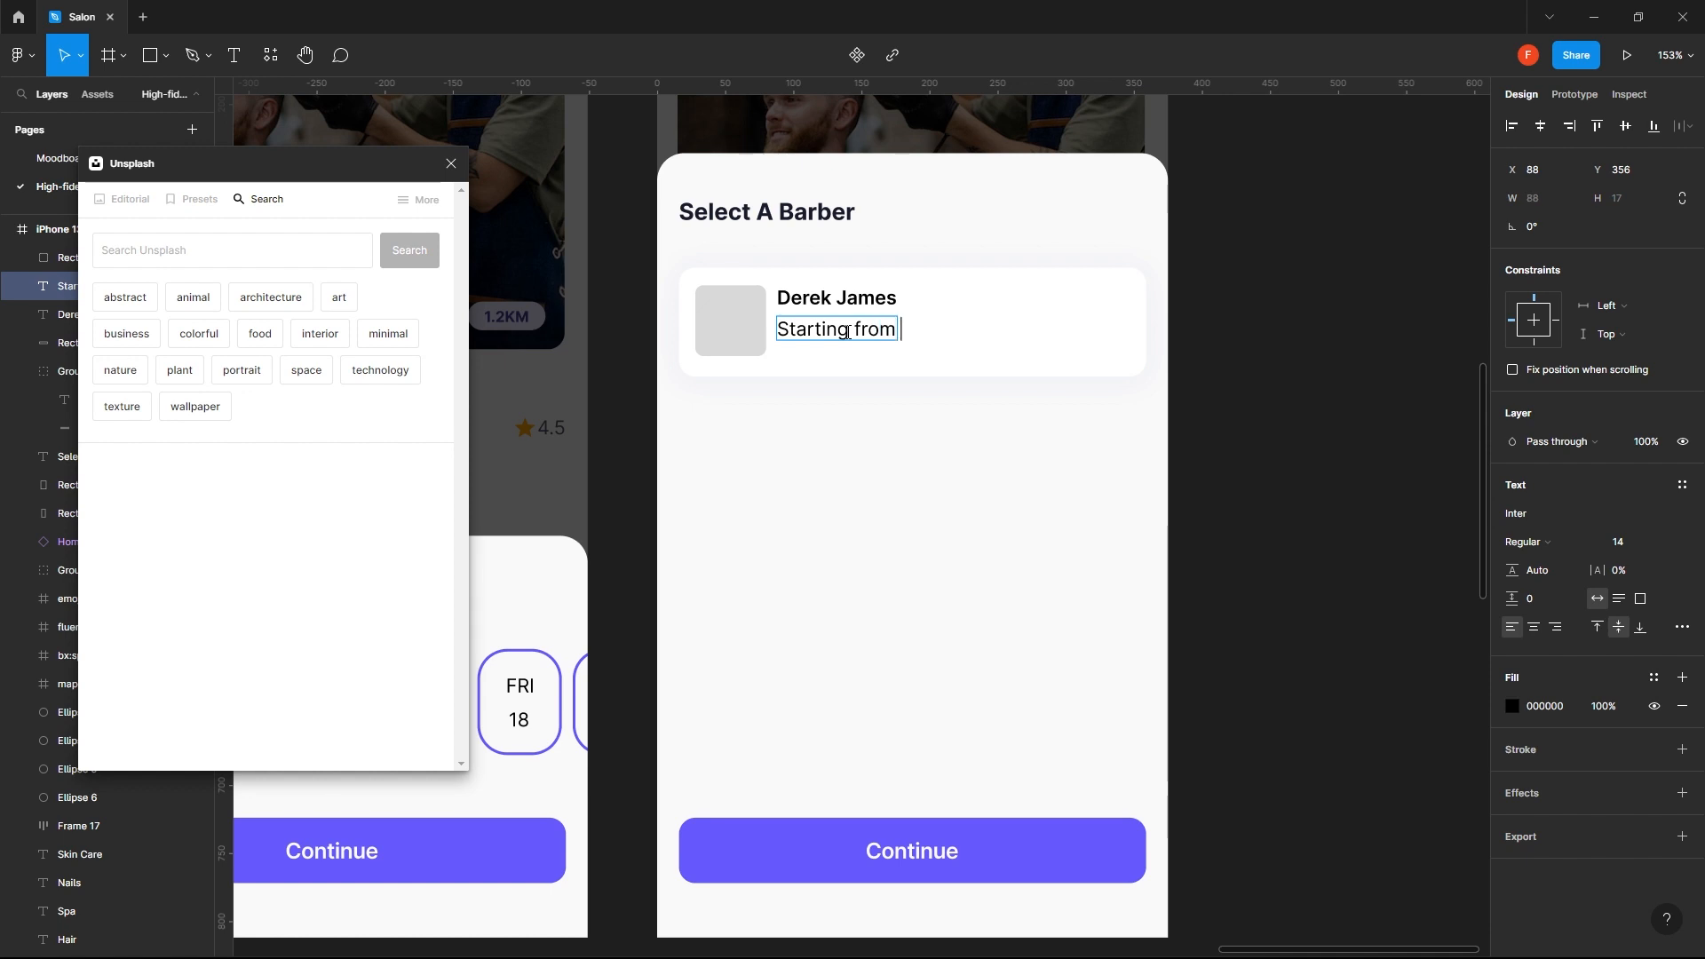
pyautogui.write(' $20')
pyautogui.press('Escape')
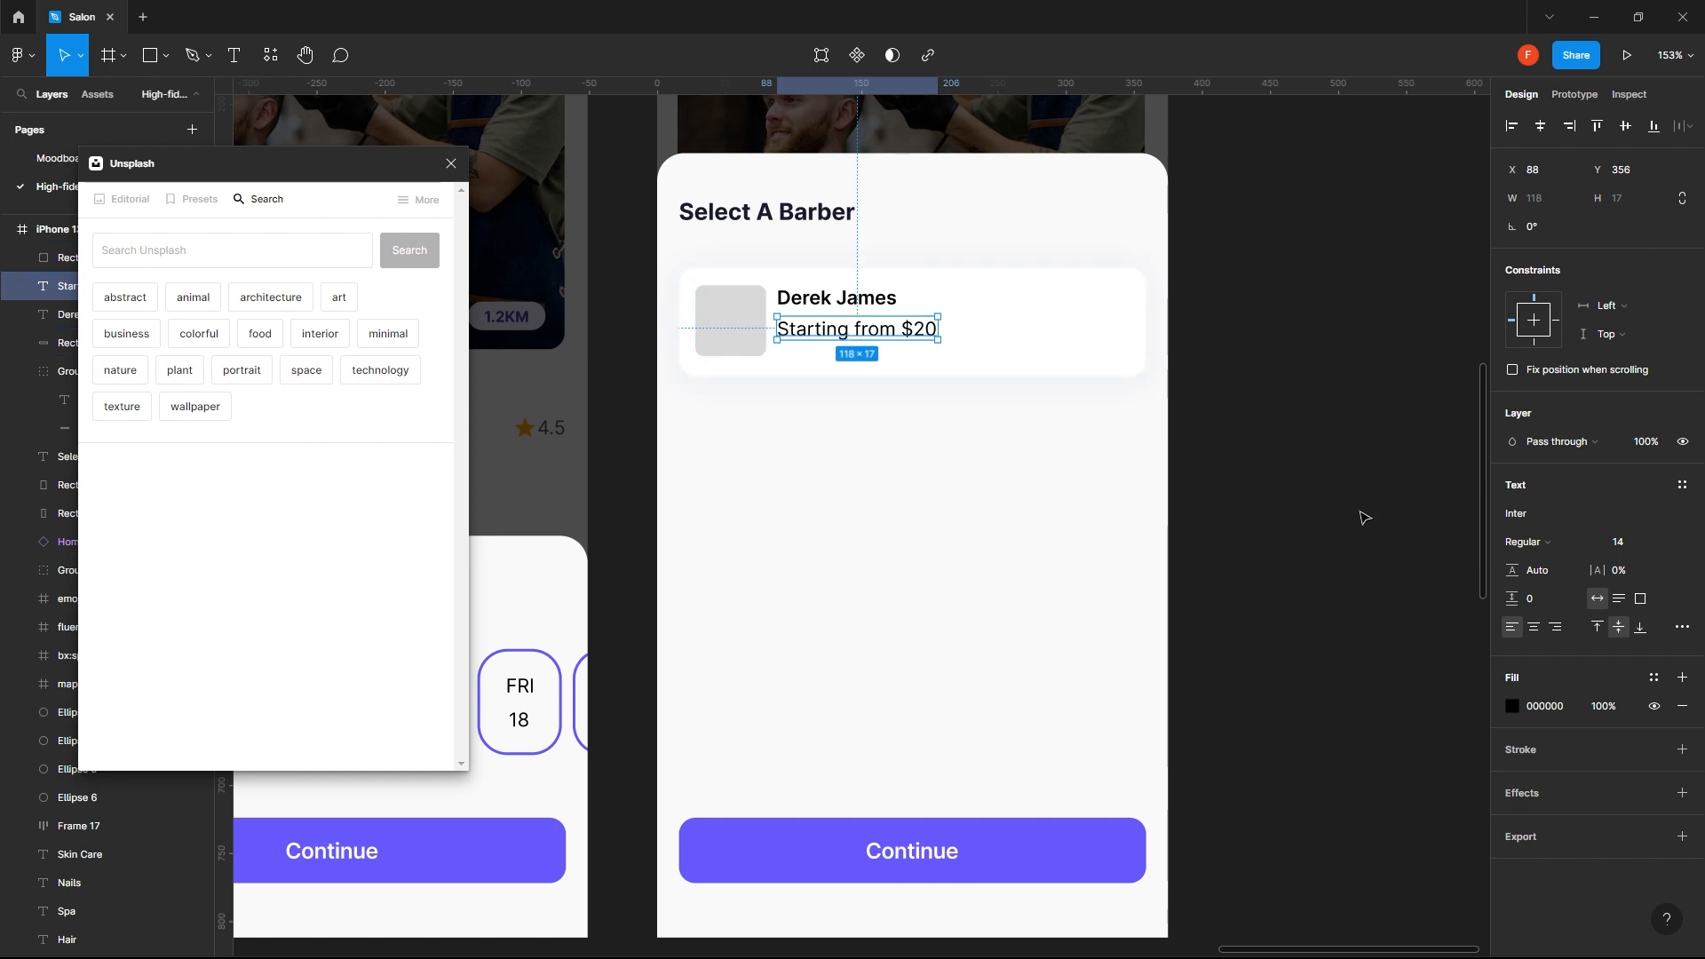
# - Set the "Starting from $20" text to font size 12 and apply the Type black 4 color style
pyautogui.click(1513, 706)
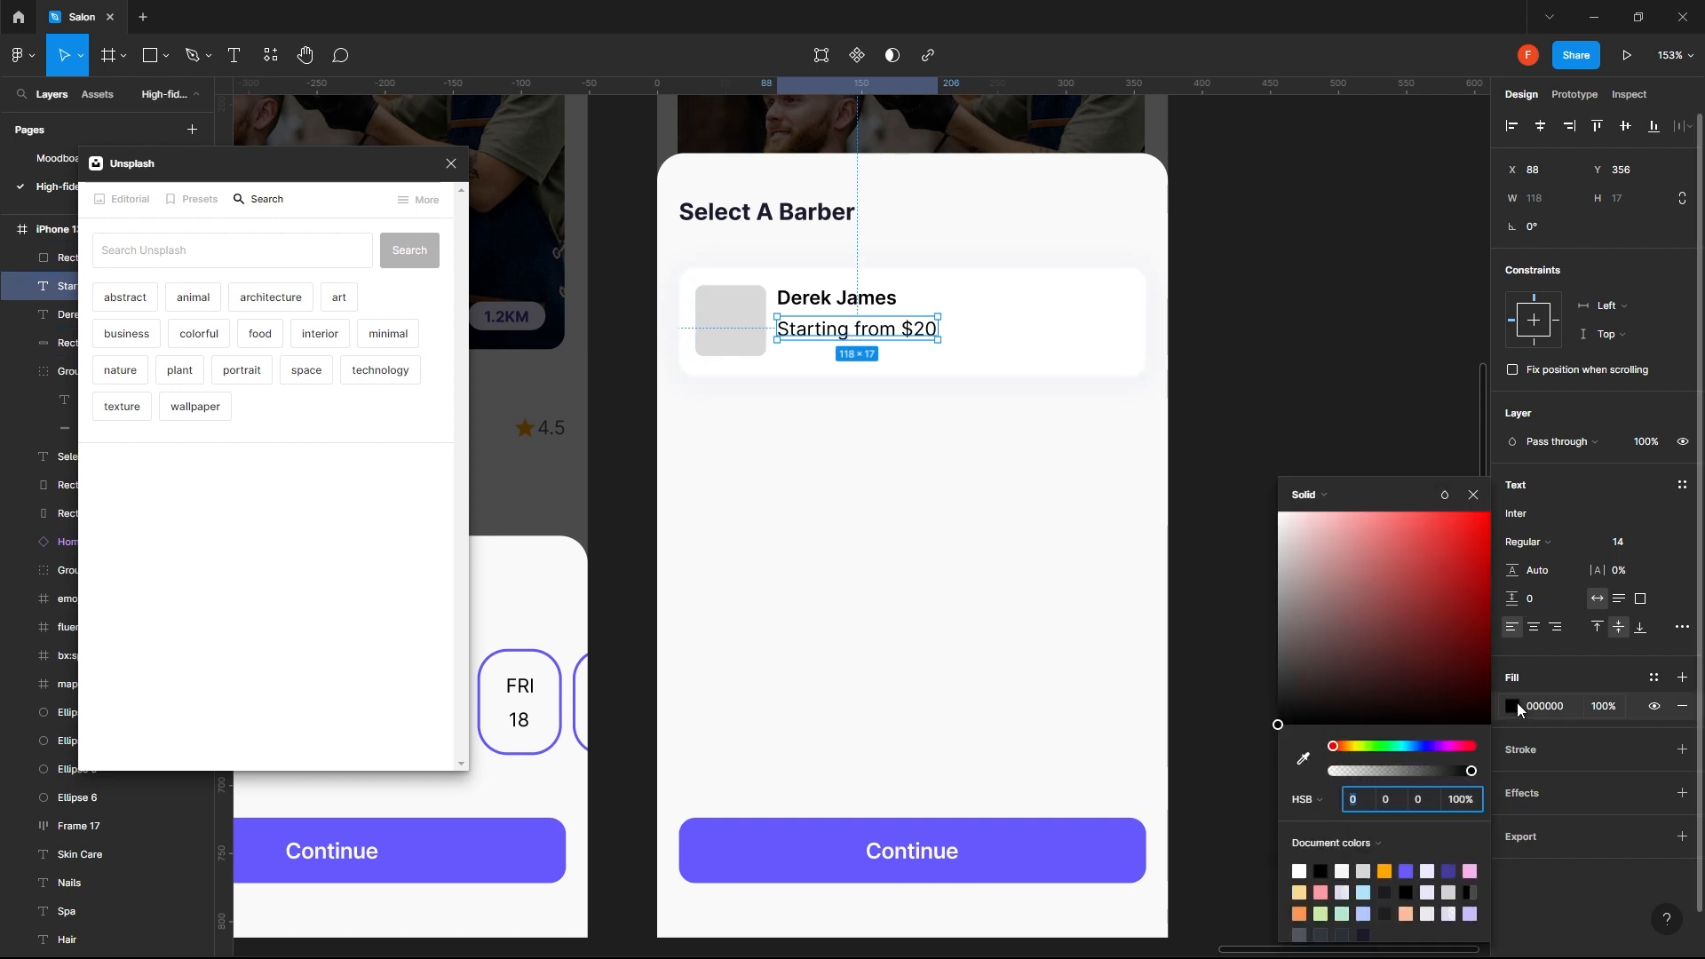
pyautogui.click(1618, 543)
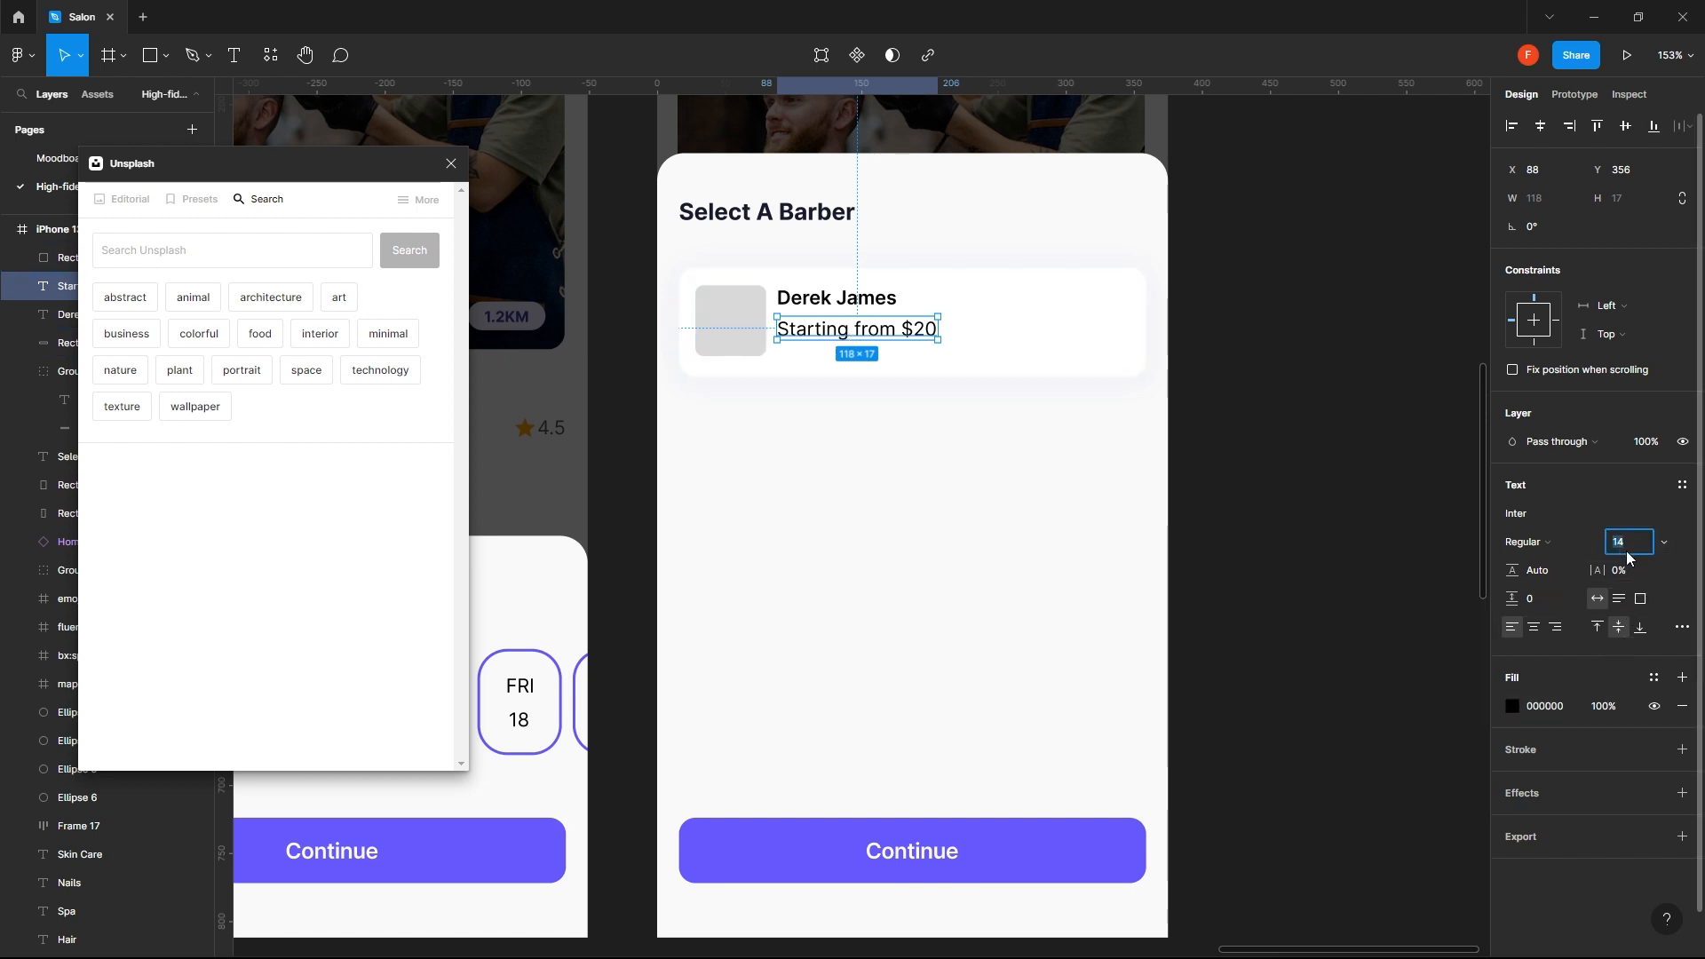
pyautogui.write('1')
pyautogui.press('Return')
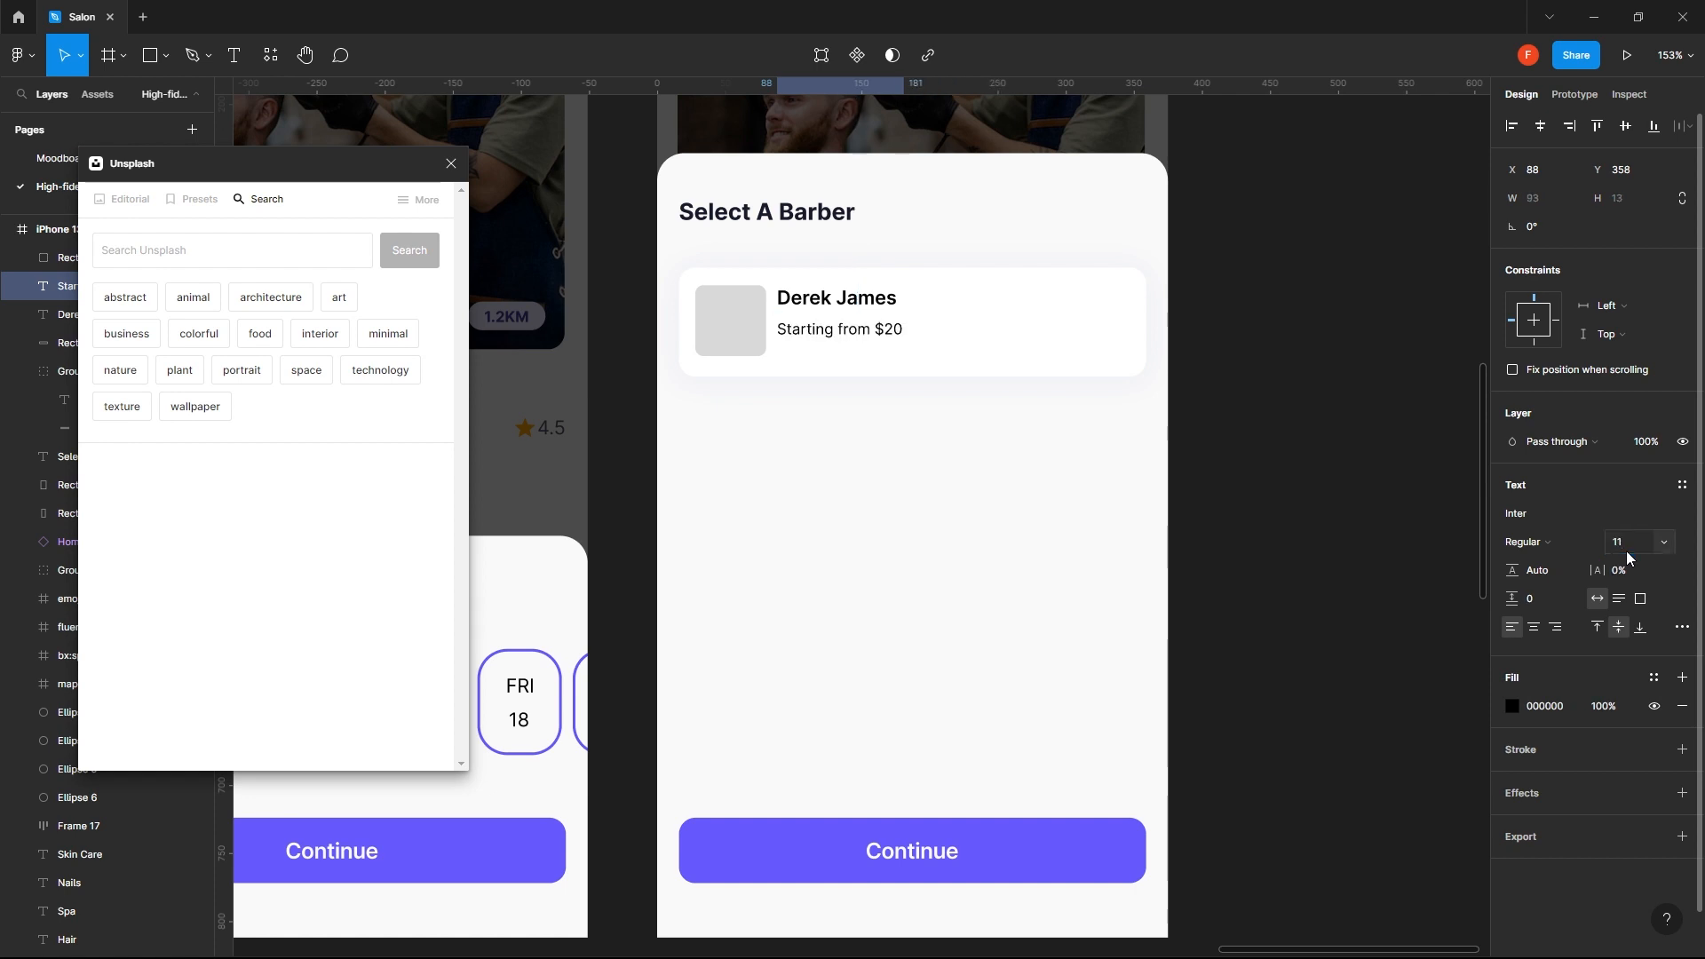
pyautogui.click(1629, 554)
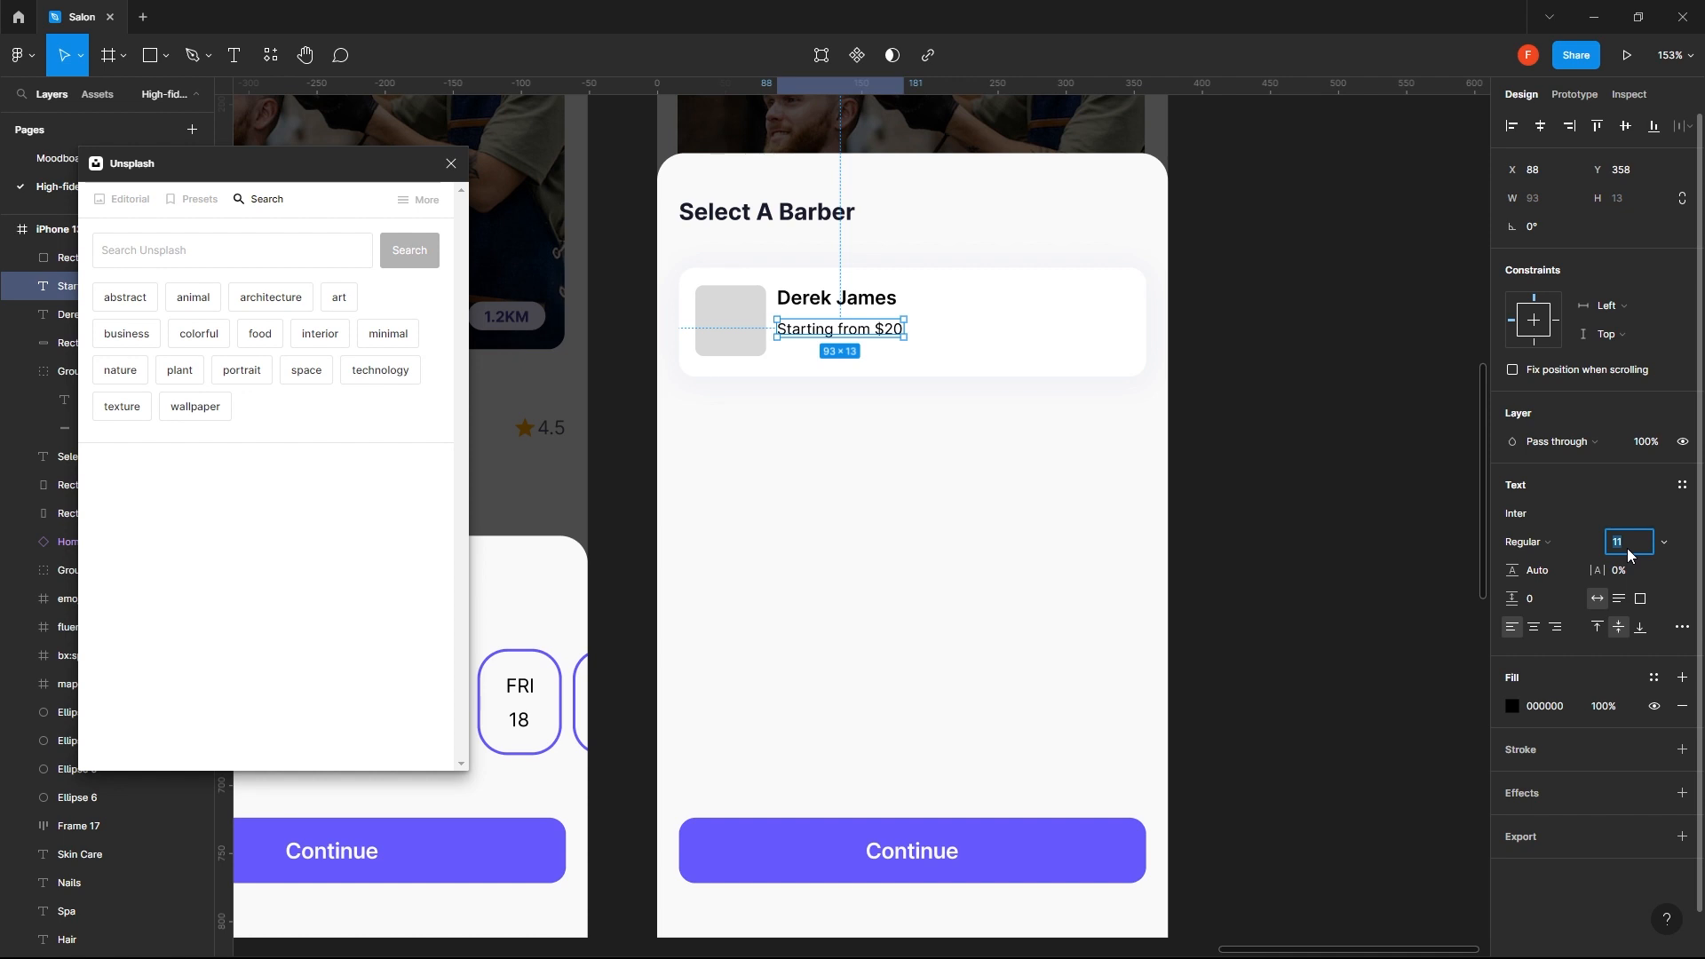
pyautogui.press('Return')
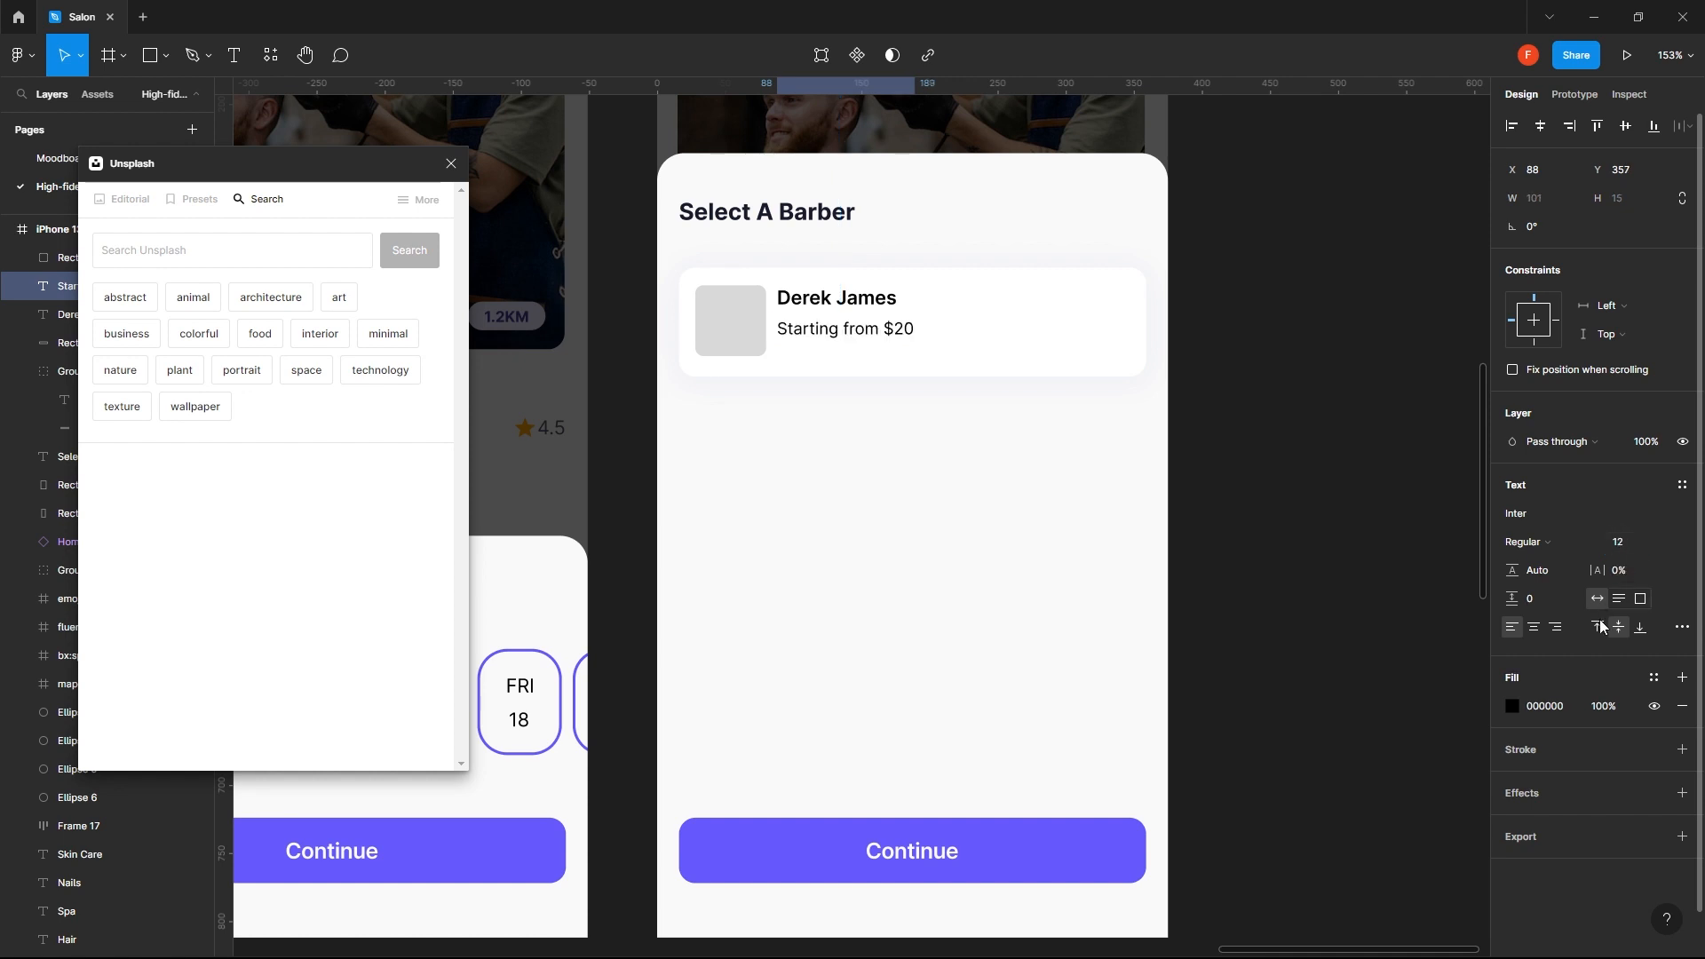
pyautogui.click(1654, 678)
pyautogui.click(1531, 735)
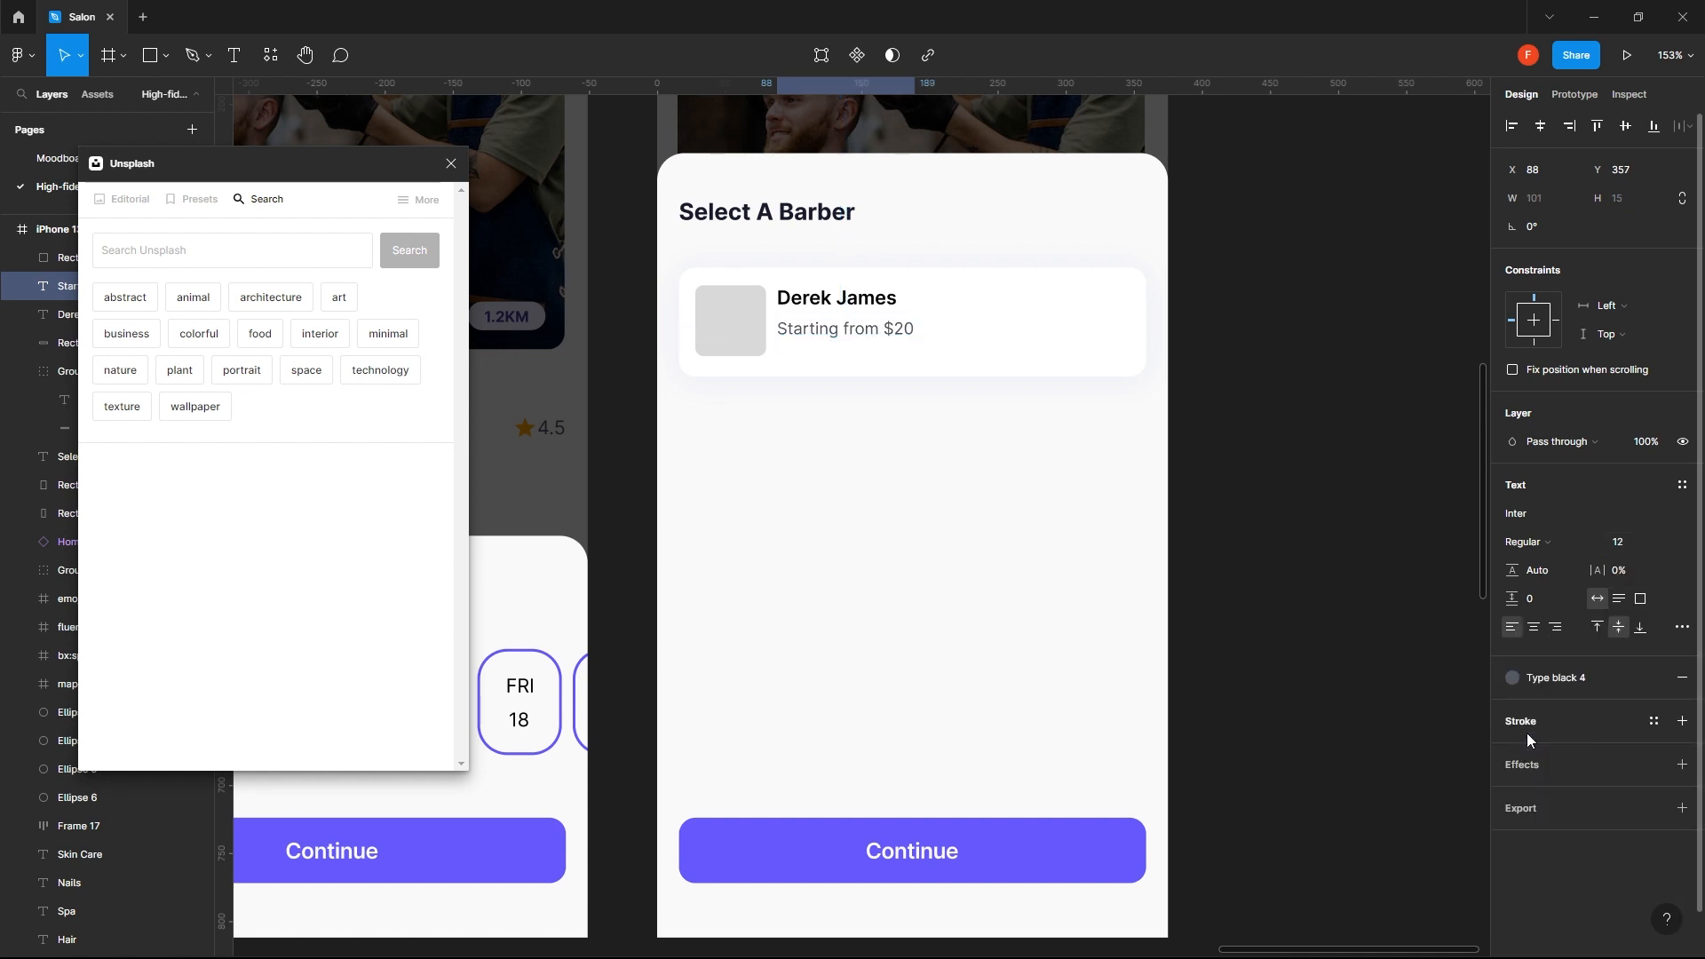
# - Move the name and price texts down to the middle of the card with a 4 px gap between them
pyautogui.keyDown('shift'); pyautogui.click(839, 298); pyautogui.keyUp('shift')
pyautogui.moveTo(859, 333); pyautogui.dragTo(860, 347)
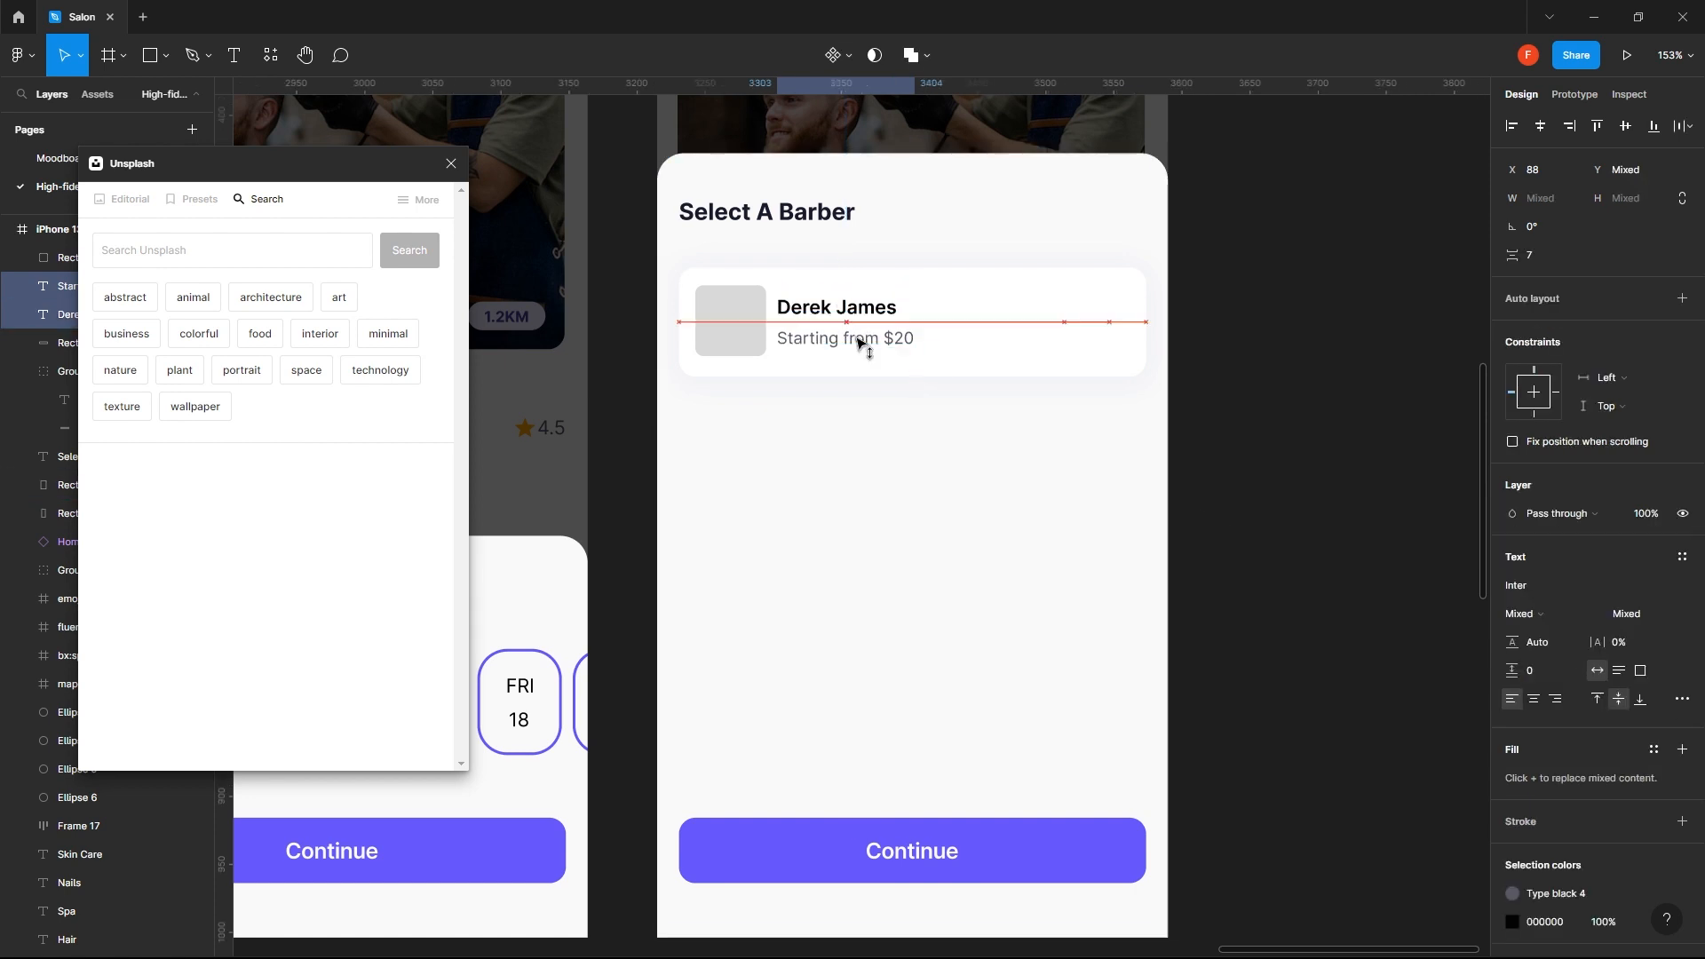
pyautogui.click(1411, 339)
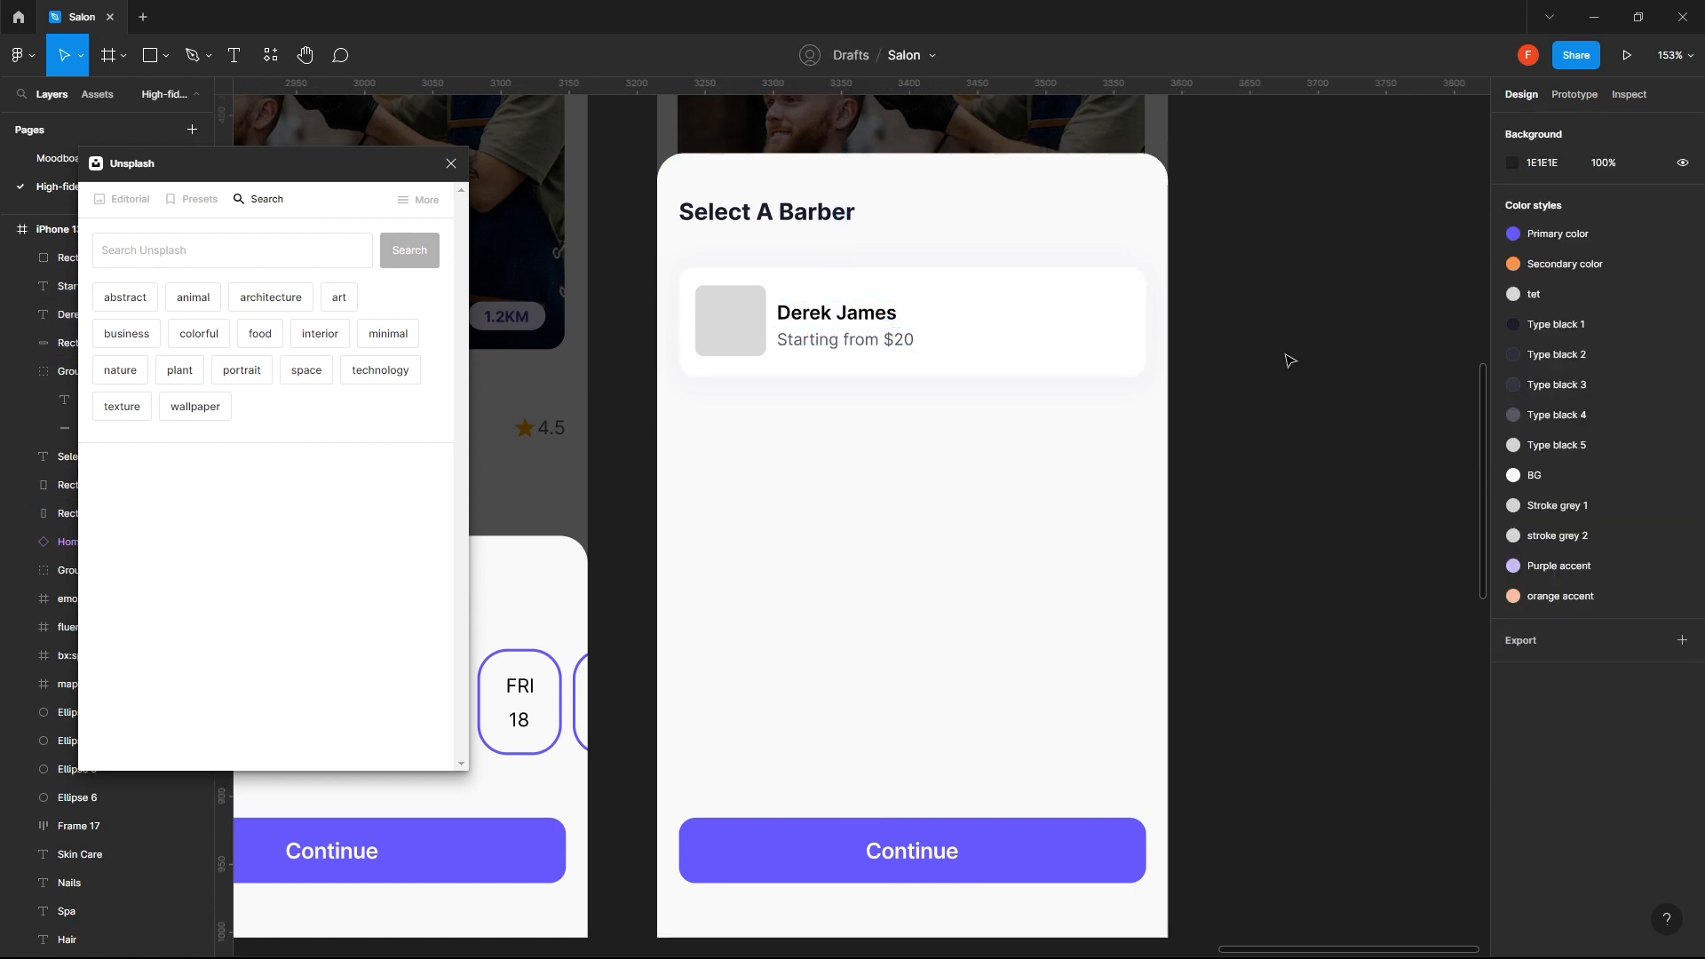
# - Combine the barber's name and the price text into a vertical auto layout frame with spacing 4
pyautogui.scroll(-2, 1287, 354)
pyautogui.click(920, 328)
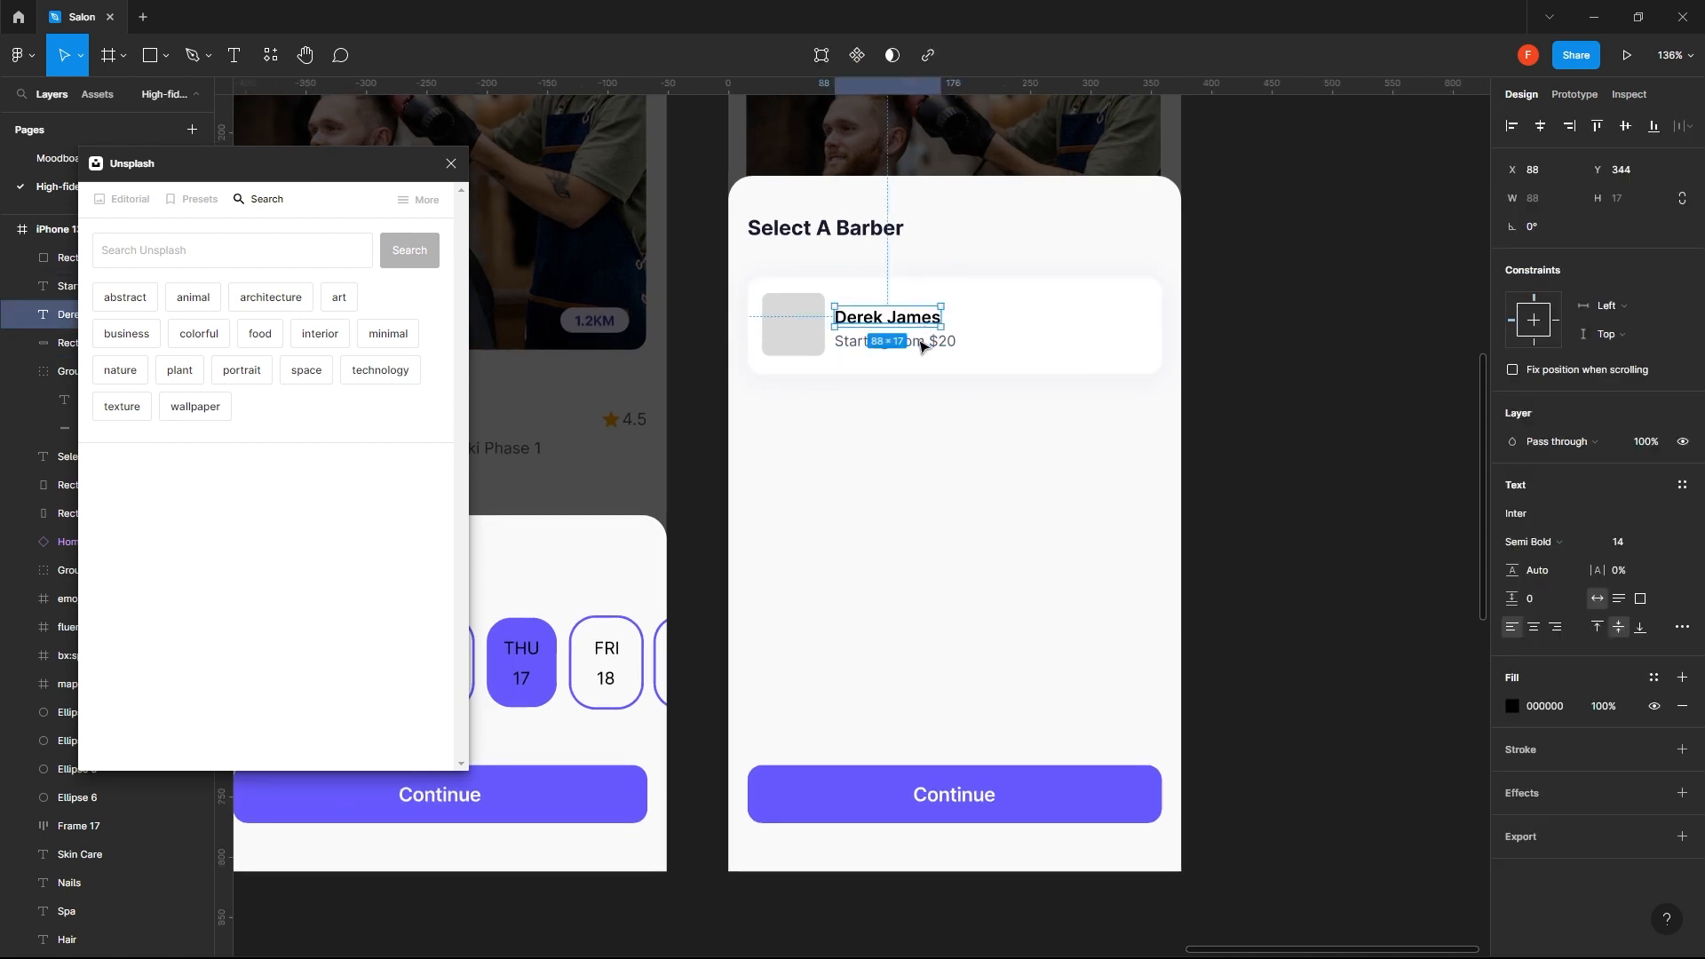
pyautogui.keyDown('shift'); pyautogui.click(924, 345); pyautogui.keyUp('shift')
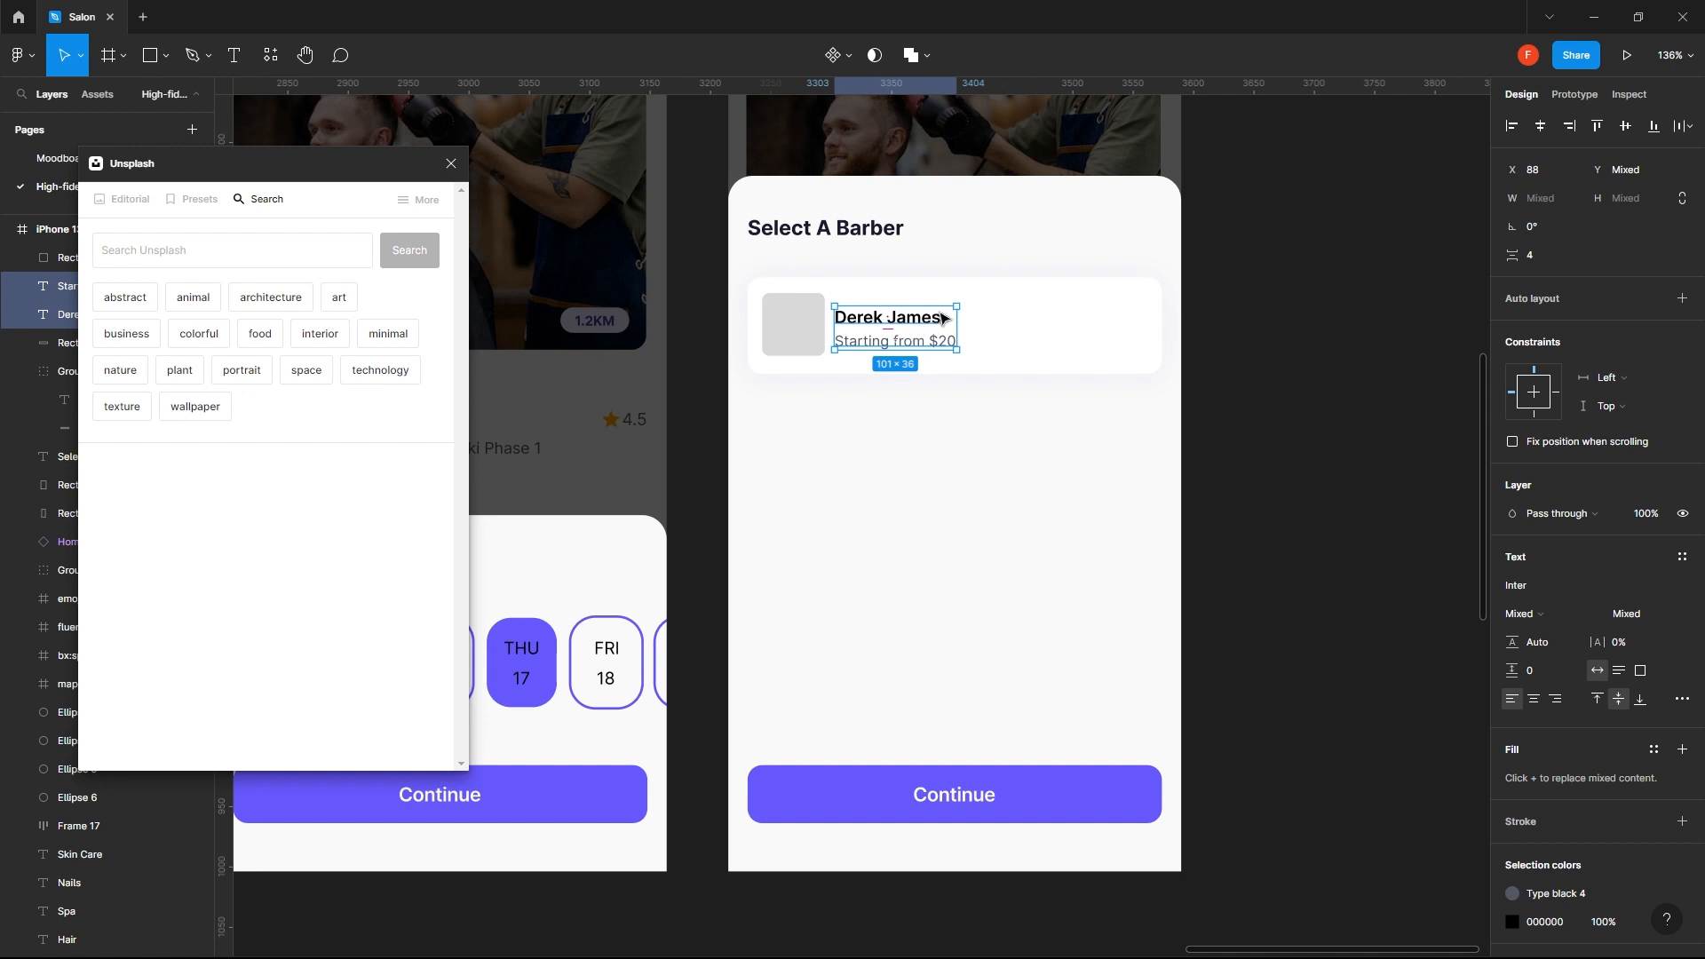
pyautogui.click(1681, 299)
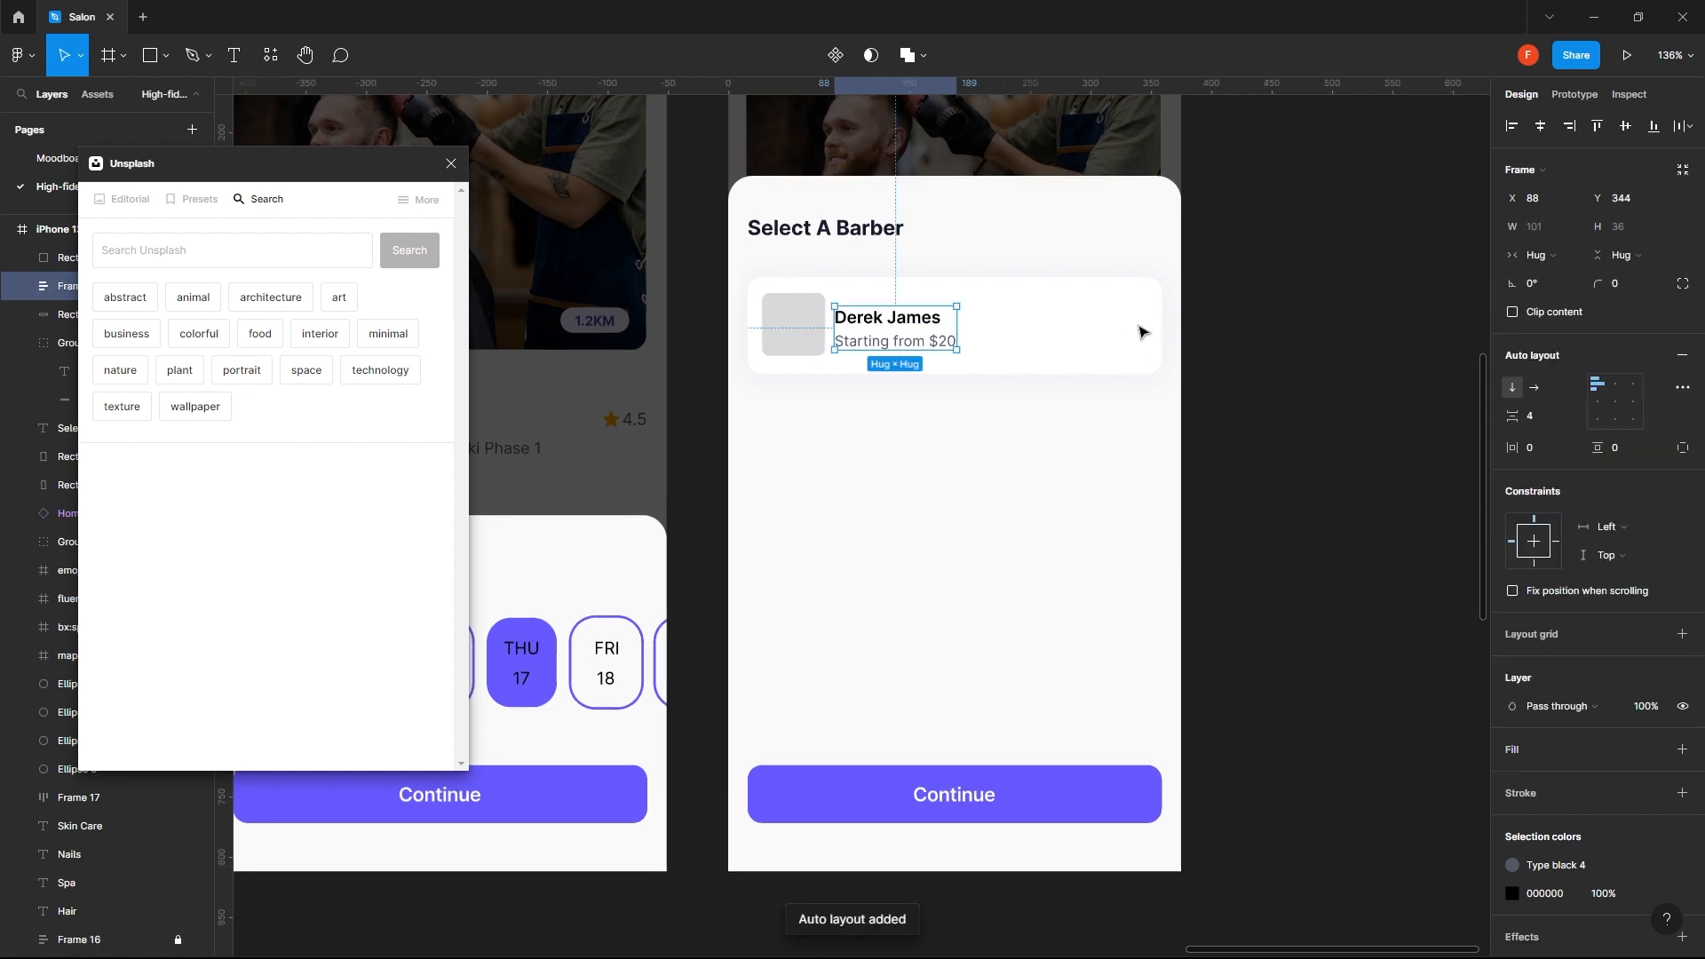
# - Align the name and price frame to the vertical center of the white card
pyautogui.keyDown('shift'); pyautogui.click(1143, 332); pyautogui.keyUp('shift')
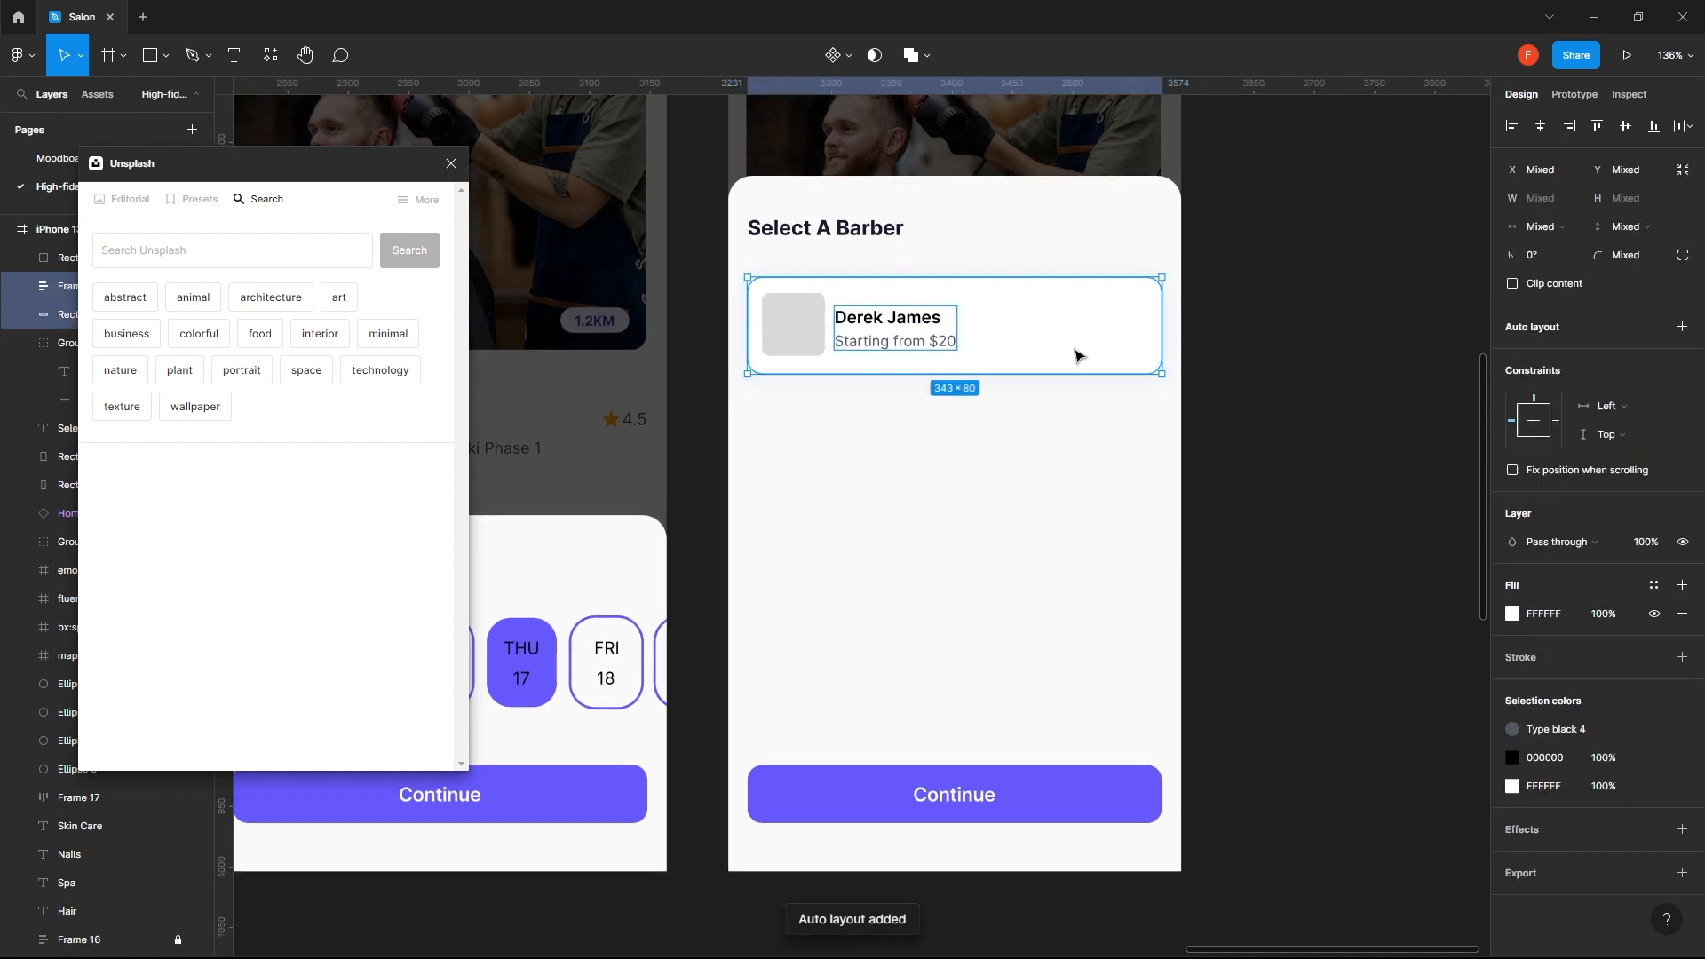
pyautogui.click(1623, 129)
pyautogui.click(1384, 257)
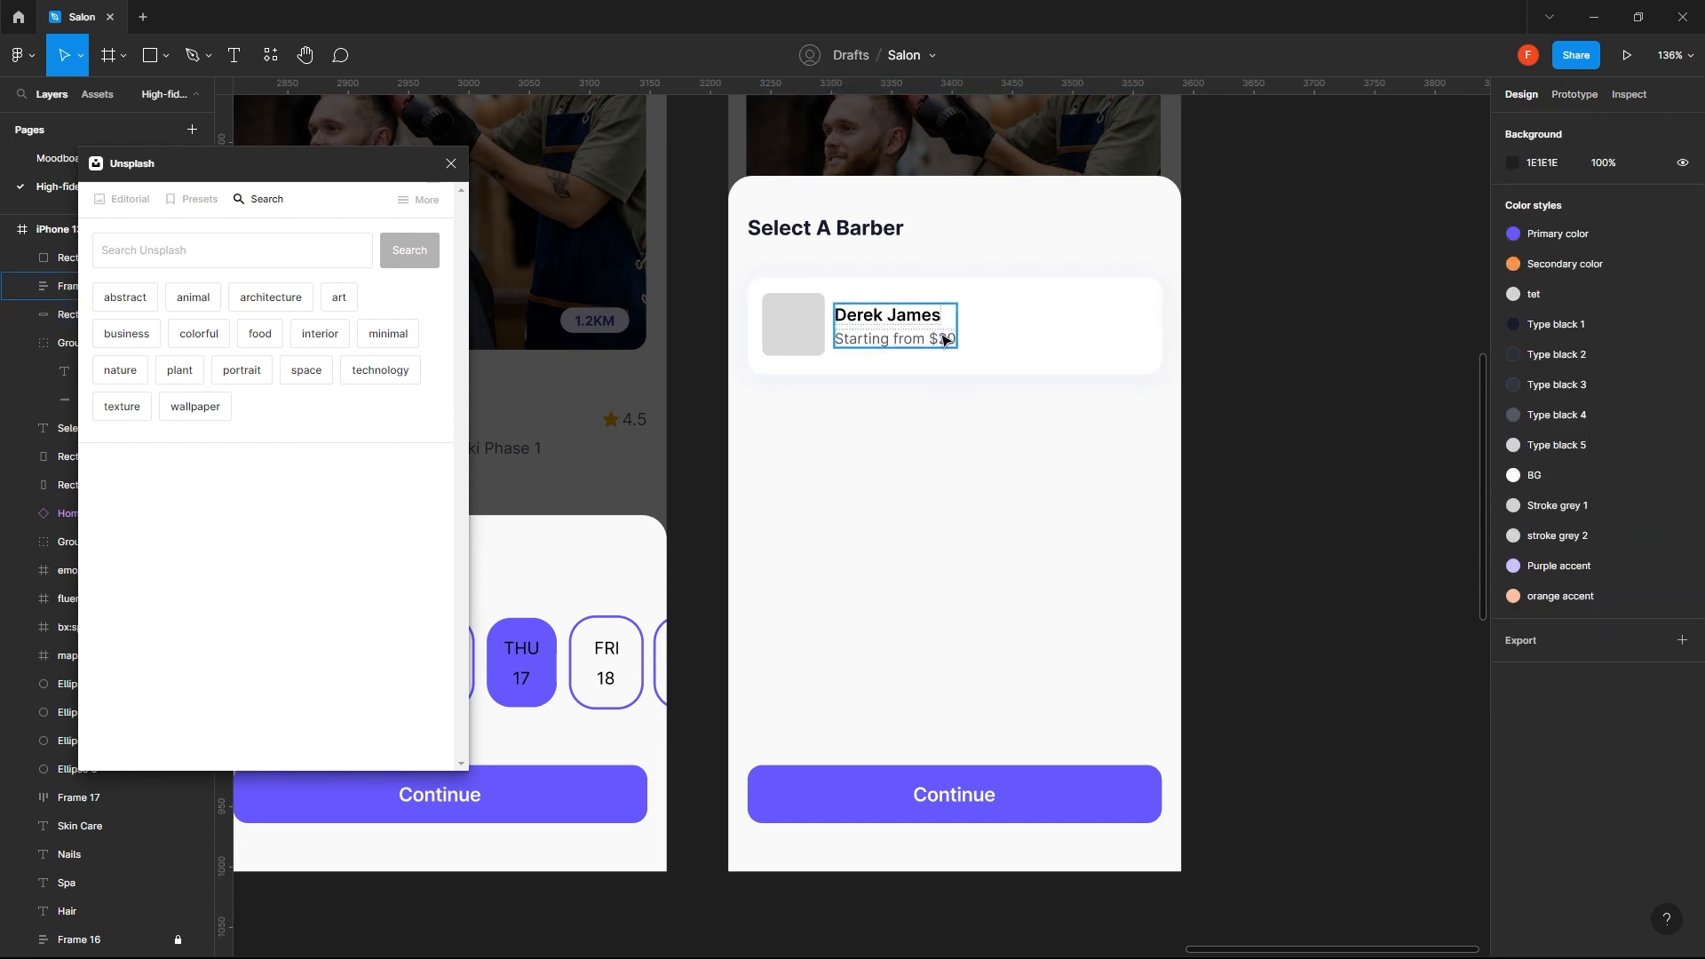
pyautogui.doubleClick(897, 339)
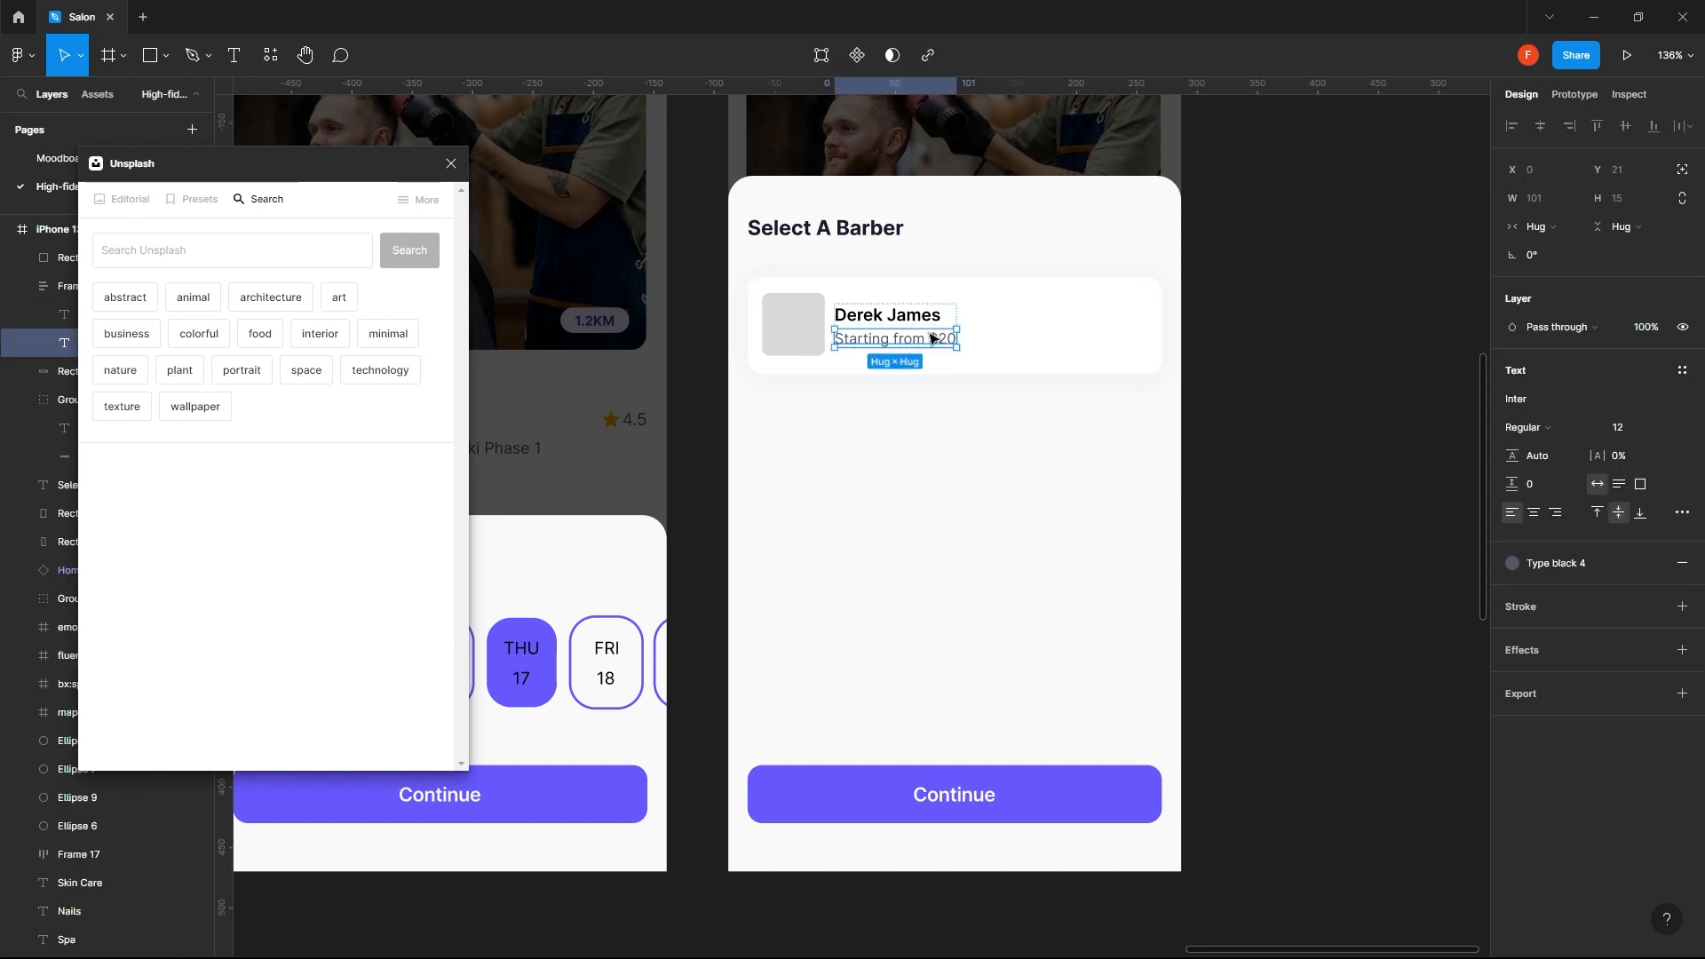
pyautogui.click(1096, 352)
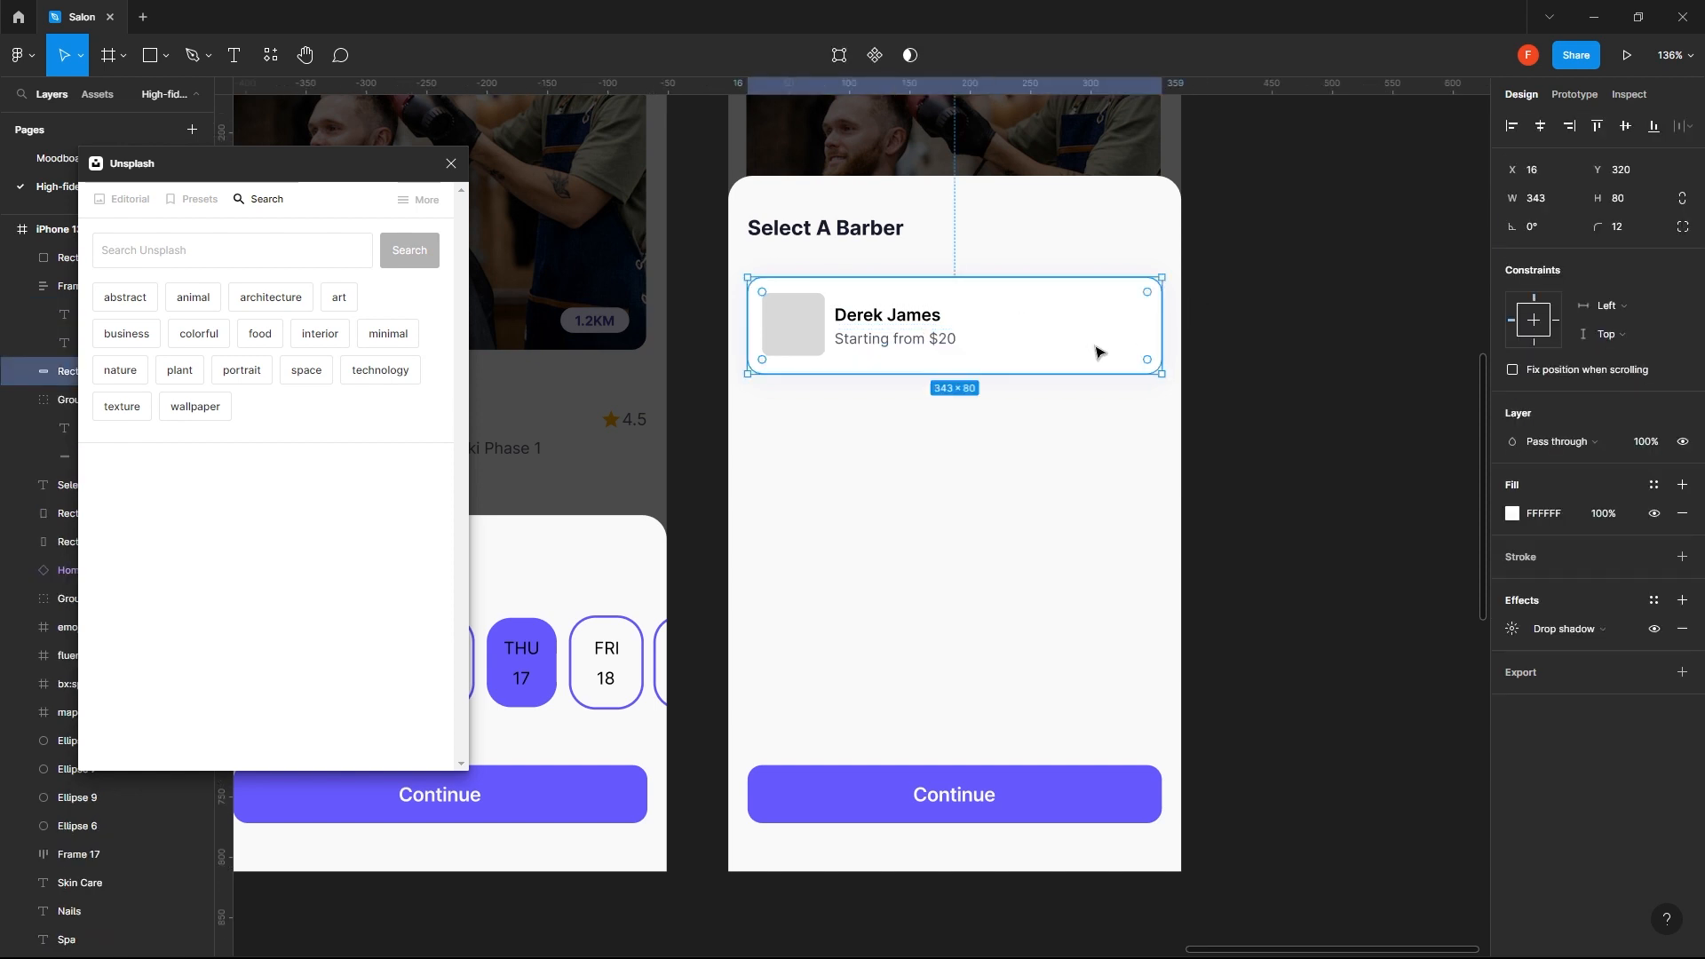
pyautogui.click(1298, 385)
# - Copy the 4.5 star rating from the Delfina salon details screen and paste it into the Select A Barber screen
pyautogui.hscroll(-7, 723, 499)
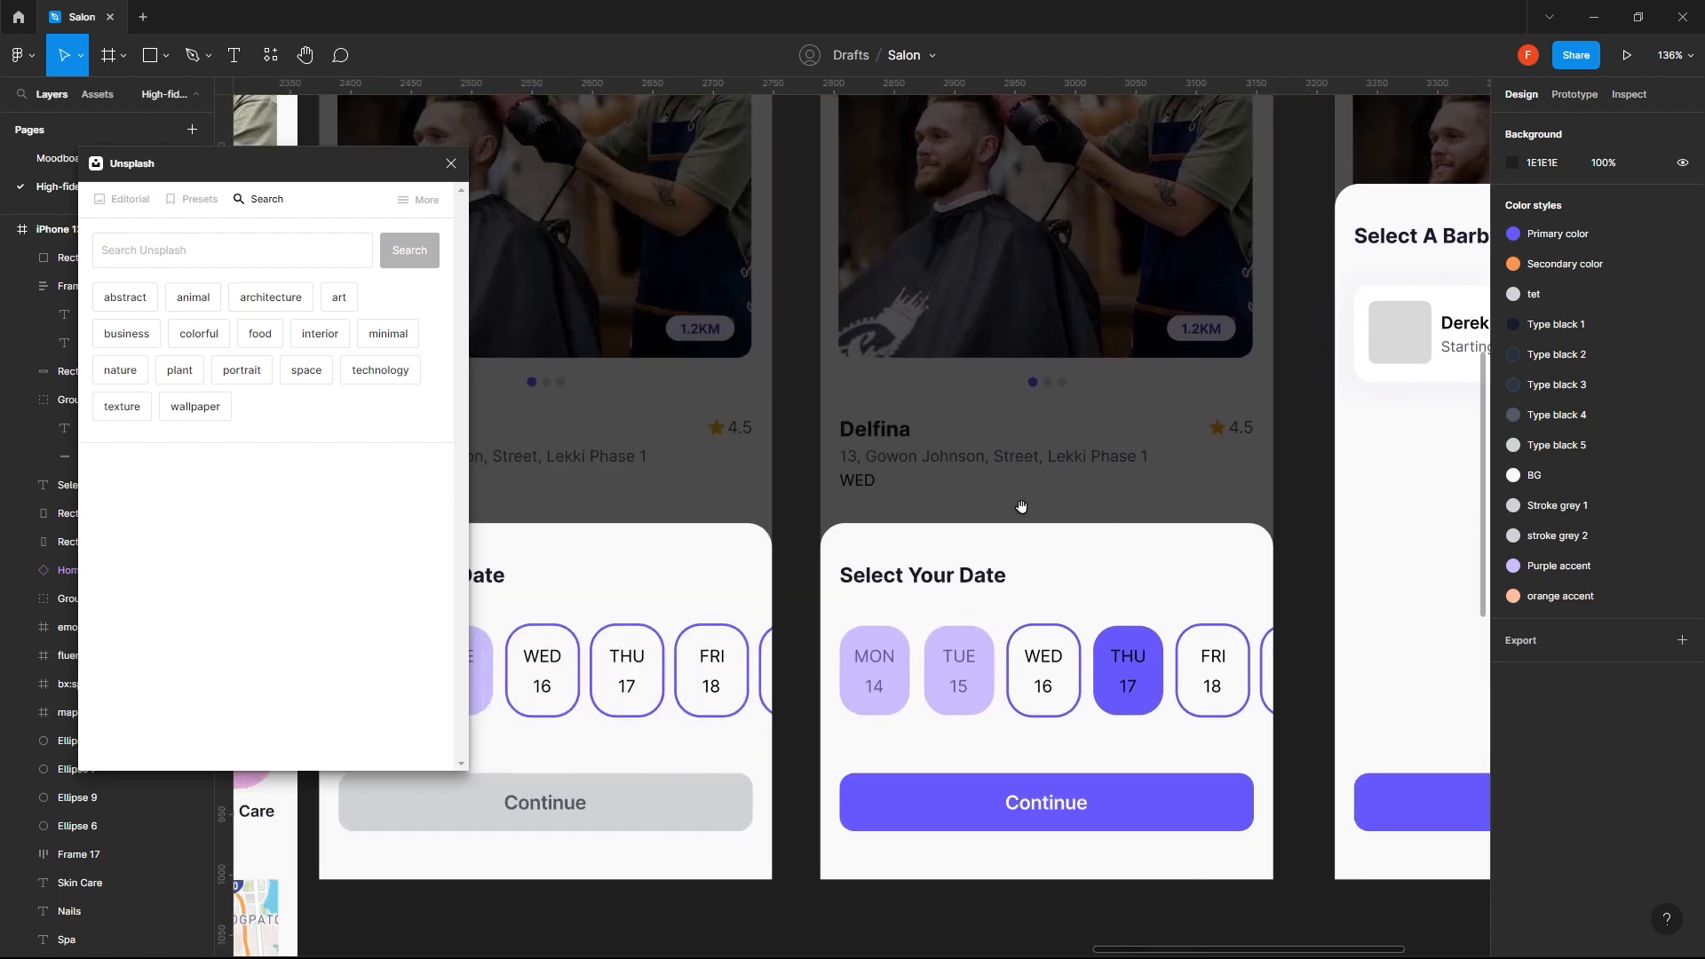
pyautogui.hscroll(-11, 1022, 506)
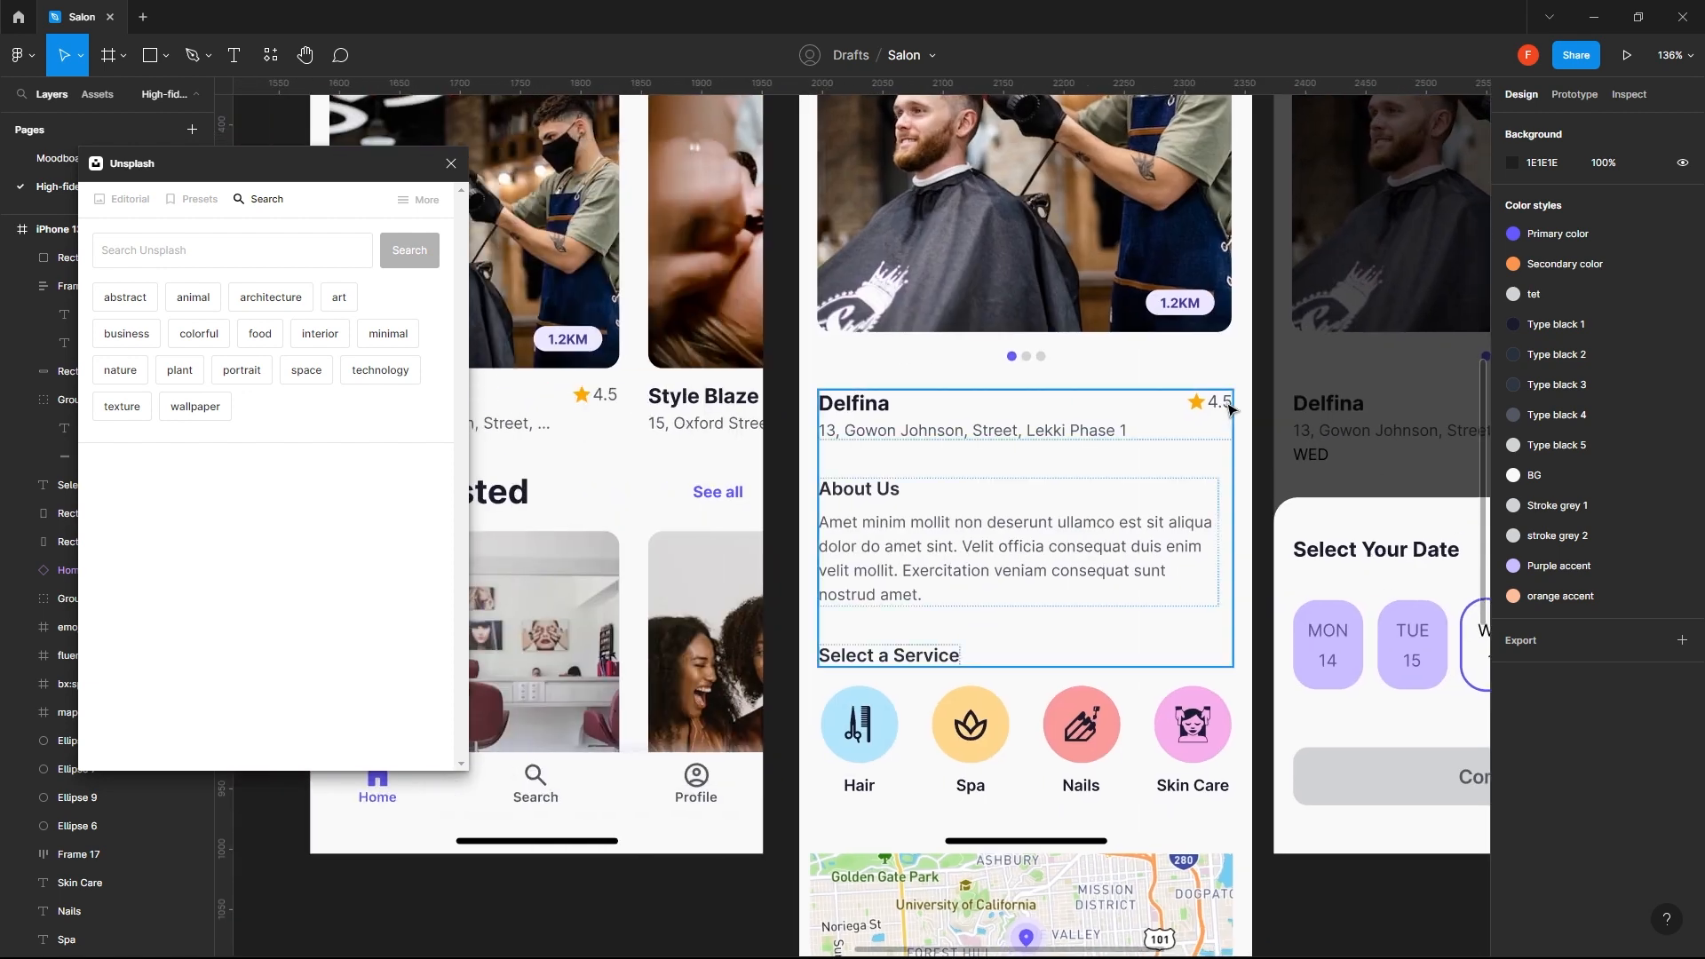
pyautogui.doubleClick(1222, 407)
pyautogui.doubleClick(1222, 407)
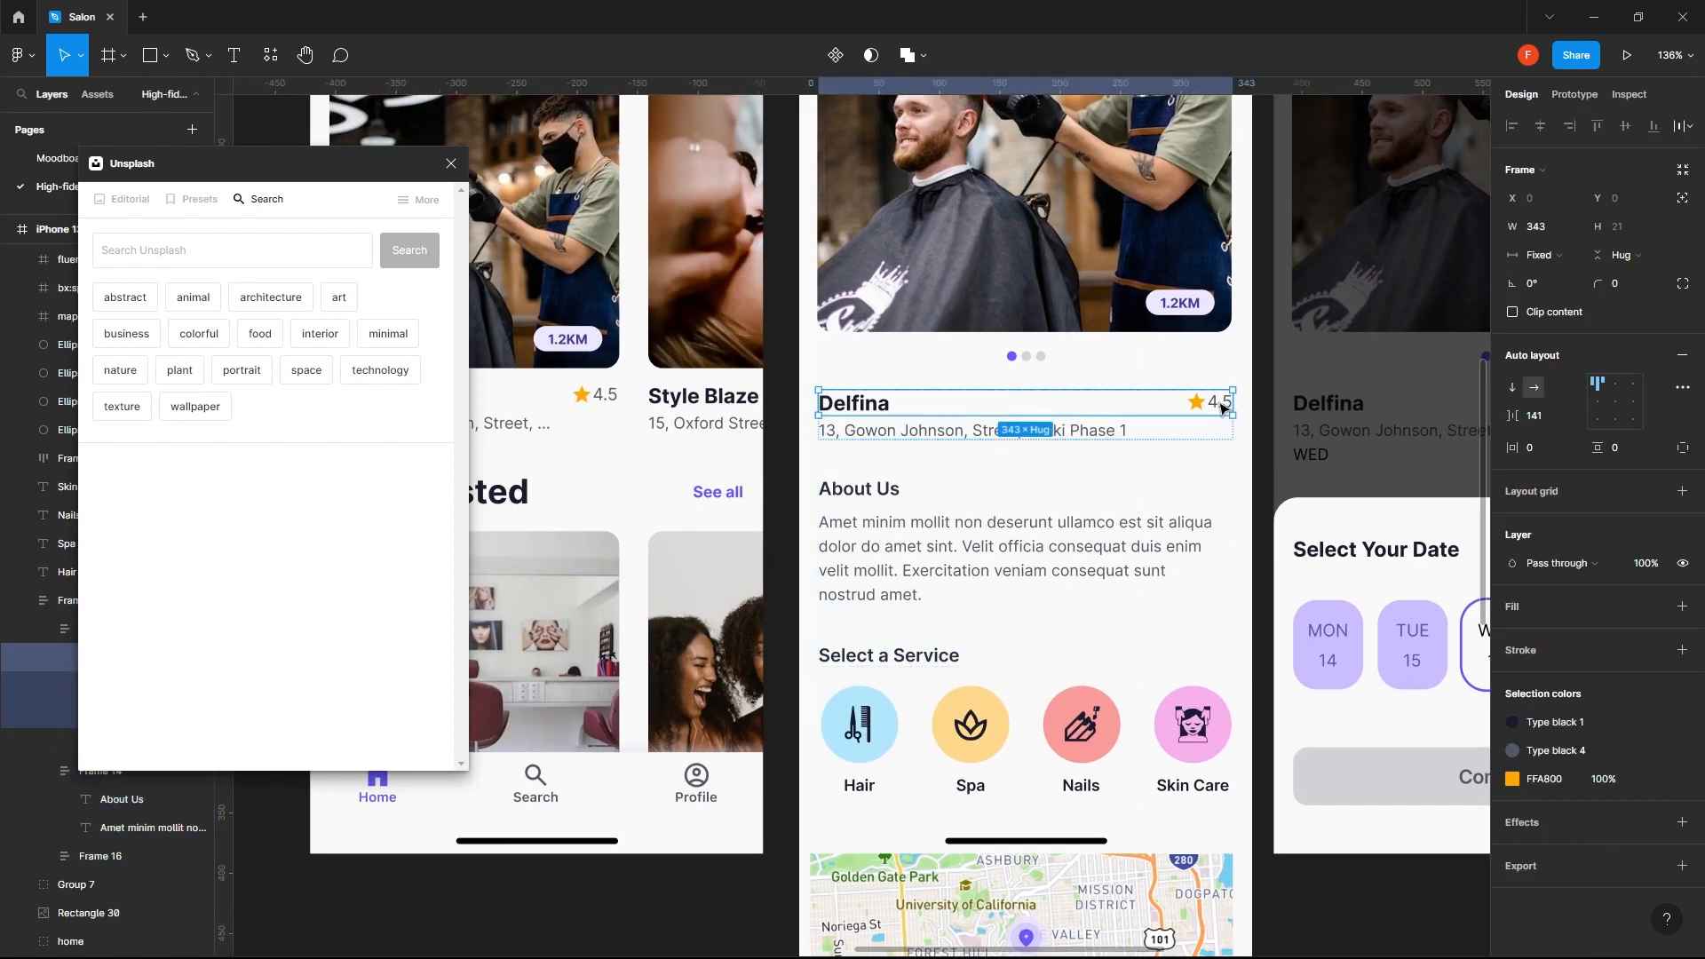
pyautogui.doubleClick(1222, 407)
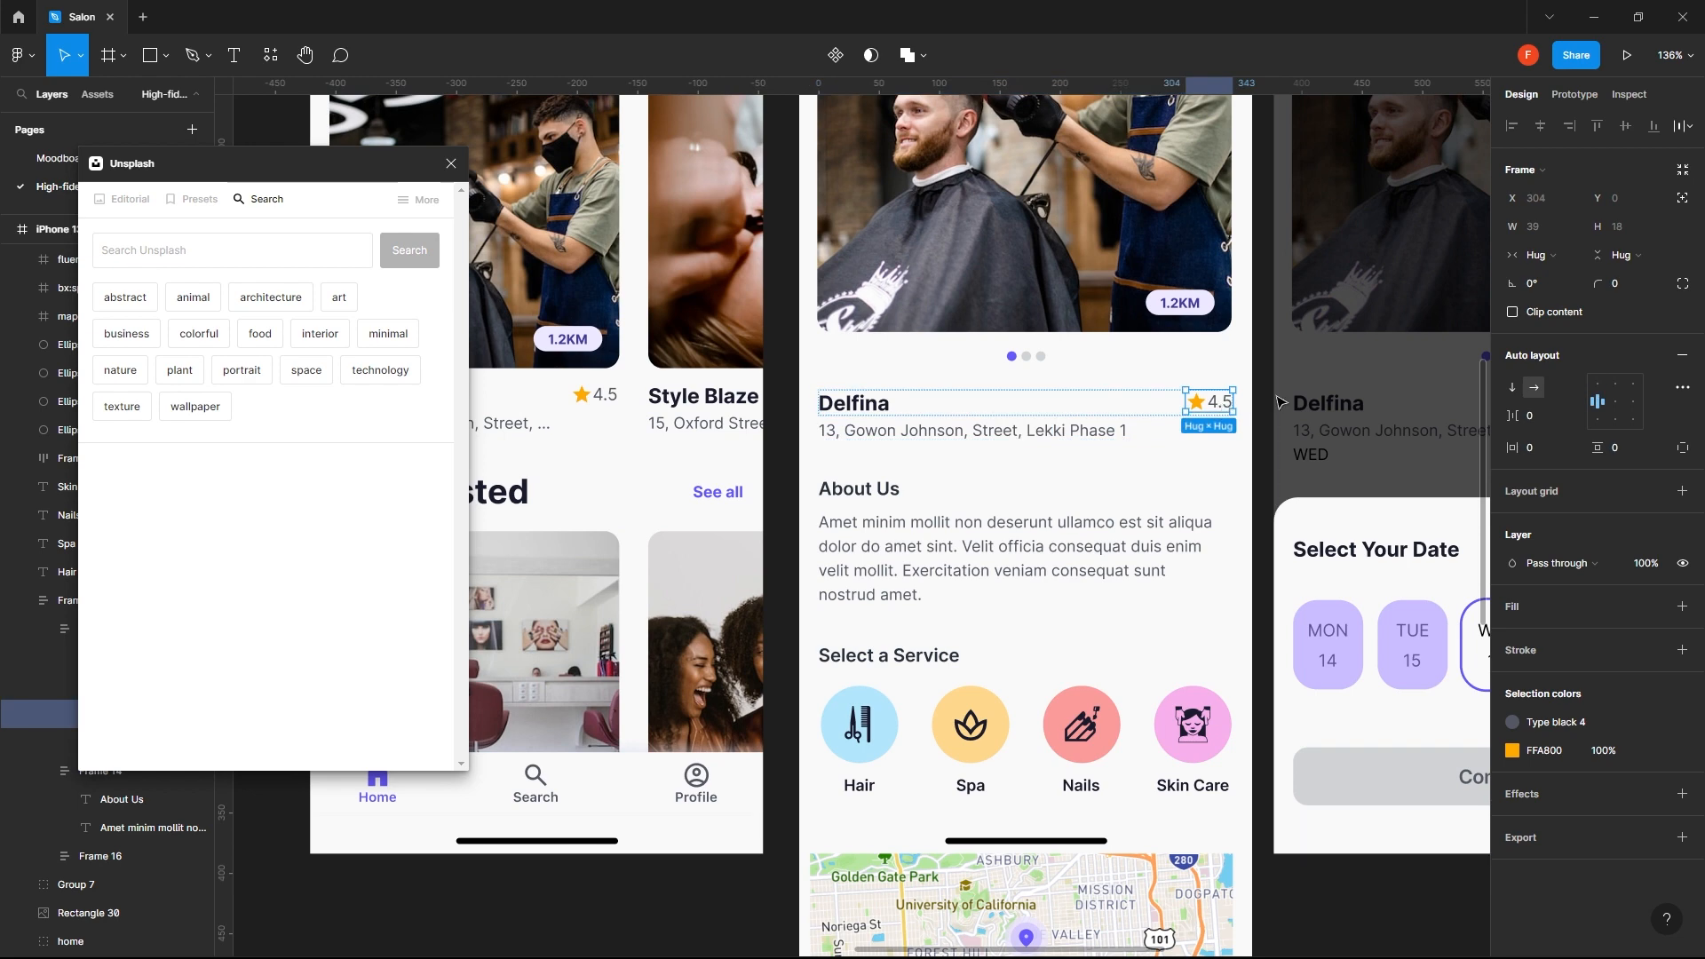
pyautogui.scroll(-5, 1276, 396)
pyautogui.hscroll(10, 1365, 379)
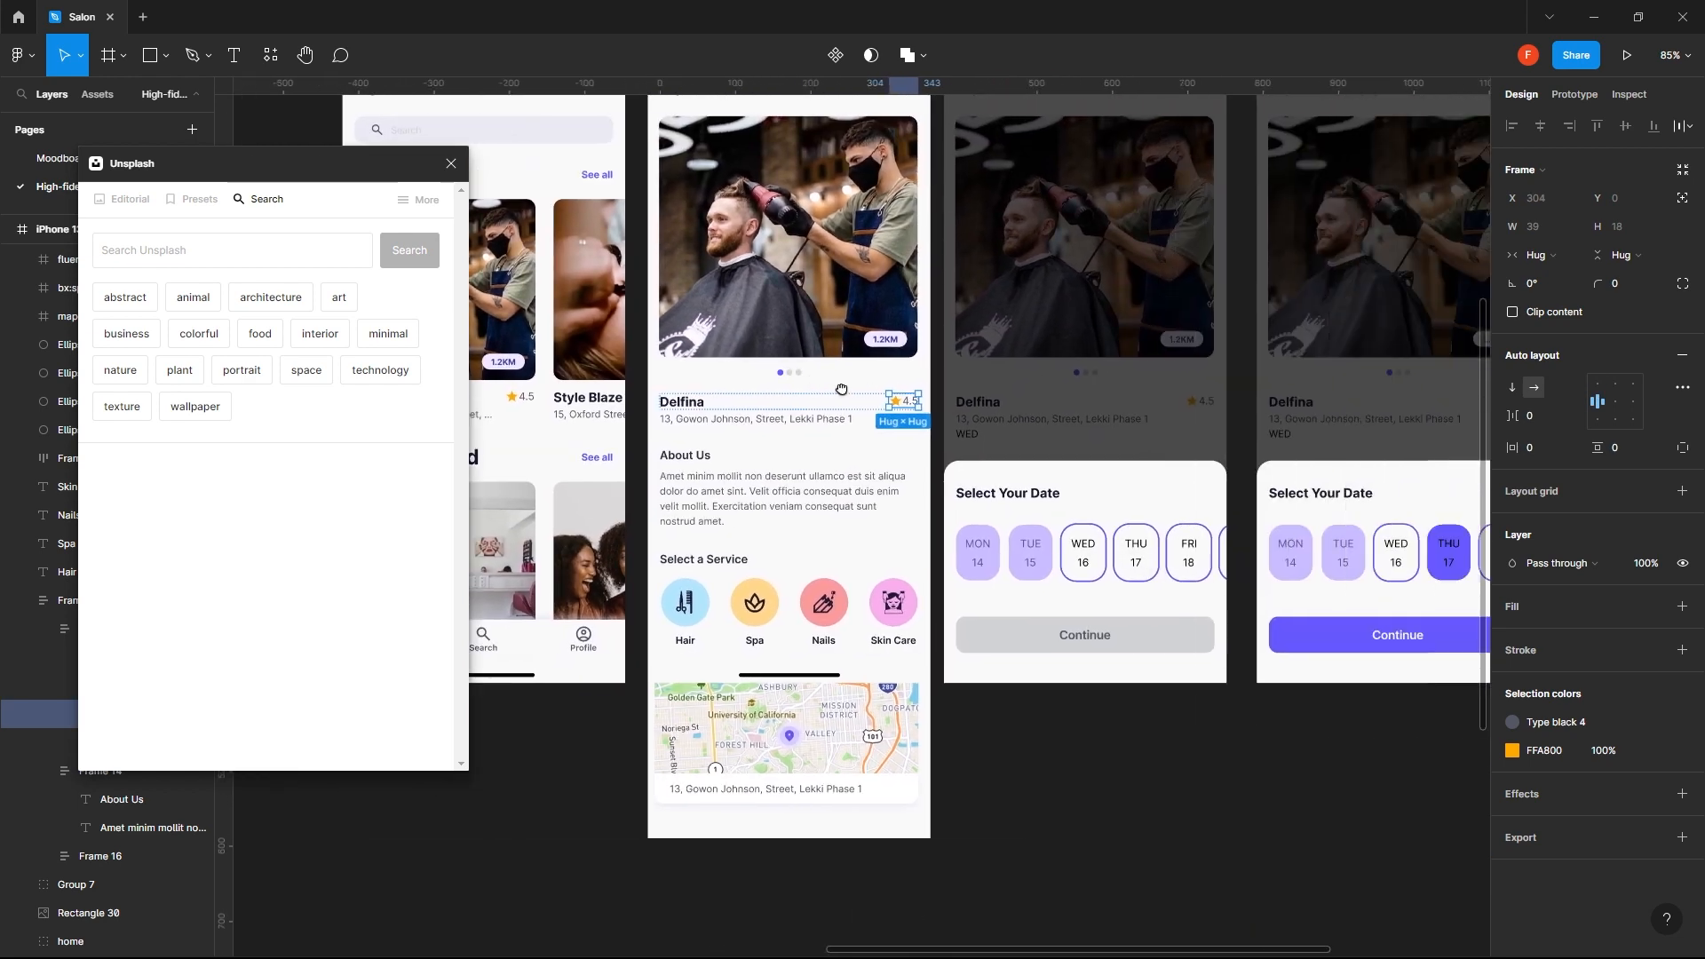
pyautogui.click(993, 386)
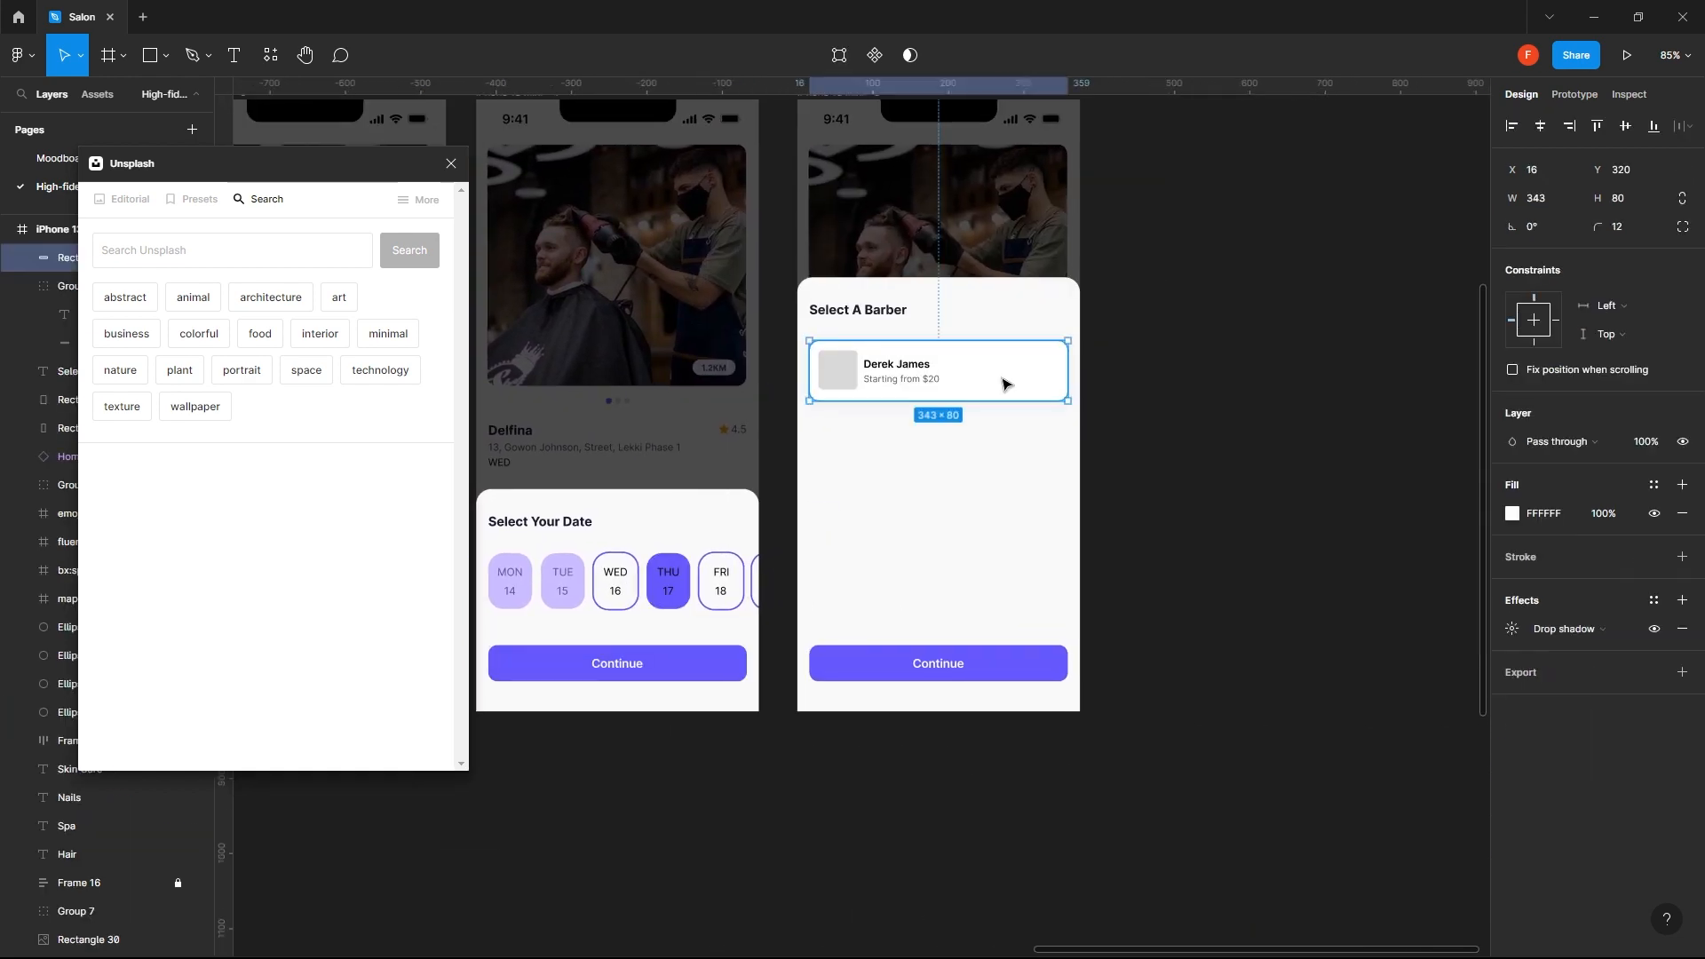
pyautogui.hotkey('ctrl', 'v')
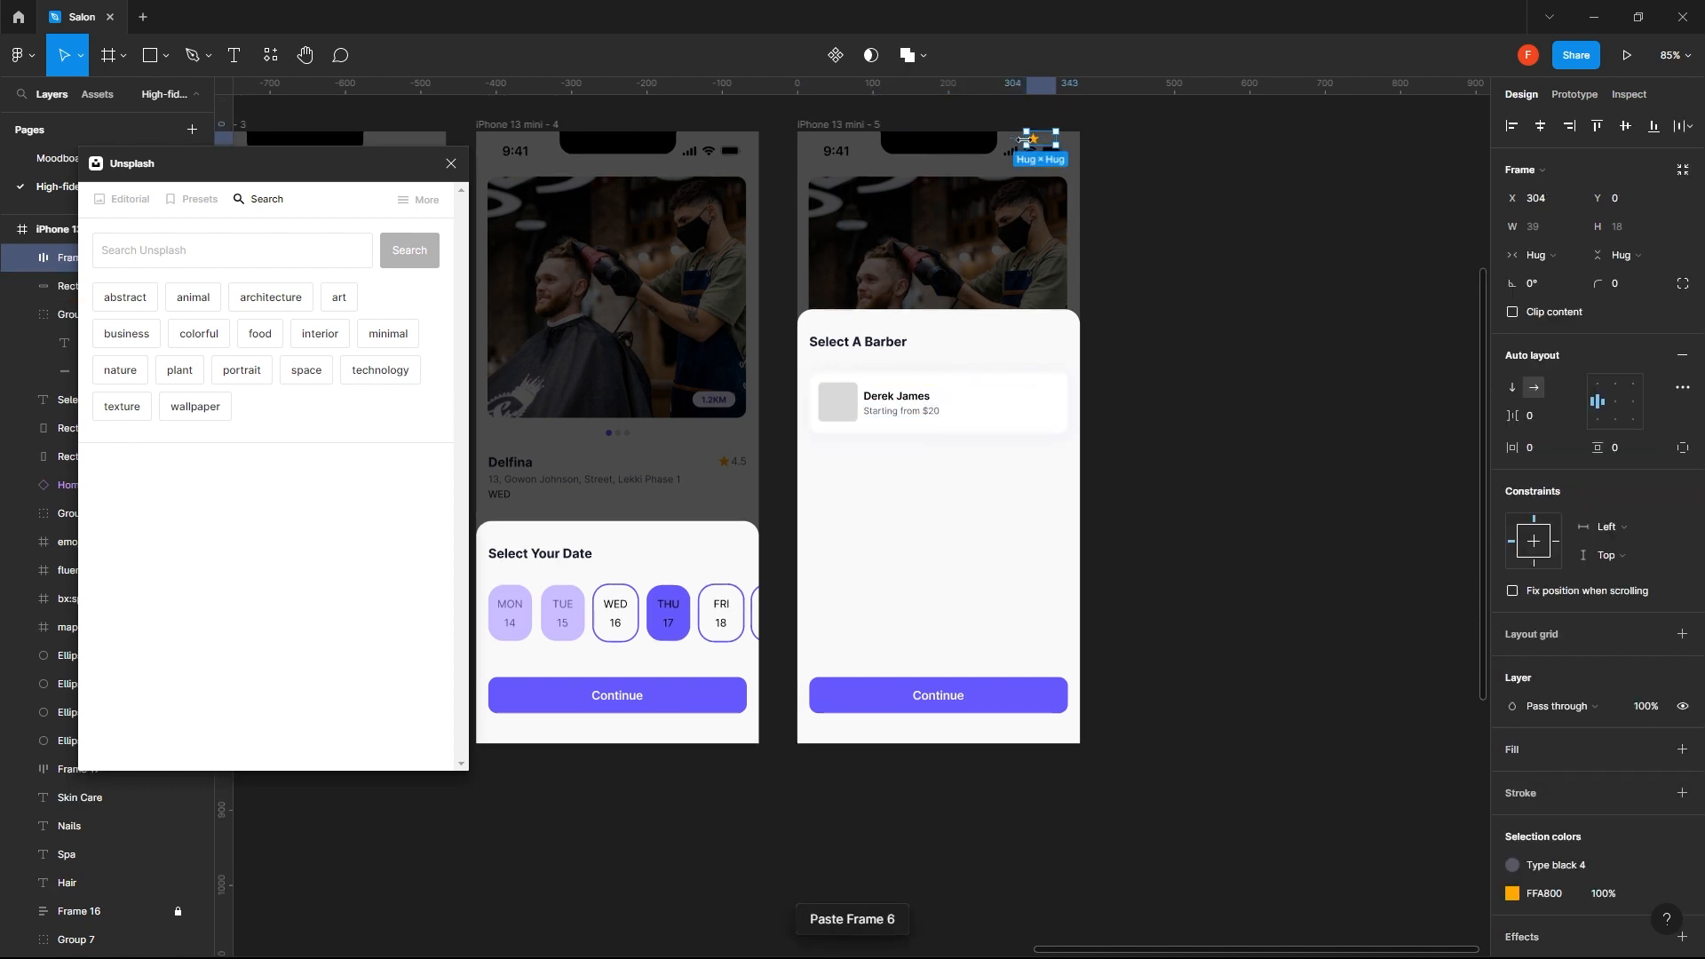
# - Move the pasted rating to the far end of the barber card, at X 304
pyautogui.moveTo(1033, 145); pyautogui.dragTo(1034, 410)
pyautogui.click(1279, 387)
pyautogui.scroll(5, 1044, 409)
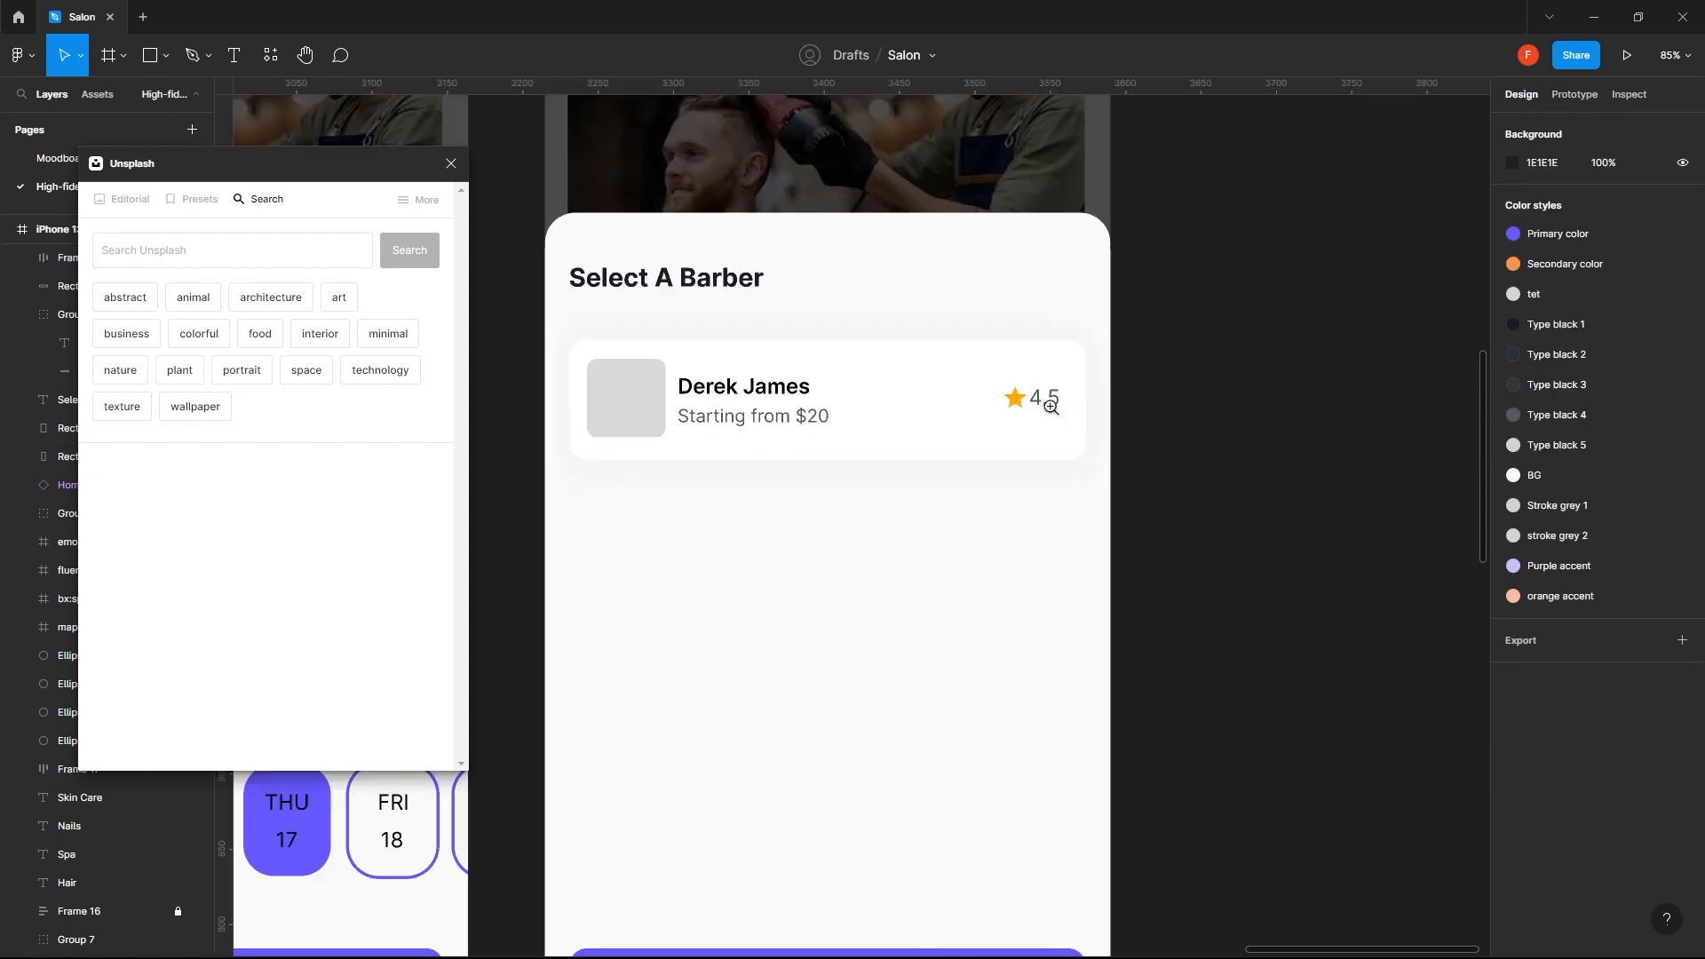
pyautogui.click(1049, 400)
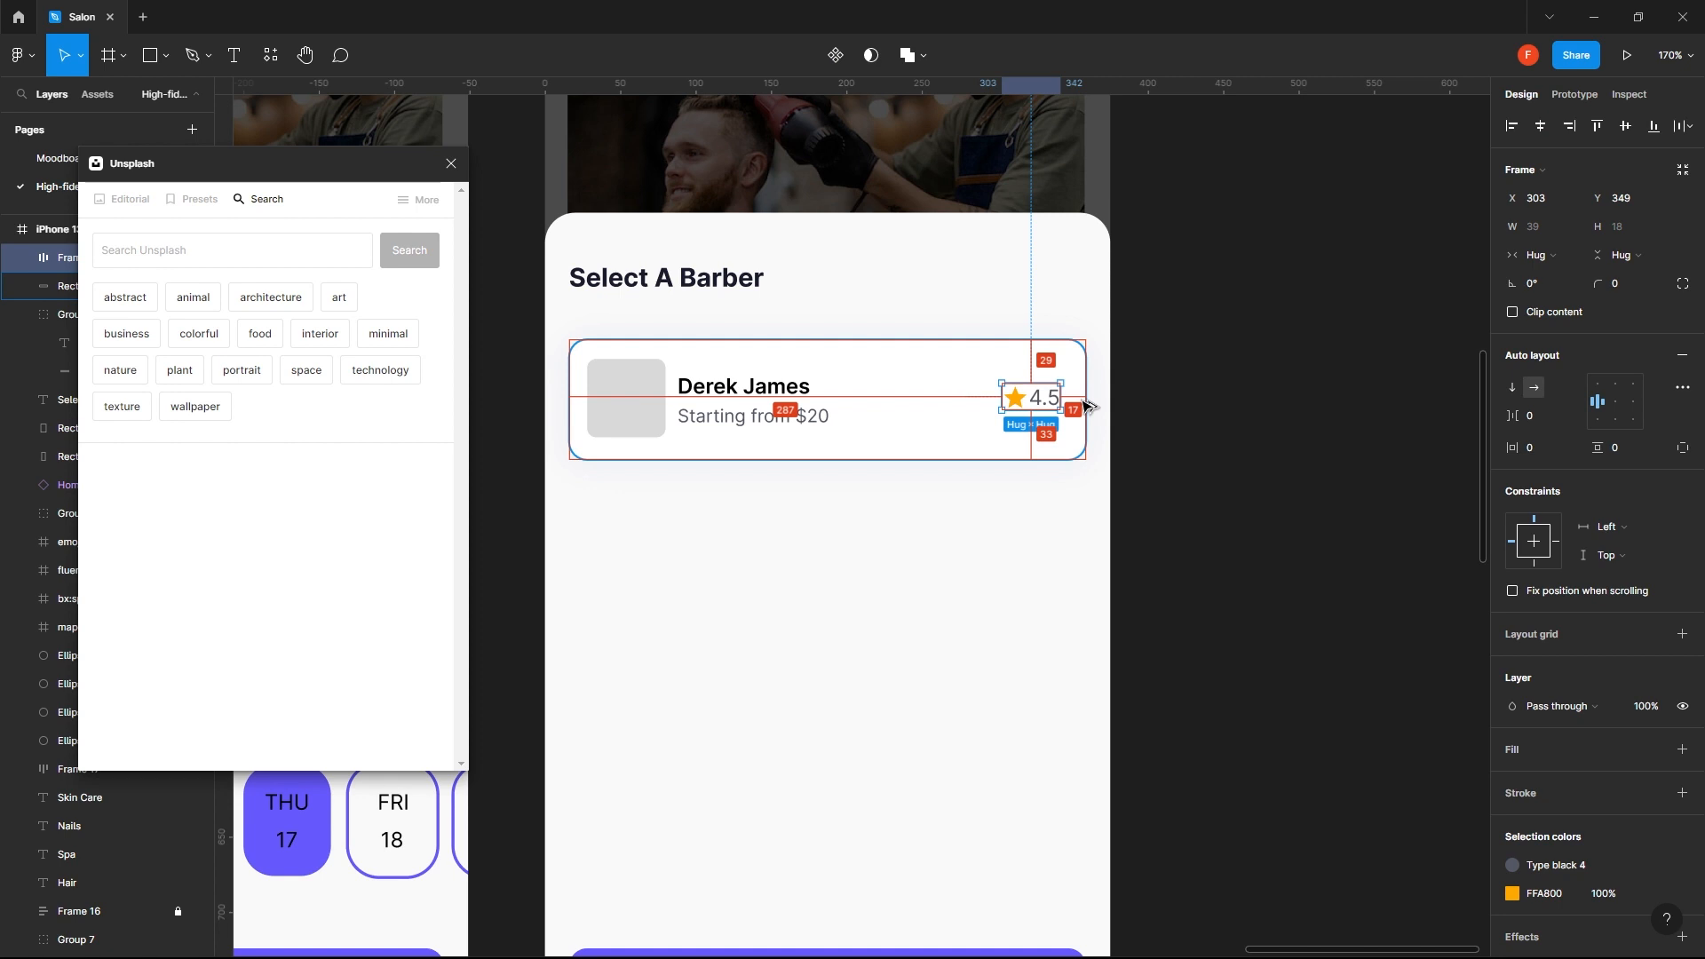
pyautogui.press('Right')
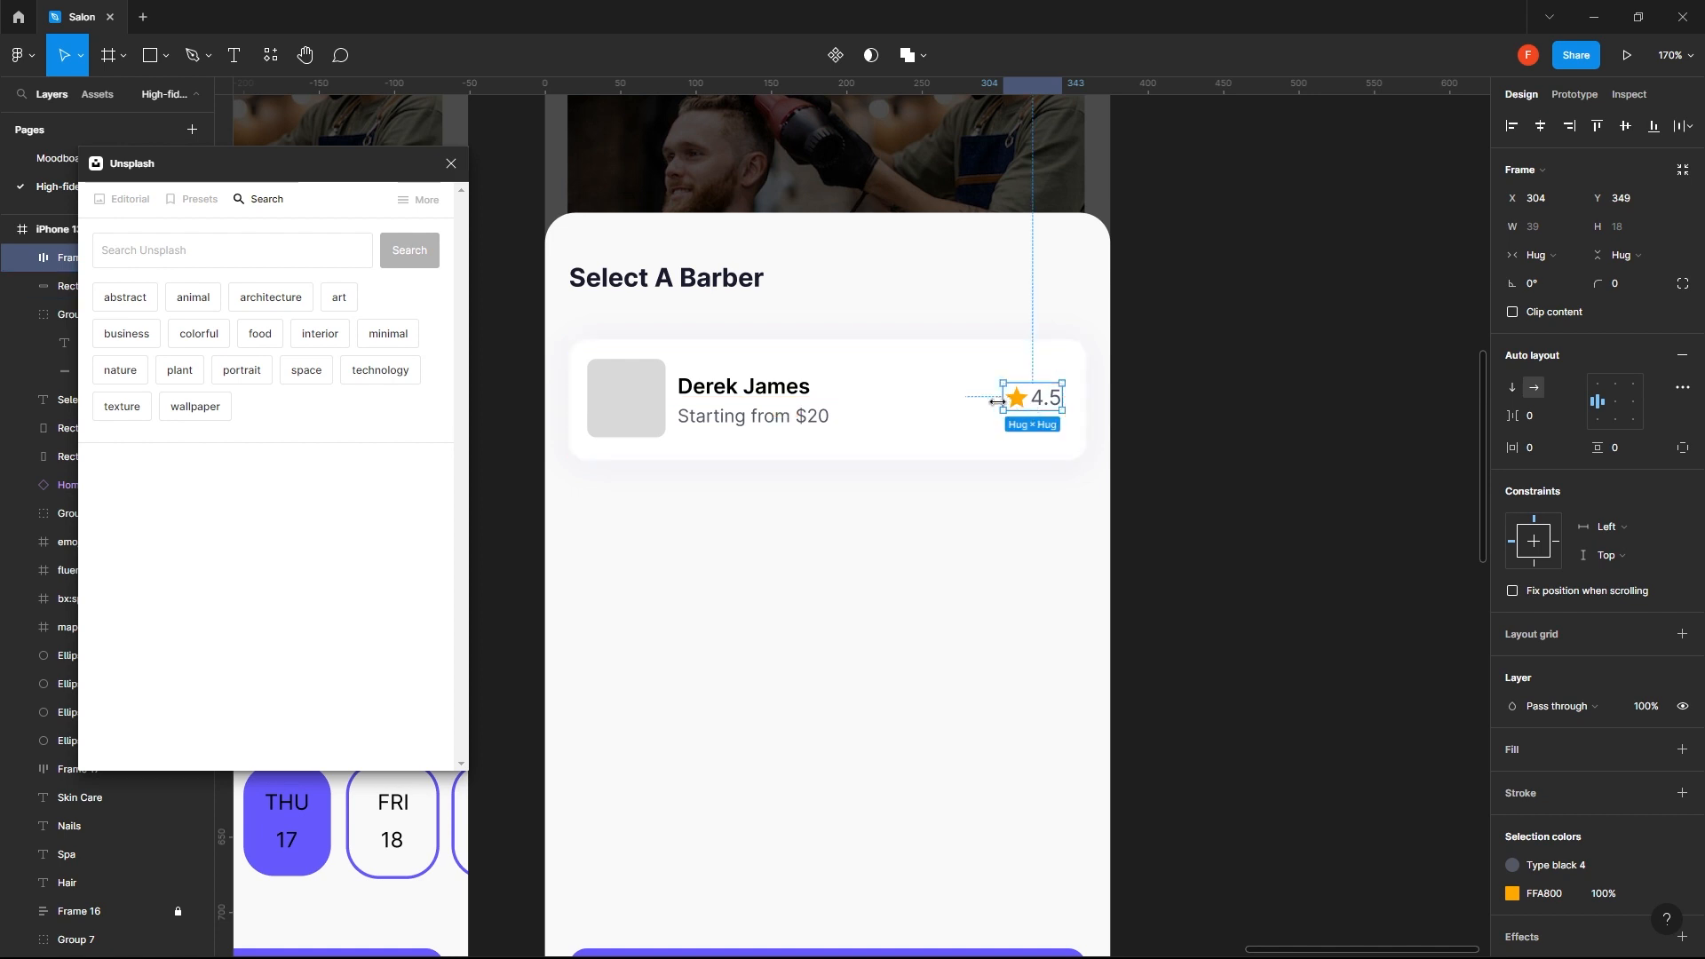
# - Align the rating's top edge with the frame holding the barber's name and price
pyautogui.keyDown('shift'); pyautogui.click(736, 389); pyautogui.keyUp('shift')
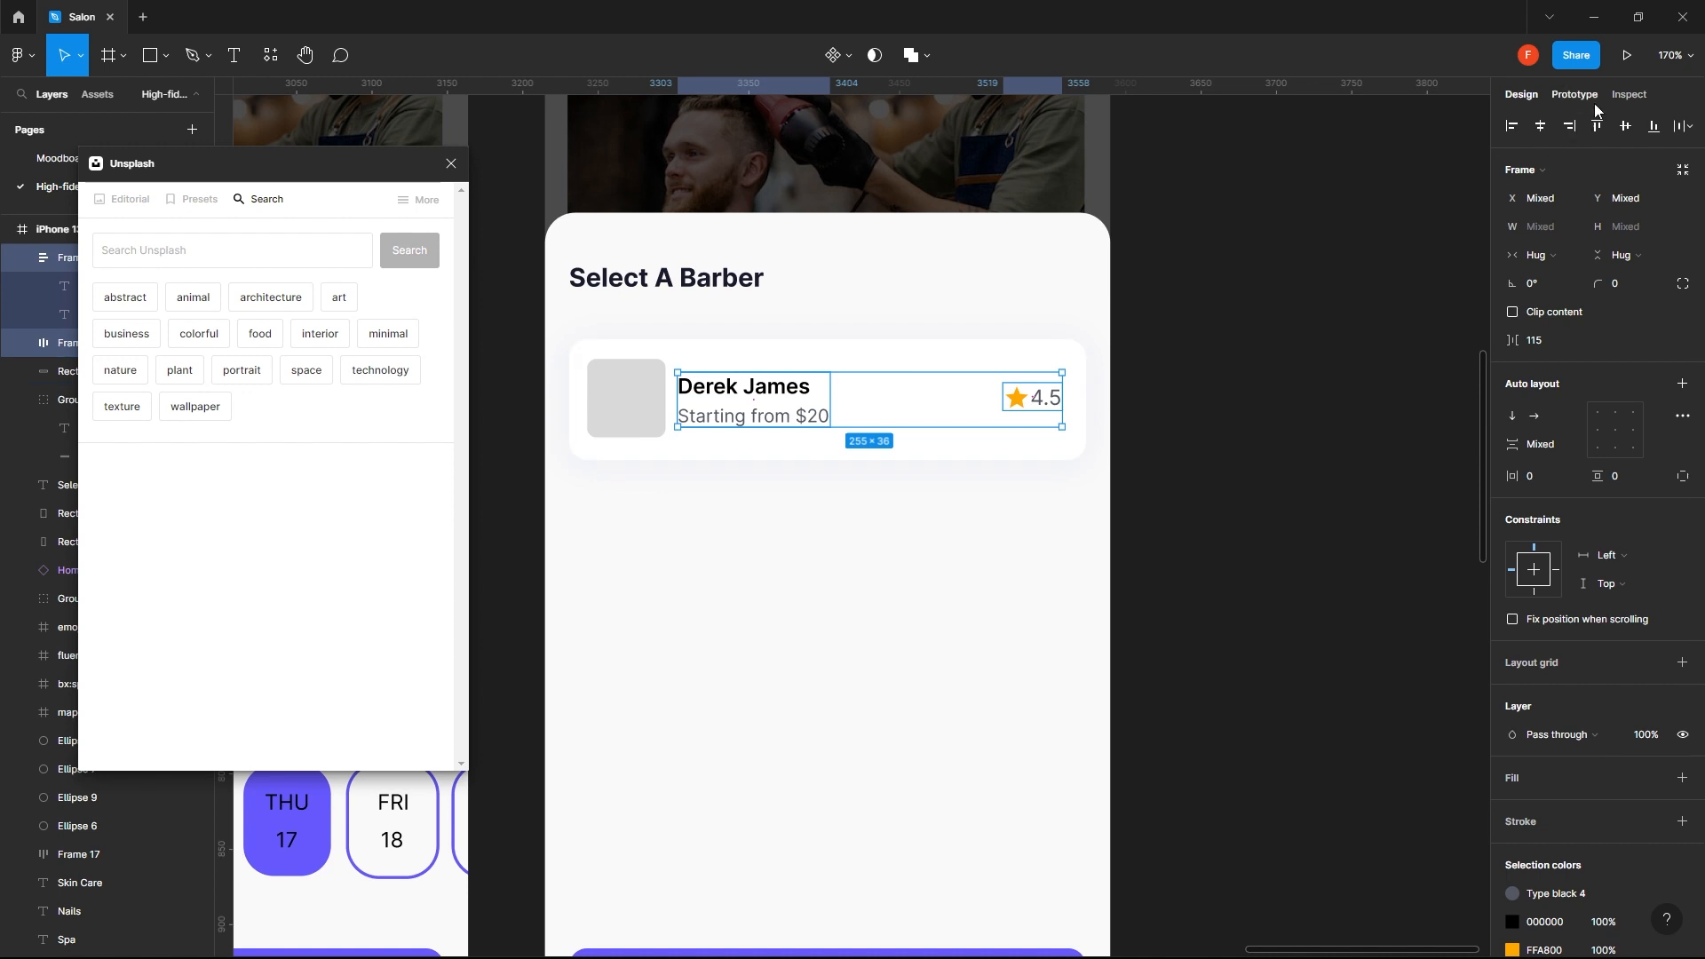
pyautogui.hotkey('alt', 'w')
pyautogui.click(1343, 353)
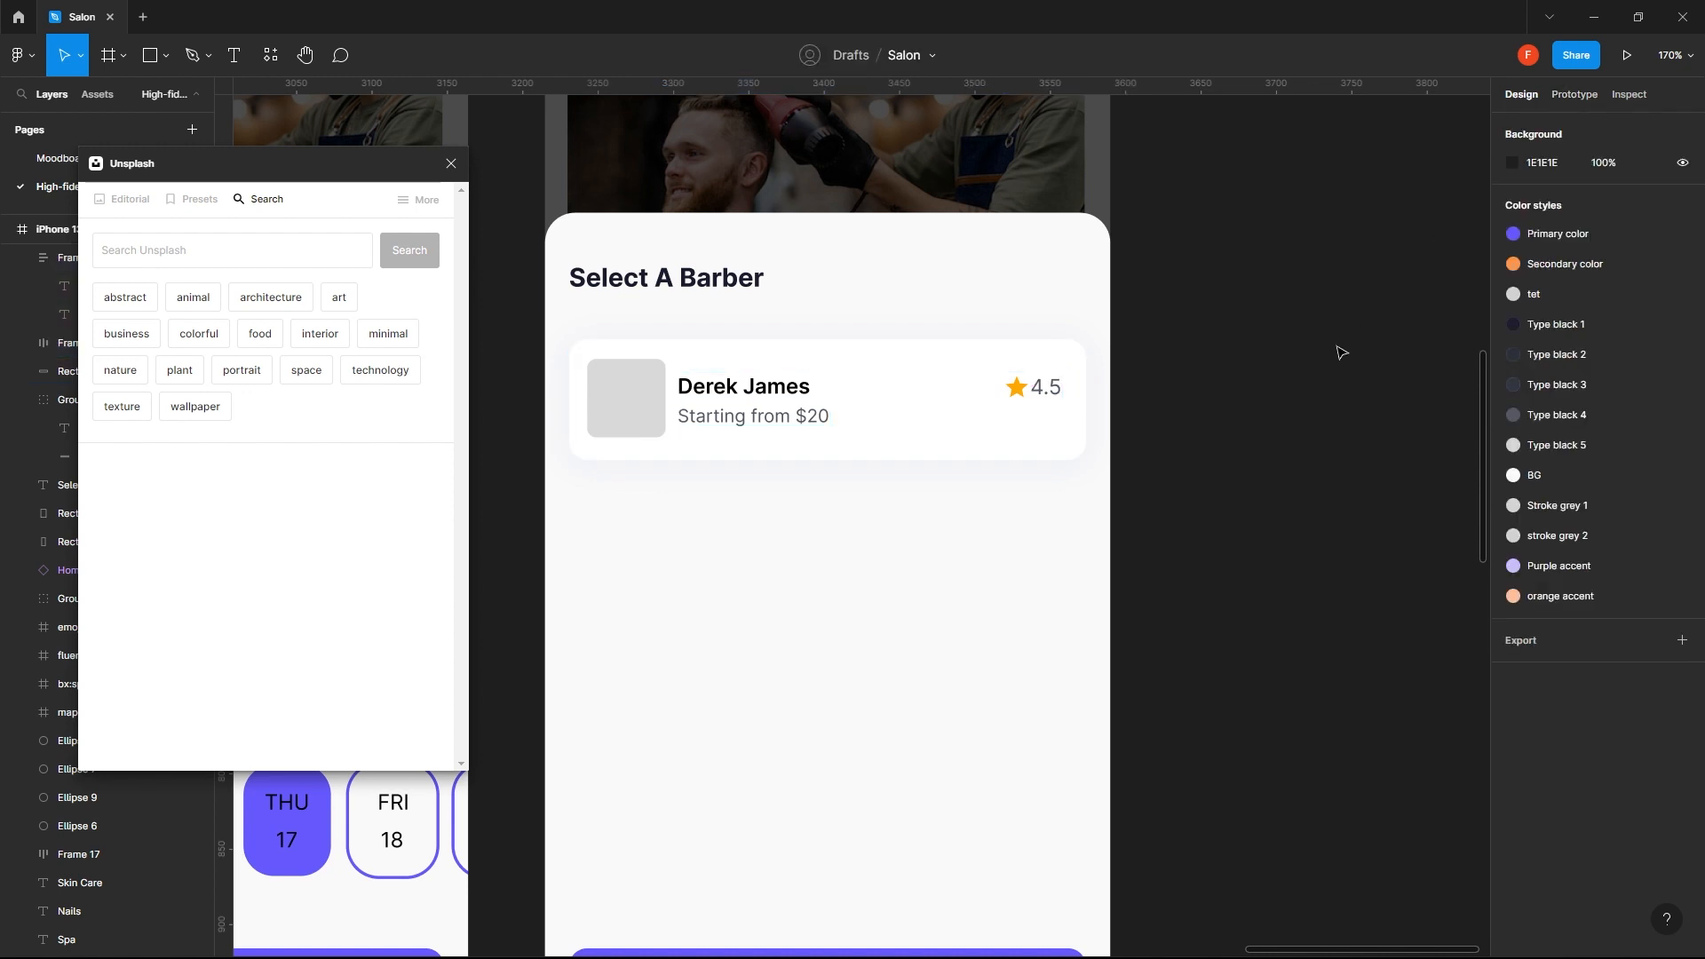
# - Extend the barber card's rating text to read "4.5 (1000 Reviews)"
pyautogui.click(1028, 391)
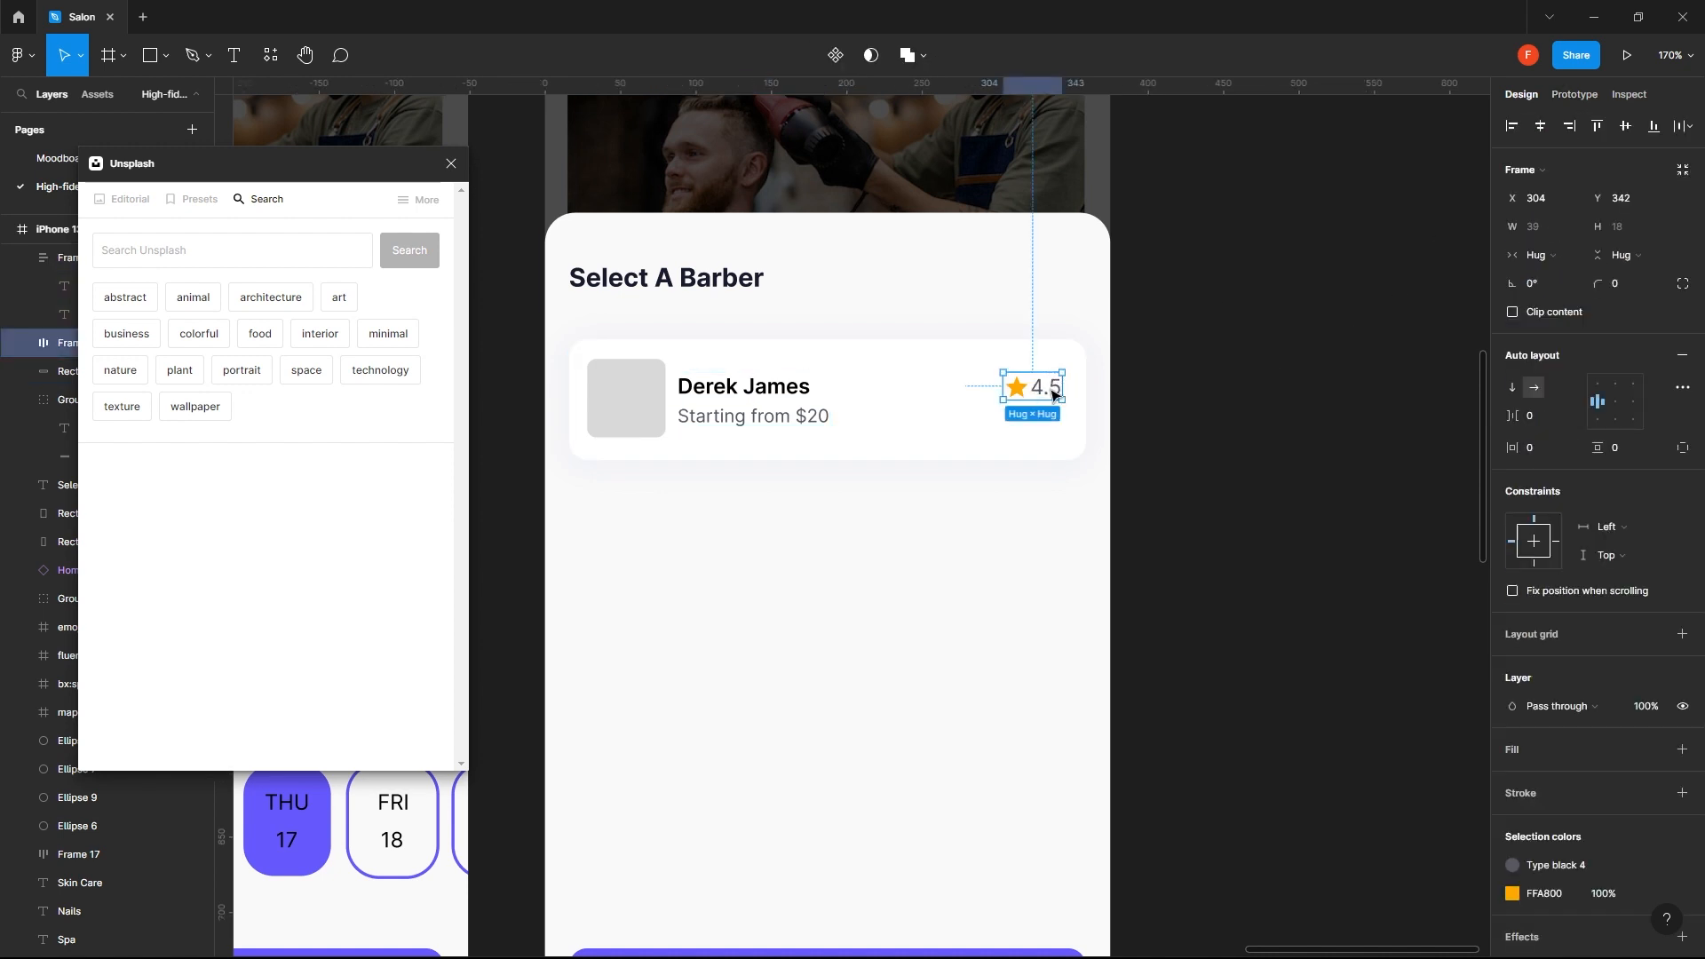
pyautogui.doubleClick(1053, 391)
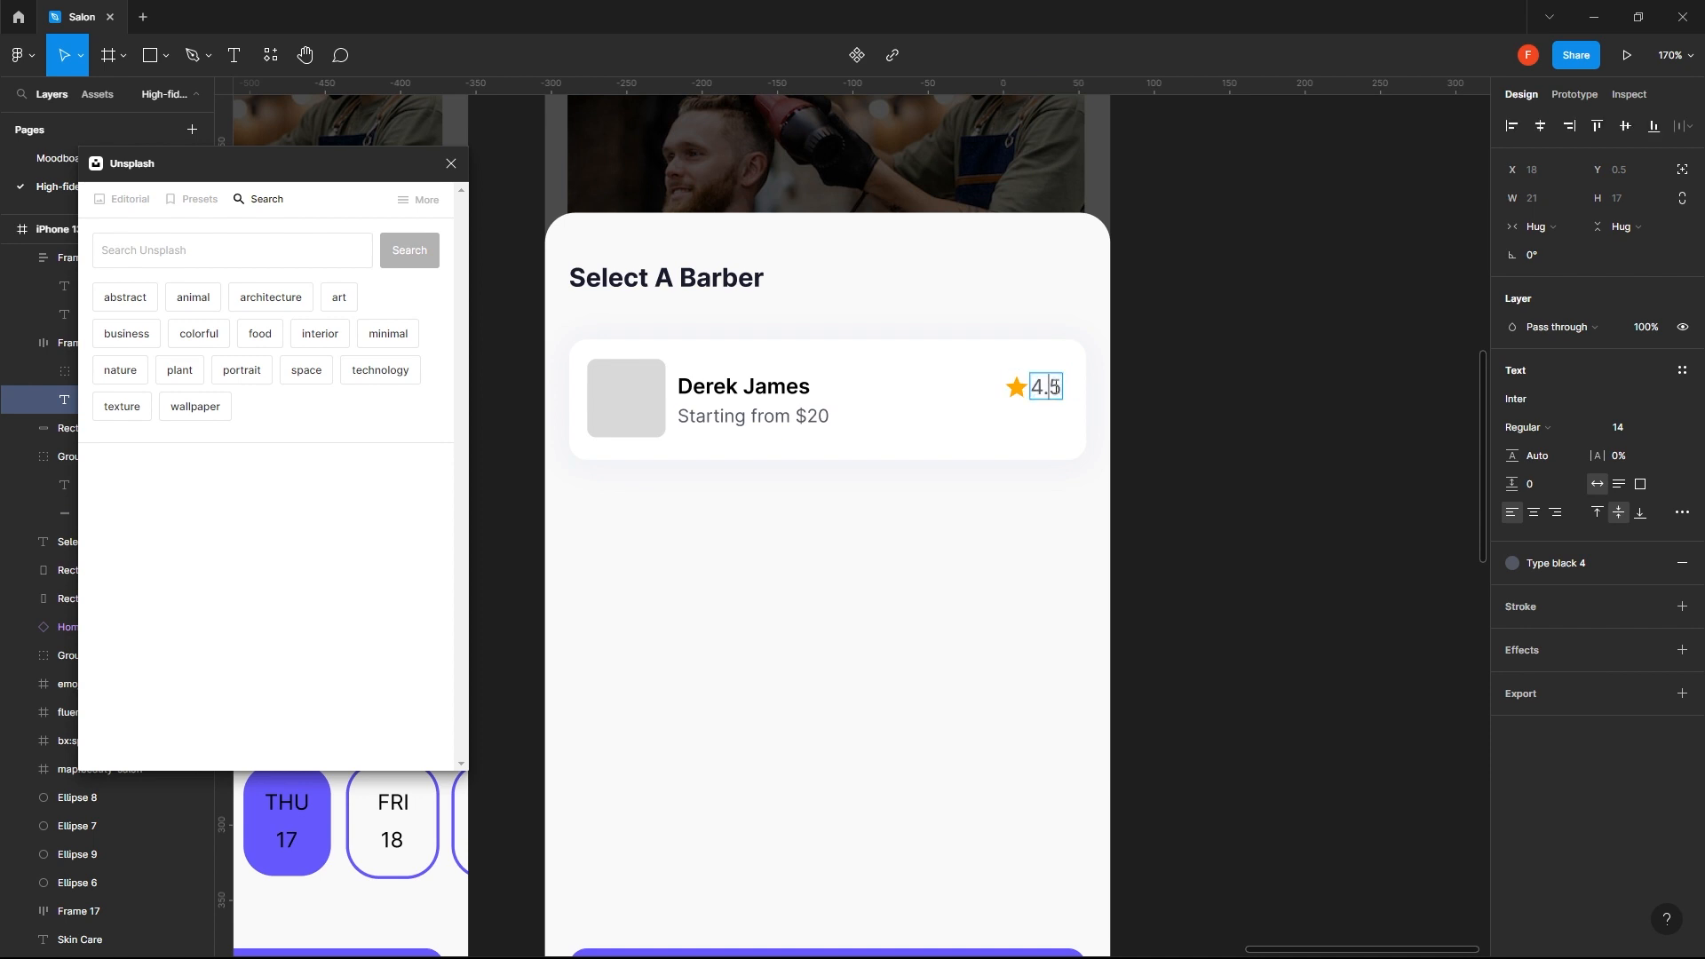
pyautogui.write('(100')
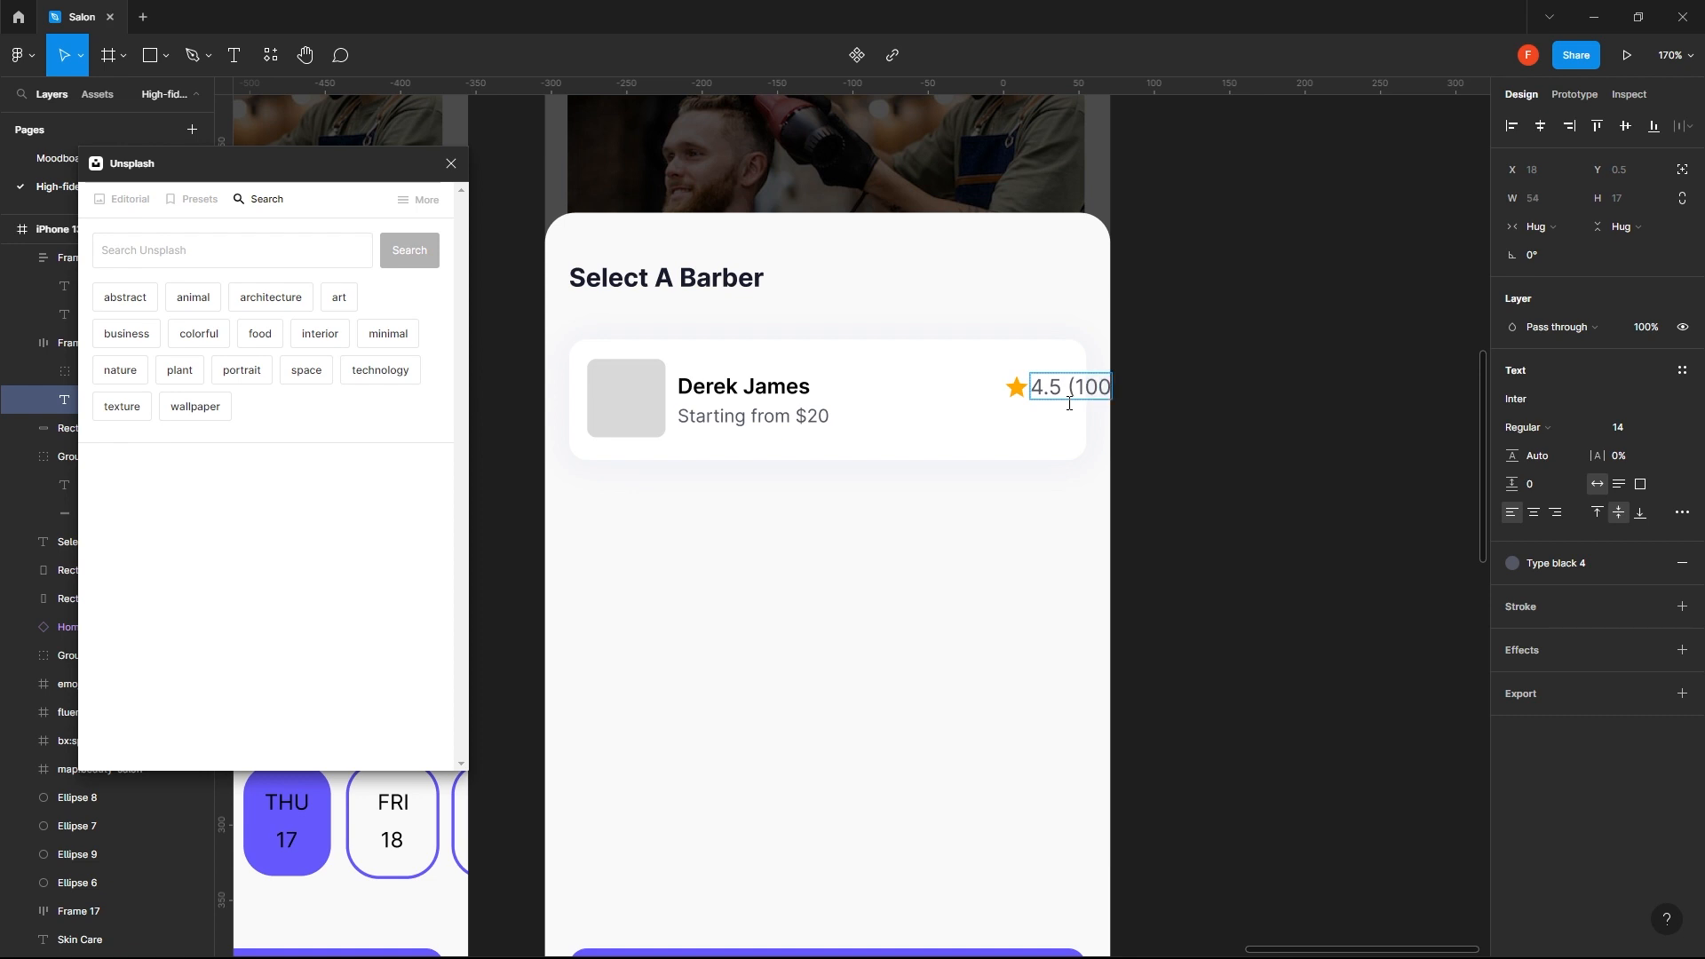
pyautogui.write('+ Reviews')
pyautogui.press('Return')
pyautogui.press('BackSpace')
pyautogui.press('Escape')
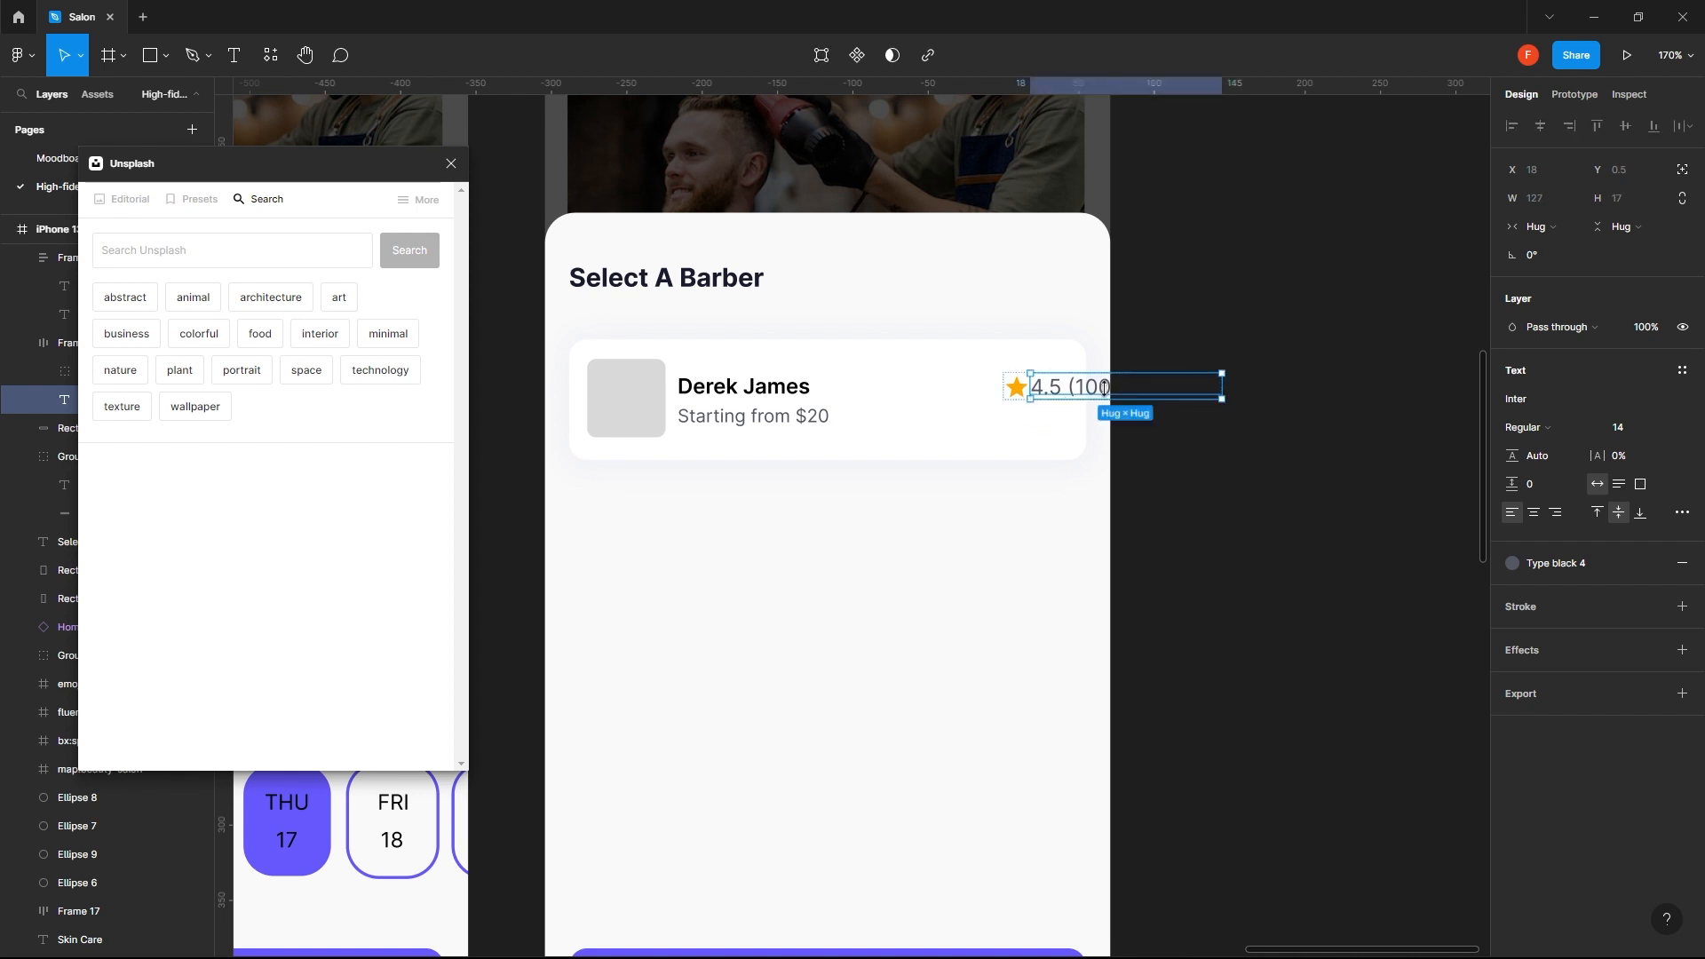
# - Move the rating frame left to X 208 so the full review text fits inside the card
pyautogui.click(1153, 415)
pyautogui.click(1032, 391)
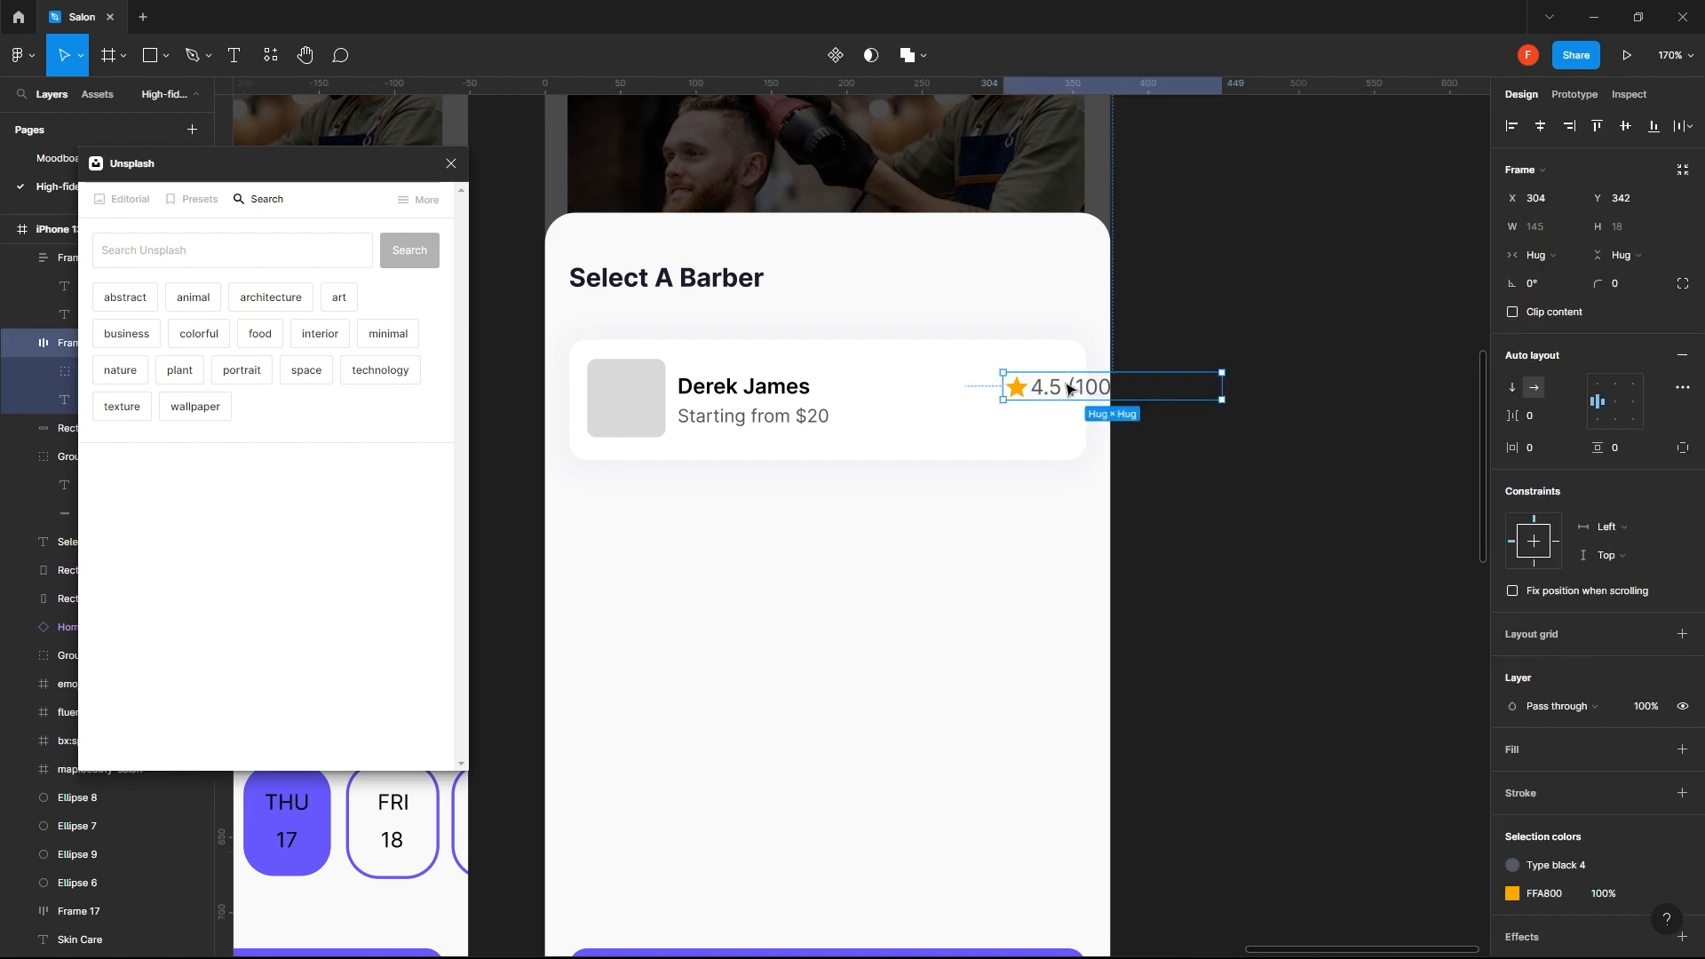
pyautogui.moveTo(1031, 392); pyautogui.dragTo(926, 391)
pyautogui.press('alt')
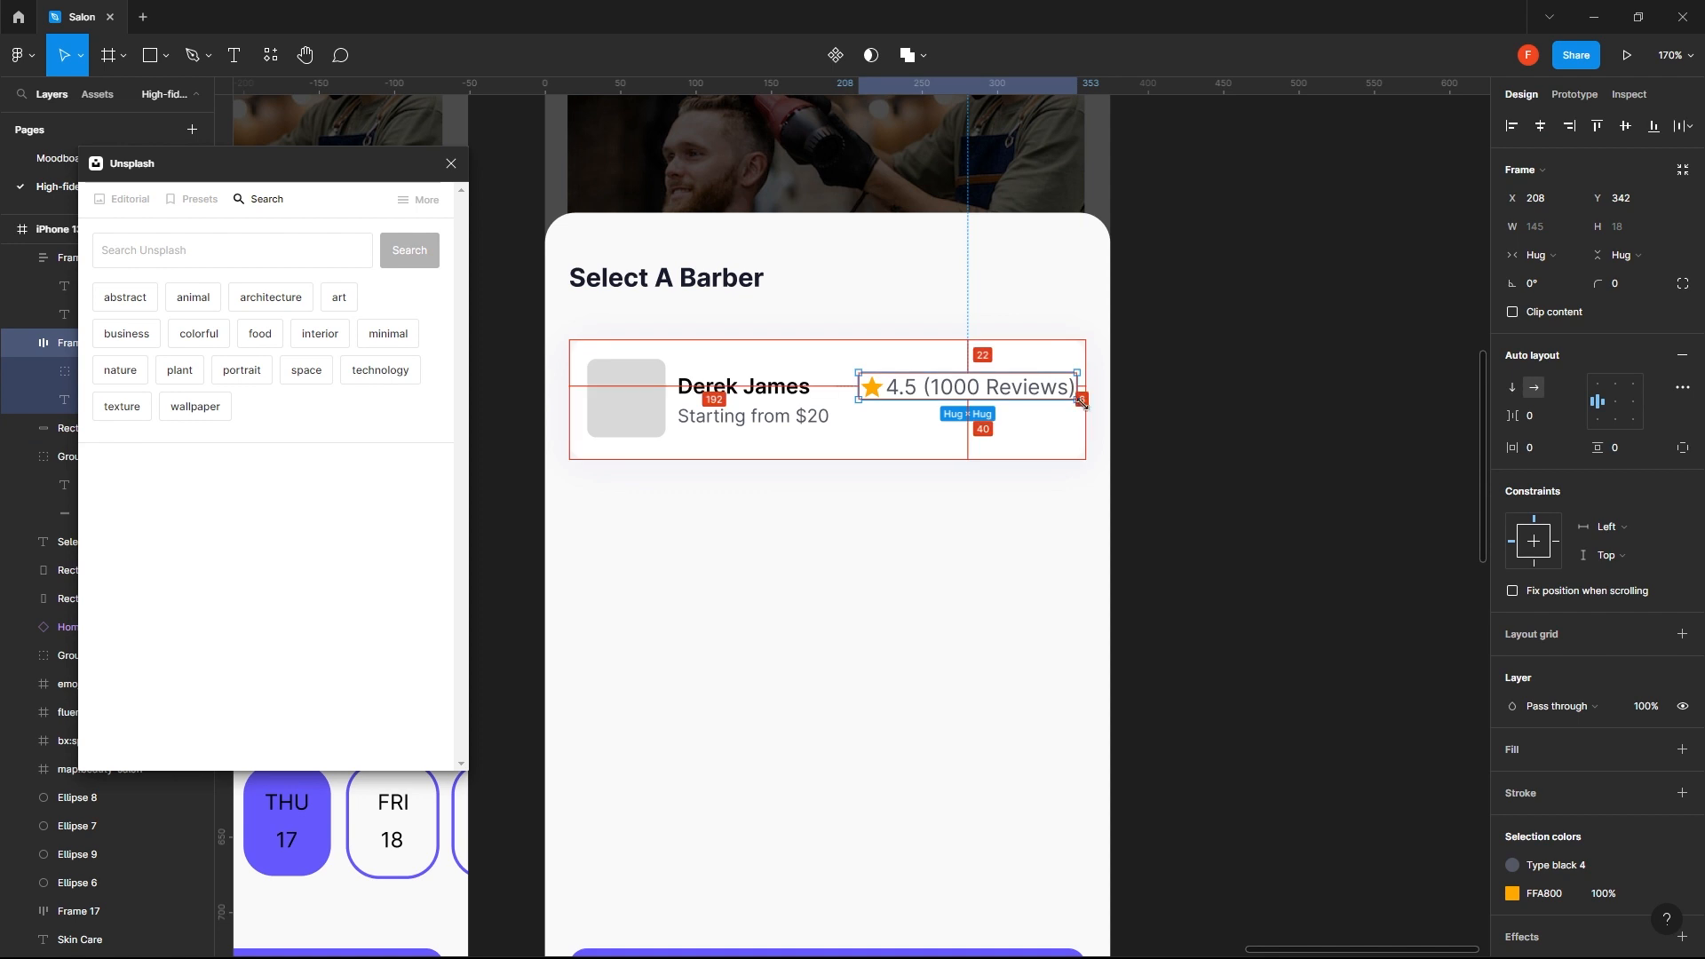
# - Try splitting the rating text so that "(1000 Reviews)" sits on a second line below 4.5
pyautogui.doubleClick(927, 389)
pyautogui.doubleClick(926, 389)
pyautogui.click(926, 389)
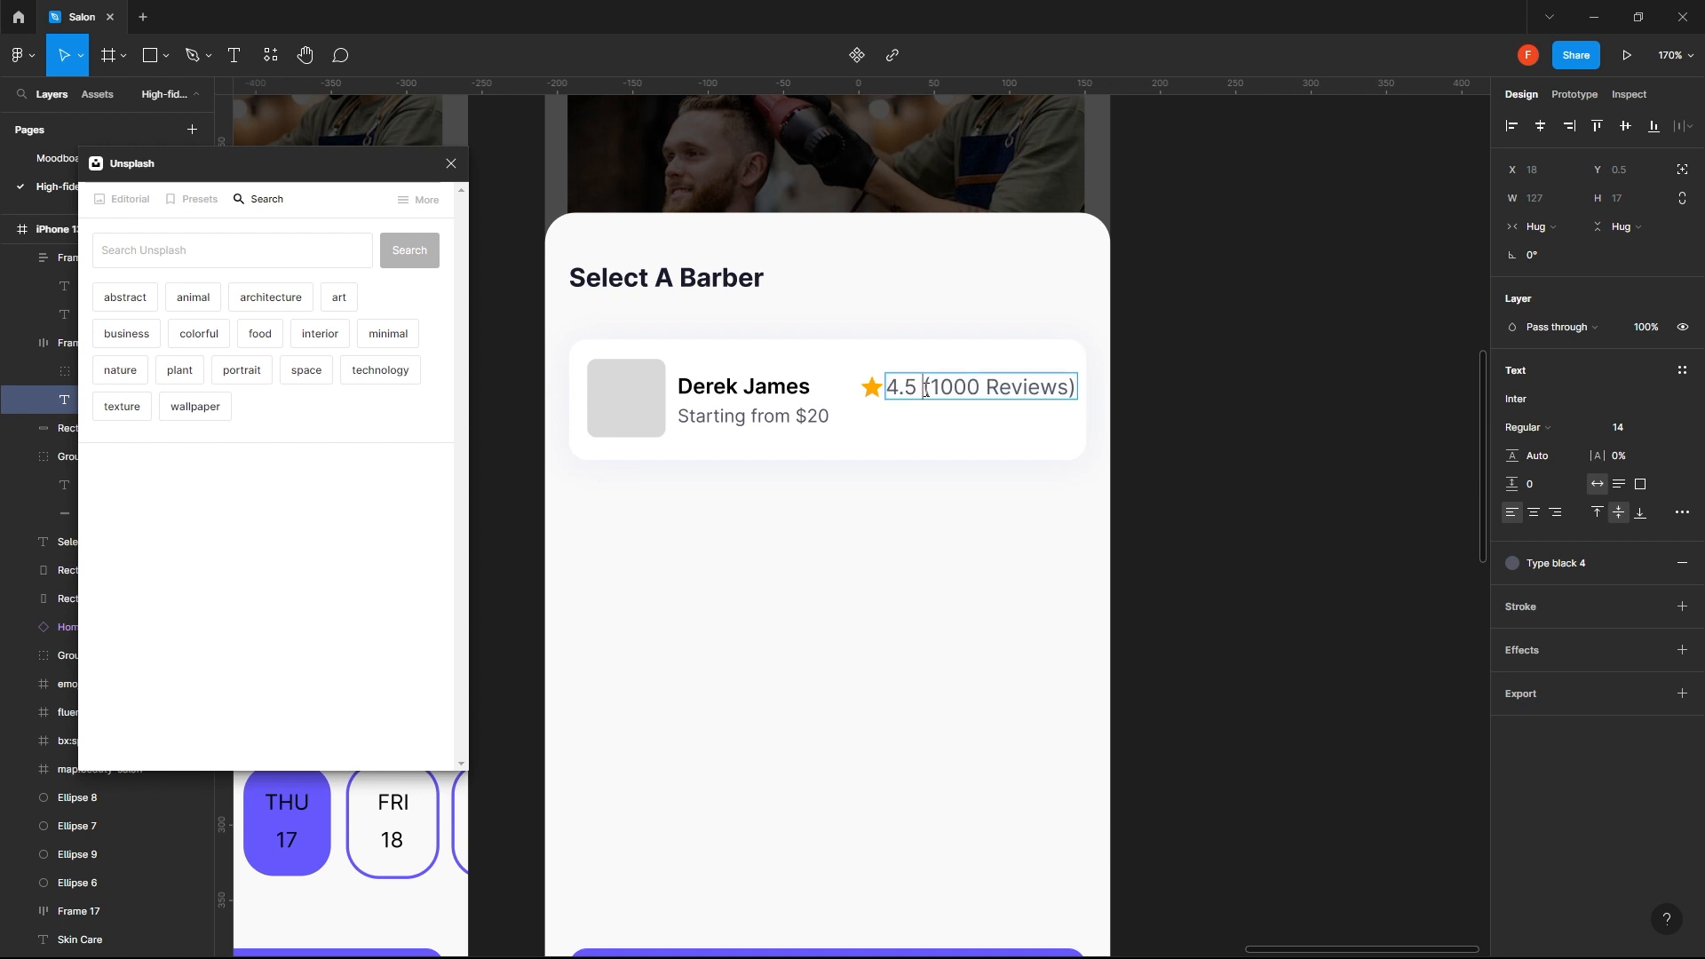
pyautogui.press('Return')
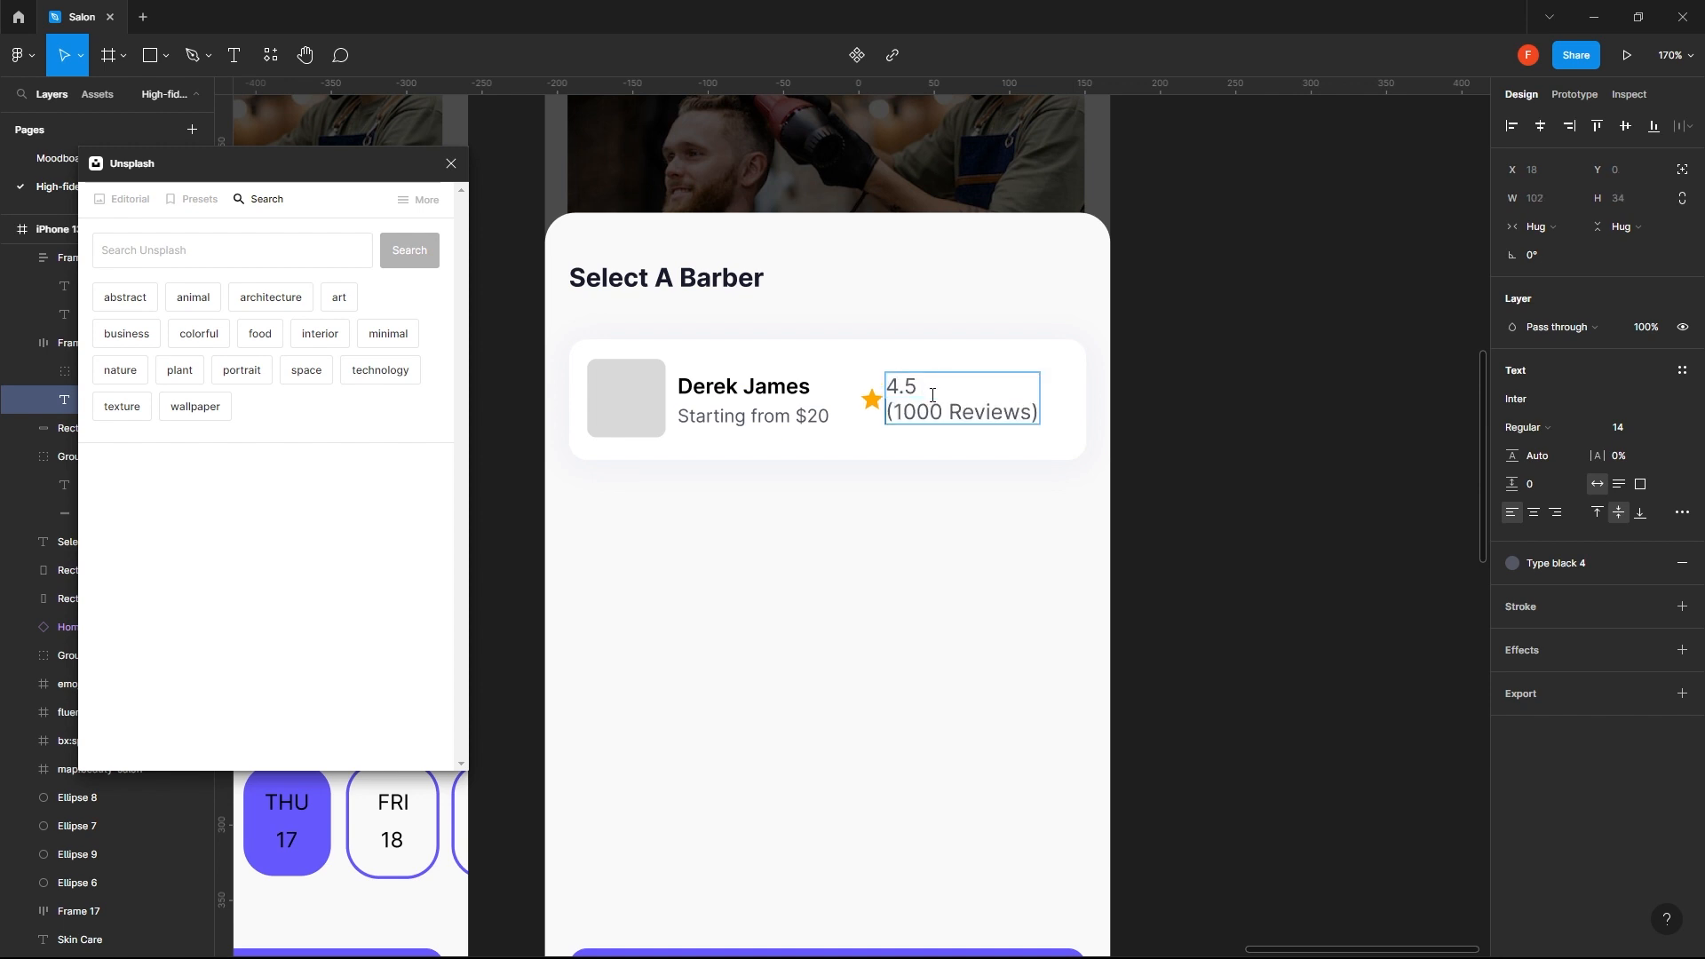
pyautogui.press('Escape')
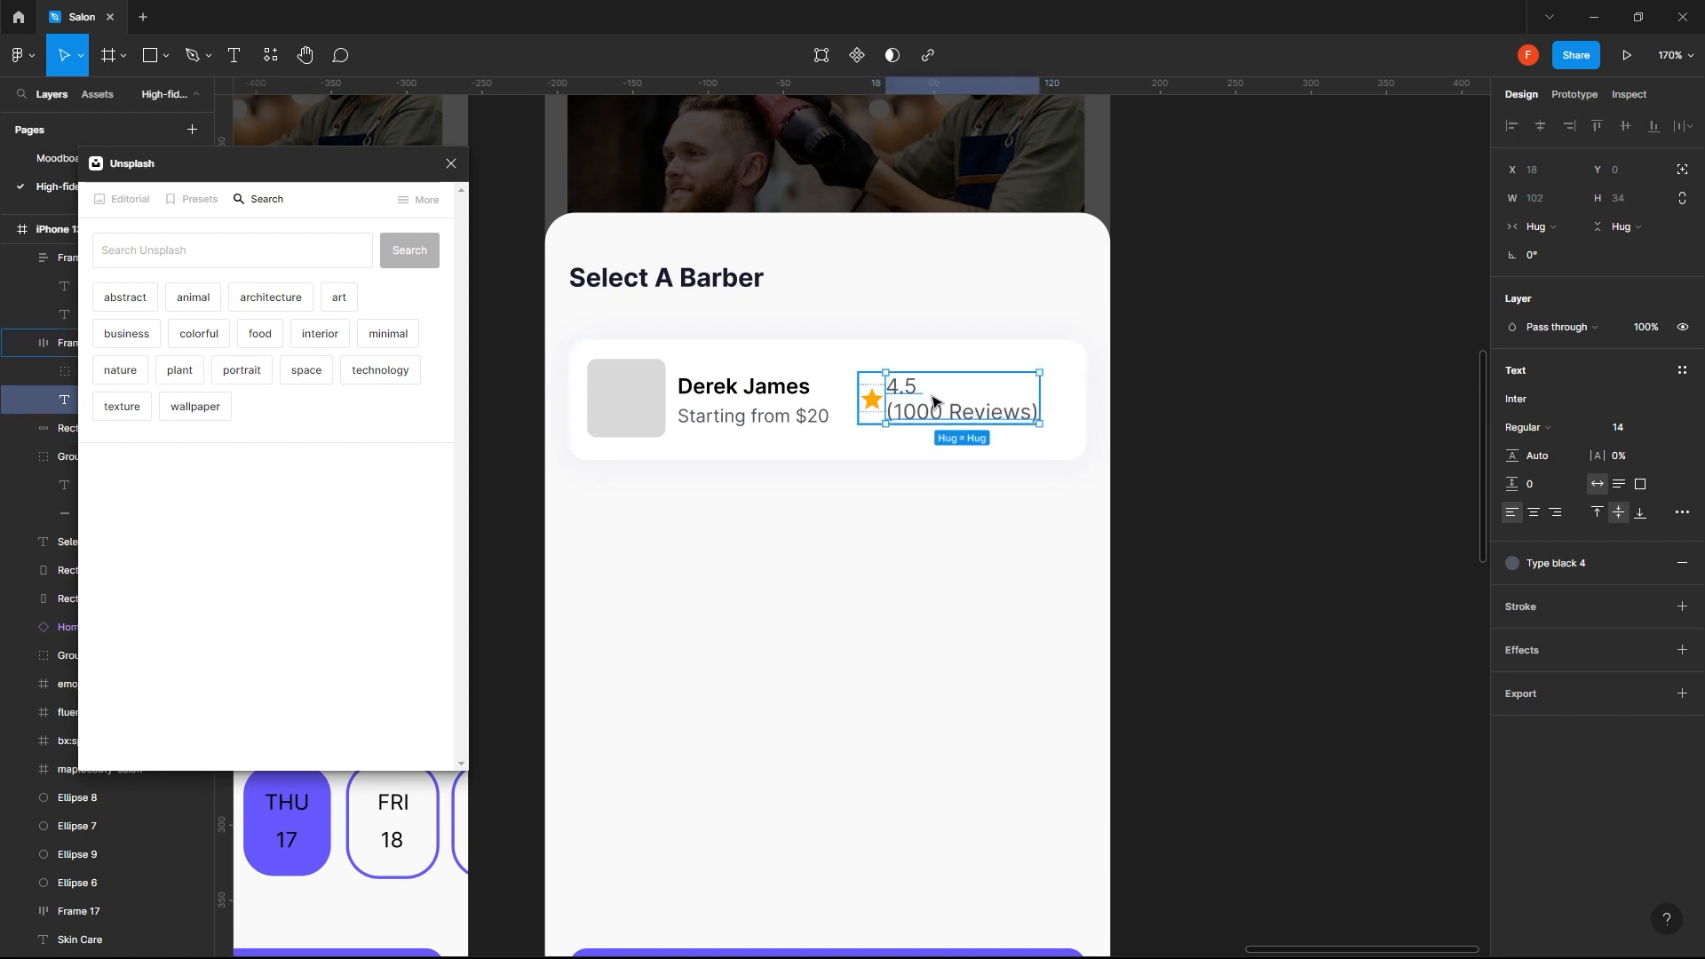
# - Set the rating's auto layout alignment to top left so the star lines up with the first text line
pyautogui.click(873, 404)
pyautogui.click(875, 406)
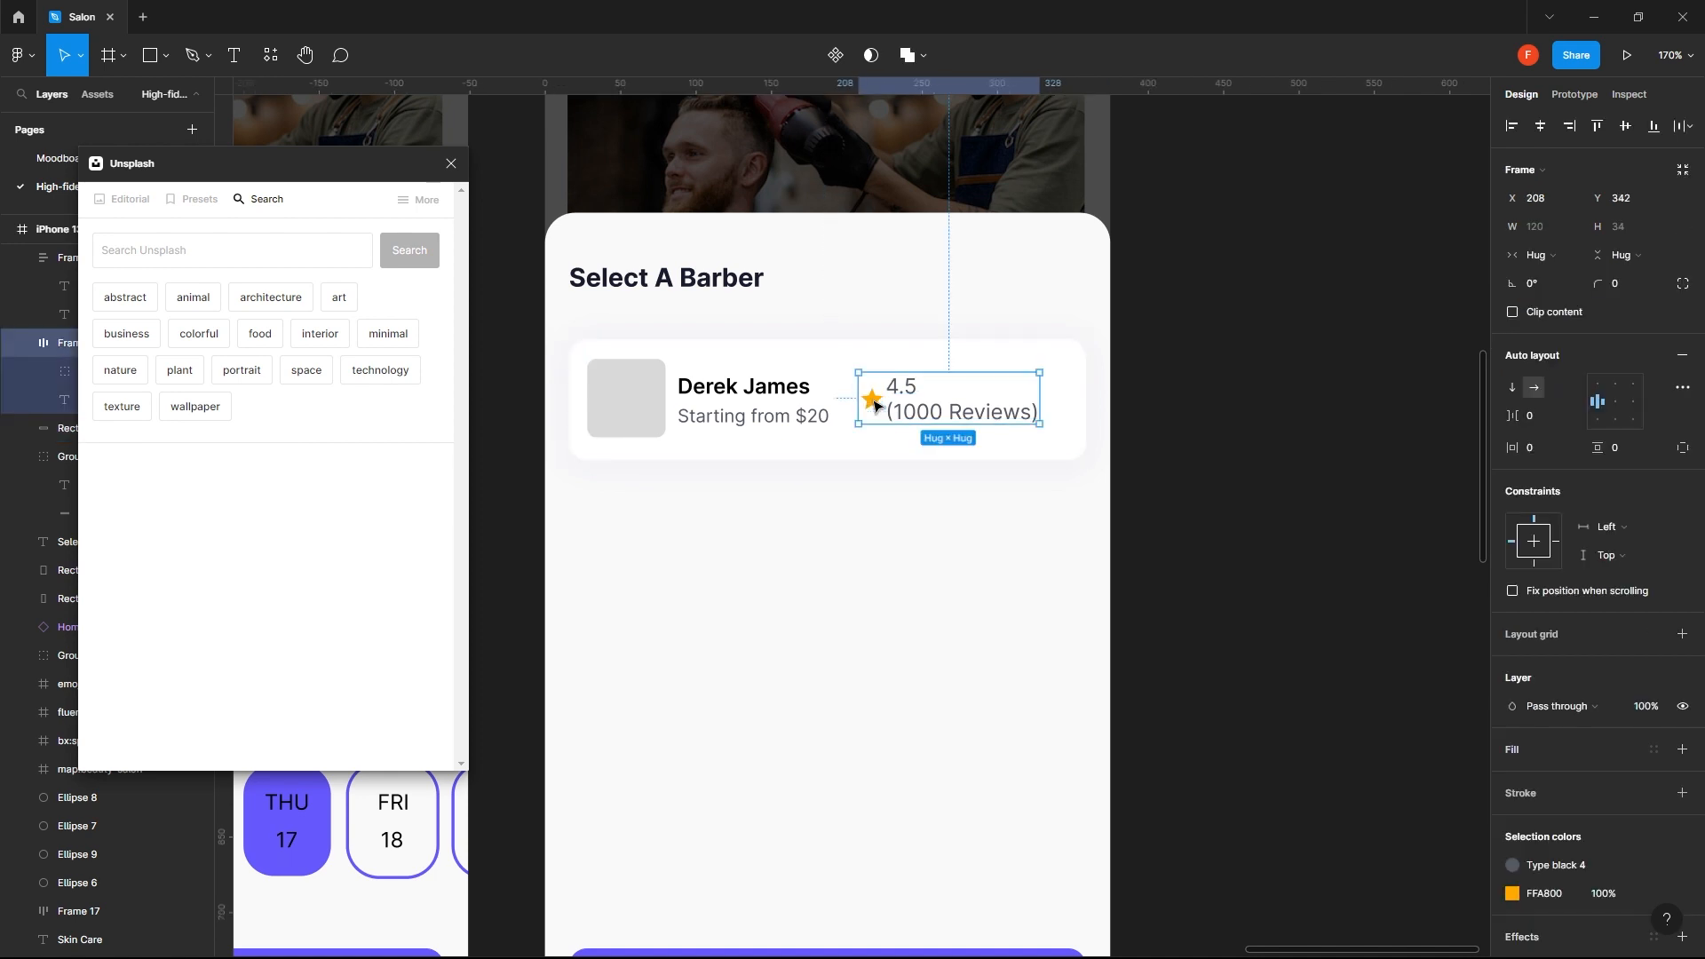
pyautogui.click(1601, 388)
pyautogui.click(1388, 448)
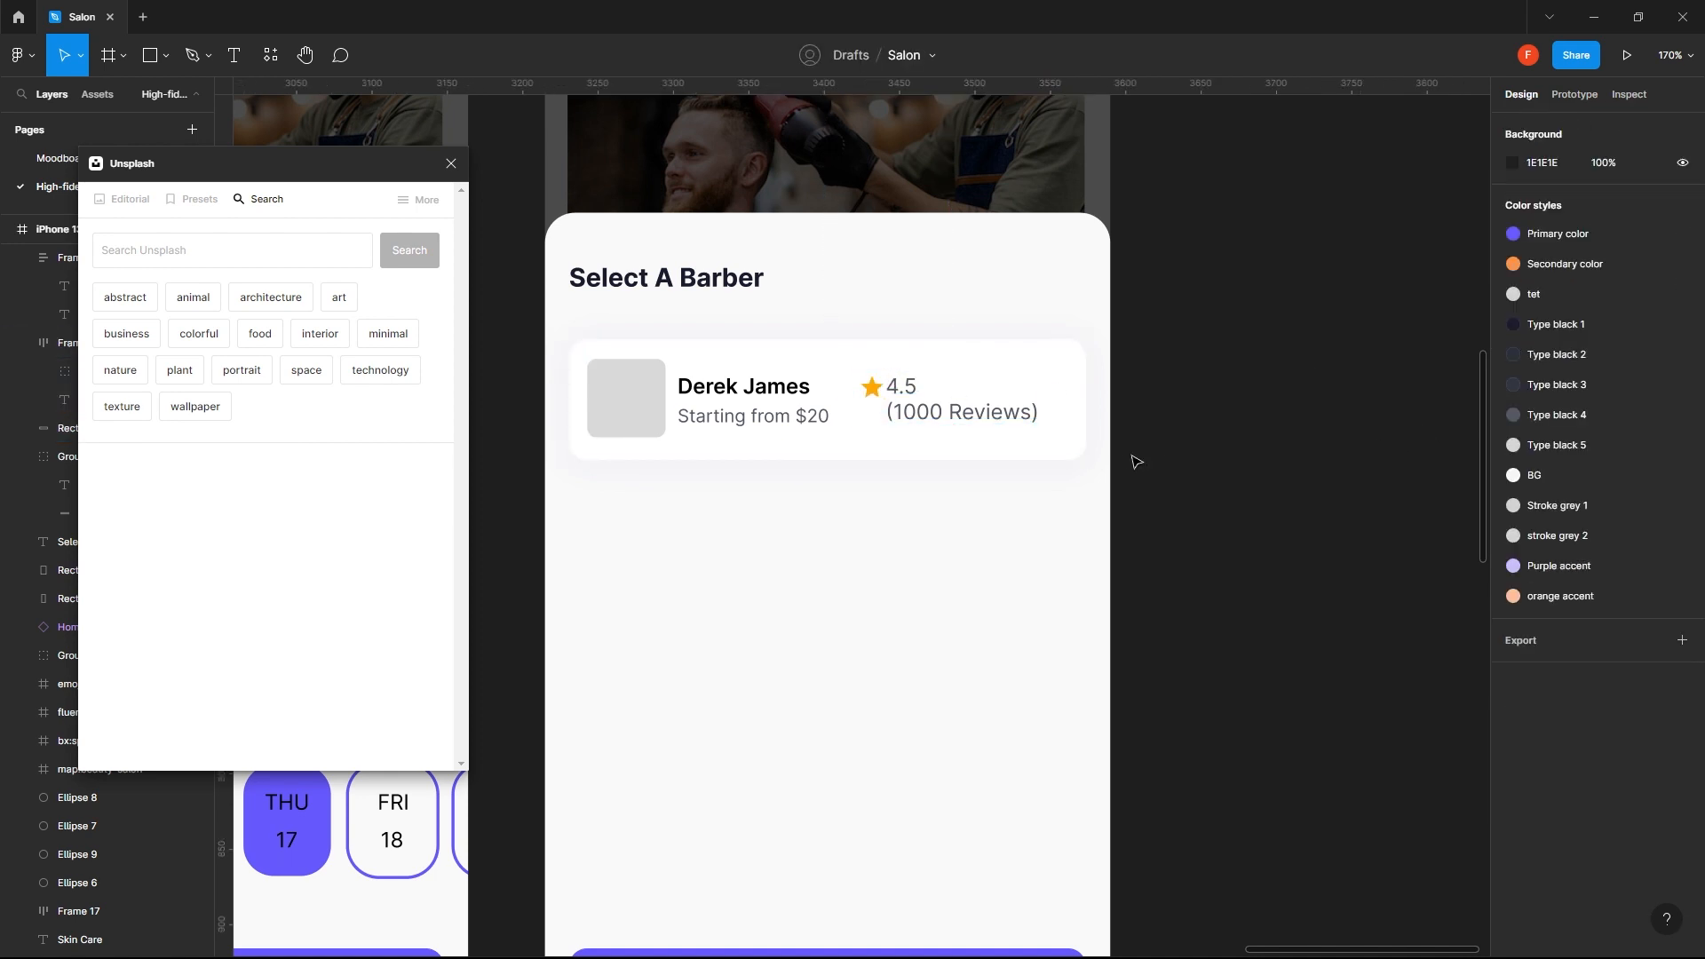
# - Undo the top-left alignment and the line break in the rating text
pyautogui.hotkey('ctrl', 'z')
pyautogui.hotkey('ctrl', 'z')
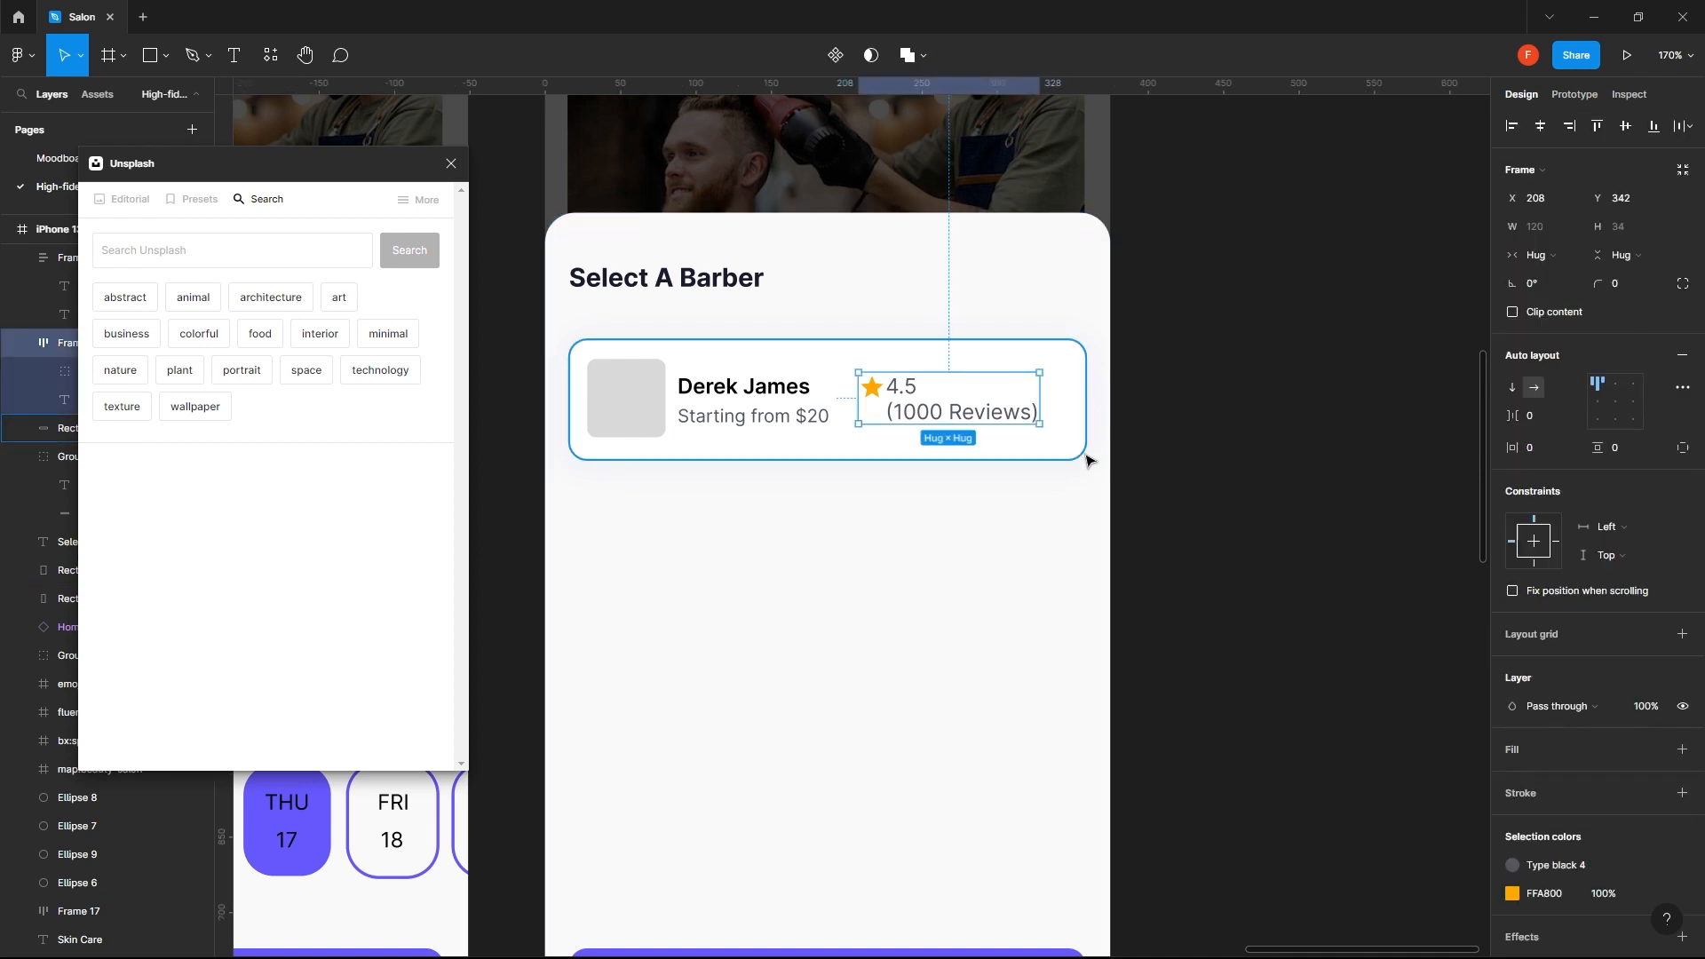
pyautogui.click(1084, 454)
pyautogui.hotkey('ctrl', 'z')
pyautogui.hotkey('ctrl', 'z')
pyautogui.hotkey('ctrl', 'z')
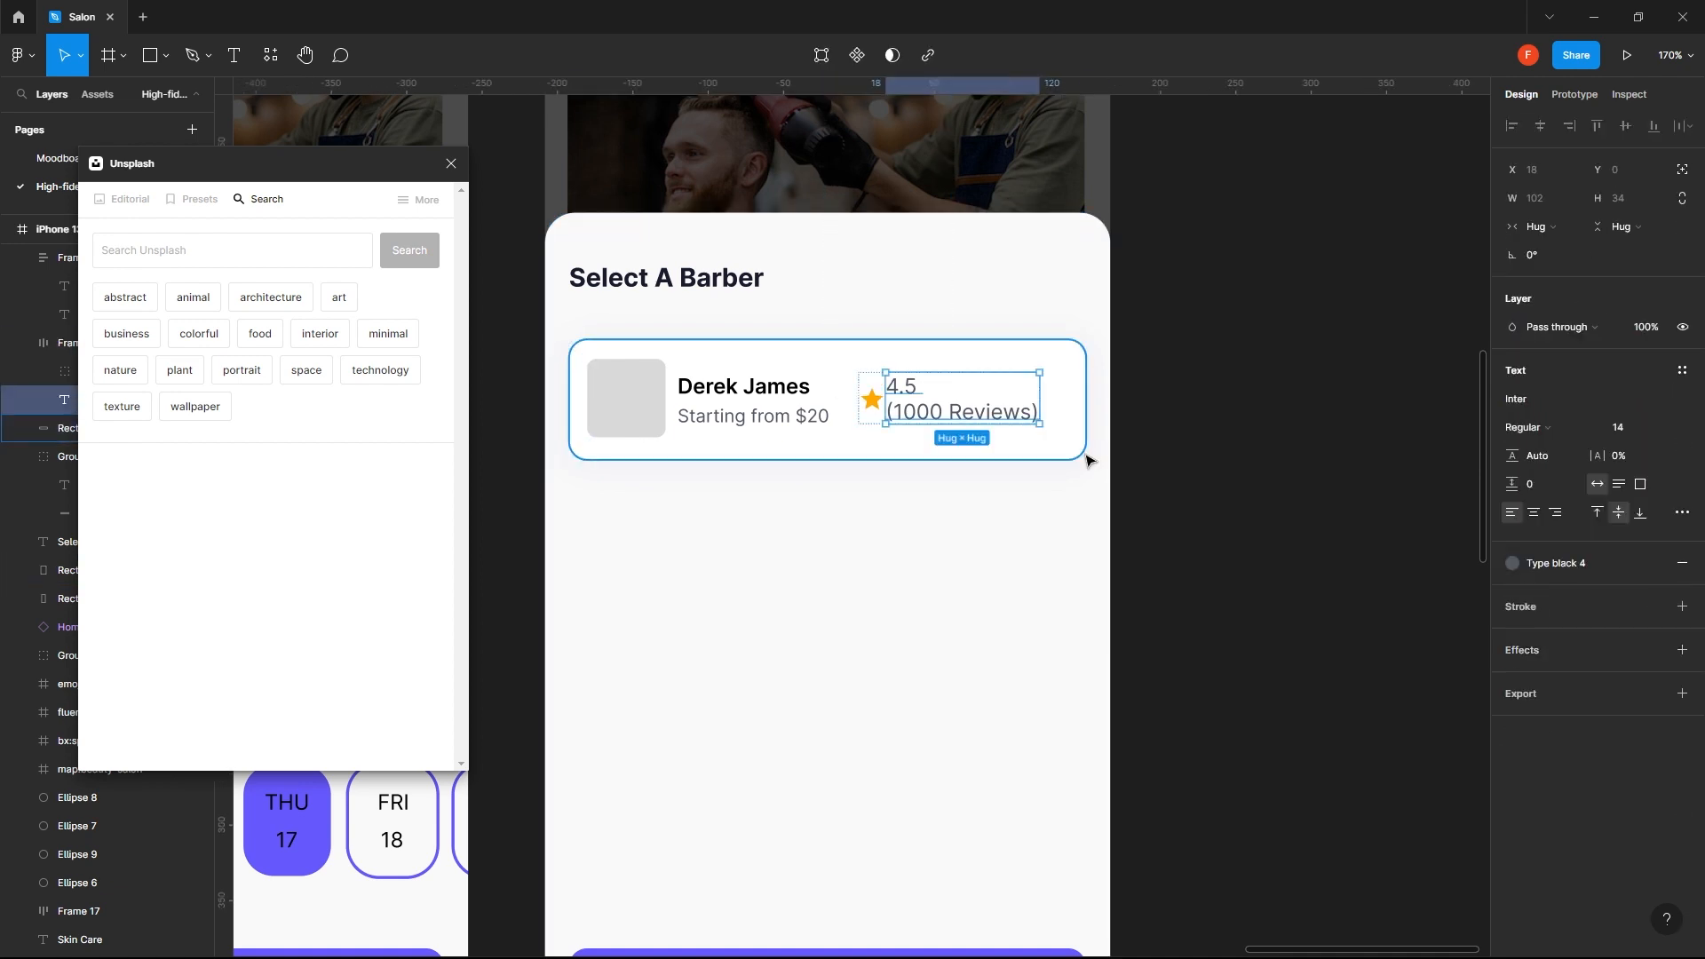
pyautogui.press('Escape')
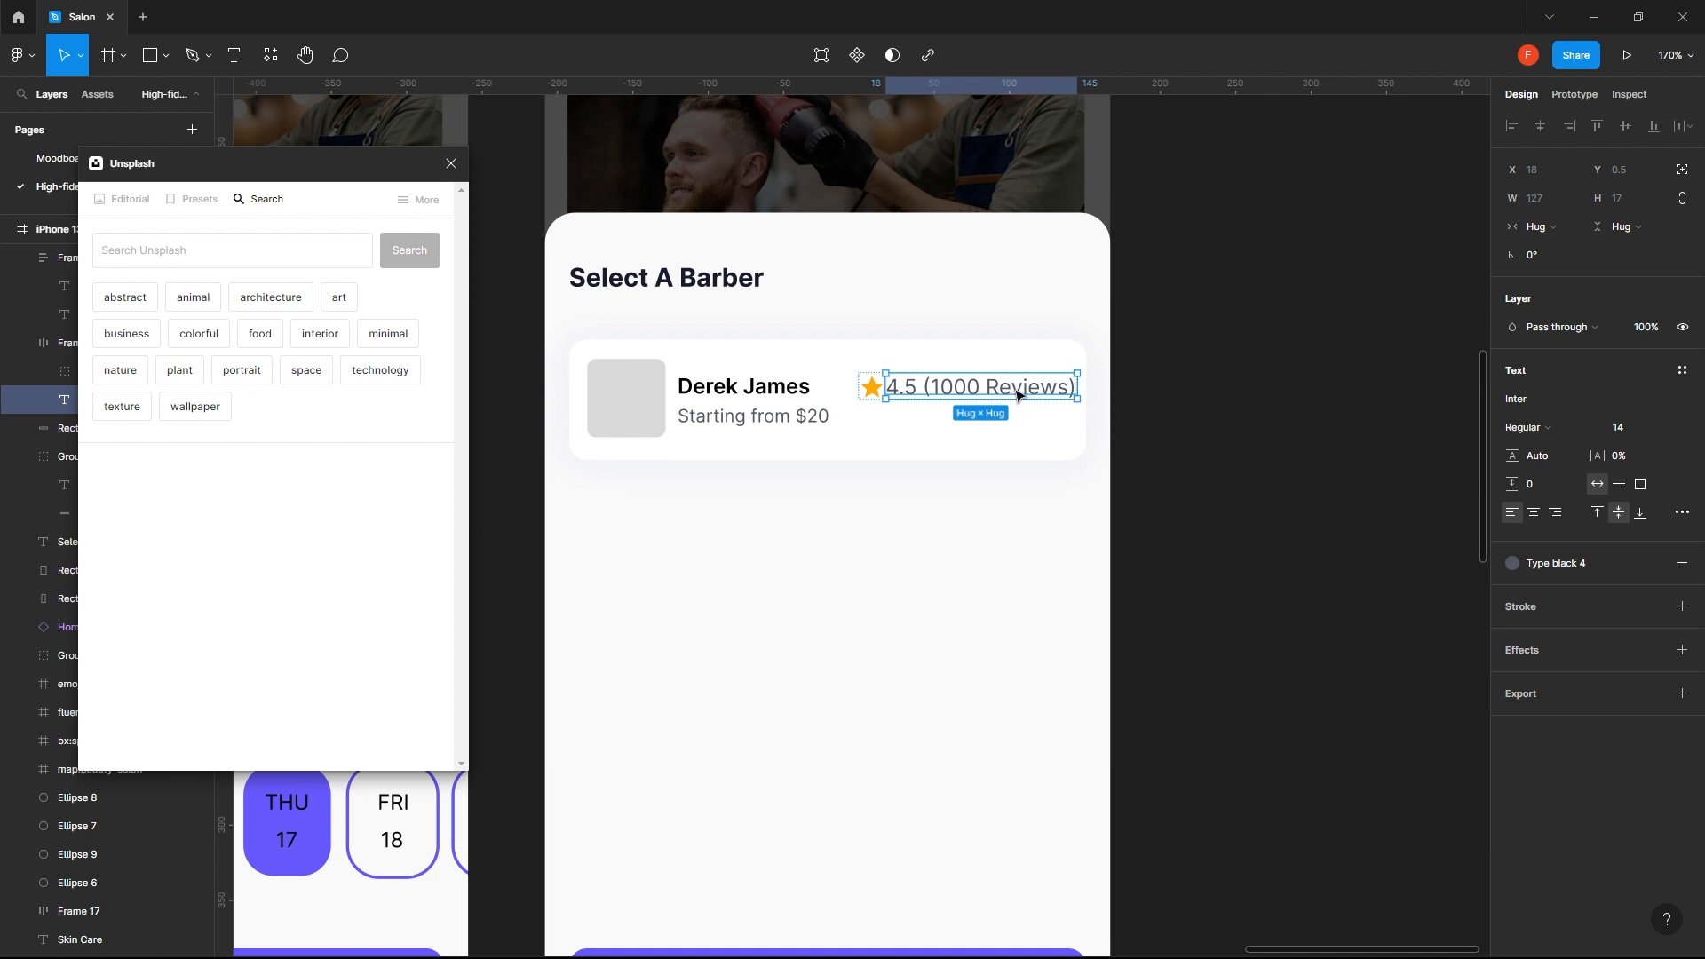
# - Shift the rating frame 10 px left within the barber card
pyautogui.click(1264, 447)
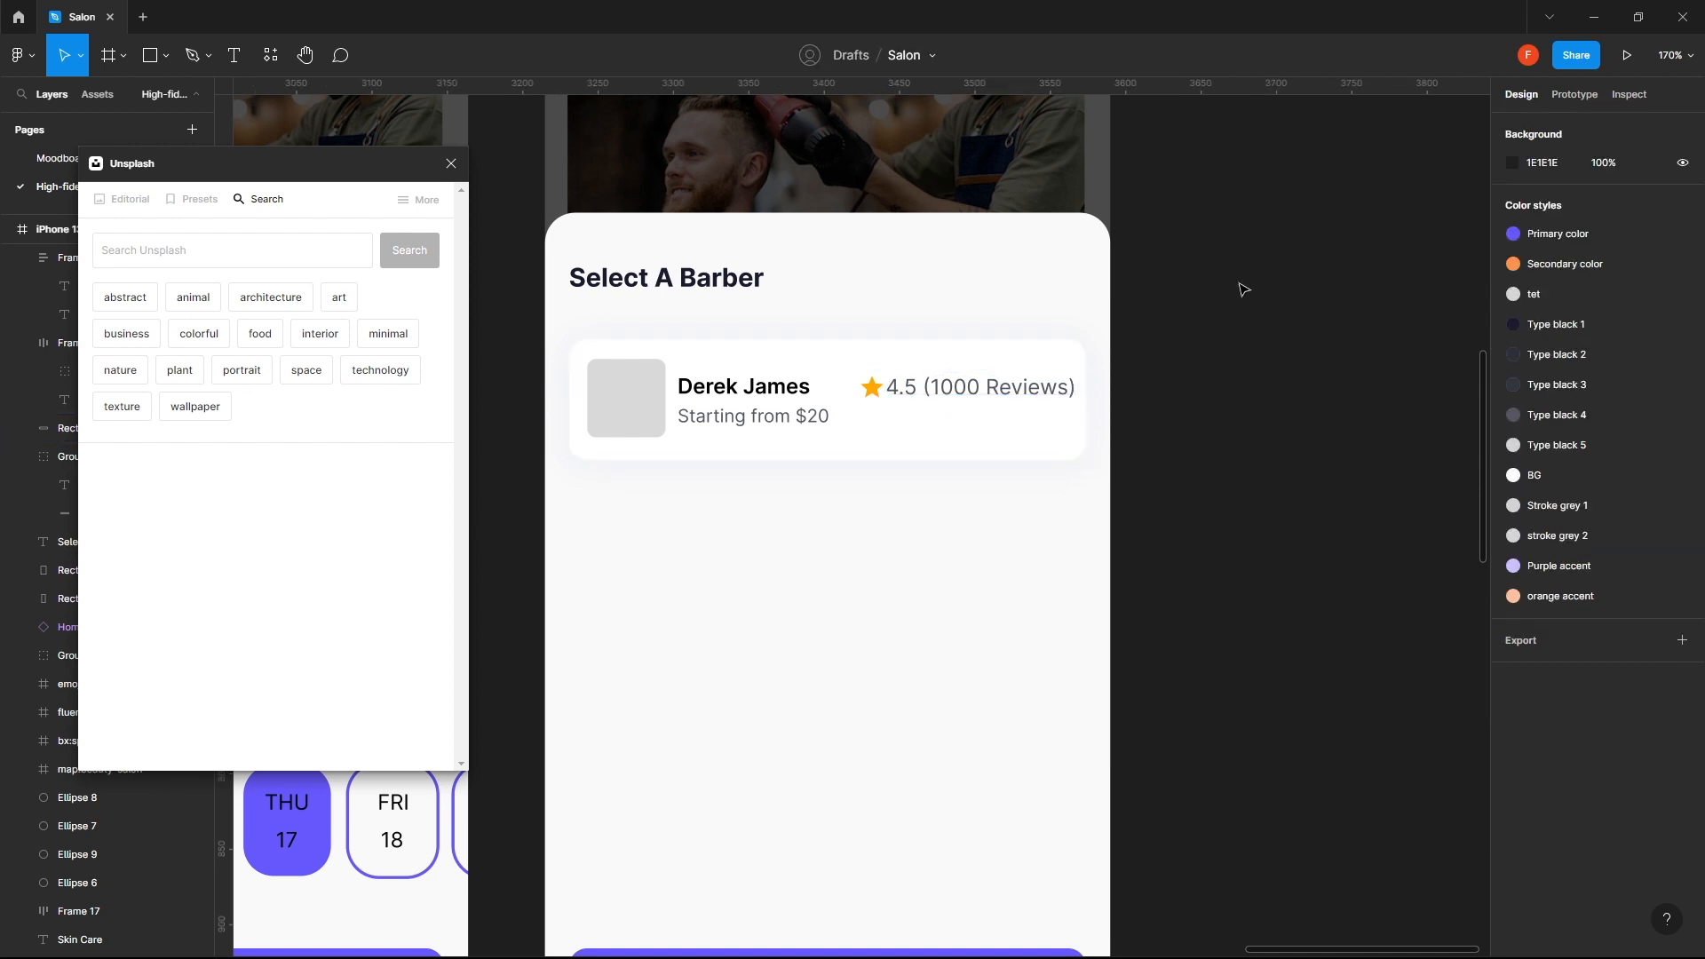
pyautogui.click(1021, 390)
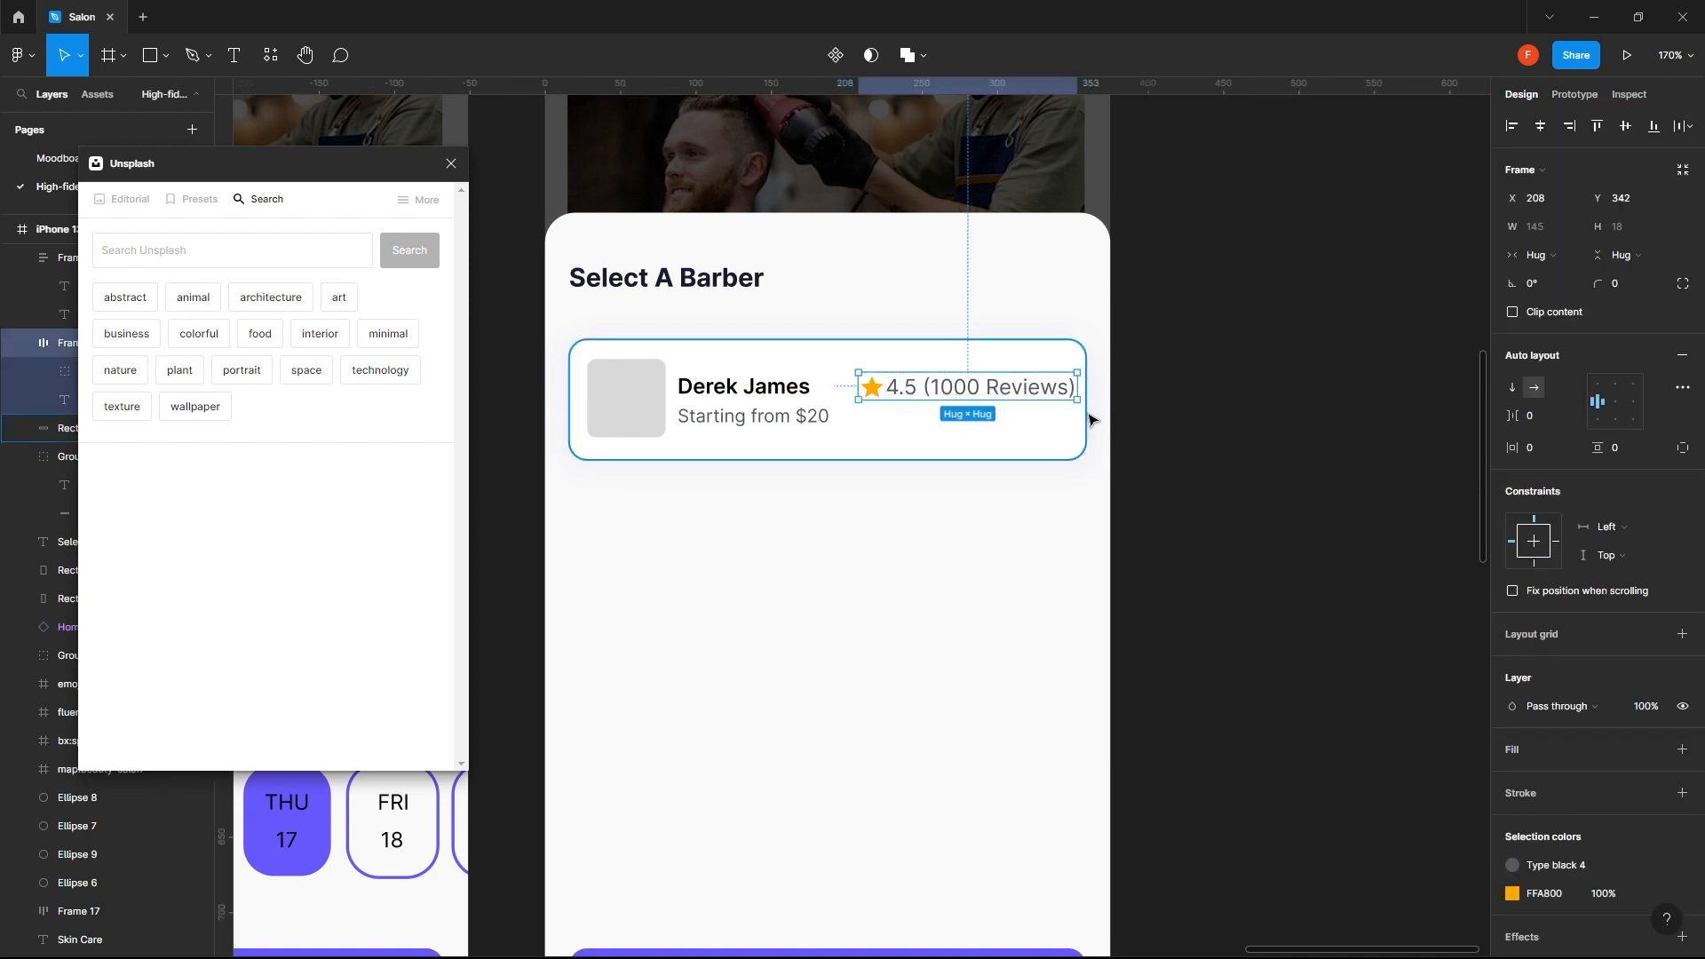
pyautogui.hotkey('shift', 'Left')
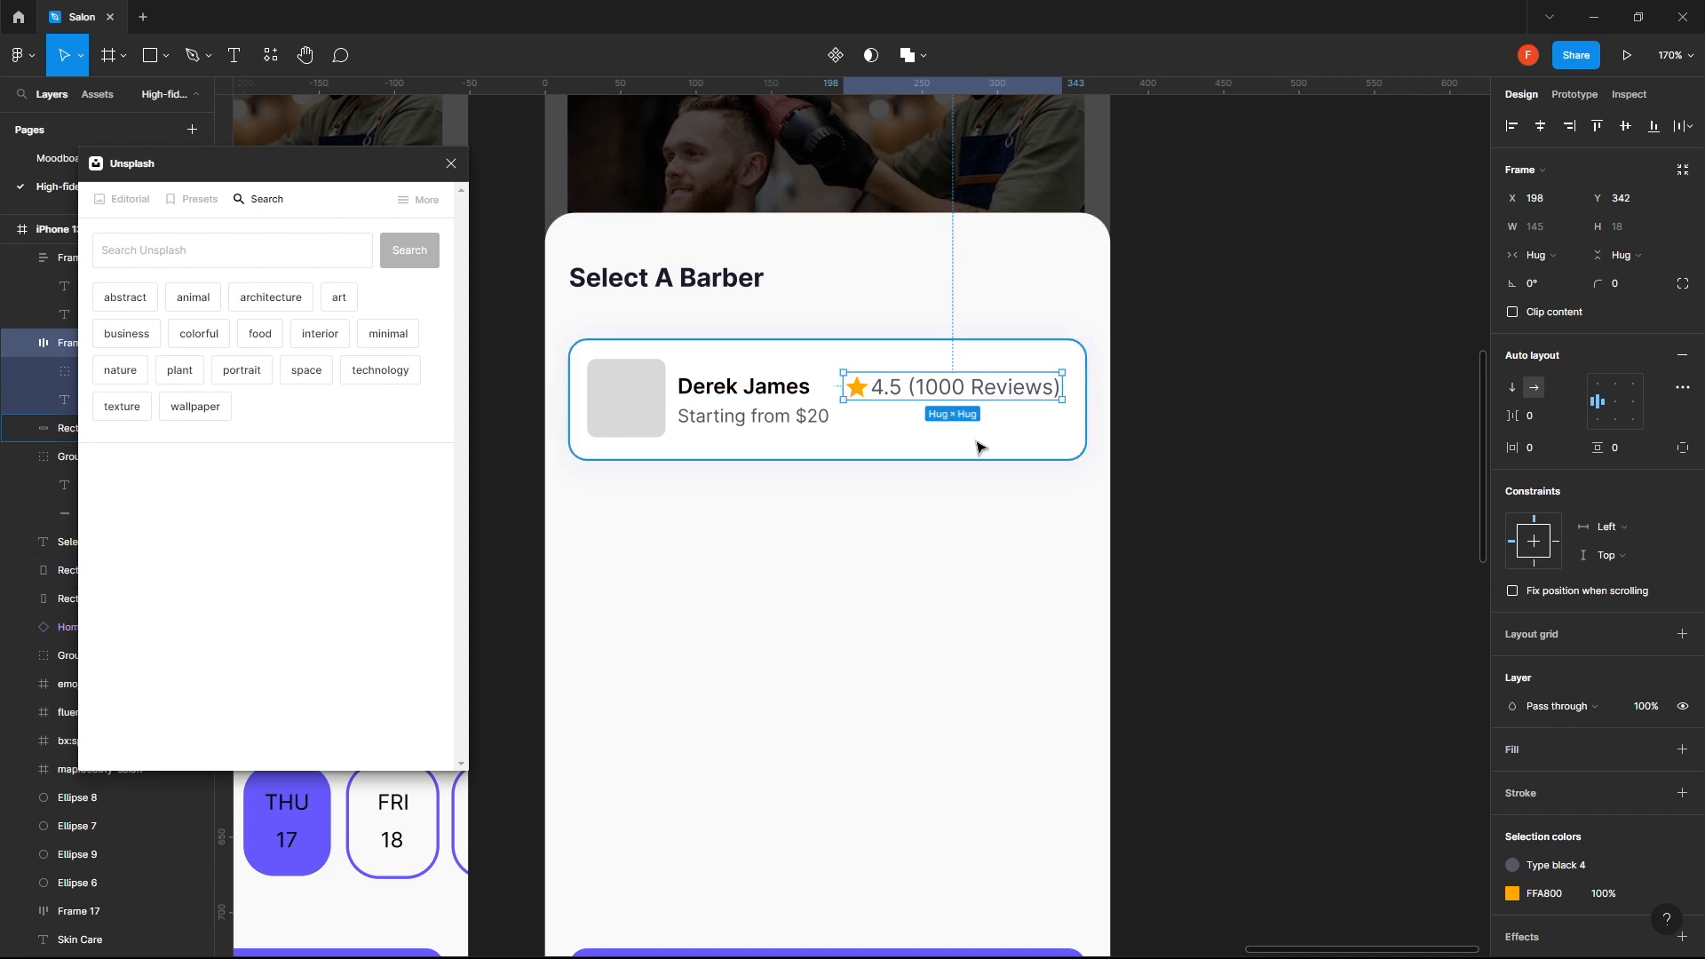
# - Align the top of the name and price frame with the top of the grey photo placeholder
pyautogui.click(777, 397)
pyautogui.keyDown('shift'); pyautogui.click(662, 401); pyautogui.keyUp('shift')
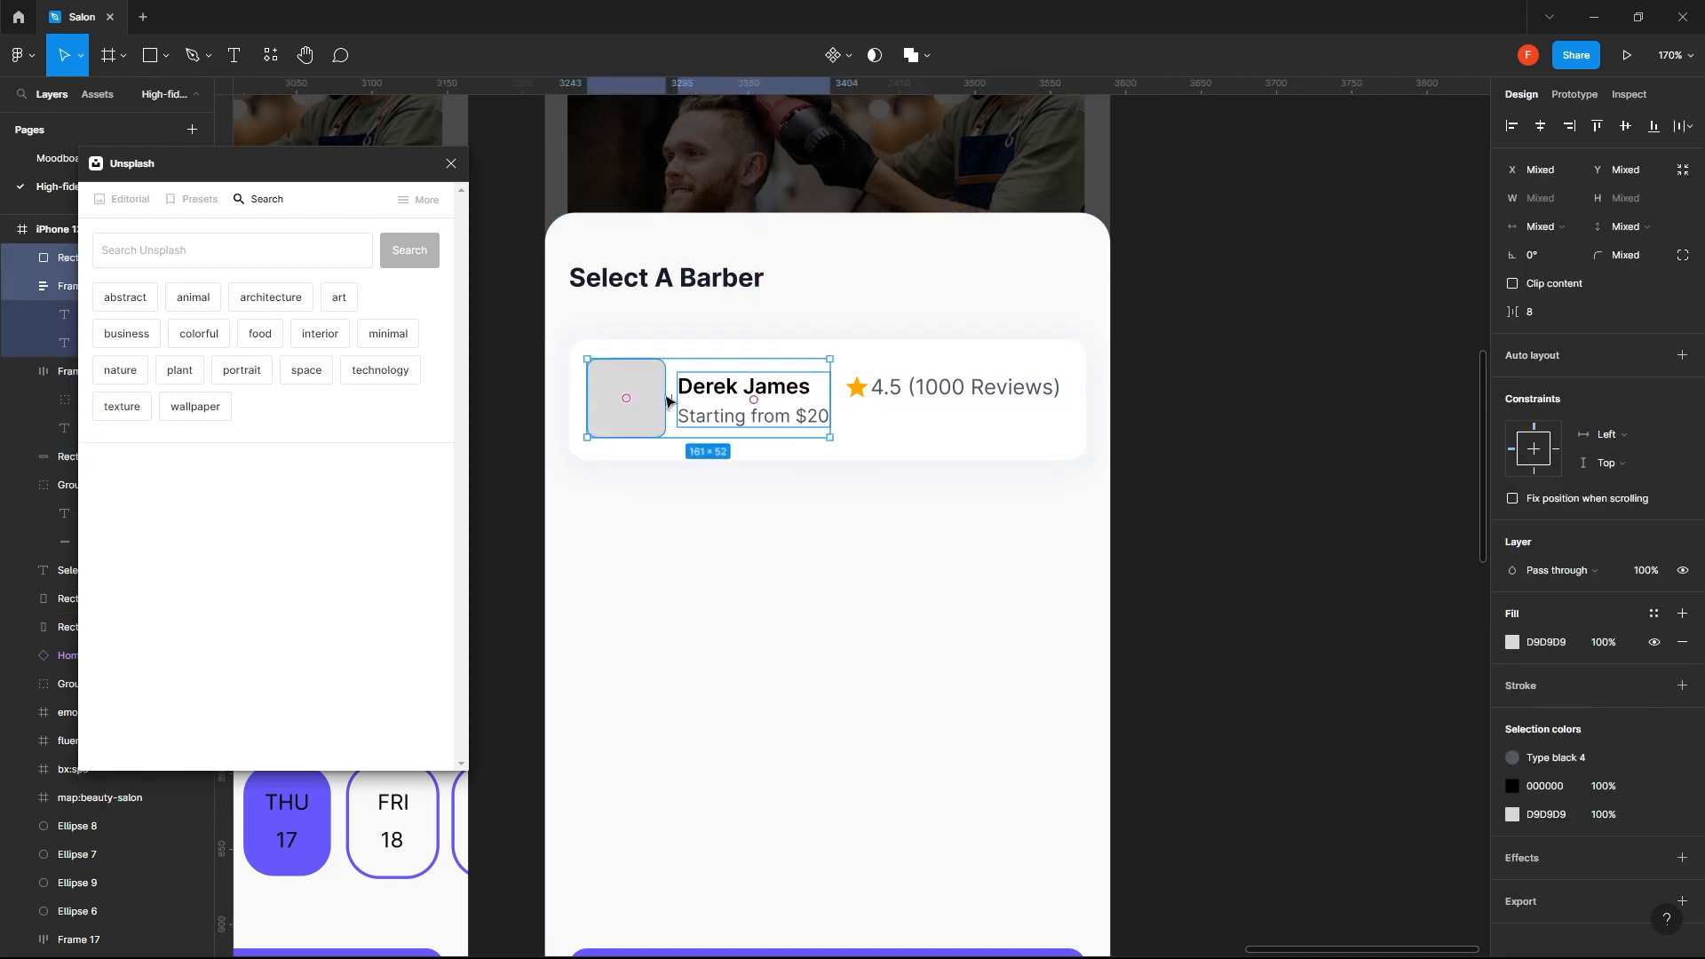
pyautogui.click(1596, 126)
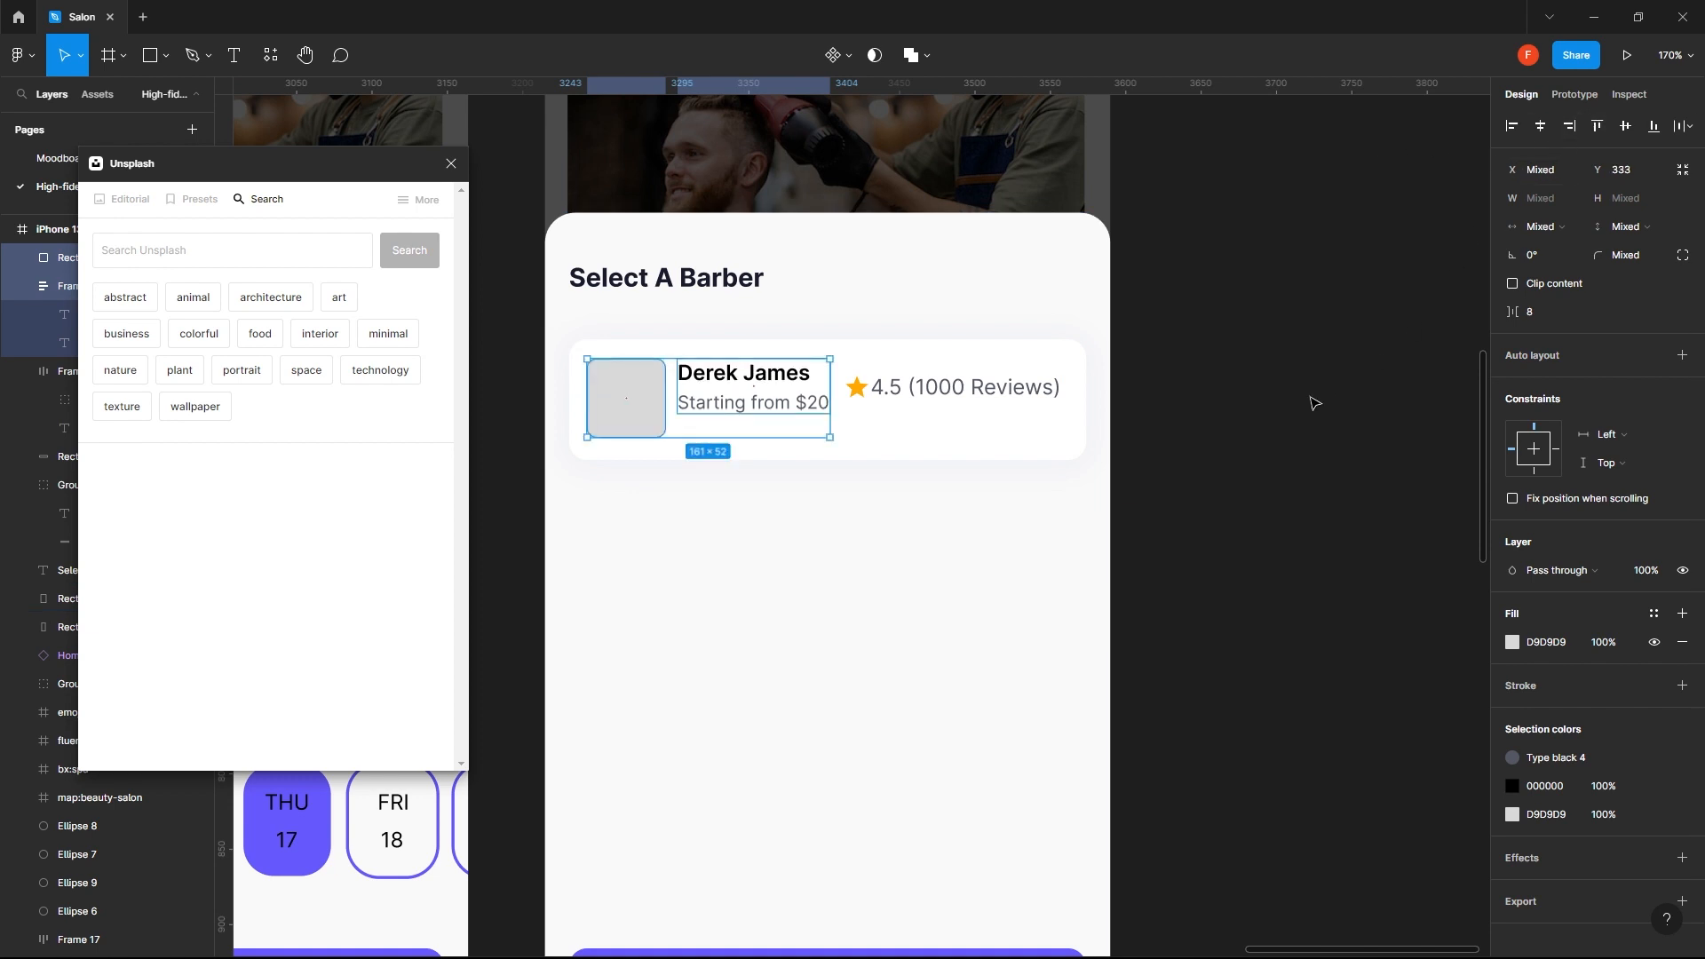
pyautogui.click(1312, 400)
# - Place the rating below the starting price, left-aligned with it at X 88 and with a 12 px gap
pyautogui.moveTo(986, 387); pyautogui.dragTo(793, 453)
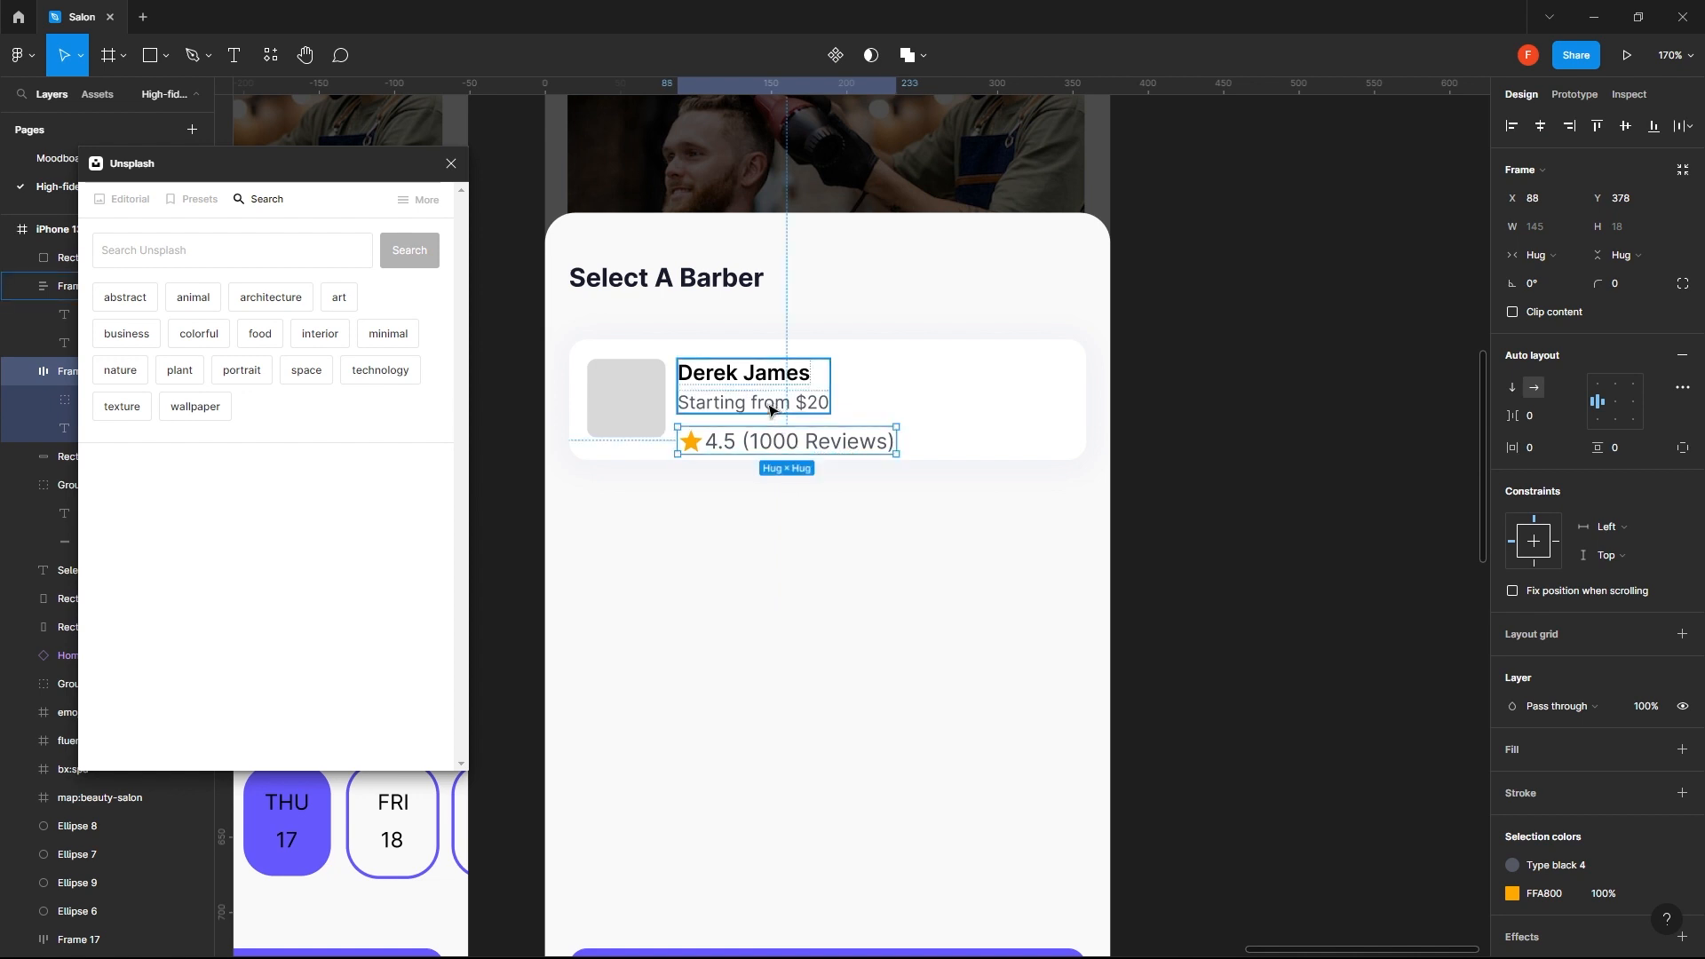
pyautogui.press('Down')
pyautogui.press('Down')
pyautogui.press('Down')
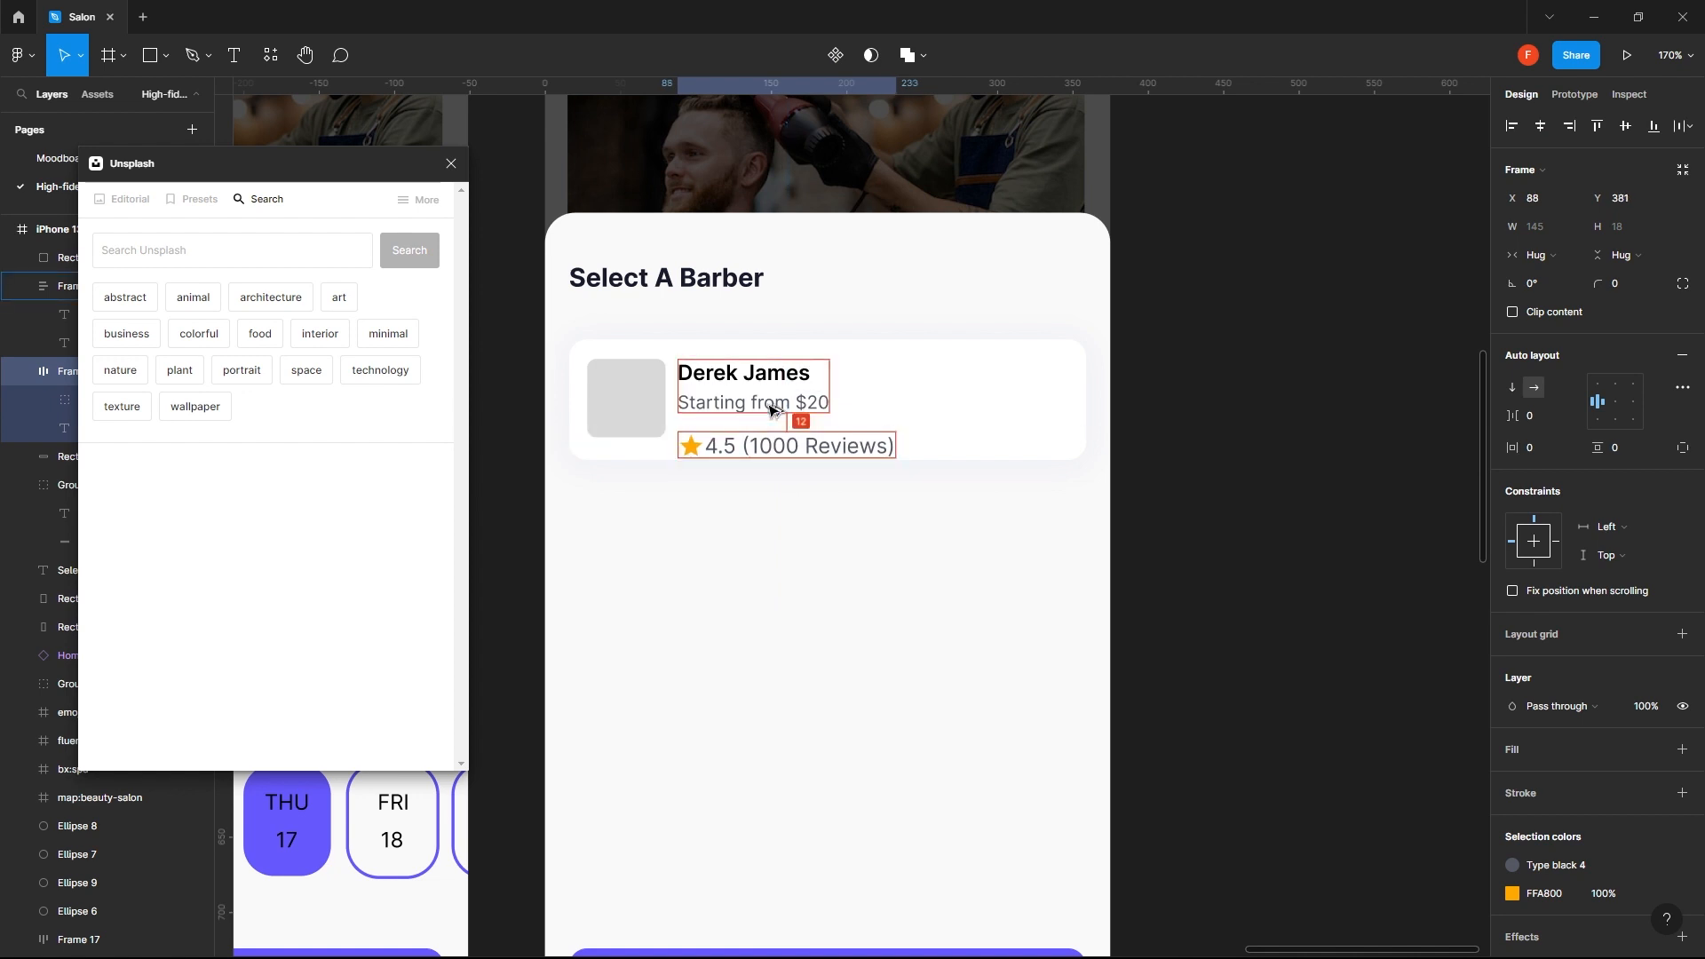
pyautogui.click(929, 445)
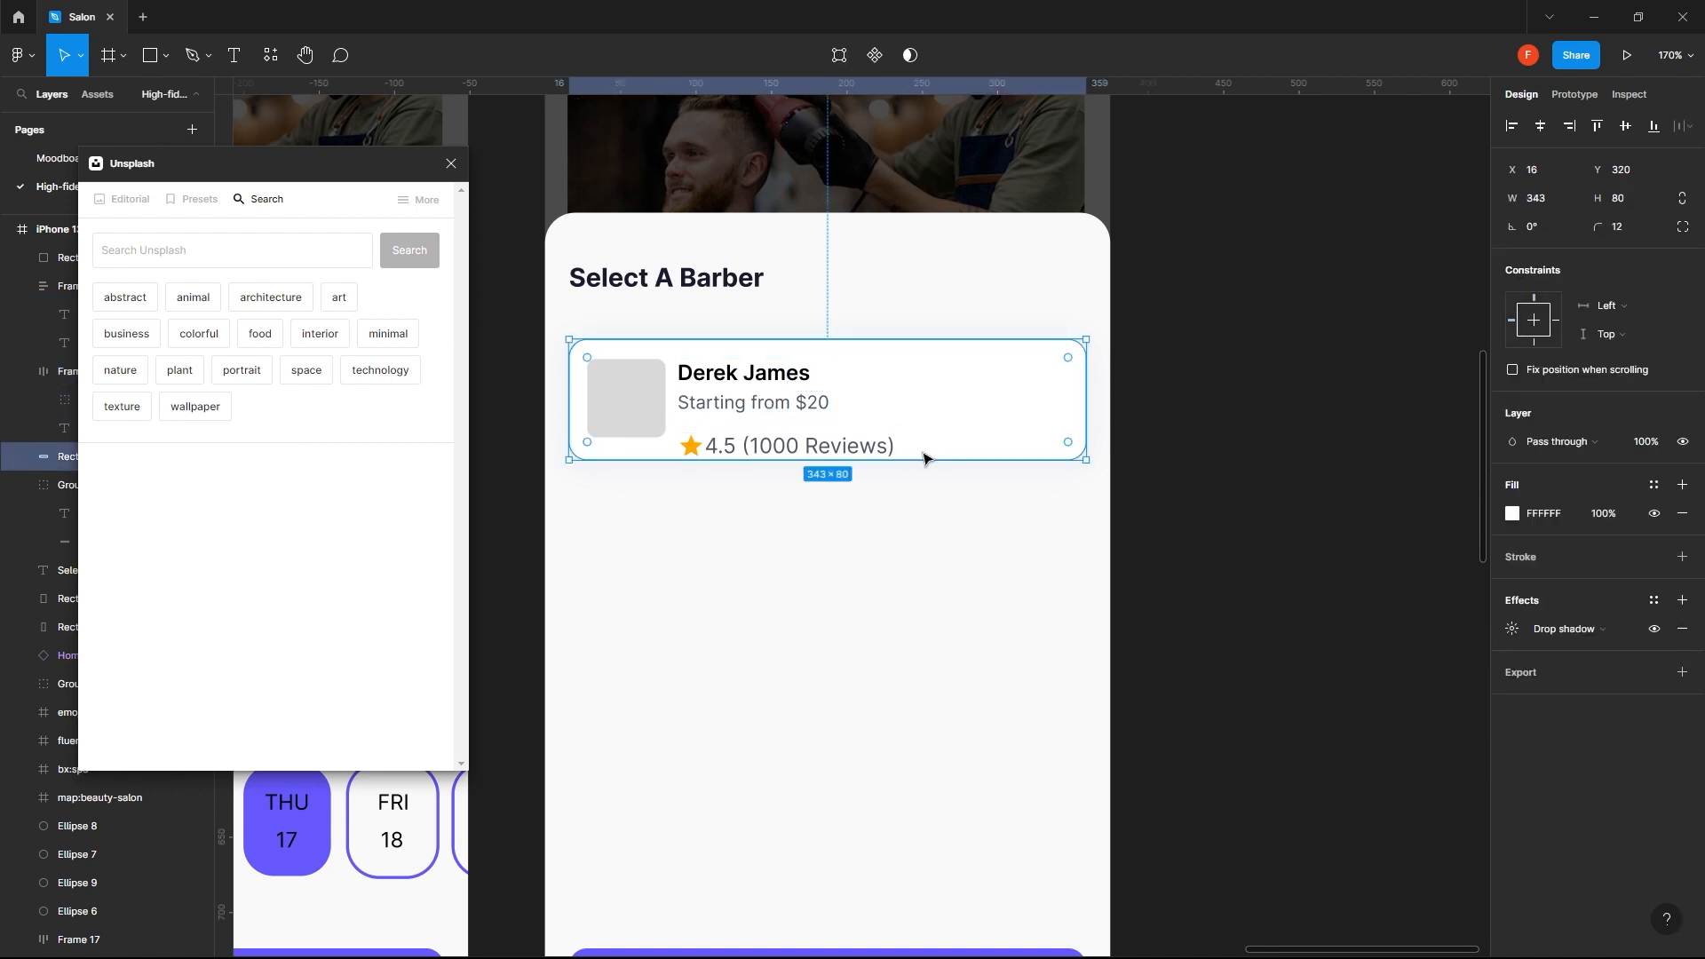
pyautogui.click(762, 382)
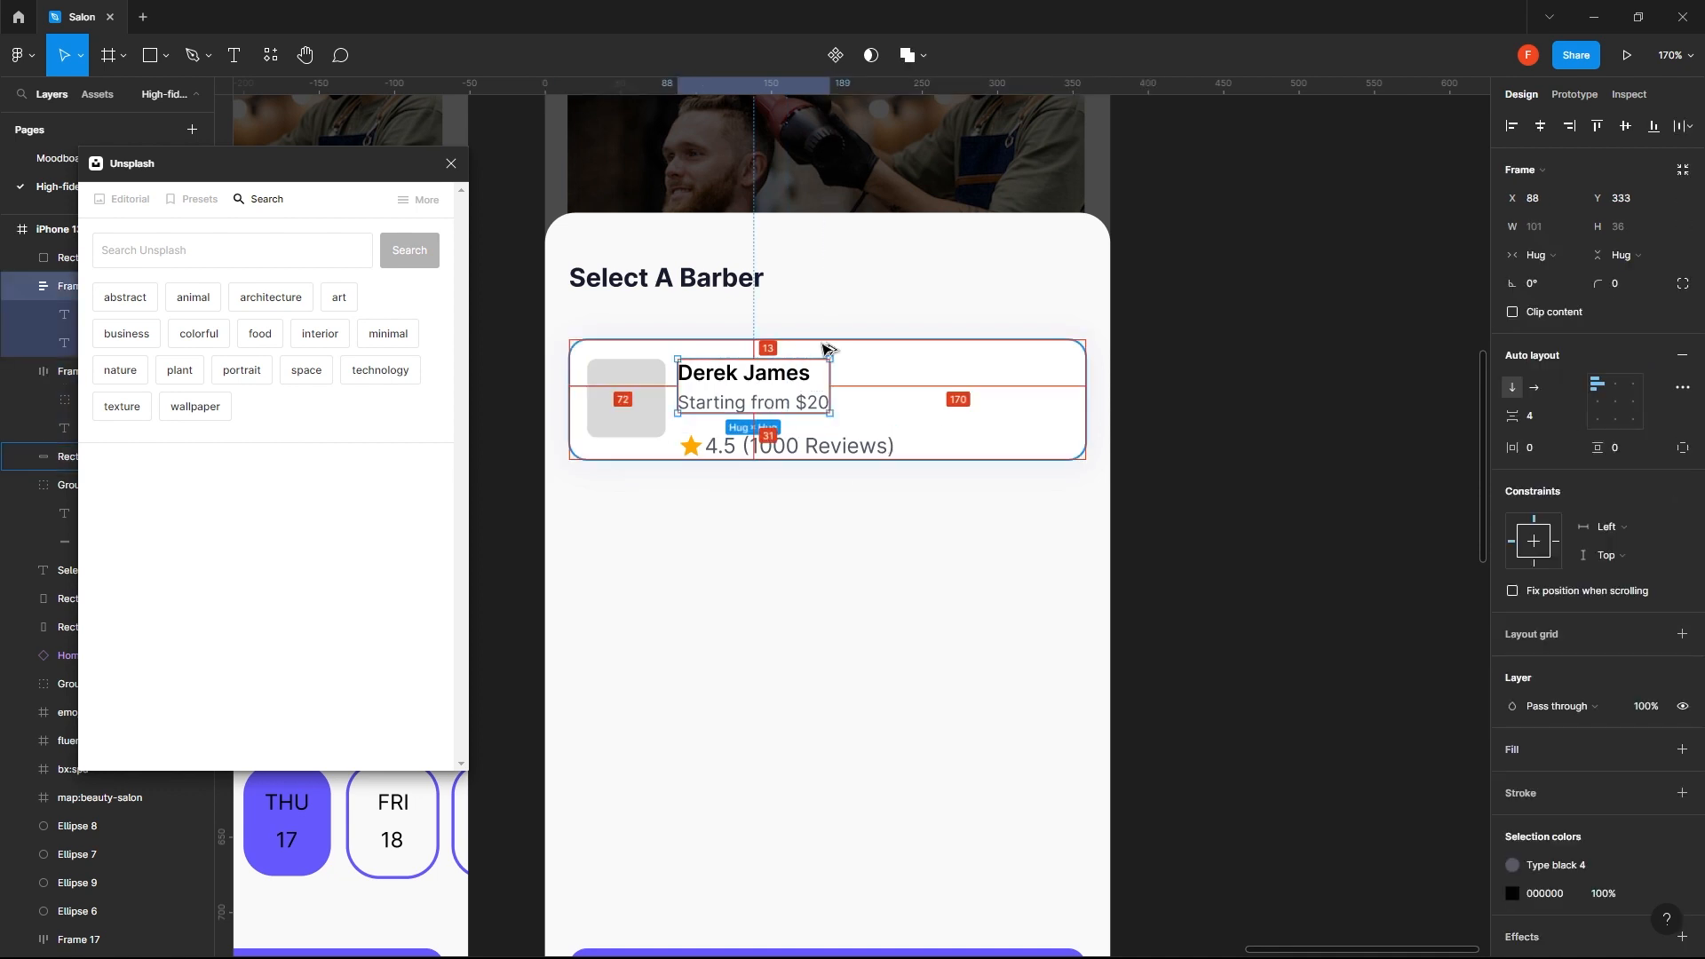
# - Move the grey photo placeholder together with the name and price frame down to Y 336 in the barber card
pyautogui.keyDown('shift'); pyautogui.click(619, 405); pyautogui.keyUp('shift')
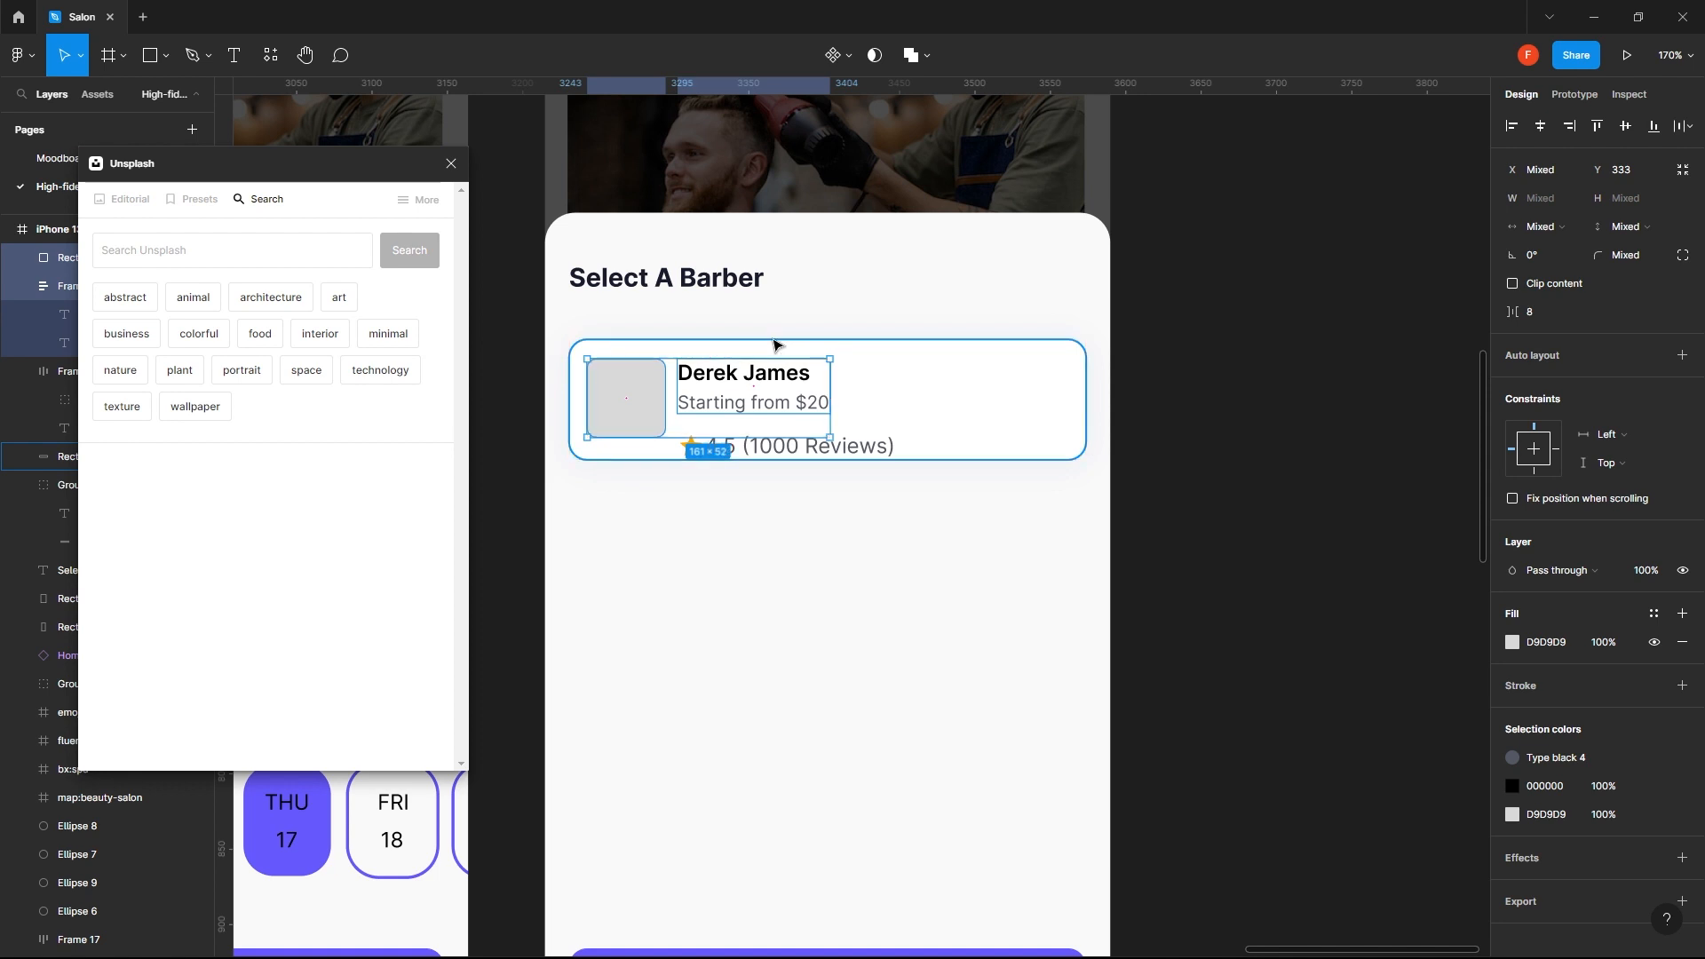
pyautogui.press('Up')
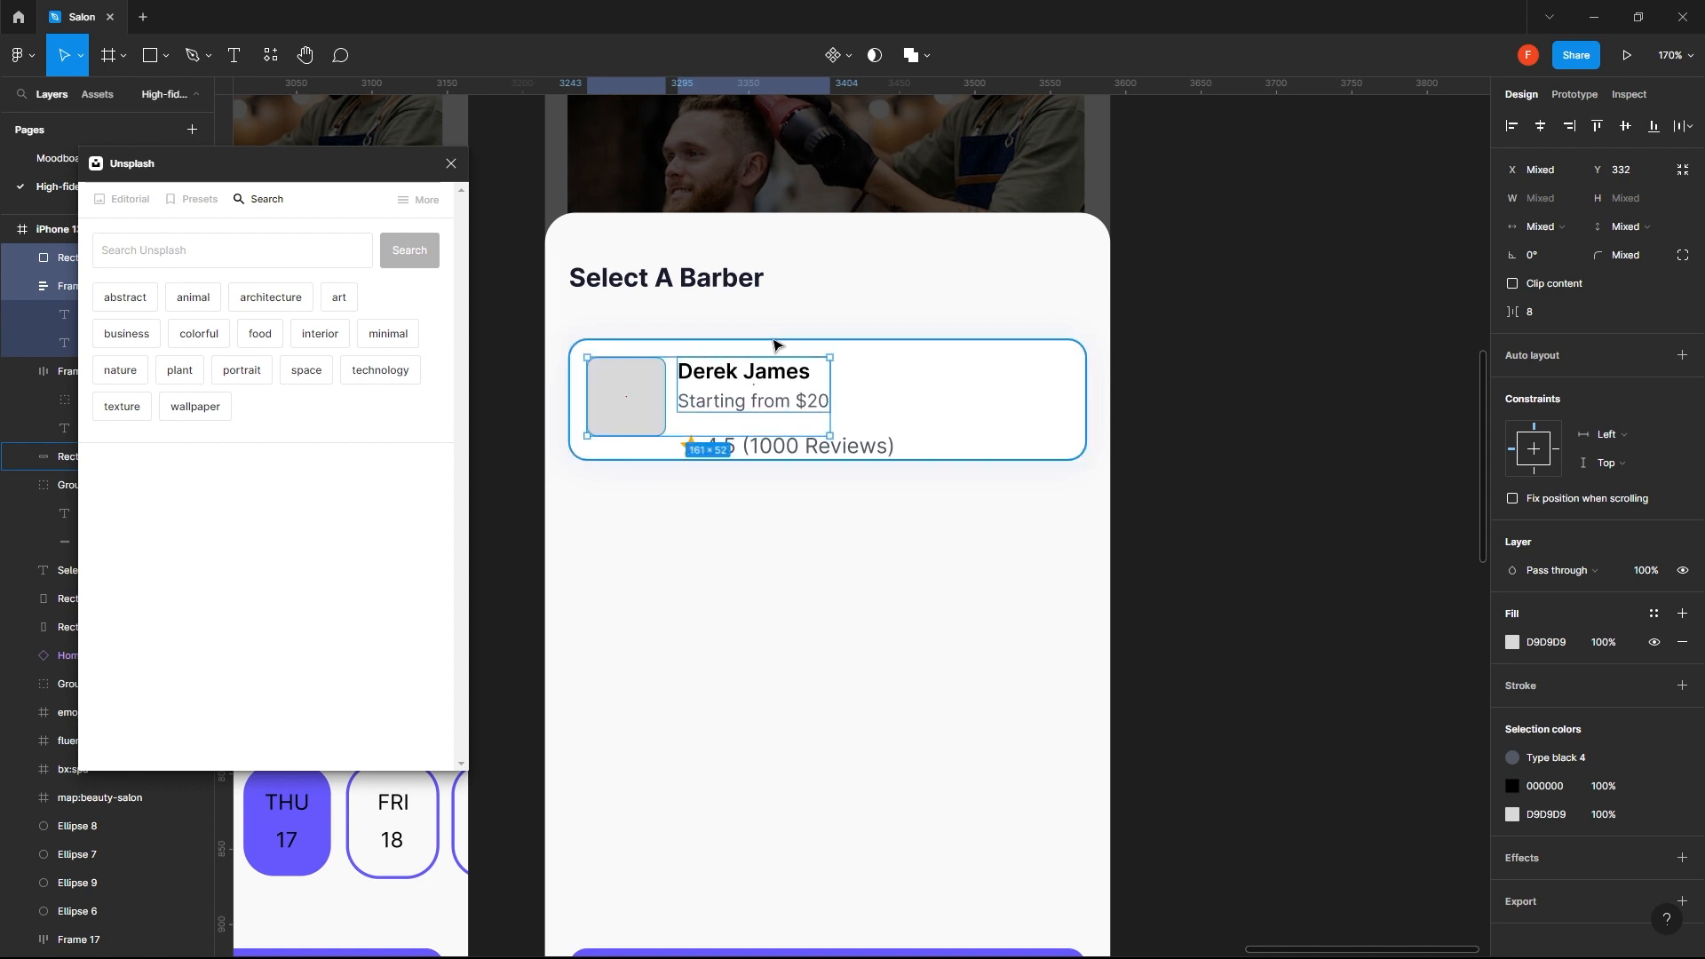
pyautogui.press('Down')
pyautogui.press('Down')
pyautogui.press('Down')
pyautogui.press('Down')
pyautogui.press('Down')
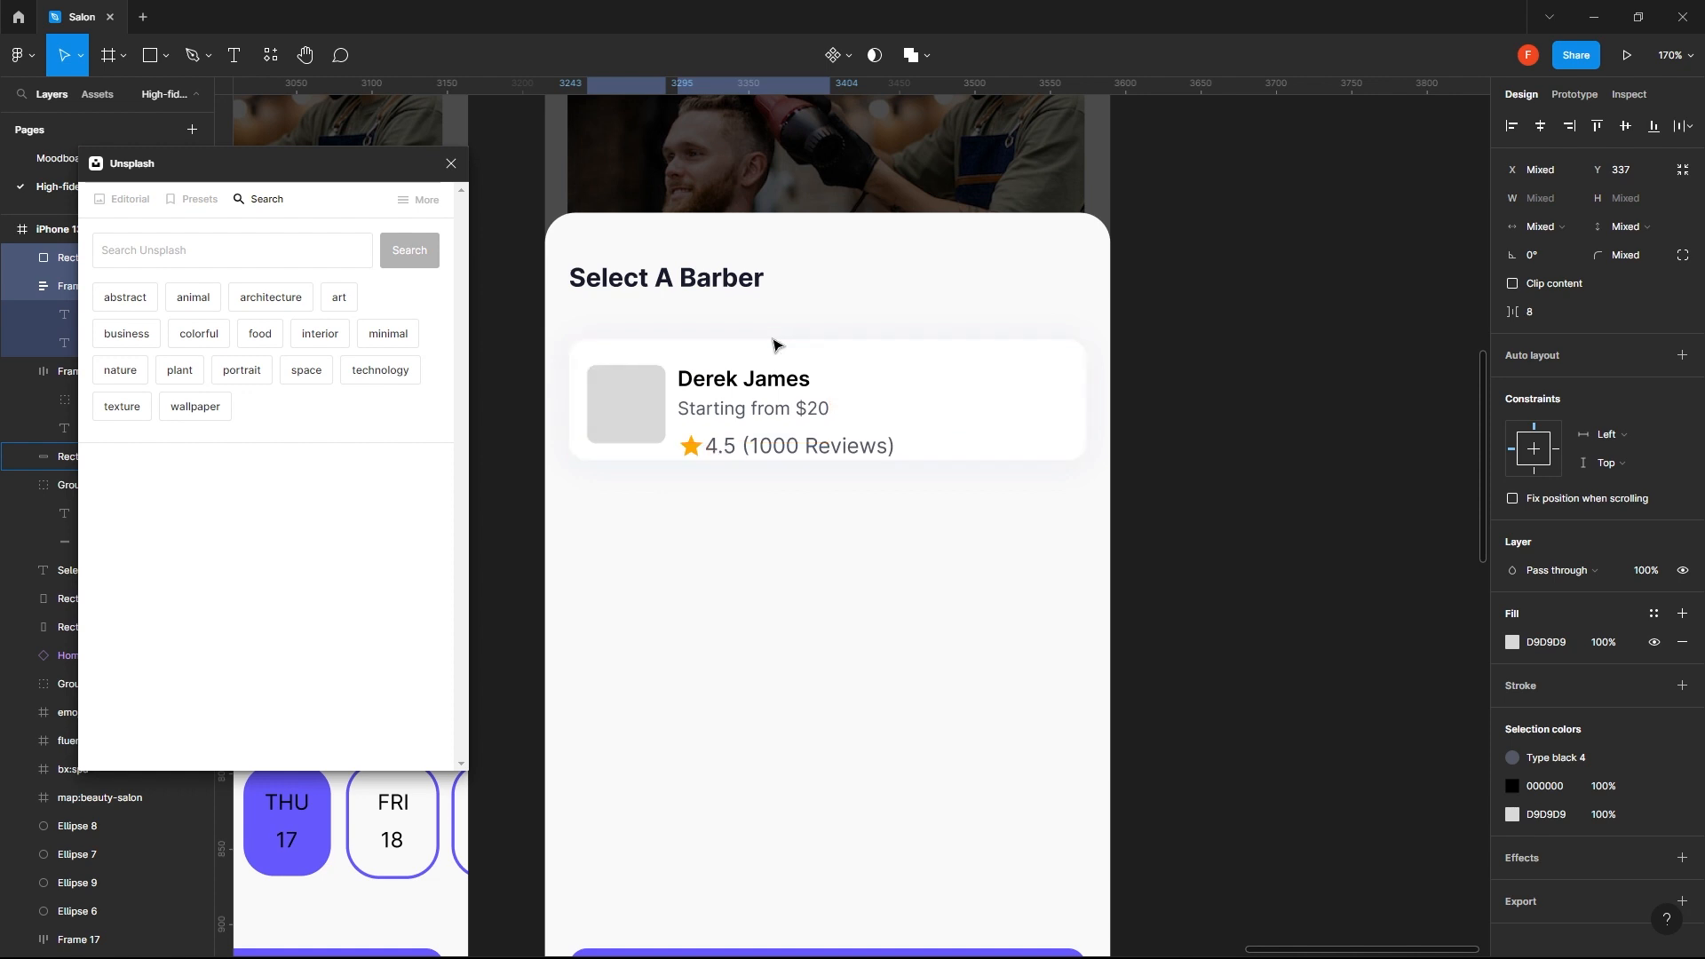
pyautogui.press('Up')
pyautogui.press('Up')
pyautogui.press('Down')
pyautogui.press('Down')
pyautogui.press('Up')
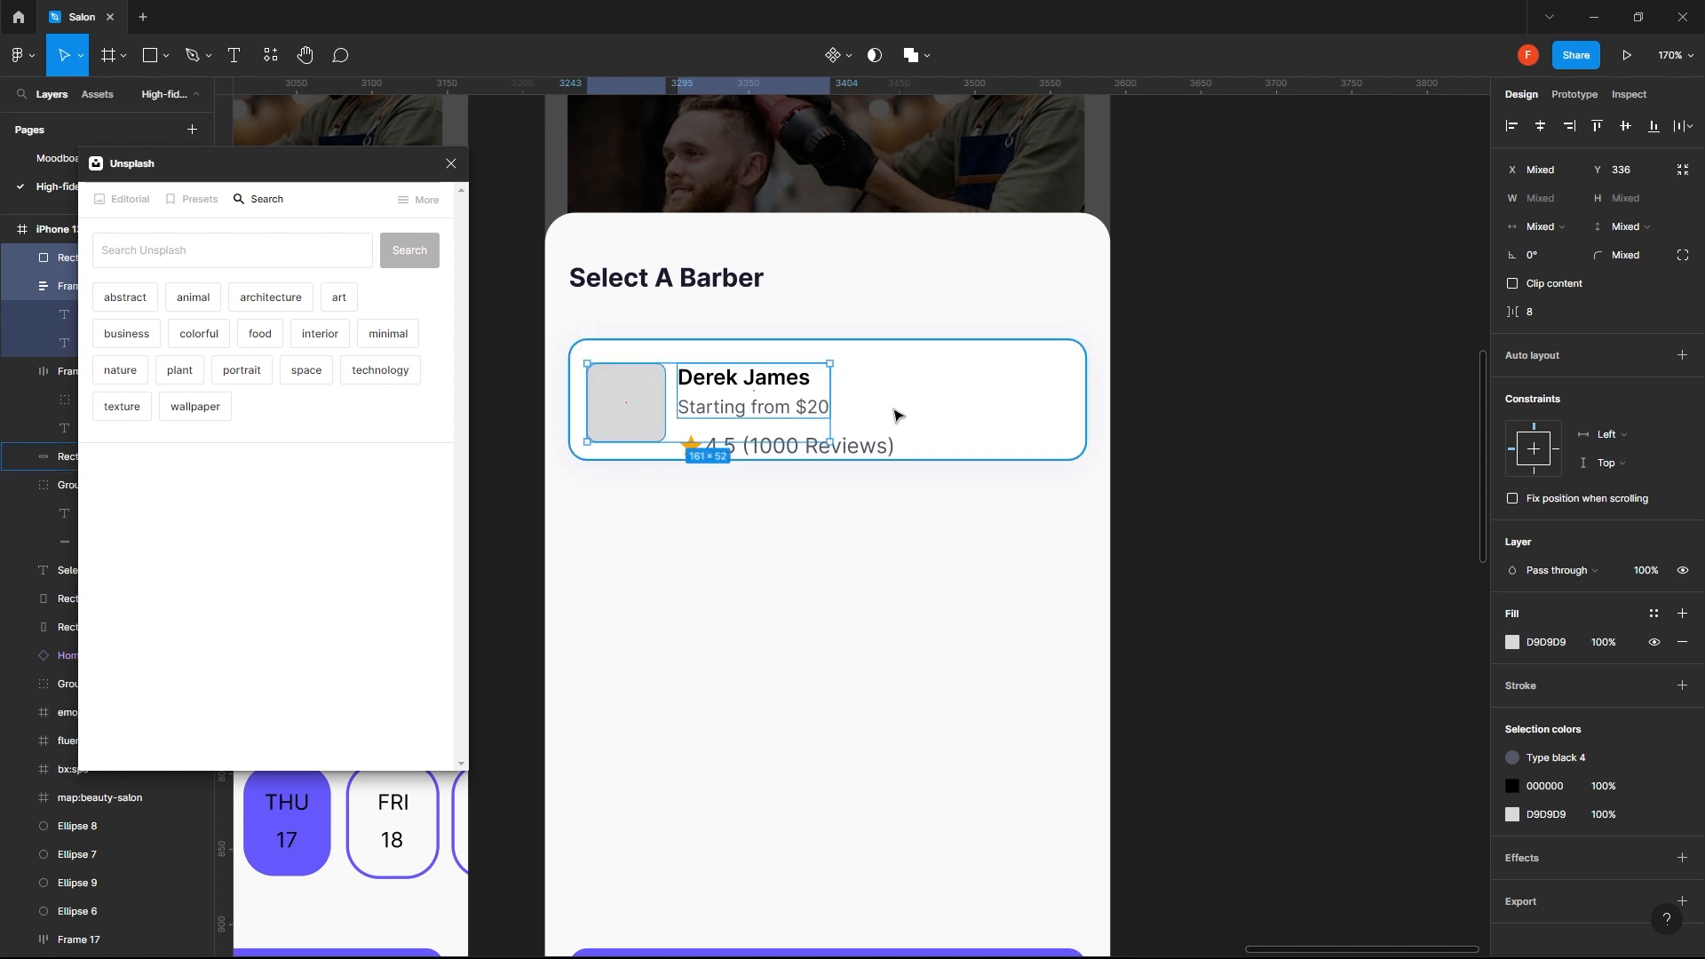
# - Increase the barber card's height to 102 px and move the rating down to 12 px below the starting price
pyautogui.click(895, 454)
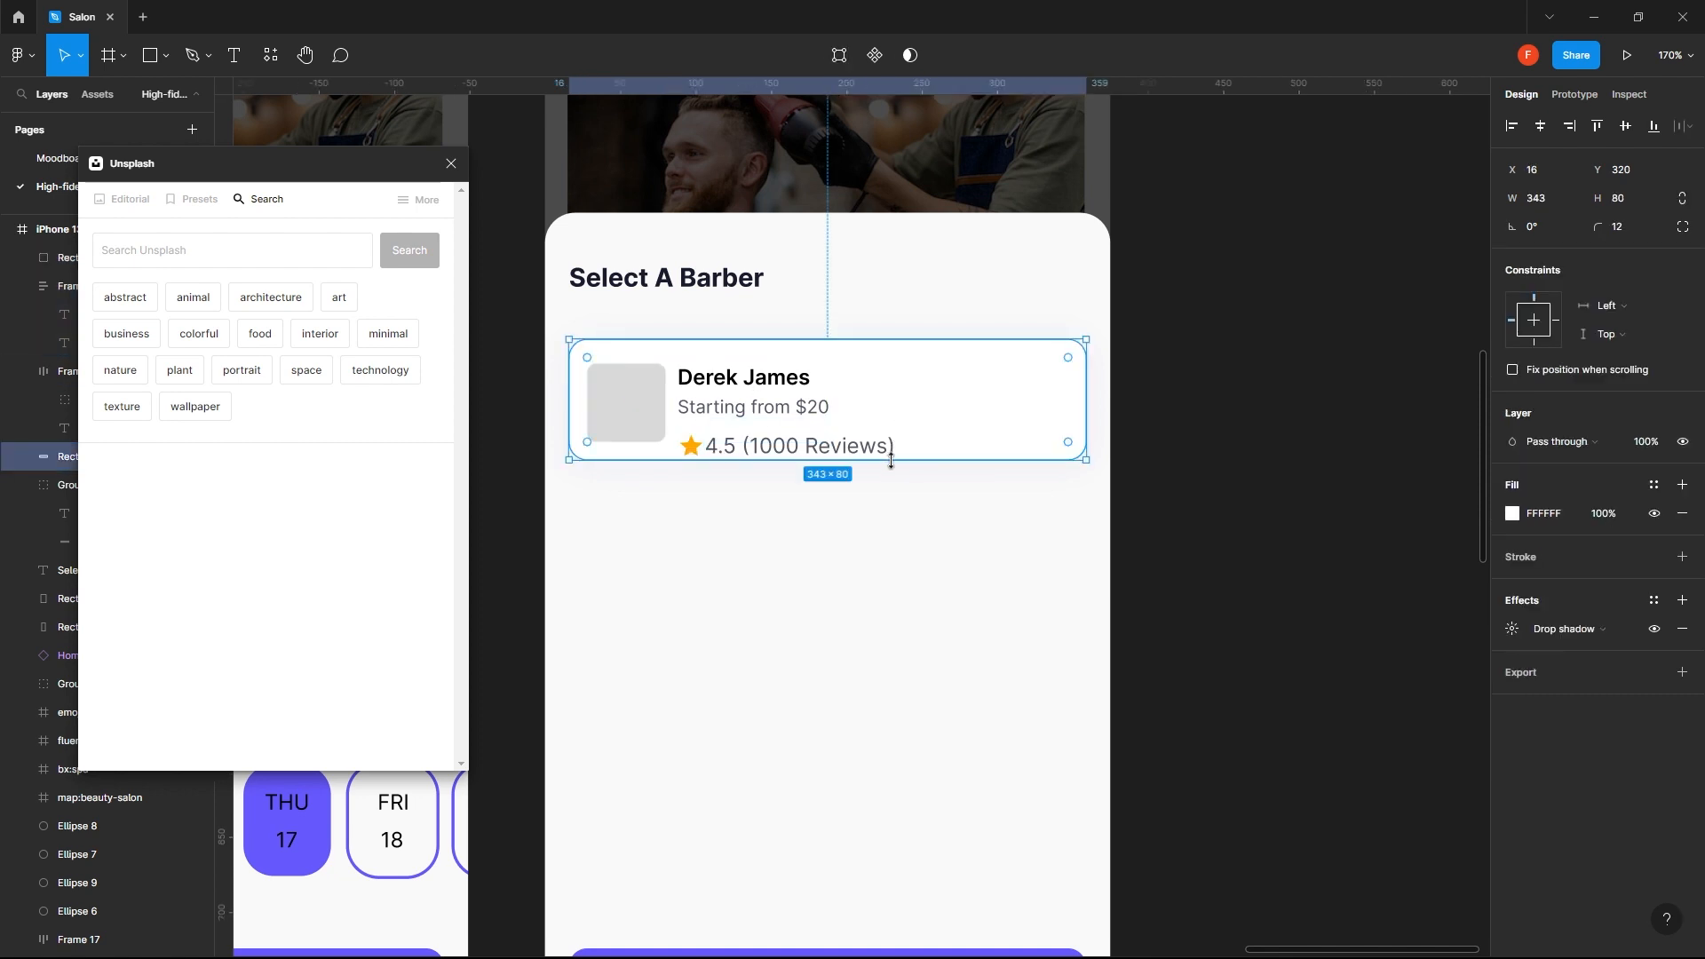
pyautogui.moveTo(893, 460); pyautogui.dragTo(891, 495)
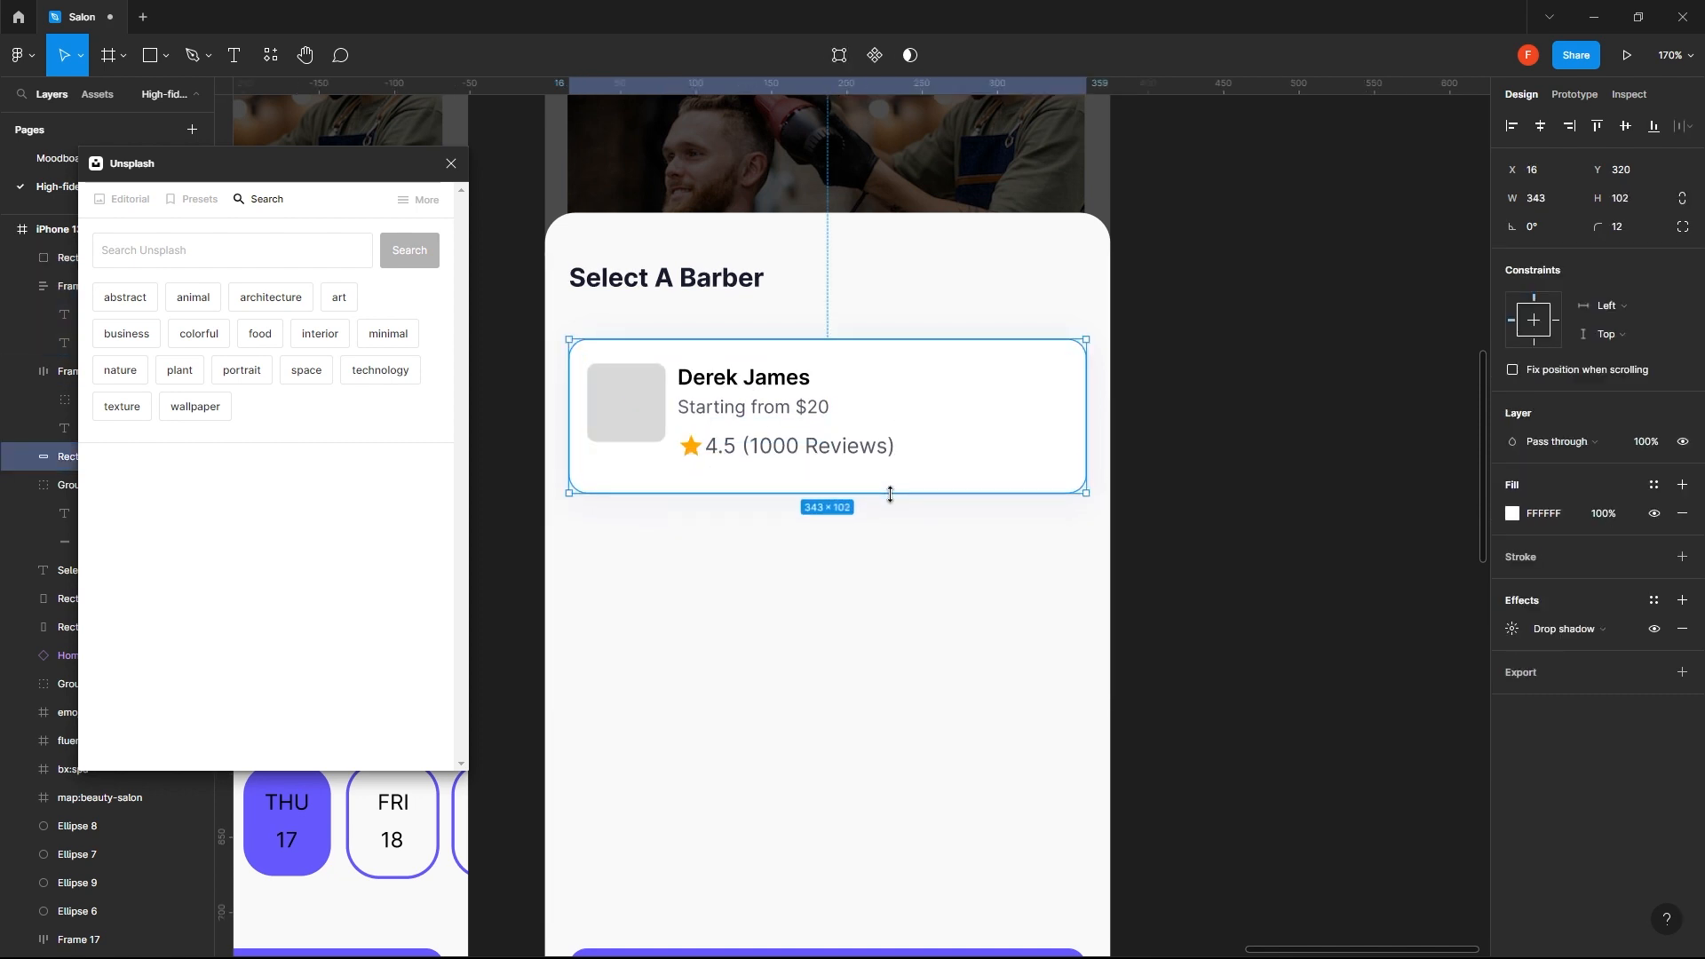
pyautogui.click(794, 452)
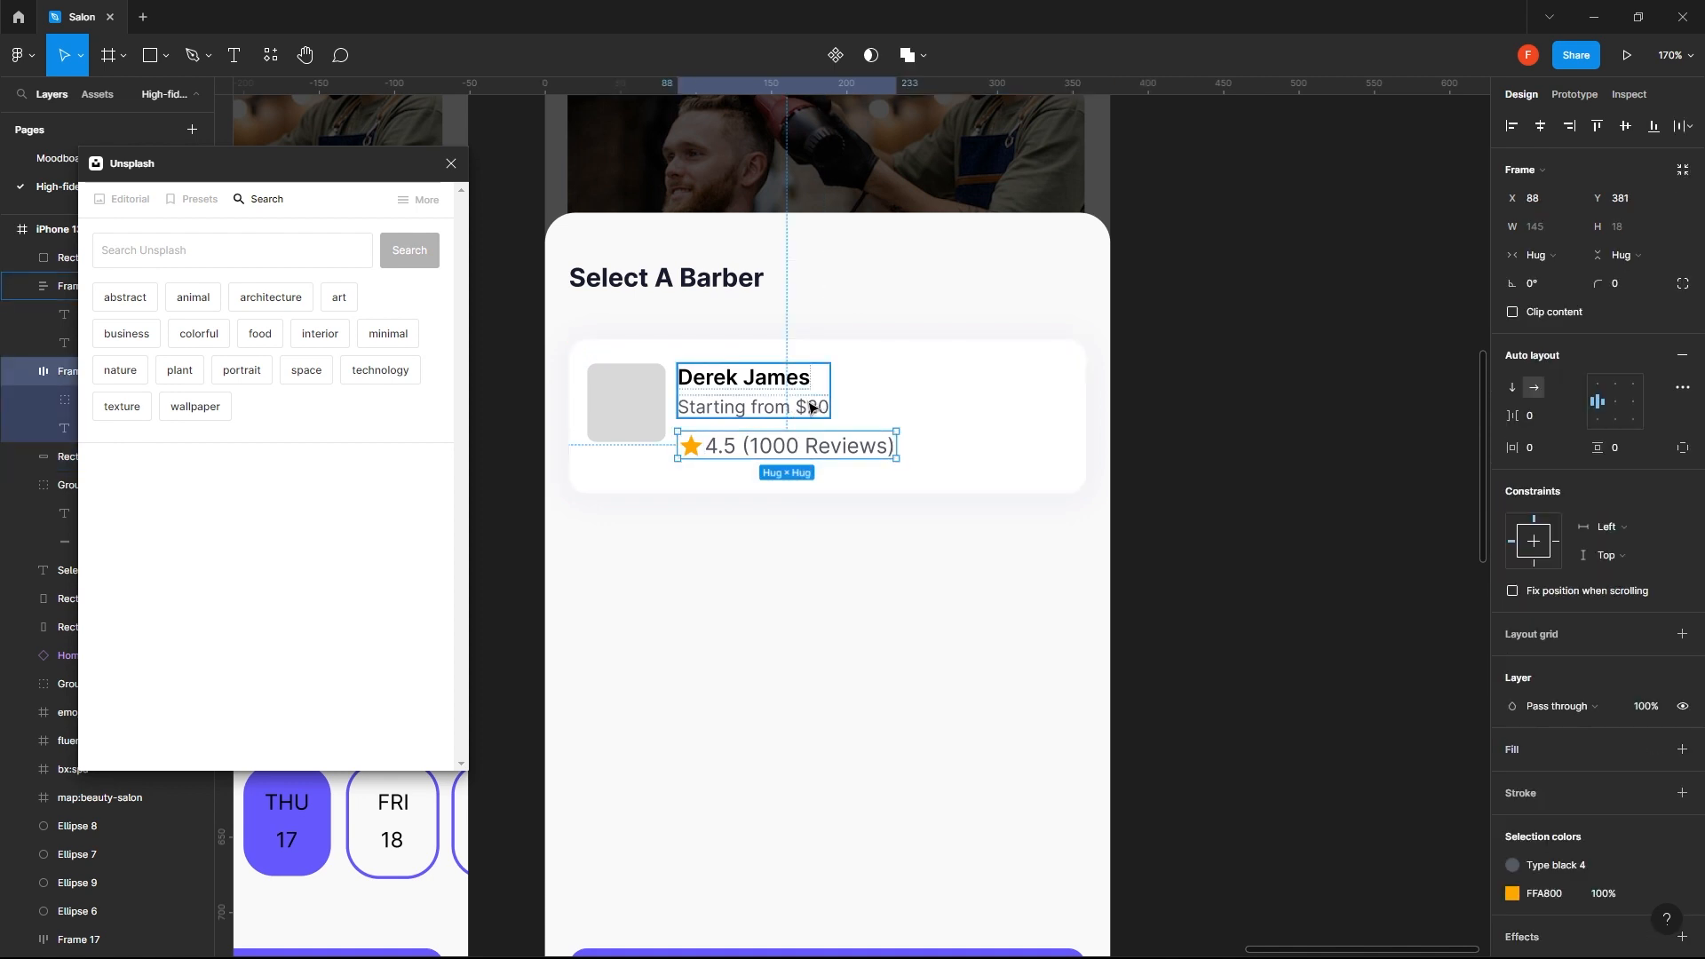
pyautogui.press('Down')
pyautogui.press('Down')
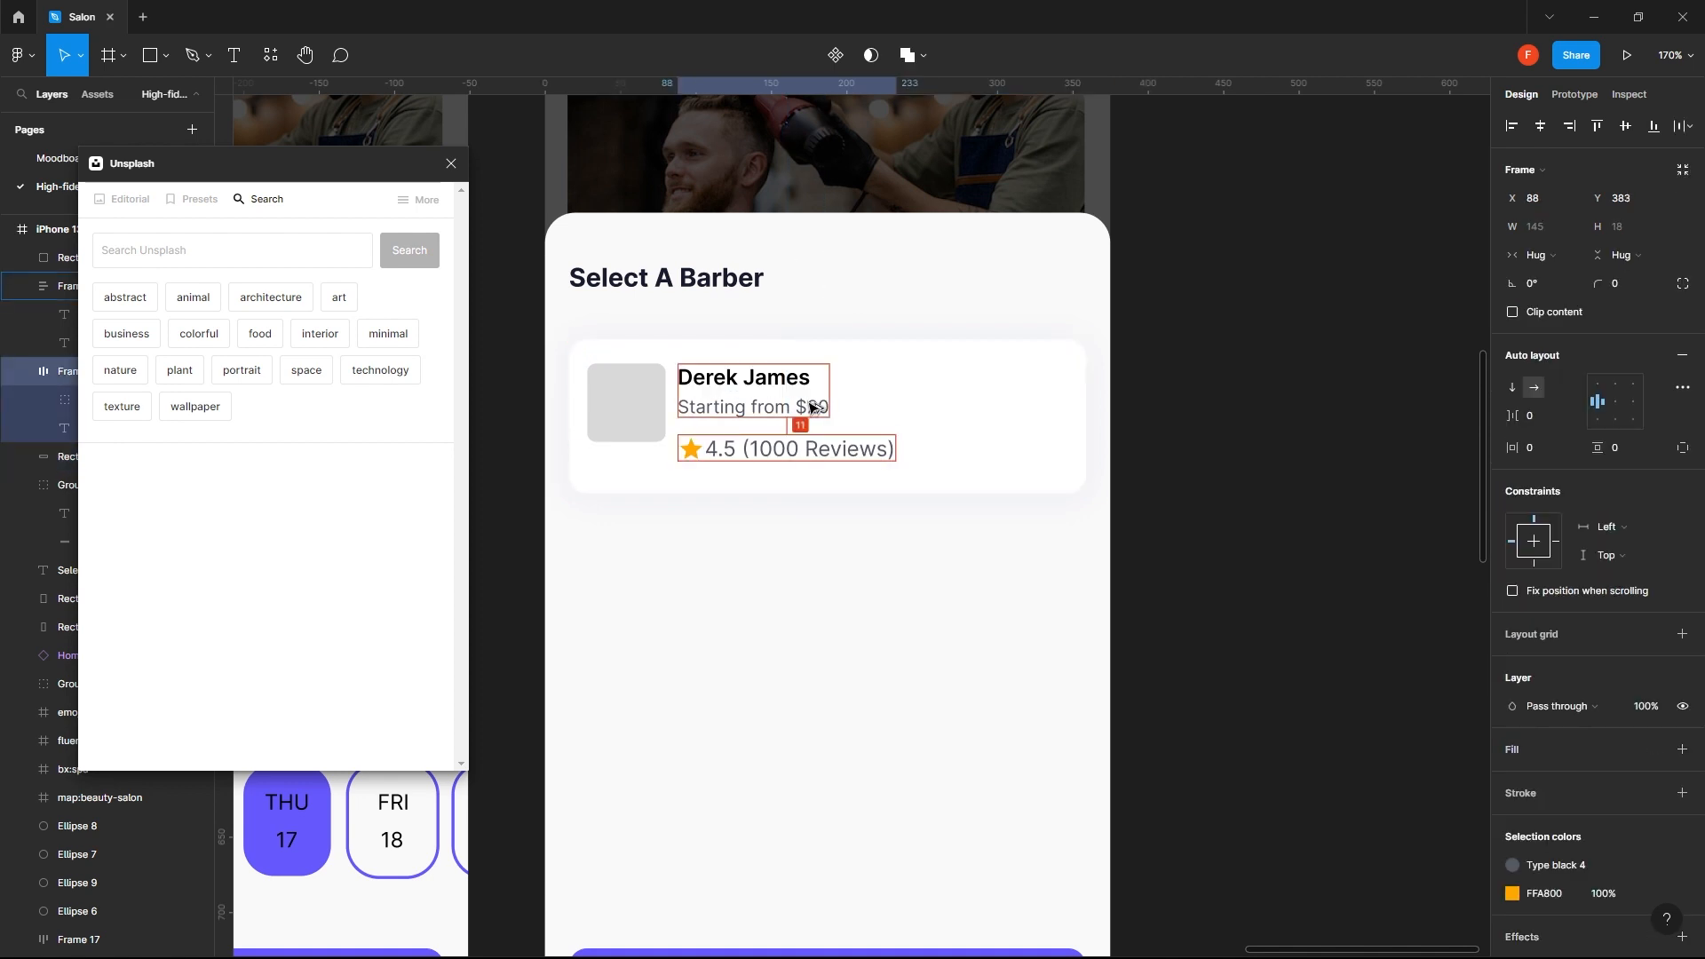
pyautogui.press('Down')
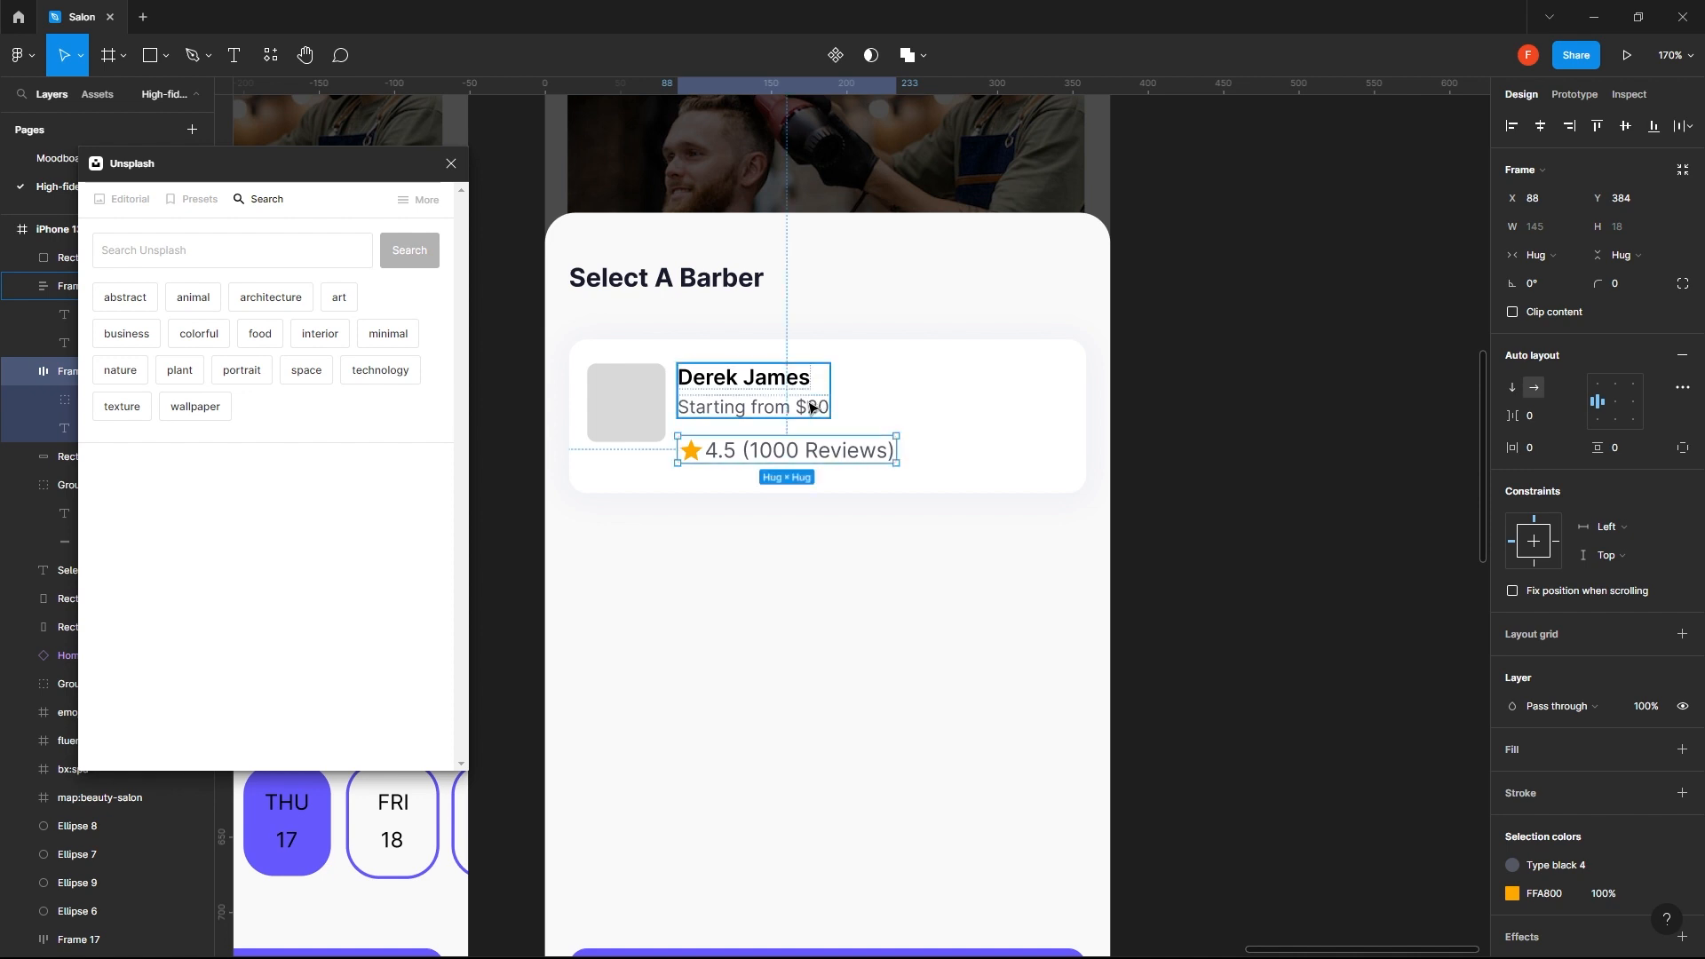
# - Resize the photo placeholder to a height of 72 px with unlocked proportions, keeping its width at 52 px
pyautogui.click(624, 435)
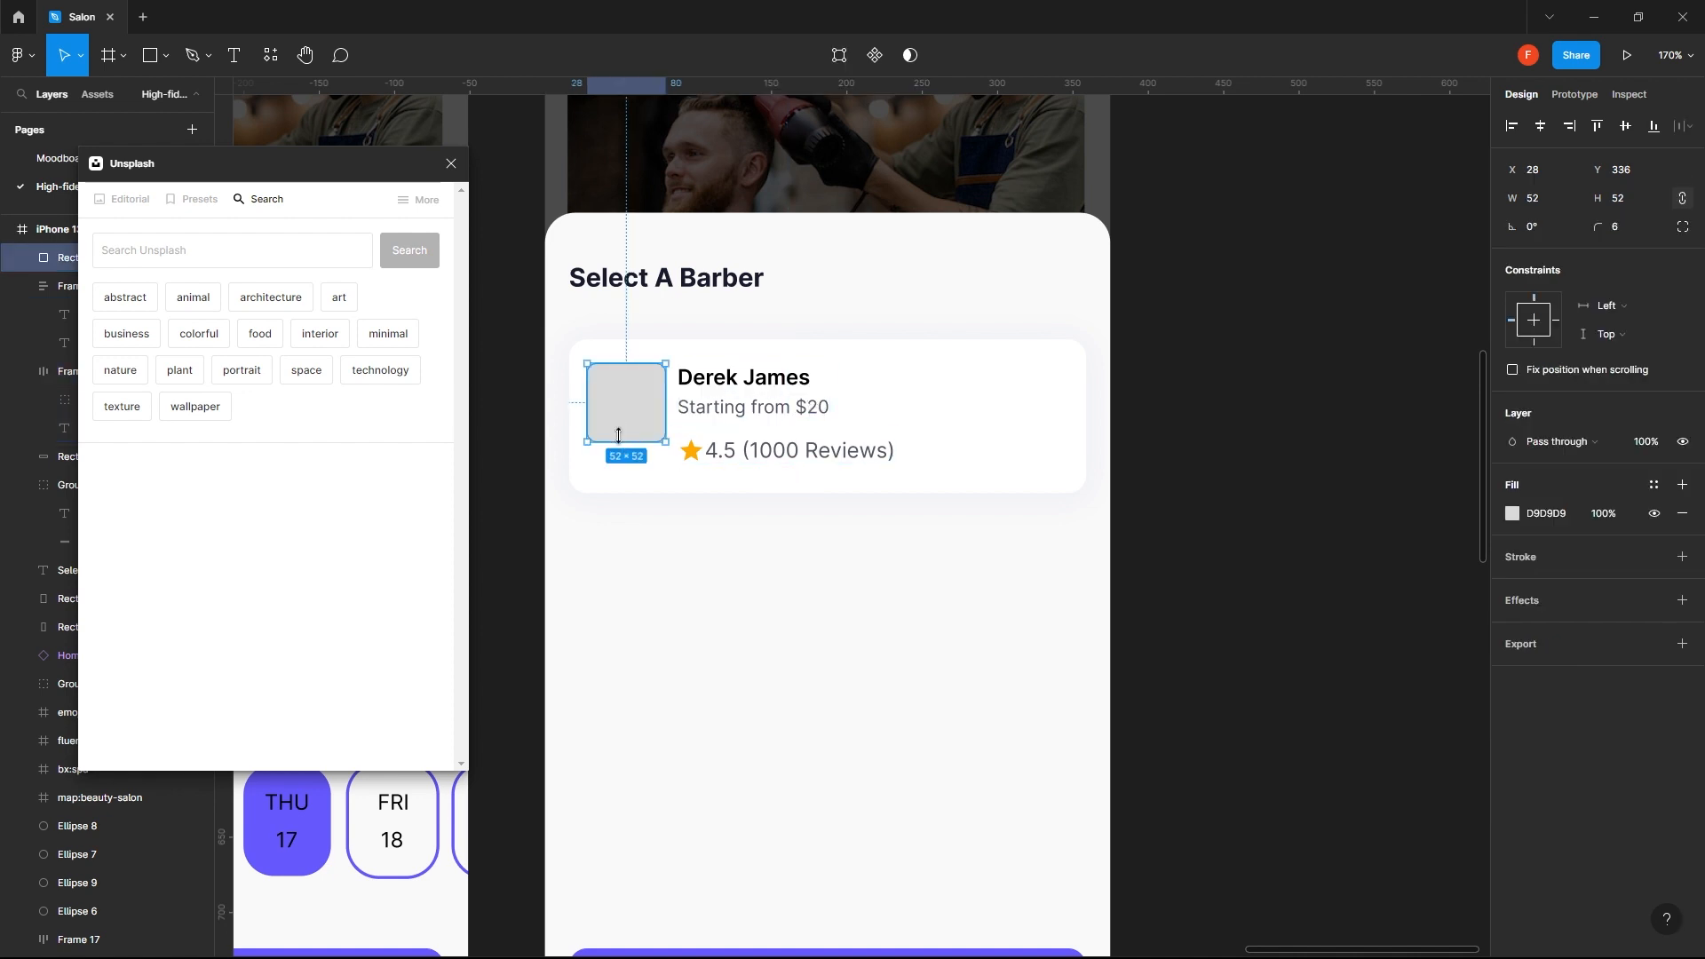
pyautogui.moveTo(619, 435); pyautogui.dragTo(622, 470)
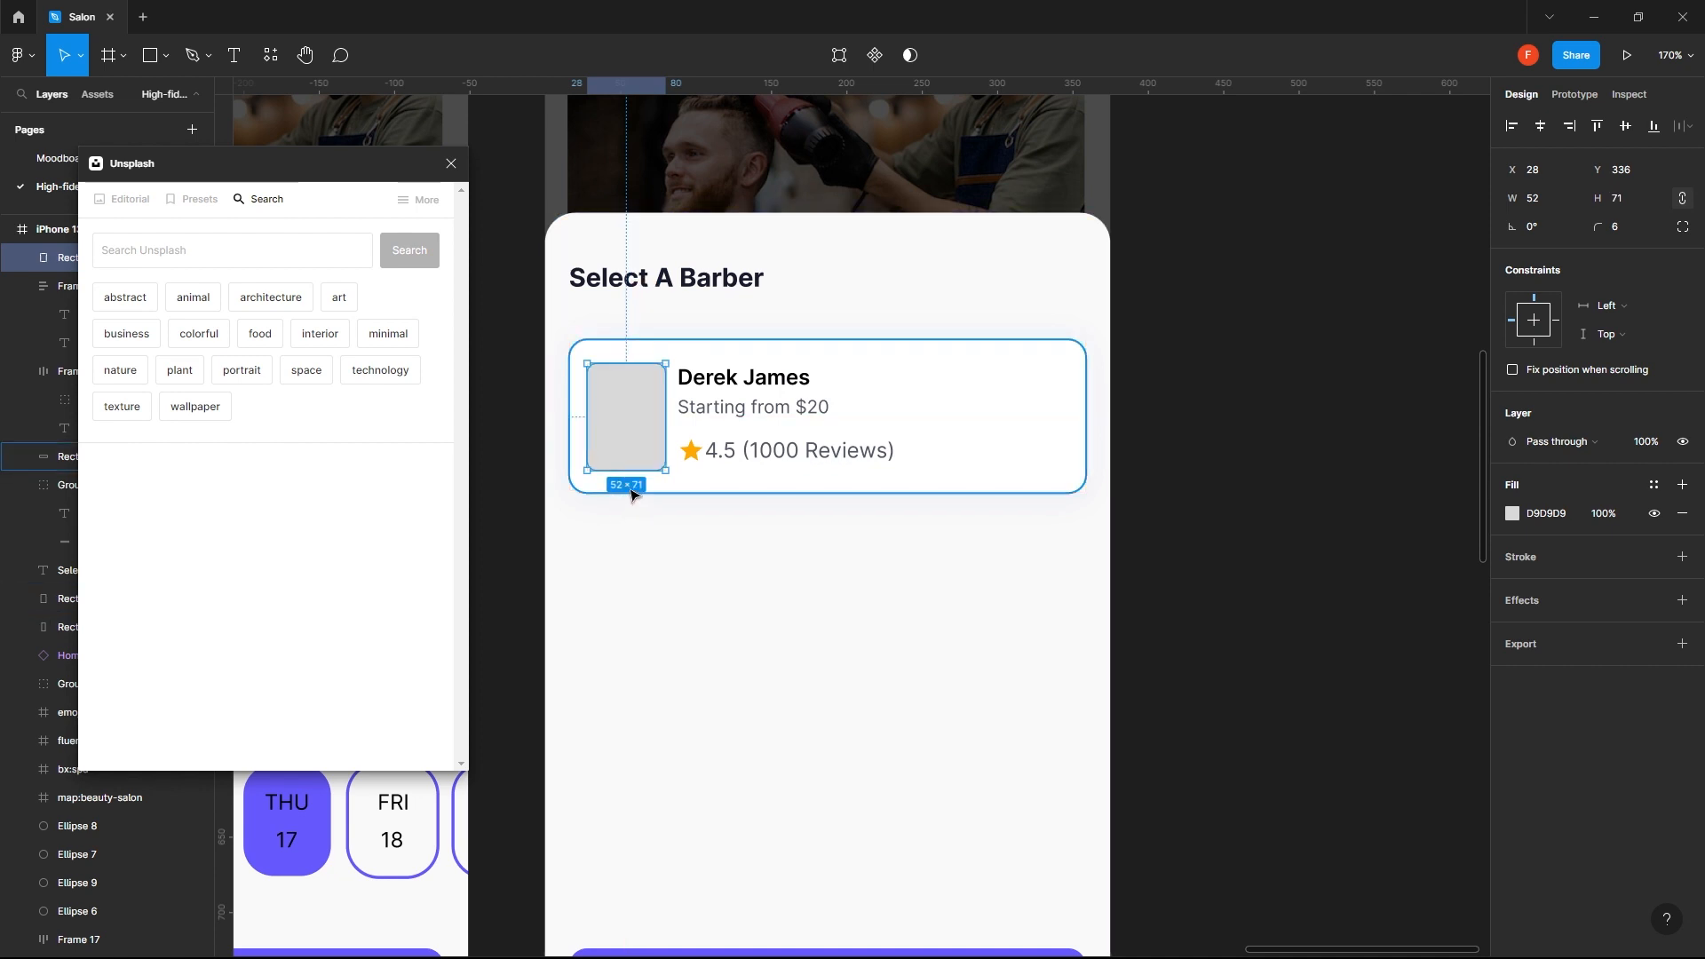
pyautogui.click(1535, 204)
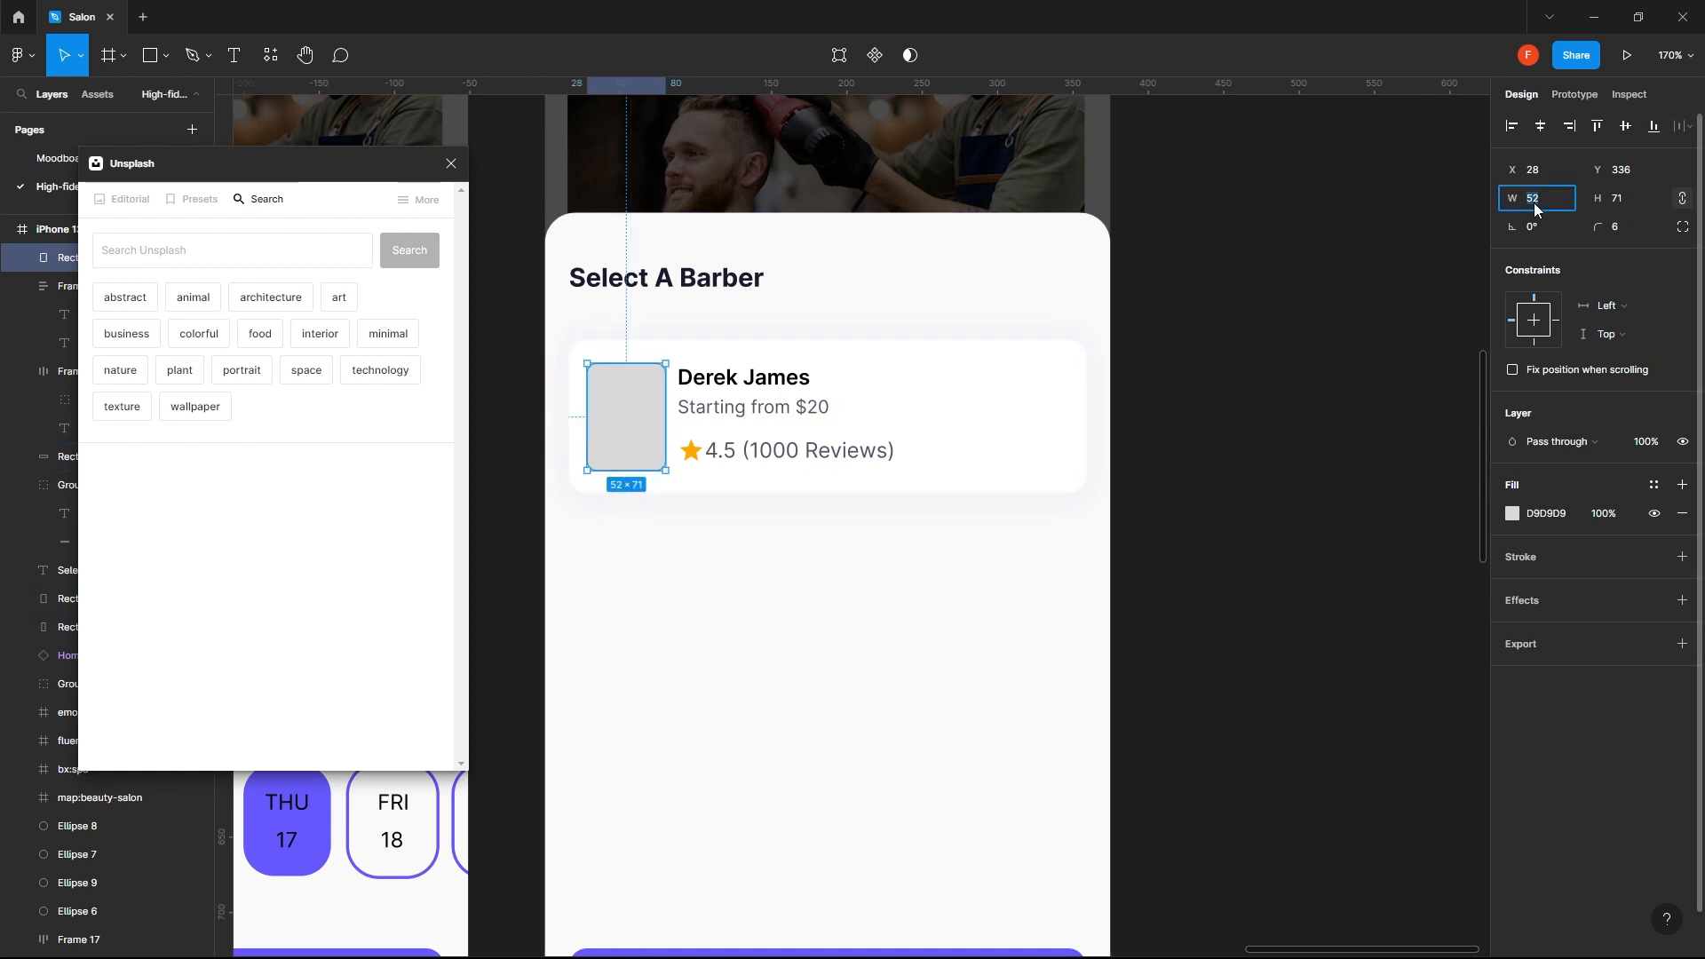
pyautogui.click(1623, 199)
pyautogui.write('7')
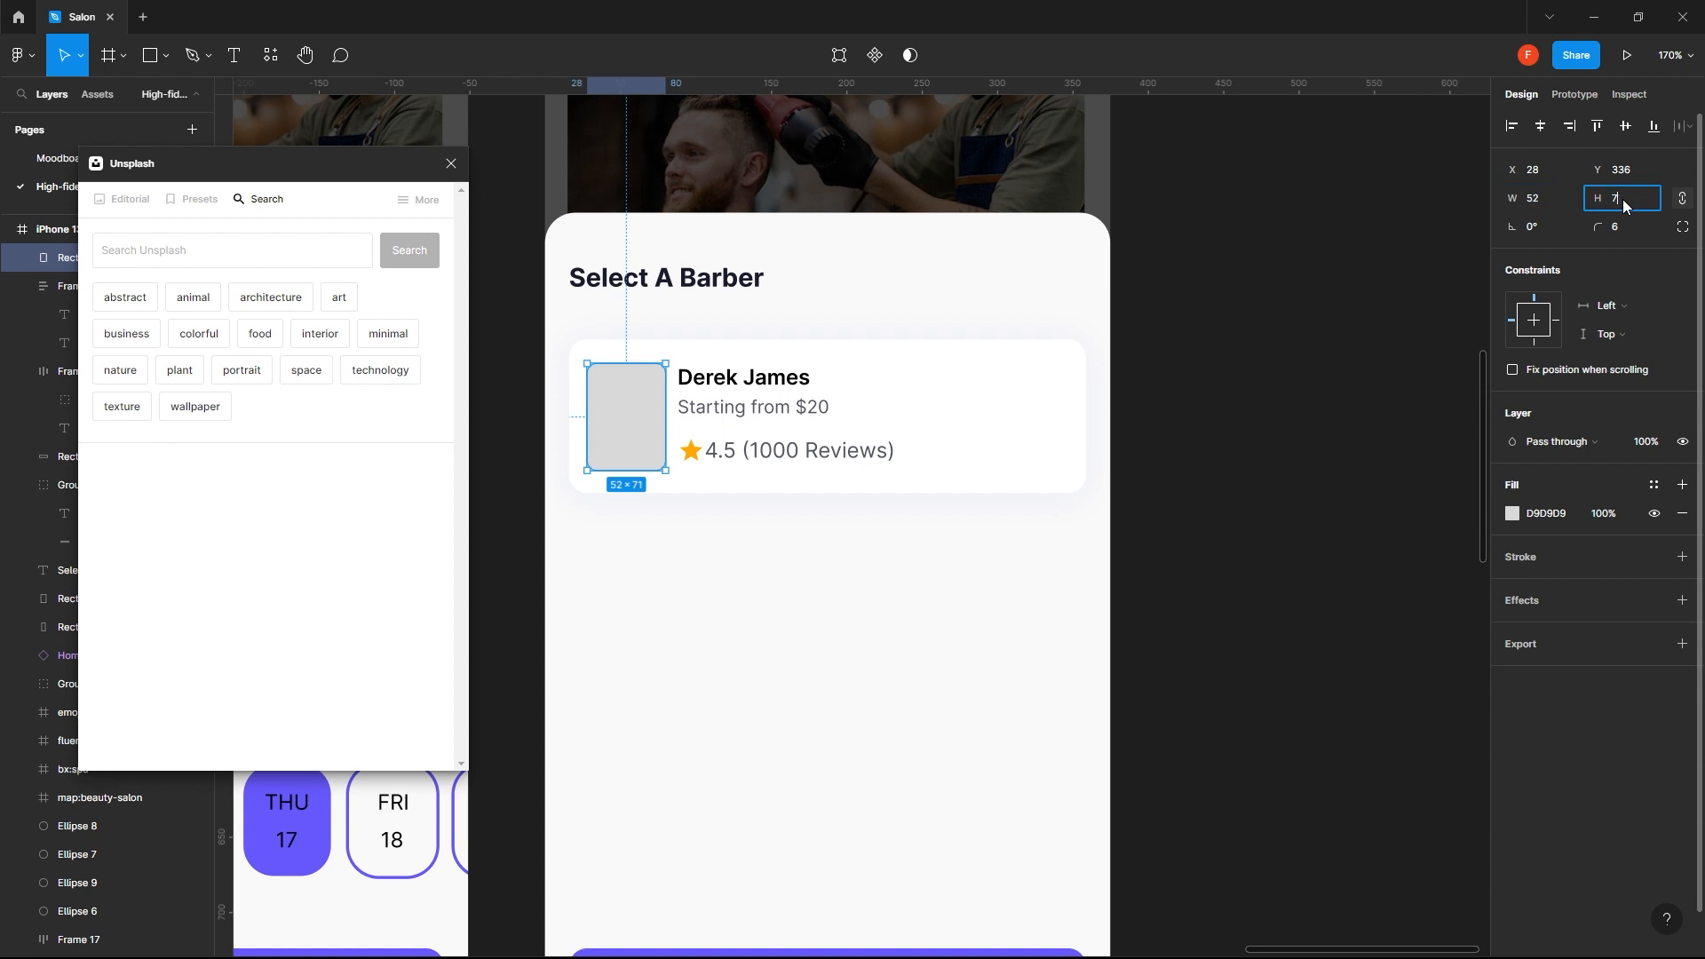
pyautogui.write('2')
pyautogui.press('Return')
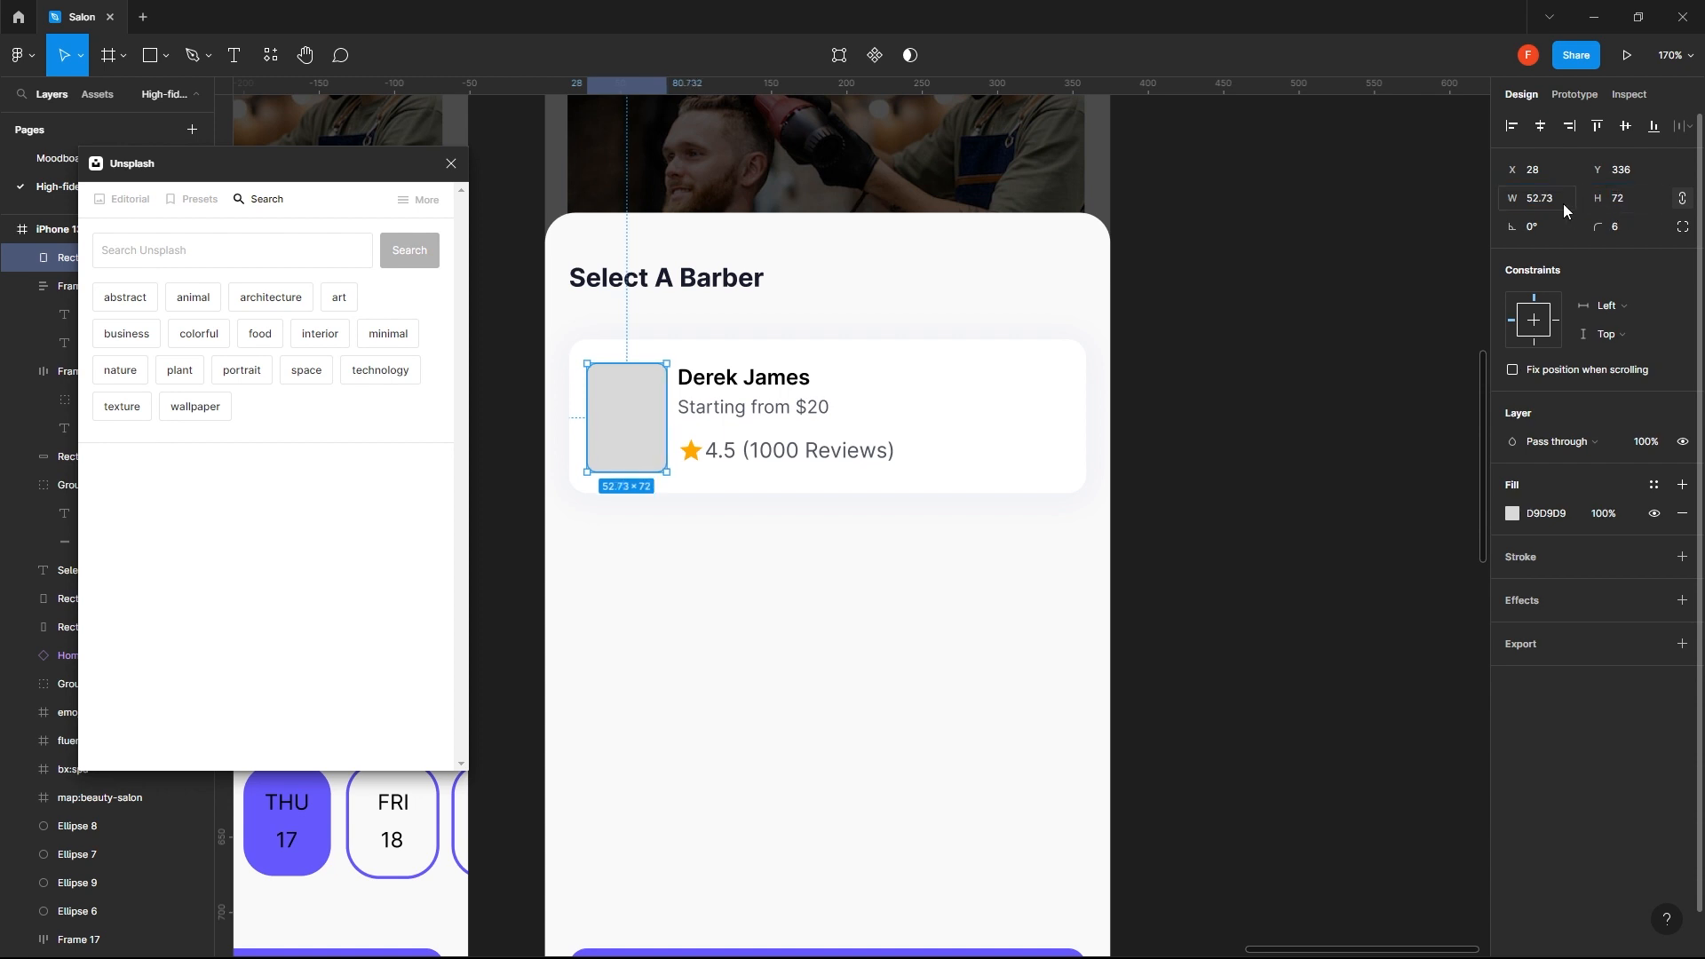
pyautogui.click(1682, 201)
pyautogui.click(1567, 200)
pyautogui.write('5')
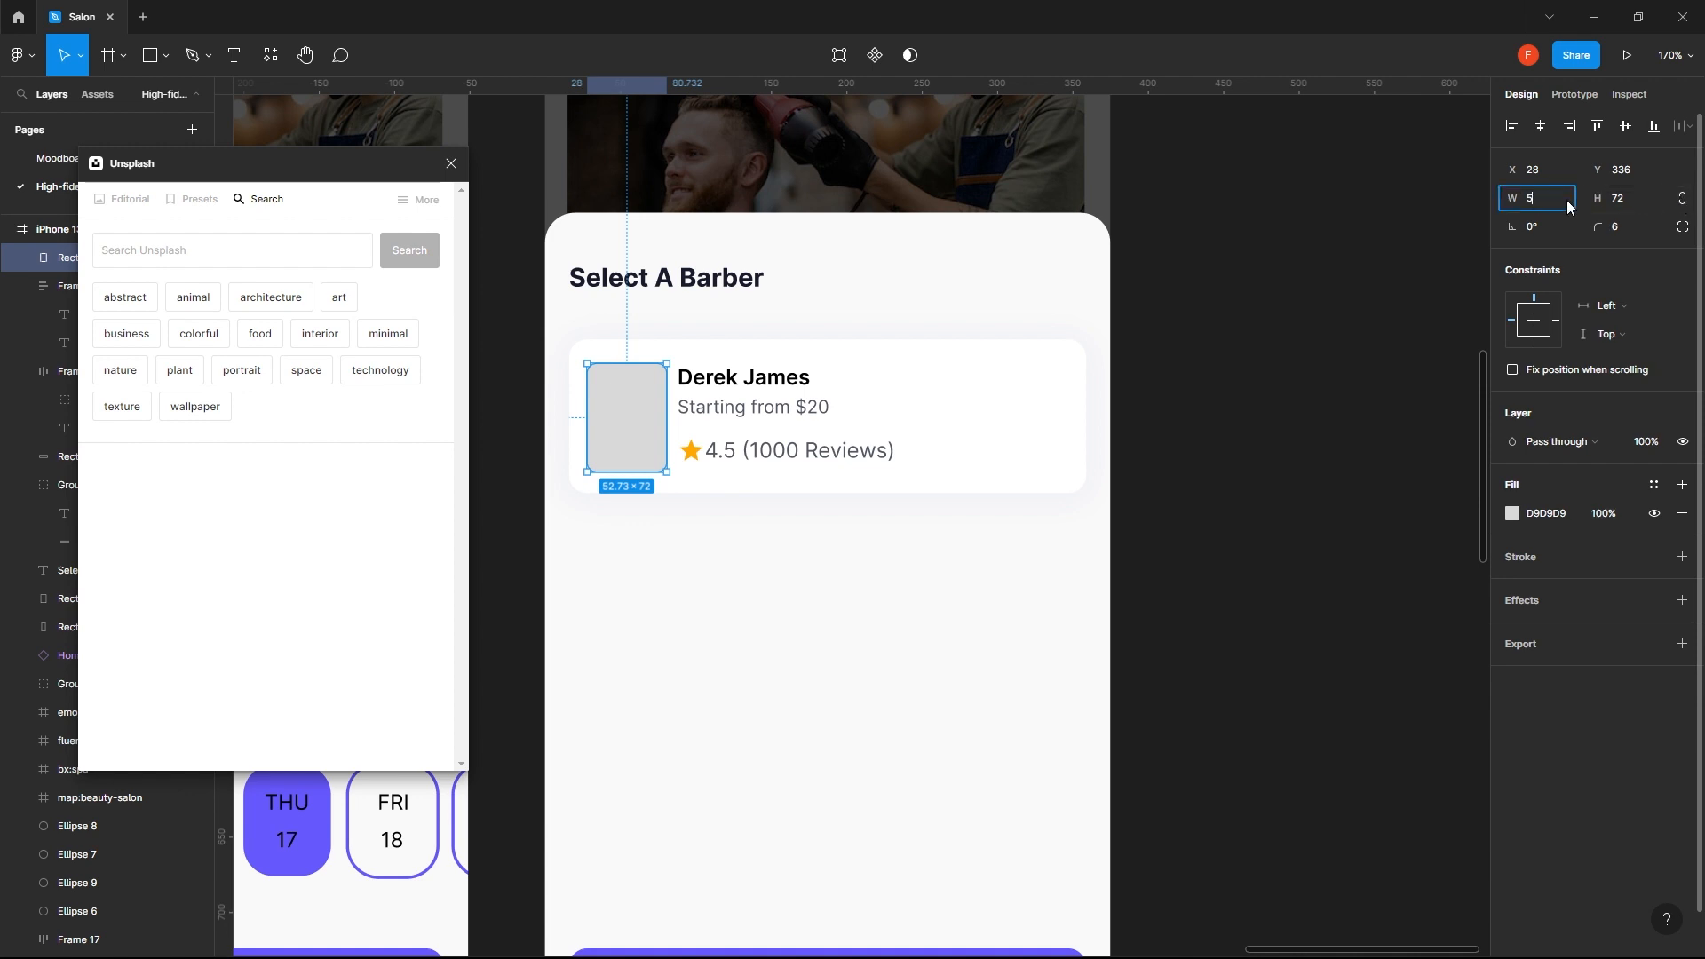
pyautogui.write('2')
pyautogui.press('Return')
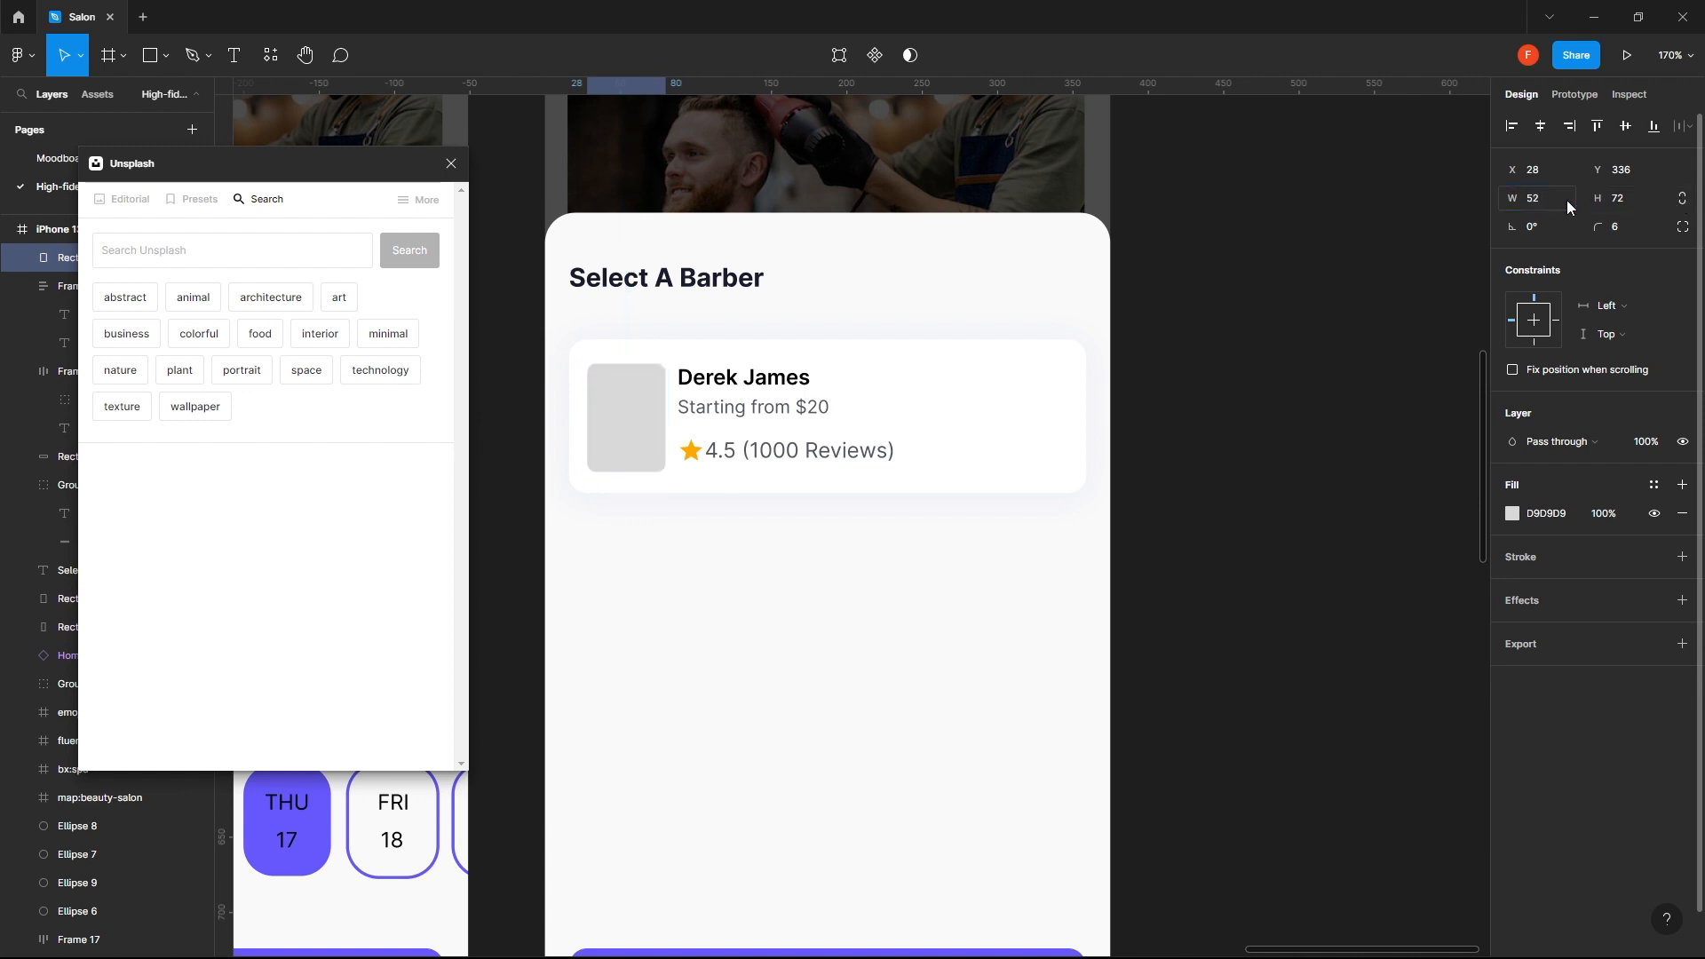
pyautogui.click(795, 453)
pyautogui.keyDown('shift'); pyautogui.click(766, 418); pyautogui.keyUp('shift')
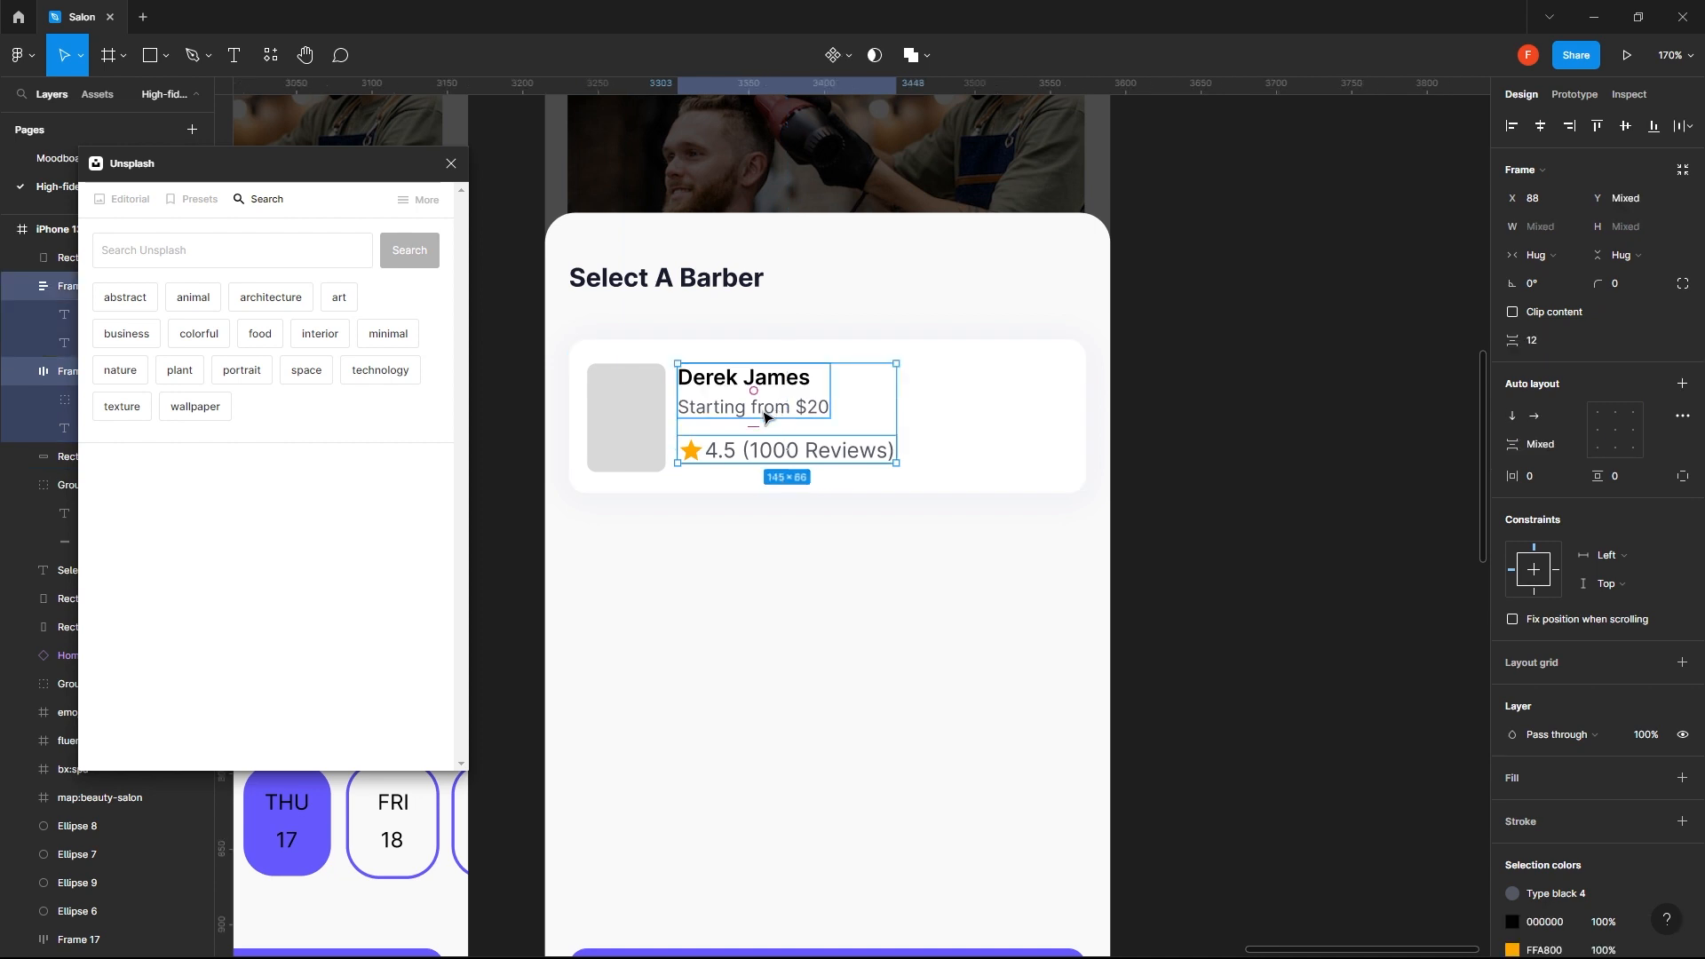
pyautogui.keyDown('shift'); pyautogui.click(656, 447); pyautogui.keyUp('shift')
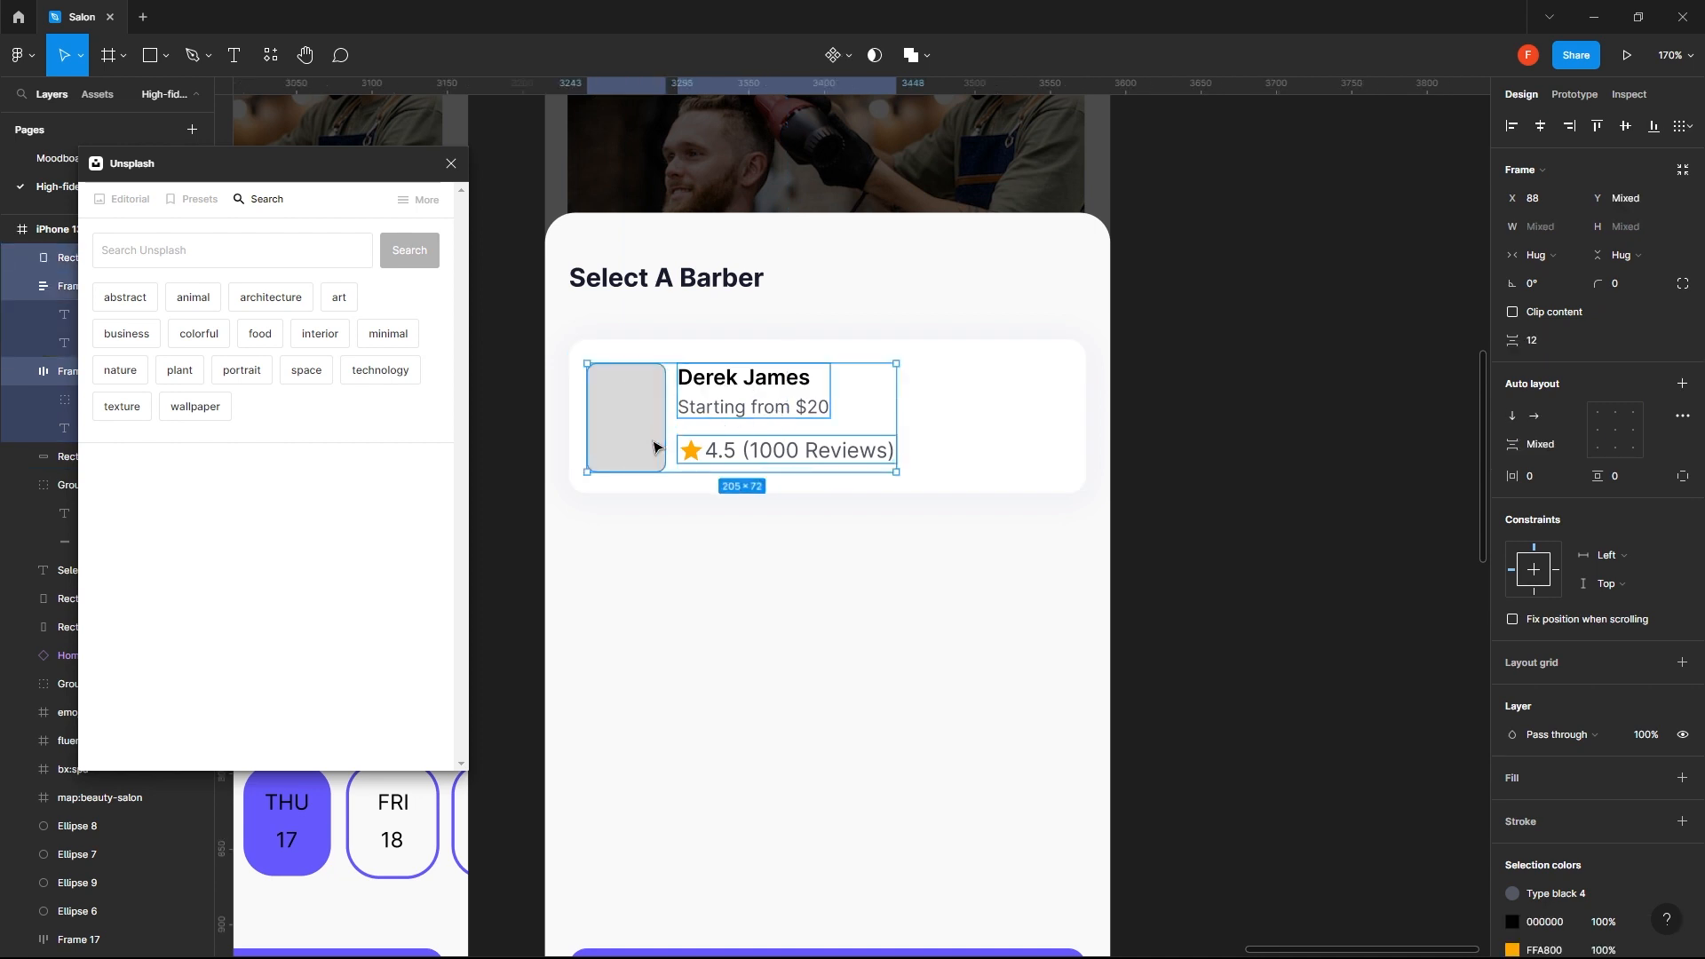
pyautogui.click(1304, 413)
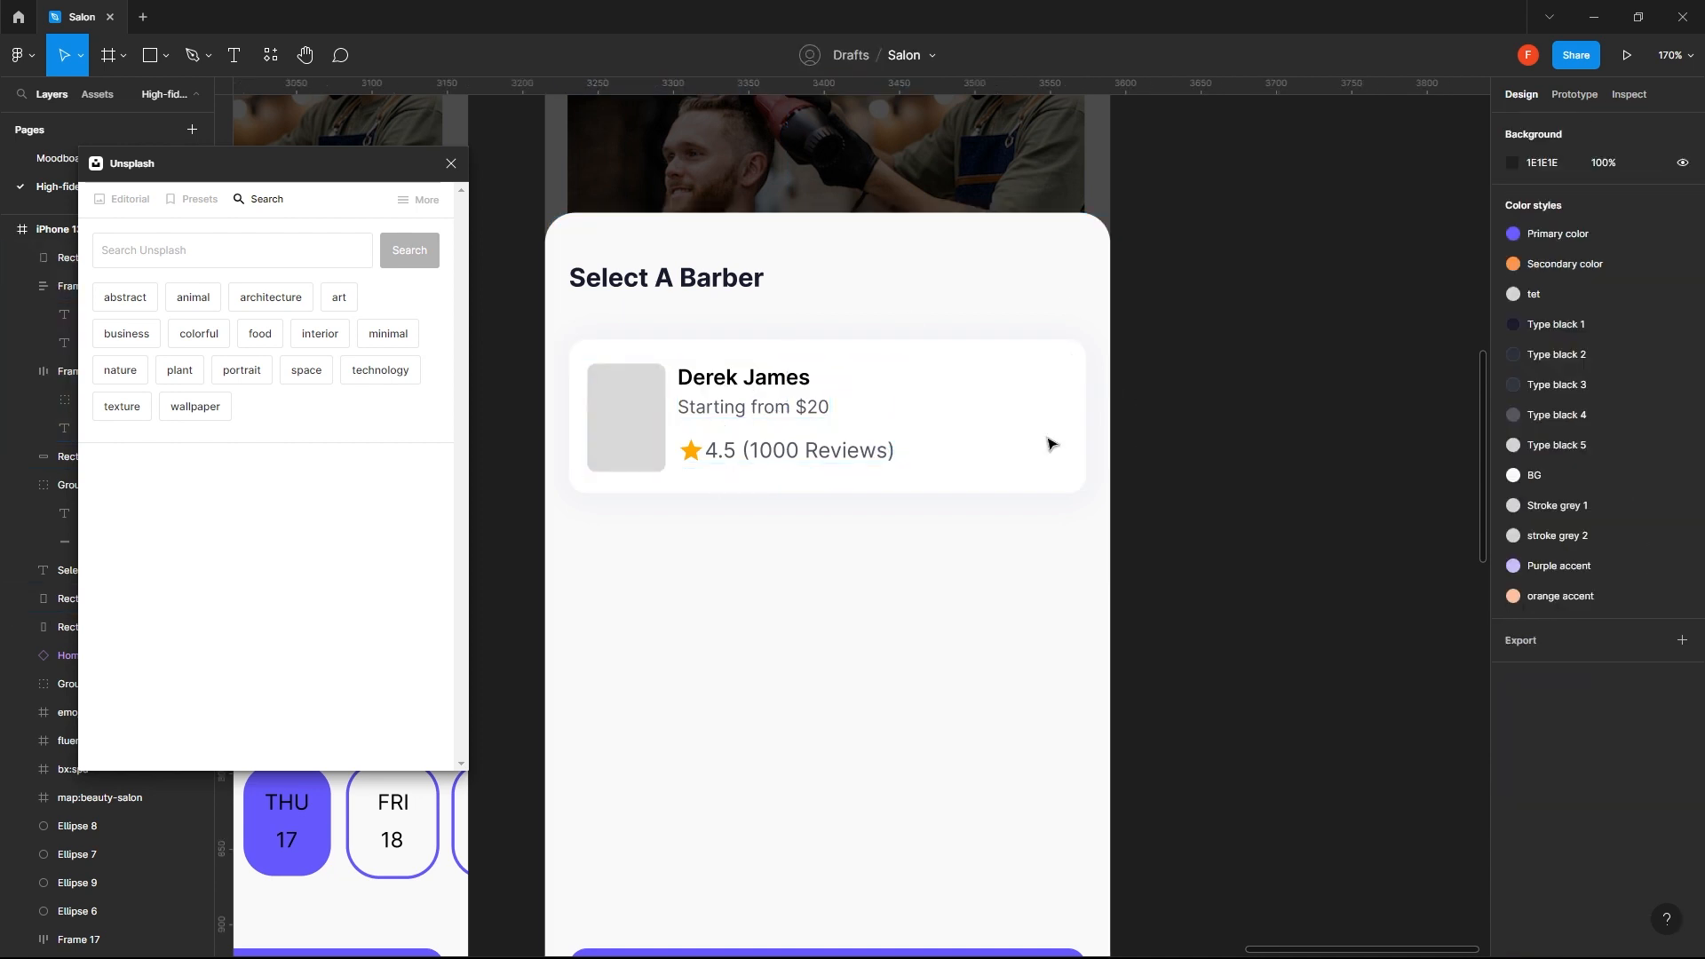
pyautogui.click(800, 449)
pyautogui.keyDown('shift'); pyautogui.click(807, 411); pyautogui.keyUp('shift')
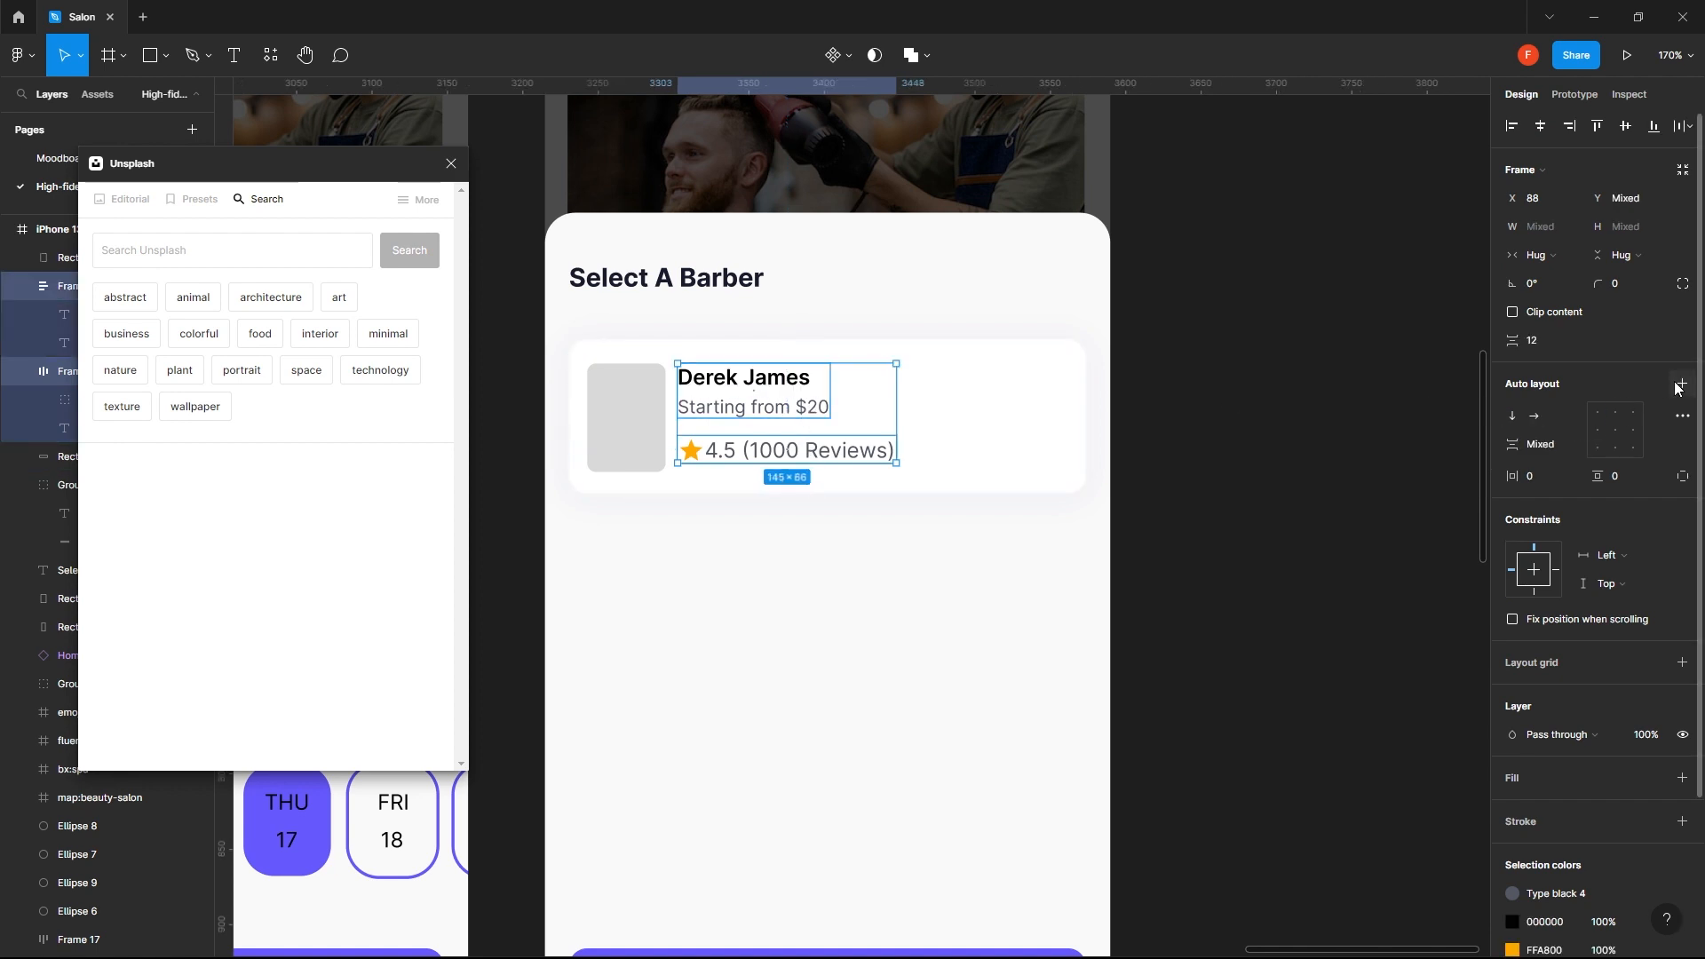
pyautogui.click(1355, 412)
# - Align the bottom of the rating frame with the bottom of the photo placeholder
pyautogui.click(836, 452)
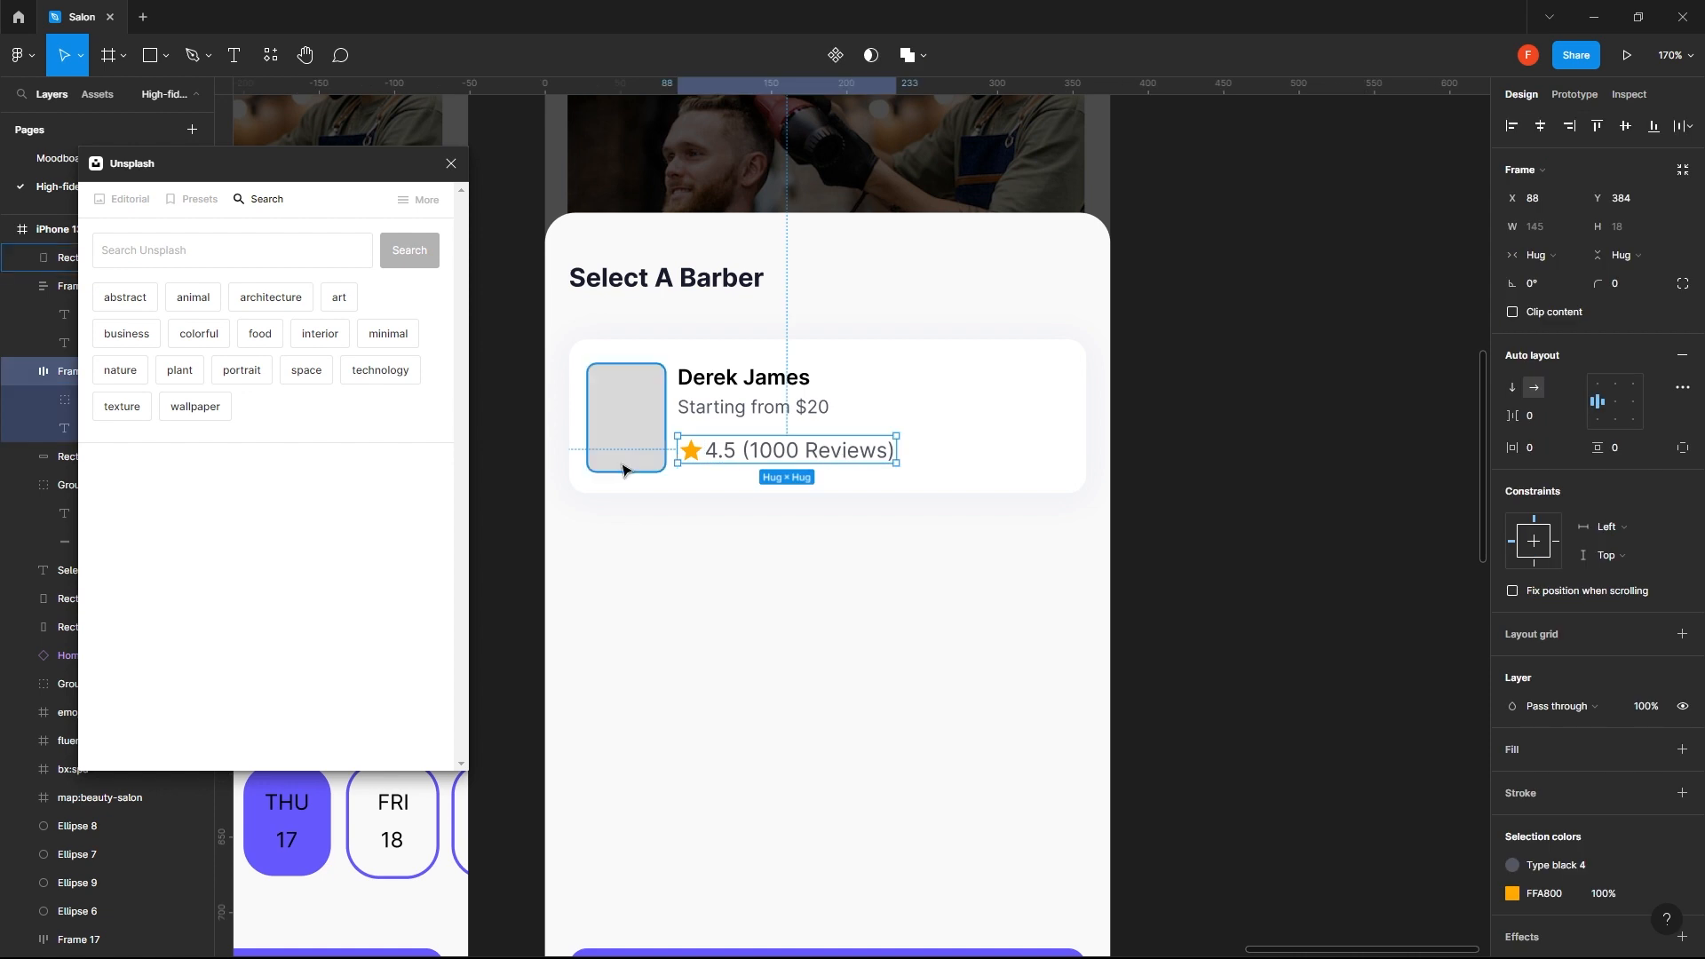
pyautogui.keyDown('shift'); pyautogui.click(625, 471); pyautogui.keyUp('shift')
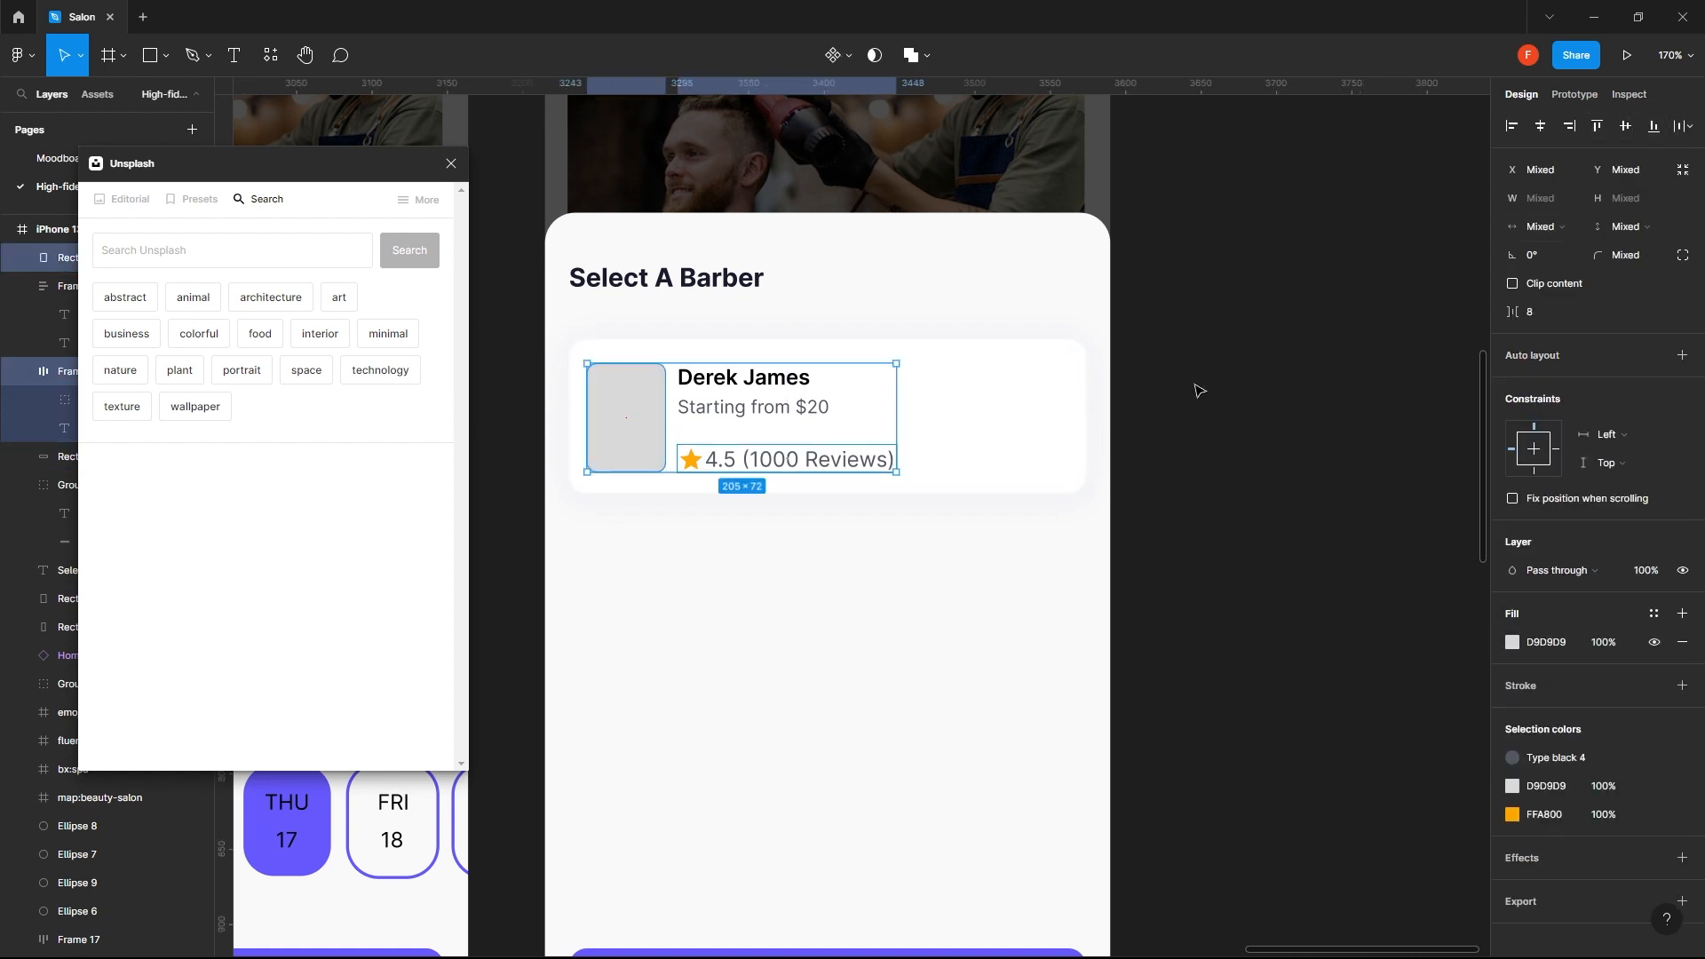
pyautogui.click(1168, 396)
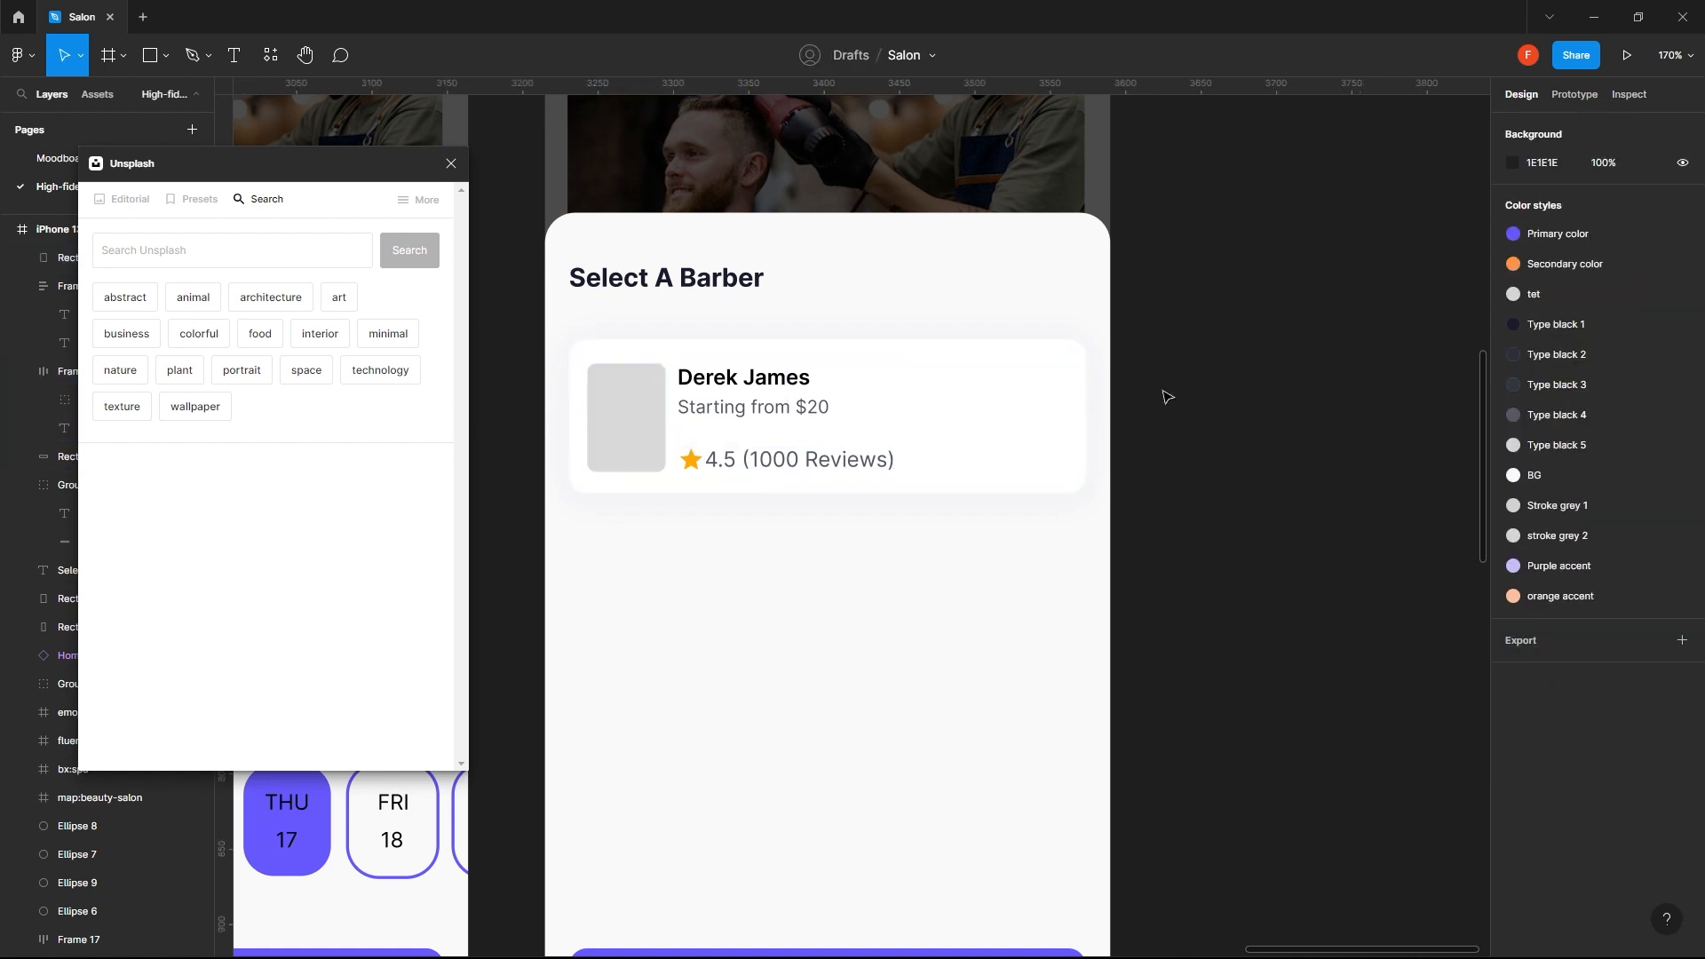
# - Wrap the name, price and rating in a vertical auto layout, and wrap that with the photo placeholder in a horizontal auto layout
pyautogui.click(789, 456)
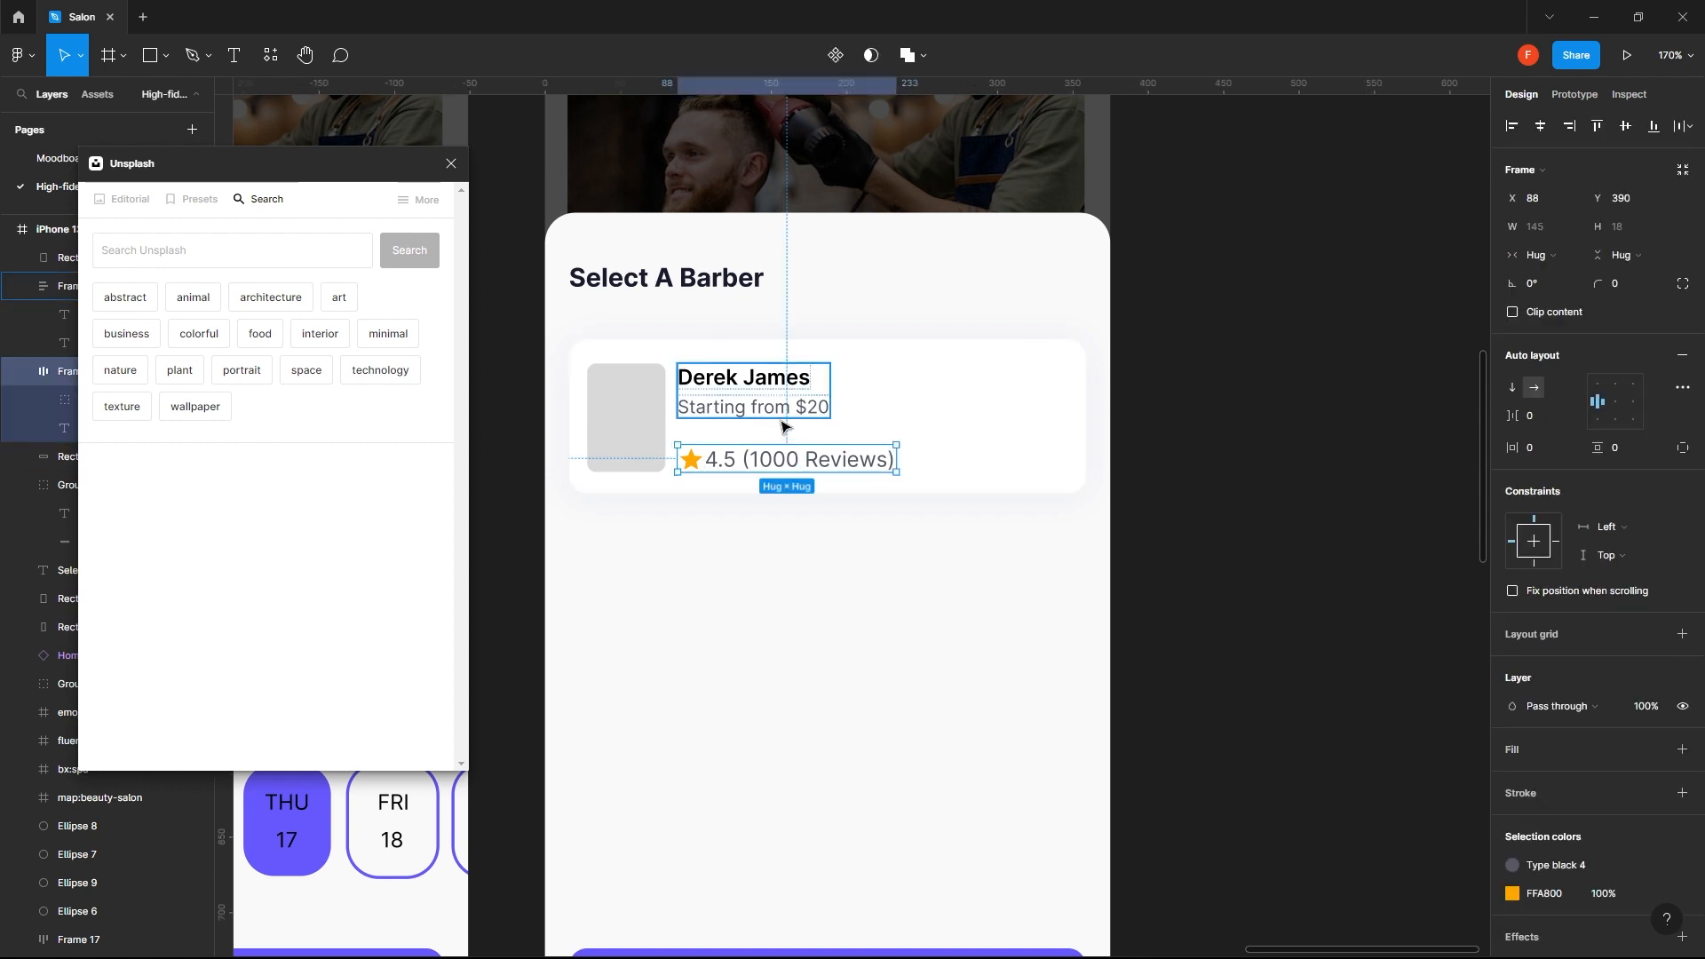
pyautogui.keyDown('shift'); pyautogui.click(785, 427); pyautogui.keyUp('shift')
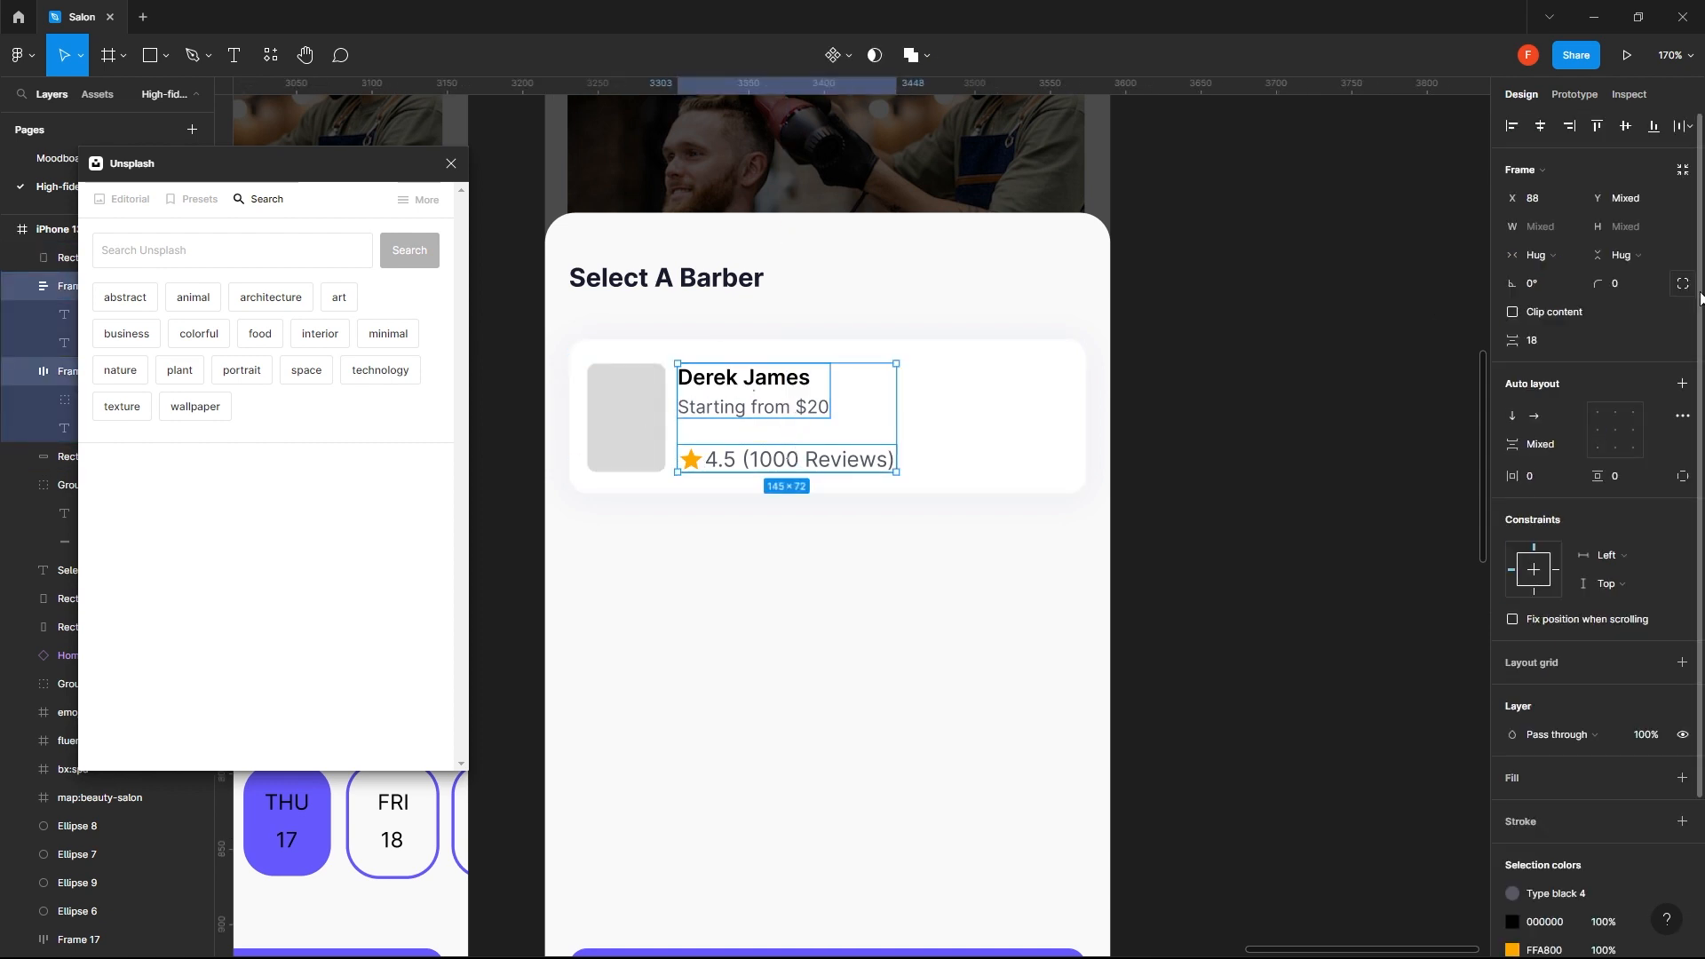
pyautogui.click(1682, 383)
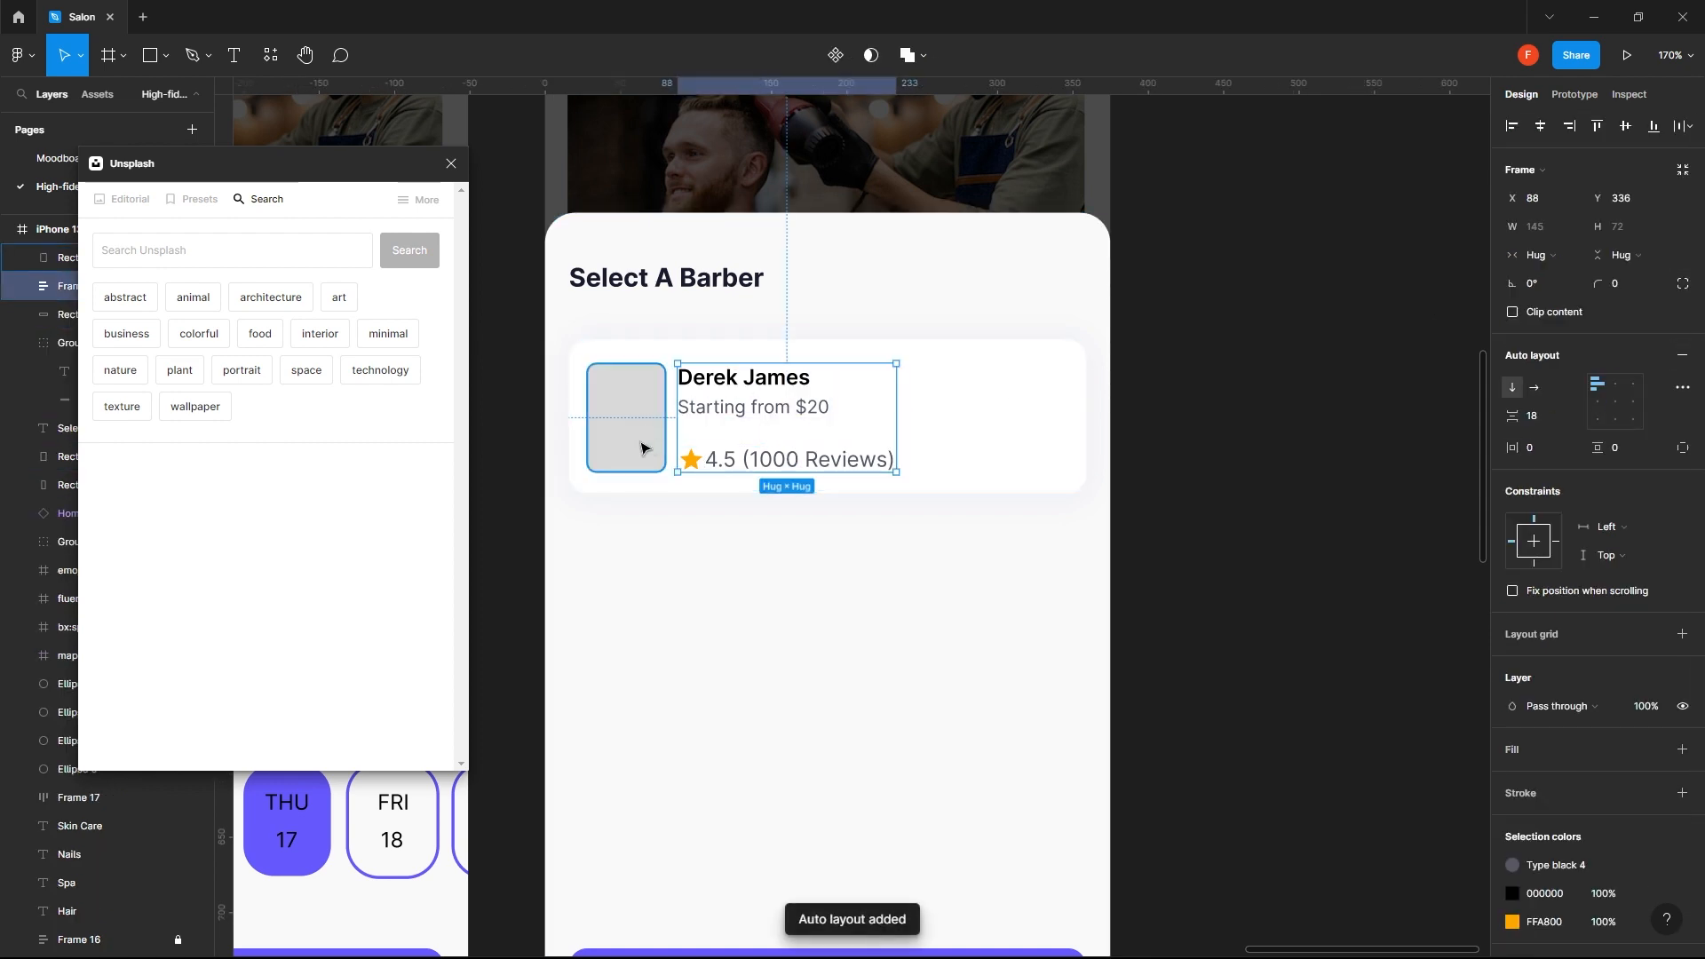
pyautogui.keyDown('shift'); pyautogui.click(643, 445); pyautogui.keyUp('shift')
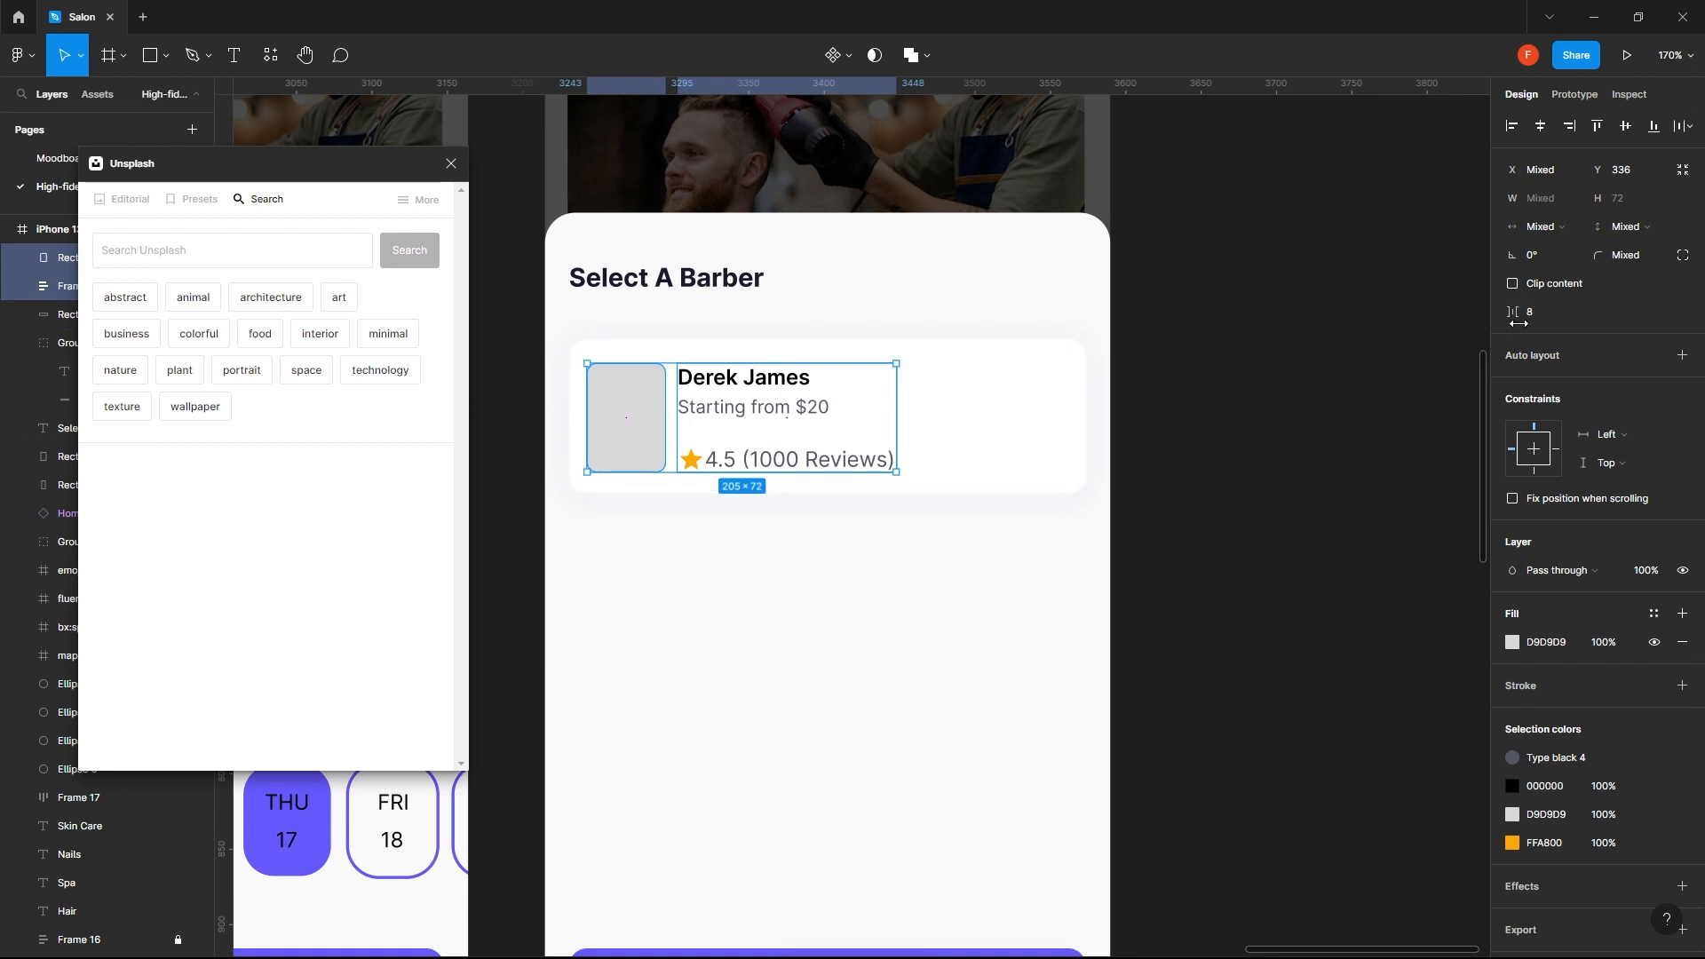
pyautogui.click(1683, 356)
pyautogui.click(1328, 381)
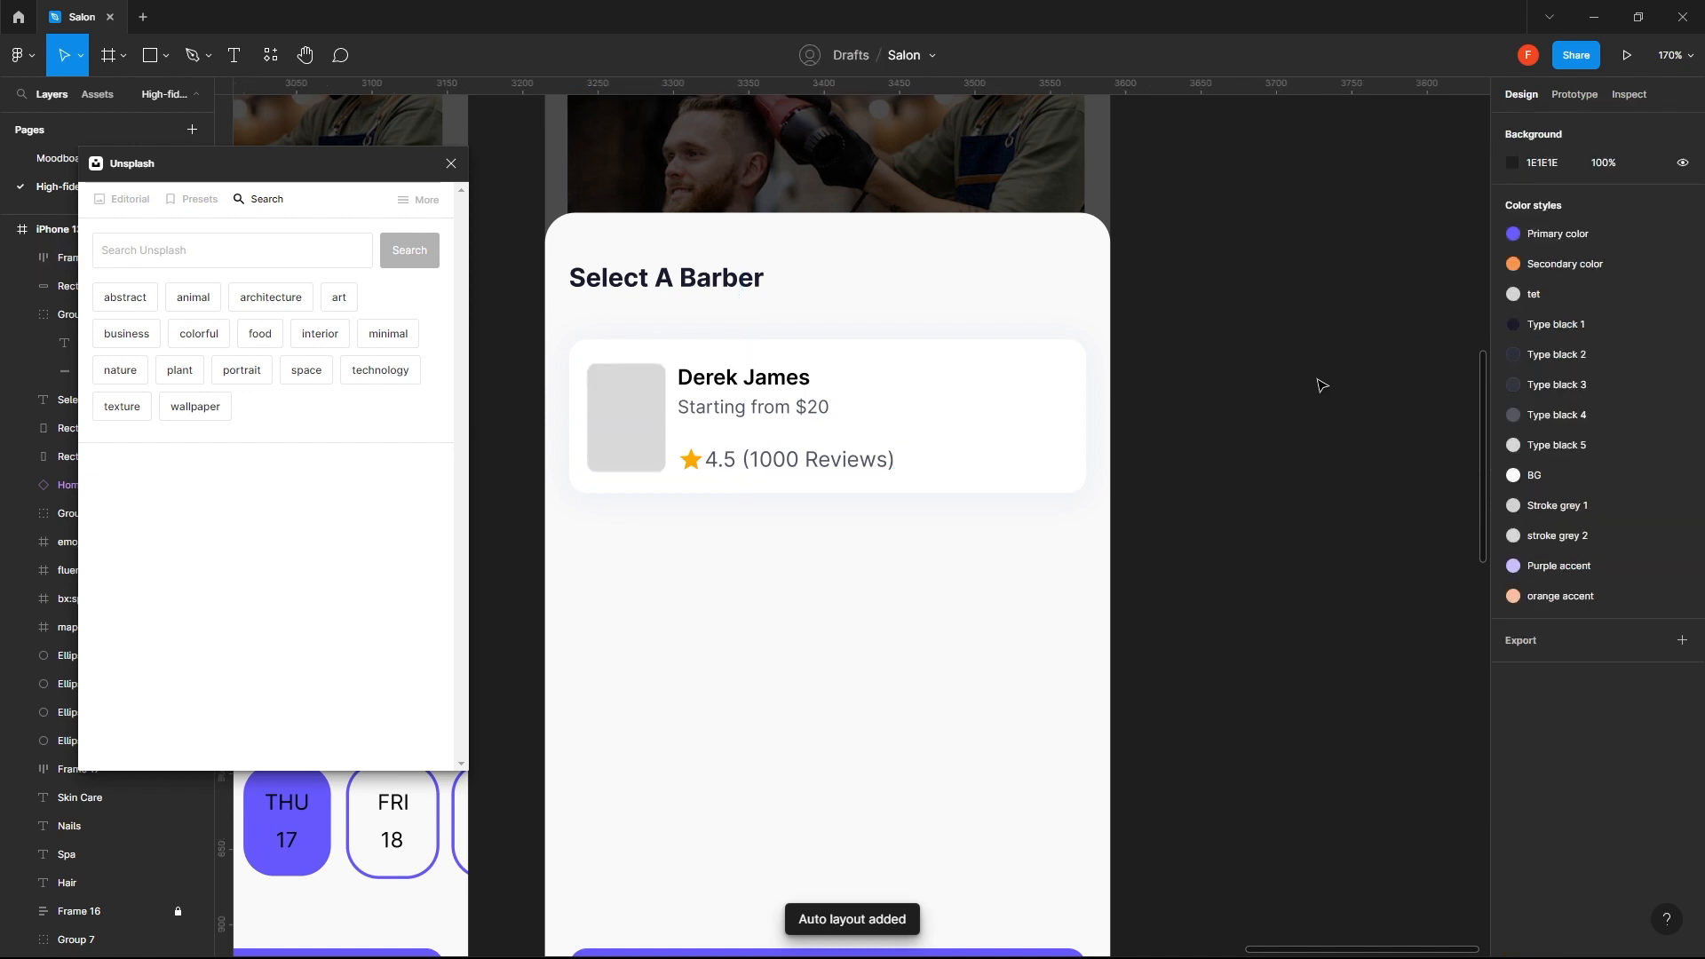
# - Widen the photo placeholder inside the auto layout to 64 px
pyautogui.doubleClick(631, 445)
pyautogui.moveTo(665, 414); pyautogui.dragTo(684, 418)
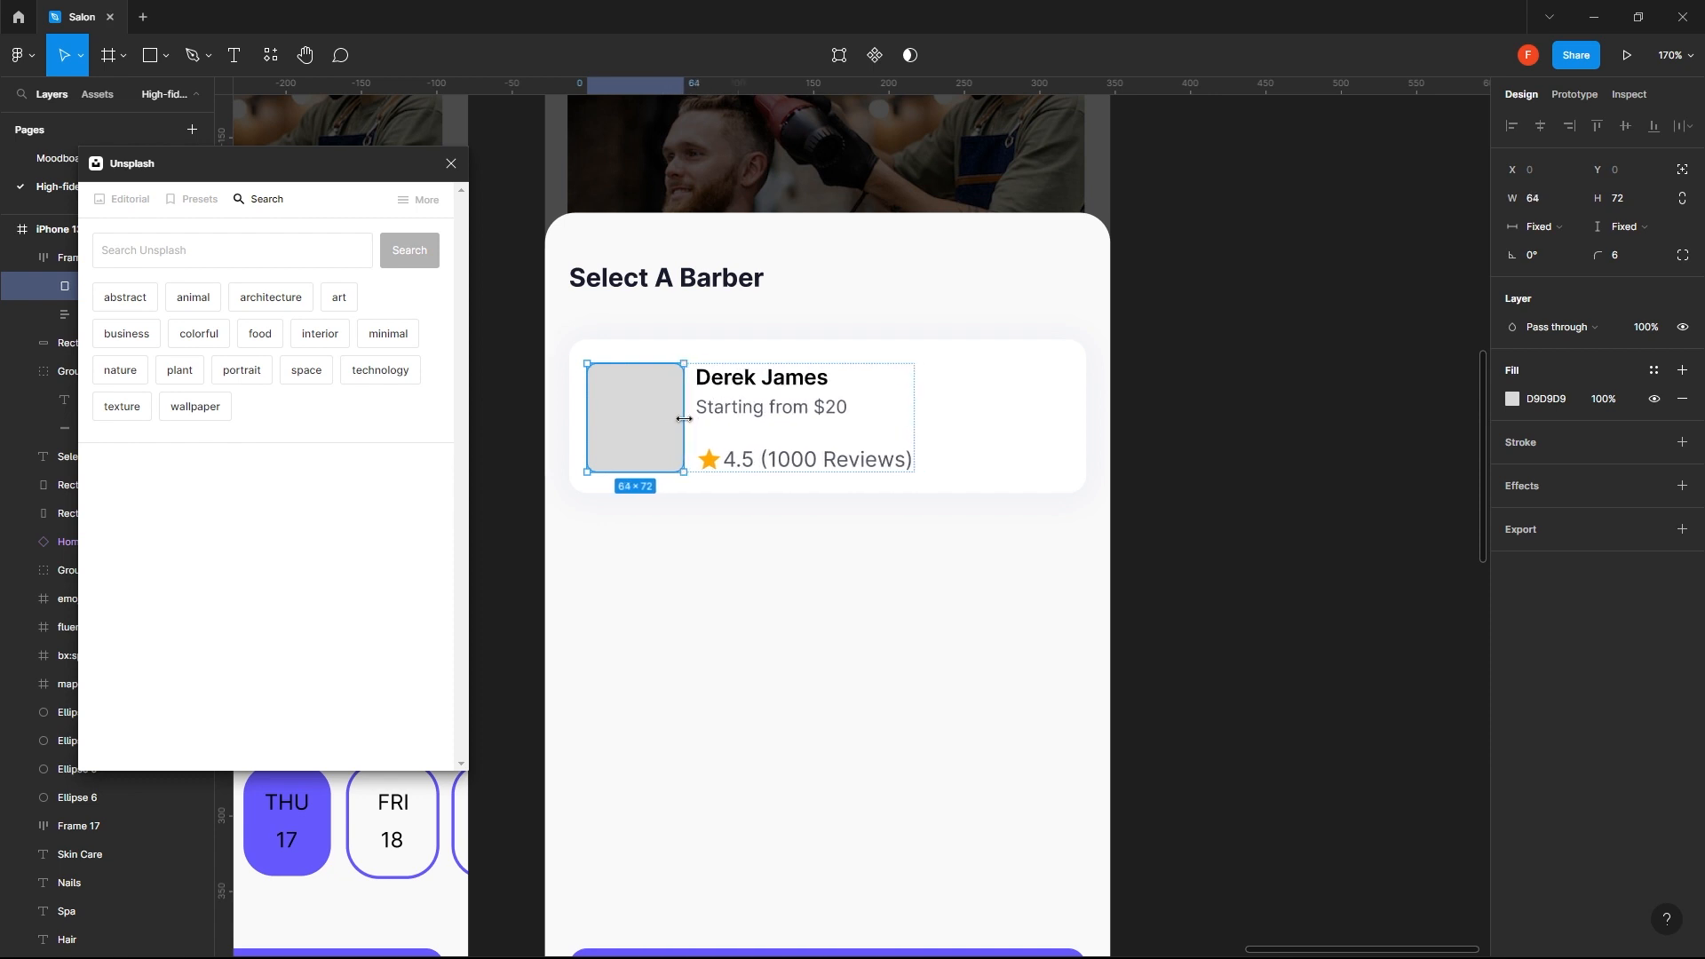
pyautogui.click(1313, 446)
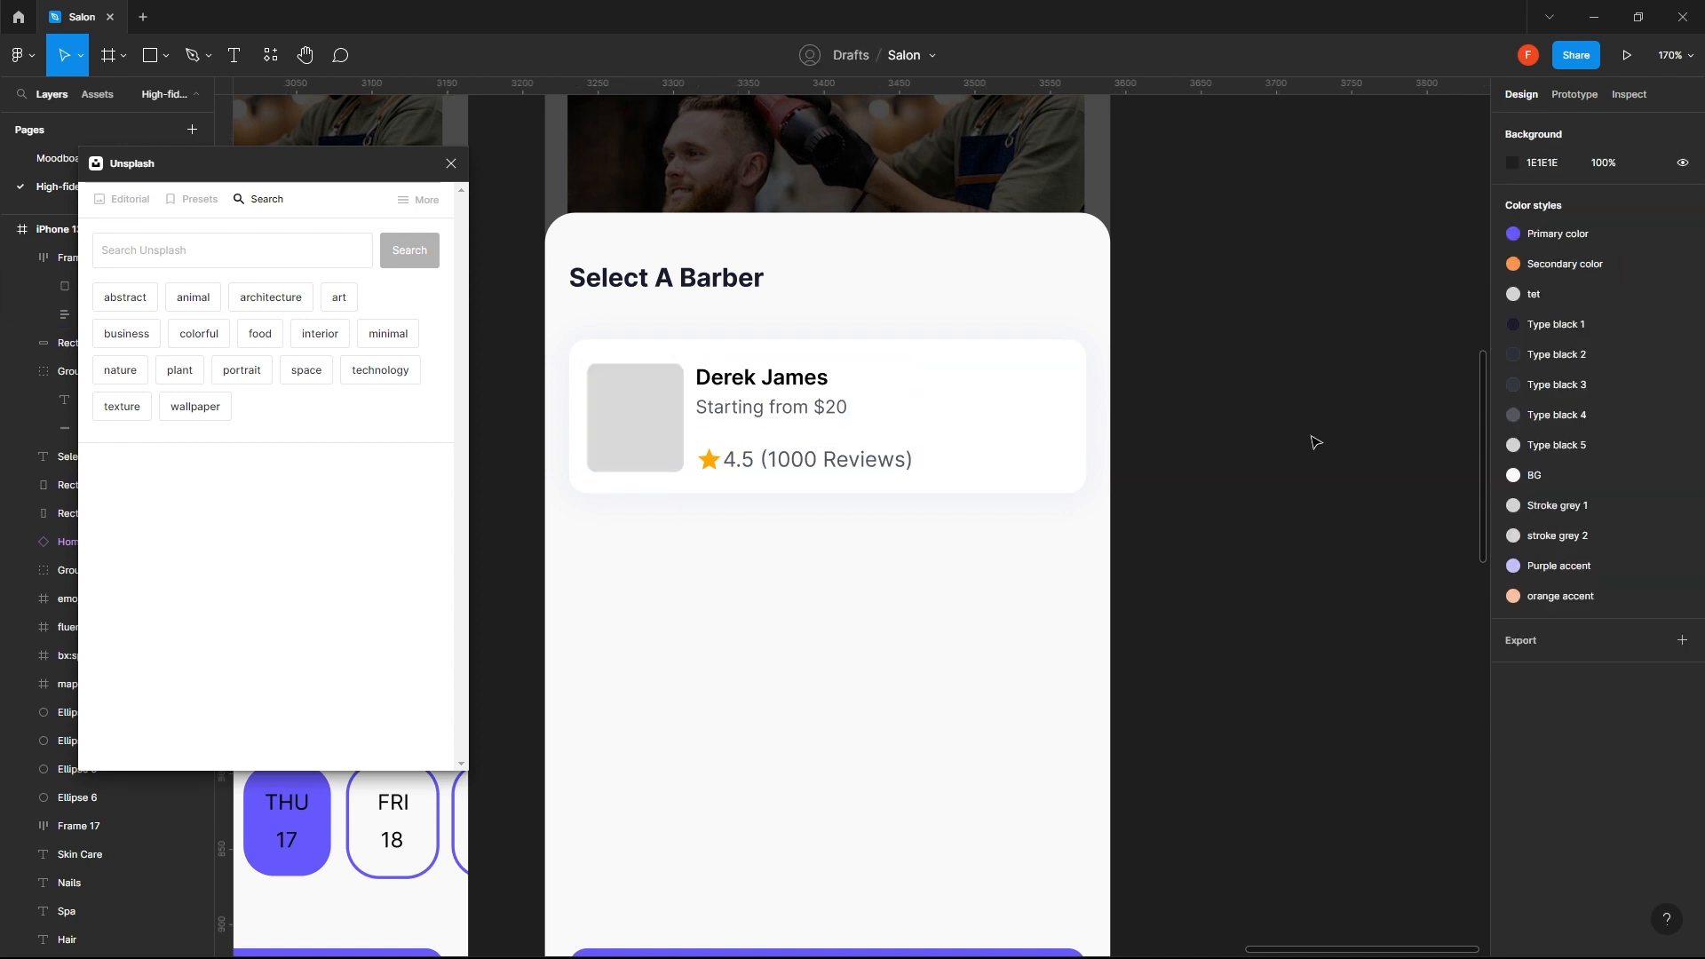
# - Select the photo placeholder, search Unsplash for "barber" and browse the photos for a suitable portrait
pyautogui.click(933, 441)
pyautogui.scroll(-2, 1054, 410)
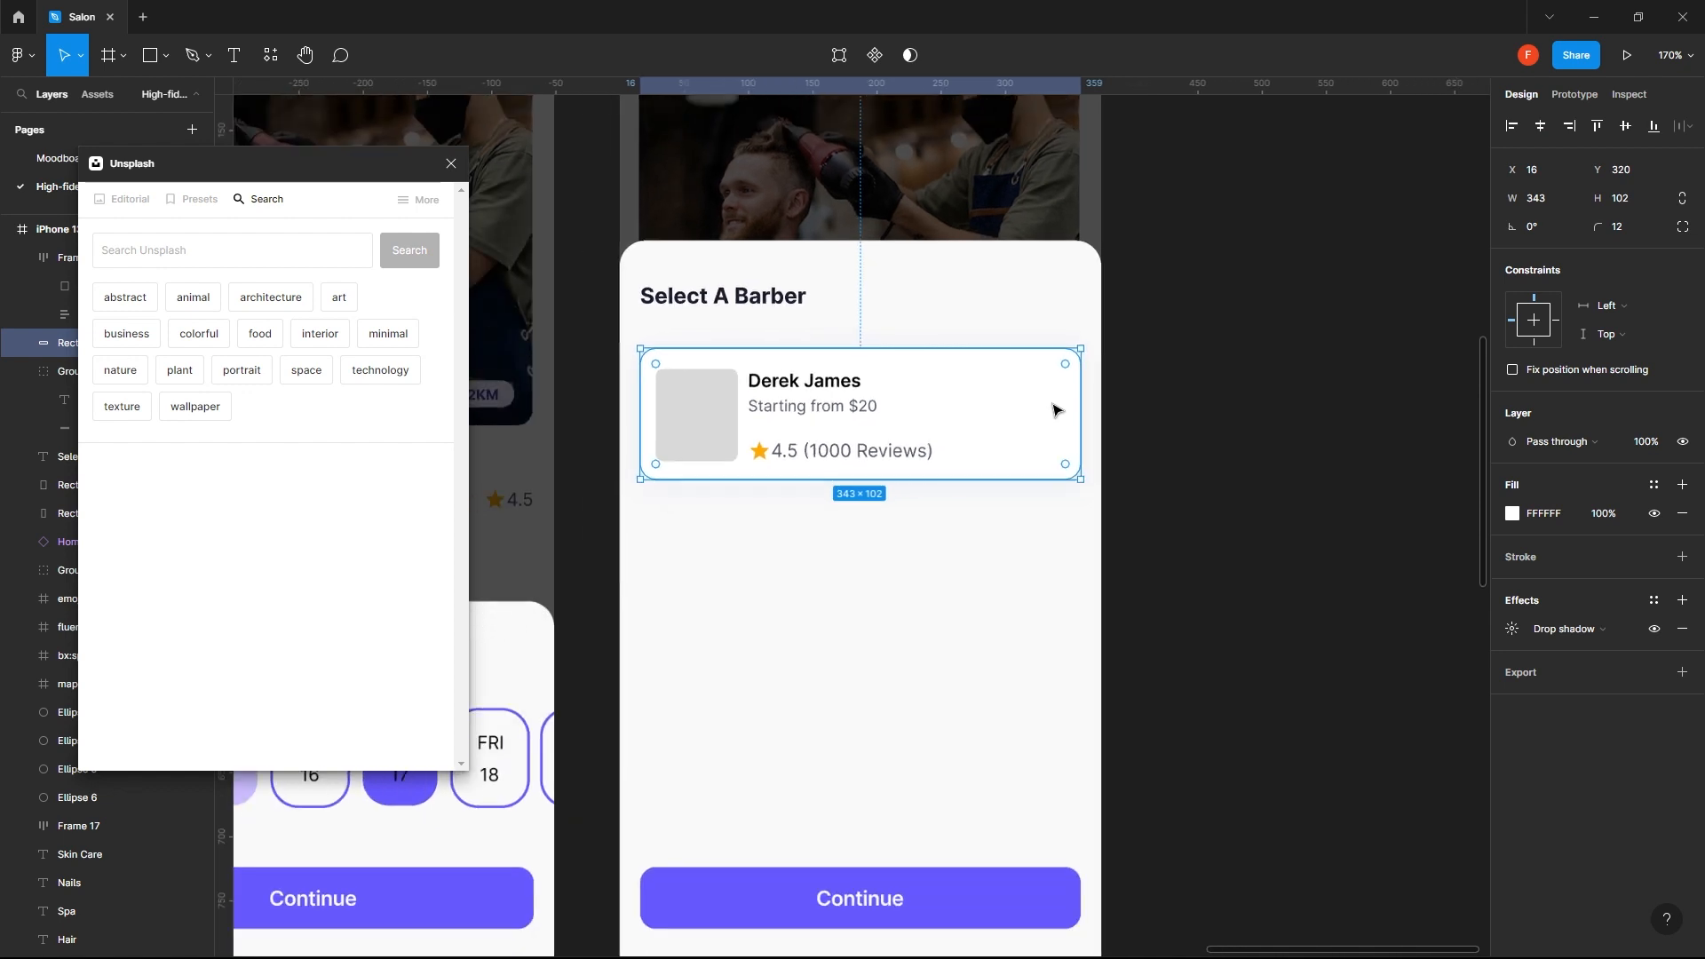
pyautogui.click(1222, 377)
pyautogui.click(694, 433)
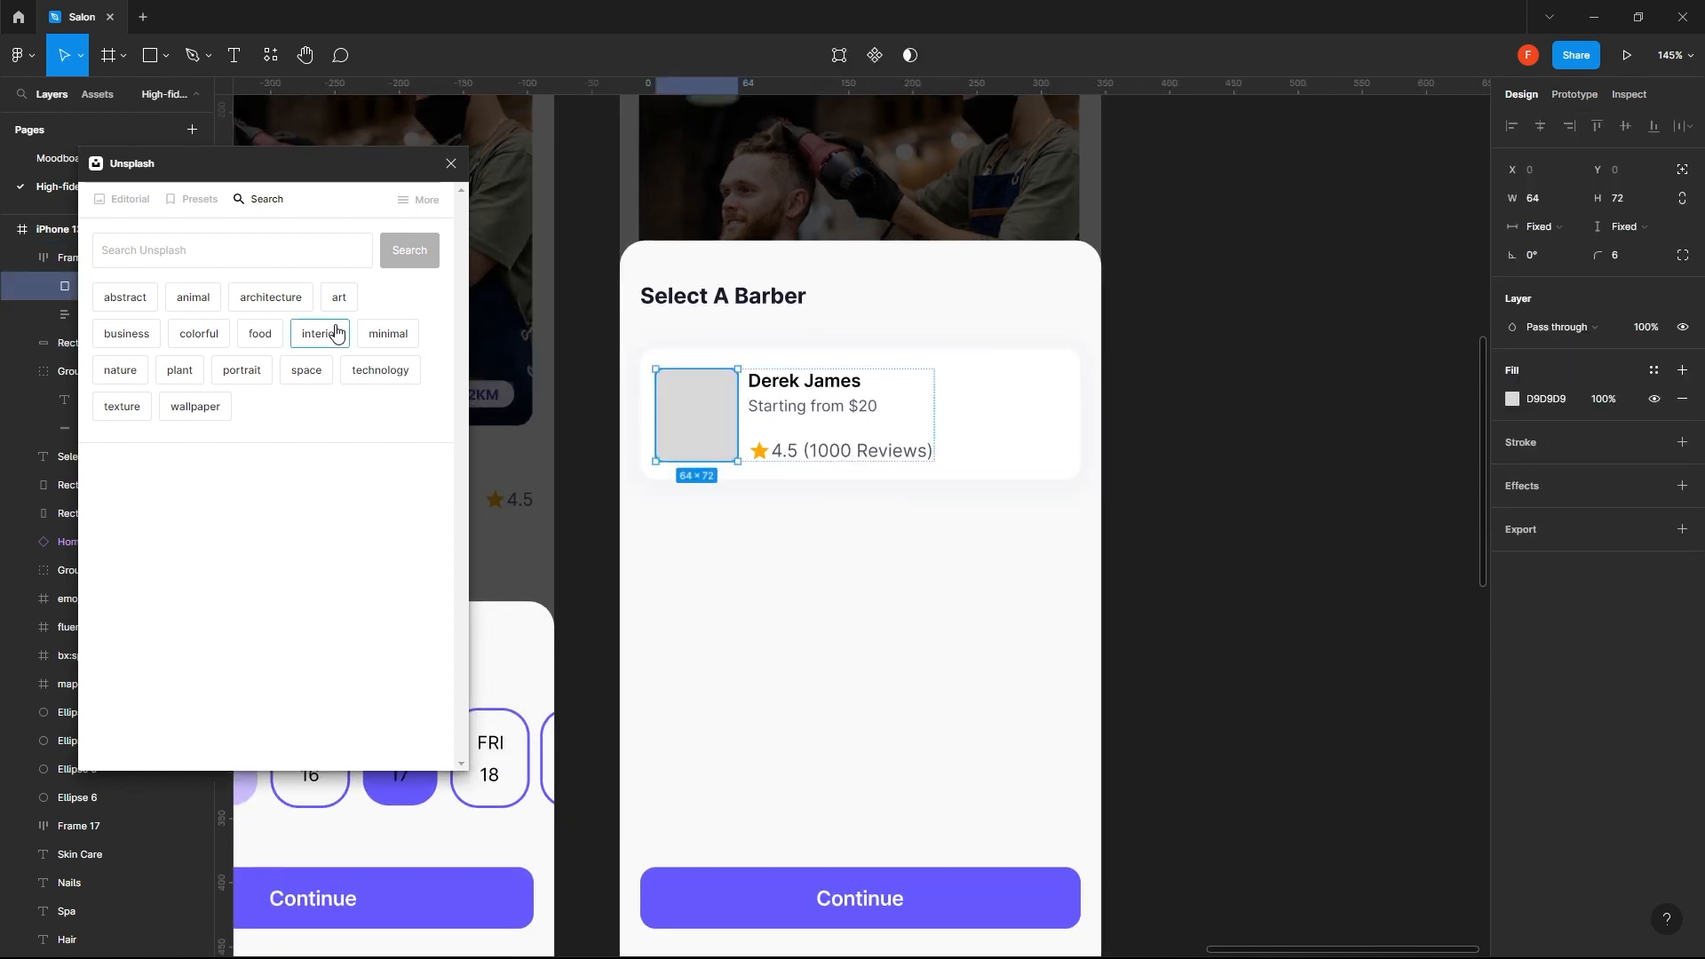
pyautogui.click(273, 250)
pyautogui.write('barber')
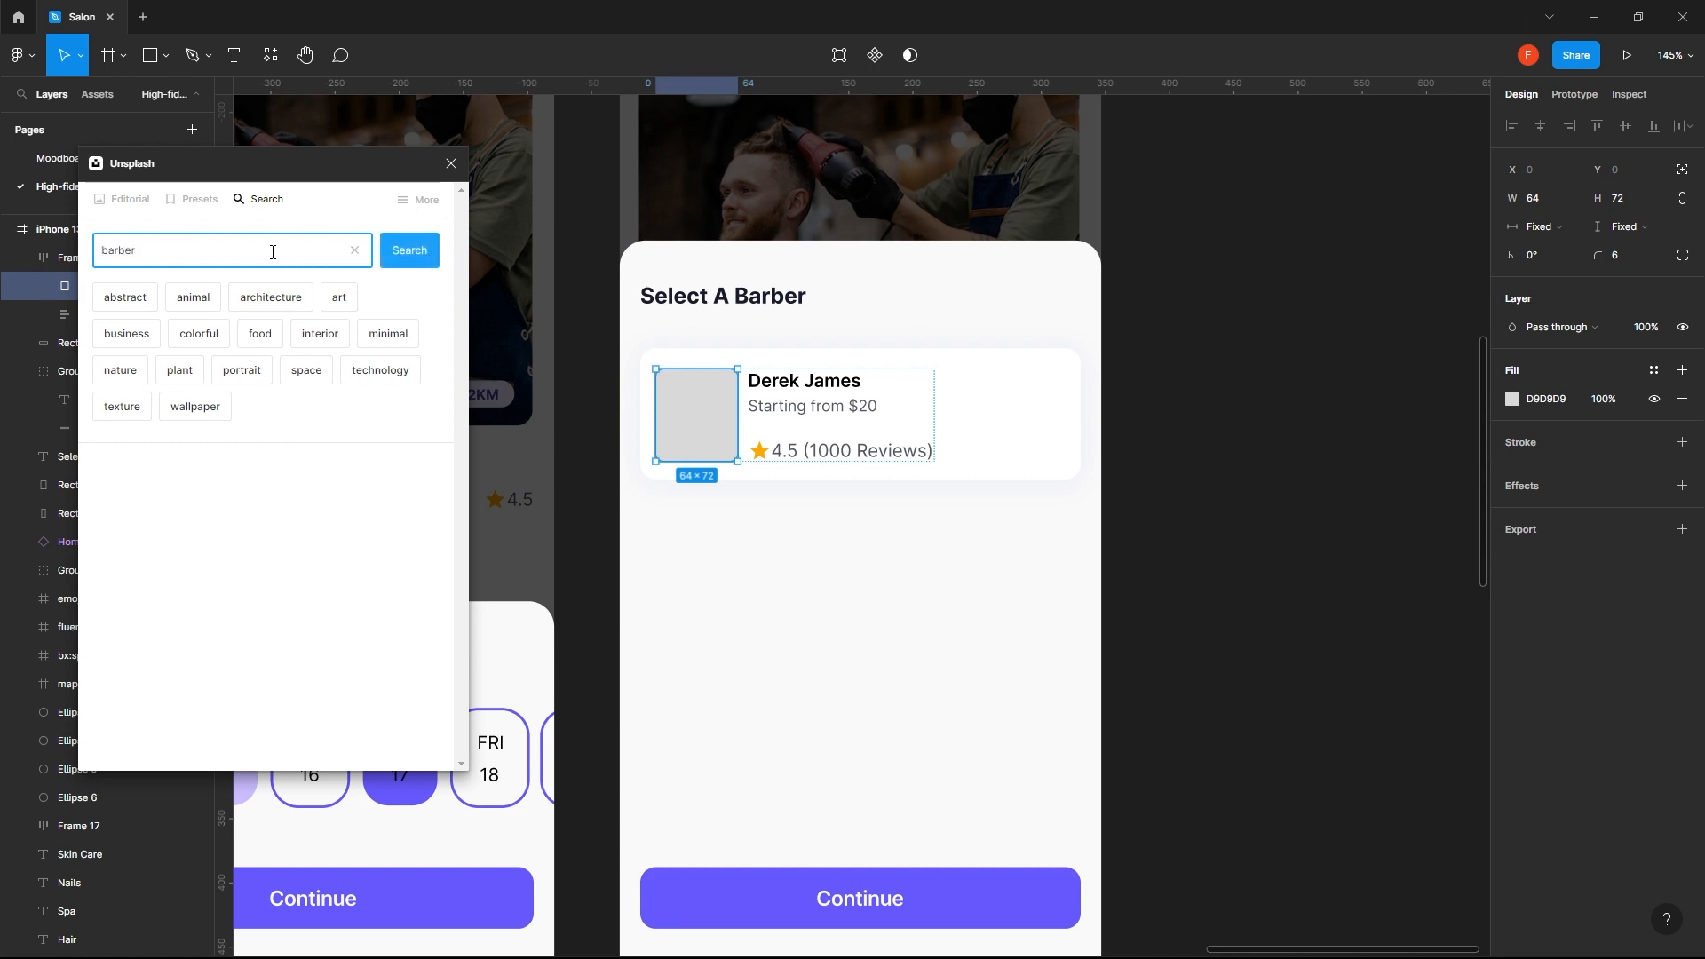
pyautogui.press('Return')
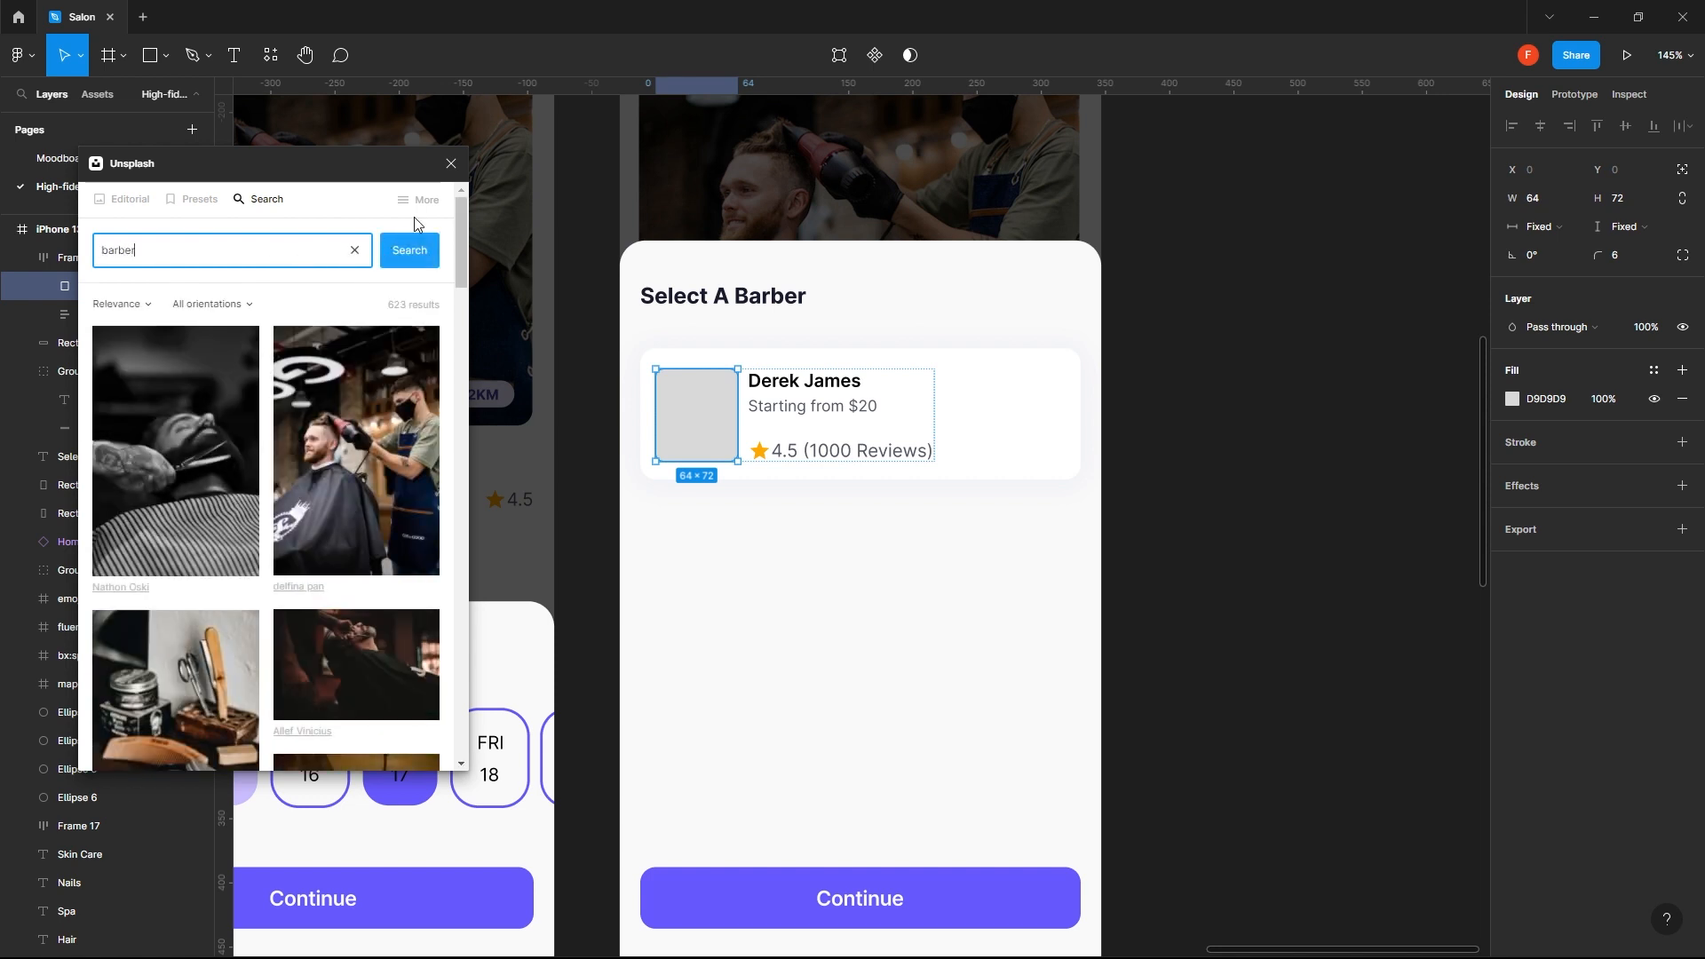
pyautogui.moveTo(461, 273); pyautogui.dragTo(420, 613)
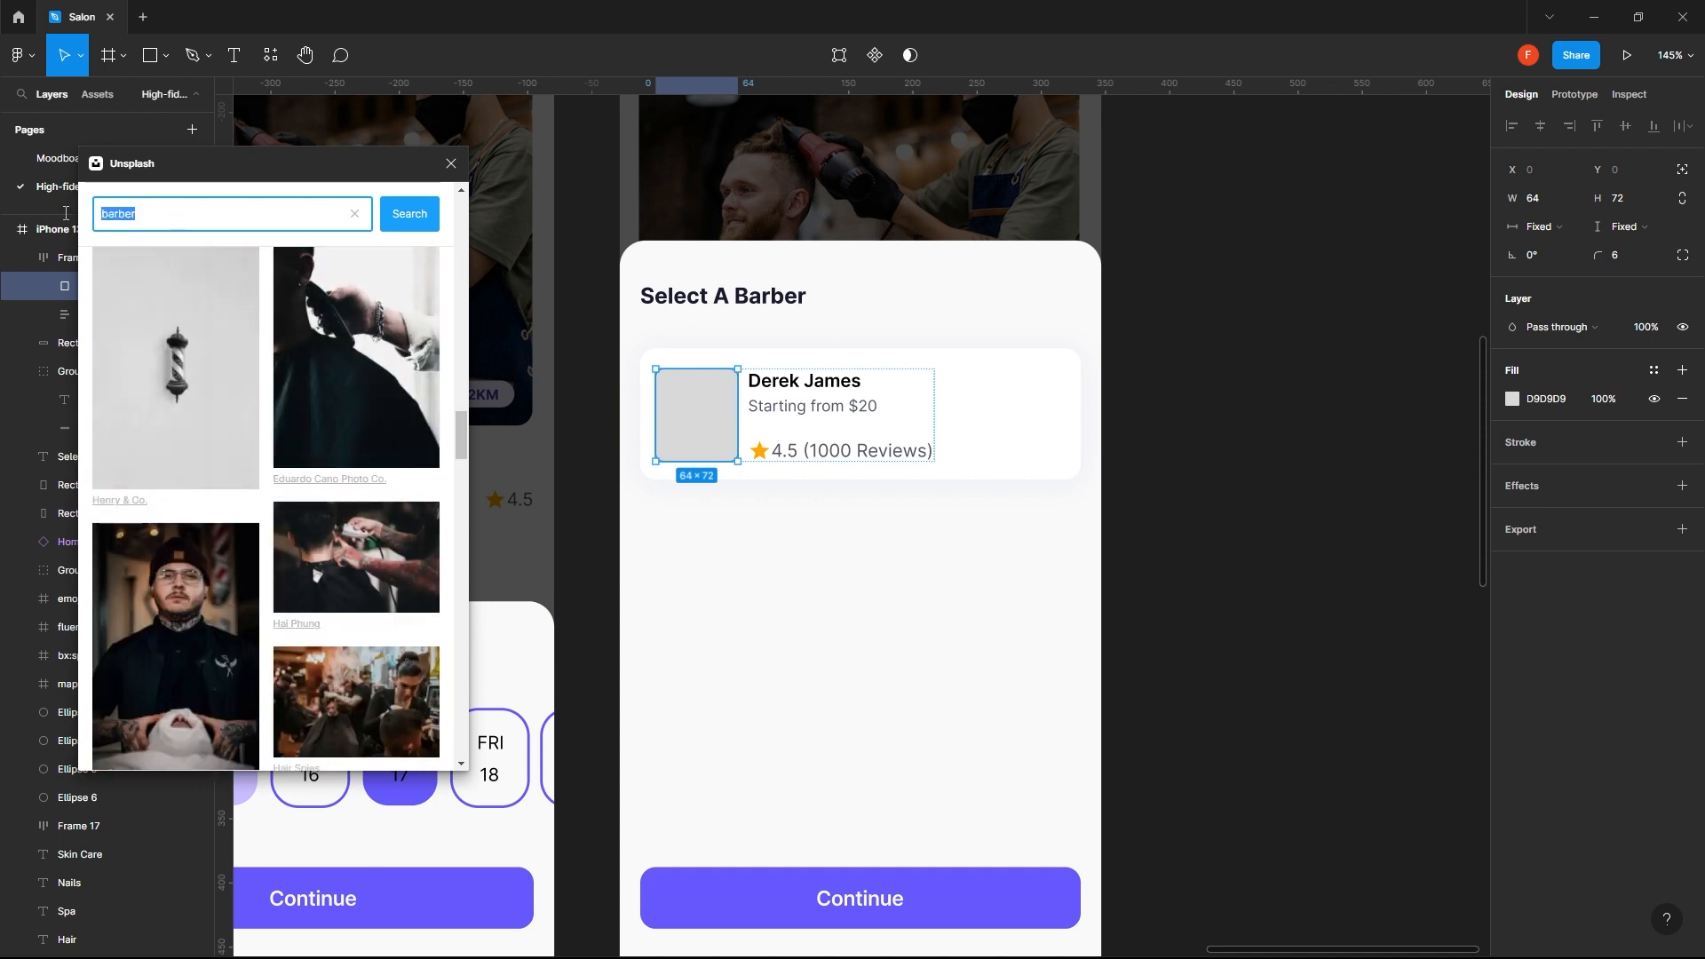
# - Search Unsplash for "profile" and fill the photo placeholder with the dark side-profile portrait
pyautogui.write('profile')
pyautogui.press('Return')
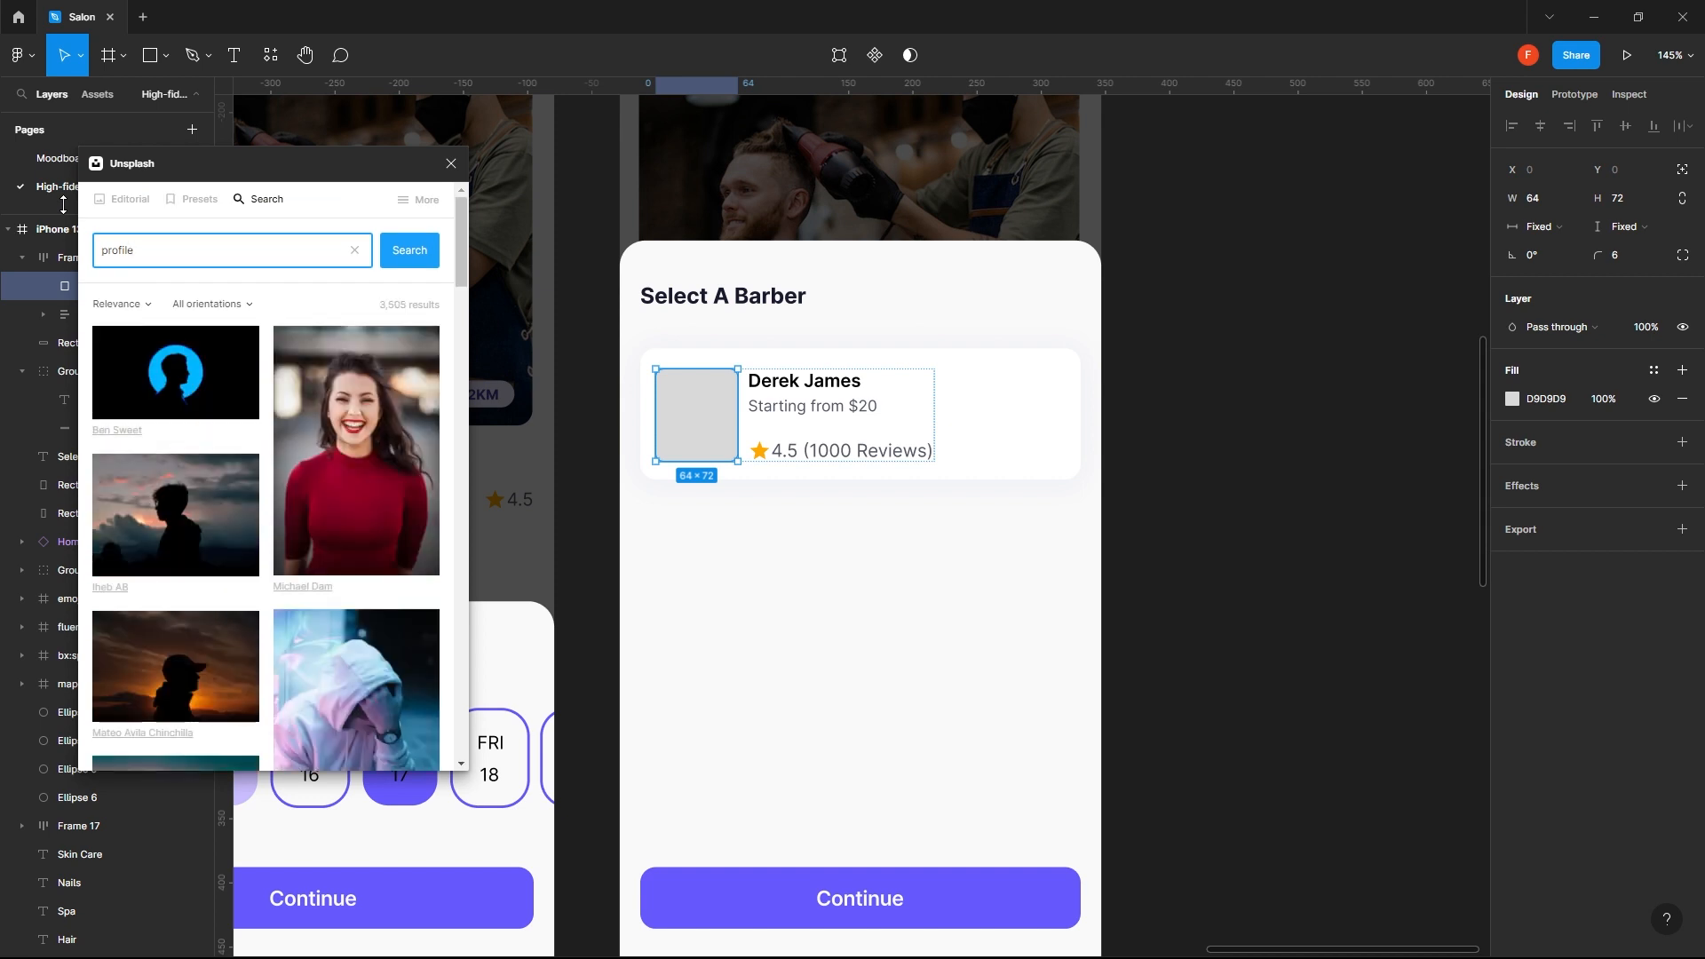
pyautogui.scroll(-10, 263, 522)
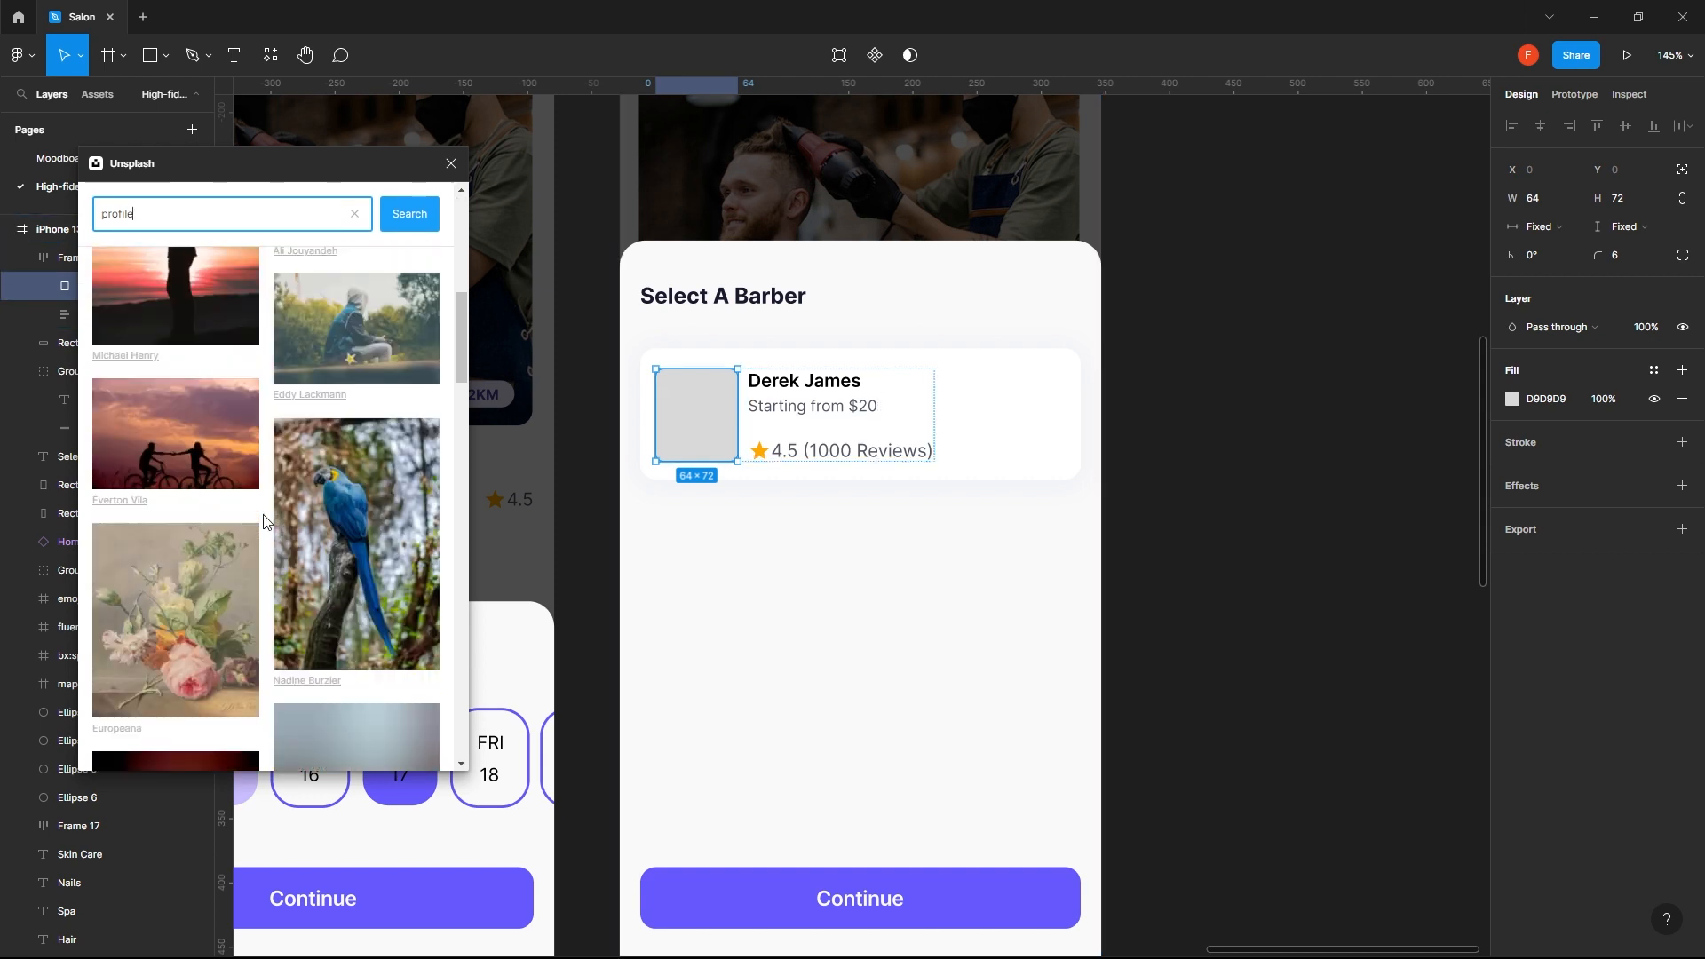
pyautogui.scroll(-5, 264, 521)
pyautogui.scroll(-3, 264, 522)
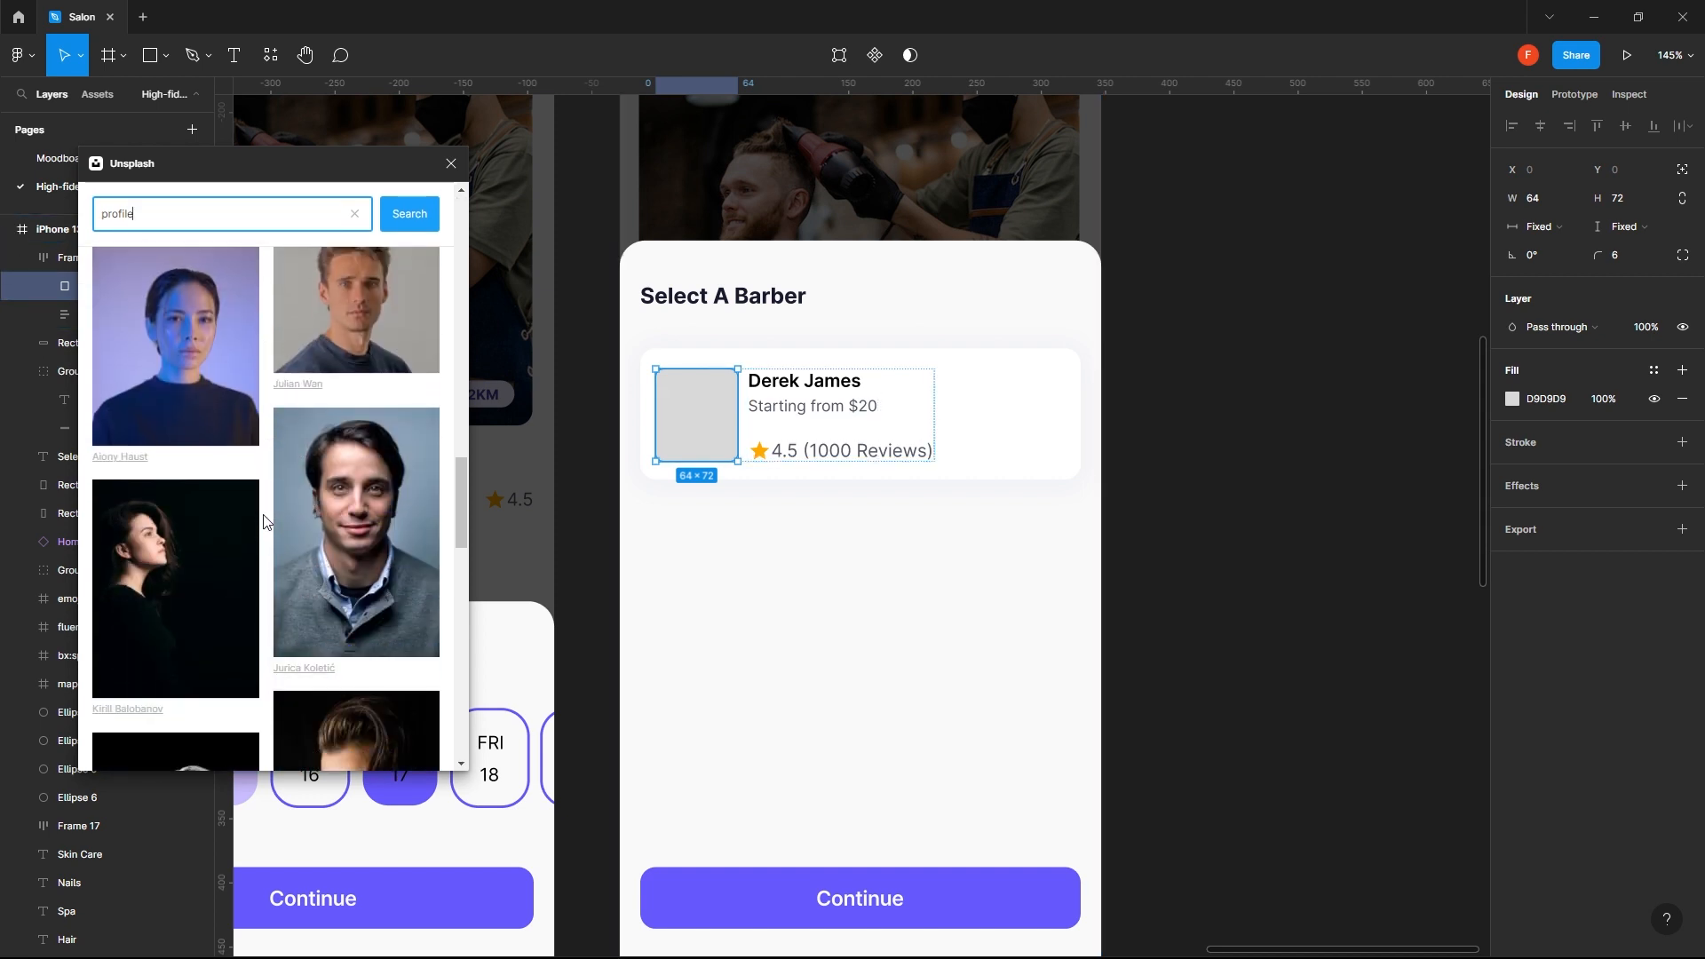
pyautogui.scroll(3, 264, 521)
pyautogui.scroll(-3, 263, 521)
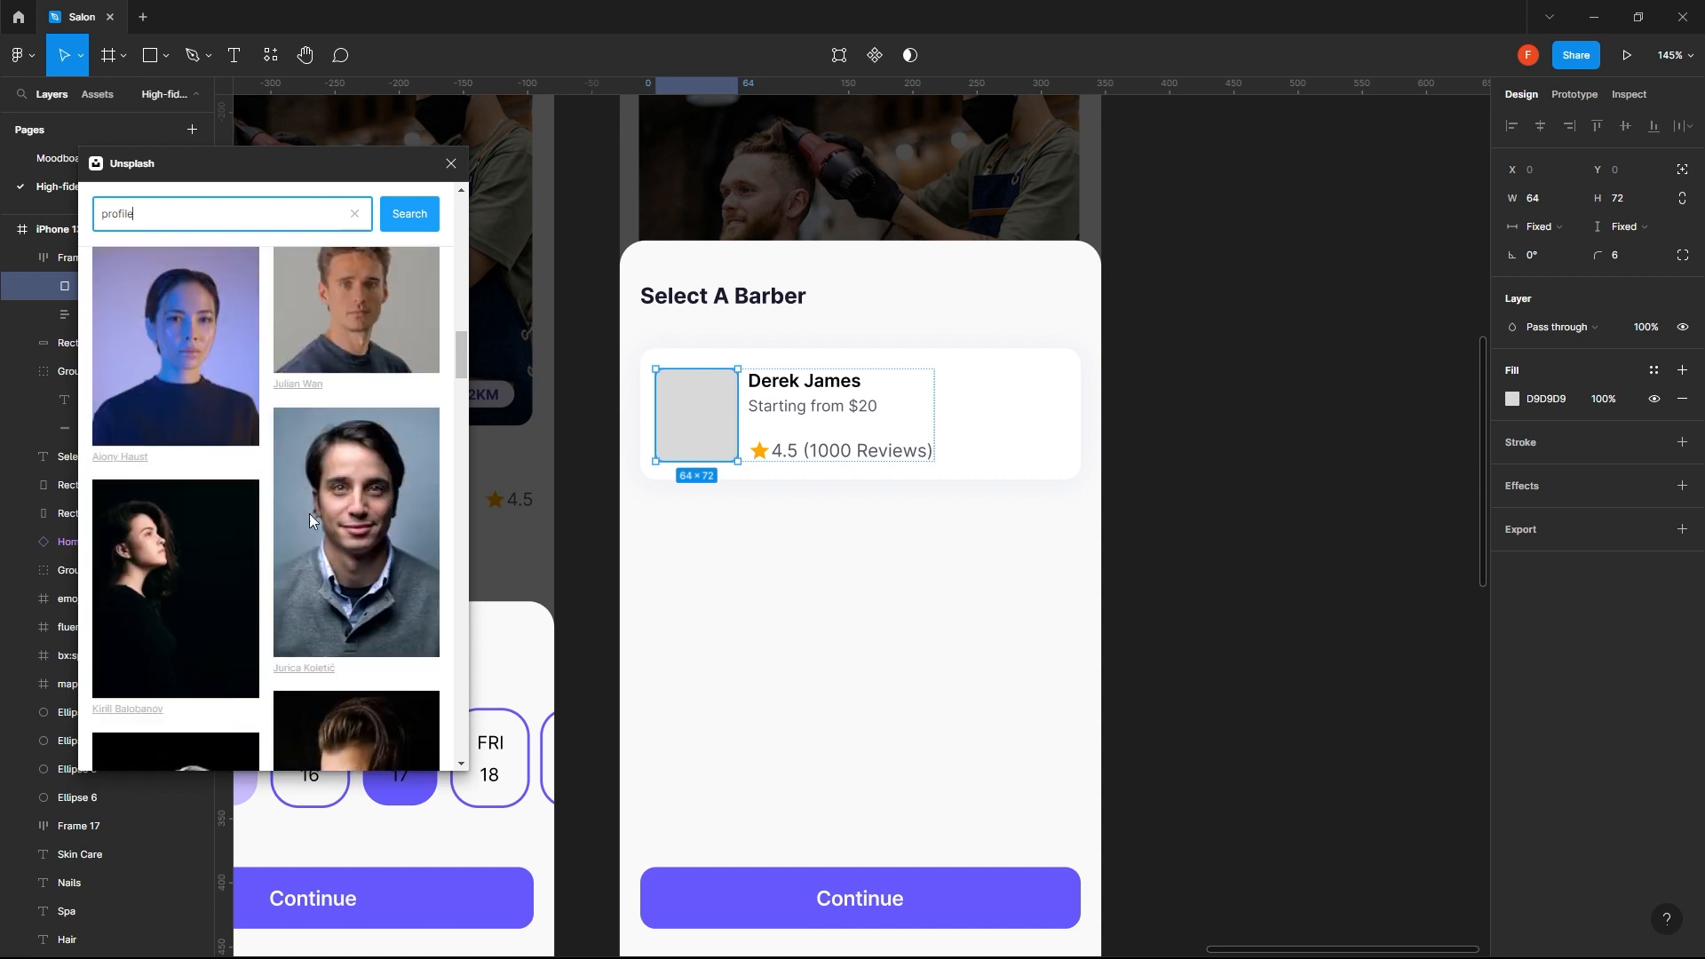
pyautogui.click(387, 574)
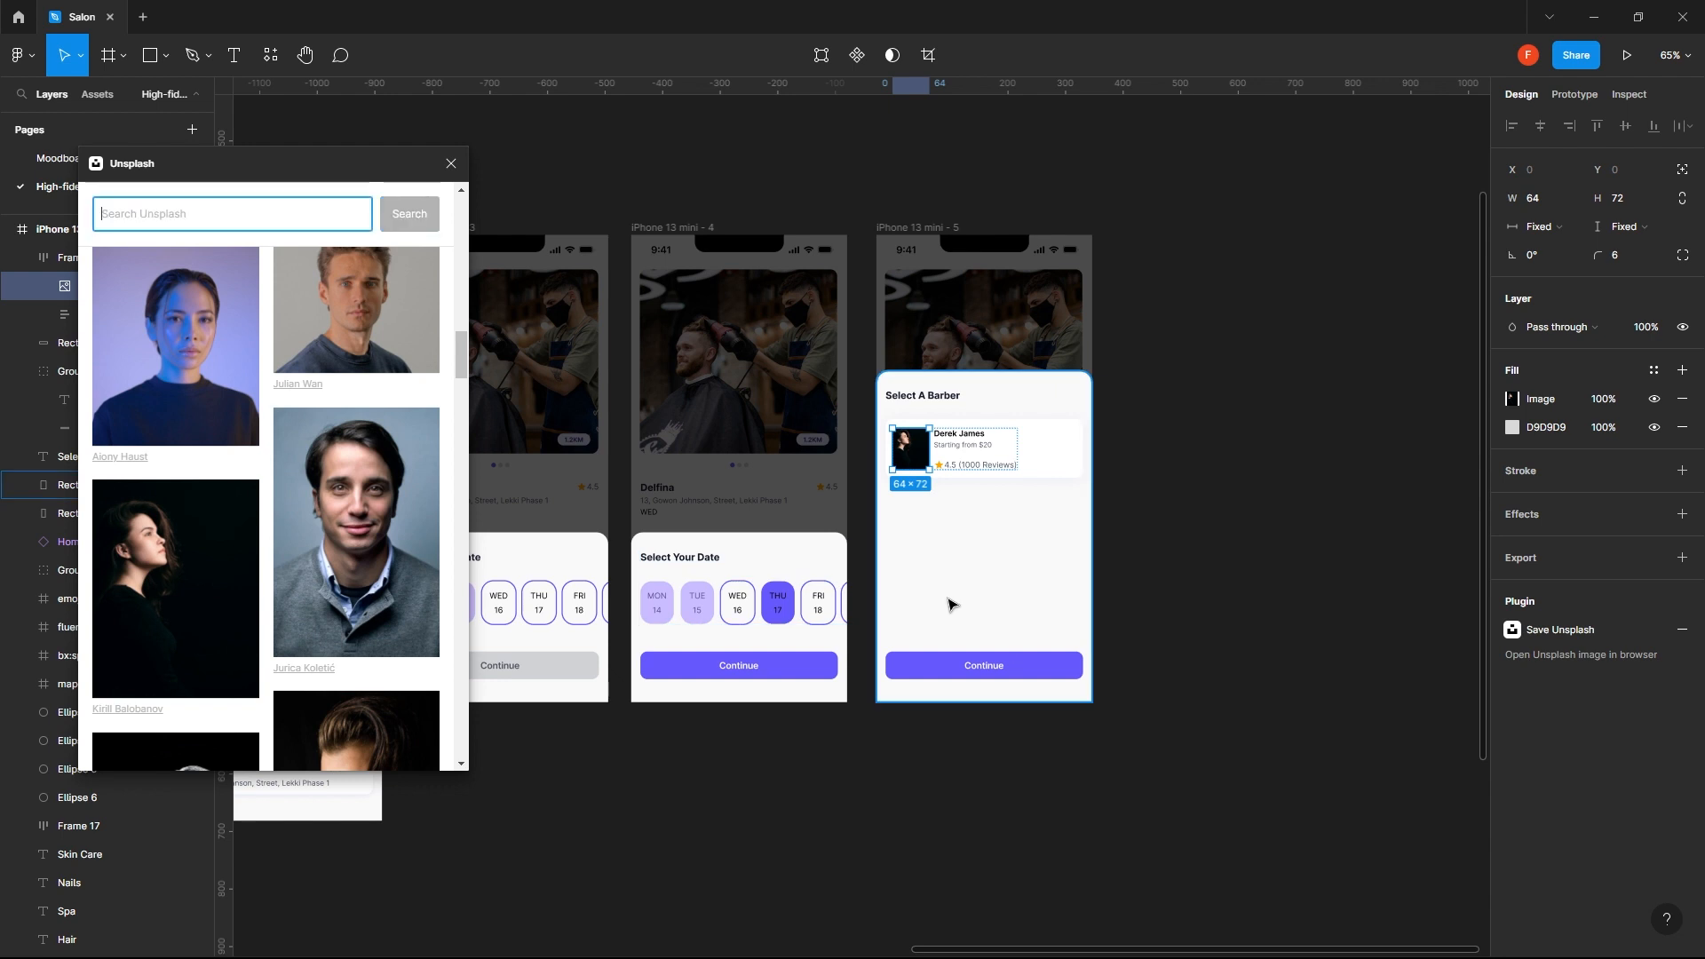
pyautogui.click(951, 605)
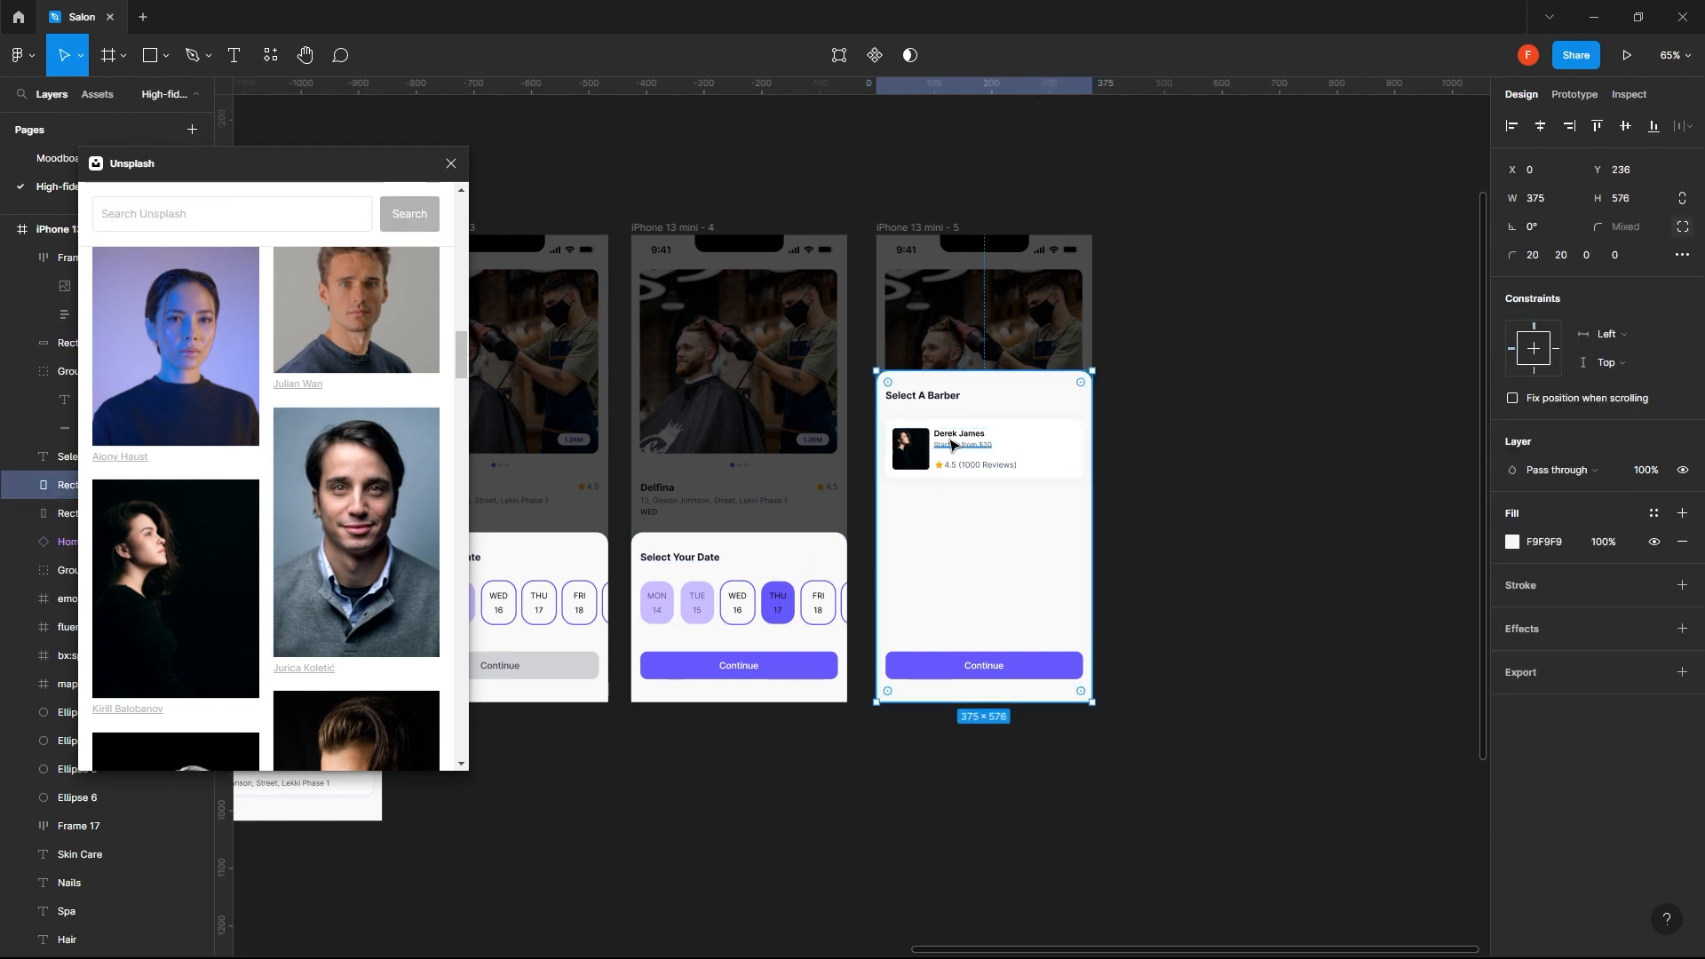
pyautogui.click(1159, 469)
pyautogui.click(1048, 464)
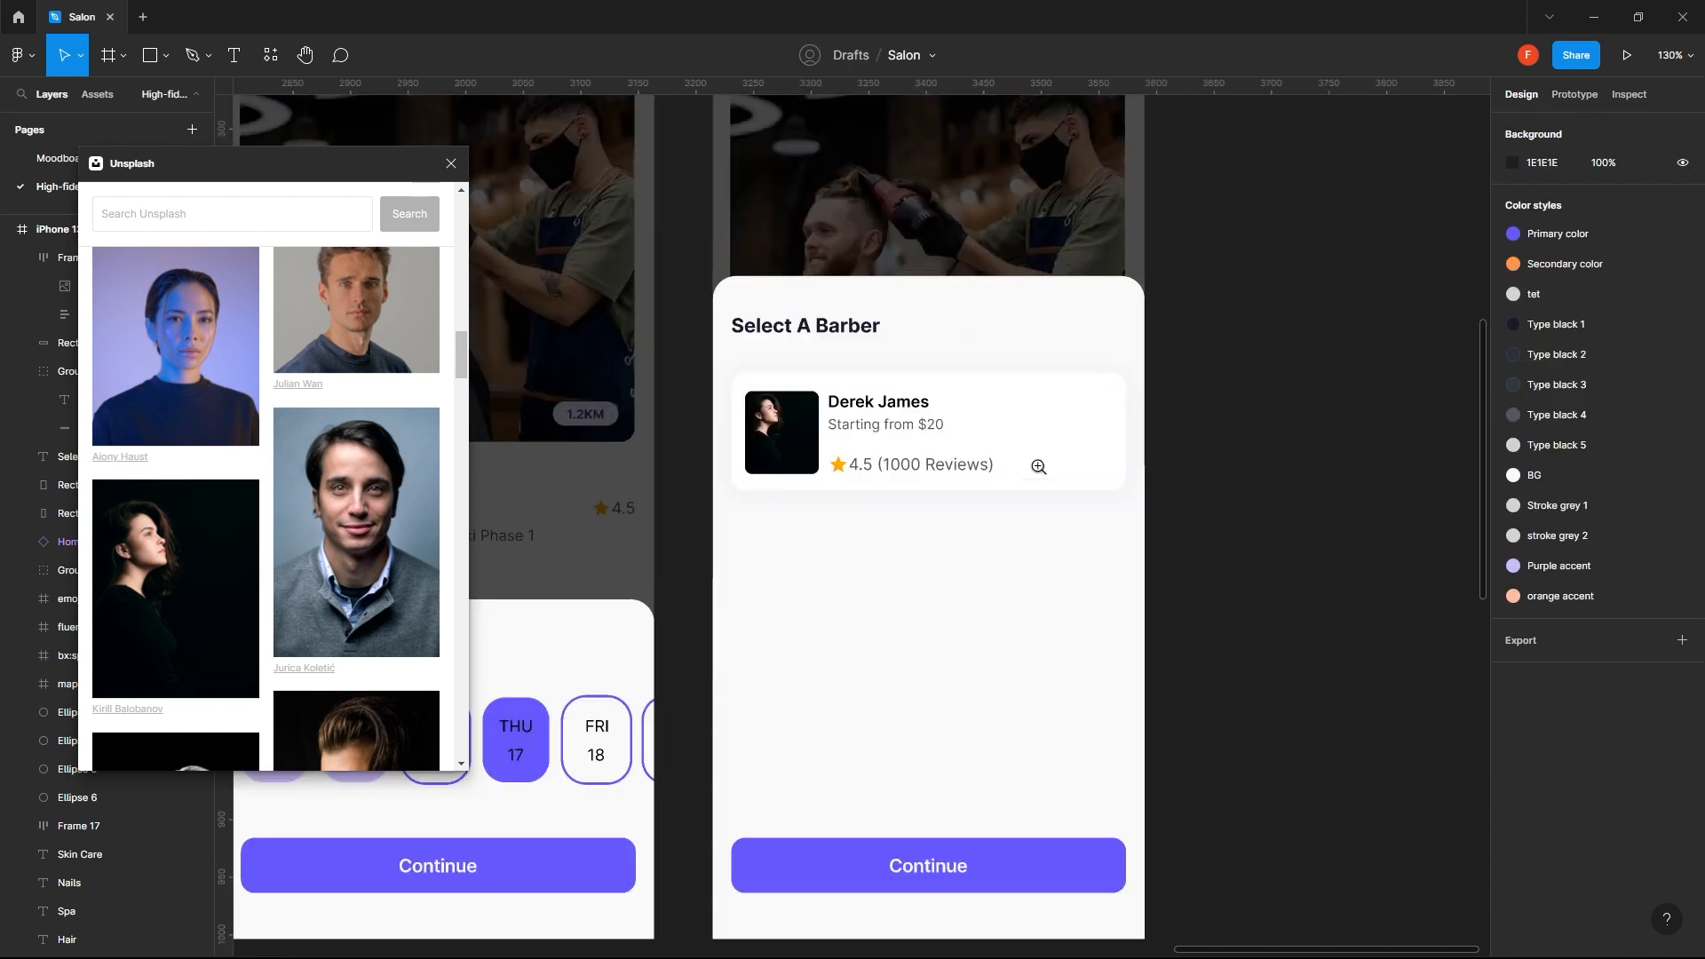
pyautogui.click(1080, 444)
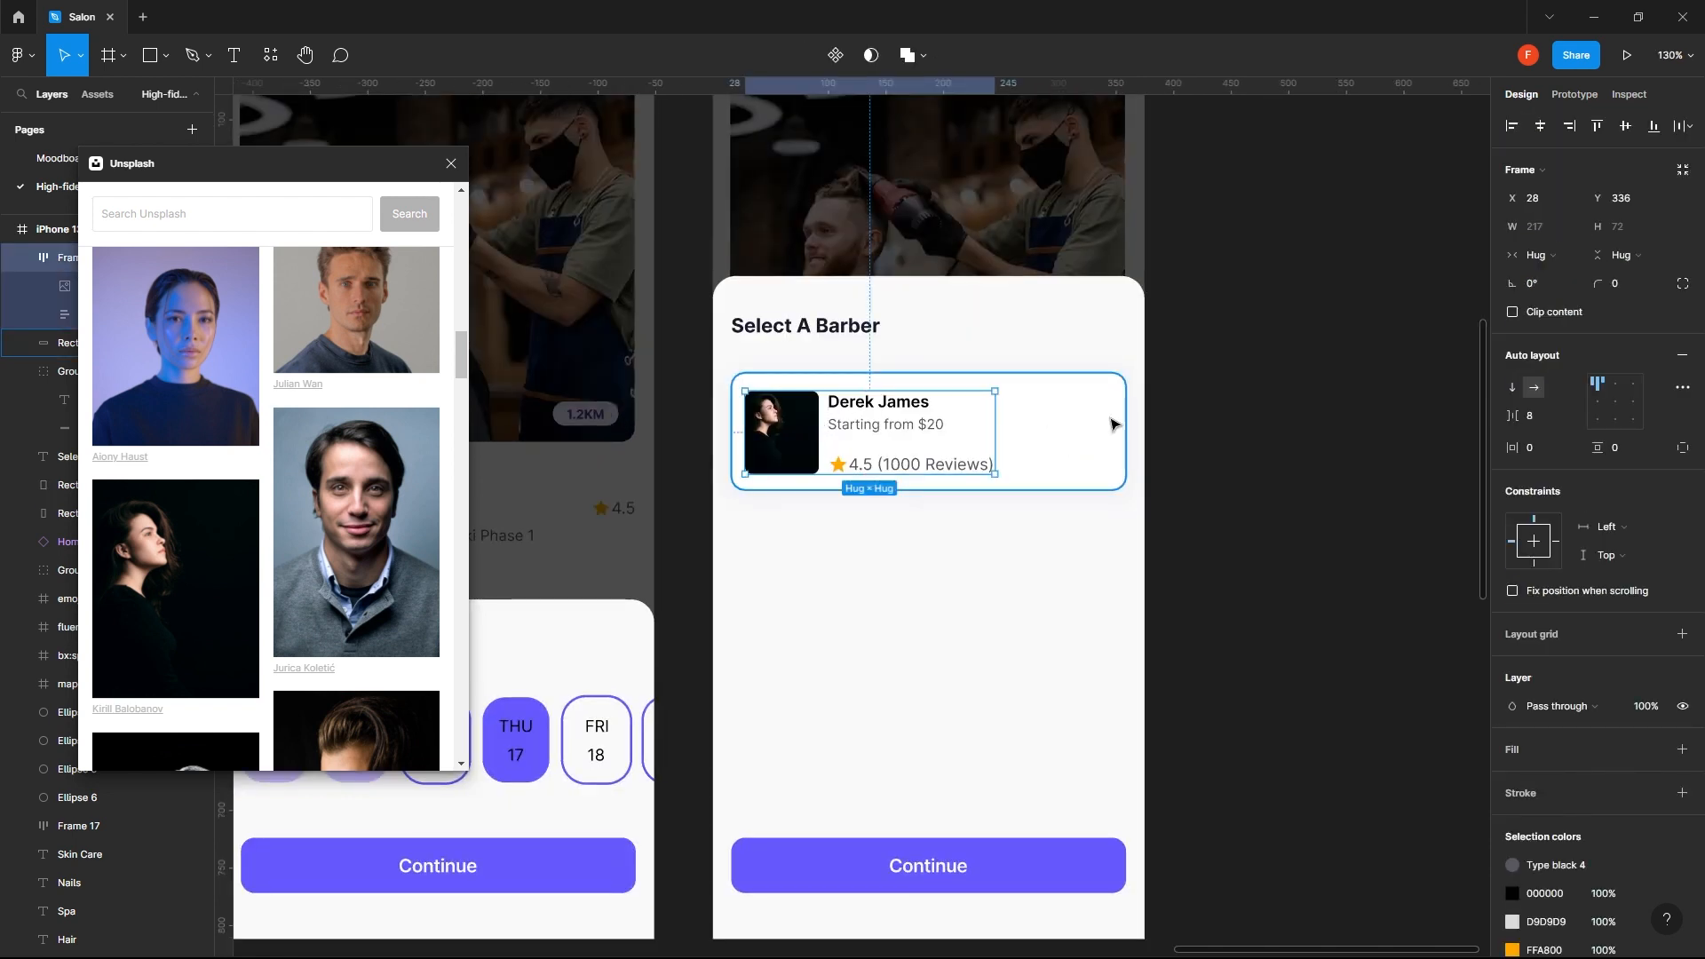
pyautogui.click(1260, 305)
pyautogui.scroll(-1, 1259, 305)
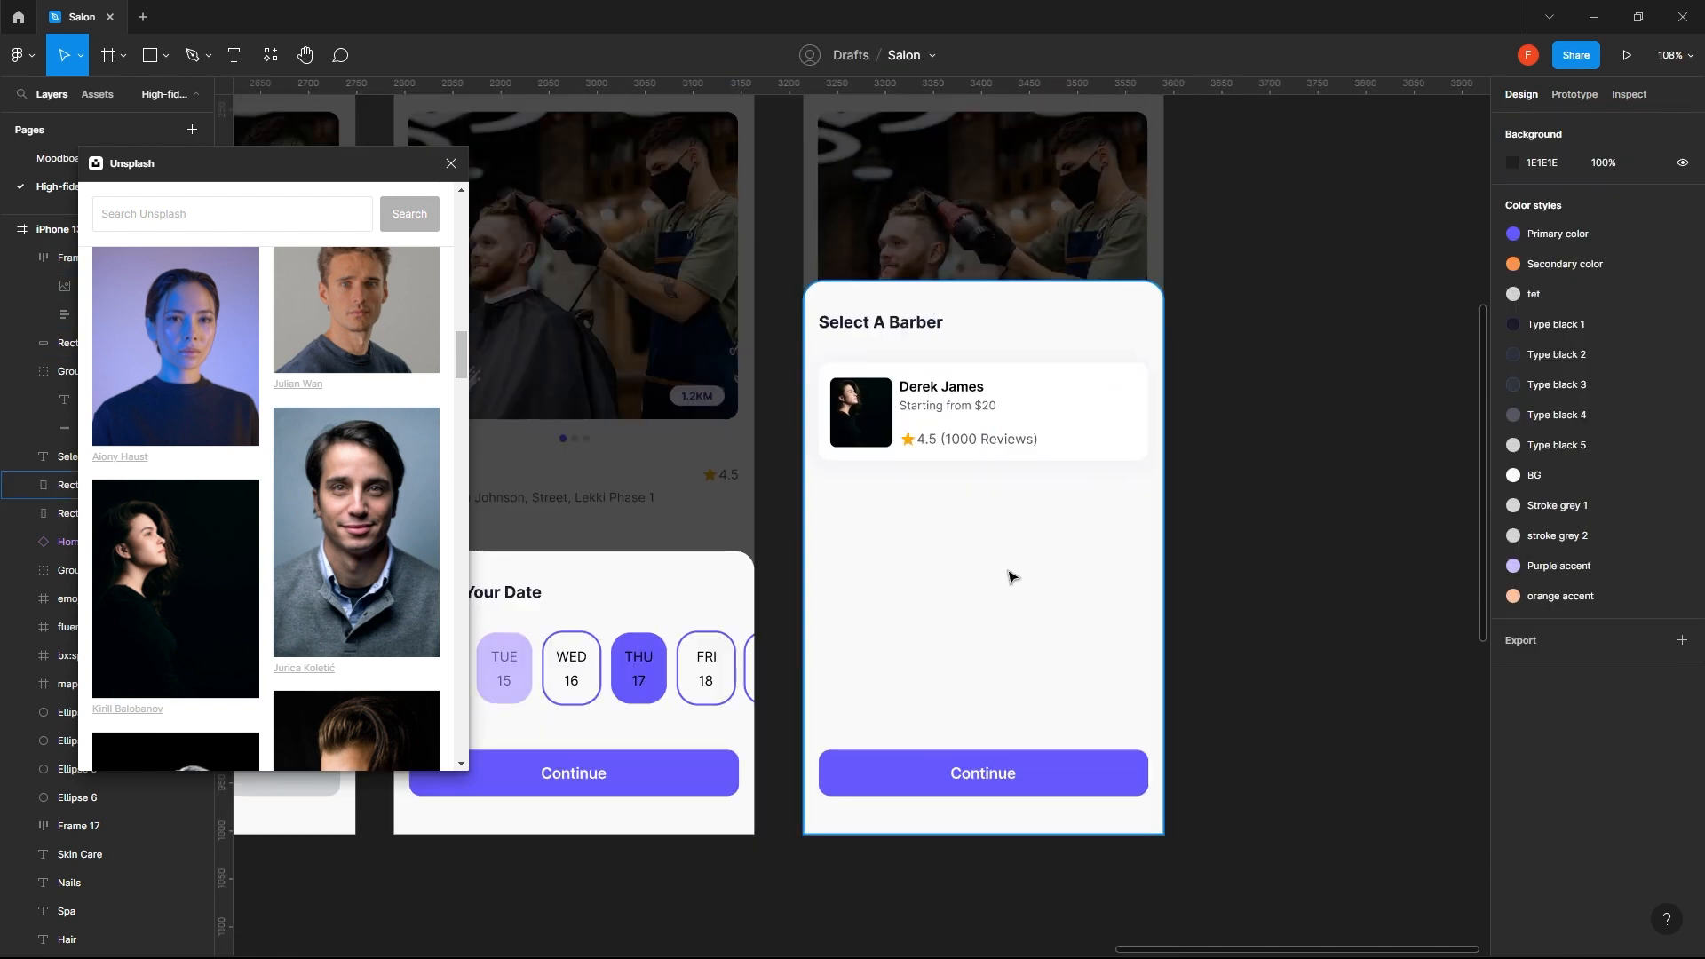
# - Try to wrap the barber card's background and its content frame together in an auto layout
pyautogui.click(1030, 440)
pyautogui.keyDown('shift'); pyautogui.click(1111, 415); pyautogui.keyUp('shift')
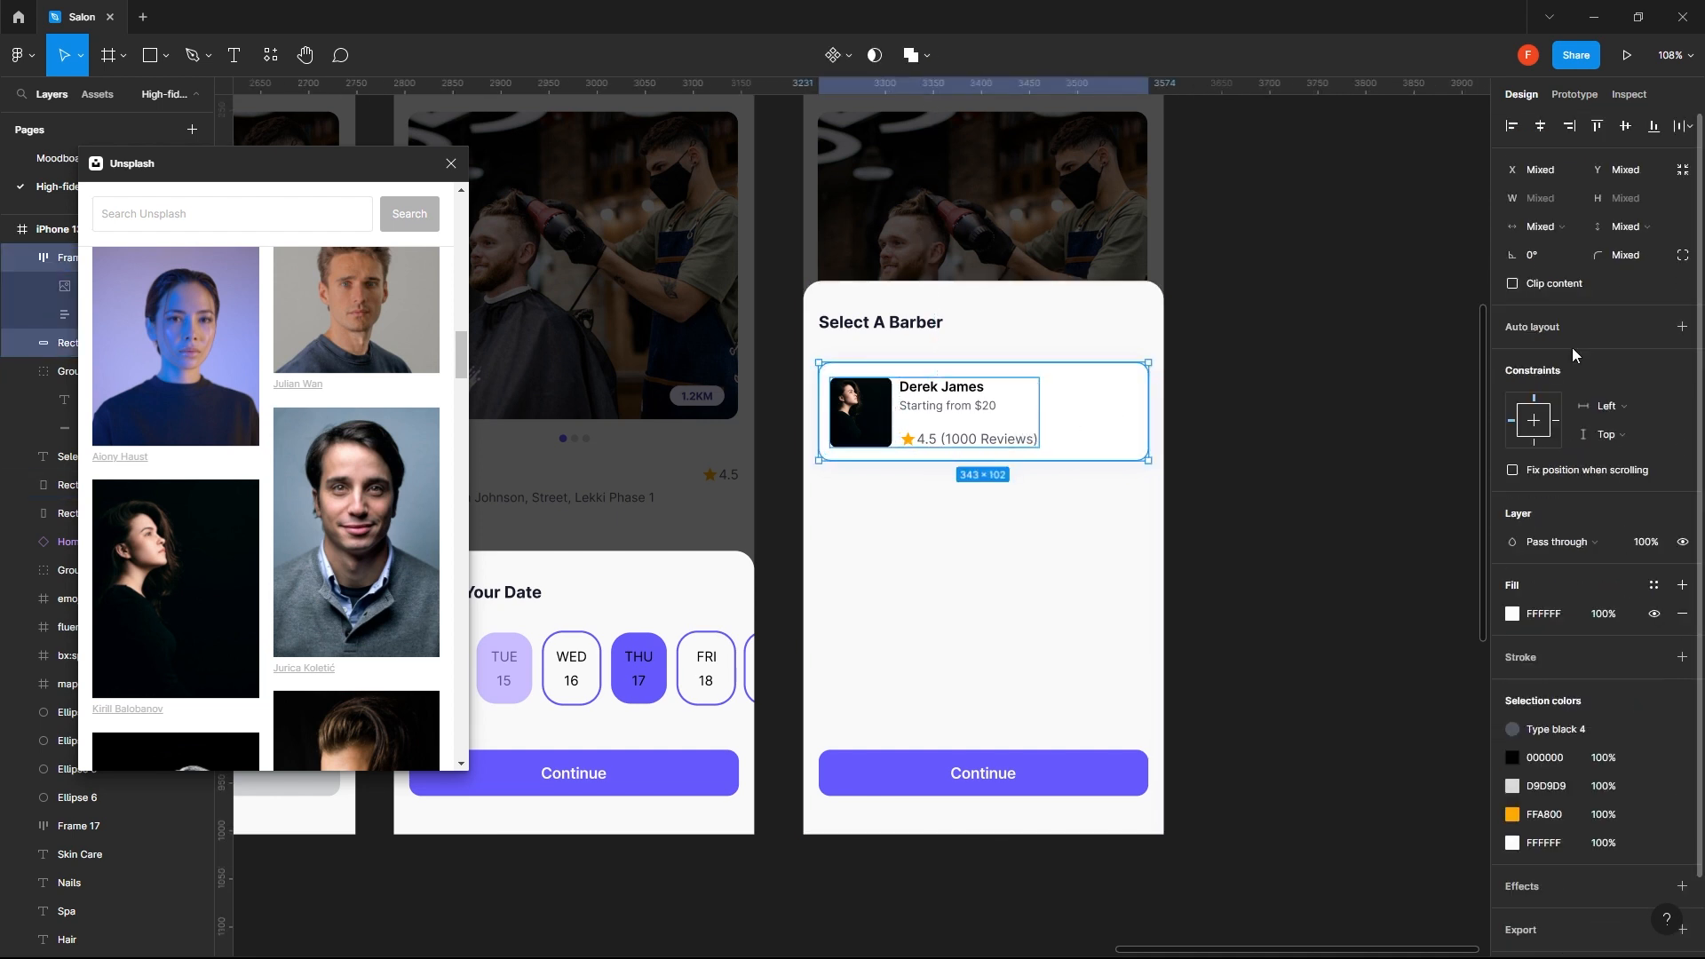
pyautogui.click(1683, 328)
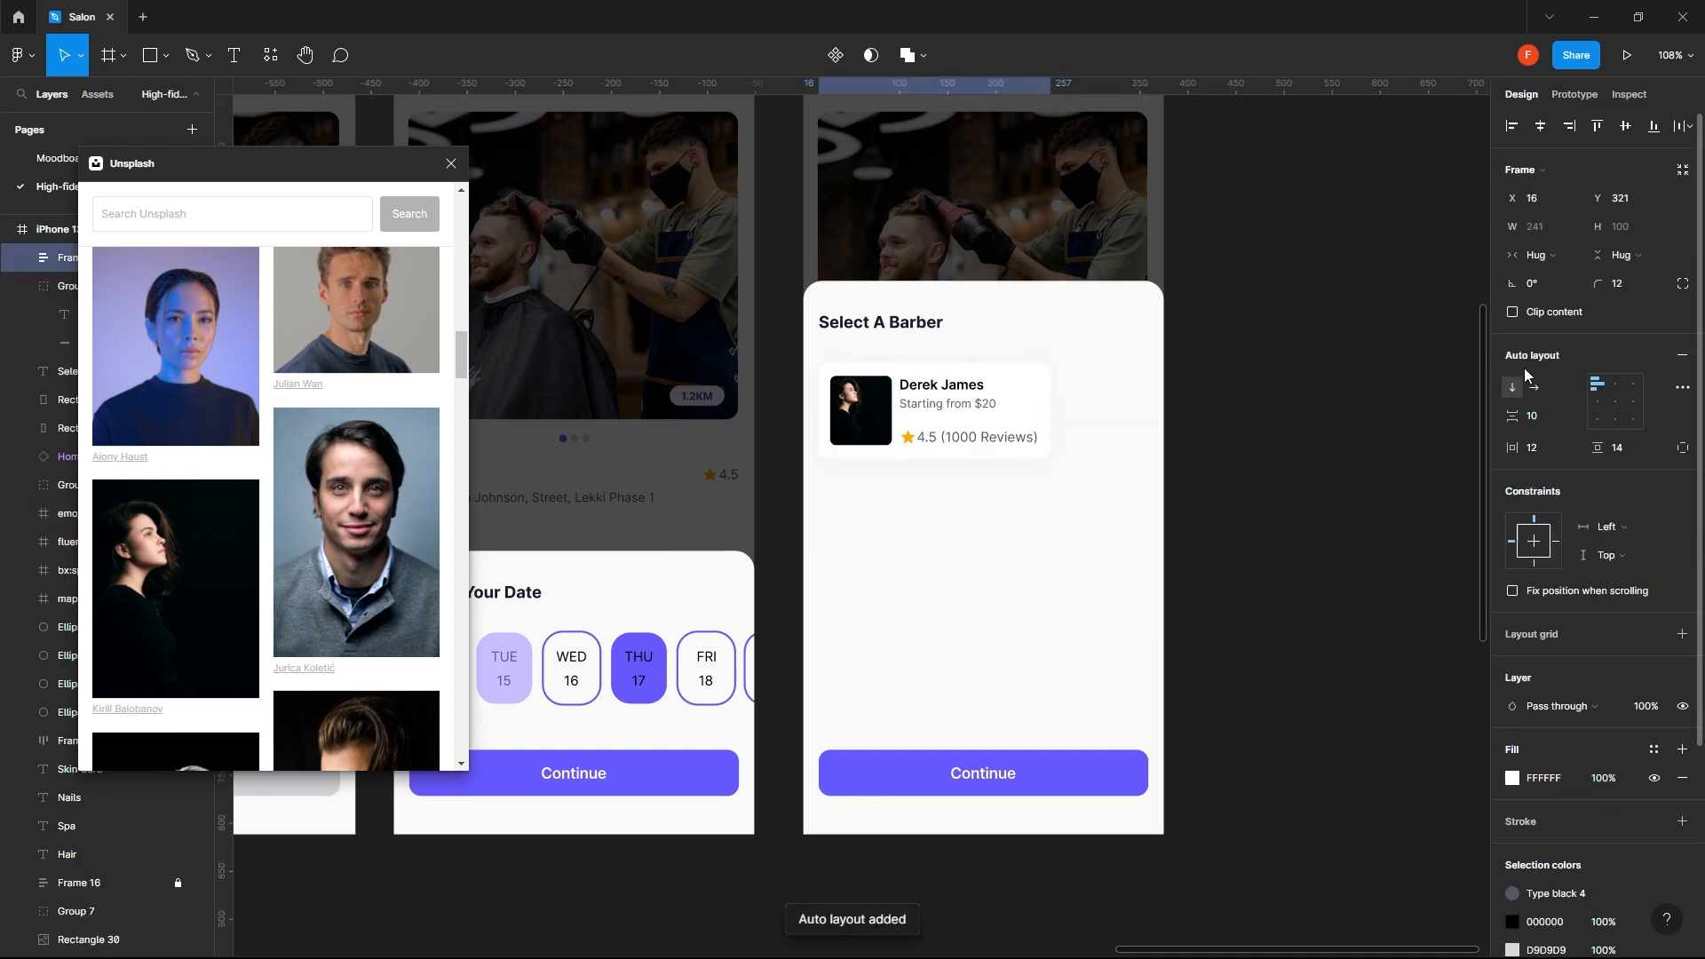
pyautogui.hotkey('ctrl', 'z')
pyautogui.click(1373, 430)
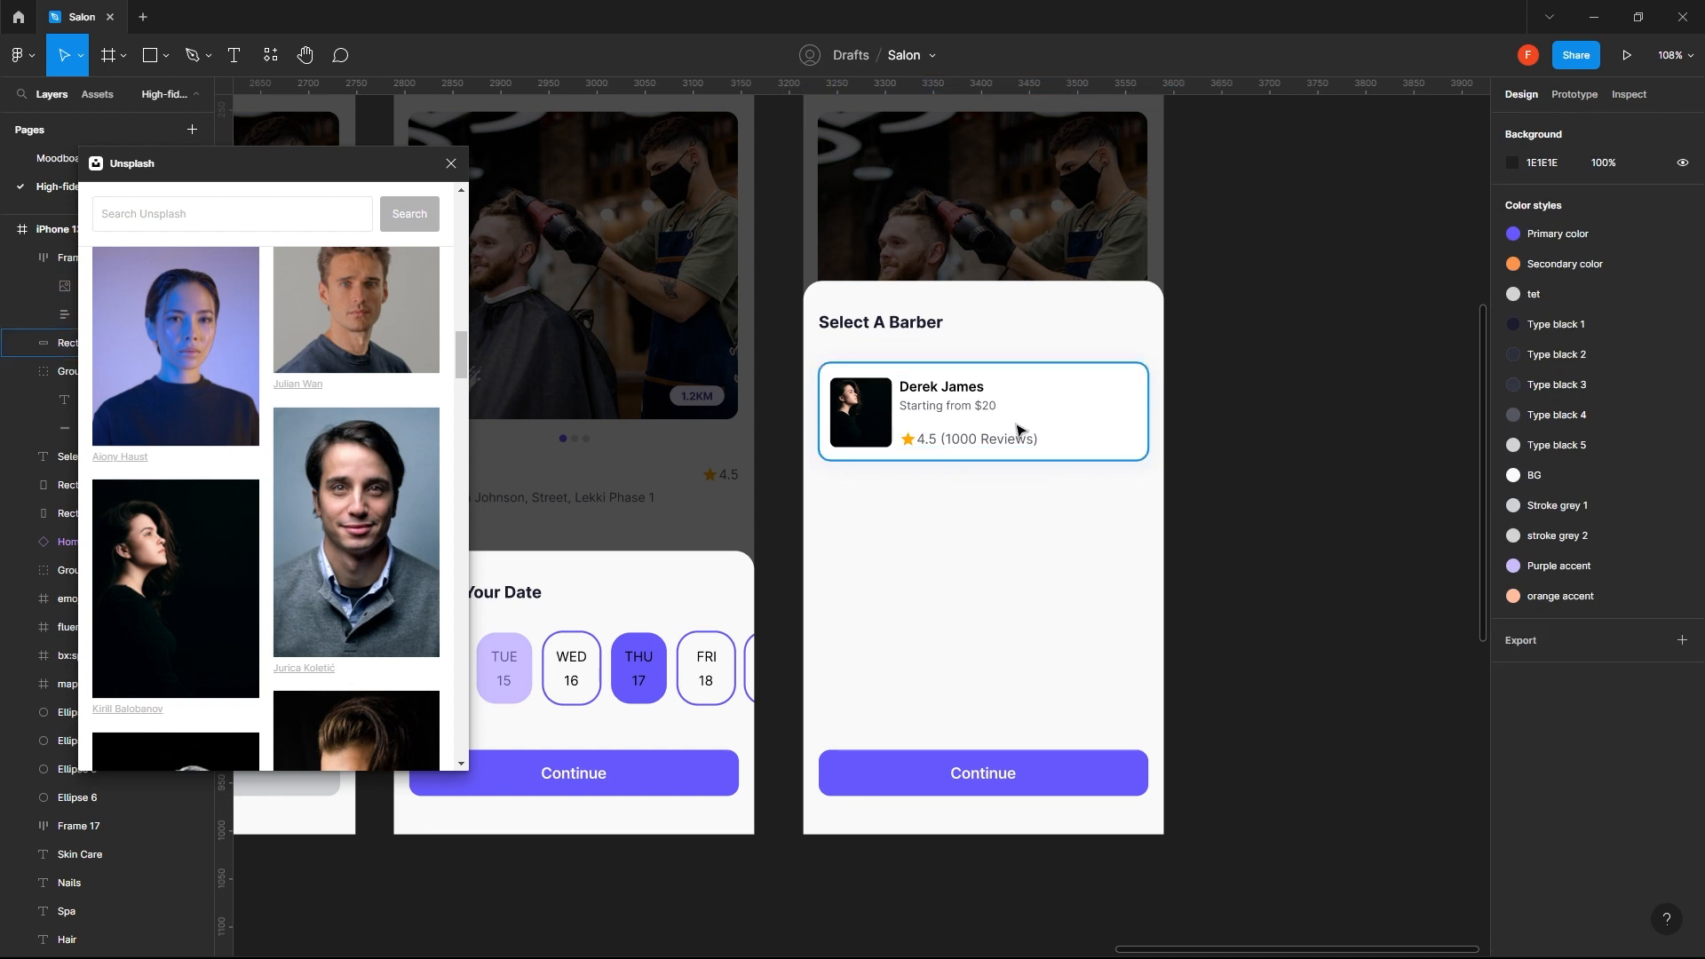
# - Examine the advanced layout settings and the height and width sizing options of the card's content frame
pyautogui.click(1002, 441)
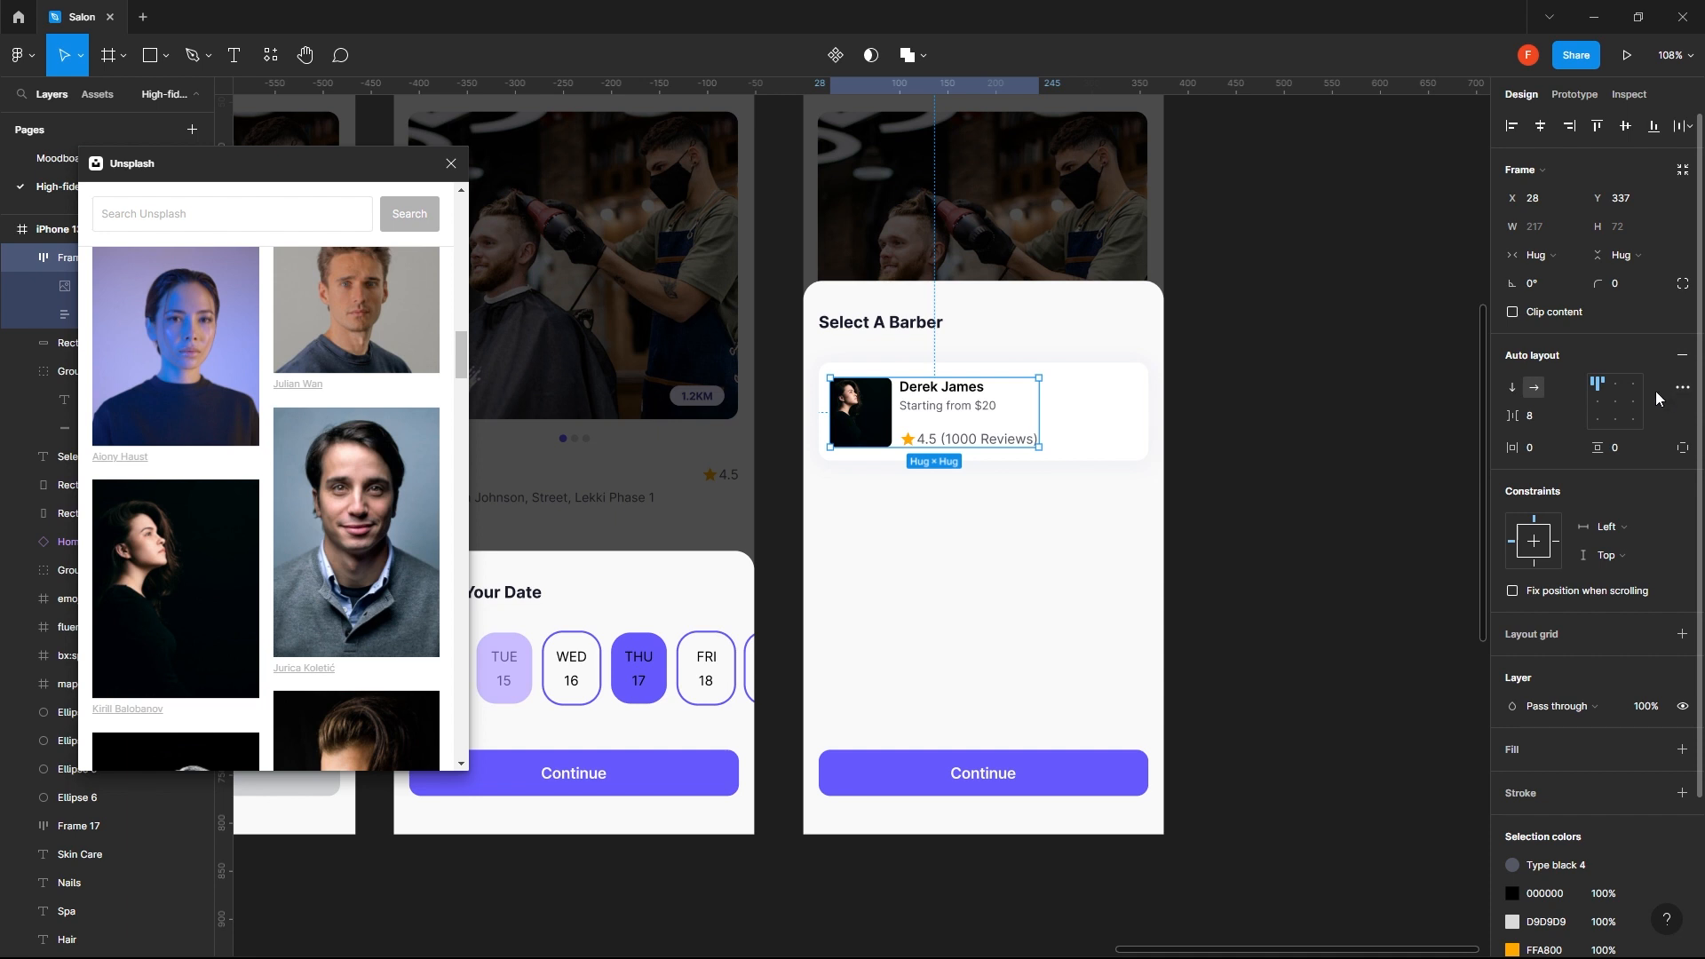
pyautogui.click(1681, 388)
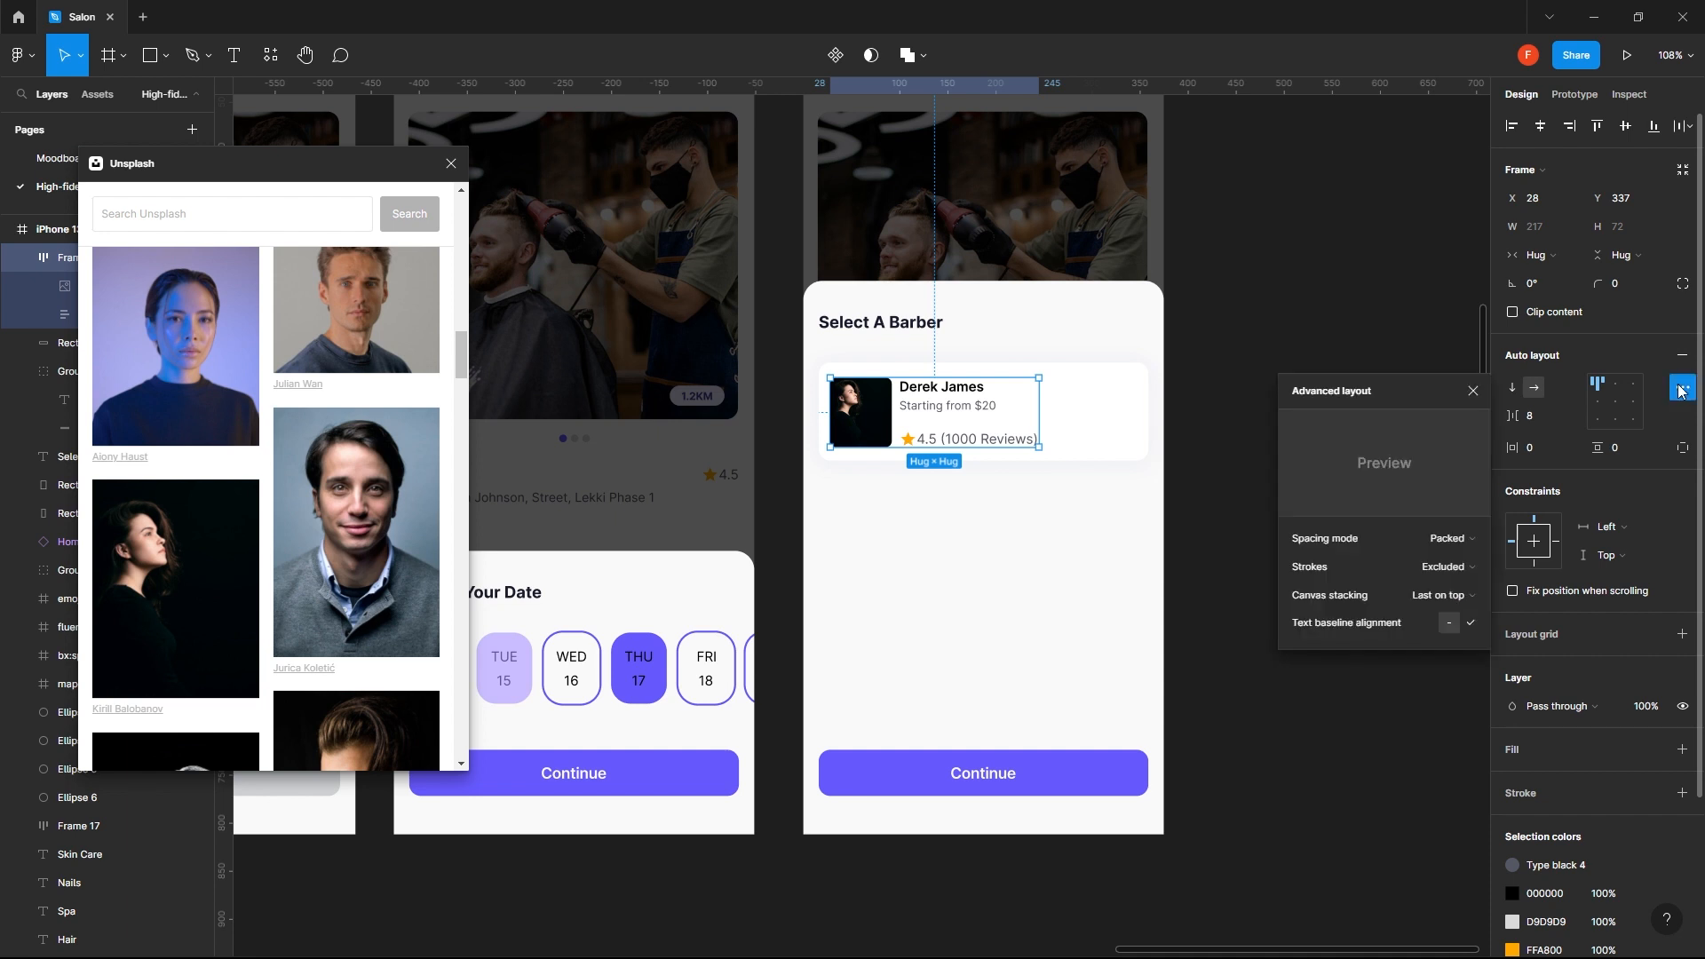
pyautogui.click(1473, 391)
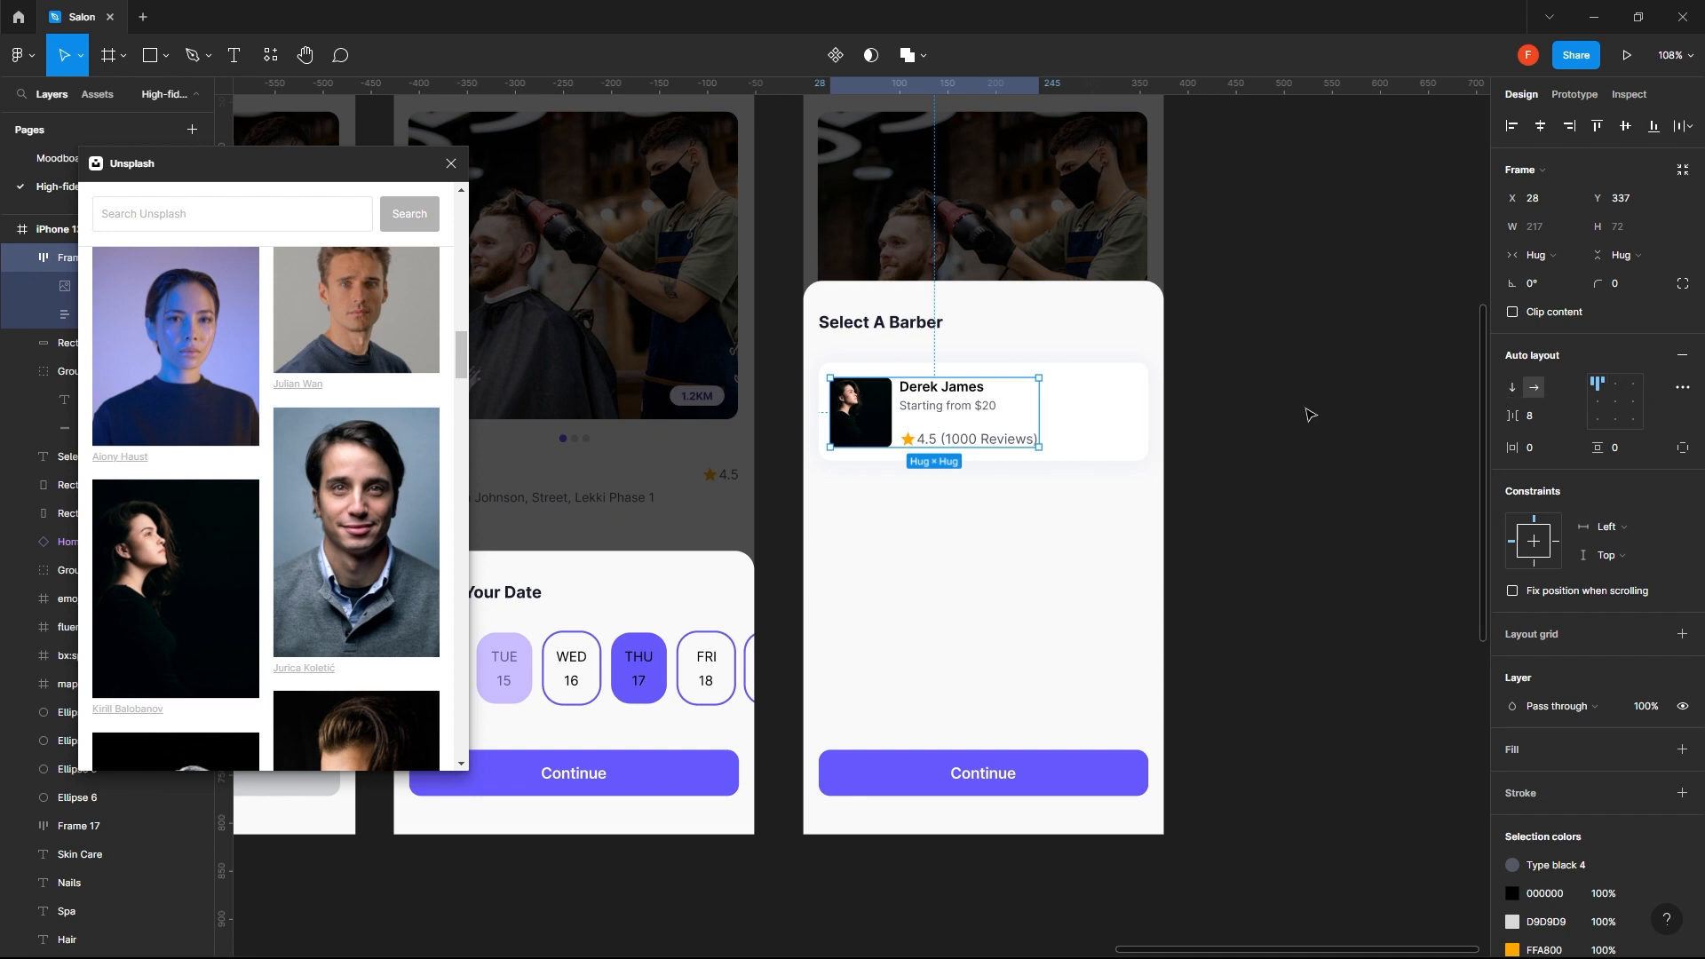
pyautogui.click(1261, 417)
pyautogui.click(1079, 429)
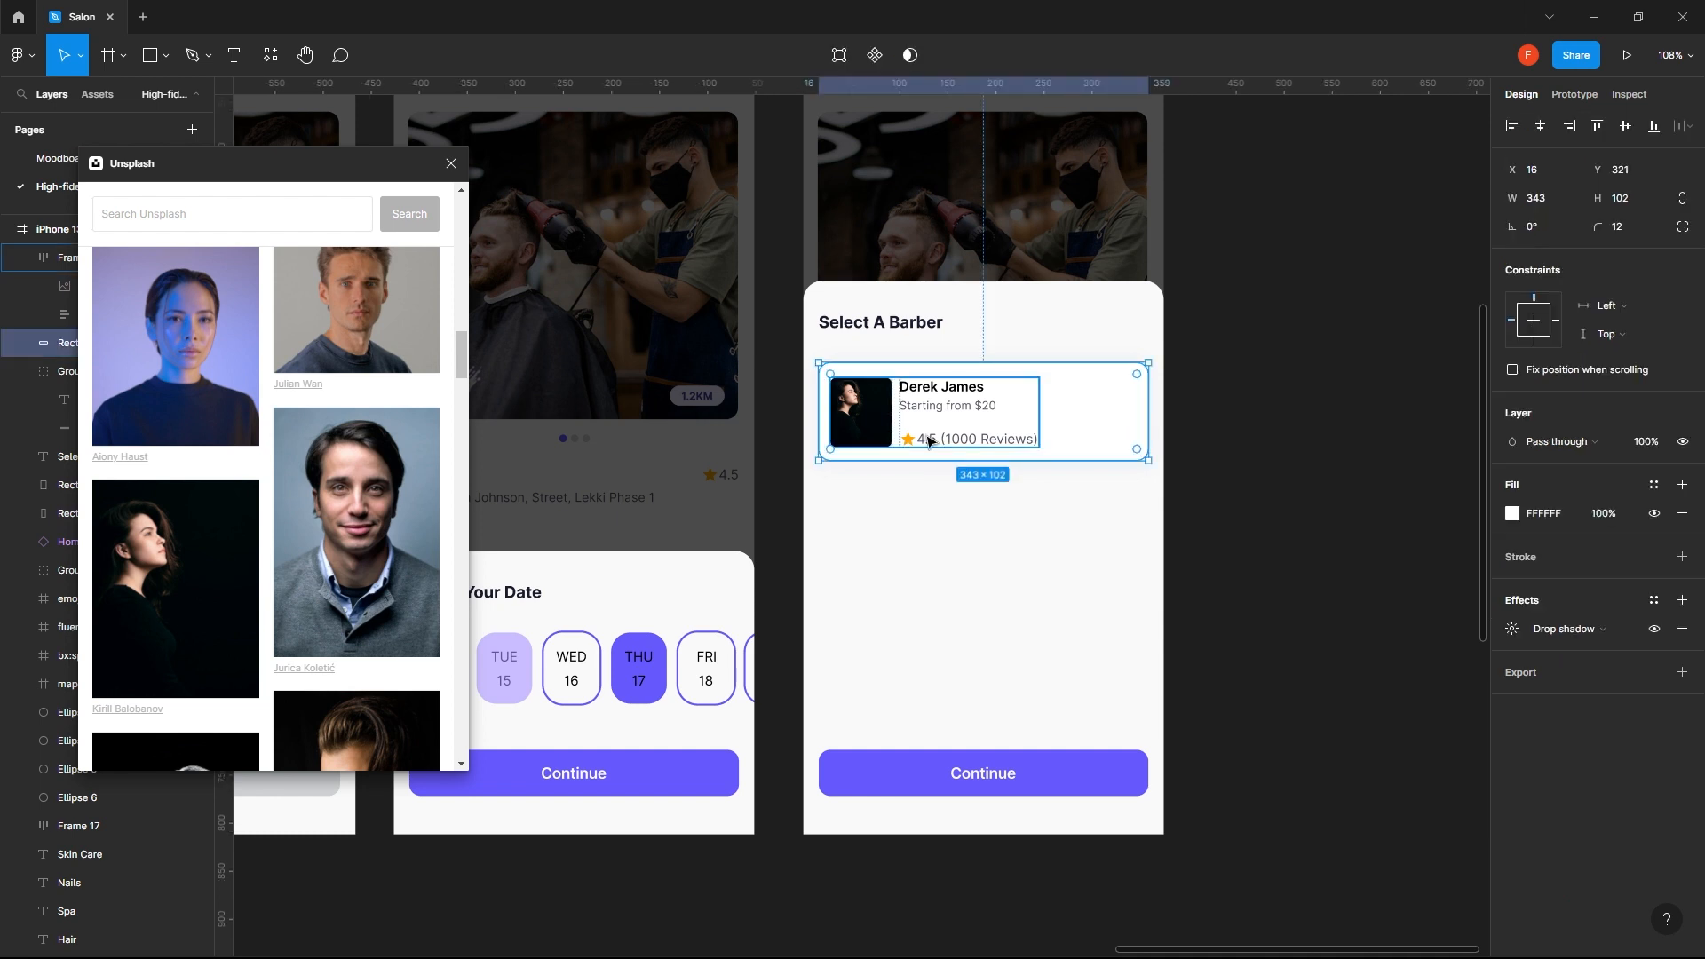
pyautogui.click(1030, 431)
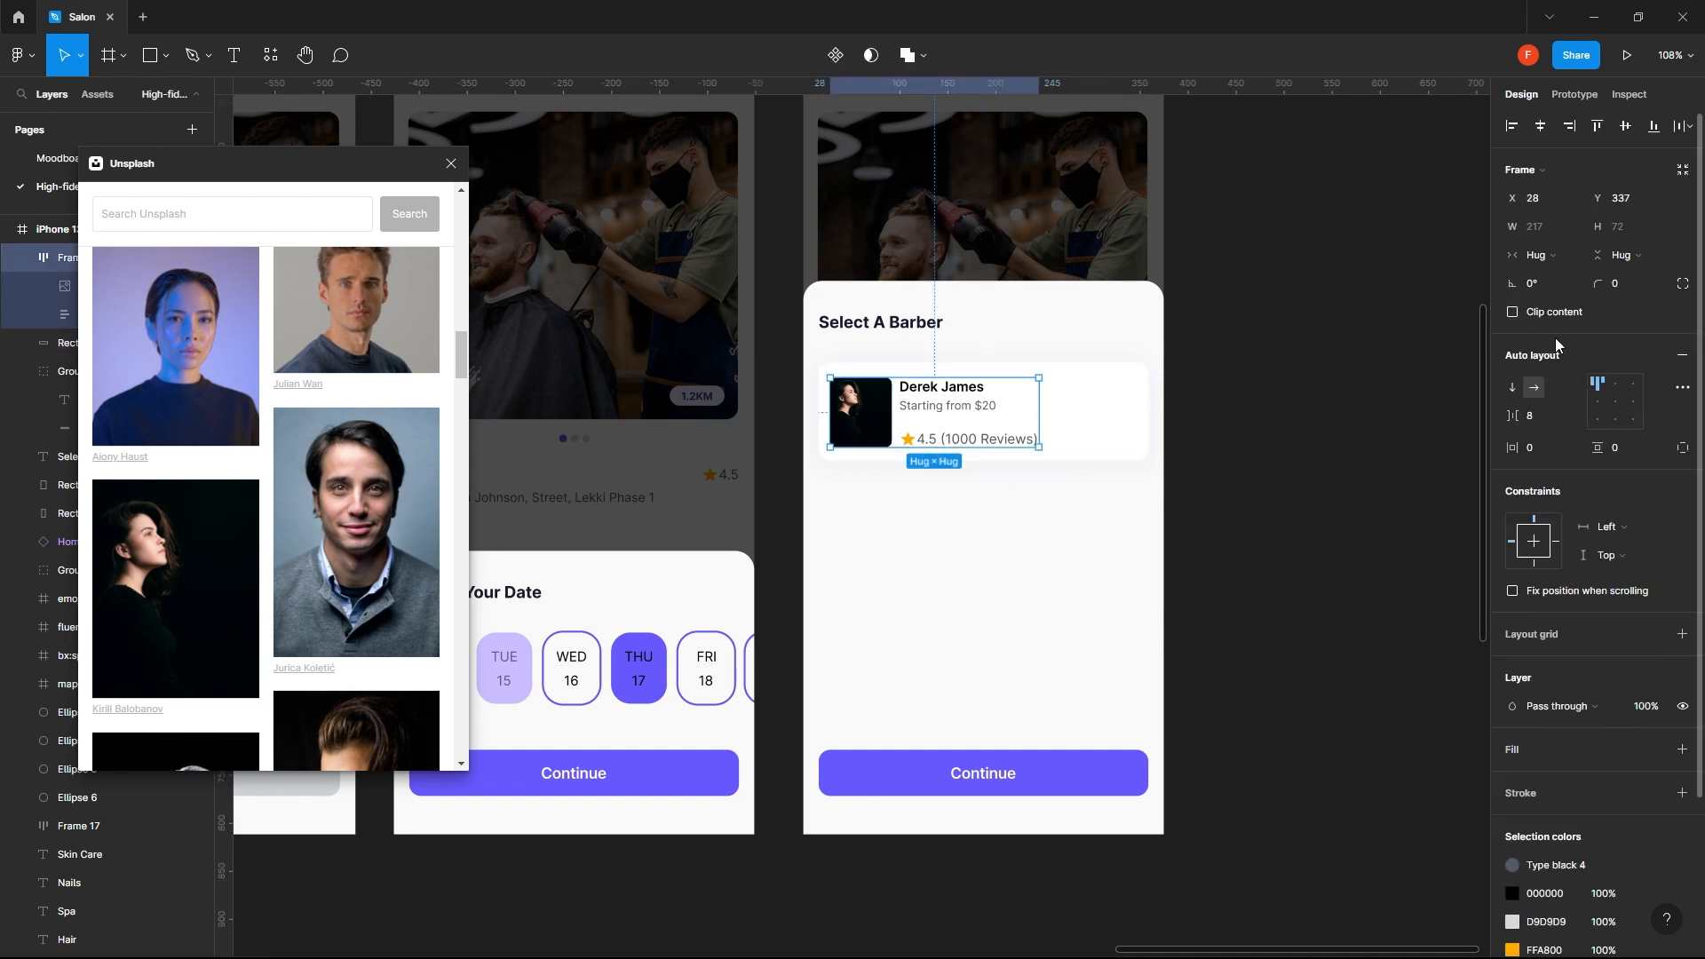
pyautogui.click(1640, 254)
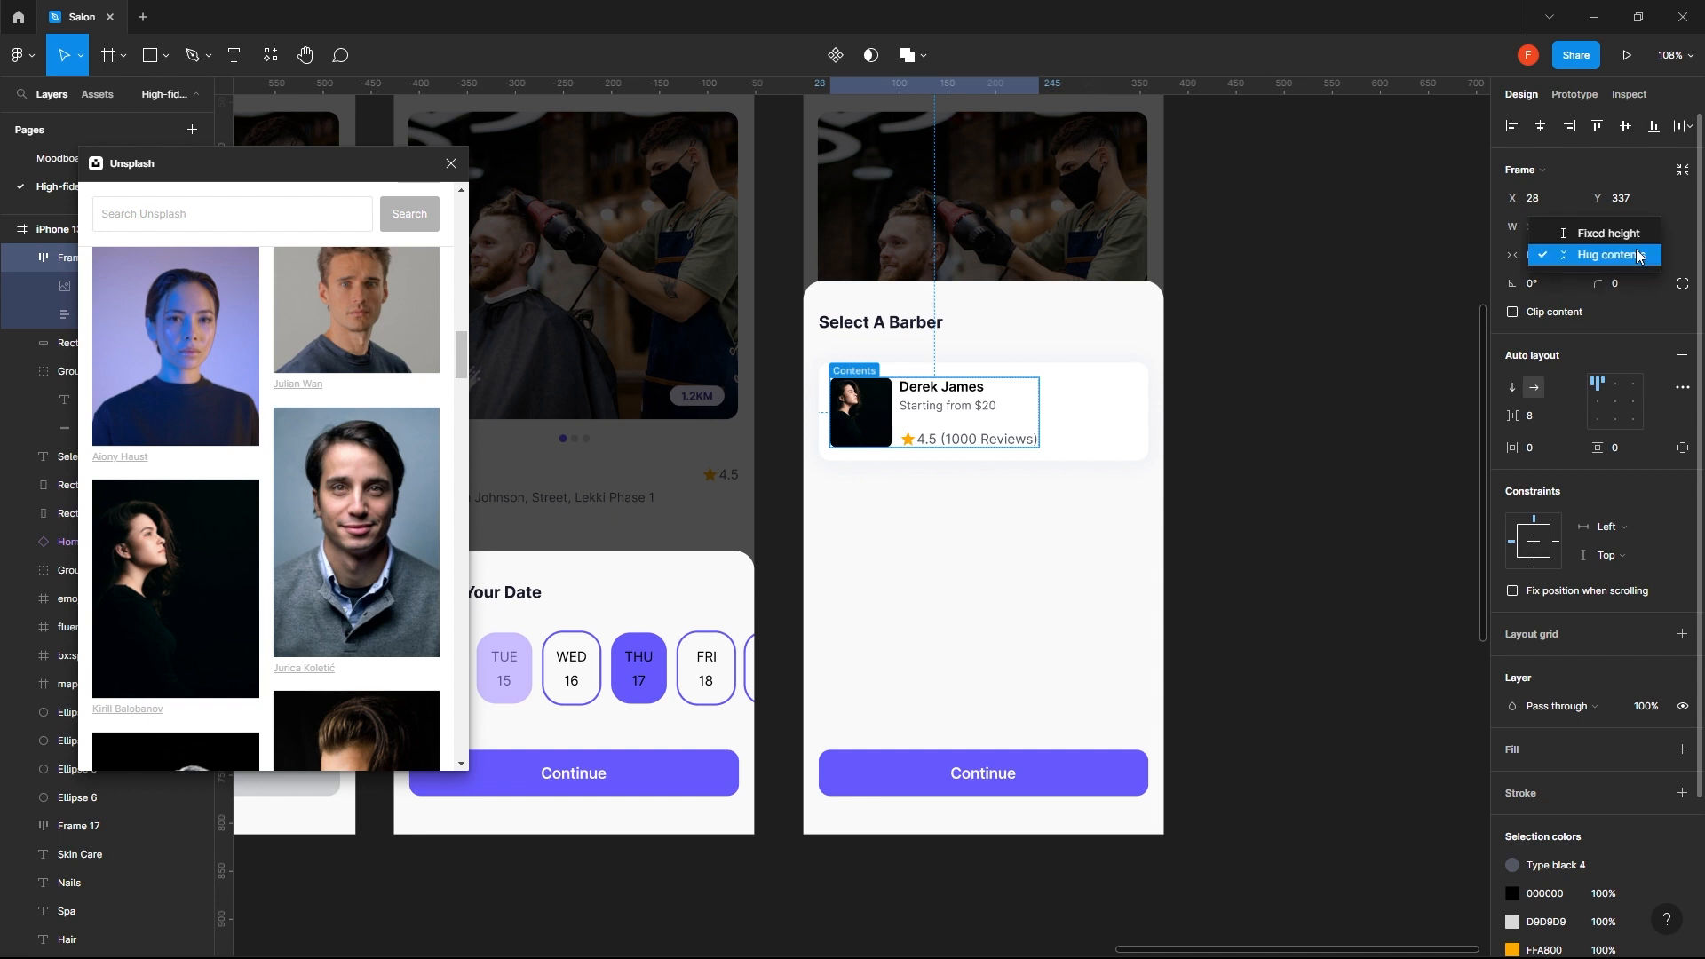
pyautogui.click(1694, 252)
pyautogui.click(1577, 256)
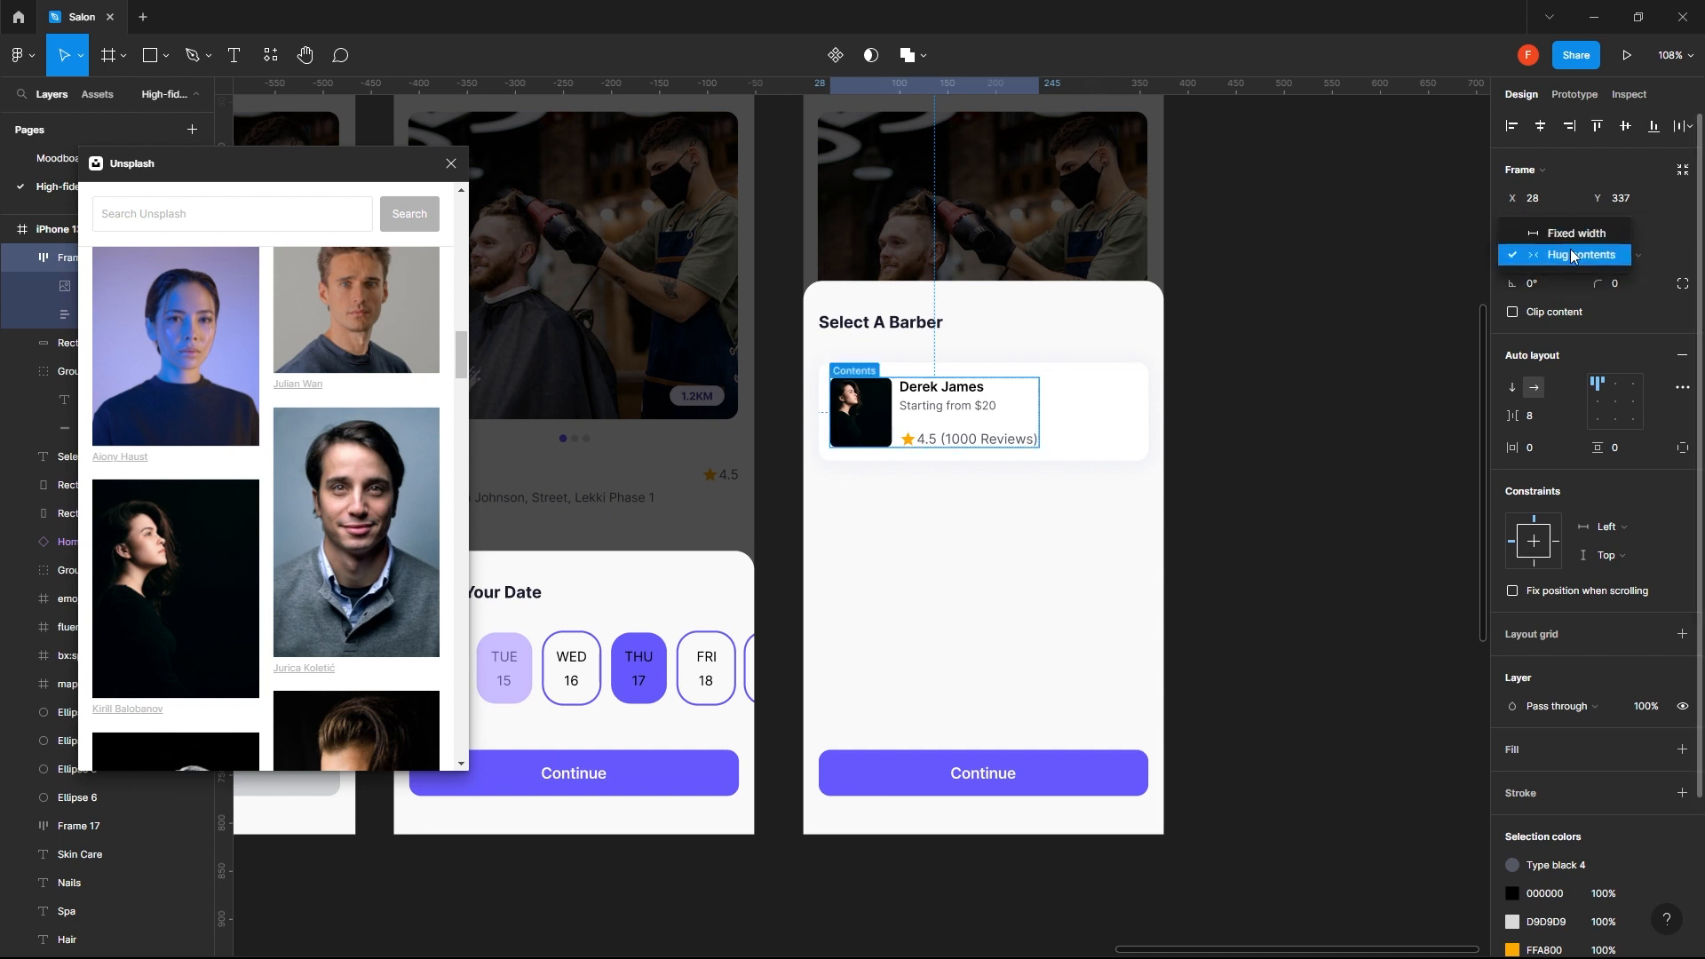
pyautogui.click(1576, 240)
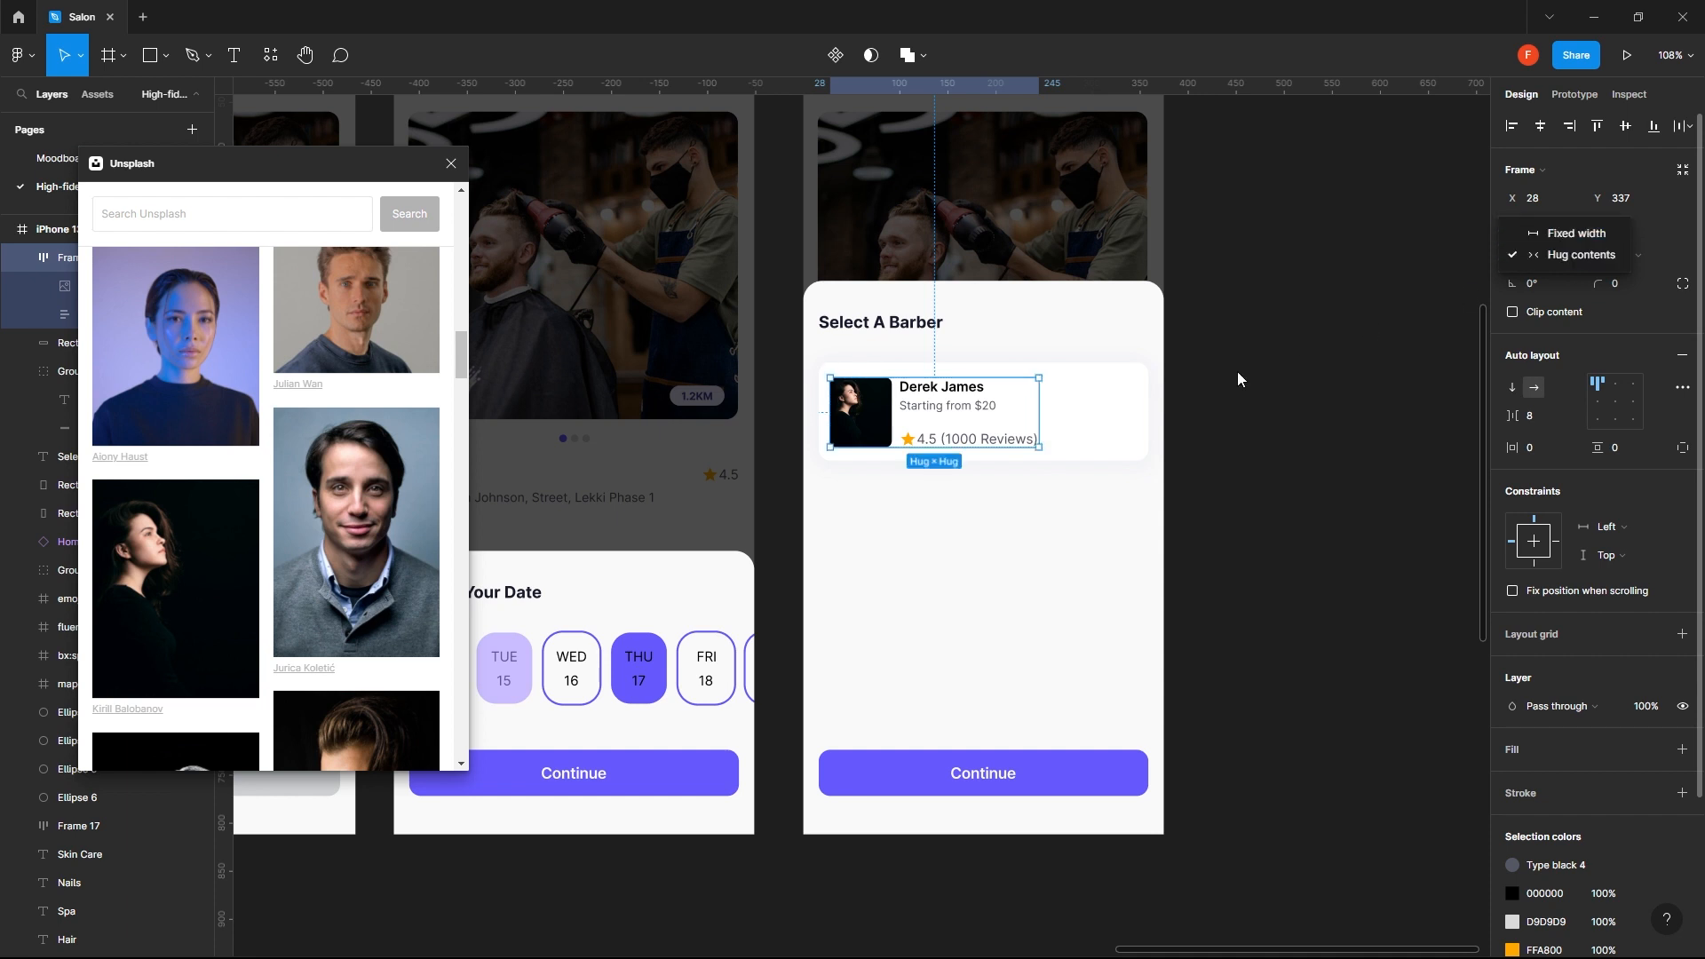
# - Select the card background together with its content frame and convert them into one auto layout card
pyautogui.click(1137, 423)
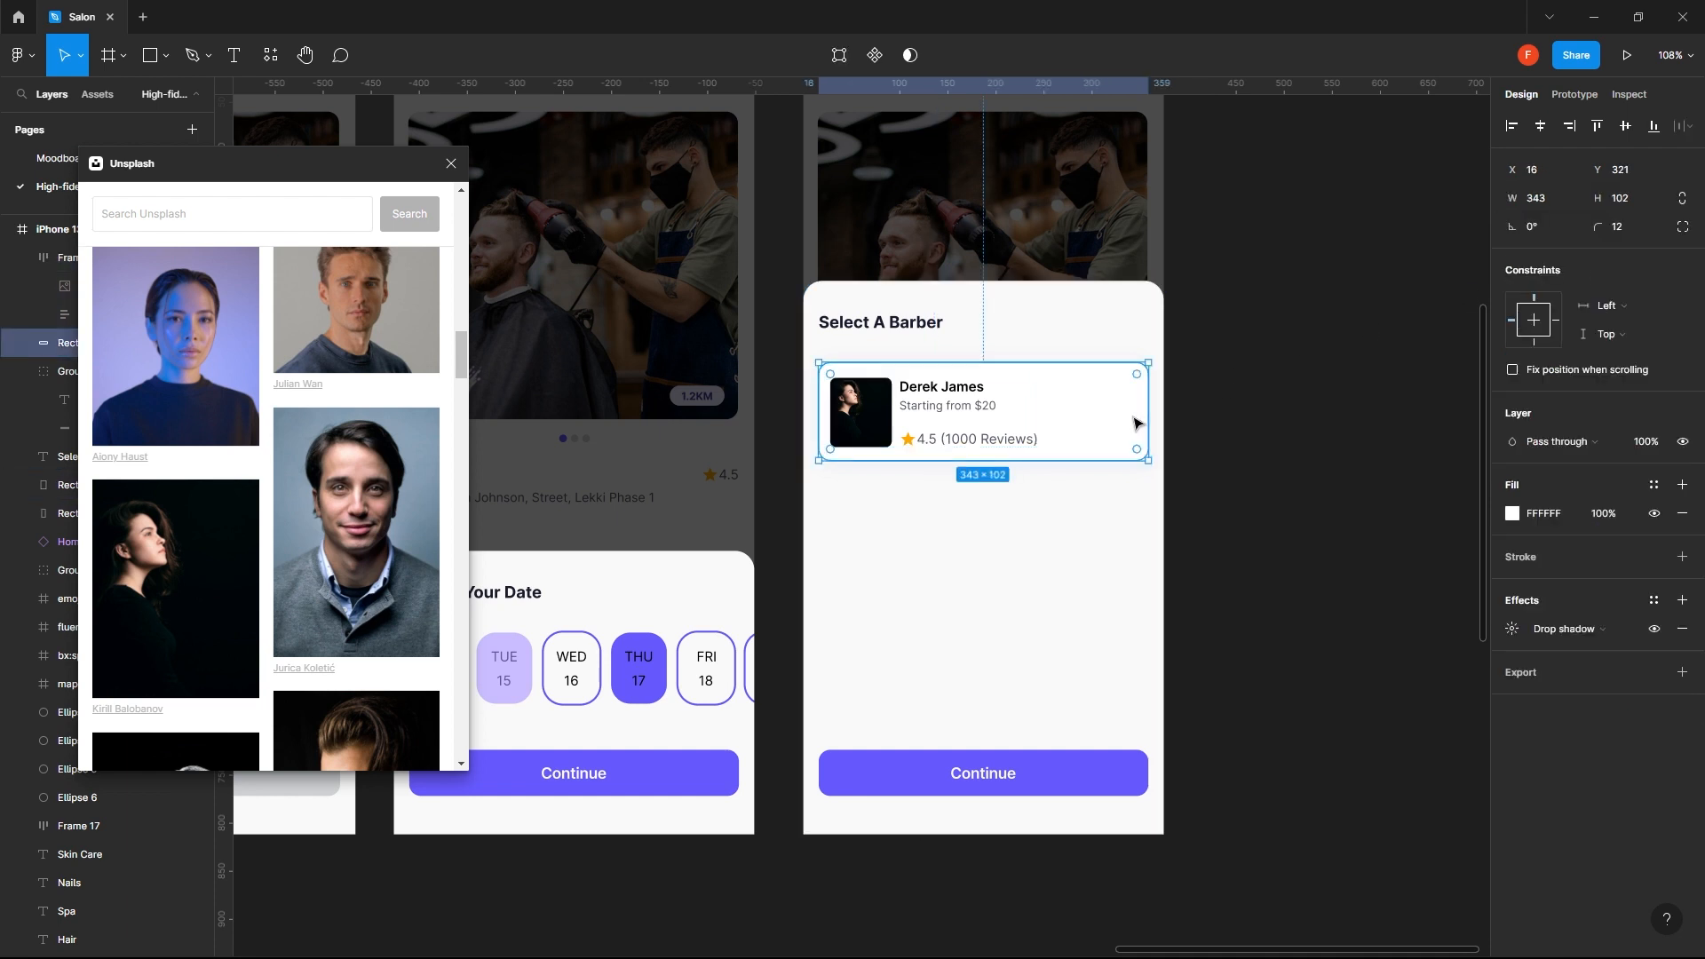
pyautogui.keyDown('shift'); pyautogui.click(978, 444); pyautogui.keyUp('shift')
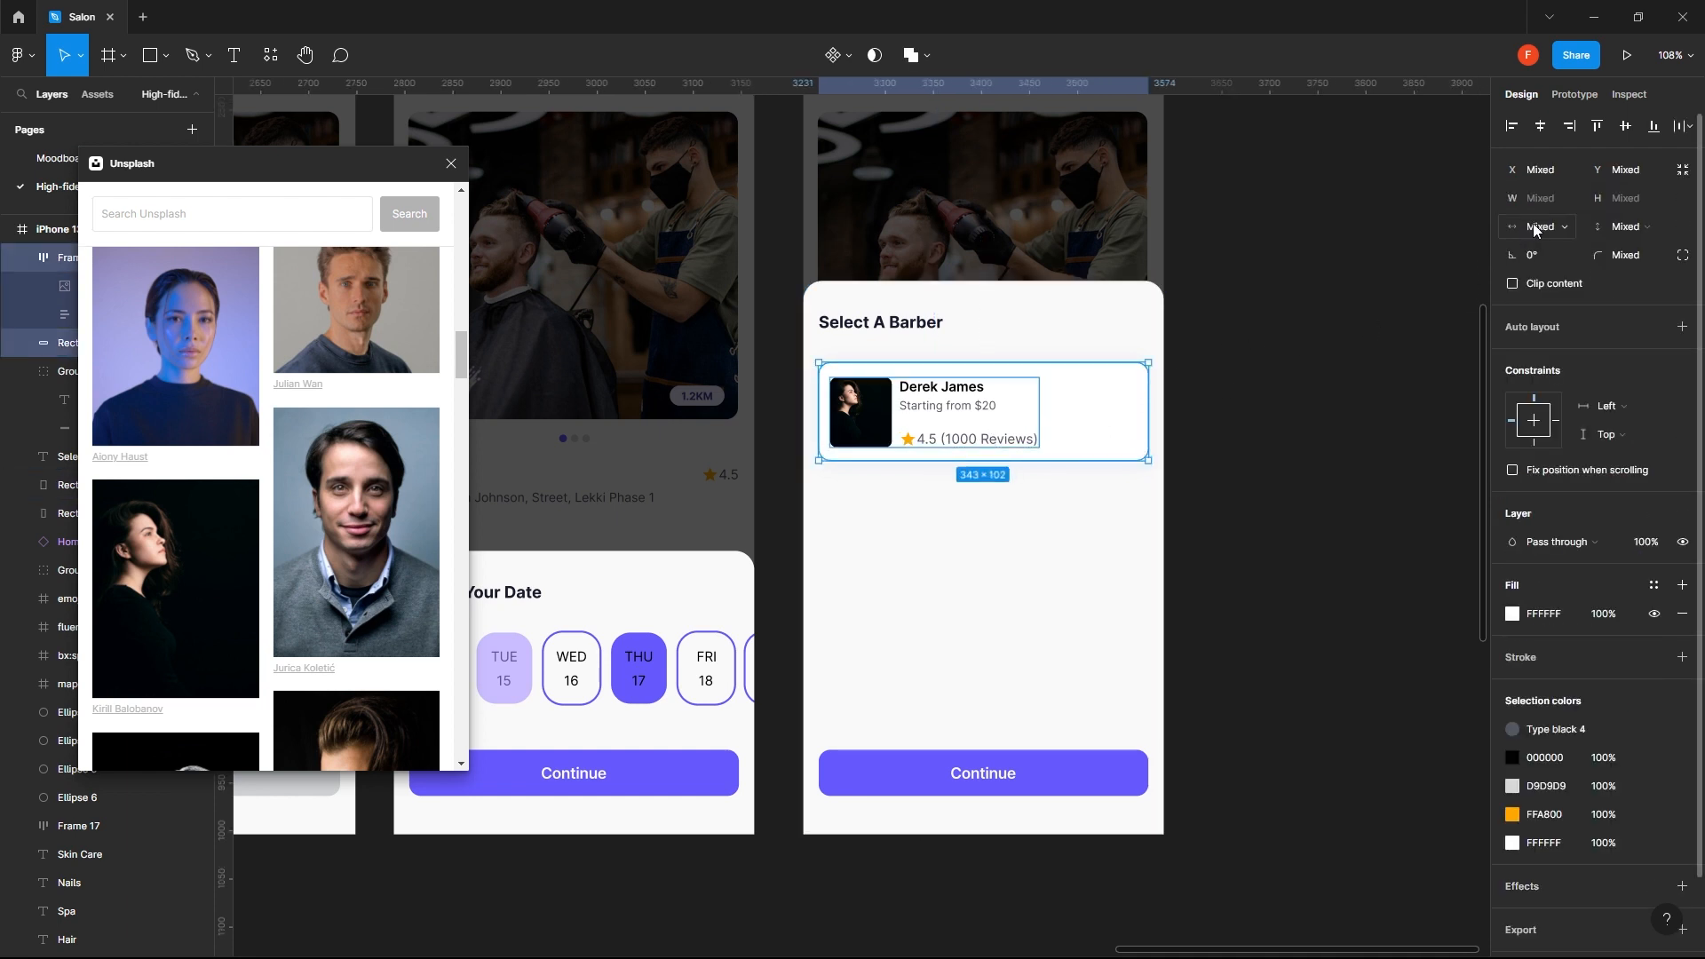
pyautogui.click(1682, 327)
pyautogui.click(1417, 388)
pyautogui.click(946, 420)
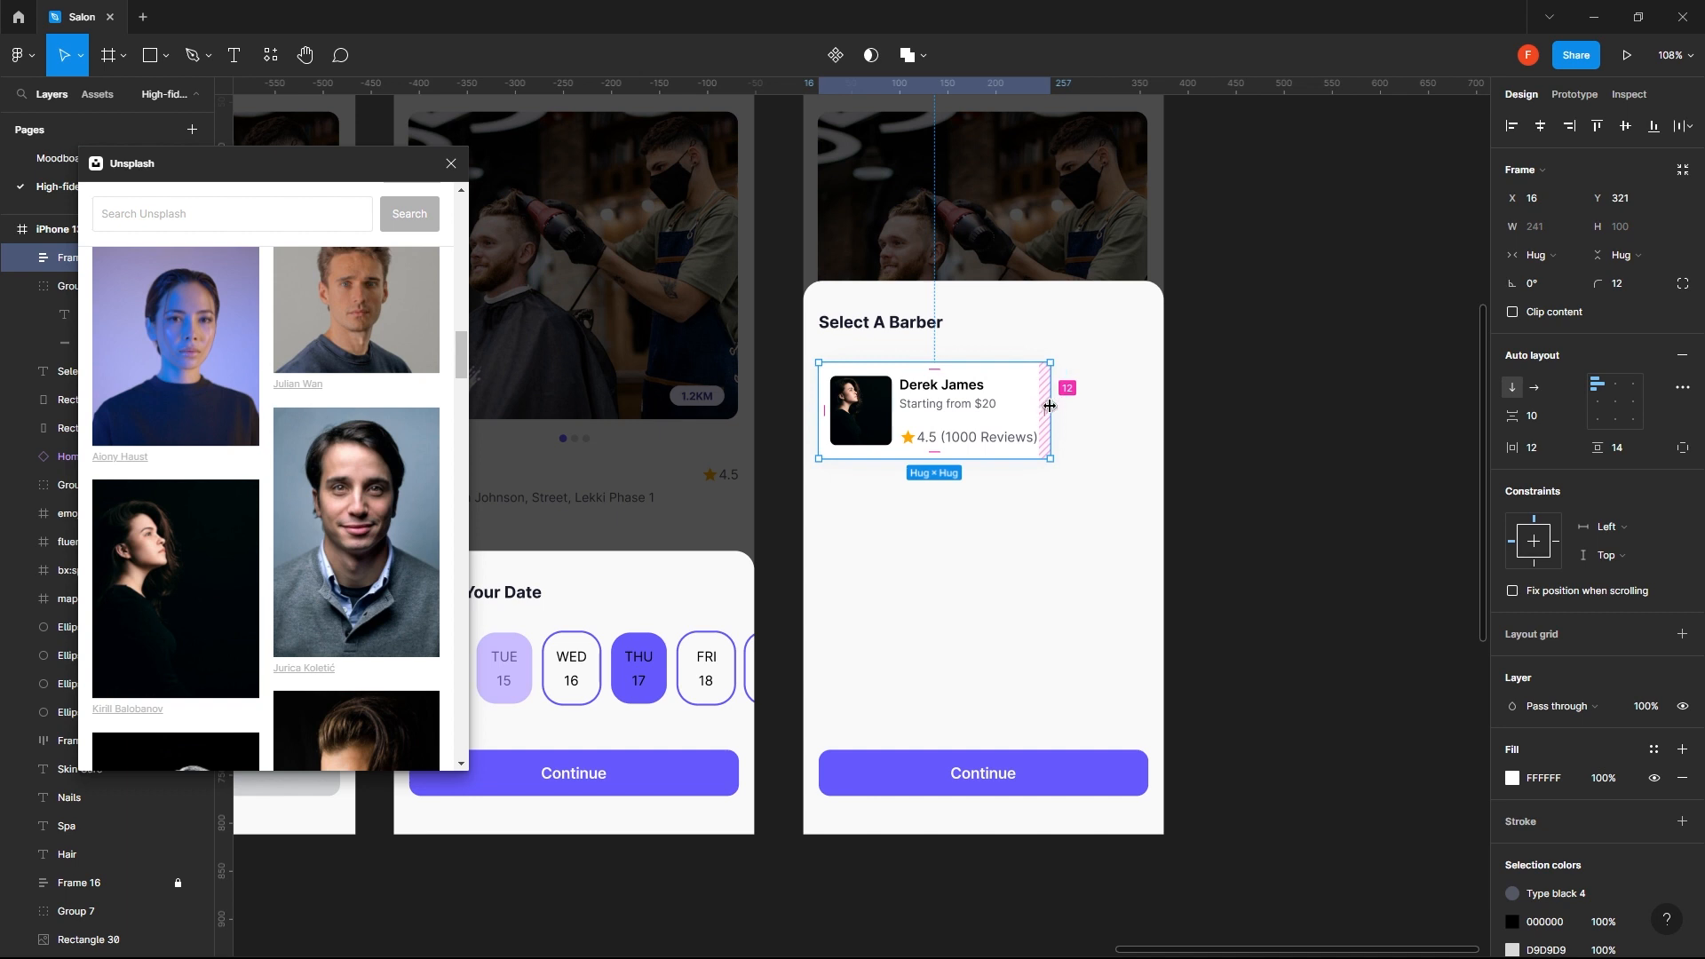
# - Give the auto layout card a fixed width of 343, matching the Continue button
pyautogui.click(1539, 255)
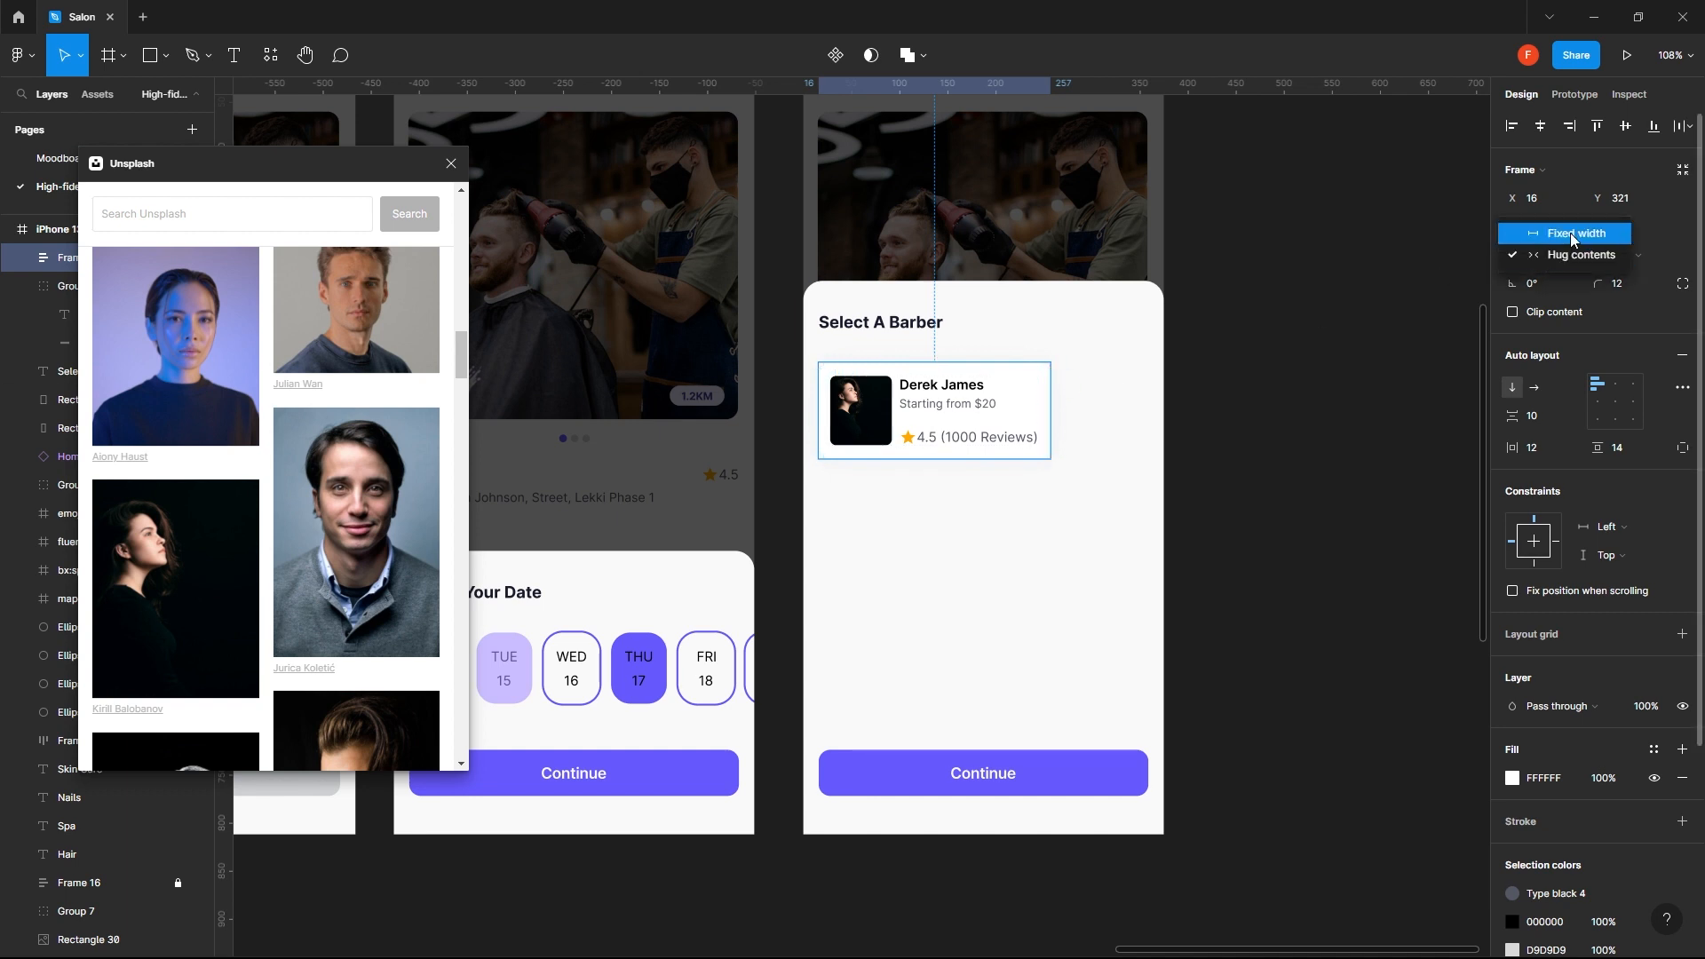
pyautogui.click(1568, 233)
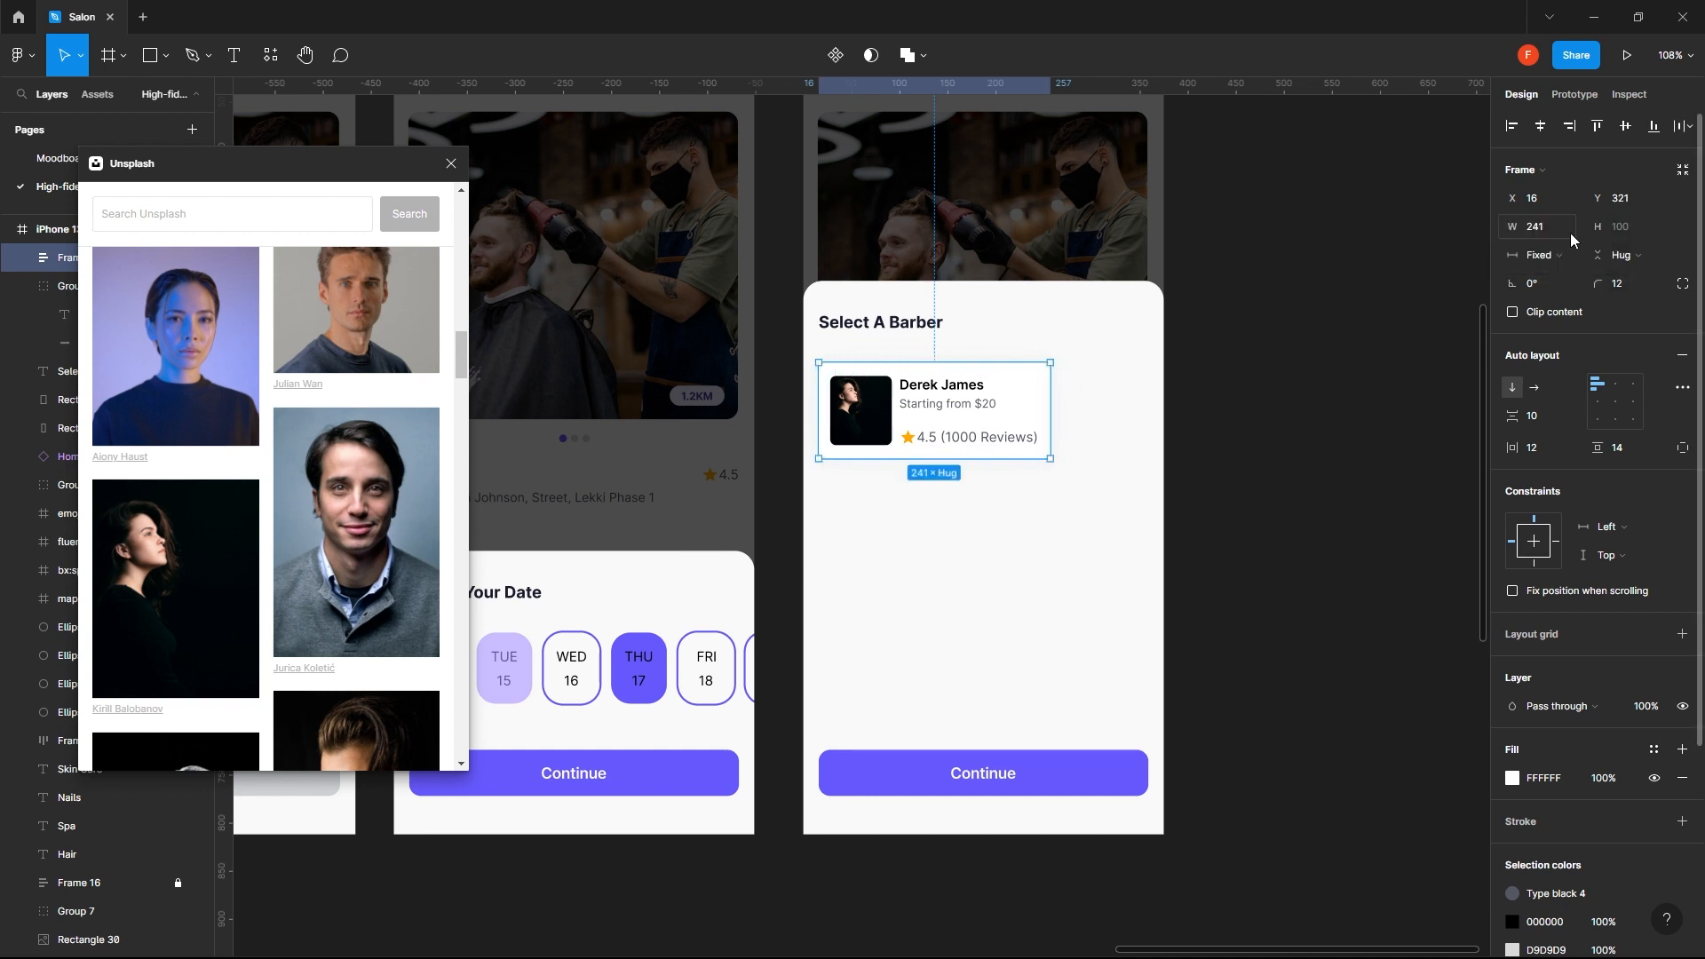
pyautogui.click(1393, 336)
pyautogui.click(1062, 780)
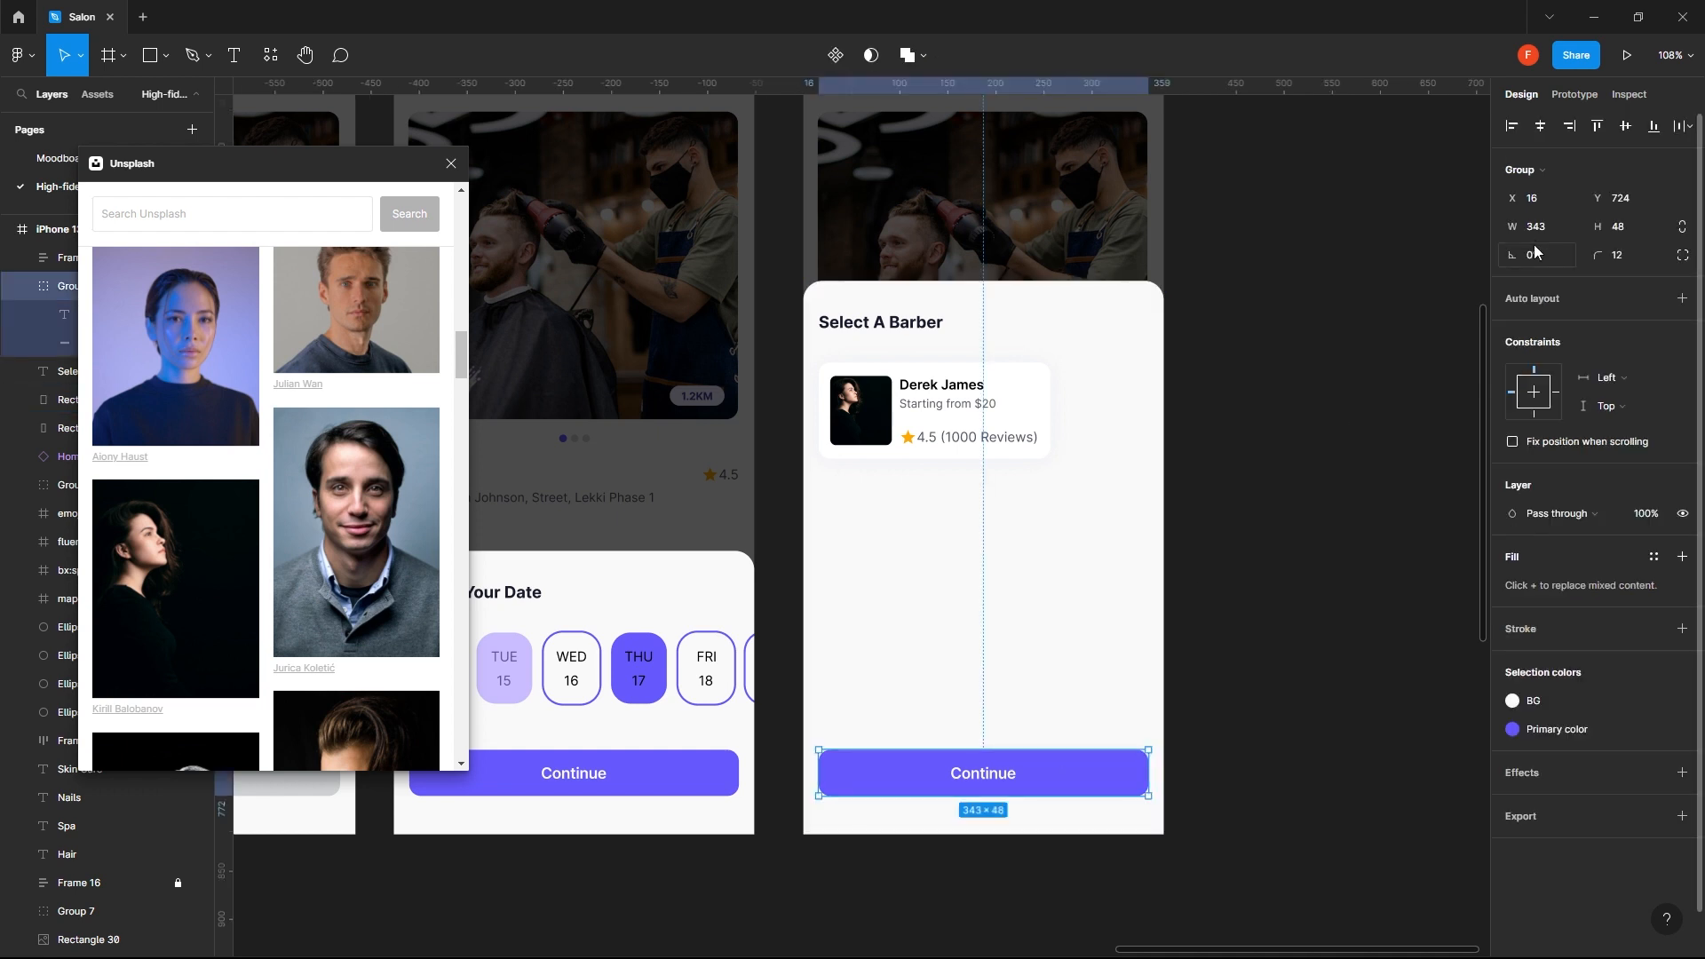
pyautogui.click(1039, 400)
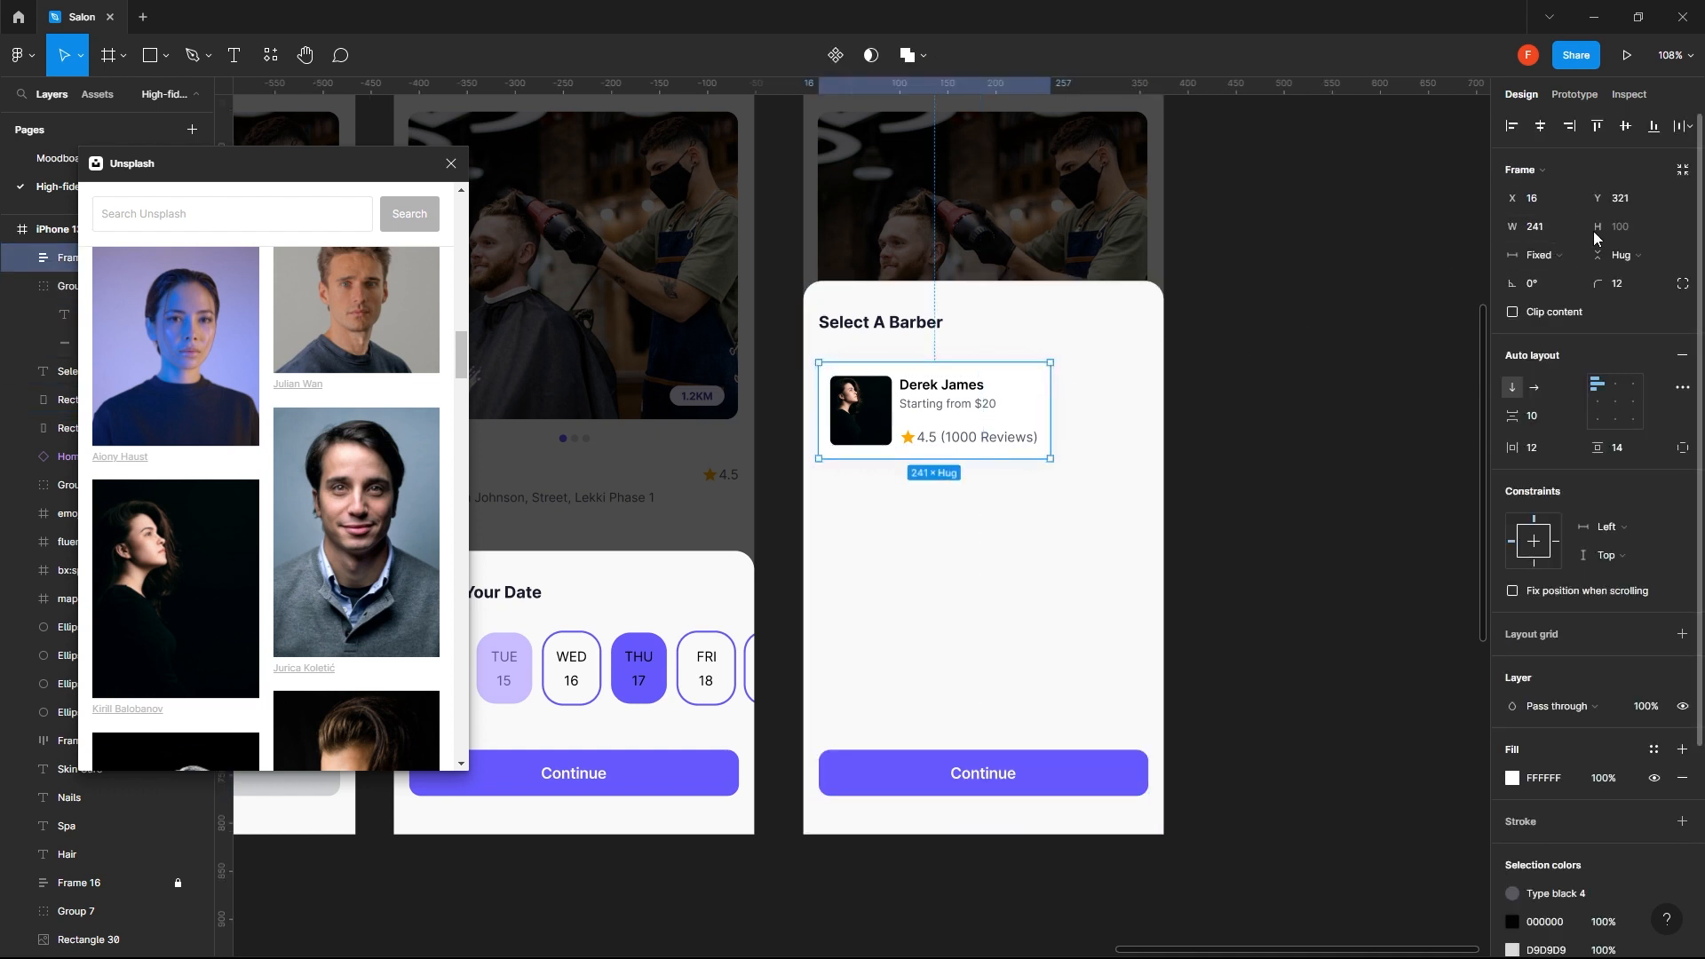
pyautogui.click(1561, 231)
pyautogui.press('Return')
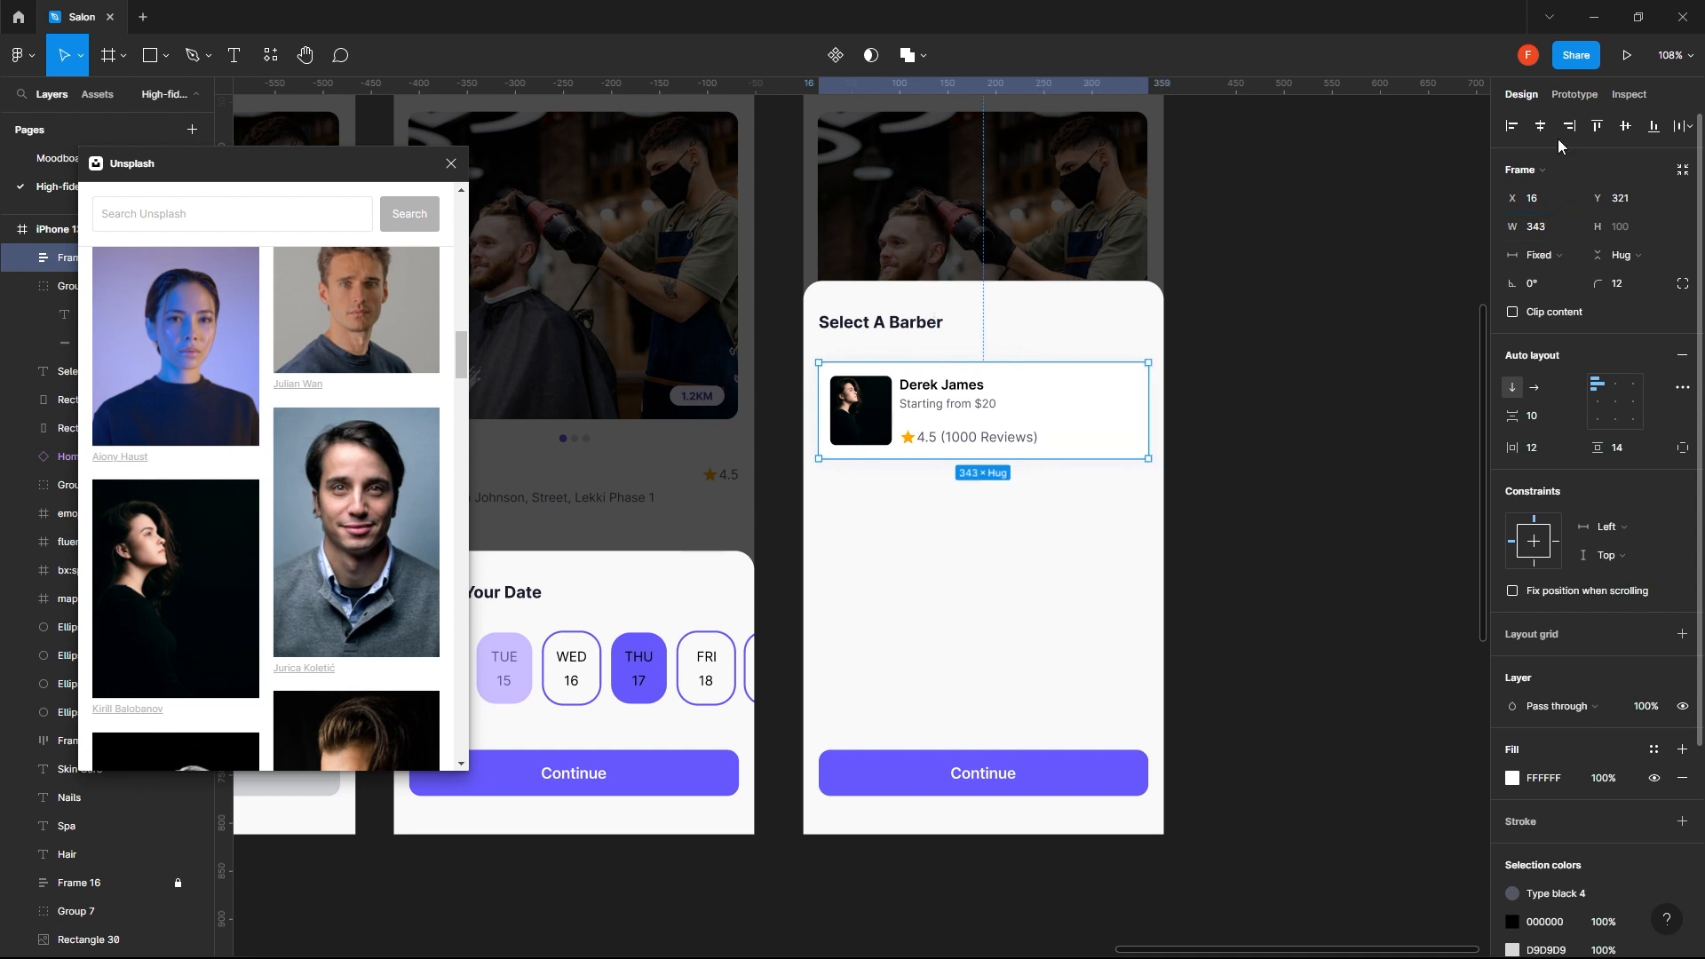
# - Duplicate the barber card directly below the original on the Select A Barber sheet
pyautogui.click(1264, 338)
pyautogui.click(1066, 435)
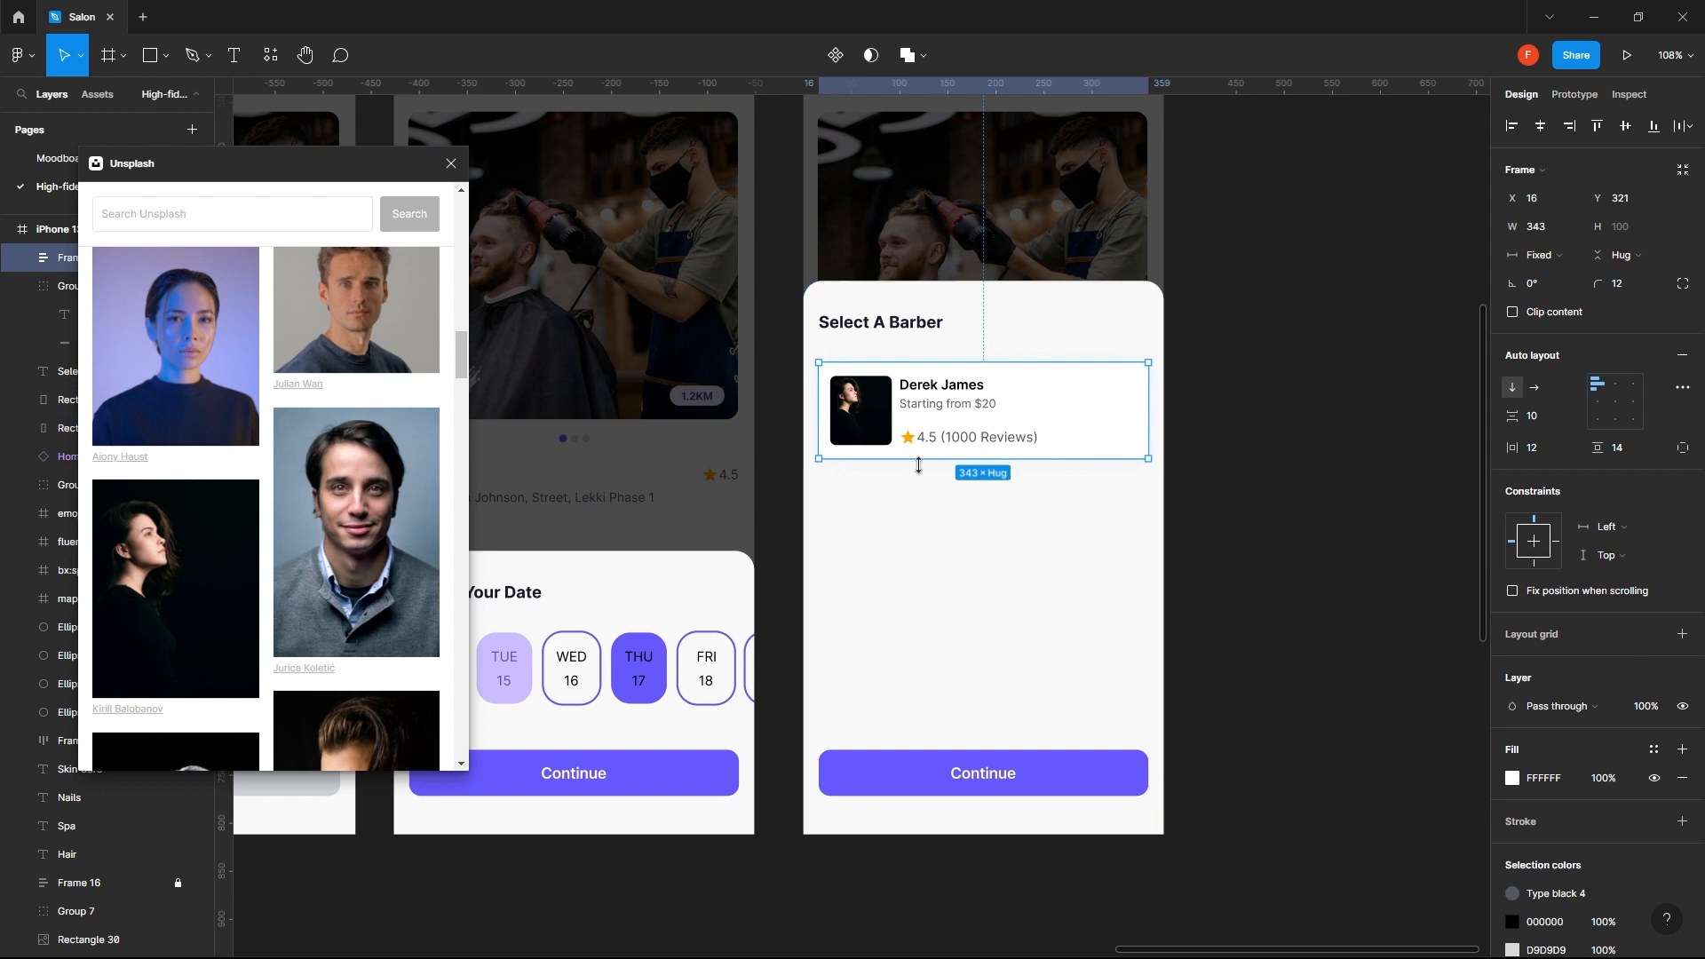
pyautogui.click(1218, 427)
pyautogui.click(1069, 444)
pyautogui.moveTo(1028, 413); pyautogui.dragTo(1020, 524)
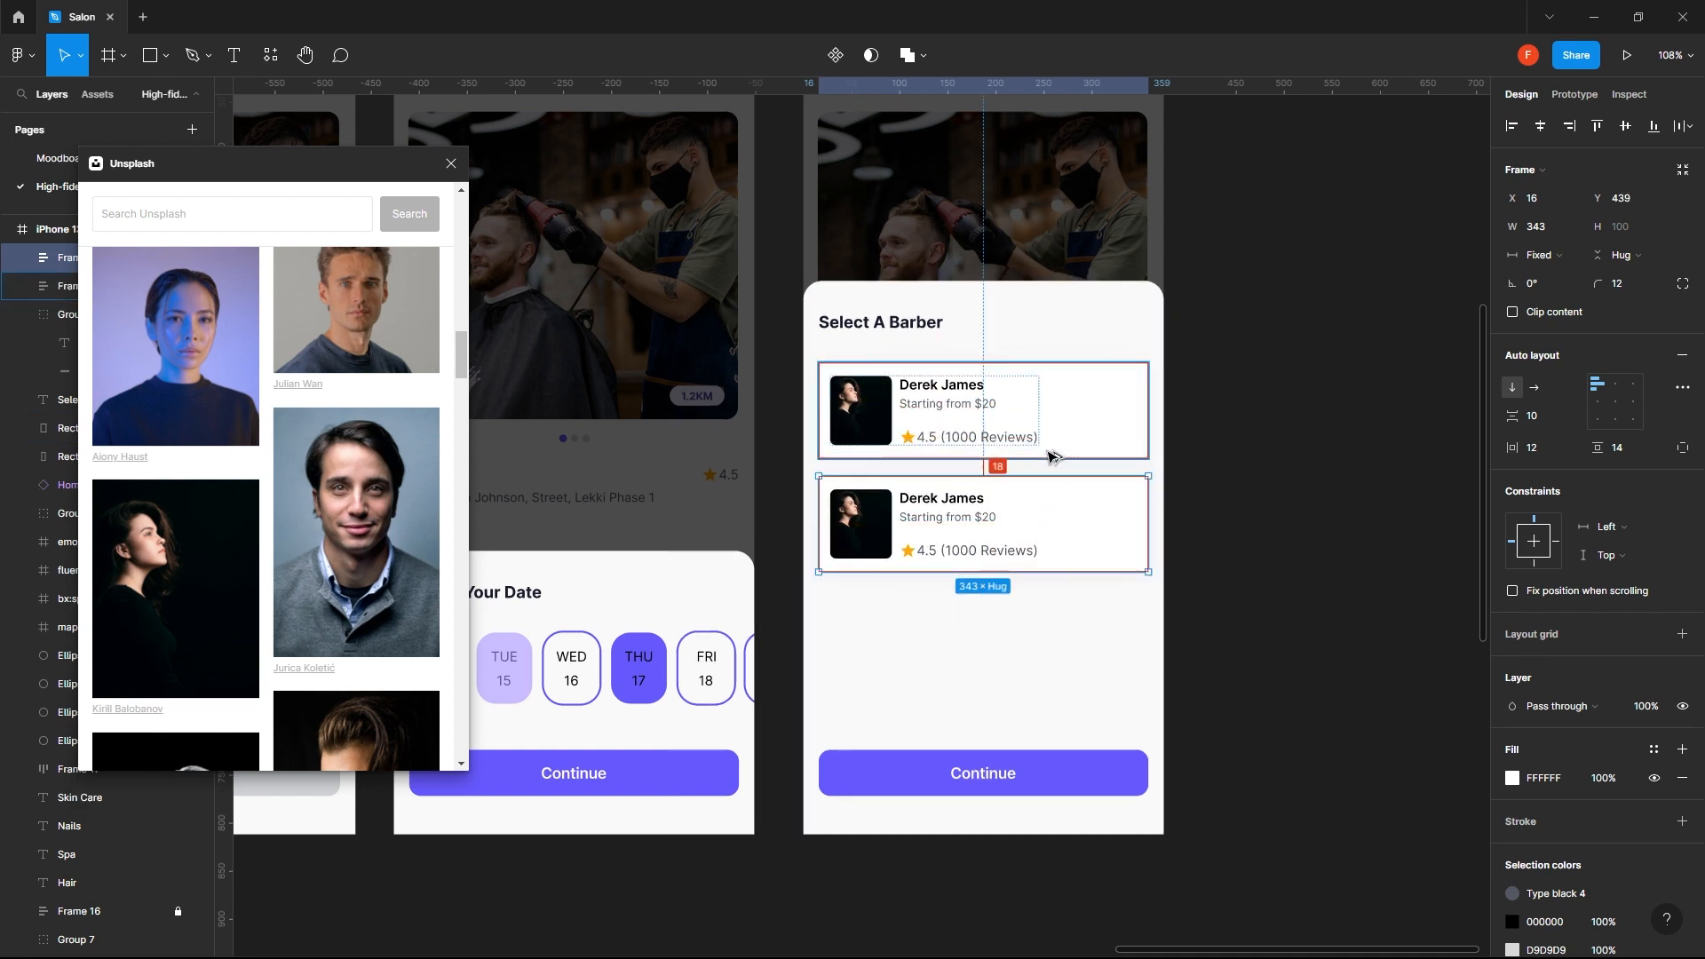
# - Nudge the duplicated card vertically until the gap between the two barber cards is 16 px
pyautogui.hotkey('shift', 'Up')
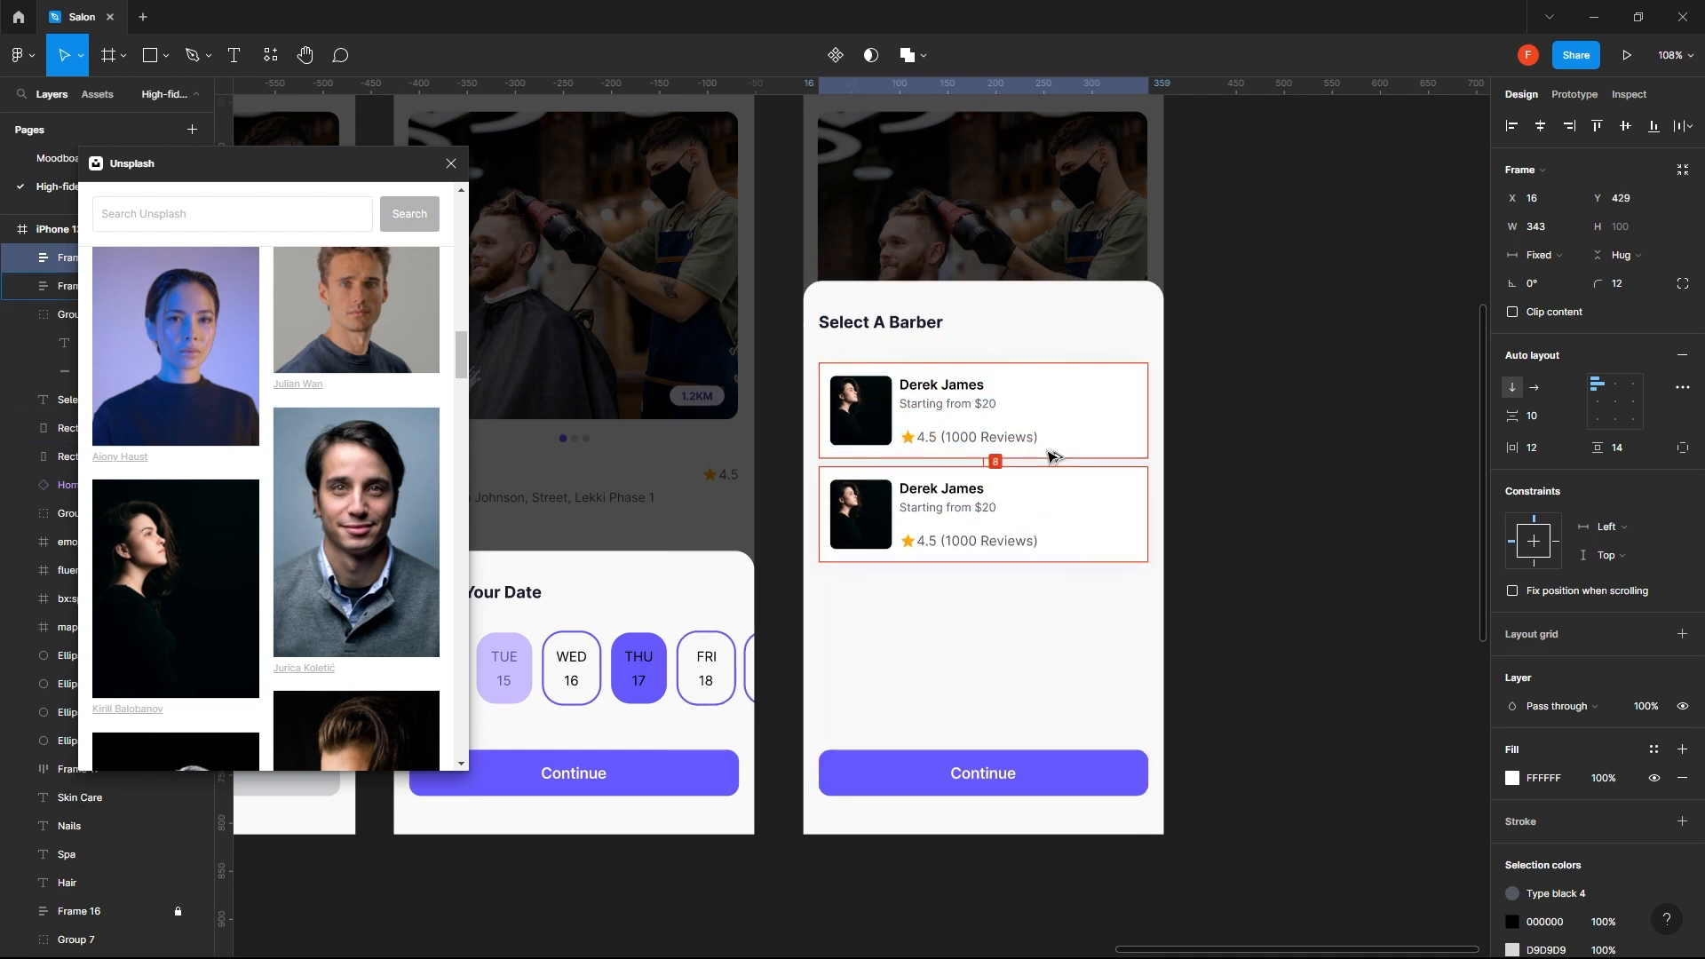
pyautogui.press('Down')
pyautogui.press('Down')
pyautogui.press('Down')
pyautogui.press('Up')
pyautogui.press('Up')
pyautogui.press('Up')
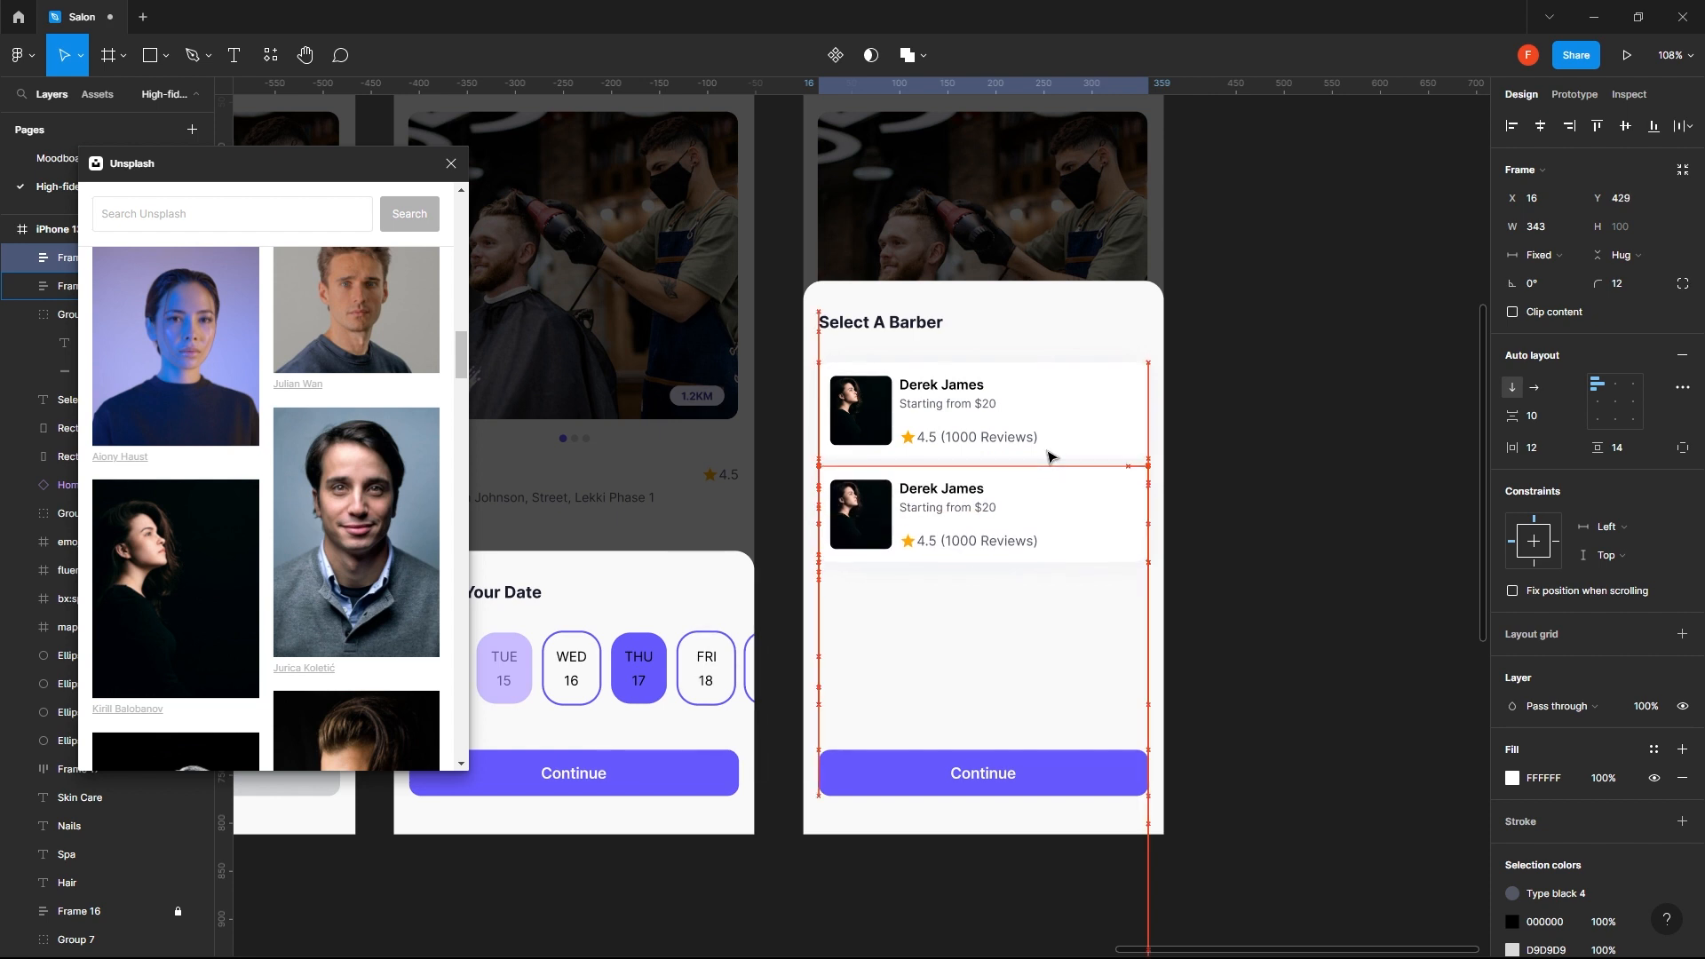
pyautogui.click(1304, 465)
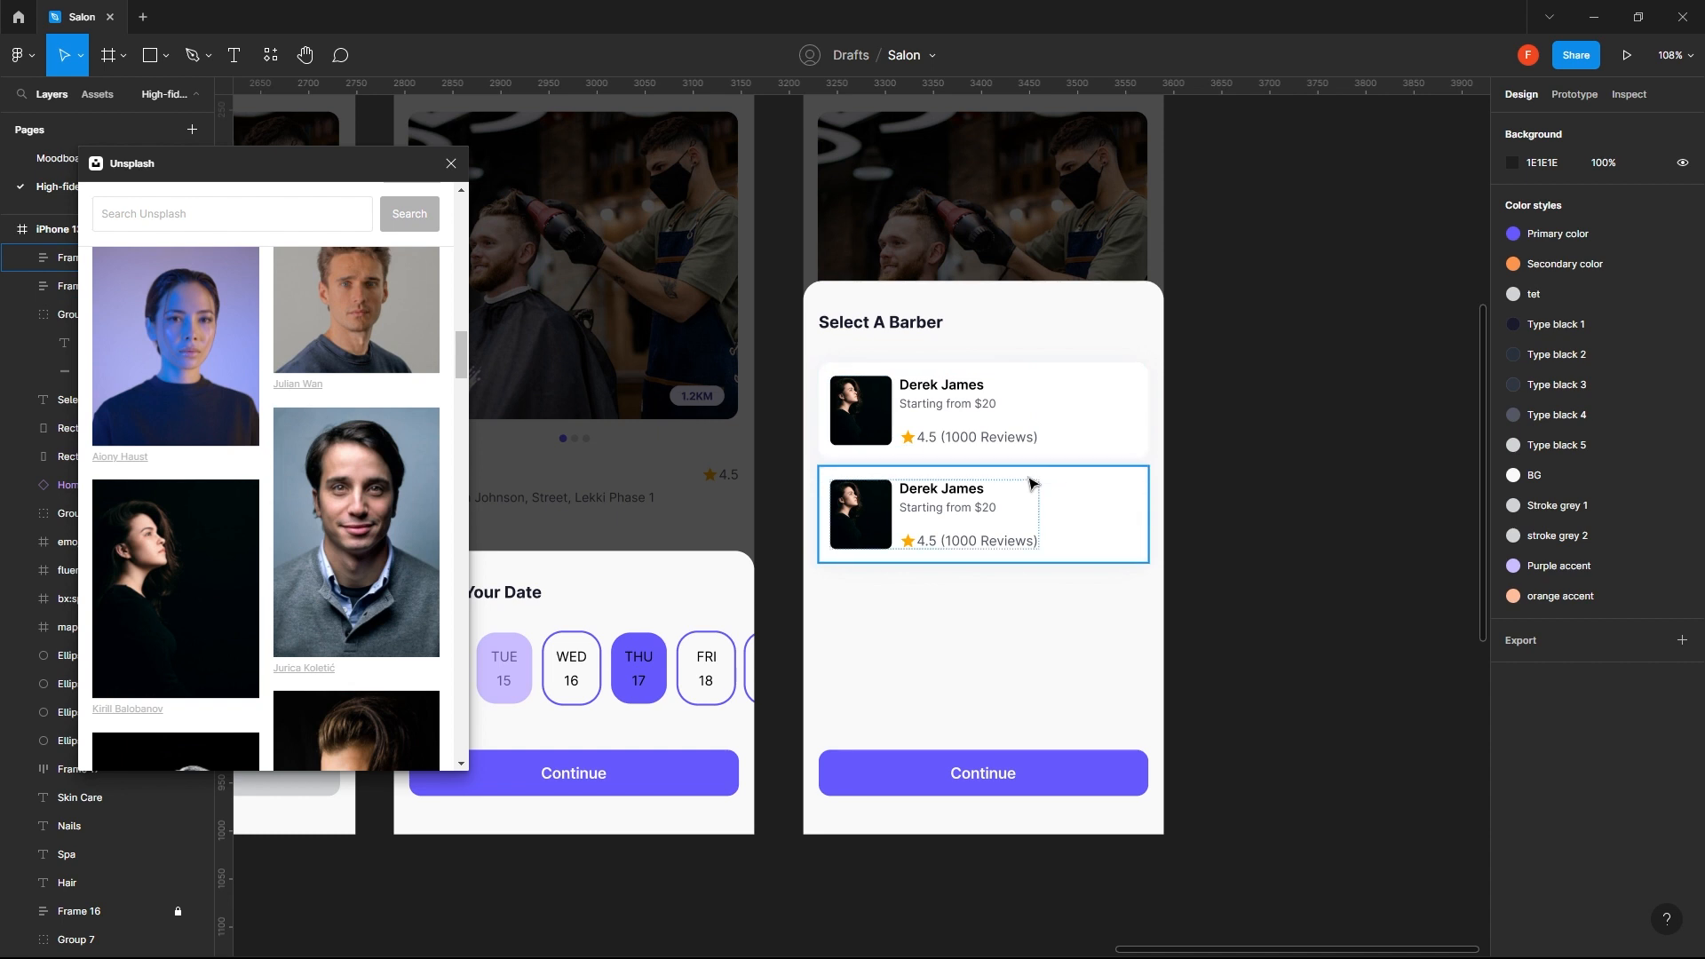
pyautogui.click(1135, 484)
pyautogui.press('Down')
pyautogui.press('Down')
pyautogui.press('Down')
pyautogui.press('Down')
pyautogui.press('Down')
pyautogui.press('Down')
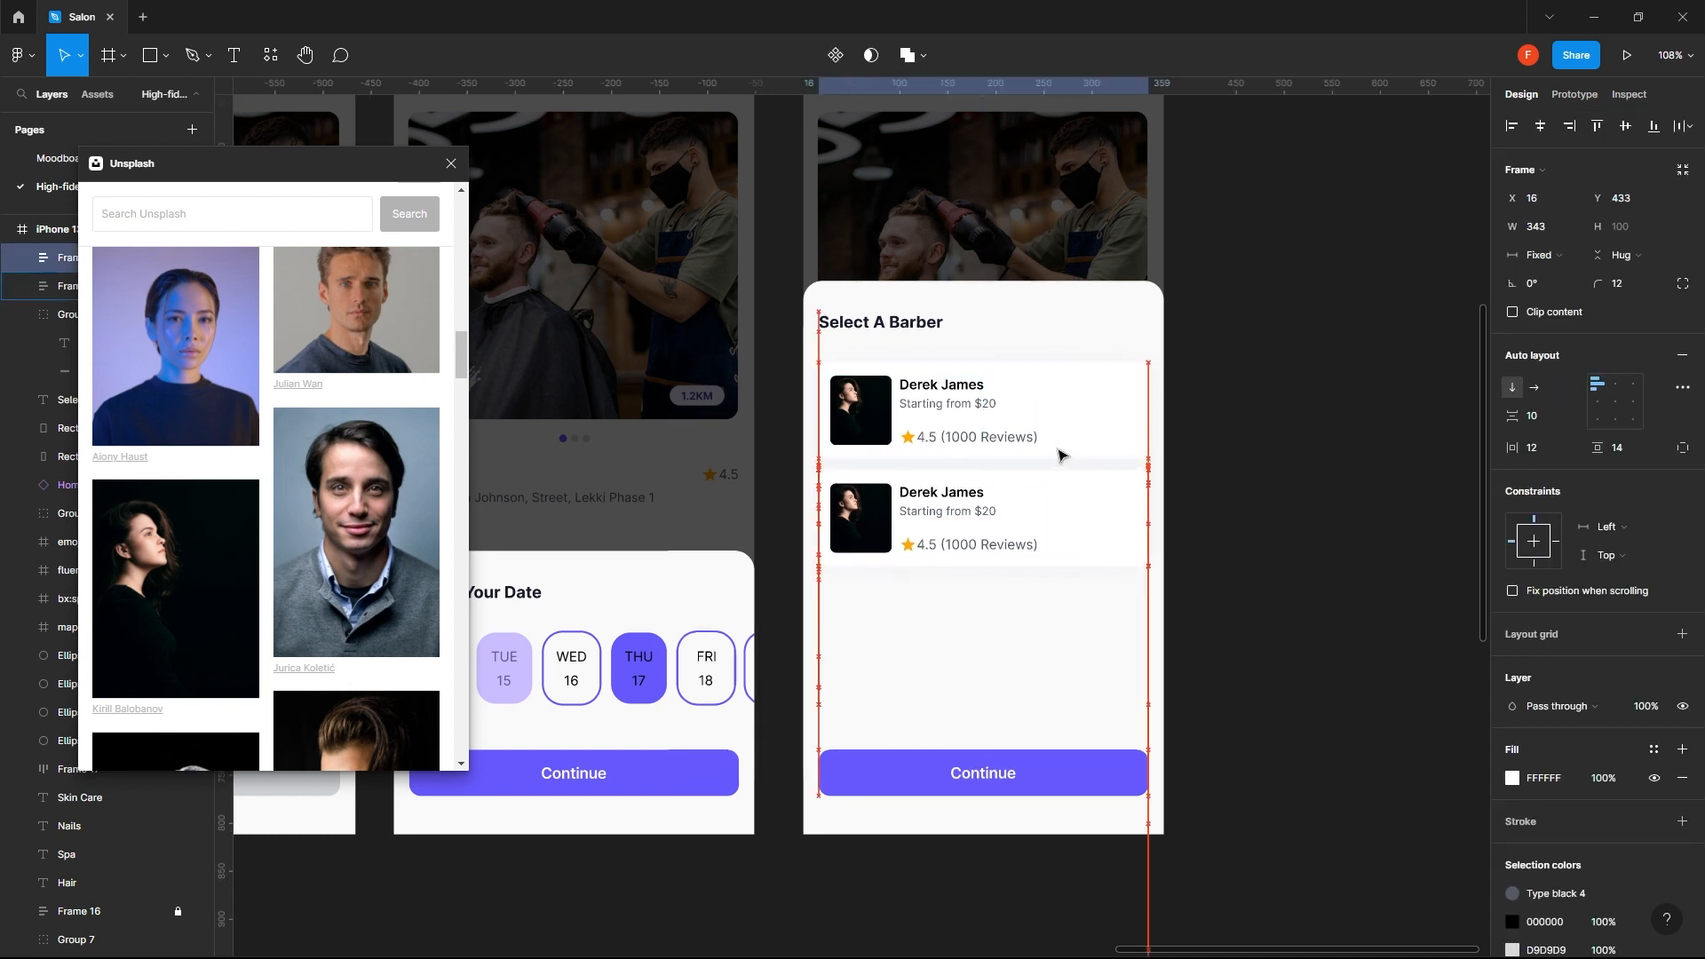
pyautogui.press('Down')
pyautogui.press('Down')
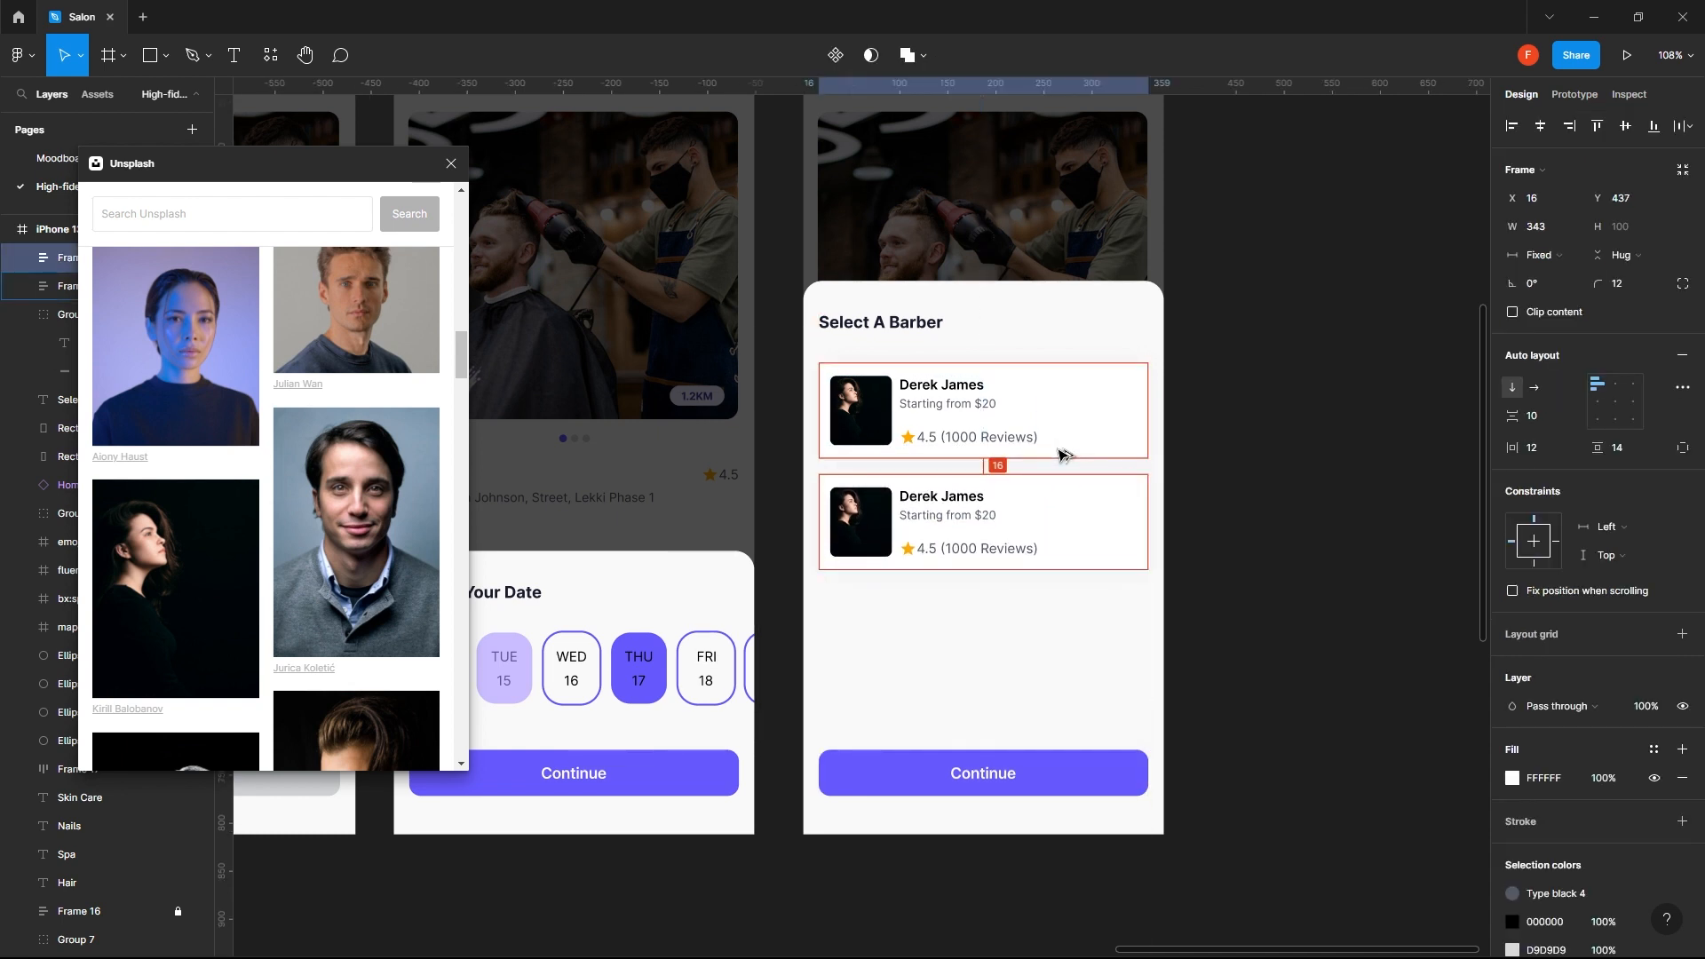
# - Select both barber cards and wrap them in a vertical auto layout stack with 16 px spacing
pyautogui.click(1243, 426)
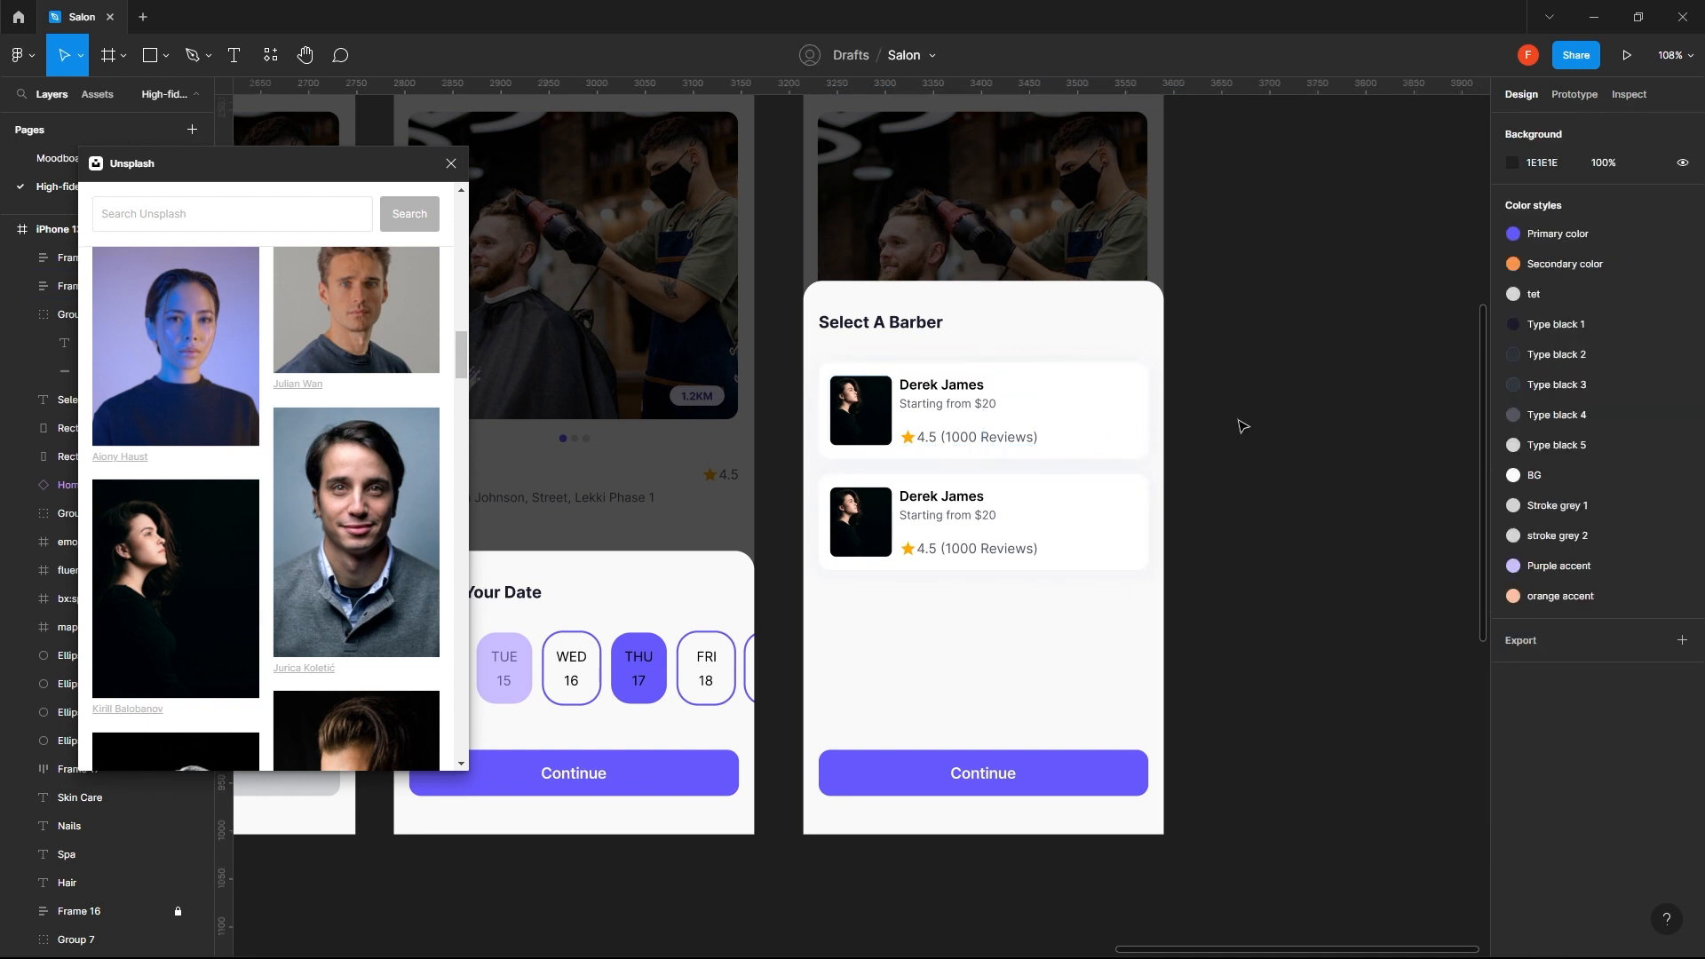
pyautogui.click(1092, 516)
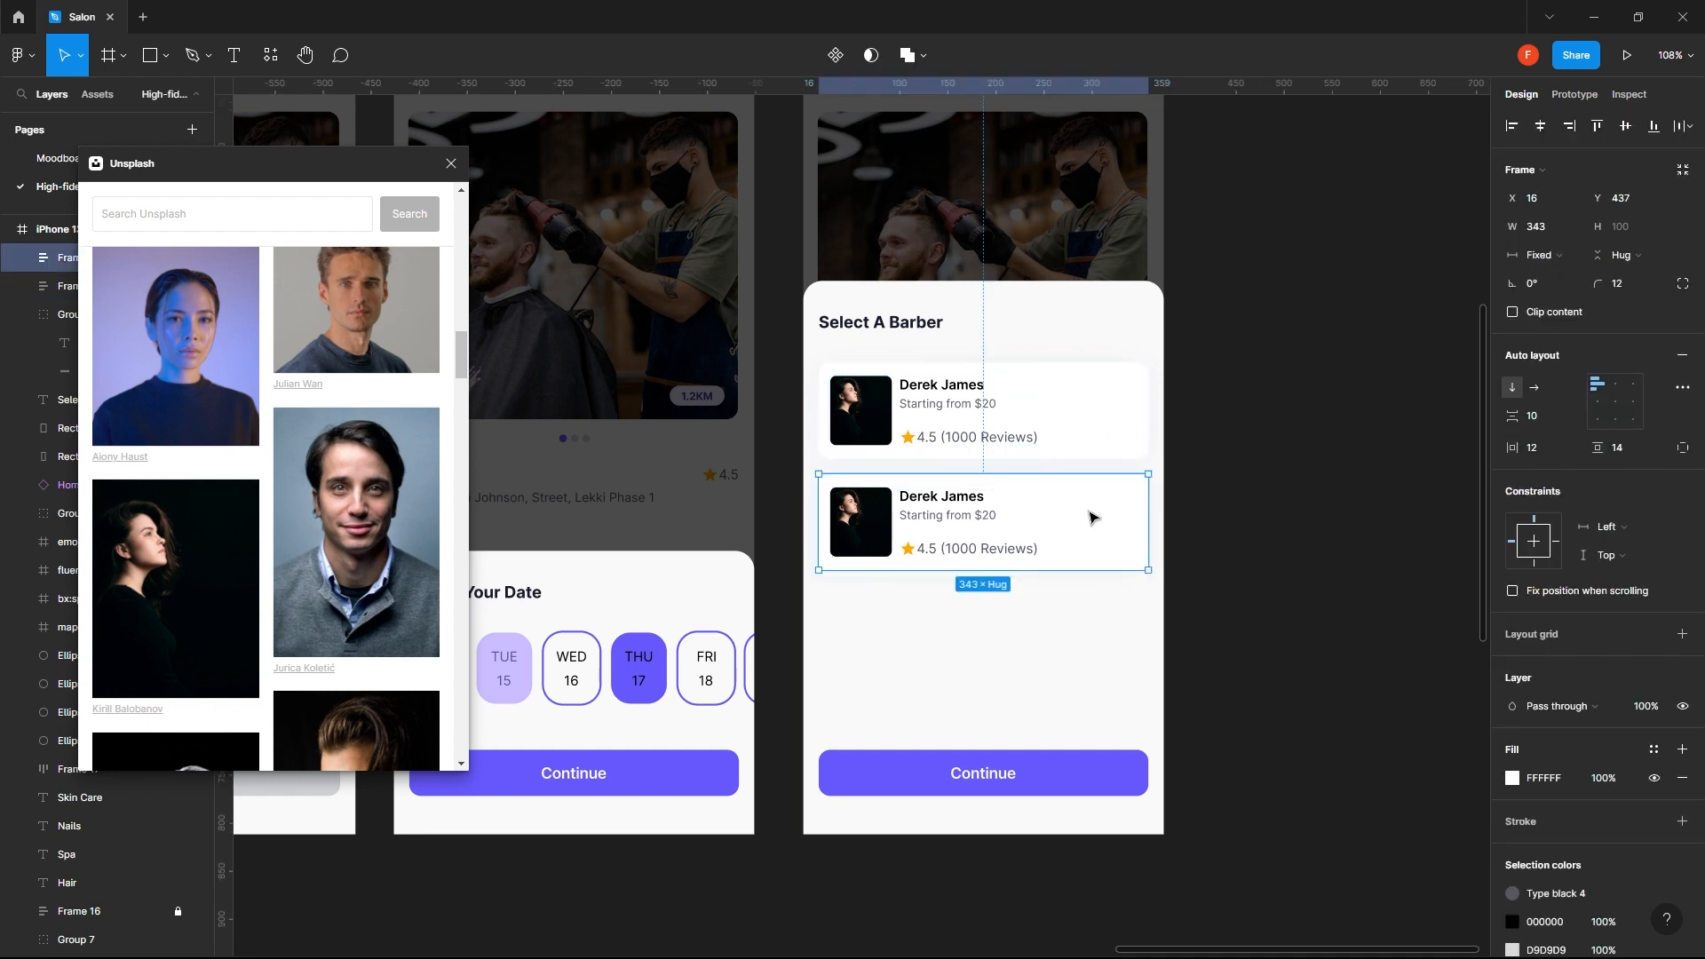
pyautogui.keyDown('shift'); pyautogui.click(1126, 423); pyautogui.keyUp('shift')
pyautogui.hotkey('shift', 'a')
pyautogui.press('Escape')
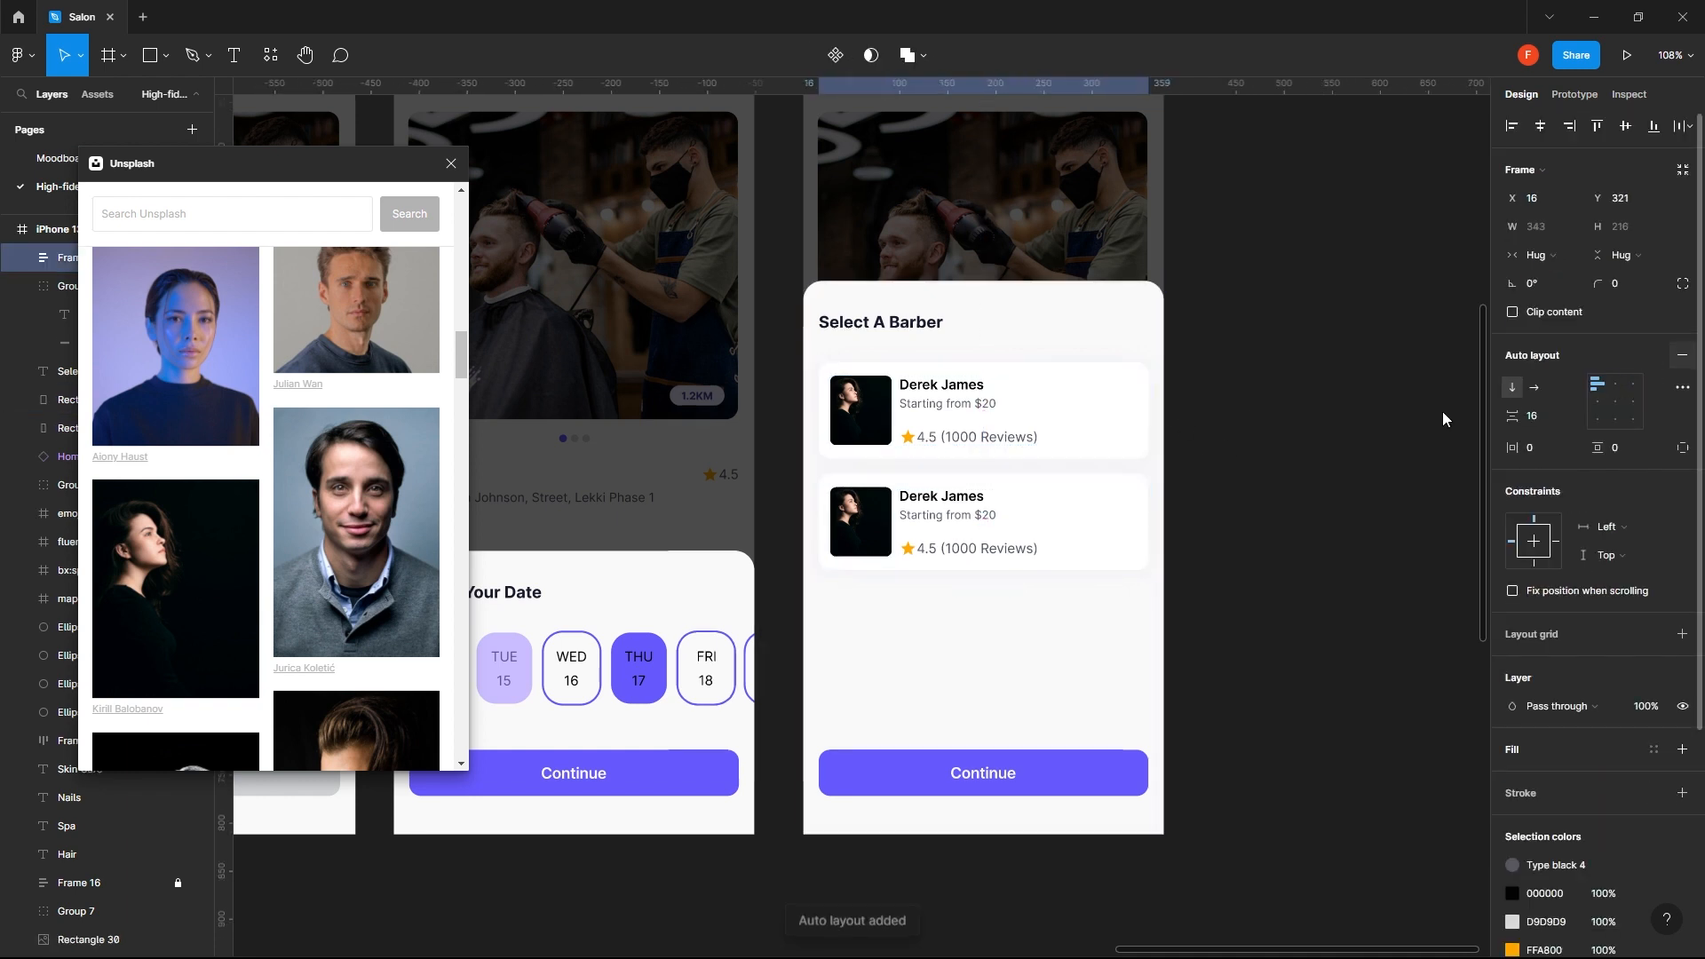
pyautogui.click(1085, 528)
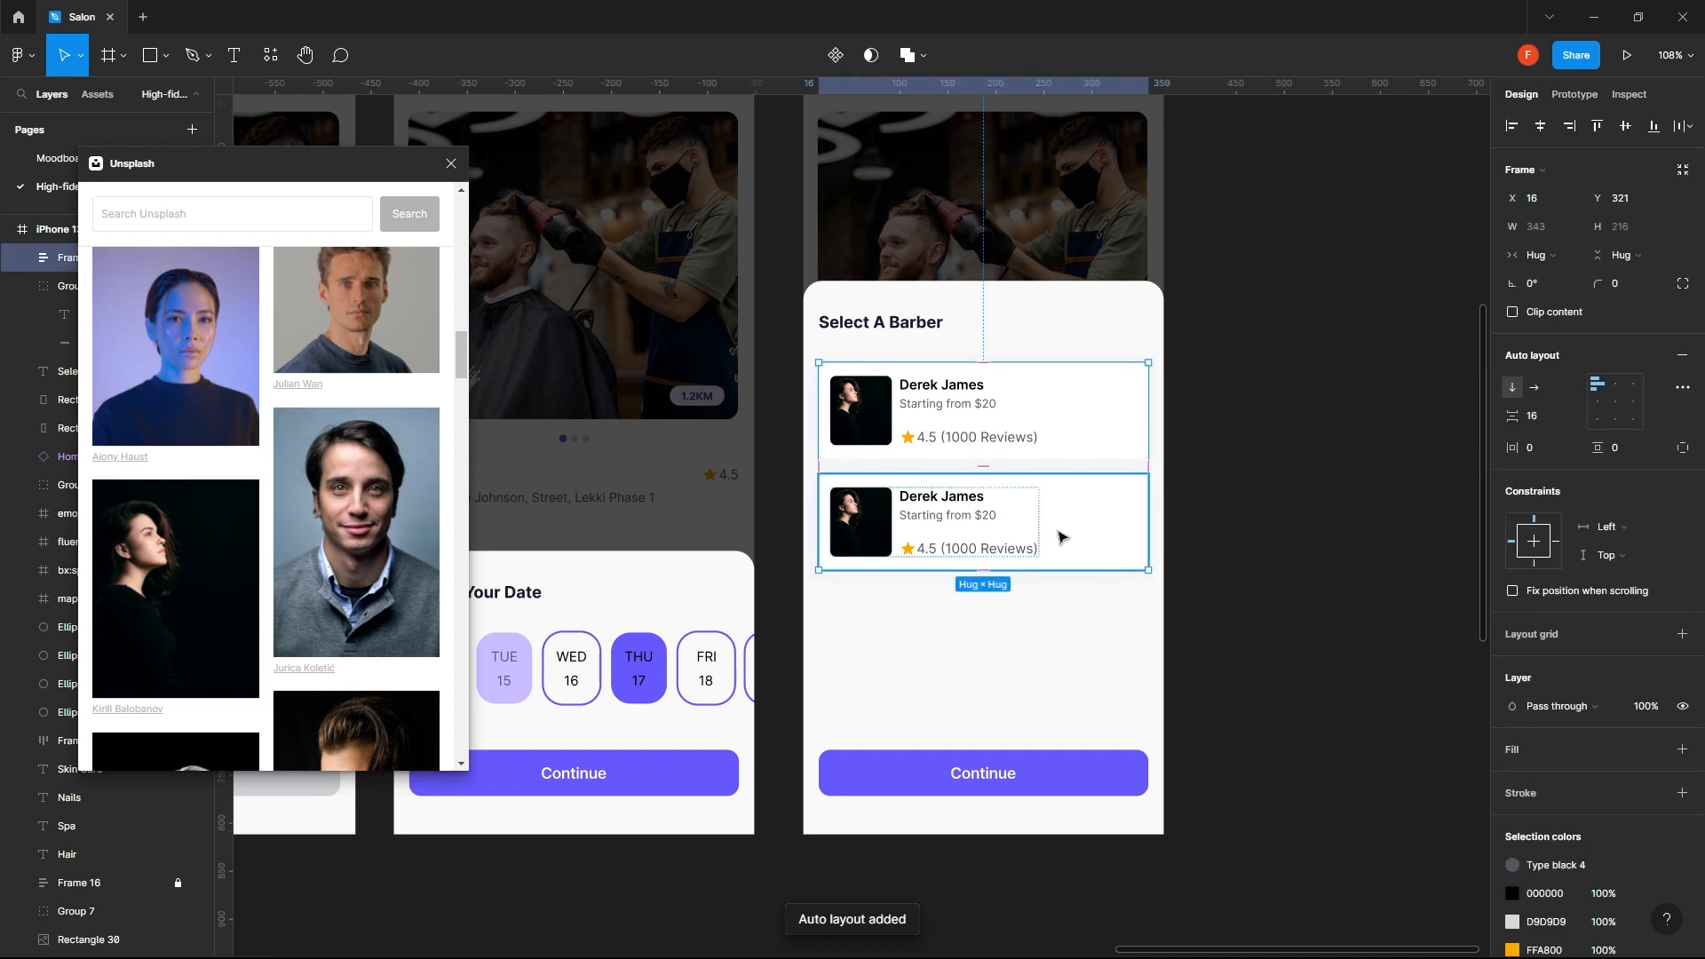
pyautogui.hotkey('ctrl', 'v')
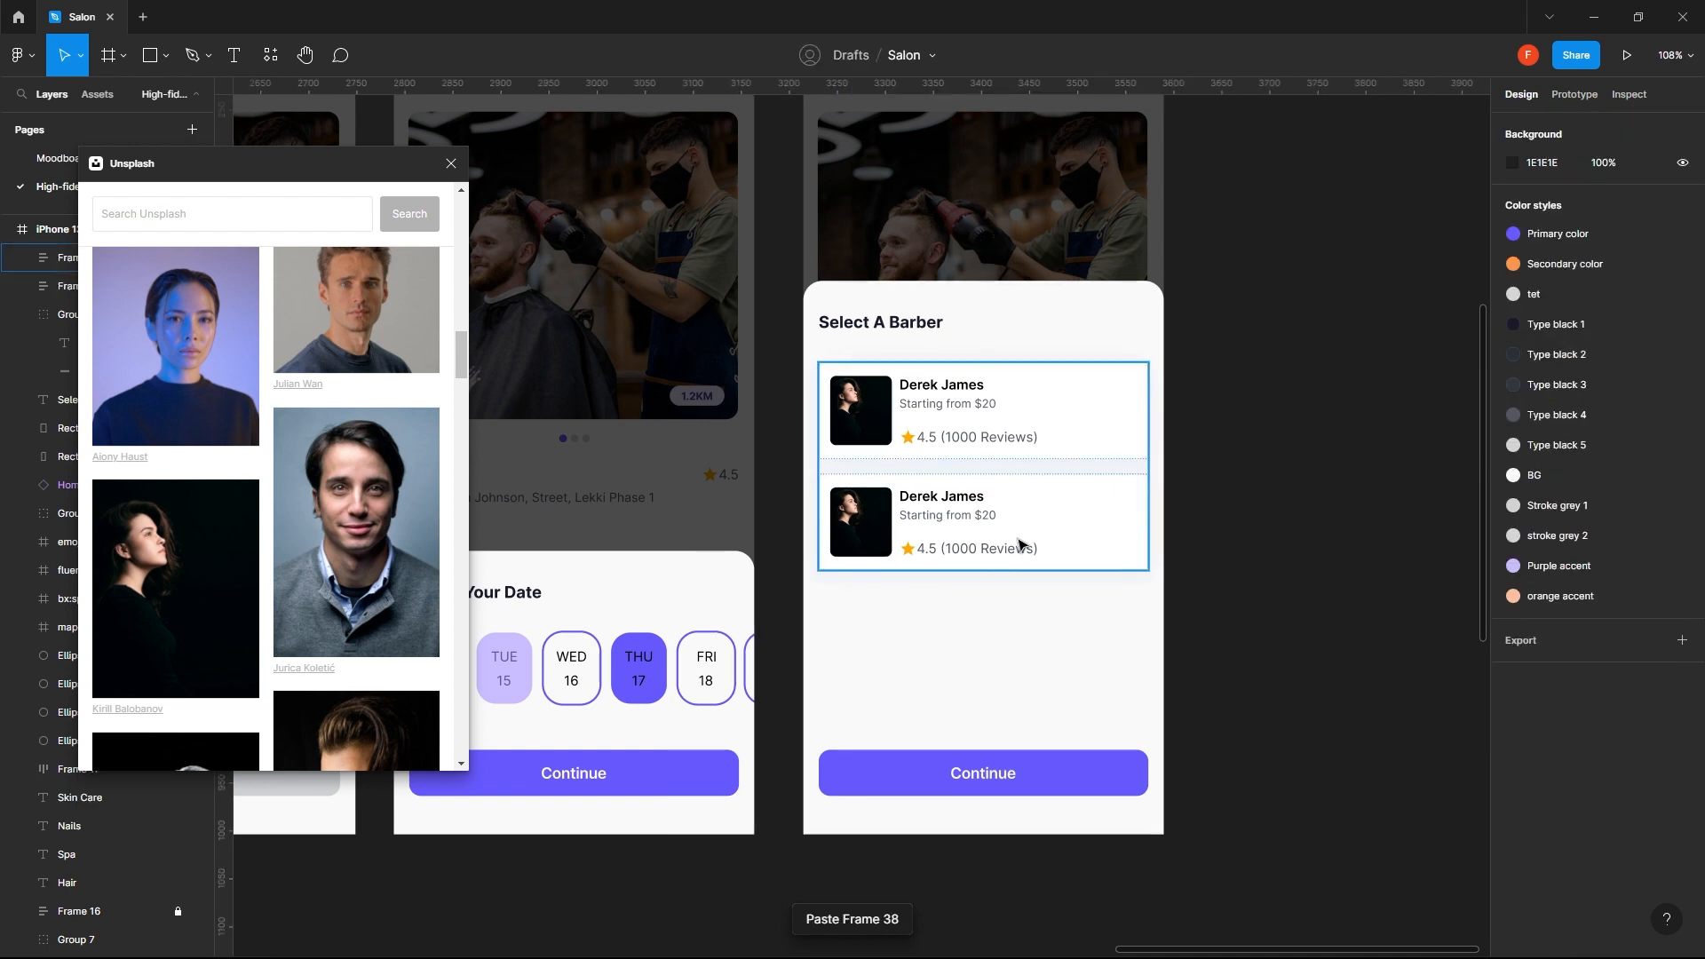
pyautogui.moveTo(1070, 529); pyautogui.dragTo(1392, 508)
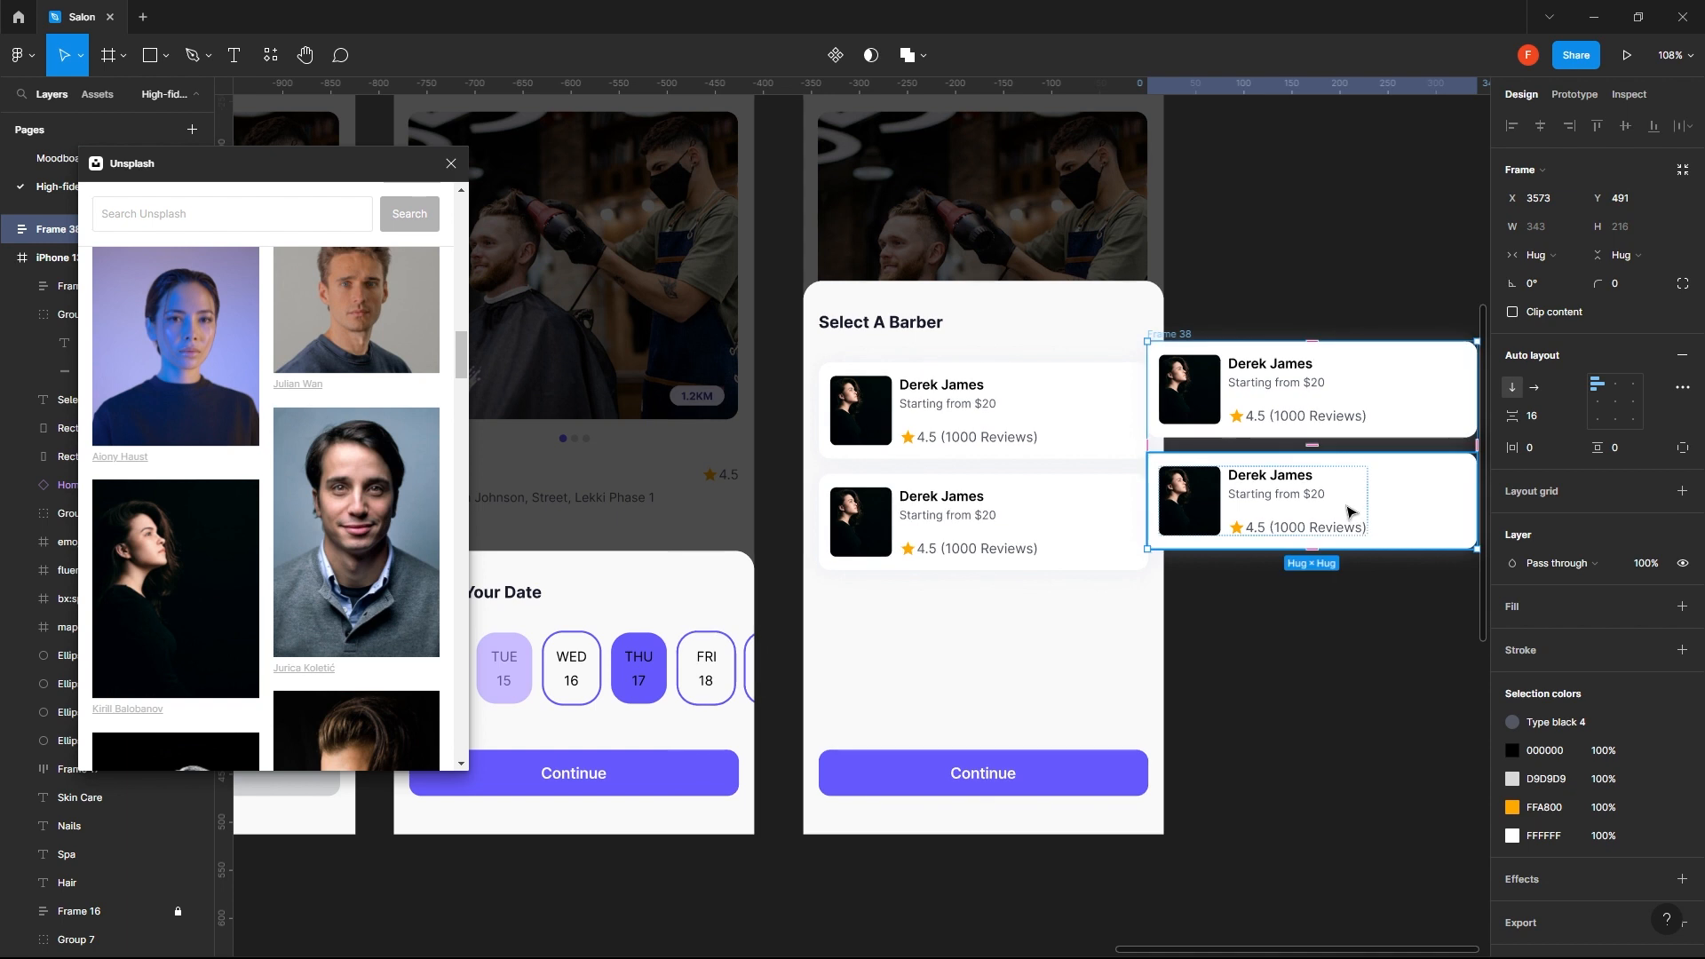
pyautogui.press('Delete')
# - Paste two more copies of the barber card inside the auto layout stack to make four cards
pyautogui.doubleClick(1096, 533)
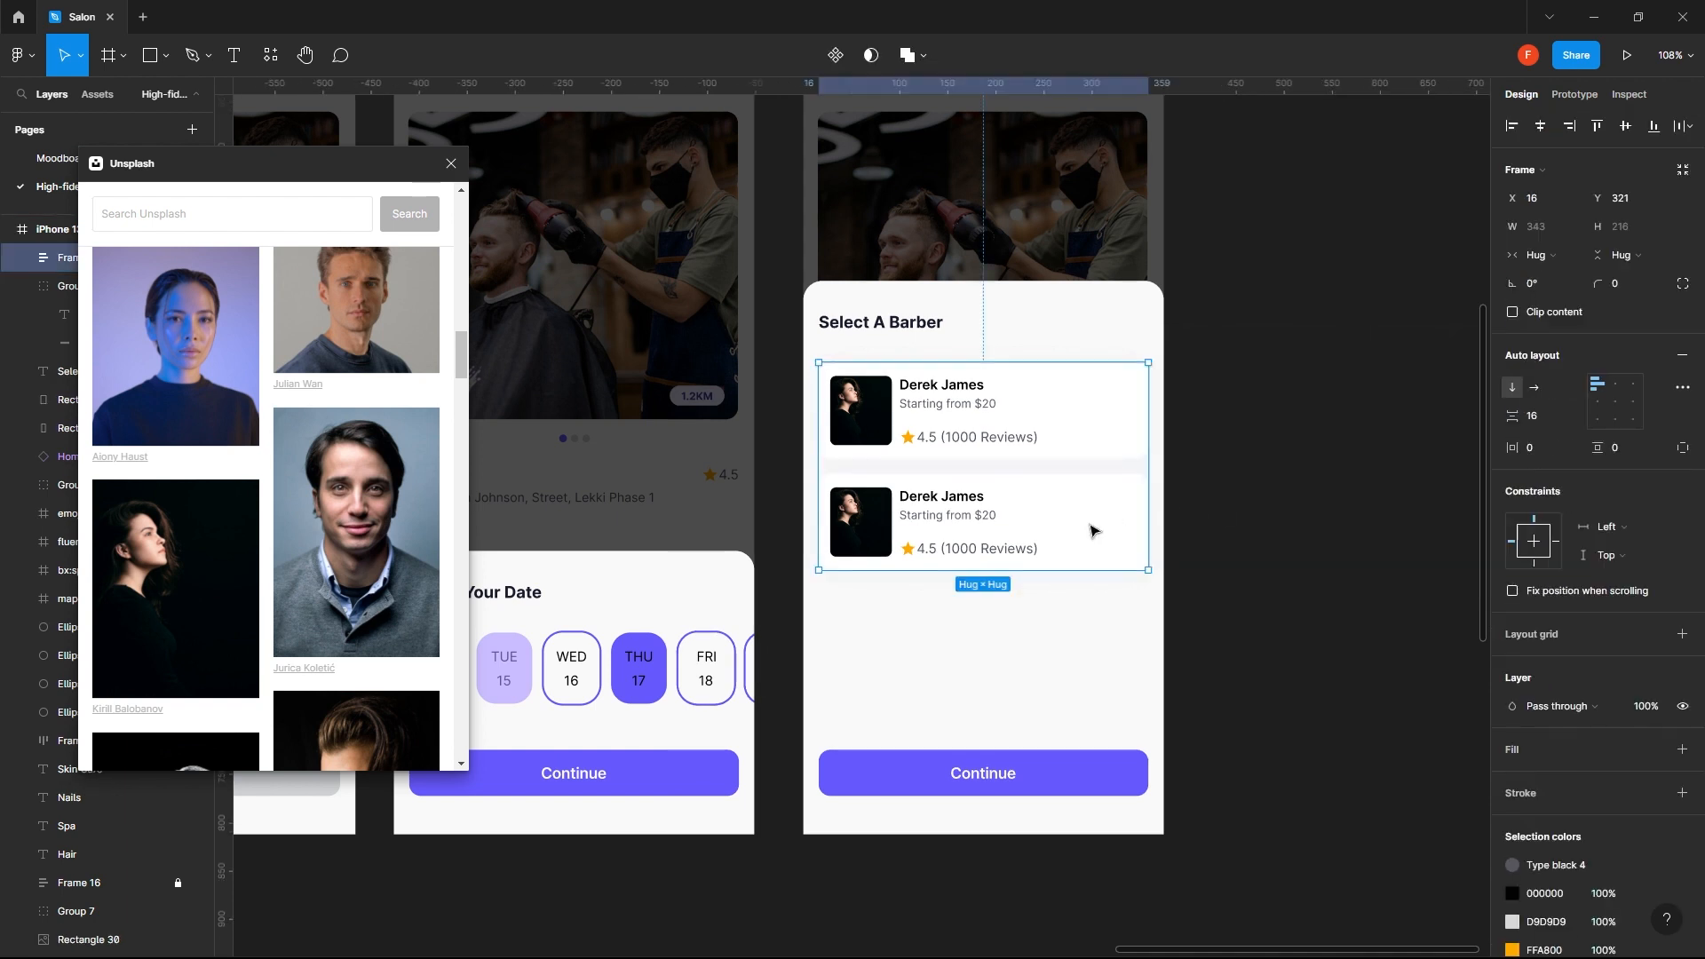
pyautogui.hotkey('ctrl', 'v')
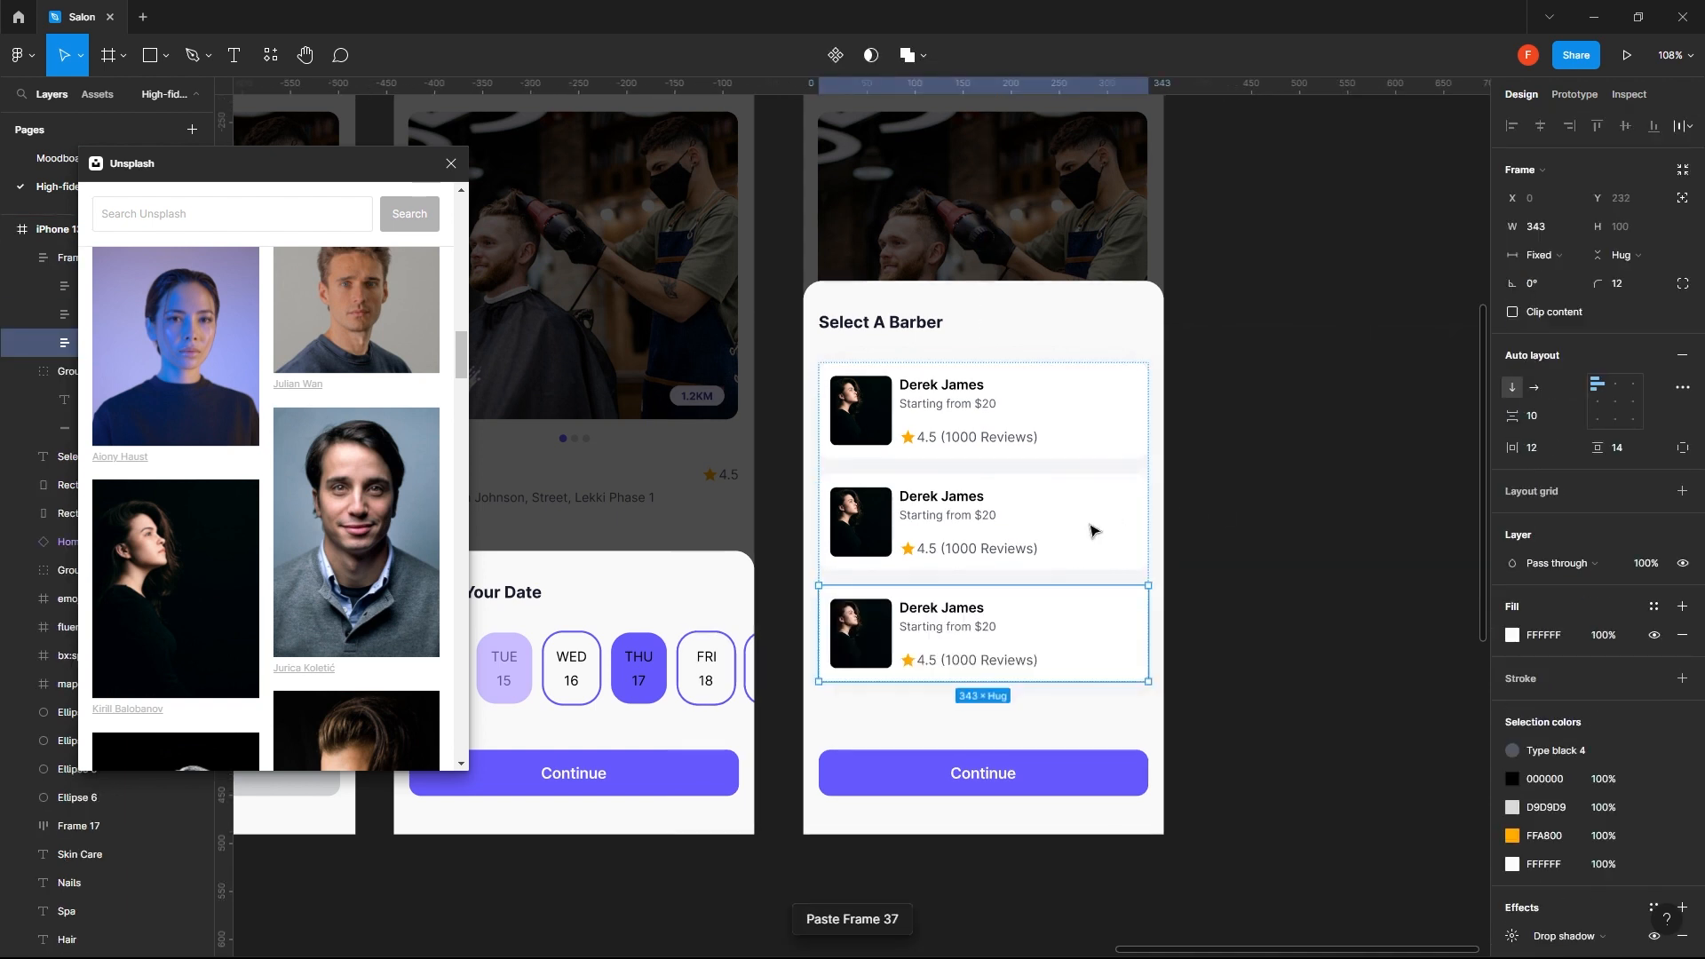
pyautogui.hotkey('ctrl', 'v')
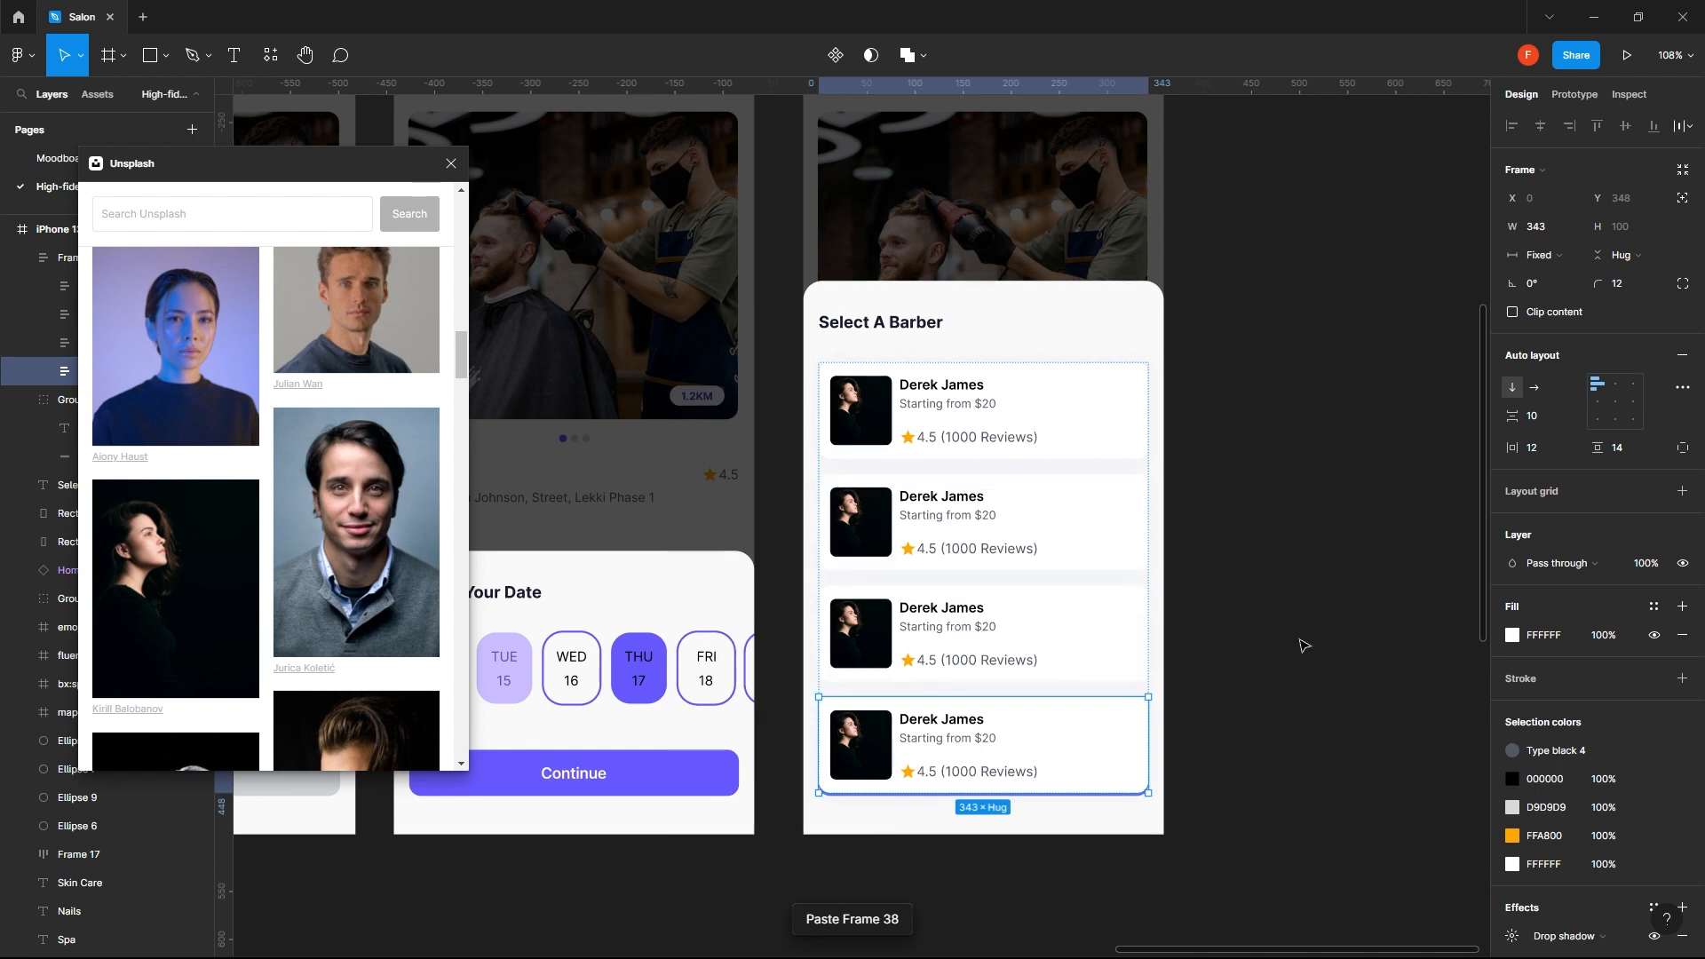
pyautogui.click(1303, 648)
# - Send the barber card stack behind the Continue button in the layer order
pyautogui.click(1099, 785)
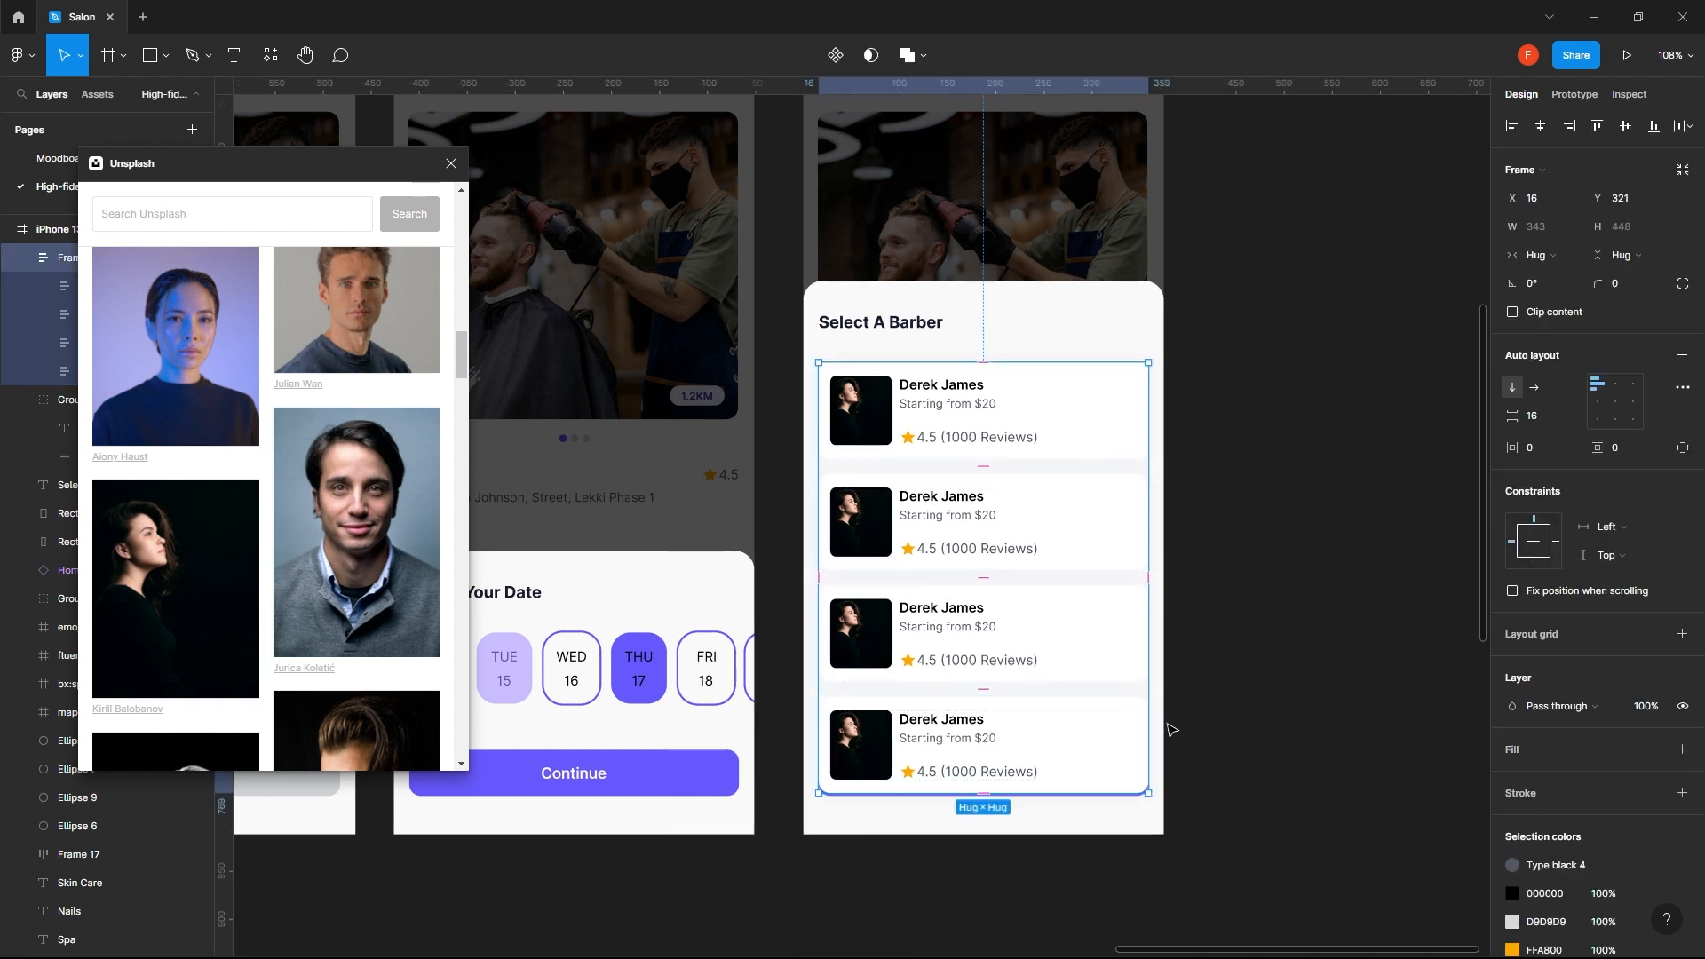
pyautogui.click(1369, 442)
pyautogui.click(1075, 530)
pyautogui.hotkey('ctrl', '[')
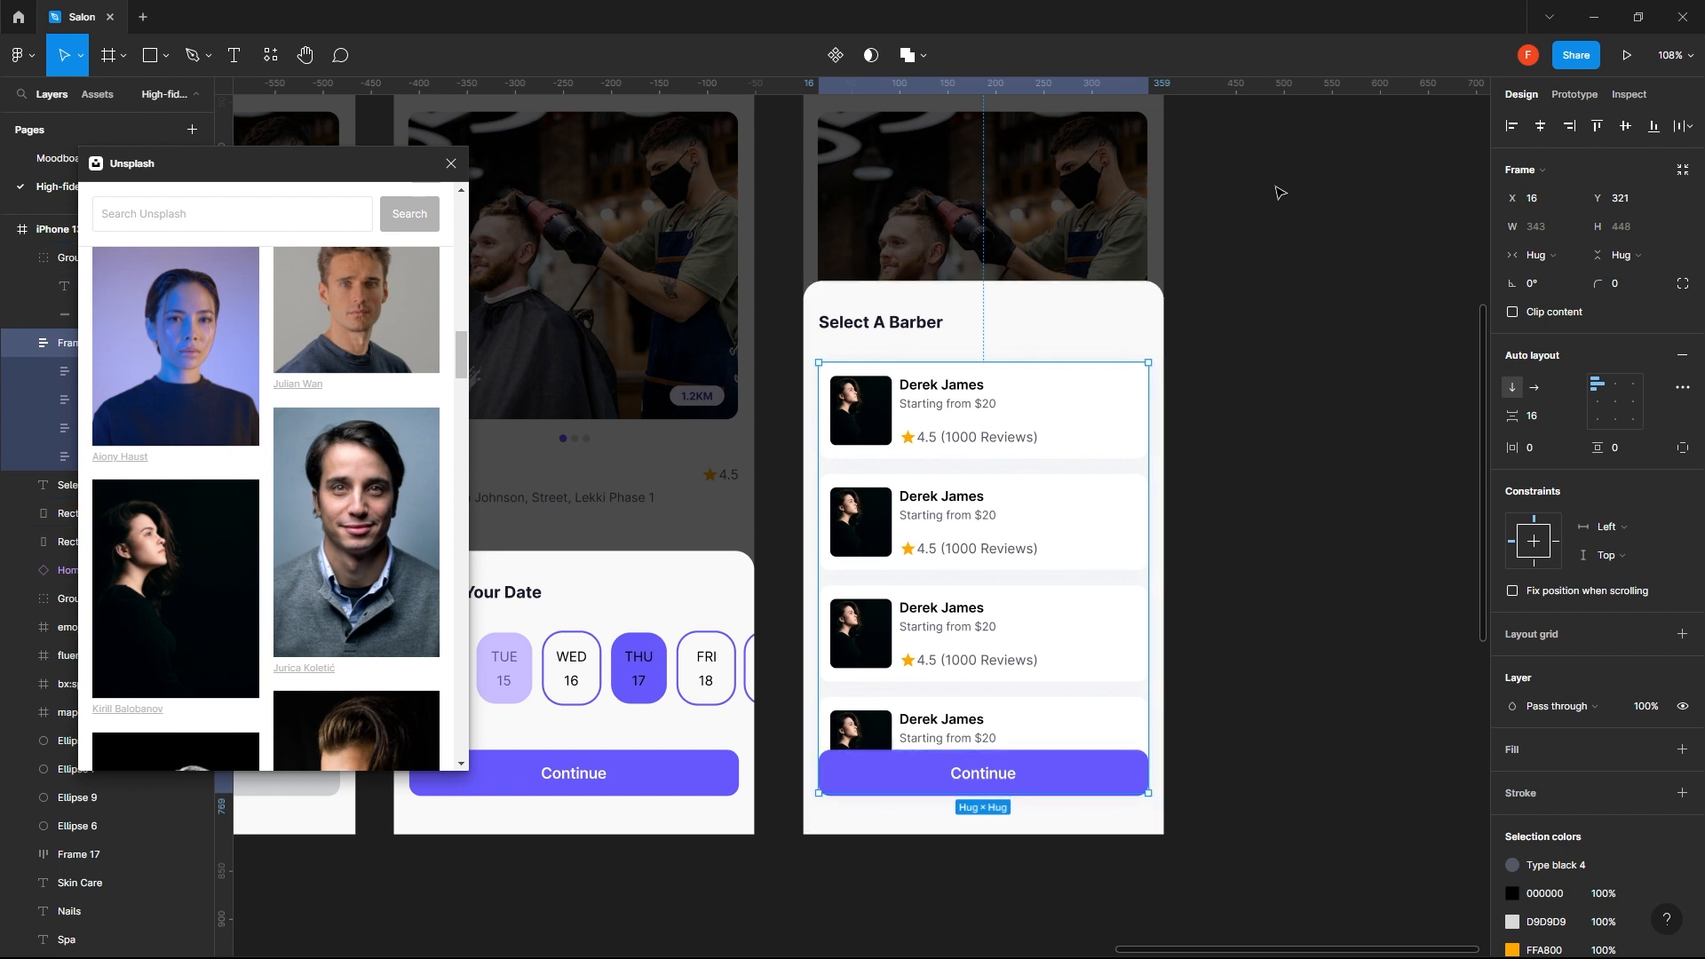
pyautogui.click(1285, 472)
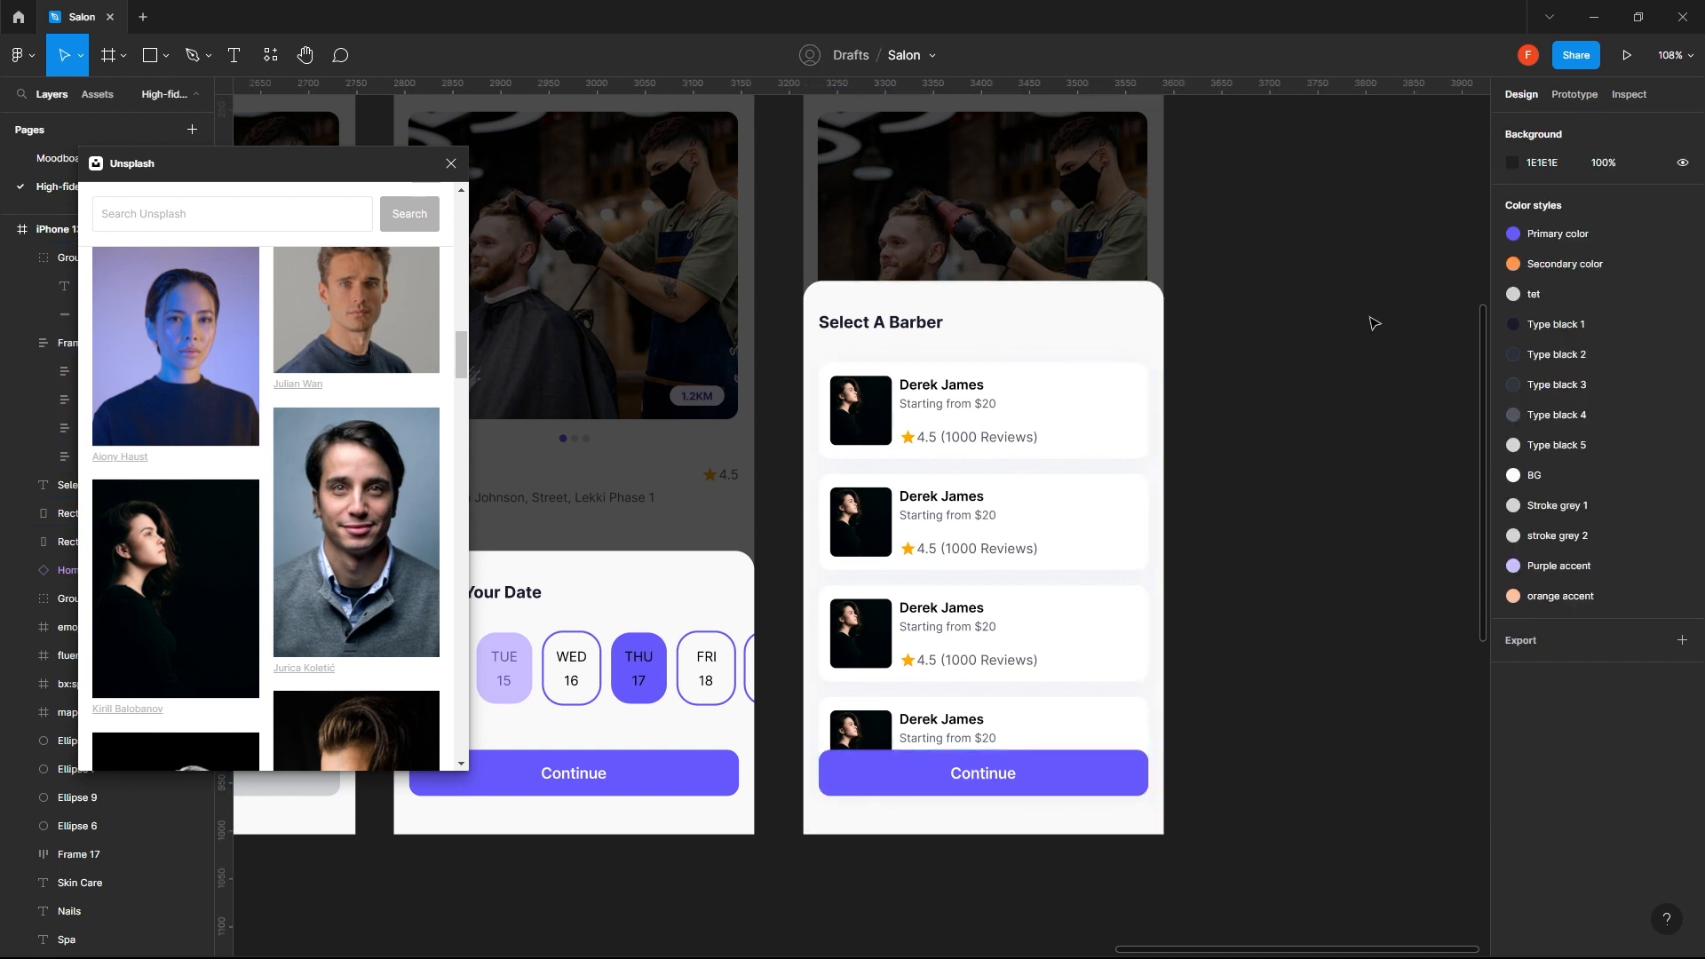
# - Reduce the vertical spacing between cards in the barber stack to 8
pyautogui.click(1085, 430)
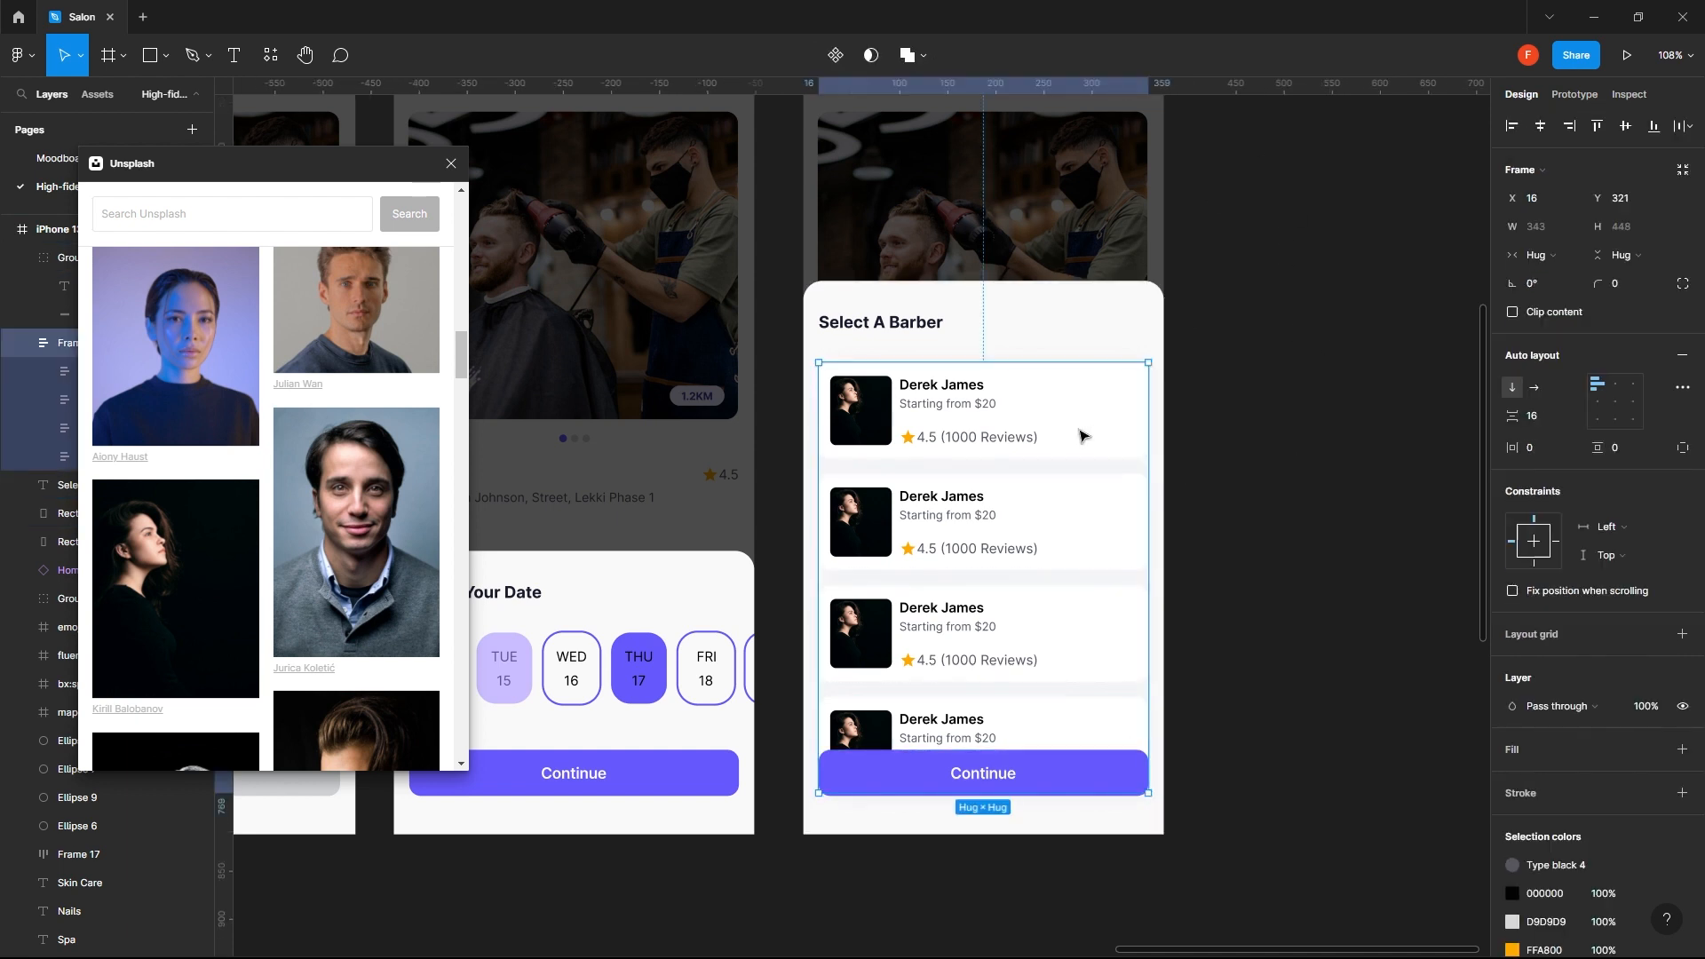
pyautogui.click(1538, 421)
pyautogui.press('Return')
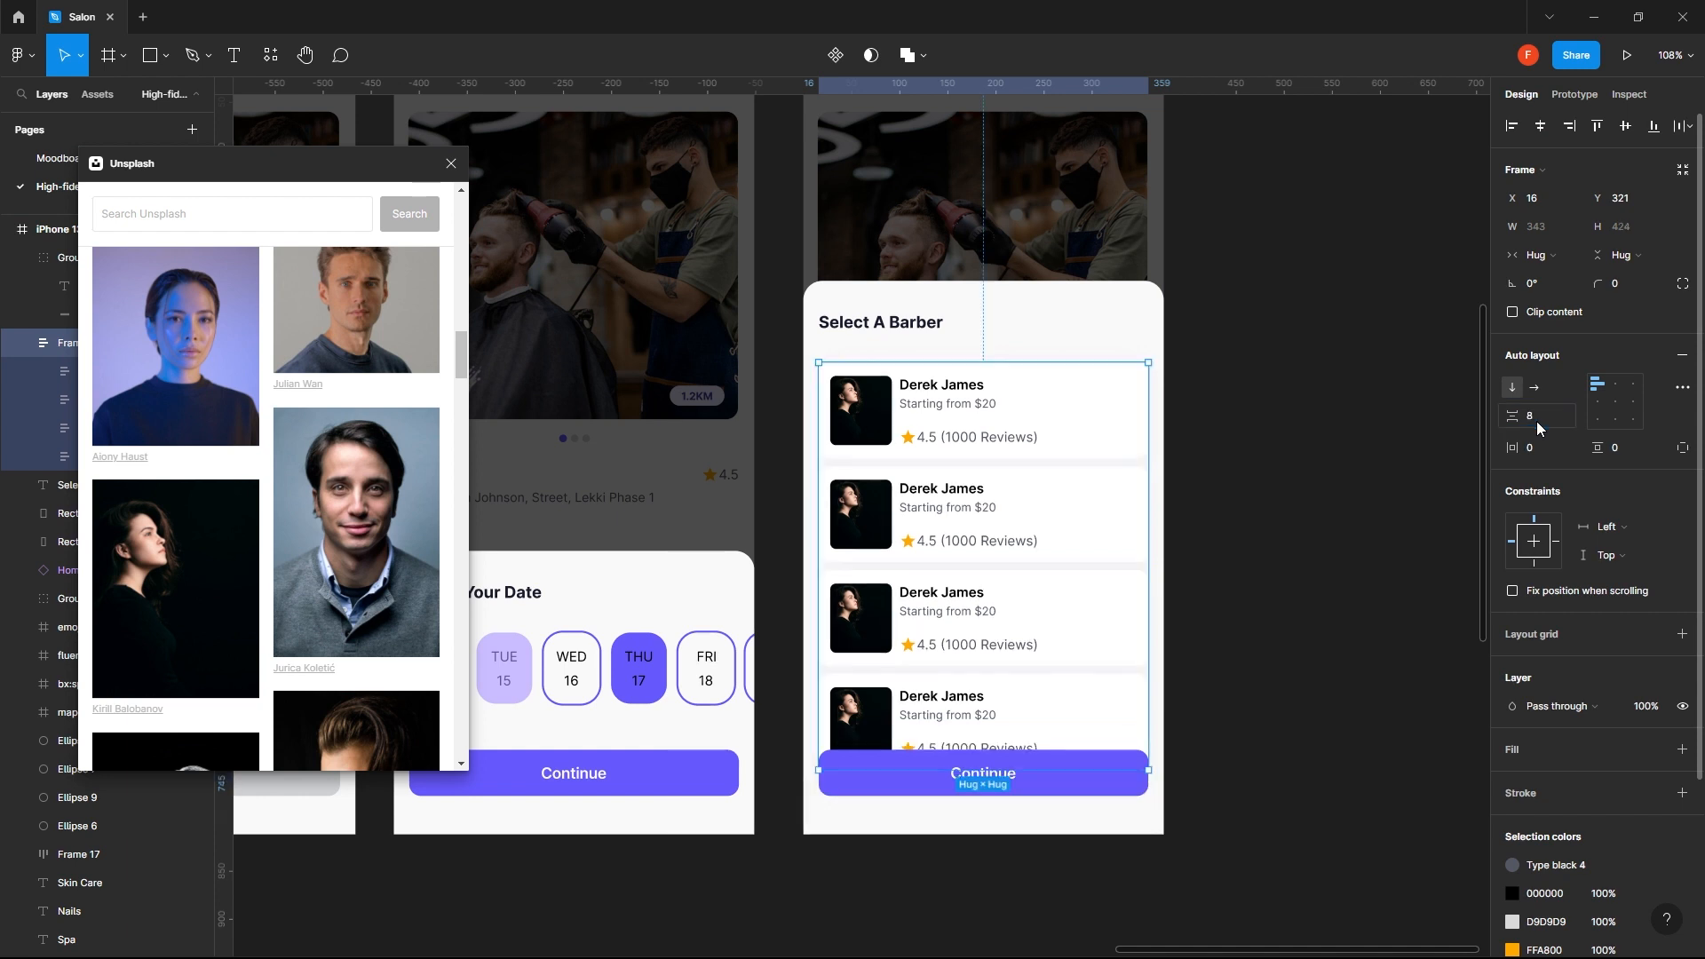
pyautogui.click(1352, 505)
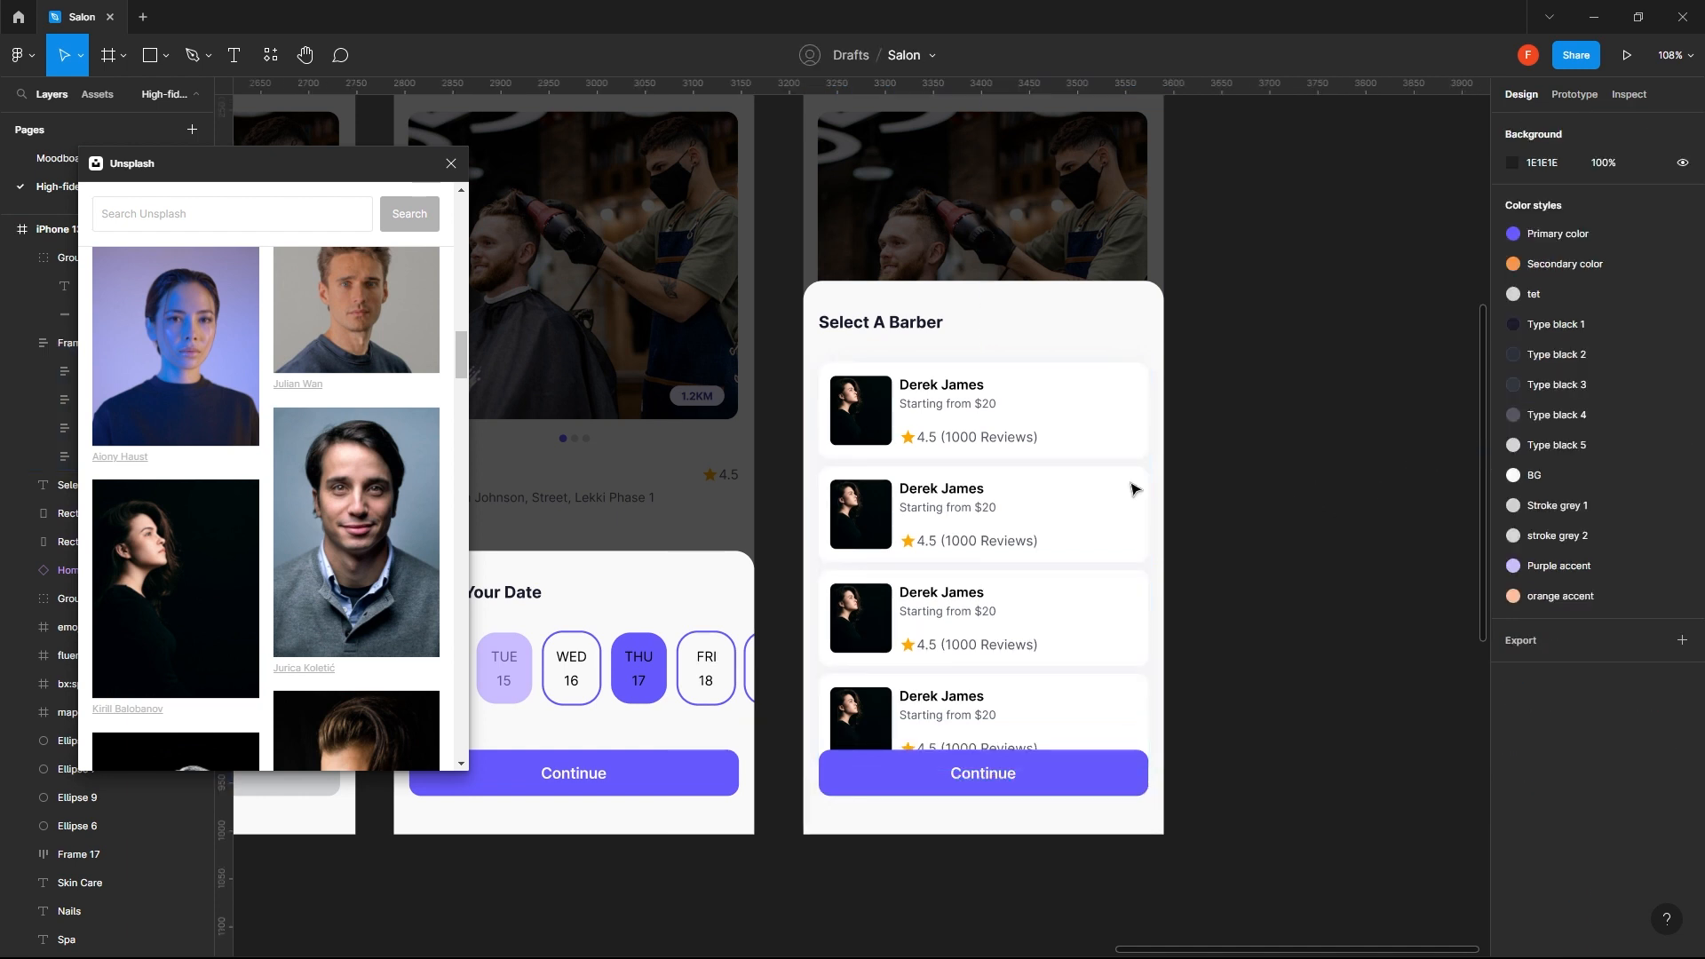
# - Give the second card Unsplash's portrait of the man in a dark sweater and the first card the woman on a purple background
pyautogui.keyDown('ctrl'); pyautogui.click(857, 517); pyautogui.keyUp('ctrl')
pyautogui.click(334, 311)
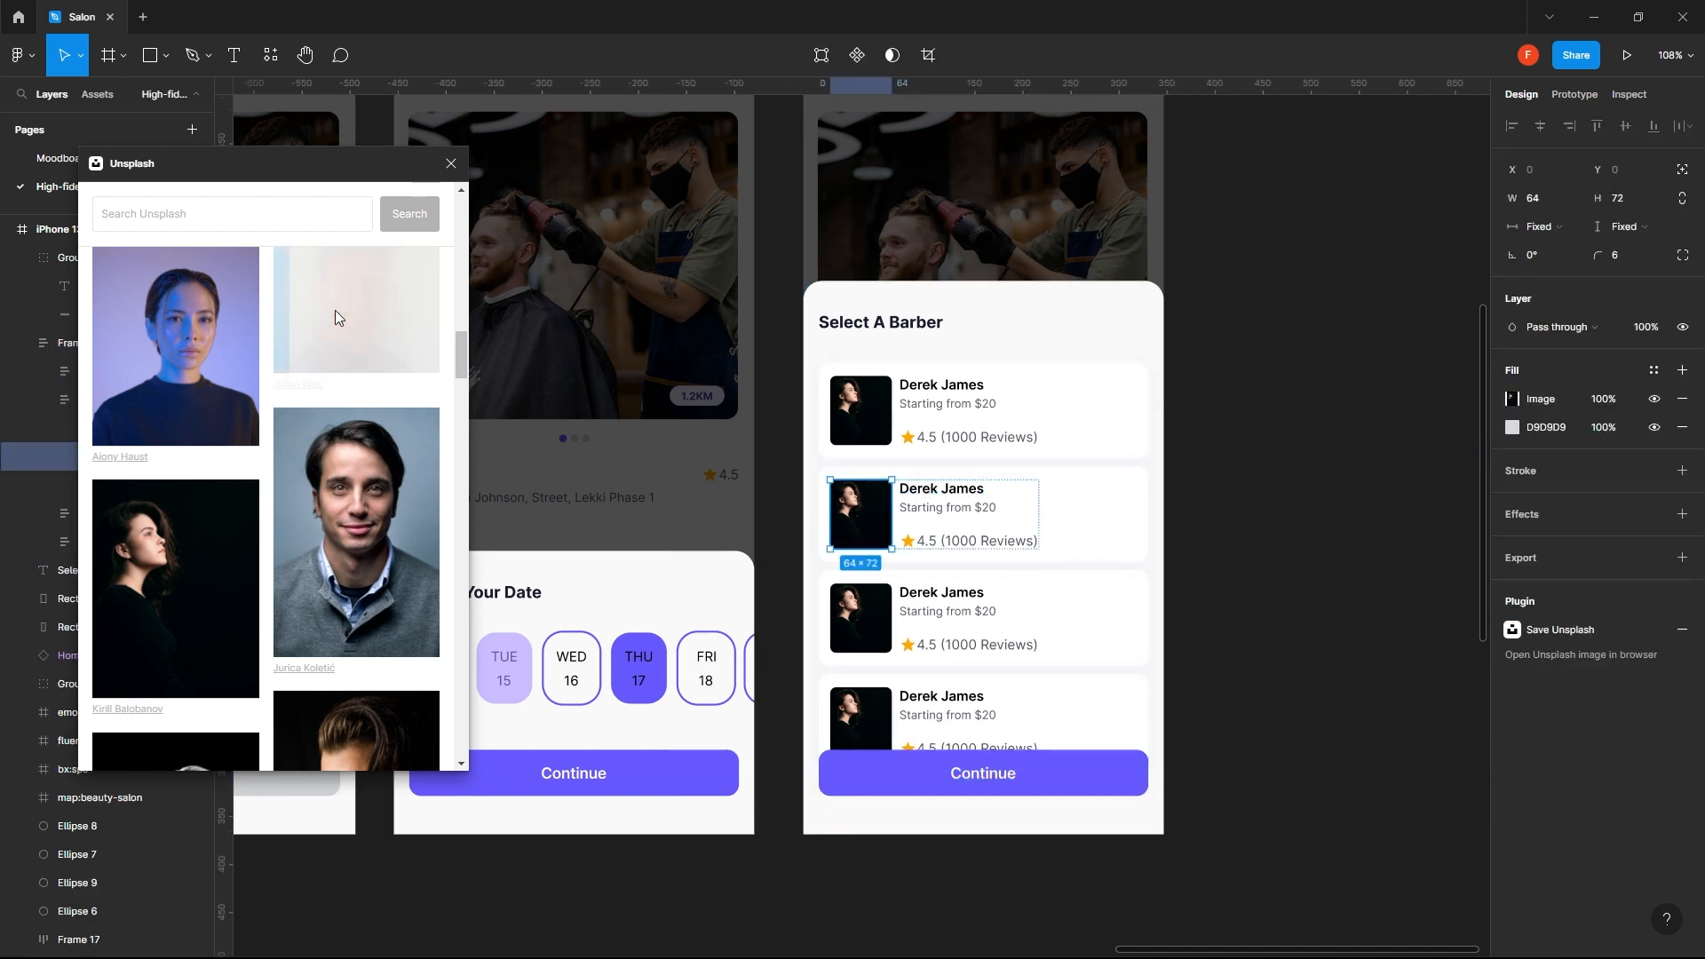
pyautogui.keyDown('ctrl'); pyautogui.click(882, 417); pyautogui.keyUp('ctrl')
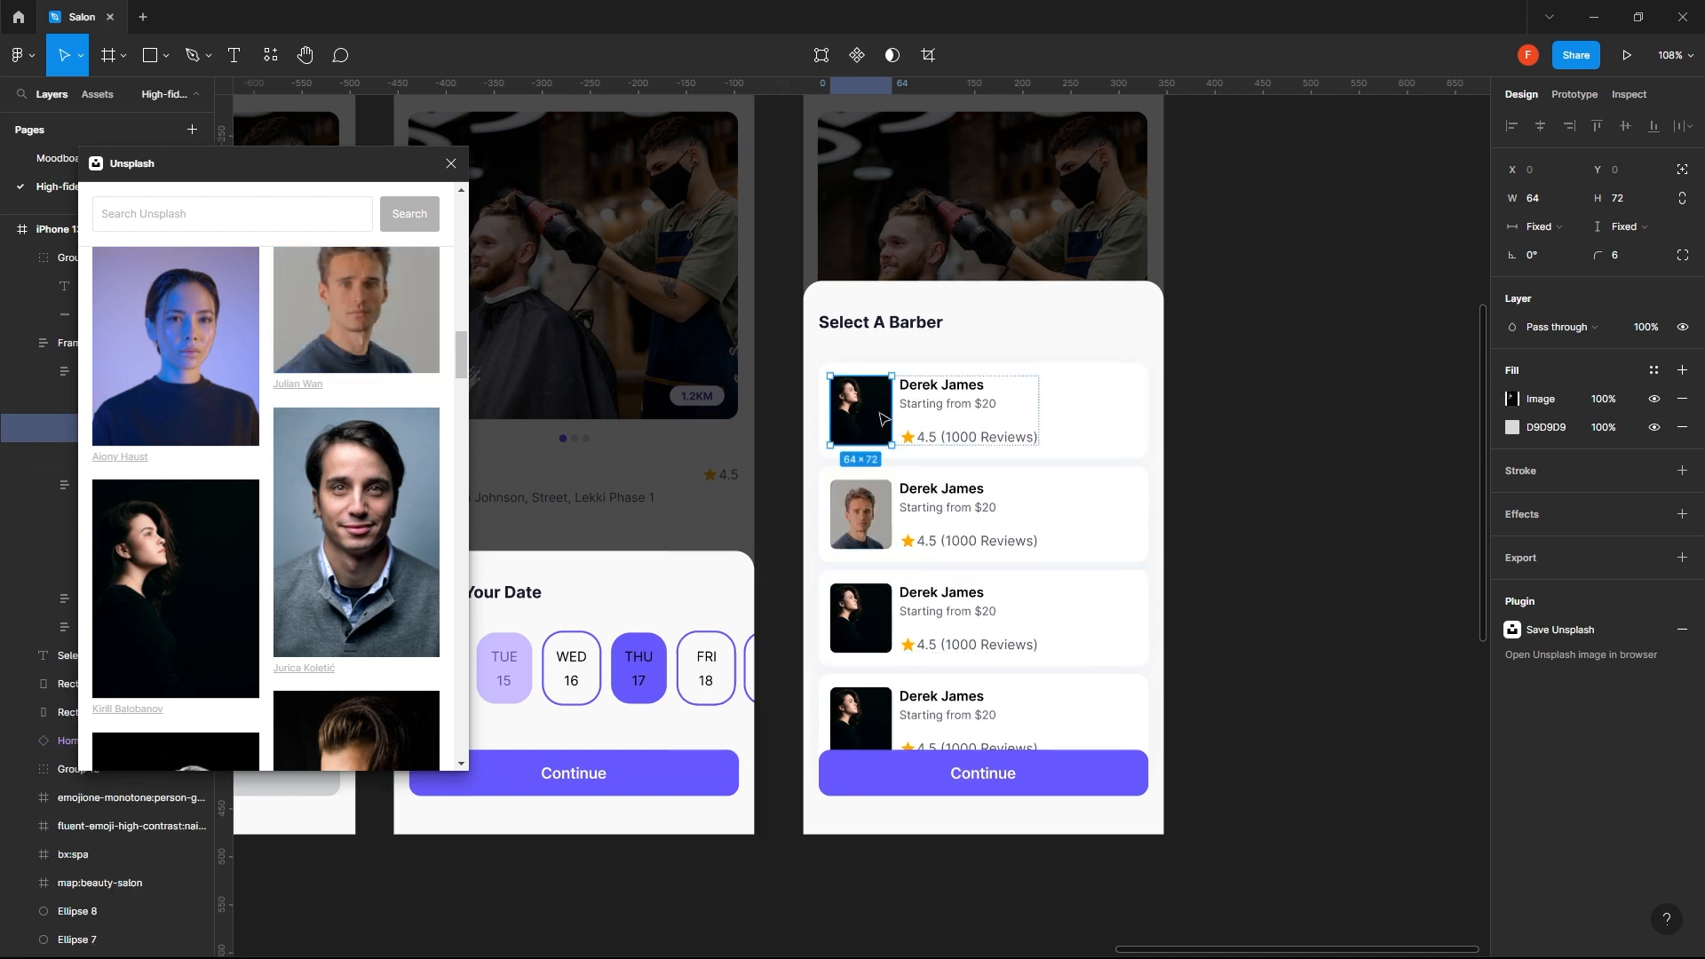
pyautogui.click(200, 396)
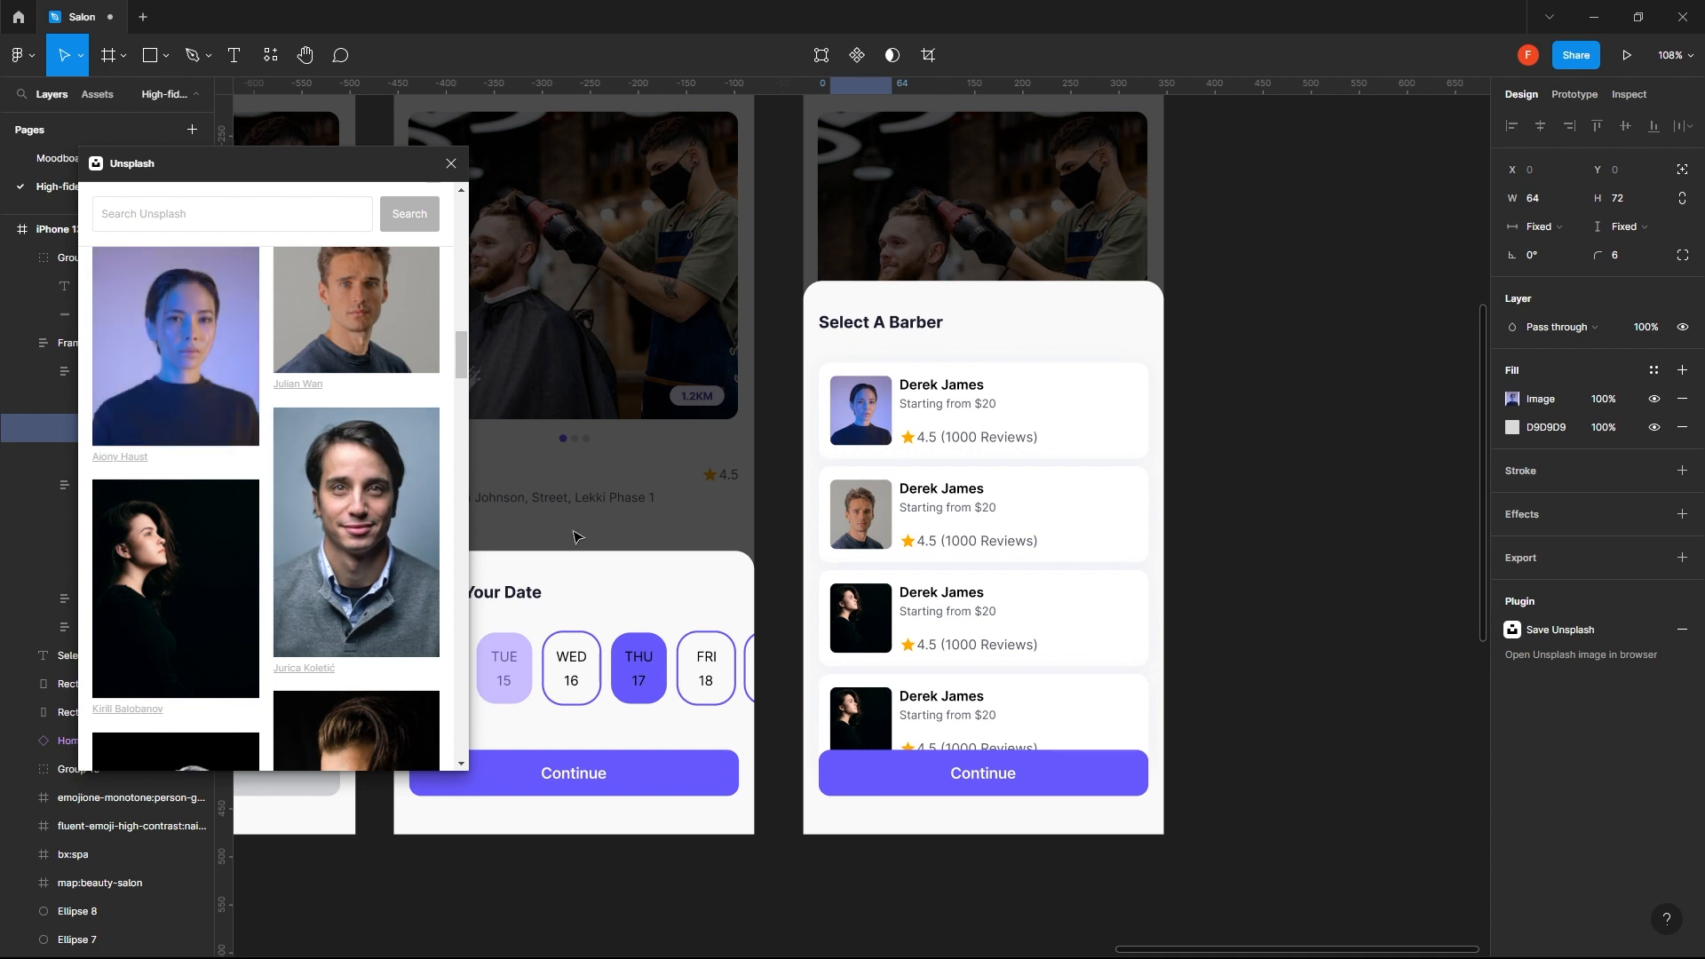
# - Replace the third barber card's photo with the Unsplash portrait of the smiling man in a white shirt
pyautogui.keyDown('ctrl'); pyautogui.click(859, 618); pyautogui.keyUp('ctrl')
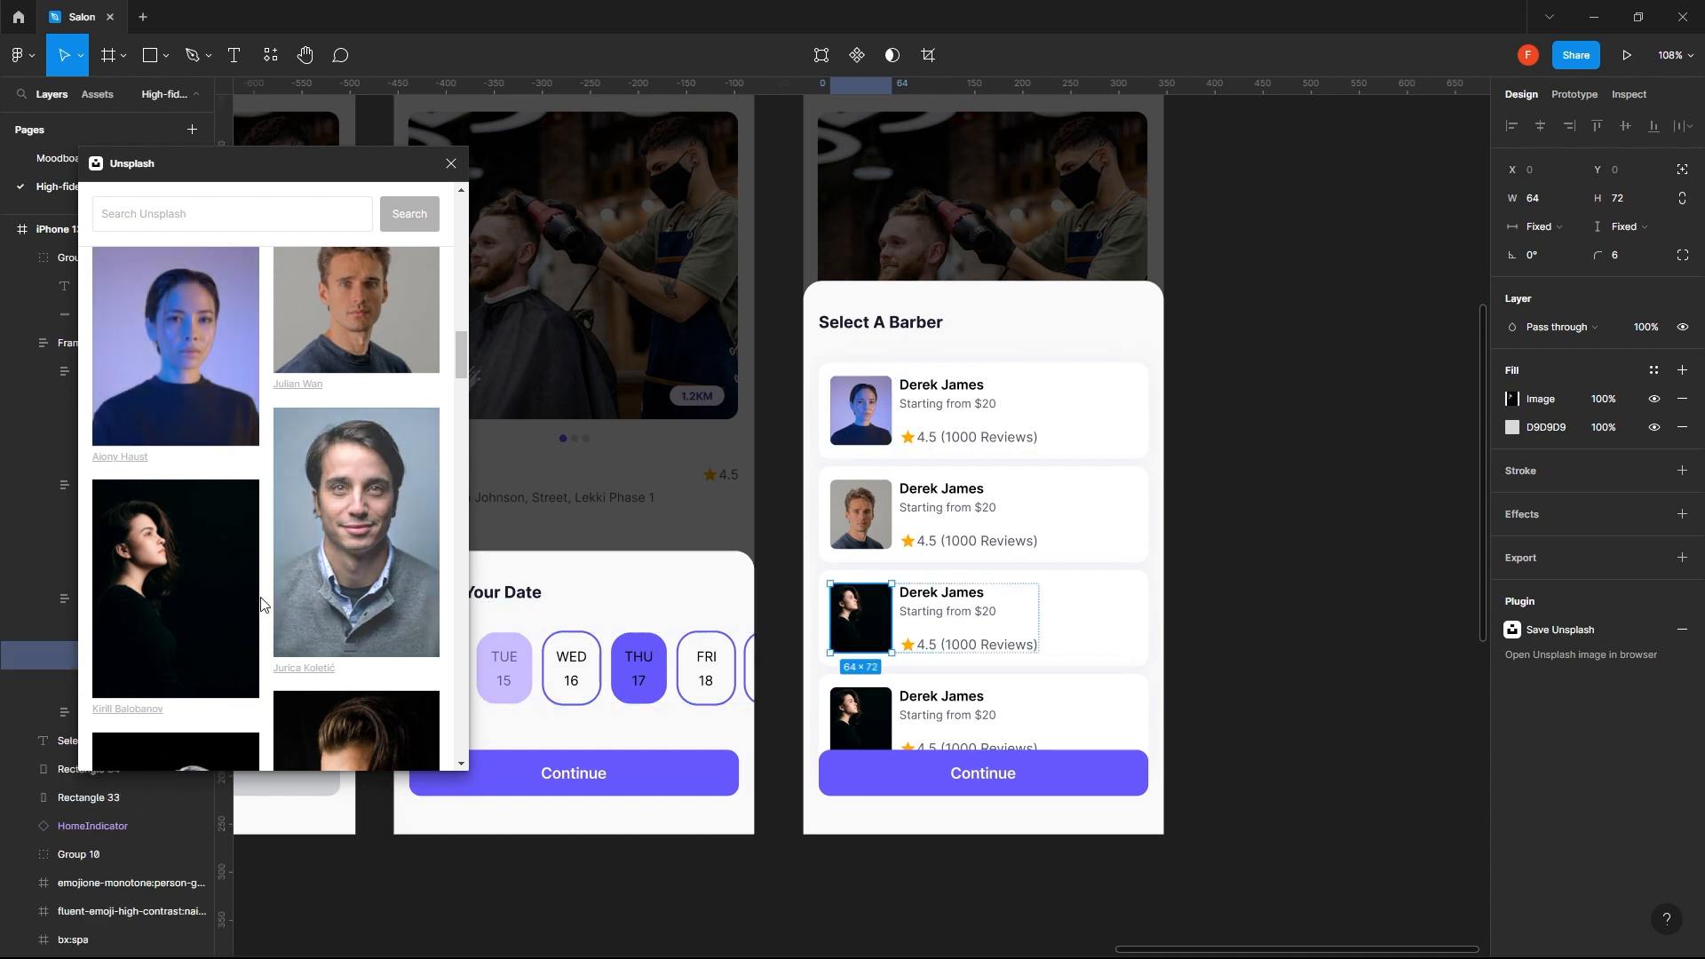
pyautogui.click(356, 541)
pyautogui.scroll(-4, 391, 537)
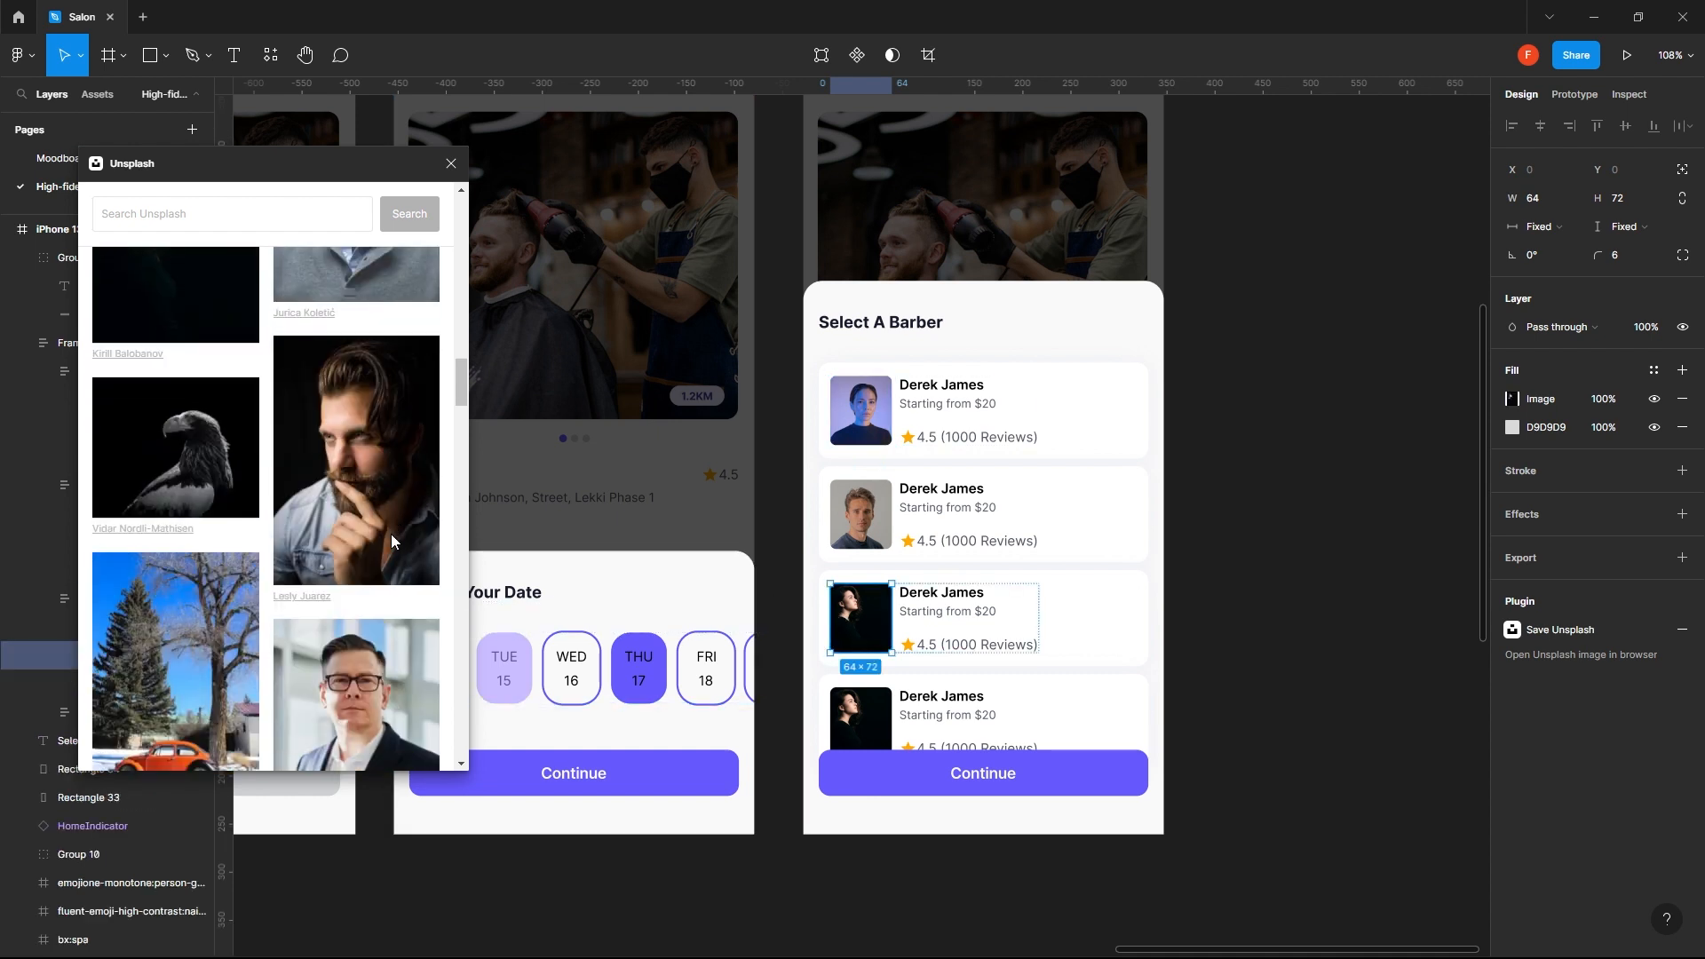
pyautogui.click(391, 539)
pyautogui.click(344, 504)
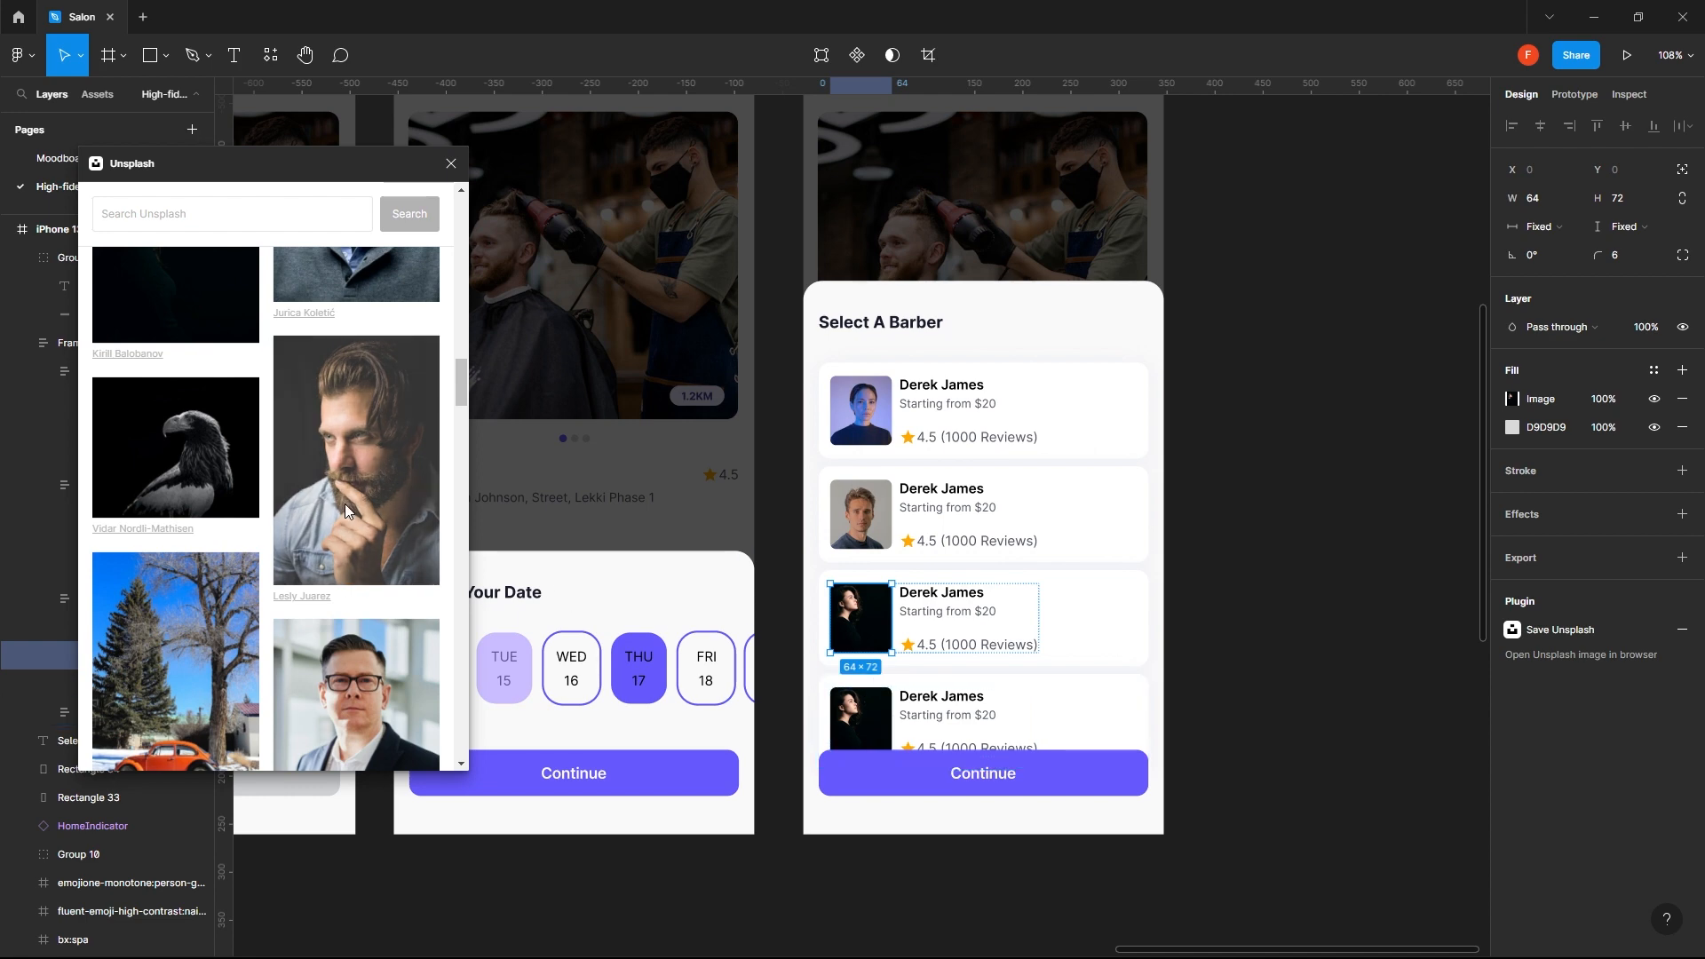
pyautogui.scroll(-10, 356, 587)
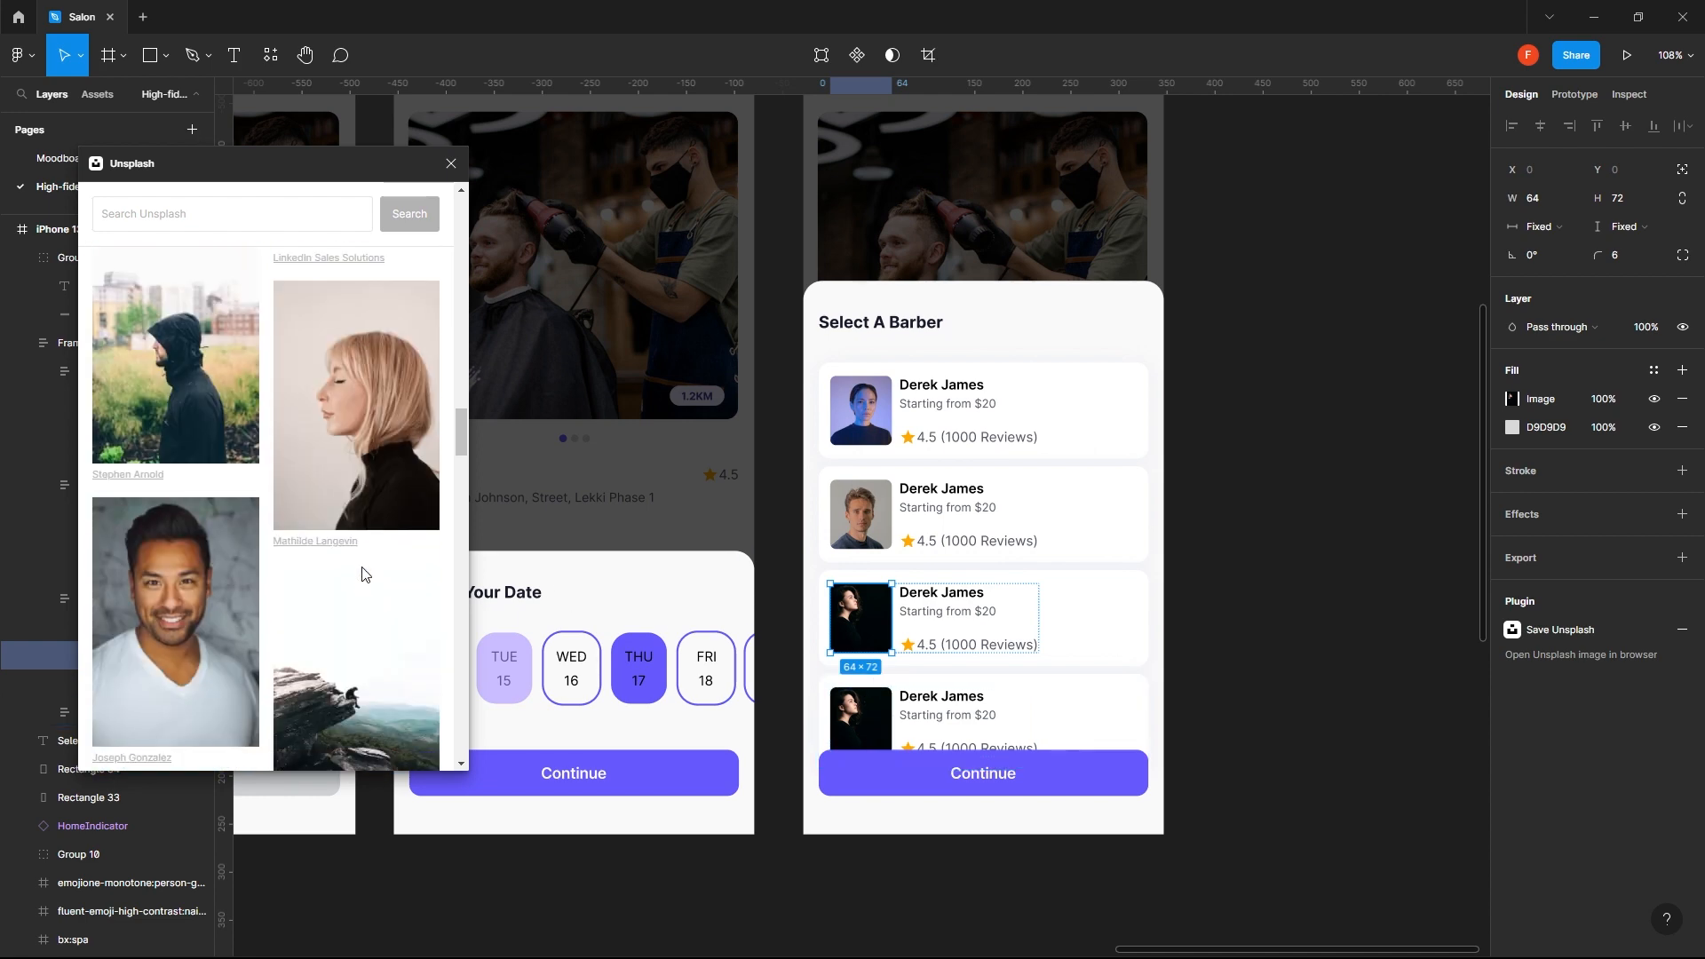
pyautogui.click(194, 602)
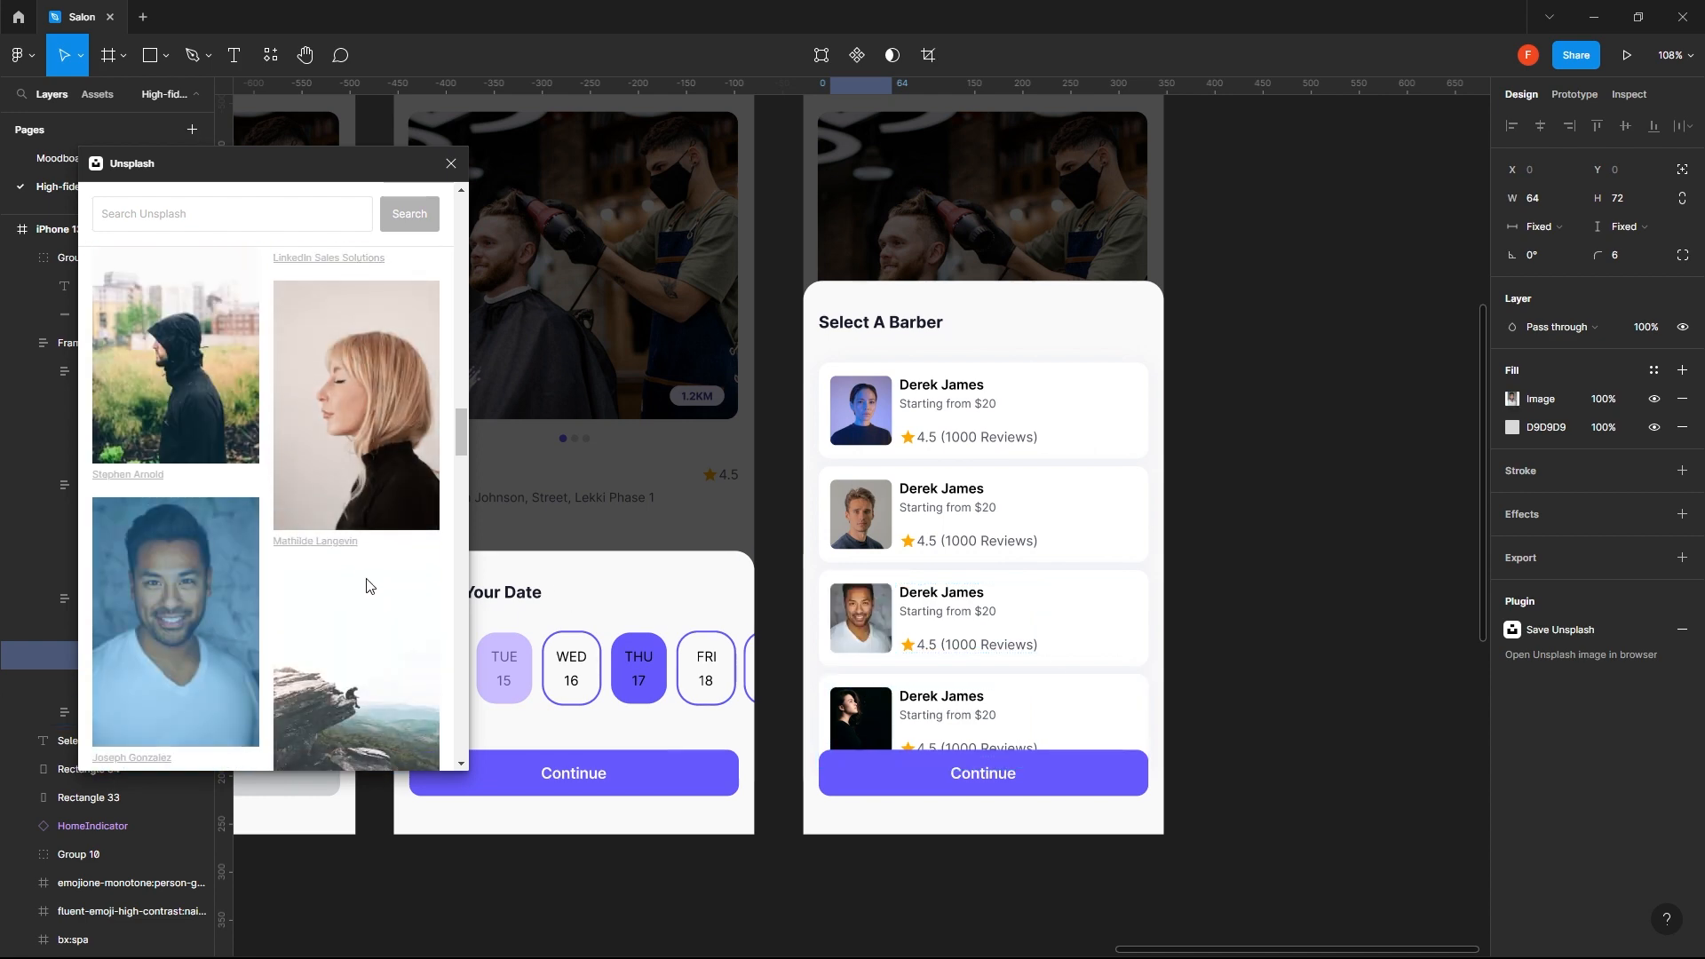
# - Replace the fourth barber card's photo with the Unsplash portrait of the smiling dark-haired woman in a white top
pyautogui.click(866, 718)
pyautogui.scroll(-5, 285, 573)
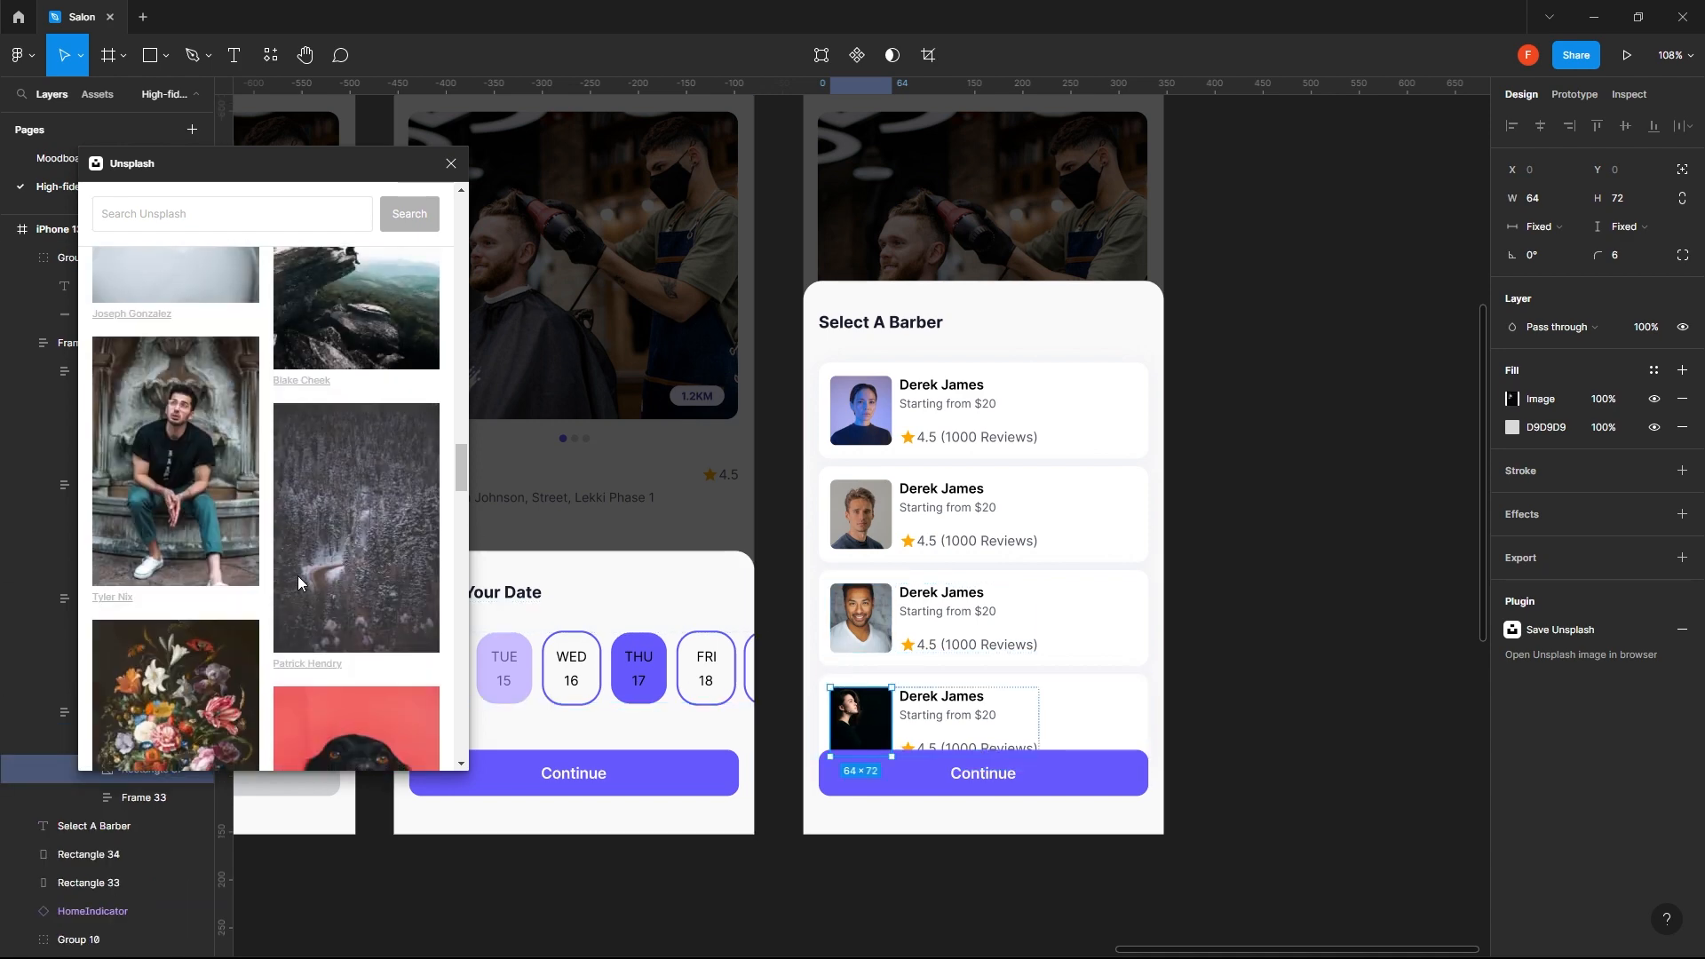
pyautogui.scroll(-4, 240, 560)
pyautogui.scroll(-2, 253, 565)
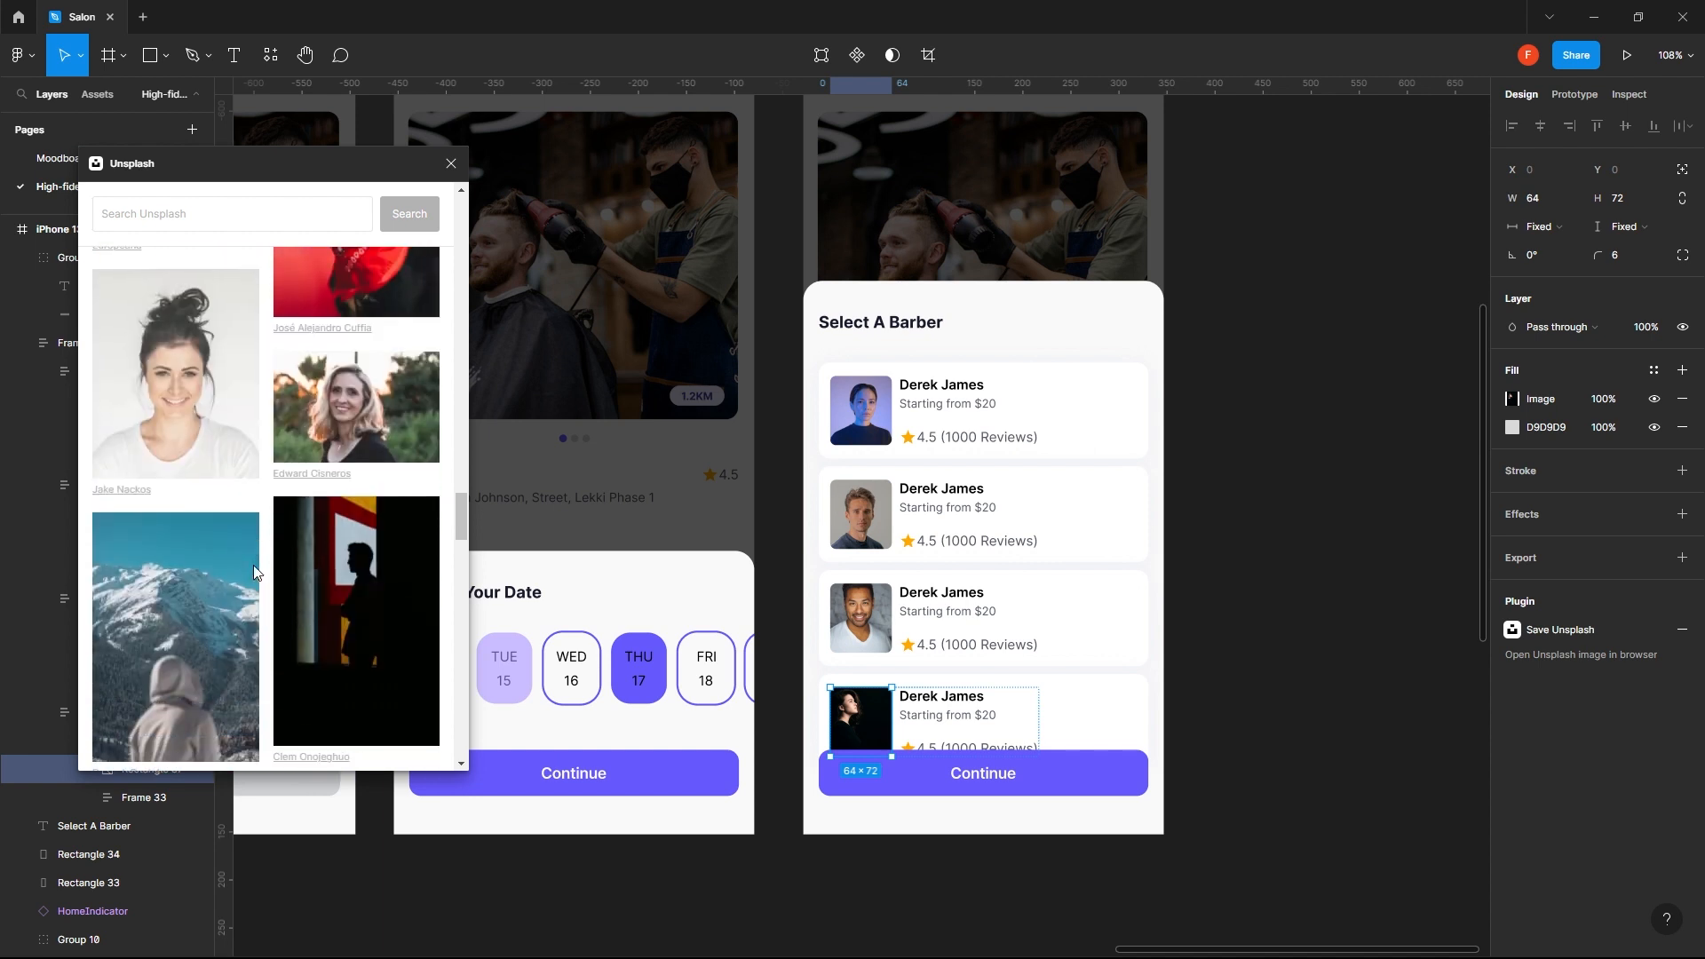
pyautogui.click(148, 365)
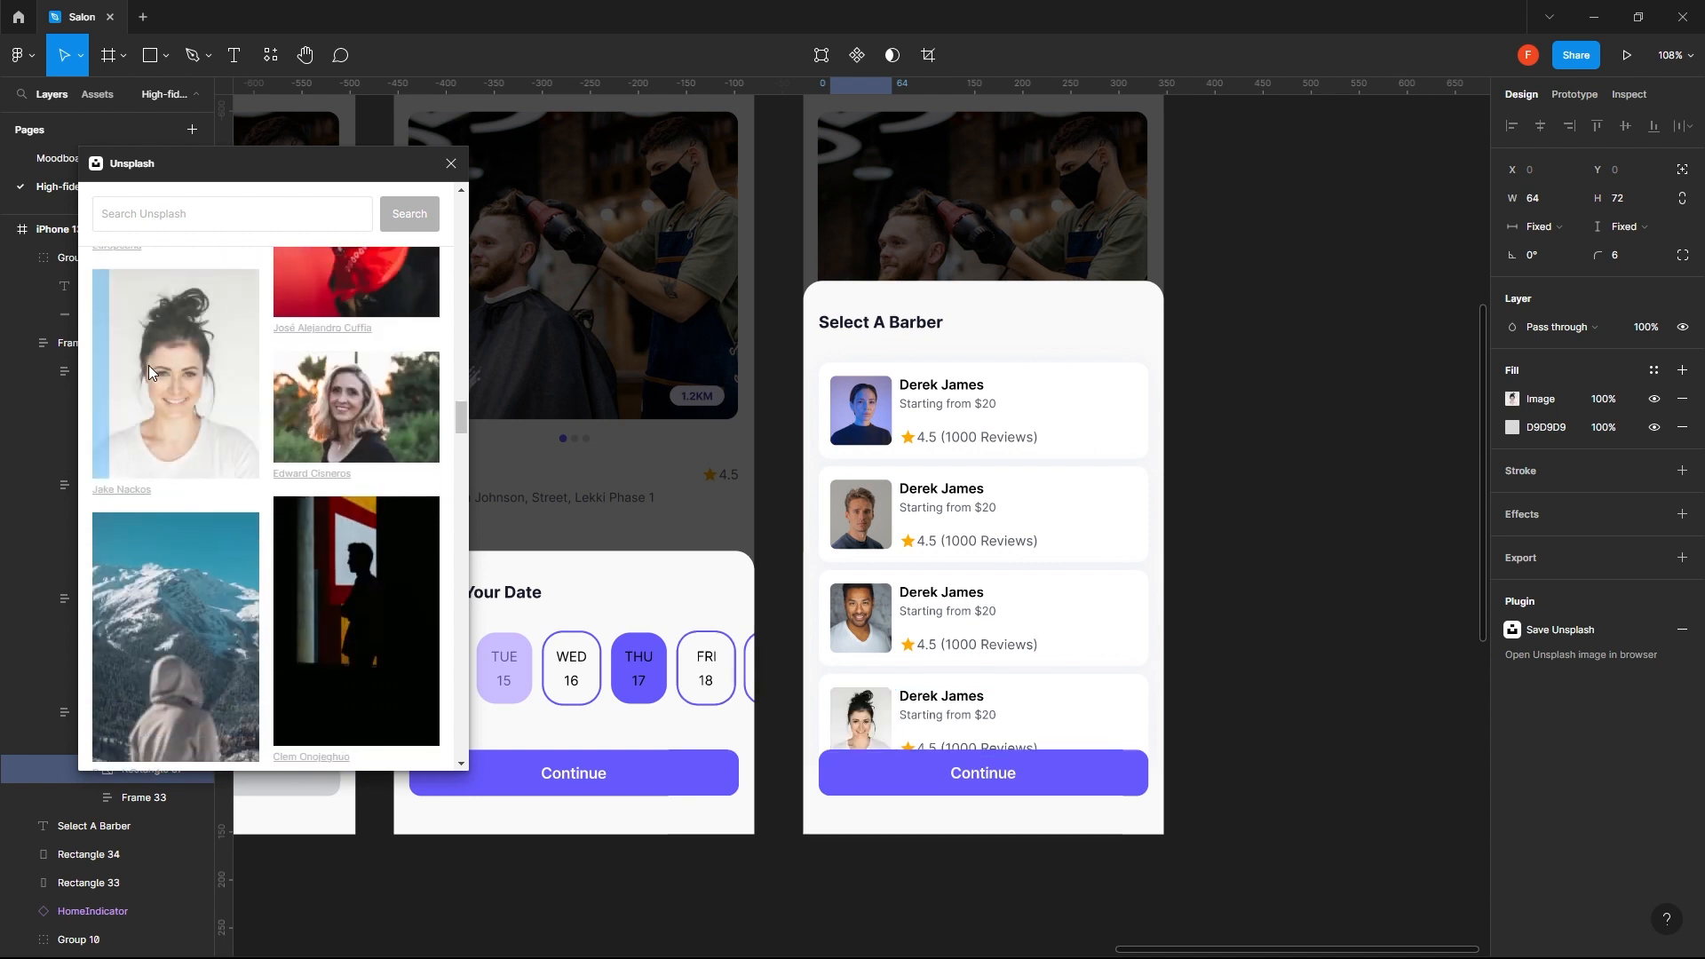
pyautogui.click(1252, 436)
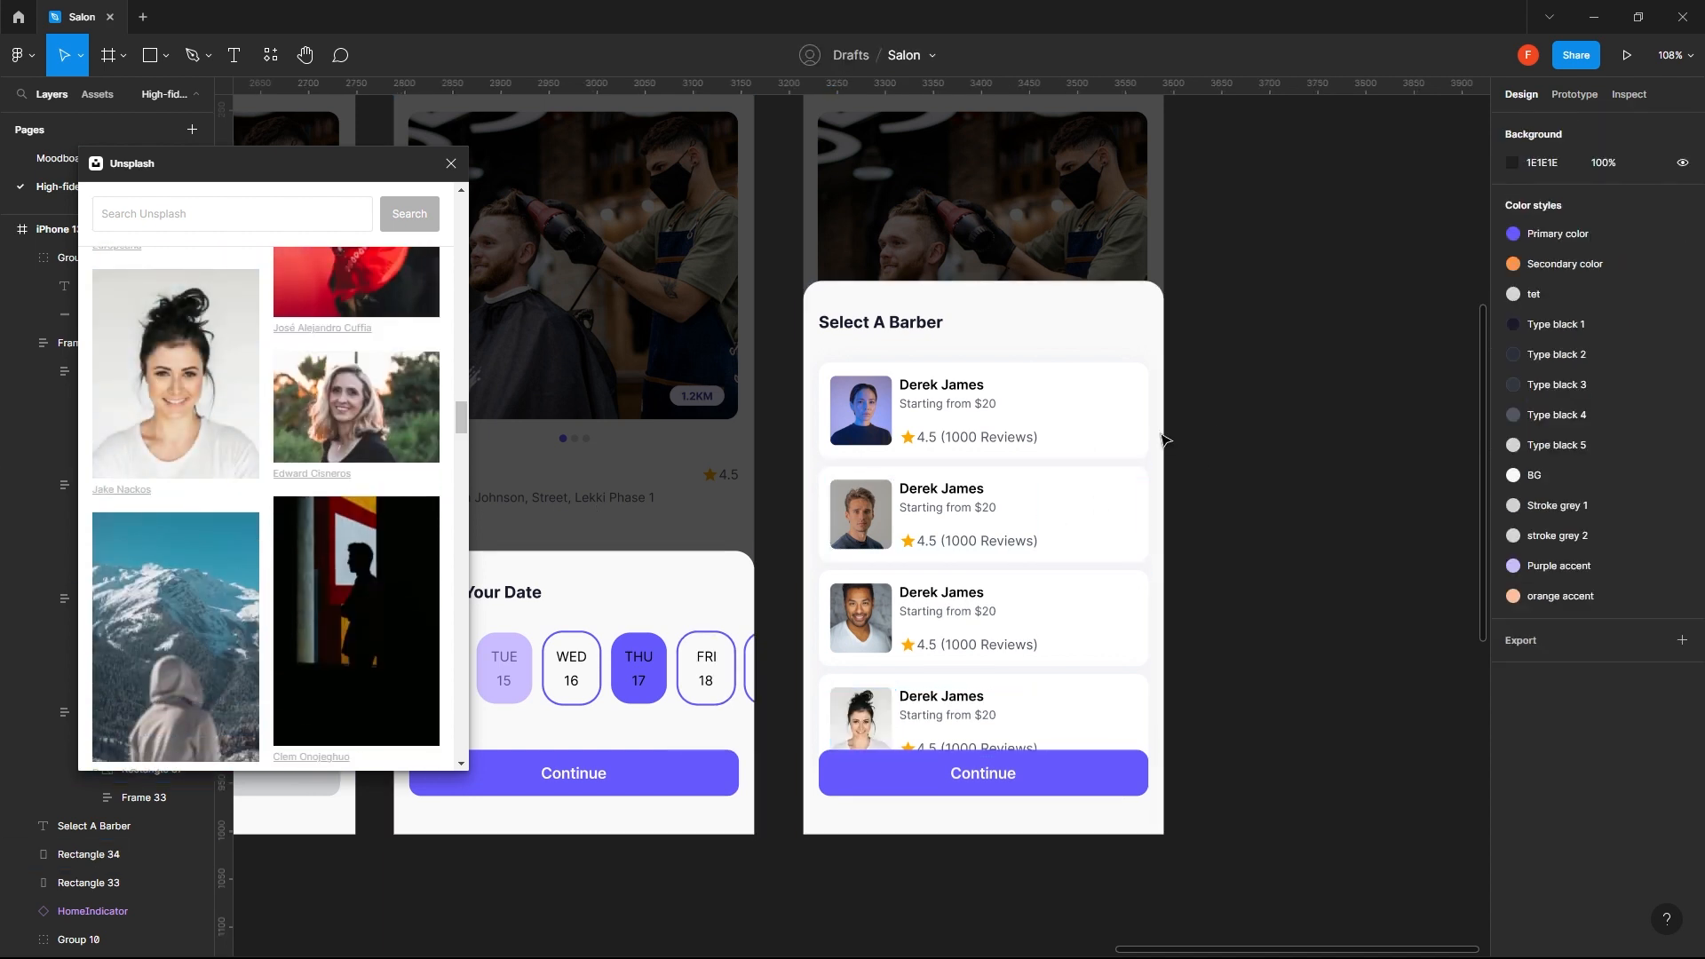
# - Enter new first names for the barbers on the first and third cards
pyautogui.keyDown('ctrl'); pyautogui.click(960, 490); pyautogui.keyUp('ctrl')
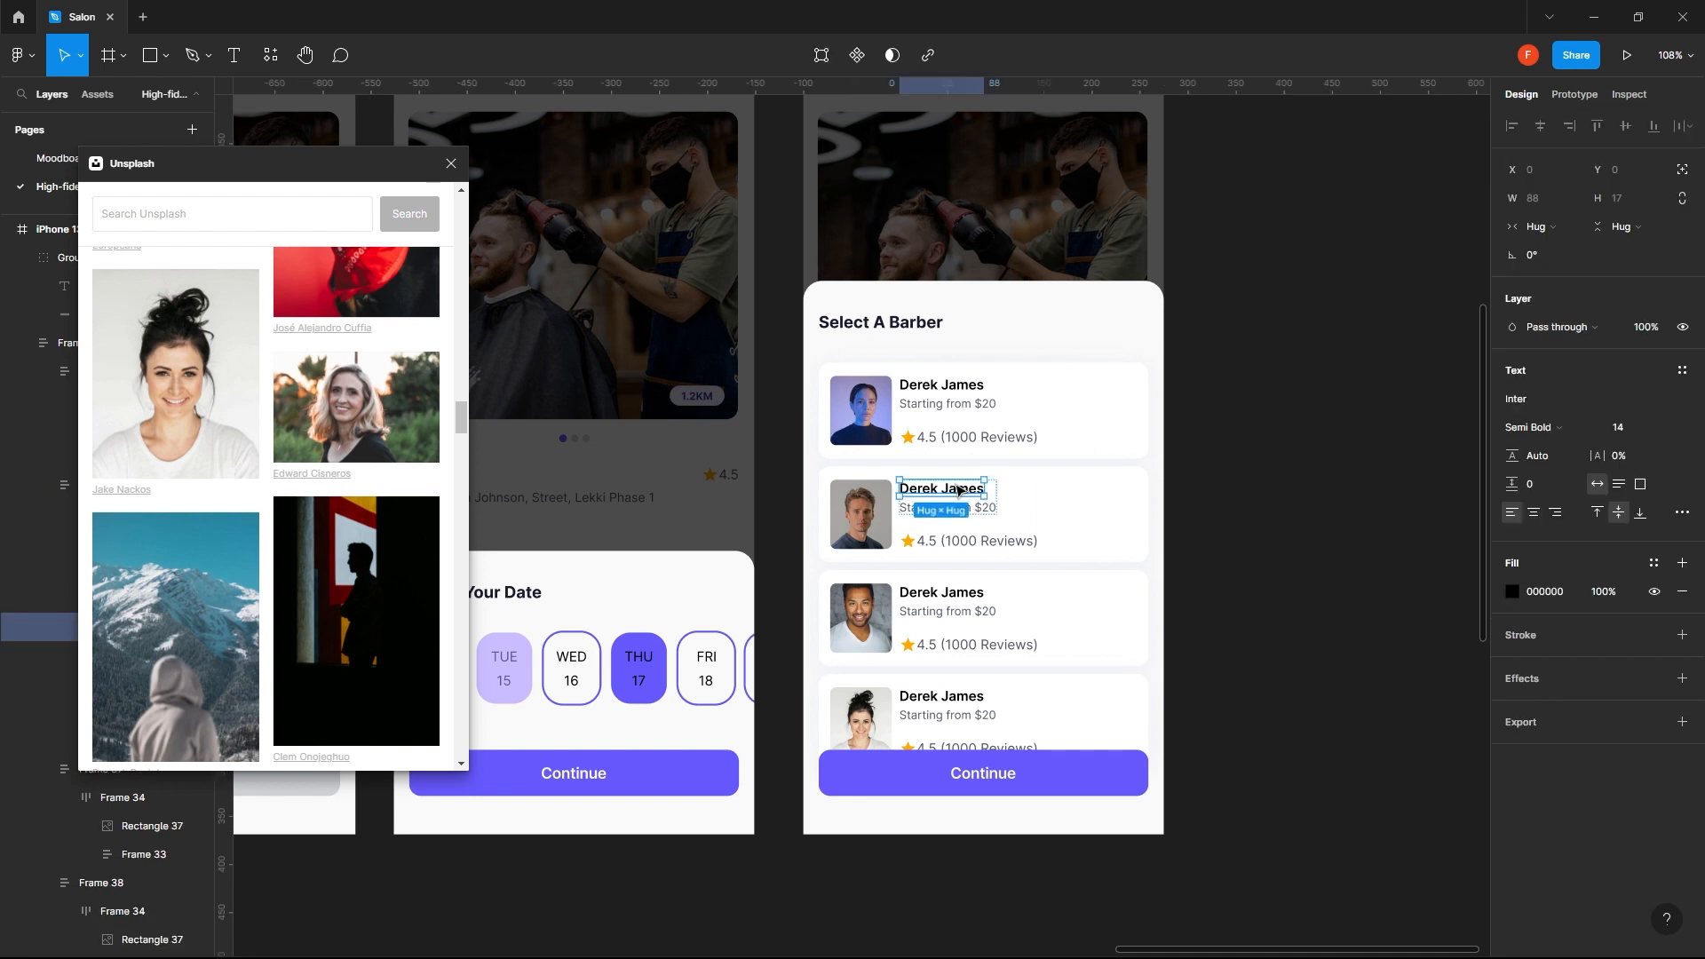
pyautogui.doubleClick(958, 488)
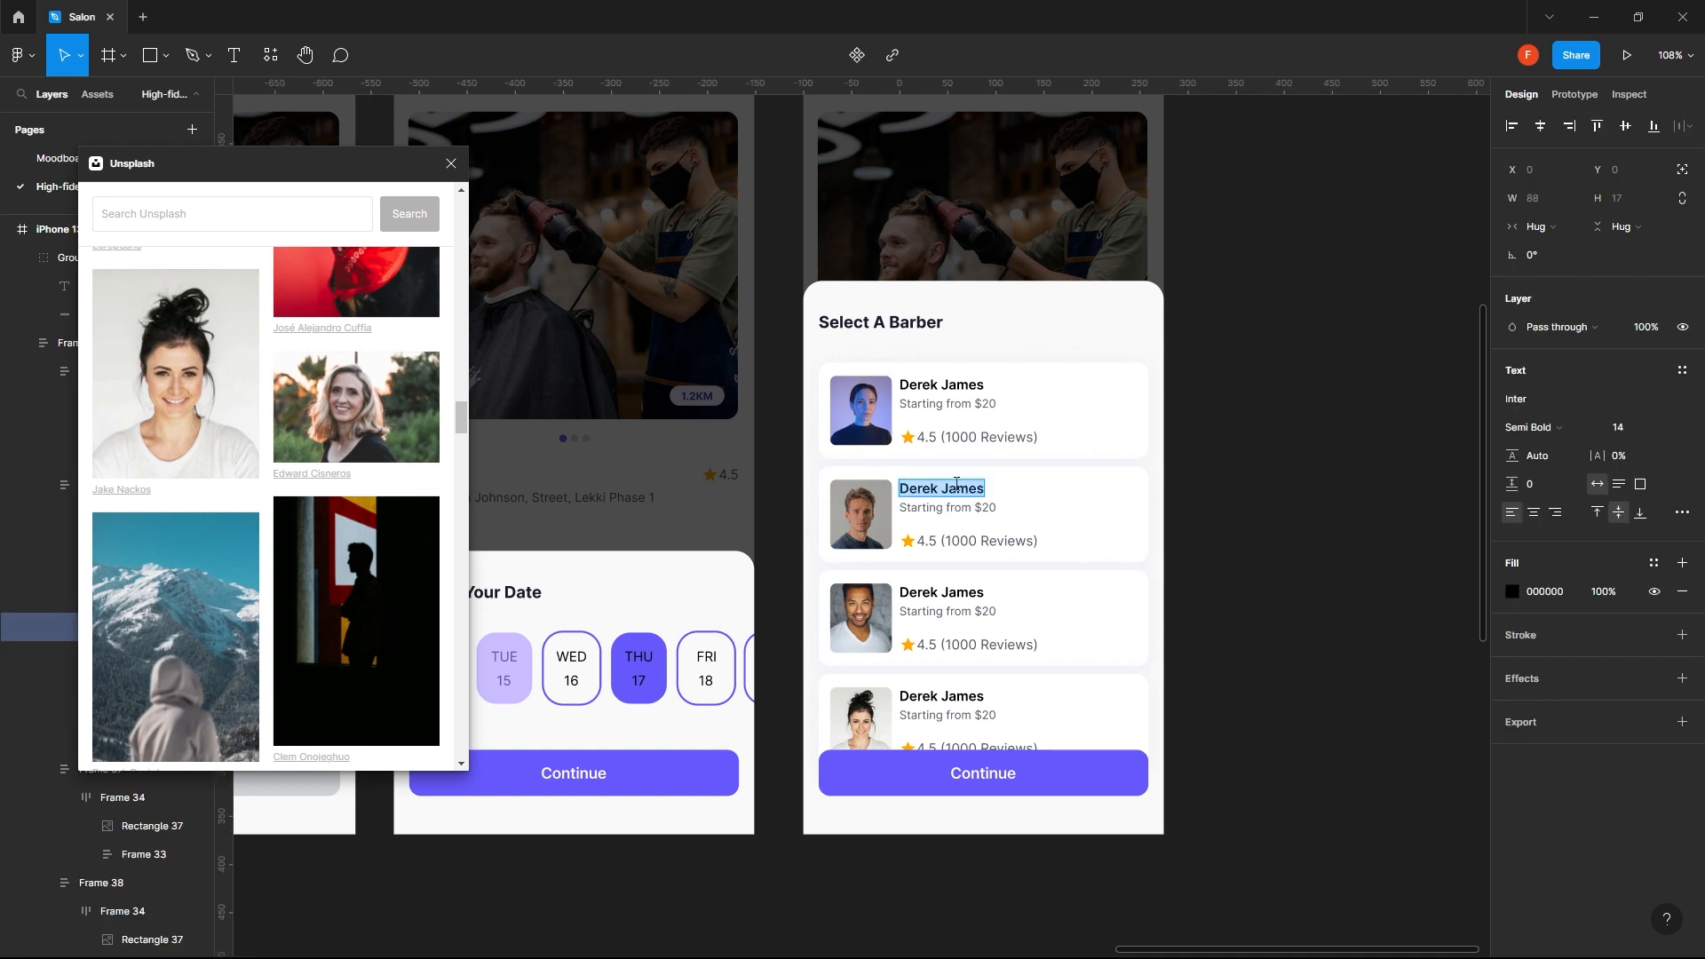
pyautogui.doubleClick(933, 385)
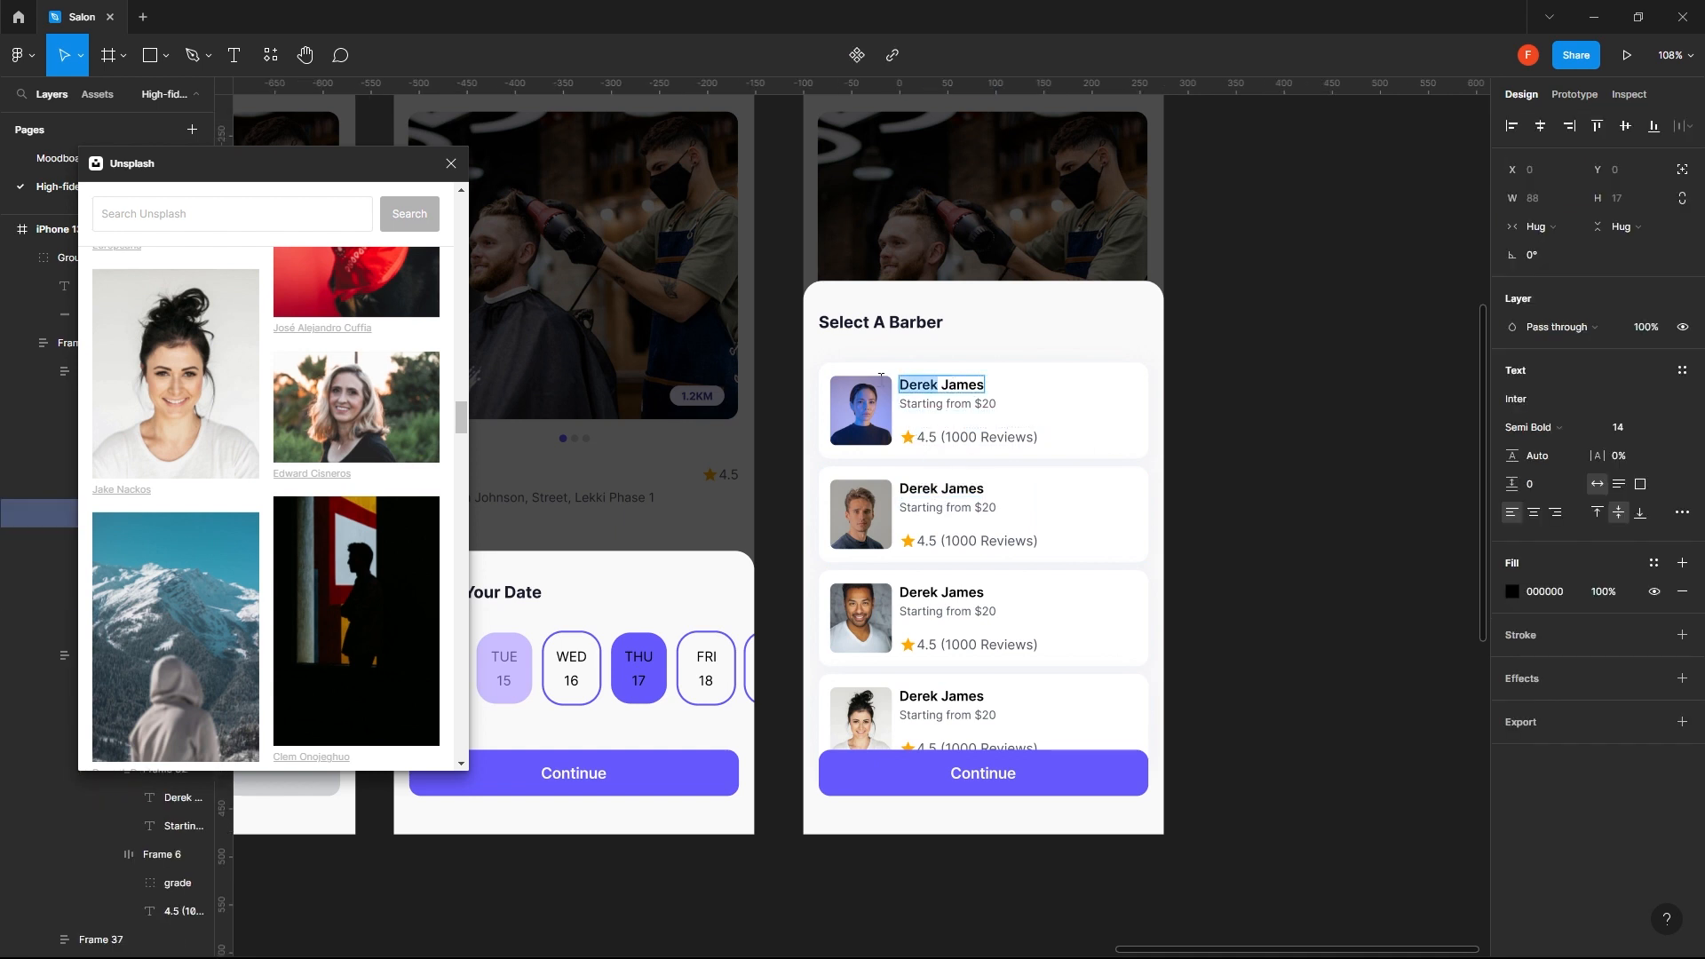
pyautogui.write('Kezia')
pyautogui.doubleClick(919, 488)
pyautogui.doubleClick(919, 592)
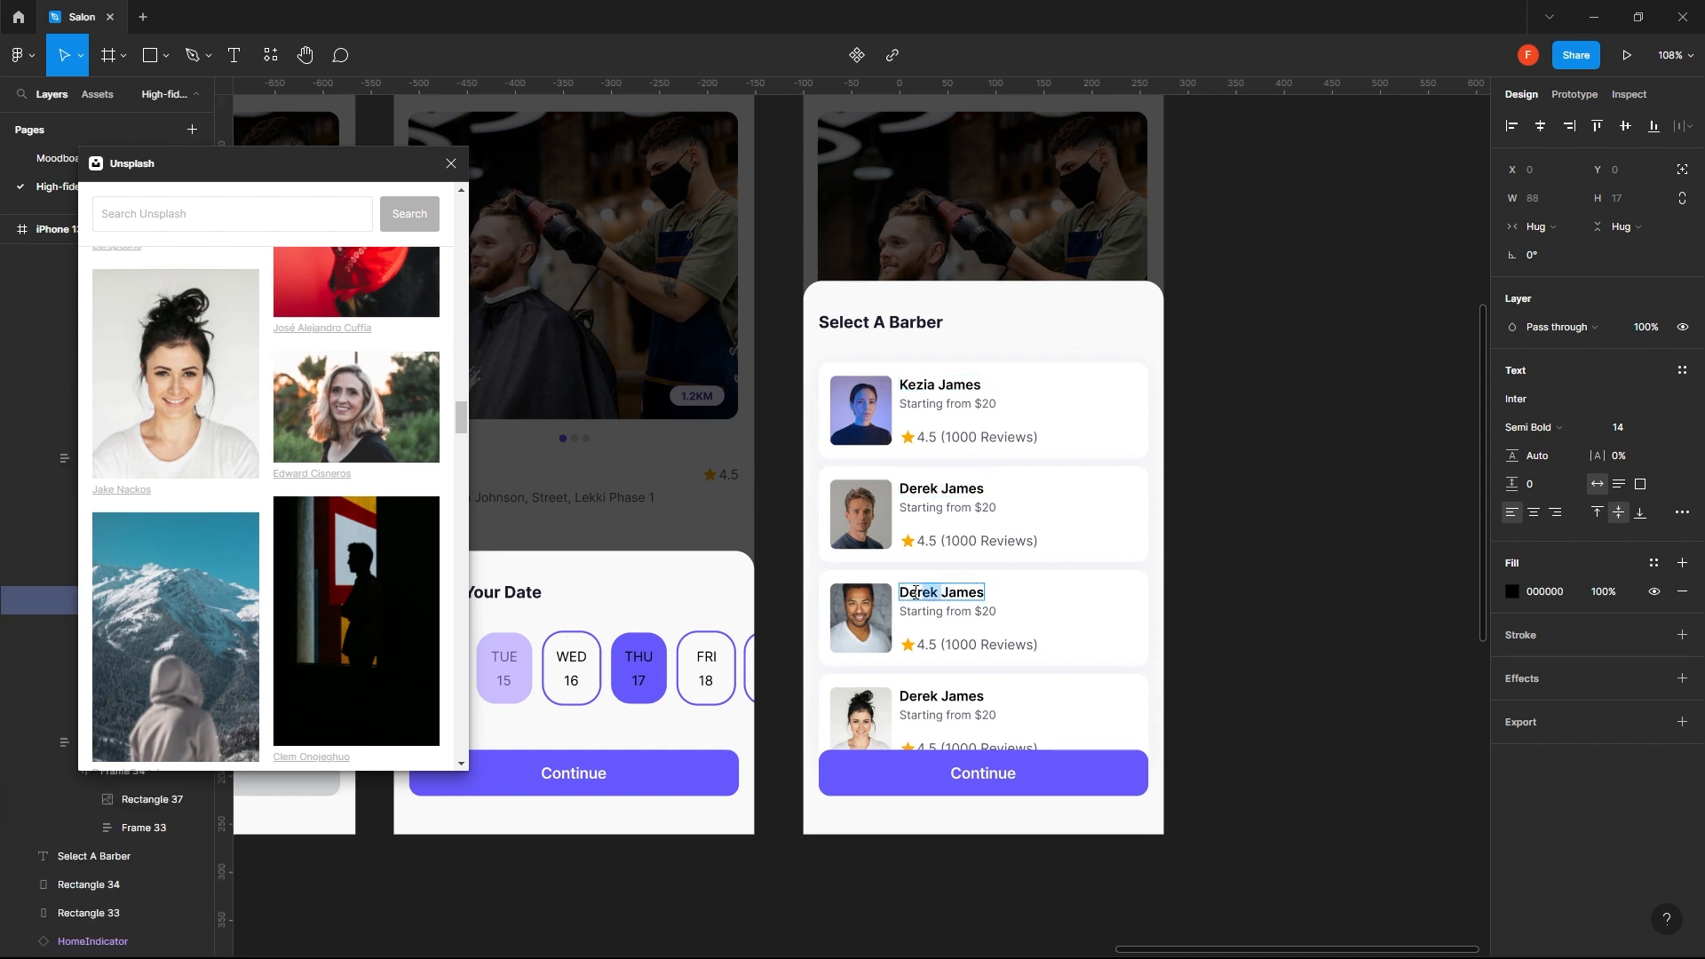
pyautogui.write('John')
# - Replace the surnames of the barbers on the second and third cards
pyautogui.doubleClick(997, 489)
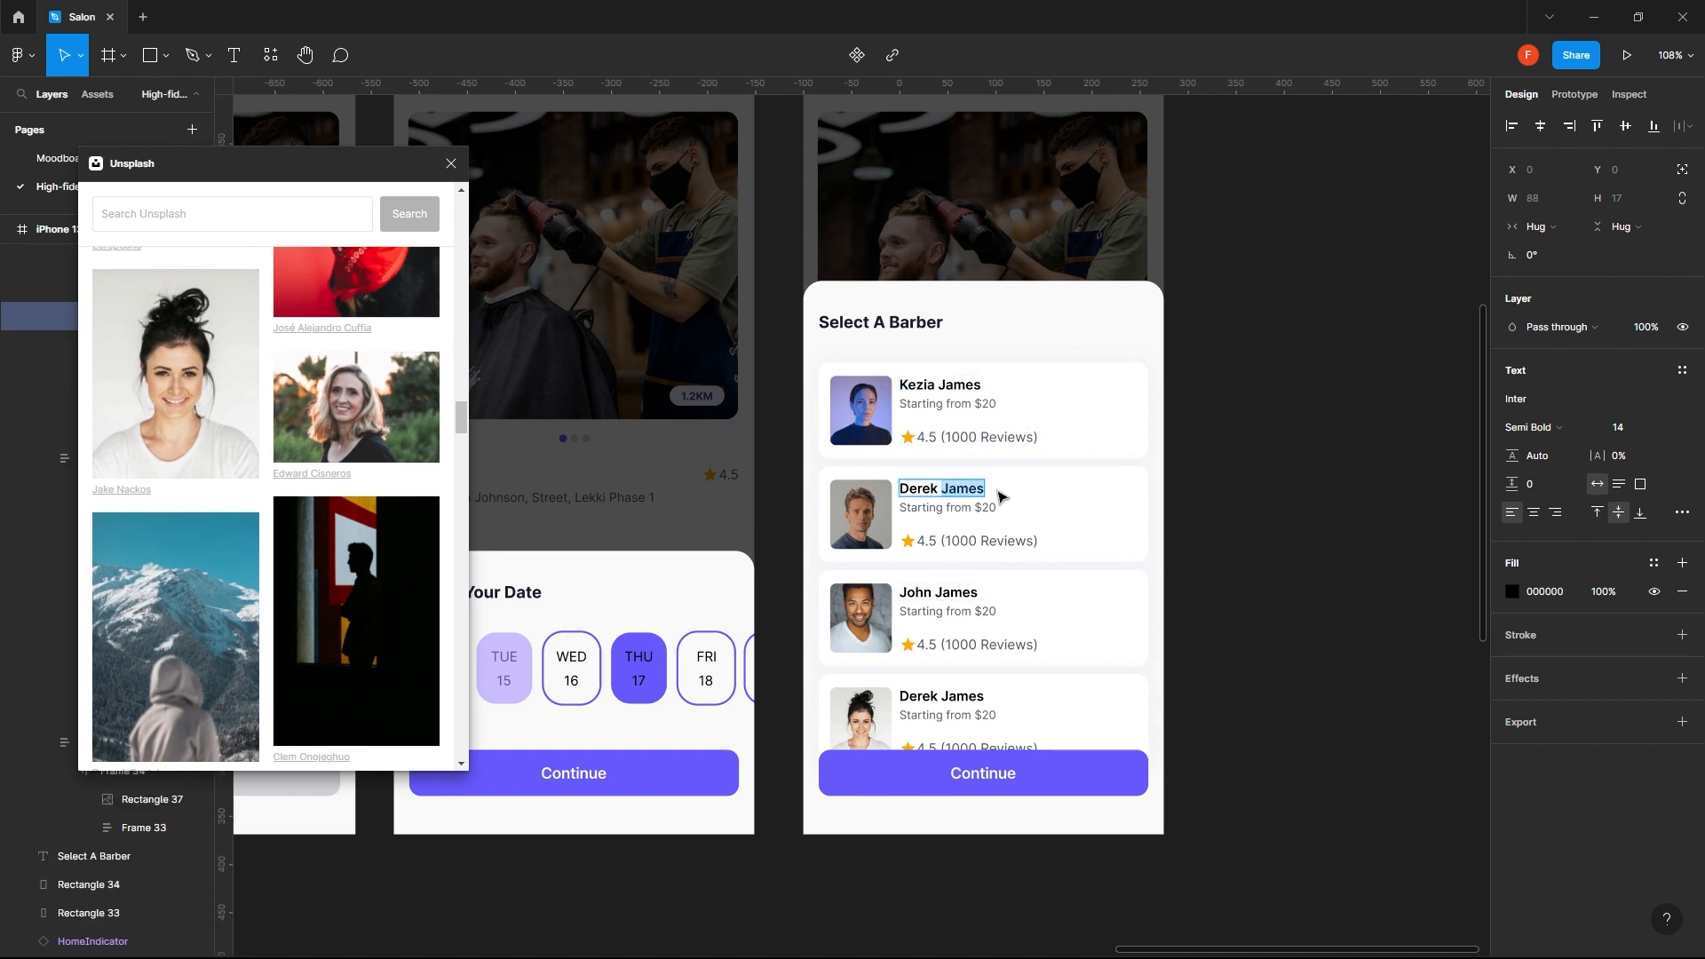
pyautogui.write('Murno')
pyautogui.doubleClick(1009, 594)
pyautogui.write('Ayod')
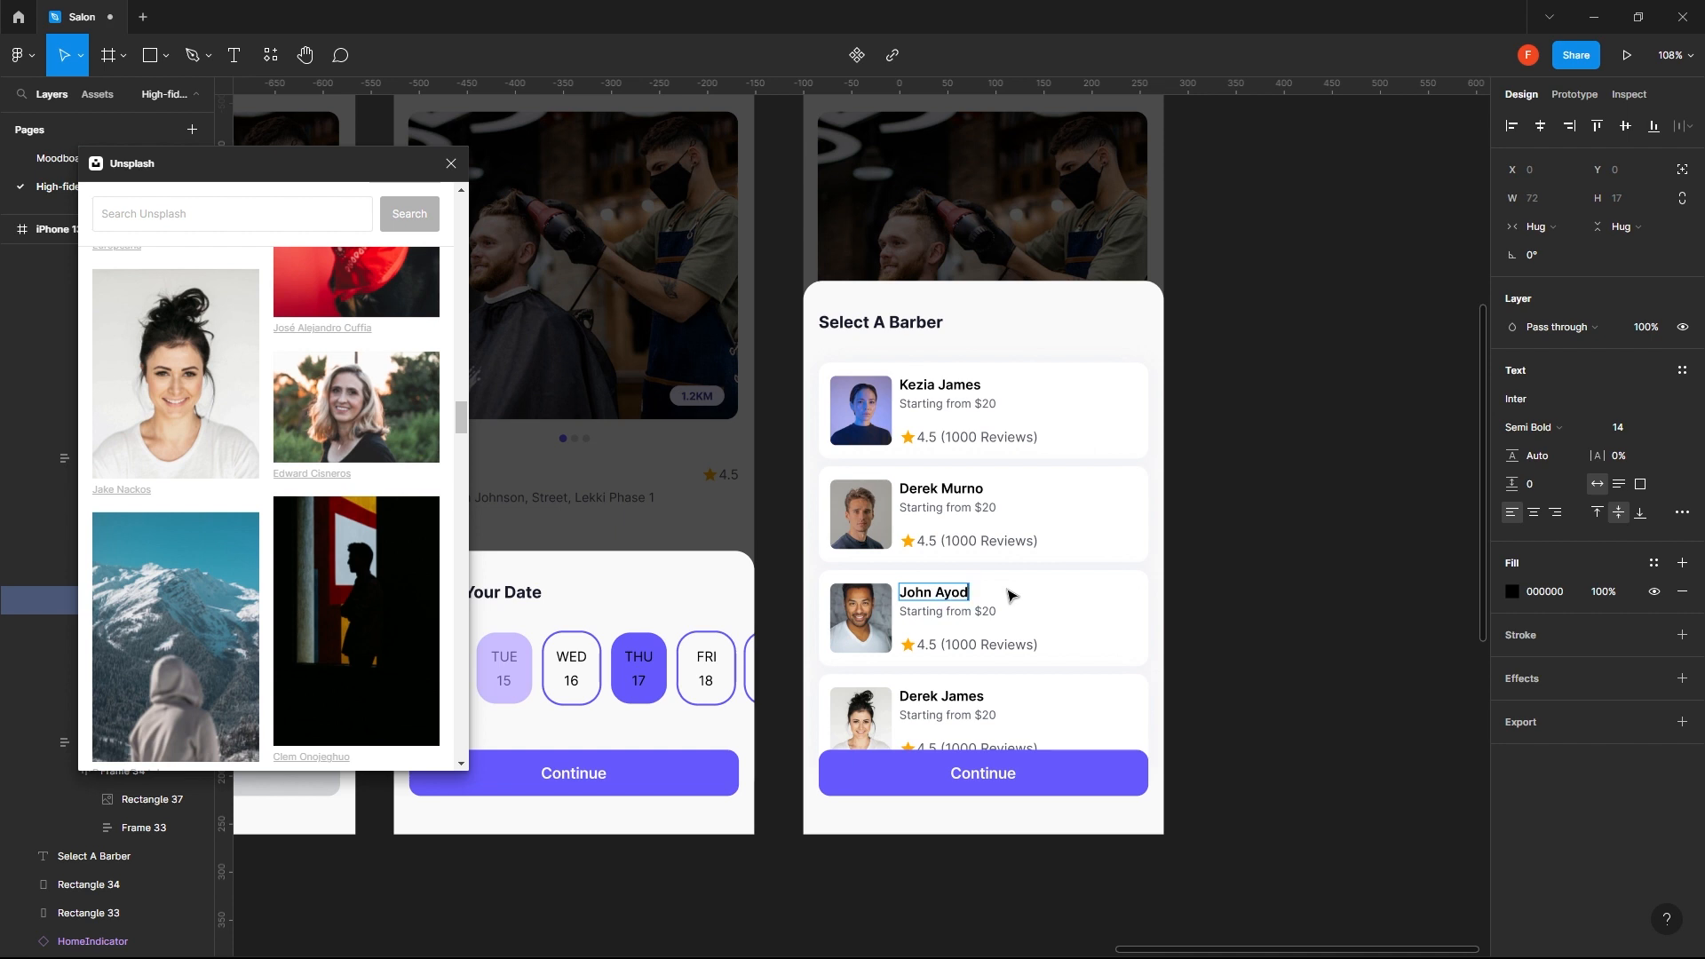
pyautogui.write('ele')
# - Replace the barber's full name on the fourth card with a different one
pyautogui.click(947, 696)
pyautogui.write('Debby Koffi')
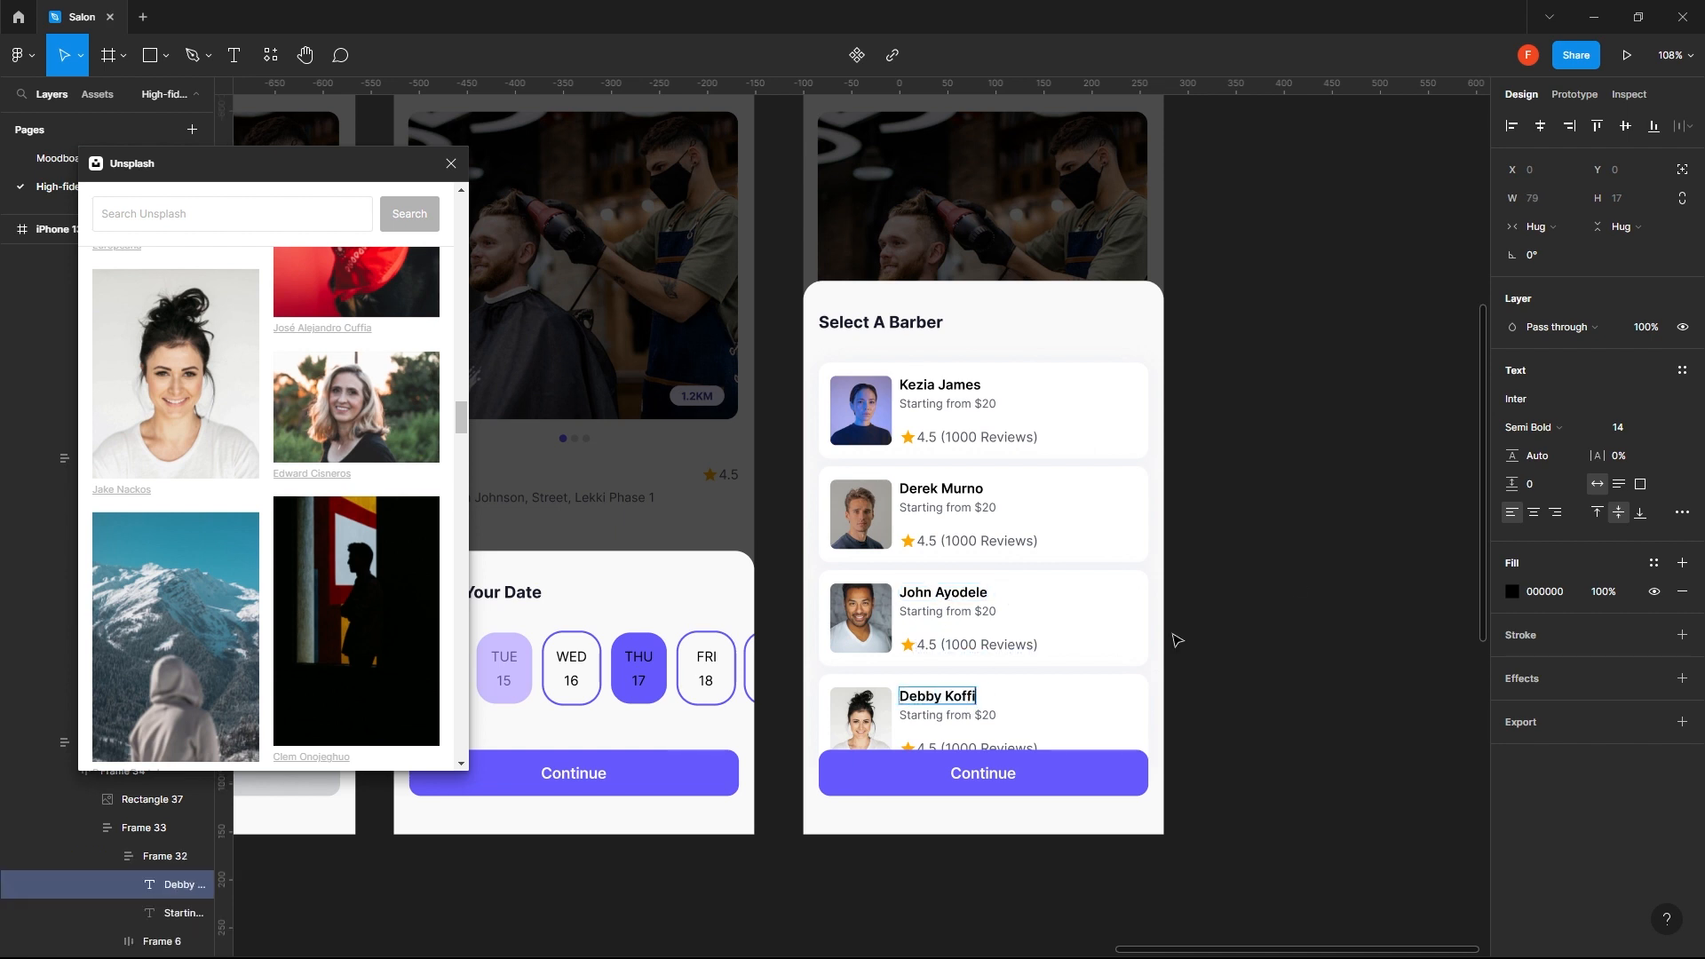
pyautogui.click(1298, 587)
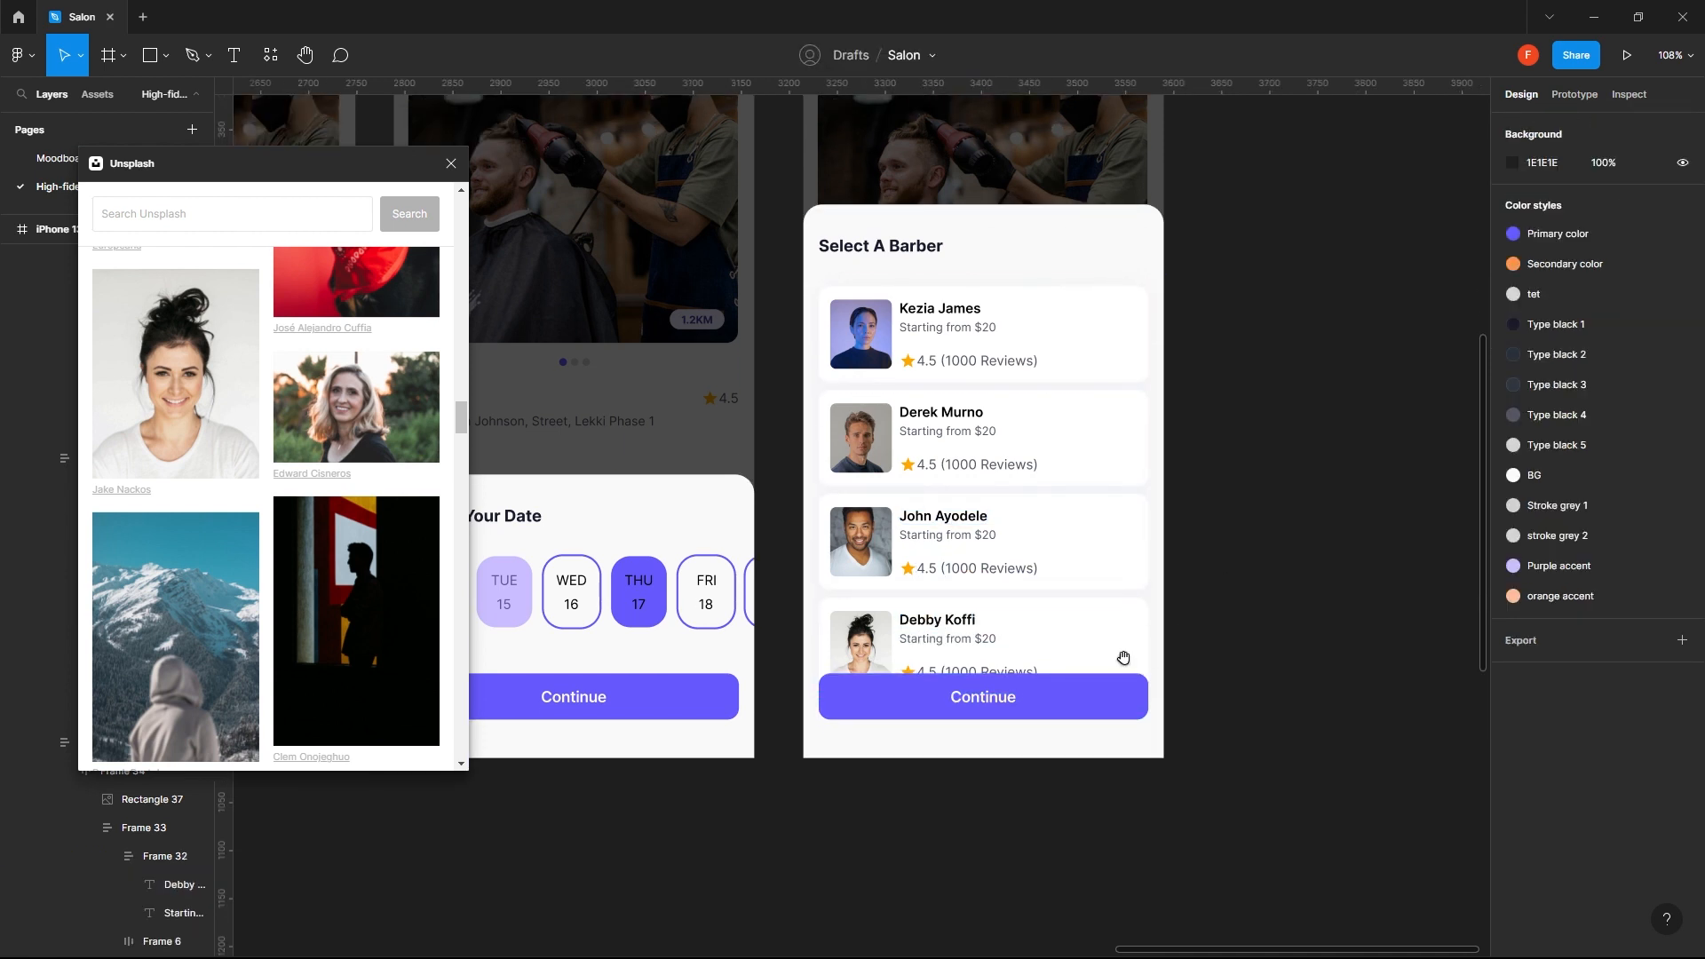
# - Review the salon screens from the home screen through the date selection to the Select A Barber sheet
pyautogui.hscroll(-5, 1123, 655)
pyautogui.scroll(-2, 1123, 654)
pyautogui.keyDown('ctrl'); pyautogui.scroll(-3, 1408, 600); pyautogui.keyUp('ctrl')
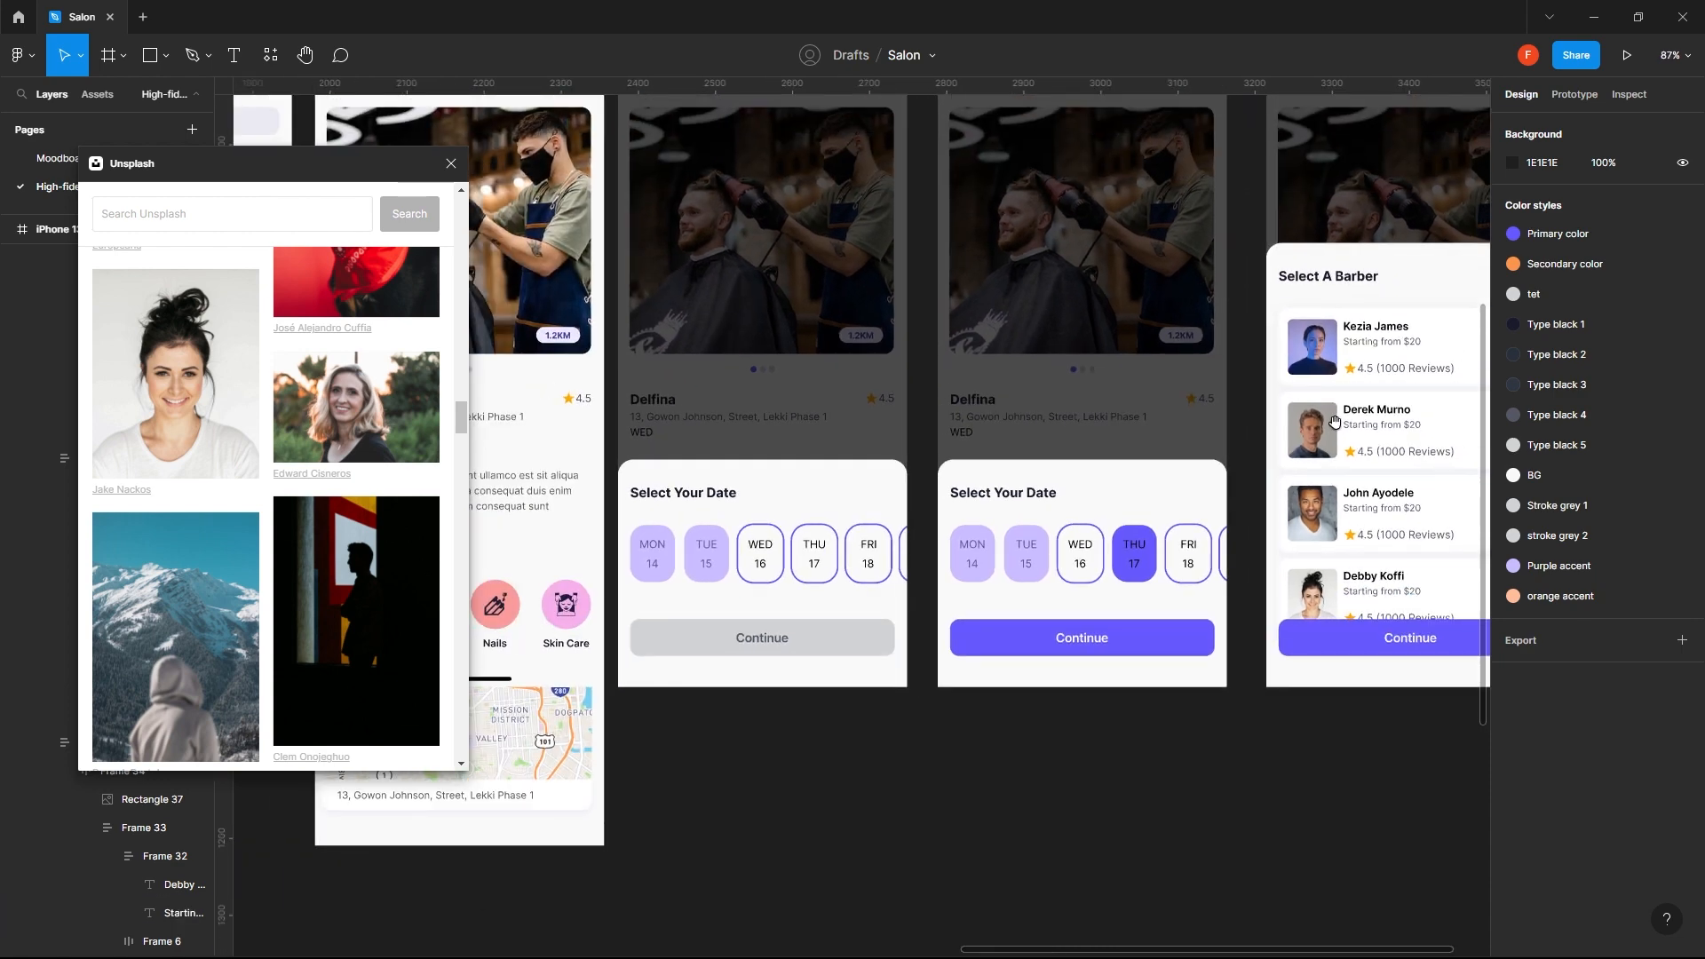
pyautogui.hscroll(2, 1121, 391)
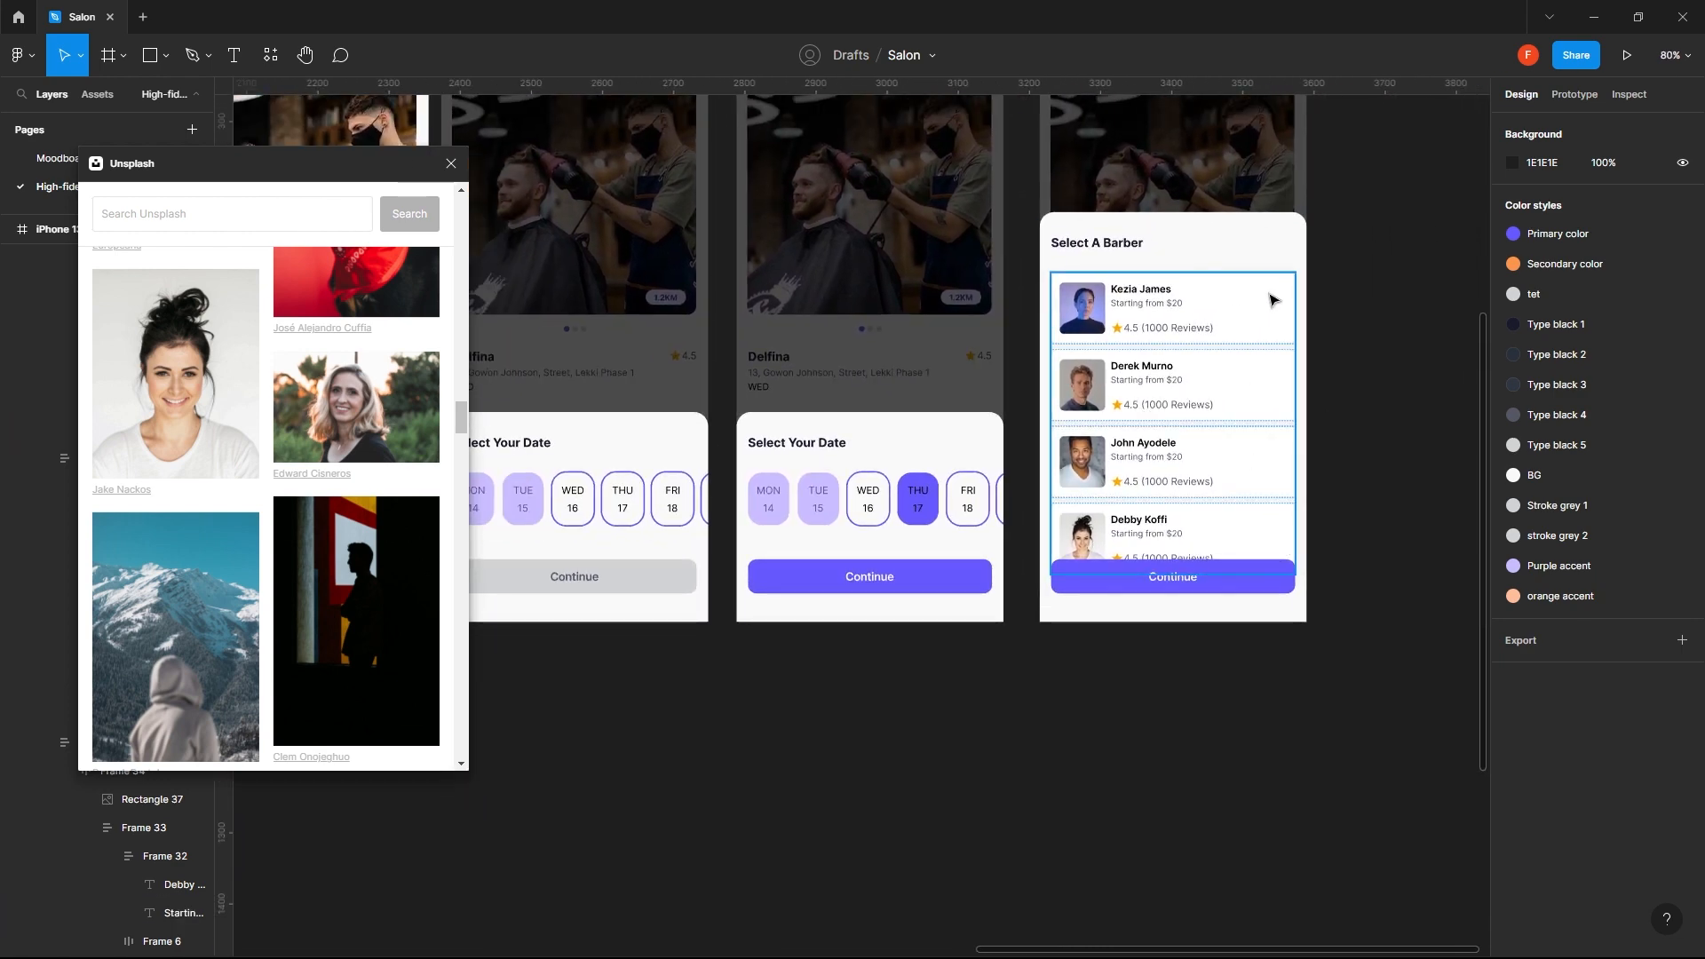
pyautogui.moveTo(1262, 296); pyautogui.dragTo(1014, 371)
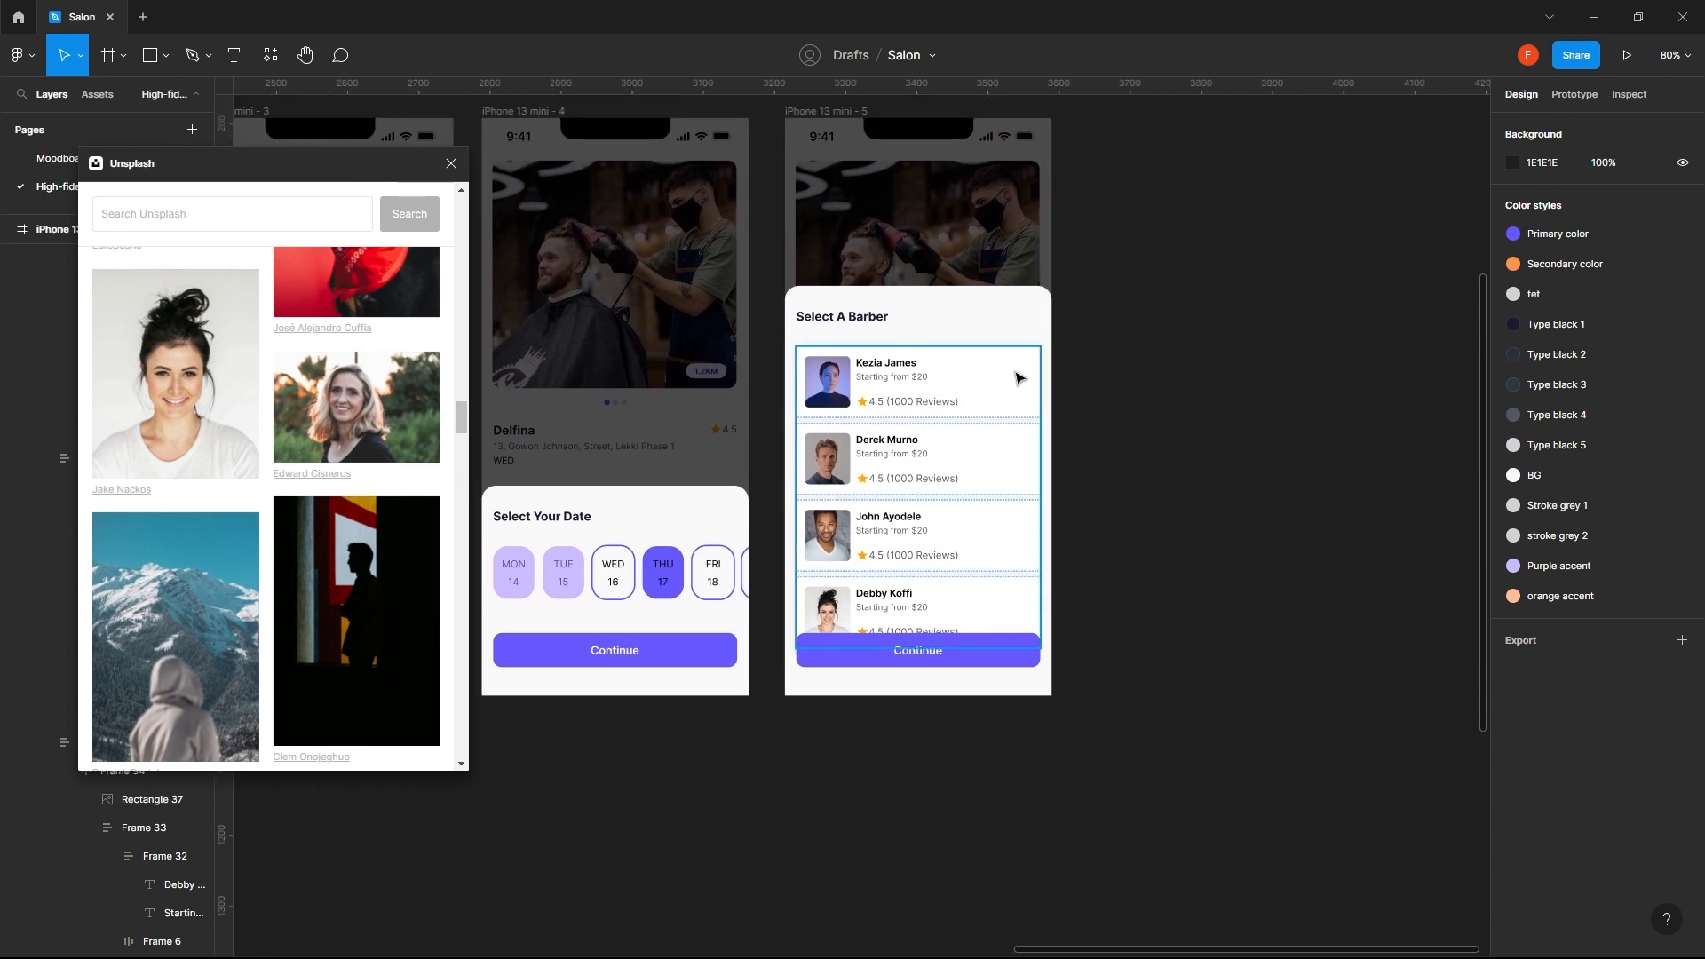
pyautogui.moveTo(662, 495); pyautogui.dragTo(1569, 525)
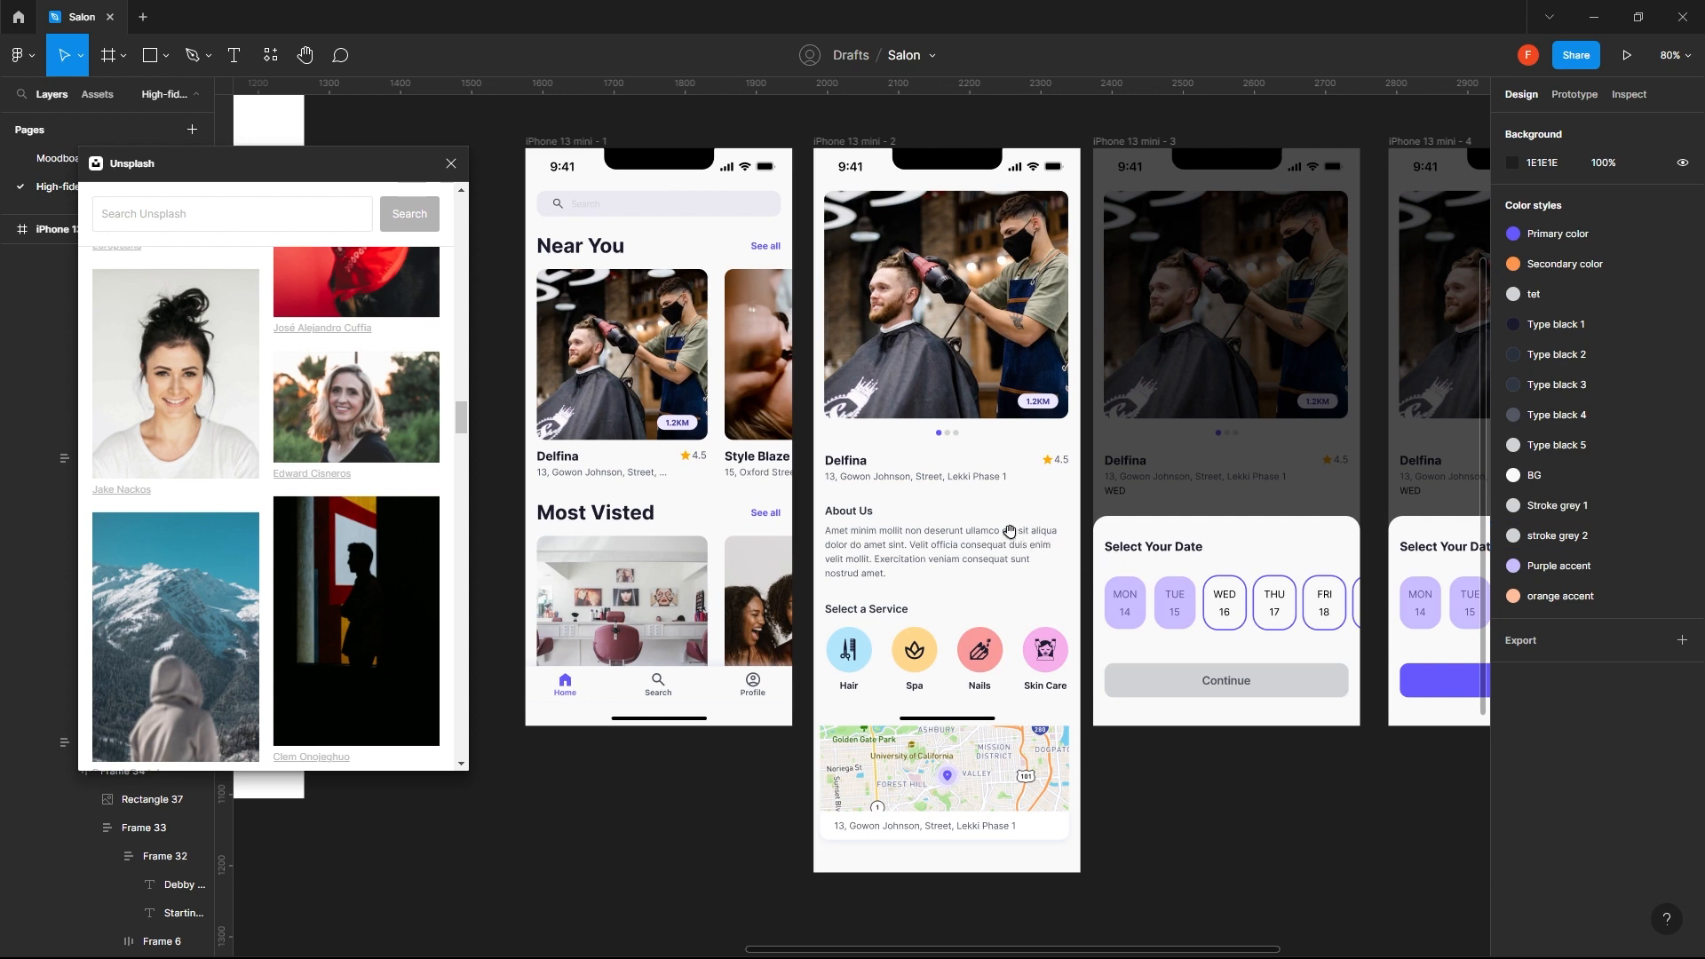
pyautogui.moveTo(1324, 494); pyautogui.dragTo(822, 487)
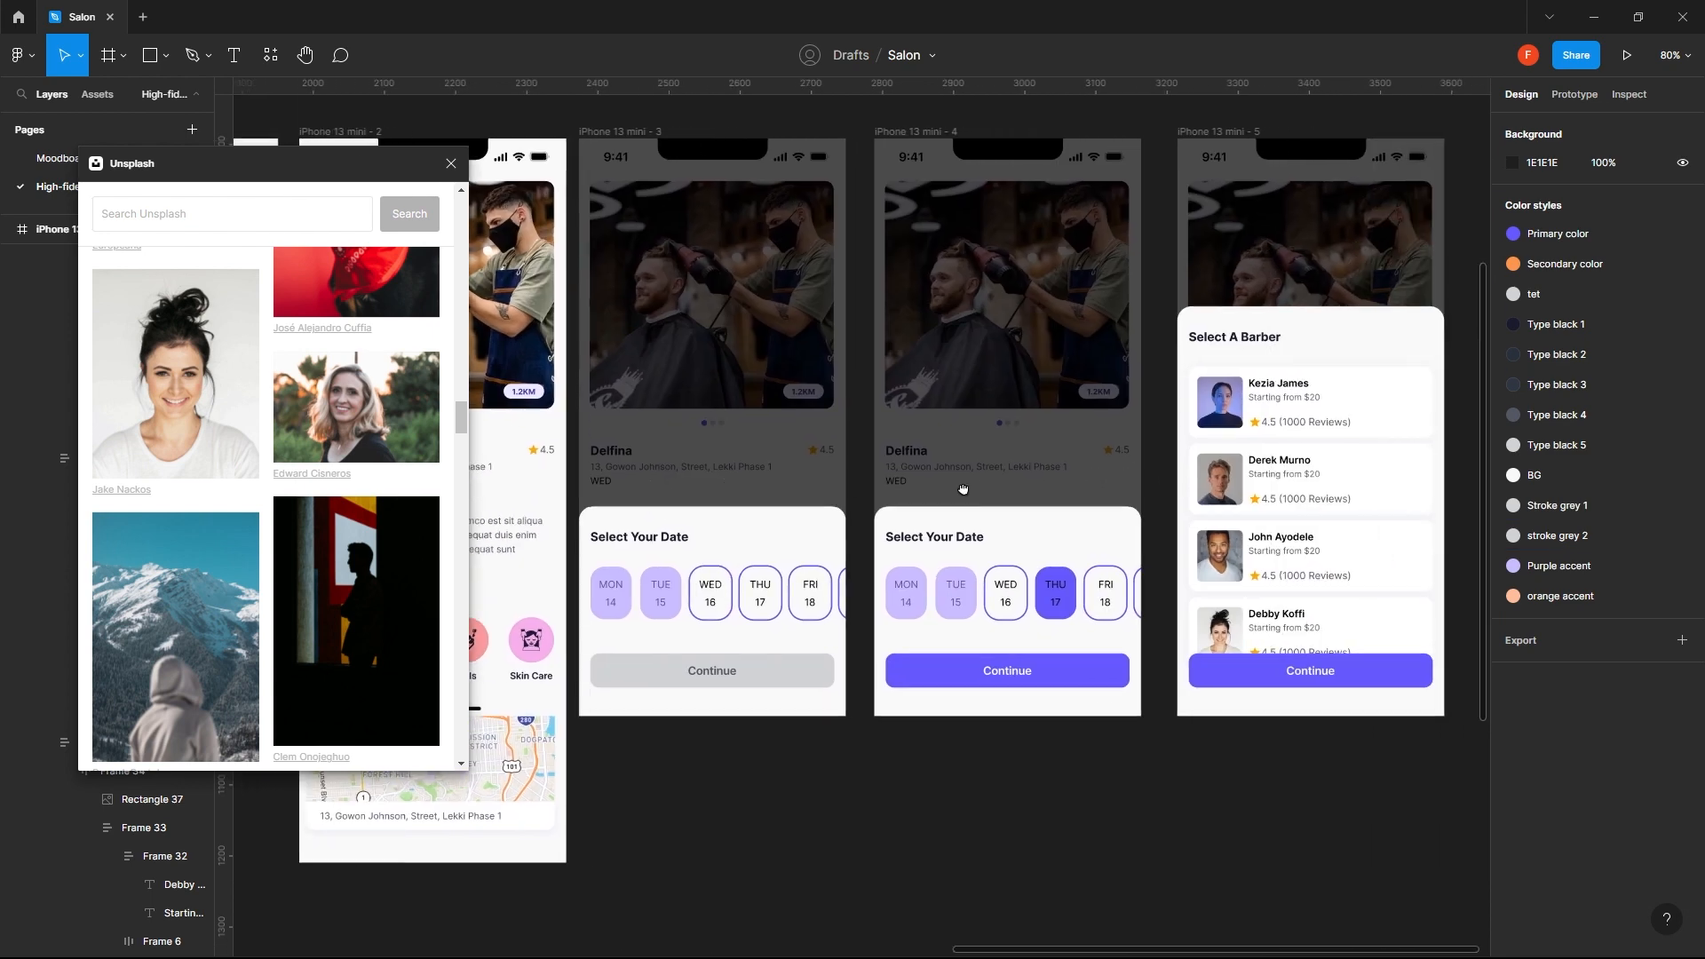
pyautogui.moveTo(1359, 415); pyautogui.dragTo(1113, 416)
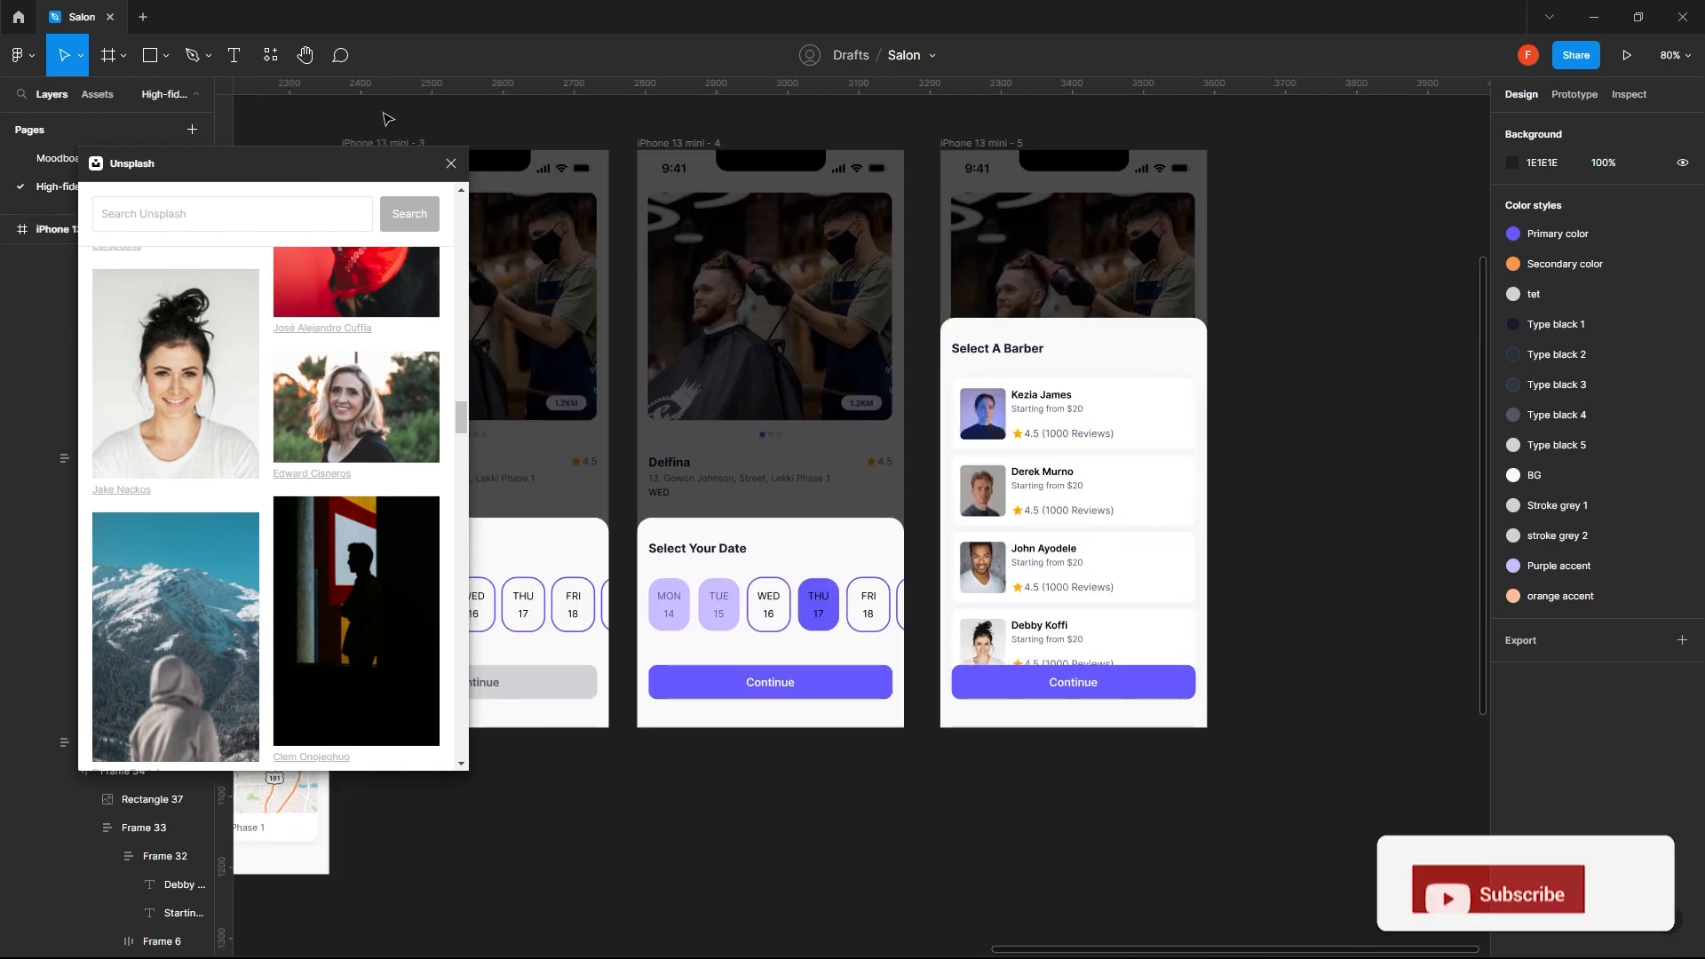
# - Close the Unsplash plugin and insert the outlined heart icon from the Material Symbols plugin using the search term "heart"
pyautogui.click(275, 55)
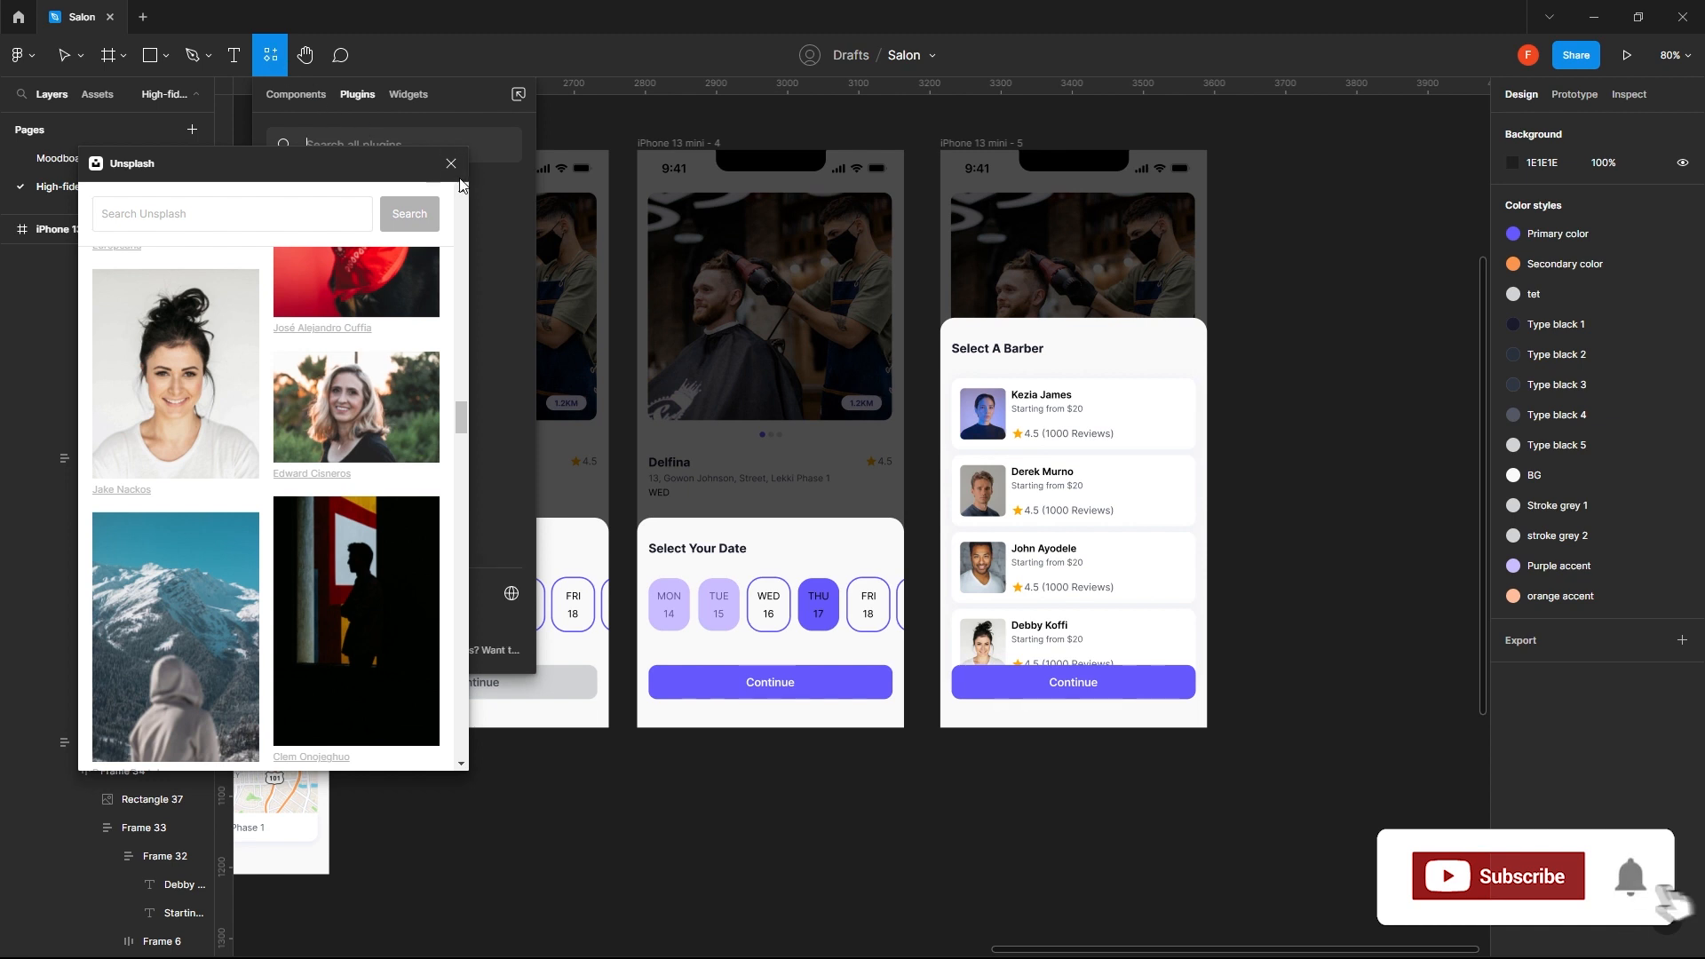
pyautogui.click(451, 163)
pyautogui.click(267, 58)
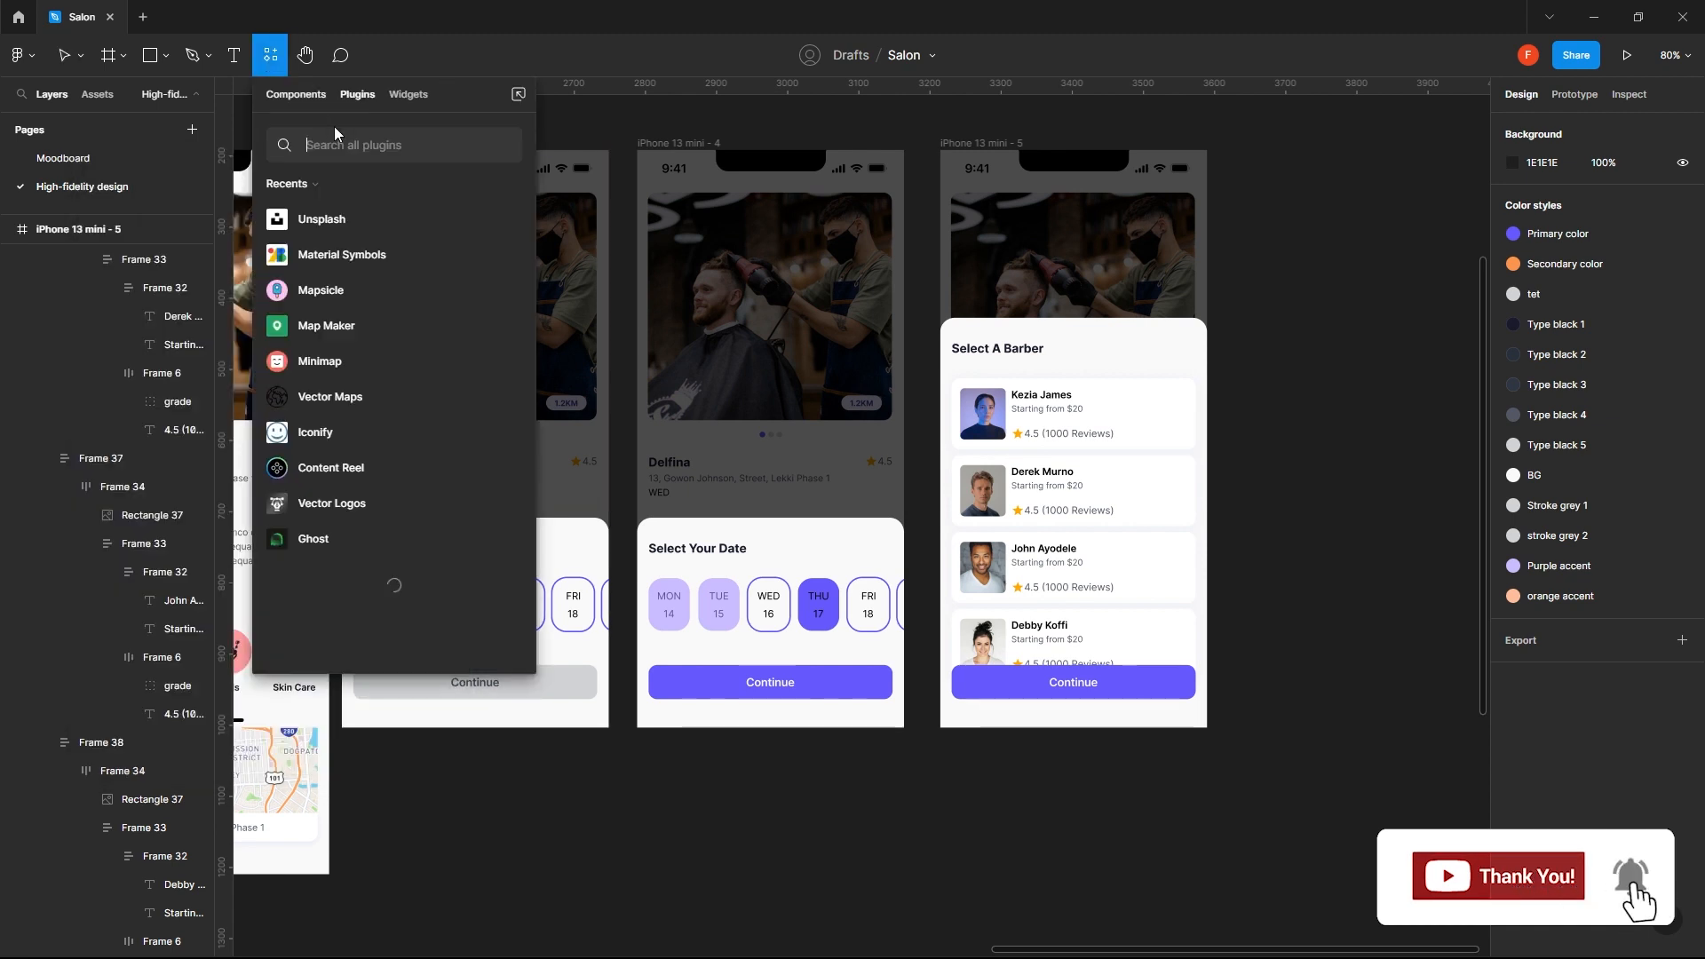
pyautogui.click(480, 254)
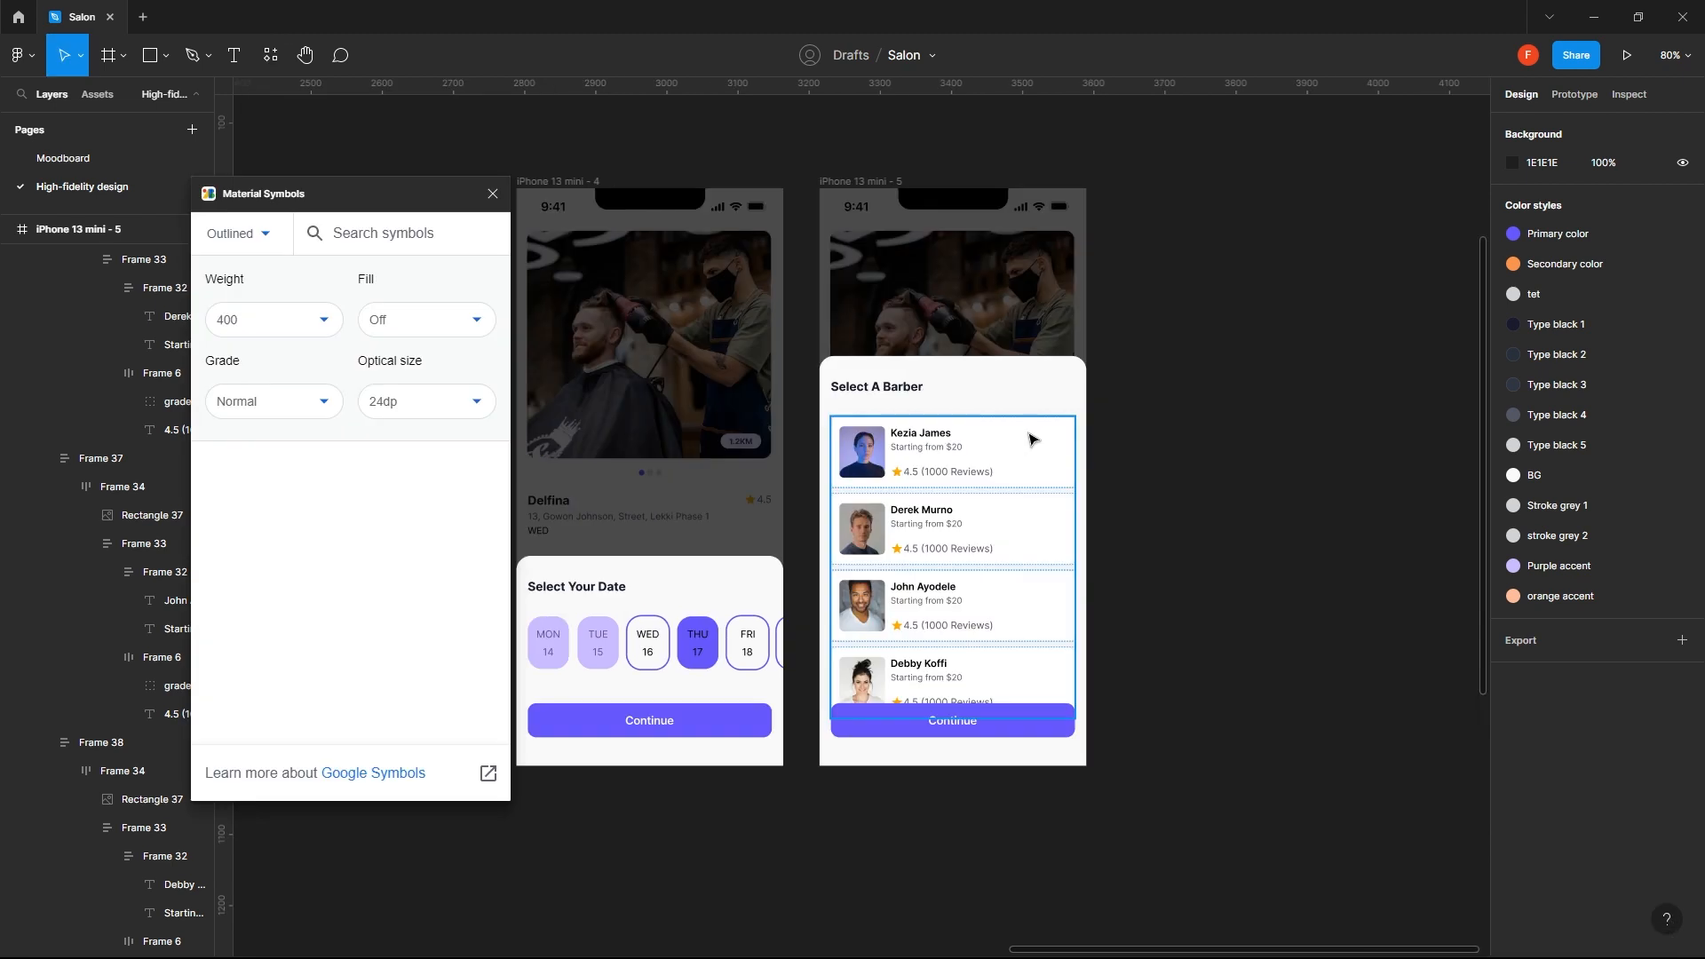
pyautogui.click(363, 233)
pyautogui.write('heart')
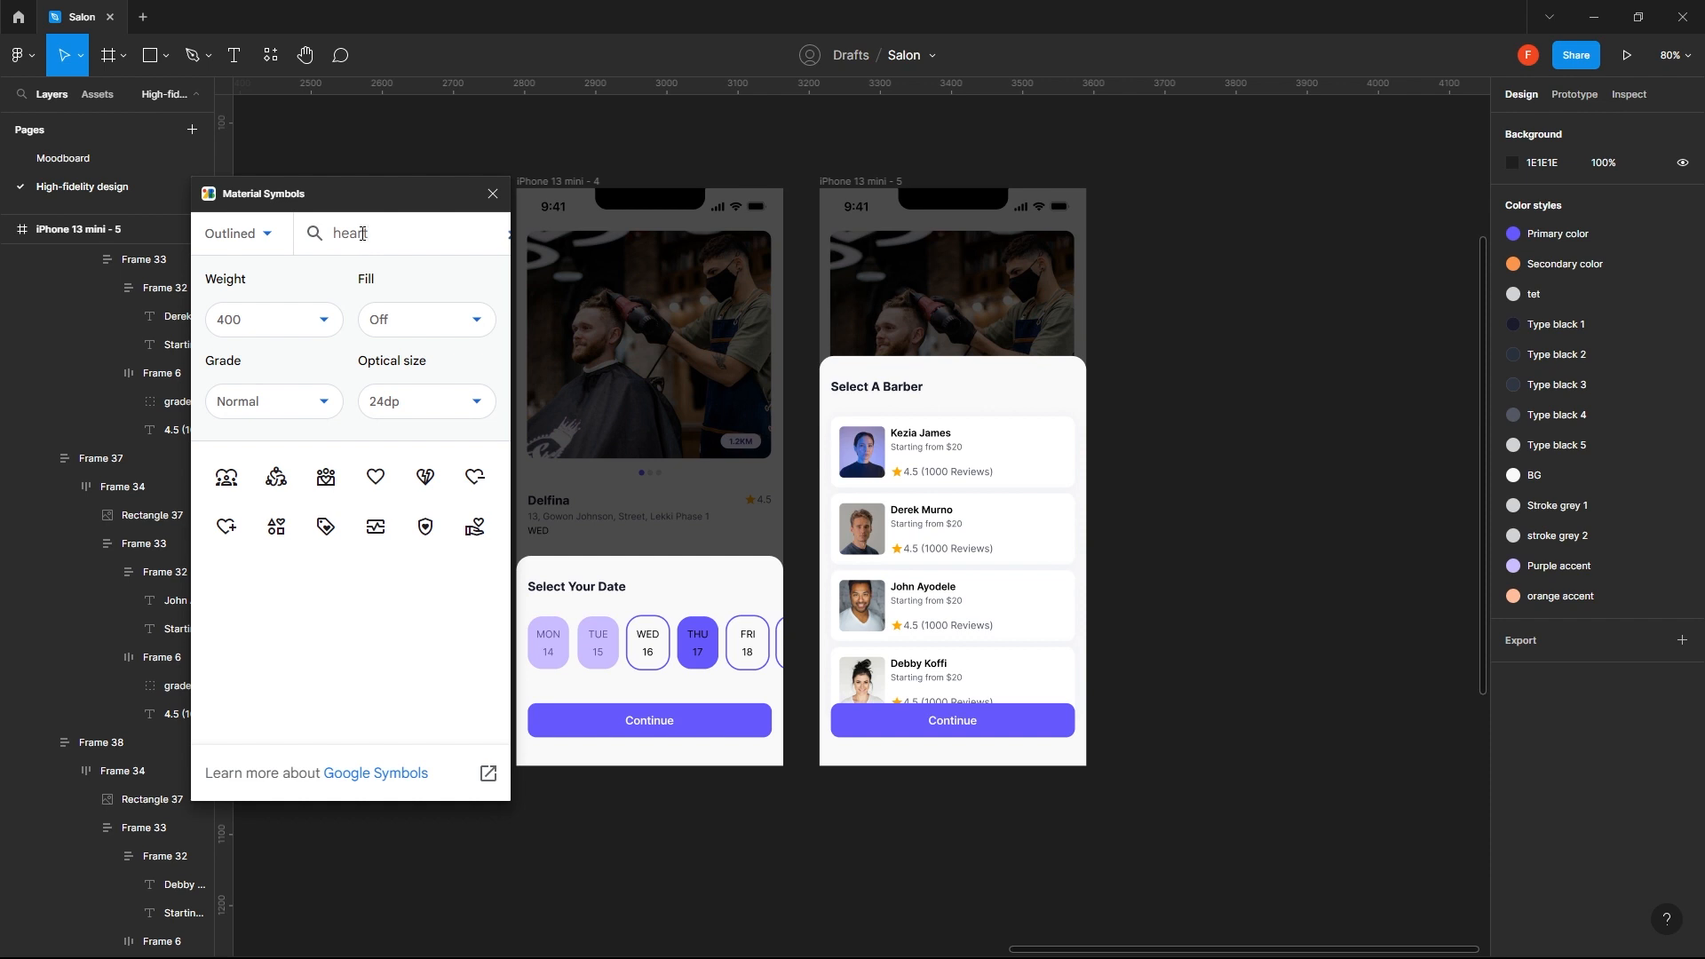
pyautogui.click(376, 477)
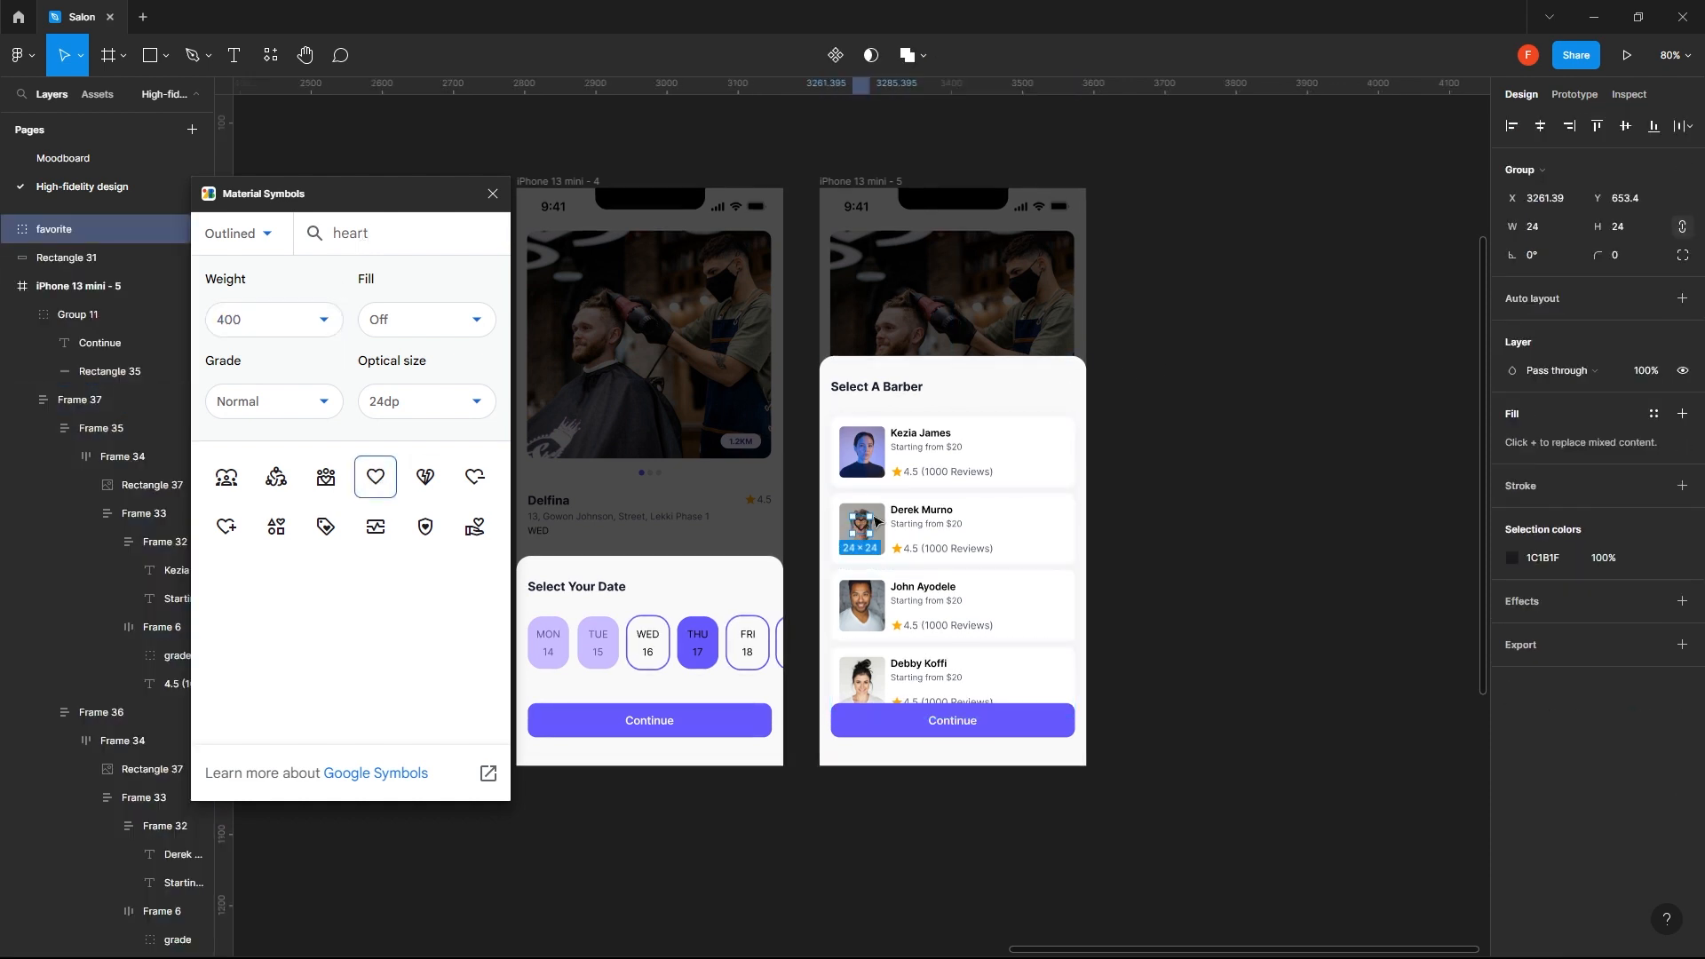
pyautogui.moveTo(861, 526); pyautogui.dragTo(1061, 452)
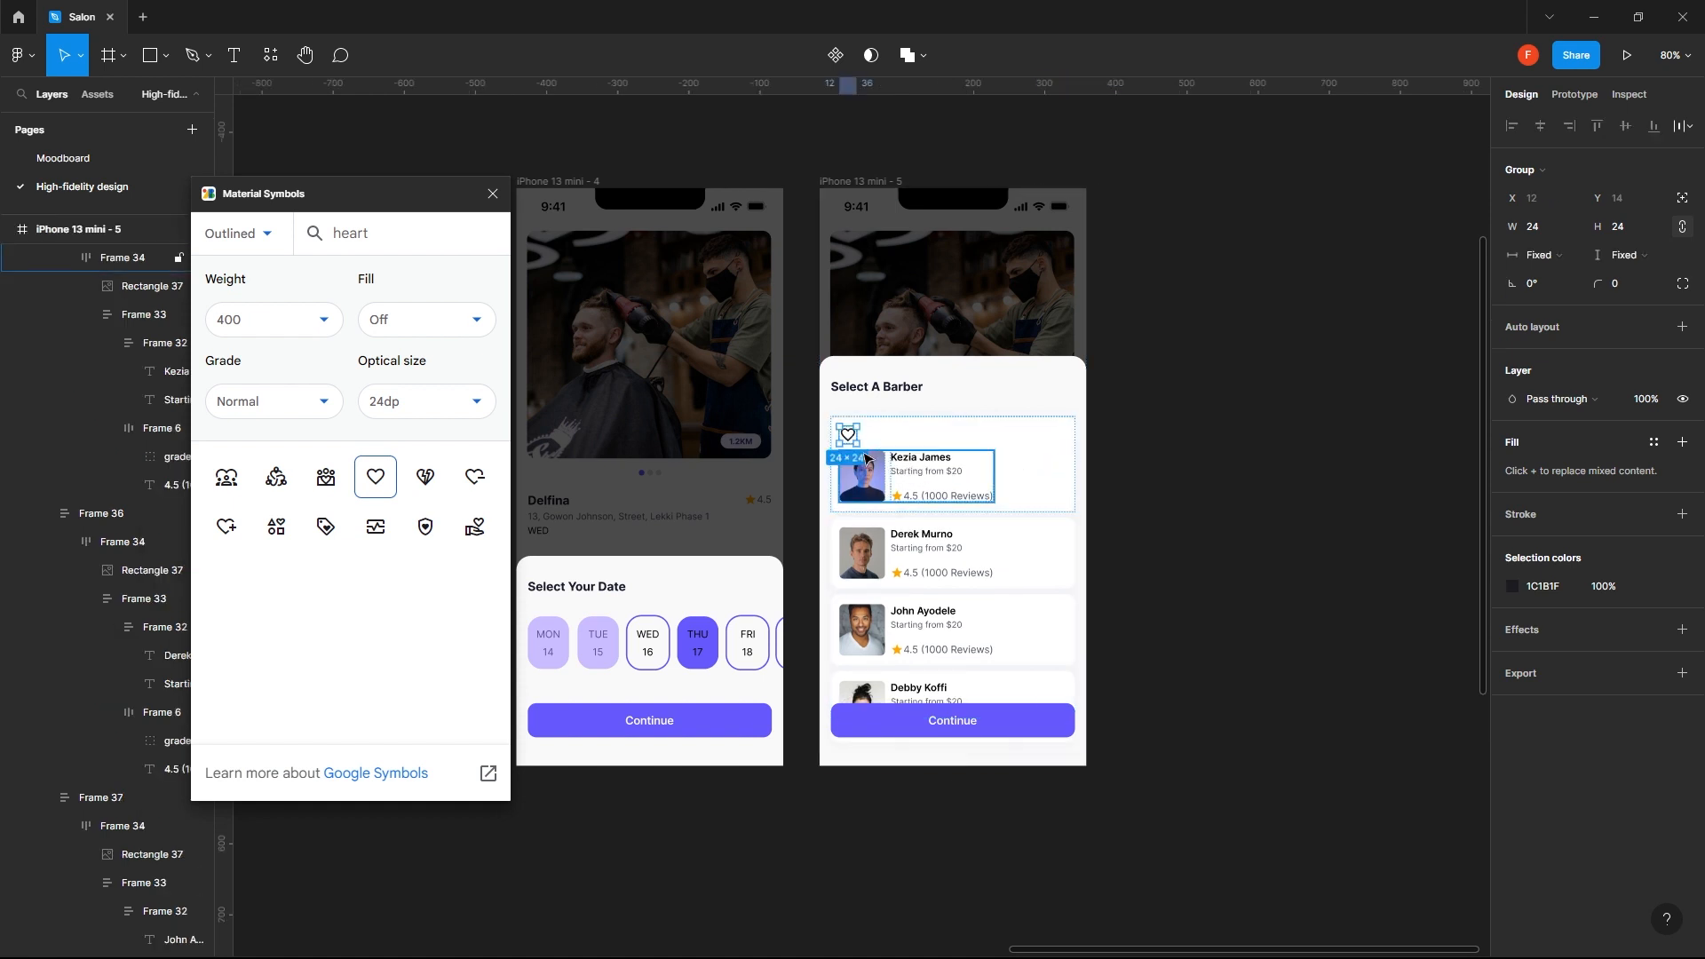
pyautogui.moveTo(848, 435); pyautogui.dragTo(860, 524)
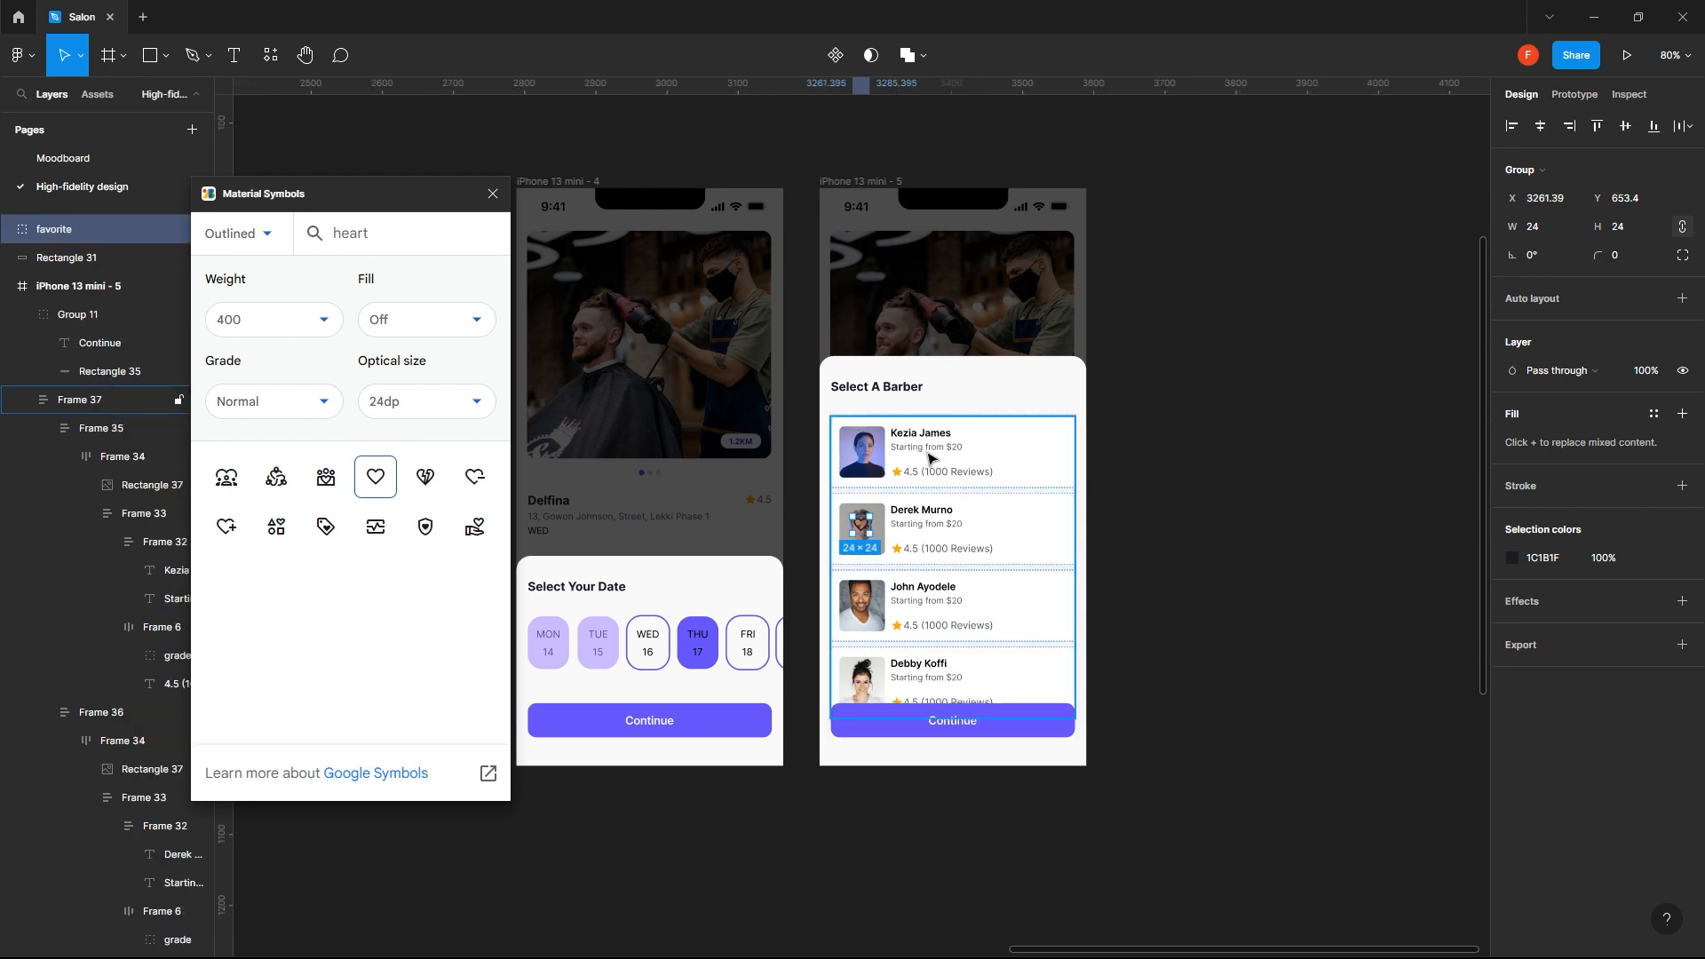
pyautogui.click(929, 452)
pyautogui.doubleClick(929, 451)
pyautogui.doubleClick(929, 451)
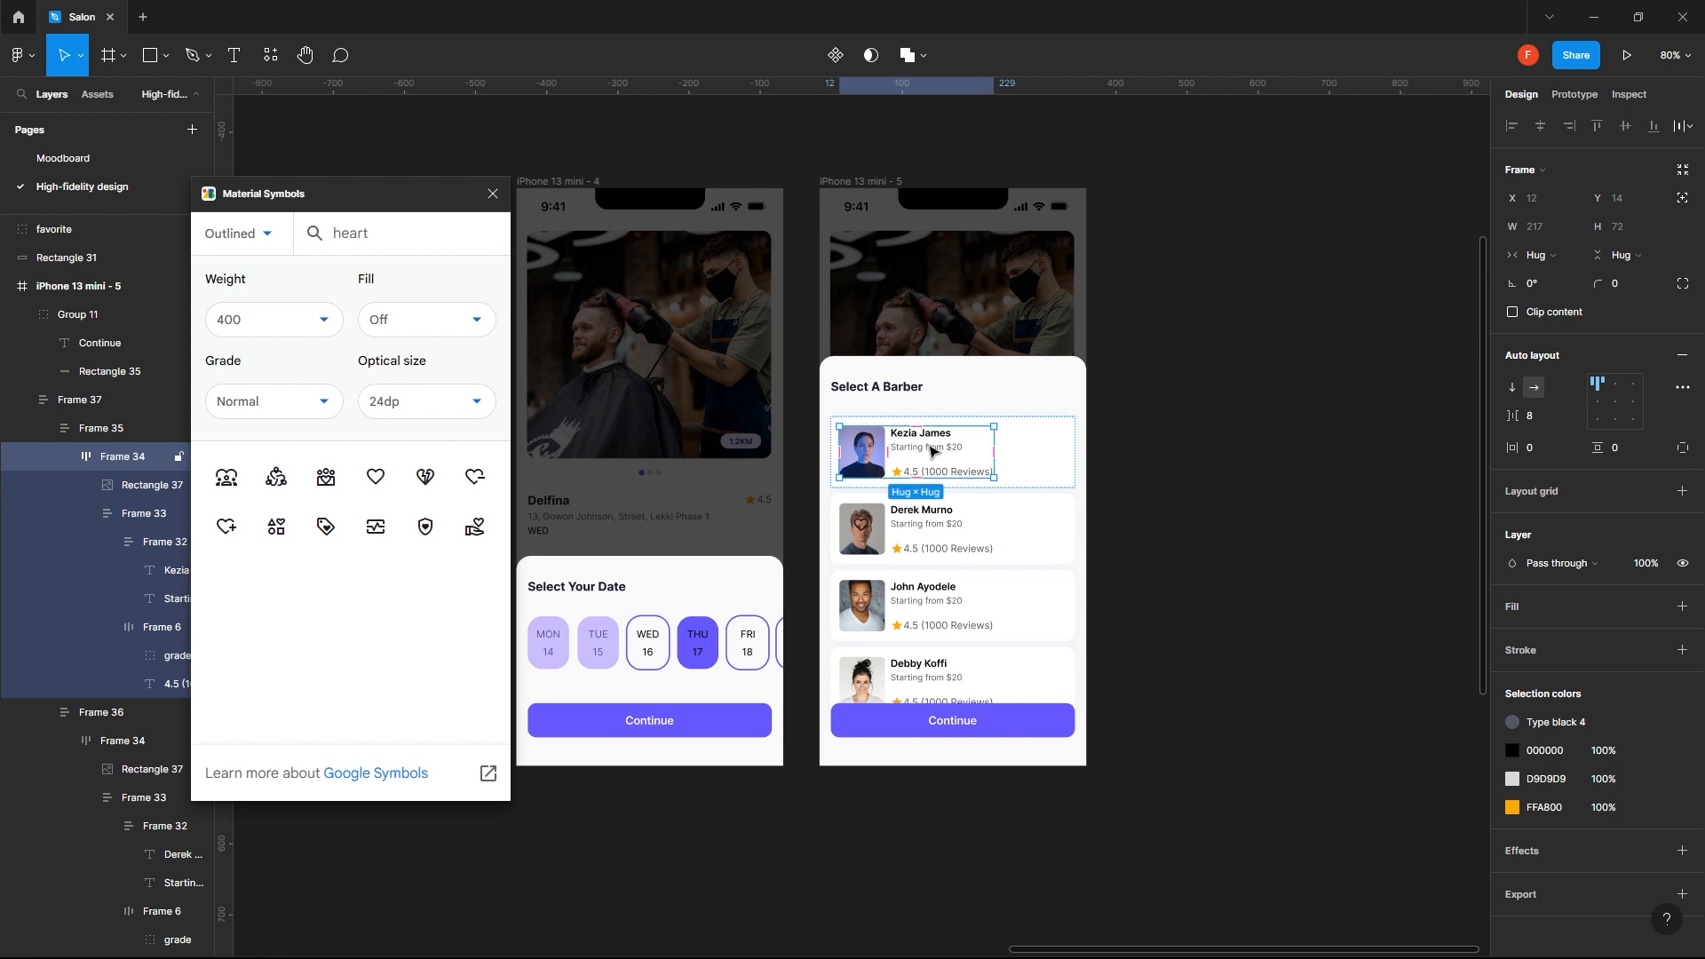
pyautogui.doubleClick(931, 451)
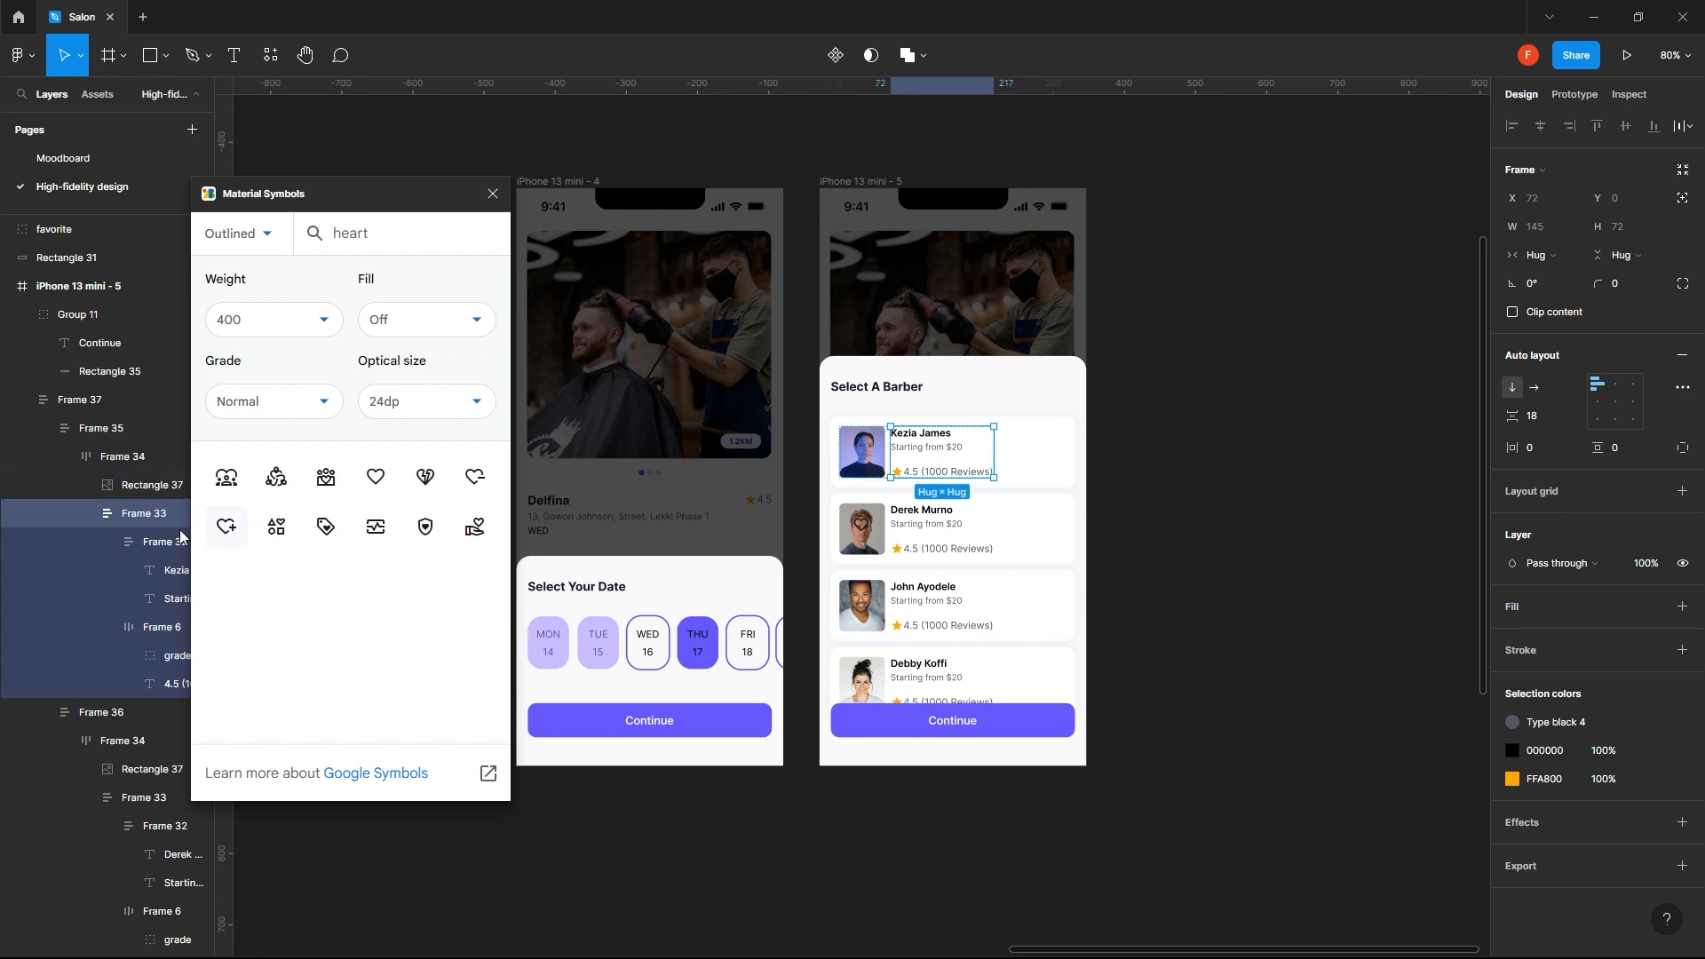
pyautogui.click(140, 543)
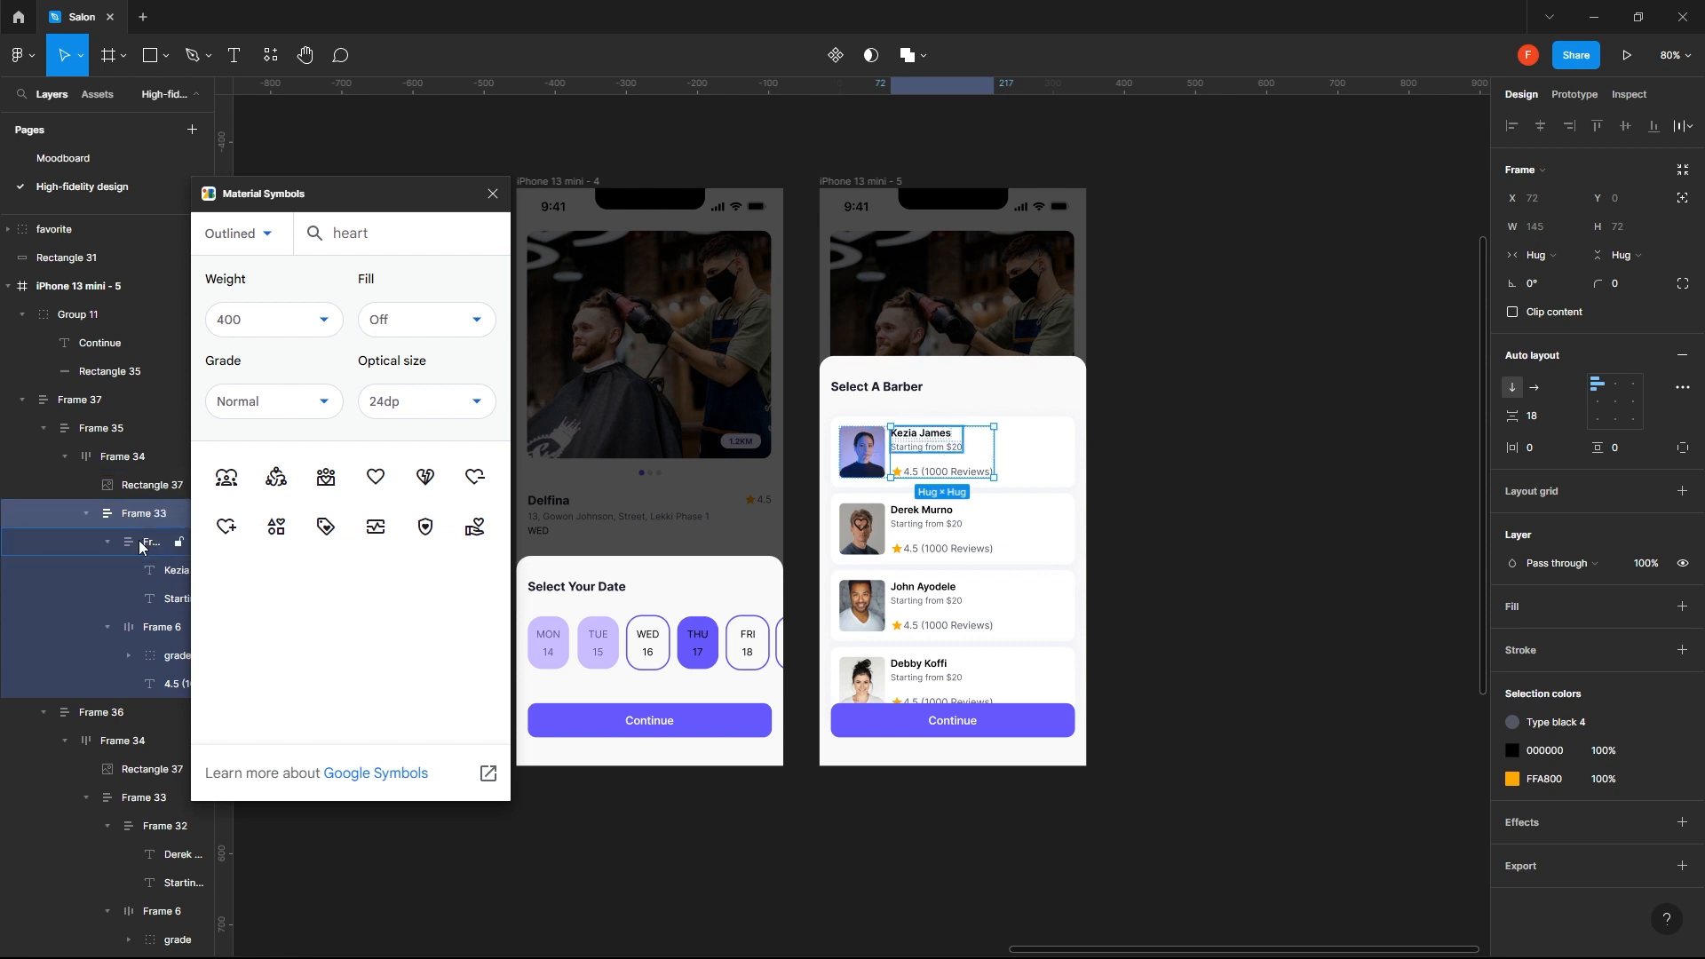
pyautogui.click(130, 517)
pyautogui.click(124, 486)
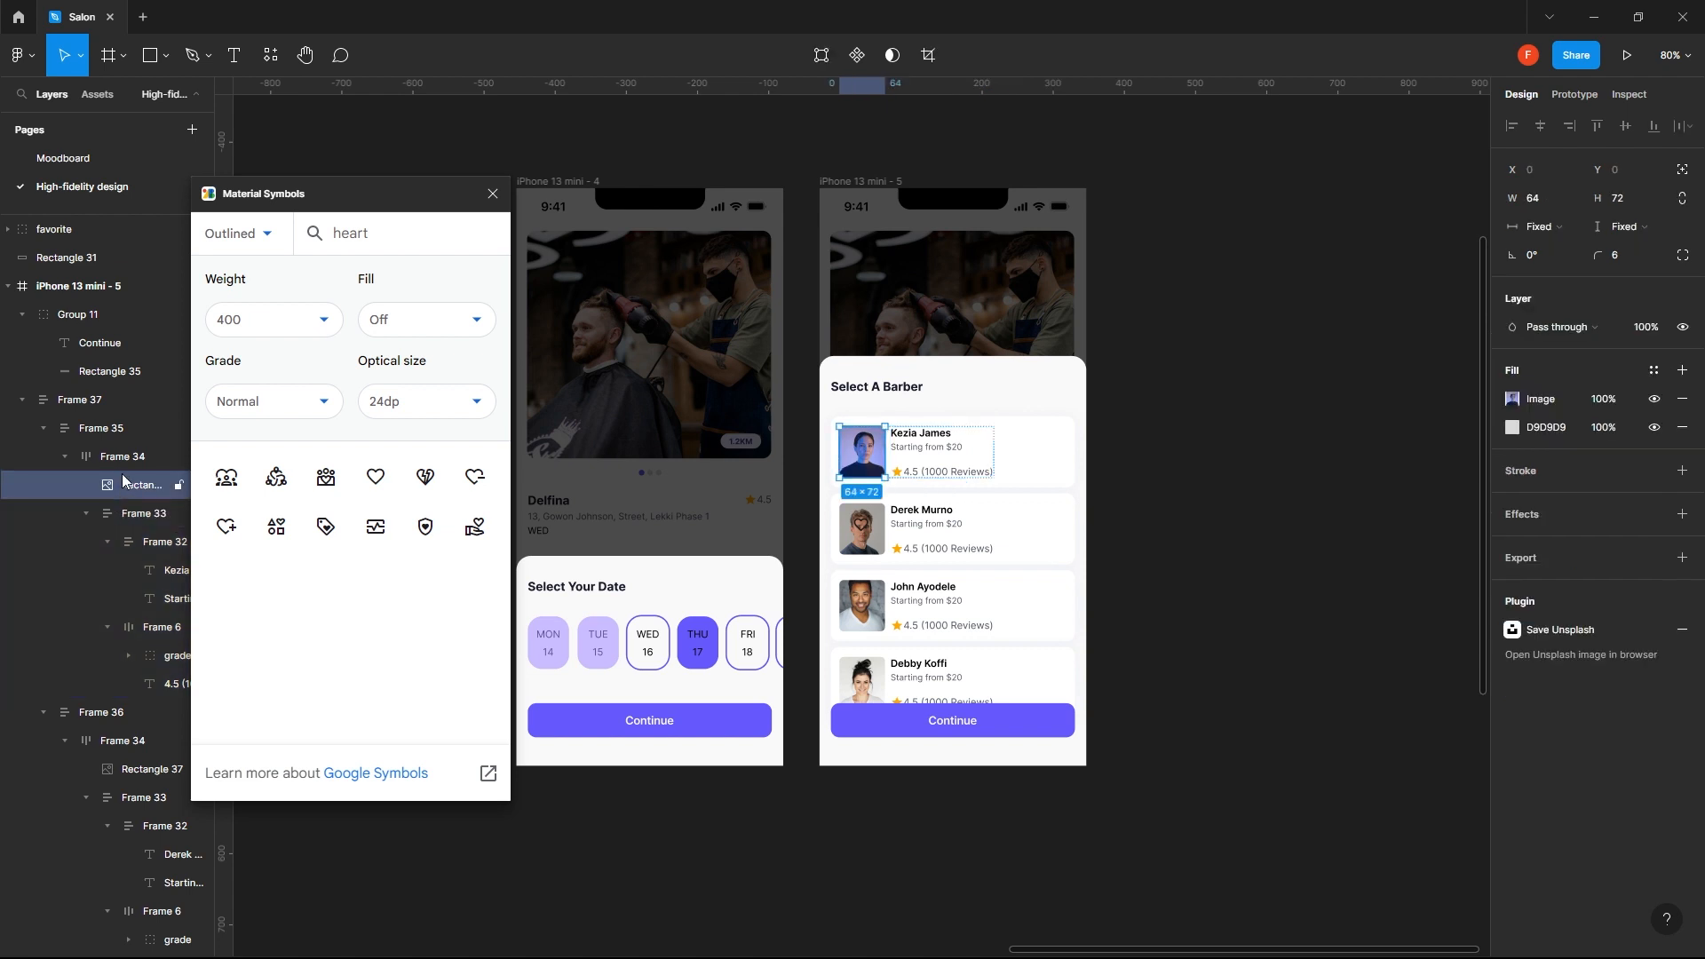
pyautogui.click(130, 457)
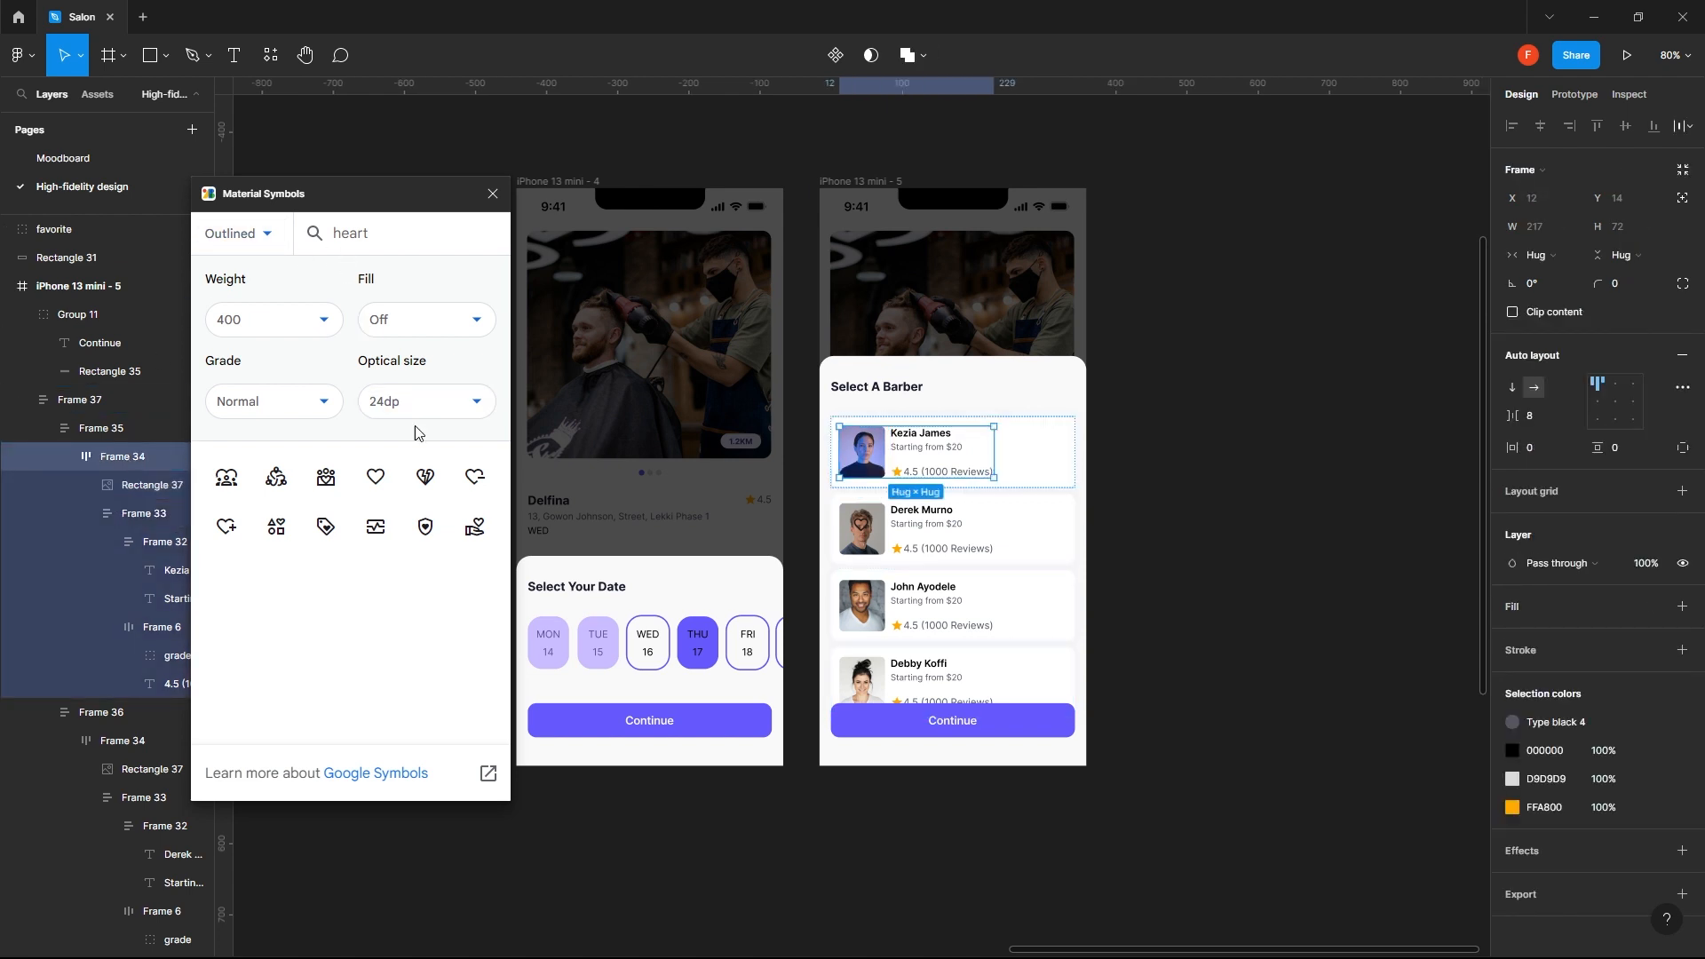
# - Insert another outlined heart icon and nest it in the first barber card's inner frame with the photo and text
pyautogui.click(376, 478)
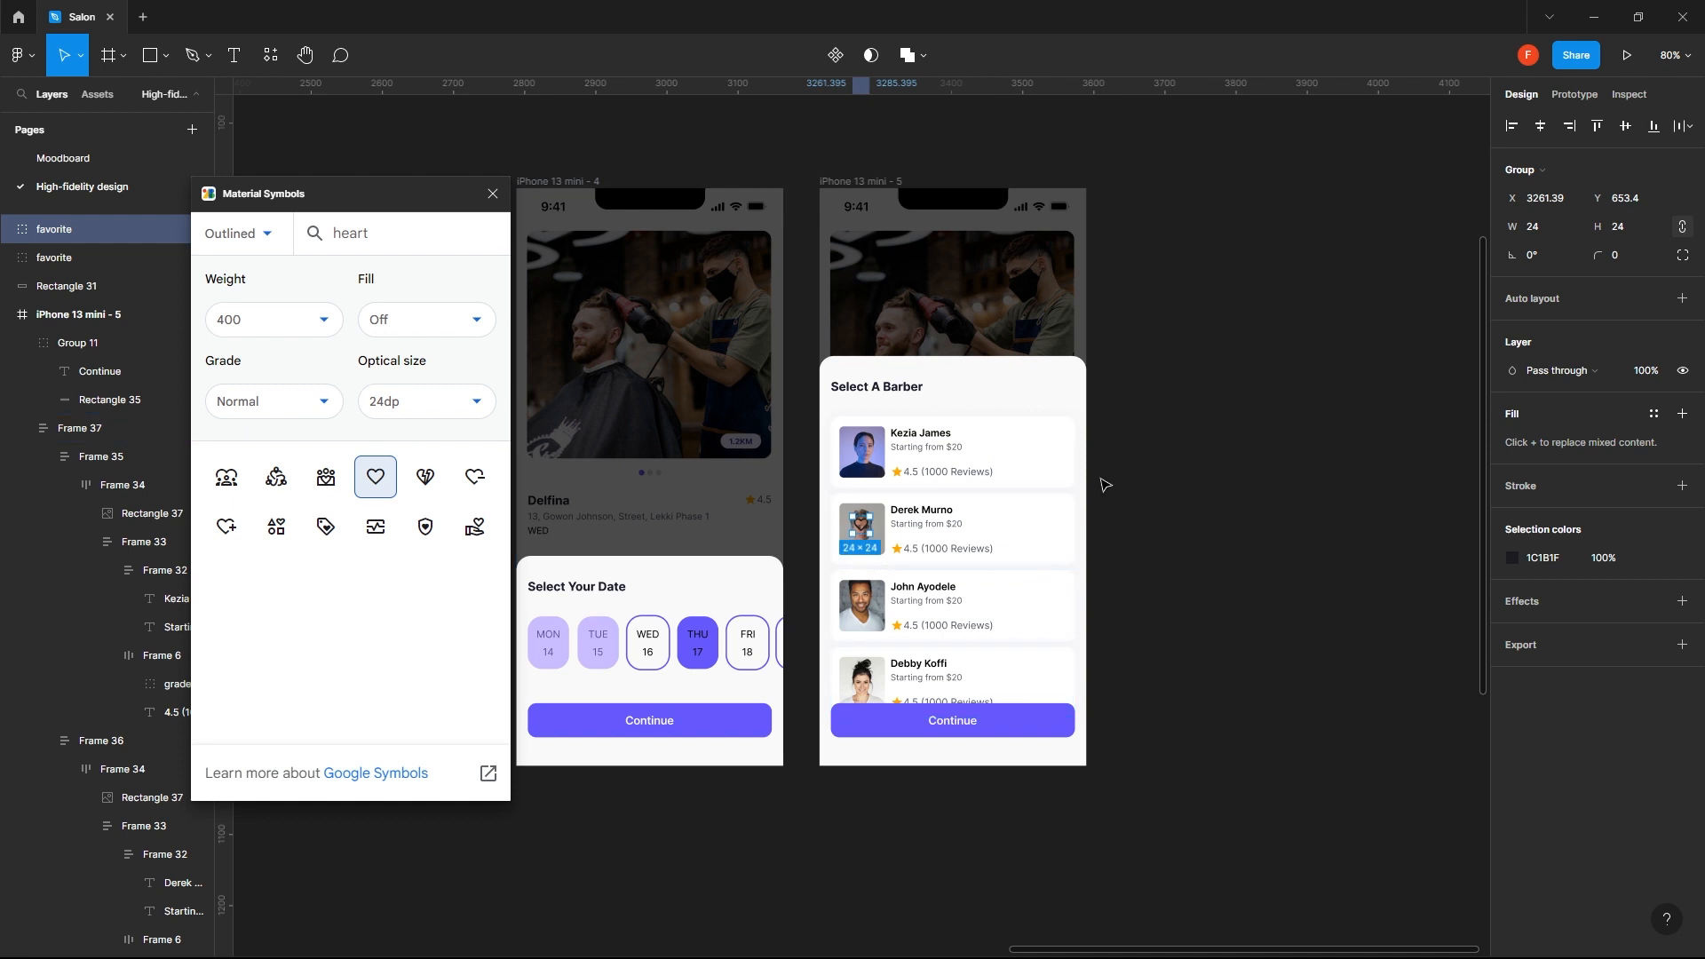
pyautogui.moveTo(862, 534); pyautogui.dragTo(1057, 453)
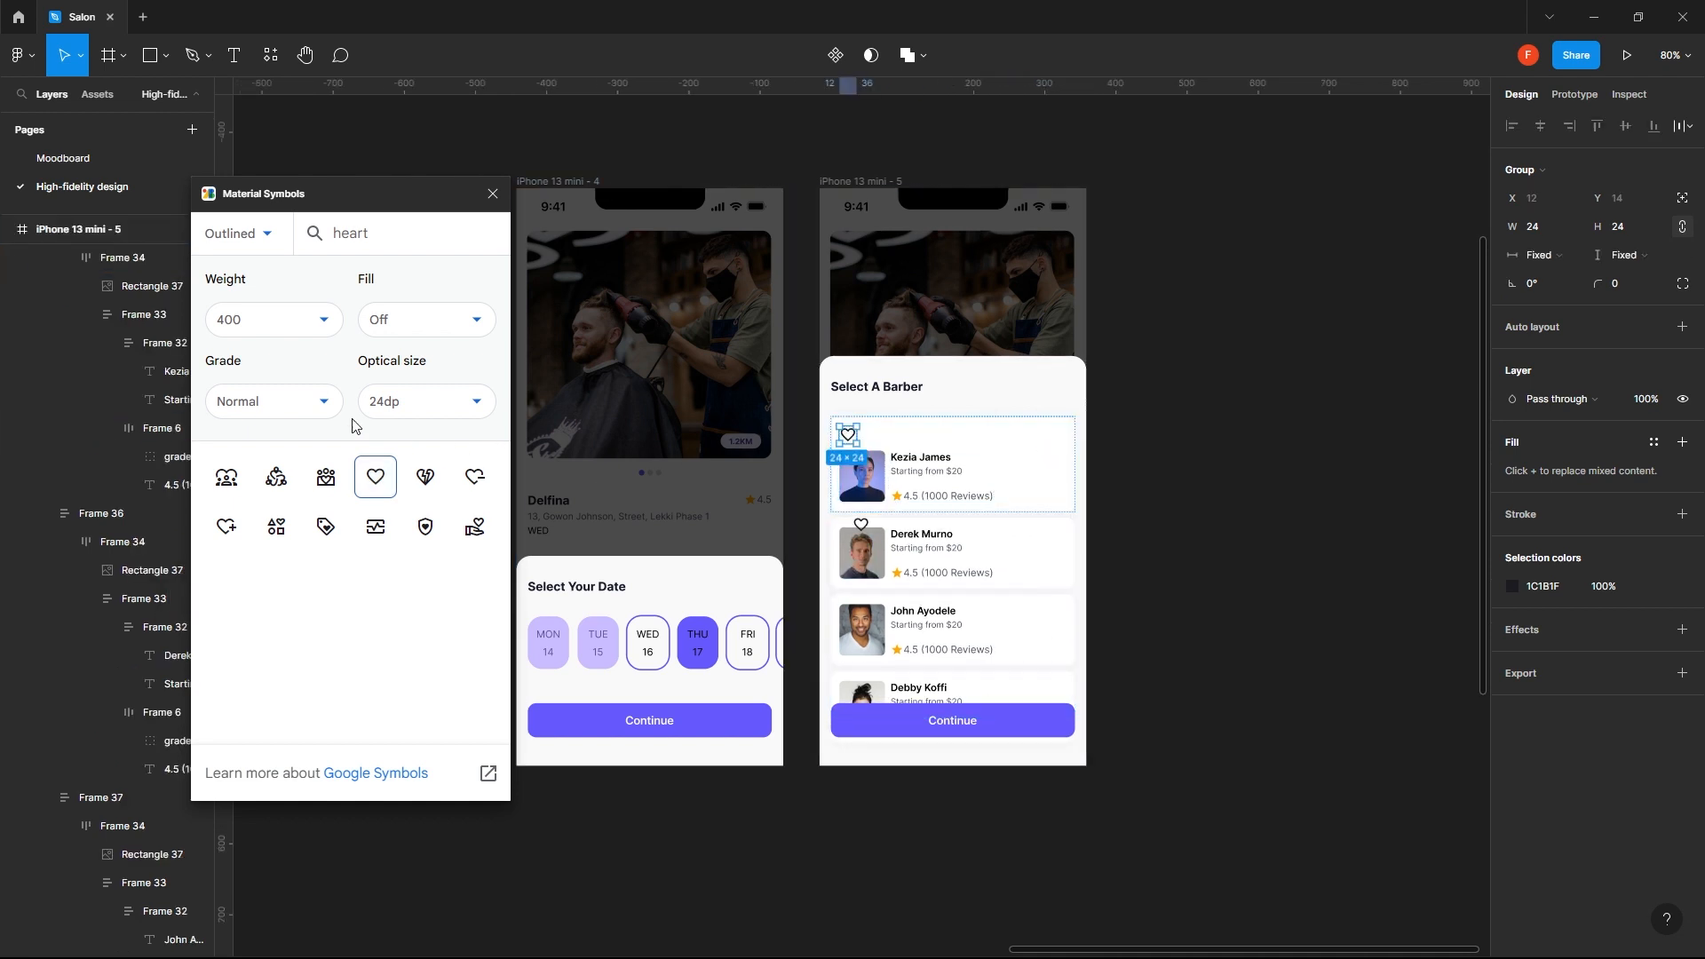
pyautogui.scroll(3, 76, 360)
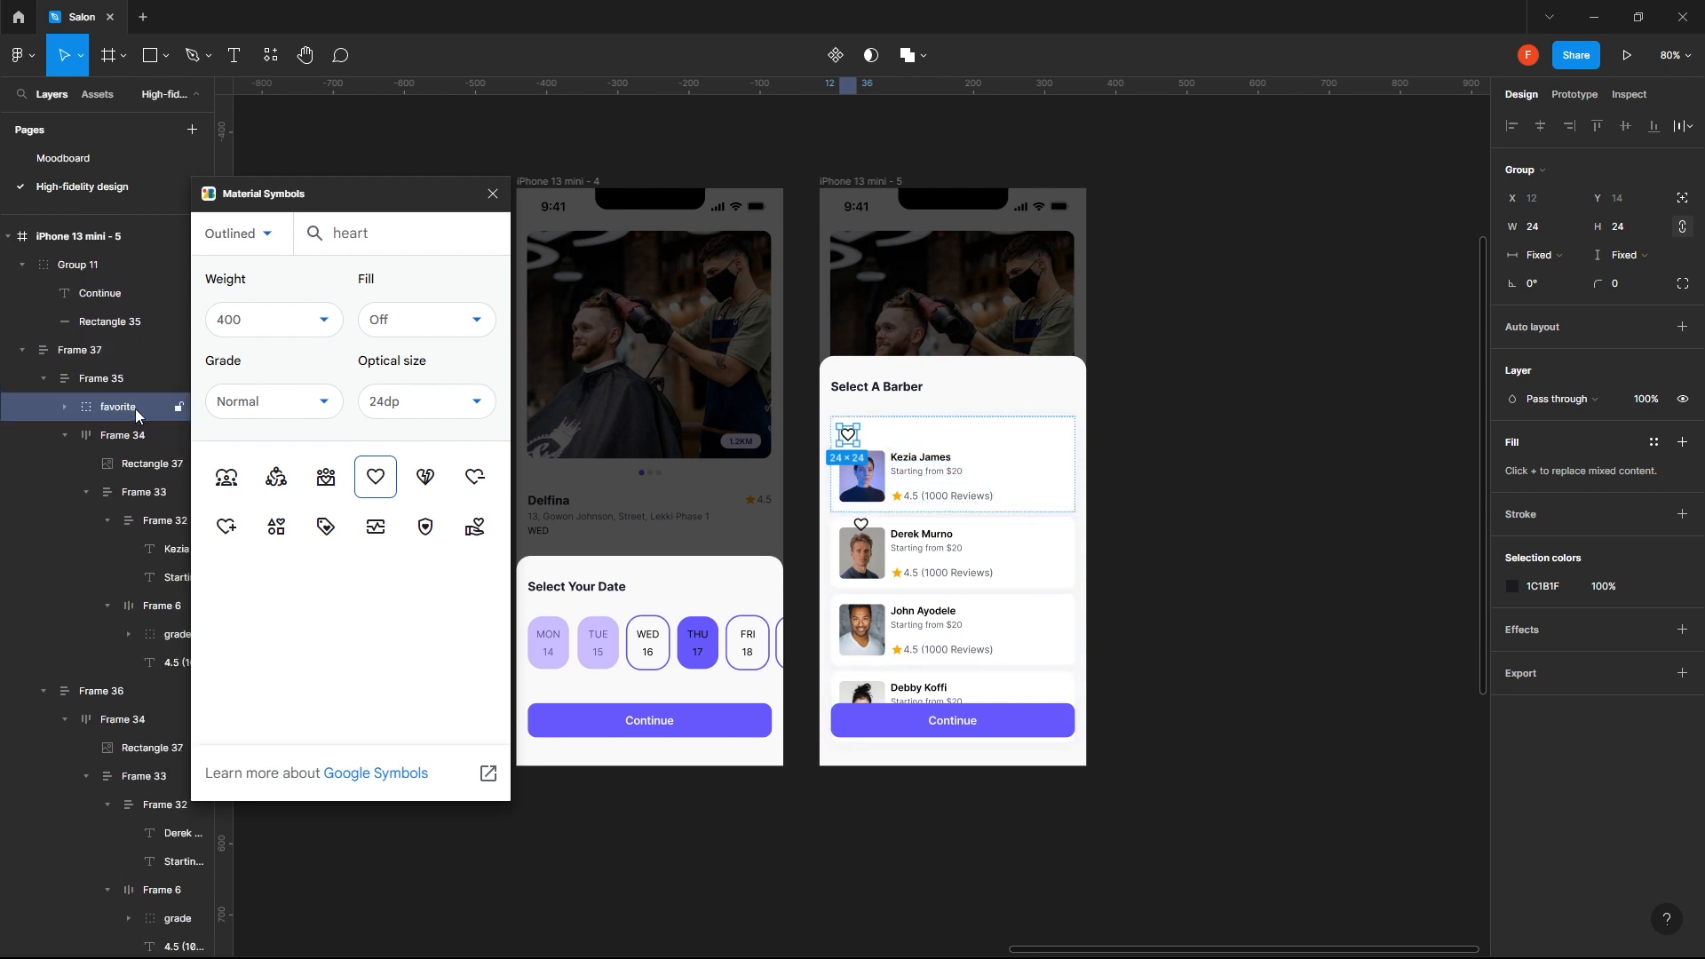
pyautogui.moveTo(134, 412); pyautogui.dragTo(131, 451)
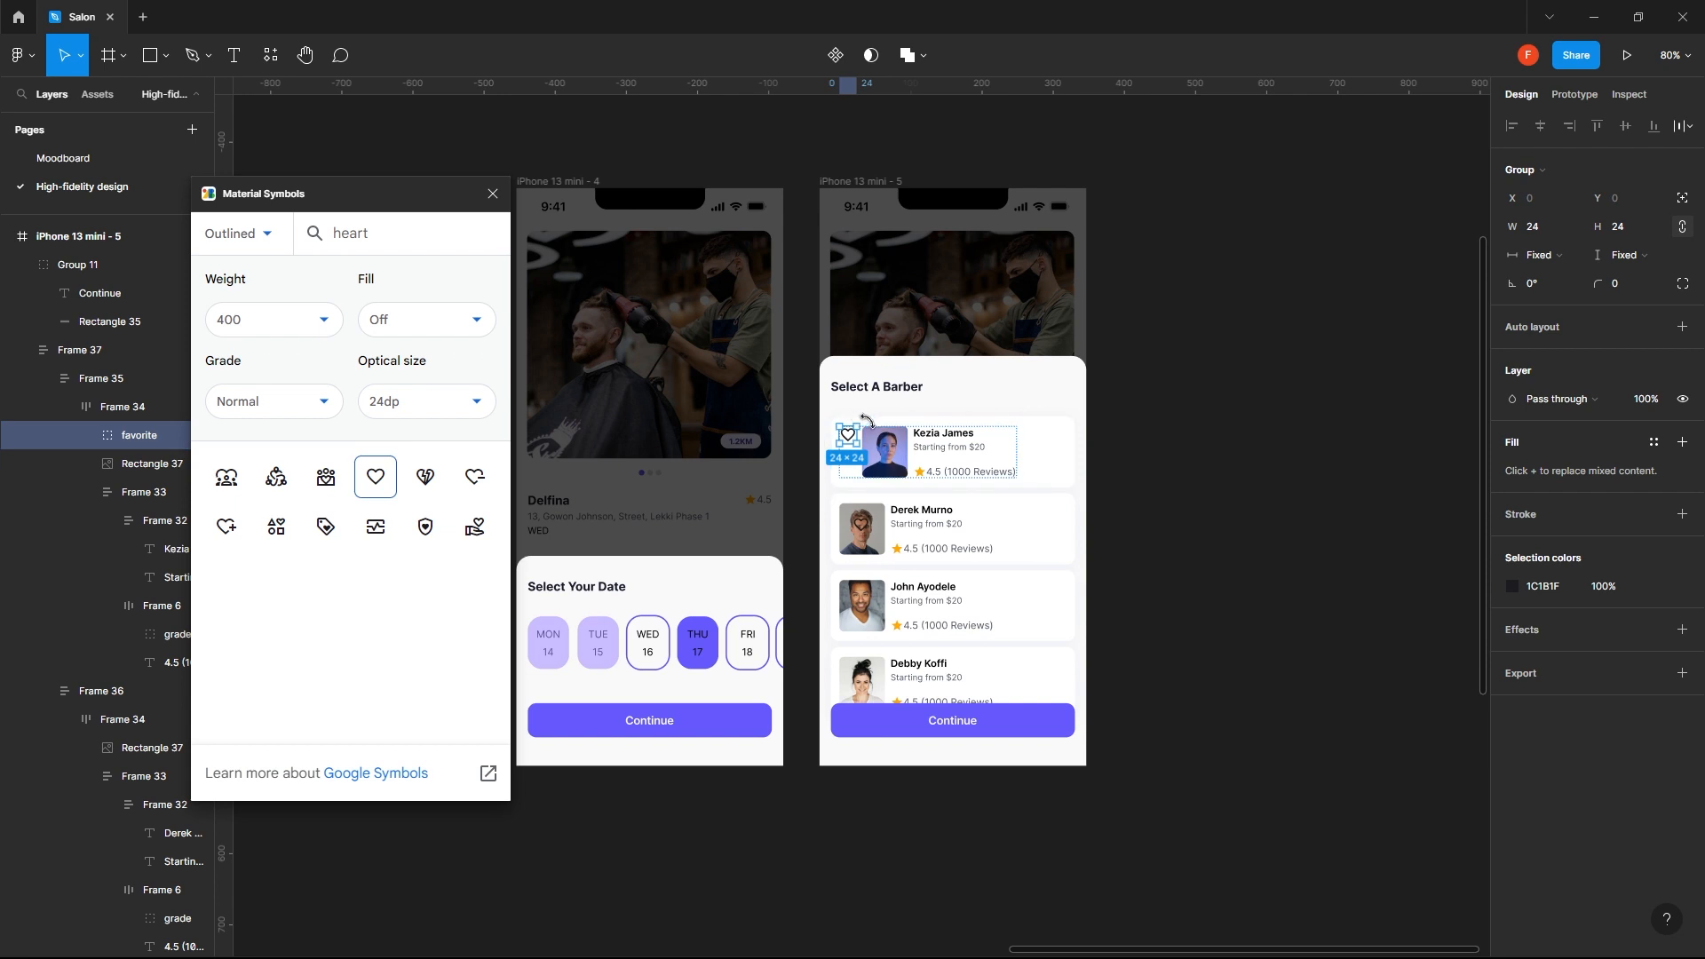
# - Give the nested heart absolute positioning and place it in the first barber card's upper-right corner at X 307, Y 14
pyautogui.scroll(5, 866, 442)
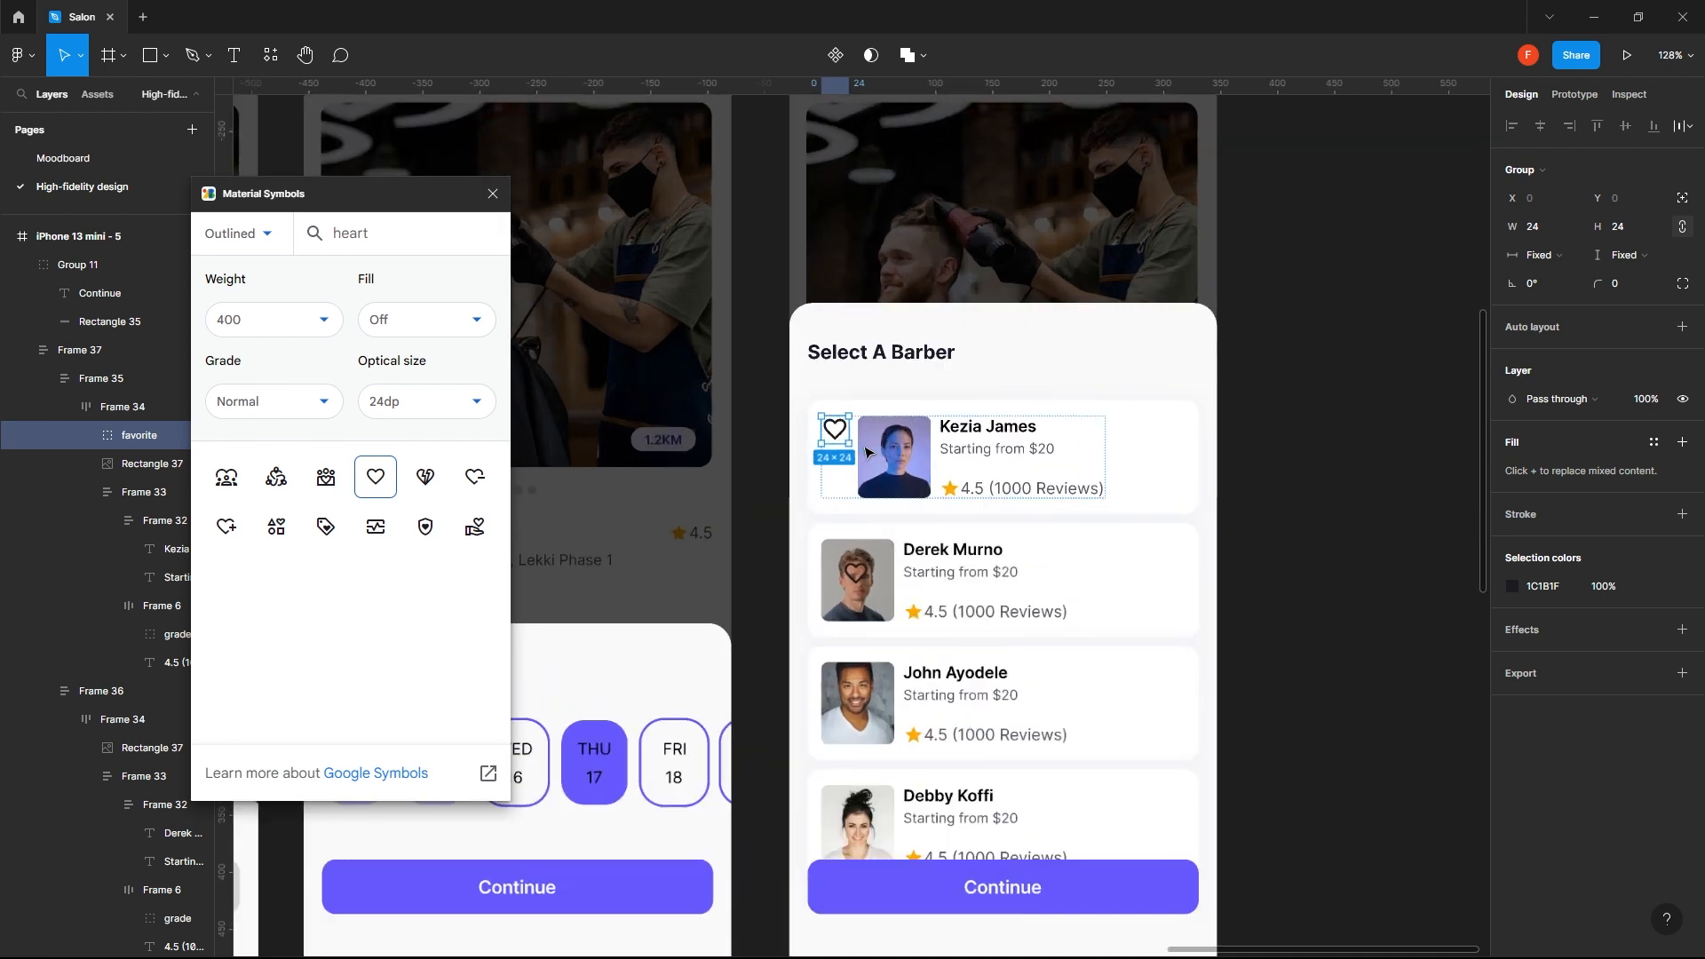
pyautogui.moveTo(838, 430); pyautogui.dragTo(1172, 436)
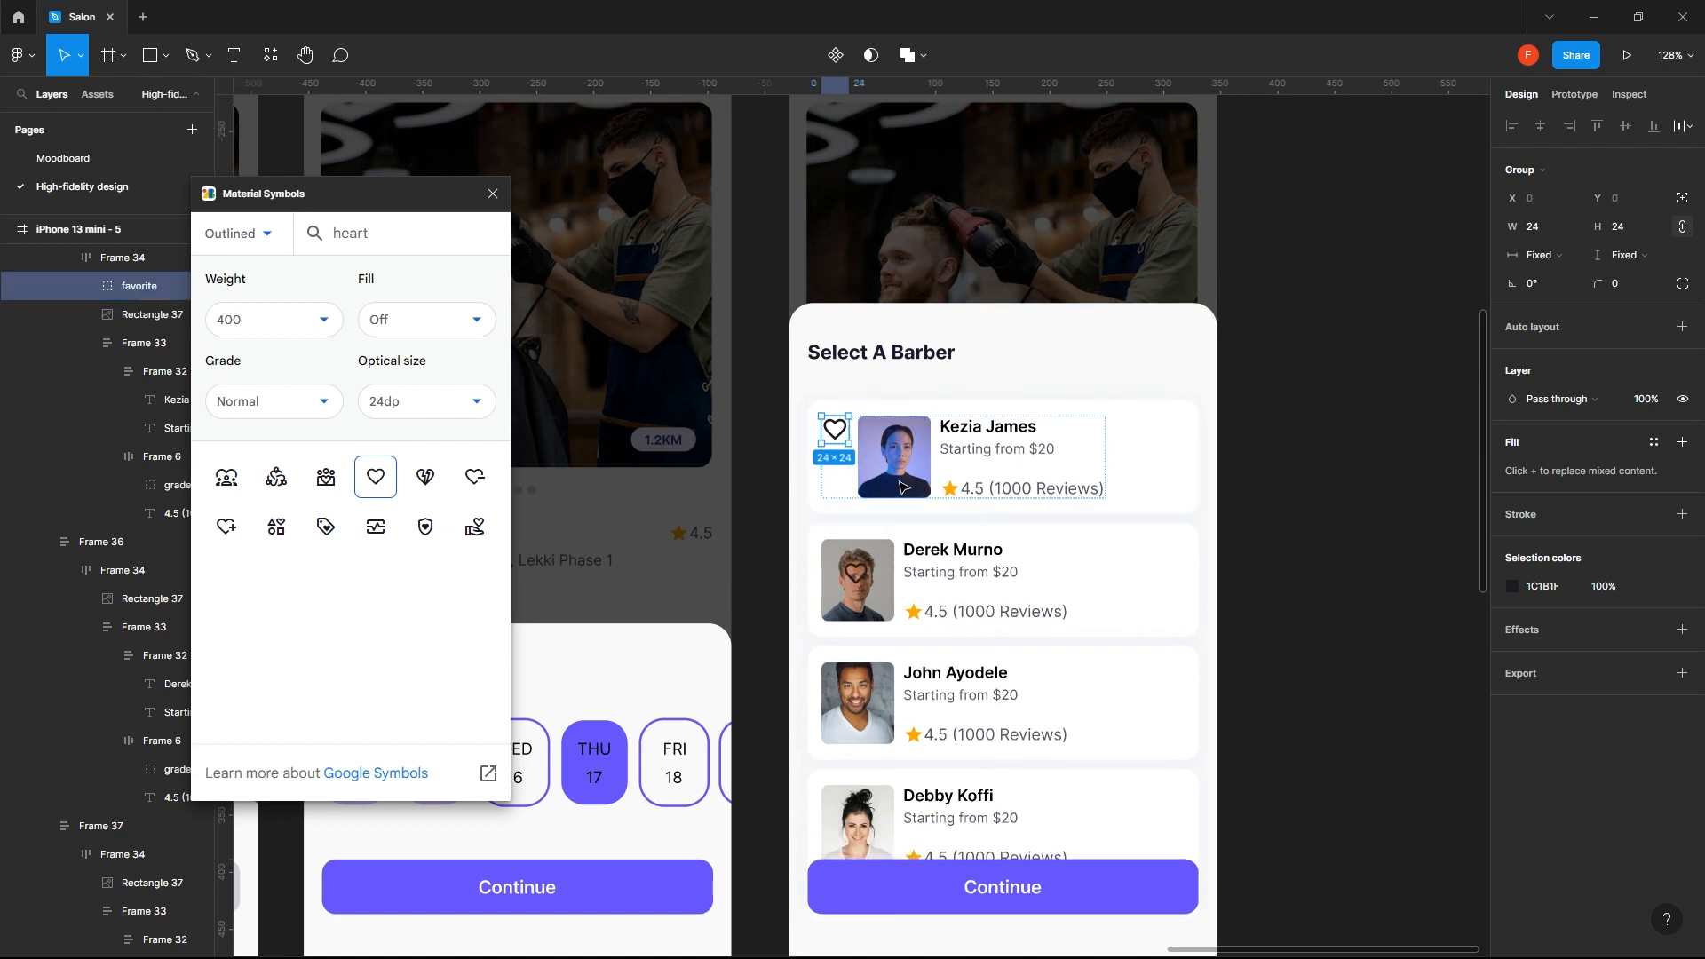
pyautogui.click(1683, 201)
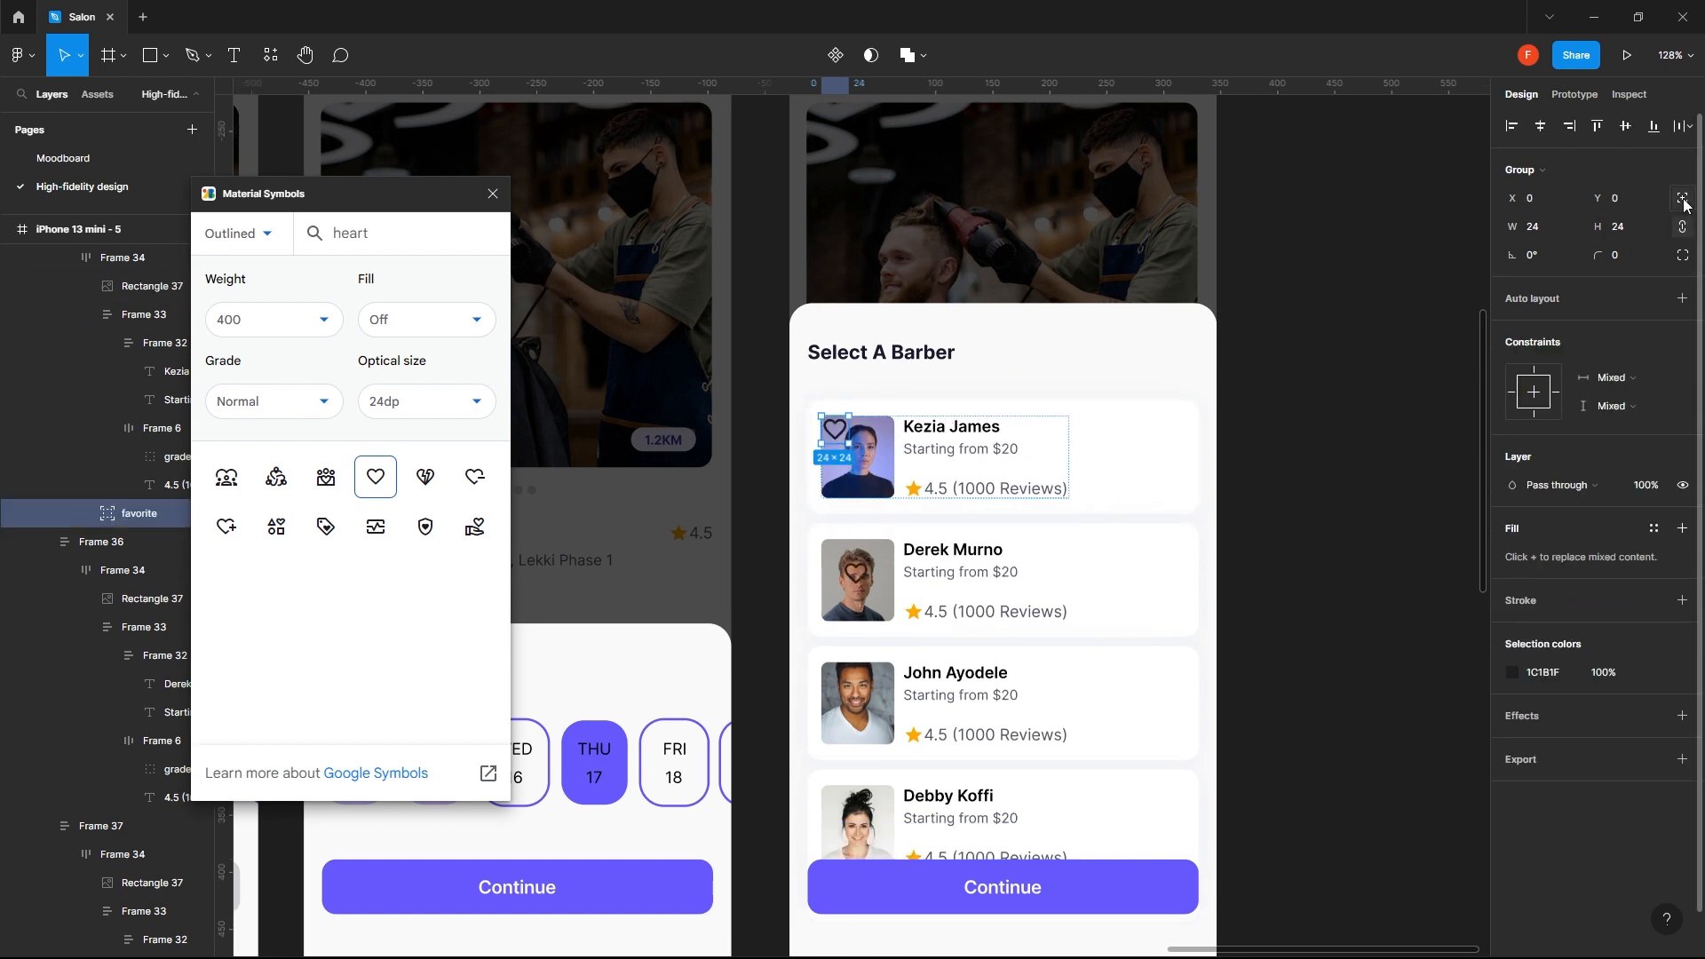
pyautogui.moveTo(834, 439); pyautogui.dragTo(1174, 437)
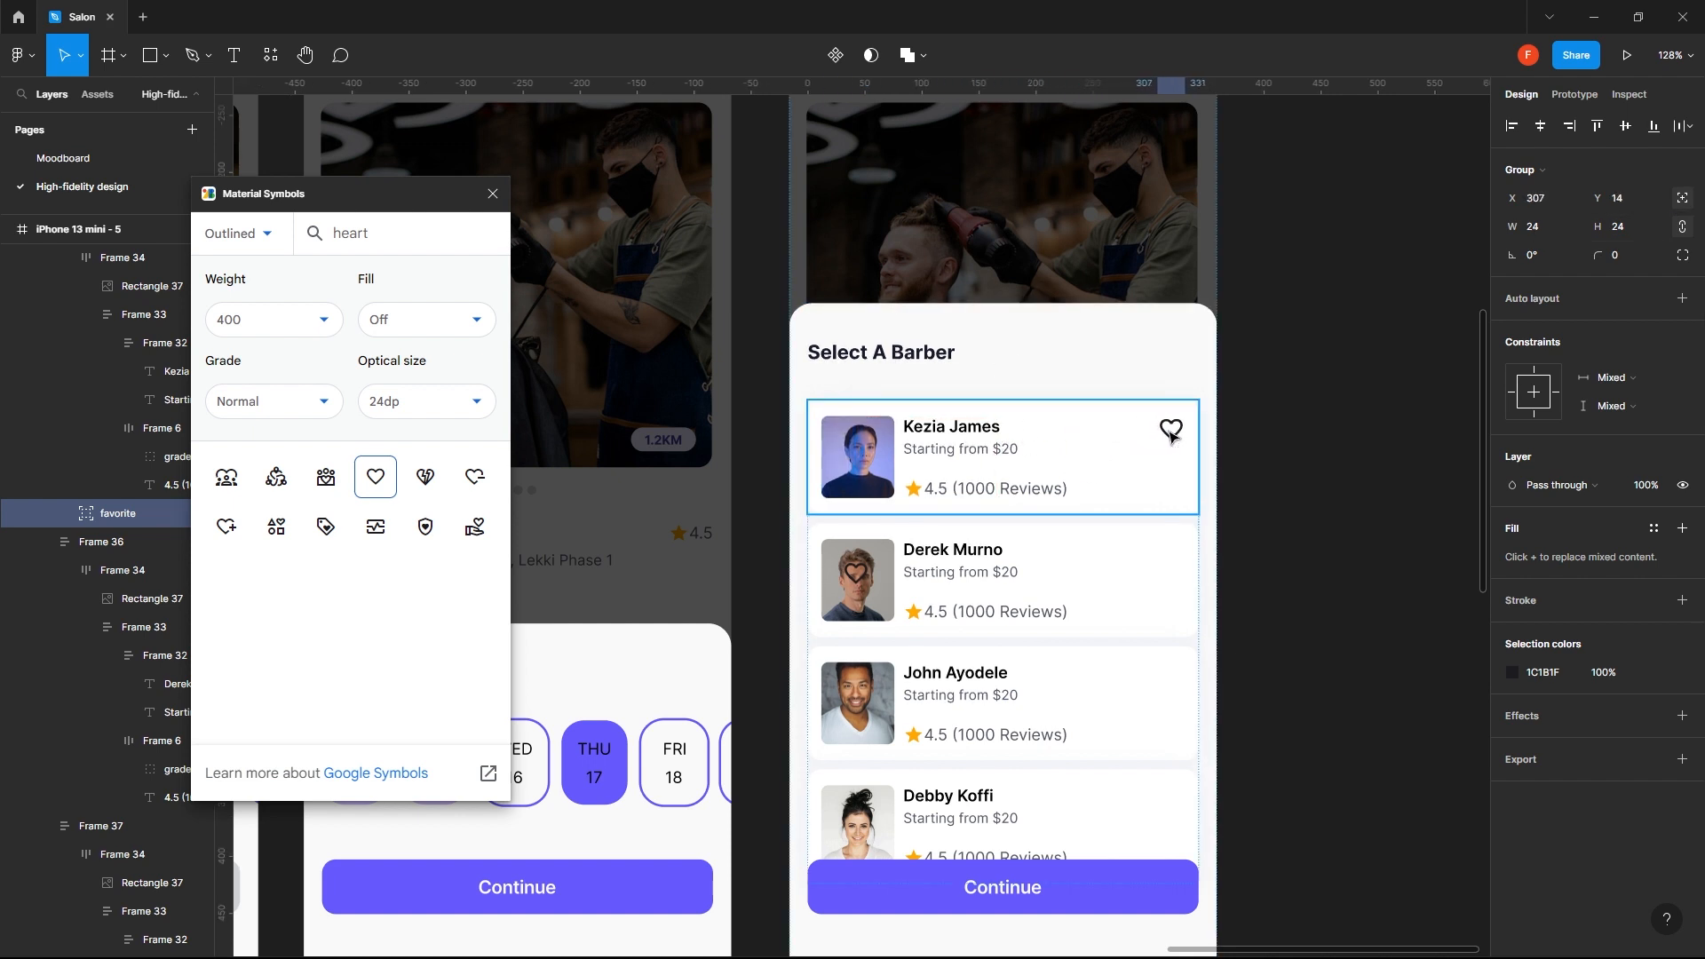
pyautogui.press('alt')
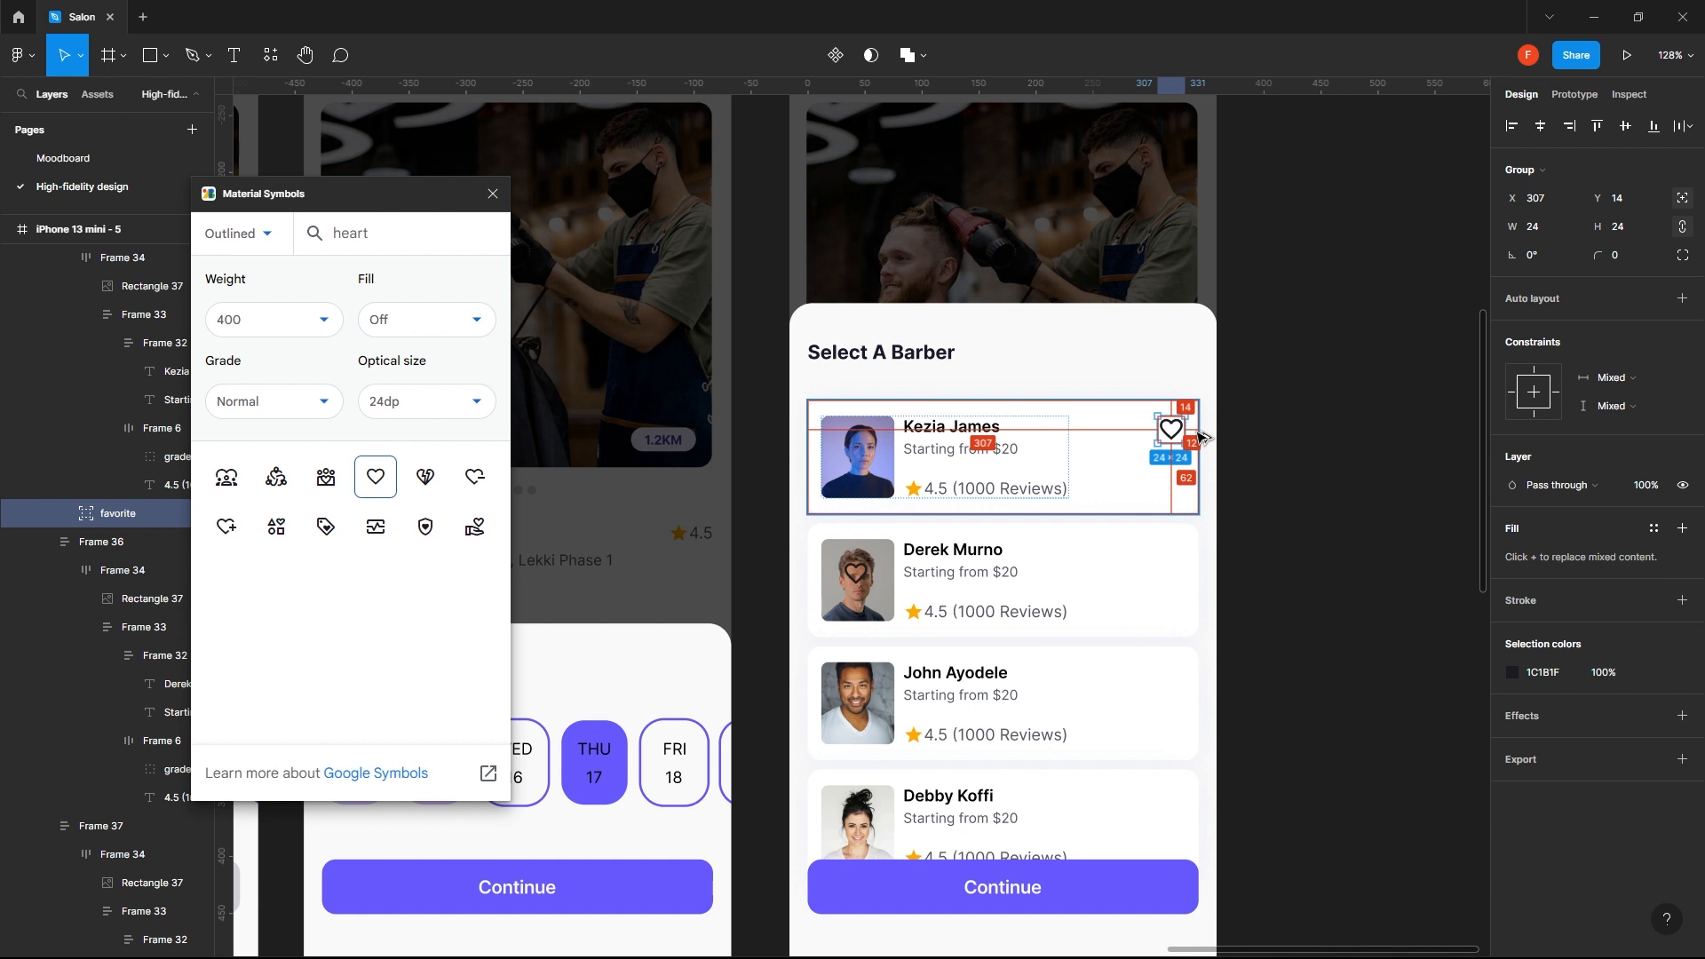
pyautogui.keyDown('shift'); pyautogui.click(954, 415); pyautogui.keyUp('shift')
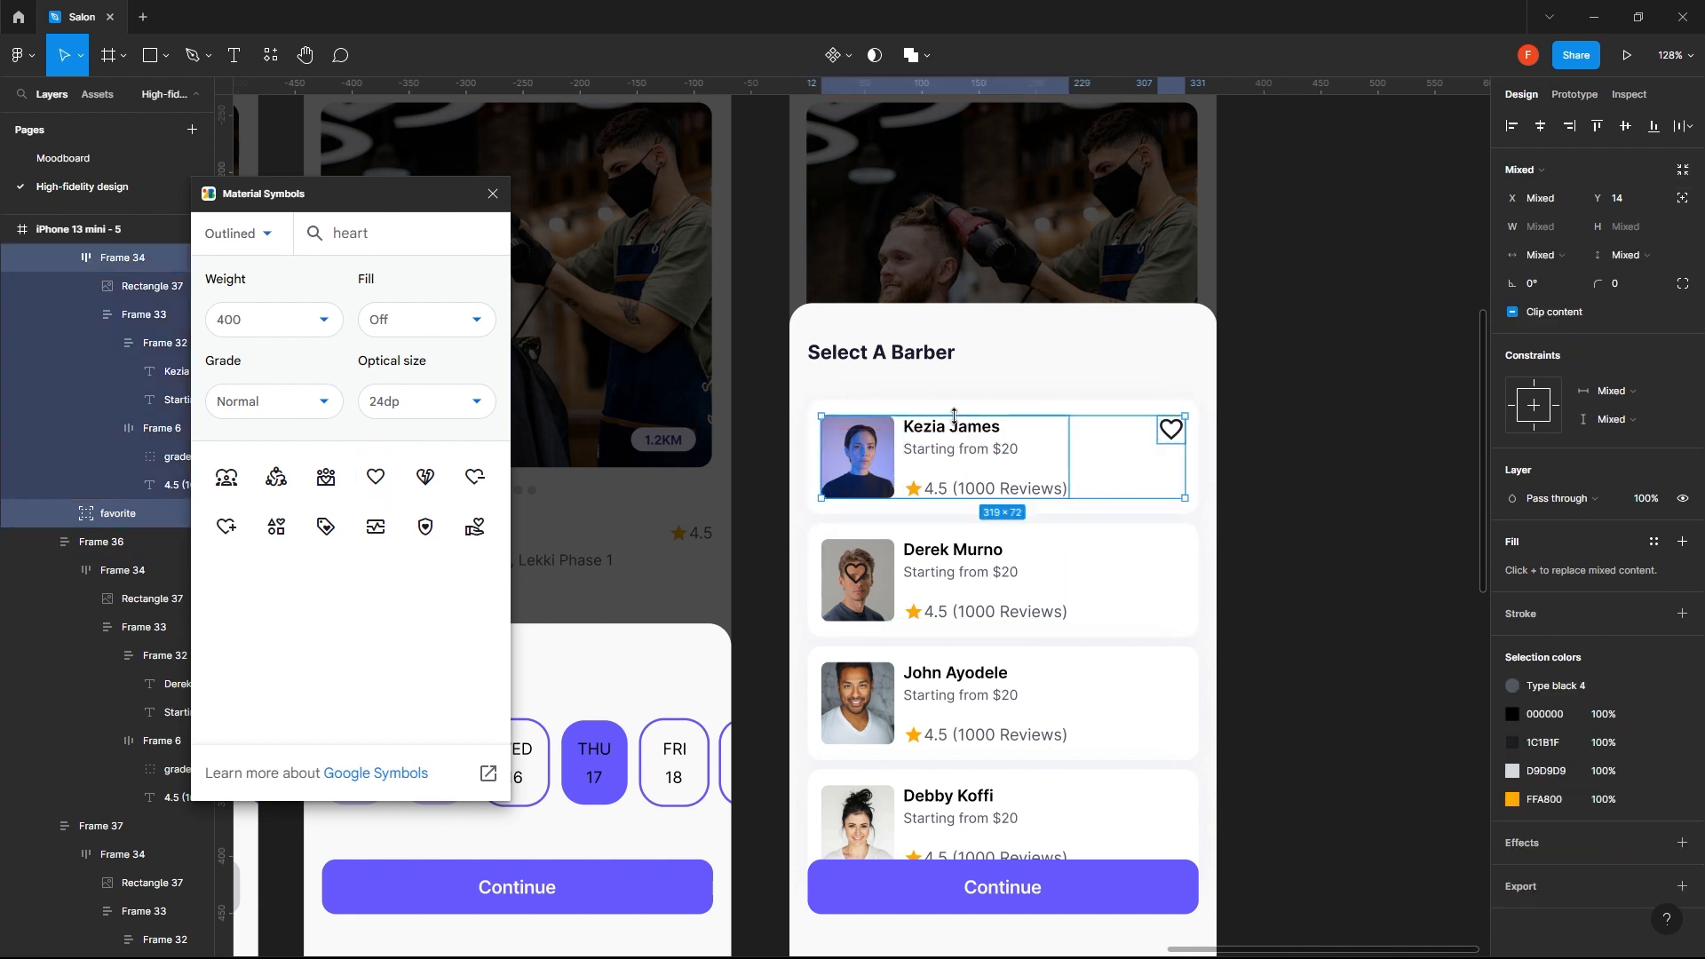
pyautogui.click(1361, 386)
# - Copy the first card's heart icon to the upper-right corner of the second, third and fourth barber cards
pyautogui.scroll(-1, 1374, 377)
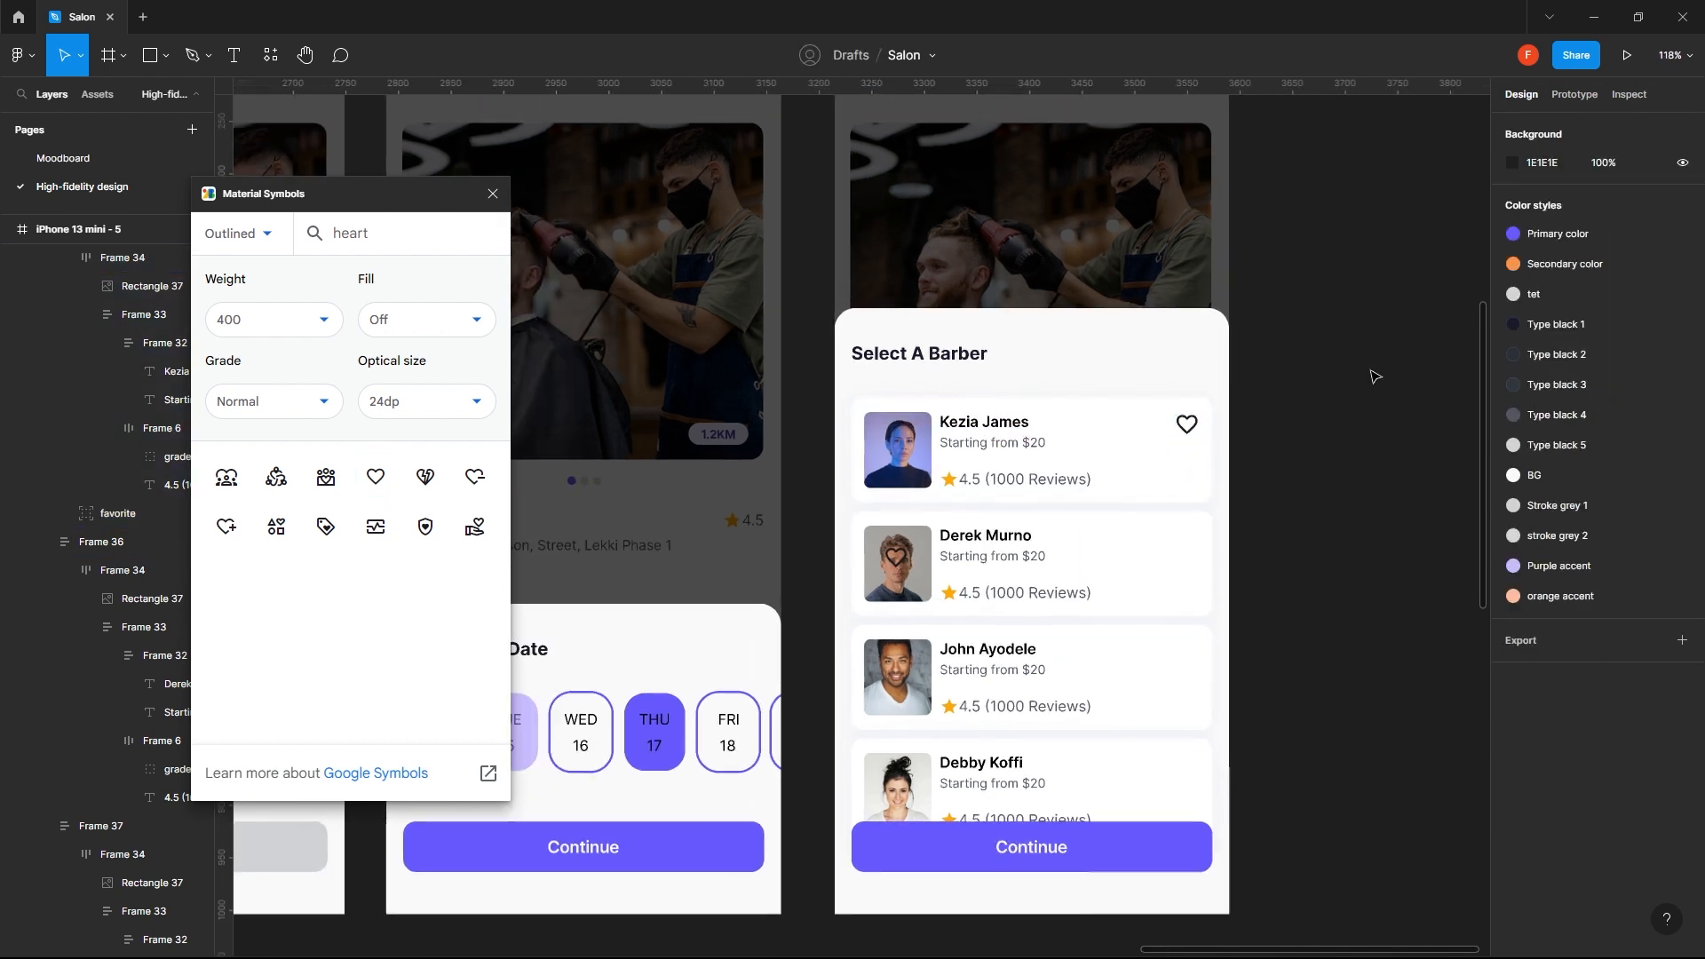
pyautogui.moveTo(1155, 485); pyautogui.dragTo(1039, 364)
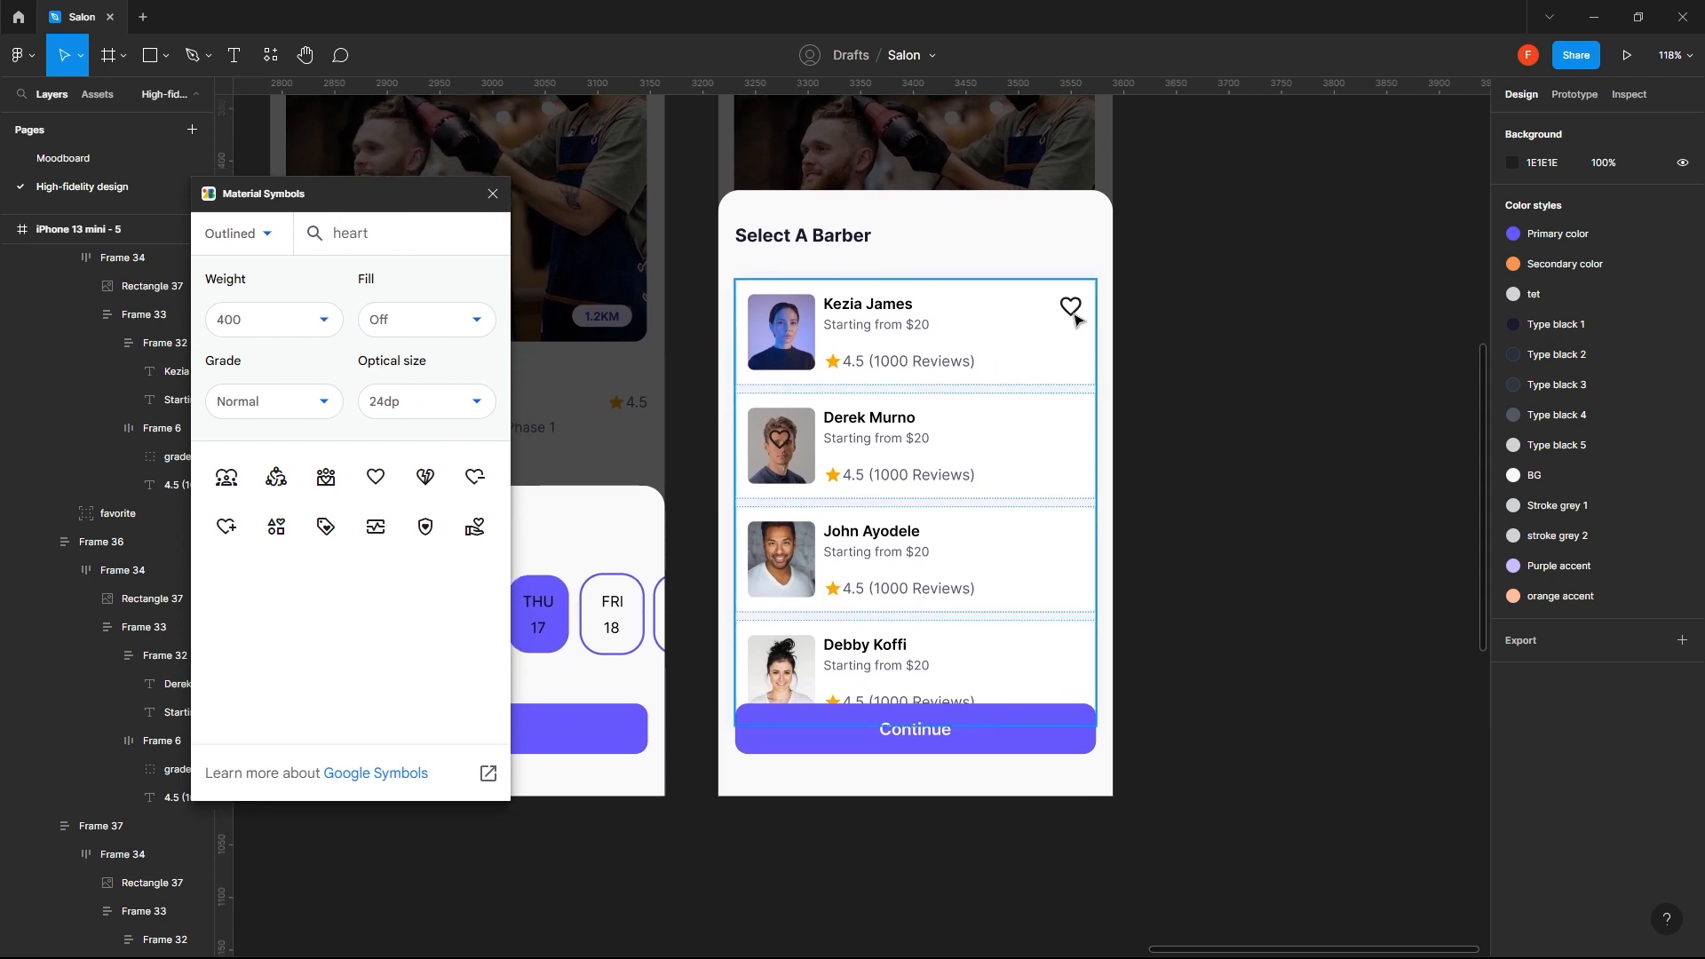
pyautogui.click(1075, 320)
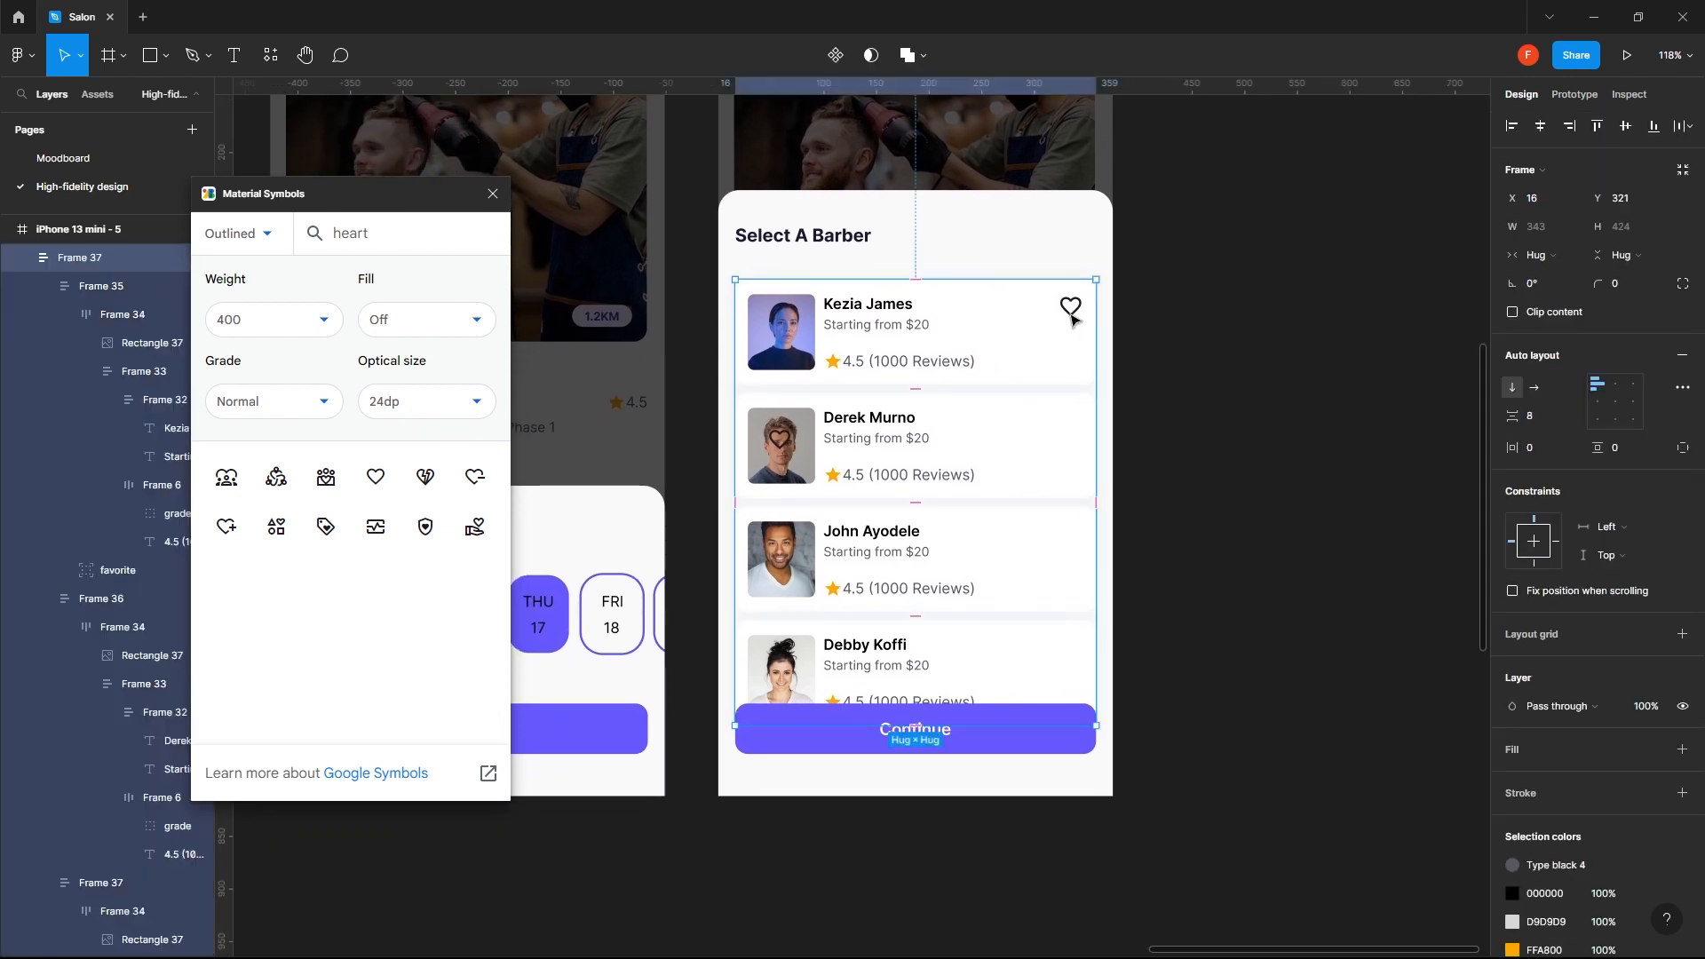
pyautogui.click(1072, 320)
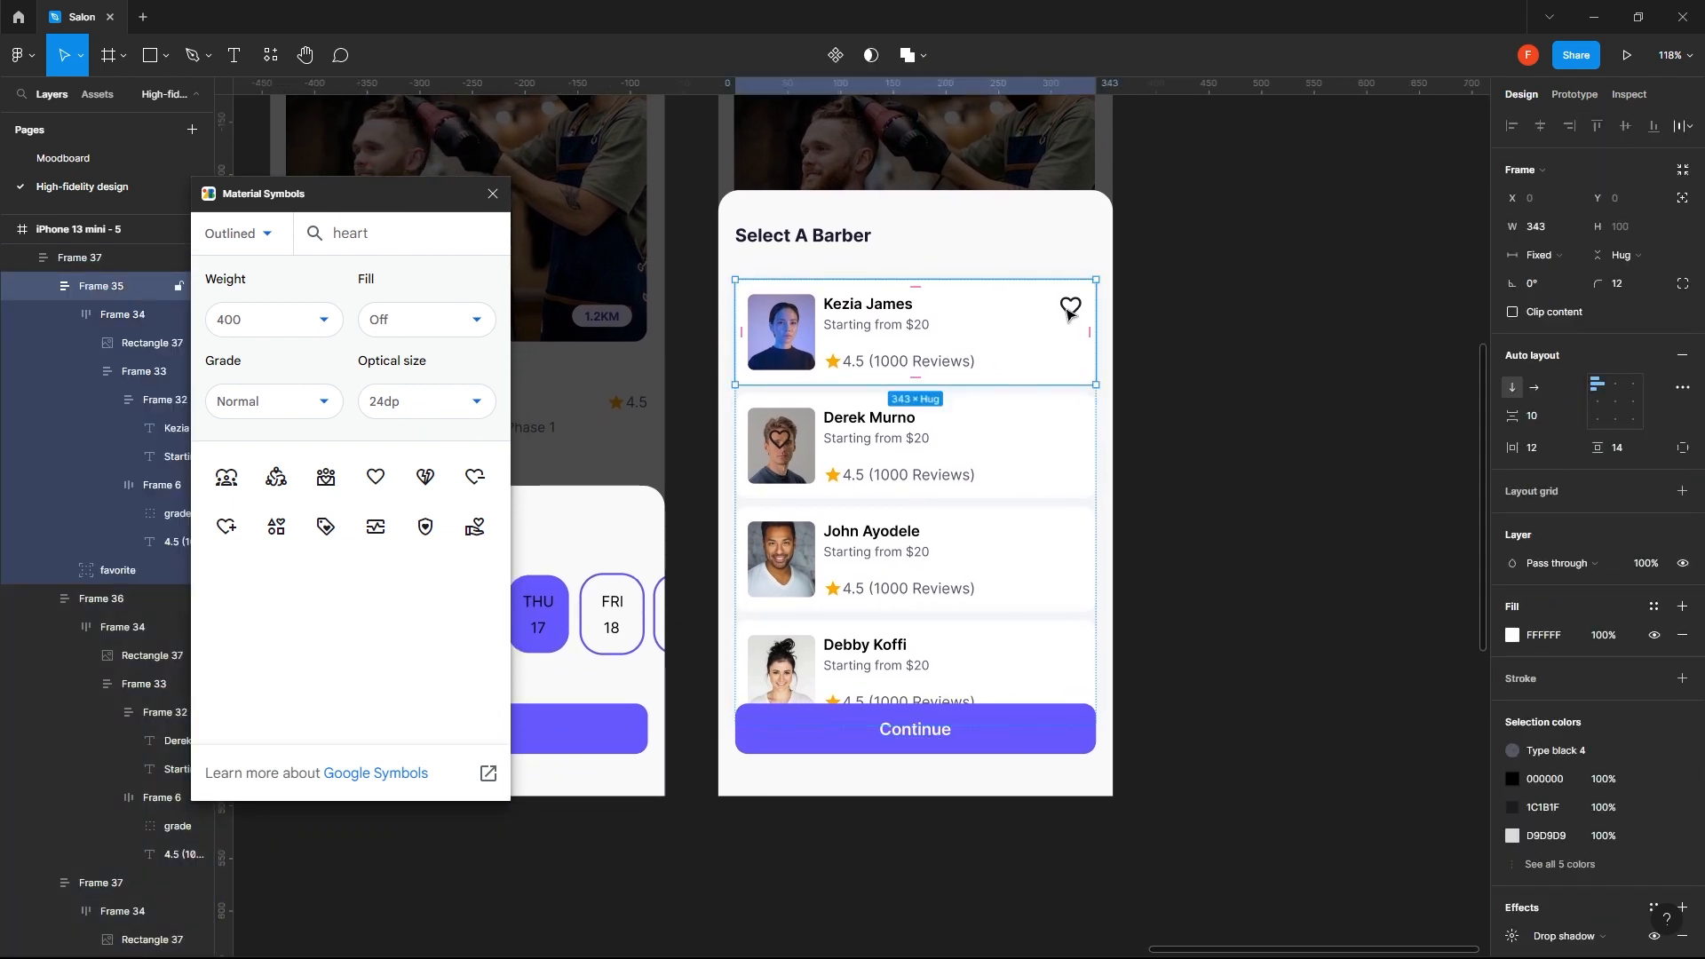
pyautogui.click(1070, 313)
pyautogui.moveTo(1069, 313); pyautogui.dragTo(1084, 427)
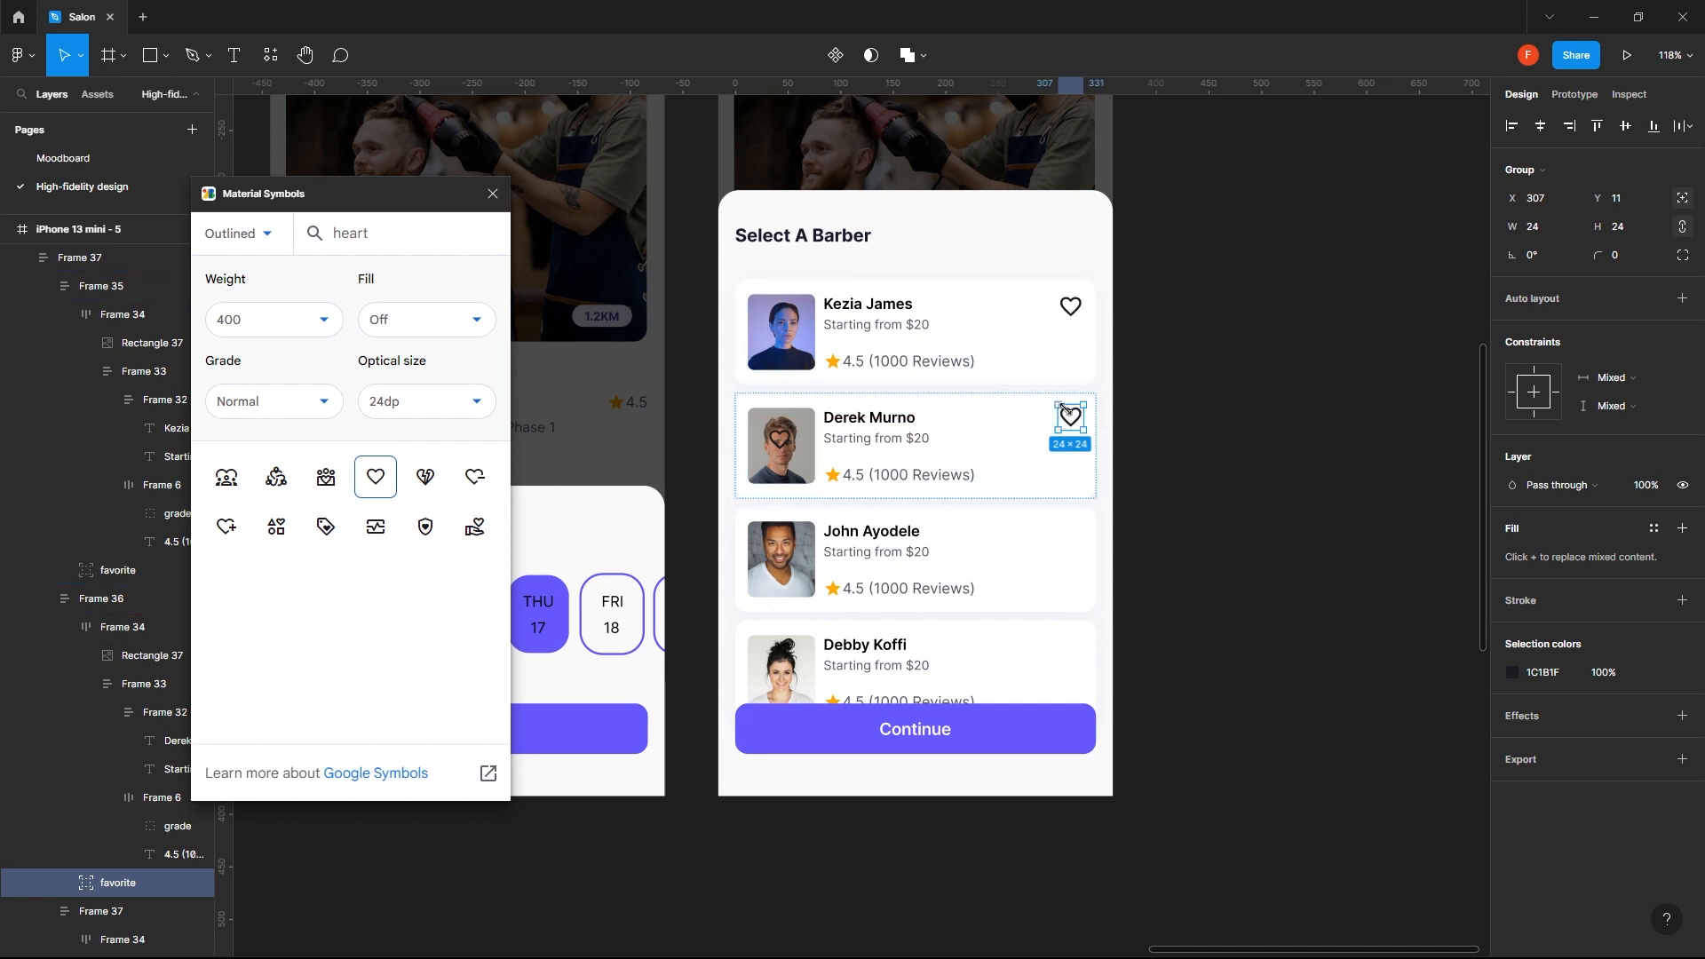
pyautogui.moveTo(1073, 420); pyautogui.dragTo(1071, 647)
pyautogui.click(1297, 551)
pyautogui.scroll(-3, 1301, 501)
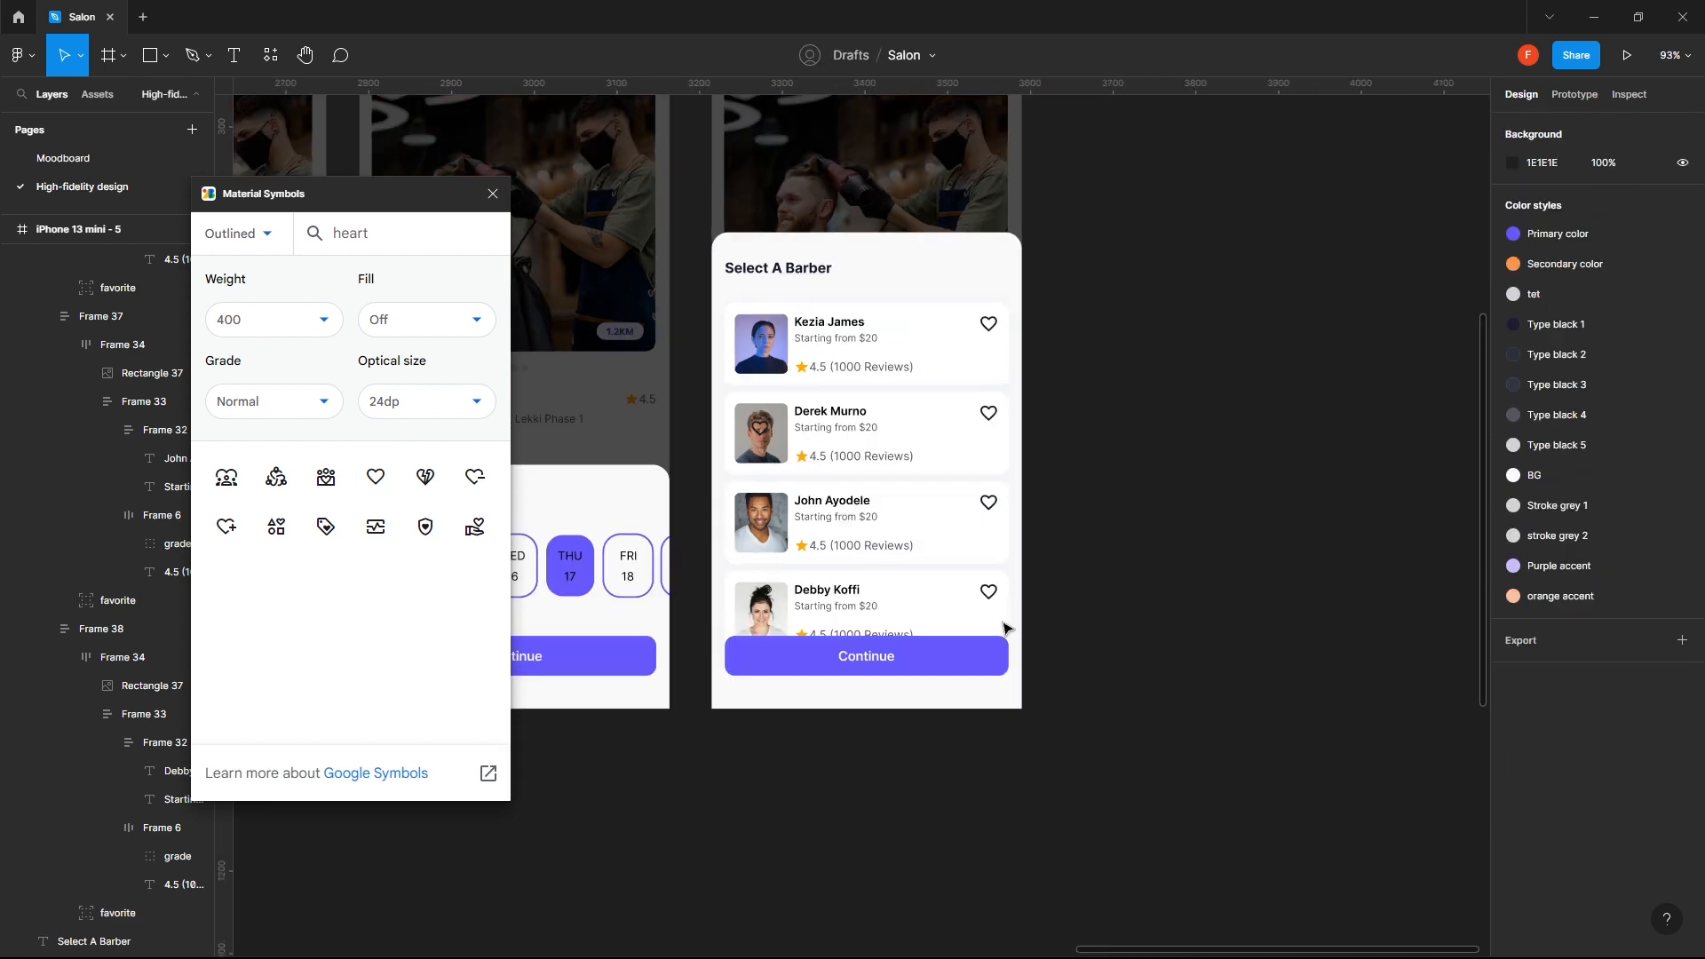
pyautogui.hscroll(-5, 915, 569)
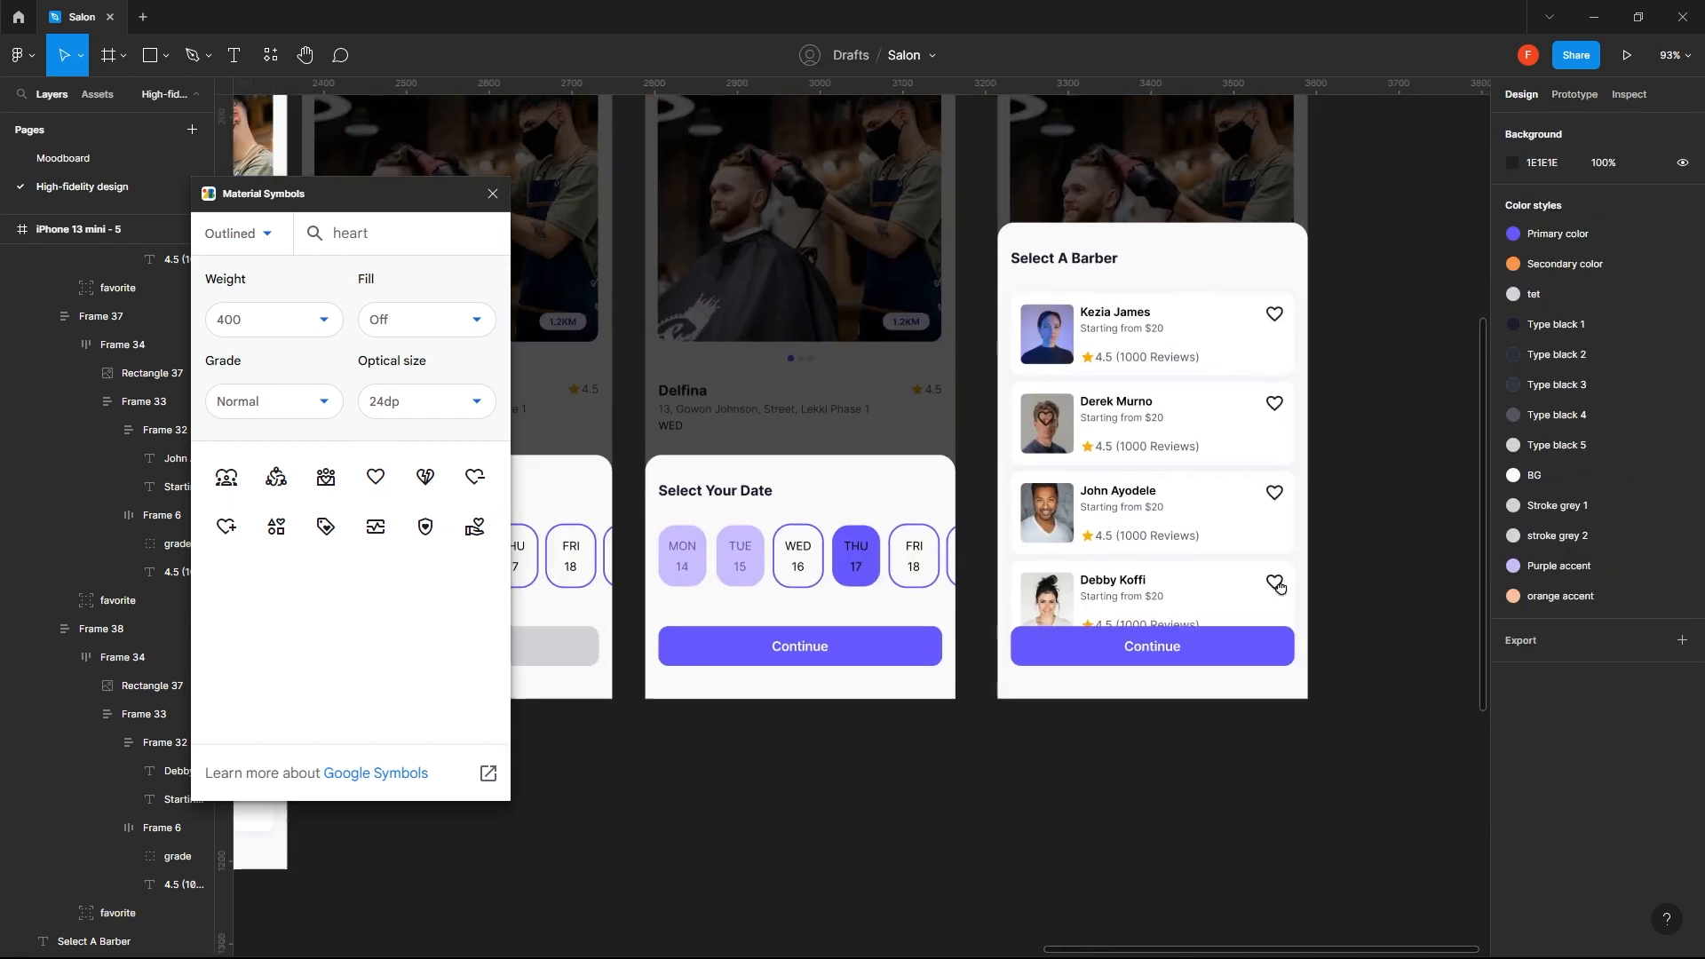
# - Replace the purple Continue button on the Select A Barber screen with a copy of the grey Continue button from iPhone 13 mini - 3
pyautogui.click(750, 648)
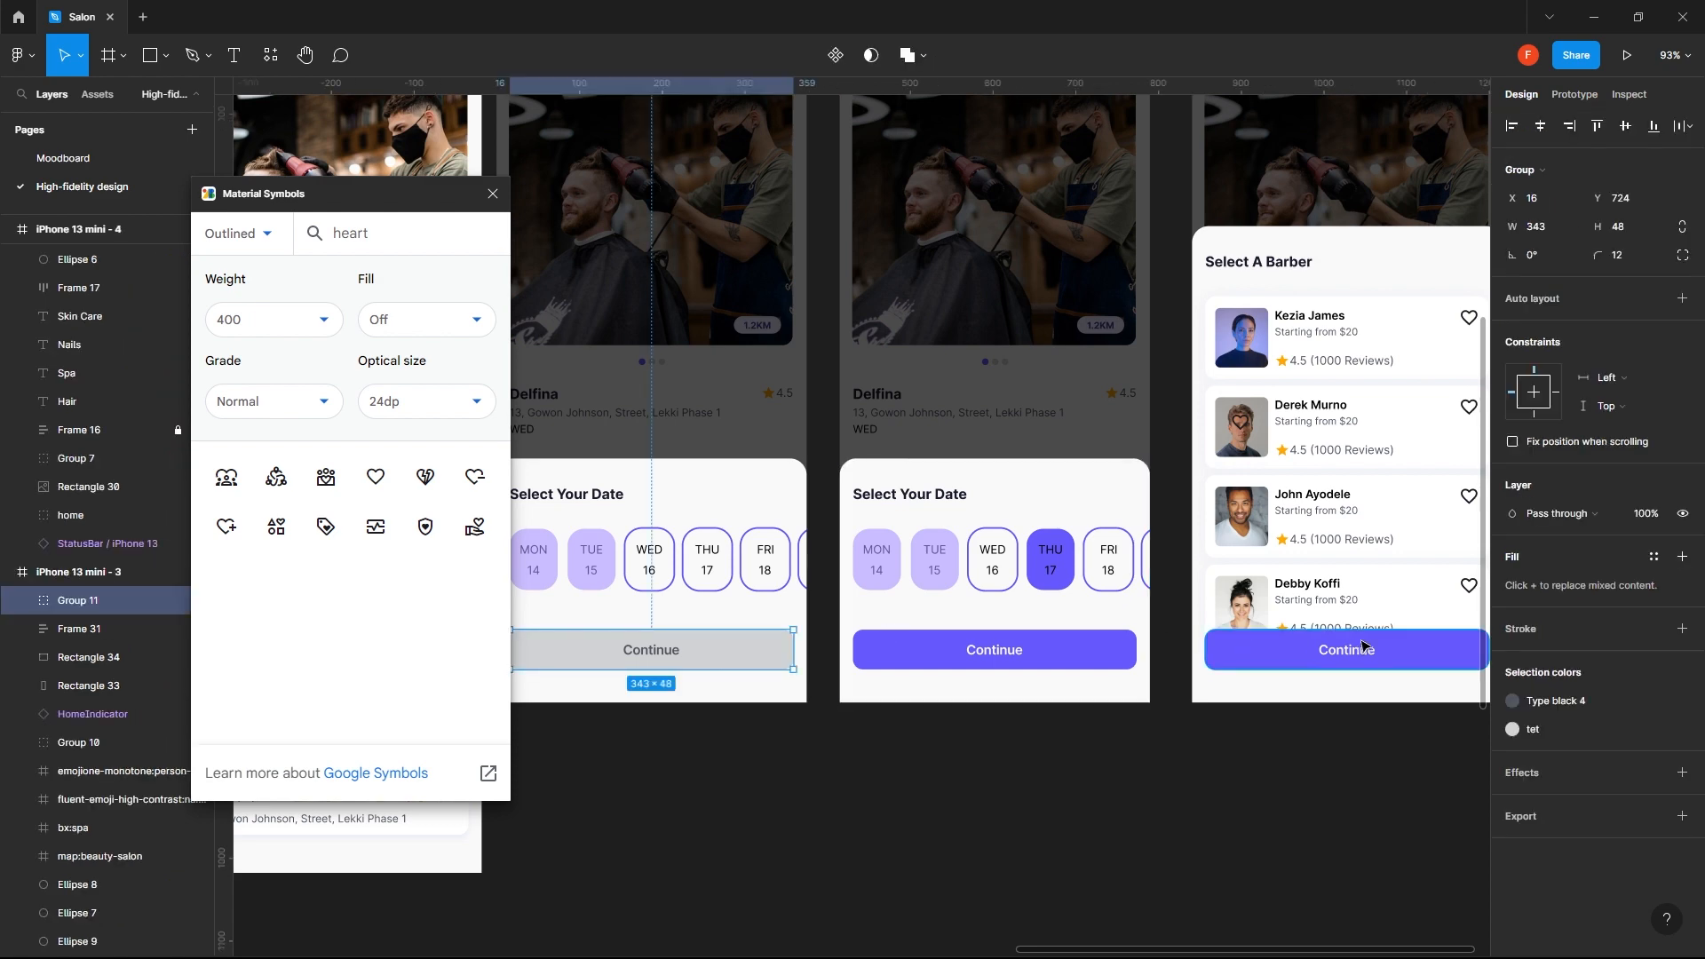
pyautogui.click(1351, 643)
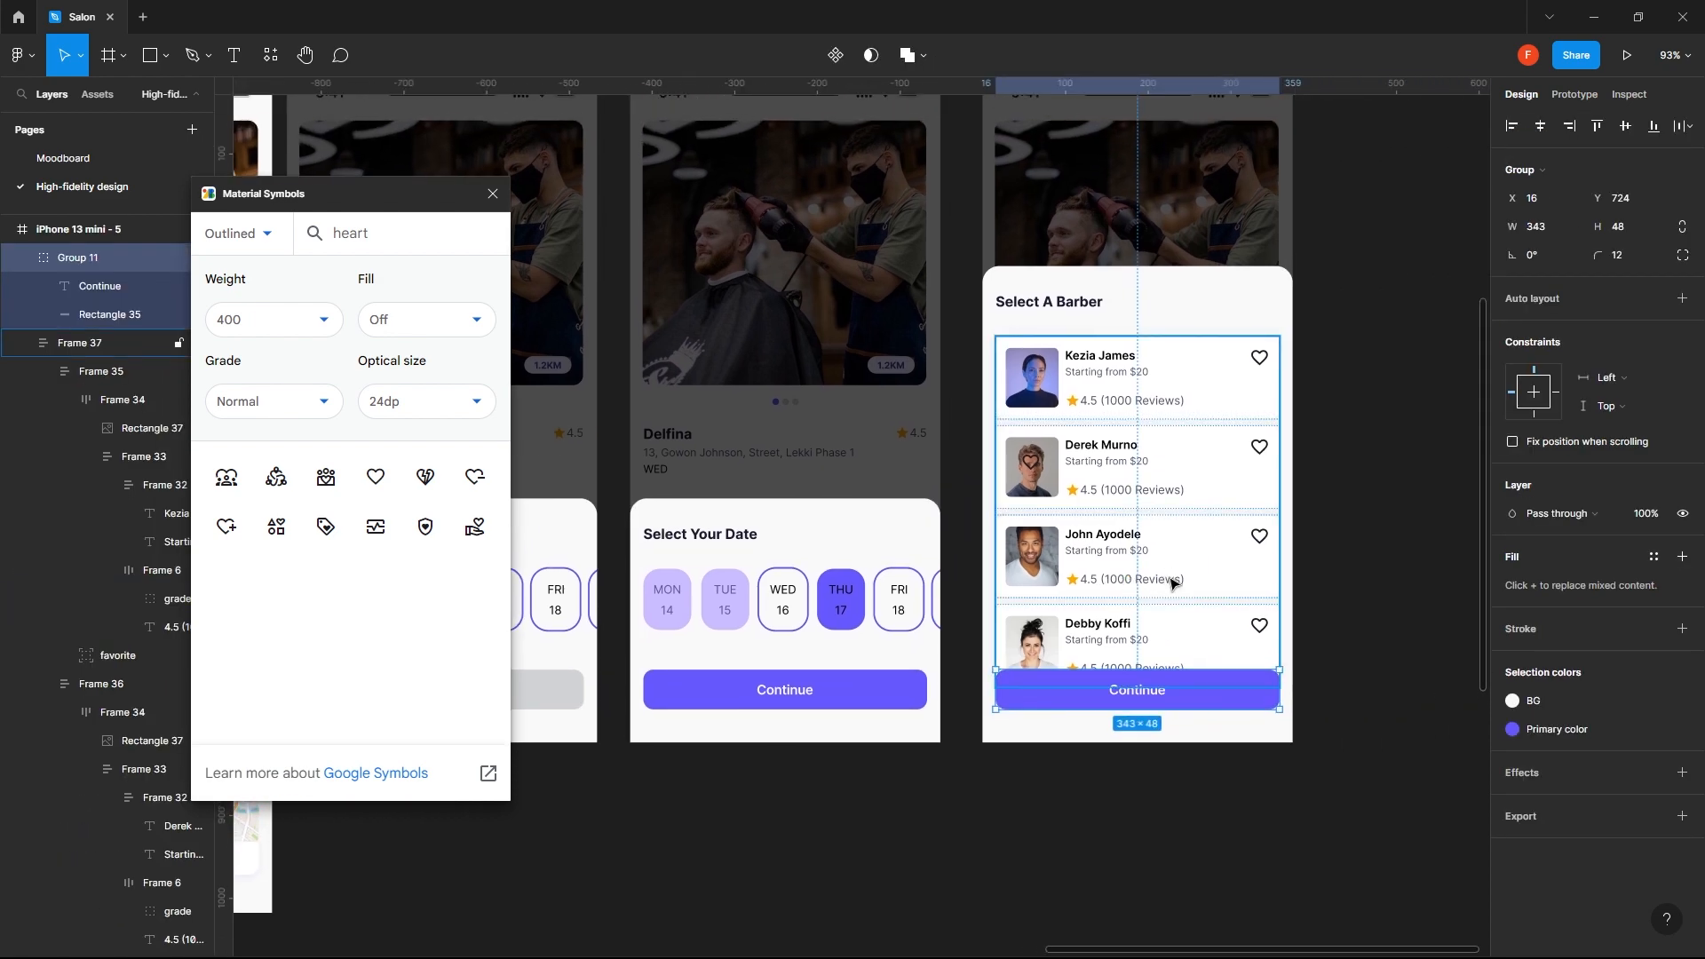
pyautogui.press('Delete')
pyautogui.scroll(-2, 1332, 693)
pyautogui.scroll(4, 1146, 571)
pyautogui.hscroll(2, 1147, 572)
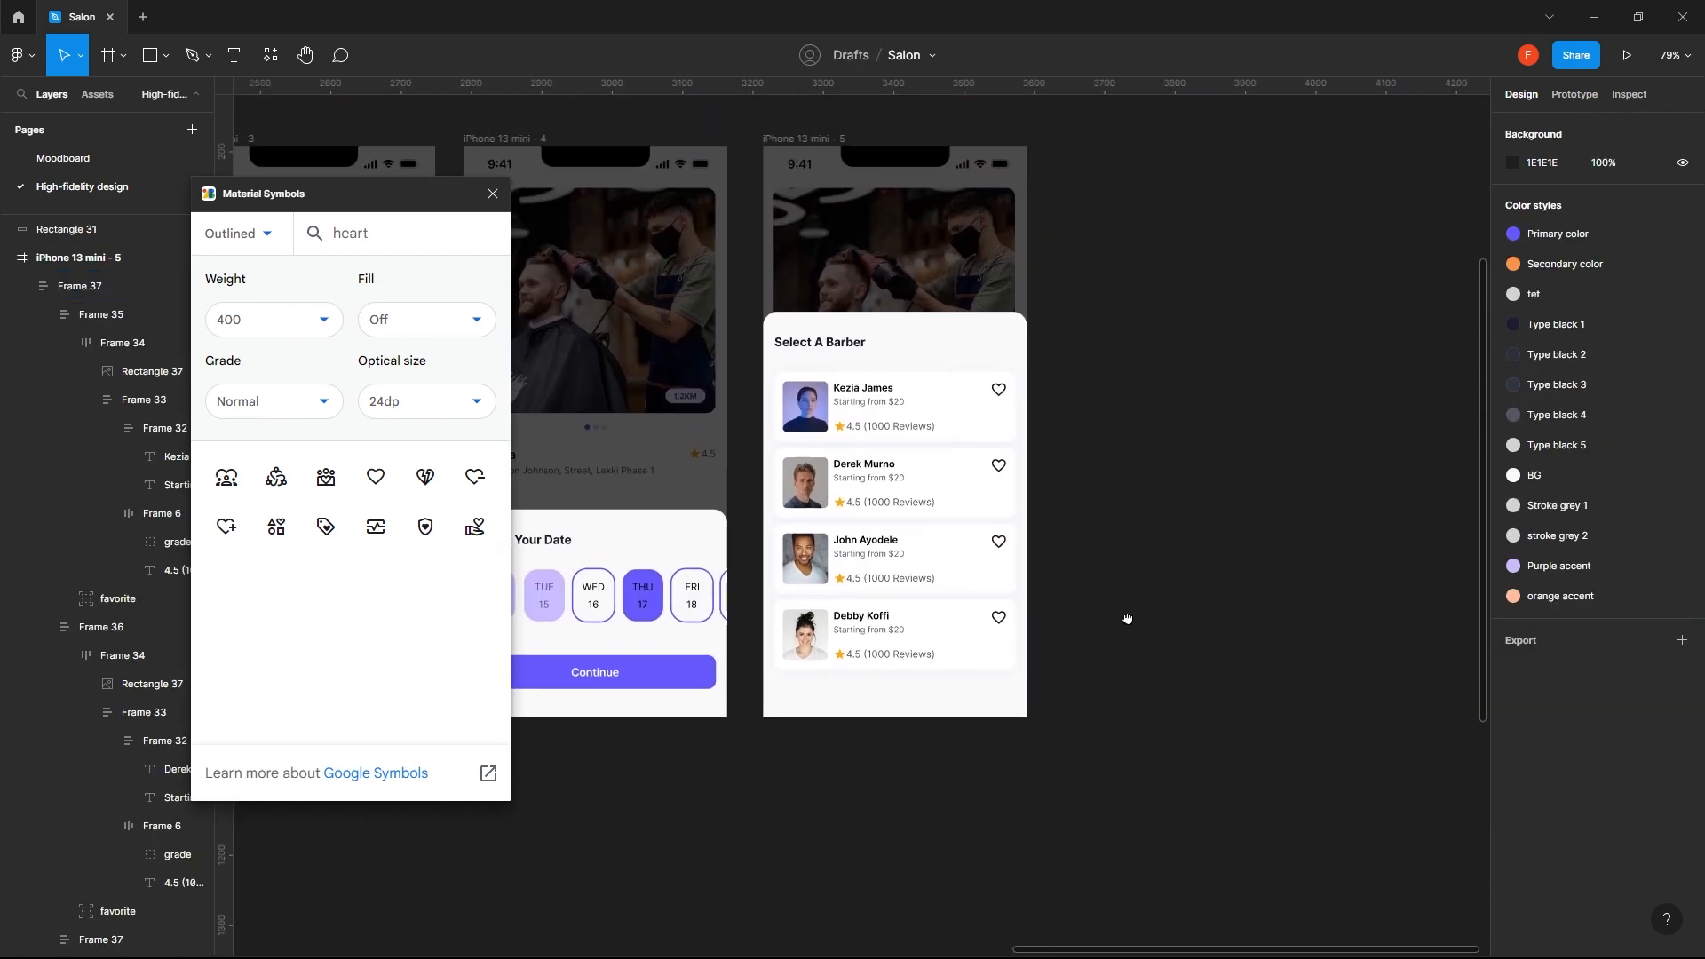
pyautogui.click(830, 159)
pyautogui.click(825, 160)
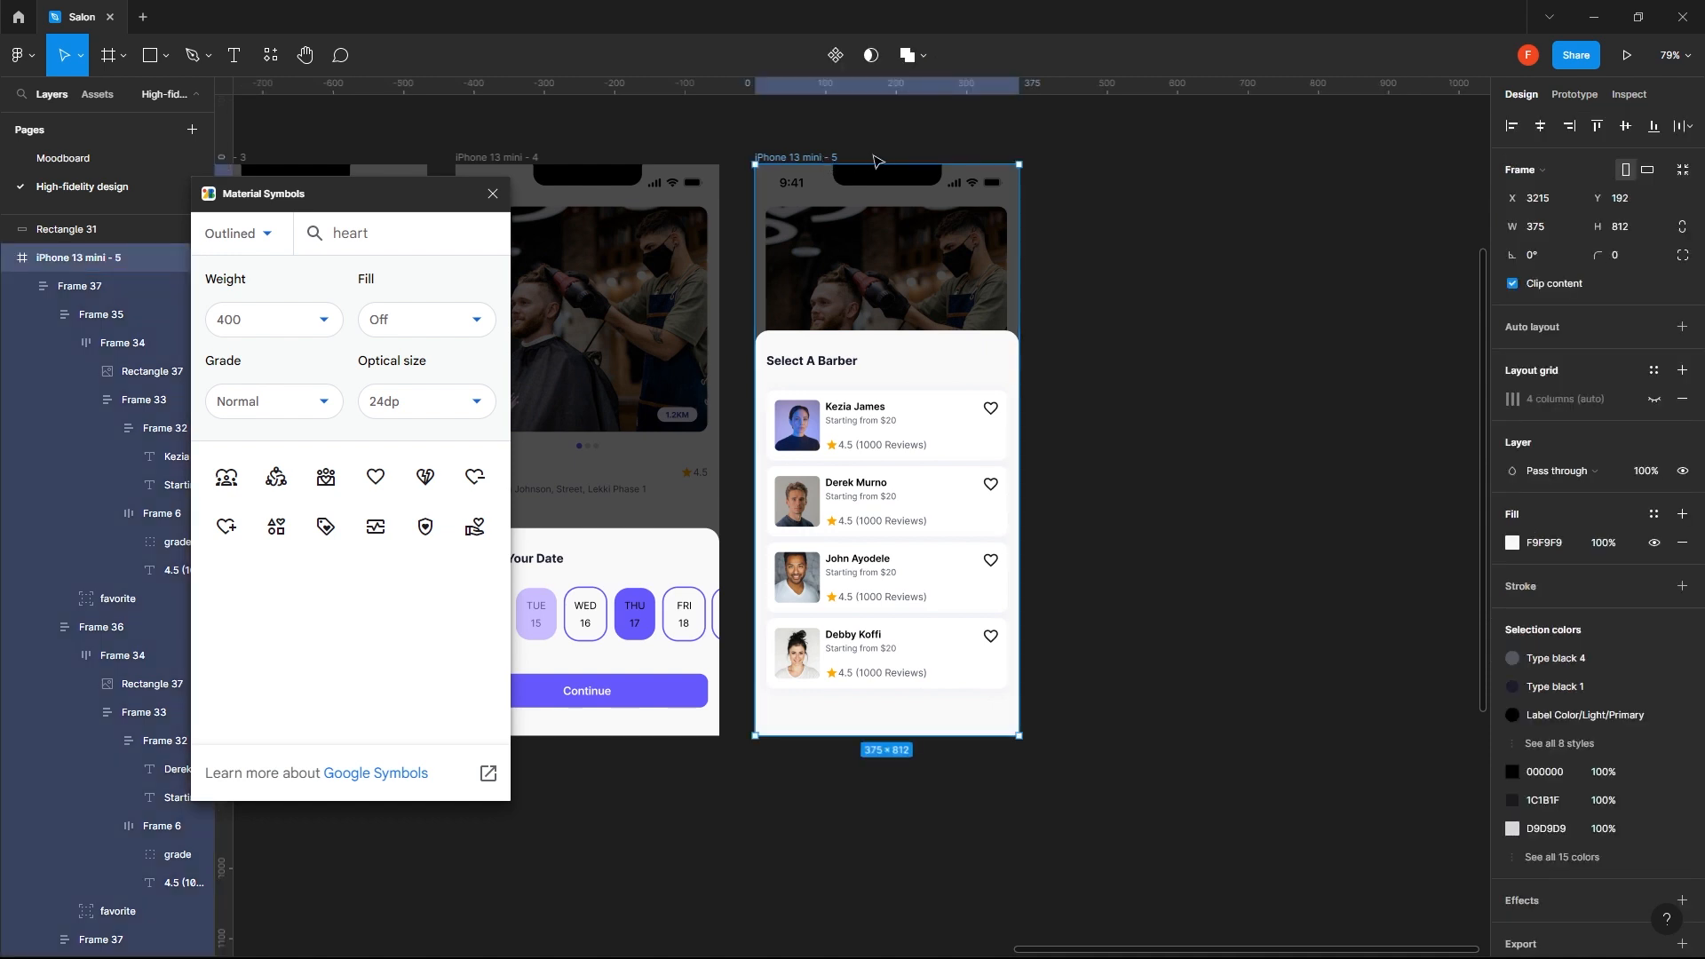
pyautogui.hotkey('ctrl', 'v')
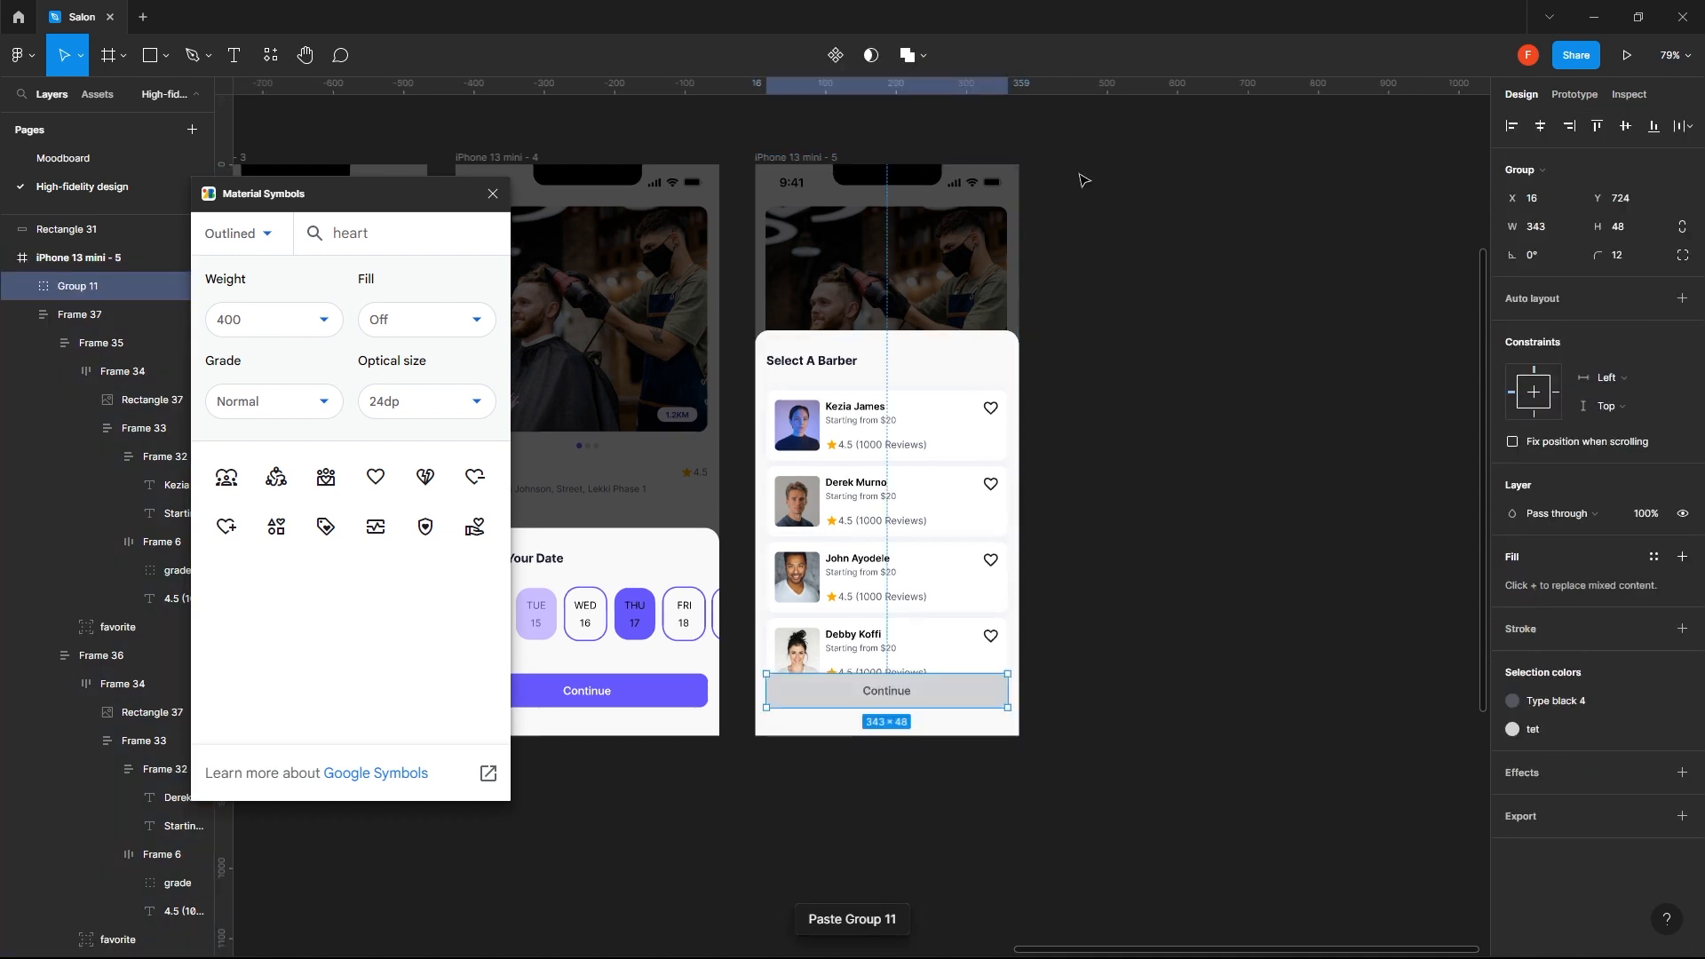
pyautogui.click(1168, 409)
# - Duplicate the iPhone 13 mini - 5 frame and place the copy directly to its right
pyautogui.moveTo(1033, 351); pyautogui.dragTo(950, 380)
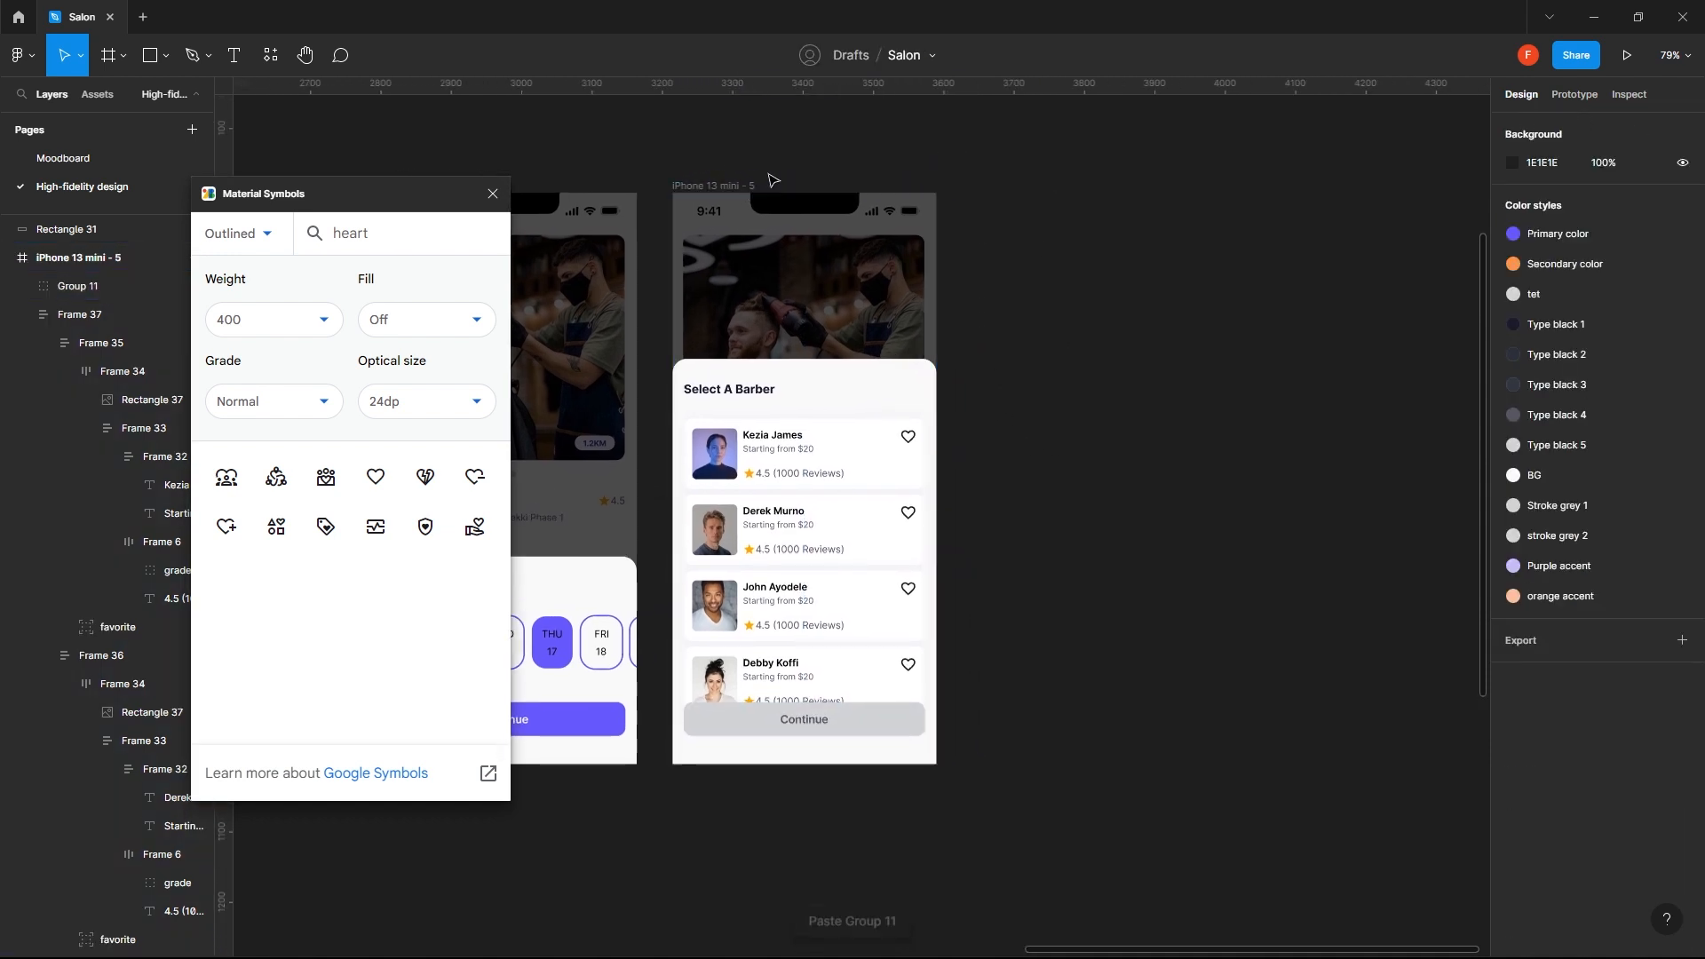
pyautogui.click(739, 187)
pyautogui.moveTo(739, 186); pyautogui.dragTo(1030, 190)
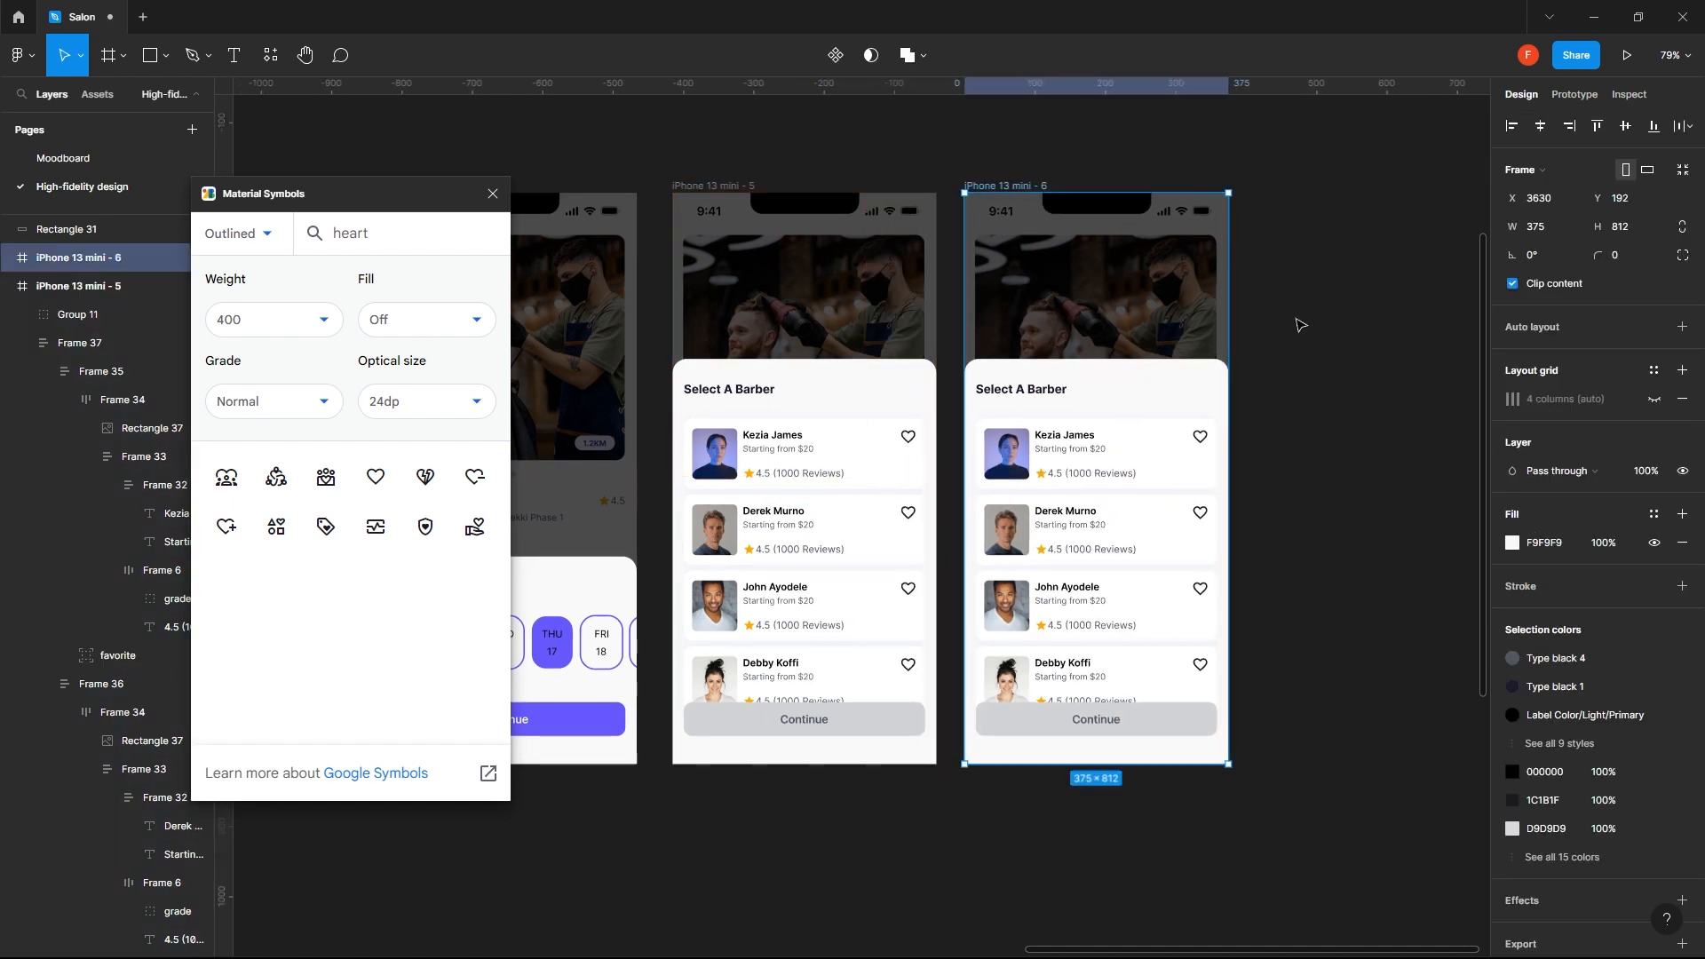
pyautogui.click(684, 180)
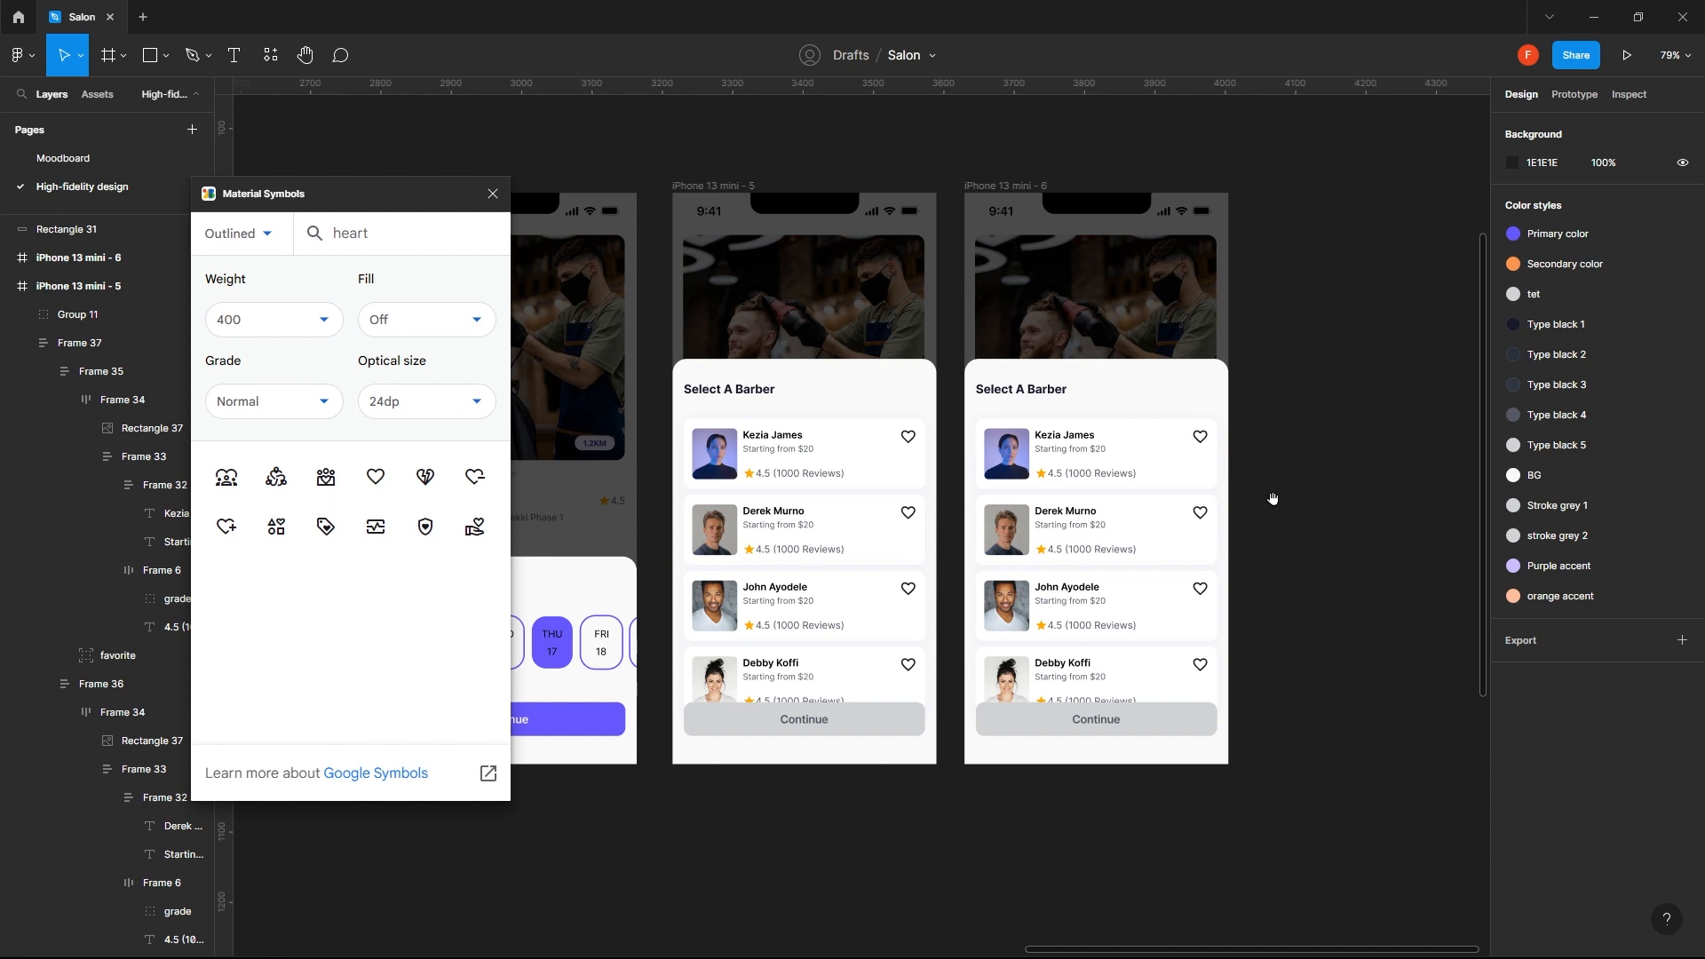
# - Add a stroke in the Primary color style to the second barber card on the duplicated screen
pyautogui.moveTo(1271, 495); pyautogui.dragTo(1073, 488)
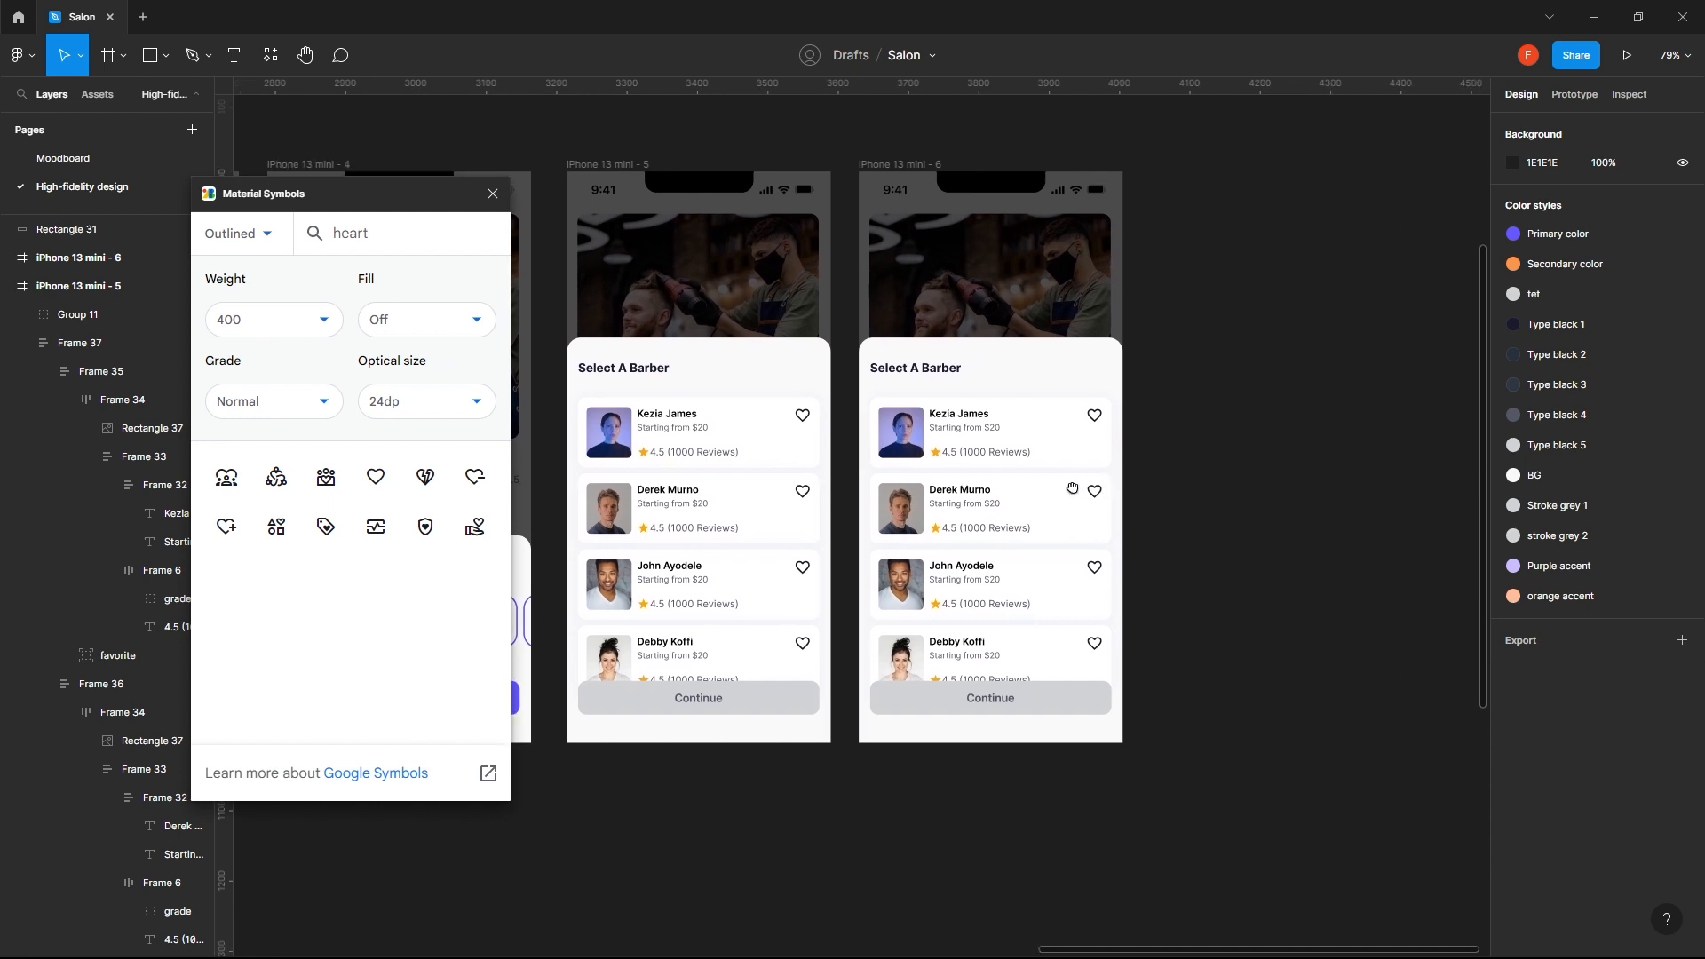
pyautogui.keyDown('ctrl'); pyautogui.click(1057, 511); pyautogui.keyUp('ctrl')
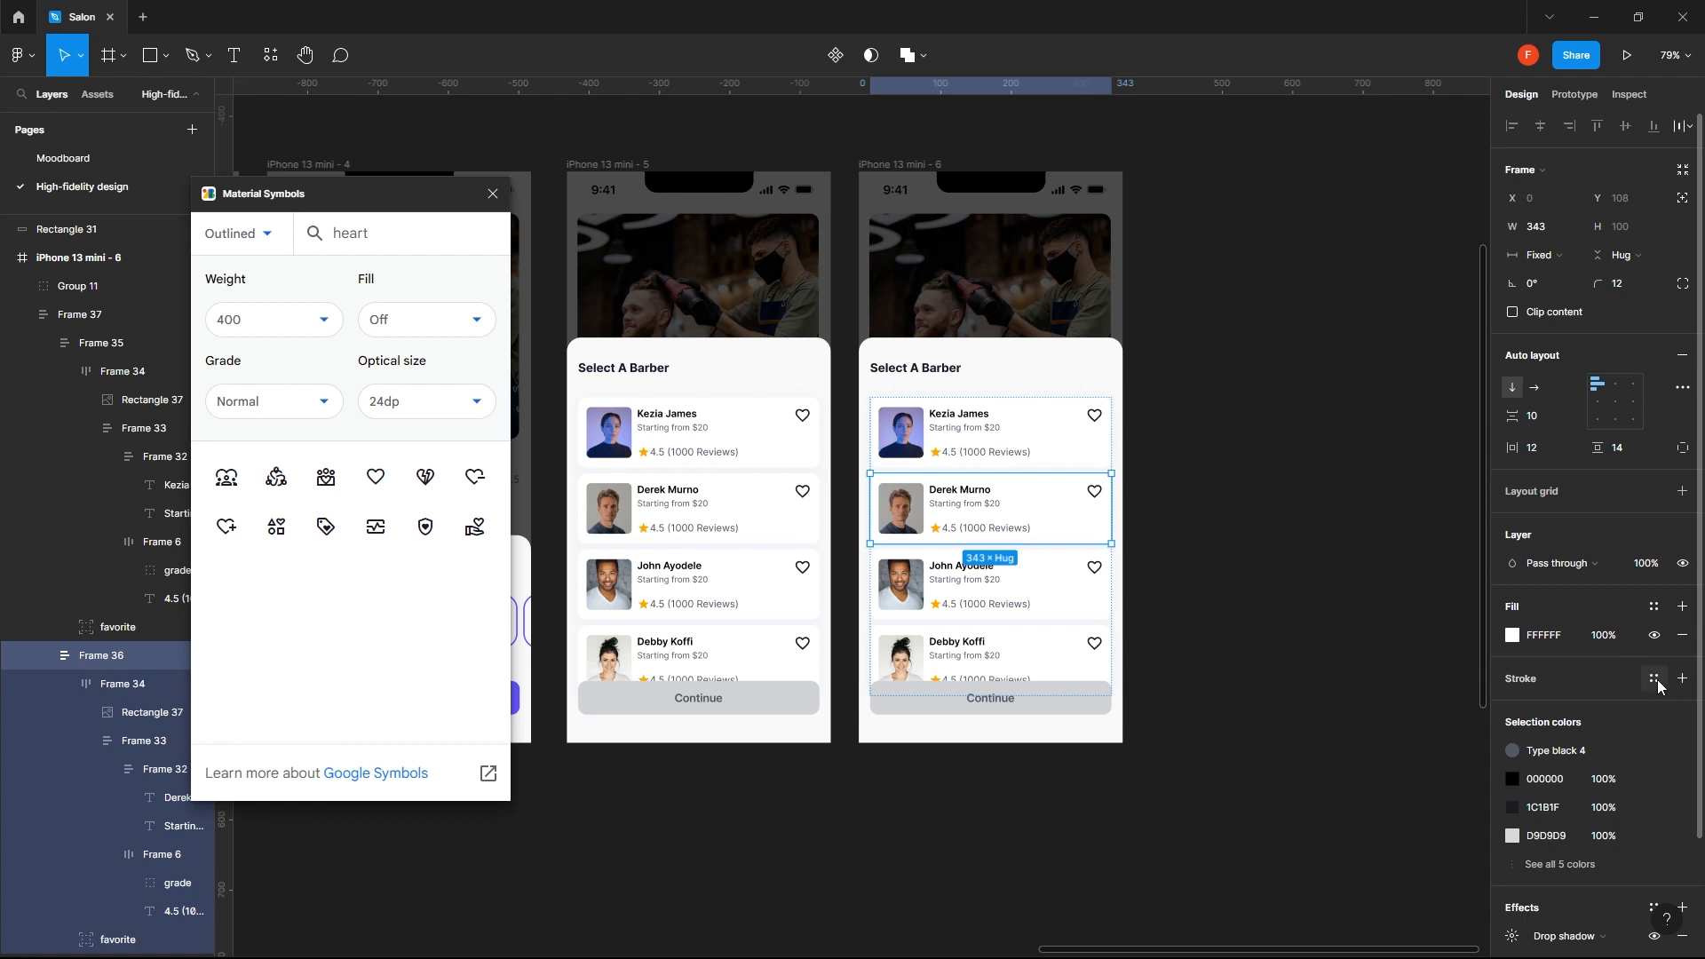
pyautogui.click(1652, 681)
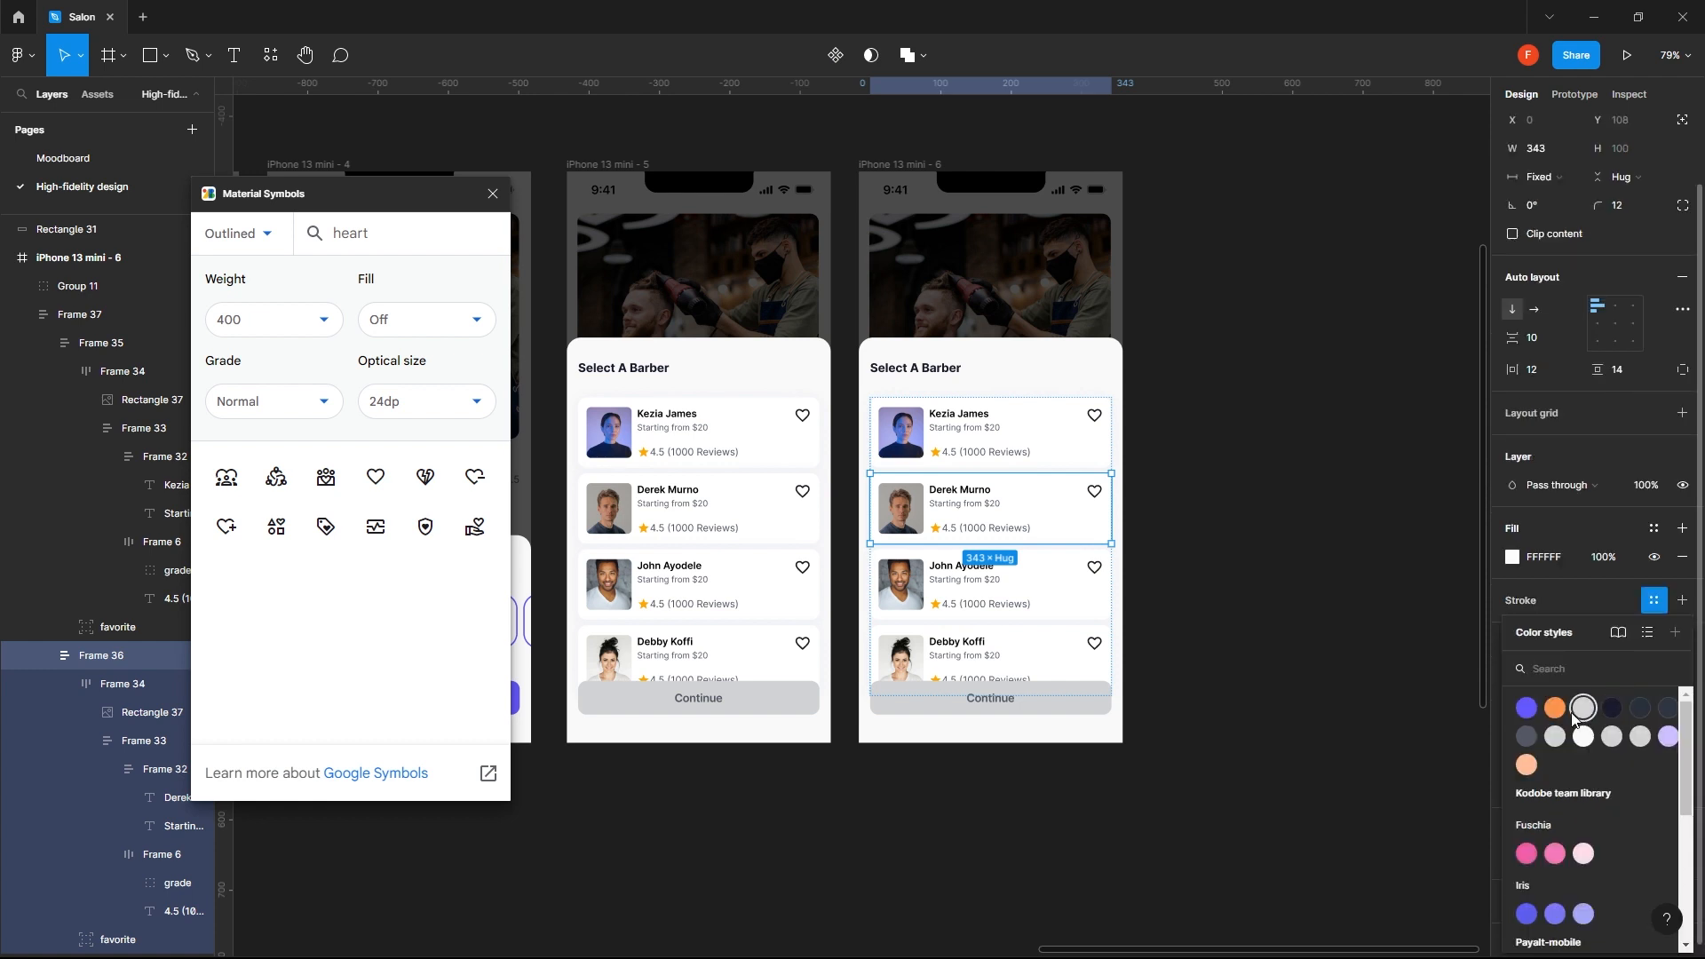
pyautogui.click(1522, 709)
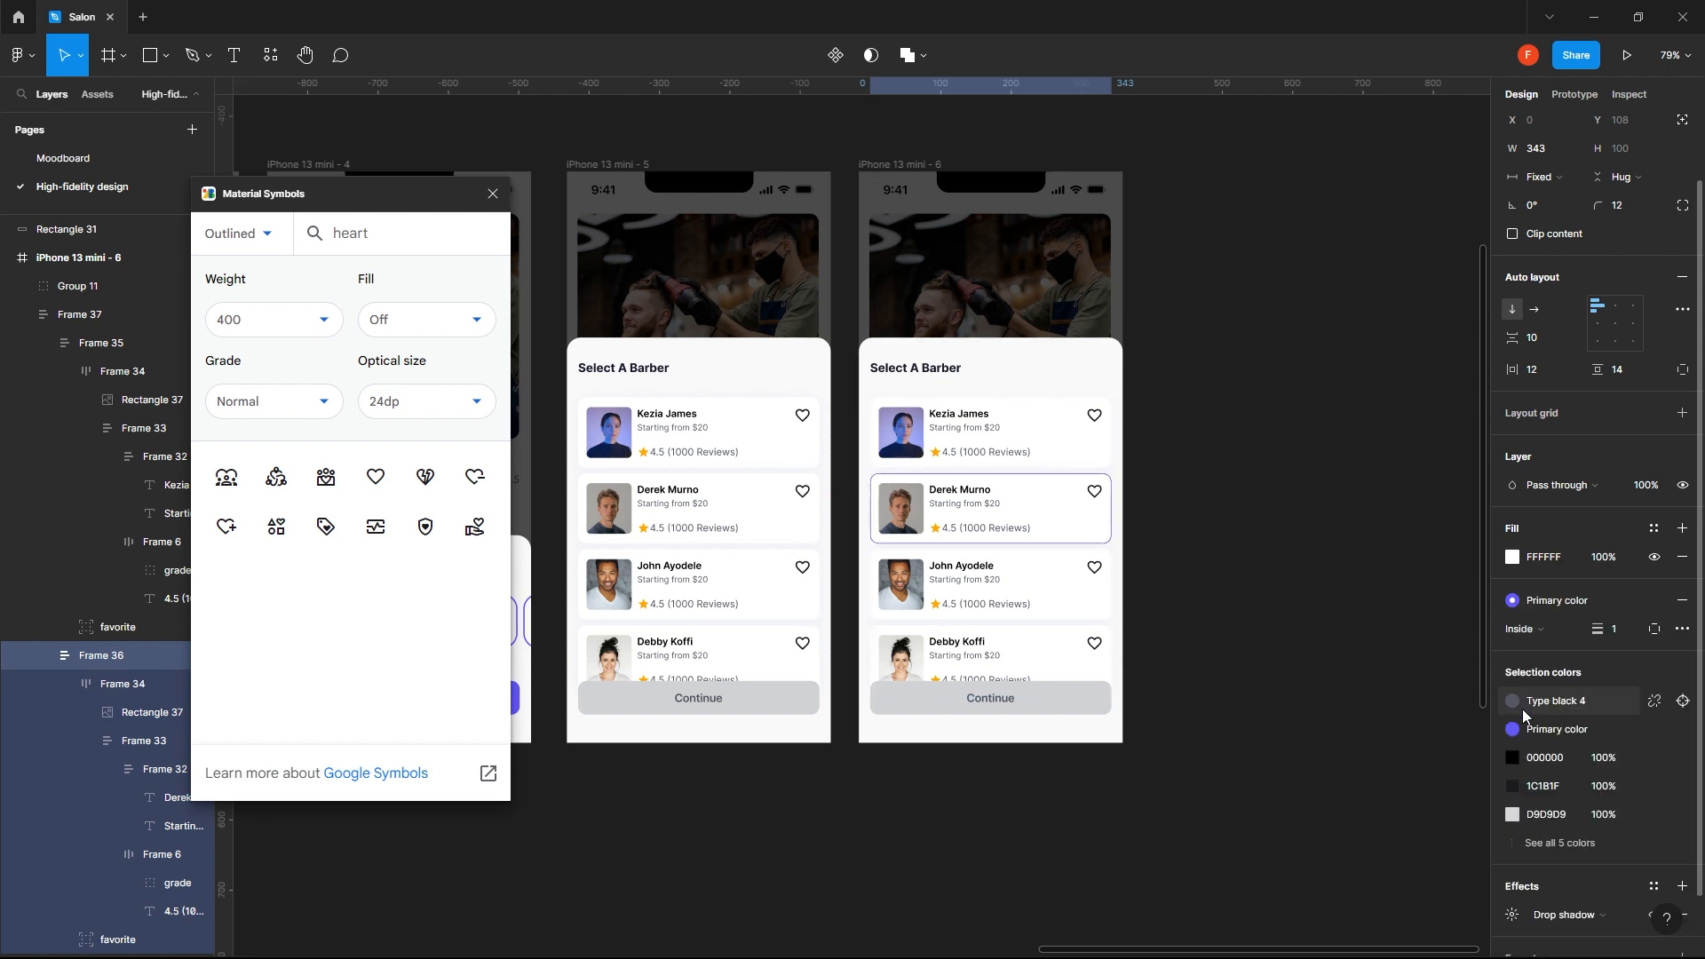
pyautogui.click(1346, 593)
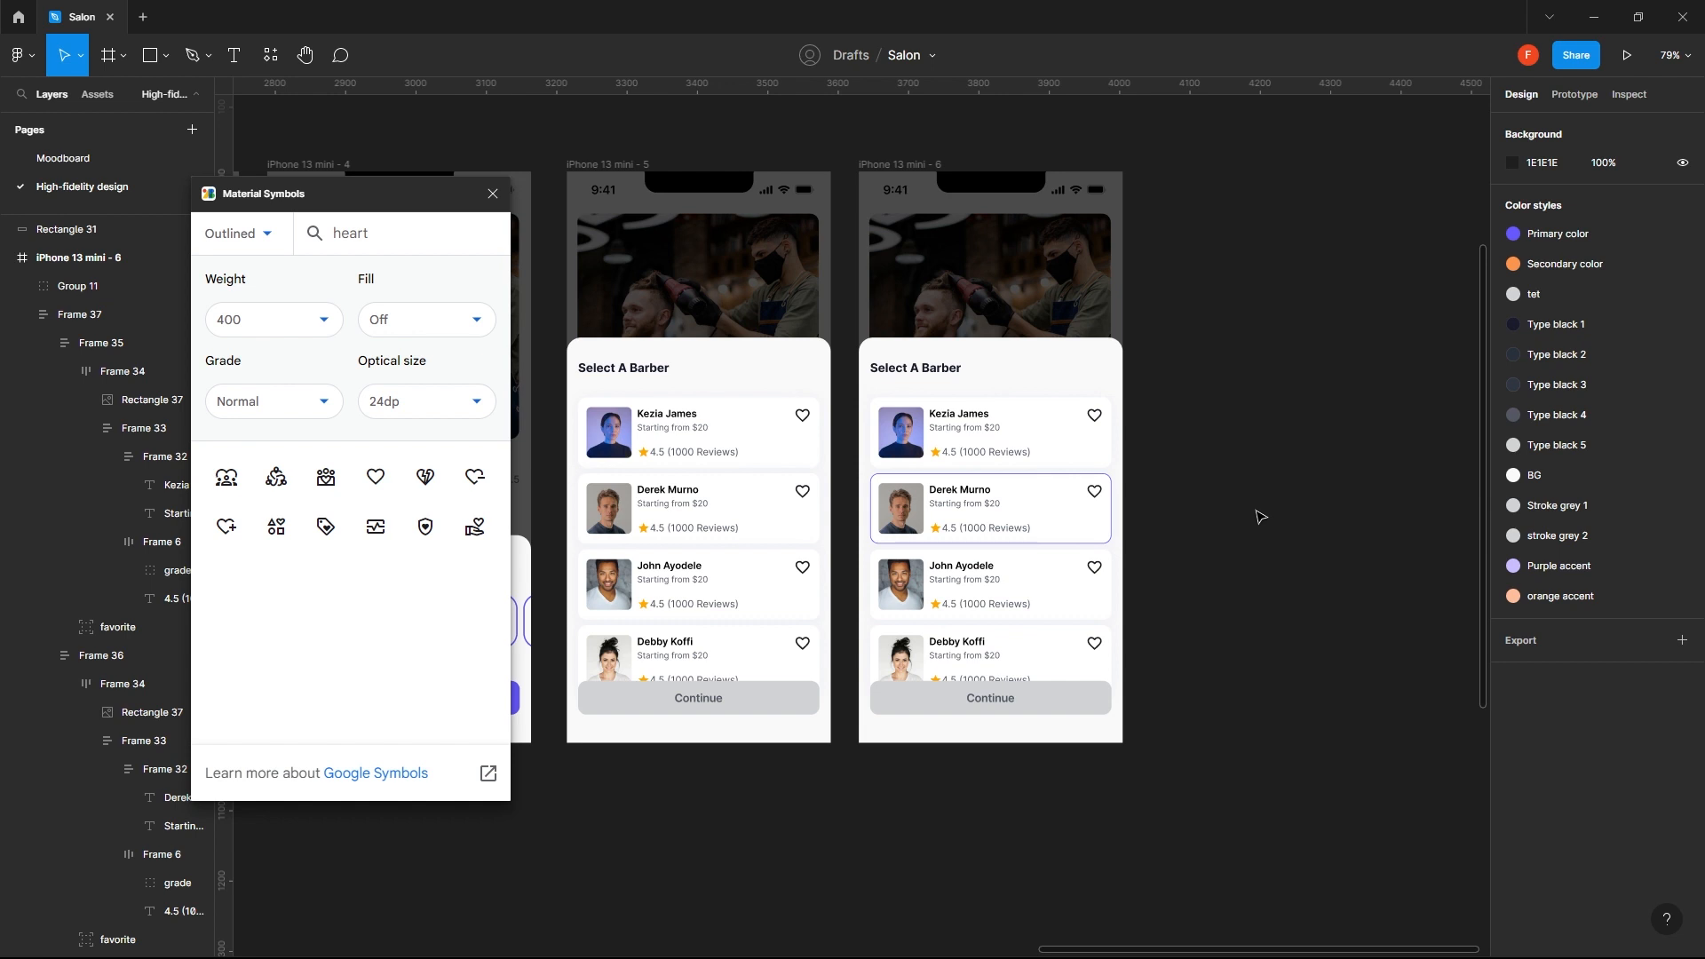
# - Replace the grey Continue button on iPhone 13 mini - 6 with a copy of the purple Continue button from the Select Your Date screen
pyautogui.click(1072, 708)
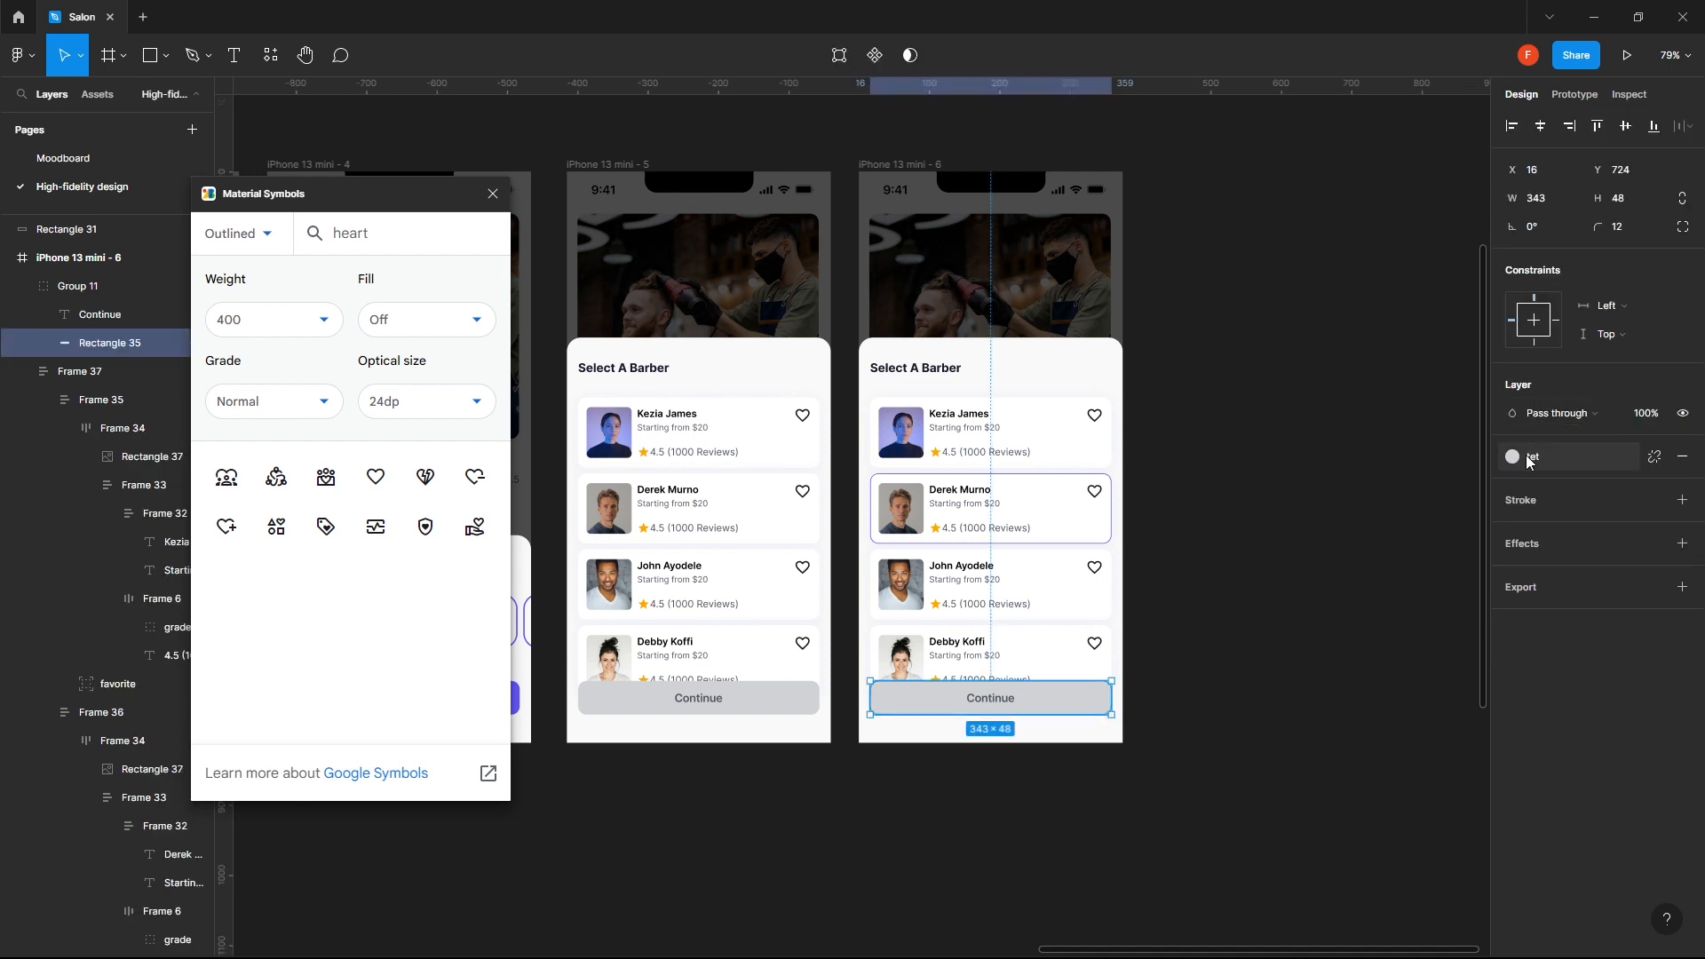
pyautogui.click(1251, 687)
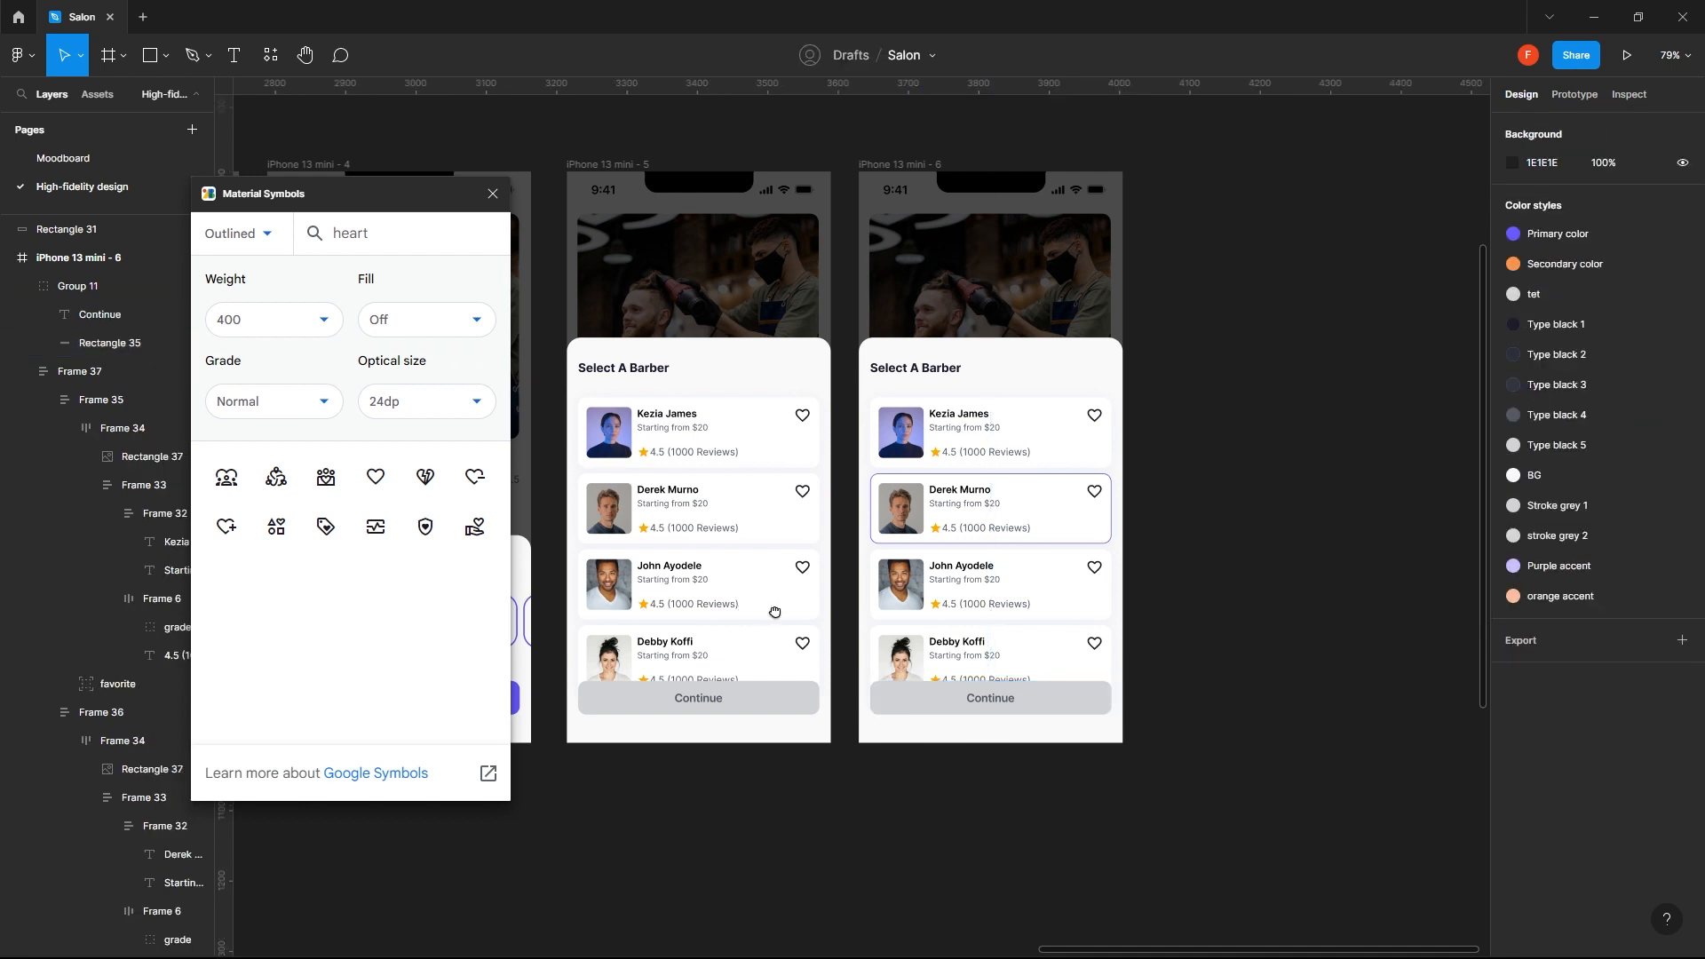
pyautogui.moveTo(771, 612); pyautogui.dragTo(1214, 589)
pyautogui.click(894, 679)
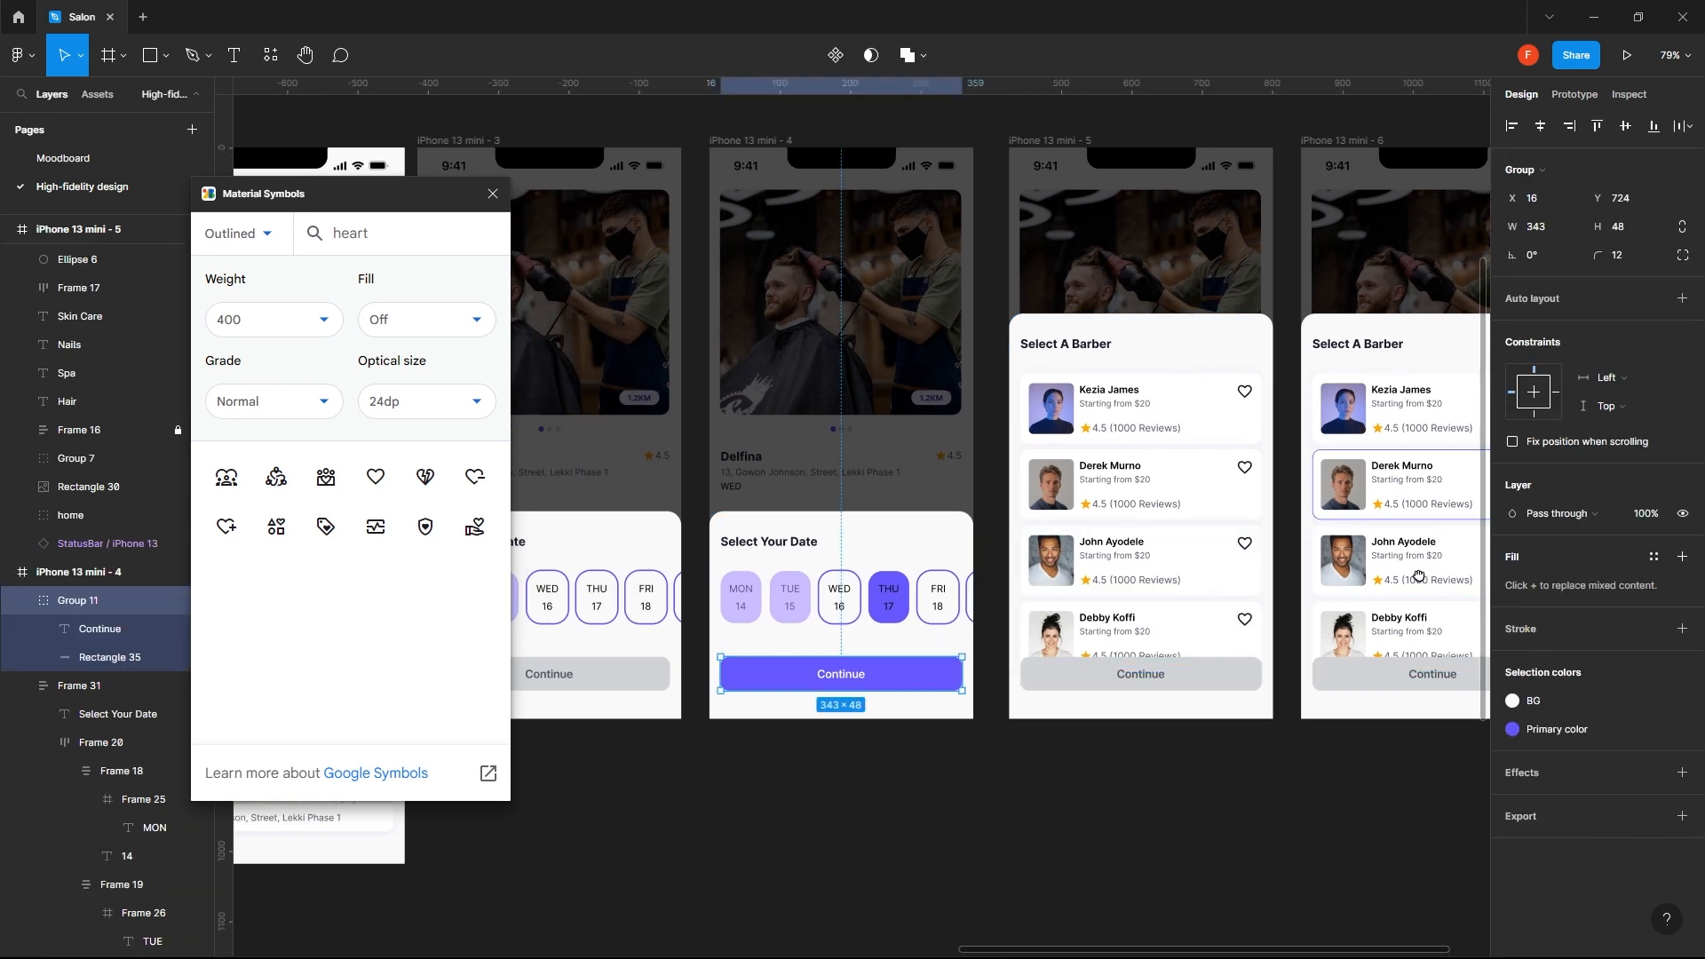
pyautogui.hscroll(5, 1154, 533)
pyautogui.click(1126, 698)
pyautogui.press('Delete')
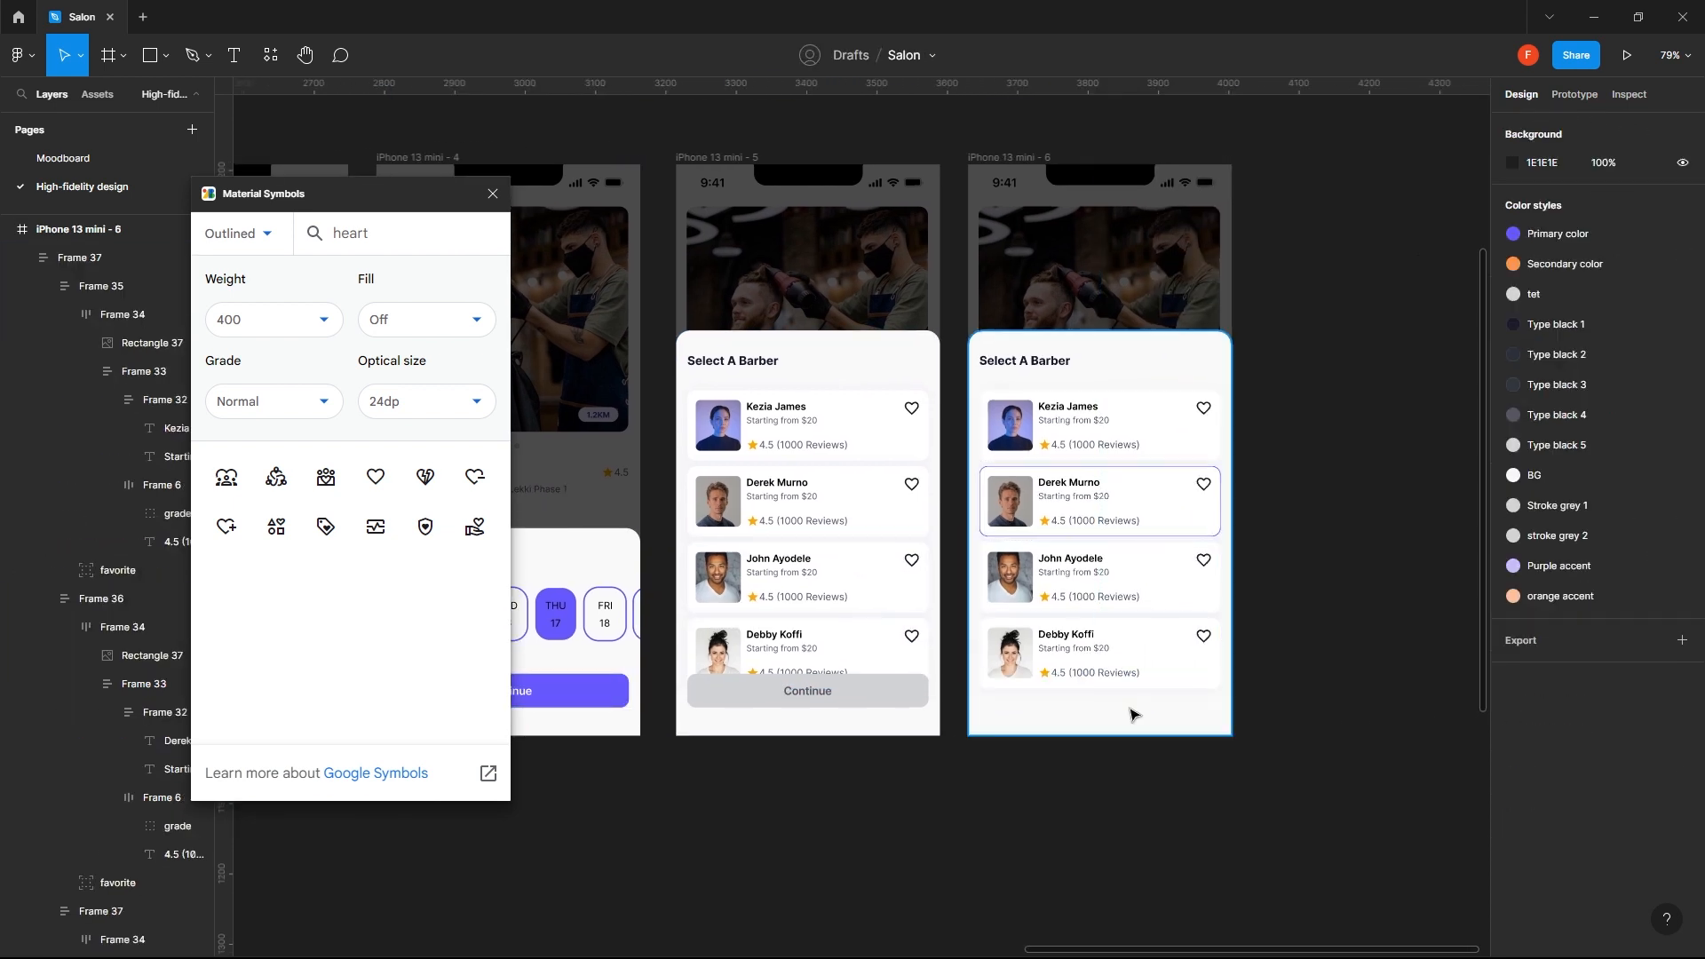
pyautogui.click(1007, 157)
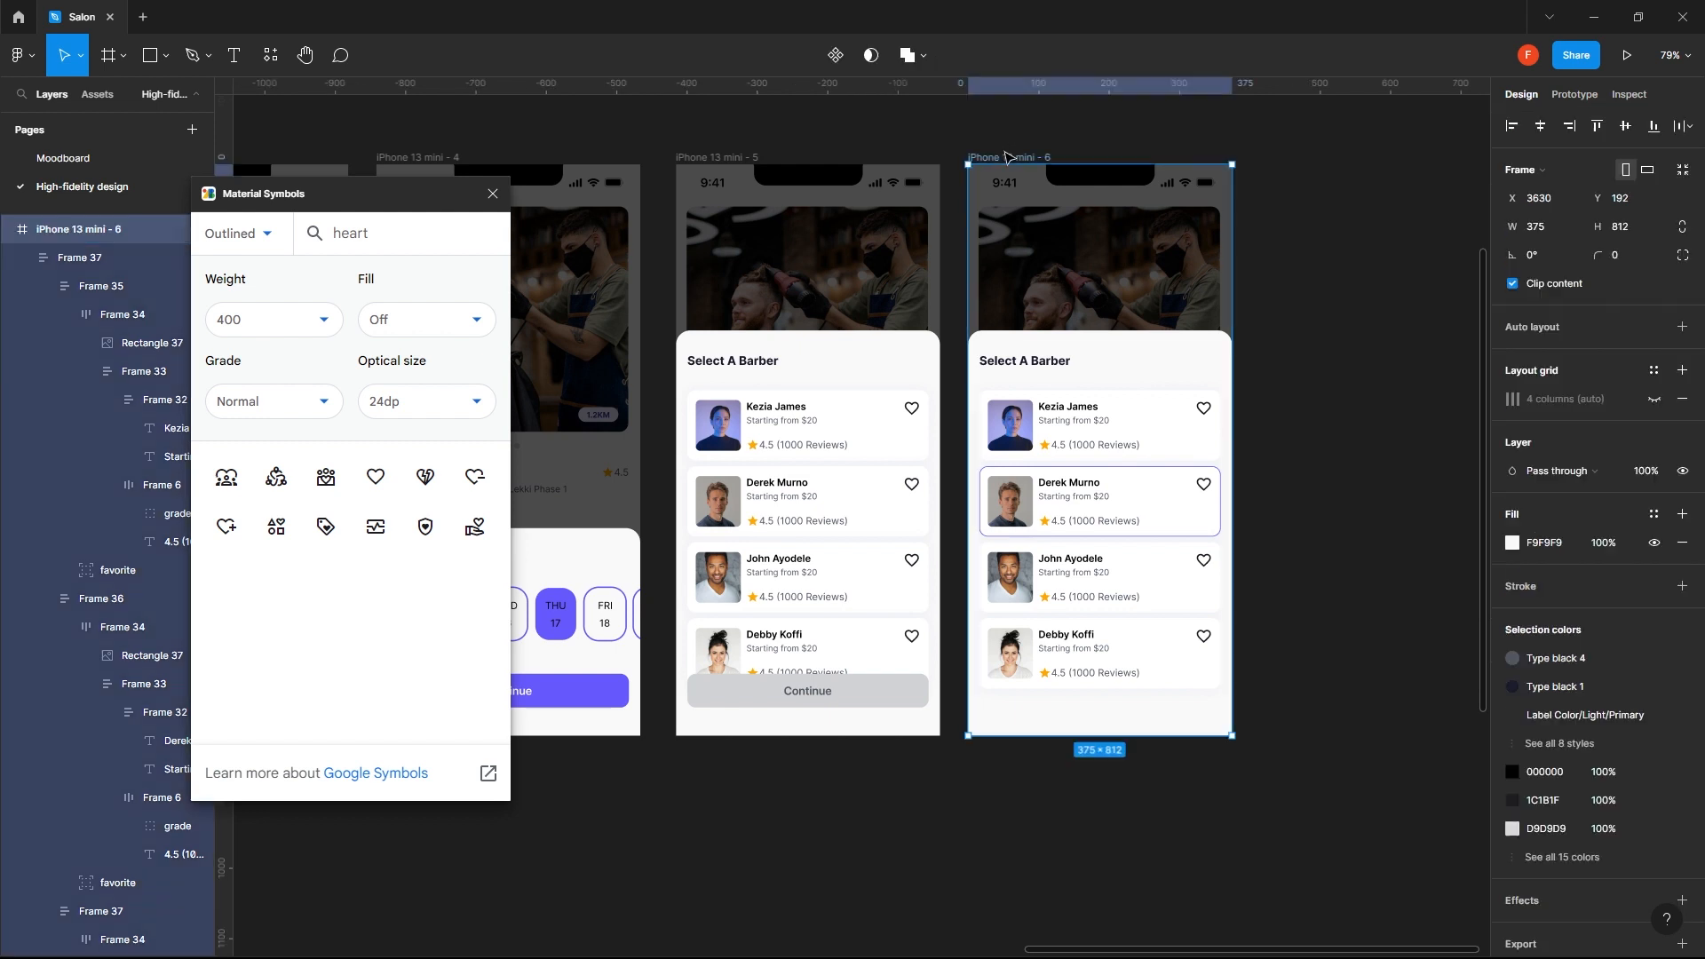
pyautogui.hotkey('ctrl', 'v')
pyautogui.click(1338, 573)
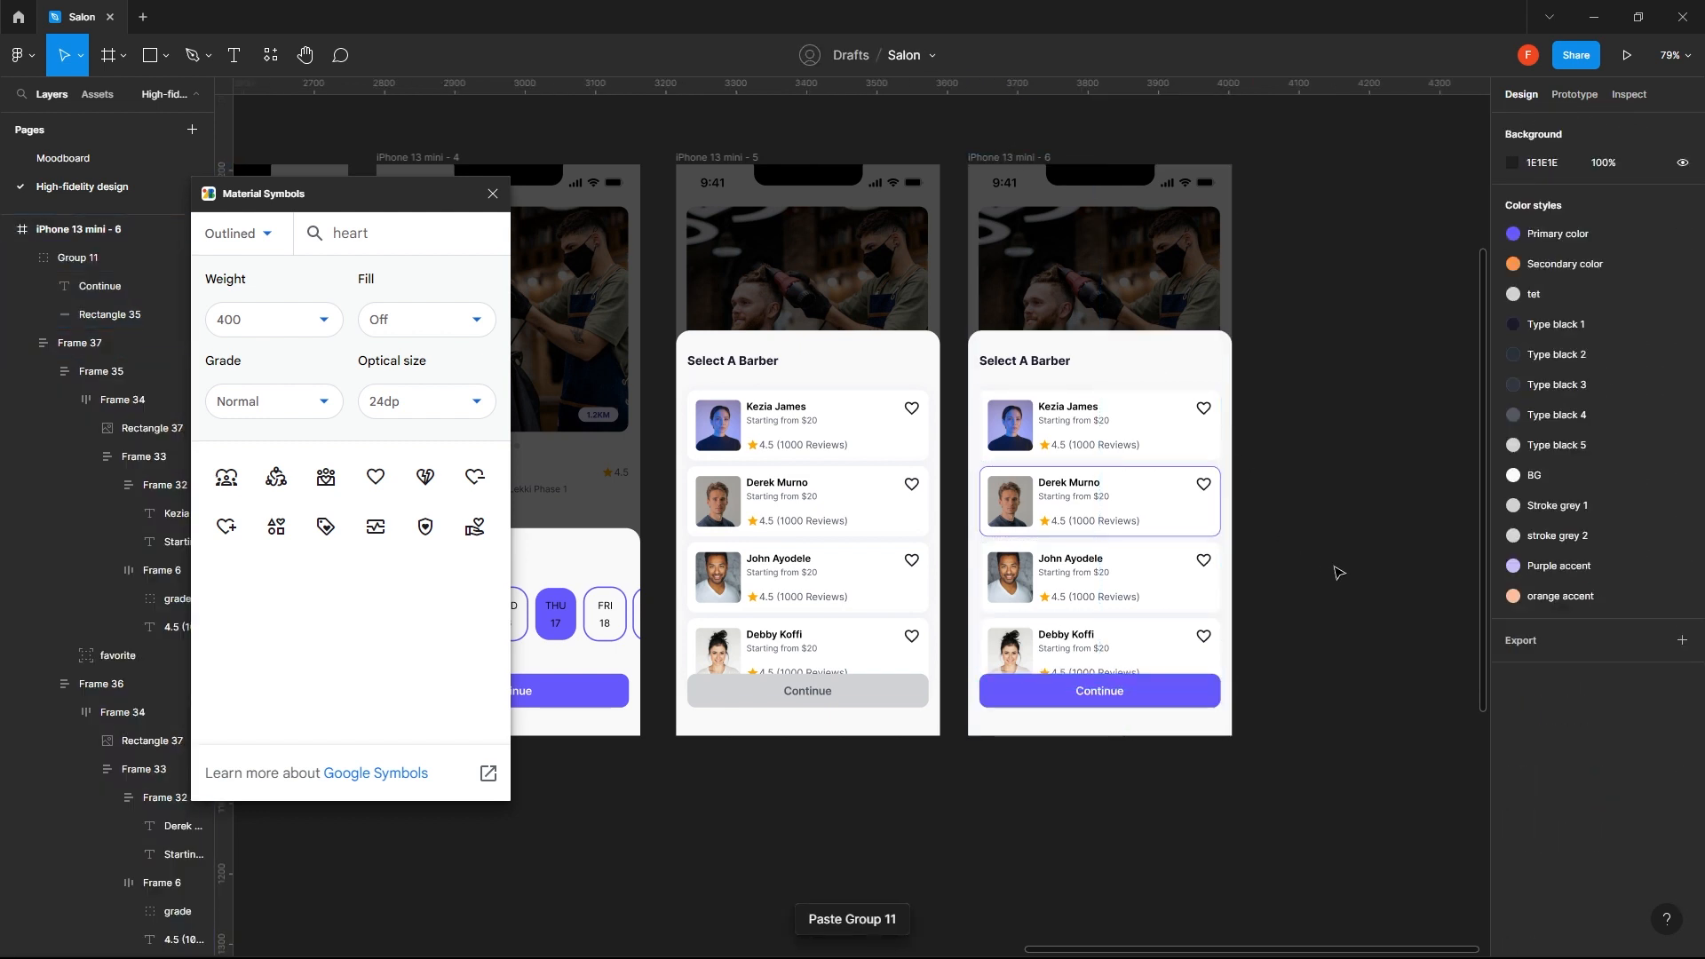
# - Change the purple button's label on iPhone 13 mini - 6 to "Book" followed by the selected barber's first name
pyautogui.hscroll(2, 1258, 587)
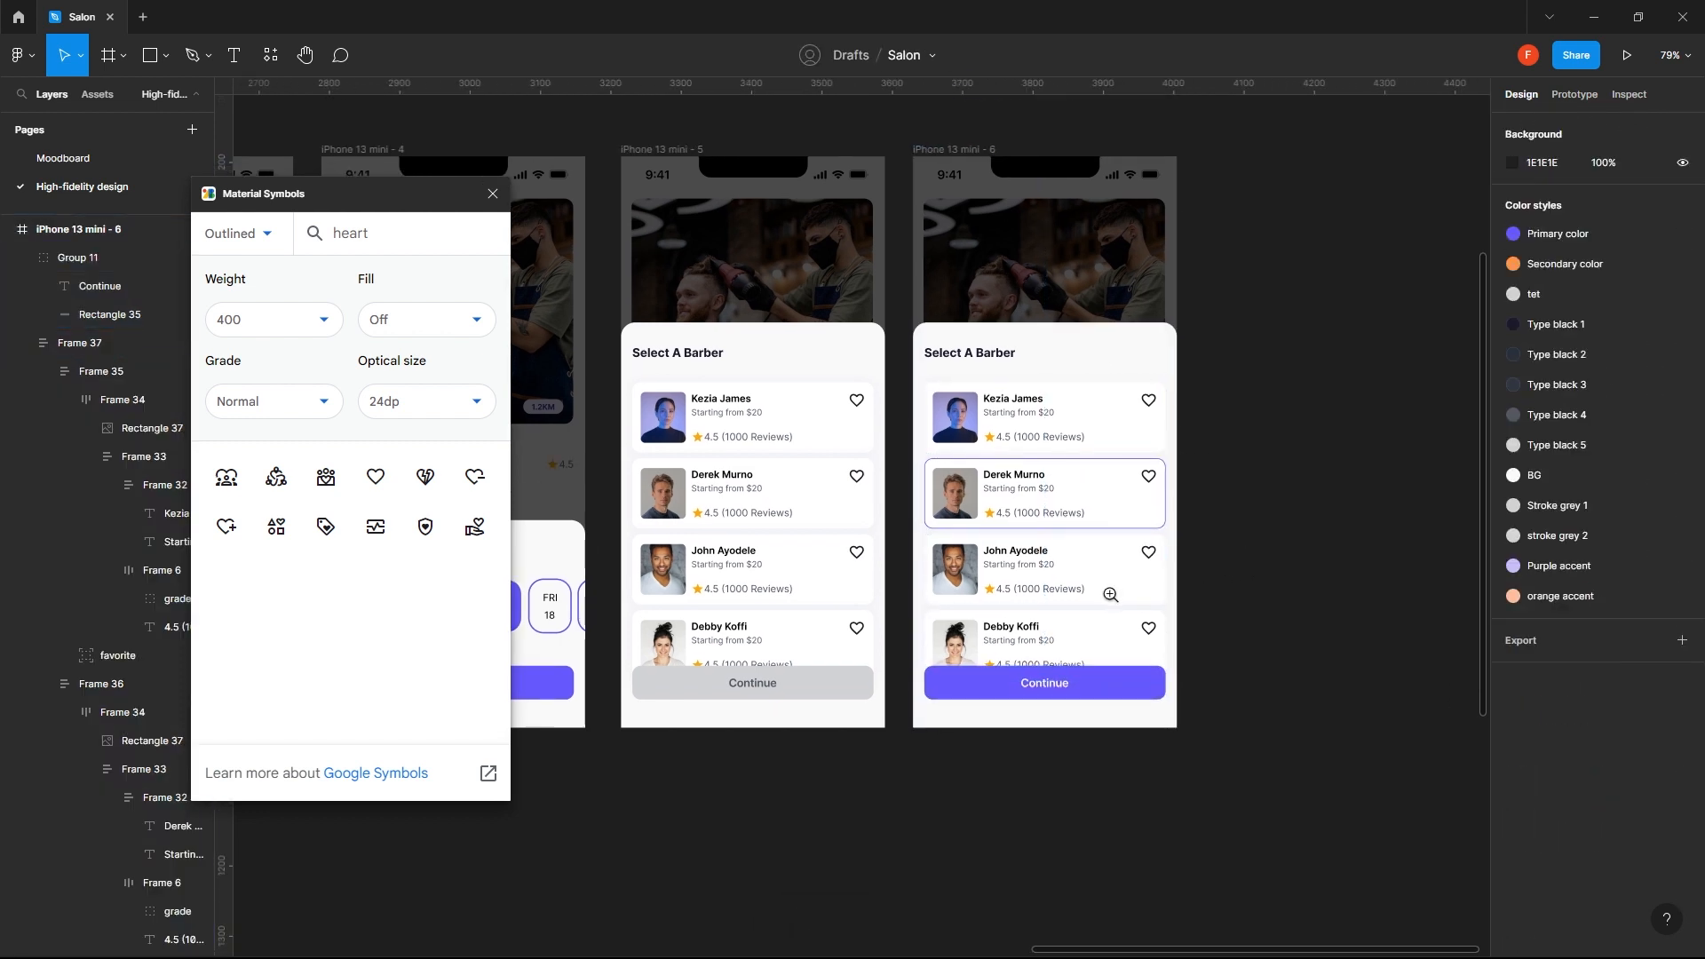
pyautogui.scroll(4, 1067, 631)
pyautogui.scroll(-4, 1096, 648)
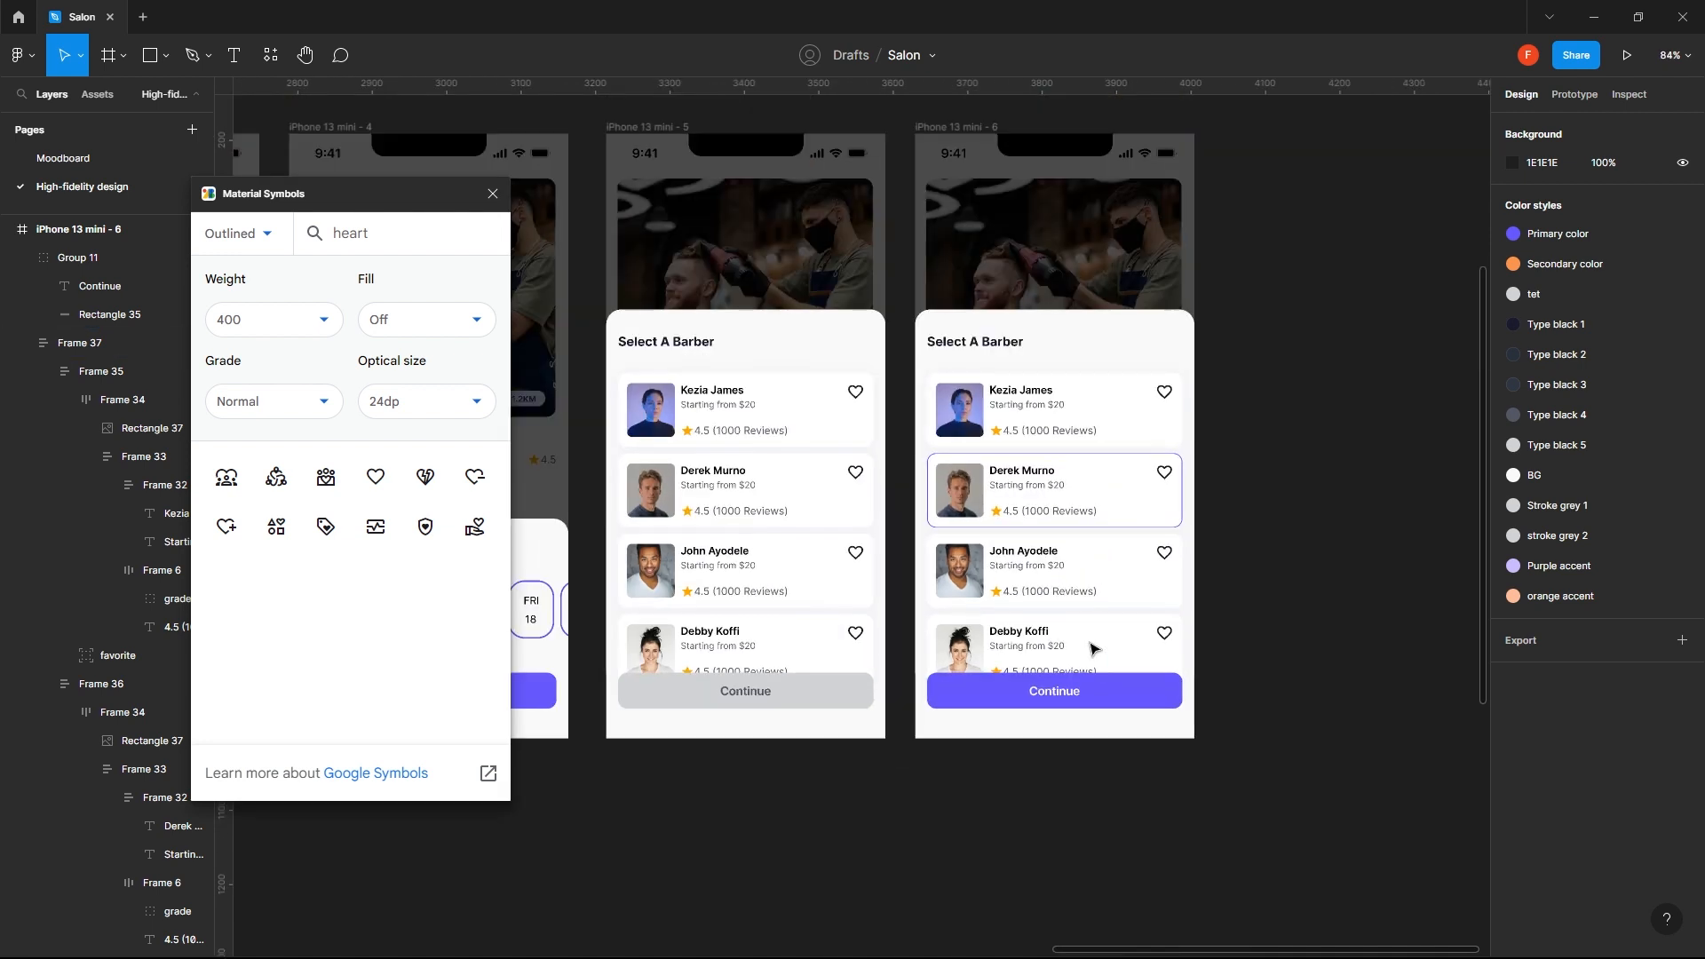
pyautogui.click(756, 696)
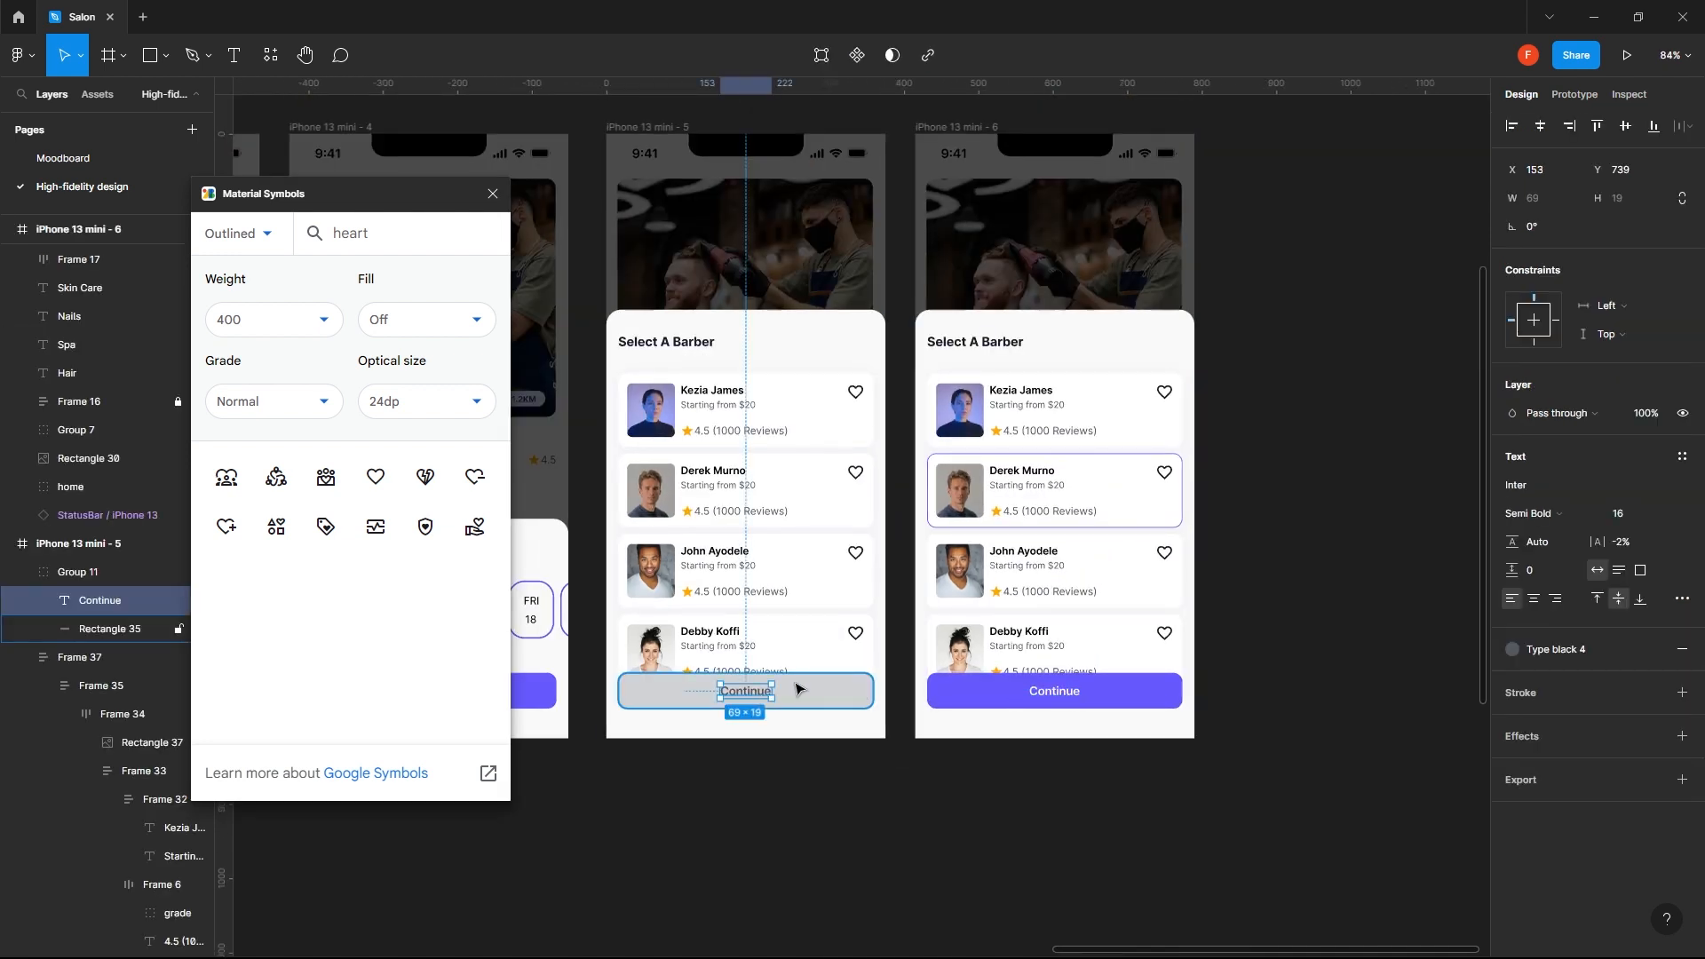
pyautogui.click(1065, 691)
pyautogui.doubleClick(1066, 689)
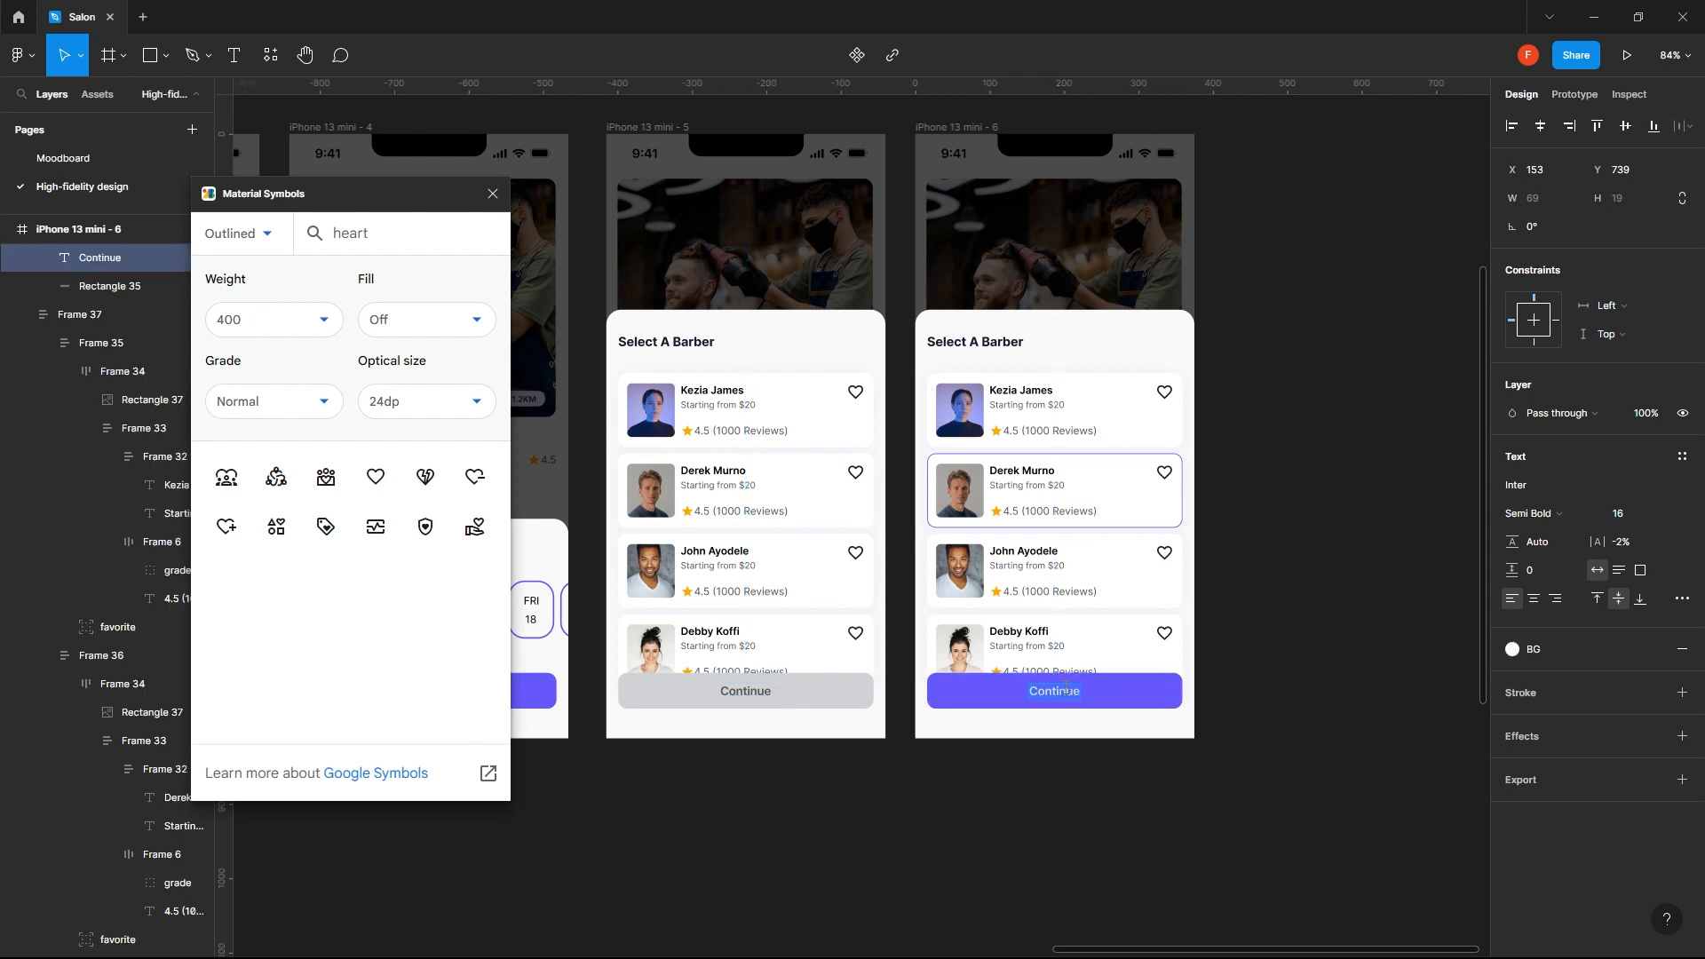
pyautogui.write('S')
pyautogui.write('Book Derek')
pyautogui.press('Escape')
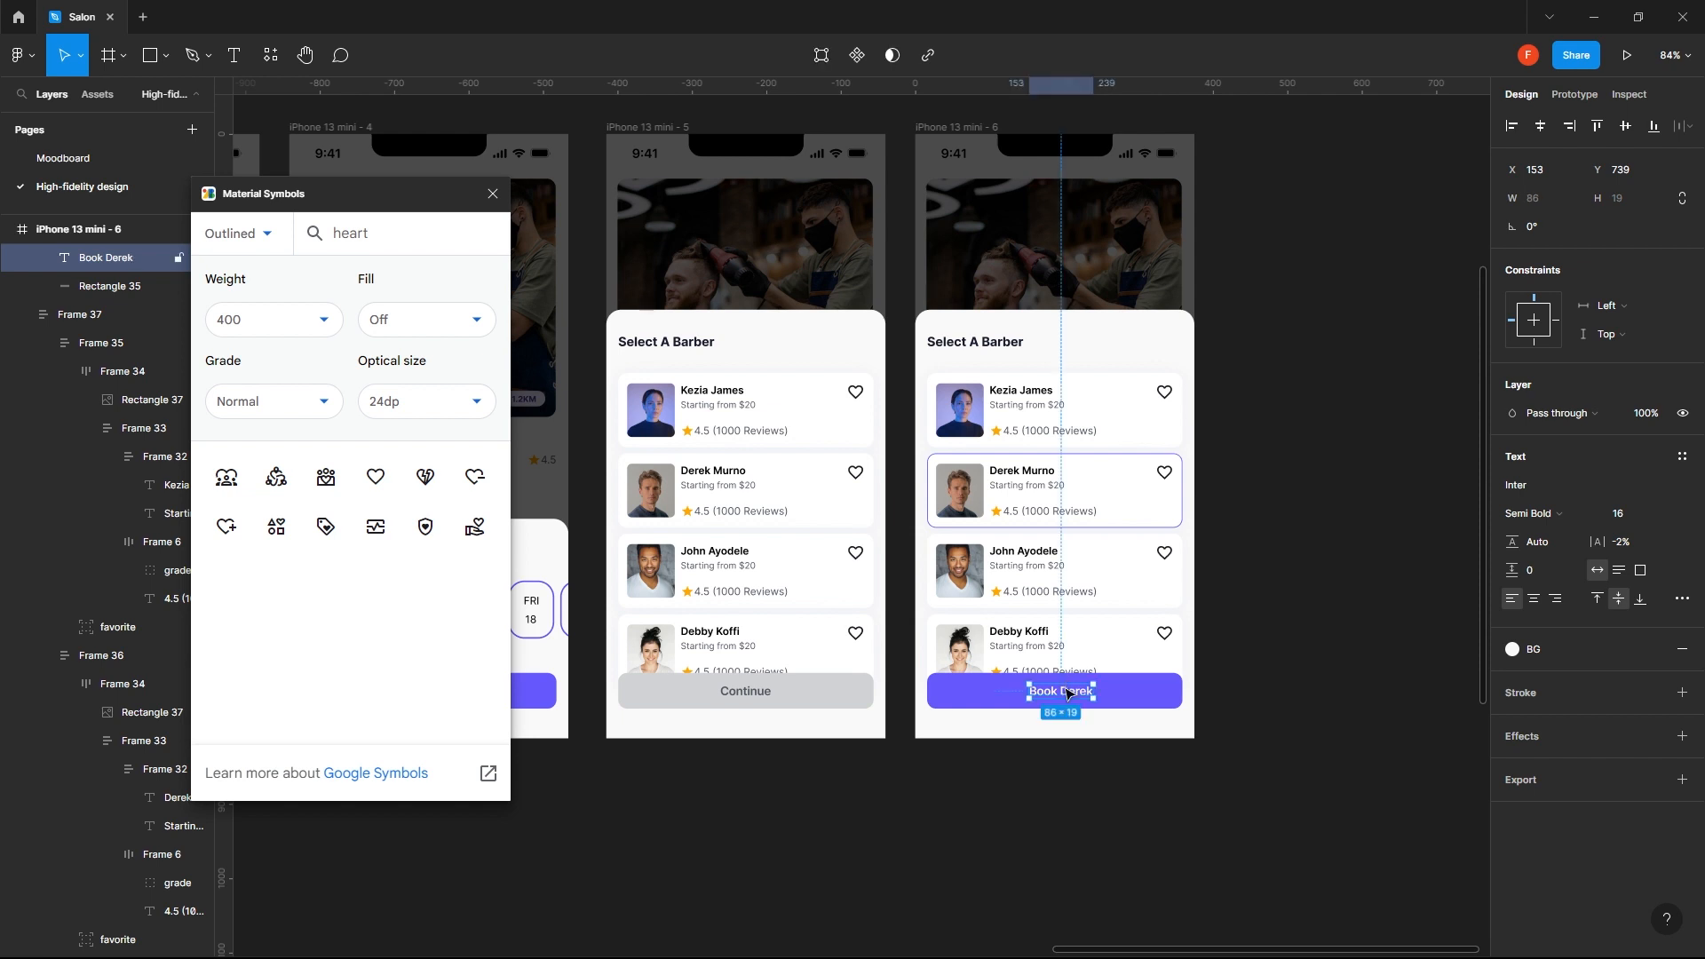
pyautogui.click(1331, 591)
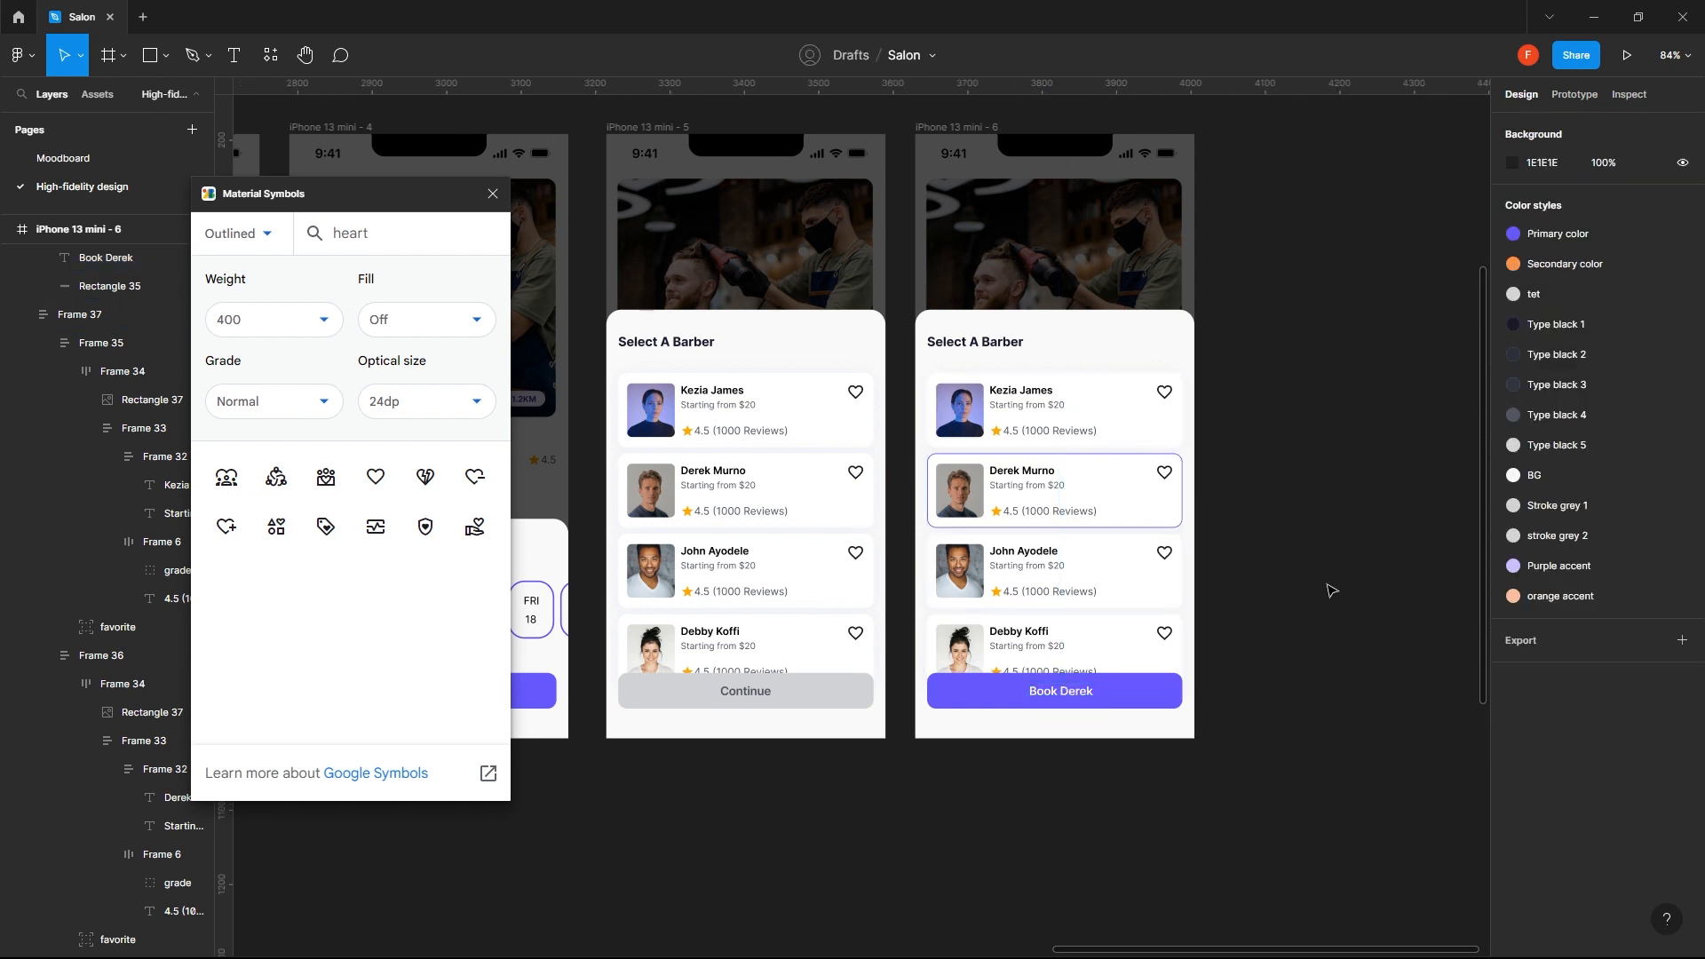
# - Centre the new label horizontally on the purple button of iPhone 13 mini - 6
pyautogui.click(1079, 695)
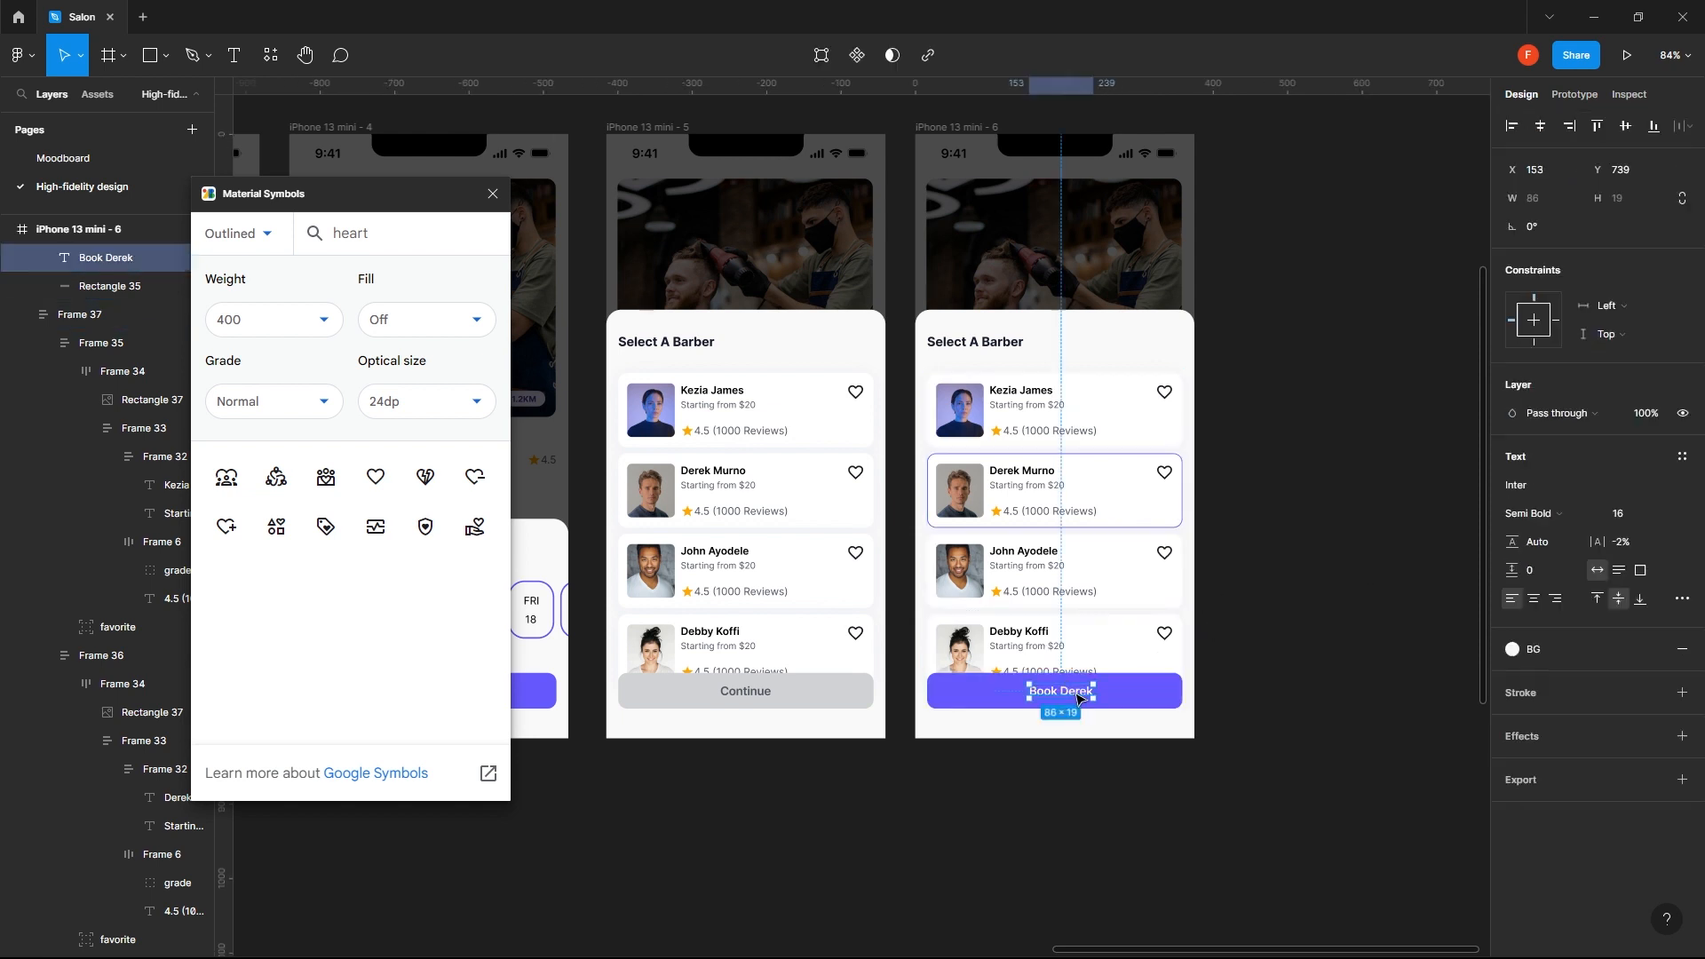
pyautogui.keyDown('shift'); pyautogui.click(983, 697); pyautogui.keyUp('shift')
pyautogui.click(1534, 132)
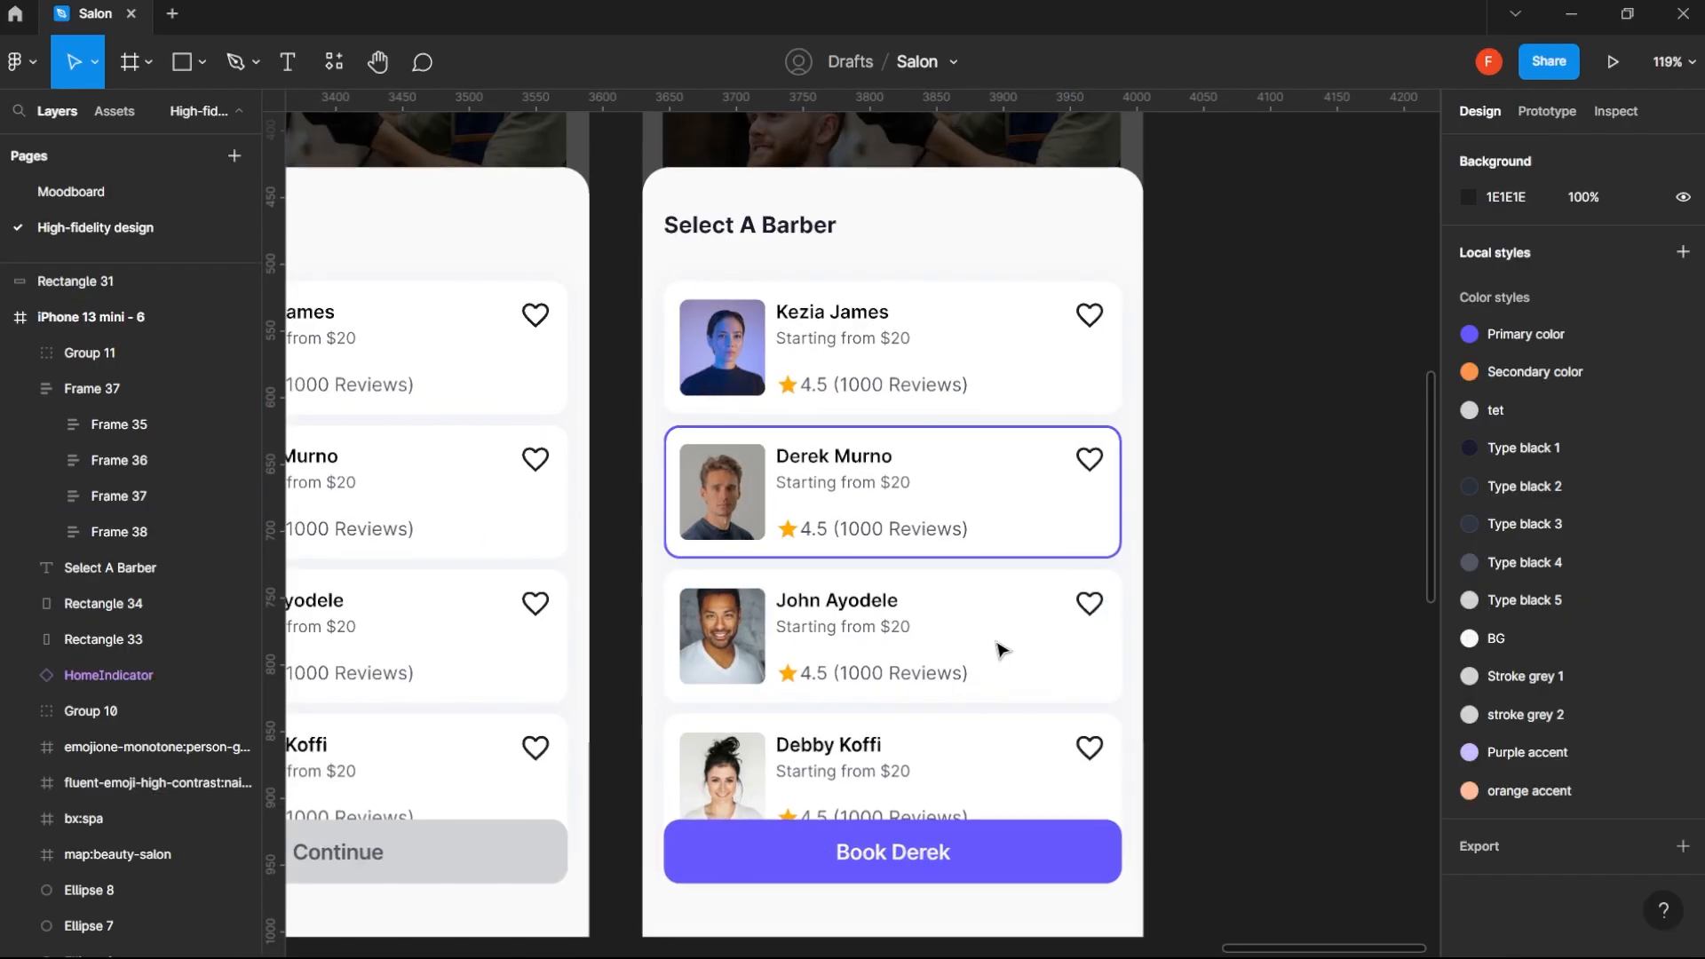
# - Examine the stroke settings of the highlighted second barber card on iPhone 13 mini - 6
pyautogui.click(1052, 522)
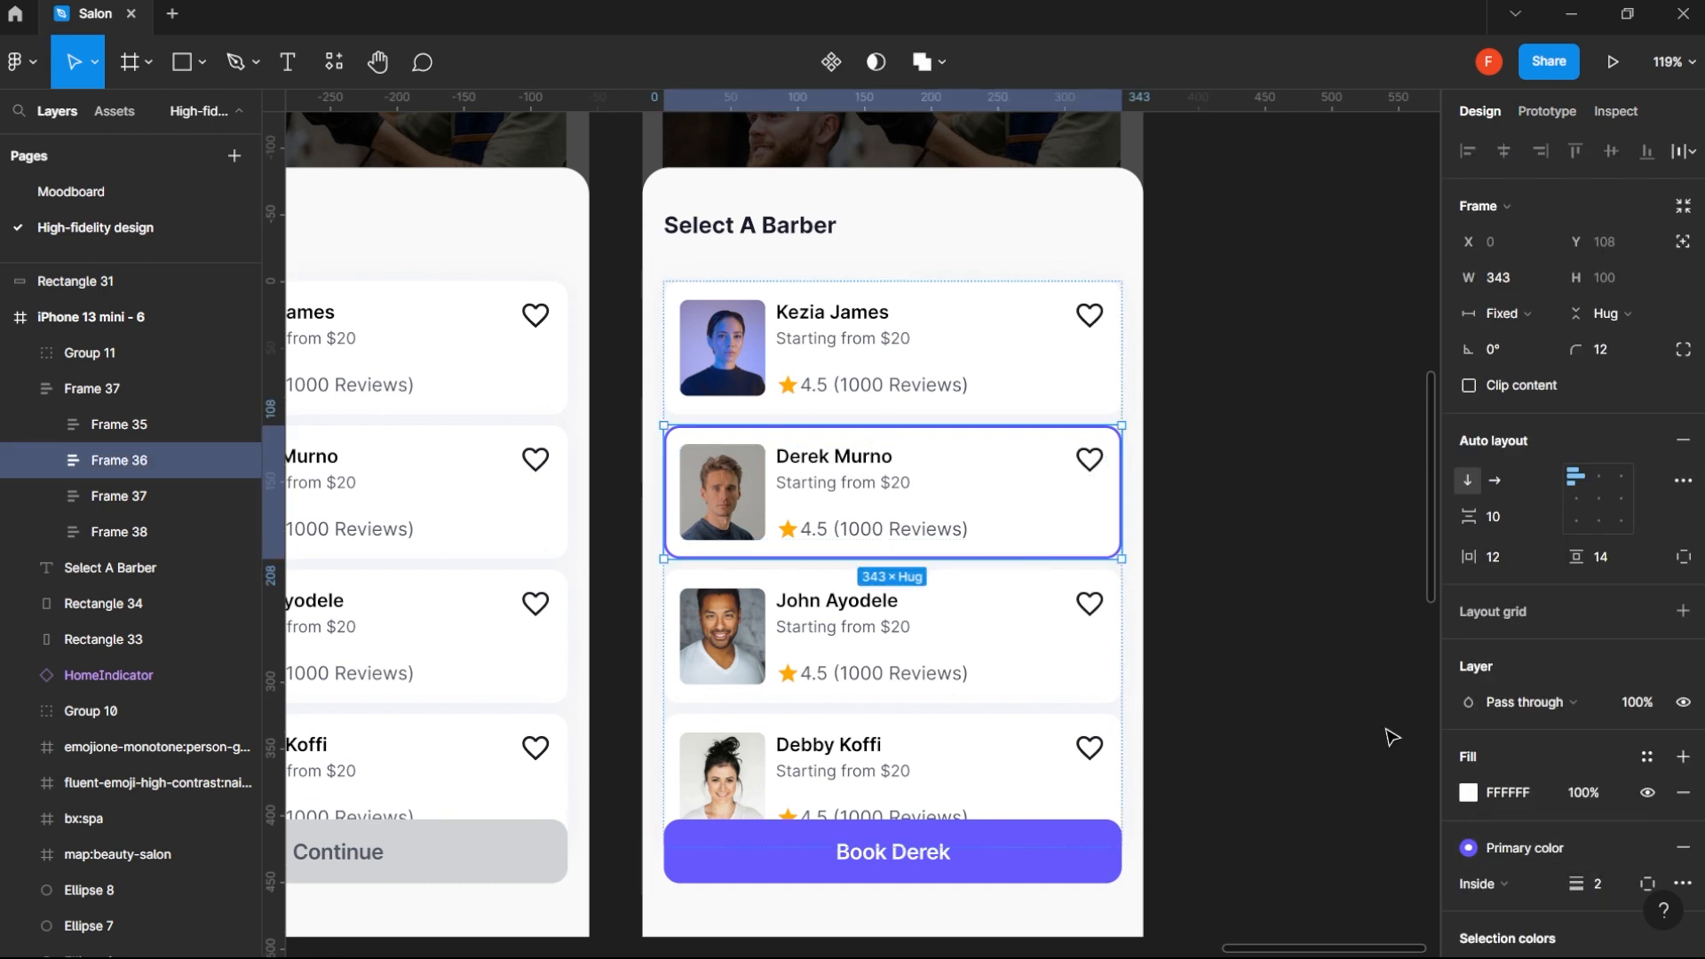
pyautogui.click(1277, 689)
pyautogui.scroll(-2, 1277, 689)
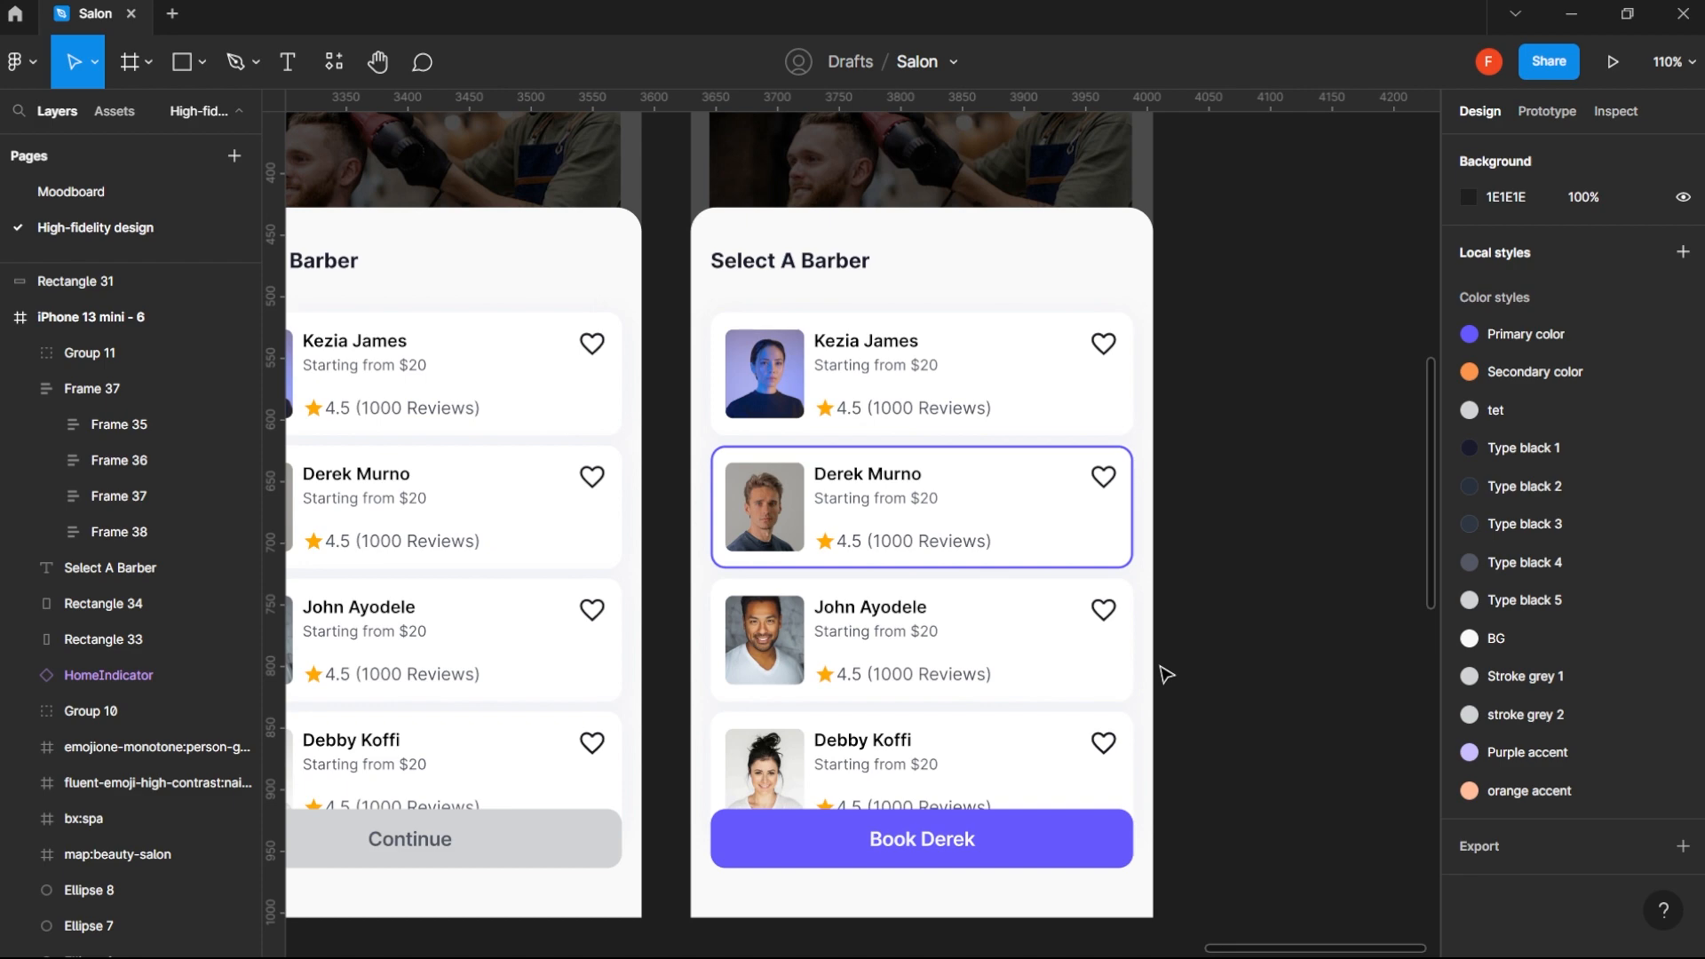
# - Duplicate the iPhone 13 mini - 6 frame and place the copy directly to its right
pyautogui.scroll(-5, 1166, 675)
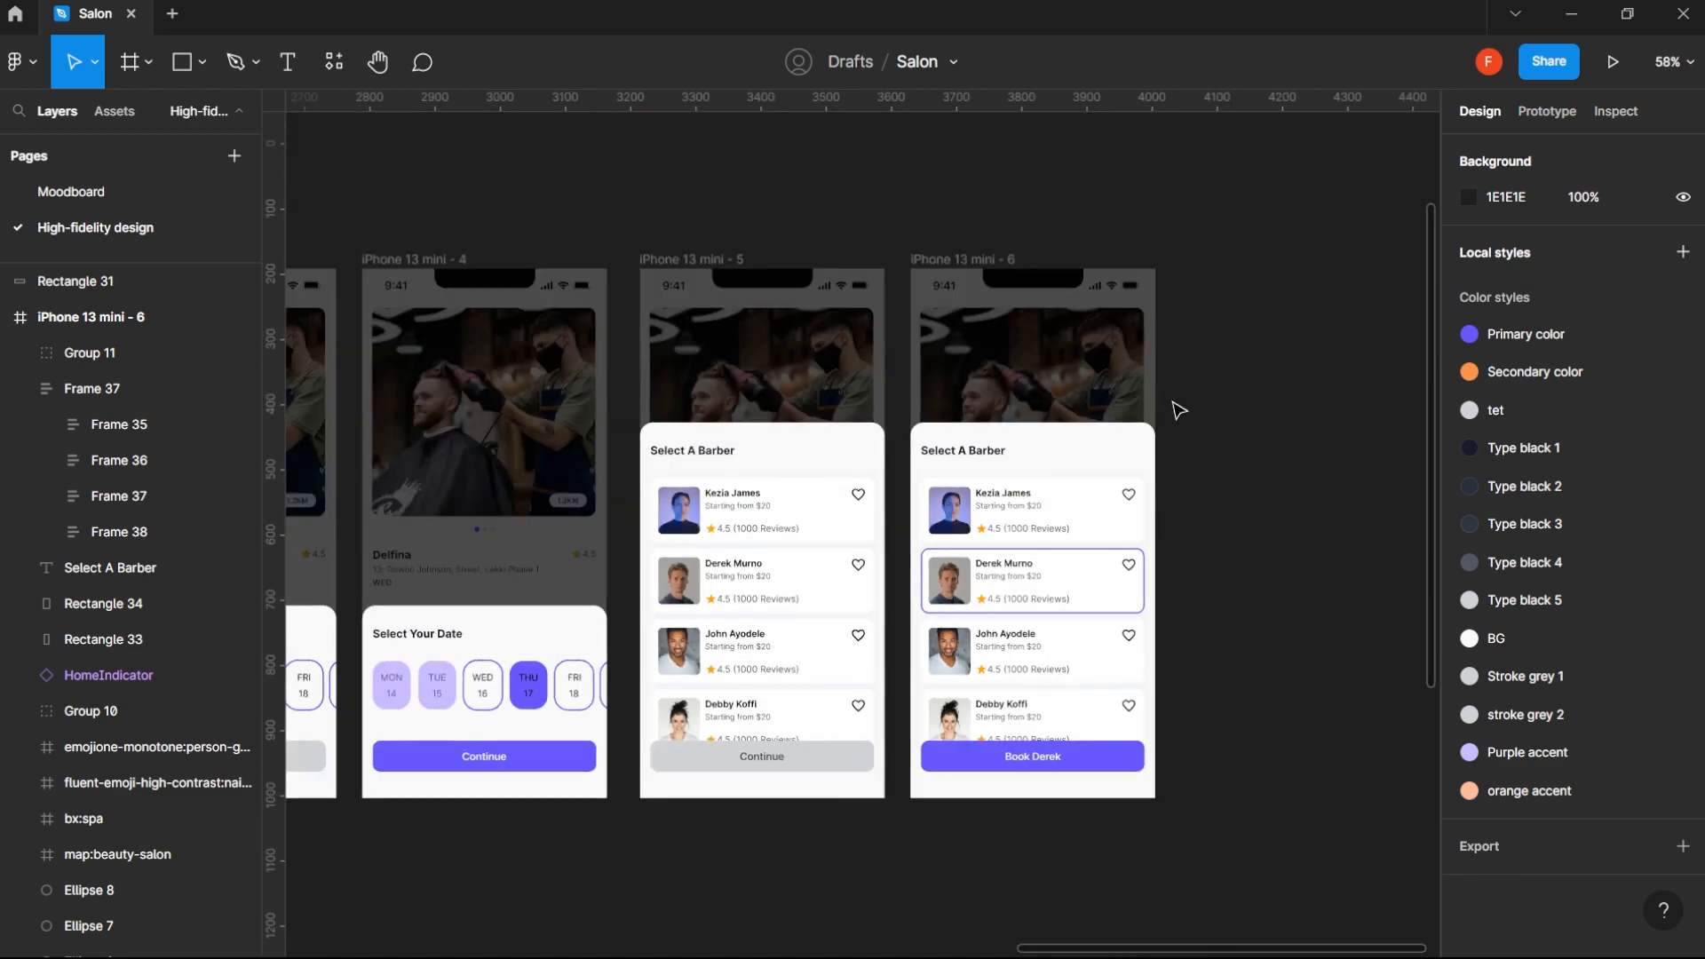
pyautogui.moveTo(975, 262); pyautogui.dragTo(1250, 265)
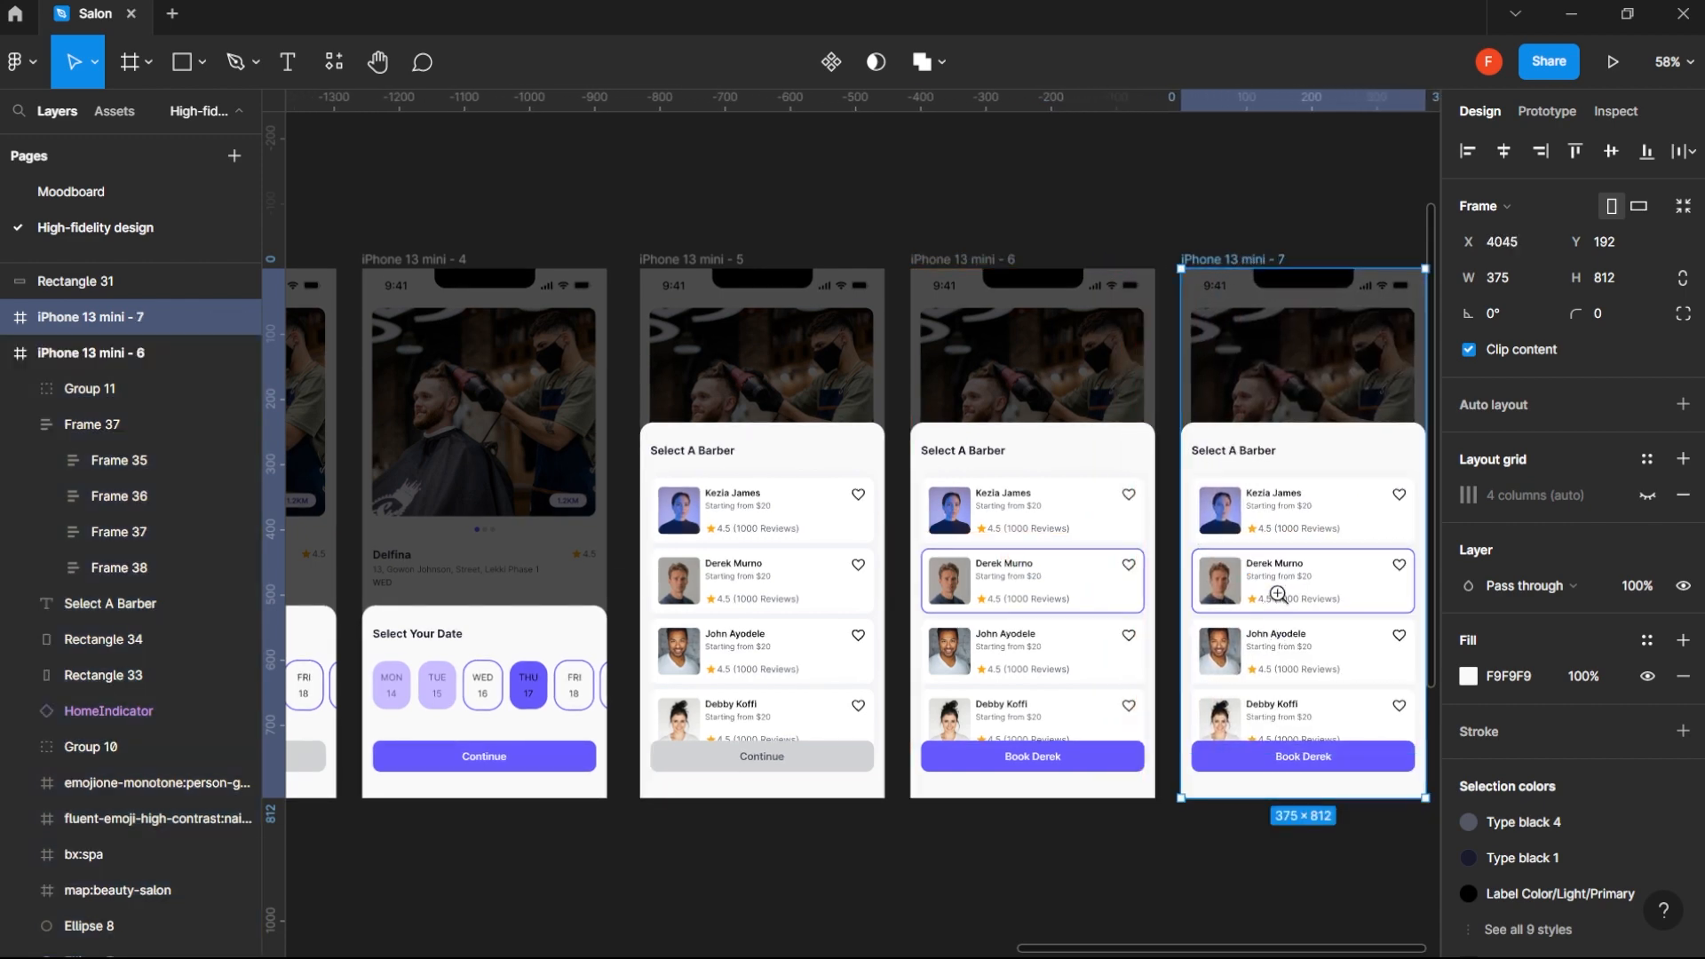
pyautogui.scroll(5, 1197, 589)
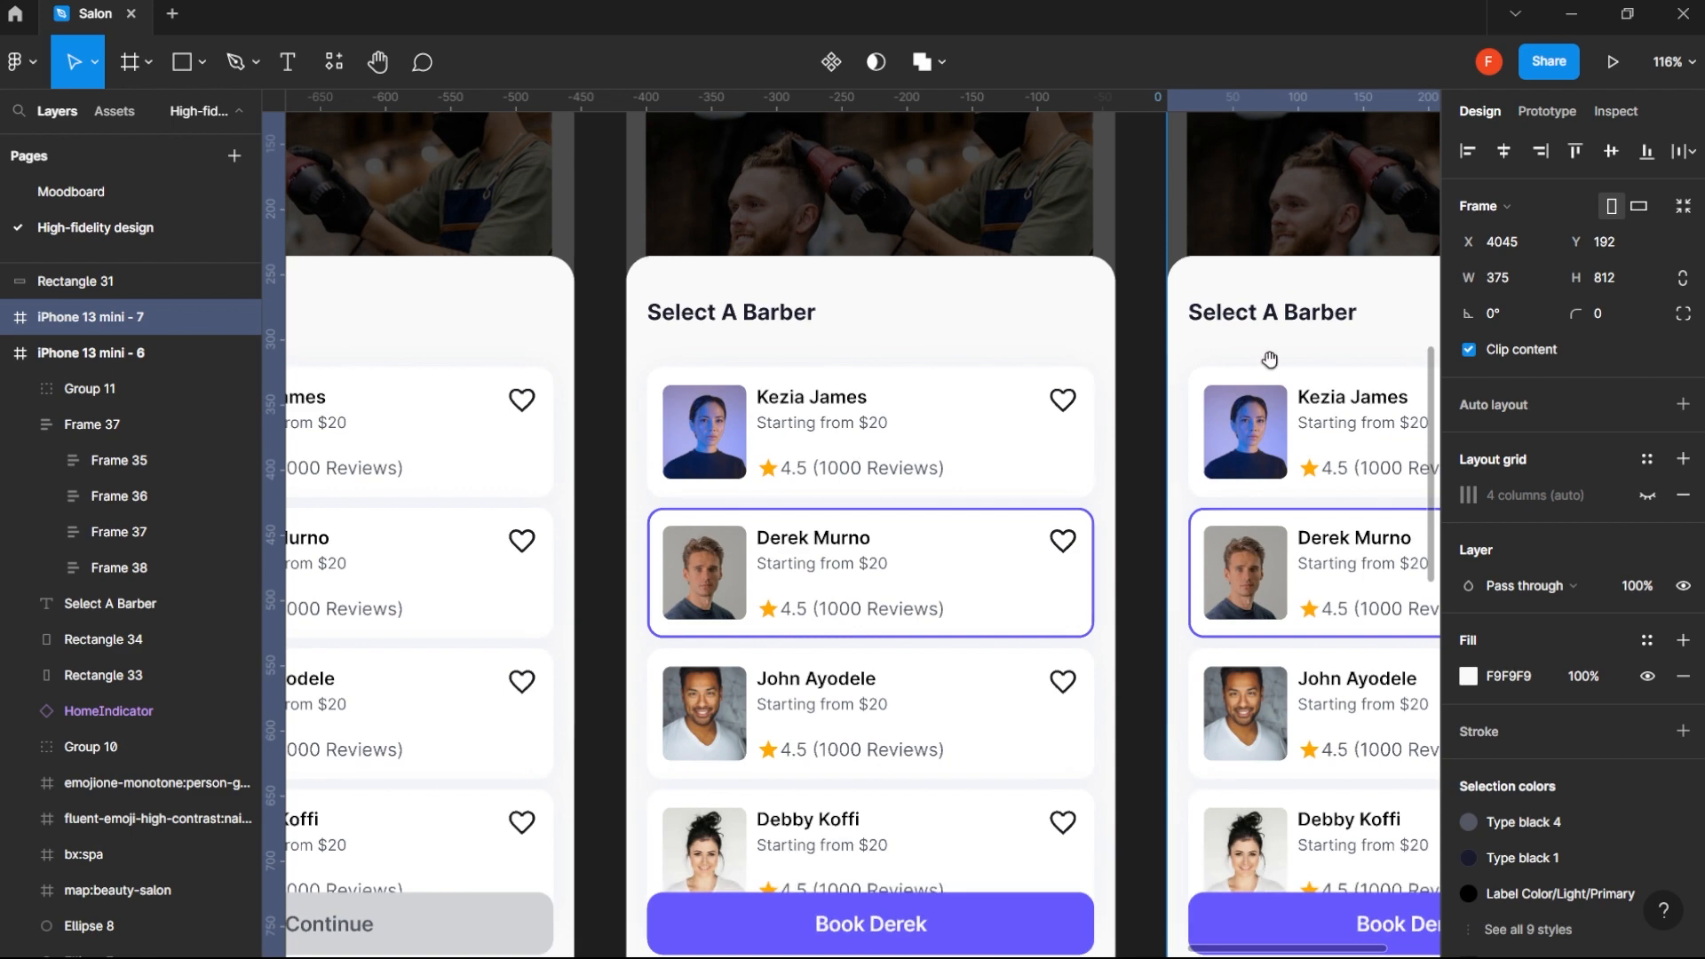
pyautogui.scroll(-6, 1272, 367)
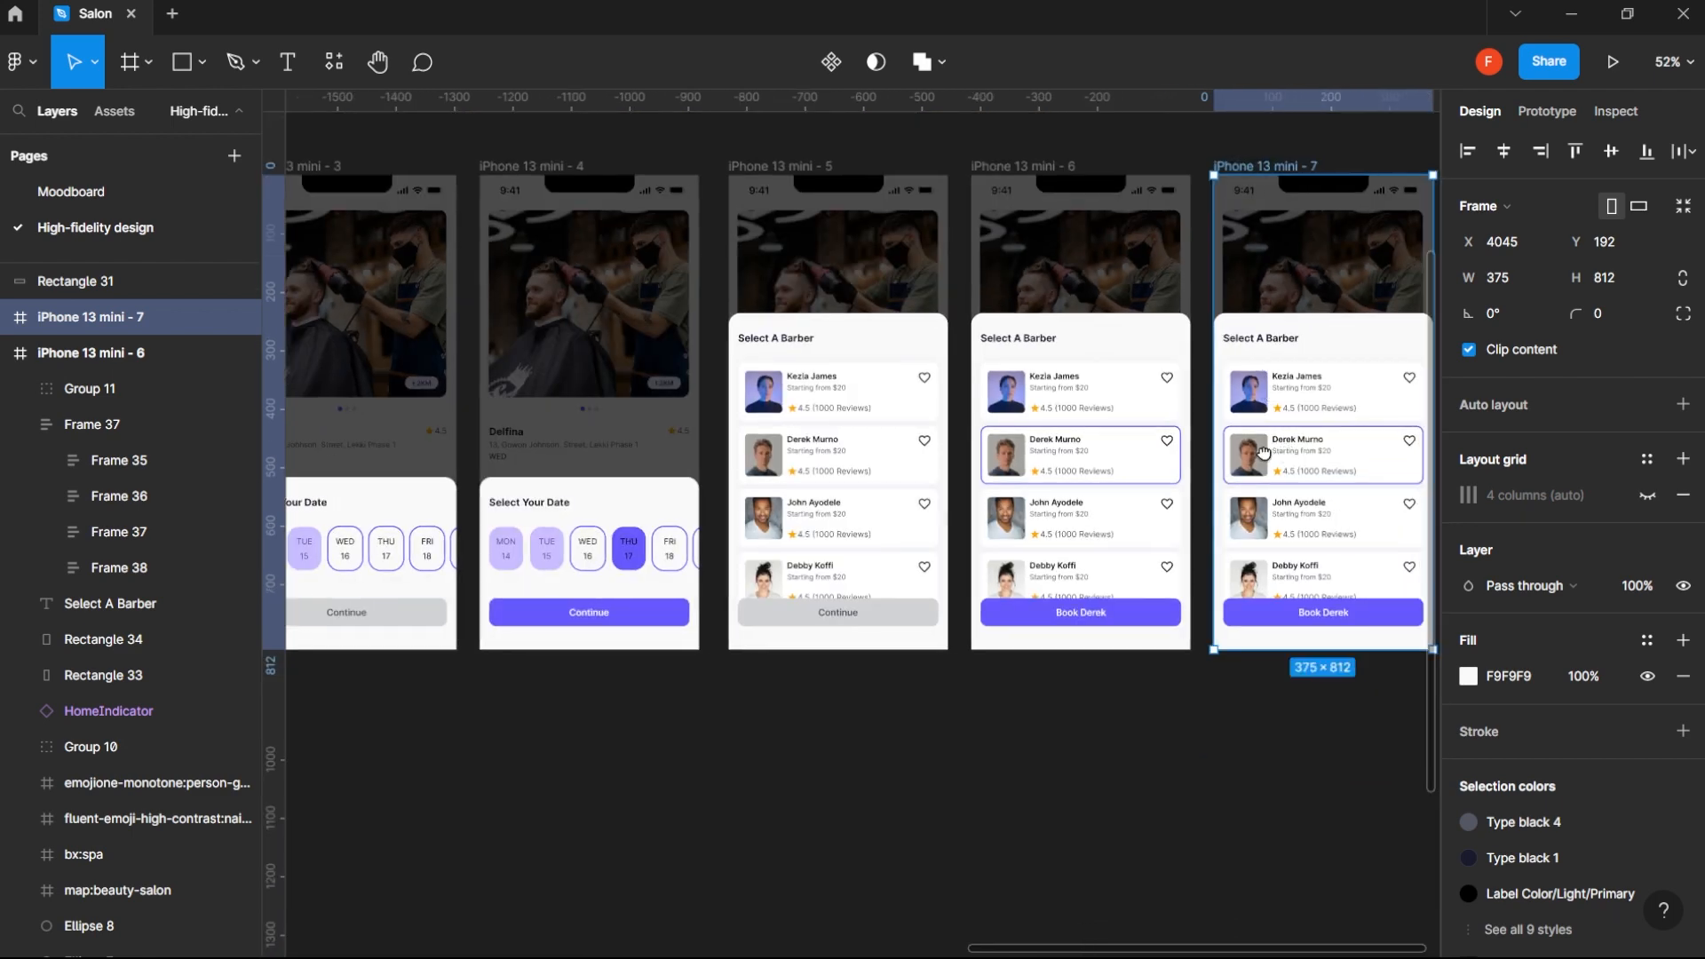
# - Change the sheet heading on iPhone 13 mini - 7 to "Select Time"
pyautogui.hscroll(2, 1243, 382)
pyautogui.click(1197, 336)
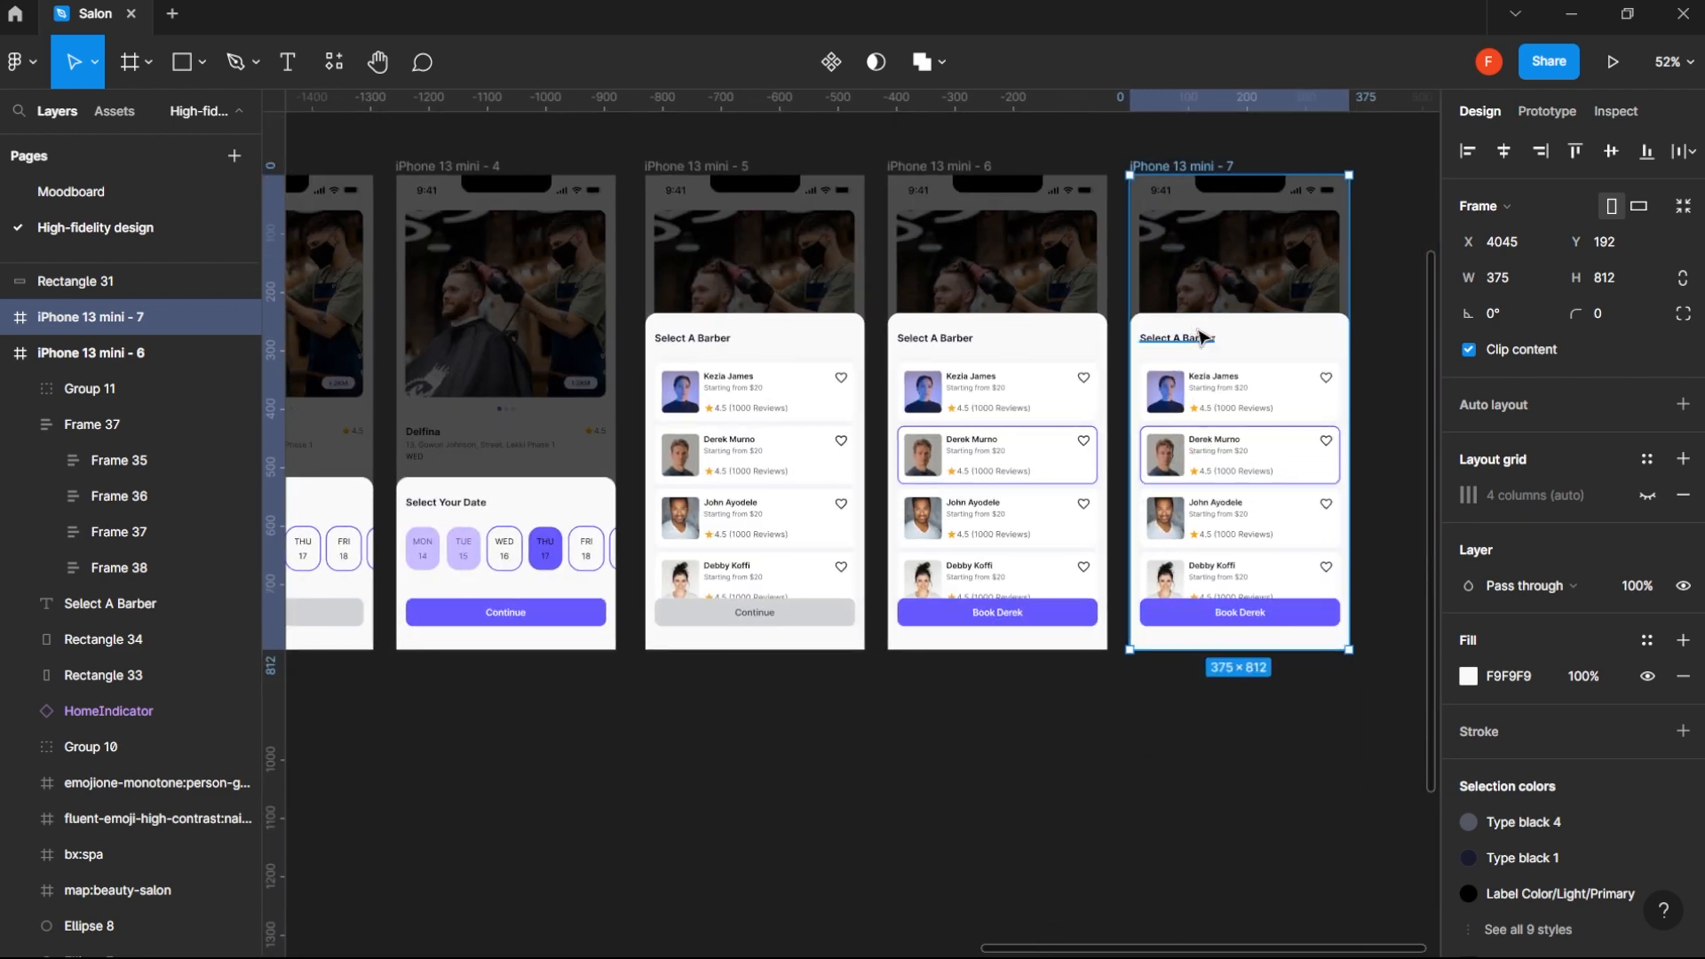
pyautogui.doubleClick(1199, 337)
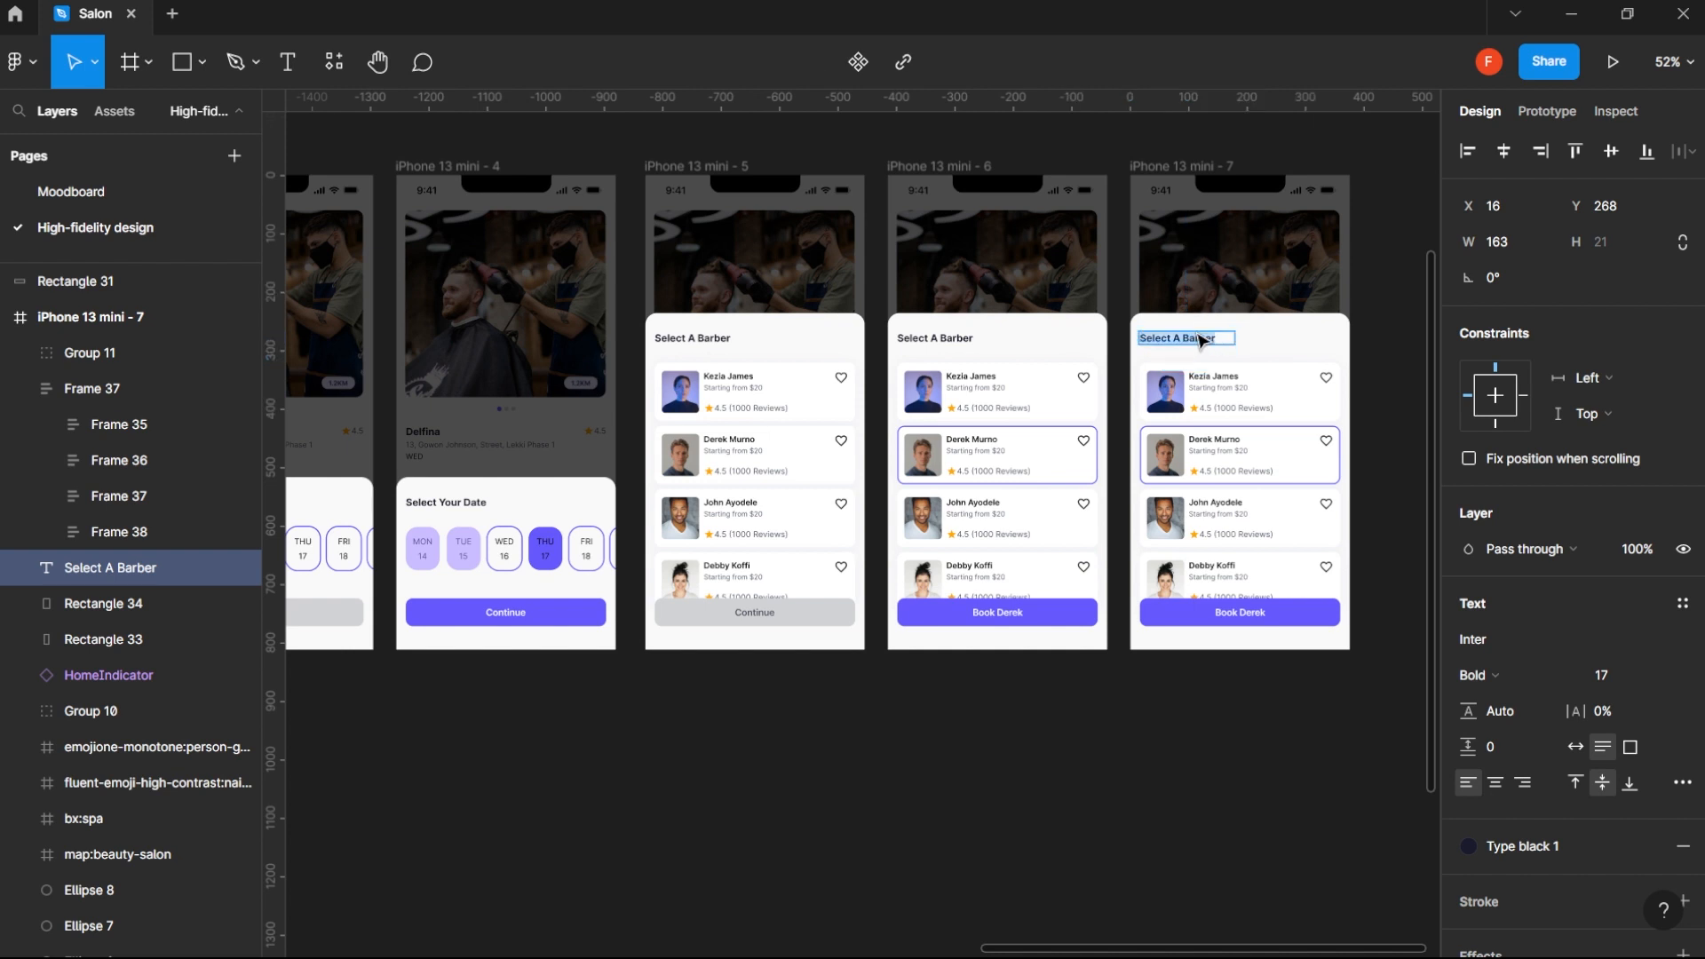
pyautogui.click(1177, 338)
pyautogui.hotkey('shift', 'End')
pyautogui.write('Tim')
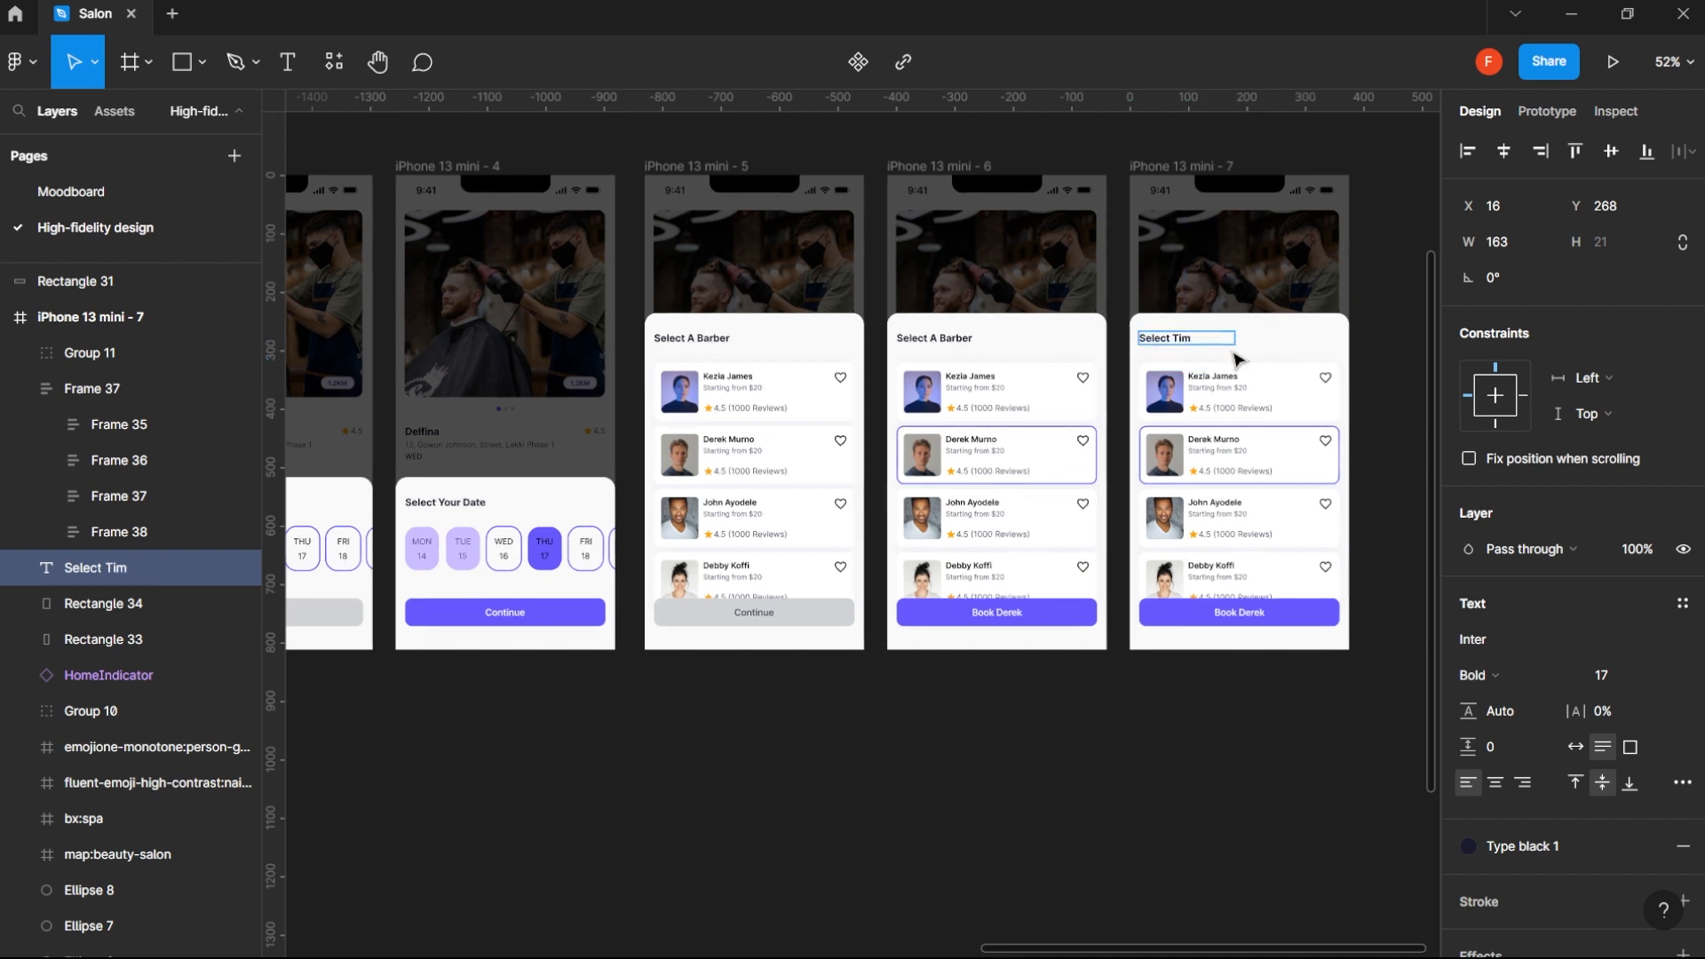
pyautogui.press('Escape')
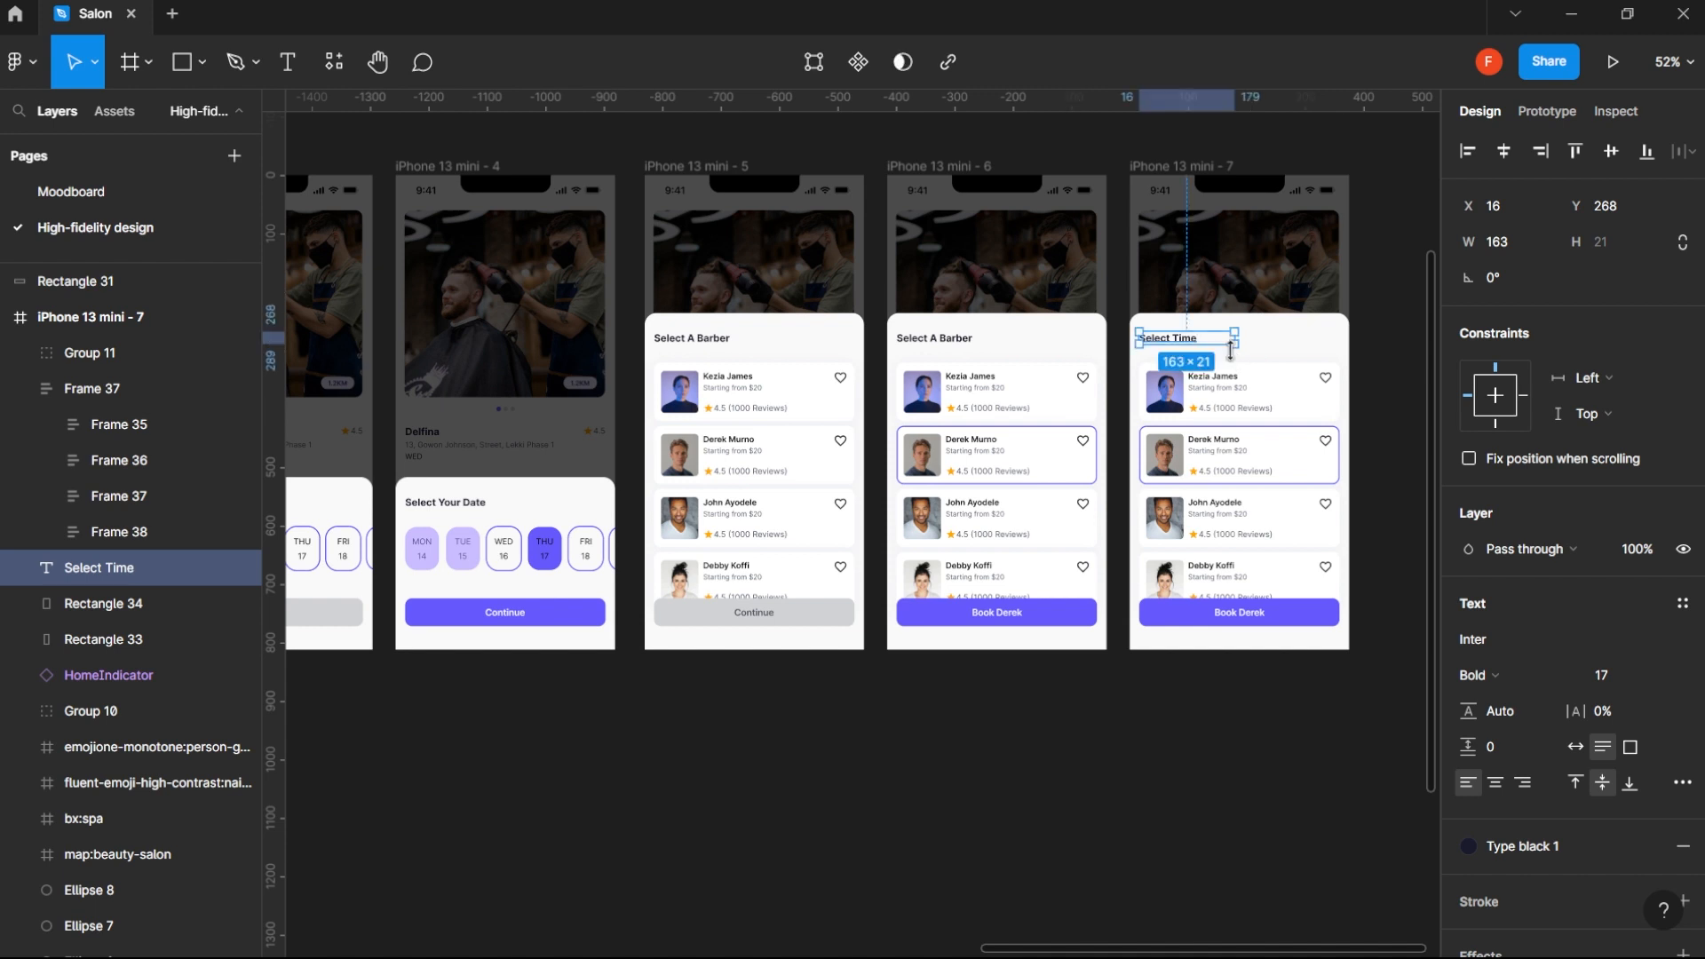
pyautogui.click(1184, 698)
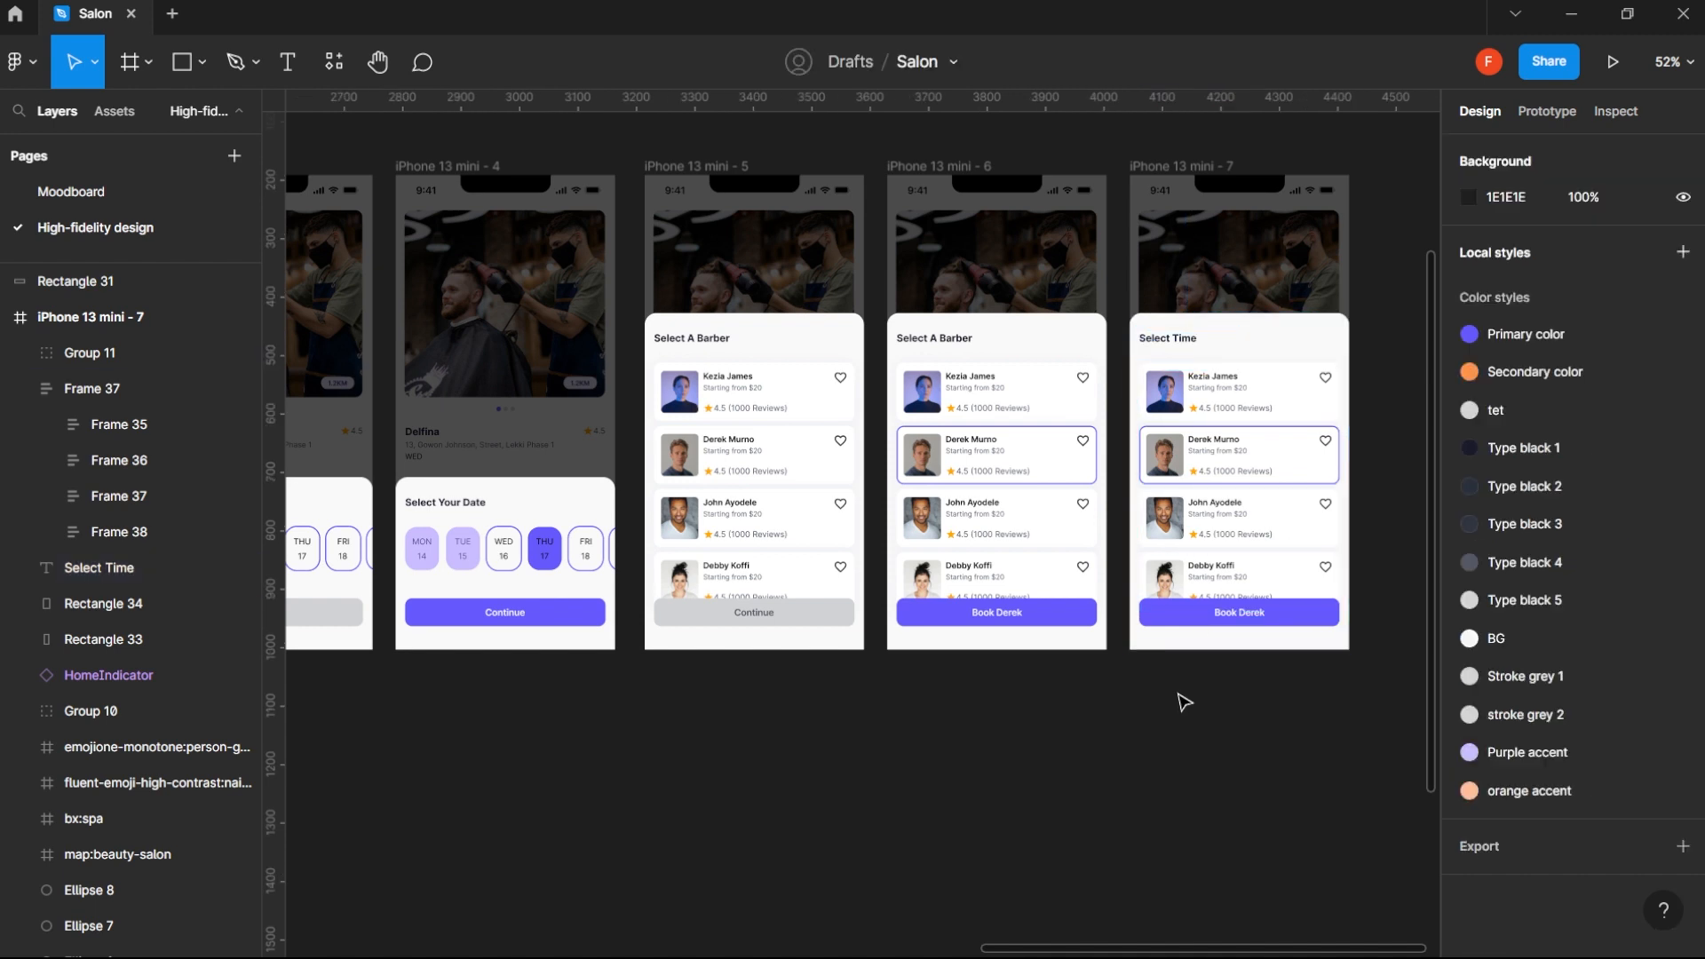
# - Delete the first, third and fourth barber cards on iPhone 13 mini - 7, keeping only the purple-outlined card
pyautogui.click(1219, 429)
pyautogui.click(1231, 524)
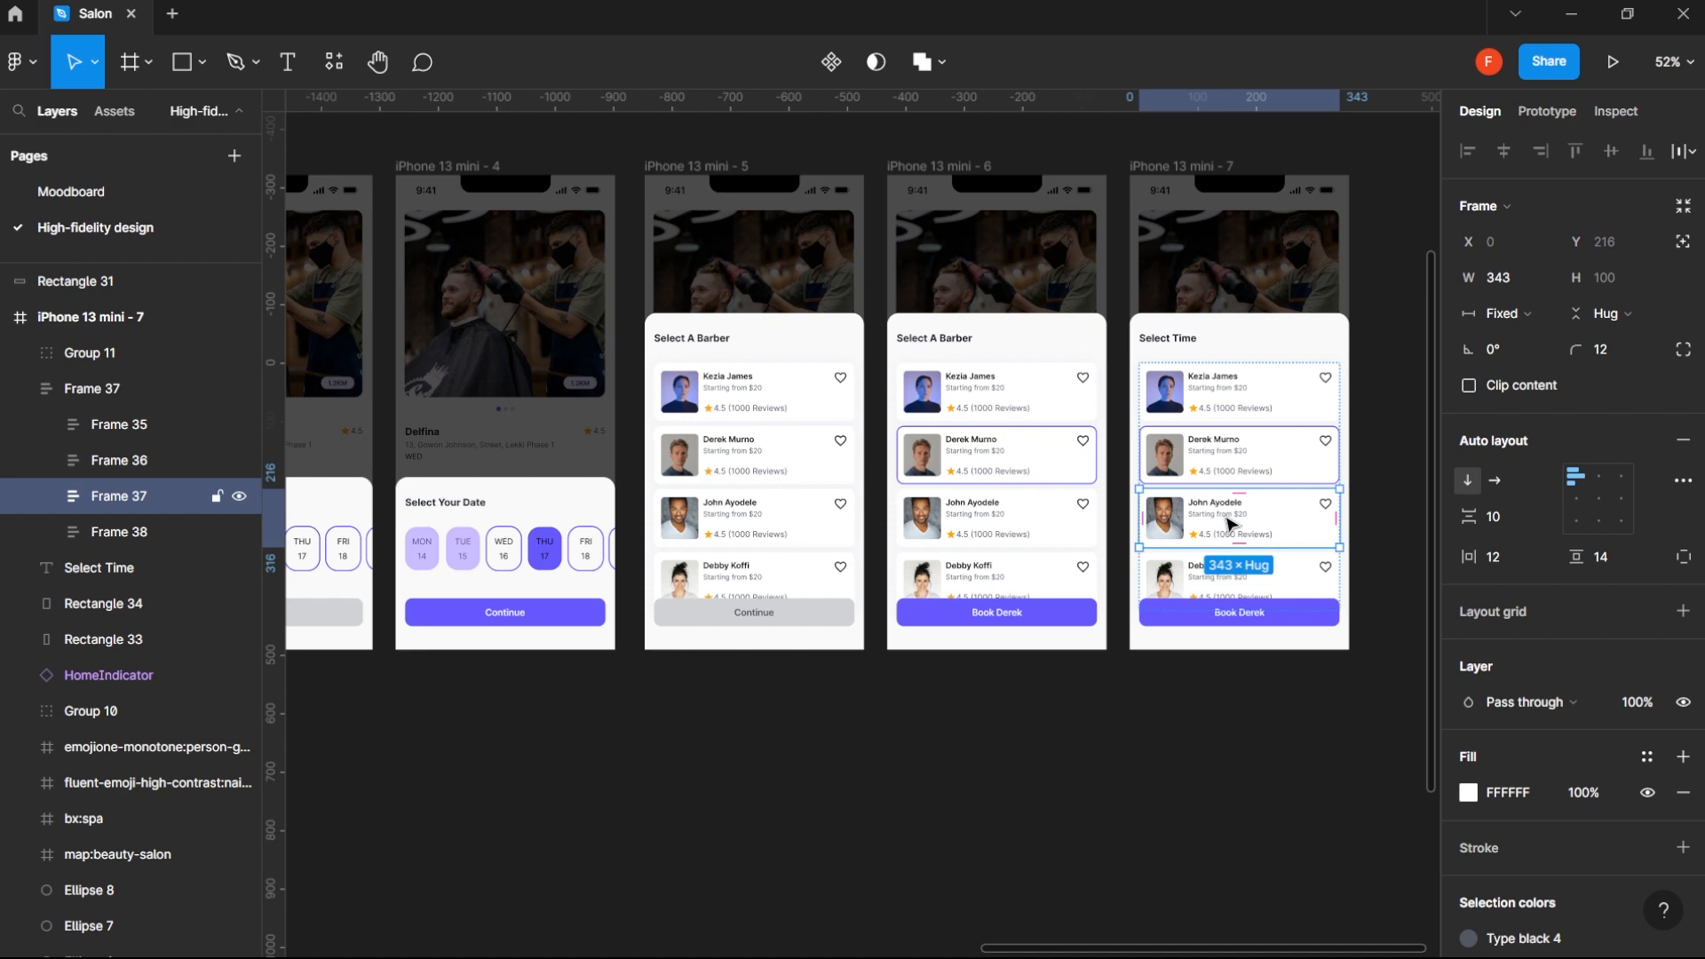
pyautogui.press('Delete')
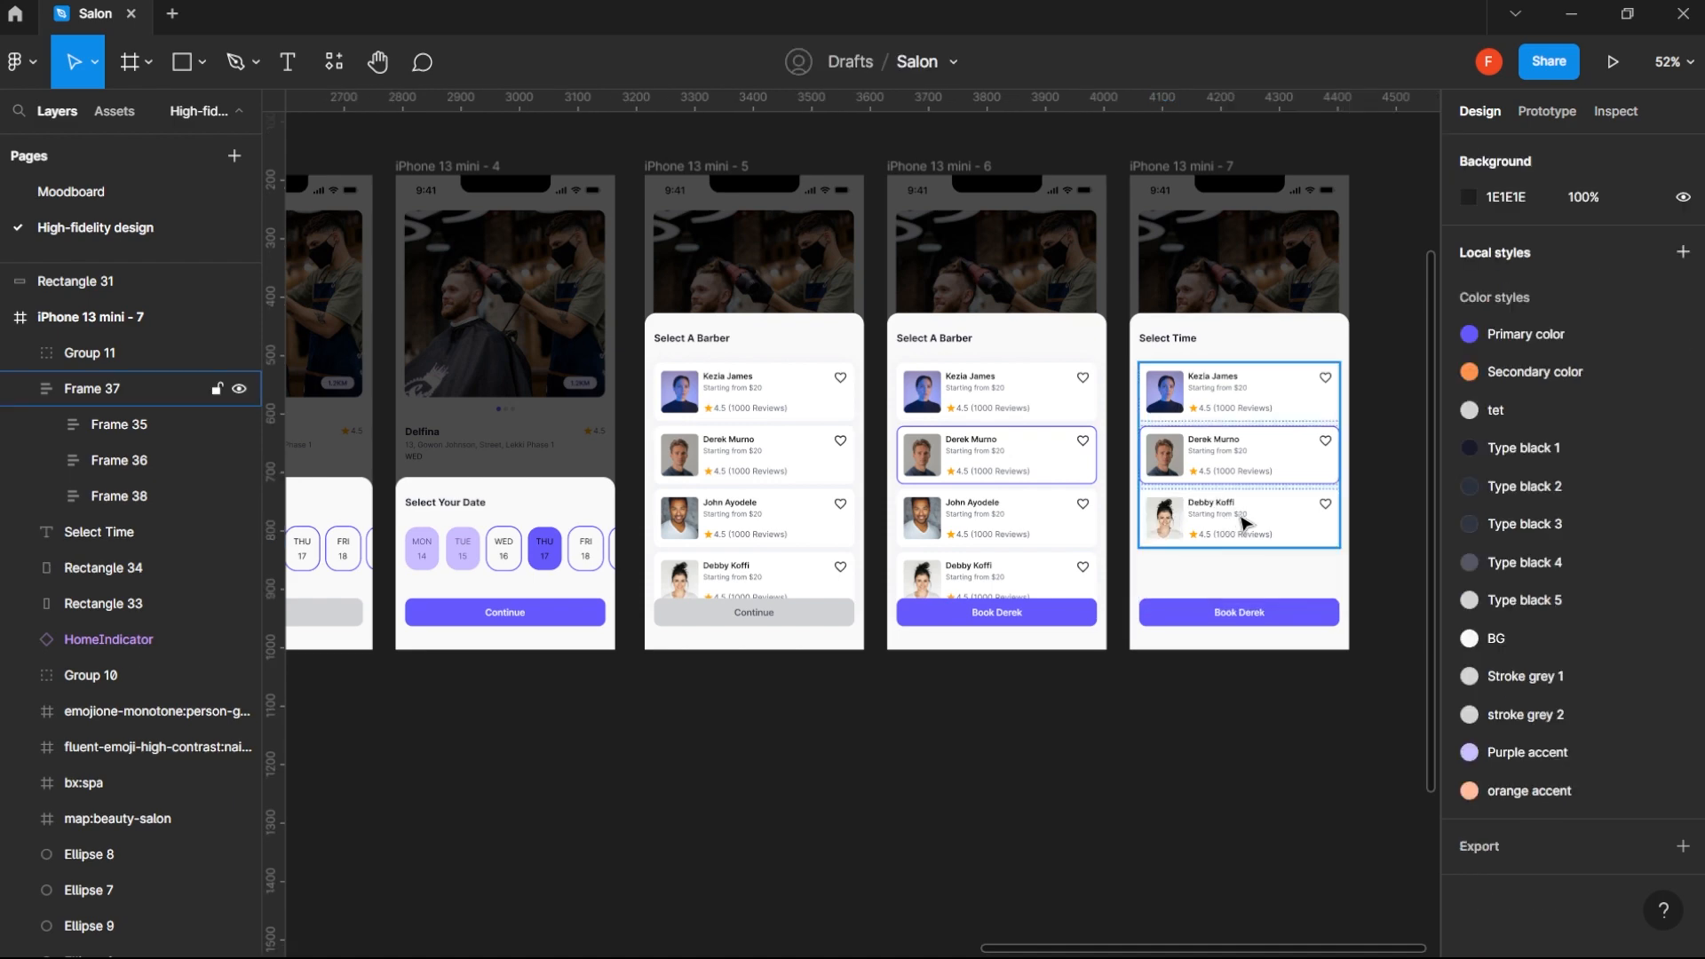
pyautogui.click(1244, 522)
pyautogui.click(1243, 523)
pyautogui.press('Delete')
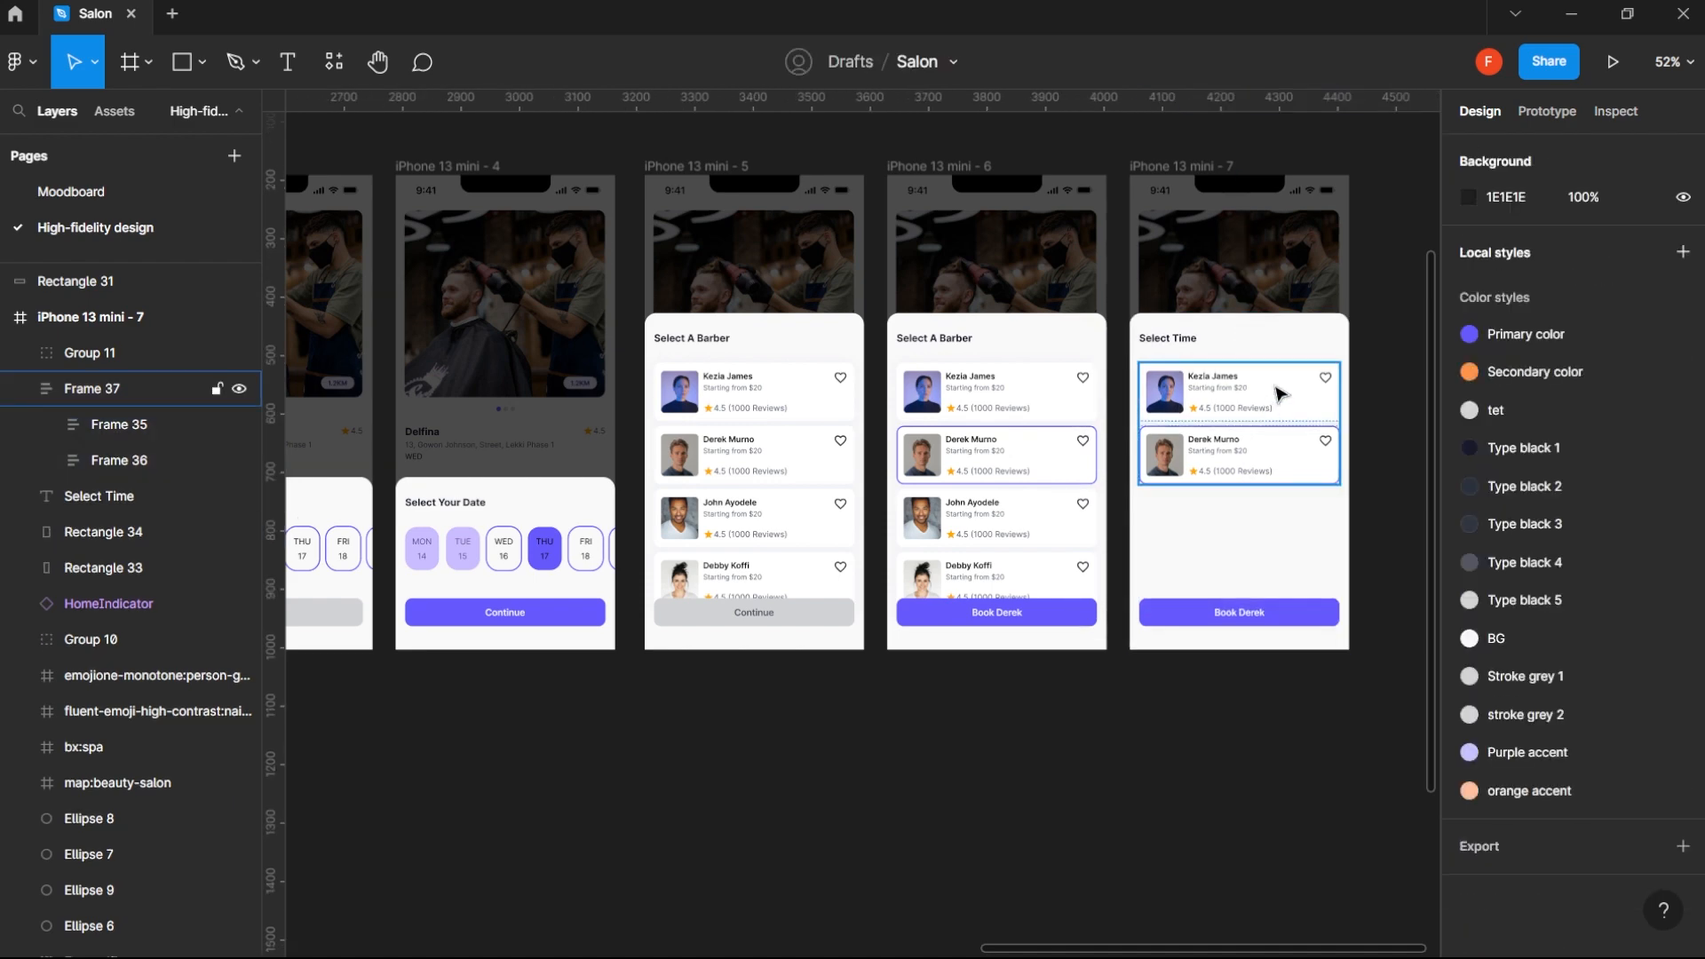
pyautogui.click(1277, 393)
pyautogui.click(1276, 393)
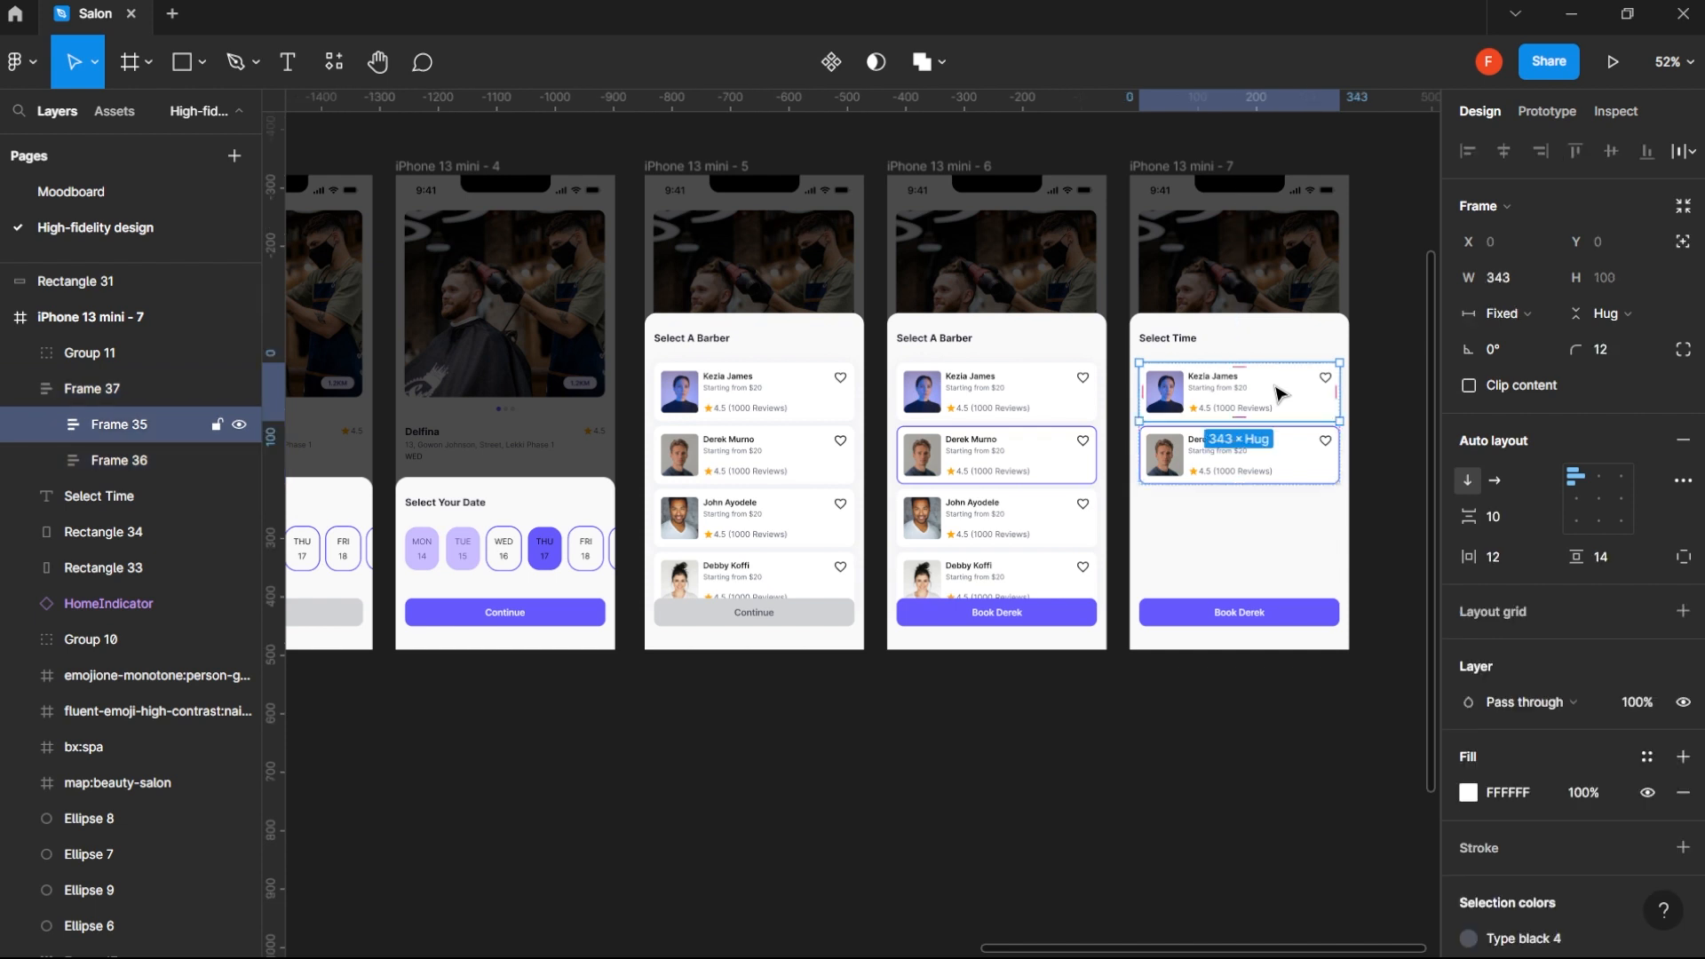
pyautogui.press('Delete')
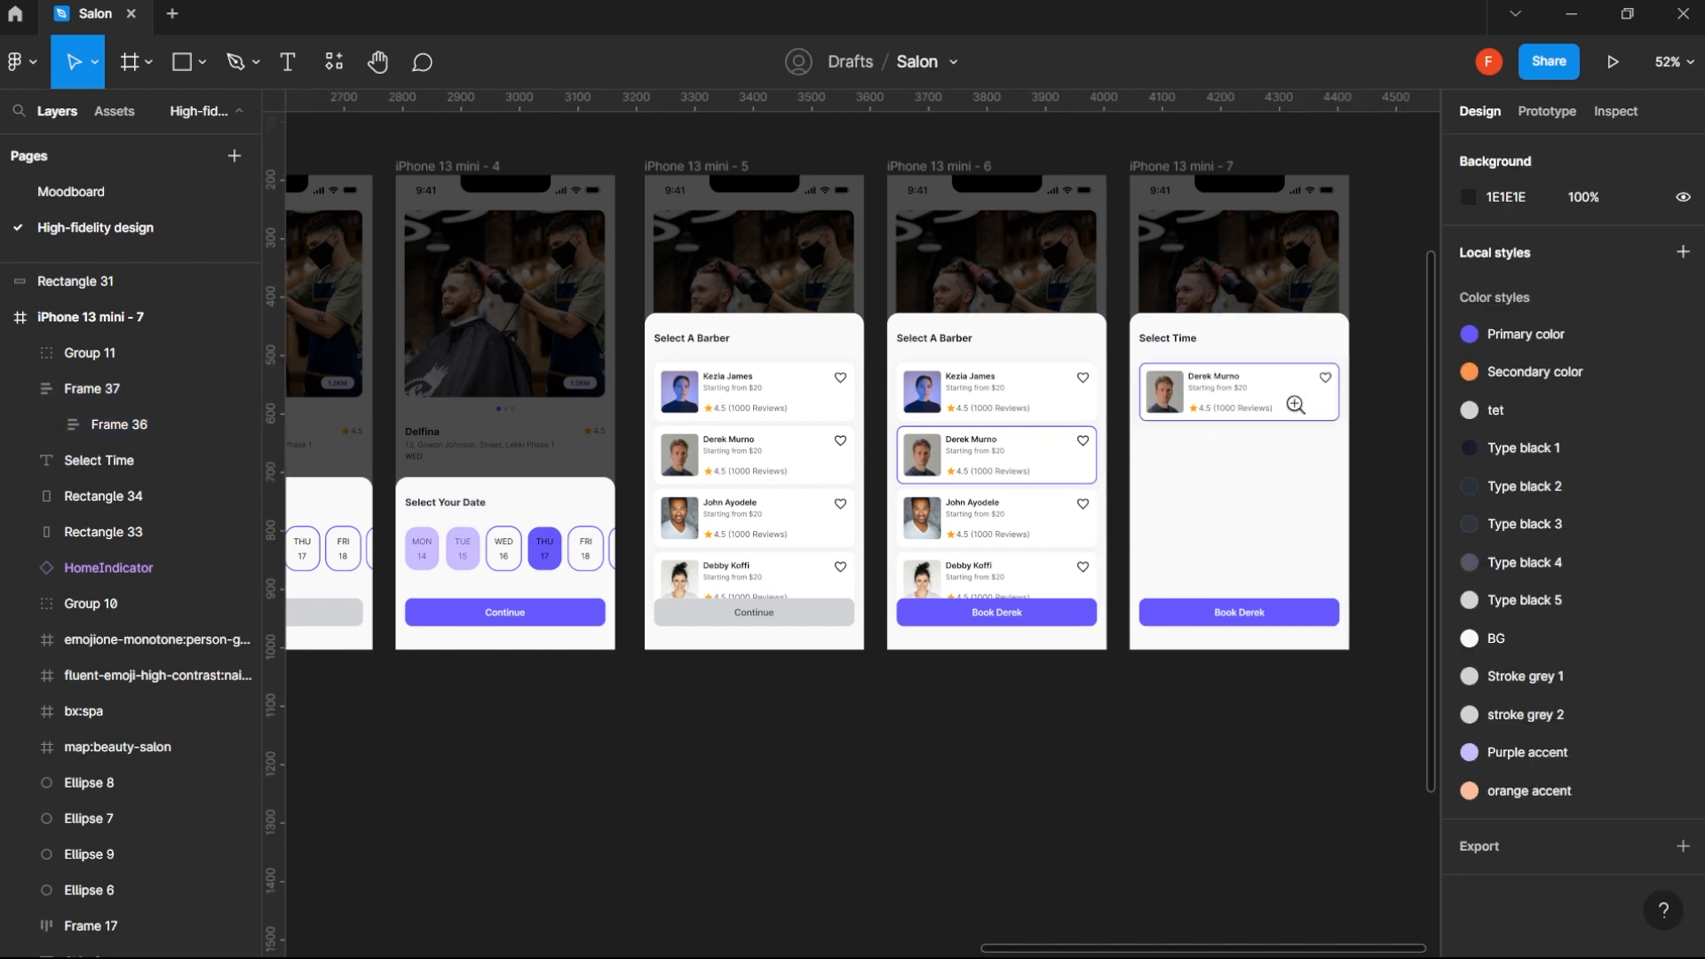
# - Duplicate the Select Time heading below the remaining barber card, reword the copy as "Available Time Slots" and set its resizing to auto width
pyautogui.click(1174, 339)
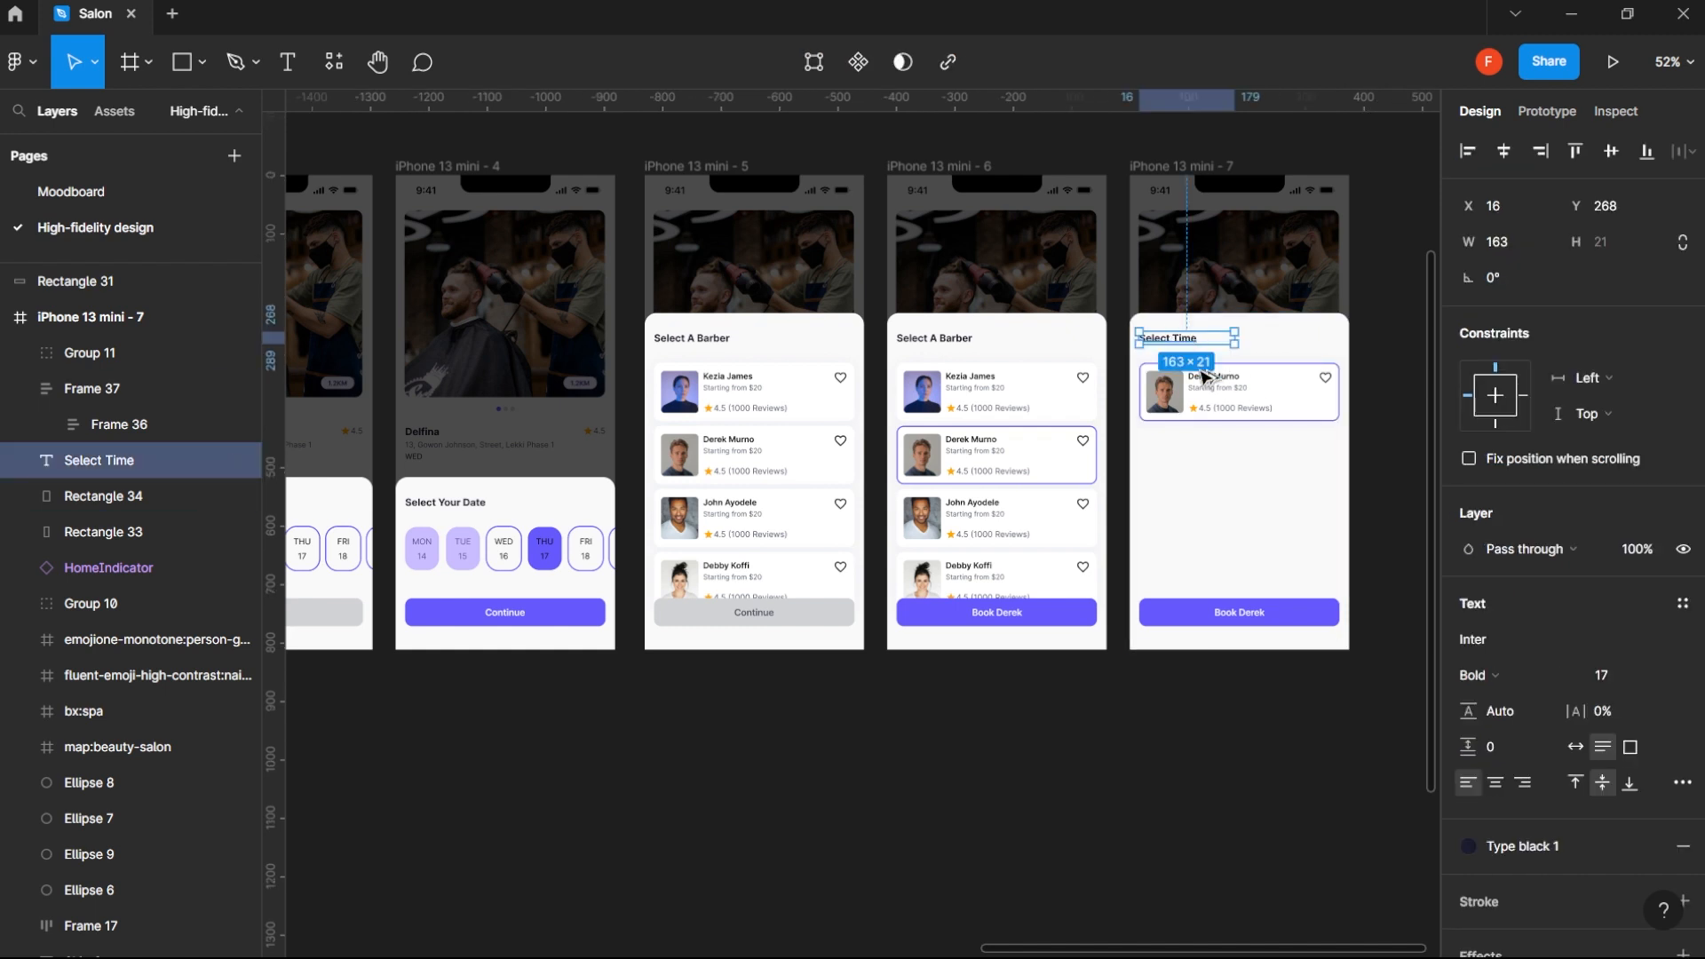
pyautogui.moveTo(1190, 339); pyautogui.dragTo(1191, 451)
pyautogui.doubleClick(1168, 451)
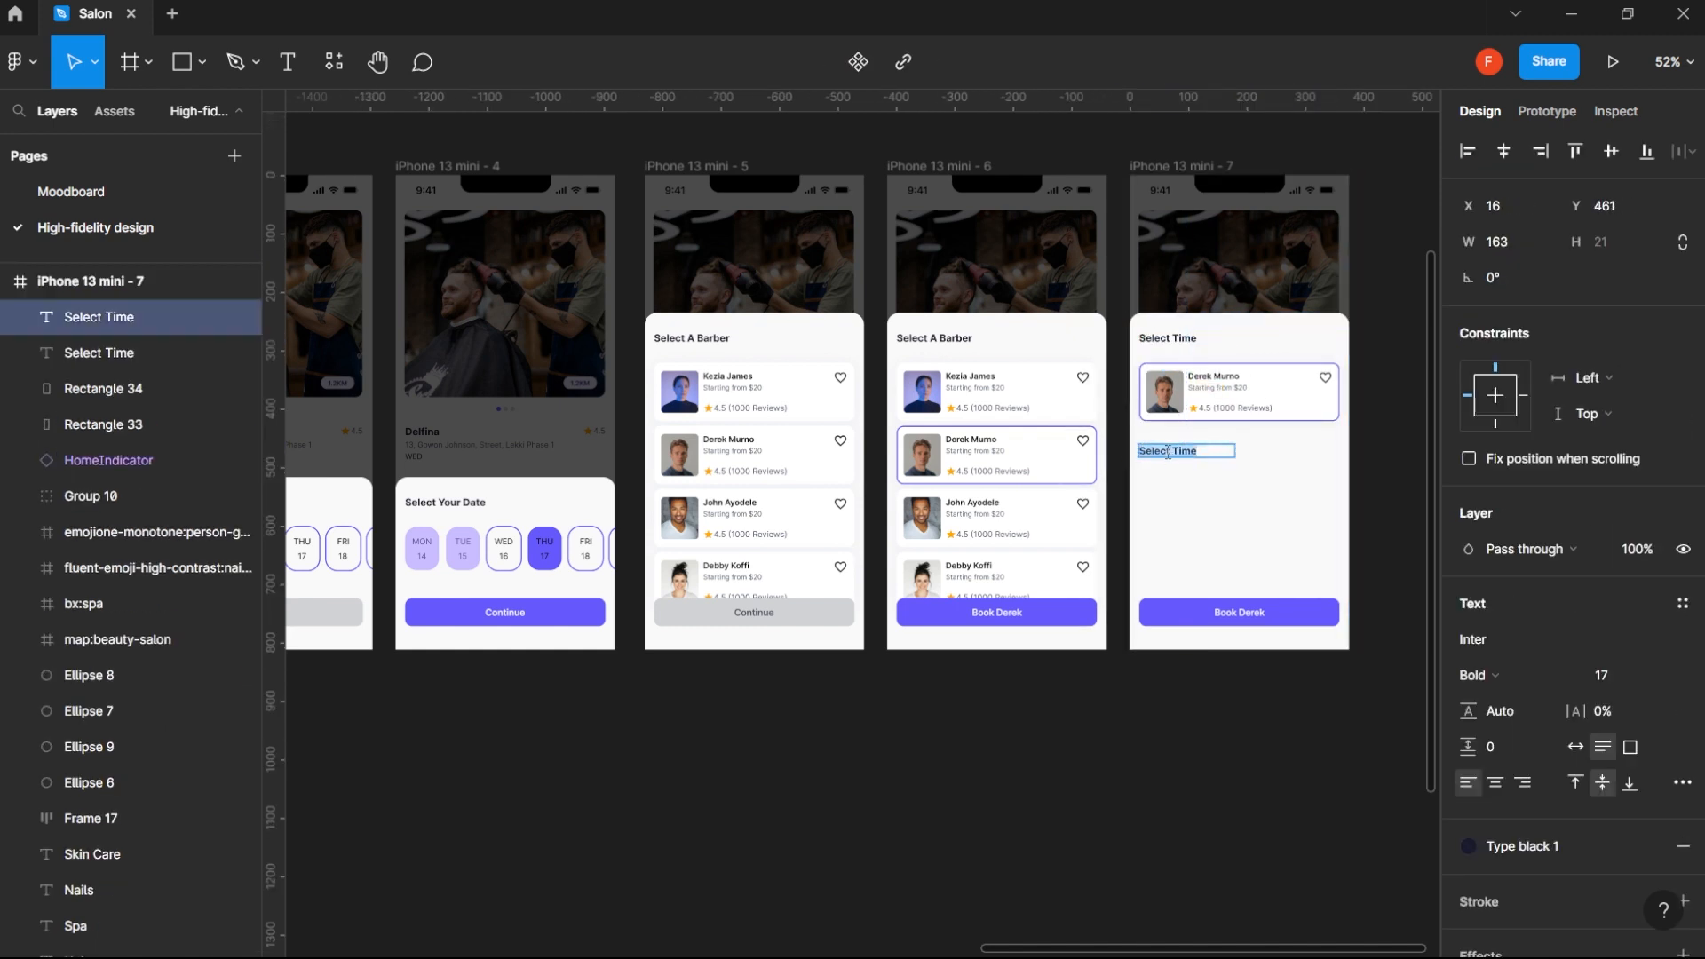
pyautogui.write('Available Time slot')
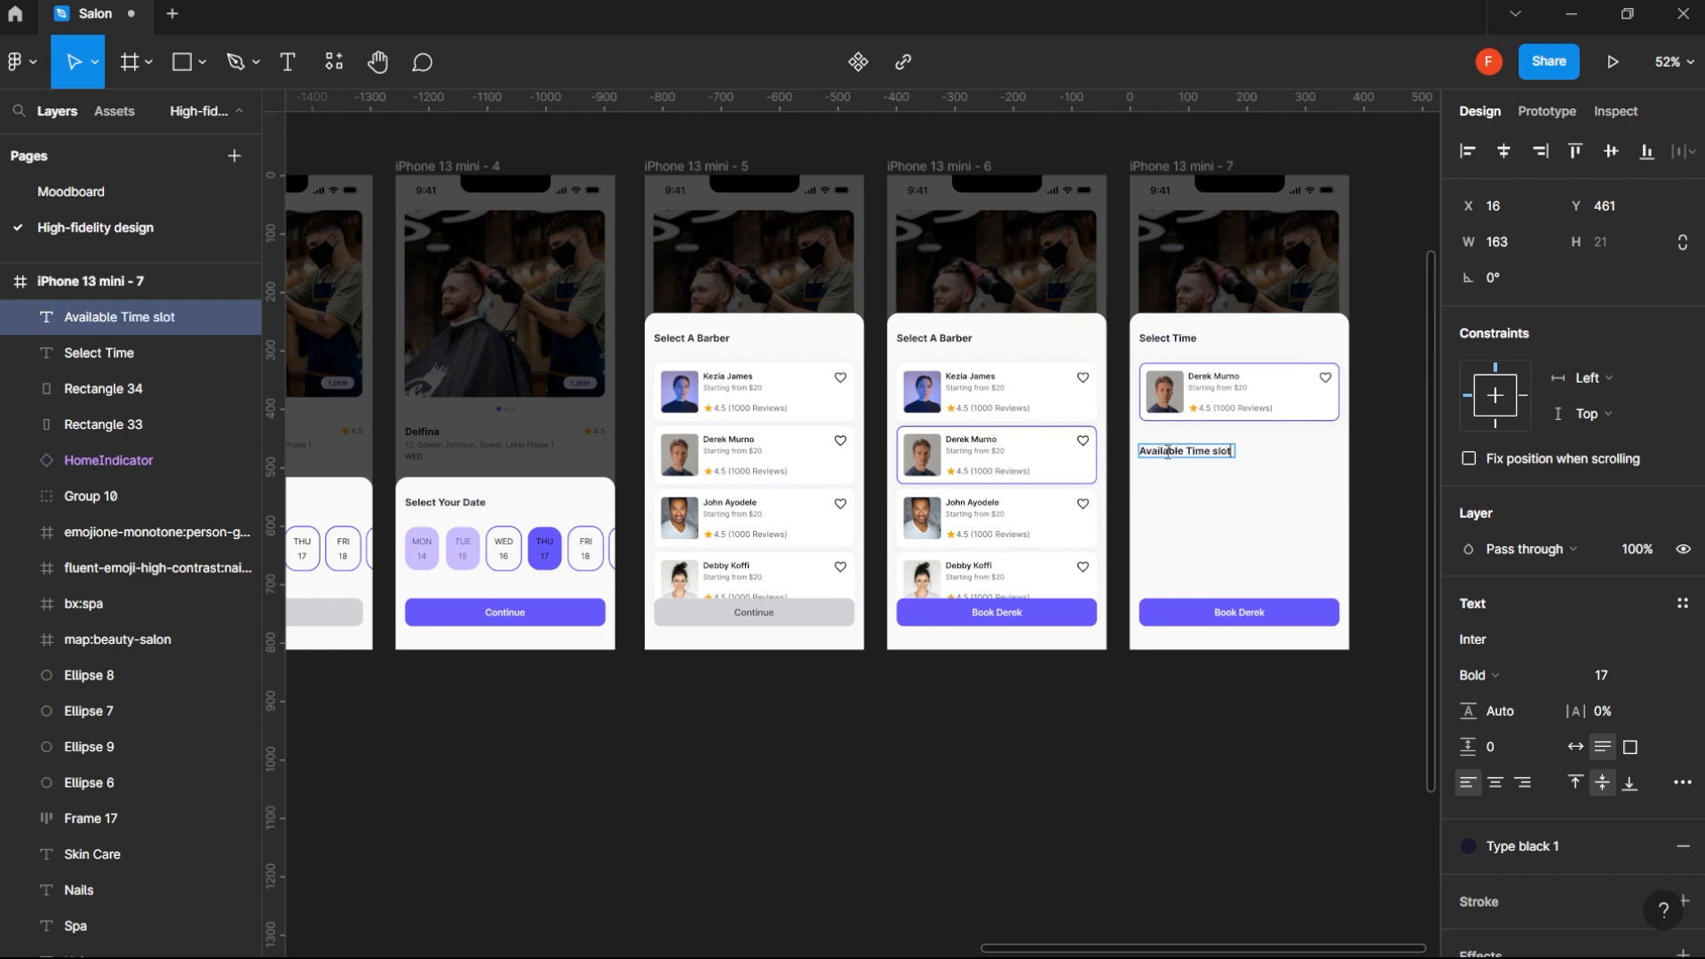
pyautogui.write('s')
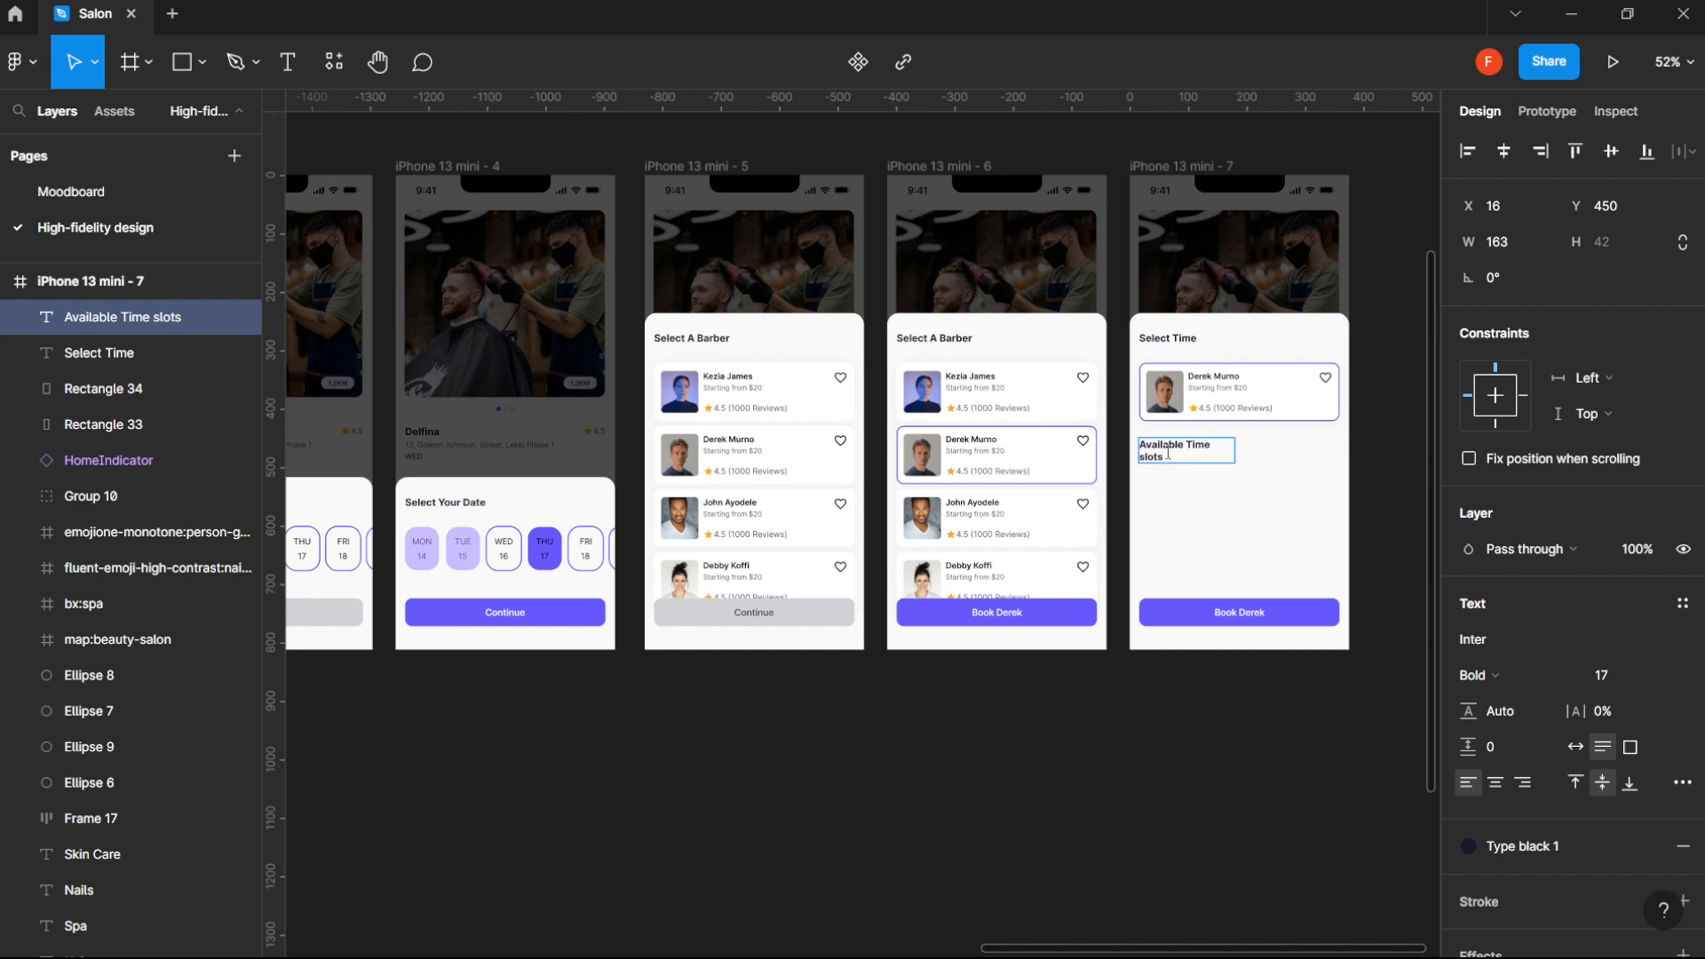
pyautogui.press('BackSpace')
pyautogui.write('s')
pyautogui.press('BackSpace')
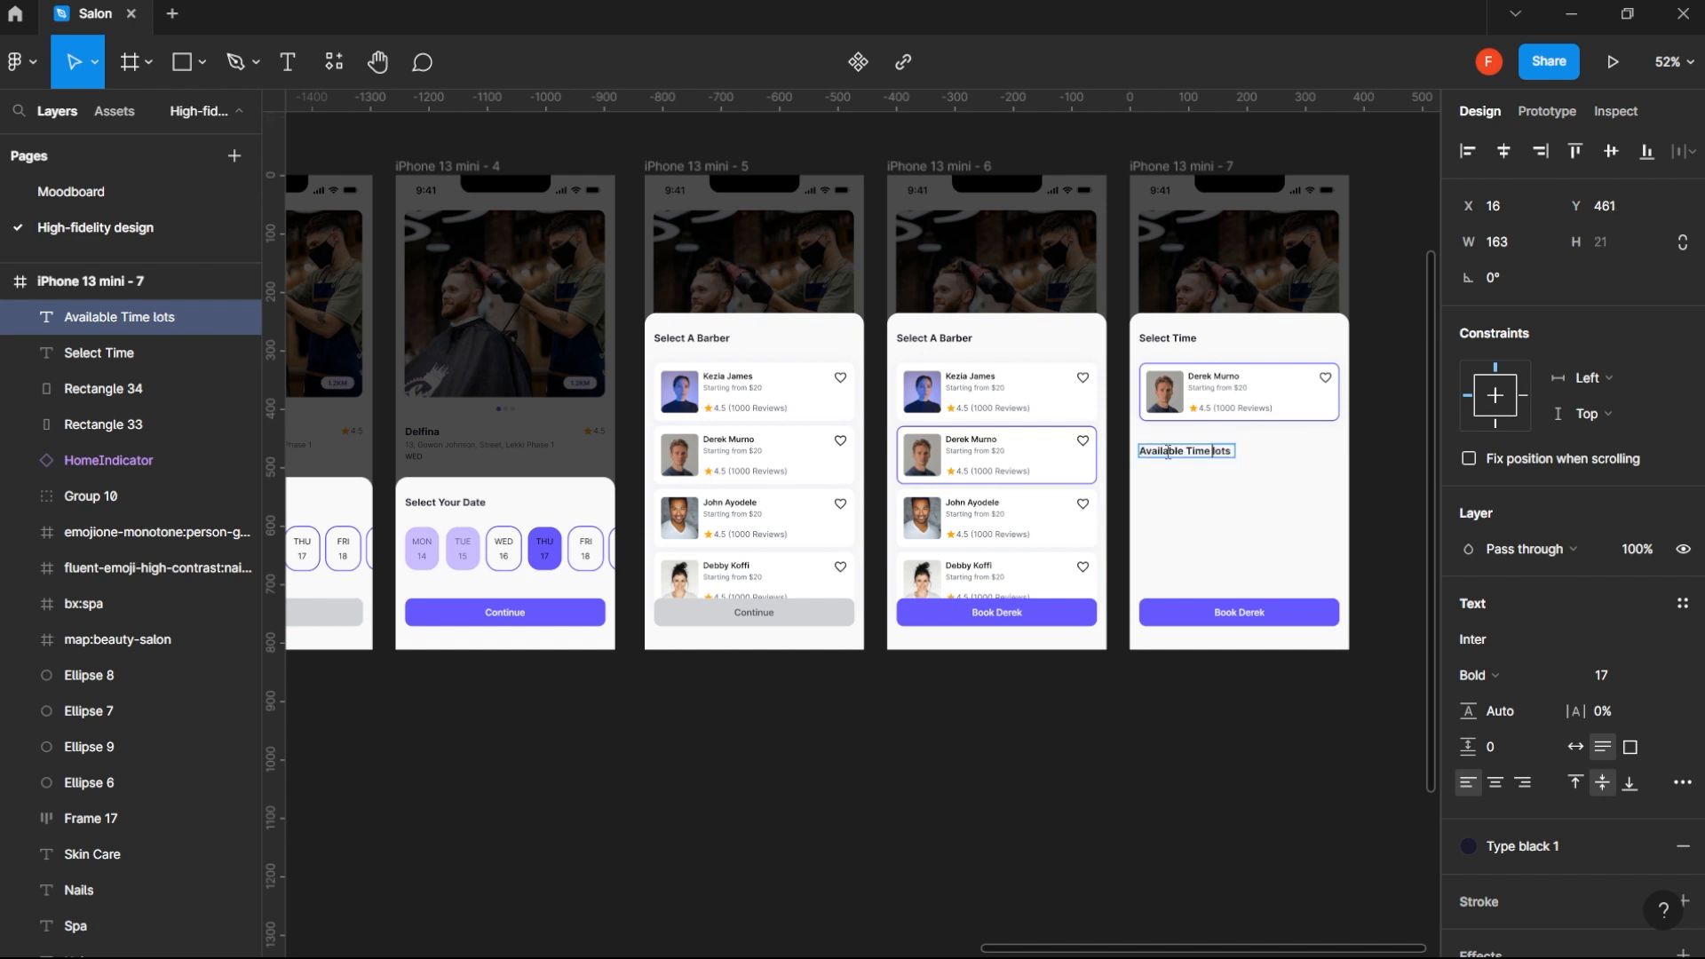
pyautogui.write('S')
pyautogui.press('Escape')
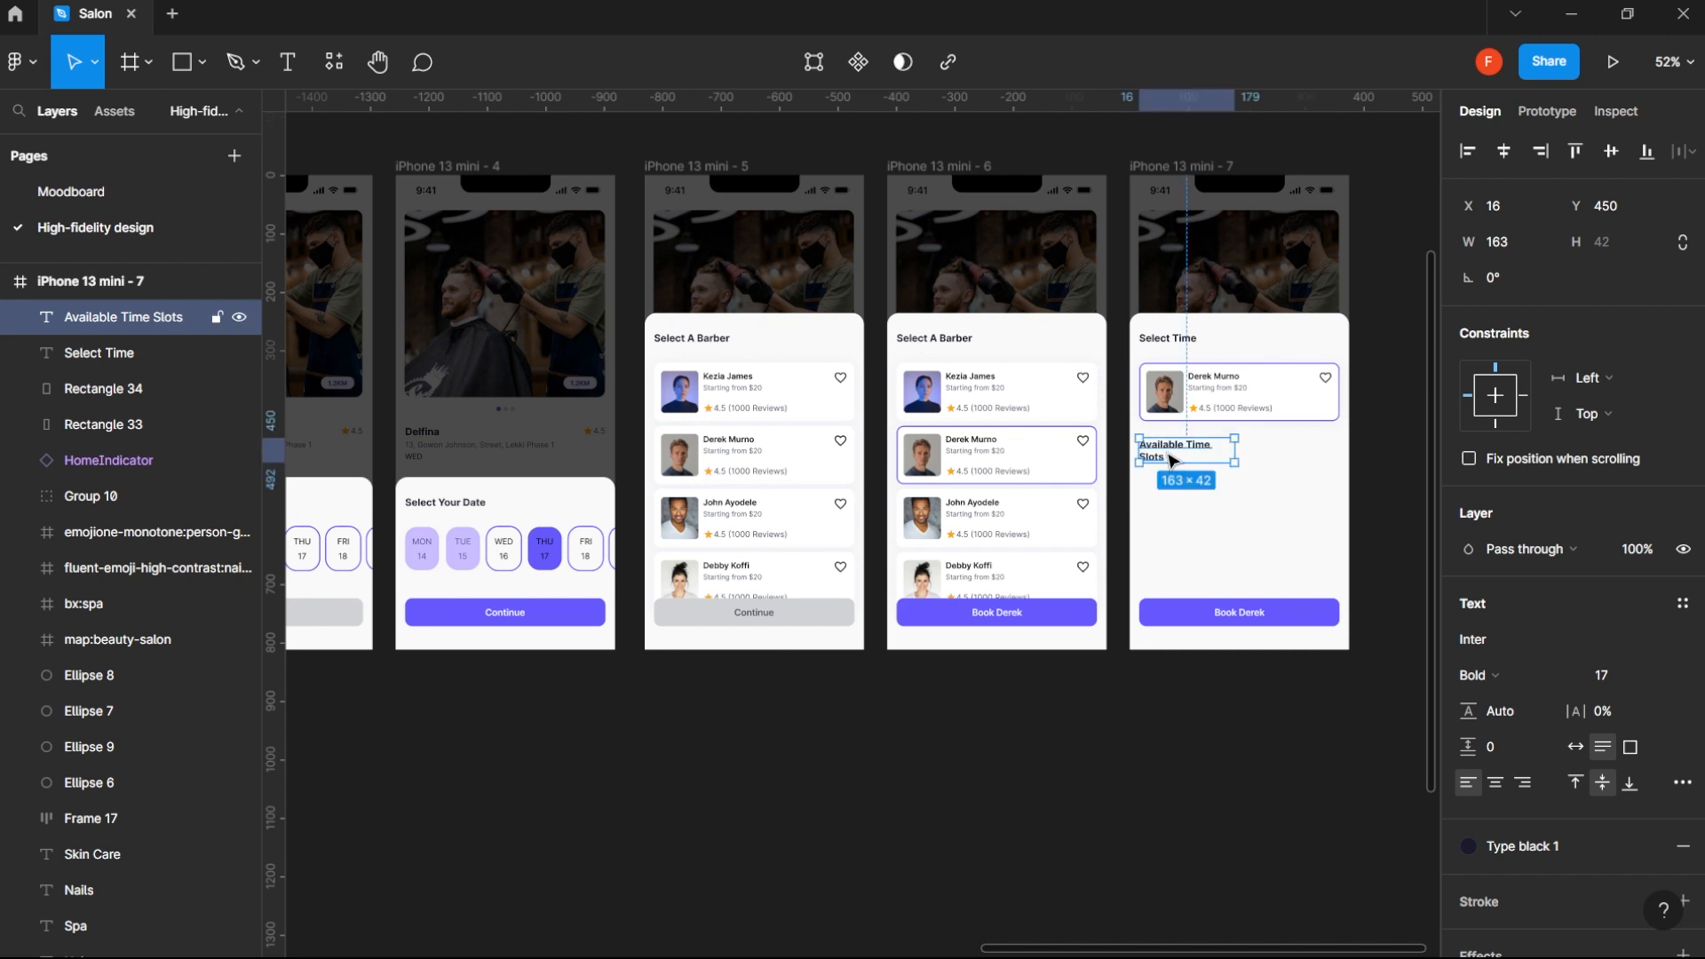
pyautogui.click(1576, 747)
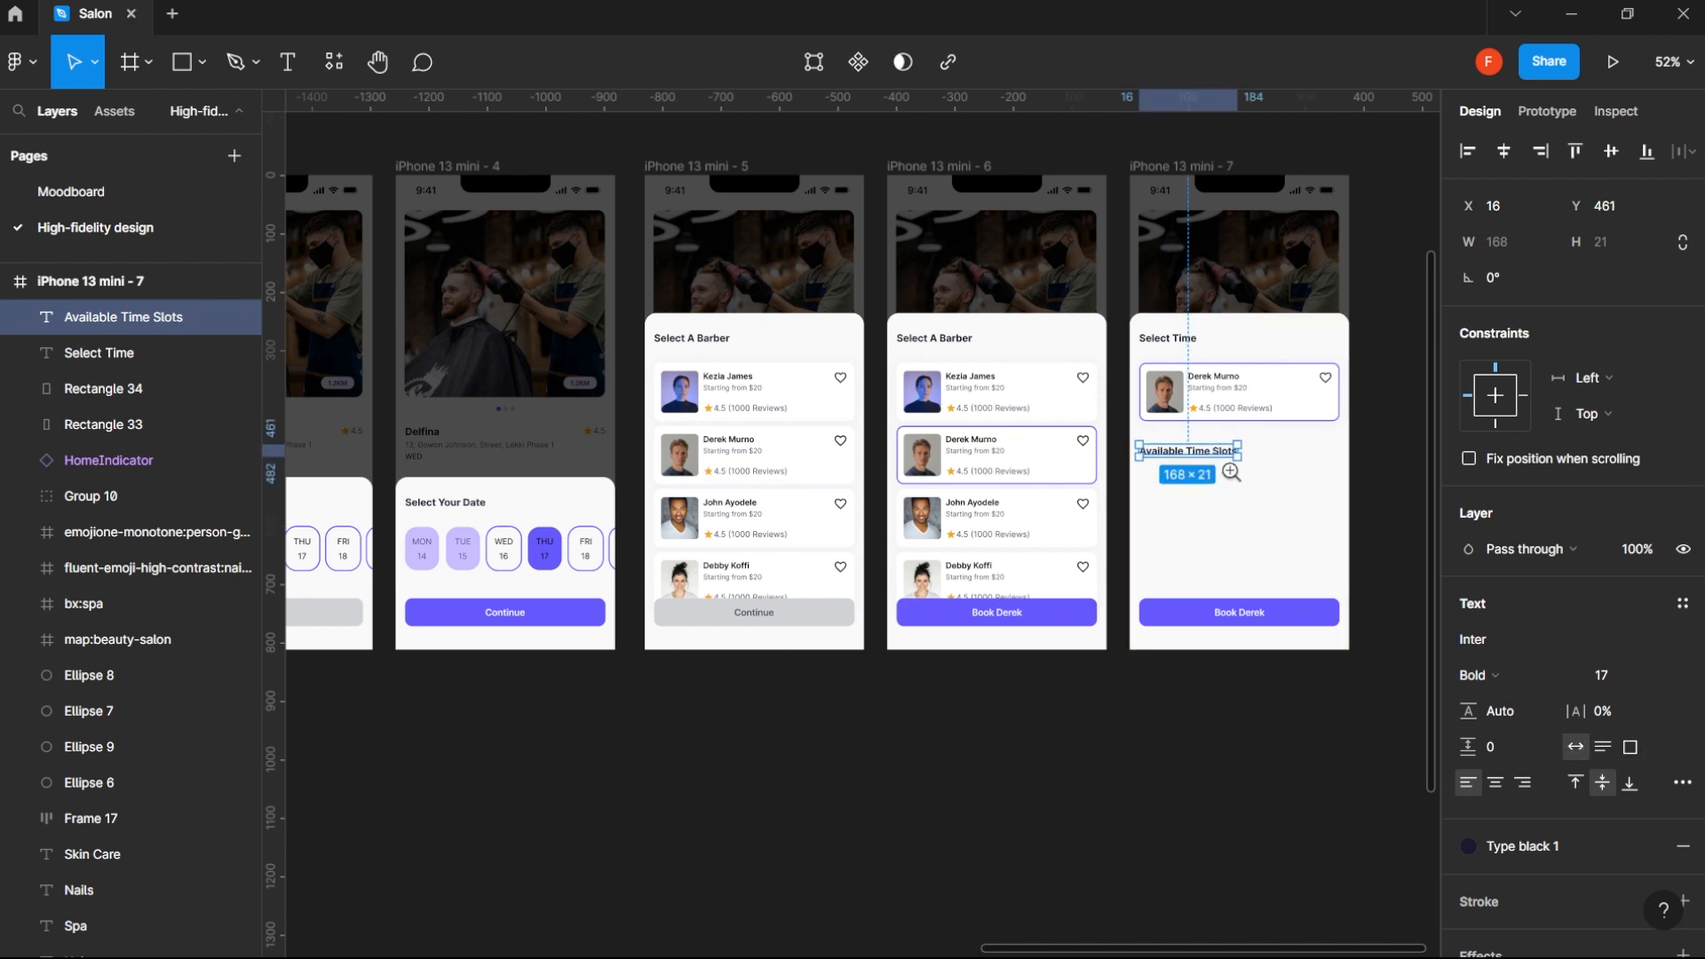
# - Set the Available Time Slots label to Regular weight at size 12 and centre it horizontally in the frame
pyautogui.scroll(5, 1231, 472)
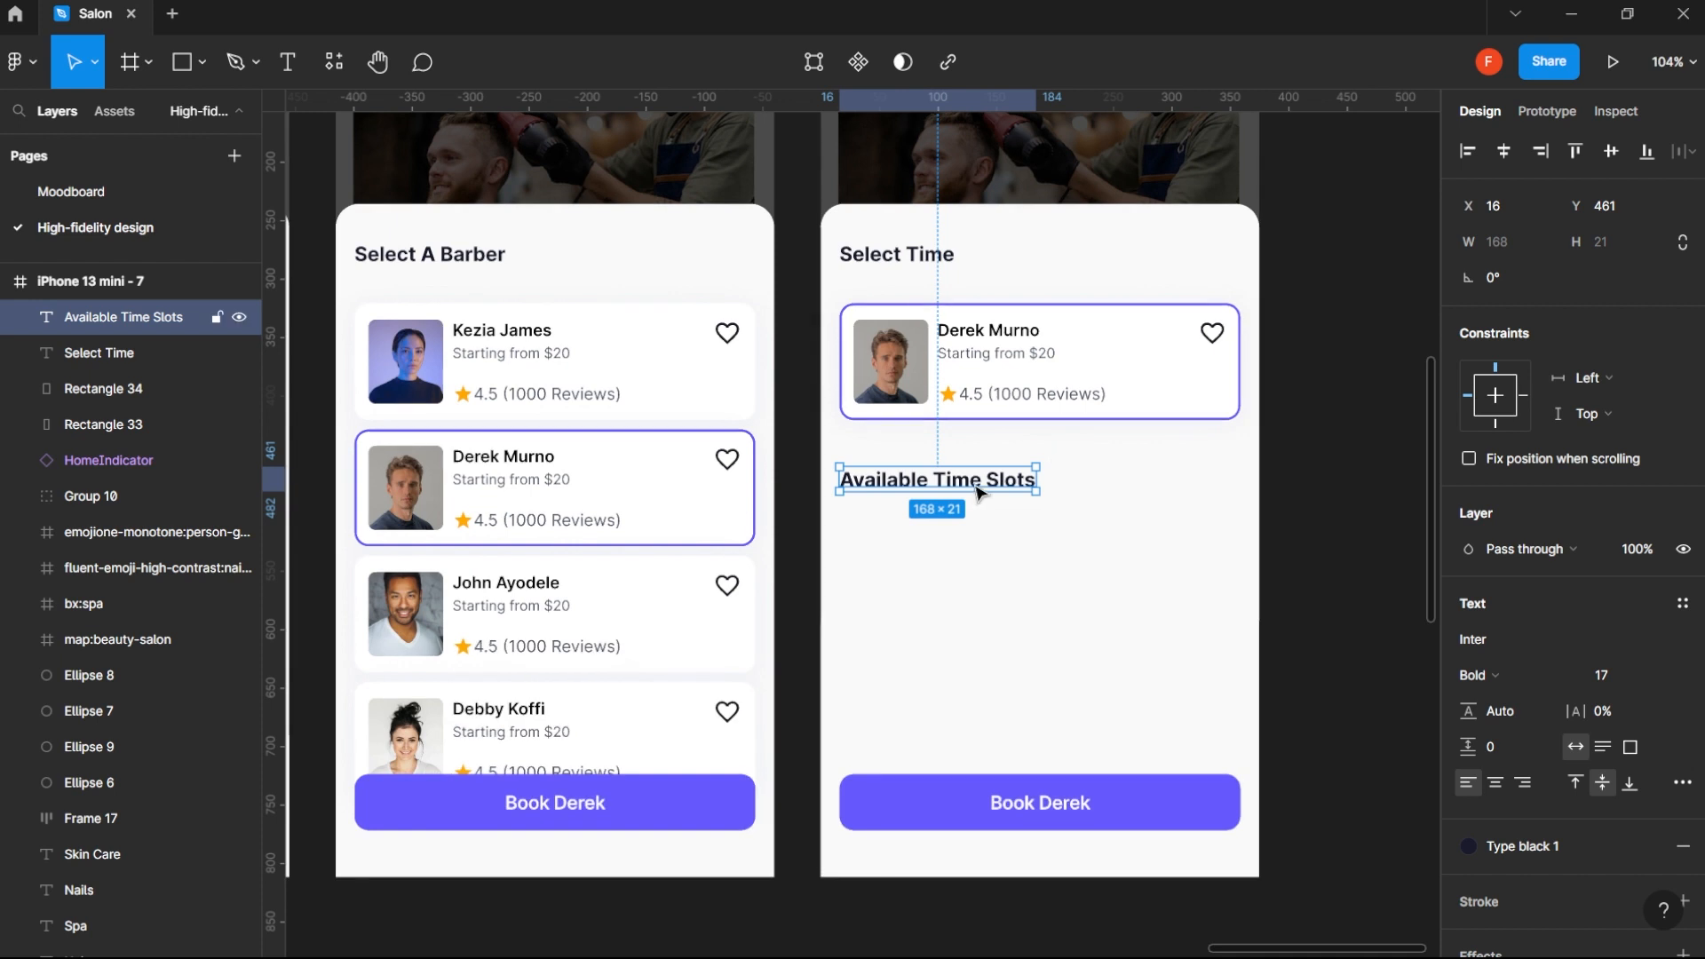
pyautogui.moveTo(977, 491); pyautogui.dragTo(1096, 491)
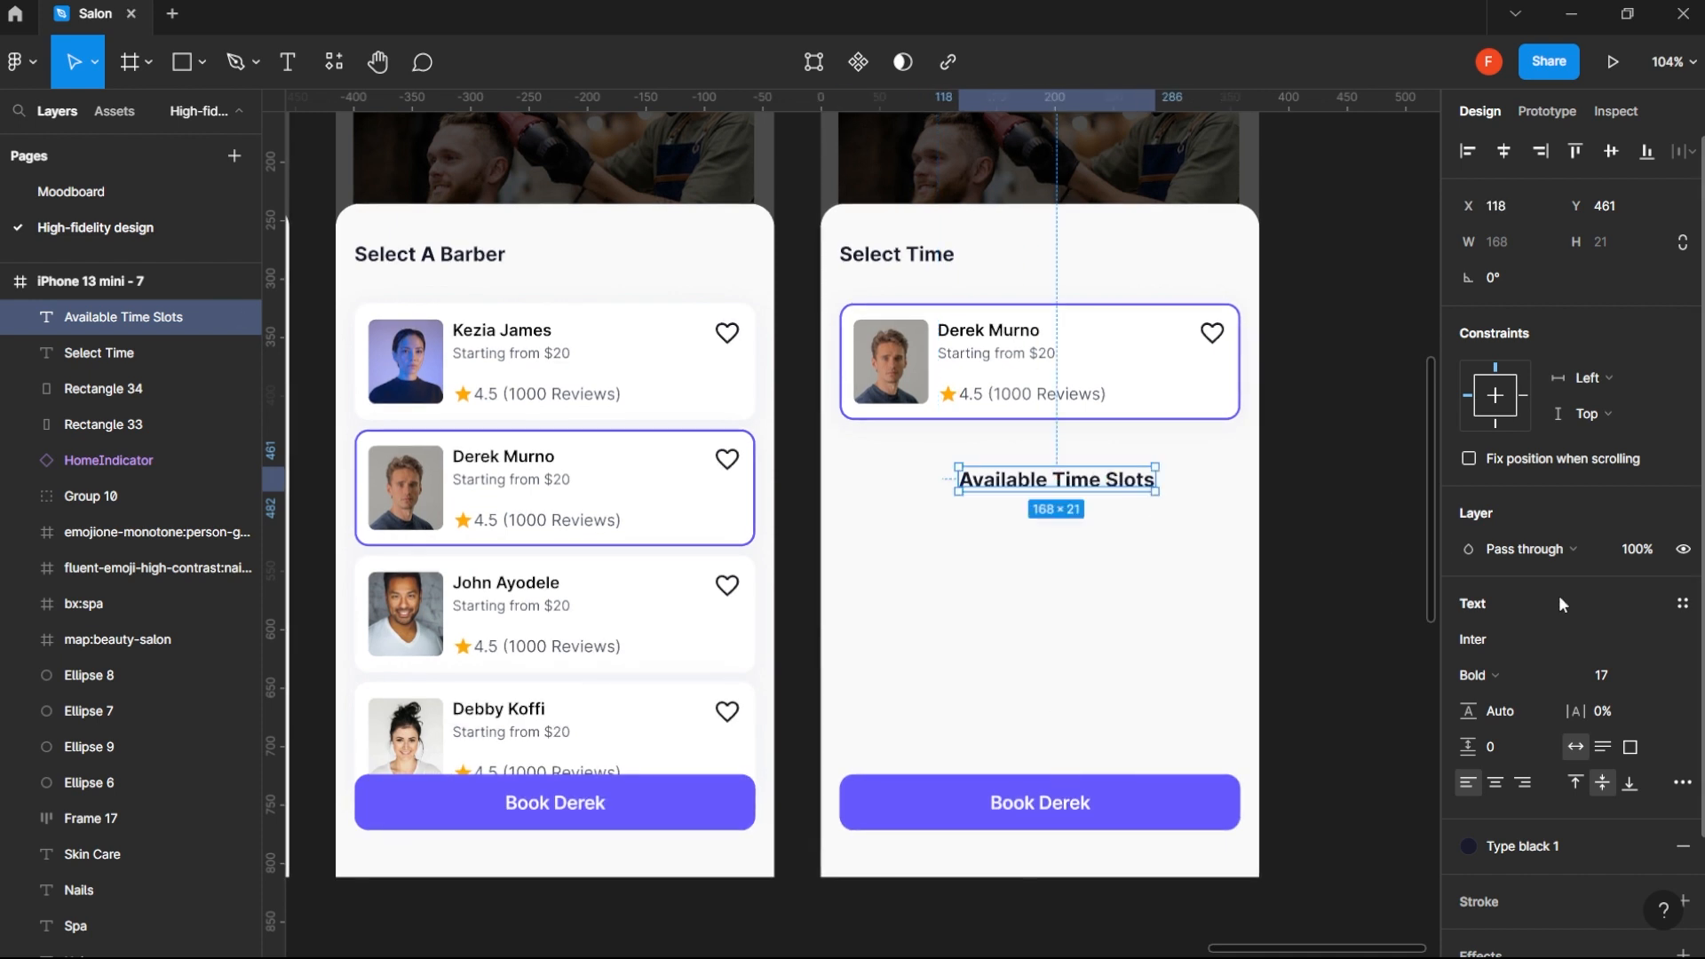
pyautogui.click(1603, 673)
pyautogui.write('12')
pyautogui.press('Return')
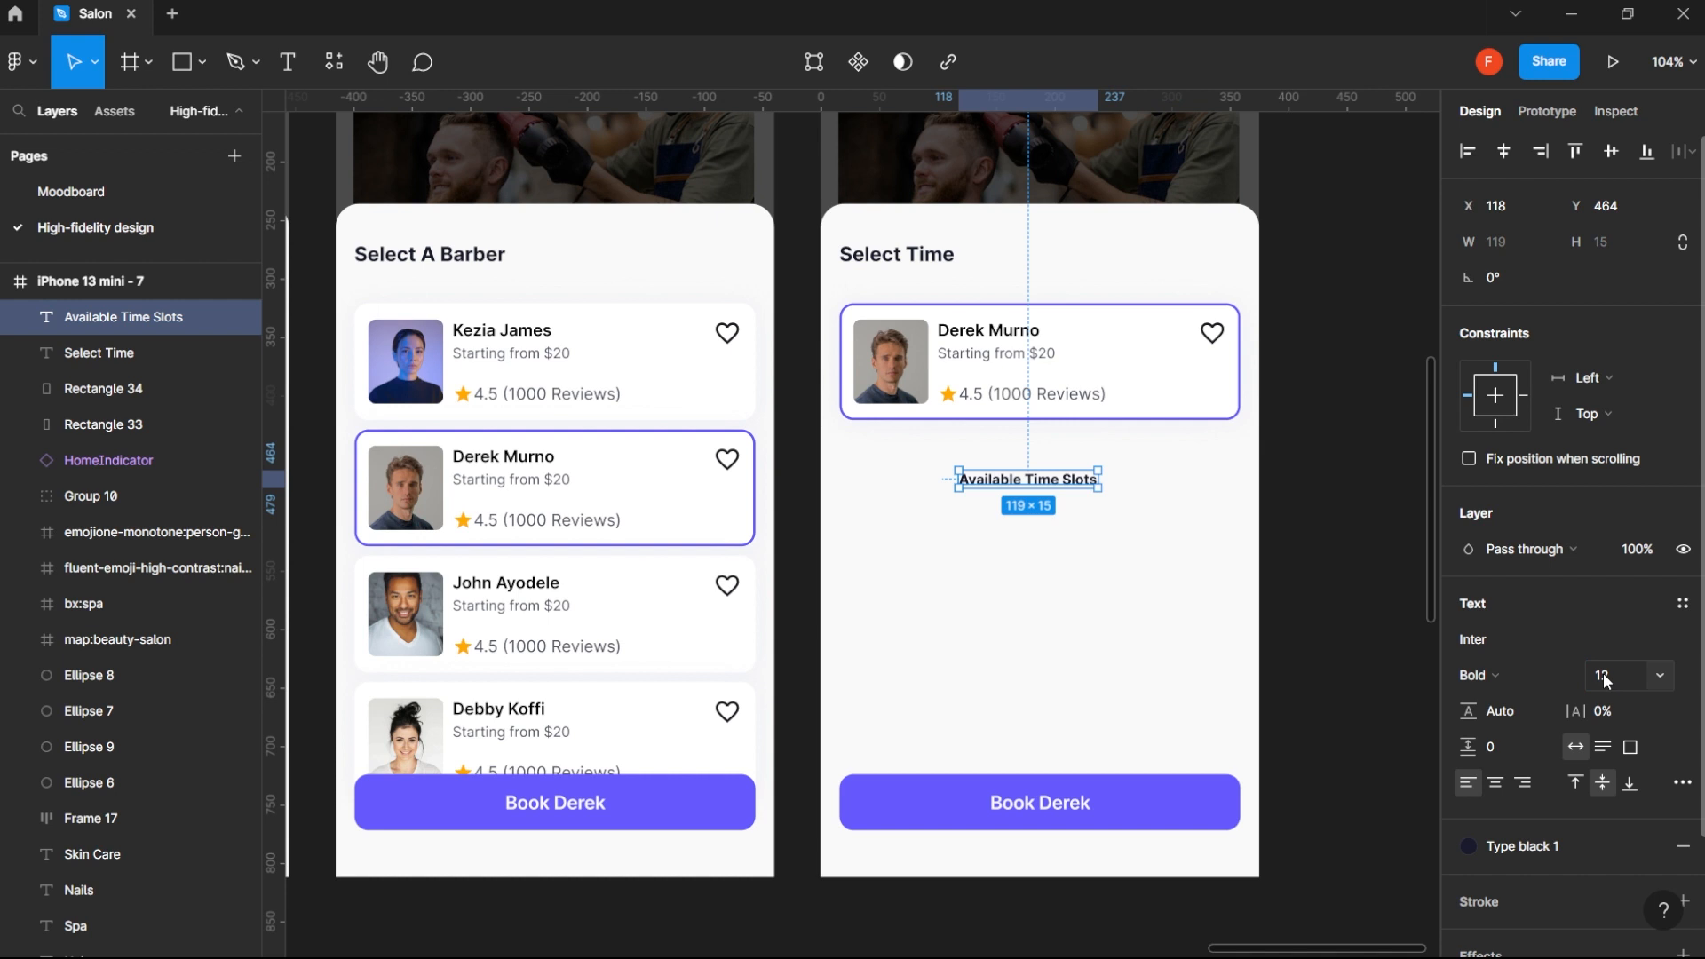
pyautogui.click(1553, 674)
pyautogui.click(1542, 487)
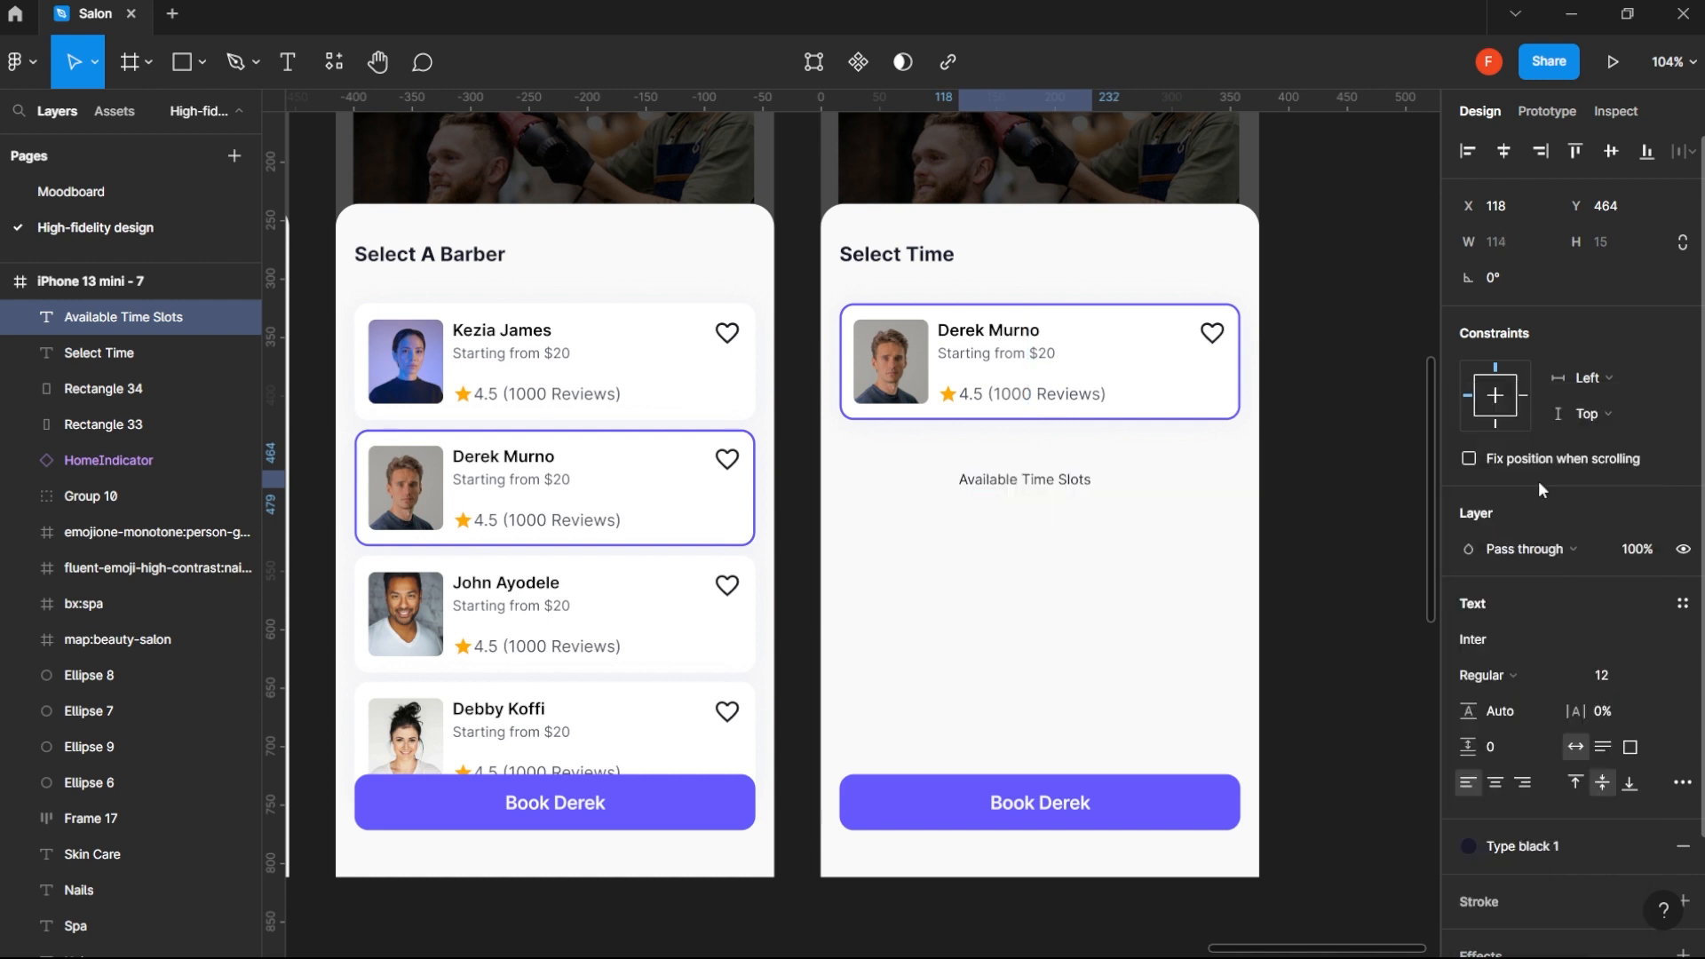
pyautogui.click(1503, 151)
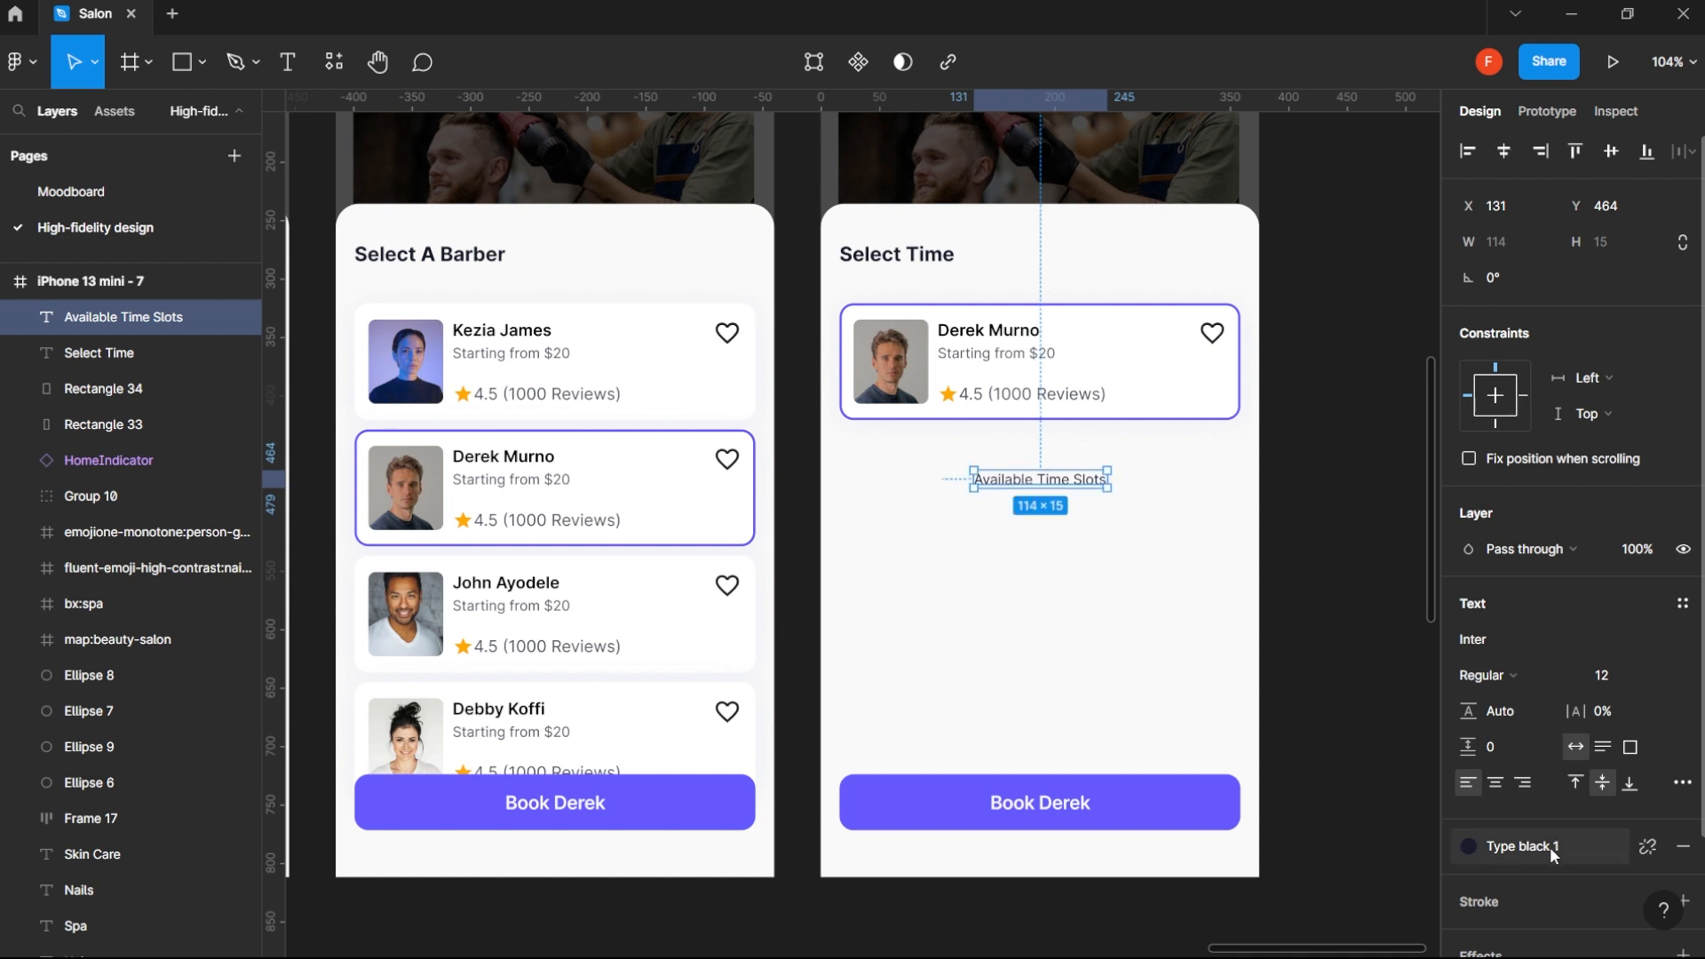
# - Apply the Type black 4 colour style to the Available Time Slots label
pyautogui.scroll(-3, 1563, 755)
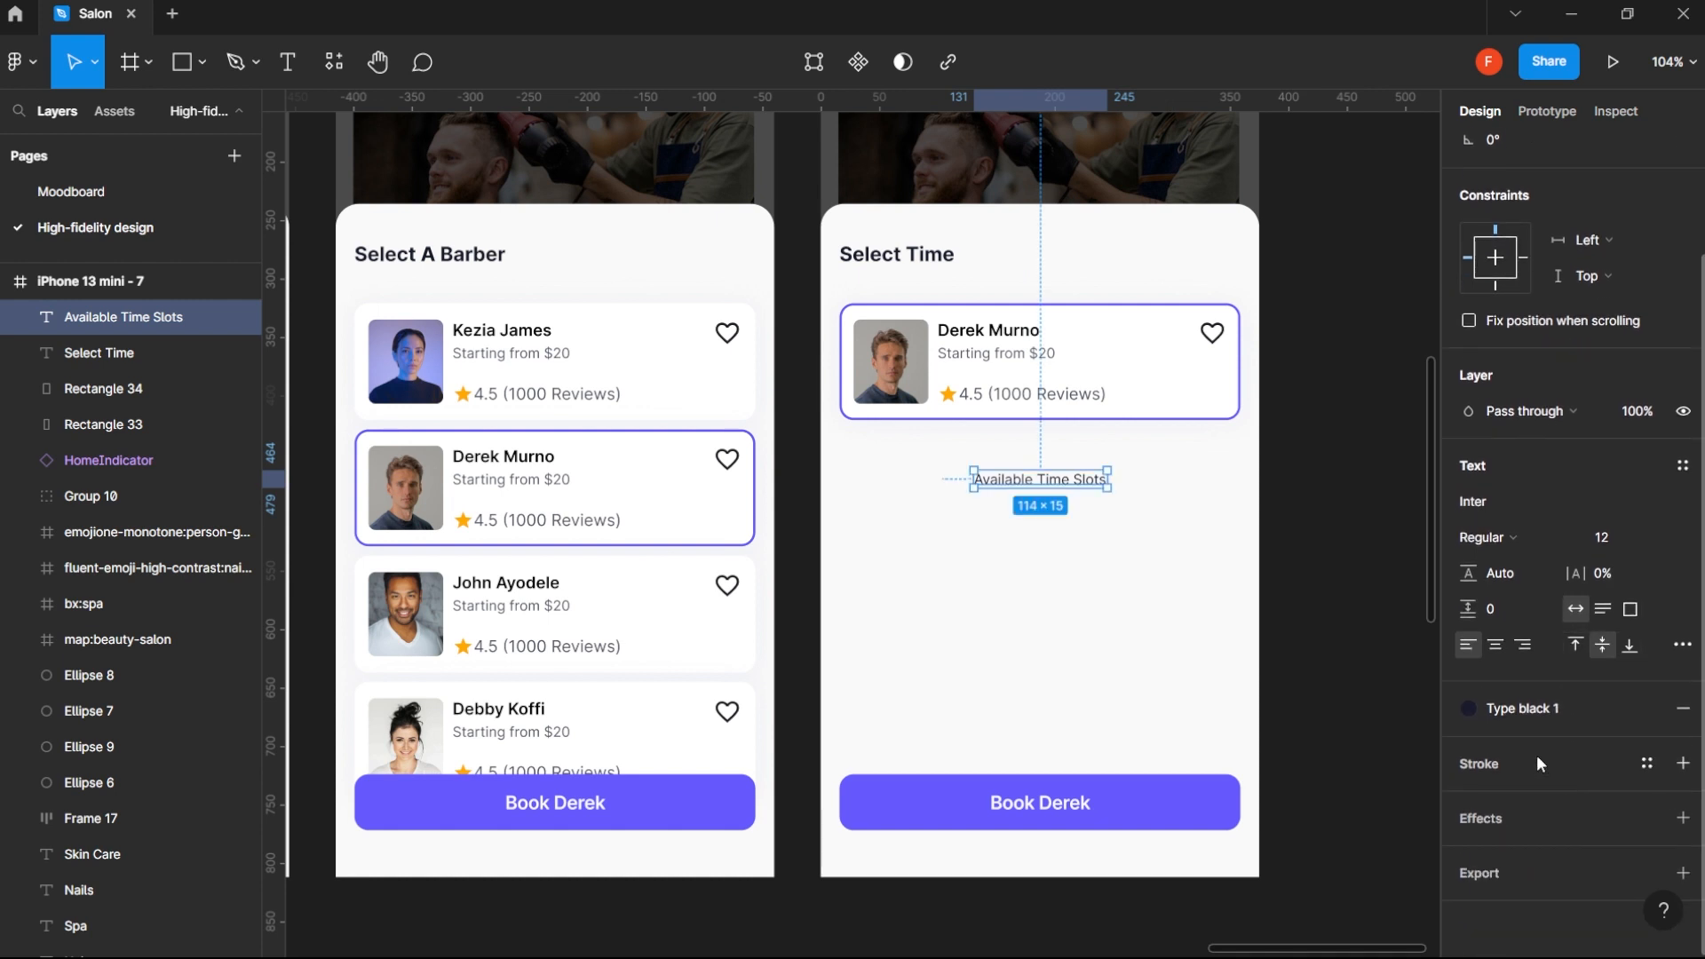
pyautogui.click(1524, 705)
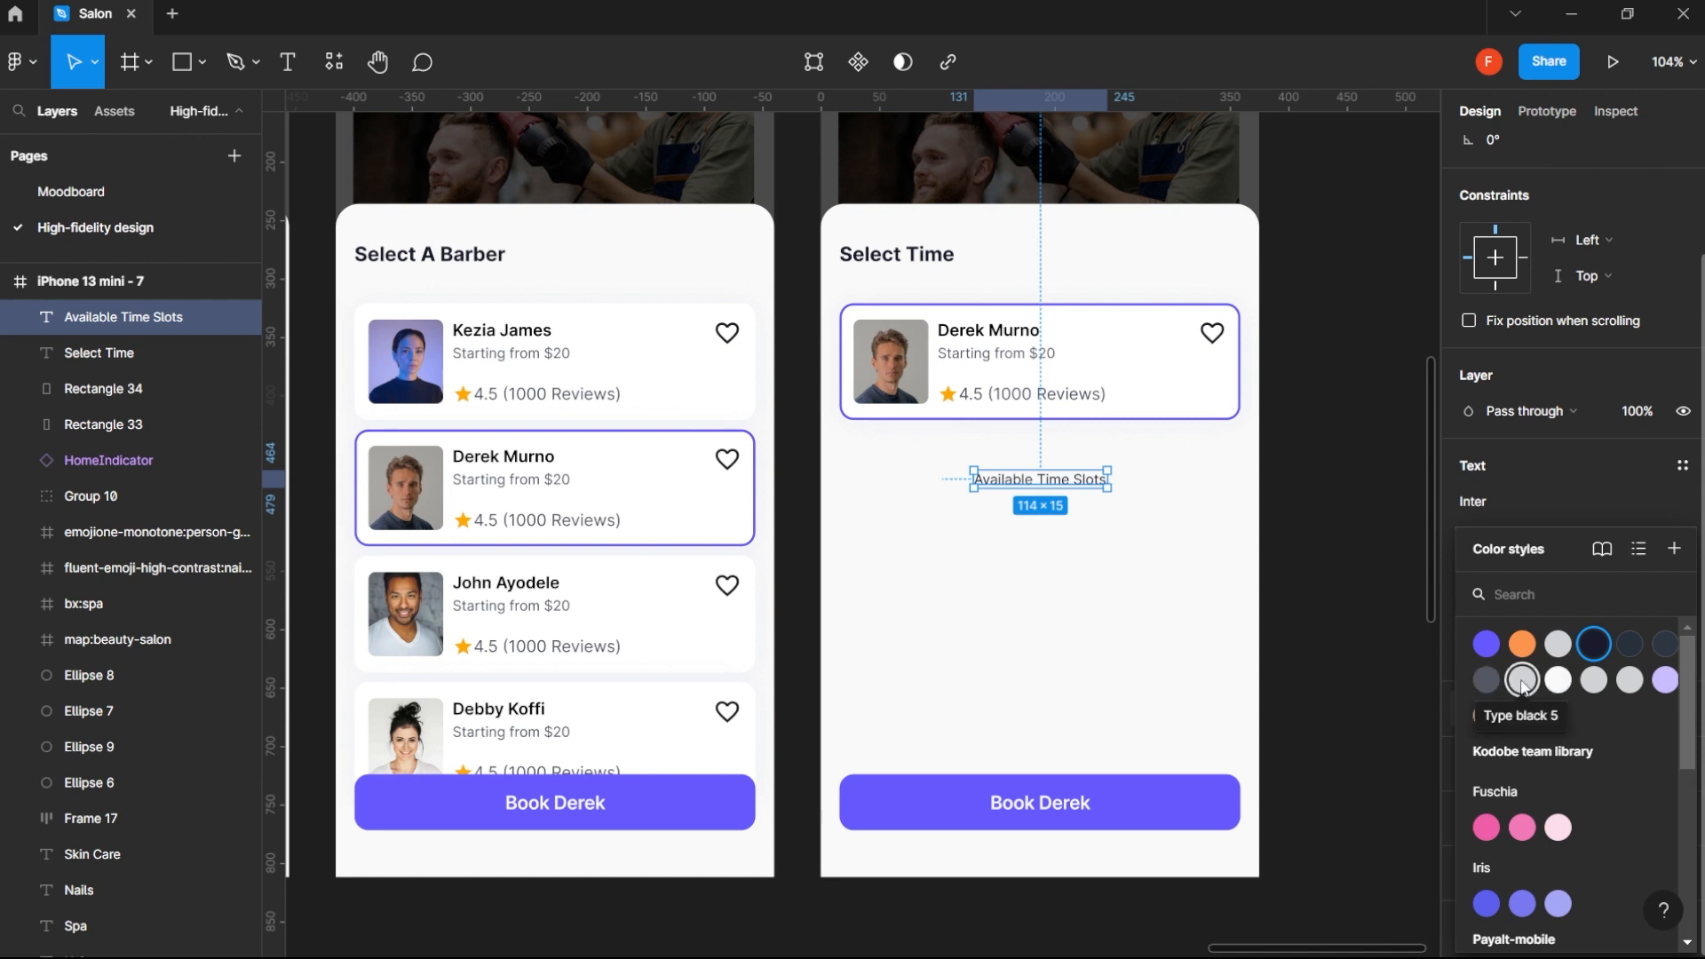
pyautogui.click(1523, 680)
pyautogui.click(1523, 711)
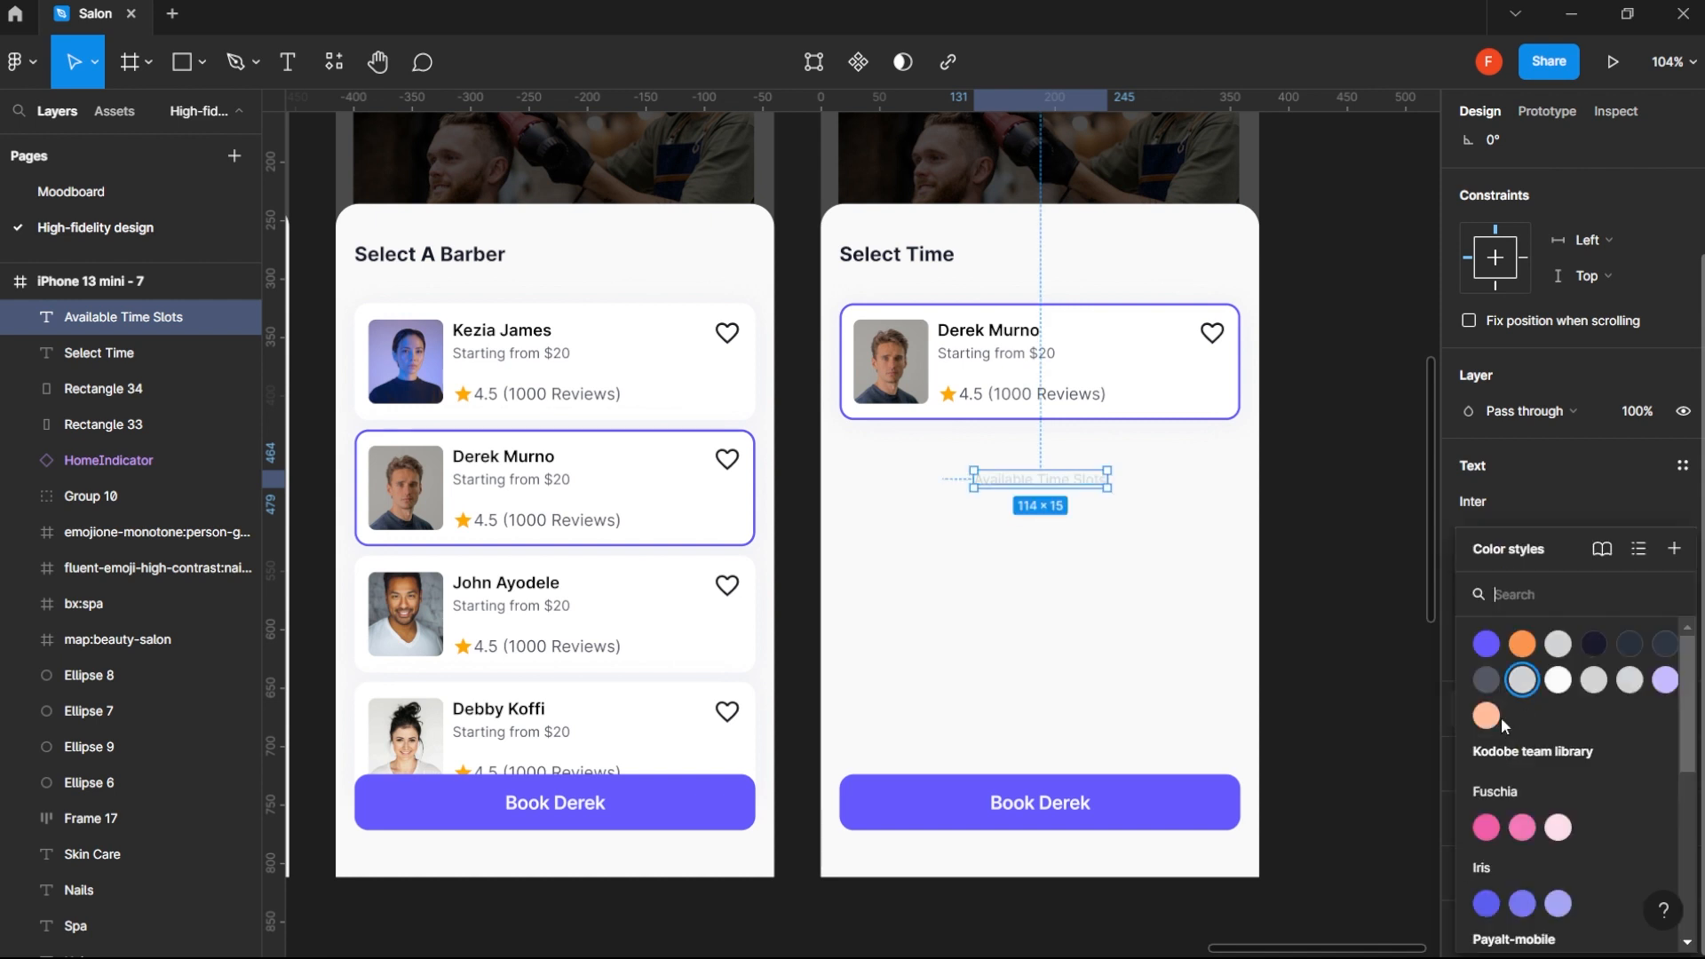
pyautogui.click(1488, 686)
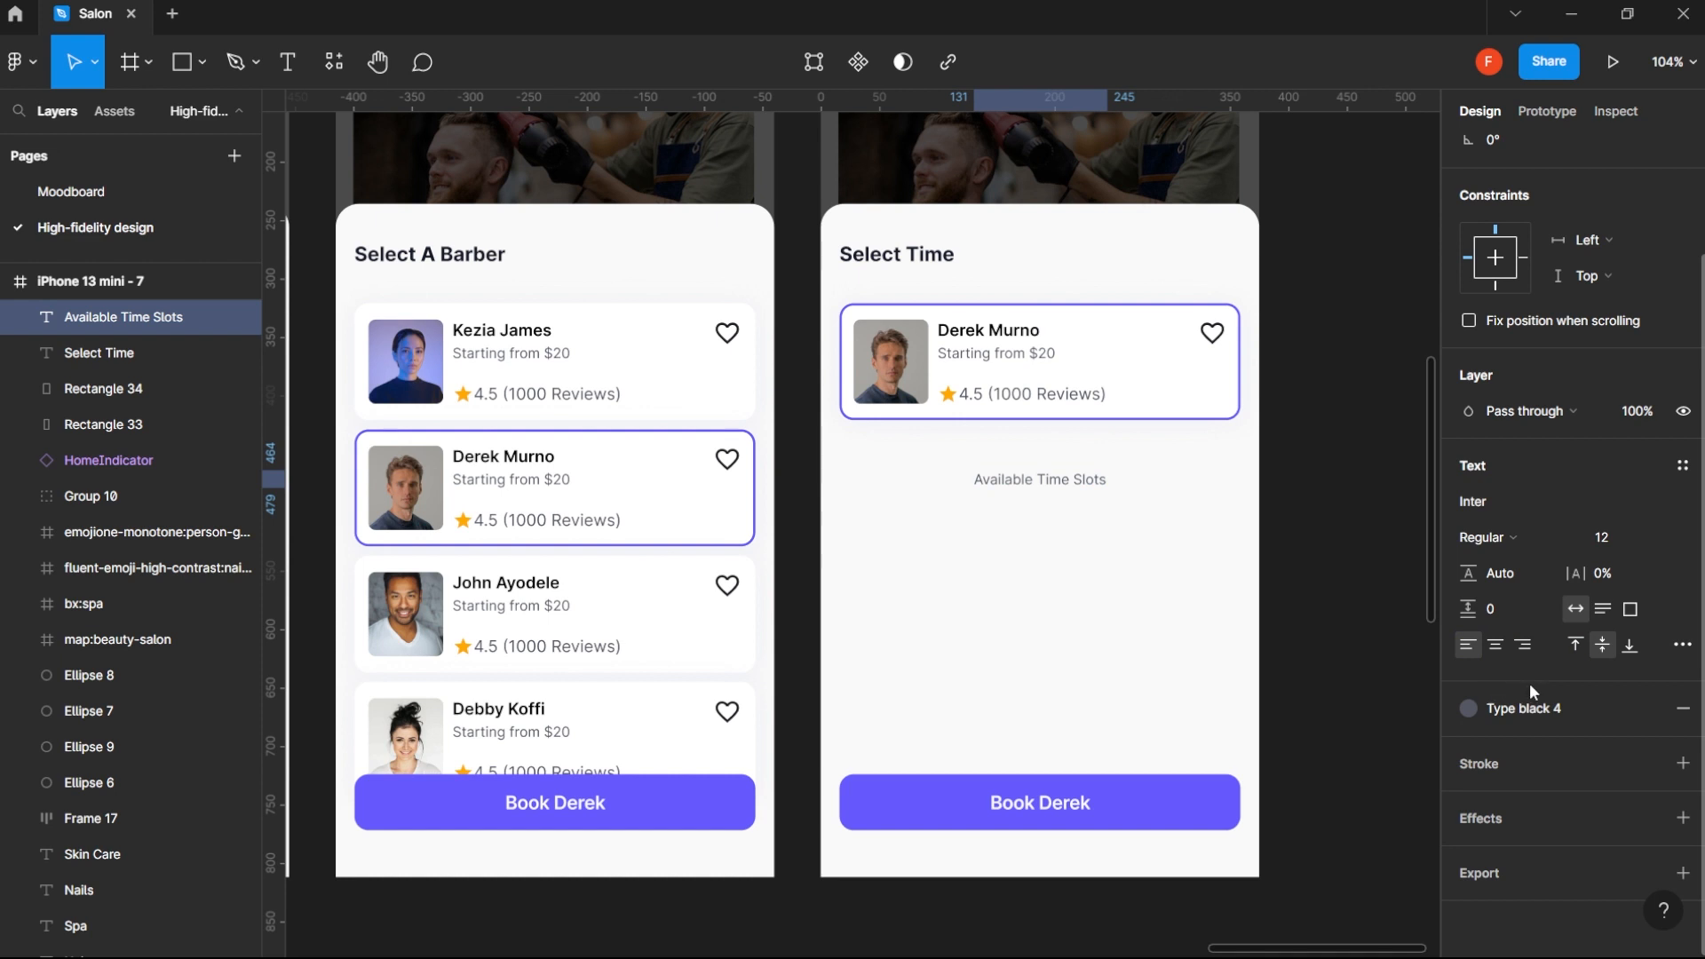
# - Try other colour styles, including Stroke grey 1 and Type black 3, on the Available Time Slots label and return to Type black 4
pyautogui.click(1521, 708)
pyautogui.click(1604, 682)
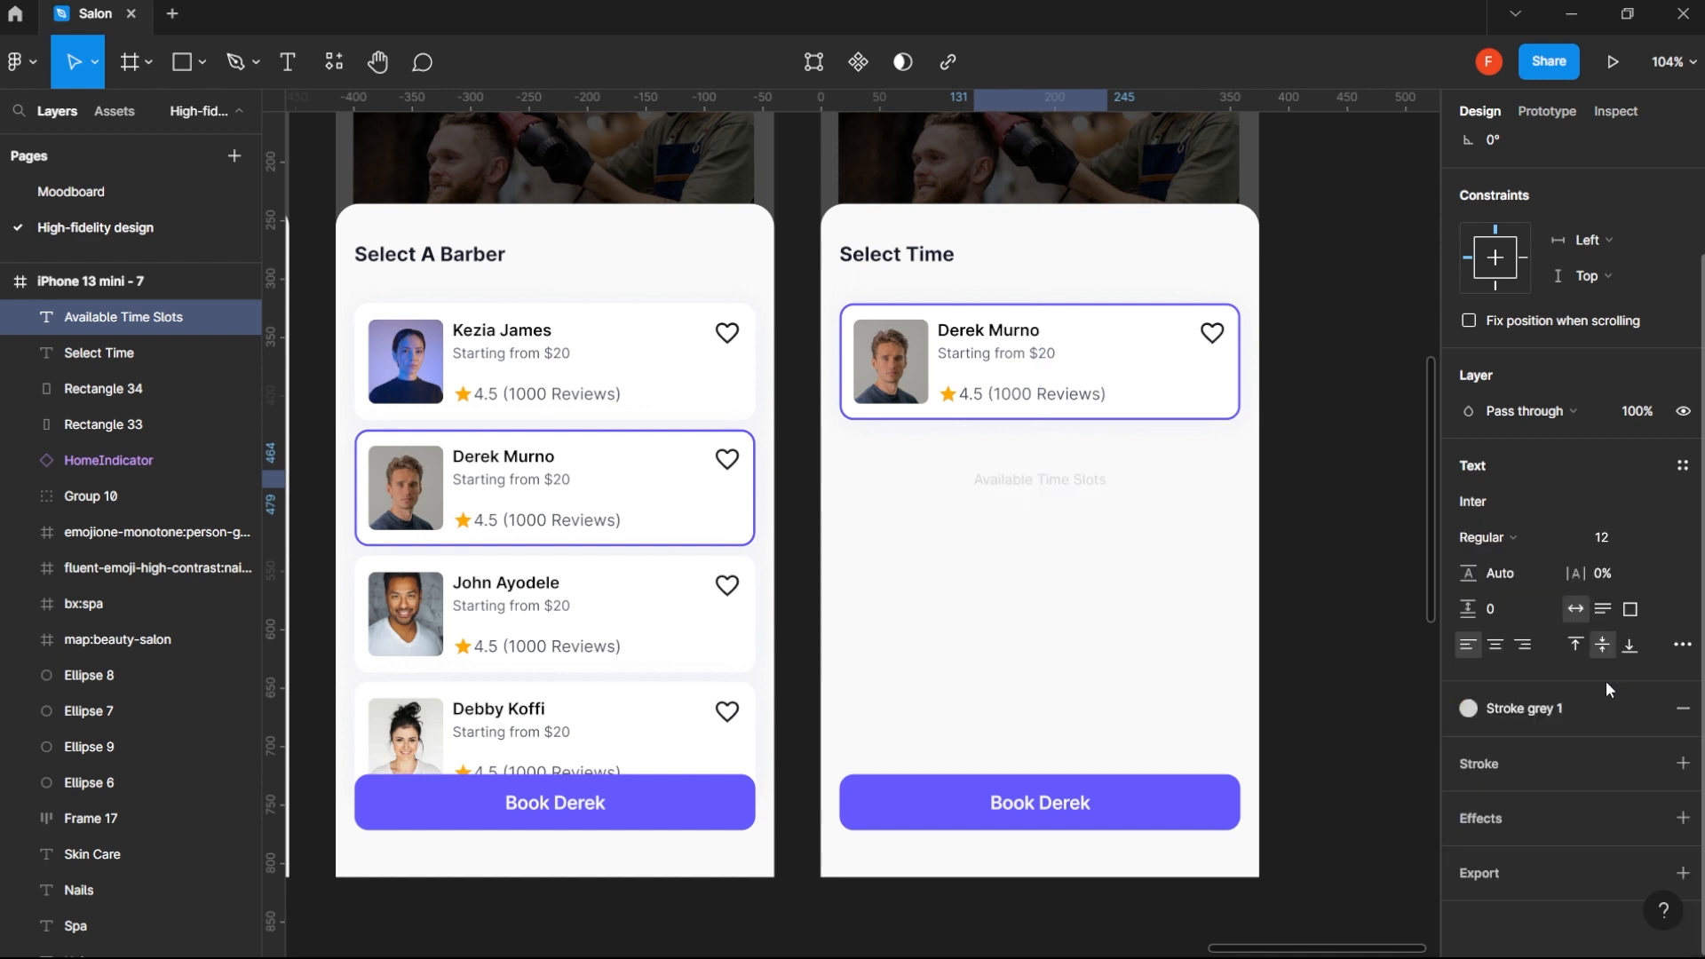
pyautogui.click(1534, 704)
pyautogui.click(1629, 681)
pyautogui.click(1557, 711)
pyautogui.click(1663, 646)
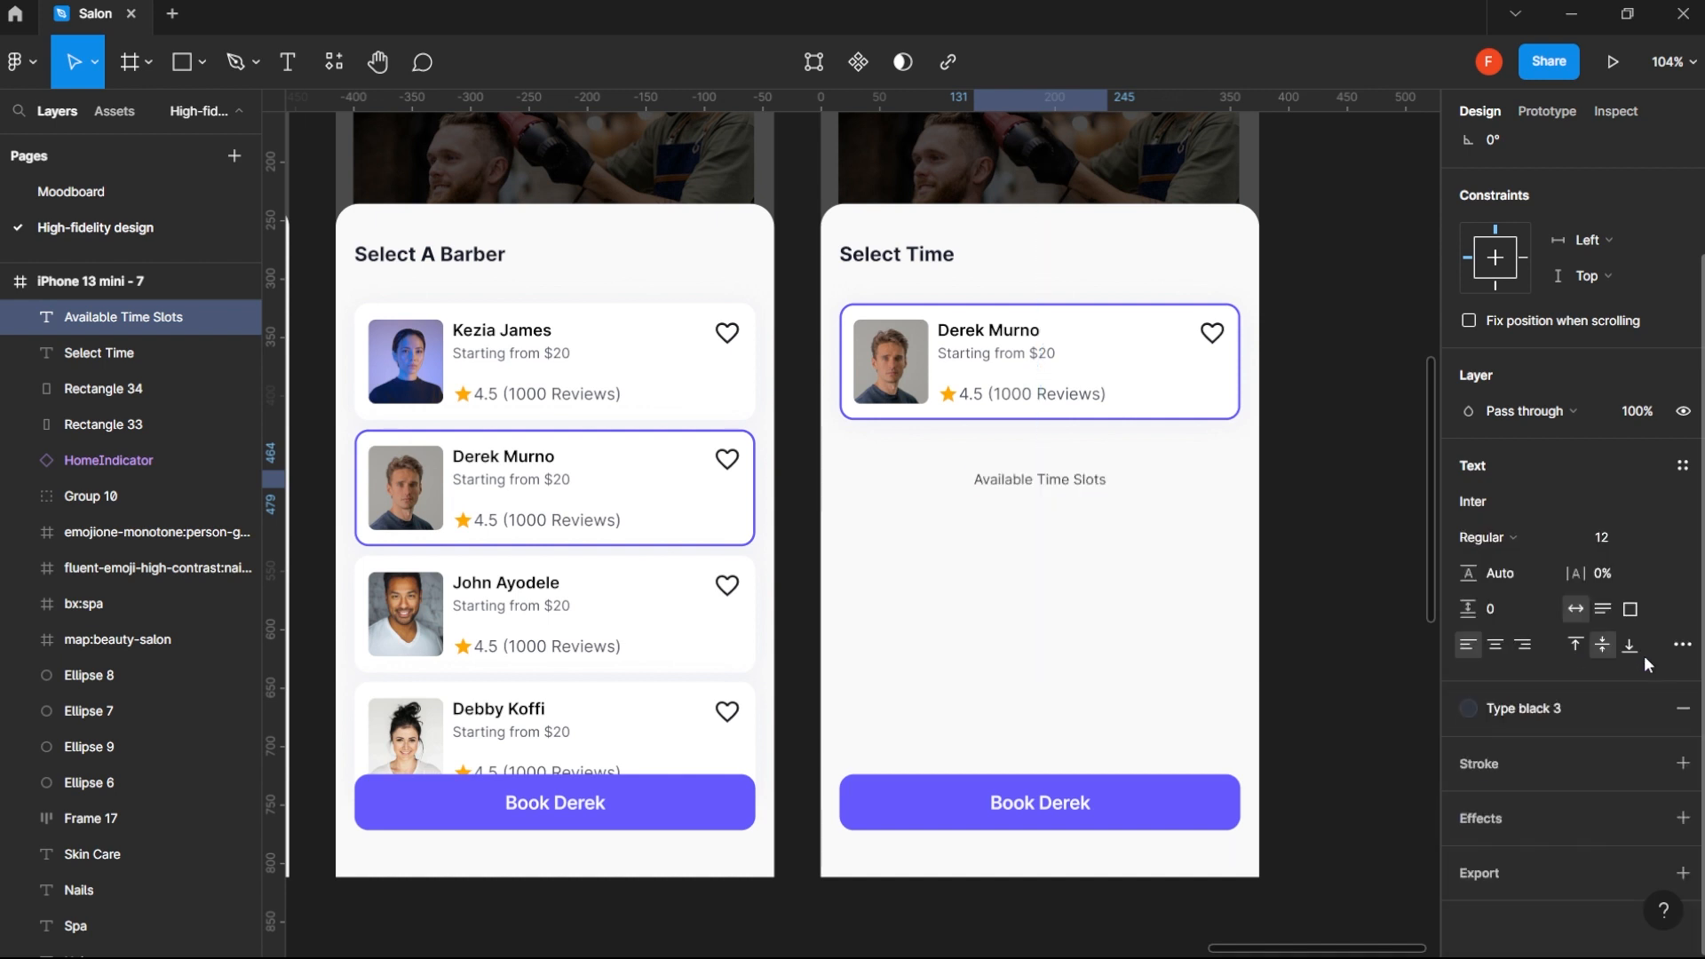
pyautogui.click(1563, 701)
pyautogui.click(1624, 645)
pyautogui.click(1522, 700)
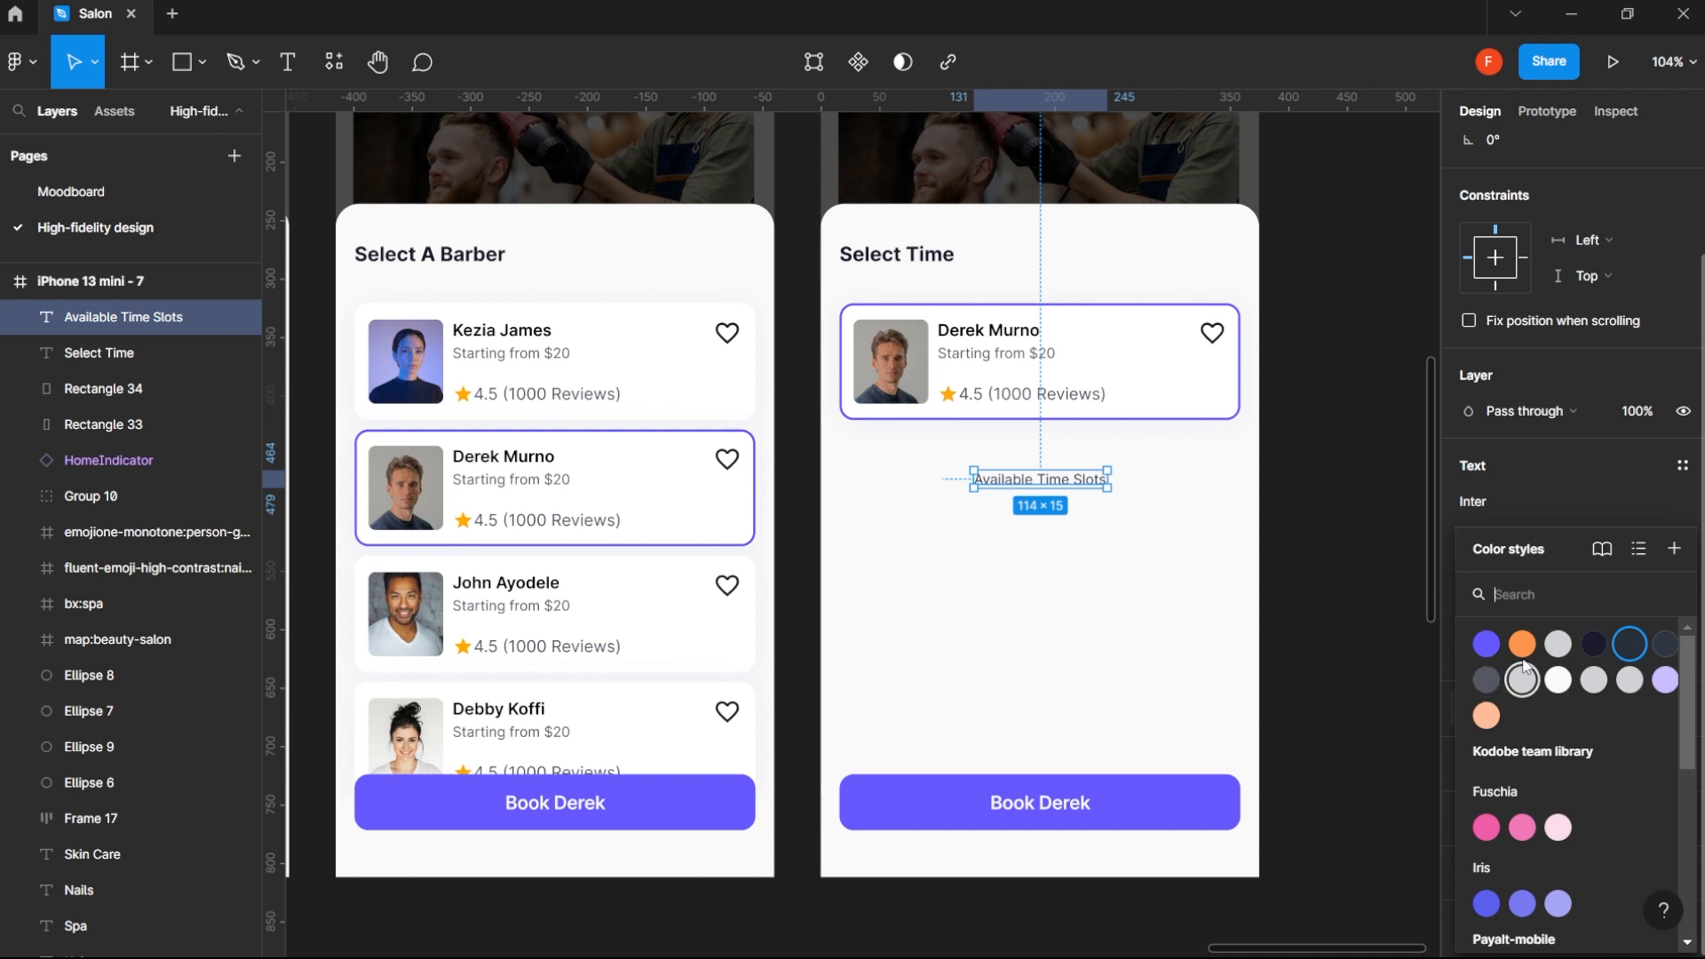
pyautogui.click(1558, 645)
pyautogui.click(1540, 710)
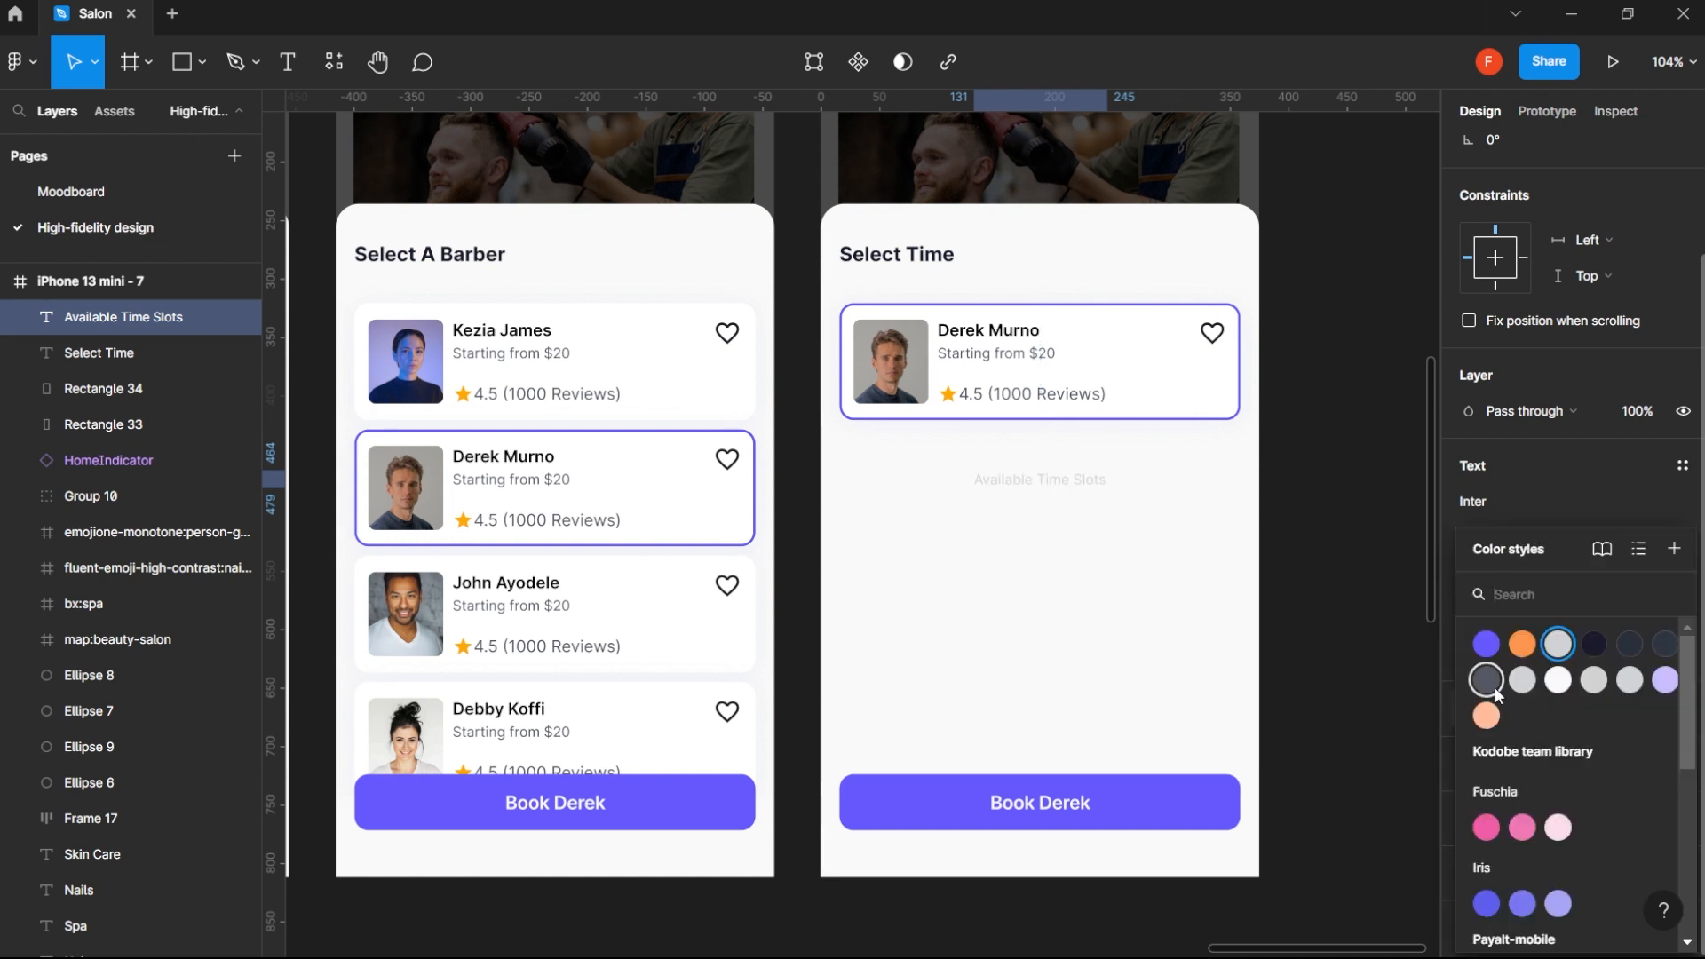
pyautogui.click(1487, 681)
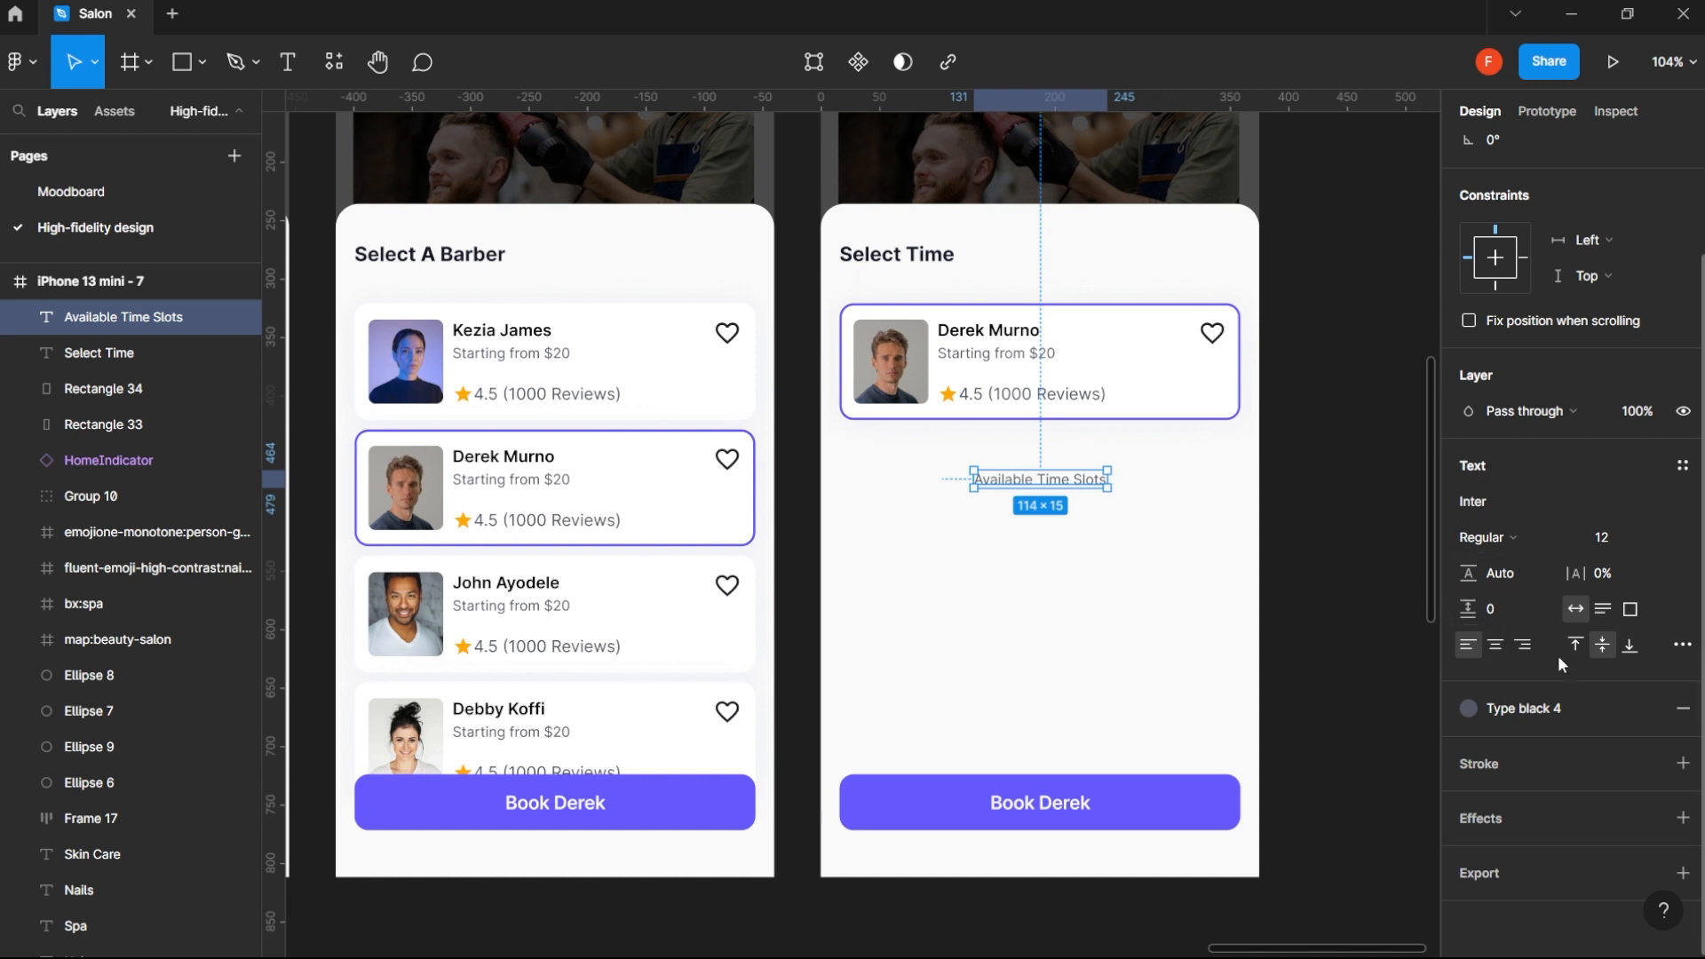
# - Set the Available Time Slots label to uppercase with 10% letter spacing and font size 11
pyautogui.click(1680, 646)
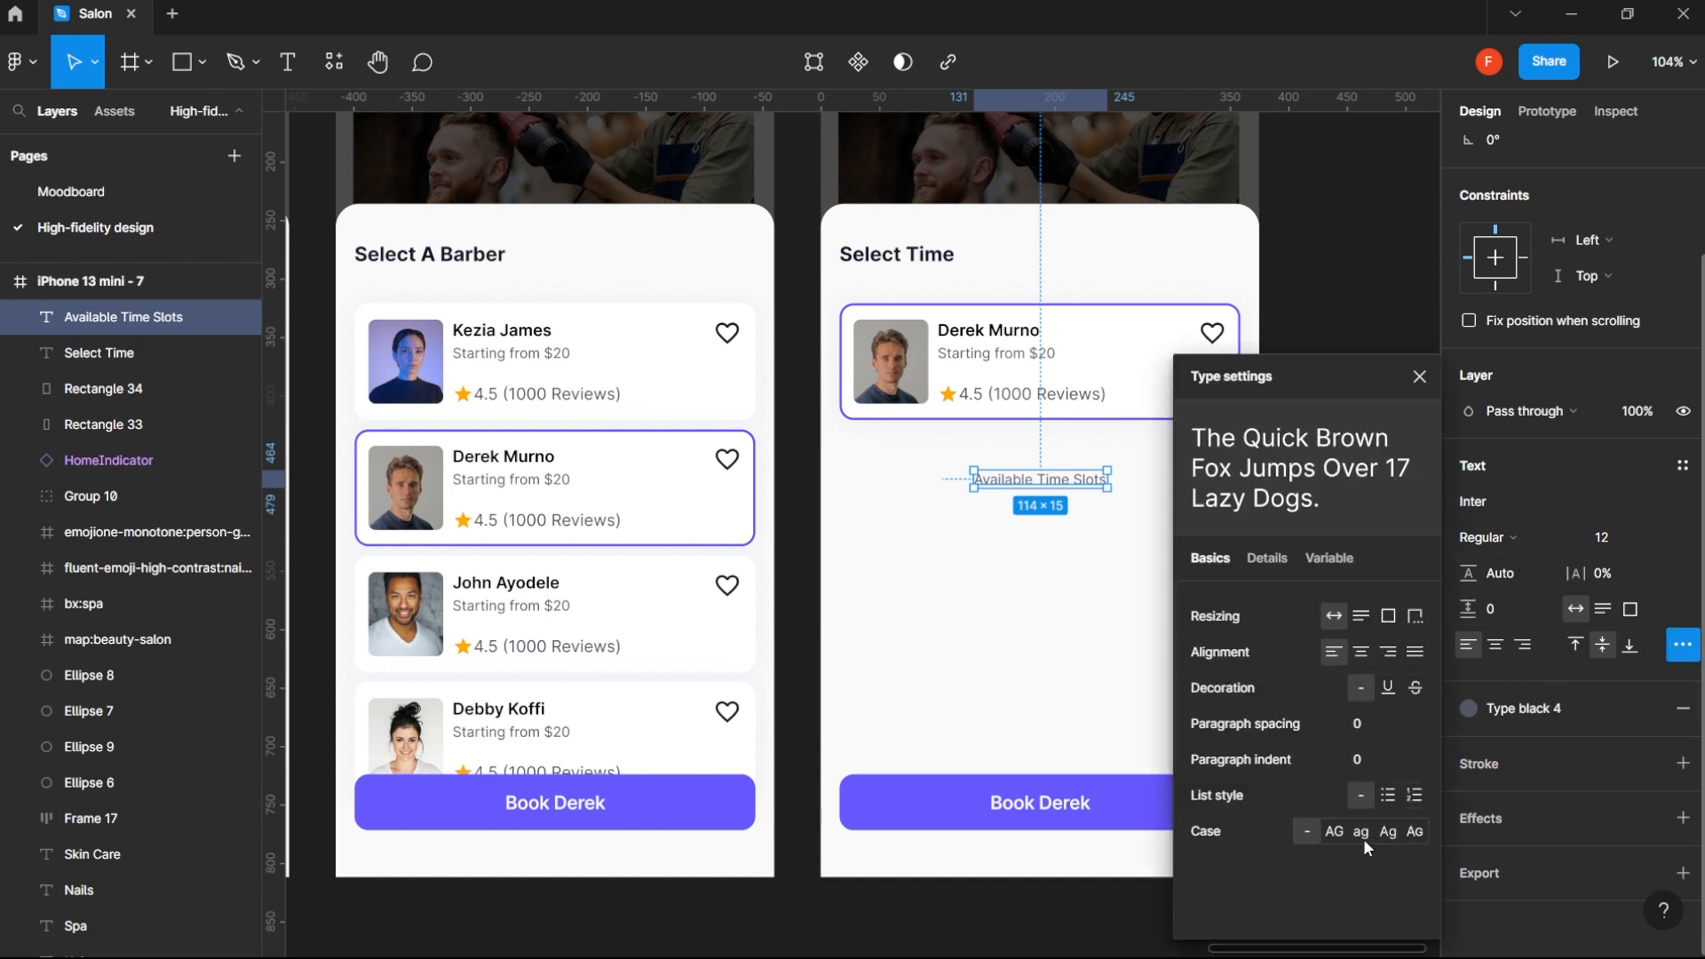
pyautogui.click(1340, 834)
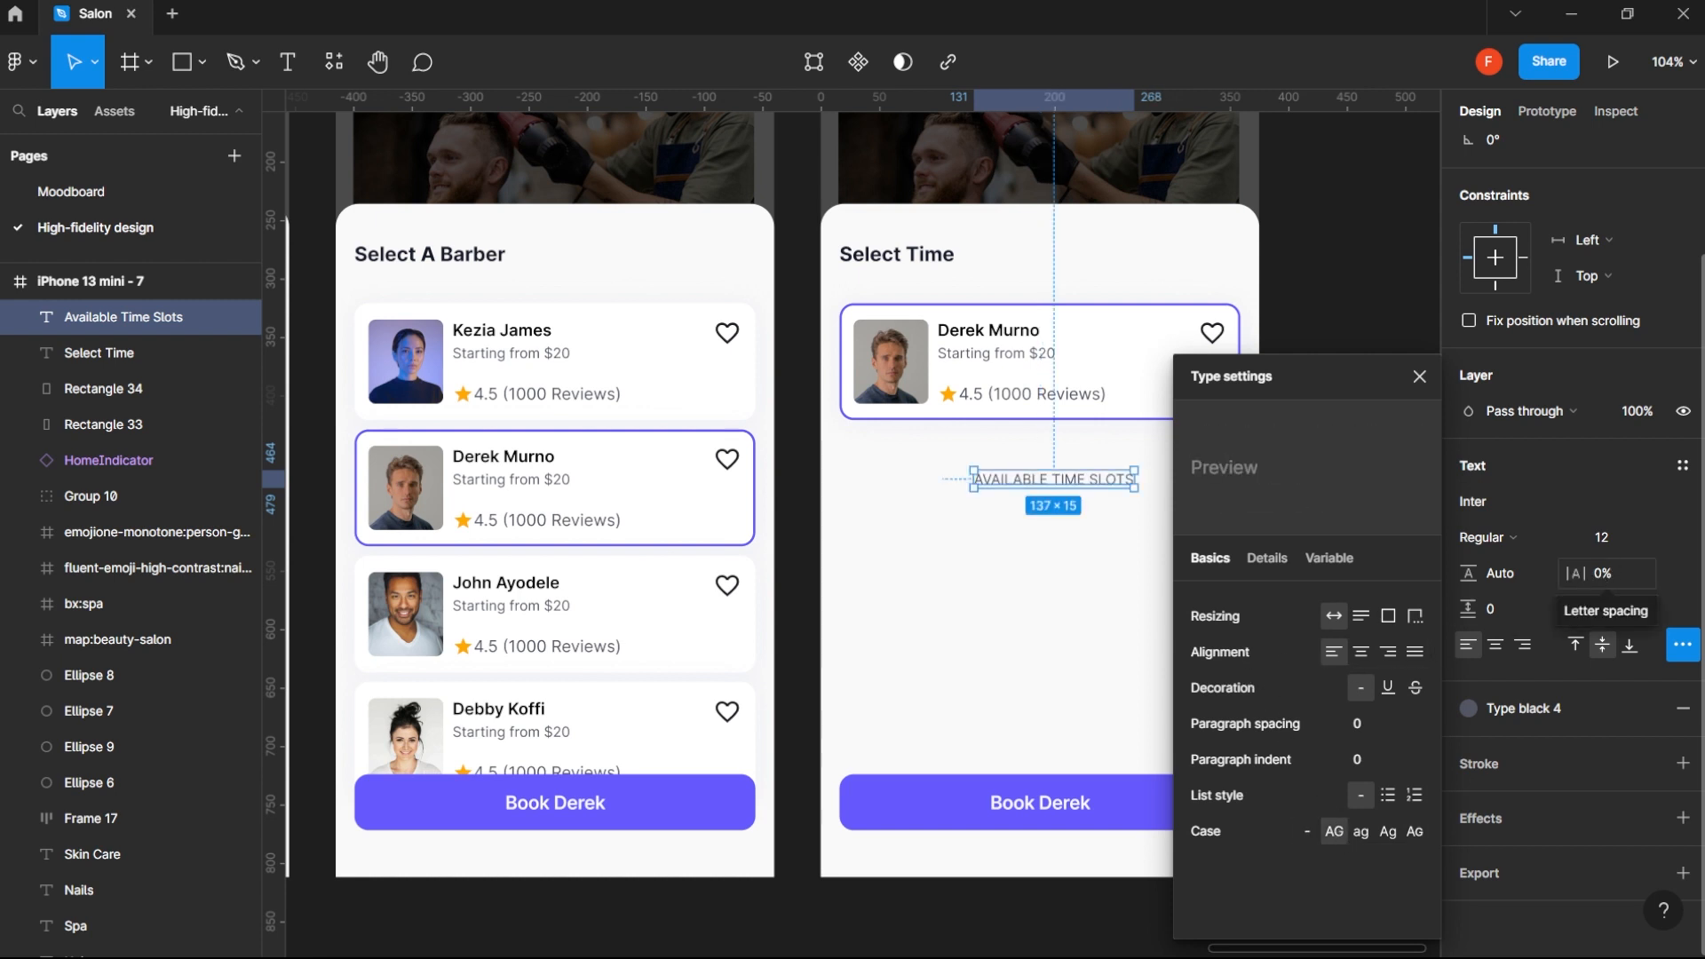
pyautogui.moveTo(1575, 574); pyautogui.dragTo(1602, 575)
pyautogui.click(1603, 544)
pyautogui.press('Down')
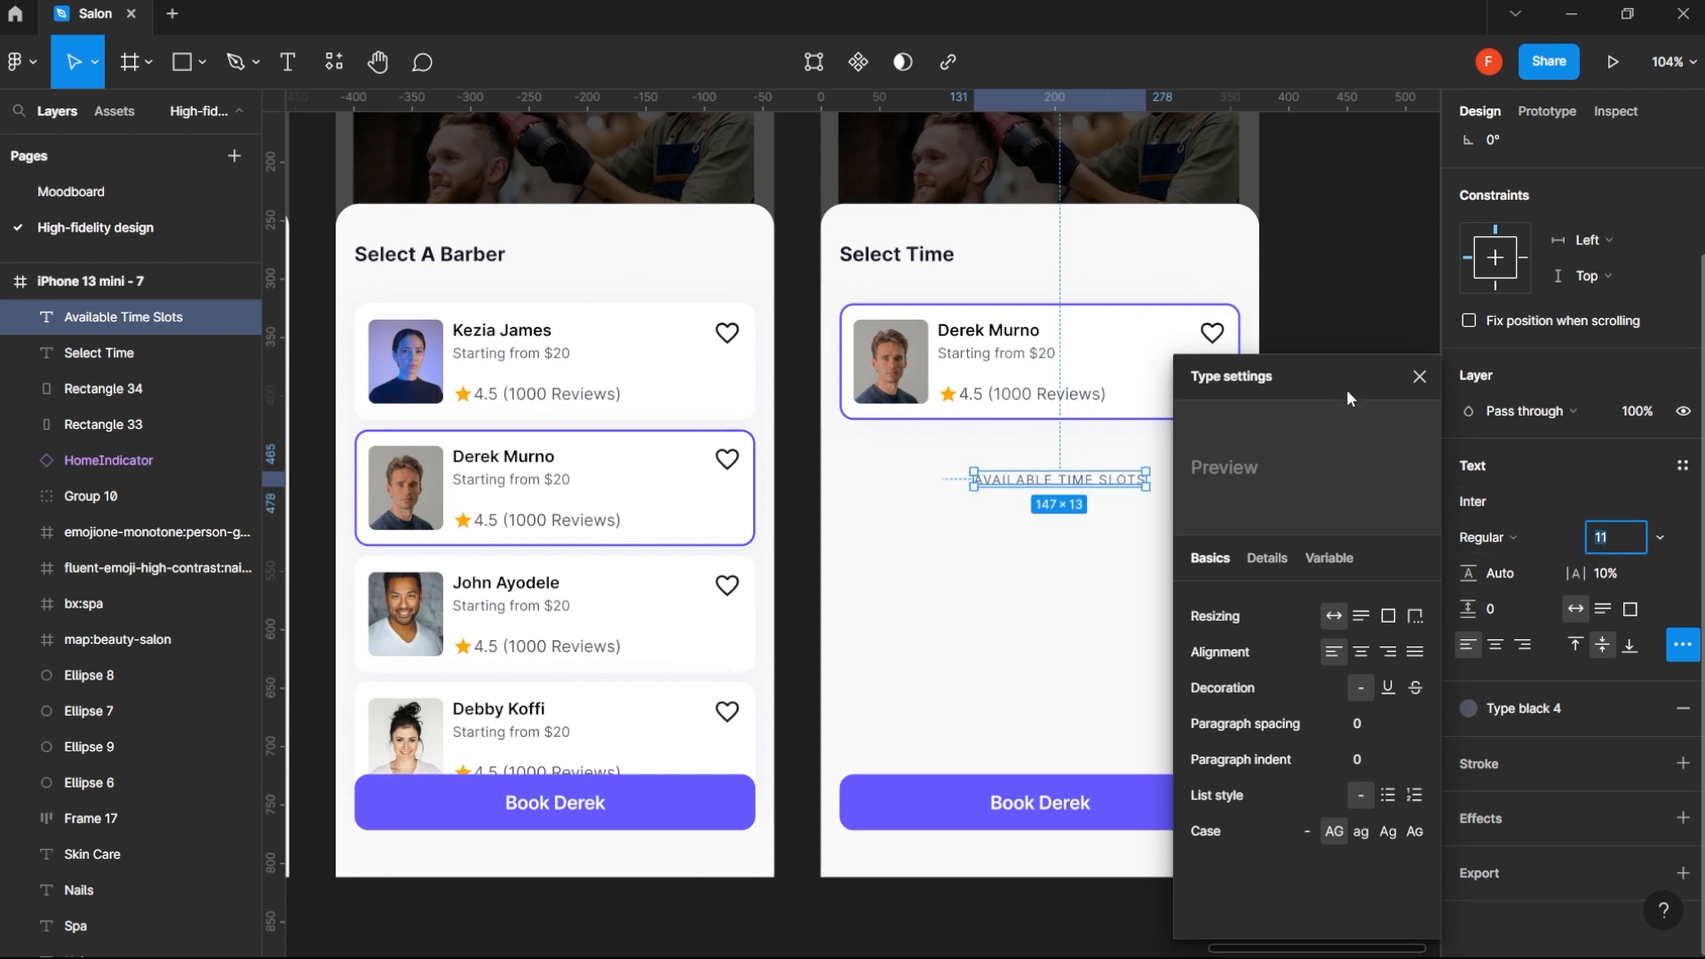
pyautogui.click(1417, 378)
# - Recentre the uppercase Available Time Slots label horizontally in iPhone 13 mini - 7 and deselect it
pyautogui.scroll(3, 1553, 231)
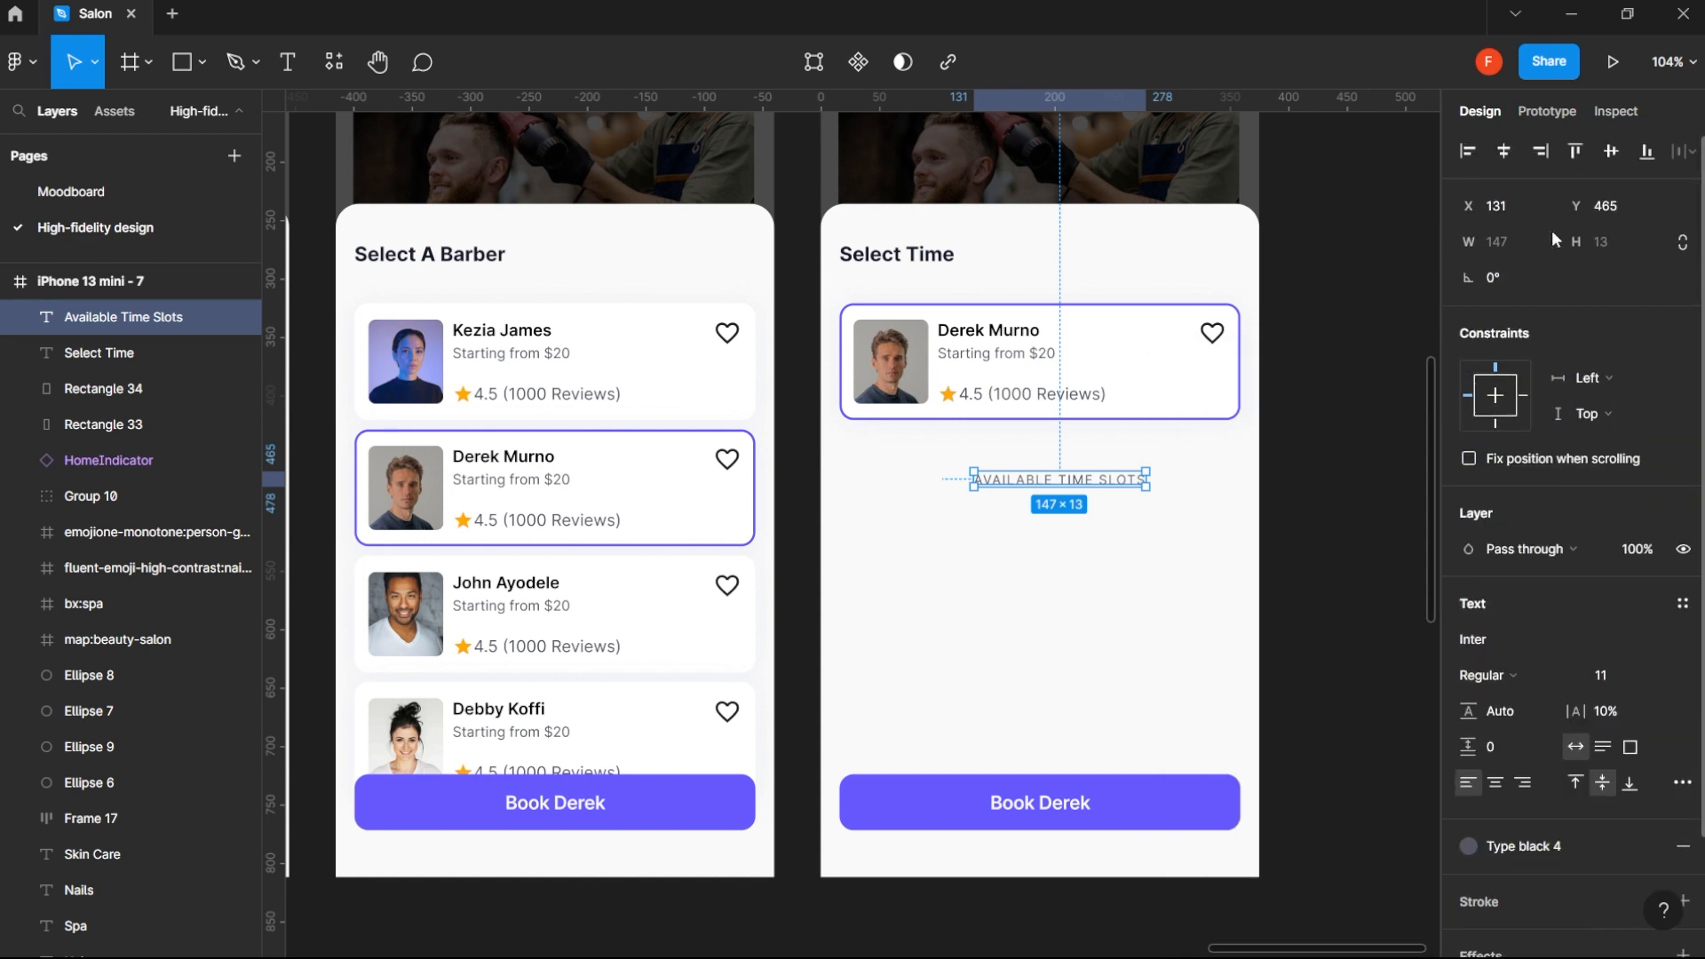
pyautogui.click(1508, 156)
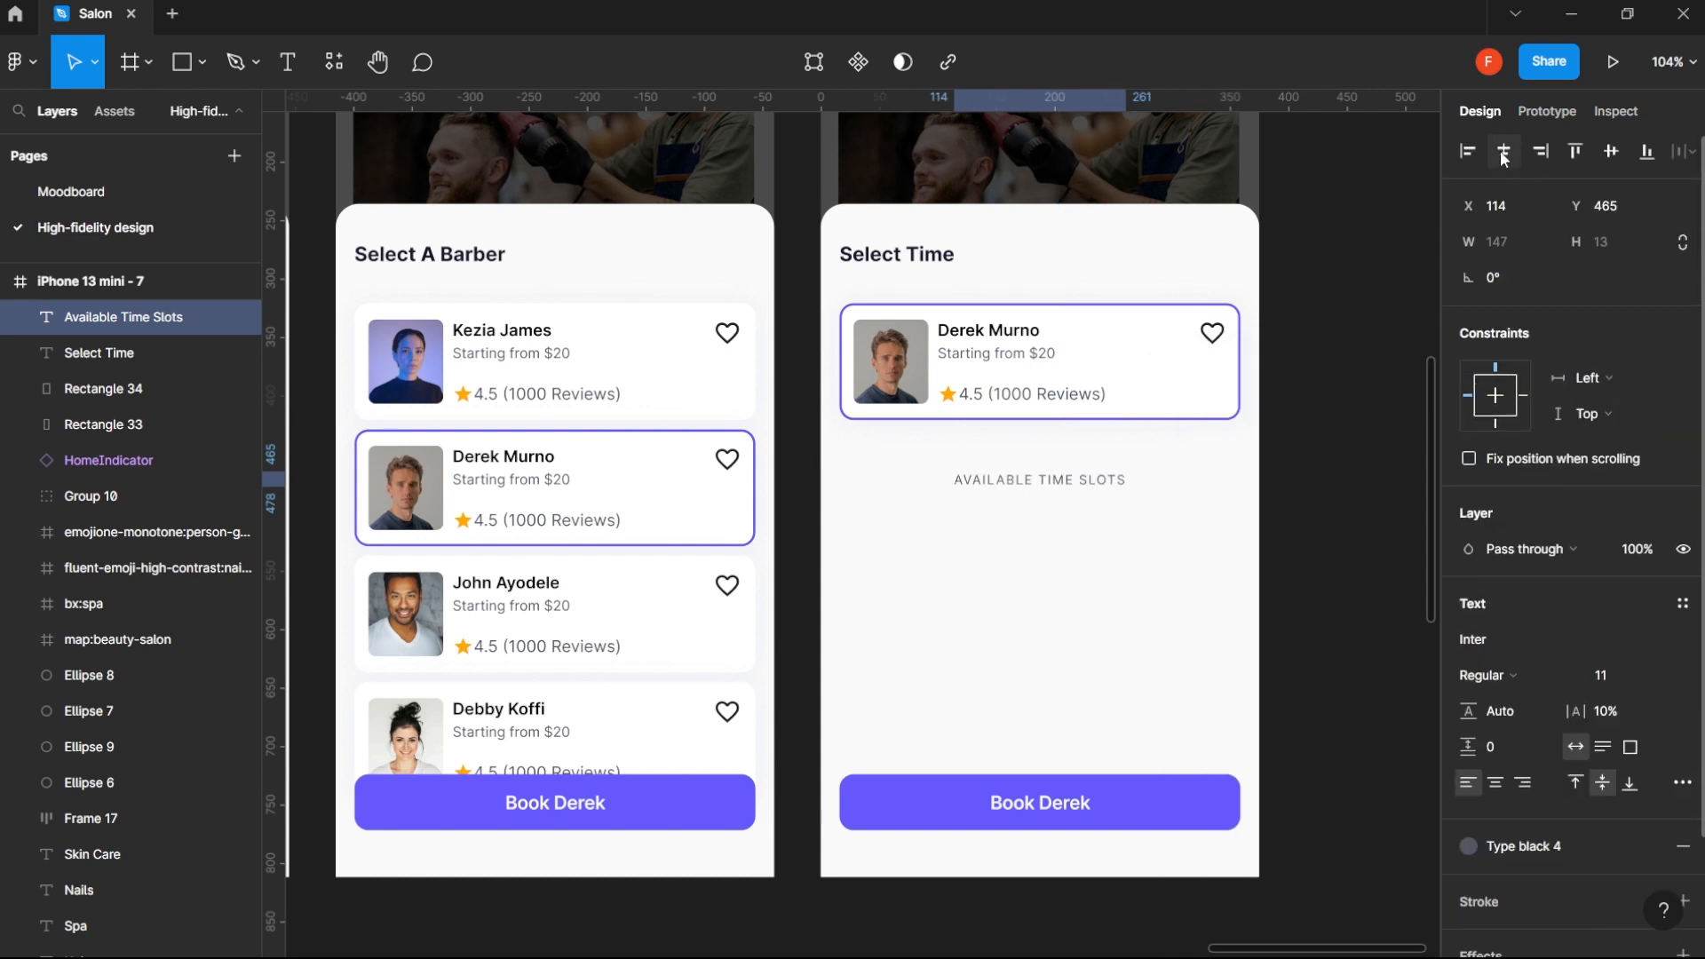
pyautogui.click(1330, 389)
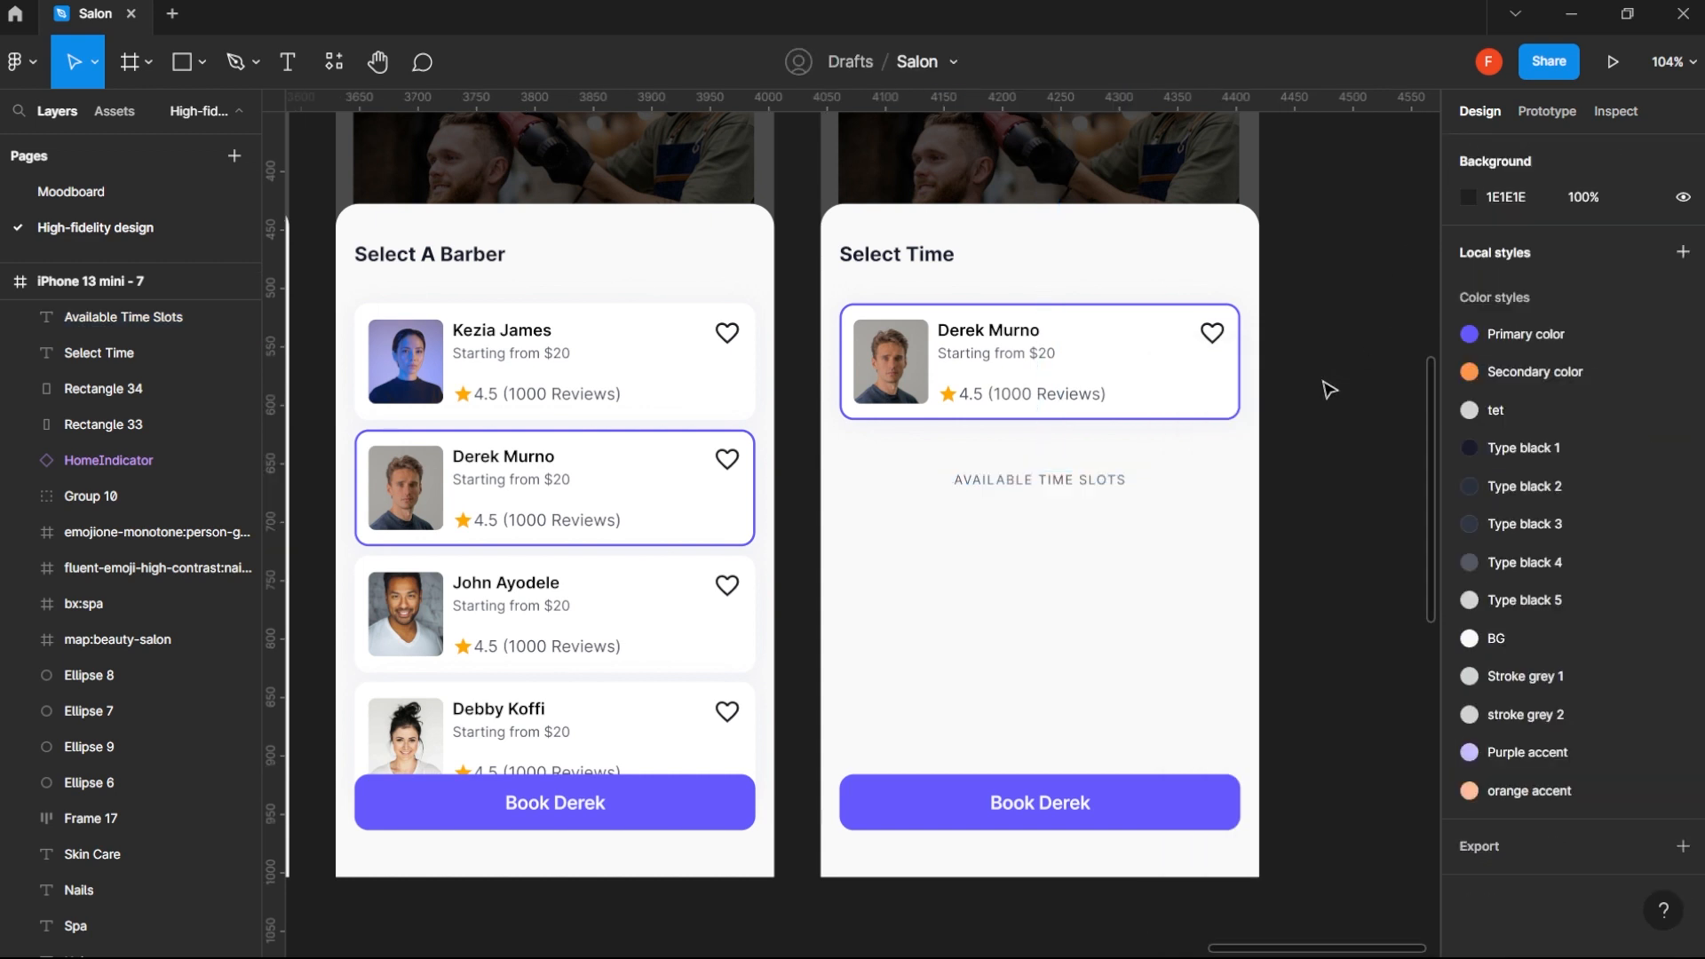
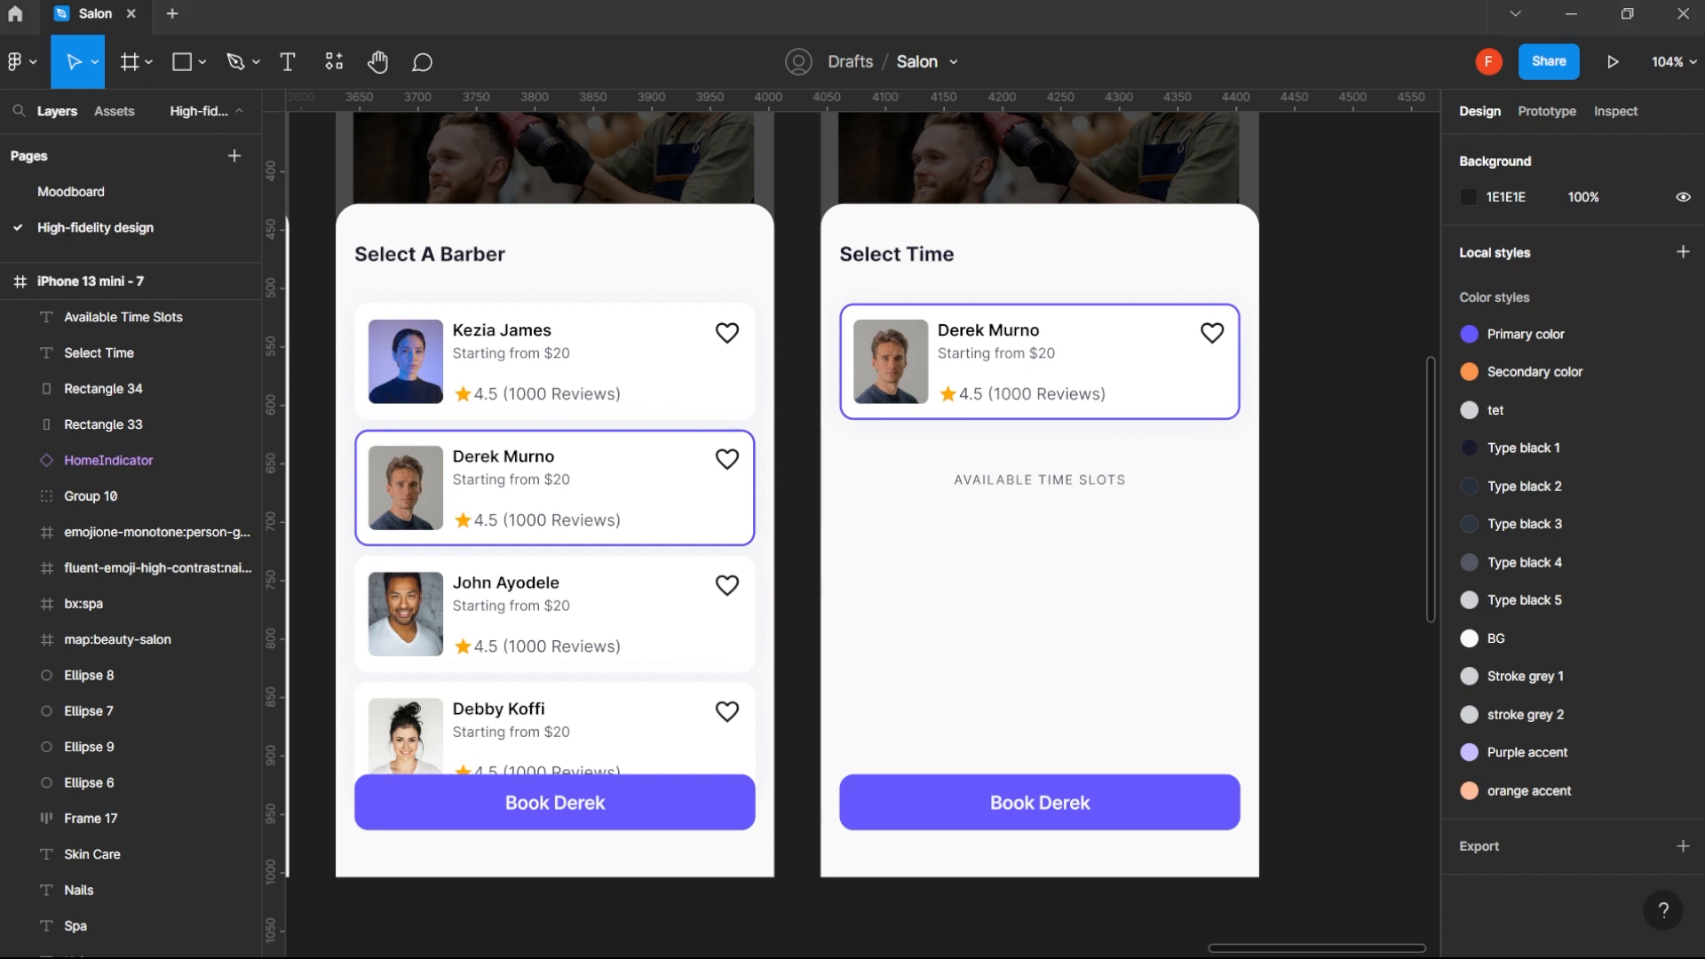
# - Review the Select Your Date, Select A Barber and Select Time screens to compare their sheet headers and layouts
pyautogui.scroll(-3, 862, 524)
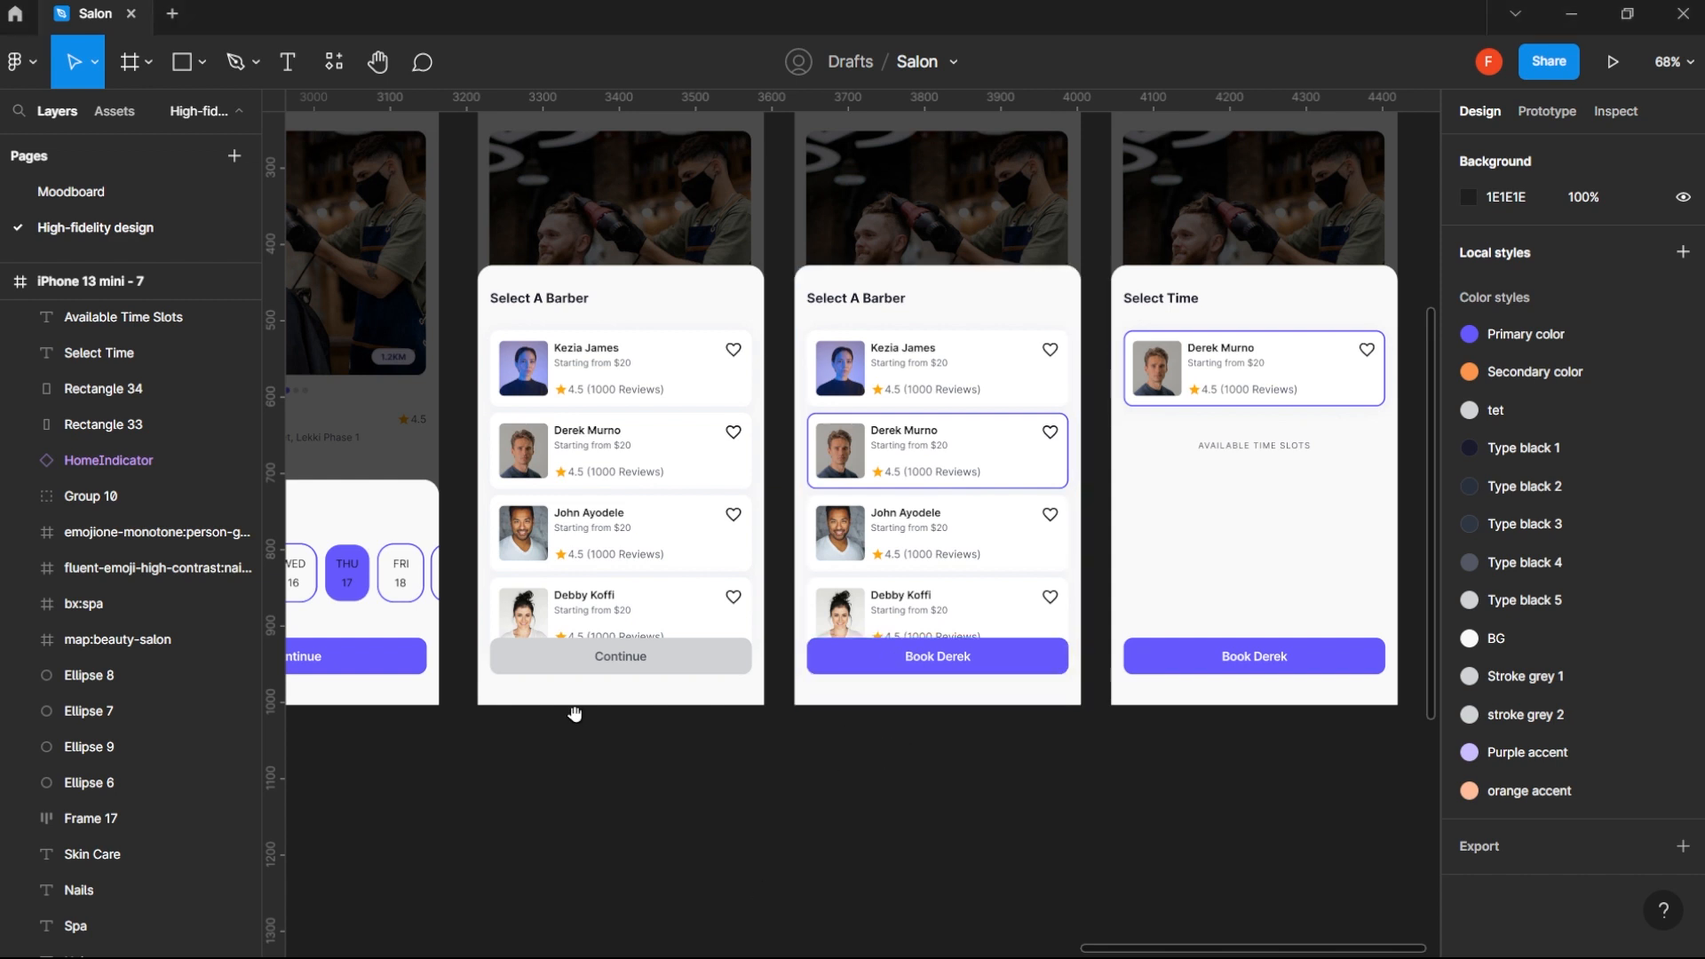
pyautogui.moveTo(503, 681); pyautogui.dragTo(849, 687)
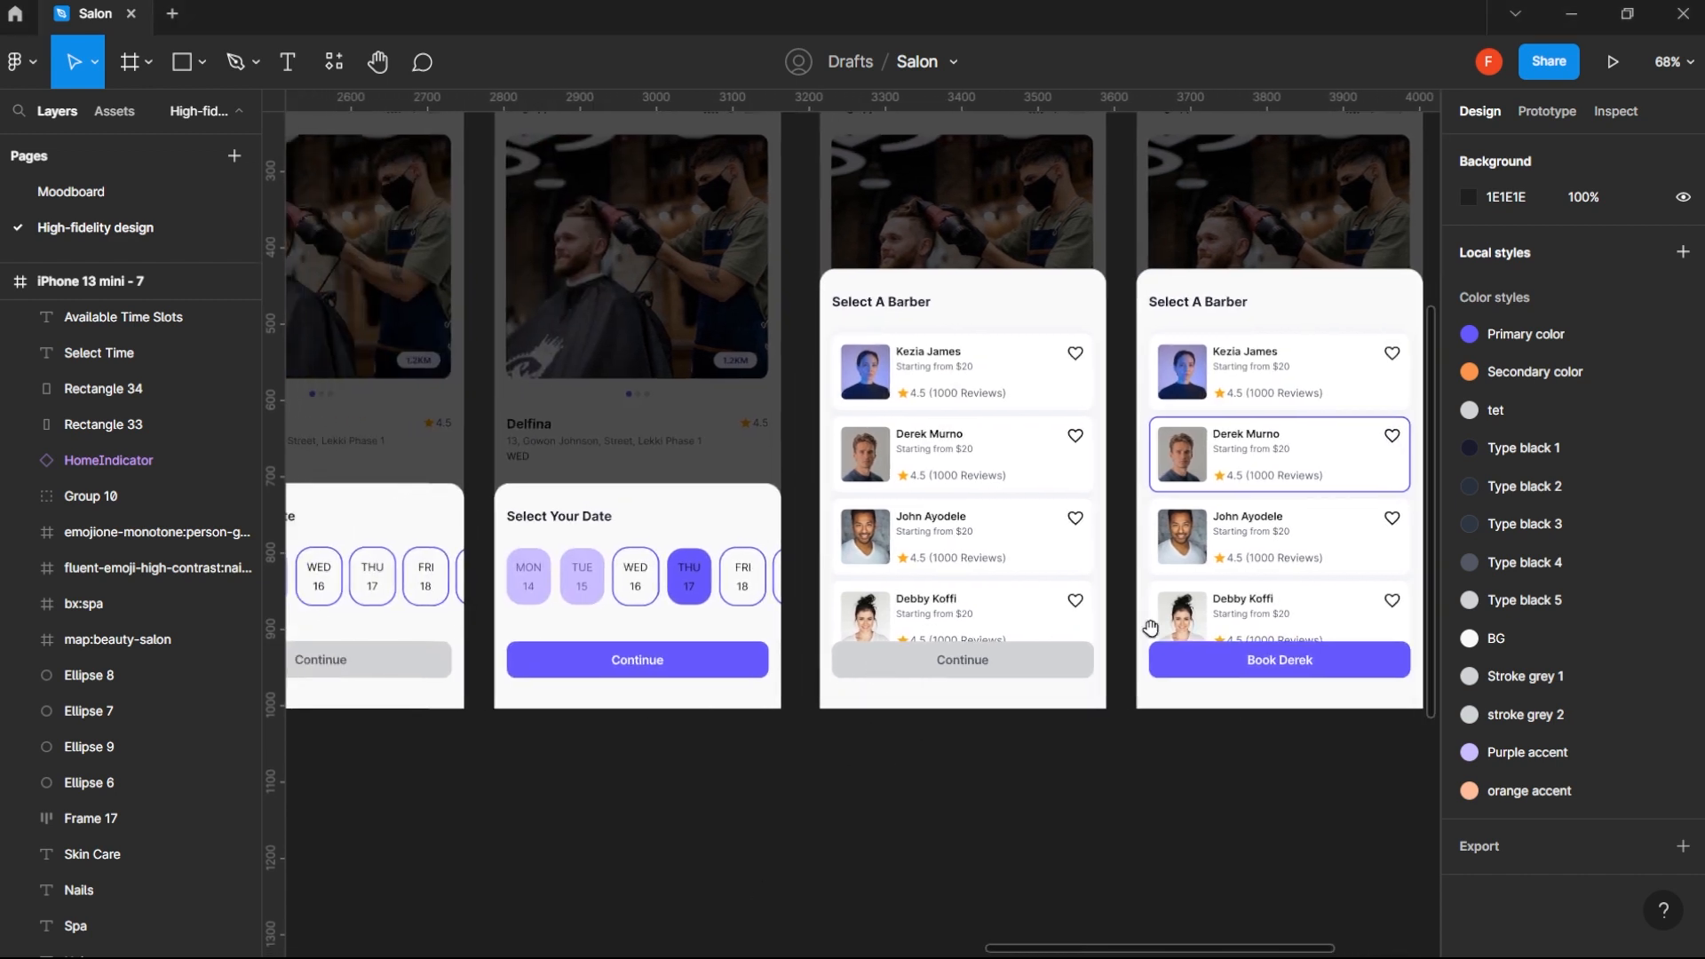
pyautogui.moveTo(1331, 602); pyautogui.dragTo(981, 732)
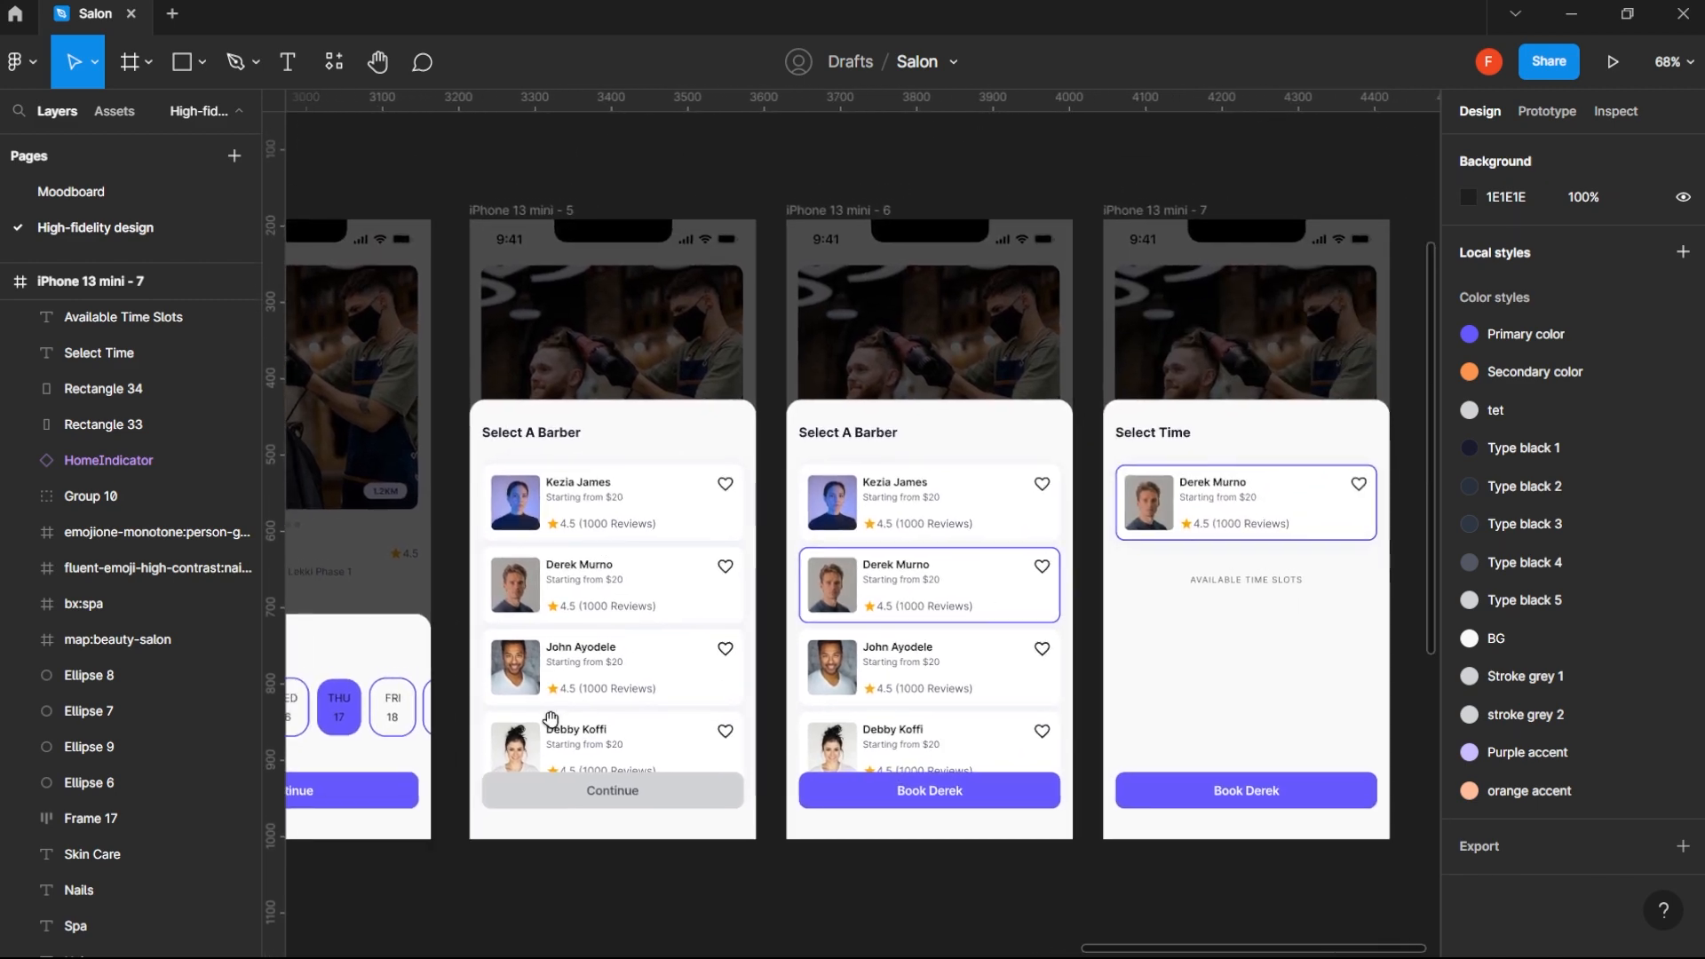
pyautogui.moveTo(489, 728); pyautogui.dragTo(918, 707)
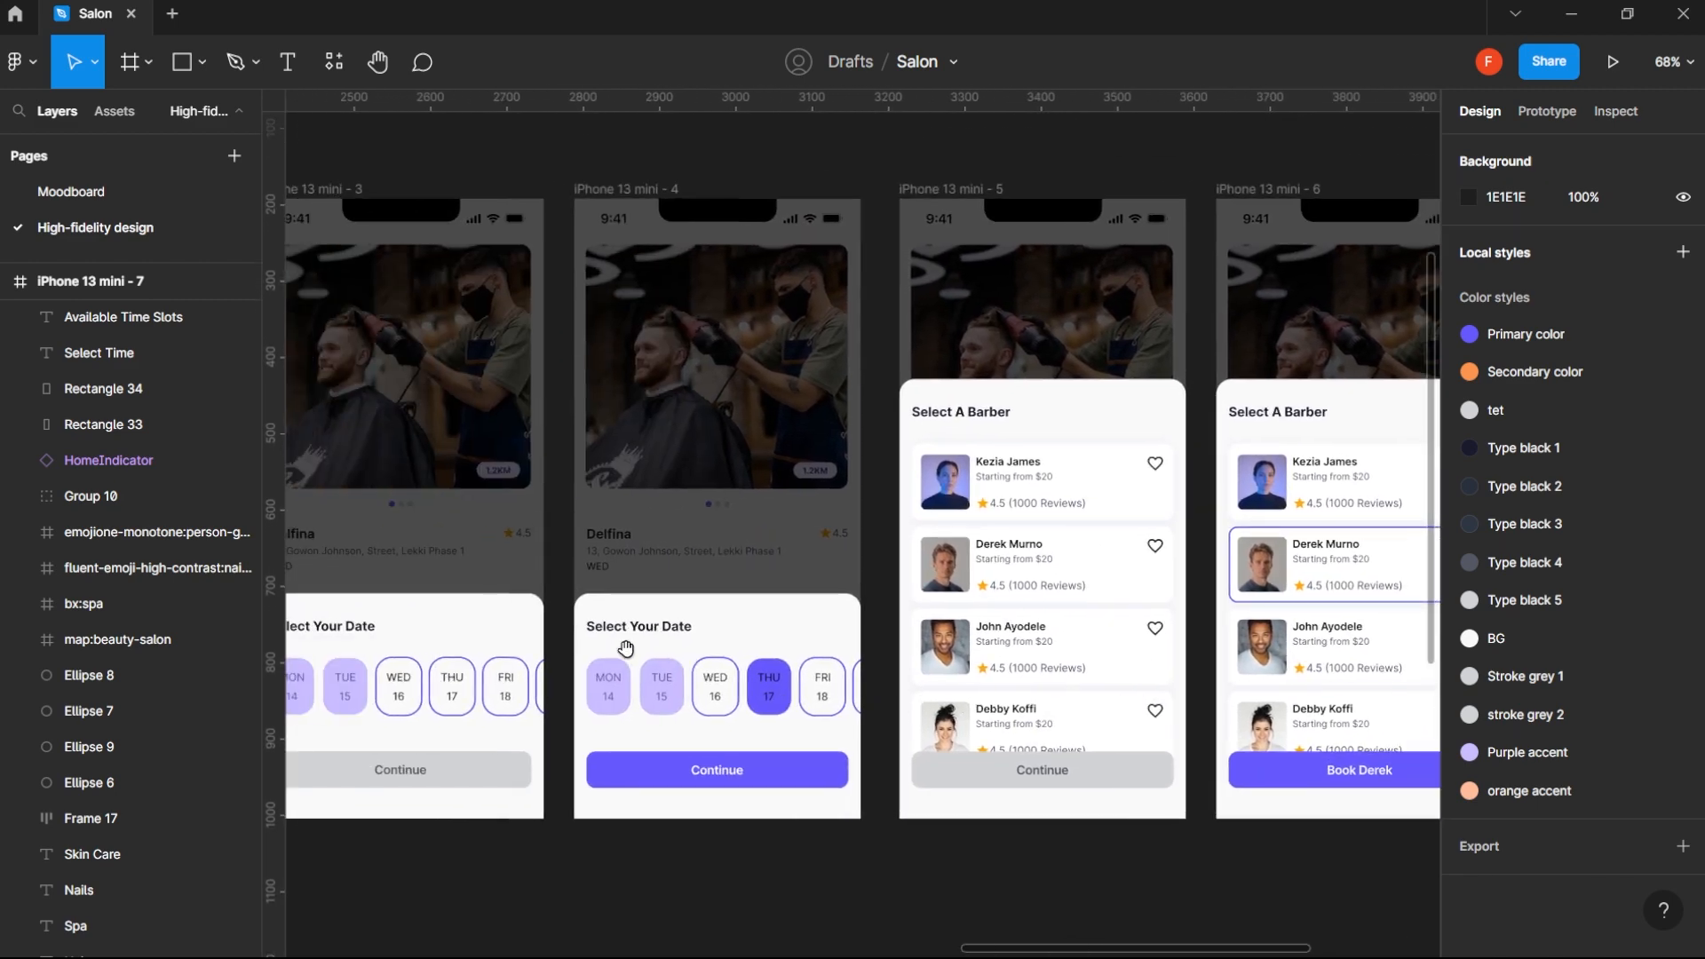
pyautogui.moveTo(1188, 519); pyautogui.dragTo(830, 572)
pyautogui.moveTo(654, 682); pyautogui.dragTo(1070, 605)
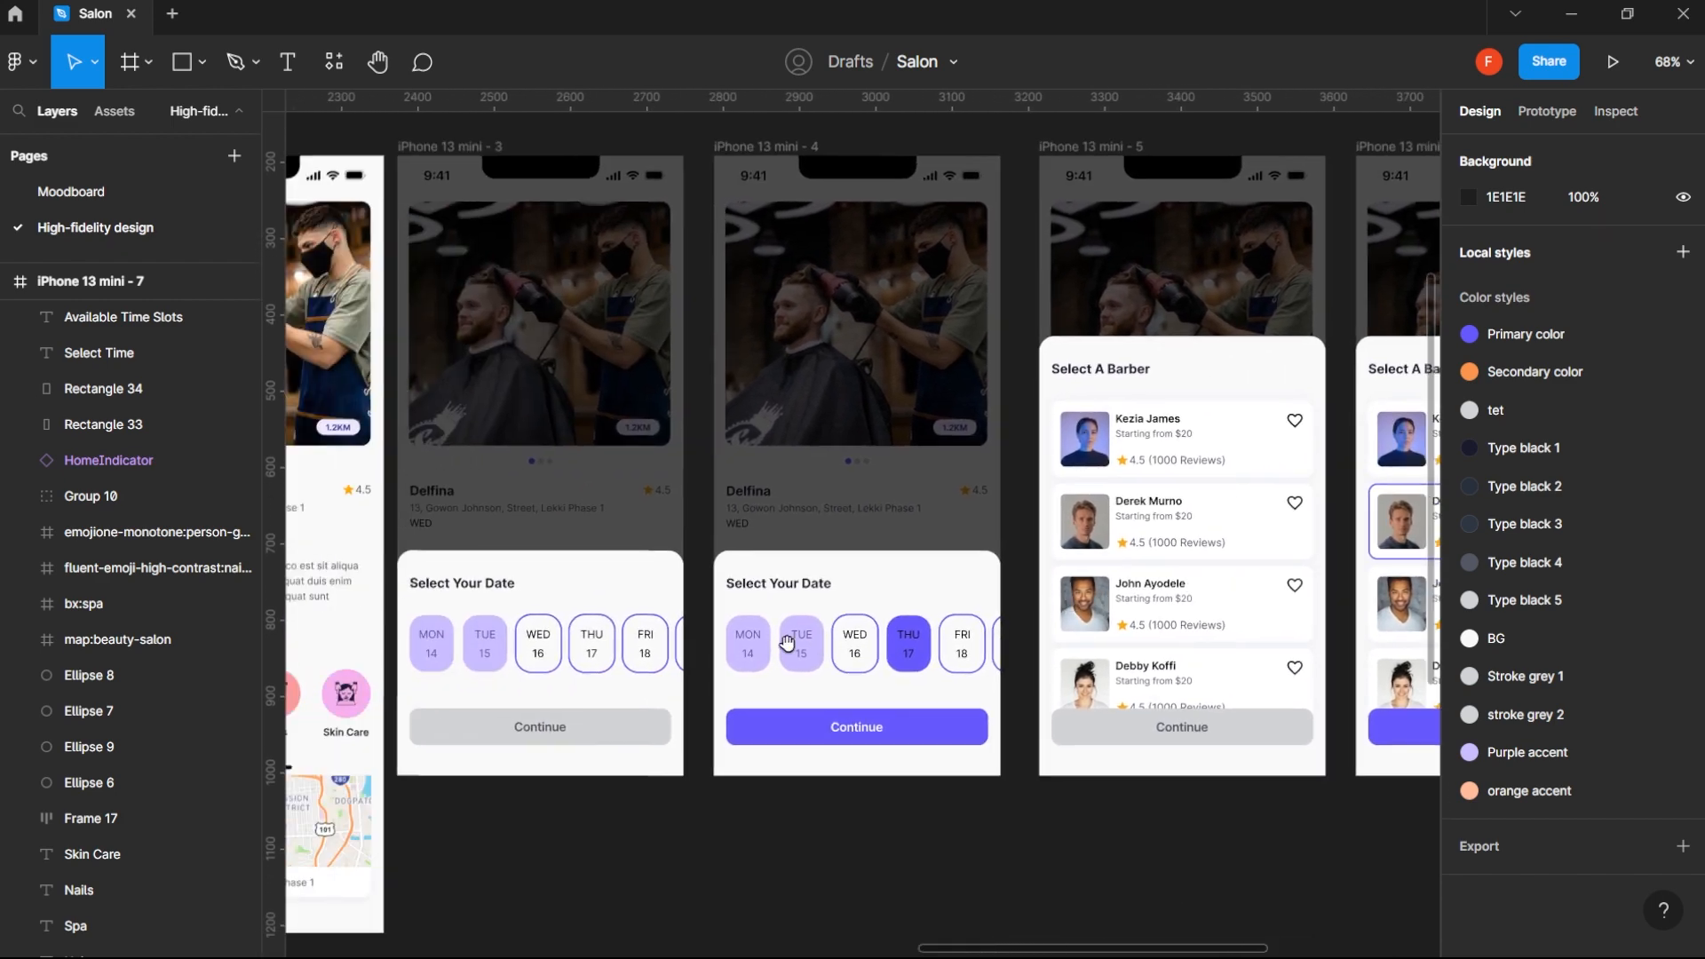
pyautogui.moveTo(781, 645); pyautogui.dragTo(606, 643)
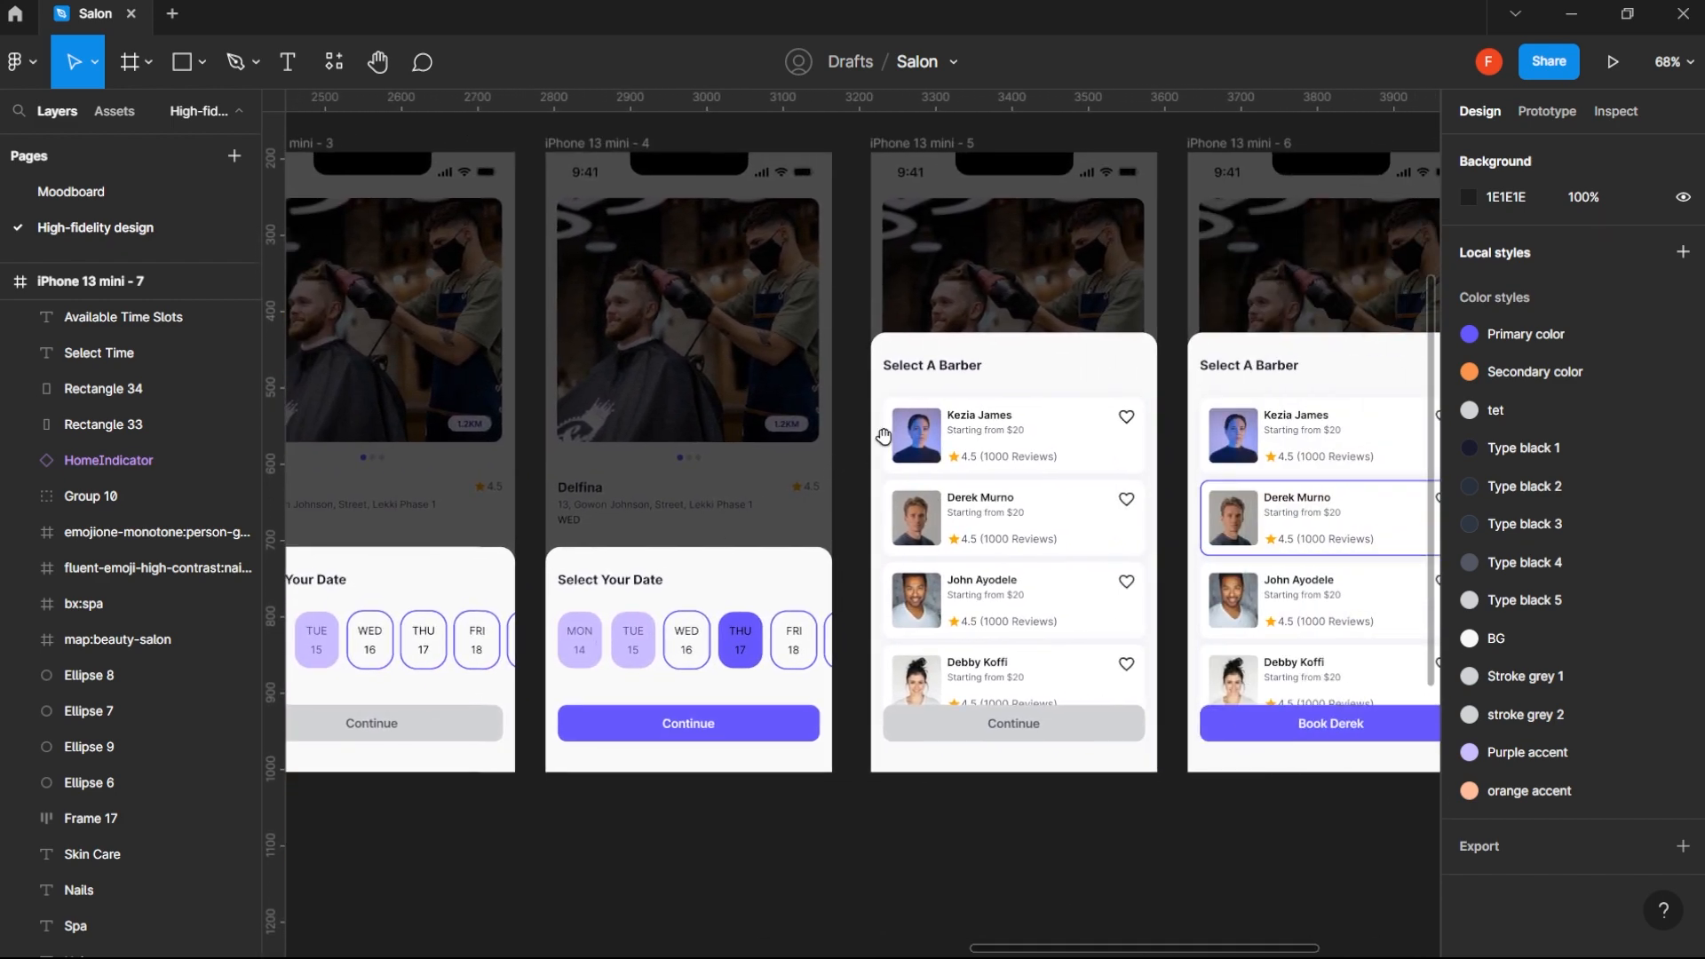
# - Run the Material Symbols plugin and search its outlined icons for "back"
pyautogui.click(955, 373)
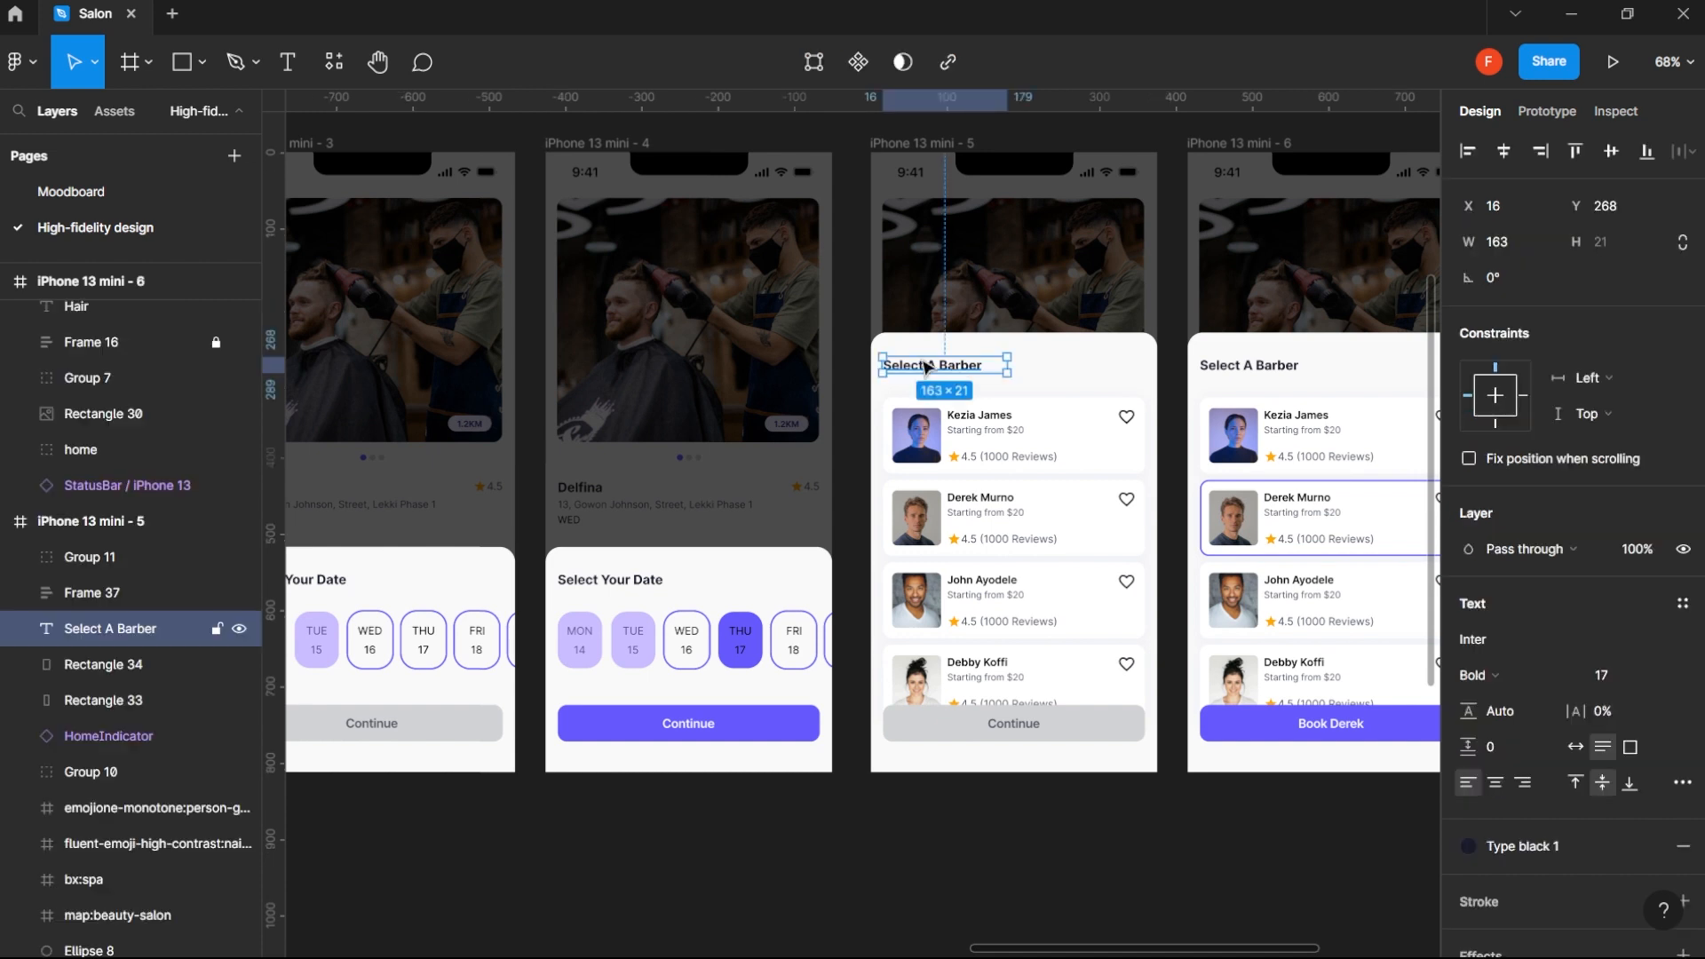
pyautogui.click(333, 63)
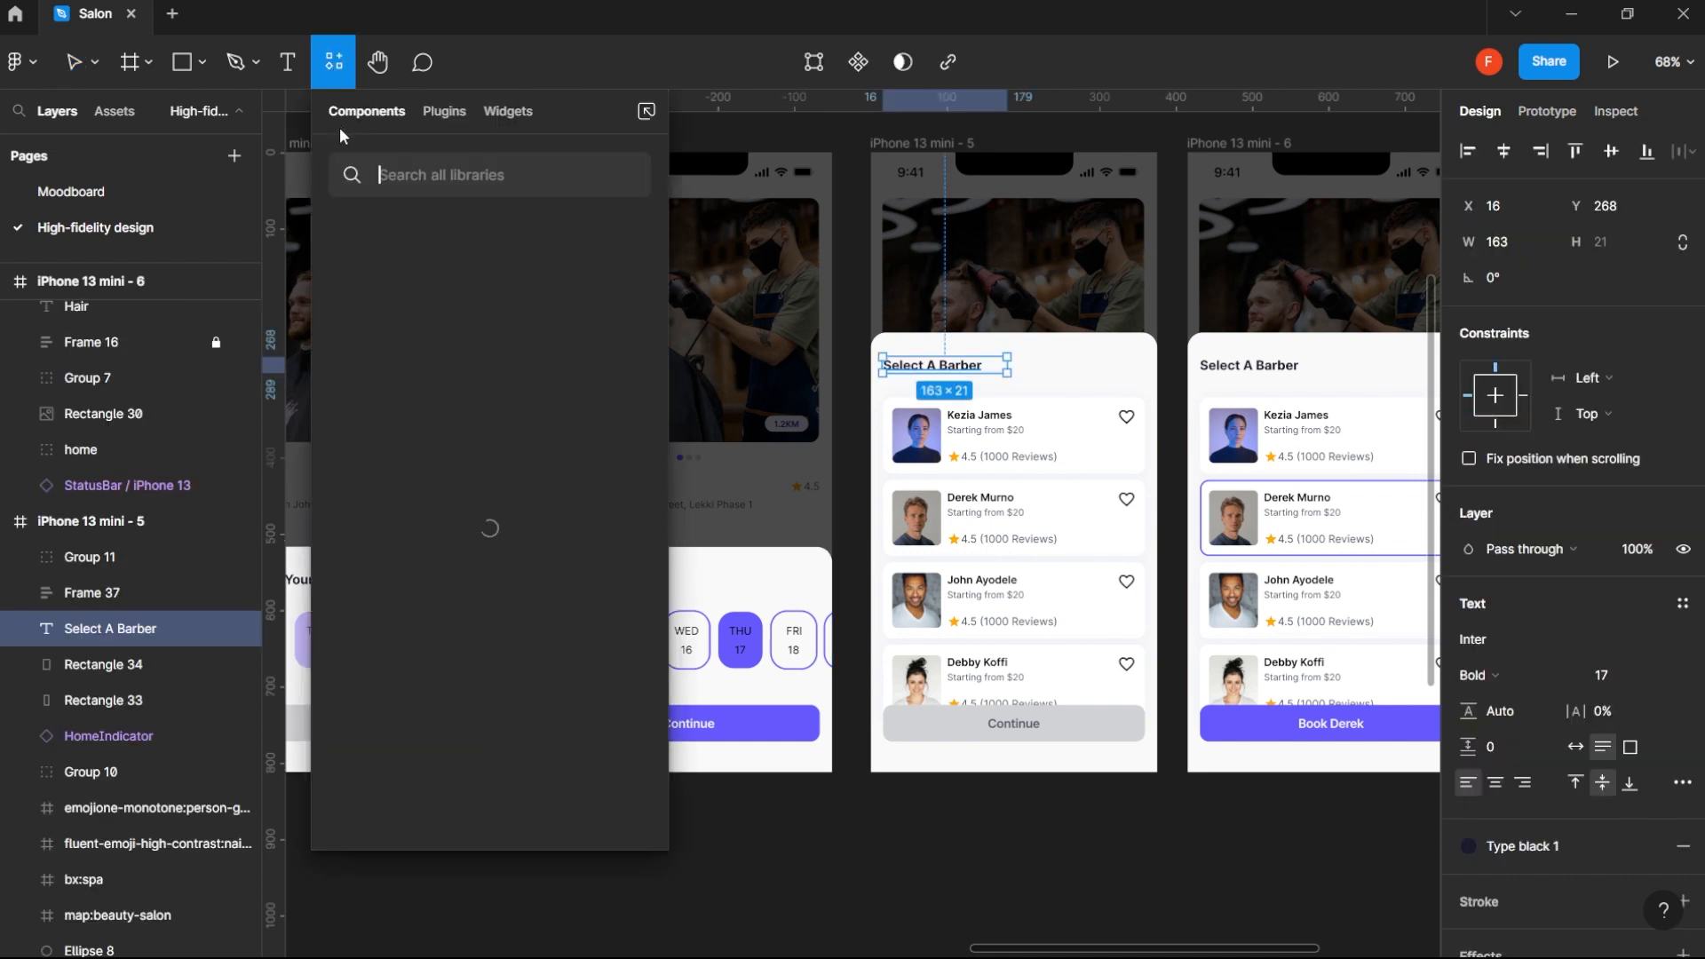
pyautogui.click(445, 113)
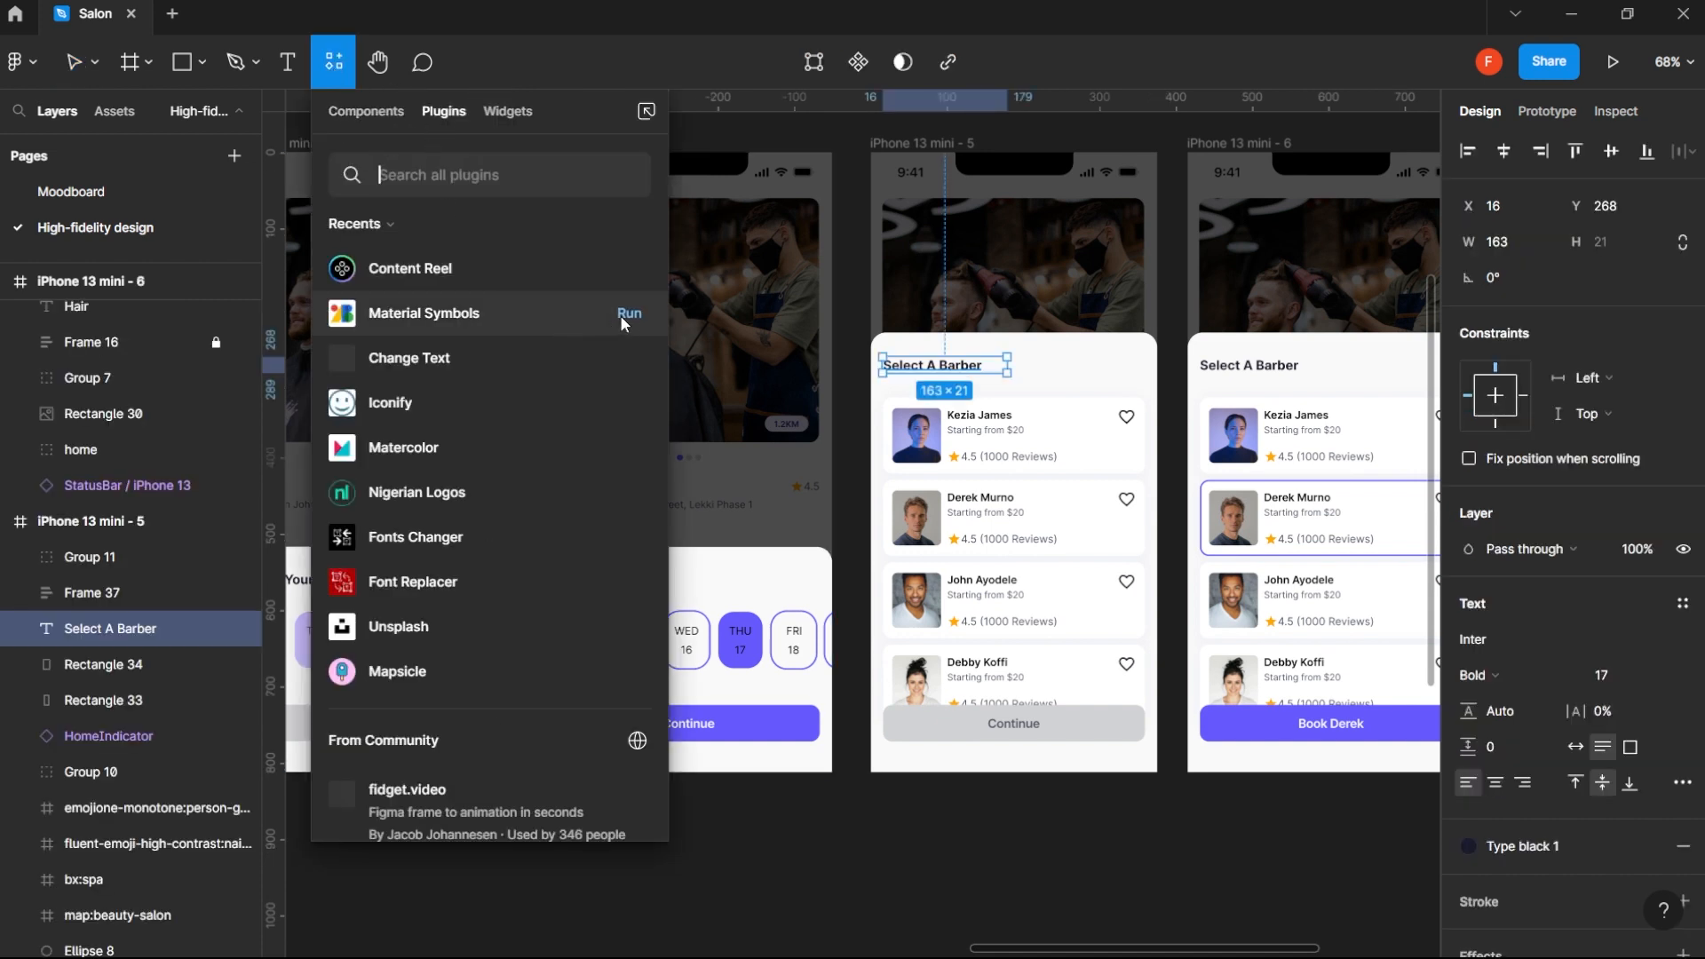
pyautogui.press('Escape')
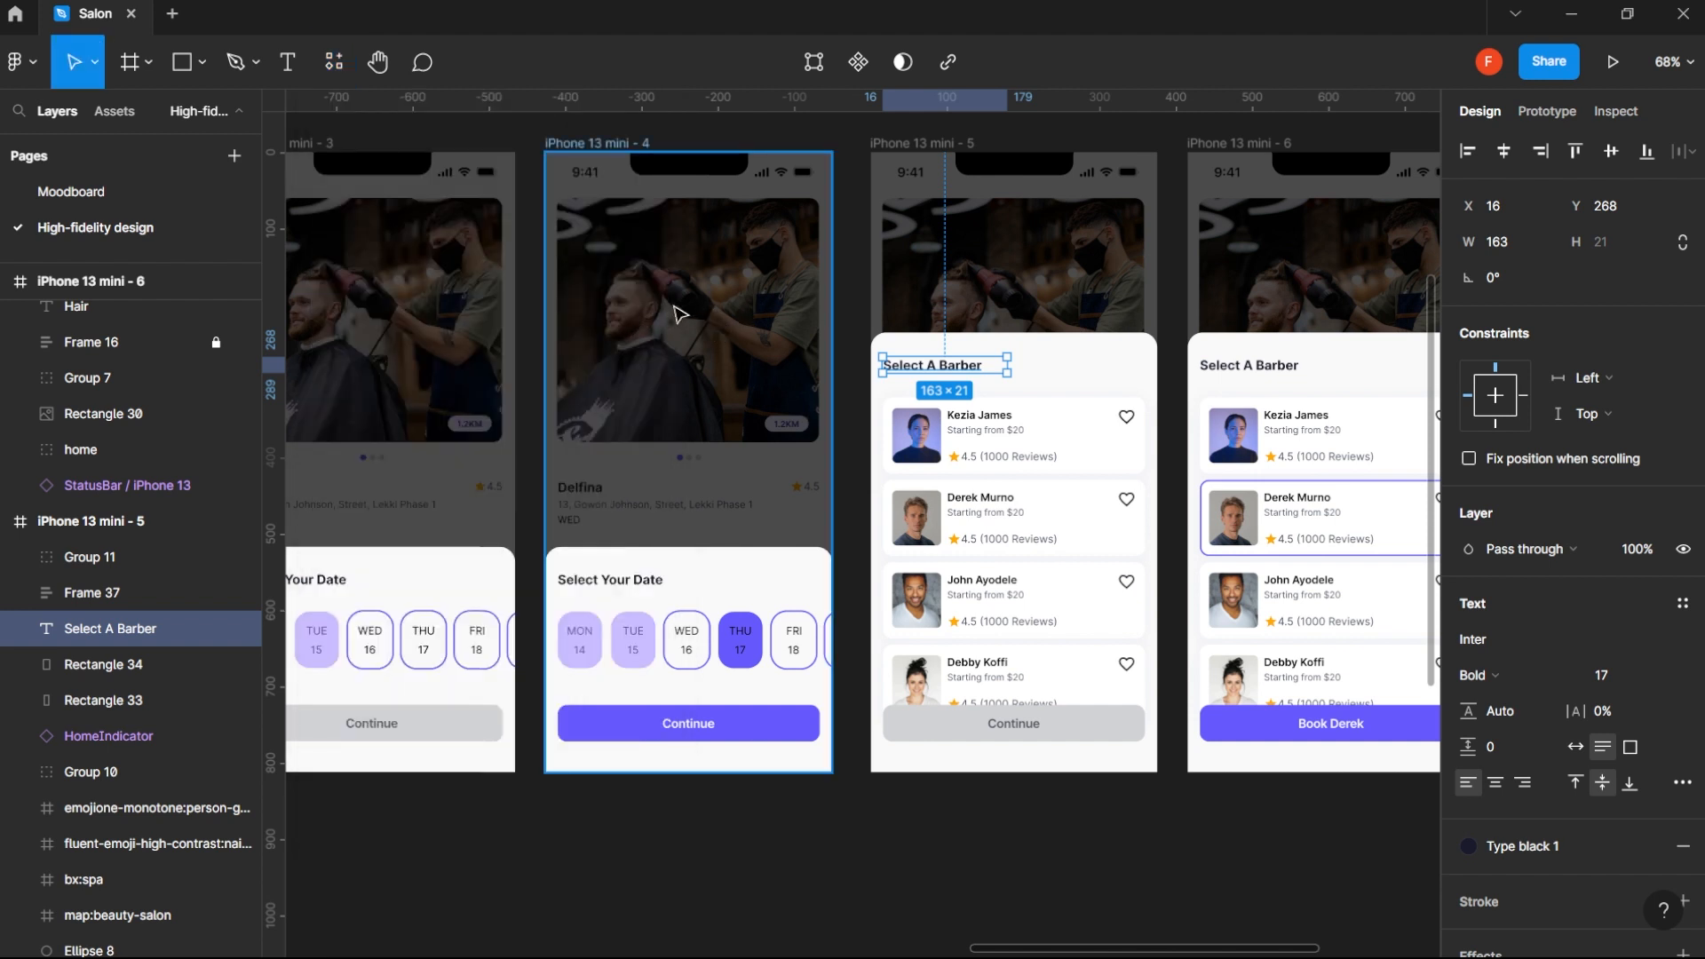
pyautogui.hotkey('ctrl', 'alt', 'p')
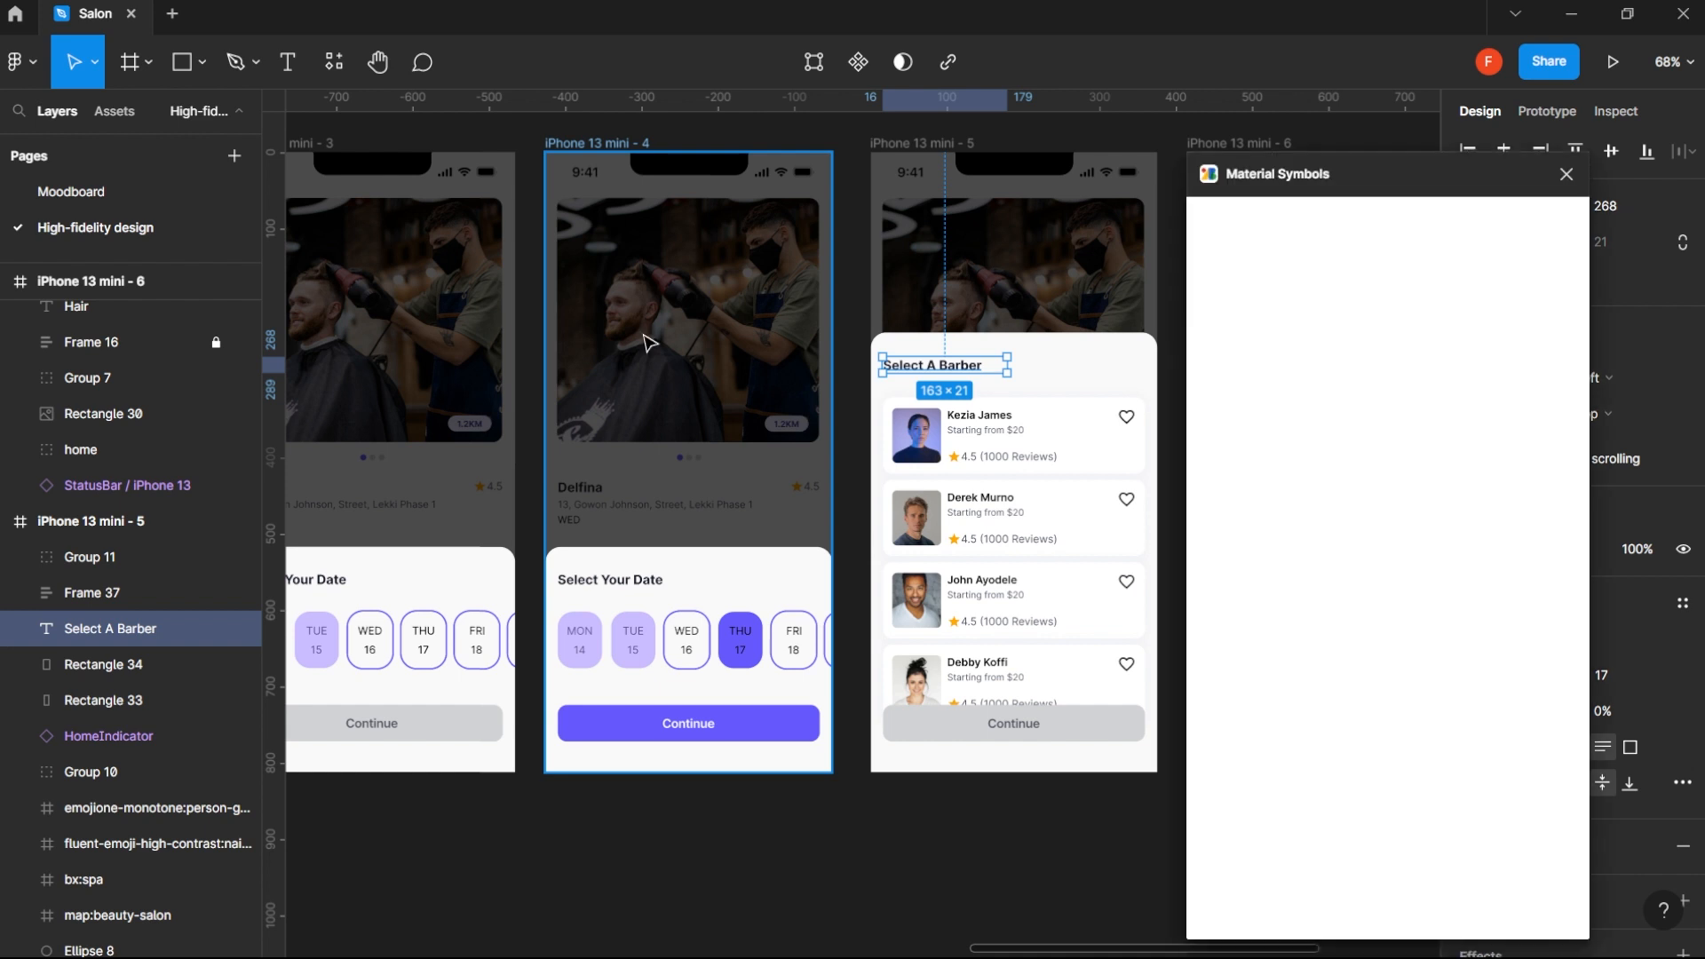
pyautogui.moveTo(1297, 174); pyautogui.dragTo(450, 166)
pyautogui.click(562, 223)
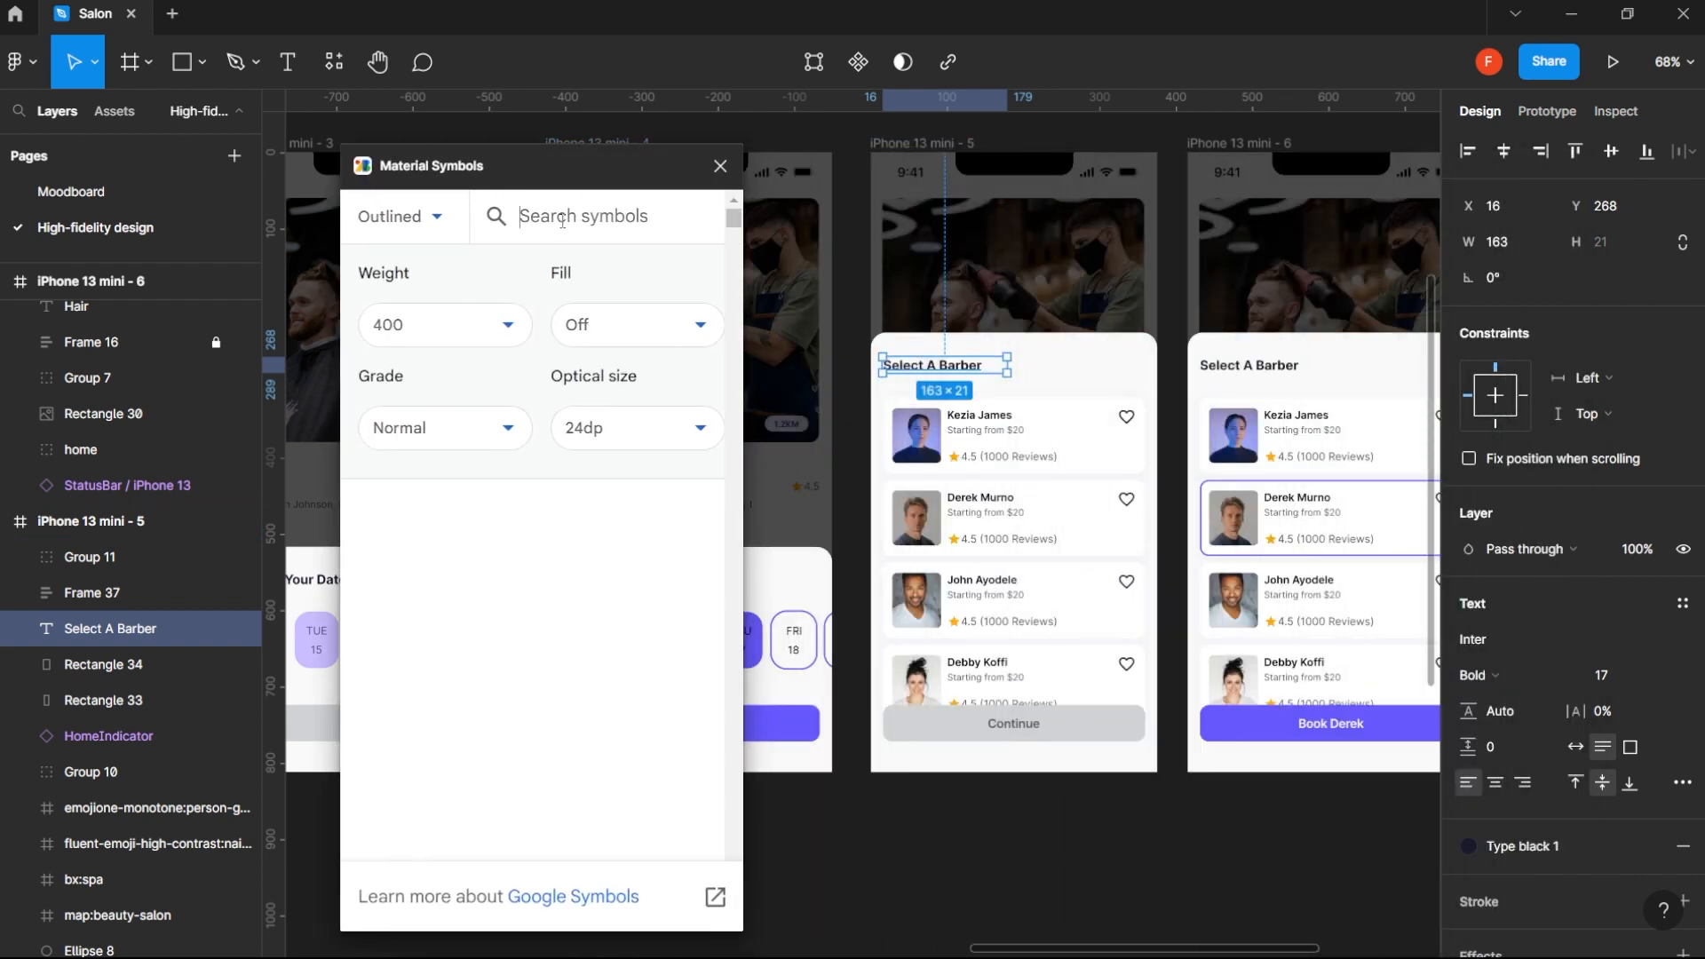
pyautogui.write('back')
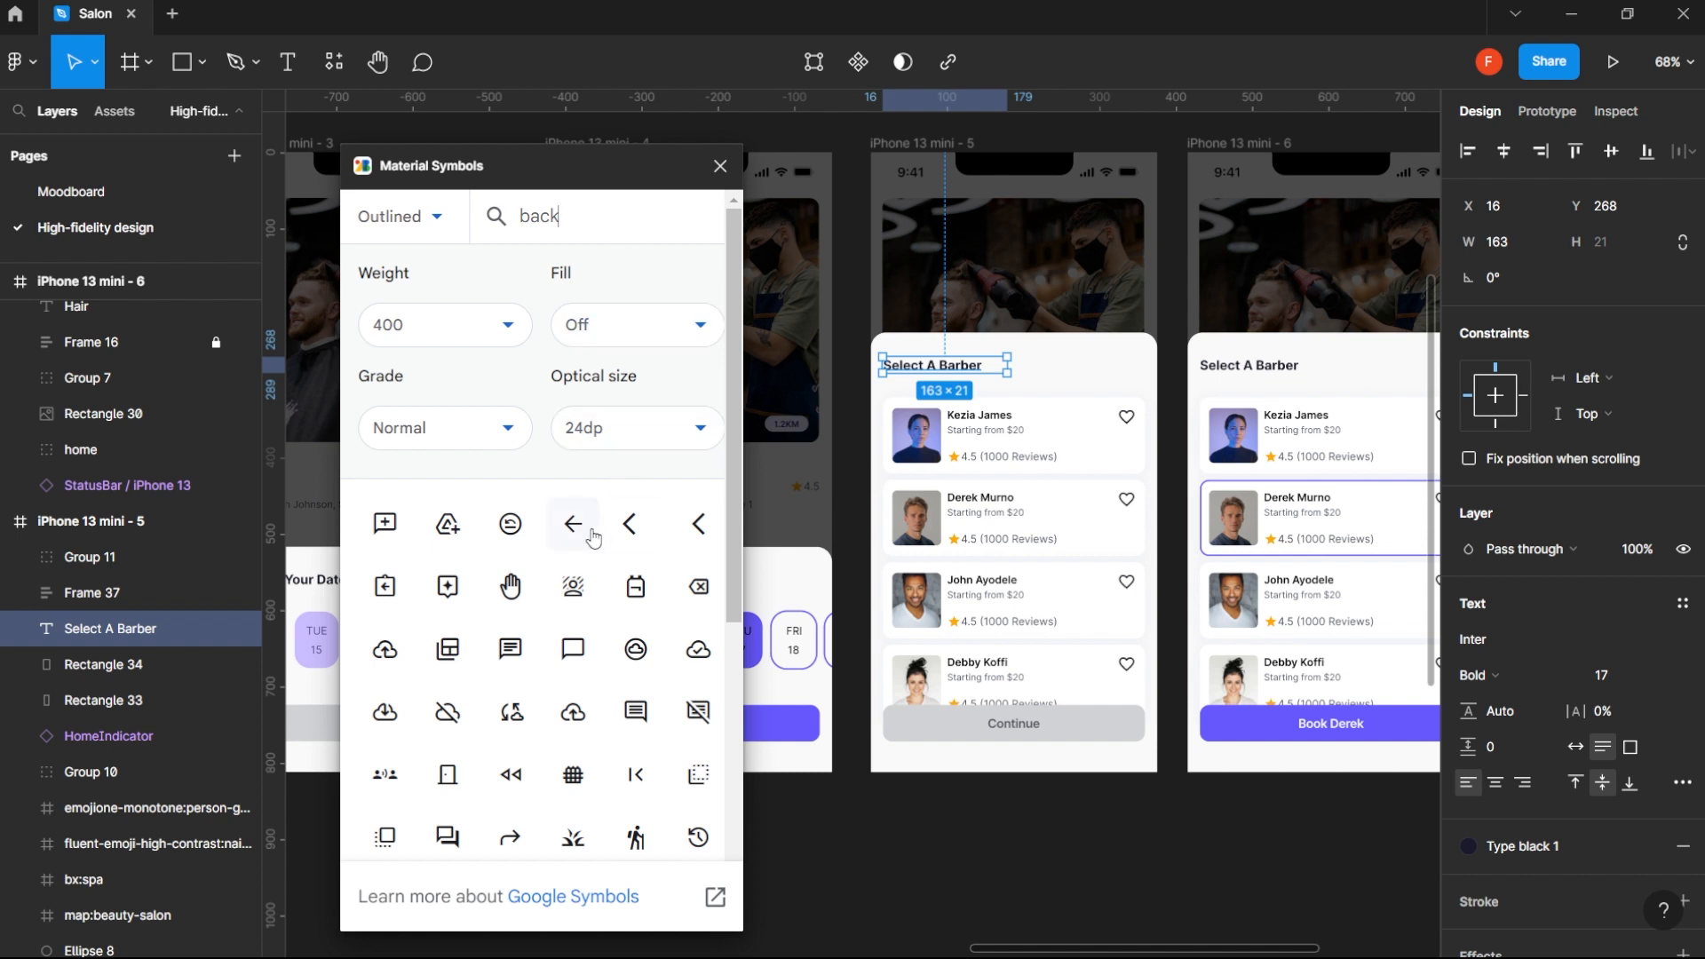
# - Insert the arrow_back icon into the sheet header of iPhone 13 mini - 5 and align its left edge with the barber list
pyautogui.moveTo(593, 537); pyautogui.dragTo(899, 371)
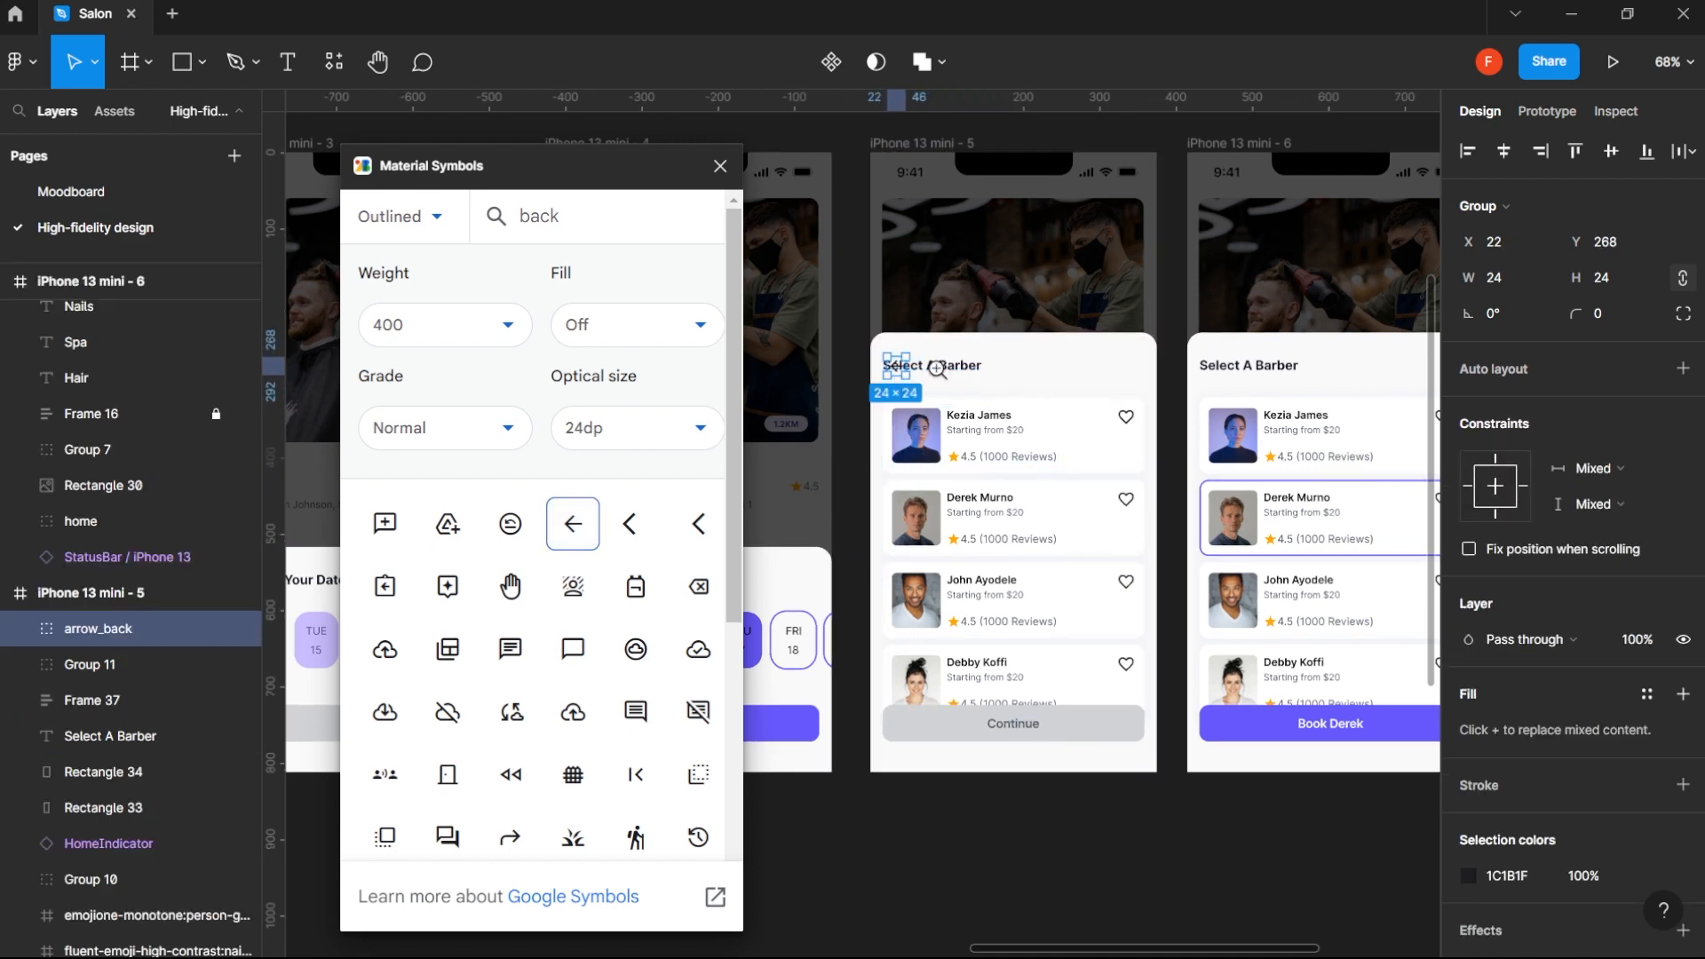
pyautogui.scroll(5, 937, 369)
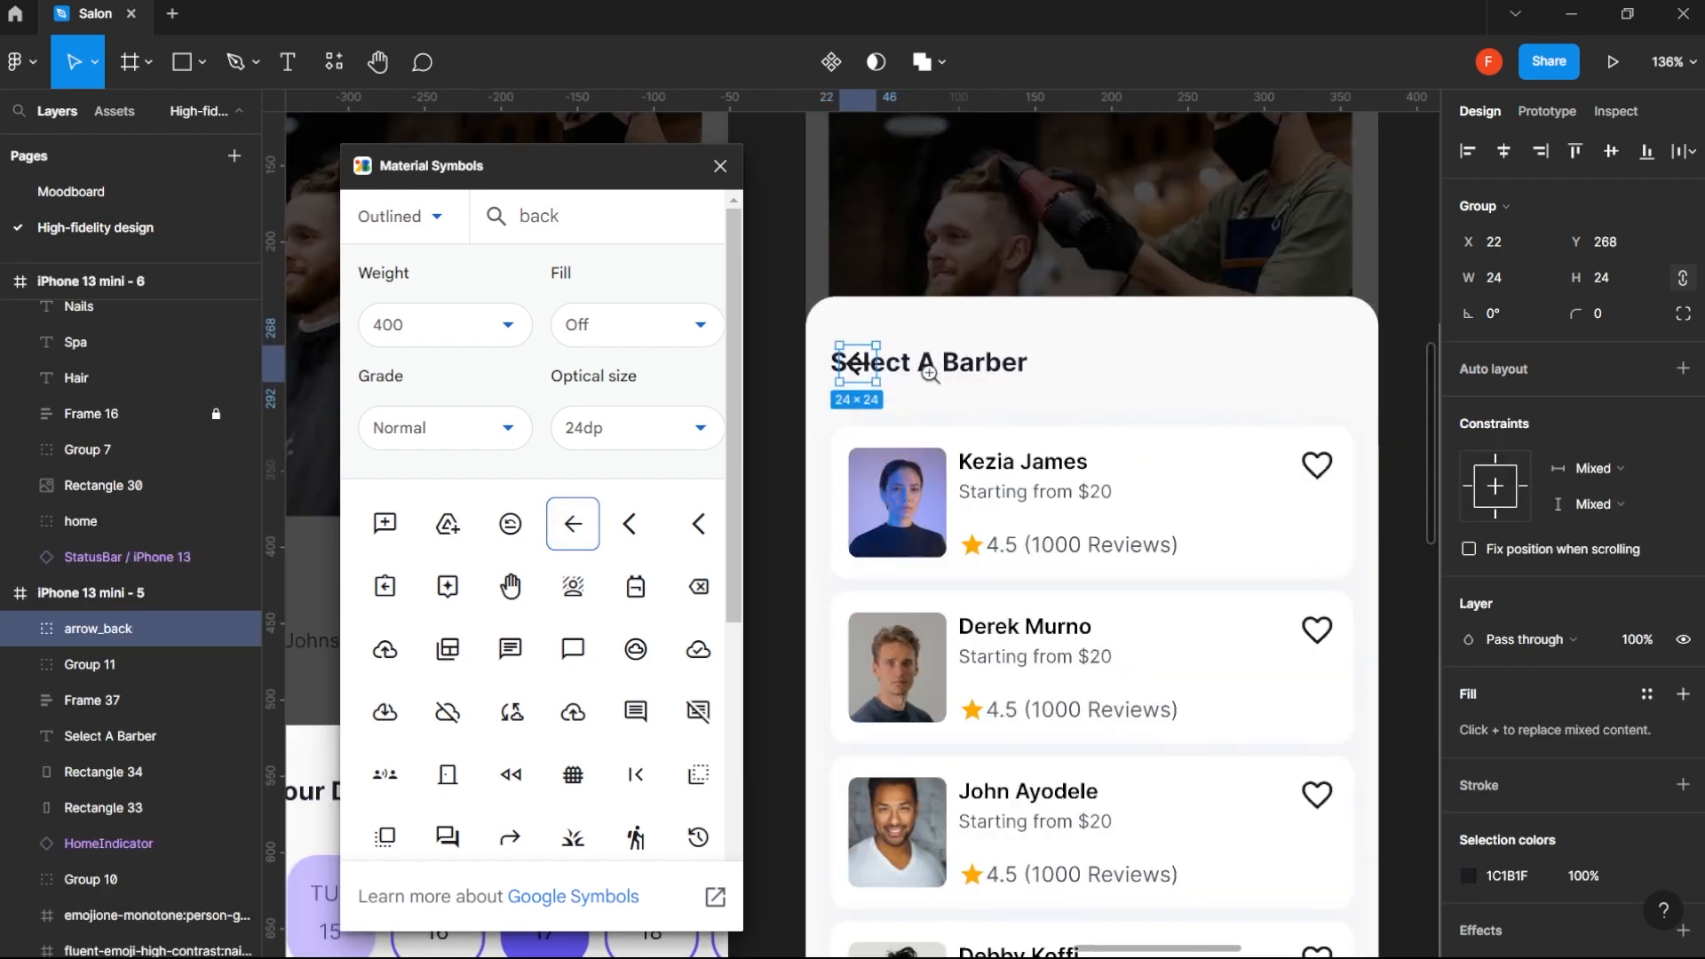
pyautogui.keyDown('shift'); pyautogui.click(882, 484); pyautogui.keyUp('shift')
pyautogui.click(1467, 151)
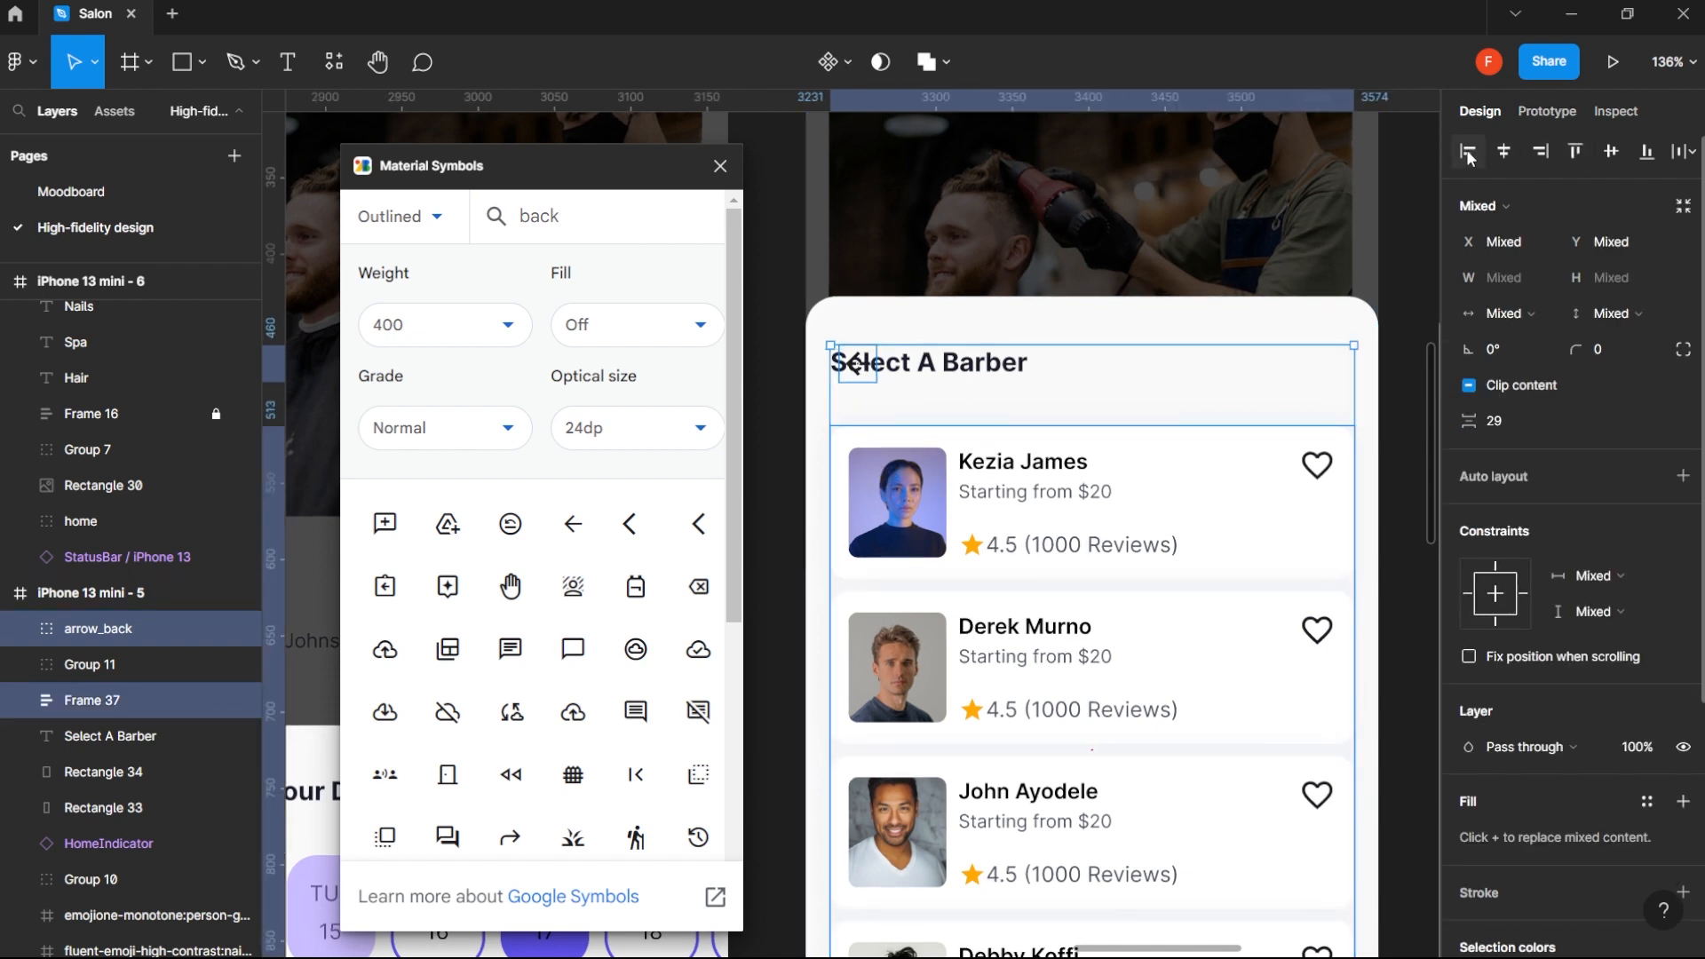
# - Move the Select A Barber title in iPhone 13 mini - 5 clear of the back arrow and close the Material Symbols plugin
pyautogui.click(967, 369)
pyautogui.moveTo(967, 369); pyautogui.dragTo(1113, 366)
pyautogui.click(721, 166)
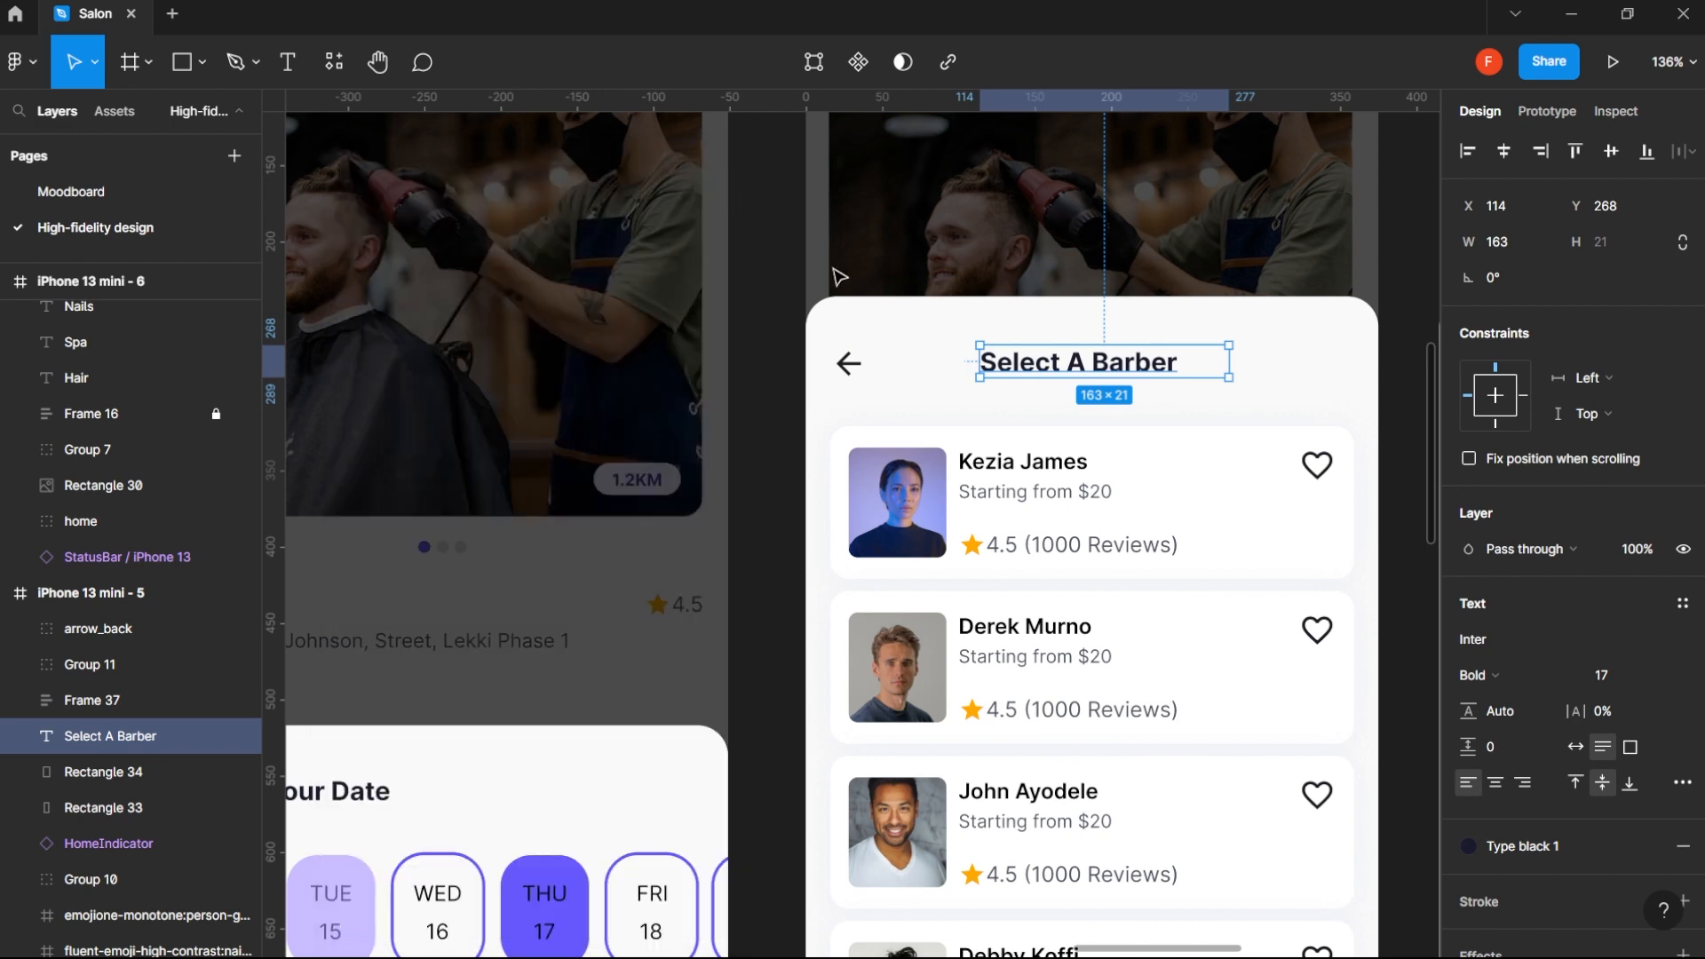
# - Set the Select A Barber title in iPhone 13 mini - 5 to auto width and centre it horizontally
pyautogui.scroll(-2, 1117, 407)
pyautogui.scroll(-5, 1117, 407)
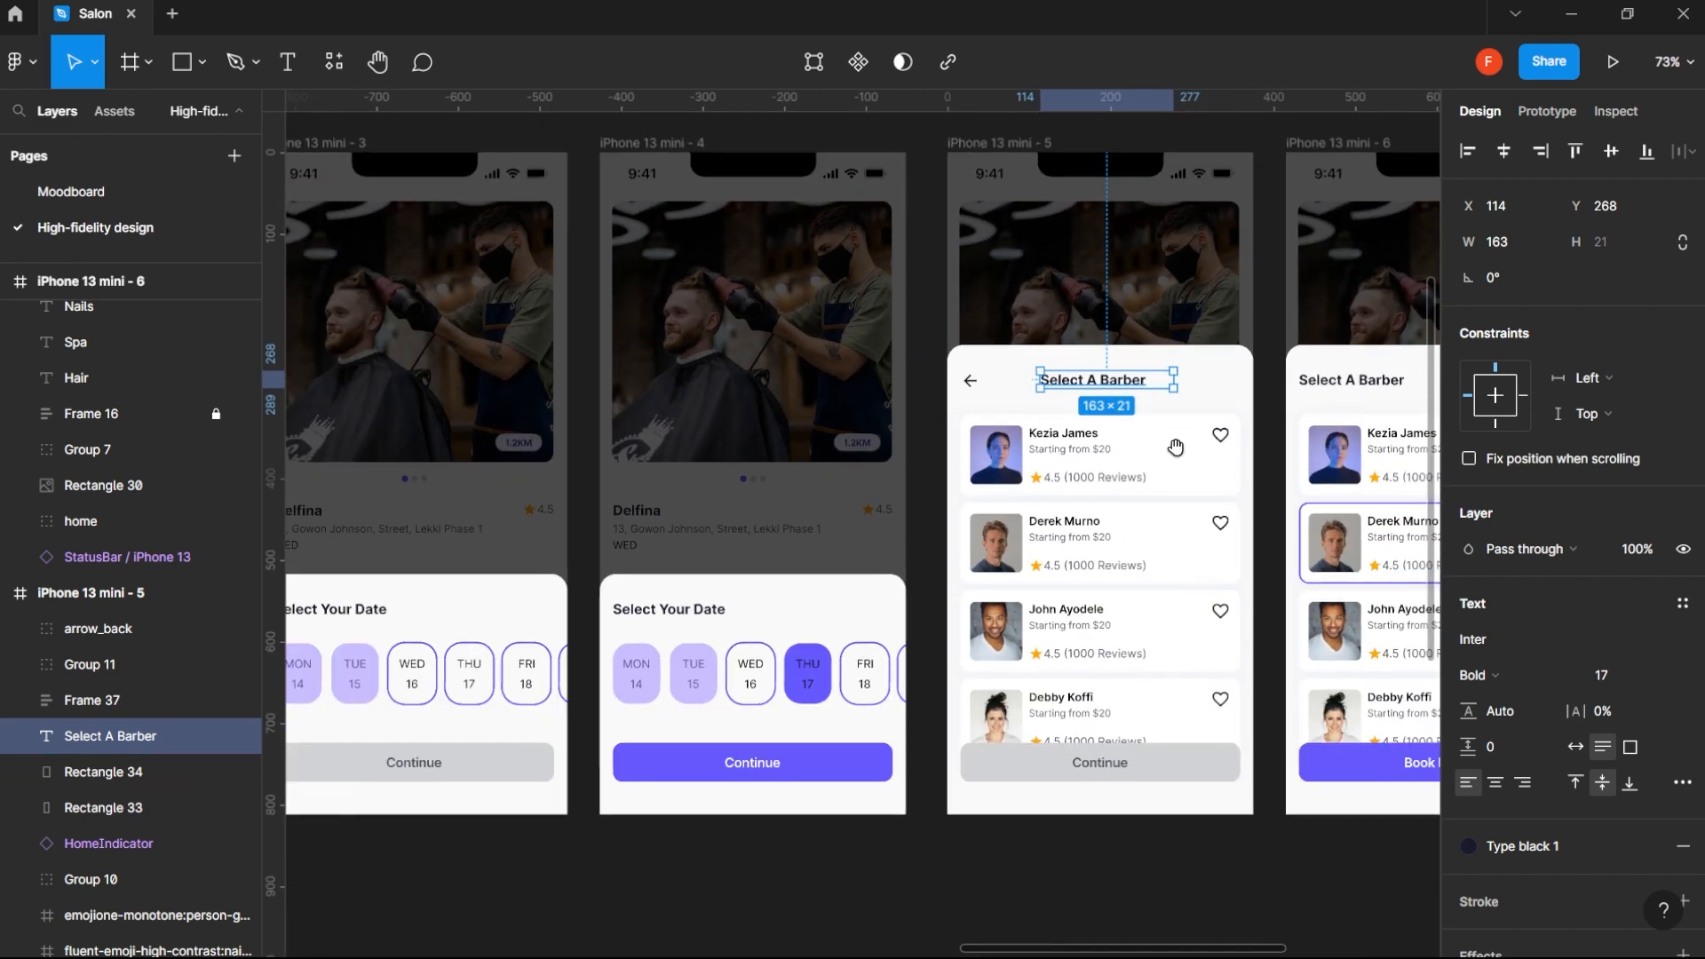
pyautogui.moveTo(1177, 434); pyautogui.dragTo(1090, 444)
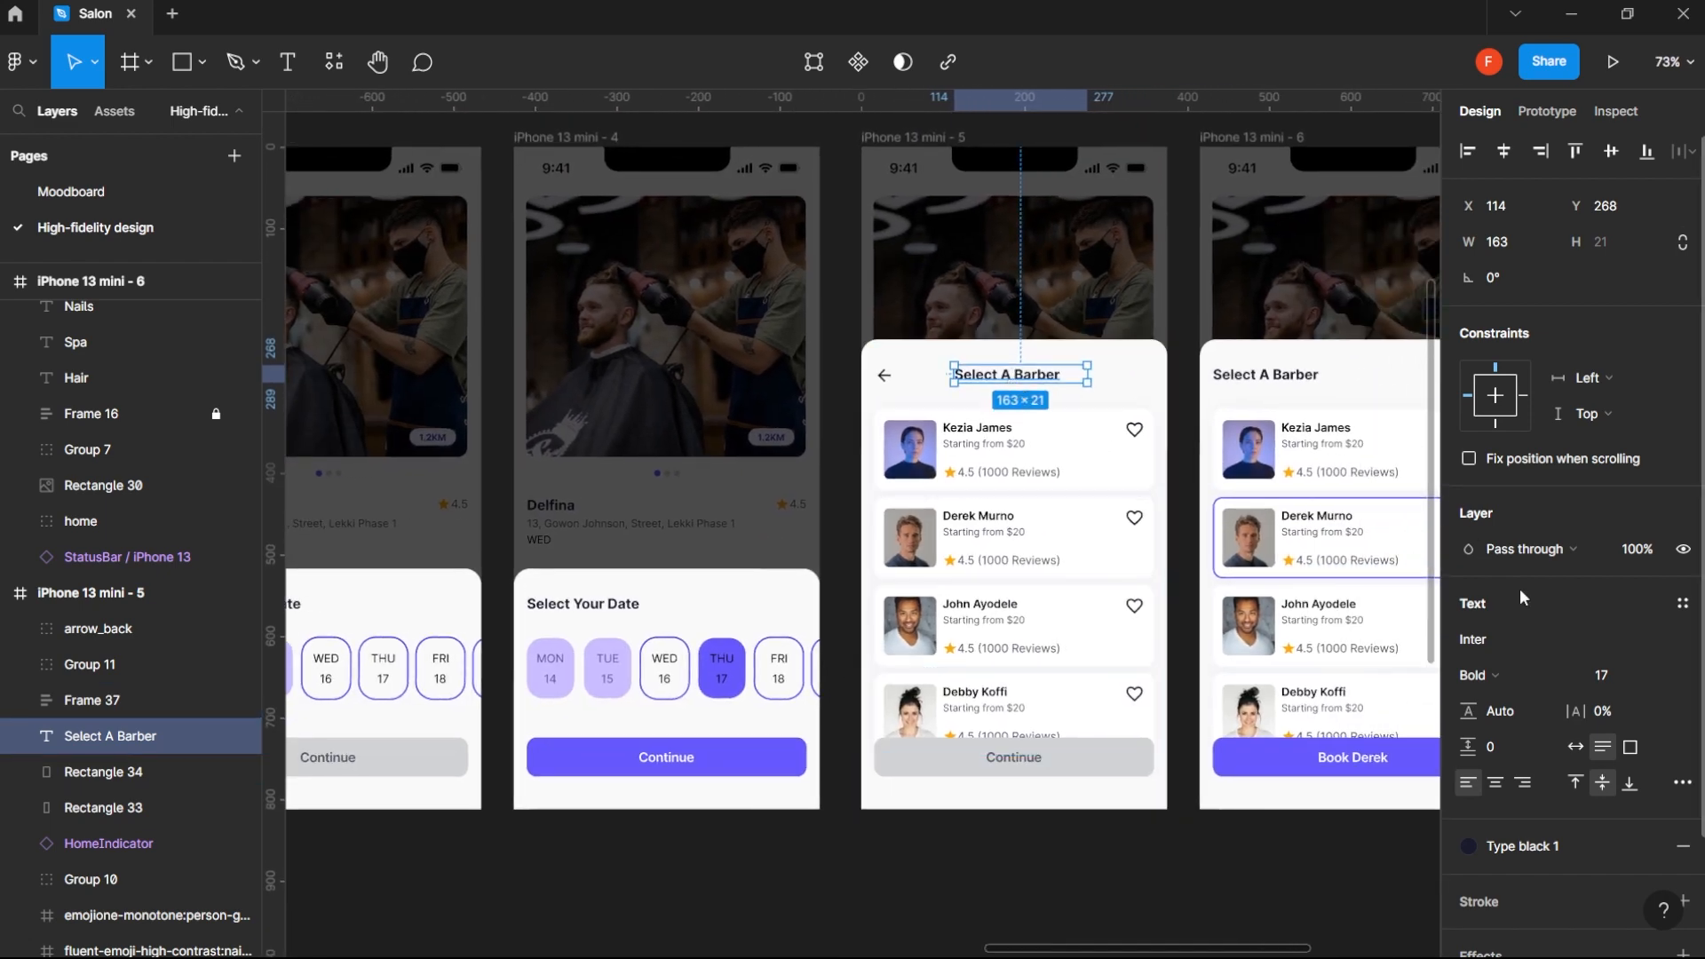
pyautogui.click(1577, 749)
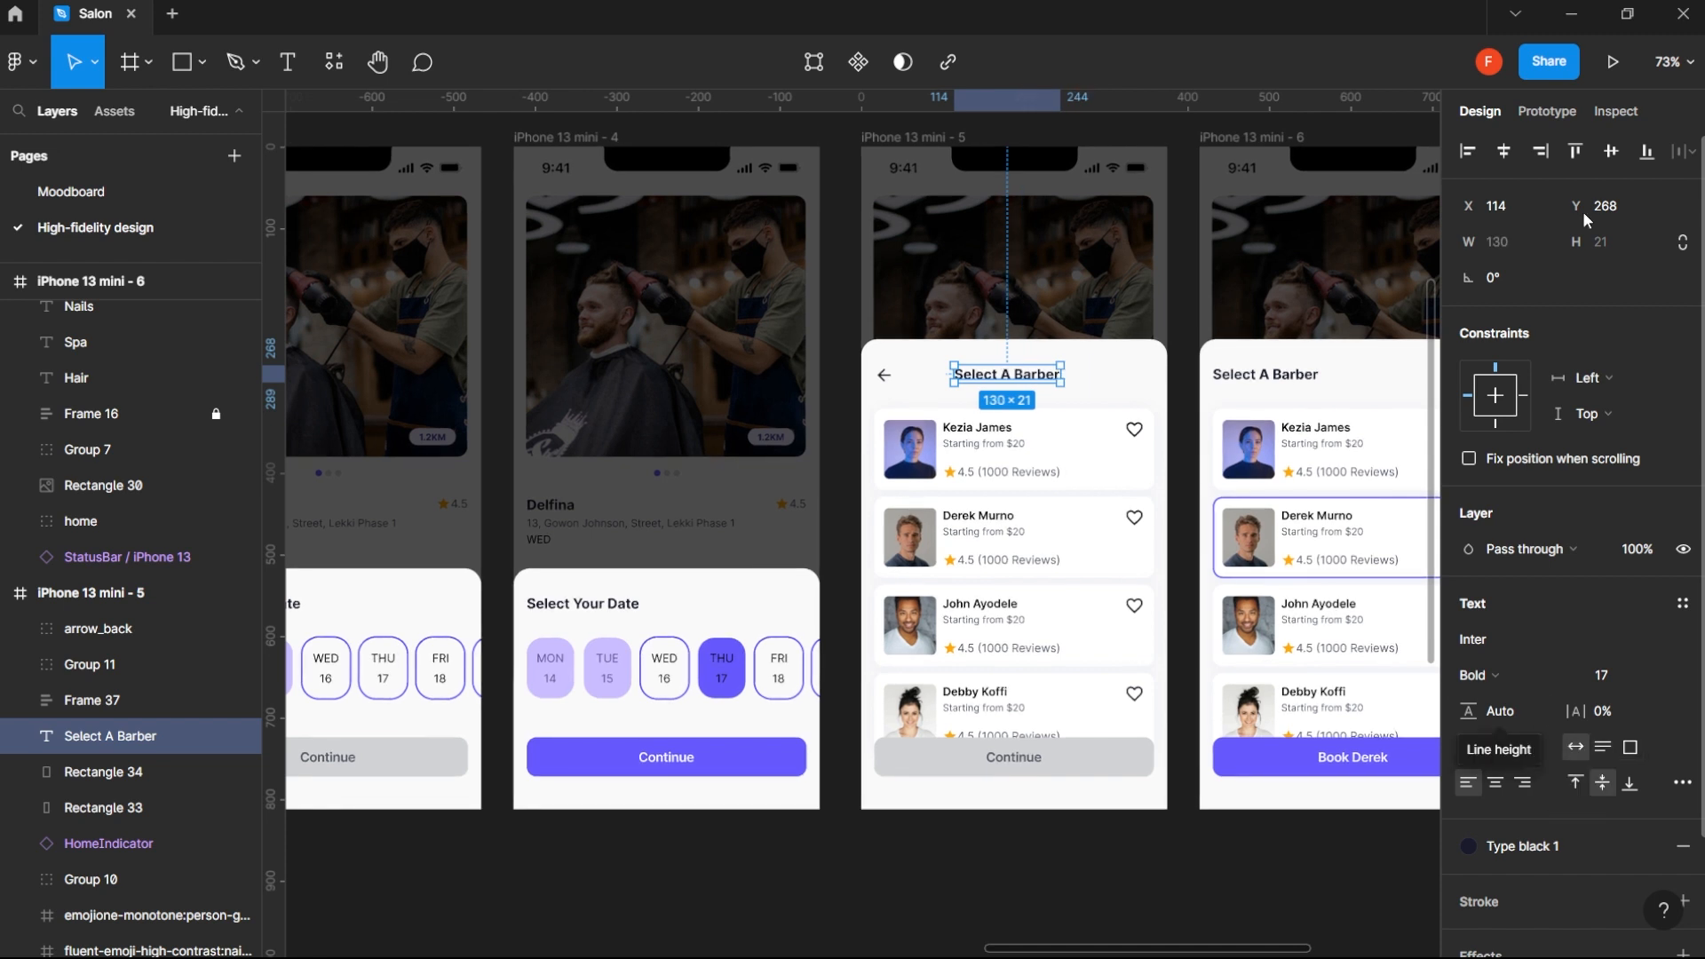
pyautogui.click(1504, 151)
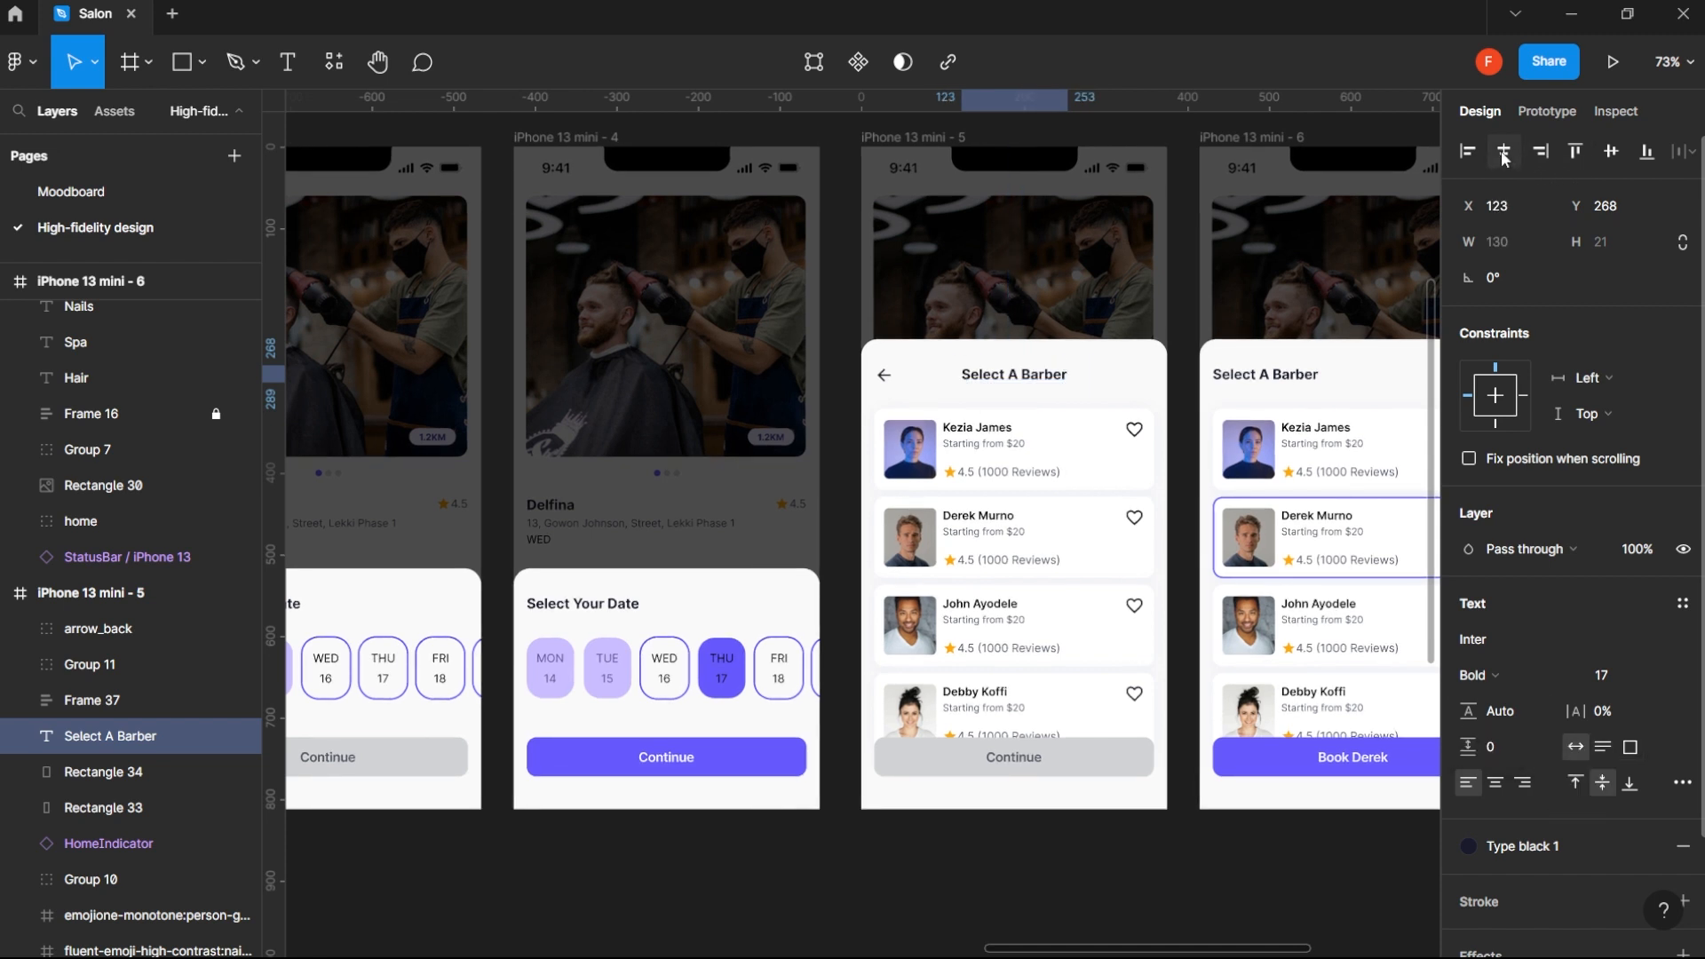
# - Centre the Select A Barber title at auto width in iPhone 13 mini - 6 and add a copy of the arrow_back icon from iPhone 13 mini - 5
pyautogui.click(887, 378)
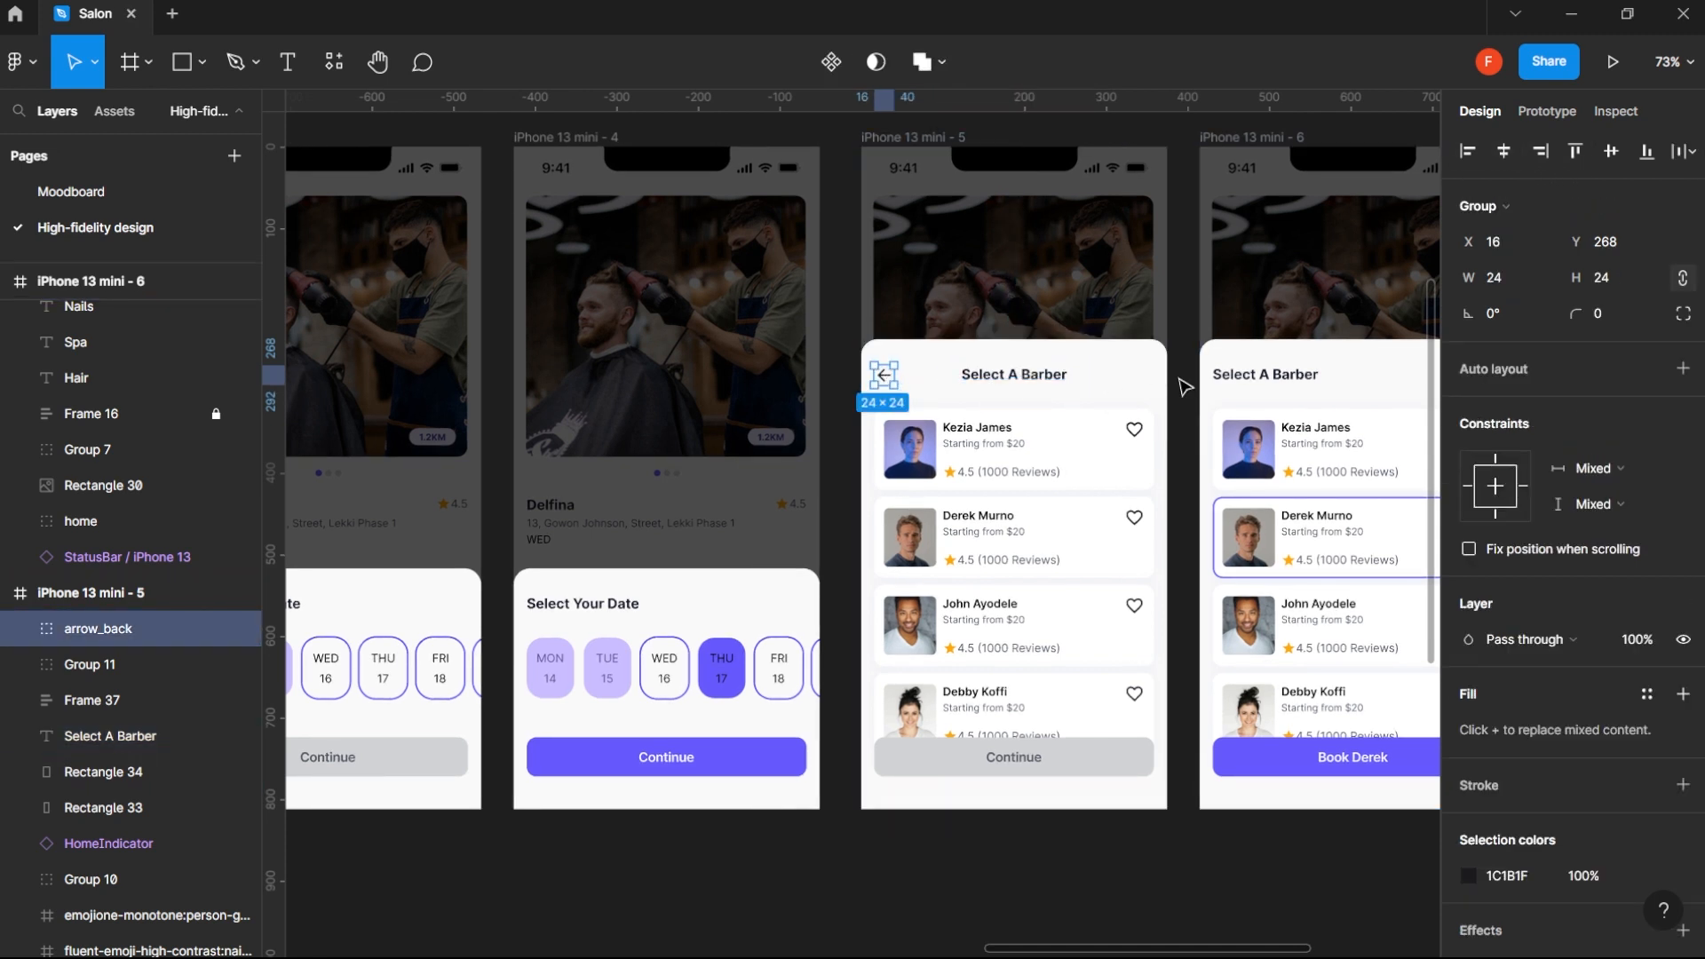
pyautogui.moveTo(1169, 380); pyautogui.dragTo(966, 492)
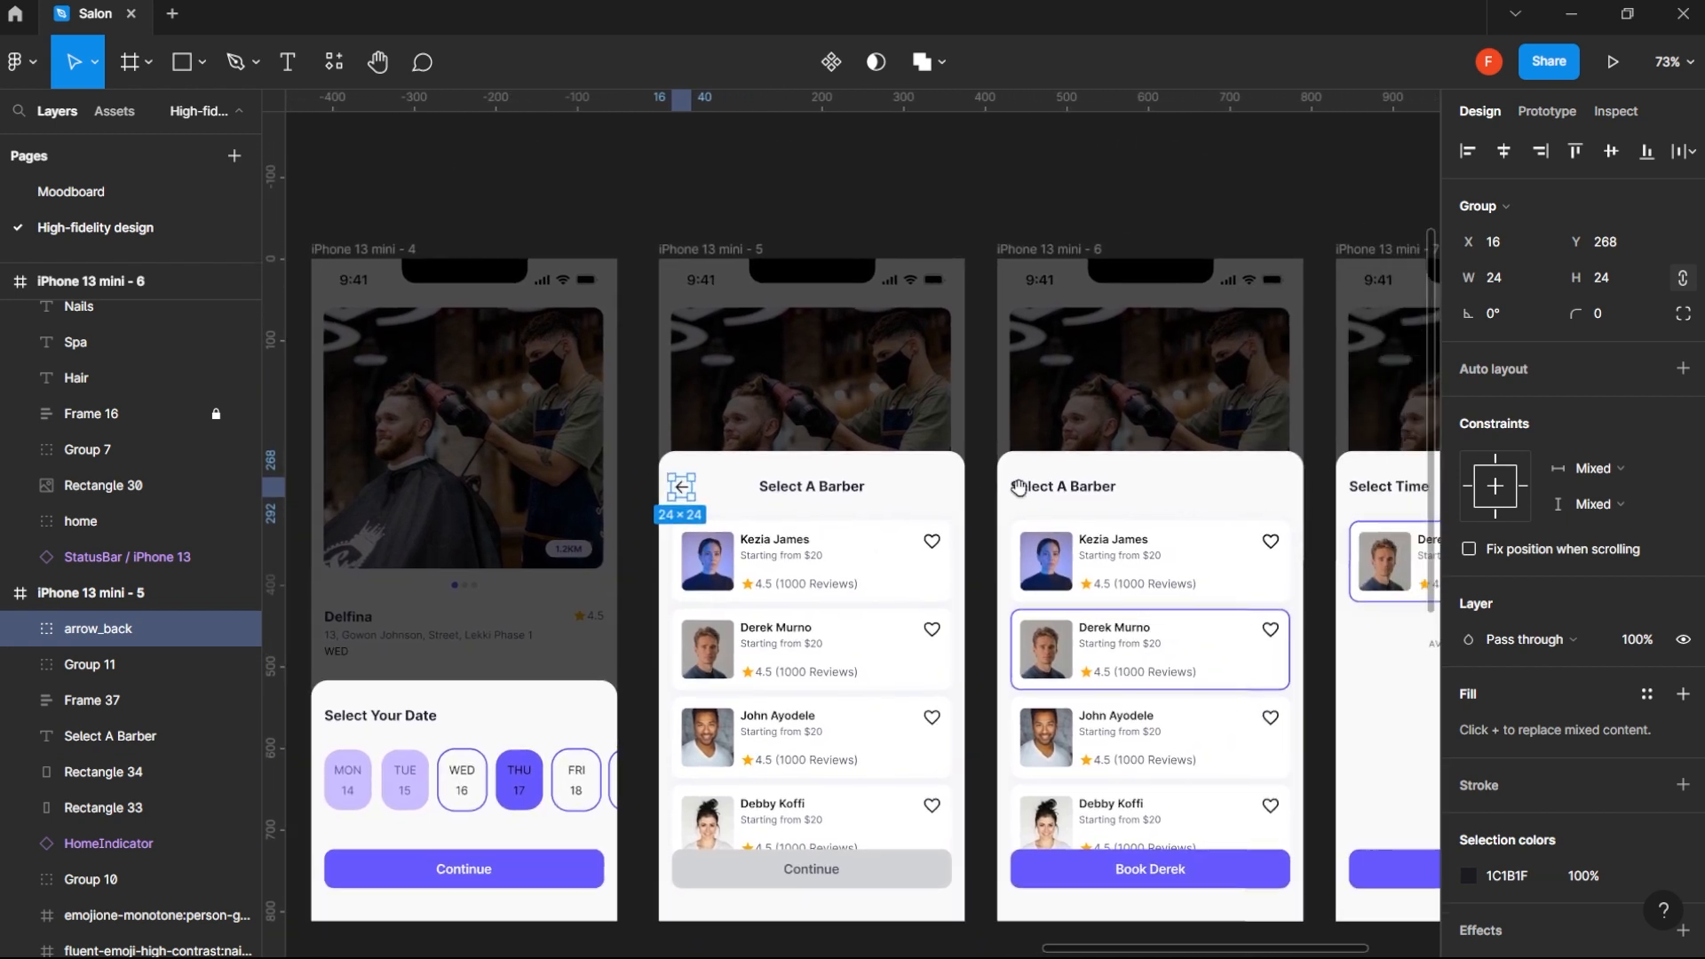
pyautogui.click(1080, 493)
pyautogui.click(1503, 151)
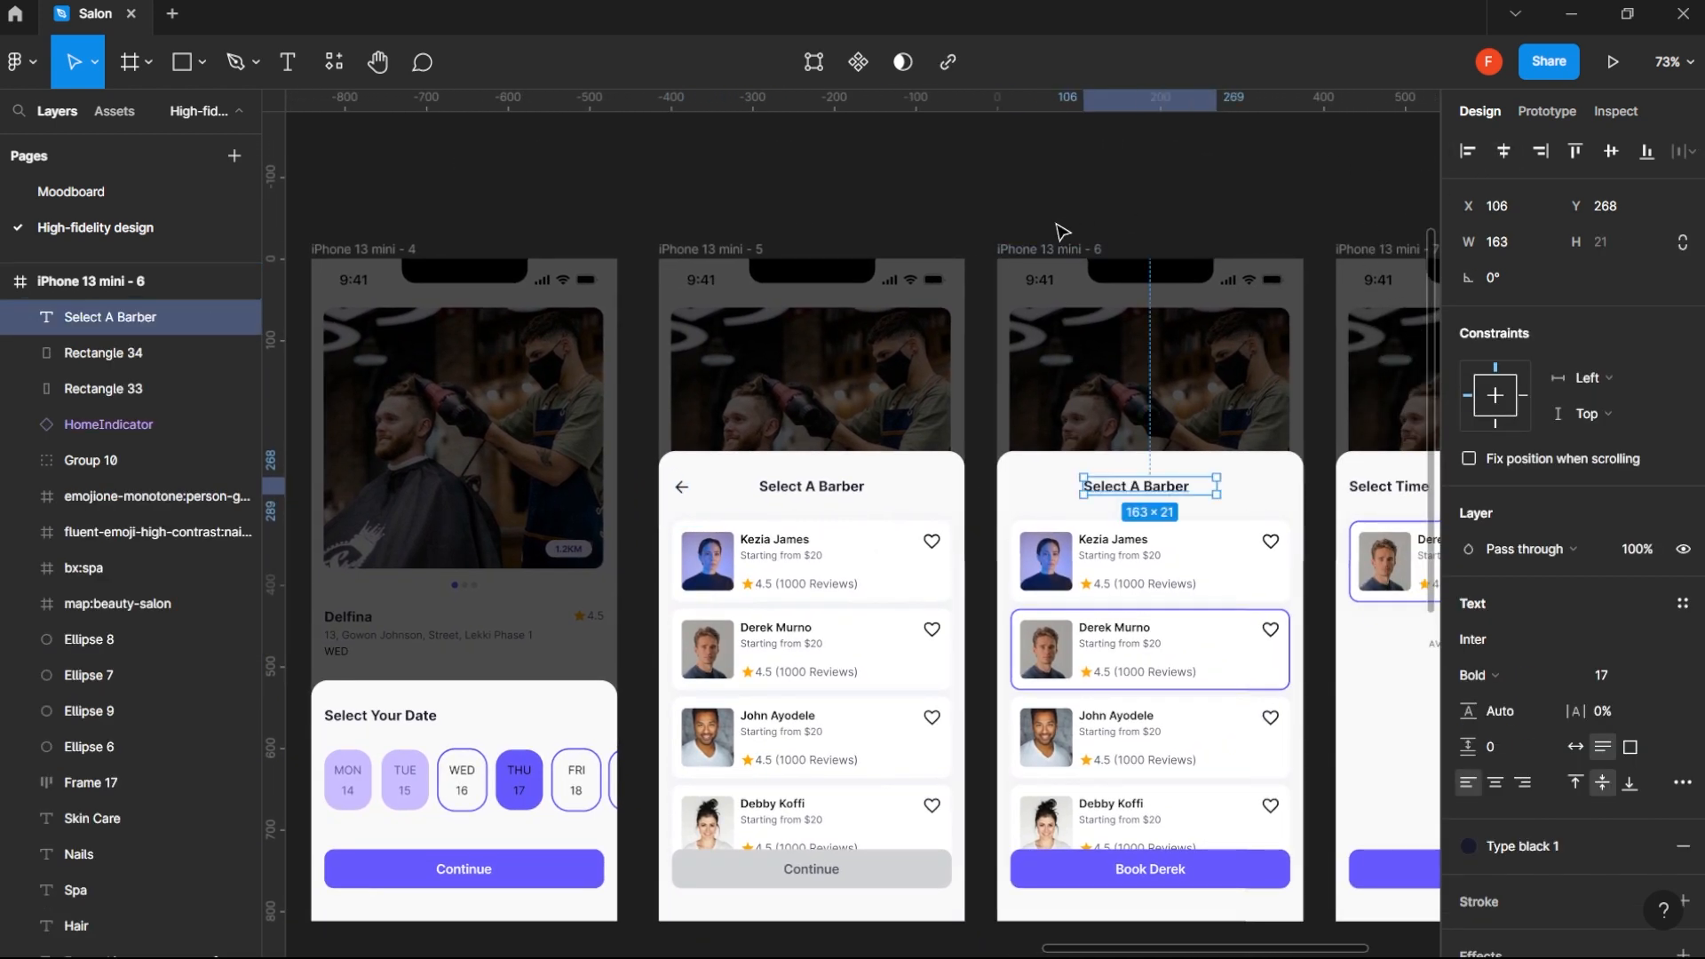
pyautogui.click(1575, 747)
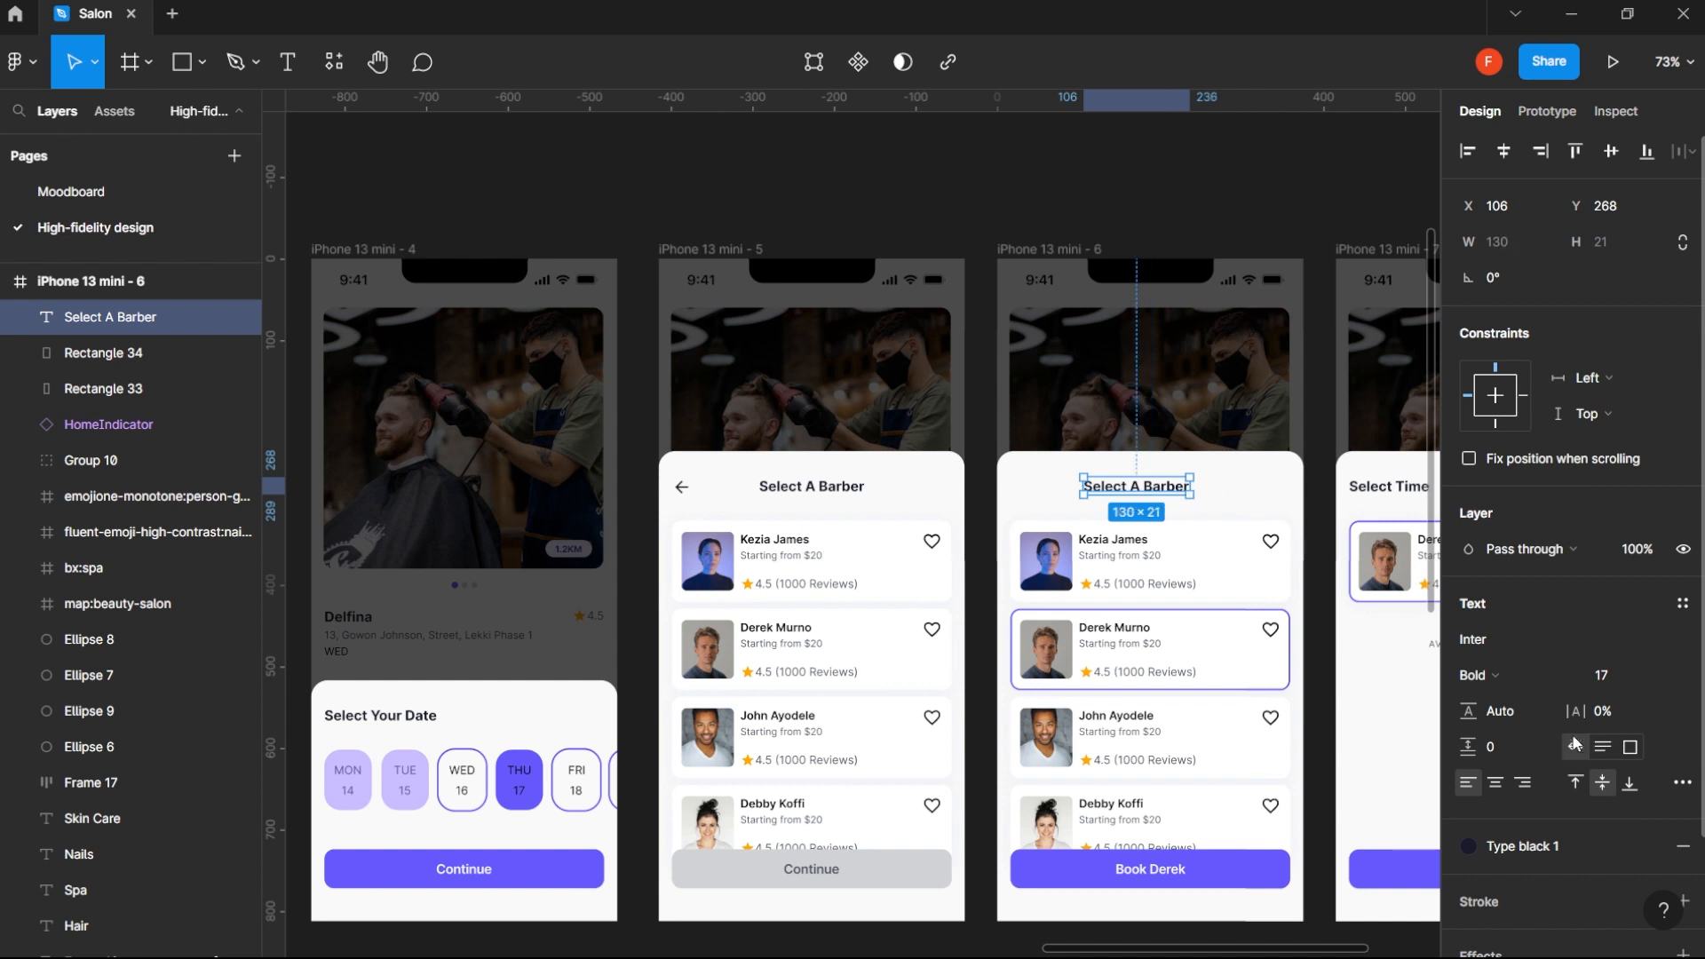
pyautogui.click(1504, 151)
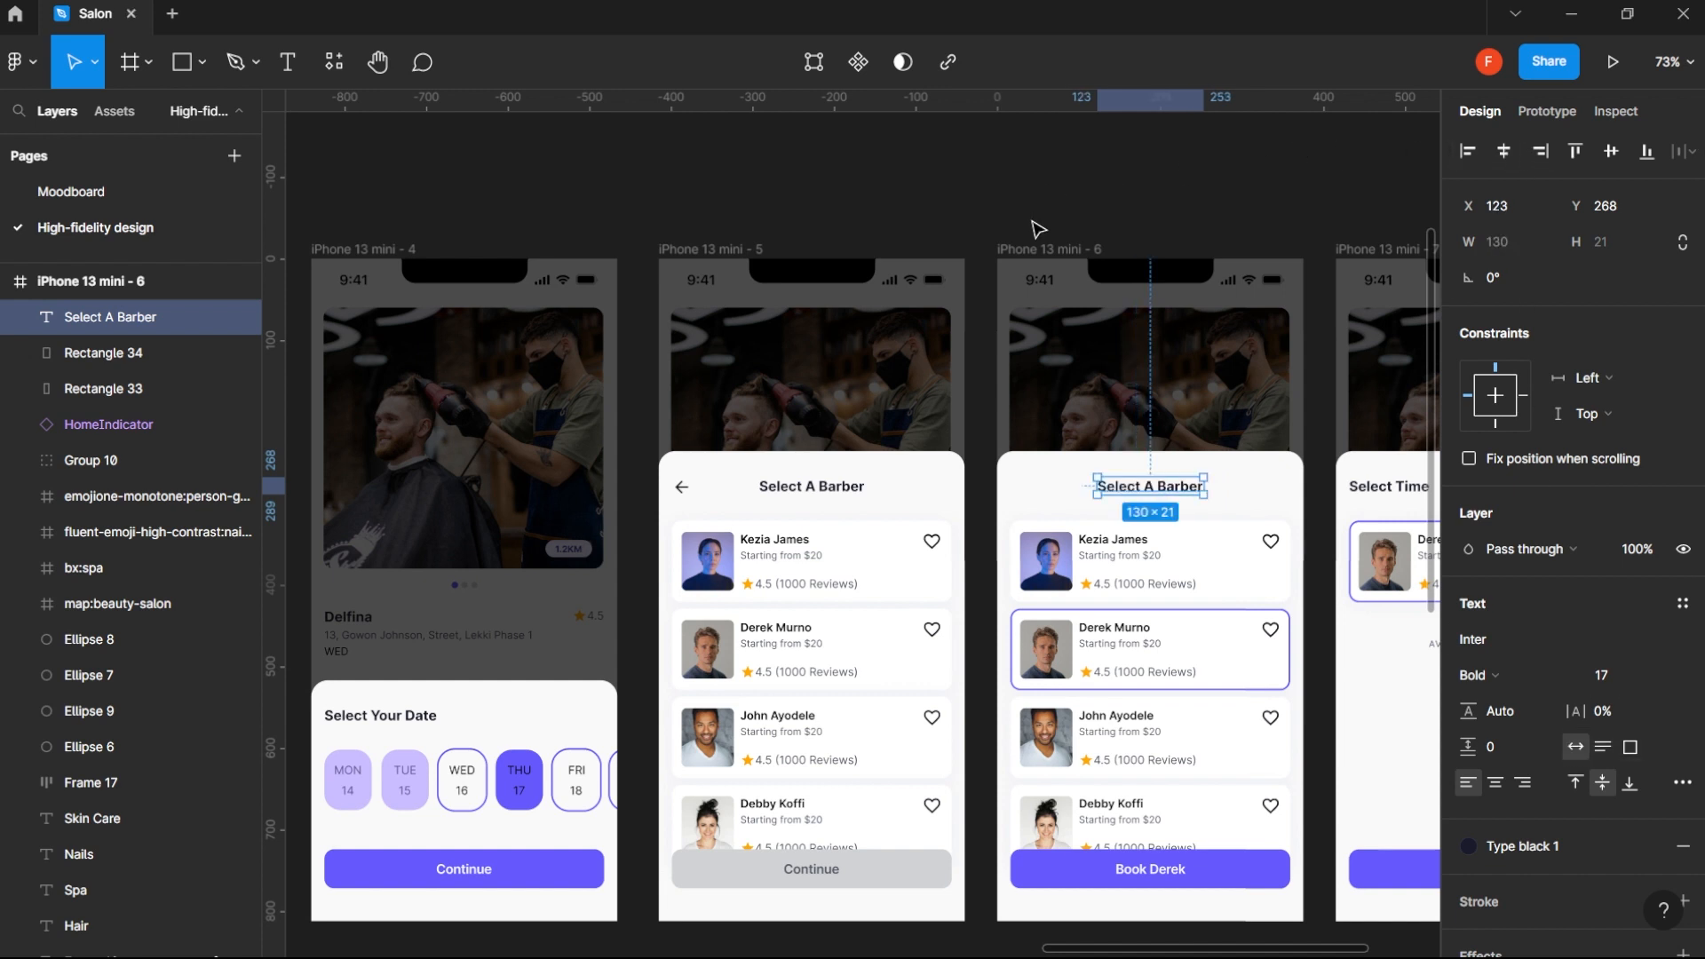
pyautogui.click(1040, 252)
pyautogui.hotkey('ctrl', 'v')
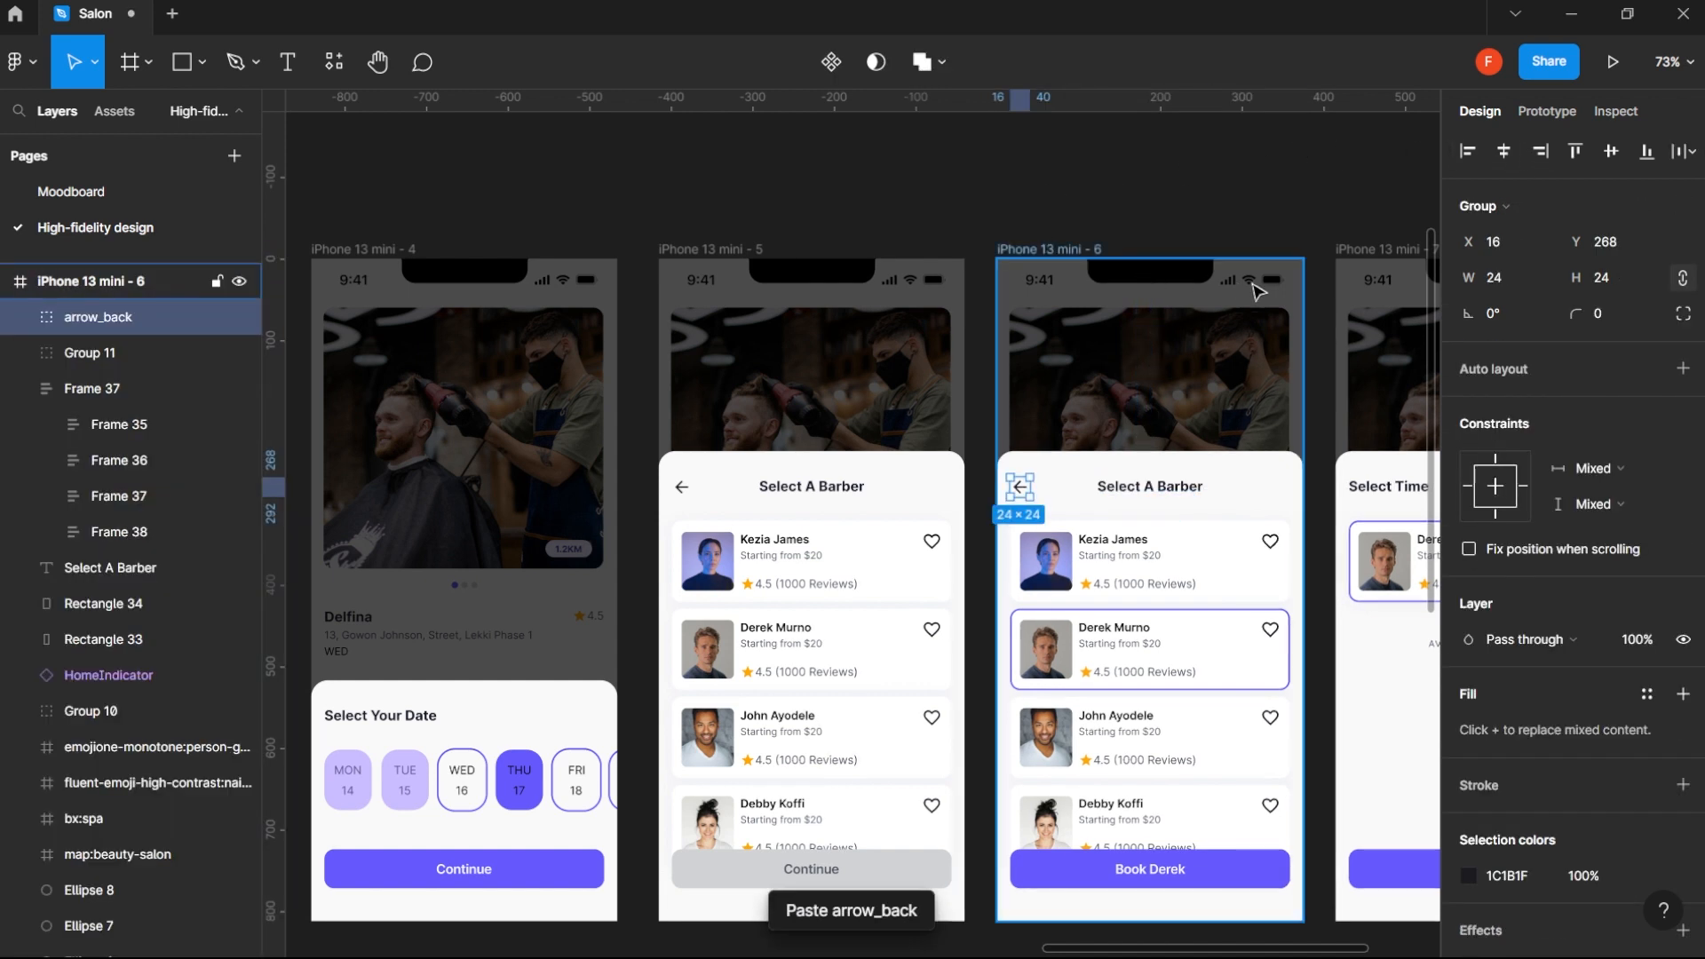
# - Centre the Select Time title at auto width in iPhone 13 mini - 7 and paste the arrow_back icon into its header
pyautogui.moveTo(1274, 181); pyautogui.dragTo(1085, 181)
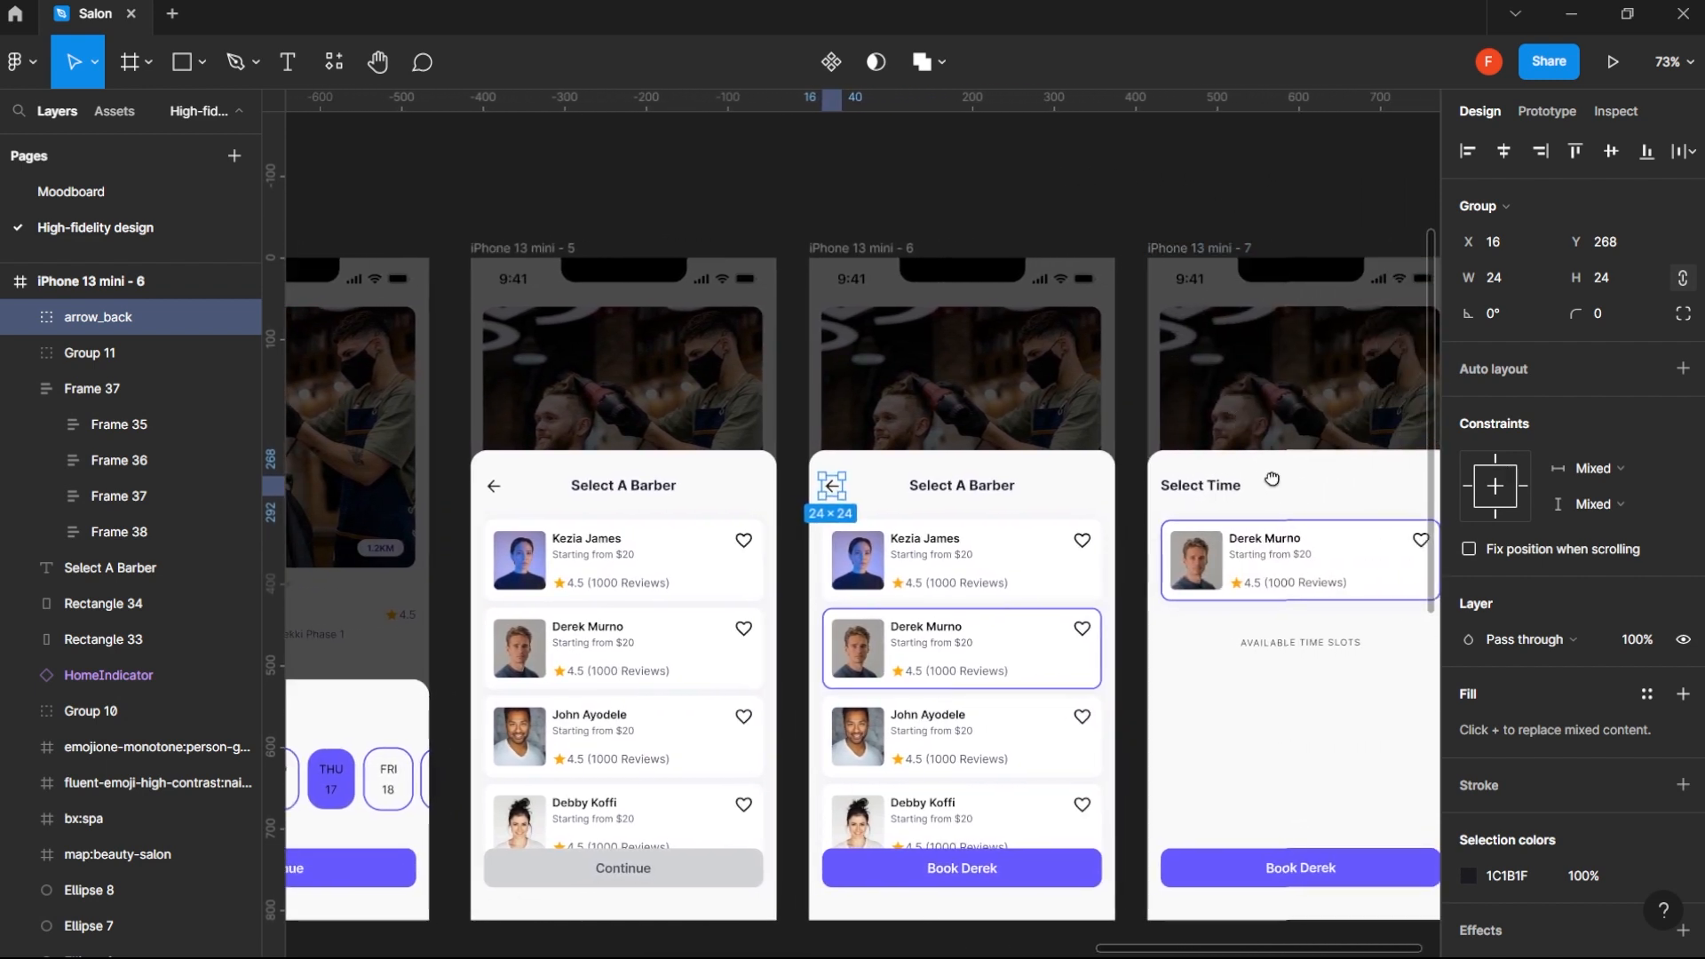
pyautogui.moveTo(1273, 480); pyautogui.dragTo(1077, 443)
pyautogui.click(1036, 455)
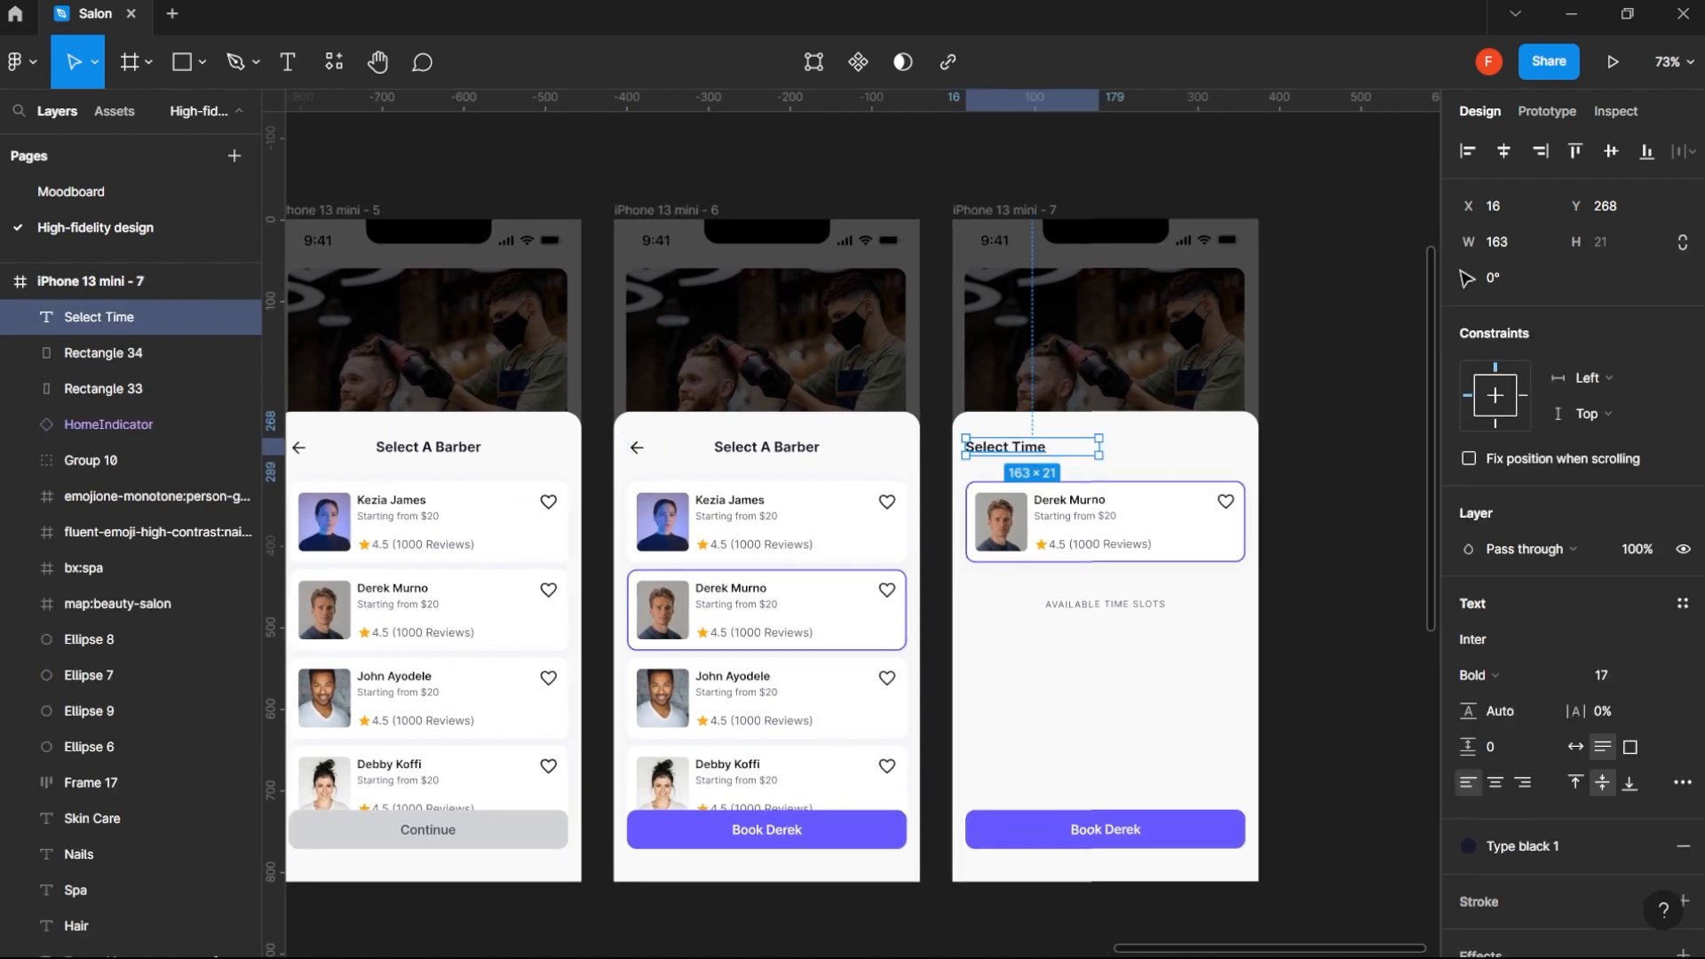
pyautogui.click(1576, 749)
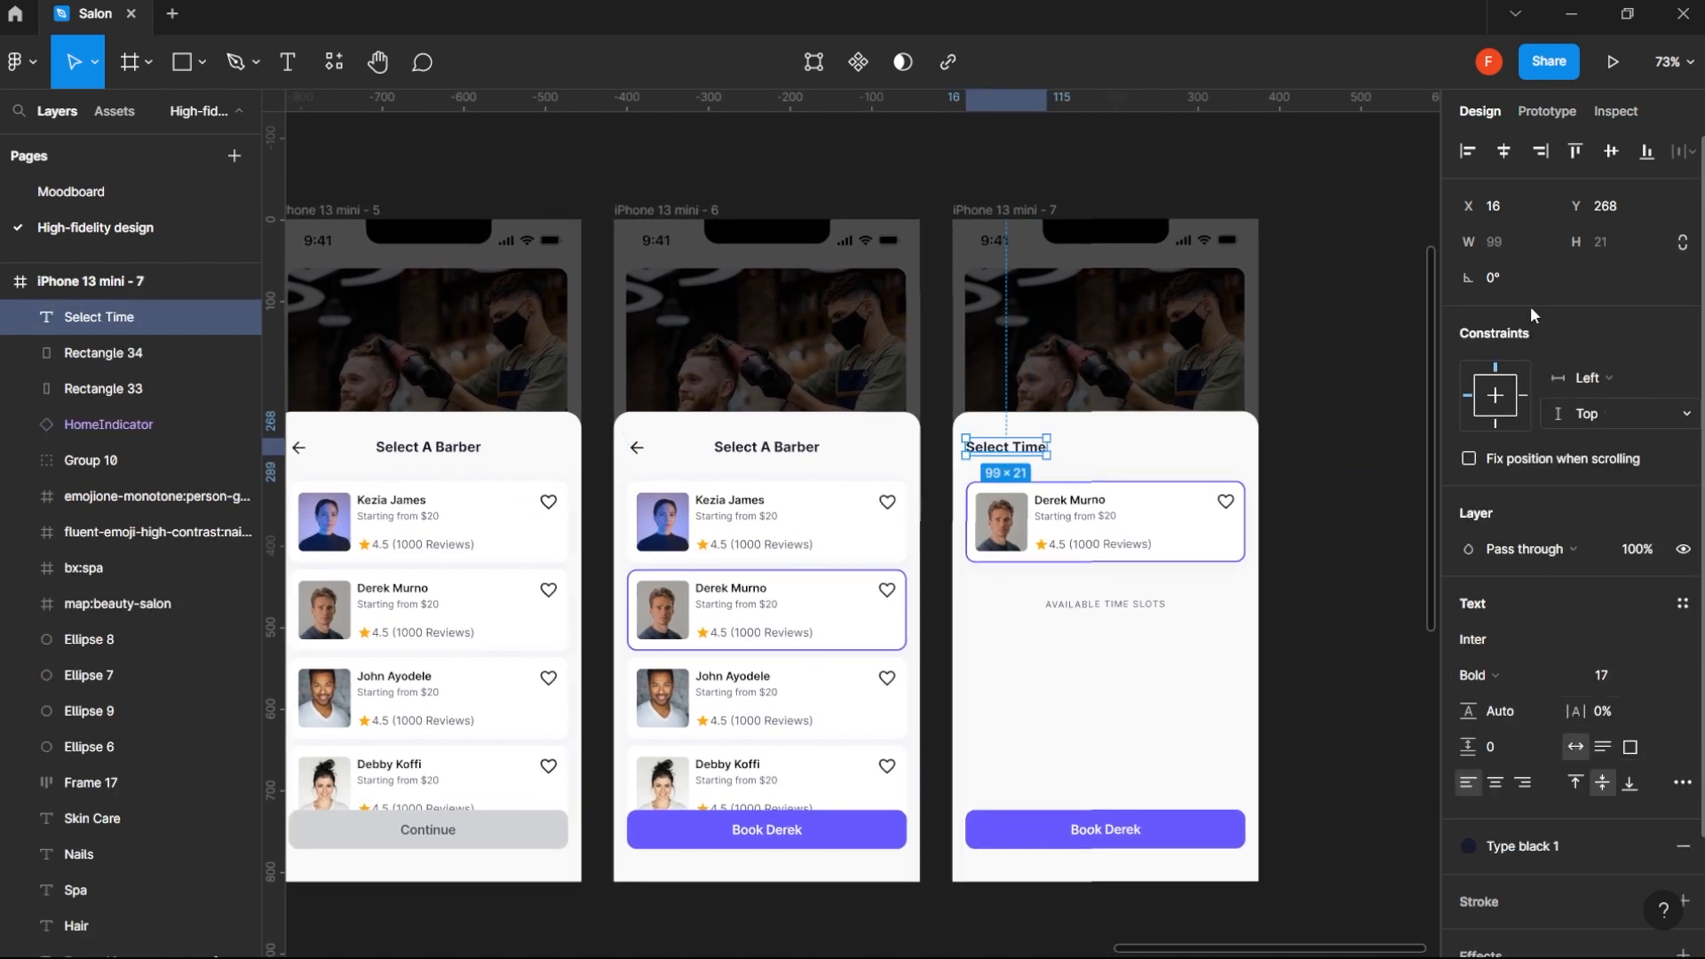
pyautogui.click(1504, 151)
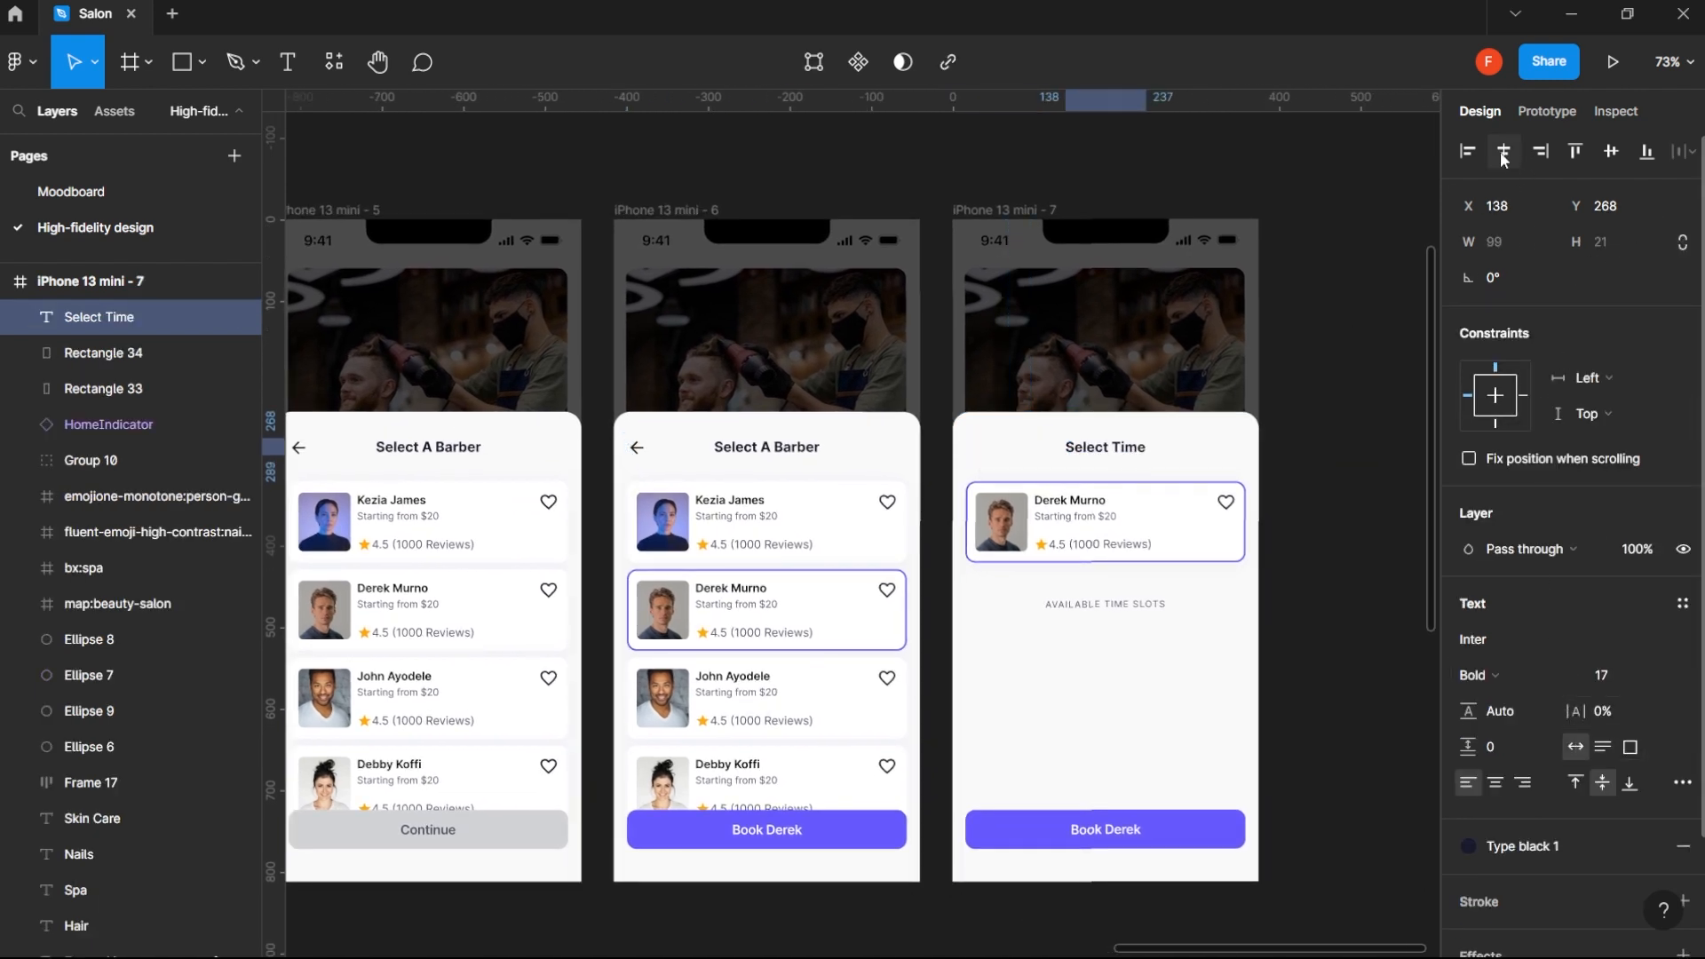
pyautogui.click(1002, 211)
pyautogui.hotkey('ctrl', 'v')
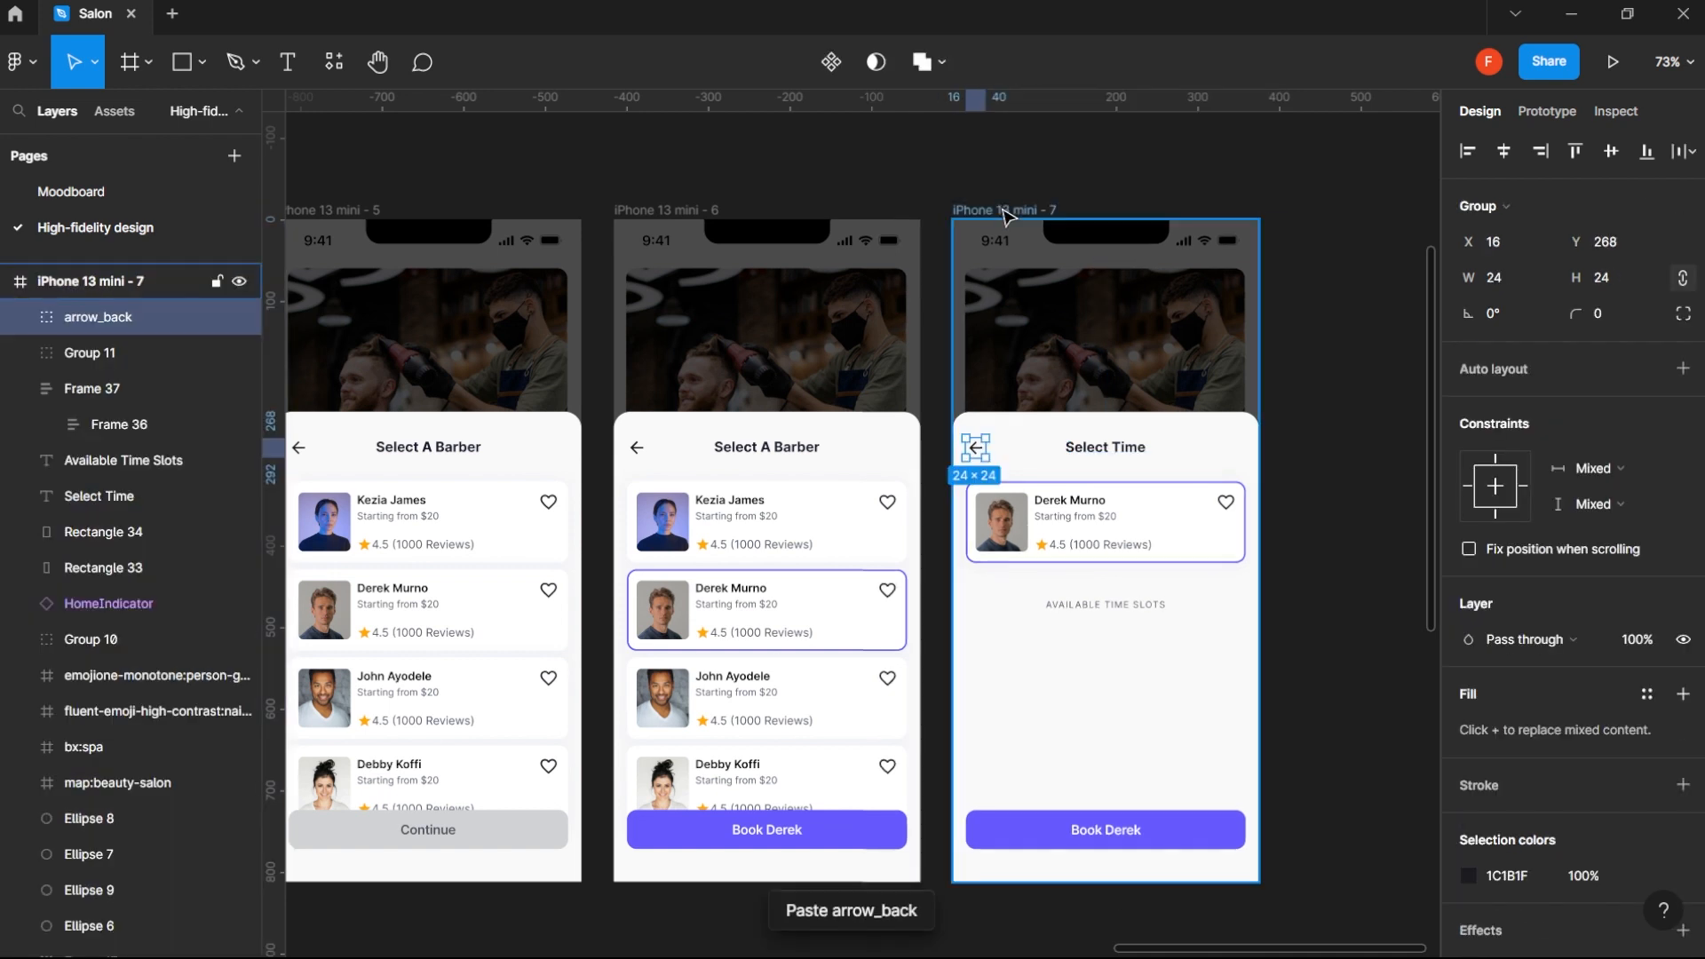
pyautogui.click(1318, 388)
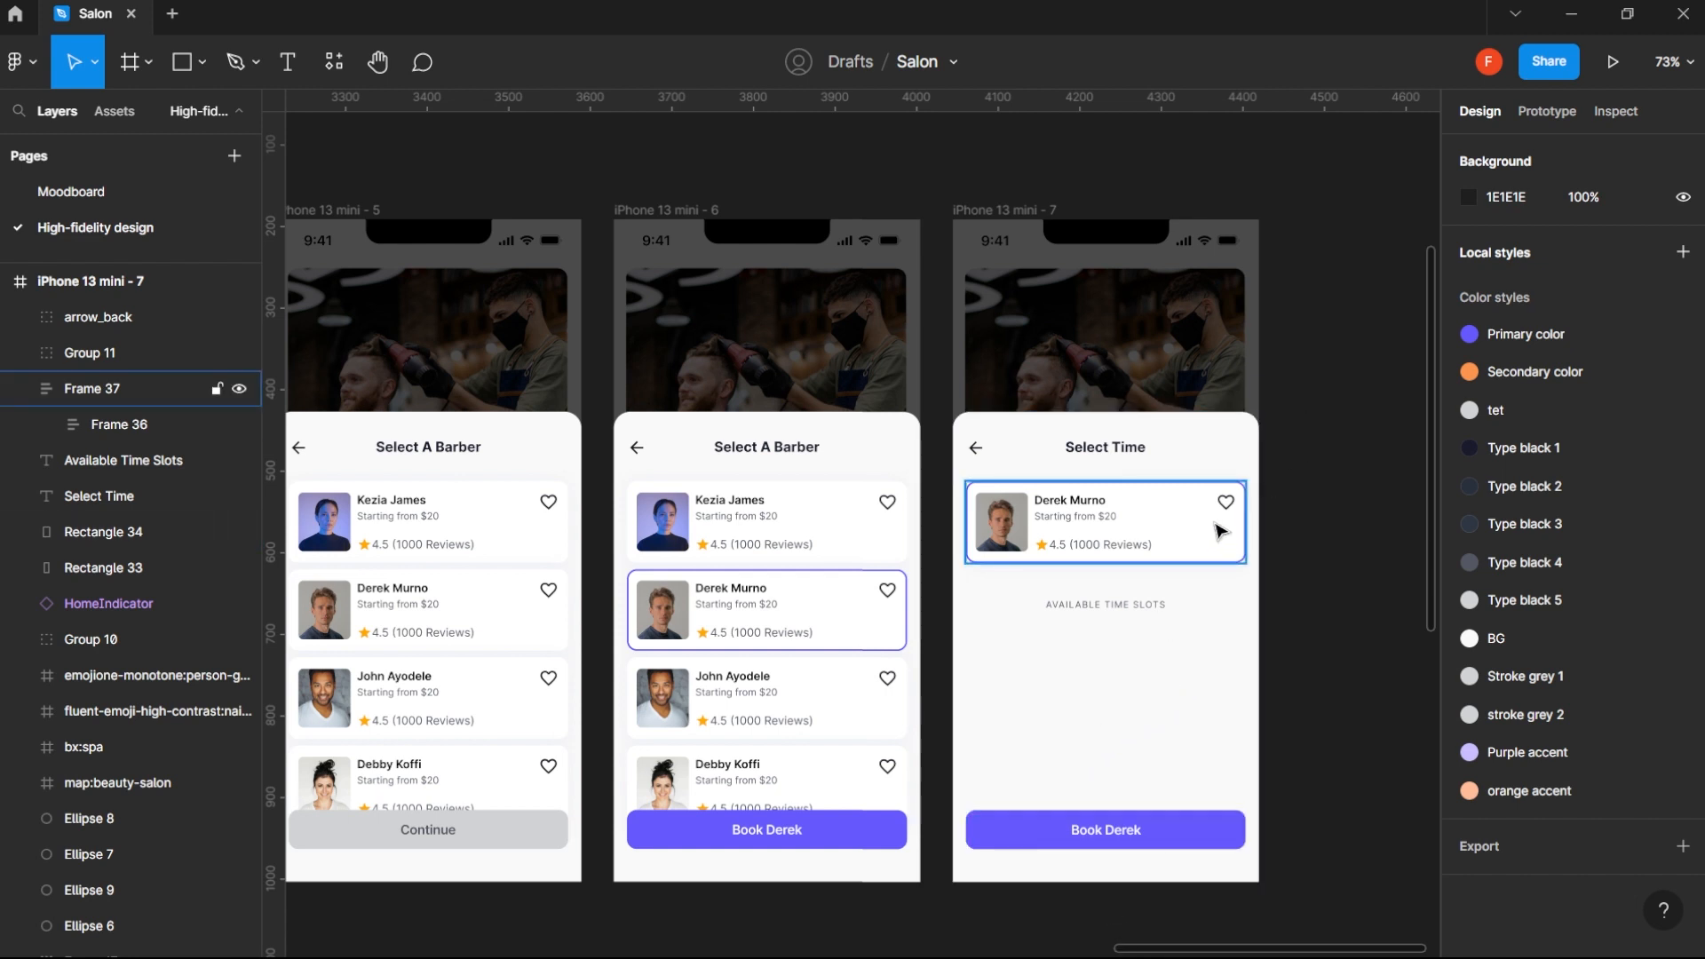
# - Draw a vertical line below the Available Time Slots heading in iPhone 13 mini - 7, with a stroke of 2 and a length of 24
pyautogui.moveTo(1318, 648); pyautogui.dragTo(1292, 650)
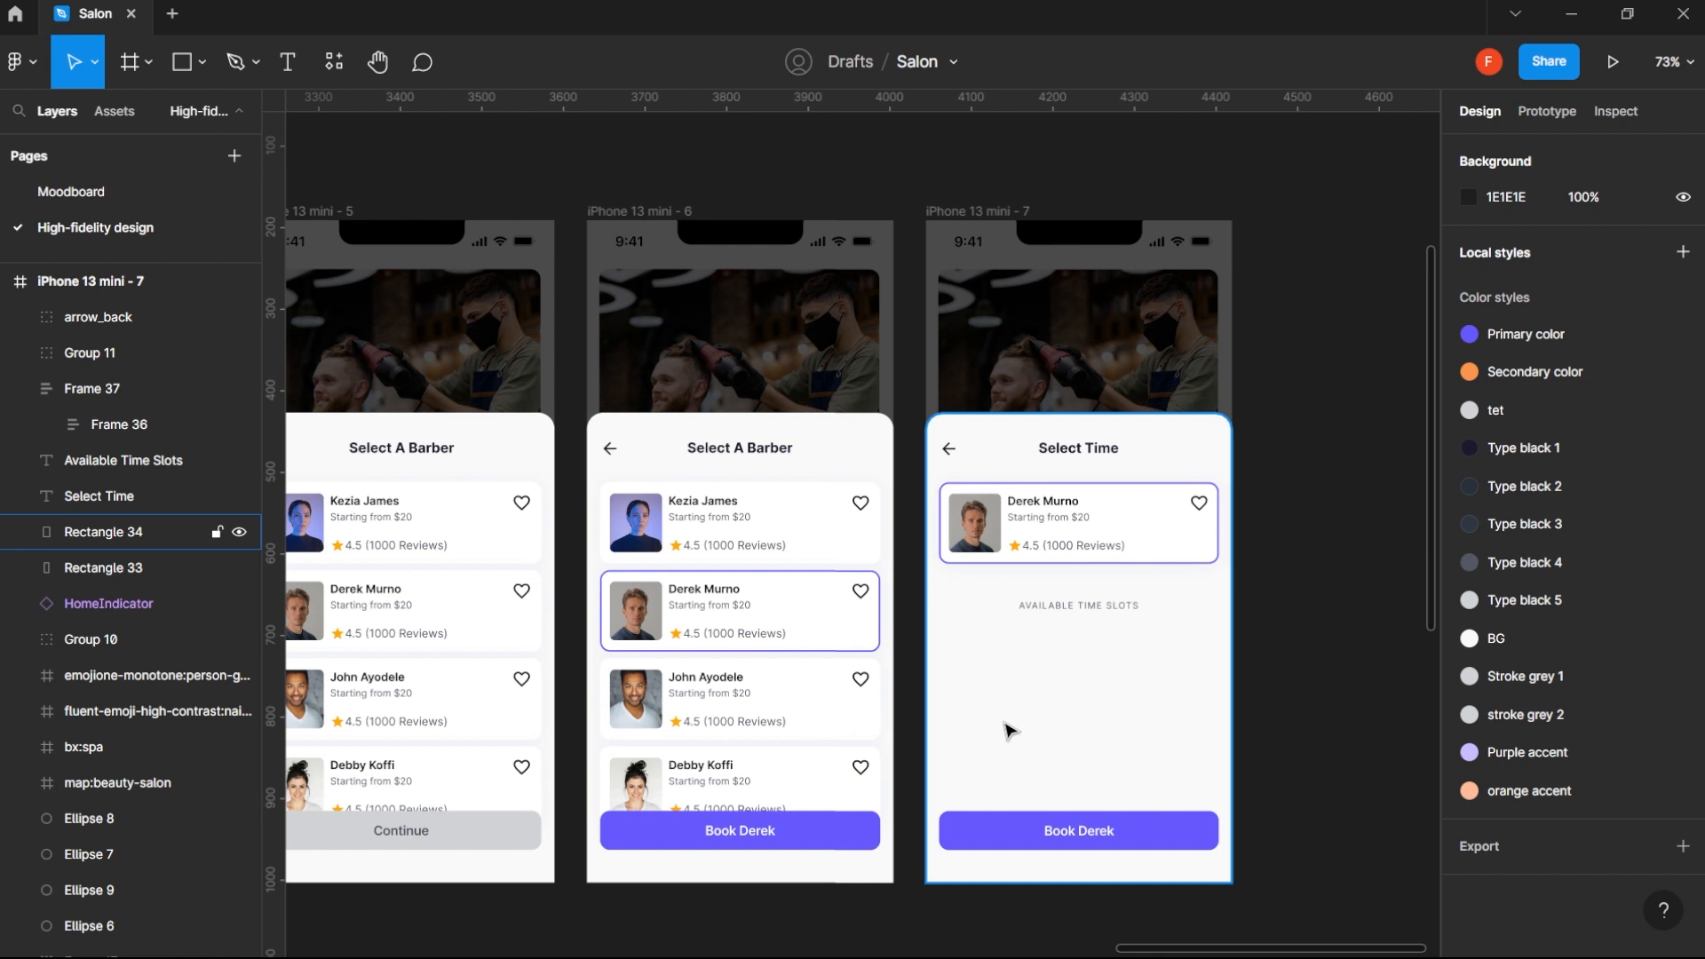
pyautogui.press('l')
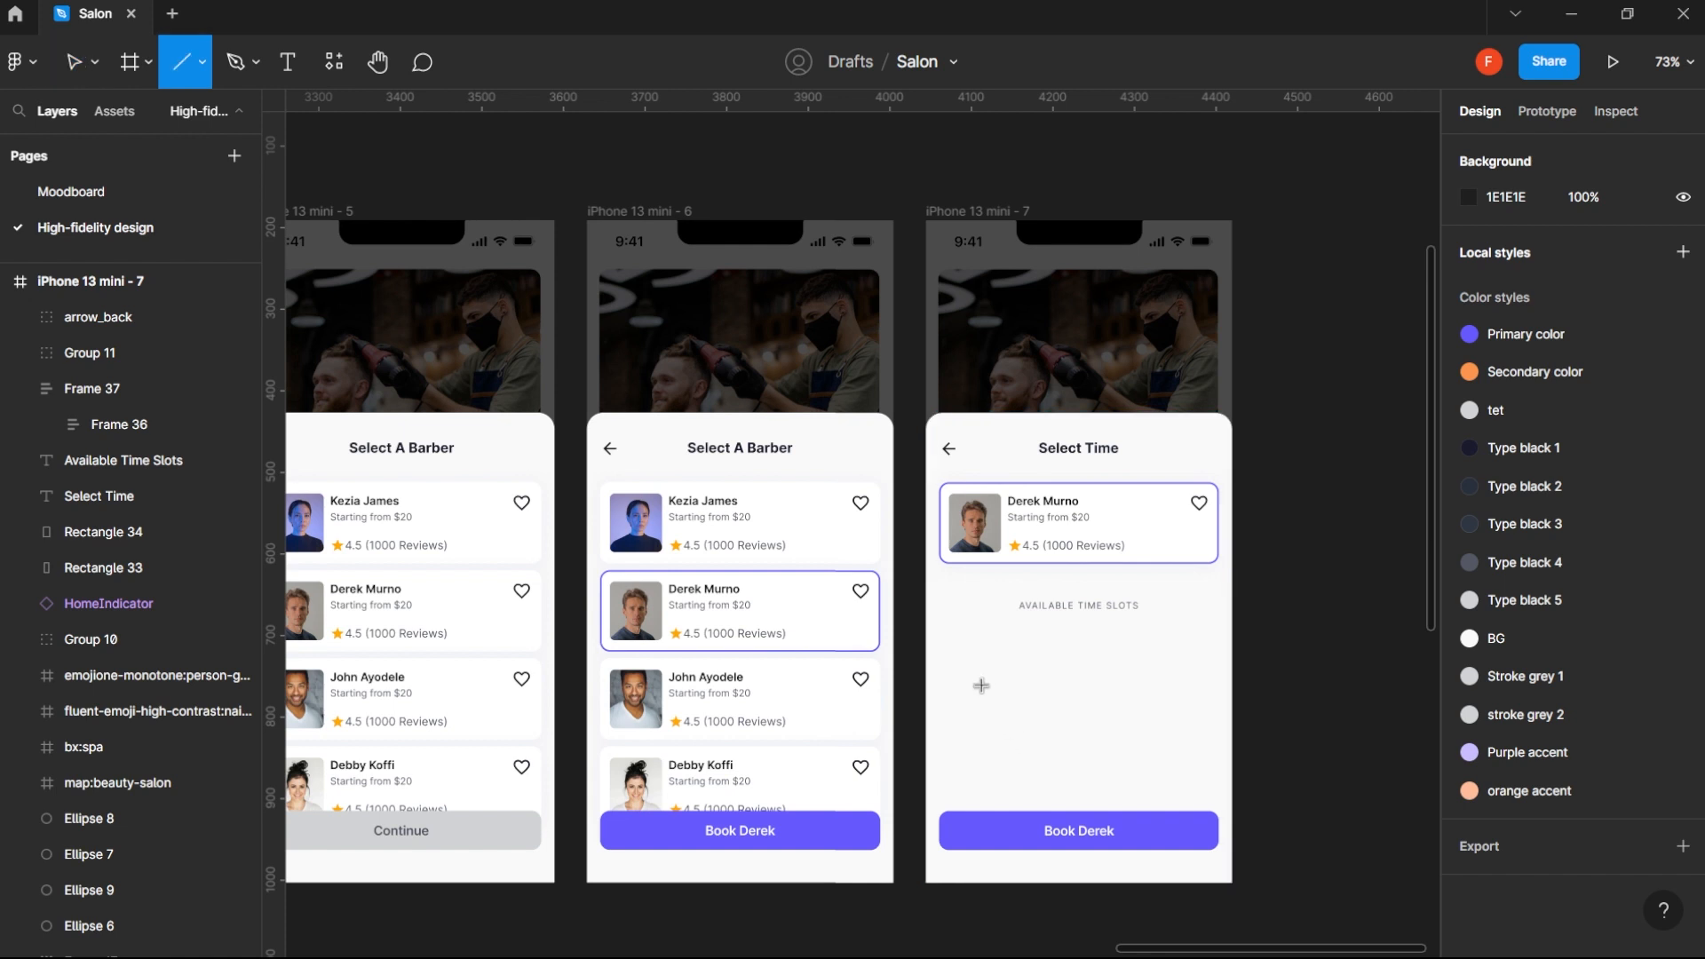
pyautogui.moveTo(956, 644); pyautogui.dragTo(958, 664)
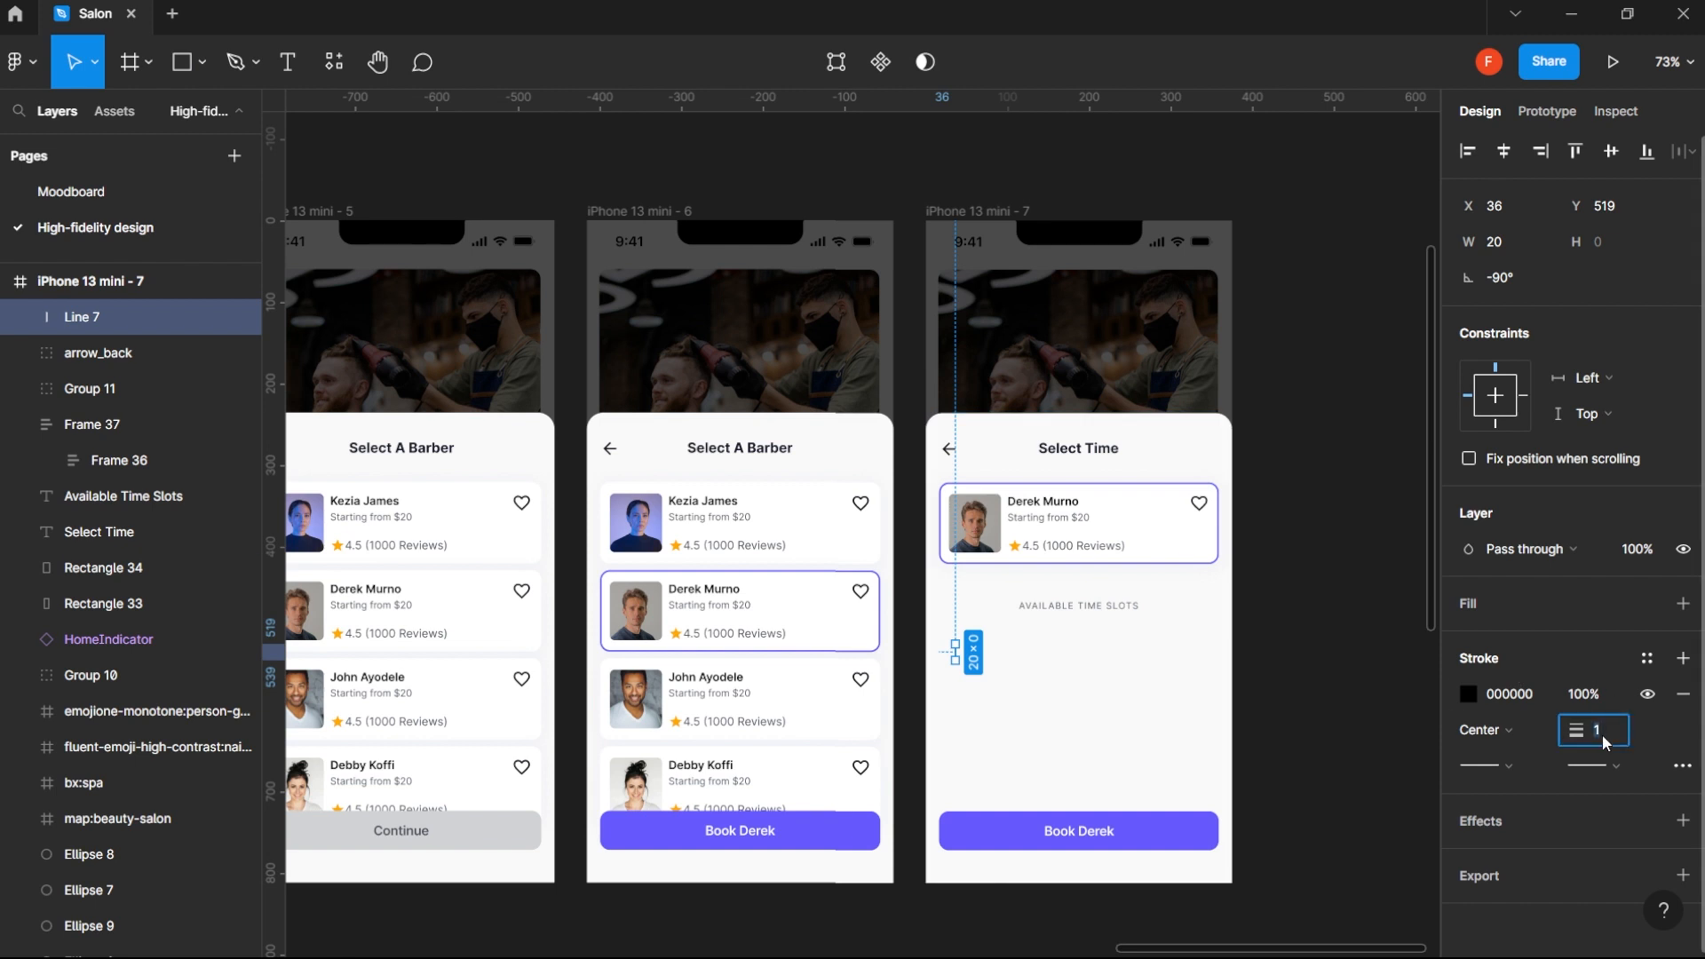
pyautogui.write('2')
pyautogui.press('Return')
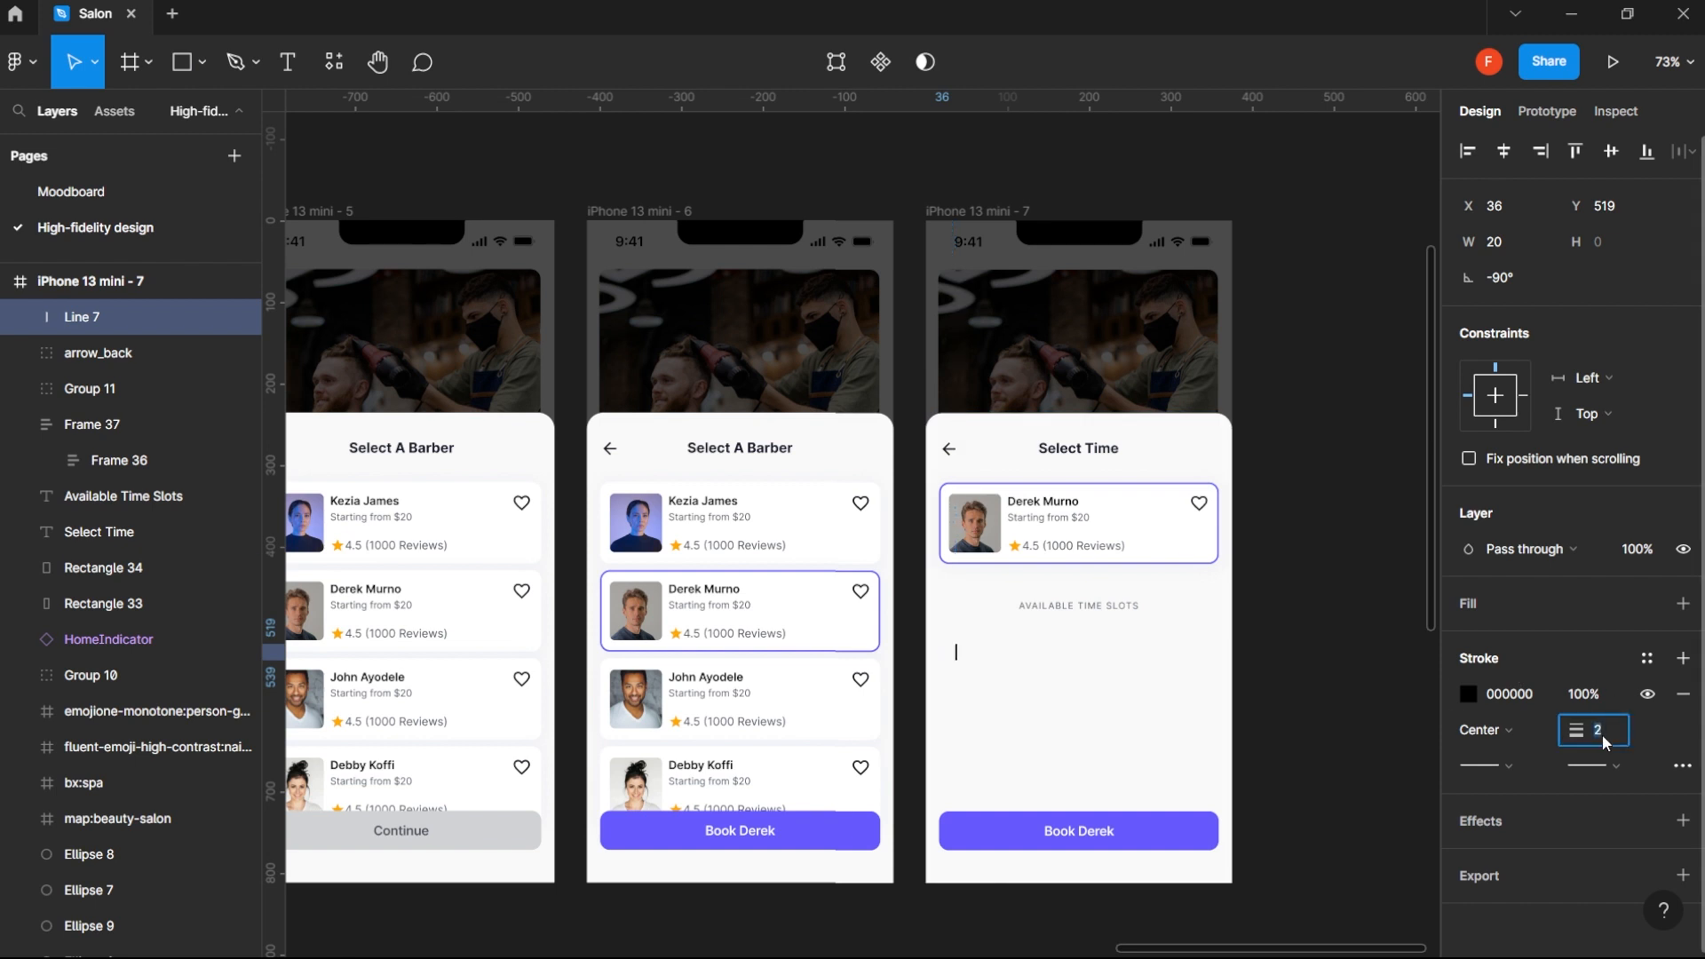
pyautogui.click(1522, 239)
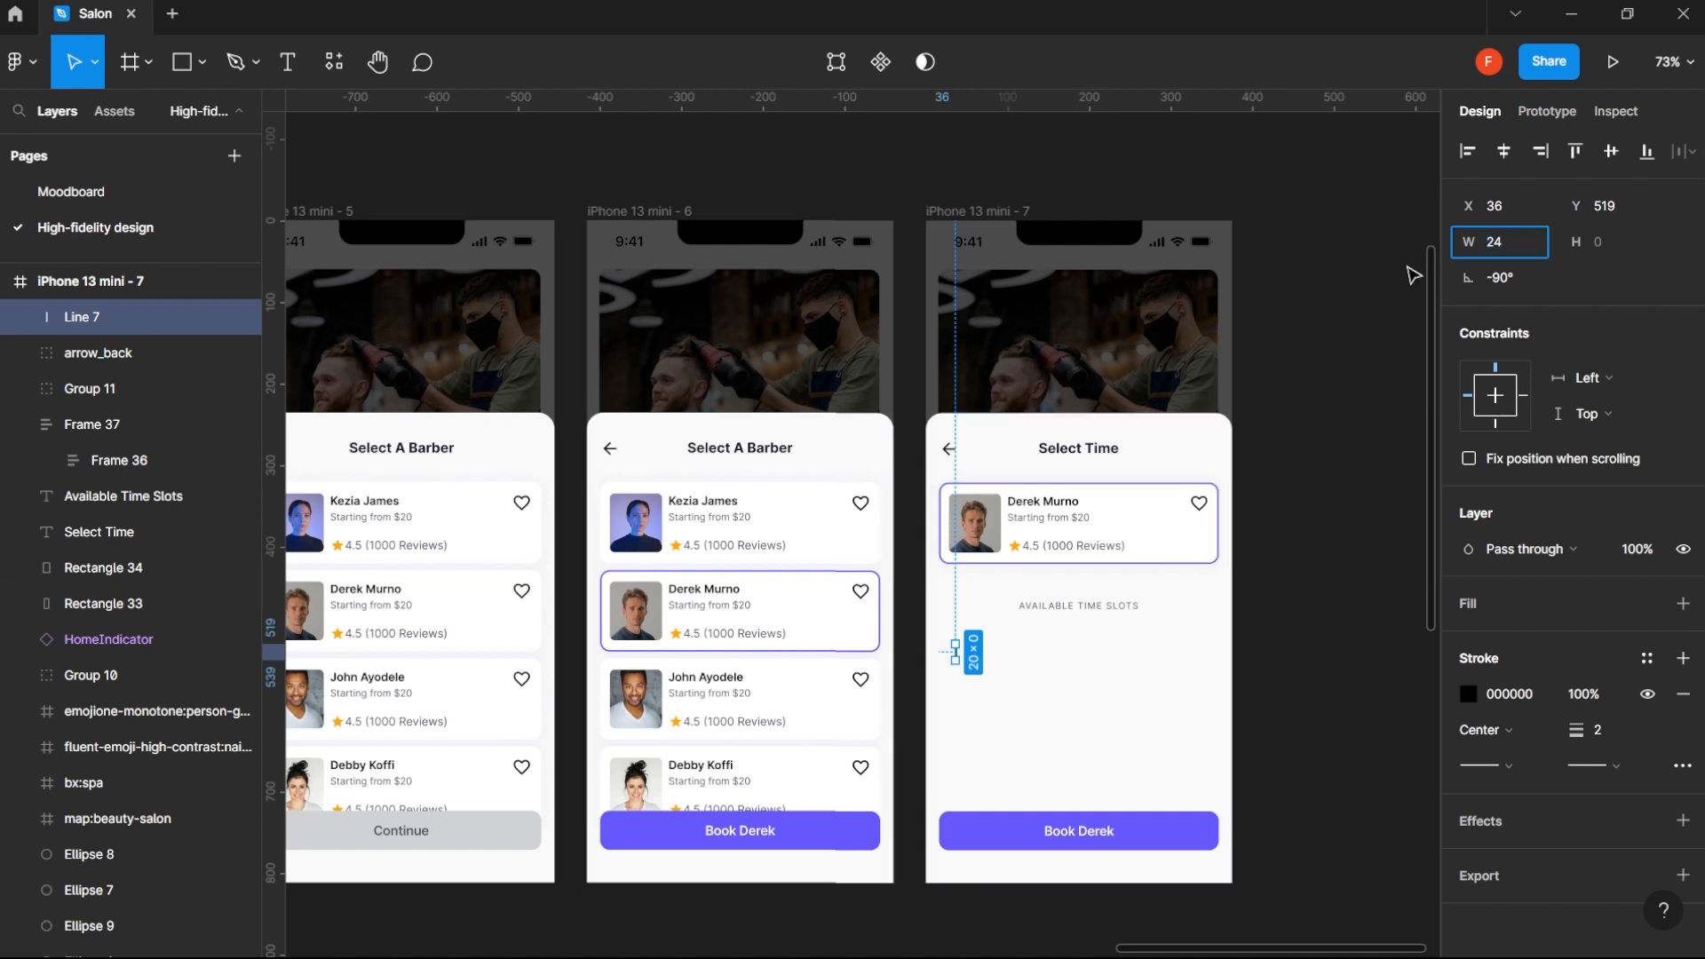
pyautogui.press('Return')
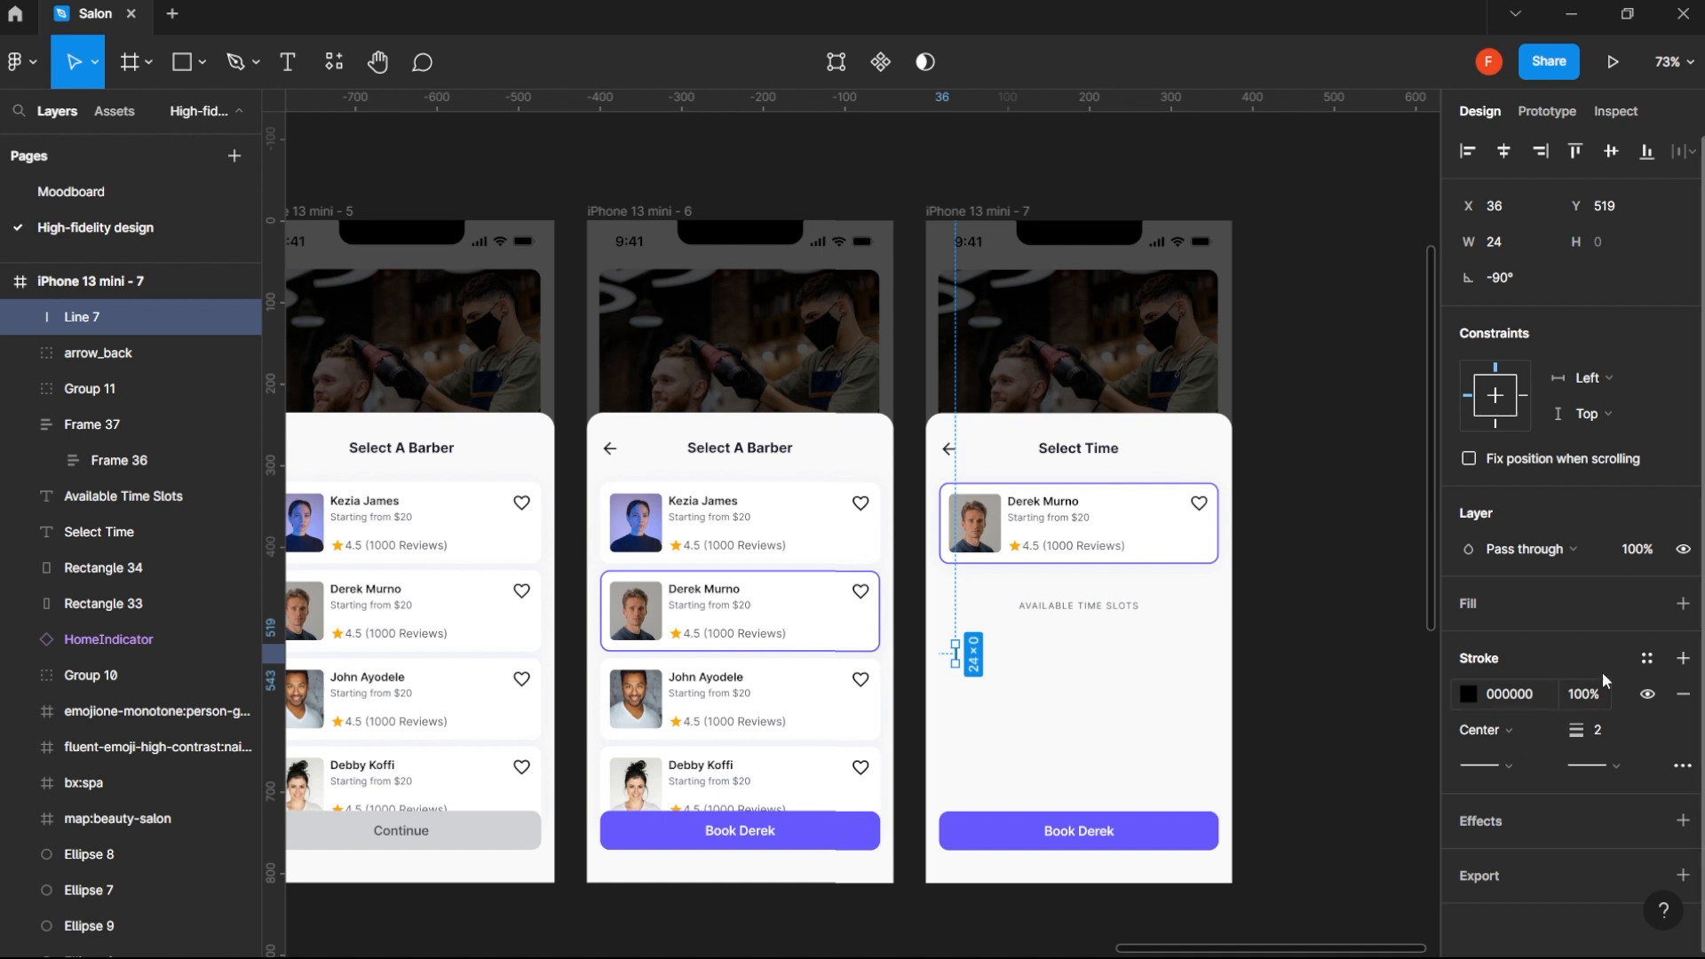
# - Try the Type black 4, Type black 3, tet, Type black 5, BG and Stroke grey 1 color styles on the line's stroke
pyautogui.click(1647, 658)
pyautogui.click(1486, 683)
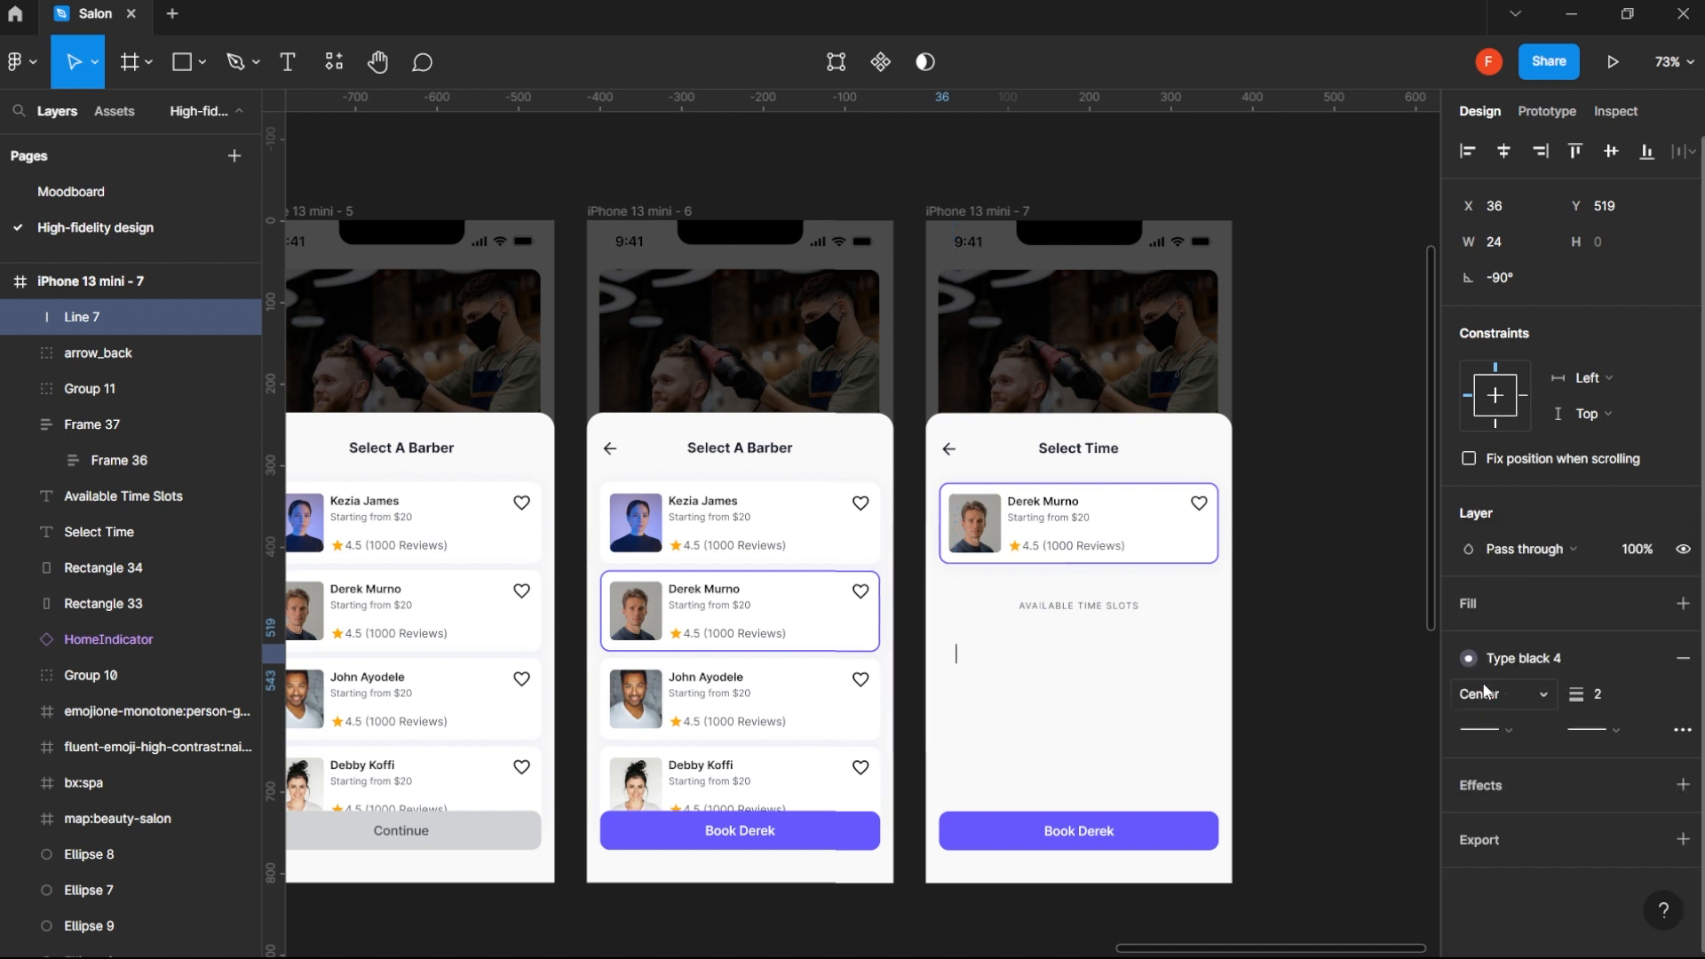
pyautogui.click(1533, 658)
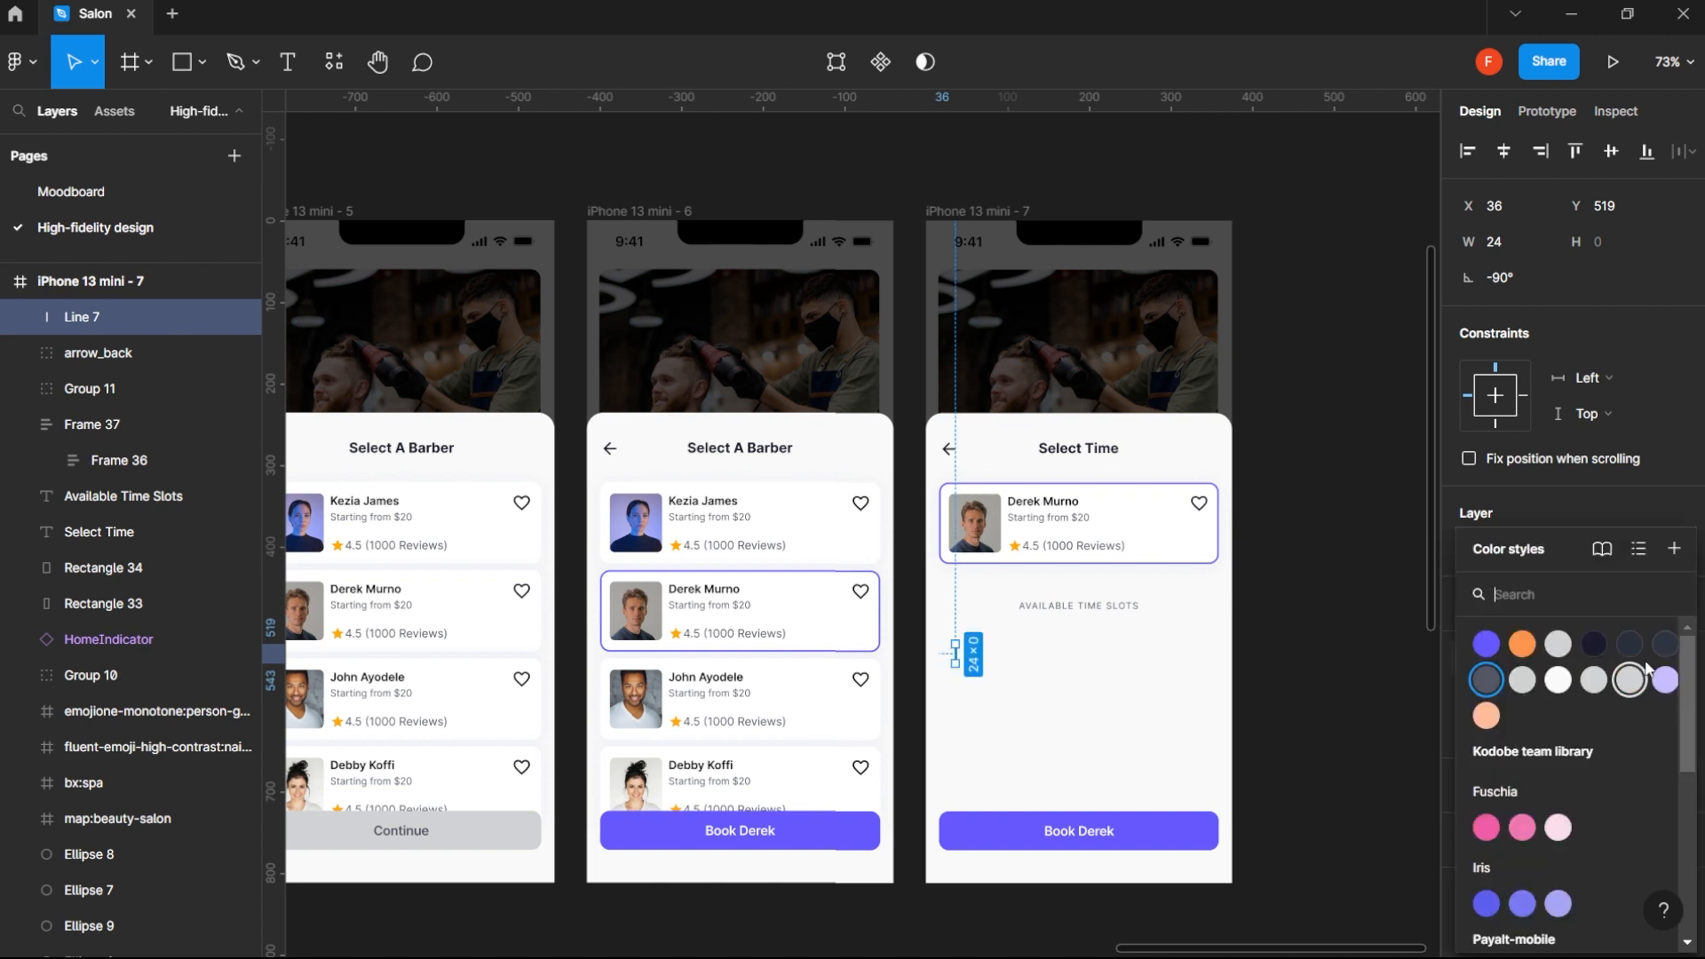
pyautogui.click(1665, 646)
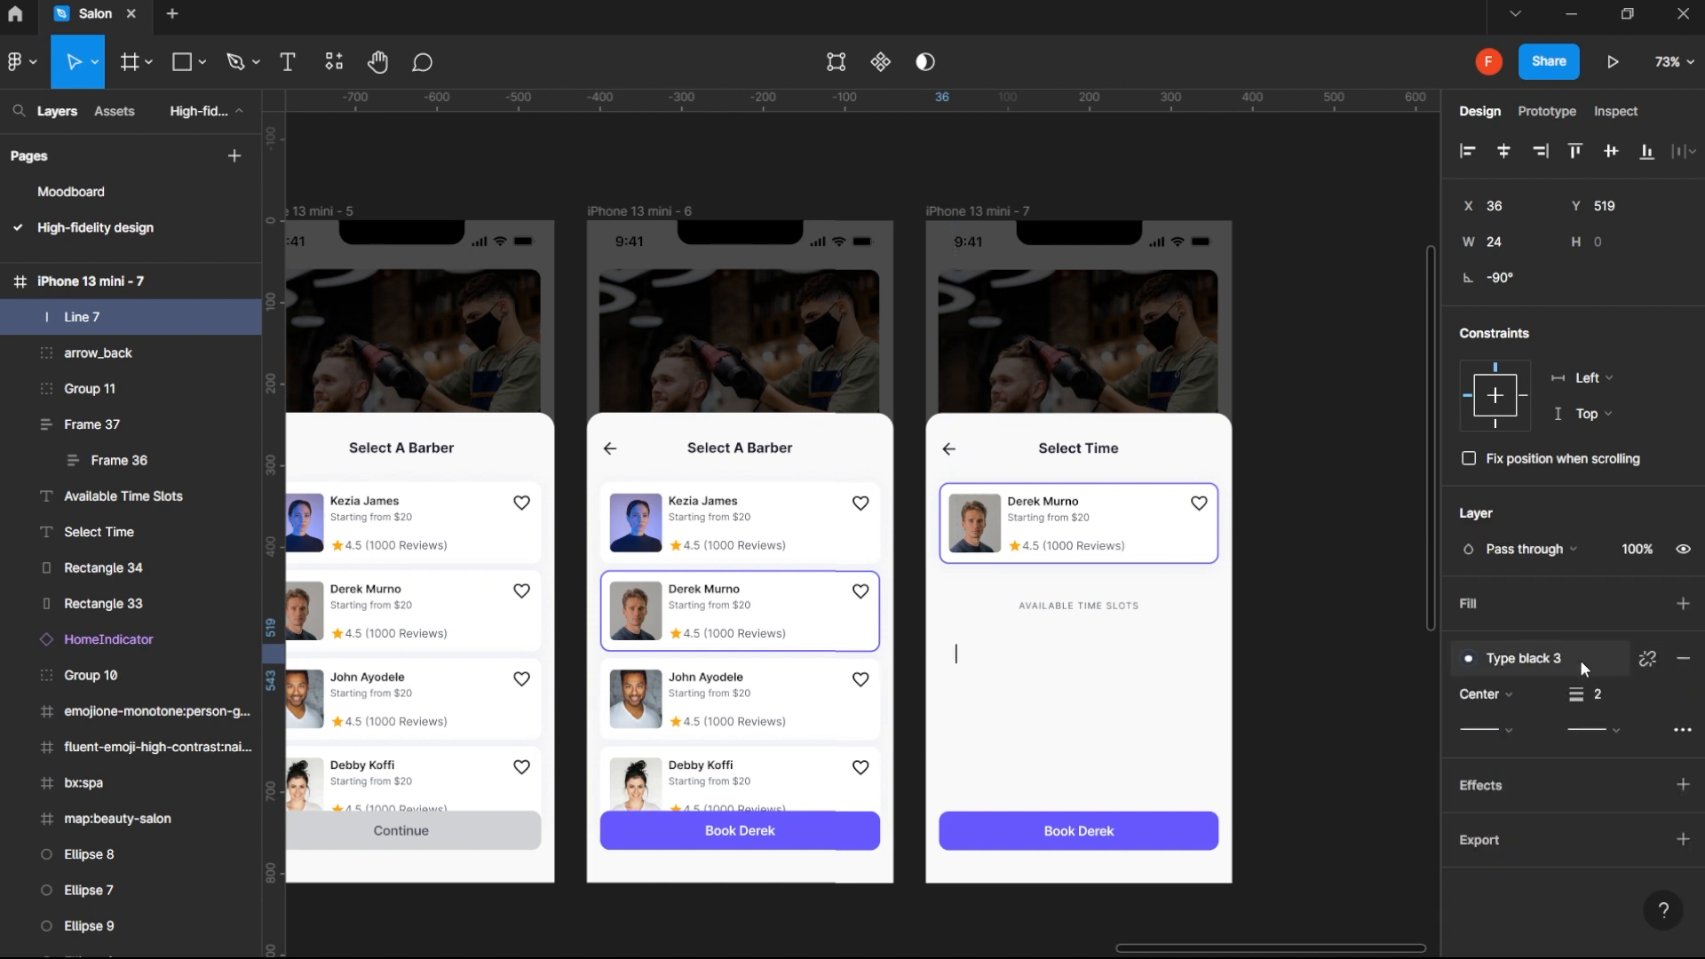
pyautogui.click(1580, 659)
pyautogui.click(1630, 644)
pyautogui.click(1581, 662)
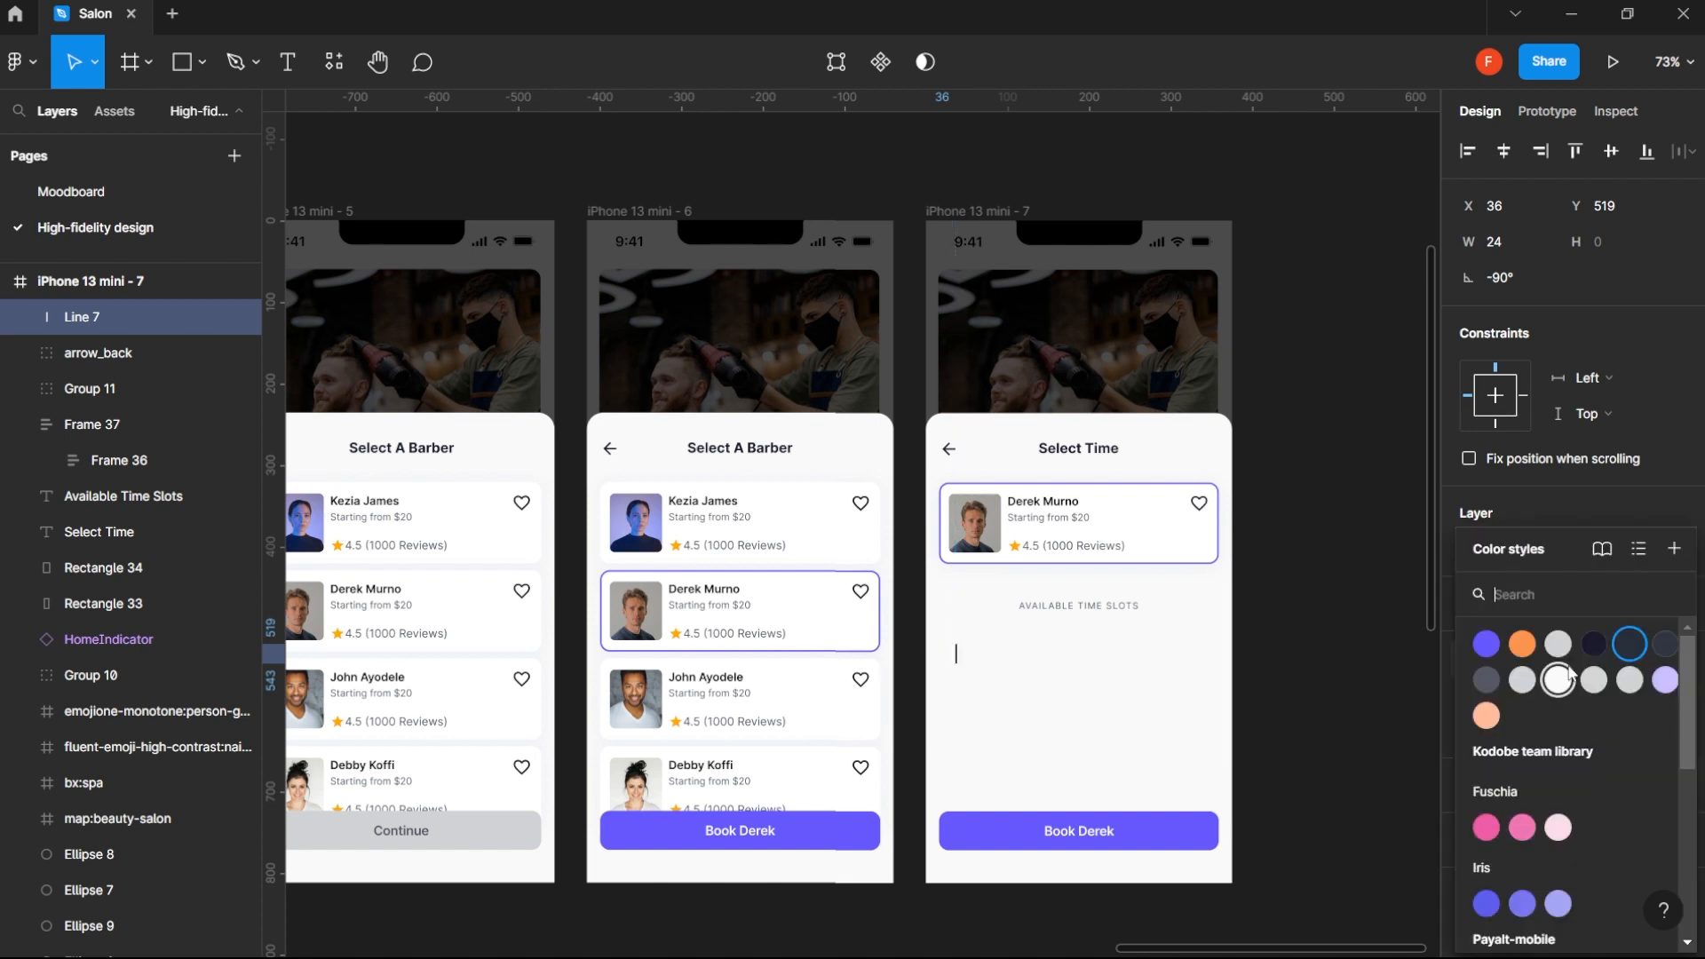
pyautogui.click(1559, 645)
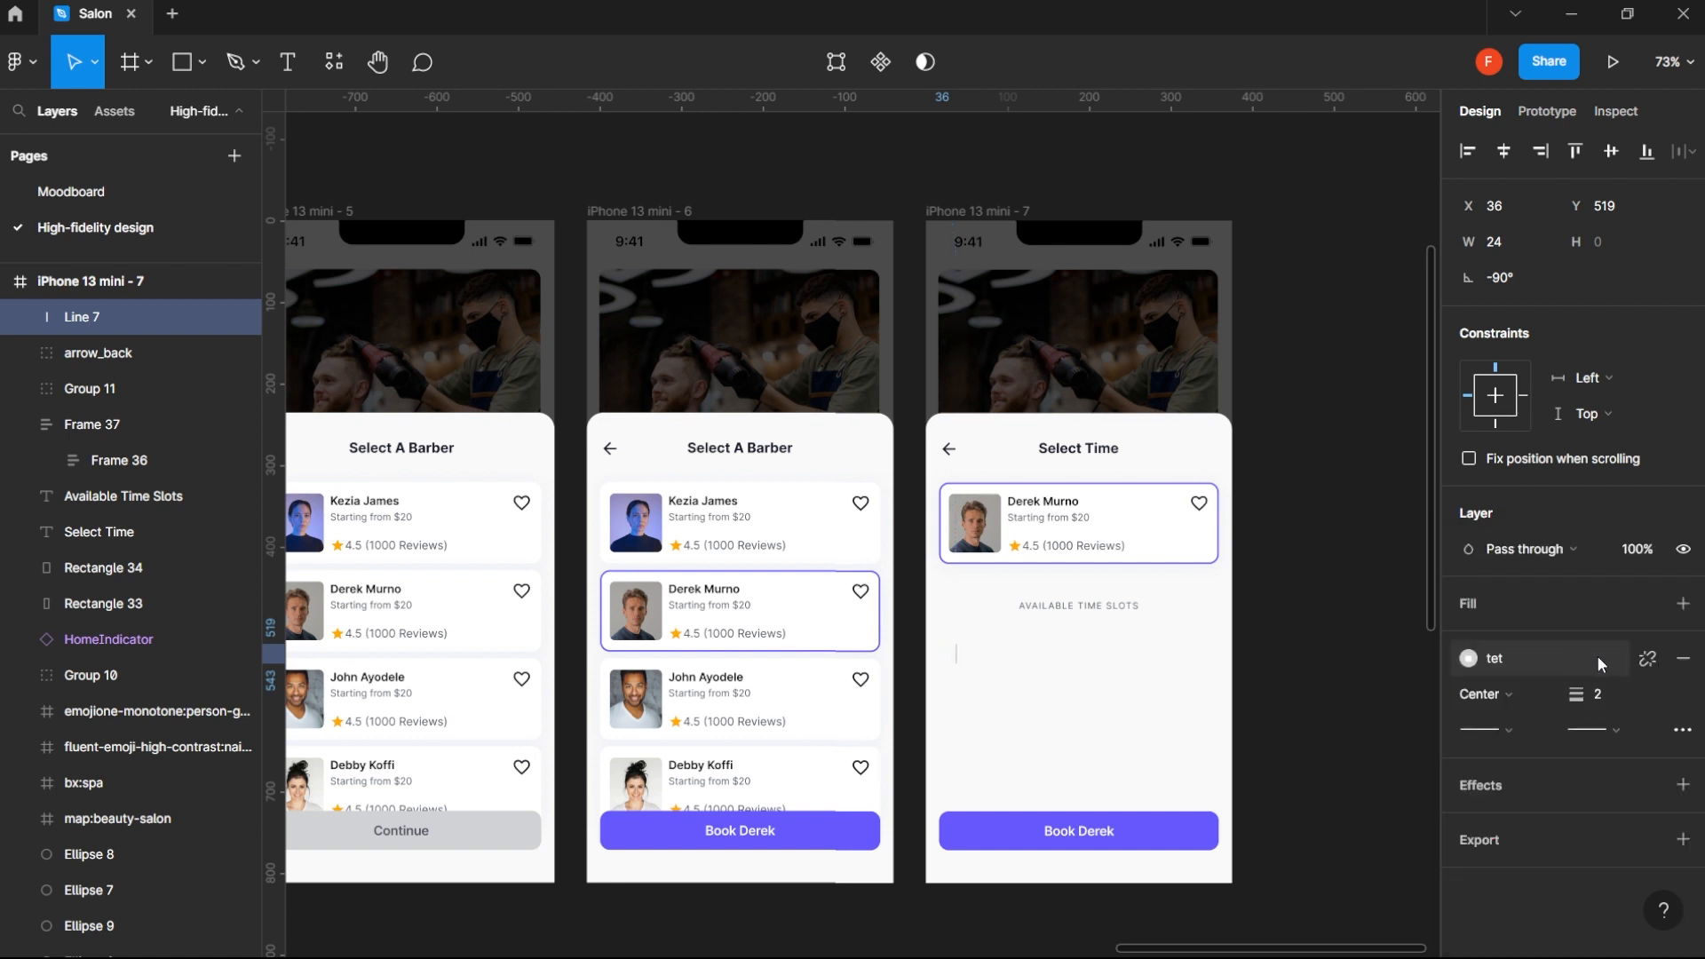
pyautogui.click(1585, 659)
pyautogui.click(1529, 681)
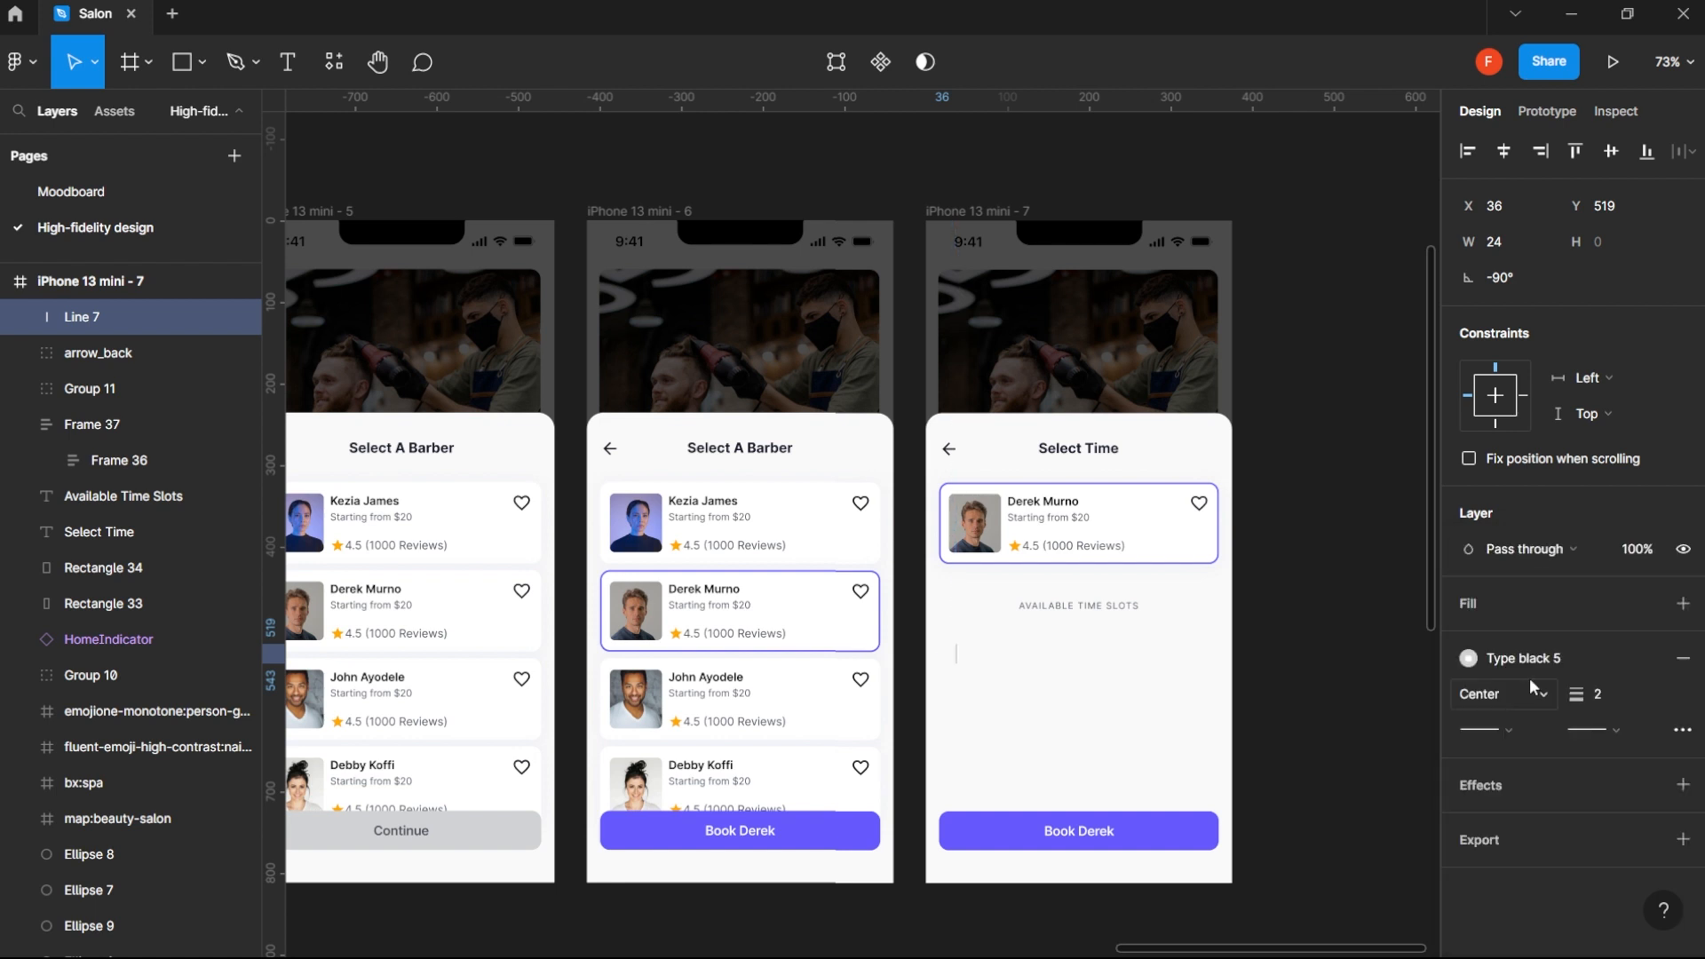
pyautogui.click(1574, 649)
pyautogui.click(1564, 671)
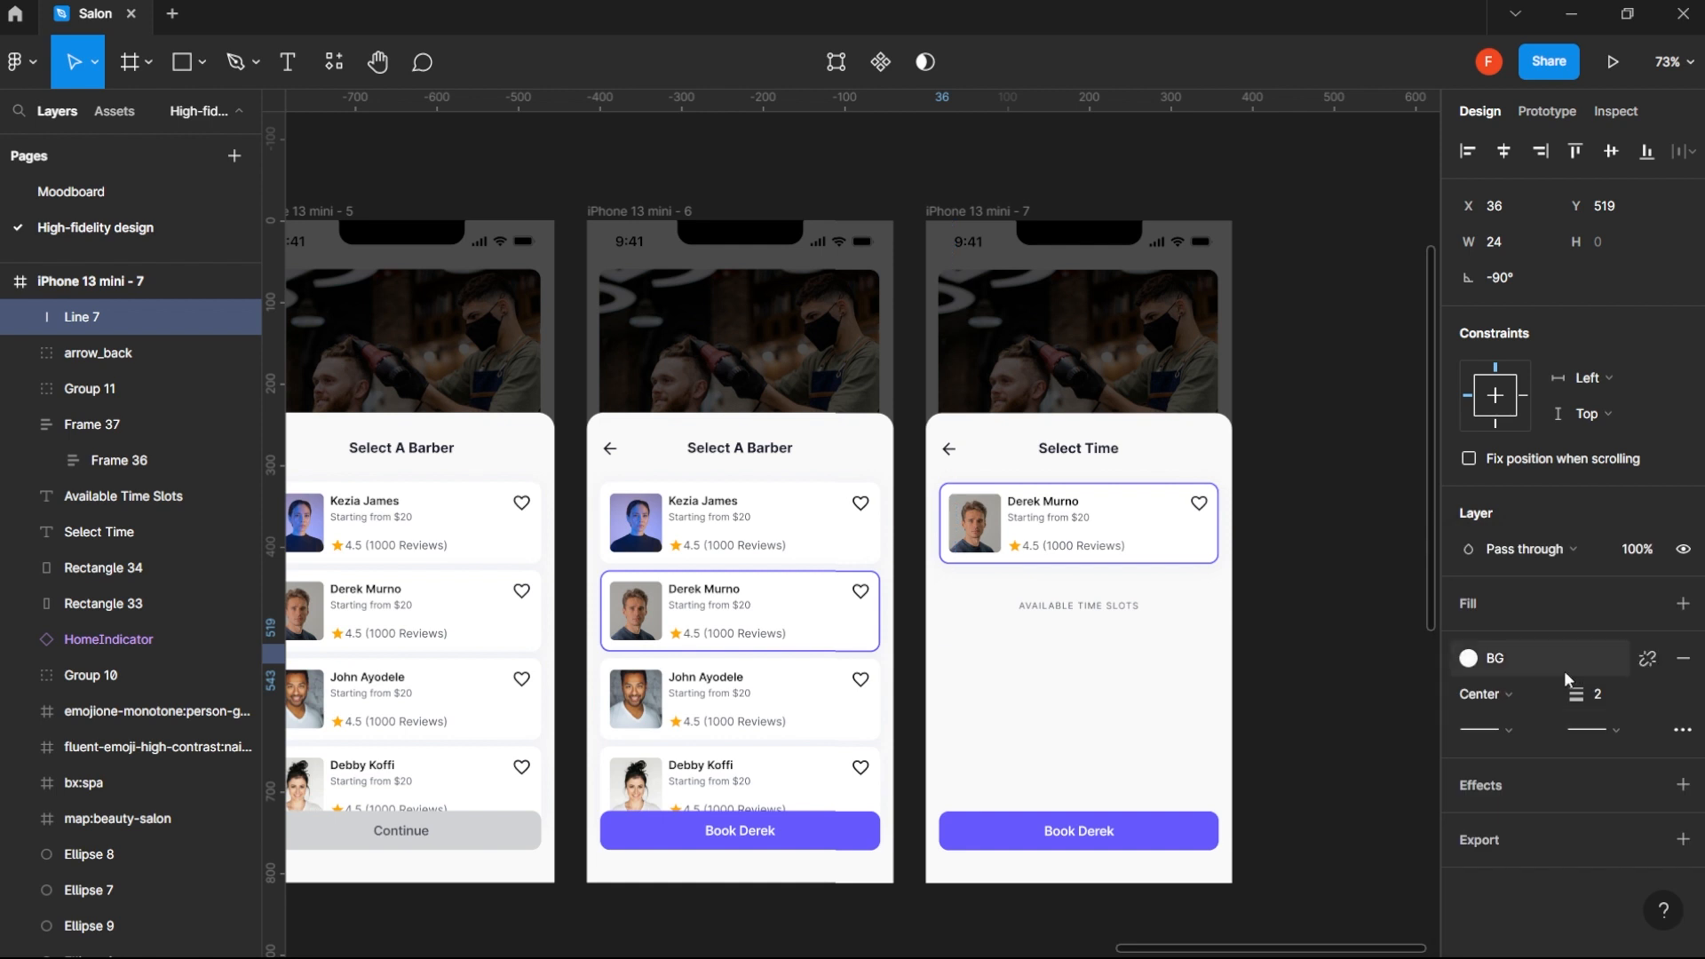
pyautogui.click(1563, 663)
pyautogui.click(1608, 684)
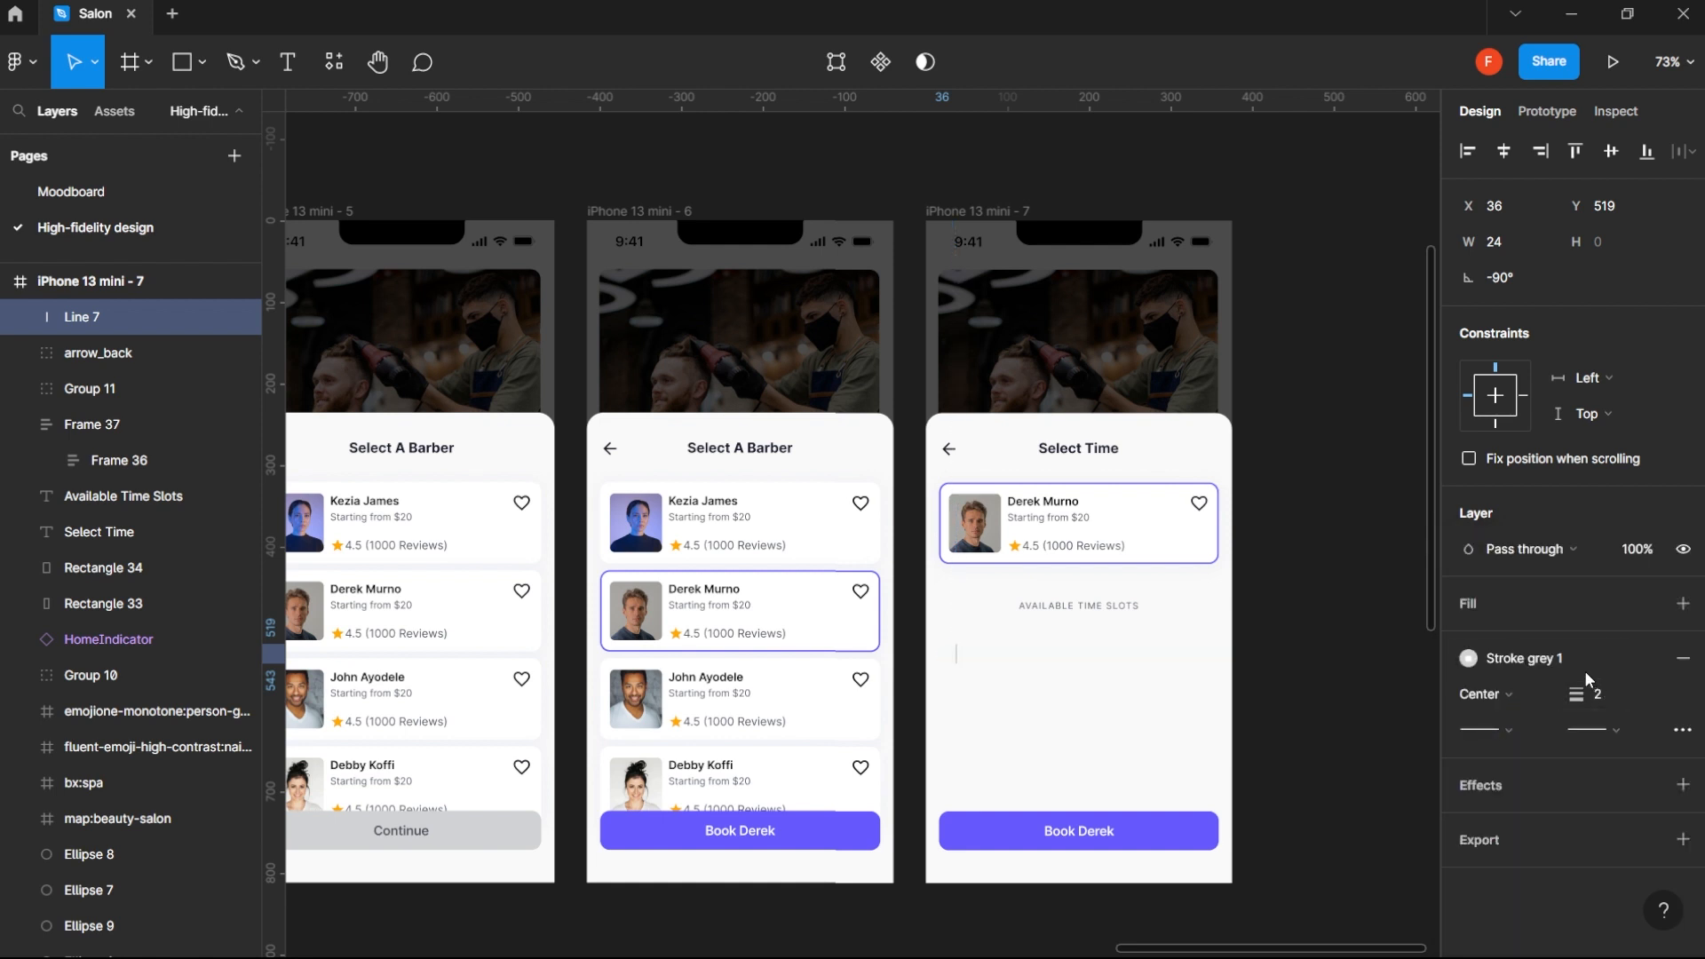
pyautogui.click(1563, 654)
pyautogui.click(1617, 680)
# - Apply the Type black 4 color style to the vertical line's stroke and set its length to 30
pyautogui.click(1568, 659)
pyautogui.click(1499, 682)
pyautogui.click(1345, 691)
pyautogui.scroll(5, 944, 685)
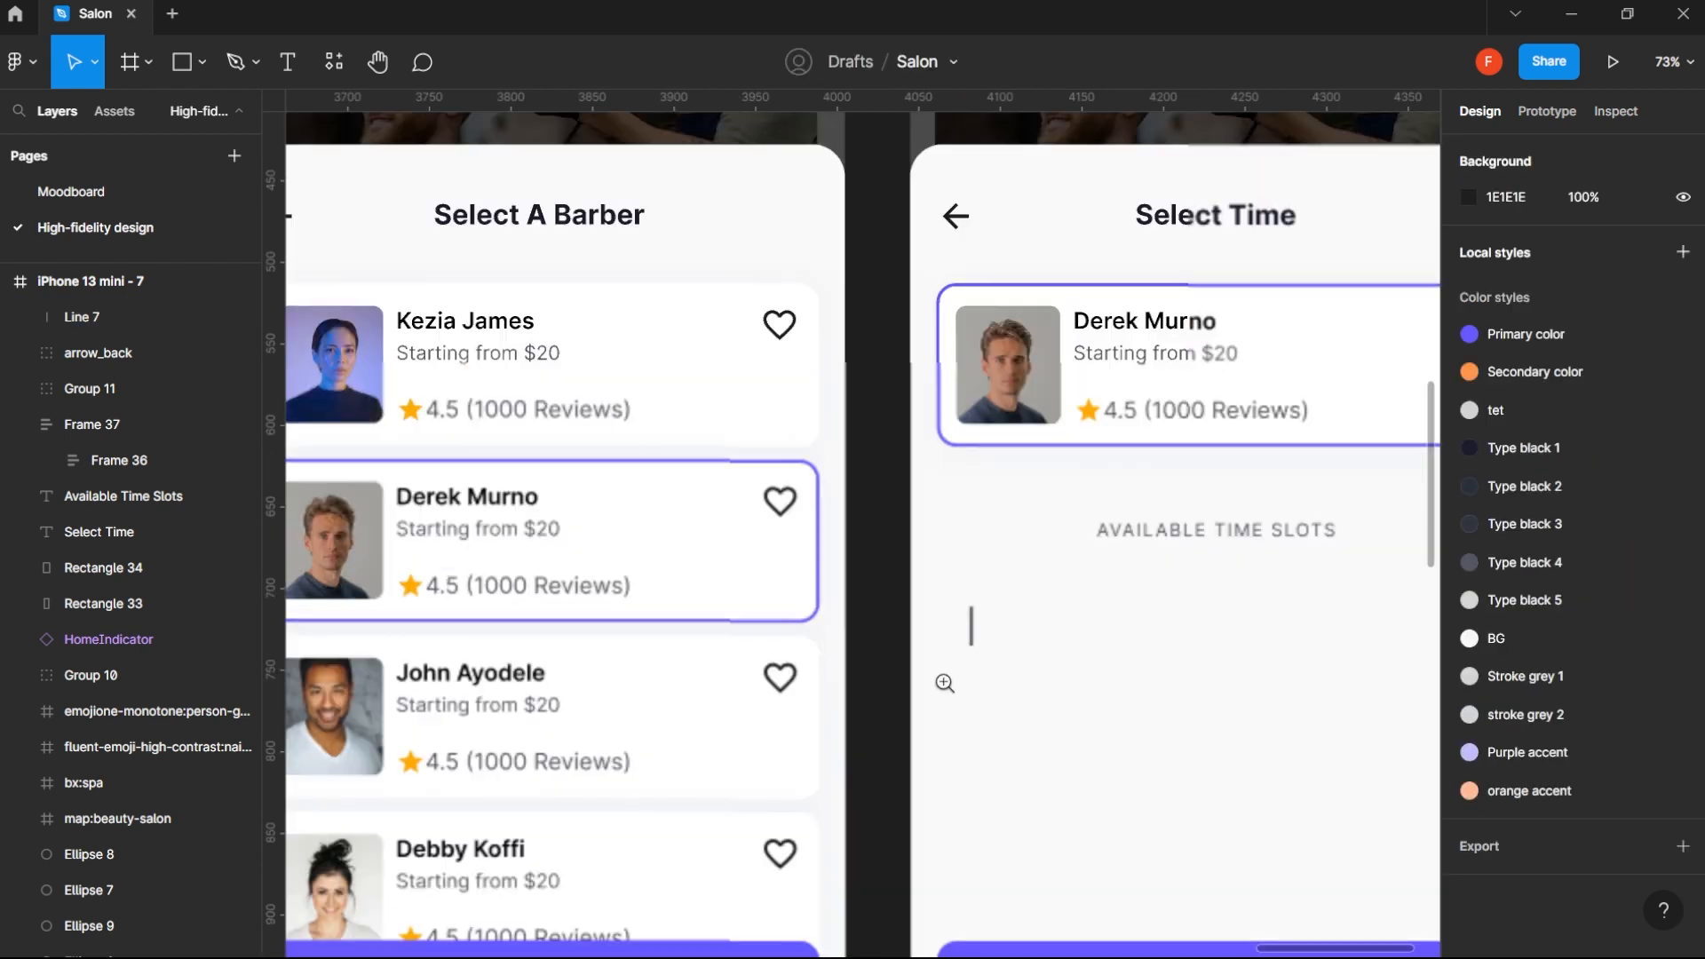
pyautogui.click(971, 626)
pyautogui.click(1498, 244)
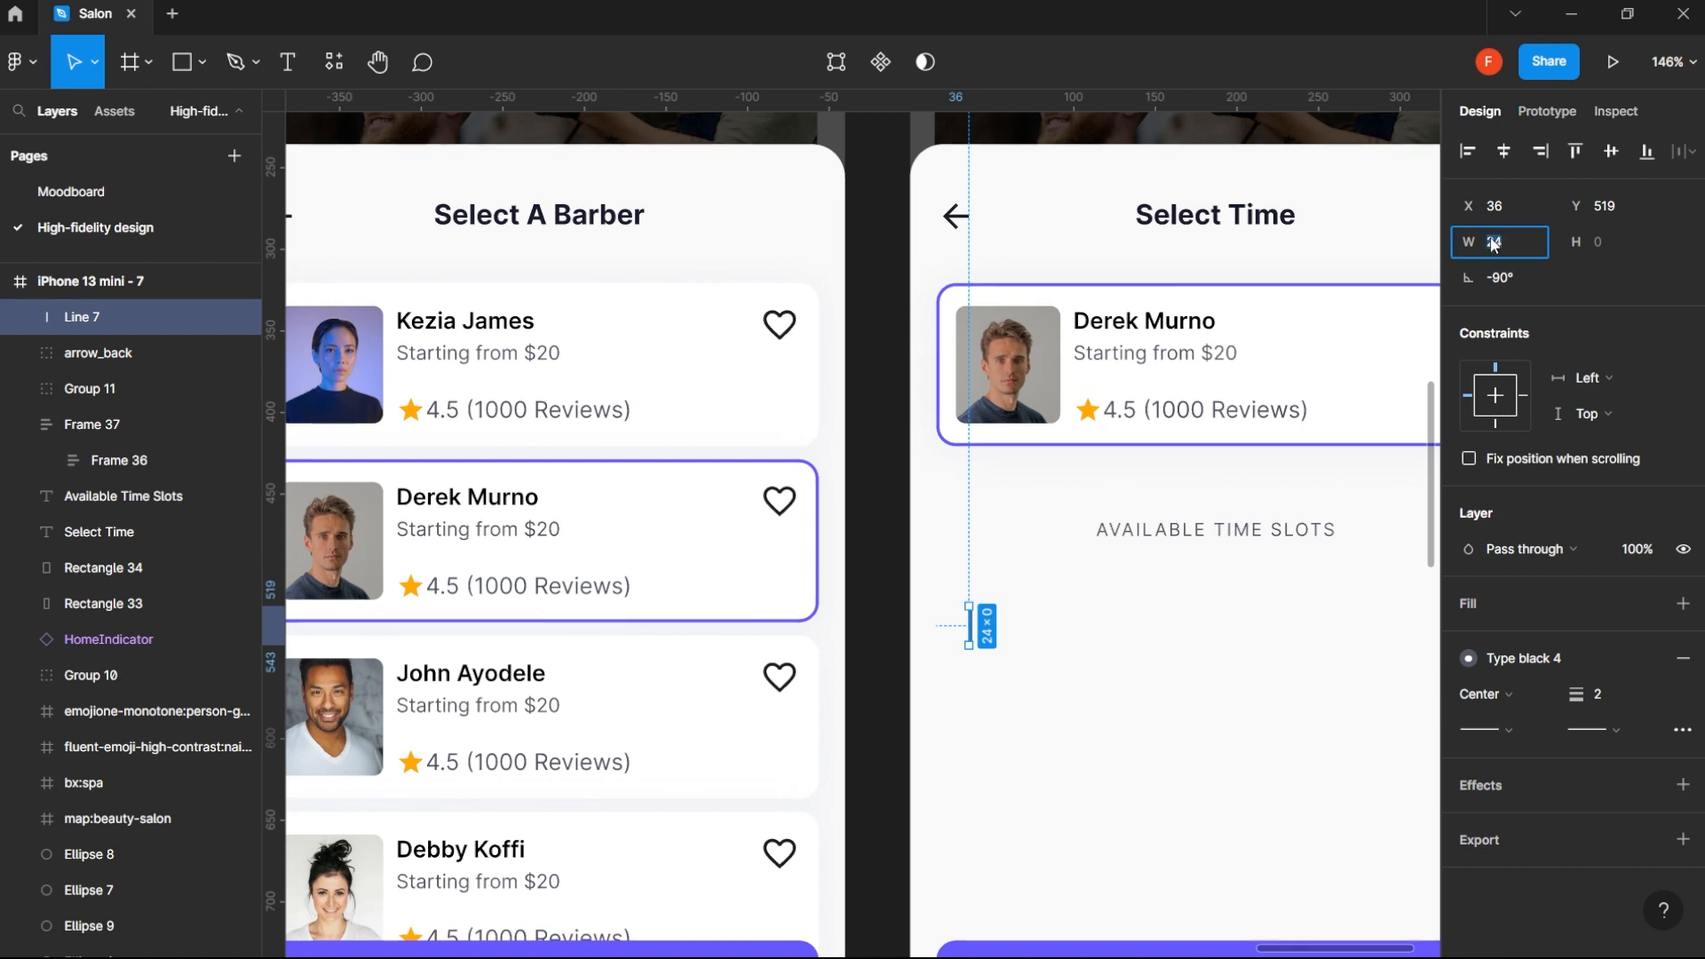
pyautogui.write('30')
pyautogui.press('Return')
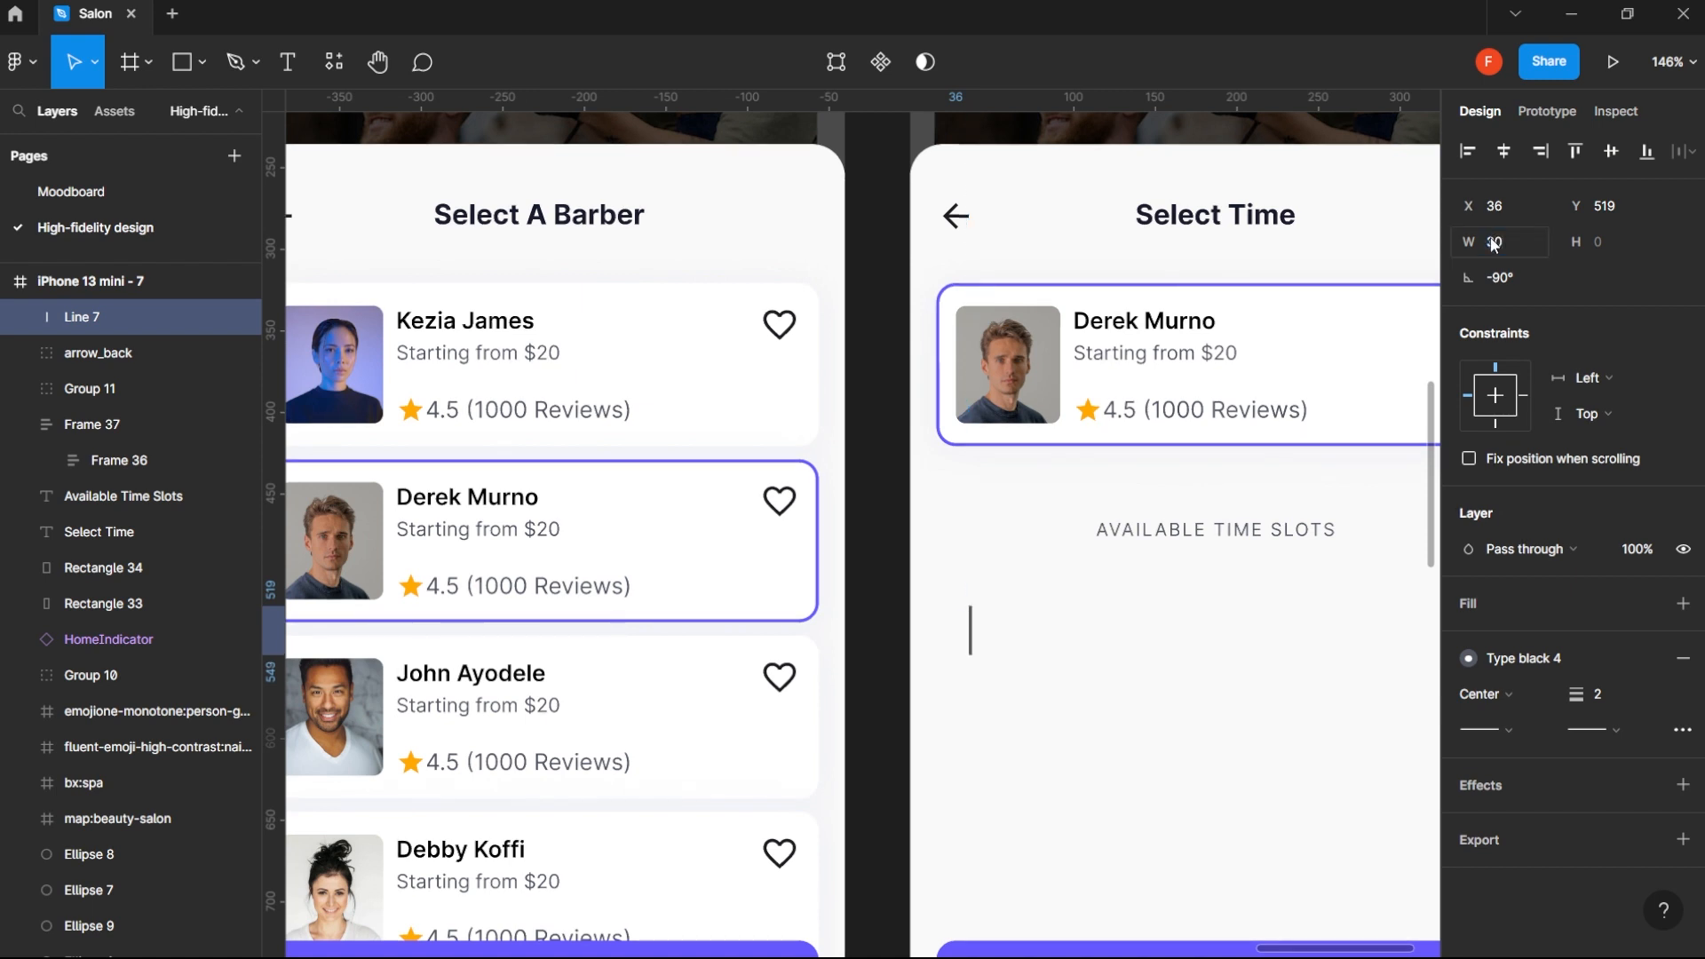
pyautogui.click(892, 634)
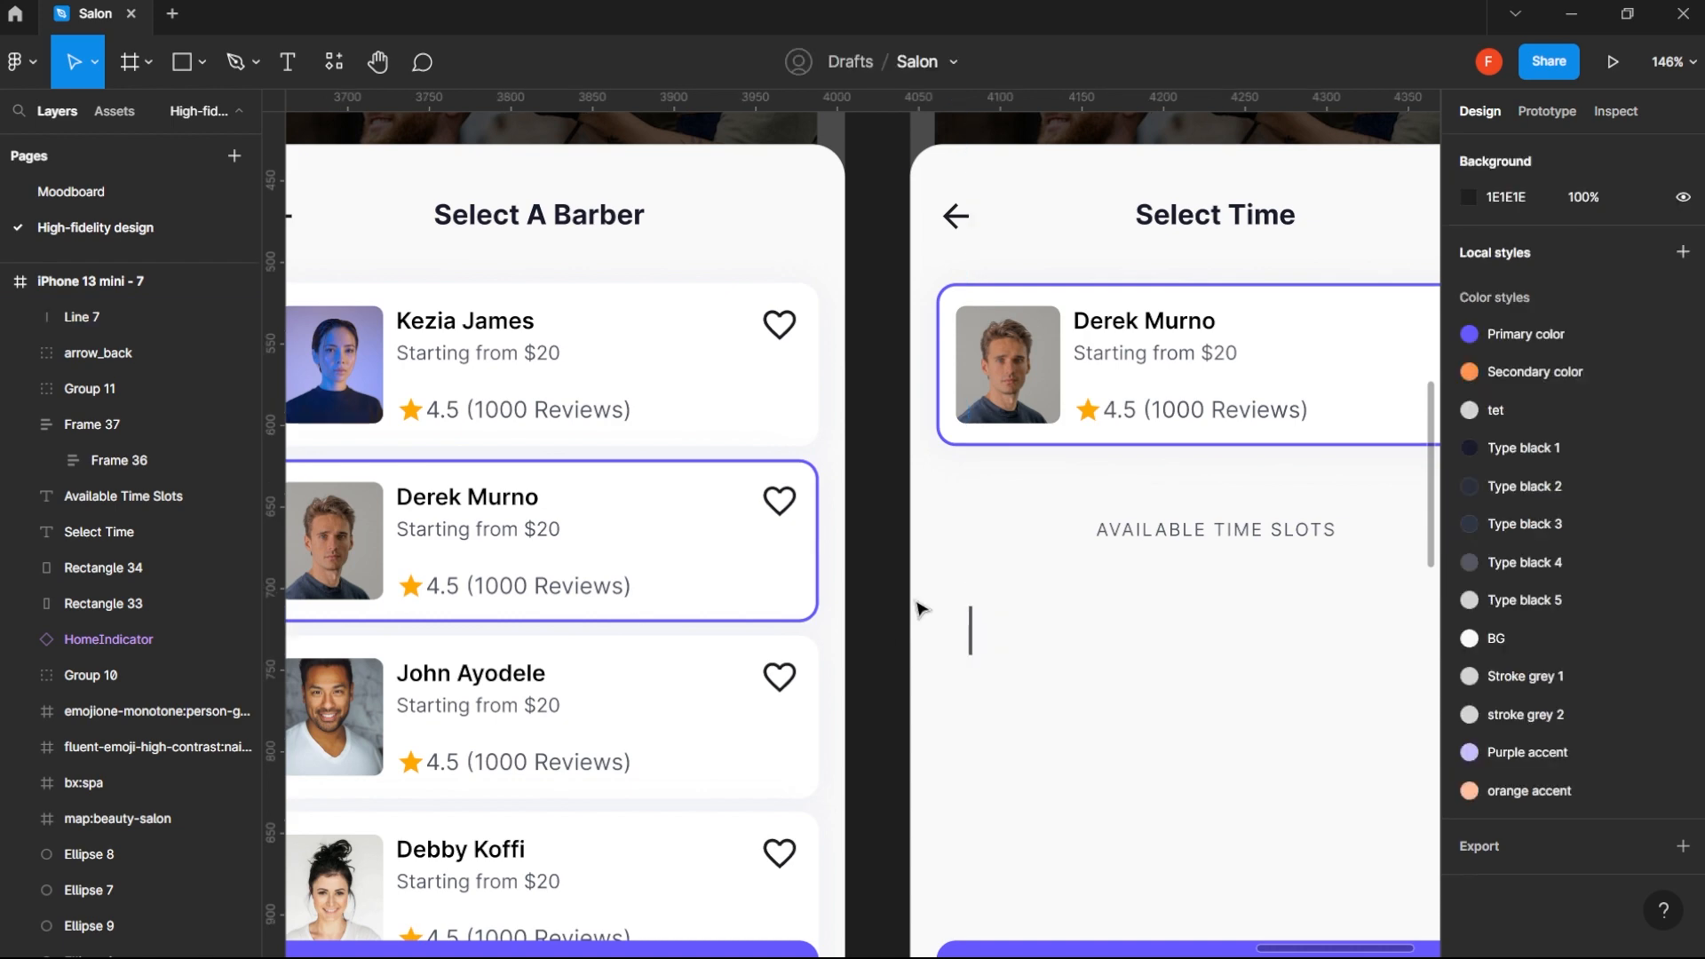
# - Align the vertical line with the barber card's left edge, and add a copy at X 34 with a length of 24
pyautogui.scroll(-4, 897, 621)
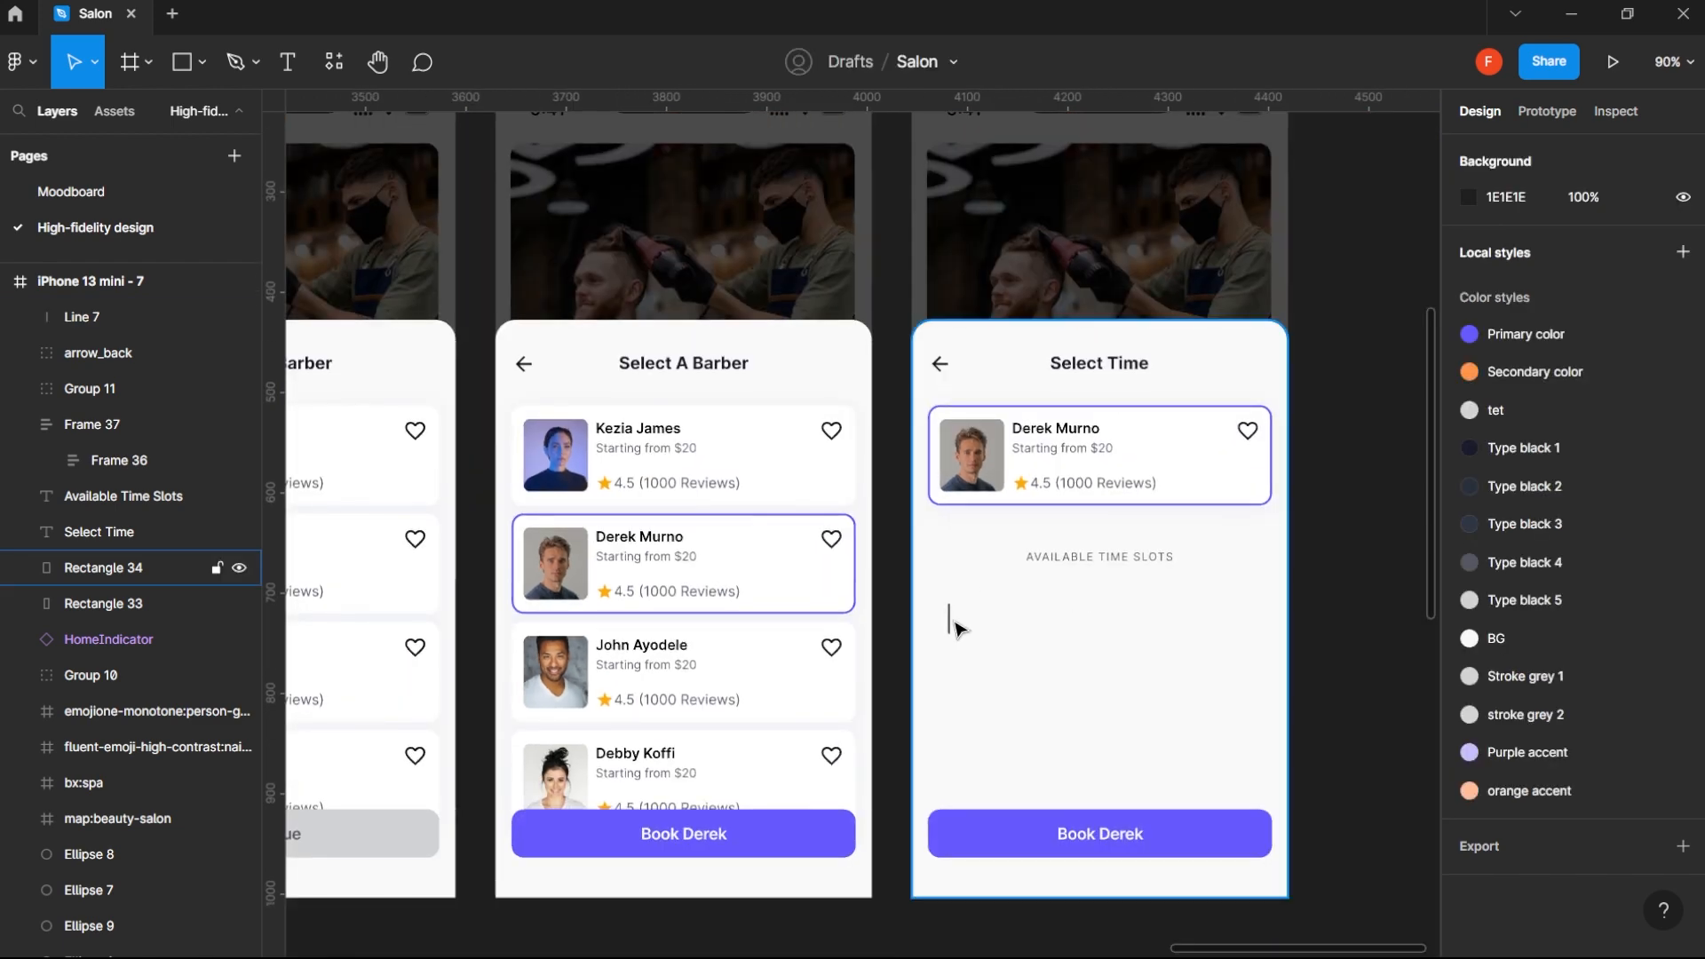
pyautogui.click(951, 628)
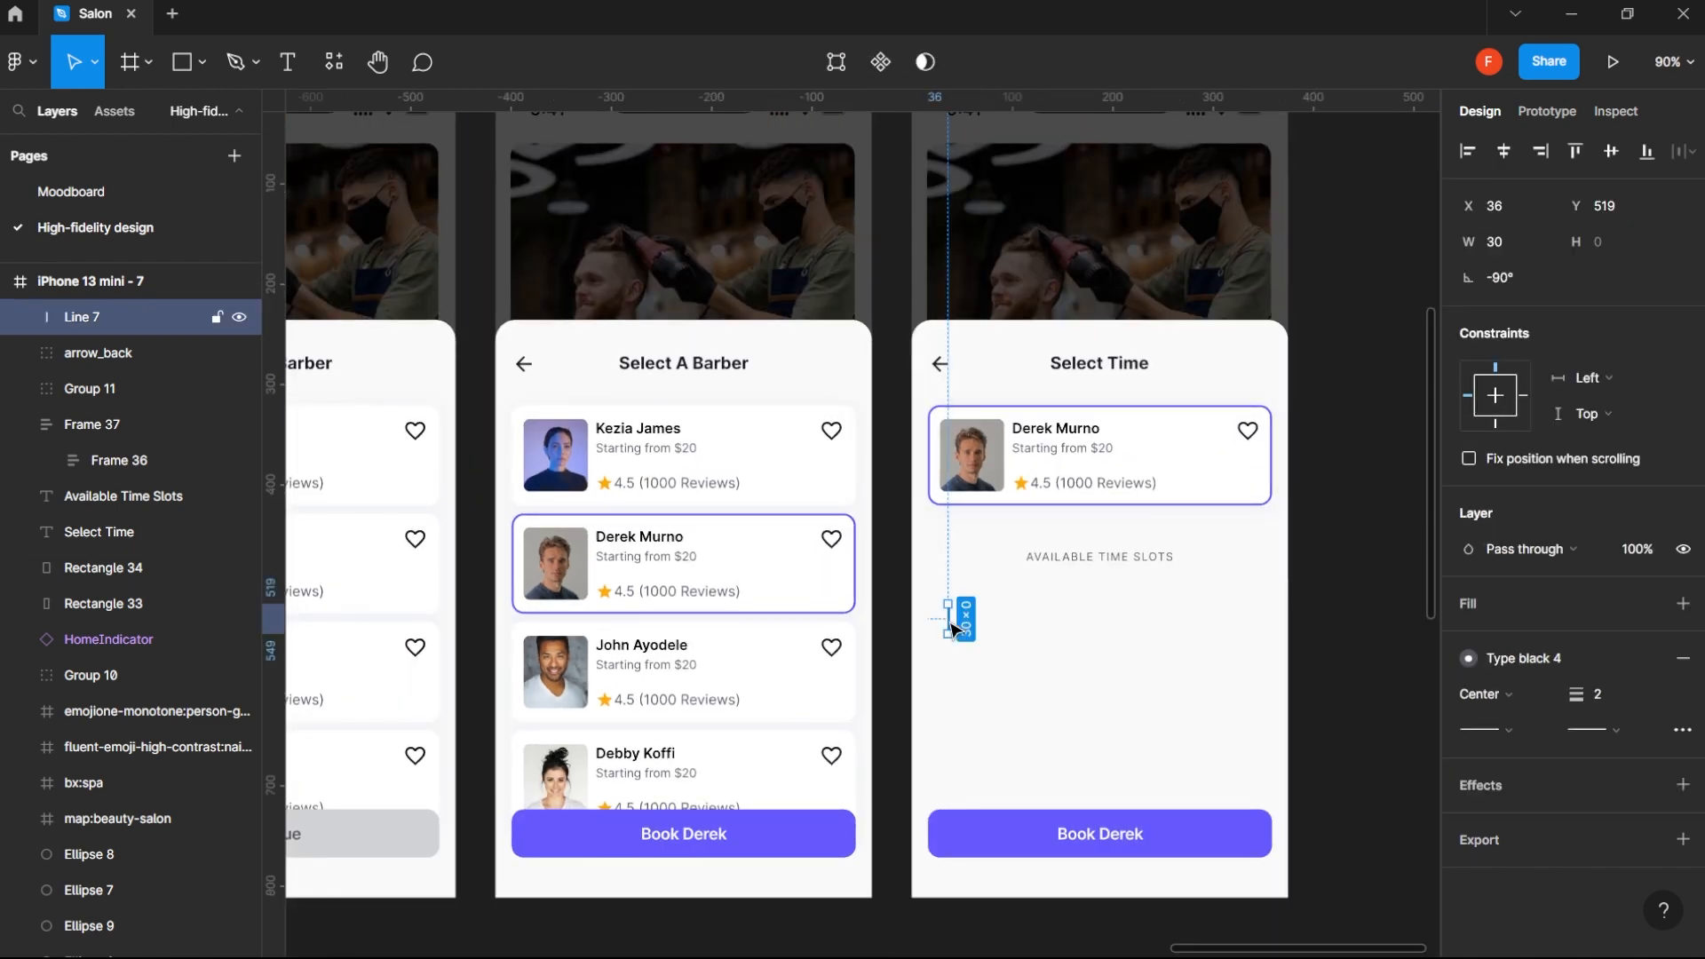
pyautogui.moveTo(935, 620); pyautogui.dragTo(956, 626)
pyautogui.click(1530, 249)
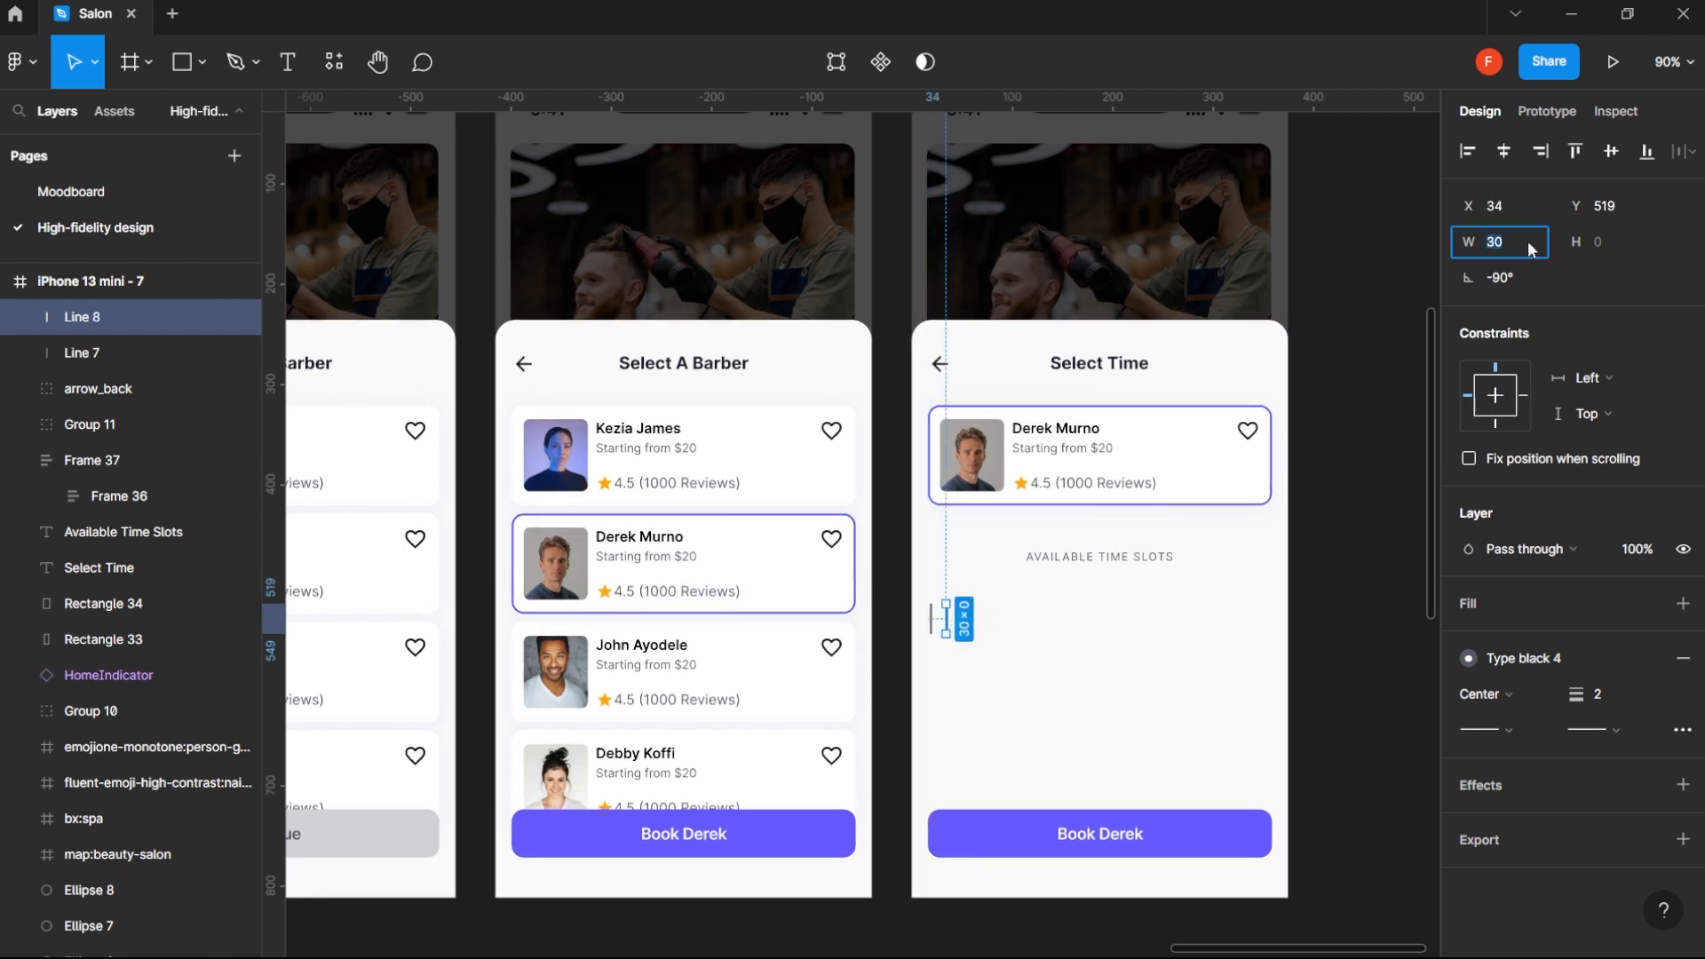
pyautogui.write('24')
pyautogui.press('Return')
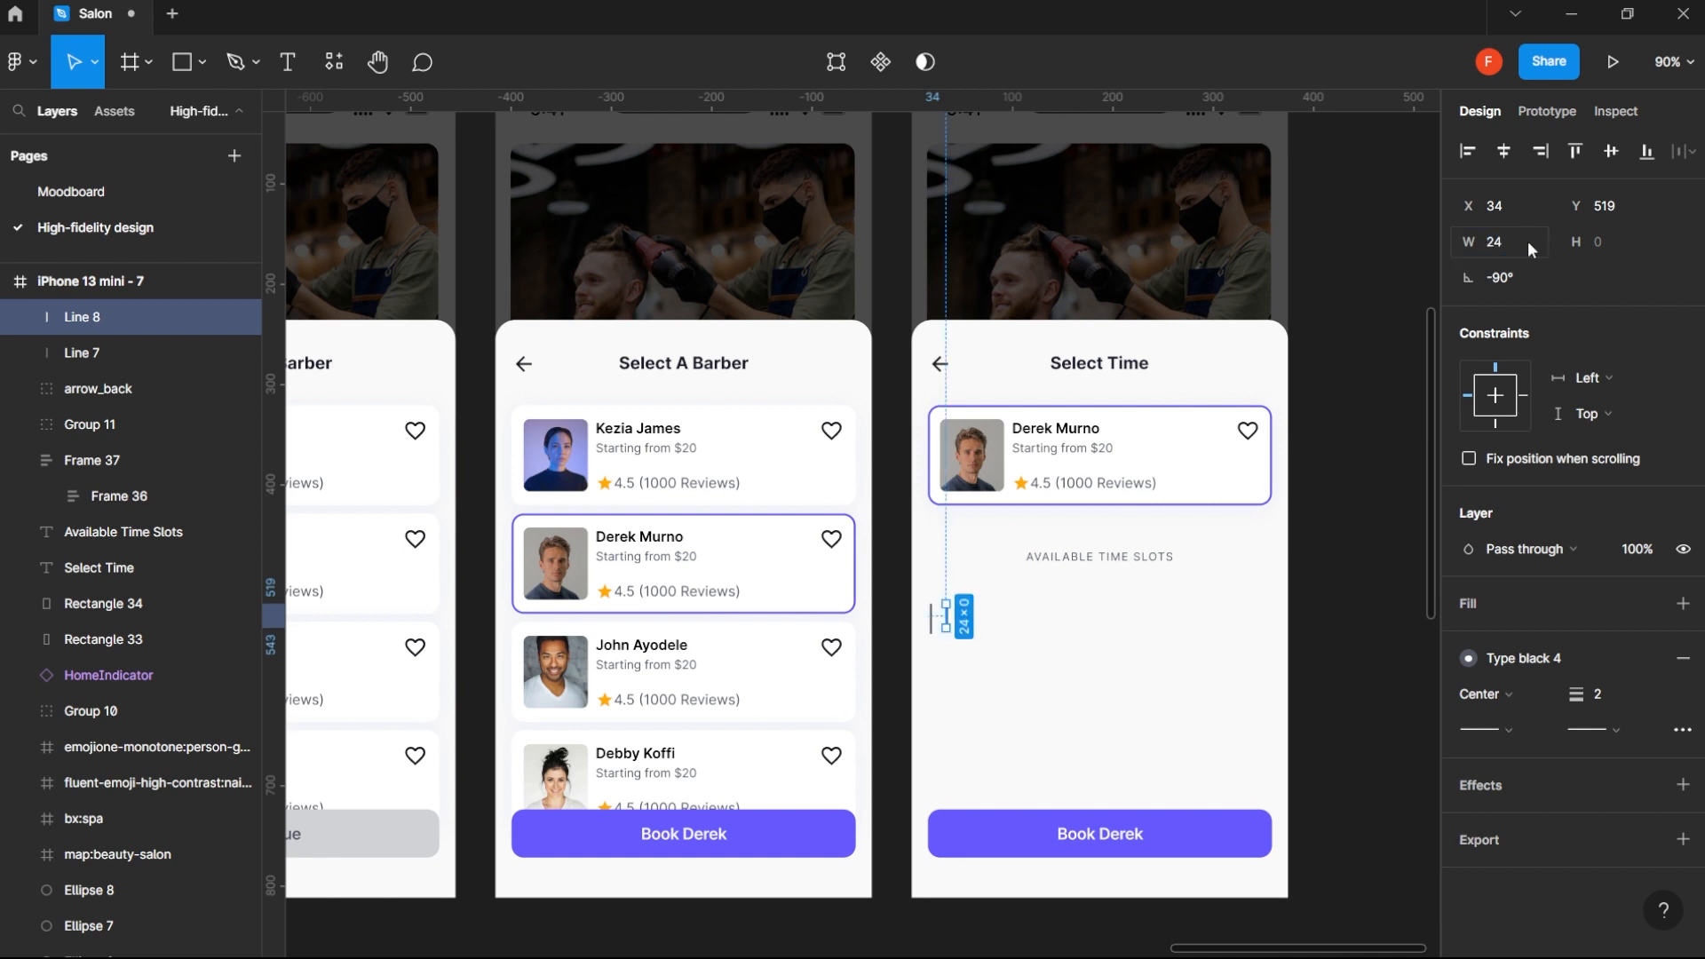
pyautogui.click(1383, 453)
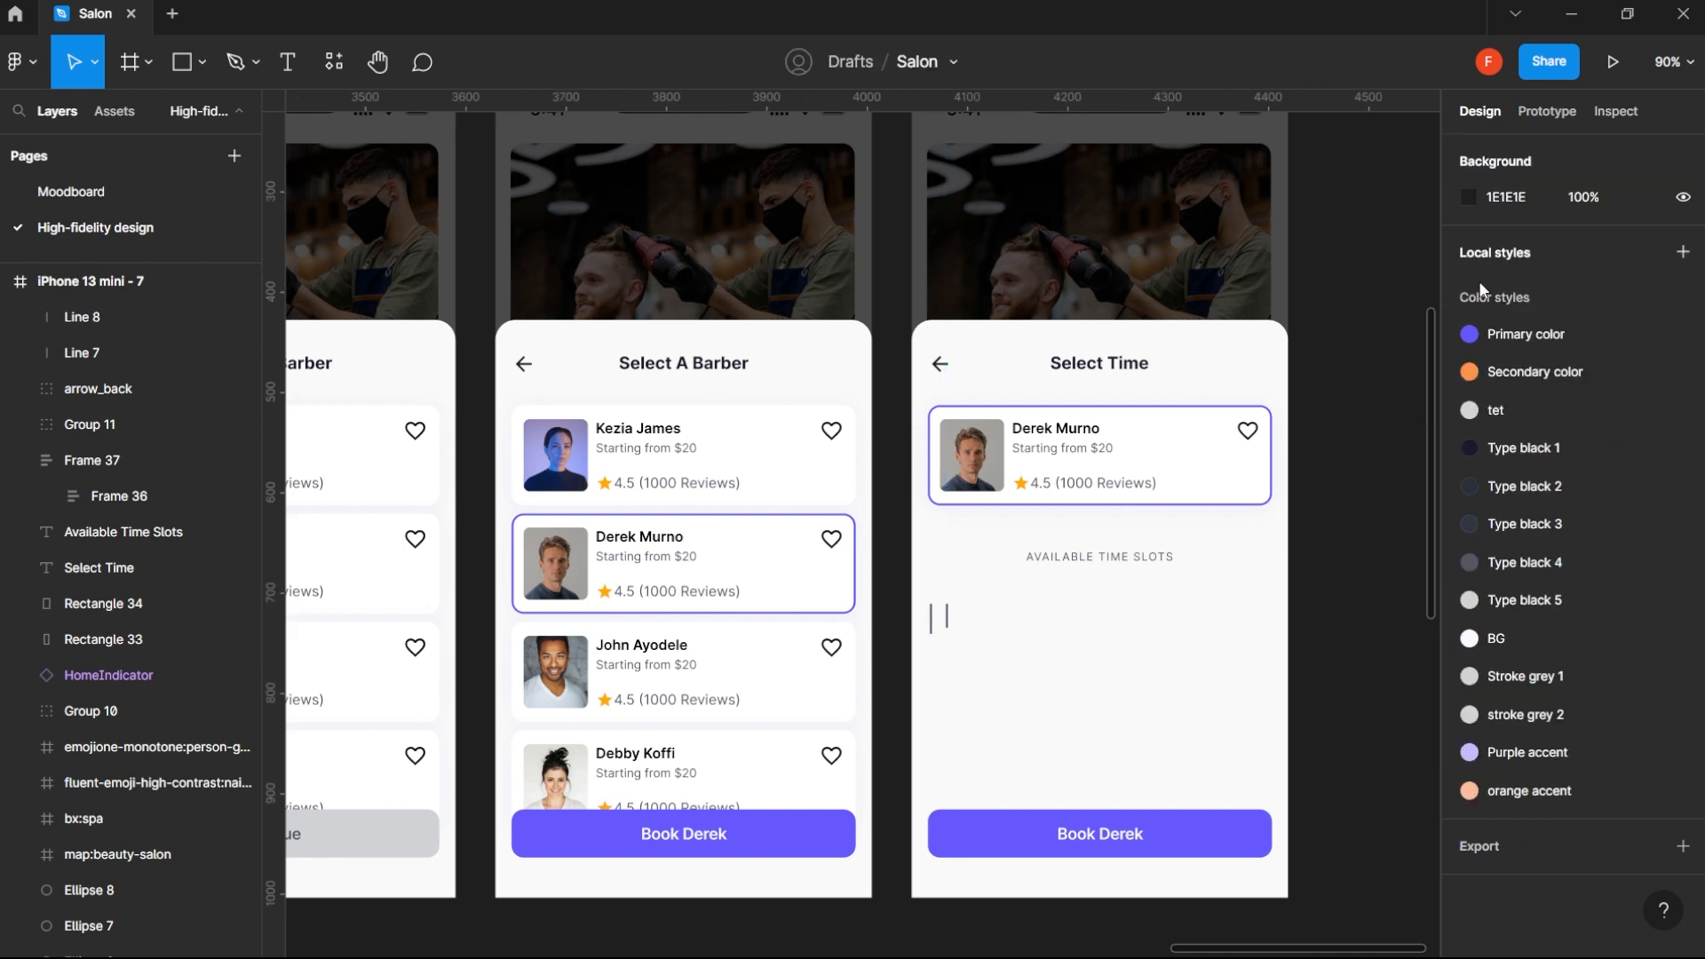
# - Shorten the copied line to a length of 20
pyautogui.click(949, 621)
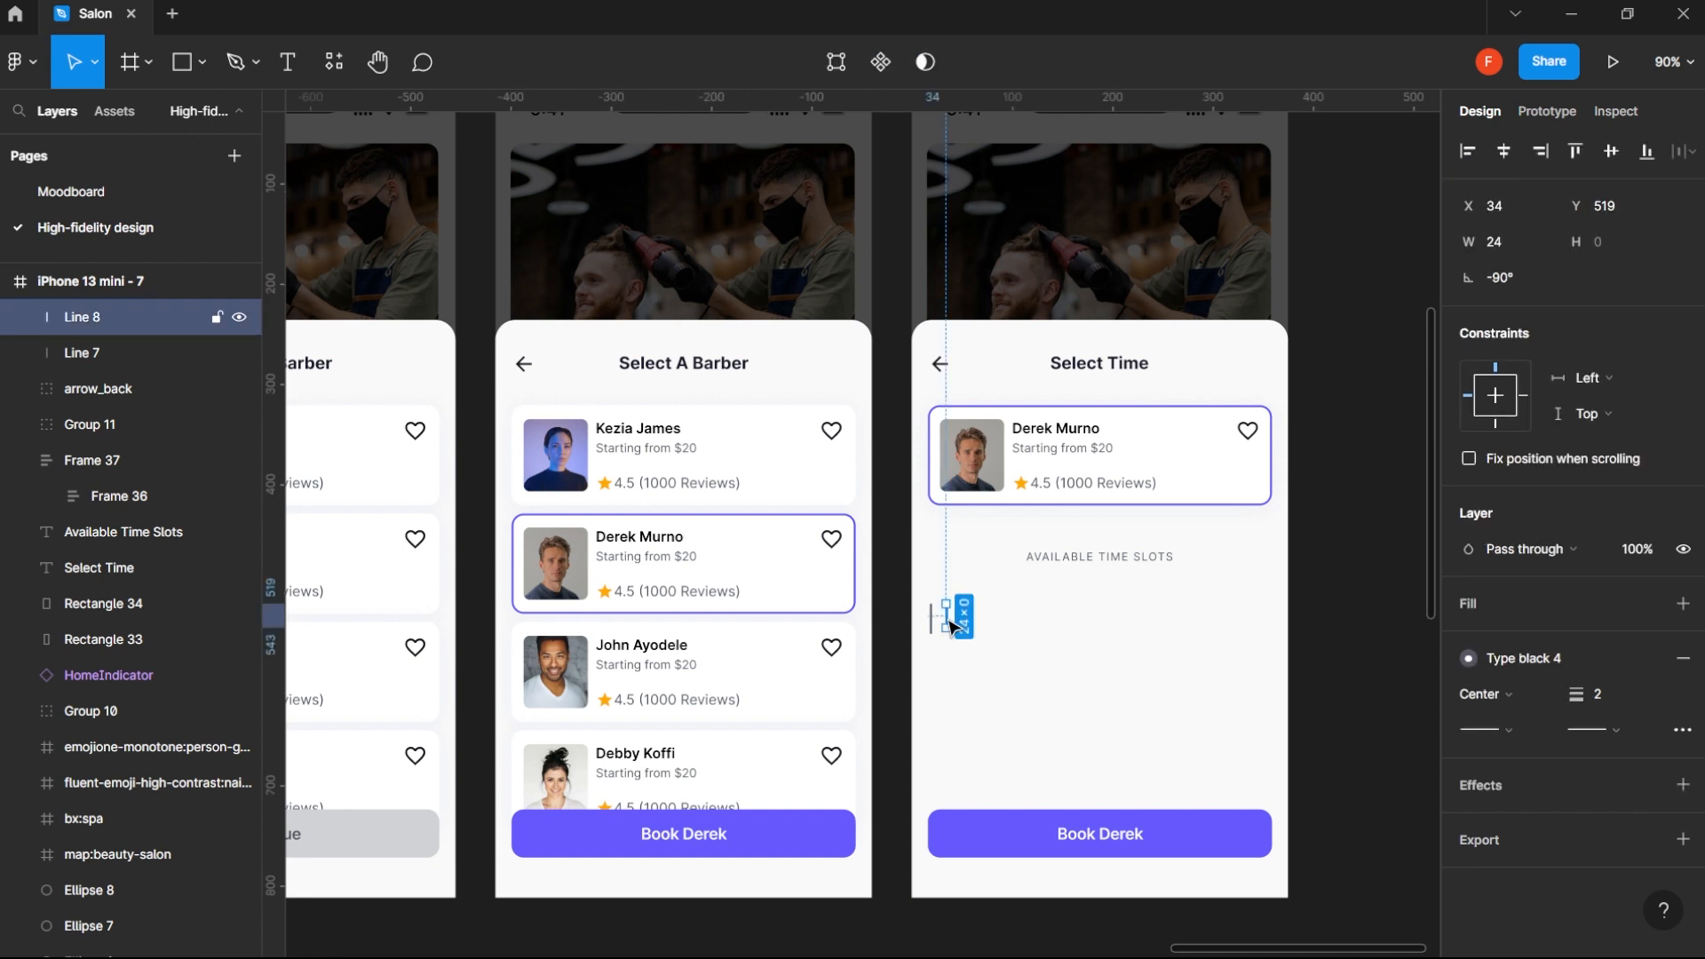
pyautogui.click(1531, 240)
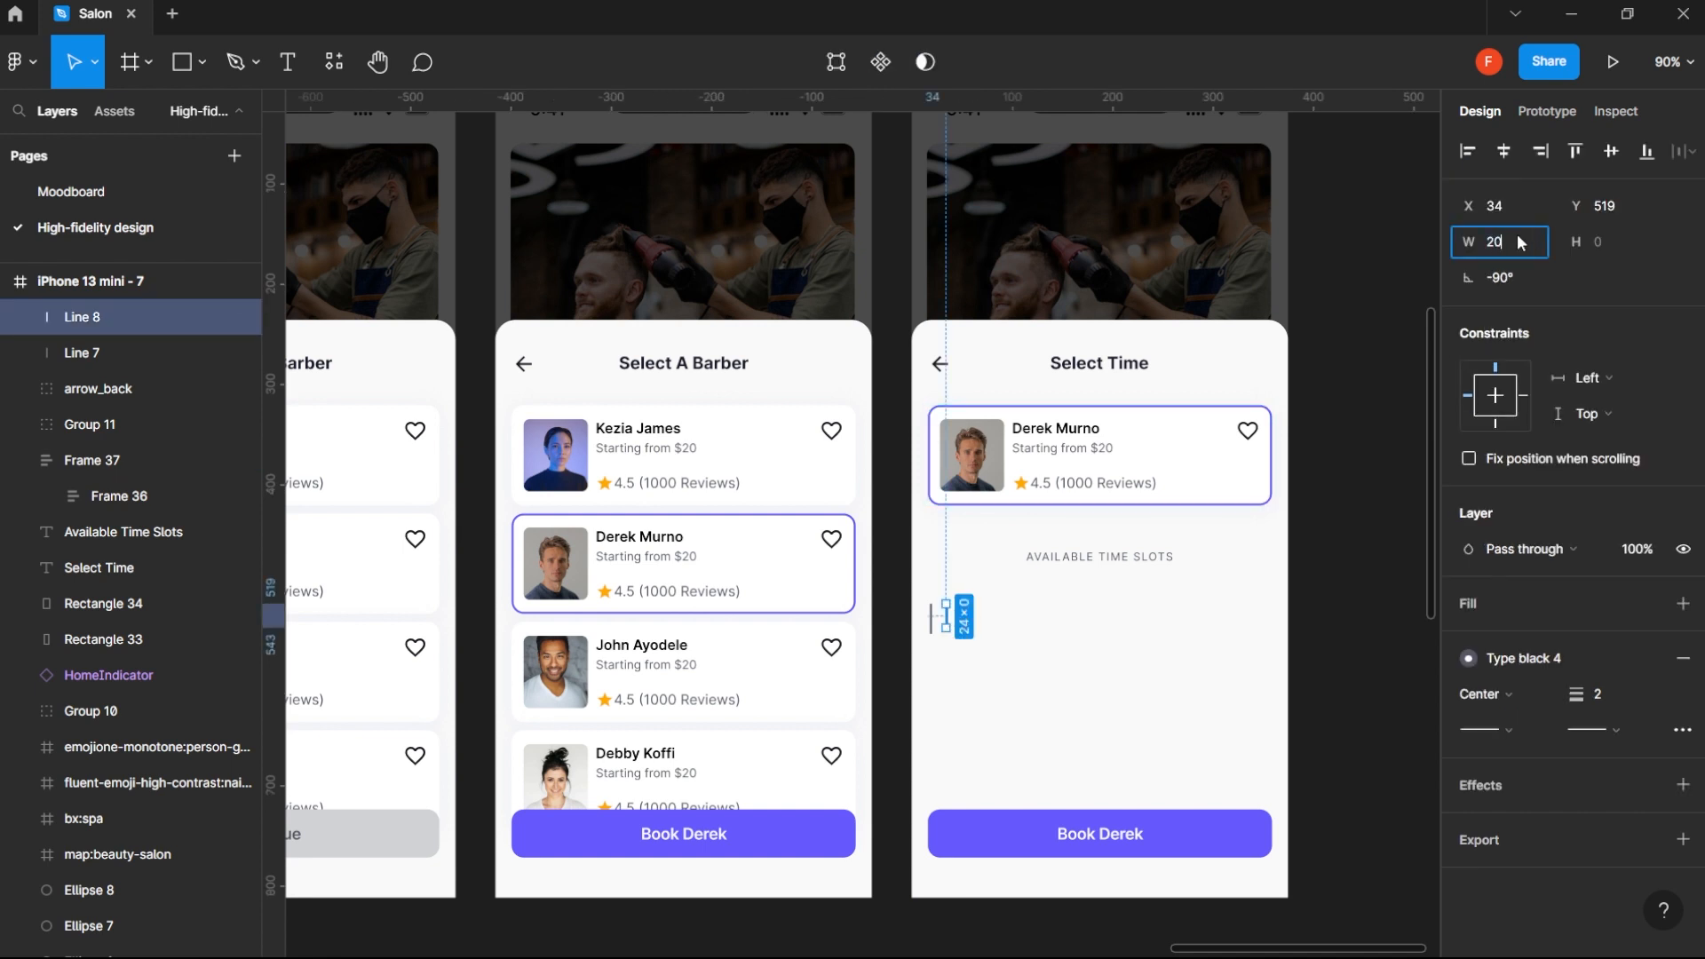
pyautogui.press('Return')
pyautogui.click(1362, 428)
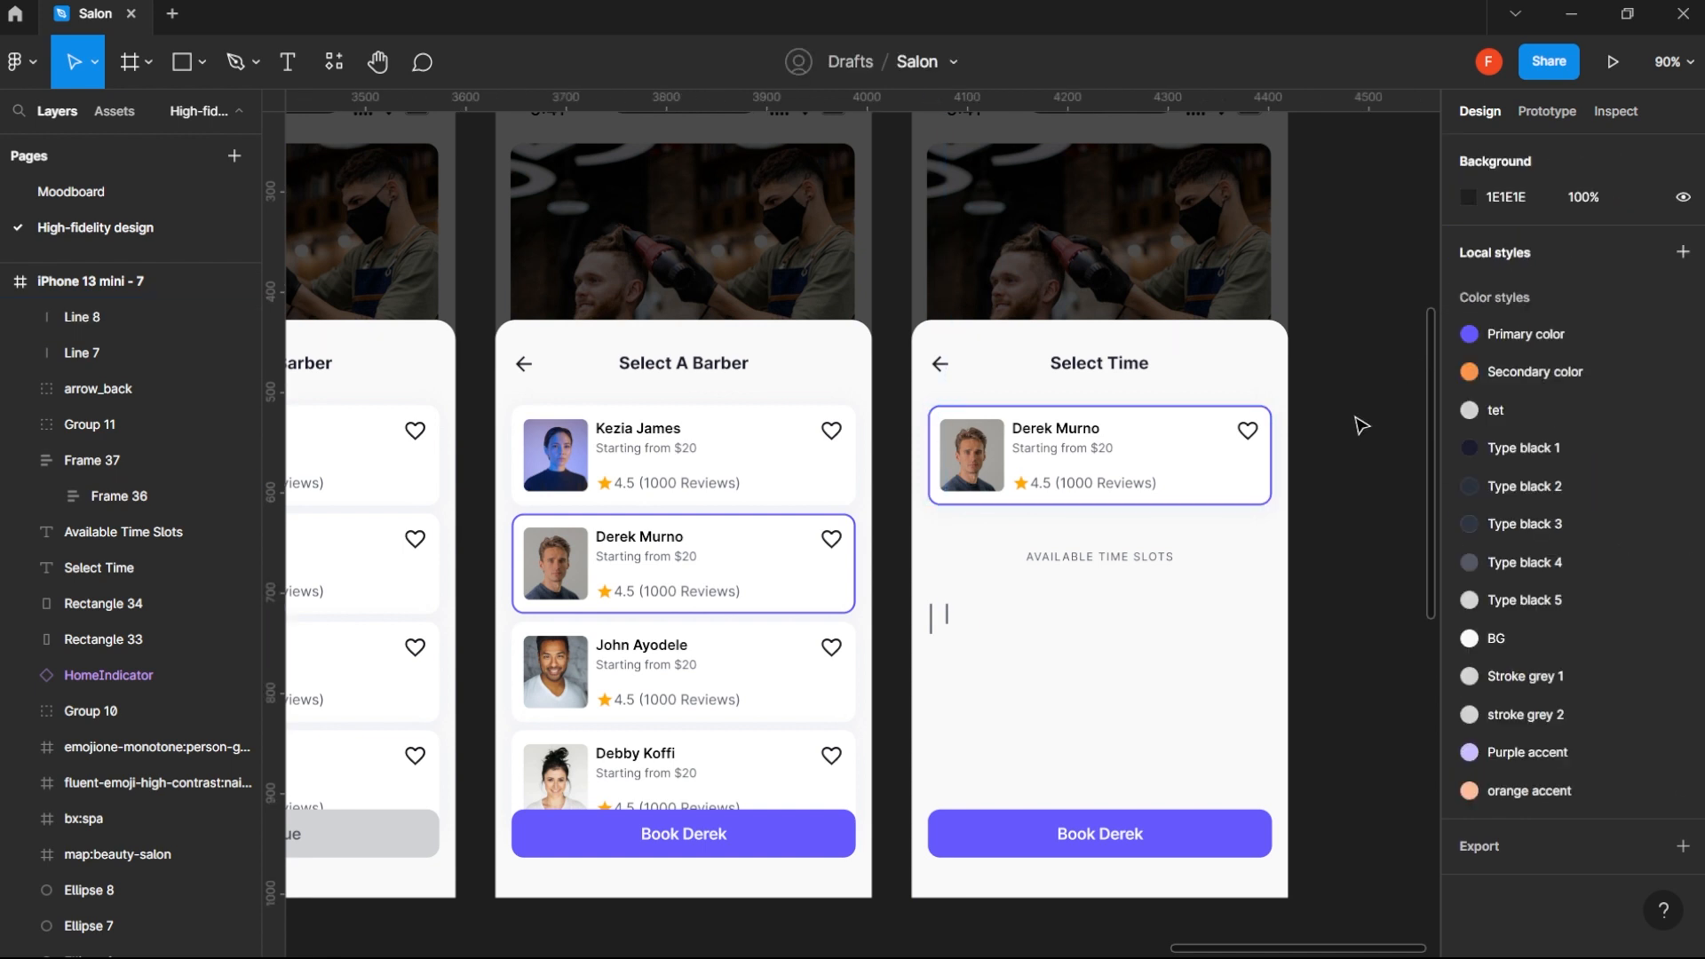
# - Move the short line closer to the long line, to X 26
pyautogui.scroll(5, 946, 613)
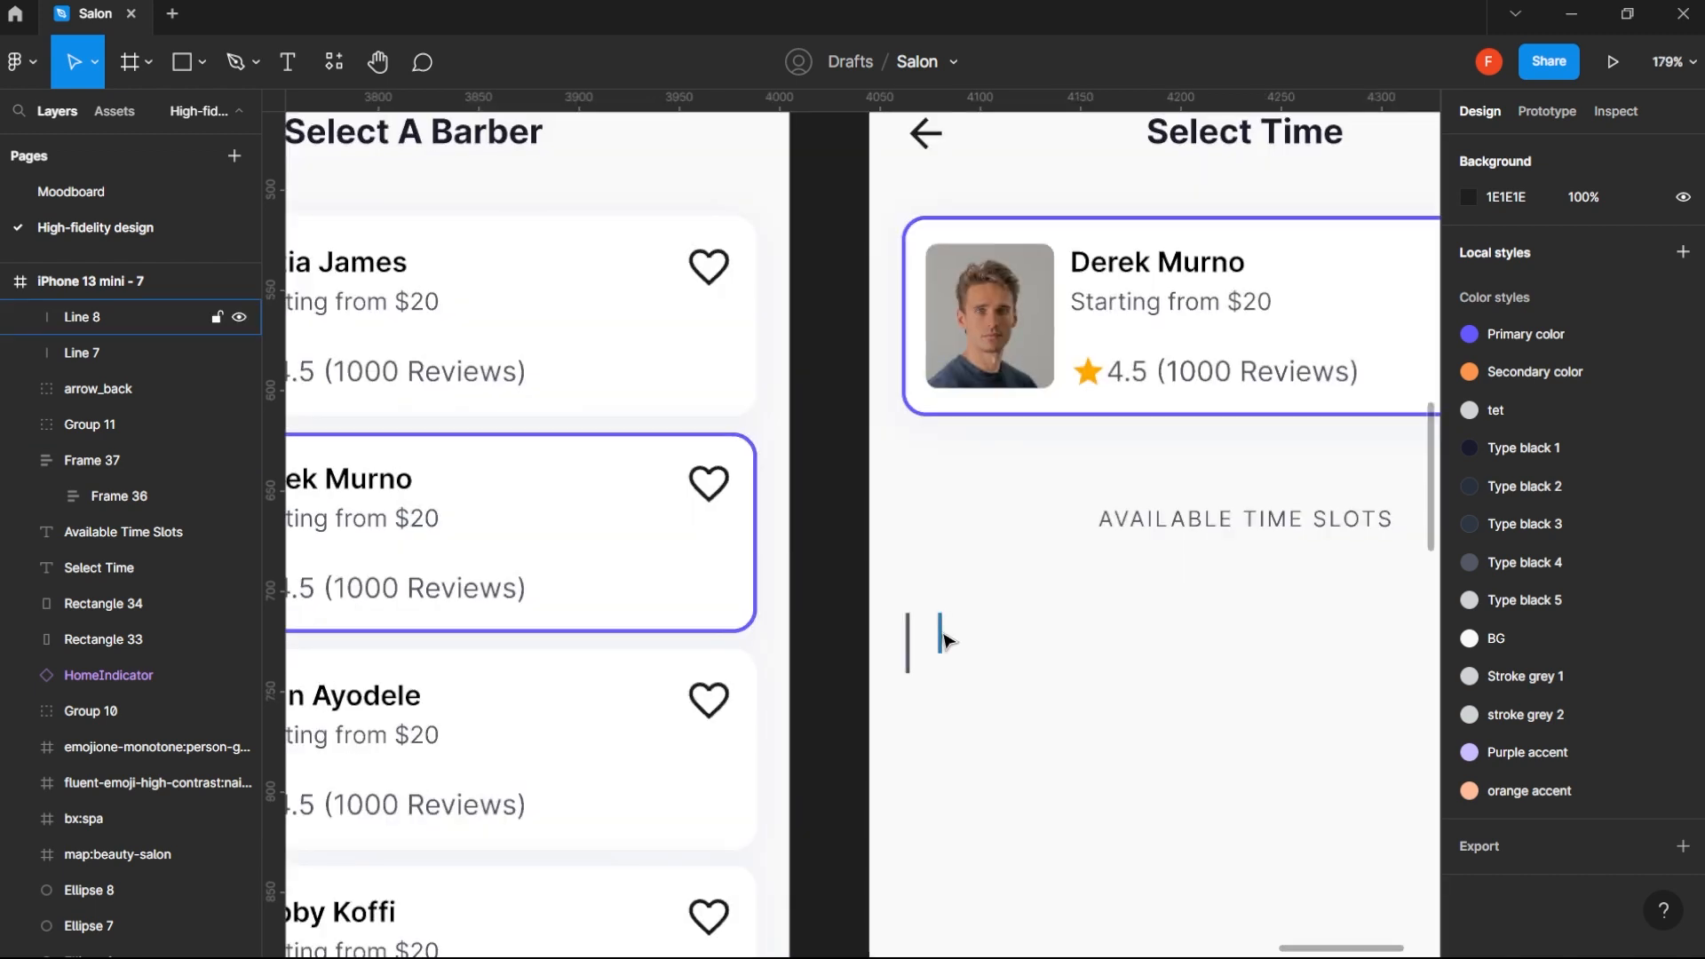
pyautogui.click(934, 642)
pyautogui.moveTo(933, 640); pyautogui.dragTo(906, 651)
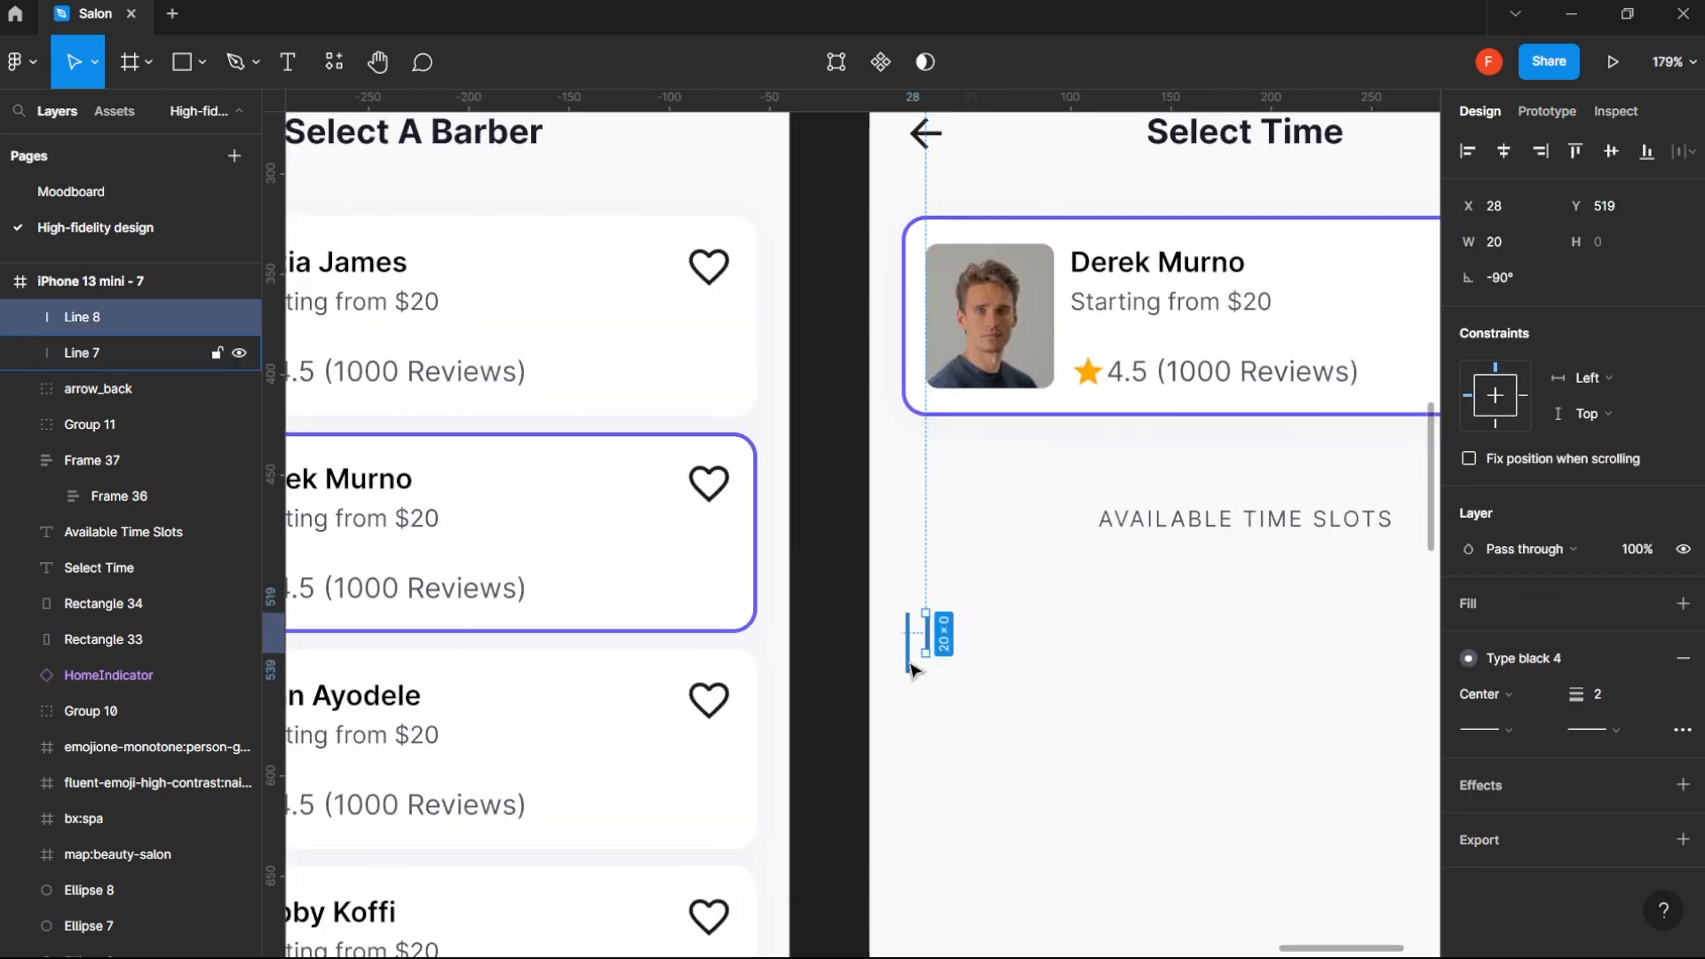
pyautogui.press('Left')
pyautogui.press('Left')
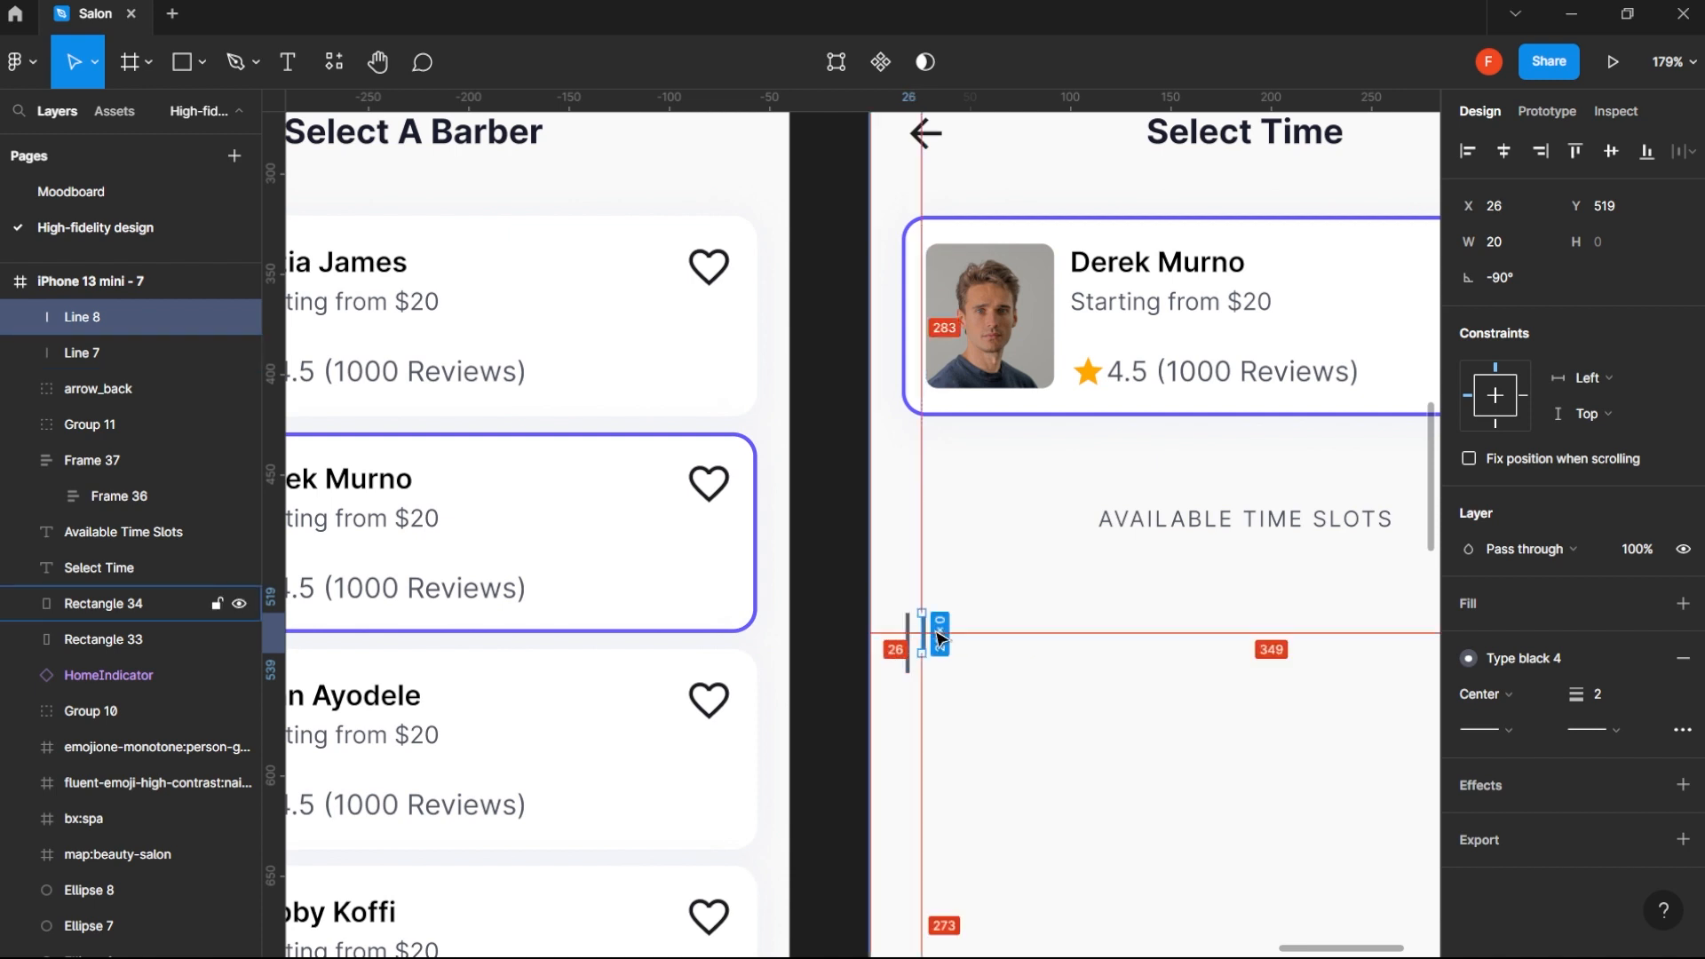
# - Duplicate the short line to its right and set the spacing between the two short lines to 8
pyautogui.moveTo(924, 634); pyautogui.dragTo(944, 635)
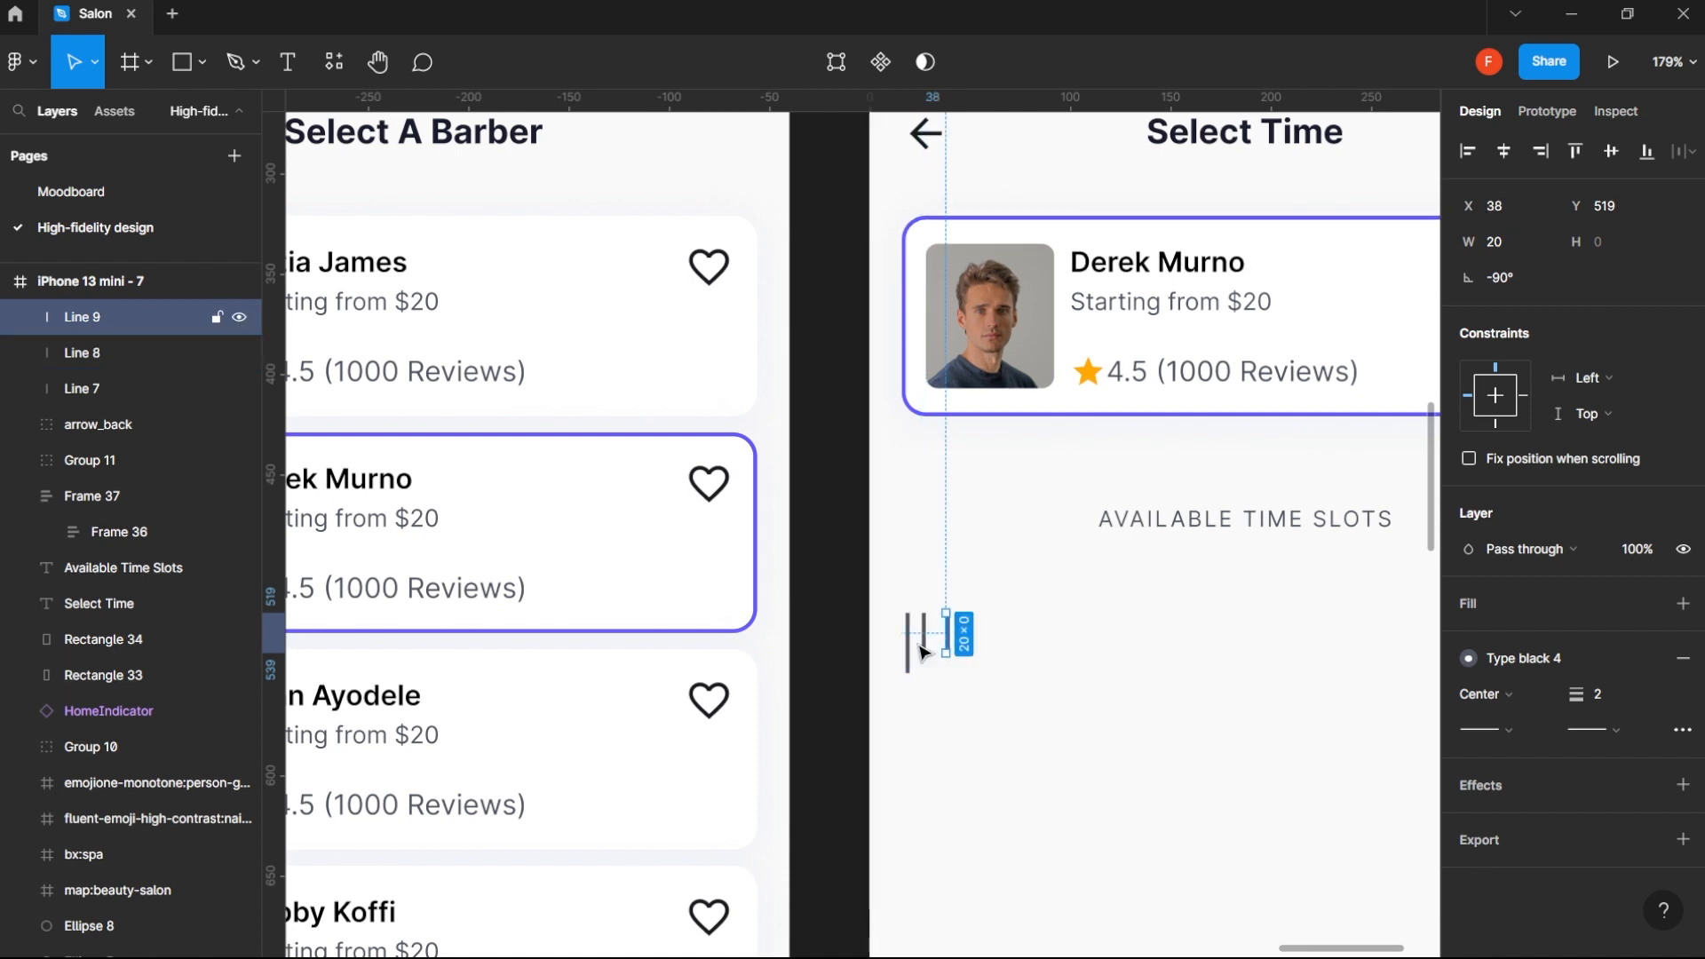
pyautogui.keyDown('shift'); pyautogui.click(923, 627); pyautogui.keyUp('shift')
pyautogui.click(1527, 314)
pyautogui.click(951, 640)
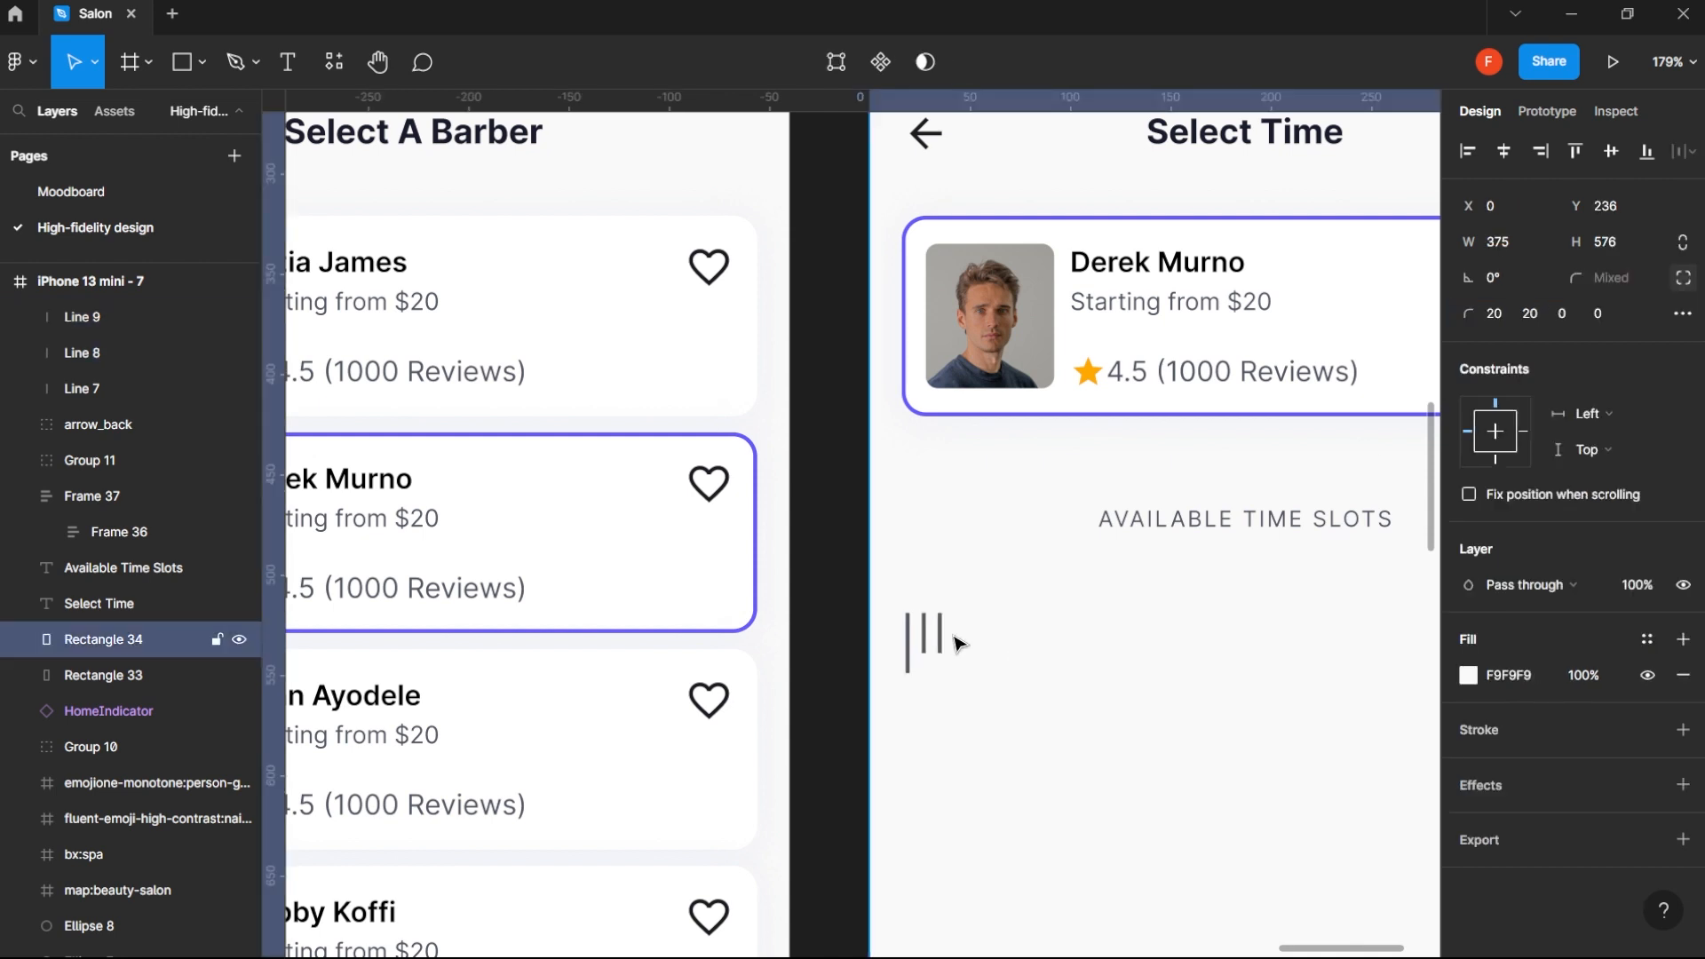
# - Add a third short line by duplicating the second to its right, and space these two 8 apart
pyautogui.moveTo(945, 640); pyautogui.dragTo(976, 645)
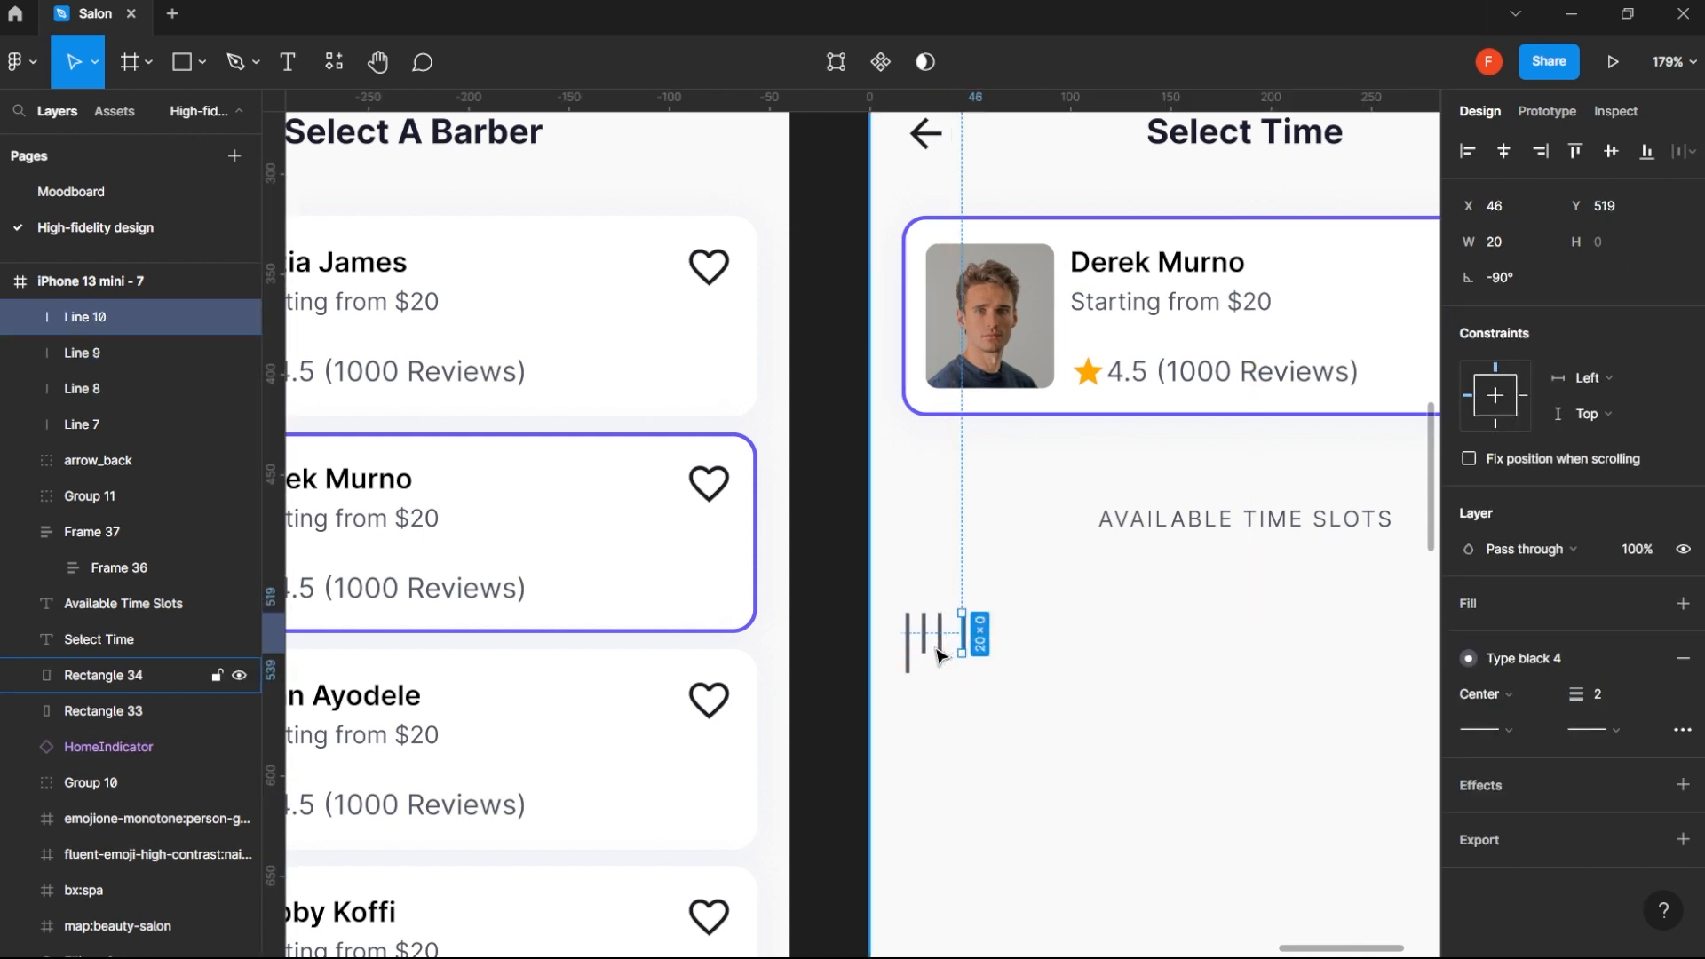
pyautogui.keyDown('shift'); pyautogui.click(941, 635); pyautogui.keyUp('shift')
pyautogui.click(1497, 314)
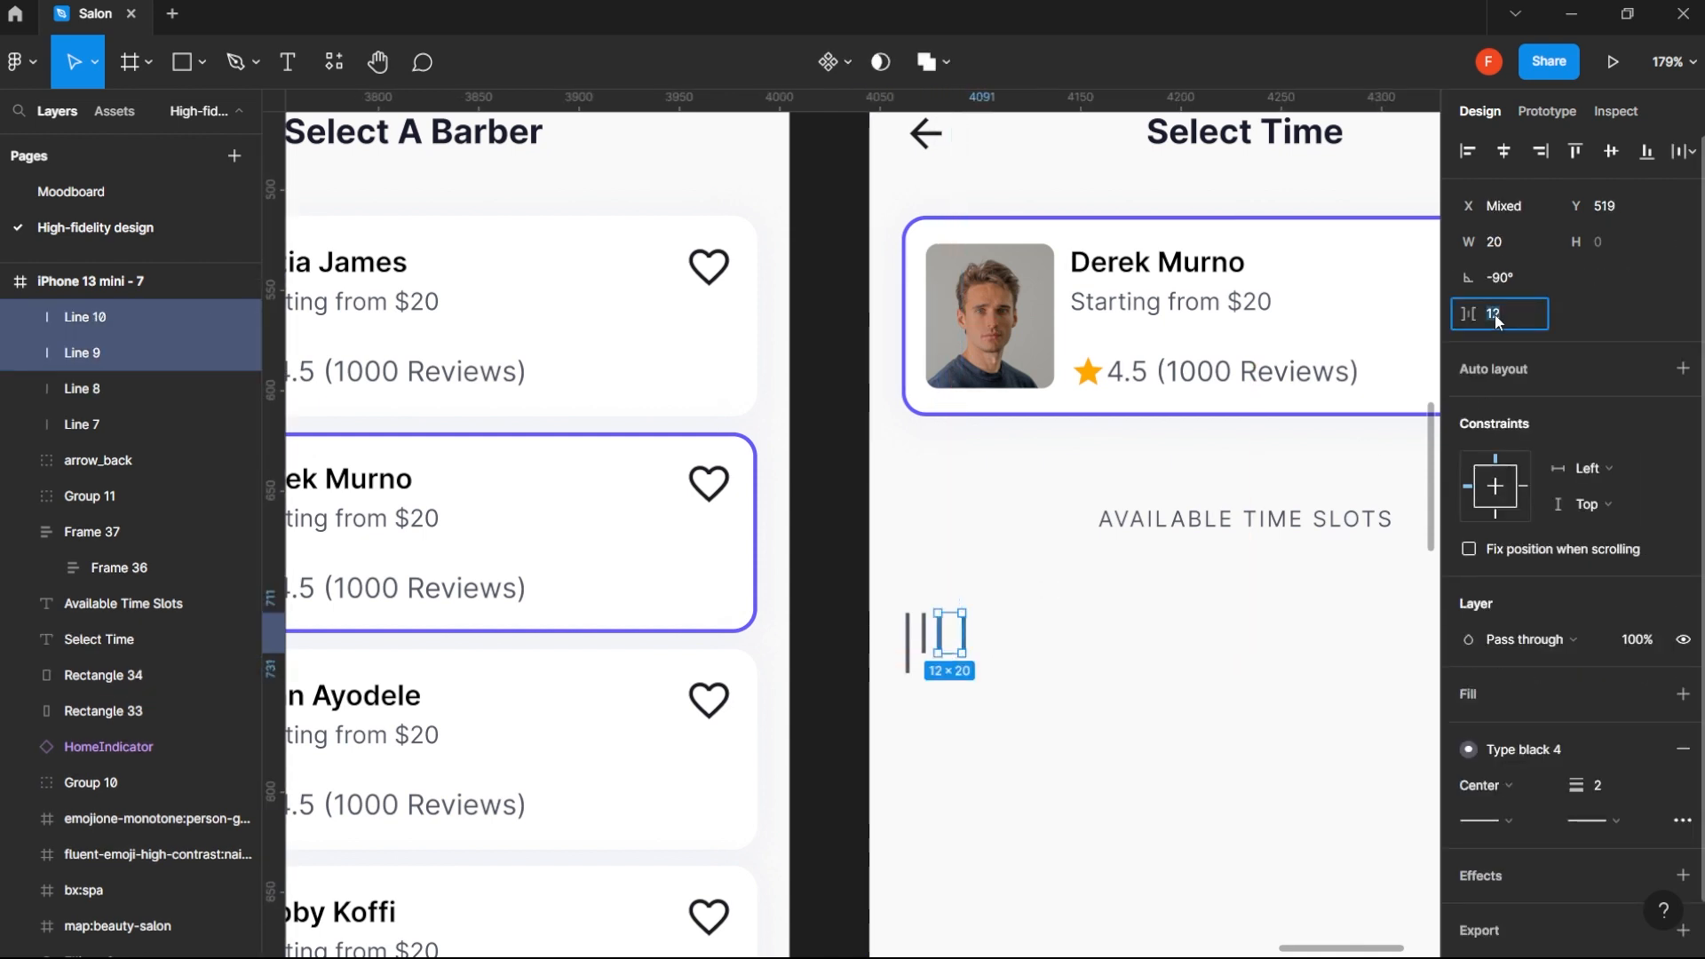
pyautogui.write('8')
pyautogui.press('Return')
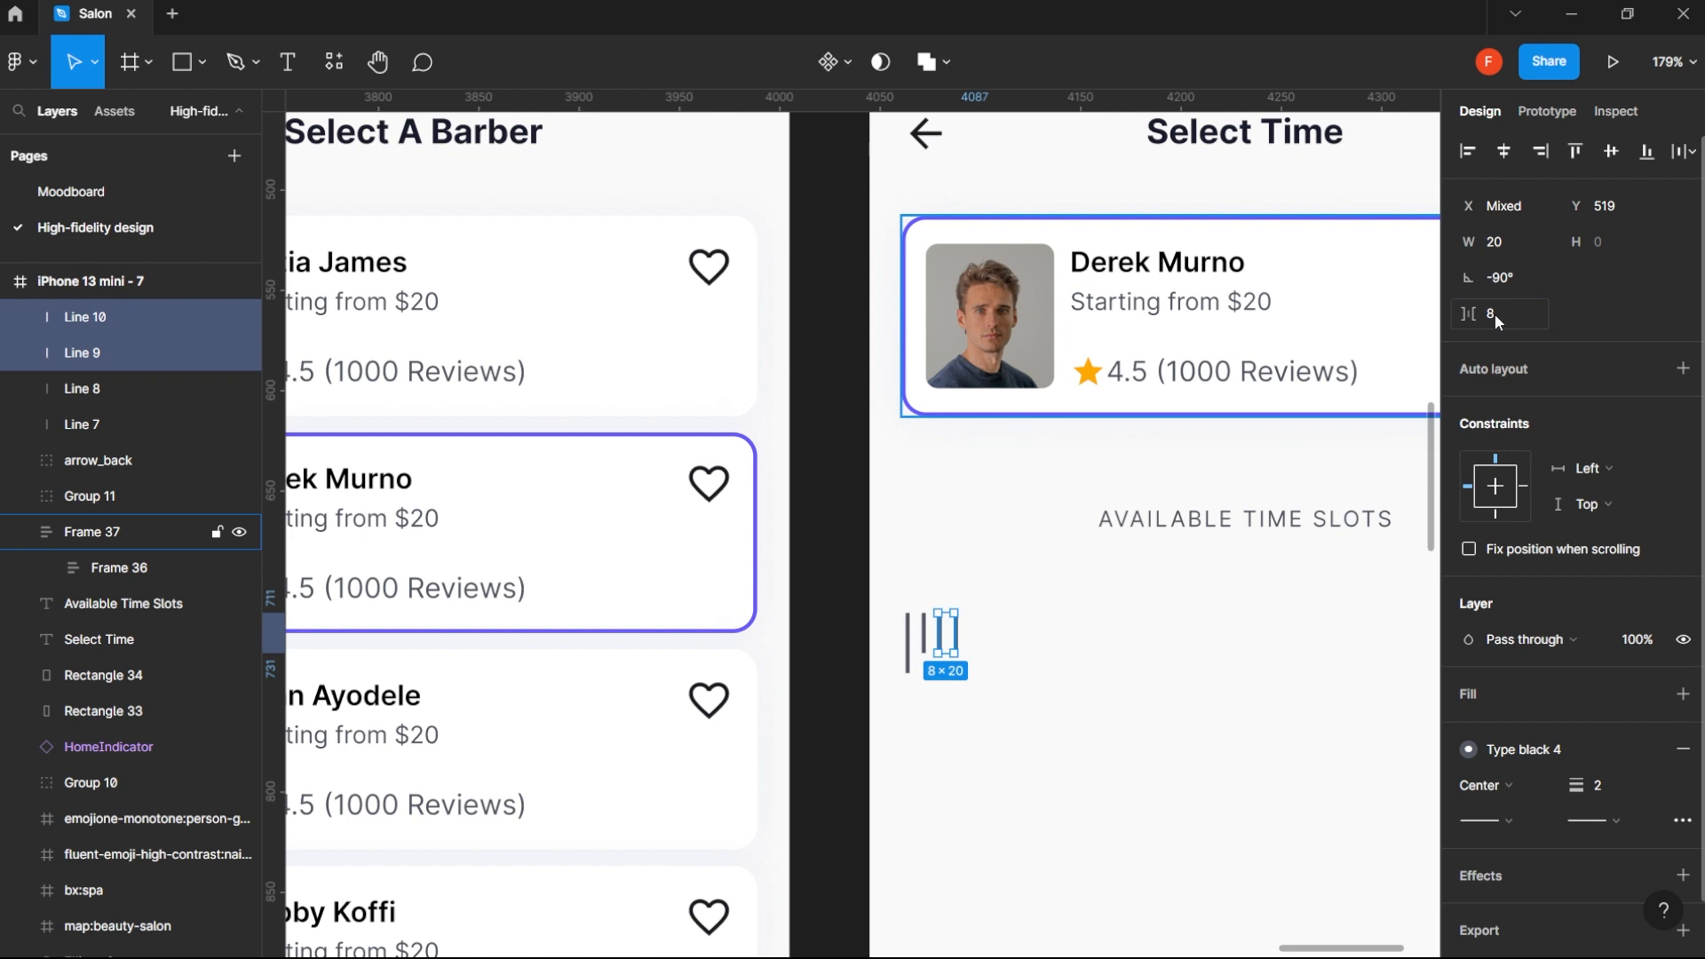
pyautogui.click(848, 670)
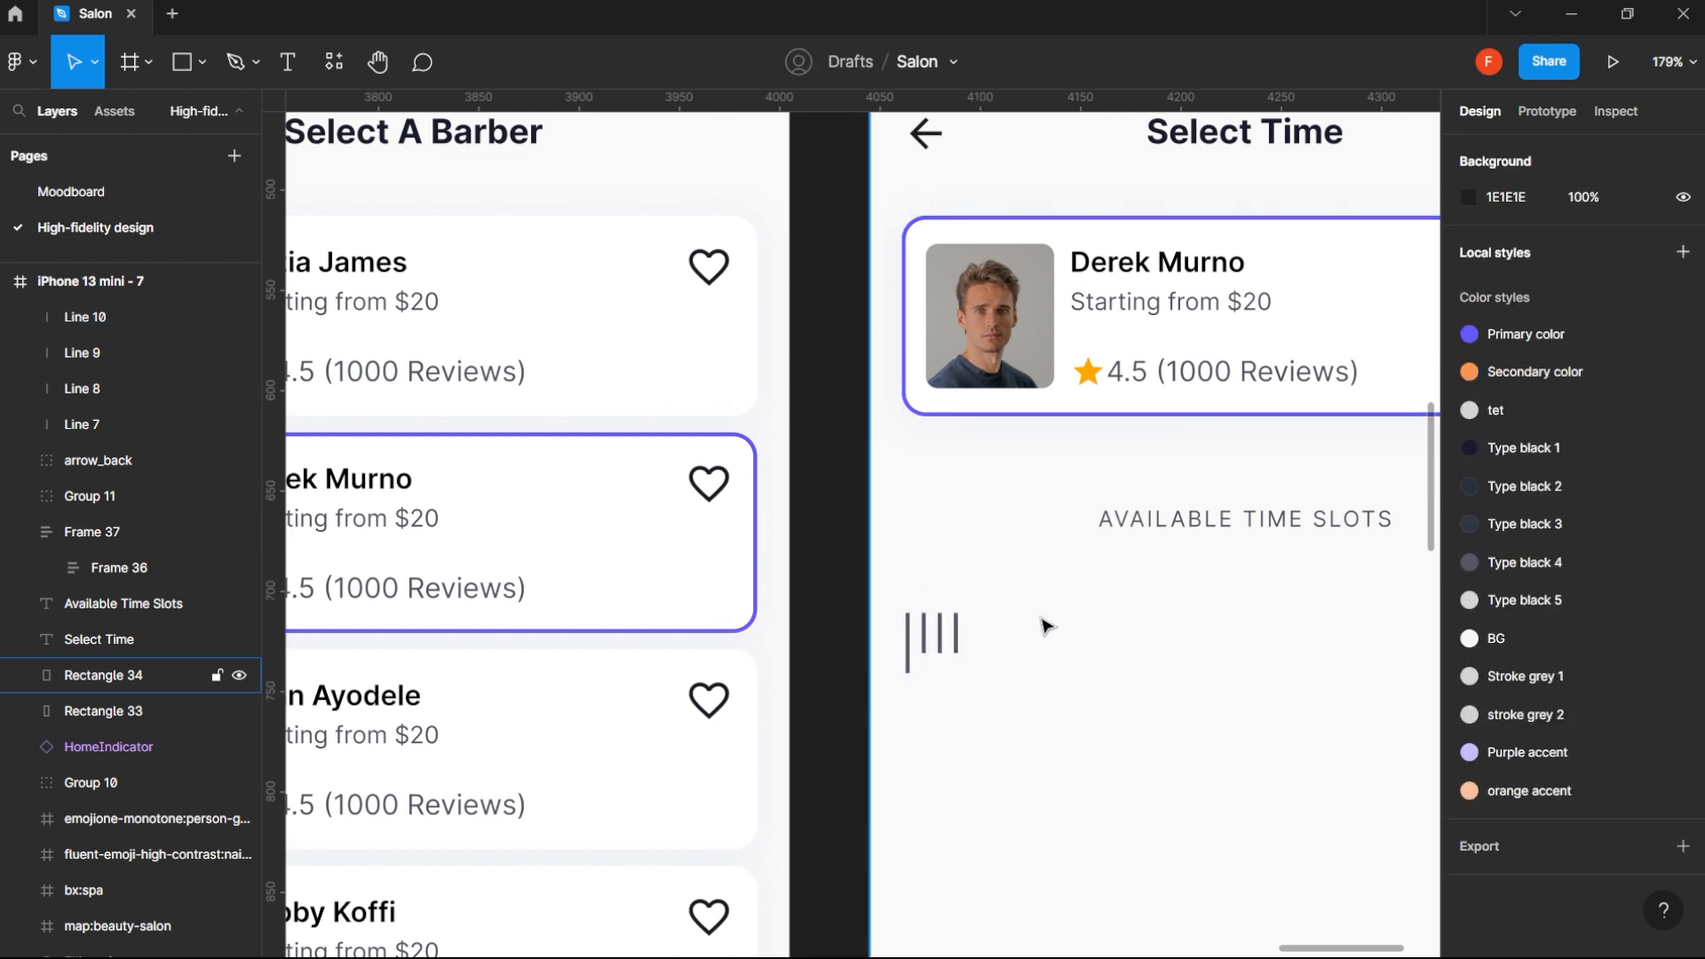
# - Add a fourth short line by duplicating the third to its right, keeping a spacing of 8
pyautogui.hotkey('ctrl', 'z')
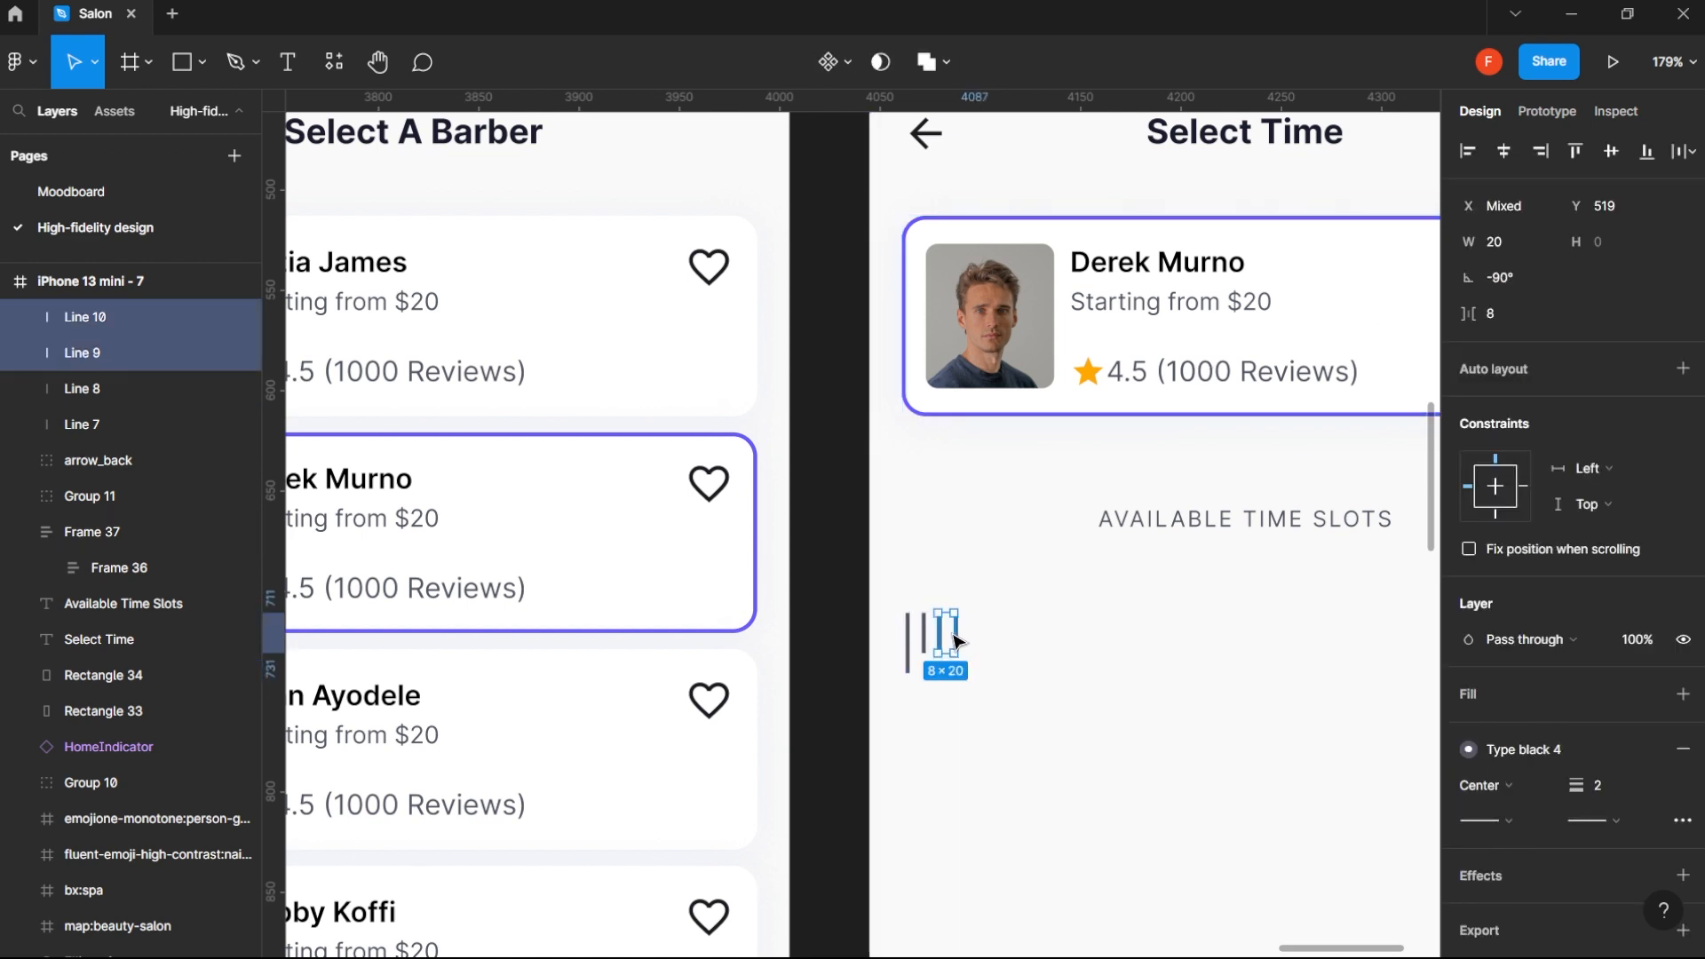
pyautogui.click(918, 686)
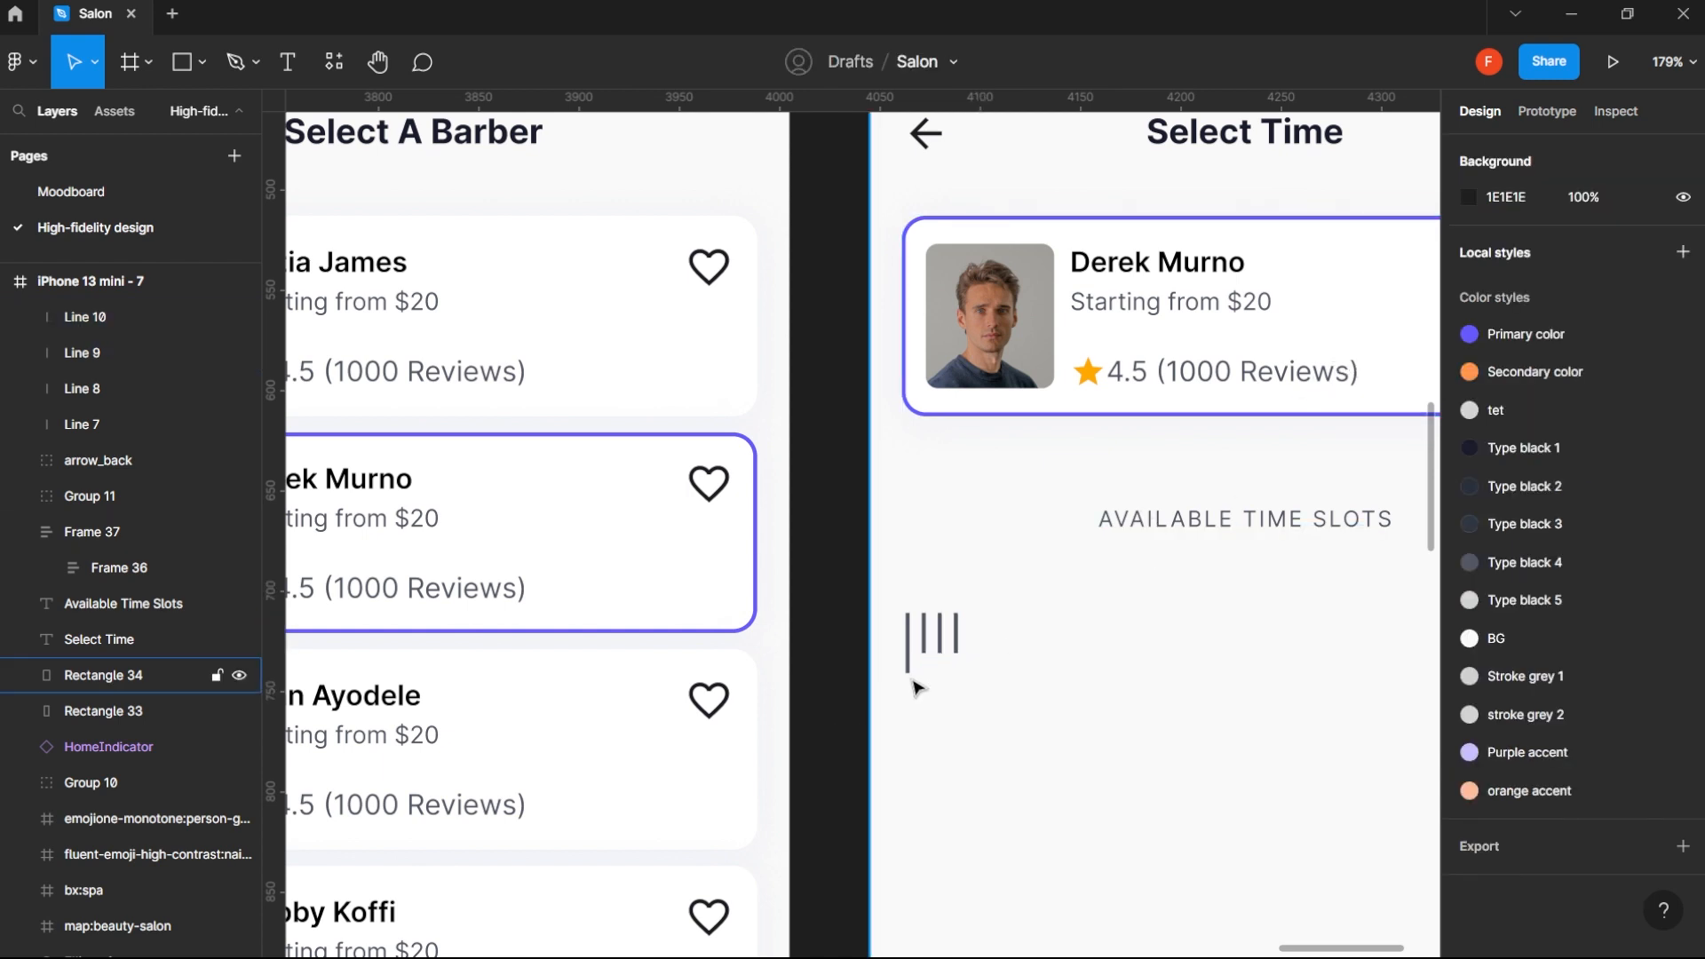
pyautogui.moveTo(970, 646); pyautogui.dragTo(986, 646)
pyautogui.keyDown('shift'); pyautogui.click(954, 651); pyautogui.keyUp('shift')
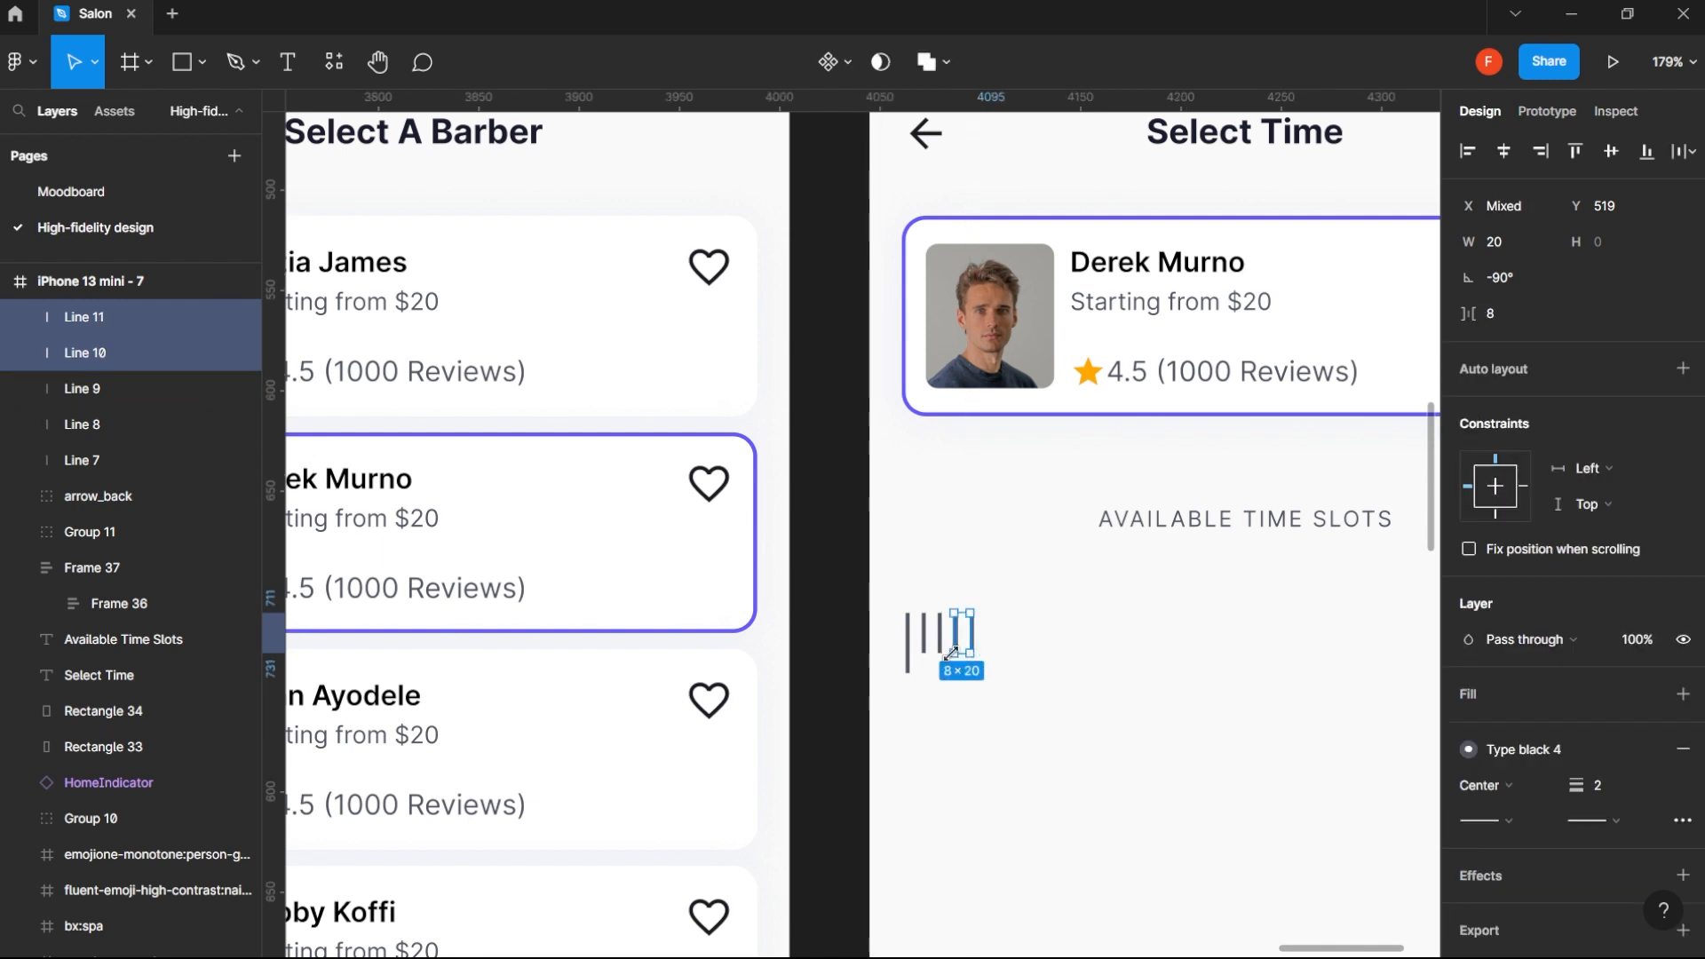
pyautogui.click(838, 731)
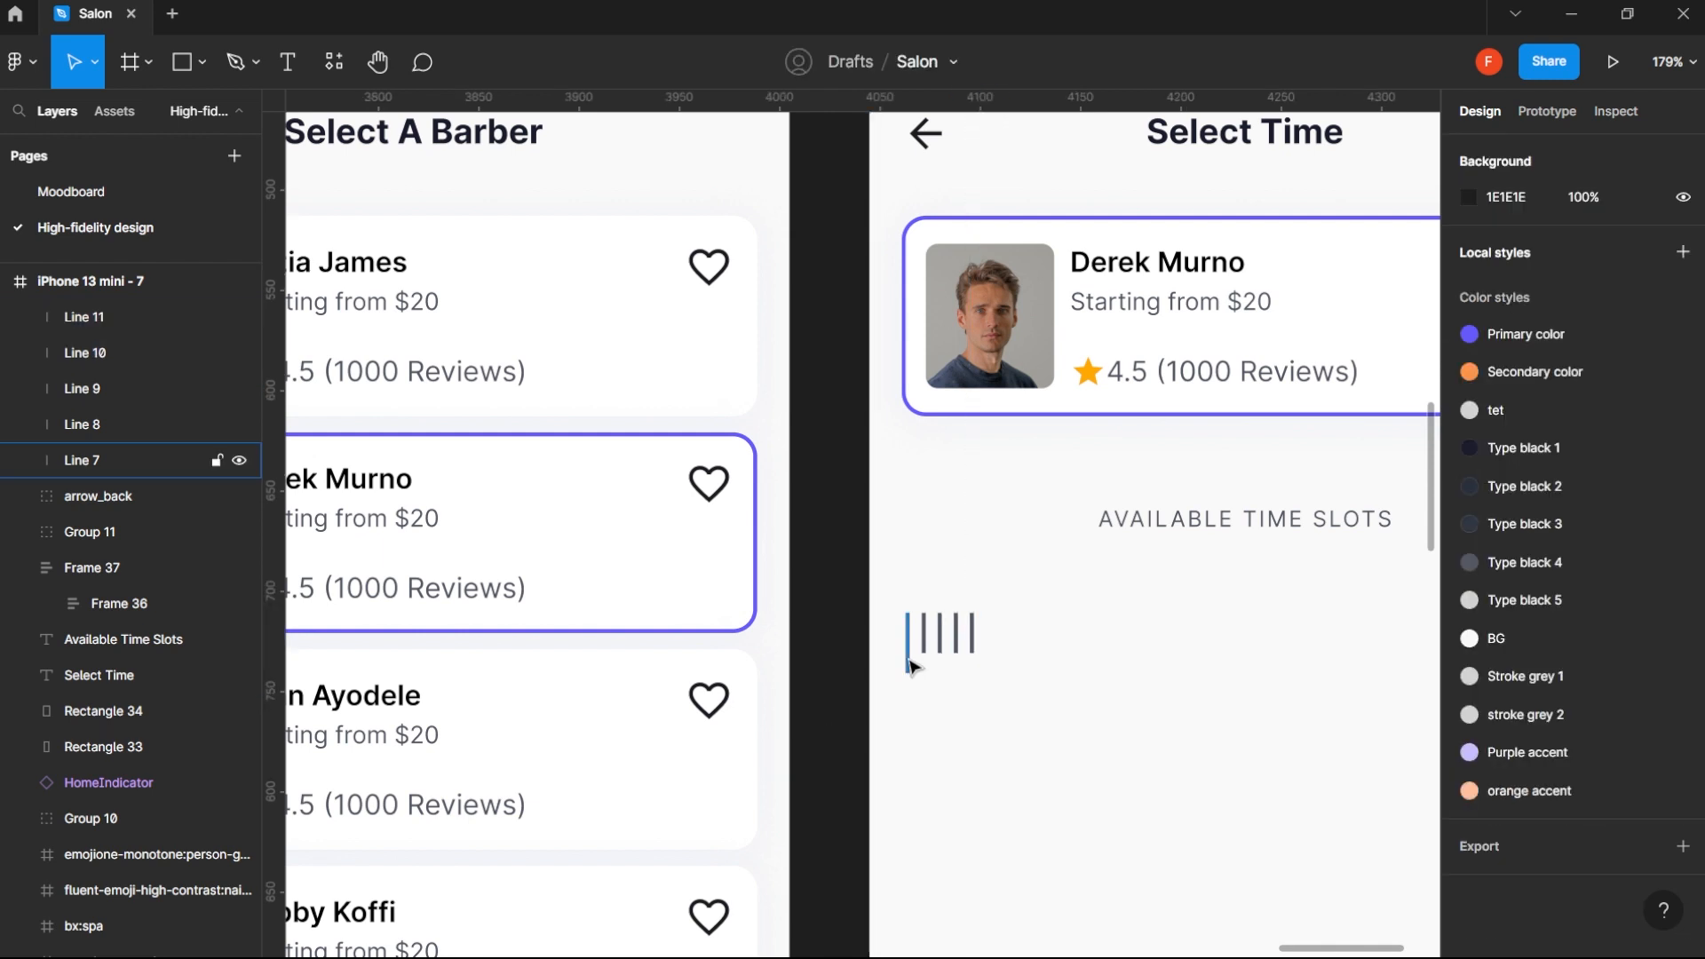
# - Copy the long line to the right of the last short line and set the spacing between these two to 8
pyautogui.moveTo(910, 666); pyautogui.dragTo(1004, 665)
pyautogui.keyDown('shift'); pyautogui.click(972, 658); pyautogui.keyUp('shift')
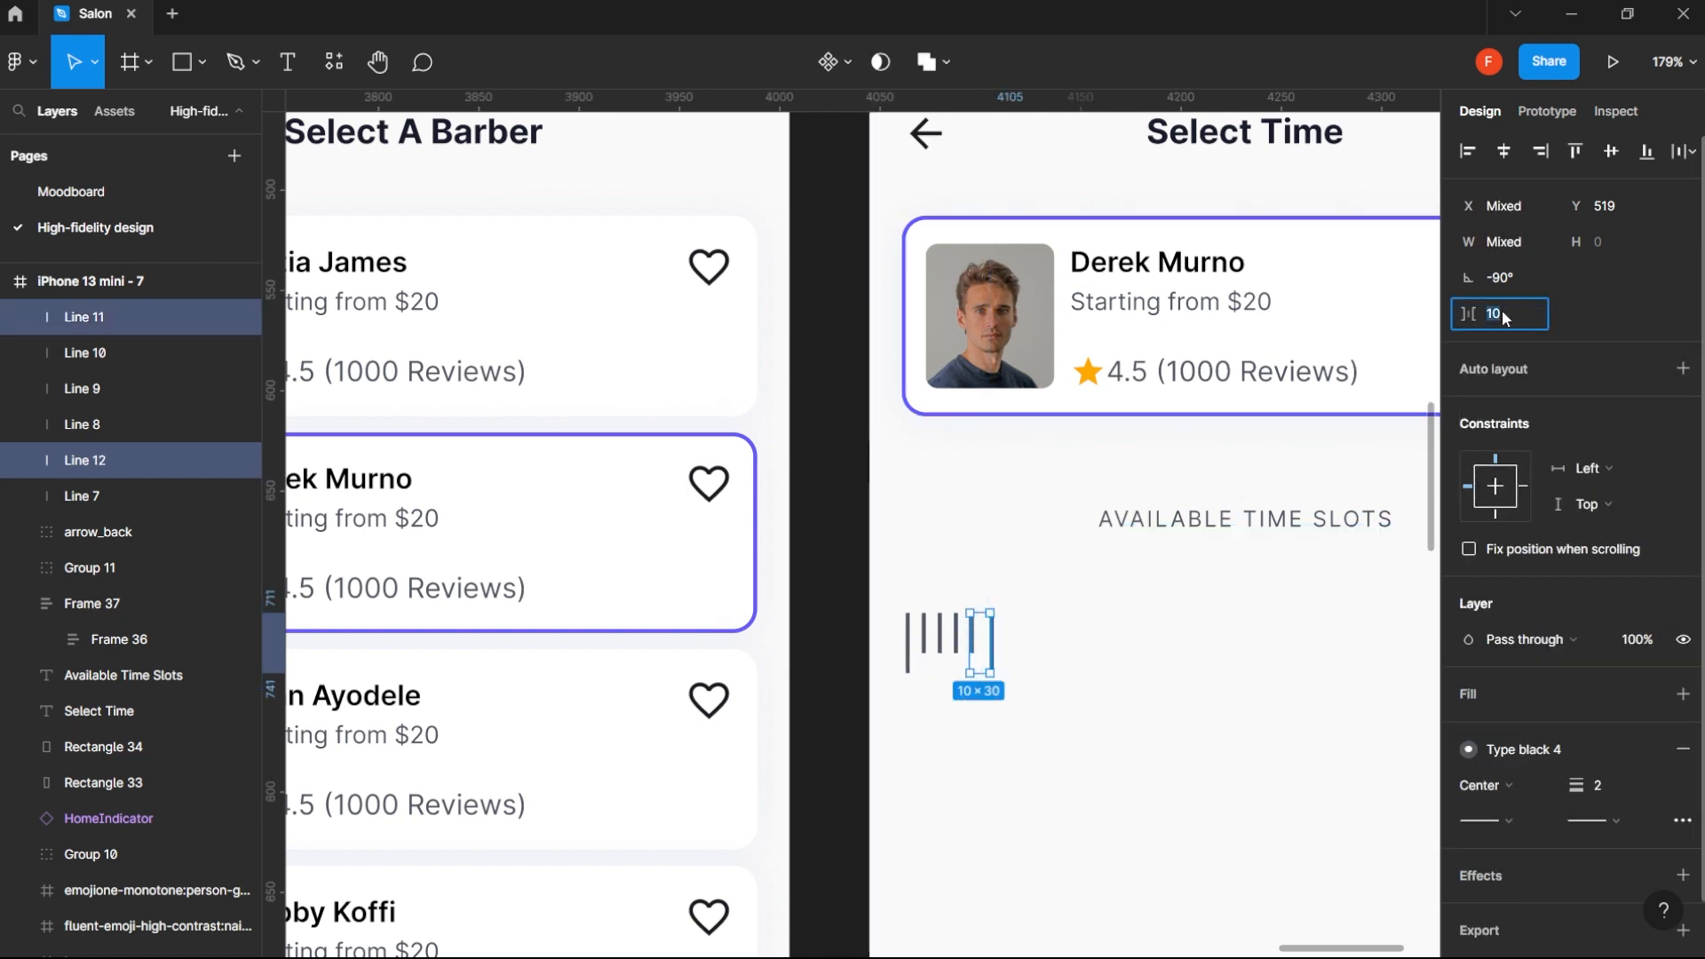
pyautogui.write('8')
pyautogui.press('Return')
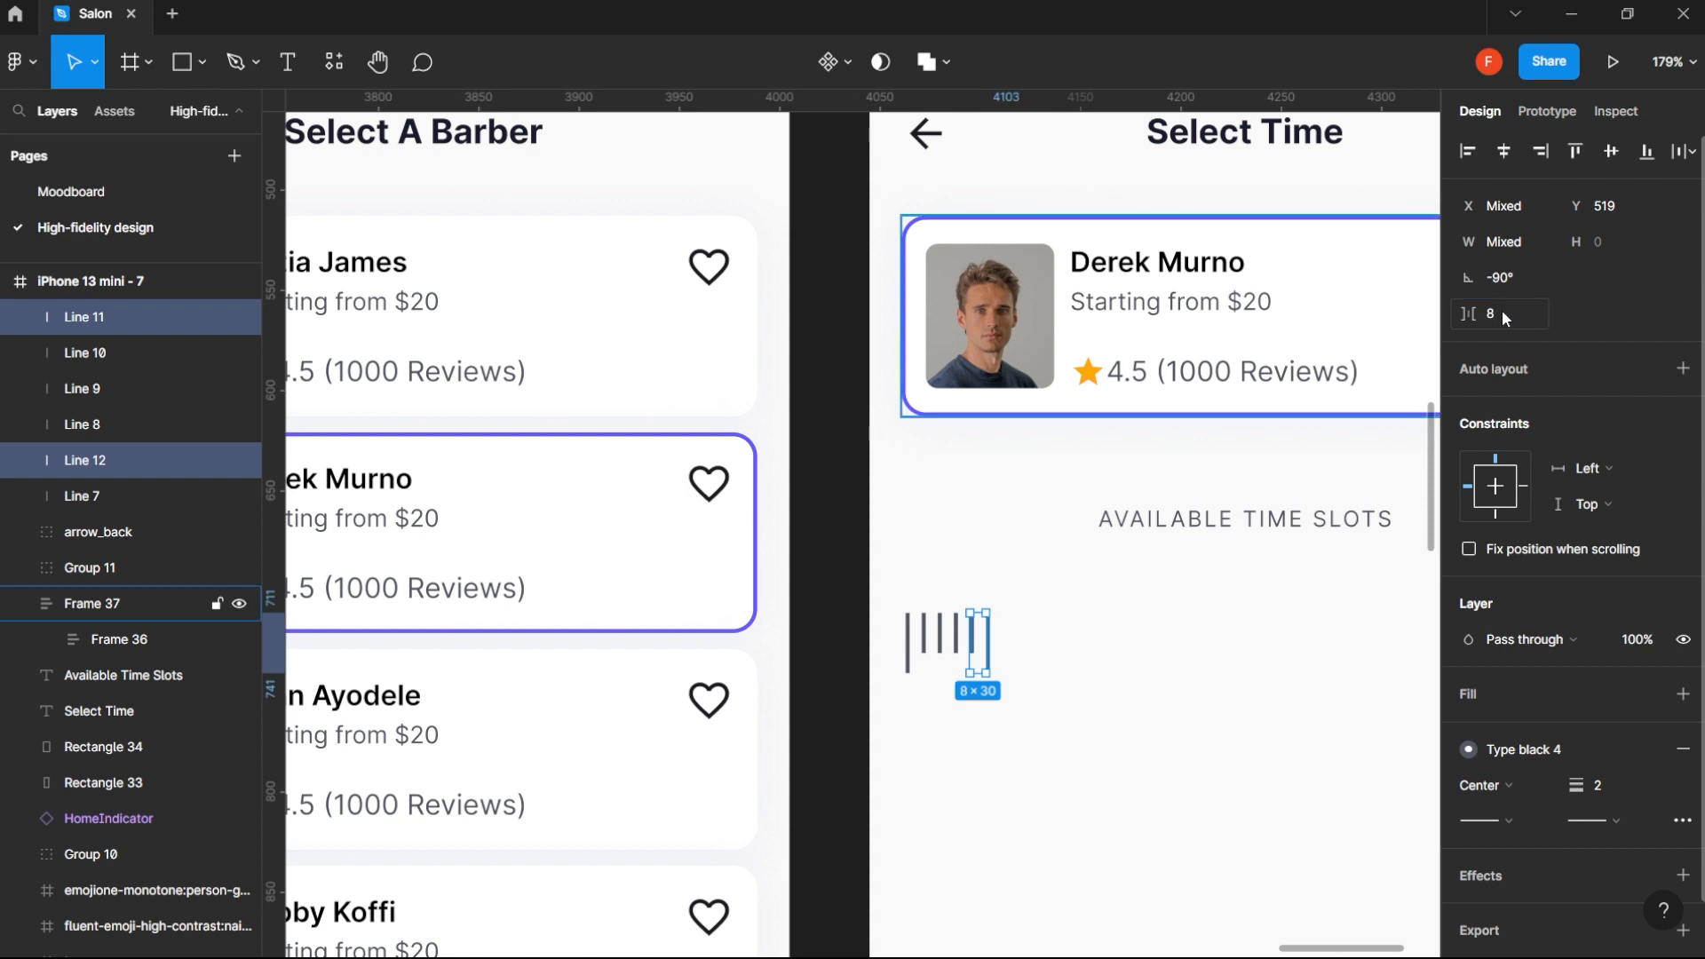
pyautogui.click(835, 730)
# - Select all six tick lines, long and short, and wrap them in a horizontal auto layout frame
pyautogui.click(987, 656)
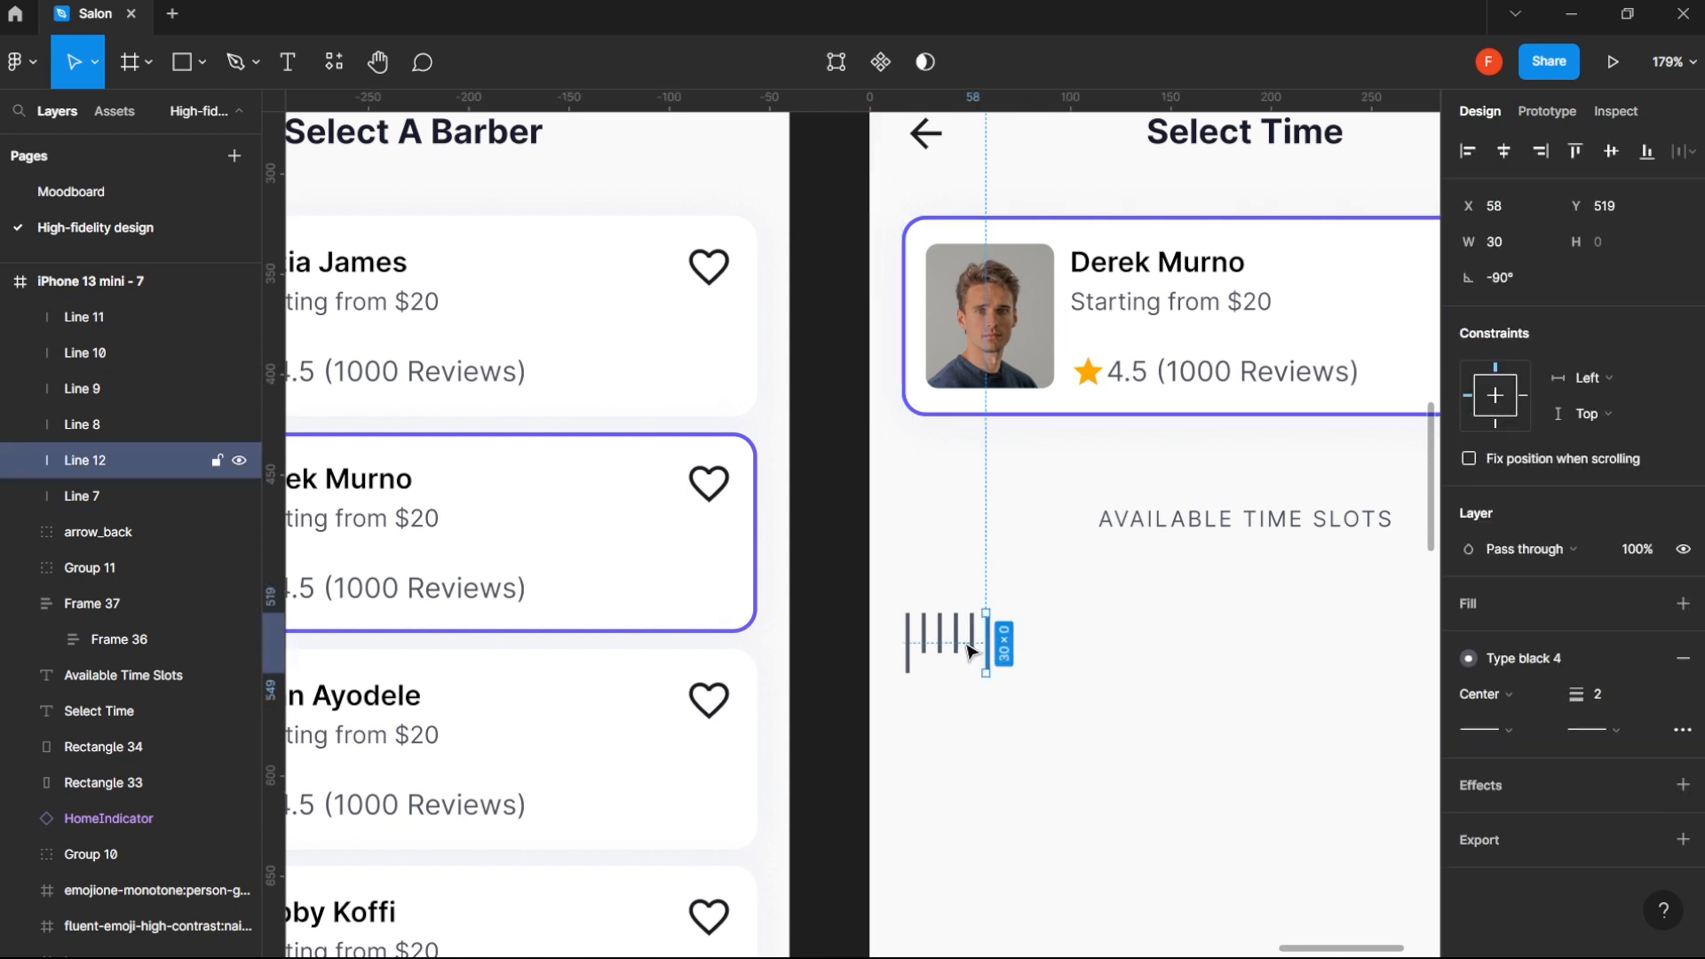
pyautogui.keyDown('shift'); pyautogui.click(970, 647); pyautogui.keyUp('shift')
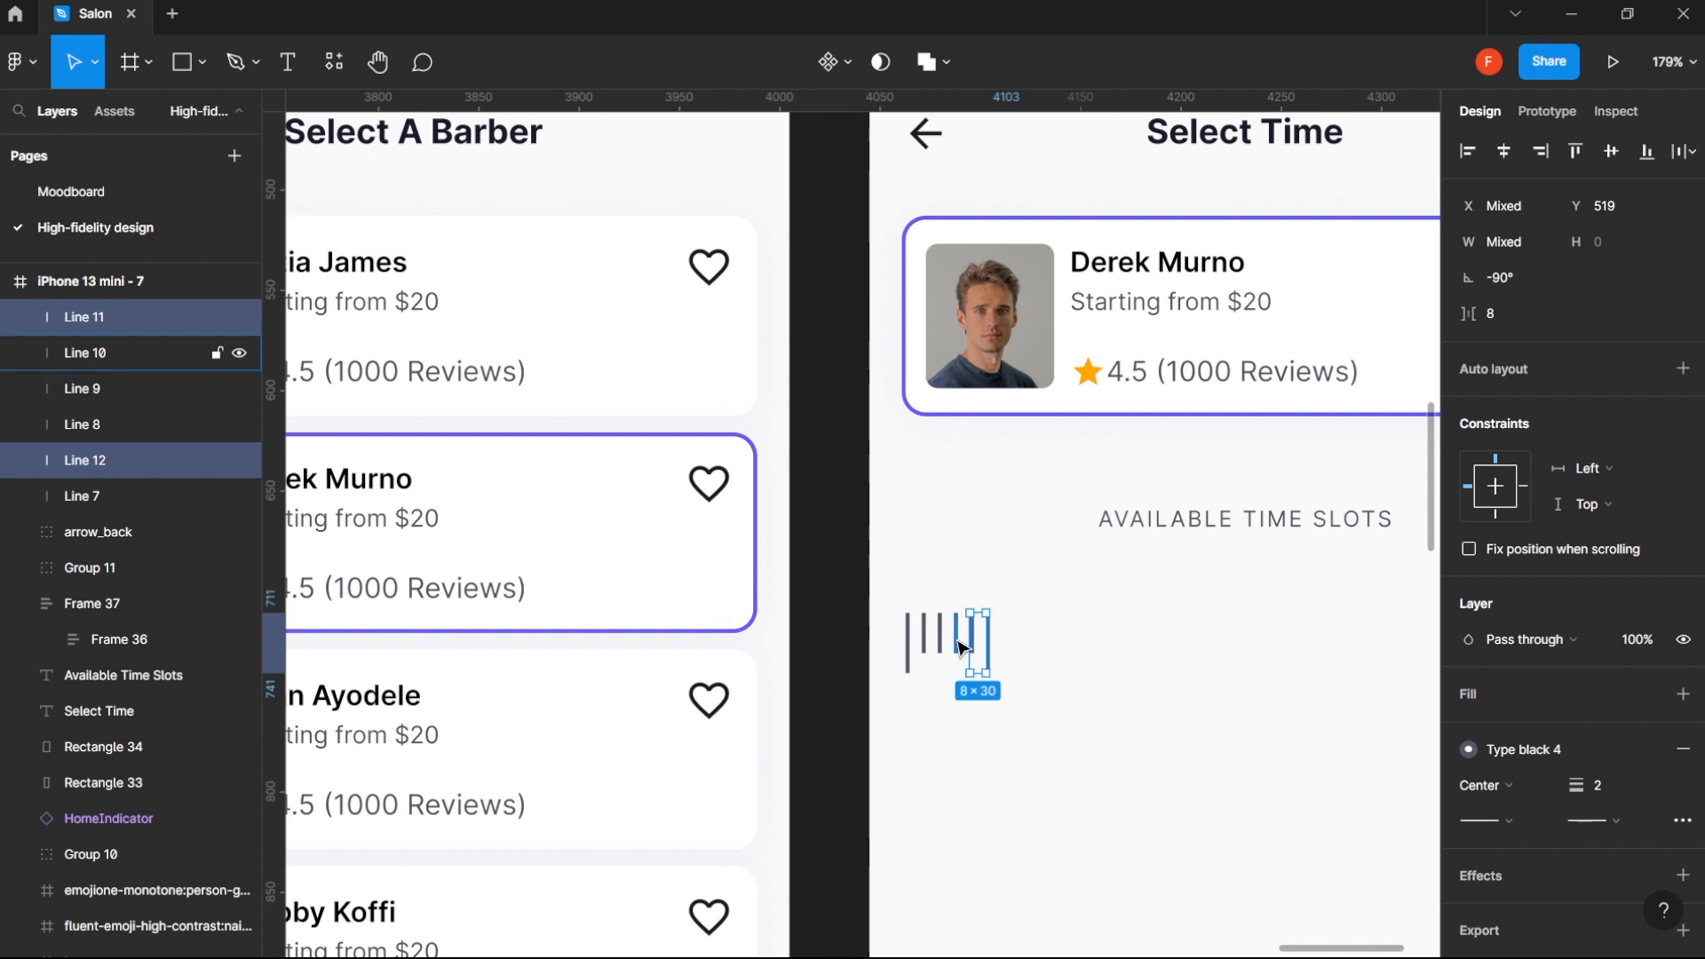
pyautogui.keyDown('shift'); pyautogui.click(956, 647); pyautogui.keyUp('shift')
pyautogui.keyDown('shift'); pyautogui.click(940, 647); pyautogui.keyUp('shift')
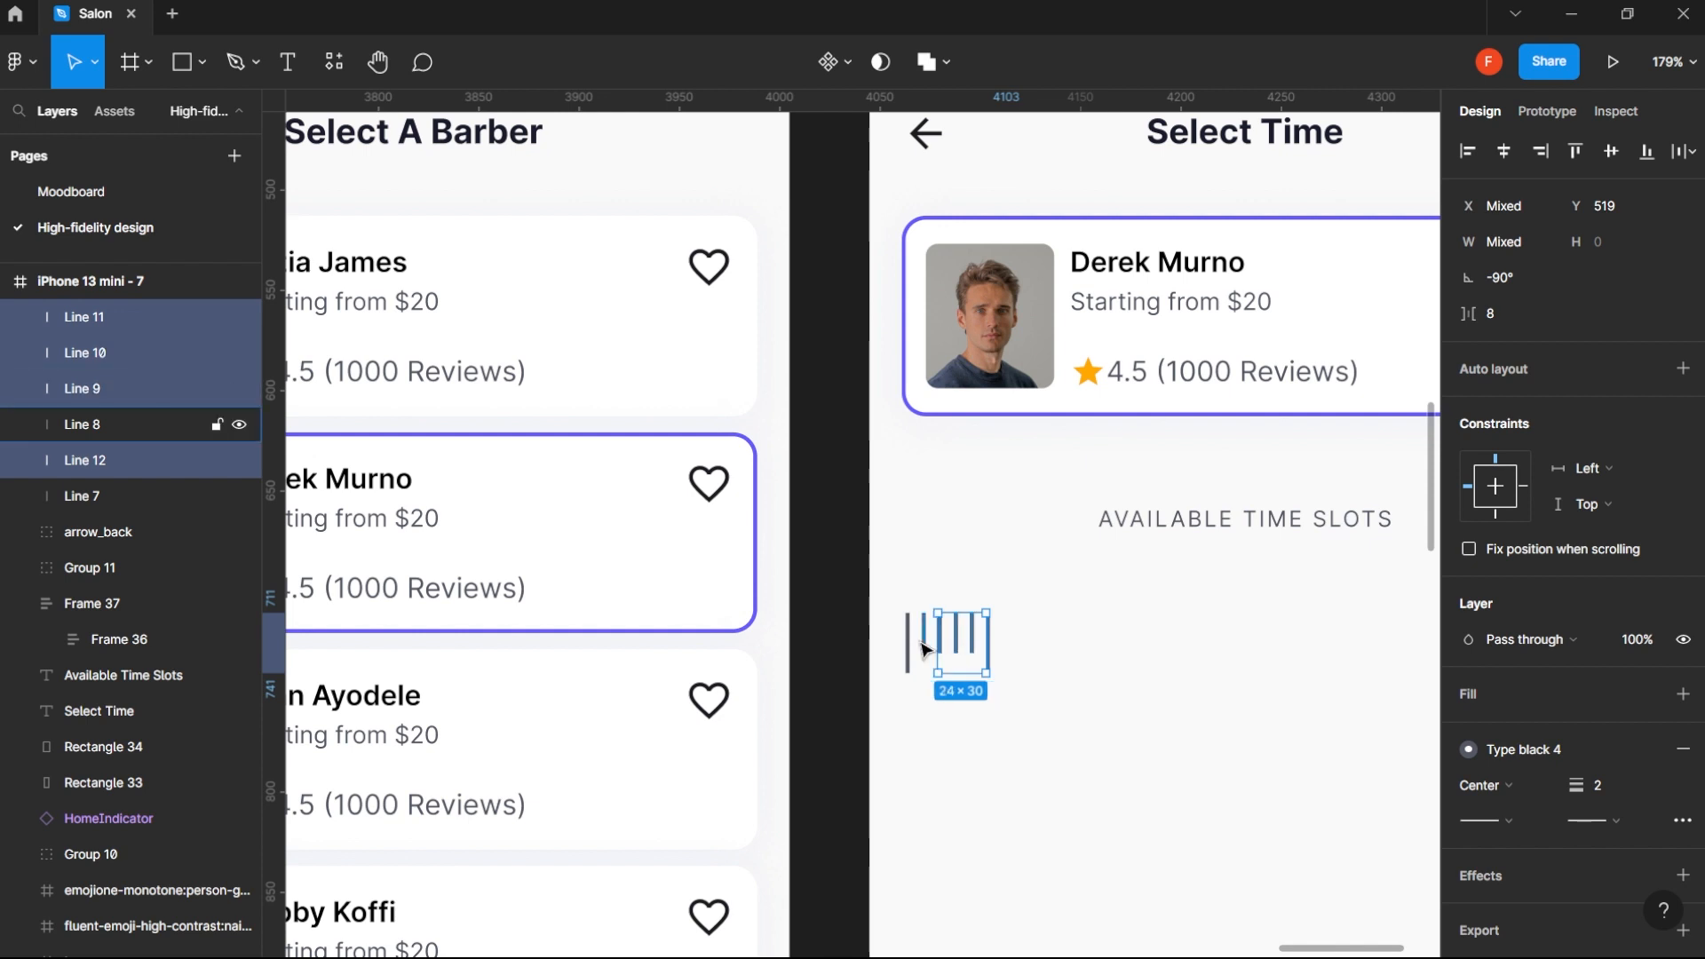
pyautogui.keyDown('shift'); pyautogui.click(924, 649); pyautogui.keyUp('shift')
pyautogui.keyDown('shift'); pyautogui.click(908, 653); pyautogui.keyUp('shift')
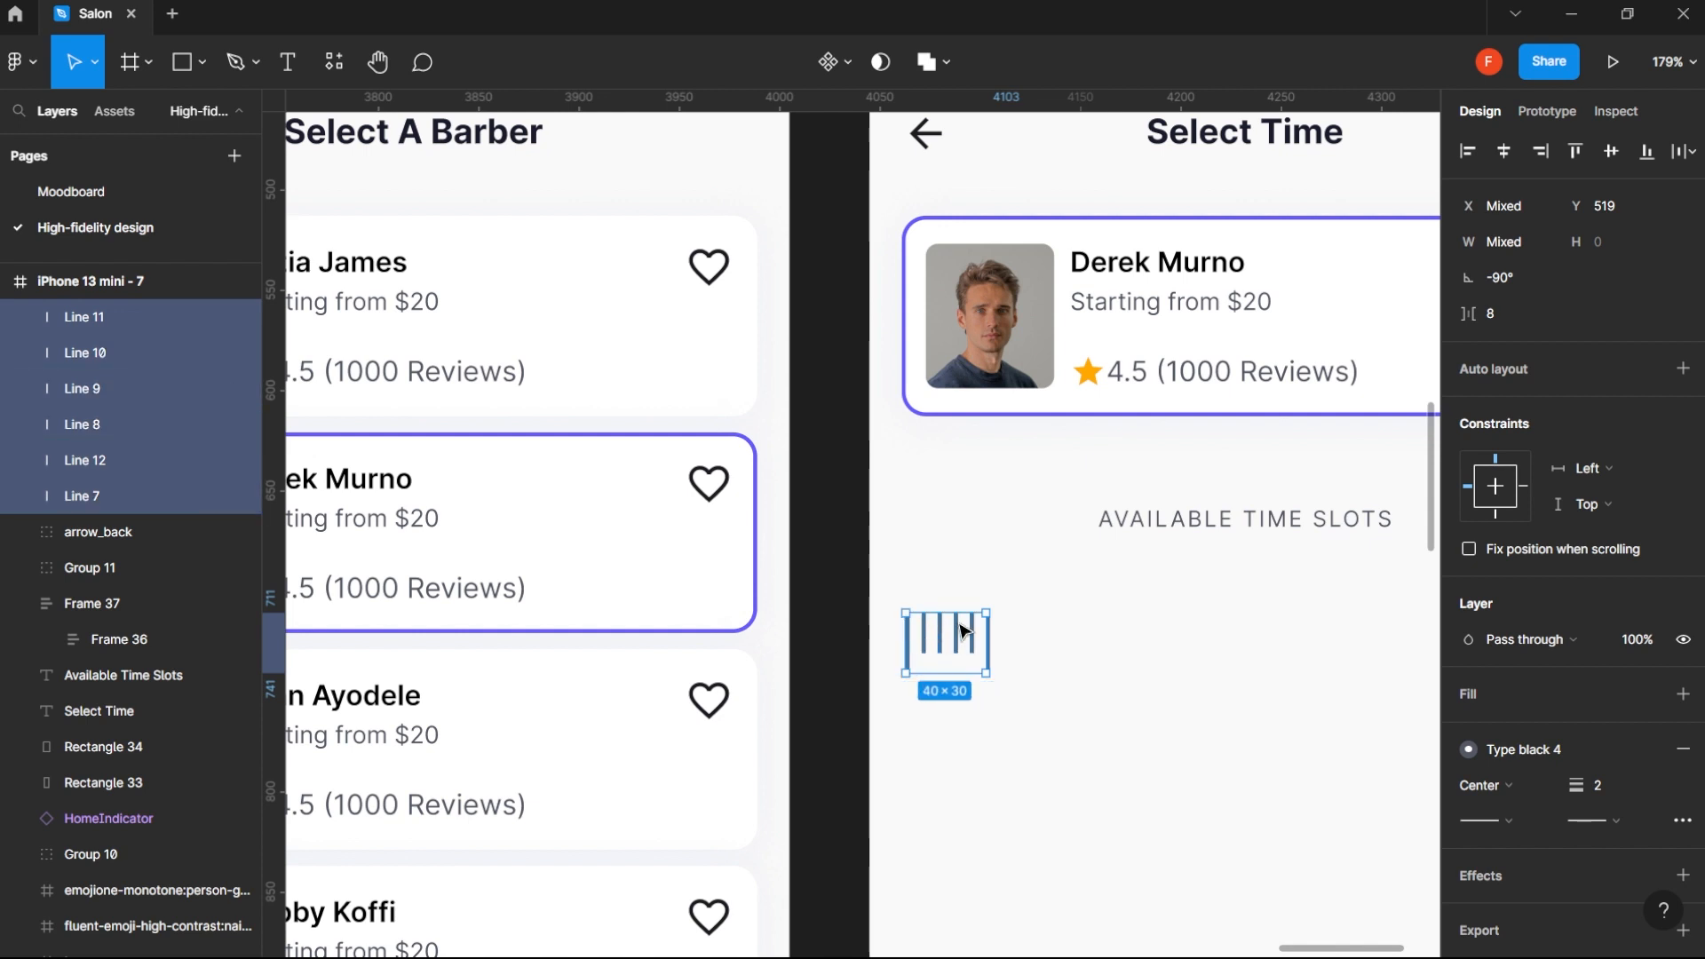
pyautogui.hotkey('shift', 'a')
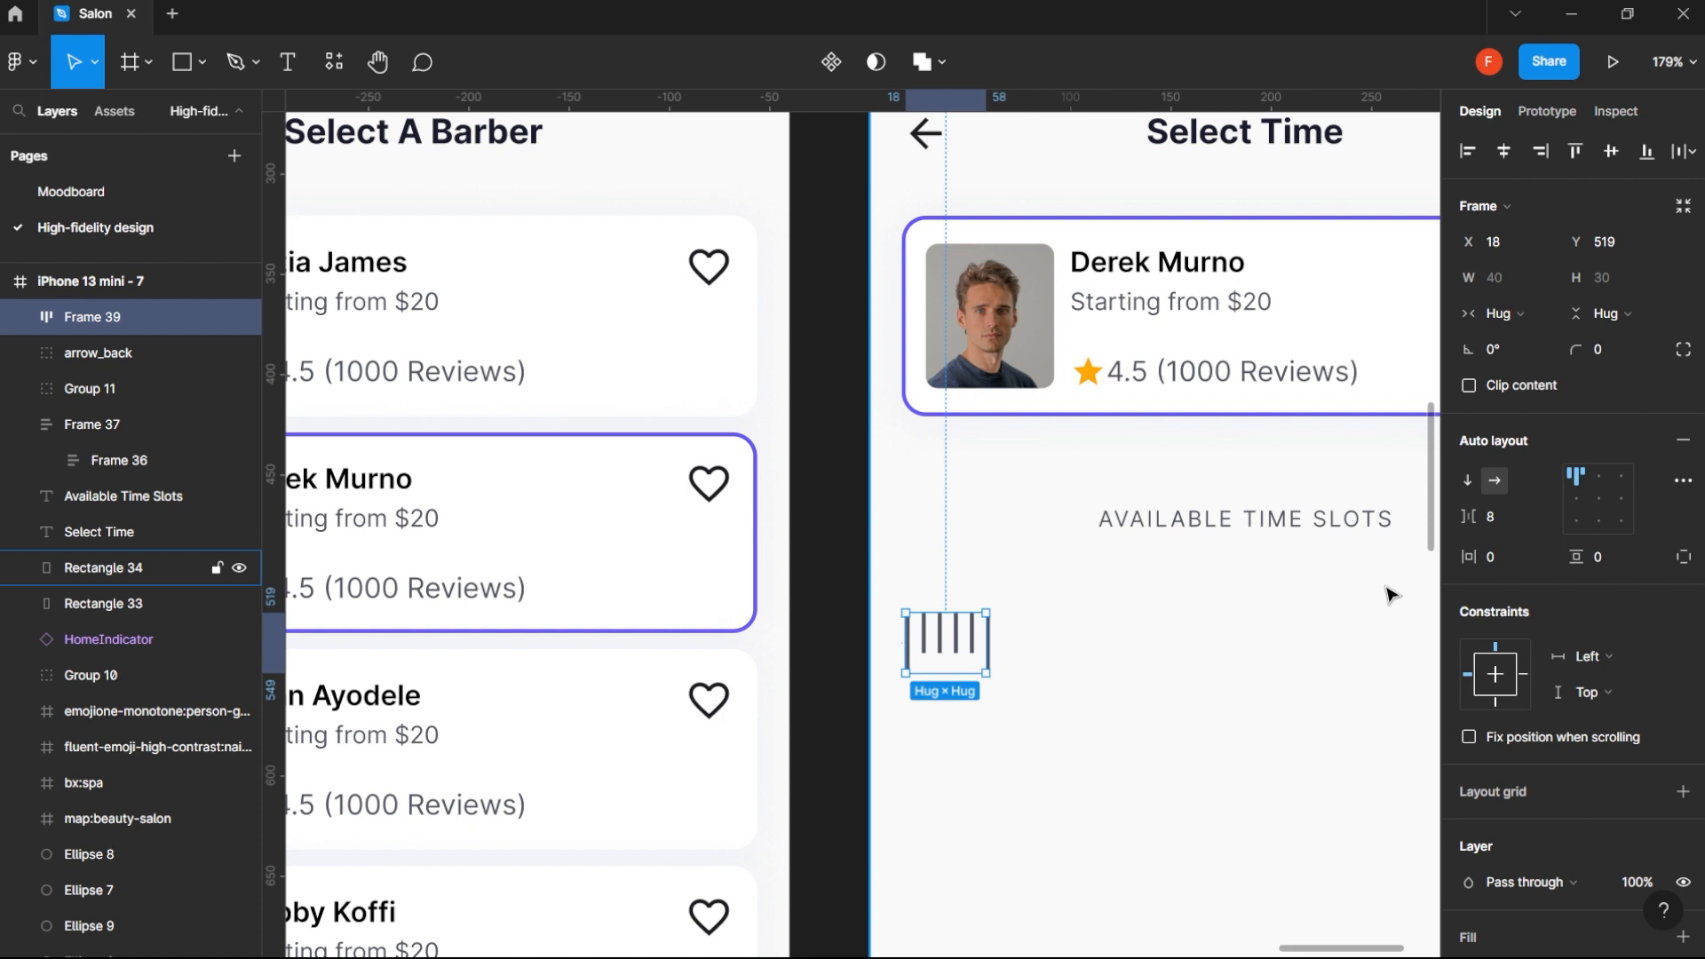
# - Duplicate the tick-line frame to its right, placing the copy at X 66
pyautogui.hotkey('ctrl', 'v')
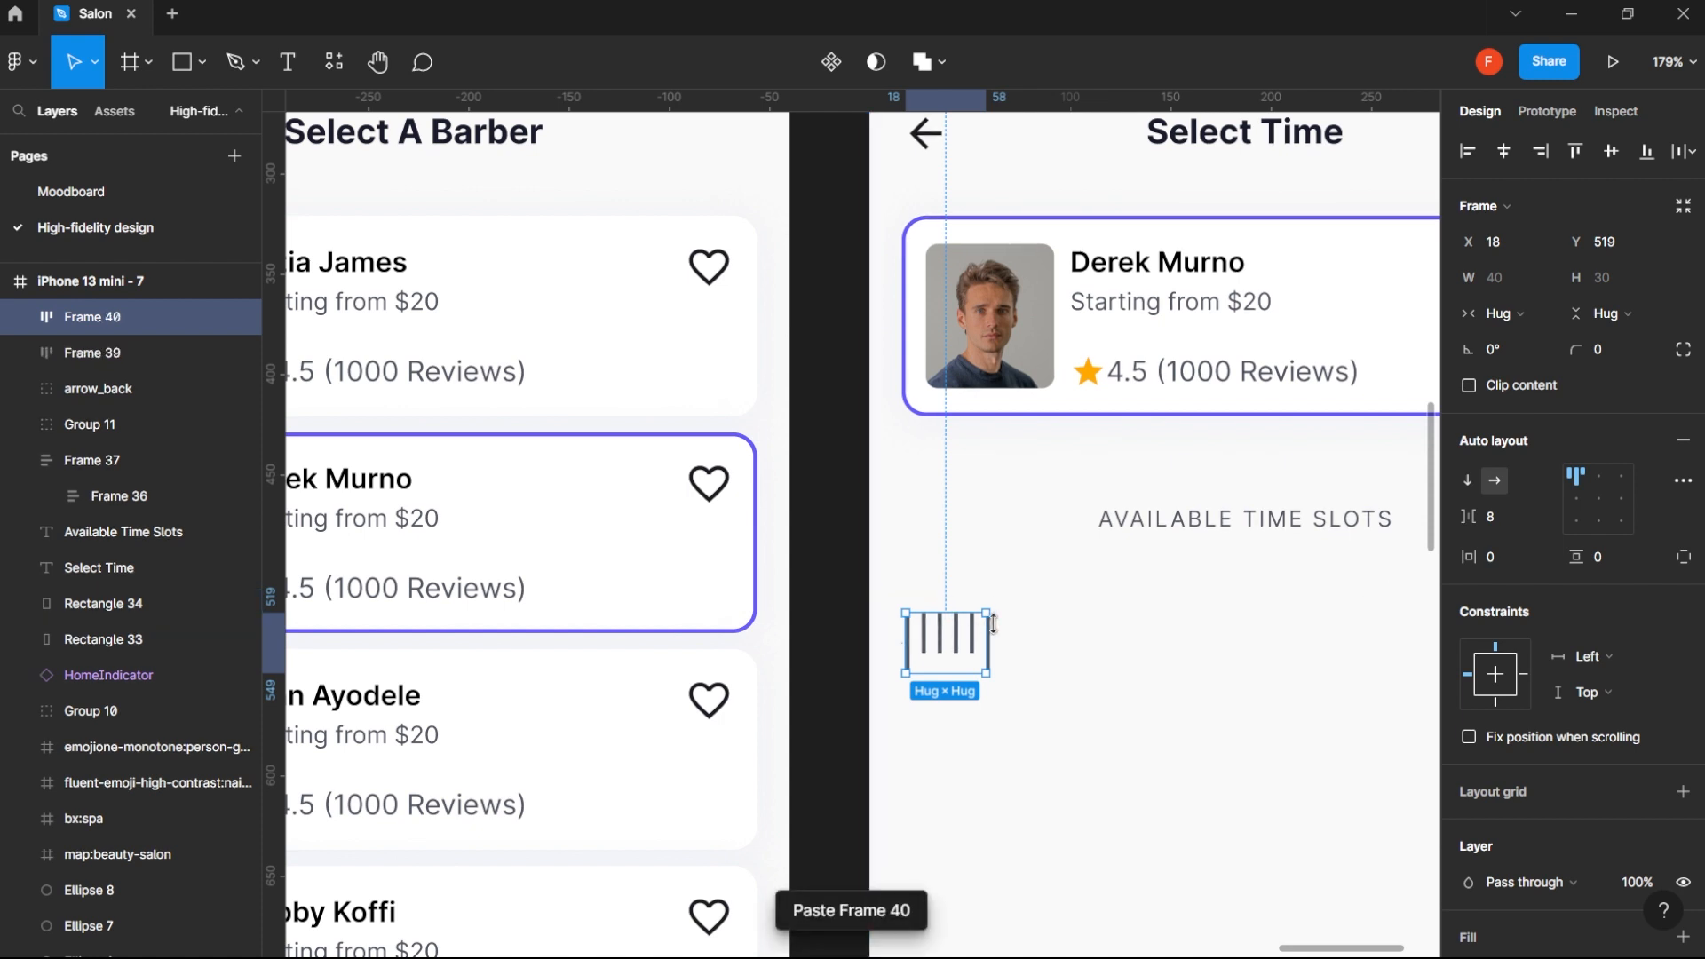
pyautogui.hotkey('ctrl', 'z')
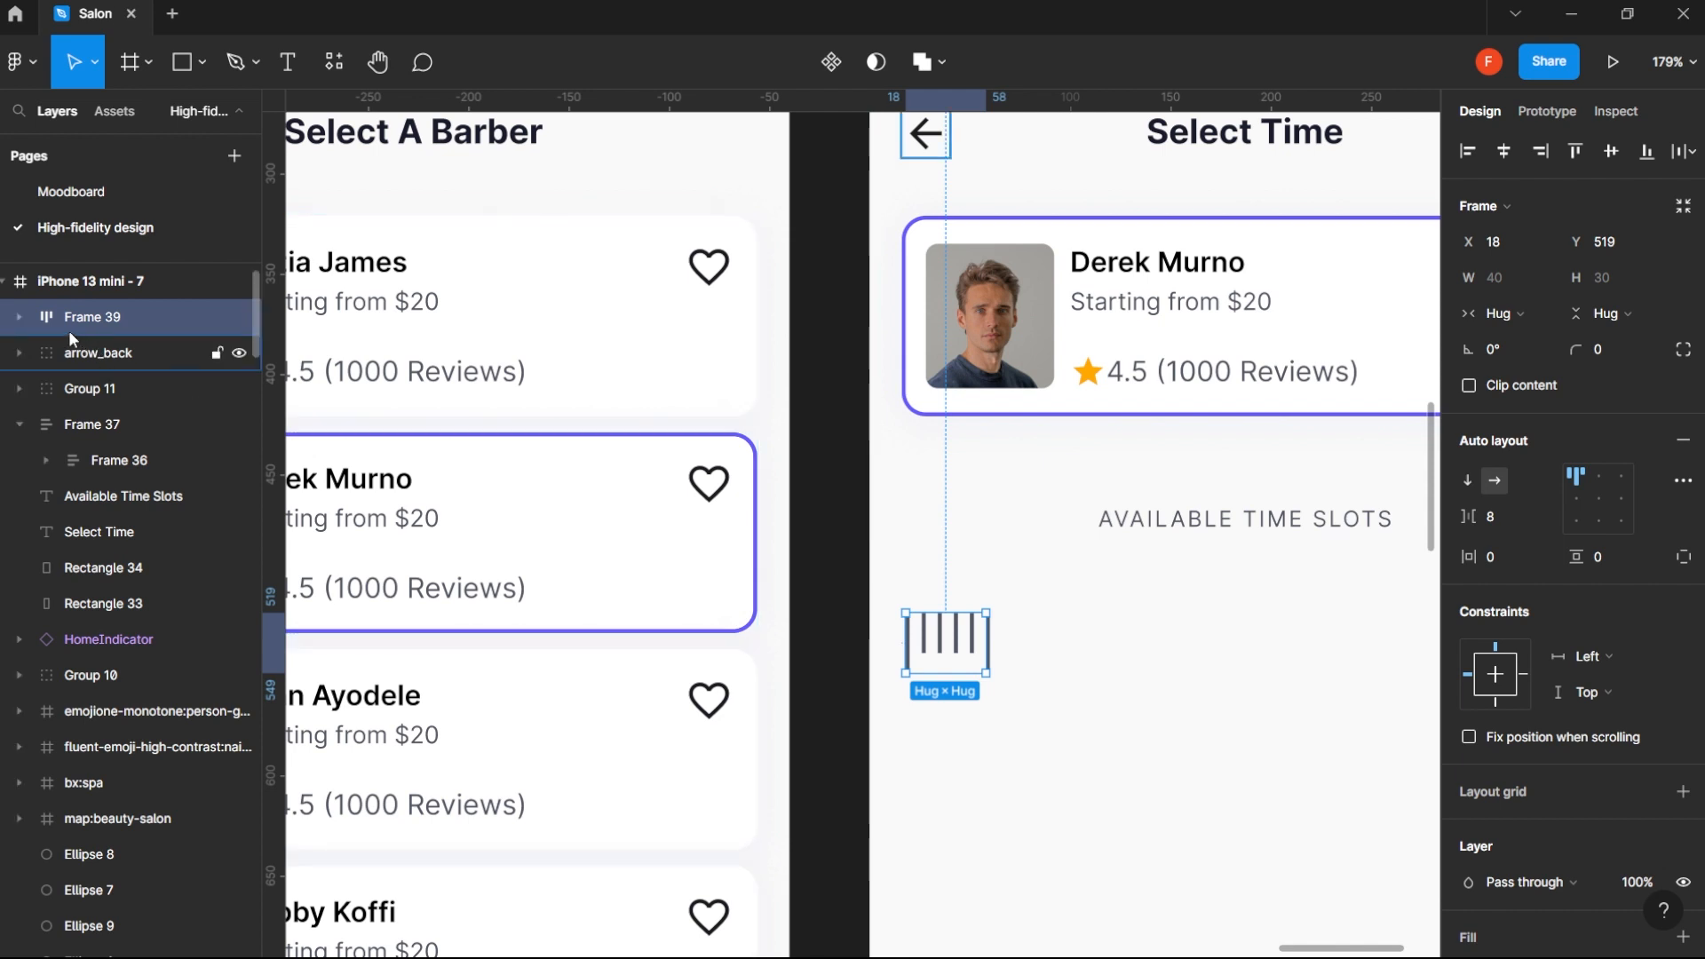
pyautogui.click(19, 318)
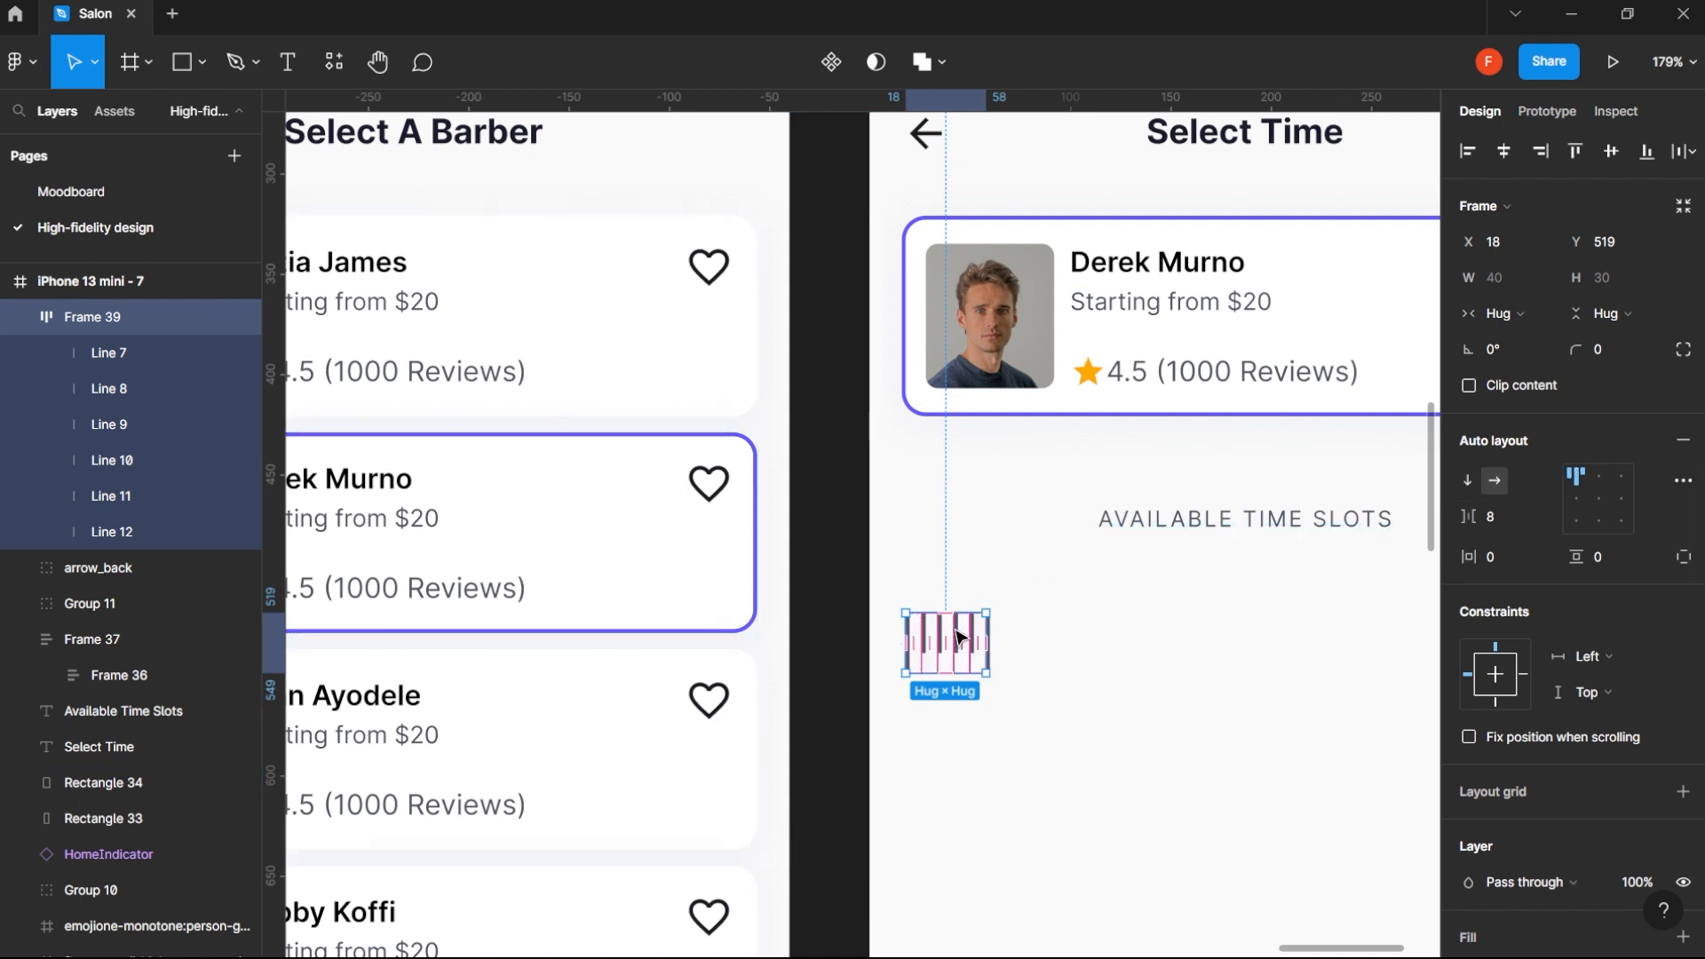
pyautogui.moveTo(957, 636); pyautogui.dragTo(1051, 633)
pyautogui.press('Right')
pyautogui.press('Right')
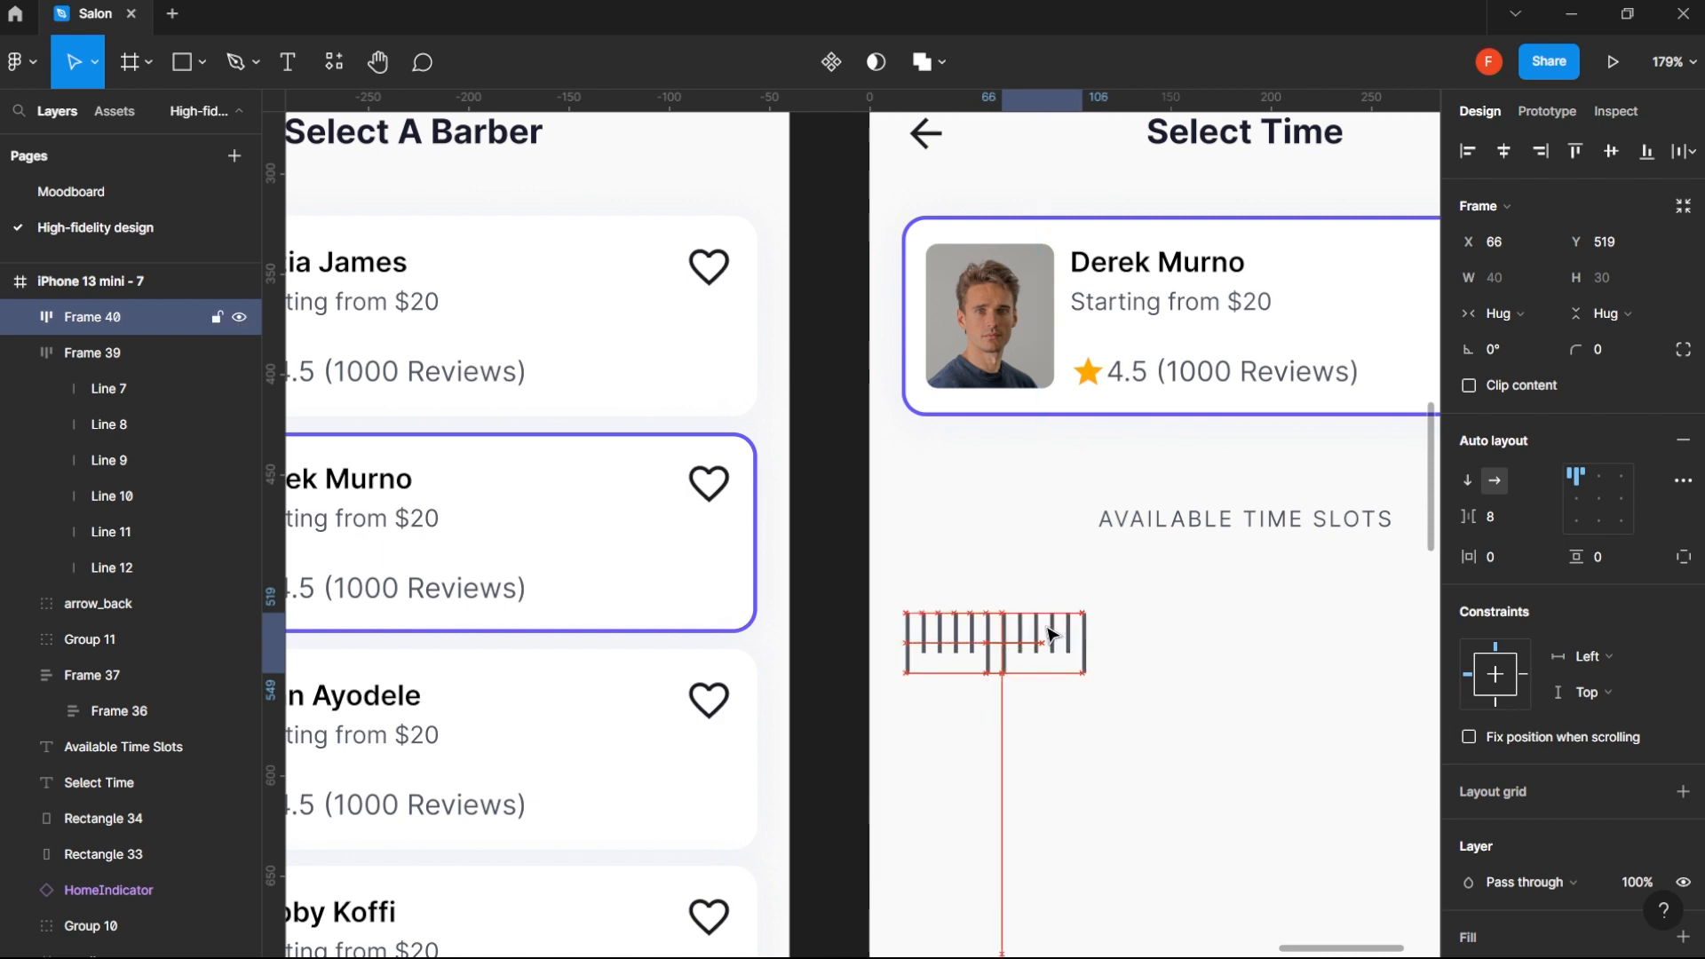
pyautogui.press('alt')
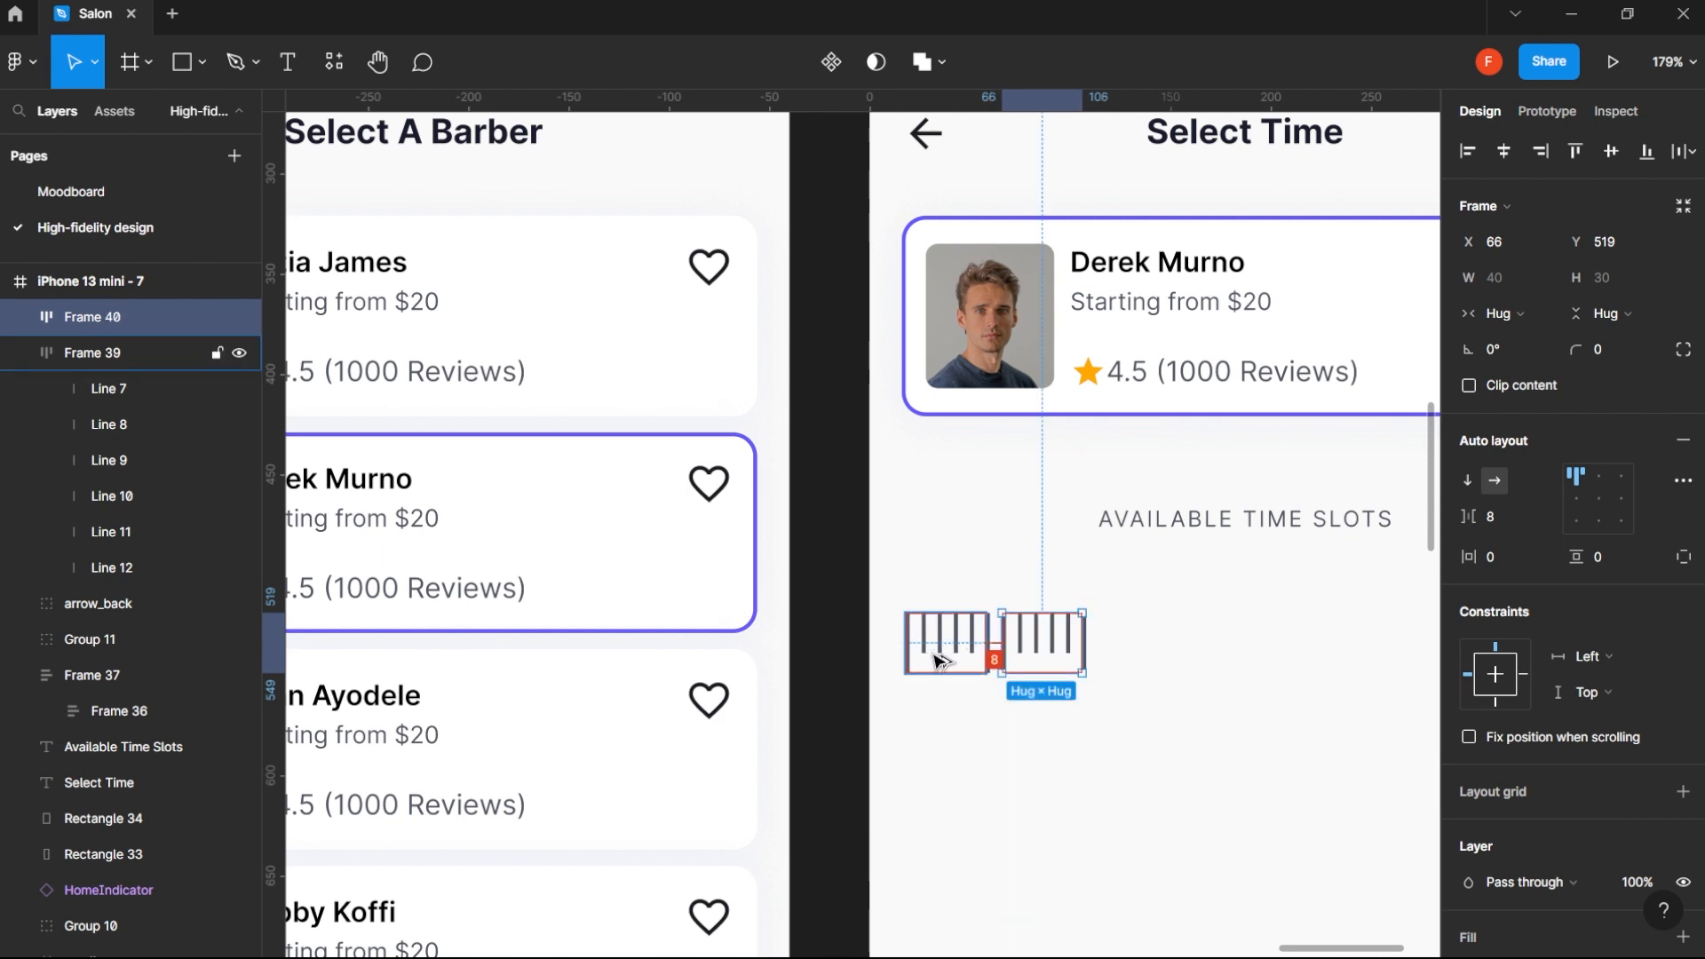
# - Delete the first long line inside the copied tick-line frame
pyautogui.click(1007, 654)
pyautogui.click(1006, 653)
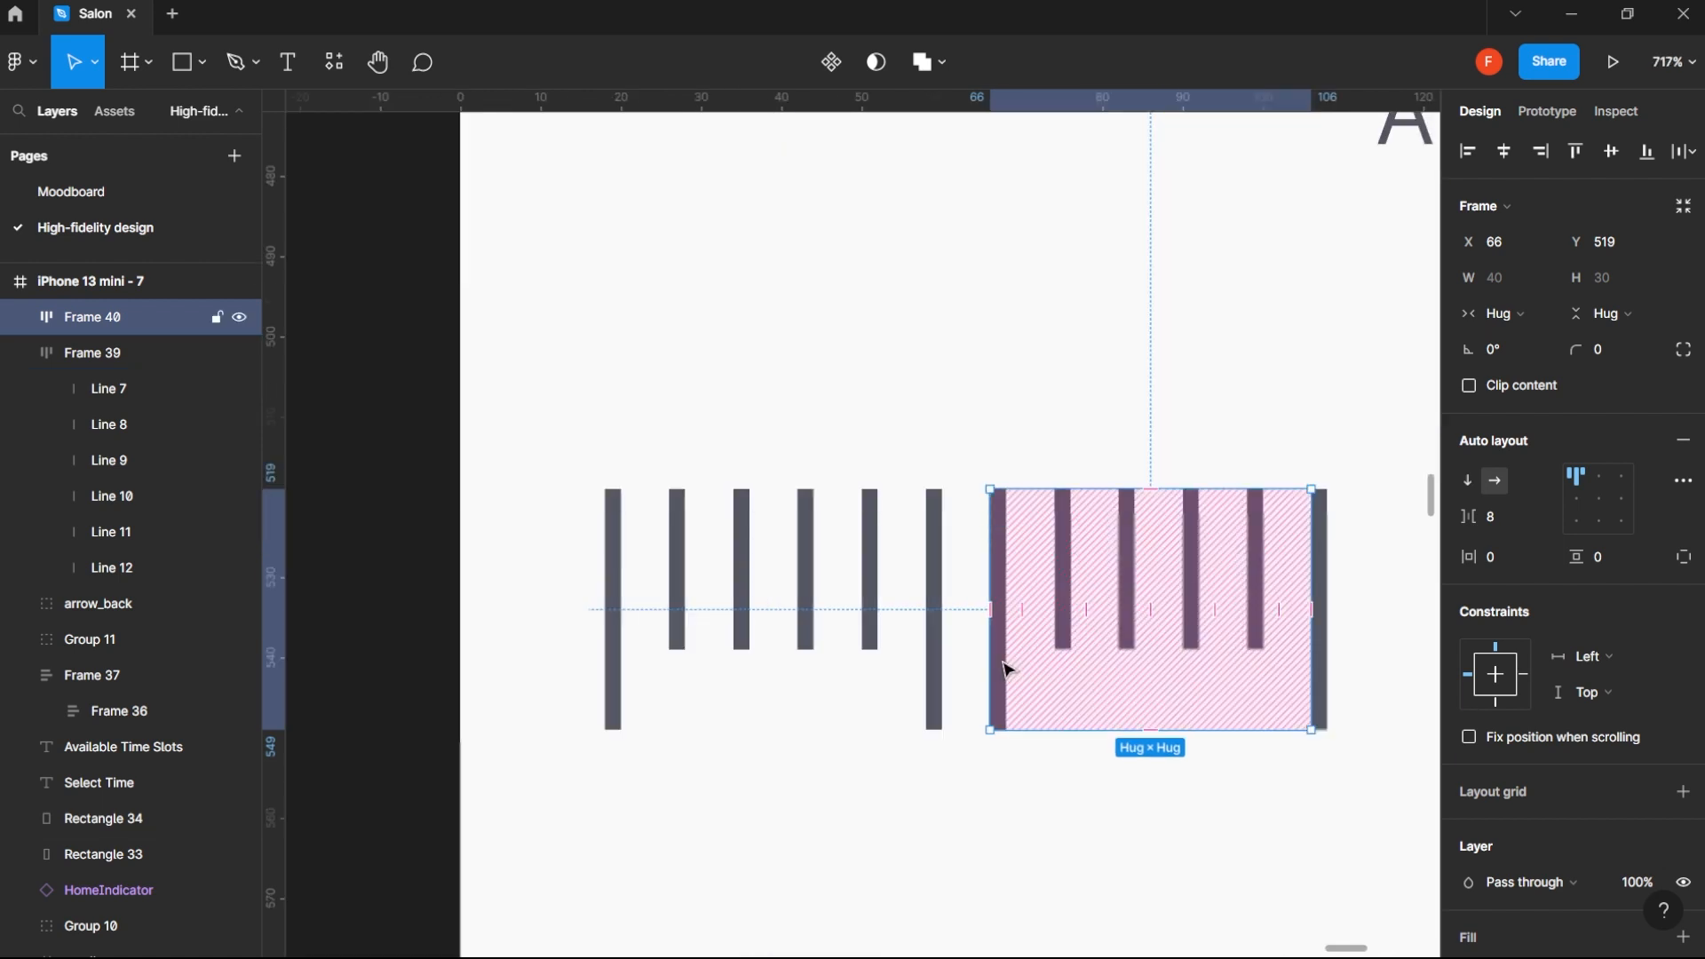
pyautogui.doubleClick(1005, 669)
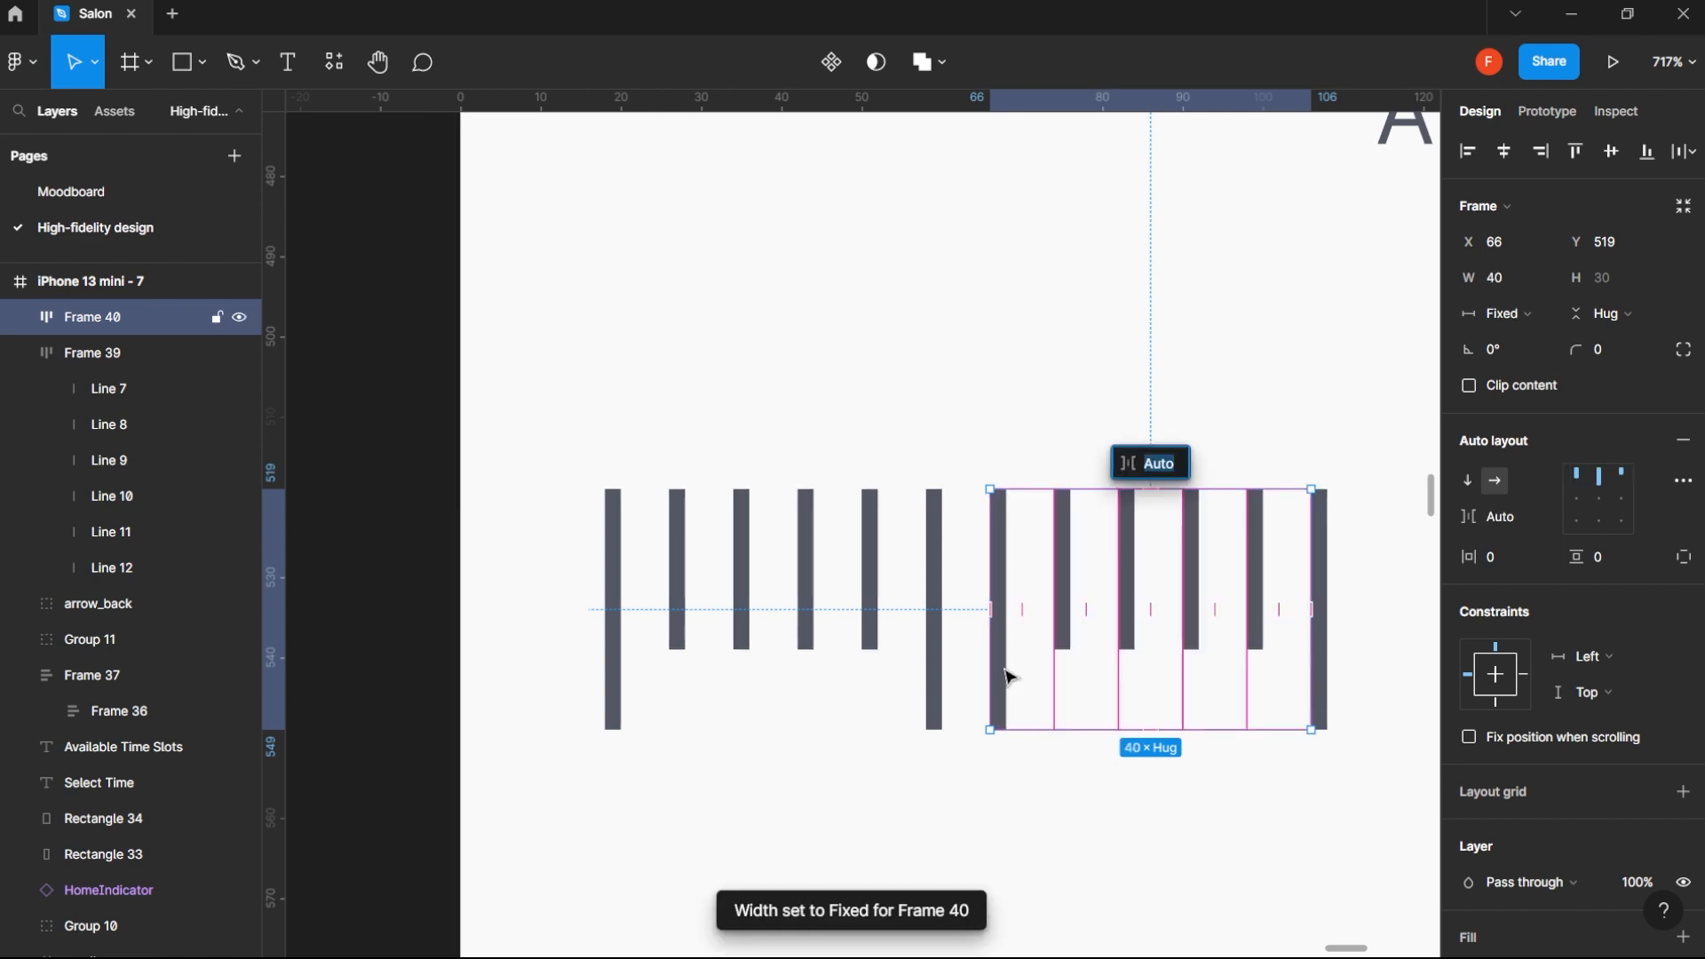
pyautogui.click(1004, 677)
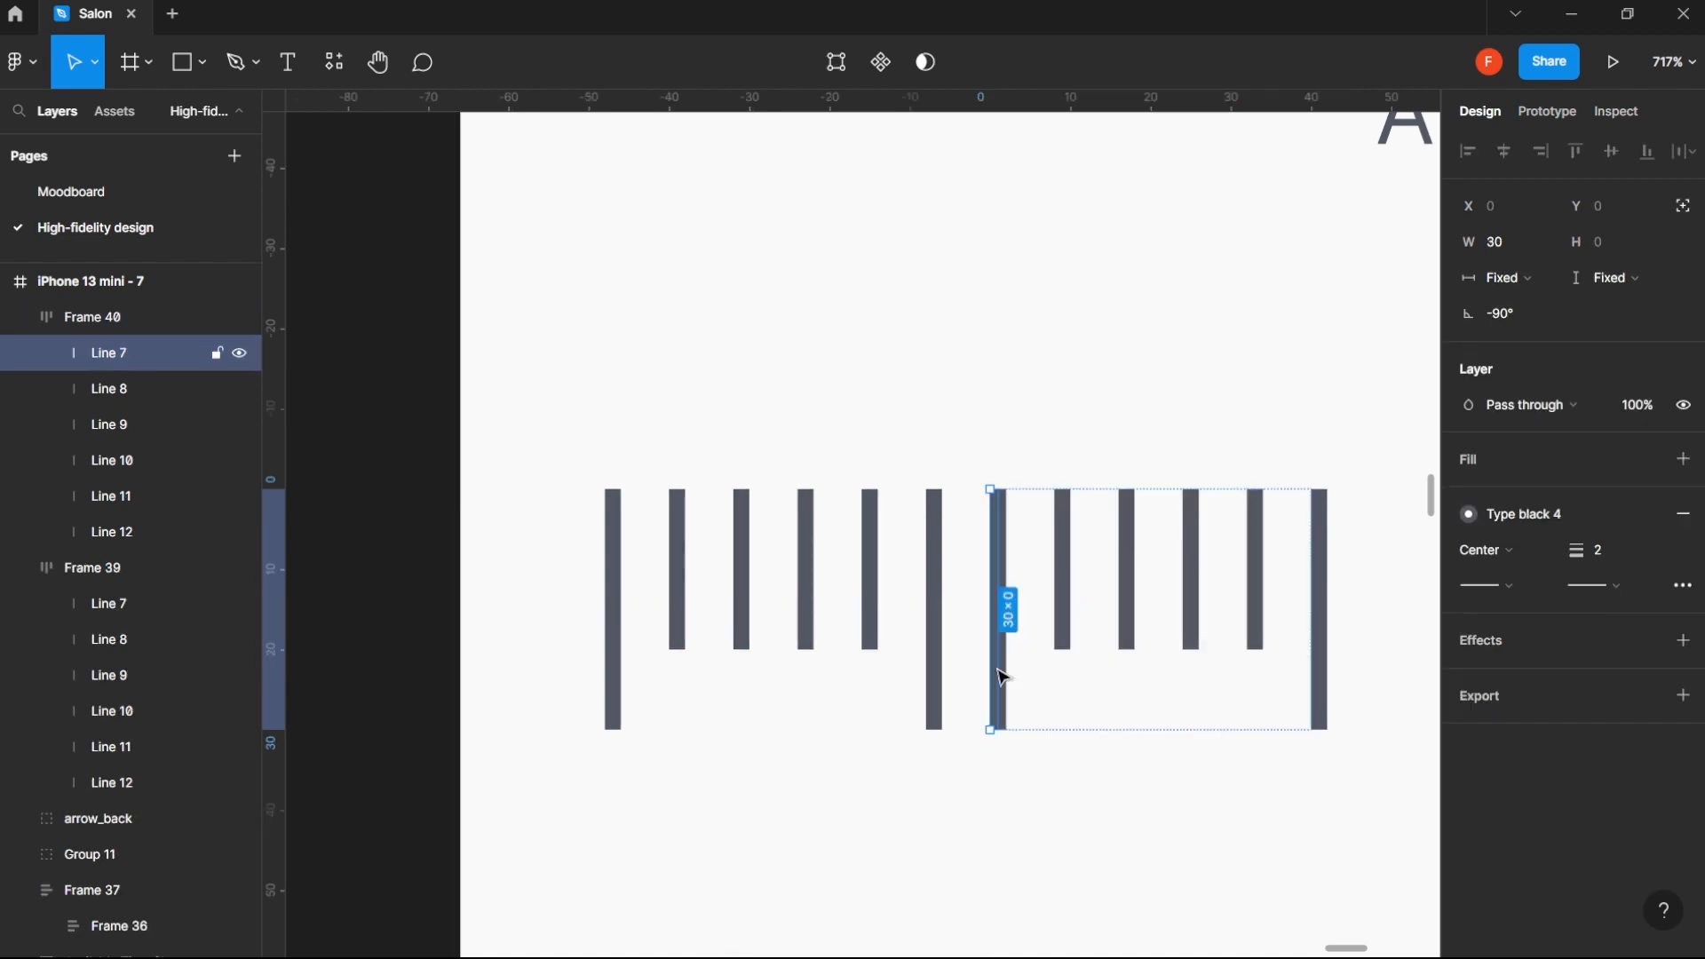
pyautogui.press('Delete')
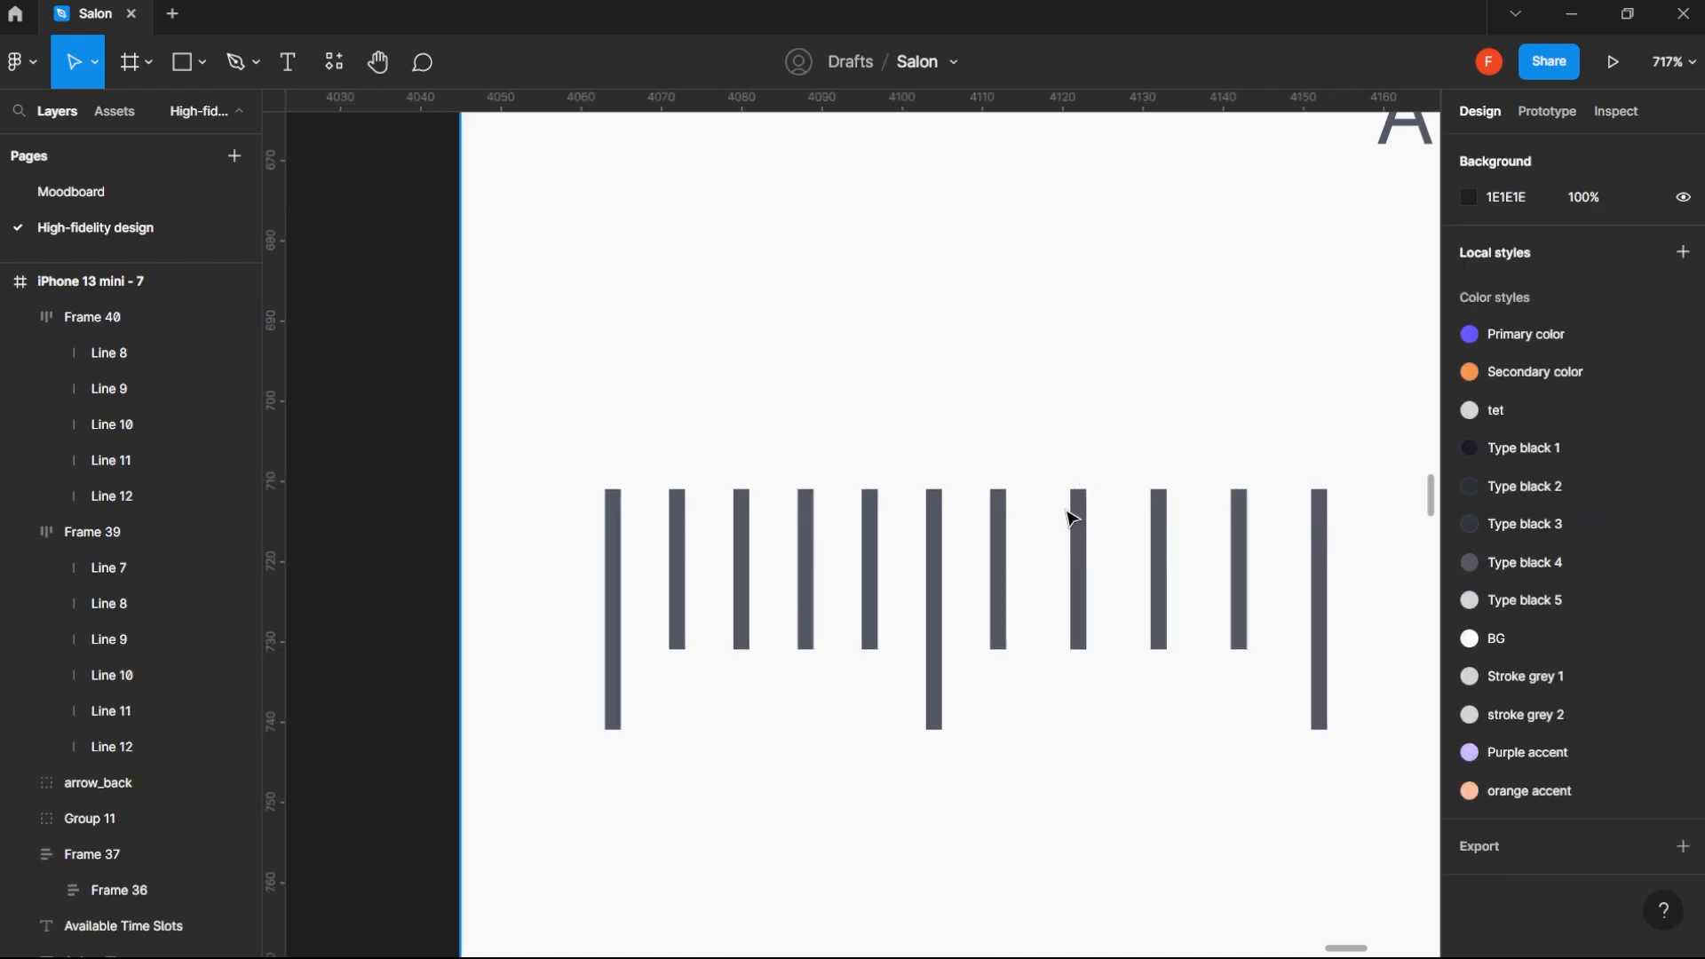
# - Check the gap between the two tick-line frames and how the combined row fits under Available Time Slots
pyautogui.click(1004, 585)
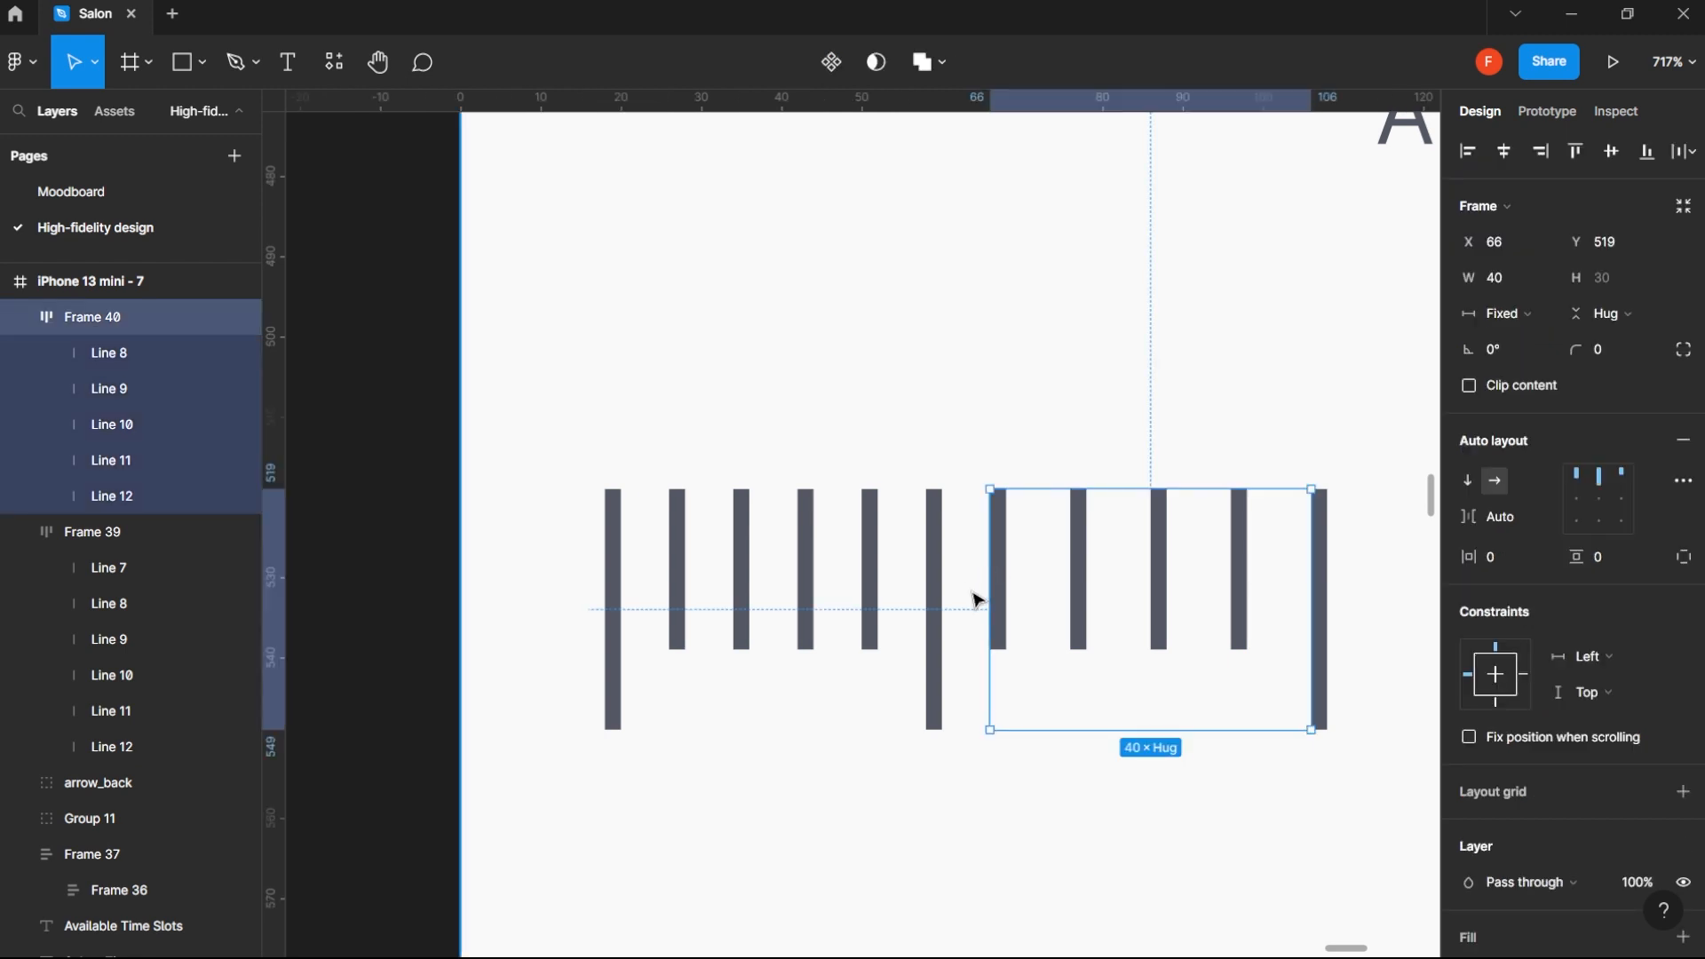
pyautogui.keyDown('shift'); pyautogui.click(936, 647); pyautogui.keyUp('shift')
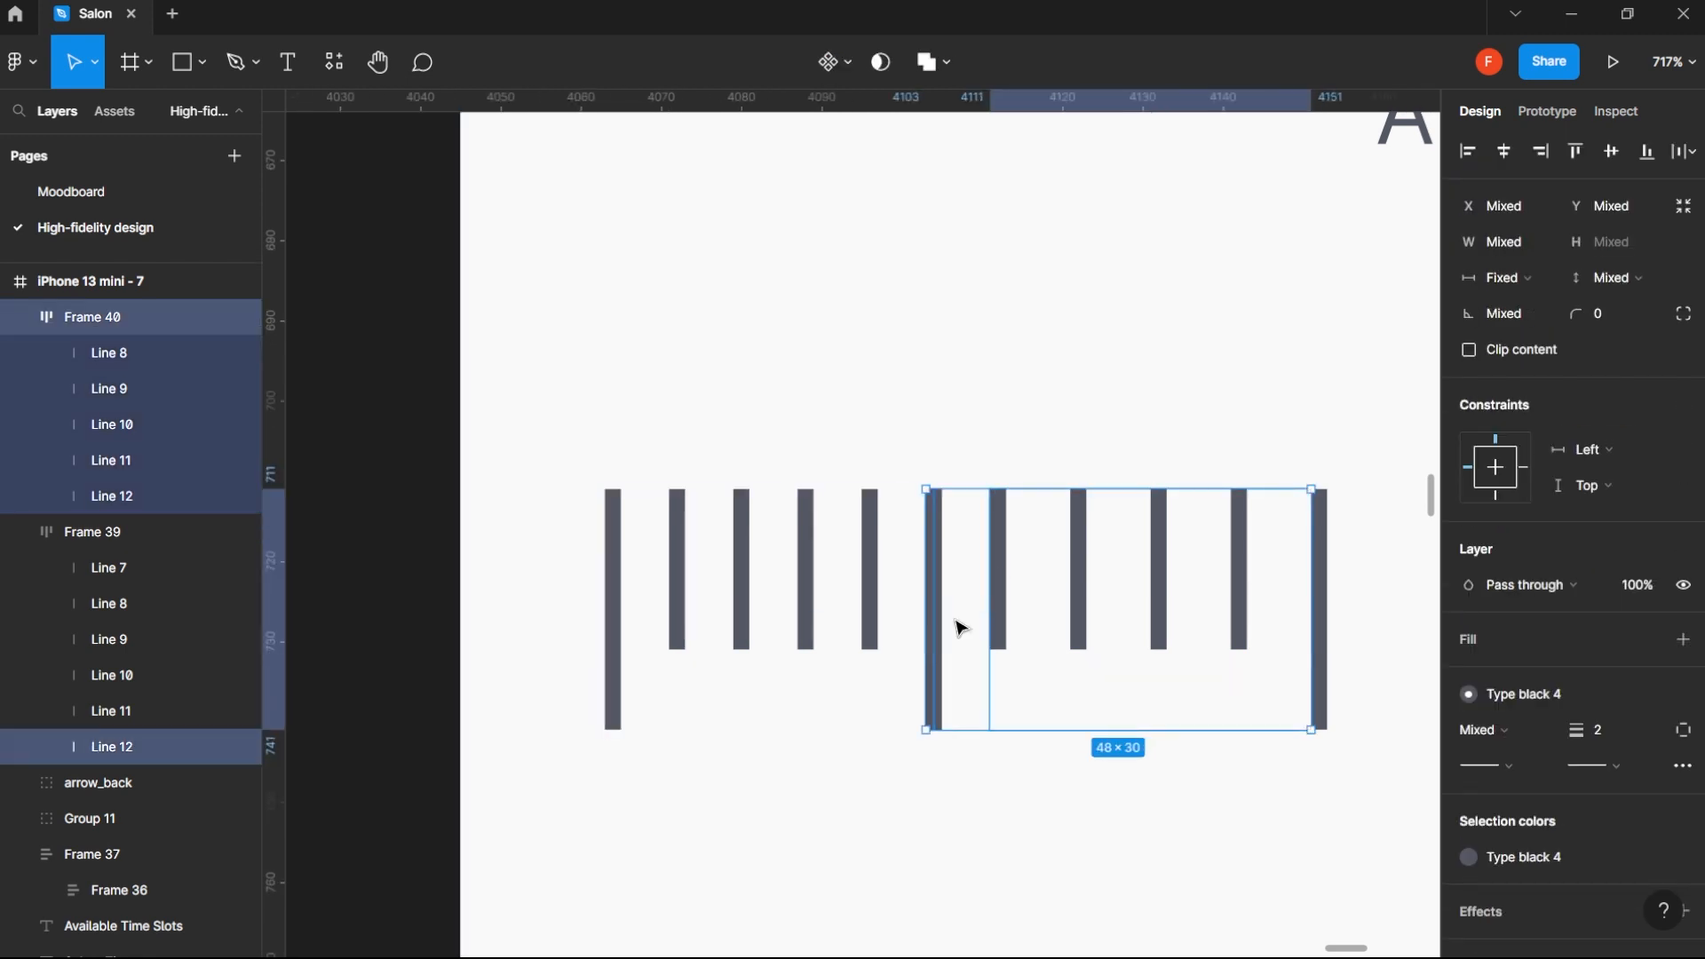
pyautogui.click(149, 528)
pyautogui.keyDown('shift'); pyautogui.click(135, 312); pyautogui.keyUp('shift')
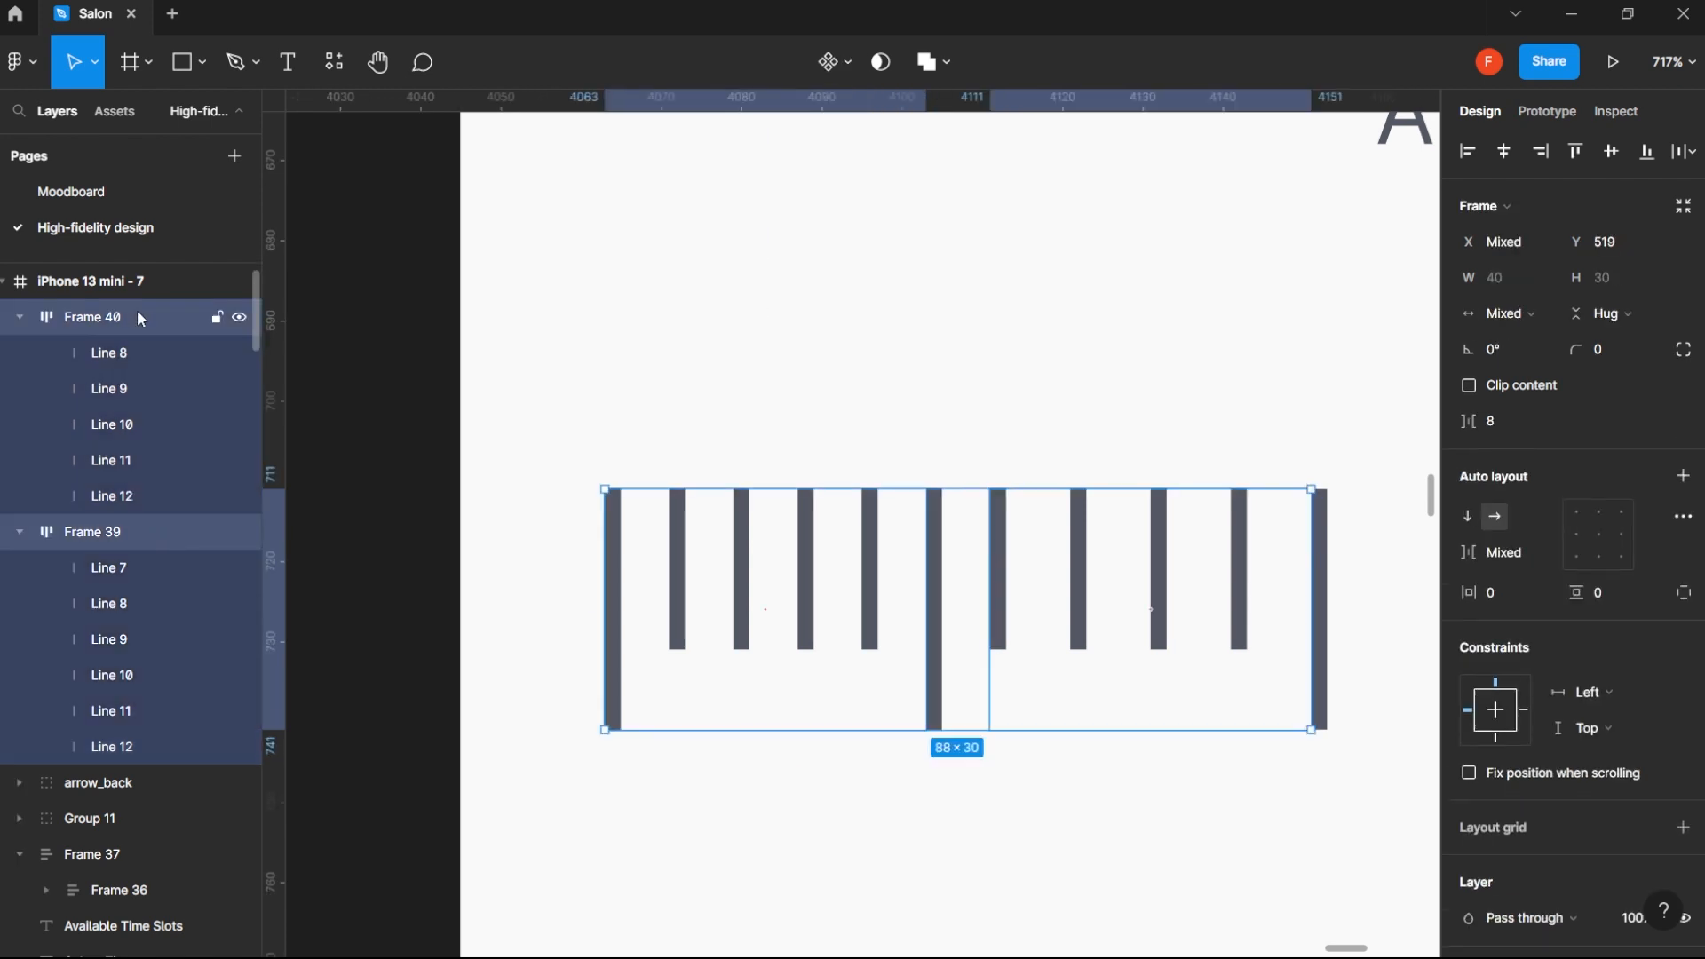
pyautogui.click(1265, 383)
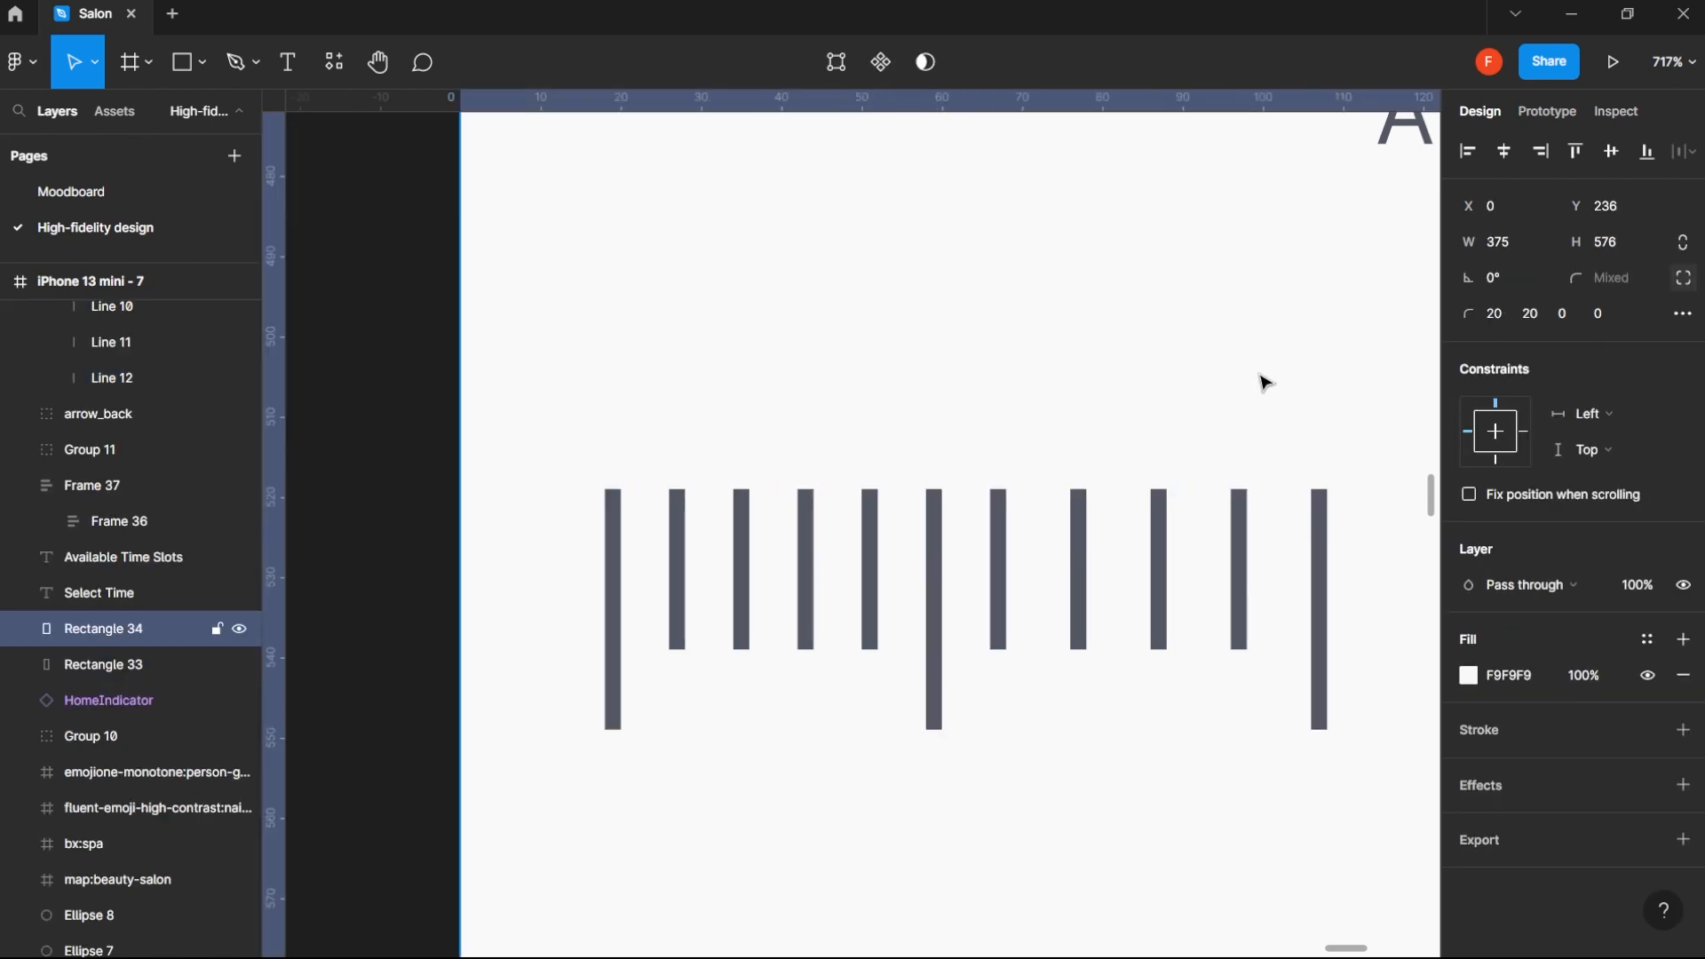
pyautogui.scroll(-3, 1266, 383)
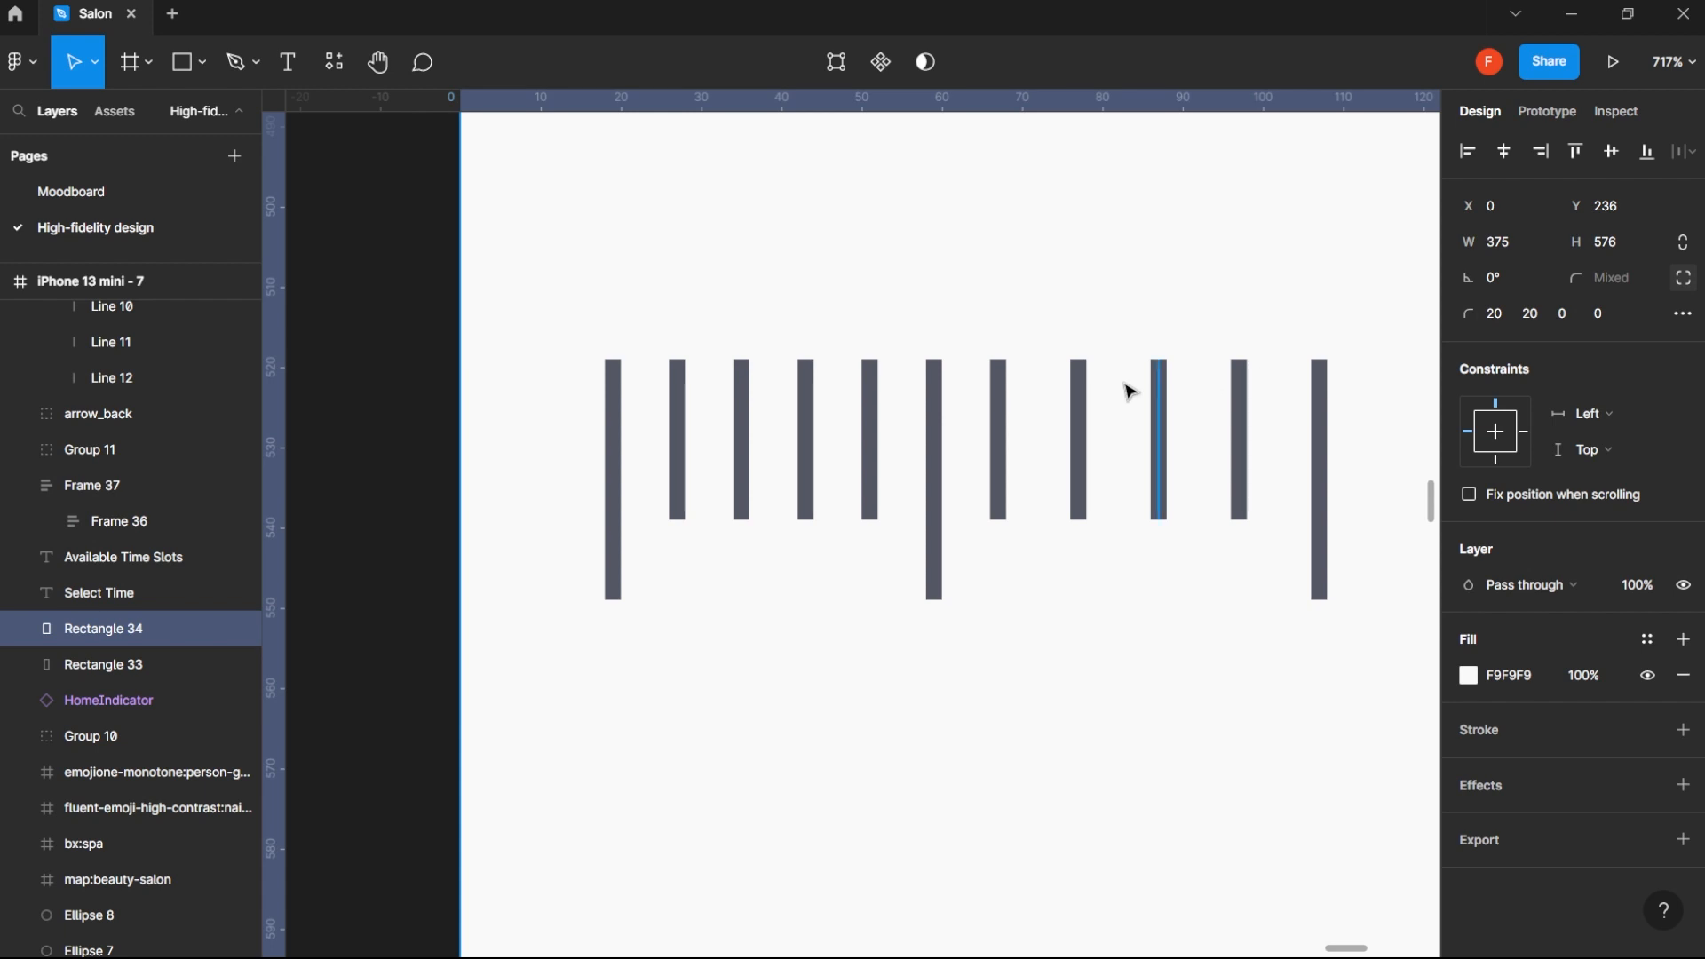
pyautogui.scroll(-5, 1126, 385)
pyautogui.scroll(2, 1146, 379)
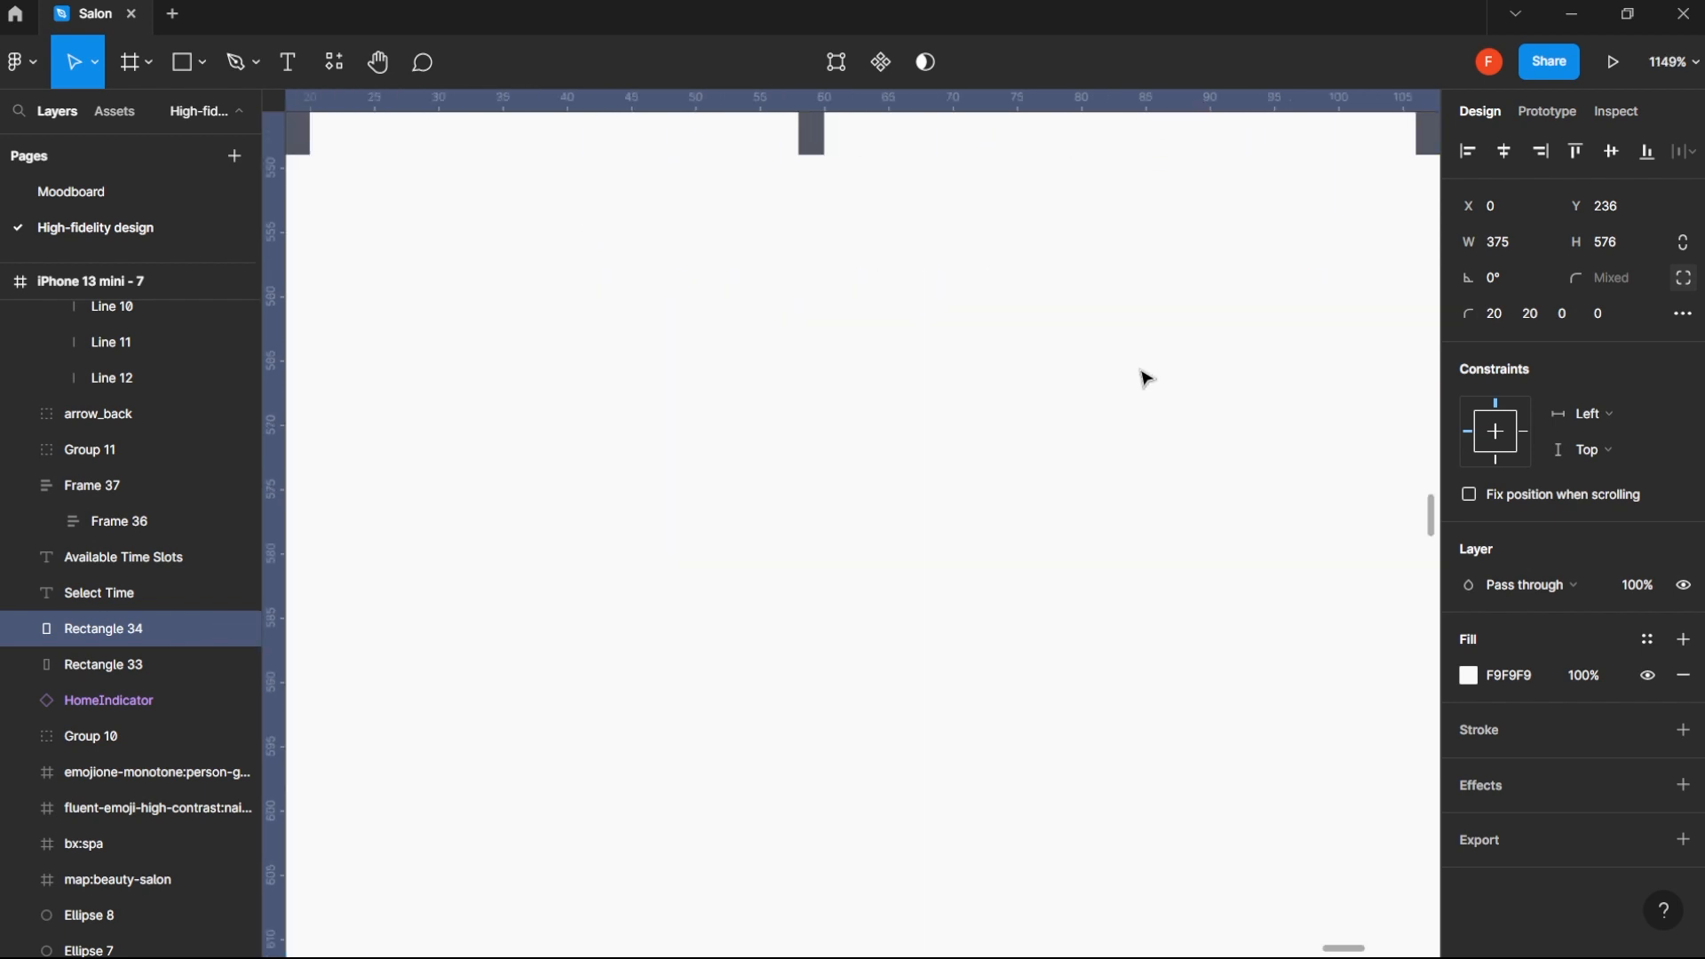
pyautogui.scroll(-6, 1146, 379)
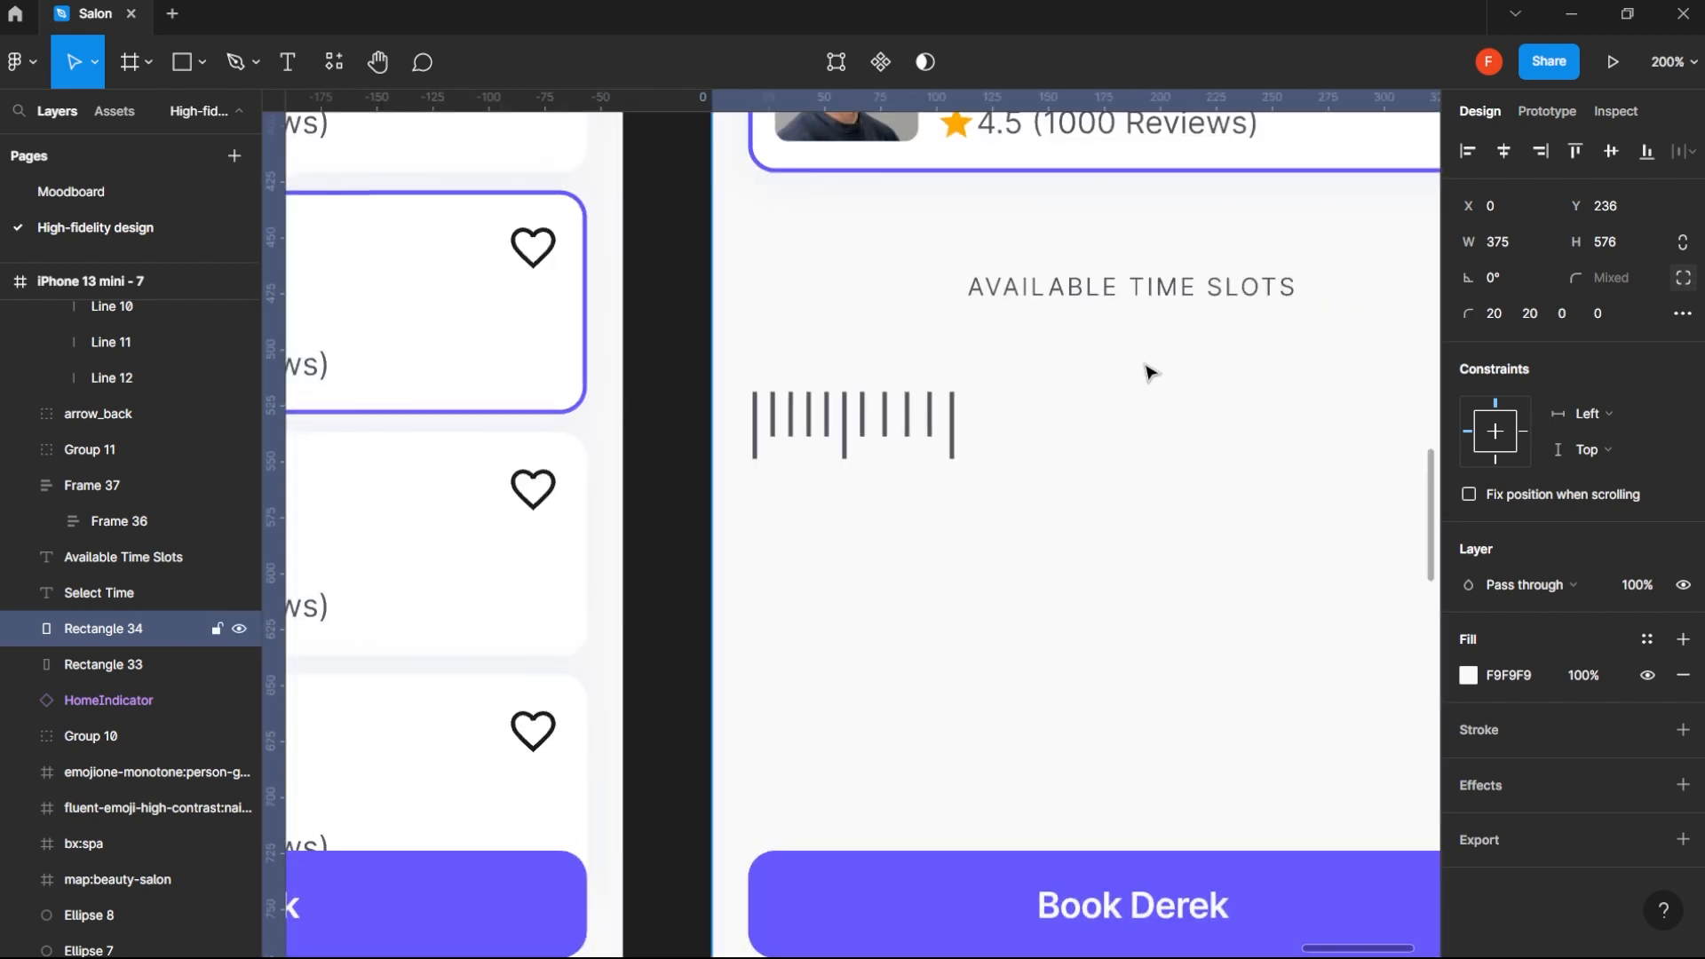
pyautogui.scroll(-3, 1147, 405)
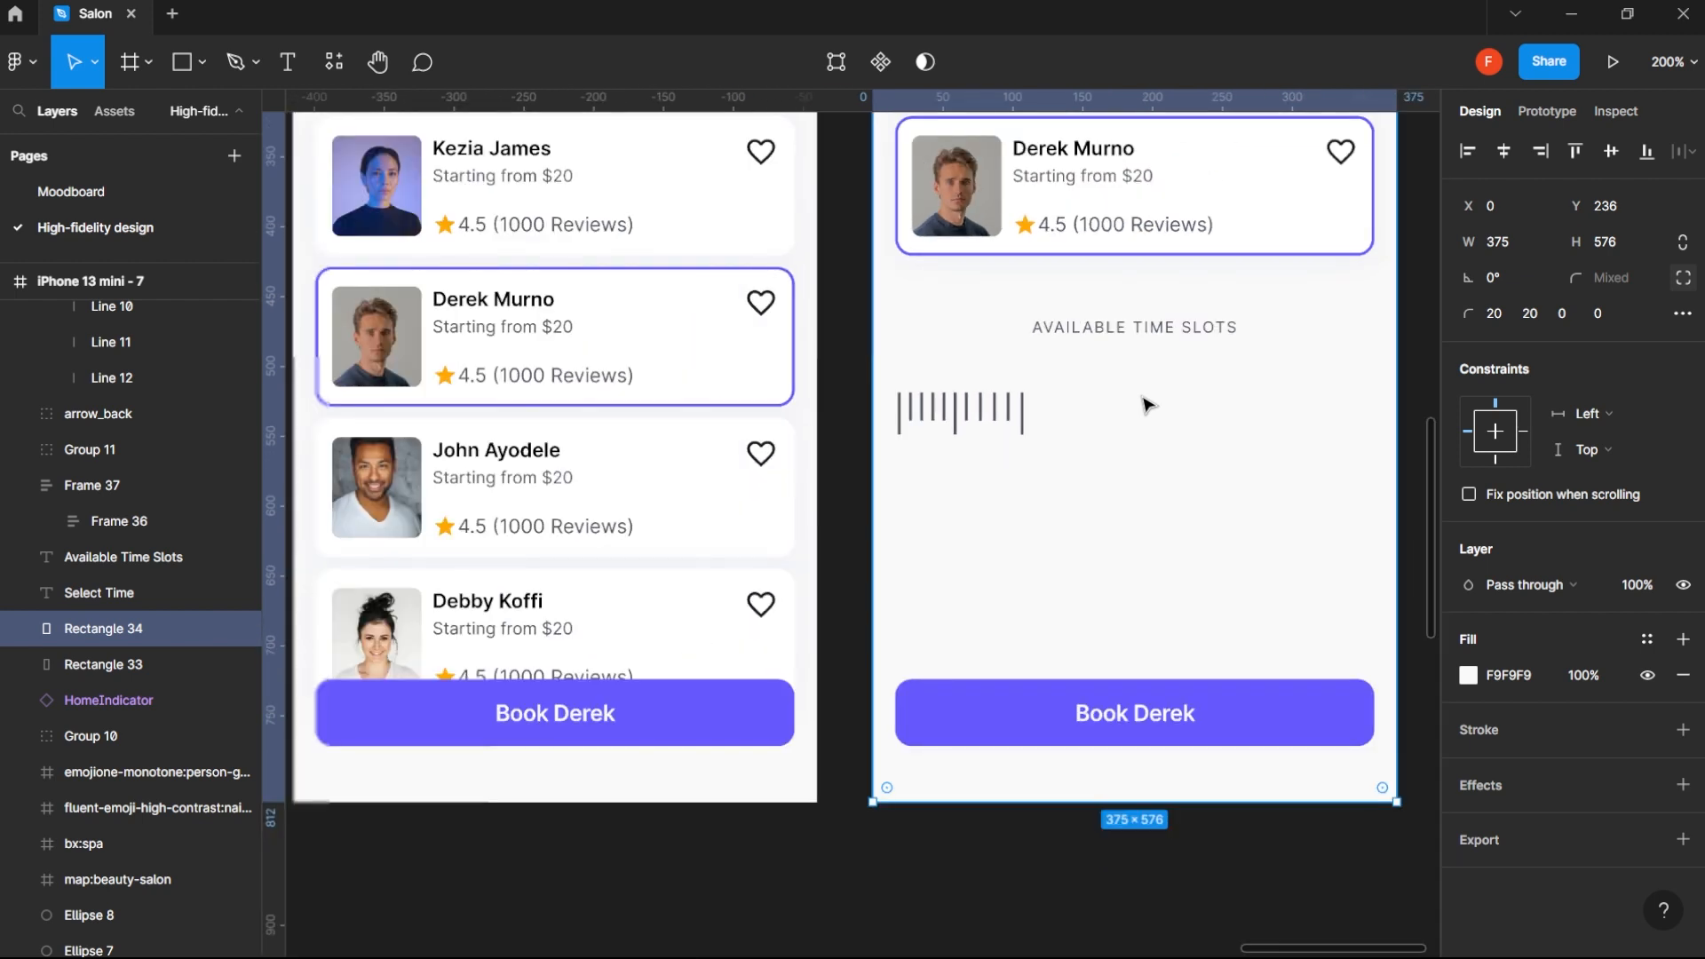
pyautogui.moveTo(1071, 473); pyautogui.dragTo(906, 598)
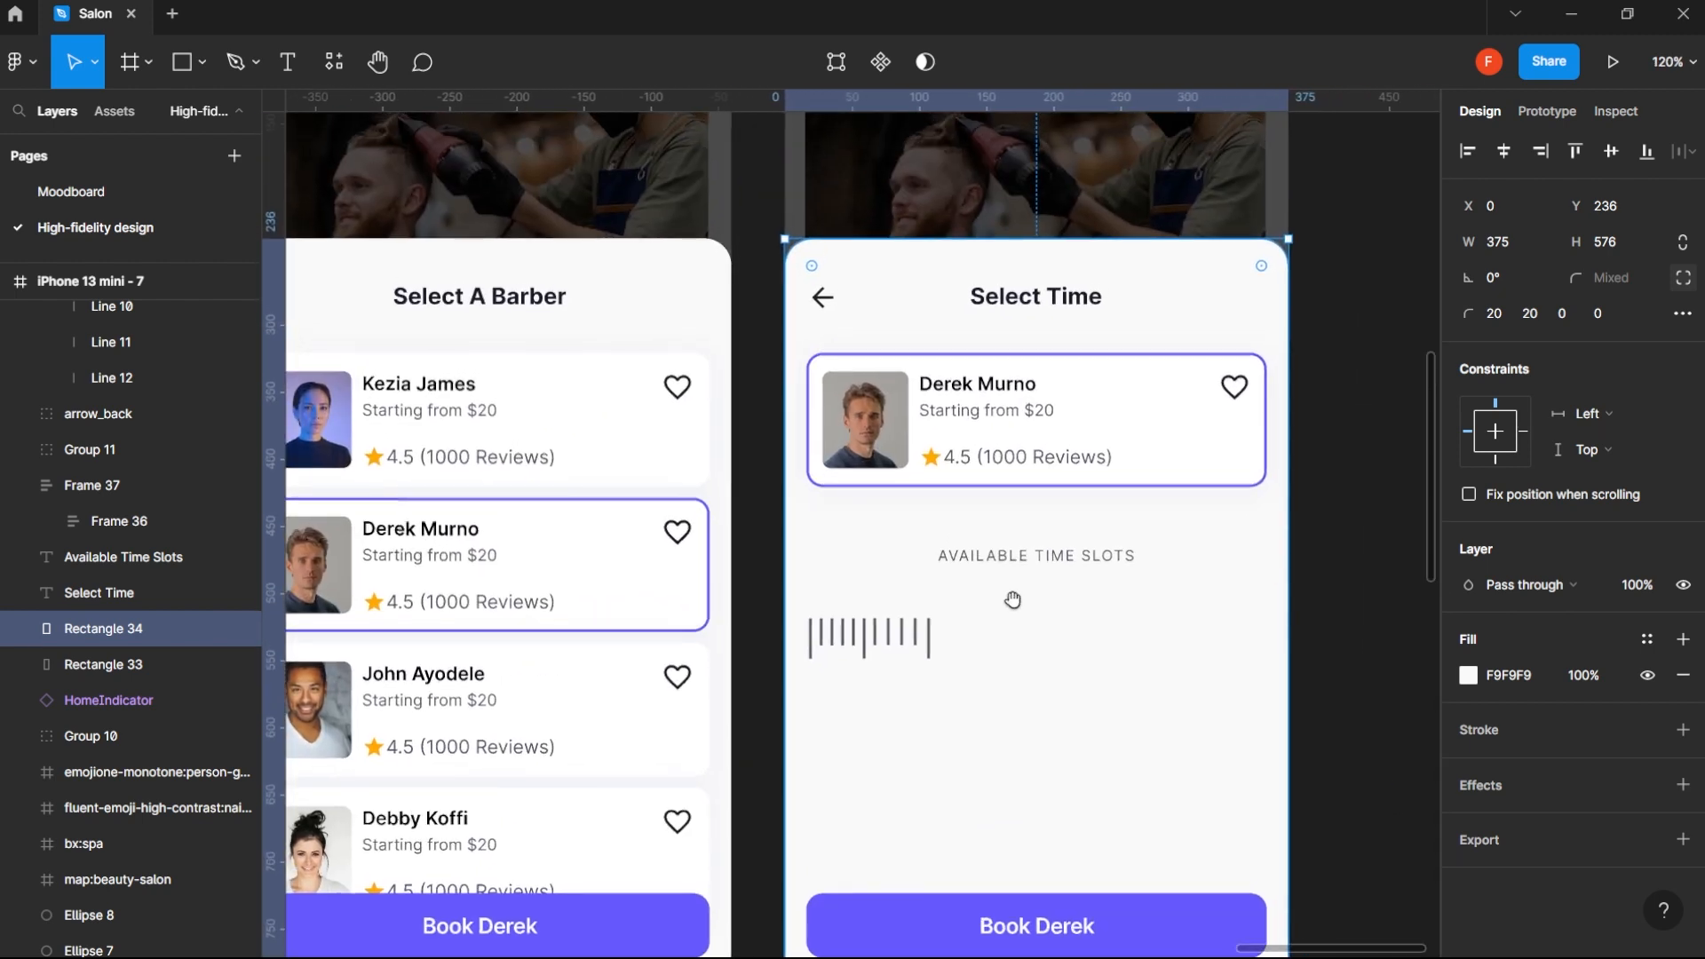
# - Combine both tick-line frames into one horizontal auto layout frame with a spacing of 8
pyautogui.click(888, 647)
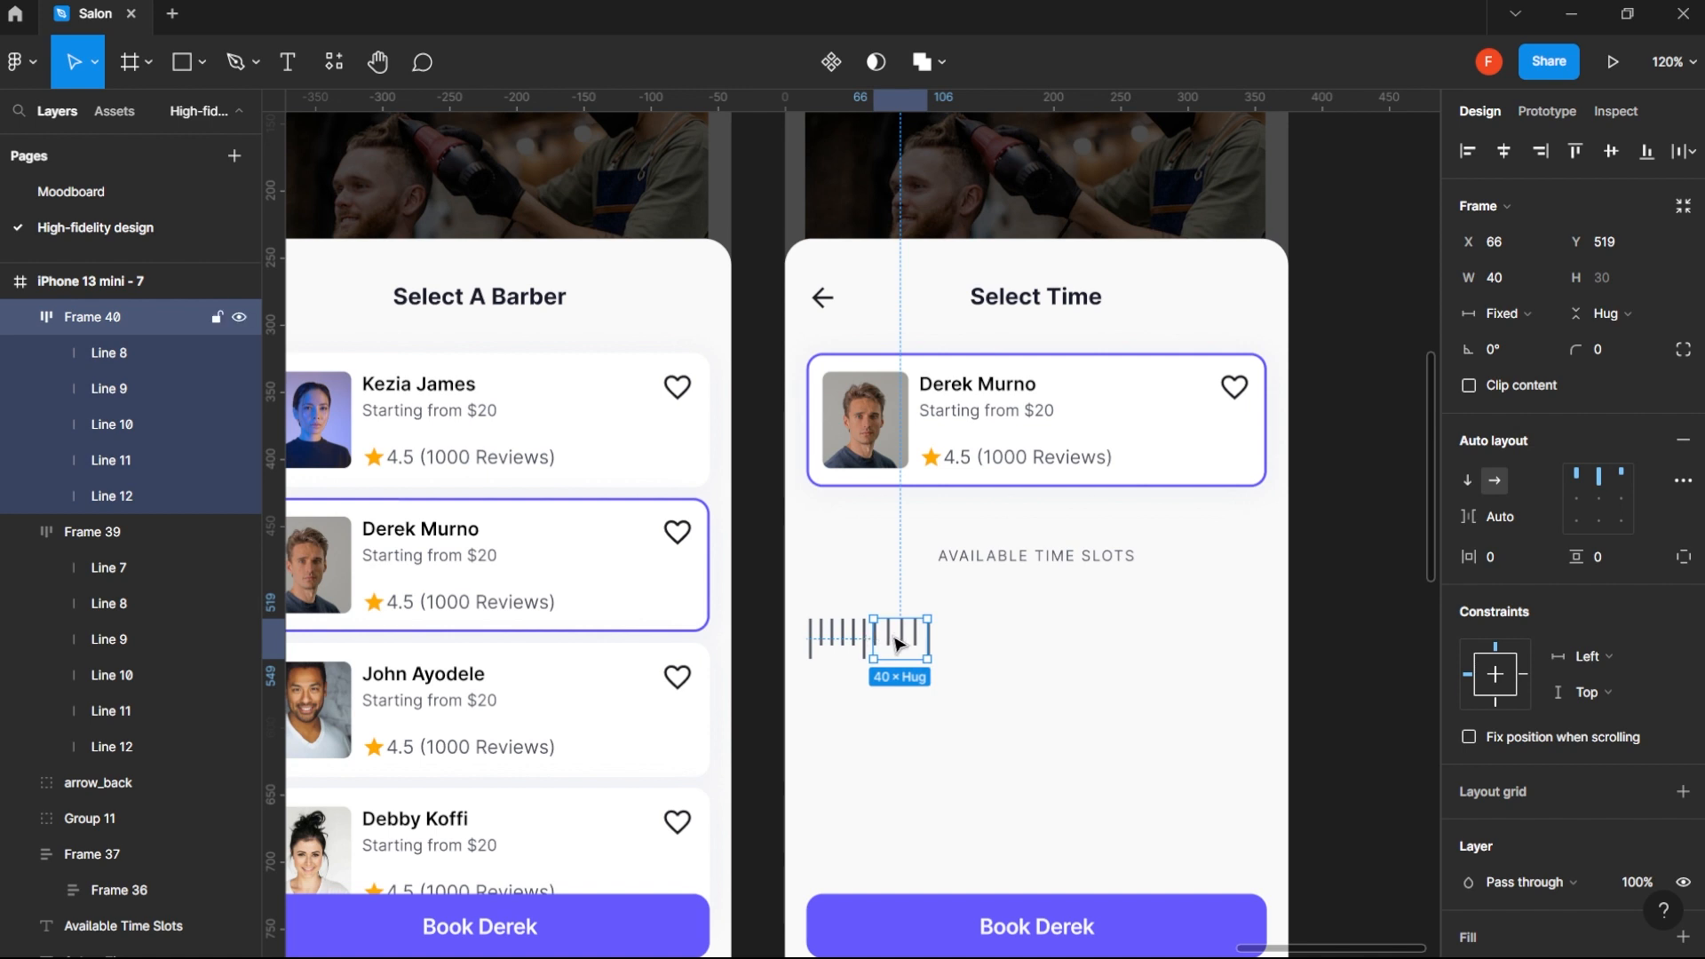
pyautogui.keyDown('shift'); pyautogui.click(857, 639); pyautogui.keyUp('shift')
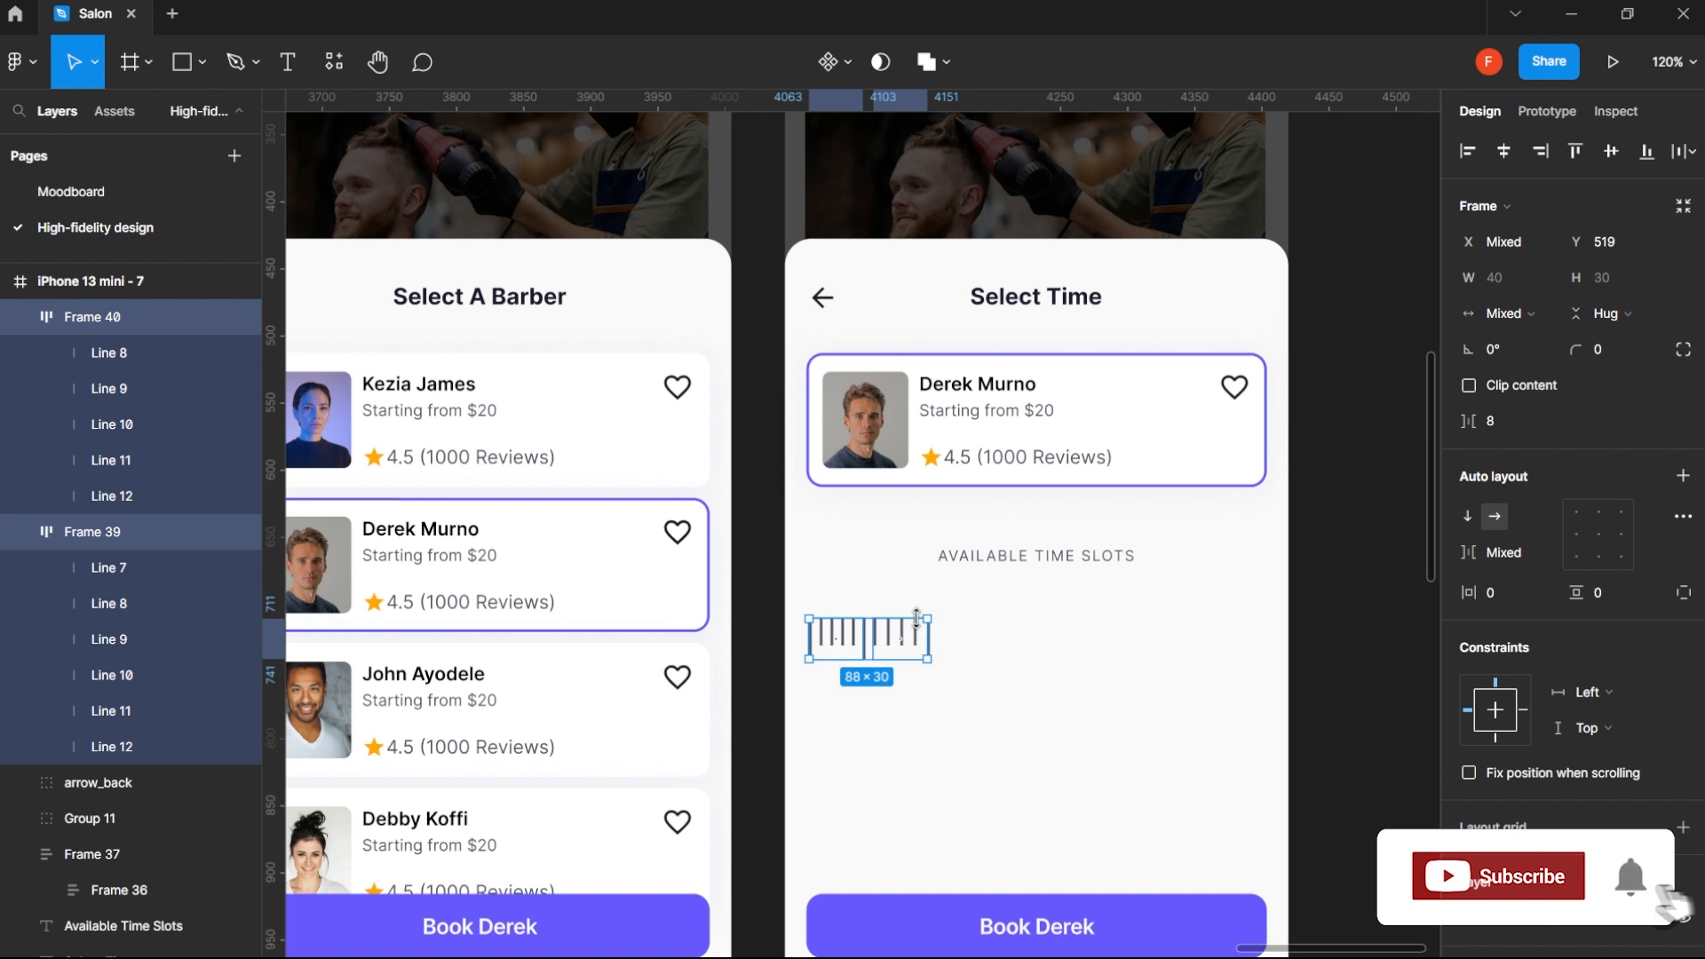
pyautogui.hotkey('shift', 'a')
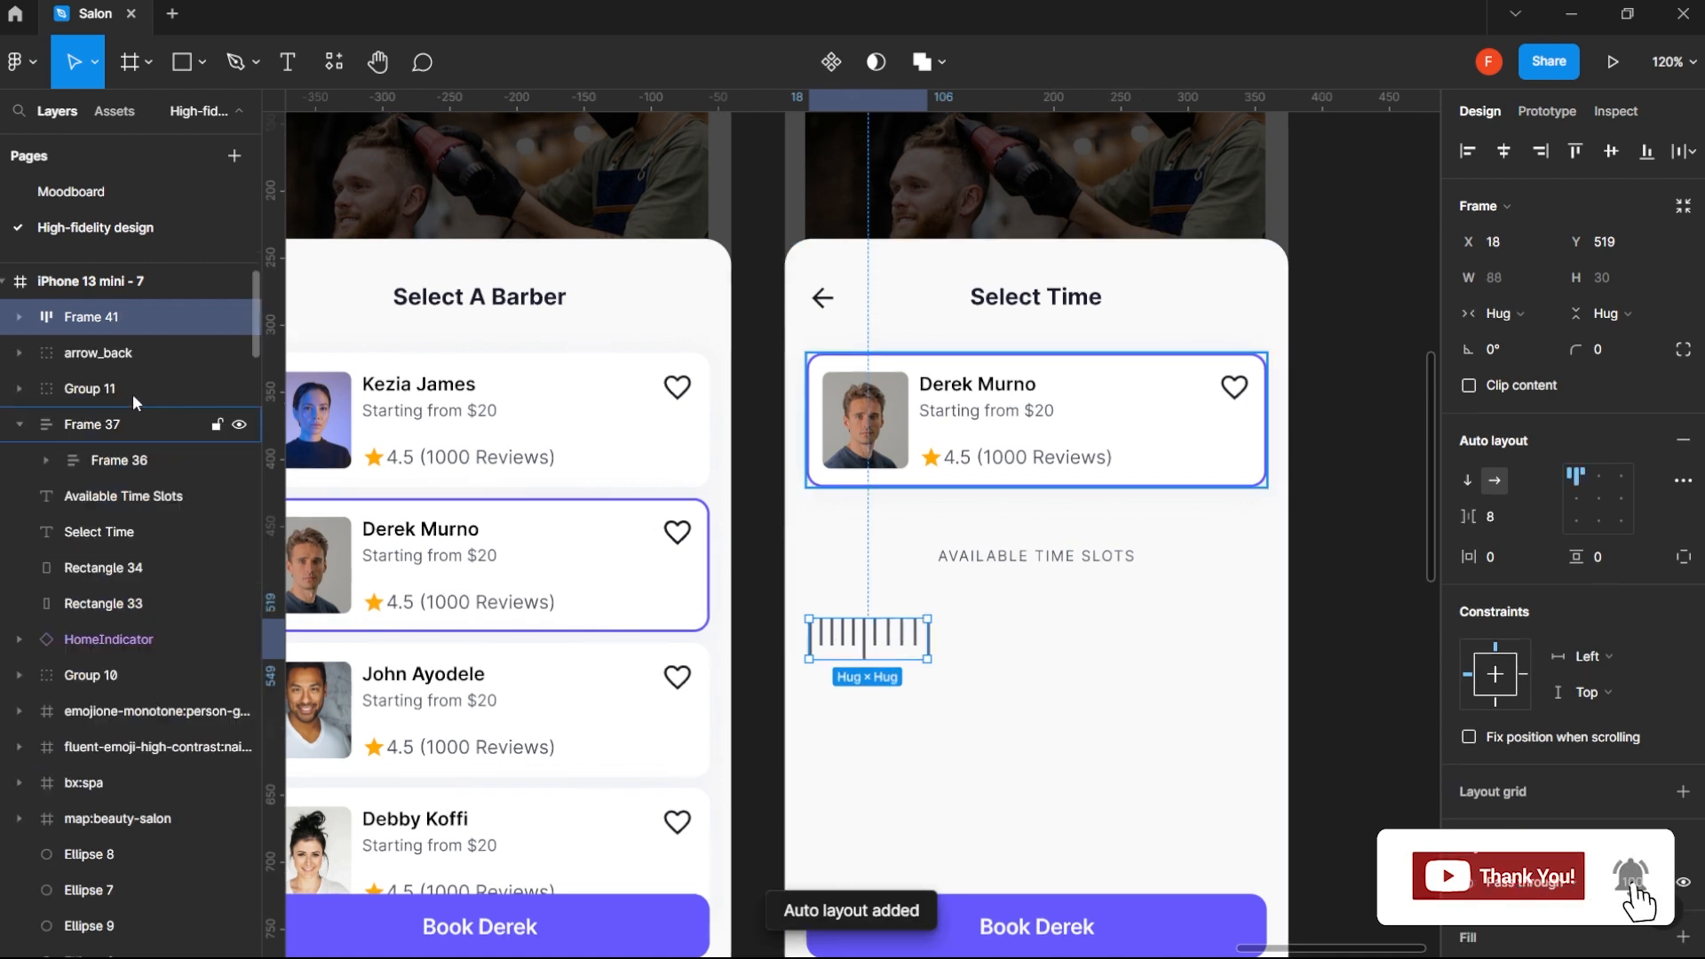
# - Paste six more copies of the second, five-line frame into the horizontal auto layout row to extend the ruler
pyautogui.click(19, 317)
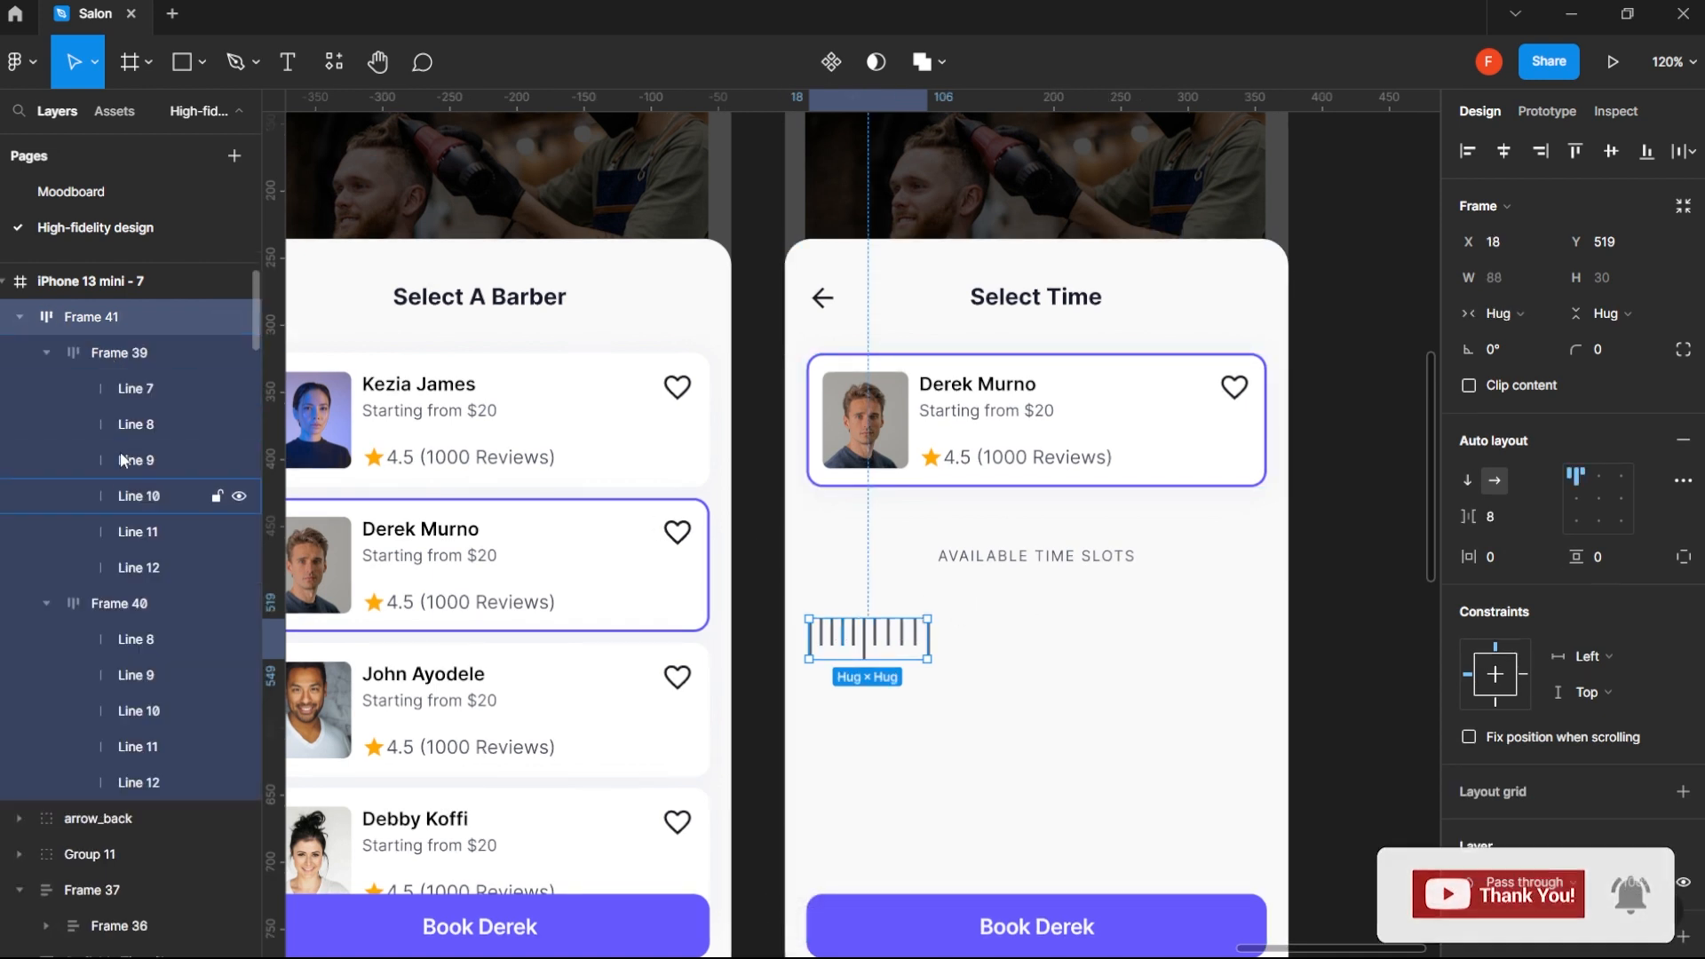
pyautogui.click(127, 355)
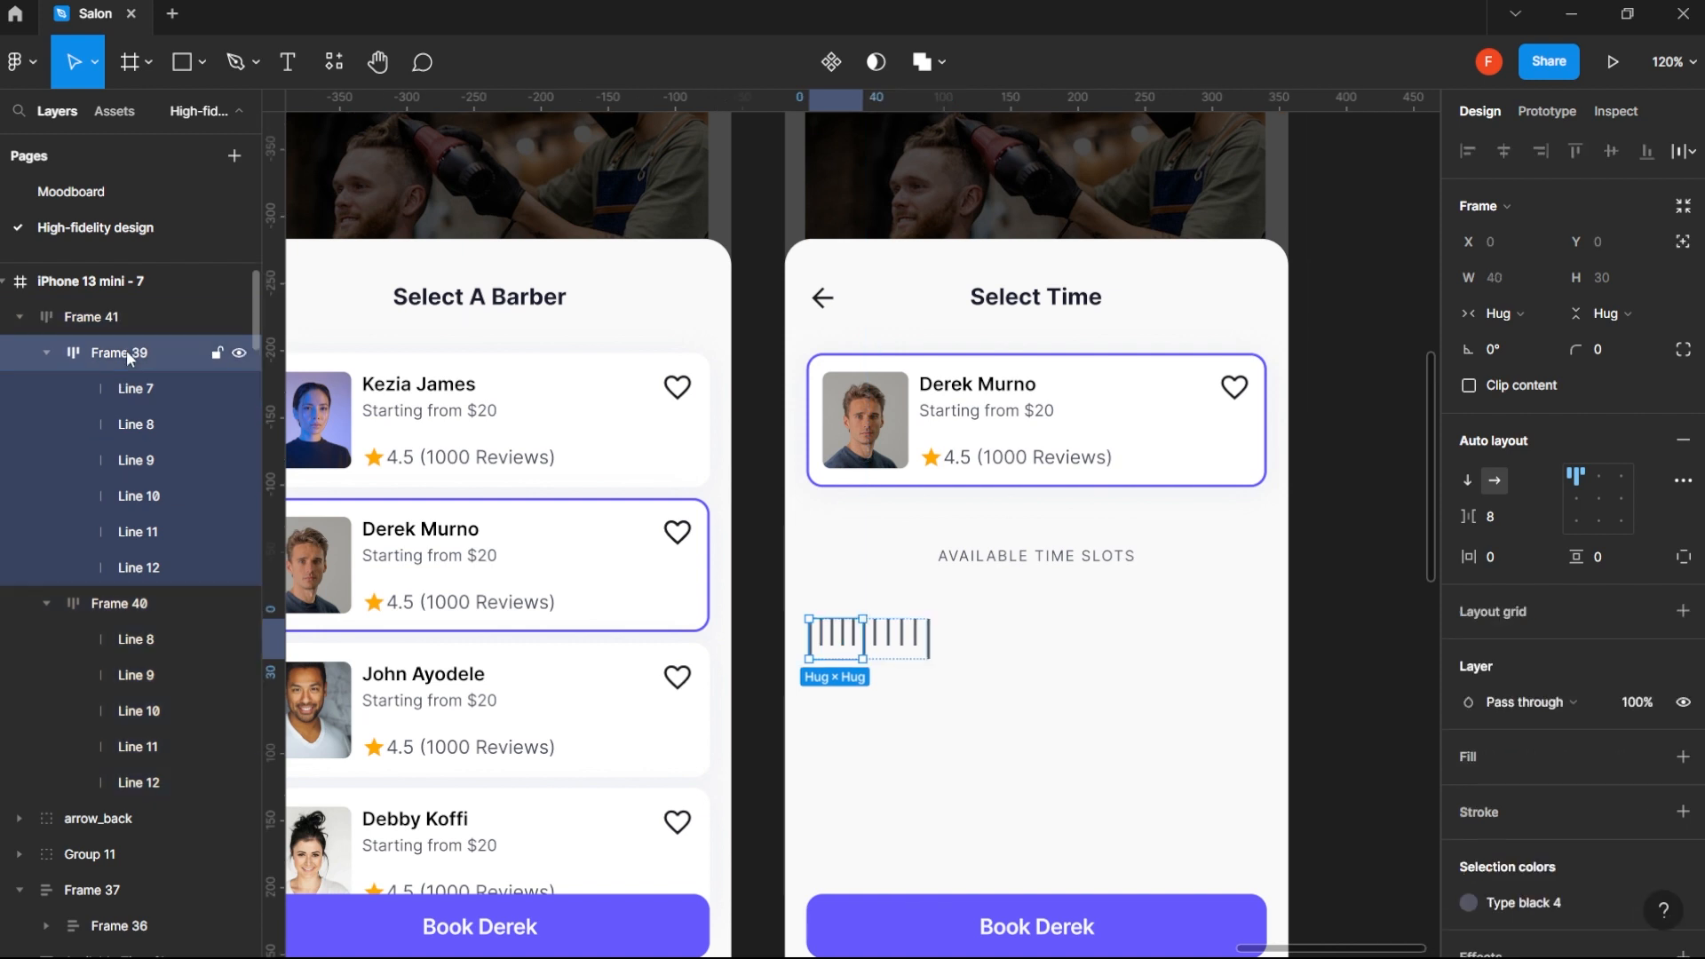
pyautogui.click(137, 606)
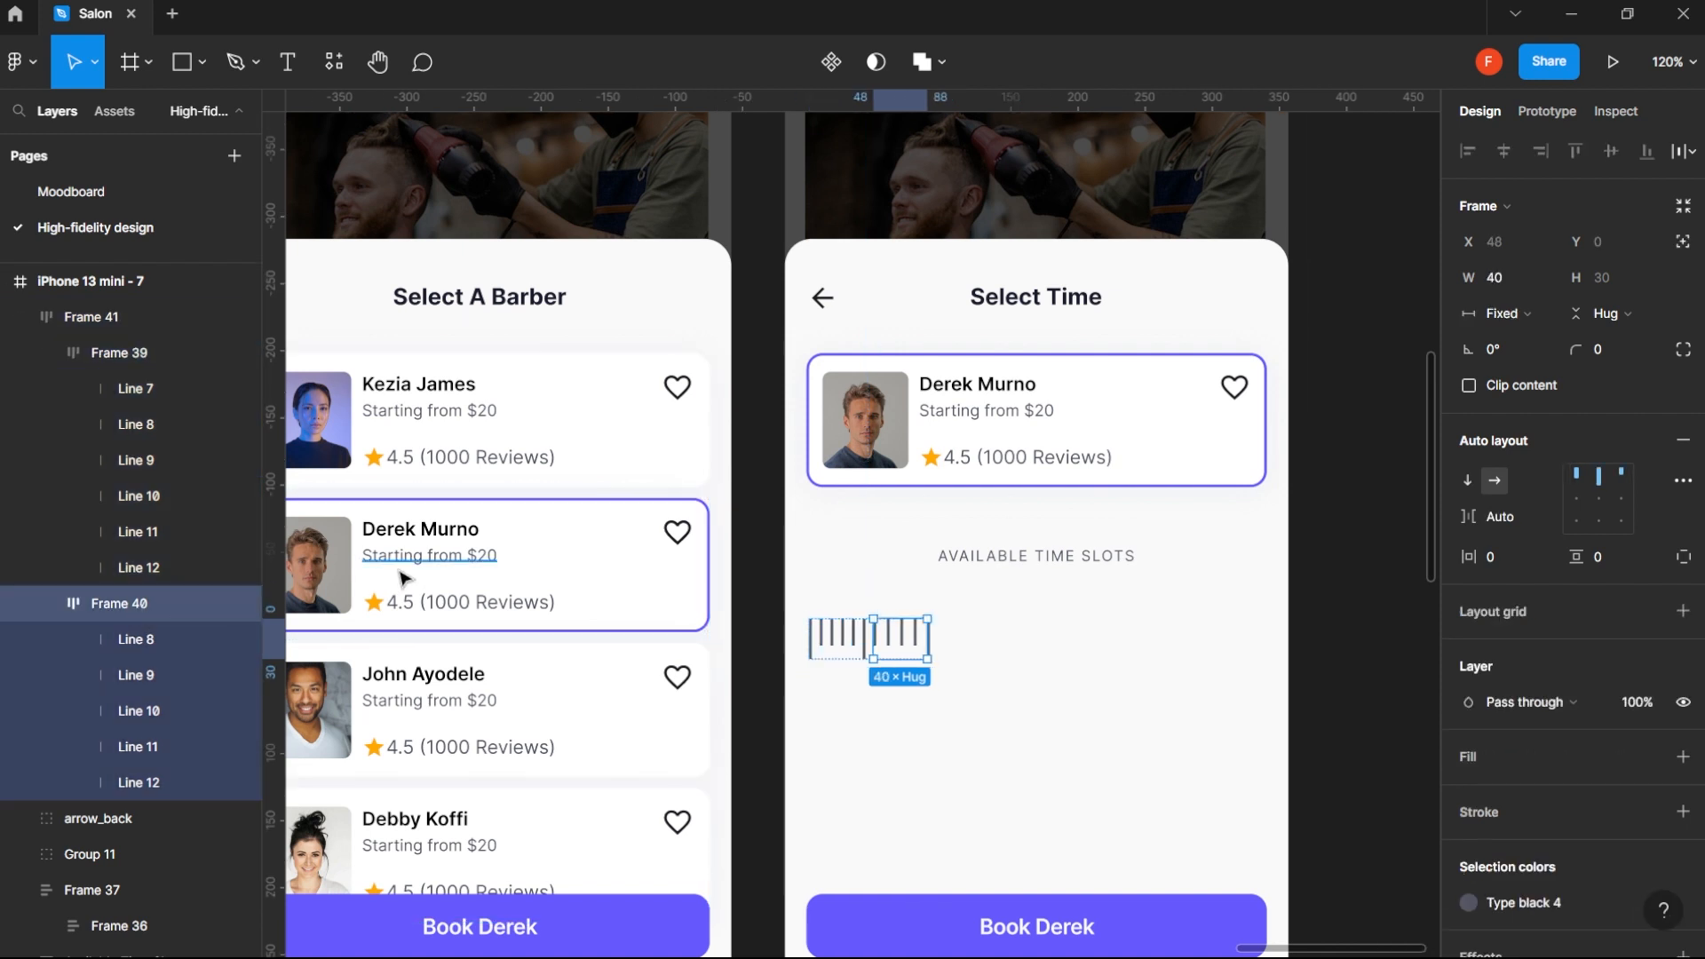
pyautogui.hotkey('ctrl', 'v')
pyautogui.hotkey('ctrl', 'v')
pyautogui.hotkey('ctrl', 'v')
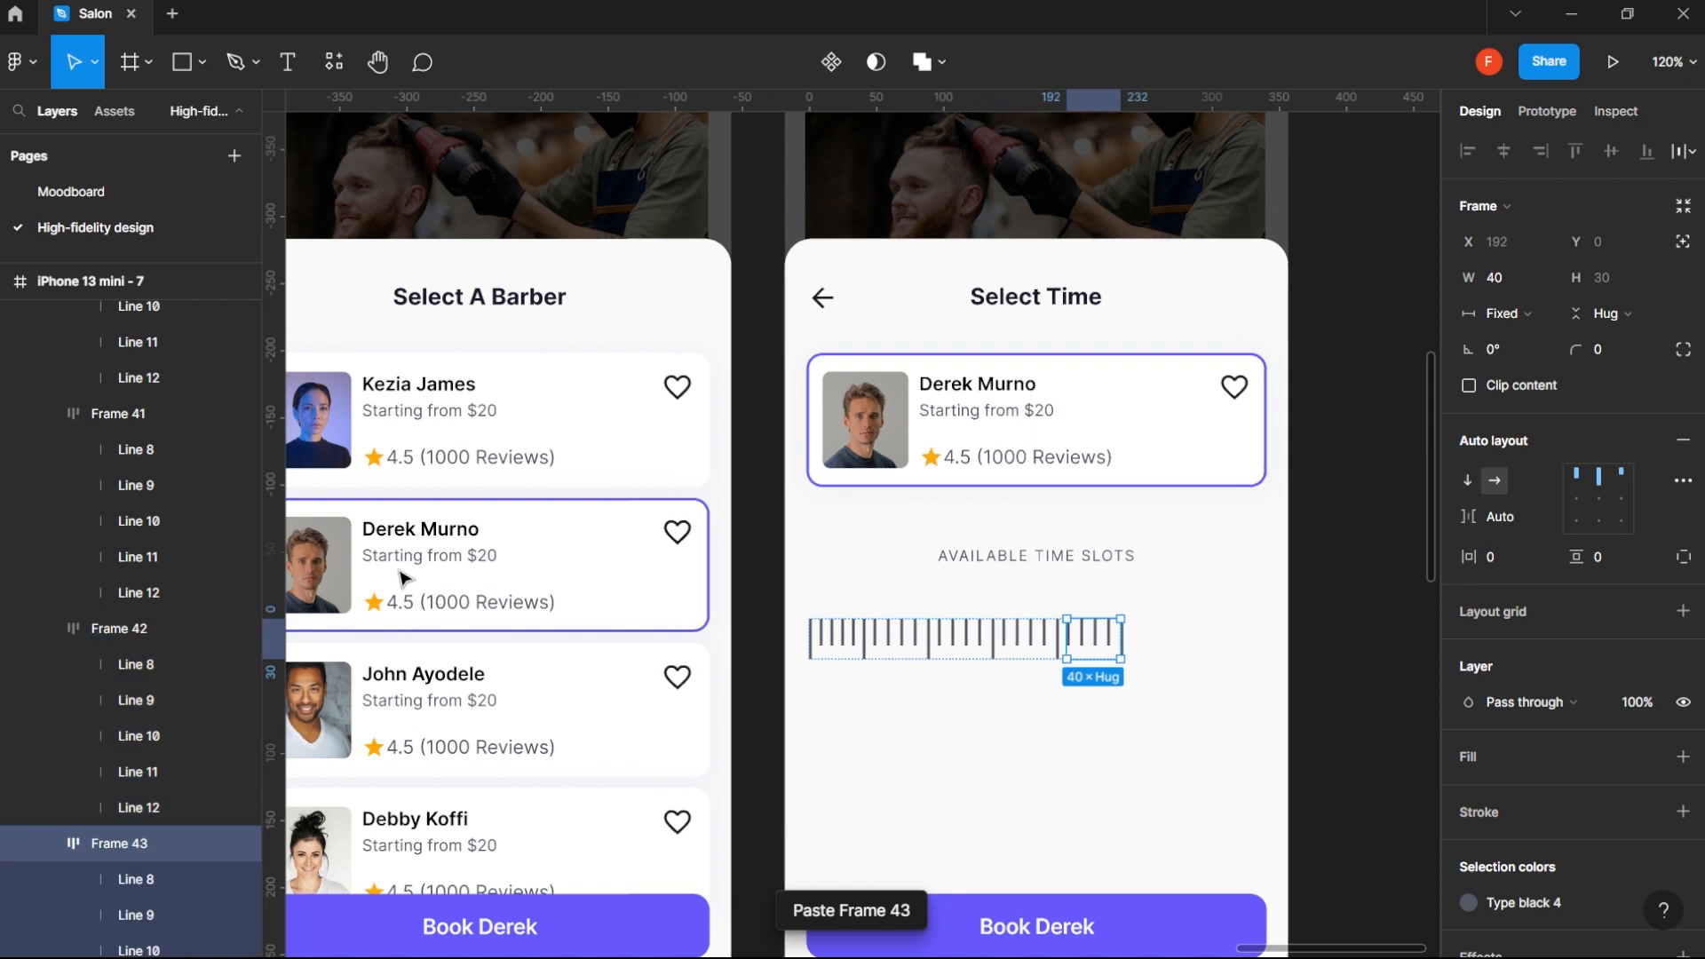
pyautogui.hotkey('ctrl', 'v')
pyautogui.hotkey('ctrl', 'v')
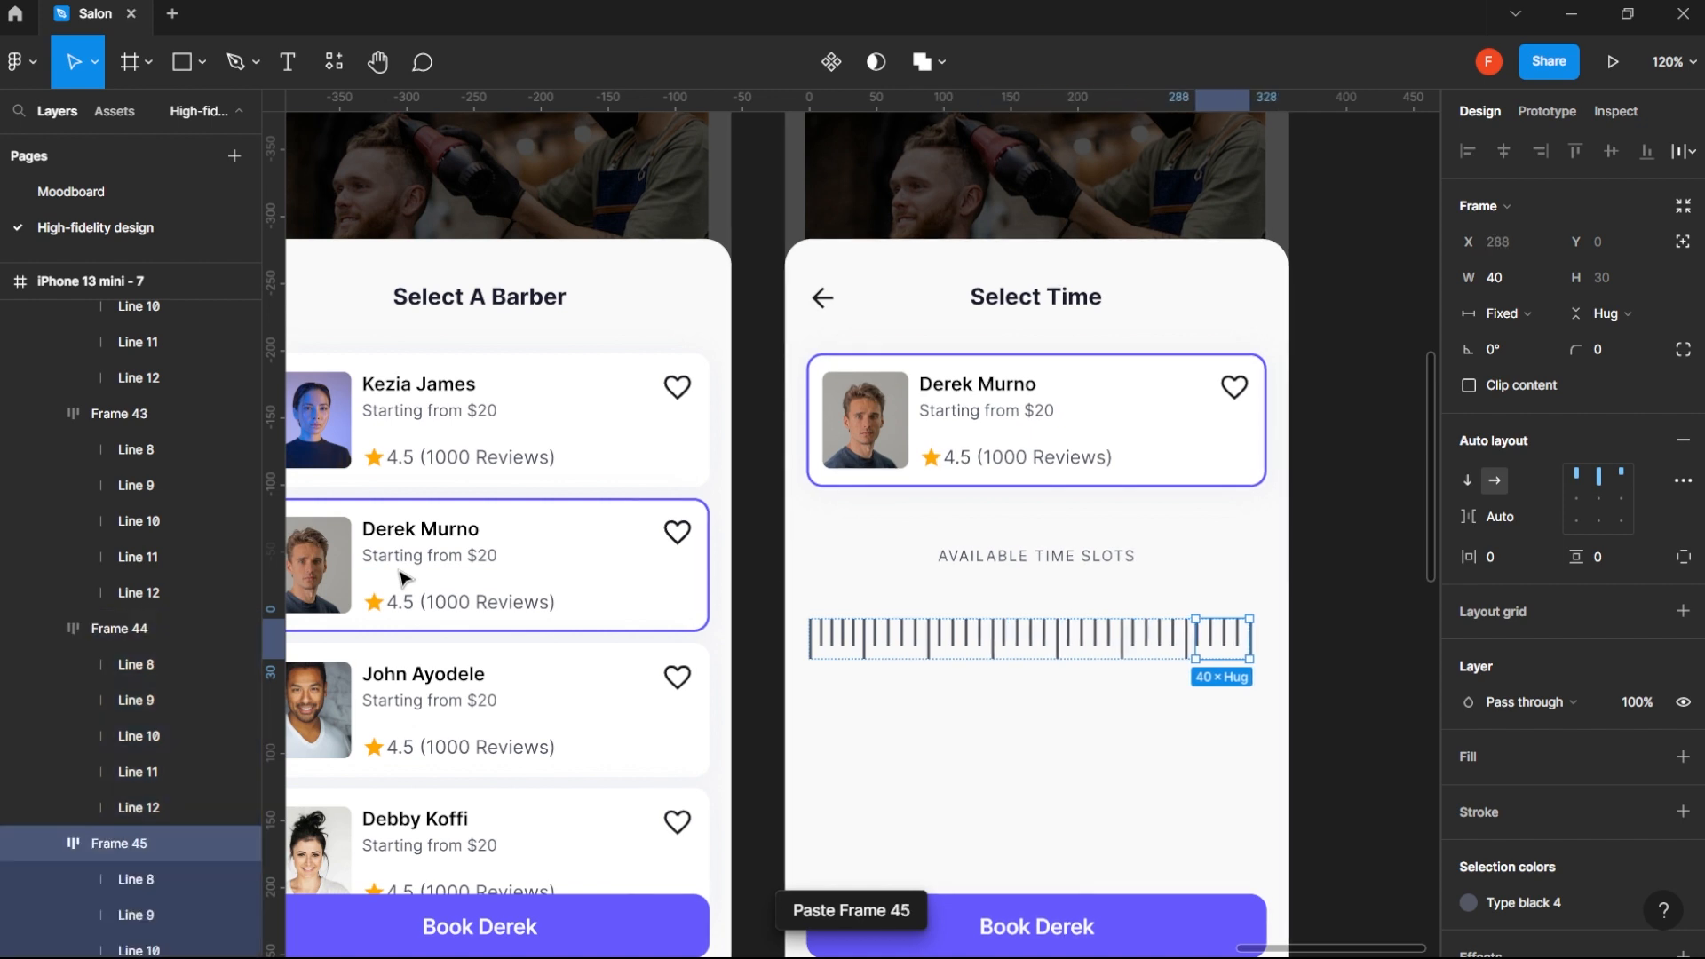
pyautogui.hotkey('ctrl', 'v')
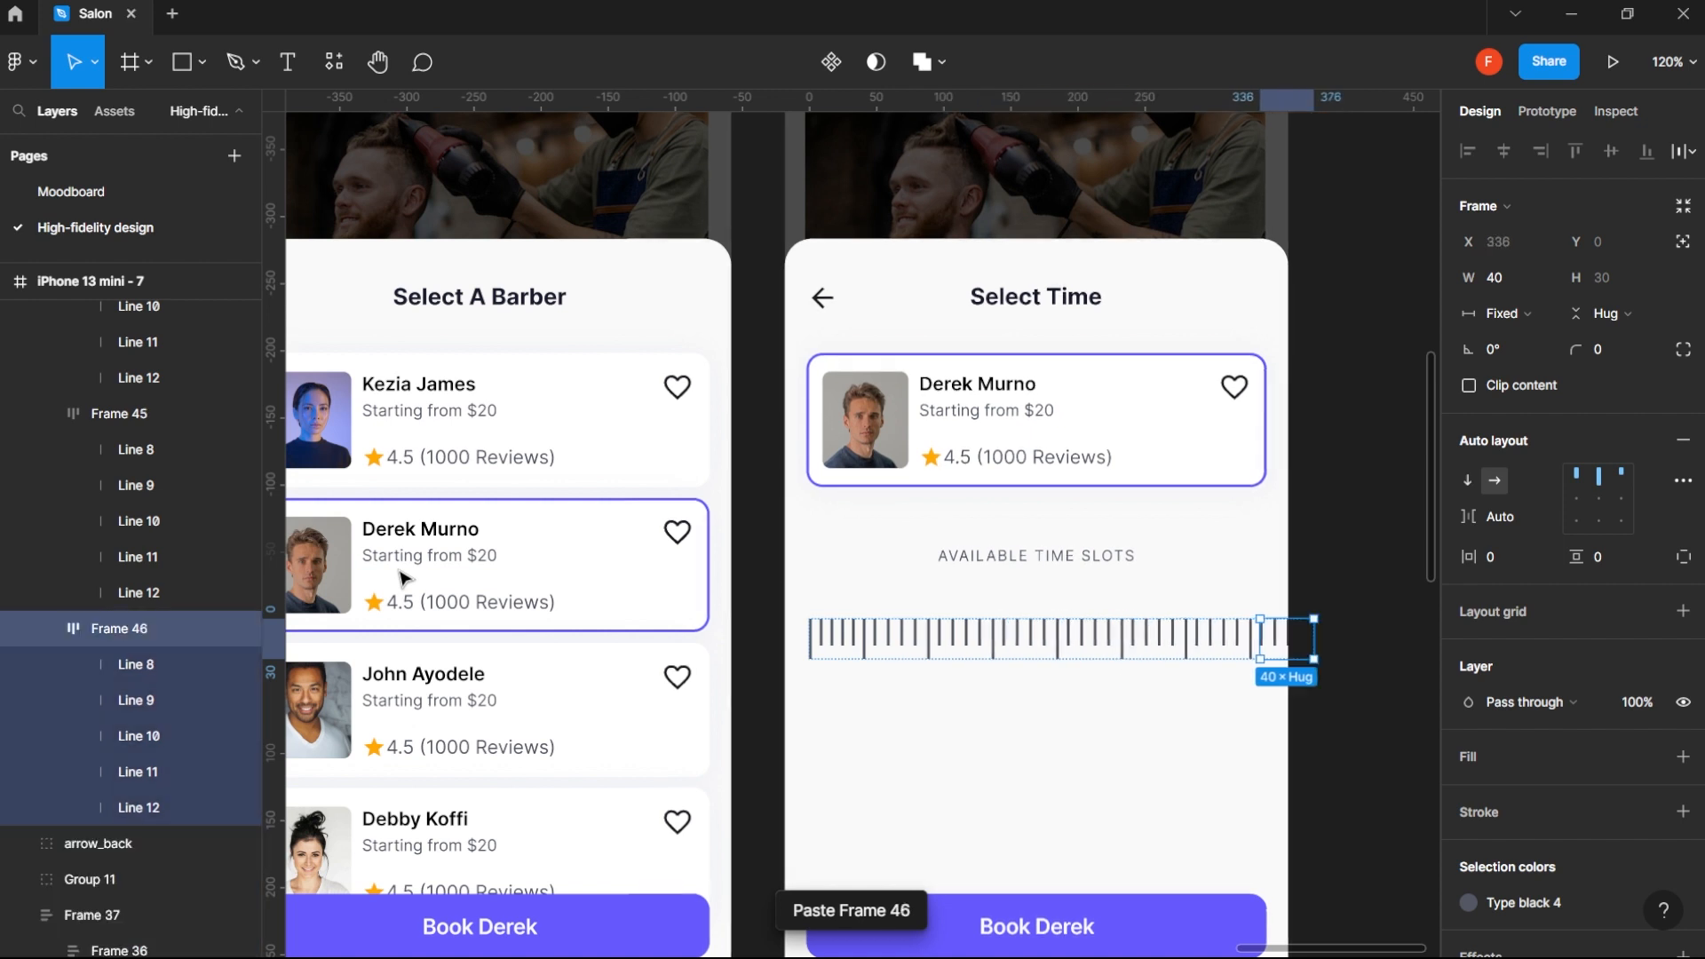
# - Delete the last five-line frame from the tick row and center the row horizontally on the Select Time screen
pyautogui.click(1344, 784)
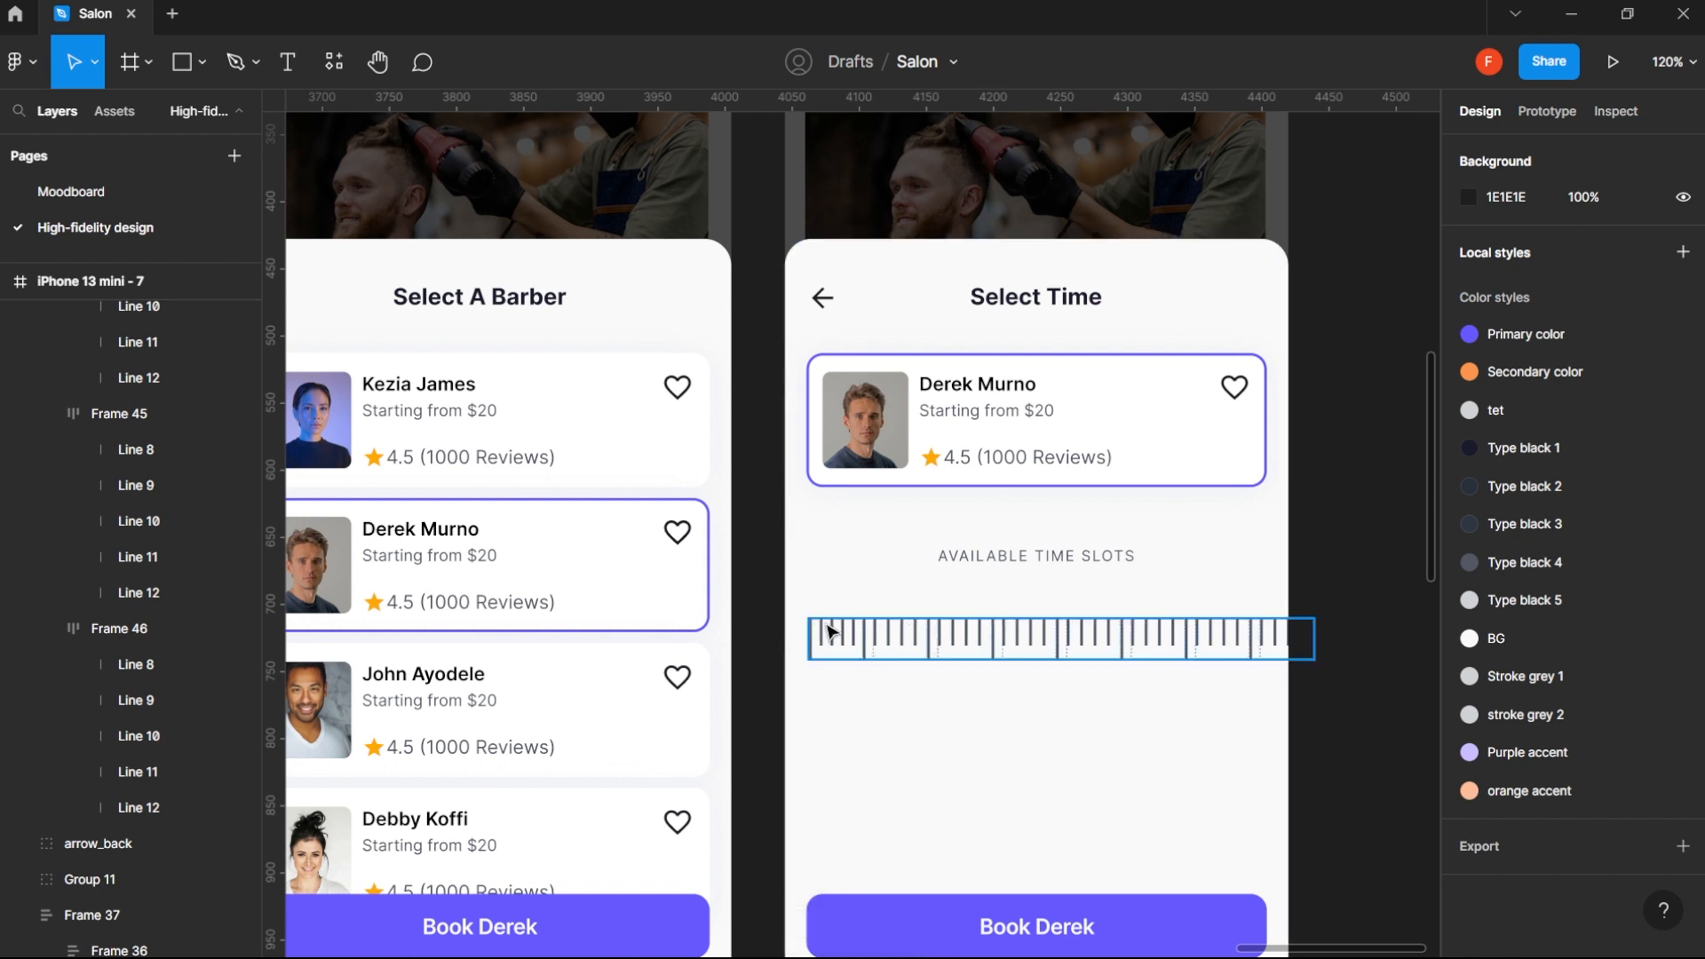
pyautogui.click(942, 640)
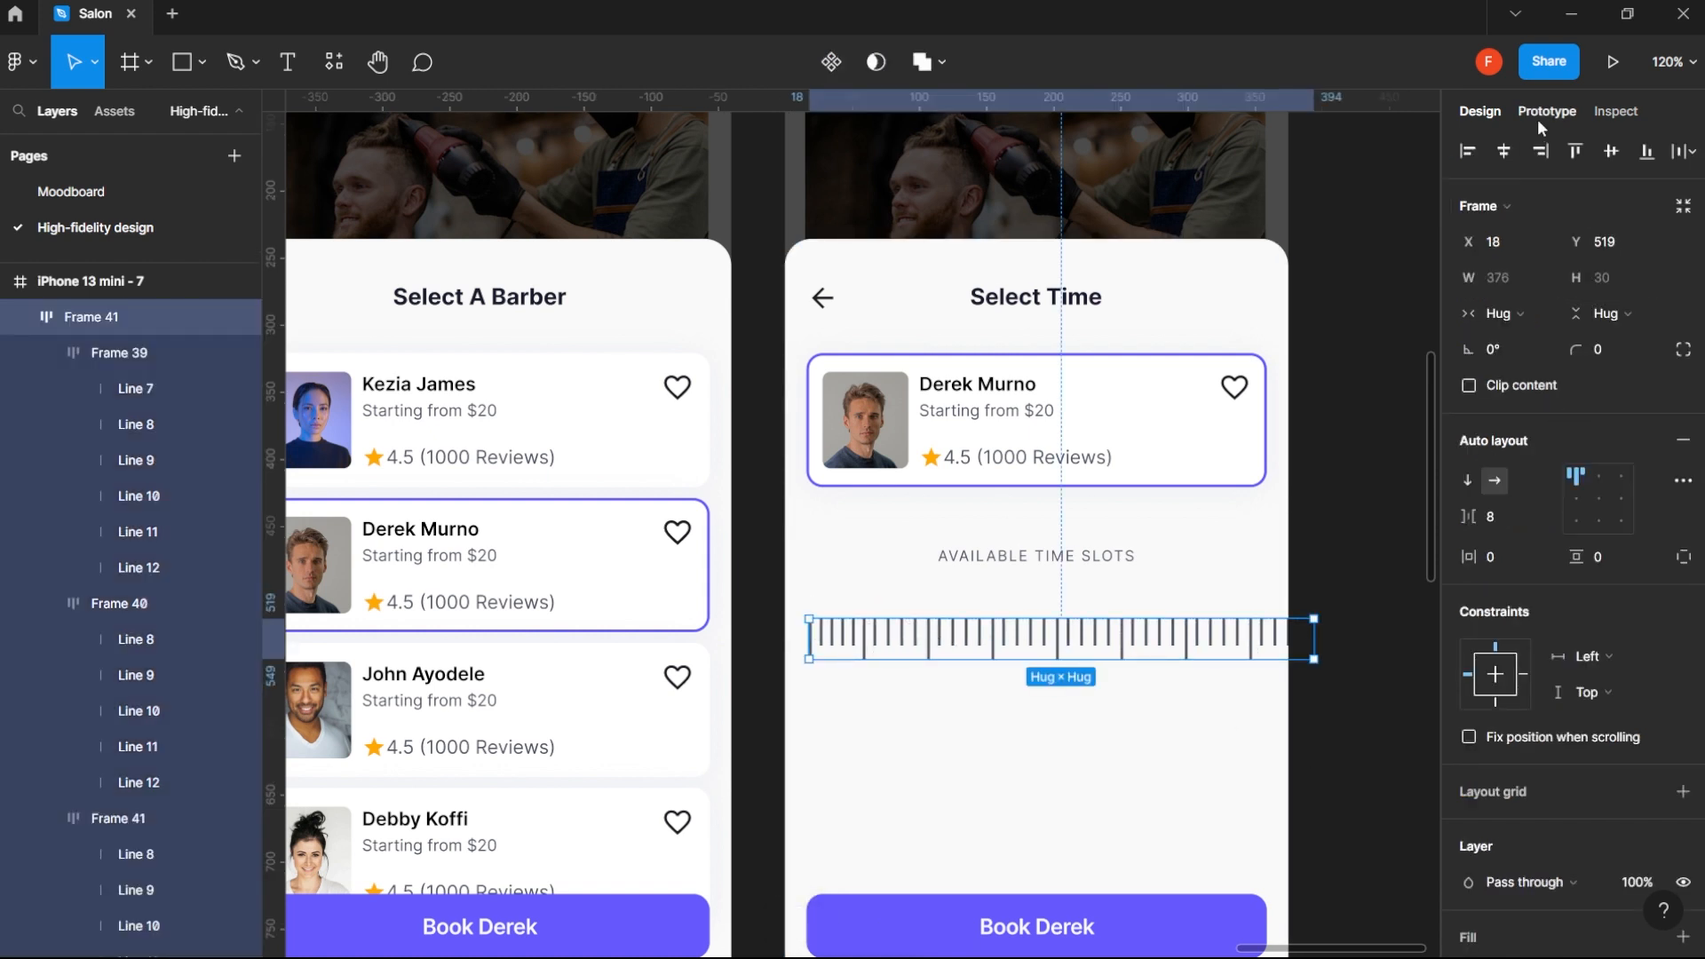
pyautogui.click(1505, 152)
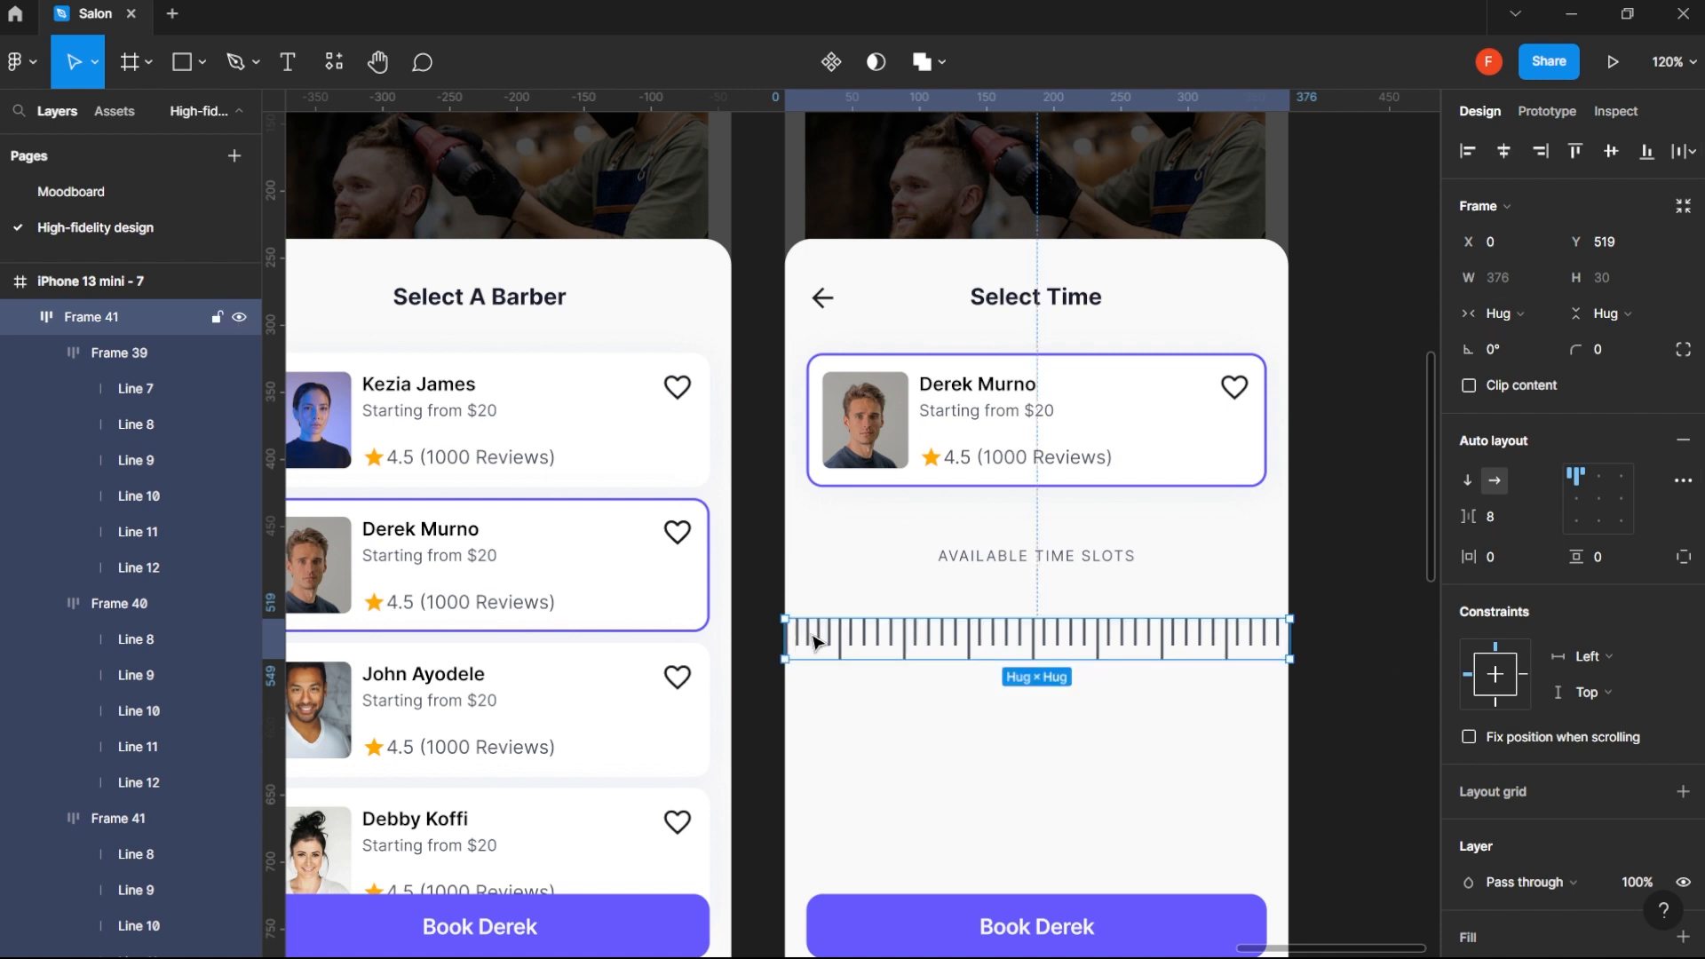
pyautogui.click(1277, 641)
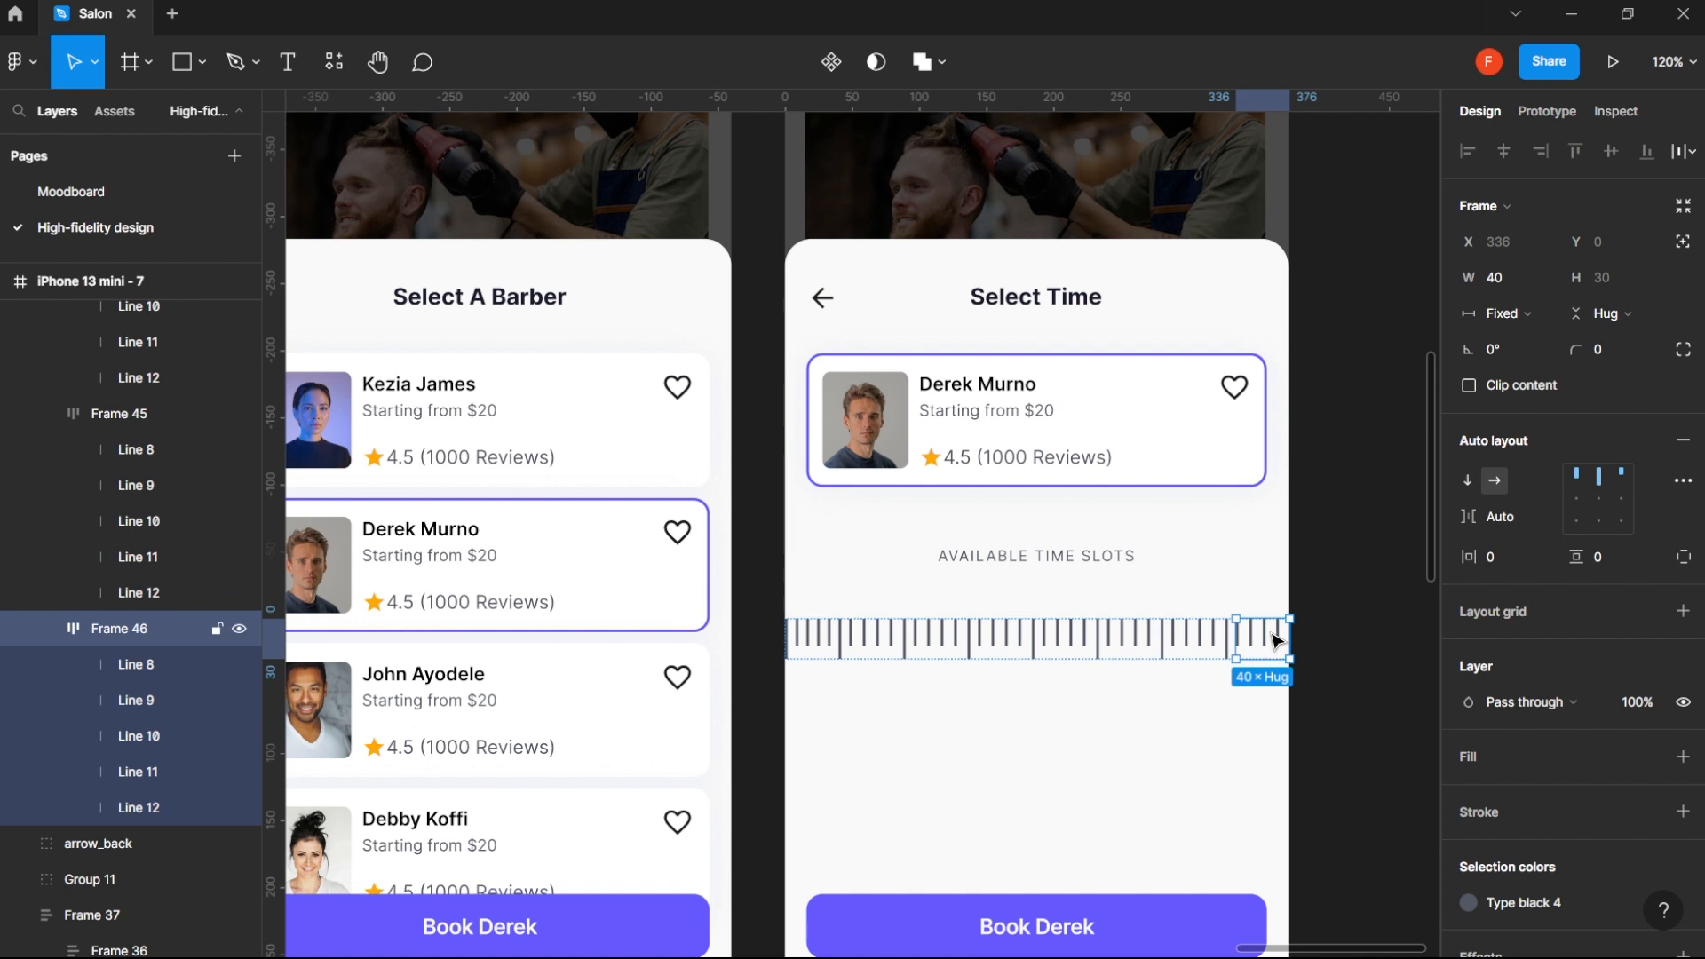
pyautogui.press('Escape')
pyautogui.click(1119, 648)
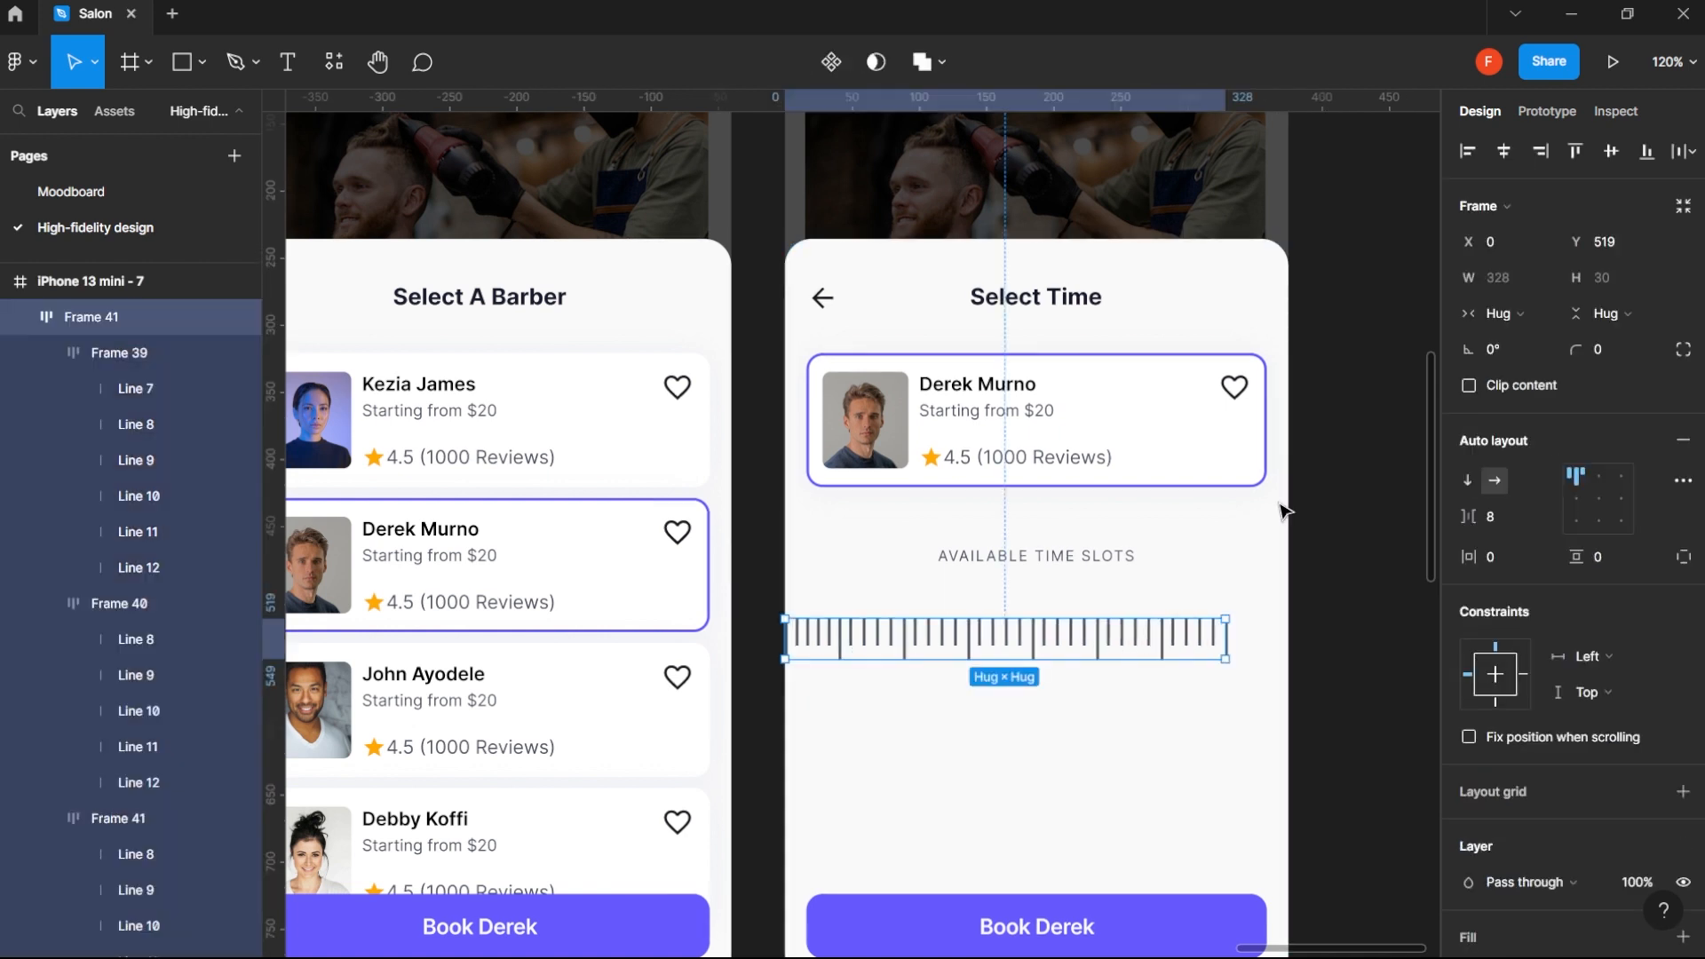
pyautogui.click(1505, 152)
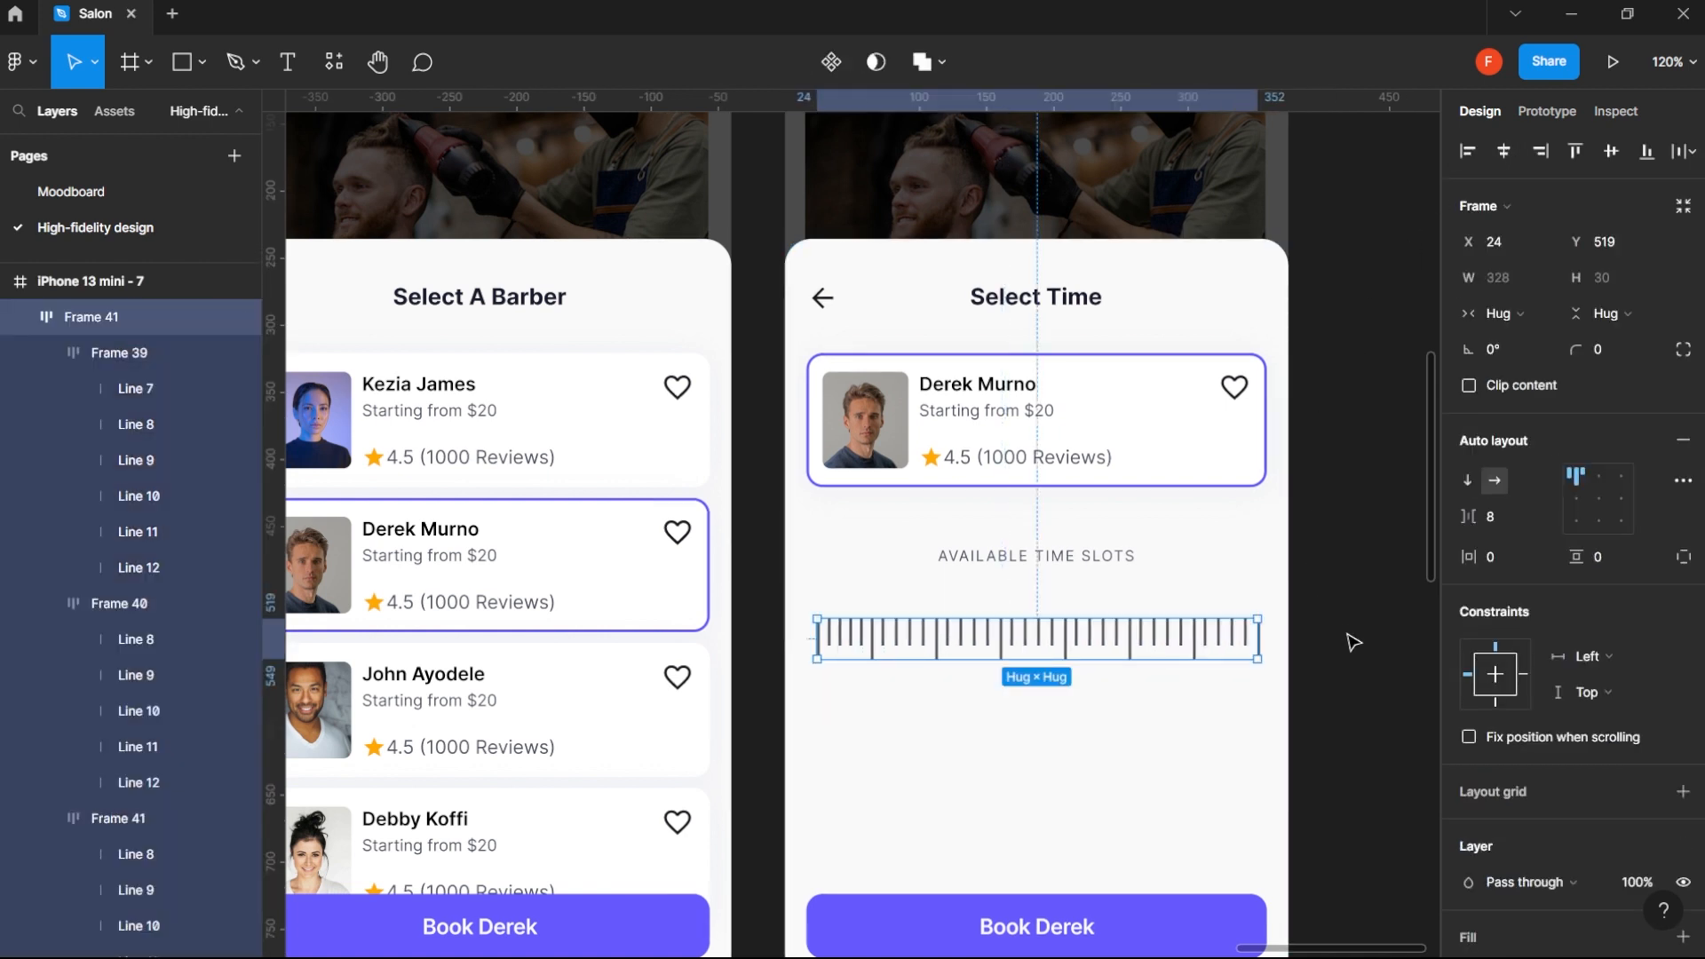
# - Recolor the tick row with the Type black 5 style and move the row down to Y 537
pyautogui.scroll(-4, 1611, 746)
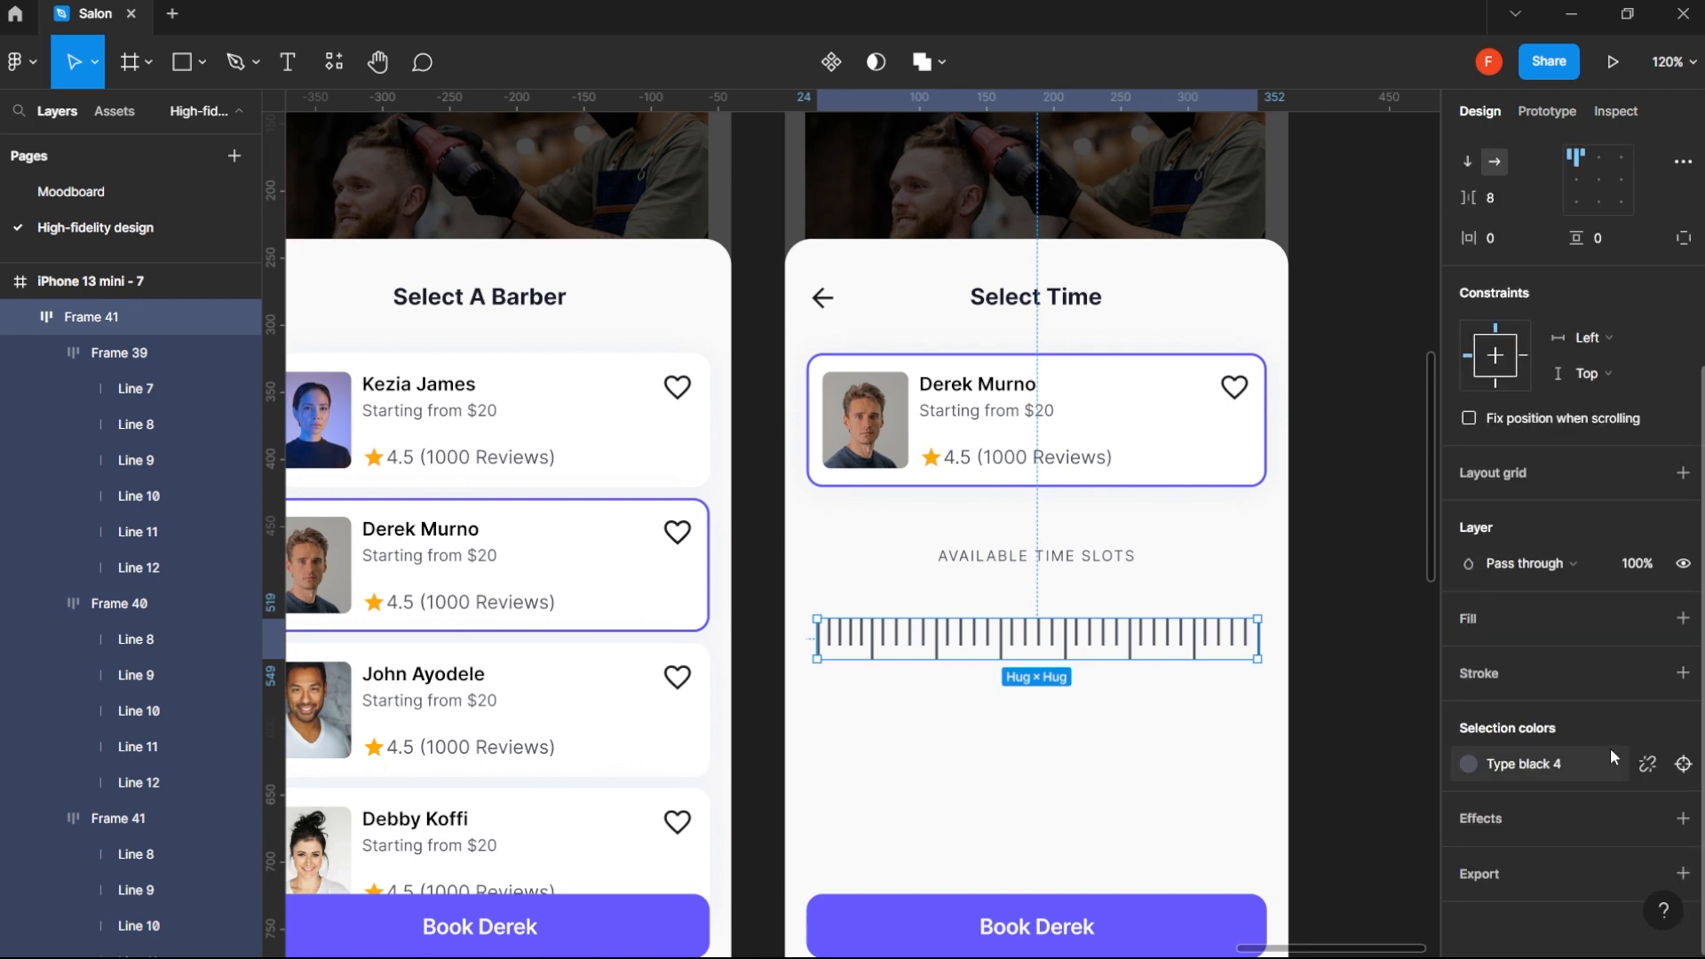
pyautogui.click(1549, 764)
pyautogui.click(1270, 667)
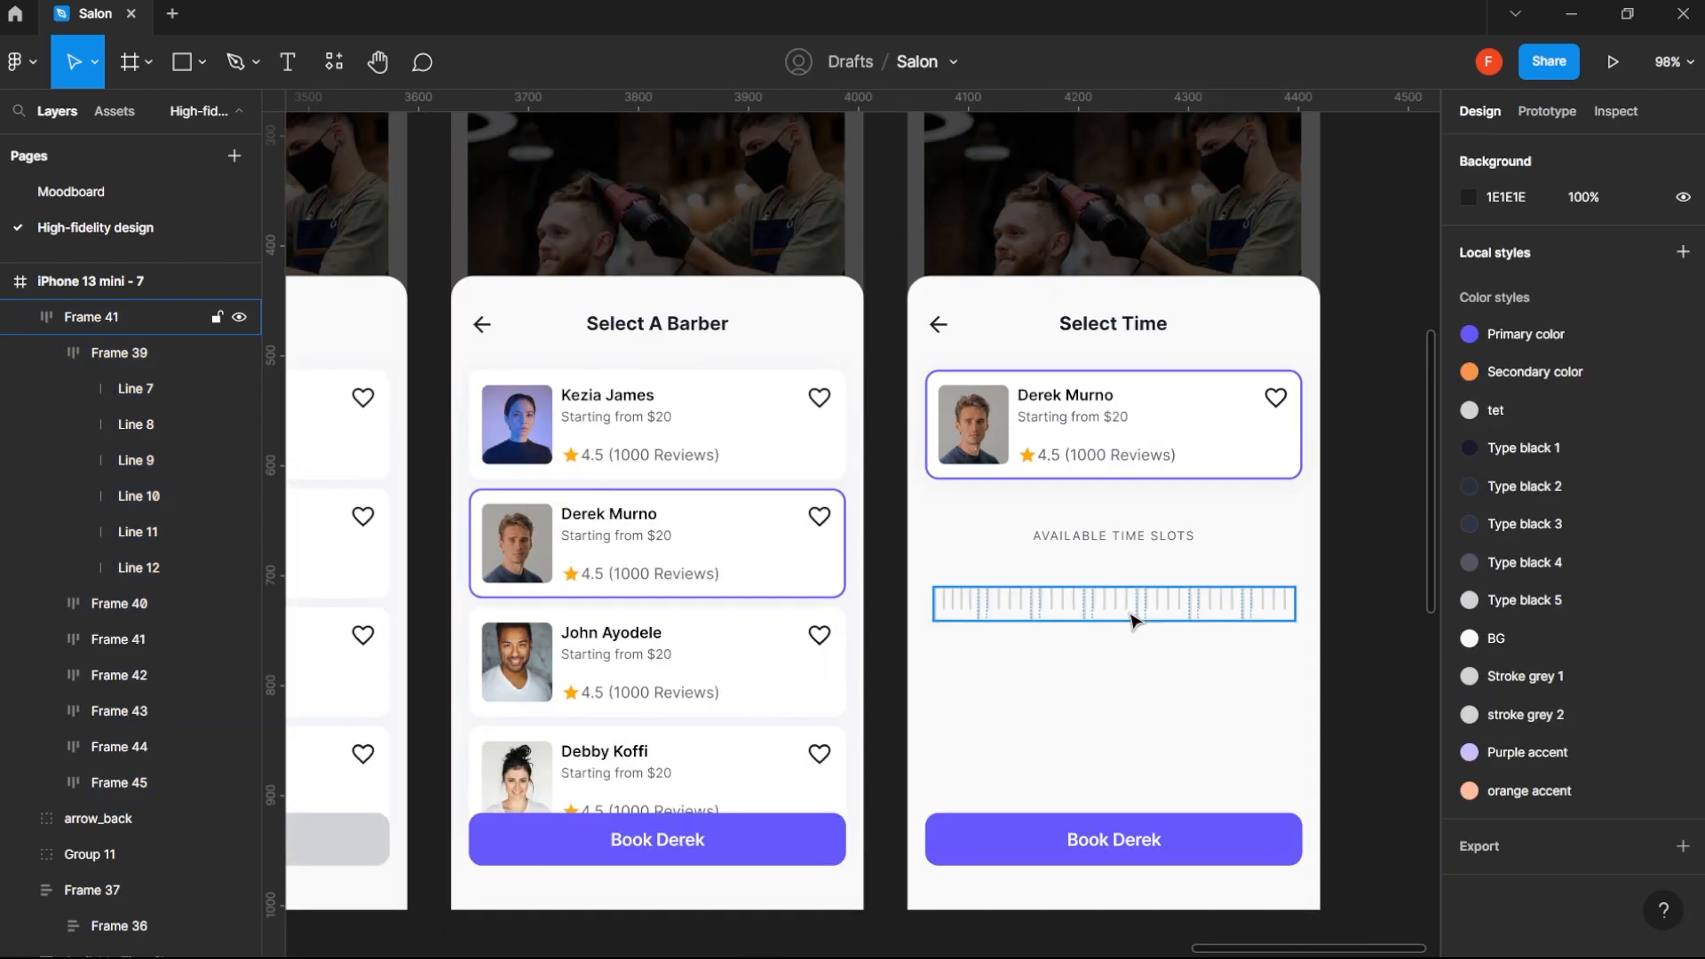
pyautogui.moveTo(1131, 614); pyautogui.dragTo(1131, 635)
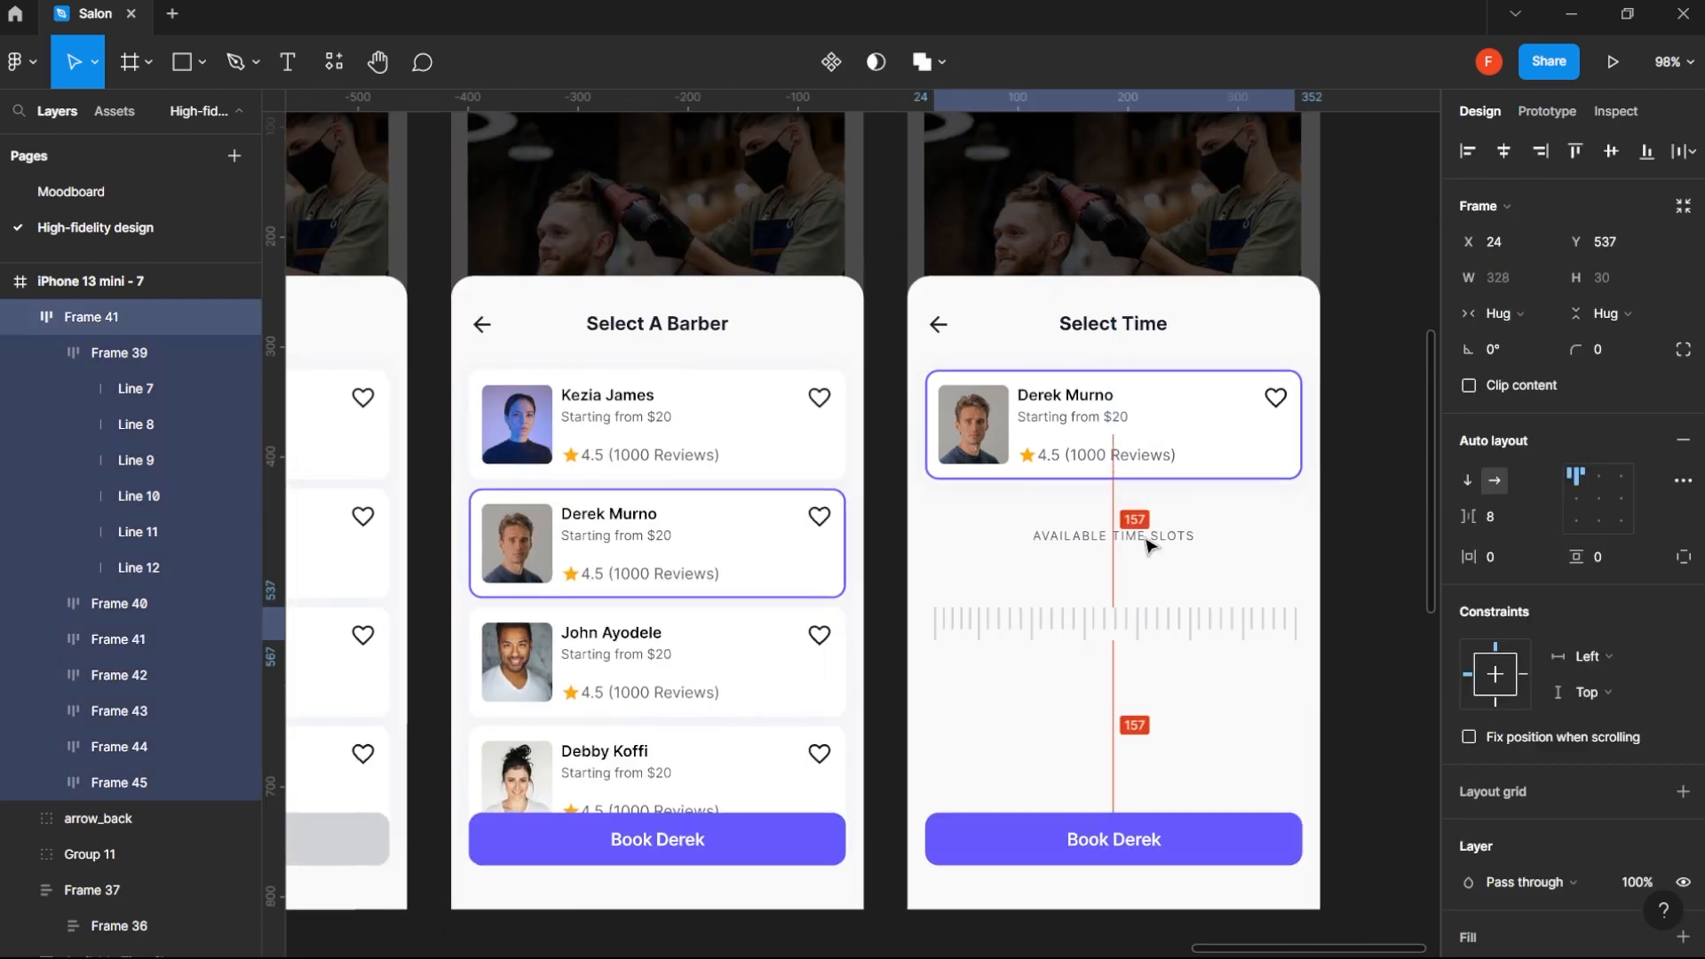
# - Add a horizontally centered copy of the Select Time title below Available Time Slots, at Y 496, reading 12:30 PM
pyautogui.click(1153, 321)
pyautogui.moveTo(1153, 321); pyautogui.dragTo(1147, 576)
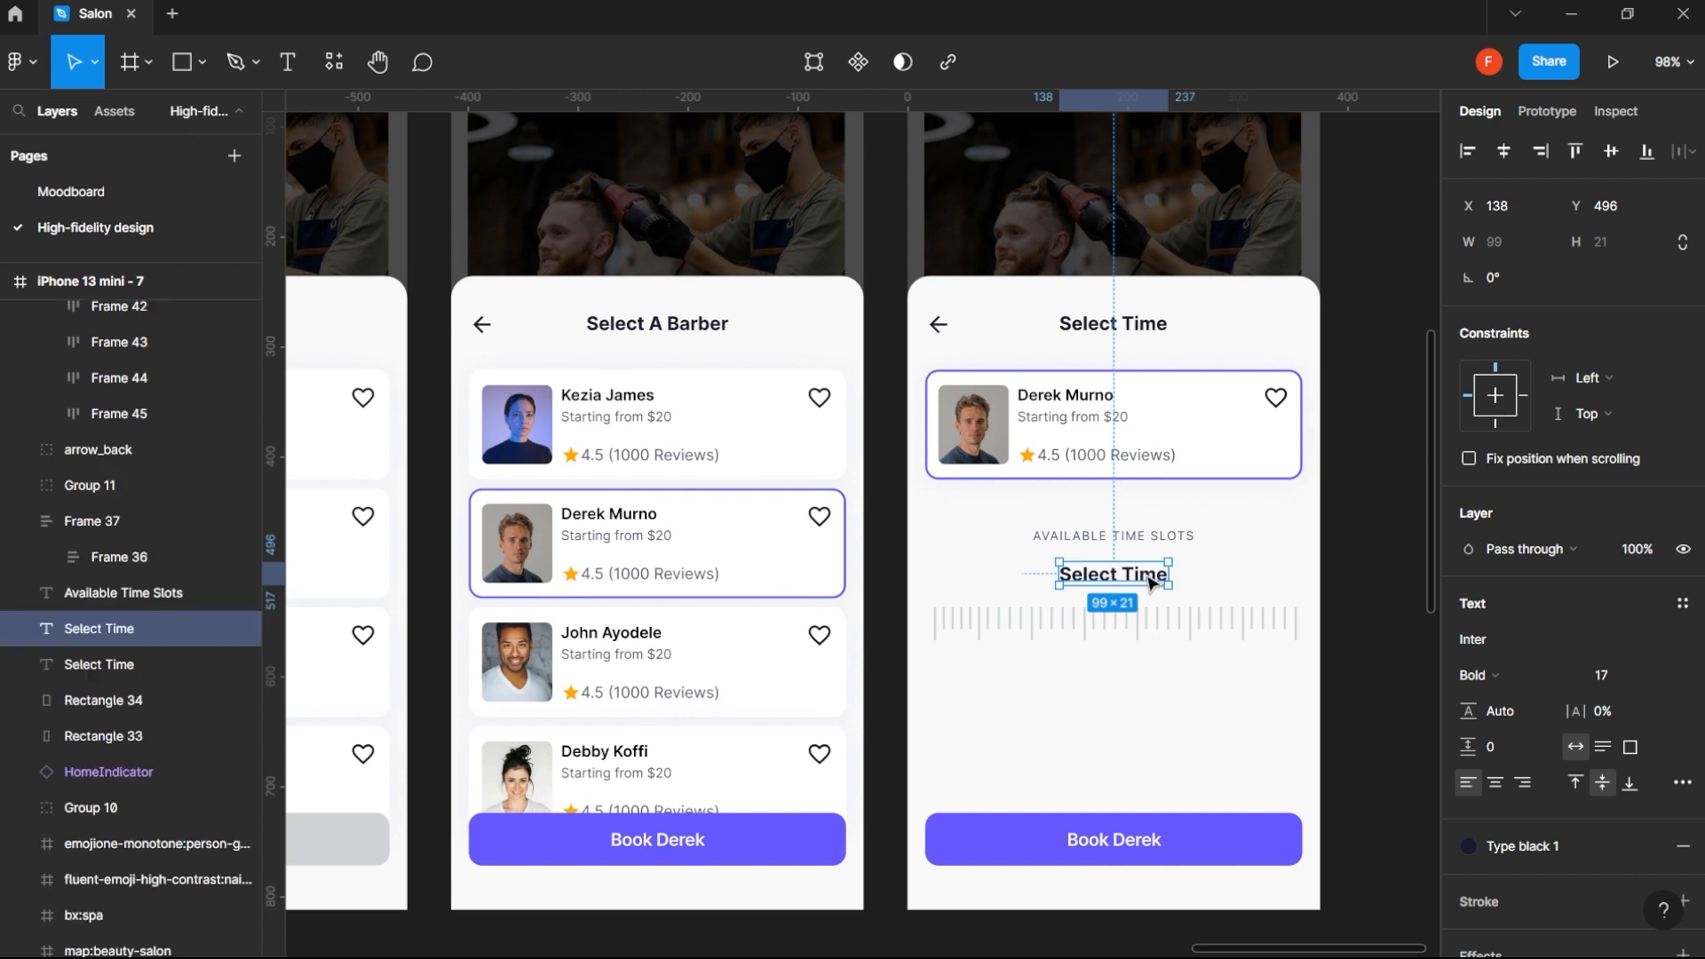
pyautogui.doubleClick(1146, 575)
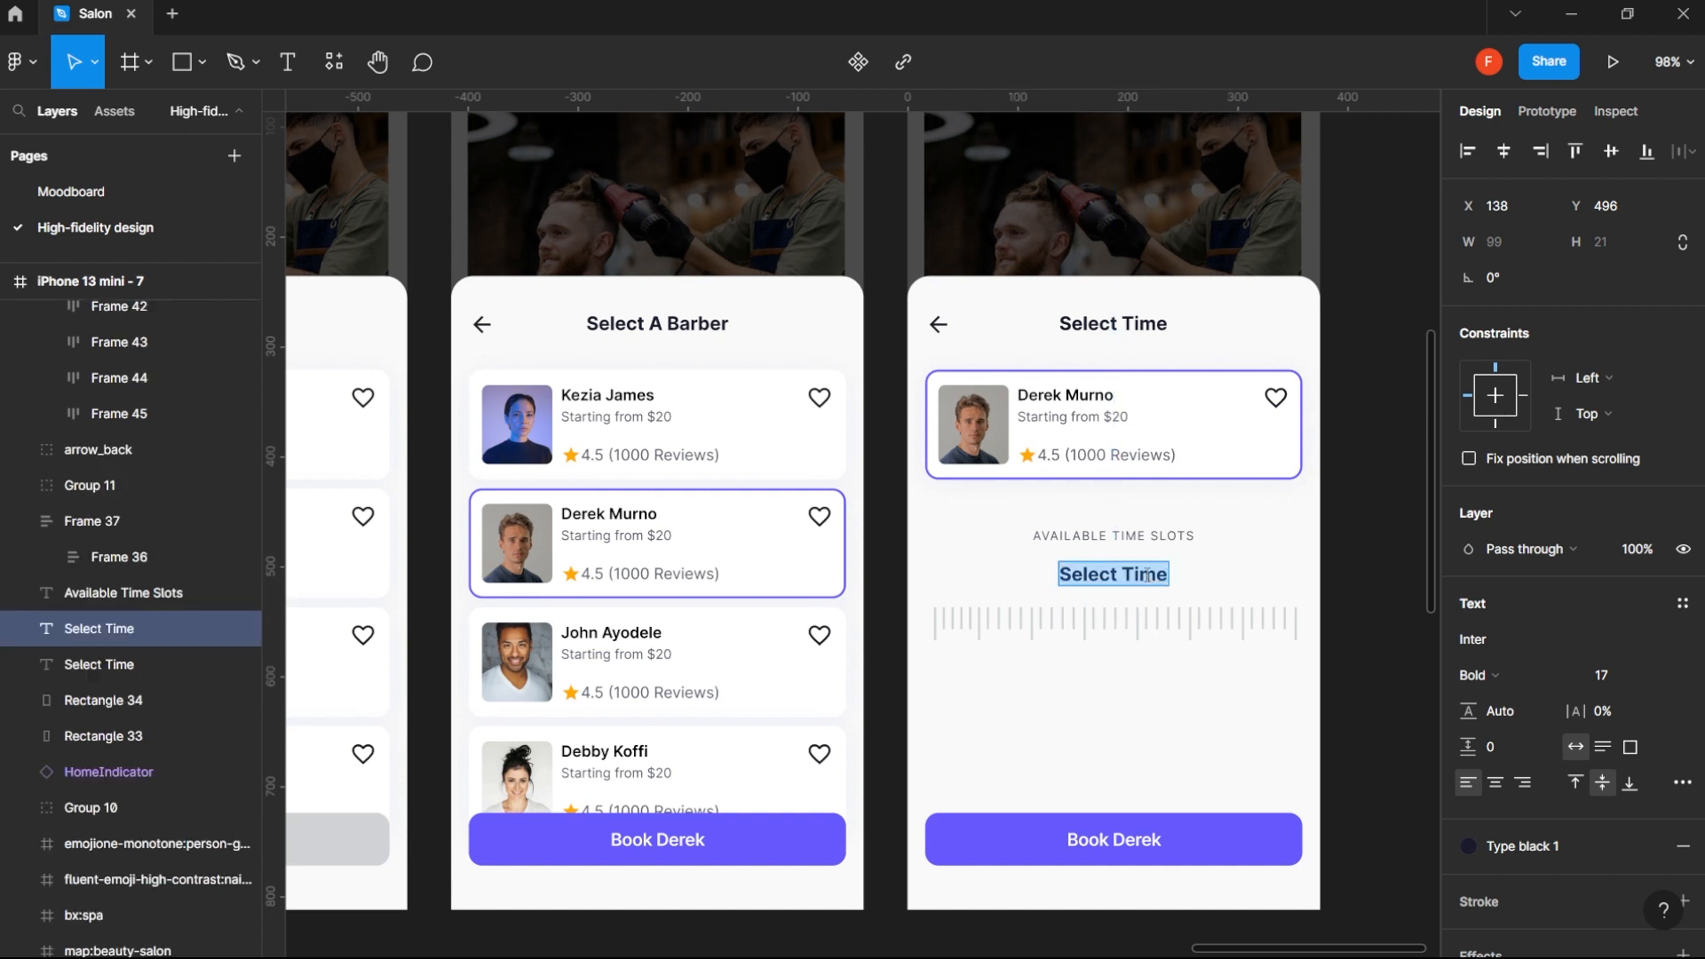
pyautogui.write('12:30Pm')
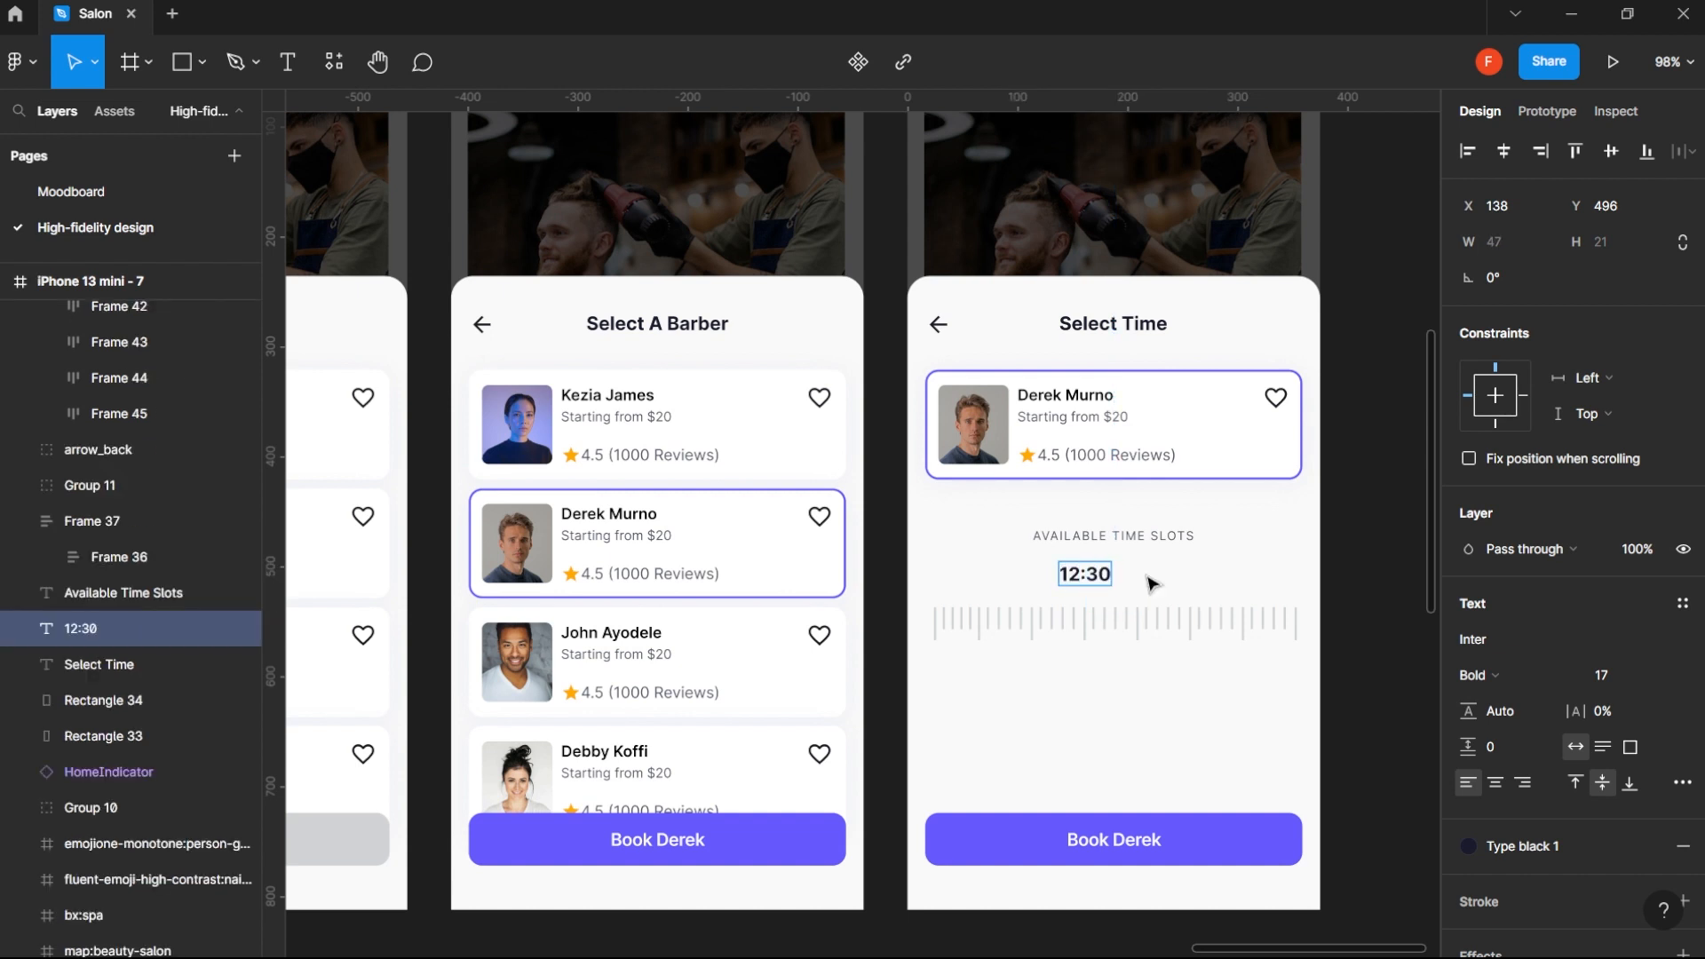
pyautogui.press('BackSpace')
pyautogui.press('BackSpace')
pyautogui.write('PM')
pyautogui.press('Escape')
pyautogui.hotkey('alt', 'h')
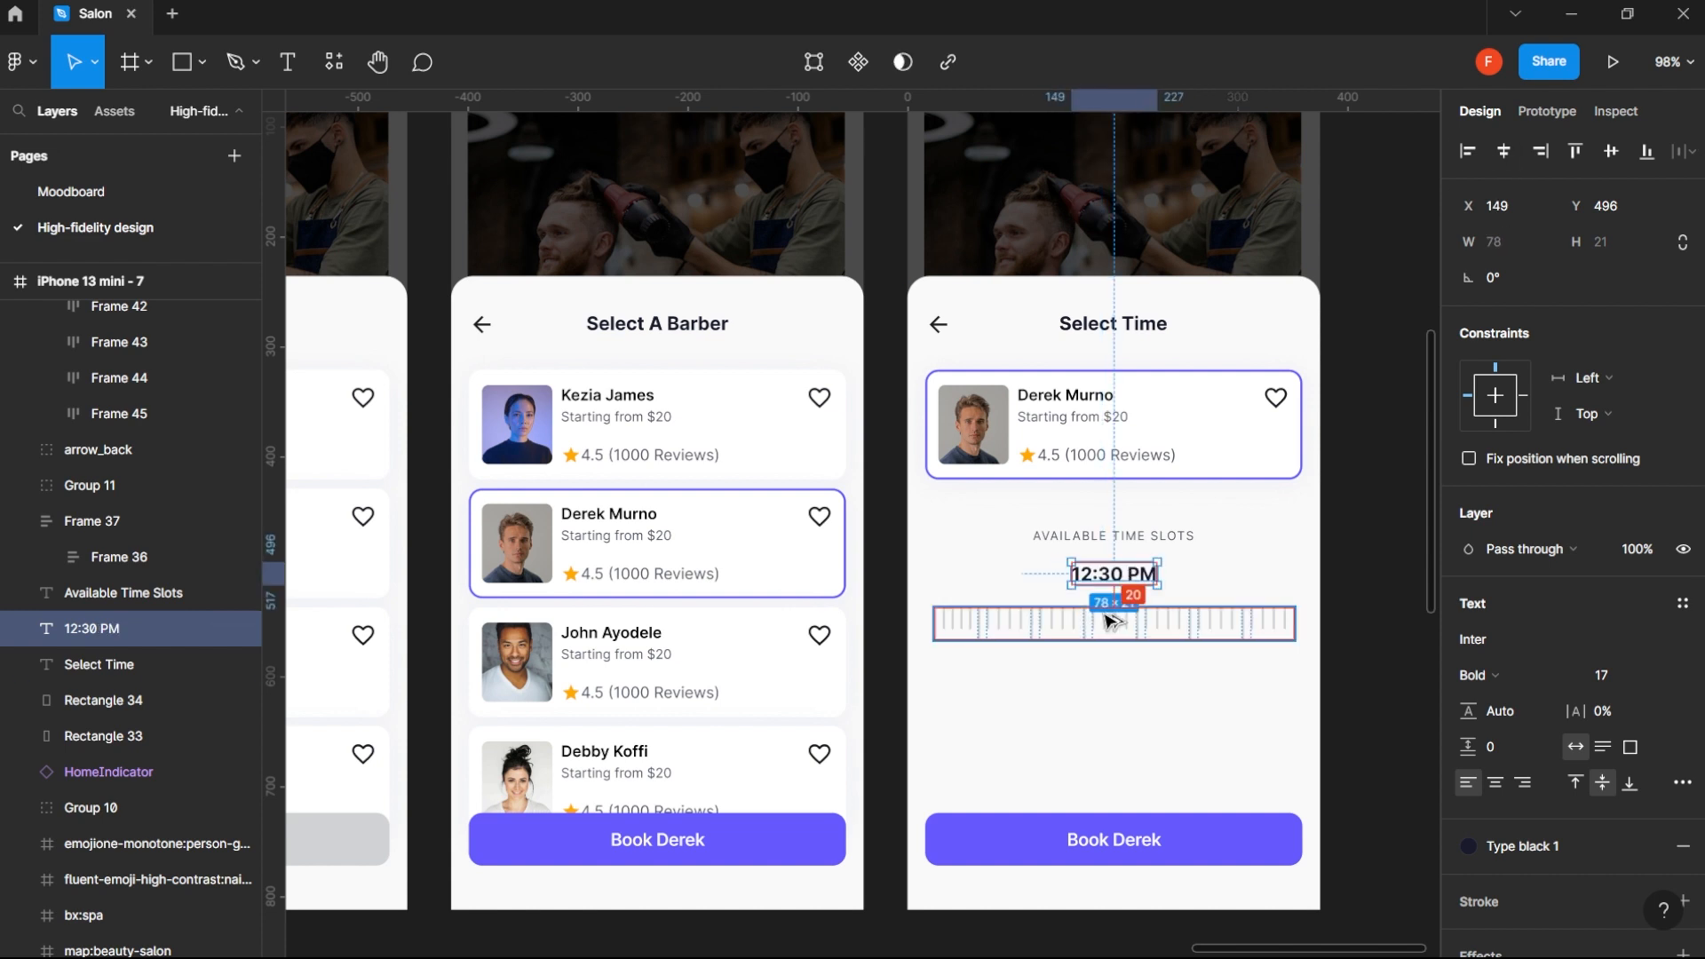
# - Nudge the 12:30 PM text to 16 px above the tick row and shift both down together
pyautogui.press('Down')
pyautogui.press('Down')
pyautogui.press('Down')
pyautogui.press('Down')
pyautogui.keyDown('shift'); pyautogui.click(1107, 621); pyautogui.keyUp('shift')
pyautogui.hotkey('shift', 'Down')
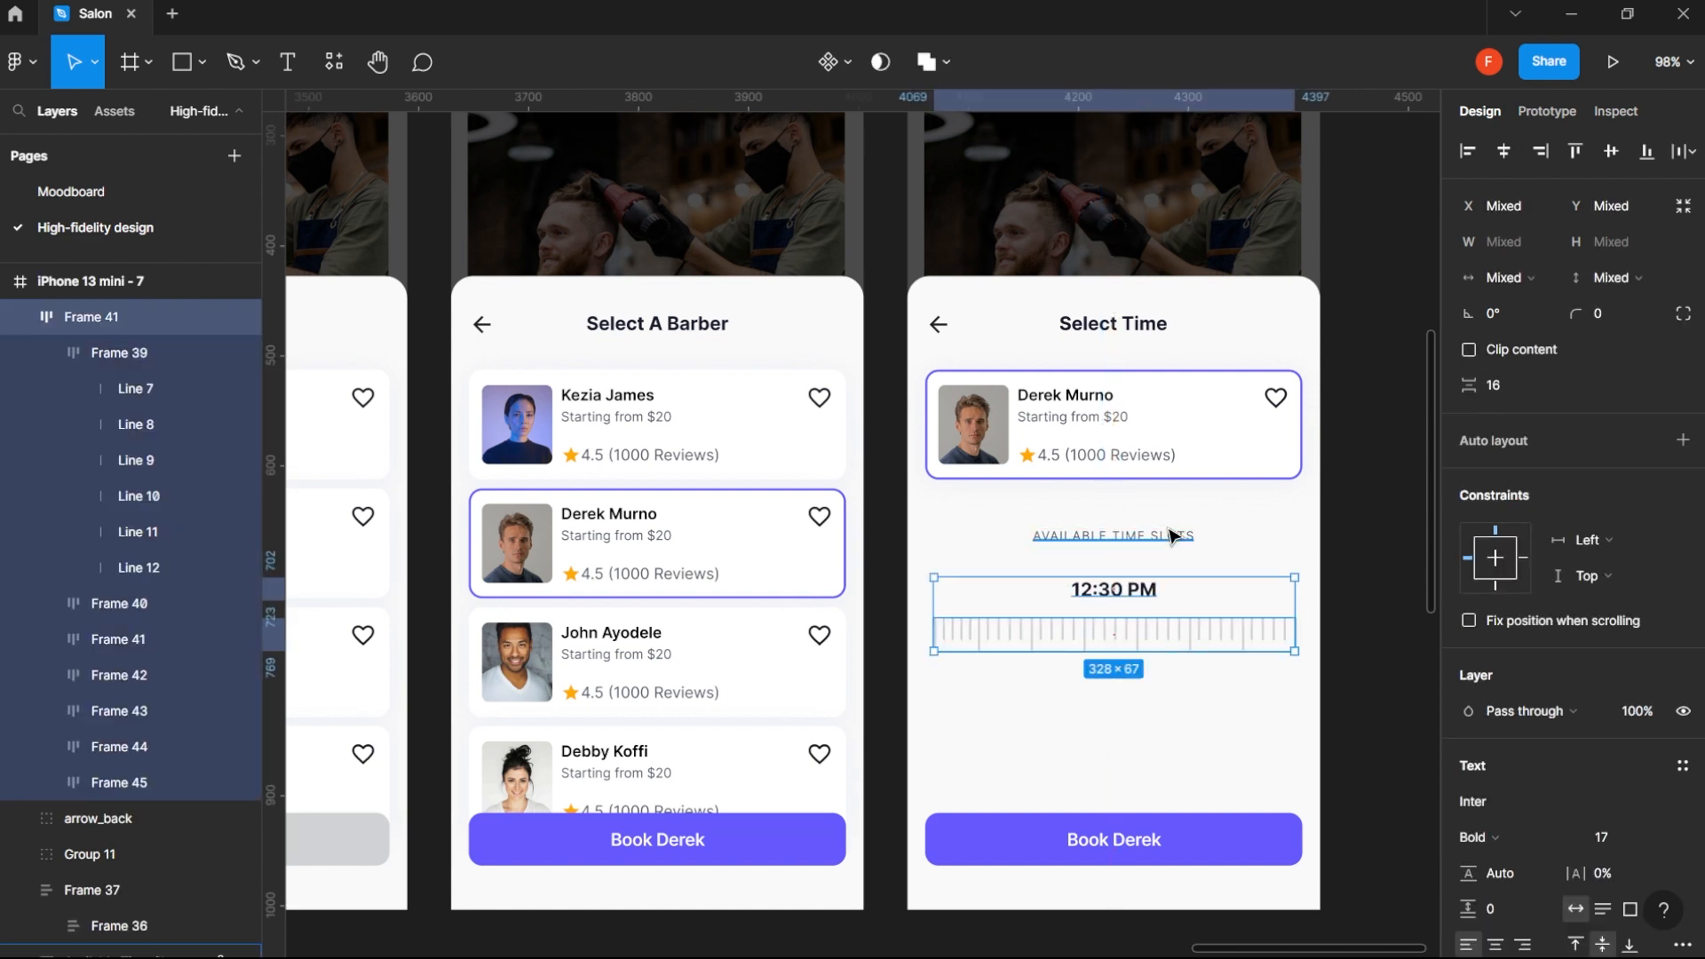
# - Move the Available Time Slots heading, 12:30 PM text and tick row together to 48 px below the barber card
pyautogui.keyDown('shift'); pyautogui.click(1170, 535); pyautogui.keyUp('shift')
pyautogui.click(1382, 511)
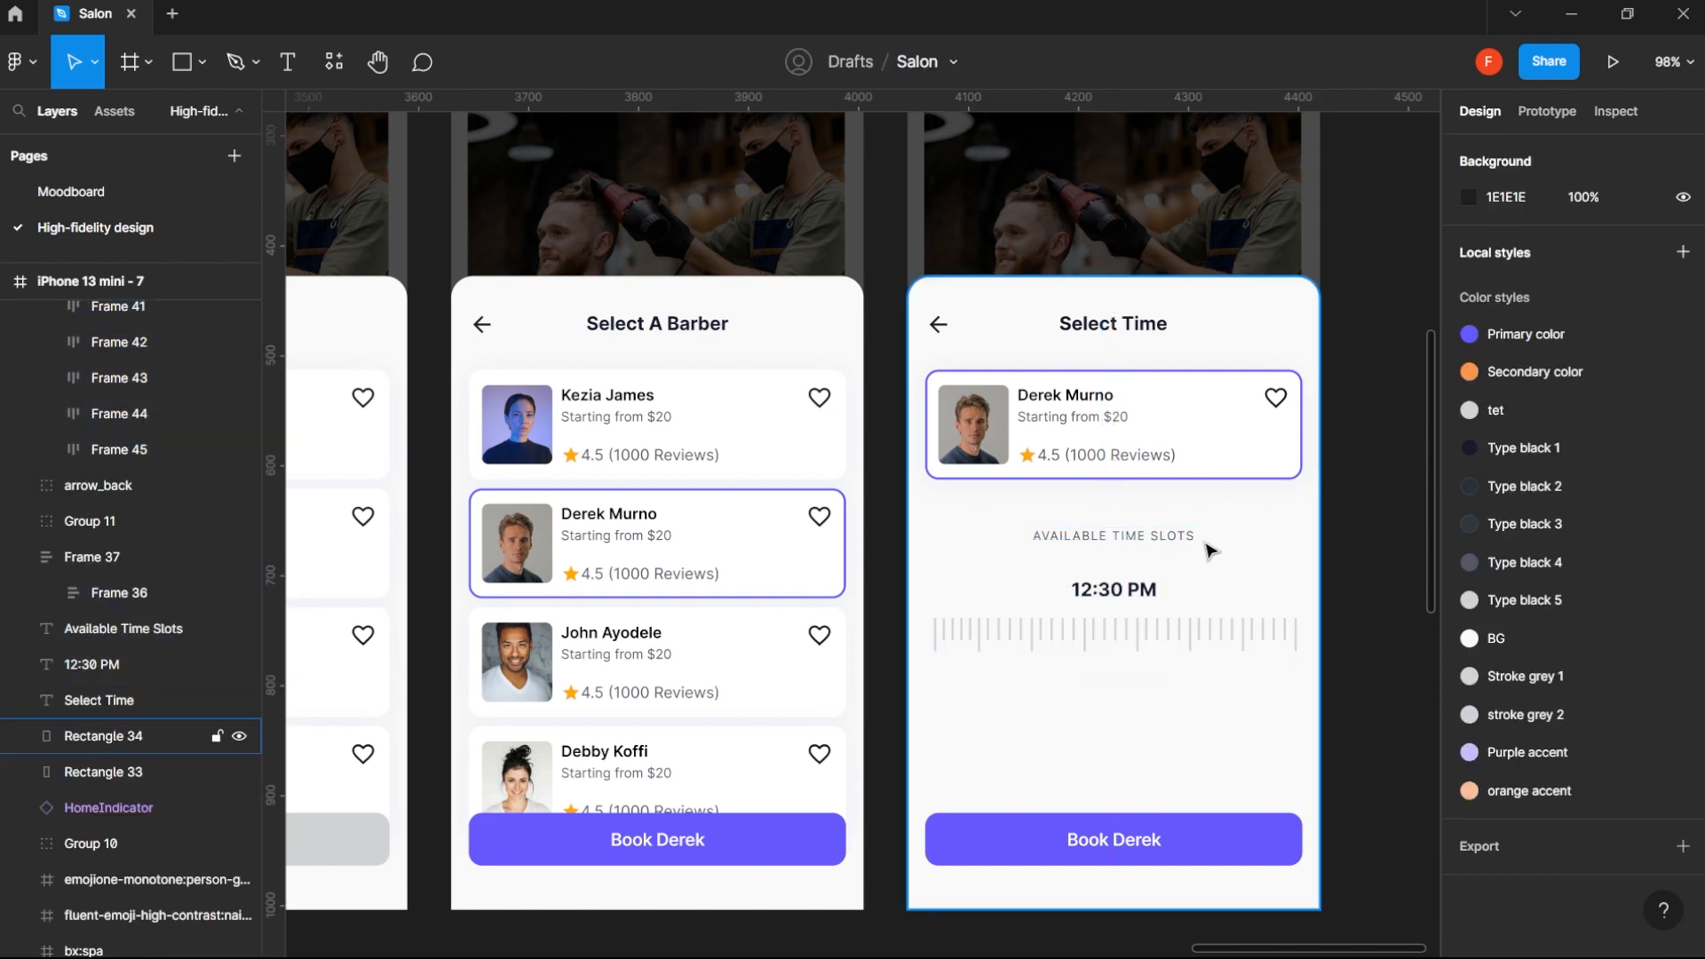
pyautogui.click(1172, 536)
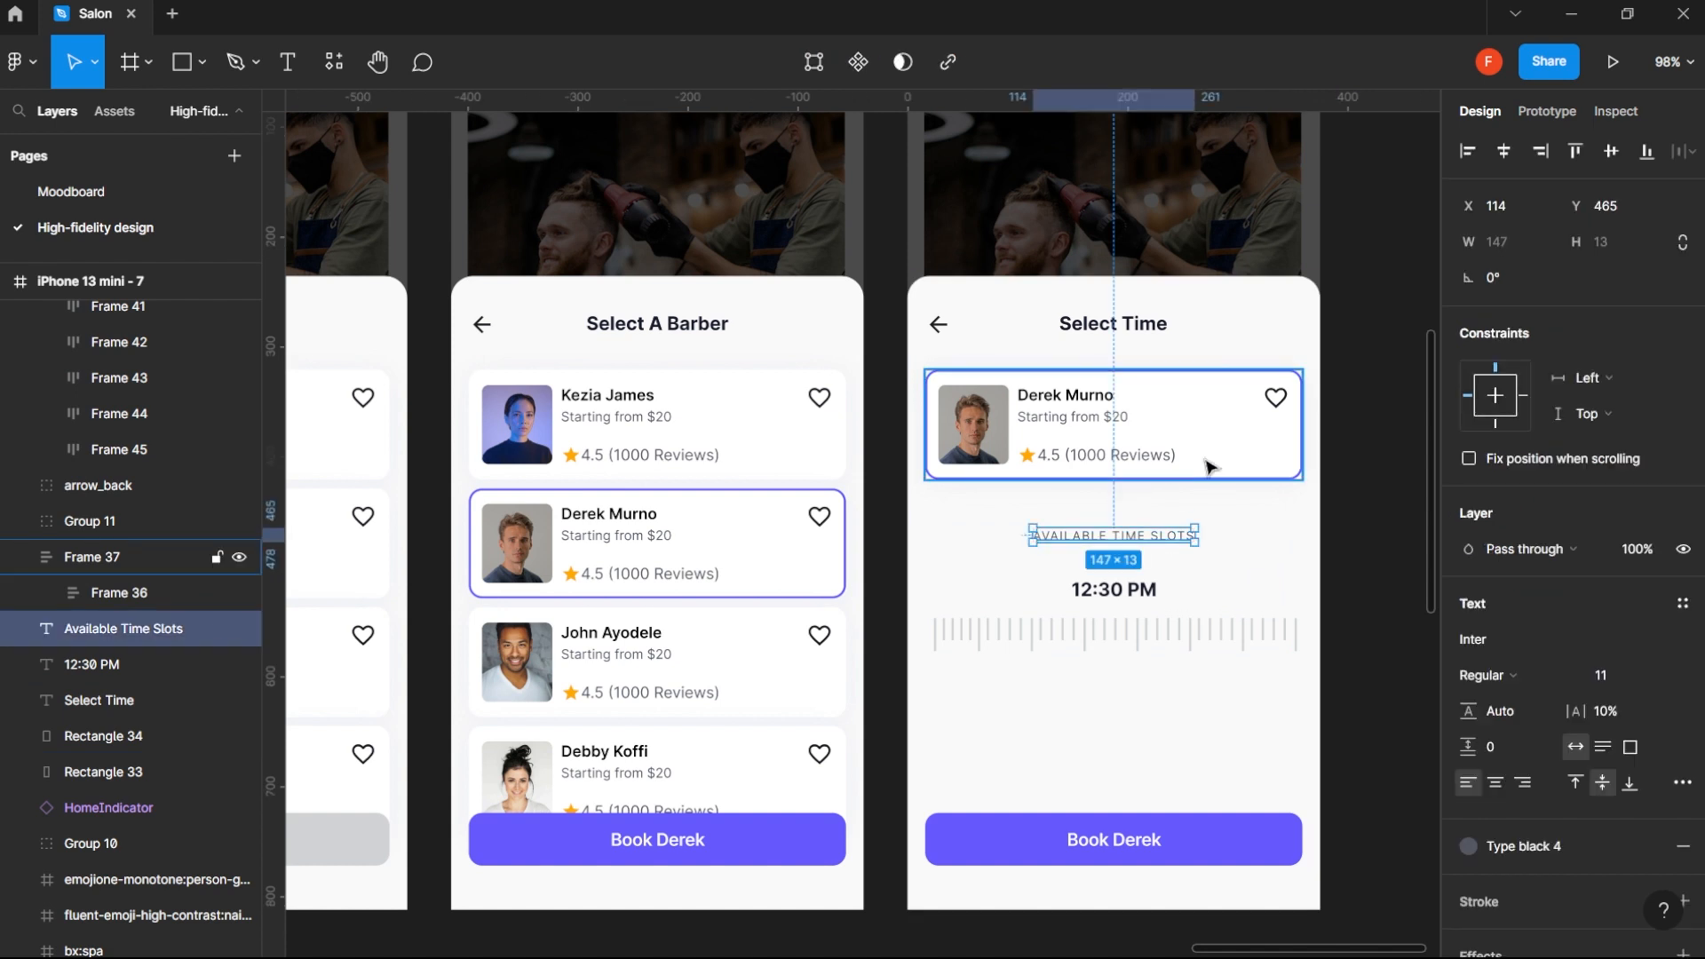
pyautogui.keyDown('shift'); pyautogui.click(1127, 590); pyautogui.keyUp('shift')
pyautogui.keyDown('shift'); pyautogui.click(1166, 634); pyautogui.keyUp('shift')
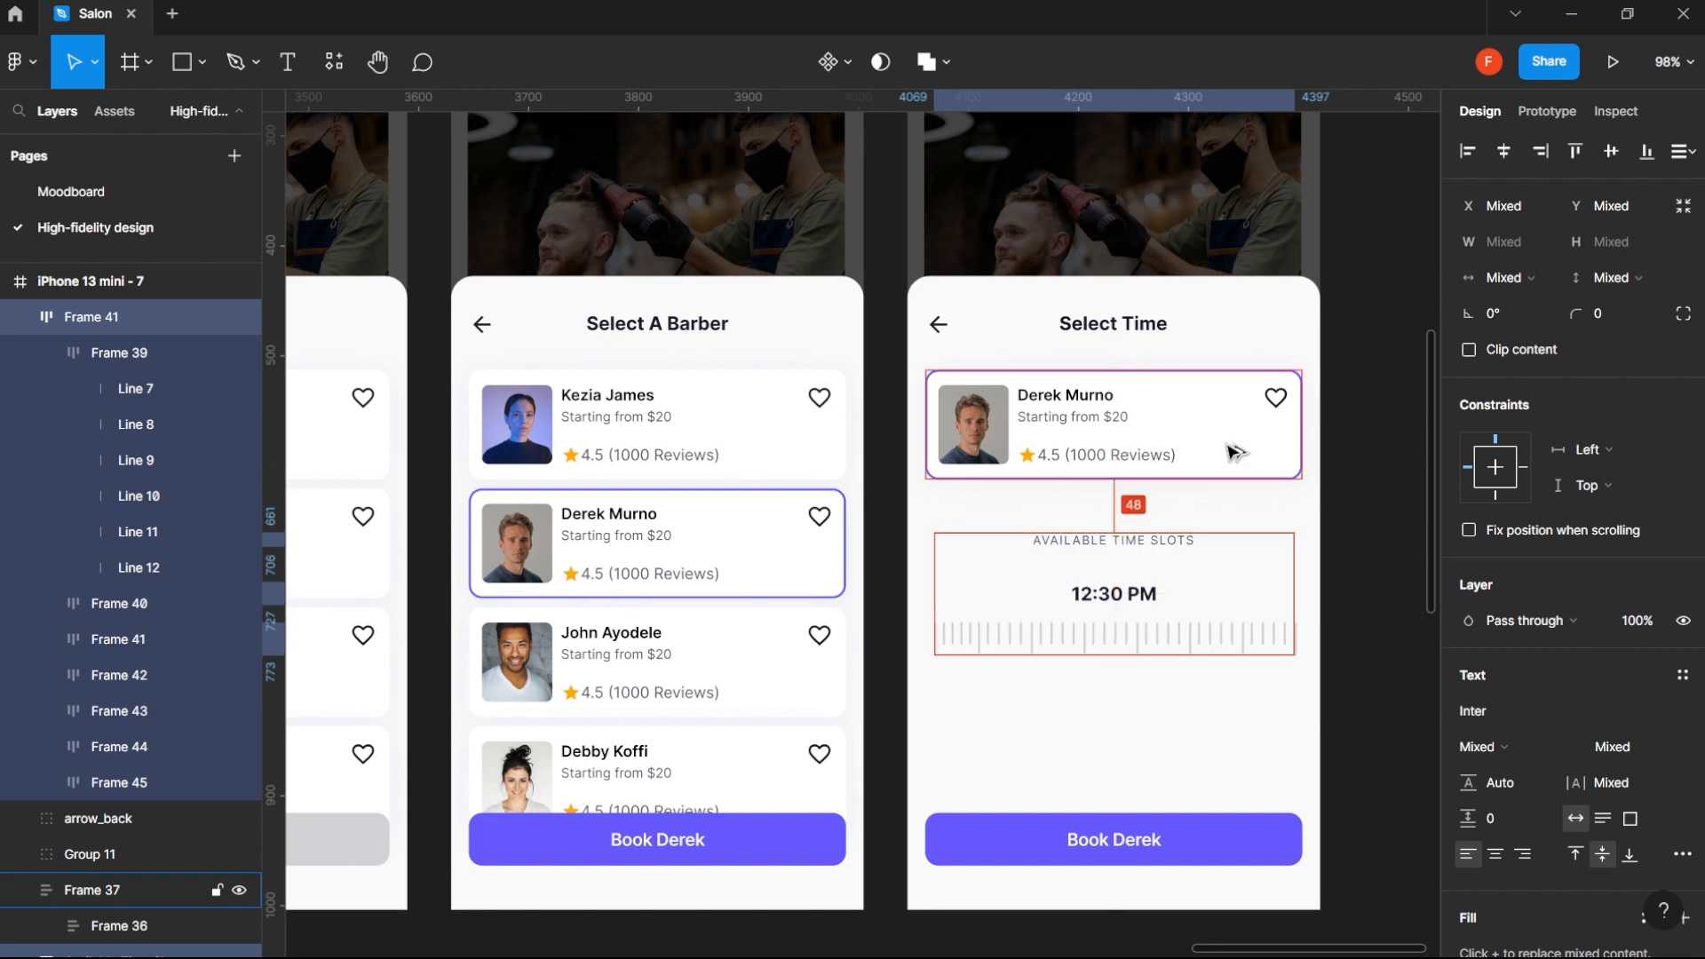
pyautogui.click(1368, 634)
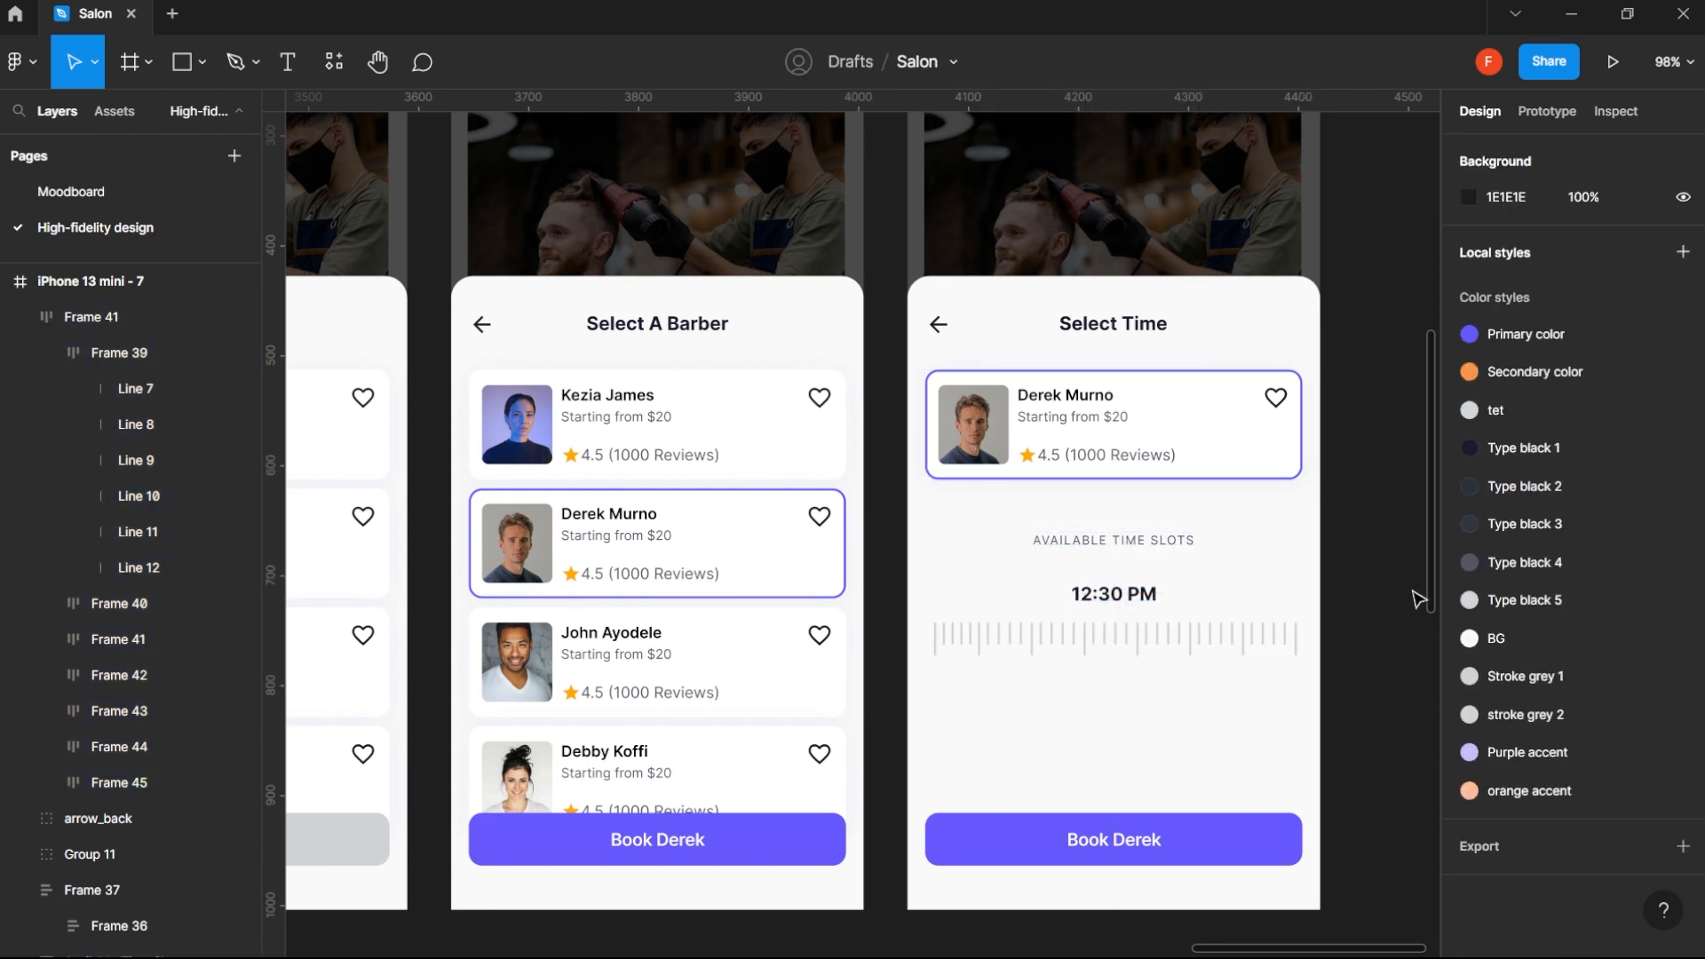
# - Duplicate the Available Time Slots heading to 16 px below the tick row, at Y 597
pyautogui.click(1123, 605)
pyautogui.click(1154, 542)
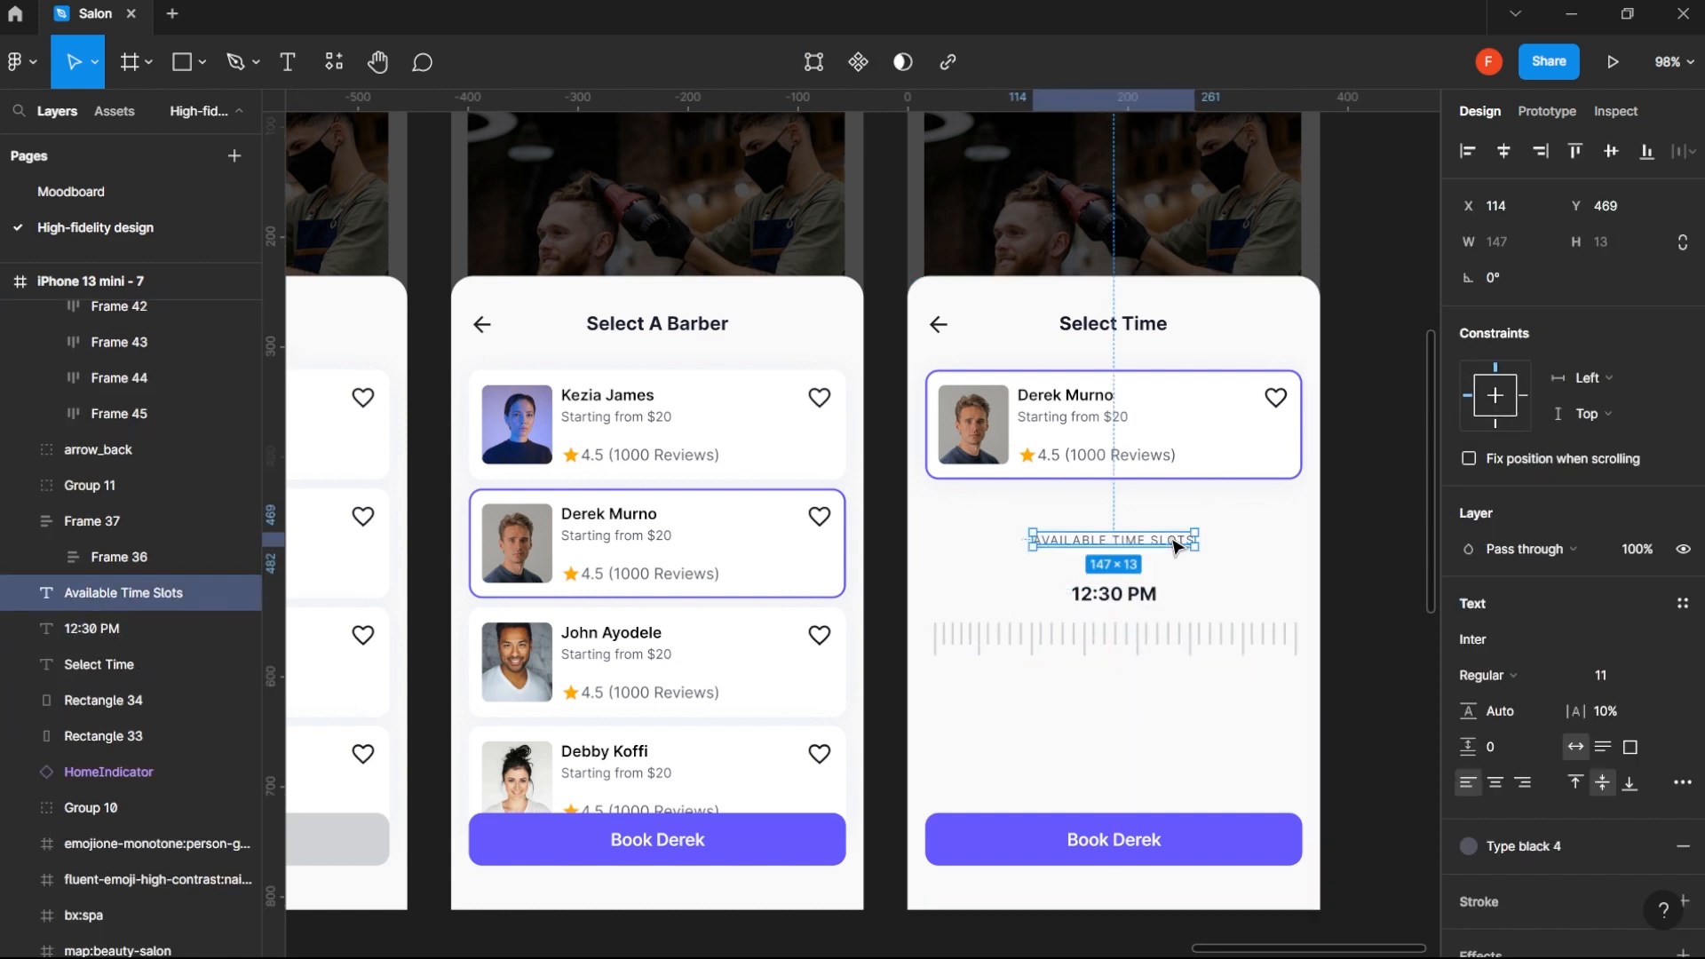
pyautogui.moveTo(1155, 544); pyautogui.dragTo(1155, 685)
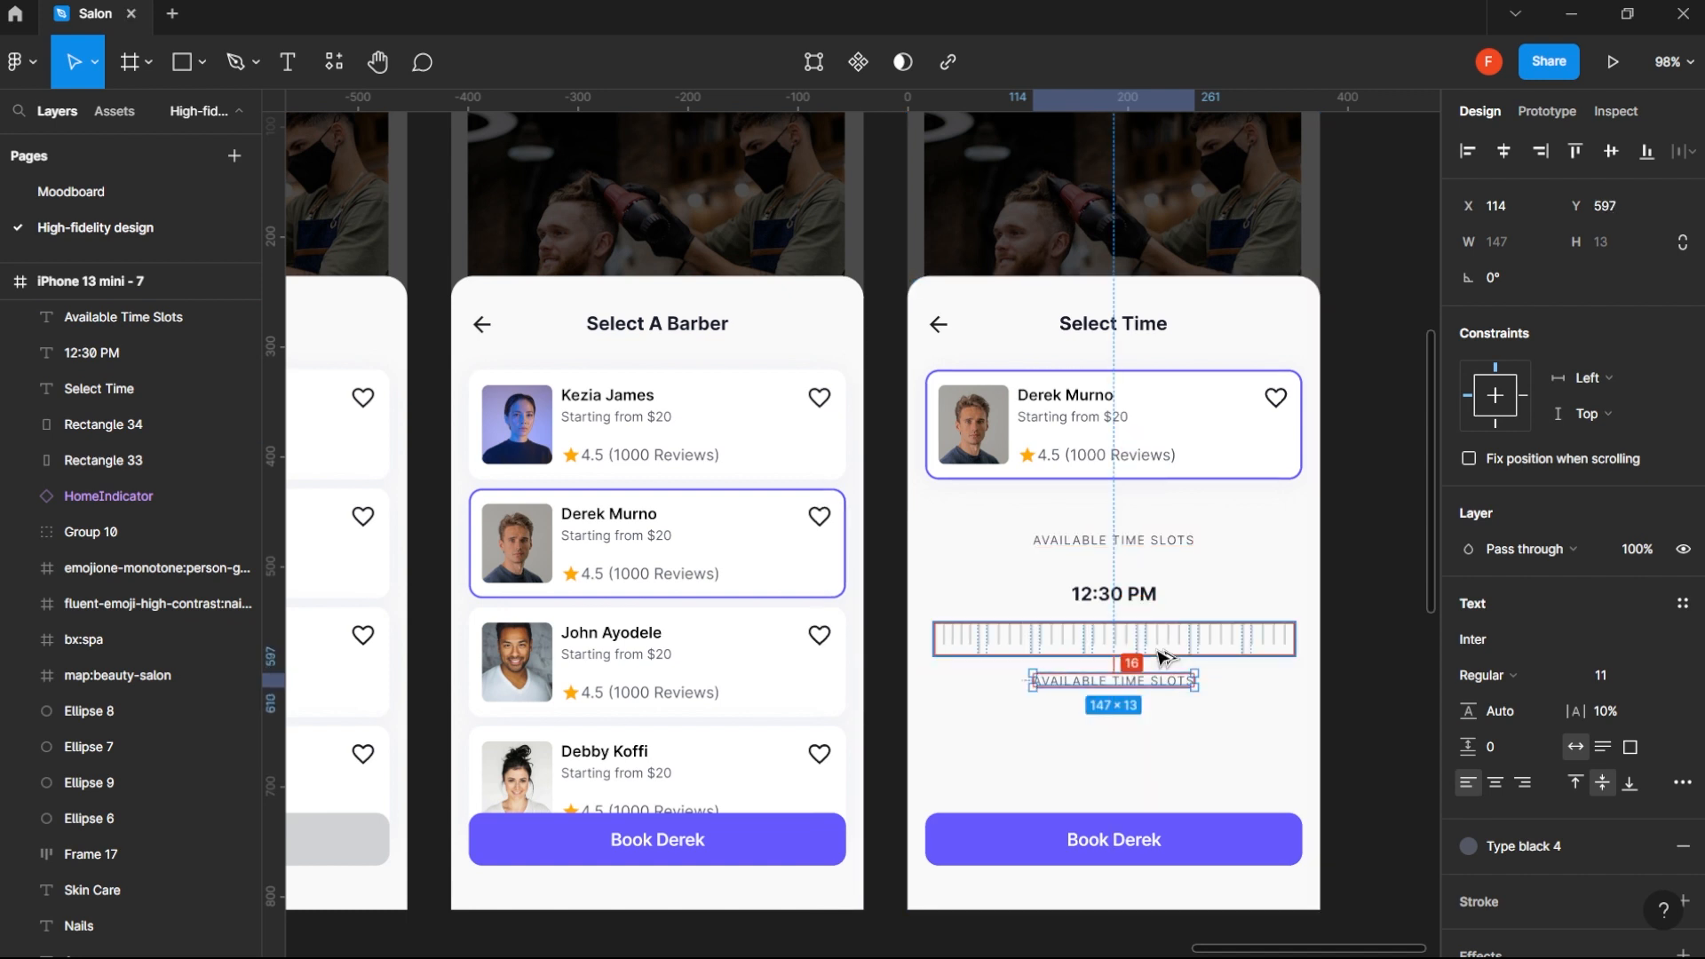
# - Shorten the copied heading's text to Available and center it horizontally on the screen
pyautogui.doubleClick(1133, 682)
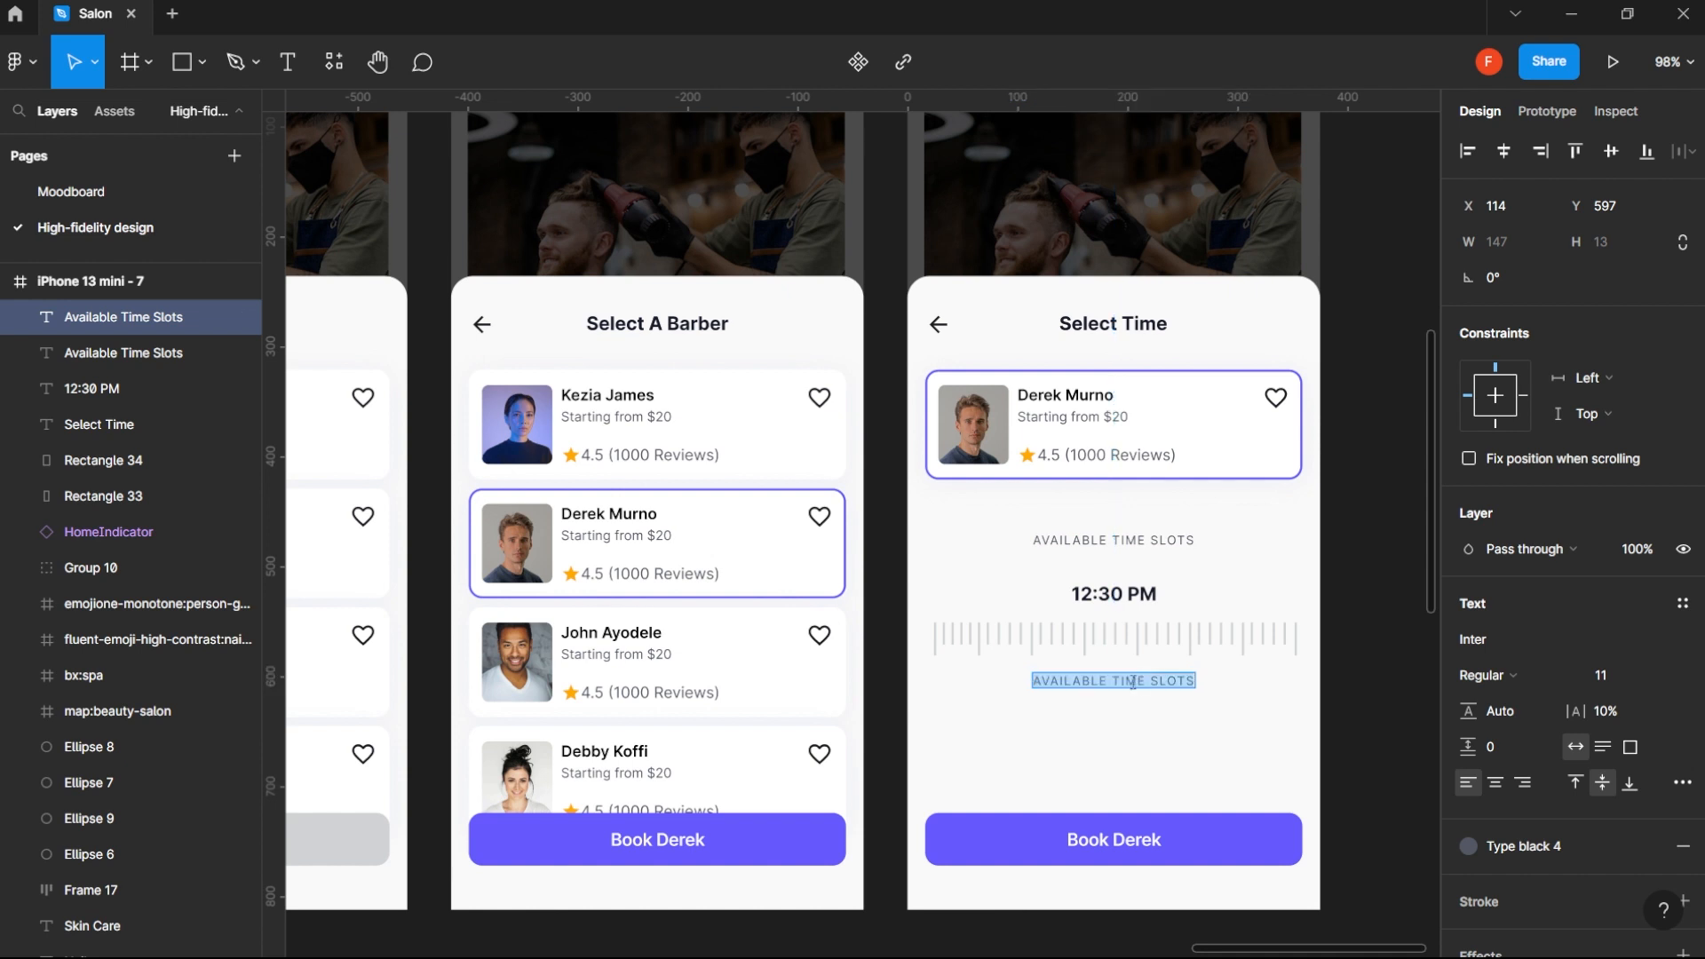
pyautogui.click(1103, 679)
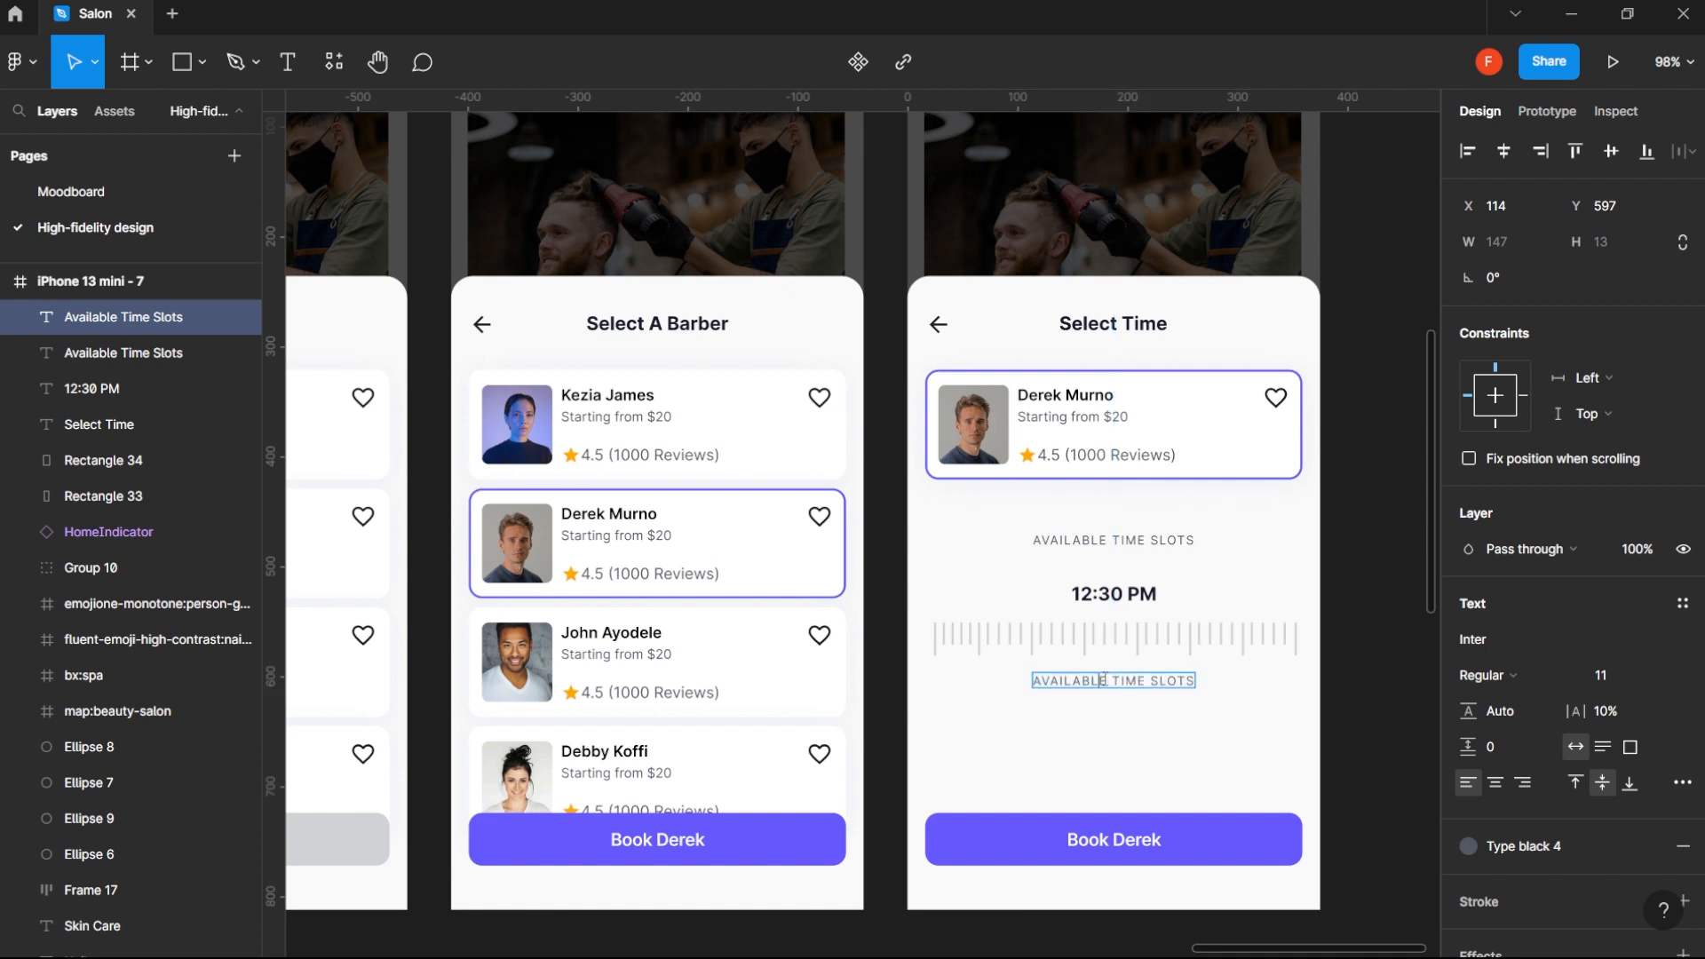
pyautogui.hotkey('shift', 'End')
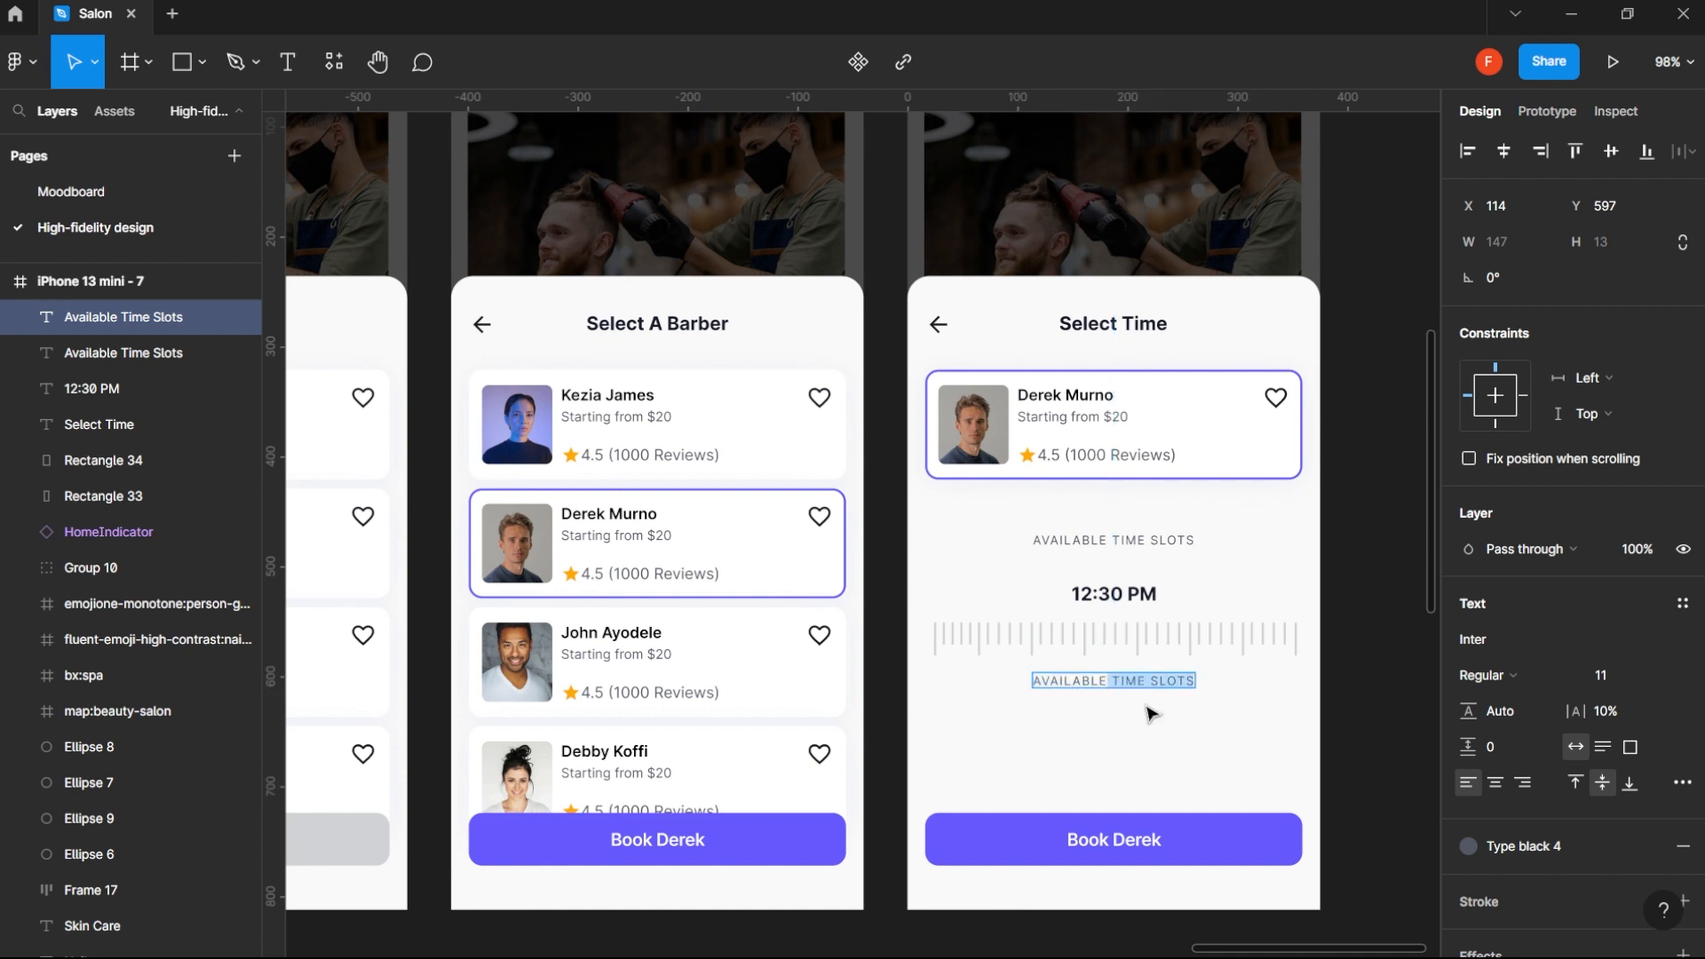
pyautogui.press('BackSpace')
pyautogui.press('Escape')
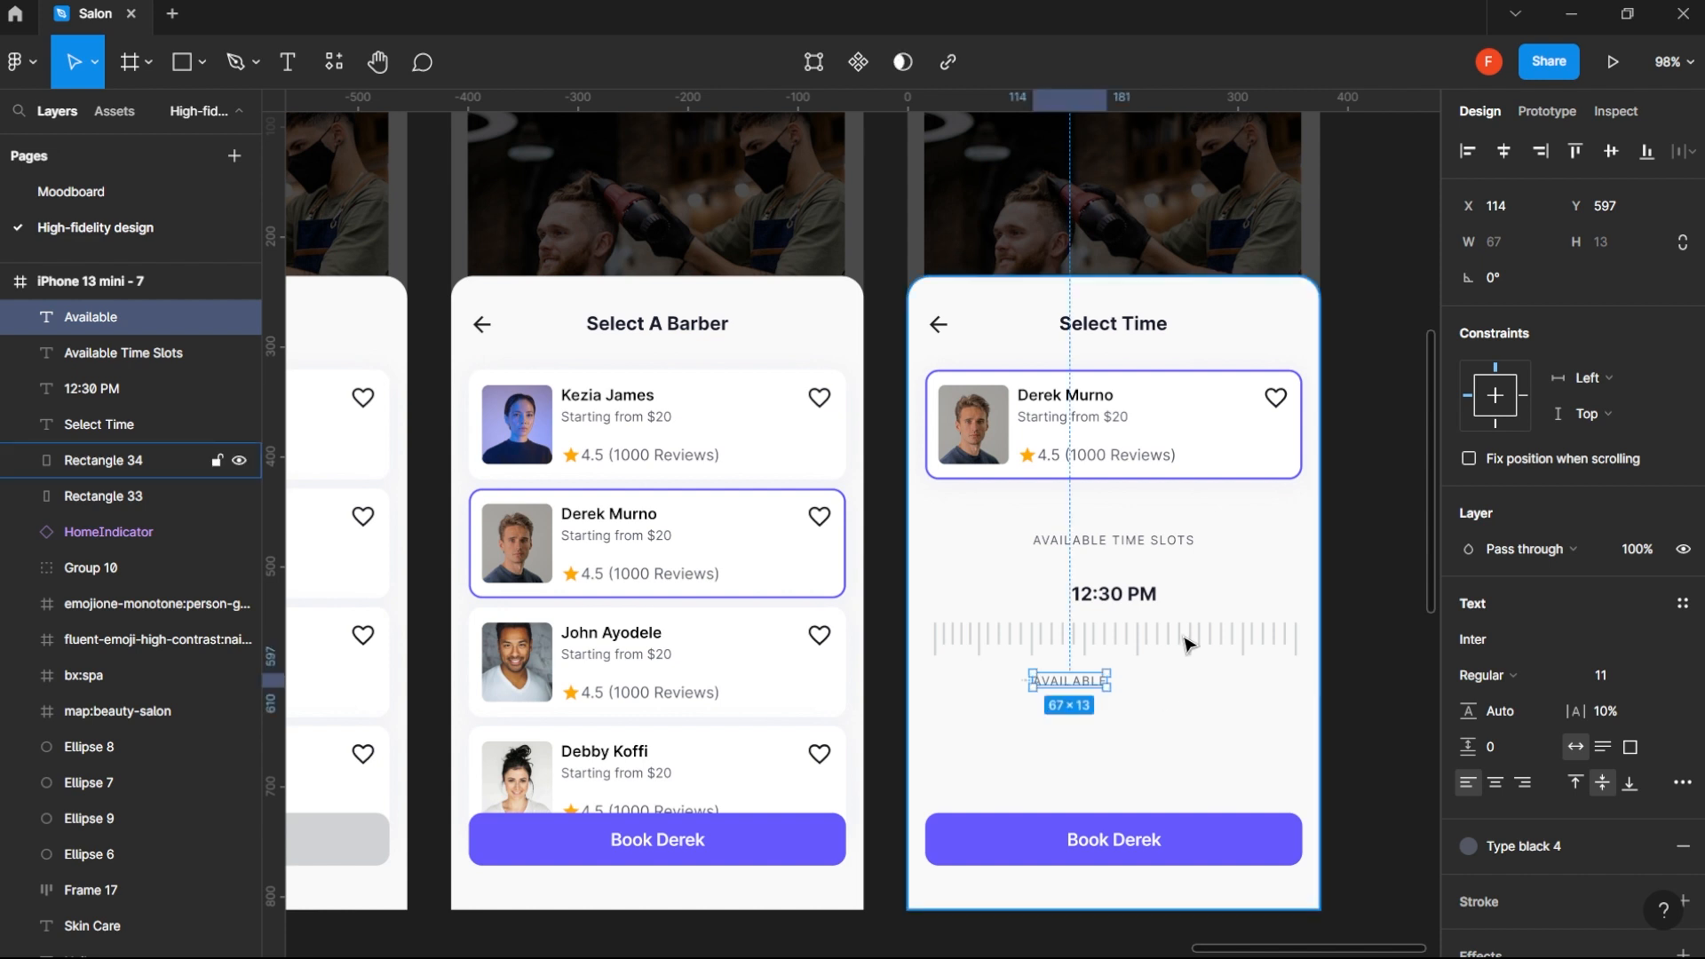
pyautogui.click(1497, 155)
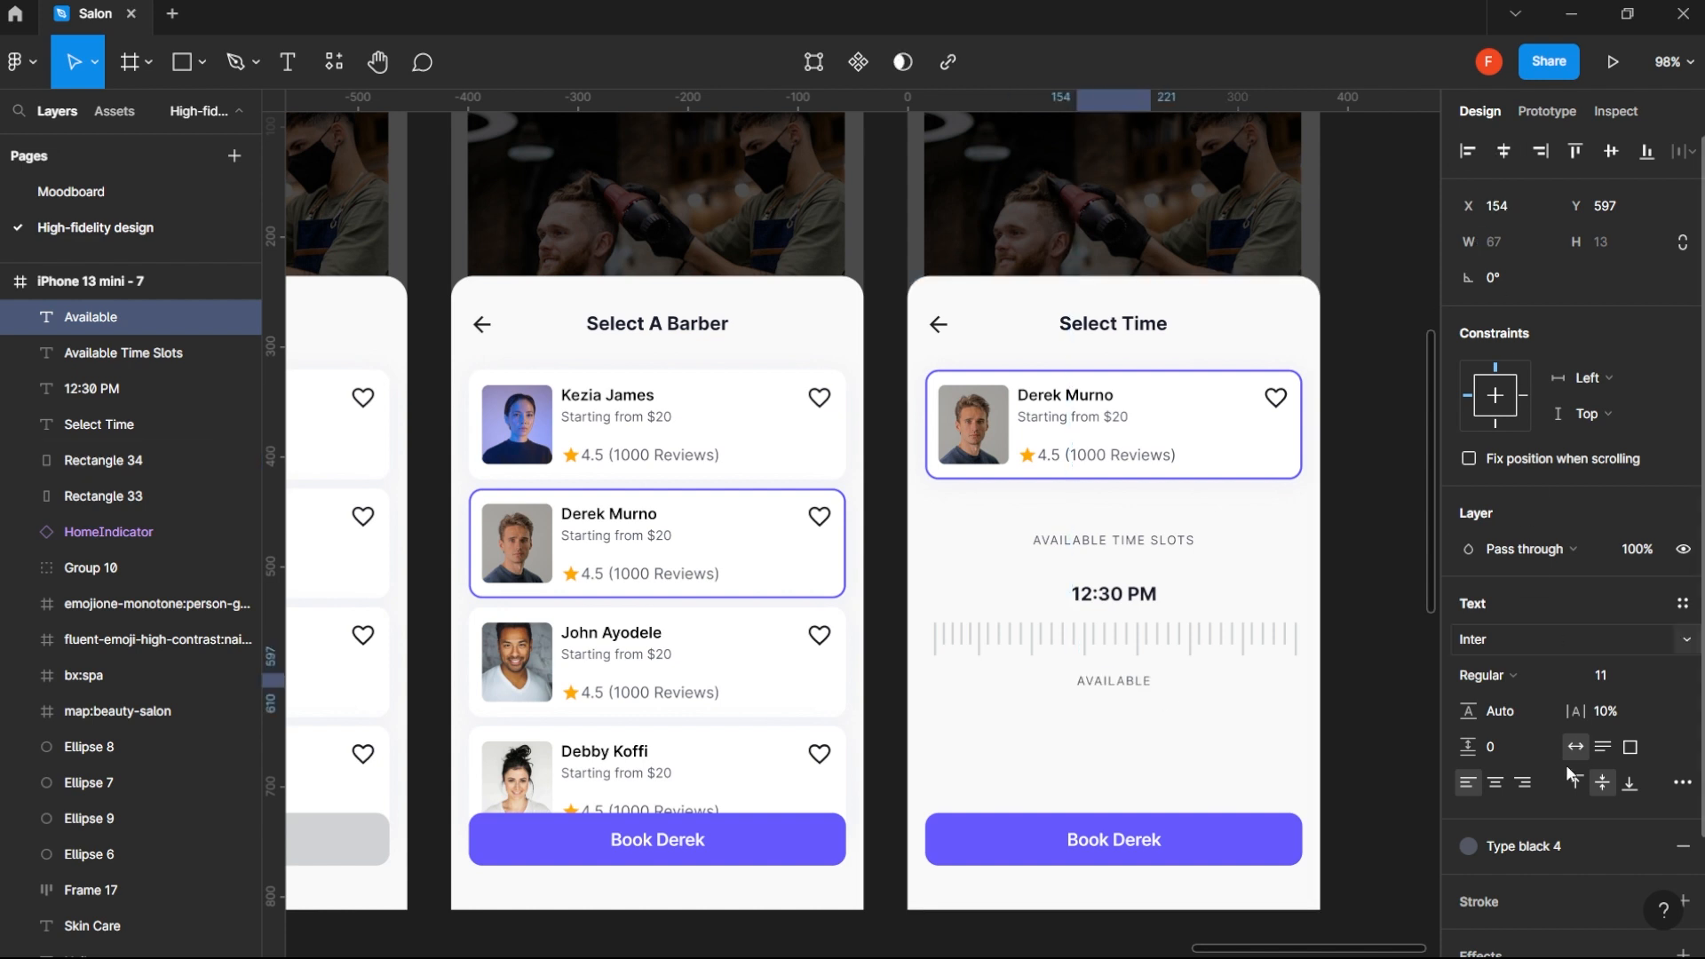
# - Try the Green 2 color style on the Available label below the tick row, and replace it with Red
pyautogui.click(1469, 845)
pyautogui.scroll(-3, 1559, 830)
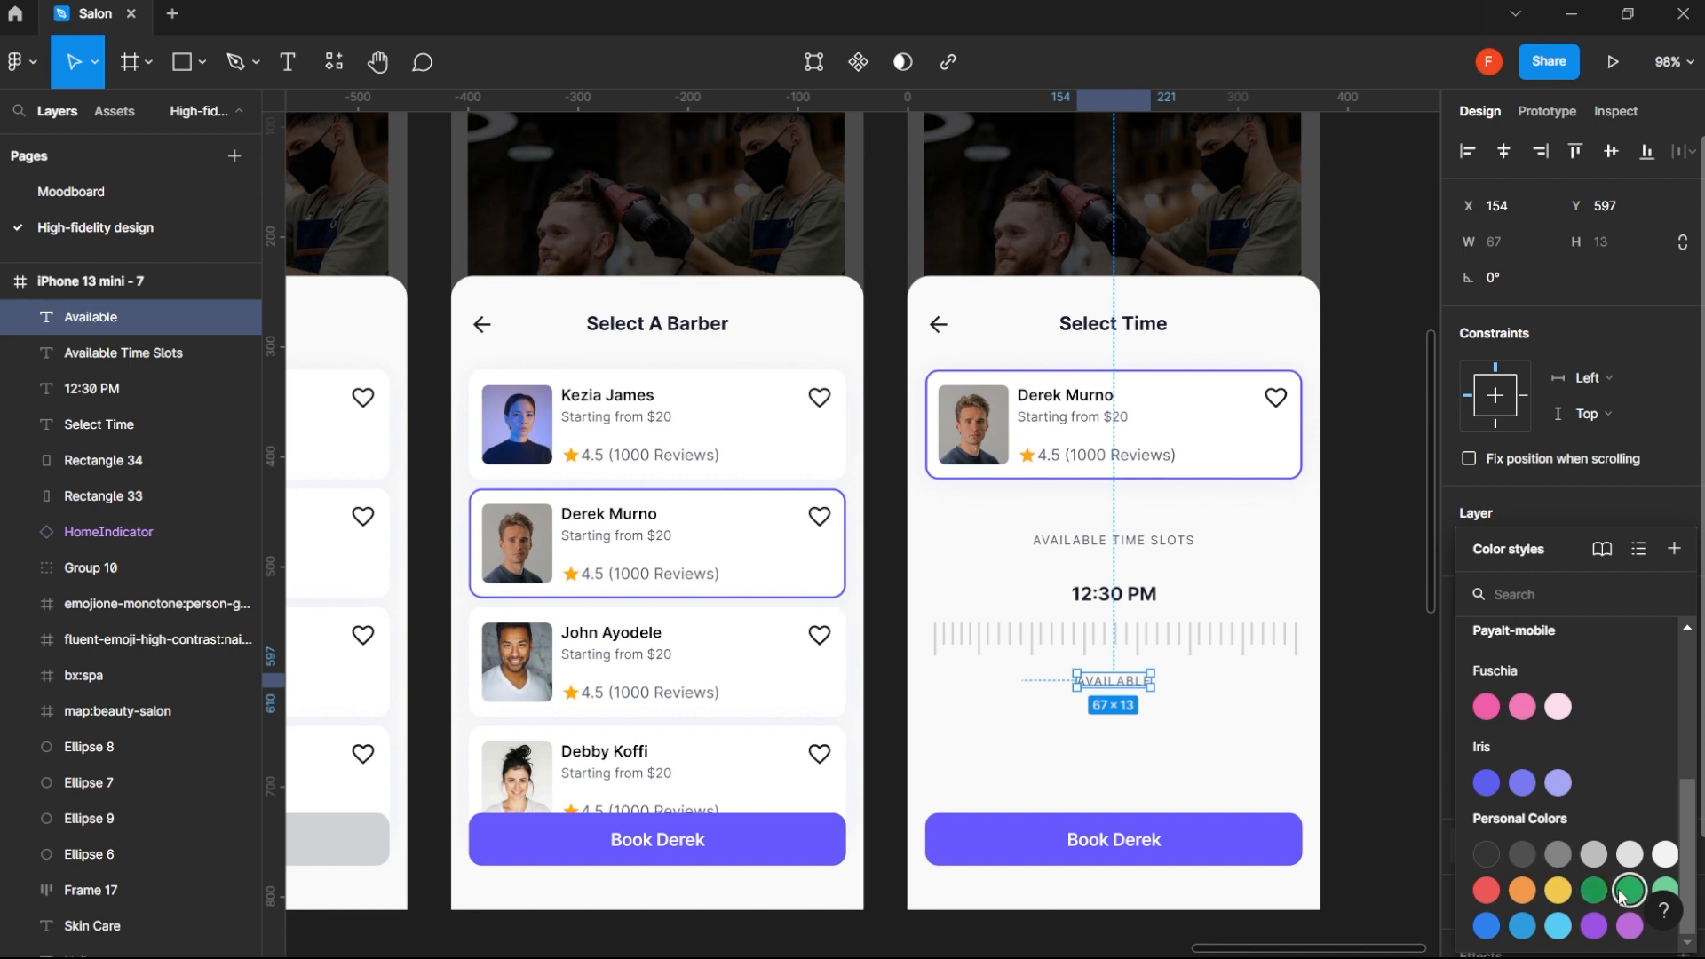
pyautogui.click(1625, 892)
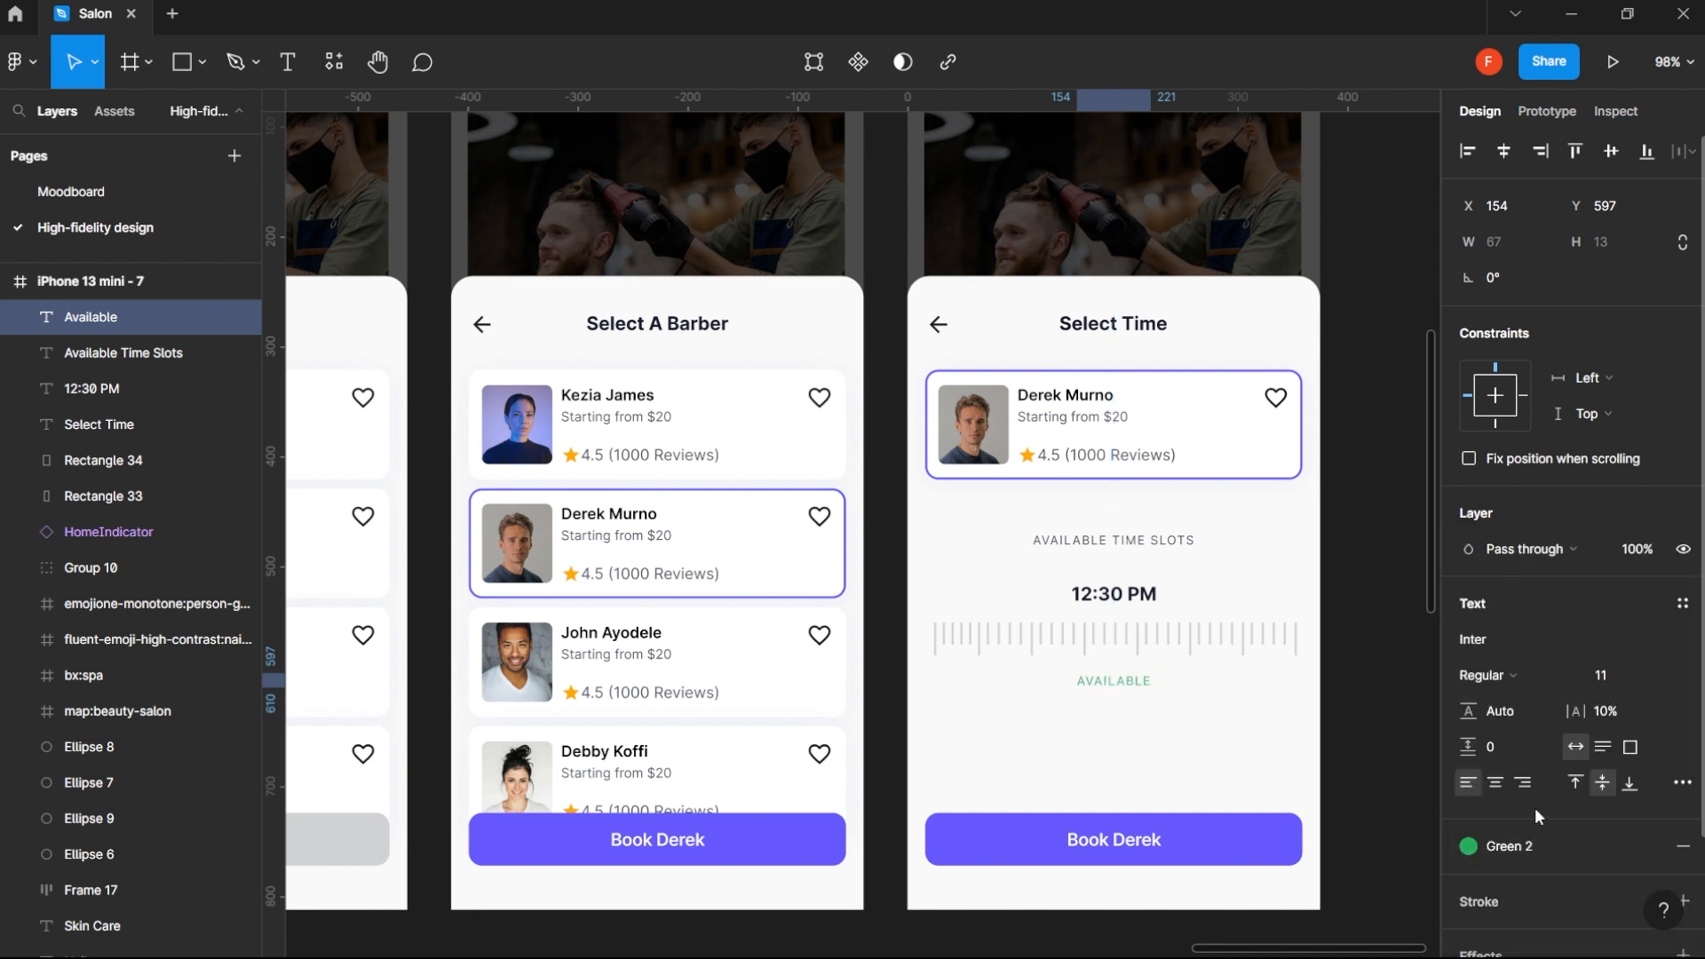
pyautogui.click(1554, 846)
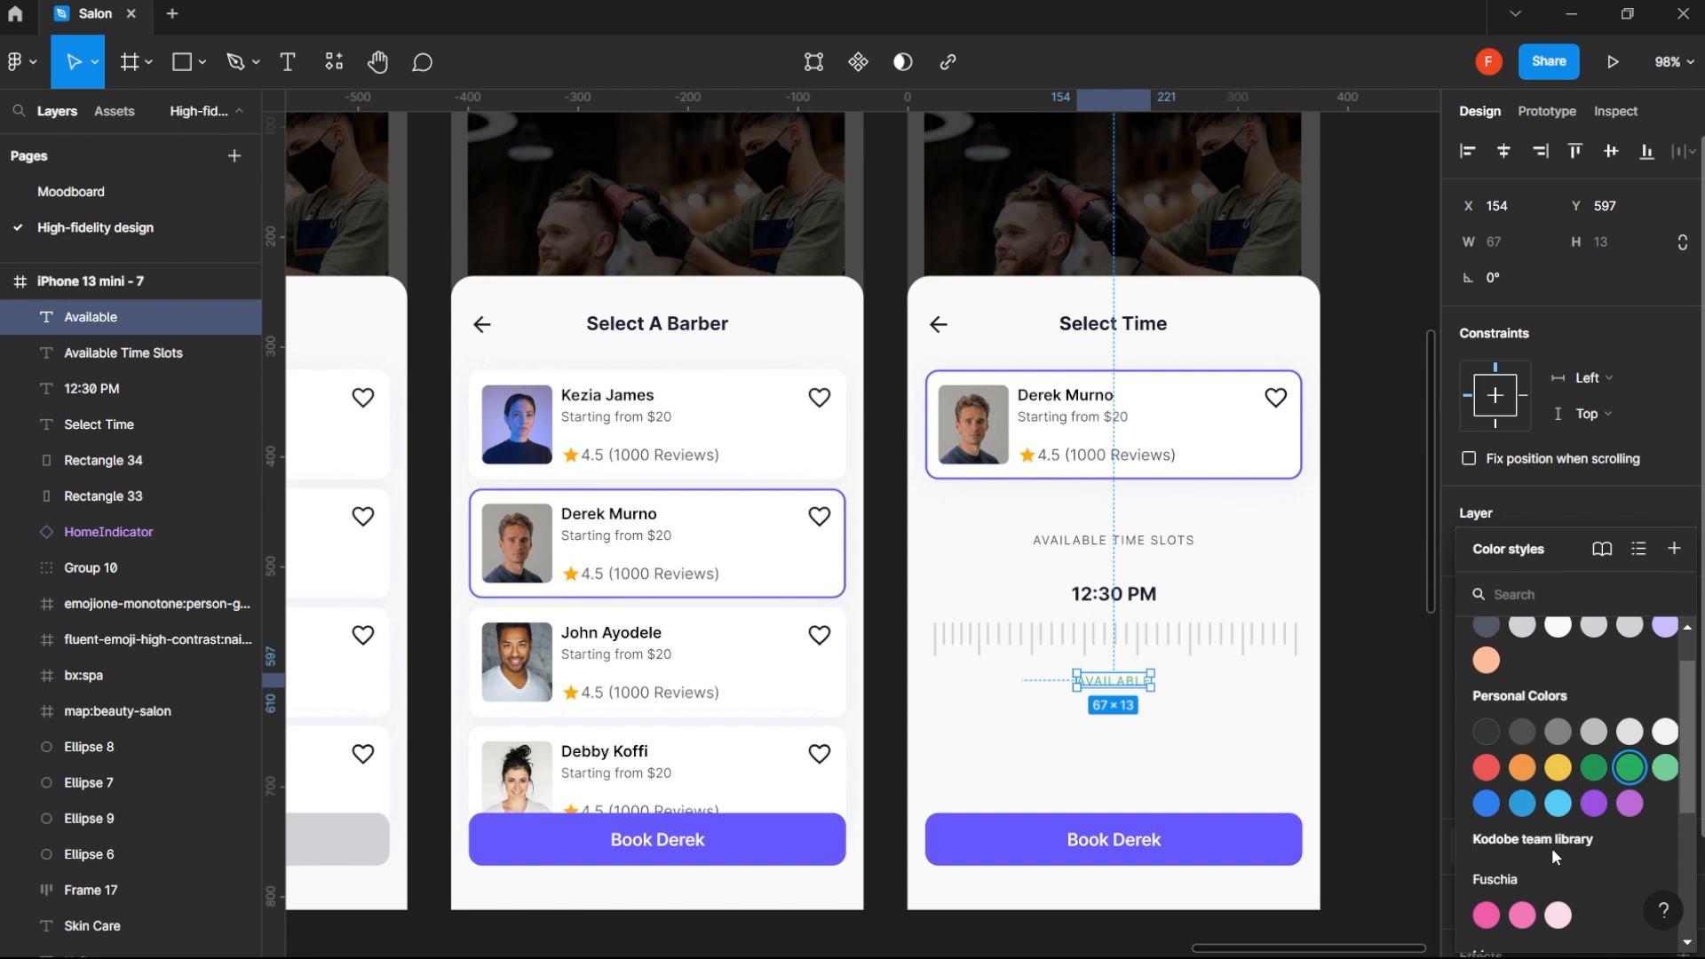
pyautogui.click(1485, 767)
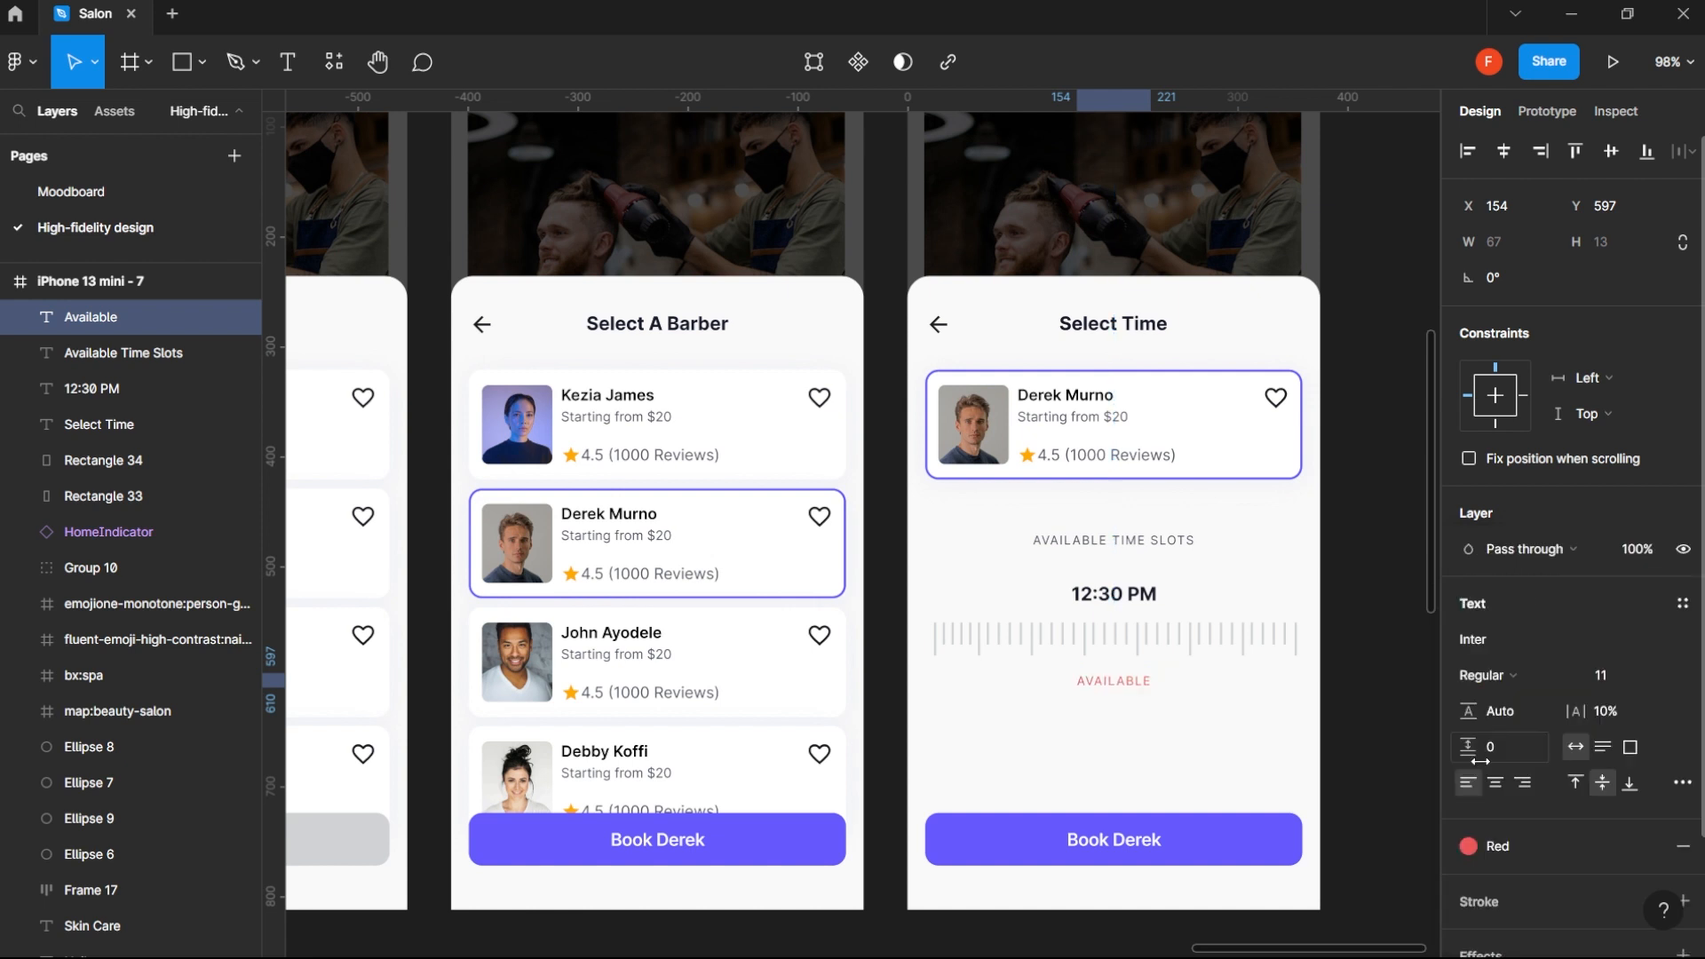
# - Undo the Red color change on the Available label to restore the Green 2 style
pyautogui.doubleClick(1116, 680)
pyautogui.press('Escape')
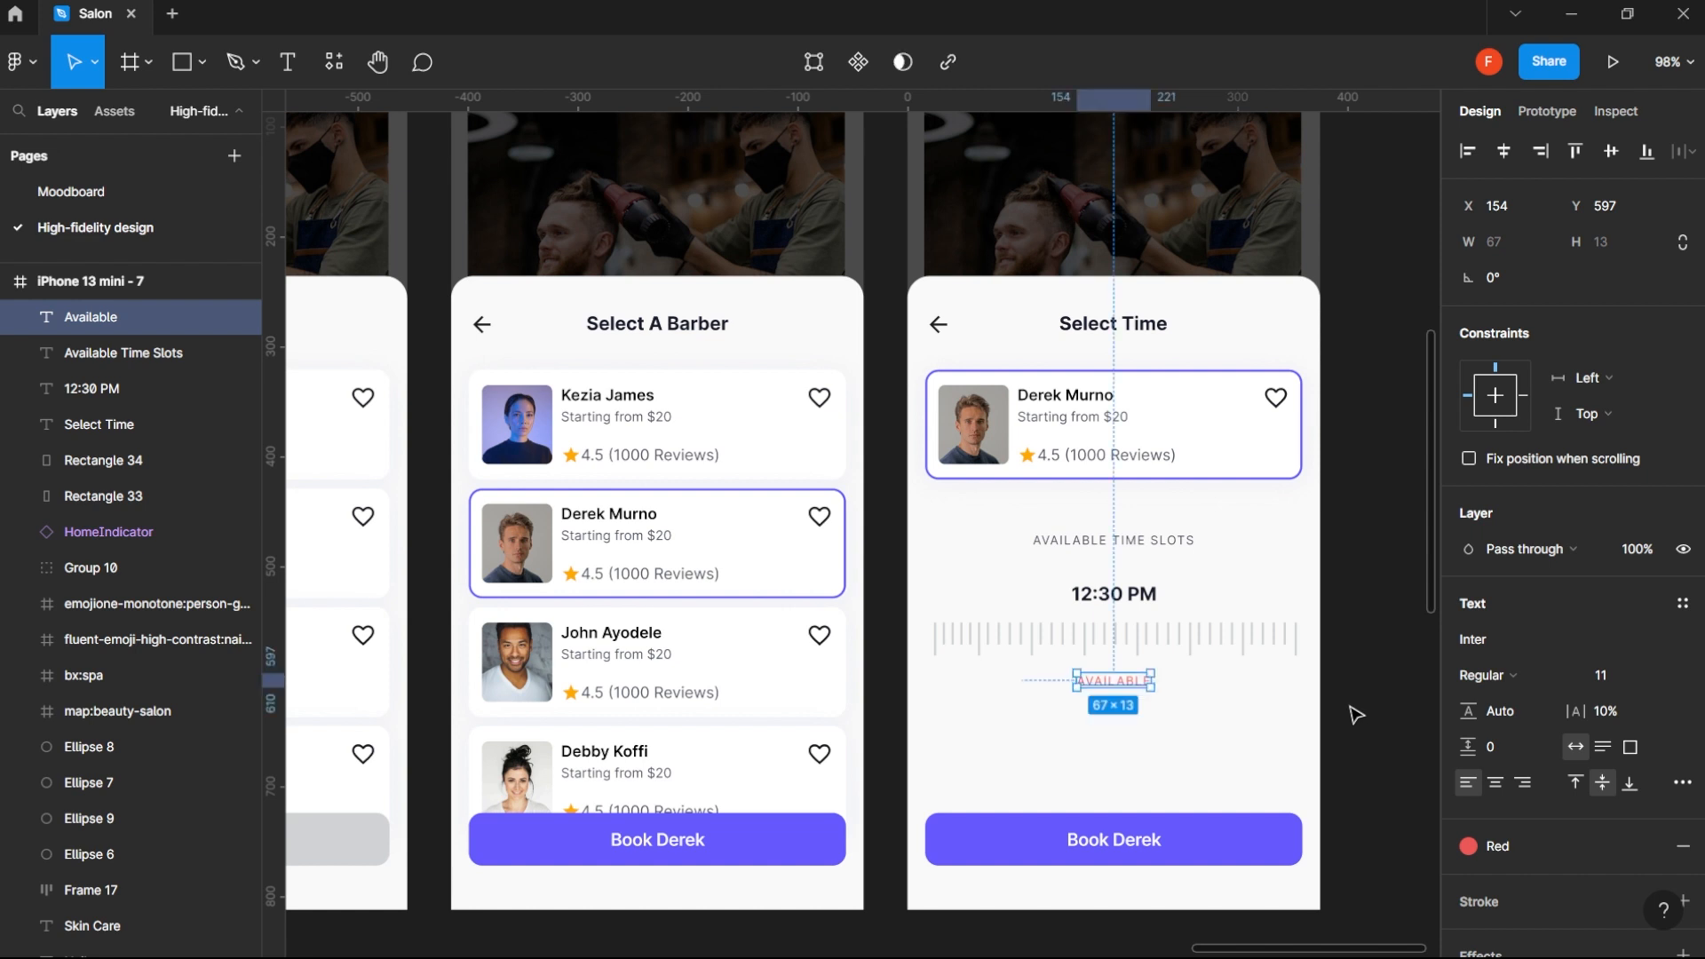
pyautogui.hotkey('ctrl', 'z')
pyautogui.click(1392, 698)
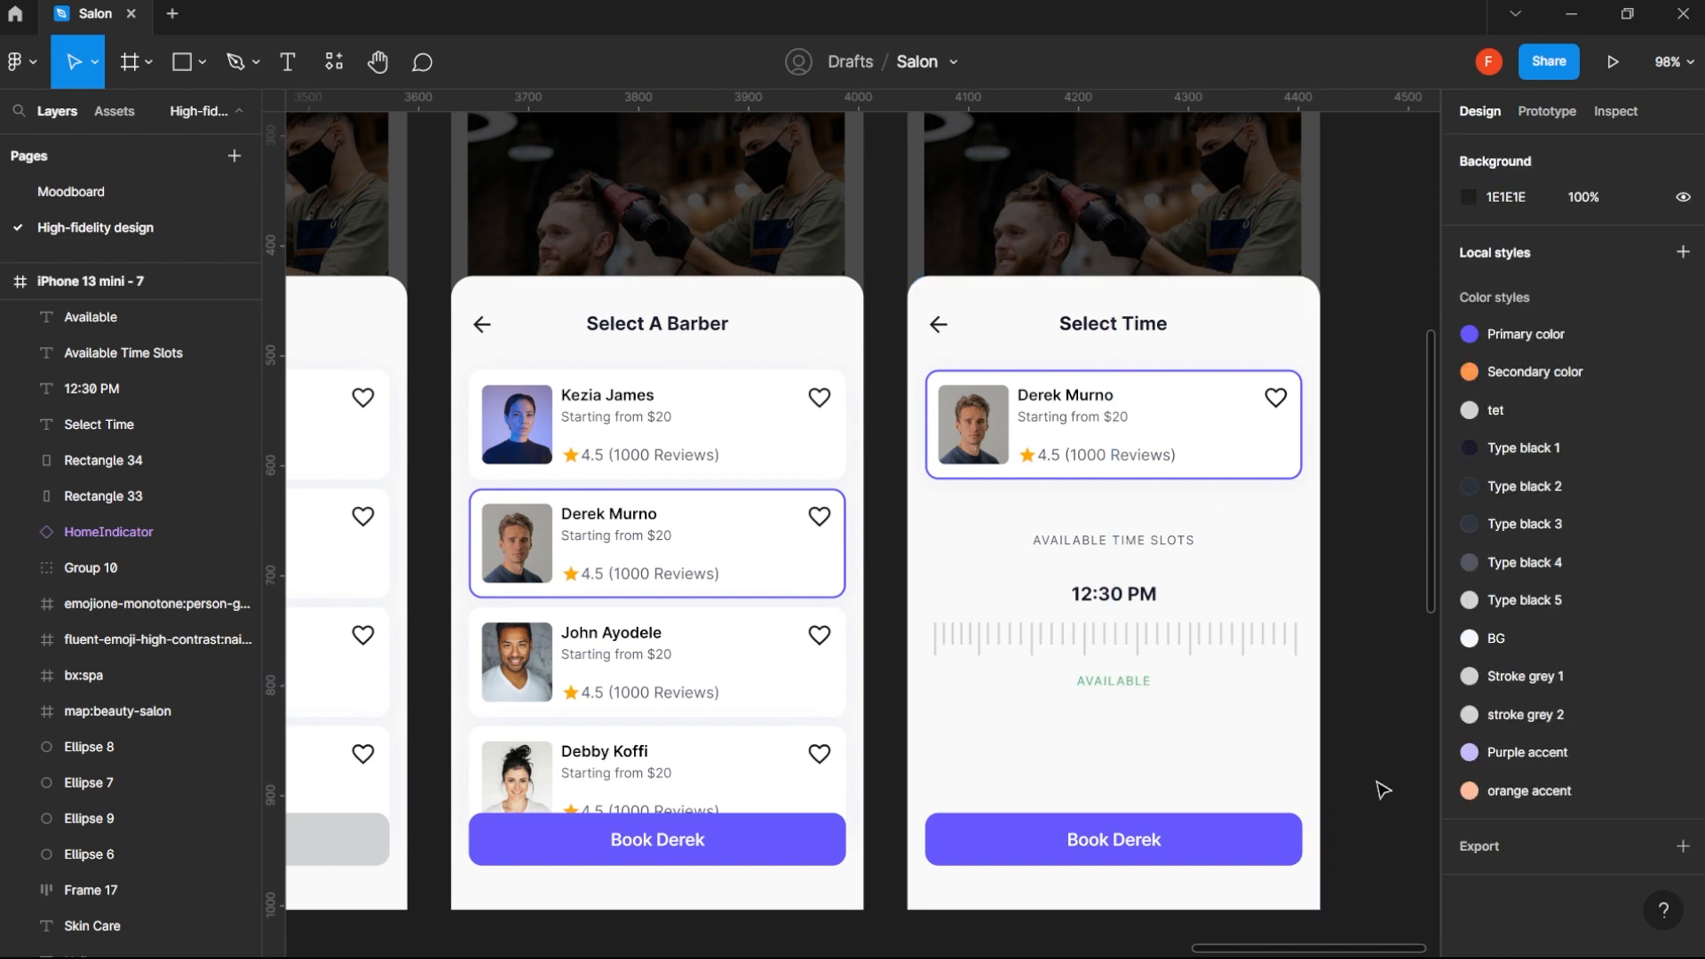
# - Try Semi Bold on the Available label below the tick row, and set its font weight to Medium
pyautogui.scroll(-2, 1383, 790)
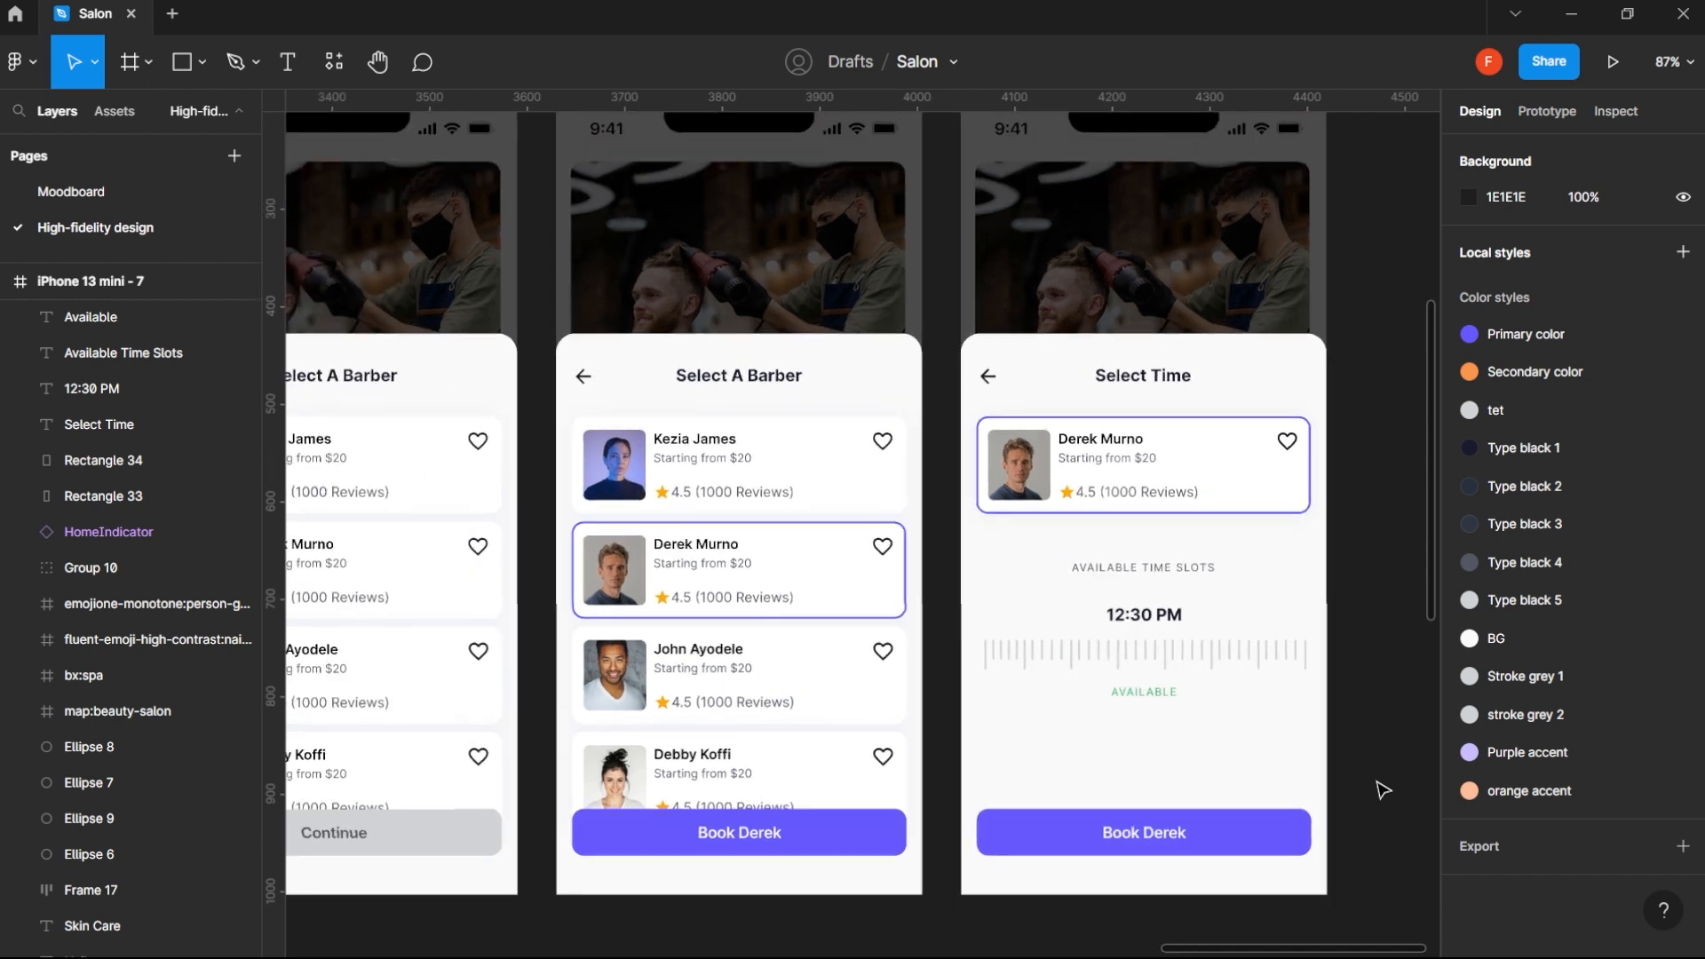
pyautogui.click(1144, 692)
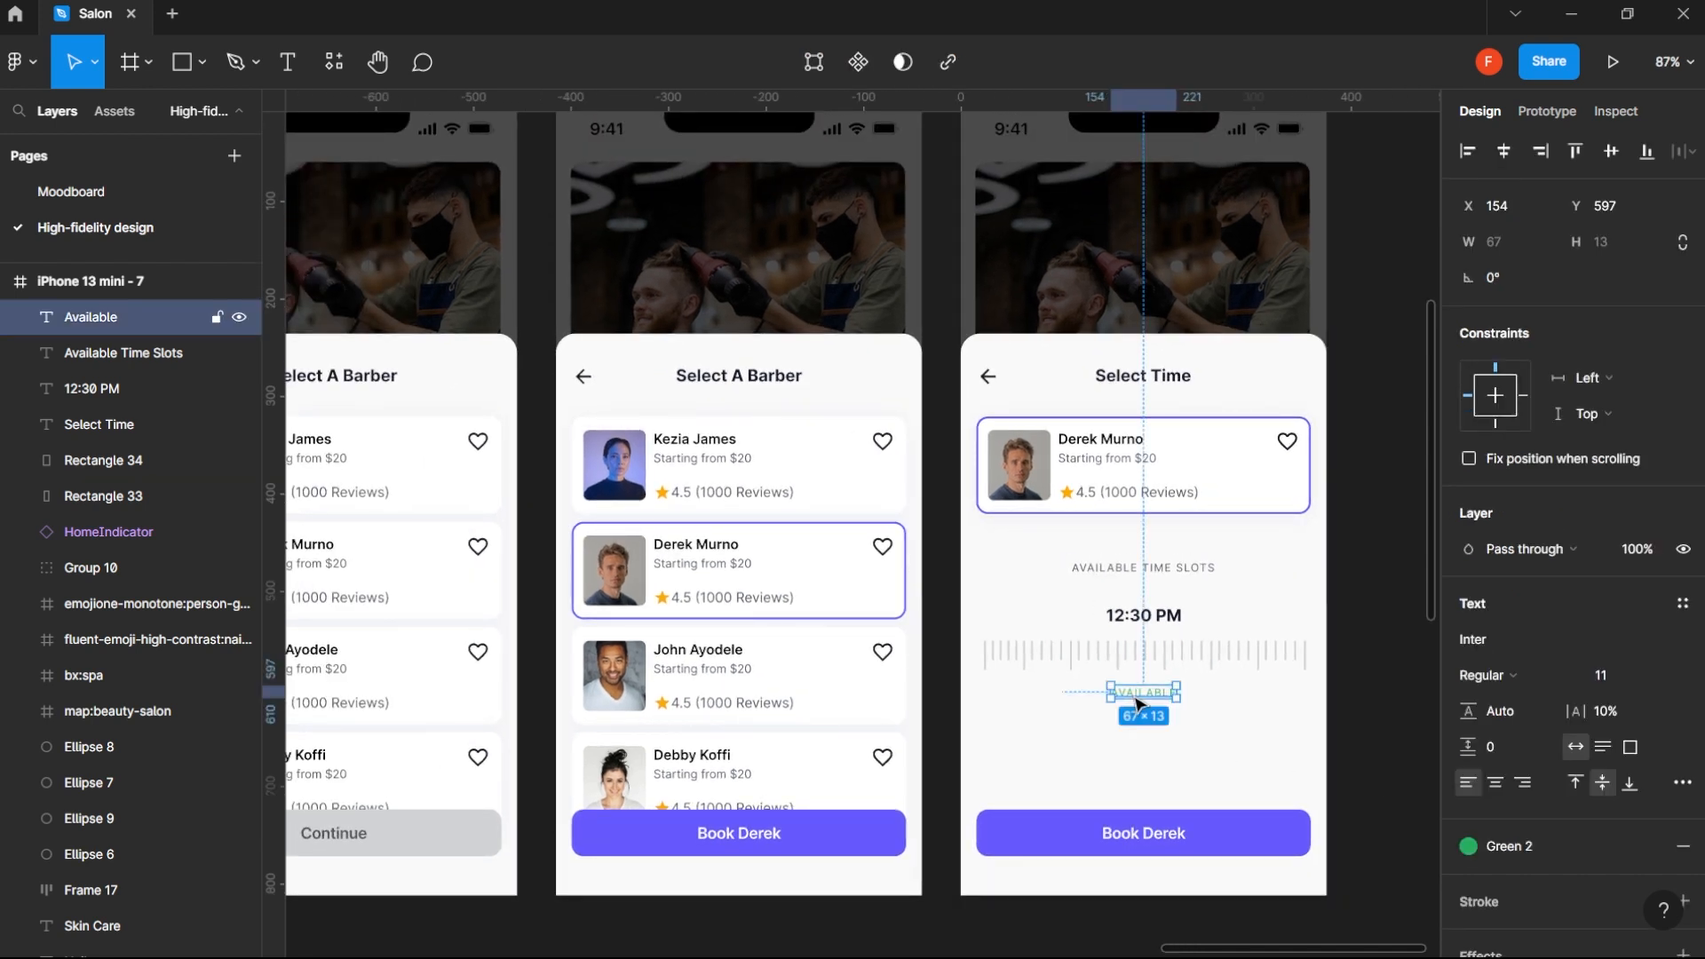
pyautogui.click(1501, 674)
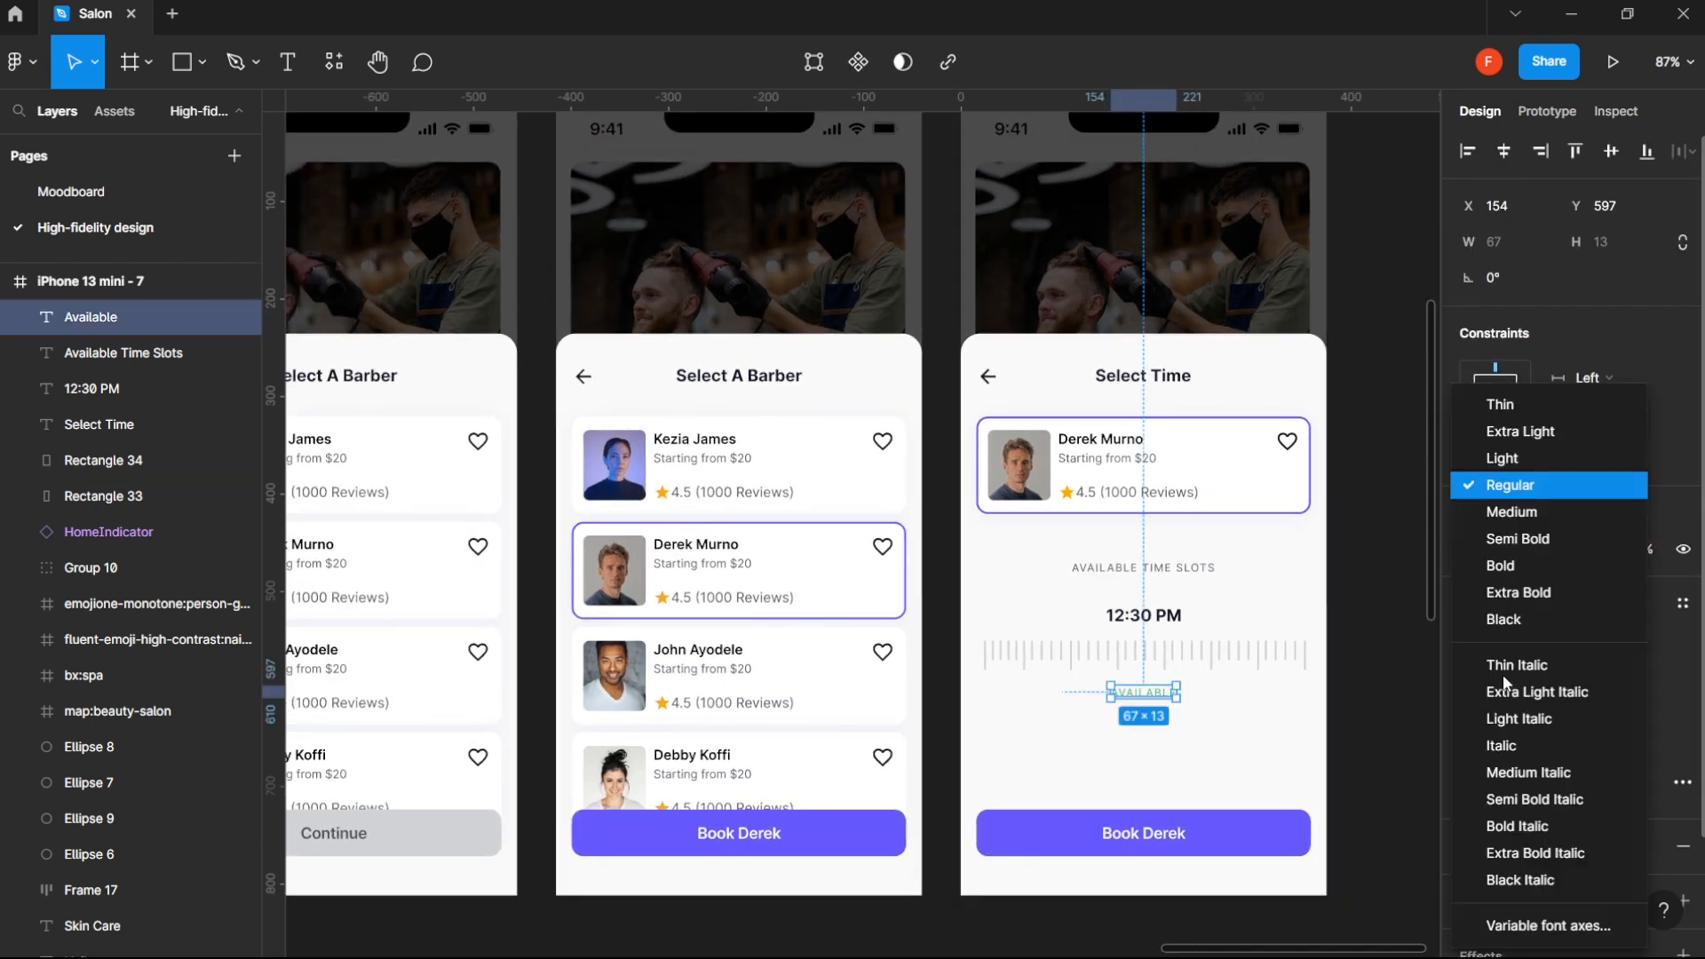
pyautogui.click(1533, 540)
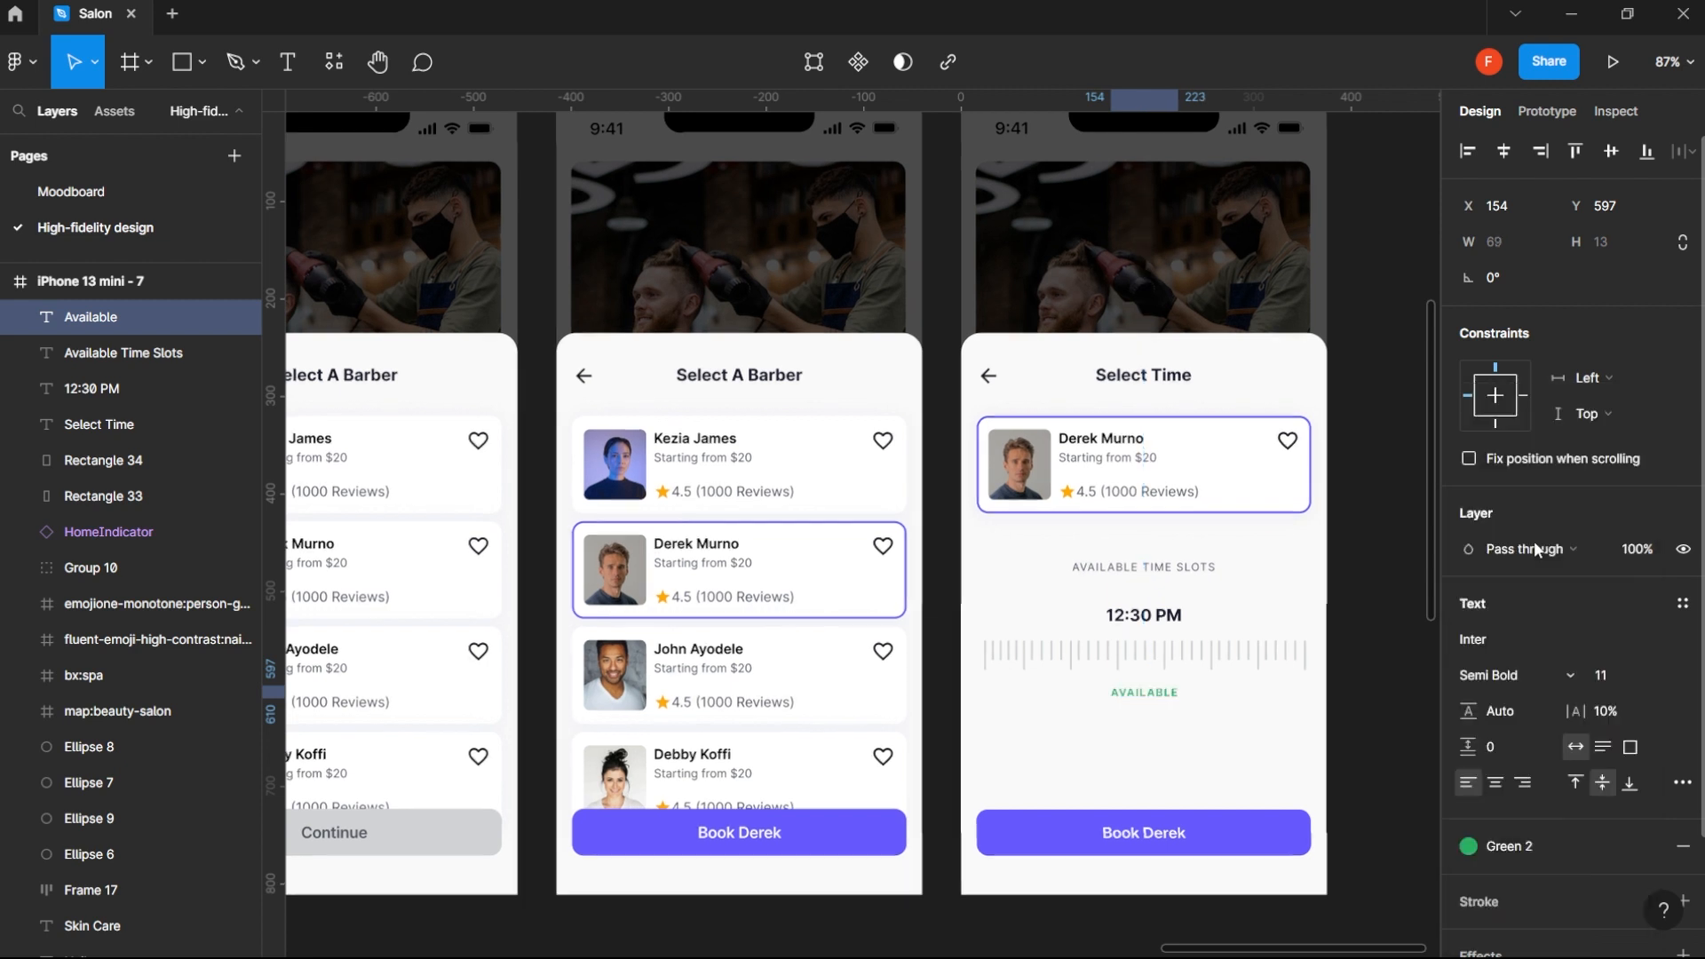
pyautogui.click(1521, 674)
pyautogui.click(1531, 521)
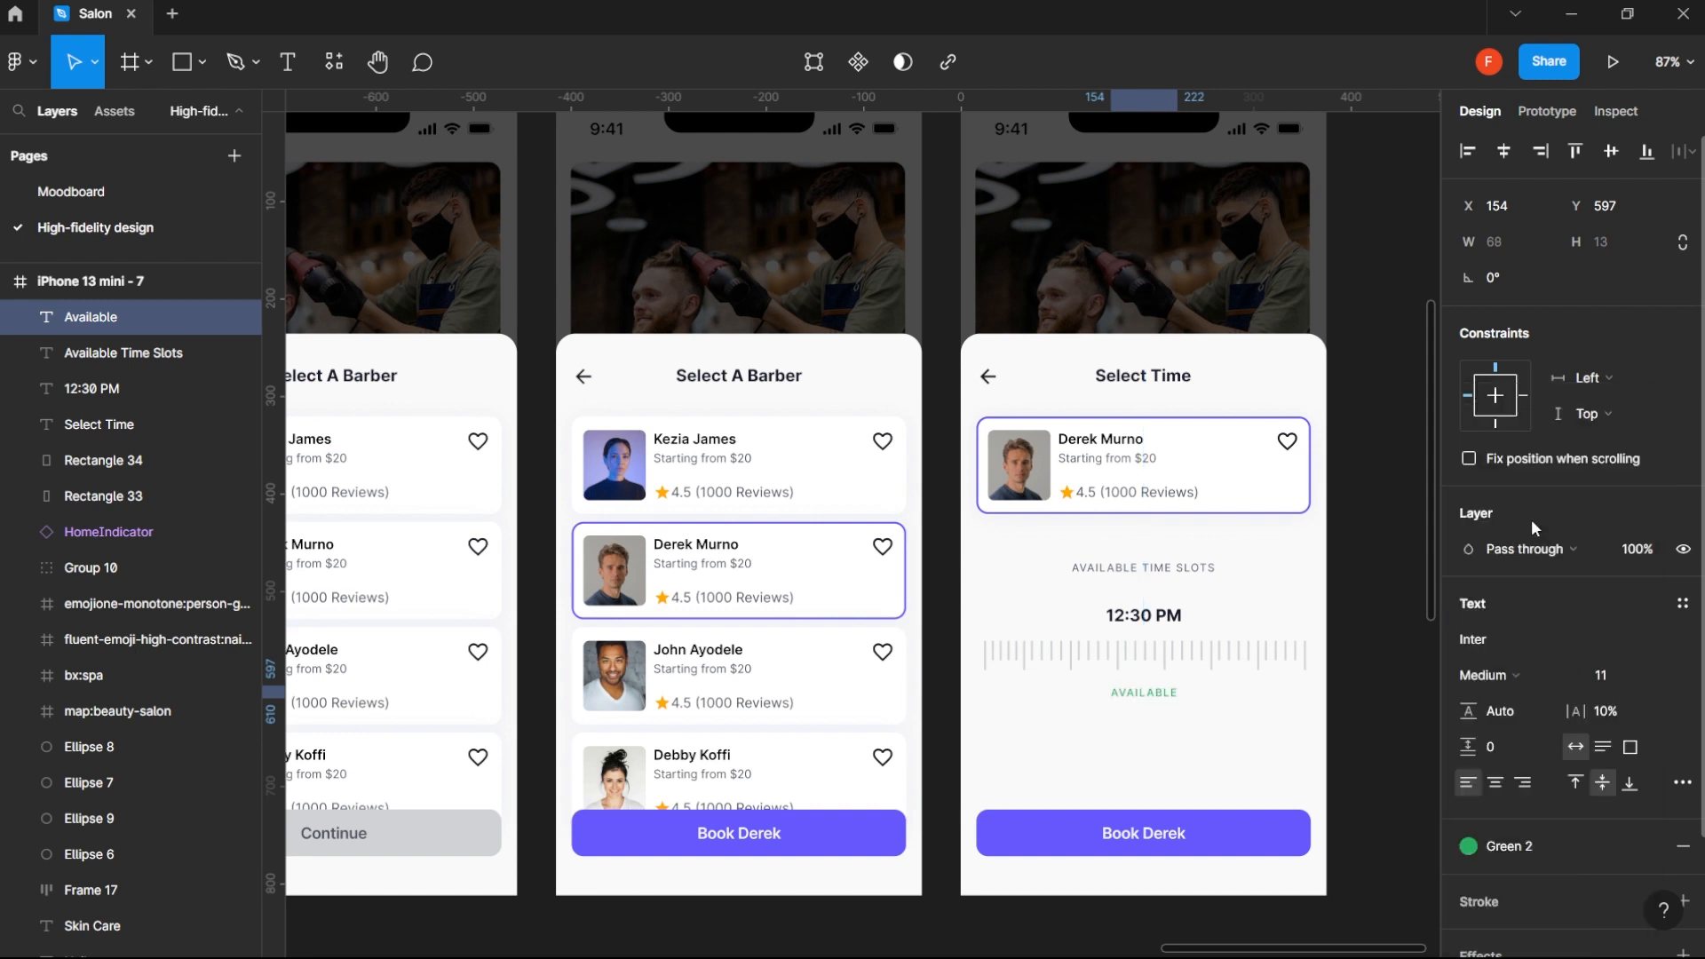
pyautogui.click(1373, 743)
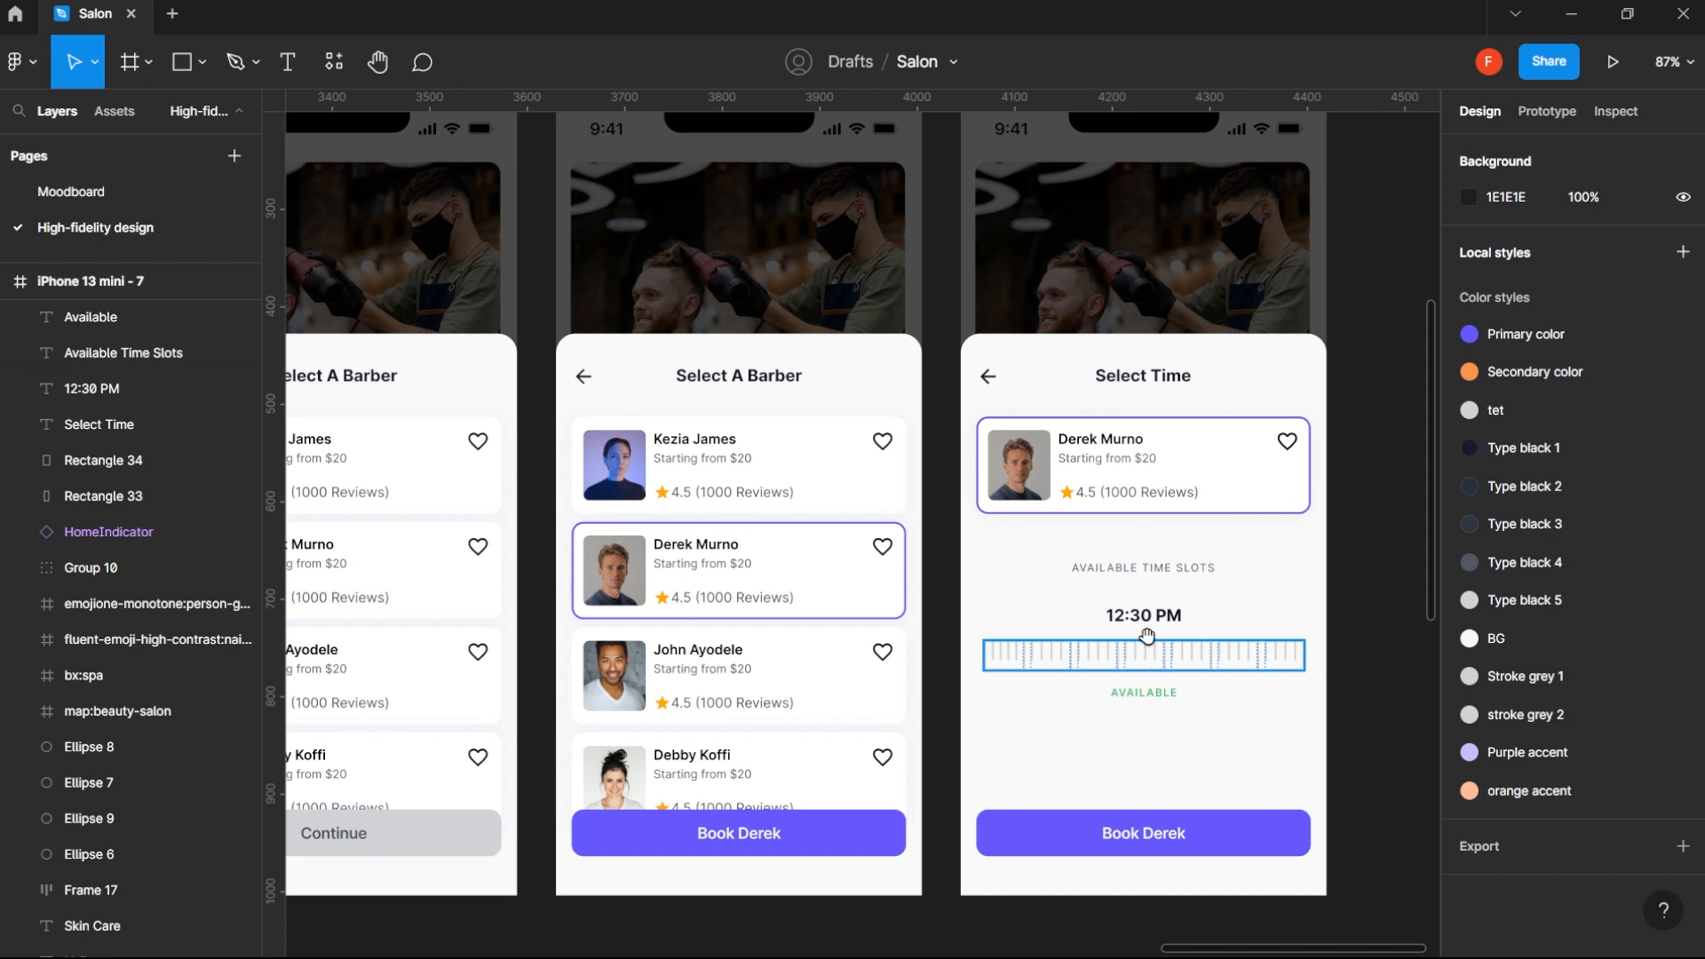
# - Copy the middle tick out of the ruler's nested frame and place the copy directly above it at X 188, Y 535
pyautogui.scroll(5, 1150, 660)
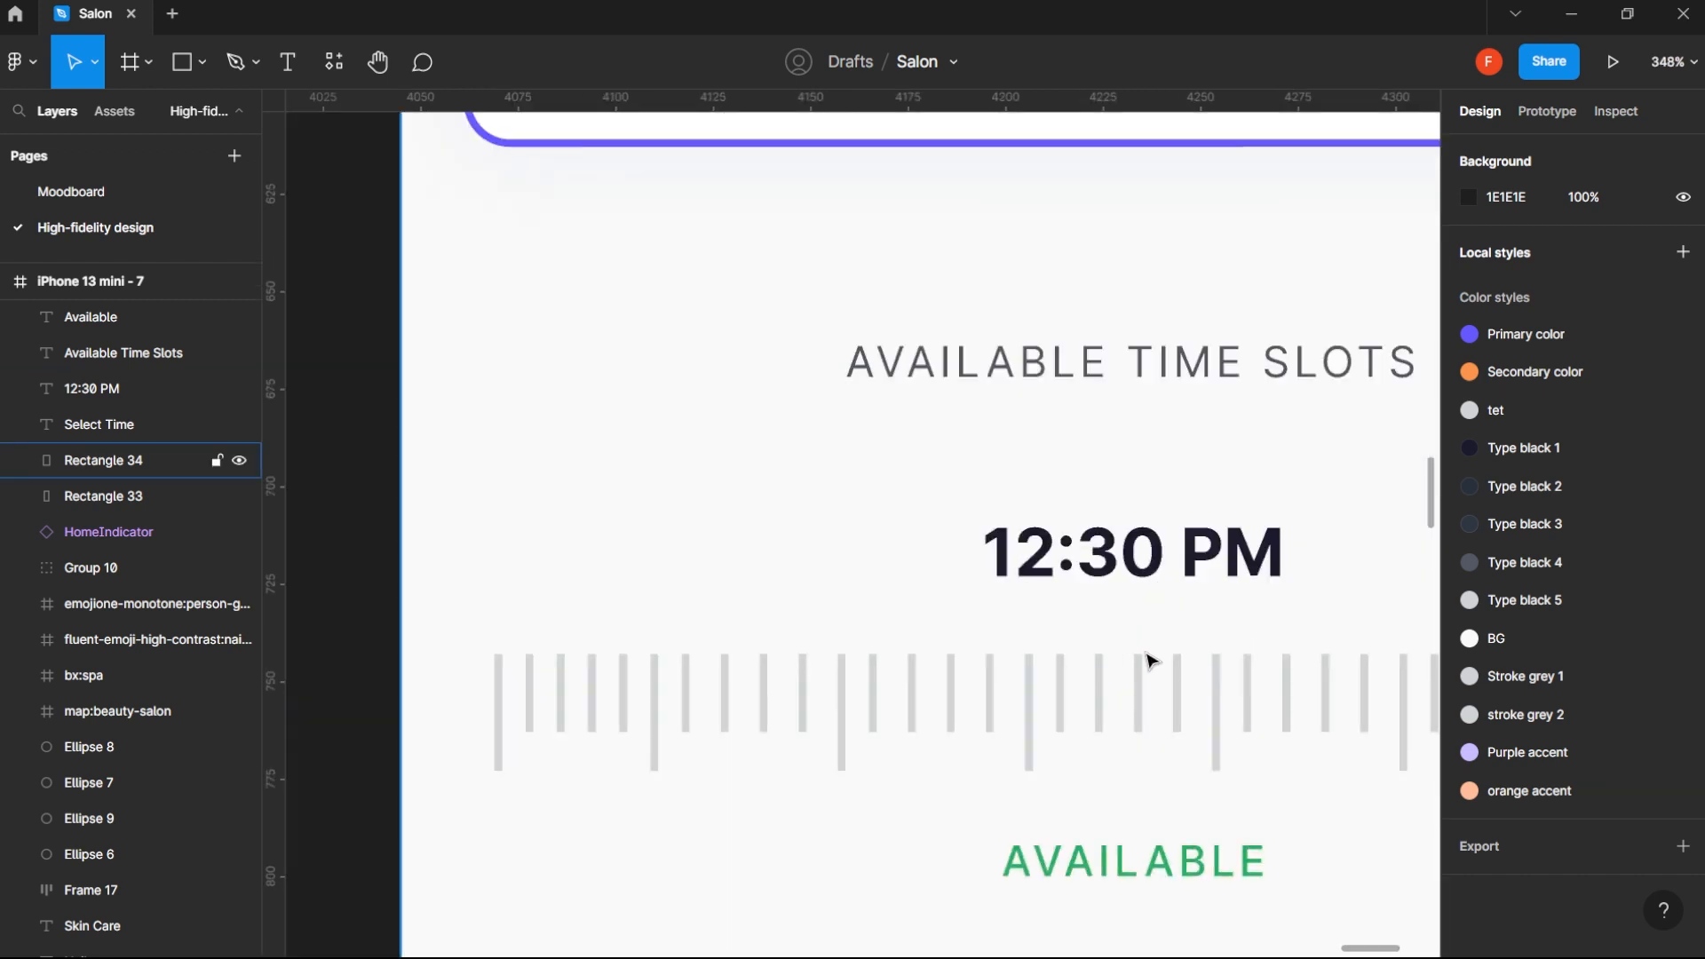
pyautogui.keyDown('ctrl'); pyautogui.click(1136, 701); pyautogui.keyUp('ctrl')
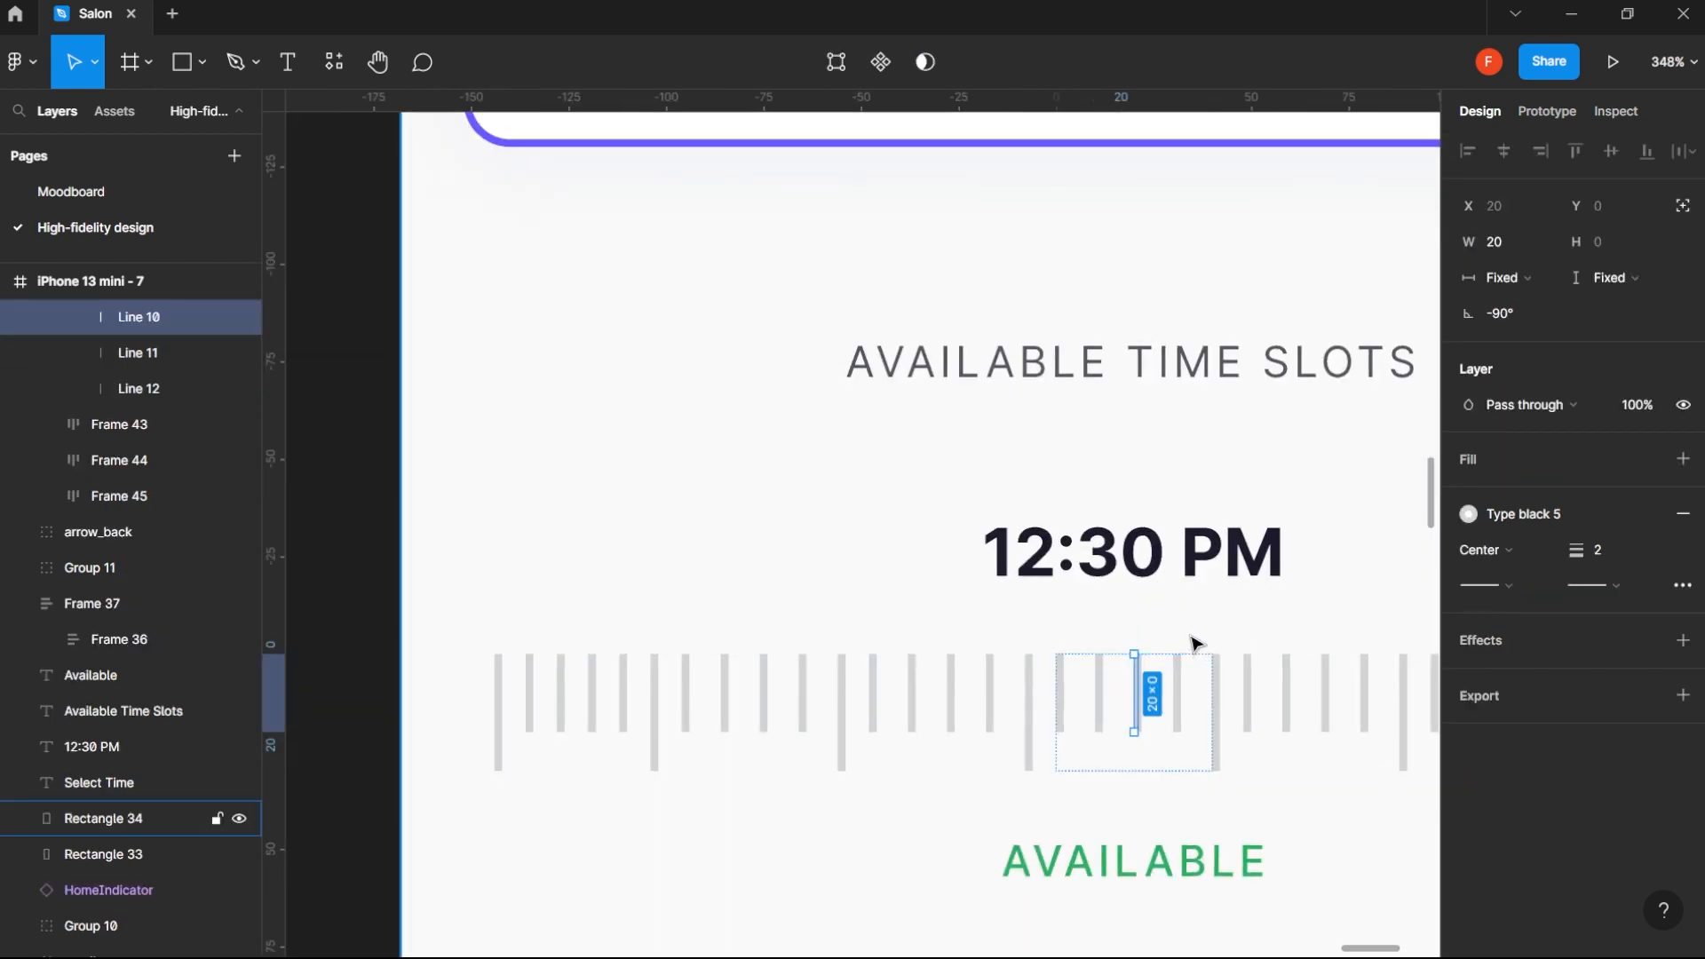
pyautogui.hotkey('ctrl', 'v')
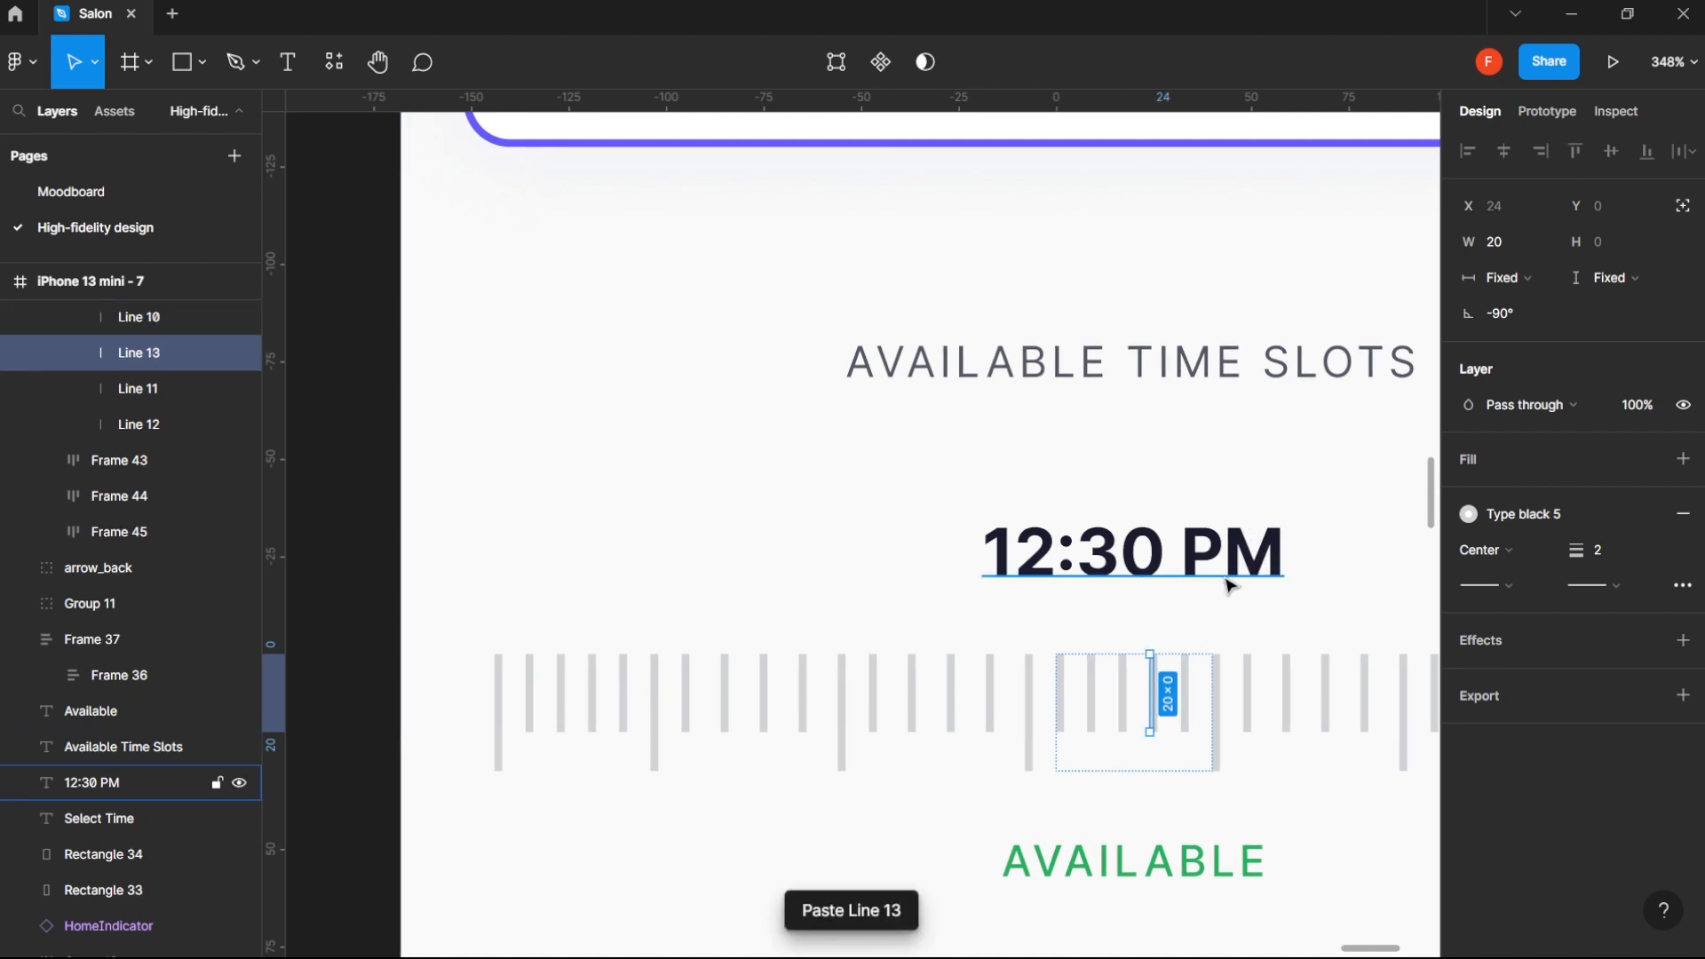
pyautogui.hotkey('ctrl', 'z')
pyautogui.click(1293, 484)
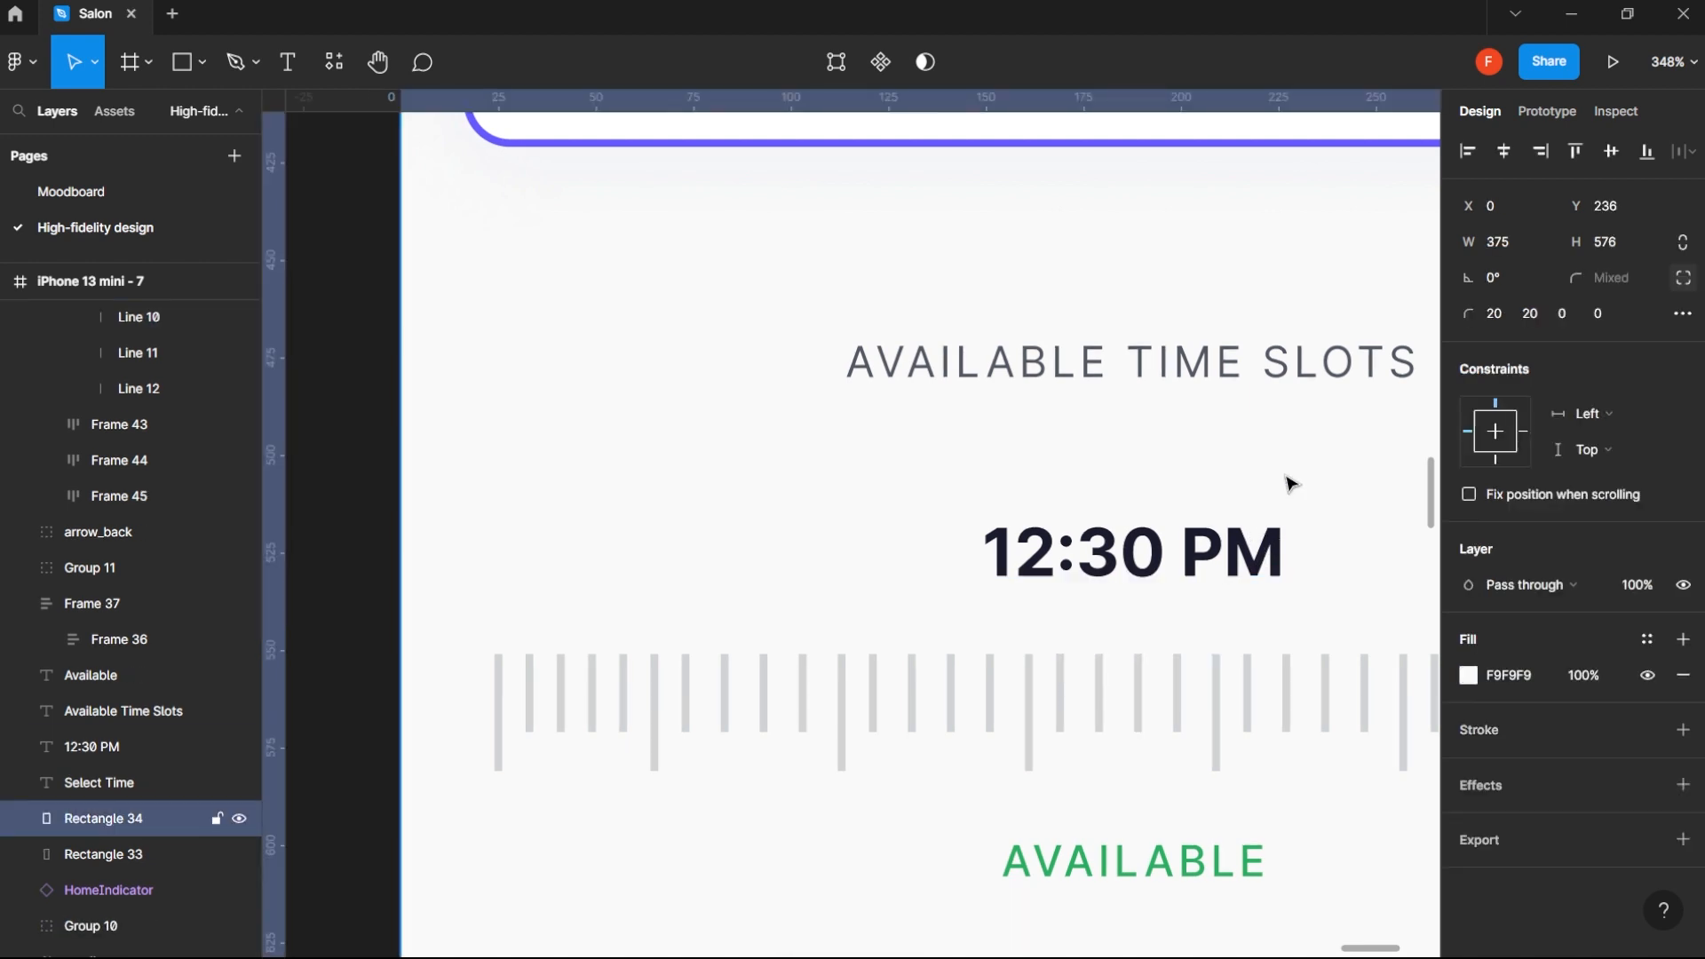
pyautogui.hotkey('ctrl', 'v')
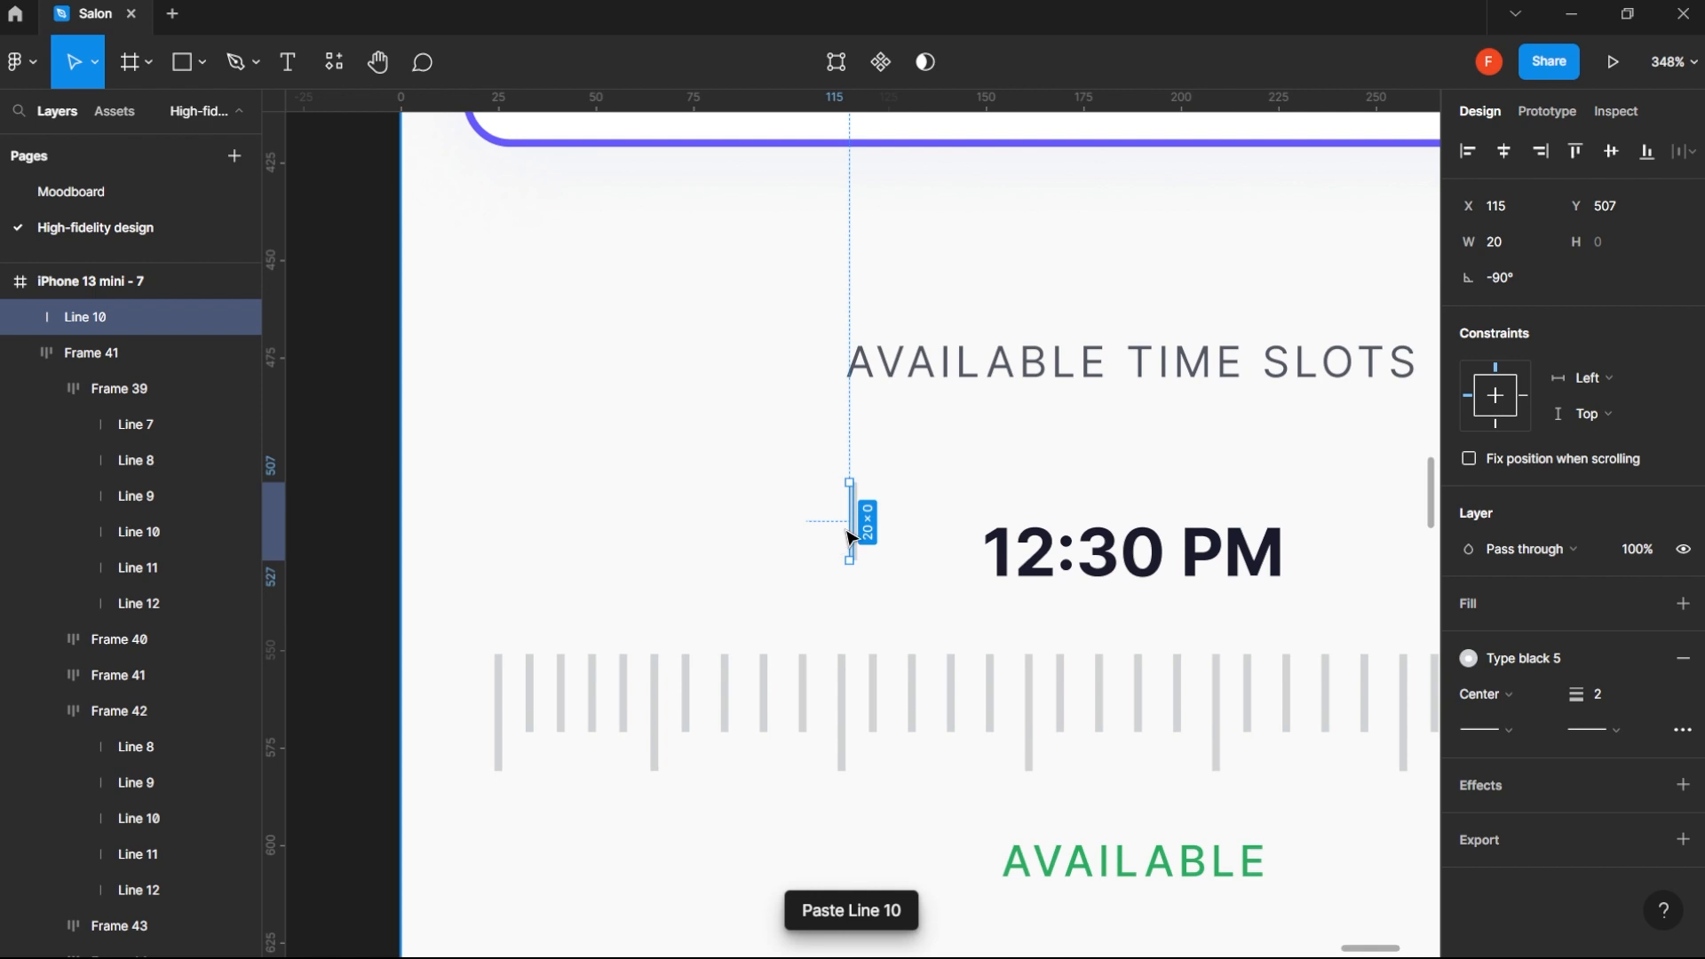
pyautogui.moveTo(851, 538); pyautogui.dragTo(1092, 639)
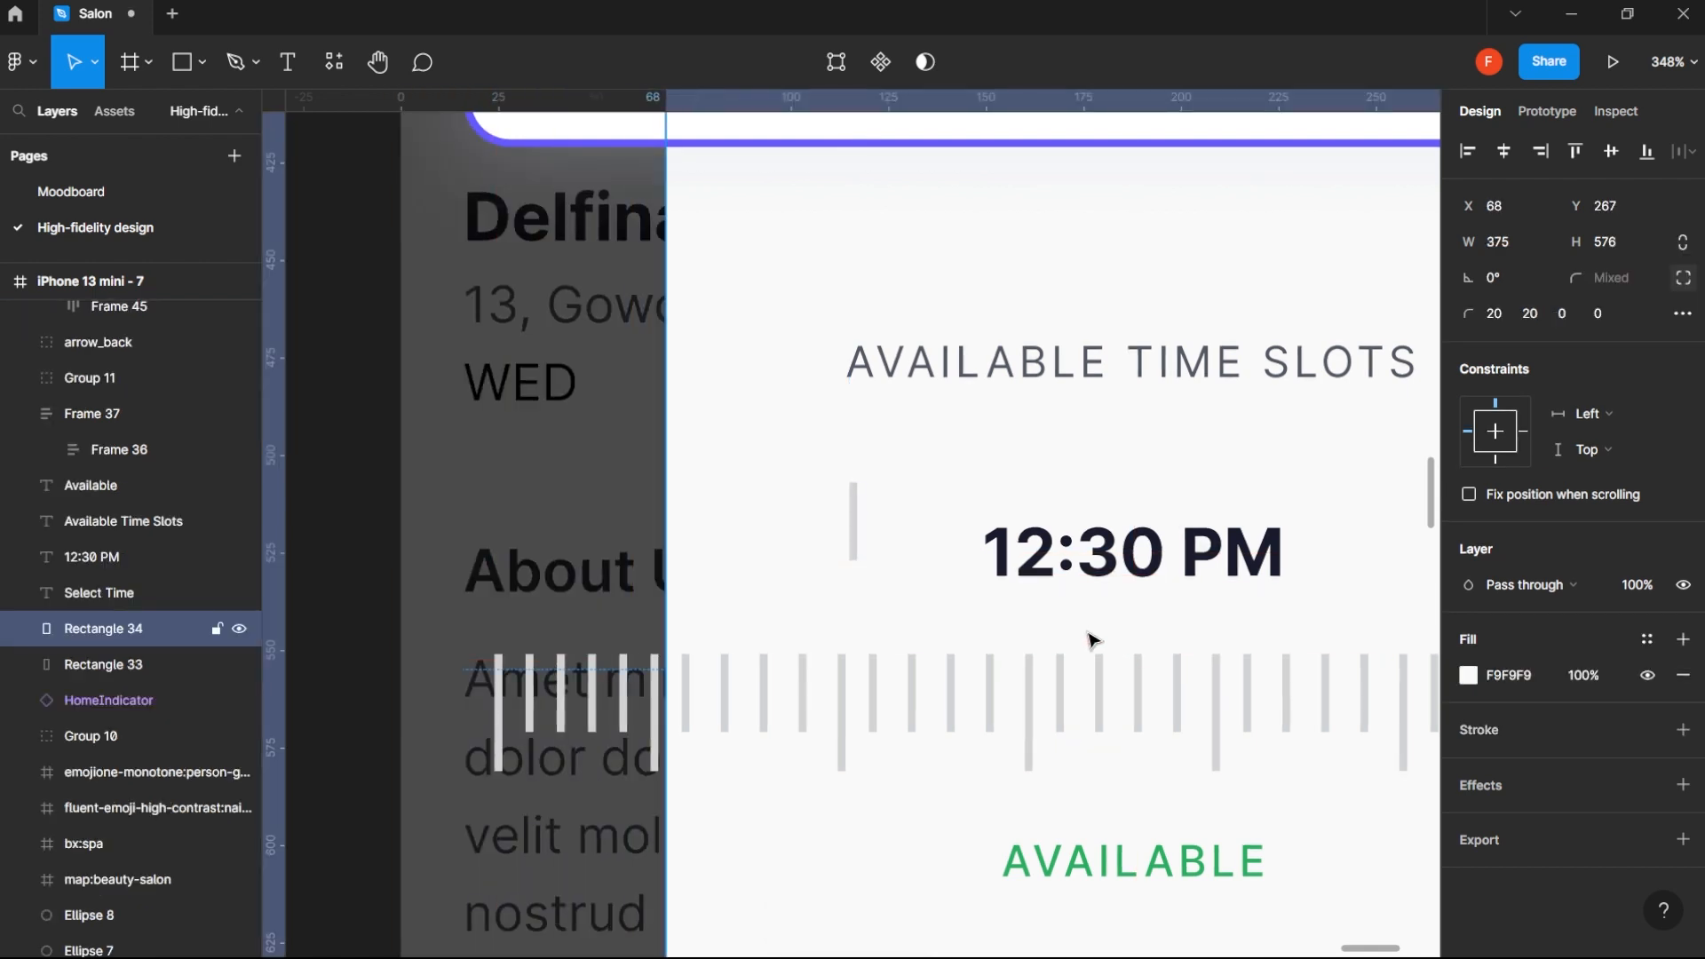
pyautogui.hotkey('ctrl', 'z')
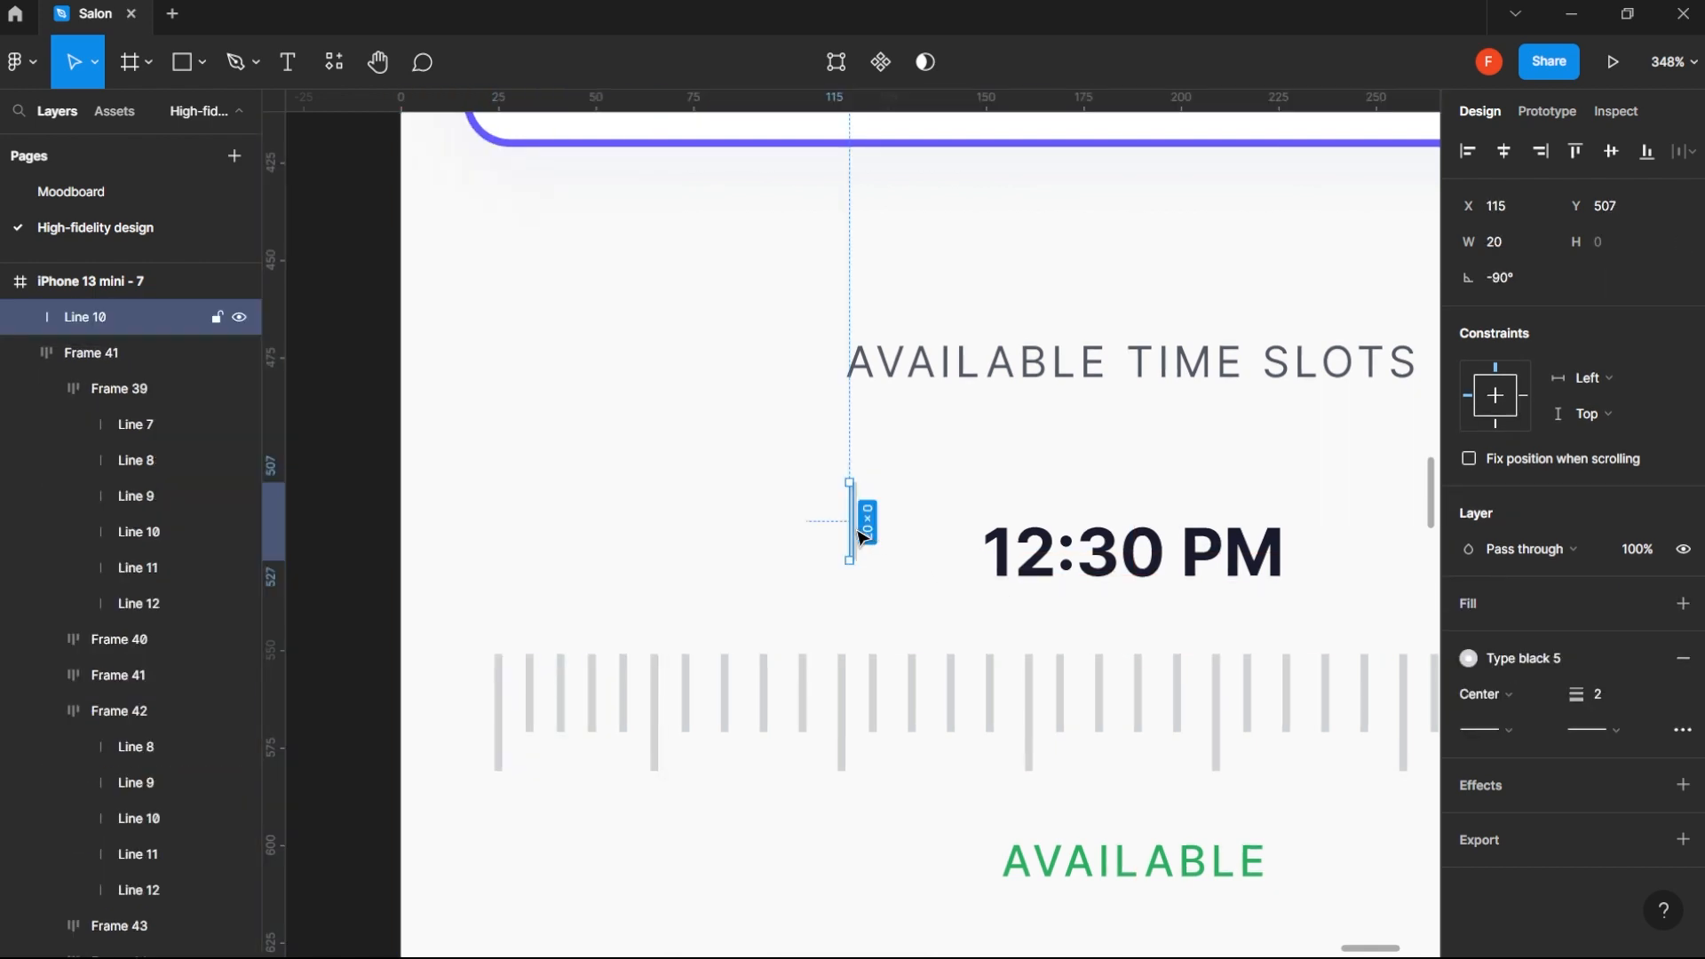
pyautogui.moveTo(857, 537); pyautogui.dragTo(1138, 651)
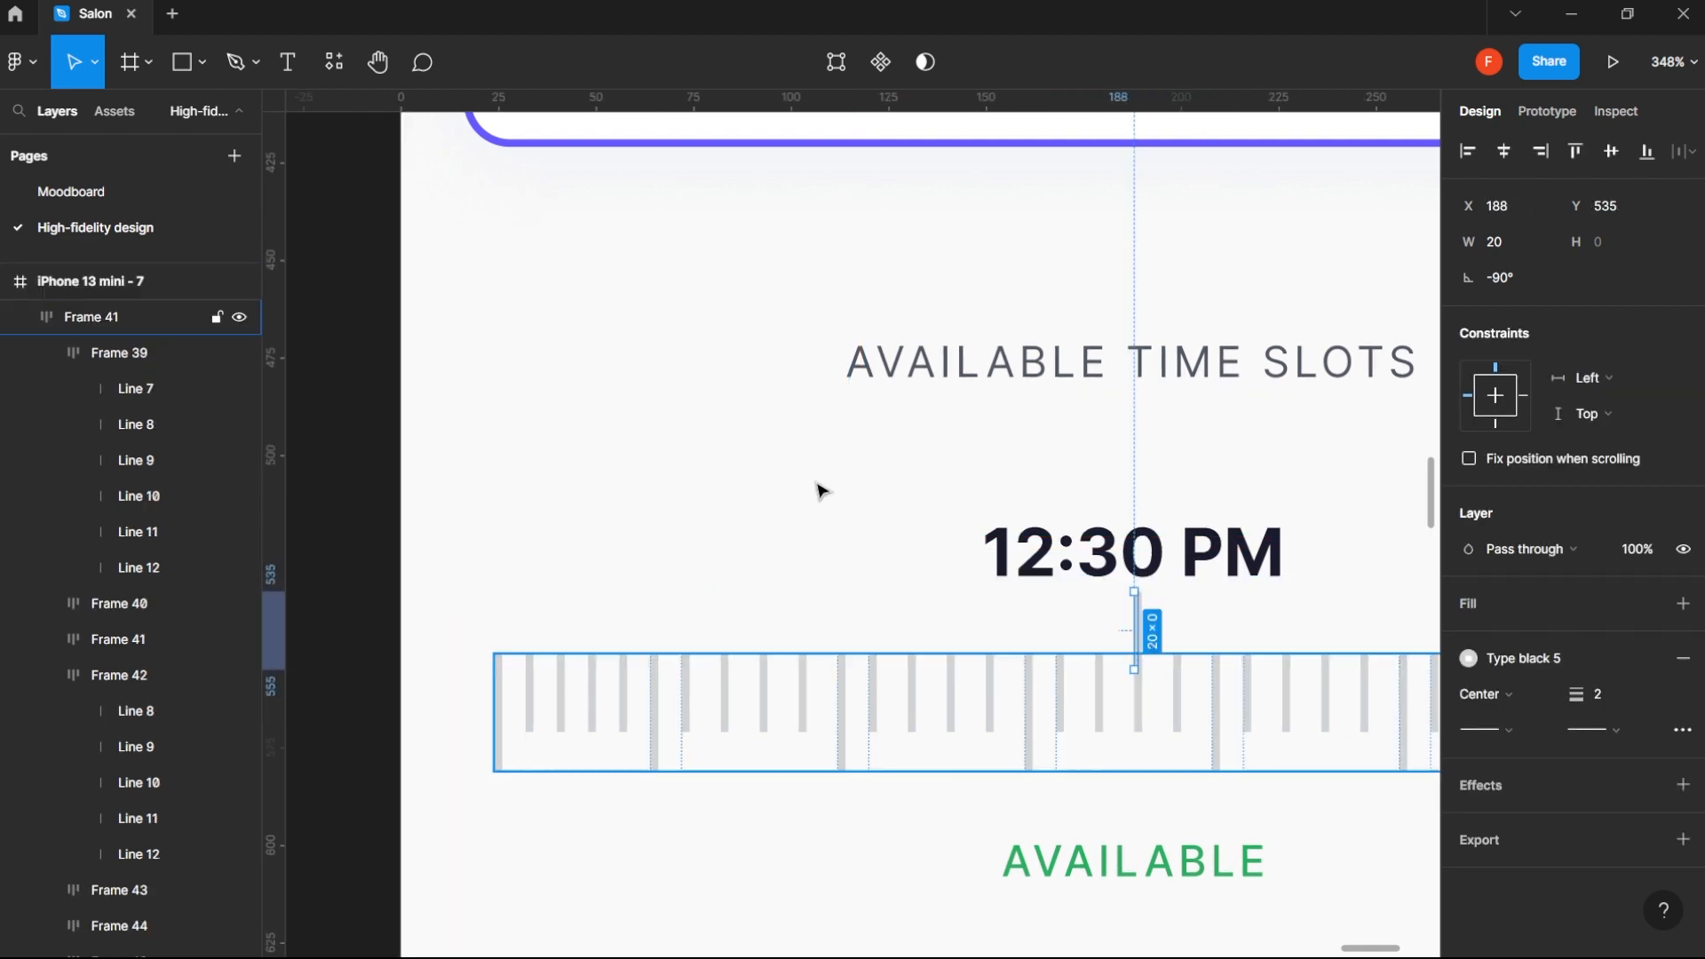
# - Apply the Primary color style to the strokes of the copied line and the middle tick below it
pyautogui.click(1582, 656)
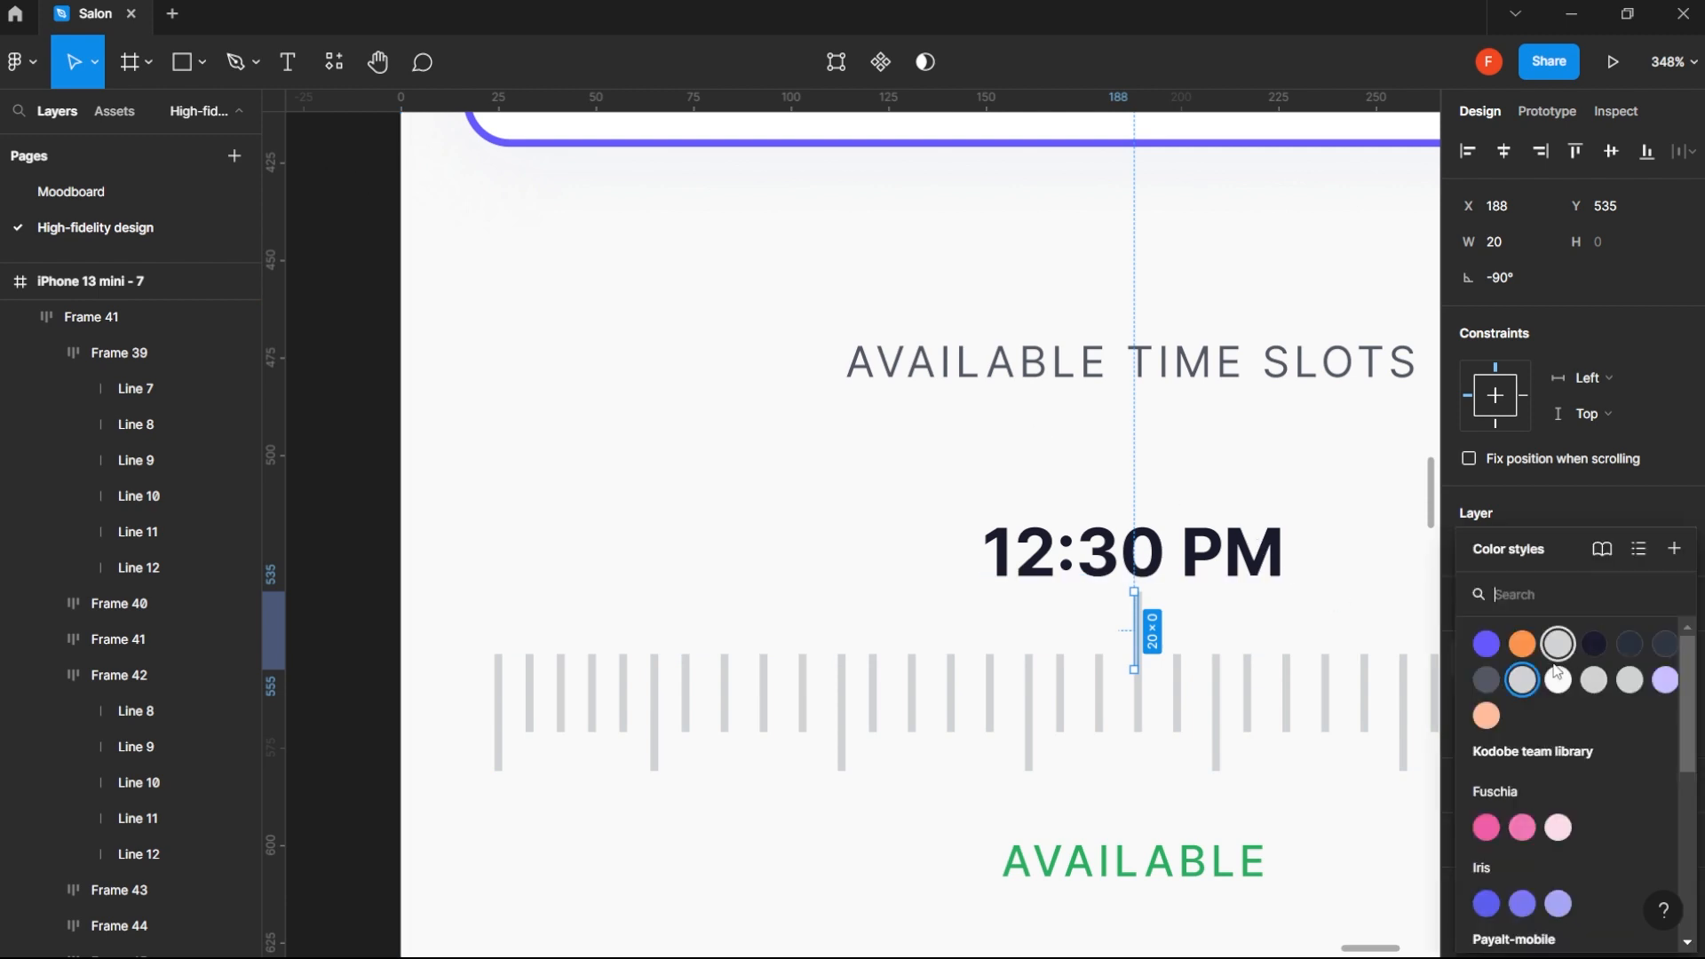
pyautogui.click(1488, 646)
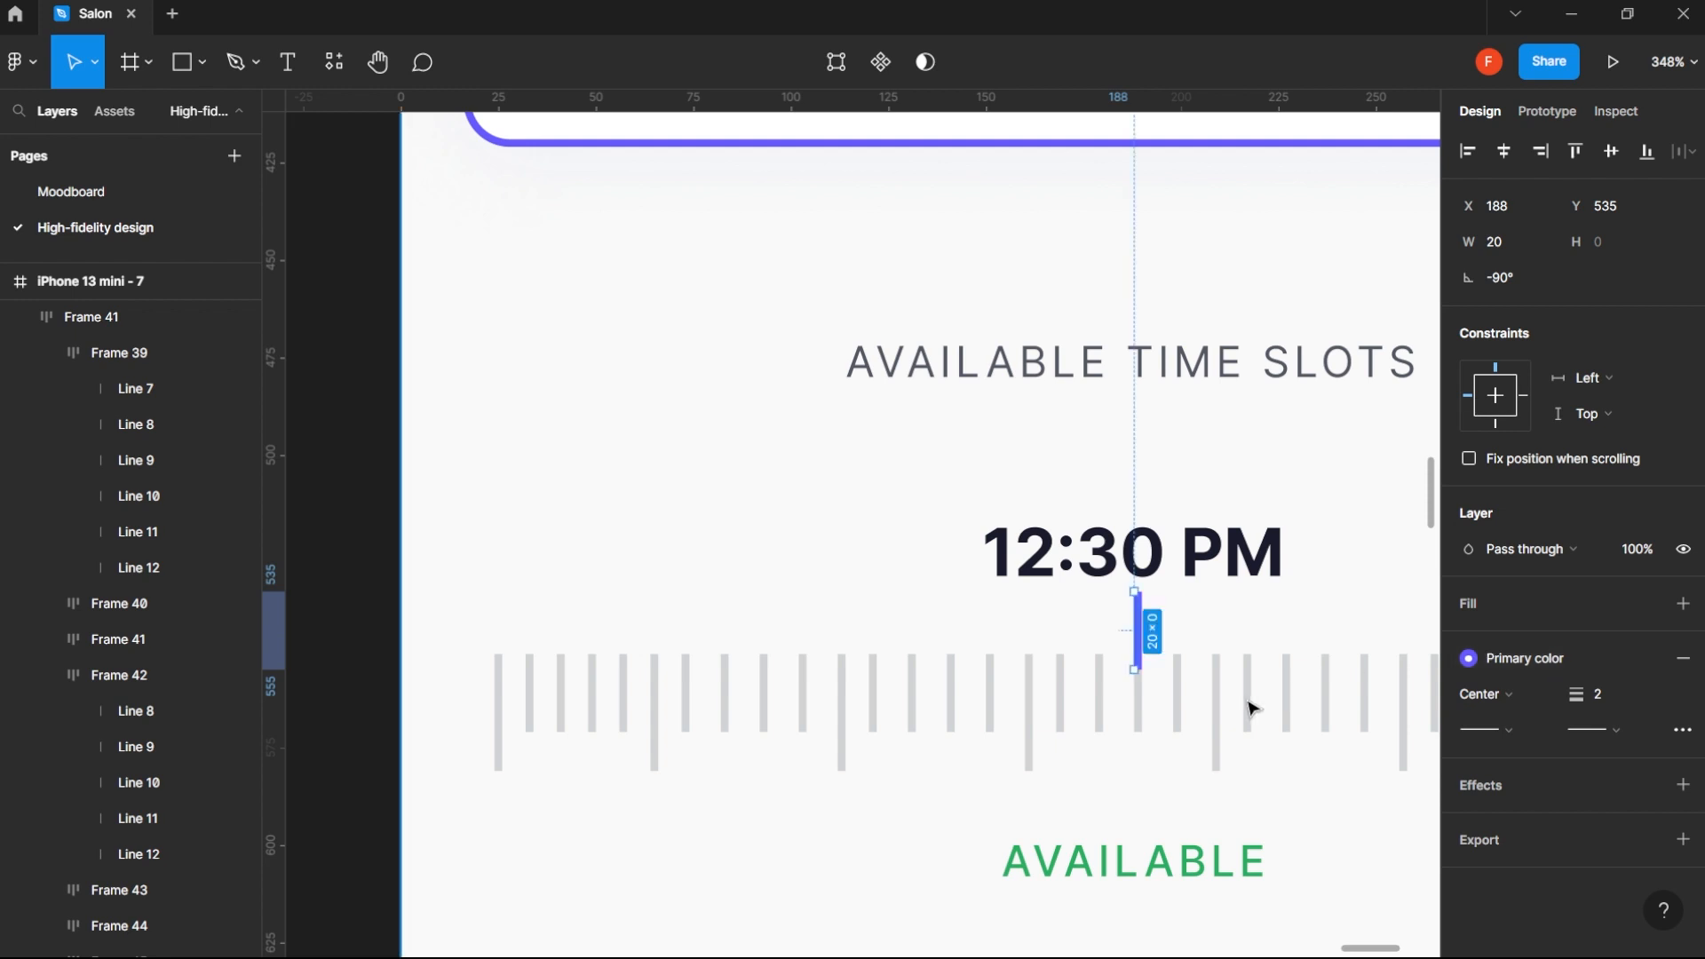
pyautogui.click(1145, 725)
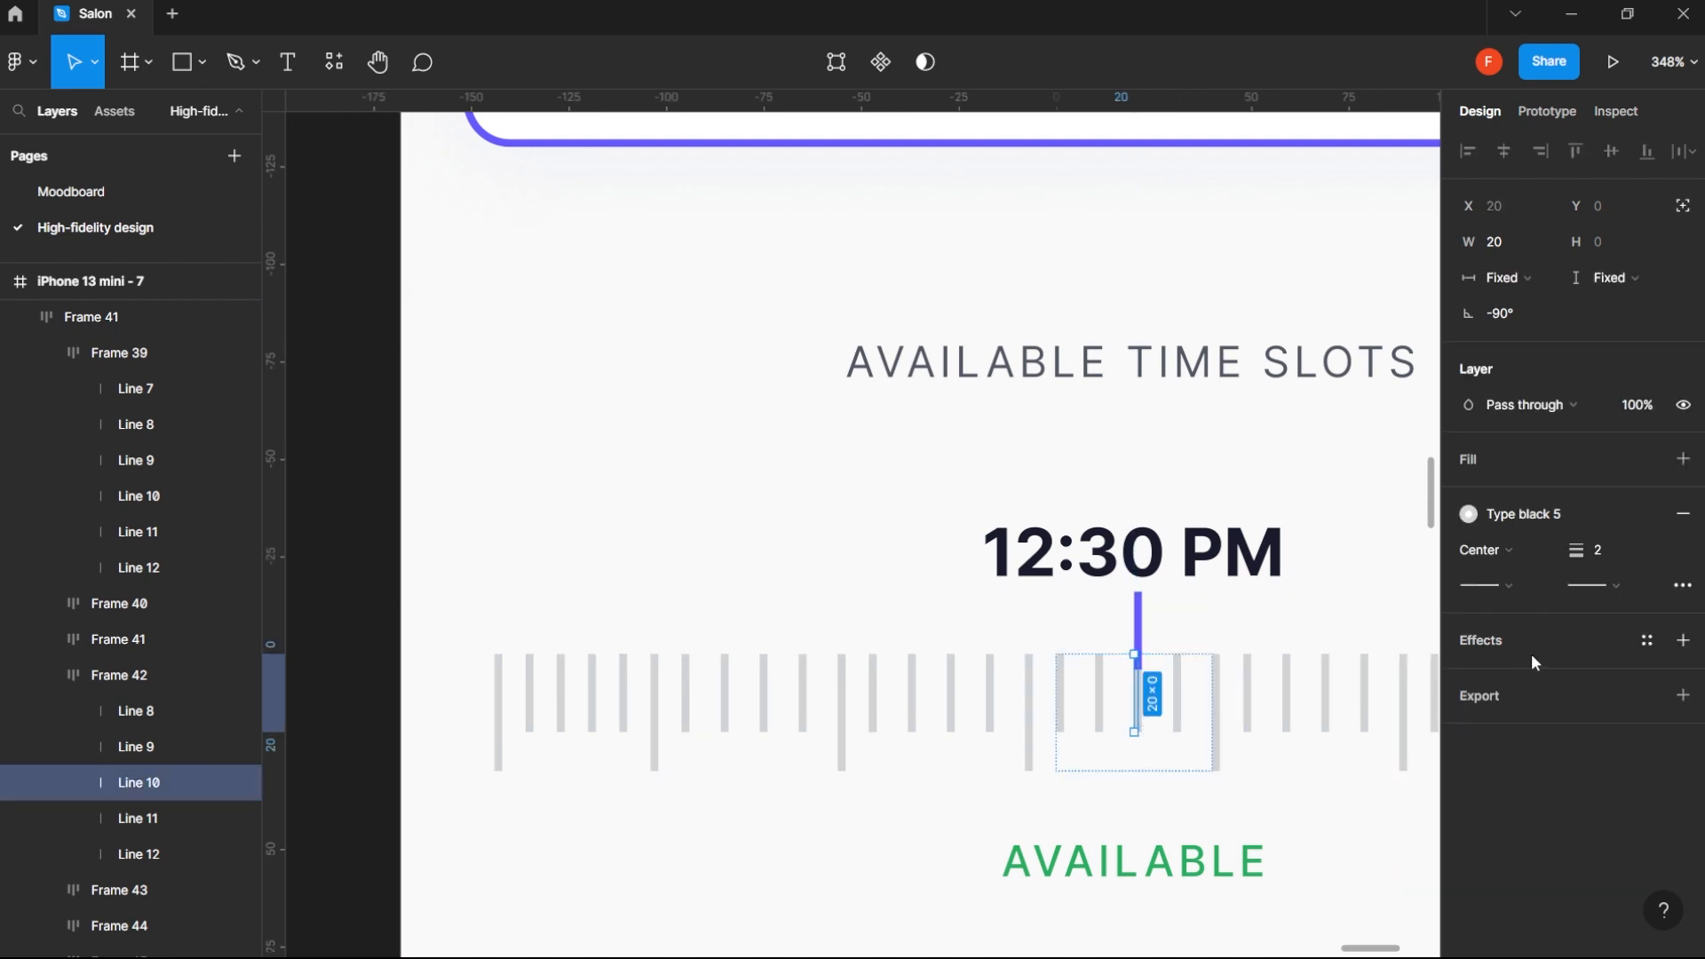
pyautogui.click(1563, 517)
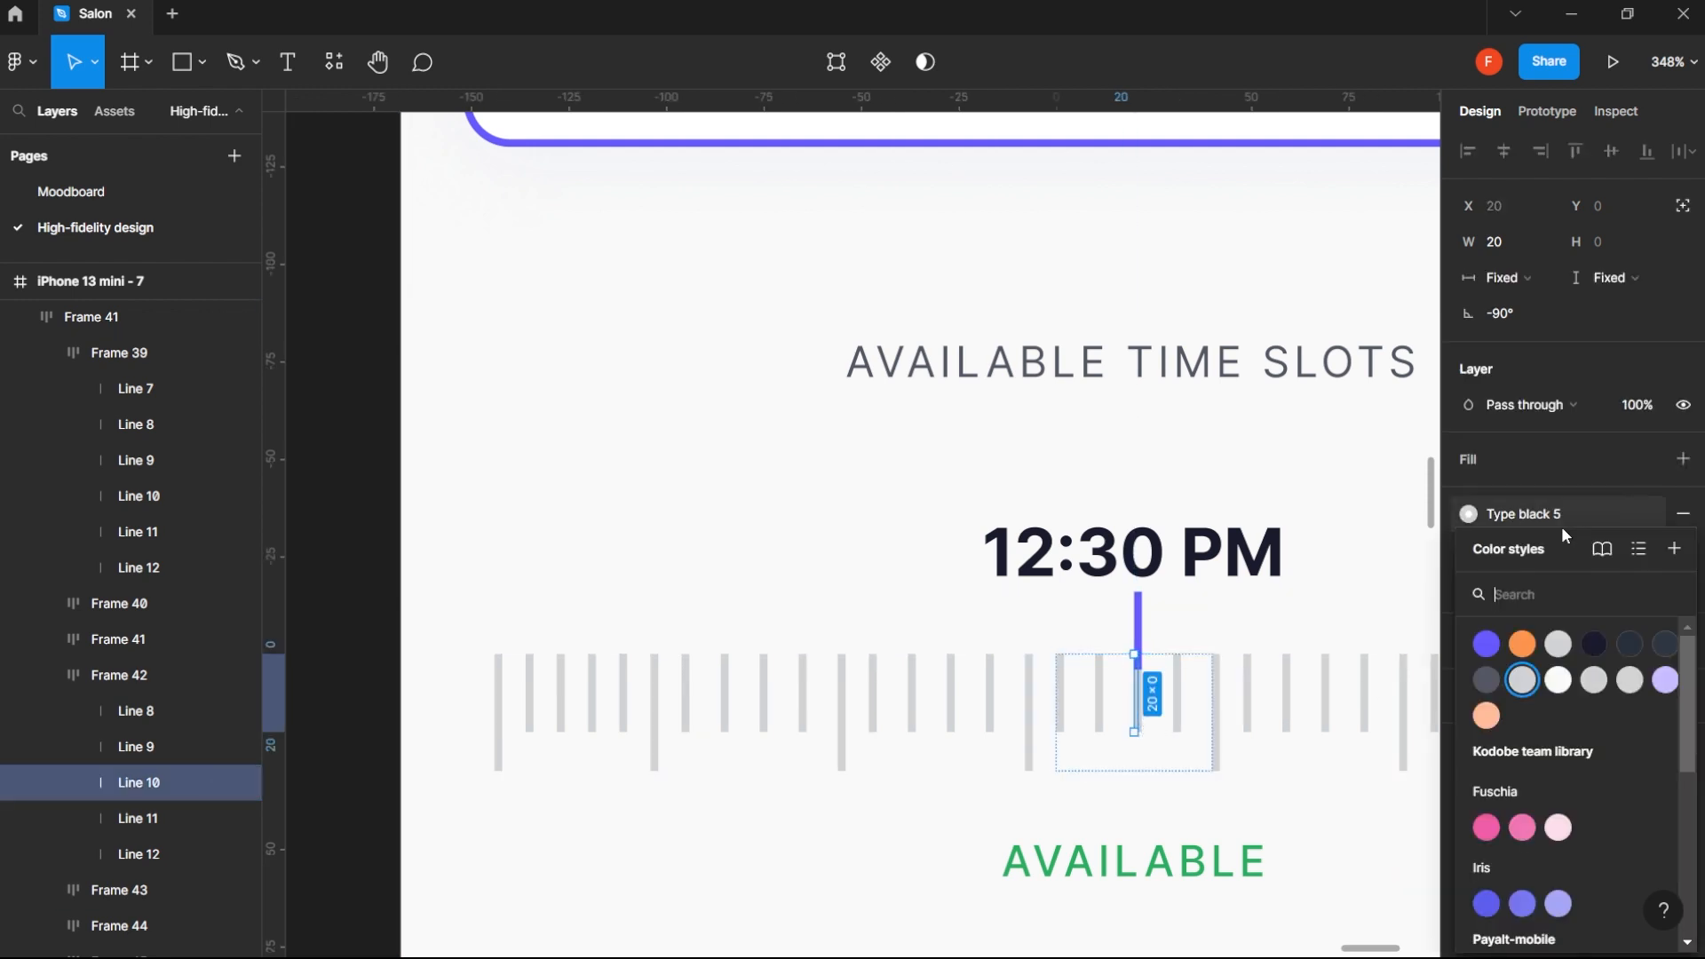
pyautogui.click(1484, 655)
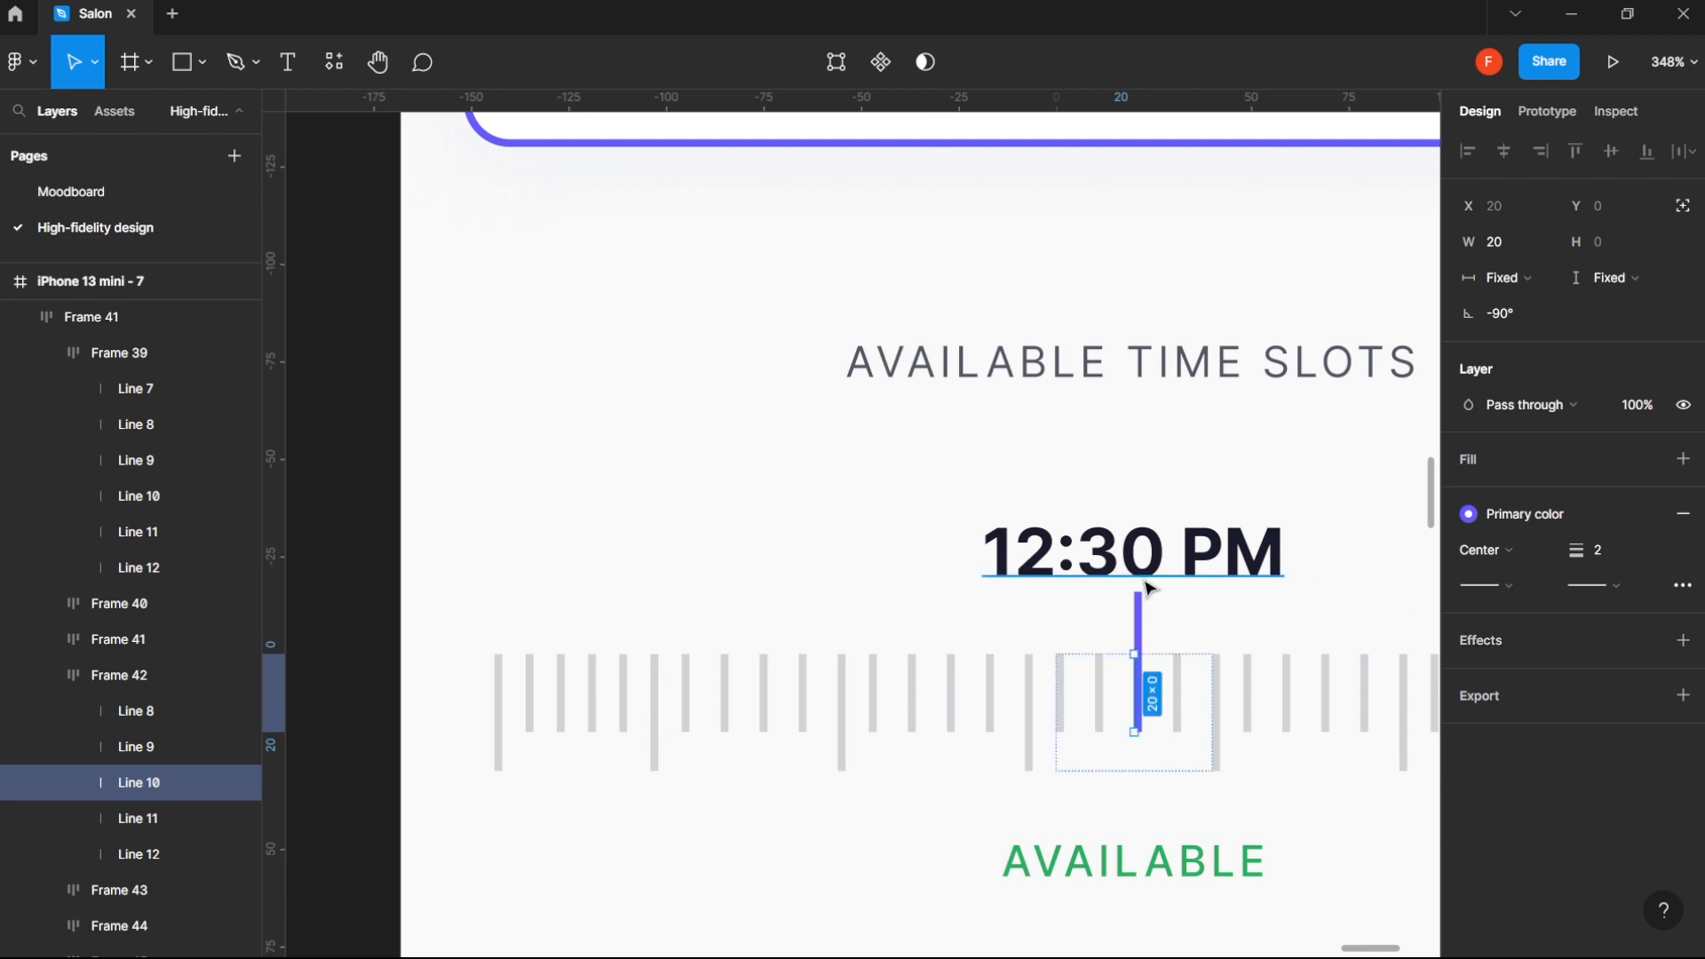
# - Draw a 6 × 6 circle on the upper end of the purple line at X 186, Y 533, and fill it with Primary color
pyautogui.press('o')
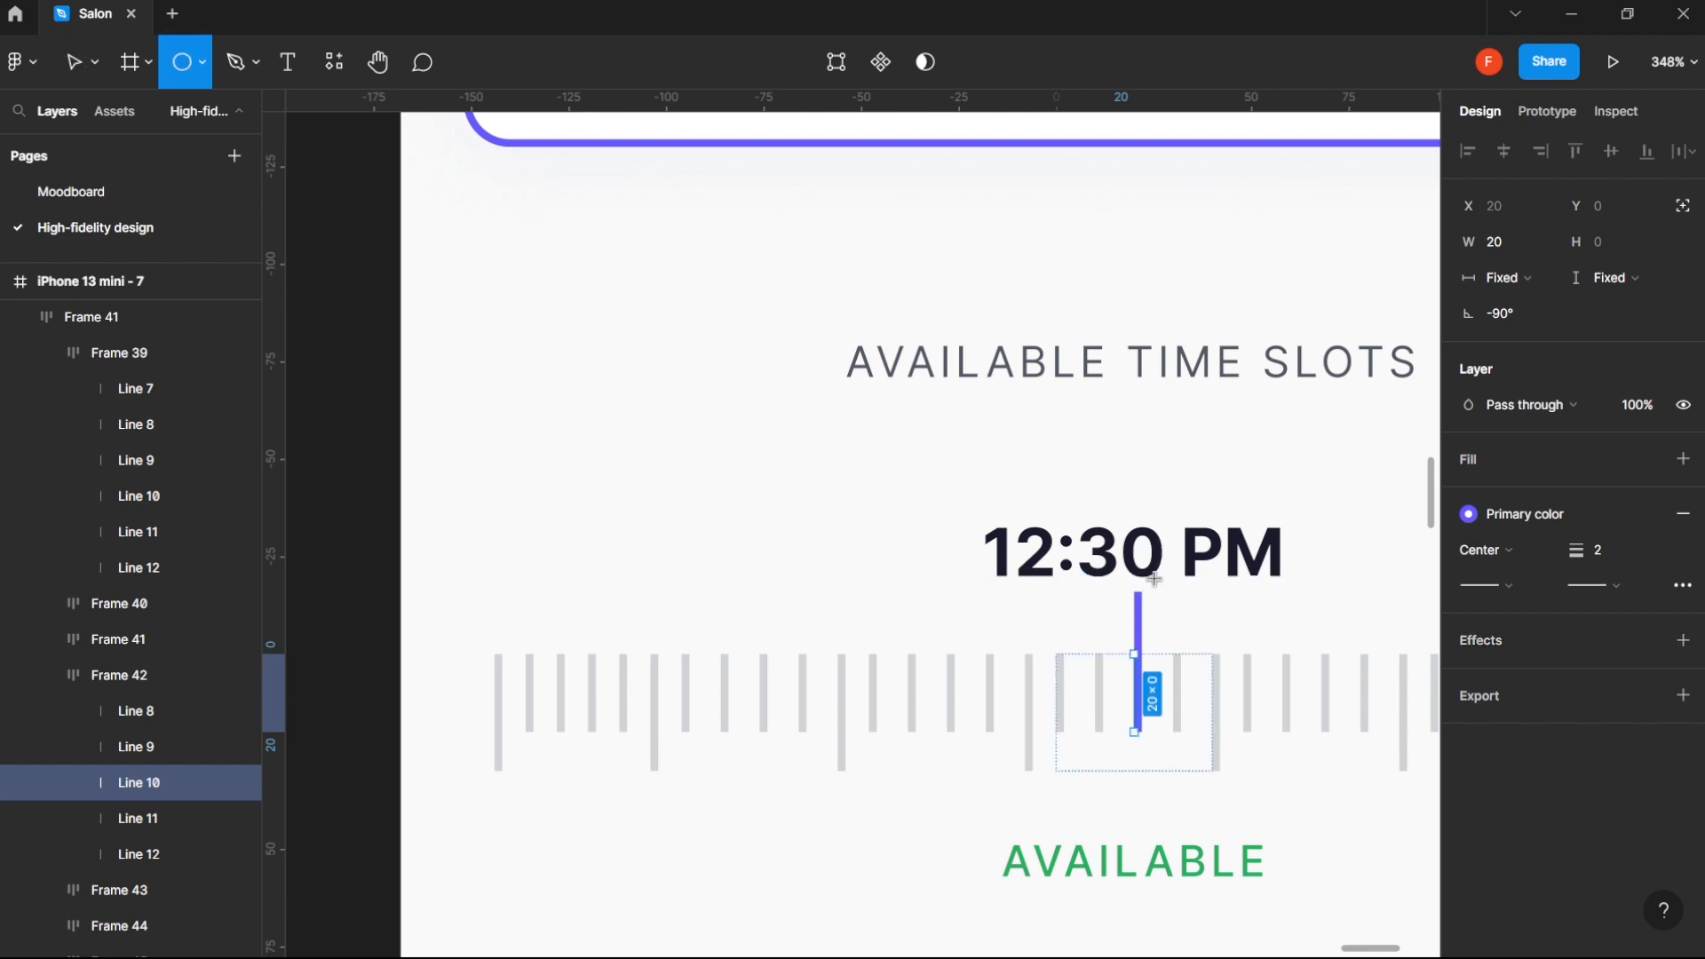
pyautogui.moveTo(1133, 585)
pyautogui.mouseDown()
pyautogui.moveTo(1155, 604)
pyautogui.moveTo(1135, 589)
pyautogui.moveTo(1176, 592)
pyautogui.moveTo(1169, 611)
pyautogui.mouseUp()
pyautogui.scroll(5, 1136, 593)
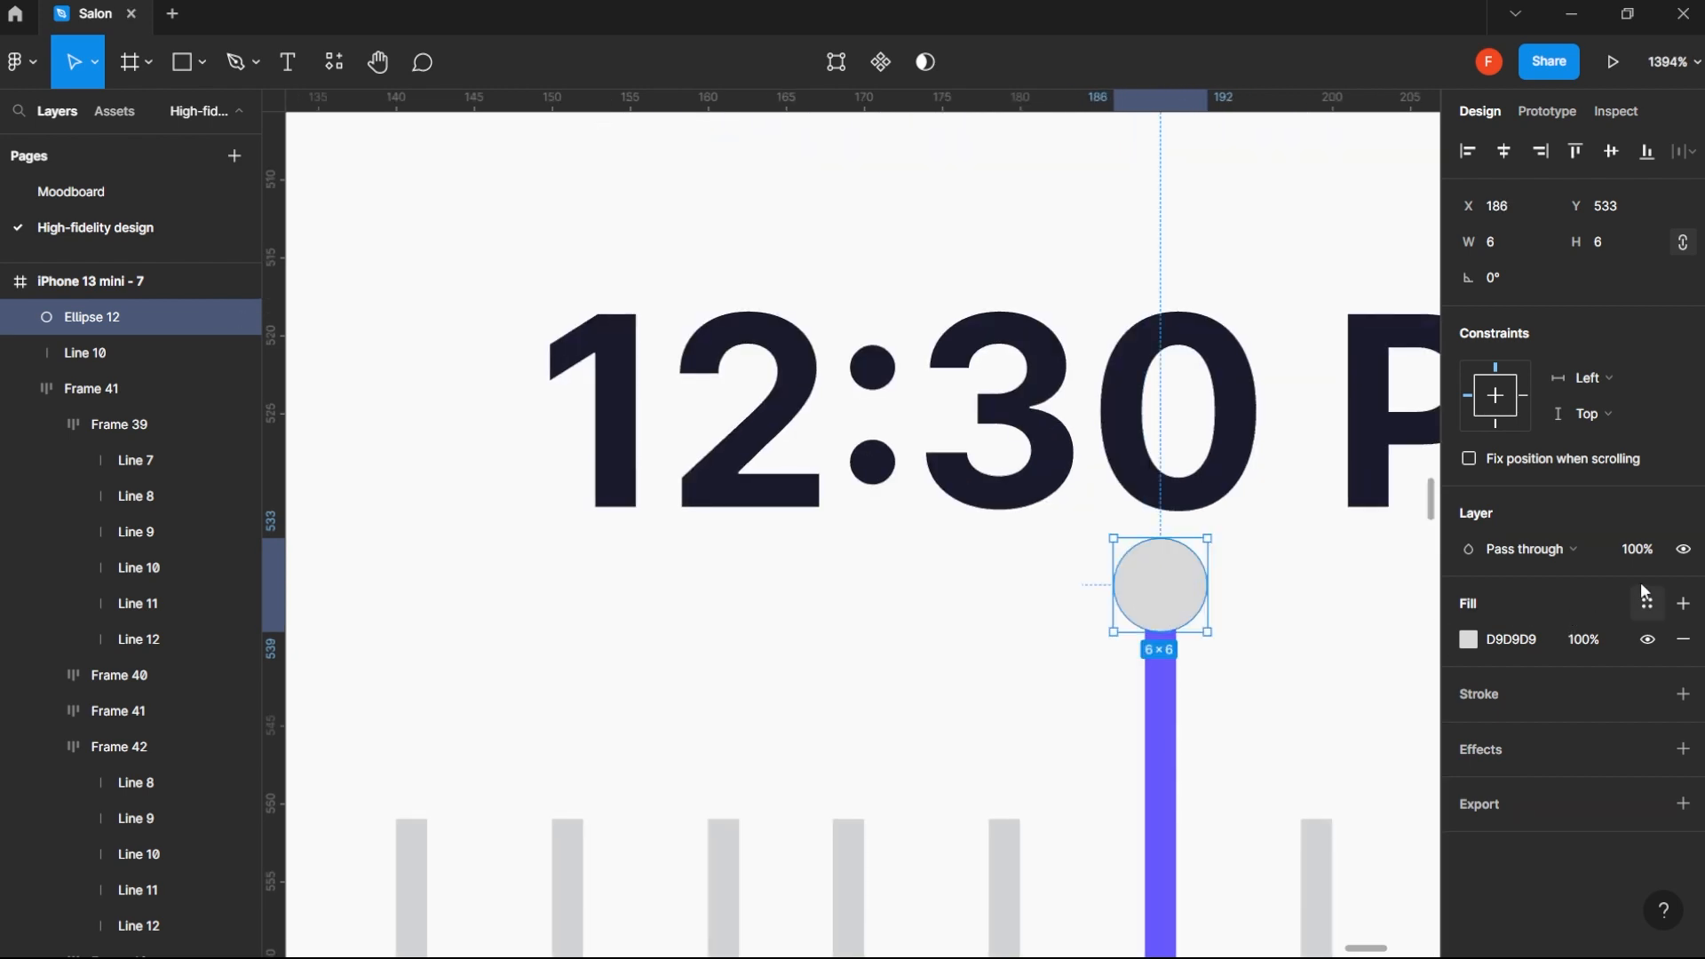
pyautogui.click(1639, 604)
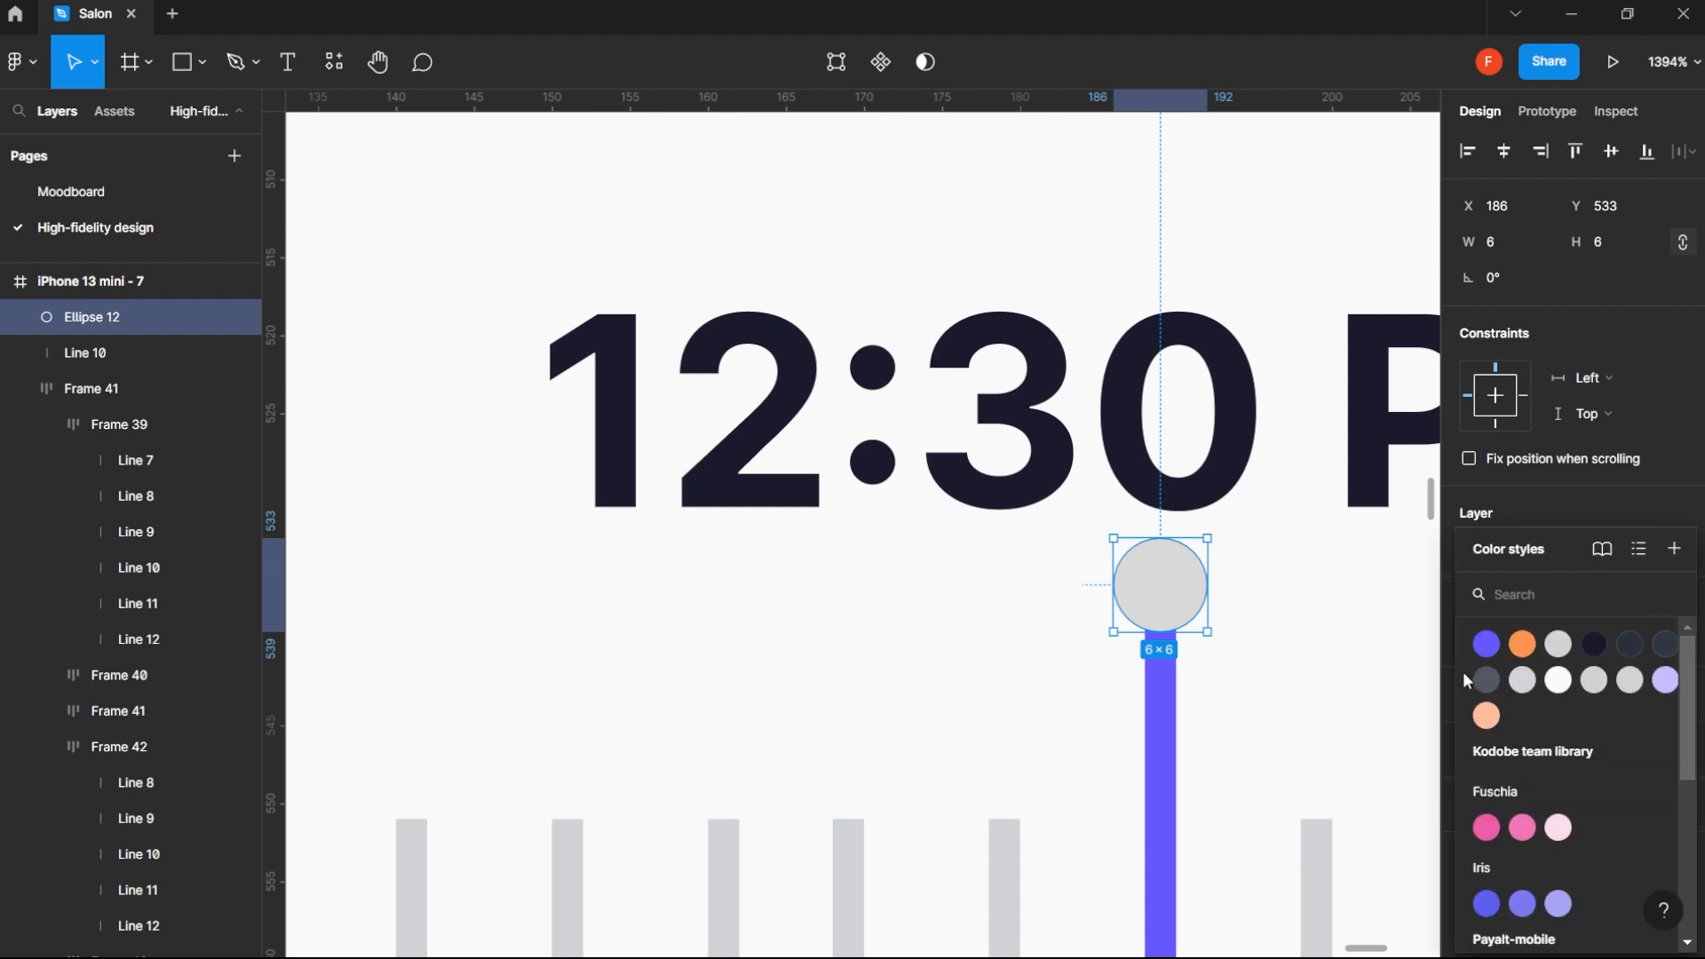
pyautogui.click(1488, 645)
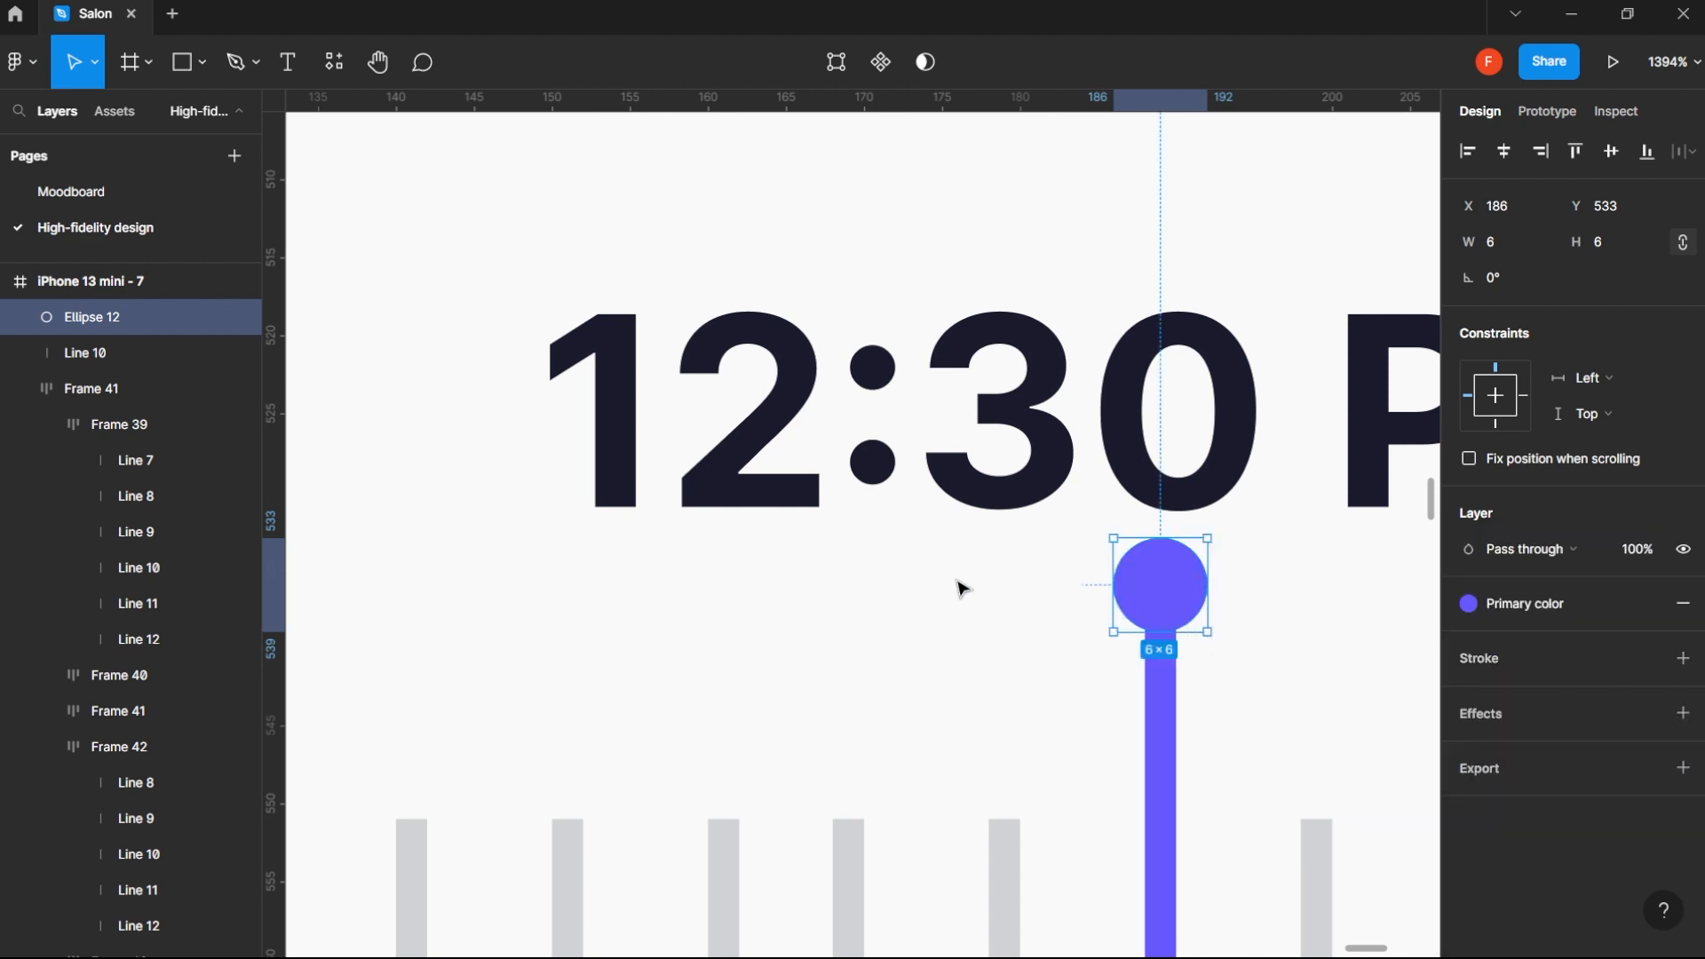
# - Move the 12:30 PM text up to Y 496, leaving a 16 px gap above the indicator's dot
pyautogui.click(1020, 273)
pyautogui.scroll(-10, 1019, 274)
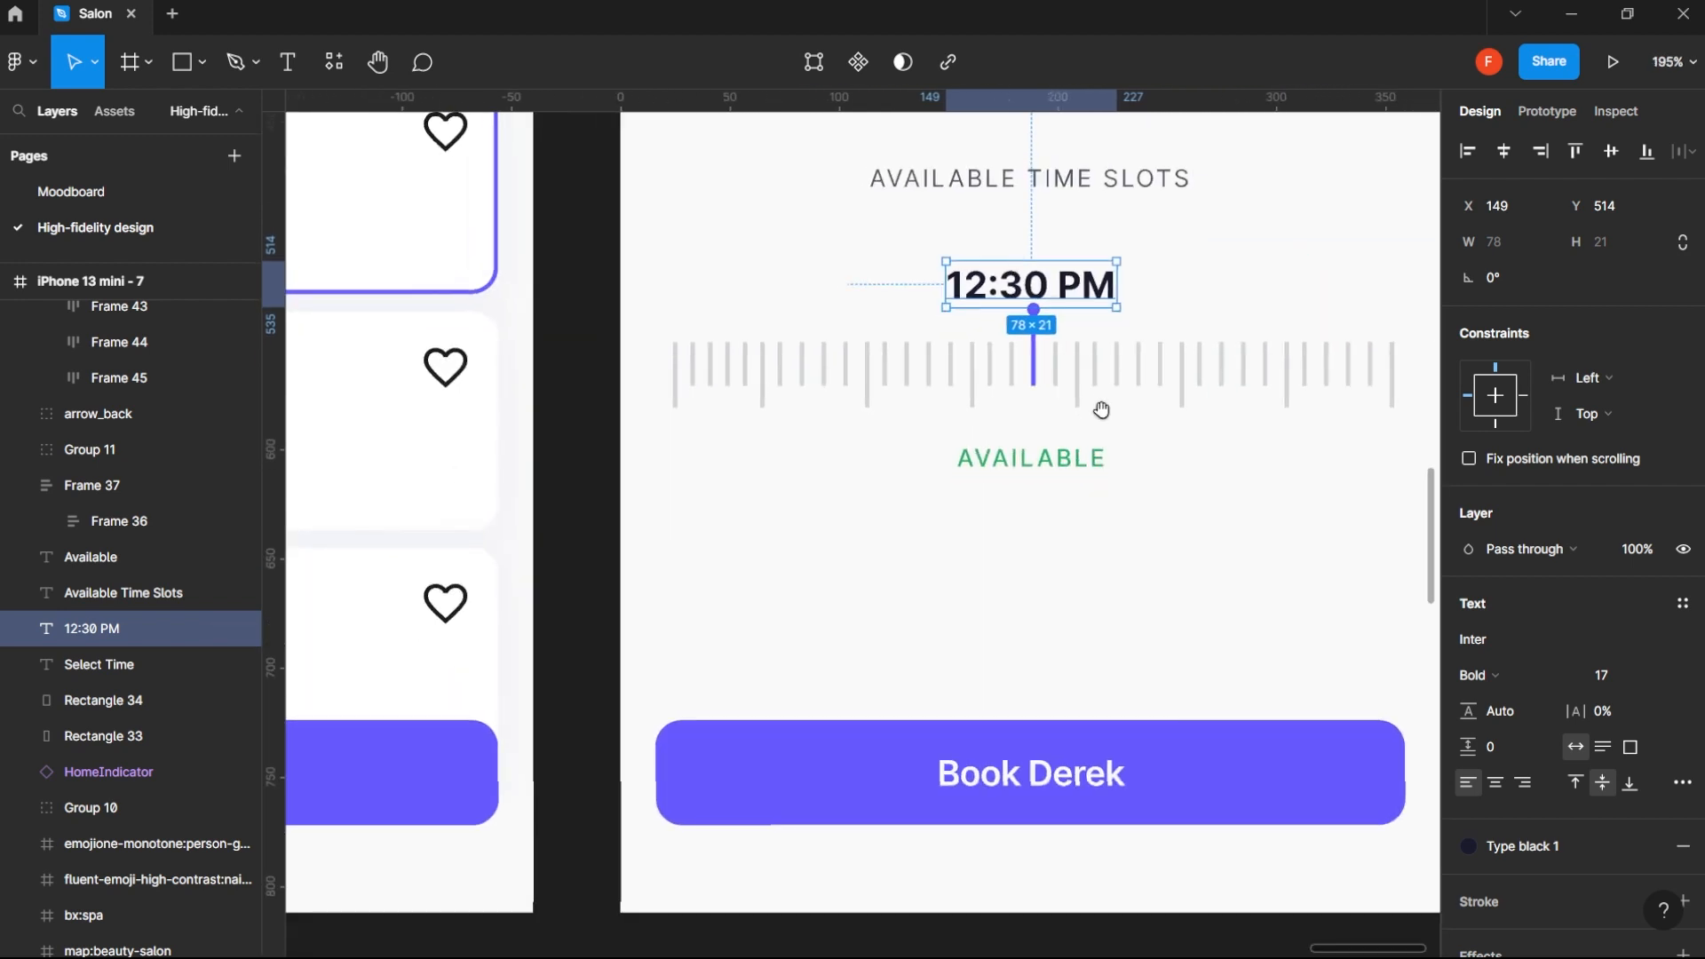
pyautogui.scroll(3, 1092, 418)
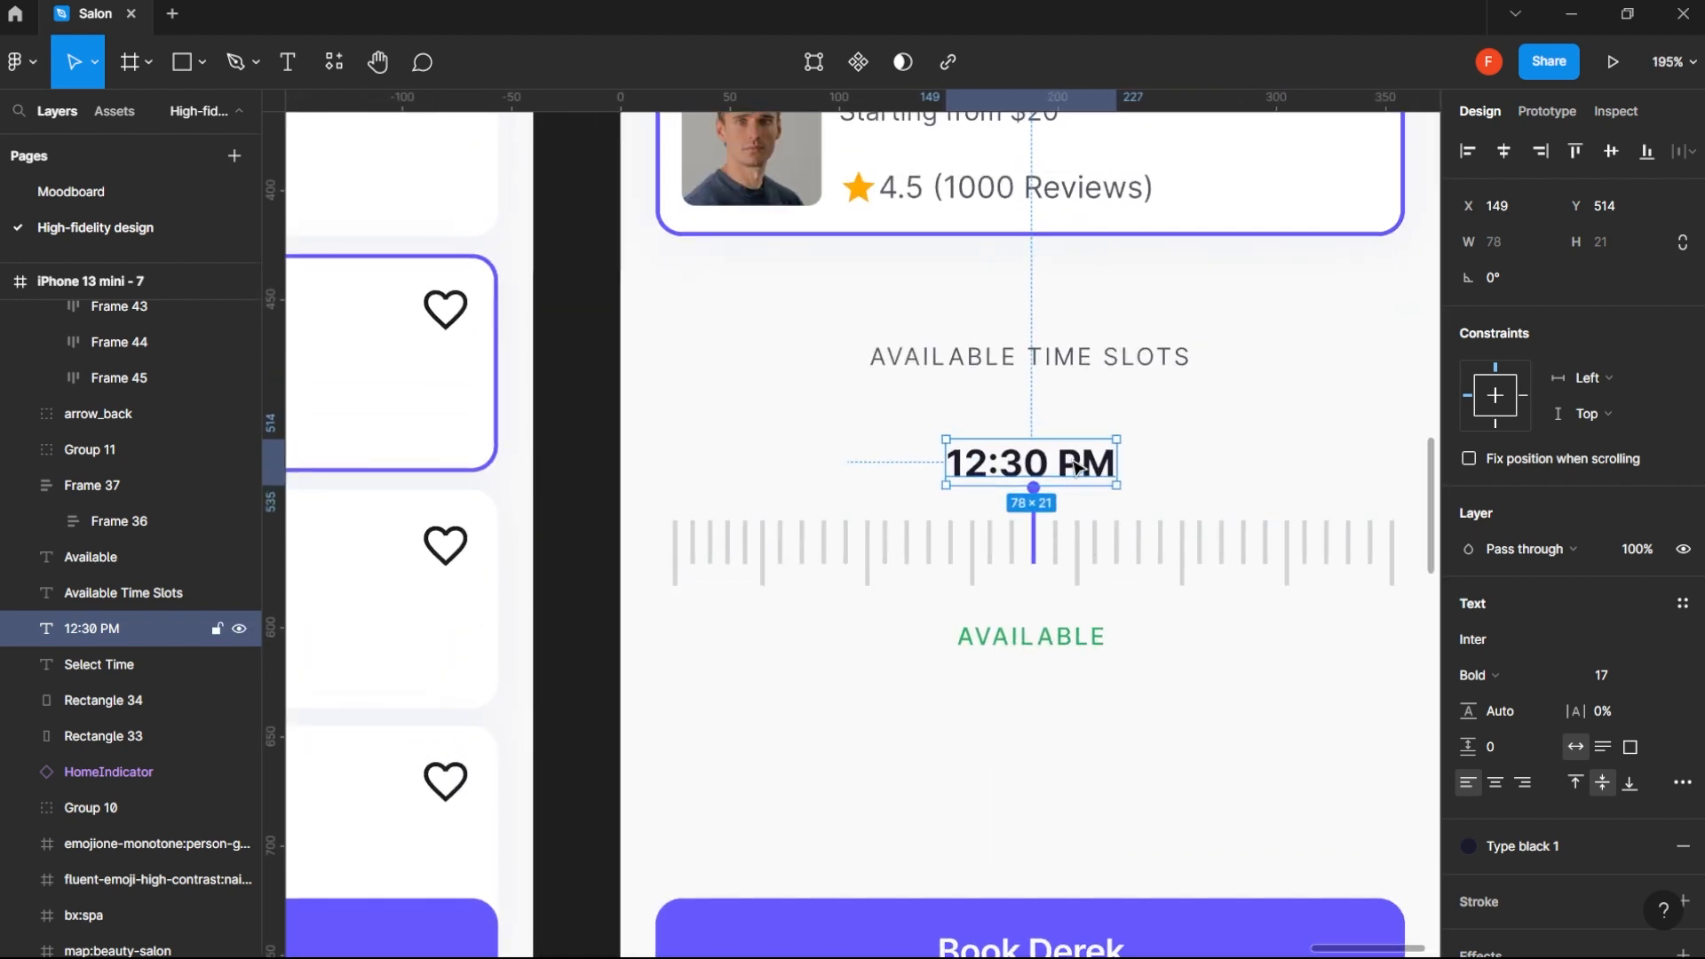
pyautogui.moveTo(1076, 468); pyautogui.dragTo(1077, 435)
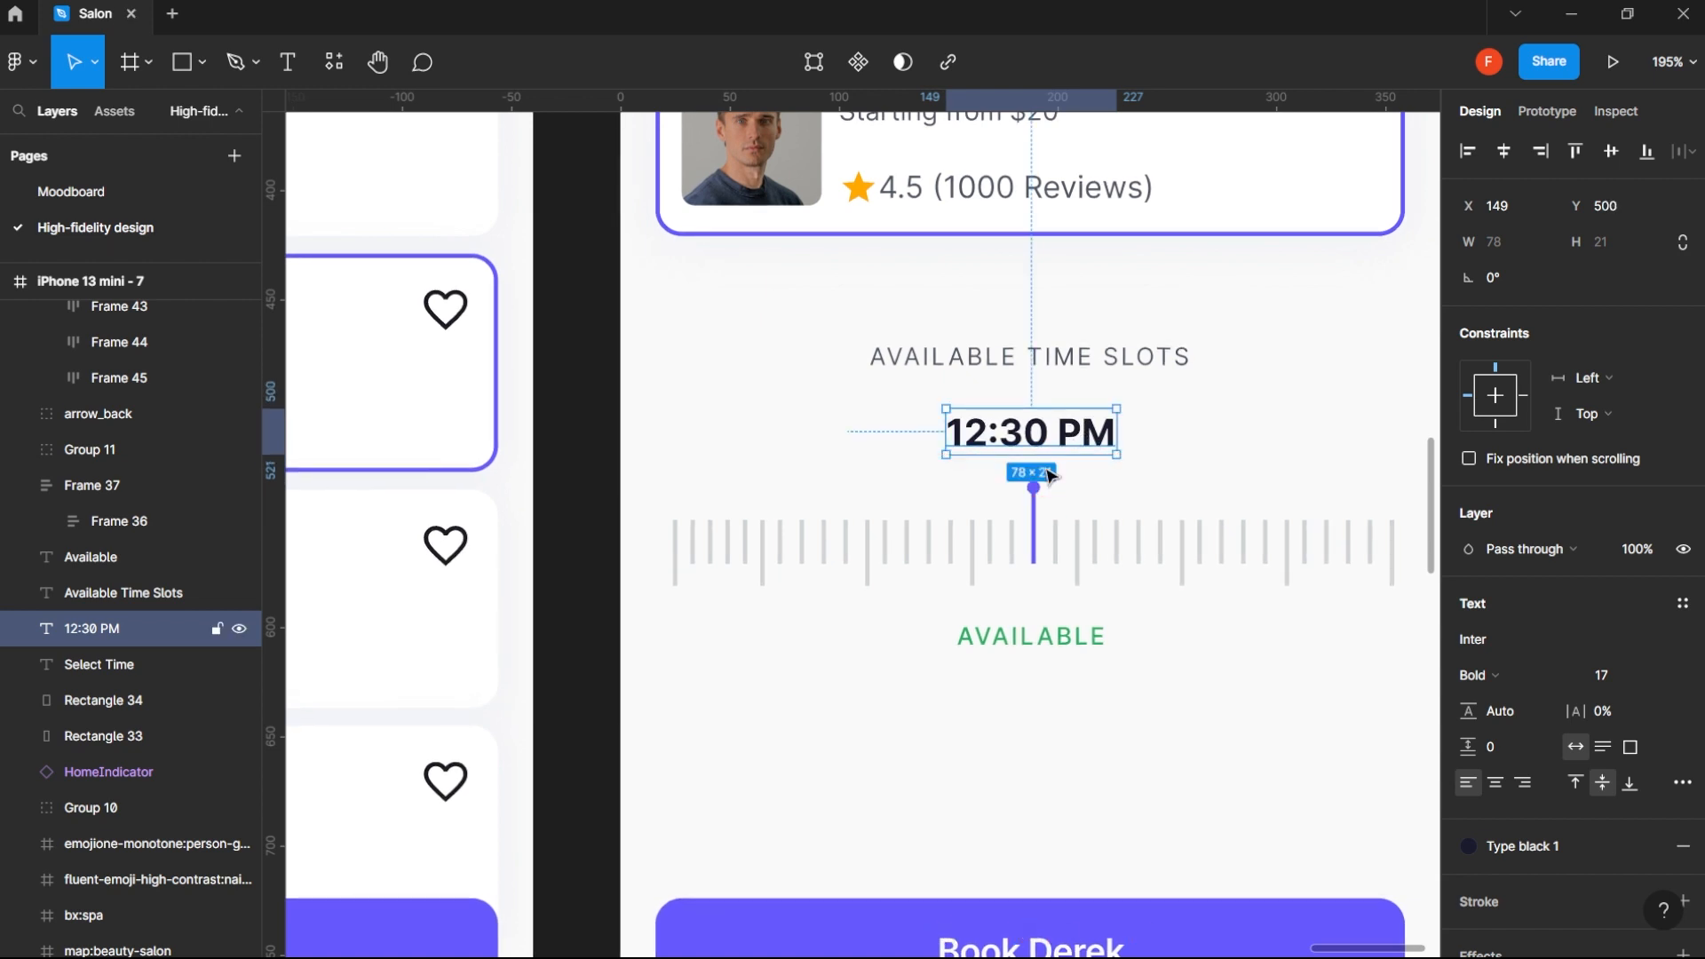
pyautogui.press('Up')
pyautogui.press('Up')
pyautogui.press('Up')
pyautogui.press('Up')
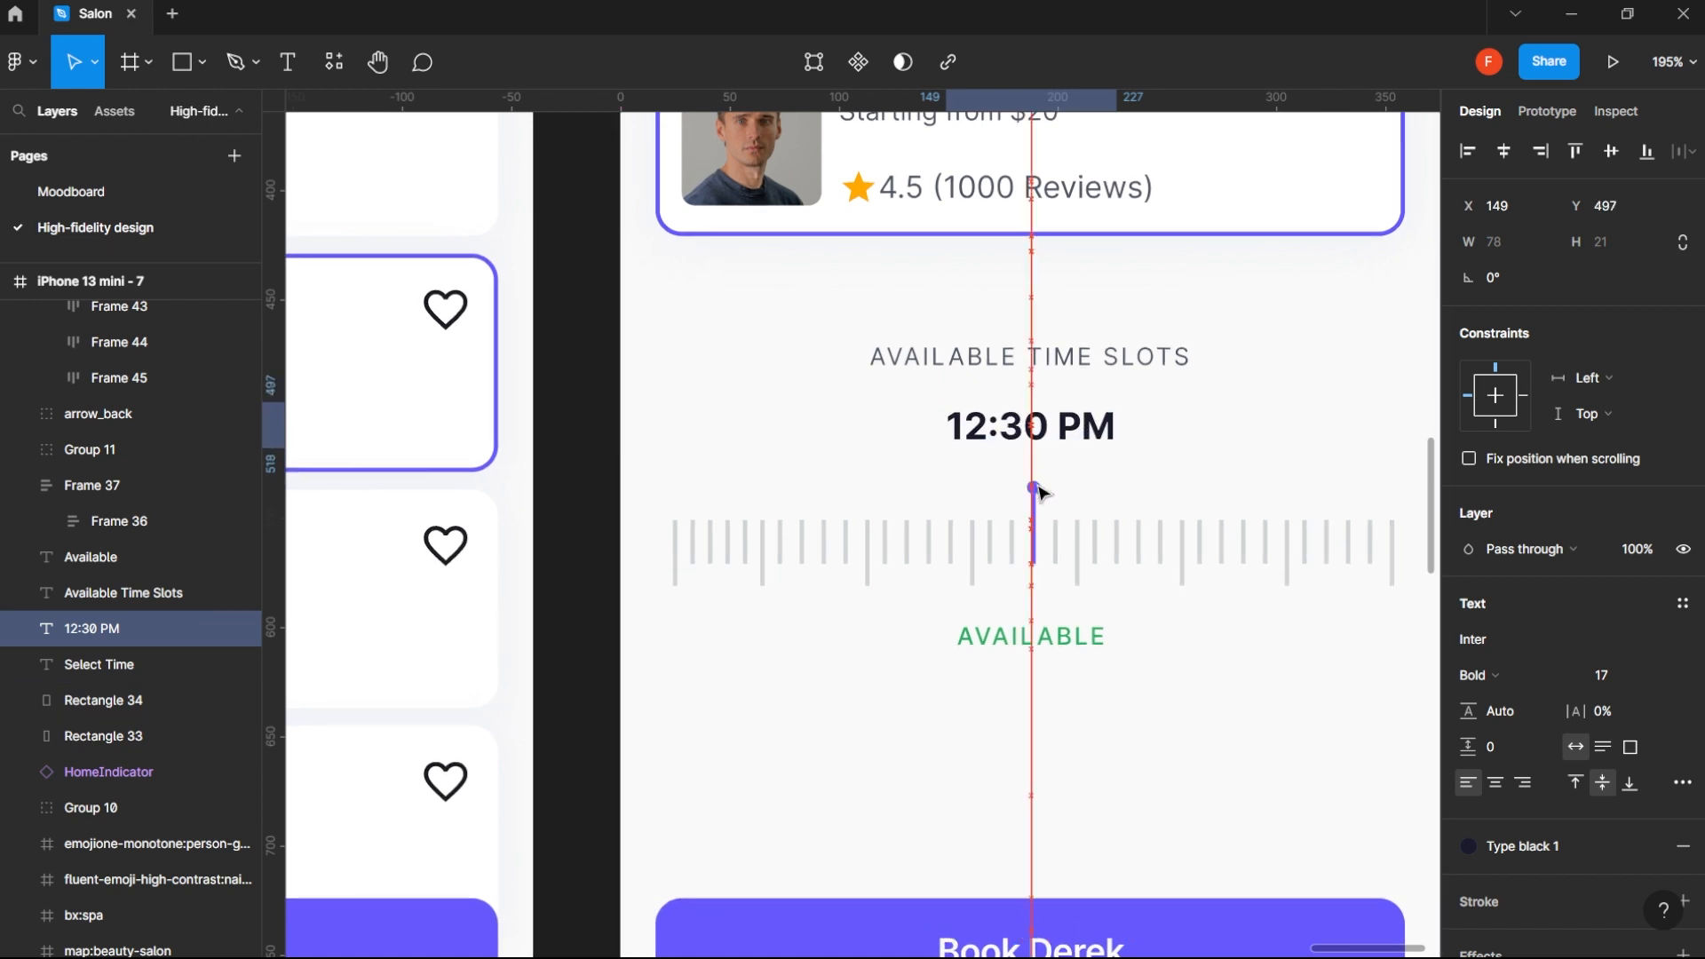
# - Group the indicator's dot, its purple line and the tick ruler frame together
pyautogui.click(1070, 653)
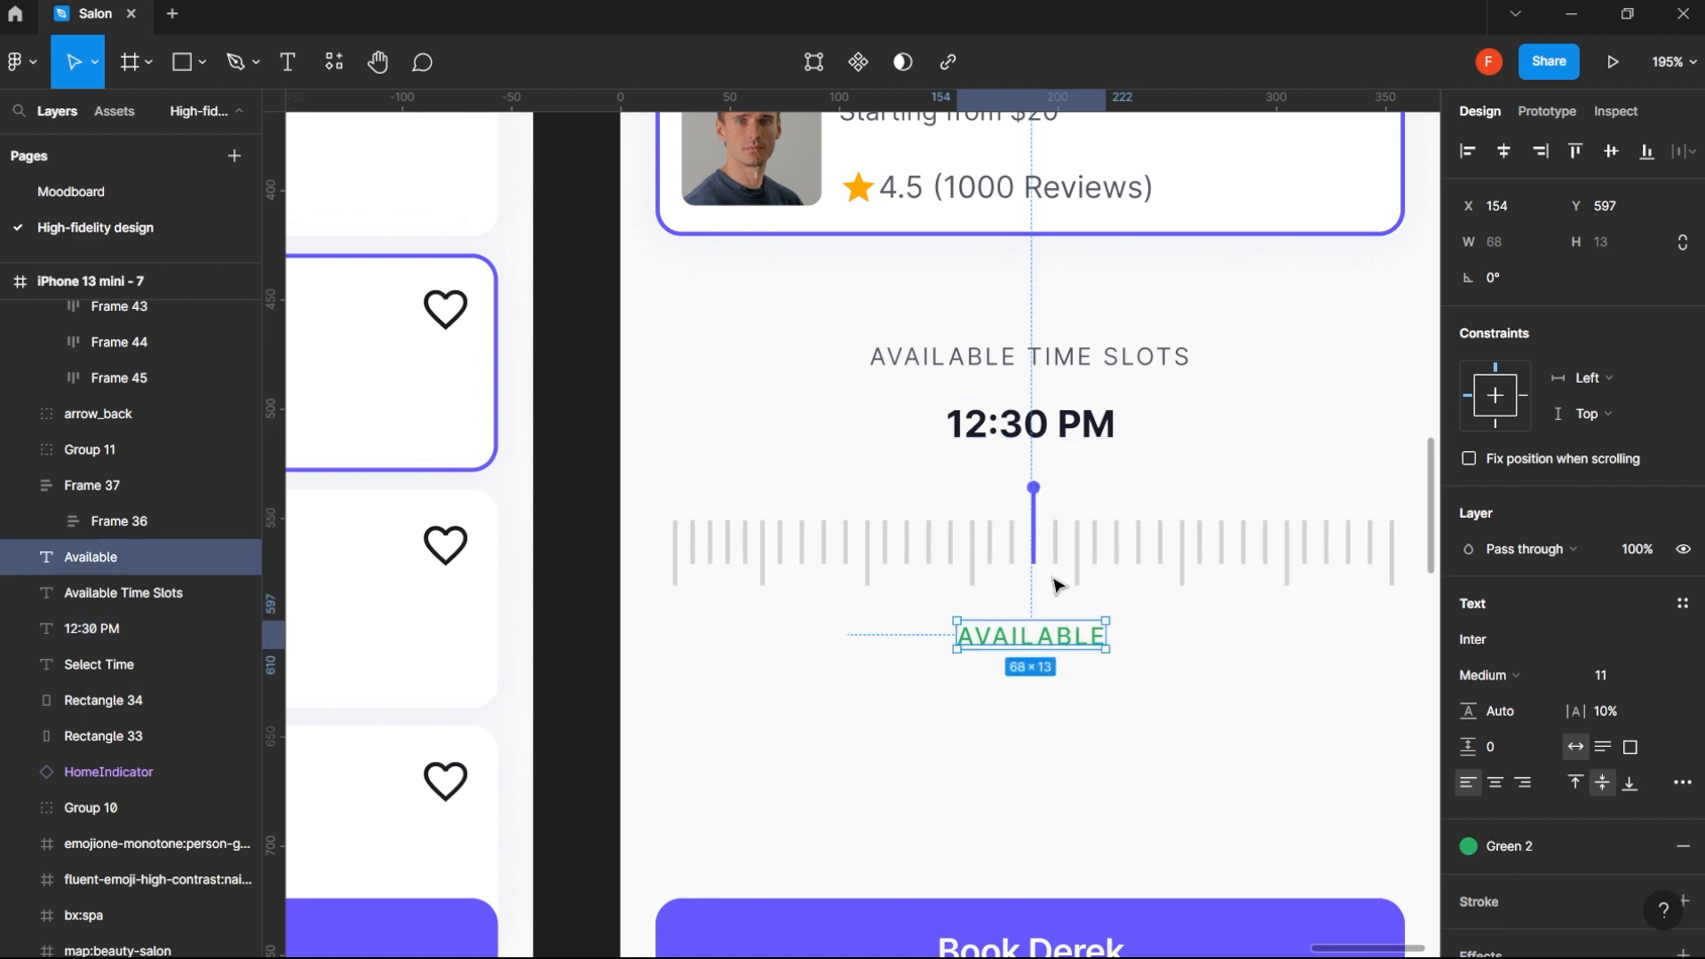
pyautogui.click(1033, 490)
pyautogui.keyDown('shift'); pyautogui.click(1035, 544); pyautogui.keyUp('shift')
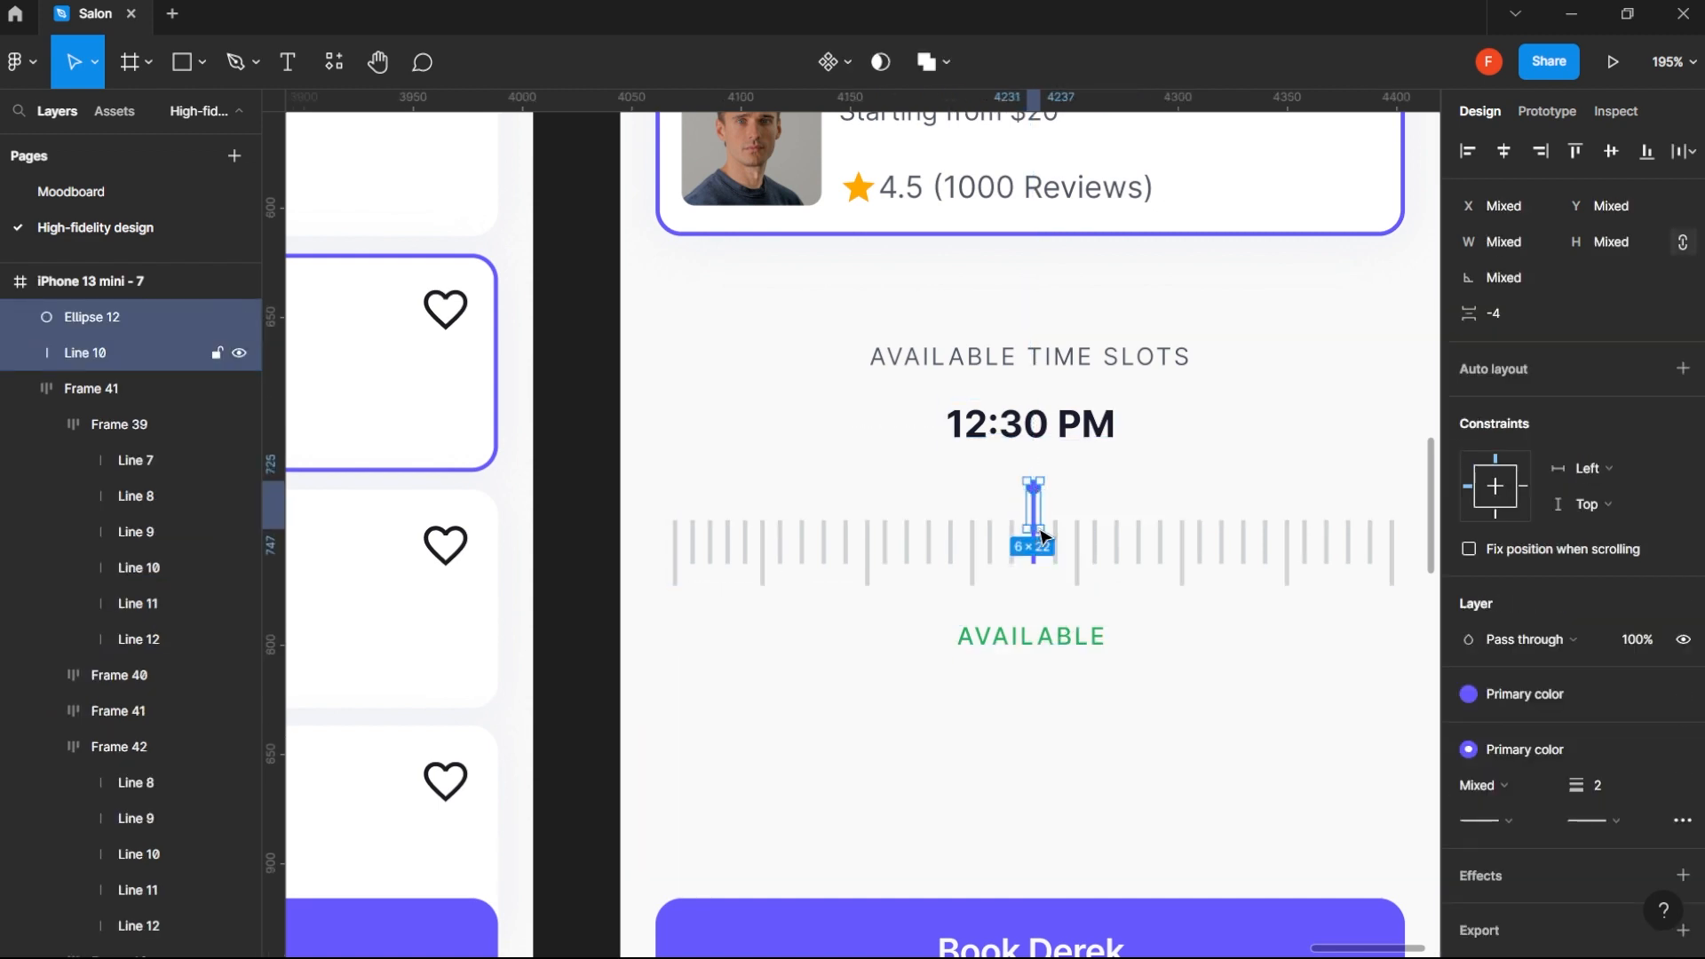
pyautogui.keyDown('shift'); pyautogui.click(1139, 562); pyautogui.keyUp('shift')
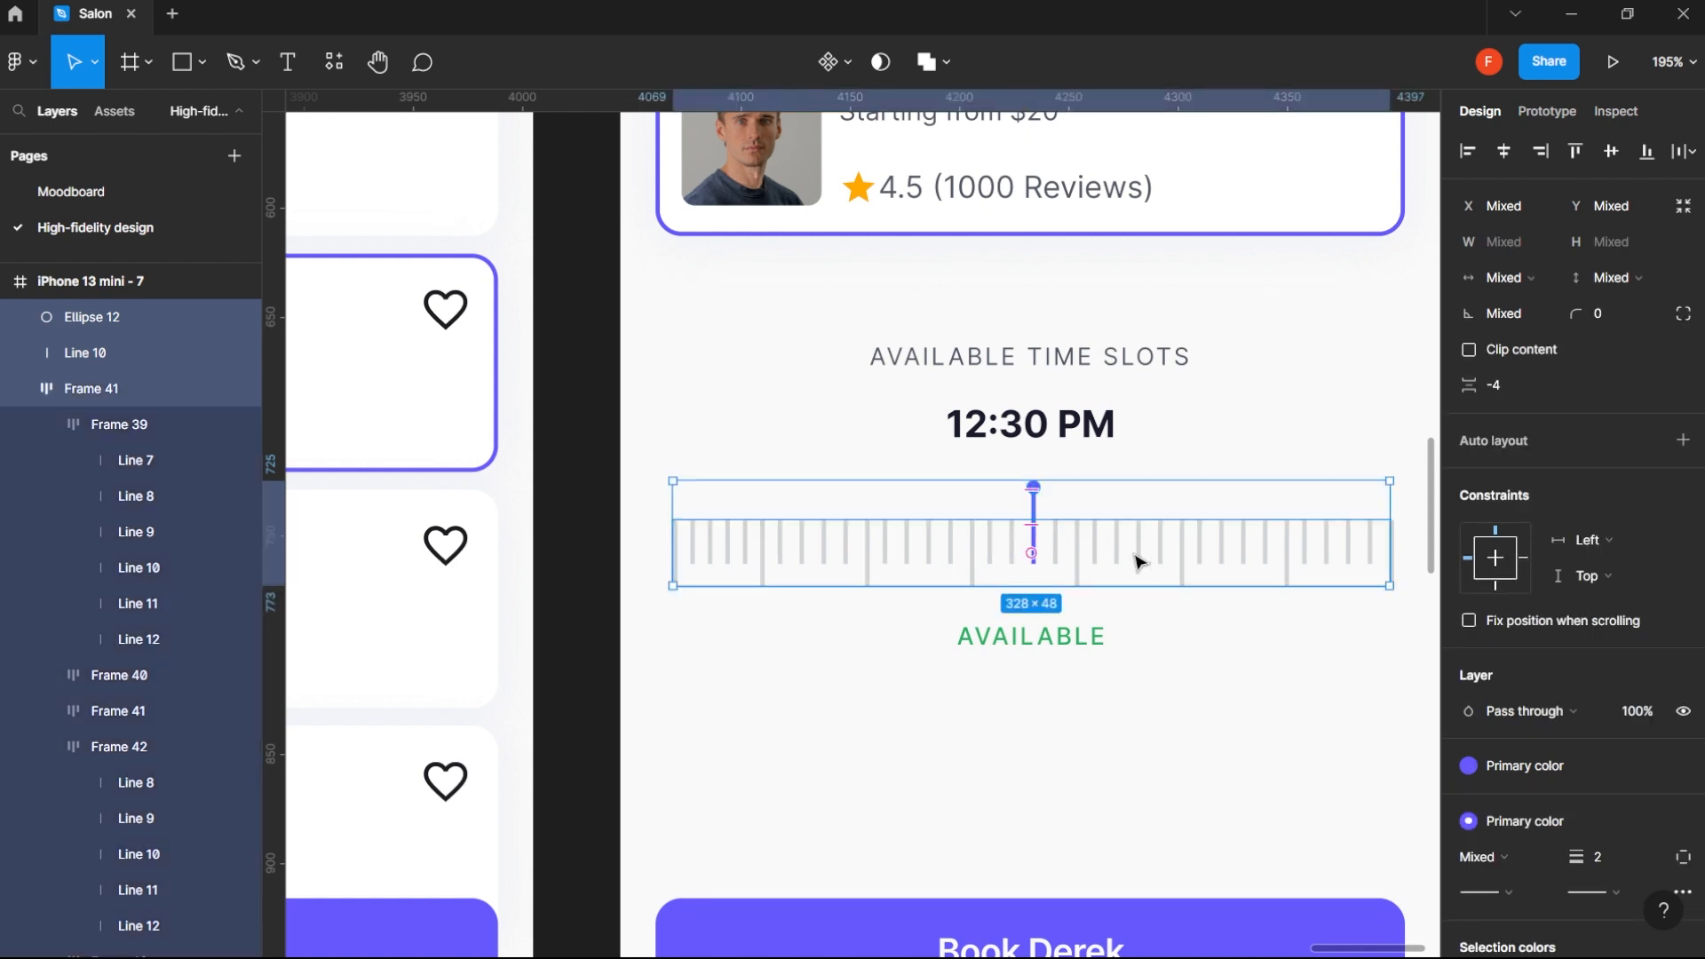
pyautogui.hotkey('ctrl', 'g')
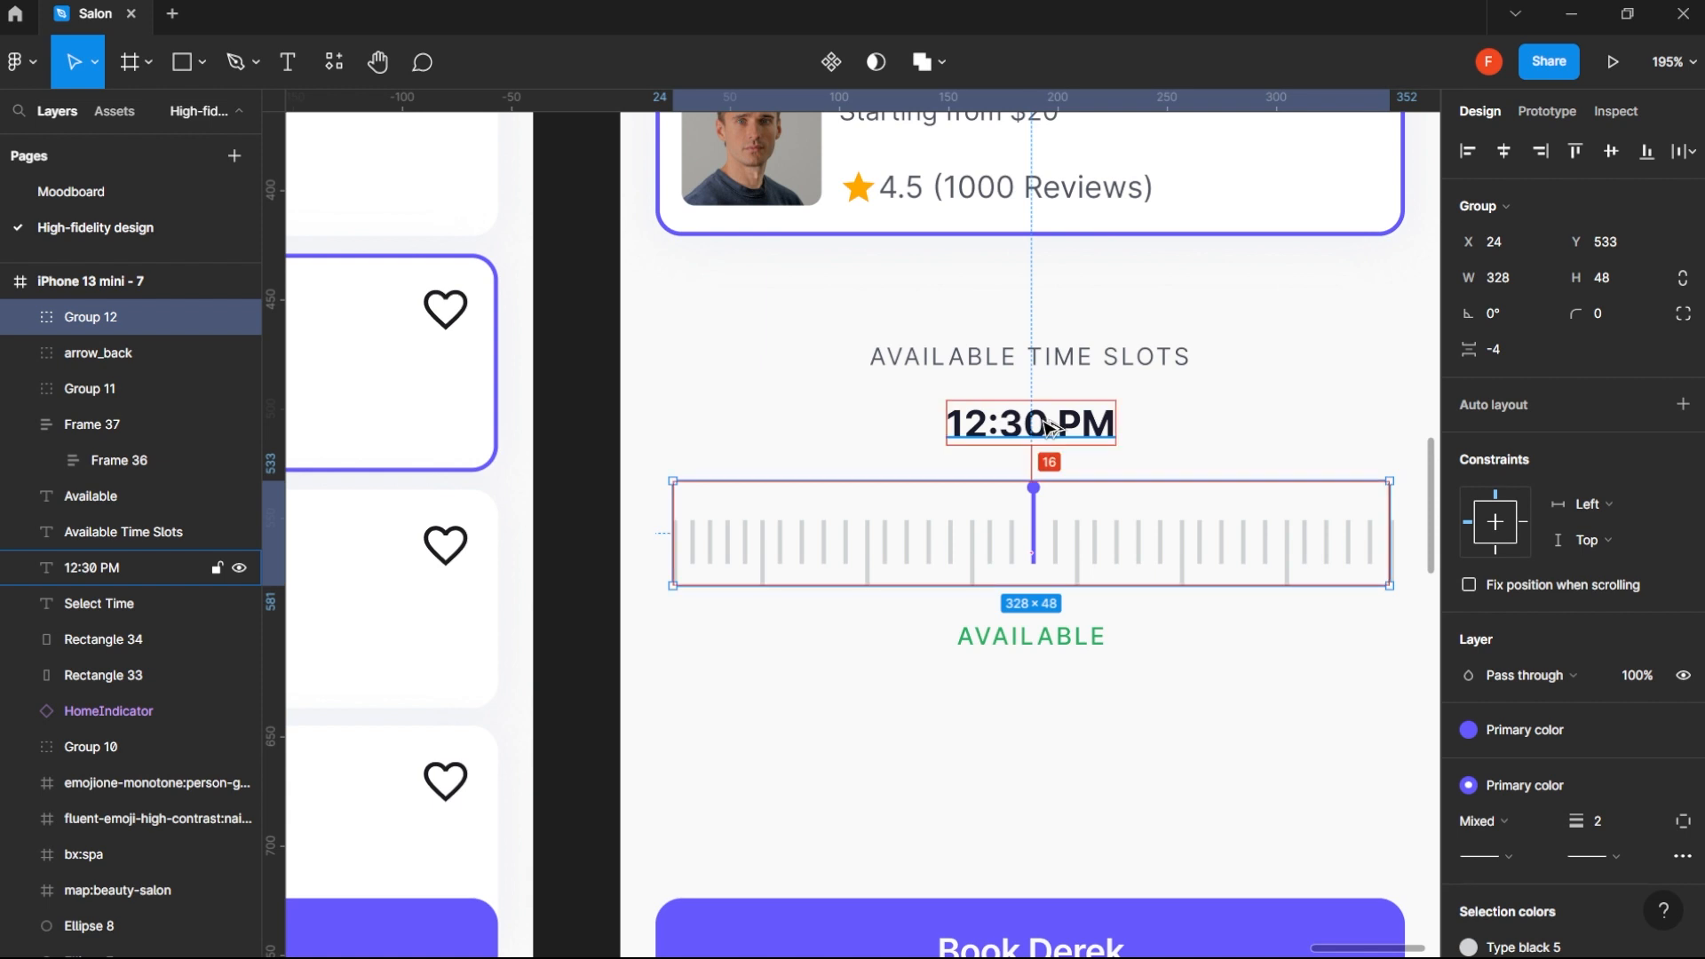
# - Move the ruler group, the 12:30 PM text and the Available label down together by 10 px
pyautogui.keyDown('shift'); pyautogui.click(1046, 429); pyautogui.keyUp('shift')
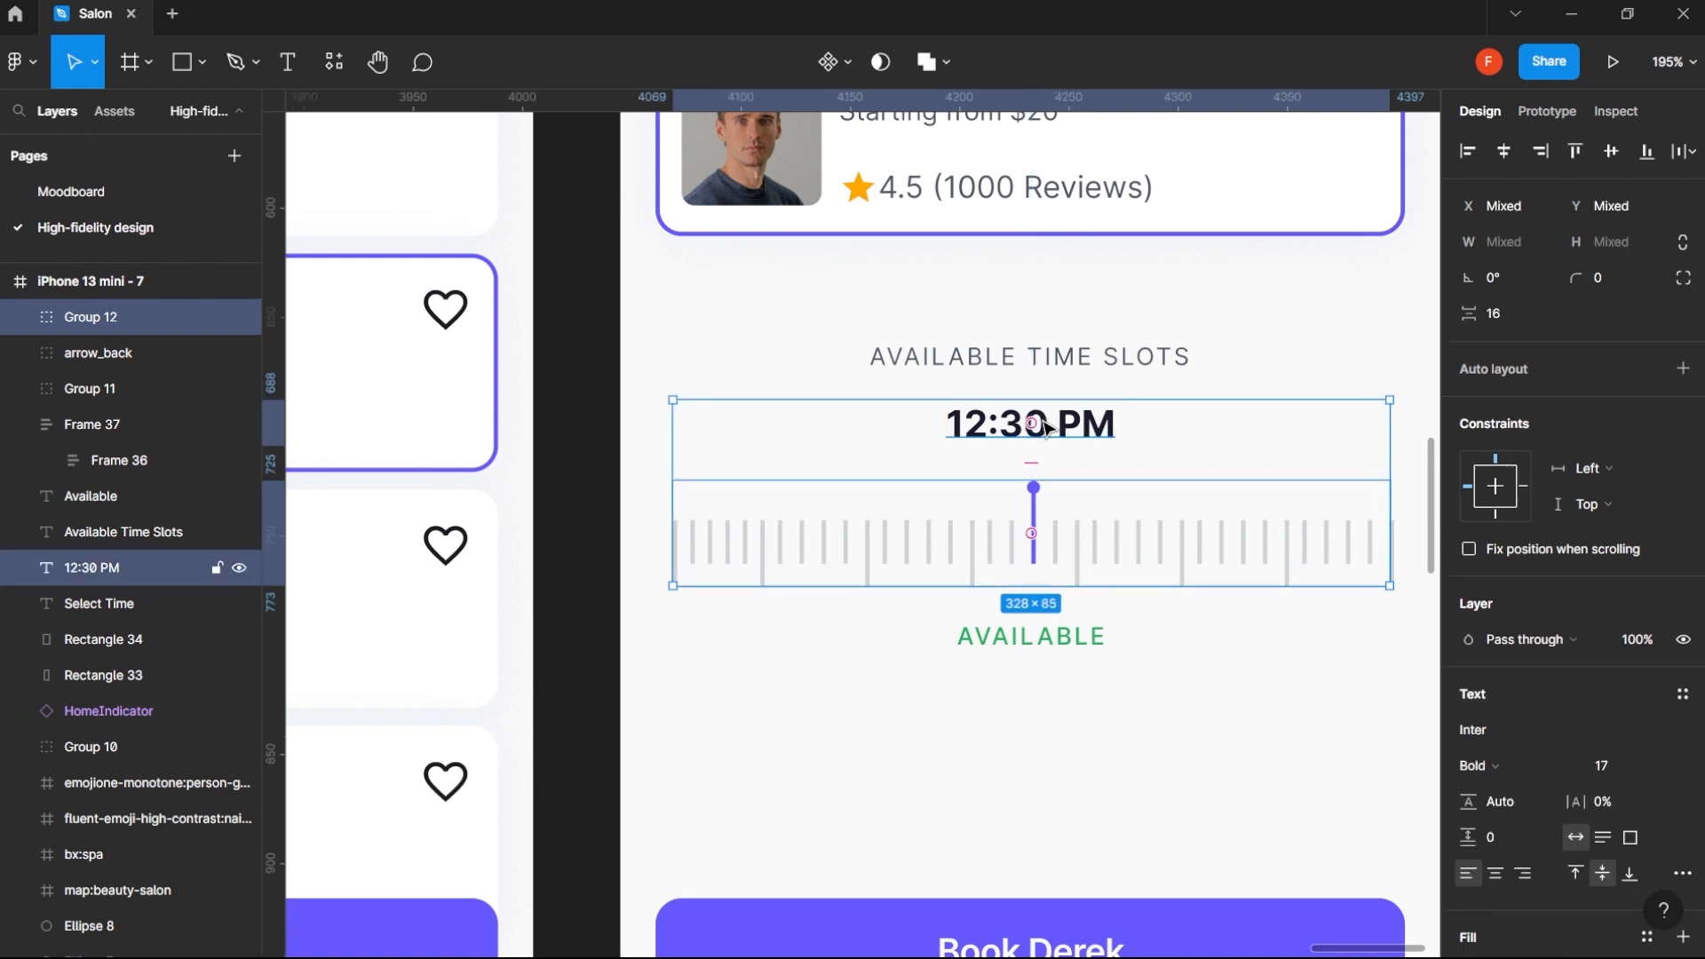
pyautogui.keyDown('shift'); pyautogui.click(1077, 655); pyautogui.keyUp('shift')
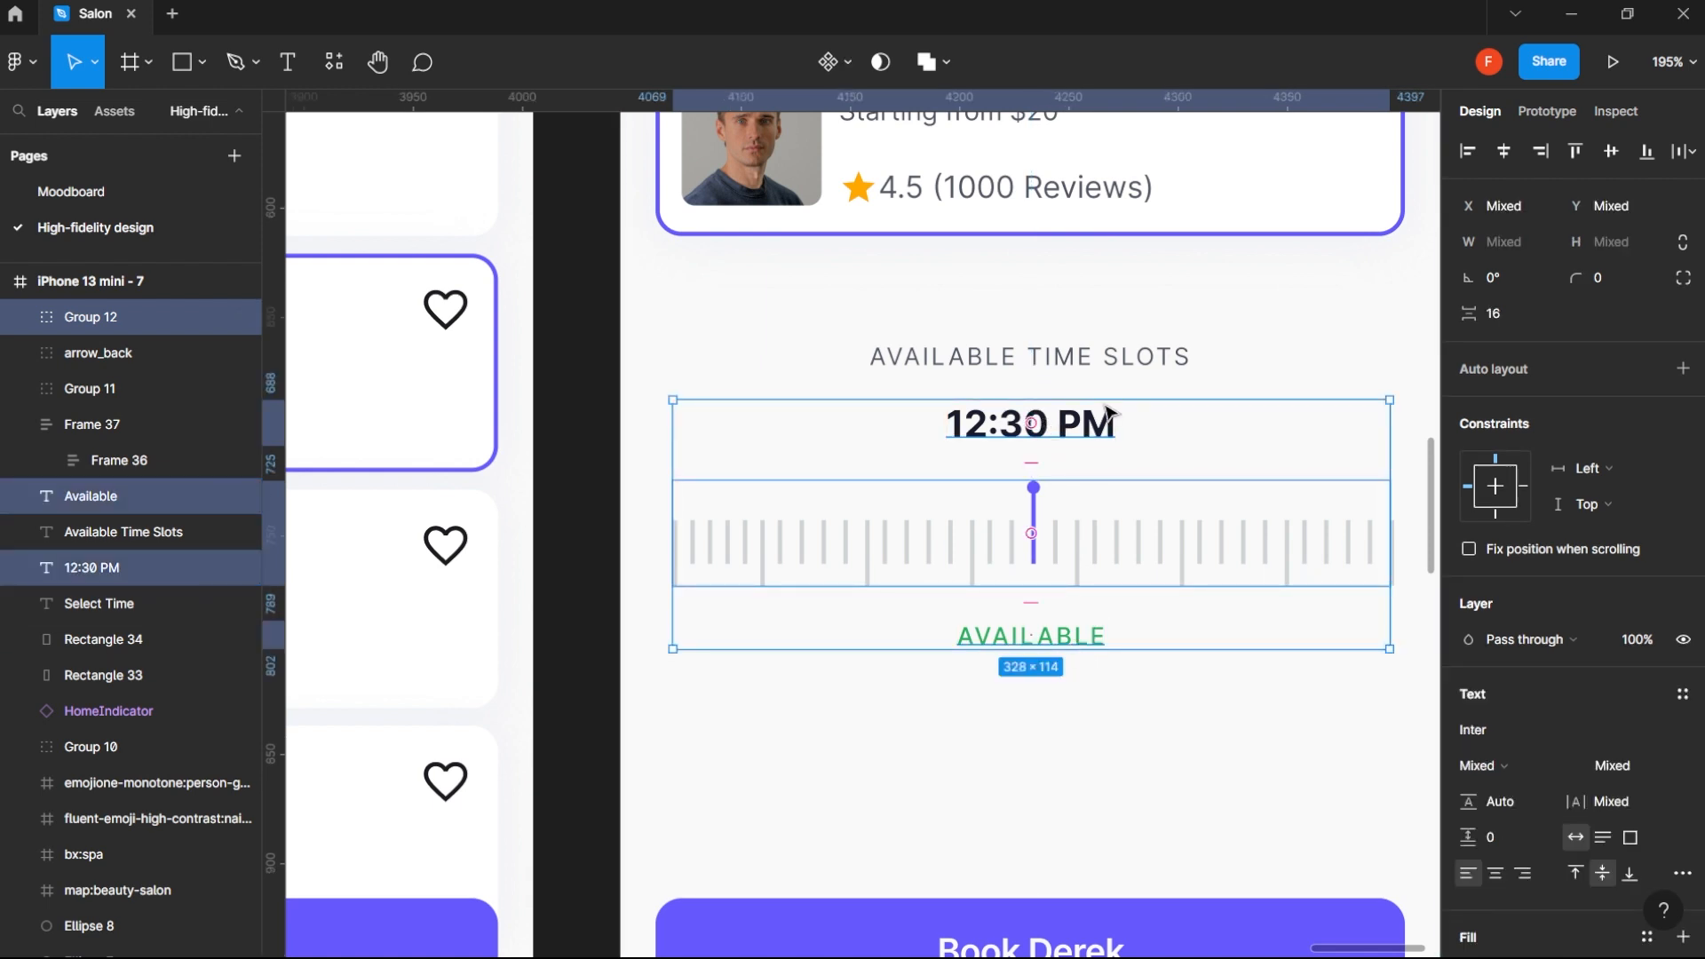
pyautogui.hotkey('shift', 'Down')
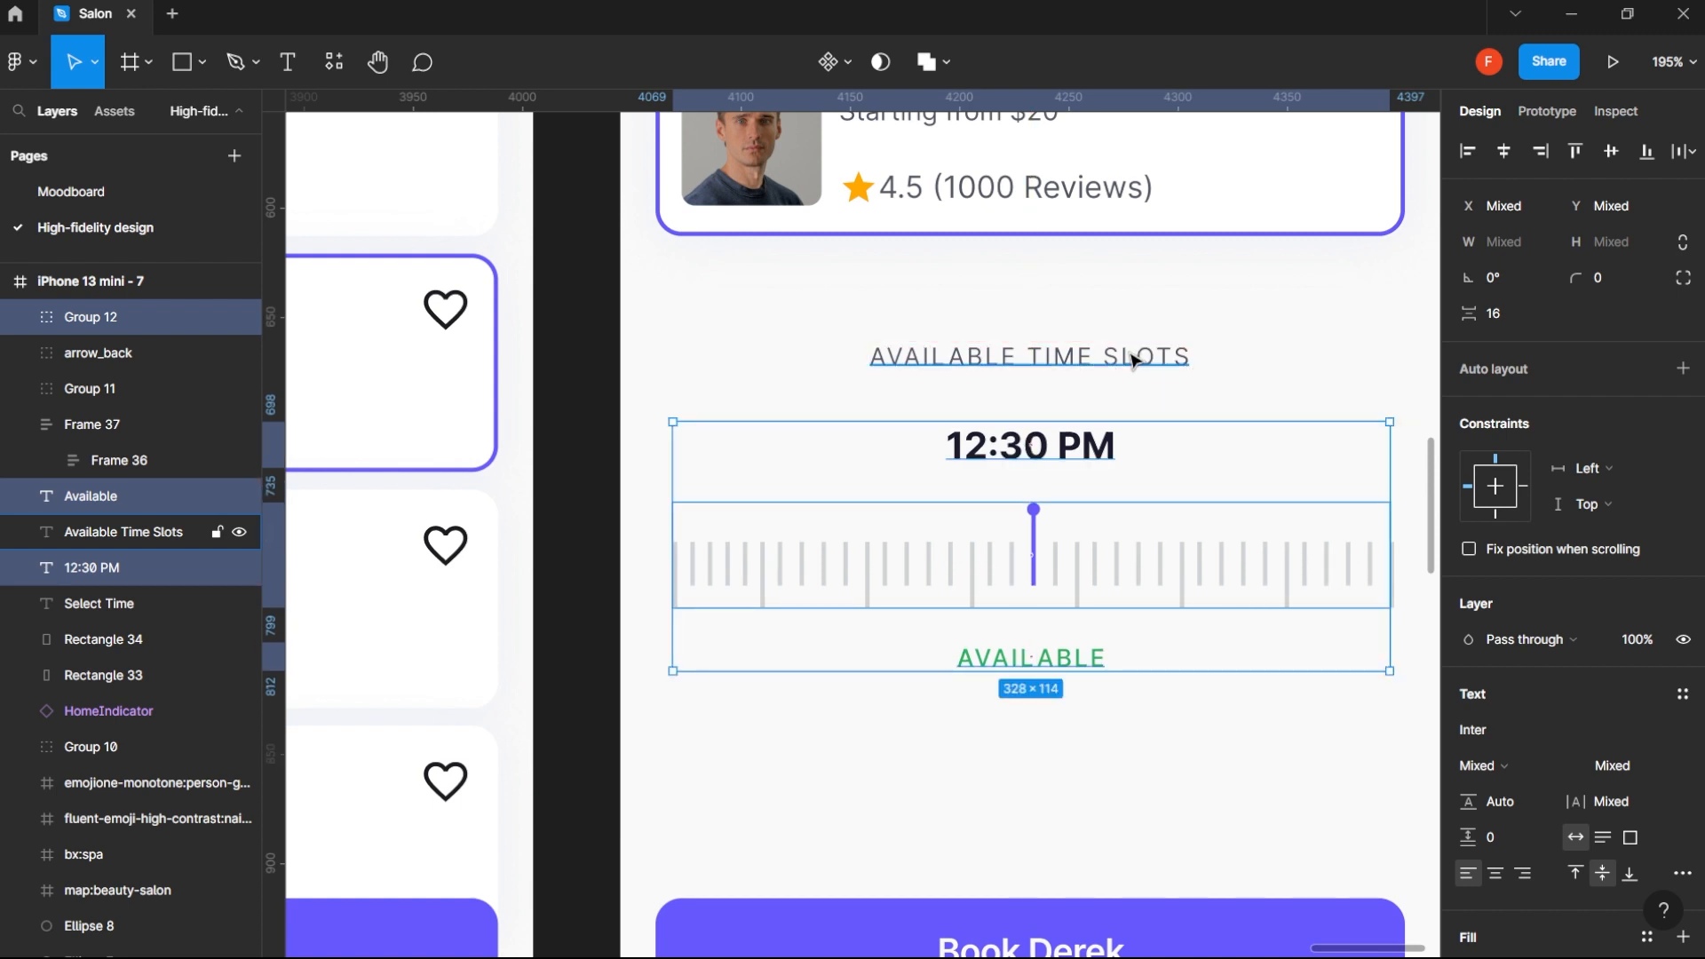
# - Draw a 50 × 50 rectangle over the right end of the tick ruler at X 345, Y 547
pyautogui.scroll(-5, 1133, 360)
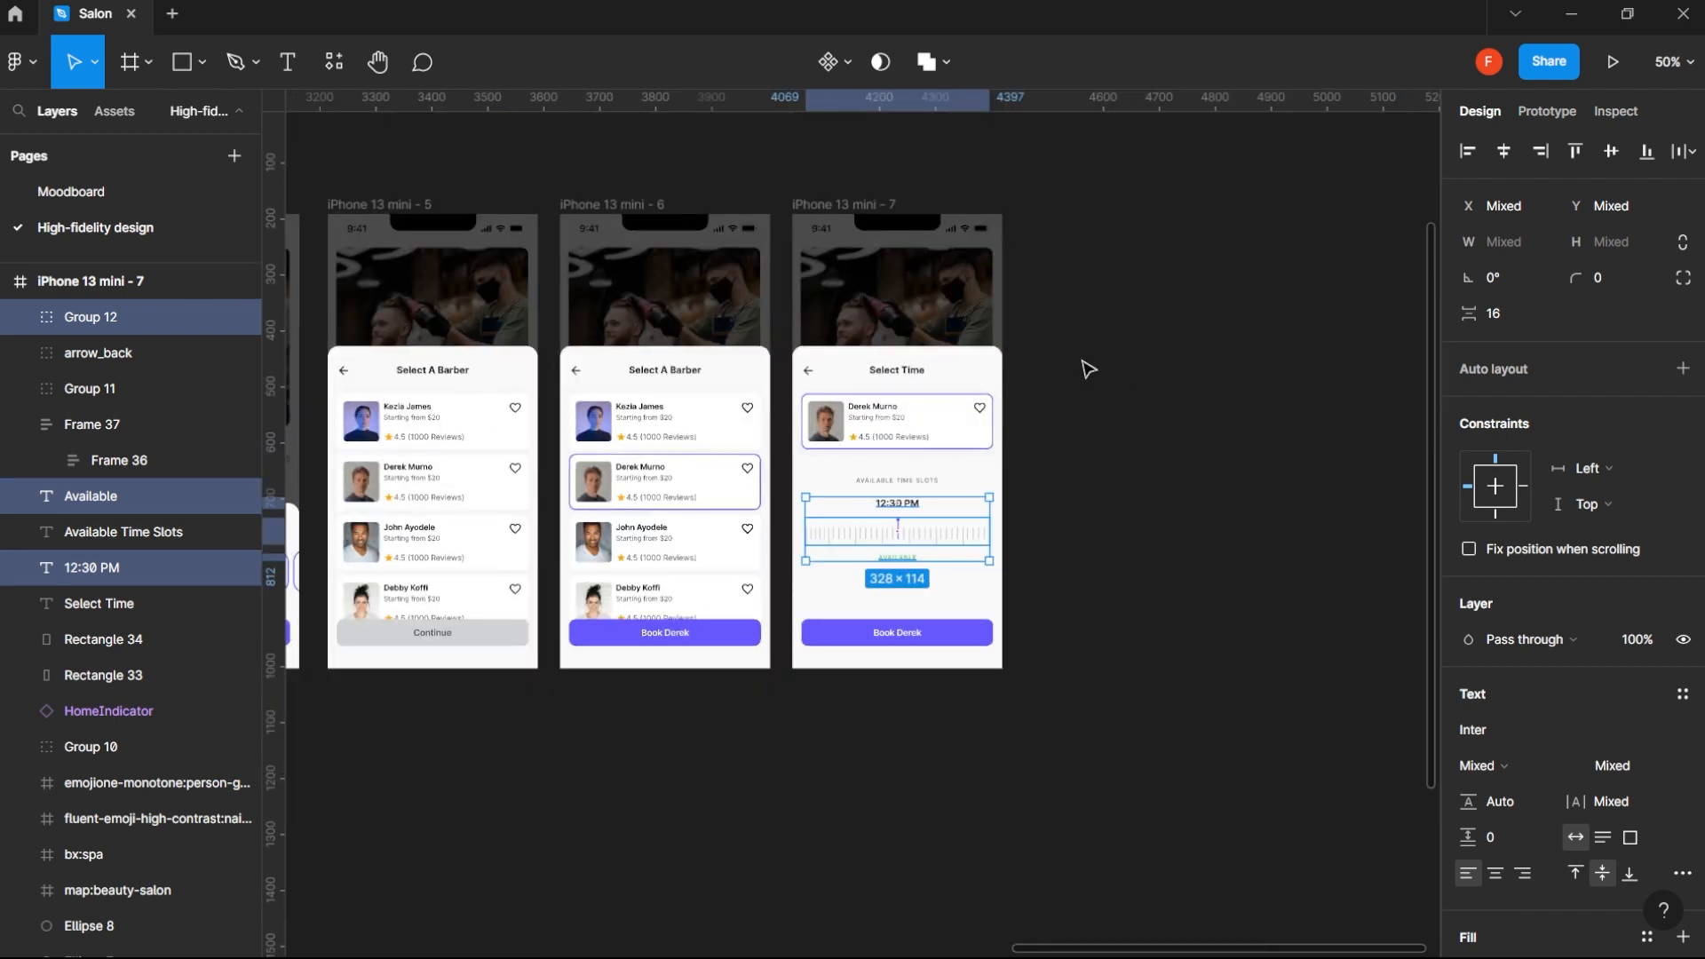
pyautogui.click(1046, 490)
pyautogui.scroll(3, 897, 557)
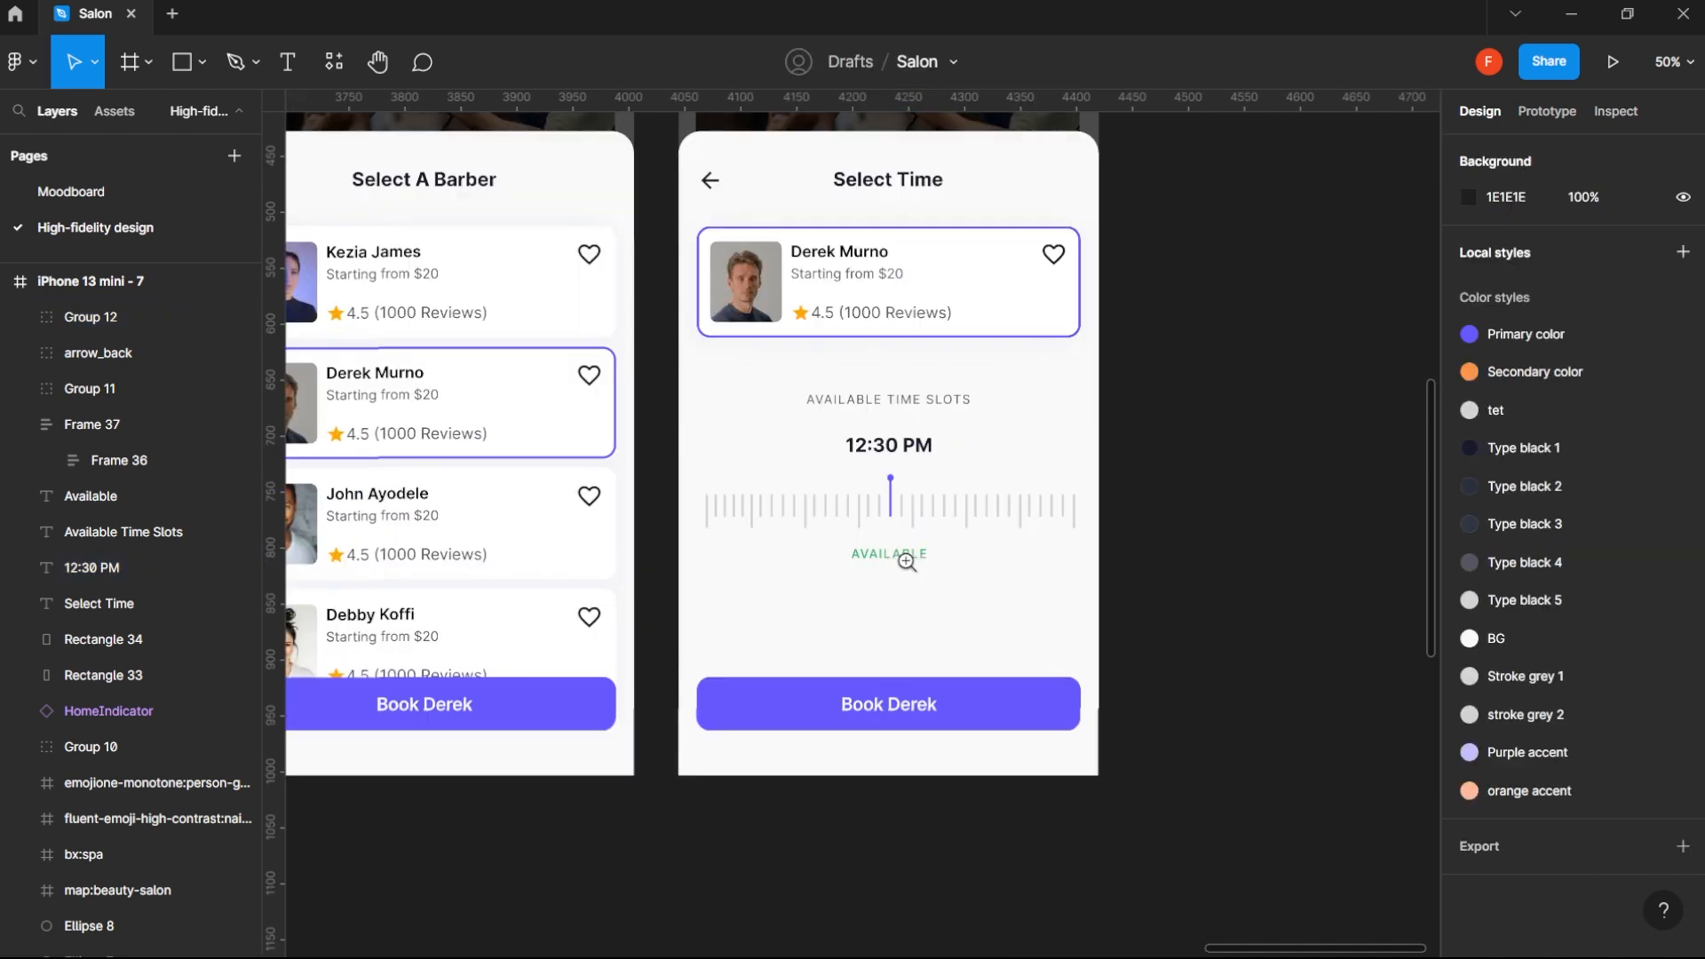
pyautogui.moveTo(896, 555); pyautogui.dragTo(996, 568)
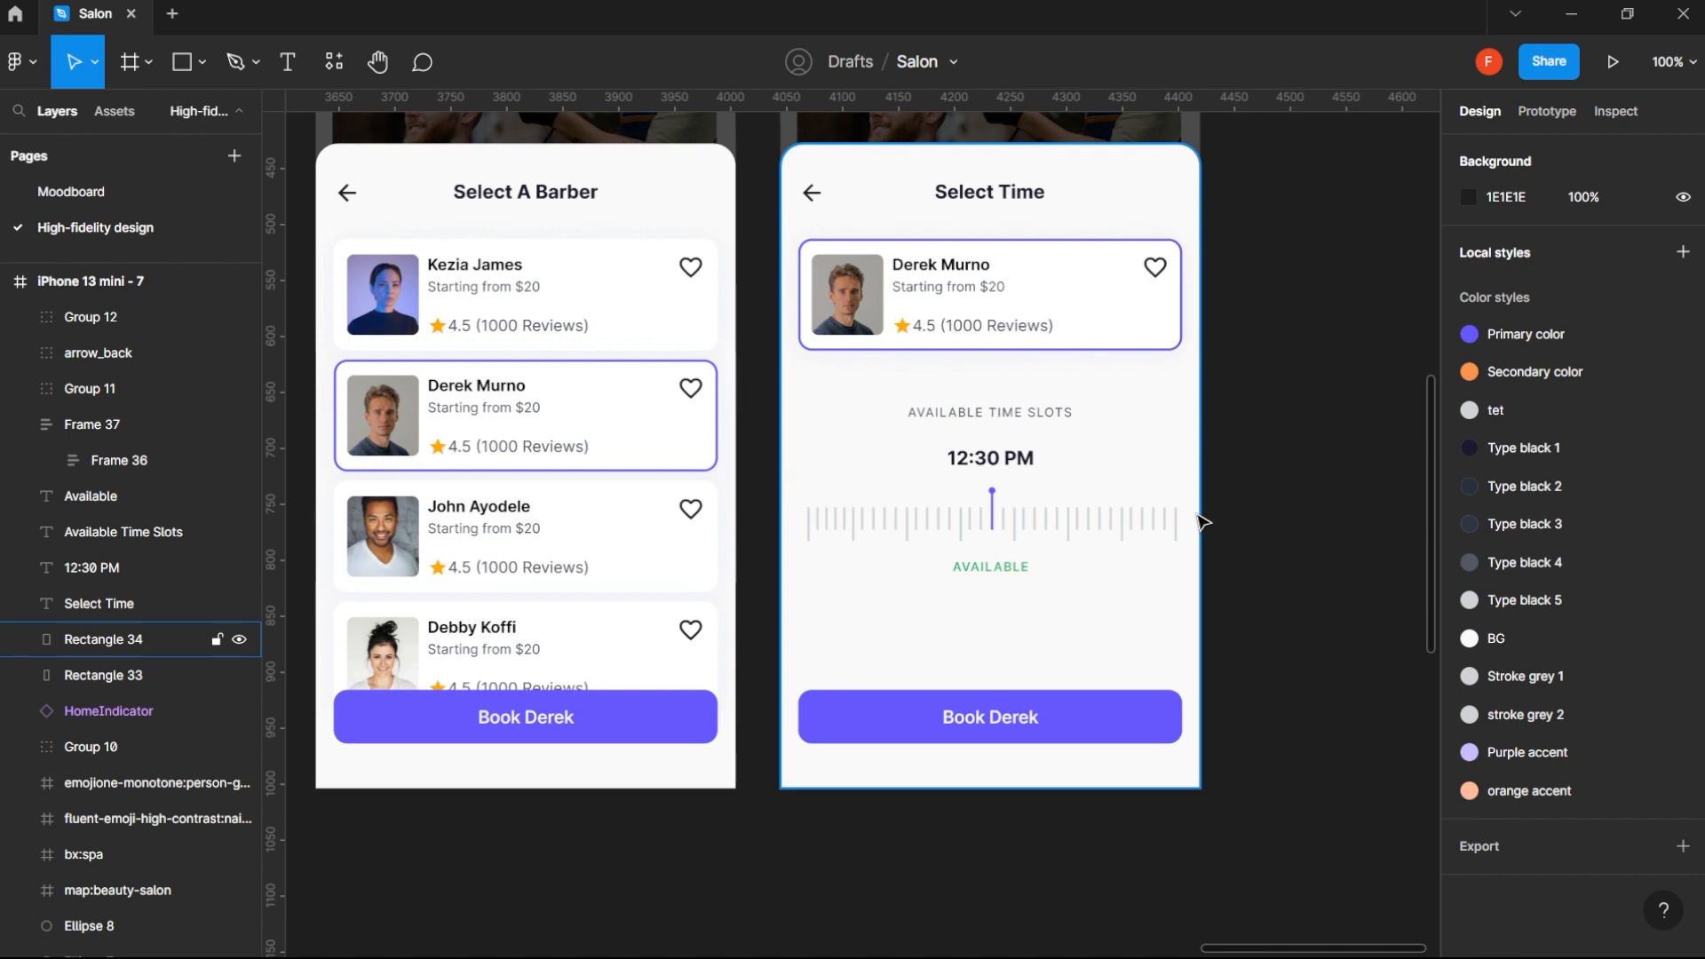
pyautogui.press('r')
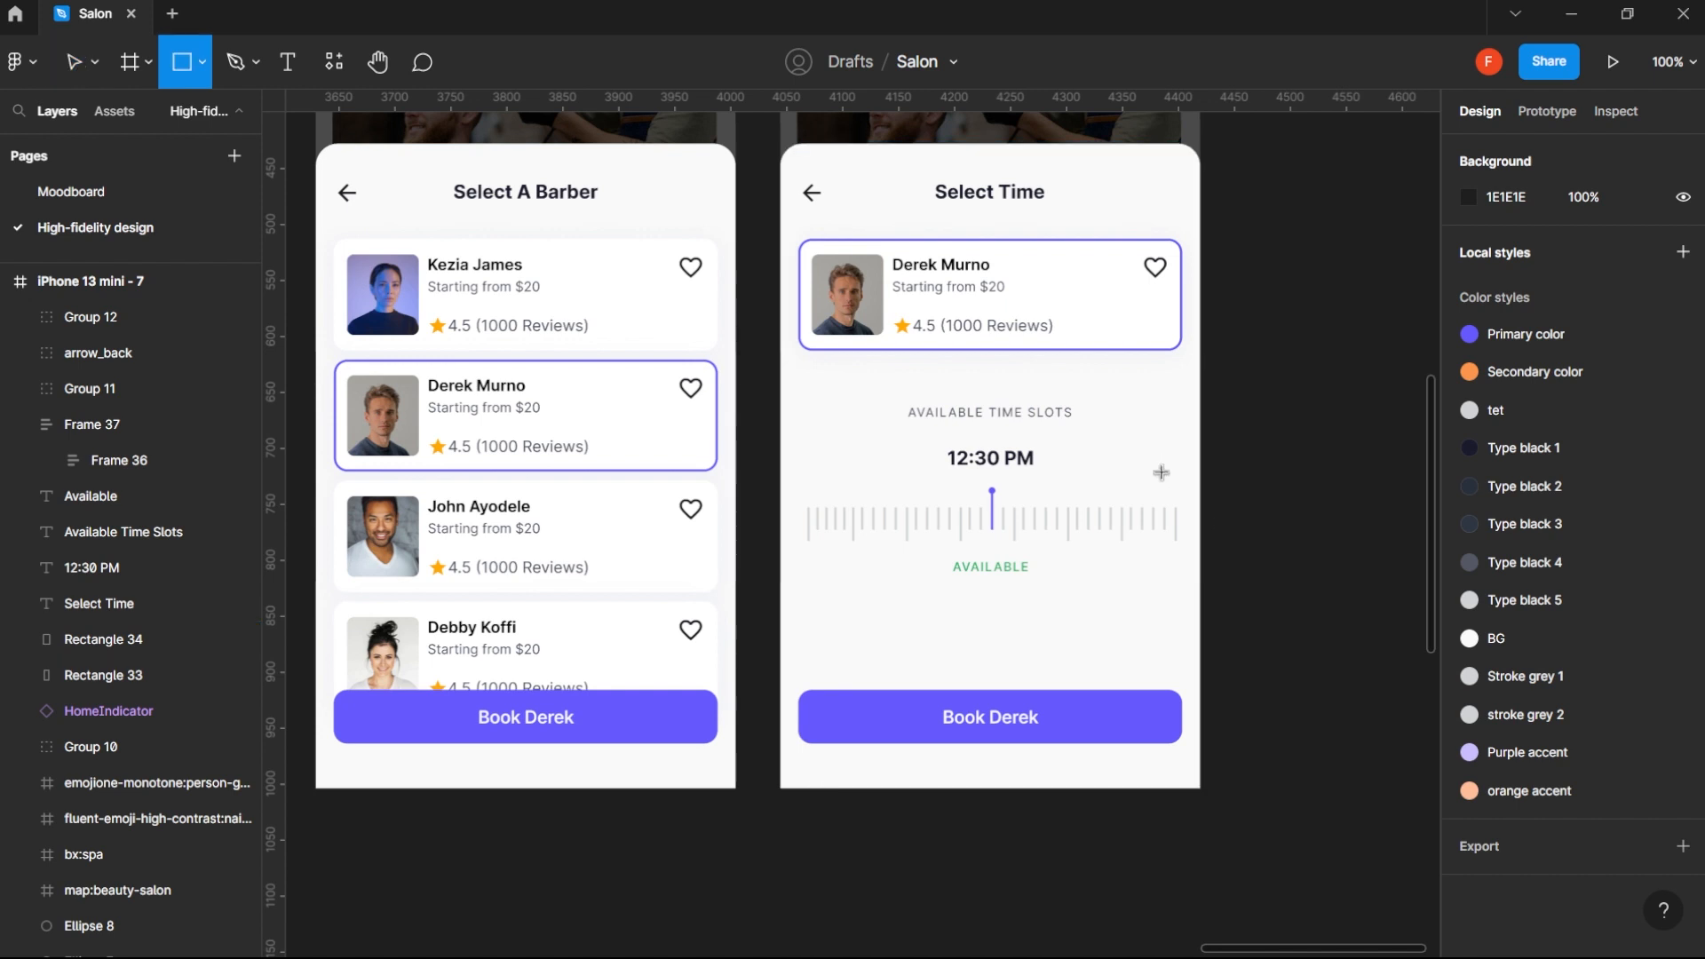
pyautogui.moveTo(1172, 500); pyautogui.dragTo(1215, 549)
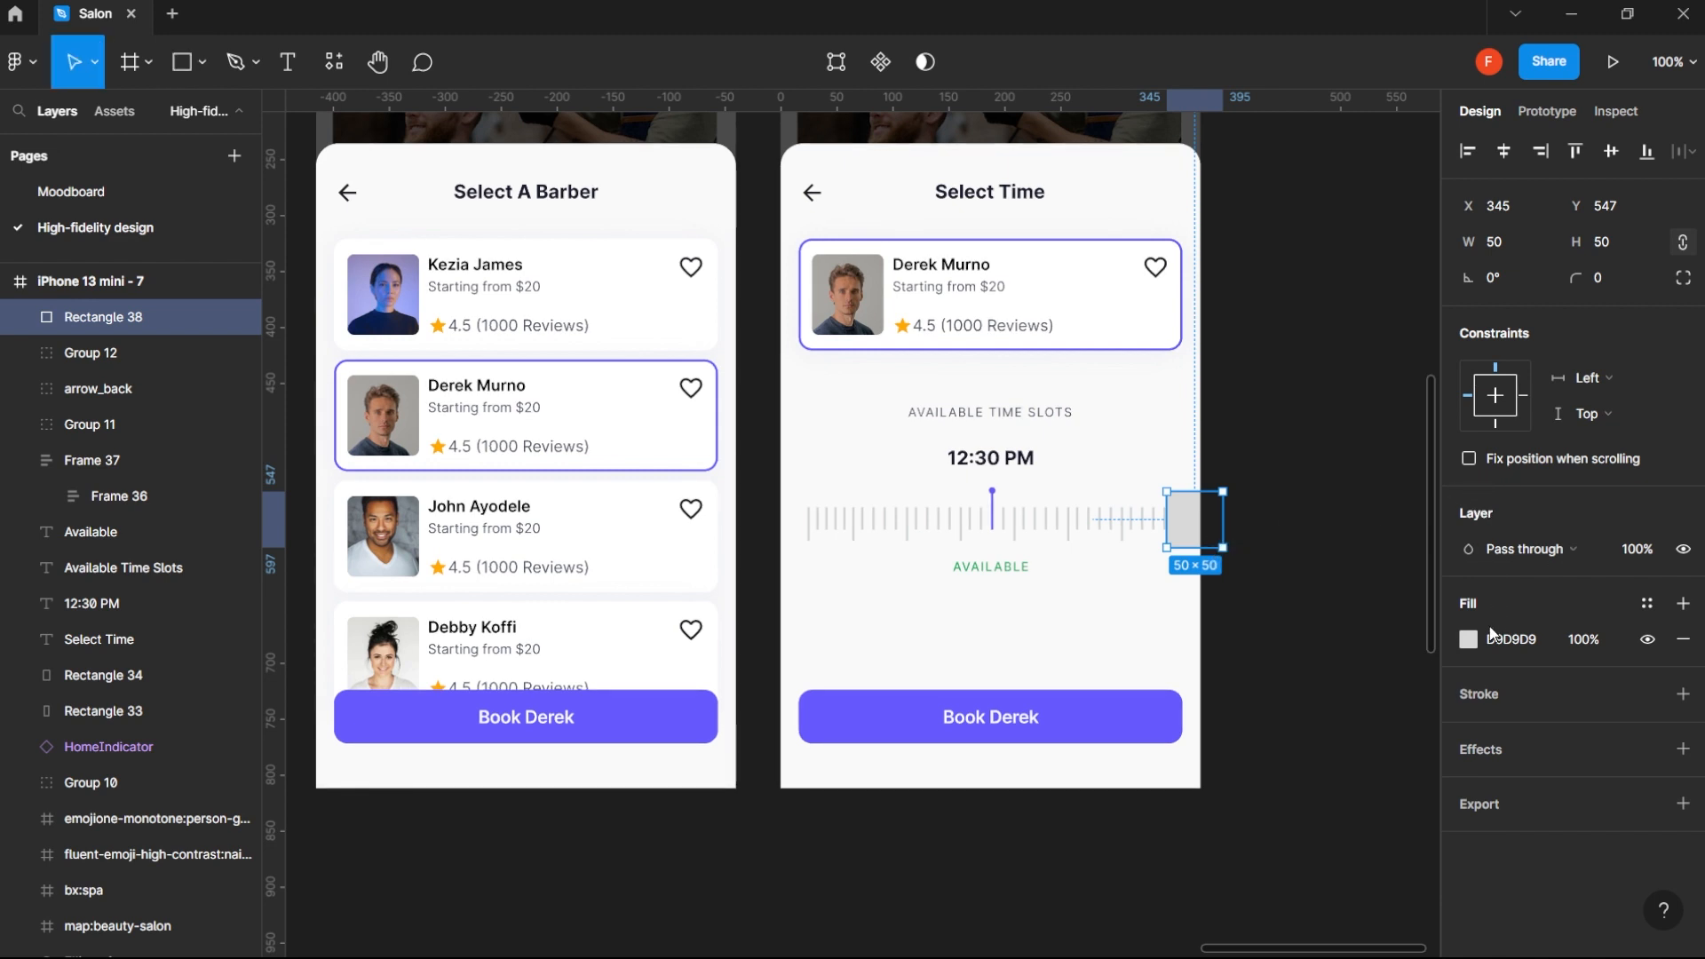
# - Change the new rectangle's fill from a solid color to a linear gradient
pyautogui.click(1468, 639)
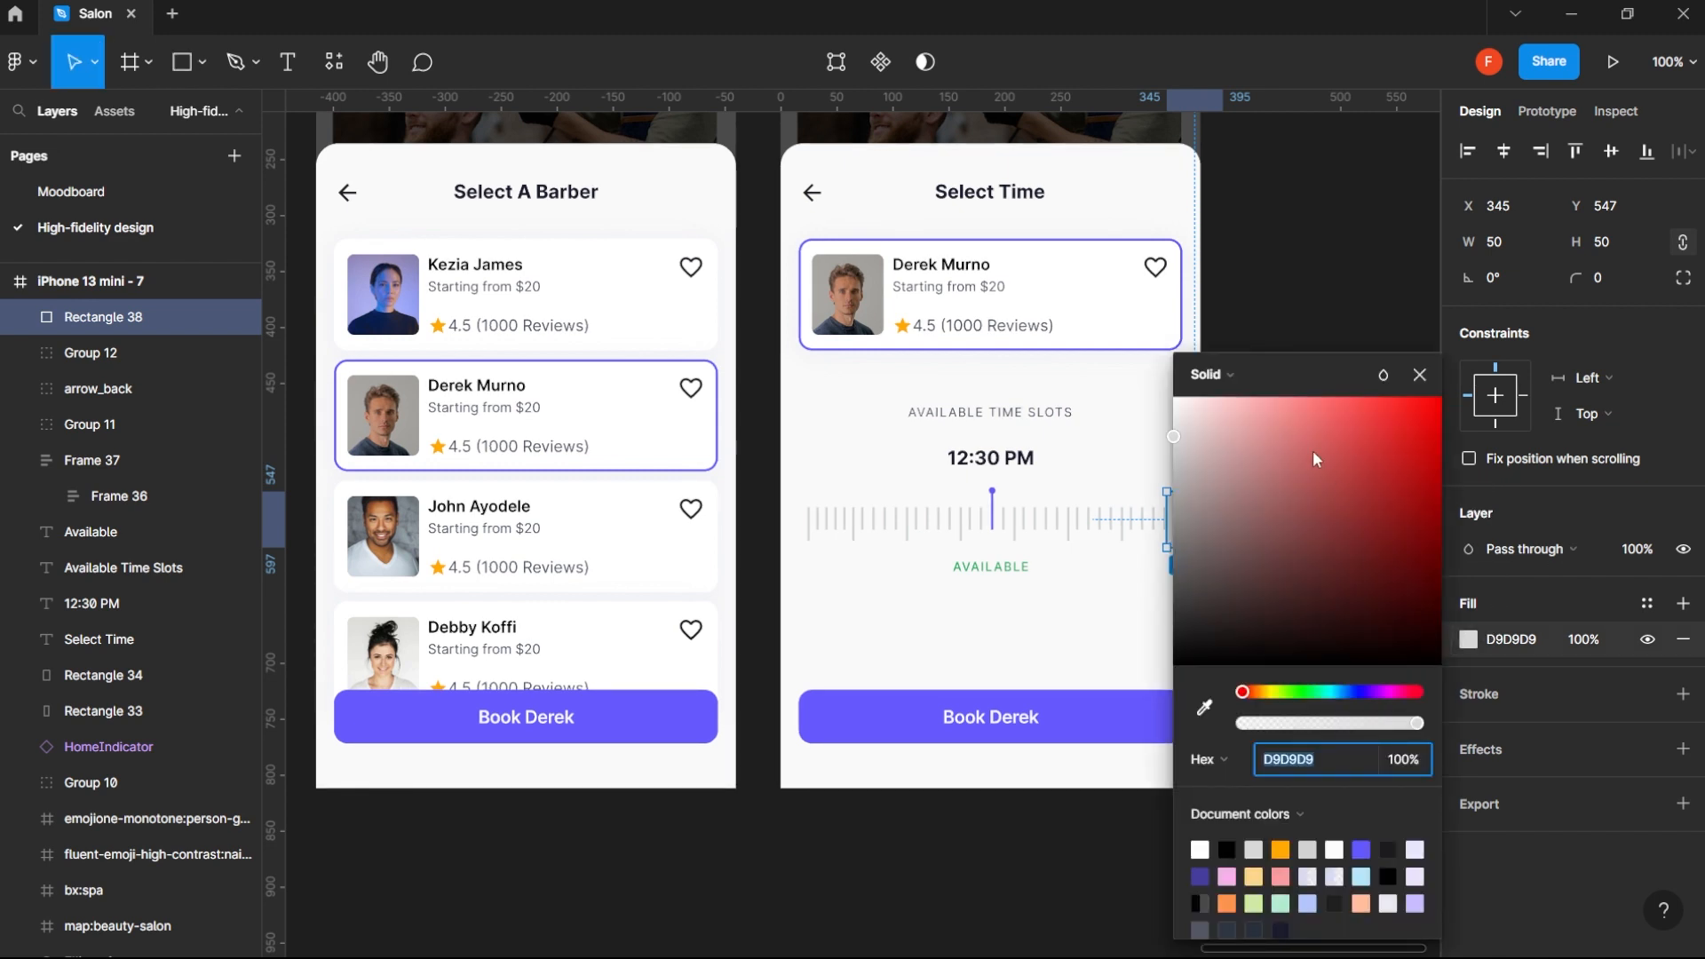
pyautogui.click(1242, 375)
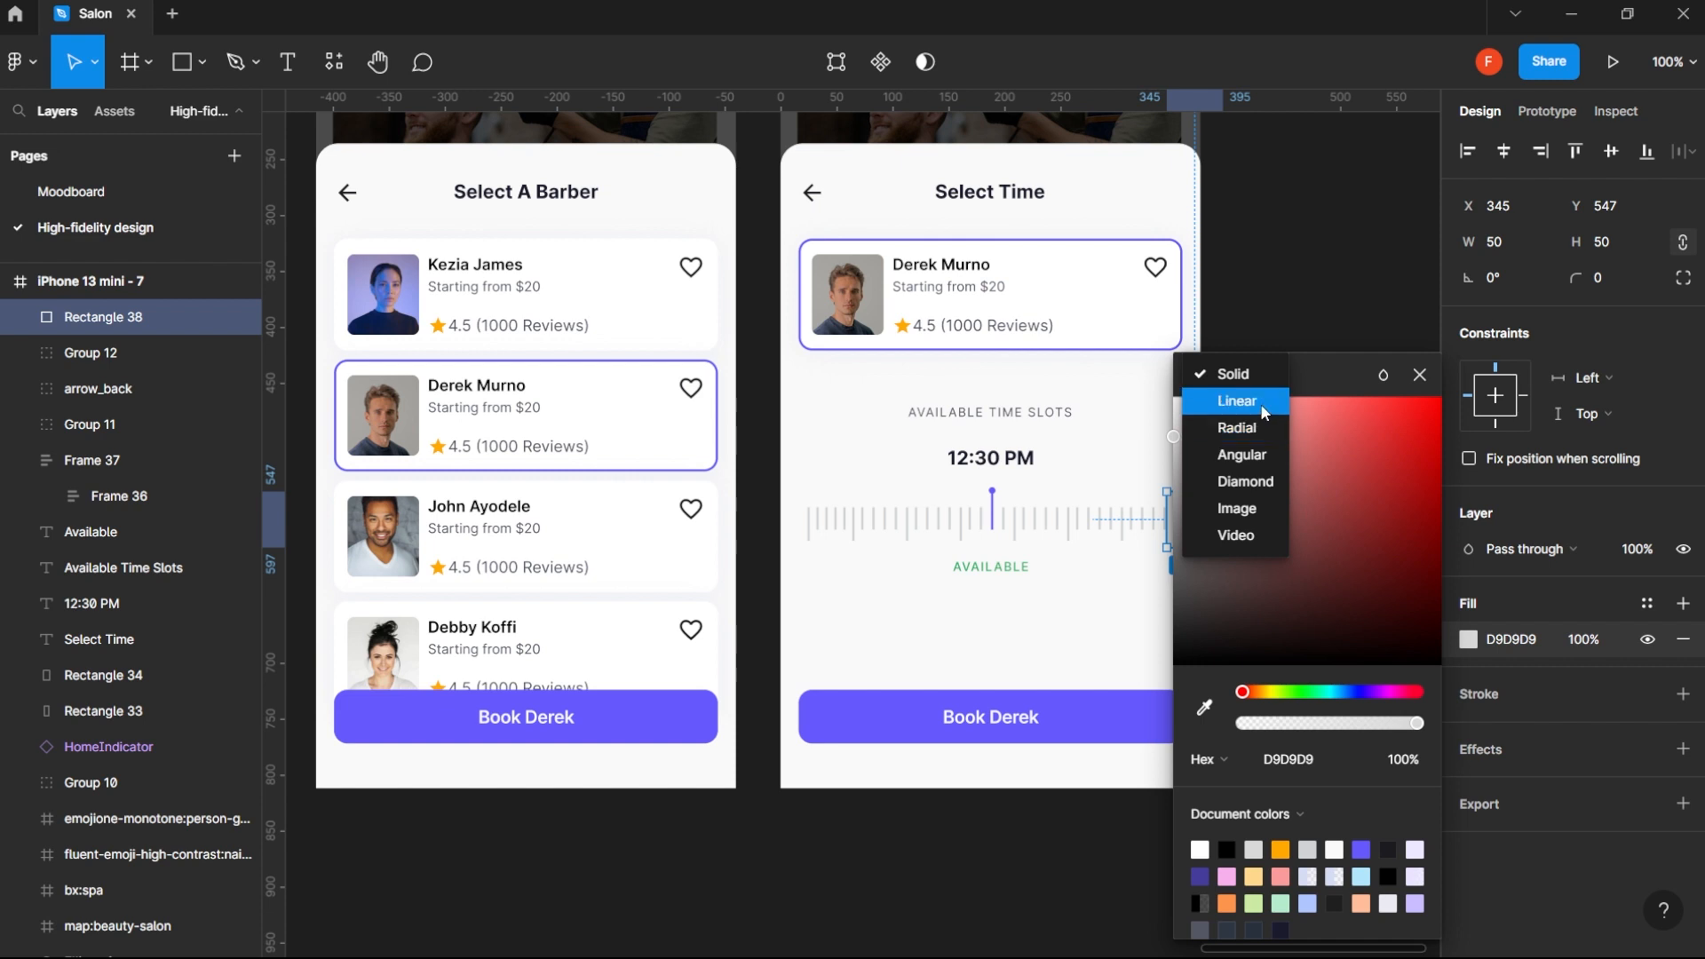
pyautogui.click(1260, 403)
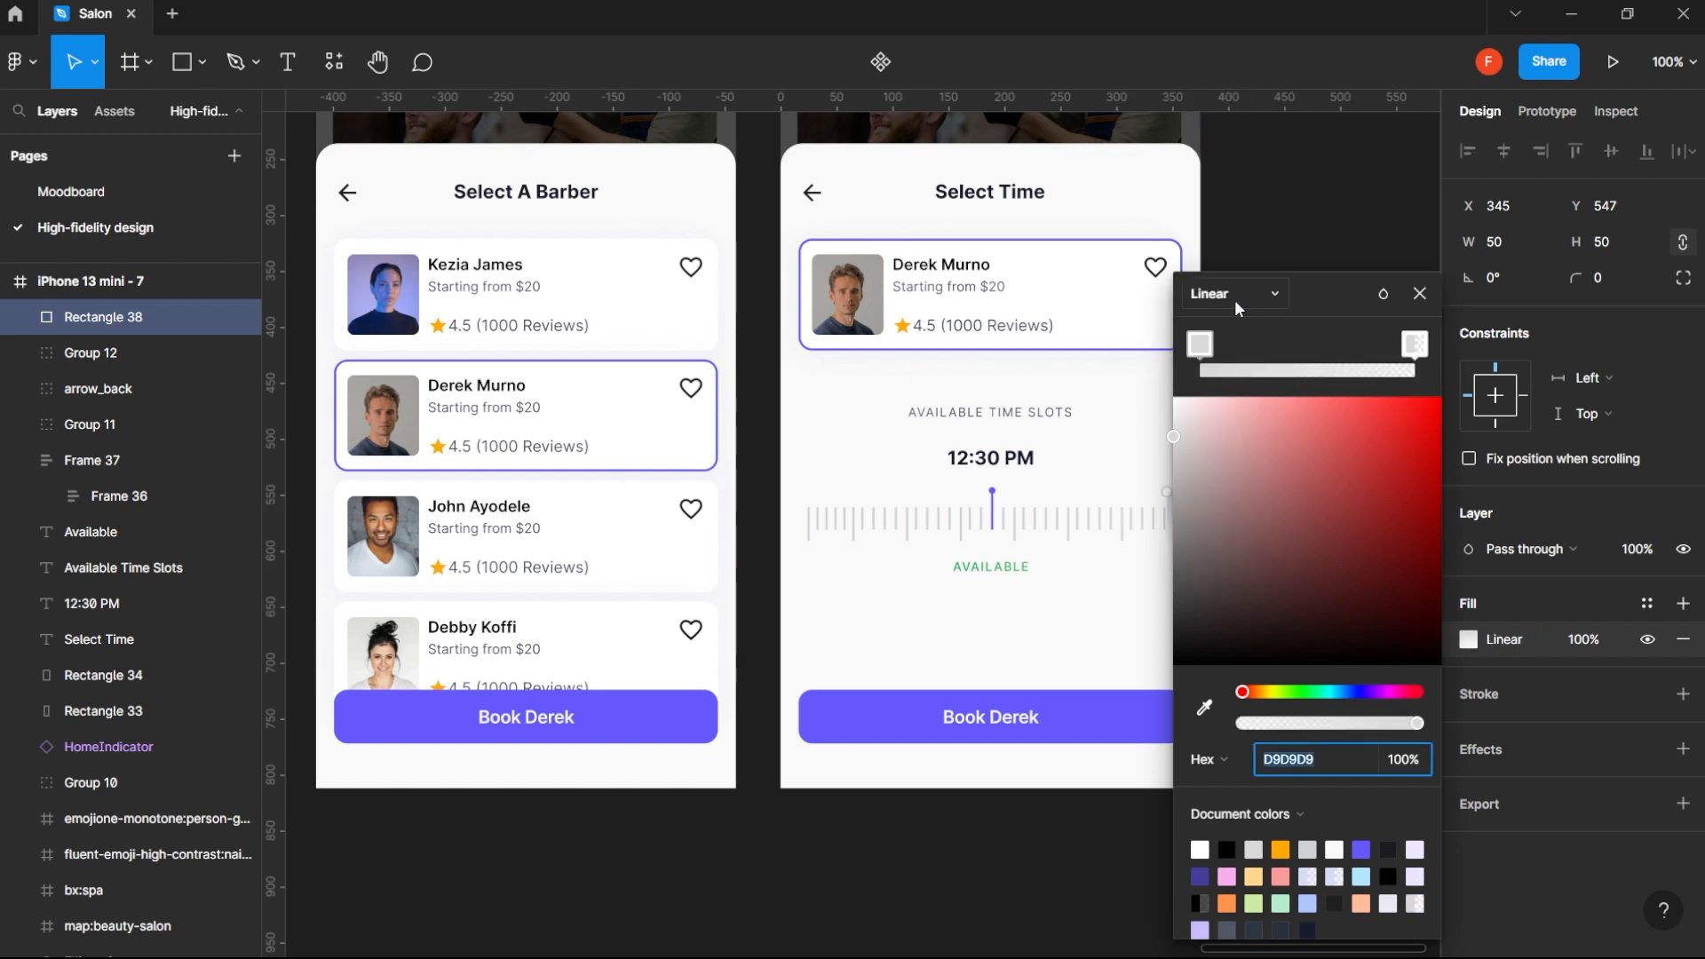
pyautogui.press('BackSpace')
pyautogui.press('Return')
# - Rotate the rectangle's gradient to run horizontally across its full width, with the transparent end on the ruler side and the solid end at the screen edge
pyautogui.press('space')
pyautogui.moveTo(1120, 635); pyautogui.dragTo(914, 650)
pyautogui.press('z')
pyautogui.click(982, 526)
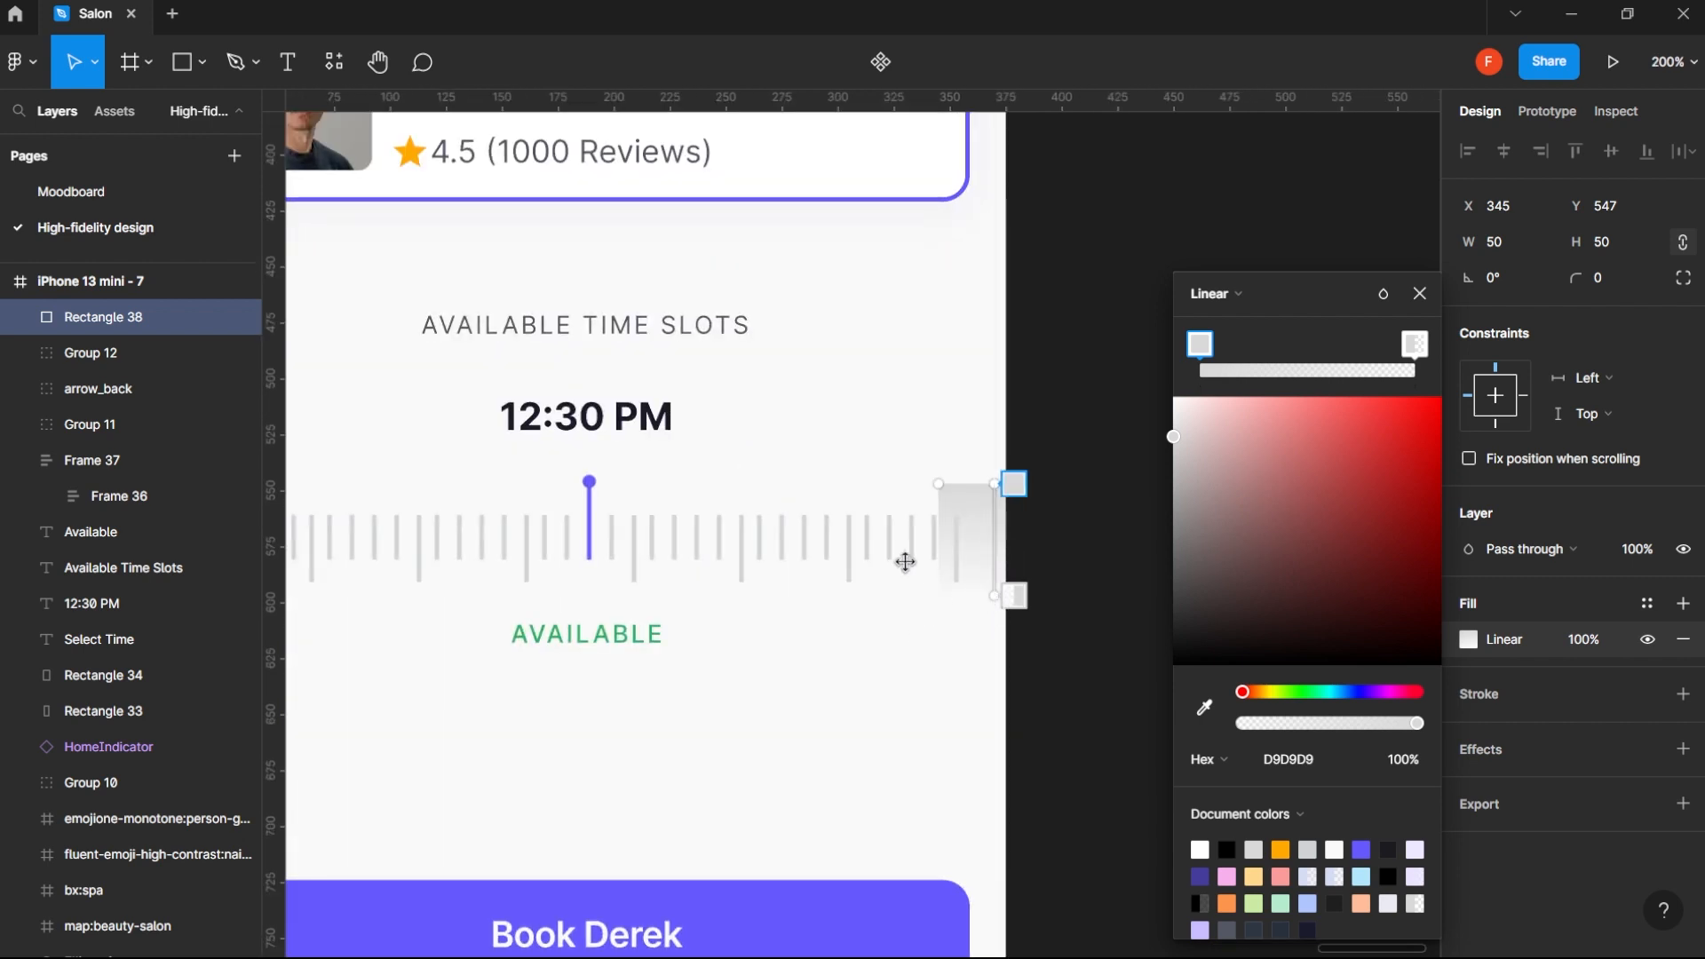
pyautogui.moveTo(905, 562); pyautogui.dragTo(874, 510)
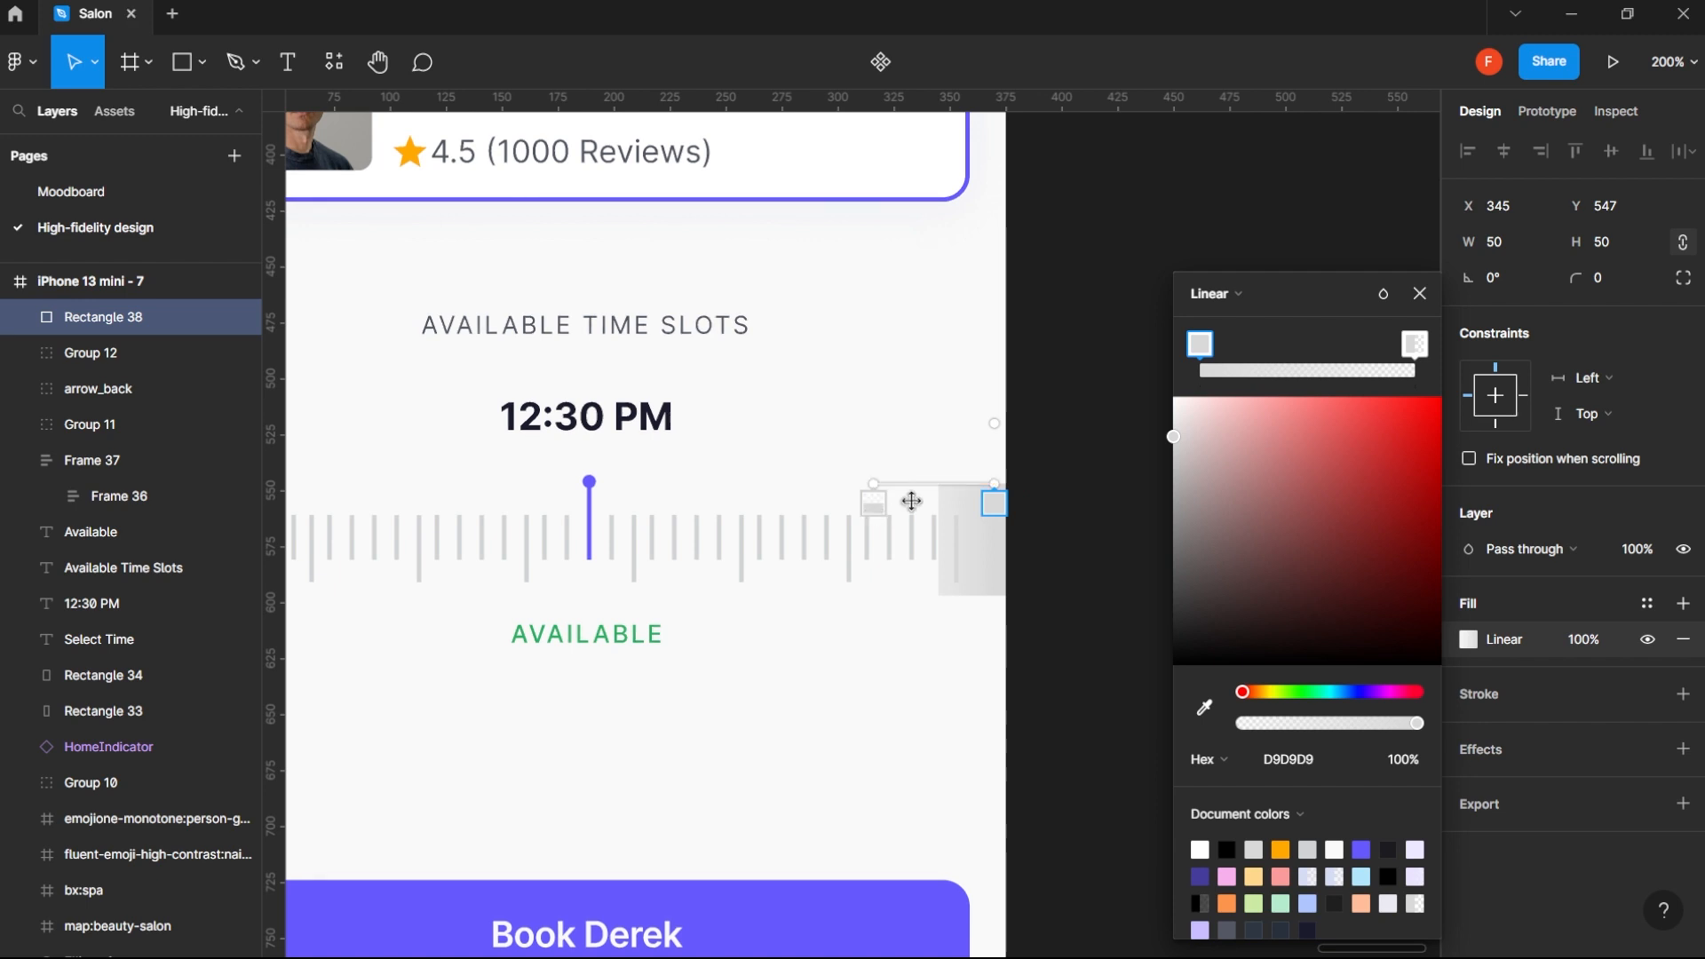
pyautogui.moveTo(995, 502); pyautogui.dragTo(1052, 496)
pyautogui.moveTo(880, 484); pyautogui.dragTo(939, 506)
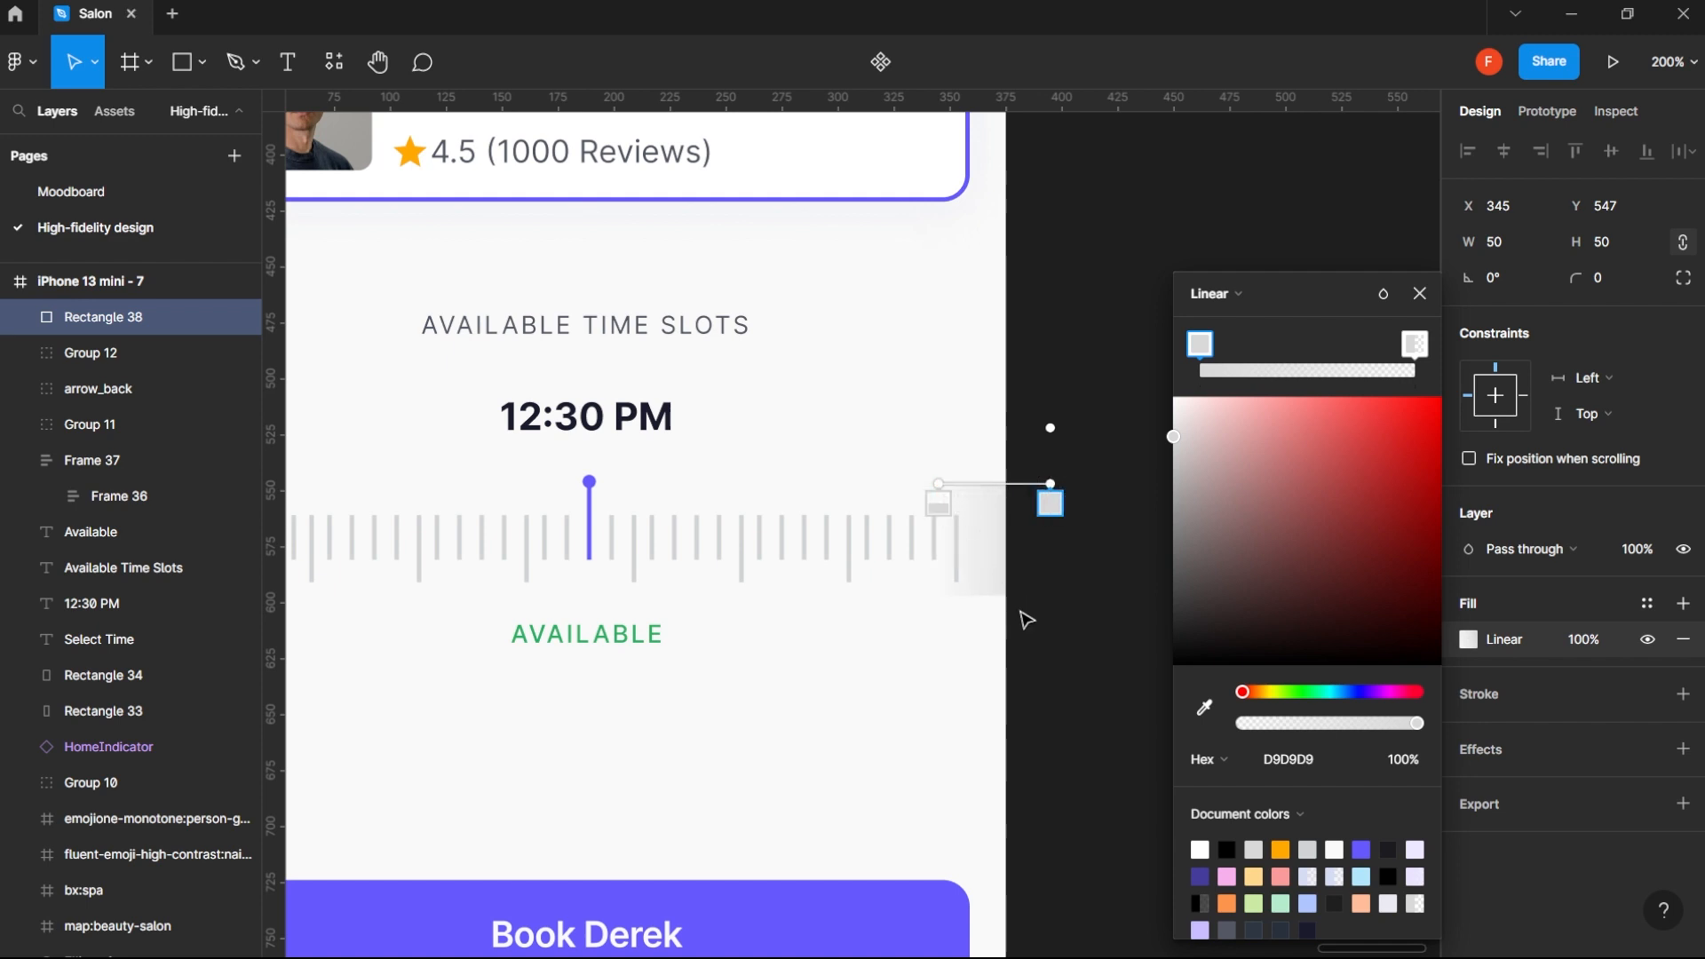
# - Sample the sheet's background color F9F9F9 for both stops of the rectangle's gradient
pyautogui.click(1206, 711)
pyautogui.click(858, 529)
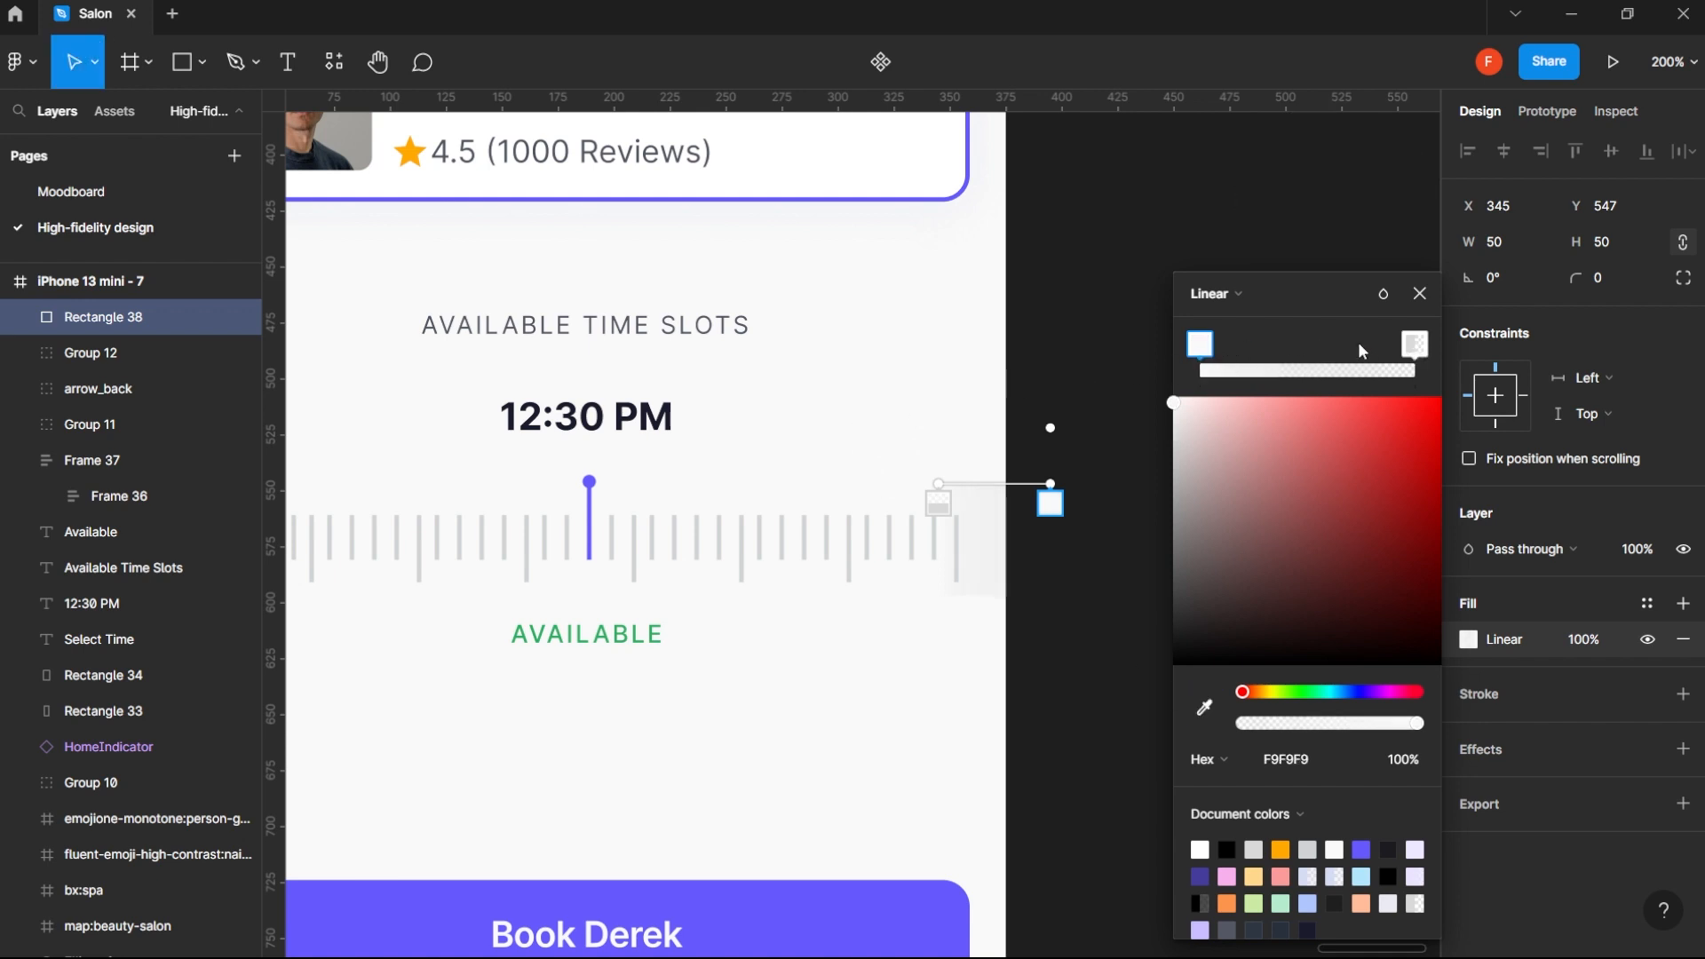
pyautogui.click(1408, 346)
pyautogui.click(1206, 708)
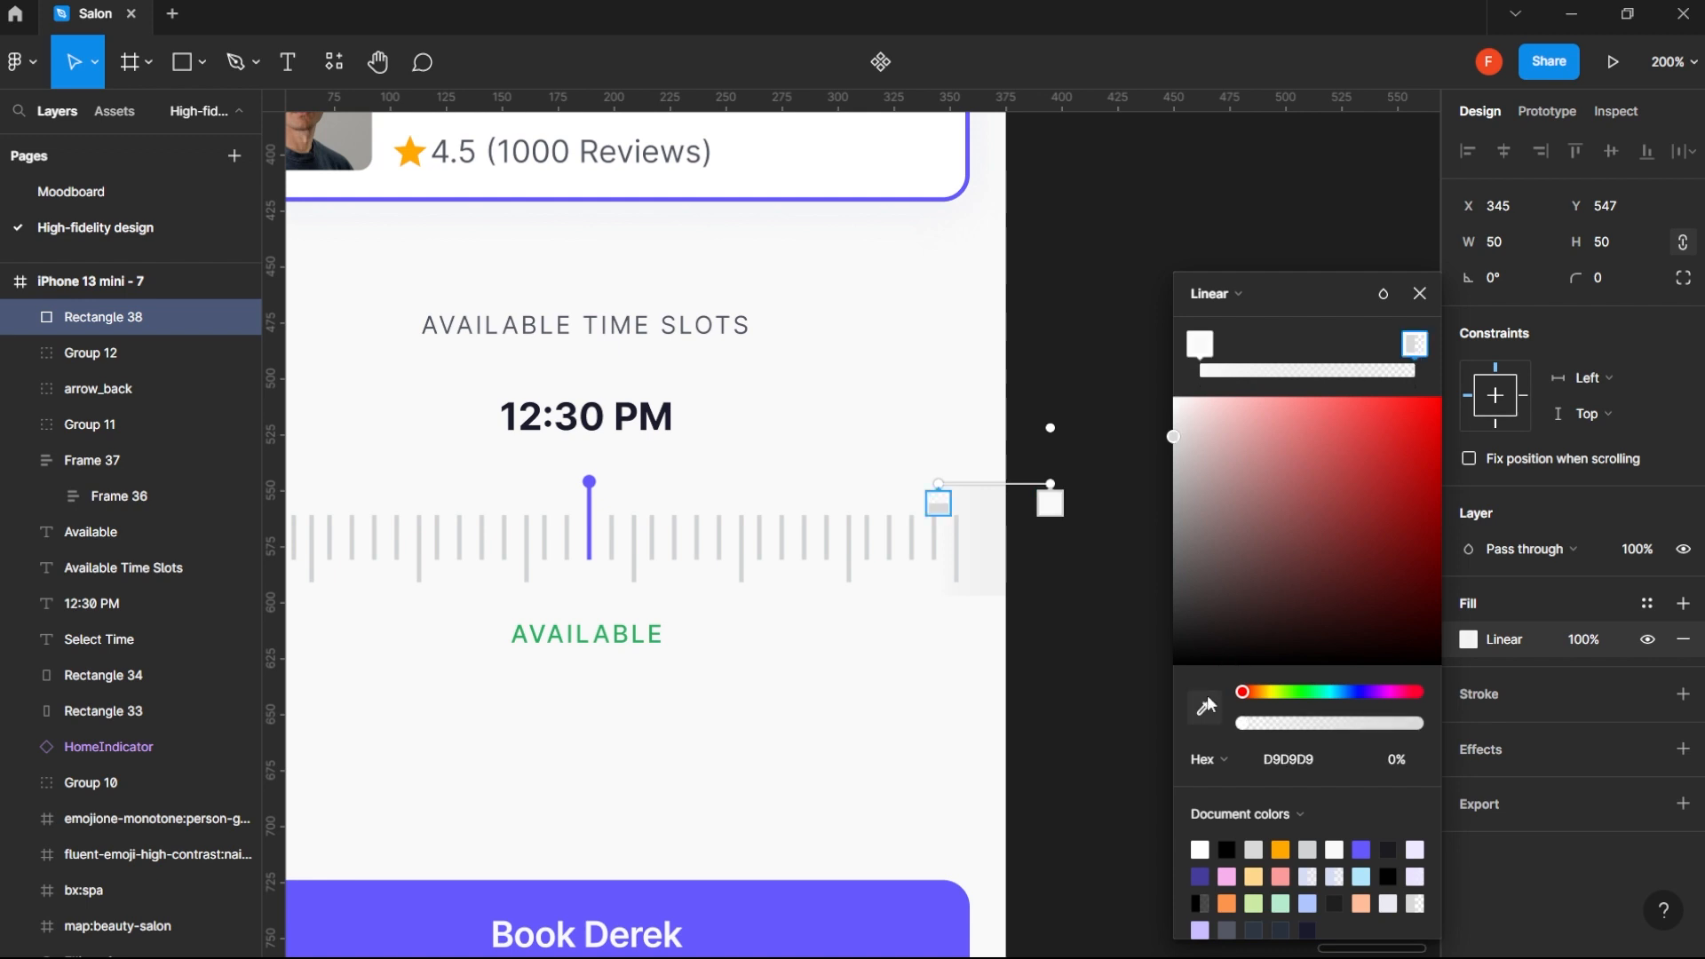
pyautogui.click(957, 711)
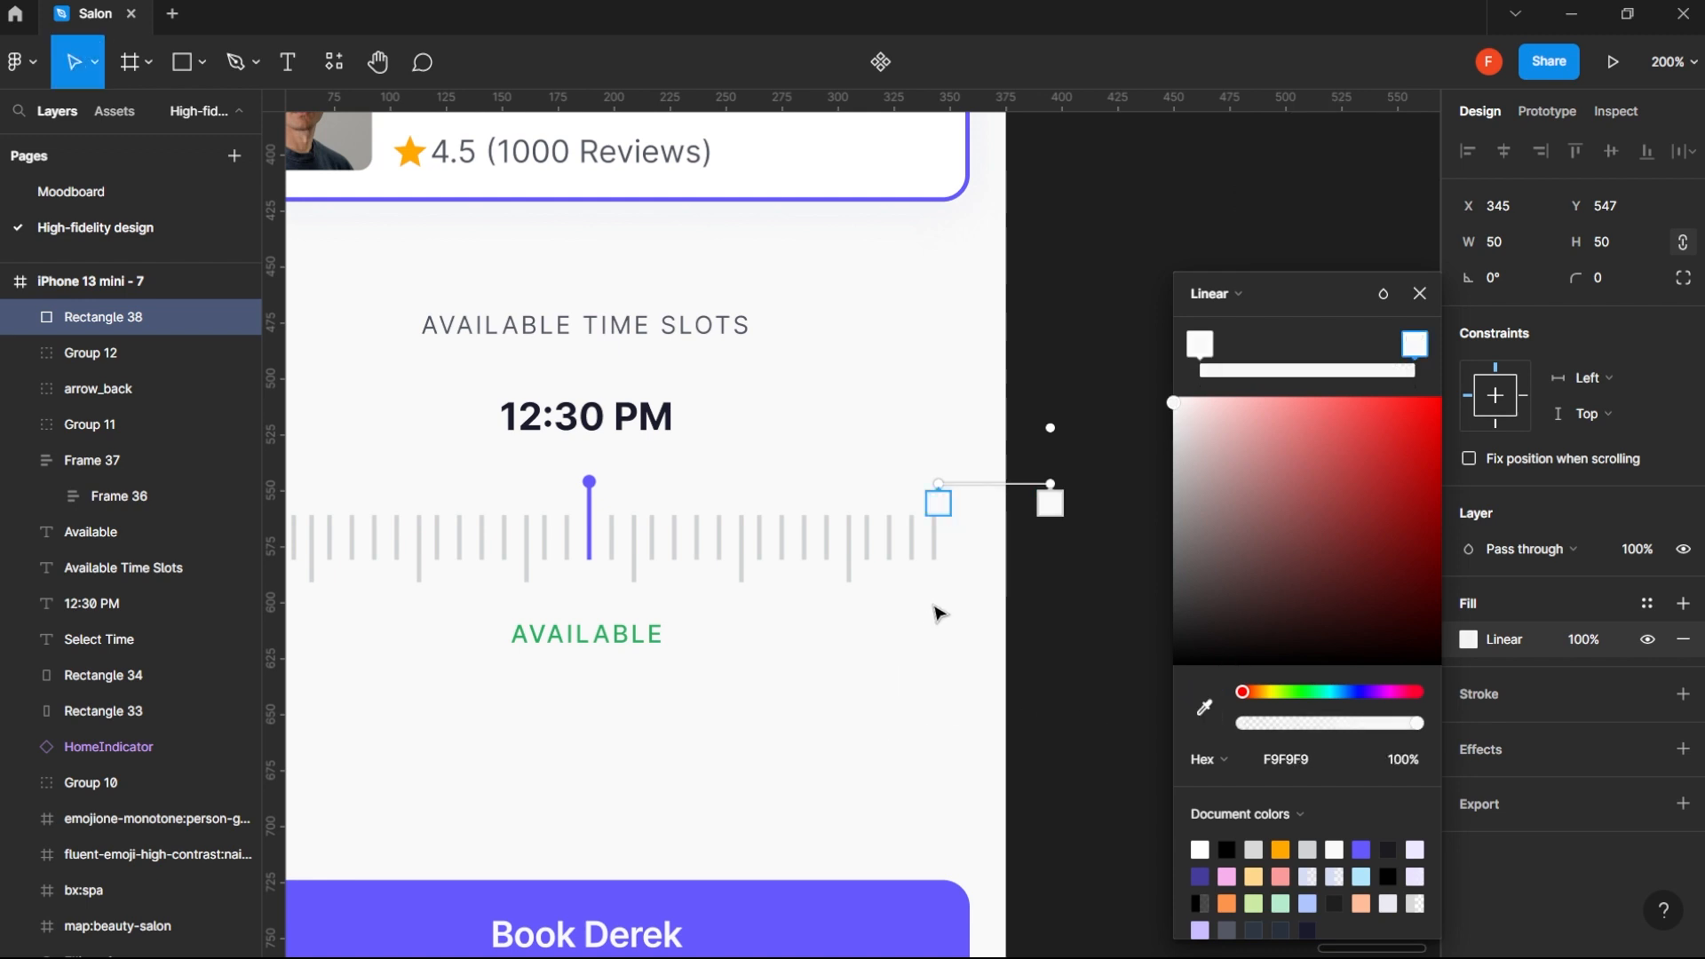
# - Stretch the gradient past both sides of the rectangle and set its ruler-side stop to 0% opacity
pyautogui.moveTo(938, 477)
pyautogui.mouseDown()
pyautogui.moveTo(1001, 484)
pyautogui.moveTo(939, 484)
pyautogui.mouseUp()
pyautogui.moveTo(1050, 477); pyautogui.dragTo(1072, 484)
pyautogui.click(1402, 762)
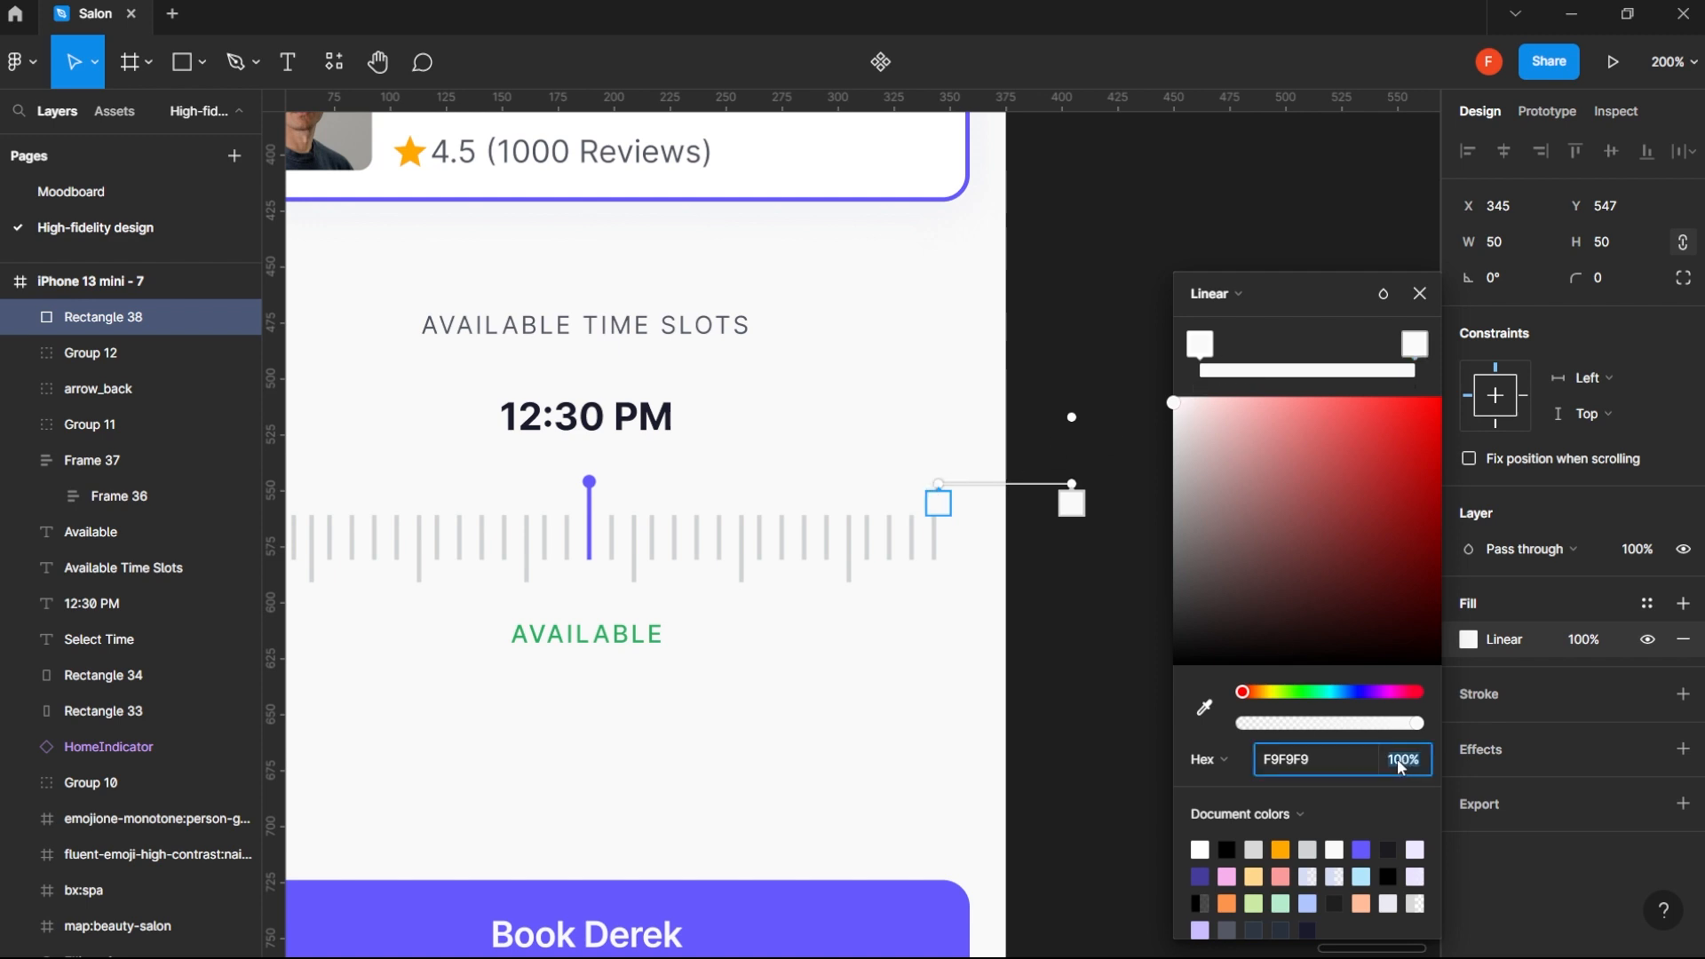
pyautogui.write('0')
pyautogui.press('Return')
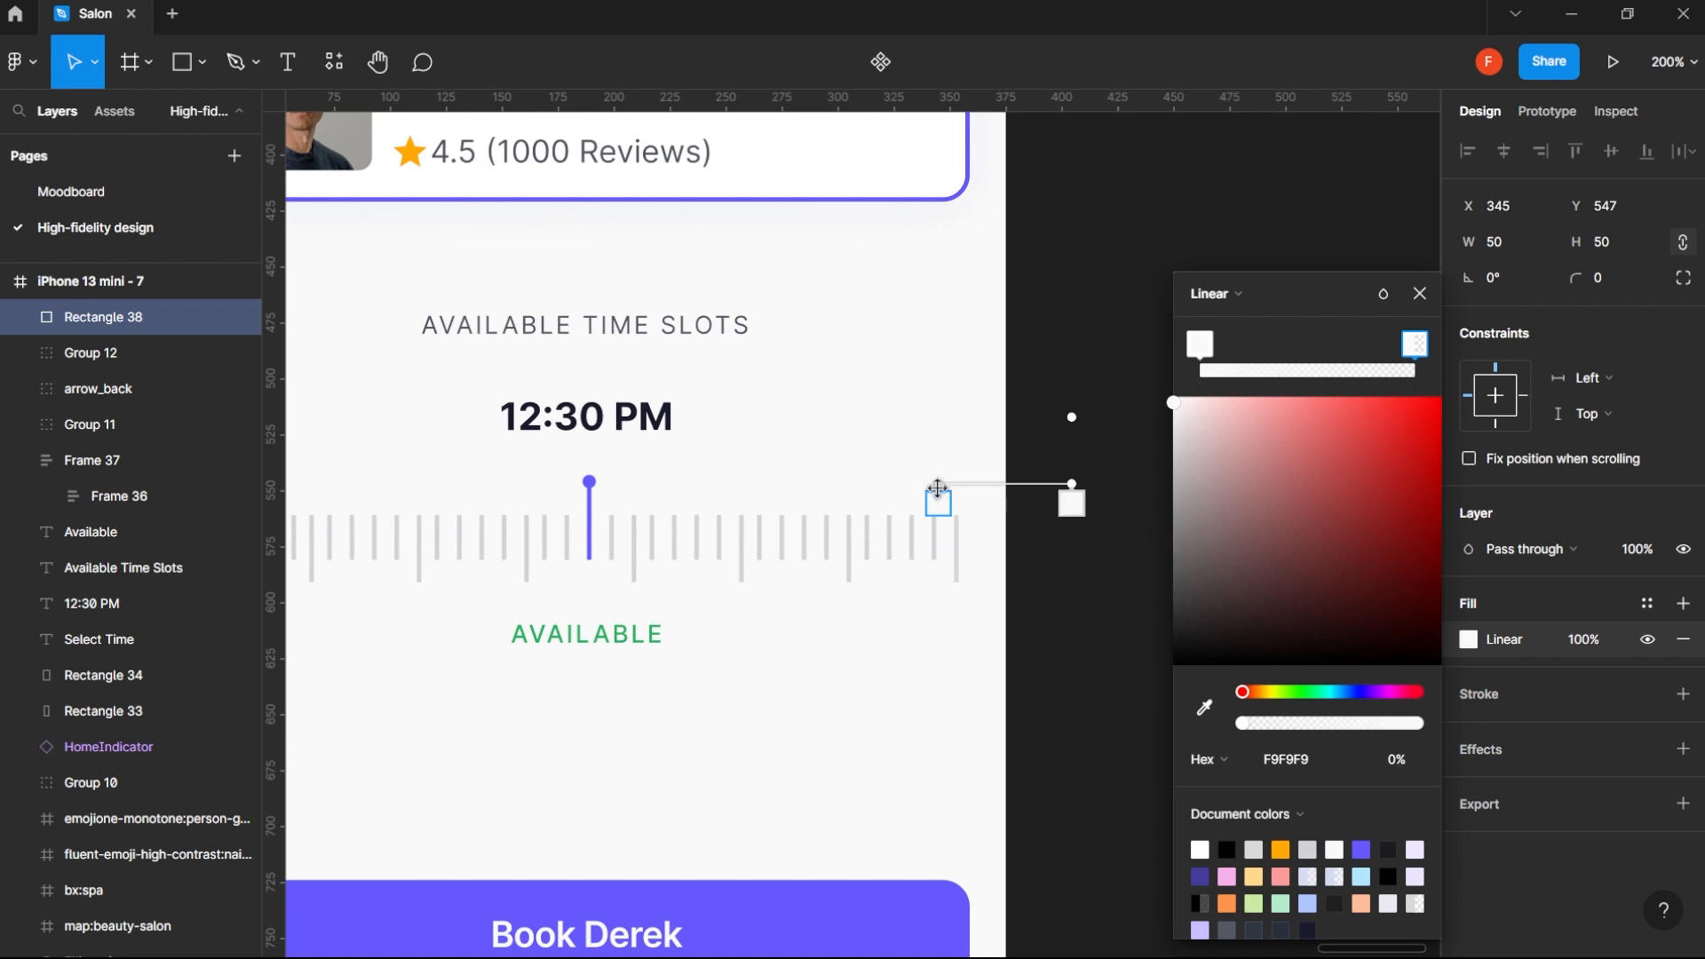
pyautogui.moveTo(938, 488)
pyautogui.mouseDown()
pyautogui.moveTo(849, 484)
pyautogui.moveTo(967, 484)
pyautogui.moveTo(806, 484)
pyautogui.moveTo(918, 484)
pyautogui.mouseUp()
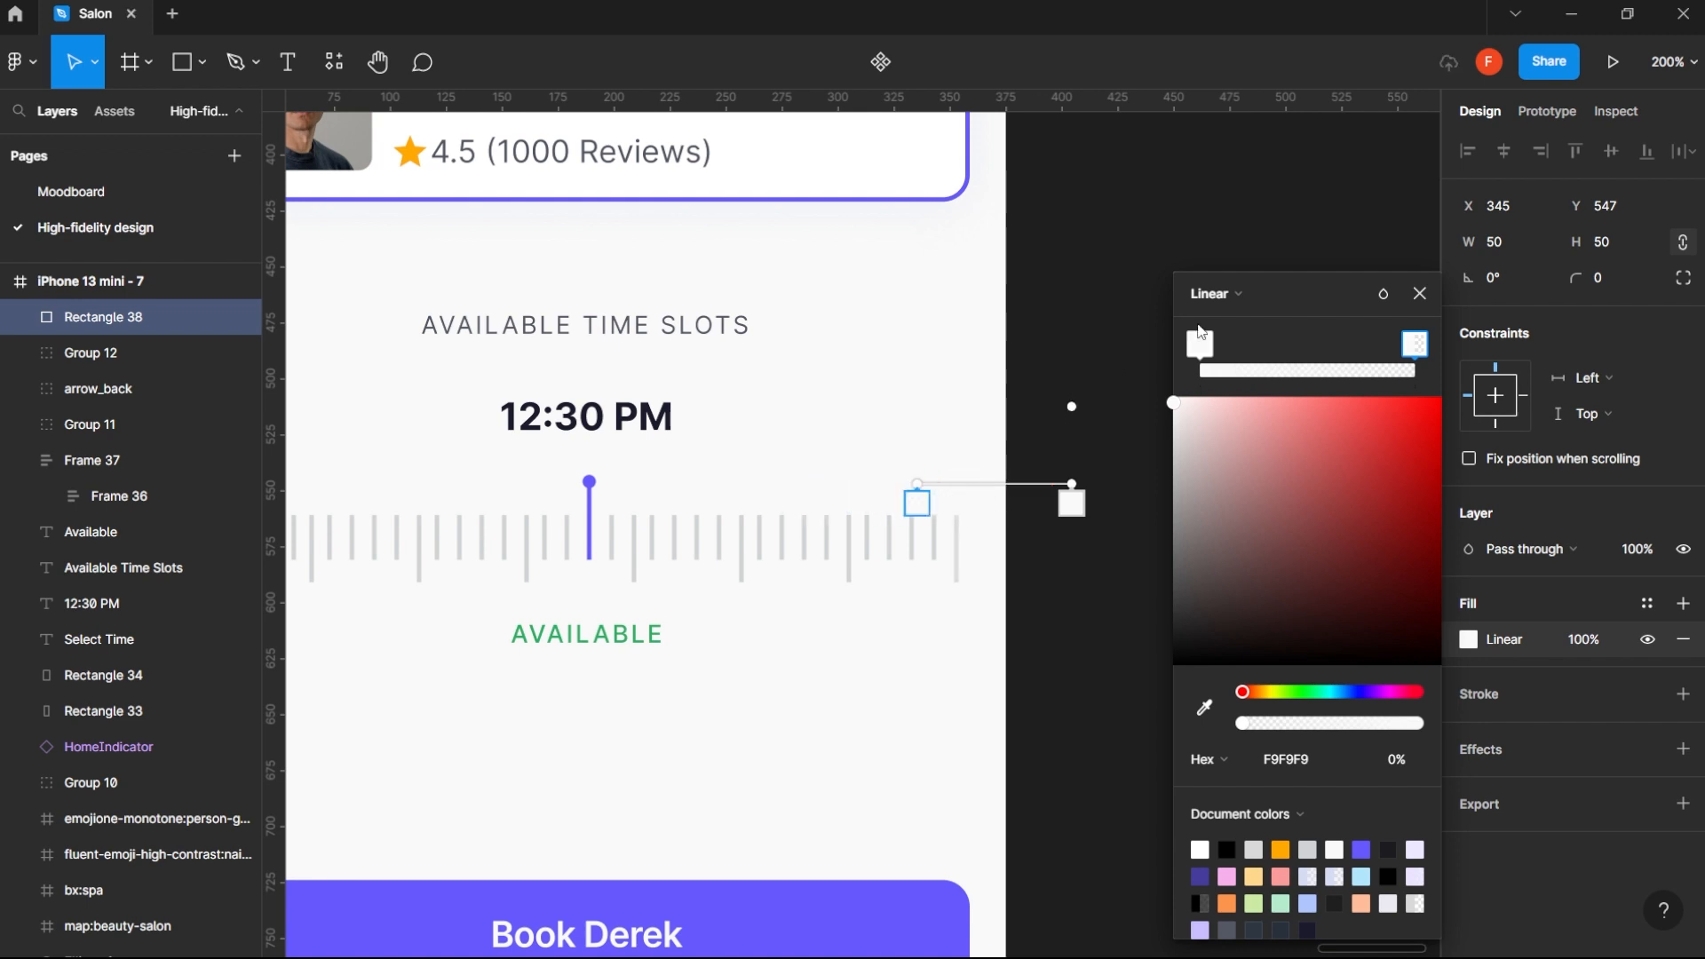
# - Try opacities of 50%, 80% and 70% on the gradient's ruler-side stop
pyautogui.click(1203, 343)
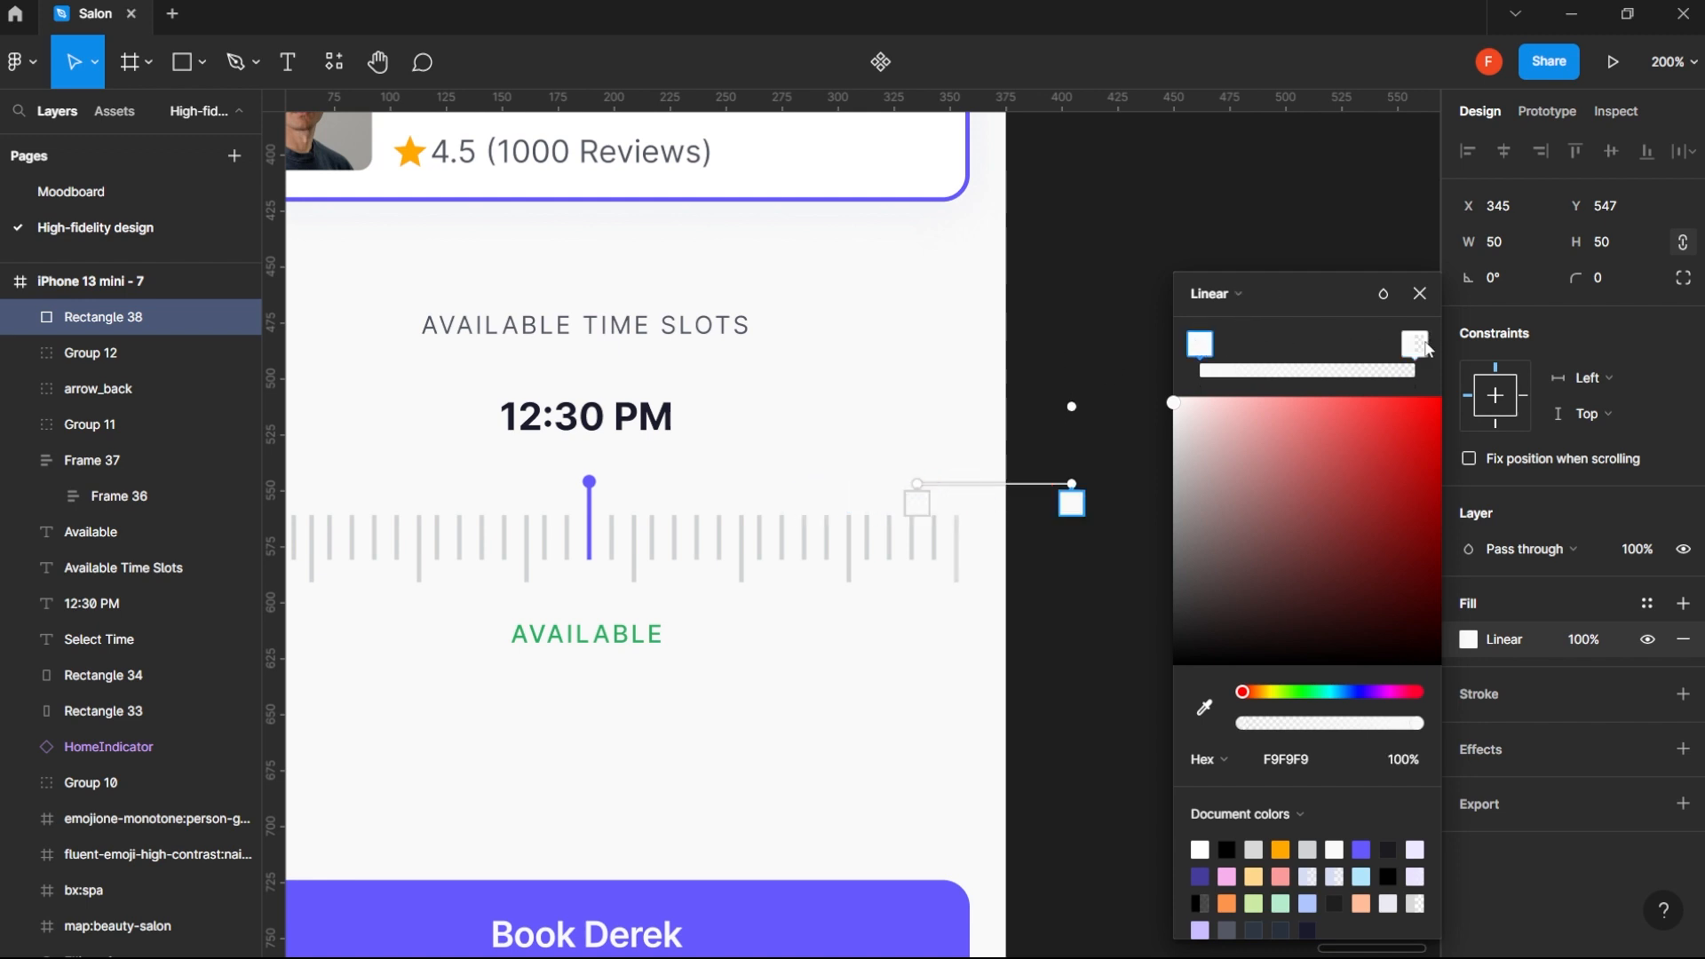
pyautogui.click(1422, 346)
pyautogui.click(1409, 760)
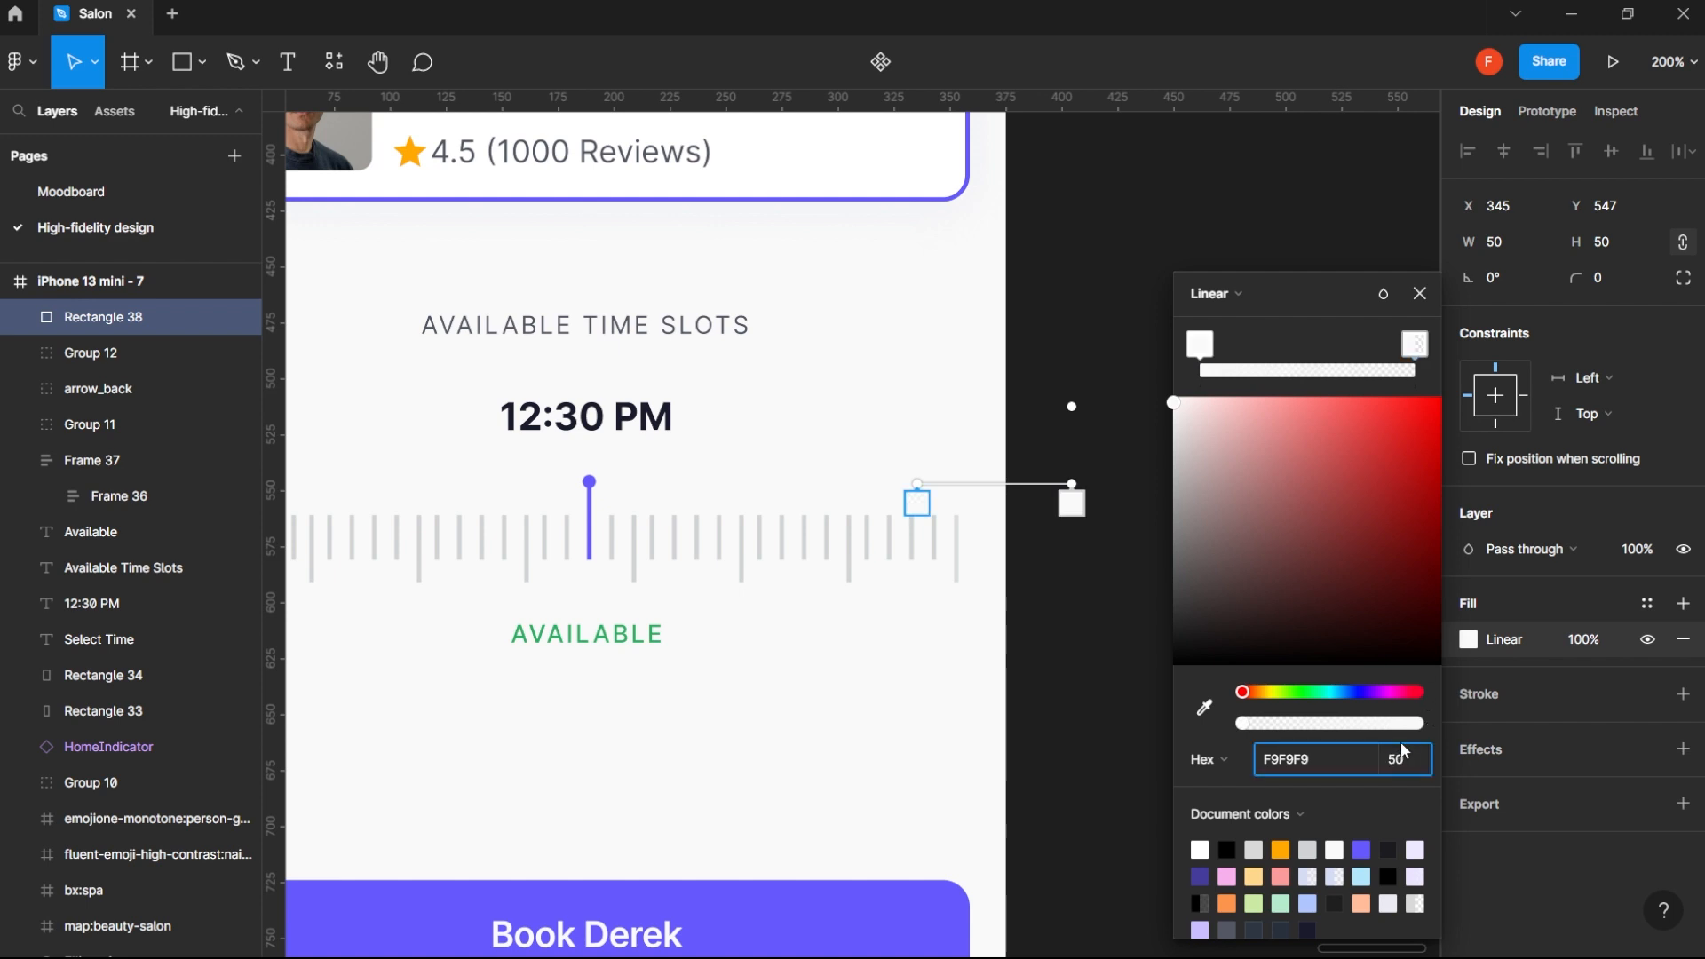
pyautogui.press('Return')
pyautogui.click(1412, 762)
pyautogui.press('Return')
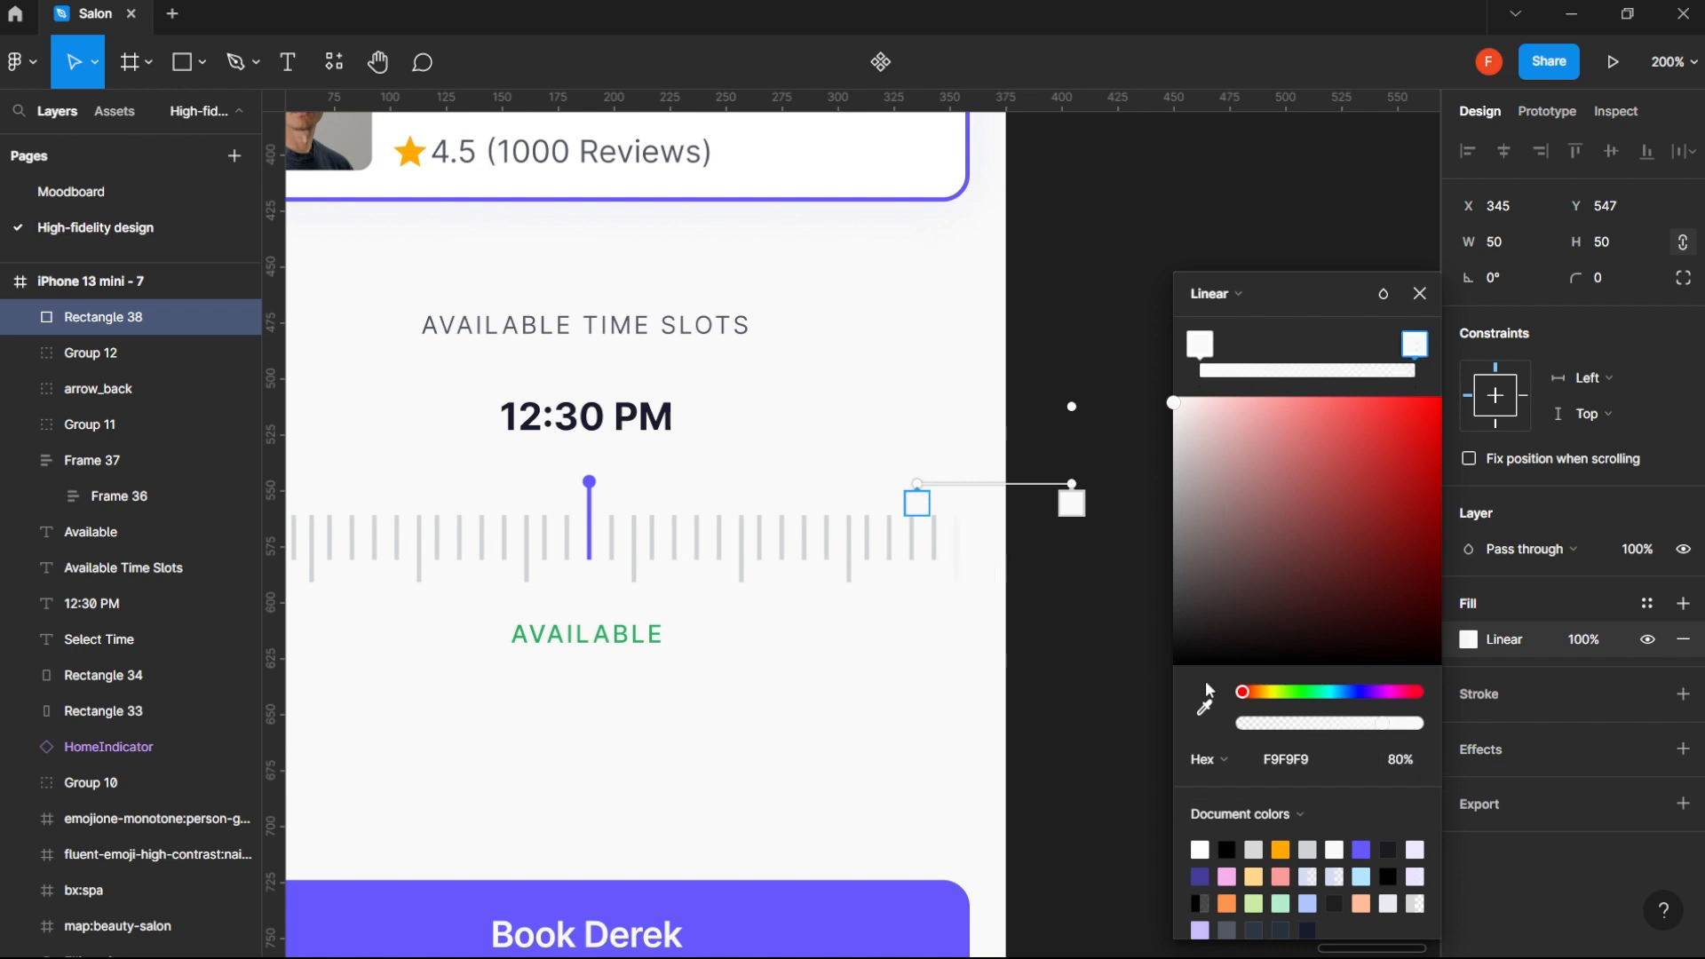
pyautogui.click(1417, 766)
pyautogui.write('70')
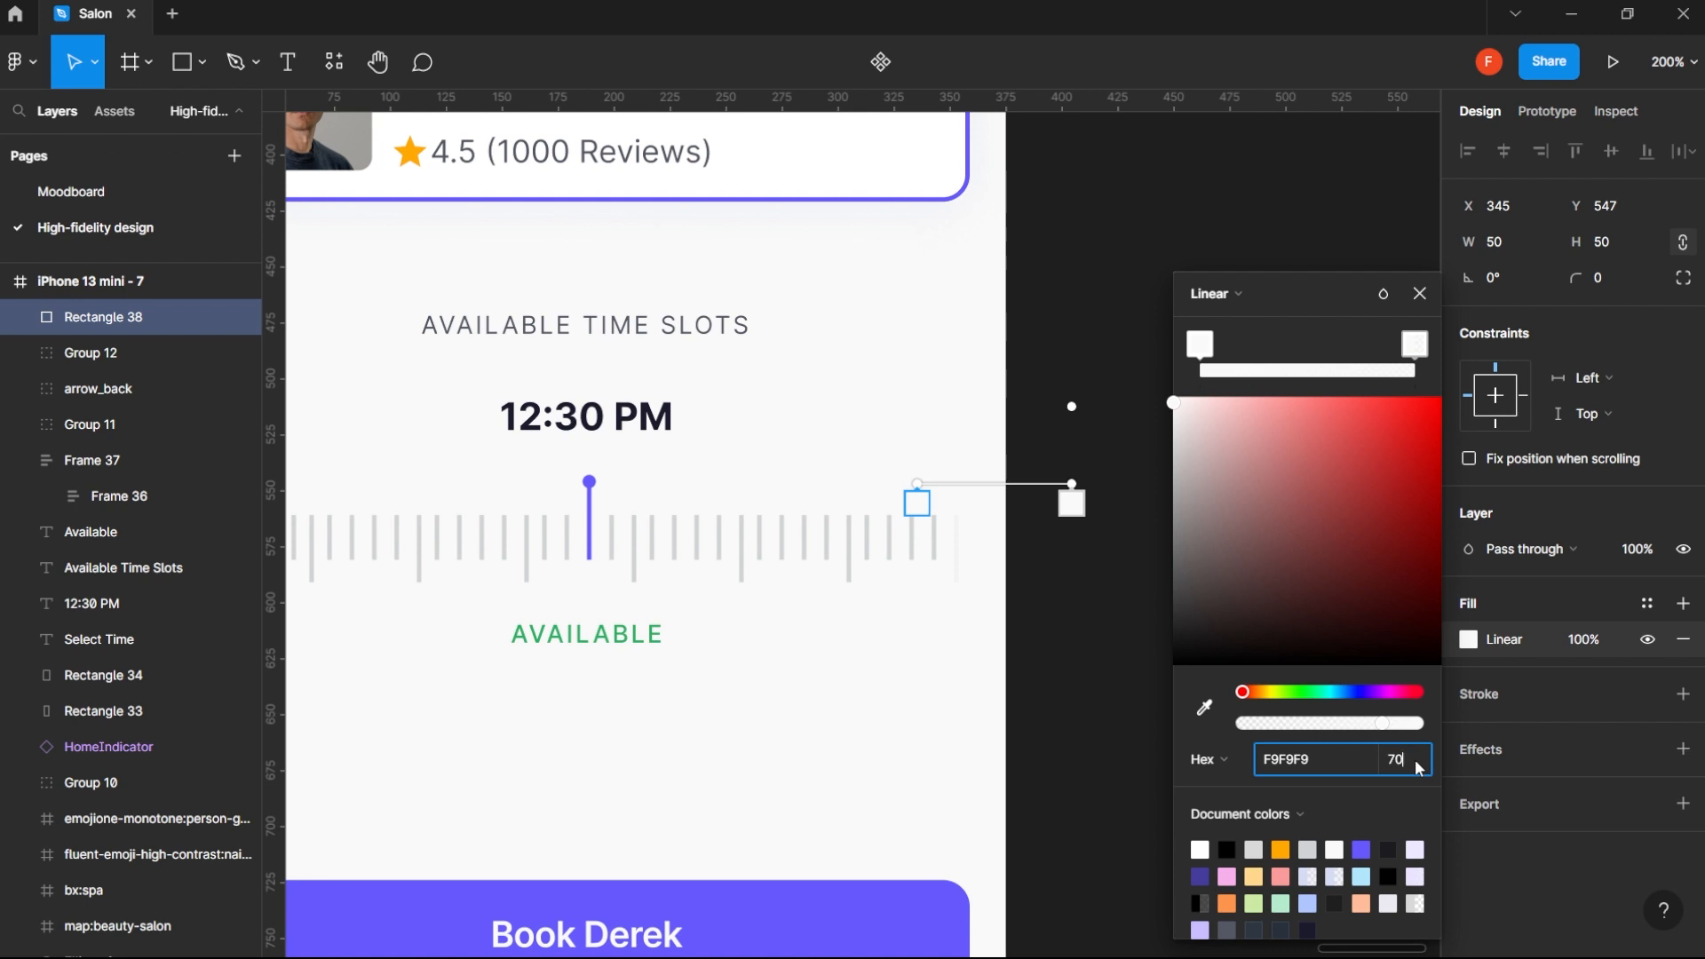
pyautogui.press('Return')
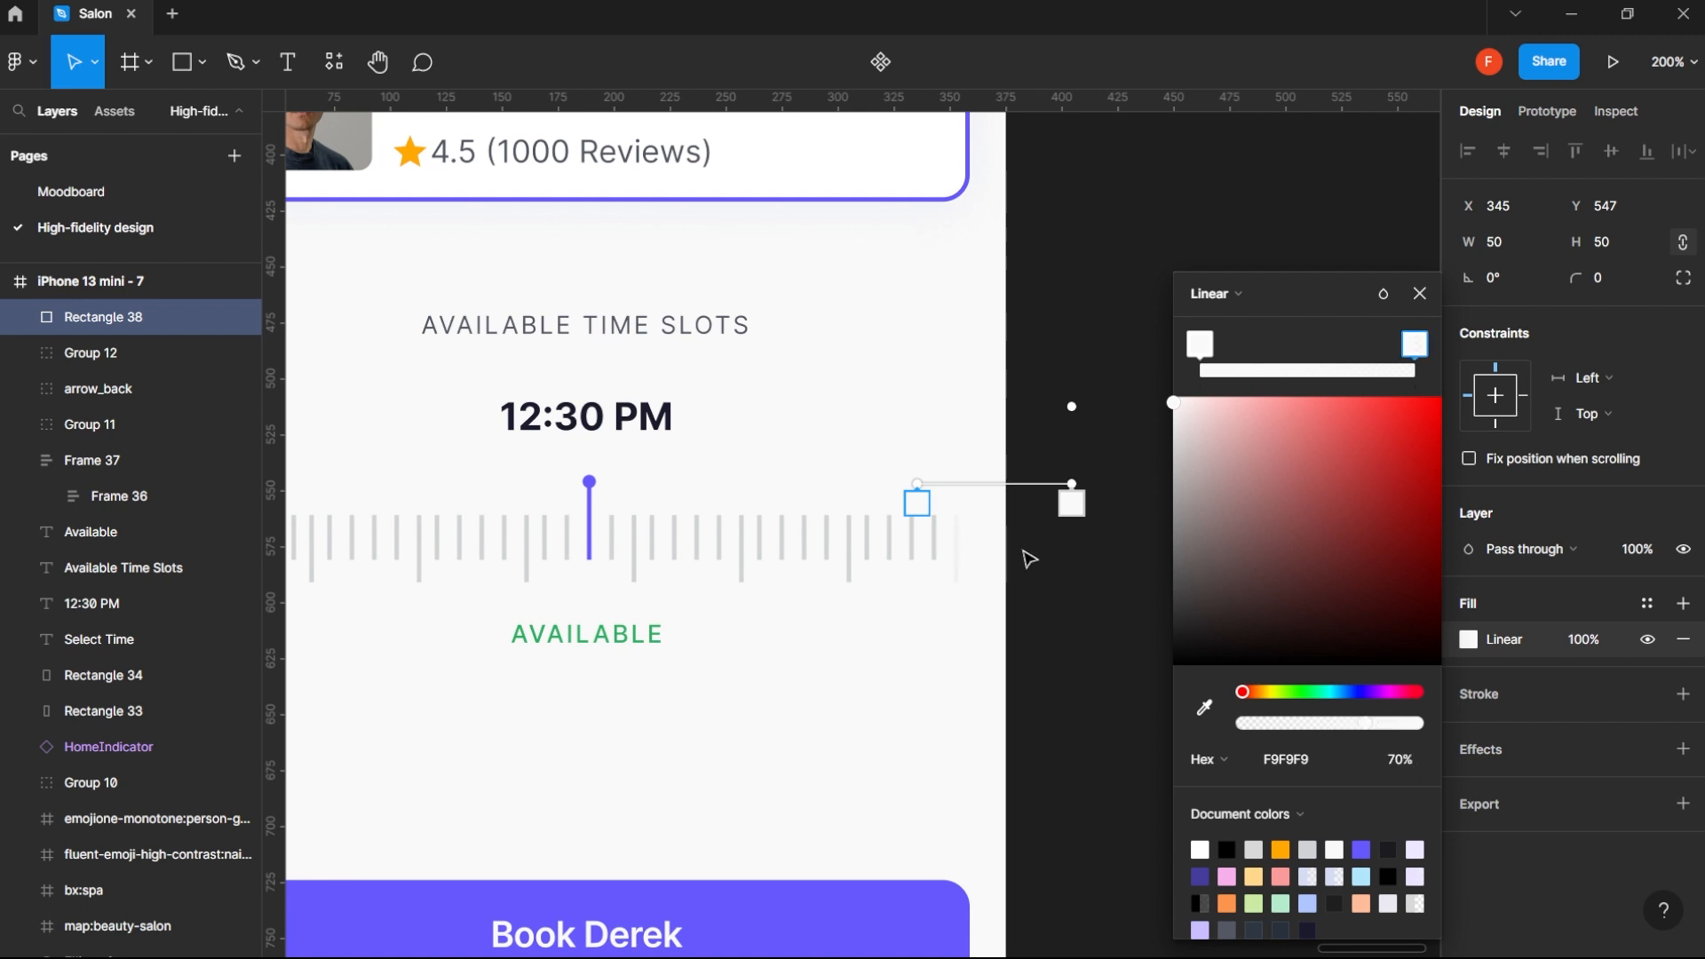
pyautogui.scroll(-5, 910, 587)
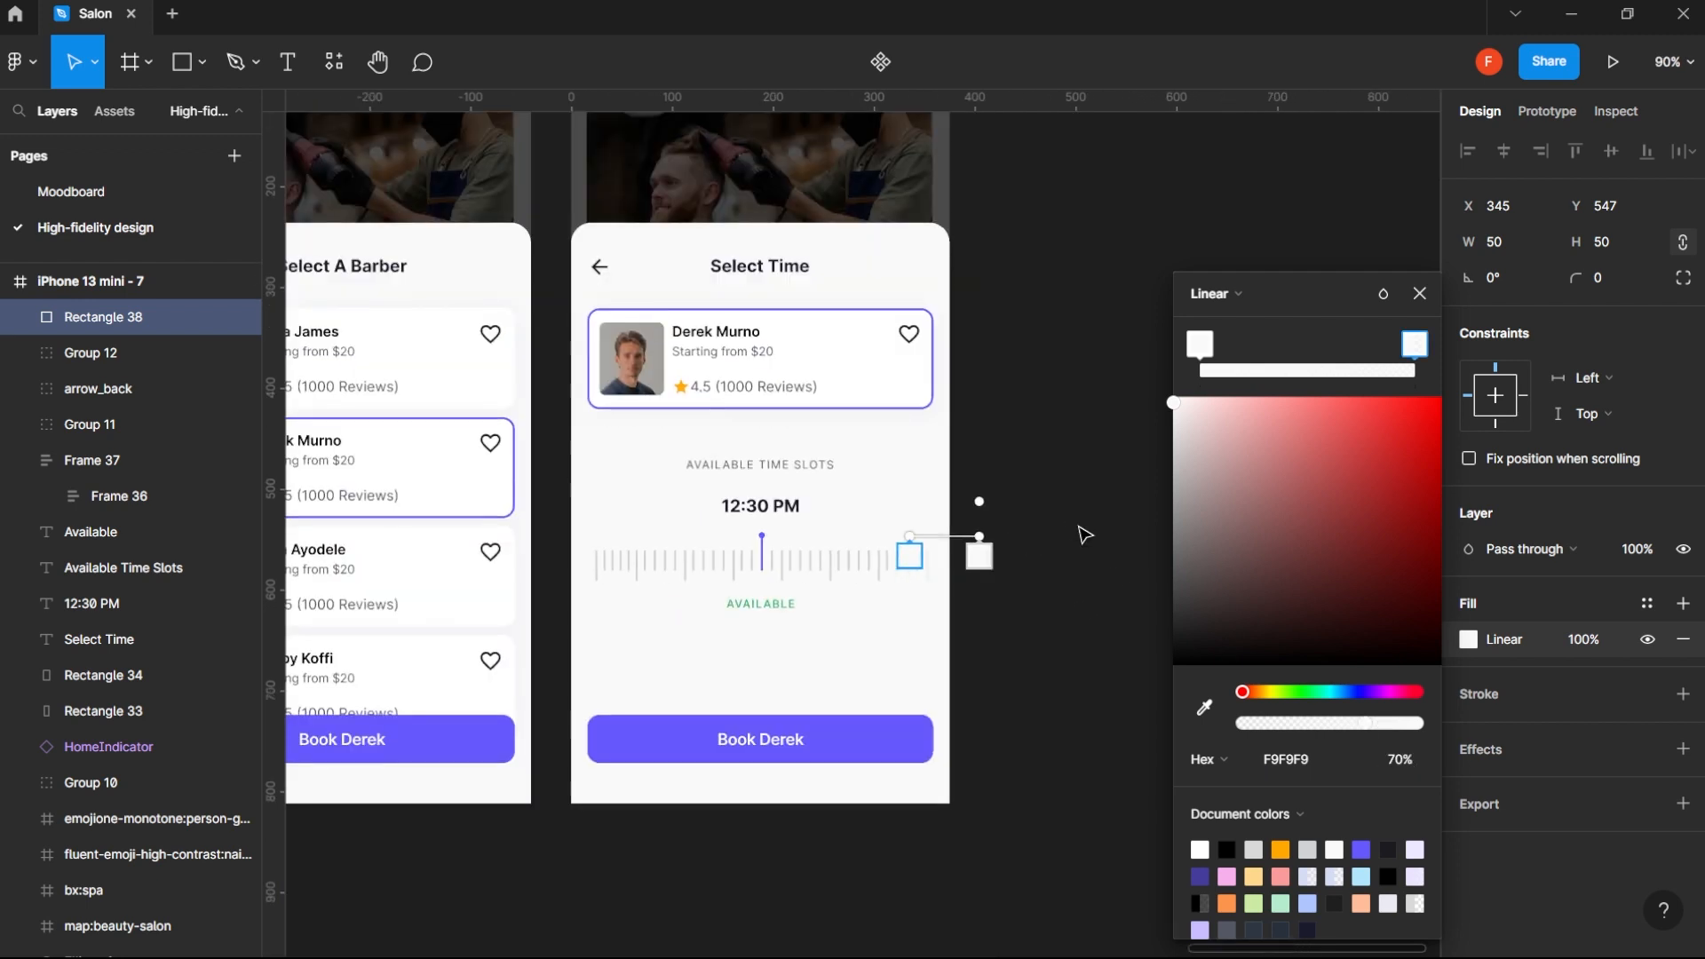
pyautogui.click(1420, 293)
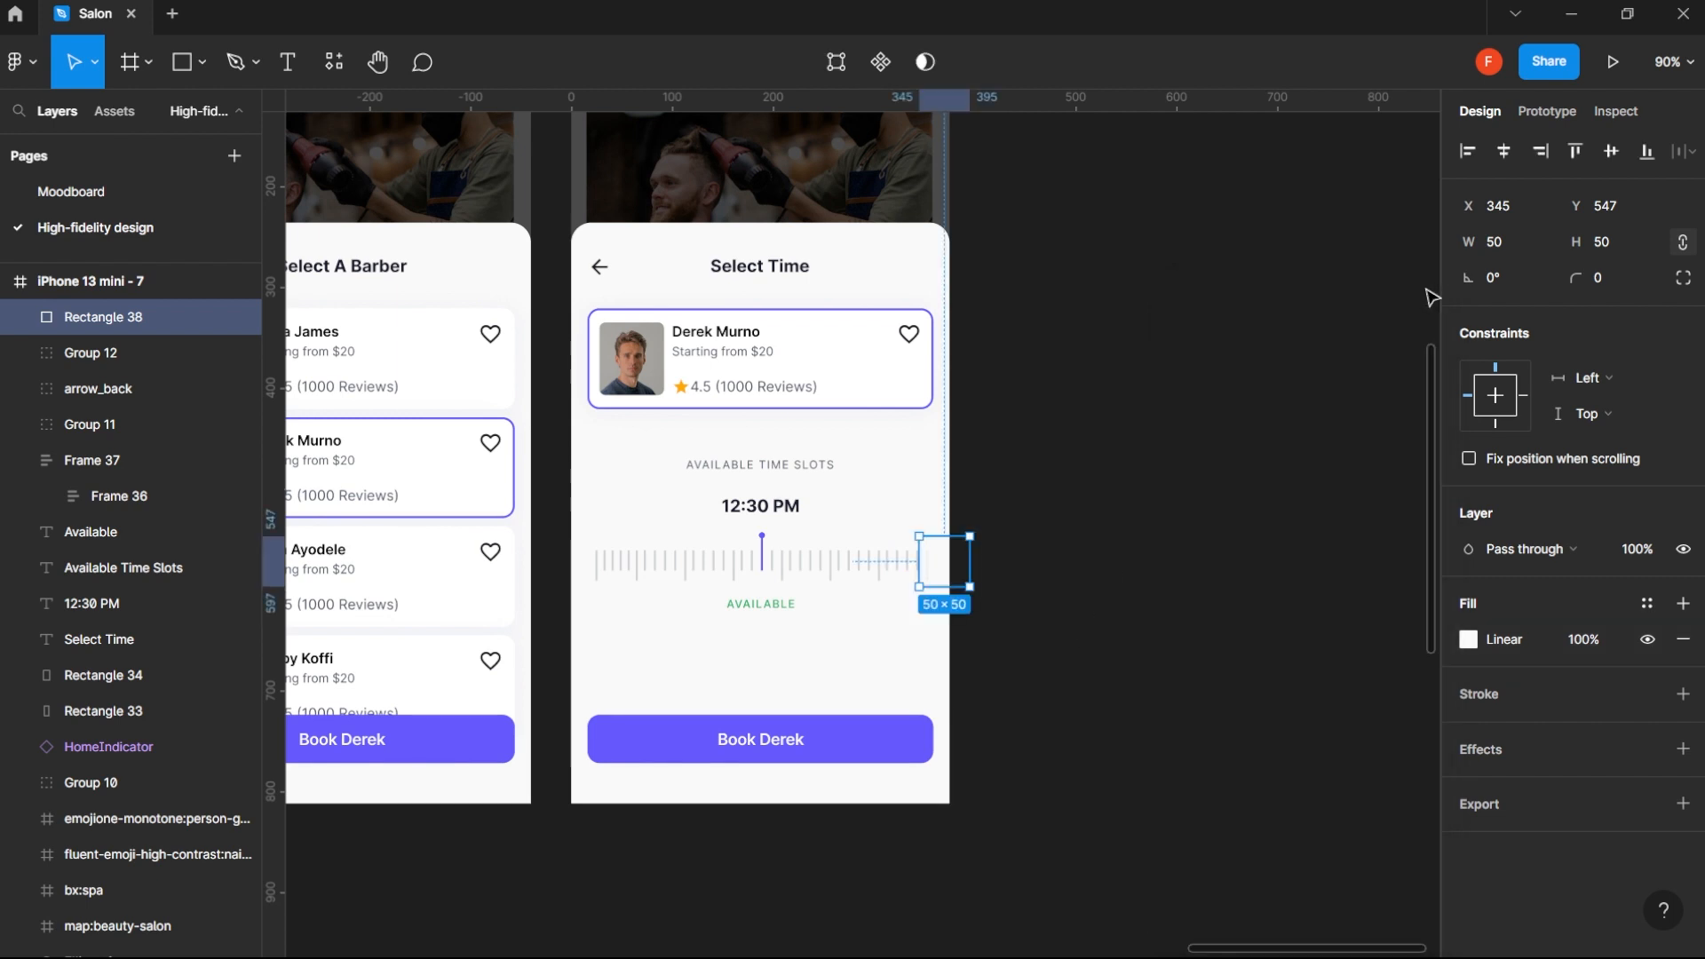
pyautogui.click(1106, 573)
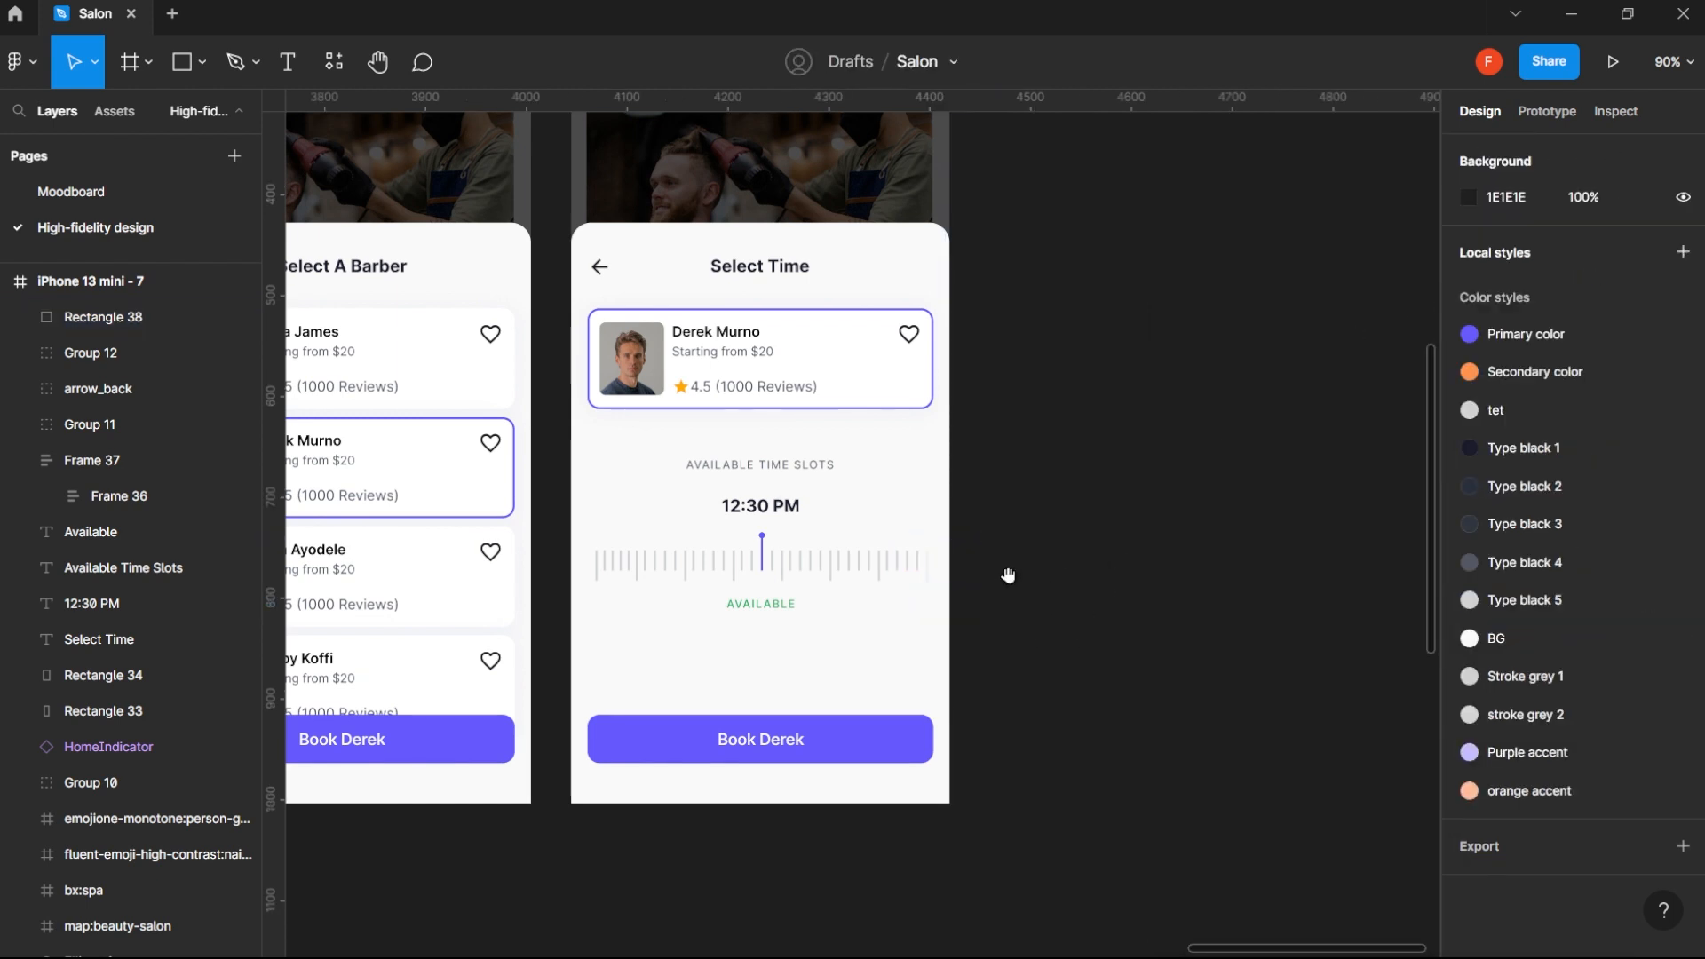
# - Set the opacity of the ruler-side stop in the rectangle's gradient to 60%
pyautogui.click(950, 579)
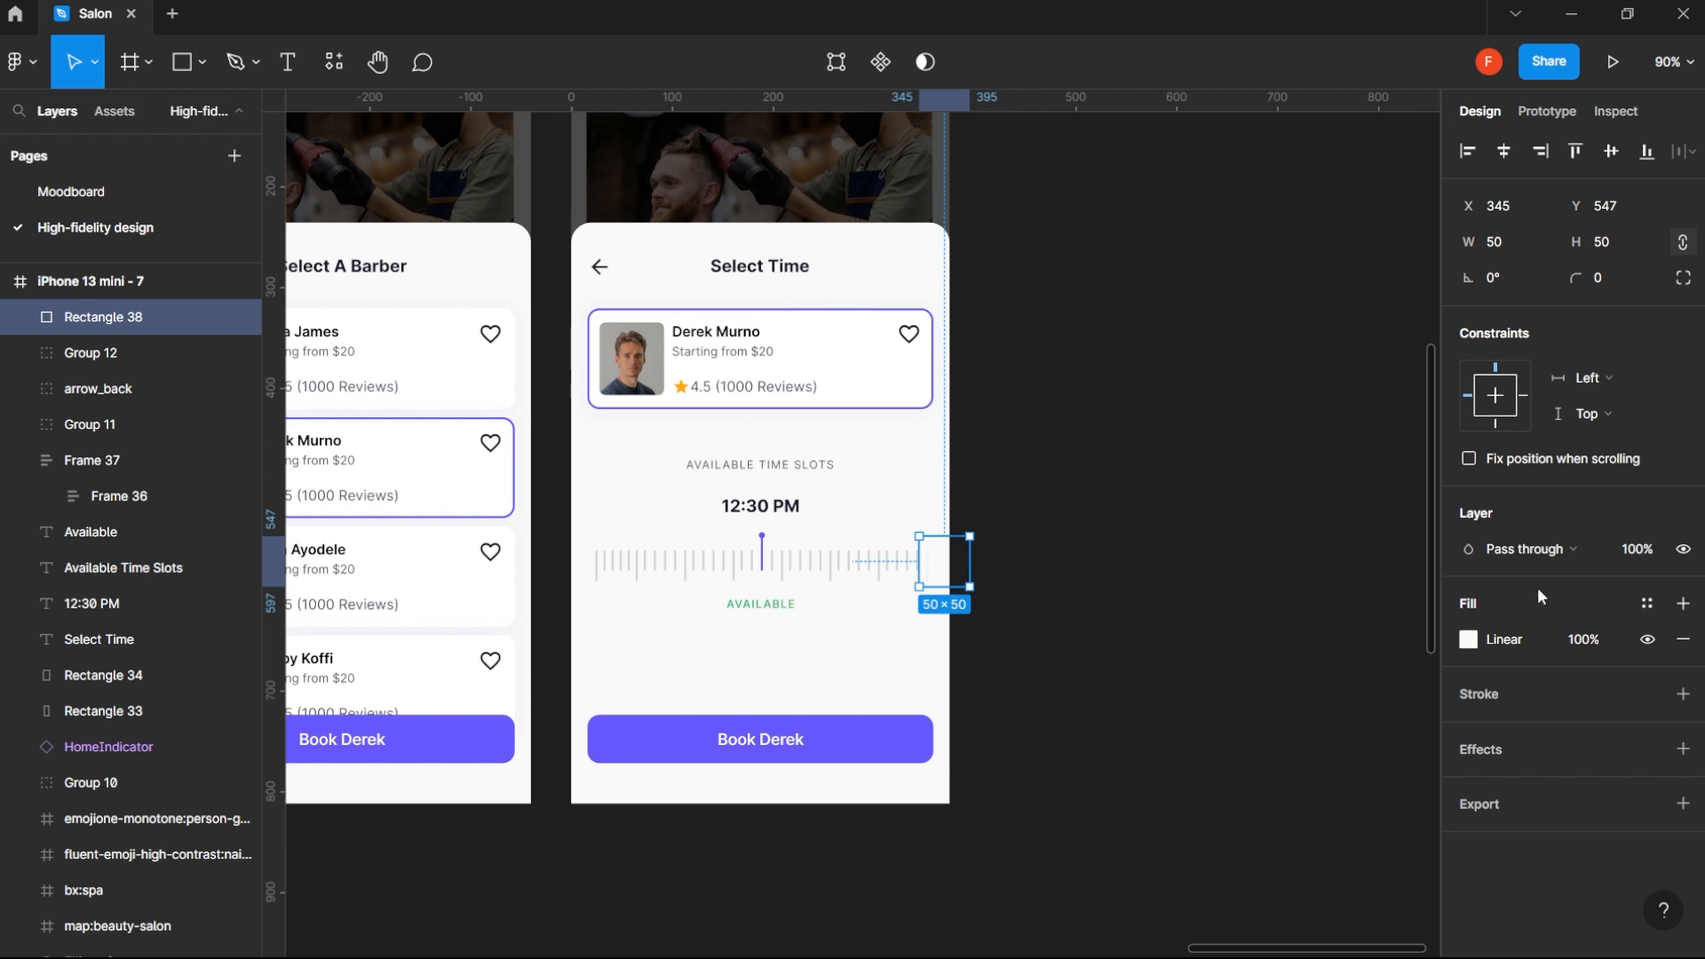
pyautogui.click(1468, 640)
pyautogui.click(1421, 762)
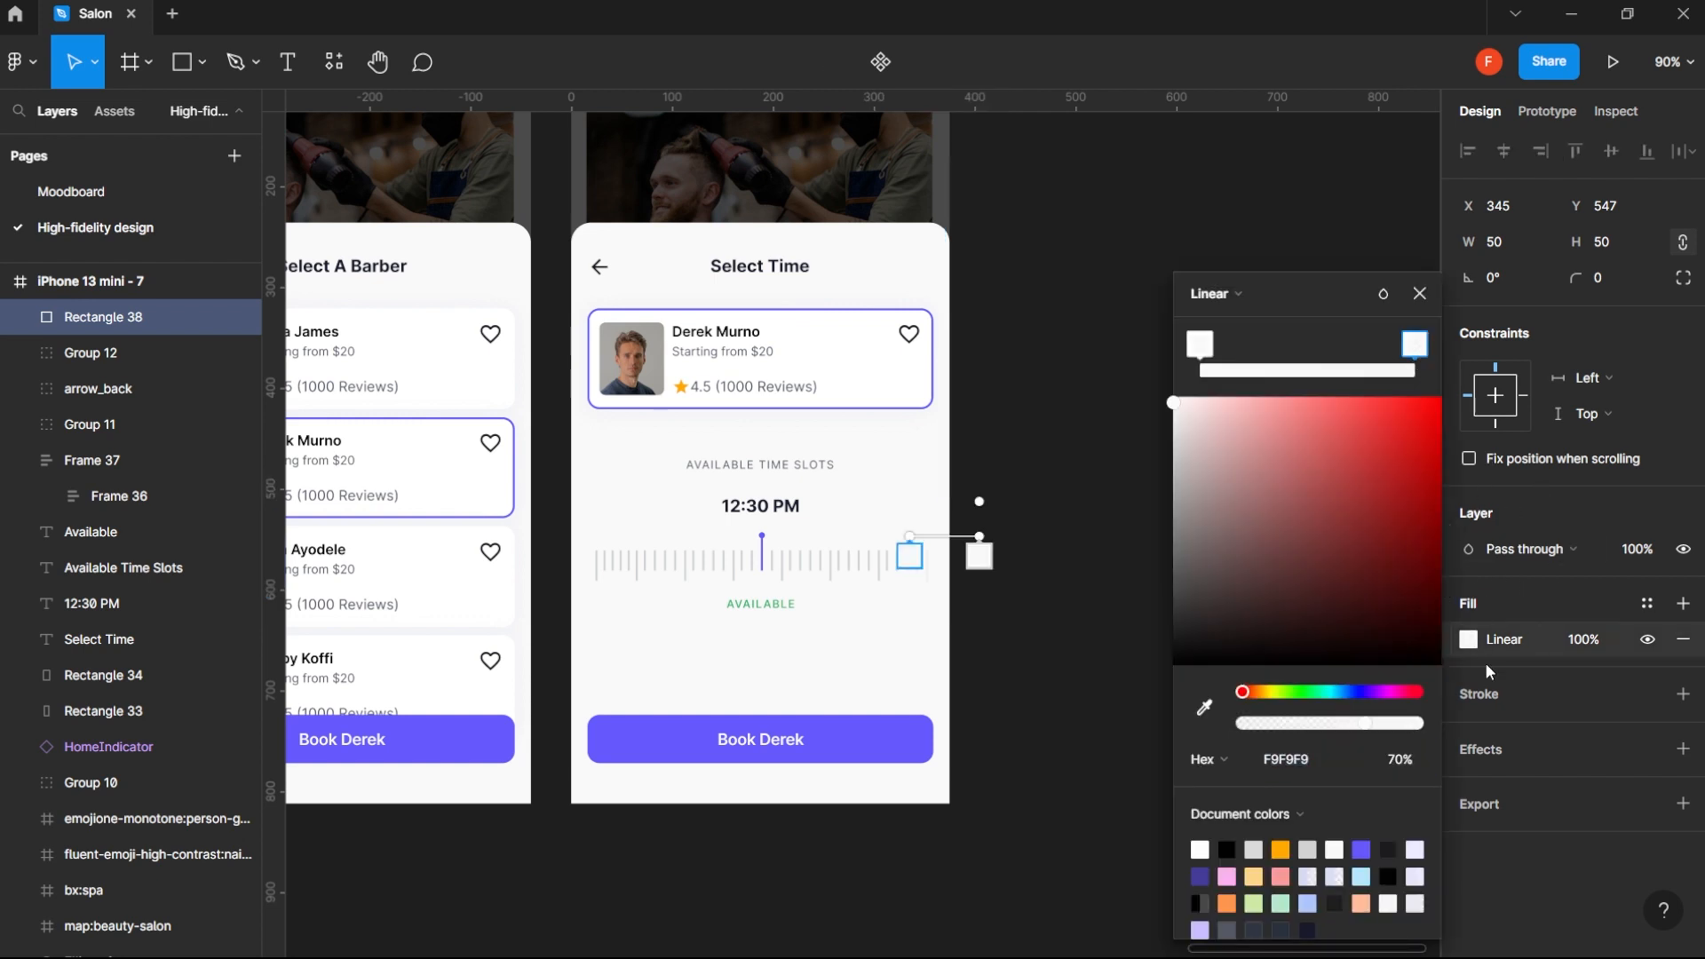
pyautogui.write('70')
pyautogui.press('Return')
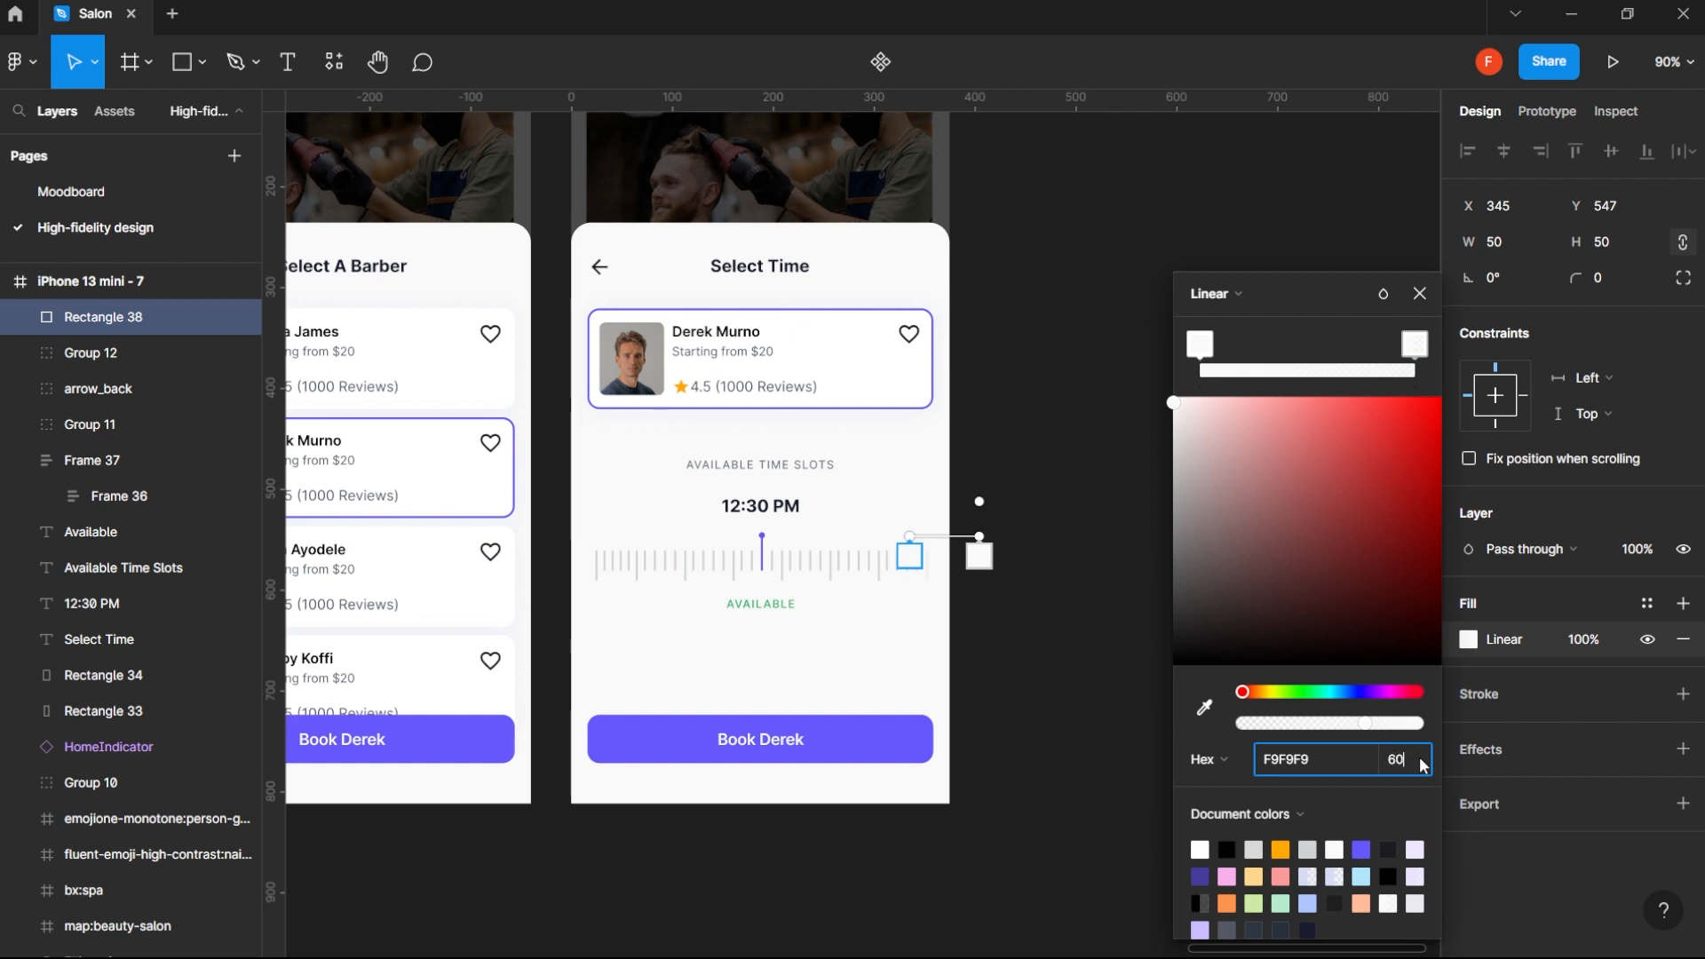
pyautogui.press('Return')
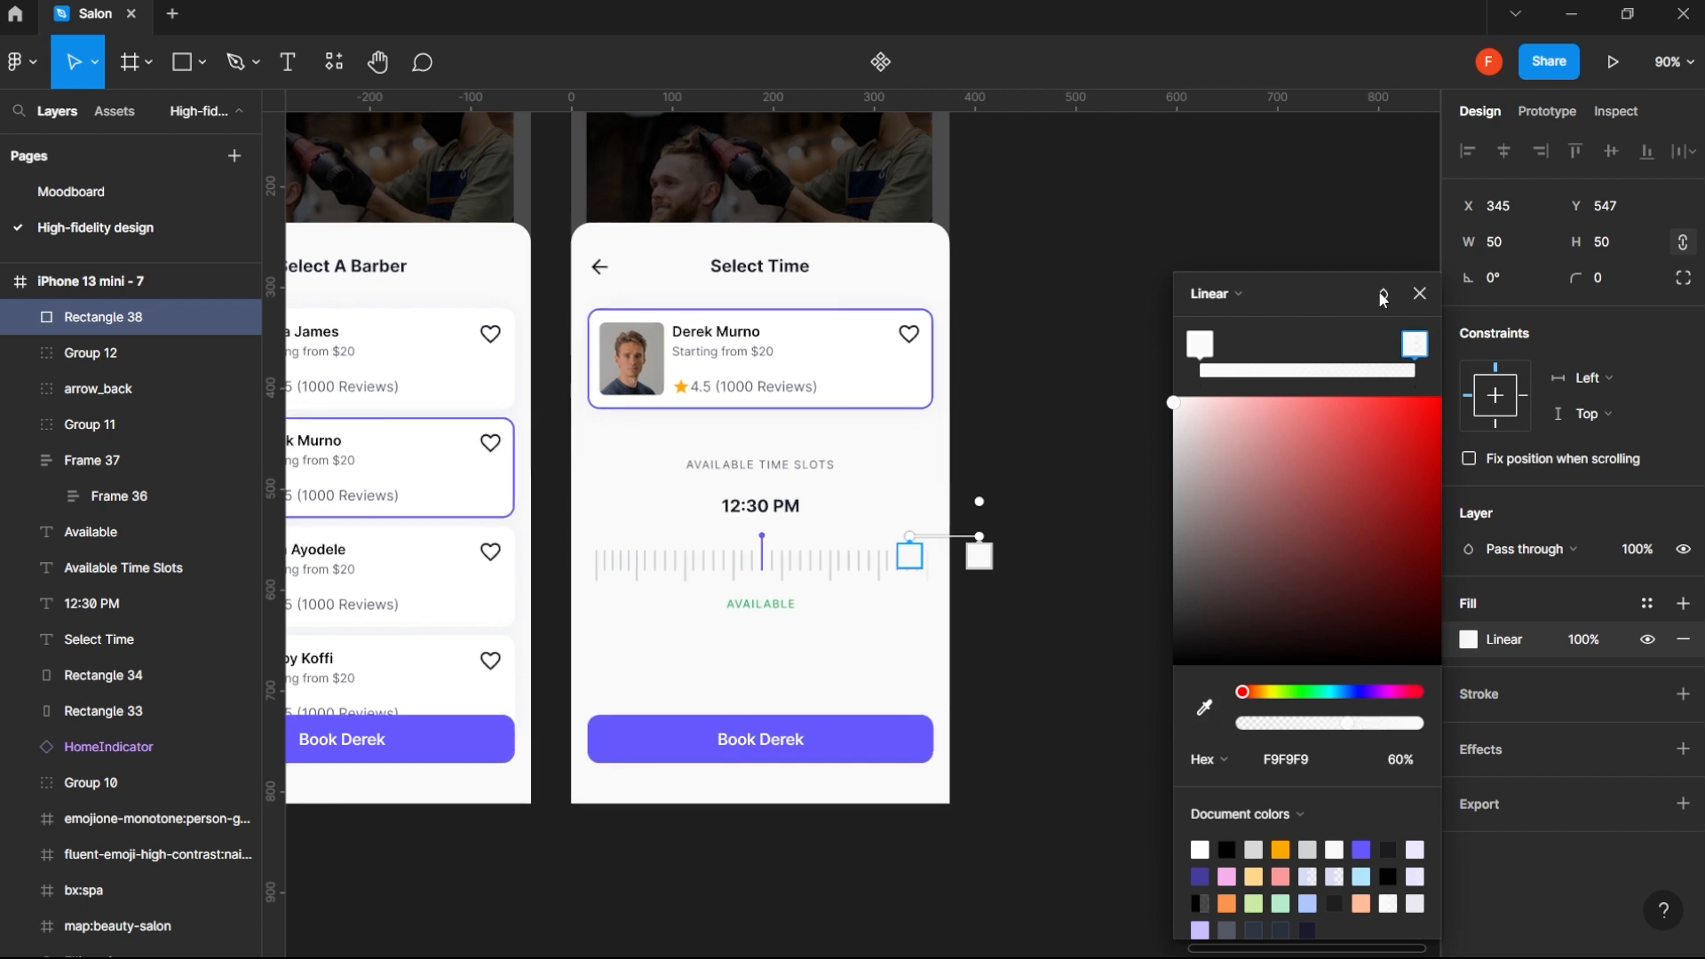
pyautogui.click(1421, 293)
pyautogui.click(1146, 673)
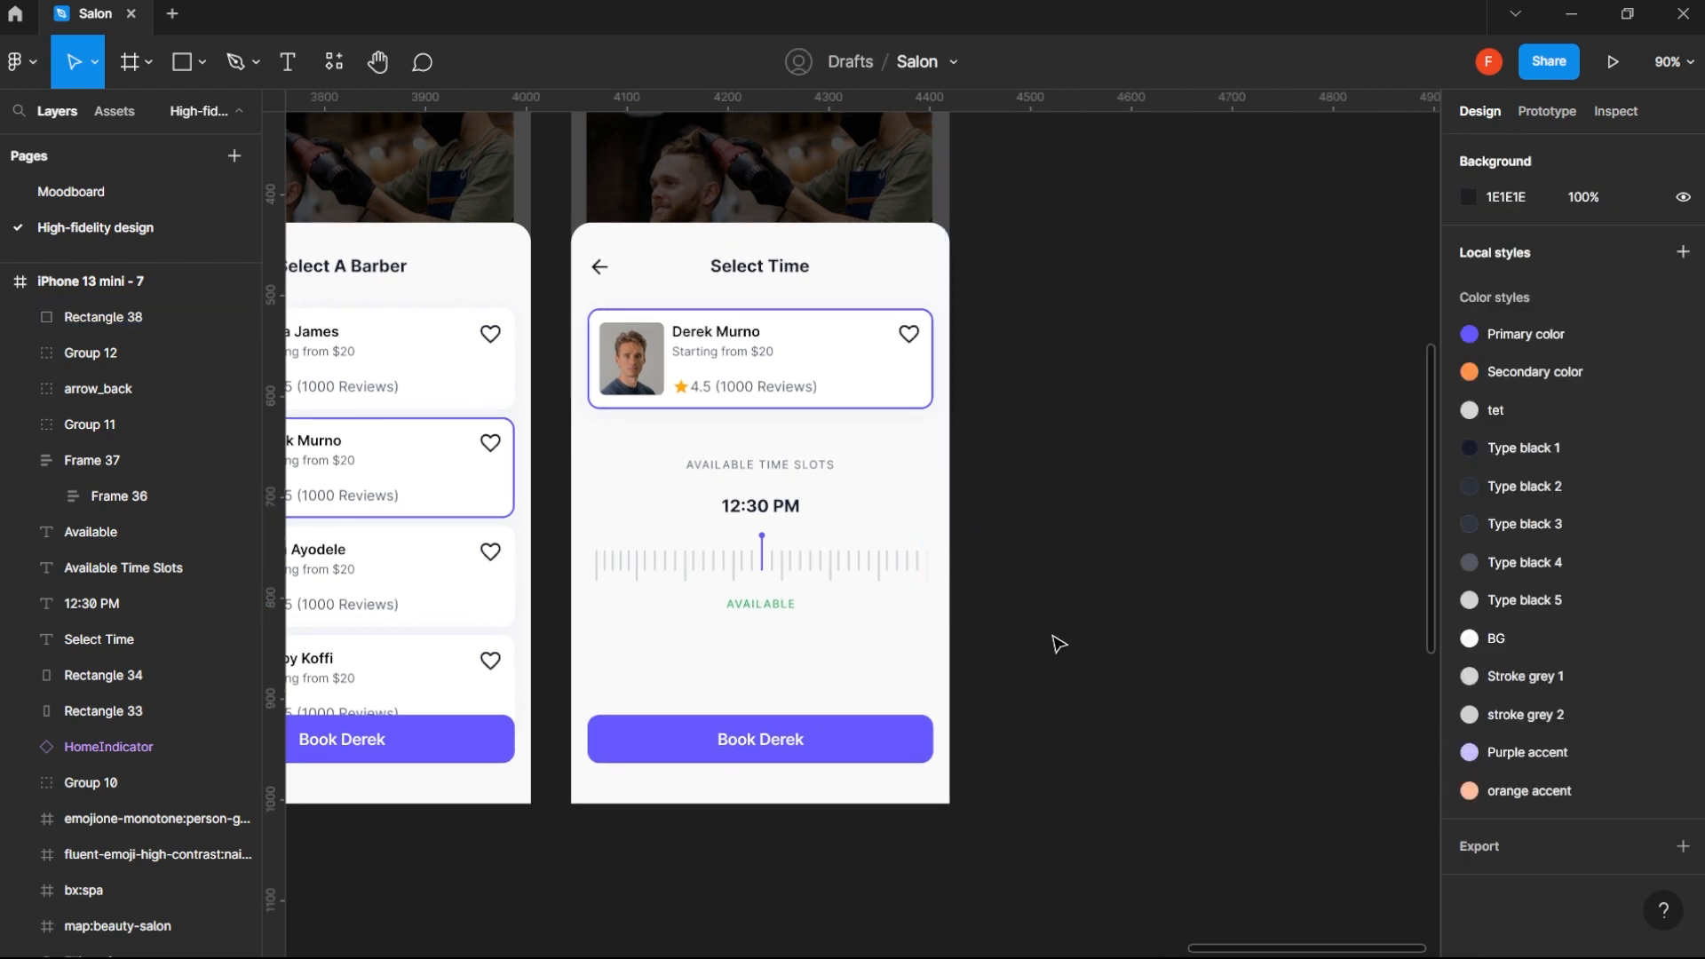
# - Duplicate the gradient rectangle in place and flip the copy horizontally
pyautogui.click(942, 567)
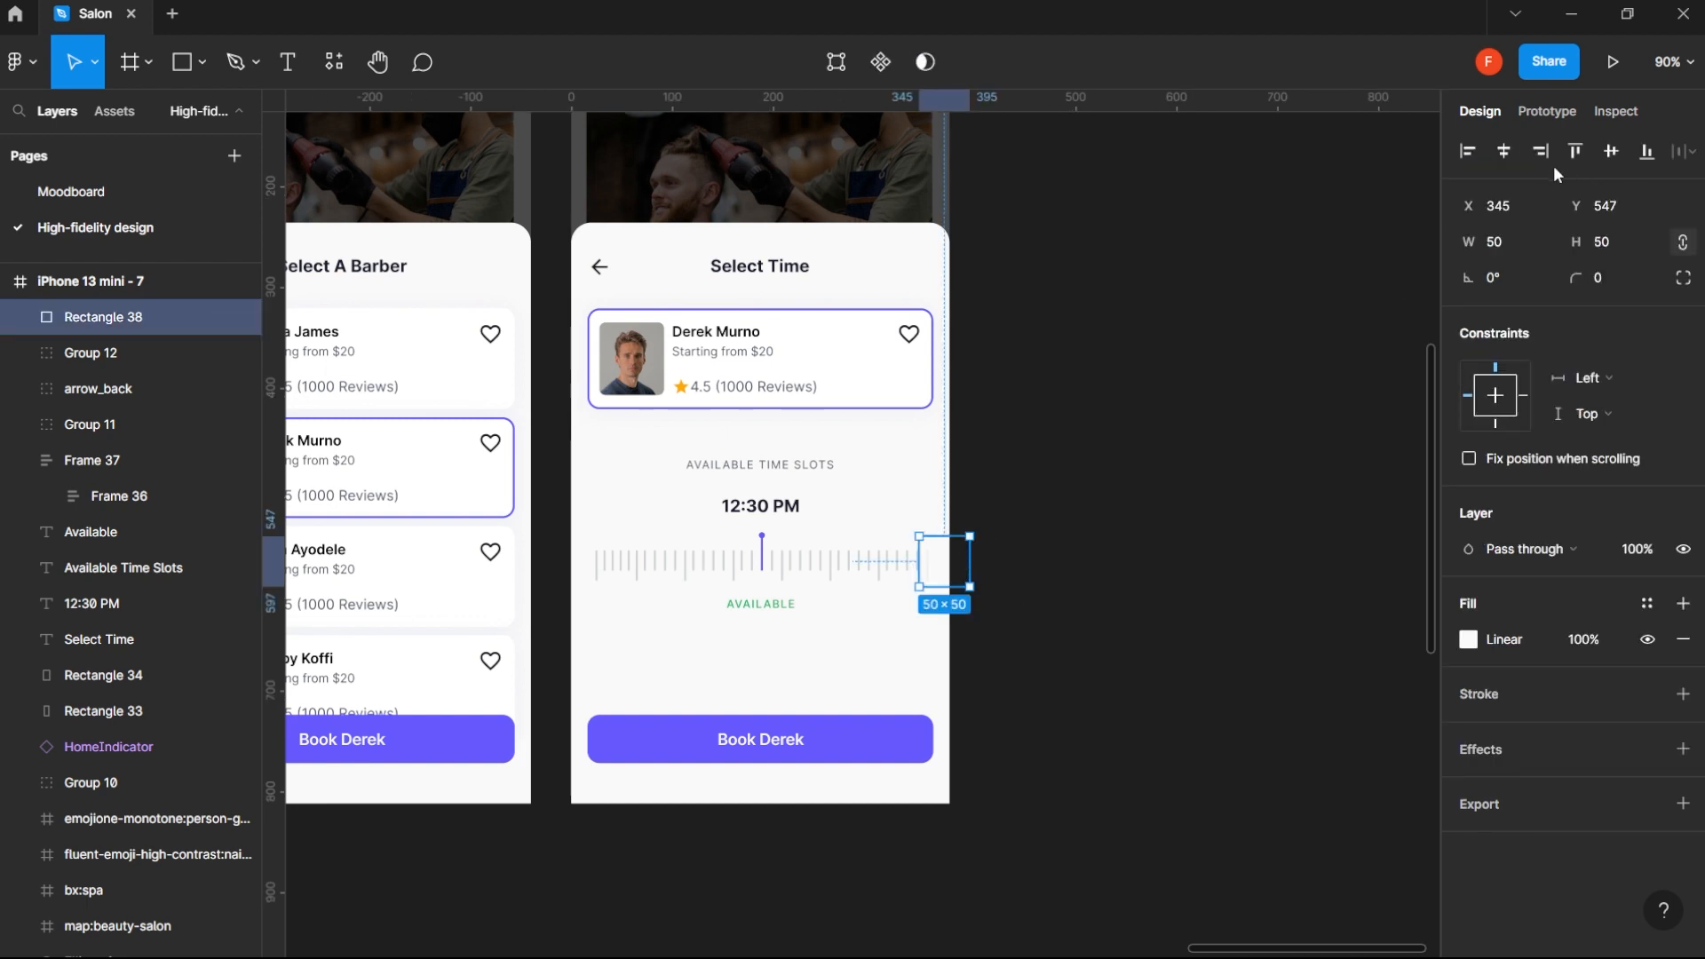
pyautogui.hotkey('ctrl', 'v')
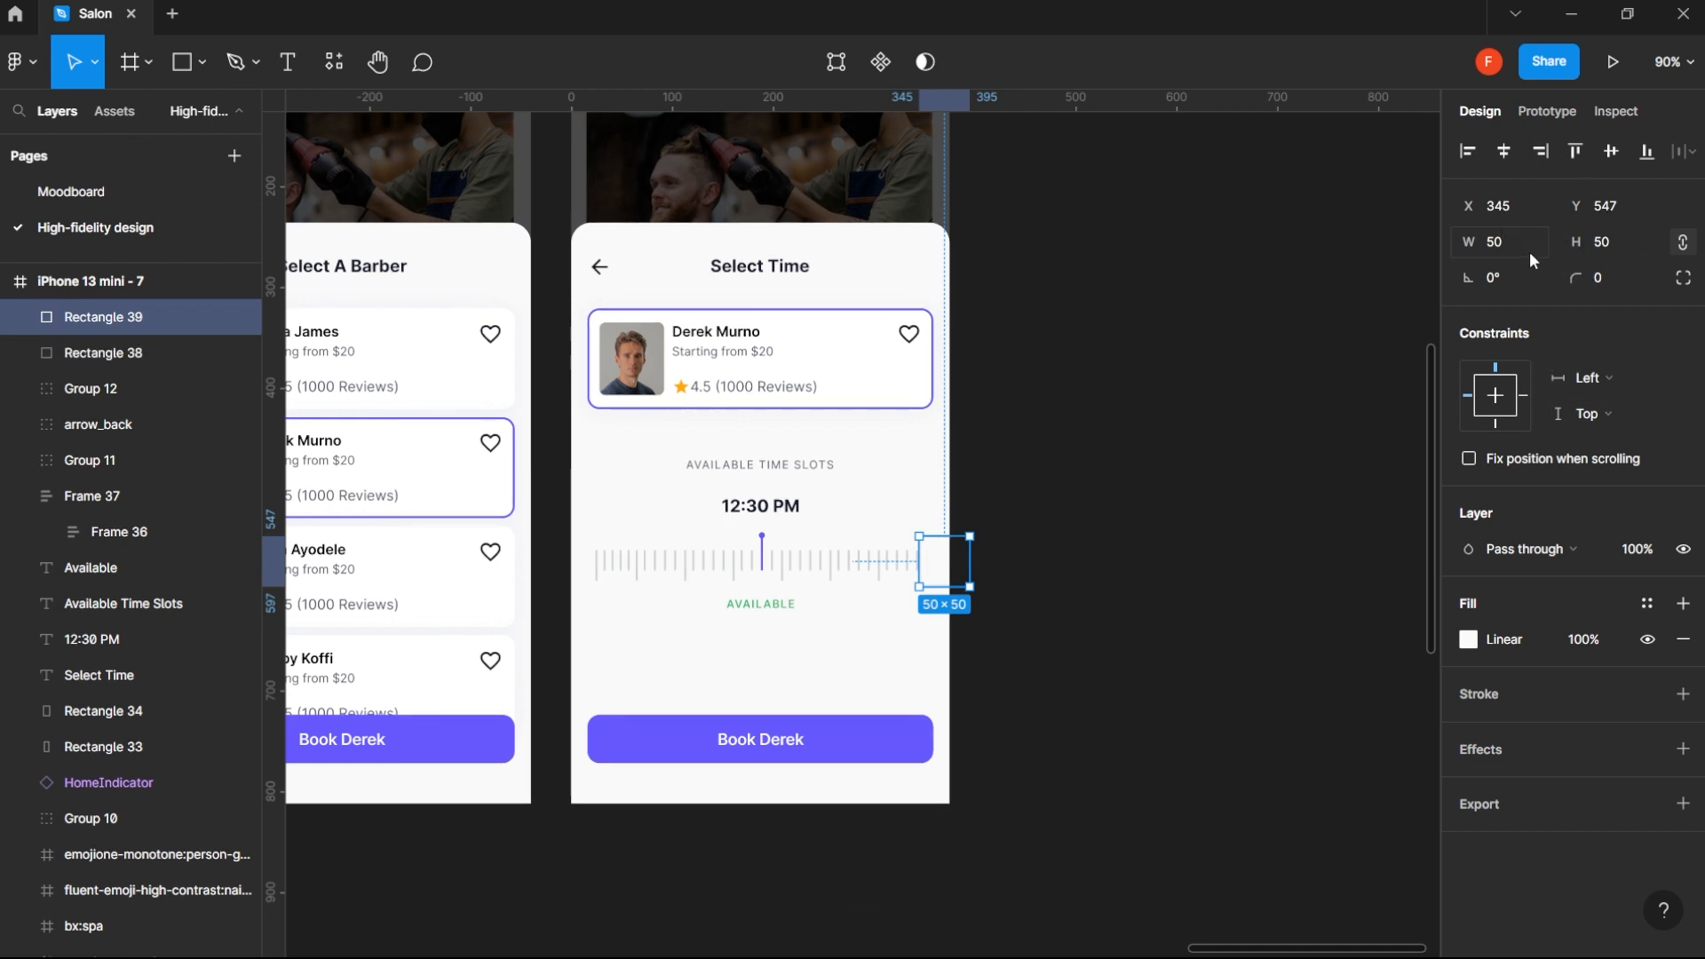
pyautogui.rightClick(943, 573)
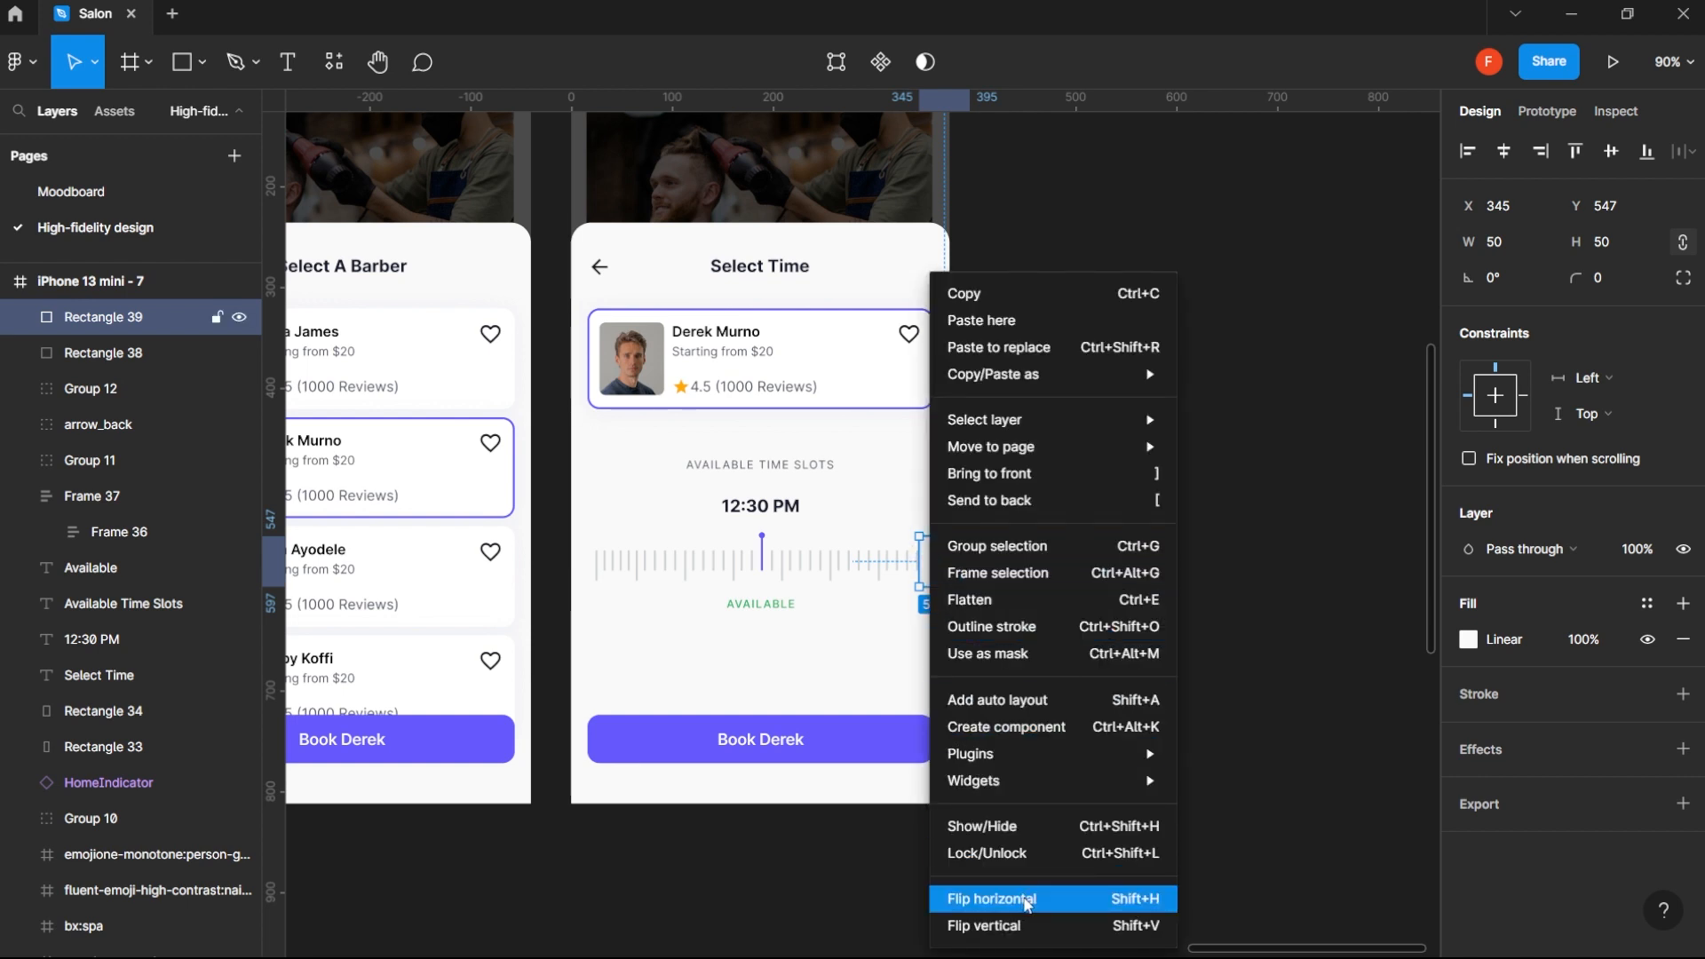
pyautogui.click(1027, 904)
# - Move the flipped copy straight across to cover the left end of the tick ruler, at X 4078, Y 739
pyautogui.moveTo(941, 556); pyautogui.dragTo(576, 557)
pyautogui.click(1267, 712)
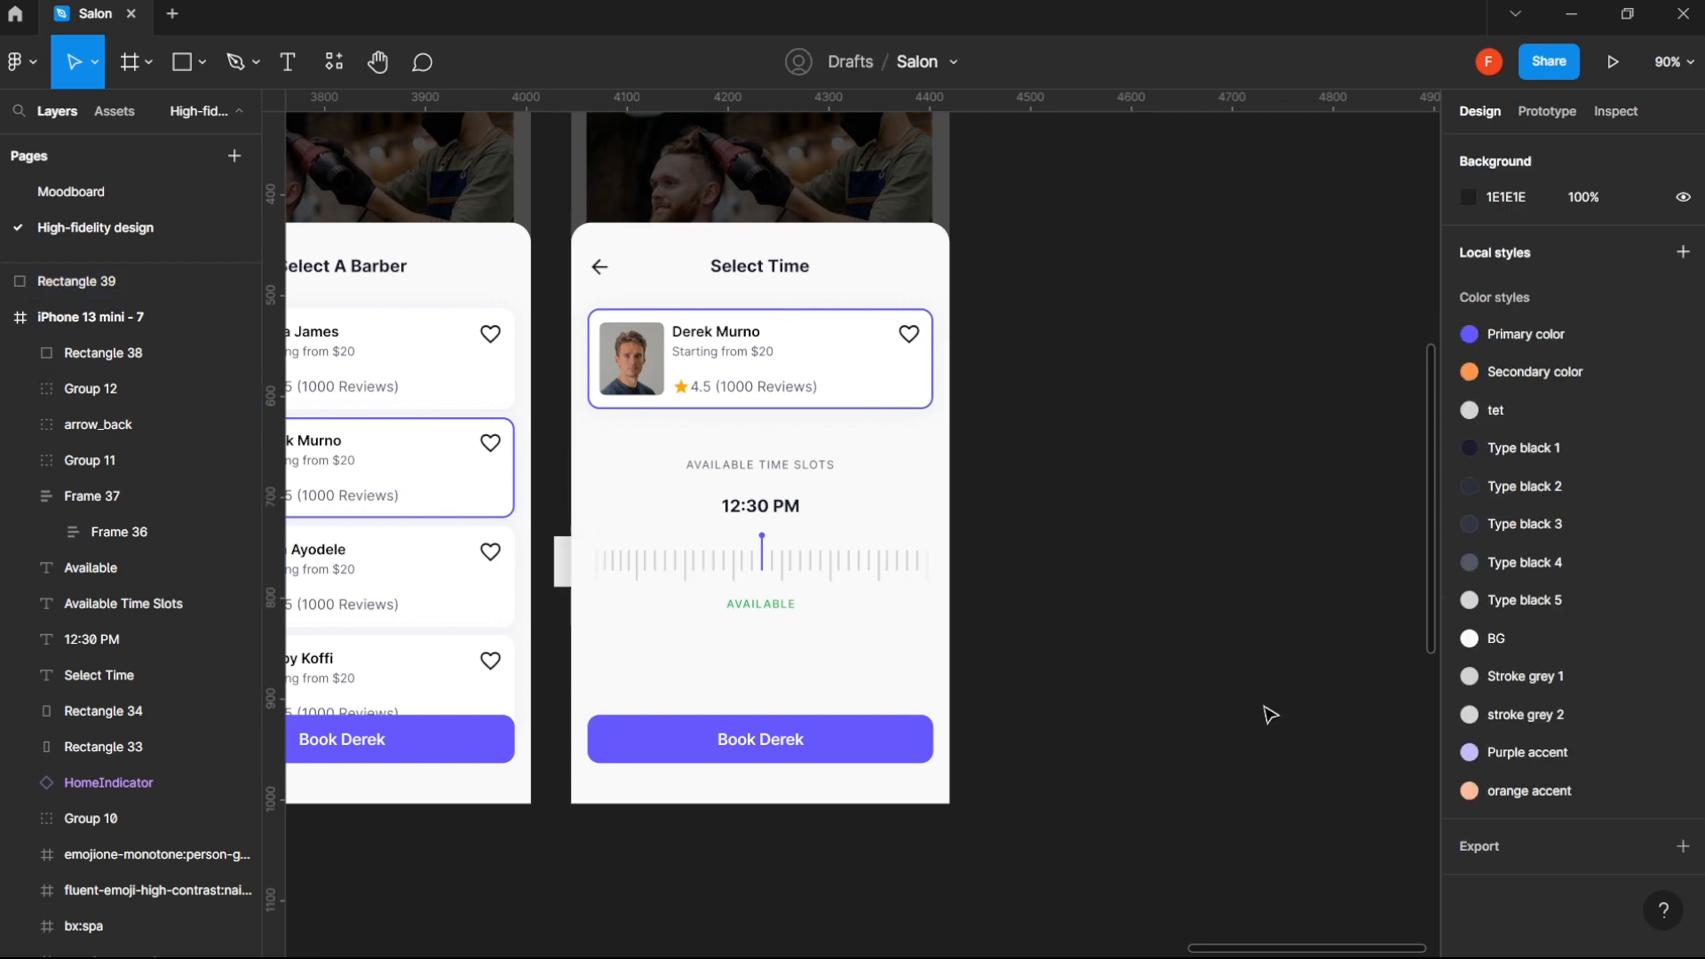
pyautogui.click(580, 558)
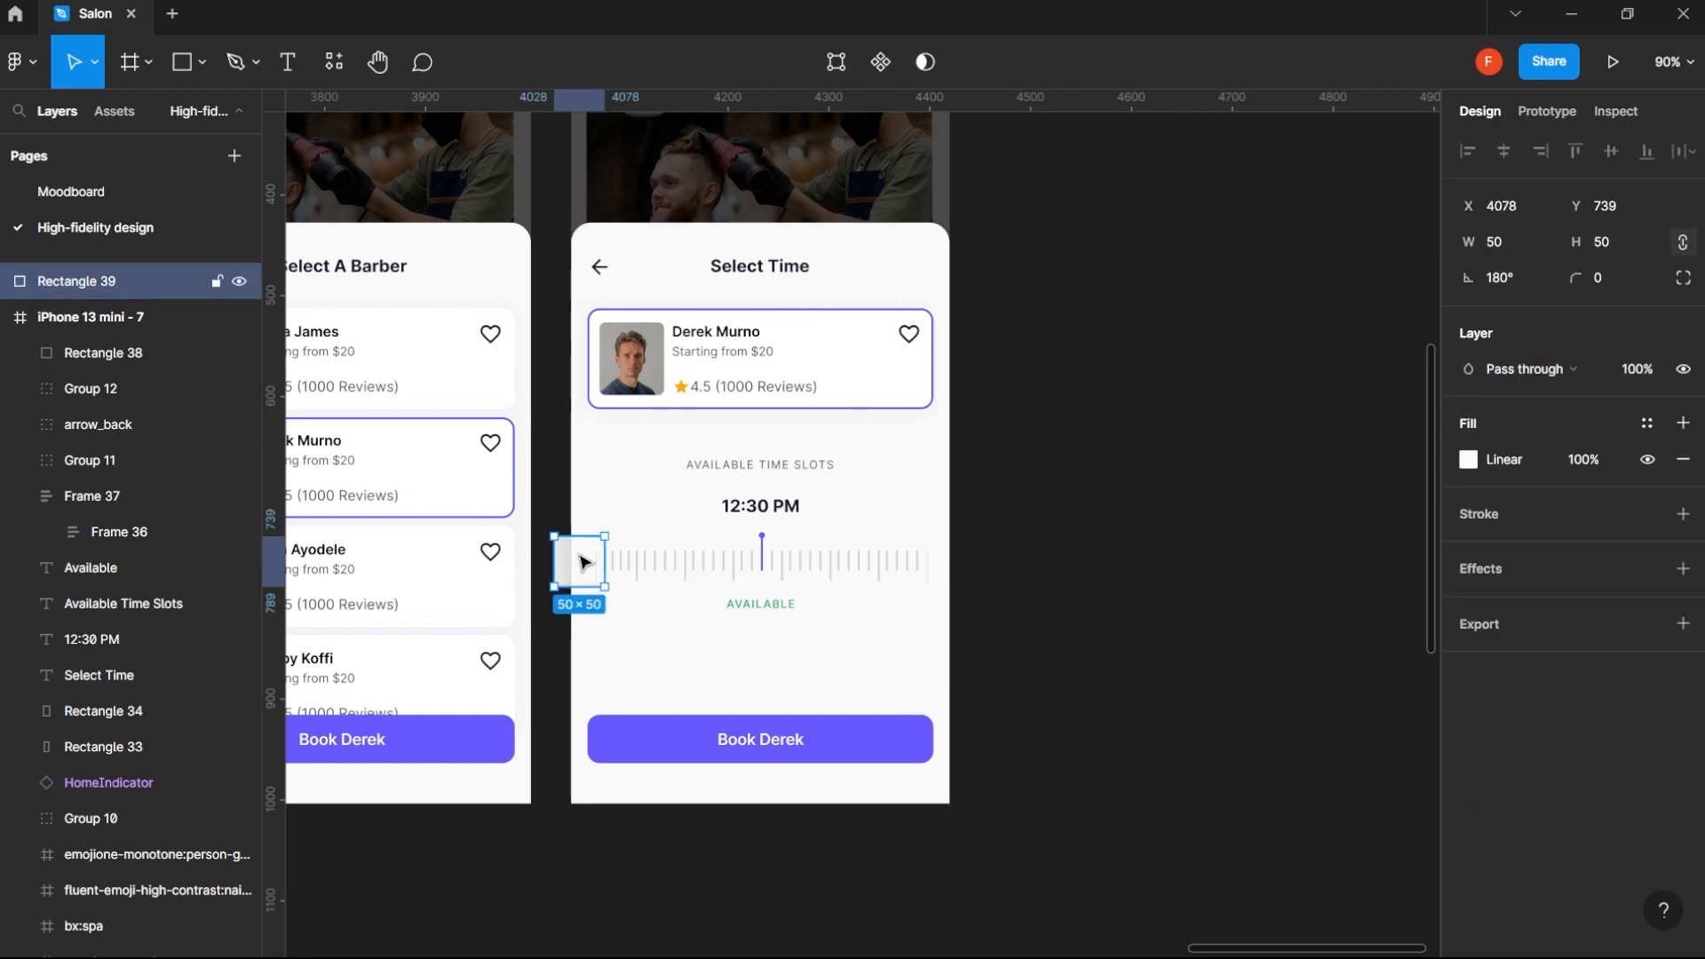
# - Cut the flipped gradient rectangle from the canvas and paste it inside the iPhone 13 mini - 7 frame at X 33, Y 547
pyautogui.press('Delete')
pyautogui.scroll(3, 642, 413)
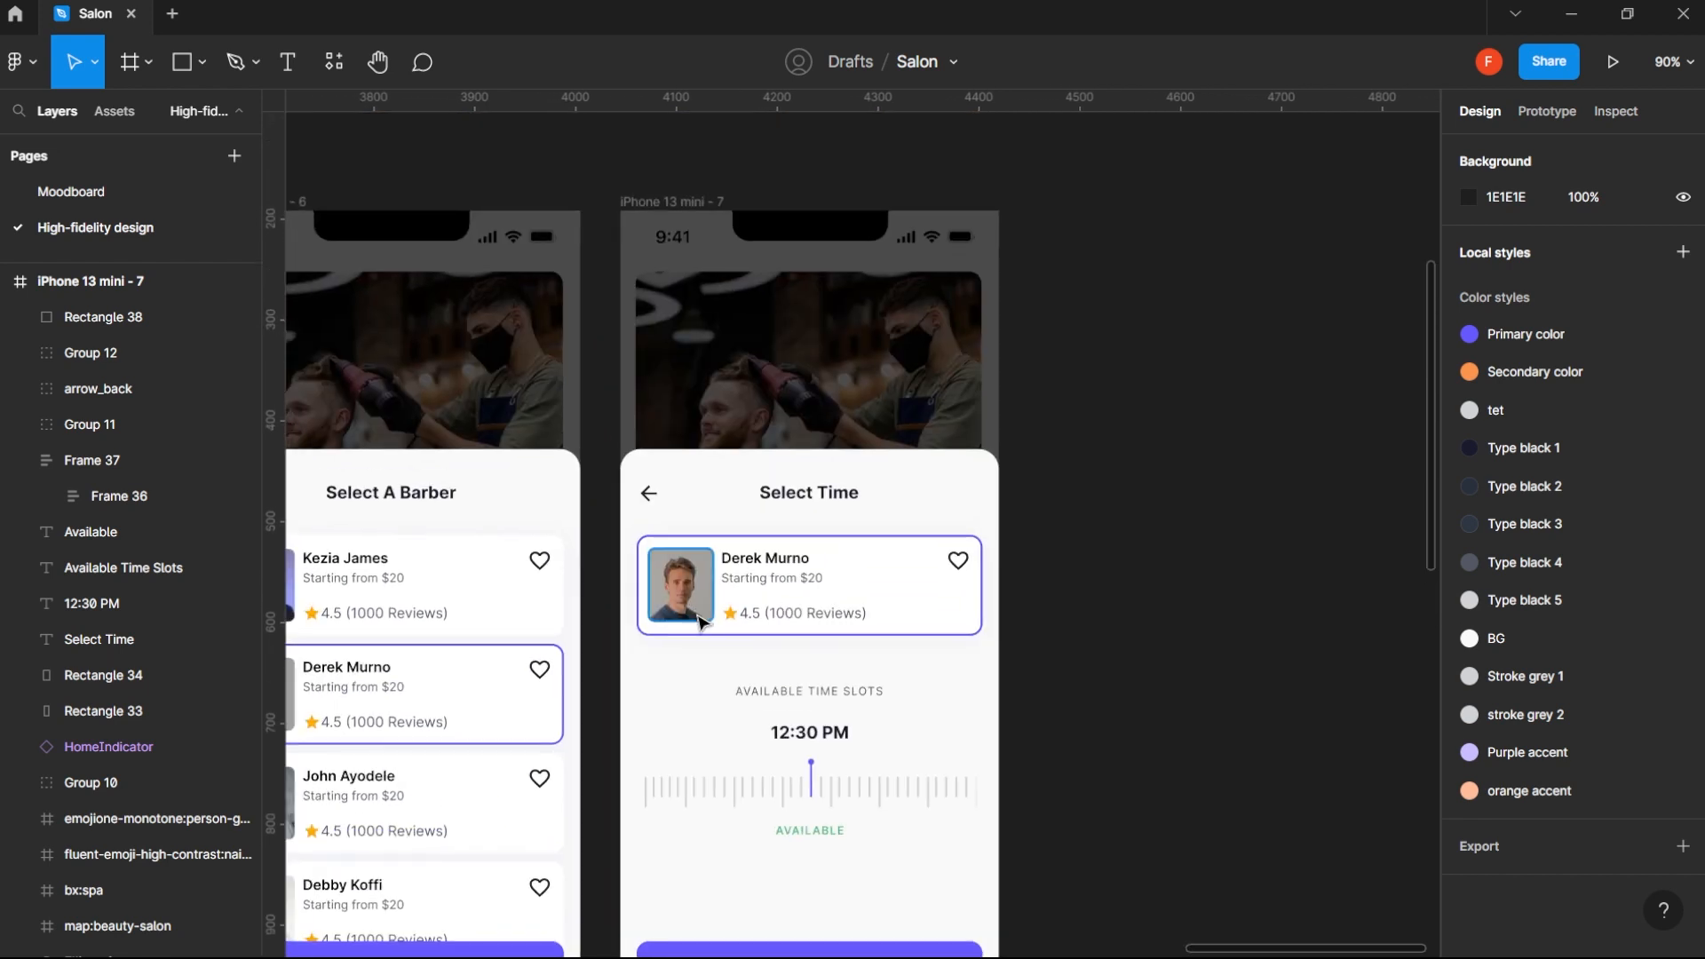
pyautogui.scroll(-2, 701, 622)
pyautogui.click(701, 255)
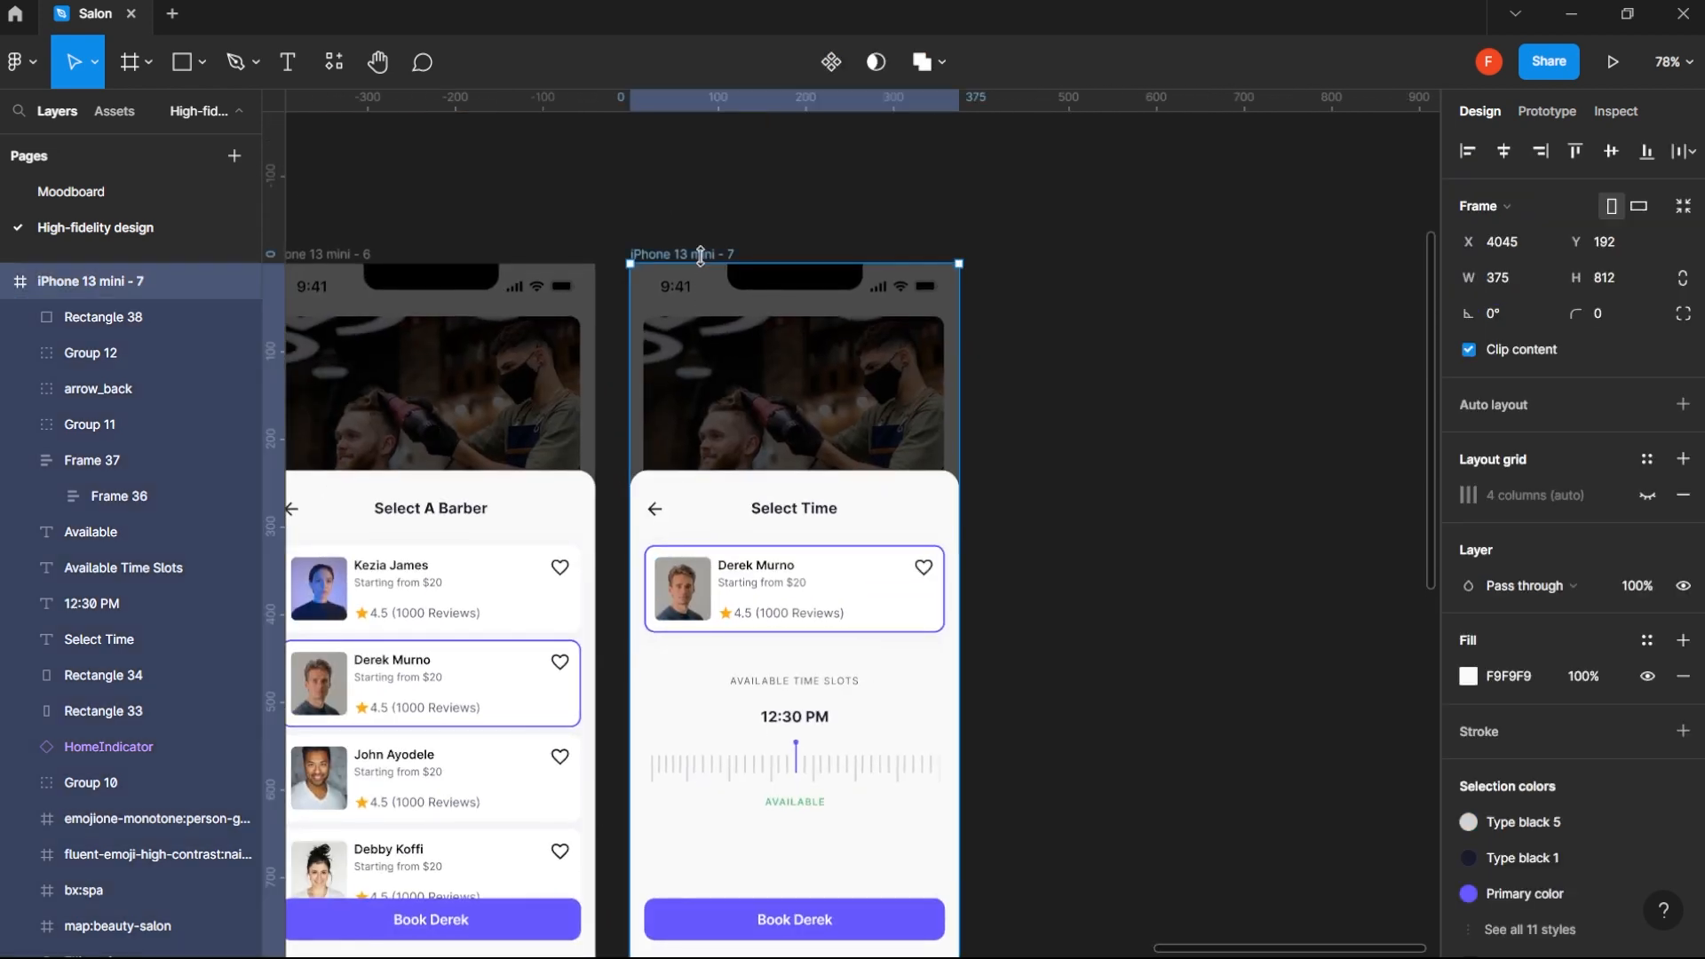
pyautogui.hotkey('ctrl', 'v')
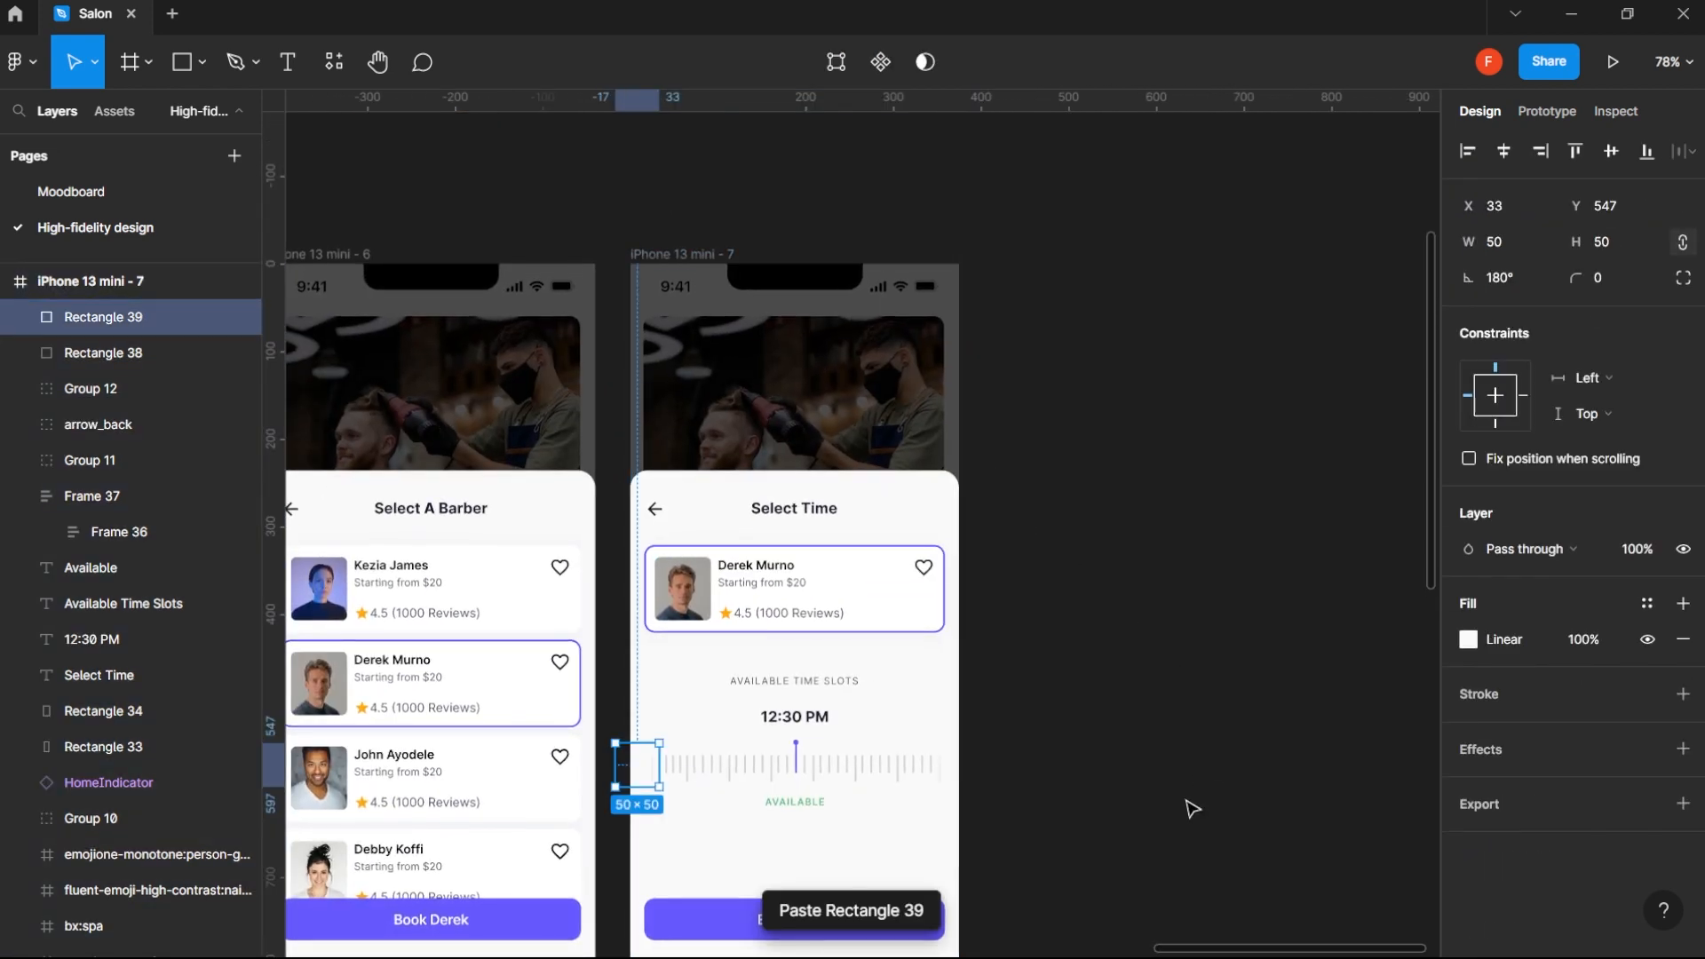
pyautogui.click(1169, 795)
pyautogui.scroll(-5, 1179, 563)
pyautogui.hscroll(-3, 1180, 563)
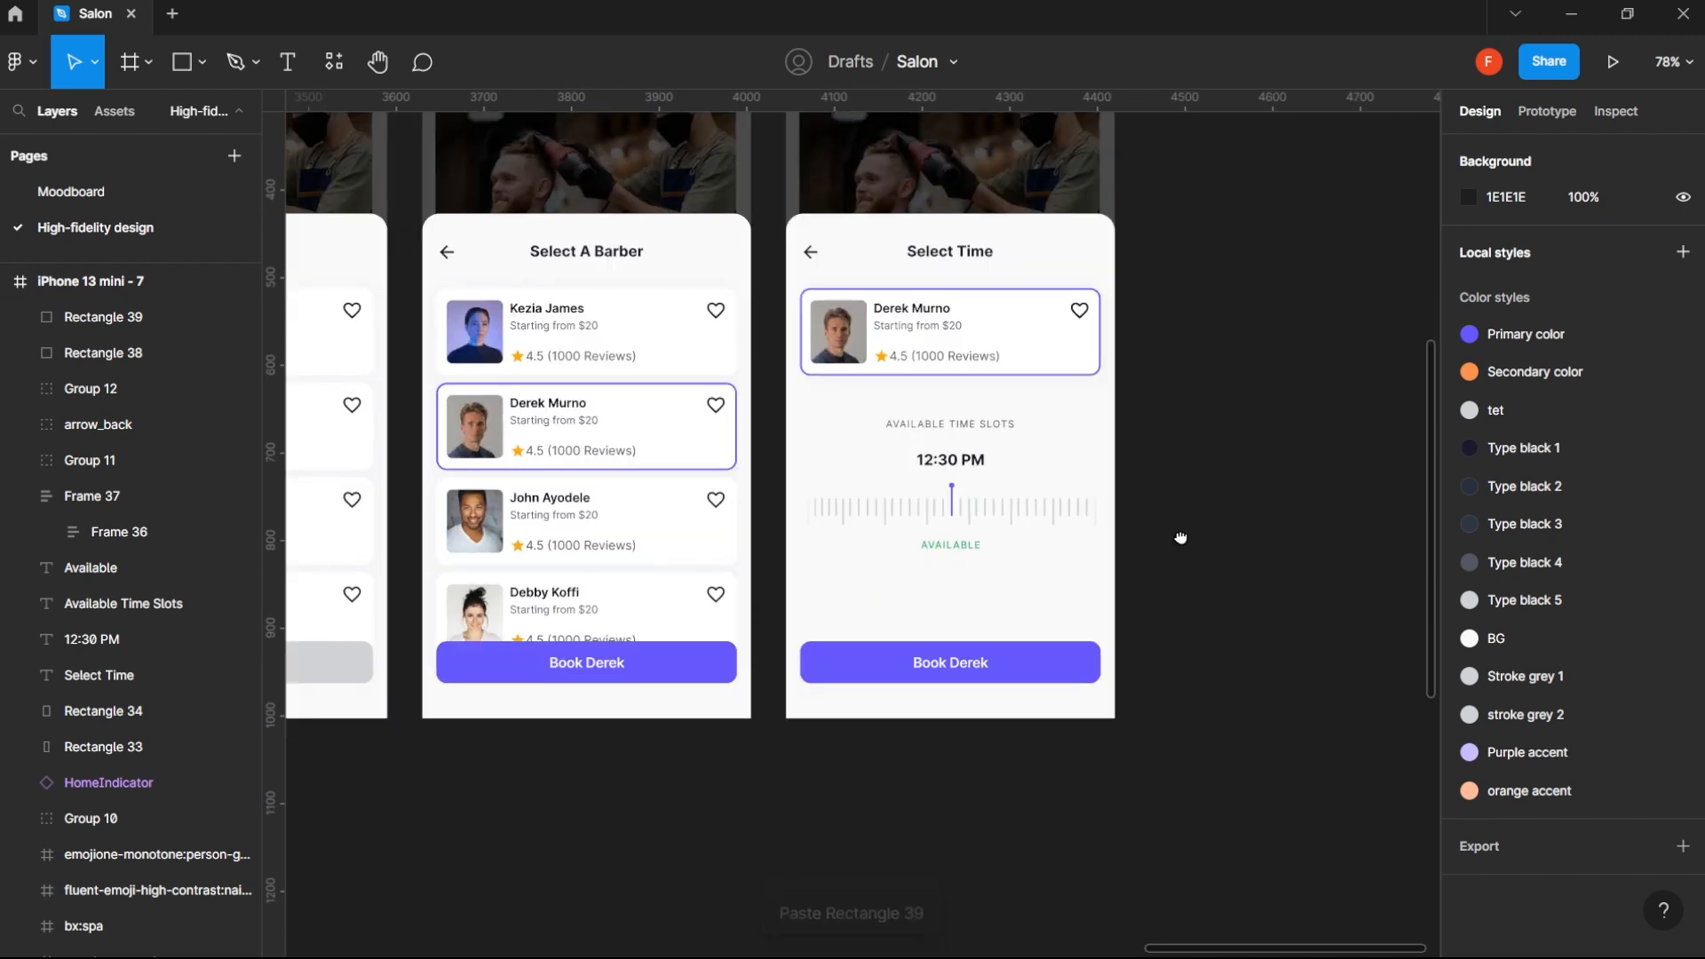
pyautogui.scroll(1, 1182, 568)
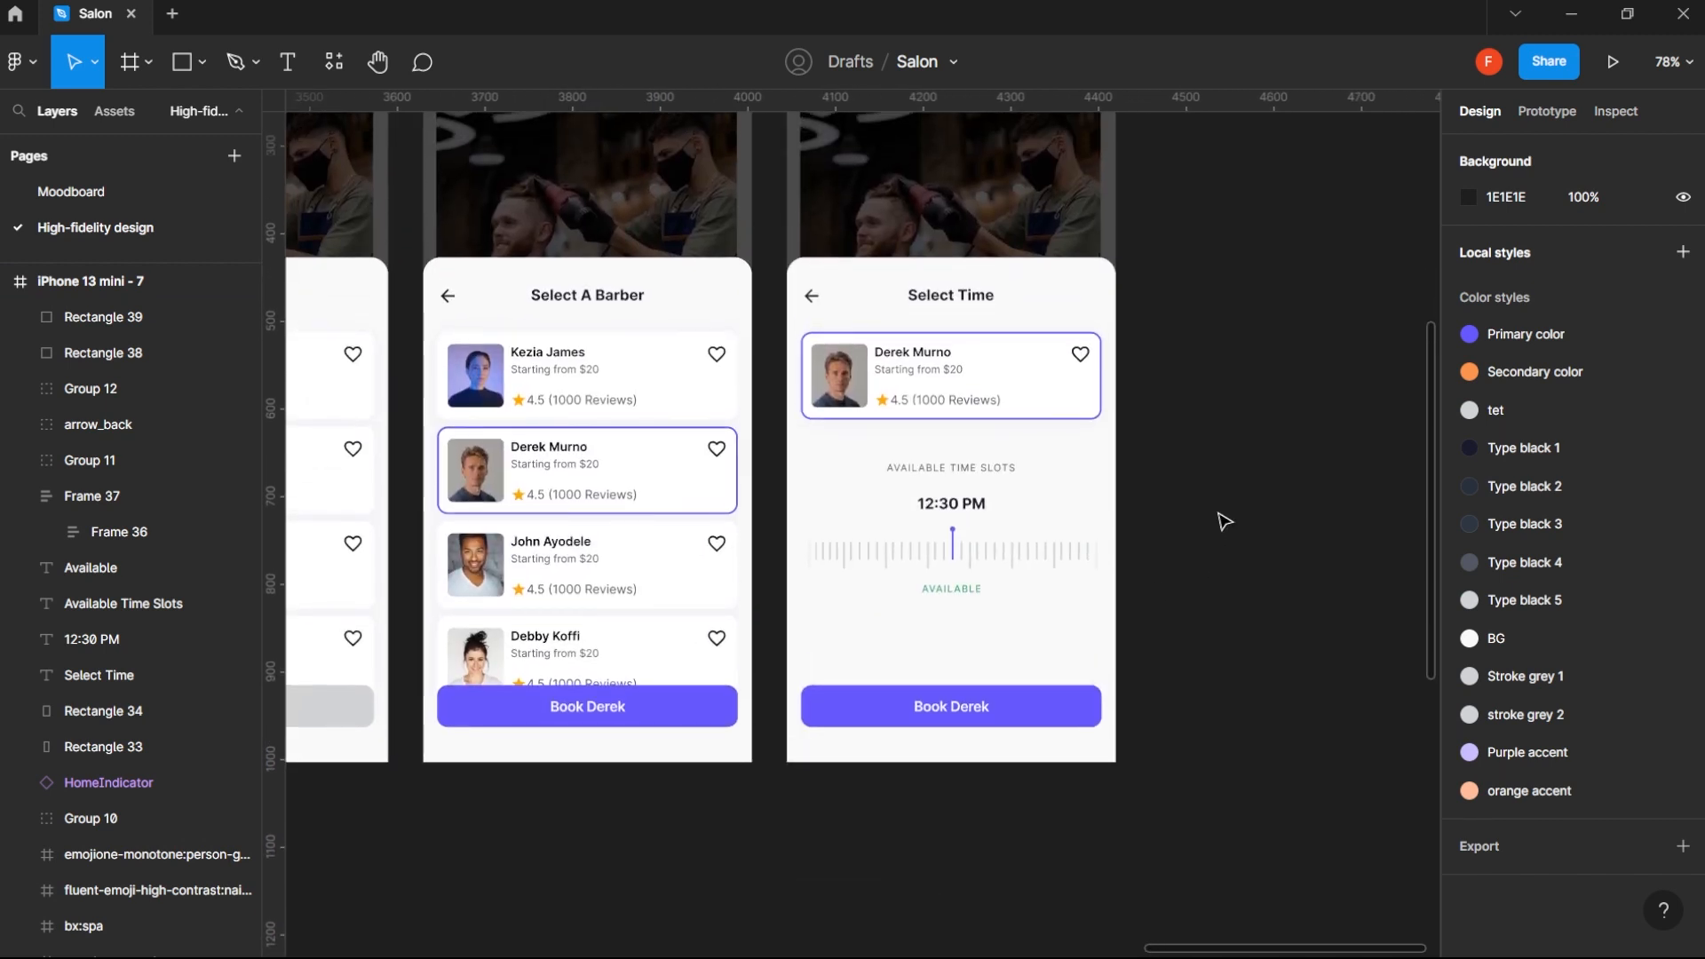
# - Select the barber card, time slot texts, tick ruler and both fade rectangles on the Select Time screen and move them down 64 px
pyautogui.moveTo(906, 608); pyautogui.dragTo(804, 604)
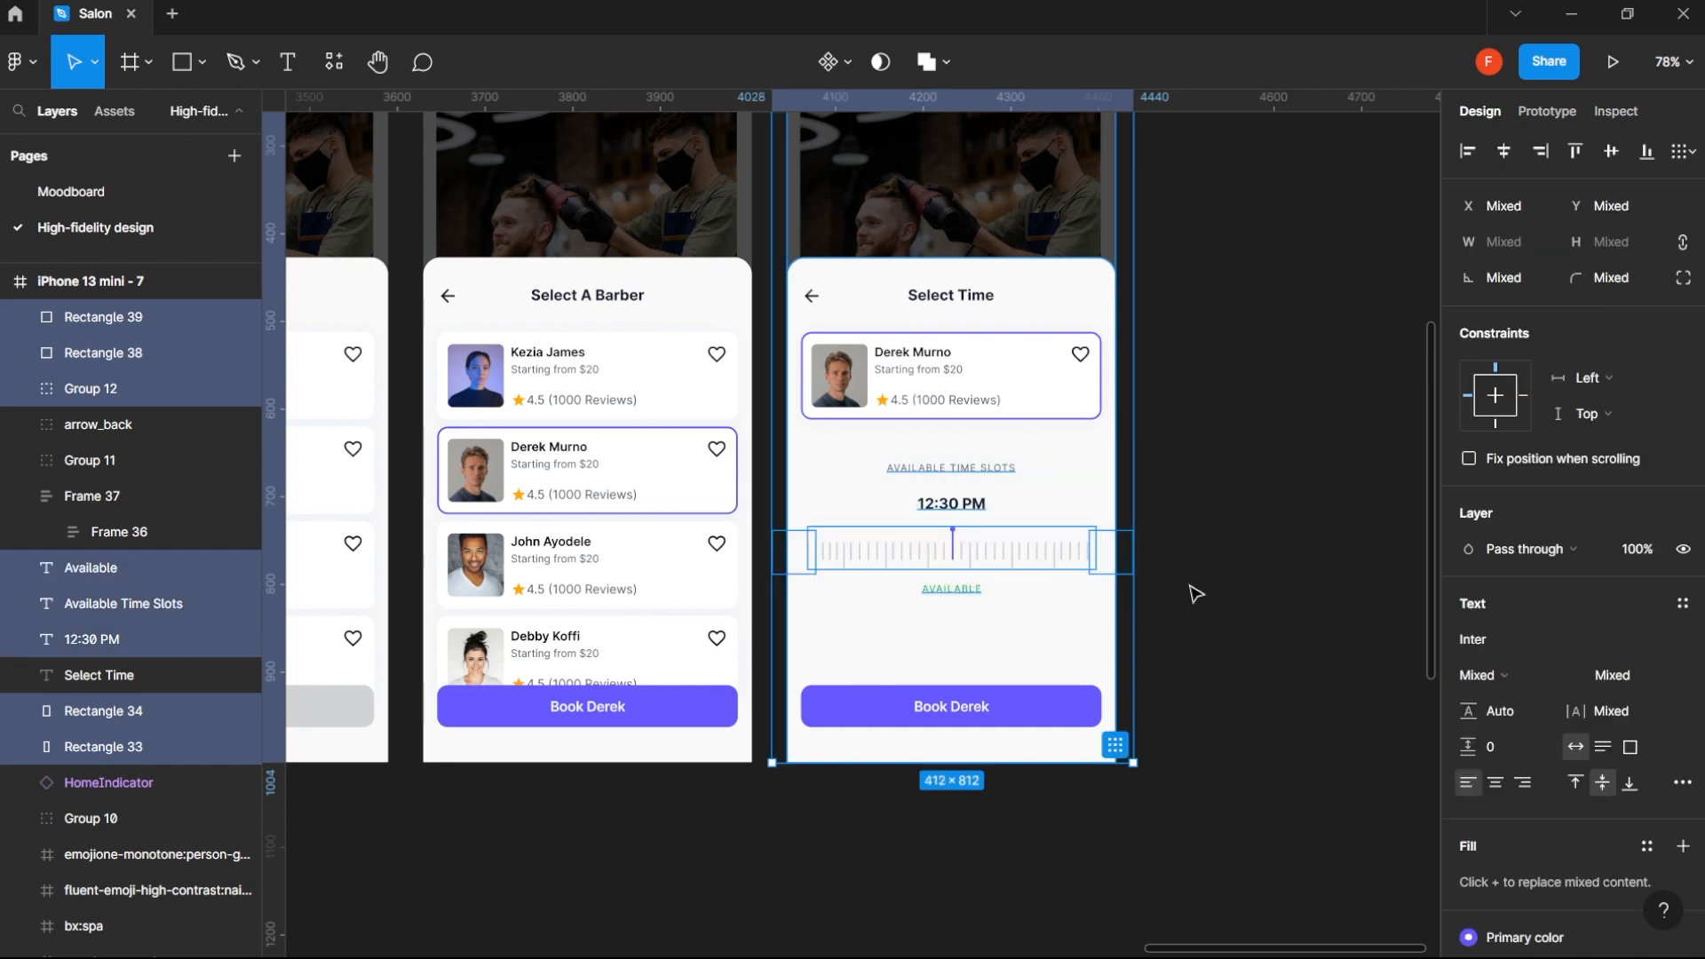
pyautogui.click(1312, 596)
pyautogui.click(1112, 553)
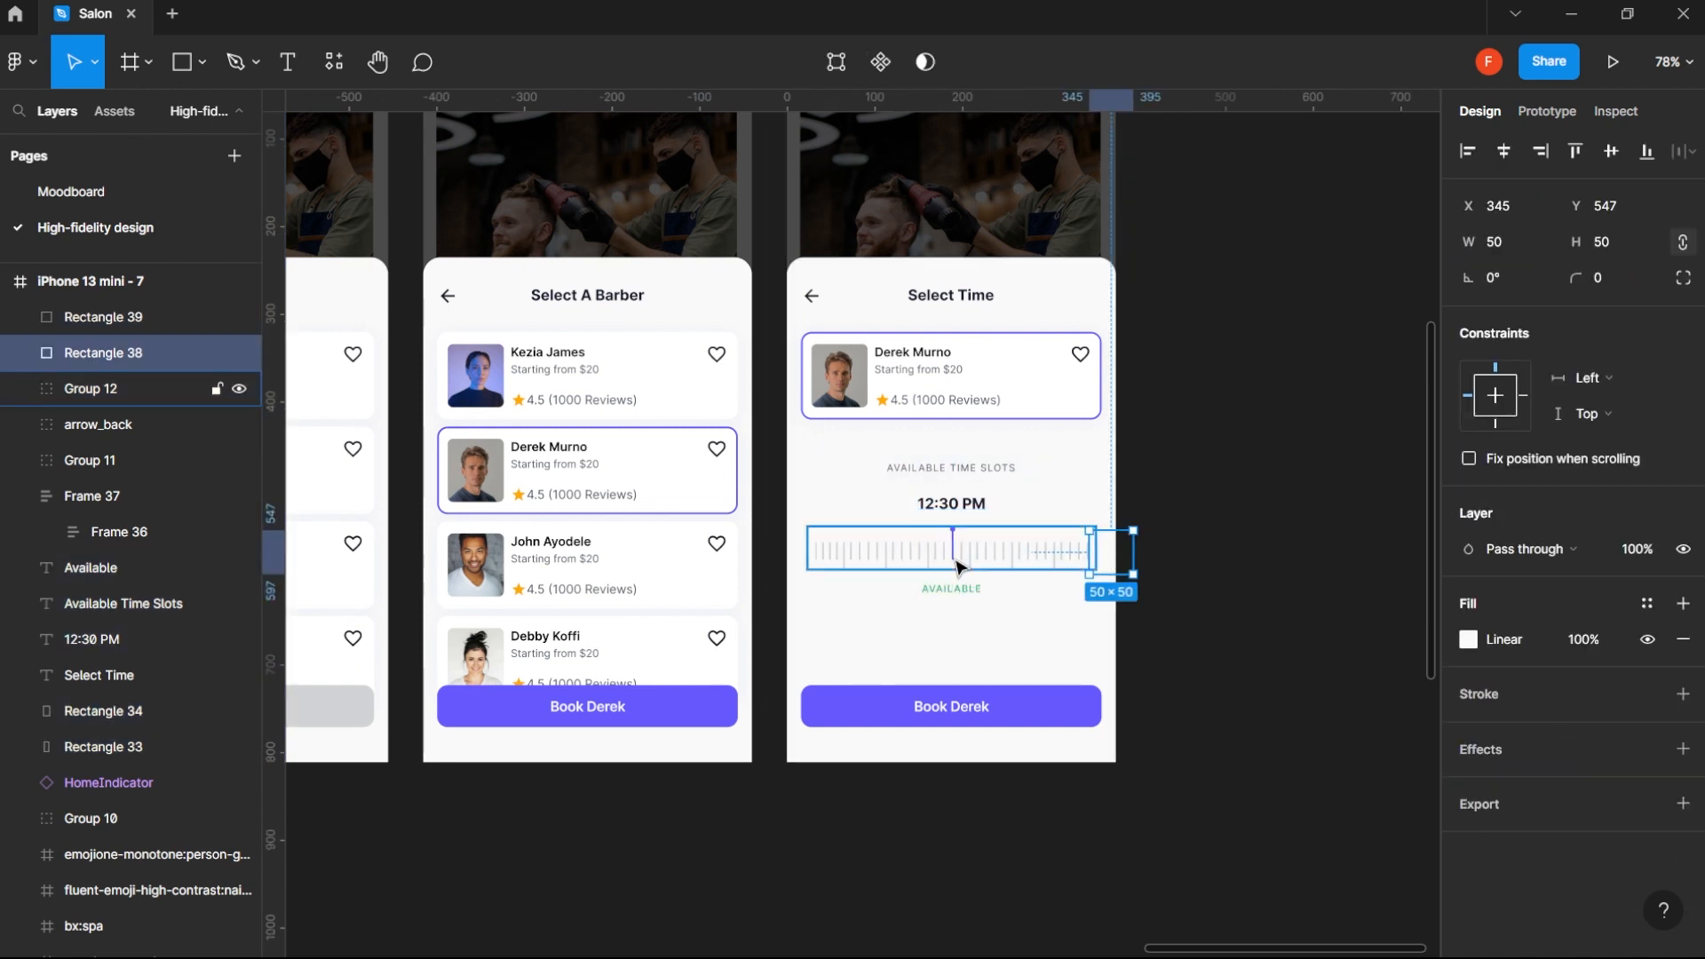
pyautogui.keyDown('shift'); pyautogui.click(960, 568); pyautogui.keyUp('shift')
pyautogui.keyDown('shift'); pyautogui.click(951, 588); pyautogui.keyUp('shift')
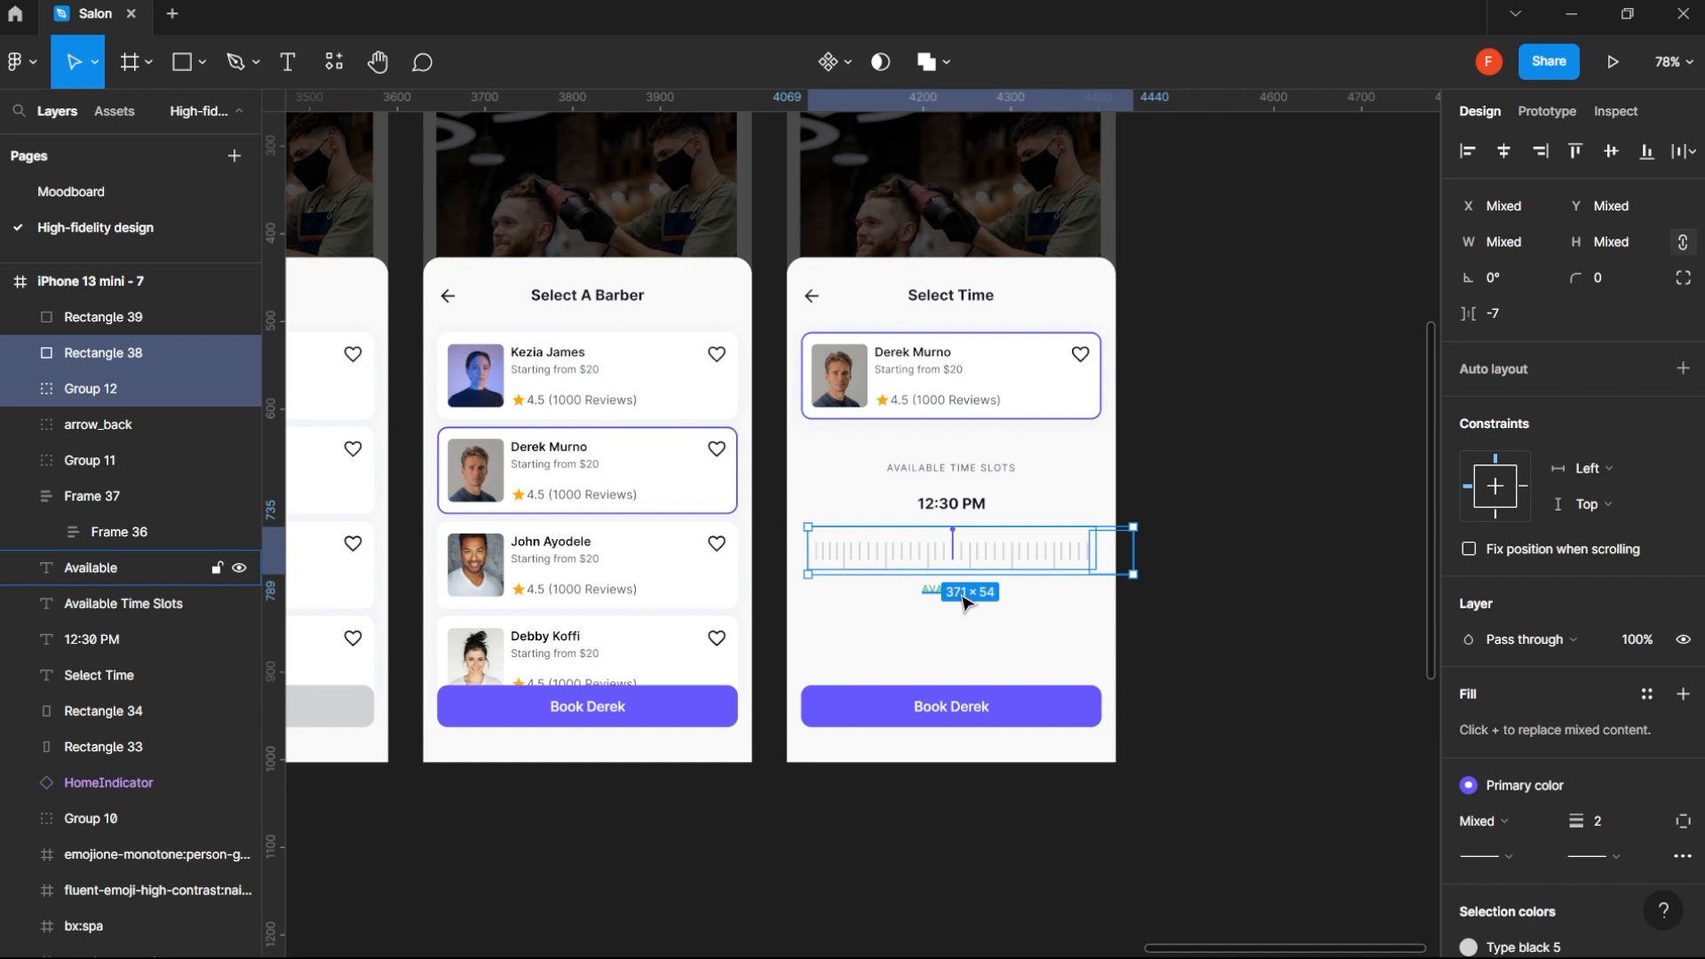
pyautogui.keyDown('shift'); pyautogui.click(812, 556); pyautogui.keyUp('shift')
pyautogui.keyDown('shift'); pyautogui.click(966, 506); pyautogui.keyUp('shift')
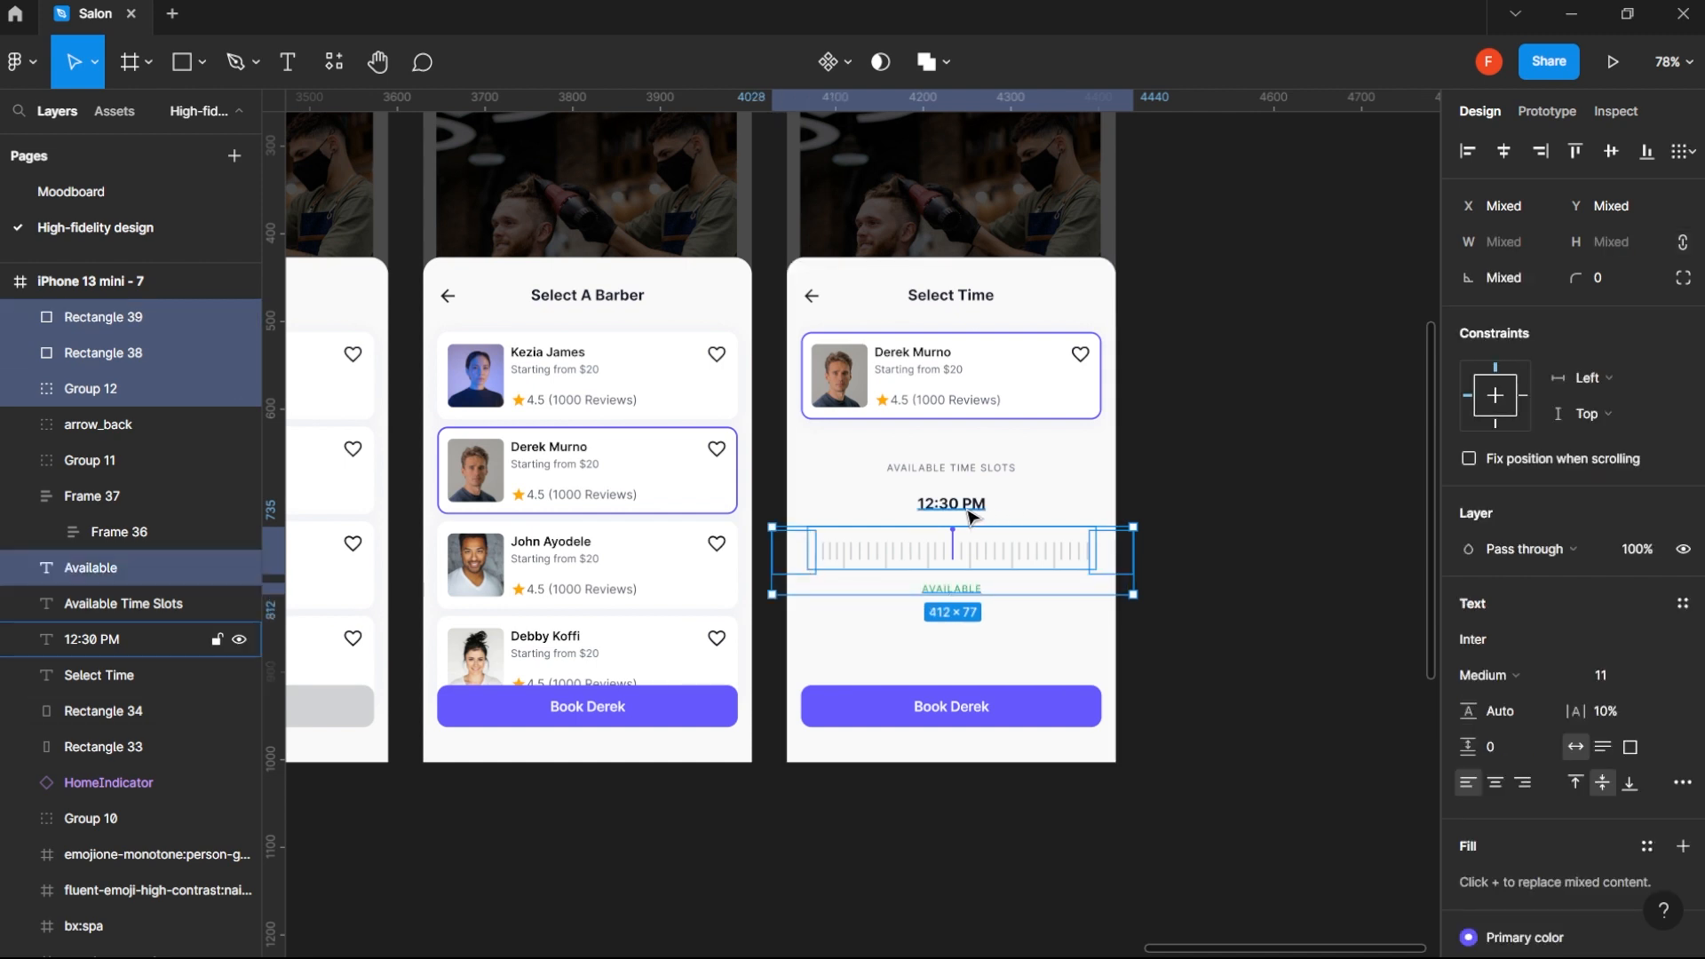
pyautogui.keyDown('shift'); pyautogui.click(983, 468); pyautogui.keyUp('shift')
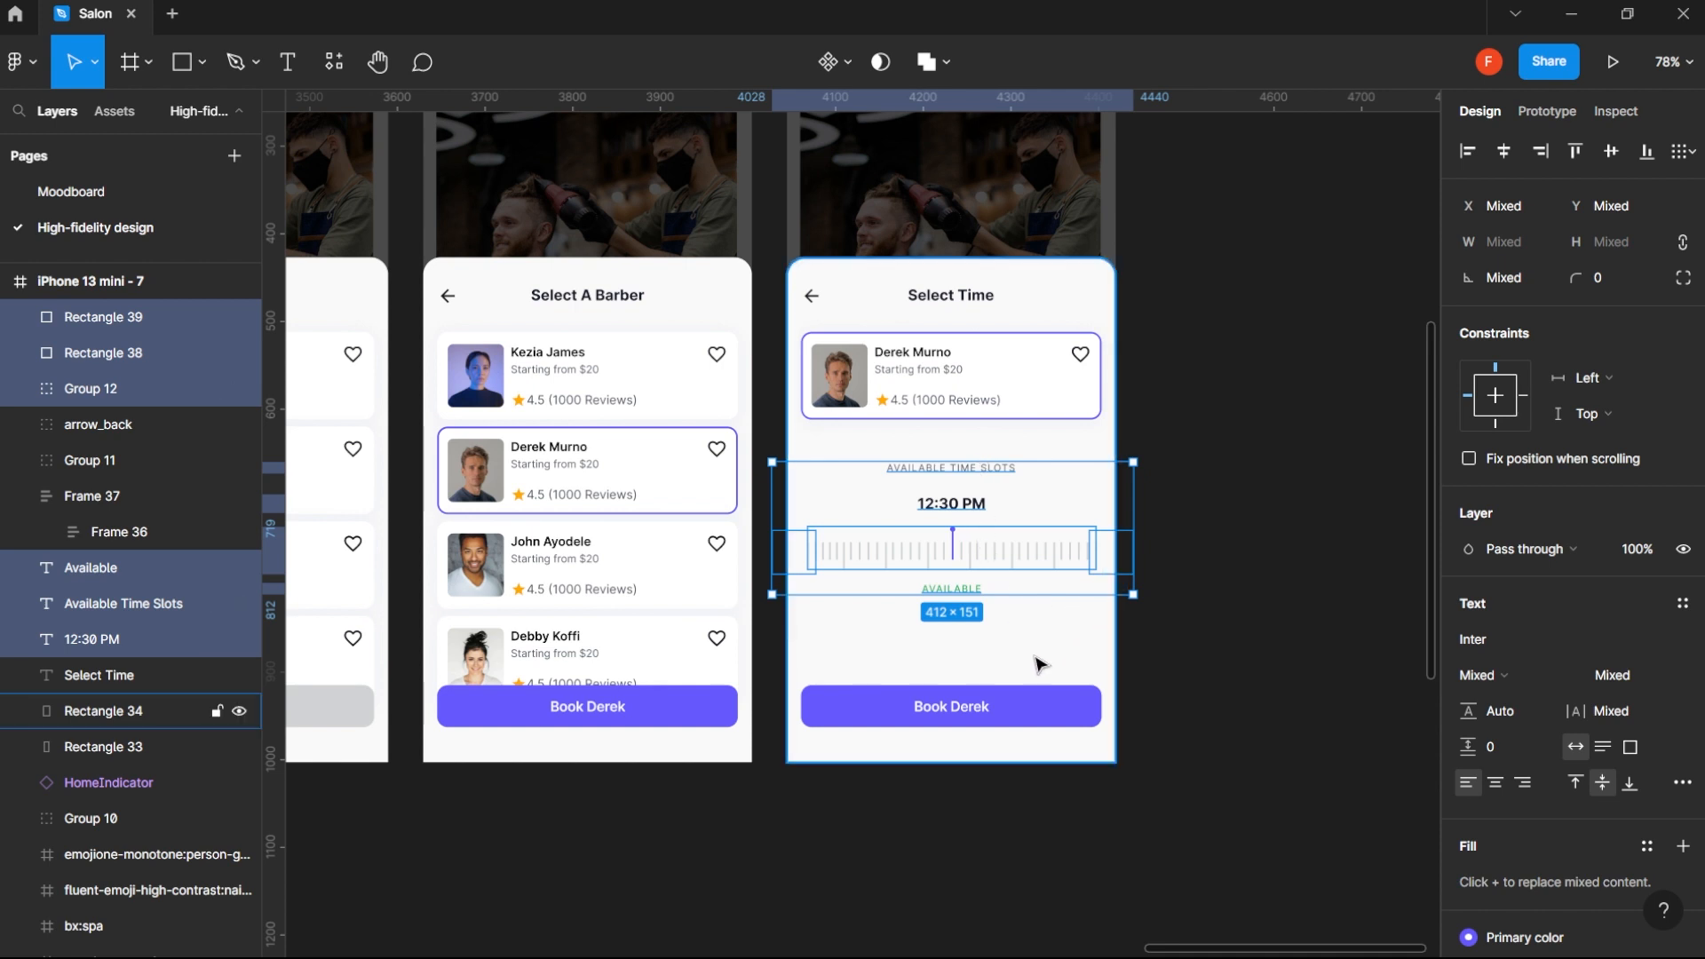
pyautogui.press('alt')
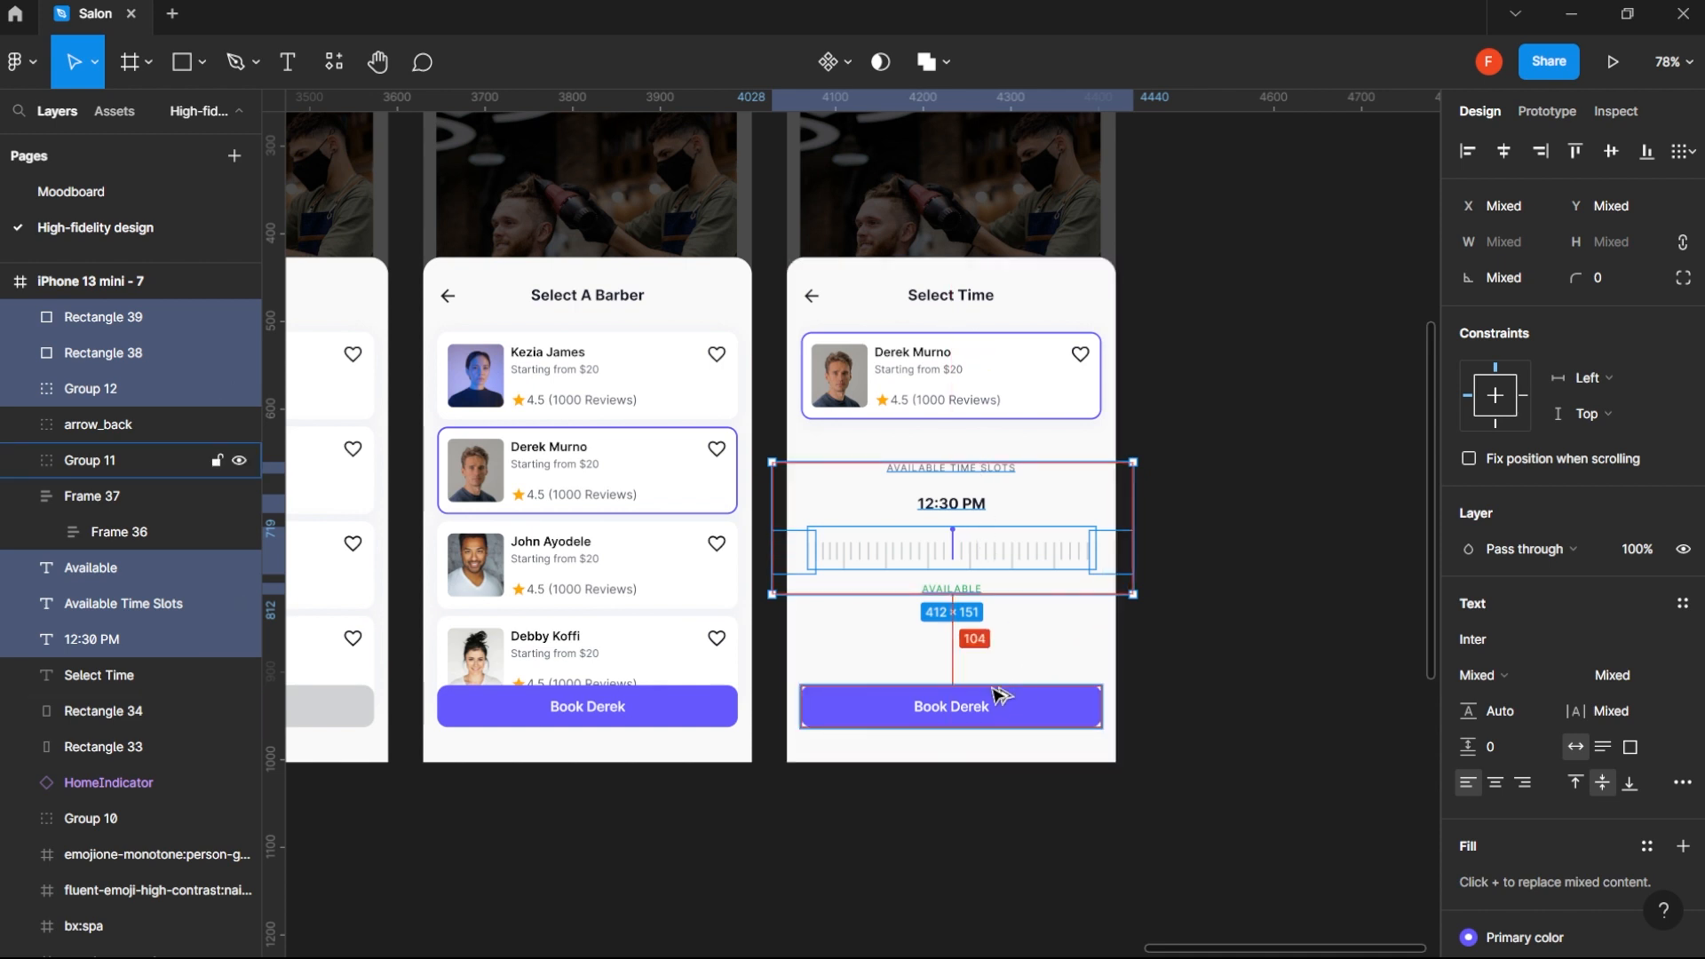
pyautogui.keyDown('shift'); pyautogui.click(993, 415); pyautogui.keyUp('shift')
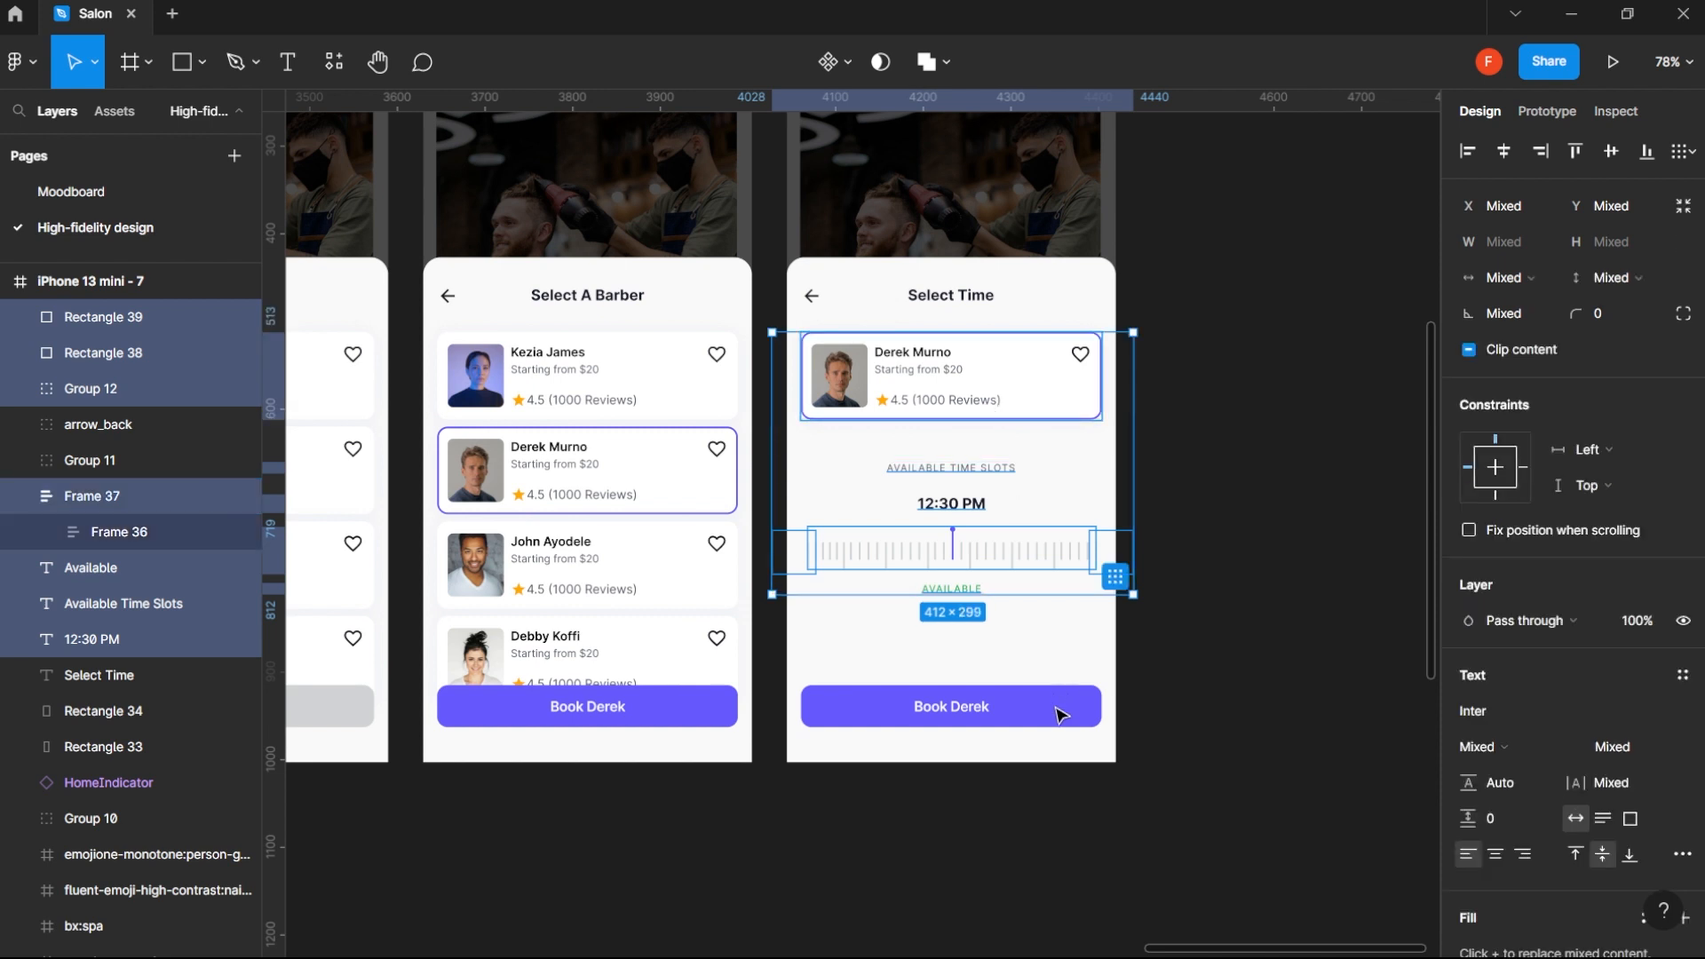
pyautogui.hotkey('shift', 'Down')
pyautogui.hotkey('shift', 'Down')
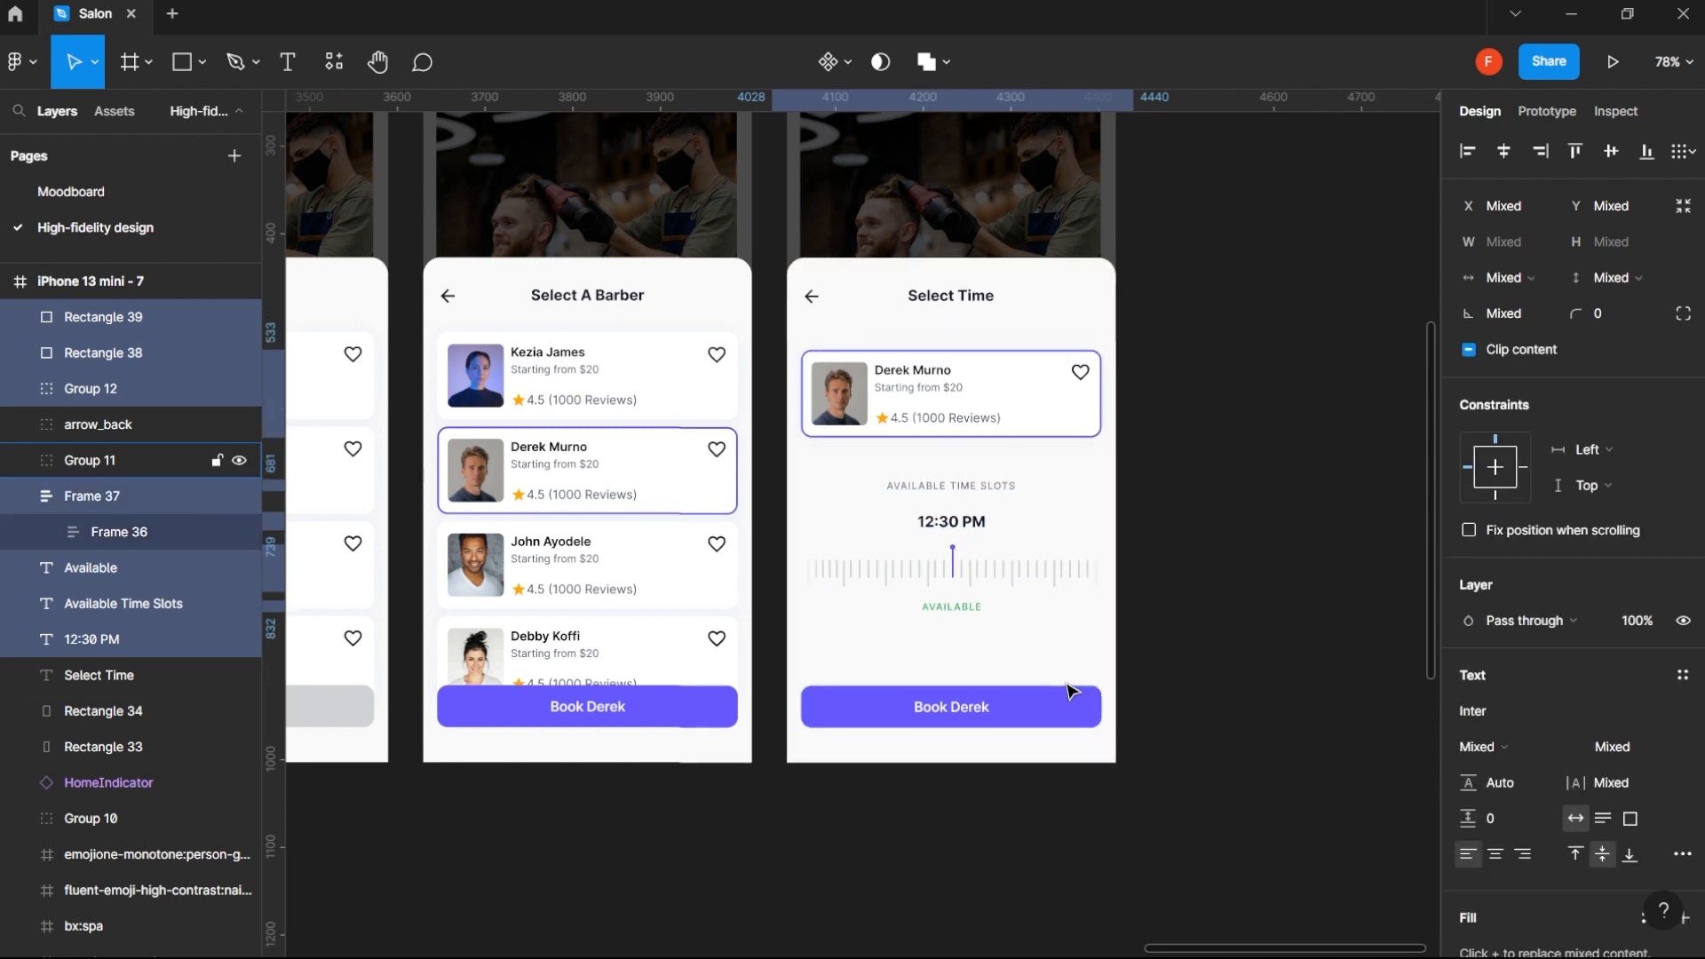
pyautogui.hotkey('shift', 'Down')
pyautogui.hotkey('shift', 'Down')
pyautogui.hotkey('shift', 'Down')
pyautogui.hotkey('shift', 'Down')
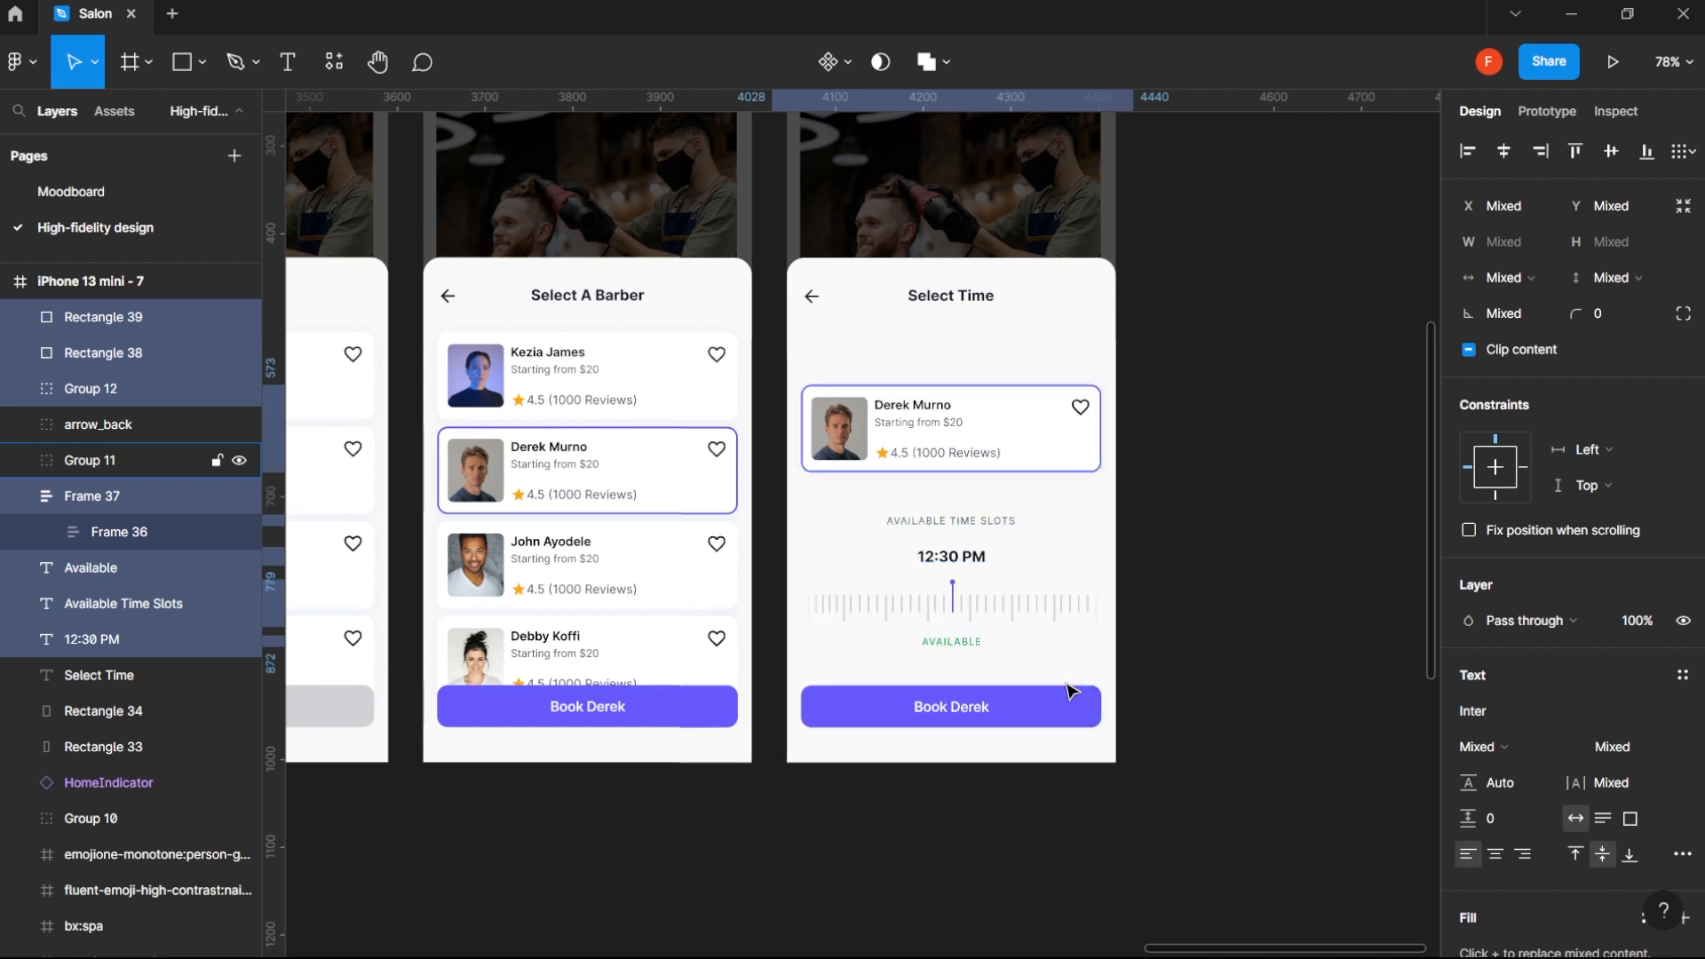
pyautogui.press('Down')
pyautogui.press('Down')
pyautogui.press('Down')
pyautogui.press('Down')
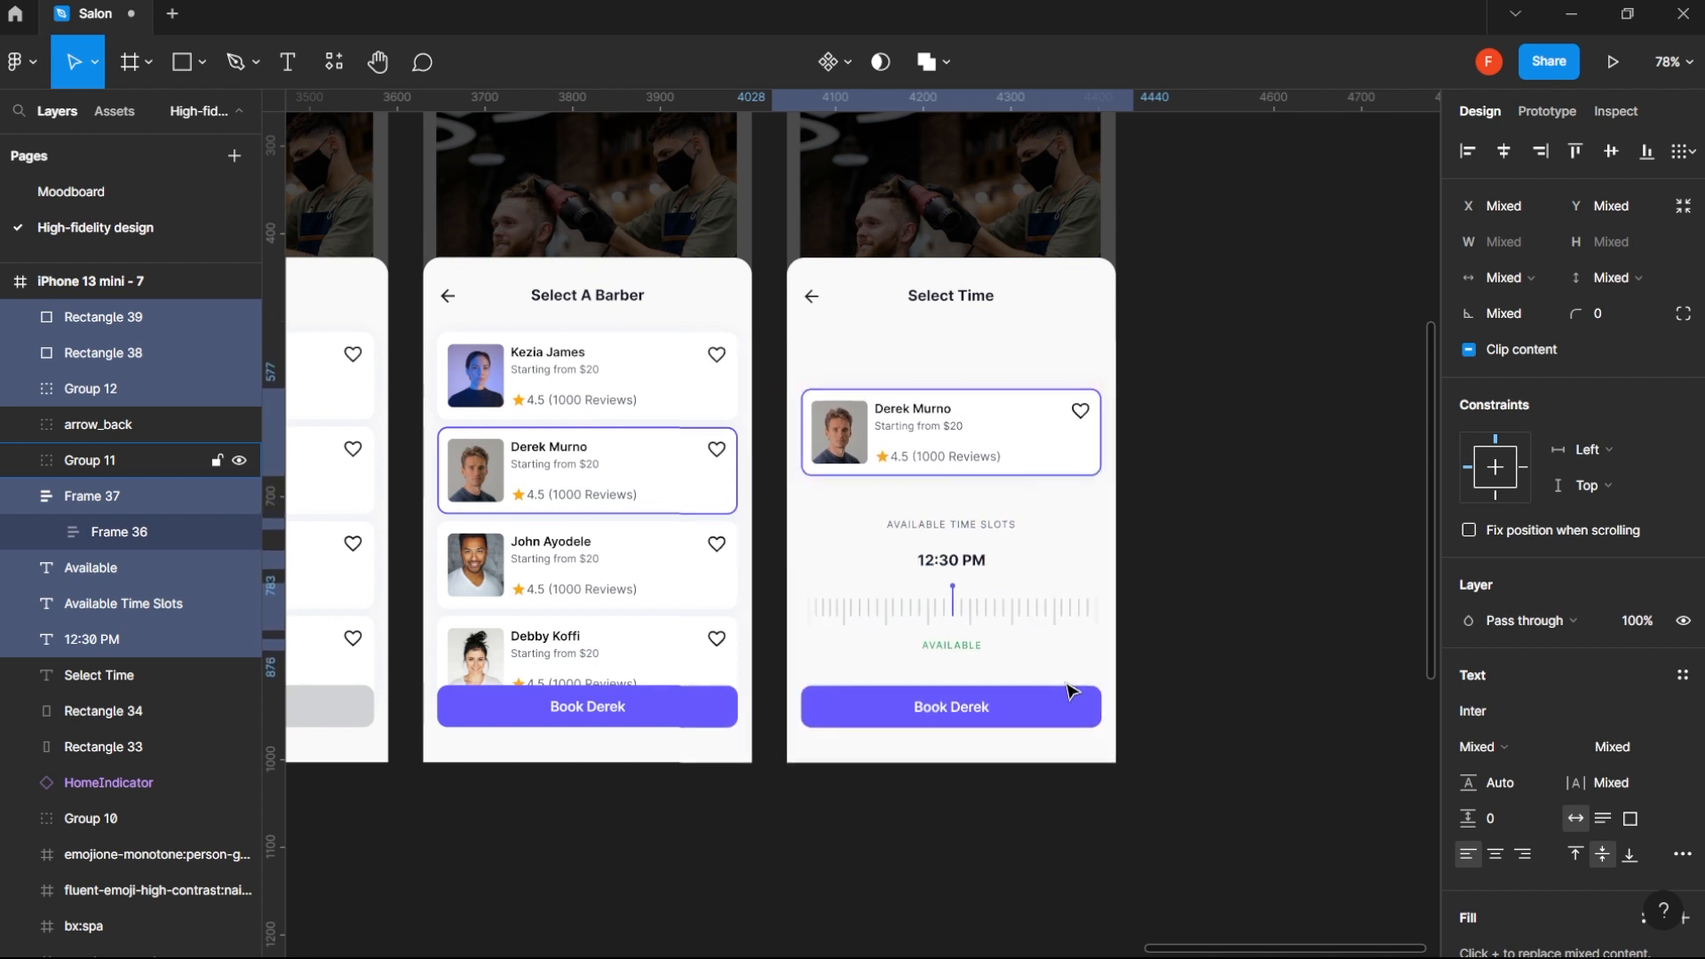
# - Nudge the selected card, texts, ruler and fades back up 8 px to adjust their gap above the booking button
pyautogui.press('alt')
pyautogui.press('Up')
pyautogui.press('Up')
pyautogui.press('Up')
pyautogui.press('Up')
pyautogui.press('Up')
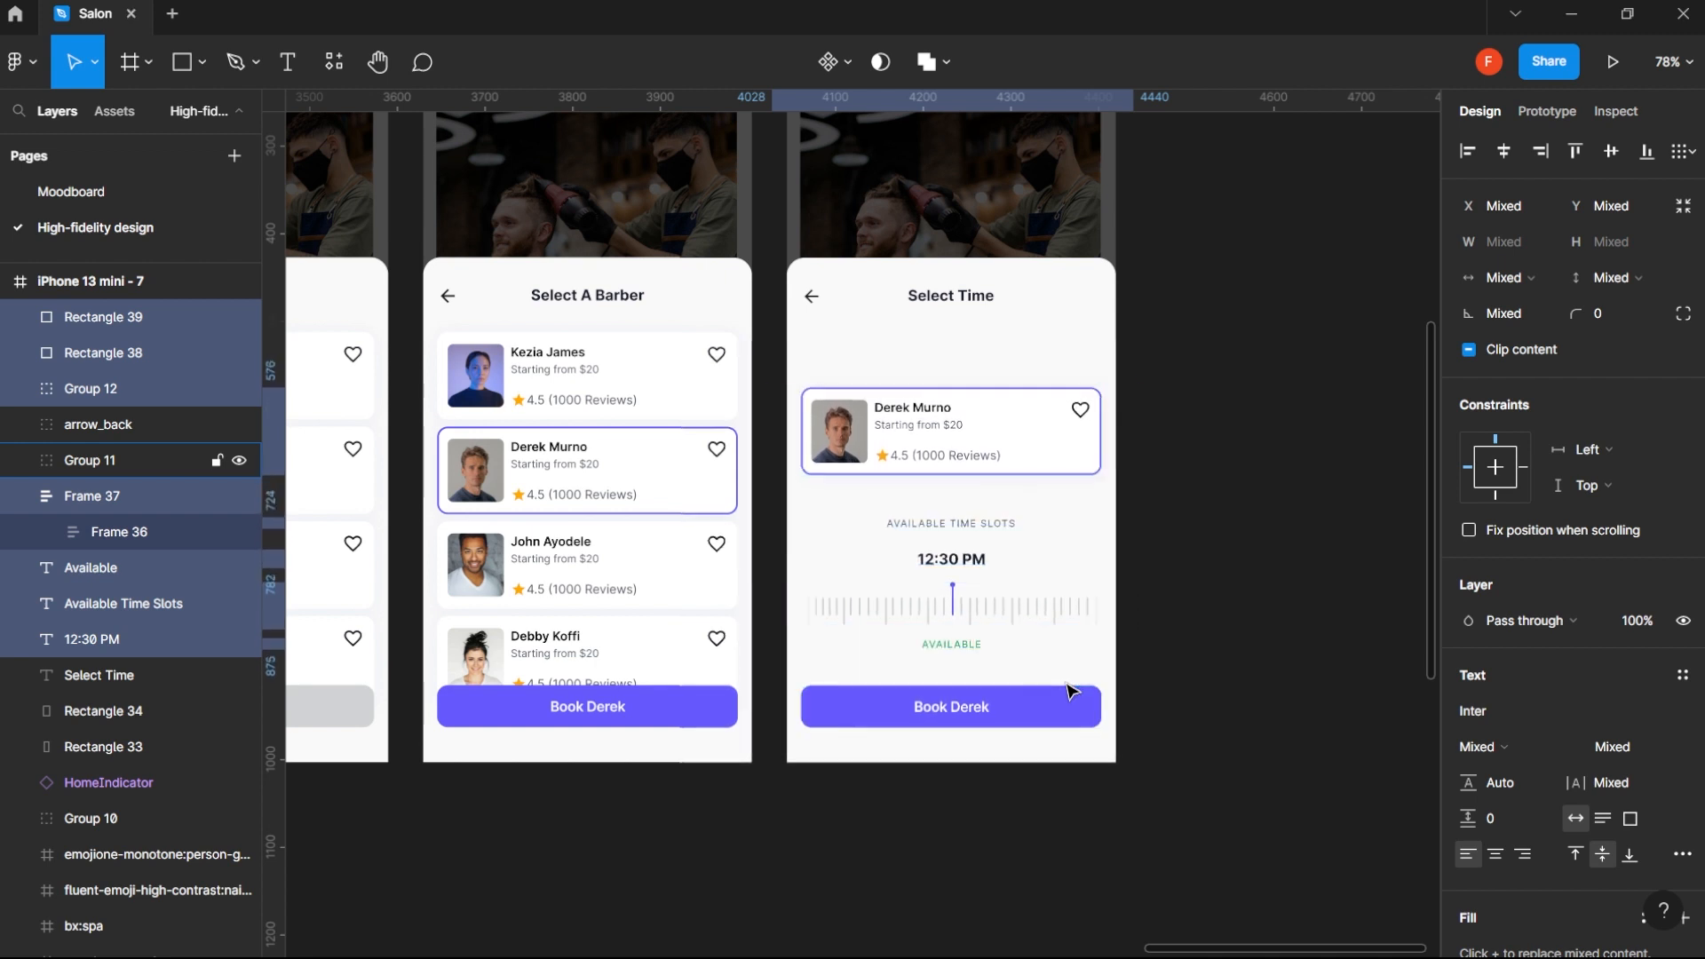
pyautogui.press('alt')
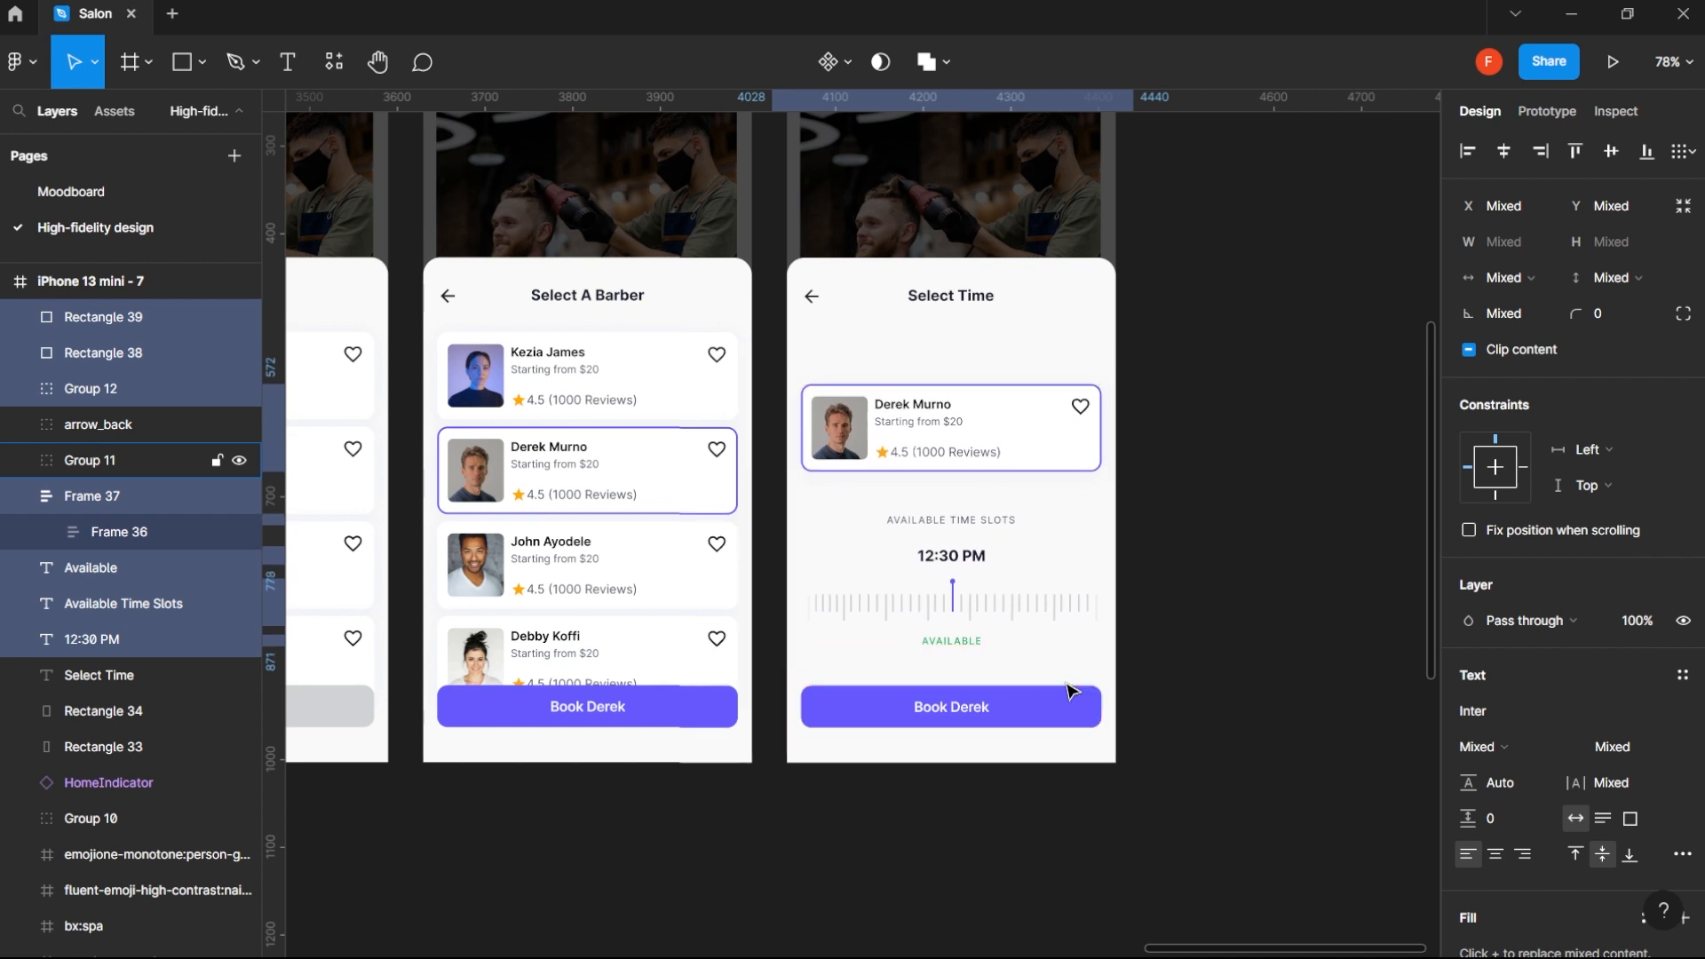
pyautogui.press('alt')
pyautogui.press('Up')
pyautogui.press('Up')
pyautogui.press('Up')
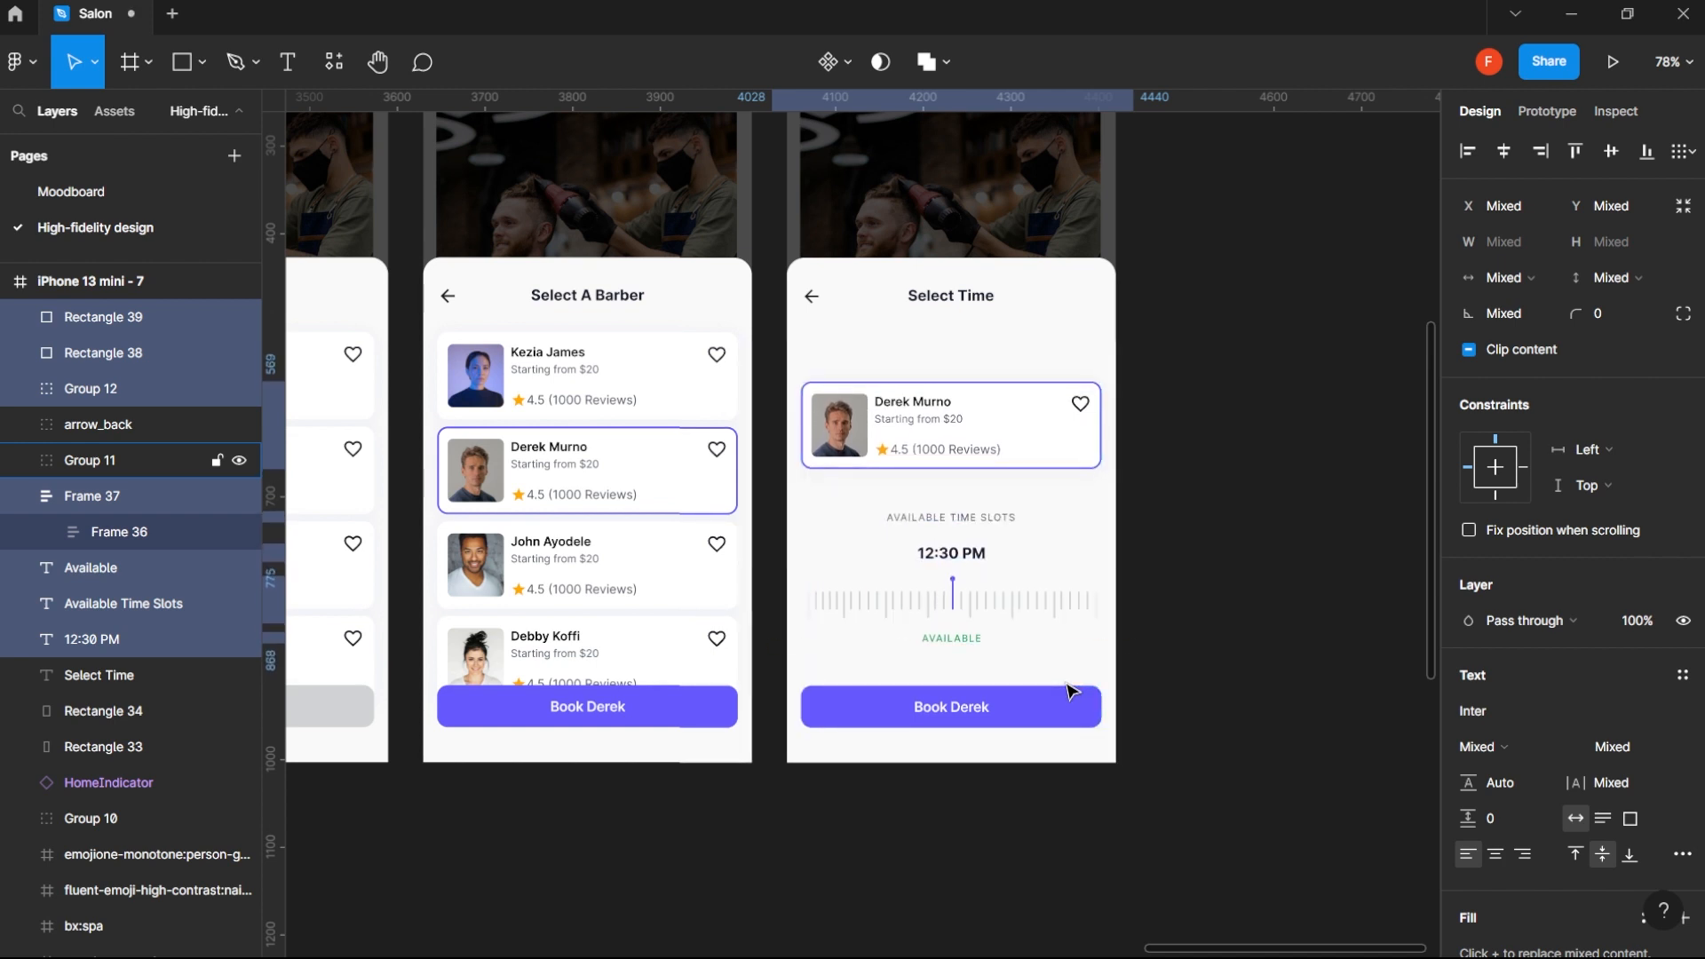
pyautogui.press('alt')
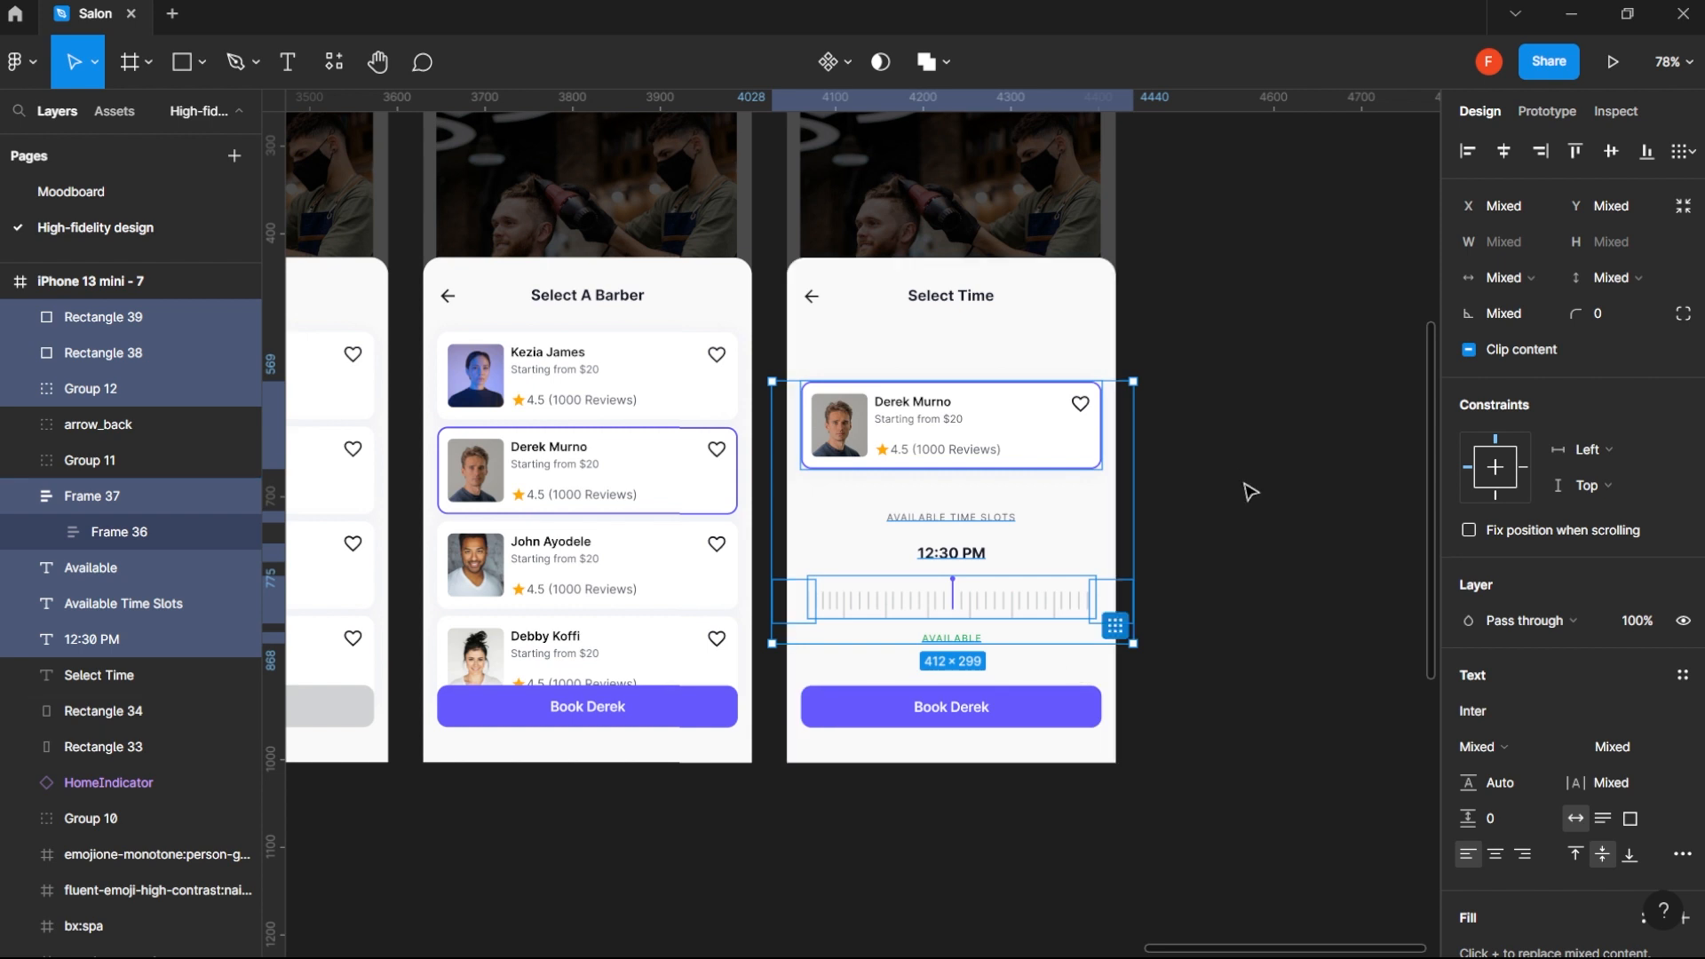
# - Move the Select Time heading and its back arrow down to Y 321, closer to the barber card
pyautogui.click(1215, 454)
pyautogui.moveTo(871, 349); pyautogui.dragTo(1036, 411)
pyautogui.click(800, 411)
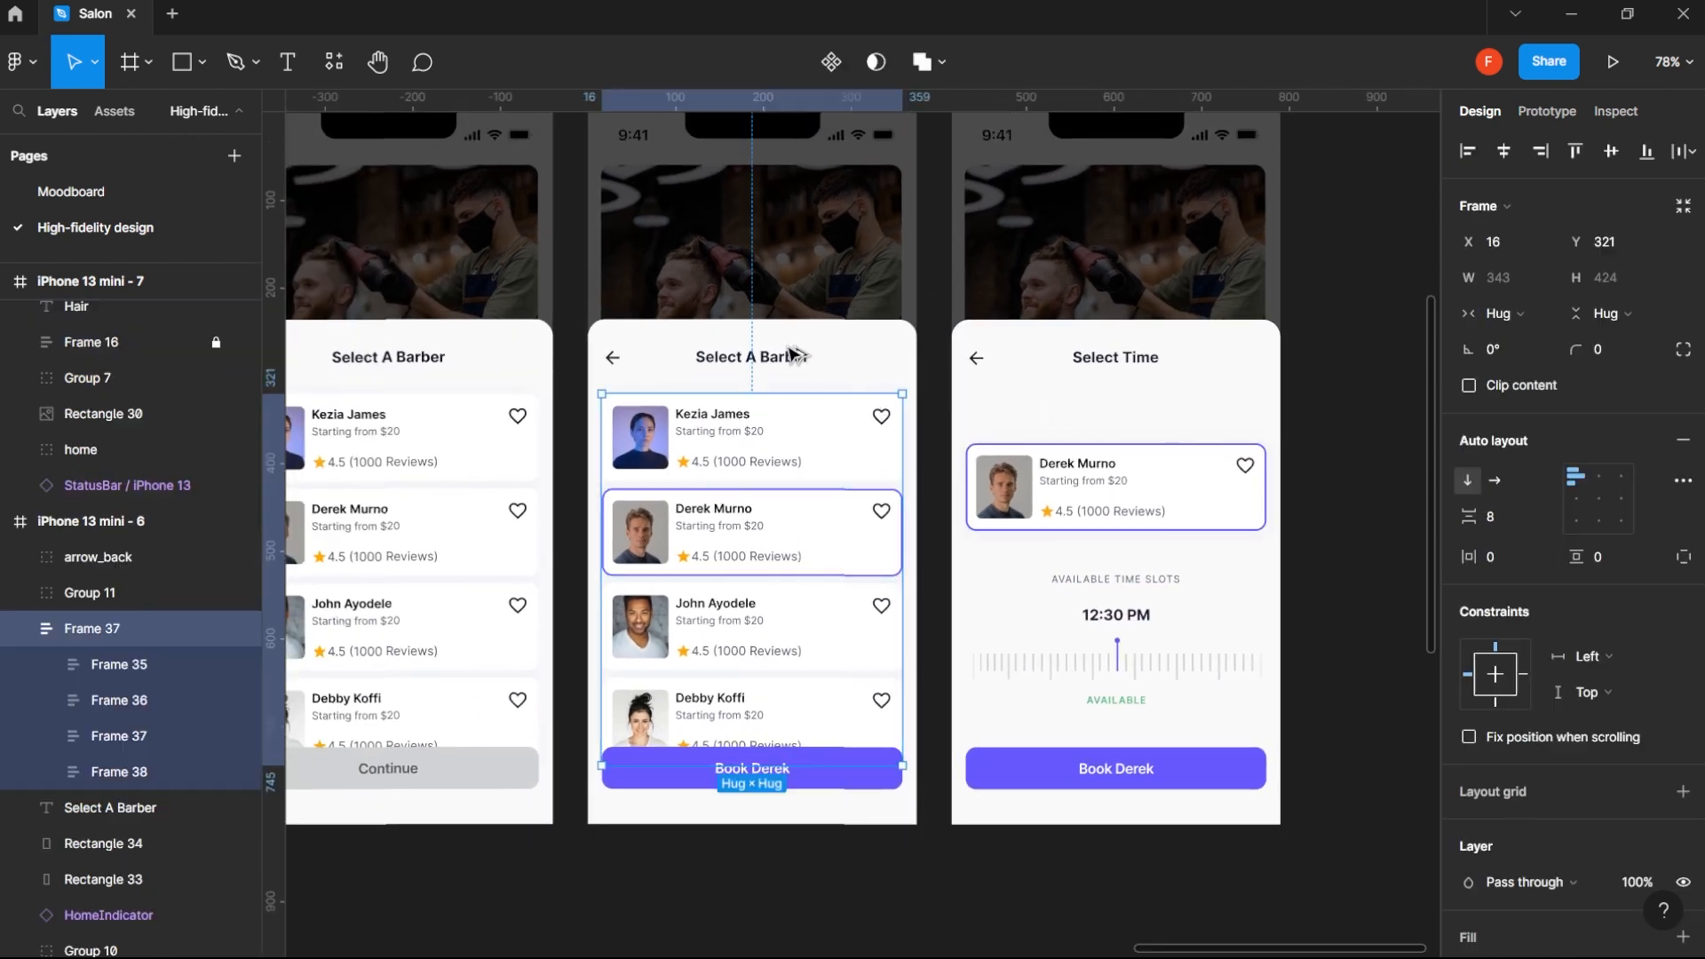
pyautogui.click(1099, 362)
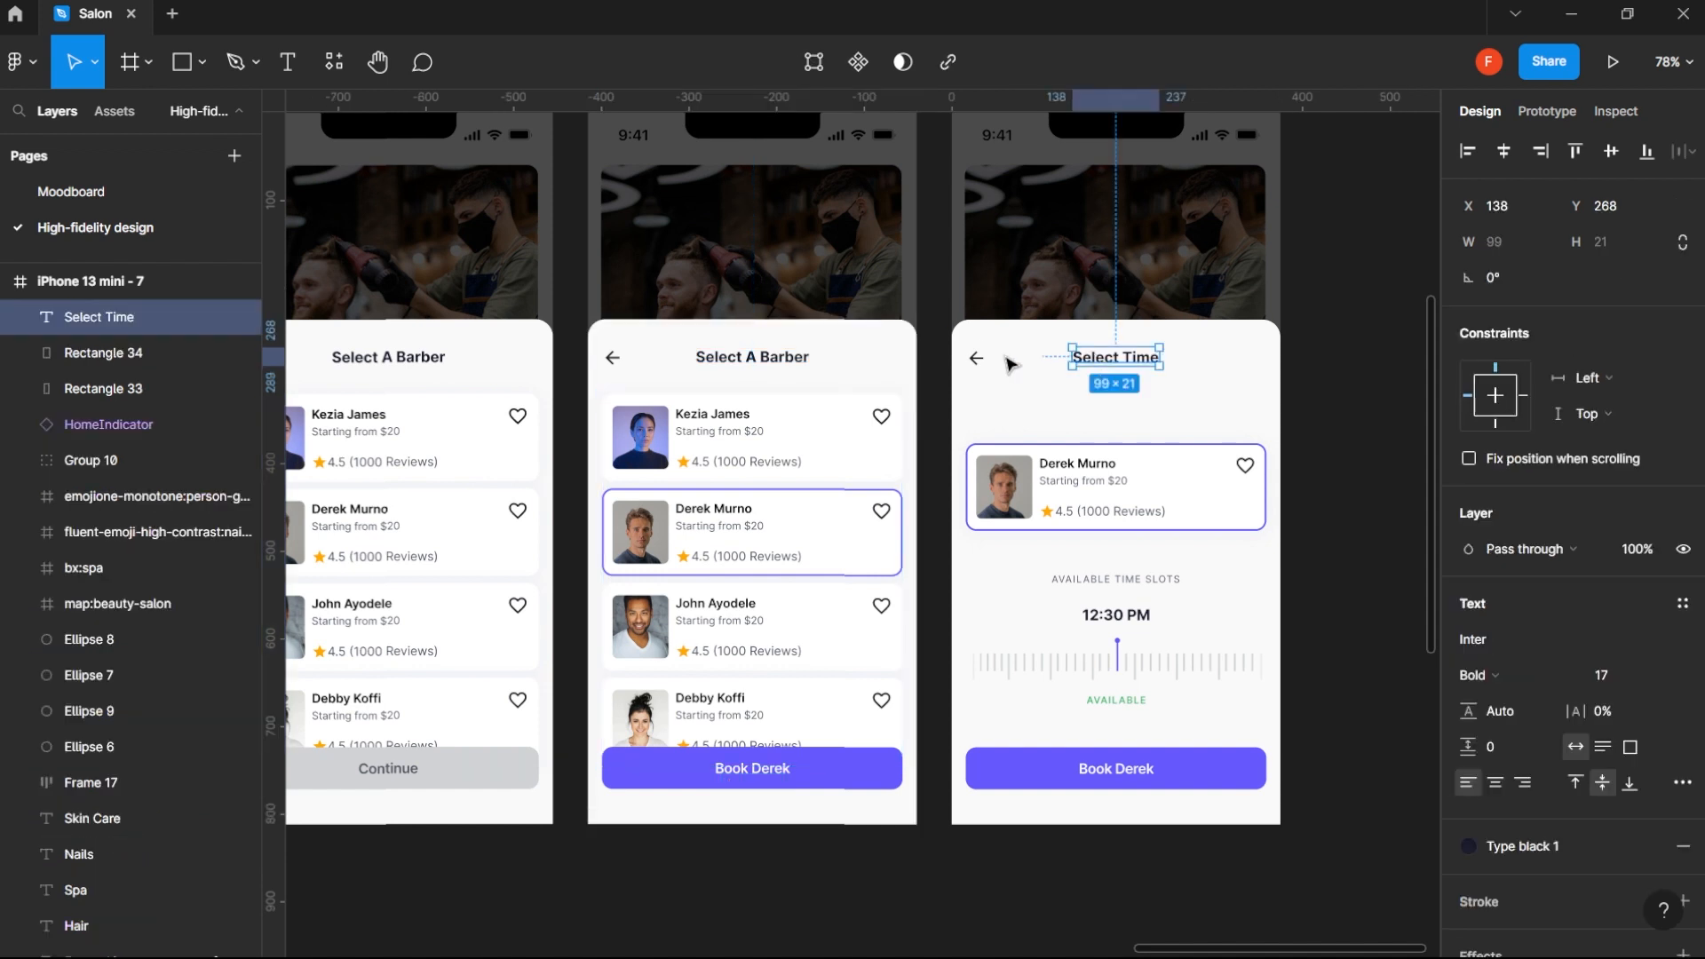
pyautogui.keyDown('shift'); pyautogui.click(977, 358); pyautogui.keyUp('shift')
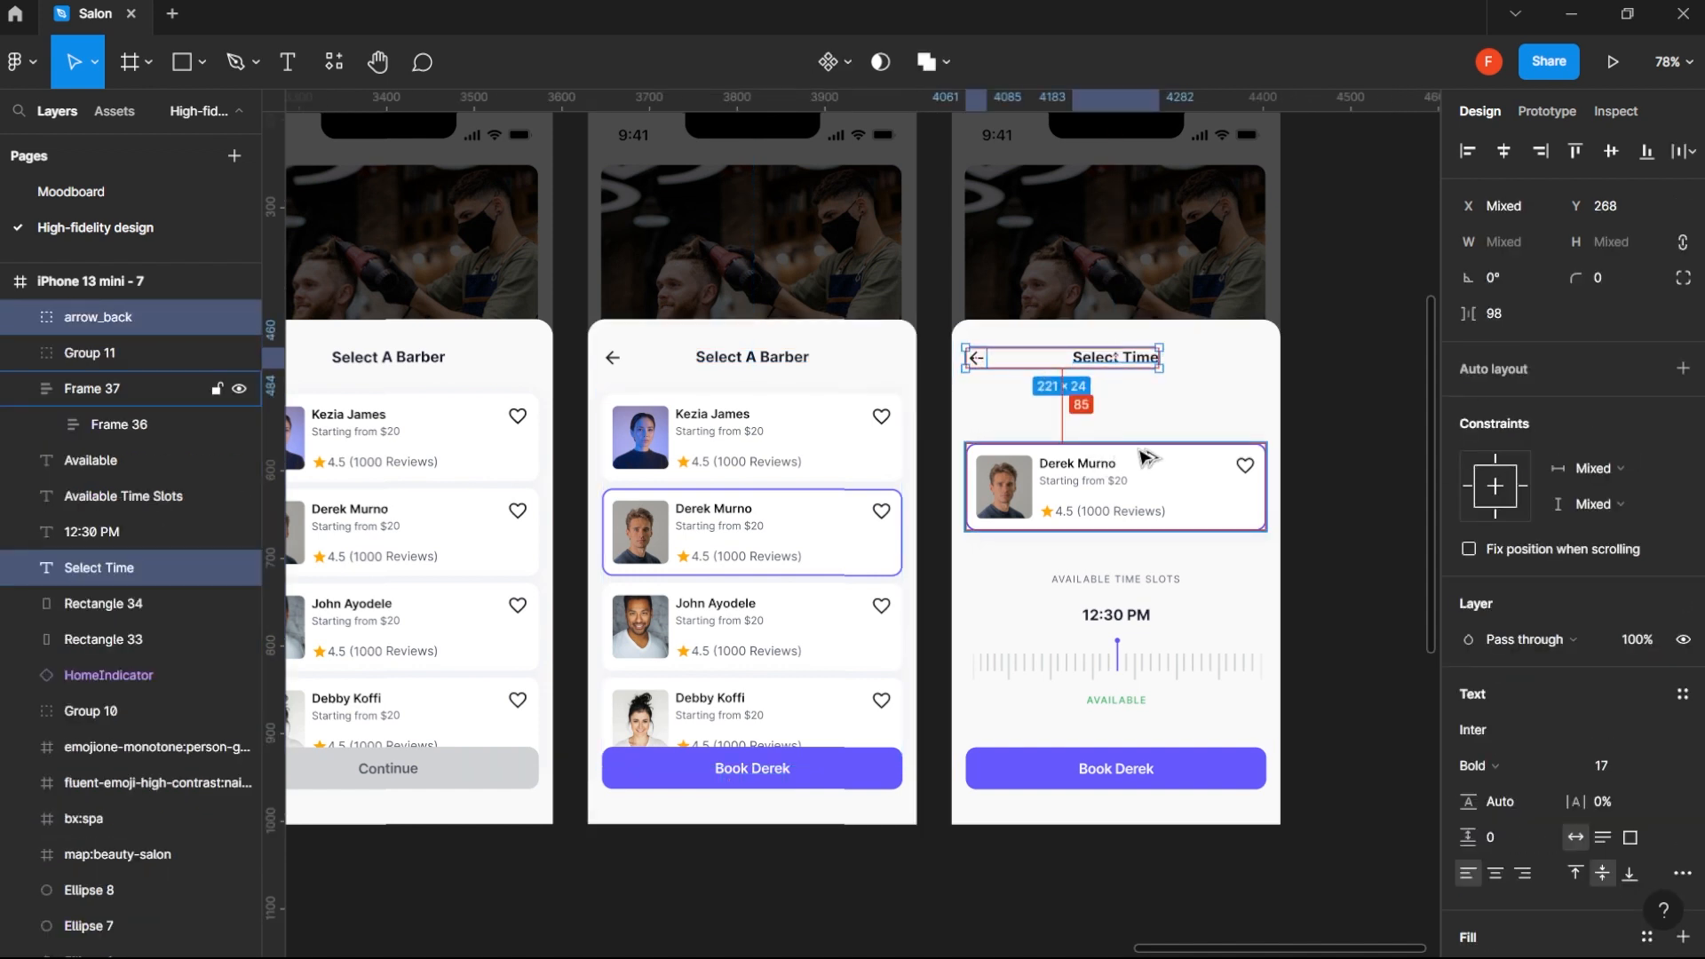
pyautogui.hotkey('shift', 'Down')
pyautogui.hotkey('shift', 'Down')
pyautogui.hotkey('shift', 'Down')
pyautogui.hotkey('shift', 'Down')
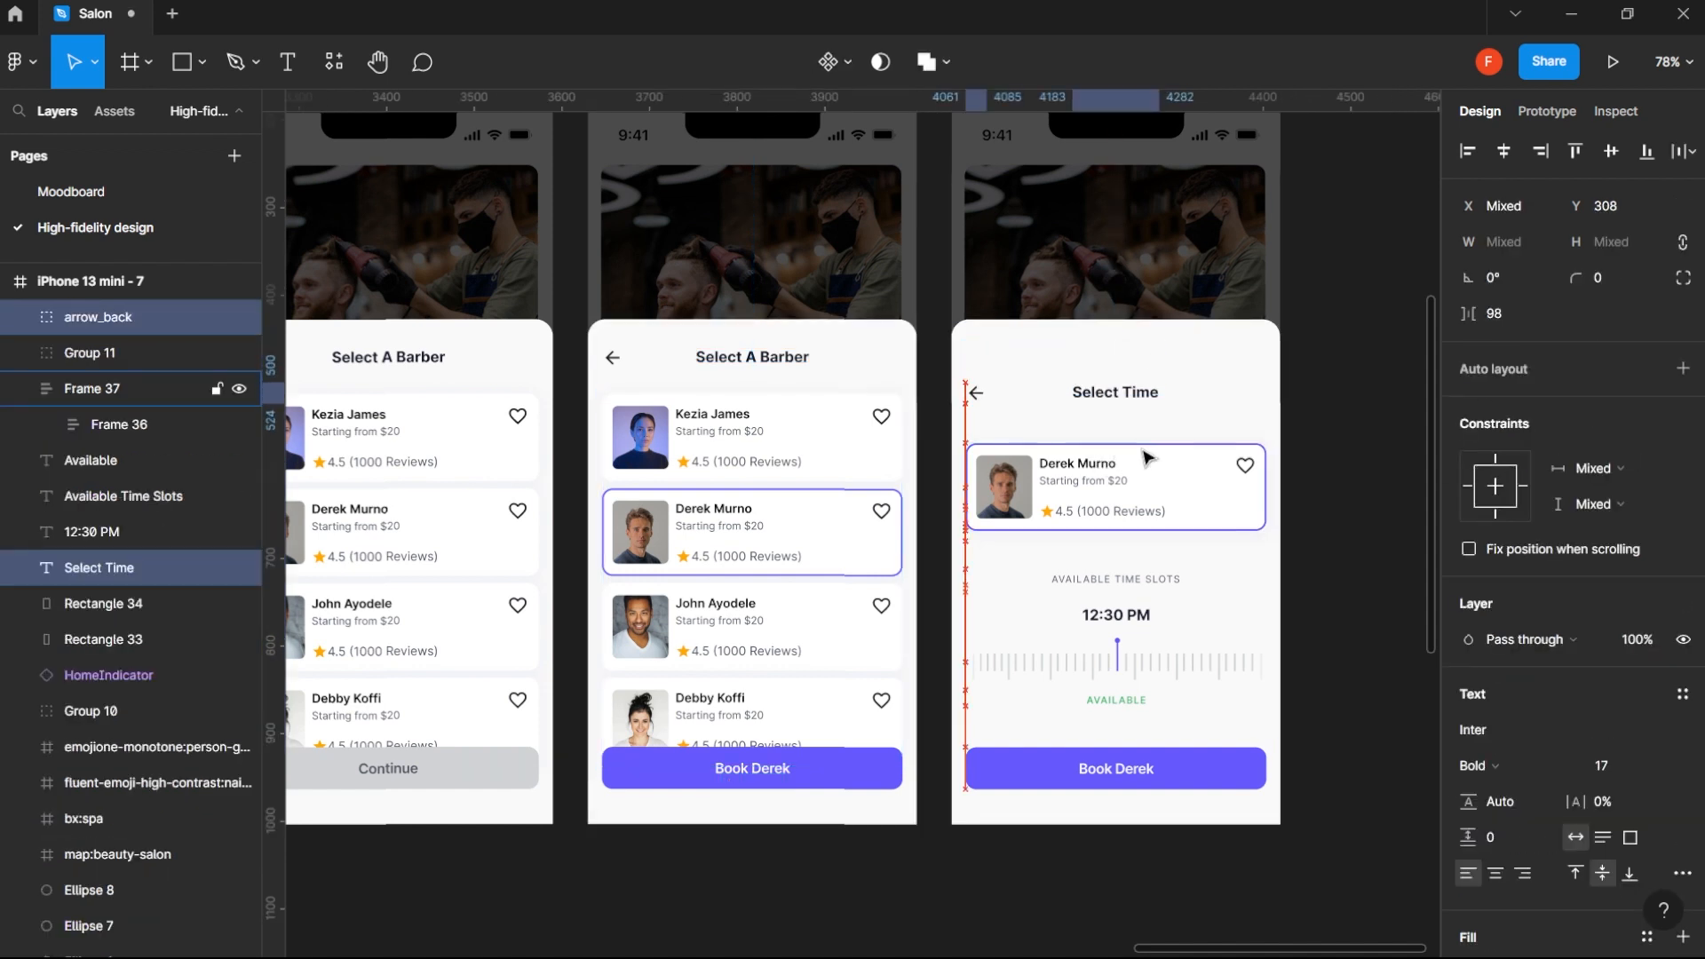
pyautogui.hotkey('shift', 'Down')
pyautogui.press('Down')
pyautogui.press('Down')
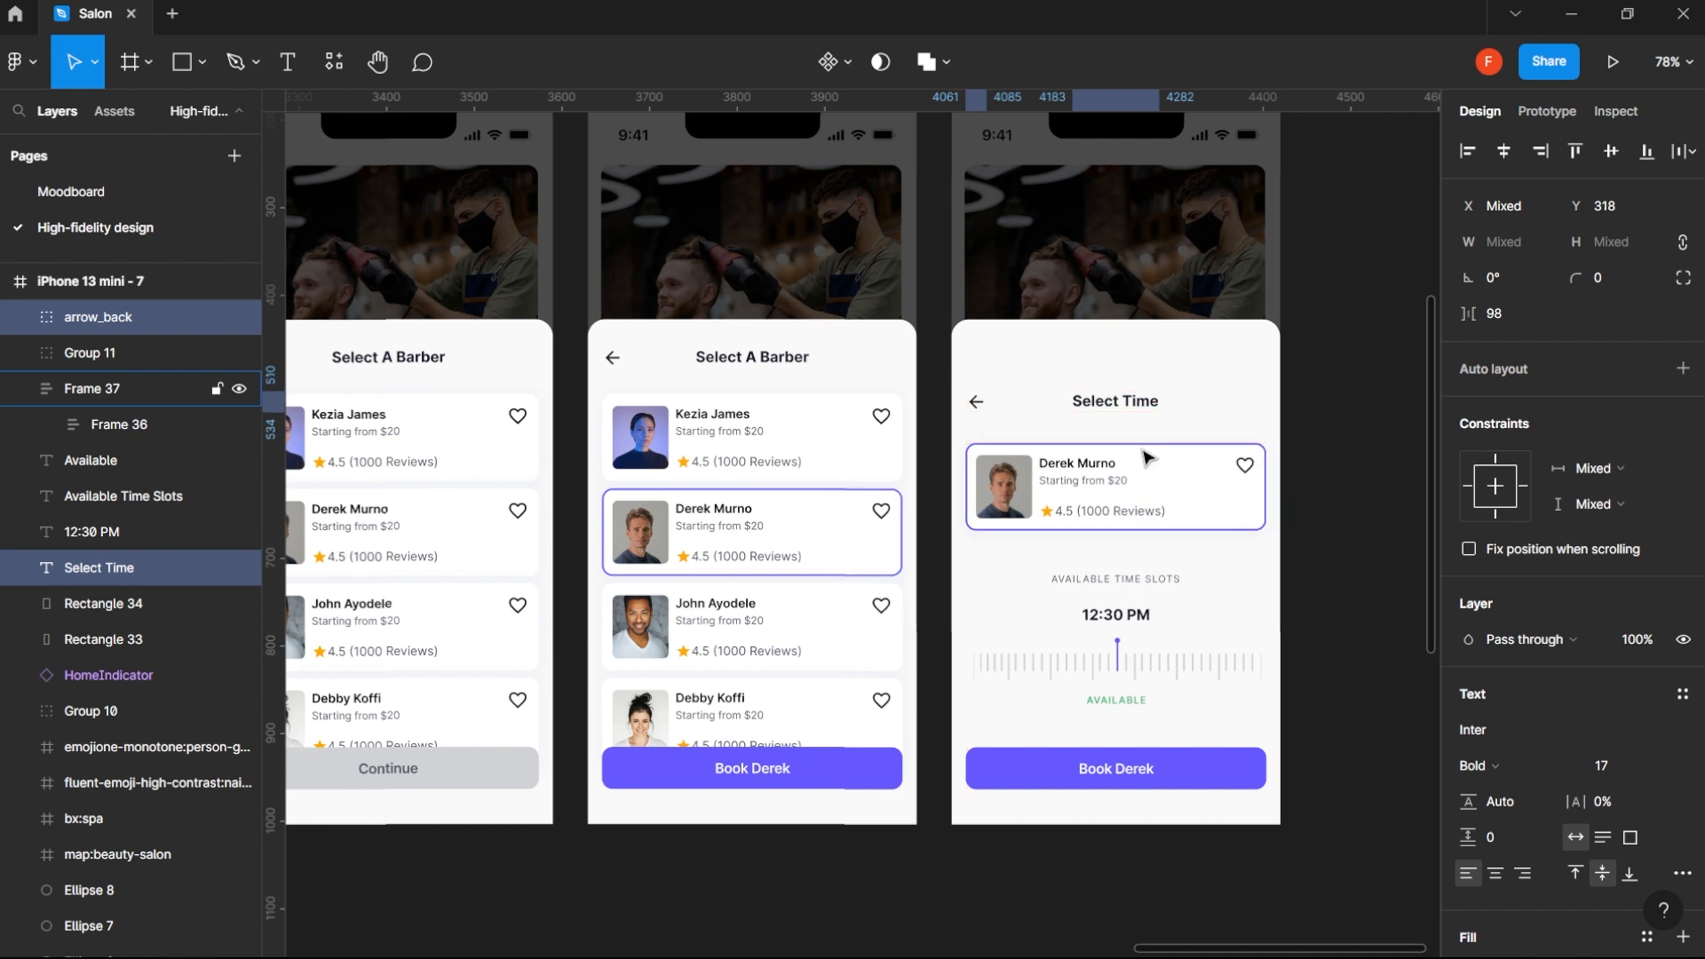
# - Lower the Select Time sheet's background to Y 289, matching the 32 px gap above the header on the Select A Barber sheet
pyautogui.click(1141, 355)
pyautogui.click(722, 354)
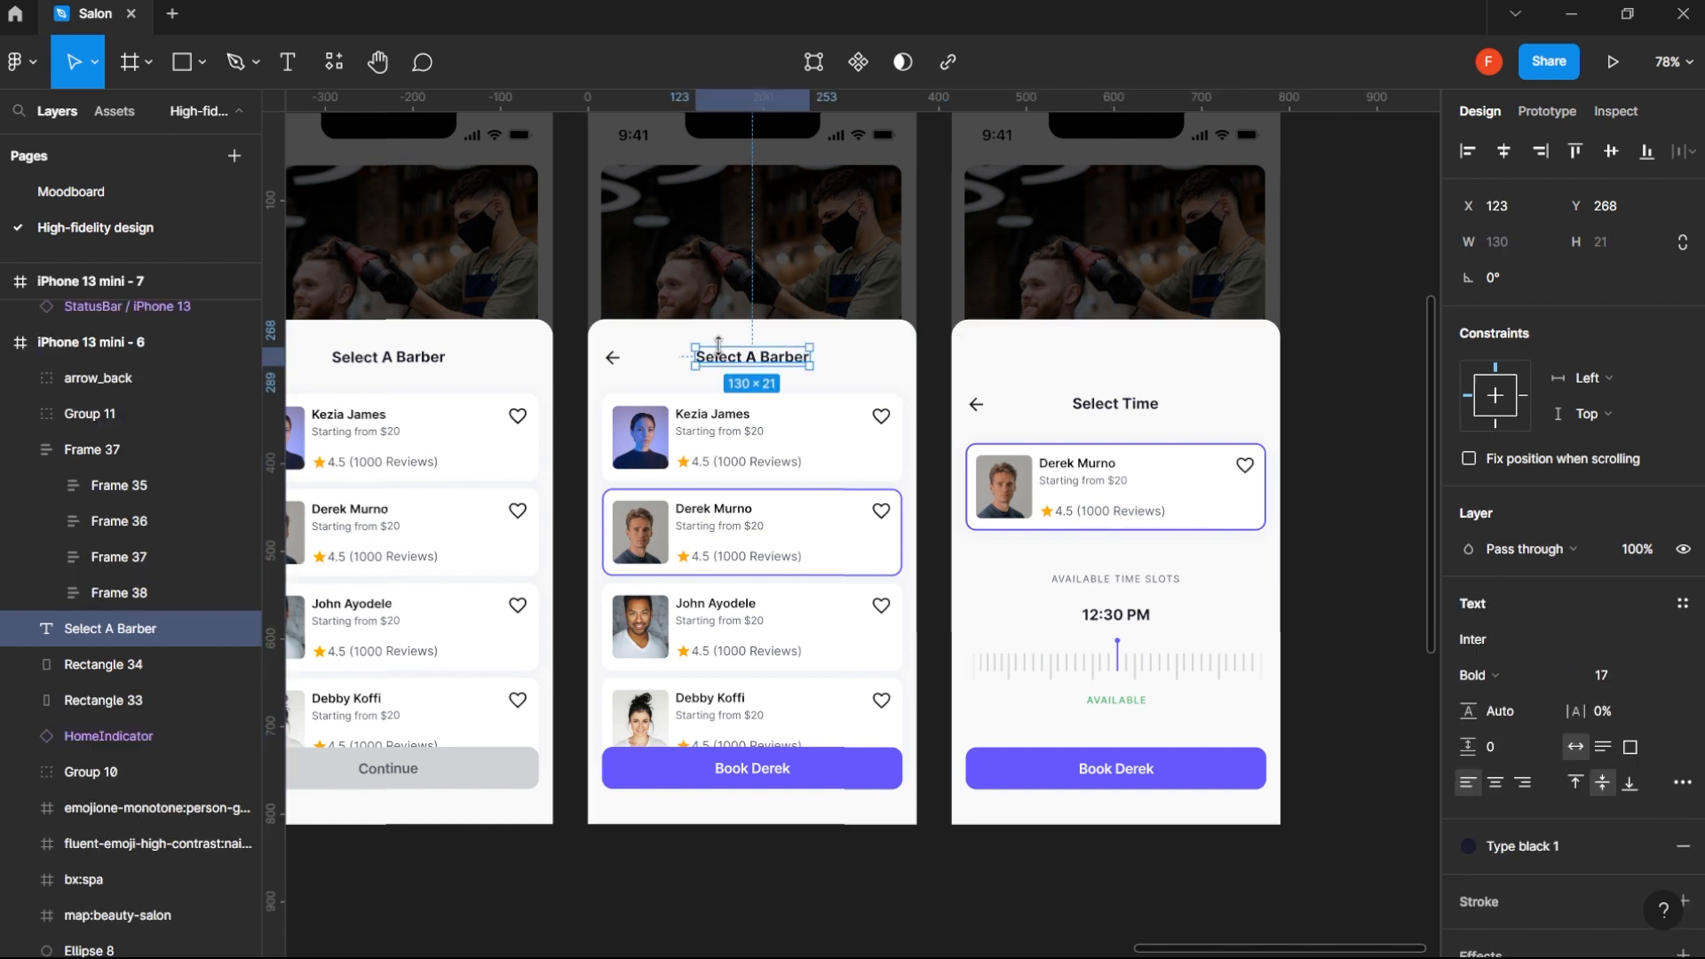
pyautogui.keyDown('shift'); pyautogui.click(612, 357); pyautogui.keyUp('shift')
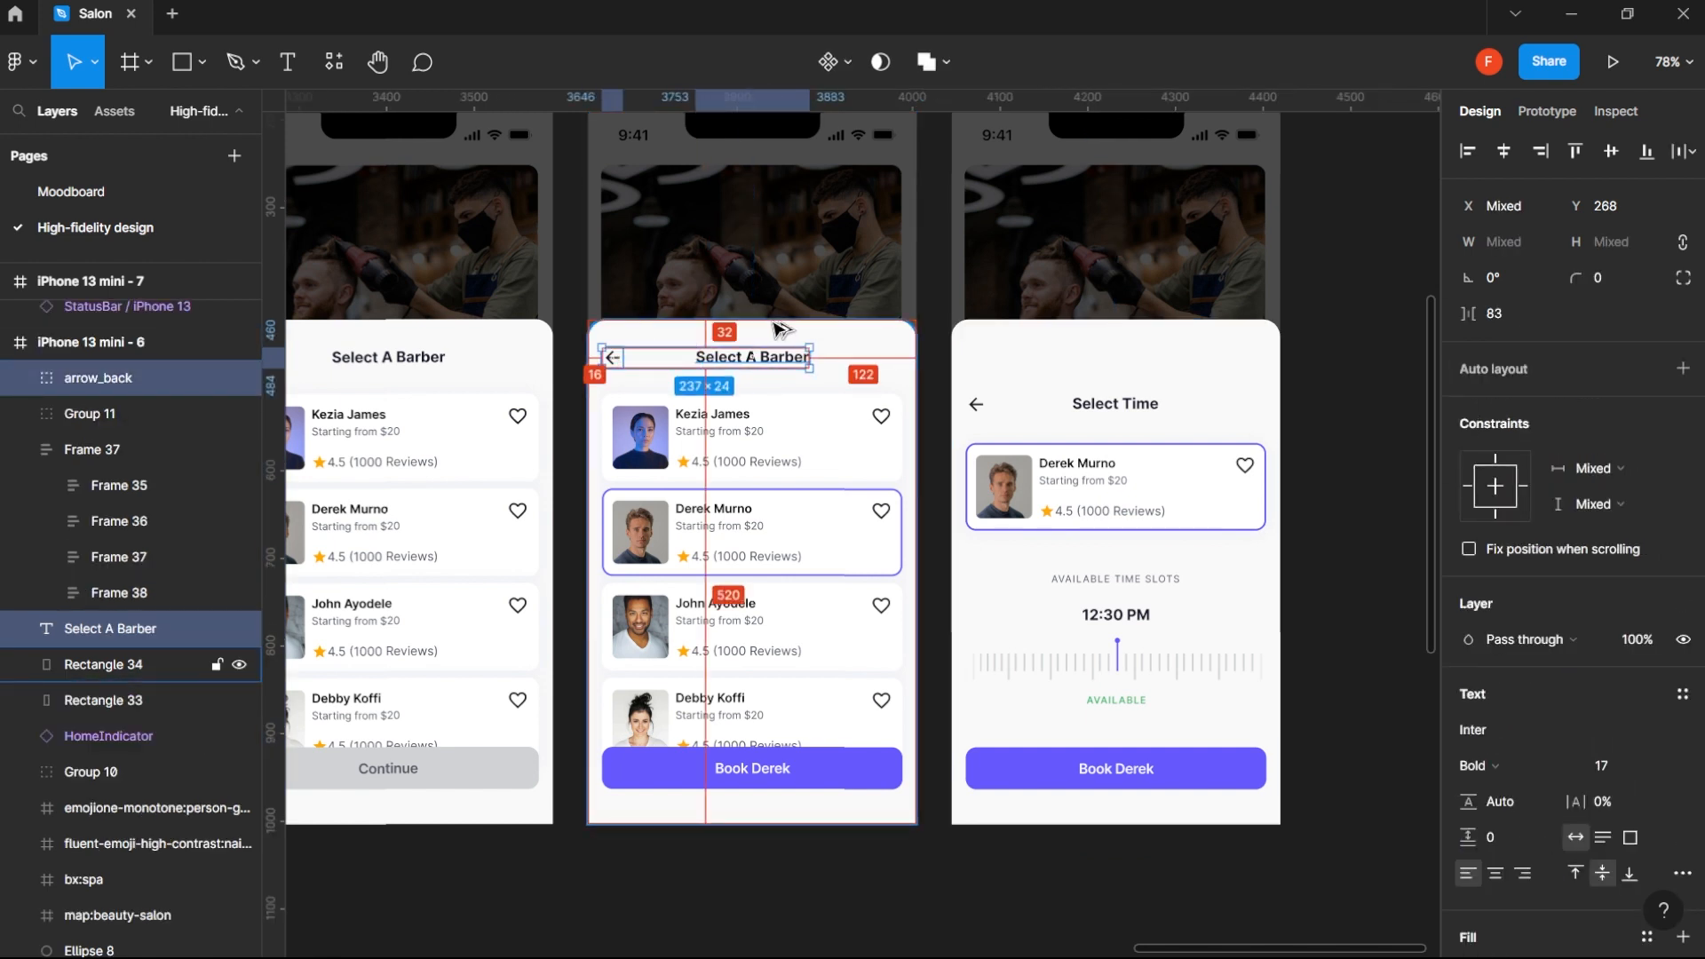
pyautogui.click(1126, 373)
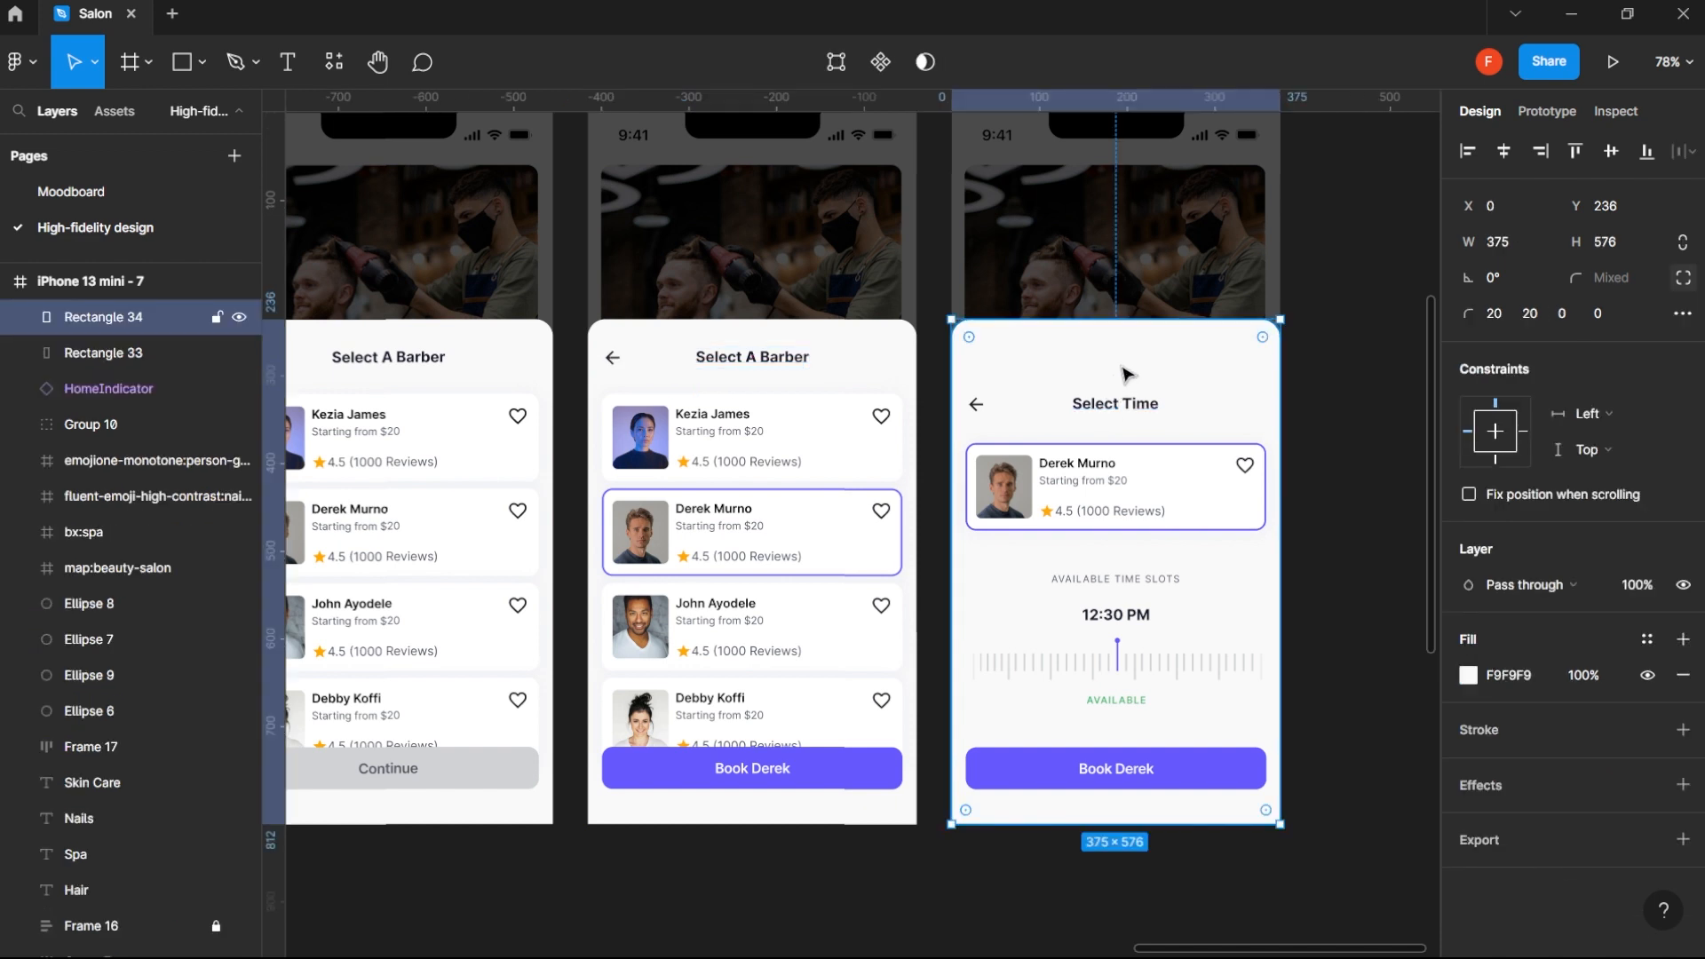
pyautogui.moveTo(1126, 374); pyautogui.dragTo(1128, 426)
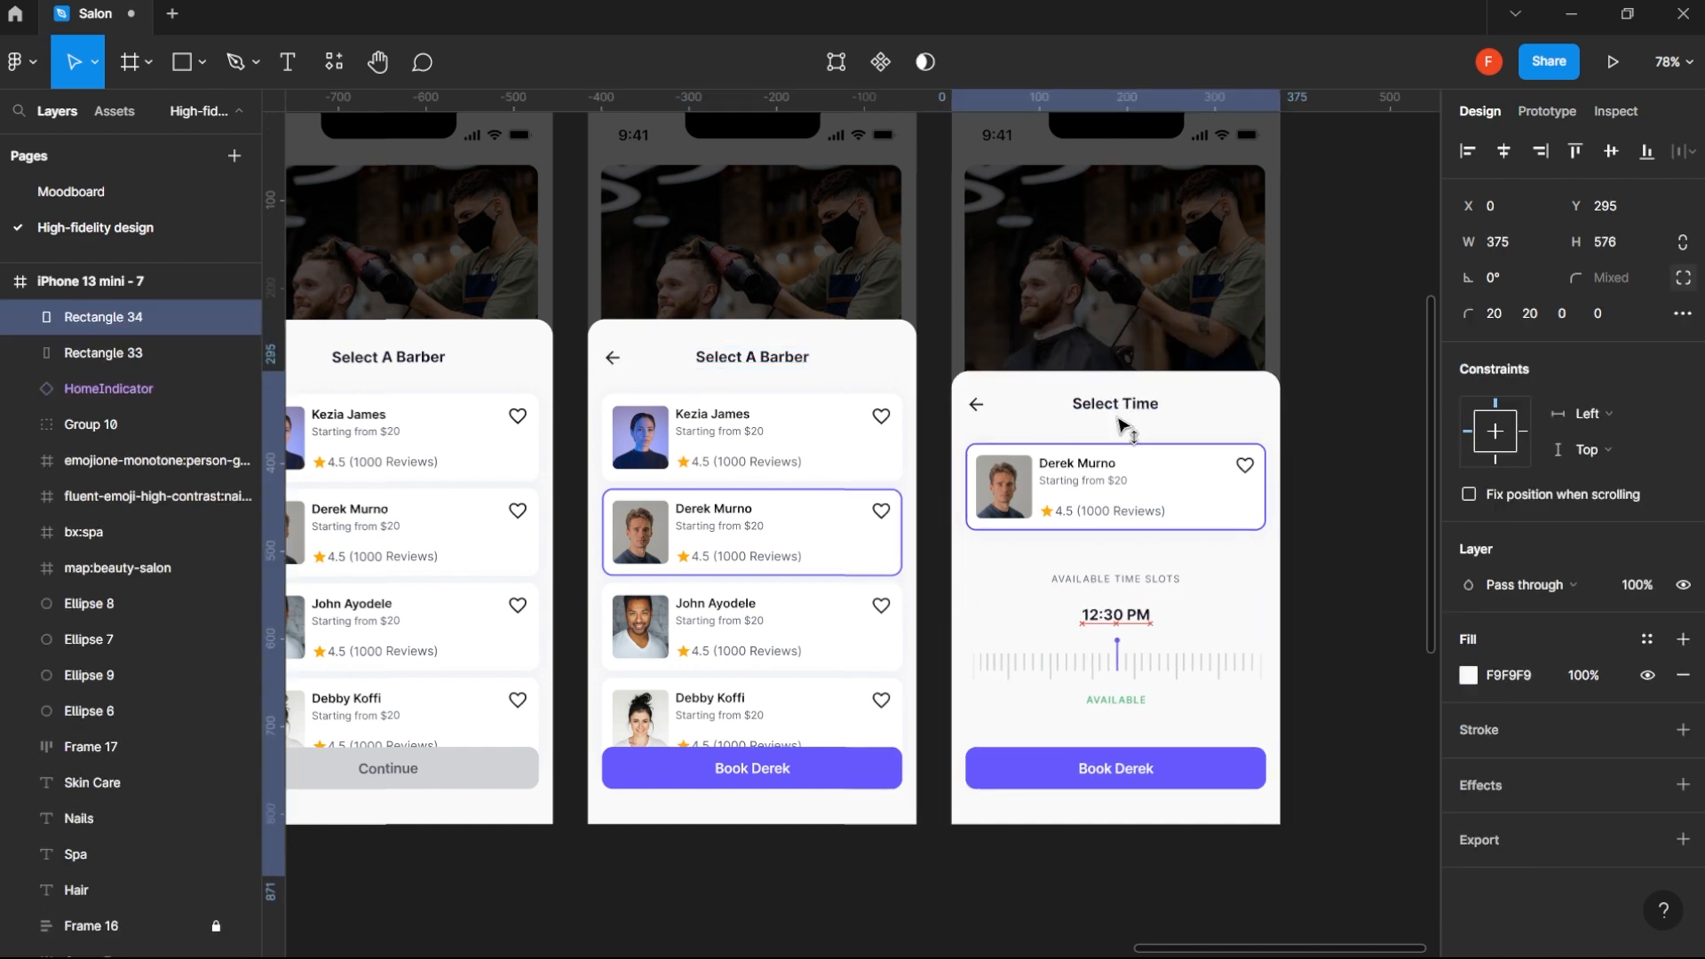
pyautogui.click(1130, 404)
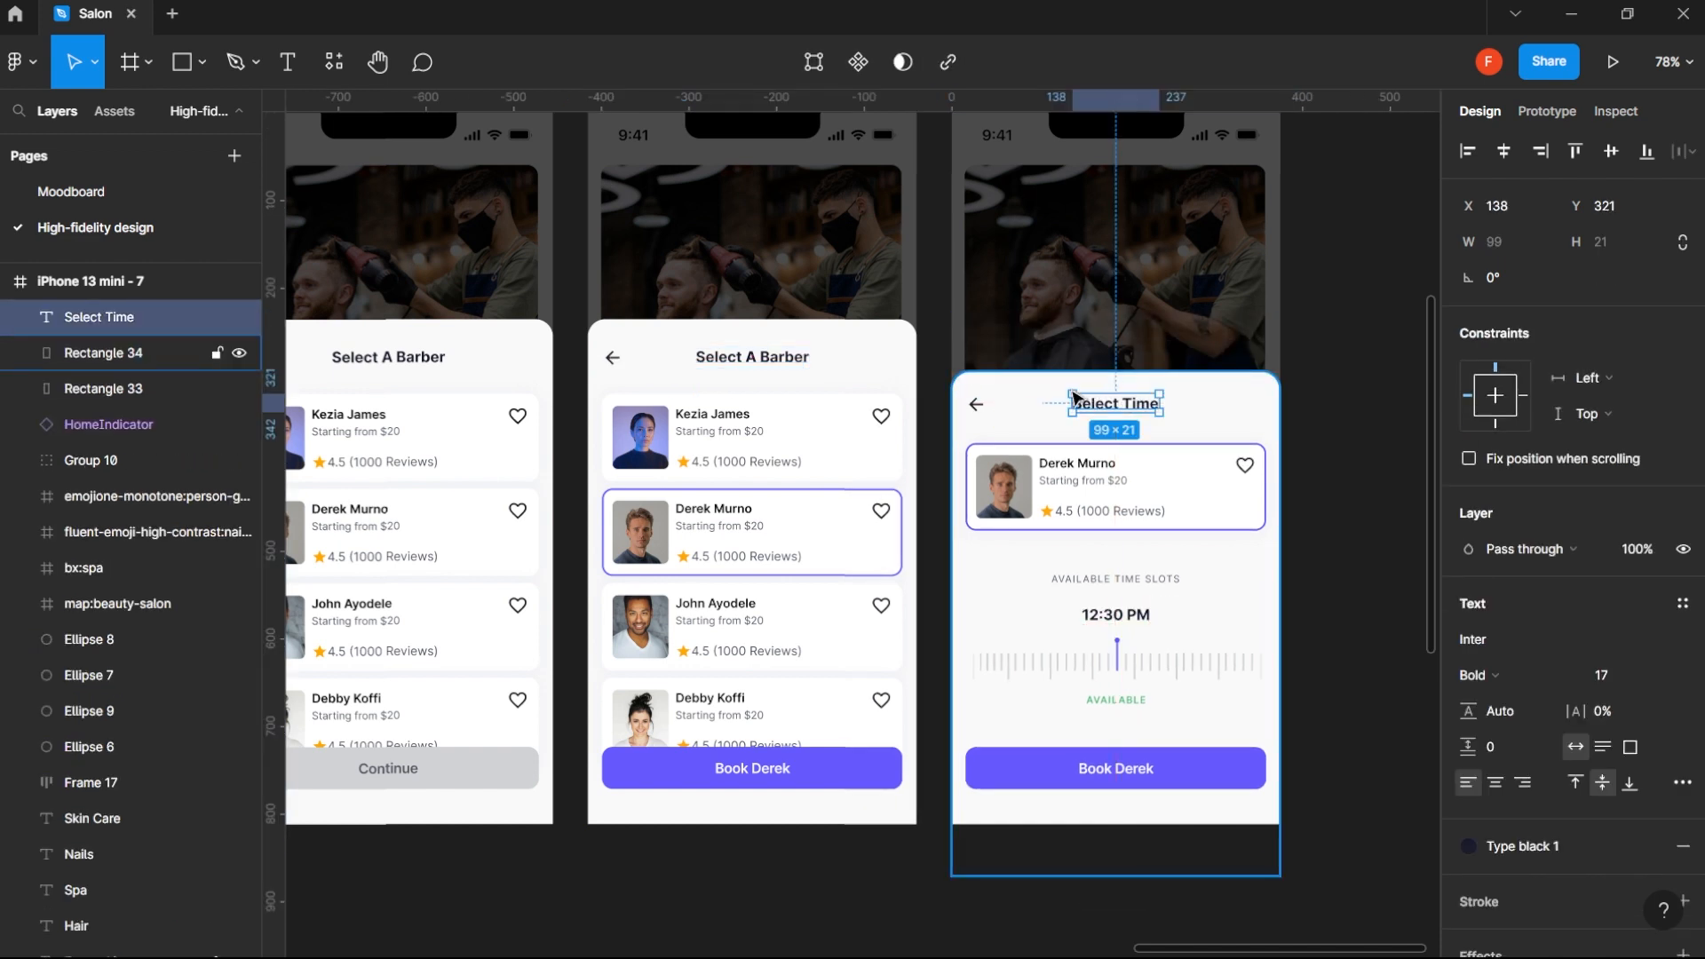
pyautogui.keyDown('shift'); pyautogui.click(976, 405); pyautogui.keyUp('shift')
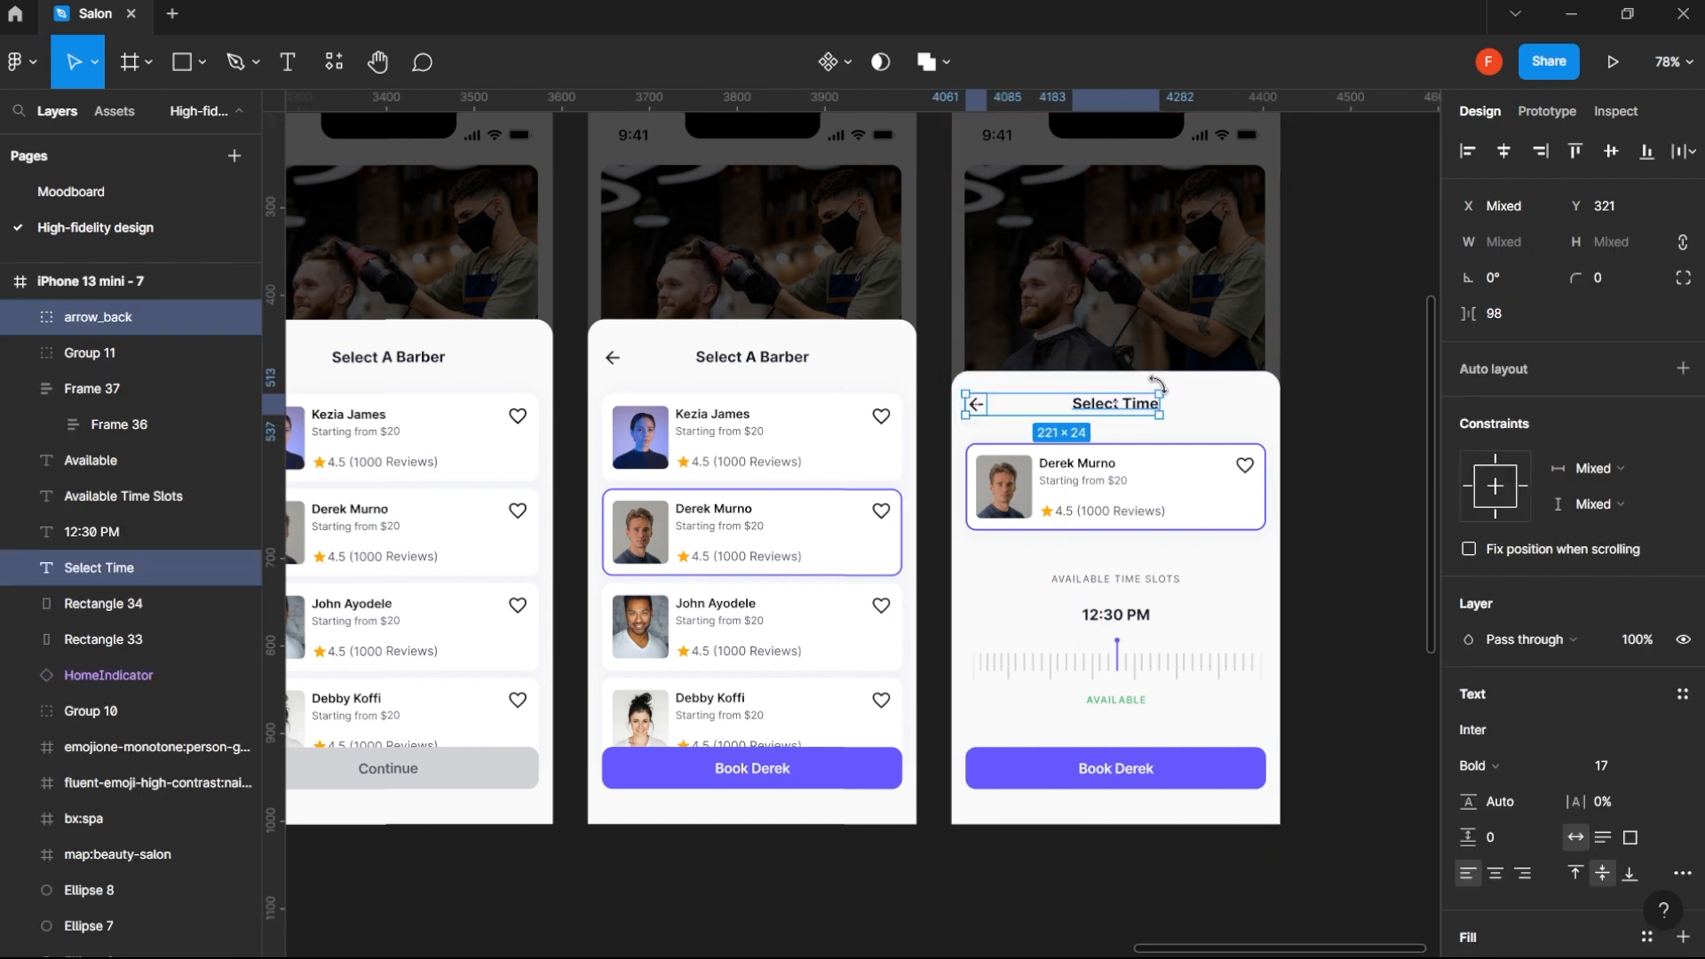
pyautogui.click(1194, 396)
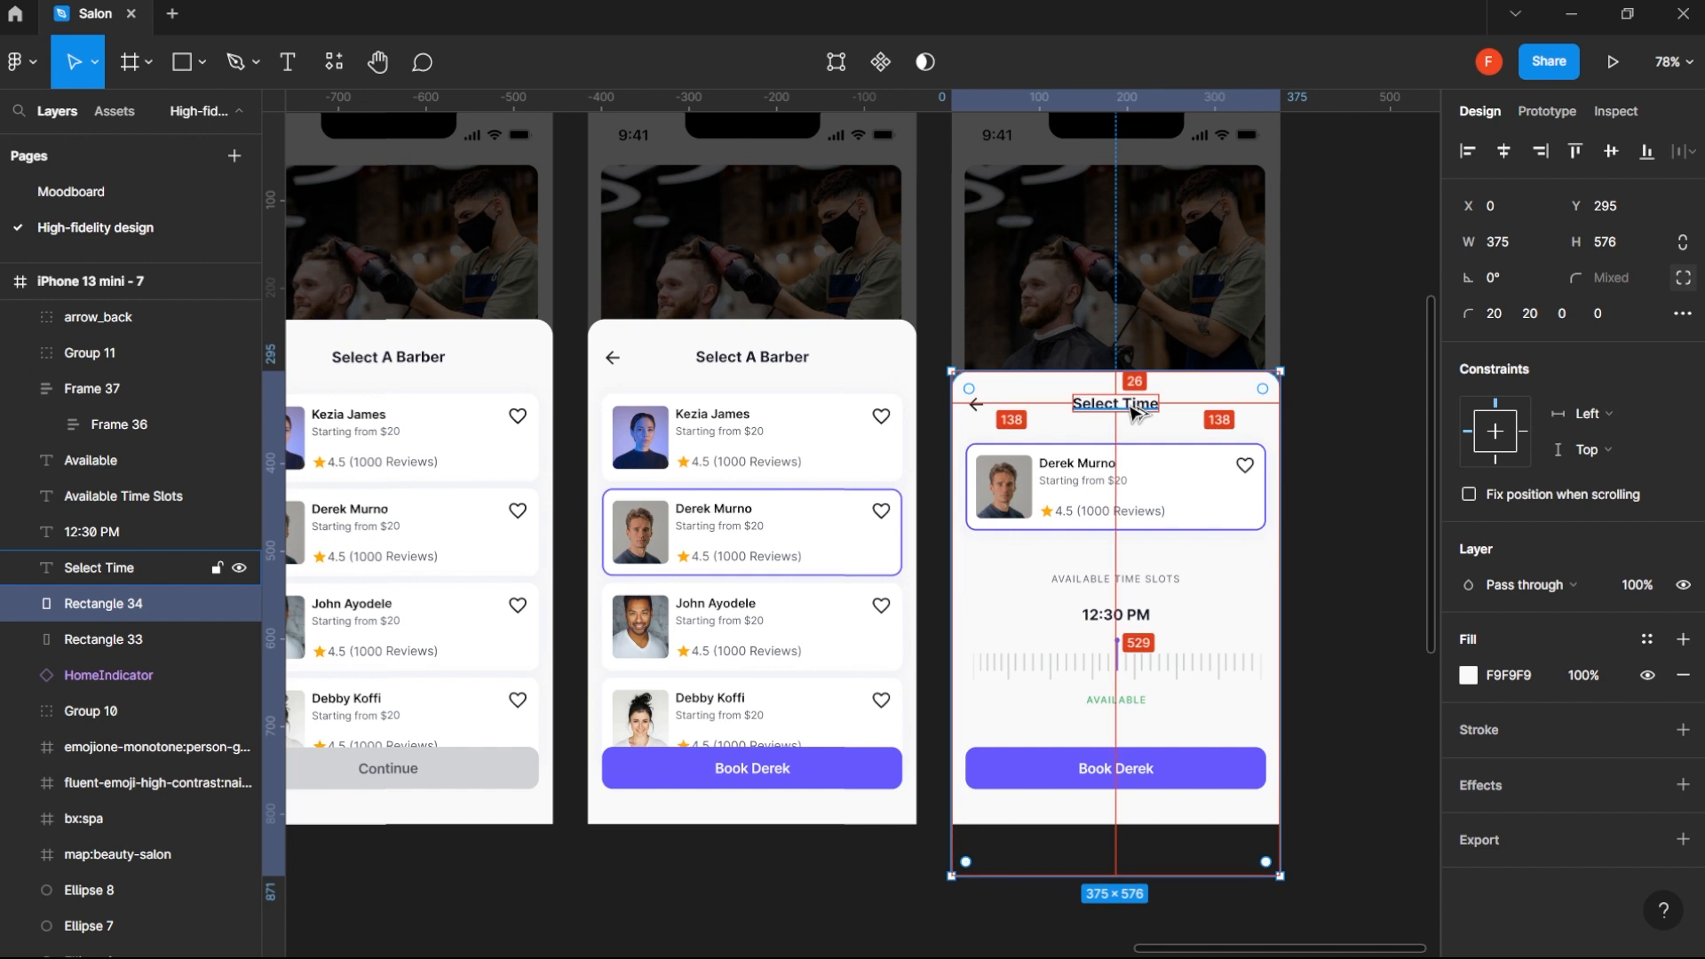
pyautogui.moveTo(1133, 412); pyautogui.dragTo(1134, 409)
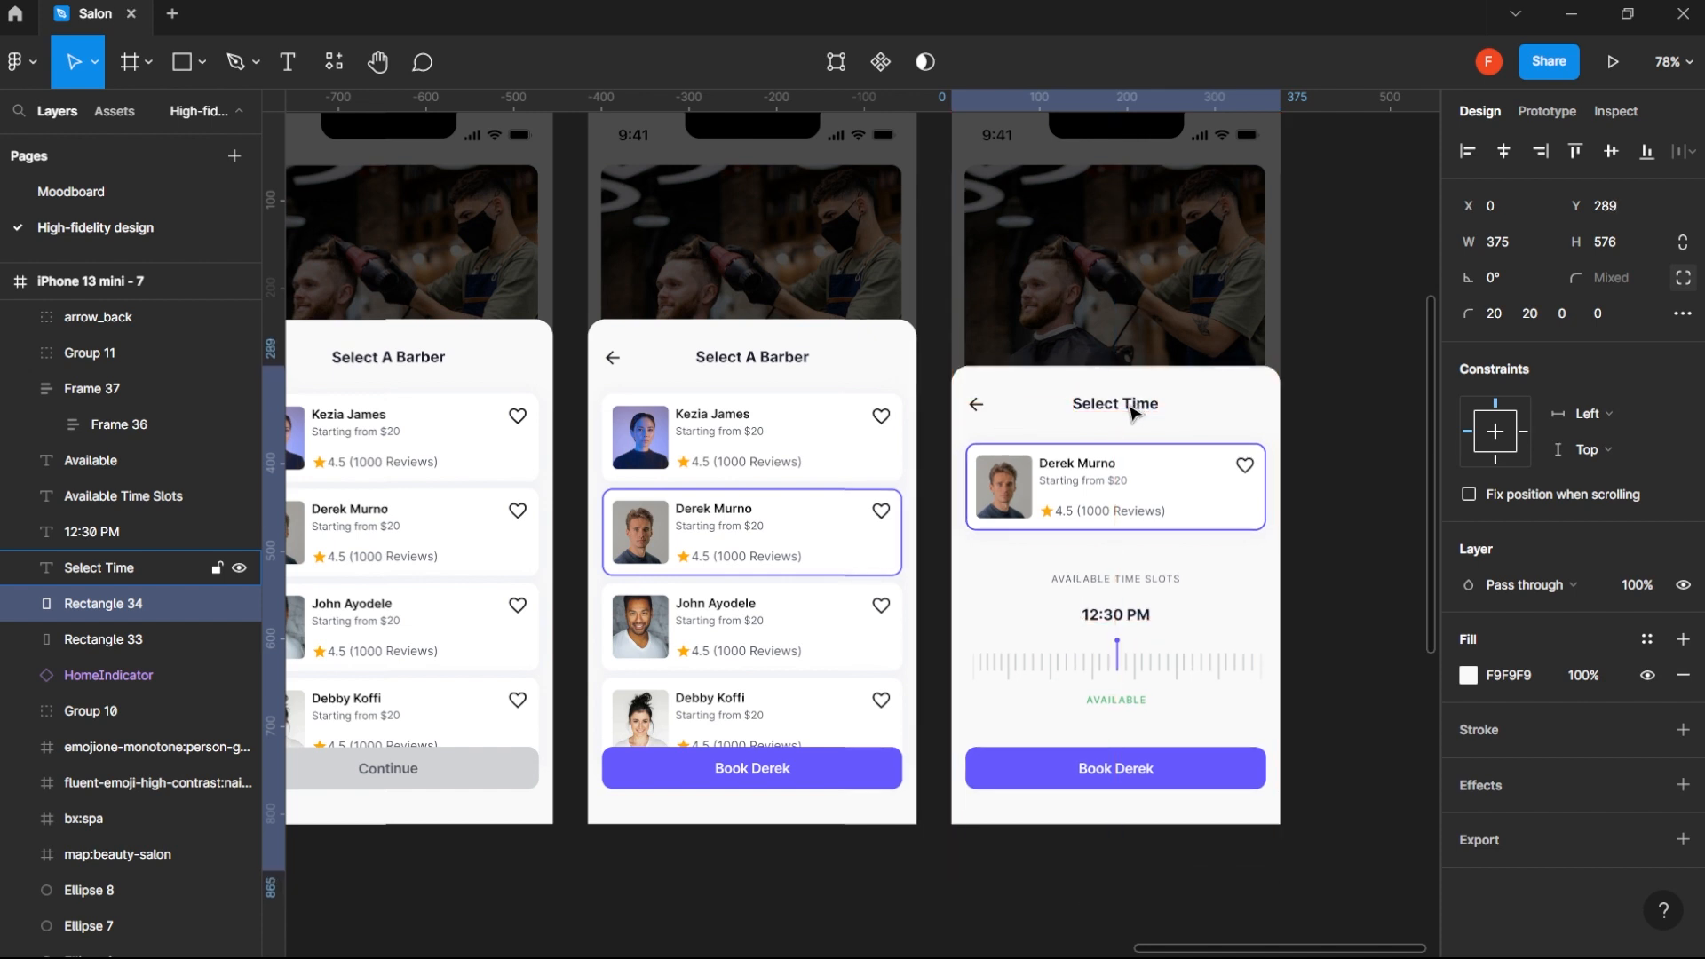
# - Shorten the Select Time sheet's background to a height of 523 so it ends at the frame's lower edge
pyautogui.moveTo(1105, 874); pyautogui.dragTo(1106, 824)
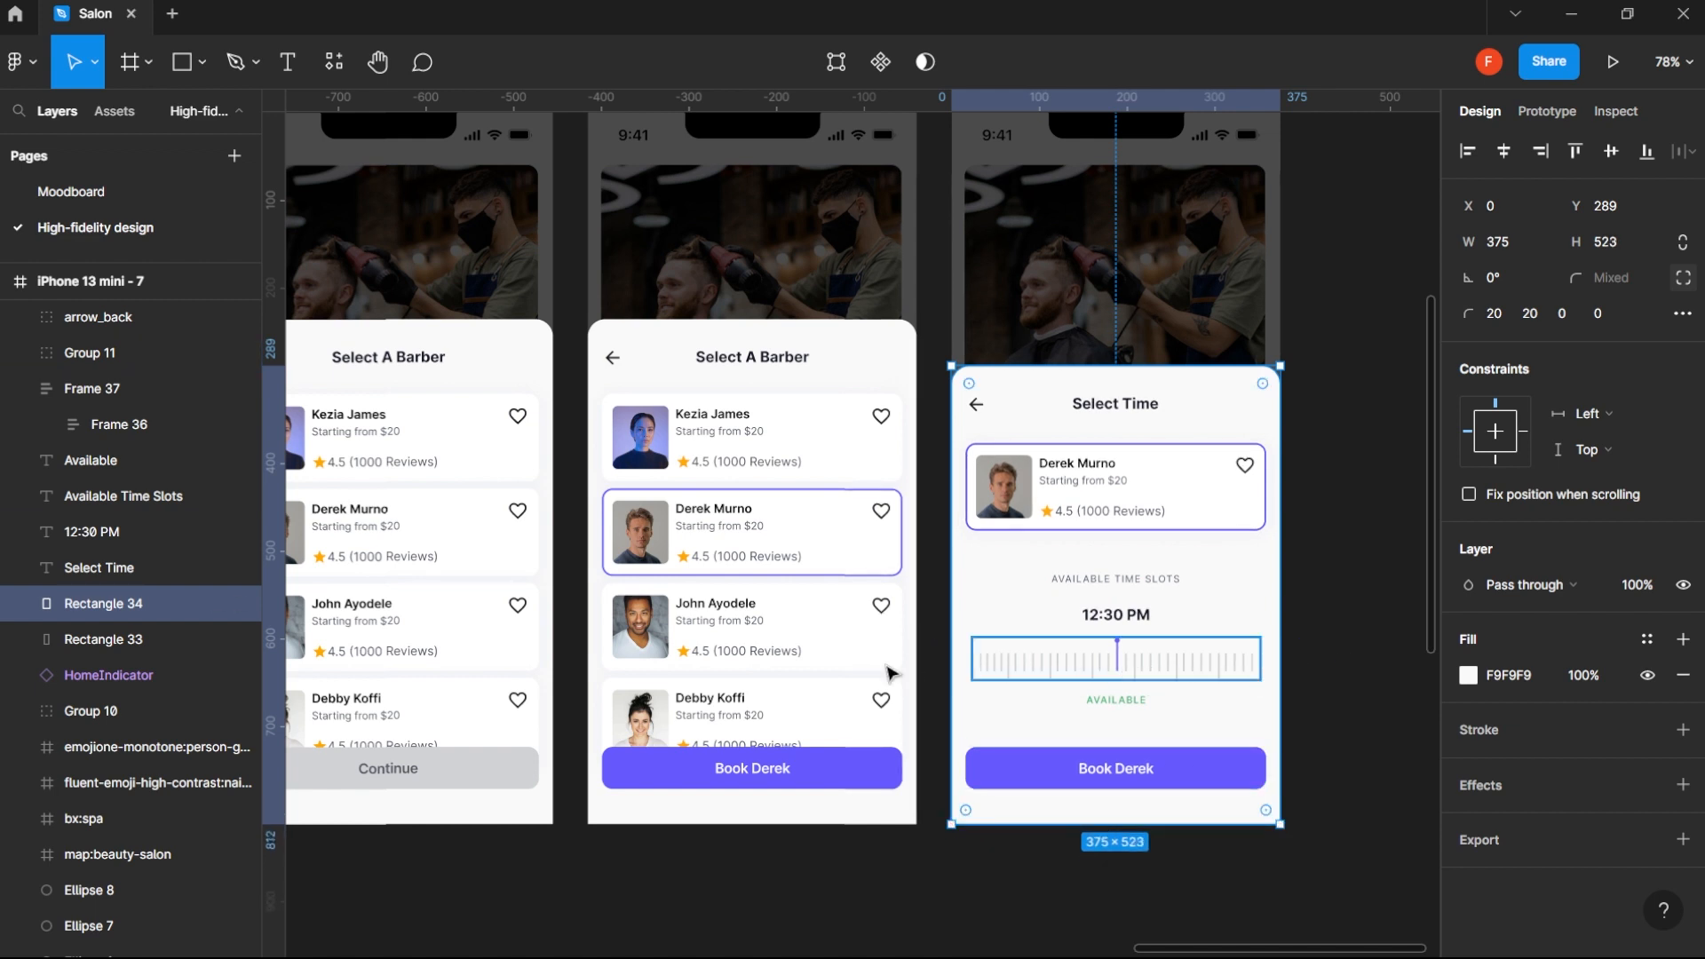
pyautogui.click(1357, 613)
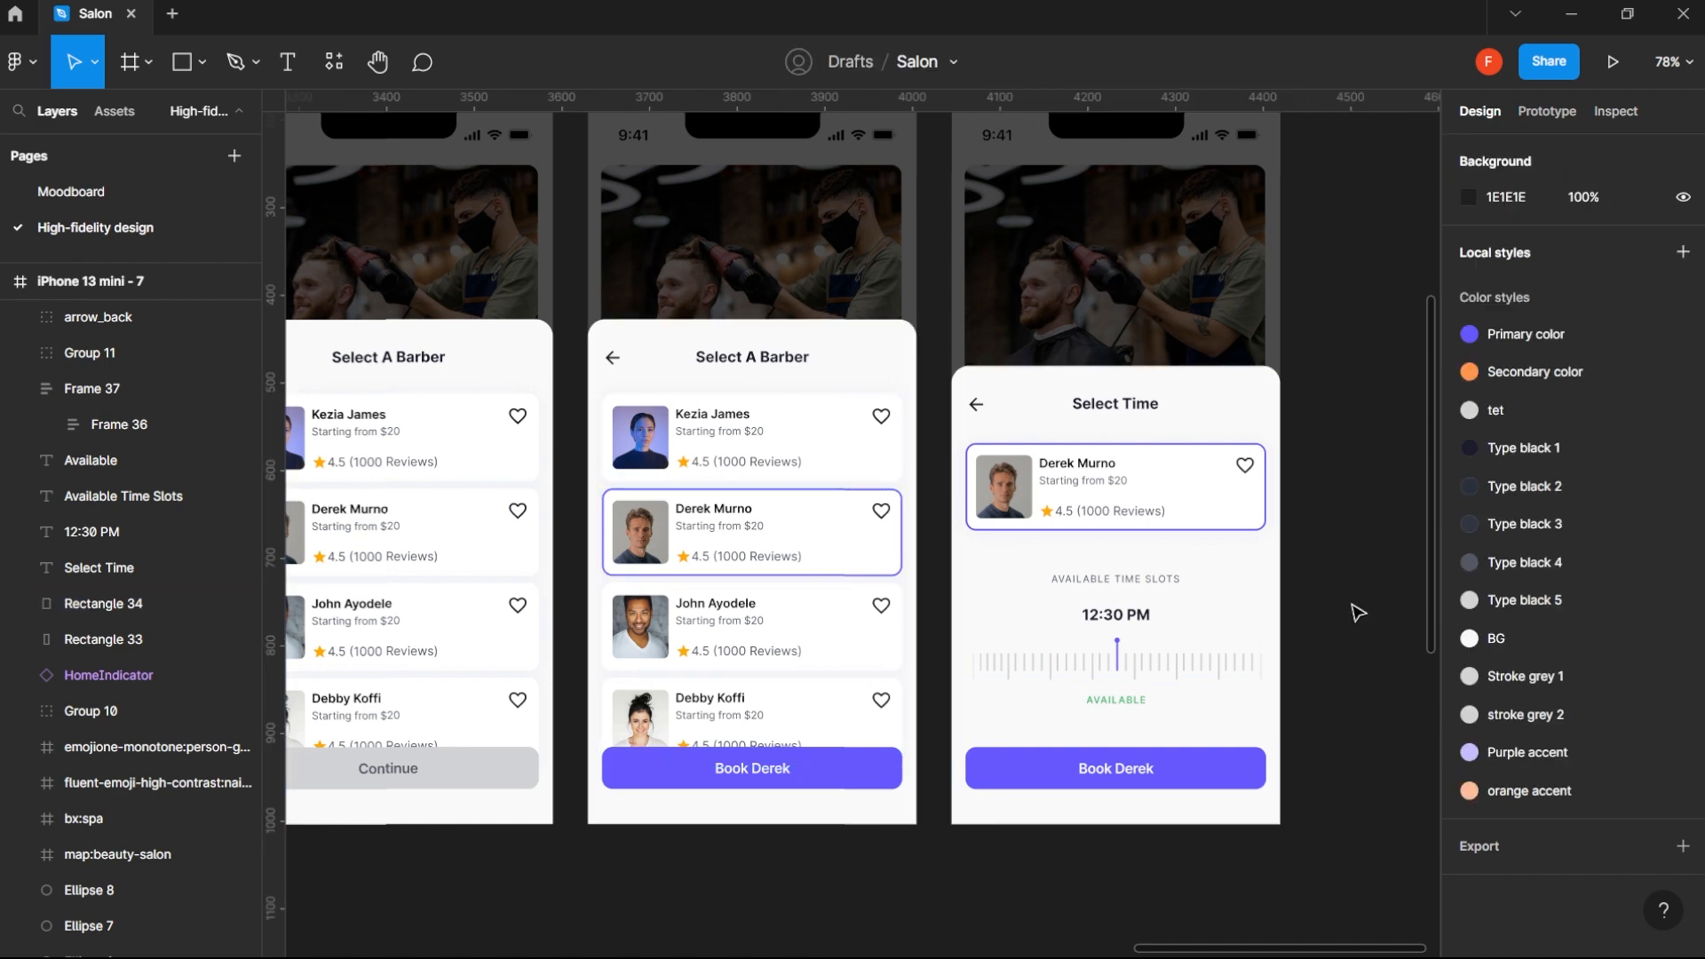
pyautogui.scroll(-5, 1355, 611)
pyautogui.hscroll(3, 1155, 609)
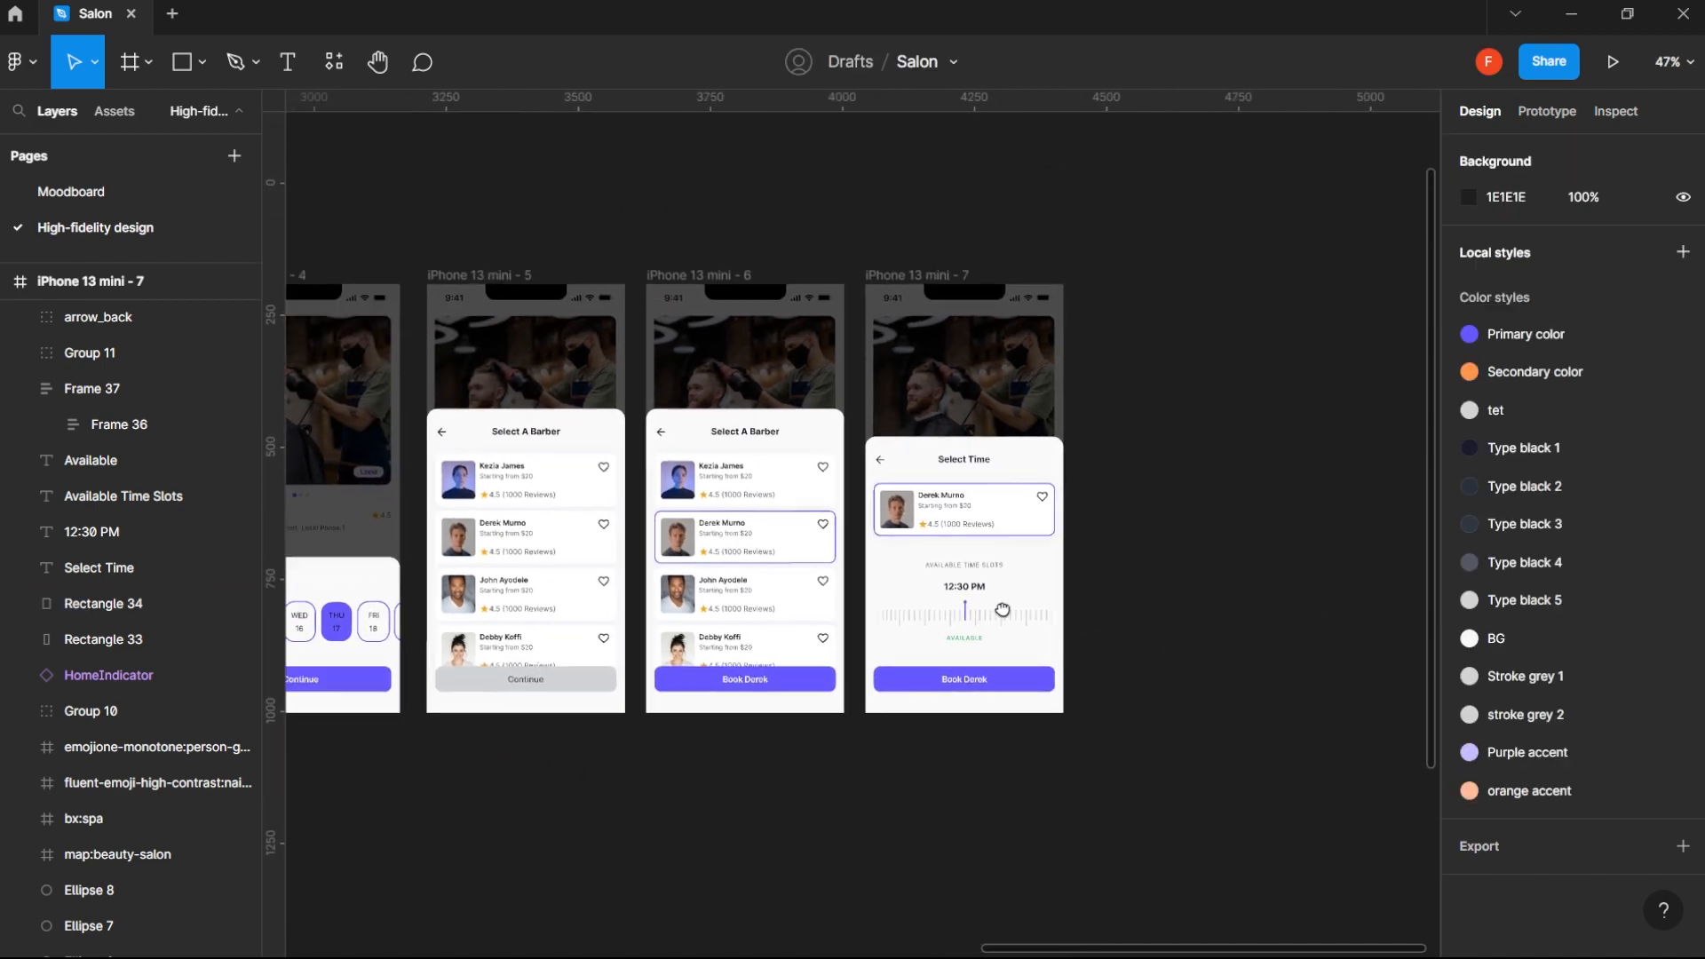
# - Duplicate the iPhone 13 mini - 7 frame with the Select Time sheet to start another screen beside it
pyautogui.scroll(5, 978, 628)
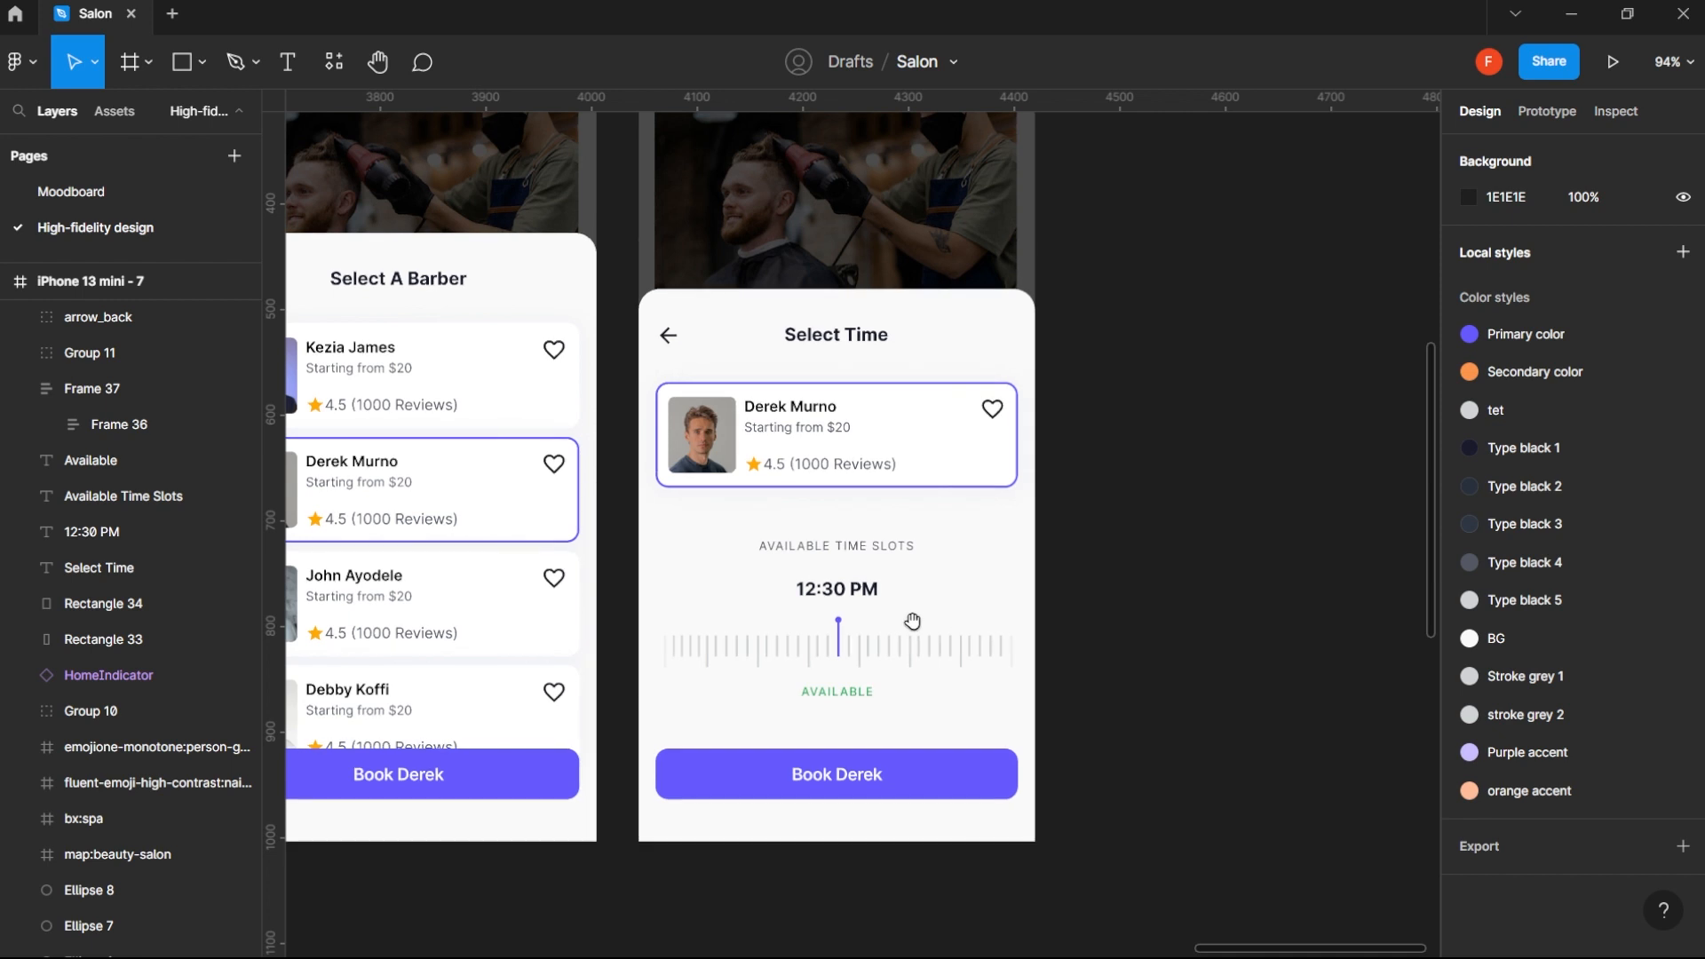
pyautogui.scroll(-5, 924, 624)
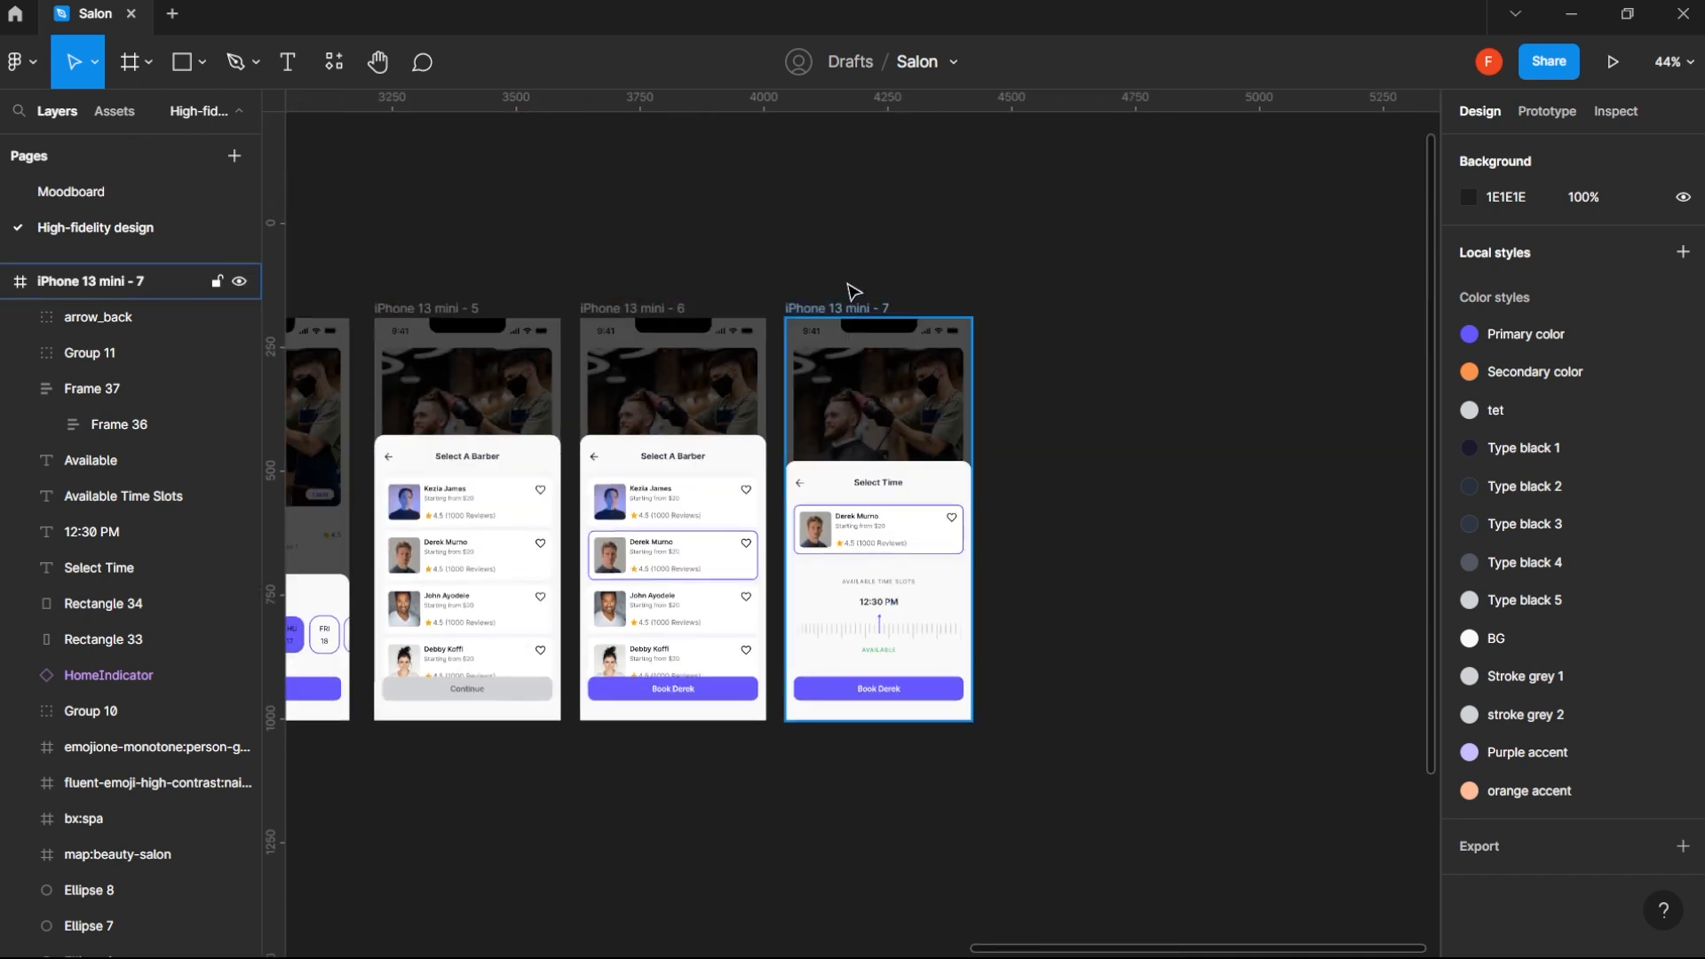
pyautogui.click(840, 311)
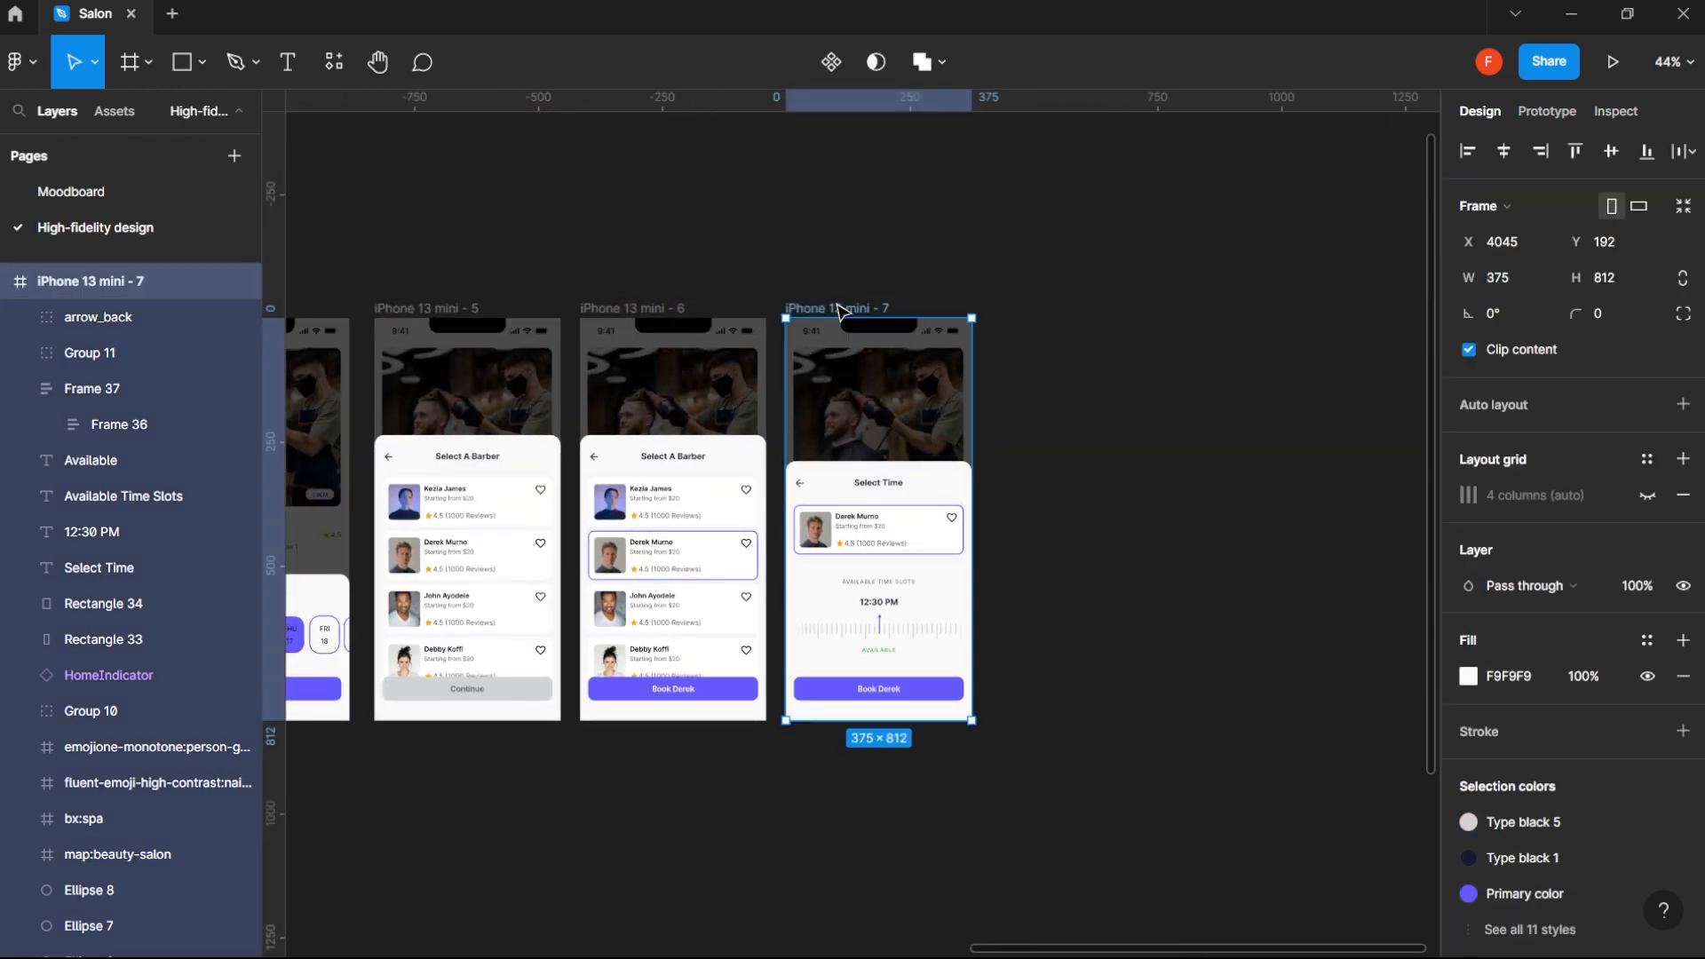
pyautogui.hotkey('ctrl', 'd')
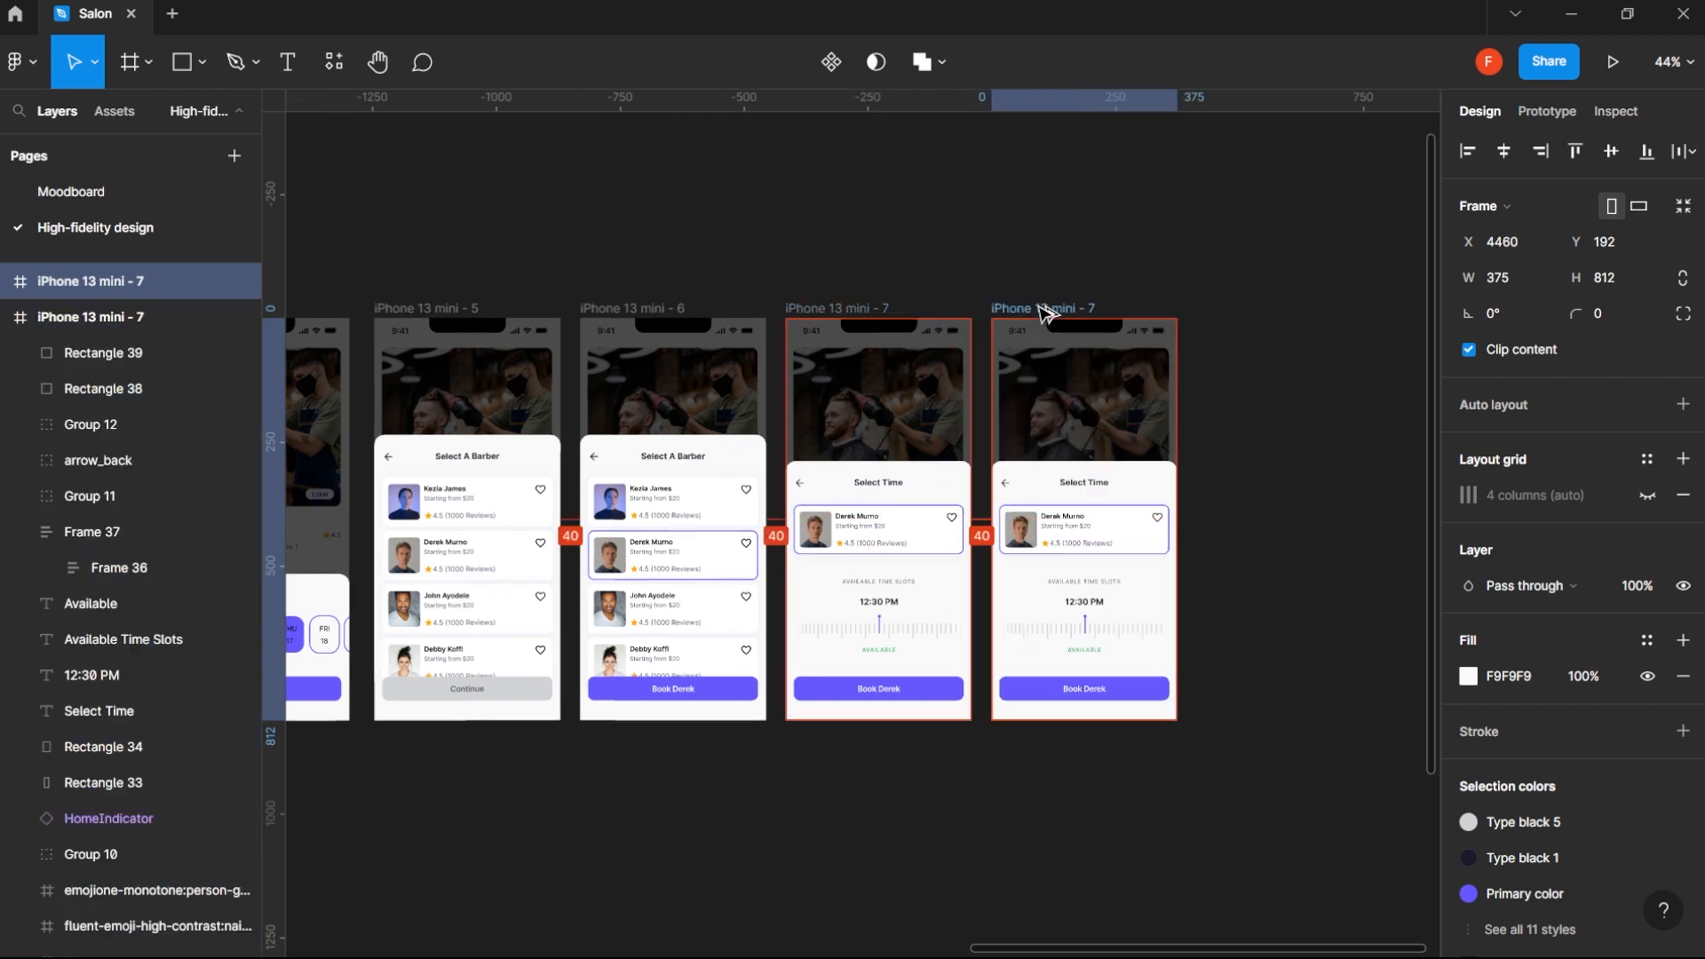
# - Delete the 12:30 PM text, the tick ruler and the green Available label from the duplicated Select Time sheet
pyautogui.click(1085, 630)
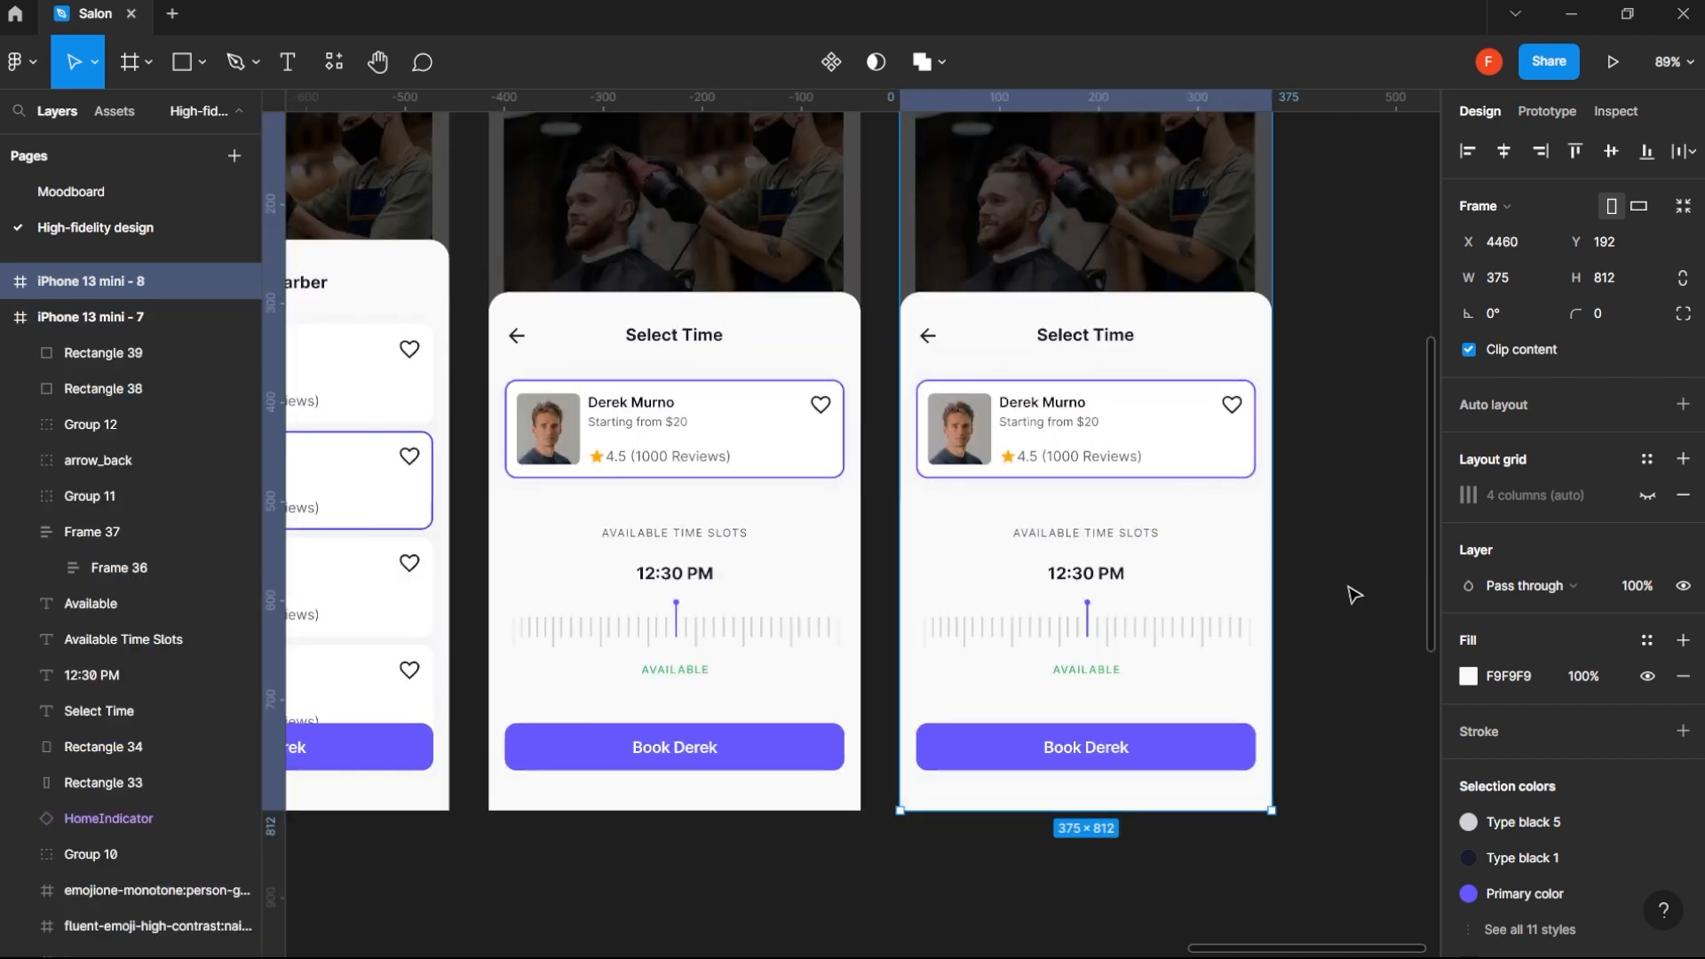
pyautogui.click(1282, 539)
pyautogui.click(1146, 537)
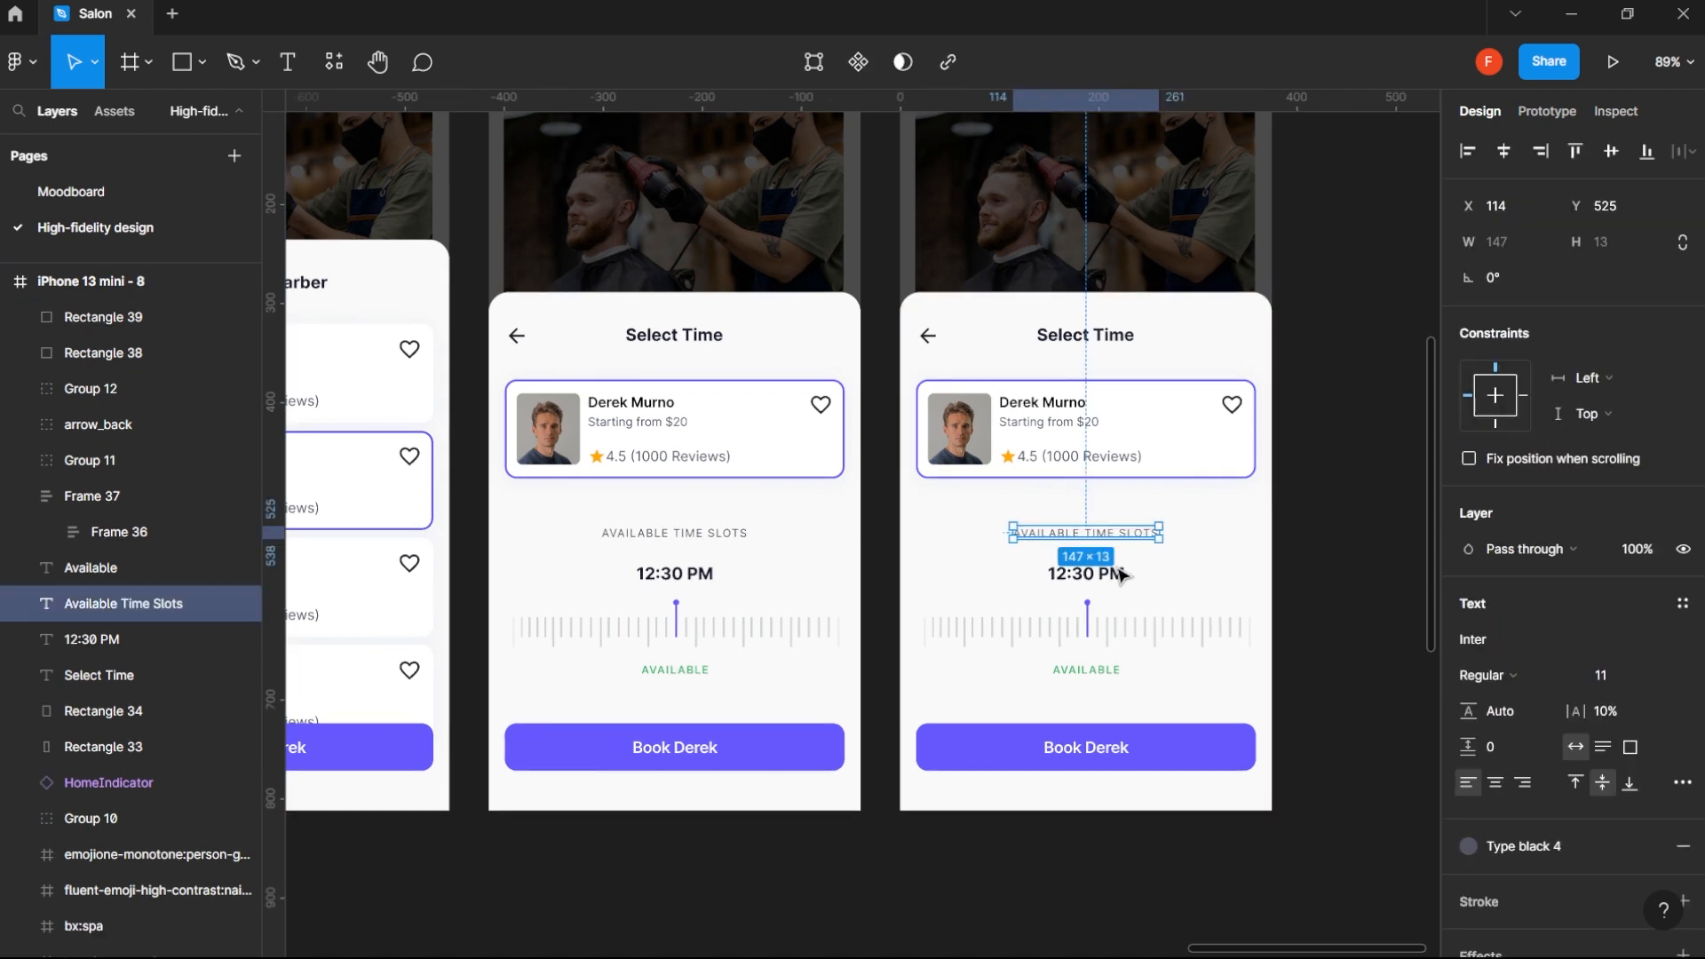
pyautogui.click(1121, 576)
pyautogui.keyDown('shift'); pyautogui.click(1091, 644); pyautogui.keyUp('shift')
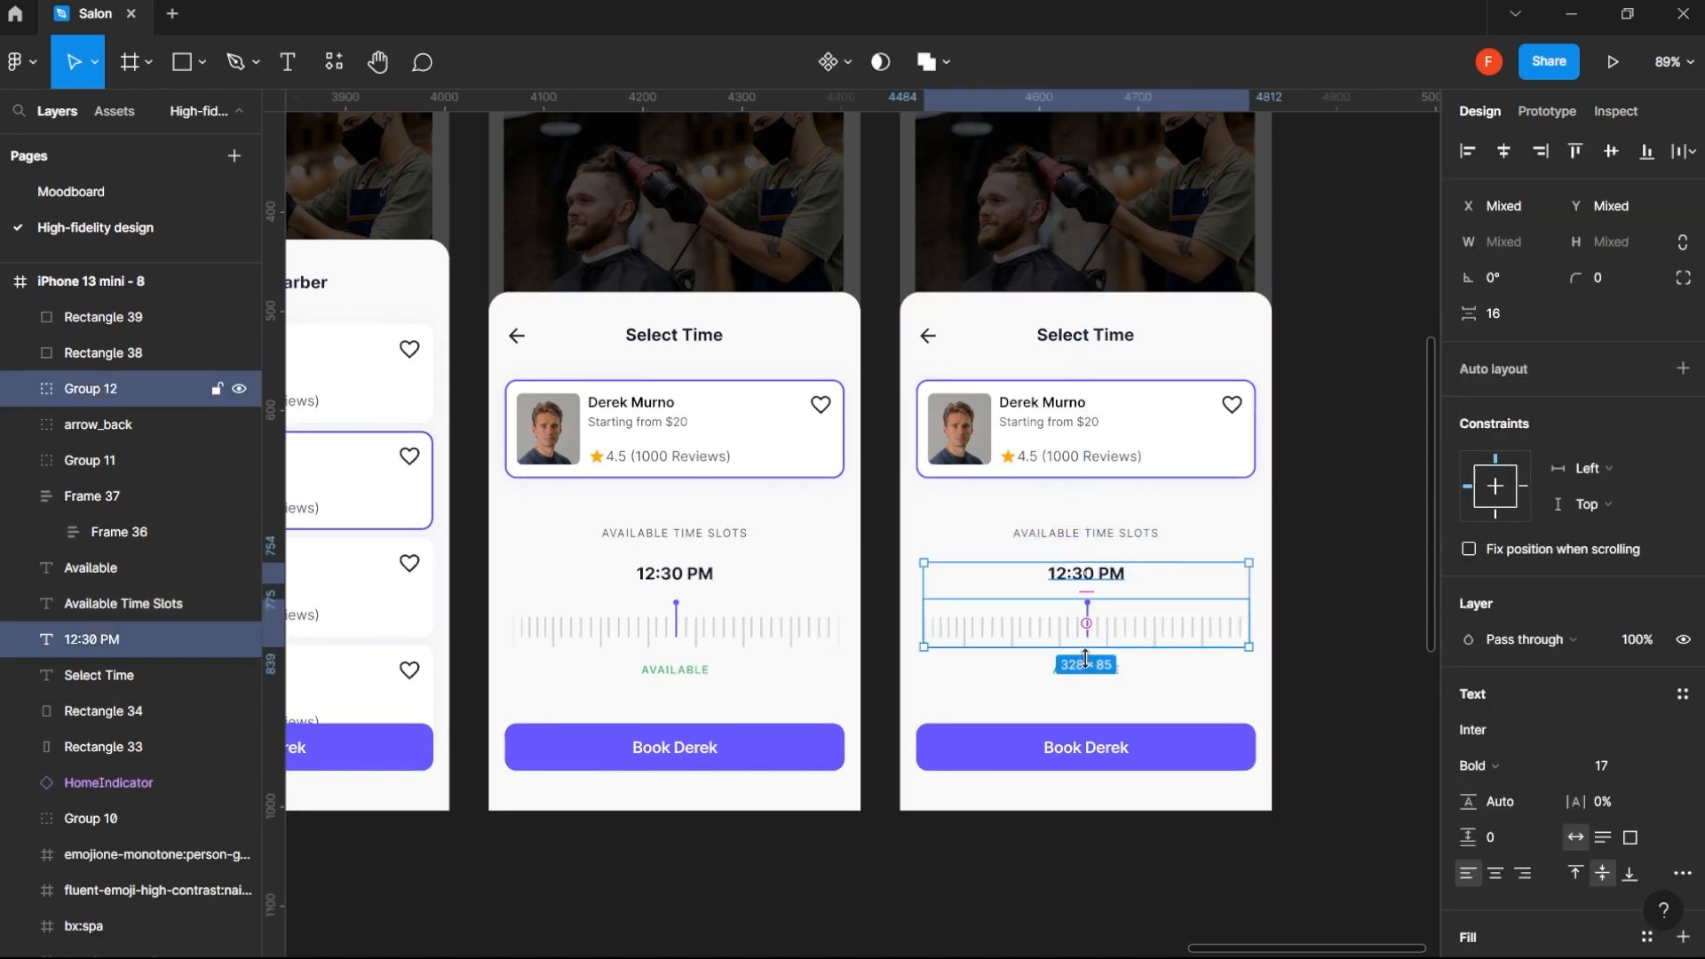
pyautogui.keyDown('shift'); pyautogui.click(1085, 670); pyautogui.keyUp('shift')
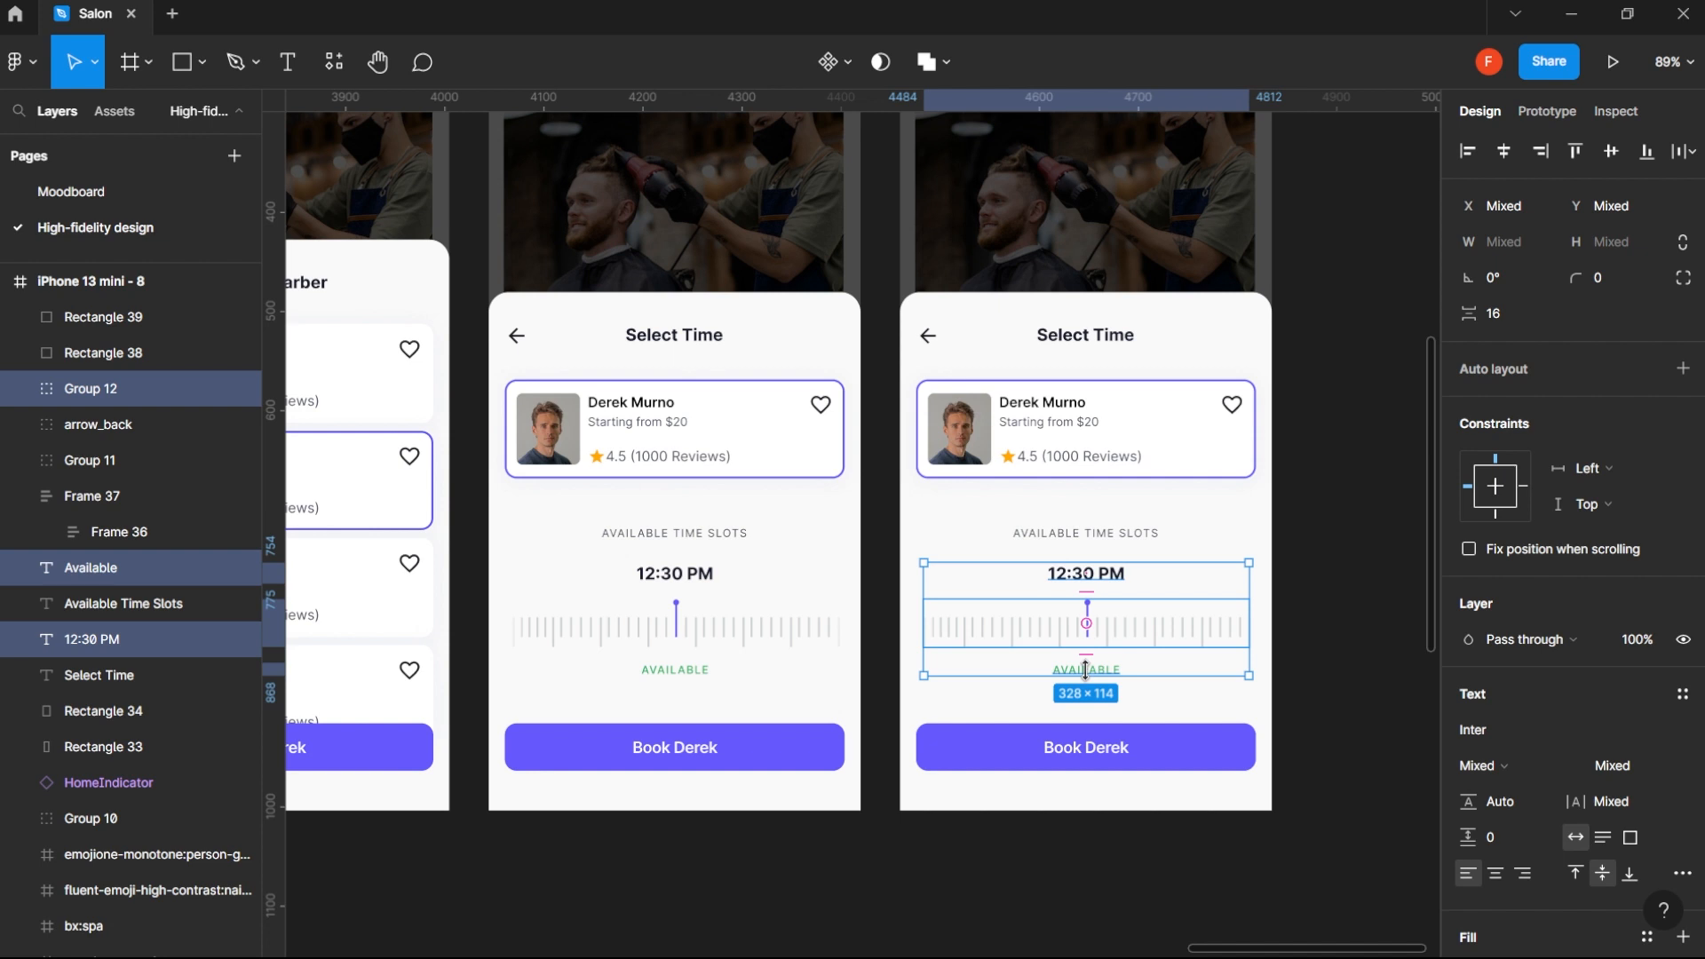
pyautogui.press('Delete')
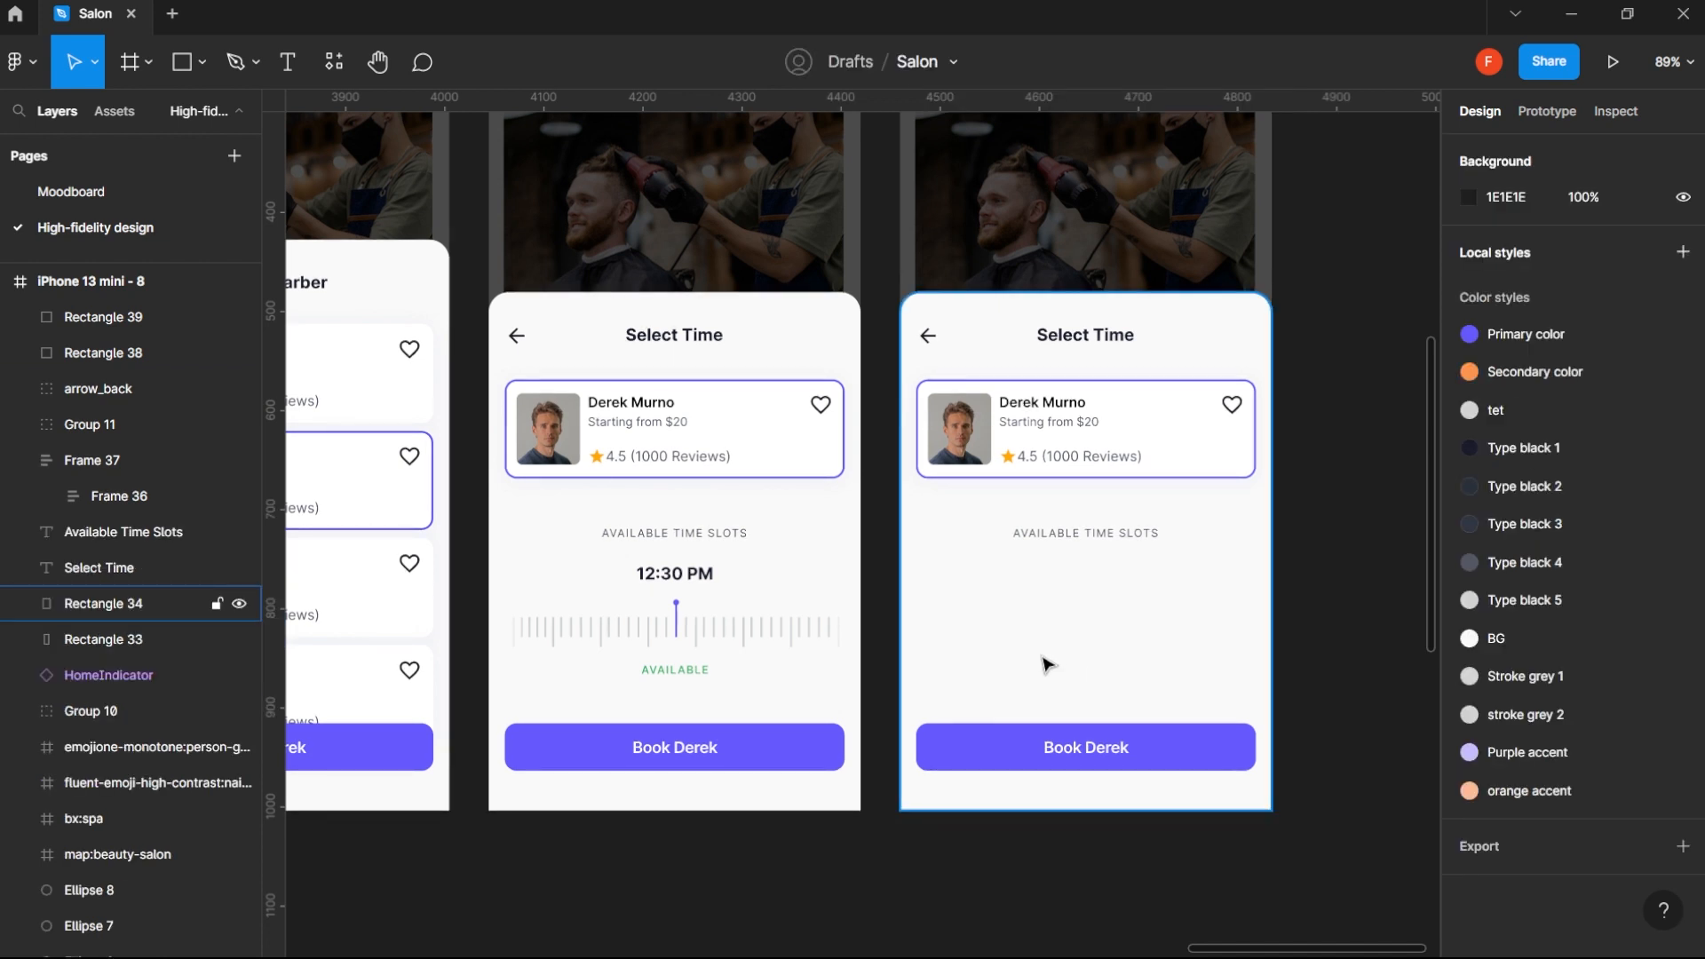
# - Draw a rectangle about 68 × 35 px below the Available Time Slots label, with corner radius 4 and the sheet's F9F9F9 background as fill
pyautogui.press('r')
pyautogui.moveTo(925, 593); pyautogui.dragTo(996, 634)
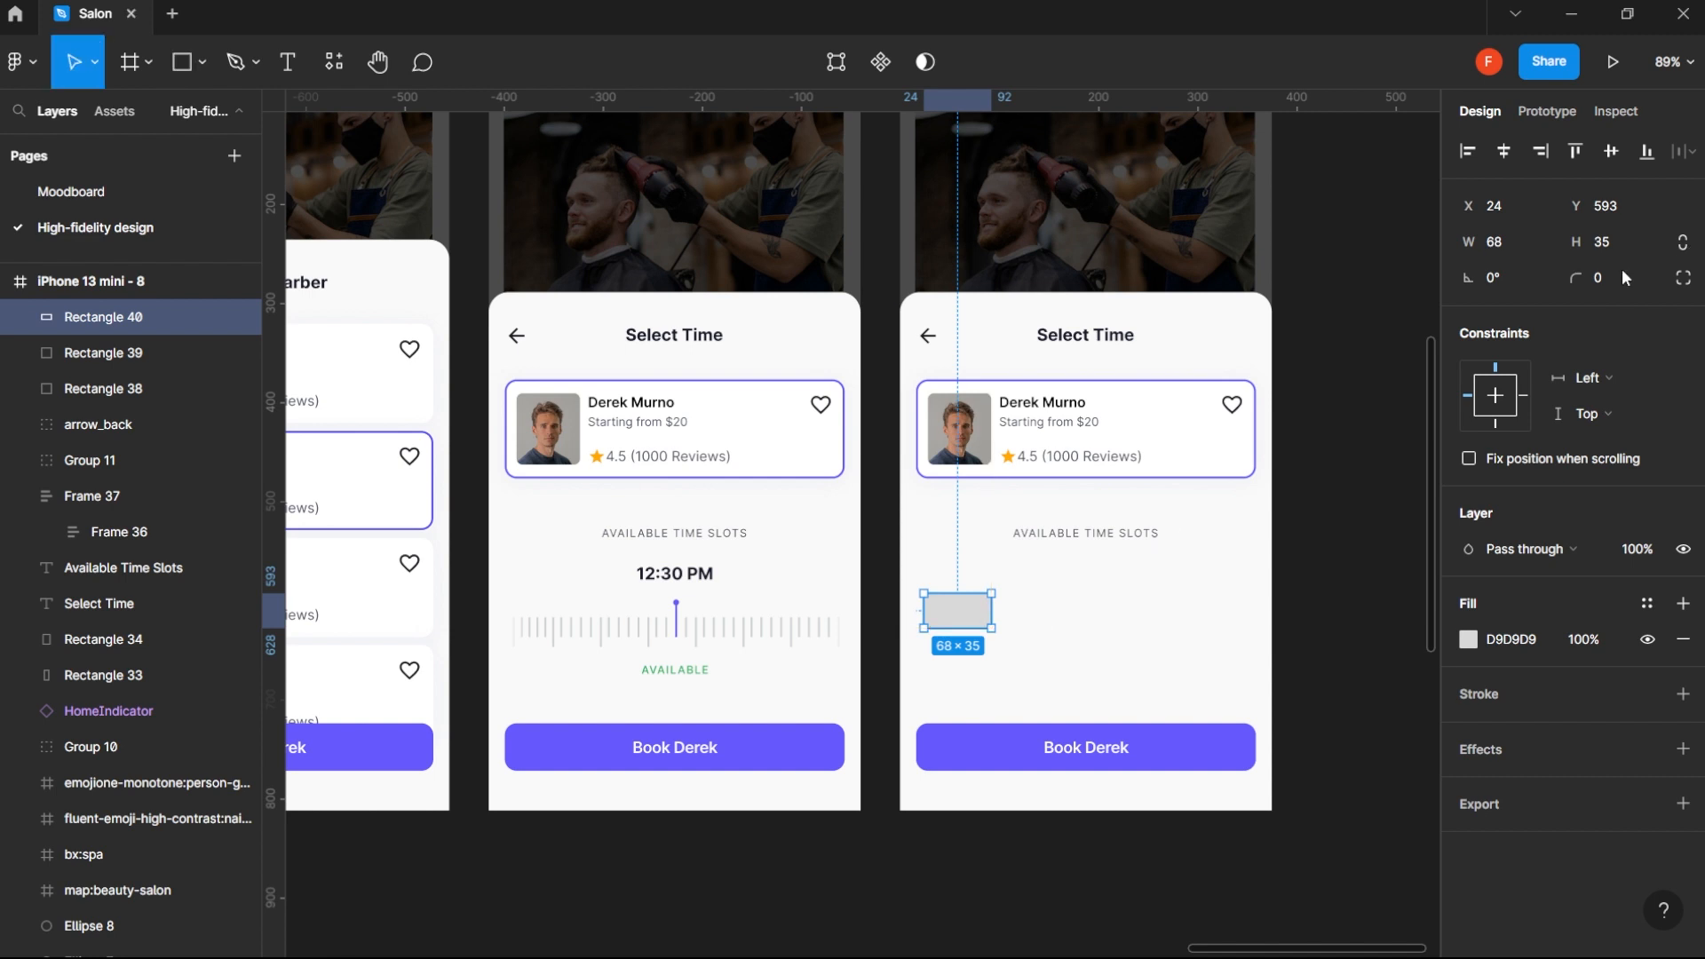
pyautogui.press('Return')
pyautogui.click(1469, 639)
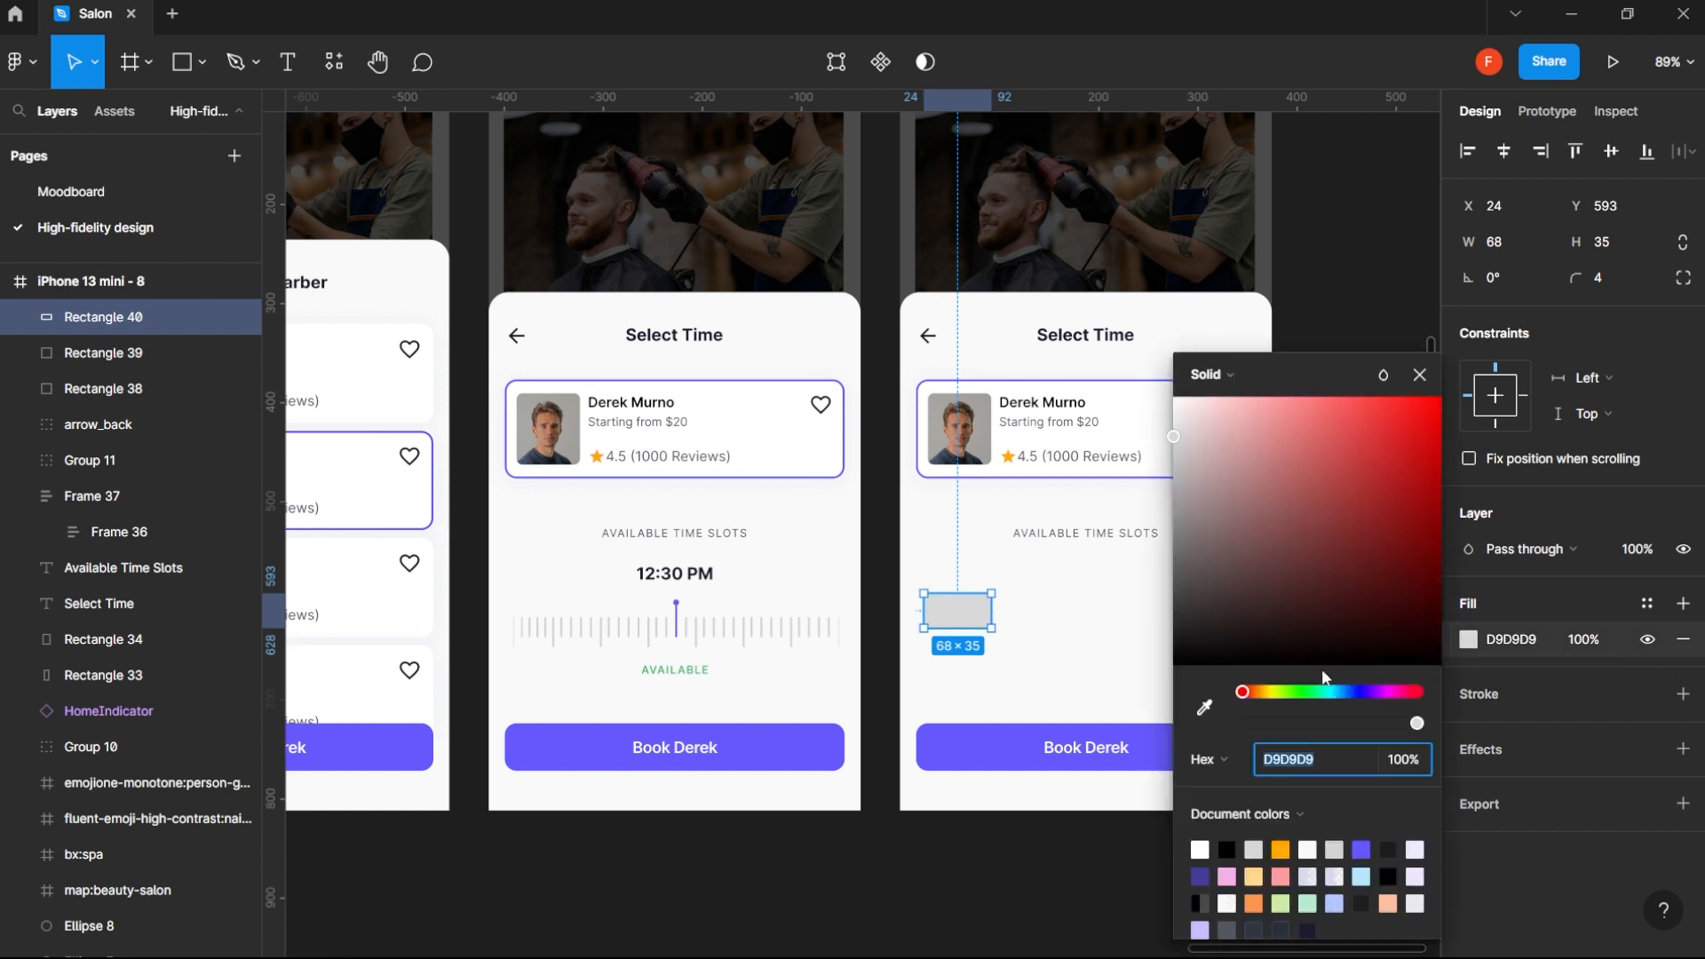
pyautogui.click(1204, 708)
pyautogui.click(1112, 656)
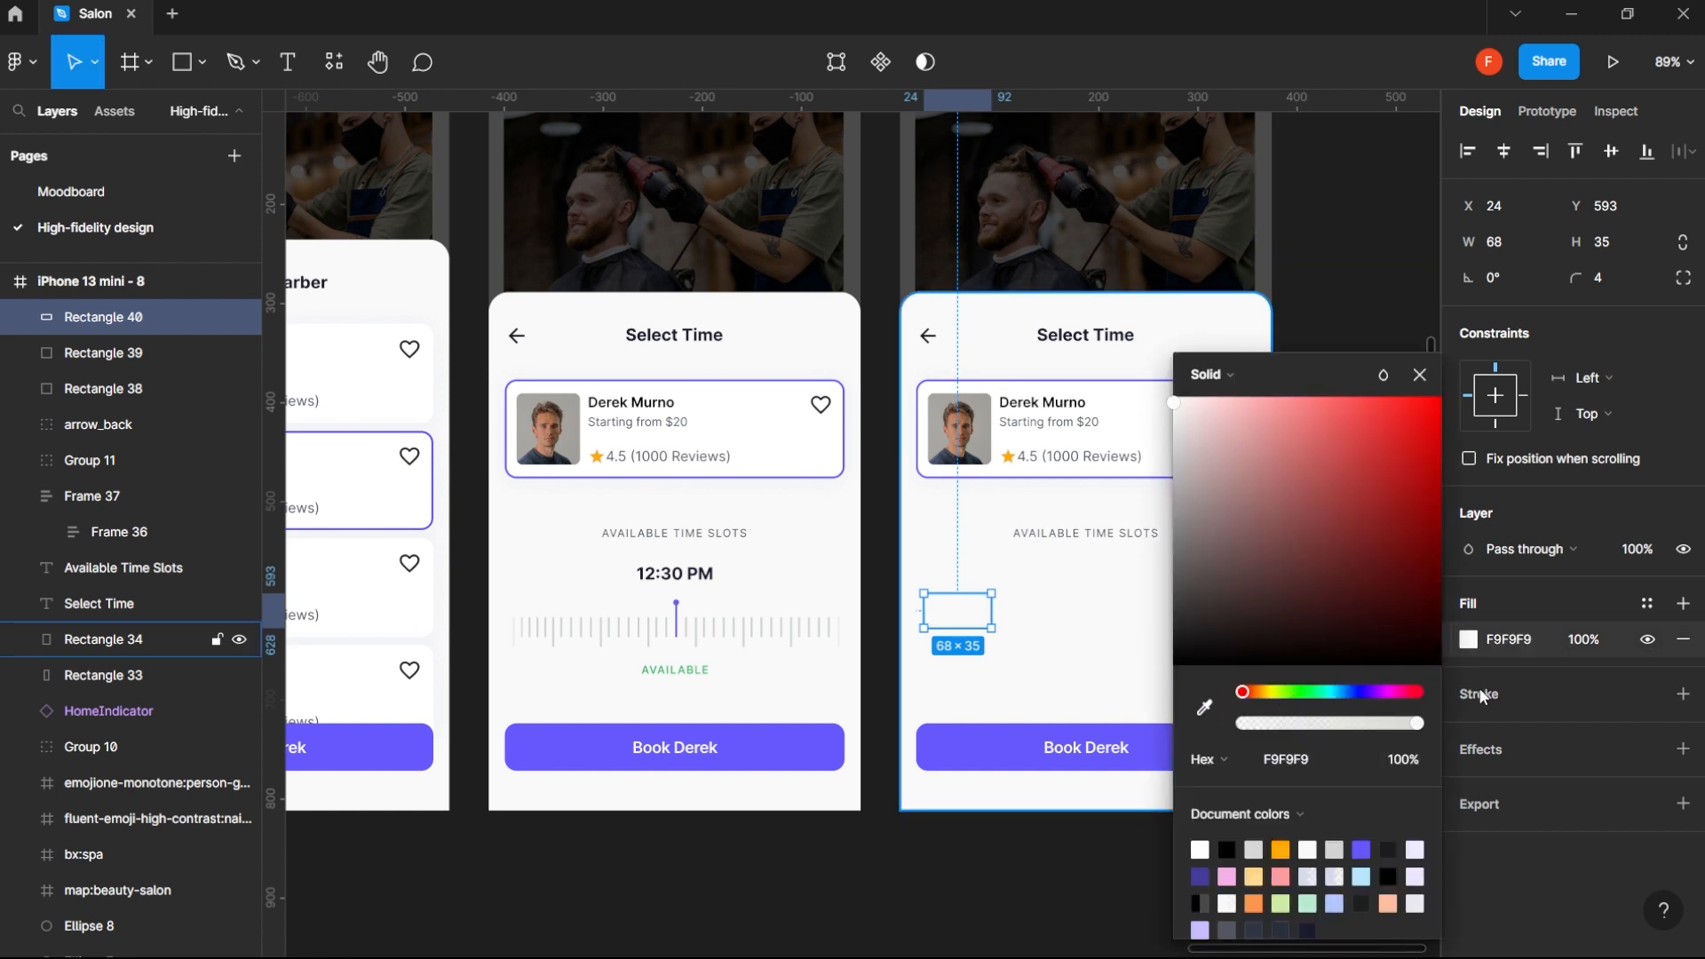
# - Give the time slot rectangle a 1 px inside stroke in the stroke grey 2 style and widen it to about 90 px
pyautogui.click(1683, 693)
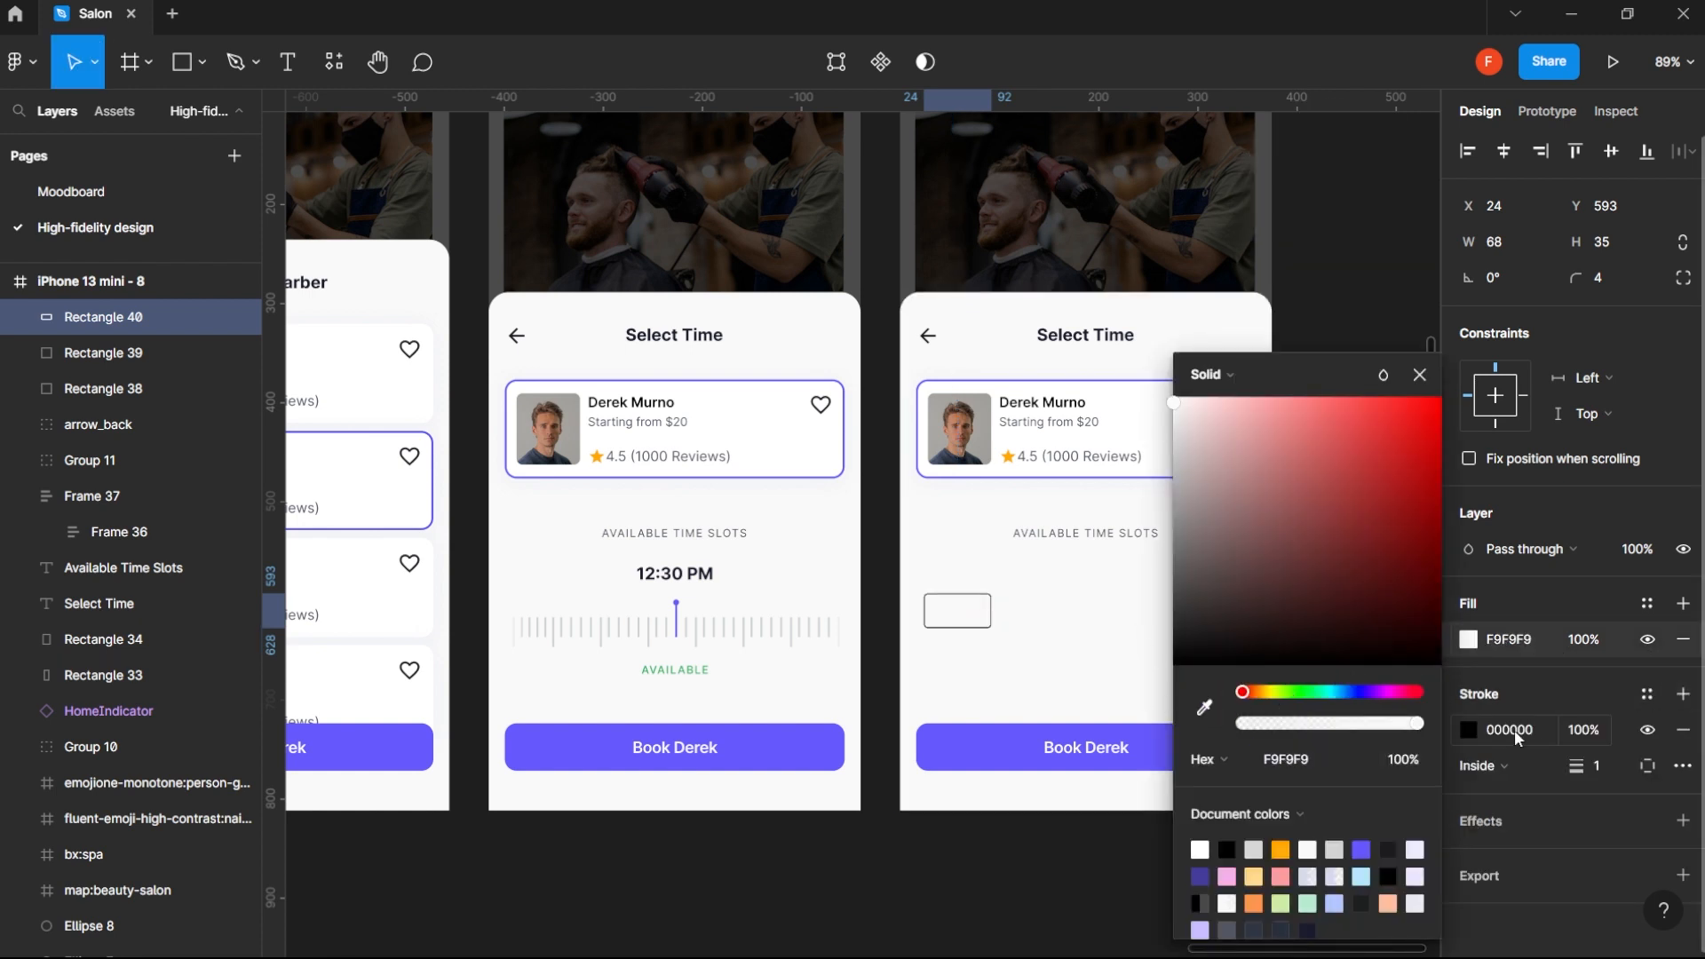
pyautogui.click(1645, 694)
pyautogui.click(1520, 684)
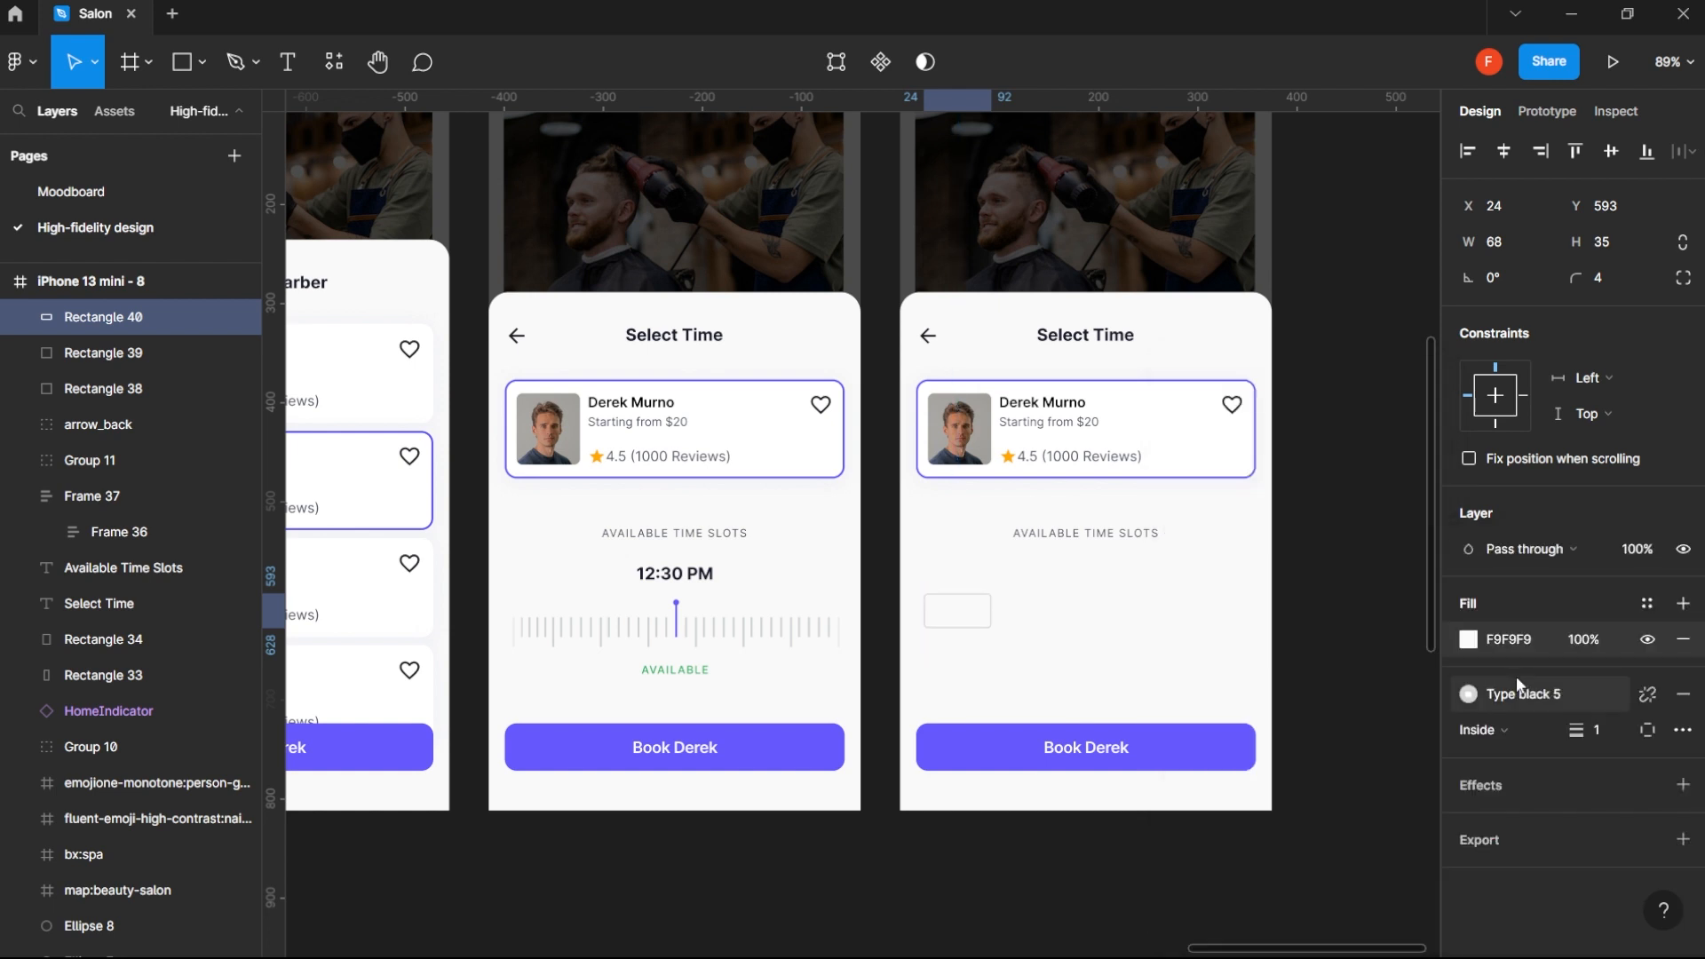
pyautogui.click(1558, 691)
pyautogui.click(1561, 681)
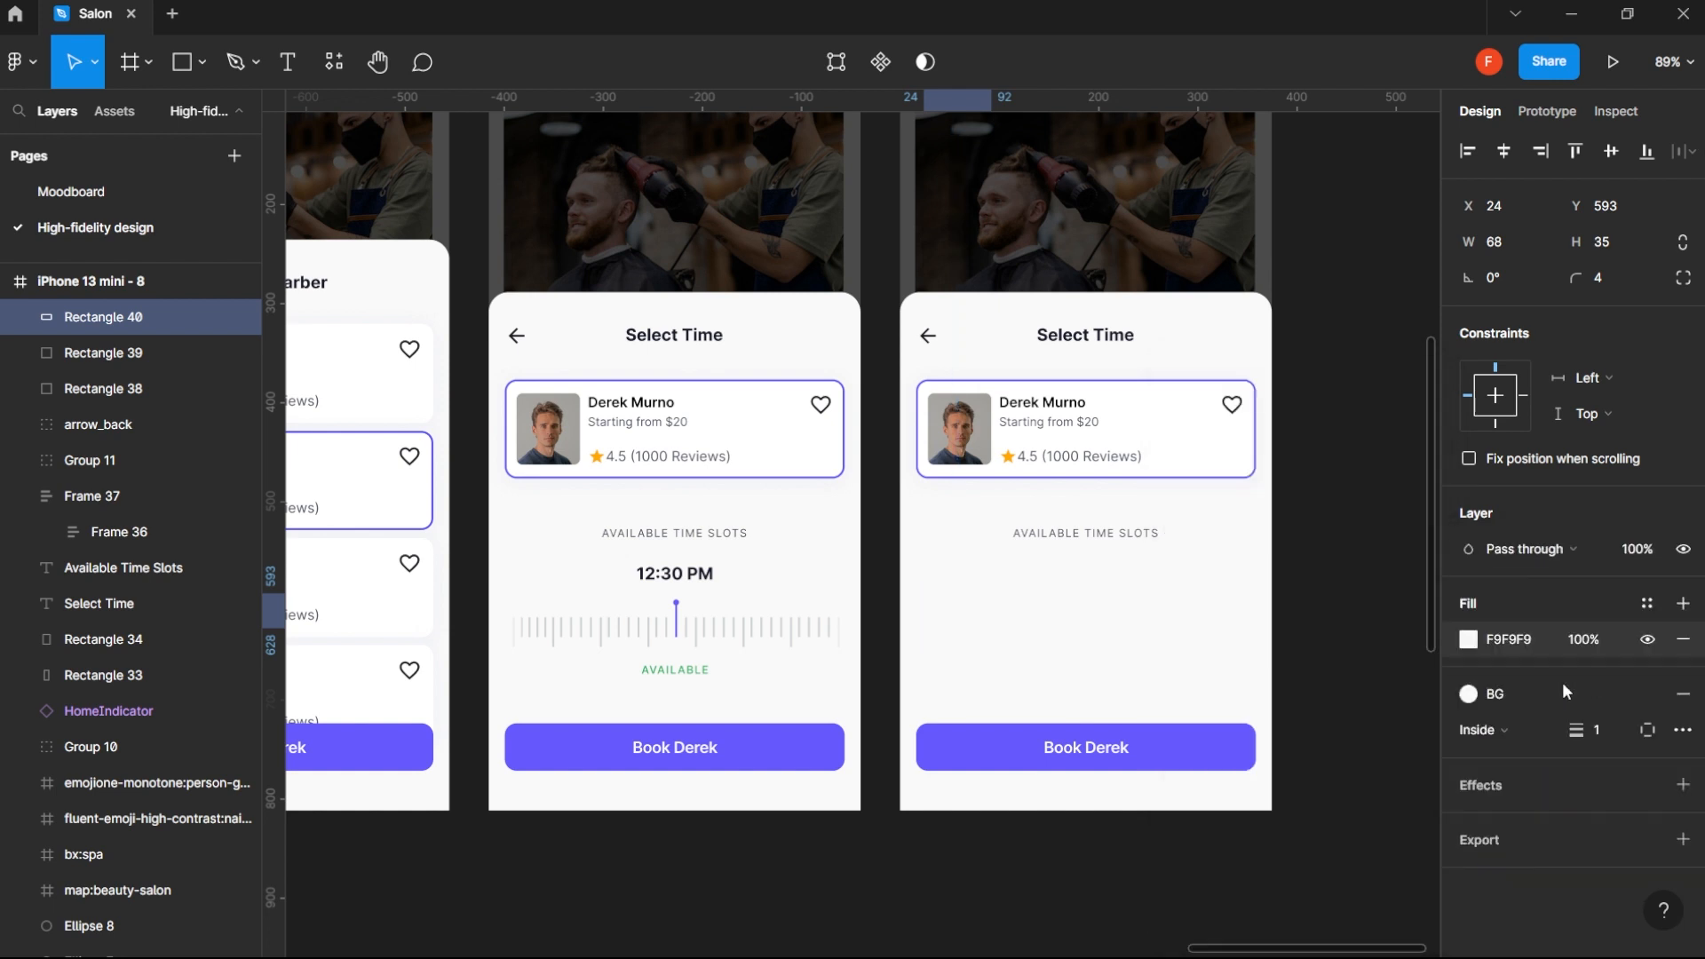
pyautogui.click(1548, 692)
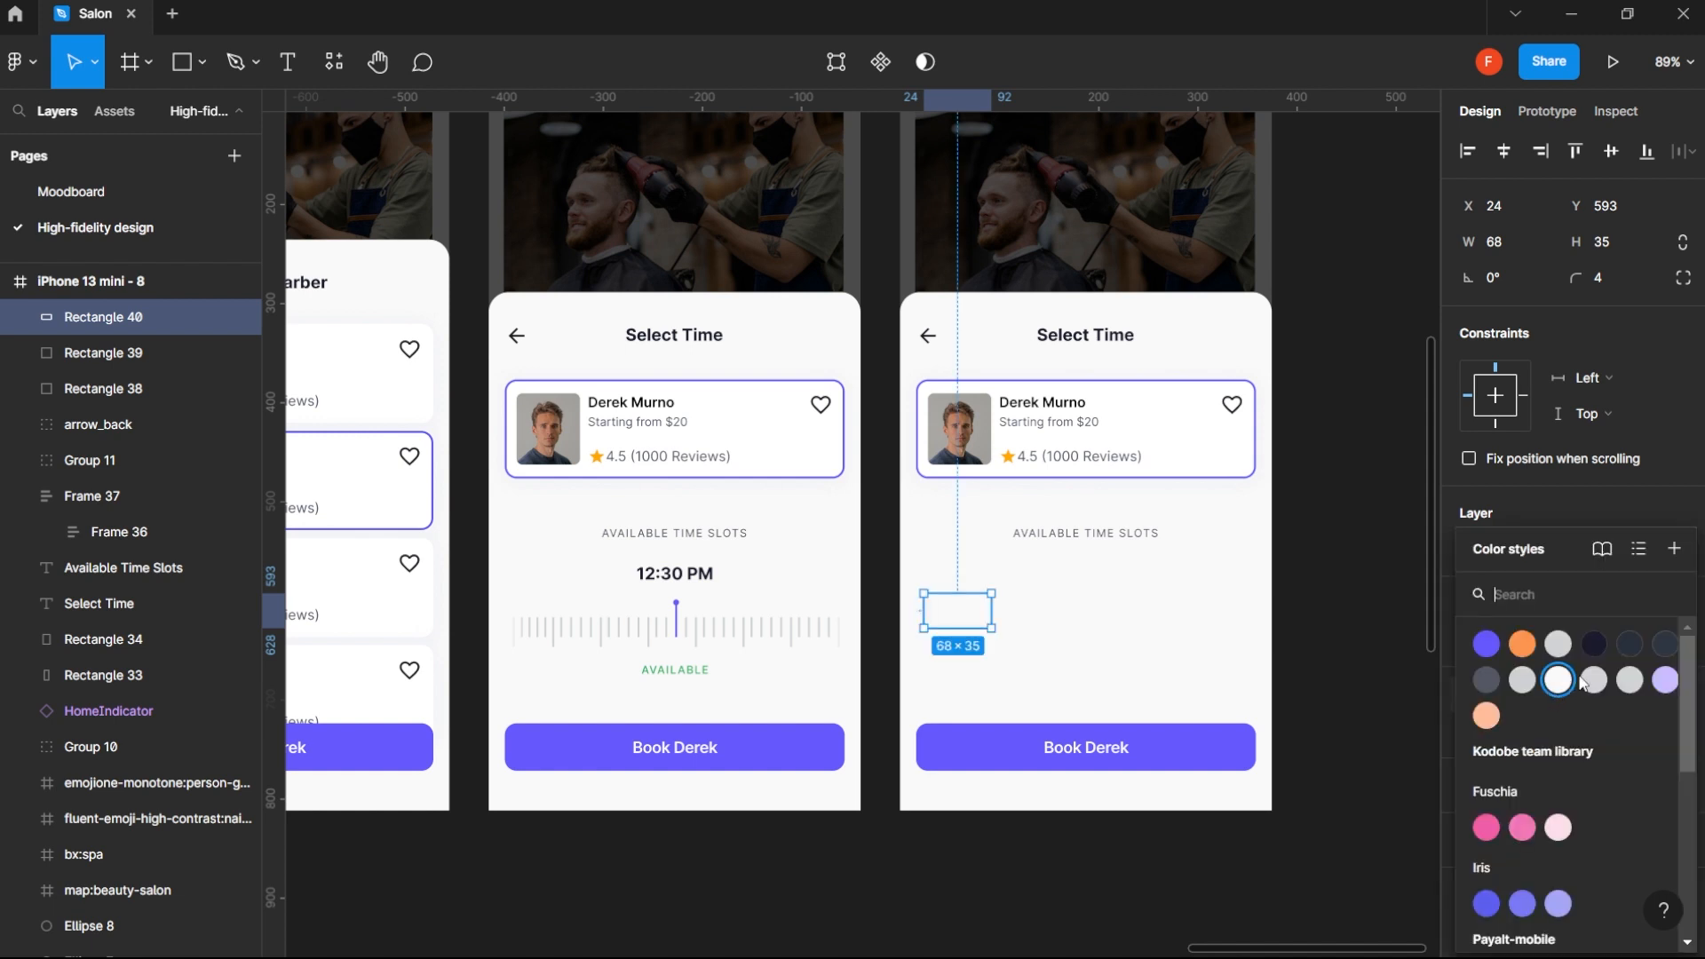
pyautogui.click(1591, 675)
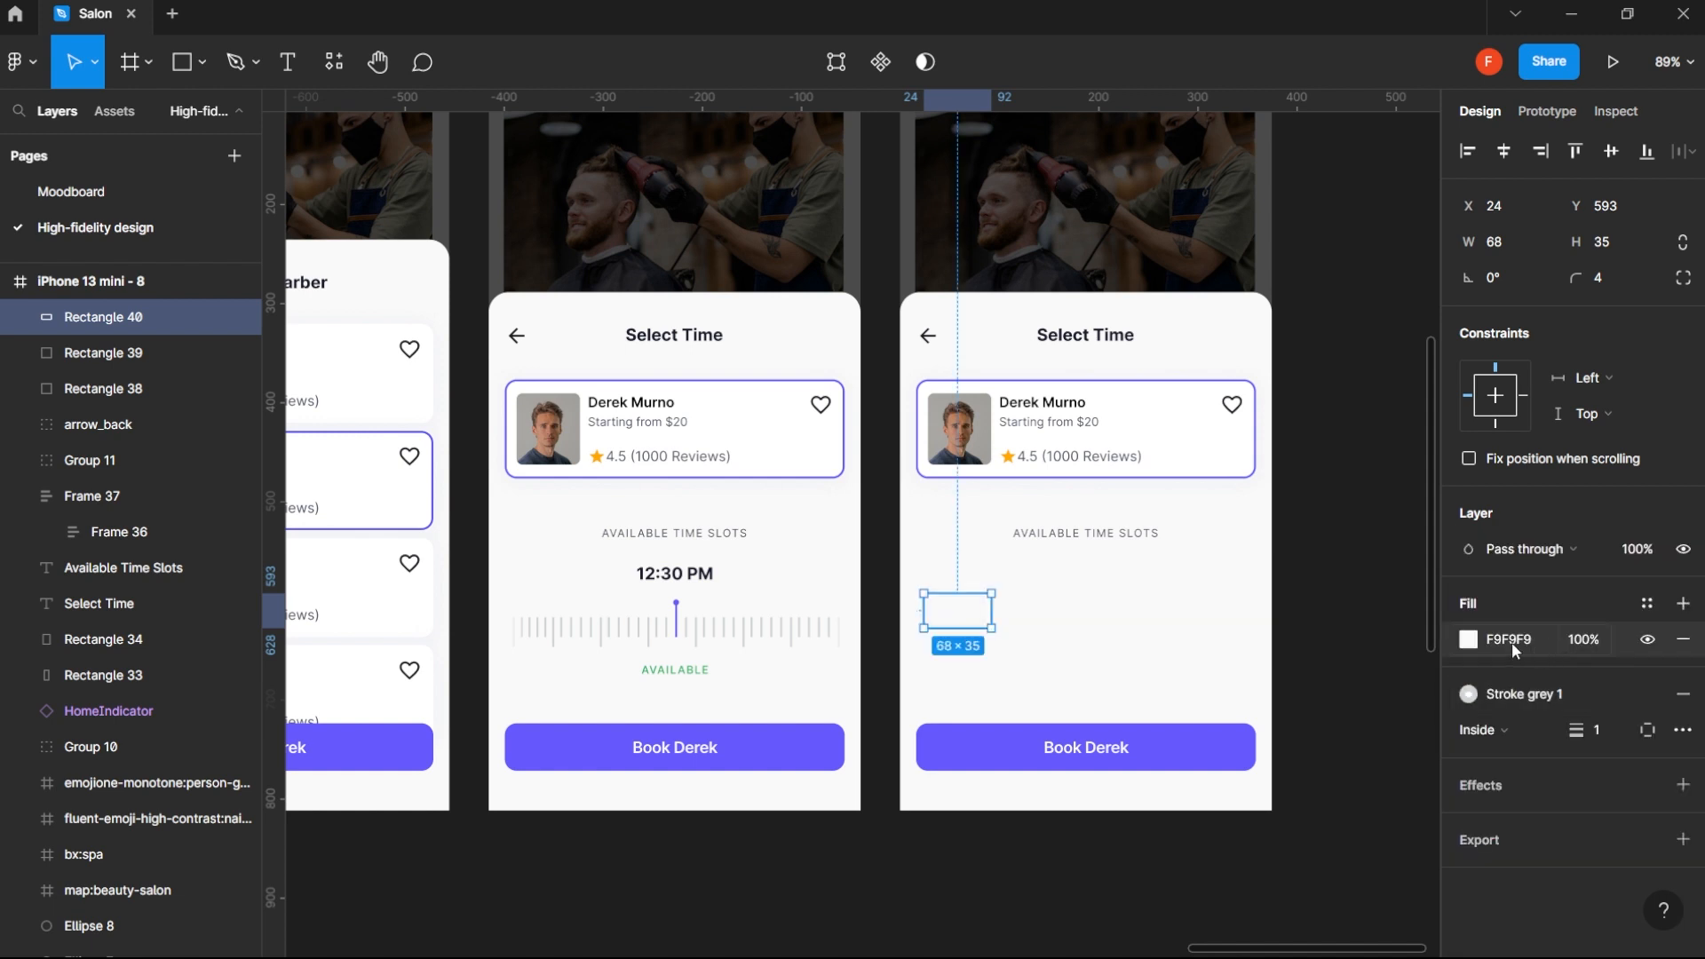
pyautogui.click(1511, 696)
pyautogui.click(1624, 677)
pyautogui.moveTo(992, 608); pyautogui.dragTo(1015, 608)
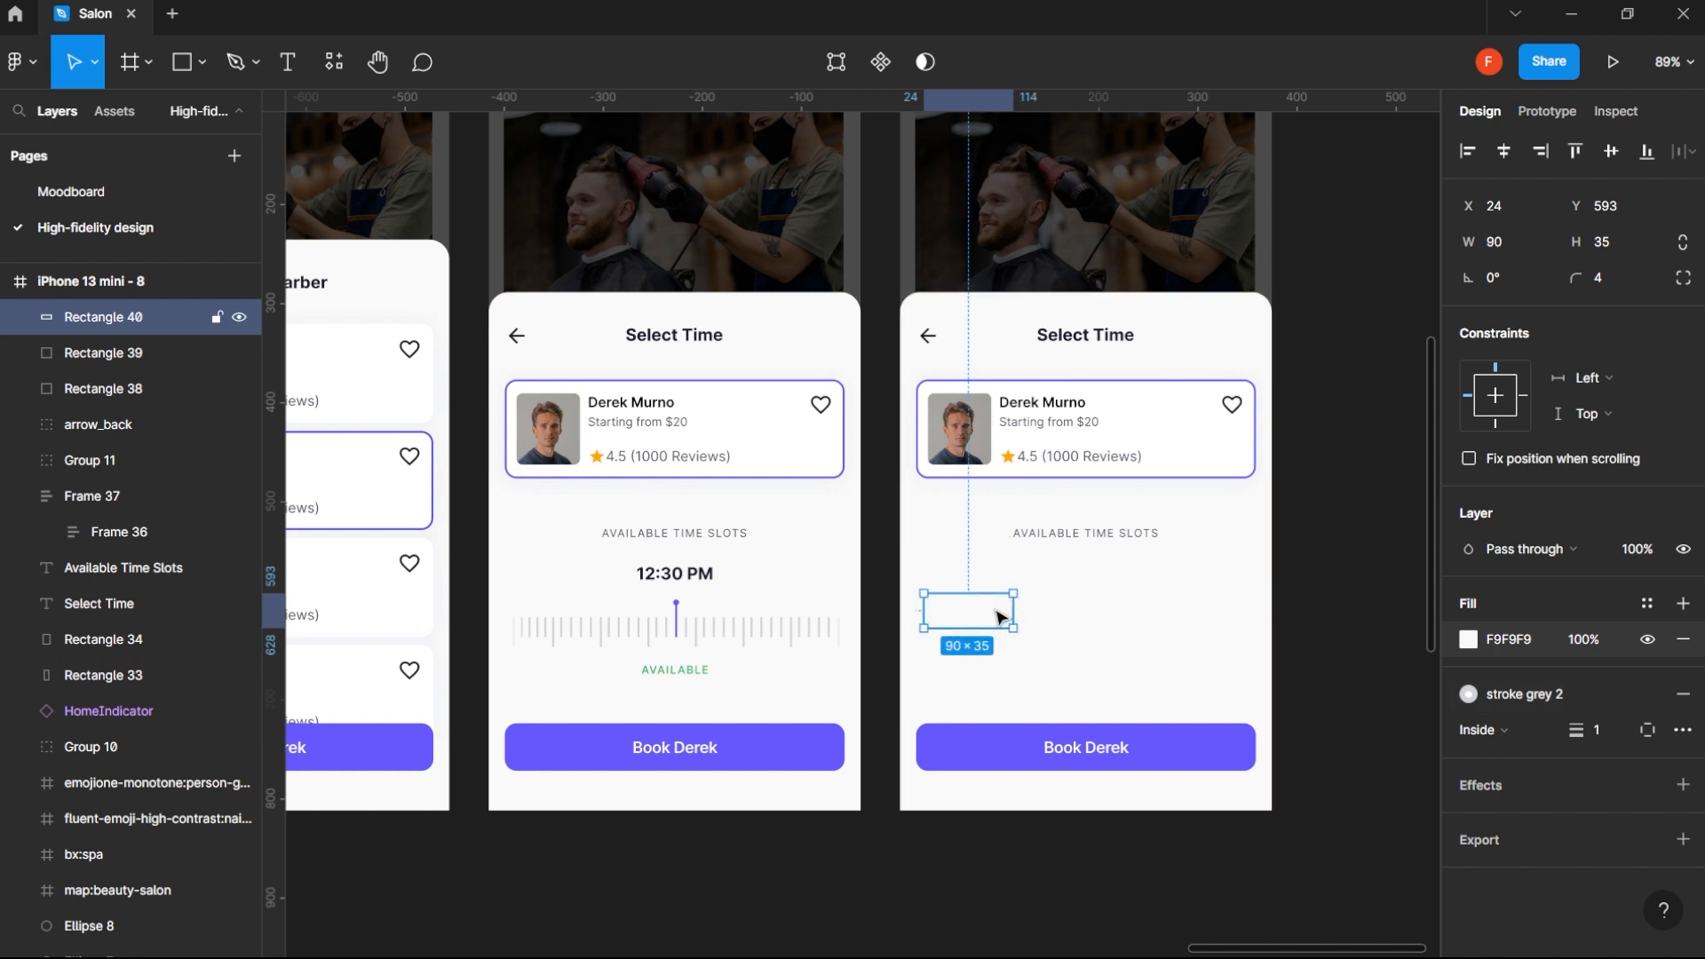
# - Start a text layer beside the time slot rectangle on the duplicated Select Time sheet
pyautogui.press('t')
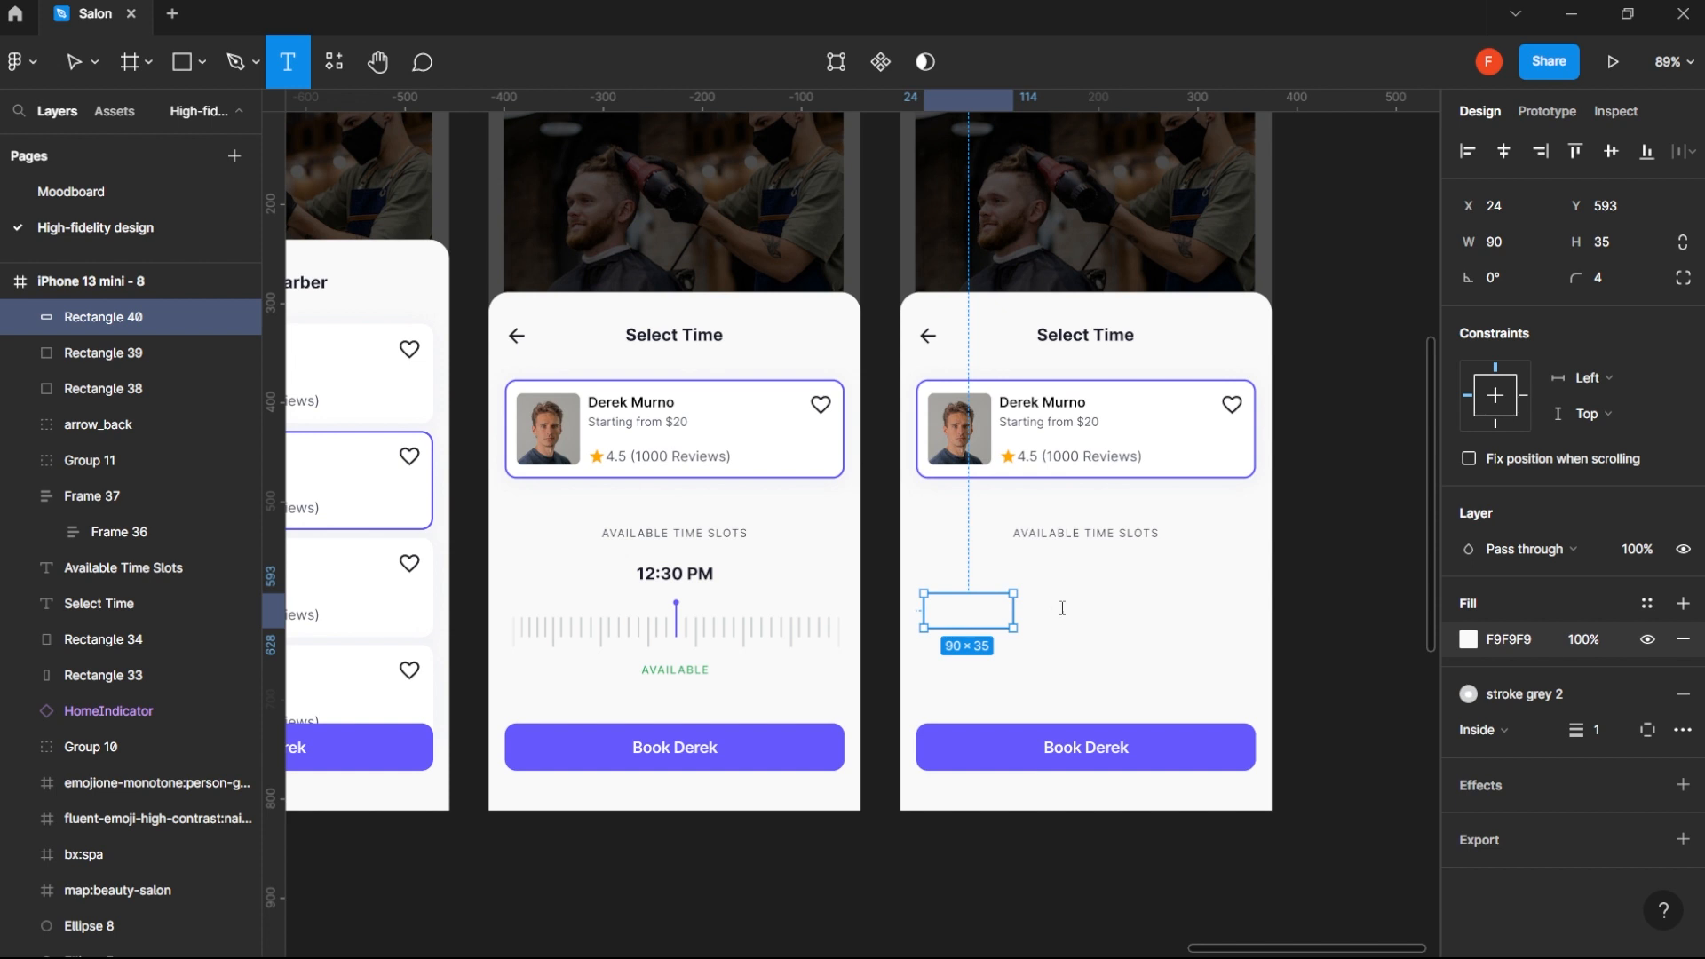
pyautogui.click(1062, 608)
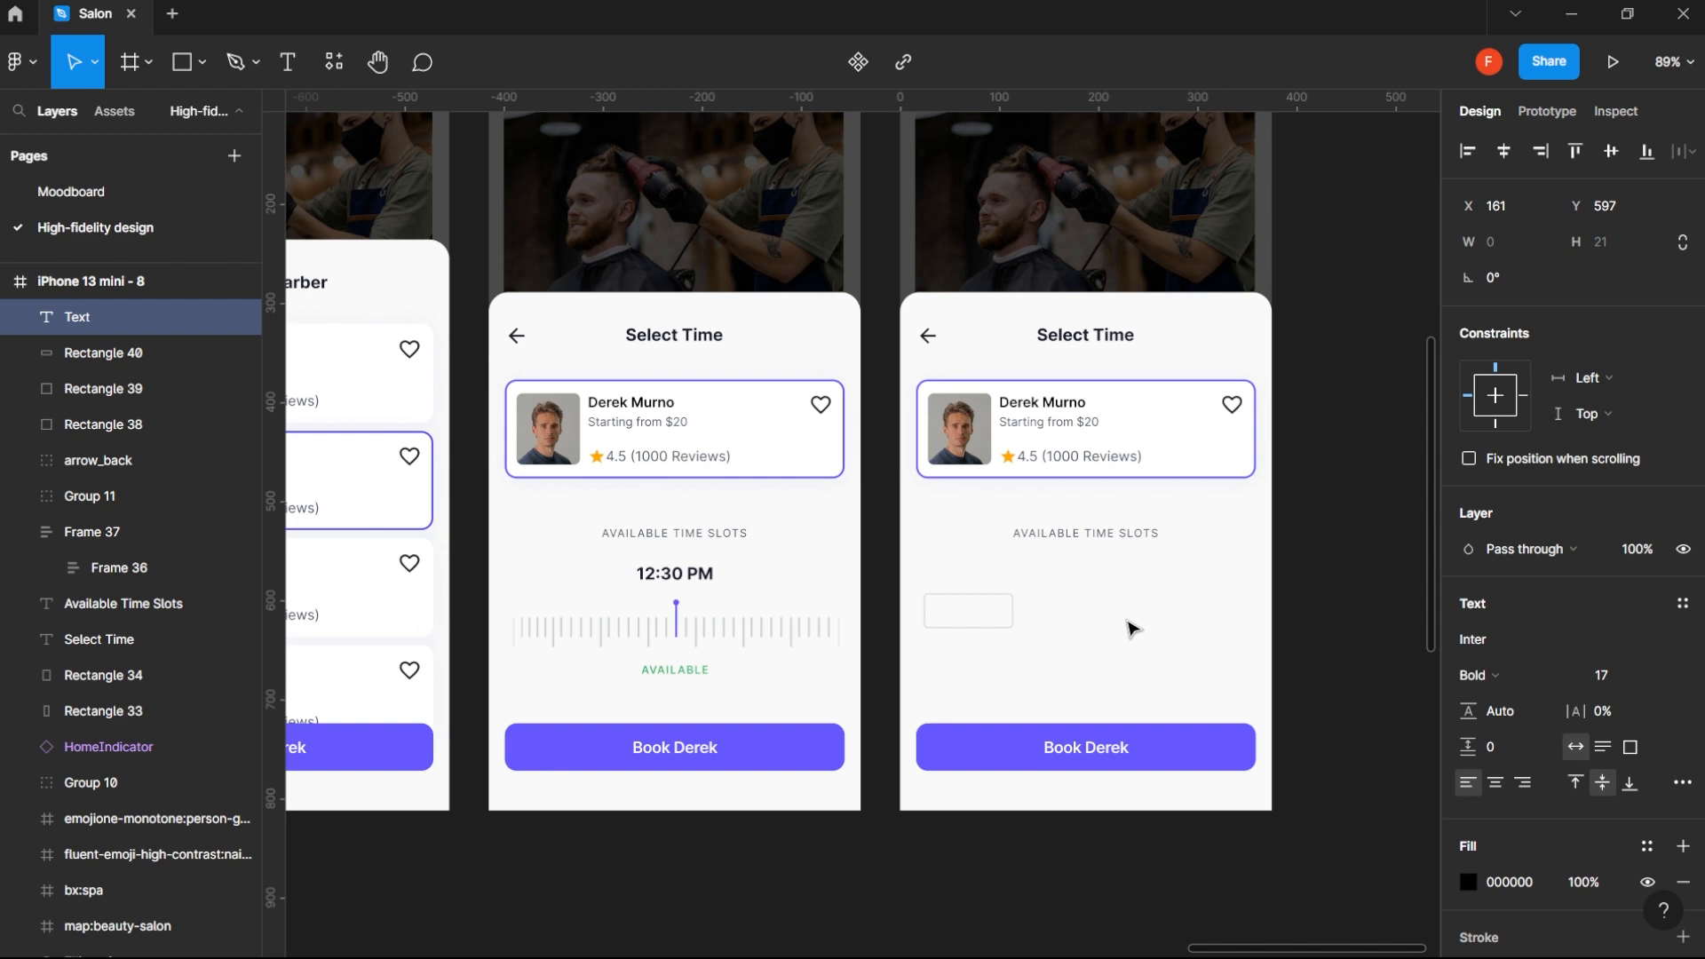
# - Enter 5:30 as the new text and centre it inside the small outlined rectangle below the time slots label
pyautogui.write('5;')
pyautogui.write('30')
pyautogui.press('Escape')
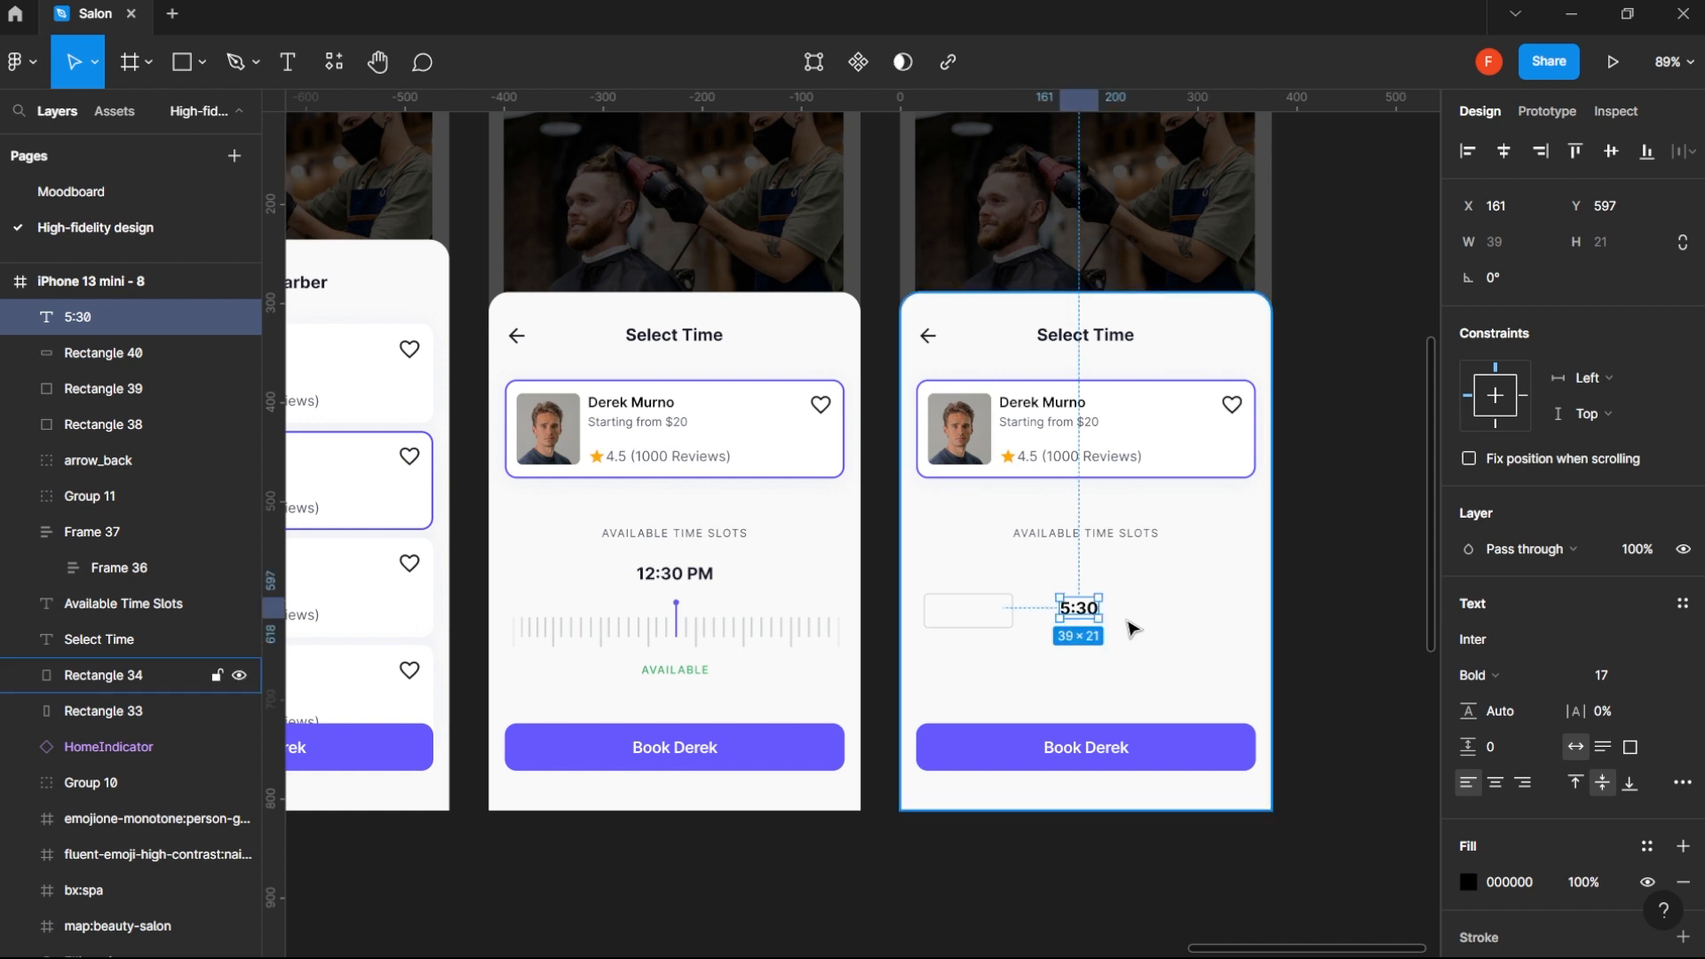
pyautogui.moveTo(1084, 614); pyautogui.dragTo(973, 626)
# - Turn the 5:30 text and its rectangle into an auto layout chip with 12 horizontal and 8 vertical padding
pyautogui.keyDown('shift'); pyautogui.click(1002, 623); pyautogui.keyUp('shift')
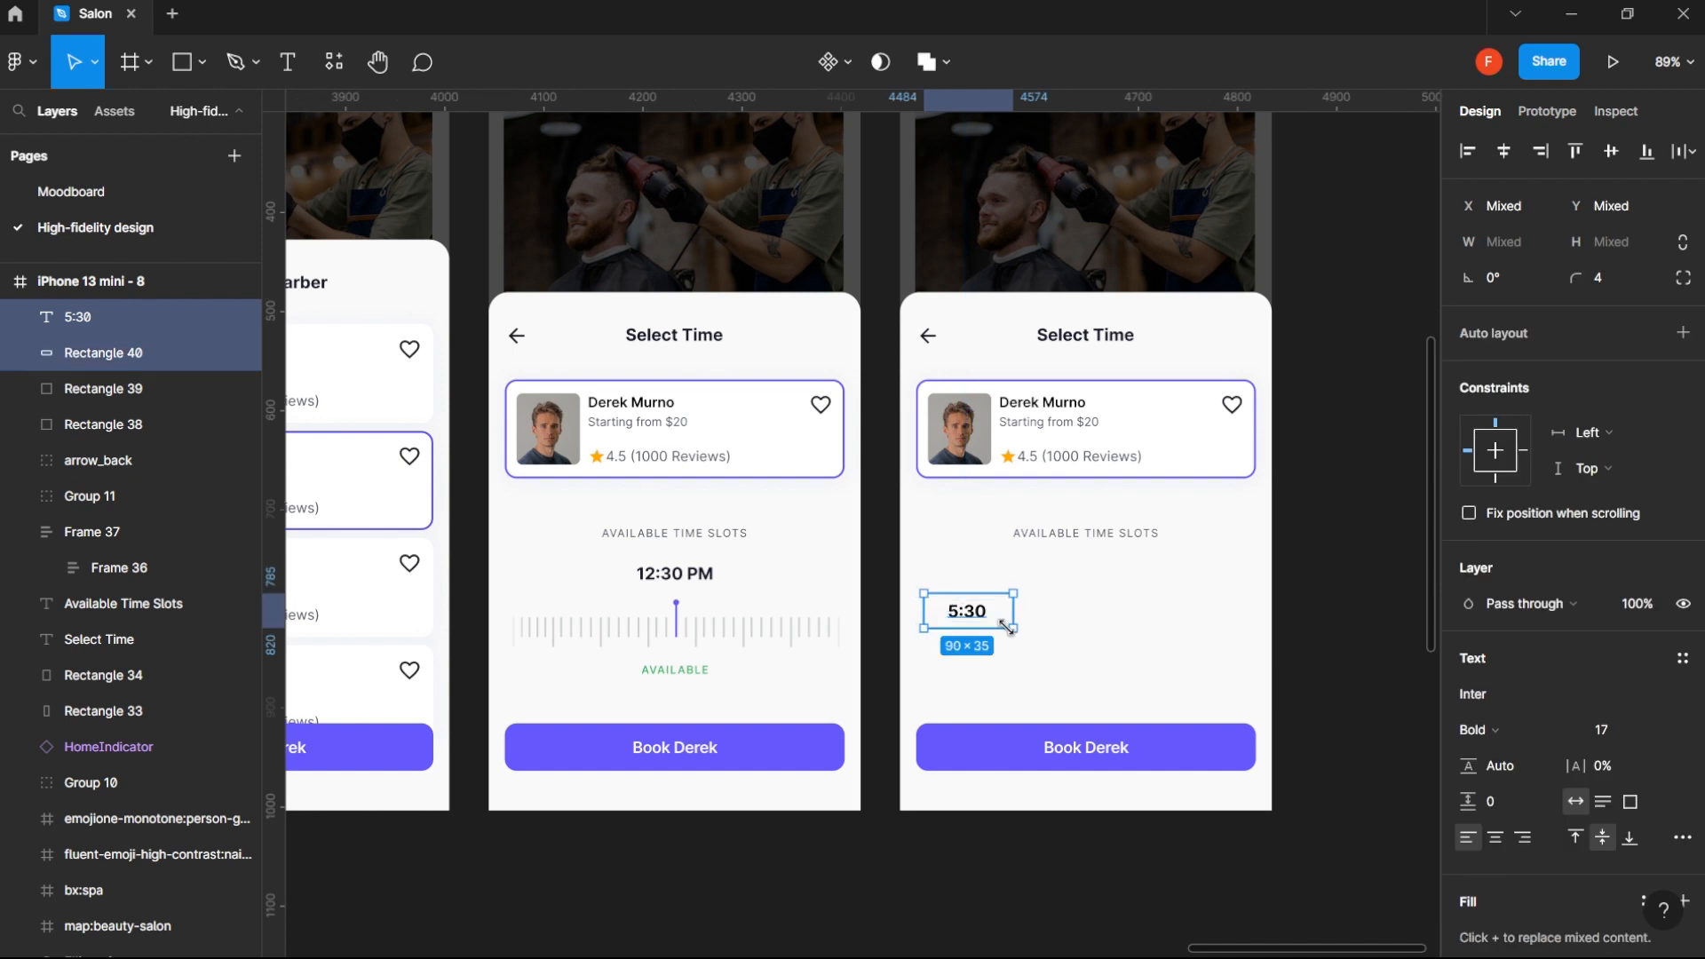
pyautogui.hotkey('shift', 'a')
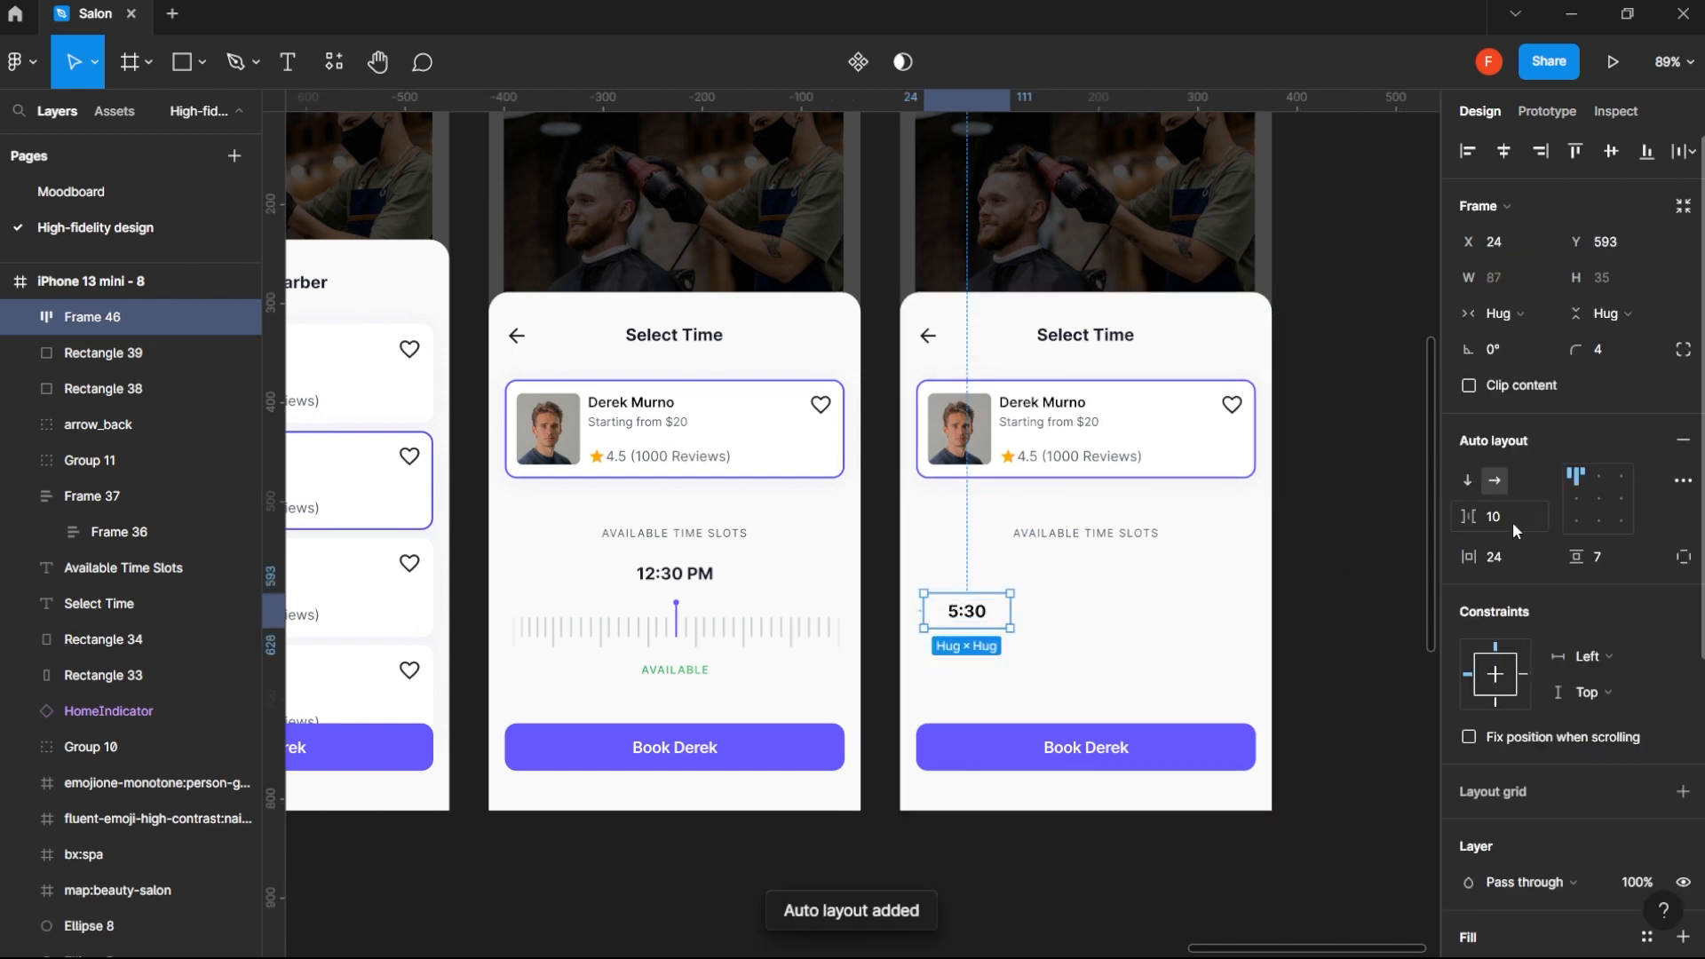
pyautogui.click(1506, 574)
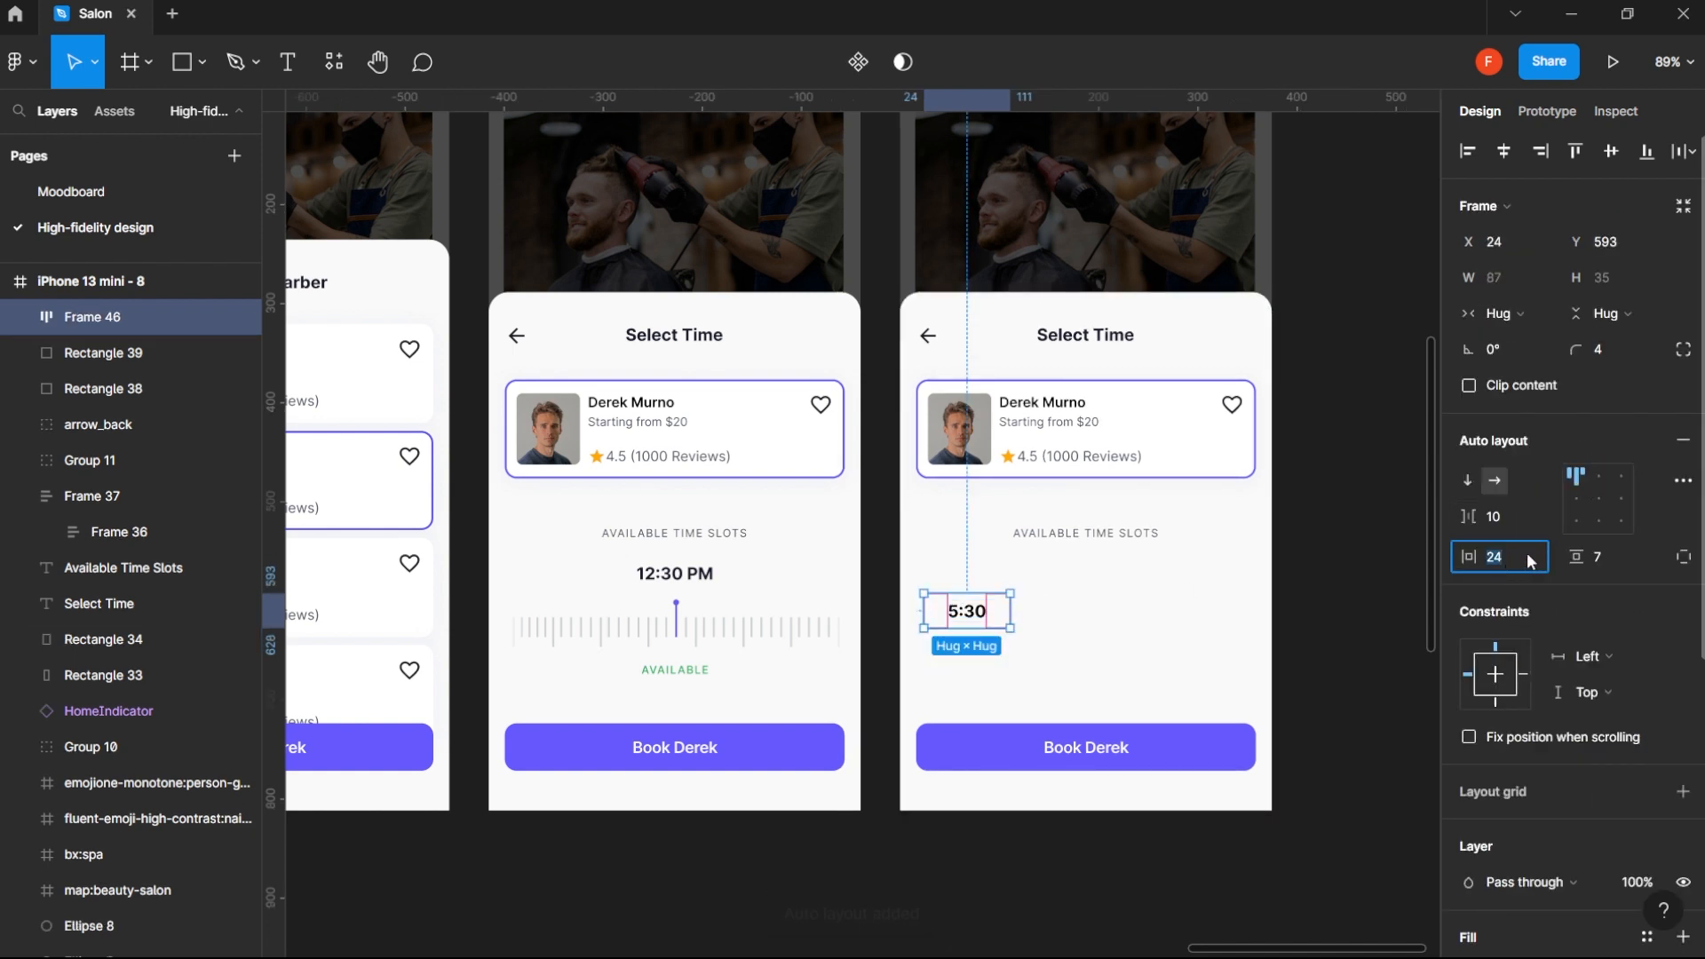
pyautogui.press('Return')
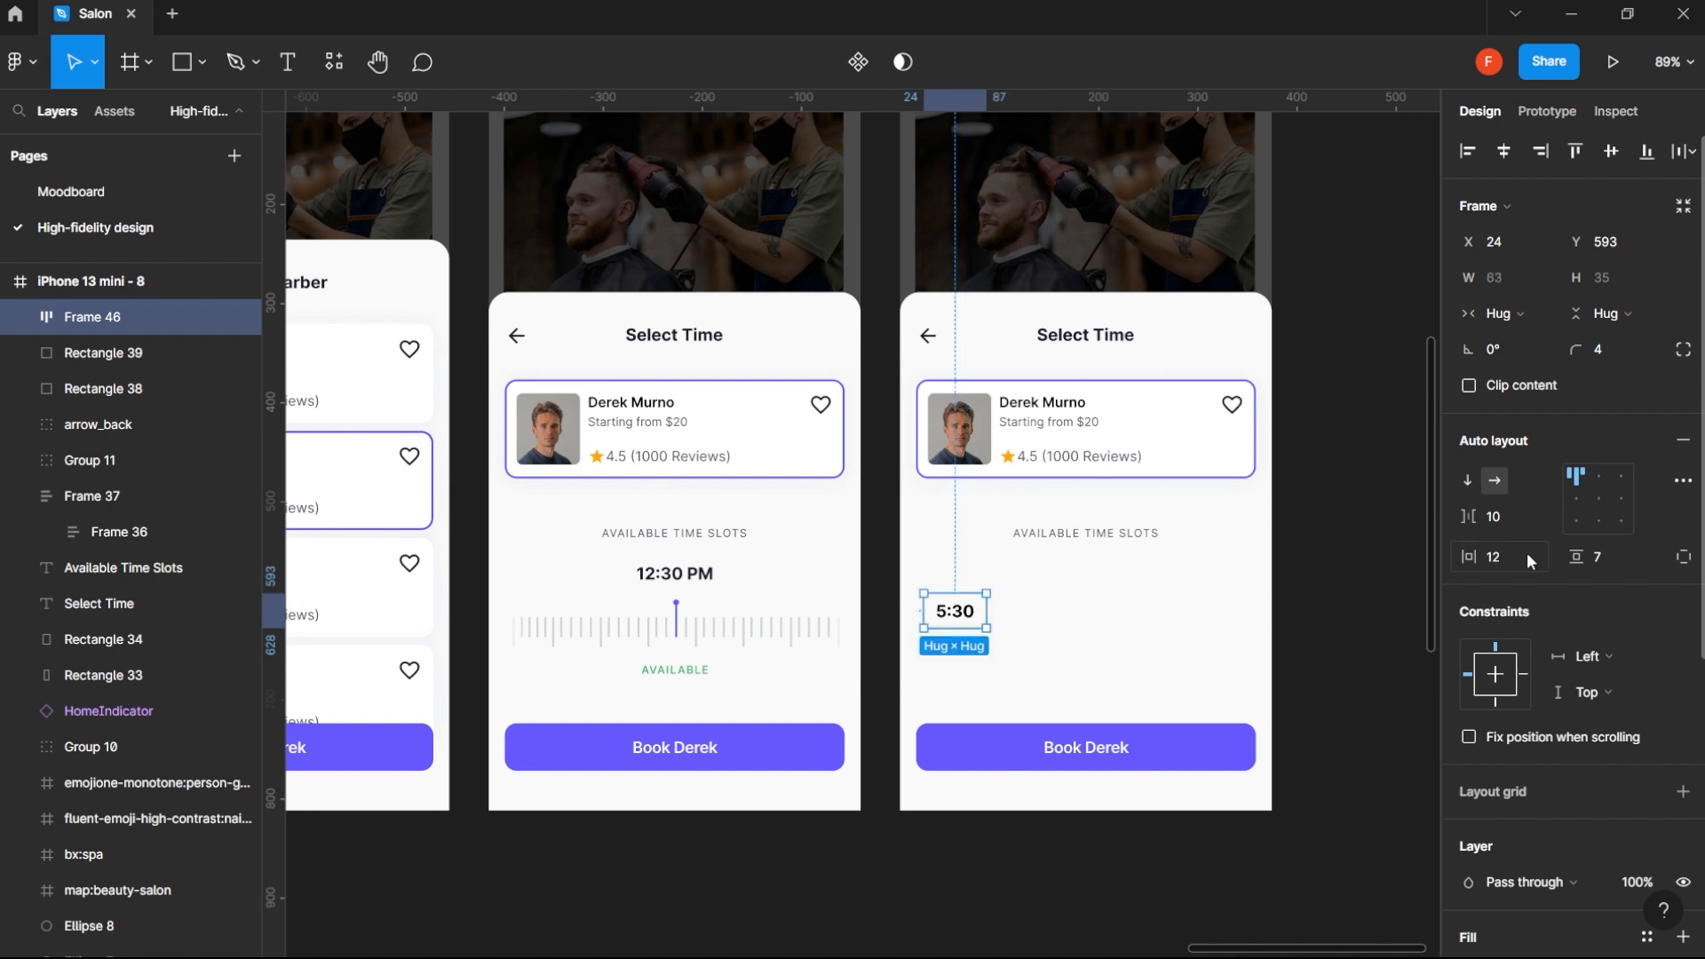
pyautogui.click(1612, 557)
pyautogui.press('Return')
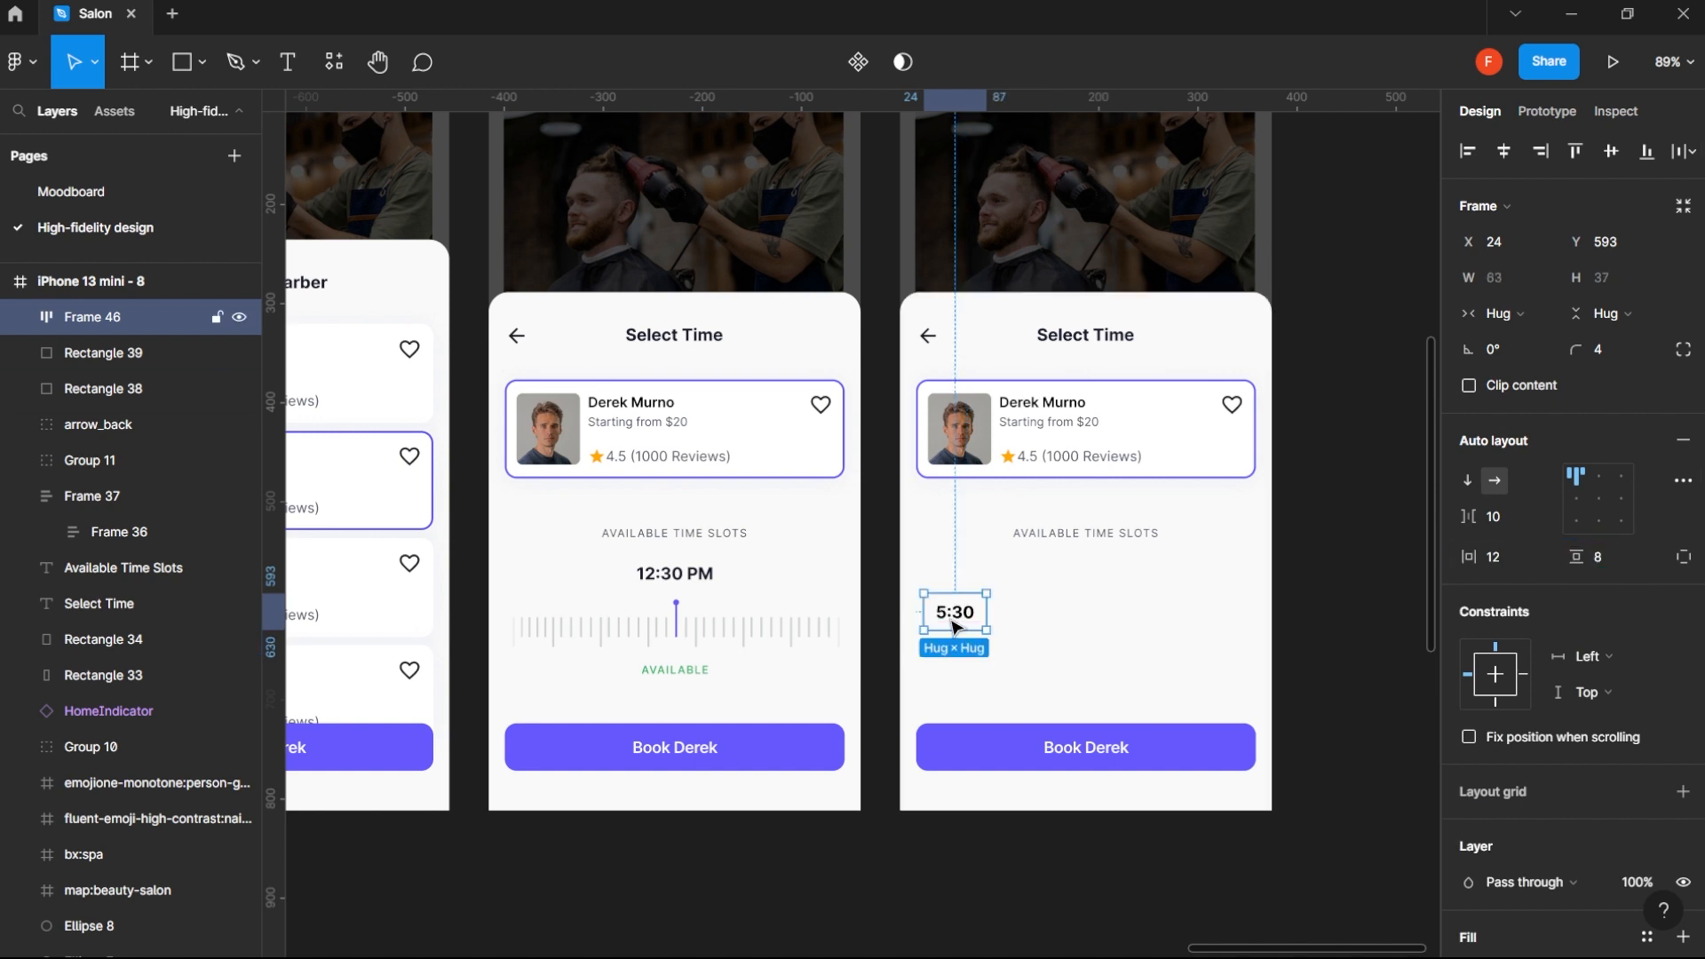
# - Duplicate the 5:30 chip directly beside the original and change the copy's text to 7:30
pyautogui.moveTo(957, 621); pyautogui.dragTo(1029, 621)
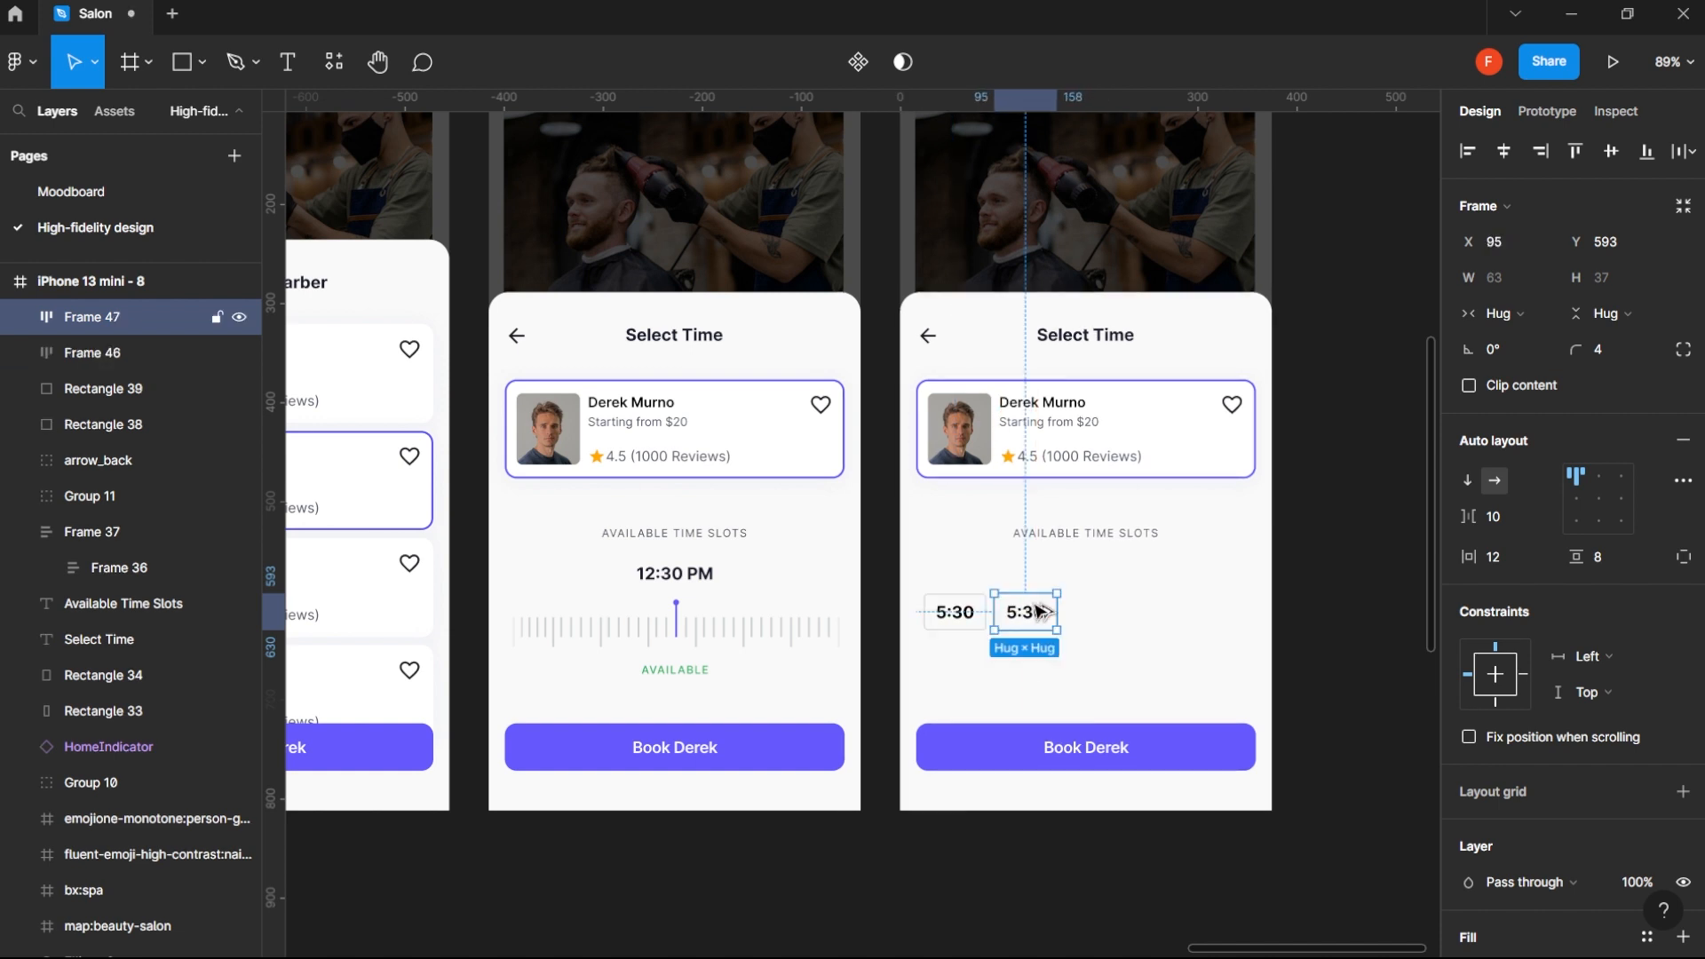
pyautogui.doubleClick(1020, 622)
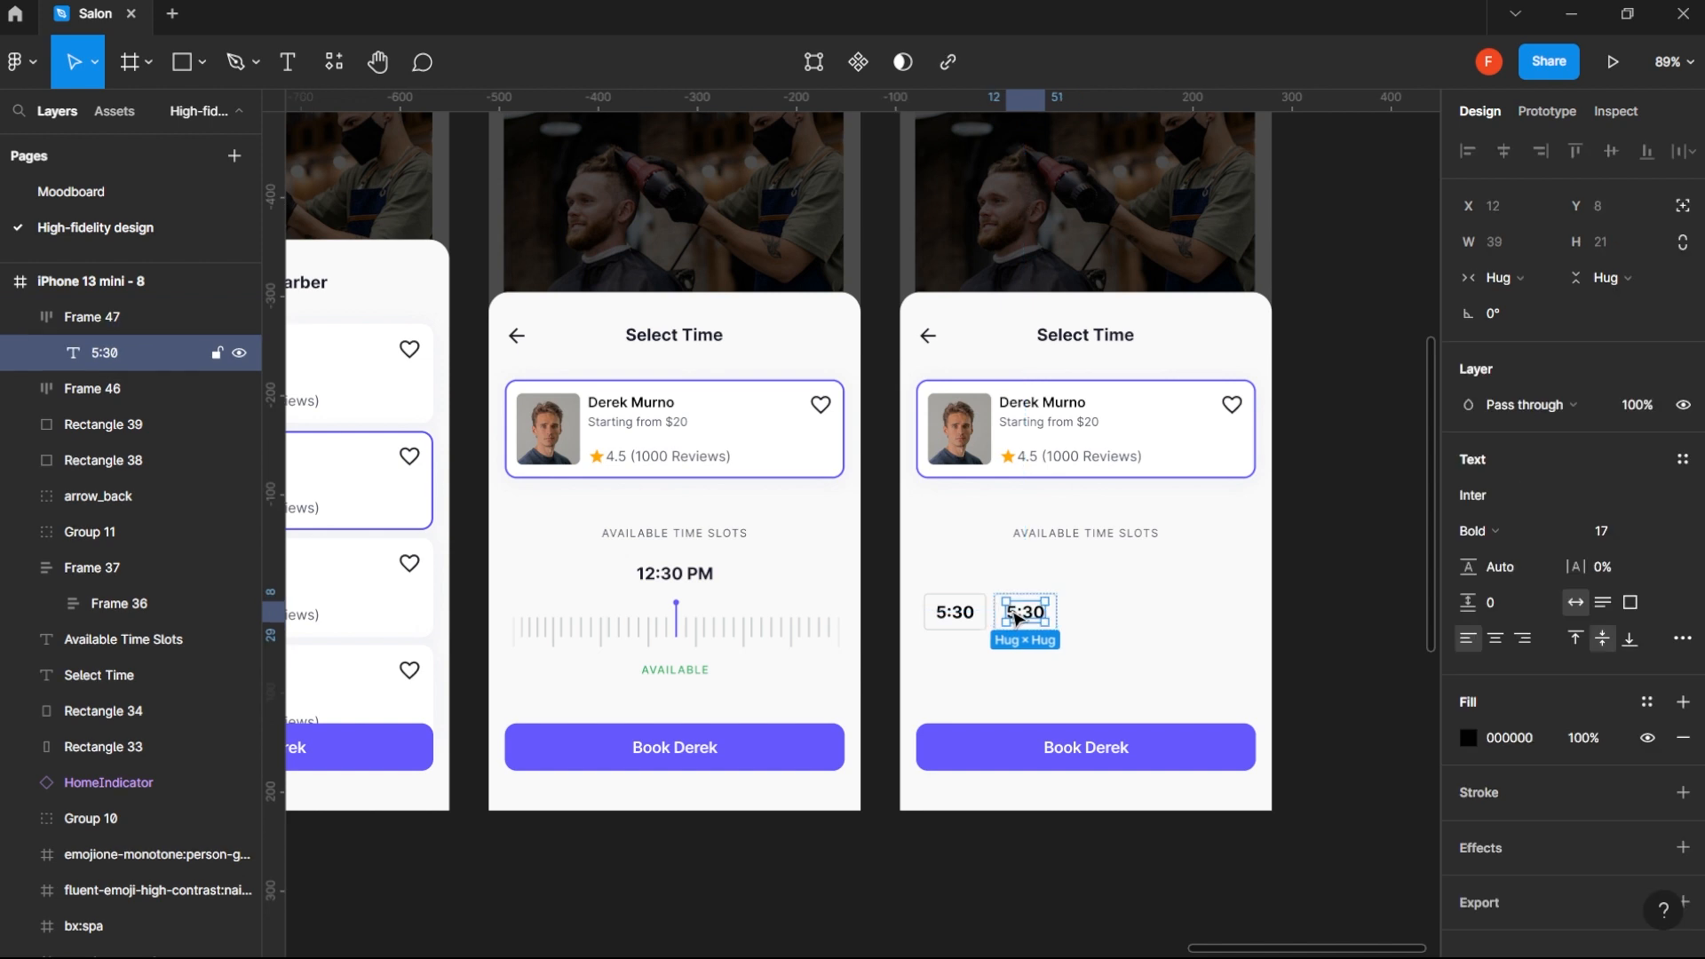
pyautogui.doubleClick(1017, 619)
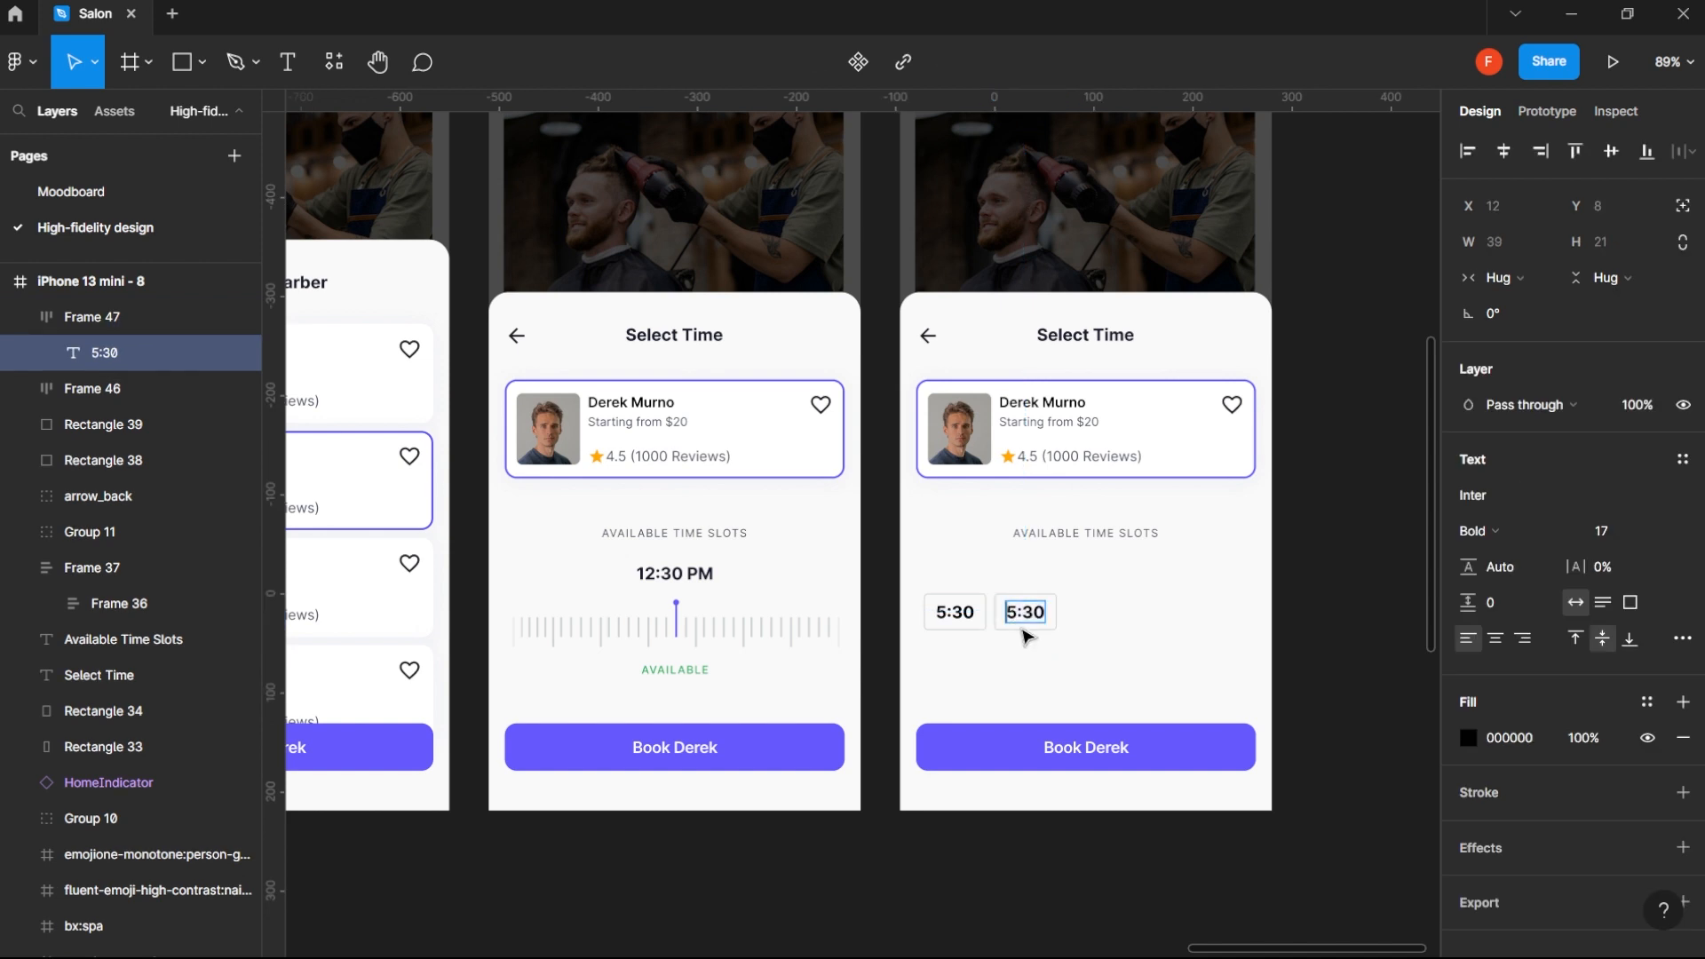
pyautogui.write('7:30')
pyautogui.press('Escape')
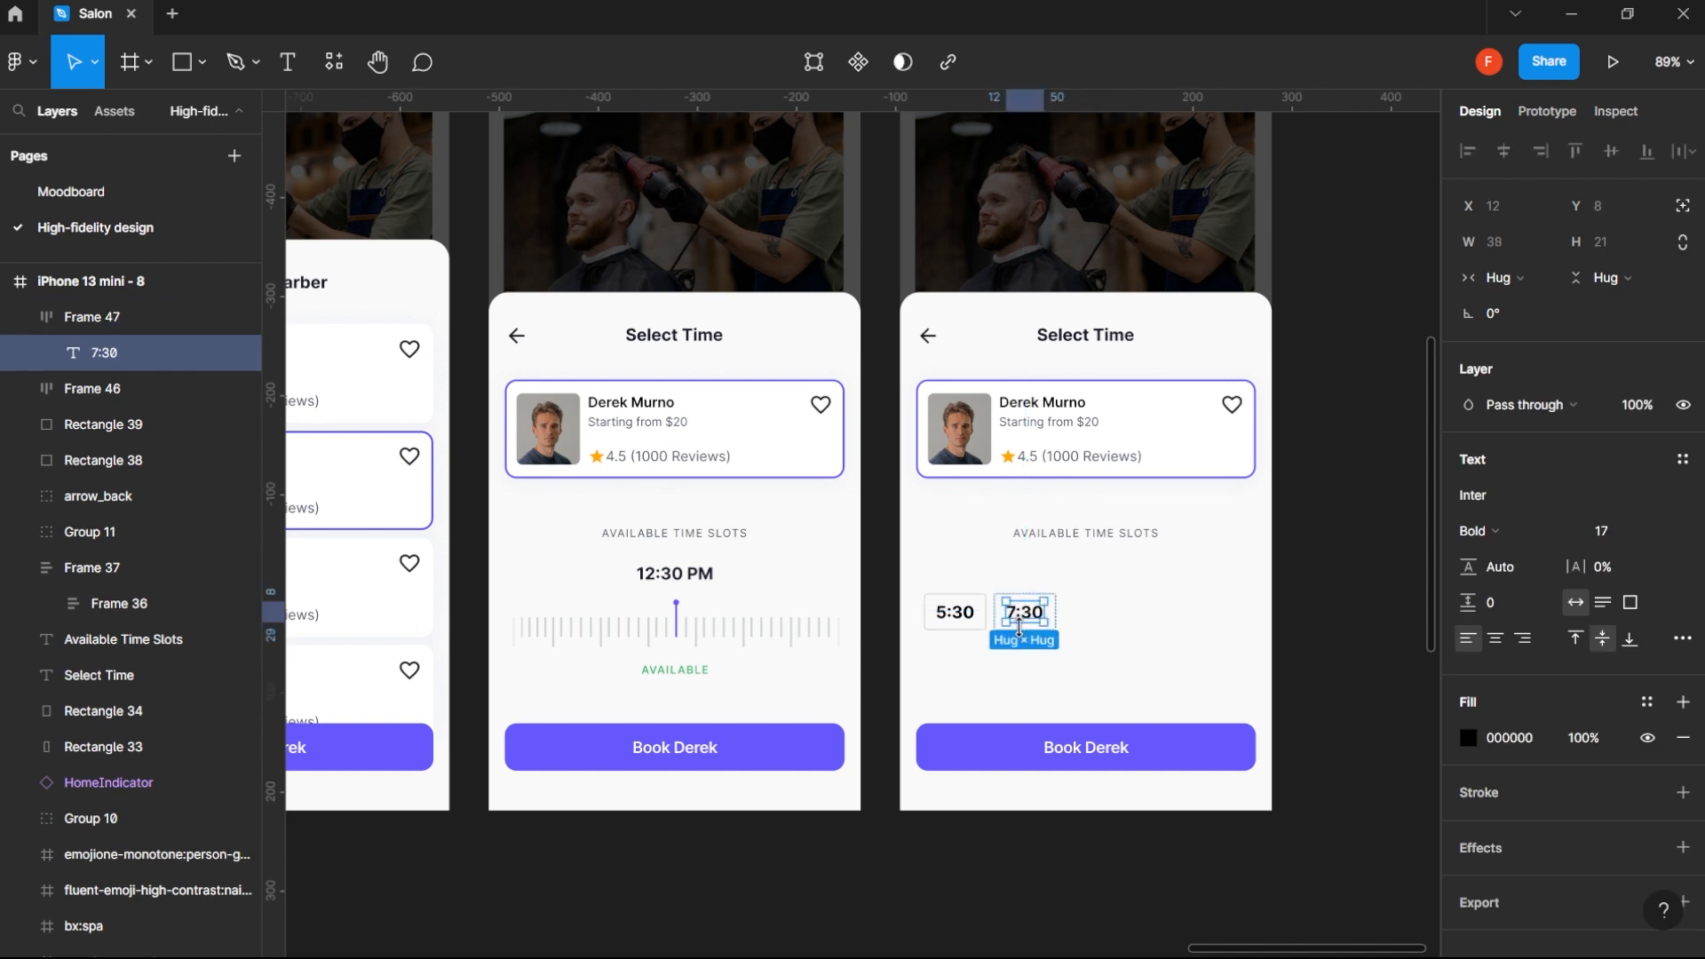
pyautogui.click(1313, 609)
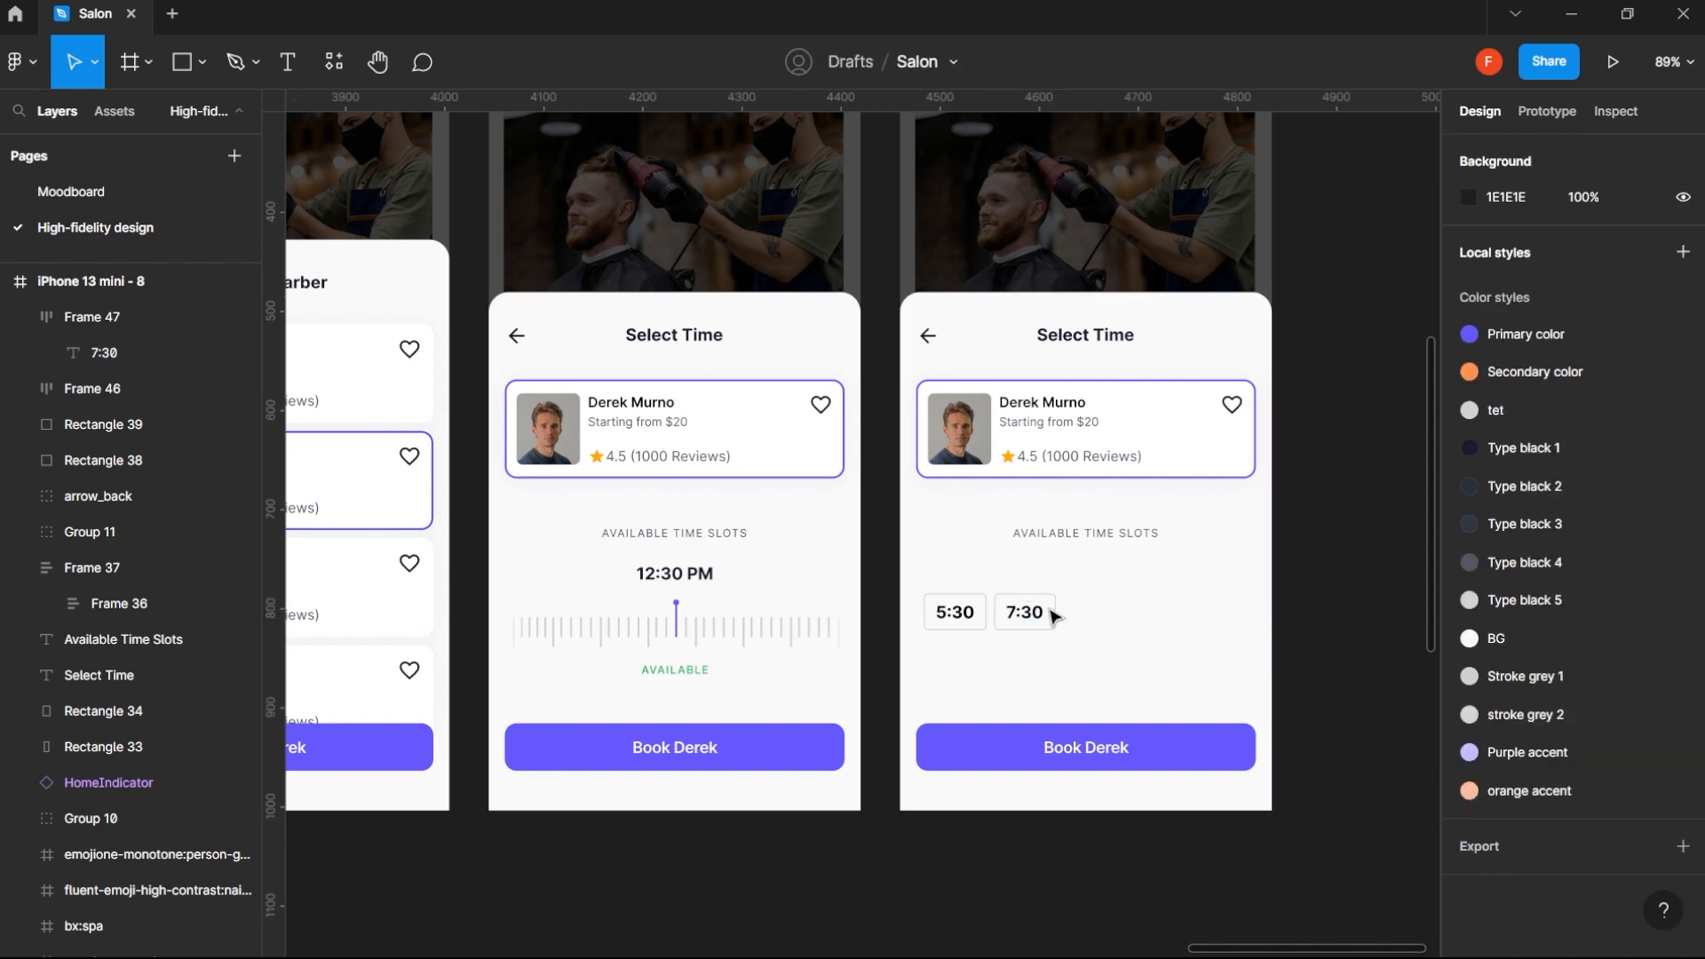
# - Duplicate the 7:30 chip four times in an evenly spaced row running past the frame's right edge
pyautogui.click(1029, 619)
pyautogui.moveTo(1029, 619); pyautogui.dragTo(1105, 623)
pyautogui.hotkey('ctrl', 'd')
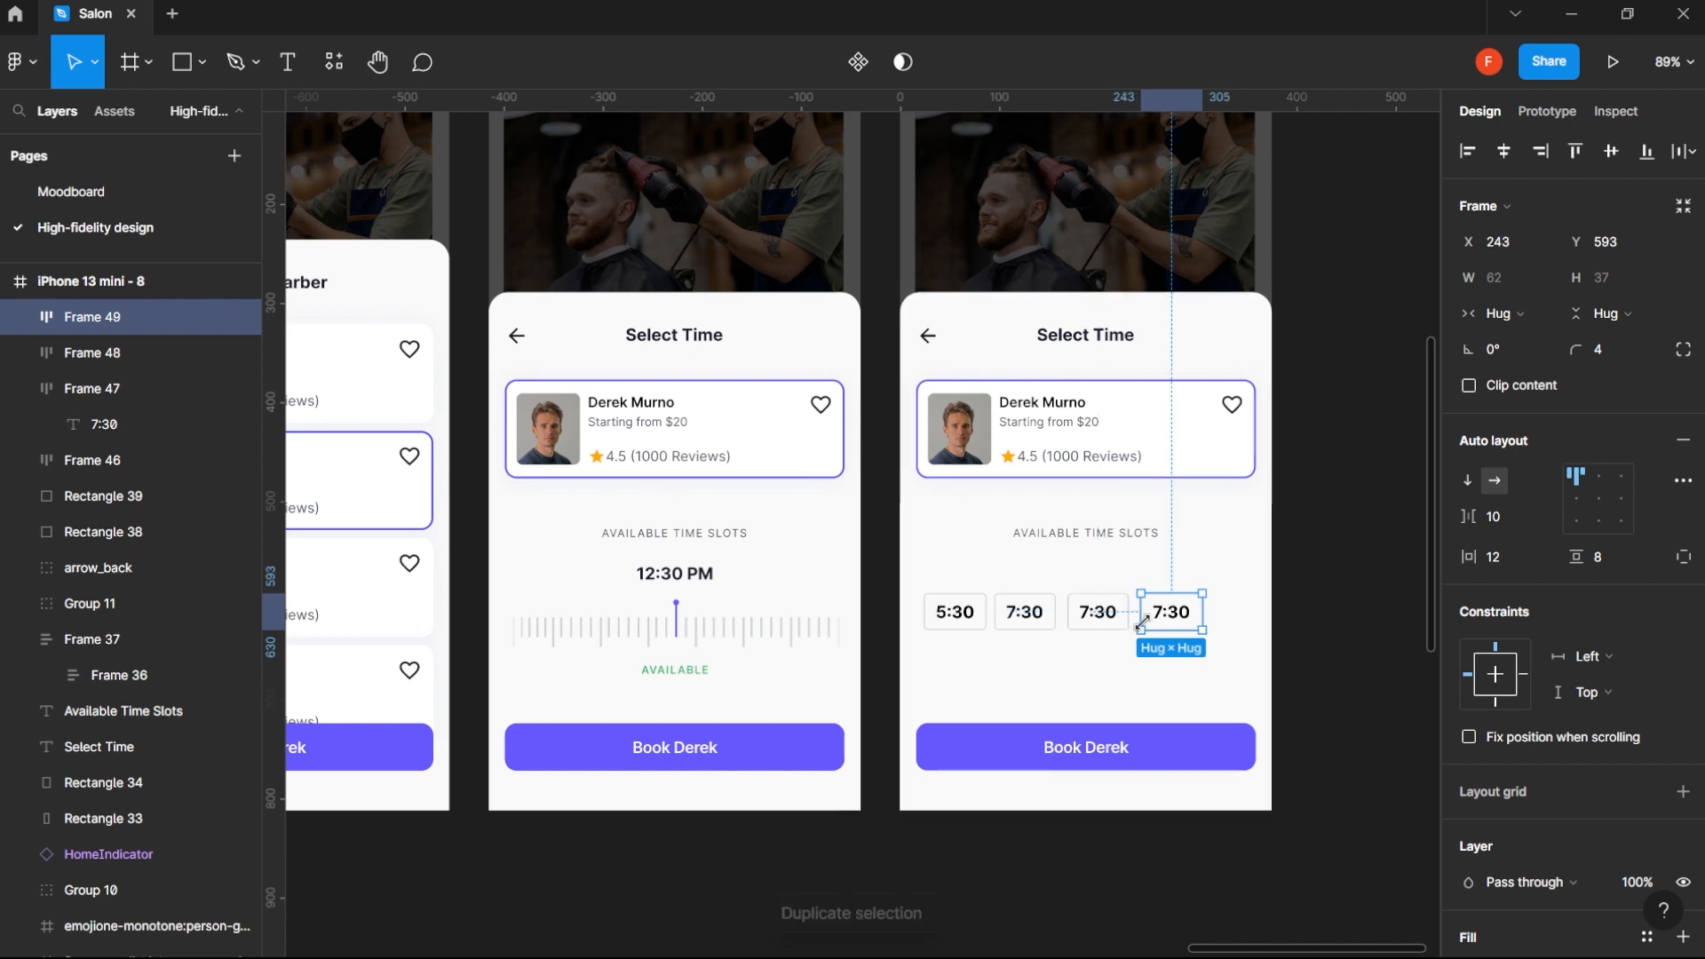
pyautogui.hotkey('ctrl', 'd')
pyautogui.hotkey('ctrl', 'd')
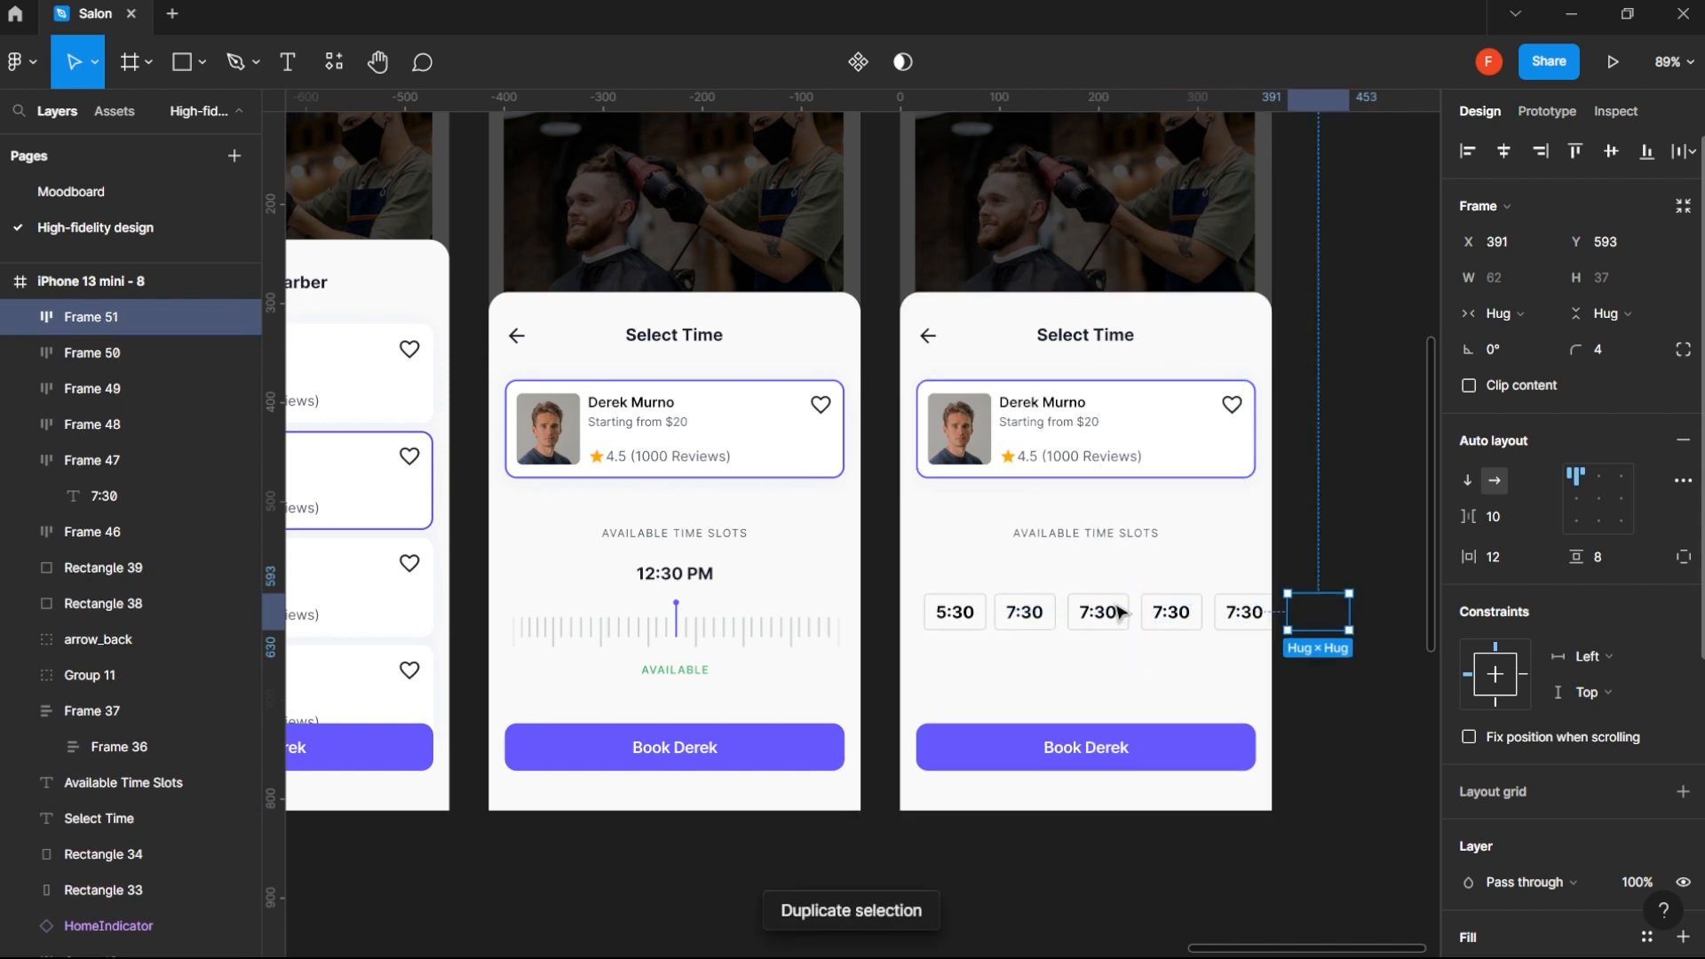
pyautogui.click(1168, 613)
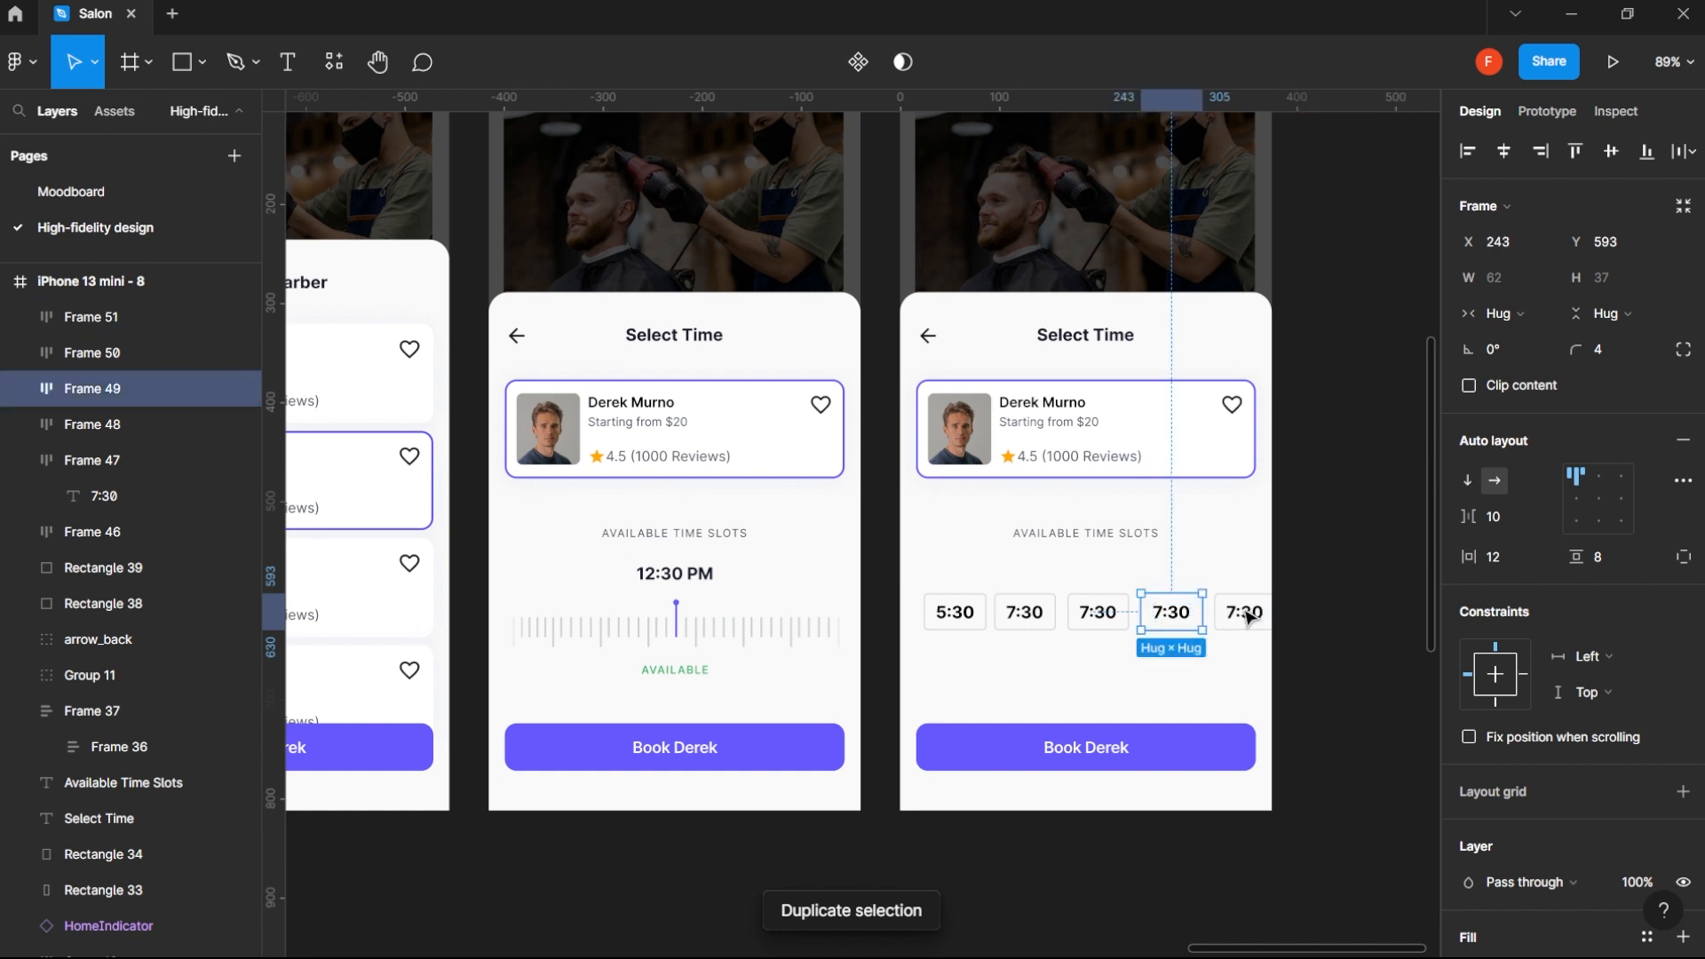
pyautogui.keyDown('shift'); pyautogui.click(1248, 617); pyautogui.keyUp('shift')
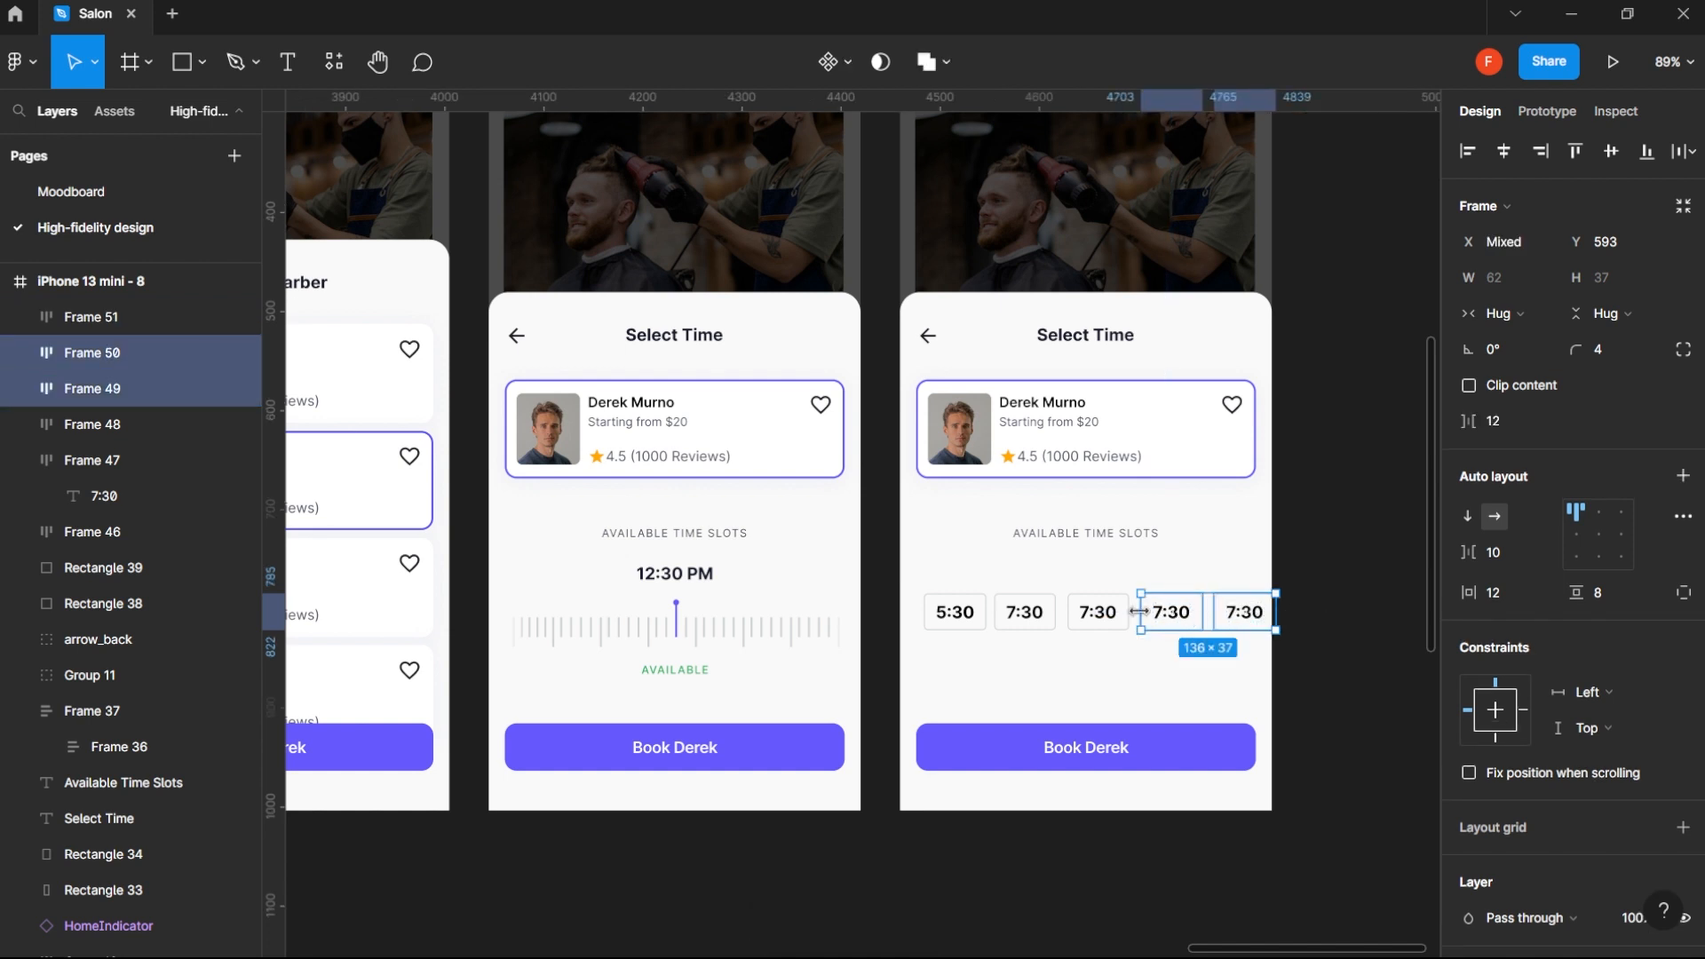
pyautogui.click(1064, 531)
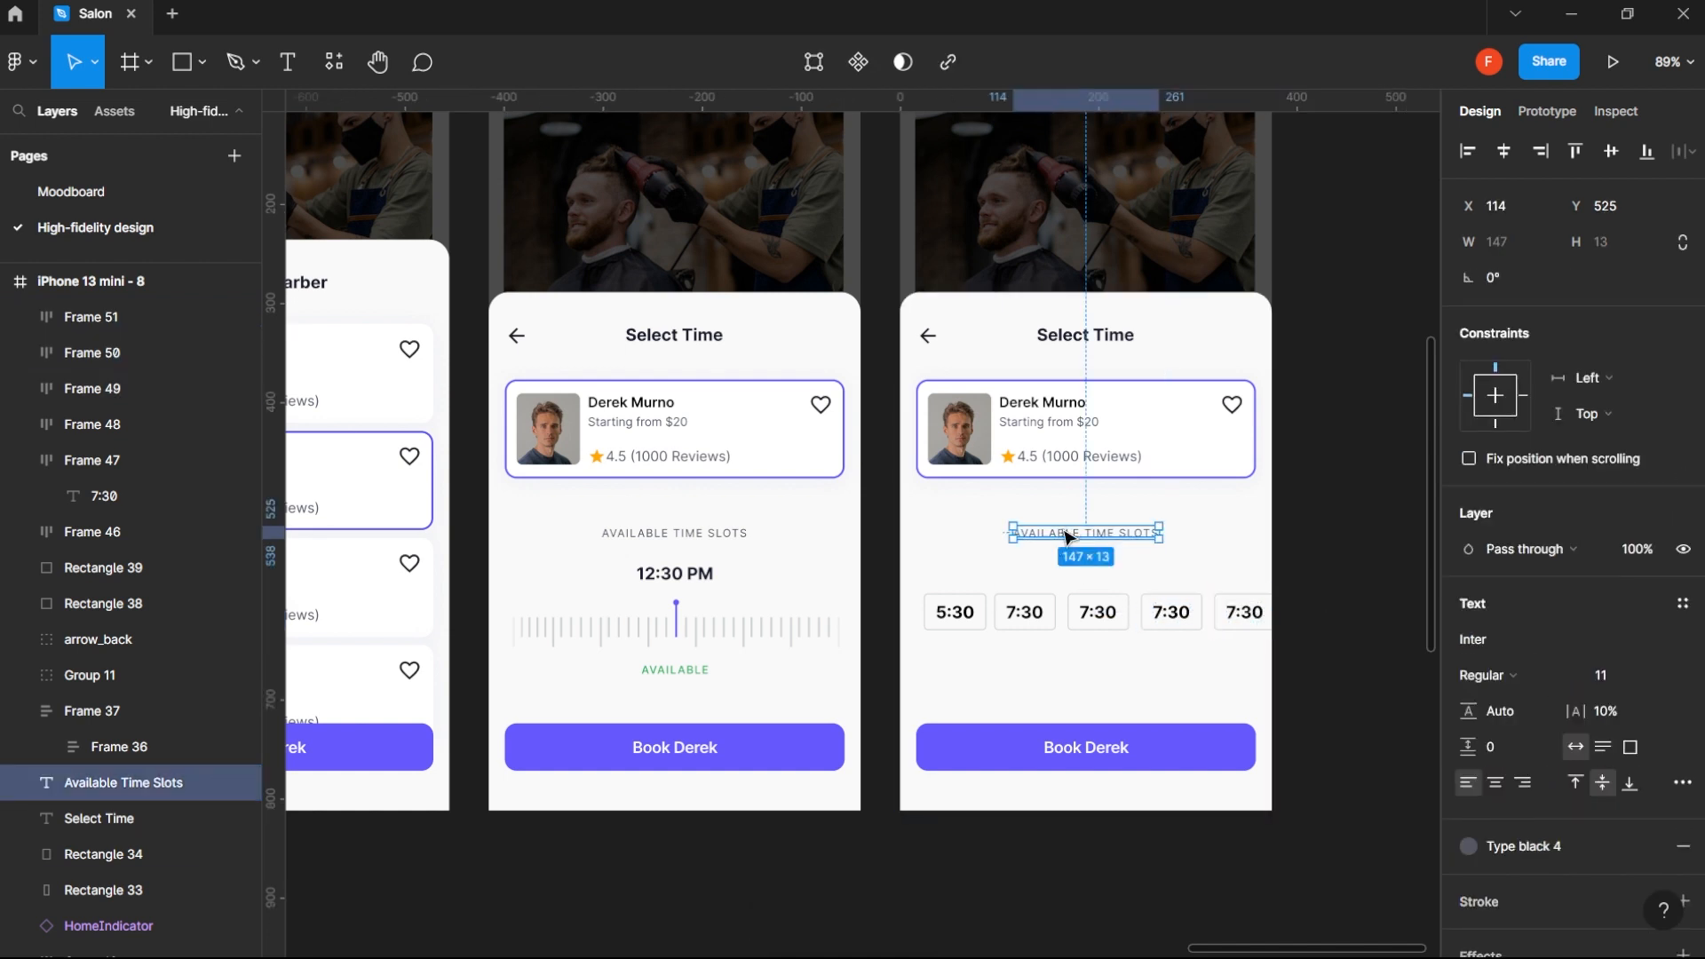
pyautogui.keyDown('alt'); pyautogui.moveTo(1069, 536); pyautogui.dragTo(981, 579); pyautogui.keyUp('alt')
pyautogui.doubleClick(976, 576)
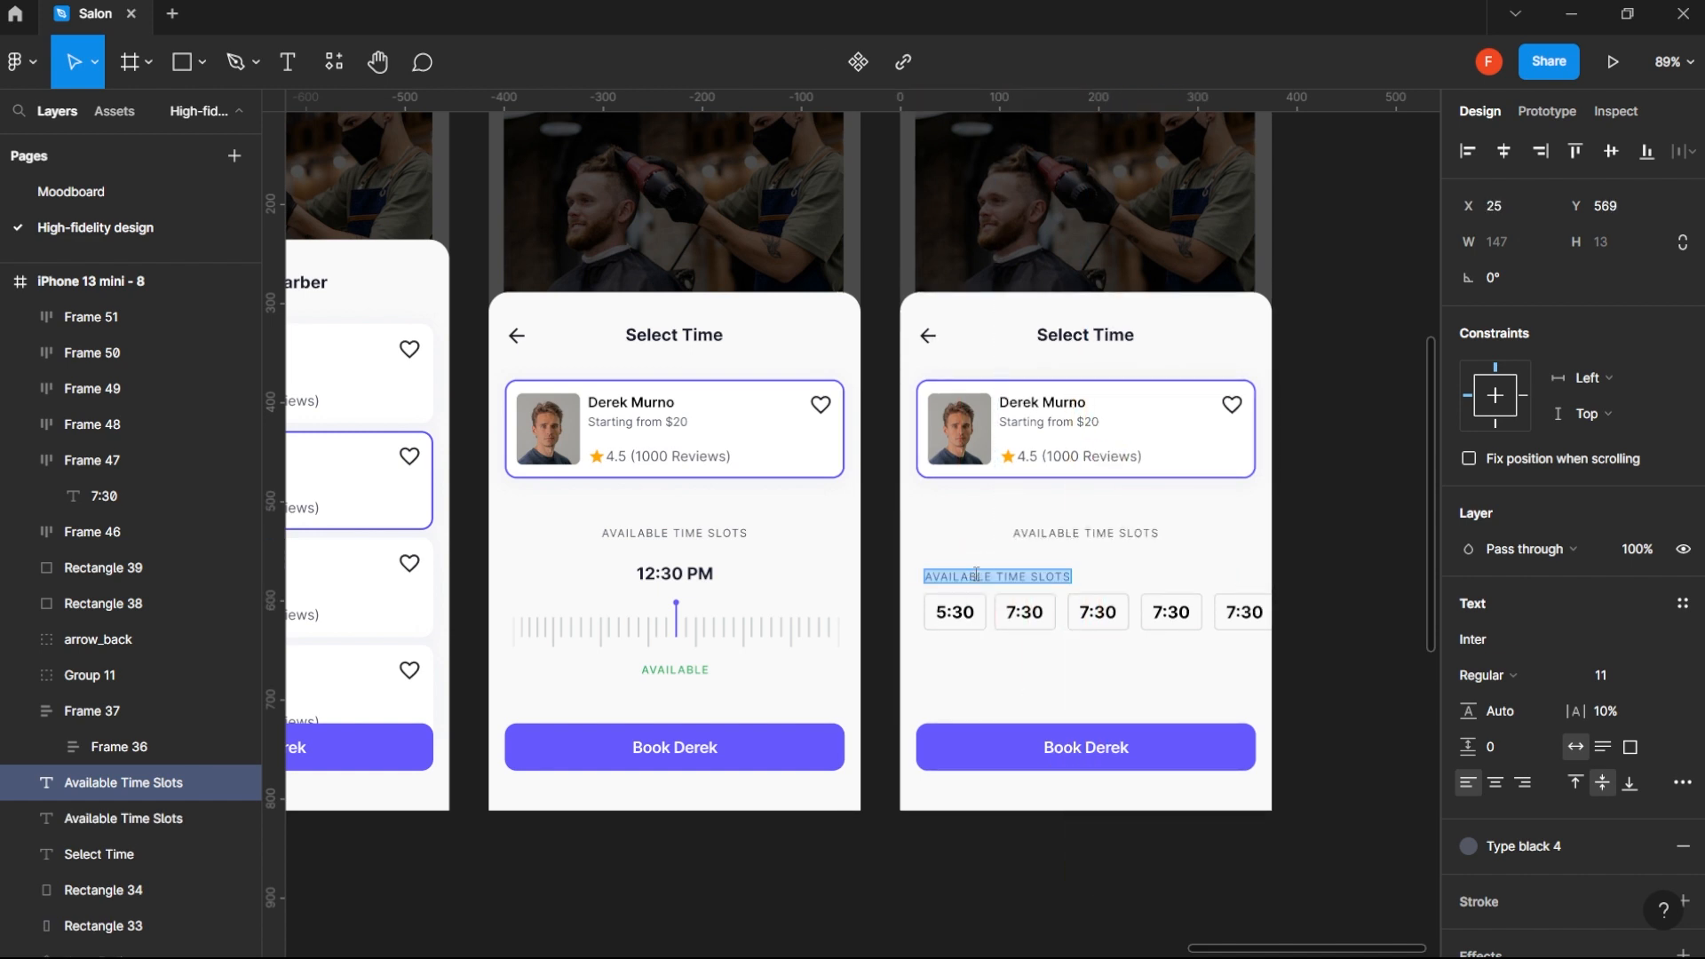
pyautogui.write('Morning')
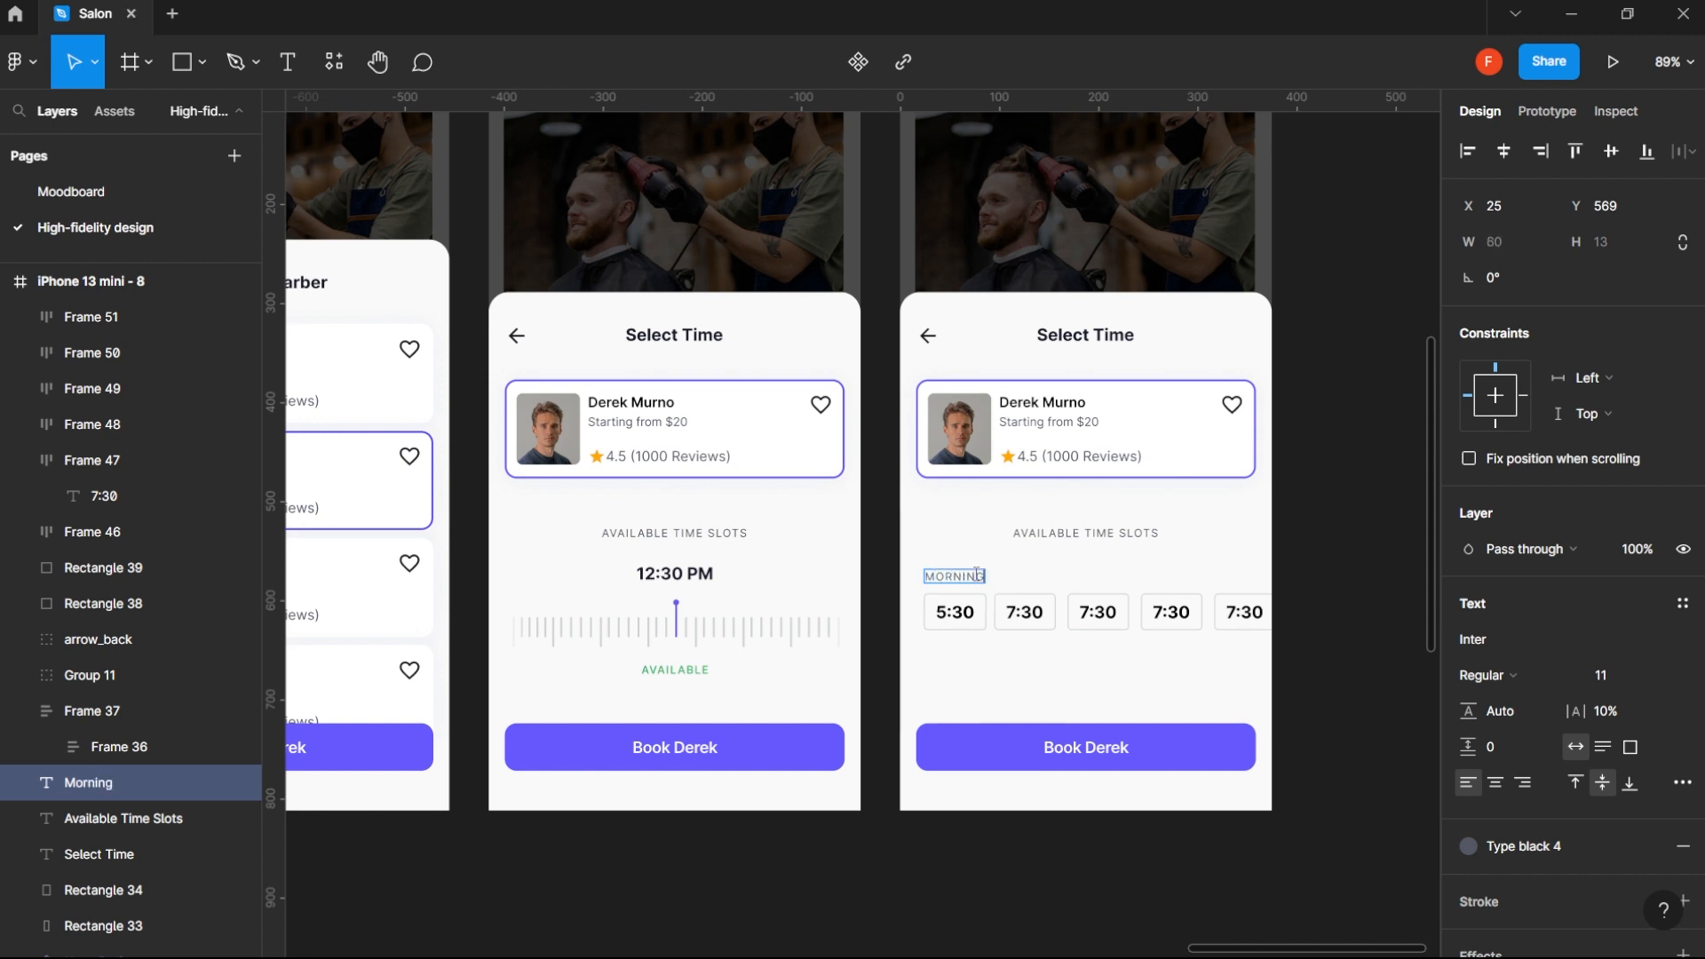
pyautogui.press('Escape')
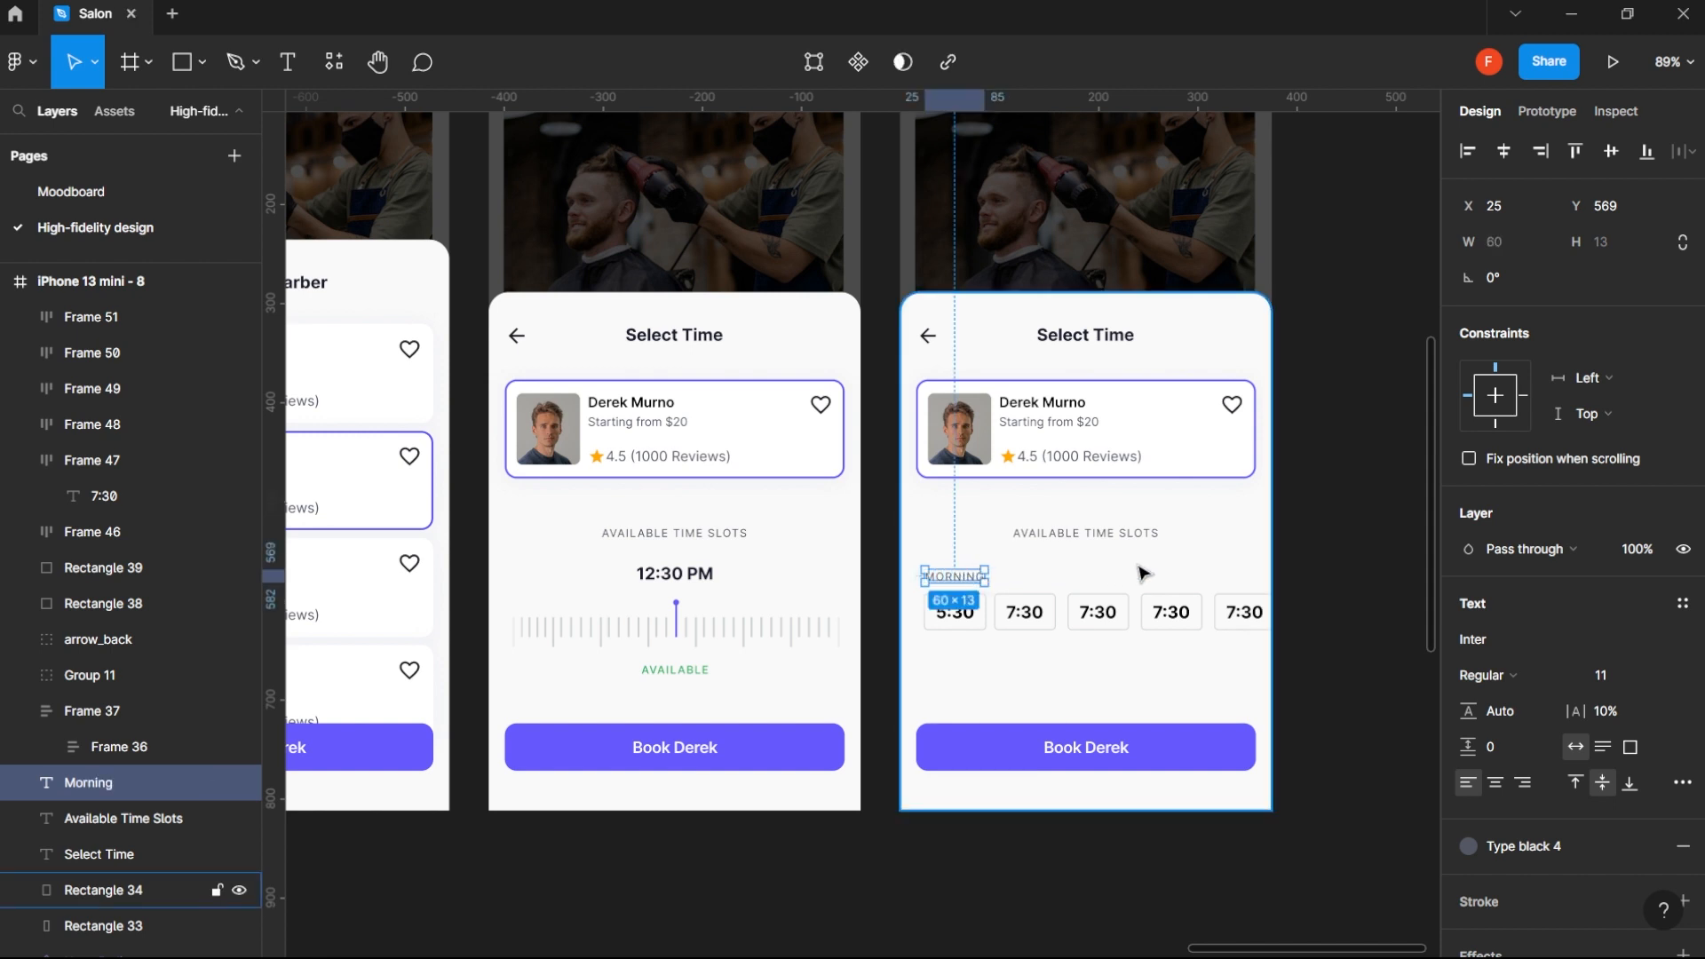
pyautogui.press('Return')
pyautogui.hotkey('ctrl', 'z')
pyautogui.press('Escape')
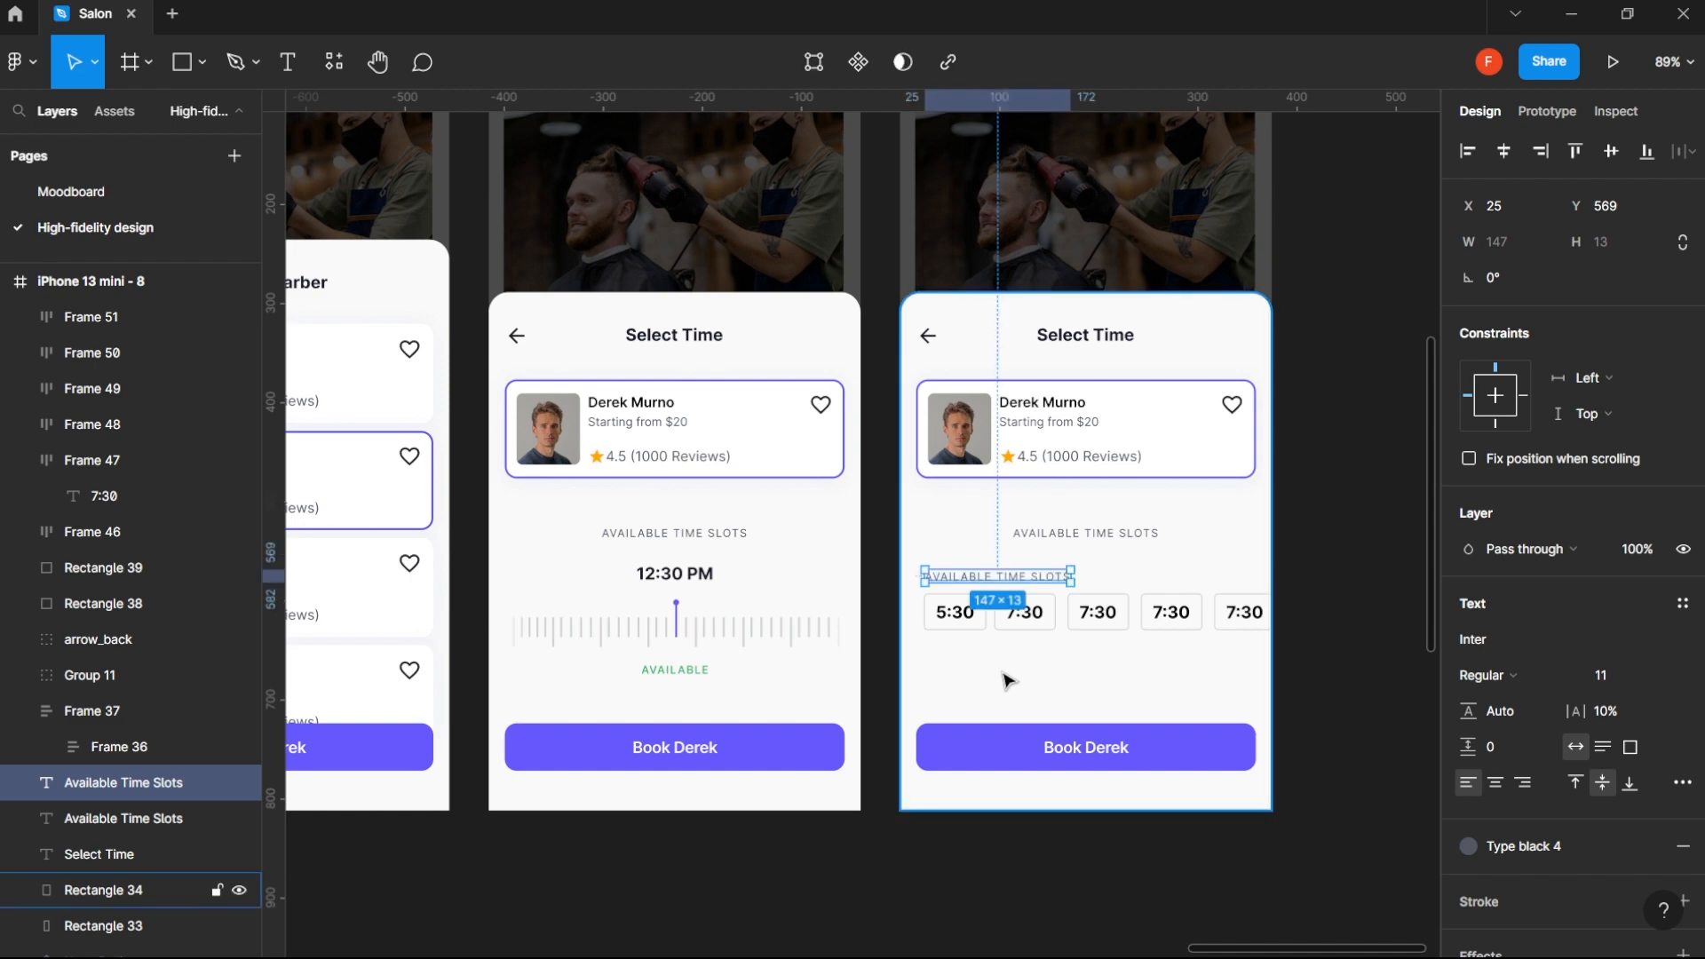
pyautogui.press('Delete')
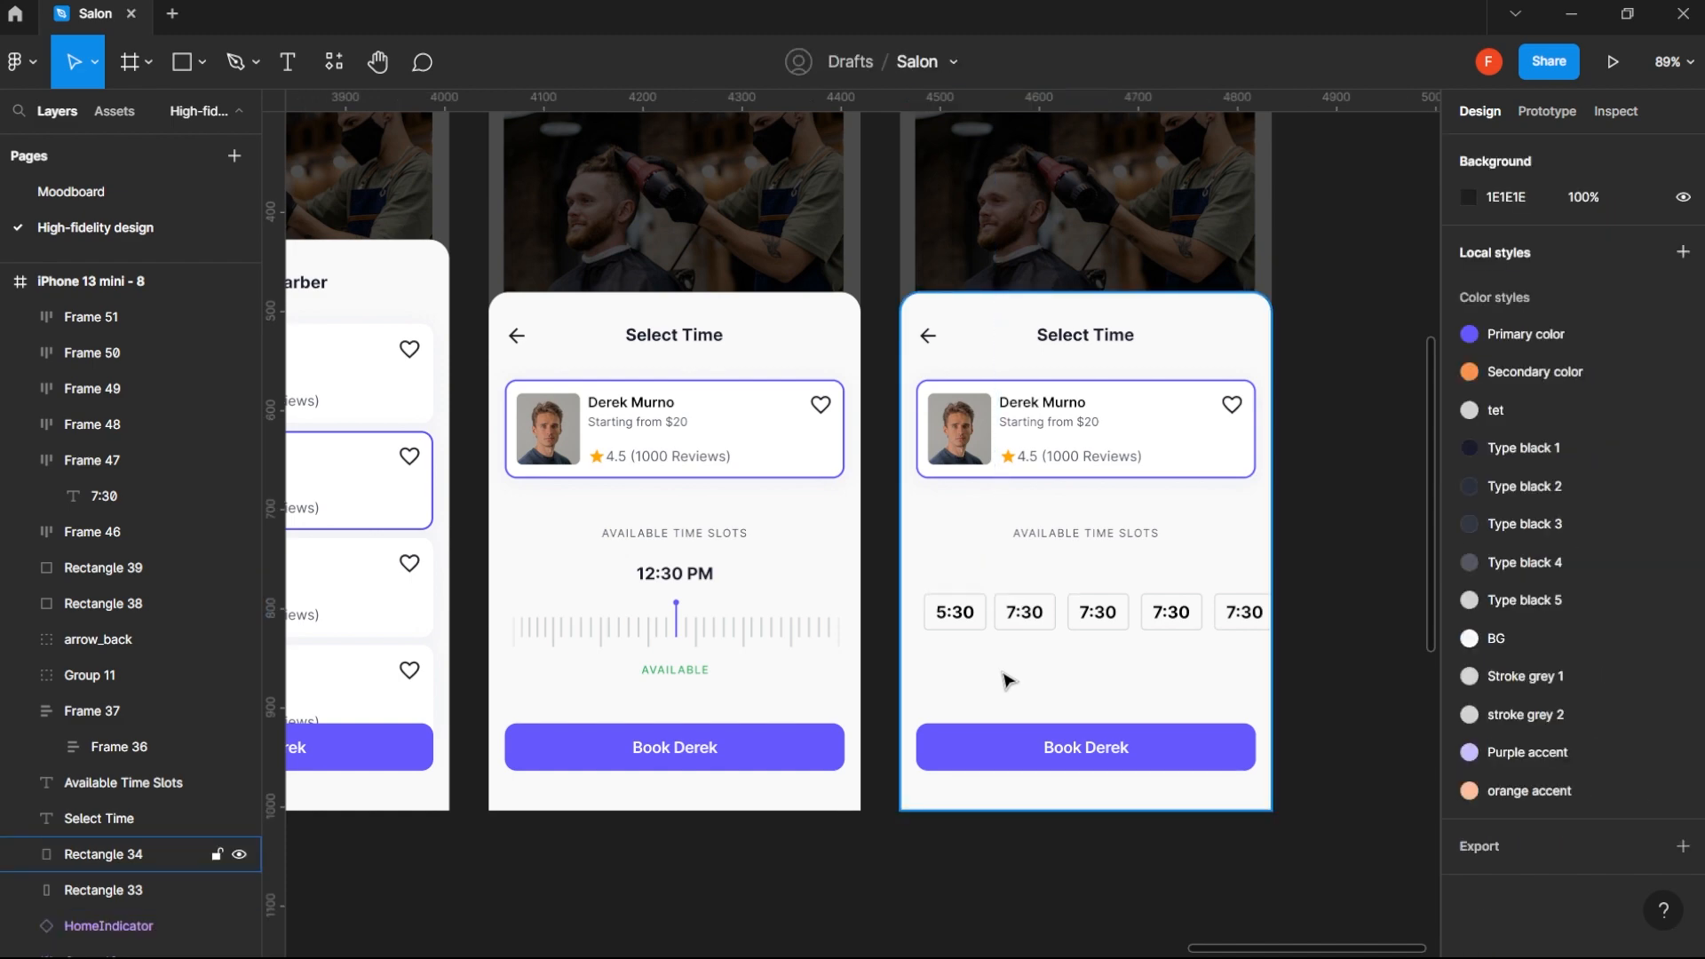
# - Duplicate the iPhone 13 mini - 8 frame and place the copy beside it at X 4875, Y 192
pyautogui.scroll(-5, 1007, 681)
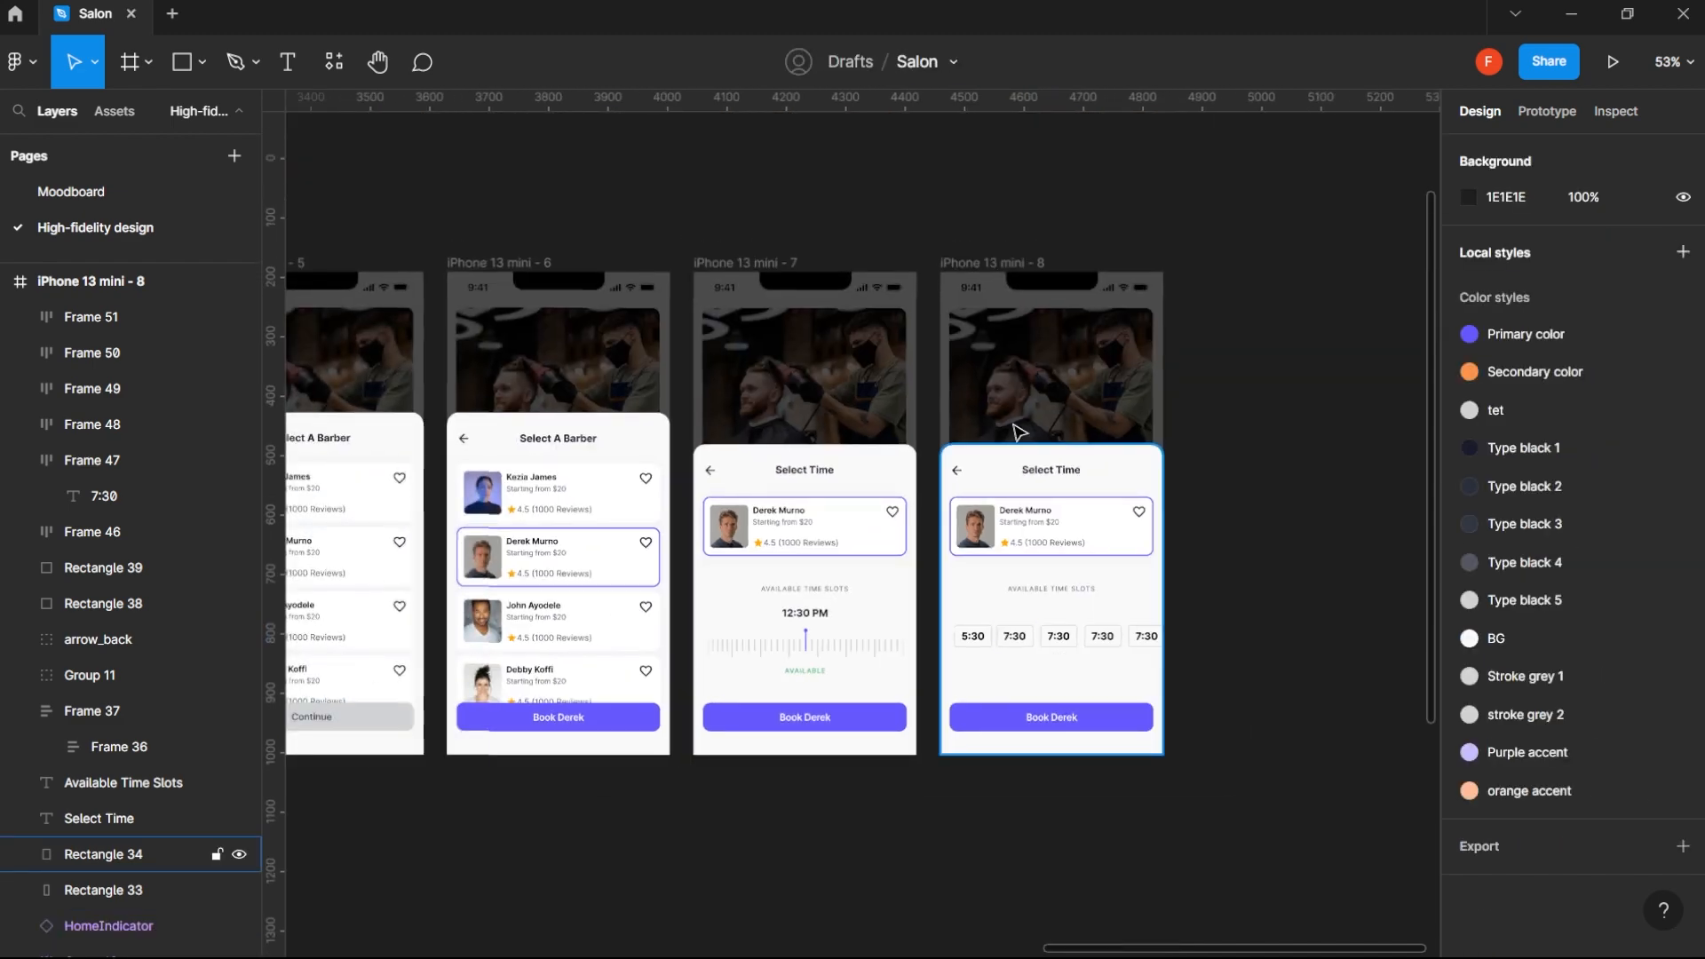
pyautogui.click(1014, 264)
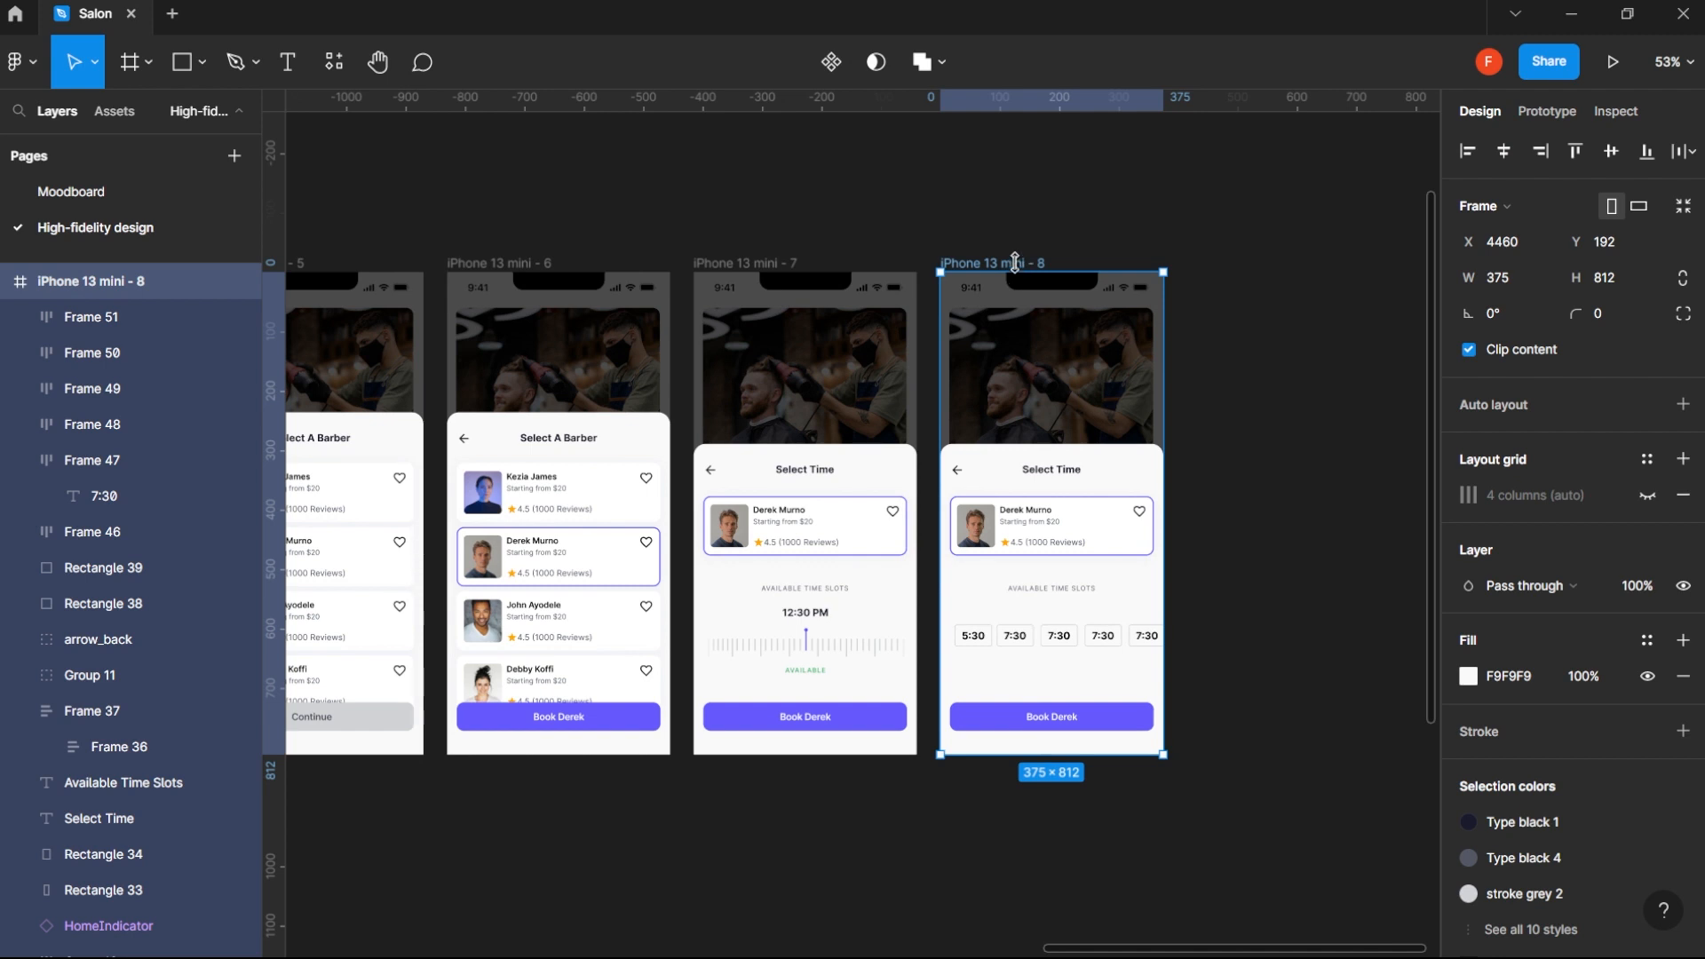
pyautogui.moveTo(1139, 271); pyautogui.dragTo(1279, 267)
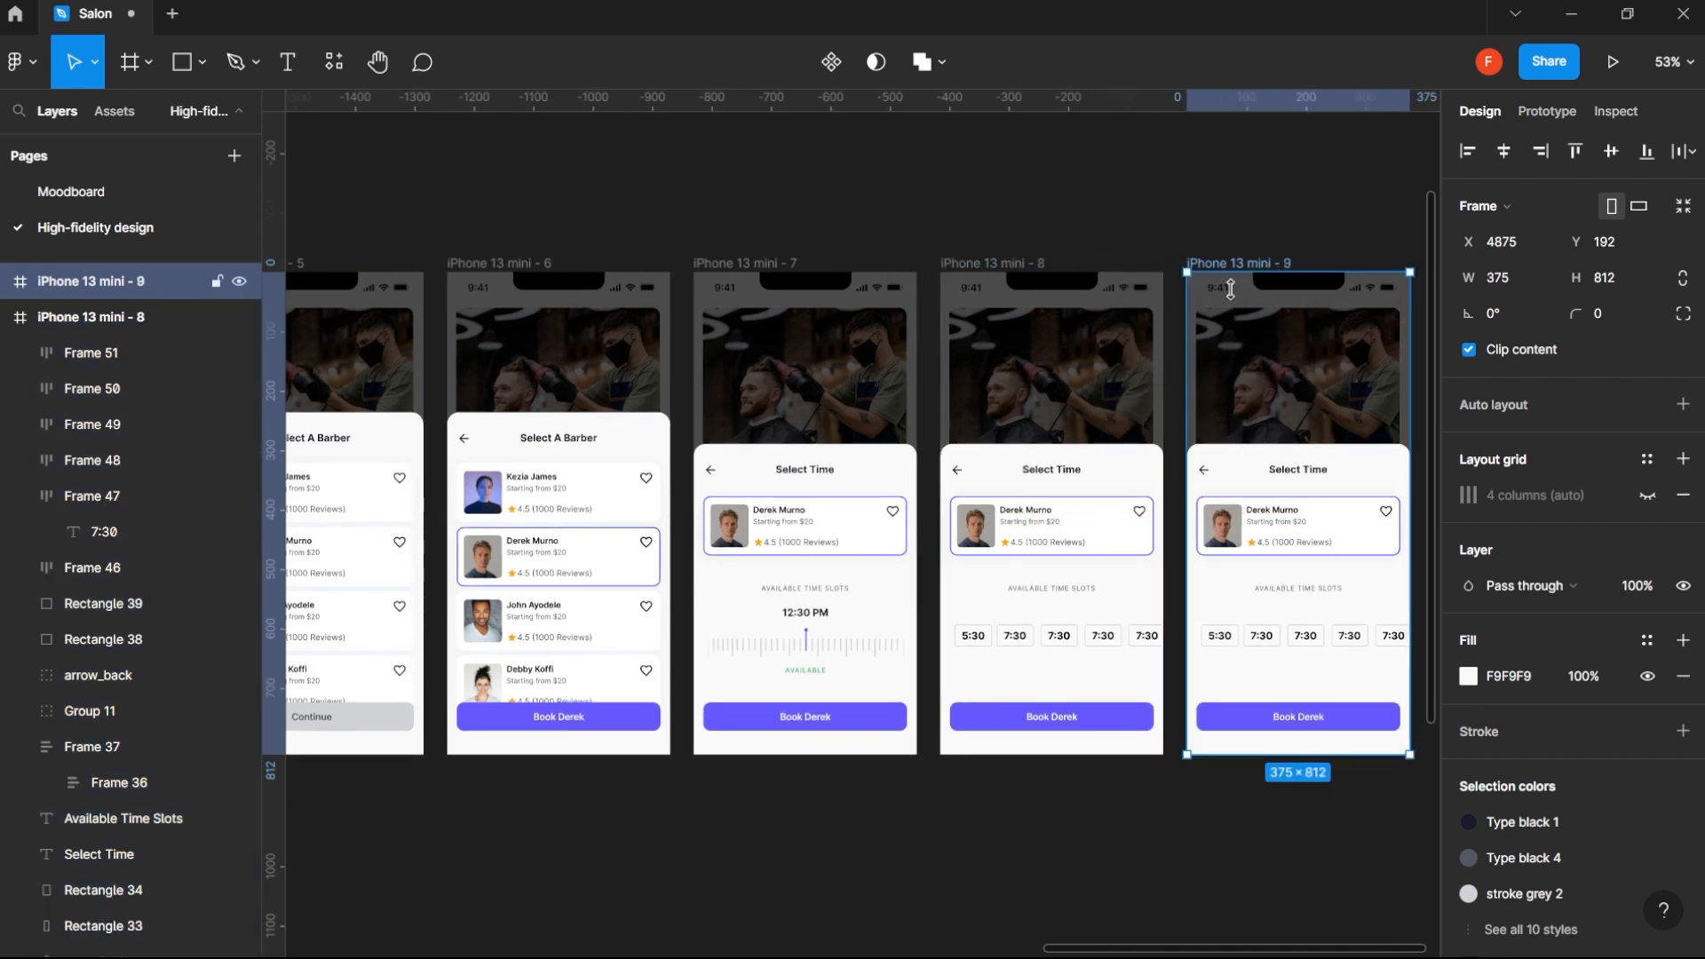
# - In the duplicated frame, copy the Available Time Slots label to X 24, Y 564, just above the time chips
pyautogui.moveTo(1279, 680); pyautogui.dragTo(1157, 658)
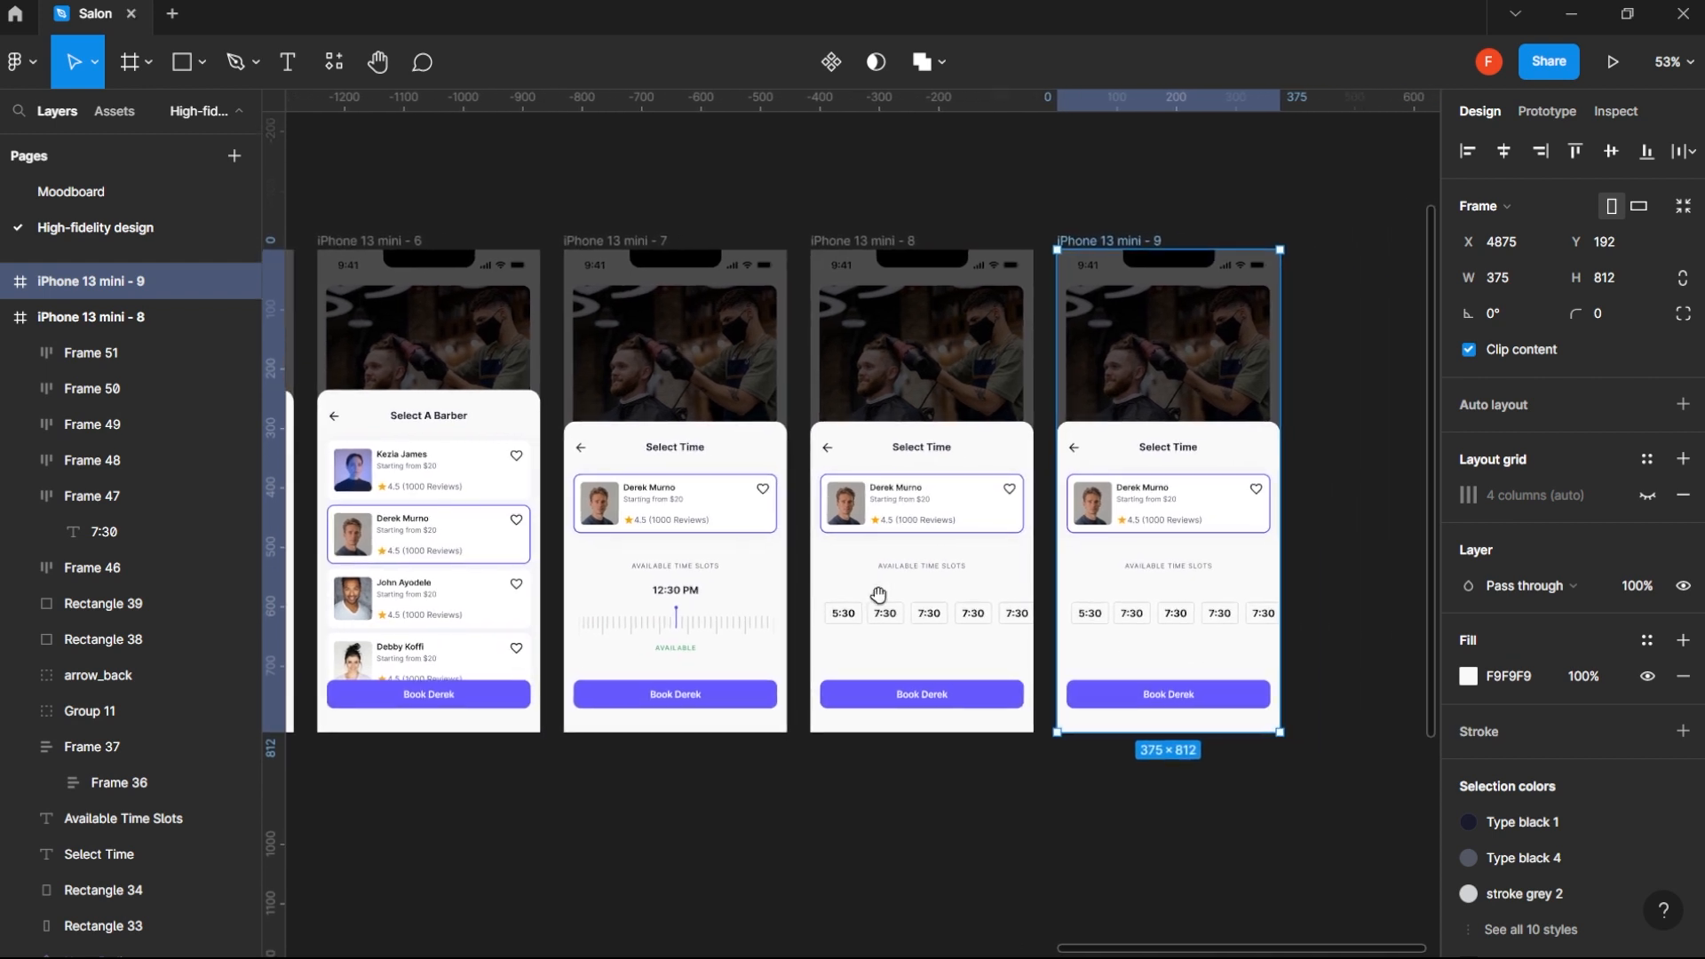
pyautogui.click(1190, 635)
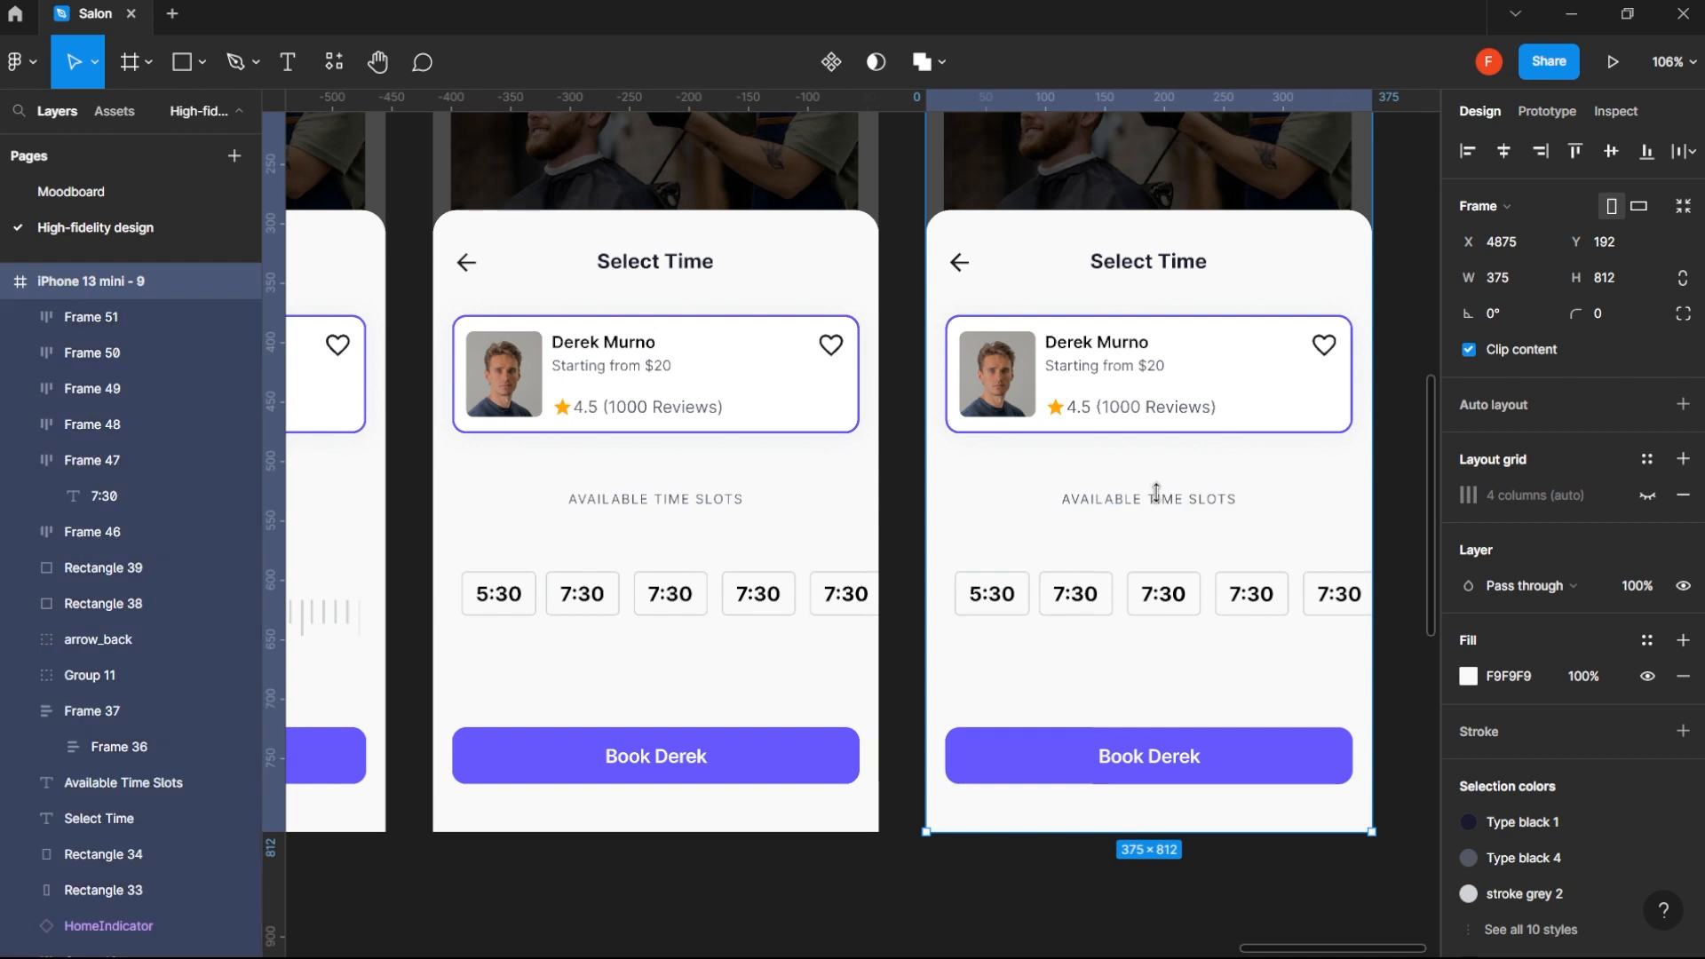
pyautogui.click(1164, 504)
pyautogui.moveTo(1165, 504); pyautogui.dragTo(1061, 555)
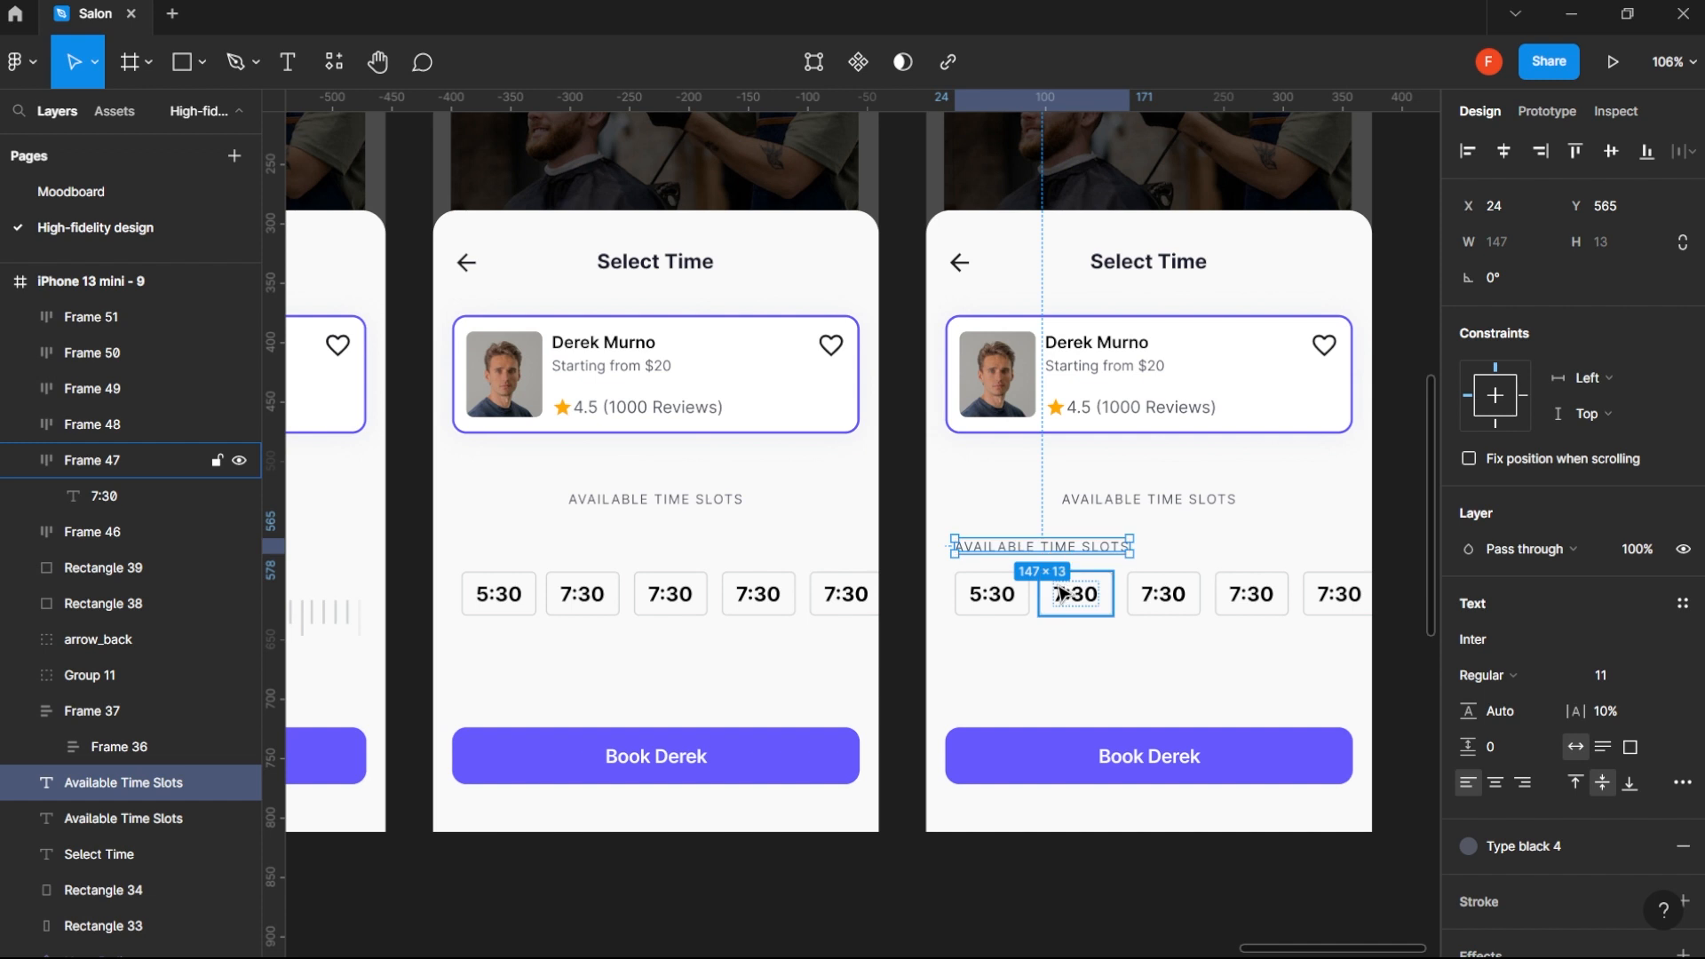
pyautogui.press('Up')
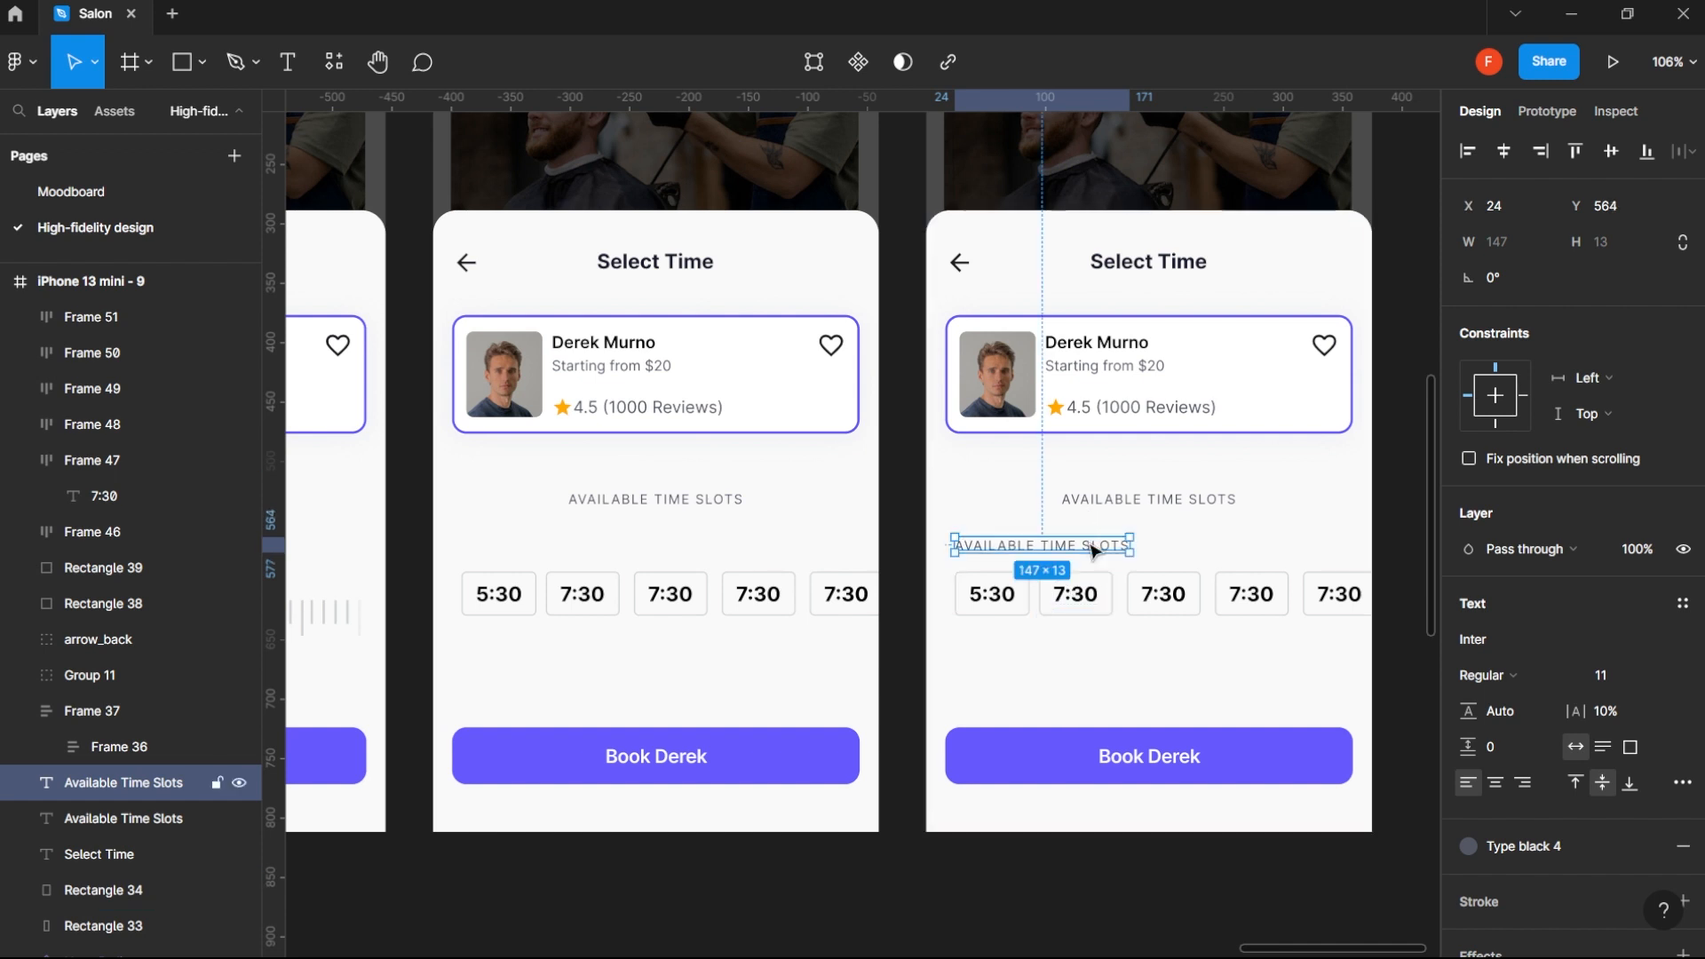
# - Change the copied label's text above the chips to Morning Sessions
pyautogui.doubleClick(1093, 550)
pyautogui.write('Moprnin')
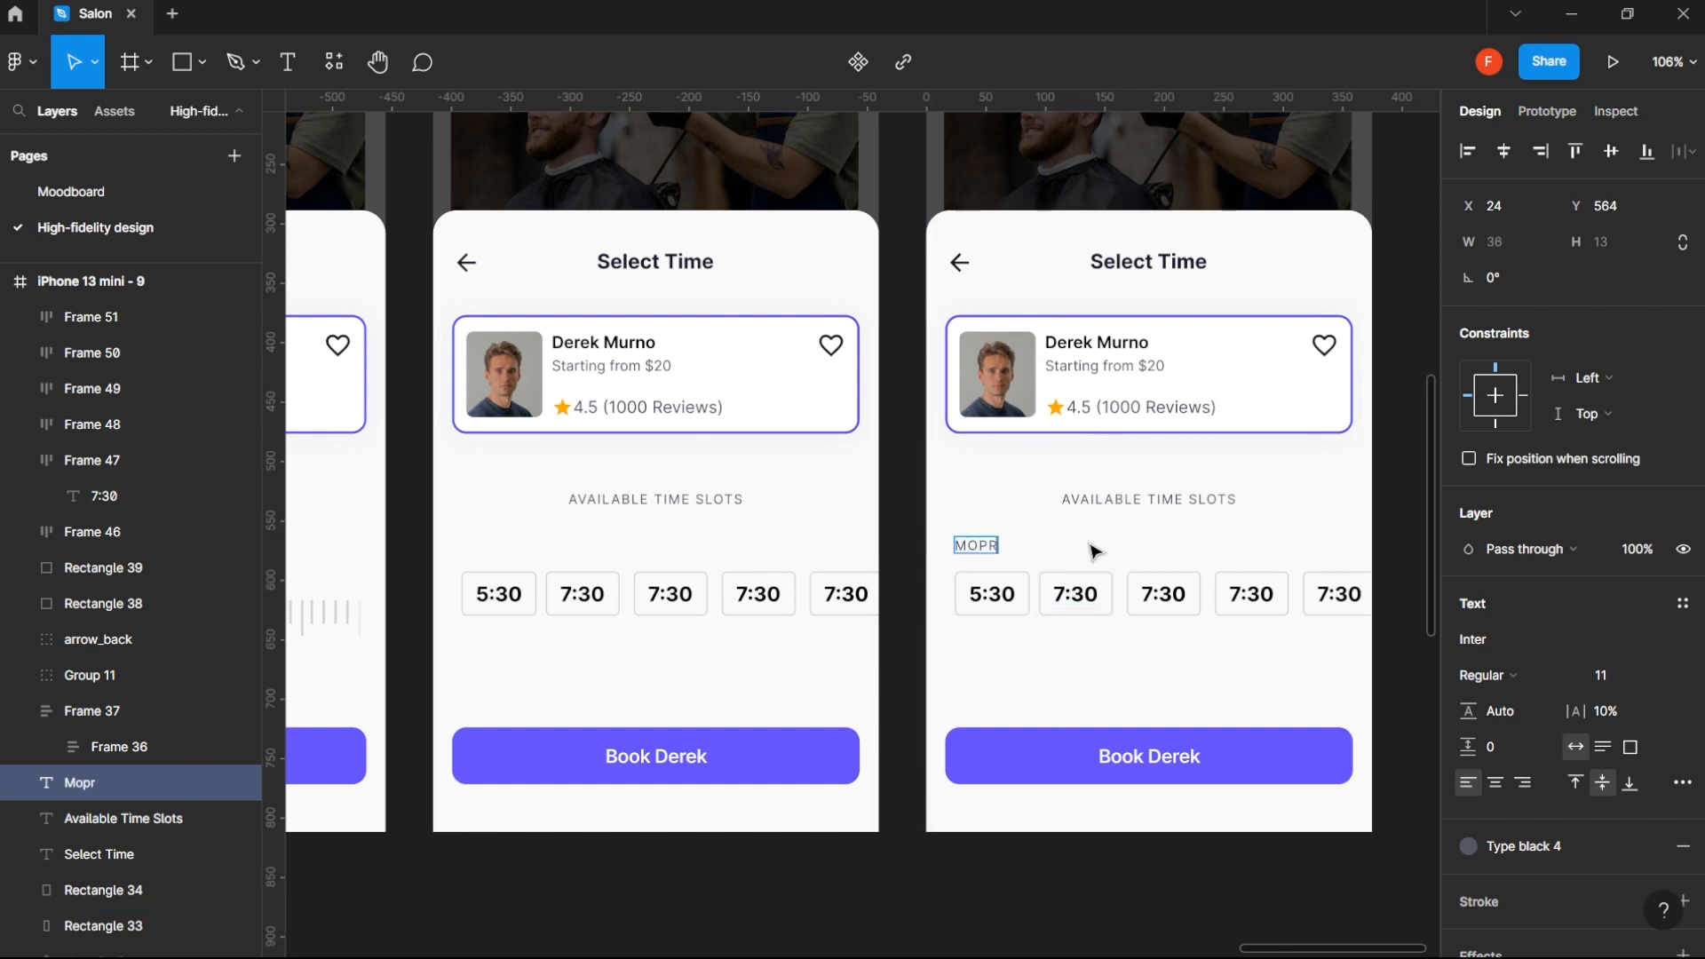
pyautogui.press('BackSpace')
pyautogui.press('BackSpace')
pyautogui.press('BackSpace')
pyautogui.press('BackSpace')
pyautogui.press('BackSpace')
pyautogui.press('BackSpace')
pyautogui.press('BackSpace')
pyautogui.write('orning')
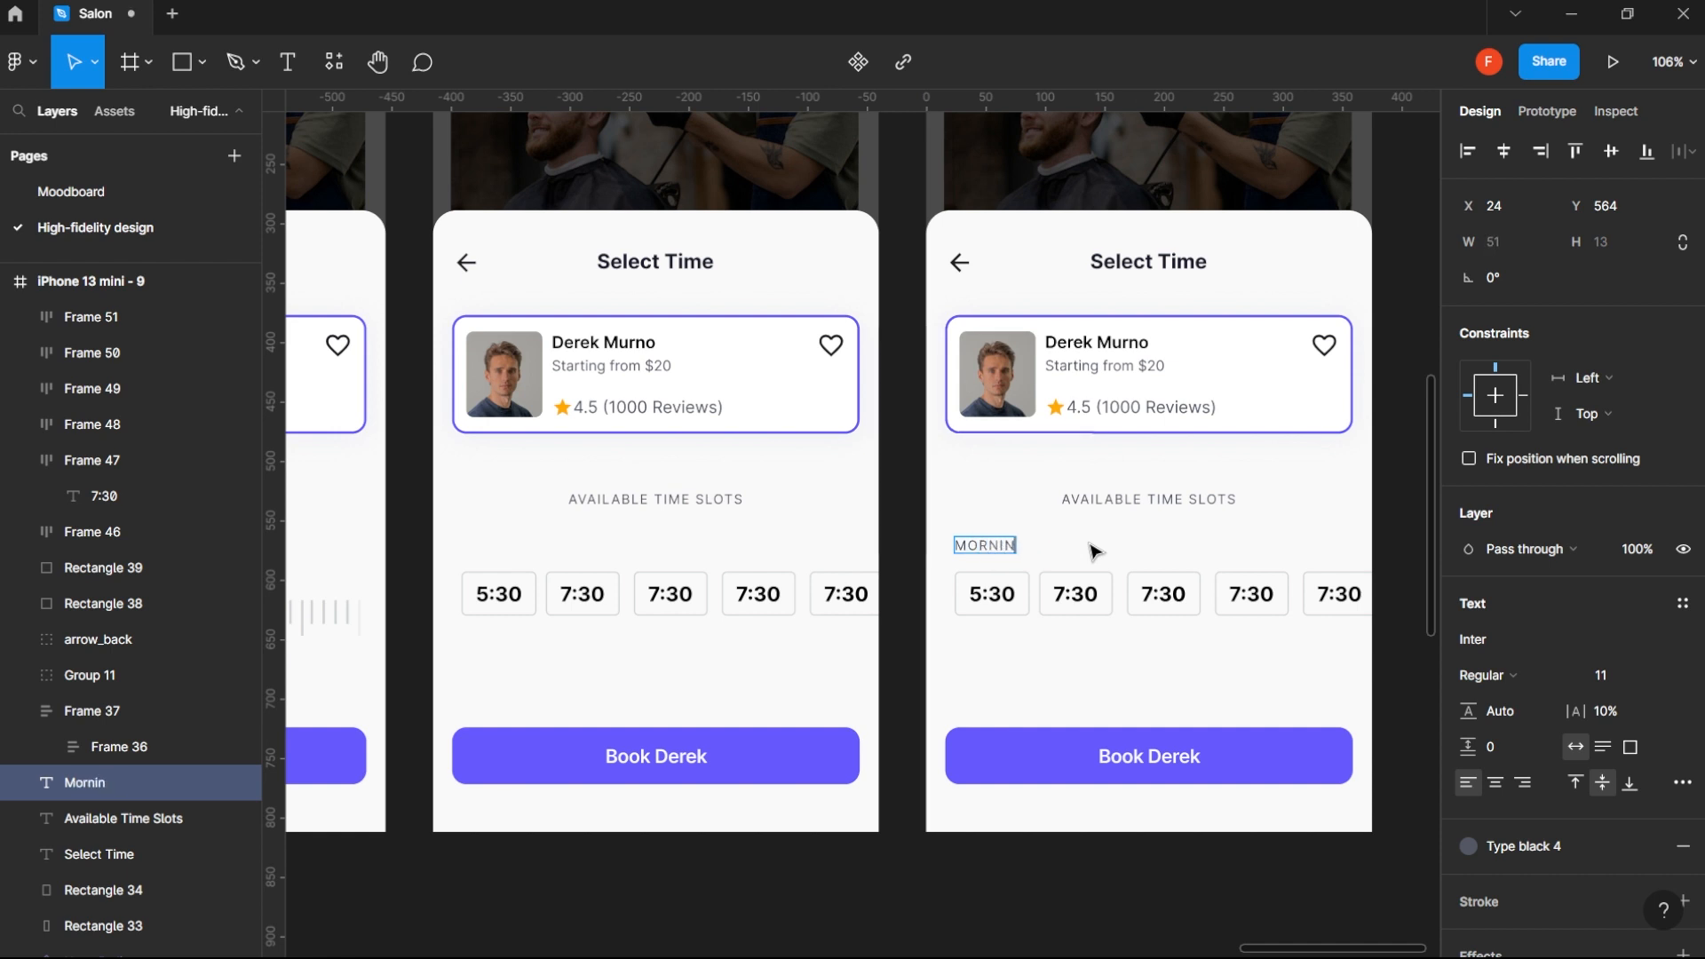
pyautogui.write(' Sessions')
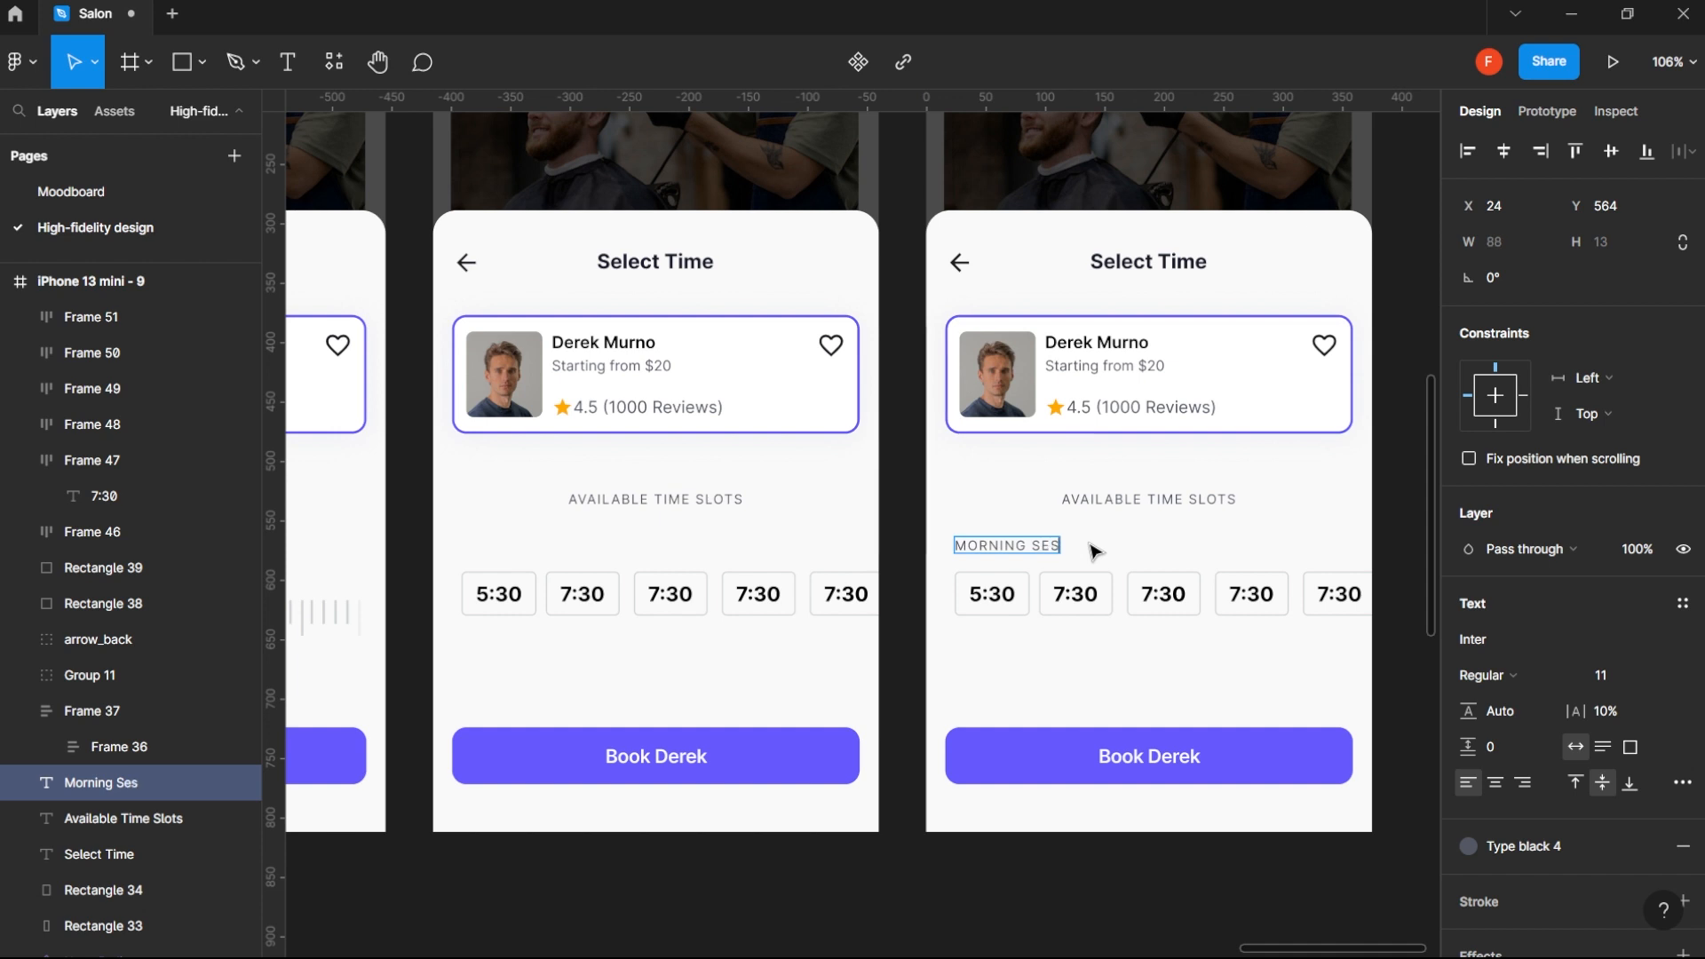
pyautogui.press('Escape')
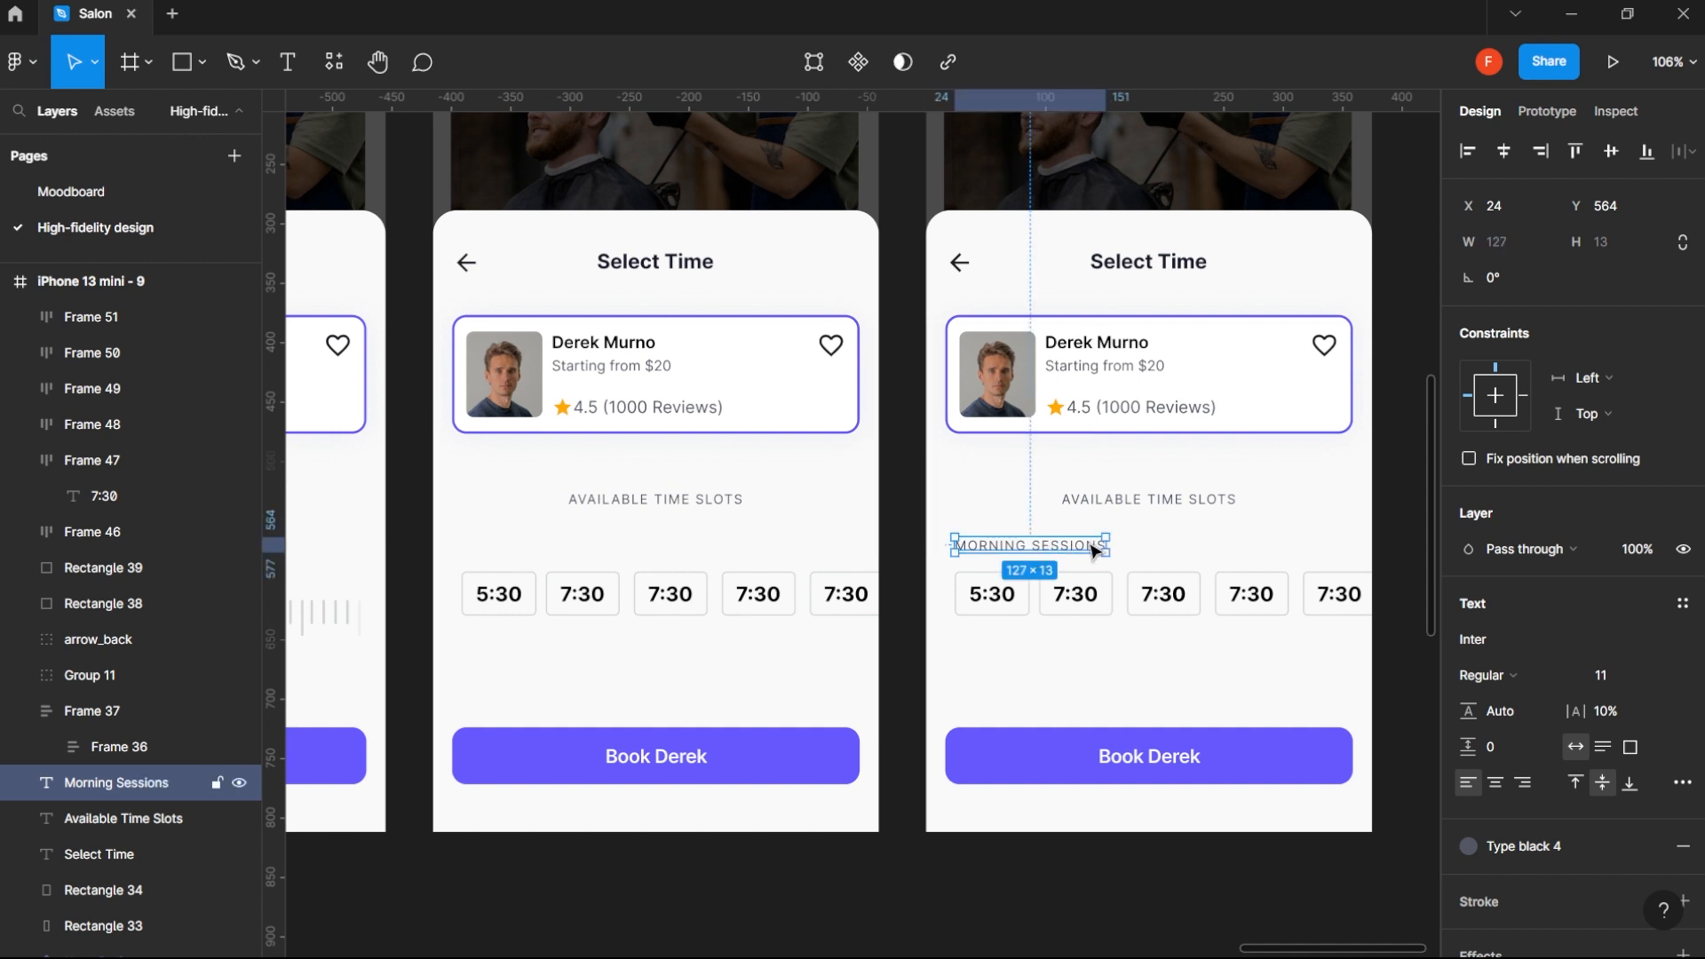
# - Change the first chip's time under the Morning Sessions label to 8:30
pyautogui.click(988, 601)
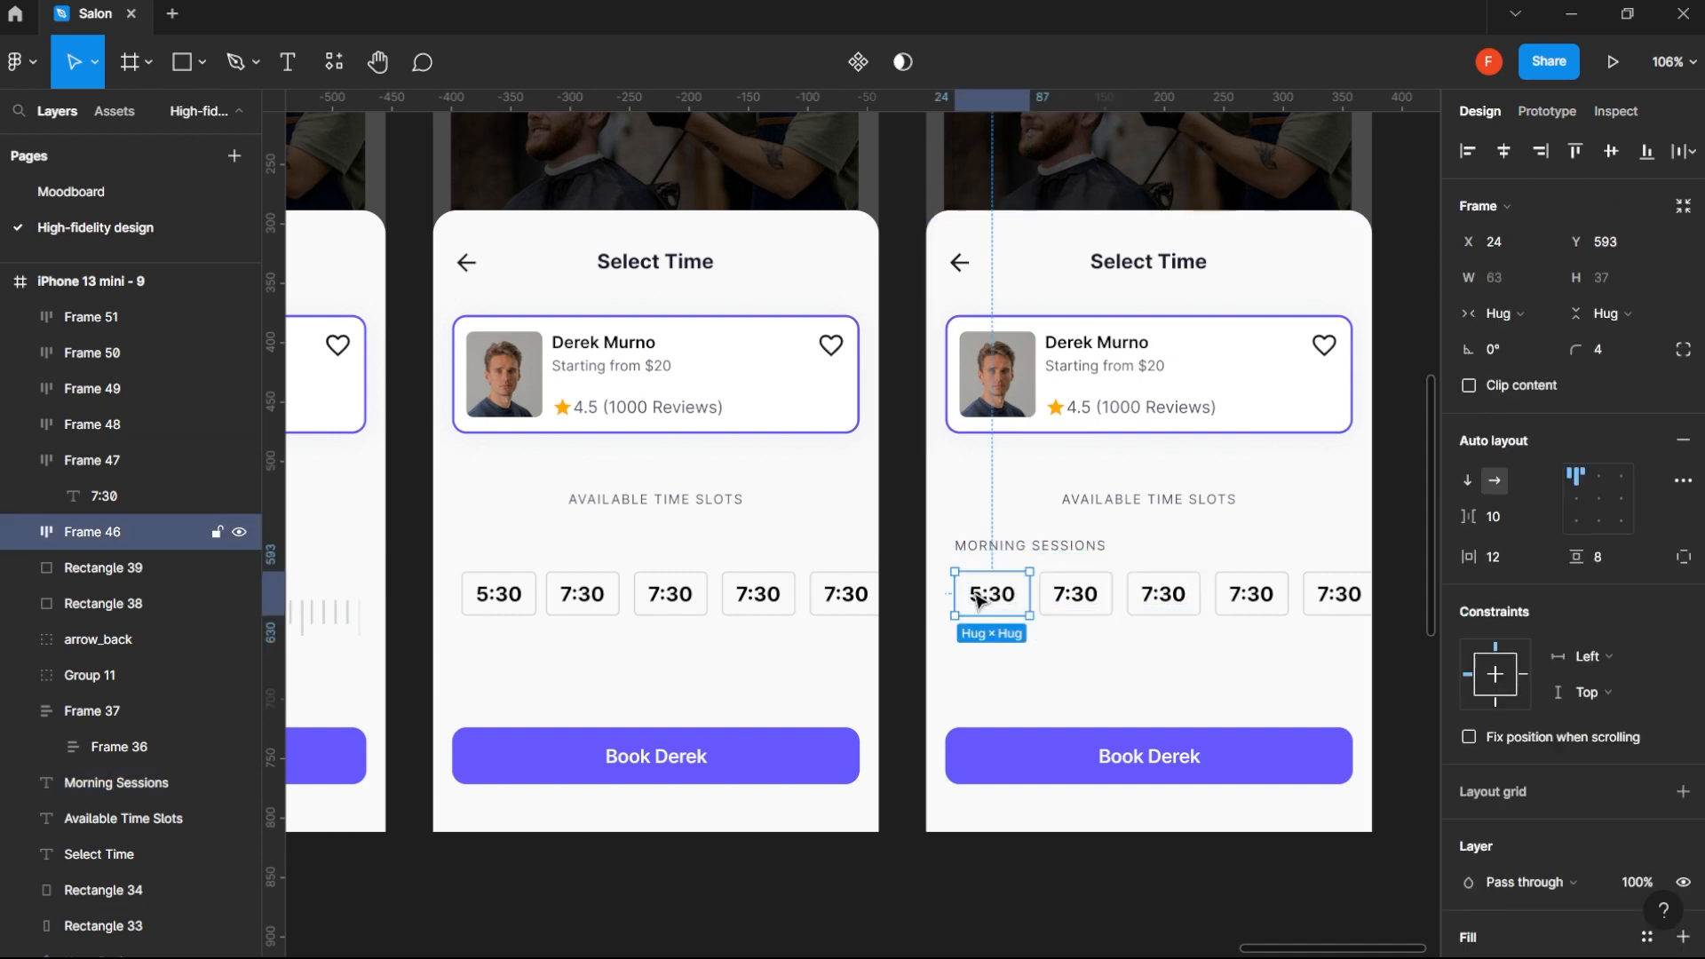
pyautogui.doubleClick(986, 595)
pyautogui.doubleClick(984, 593)
pyautogui.click(979, 594)
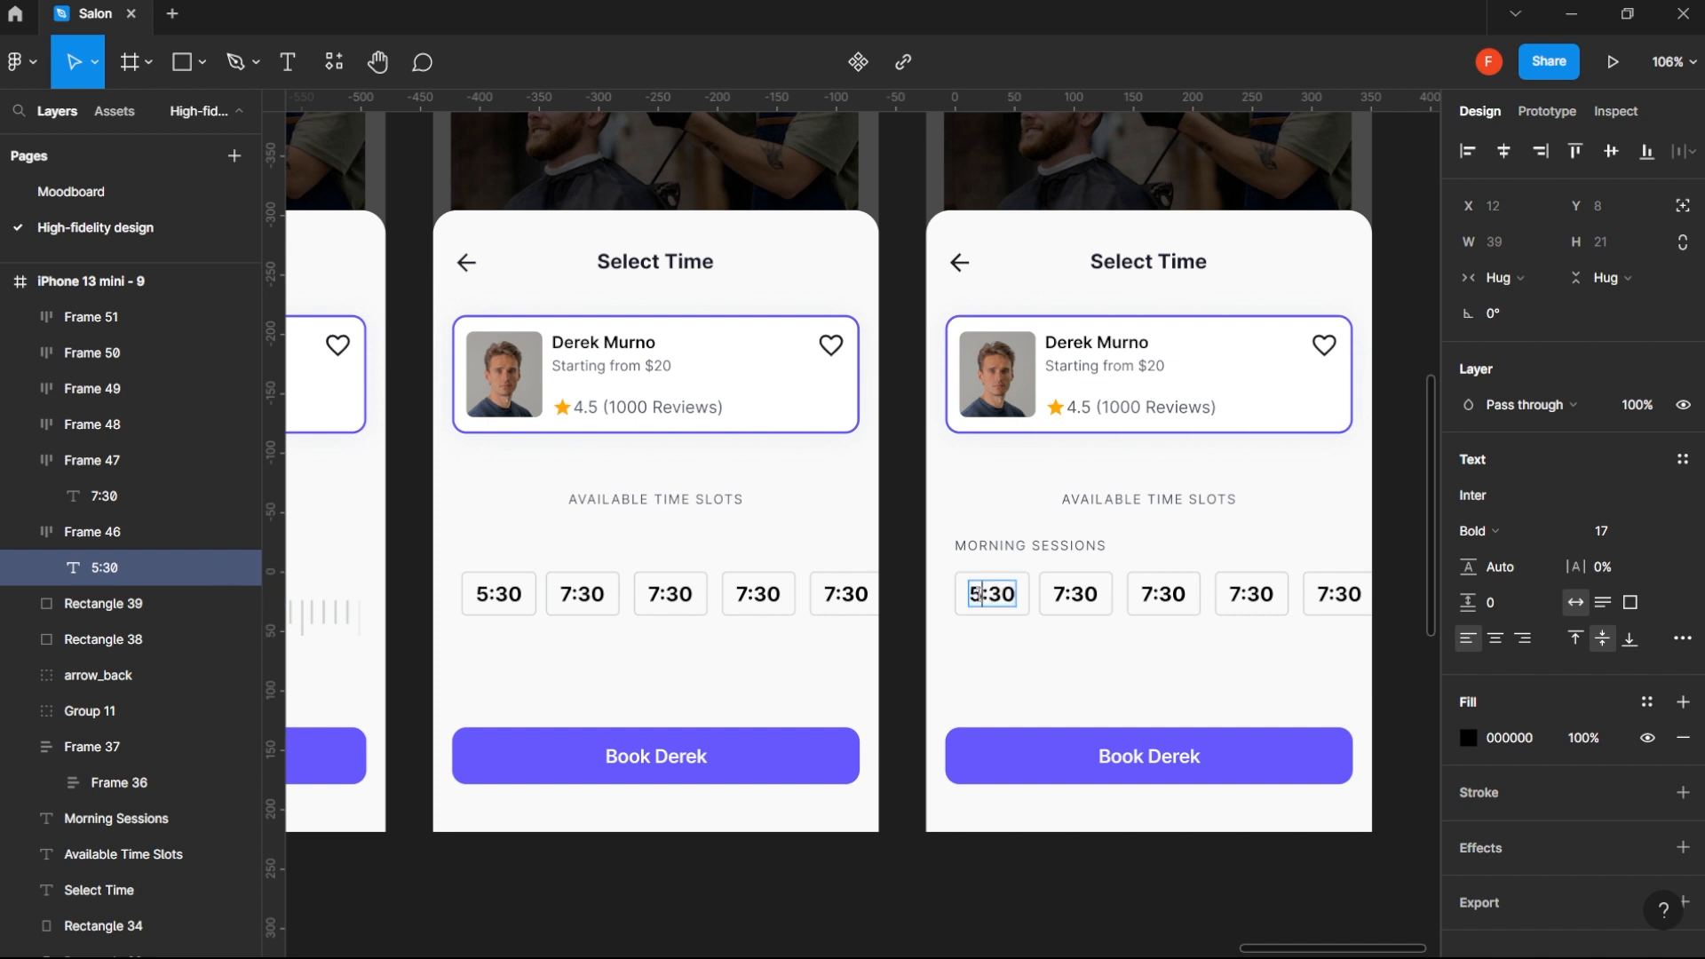
pyautogui.press('BackSpace')
pyautogui.write('8')
pyautogui.press('Escape')
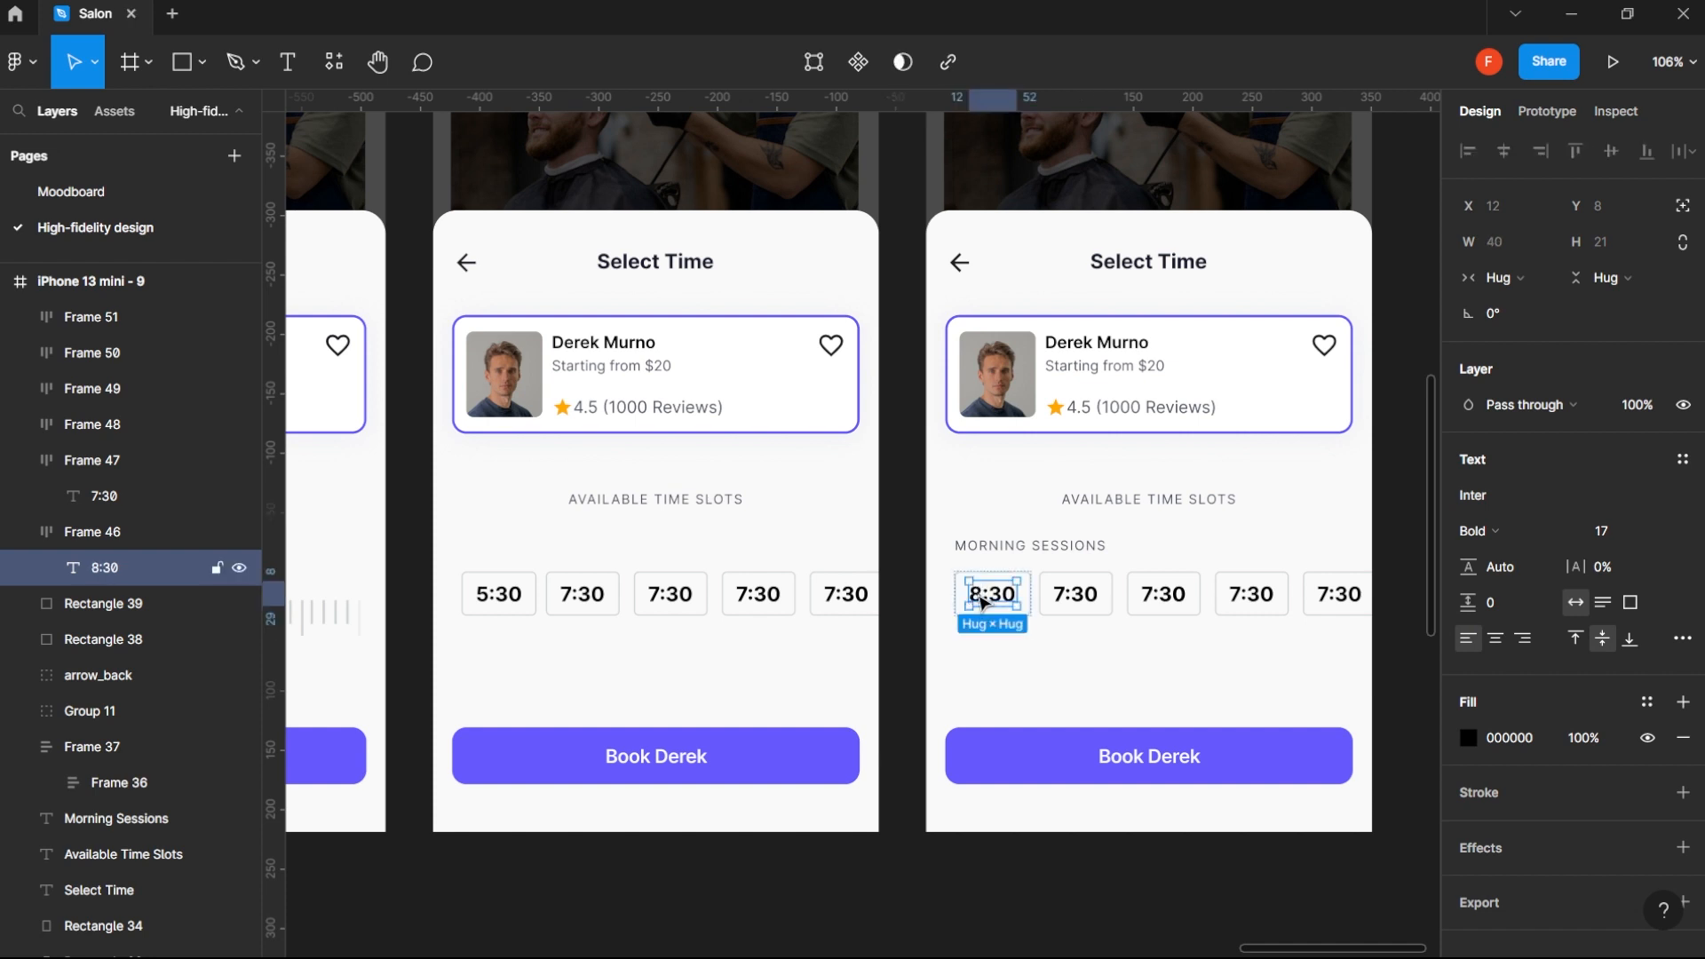
# - Change the second chip's time under the Morning Sessions label to 11:30
pyautogui.click(1071, 595)
pyautogui.doubleClick(1069, 595)
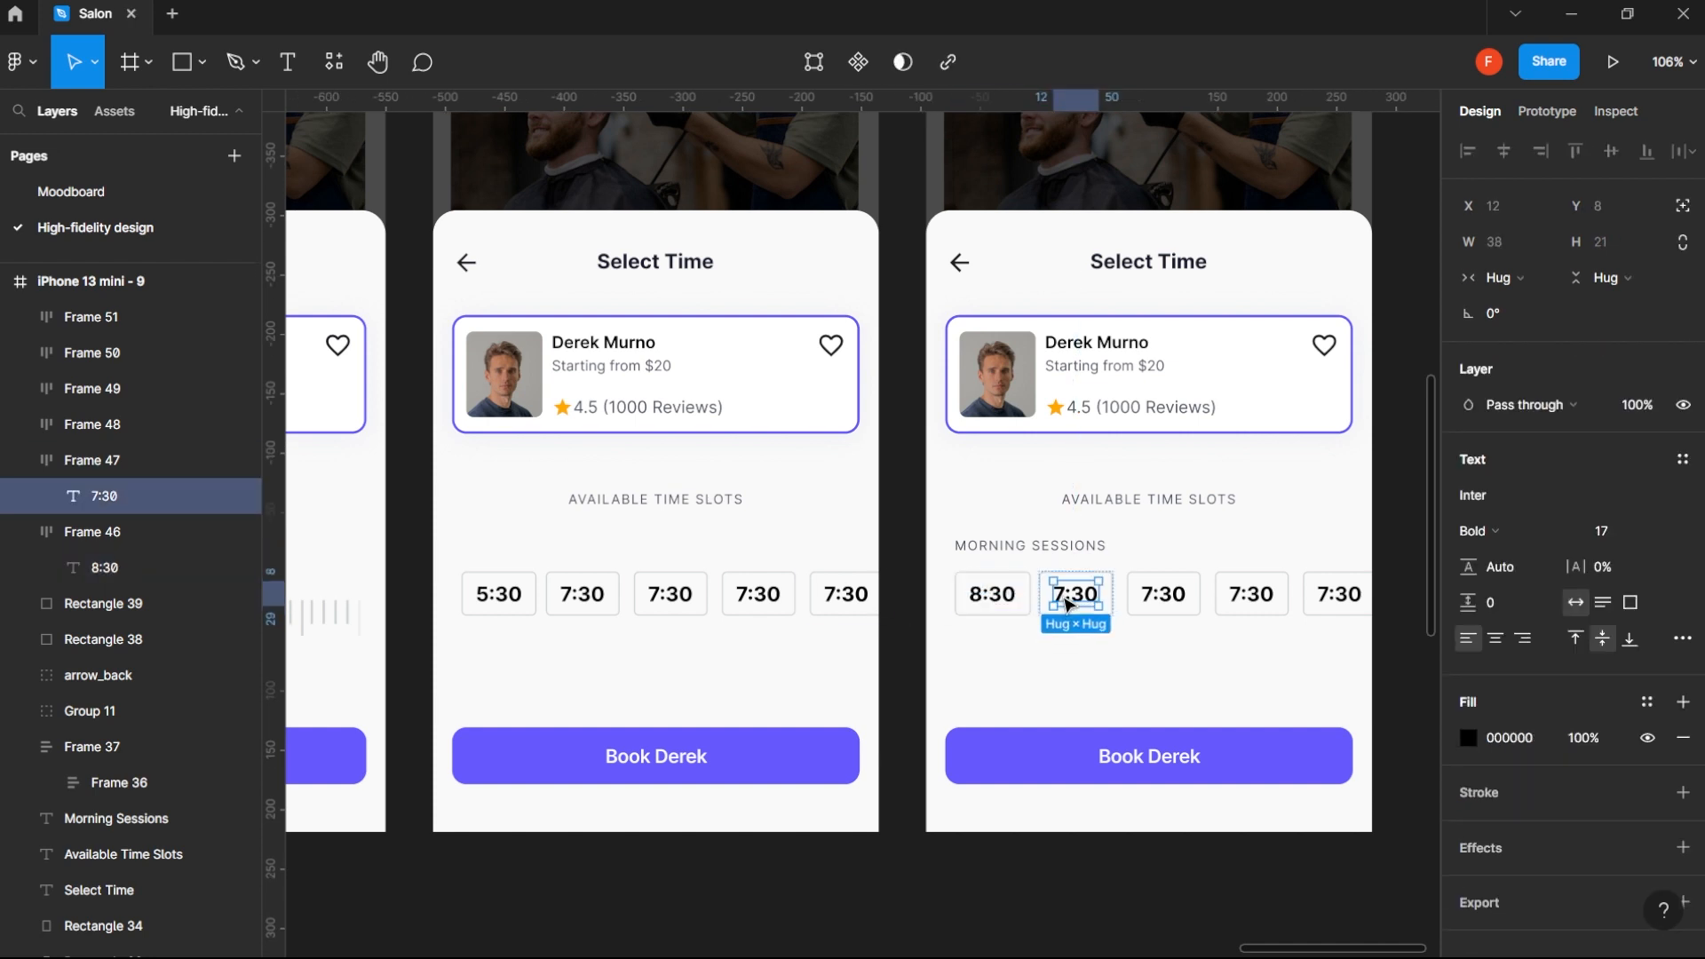
pyautogui.doubleClick(1066, 597)
pyautogui.click(1065, 597)
pyautogui.press('BackSpace')
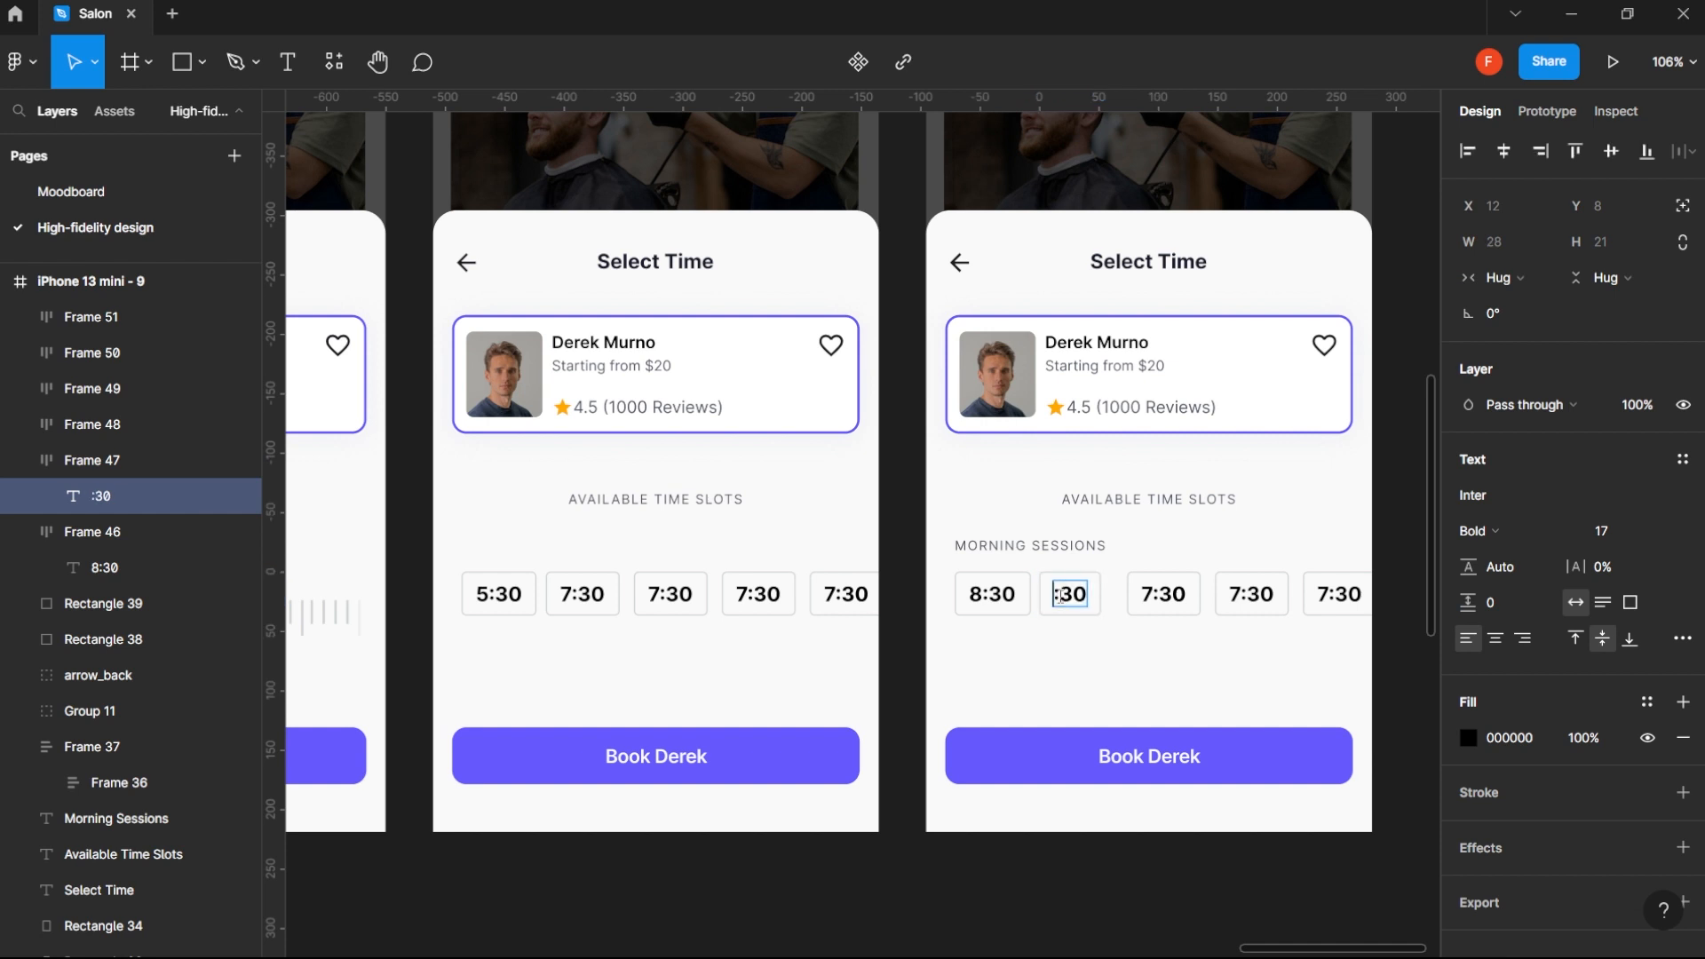
pyautogui.write('11')
pyautogui.press('Escape')
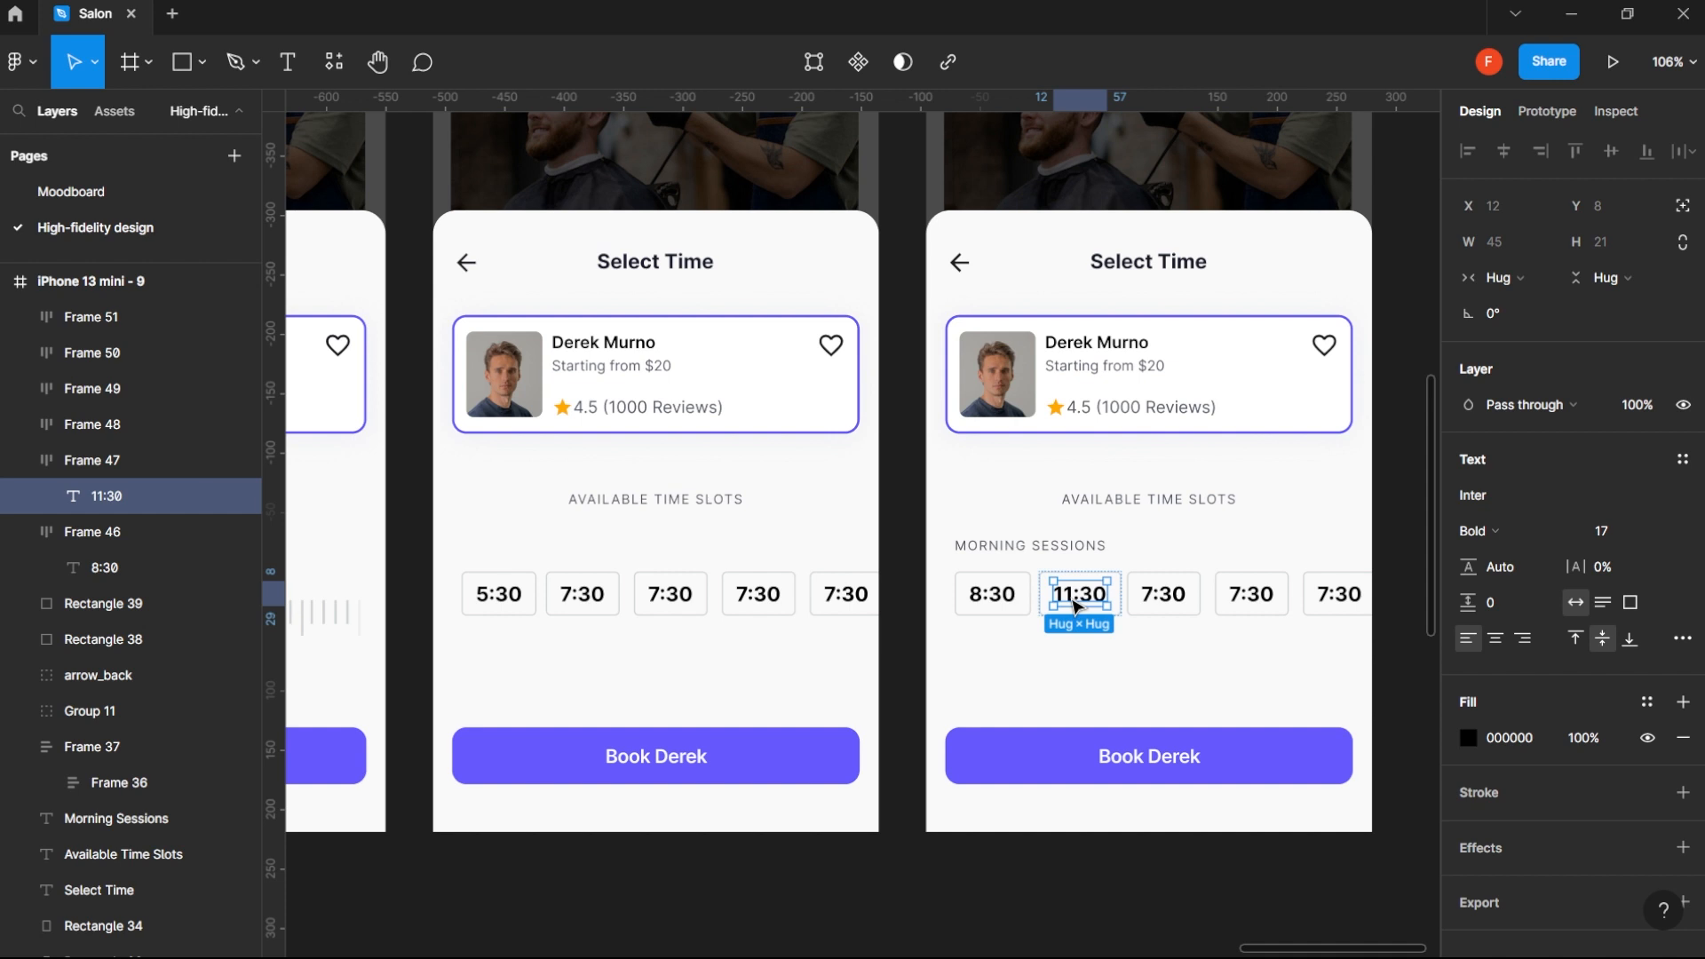
# - Change the minutes of the second morning chip so its time reads 11:45
pyautogui.doubleClick(1075, 604)
pyautogui.click(1095, 595)
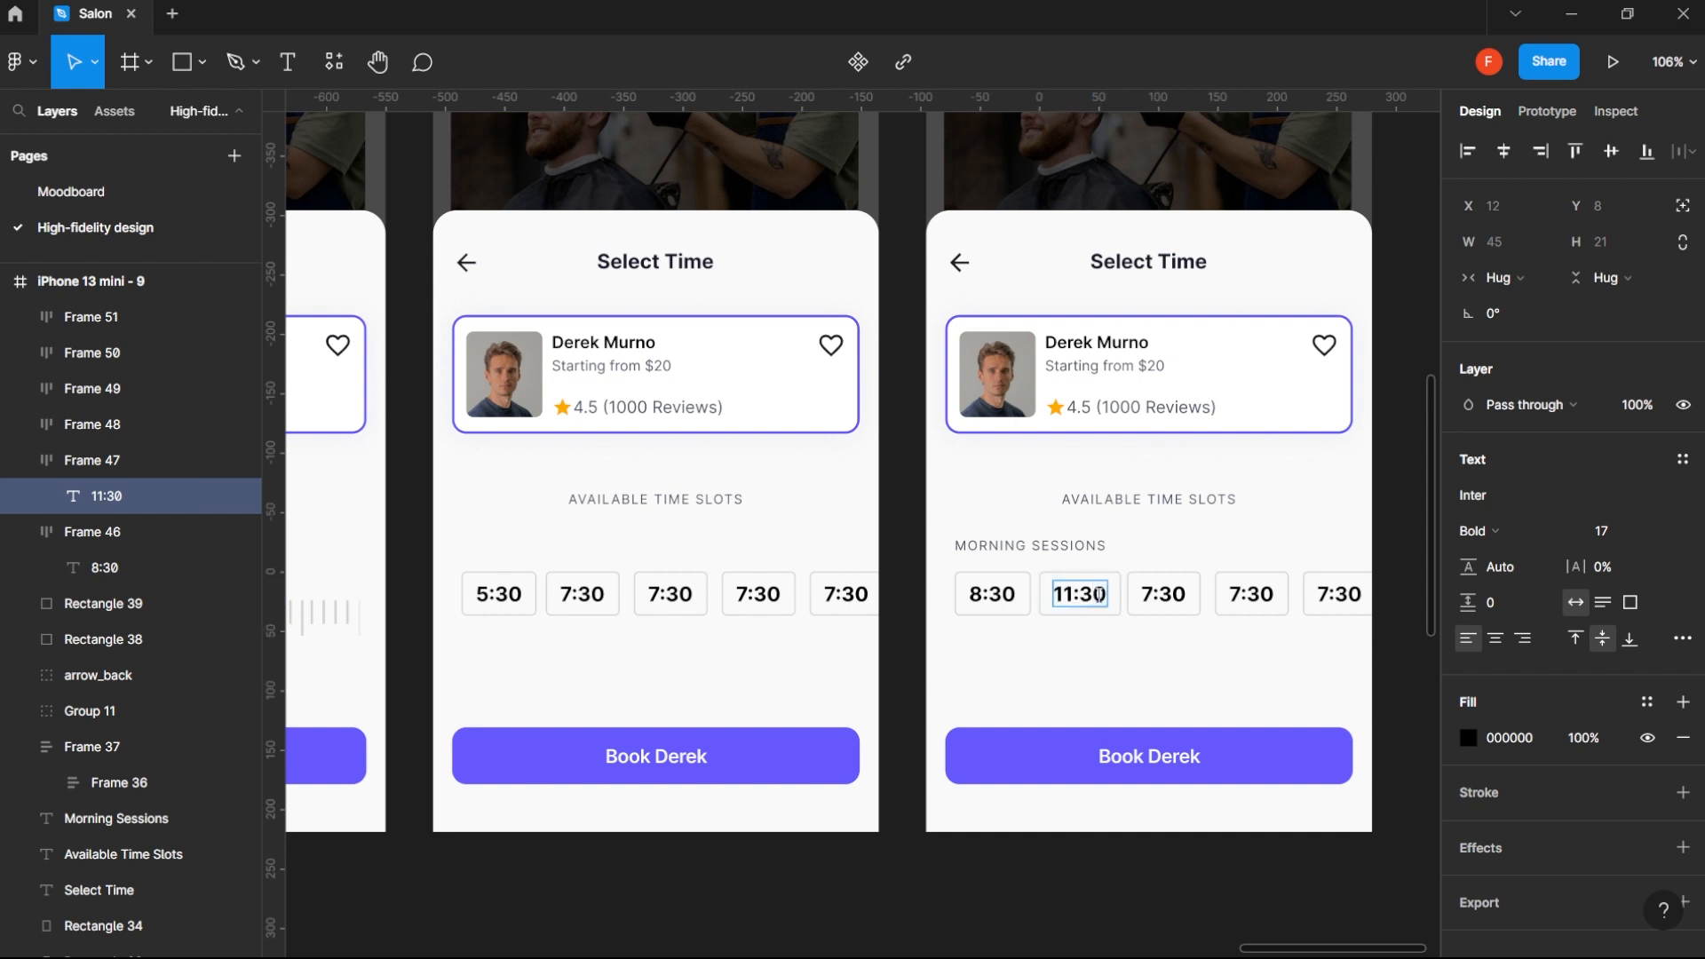
pyautogui.press('Delete')
pyautogui.press('BackSpace')
pyautogui.write('45')
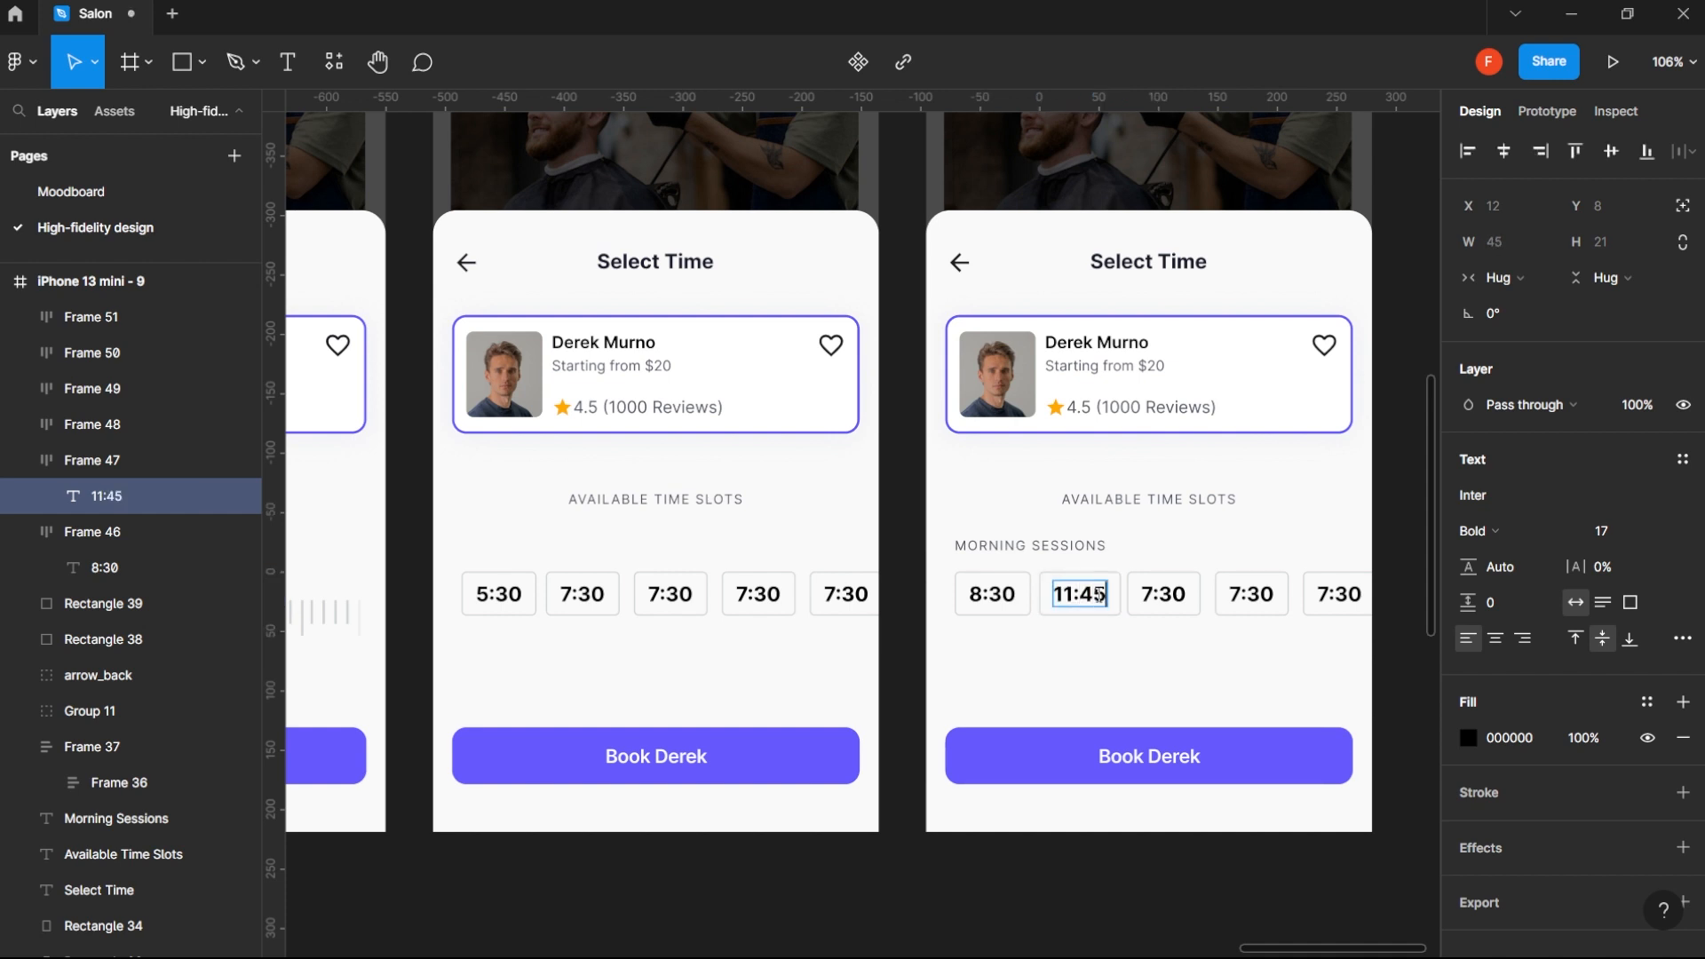
pyautogui.press('Escape')
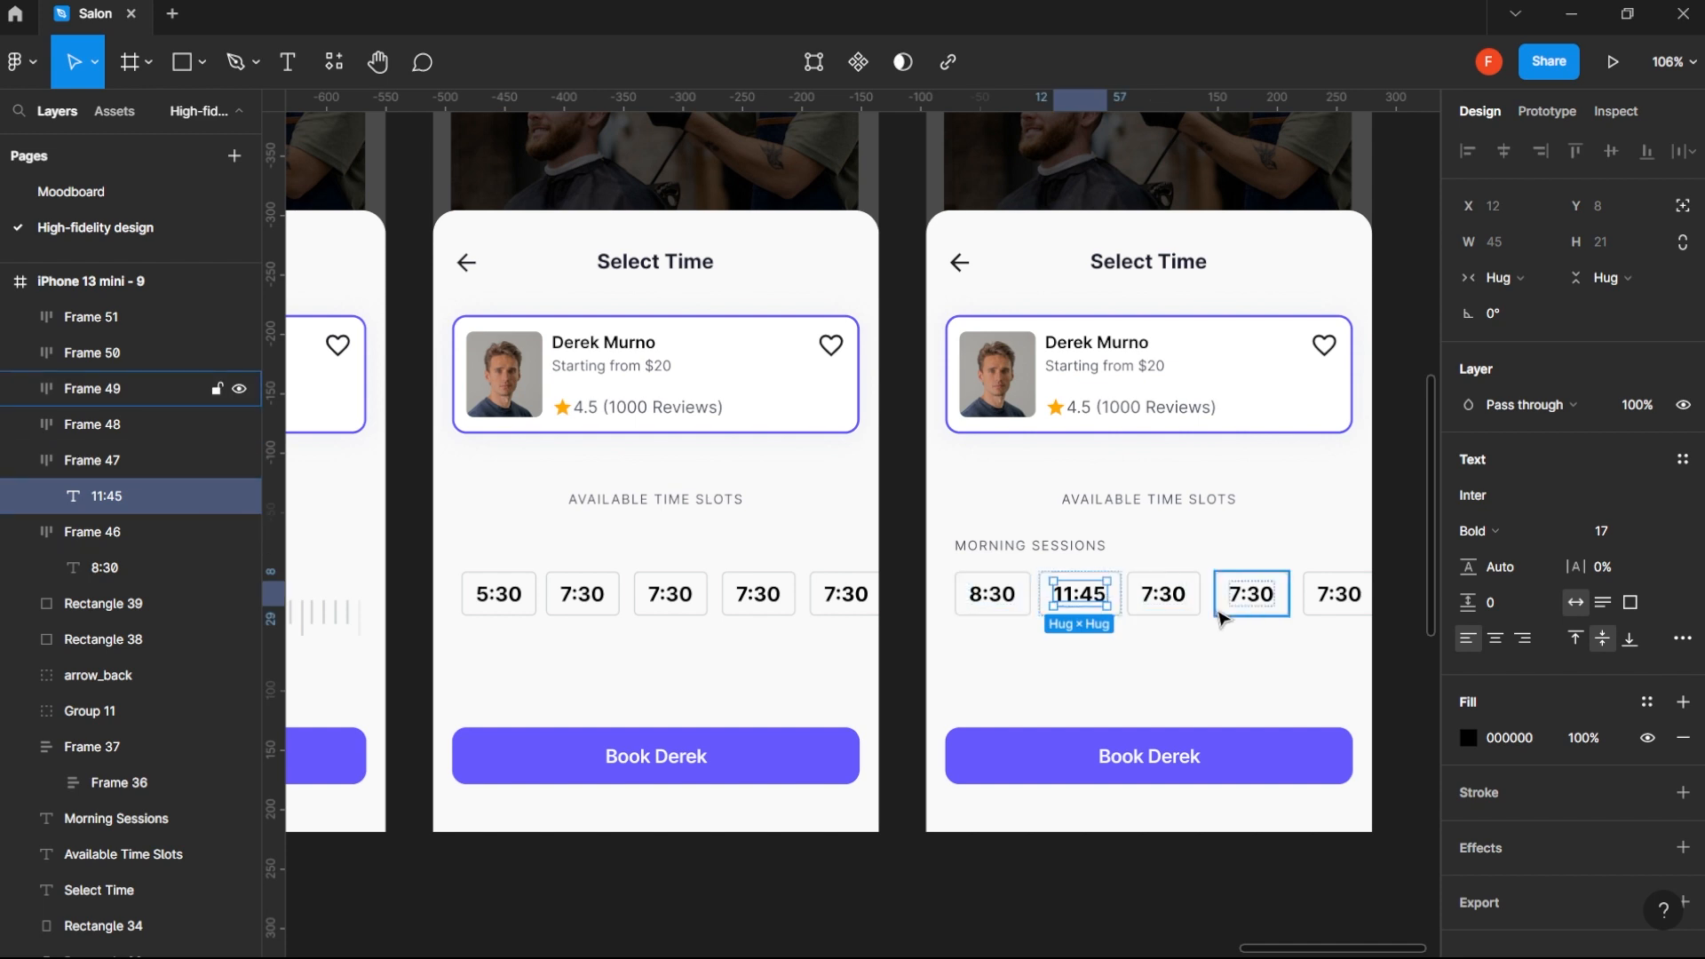
# - Move the three remaining 7:30 chips into a second row below the morning chips, starting under the 8:30 chip
pyautogui.click(1165, 597)
pyautogui.click(1179, 602)
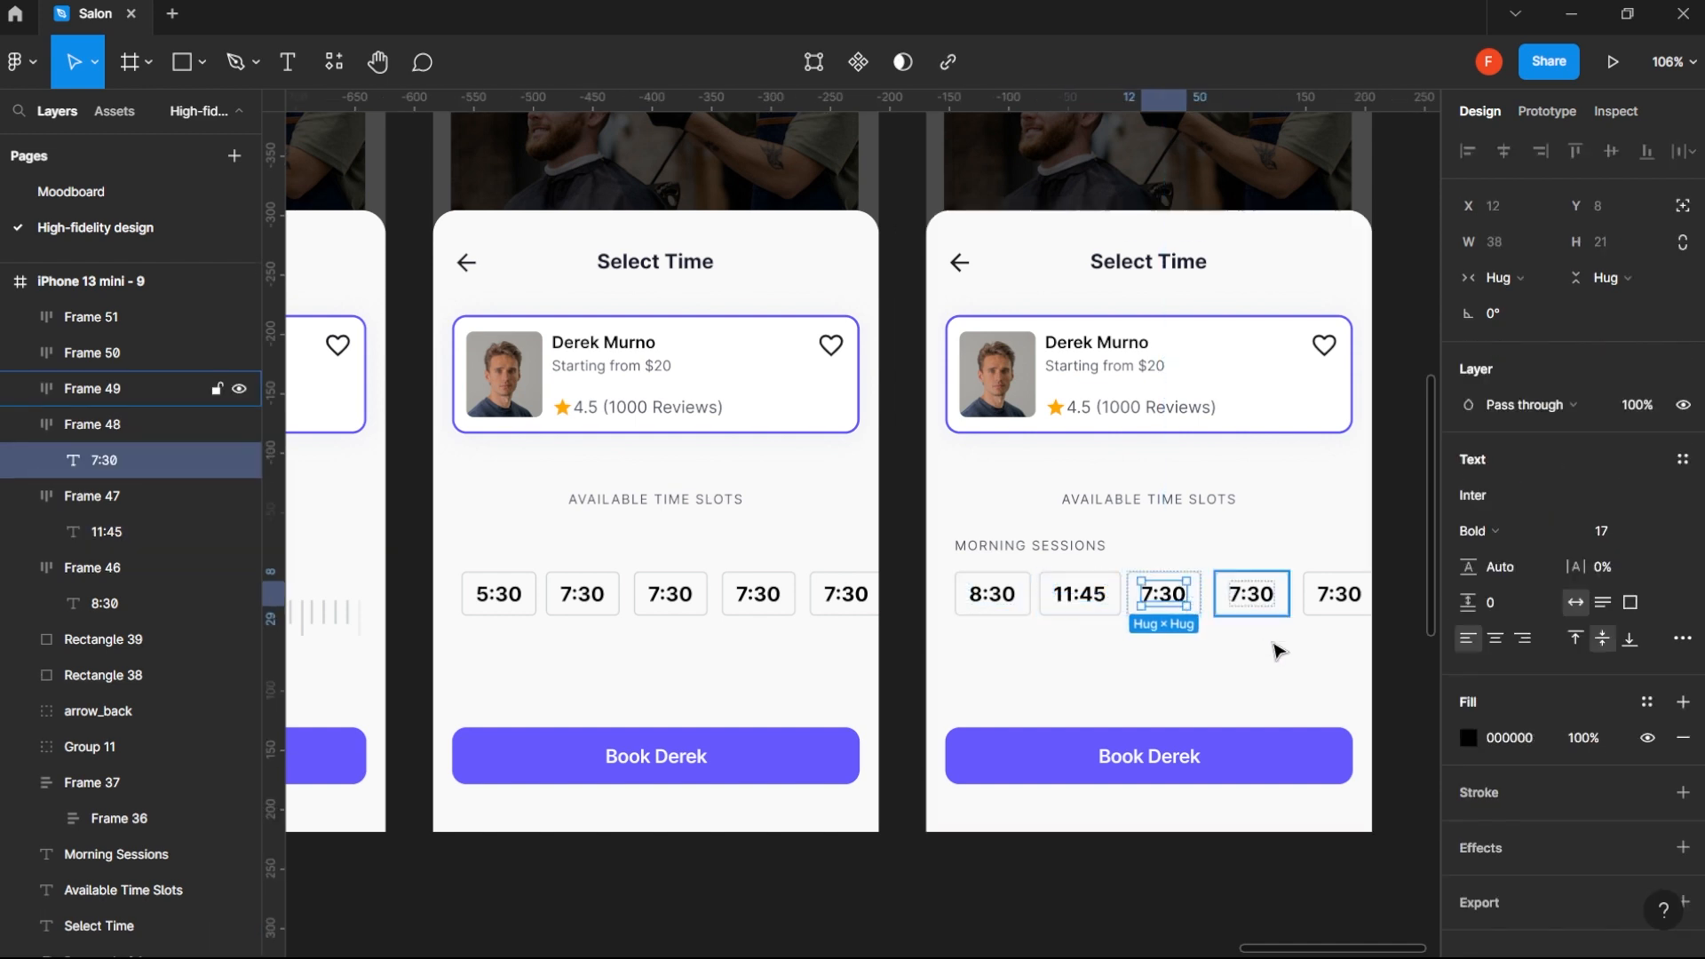
pyautogui.click(1310, 630)
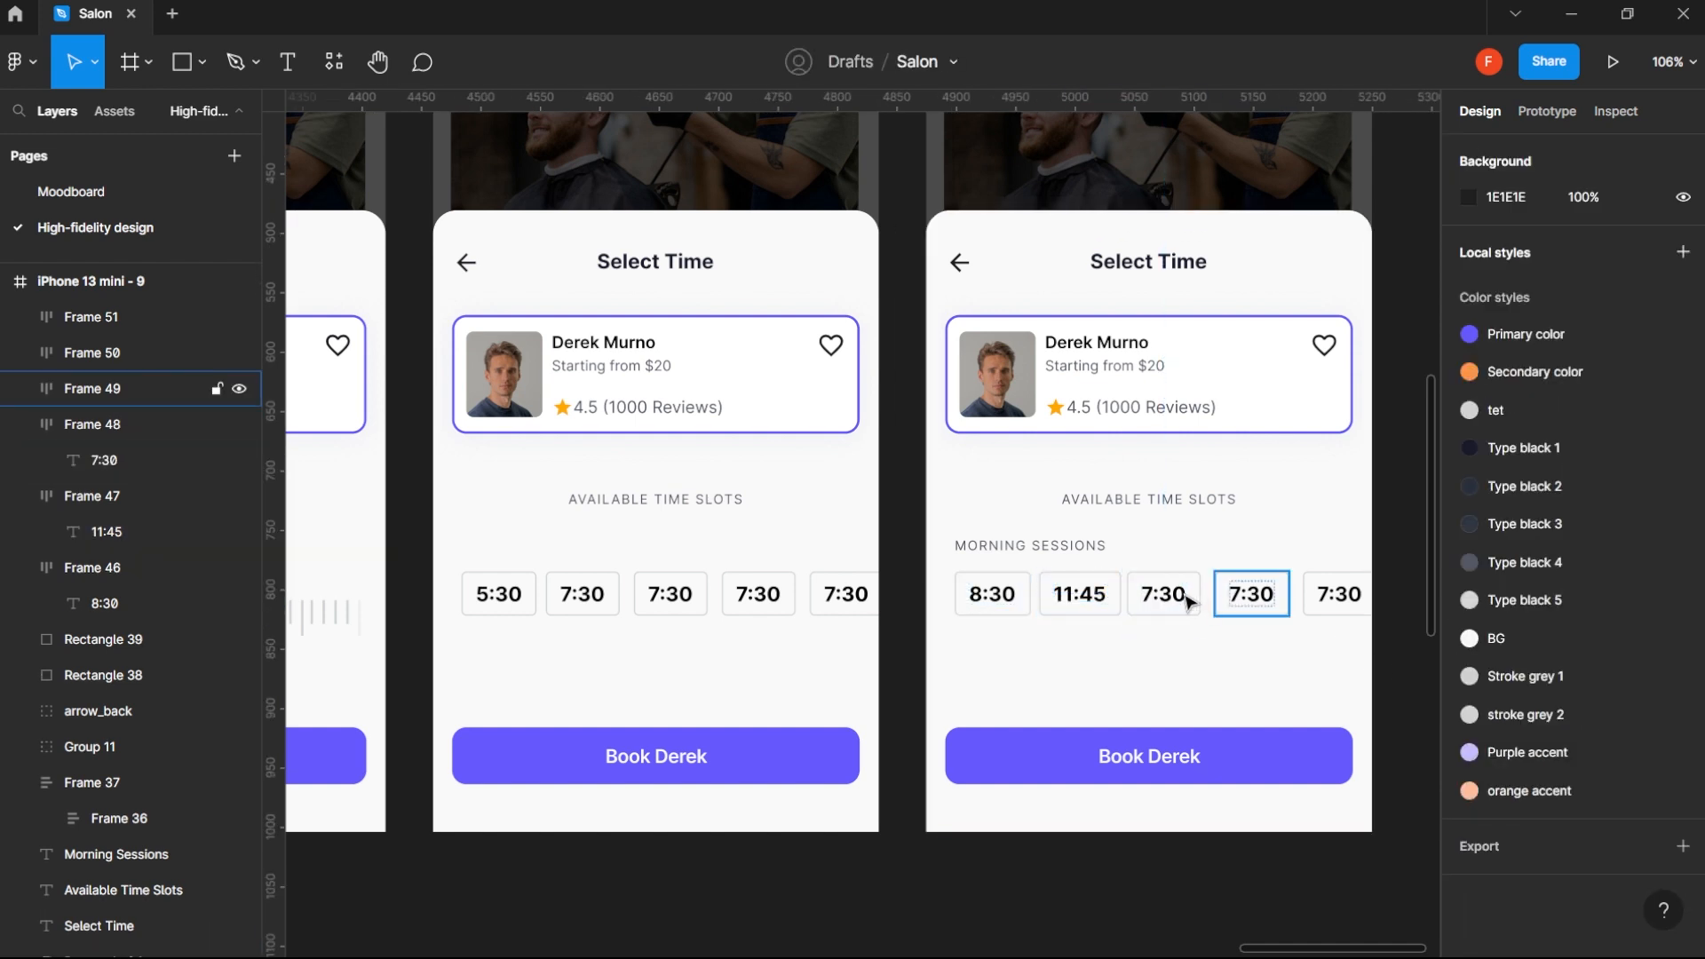
pyautogui.click(1183, 597)
pyautogui.keyDown('shift'); pyautogui.click(1260, 596); pyautogui.keyUp('shift')
pyautogui.keyDown('shift'); pyautogui.click(1343, 602); pyautogui.keyUp('shift')
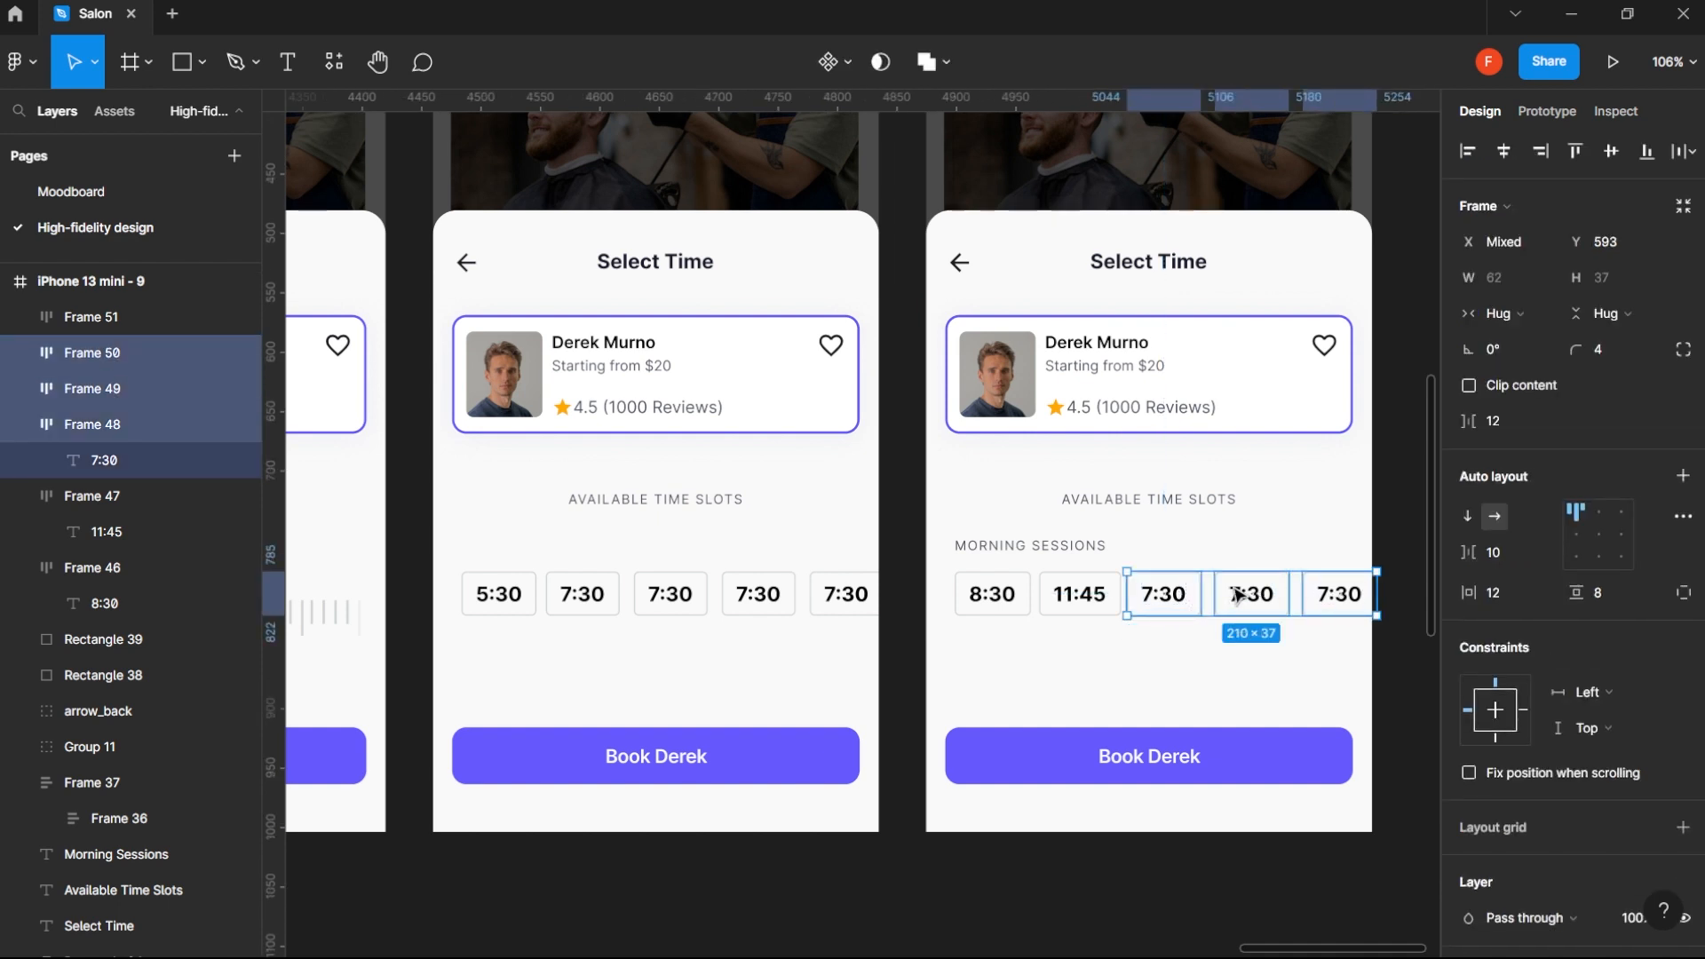
pyautogui.moveTo(1180, 597); pyautogui.dragTo(1016, 693)
# - Copy the Morning Sessions label to X 24, Y 640 above the second chip row and change its text to Afternoon Sessions
pyautogui.click(1044, 557)
pyautogui.moveTo(1044, 558); pyautogui.dragTo(1061, 639)
pyautogui.doubleClick(1059, 637)
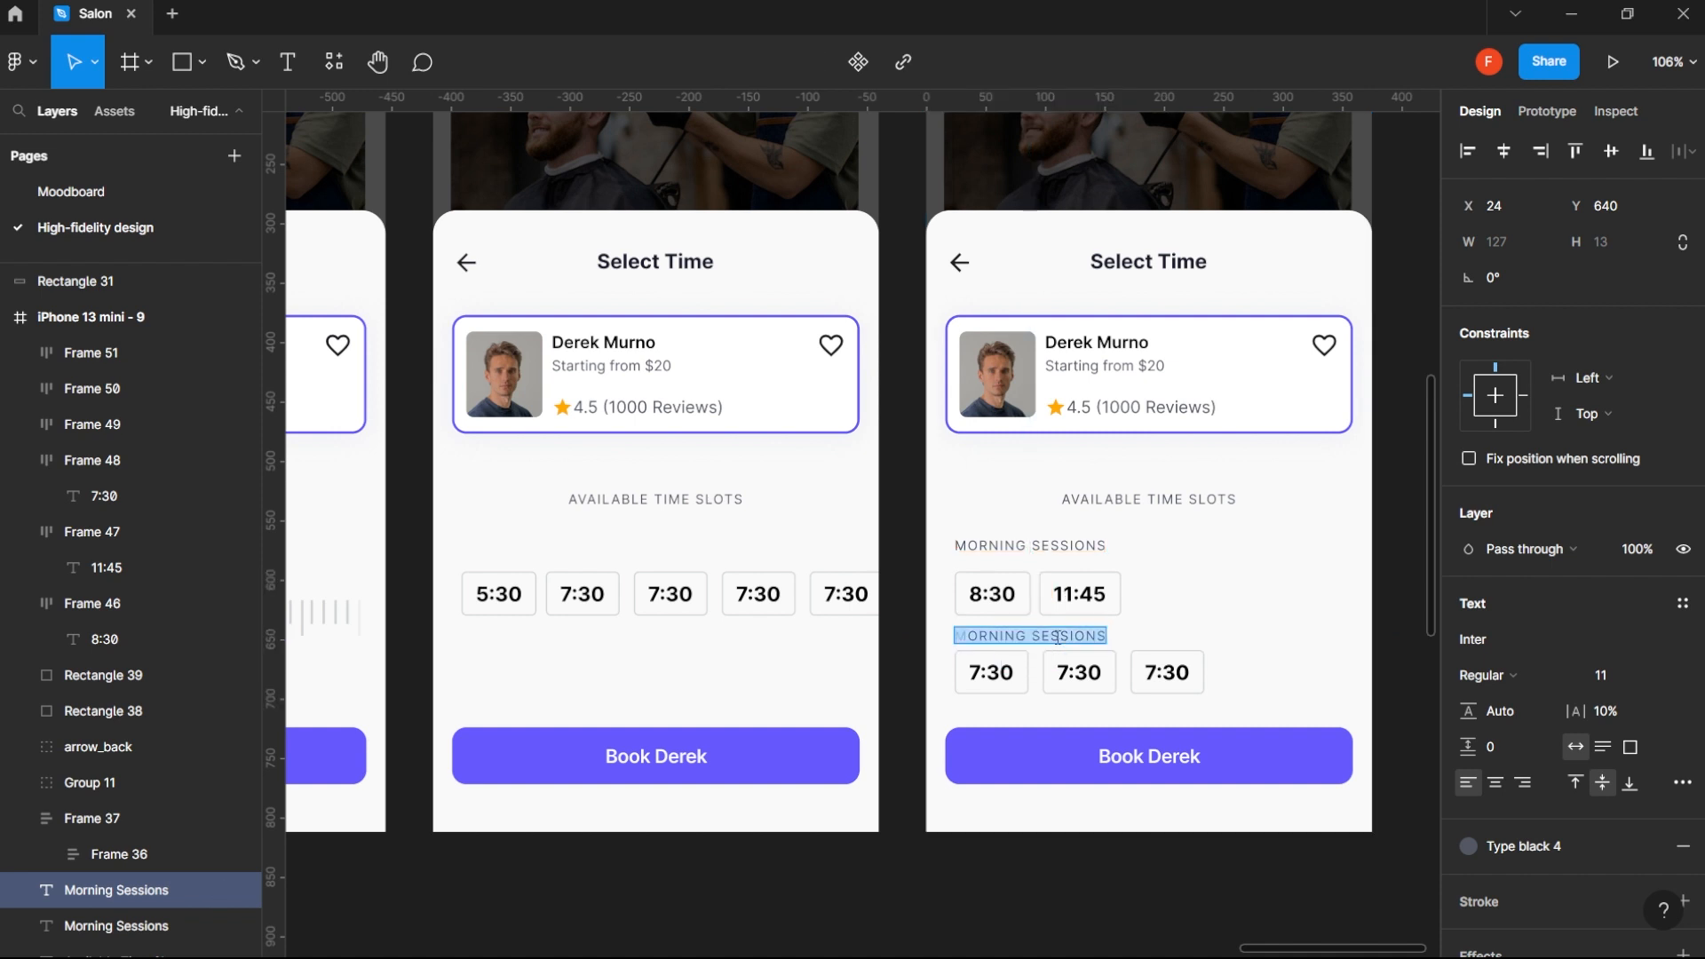
pyautogui.write('A')
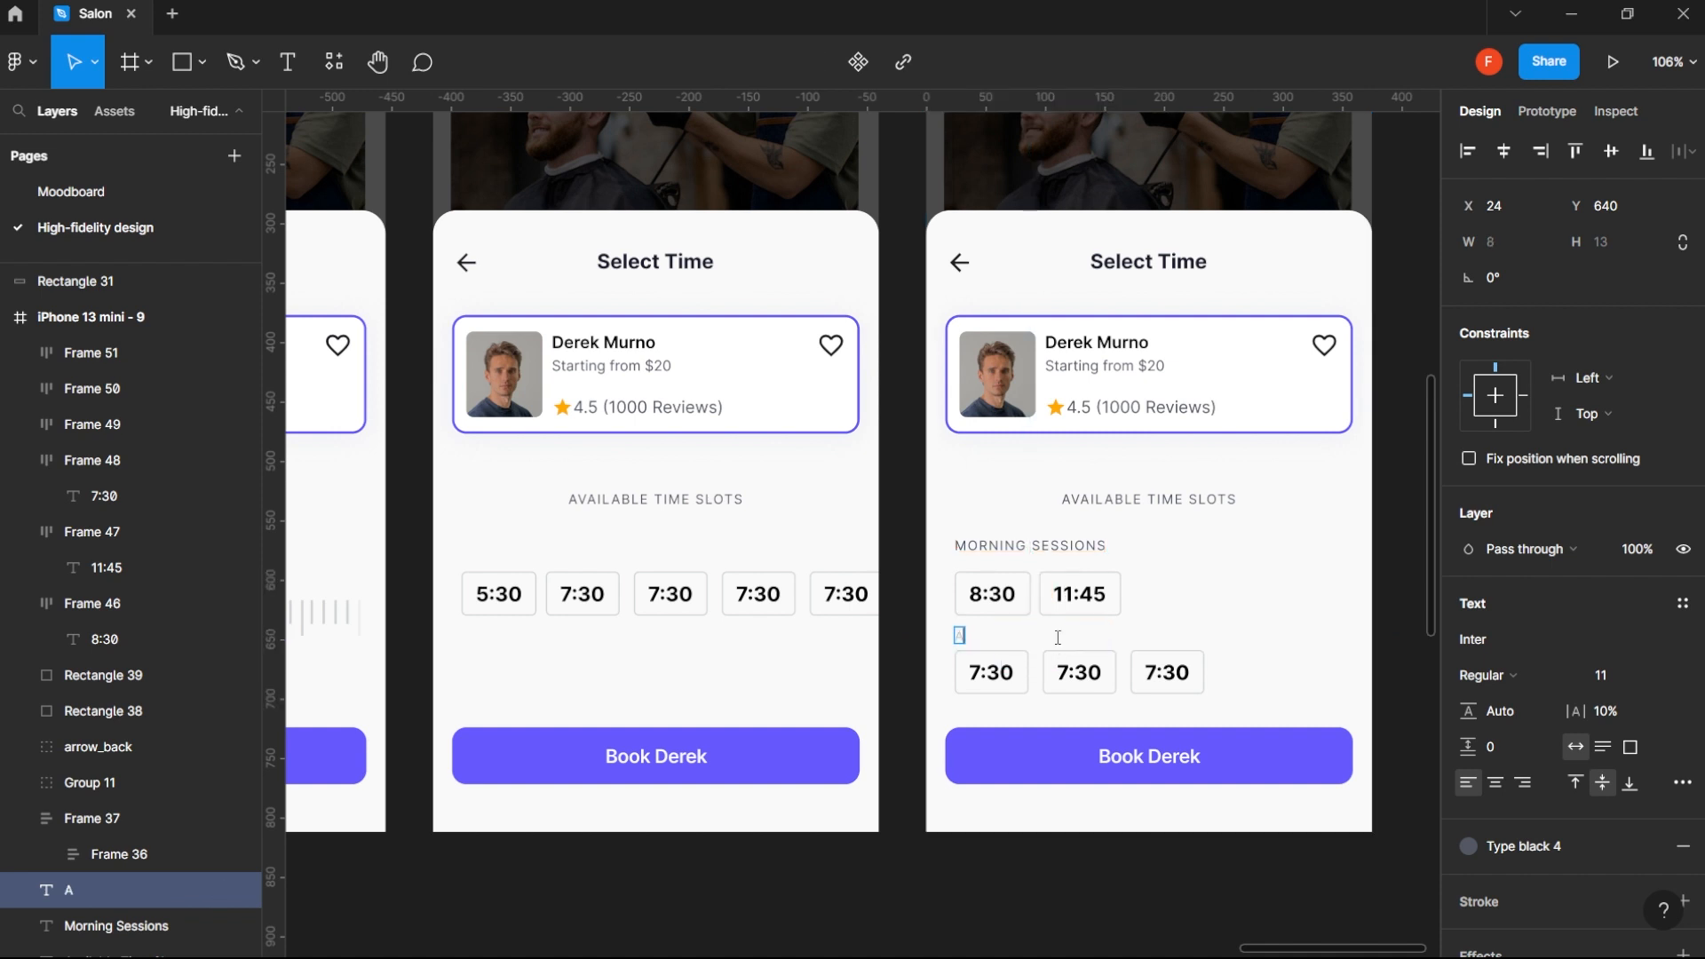
pyautogui.hotkey('ctrl', 'z')
pyautogui.click(1022, 636)
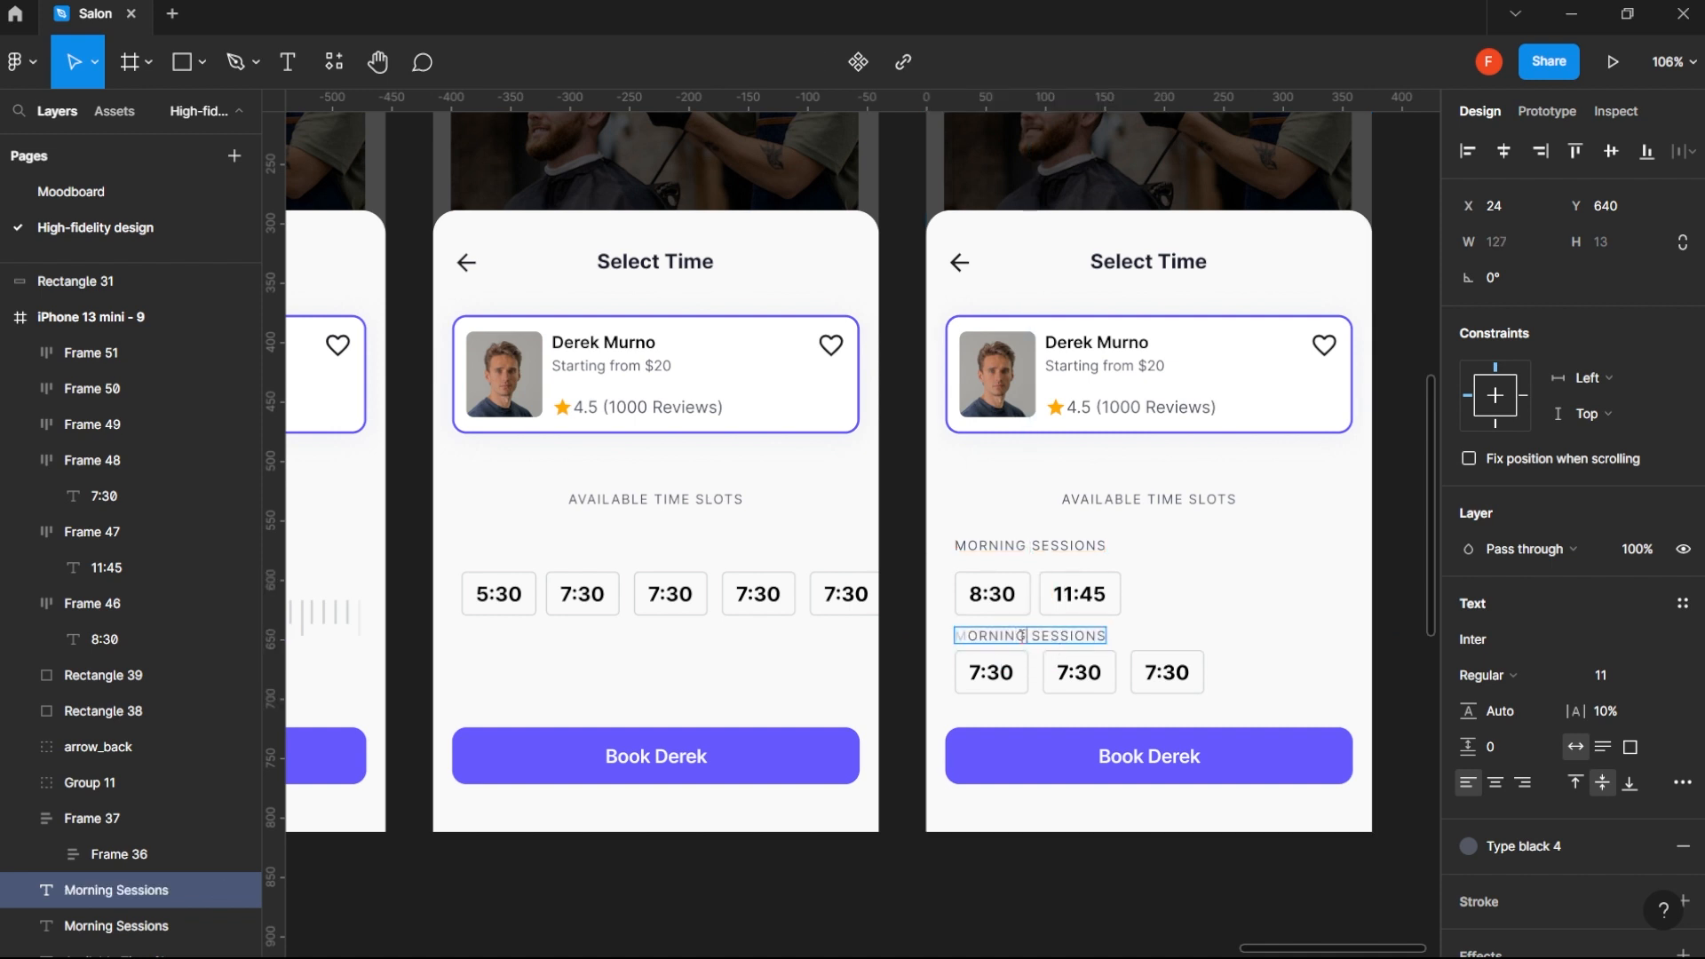
pyautogui.doubleClick(1021, 636)
pyautogui.write('A')
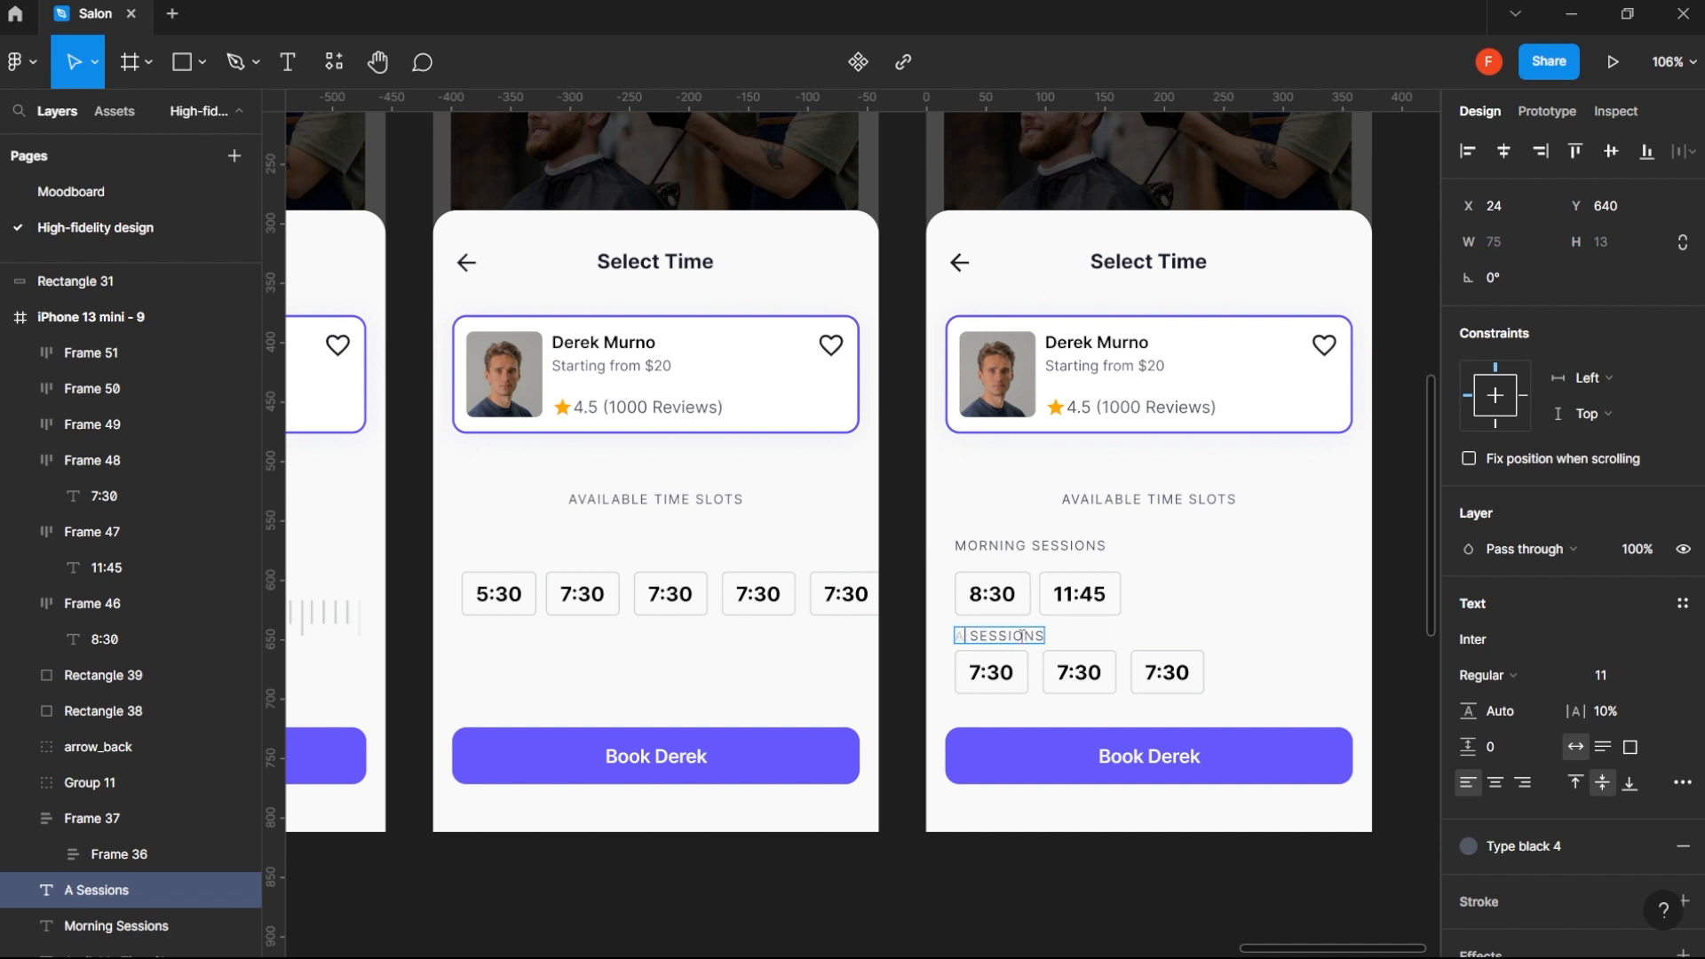
pyautogui.write('FTER')
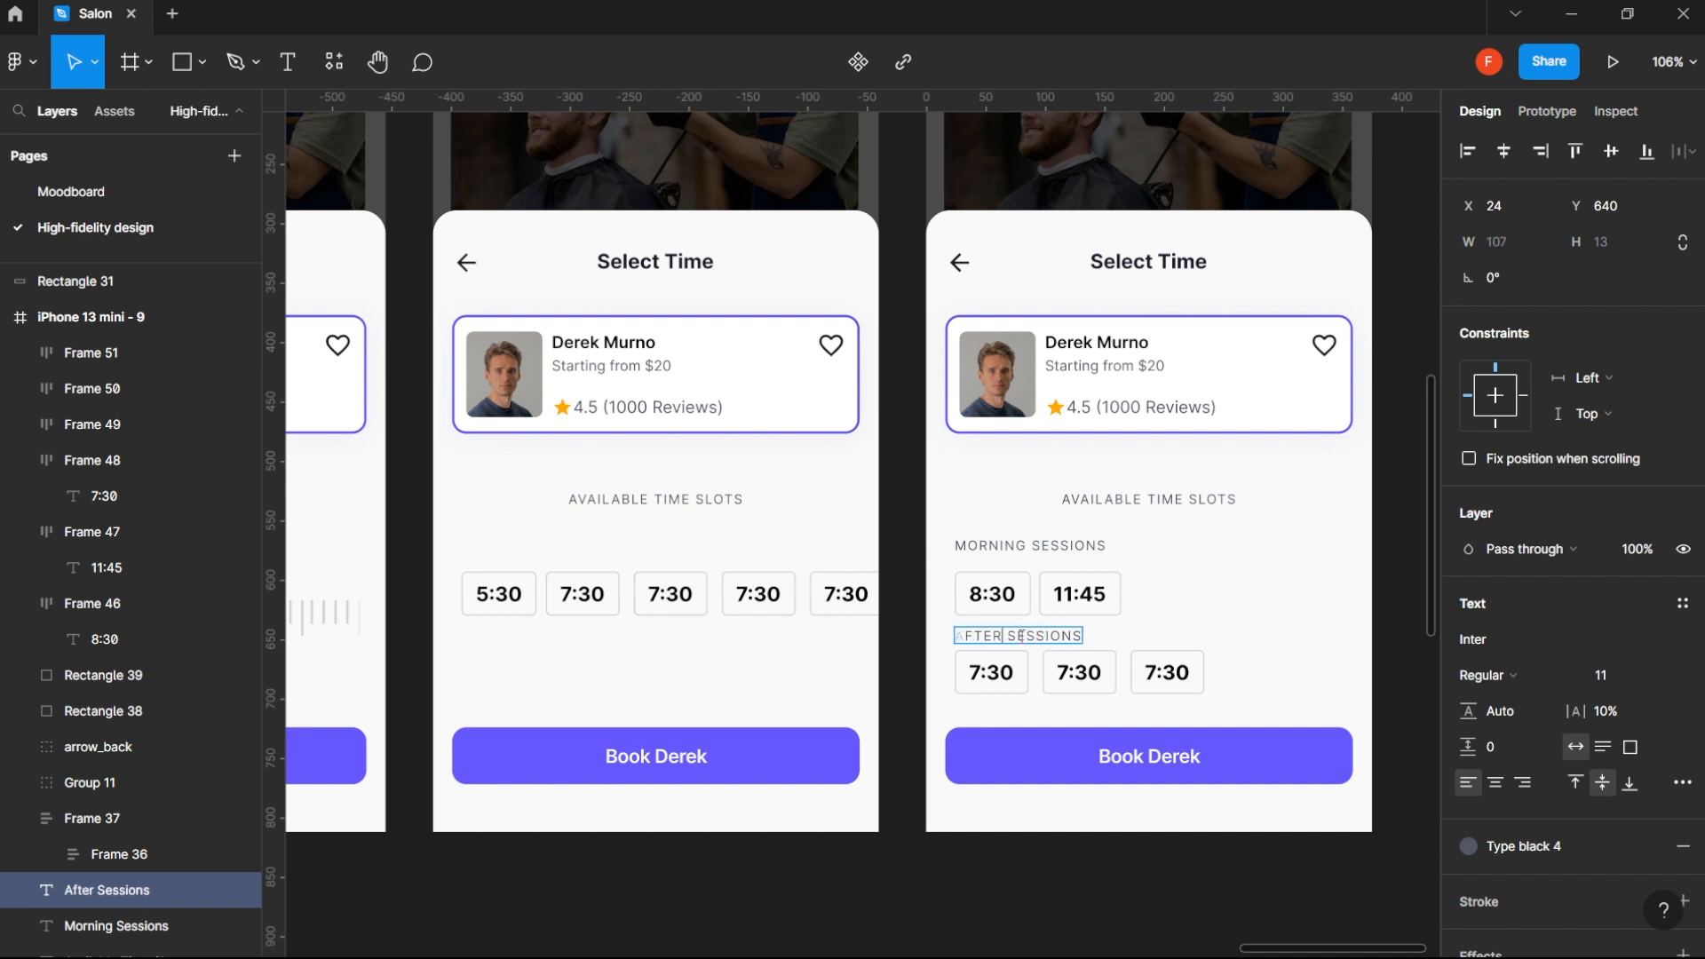
pyautogui.write('NOON')
pyautogui.press('Escape')
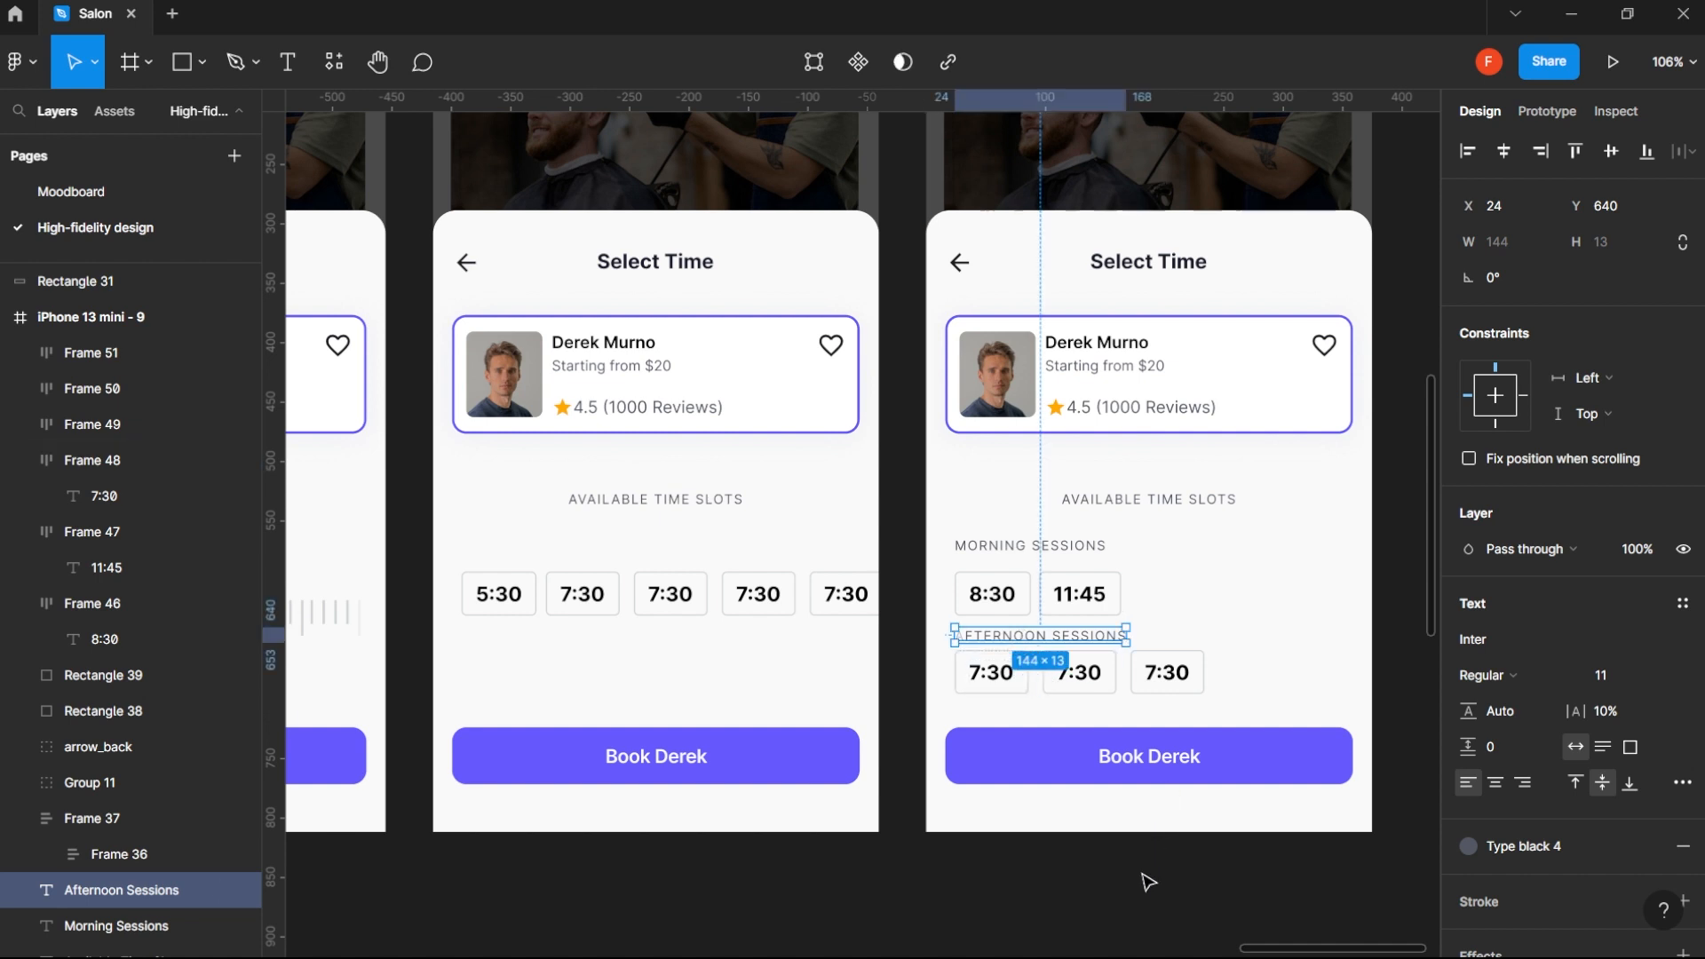
pyautogui.press('Escape')
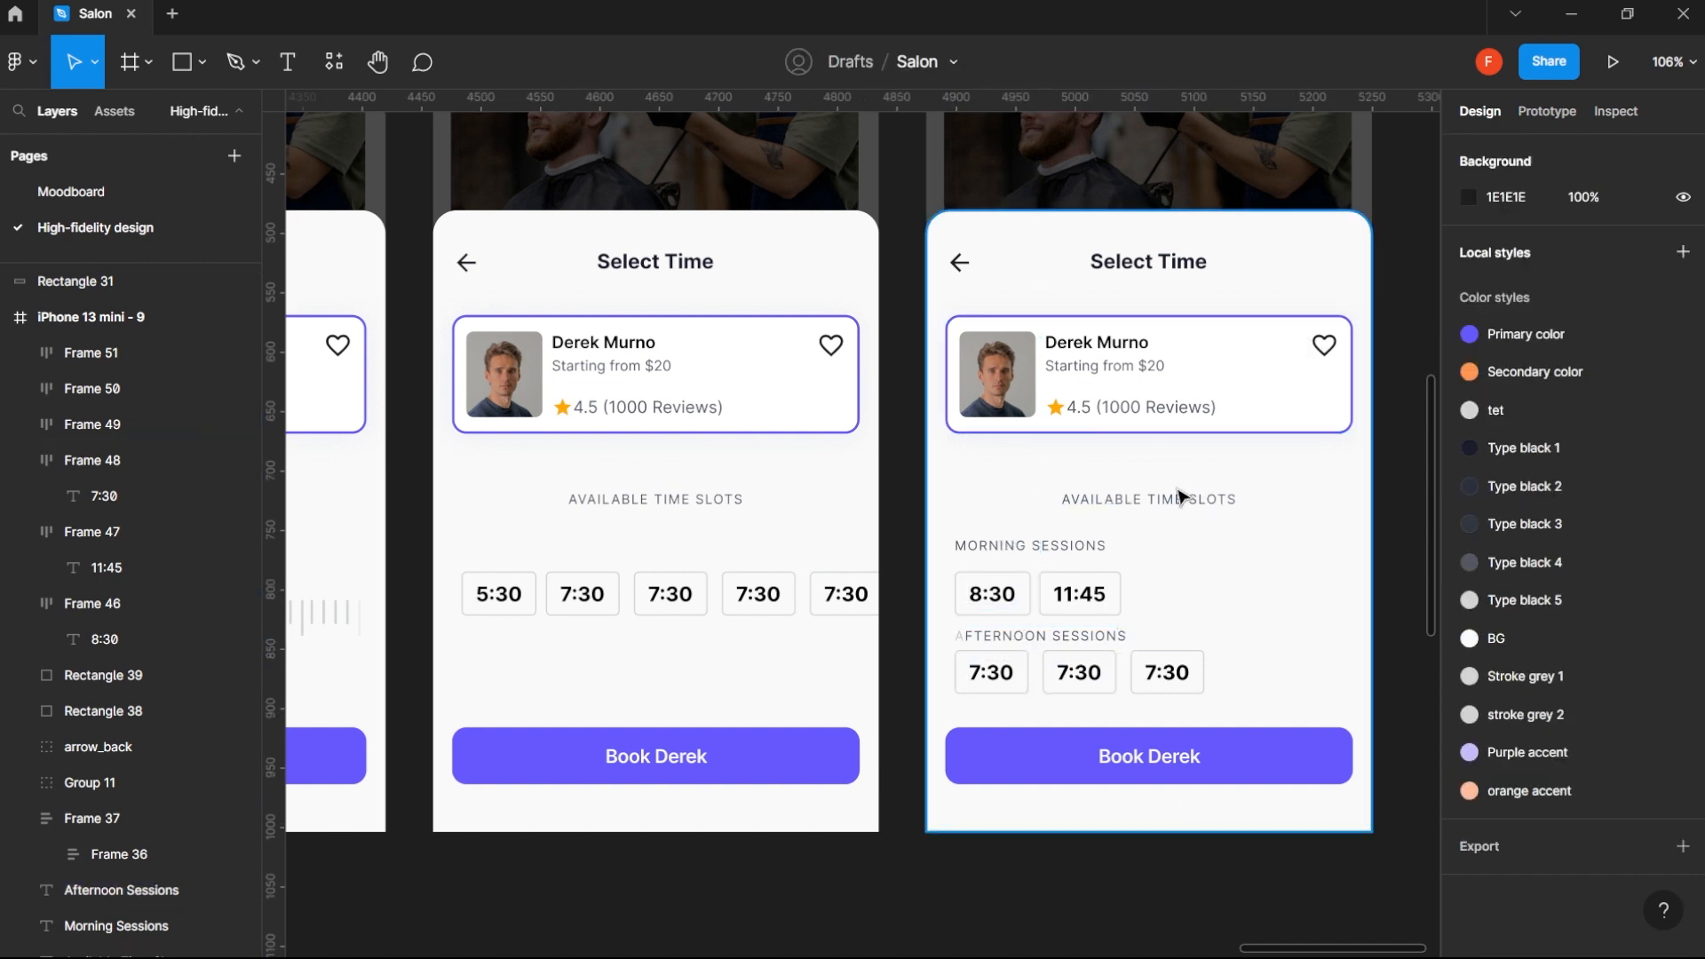
# - Compare the three Select Time screen variants with each other and with the preceding Select A Barber screen
pyautogui.scroll(-1, 1195, 493)
pyautogui.scroll(-3, 1194, 493)
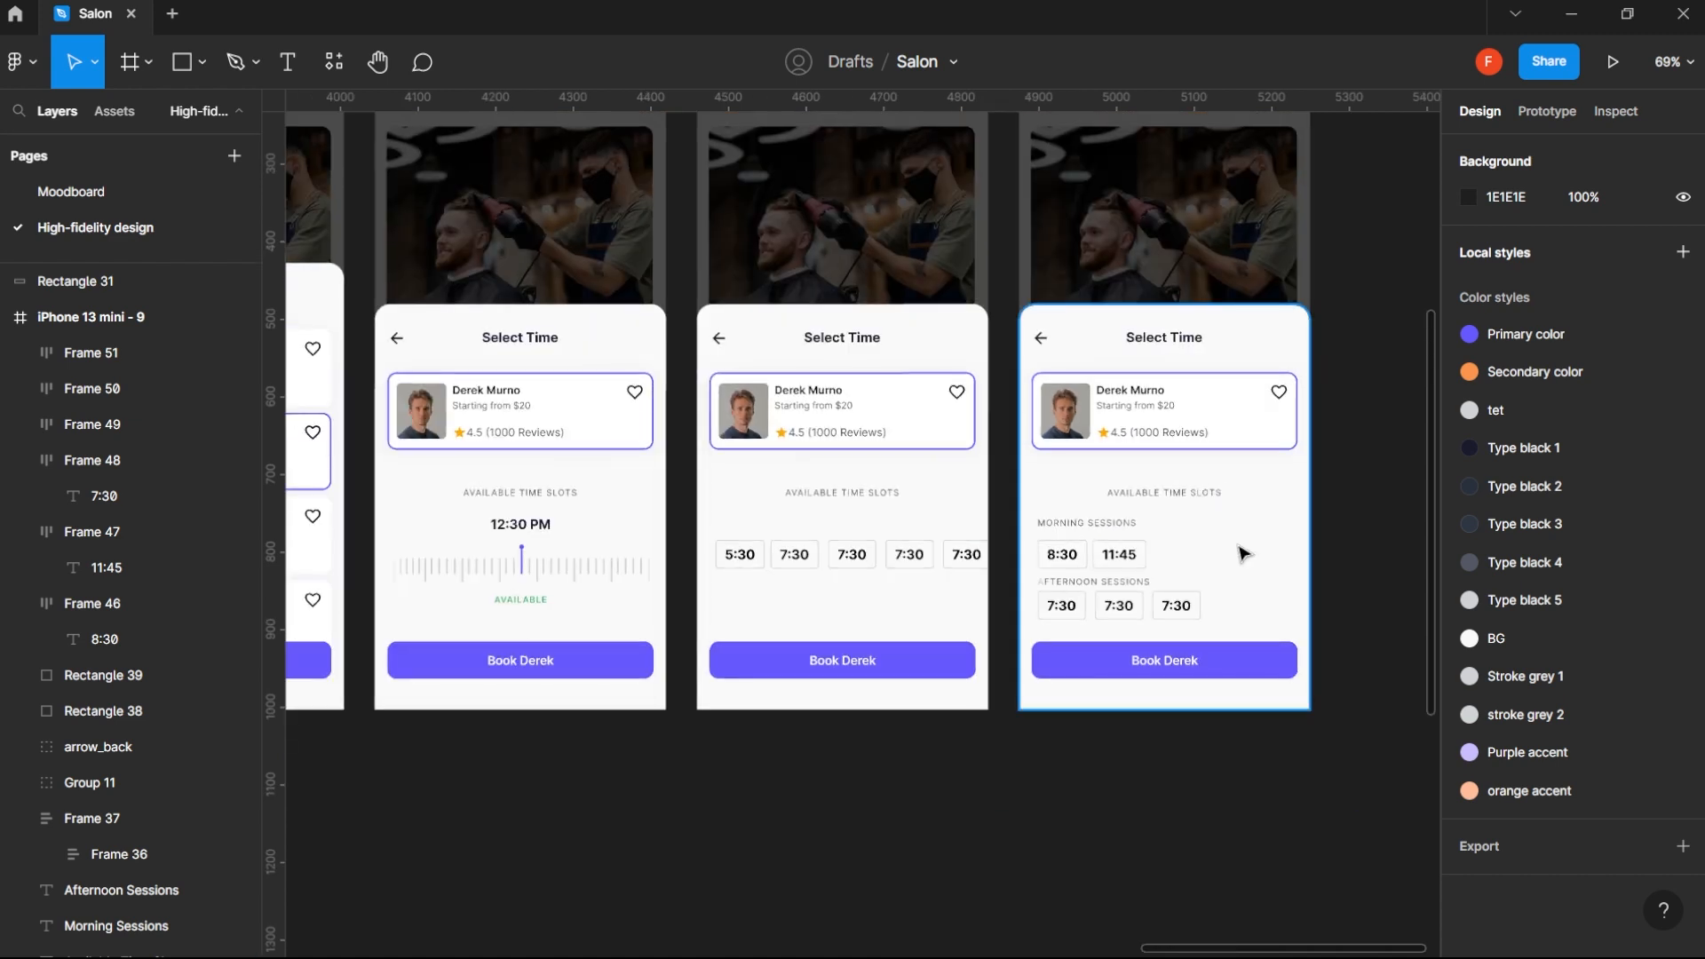
pyautogui.moveTo(1224, 525); pyautogui.dragTo(1164, 595)
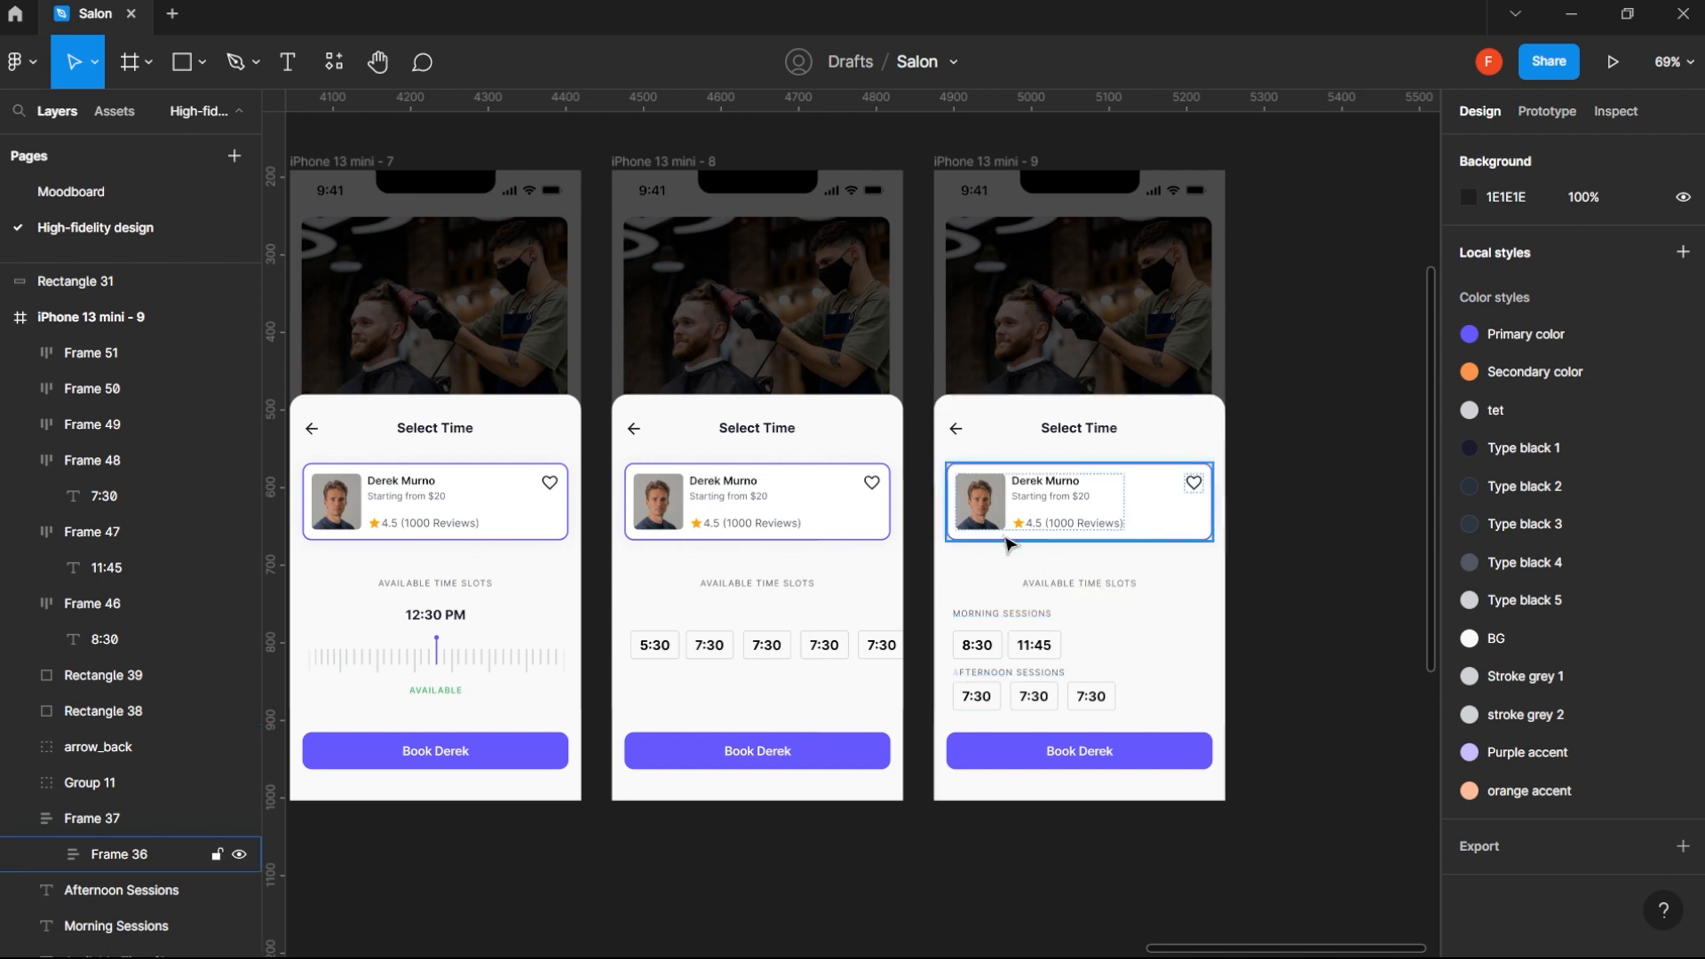
pyautogui.scroll(-1, 914, 556)
pyautogui.moveTo(684, 596); pyautogui.dragTo(1083, 592)
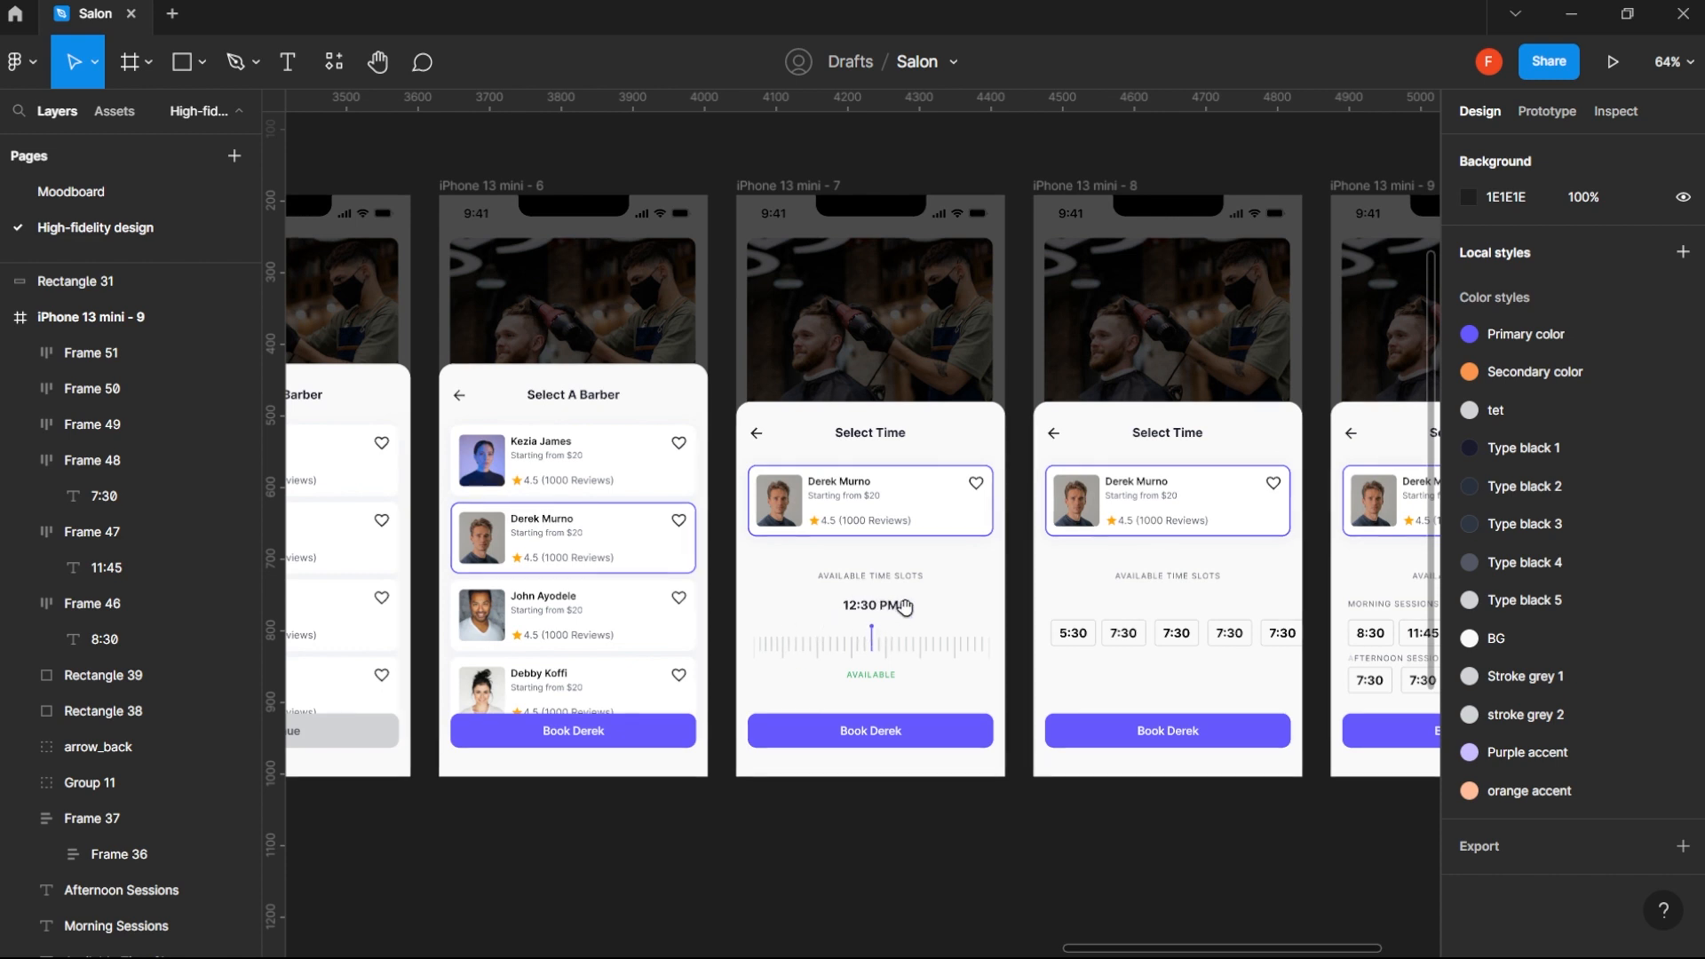
pyautogui.moveTo(951, 643); pyautogui.dragTo(783, 639)
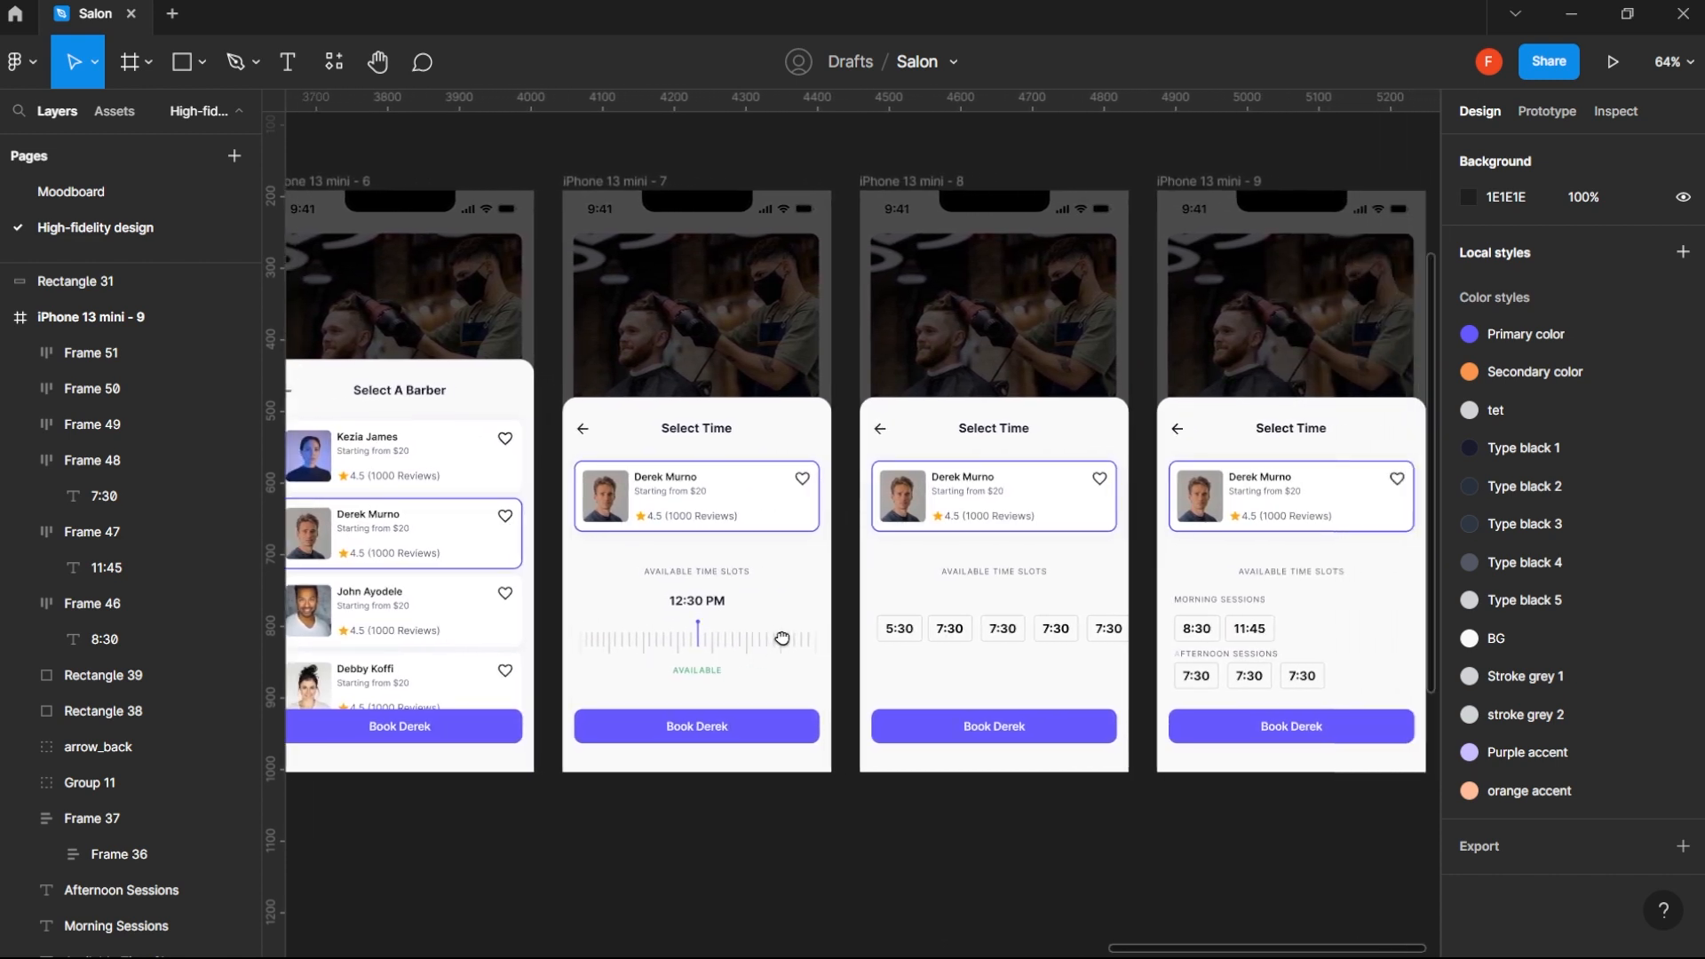
pyautogui.moveTo(683, 660); pyautogui.dragTo(811, 632)
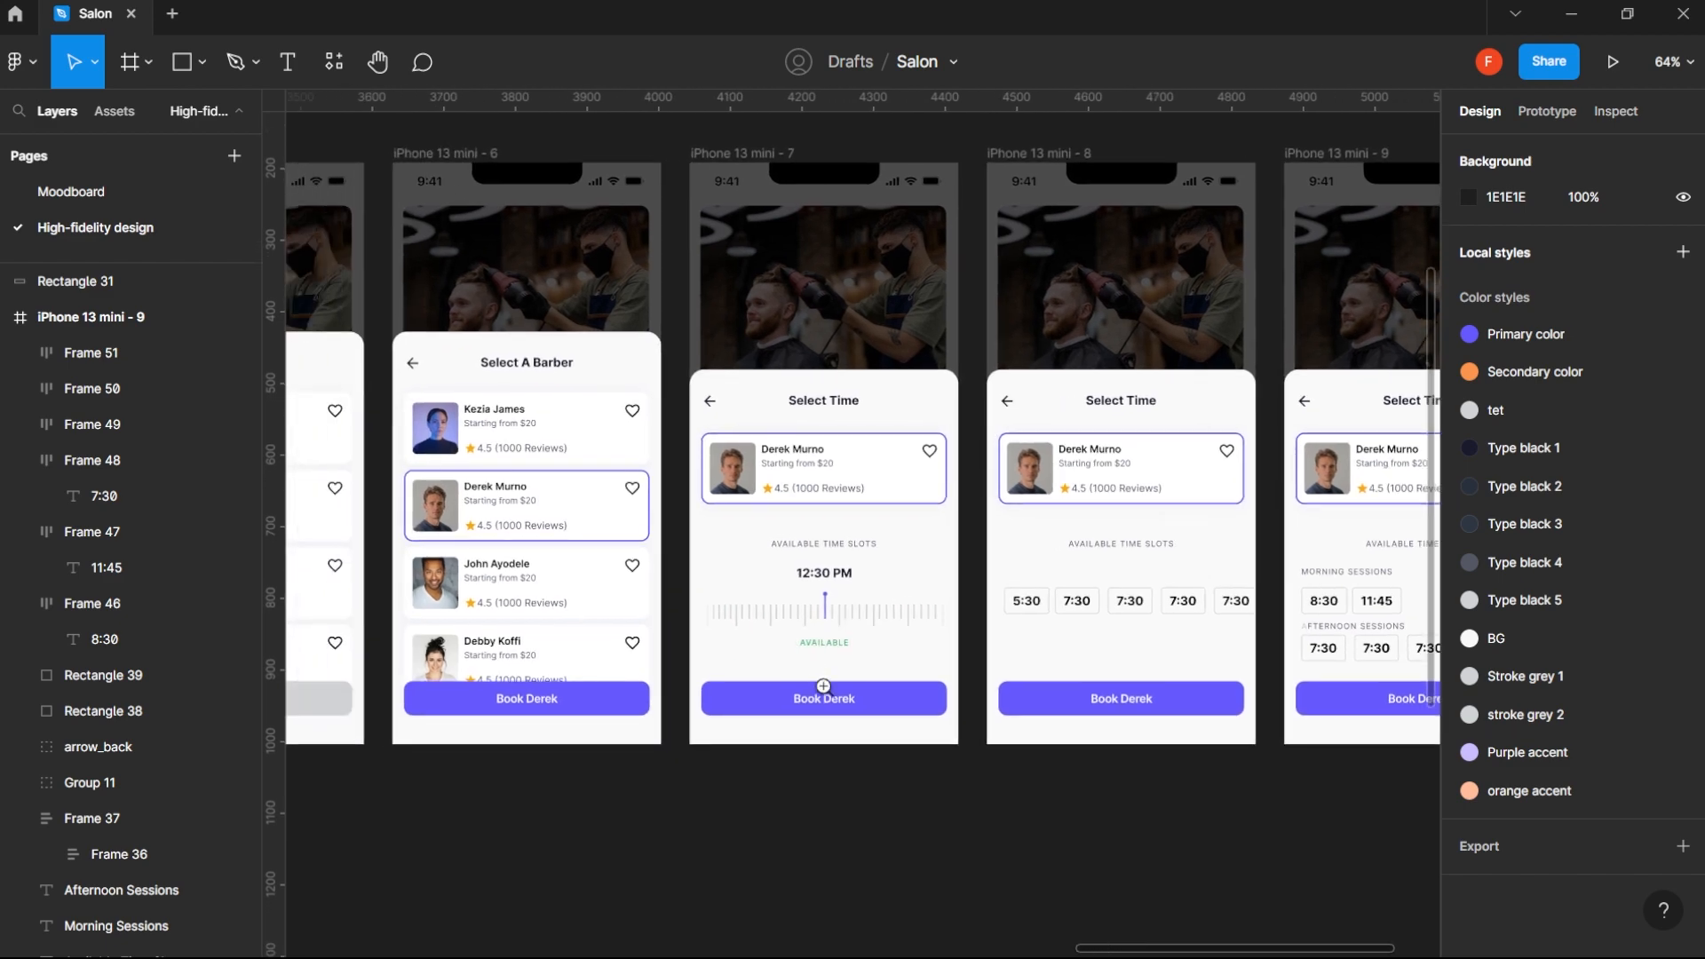
# - Change the button text at the bottom of the iPhone 13 mini - 7 frame to Next
pyautogui.scroll(5, 828, 691)
pyautogui.scroll(-4, 840, 711)
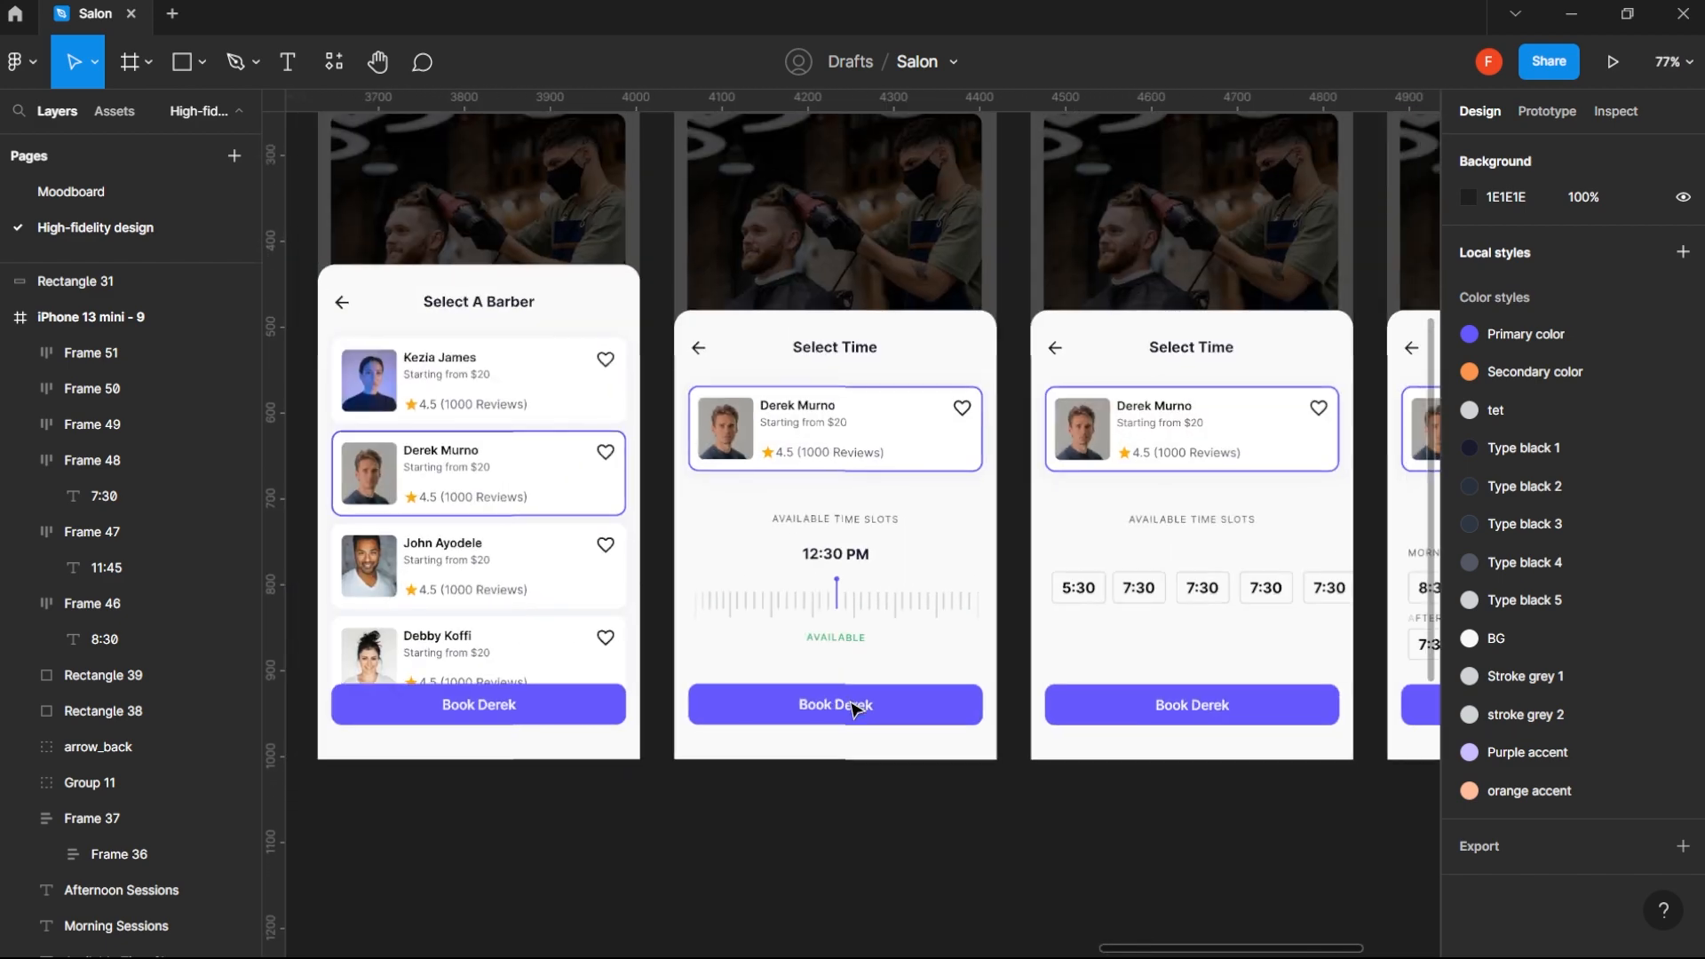
pyautogui.doubleClick(846, 708)
pyautogui.doubleClick(842, 704)
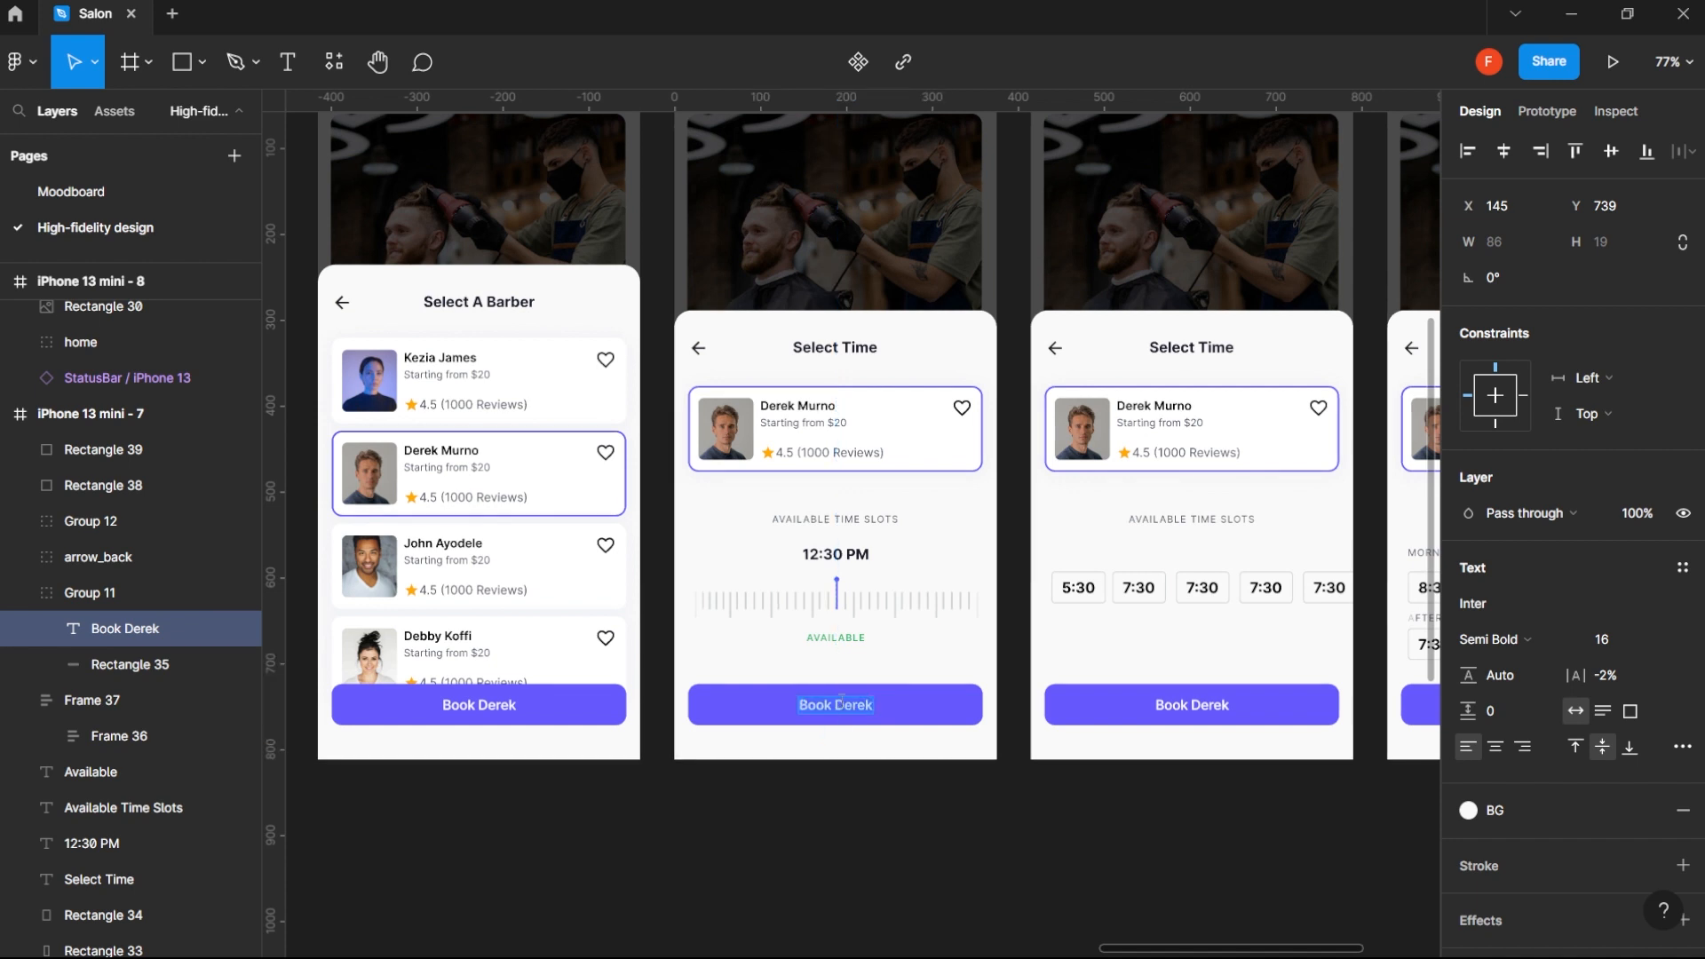
pyautogui.write('Next')
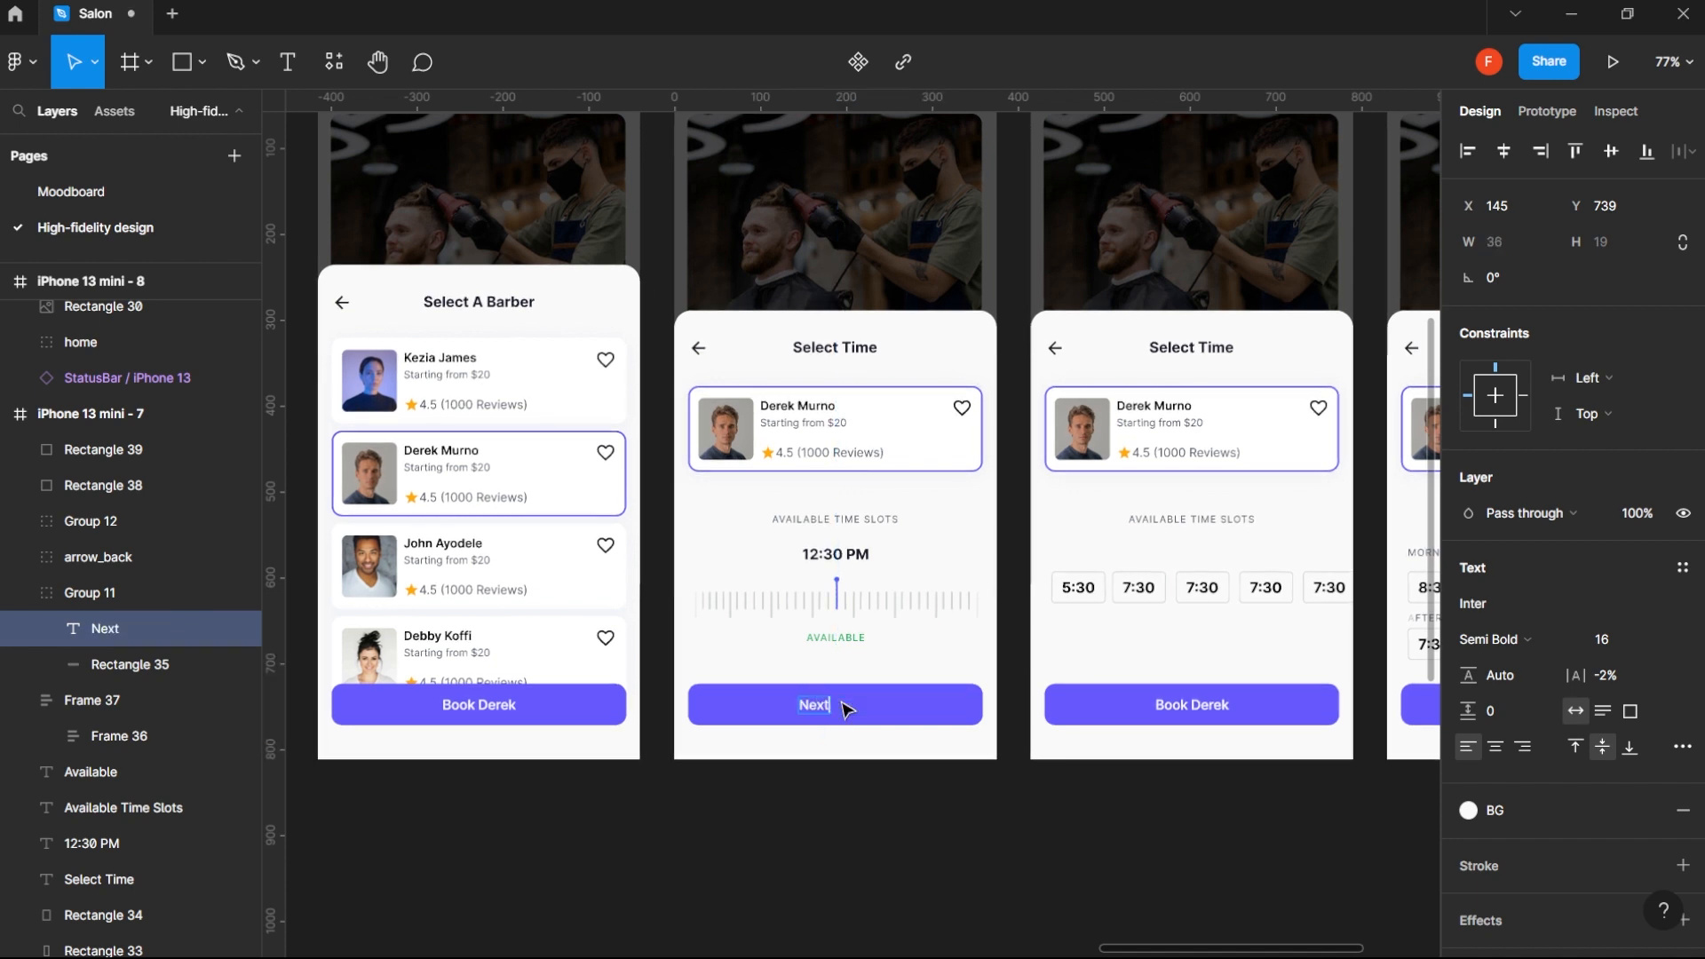
pyautogui.press('Escape')
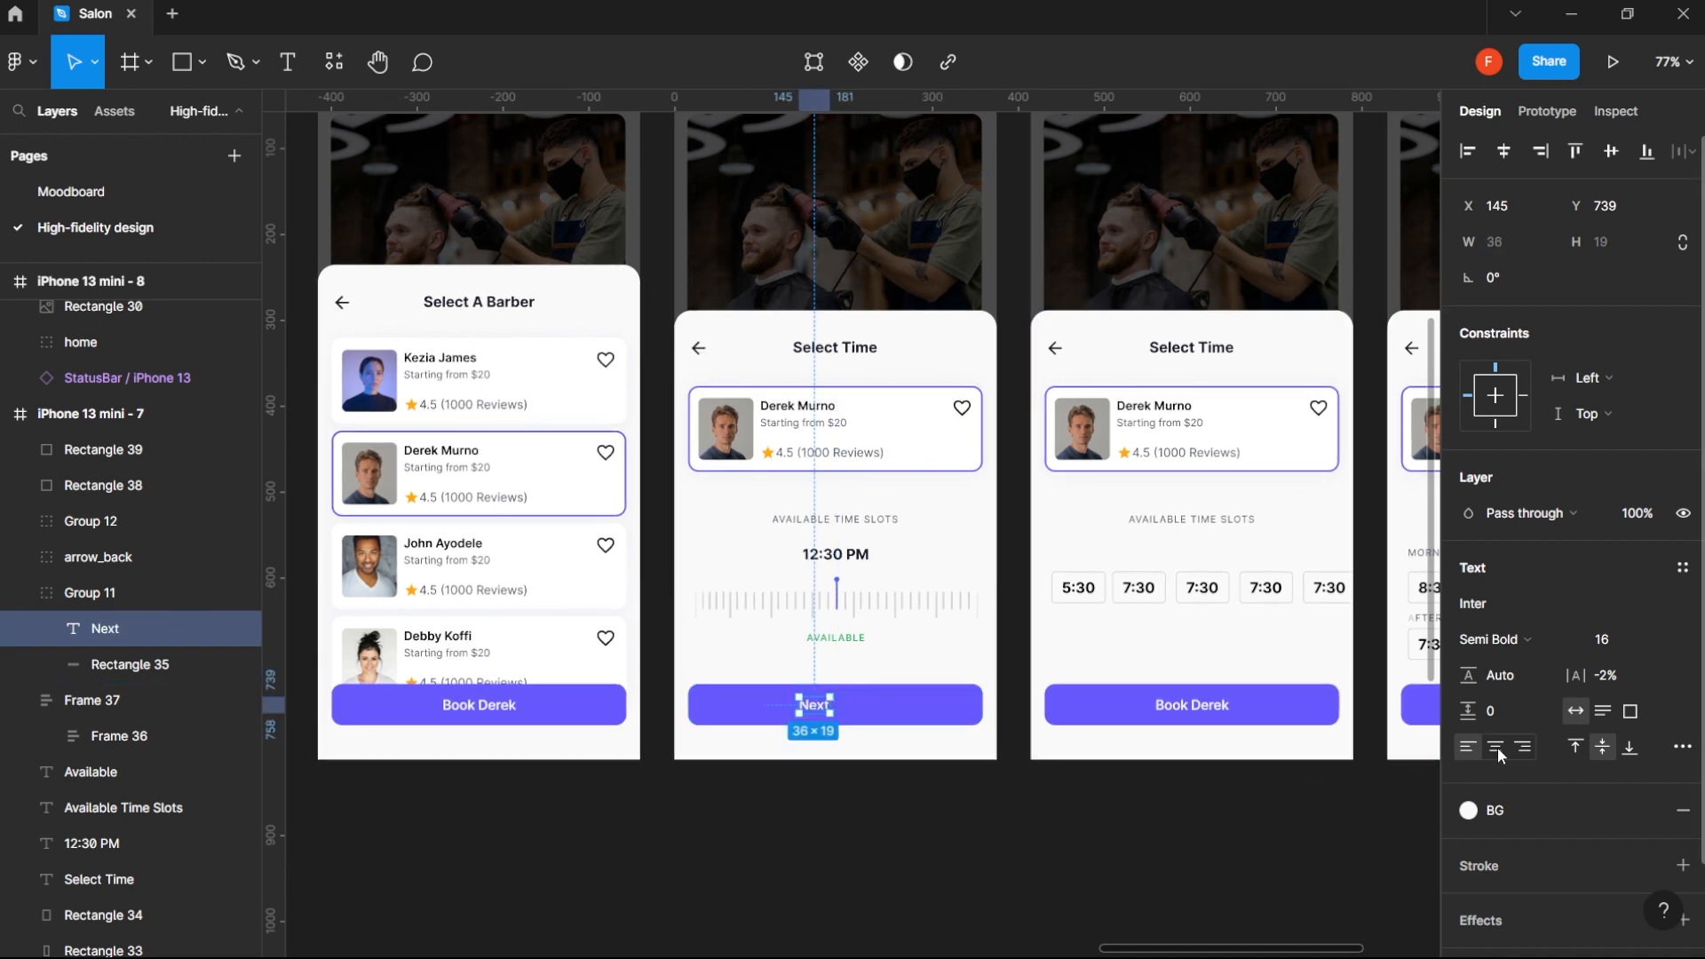
# - Center the Next label horizontally on its purple button
pyautogui.keyDown('shift'); pyautogui.click(939, 715); pyautogui.keyUp('shift')
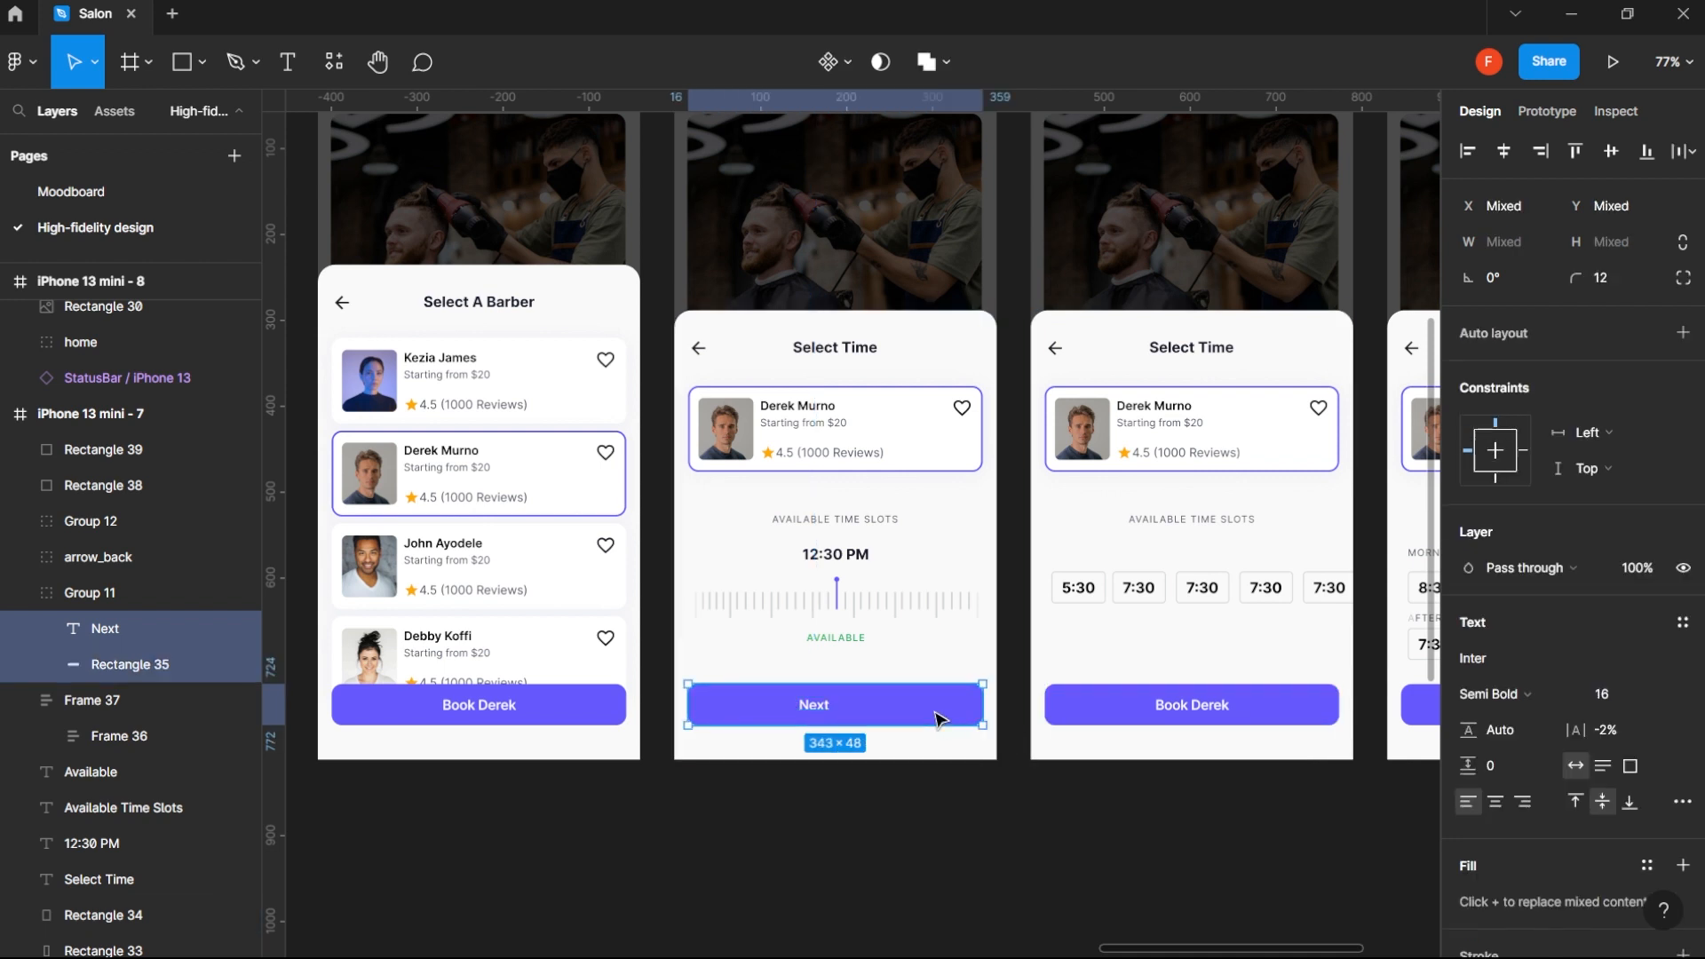
pyautogui.click(1504, 151)
pyautogui.click(960, 822)
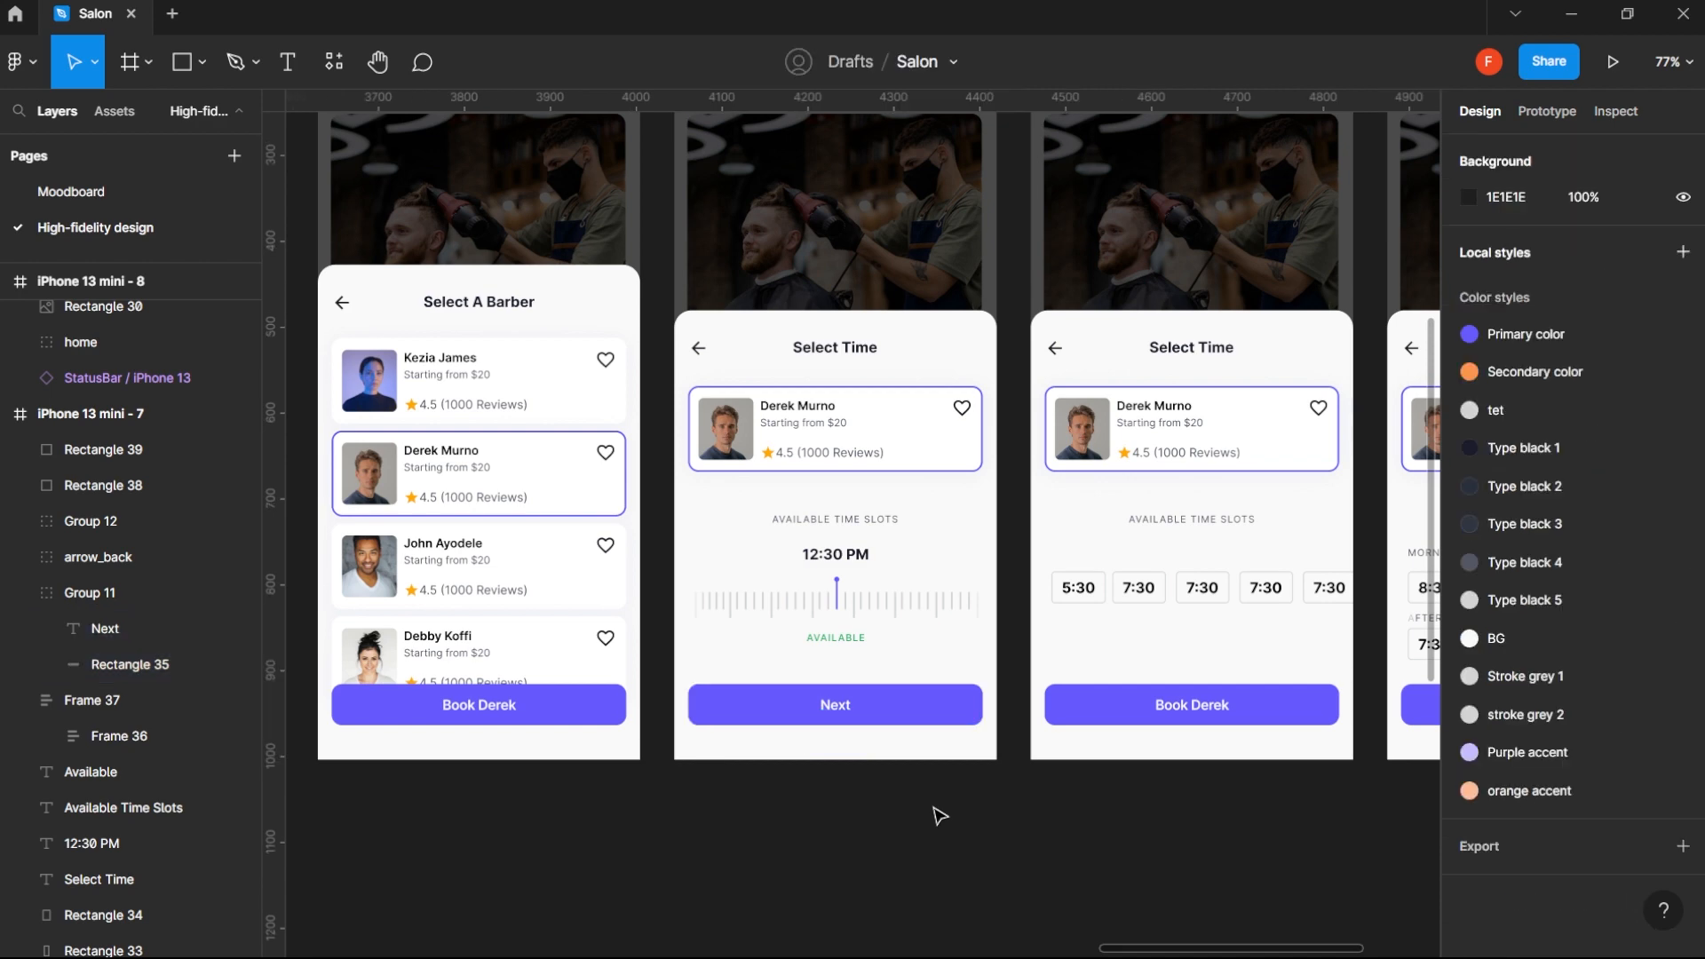
pyautogui.click(828, 701)
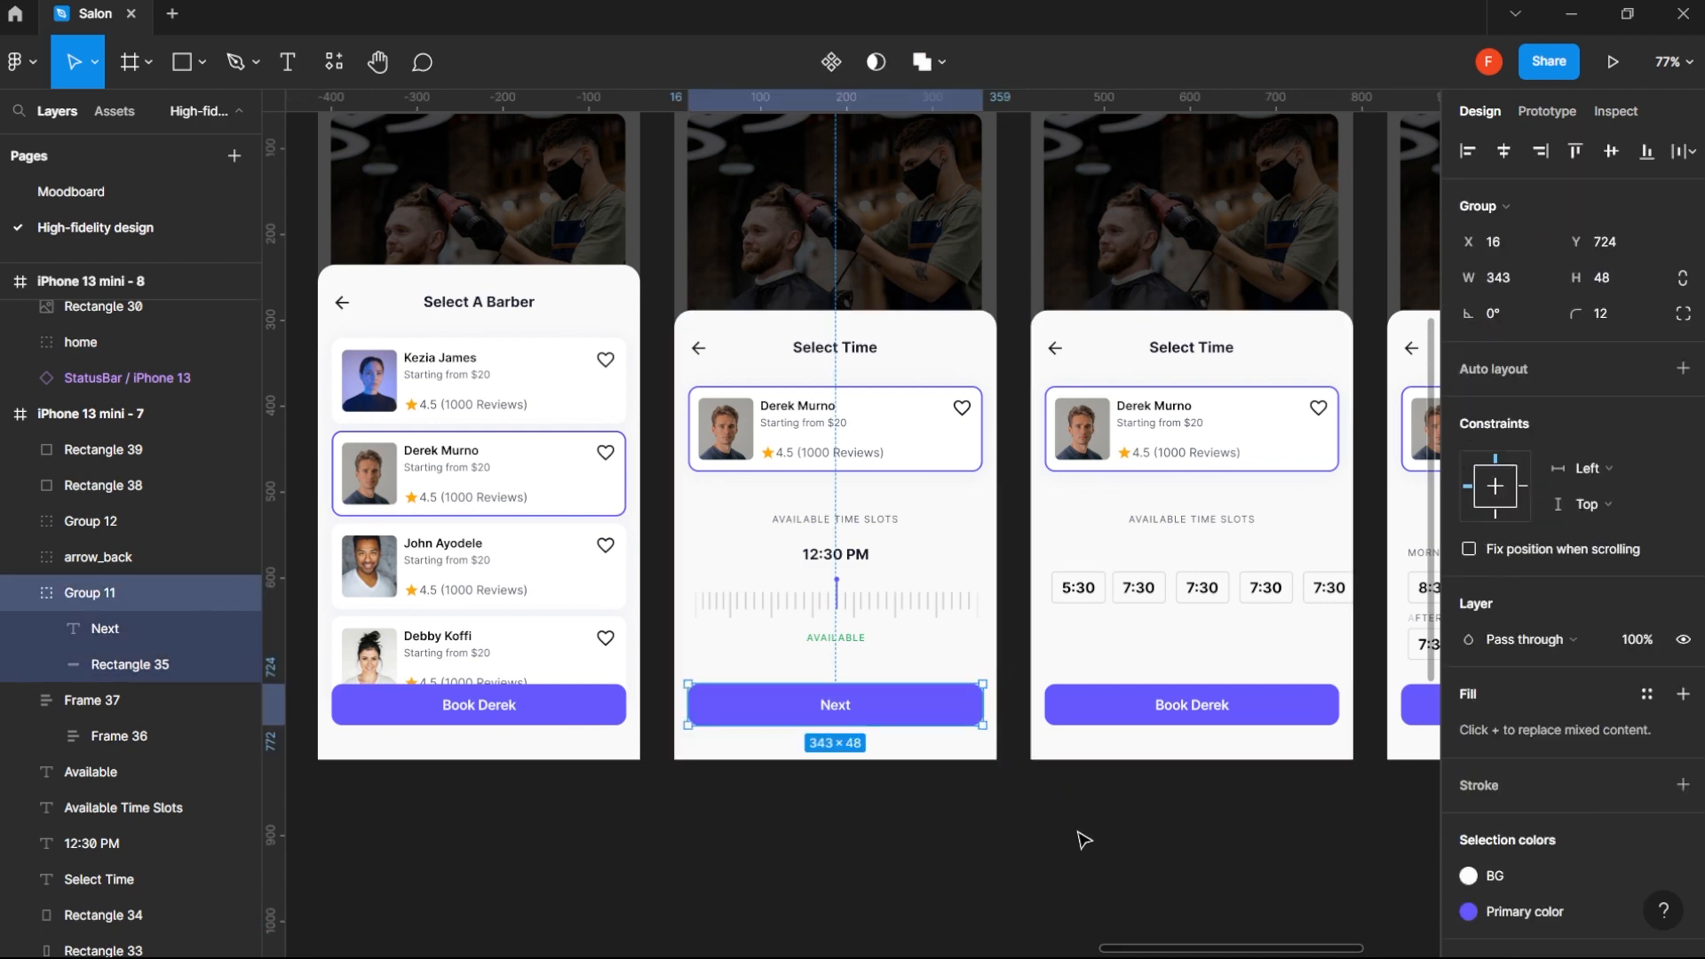
# - Duplicate the iPhone 13 mini - 7 frame and place the copy after the last screen at X 5267, Y 192
pyautogui.keyDown('ctrl'); pyautogui.scroll(-5, 1060, 808); pyautogui.keyUp('ctrl')
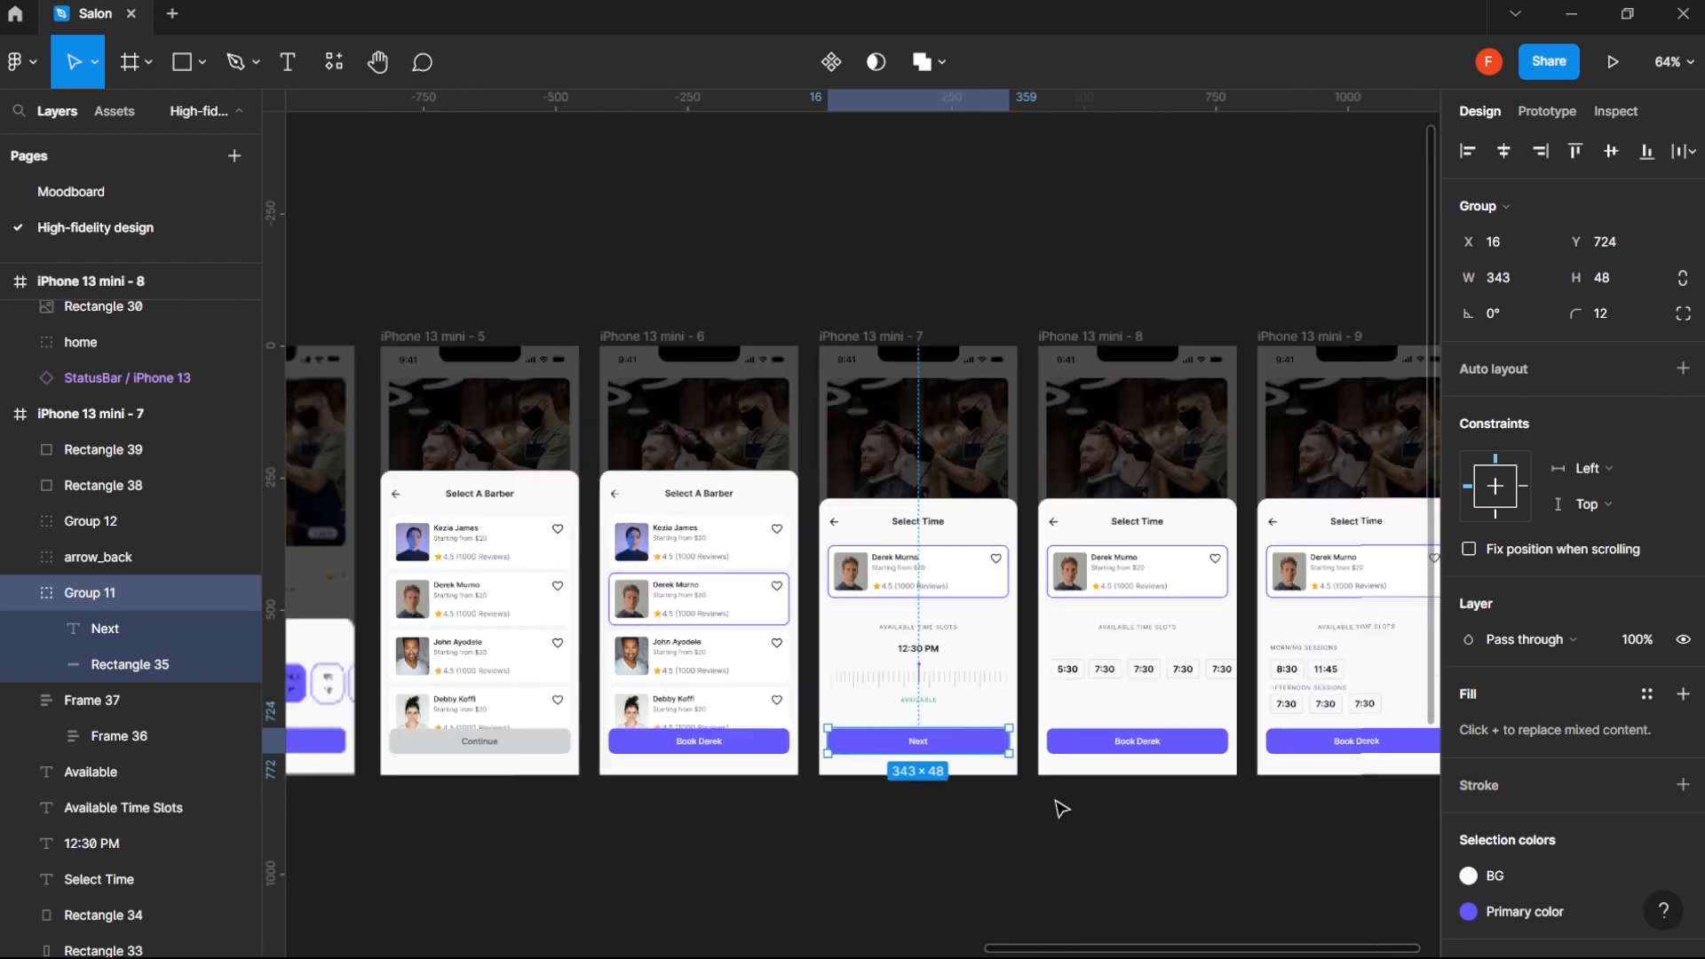
pyautogui.moveTo(1190, 464); pyautogui.dragTo(1009, 445)
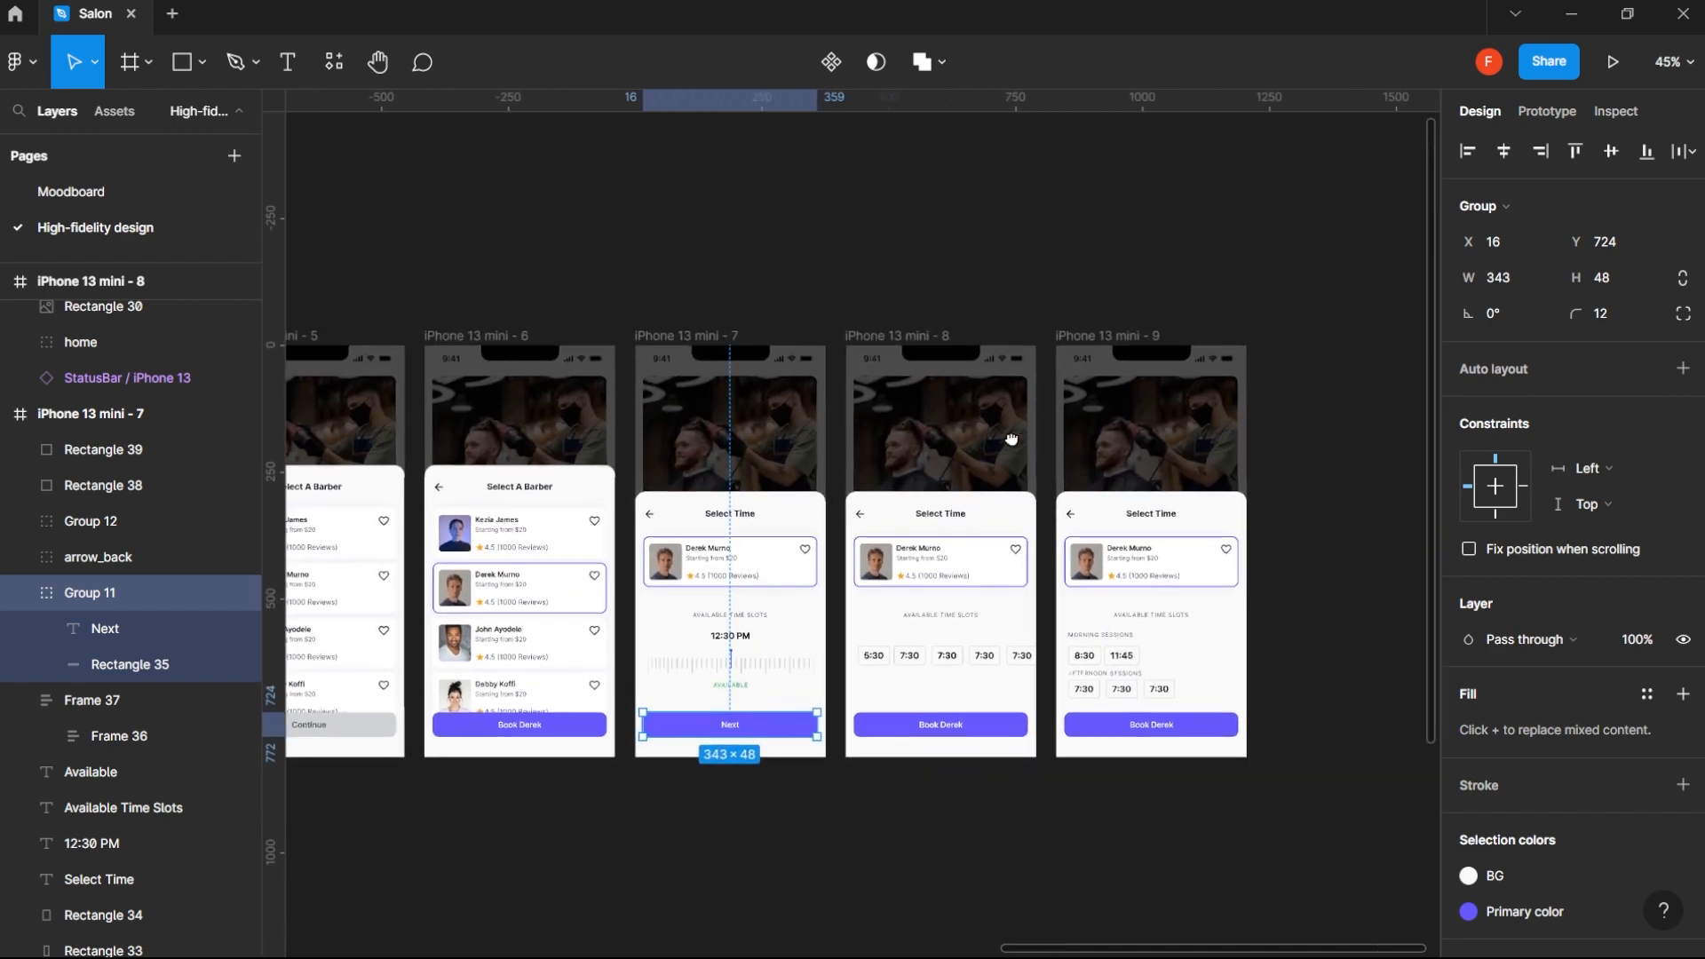
pyautogui.click(986, 227)
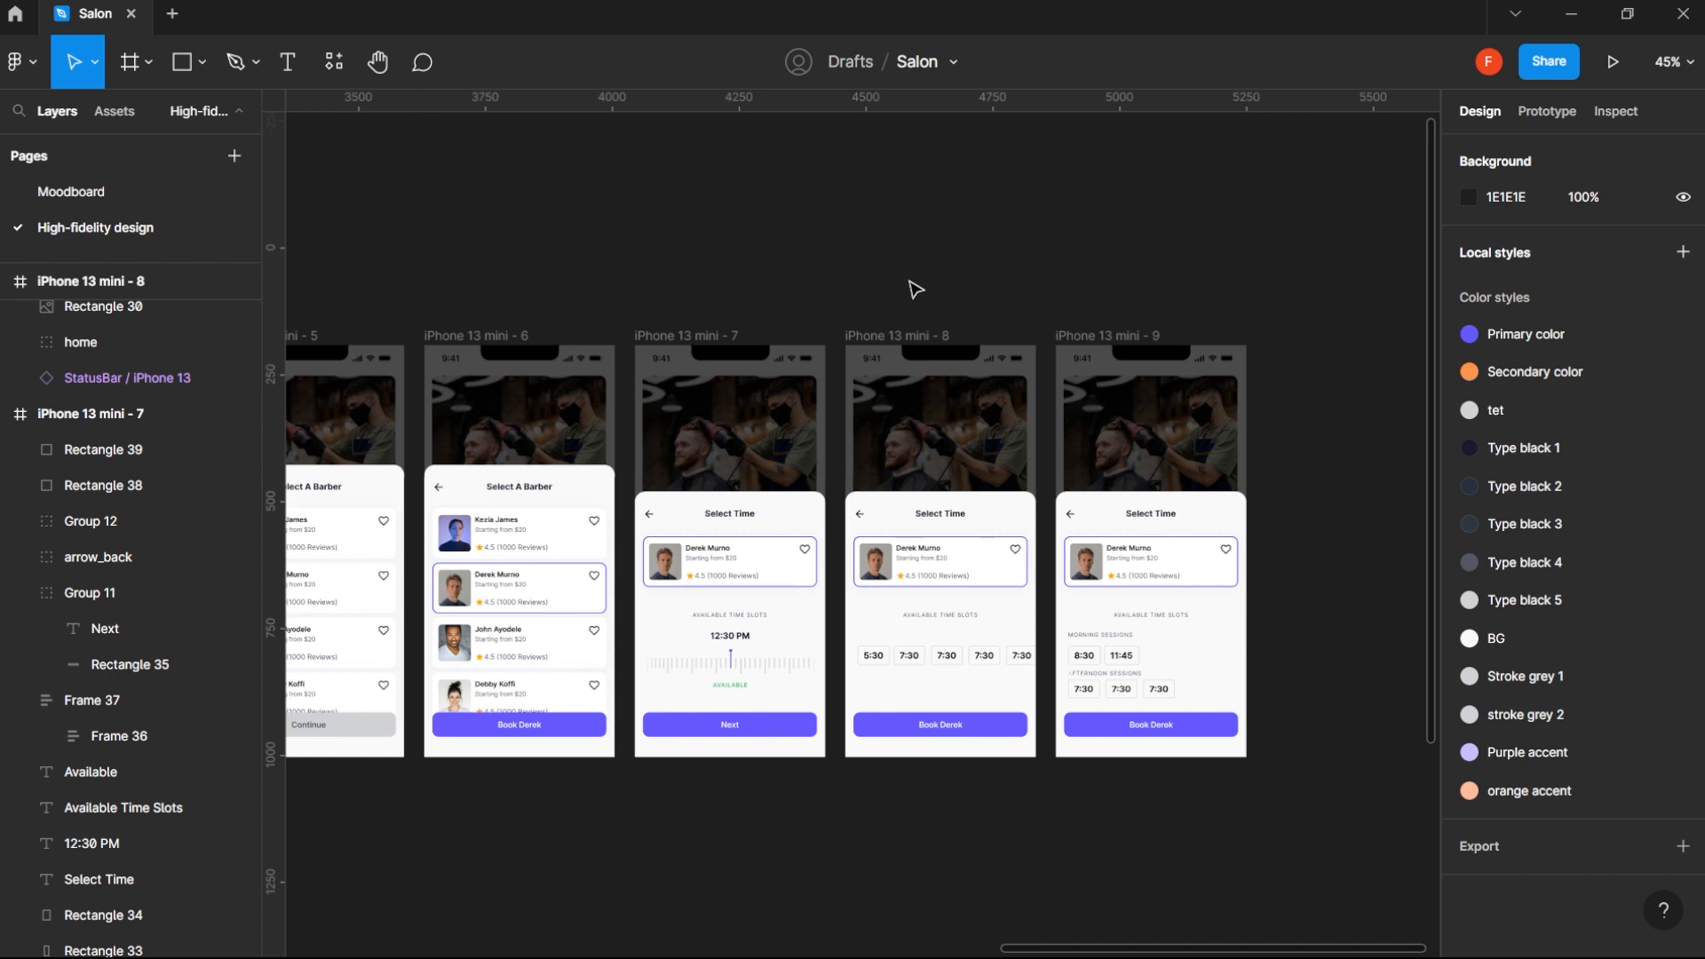
pyautogui.moveTo(898, 281); pyautogui.dragTo(782, 291)
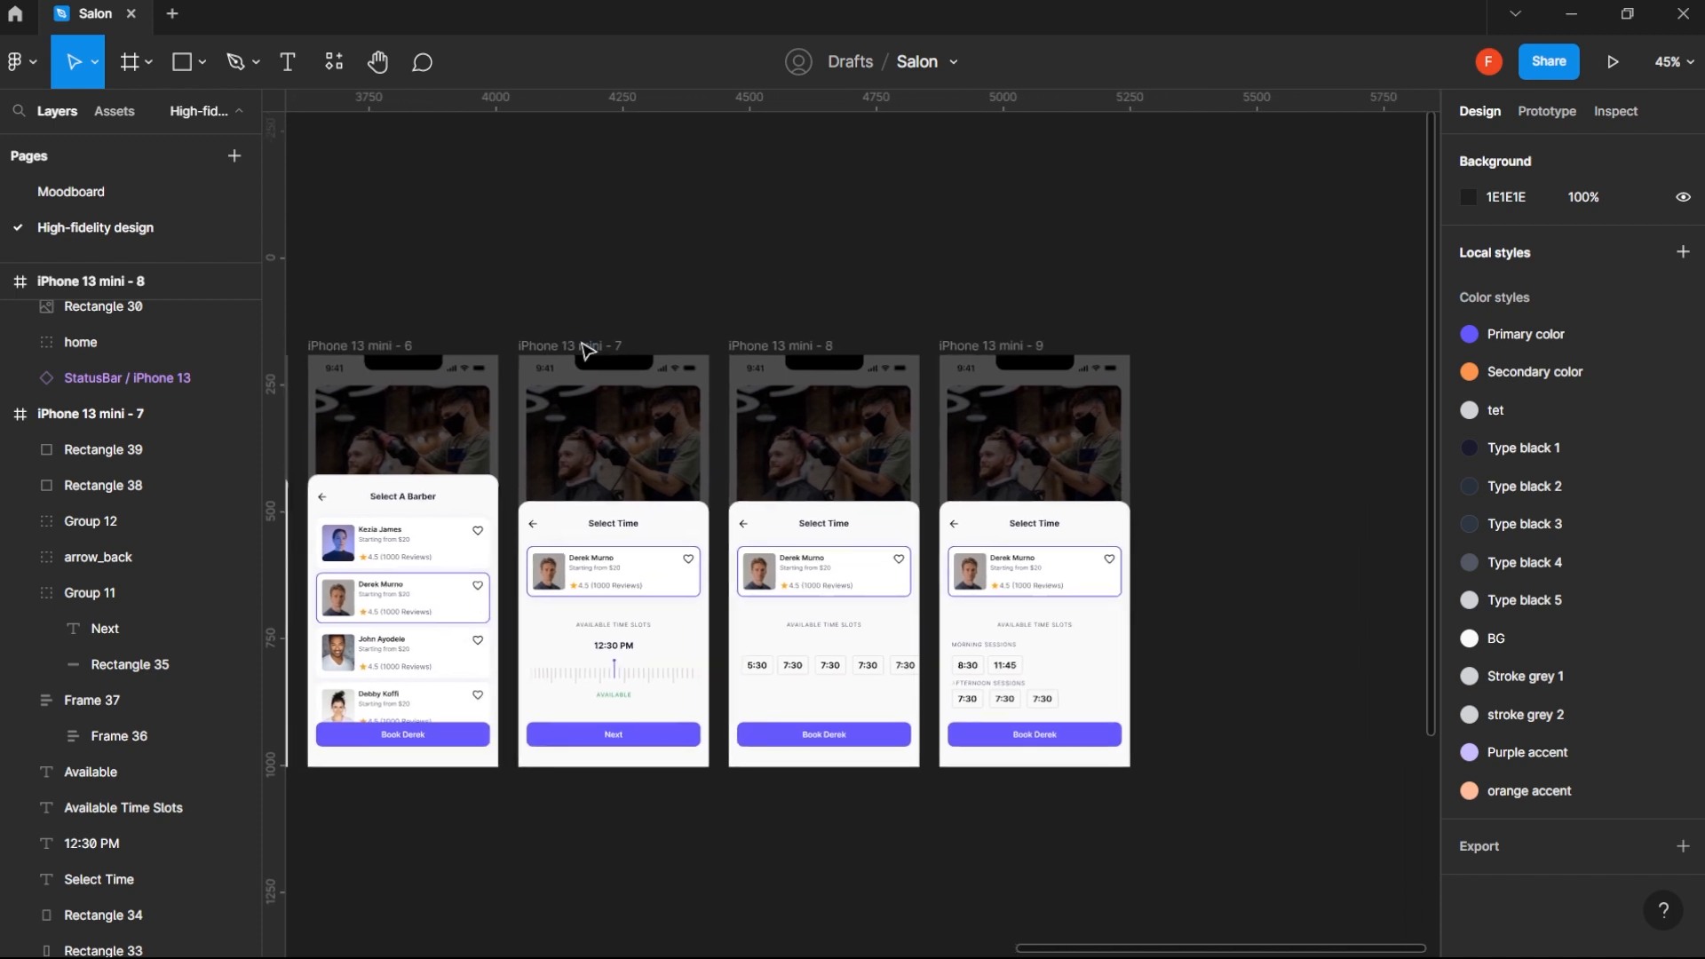
pyautogui.moveTo(586, 350); pyautogui.dragTo(1212, 364)
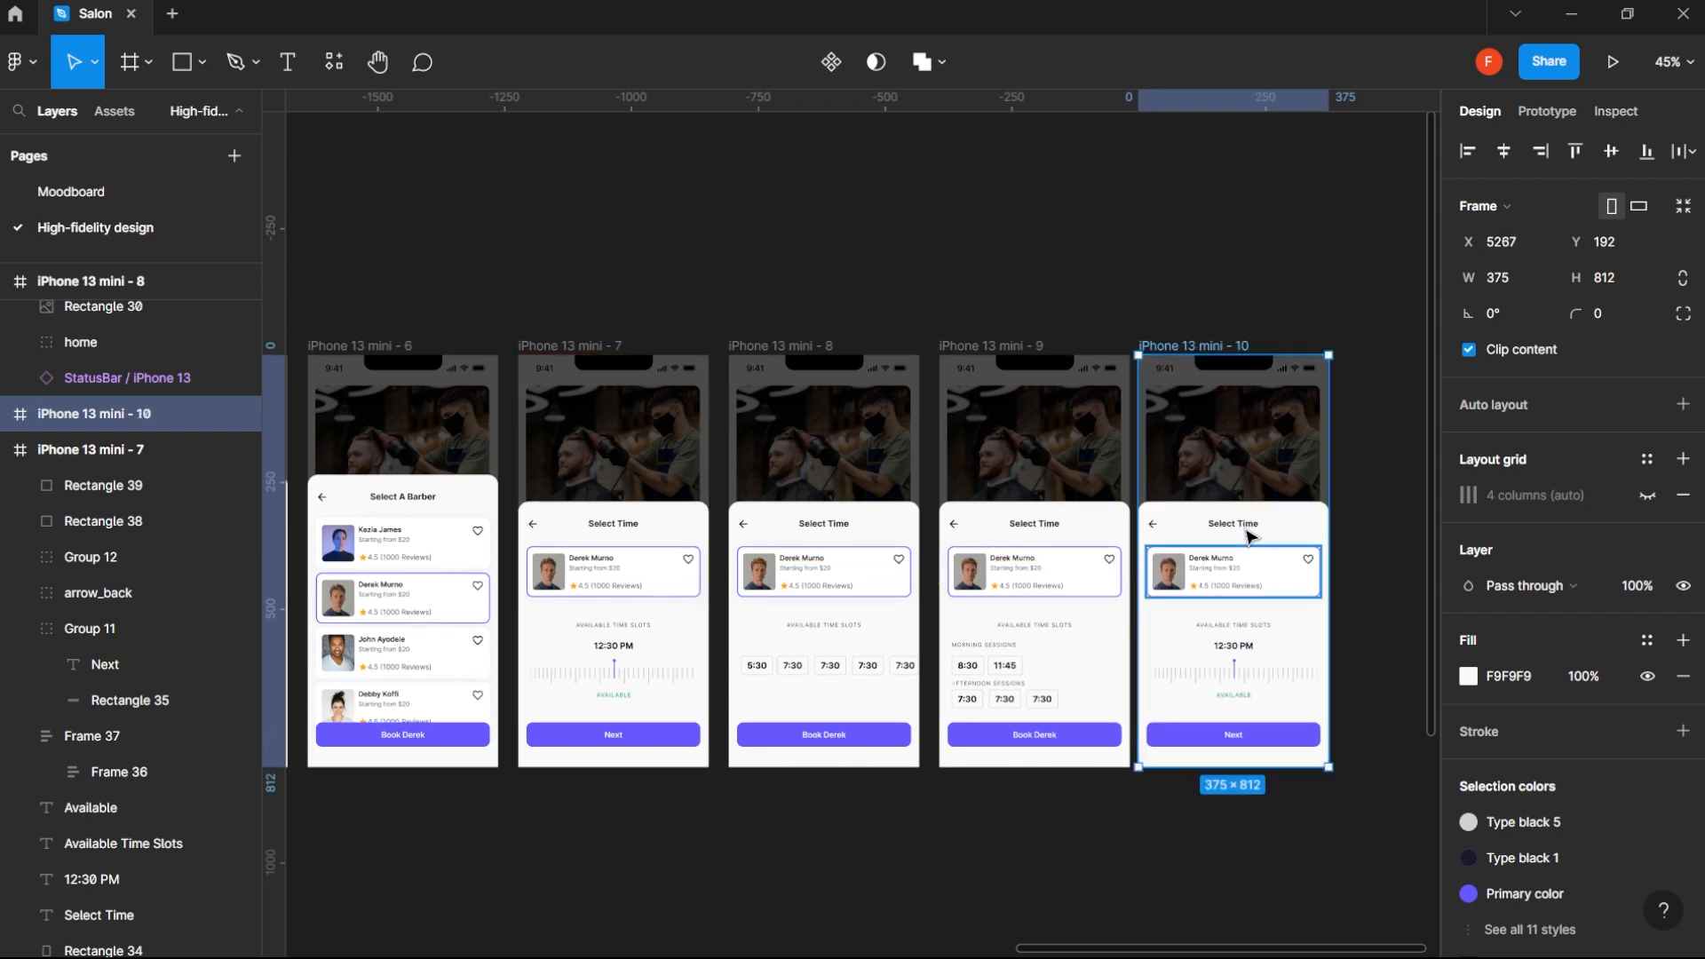
# - Center-align the text of the Select Time title in the newly duplicated frame
pyautogui.click(1248, 528)
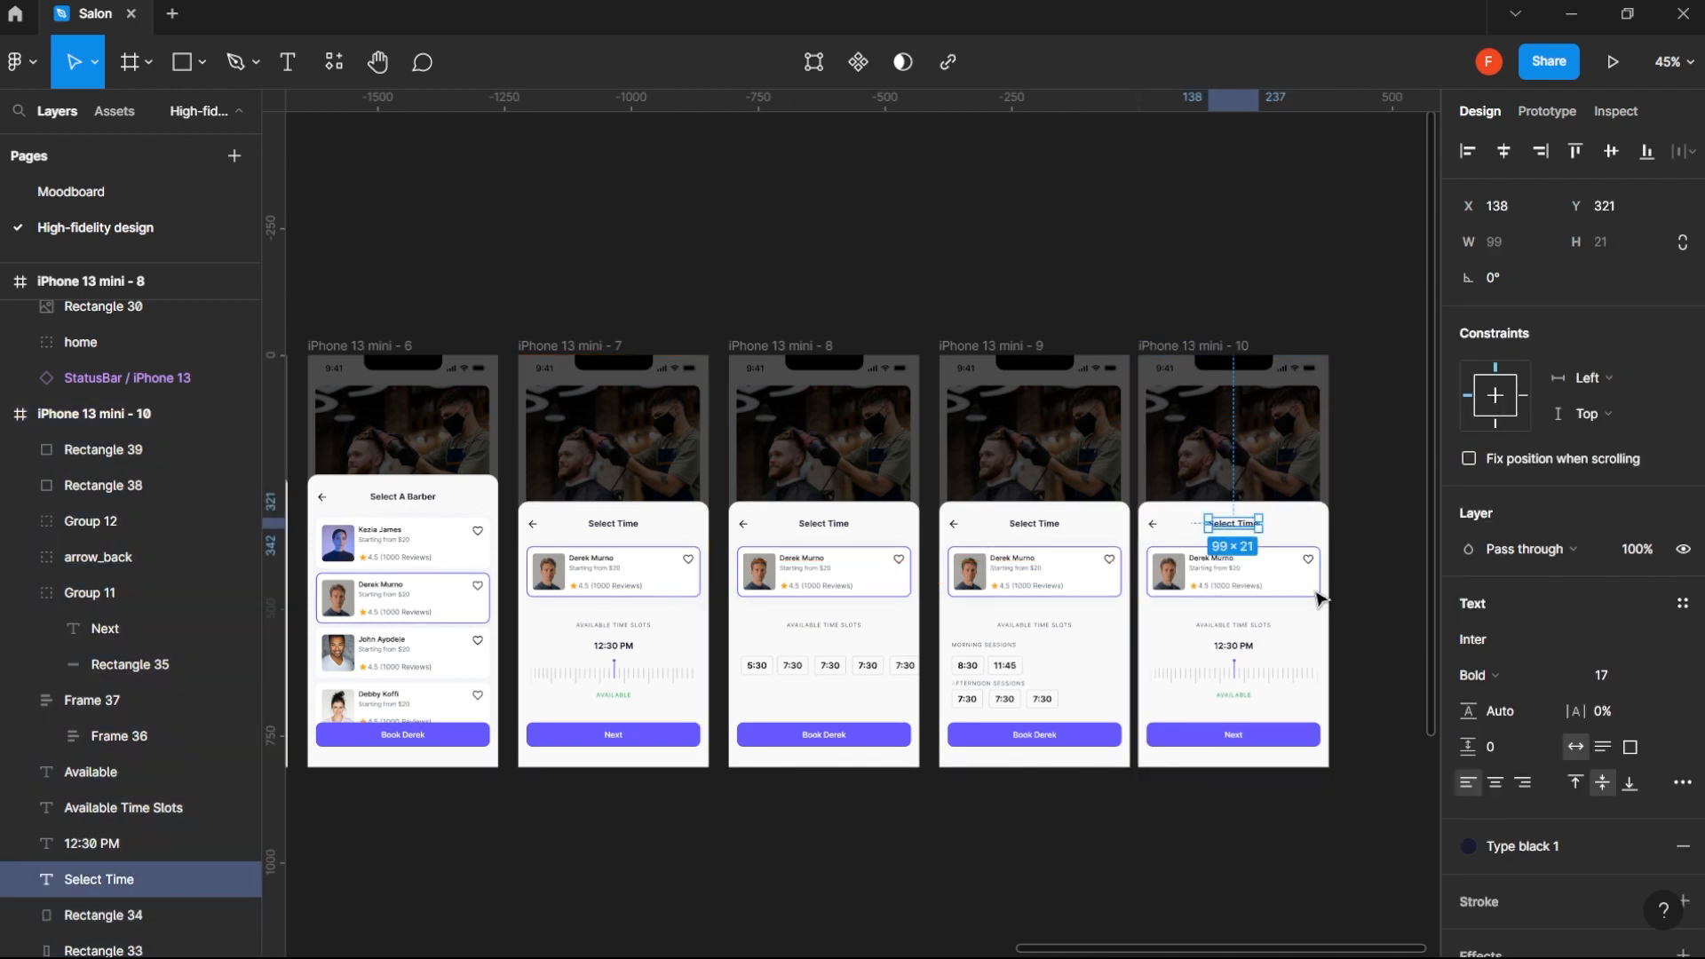
pyautogui.click(1495, 785)
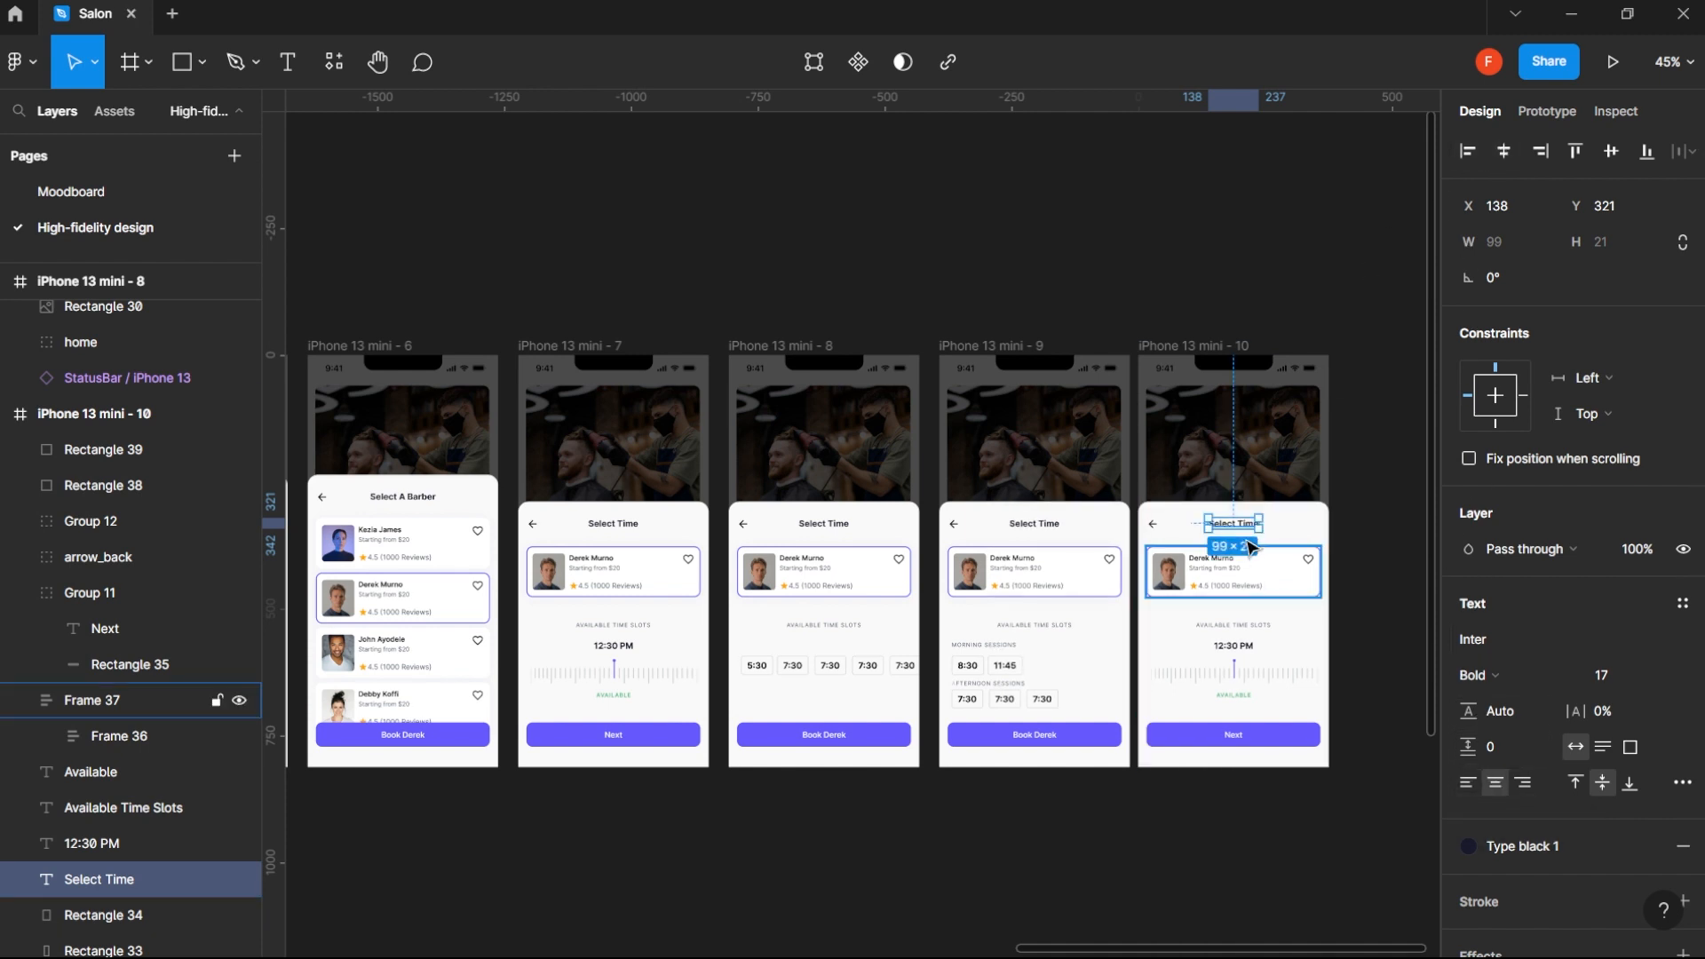
# - Set the horizontal constraint of the iPhone 13 mini - 10 frame's title to Left and right and change its text to Confirm Booking
pyautogui.click(1577, 384)
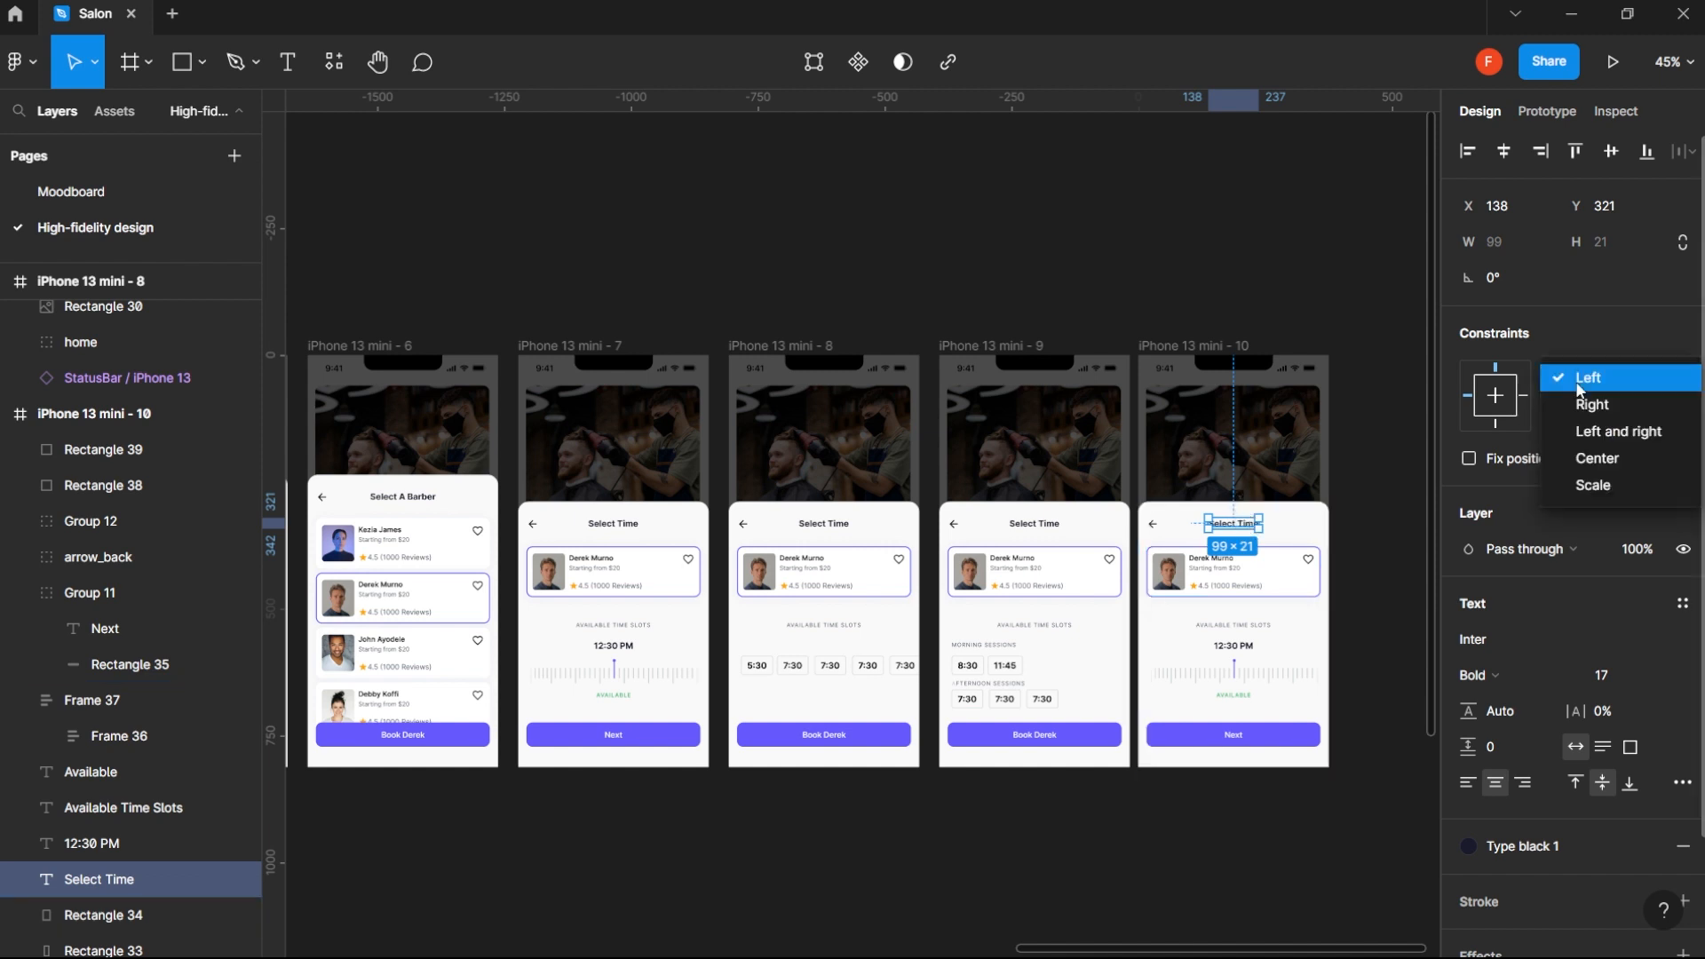
pyautogui.click(1577, 433)
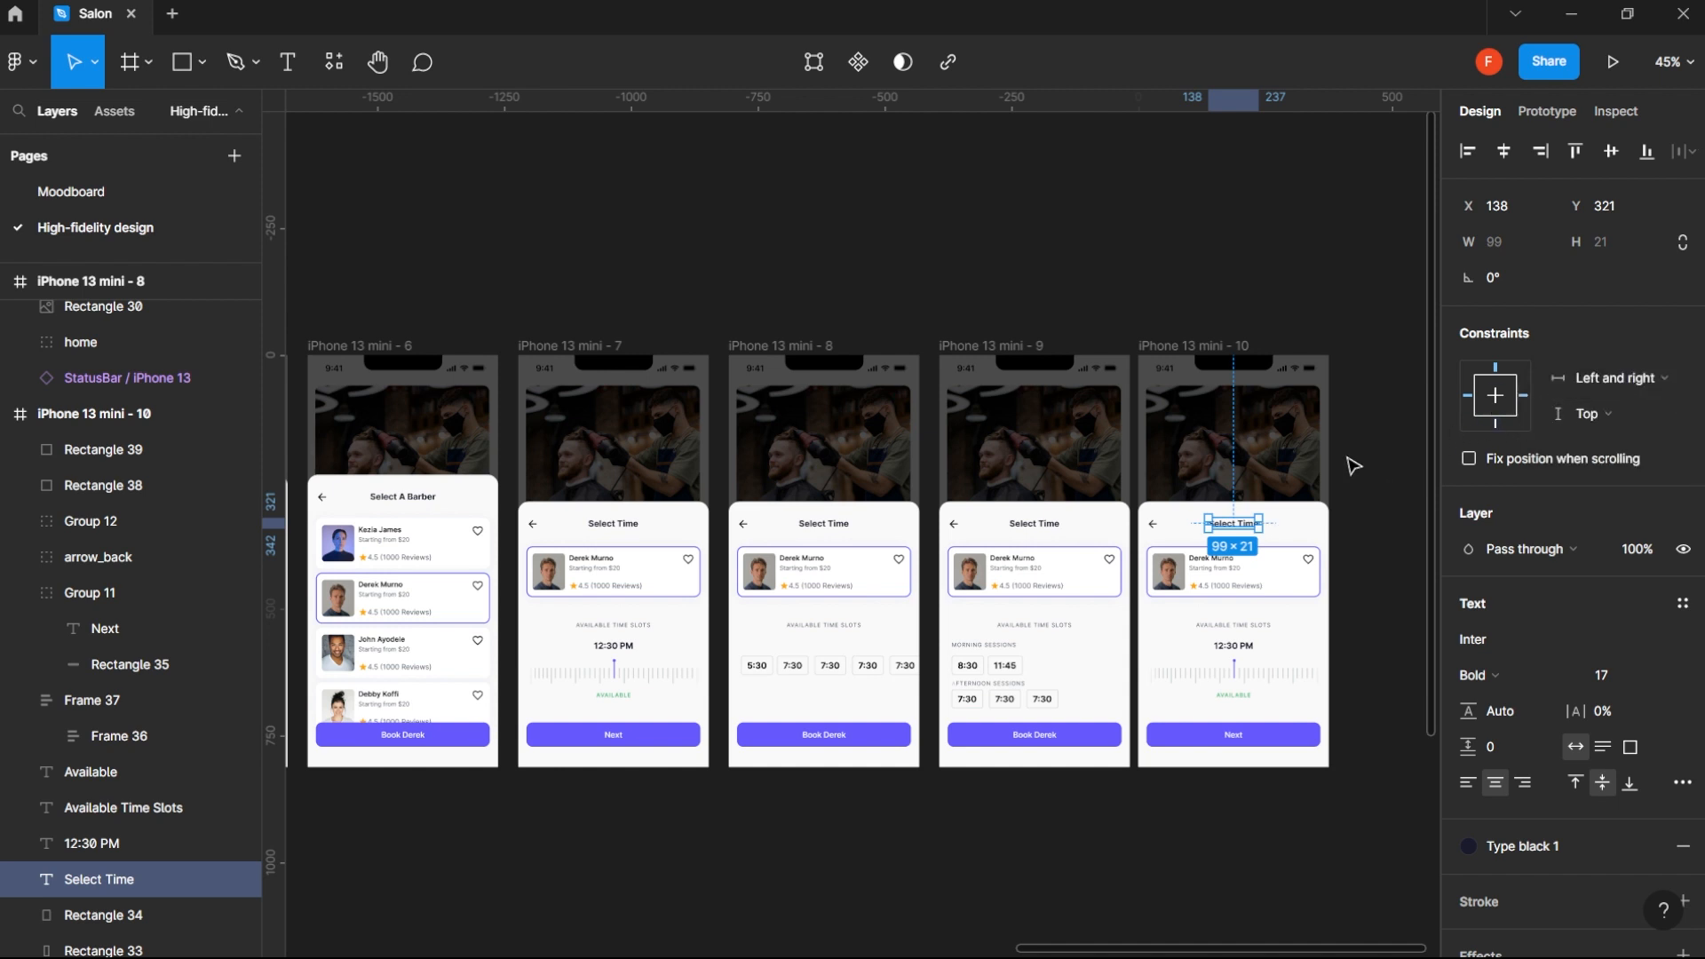
pyautogui.doubleClick(1237, 528)
pyautogui.write('C')
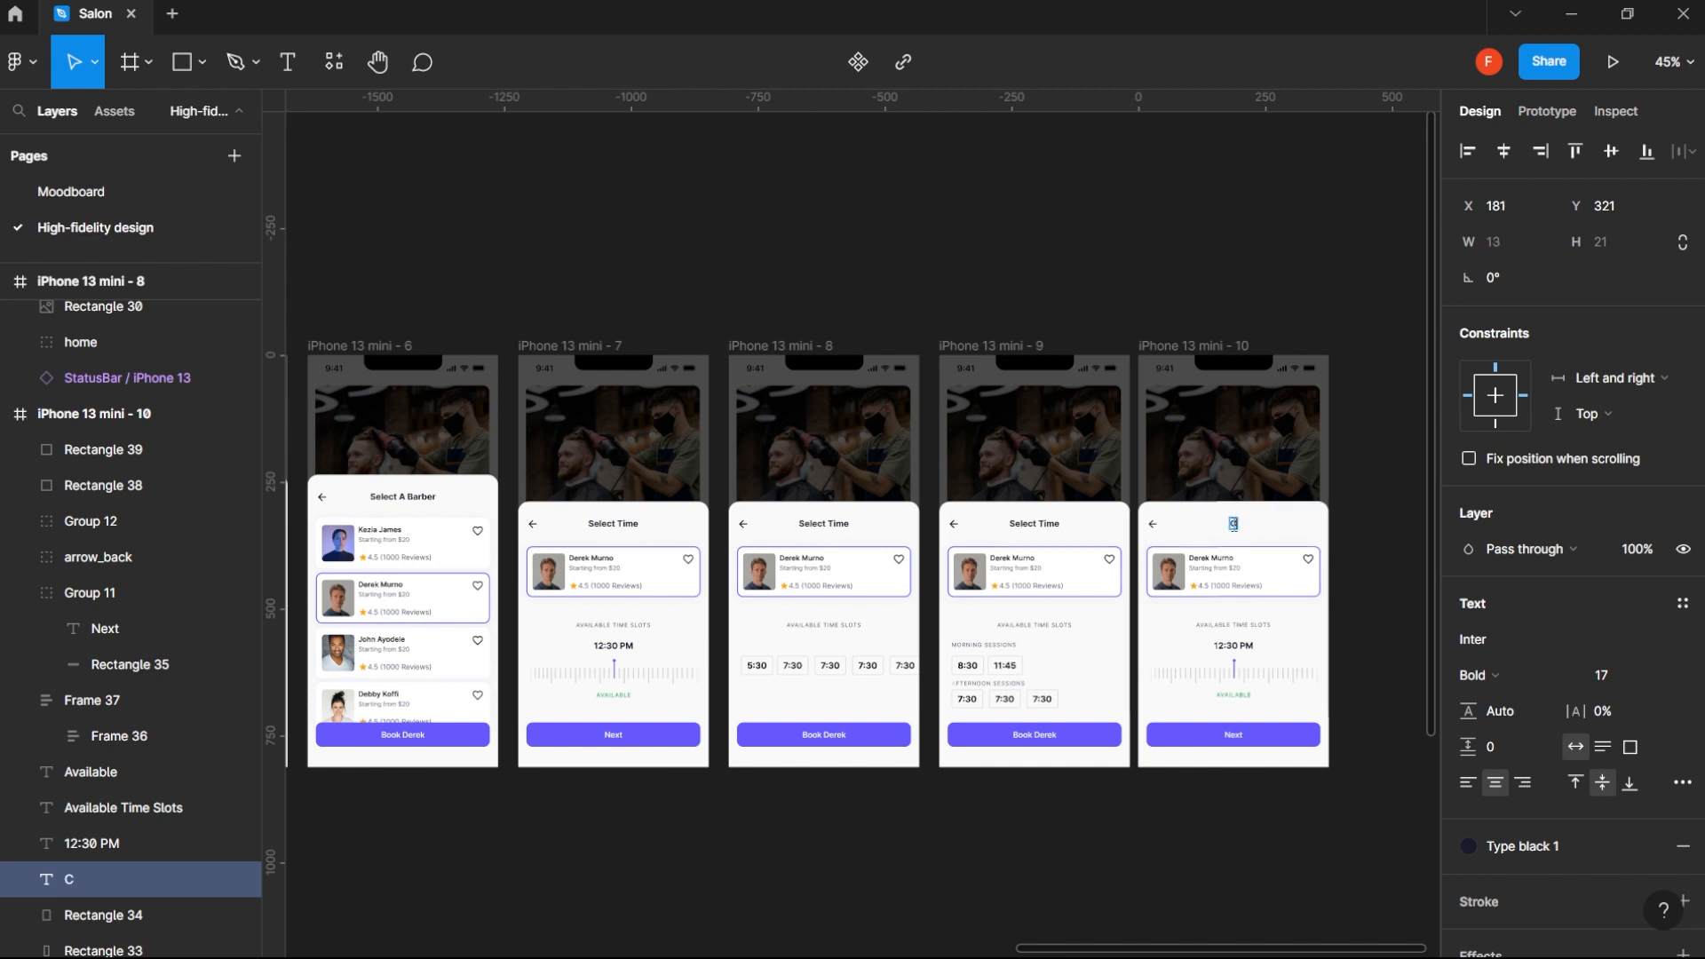
pyautogui.write('onfir')
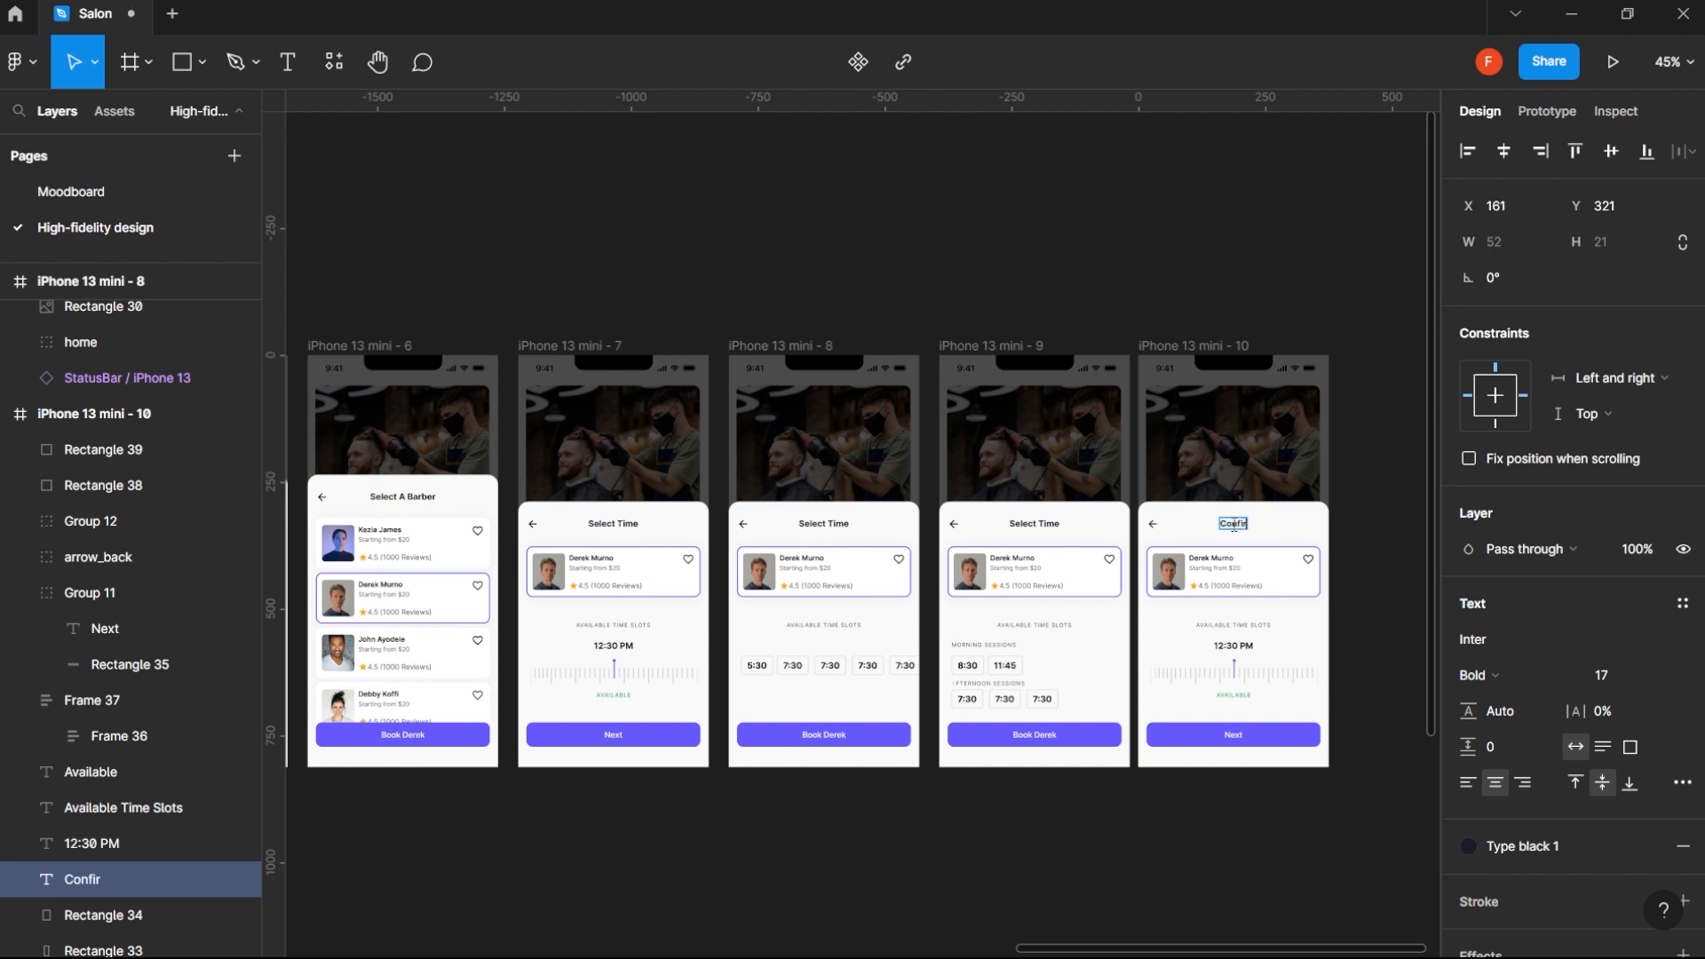
pyautogui.write('m Booking')
pyautogui.press('Escape')
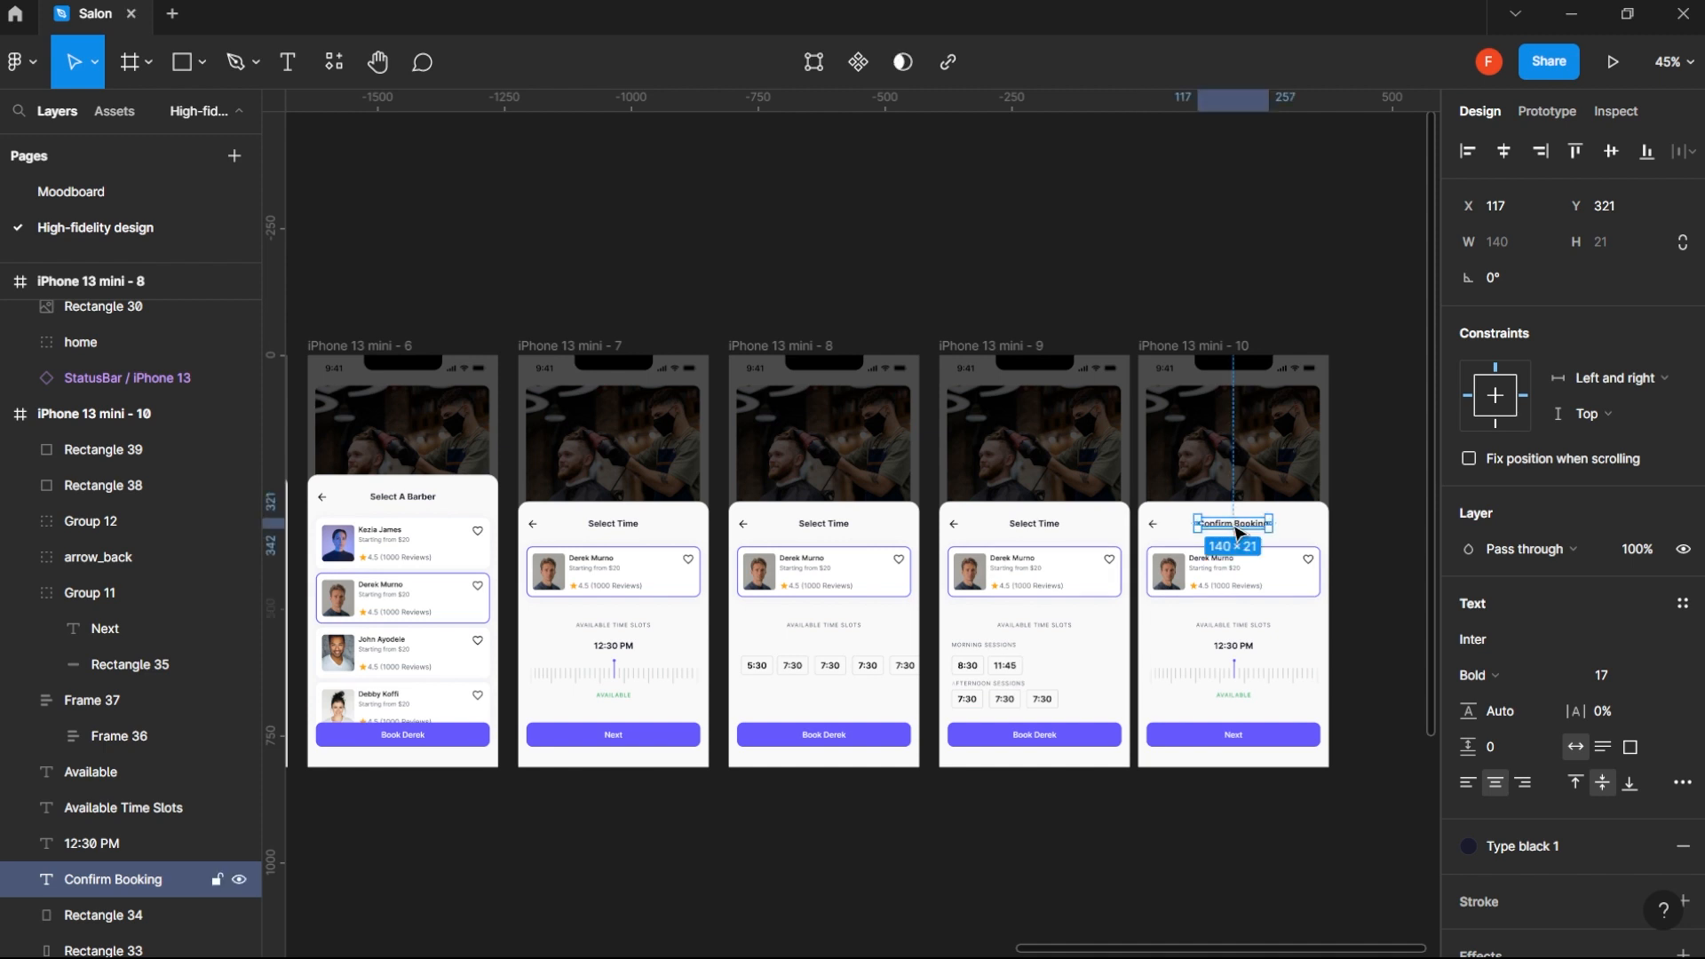
# - Move the Available Time Slots label on the Confirm Booking screen to X 21, Y 501, just below the barber card
pyautogui.moveTo(1258, 649); pyautogui.dragTo(1233, 648)
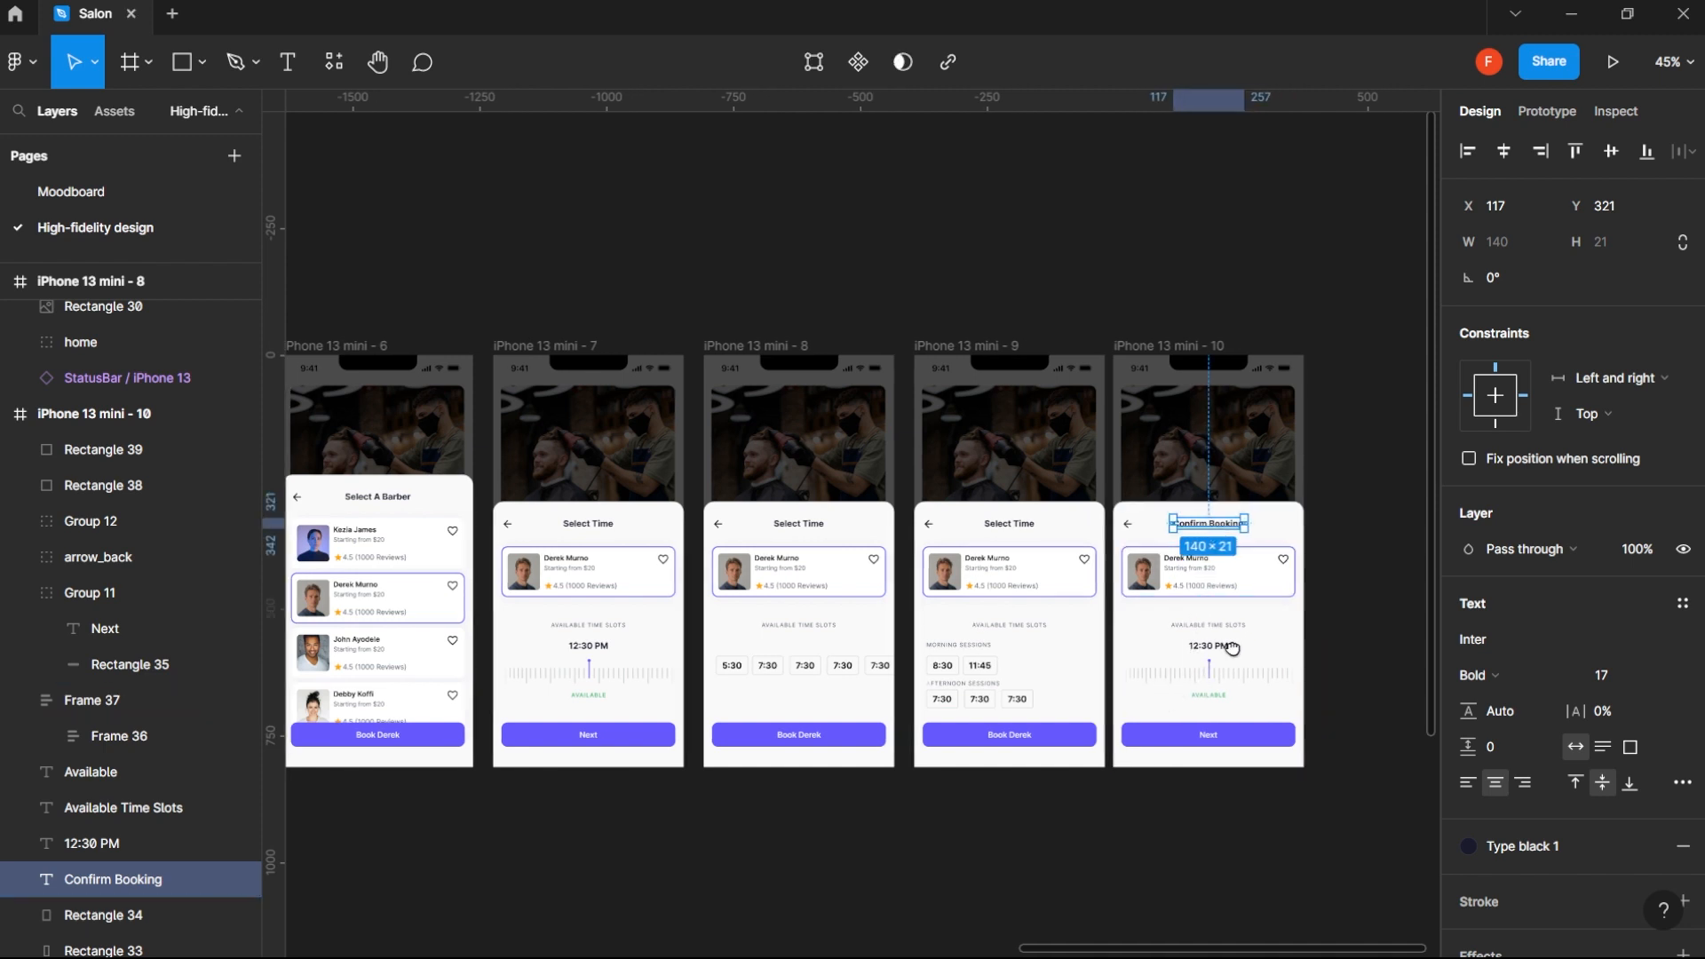
pyautogui.scroll(5, 1203, 621)
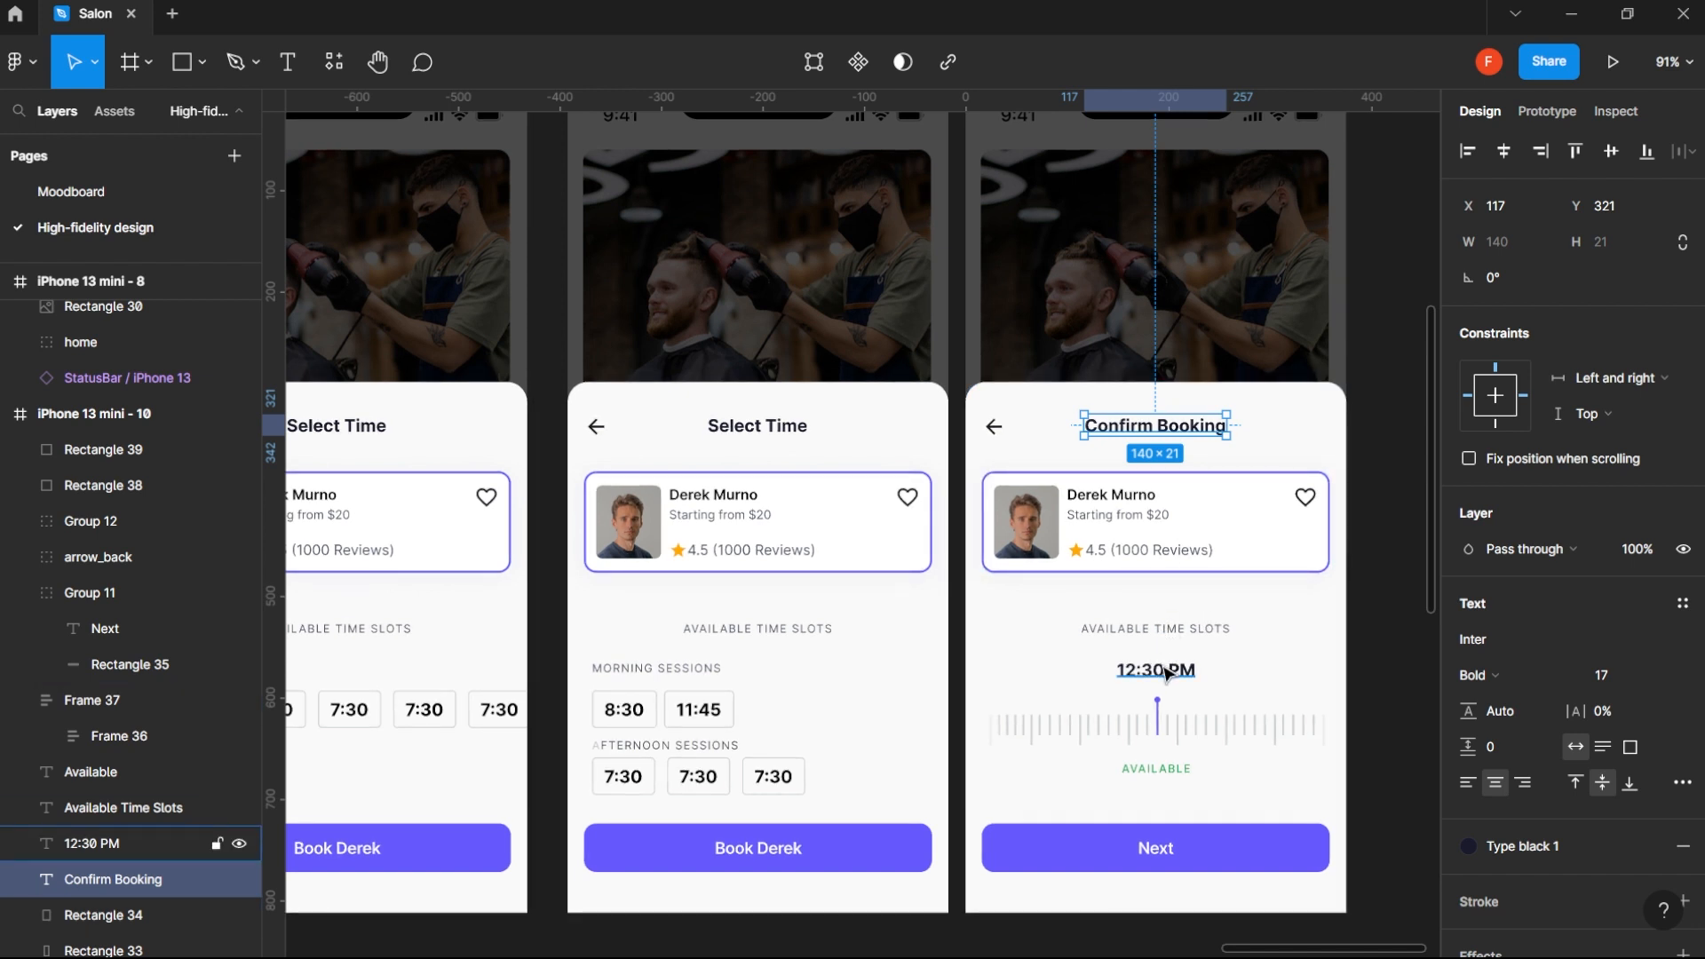
pyautogui.click(1162, 630)
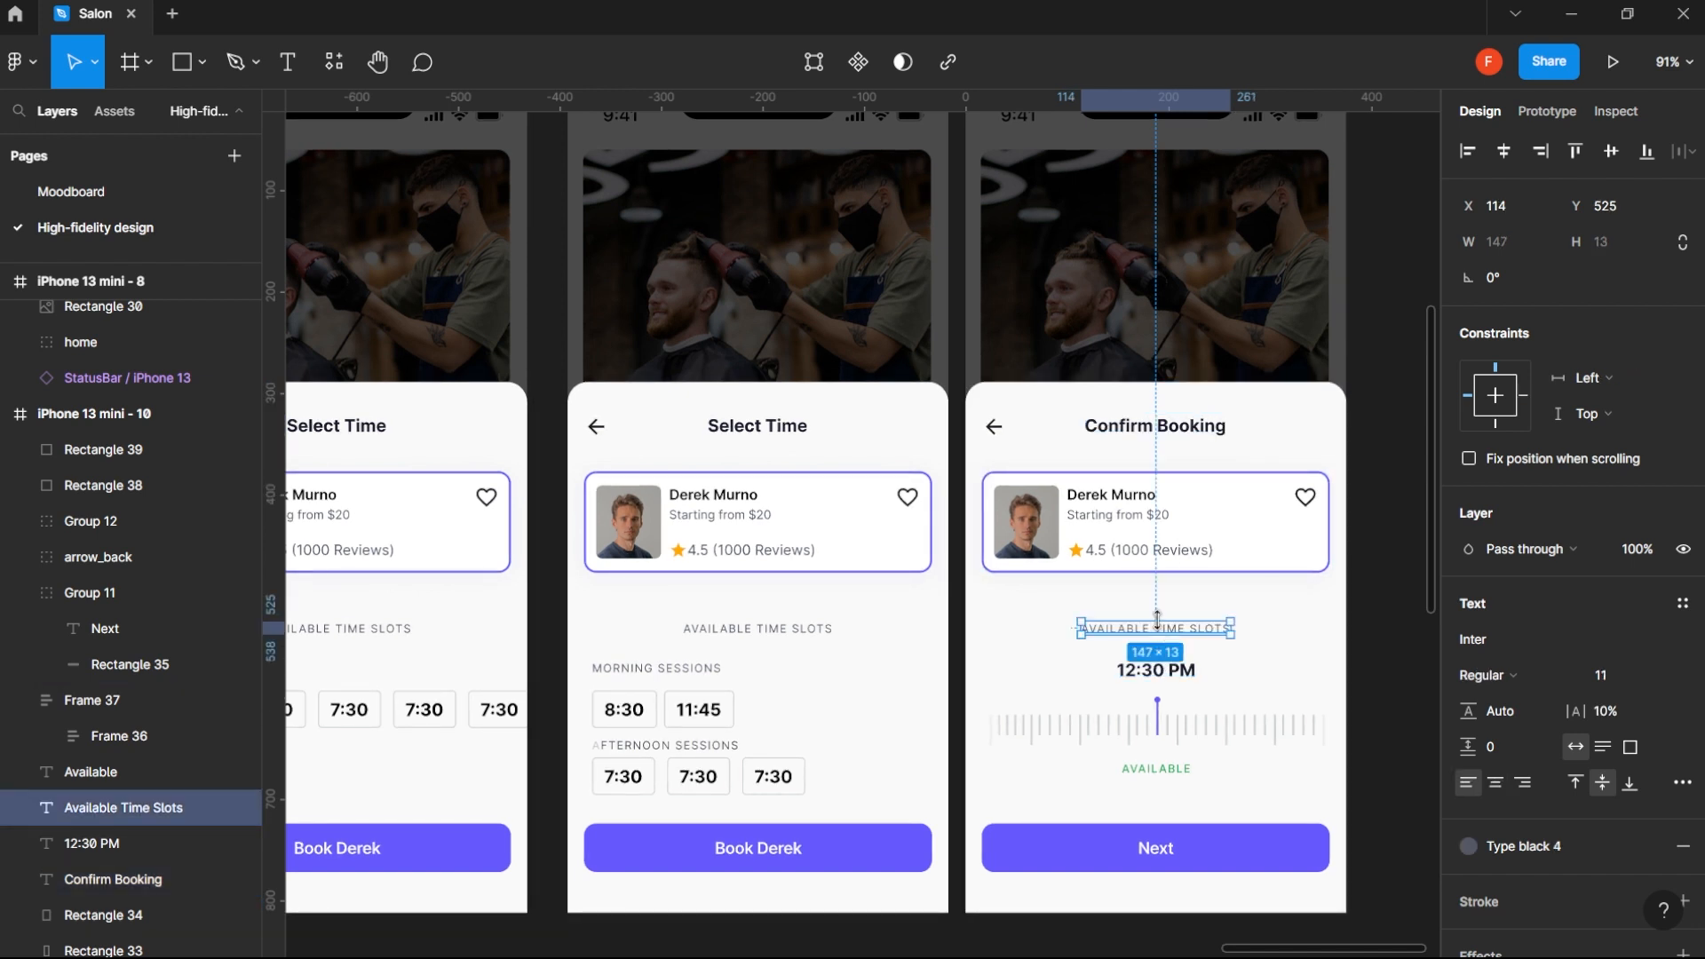
pyautogui.moveTo(1162, 629); pyautogui.dragTo(1069, 618)
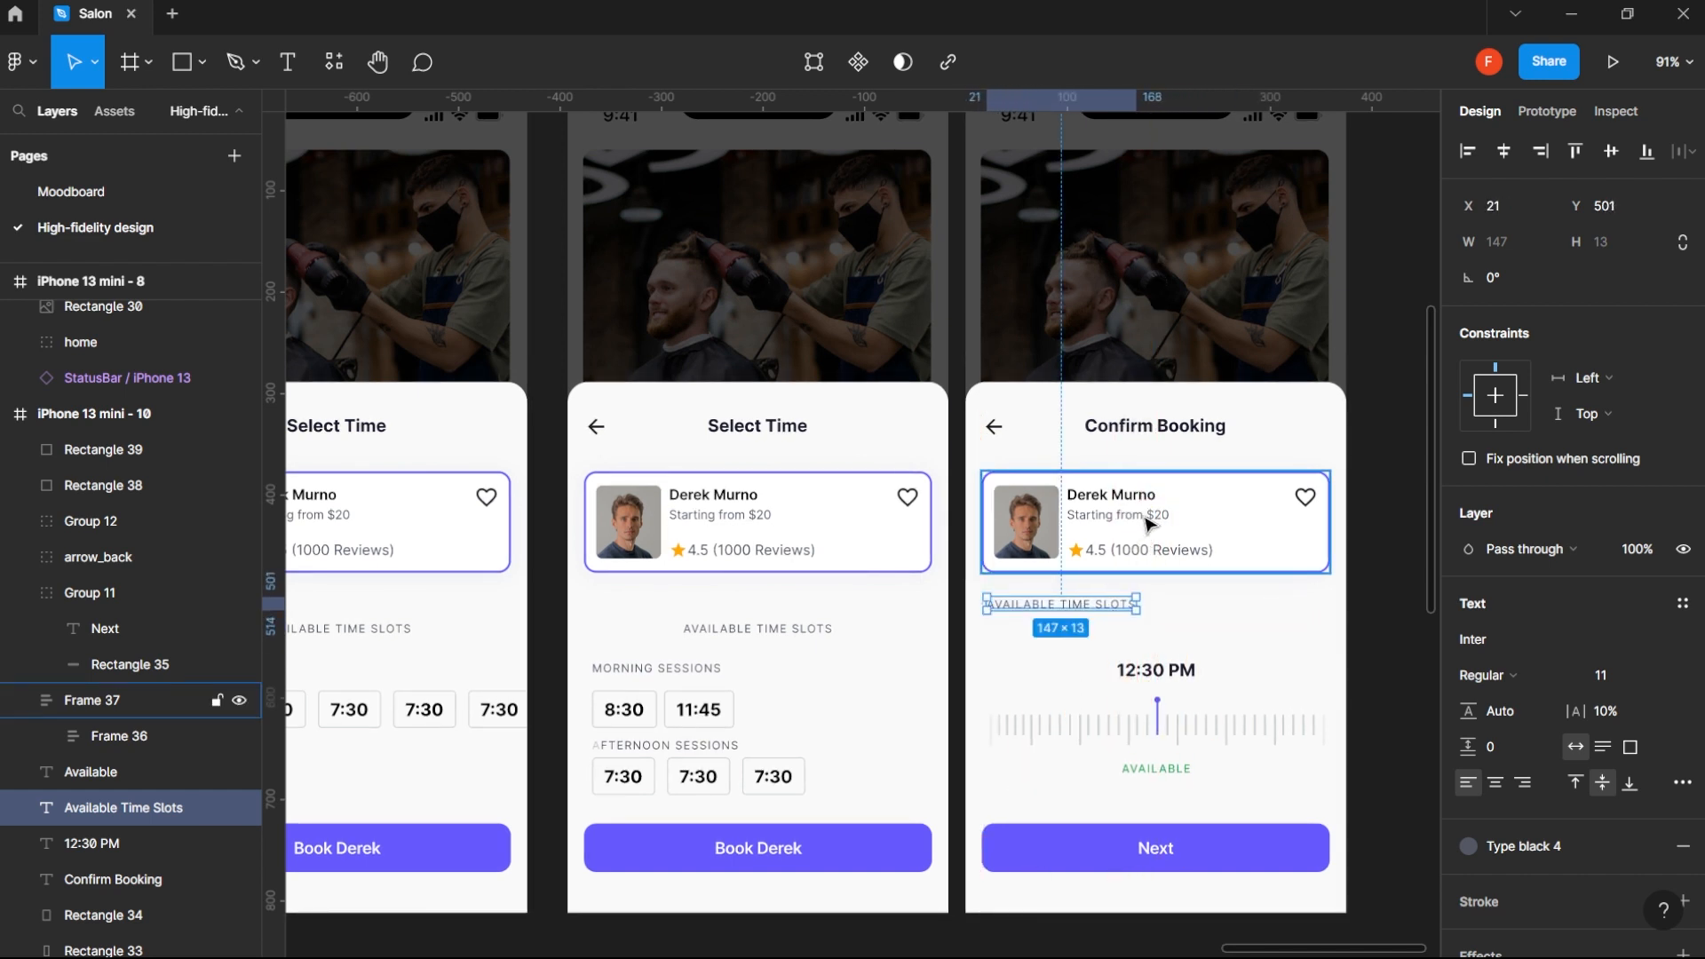
# - Try removing the Starting from $20 line from the barber card on the Confirm Booking screen
pyautogui.click(1151, 517)
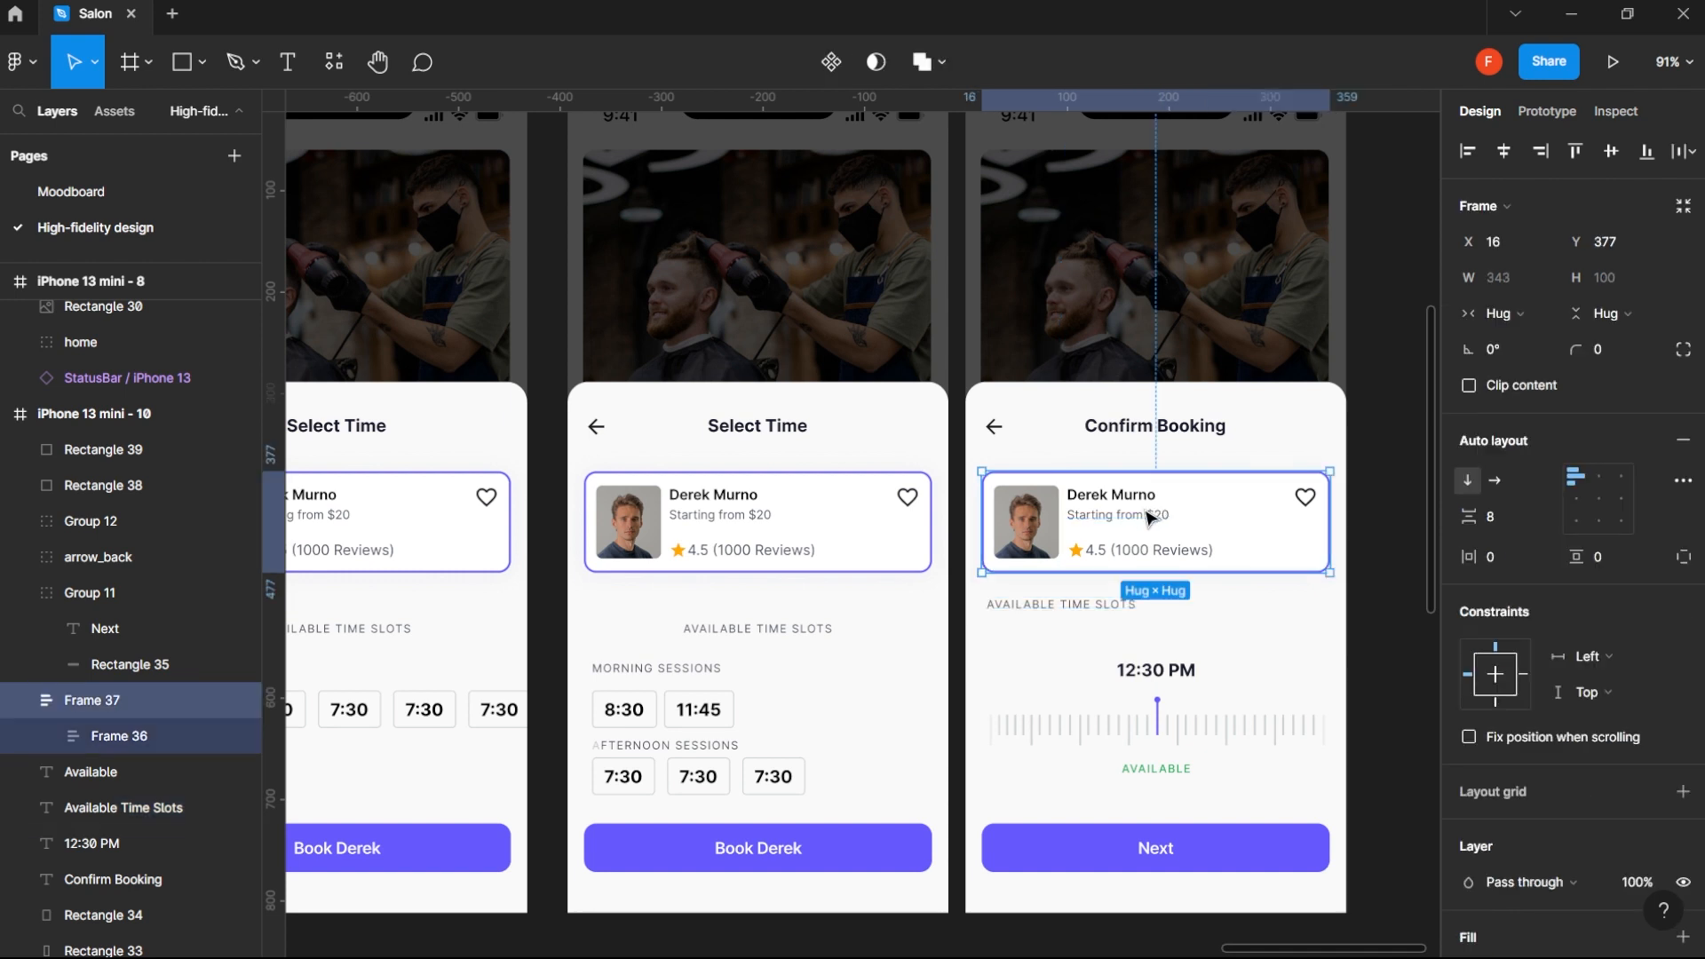
pyautogui.doubleClick(1140, 520)
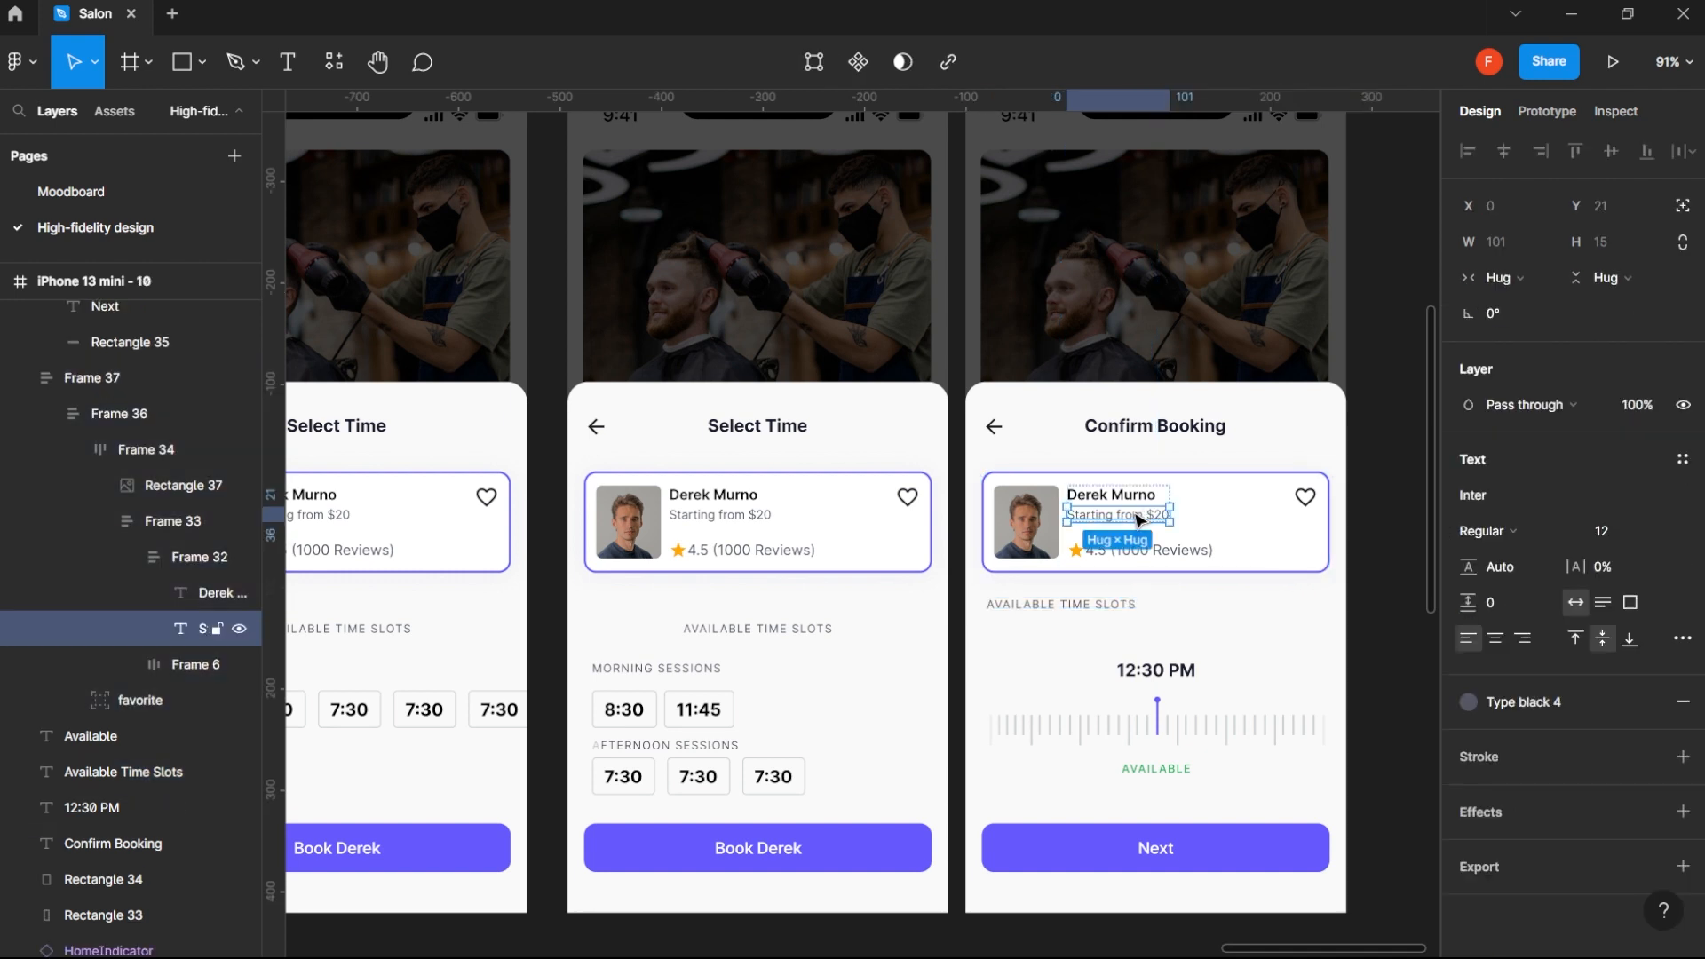
pyautogui.press('Delete')
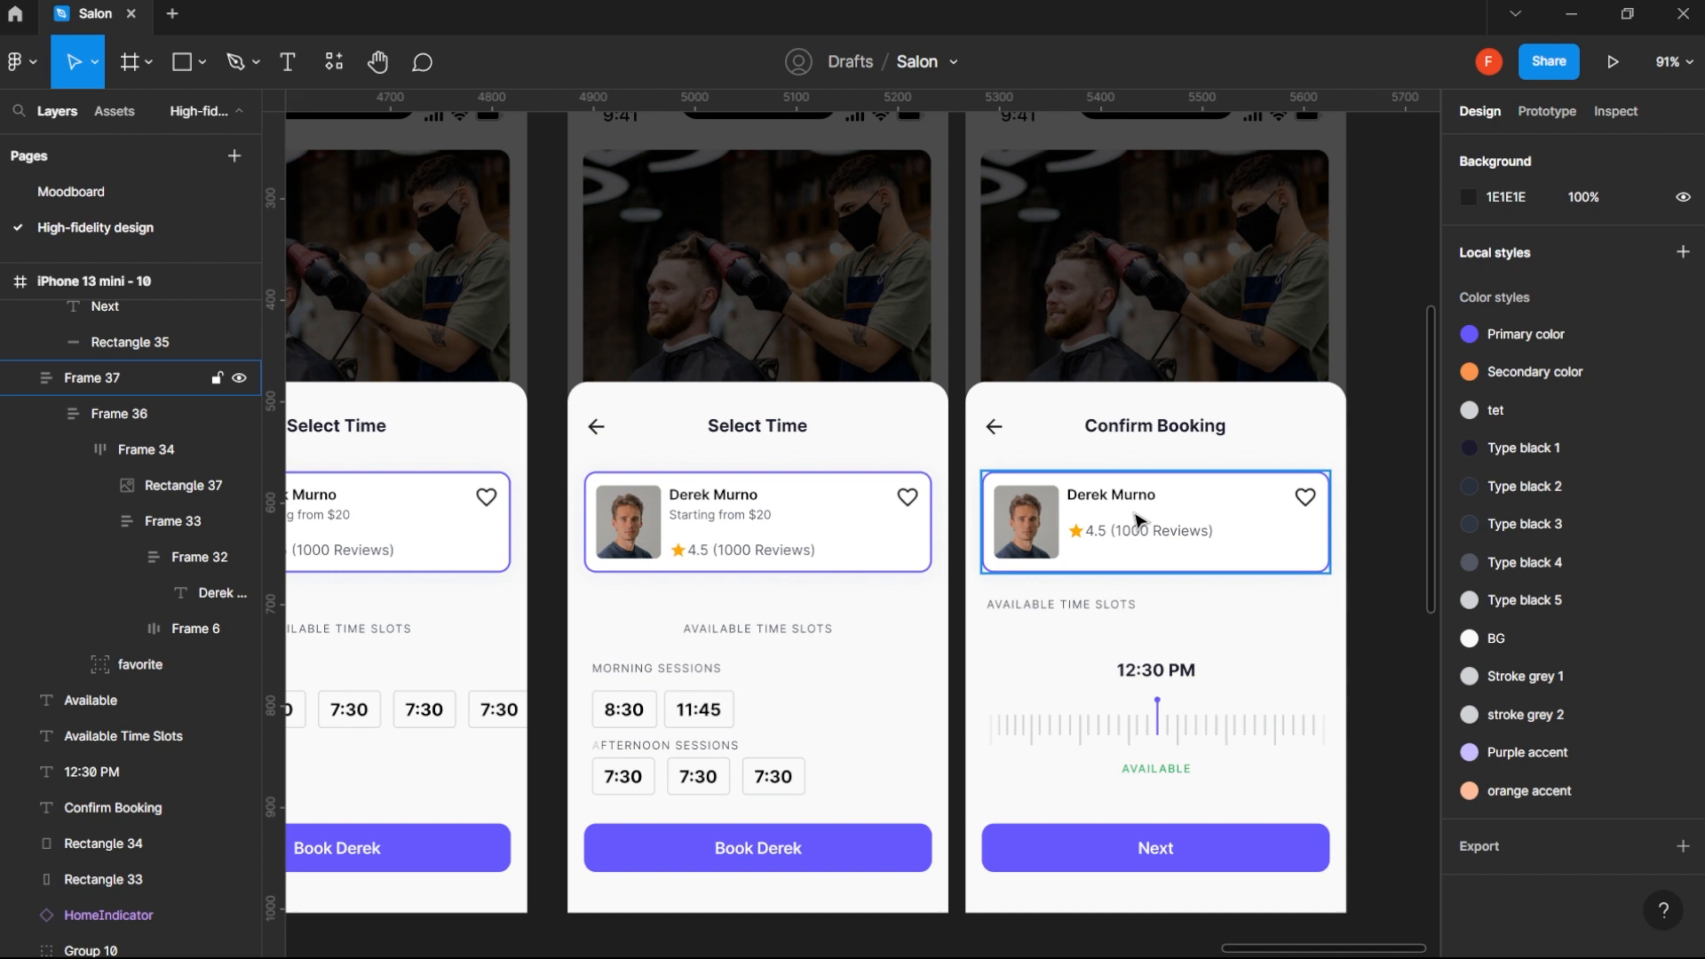
pyautogui.hotkey('ctrl', 'z')
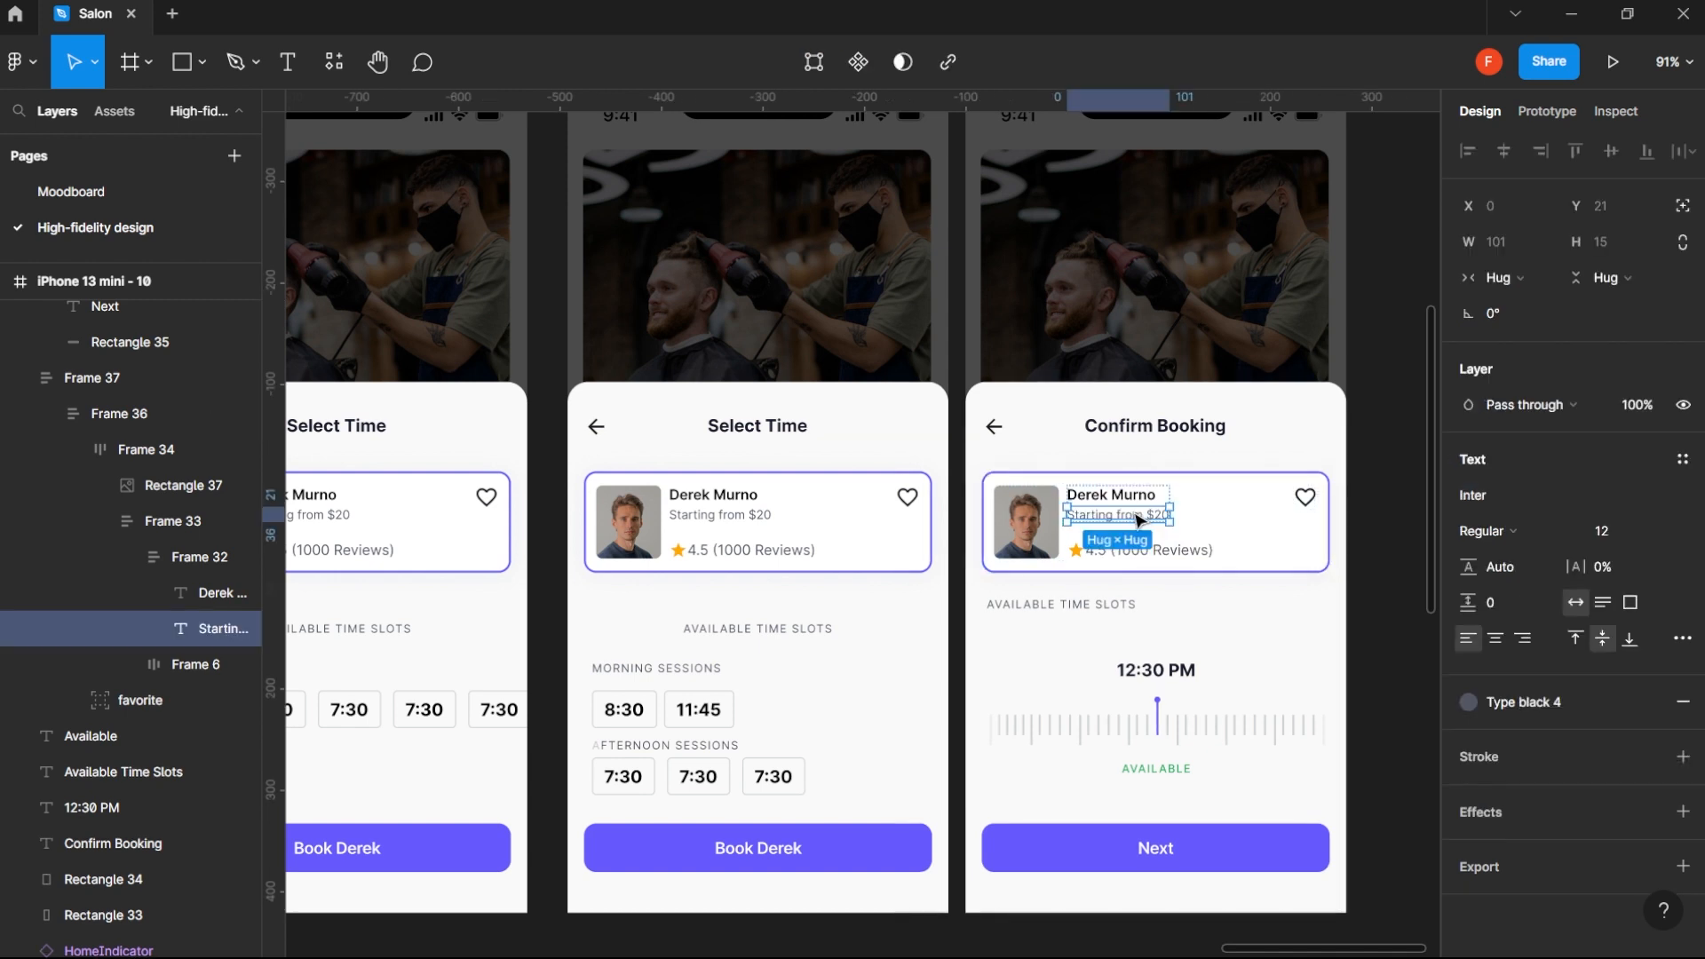
# - Change the Available Time Slots label below the barber card to Date and set its font size to 16
pyautogui.click(1099, 604)
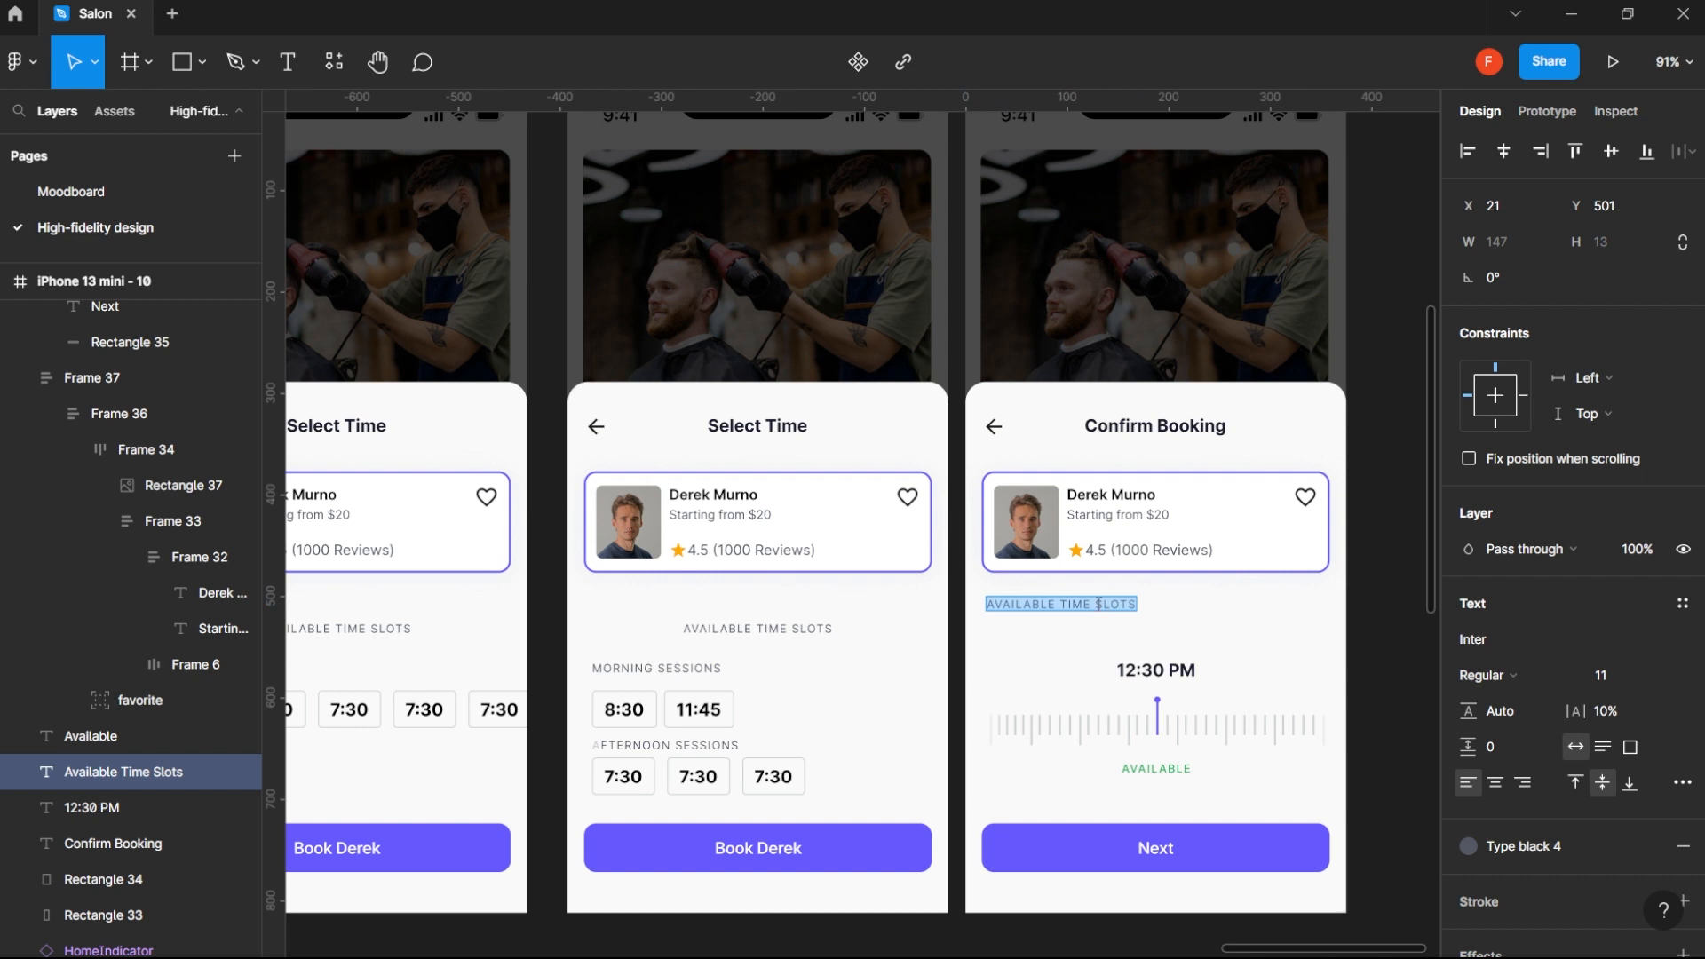
pyautogui.write('Date')
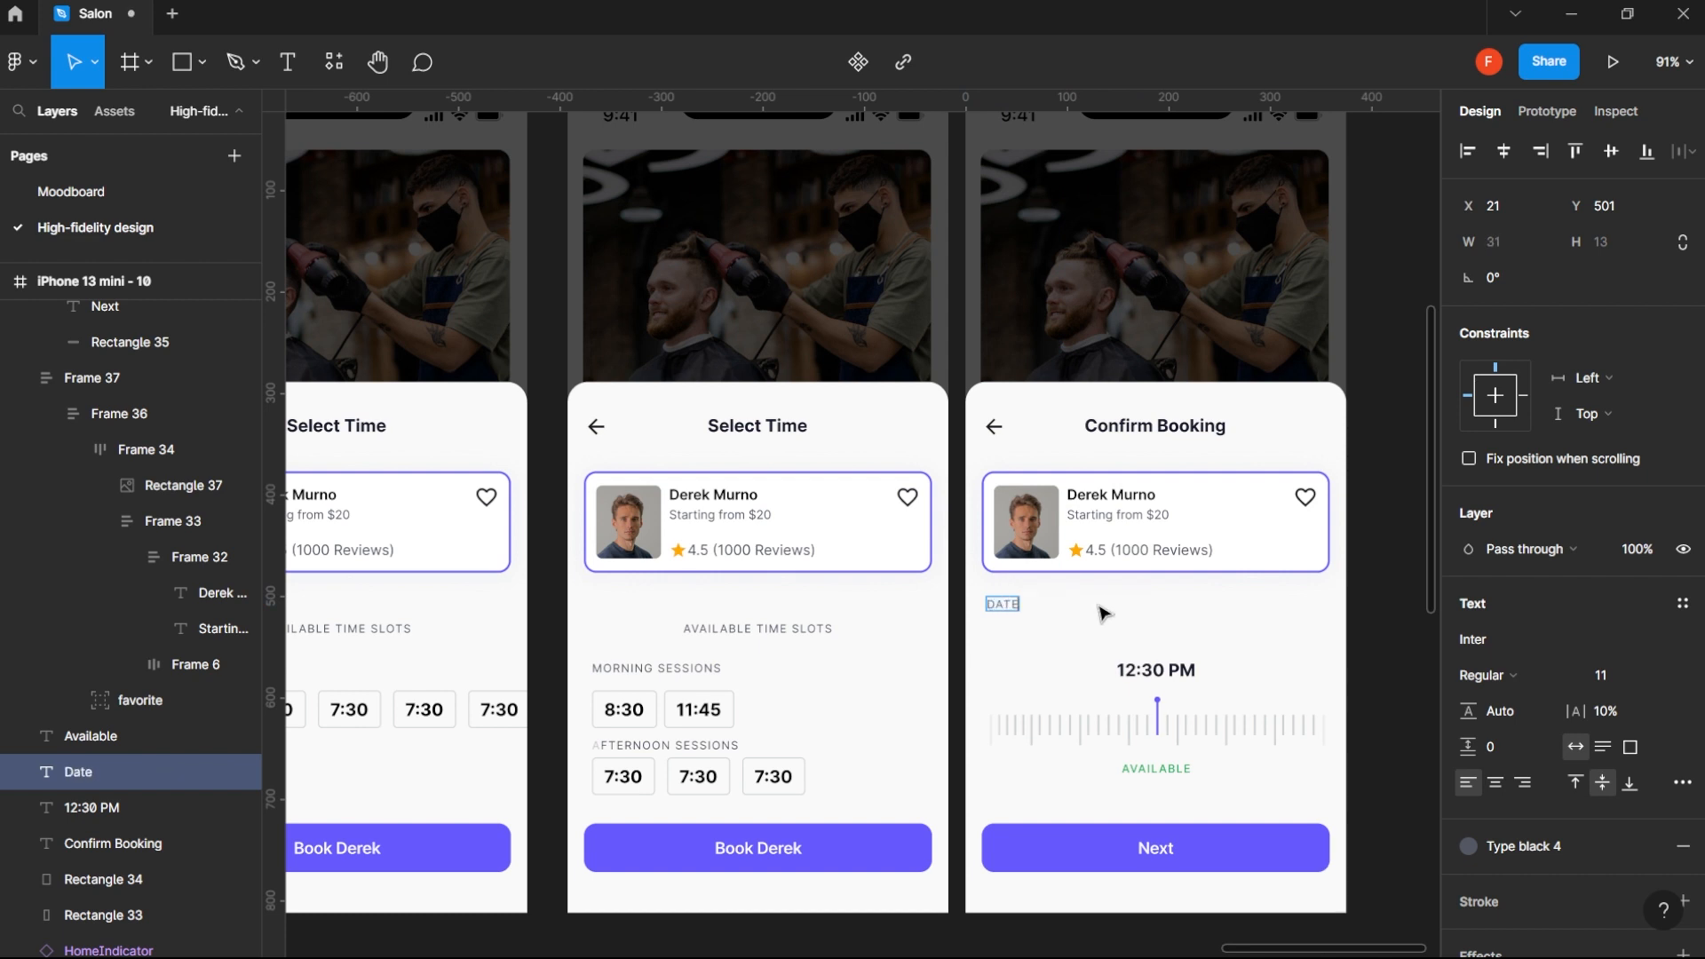
pyautogui.press('Escape')
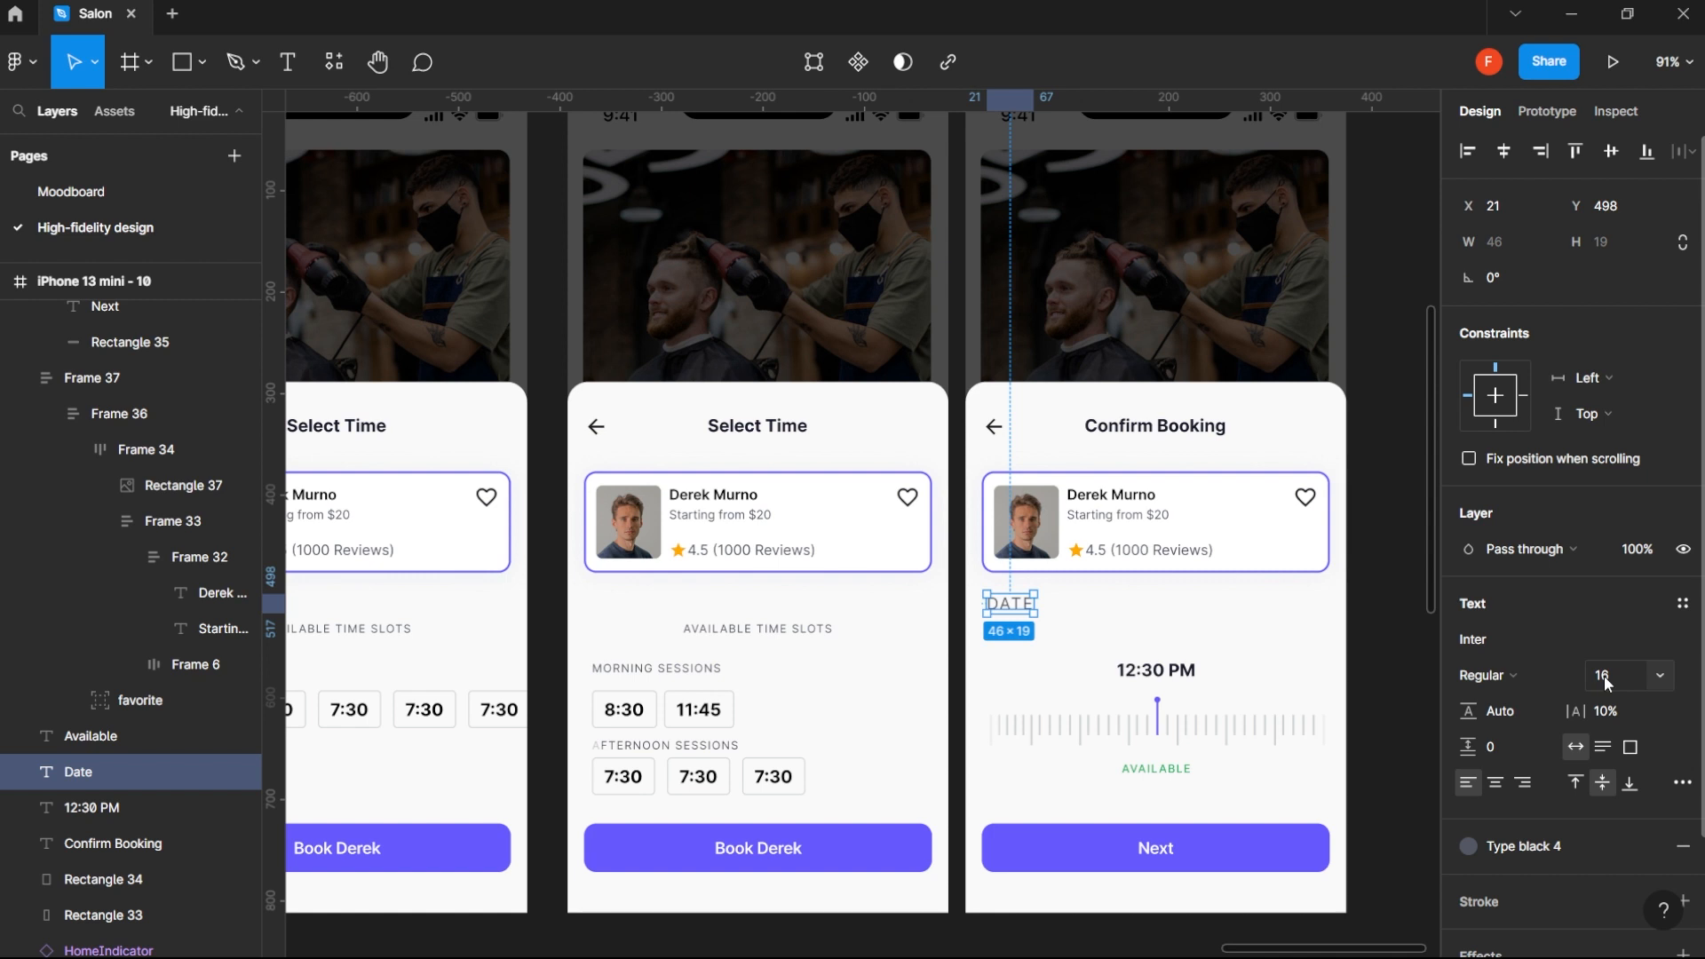
# - Remove the uppercase setting from the Date label so its letters appear as typed
pyautogui.click(1489, 675)
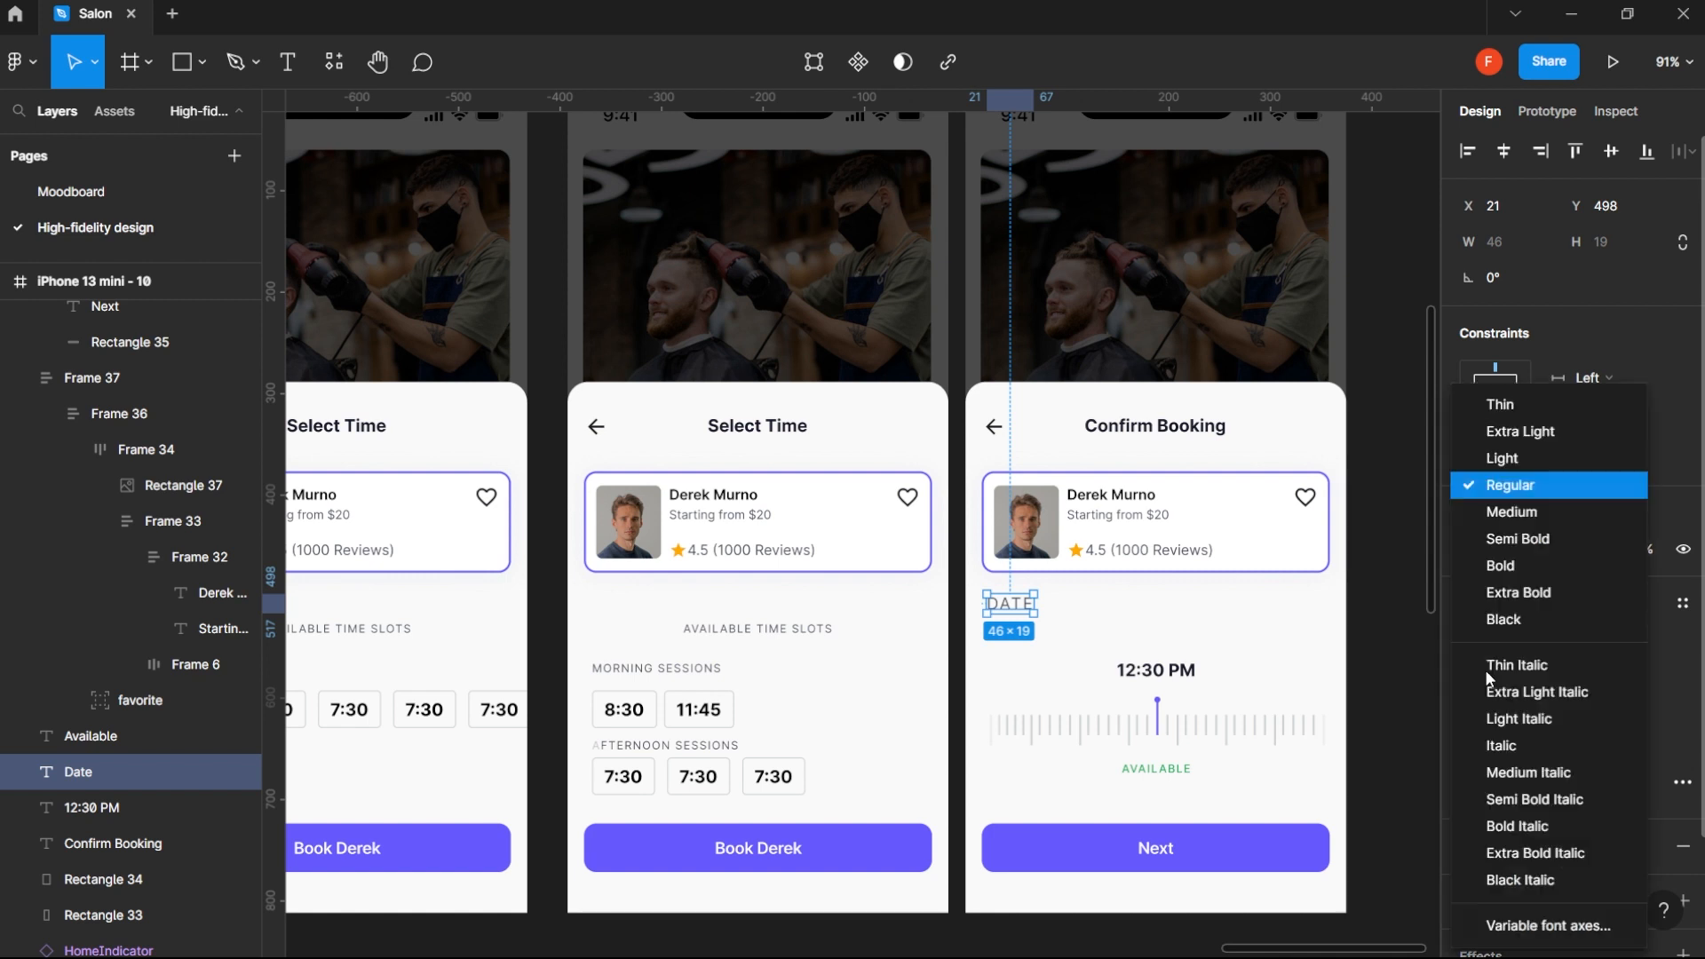
pyautogui.click(1682, 797)
pyautogui.click(1681, 783)
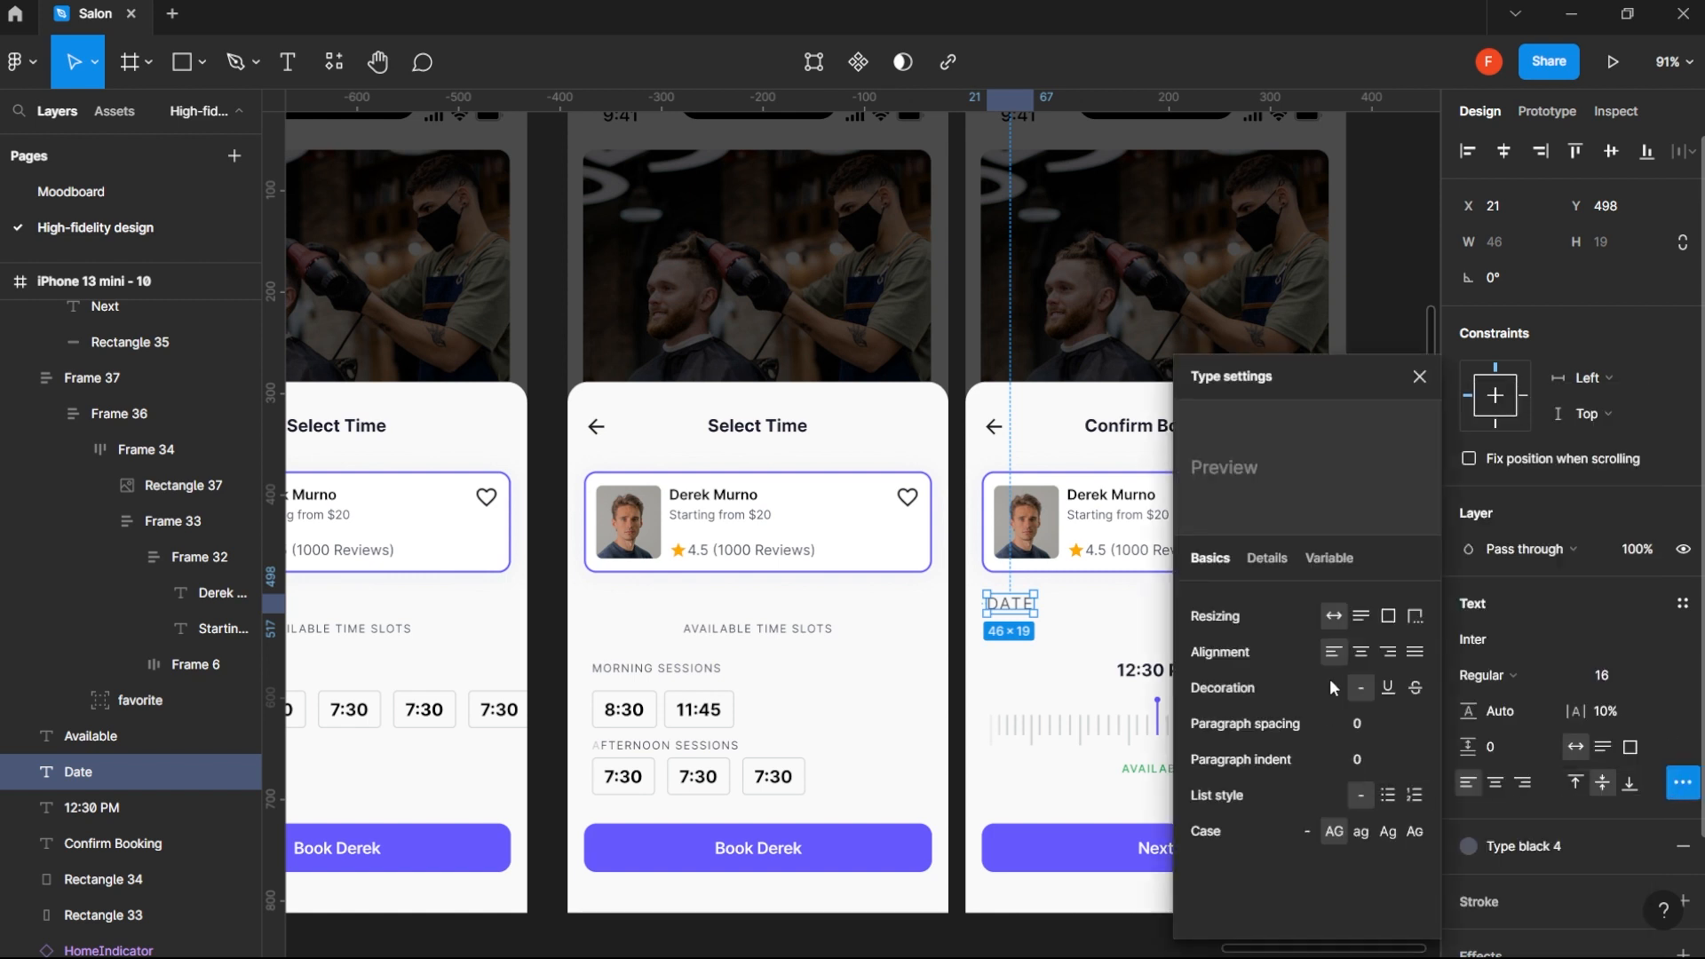
pyautogui.click(1306, 831)
pyautogui.click(1412, 385)
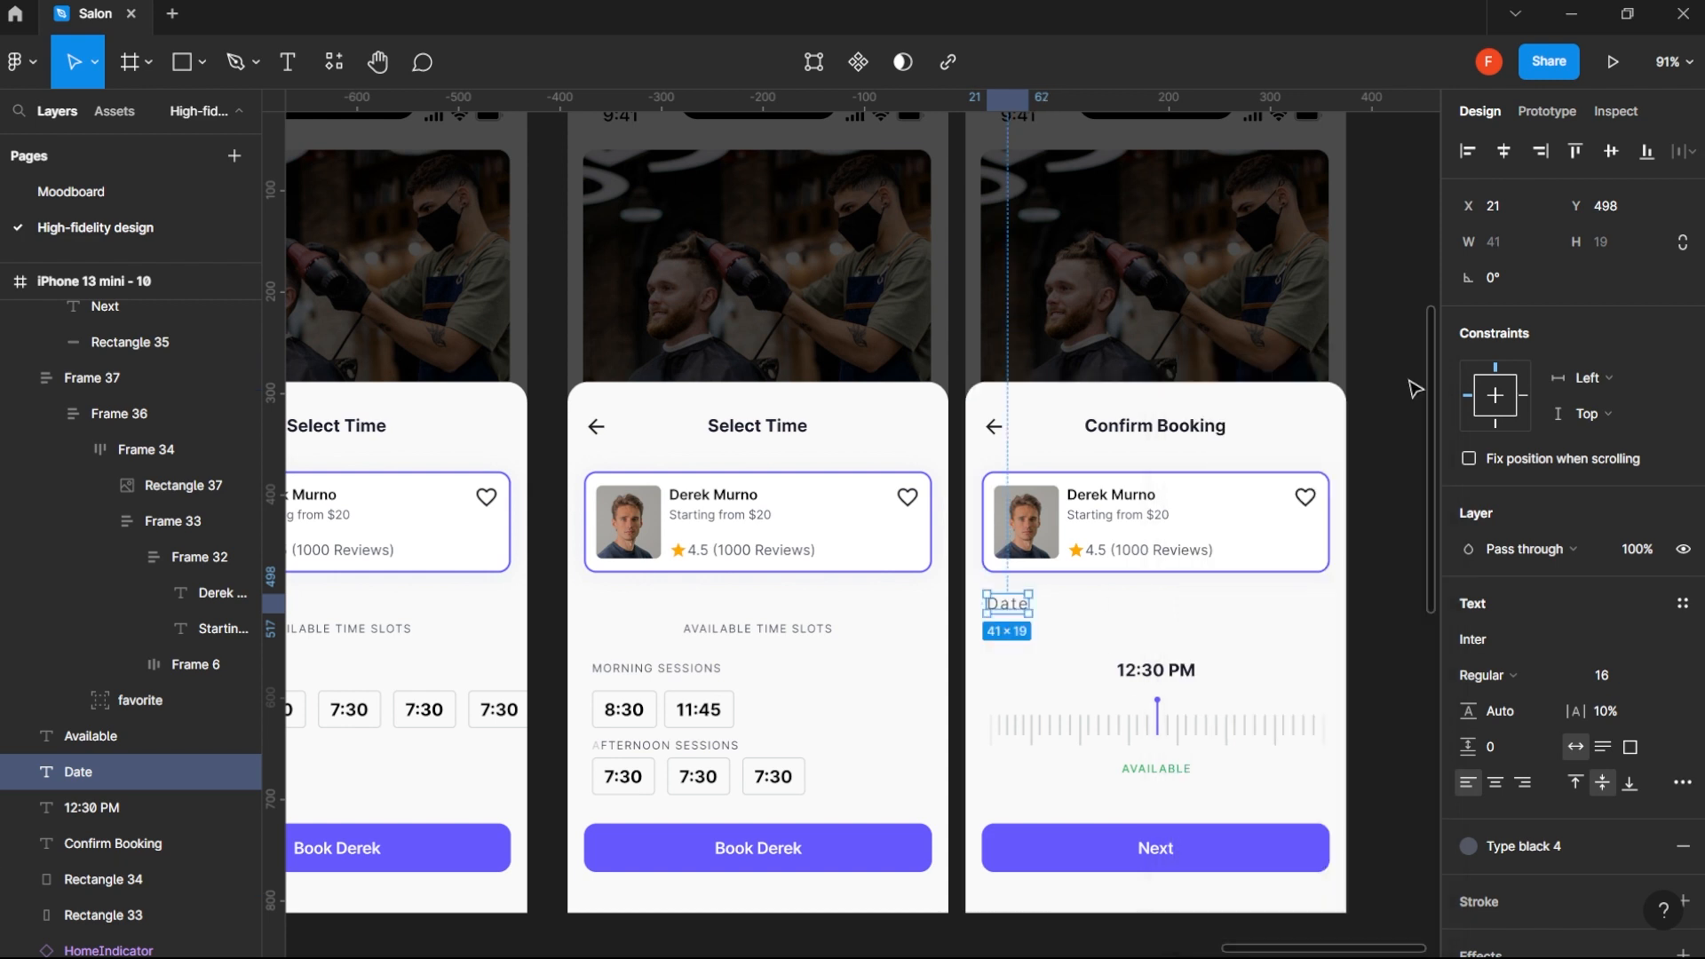
# - Set the font size of the 12:30 PM text on the Confirm Booking screen to 16
pyautogui.click(1178, 678)
pyautogui.click(1618, 676)
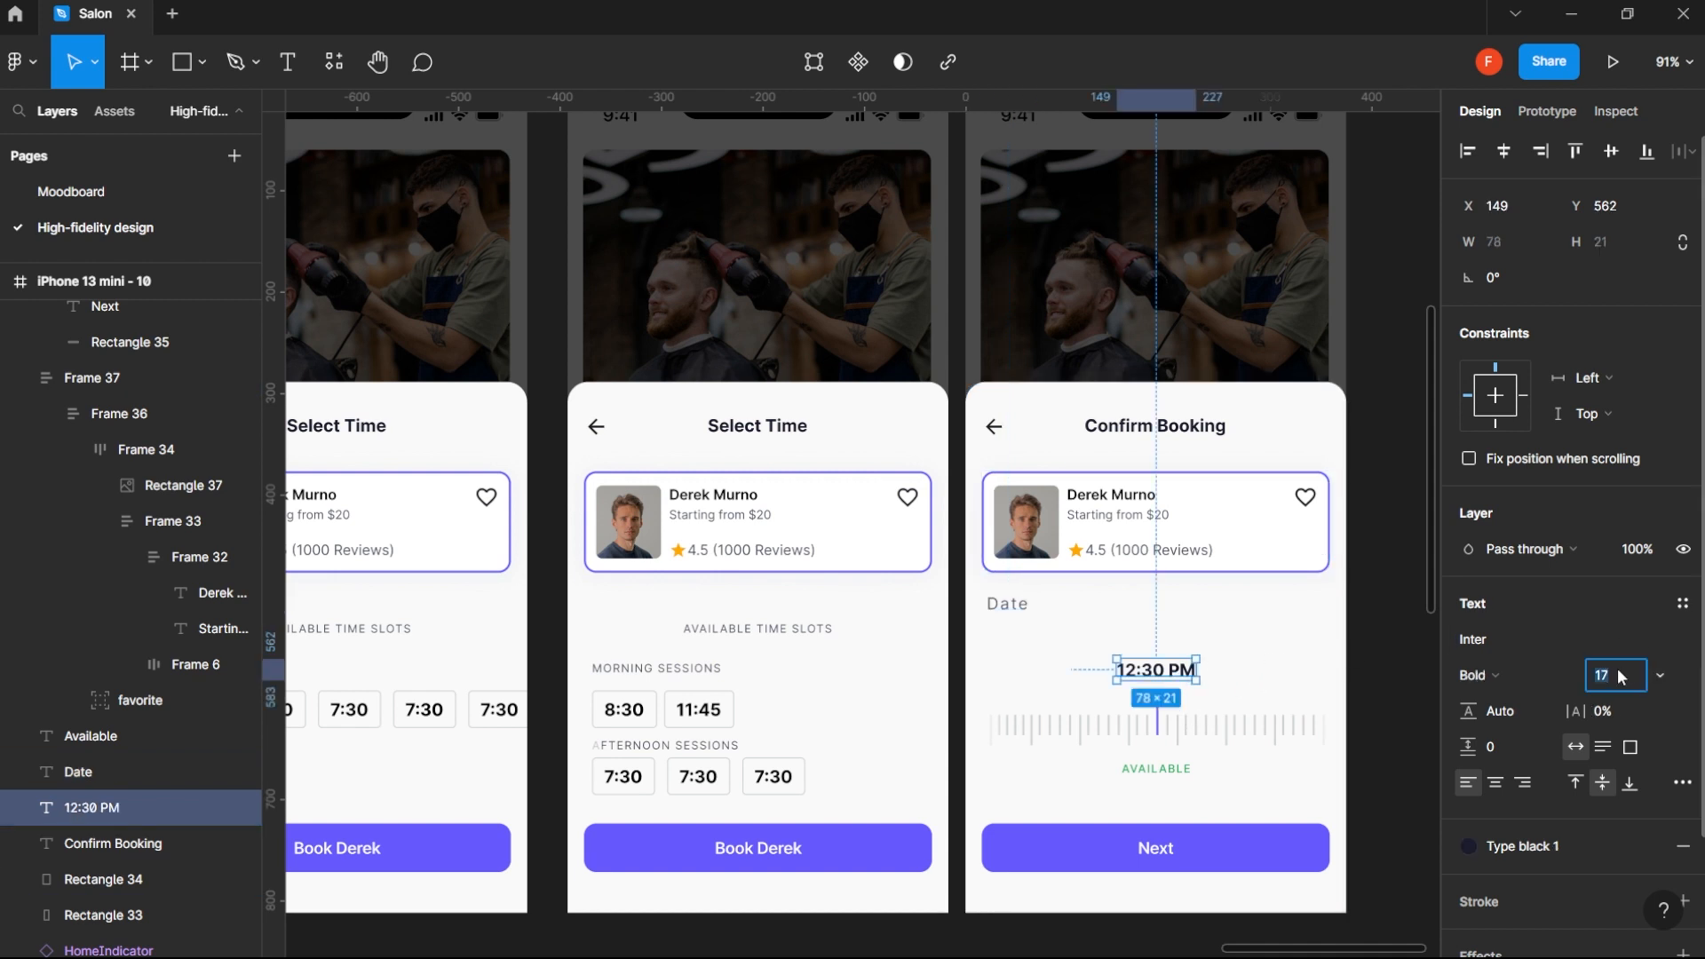
pyautogui.write('16')
pyautogui.press('Return')
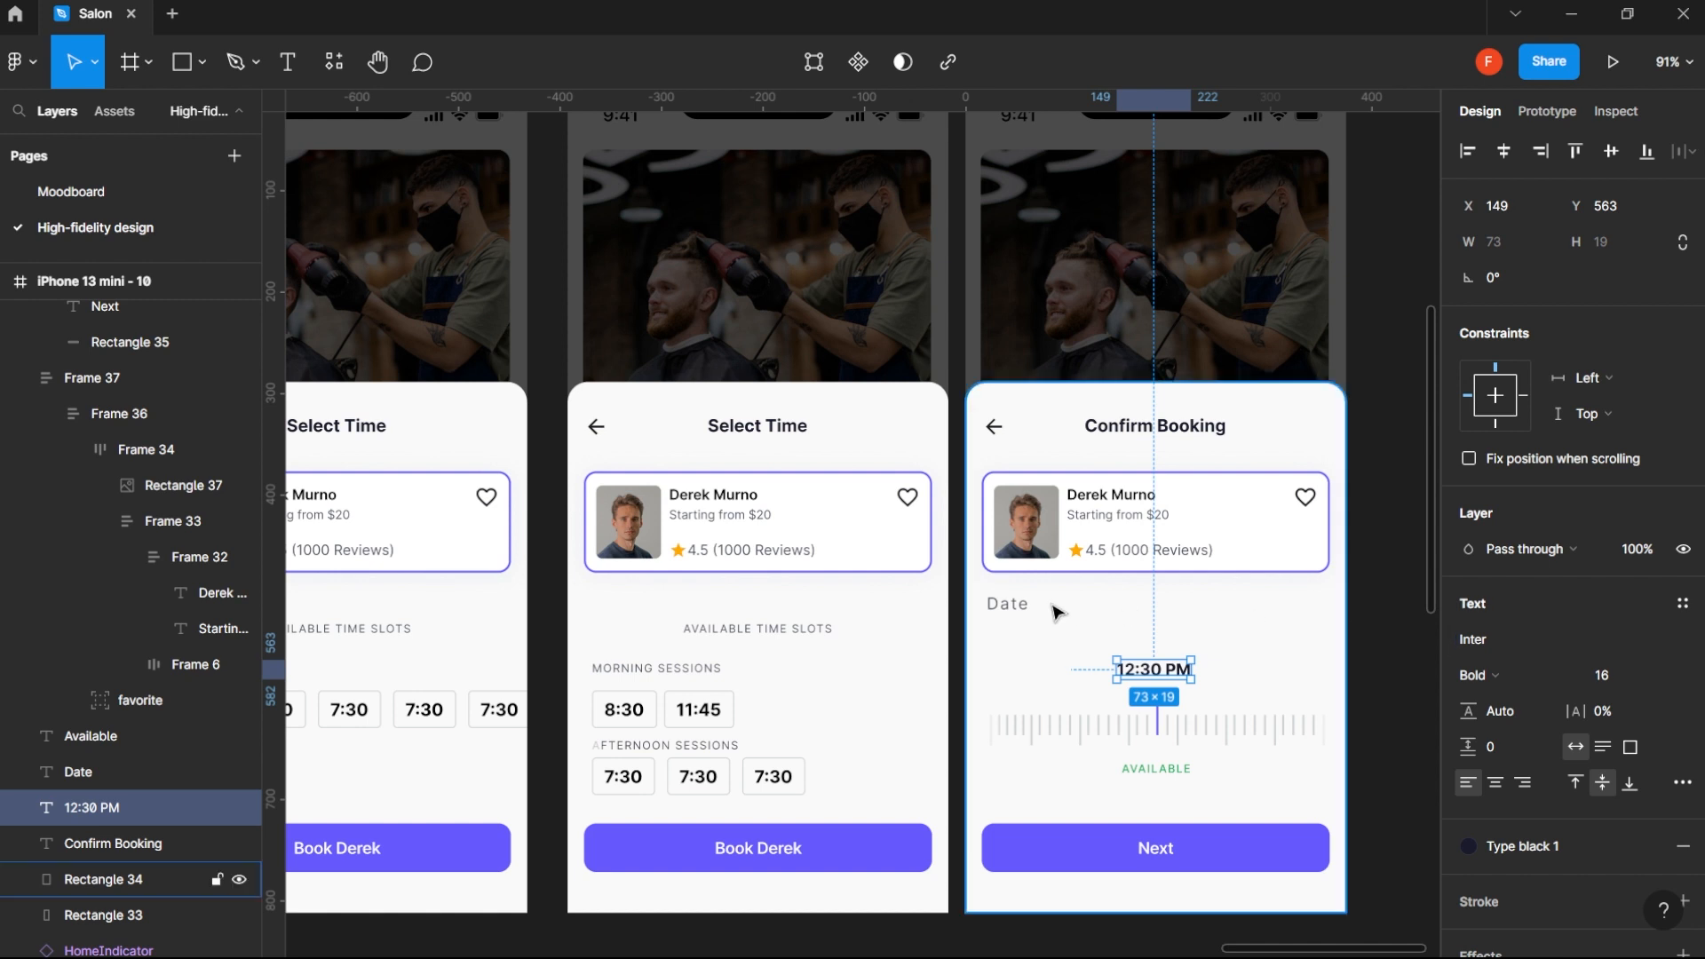
# - Align the 12:30 PM text to the top of the Date label and to the right edge of the barber card
pyautogui.keyDown('shift'); pyautogui.click(1006, 604); pyautogui.keyUp('shift')
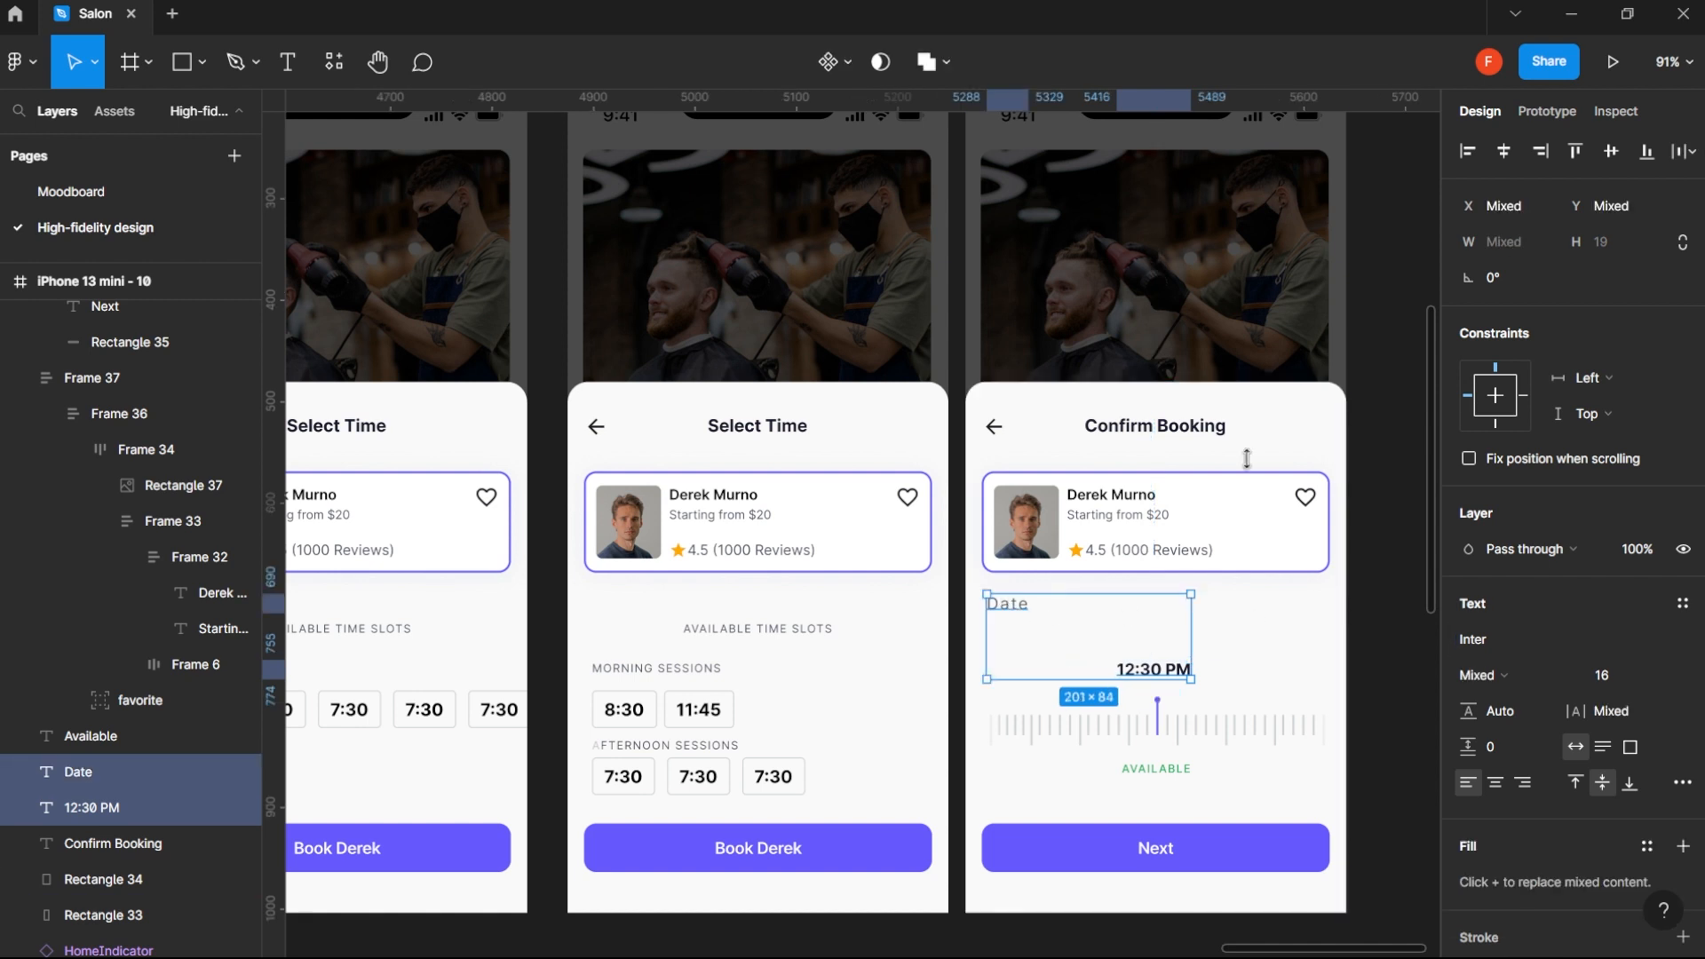
pyautogui.click(1575, 151)
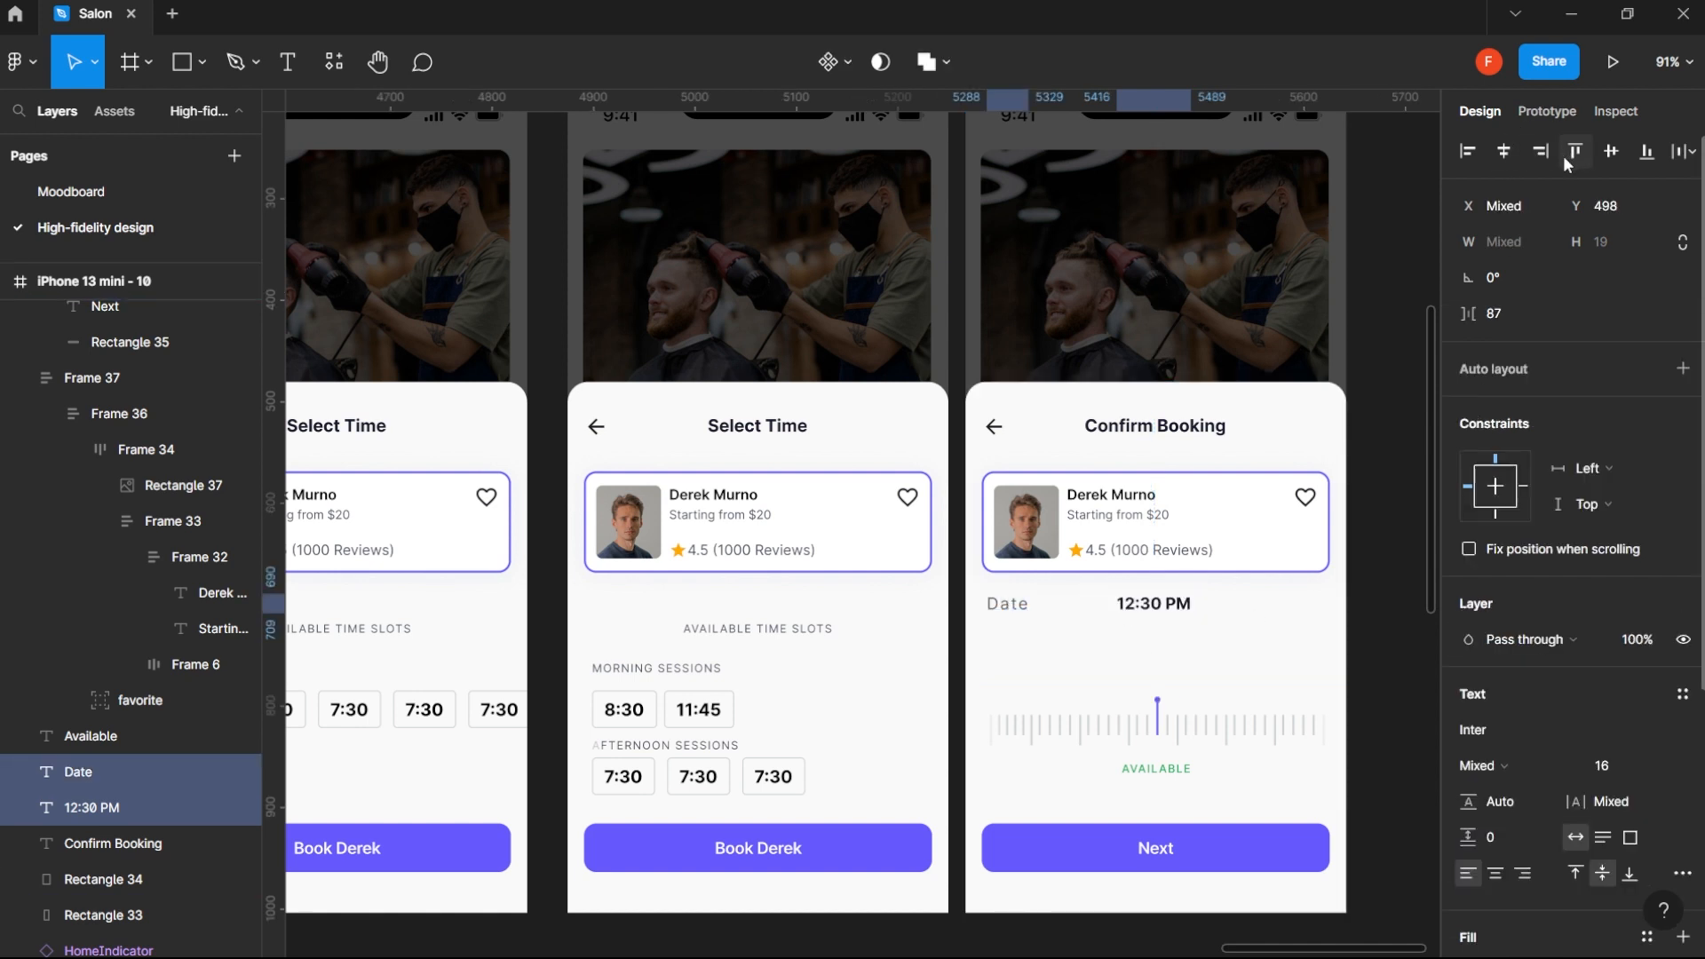
pyautogui.click(1390, 589)
pyautogui.click(1171, 613)
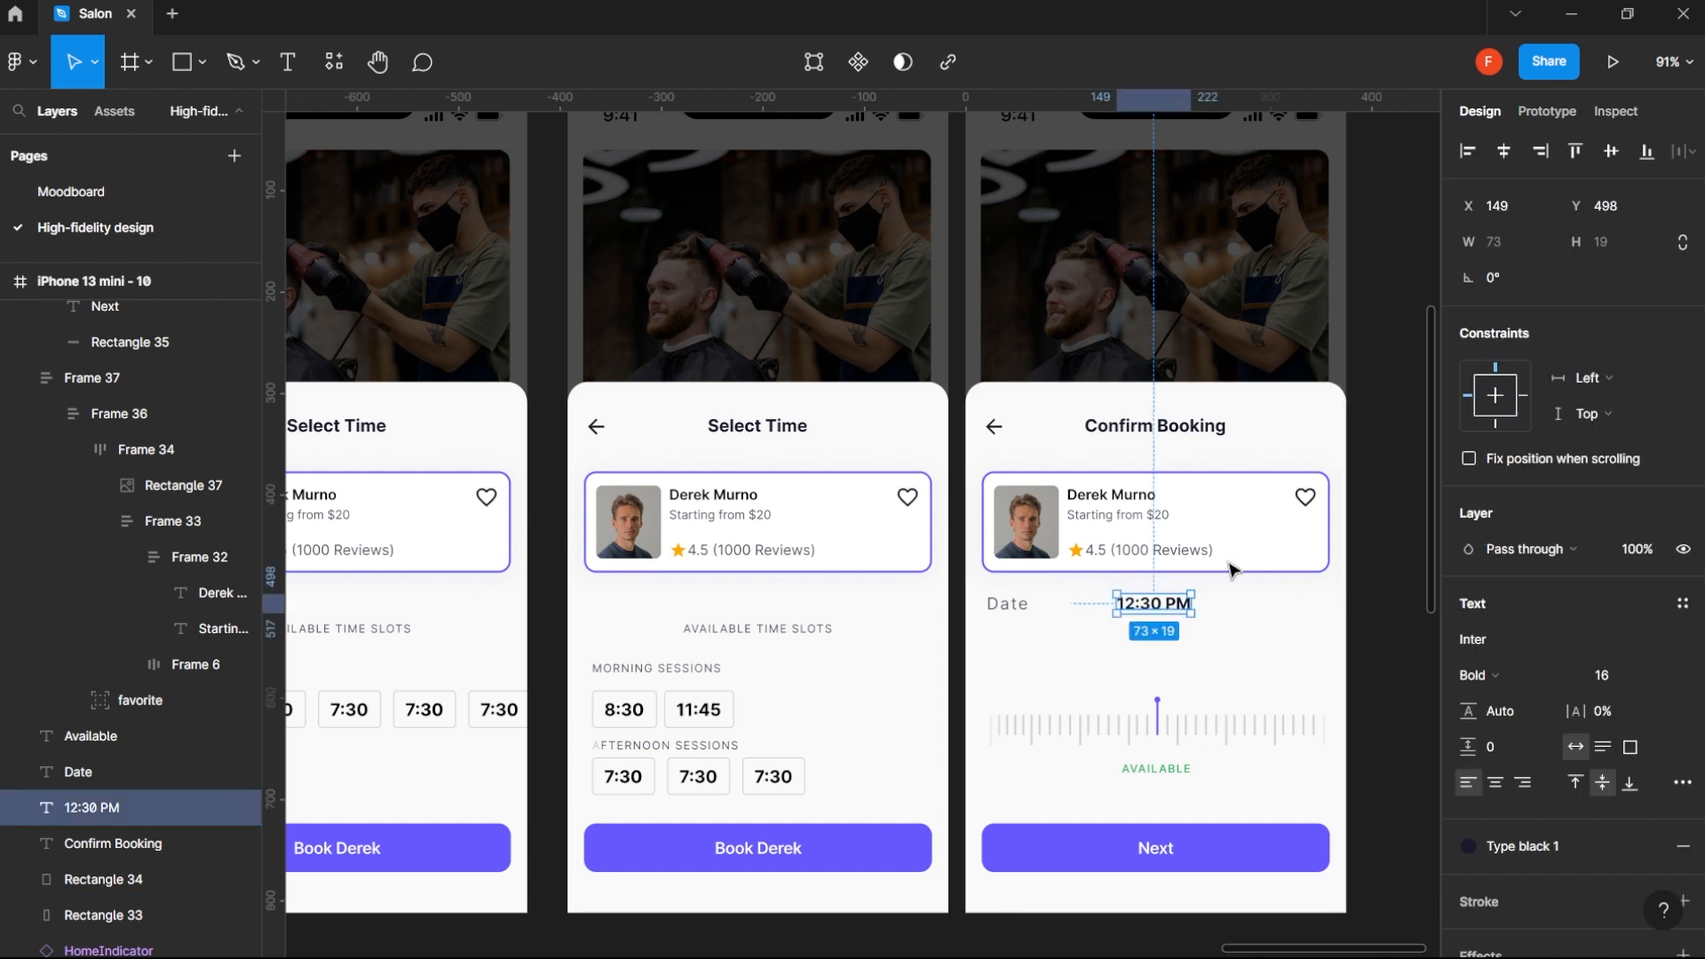
pyautogui.keyDown('shift'); pyautogui.click(1235, 567); pyautogui.keyUp('shift')
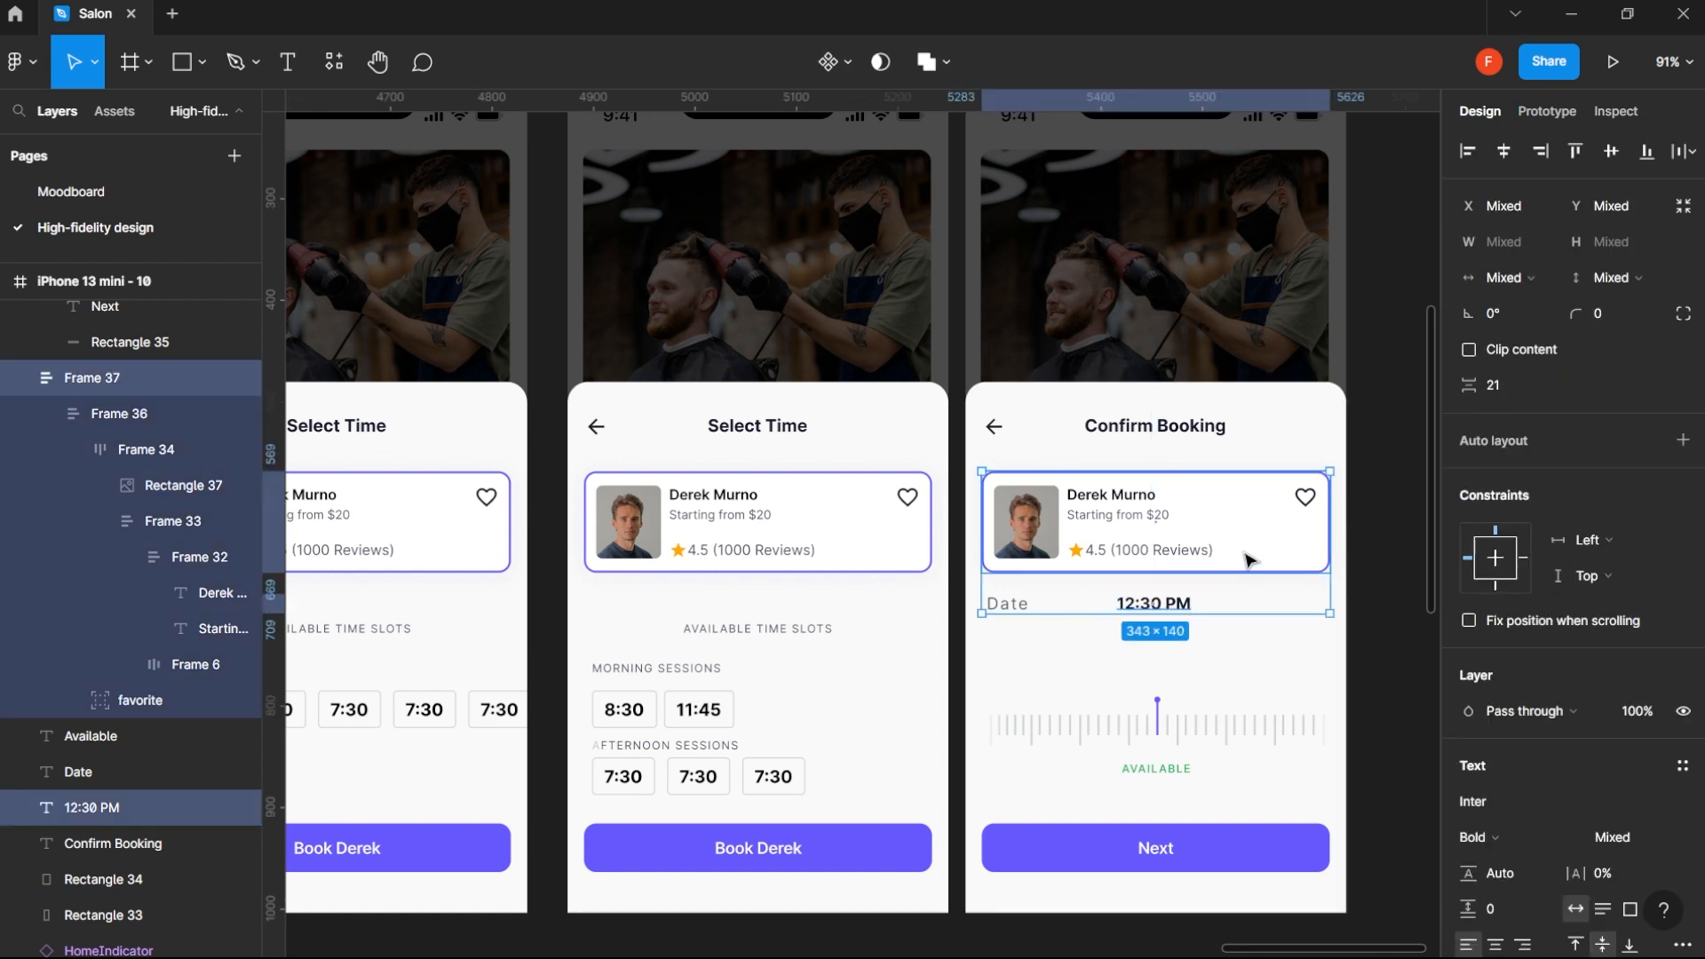
pyautogui.click(1541, 151)
pyautogui.click(1378, 602)
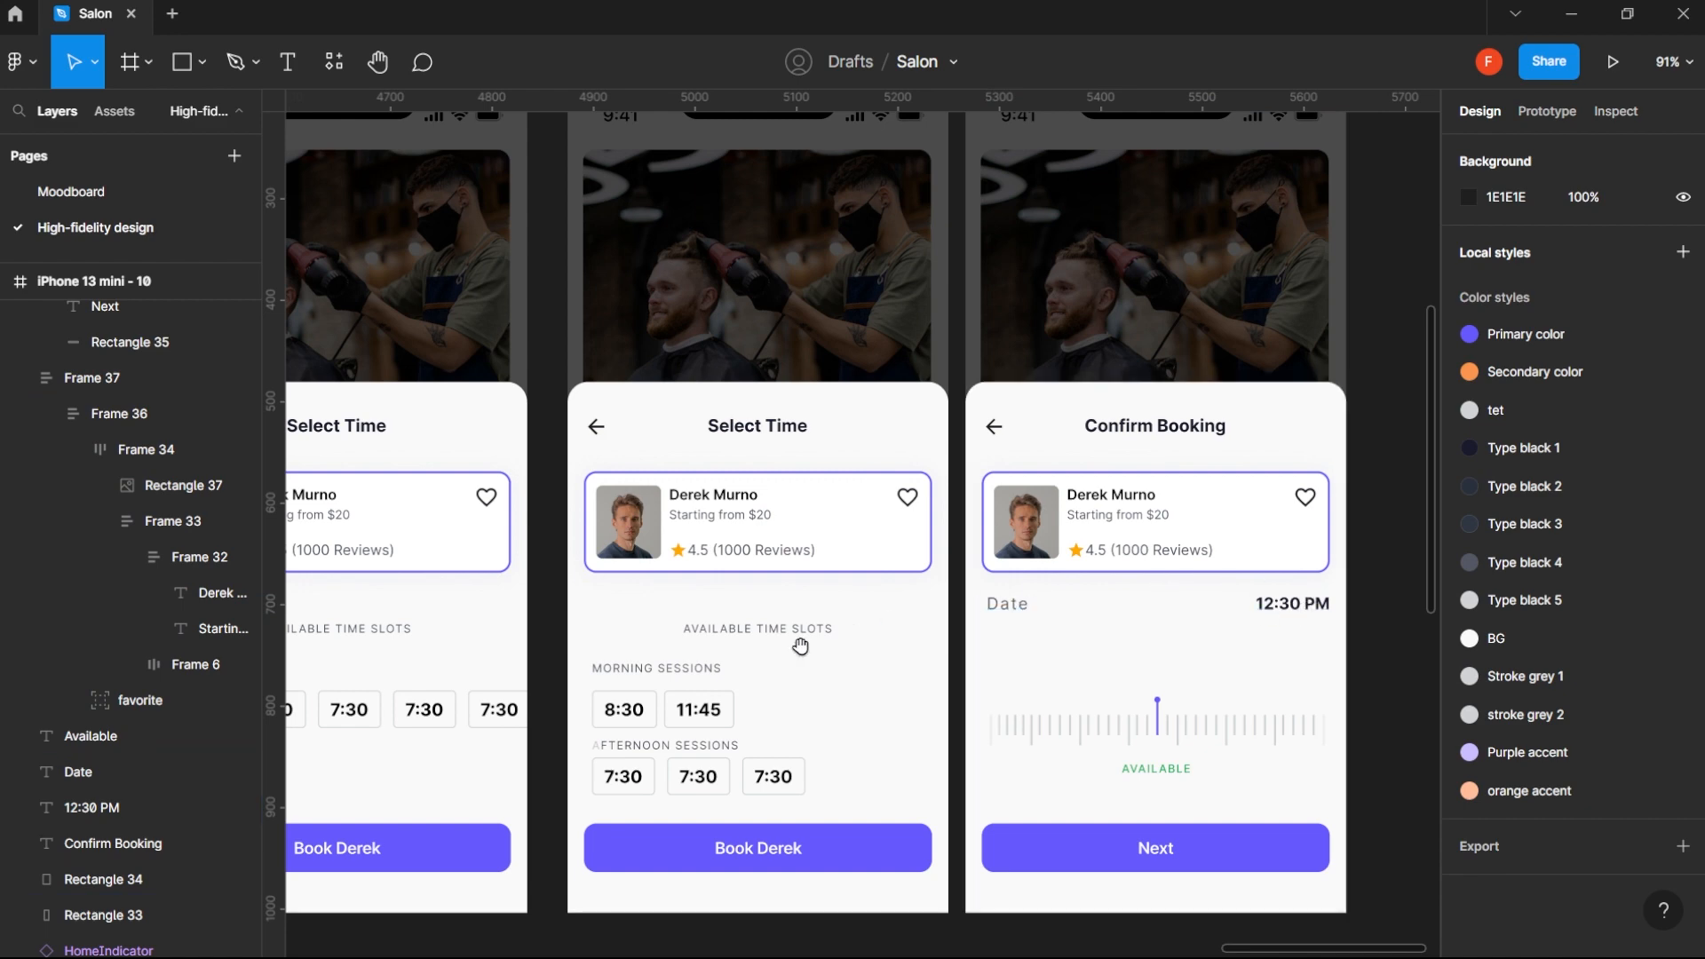
# - Look back through the earlier booking screens for the selected appointment date
pyautogui.moveTo(799, 648); pyautogui.dragTo(1418, 604)
pyautogui.moveTo(720, 703); pyautogui.dragTo(1347, 689)
pyautogui.moveTo(747, 686); pyautogui.dragTo(1184, 685)
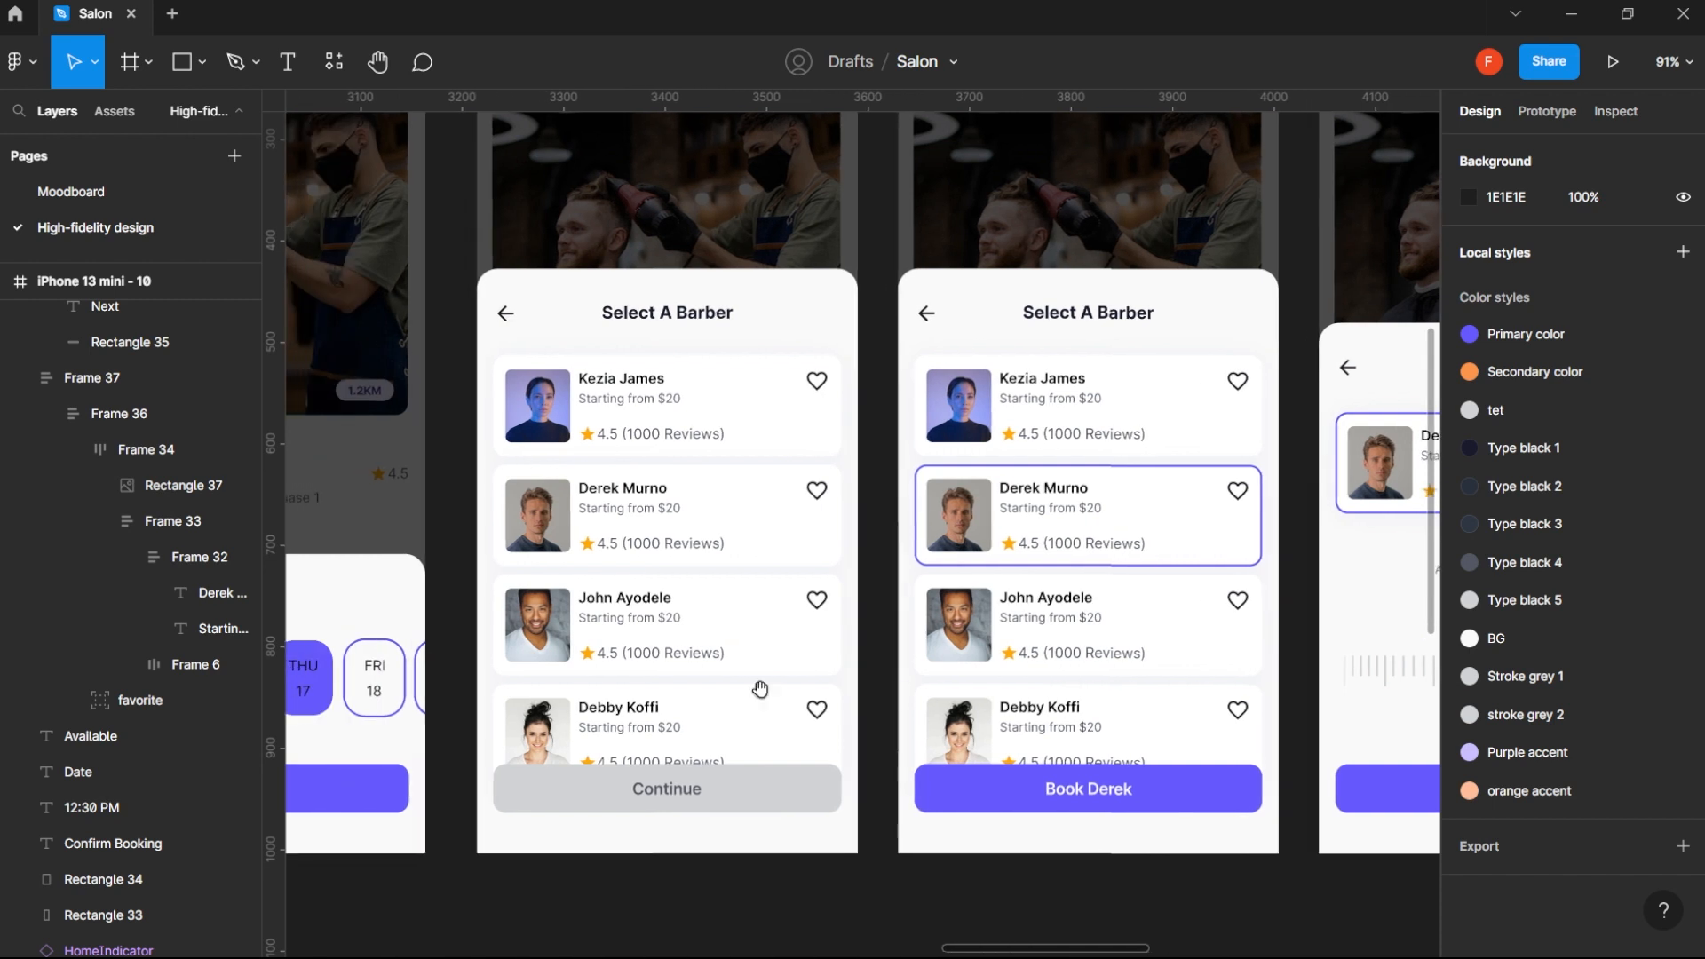
pyautogui.moveTo(636, 693); pyautogui.dragTo(994, 688)
pyautogui.moveTo(1359, 663); pyautogui.dragTo(744, 640)
pyautogui.moveTo(1208, 622); pyautogui.dragTo(673, 619)
pyautogui.moveTo(1206, 567); pyautogui.dragTo(701, 598)
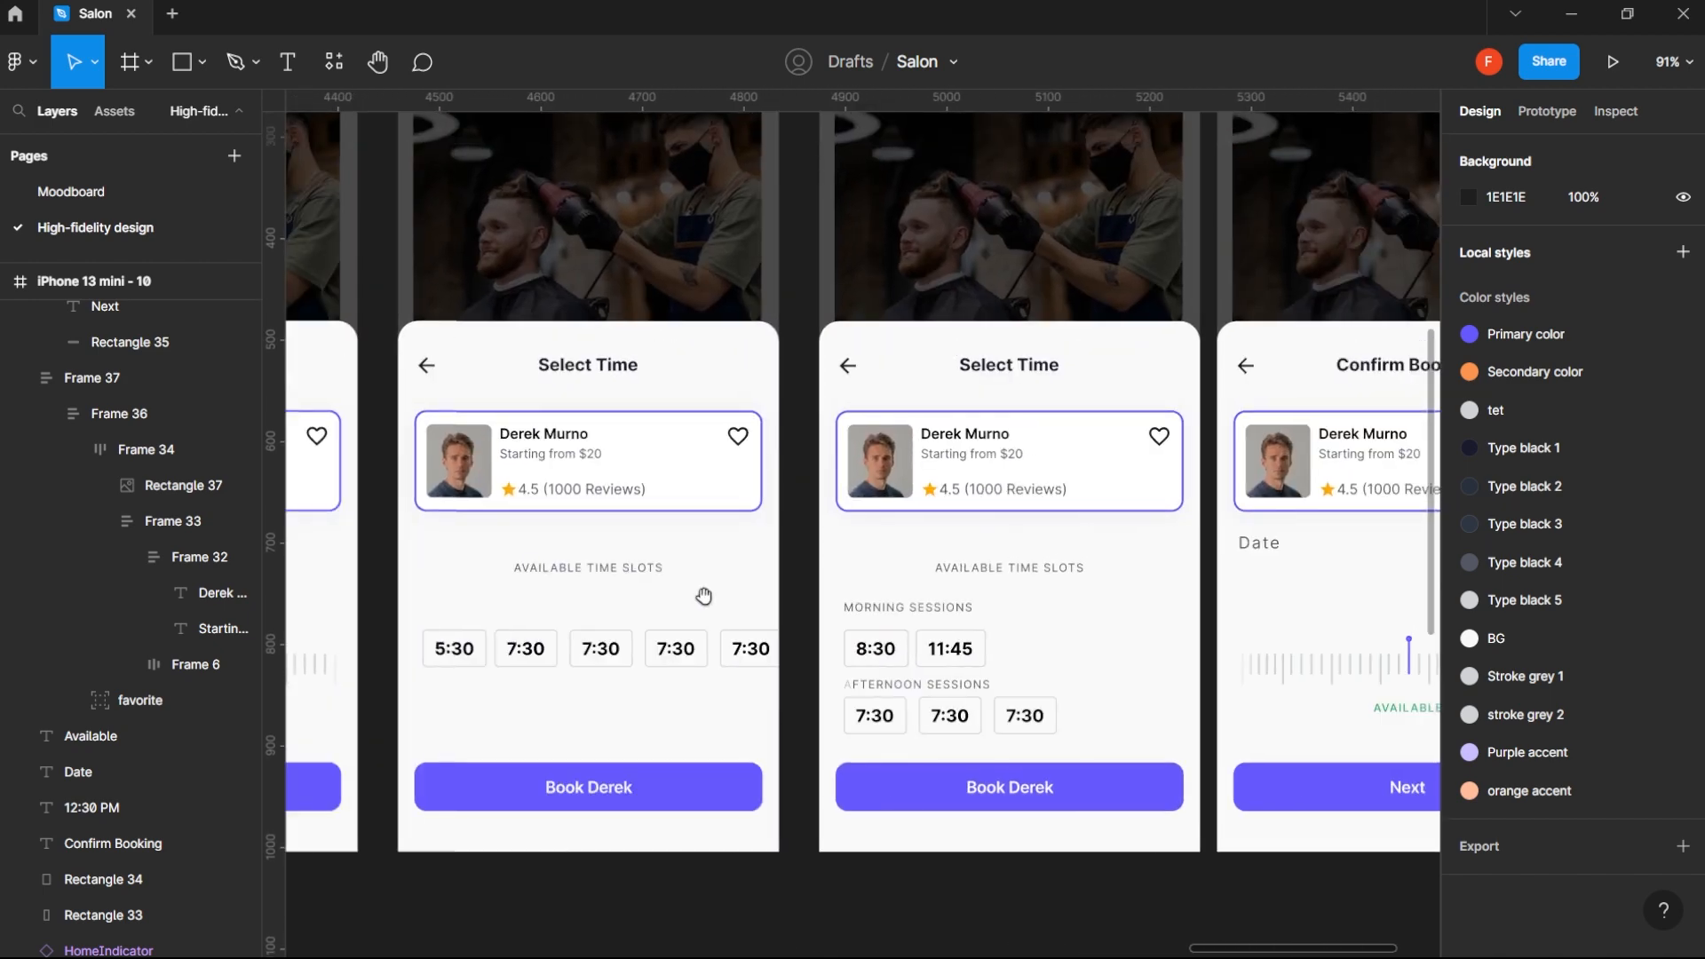
pyautogui.moveTo(1391, 577); pyautogui.dragTo(841, 566)
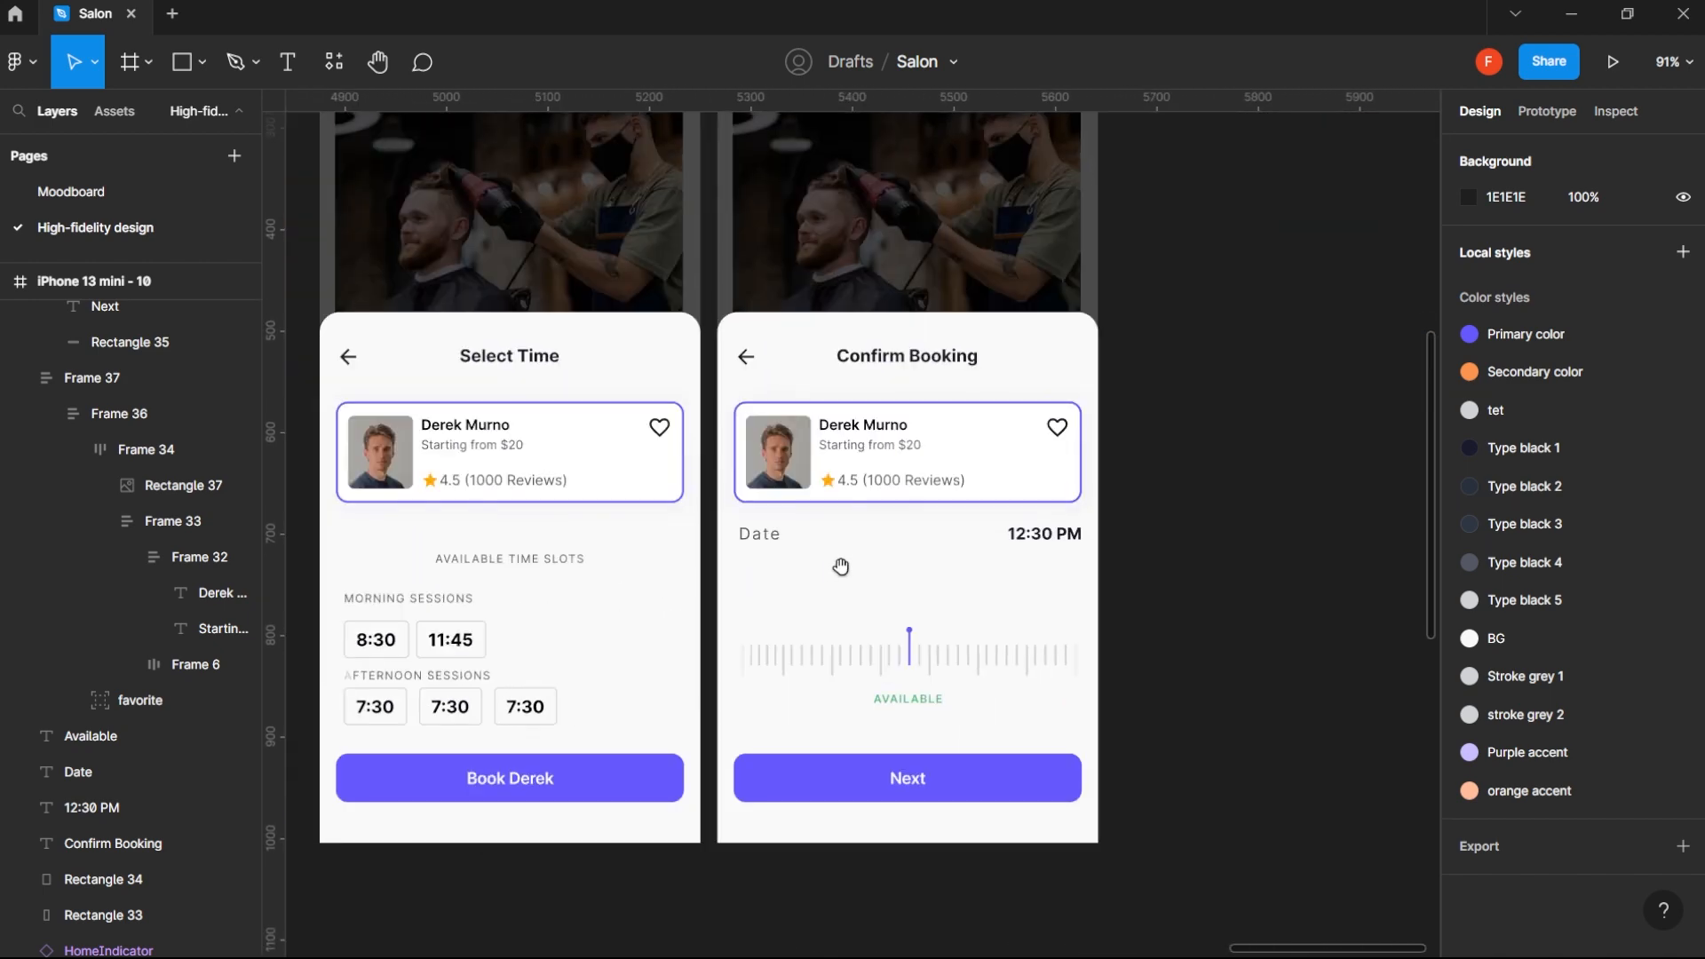
# - Replace the 12:30 PM text beside the Date label on the Confirm Booking screen with "Thursday 17 NOV 2022"
pyautogui.click(1064, 533)
pyautogui.click(1524, 784)
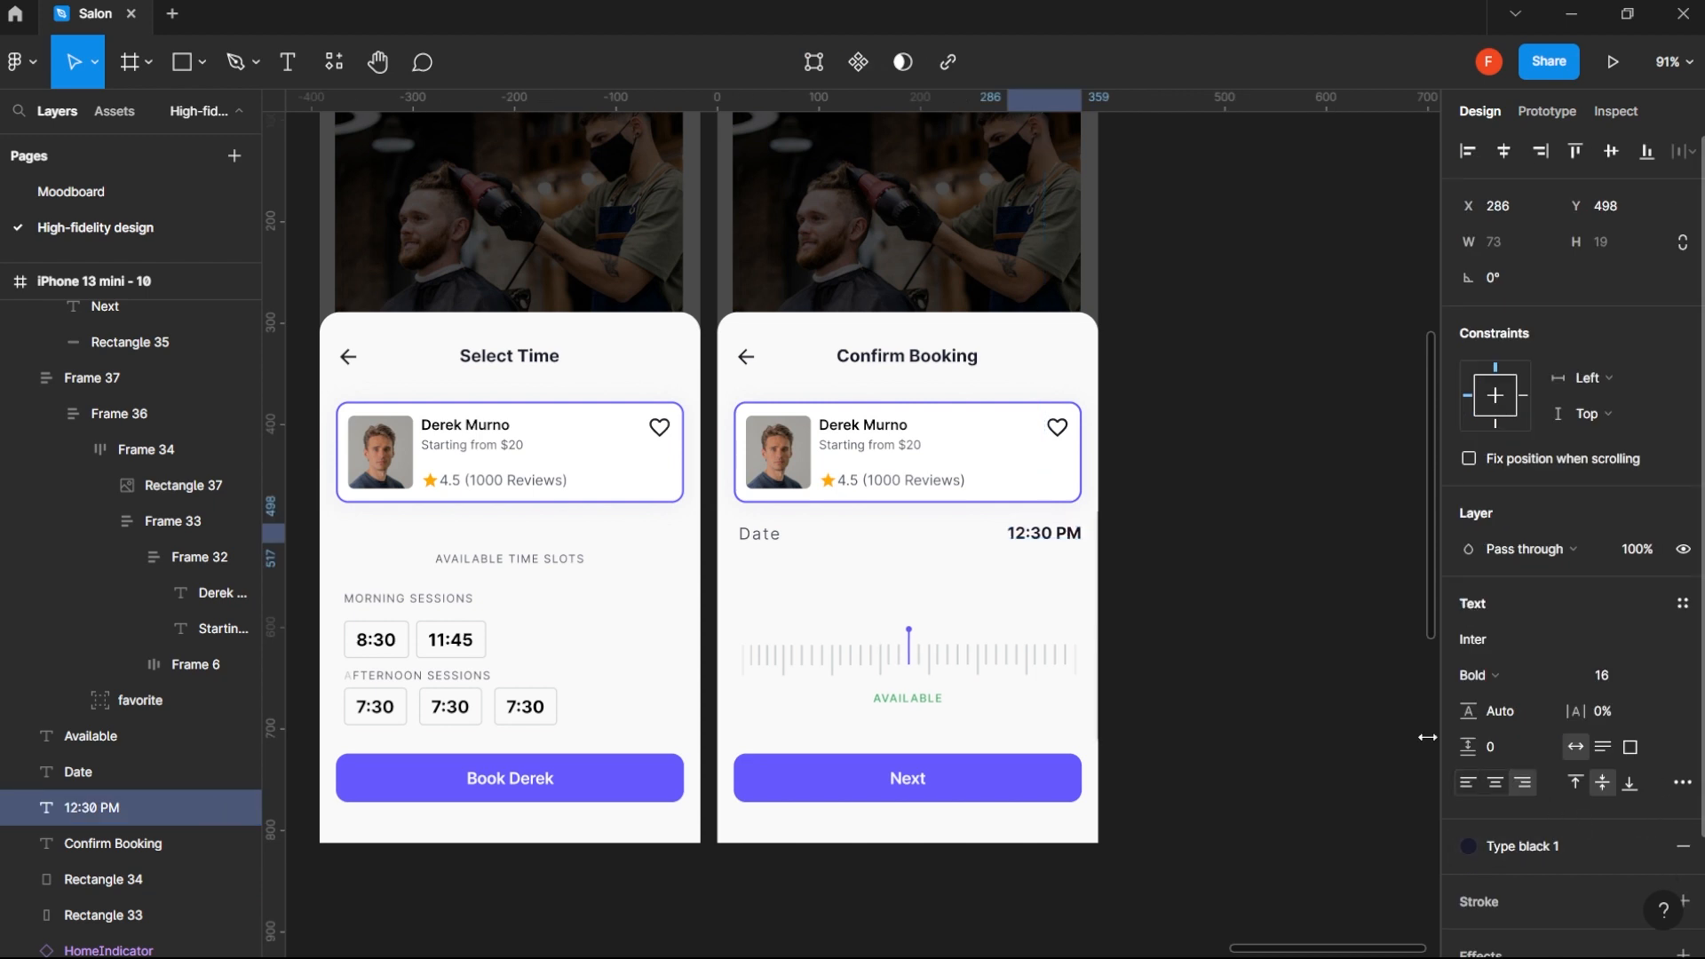
pyautogui.doubleClick(1071, 537)
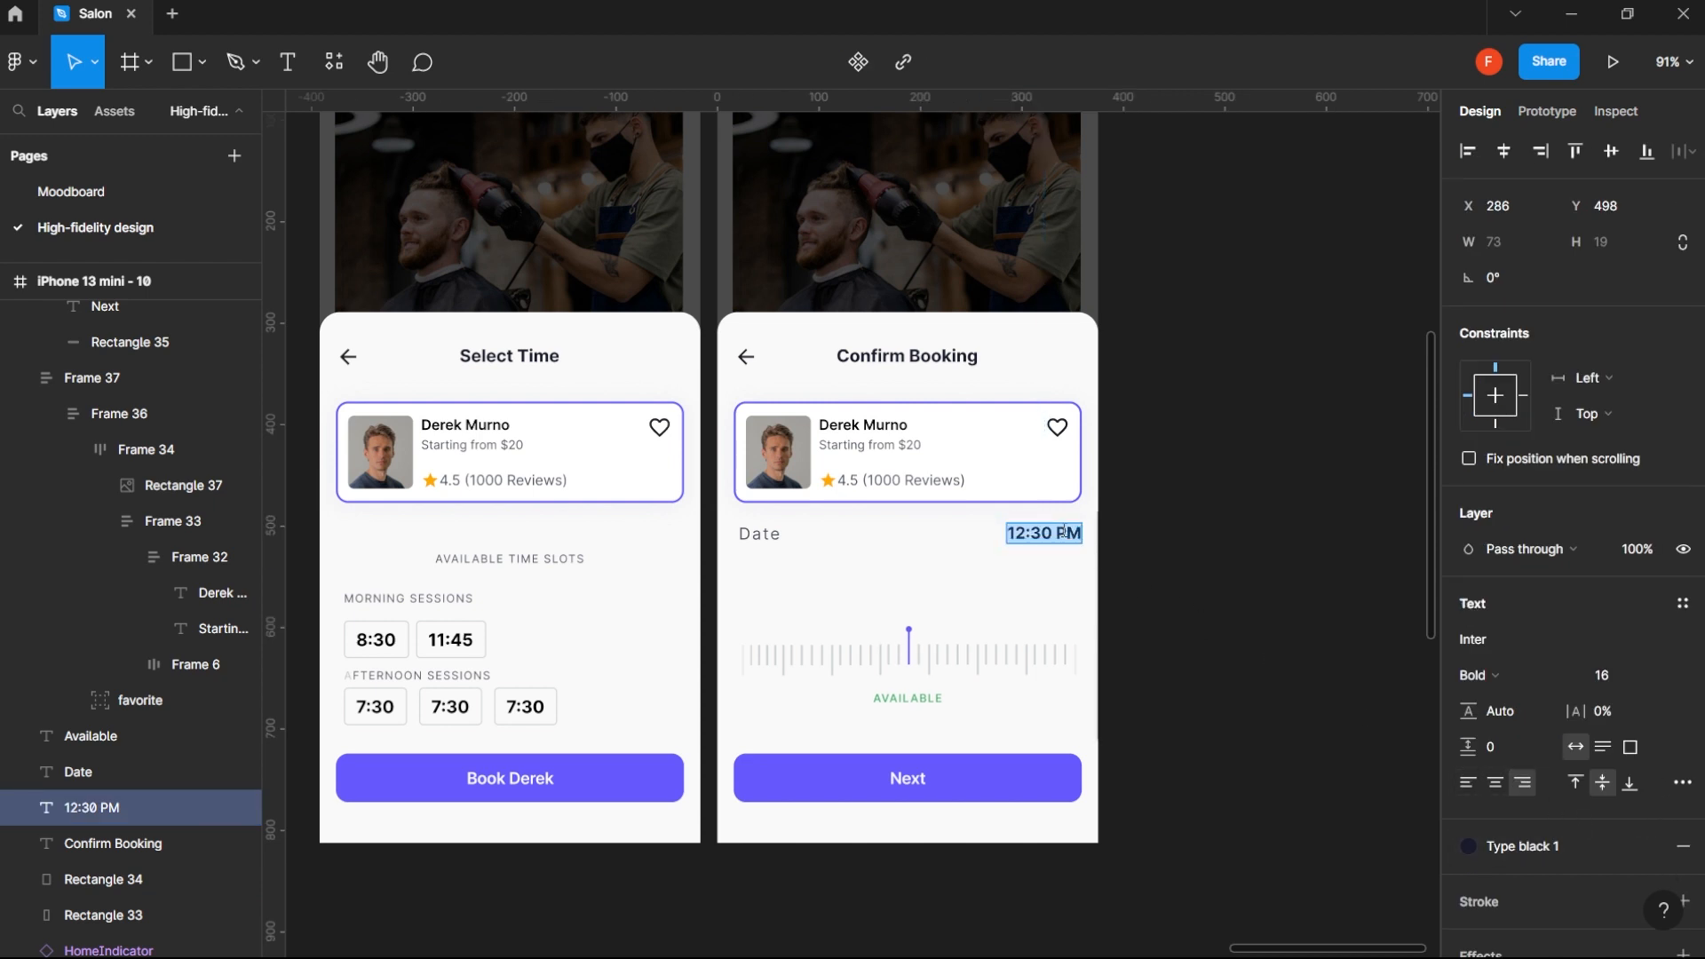
pyautogui.write('T')
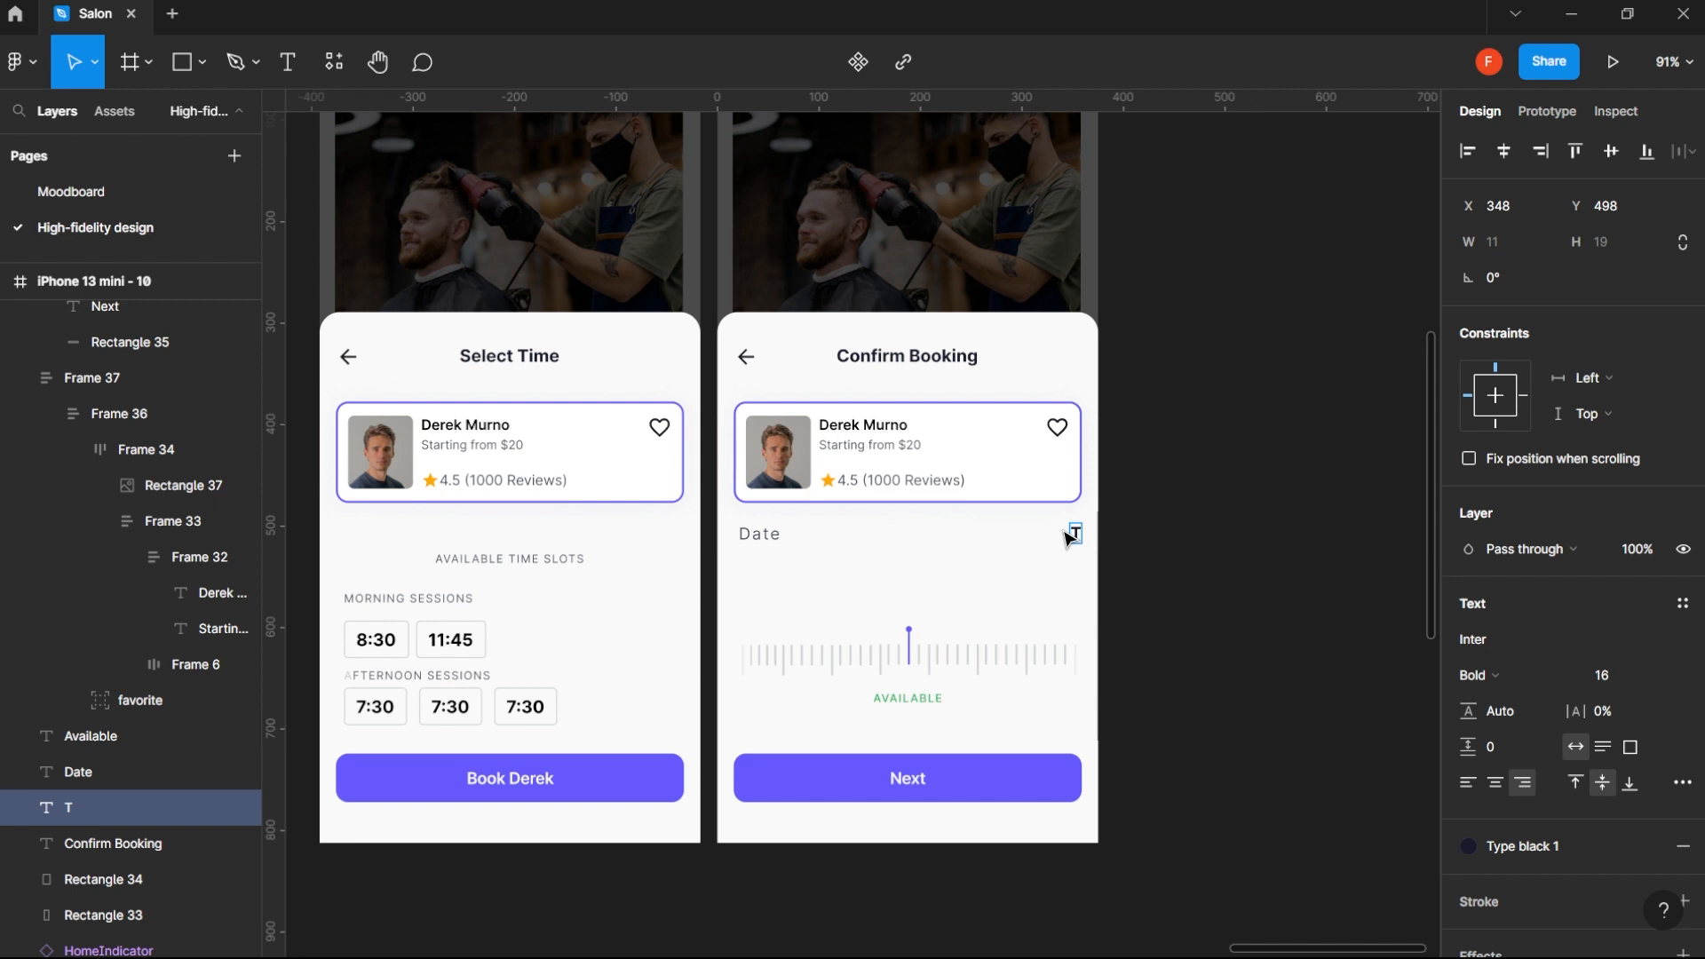
pyautogui.write('Hu')
pyautogui.press('BackSpace')
pyautogui.press('BackSpace')
pyautogui.write('hursday')
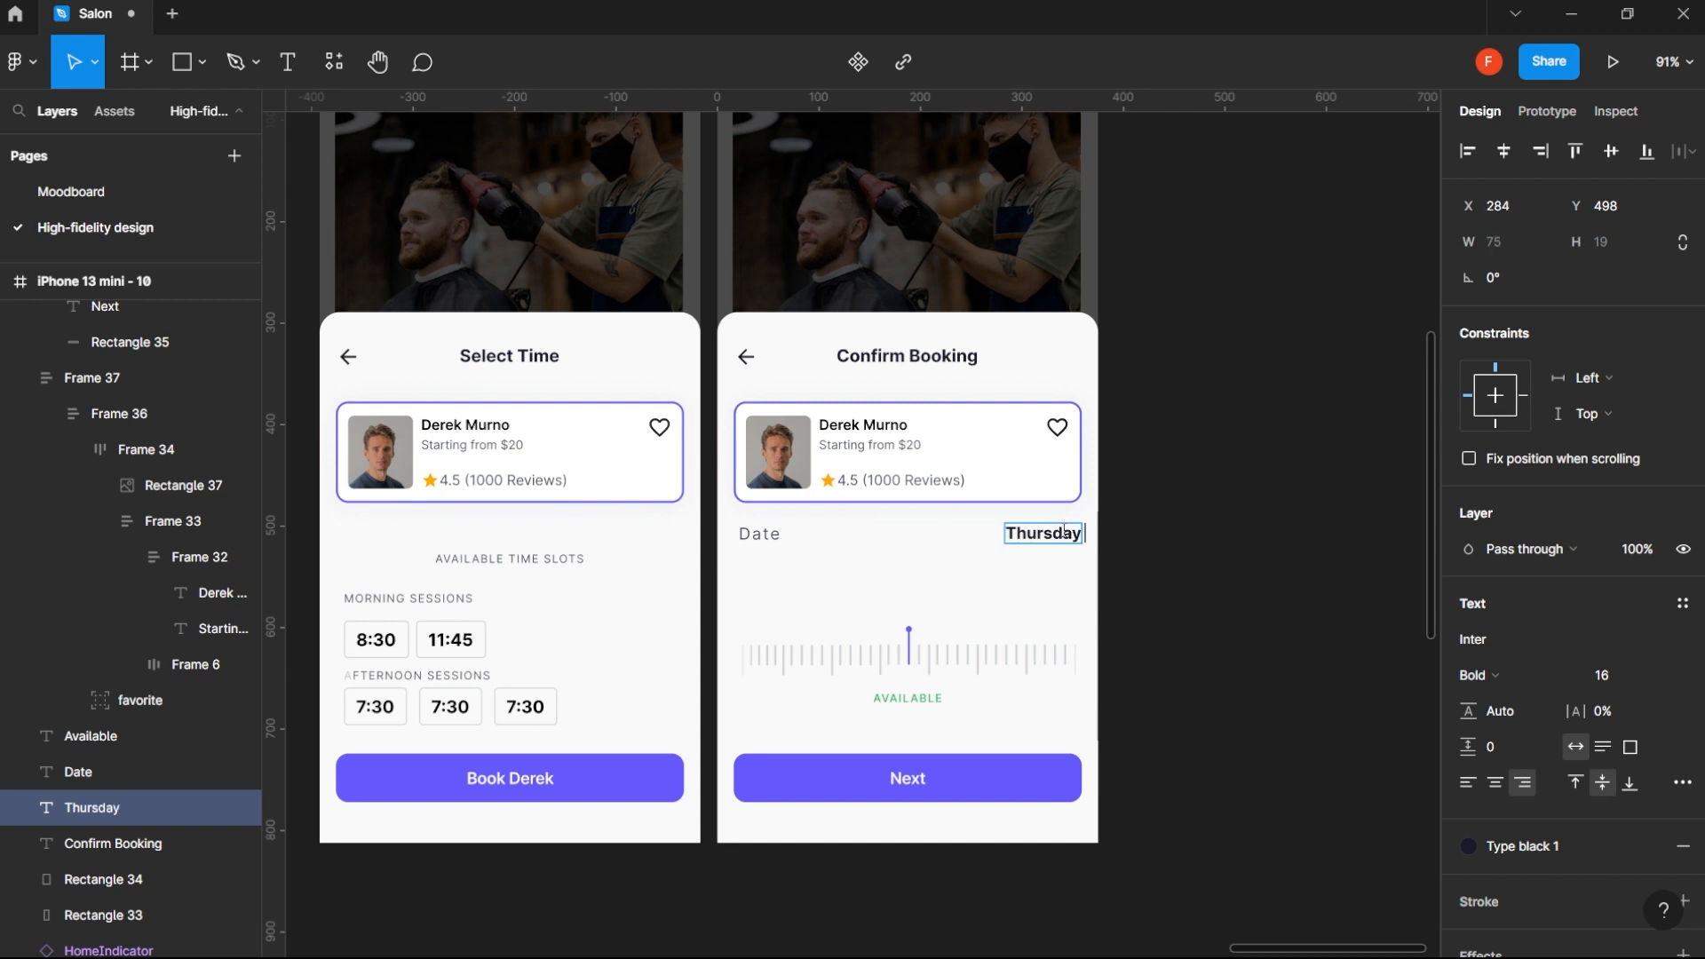
pyautogui.write(' 17')
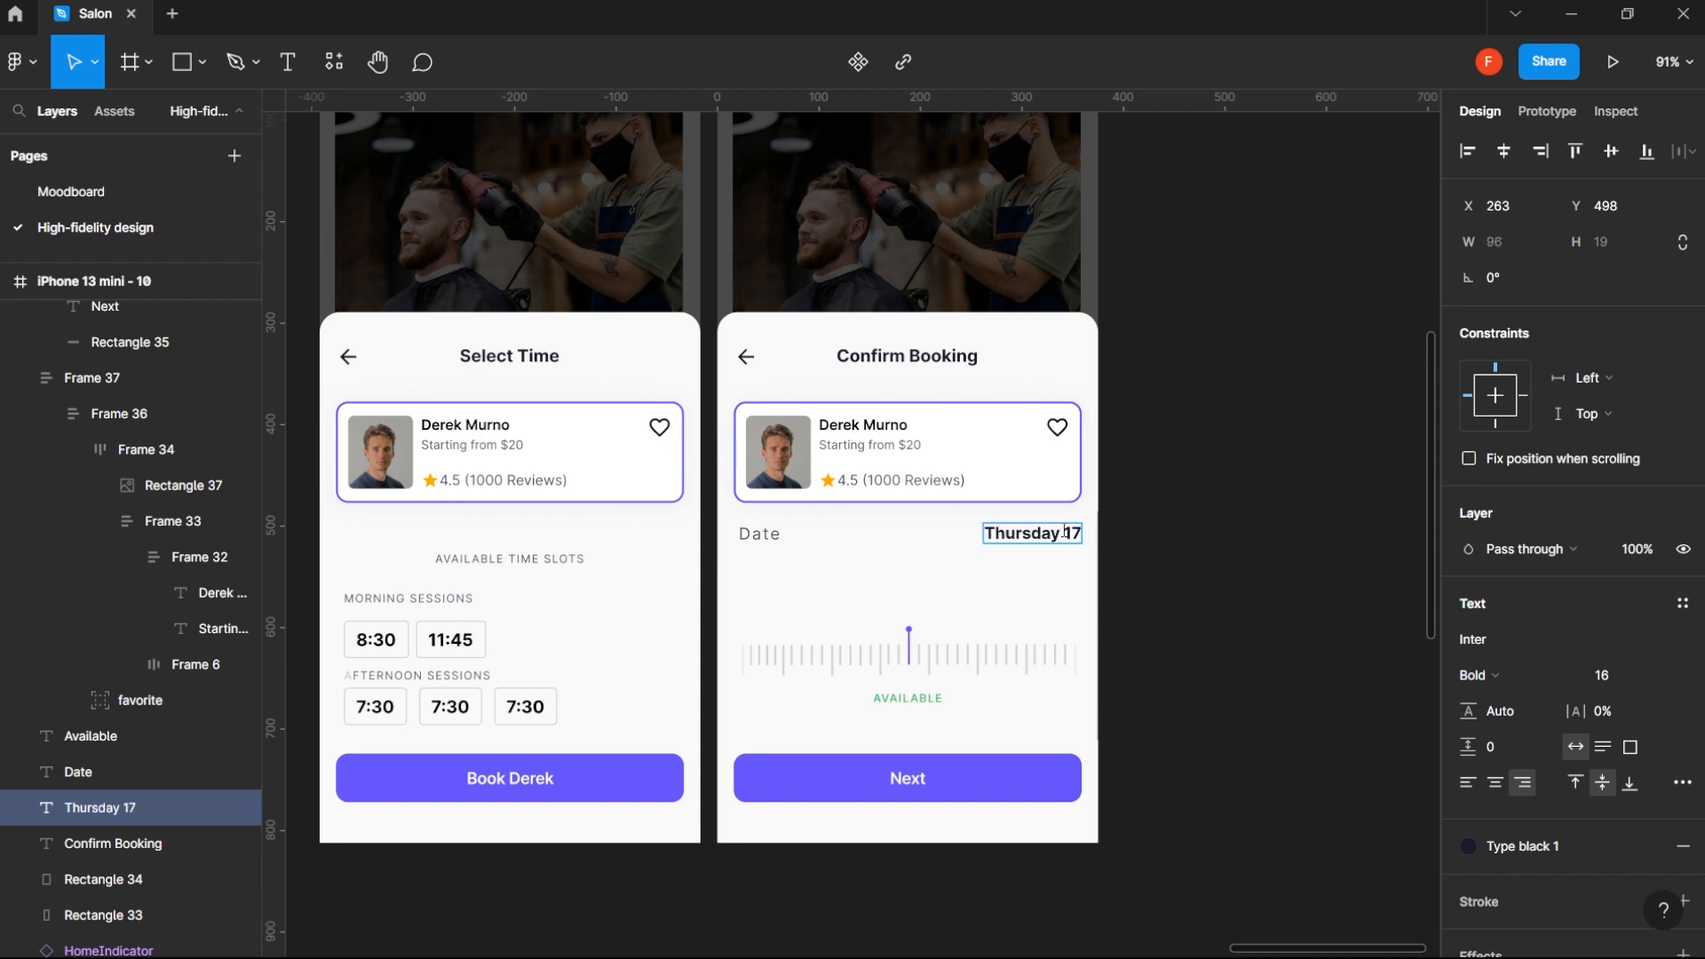
pyautogui.write(' NoV')
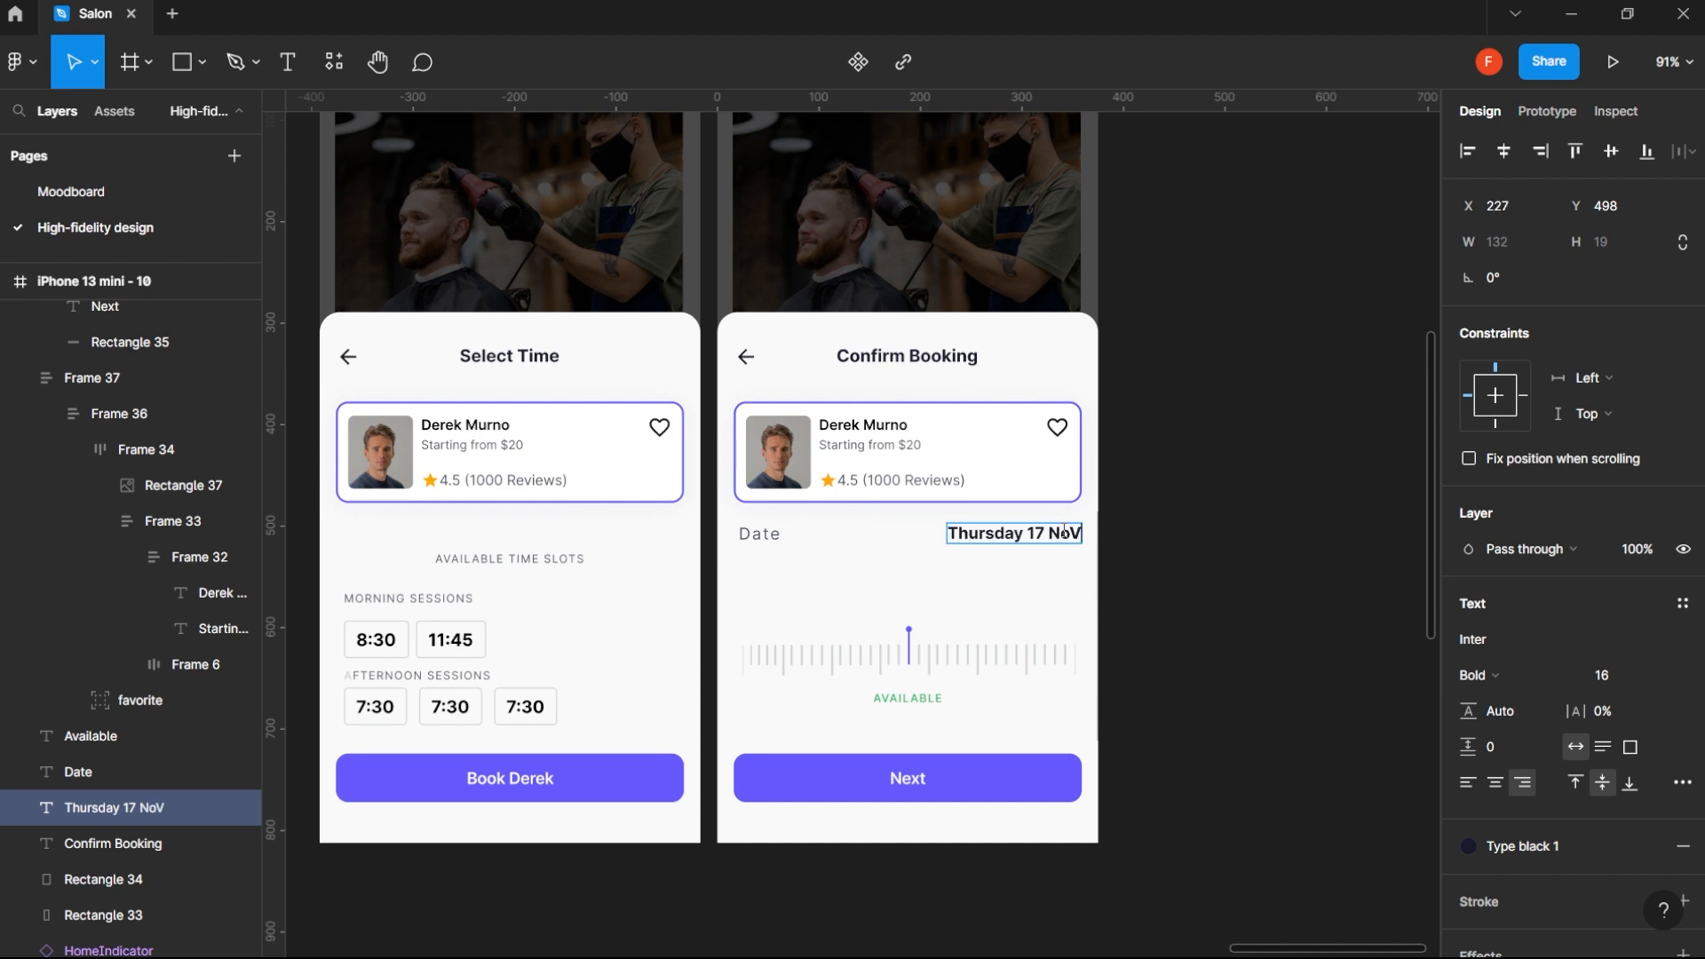
pyautogui.press('BackSpace')
pyautogui.press('BackSpace')
pyautogui.write('OV')
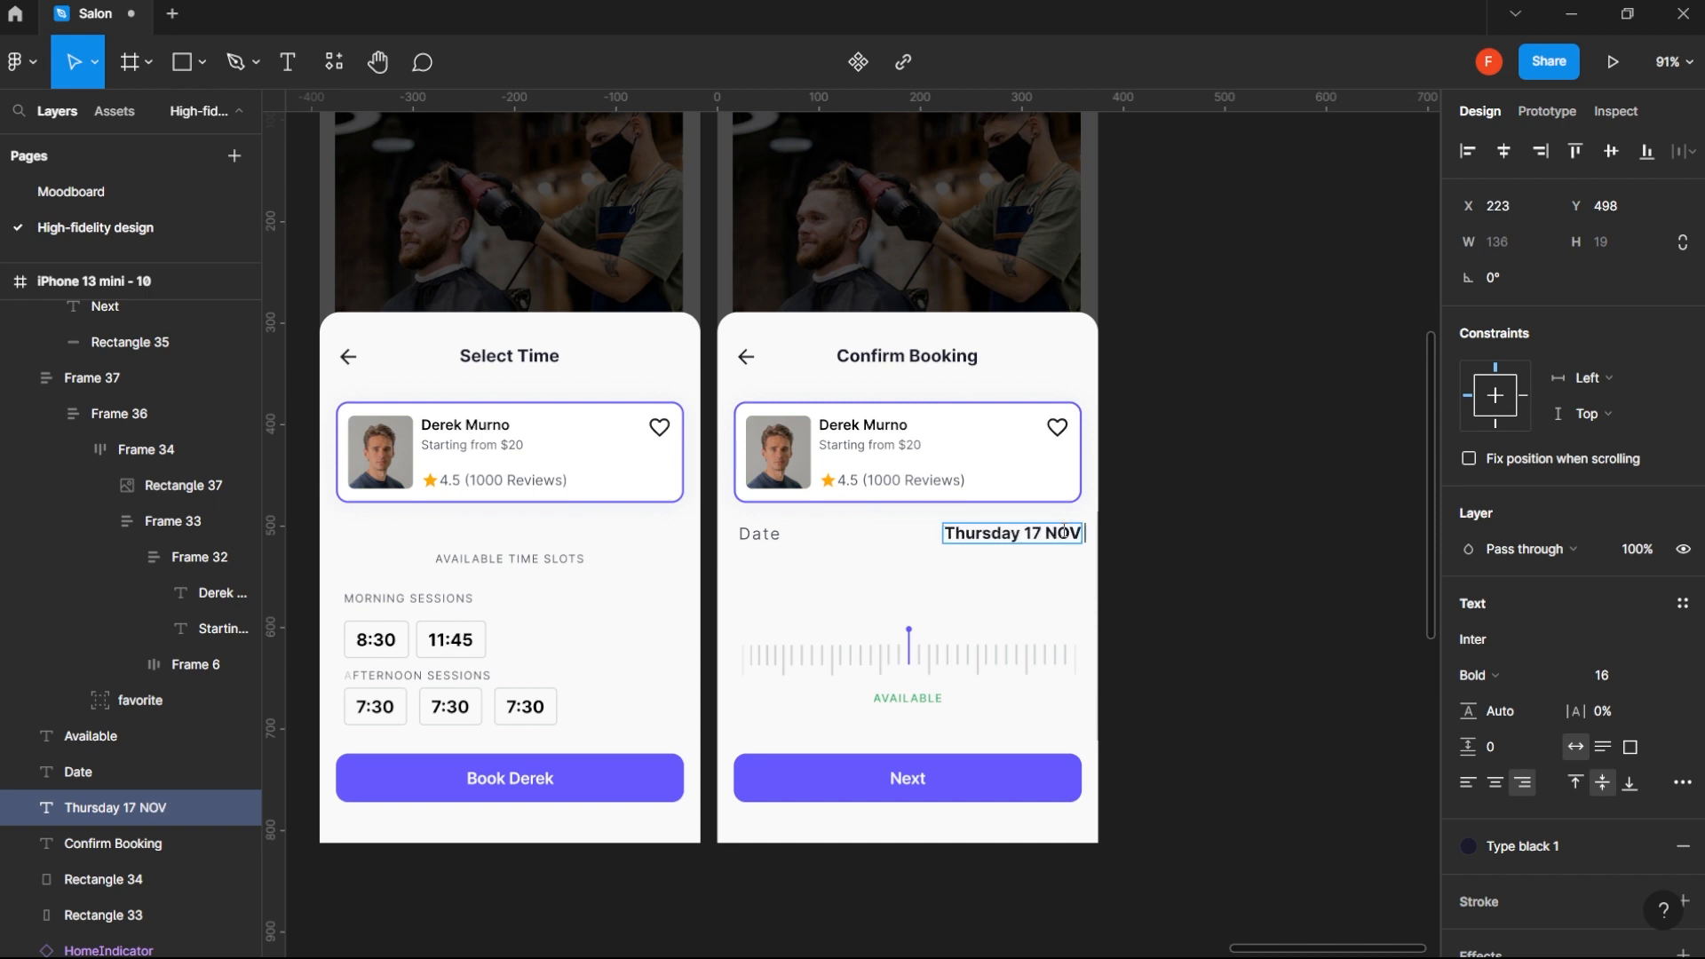
pyautogui.write(' 2022')
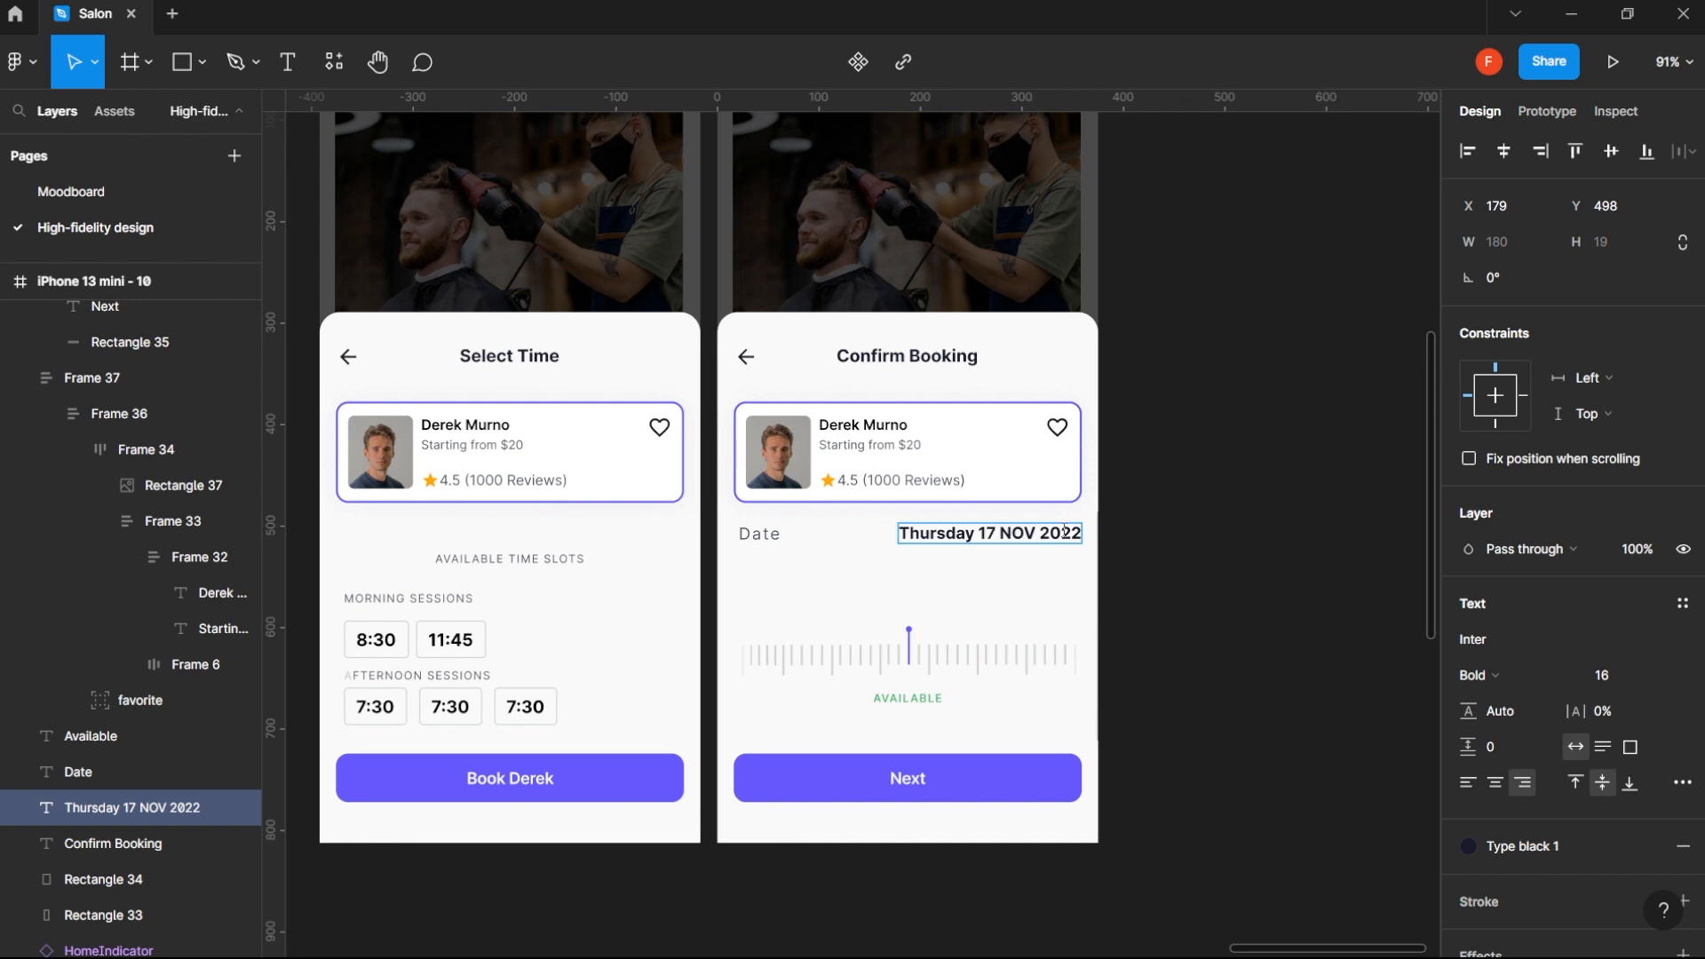
pyautogui.press('Escape')
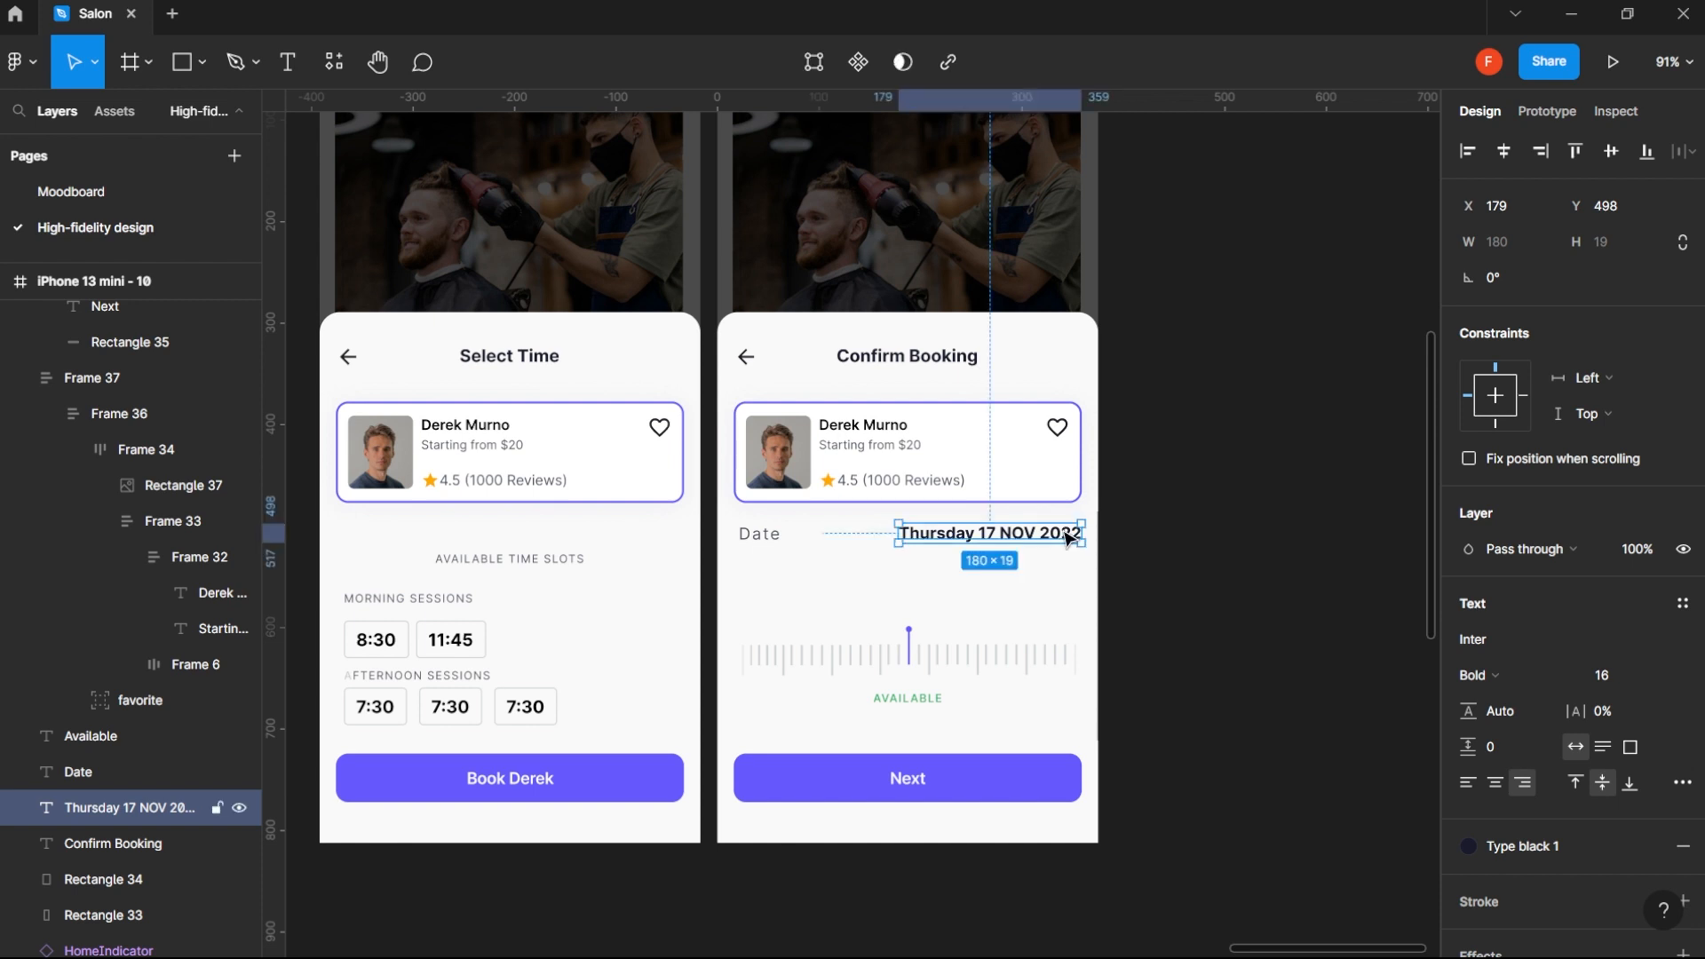
# - Duplicate the Date label and its value as a second row directly below, at Y 541
pyautogui.keyDown('shift'); pyautogui.click(750, 538); pyautogui.keyUp('shift')
pyautogui.moveTo(963, 541); pyautogui.dragTo(957, 575)
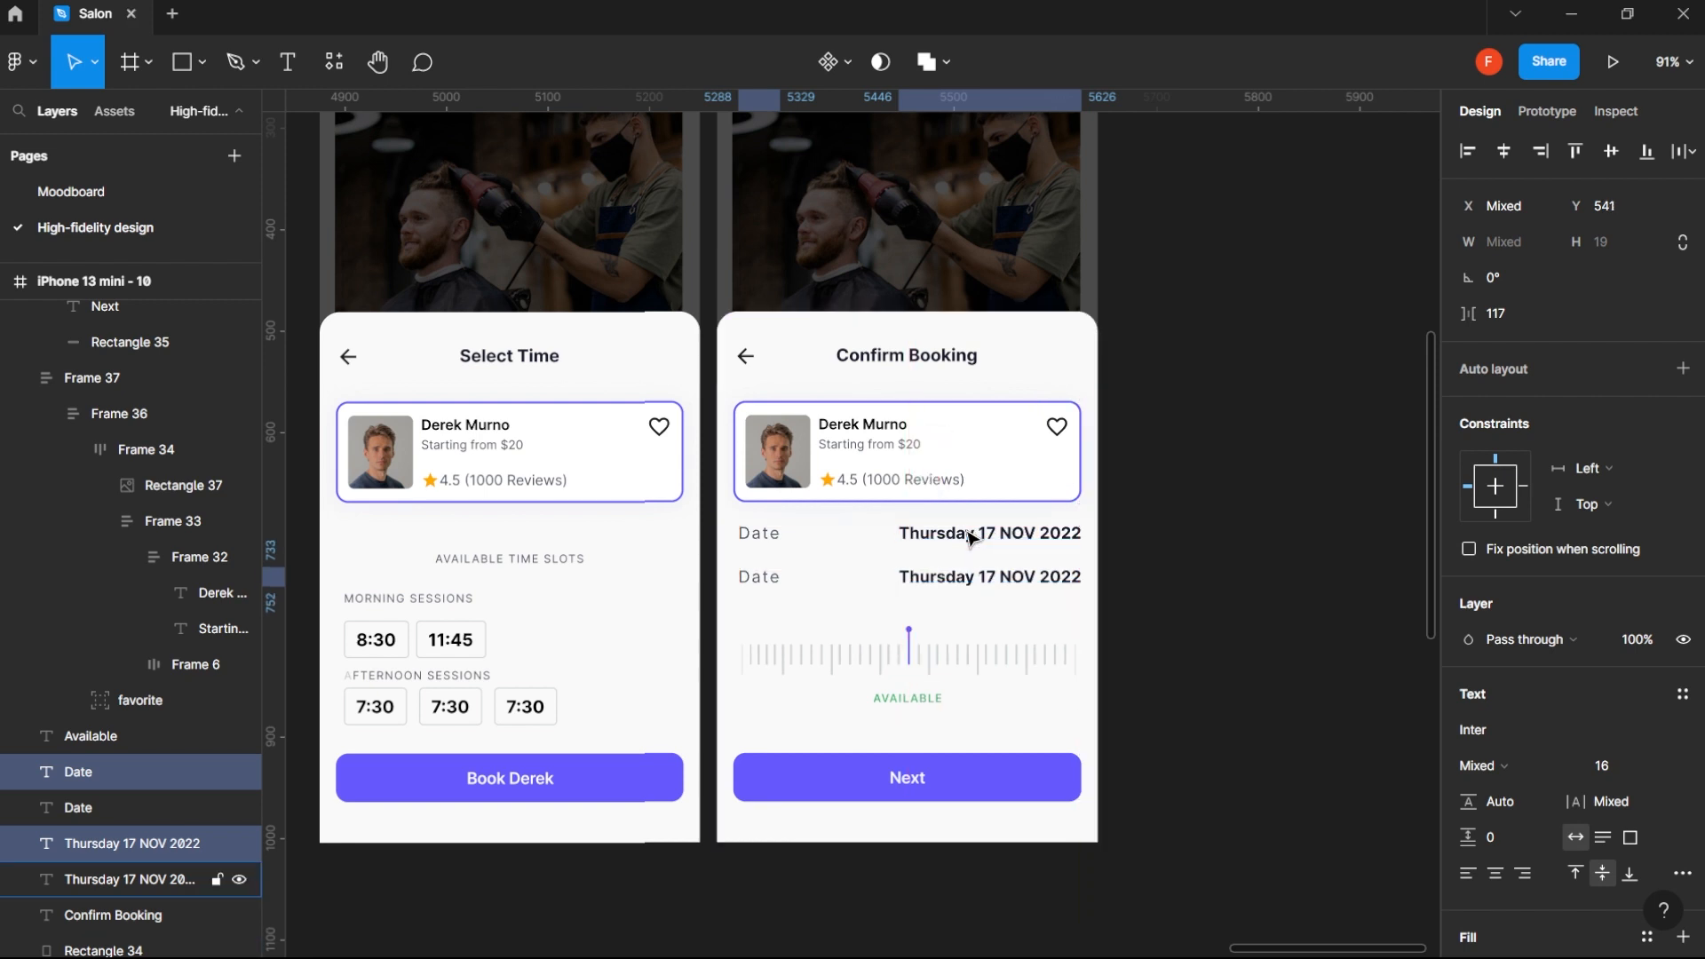
pyautogui.press('Up')
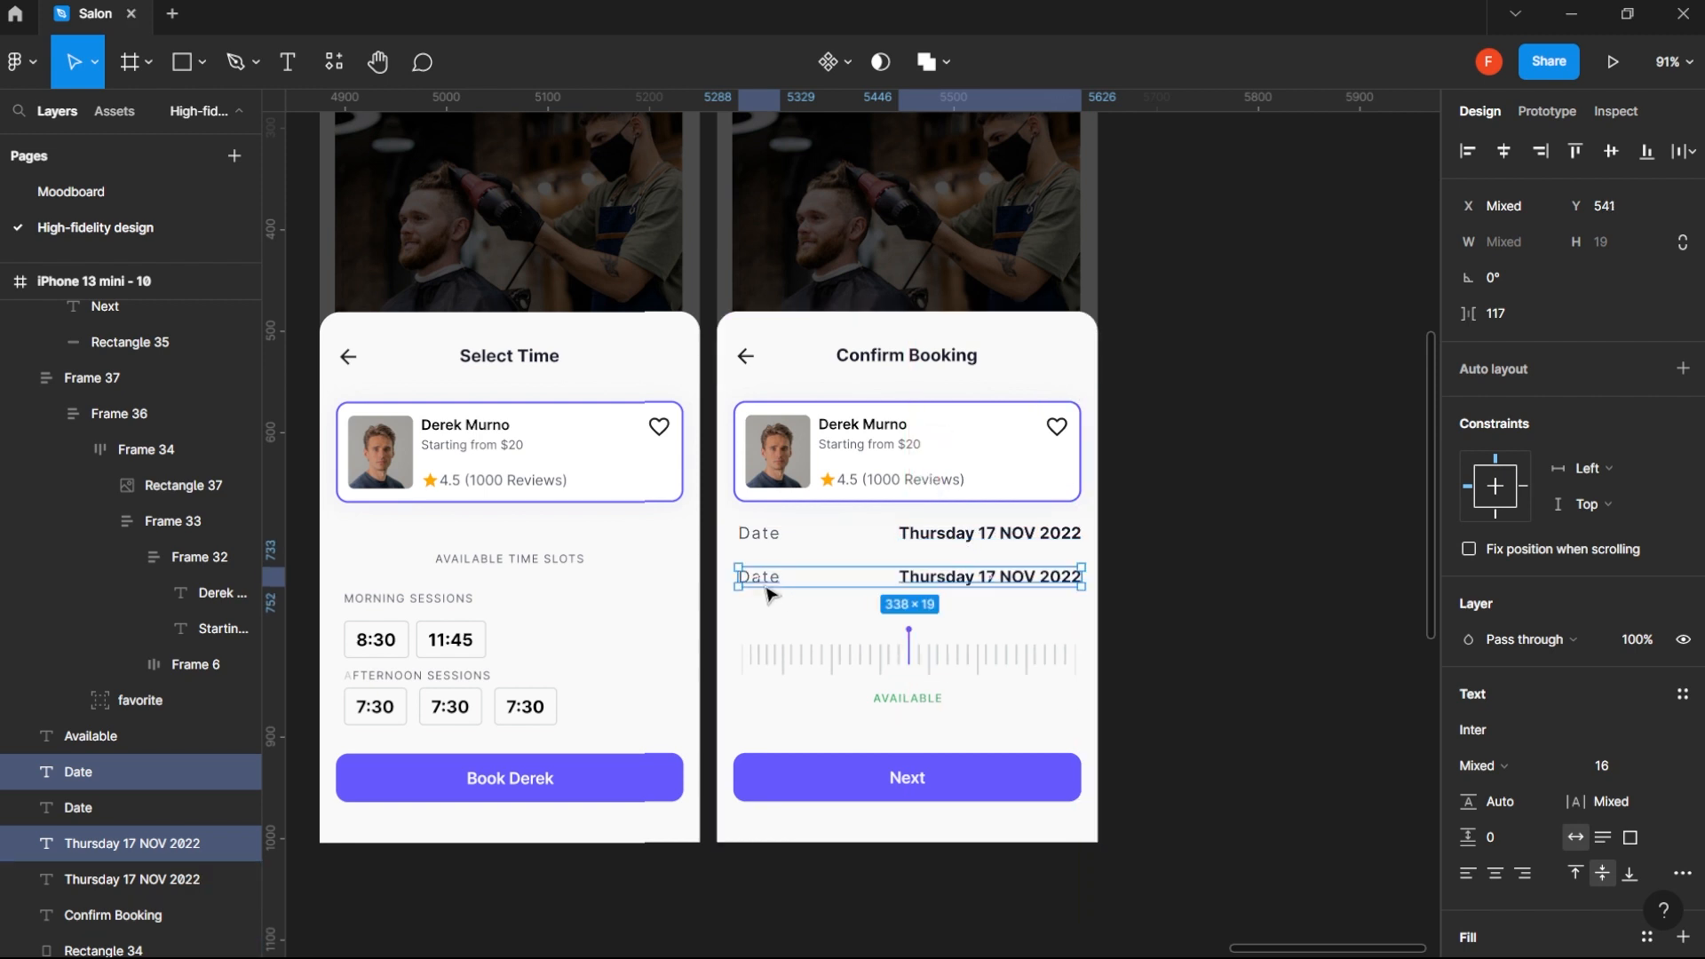
# - Change the duplicated row's label to "Time" and its value to "12:30 PM"
pyautogui.doubleClick(764, 582)
pyautogui.write('Time')
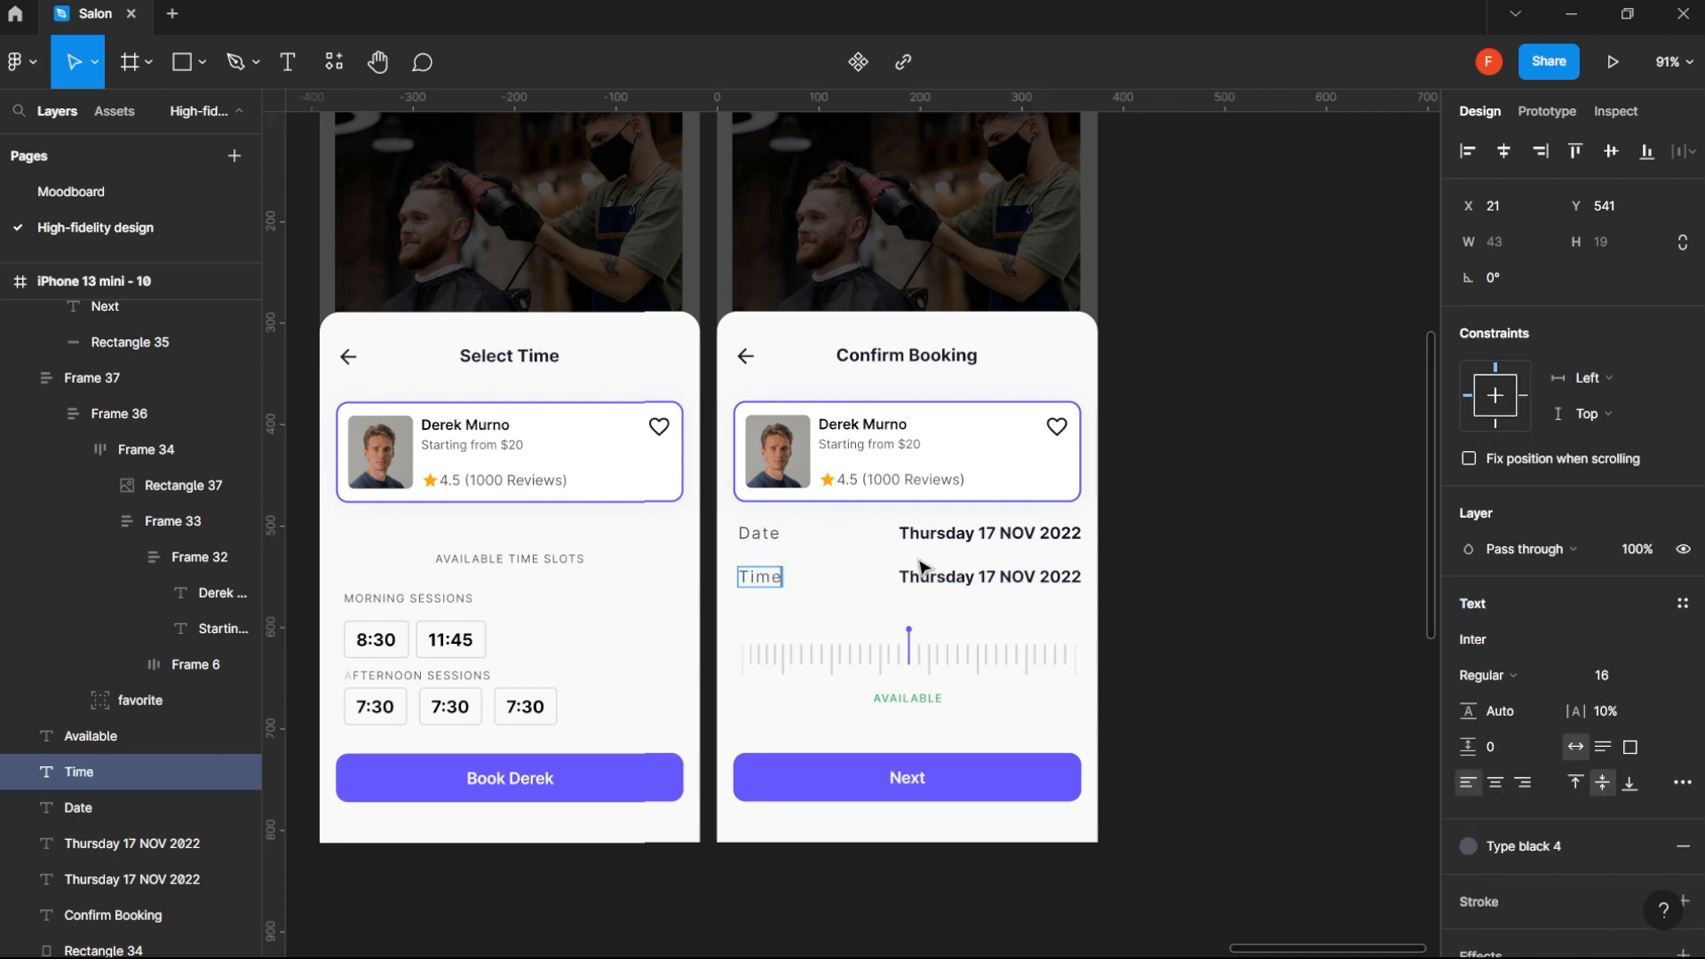
pyautogui.click(947, 578)
pyautogui.doubleClick(948, 580)
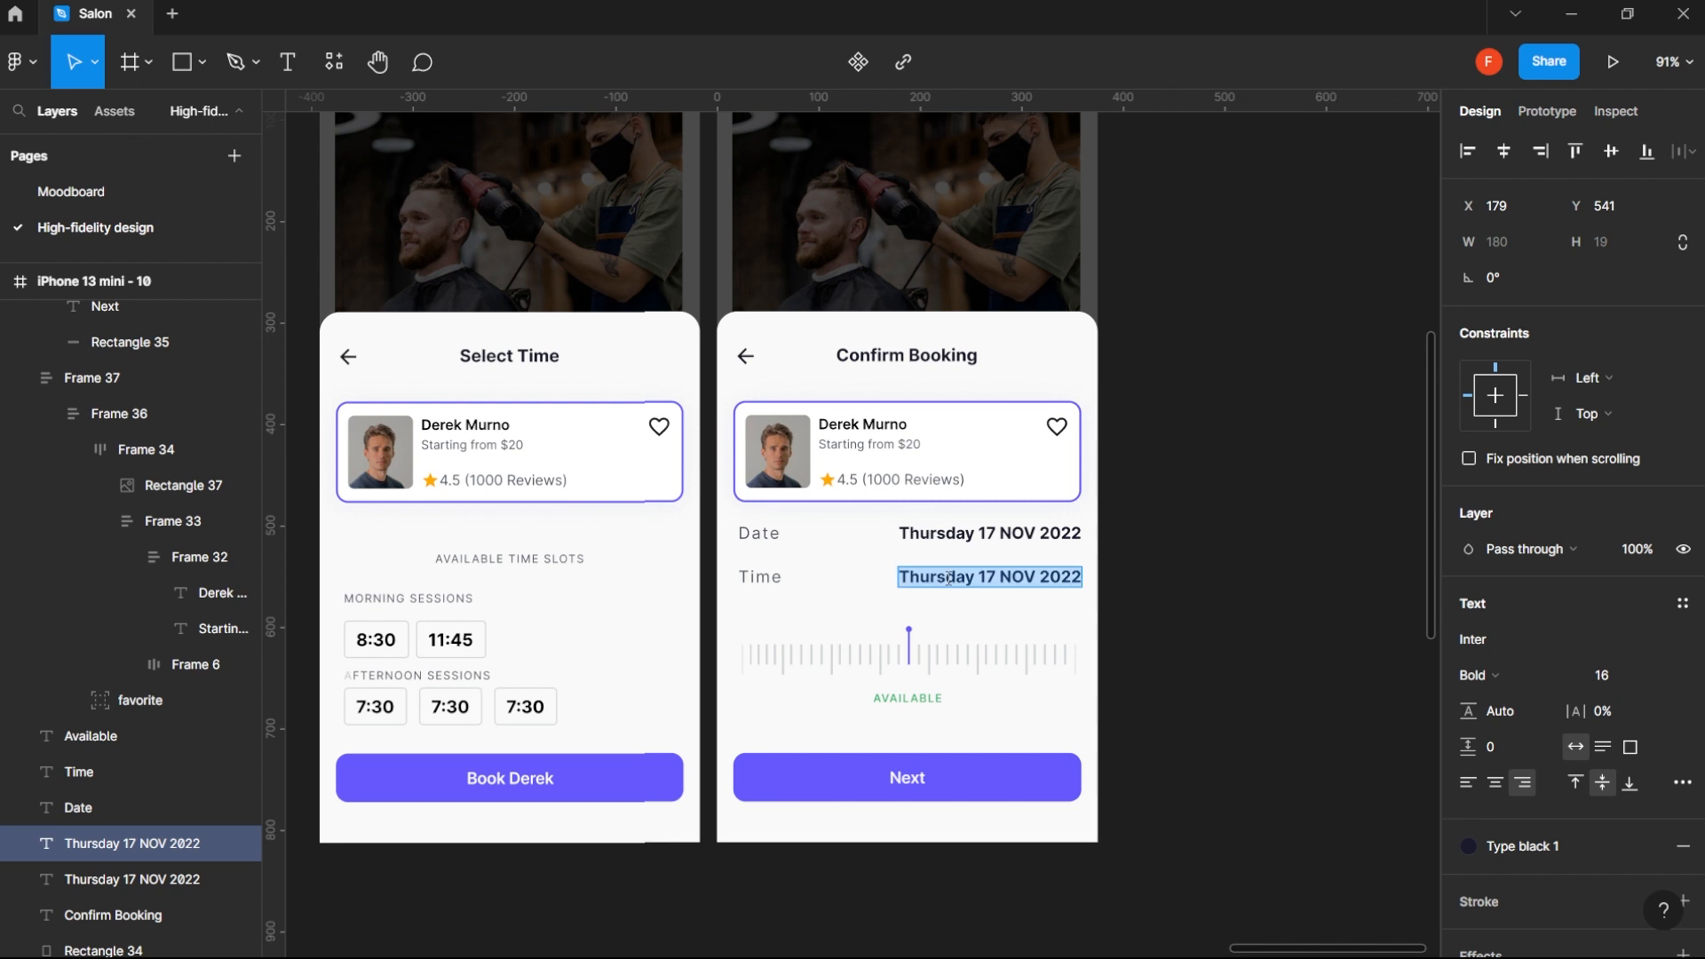
pyautogui.write('12')
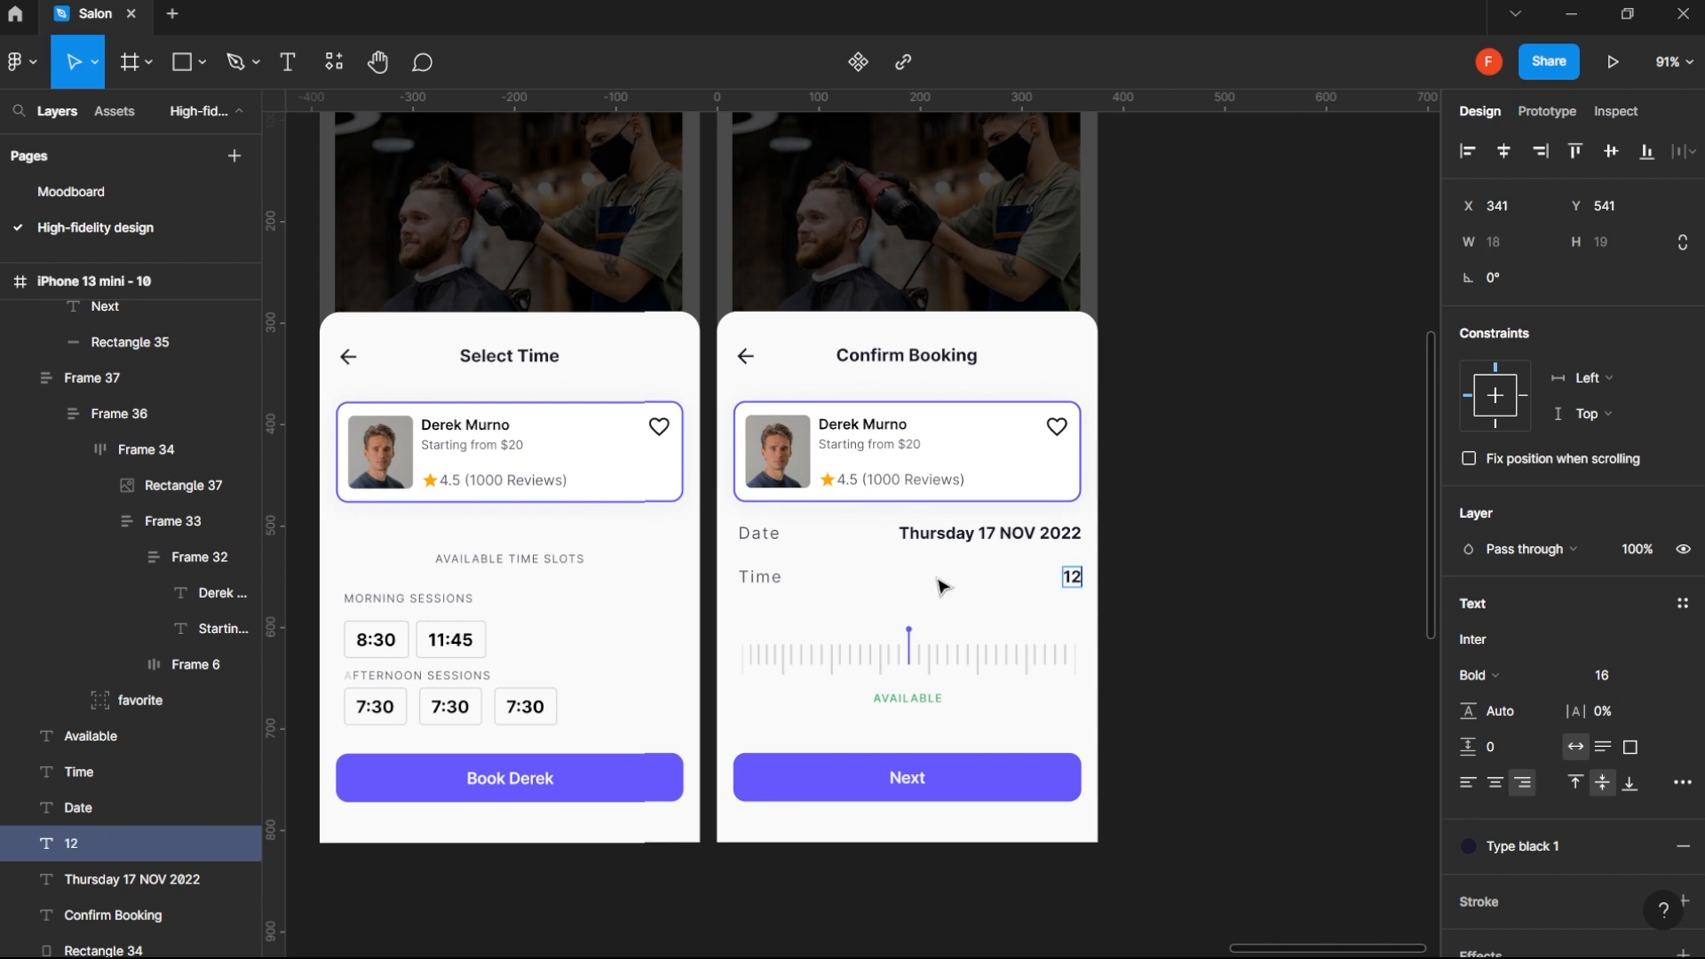
pyautogui.write(':30PM')
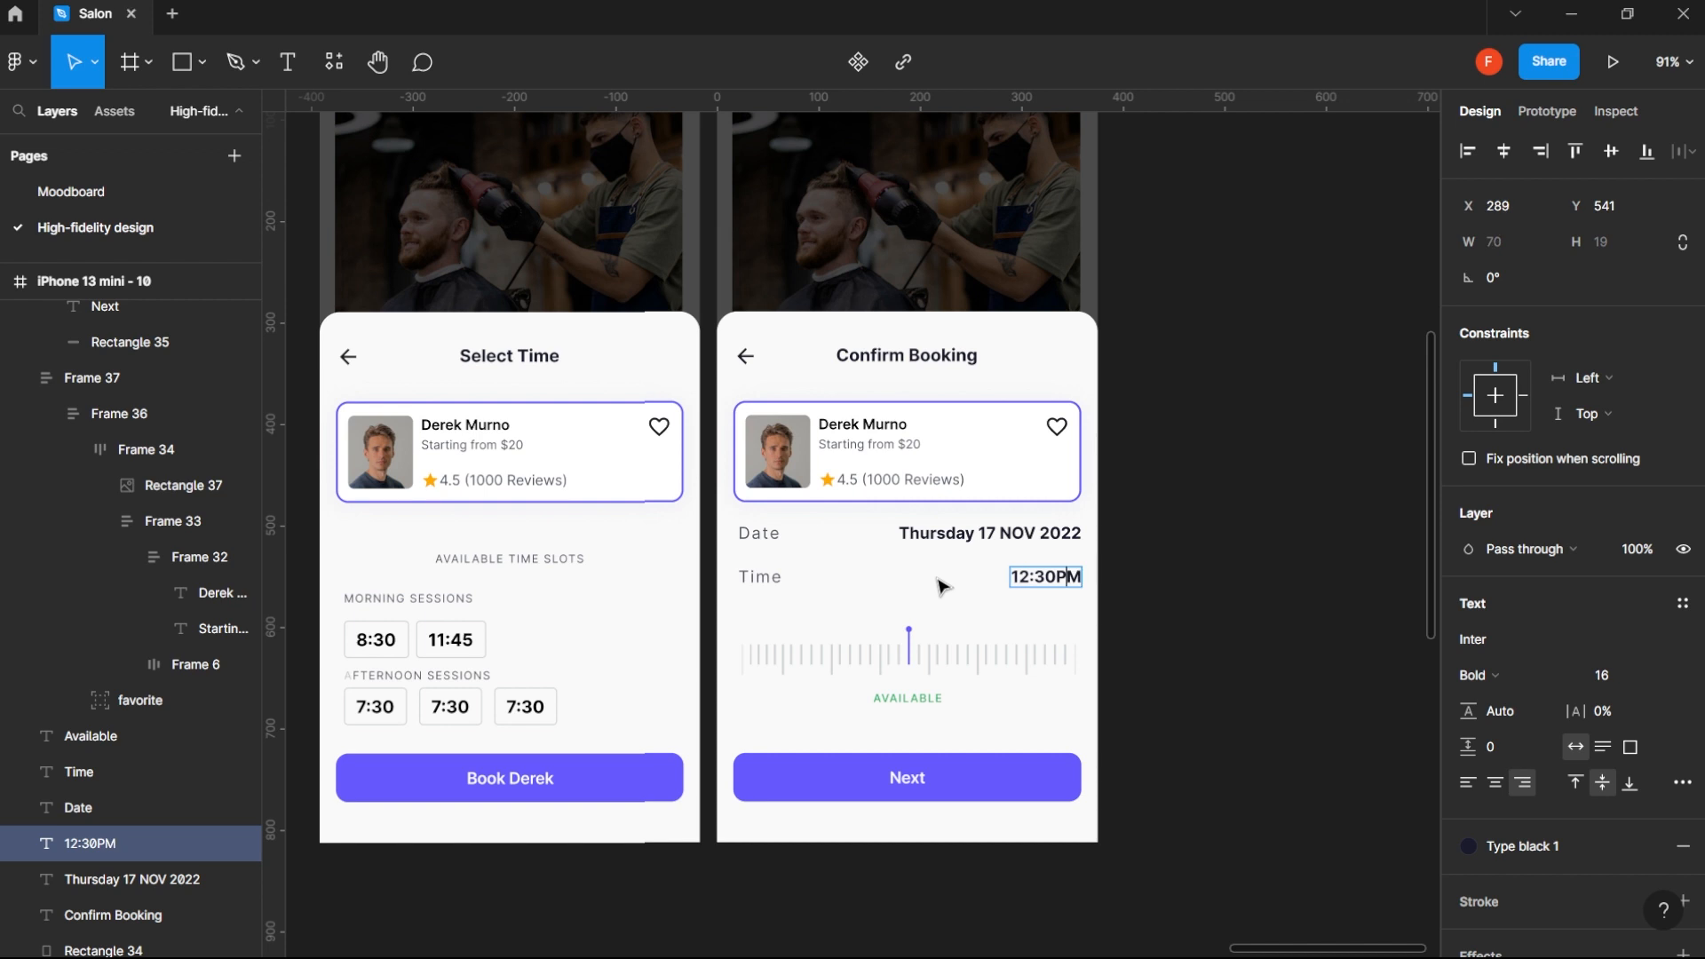
pyautogui.press('Escape')
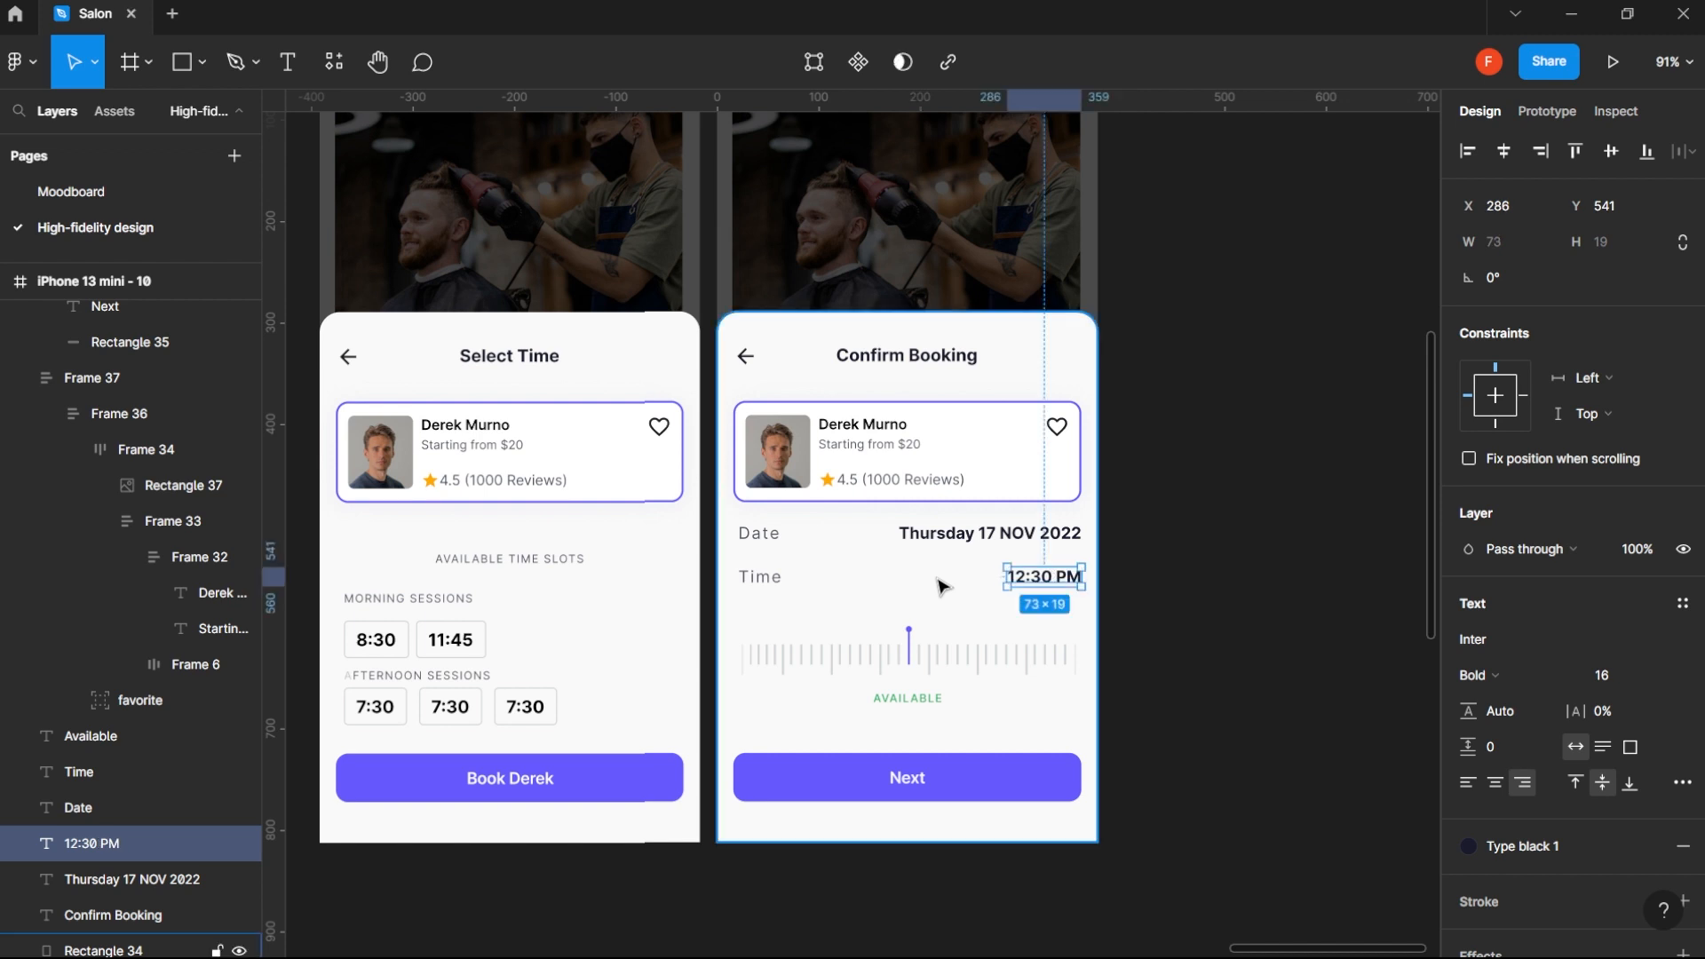
pyautogui.click(1270, 566)
pyautogui.scroll(-5, 1223, 573)
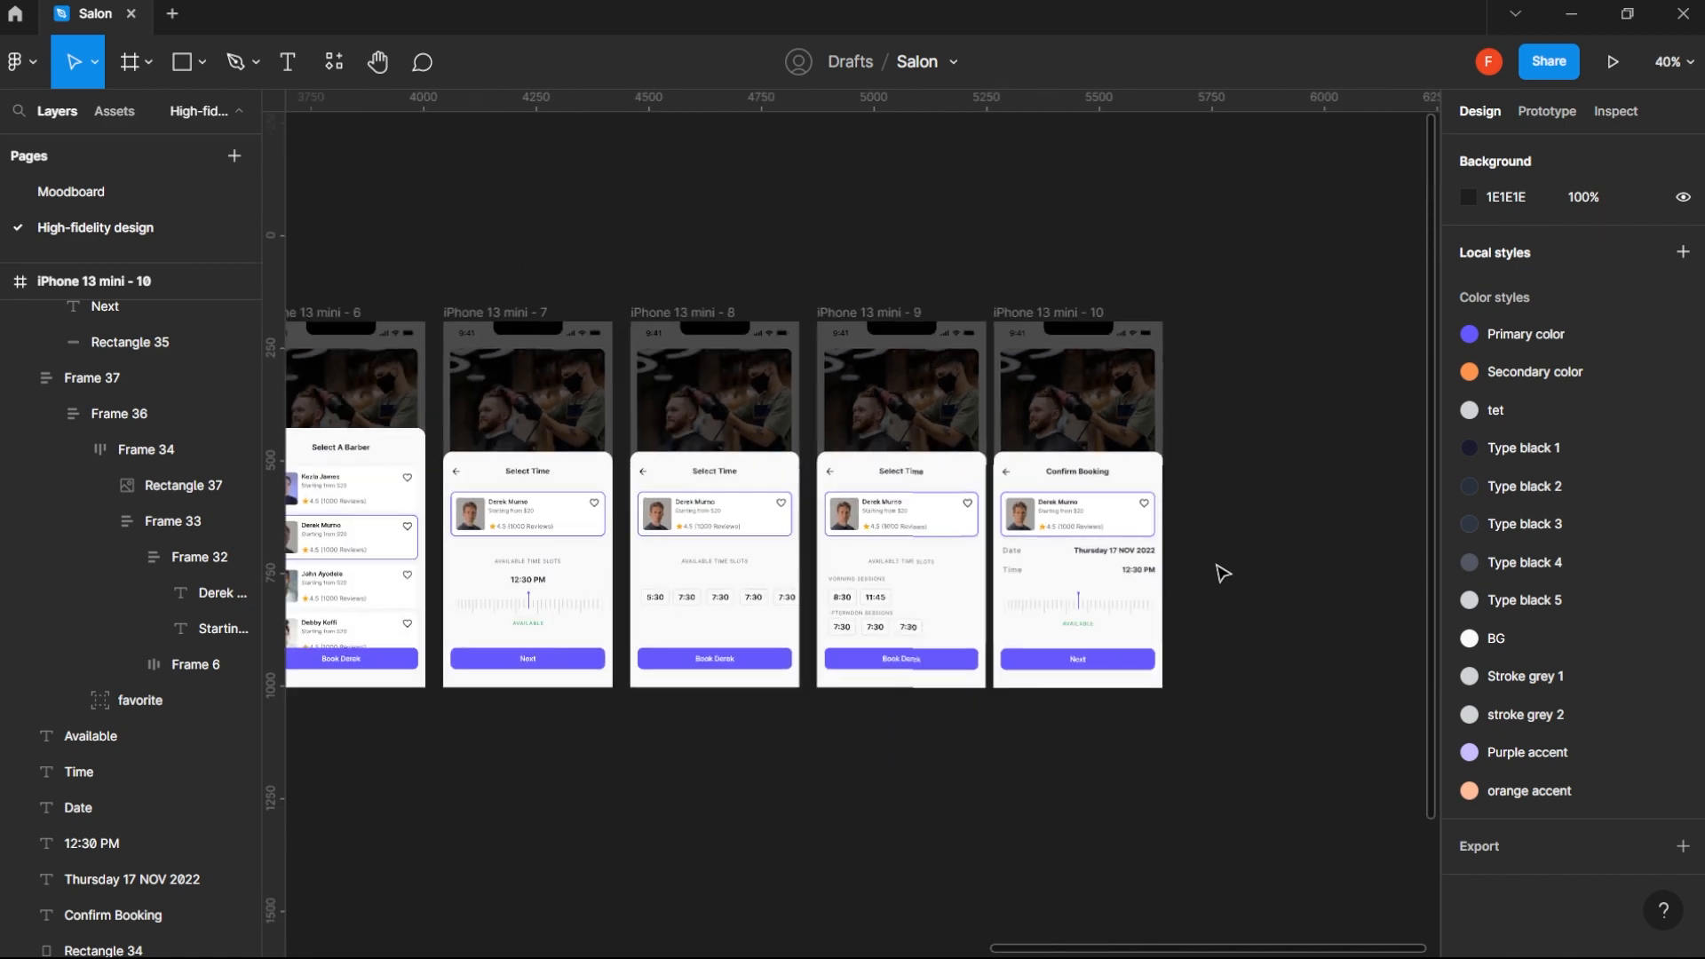
pyautogui.scroll(5, 1147, 566)
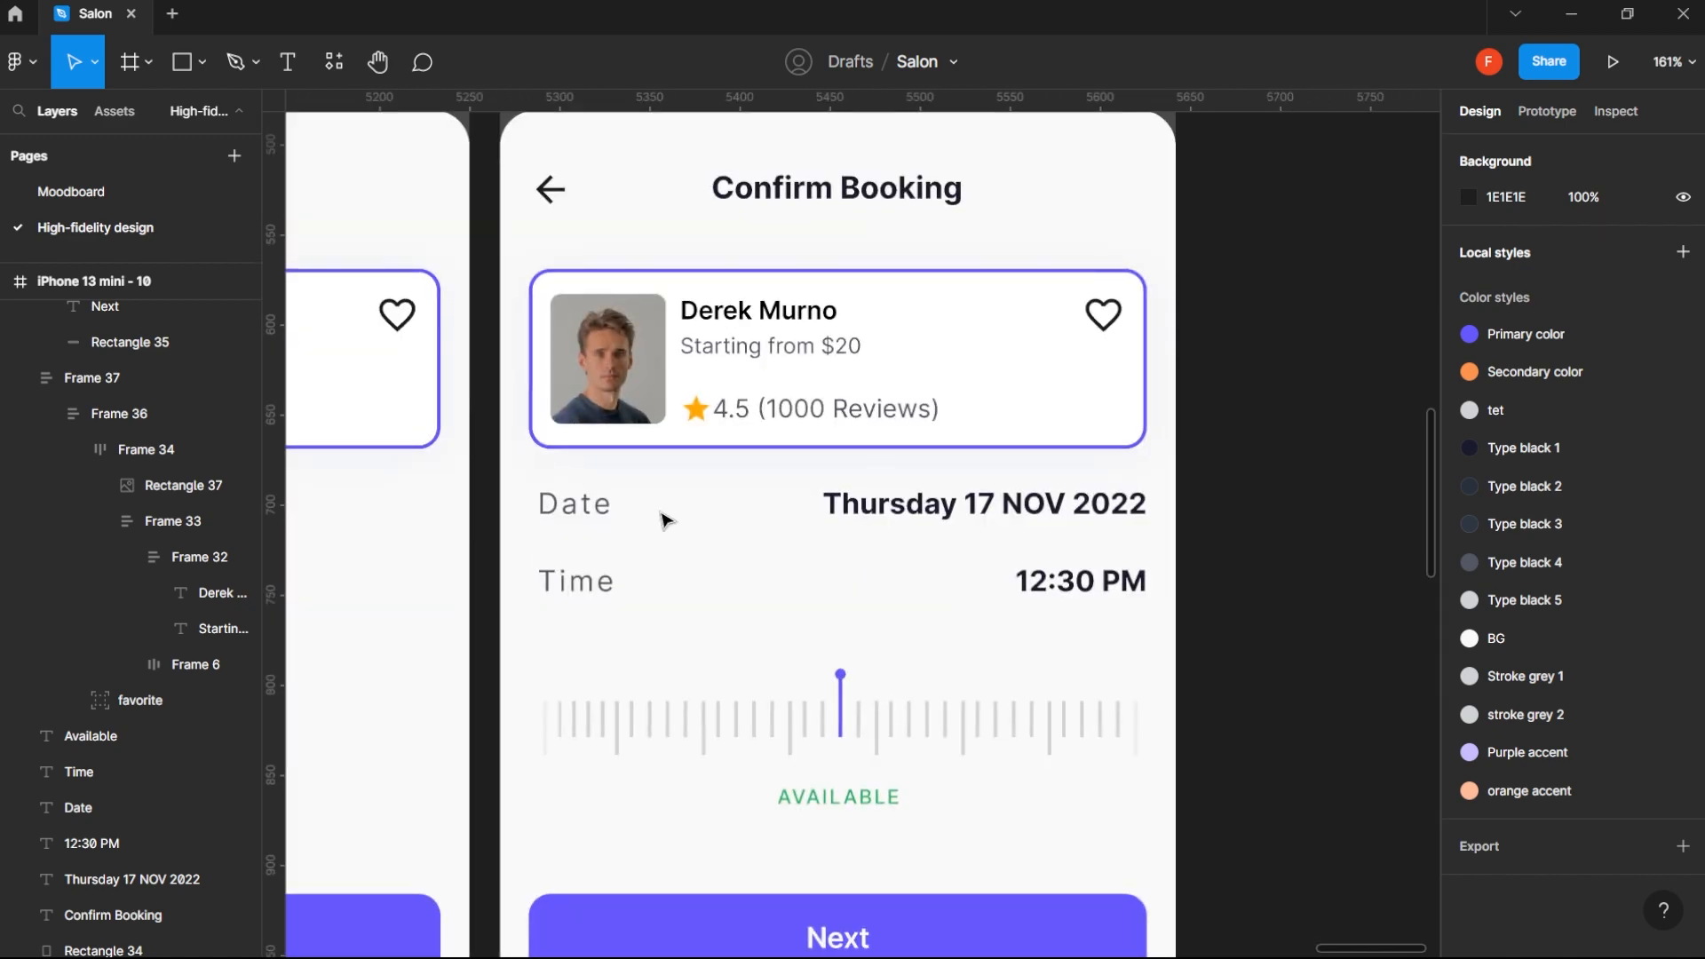
pyautogui.click(577, 504)
pyautogui.keyDown('shift'); pyautogui.click(839, 506); pyautogui.keyUp('shift')
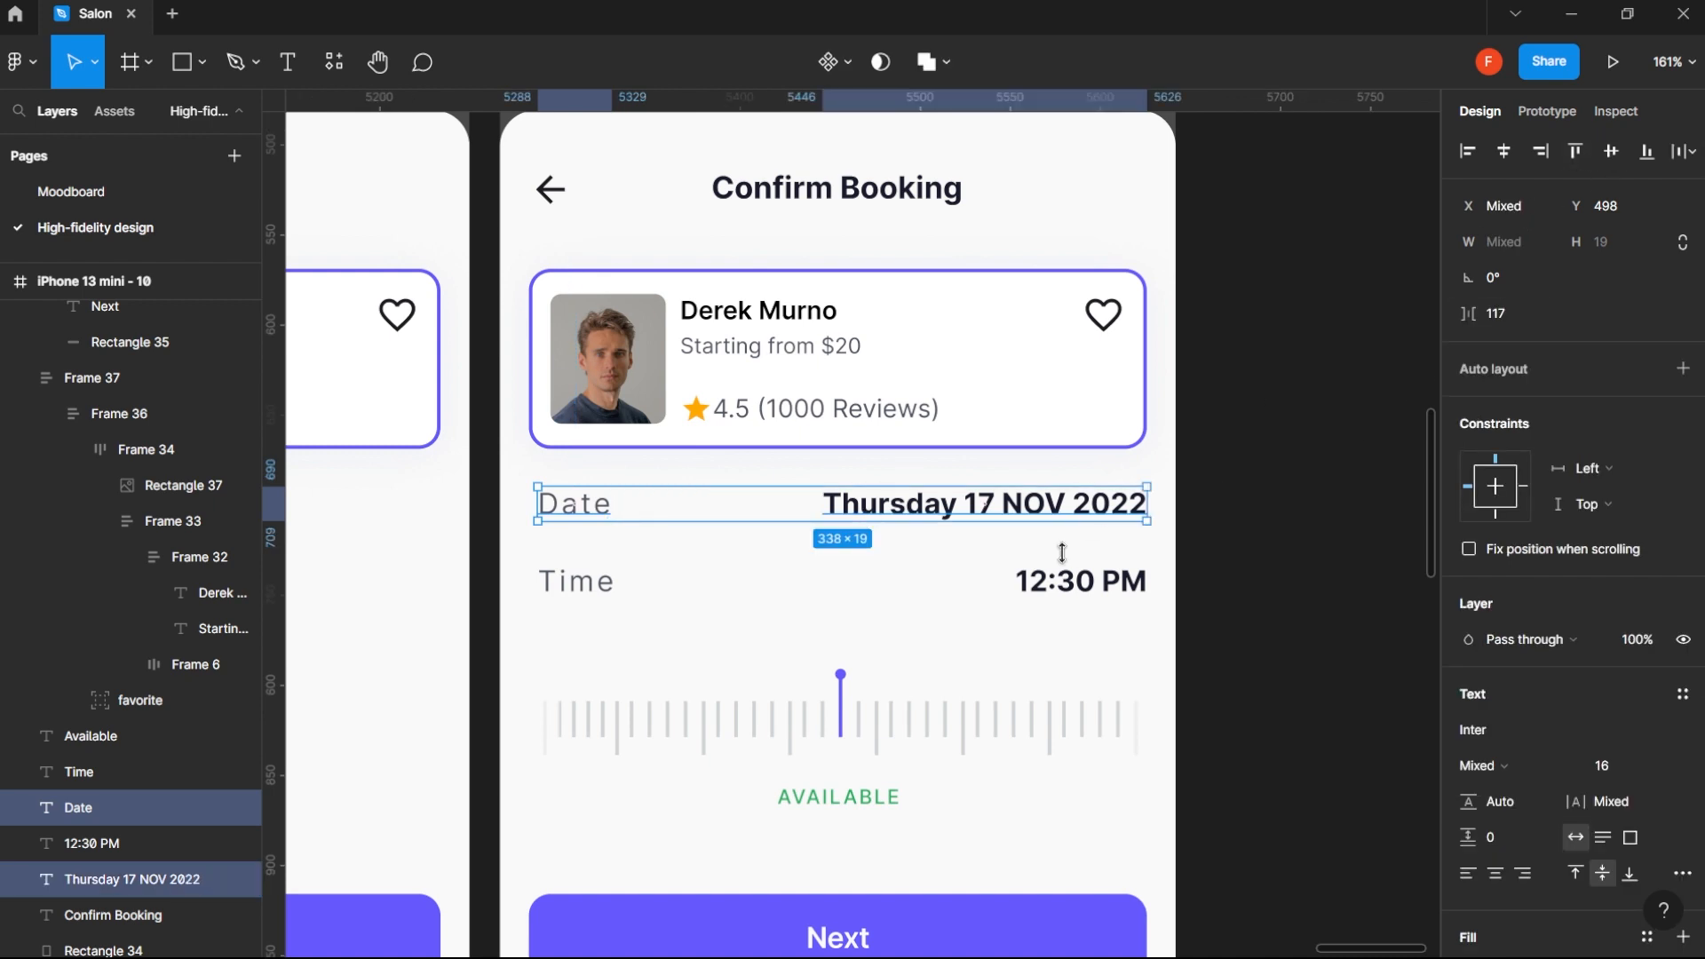
pyautogui.click(1066, 579)
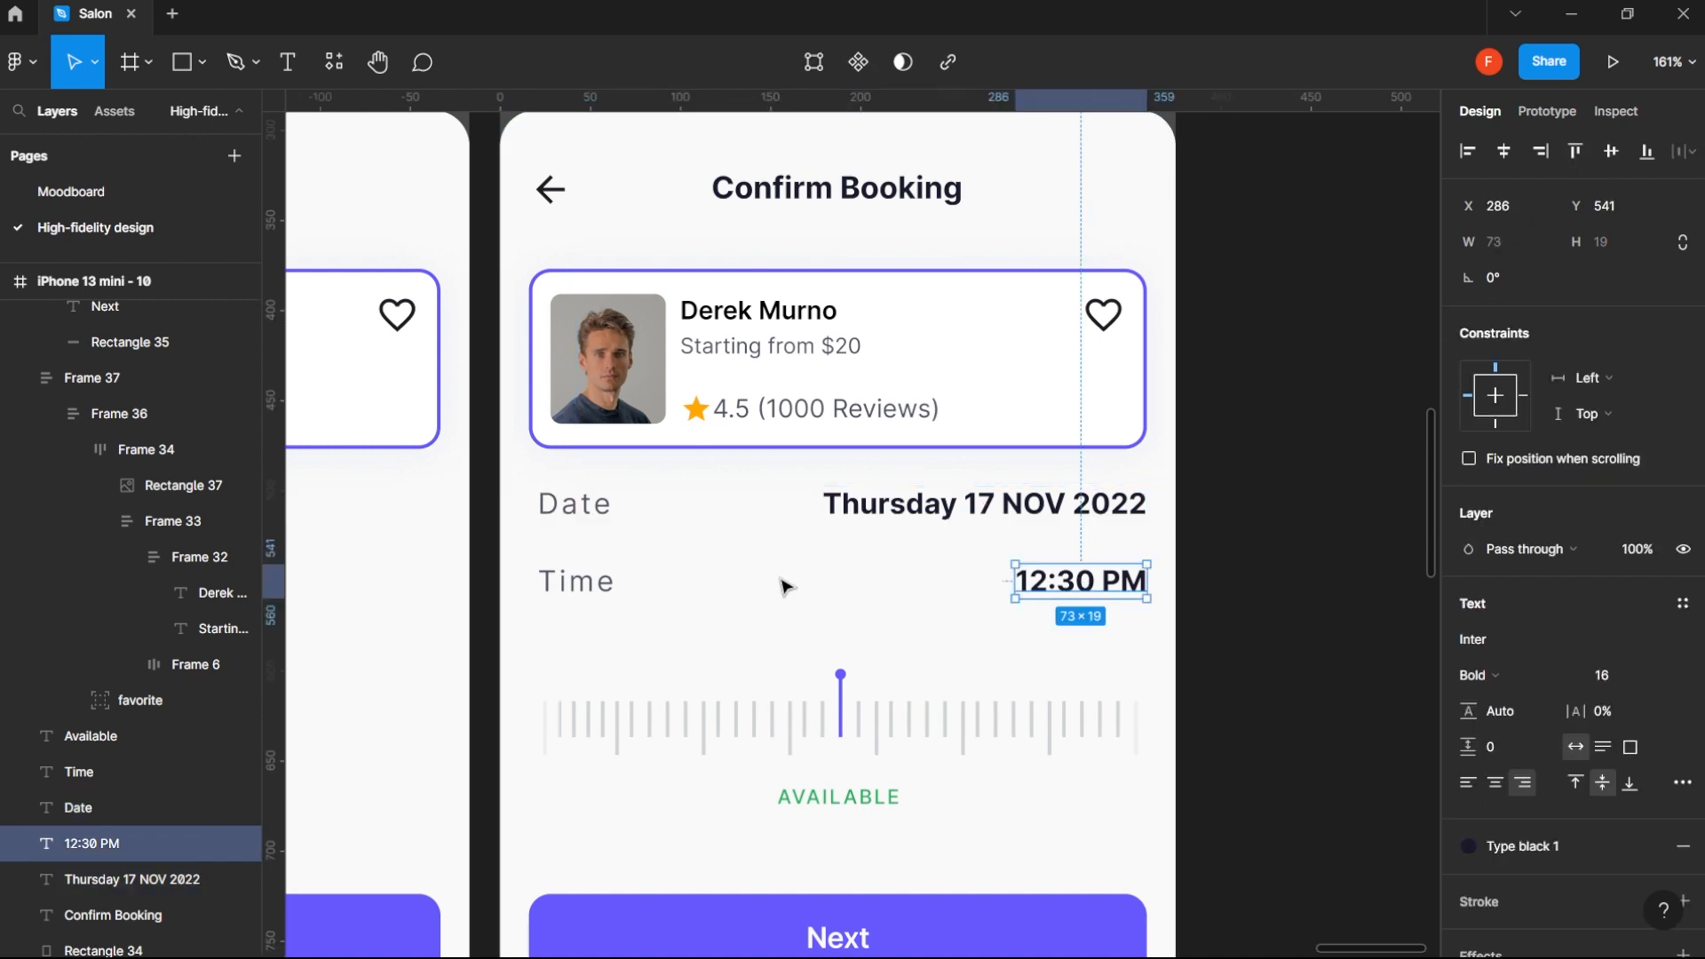
pyautogui.keyDown('shift'); pyautogui.click(609, 585); pyautogui.keyUp('shift')
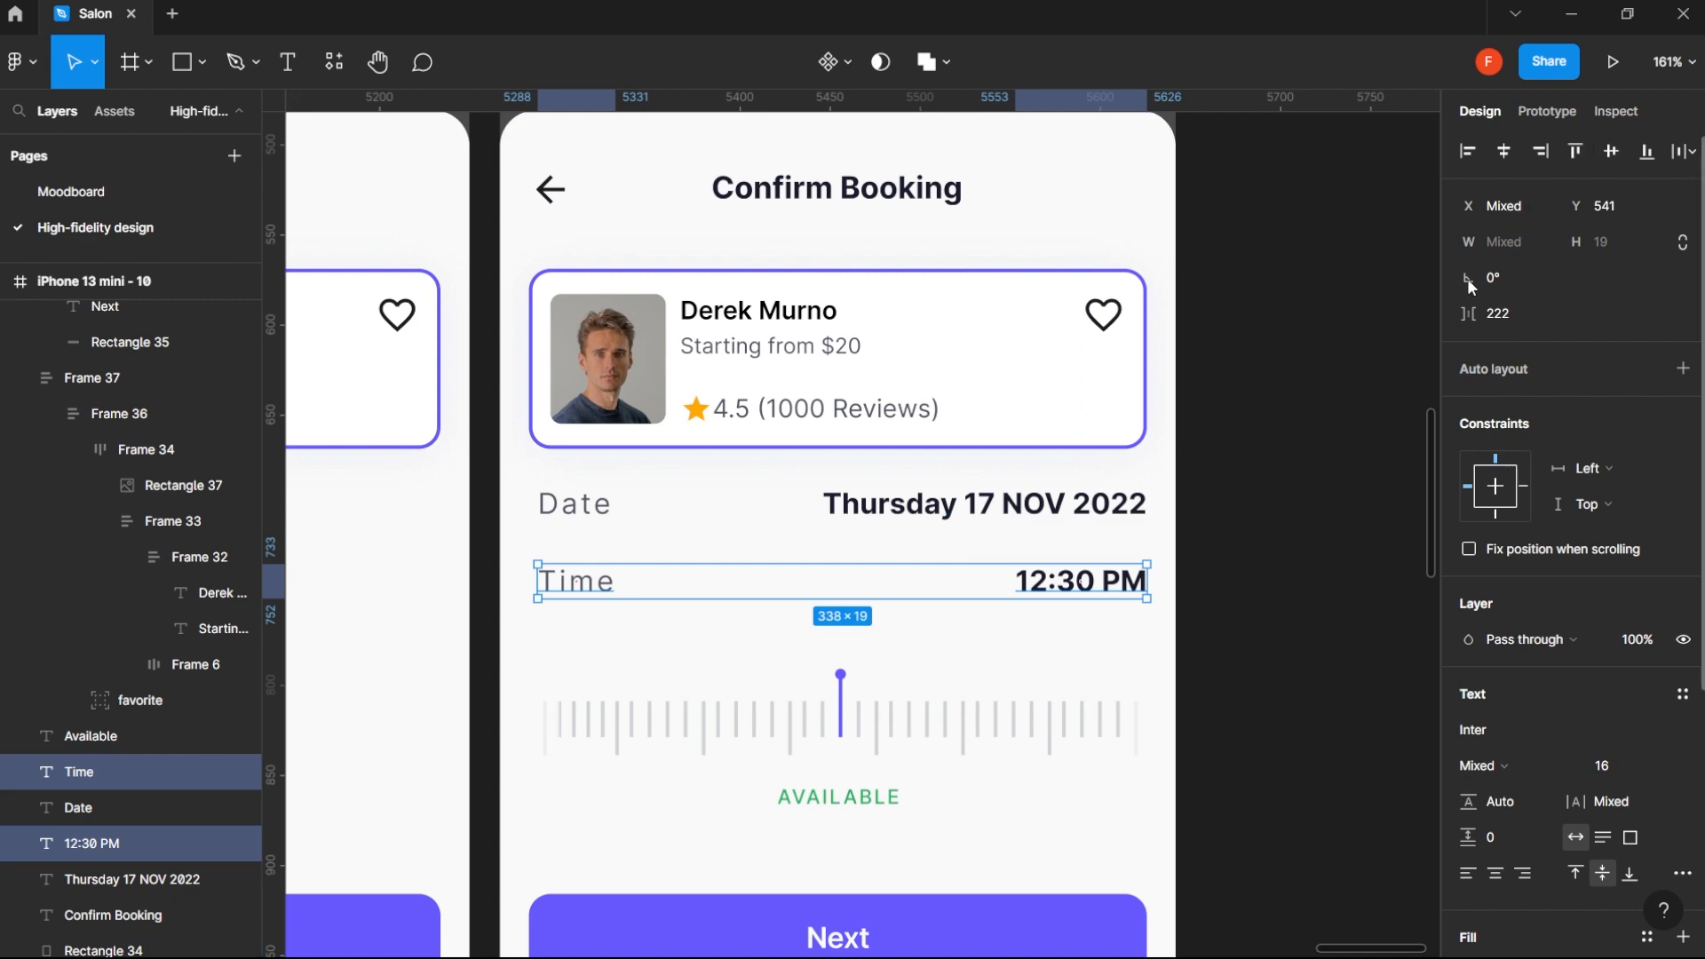
# - Delete the time ruler, its two side rectangles and the Available label from the Confirm Booking screen
pyautogui.click(1036, 721)
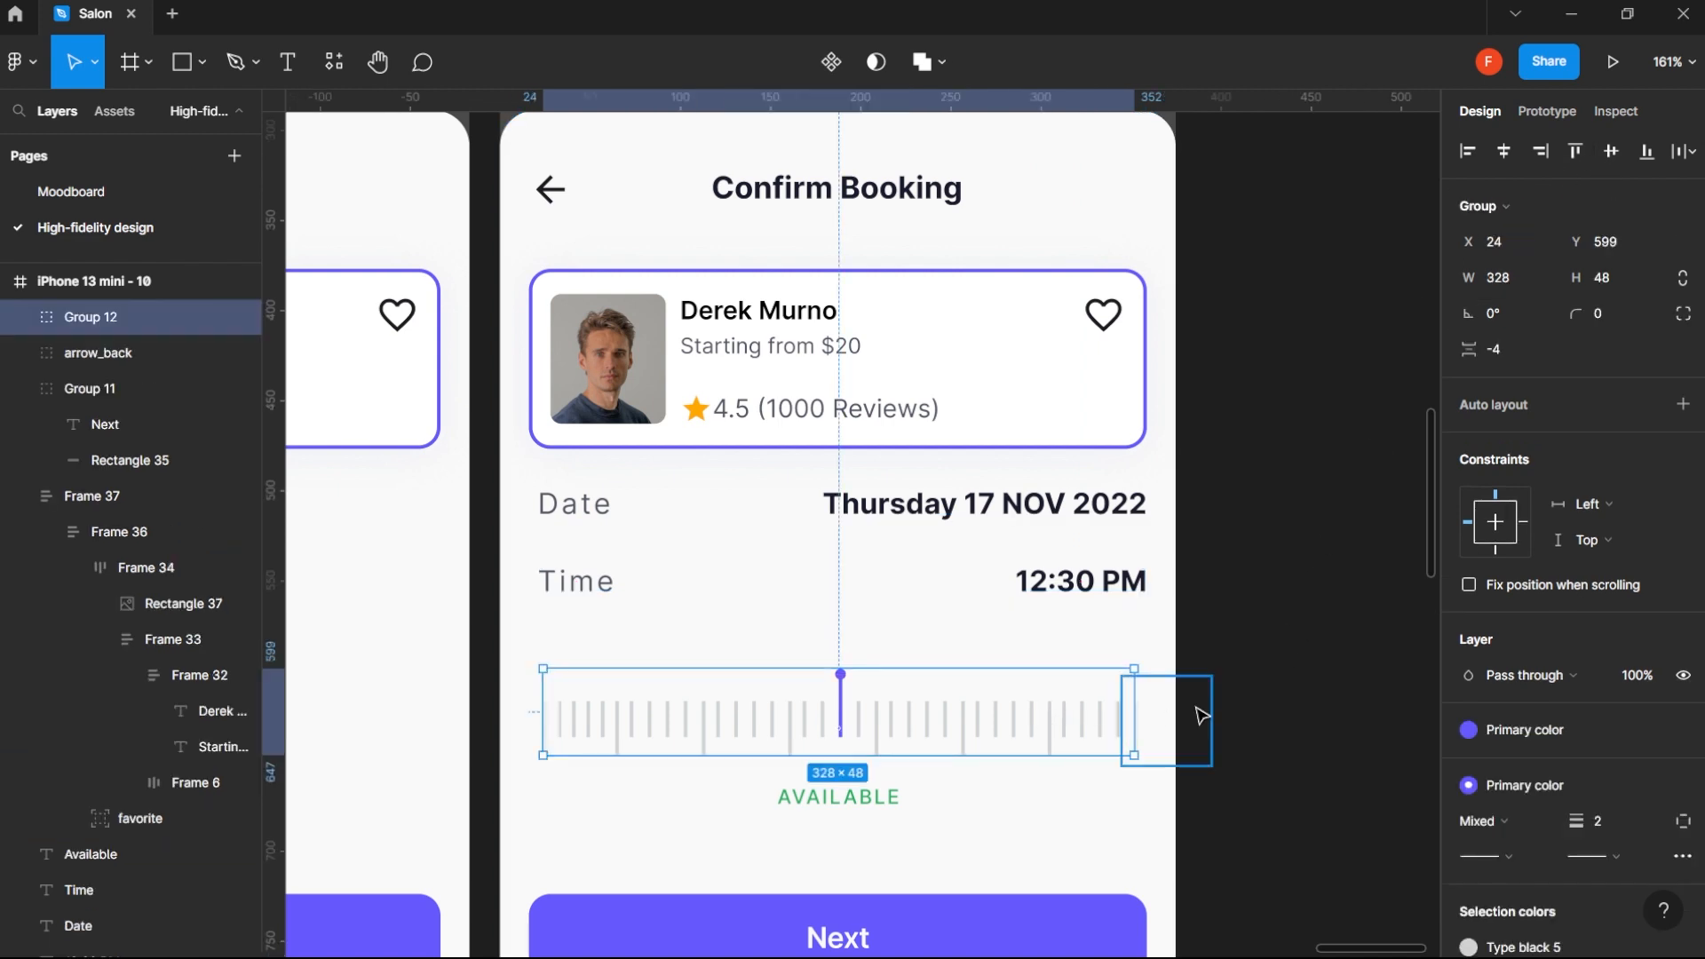
pyautogui.keyDown('shift'); pyautogui.click(1148, 723); pyautogui.keyUp('shift')
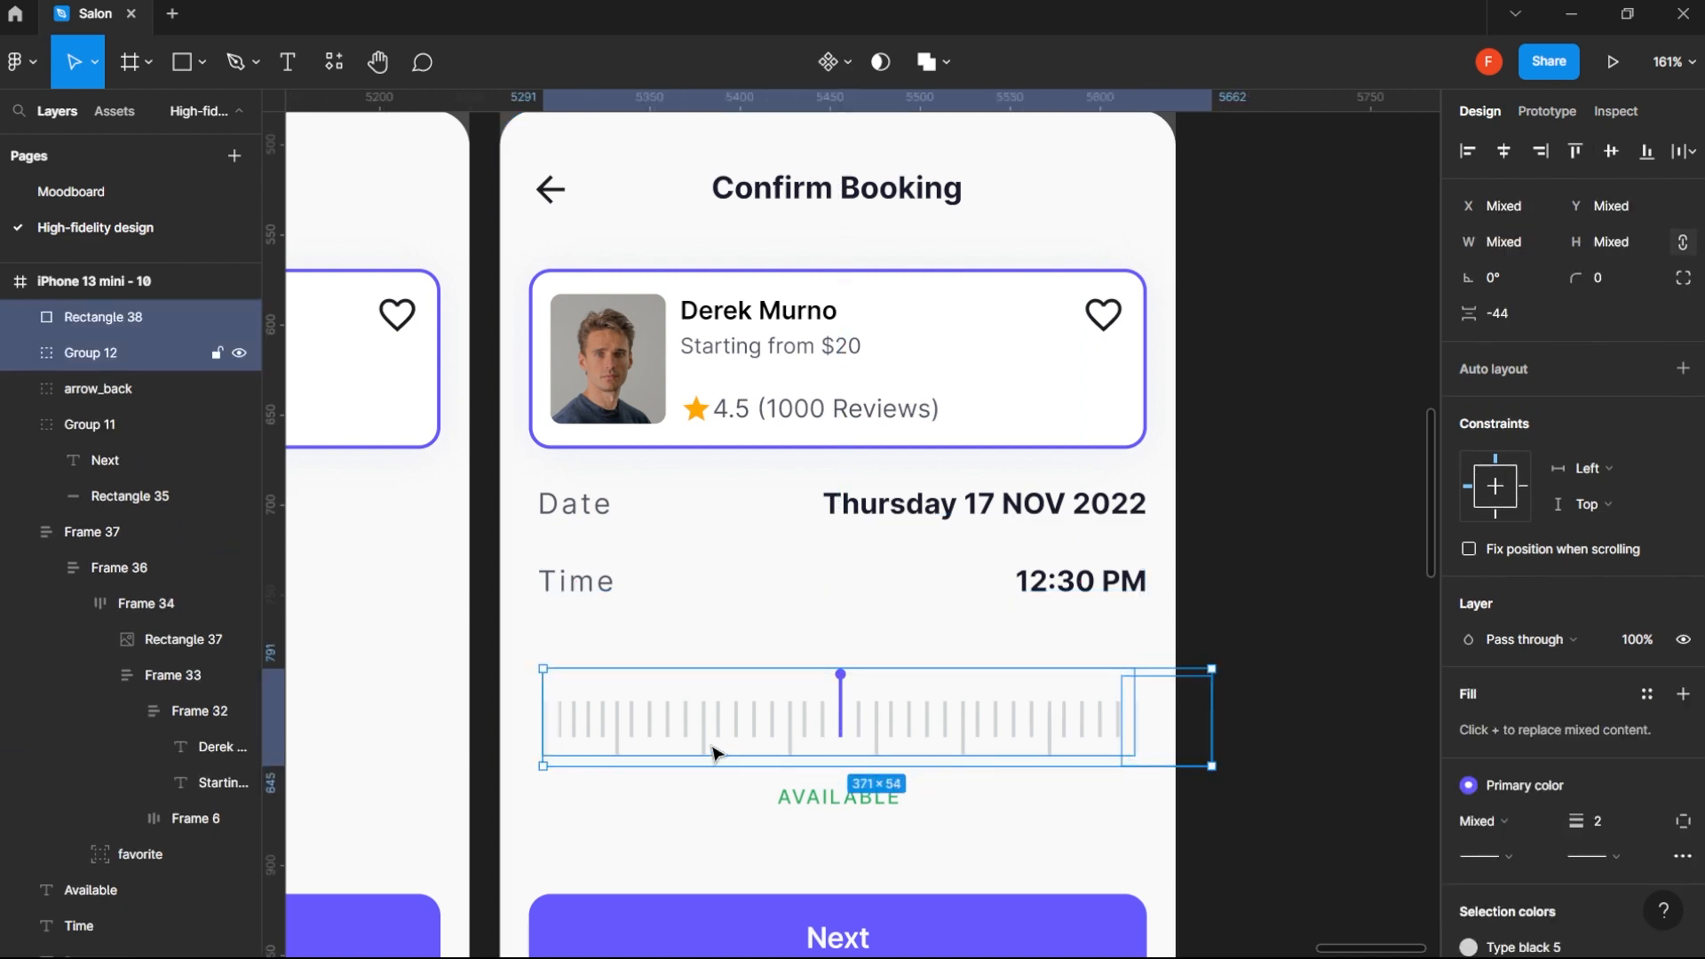
pyautogui.keyDown('shift'); pyautogui.click(531, 724); pyautogui.keyUp('shift')
pyautogui.keyDown('shift'); pyautogui.click(844, 799); pyautogui.keyUp('shift')
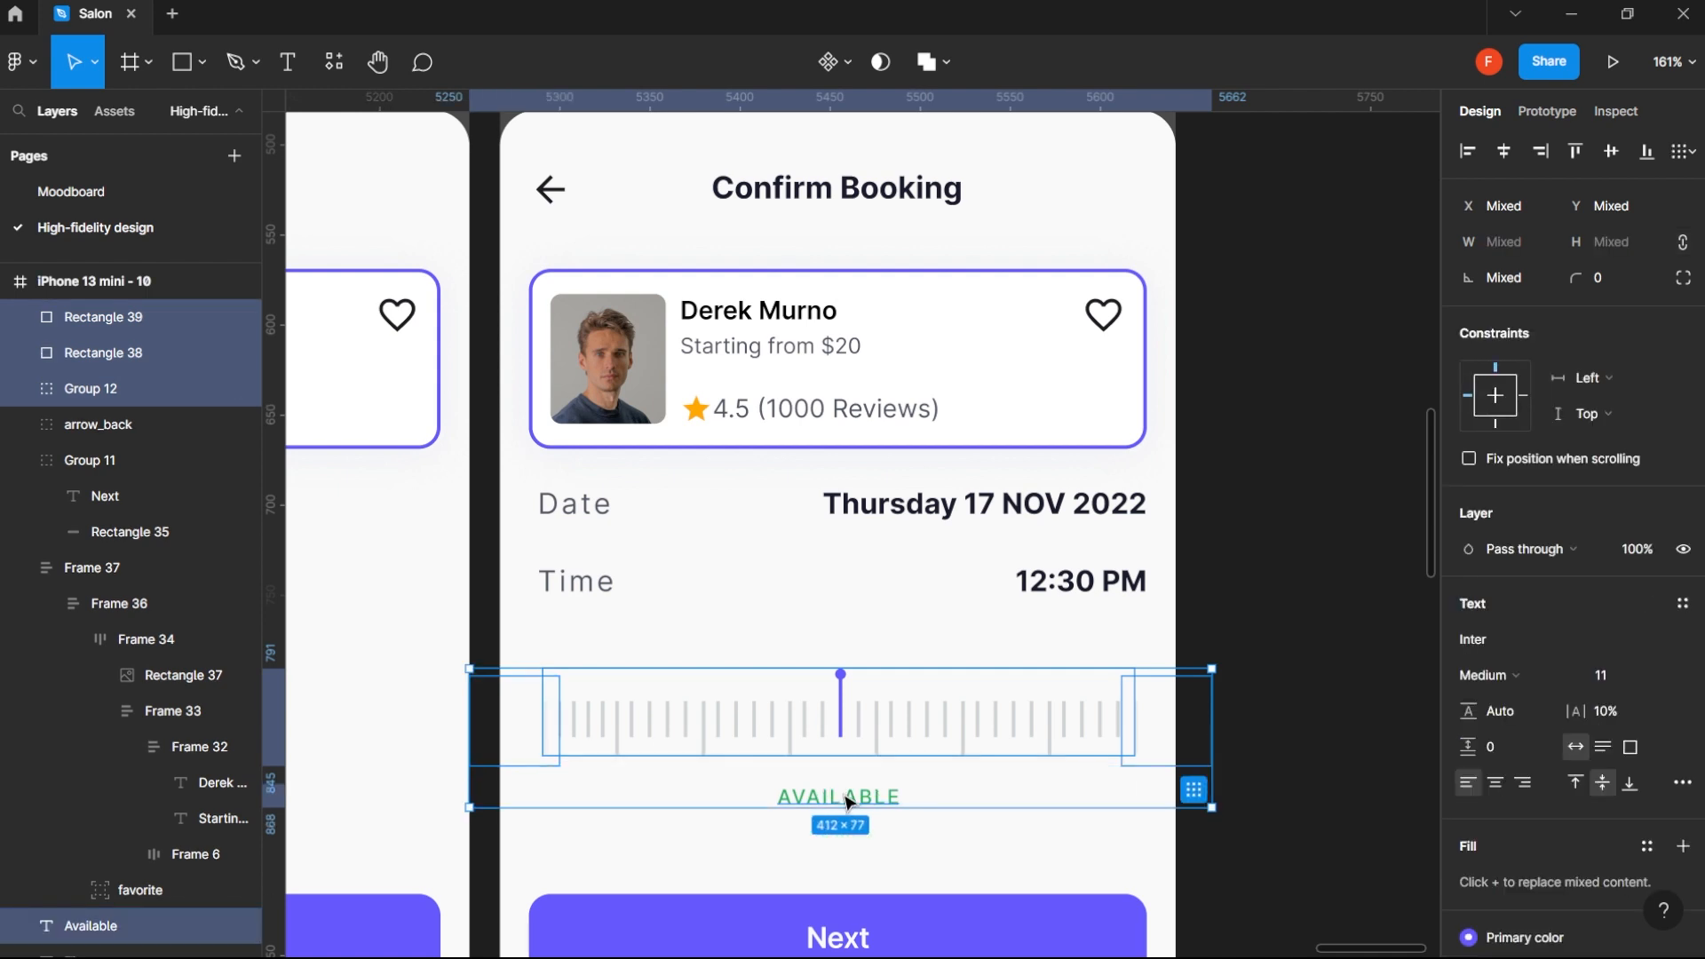
pyautogui.press('Delete')
# - Move the Date and Time rows down together so they start 32 px below the barber card
pyautogui.scroll(-3, 1110, 577)
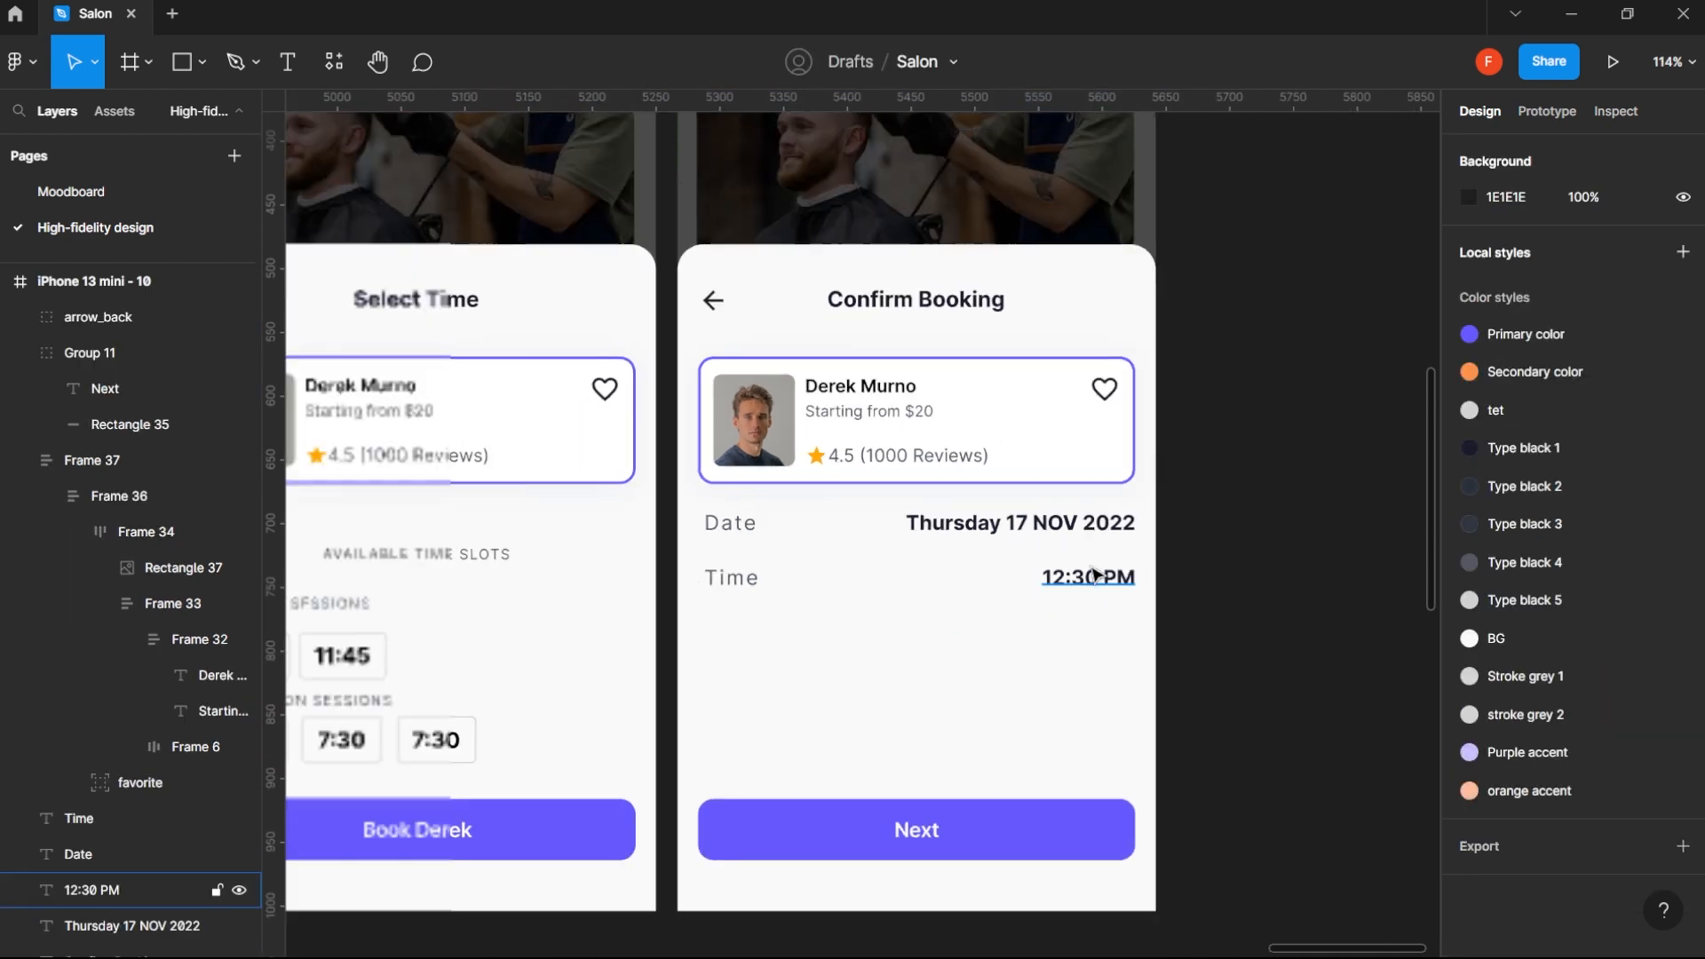
pyautogui.click(1097, 577)
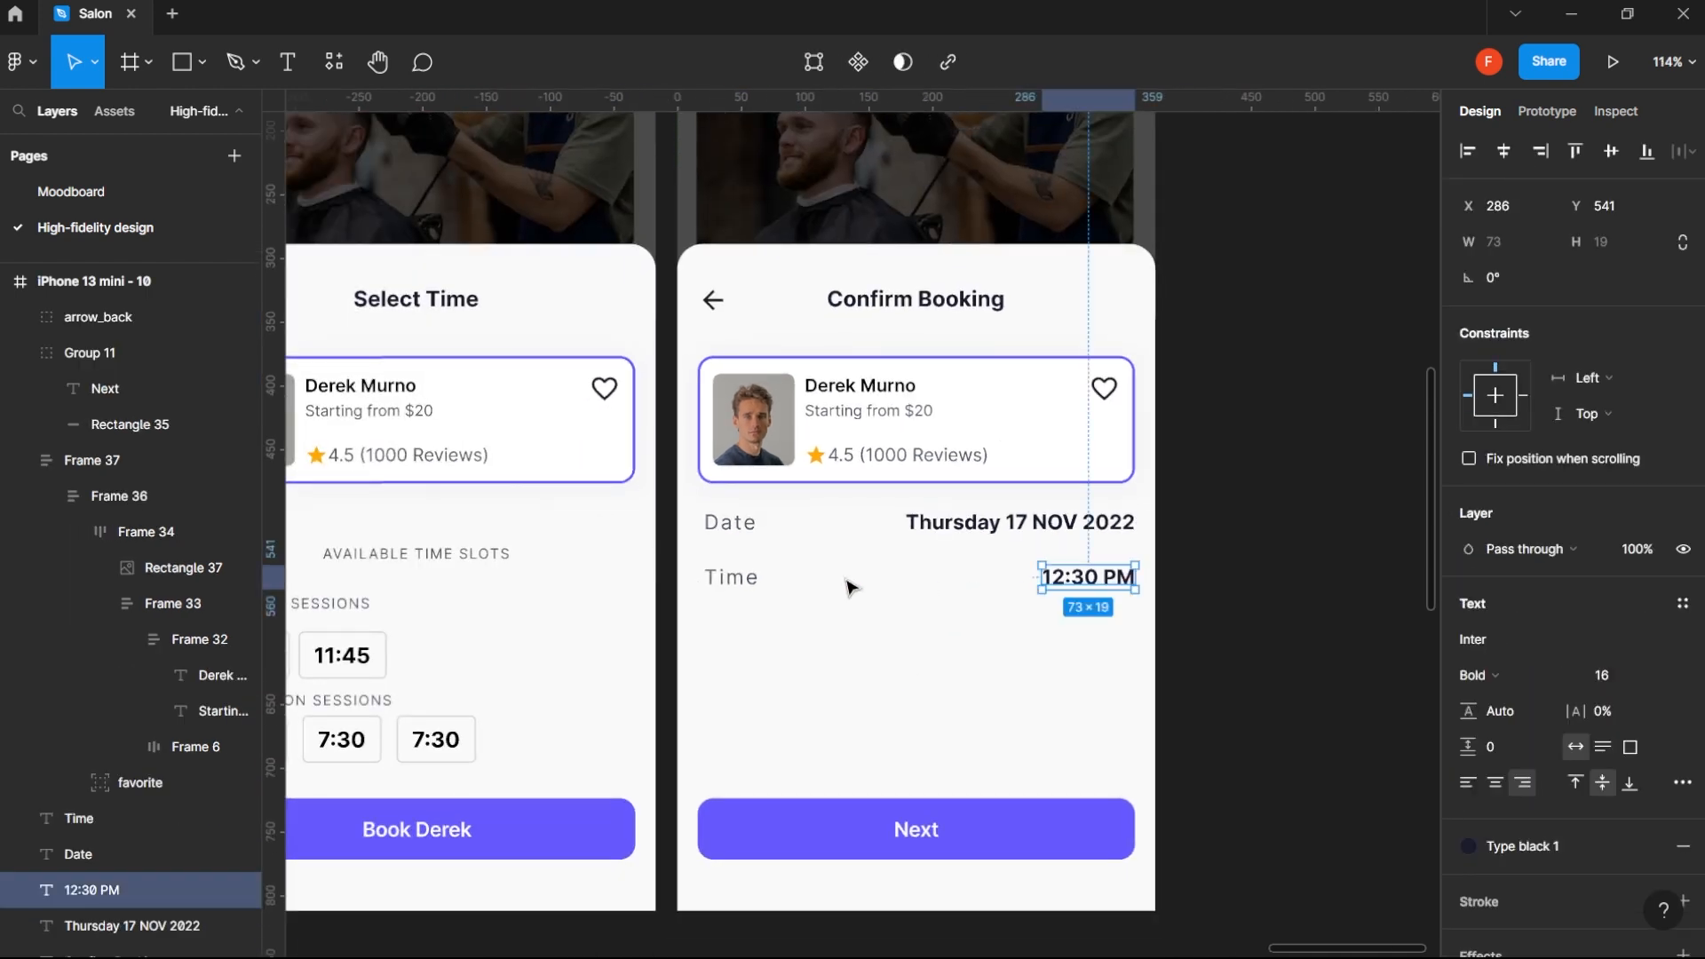
pyautogui.keyDown('shift'); pyautogui.click(737, 579); pyautogui.keyUp('shift')
pyautogui.keyDown('shift'); pyautogui.click(742, 526); pyautogui.keyUp('shift')
pyautogui.keyDown('shift'); pyautogui.click(1046, 522); pyautogui.keyUp('shift')
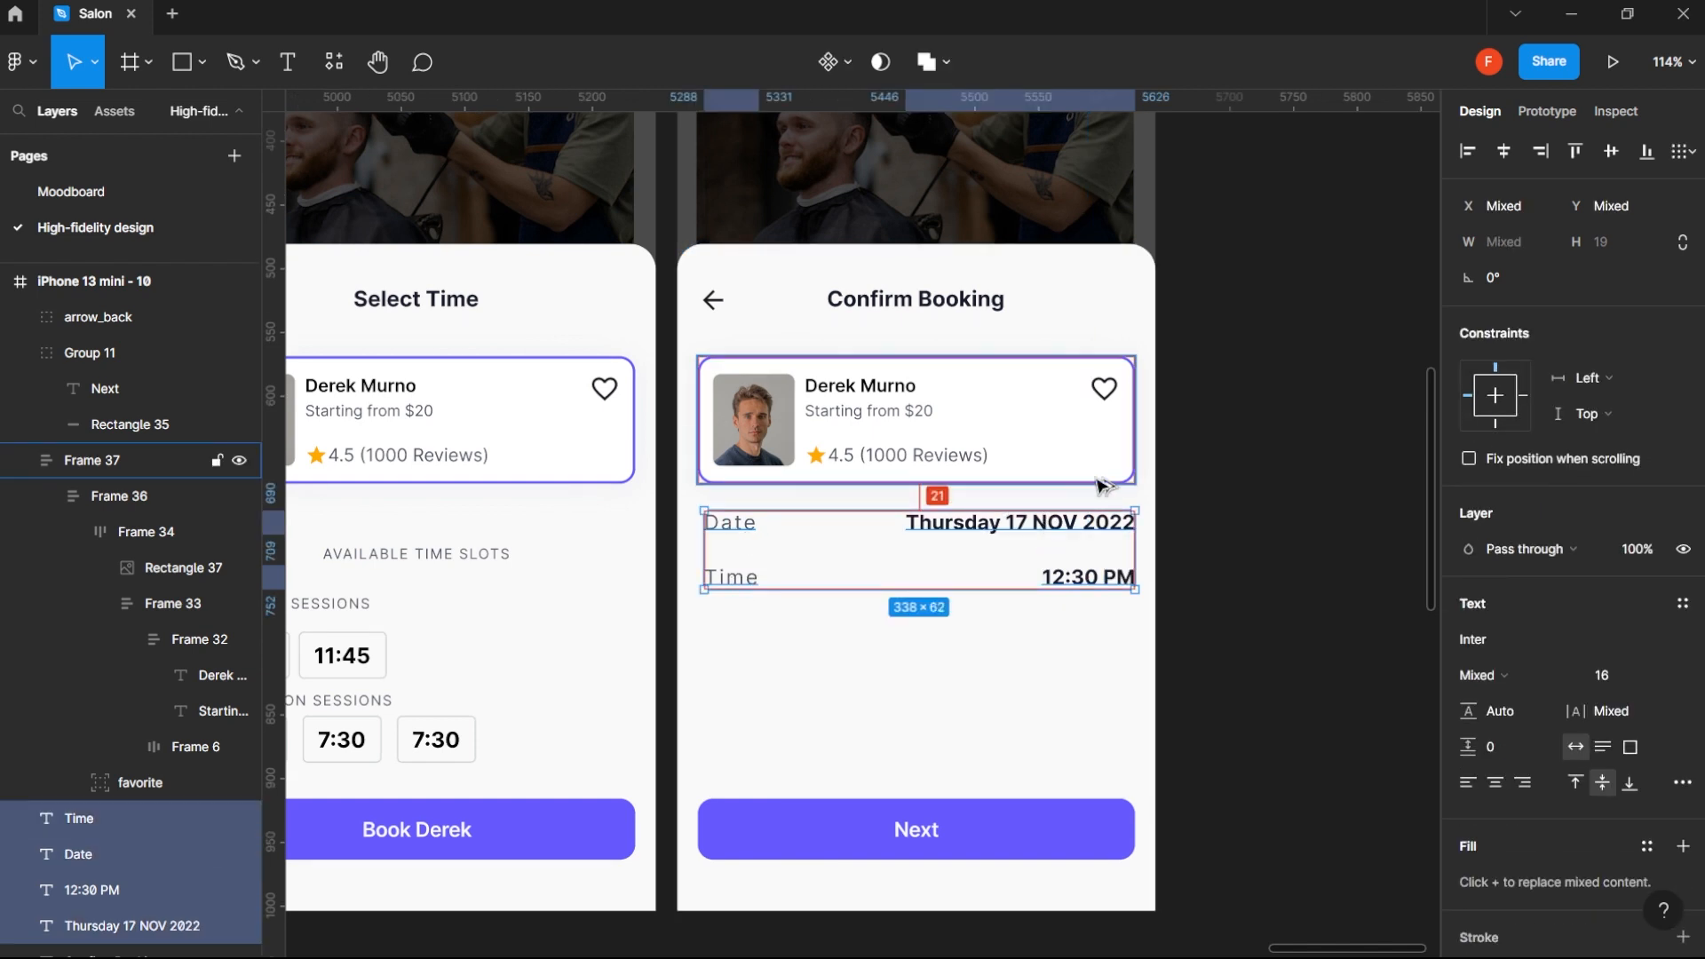
pyautogui.press('Down')
pyautogui.press('Down')
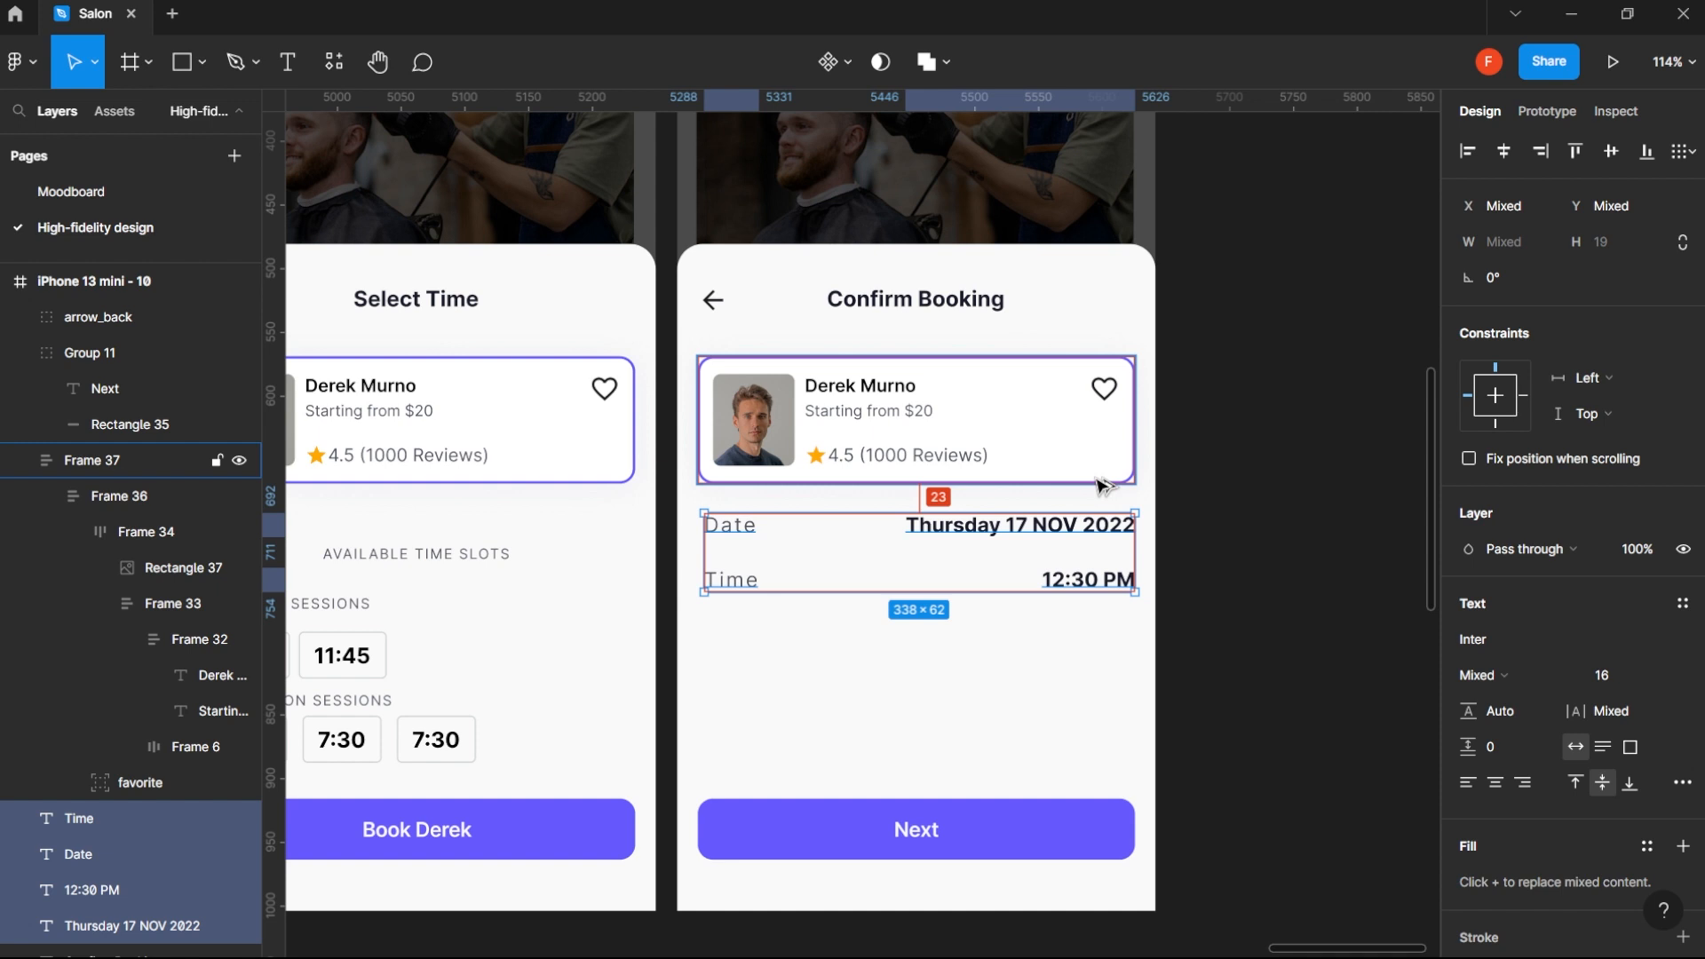
pyautogui.press('Down')
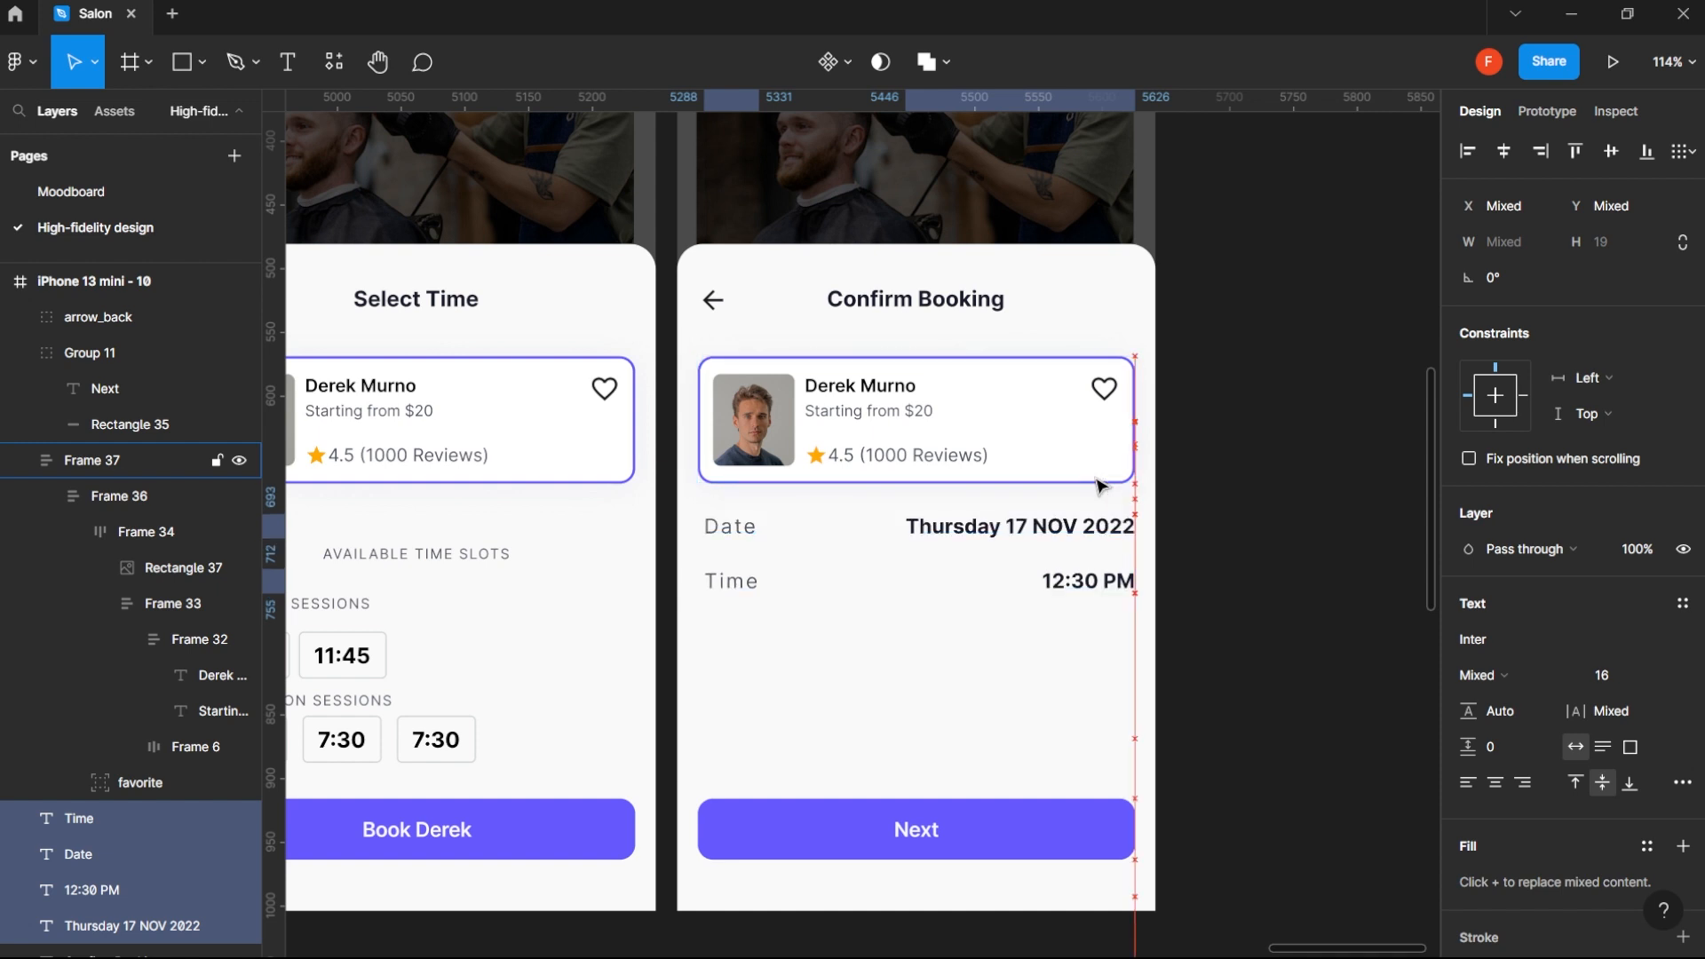
pyautogui.hotkey('shift', 'Down')
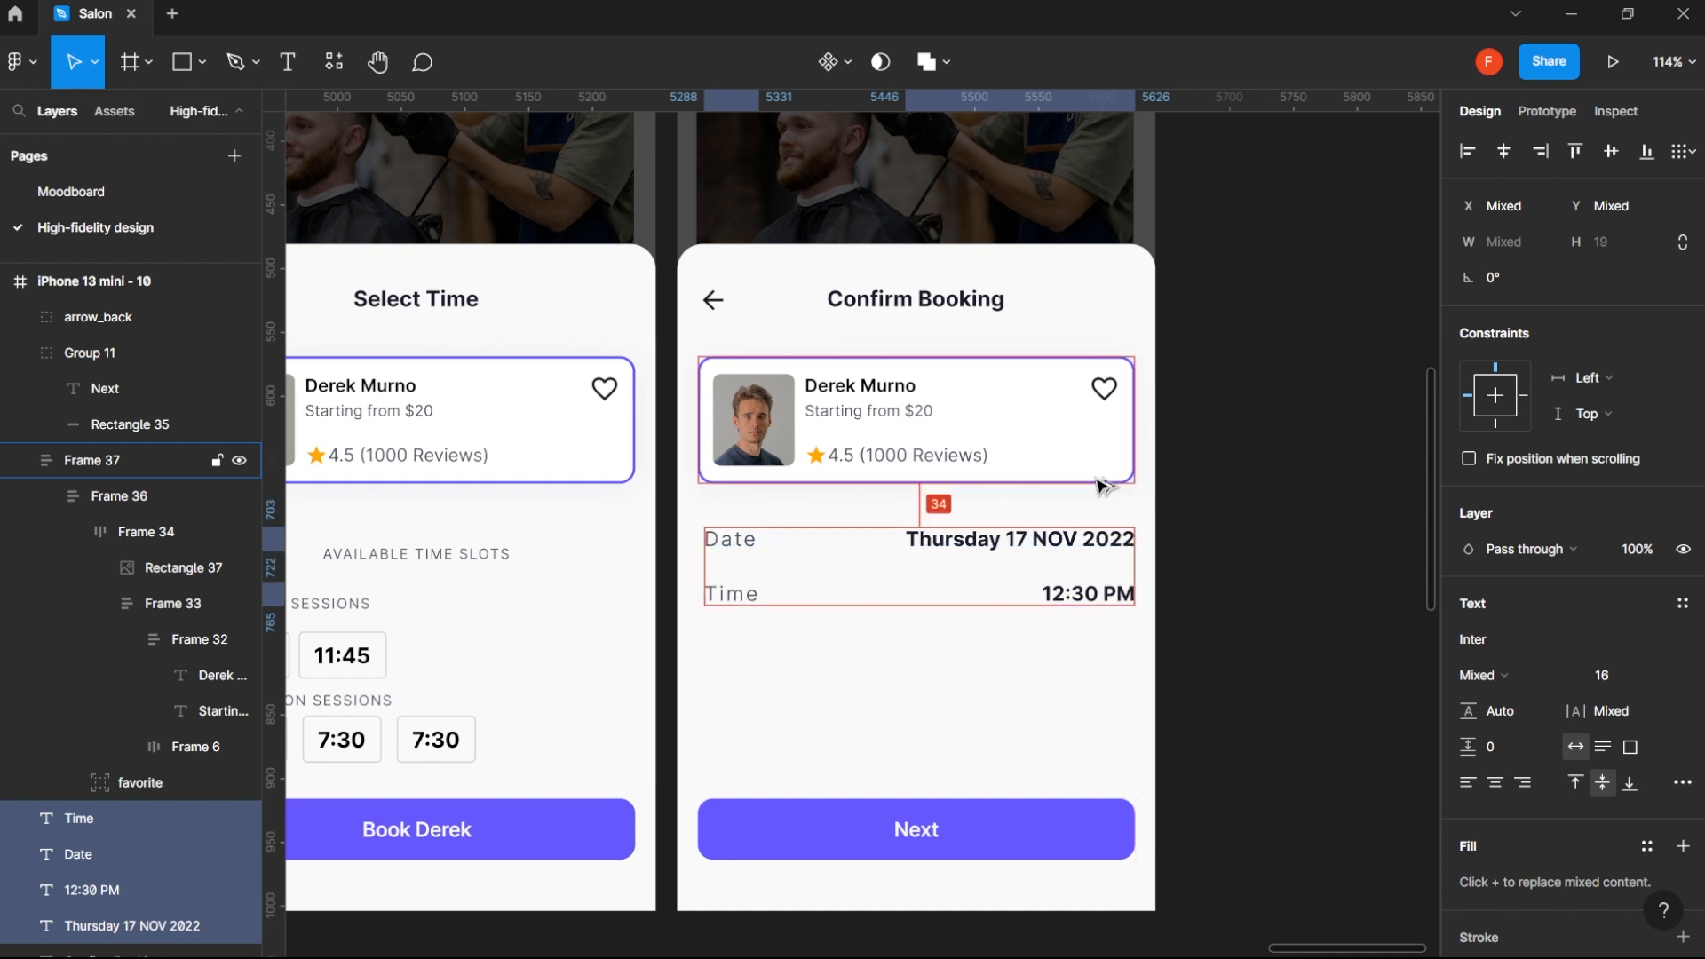
pyautogui.press('Up')
pyautogui.press('Up')
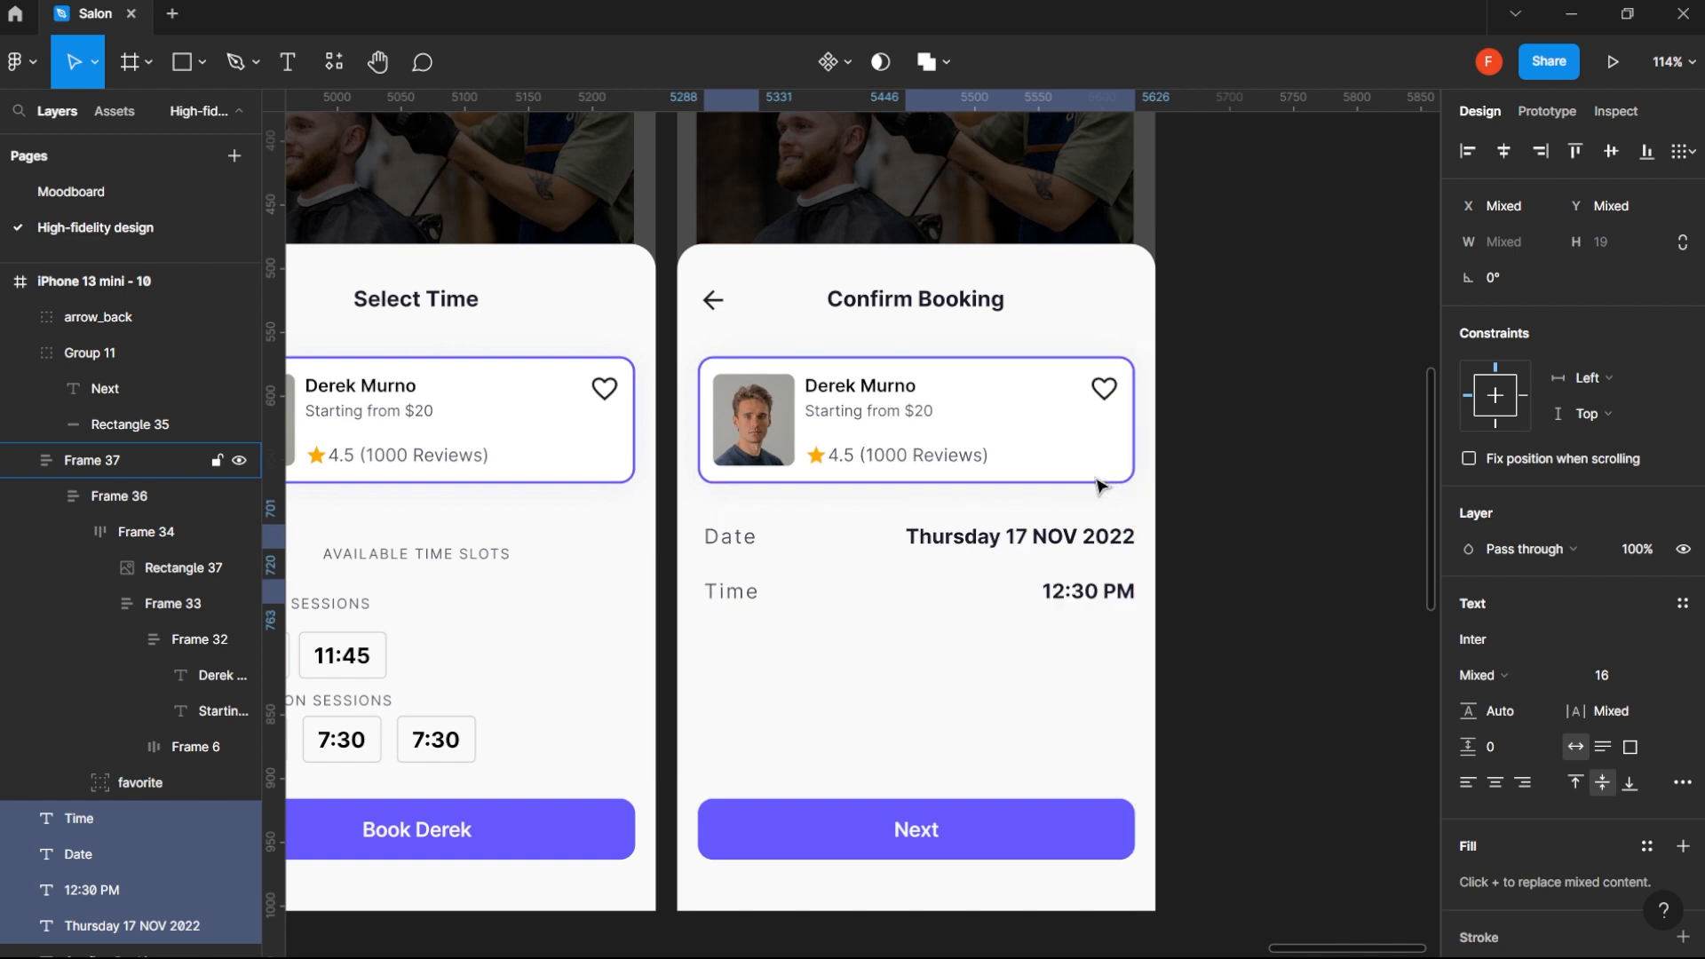
pyautogui.click(1318, 561)
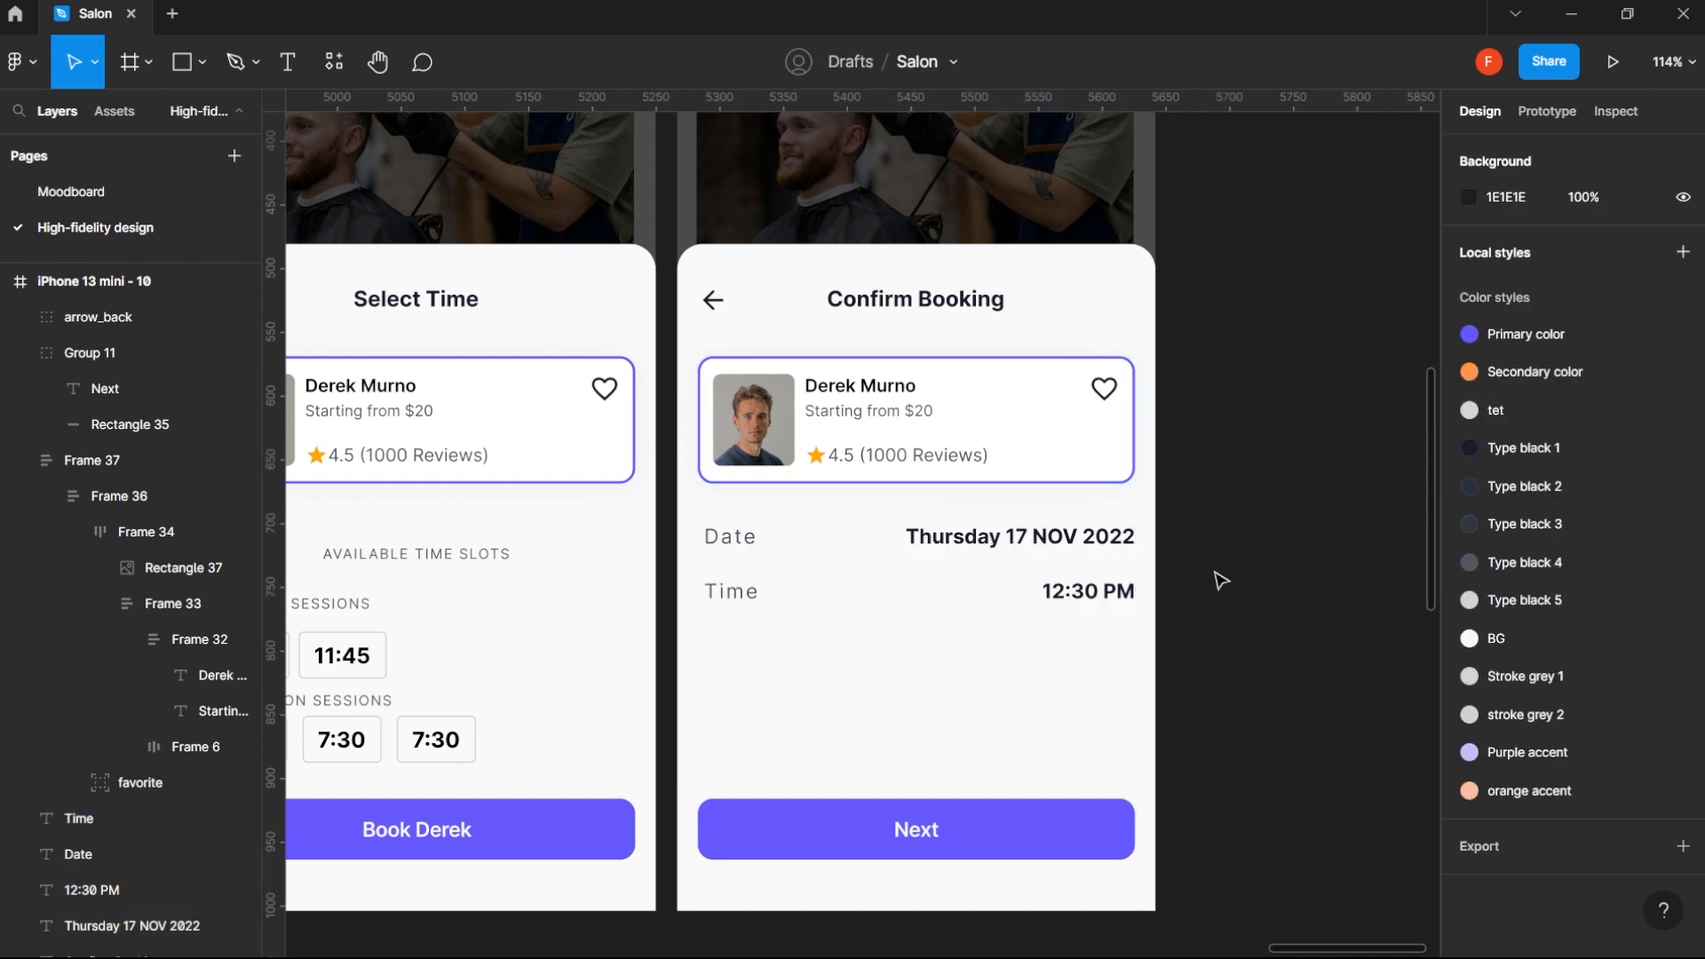
# - Move the Time row up to Y 544, leaving a 16 px gap beneath the Date row
pyautogui.click(1124, 596)
pyautogui.keyDown('shift'); pyautogui.click(737, 608); pyautogui.keyUp('shift')
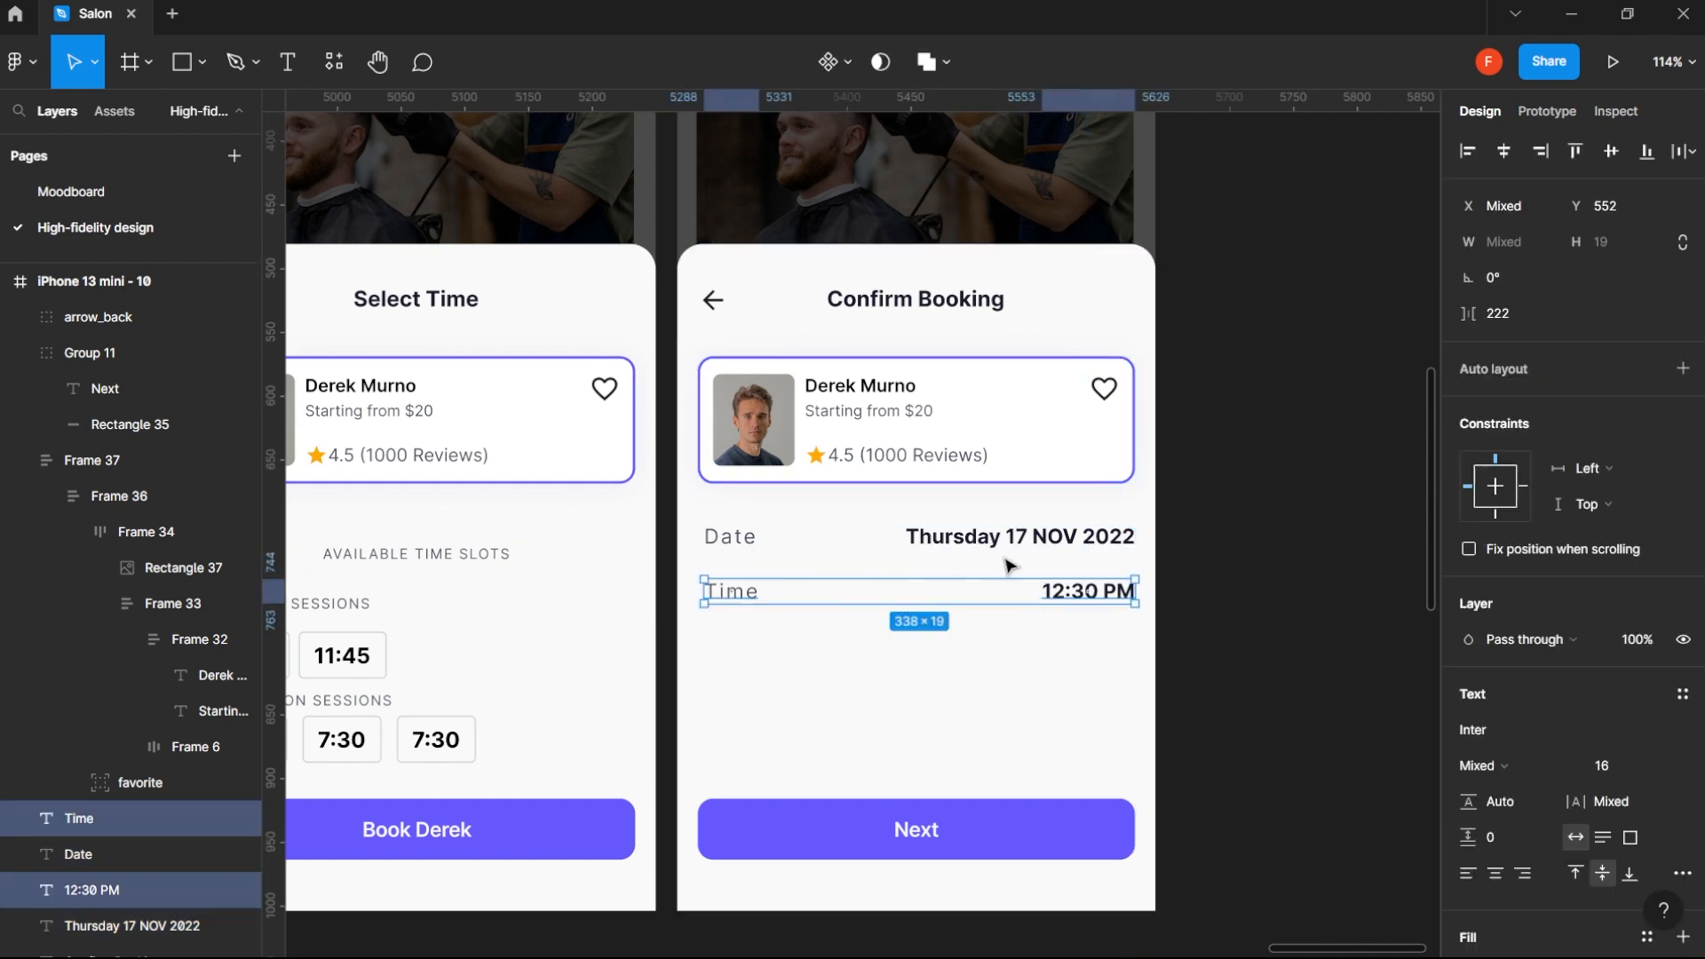
pyautogui.hotkey('shift', 'Up')
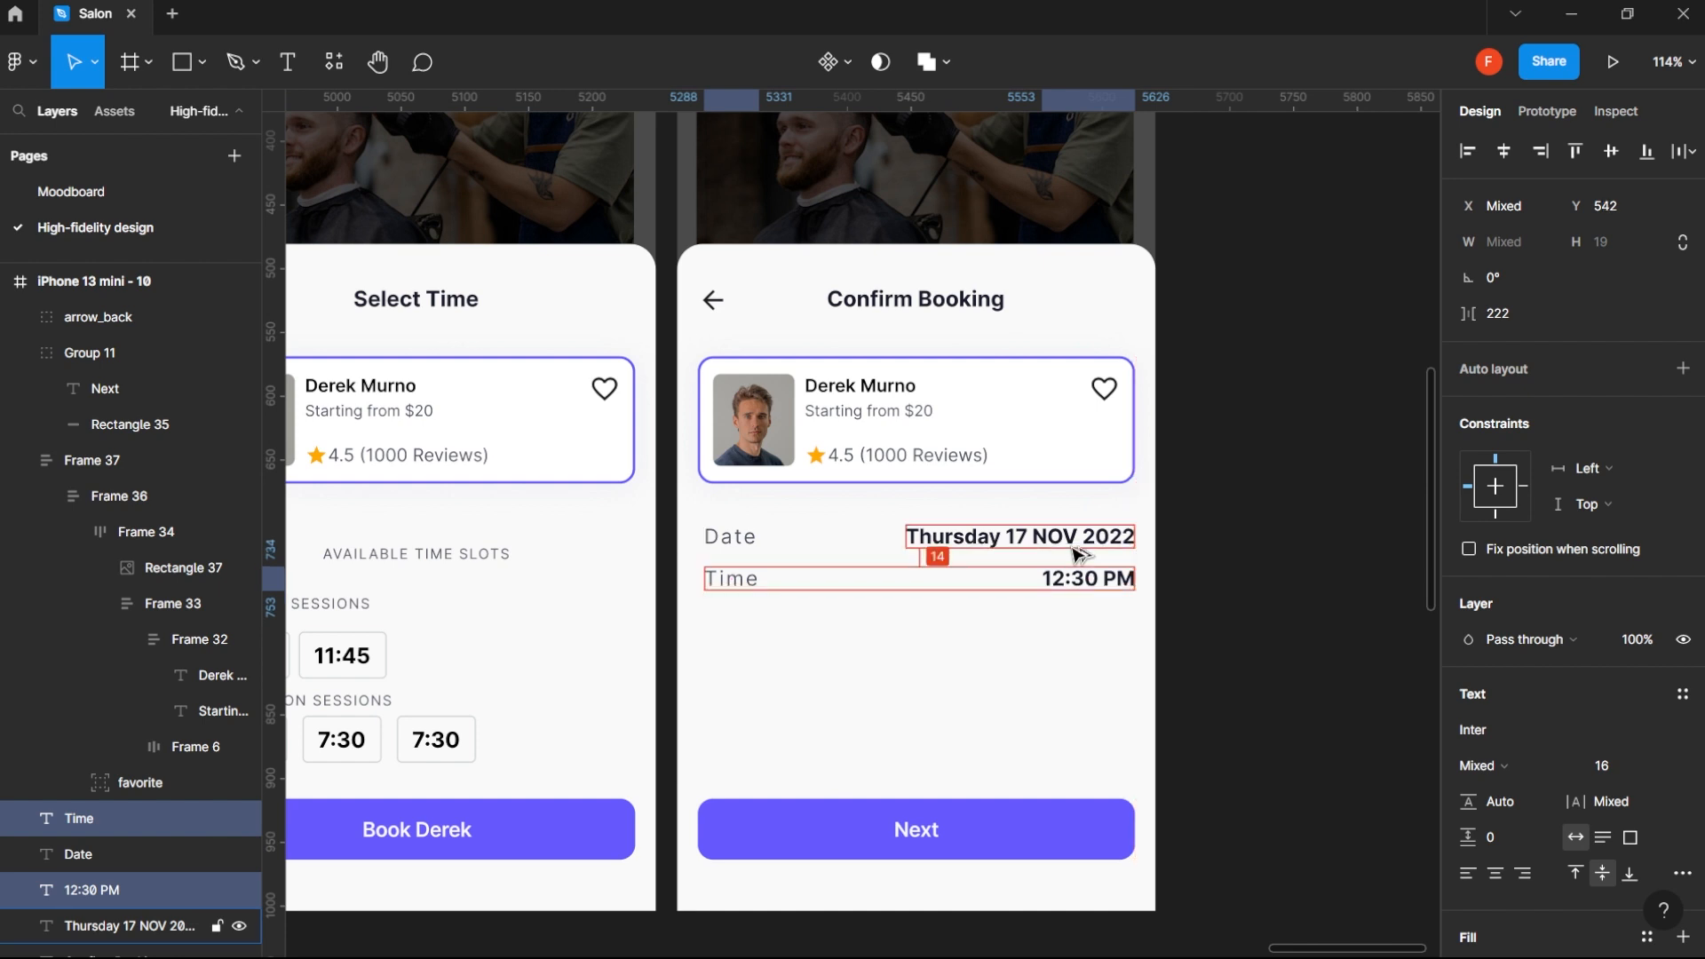
pyautogui.press('Down')
pyautogui.press('Down')
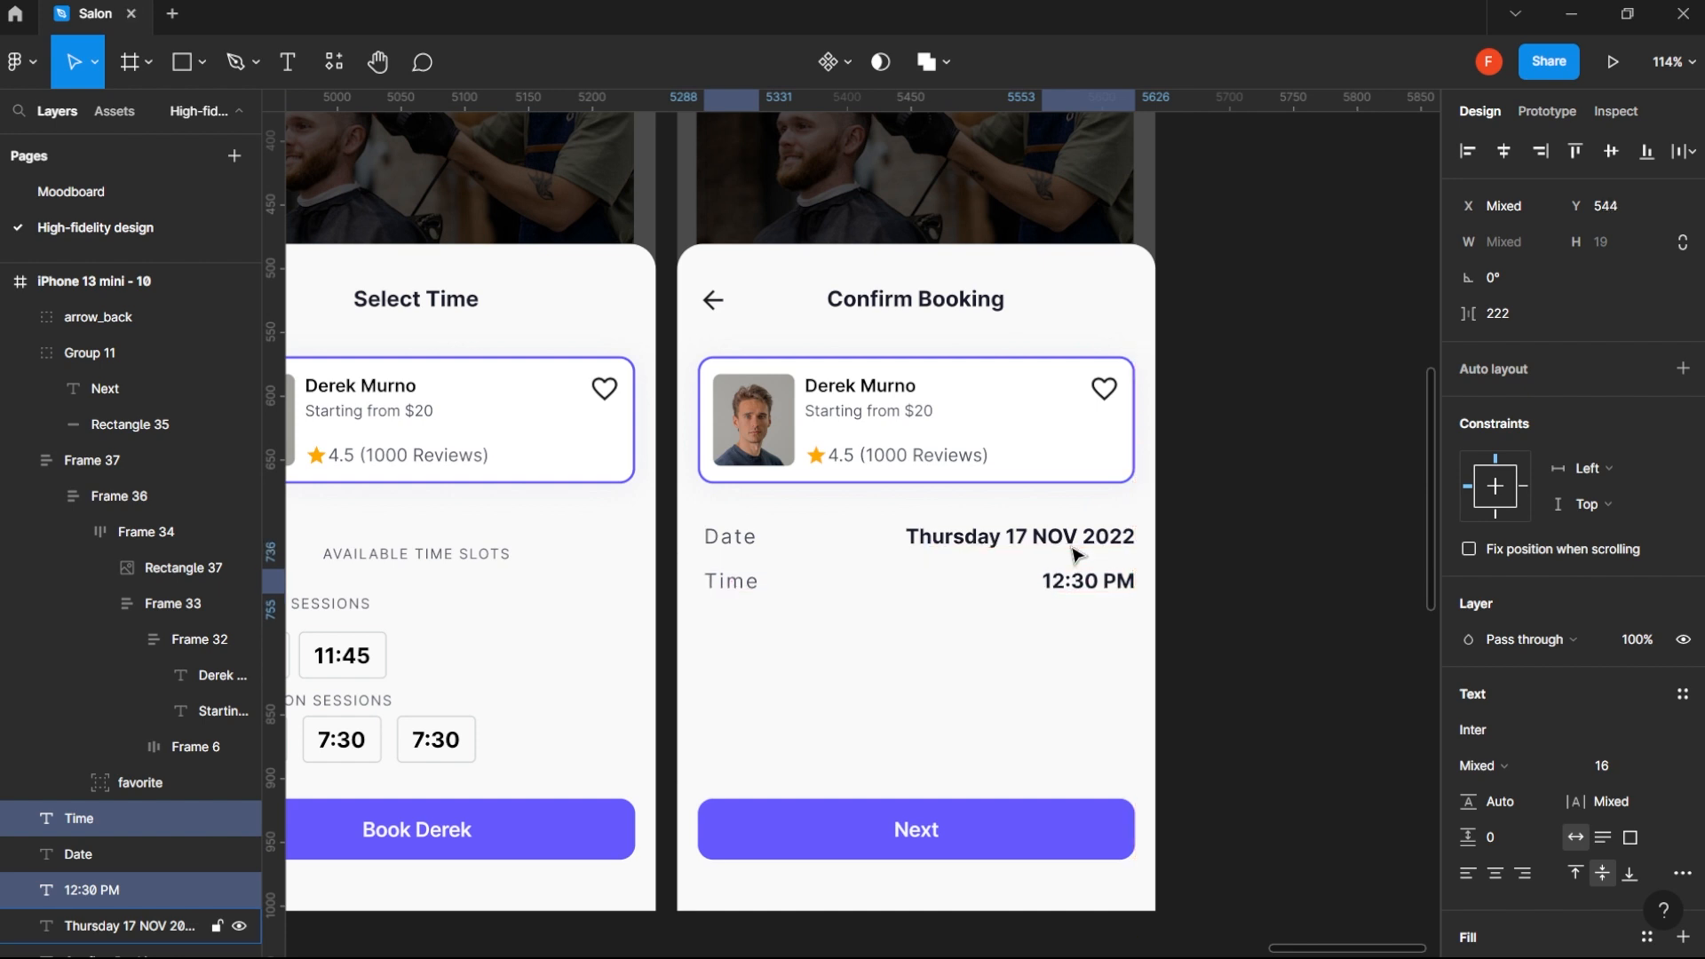
# - Change the Next button's label on the Confirm Booking screen to "Confirm Booking"
pyautogui.click(1268, 462)
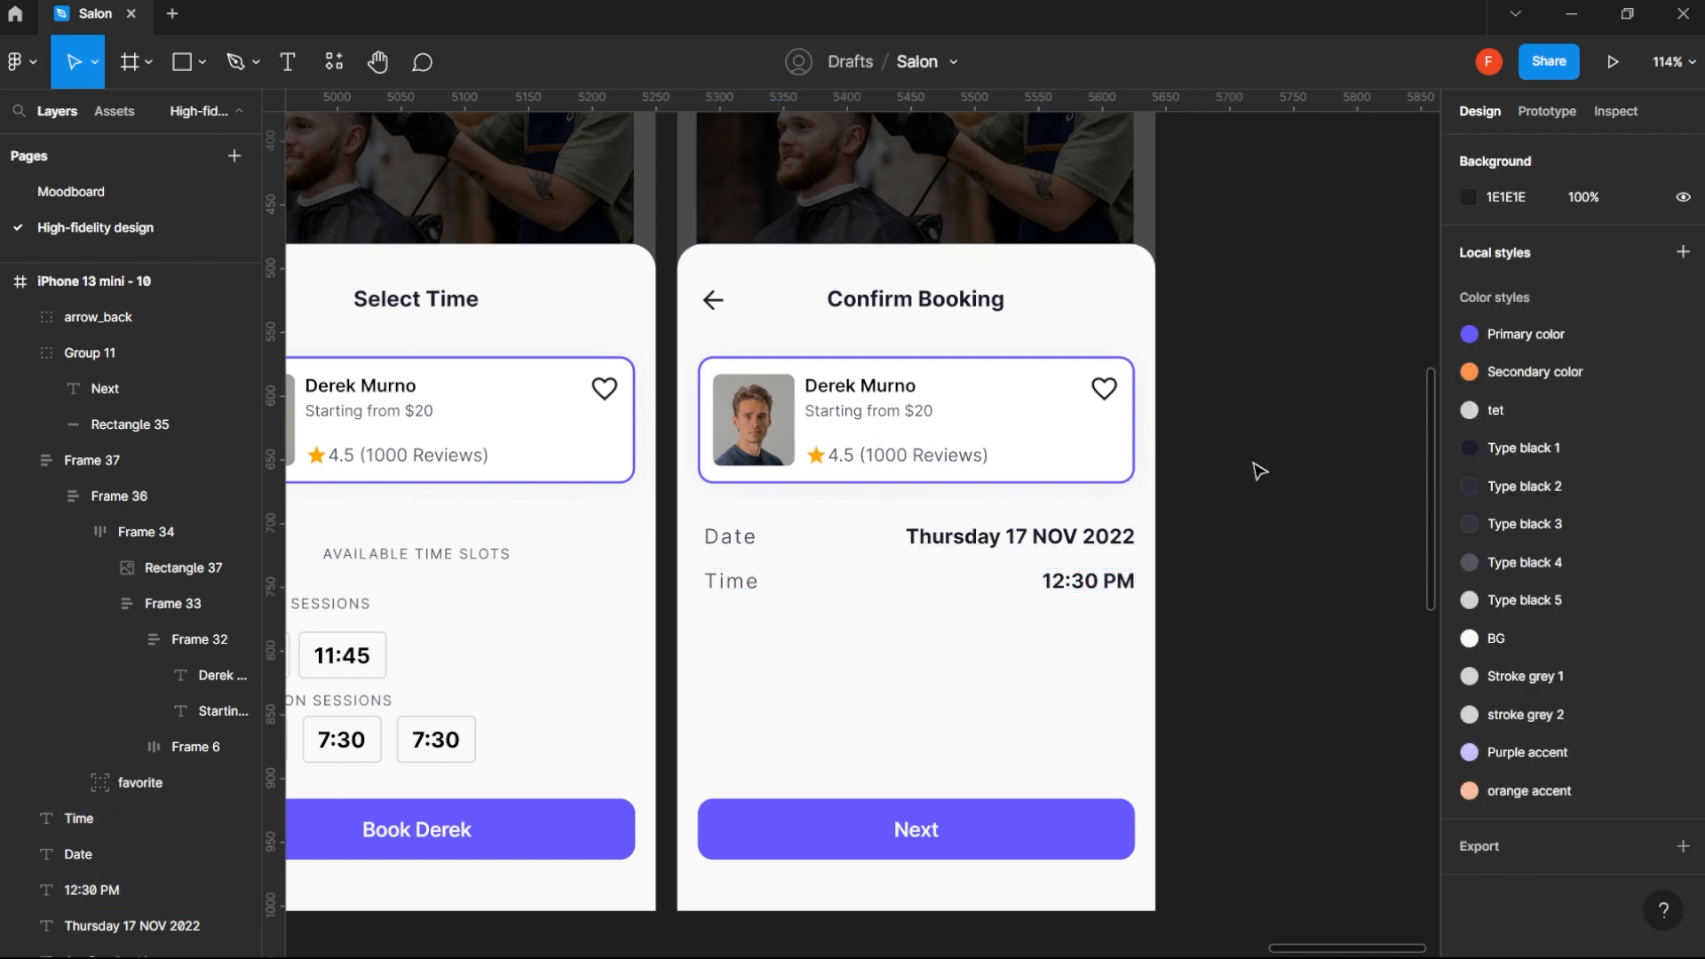
pyautogui.scroll(-5, 1260, 470)
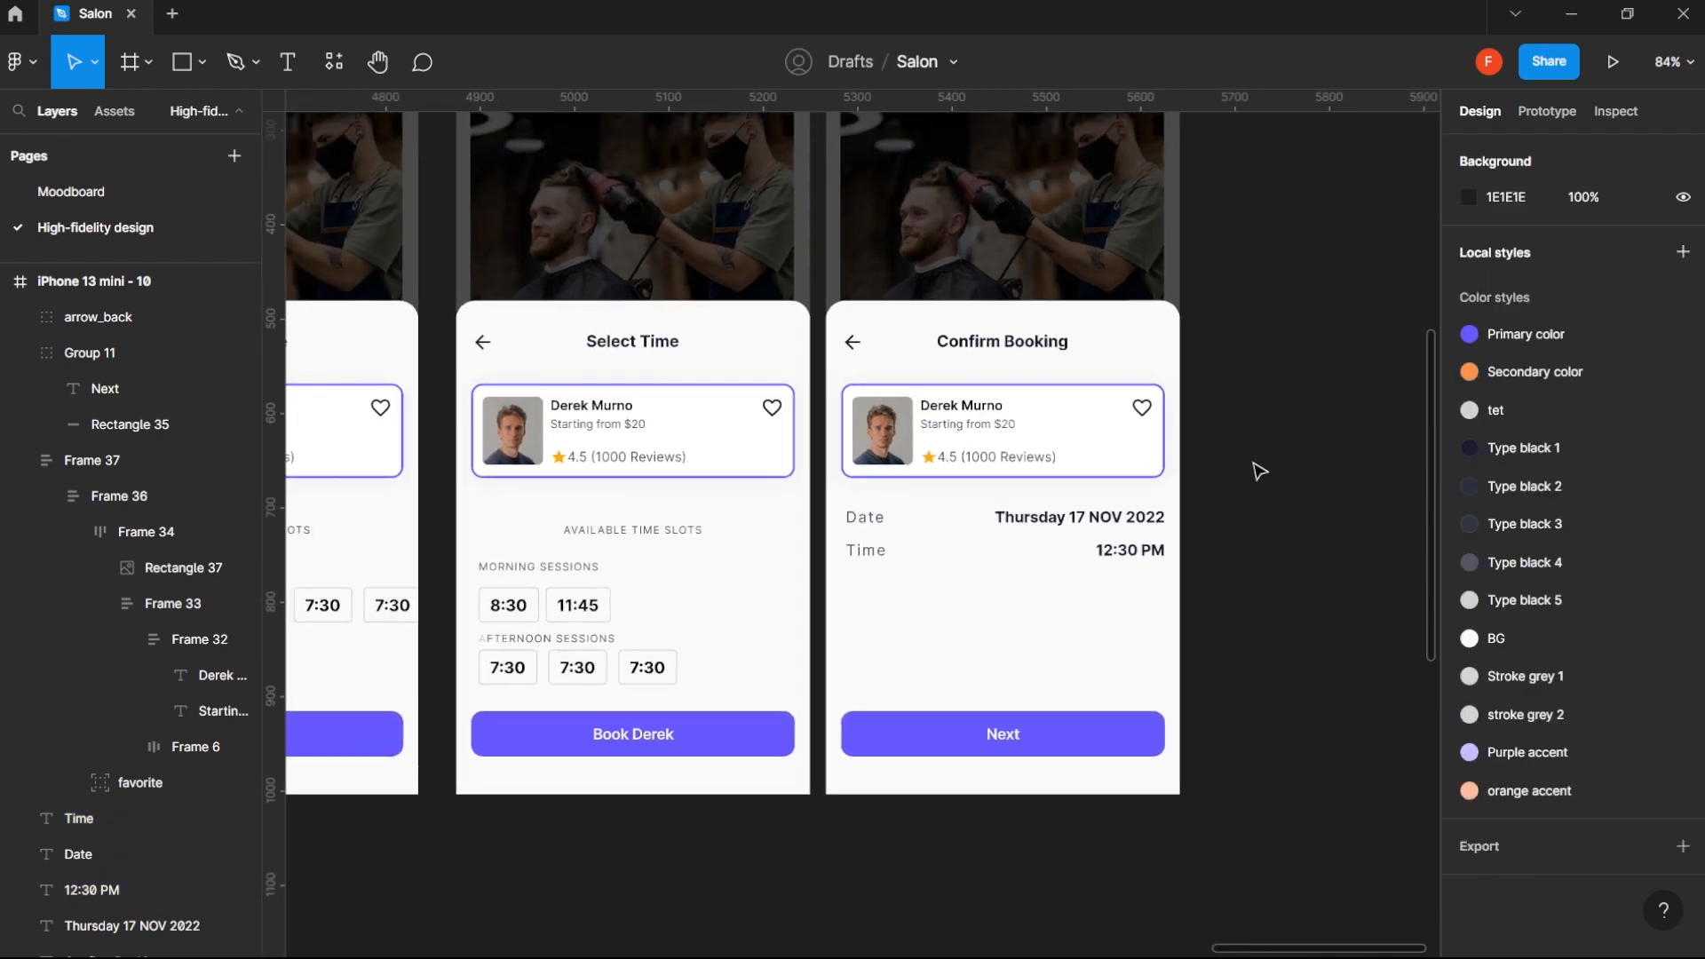
pyautogui.click(883, 552)
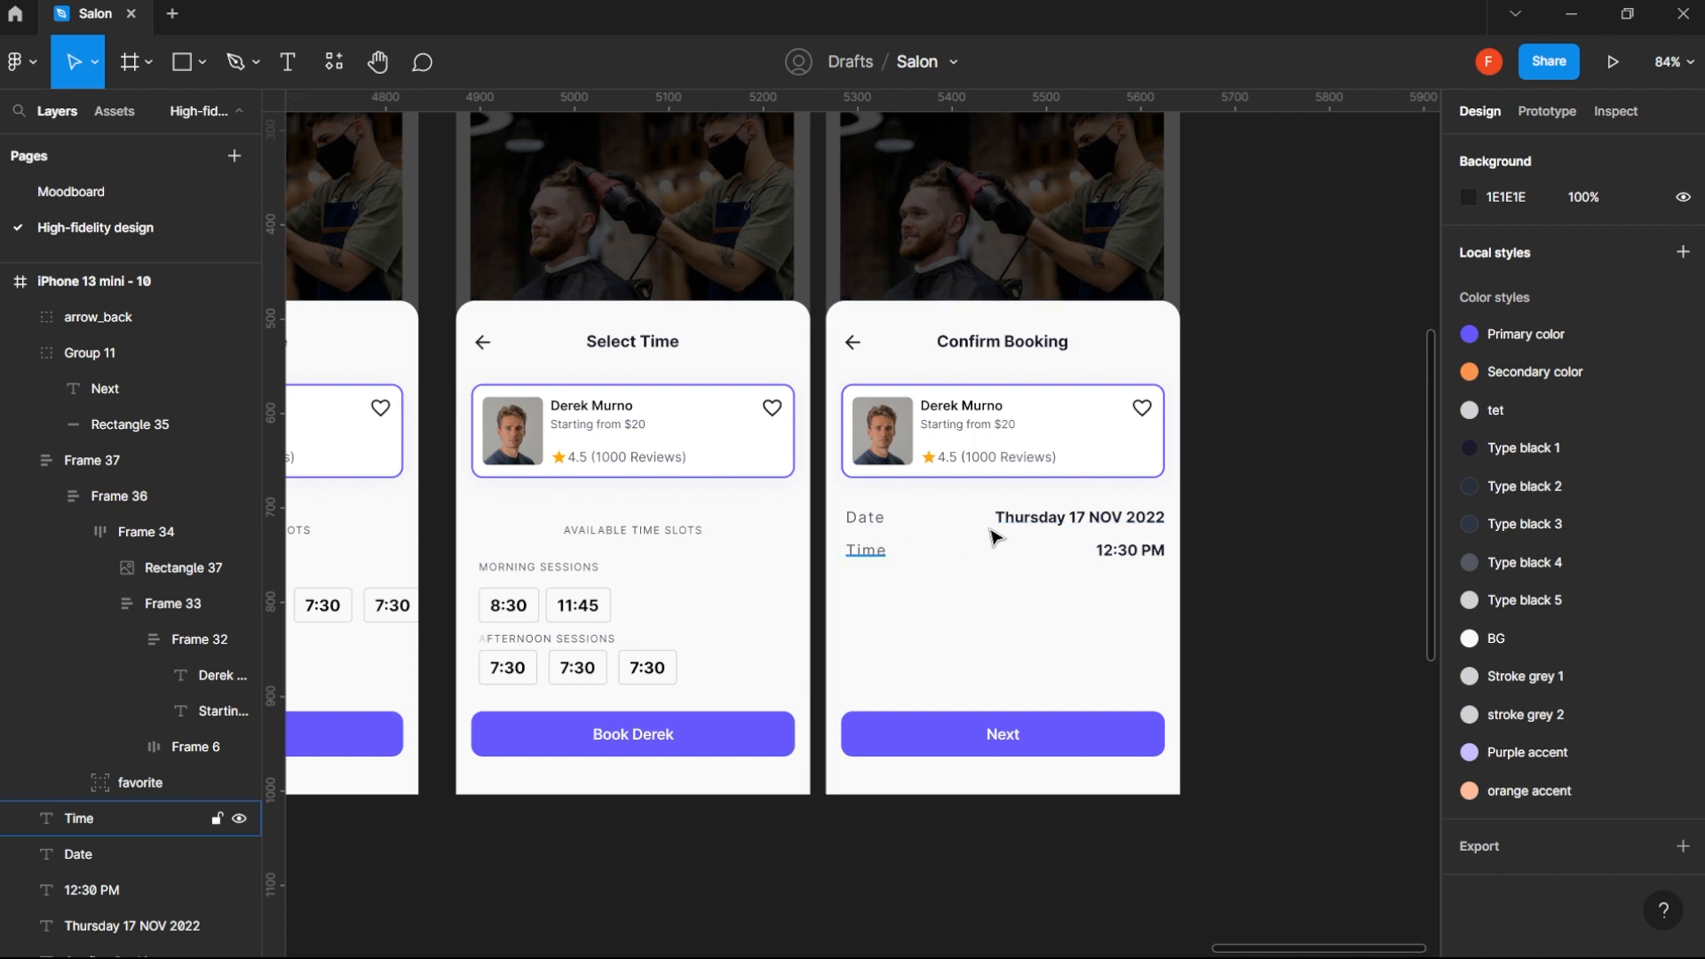
pyautogui.click(1020, 733)
pyautogui.doubleClick(1017, 734)
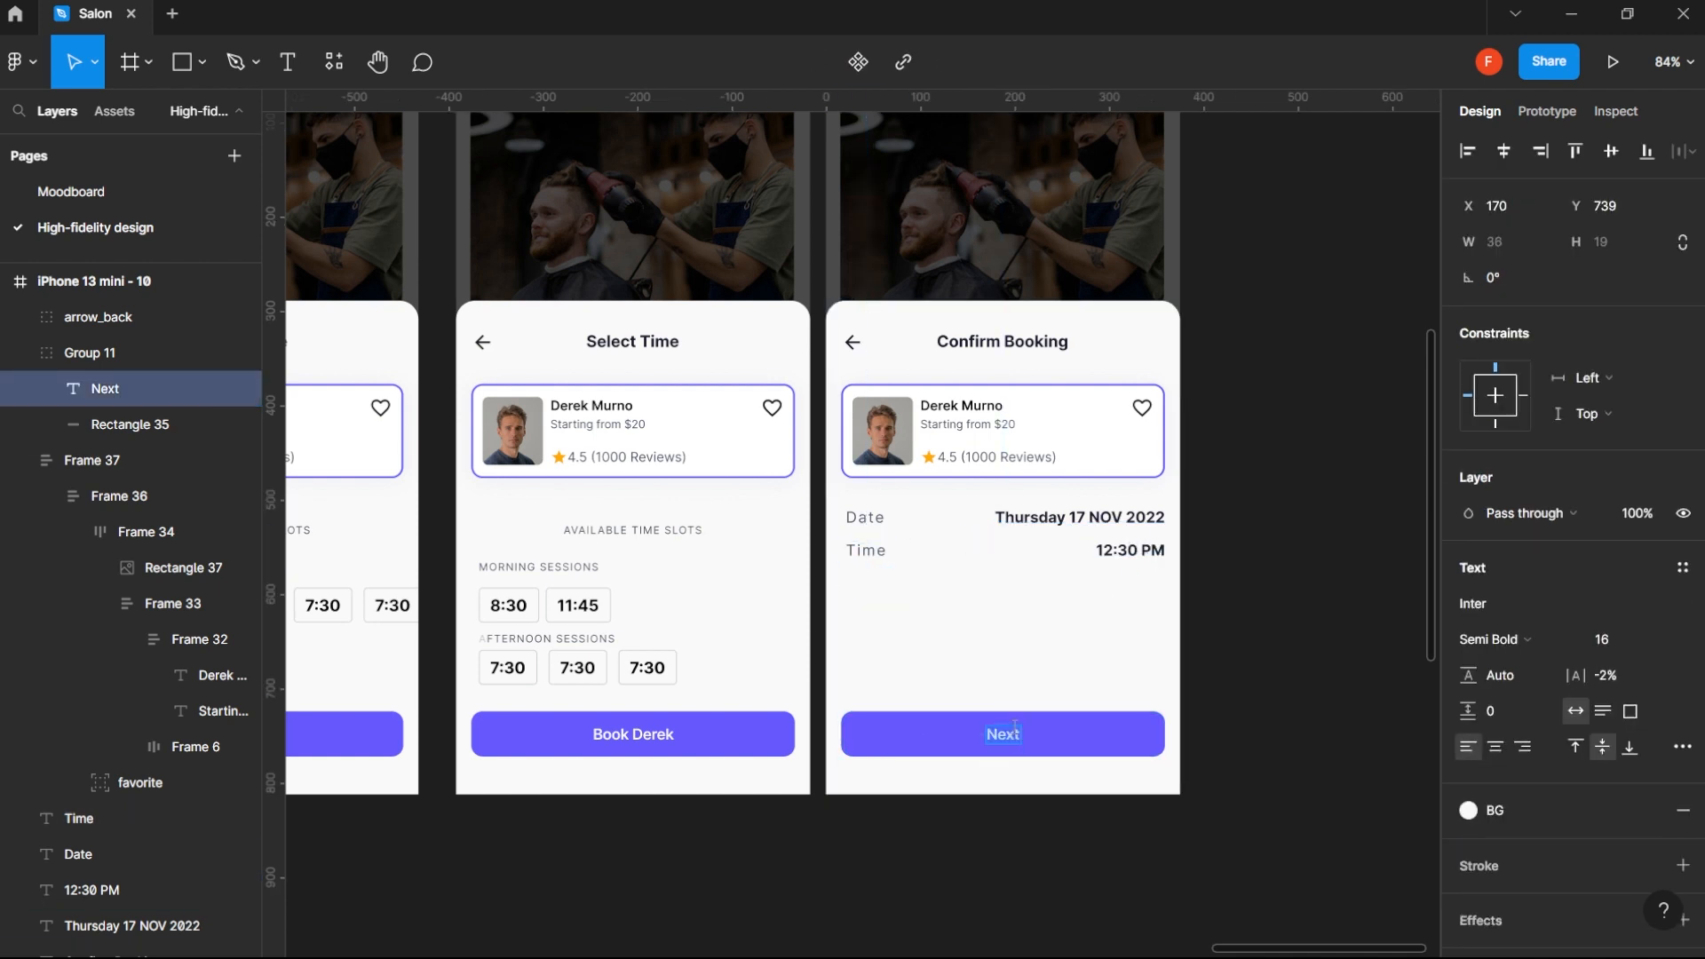
pyautogui.write('Confirm Booking')
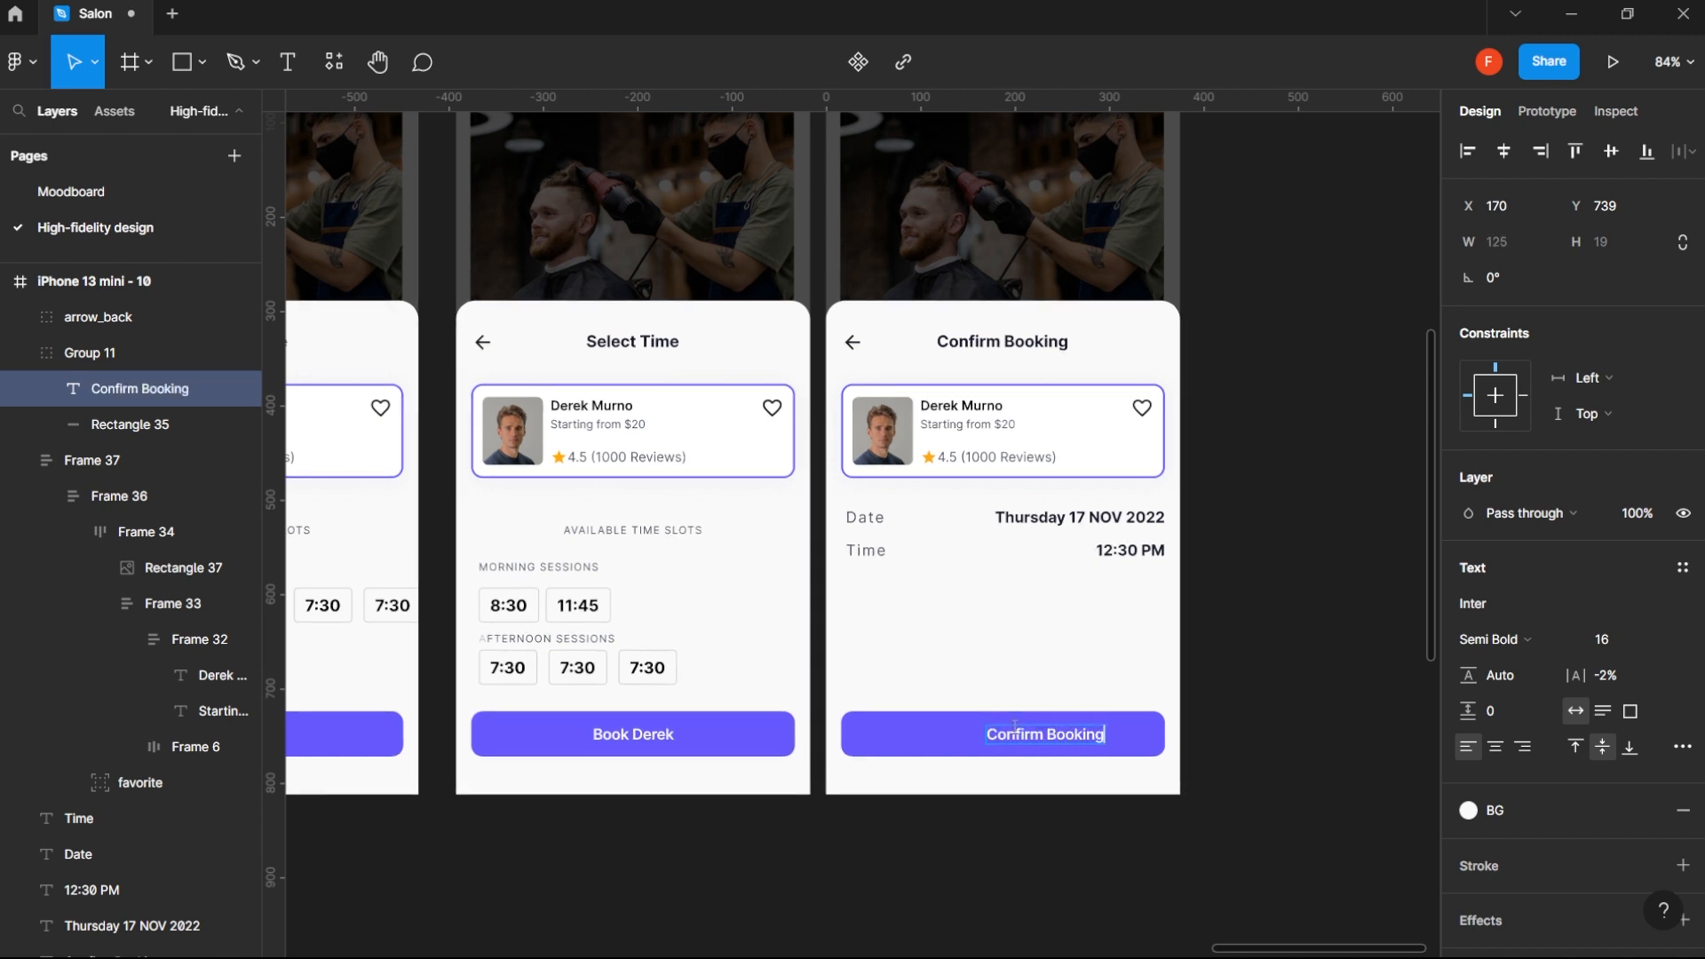
pyautogui.press('Escape')
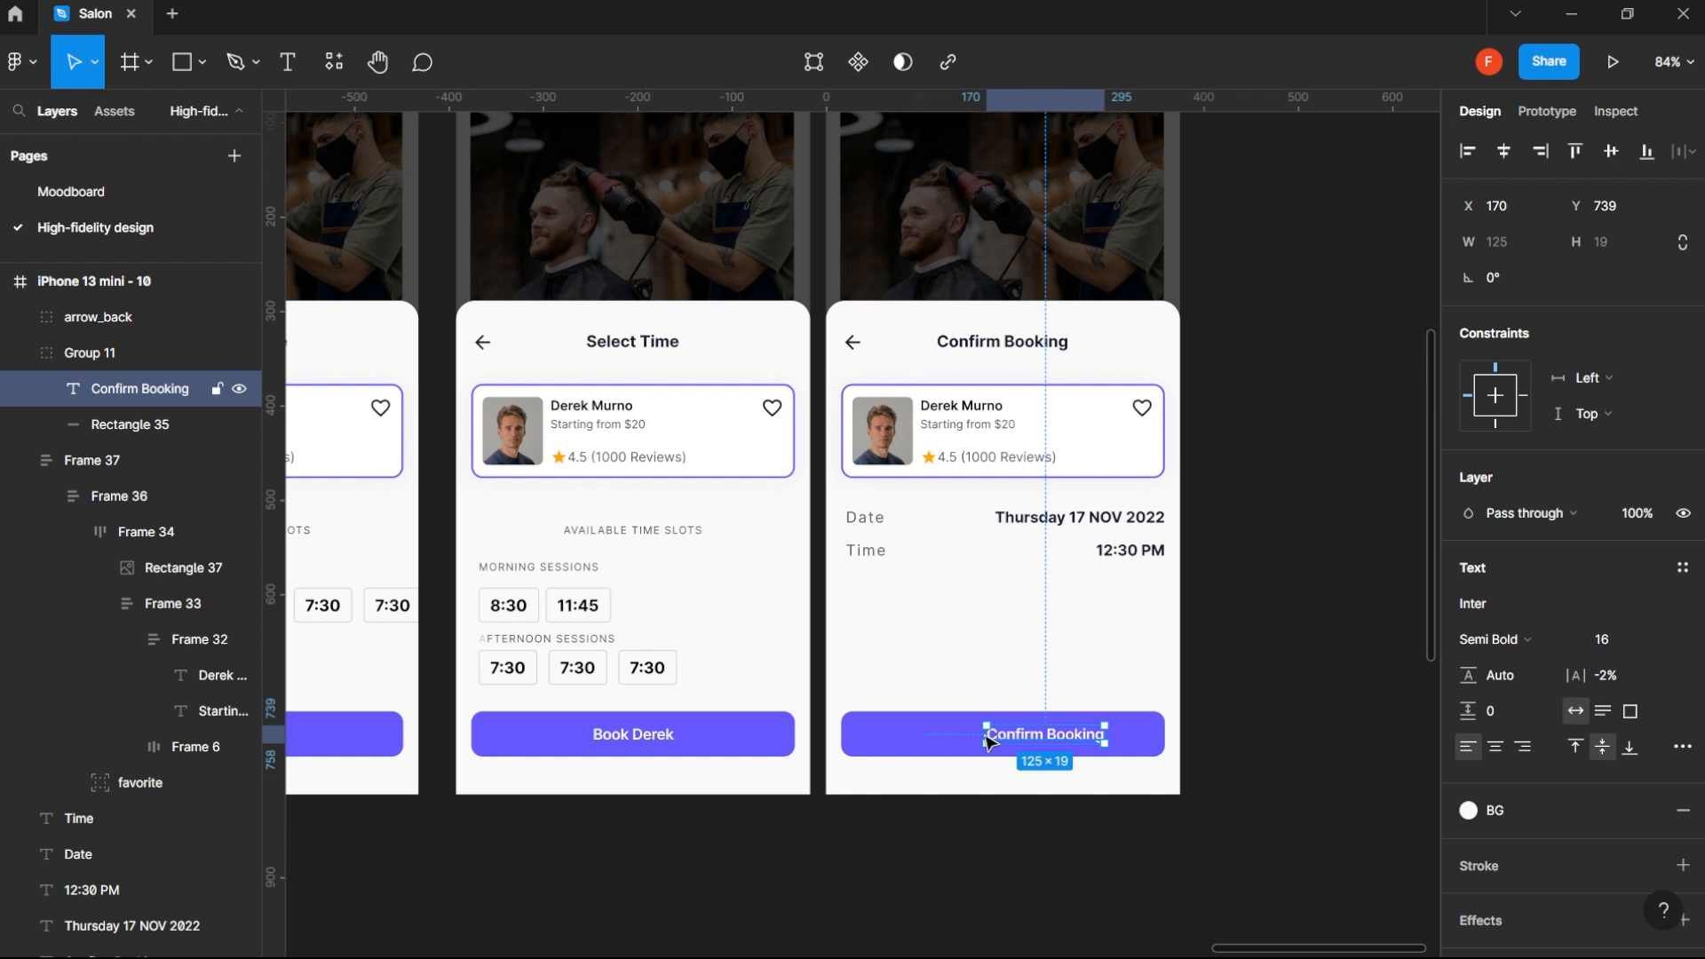
# - Centre the Confirm Booking label horizontally on its button's purple rectangle
pyautogui.keyDown('shift'); pyautogui.click(918, 742); pyautogui.keyUp('shift')
pyautogui.click(1504, 151)
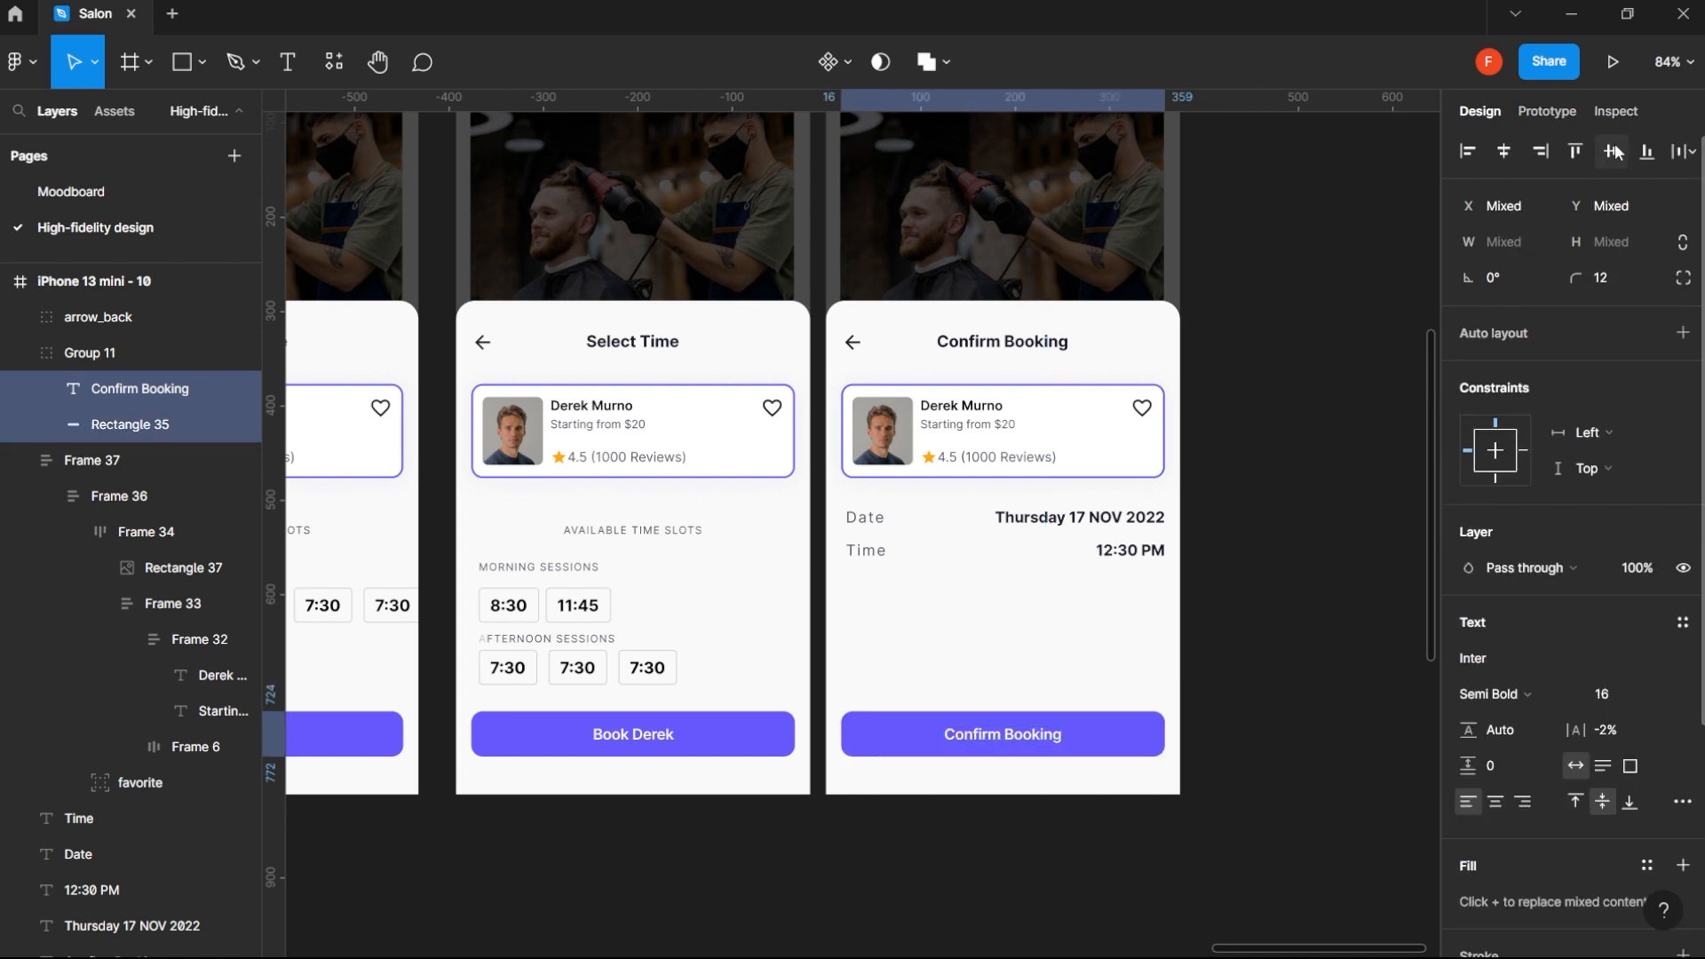
pyautogui.click(1195, 529)
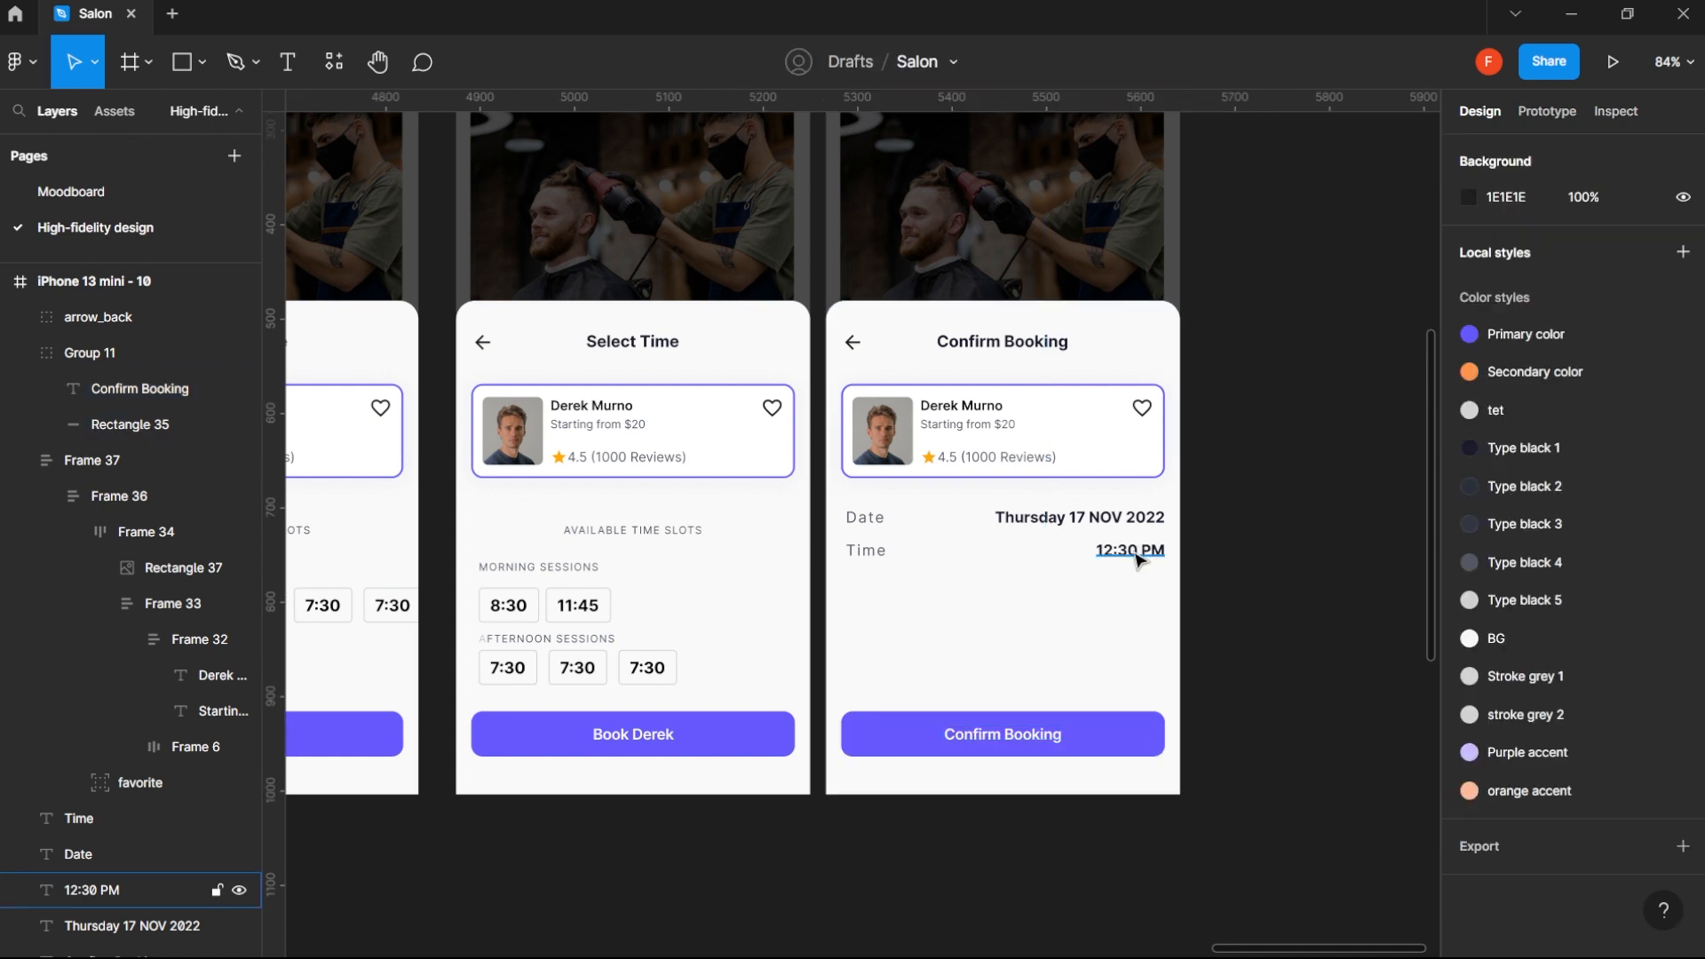
# - Move the back arrow, title, barber card and Date and Time rows down together, leaving a 40 px gap above the Confirm Booking button
pyautogui.click(1094, 555)
pyautogui.keyDown('shift'); pyautogui.click(868, 549); pyautogui.keyUp('shift')
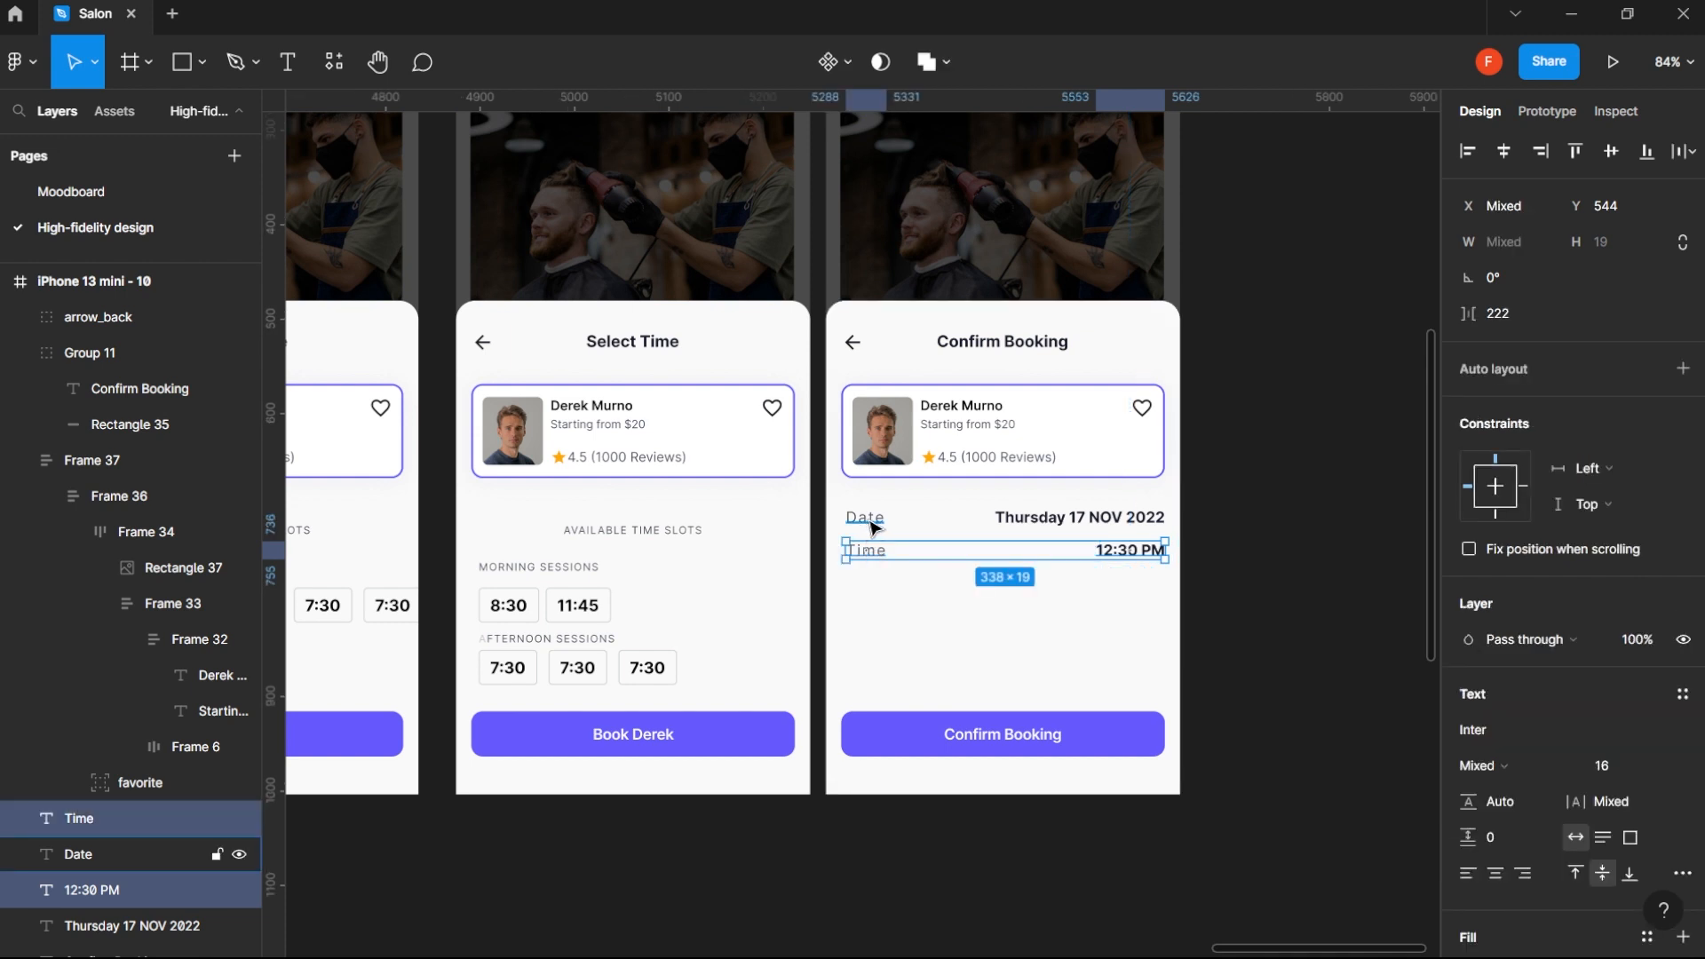
pyautogui.keyDown('shift'); pyautogui.click(866, 519); pyautogui.keyUp('shift')
pyautogui.keyDown('shift'); pyautogui.click(1049, 517); pyautogui.keyUp('shift')
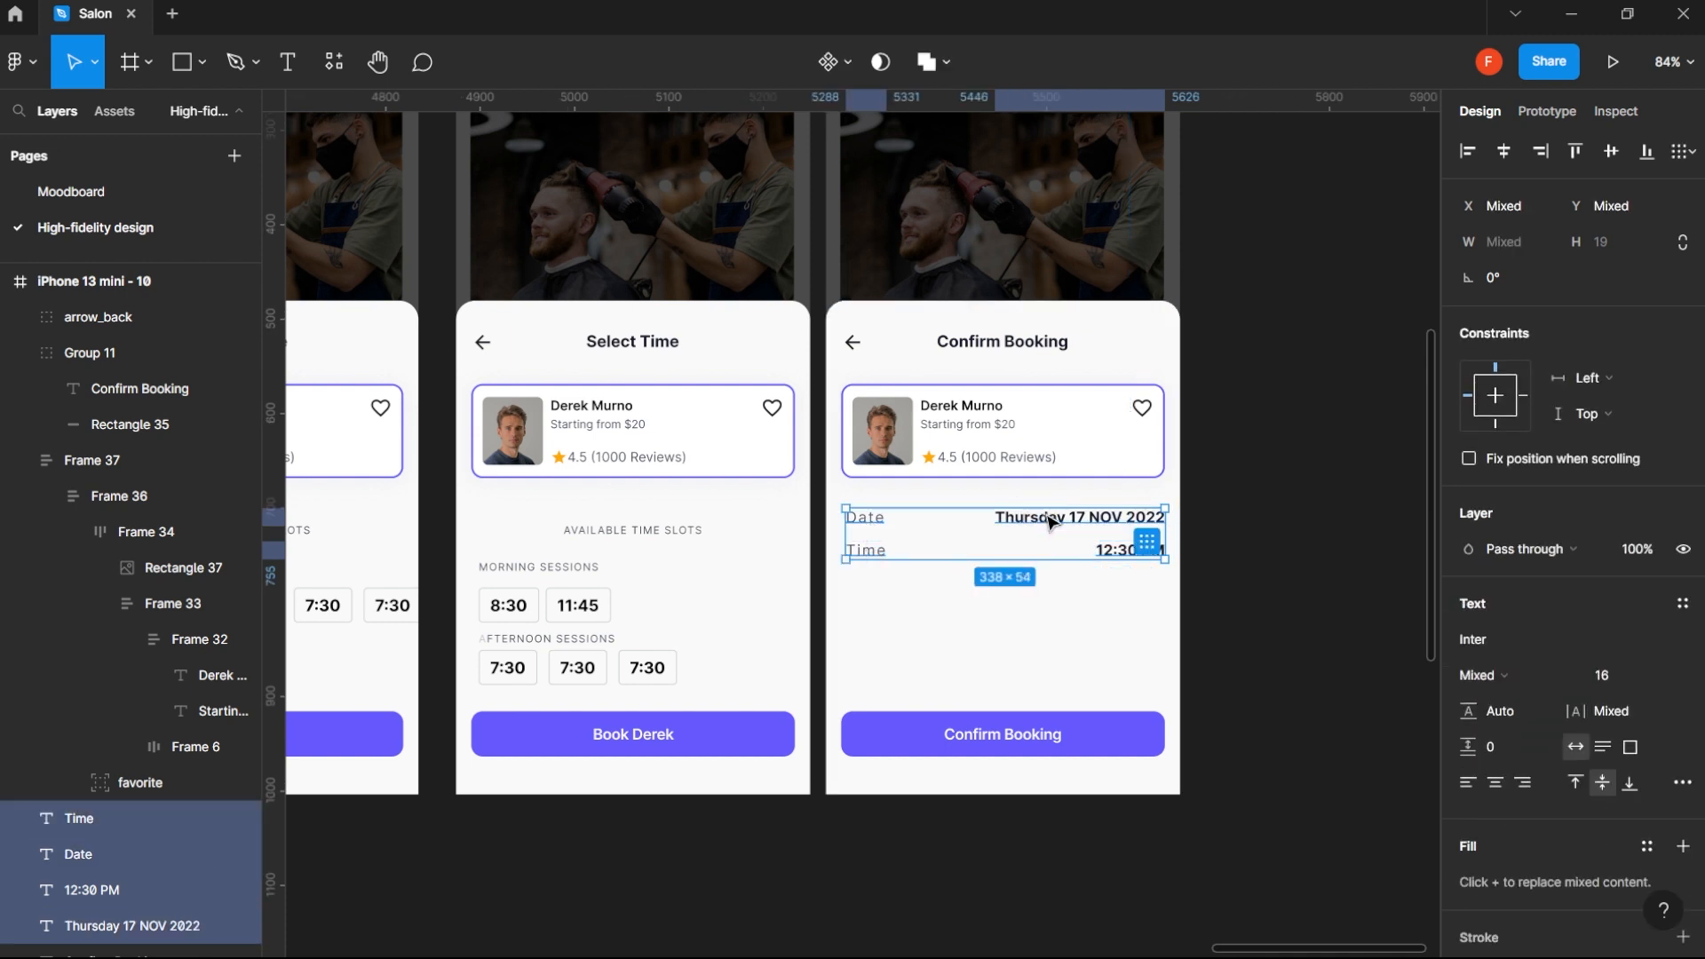
pyautogui.keyDown('shift'); pyautogui.click(1047, 428); pyautogui.keyUp('shift')
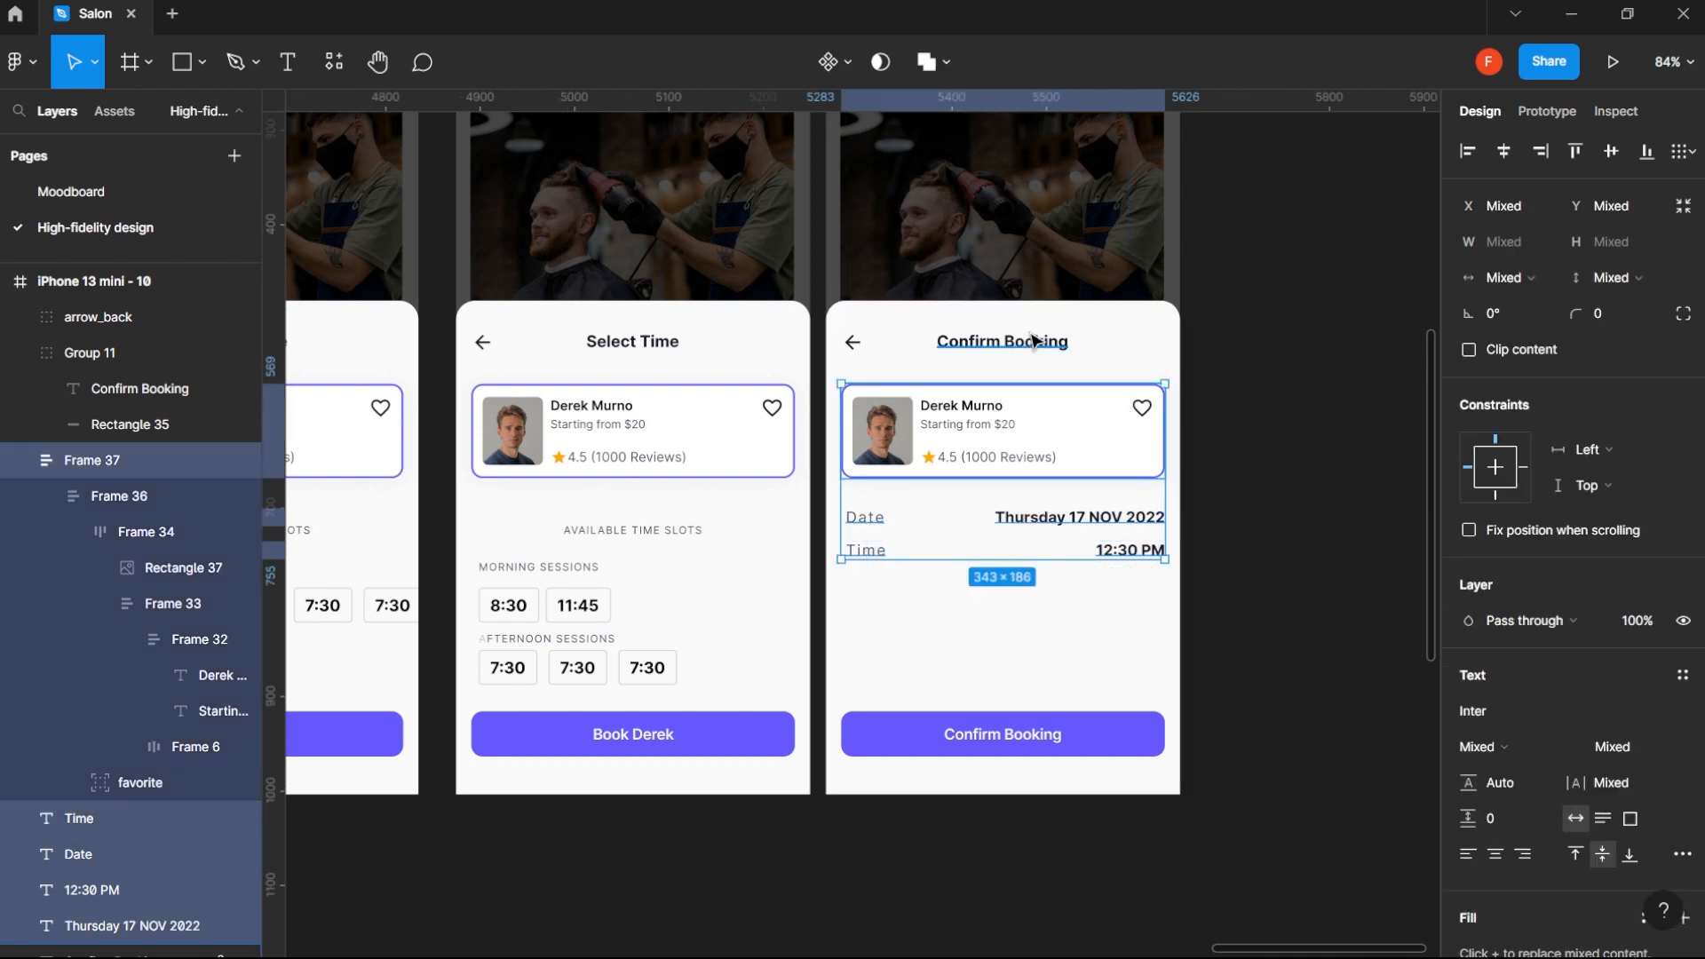
pyautogui.keyDown('shift'); pyautogui.click(961, 339); pyautogui.keyUp('shift')
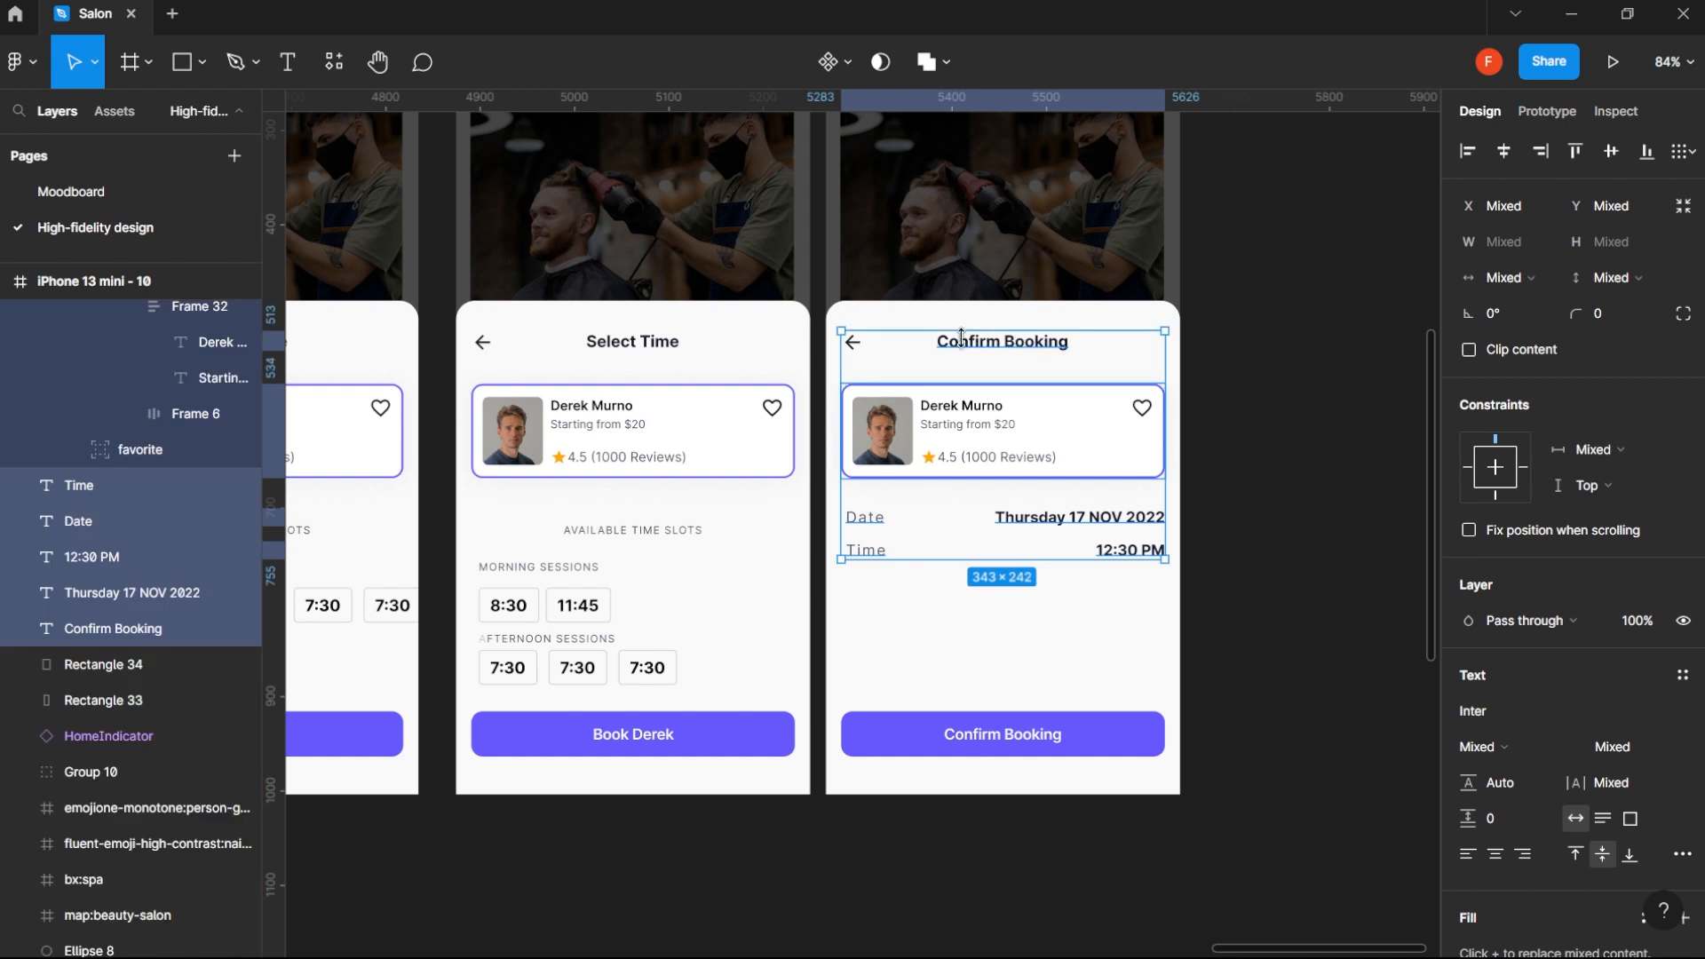
pyautogui.keyDown('shift'); pyautogui.click(856, 350); pyautogui.keyUp('shift')
pyautogui.moveTo(997, 427); pyautogui.dragTo(1003, 552)
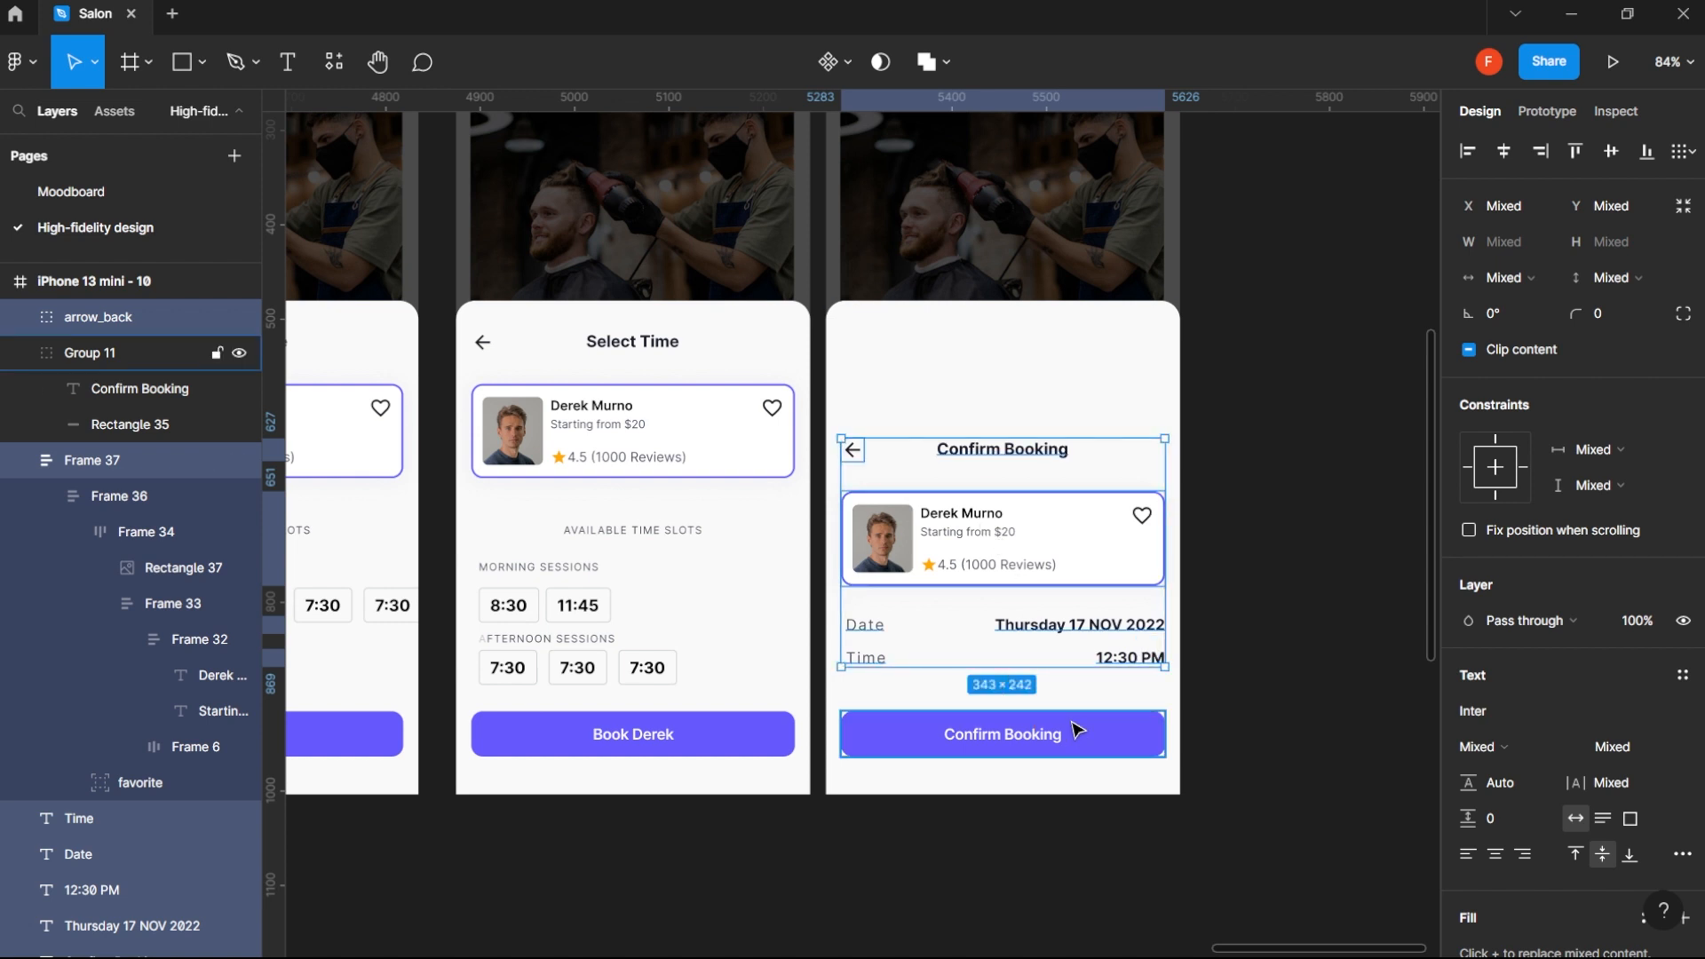
pyautogui.press('Down')
pyautogui.press('Down')
pyautogui.press('Down')
pyautogui.press('Down')
pyautogui.press('Down')
pyautogui.press('Down')
pyautogui.press('Down')
pyautogui.press('Down')
pyautogui.press('Down')
pyautogui.press('alt')
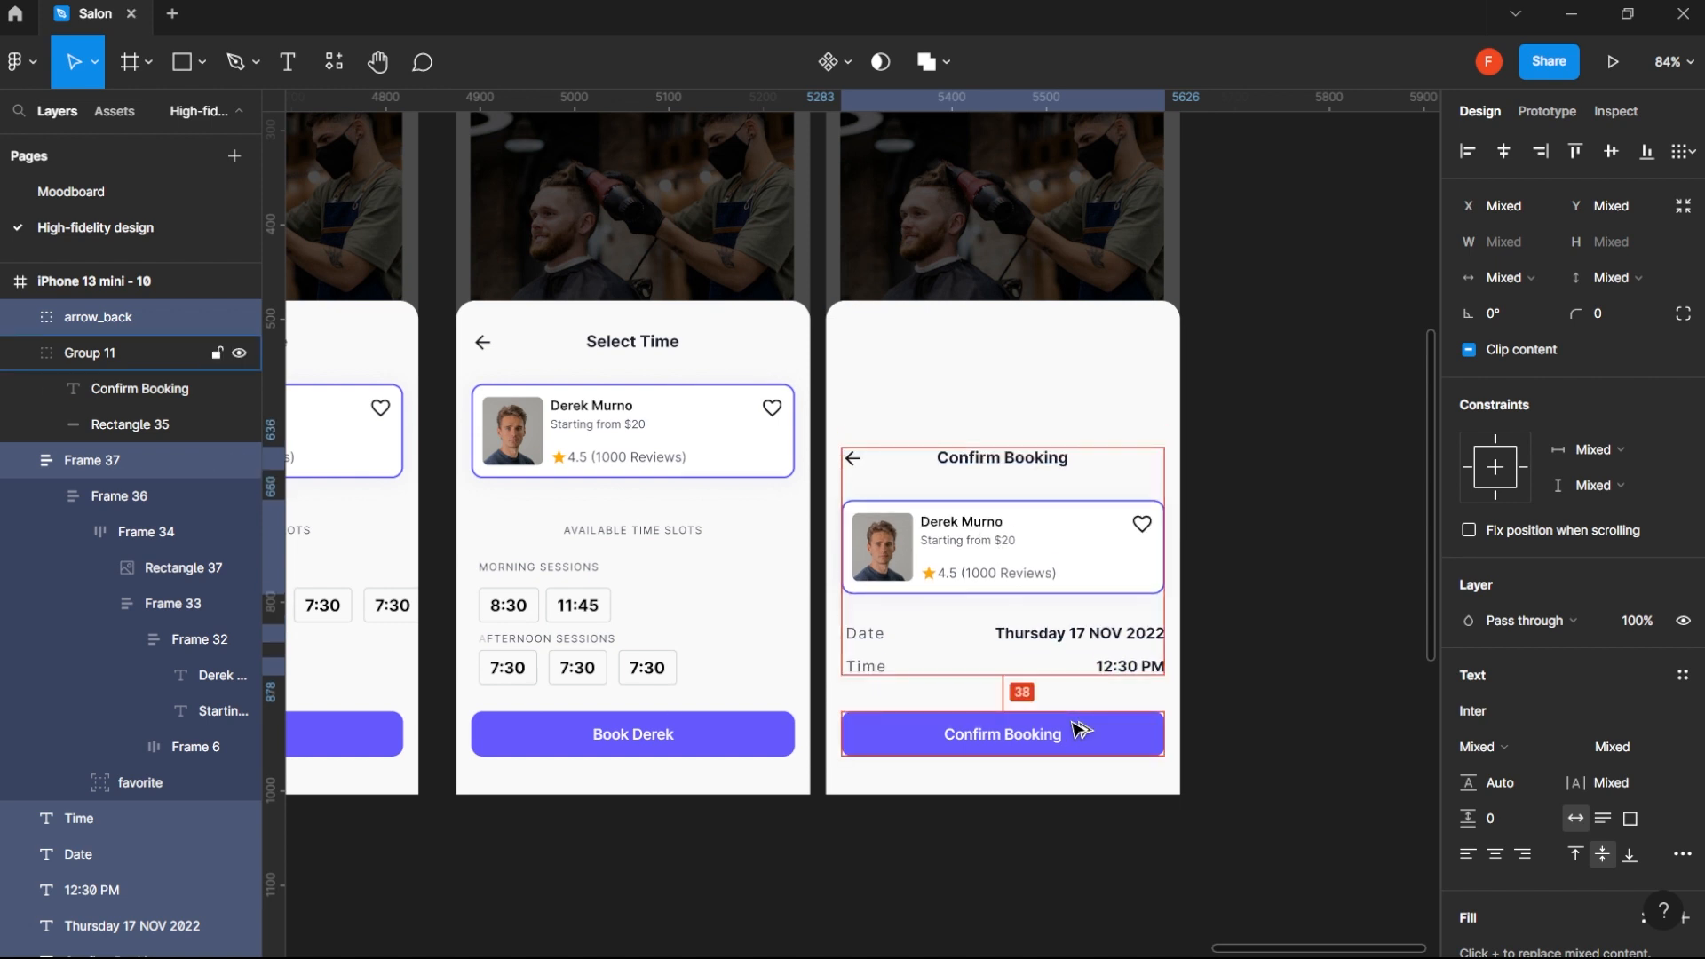
pyautogui.press('Up')
pyautogui.press('Up')
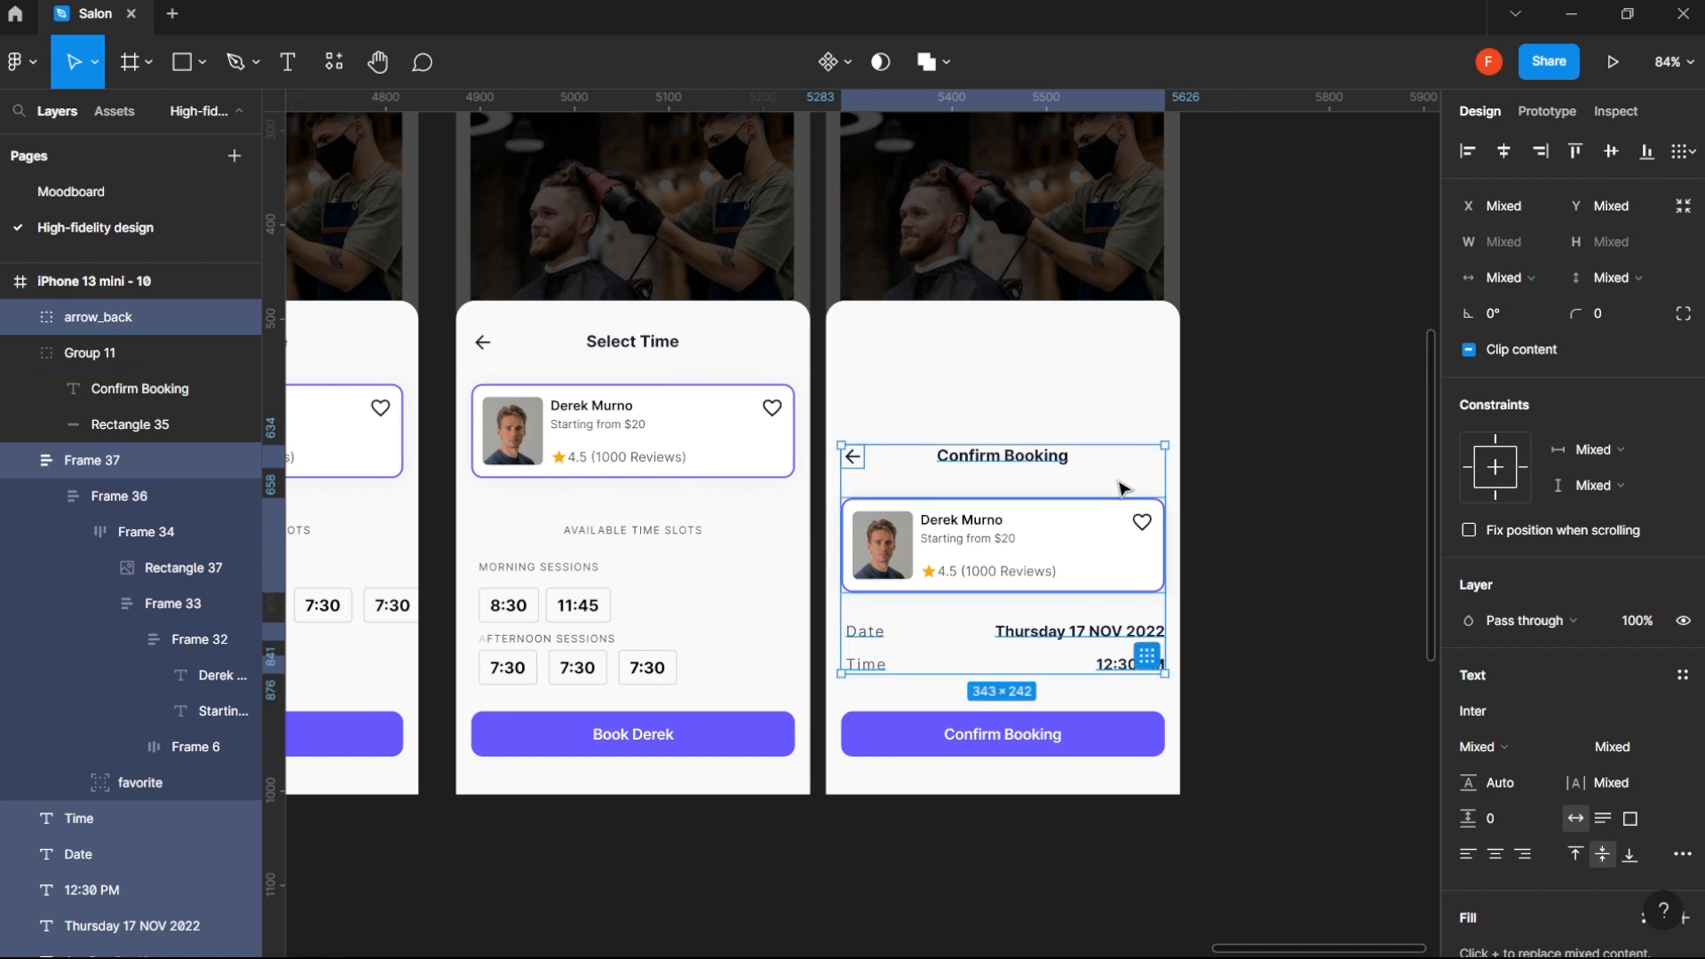
# - Lower the white sheet behind the booking details to Y 410 and shorten it to 402 px high, ending at the frame's bottom edge
pyautogui.click(1119, 380)
pyautogui.moveTo(1121, 429); pyautogui.dragTo(1032, 480)
pyautogui.press('Down')
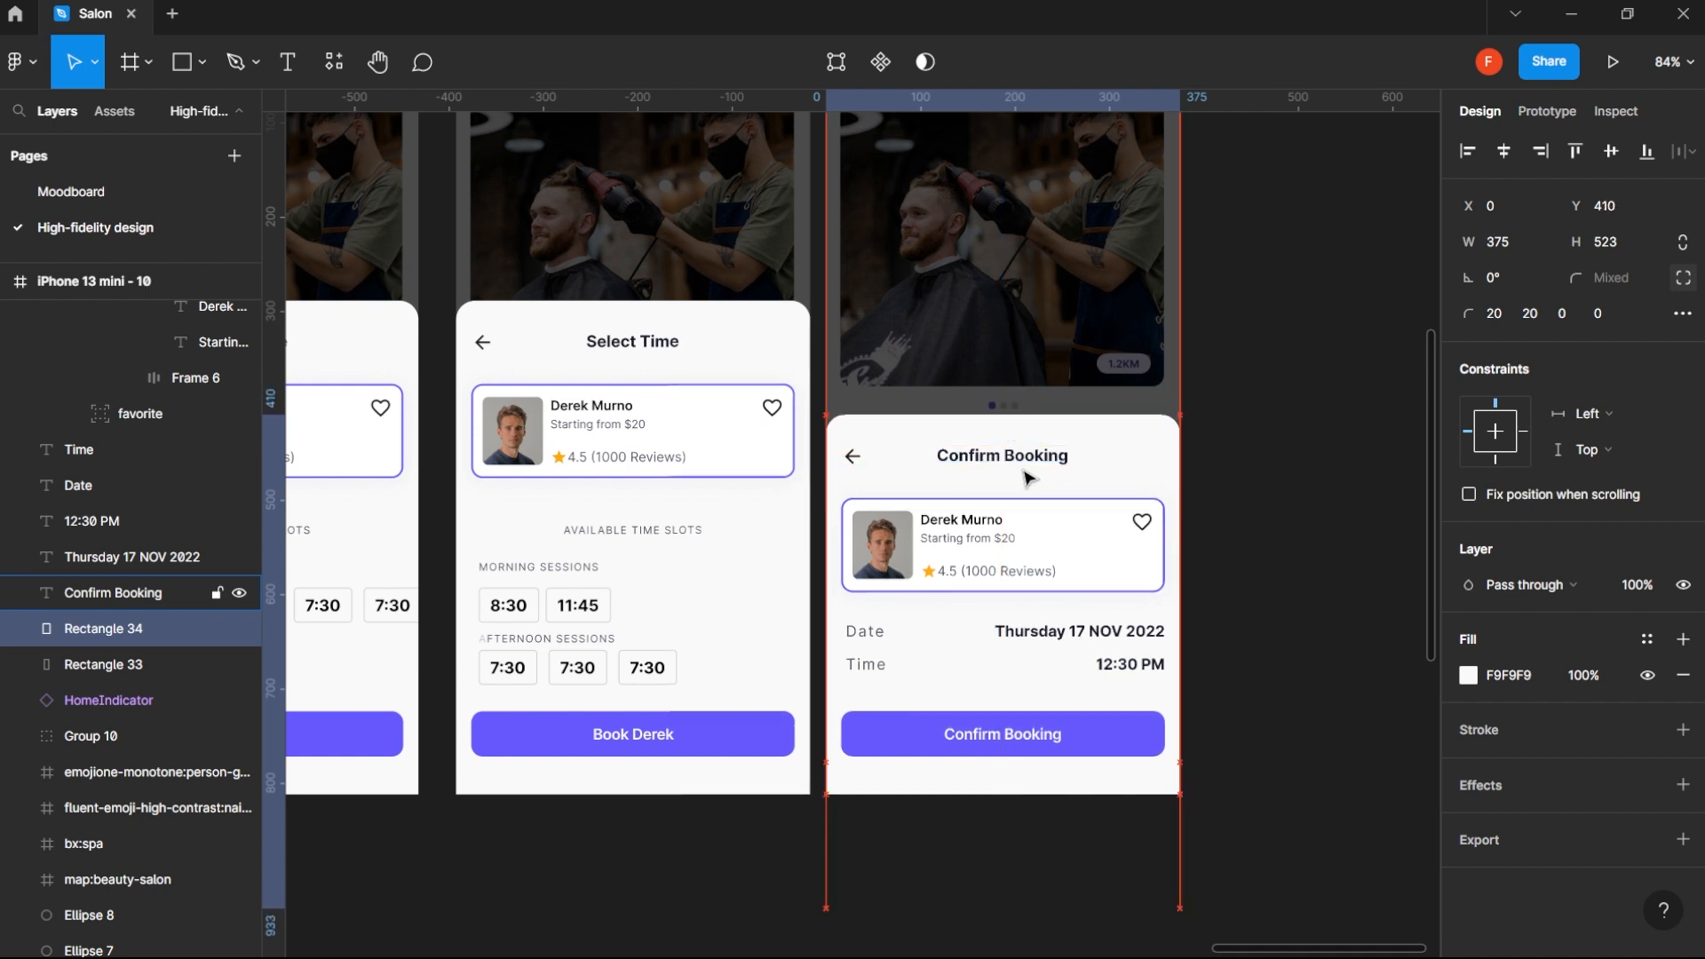
pyautogui.press('alt')
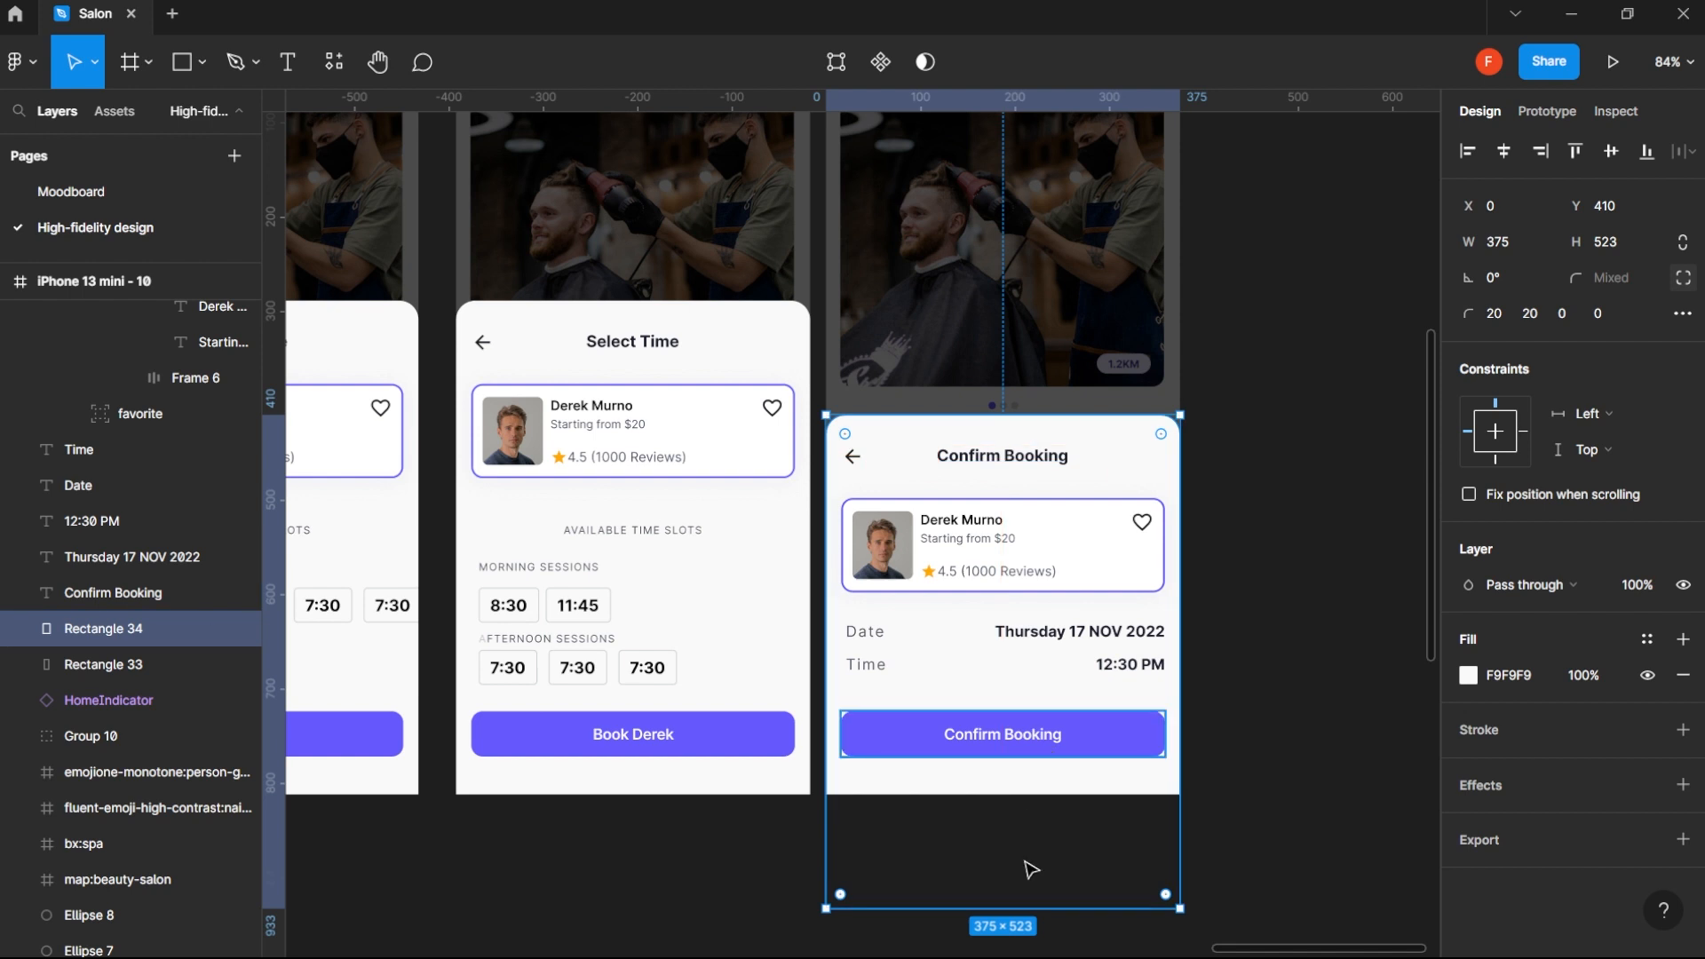
pyautogui.moveTo(1032, 905); pyautogui.dragTo(1026, 795)
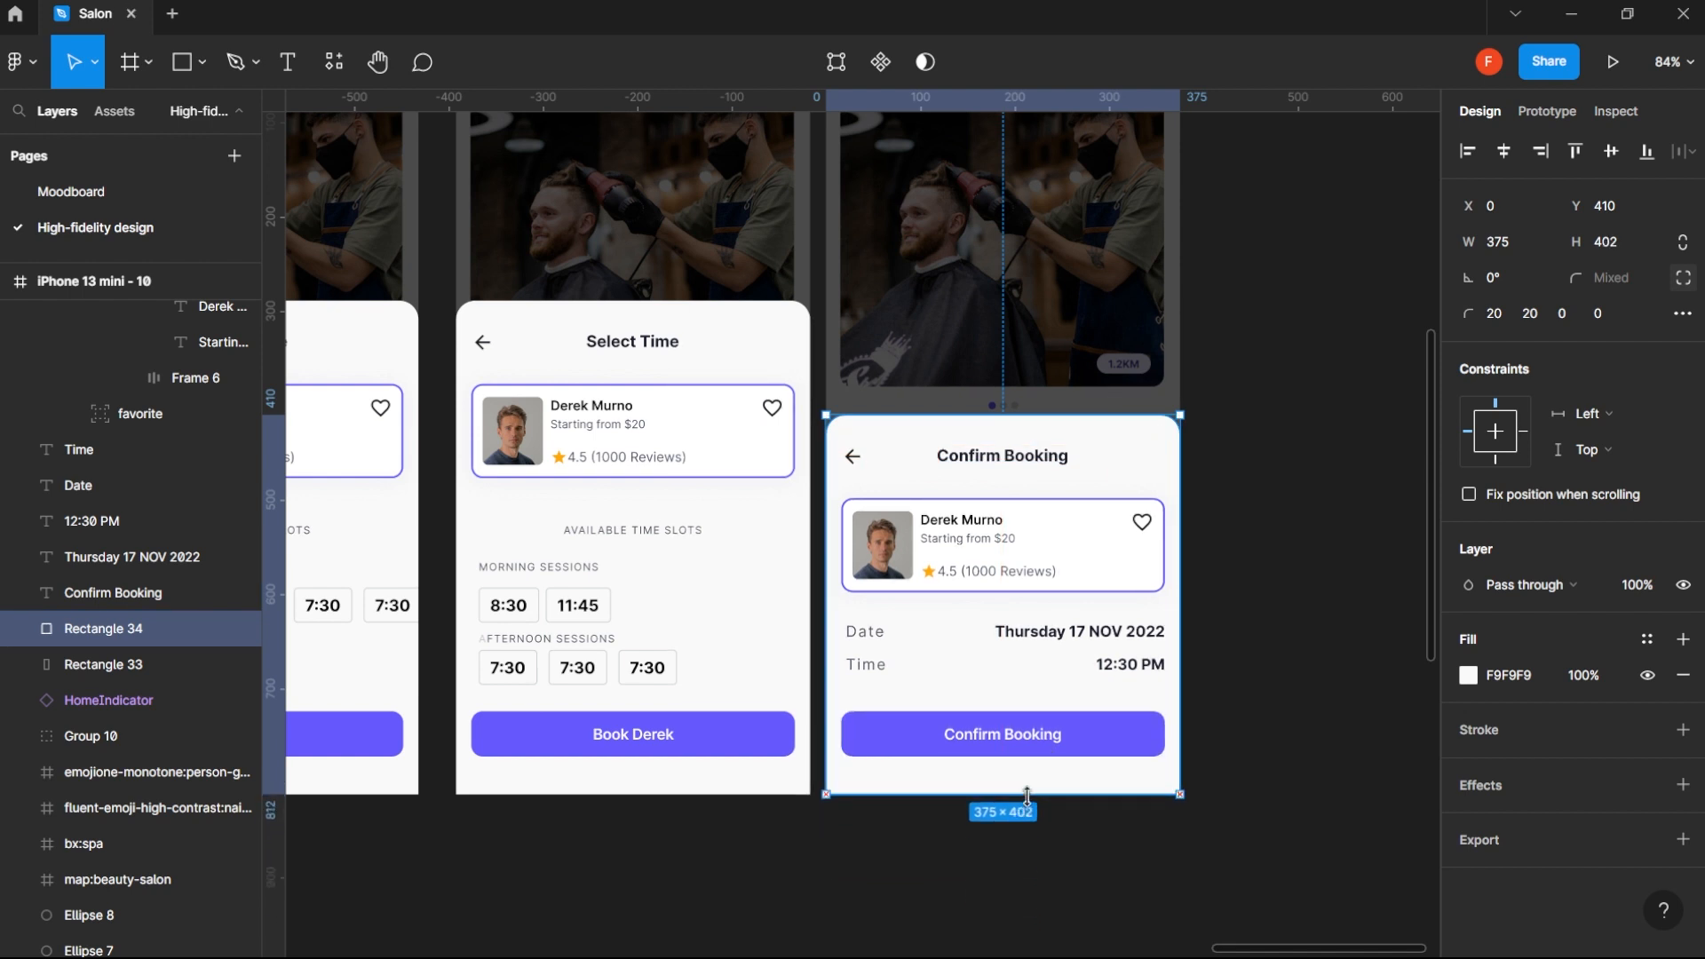
pyautogui.click(1263, 612)
# - Duplicate the Confirm Booking frame and place the copy beside it at X 5682, leaving a 40 px gap
pyautogui.scroll(-1, 1262, 612)
pyautogui.scroll(-5, 1260, 611)
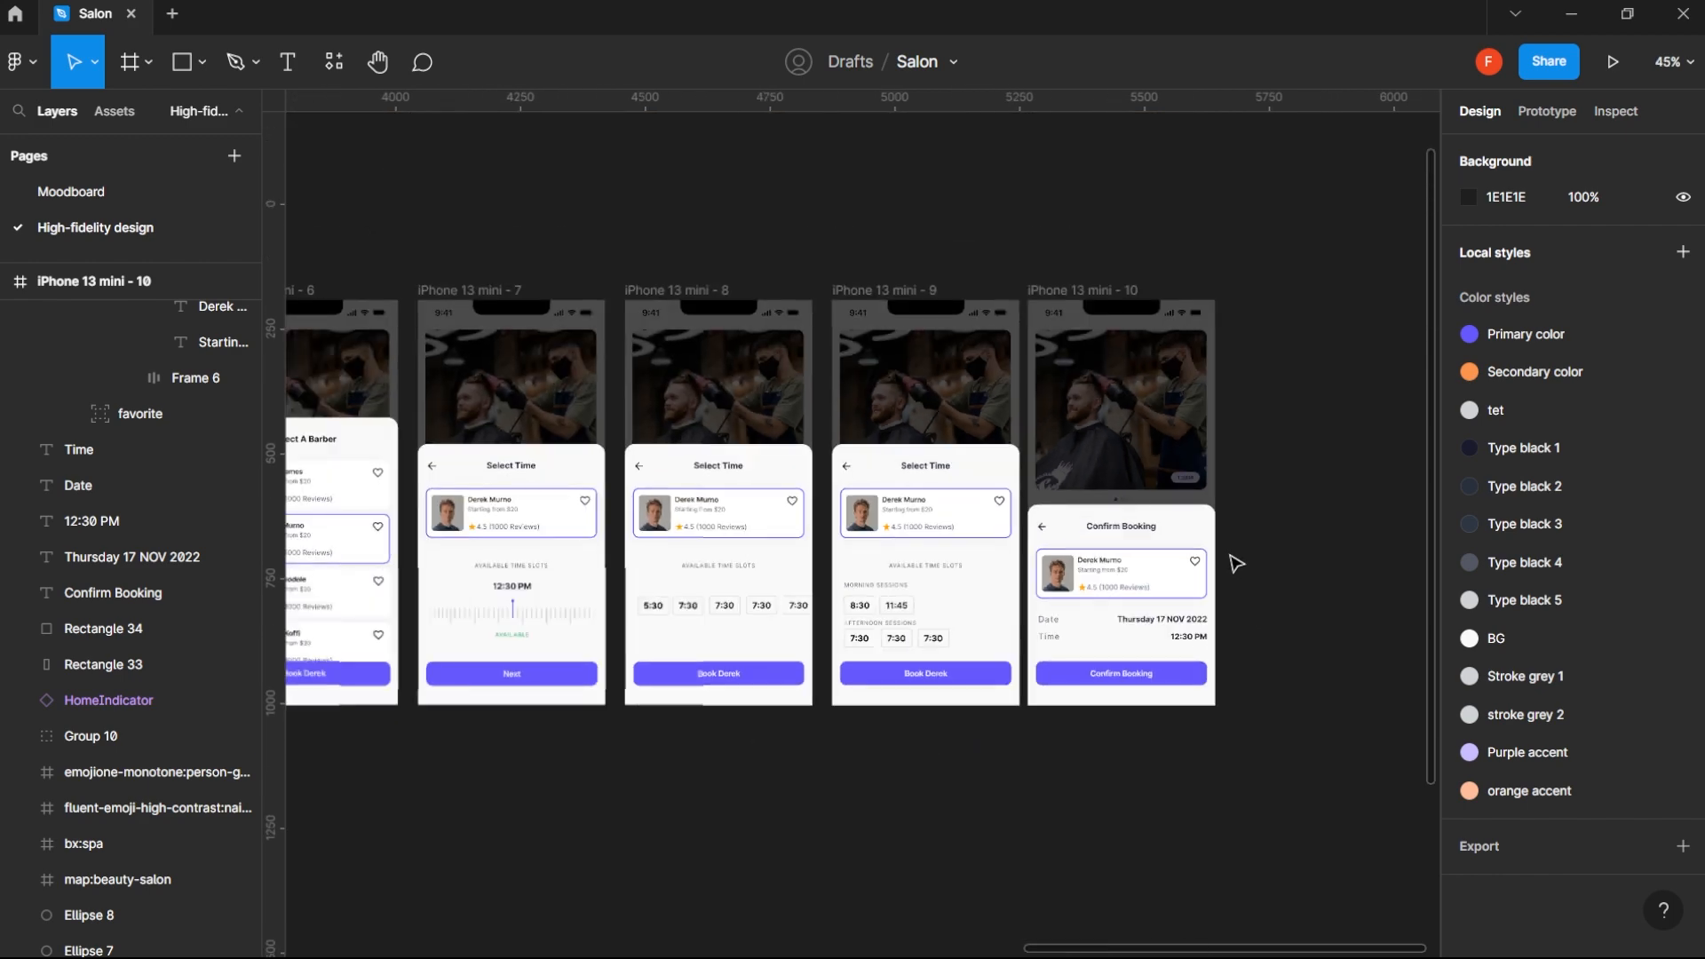
pyautogui.moveTo(1229, 560); pyautogui.dragTo(1125, 584)
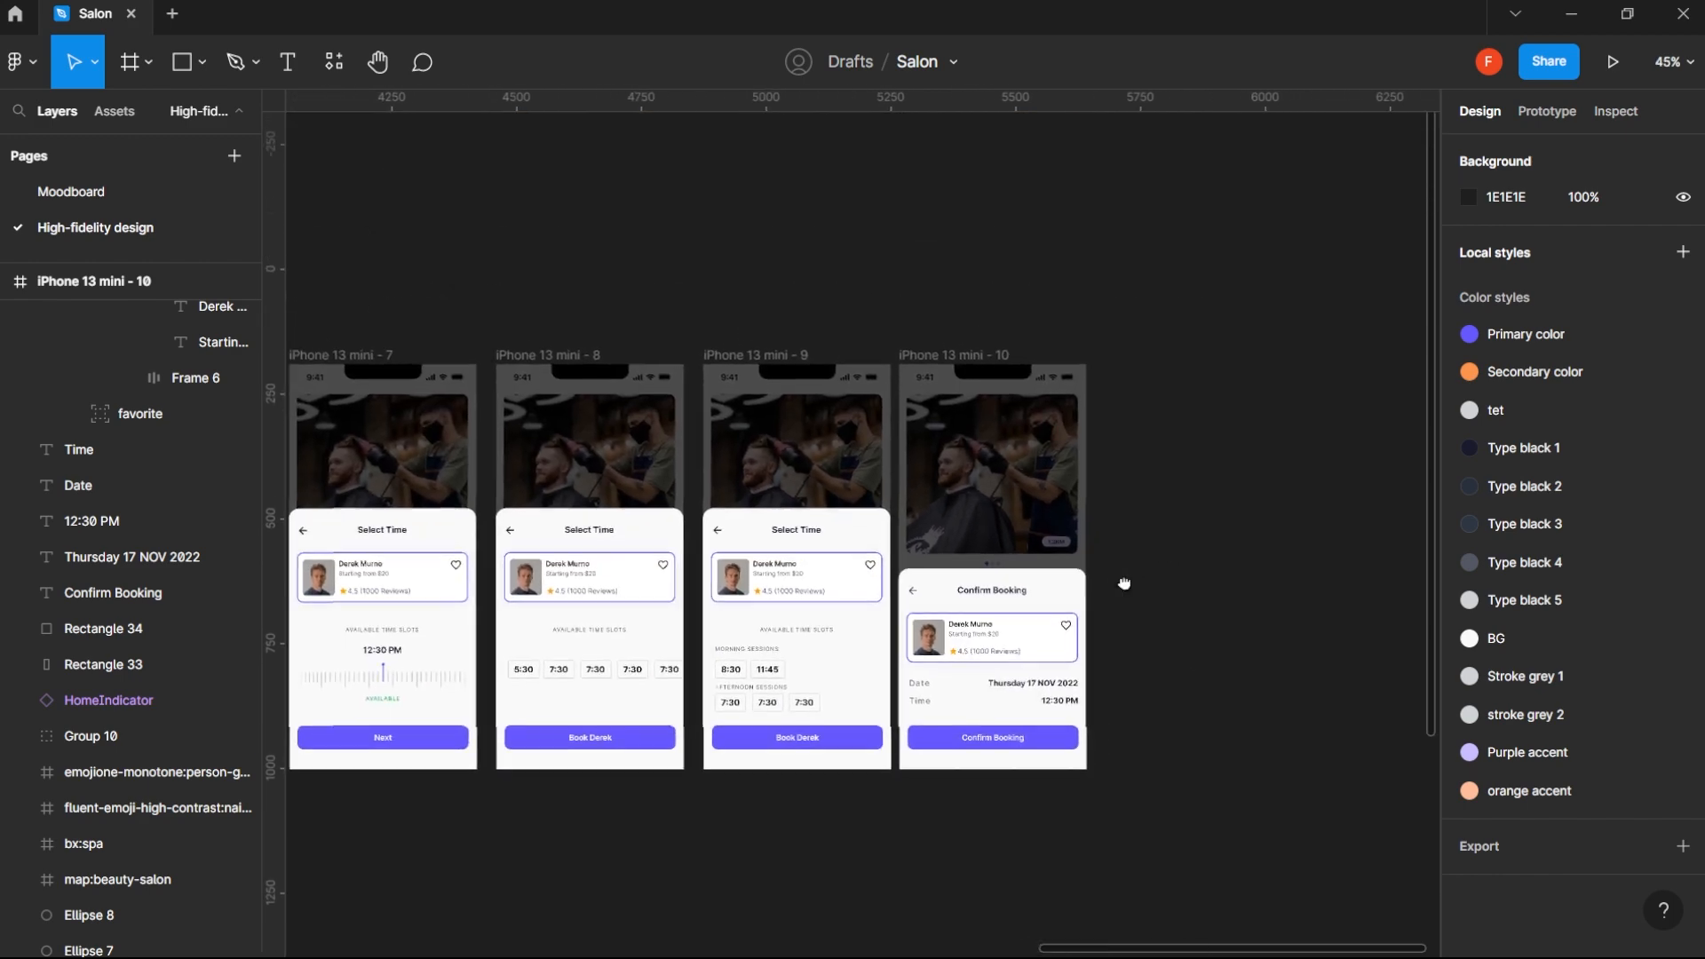
pyautogui.click(986, 359)
pyautogui.hotkey('ctrl', 'd')
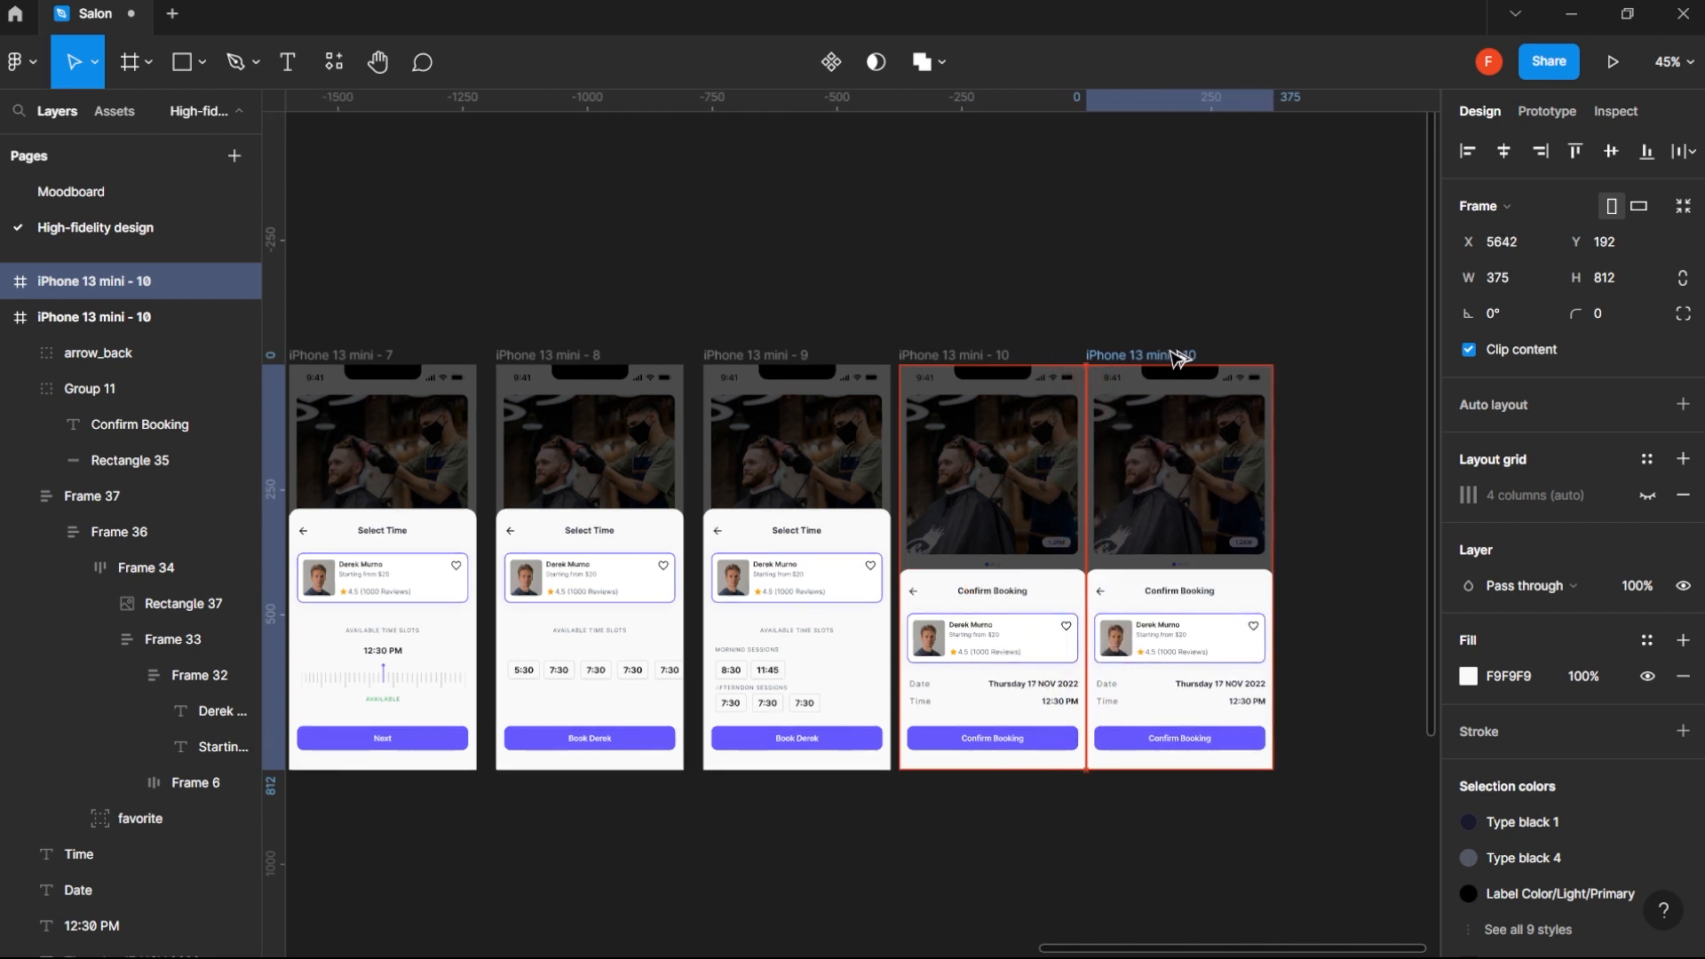
pyautogui.moveTo(1170, 357); pyautogui.dragTo(1184, 353)
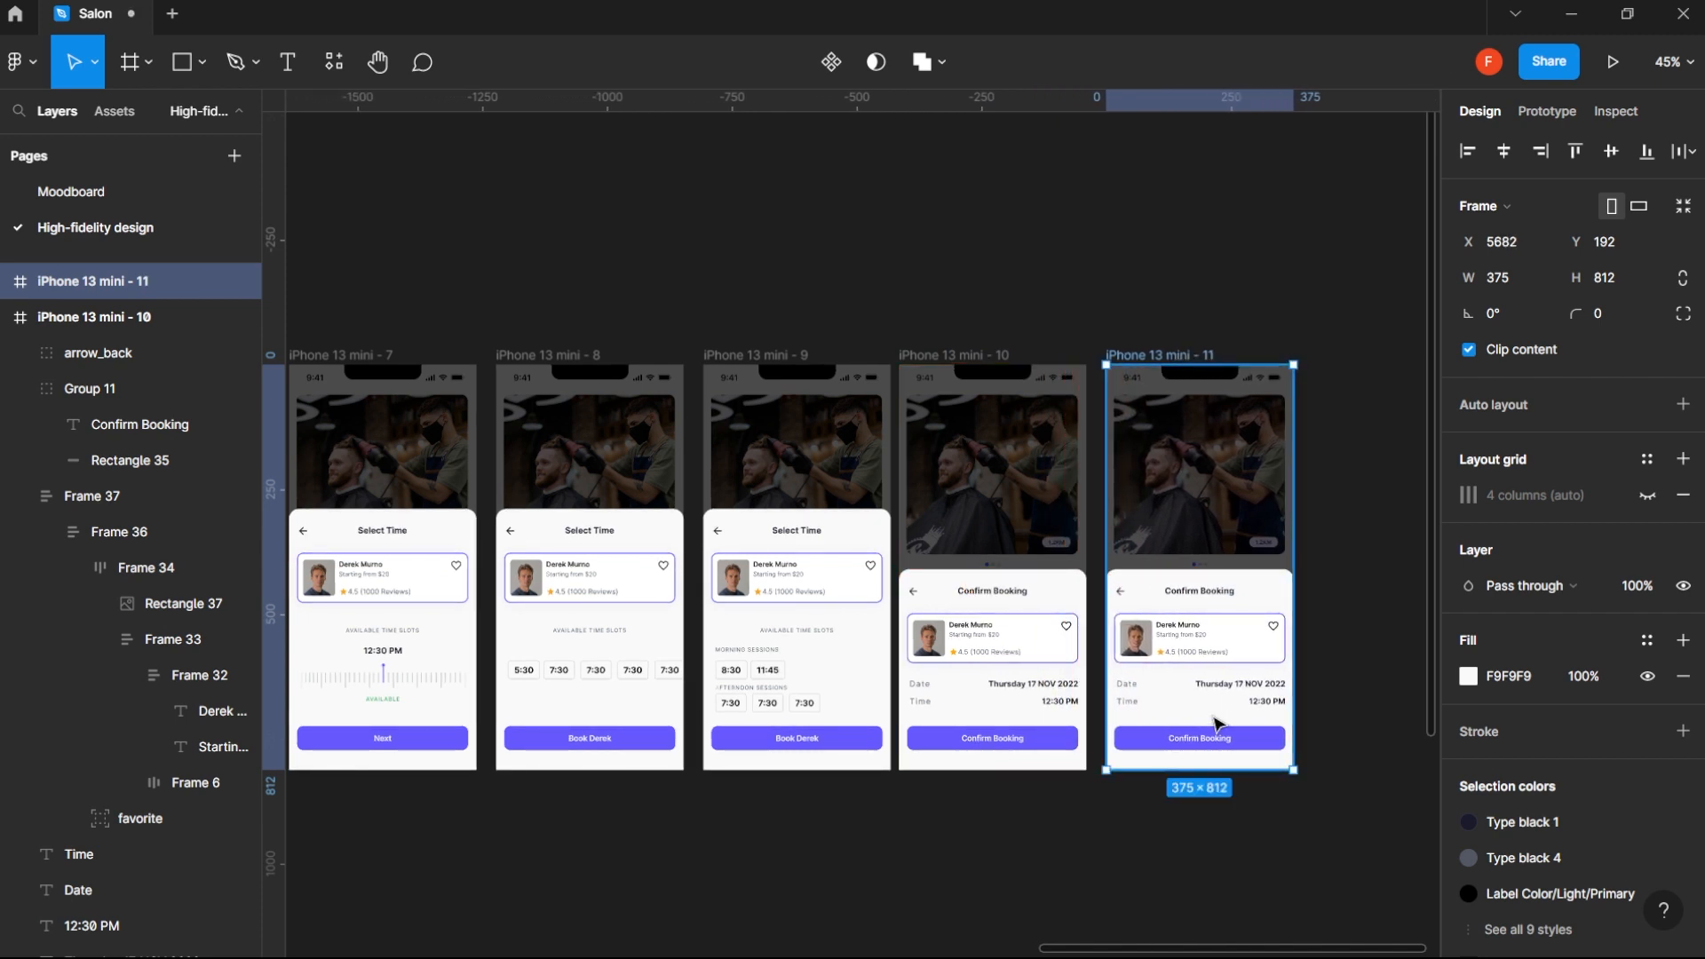
# - Centre-align the button label's text in the duplicated frame and set its horizontal constraint to Left and right
pyautogui.click(1225, 740)
pyautogui.doubleClick(1228, 745)
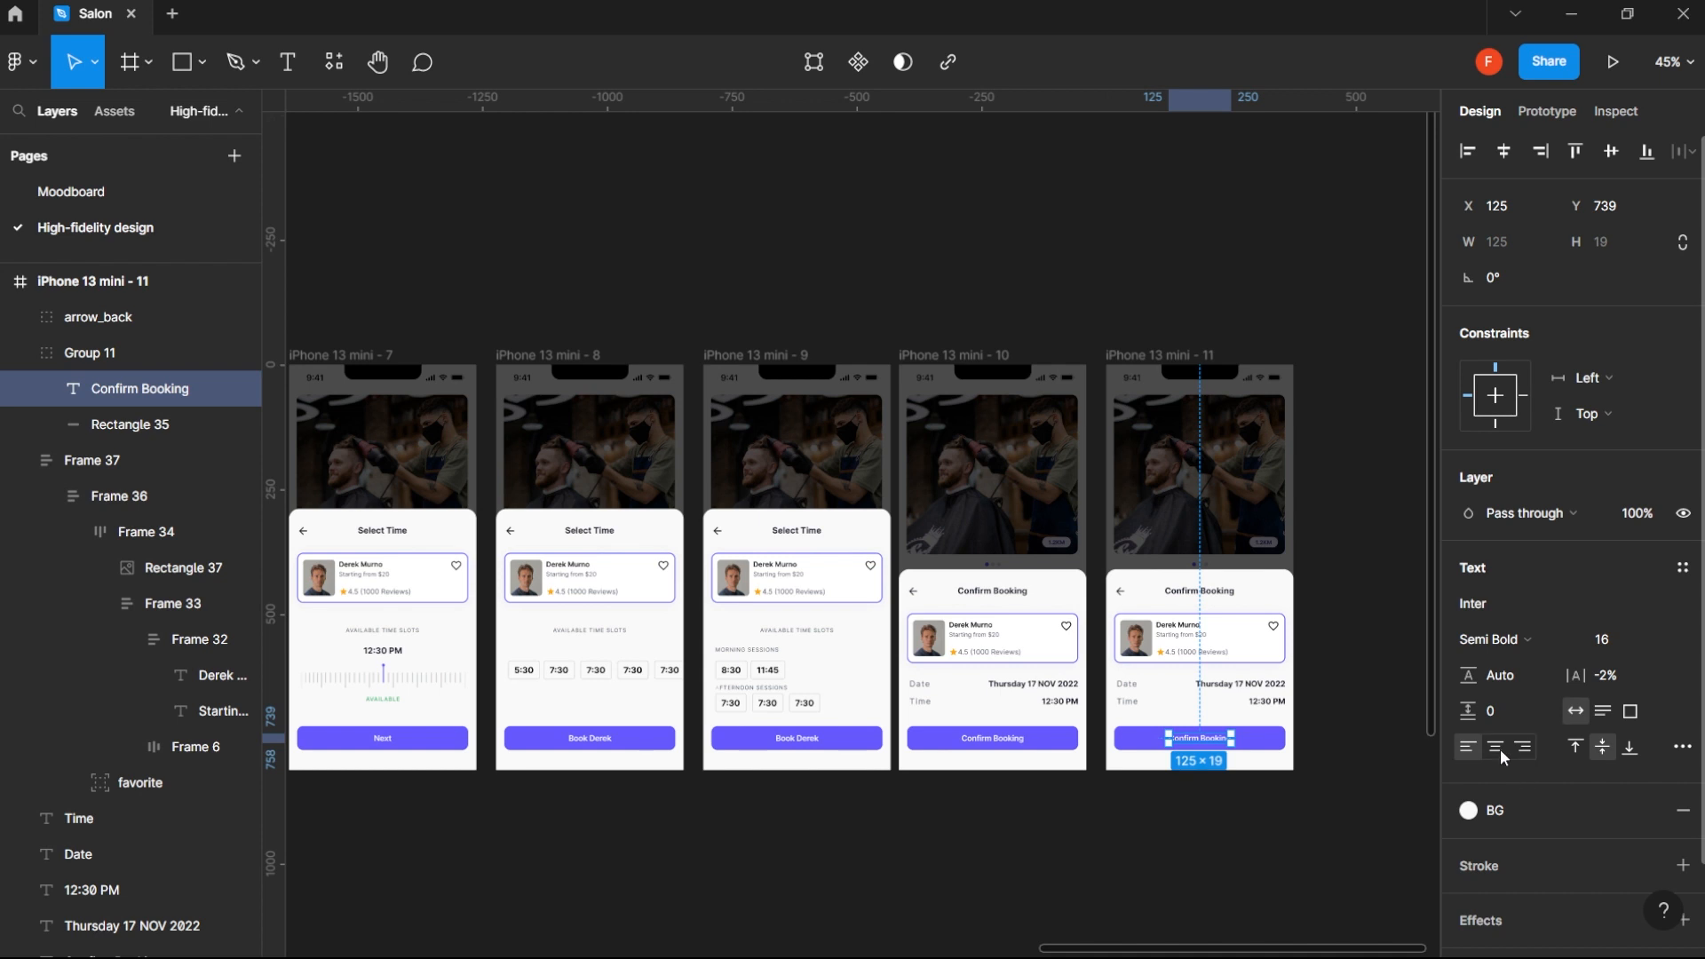
pyautogui.click(1500, 749)
pyautogui.click(1615, 376)
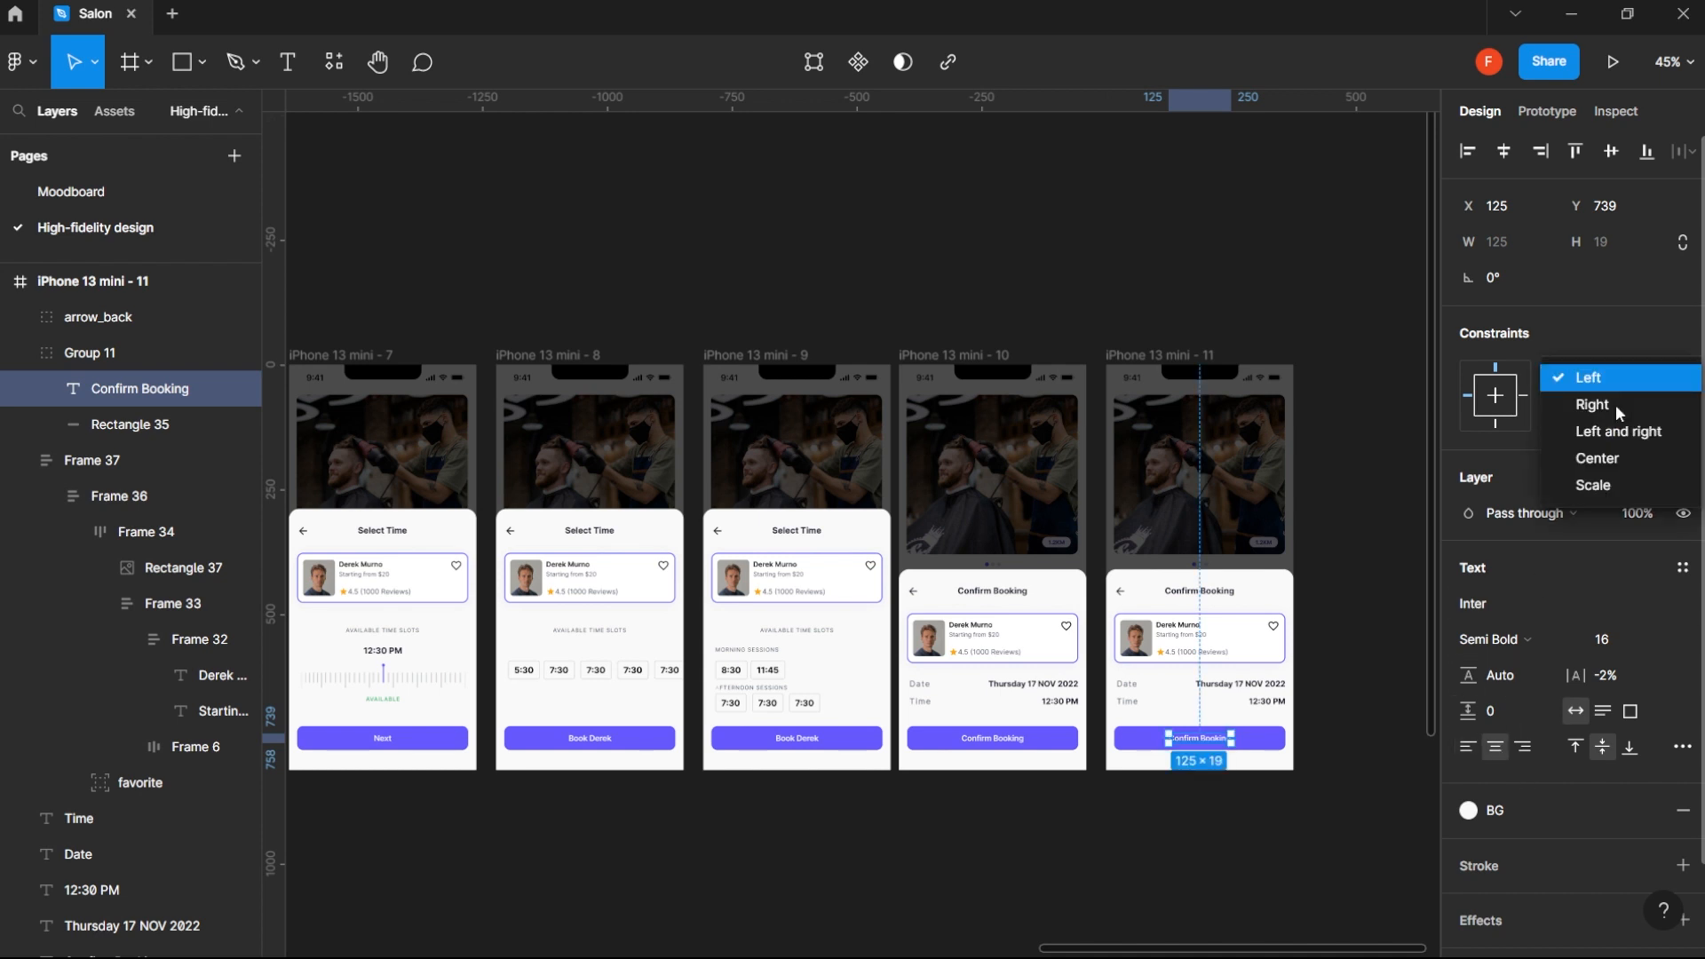
pyautogui.click(1619, 432)
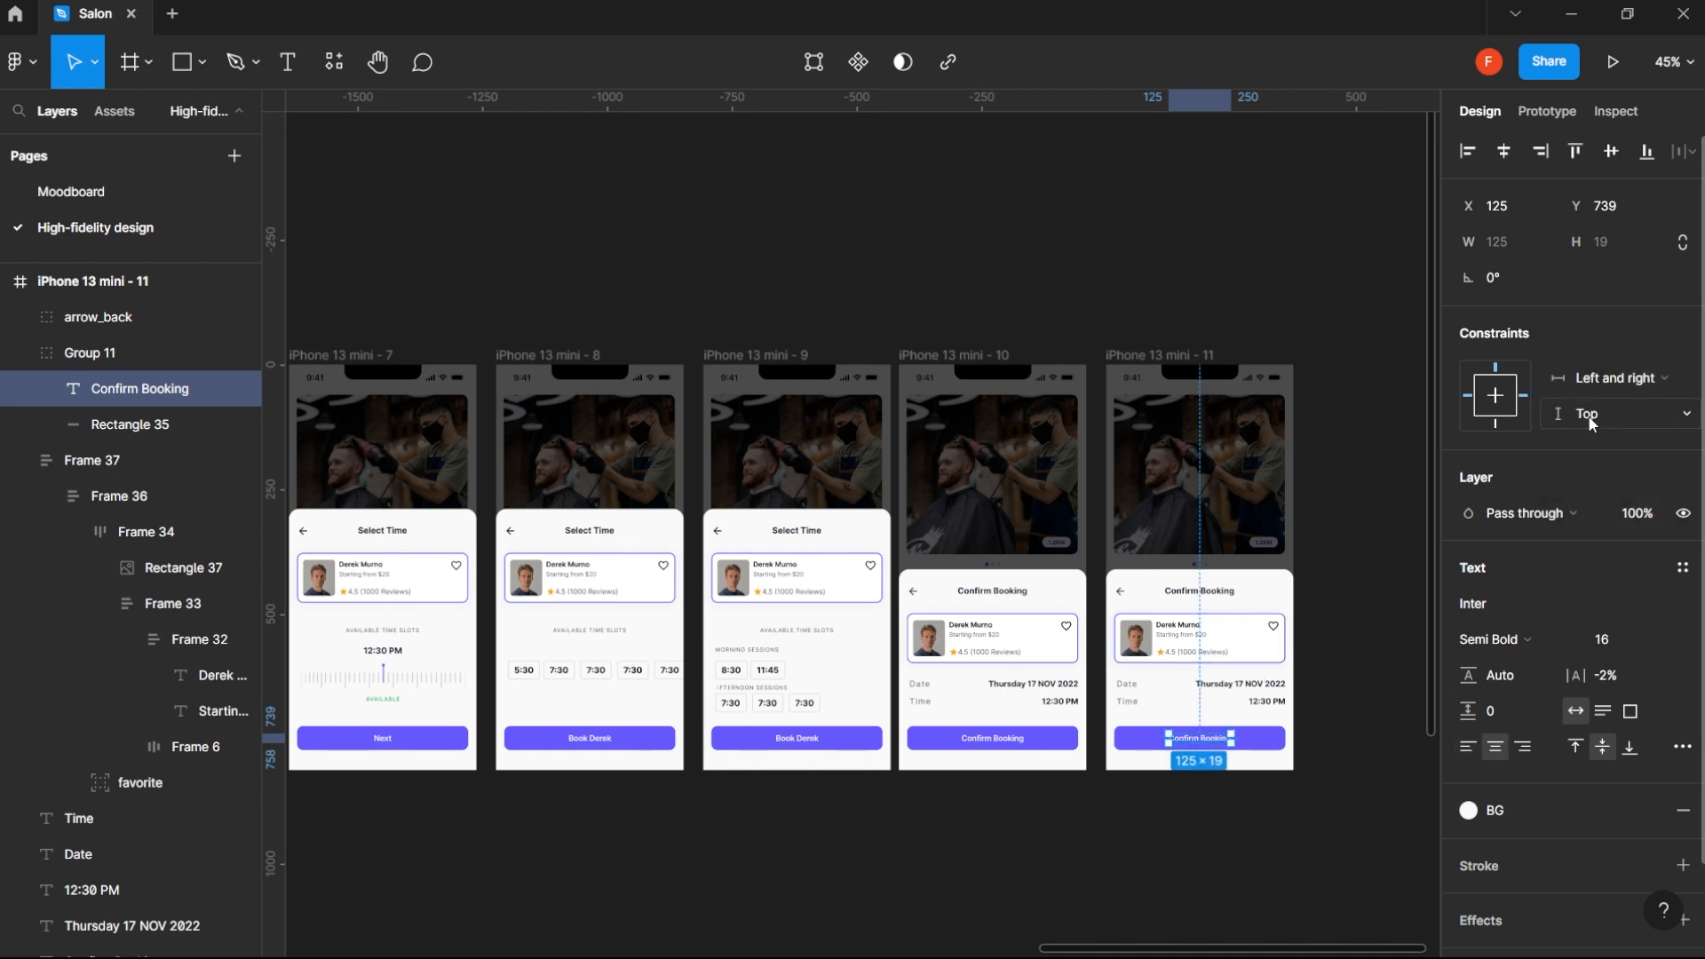
# - Change the button label in the duplicated frame to "Close"
pyautogui.doubleClick(1204, 740)
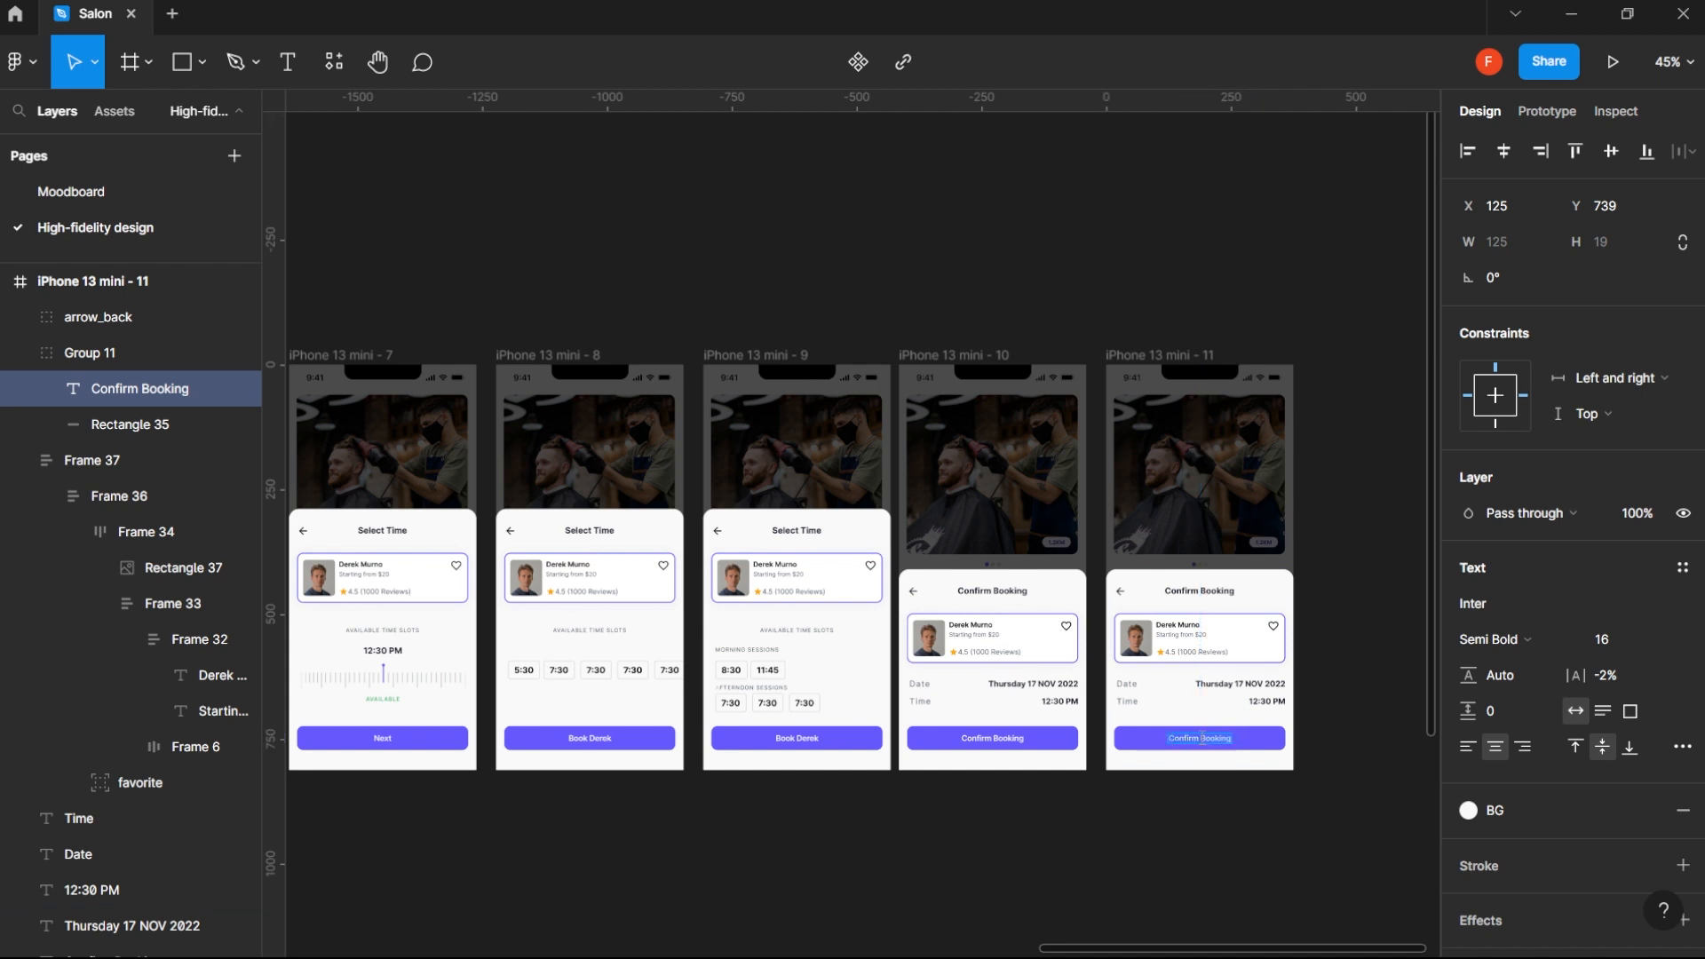
pyautogui.write('Close')
pyautogui.press('Escape')
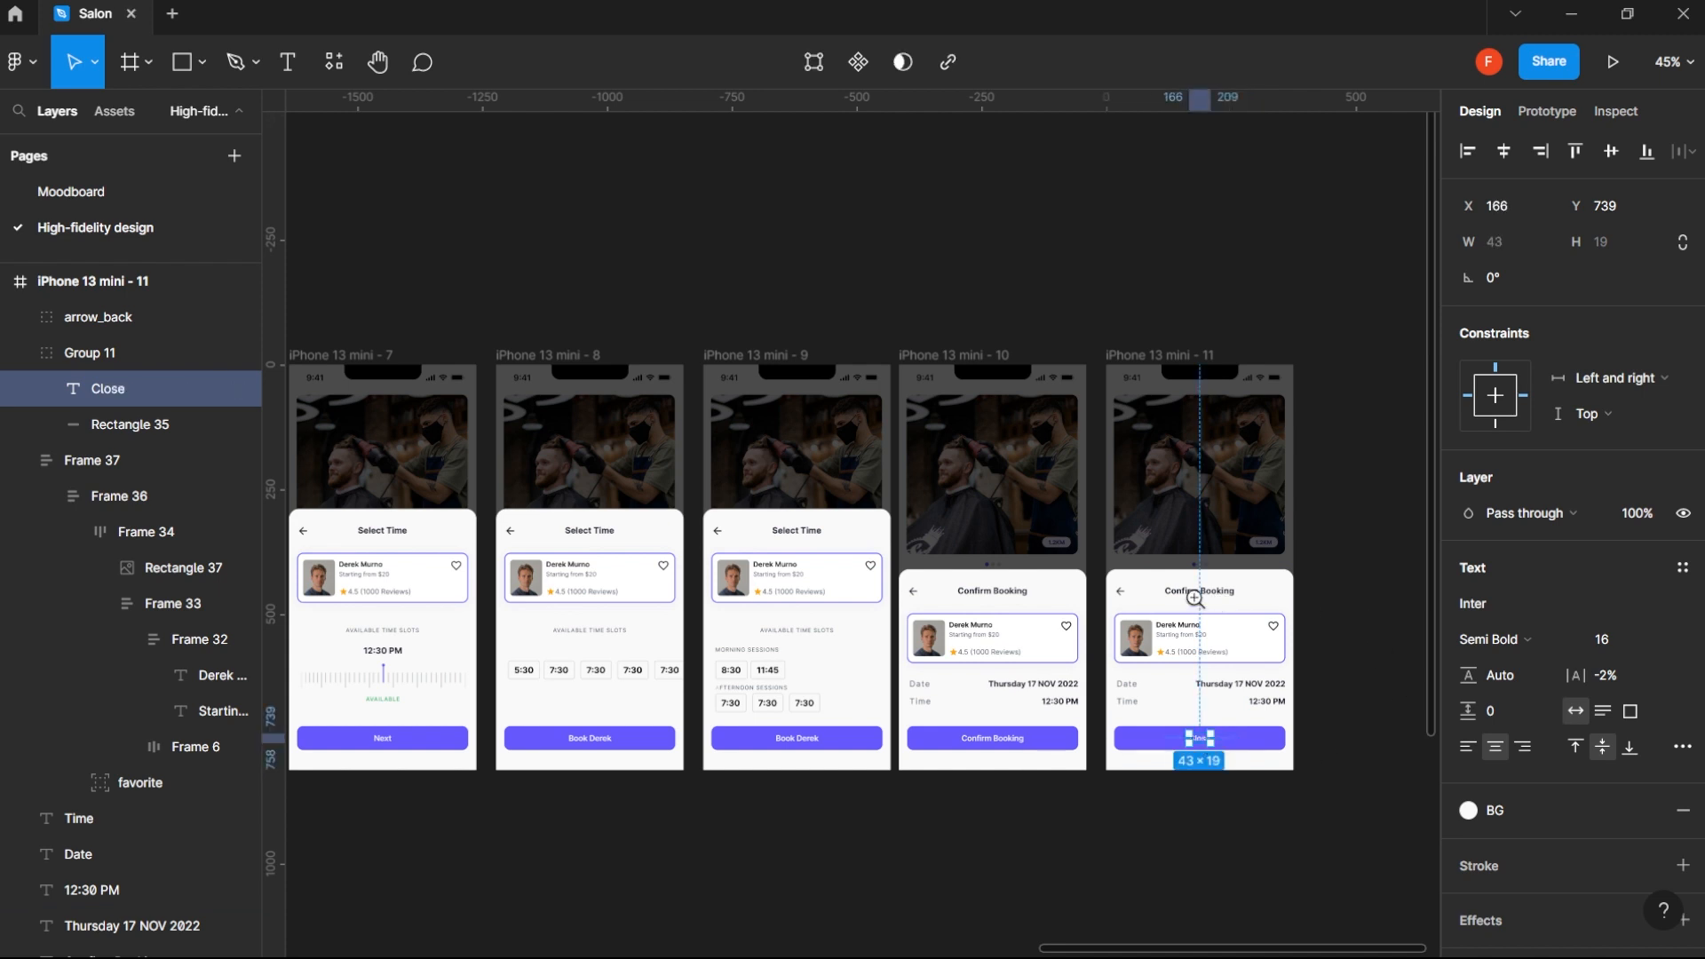
# - Change the duplicated screen's Confirm Booking title to "Appointment Scheduled", correcting the spelling
pyautogui.scroll(3, 1195, 599)
pyautogui.click(1222, 590)
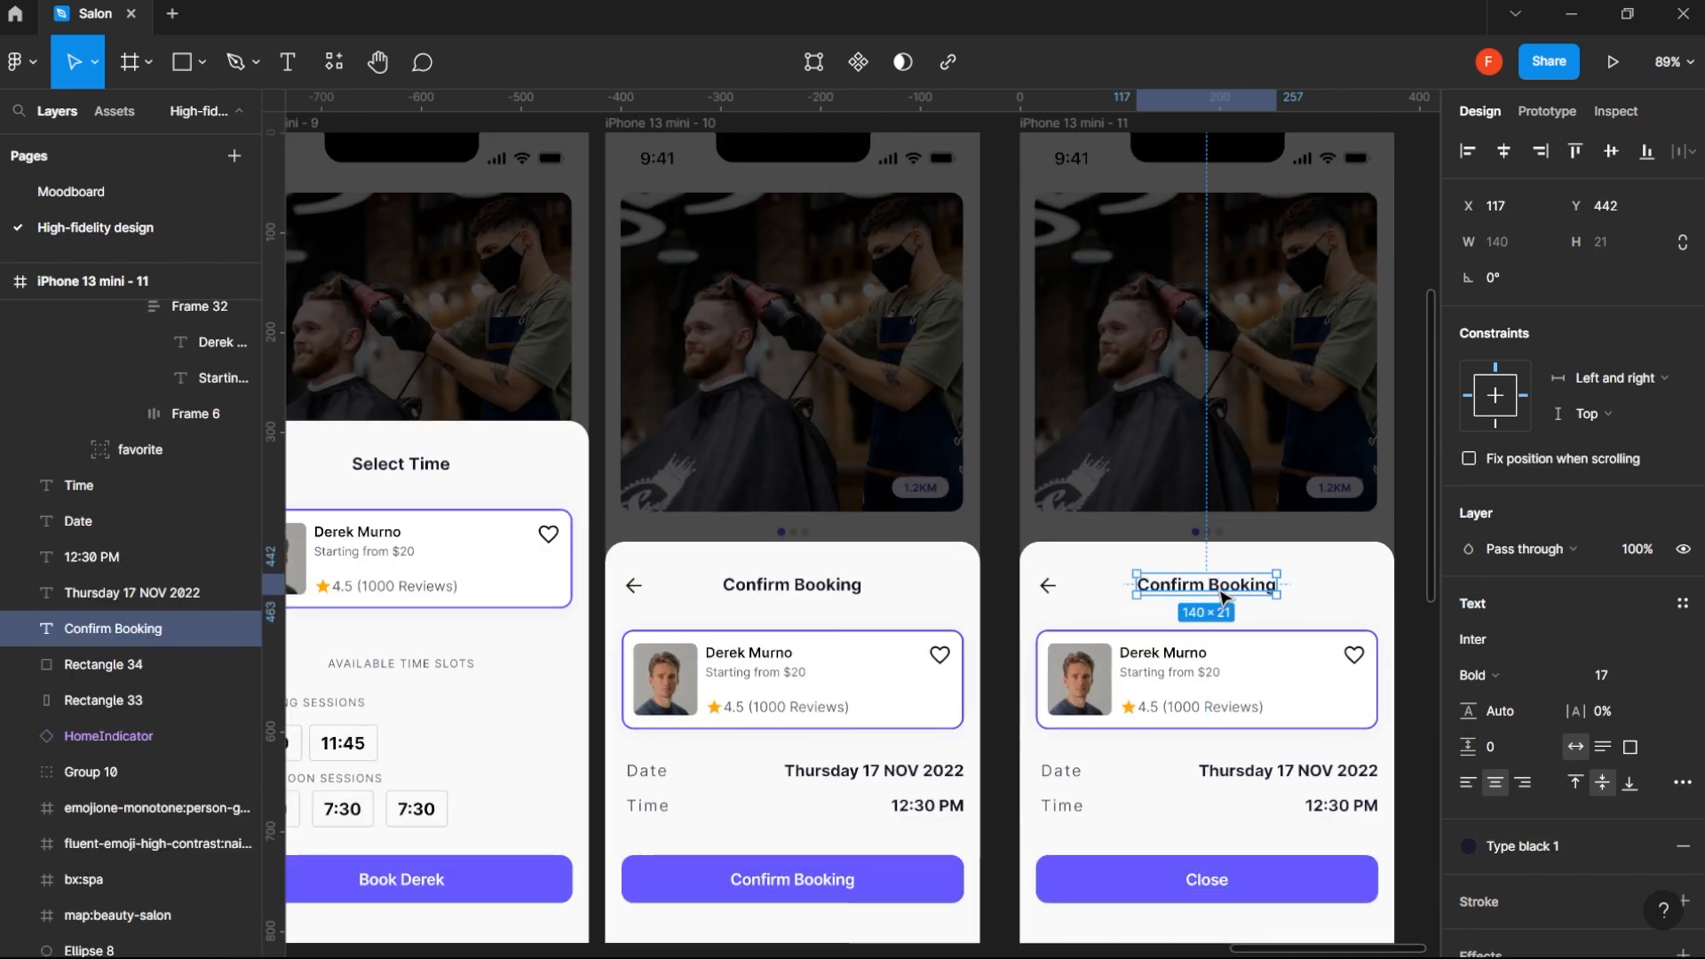
pyautogui.doubleClick(1222, 595)
pyautogui.press('BackSpace')
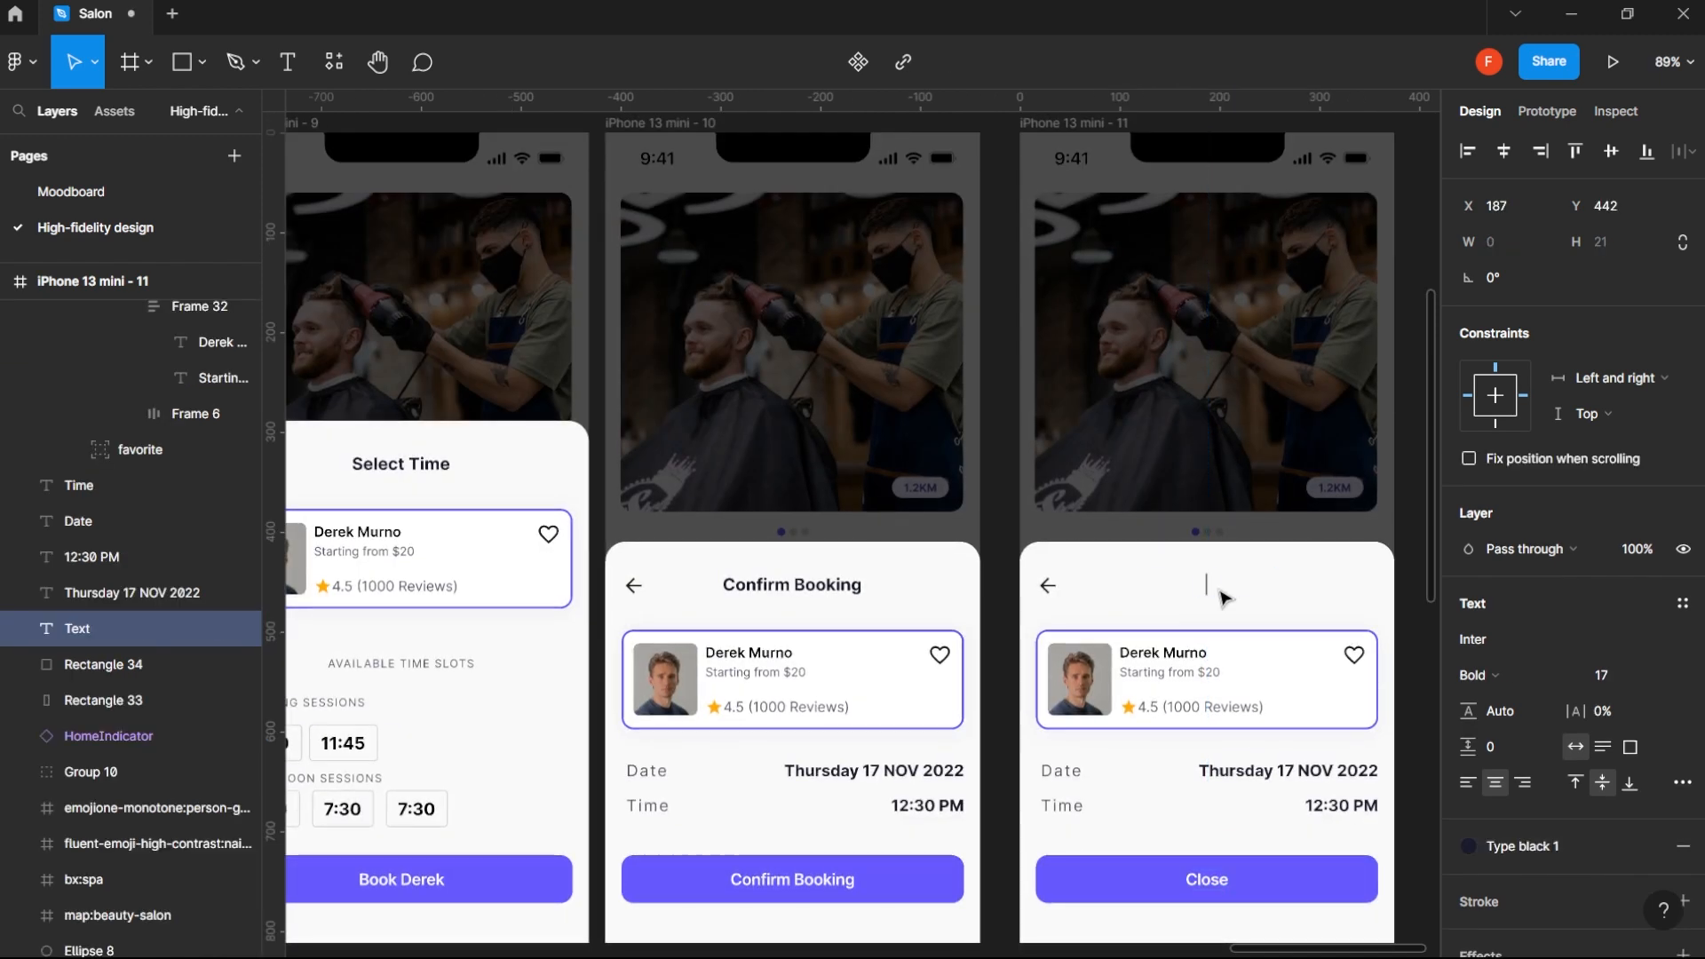
pyautogui.write('Appo')
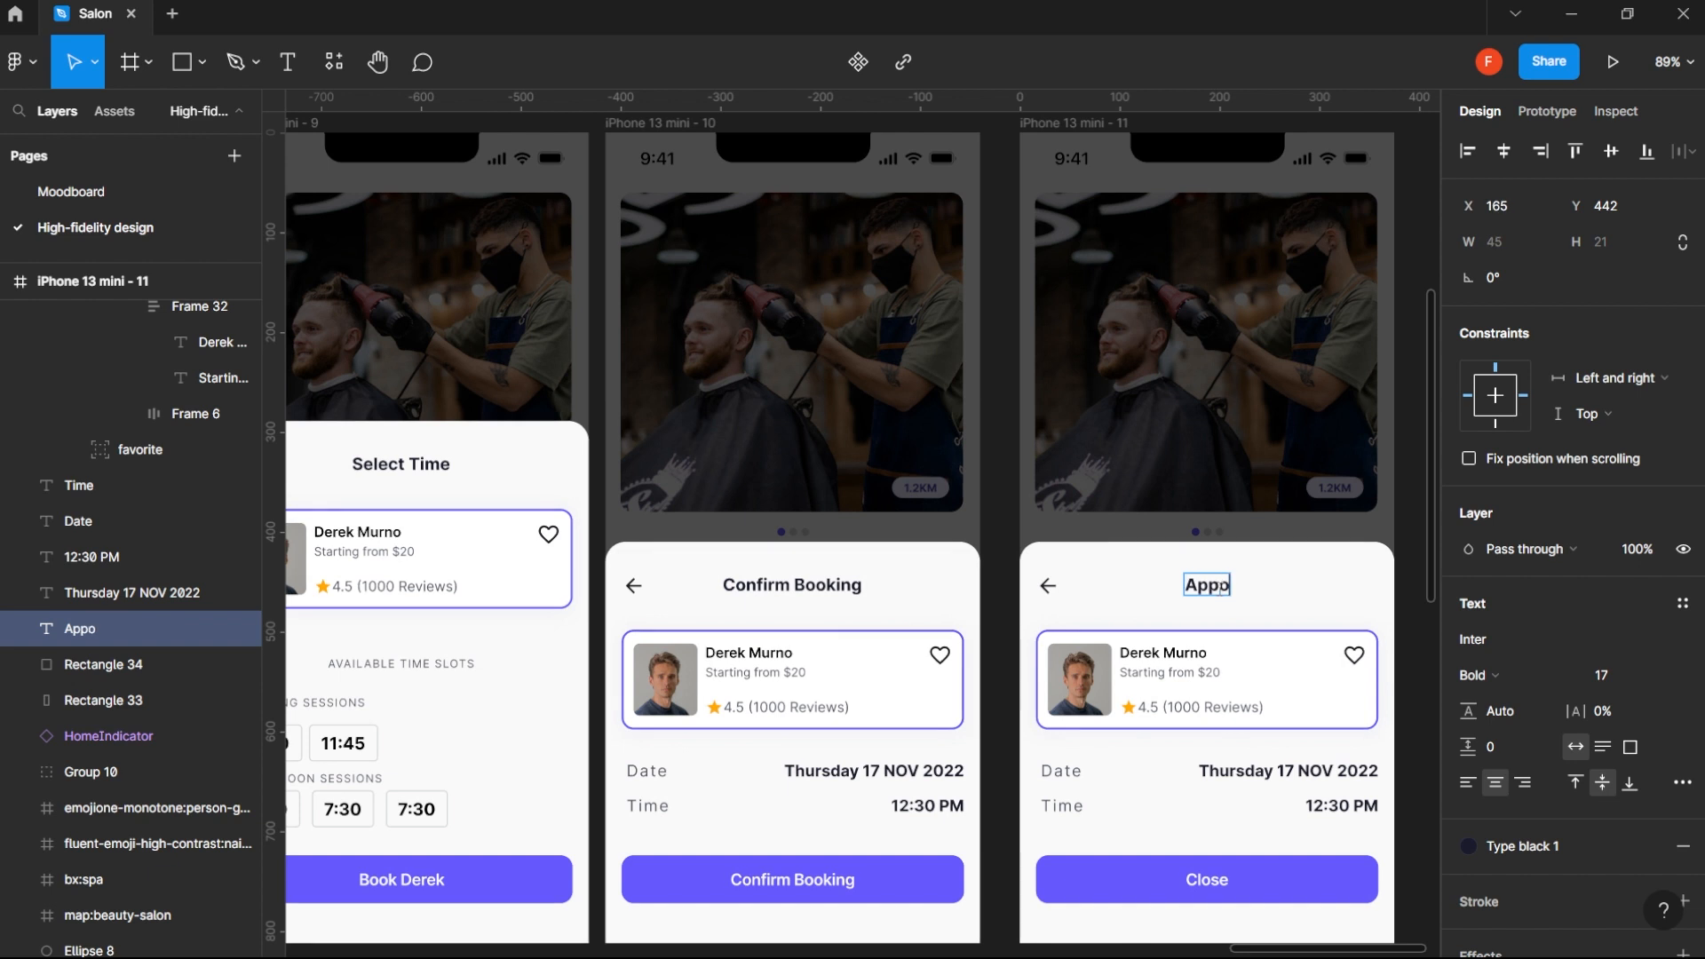
pyautogui.write('intme')
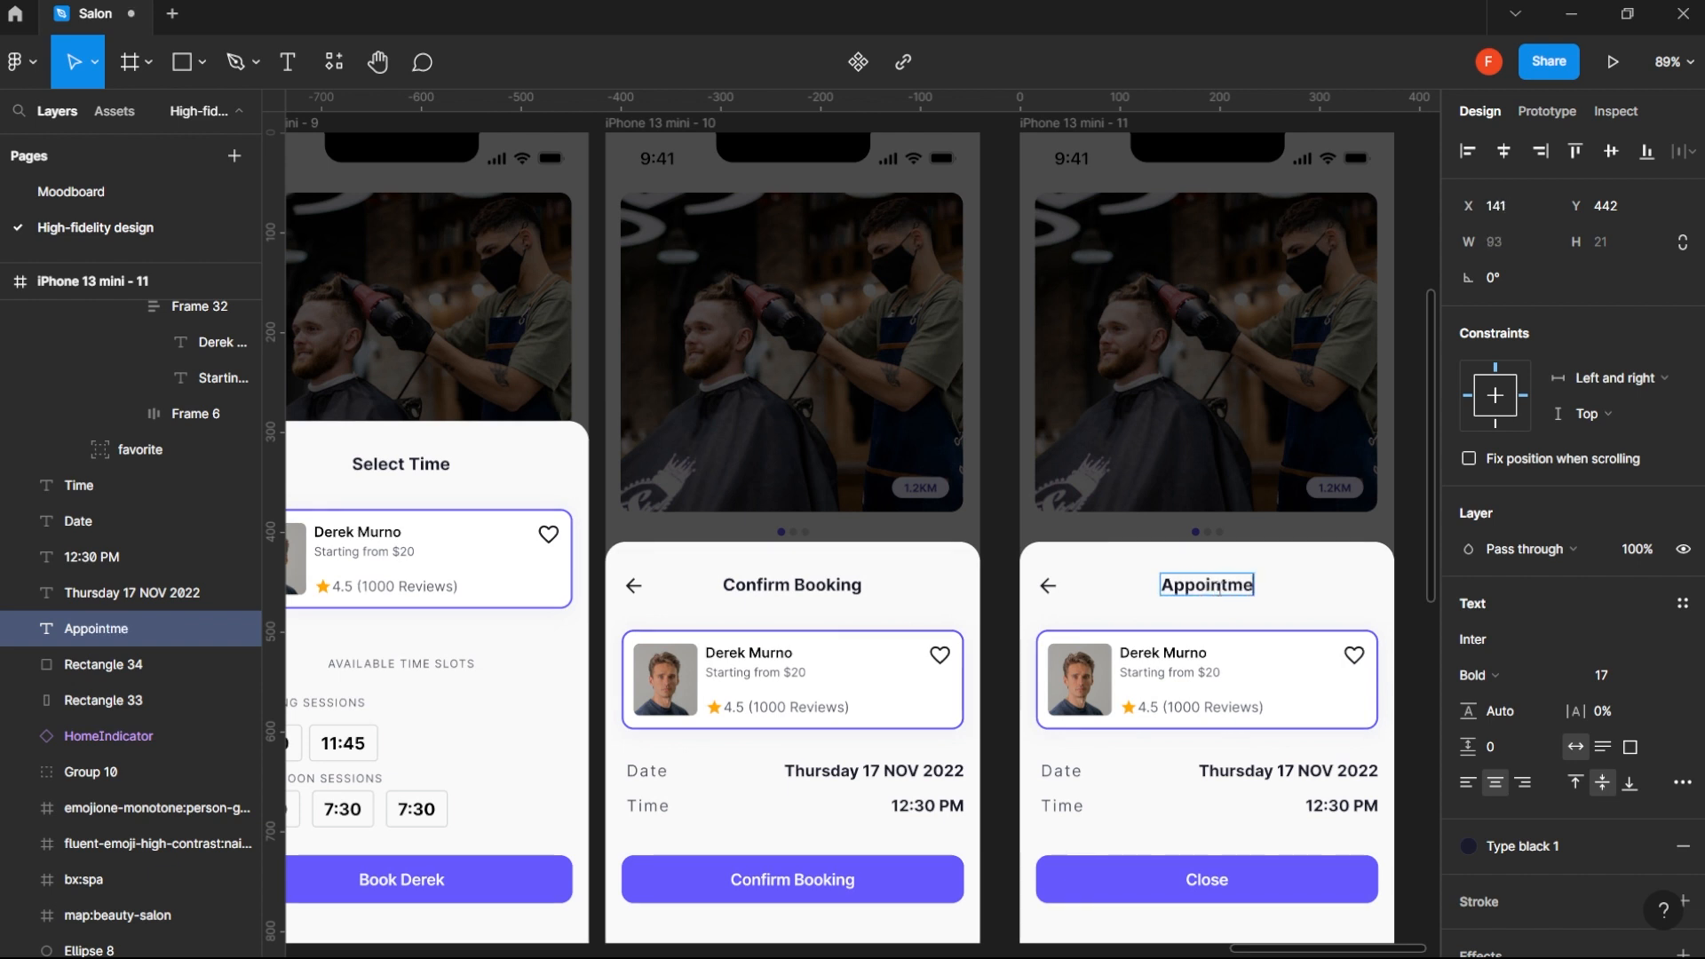
pyautogui.write('nt Sch')
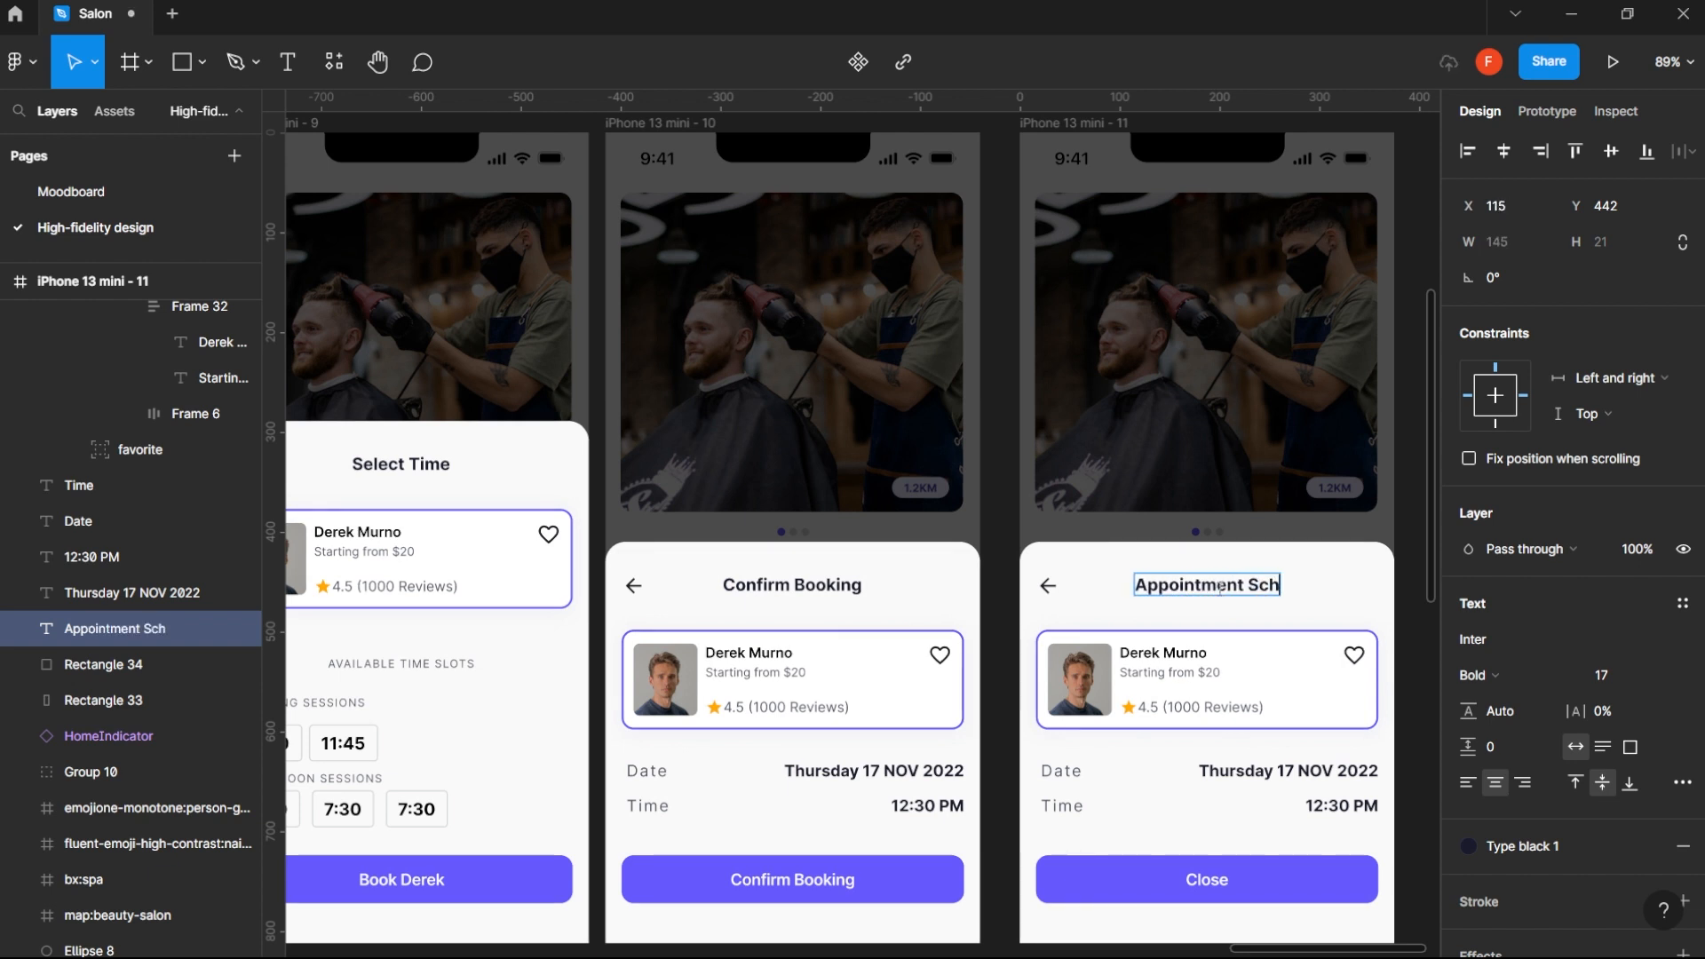
pyautogui.write('udled')
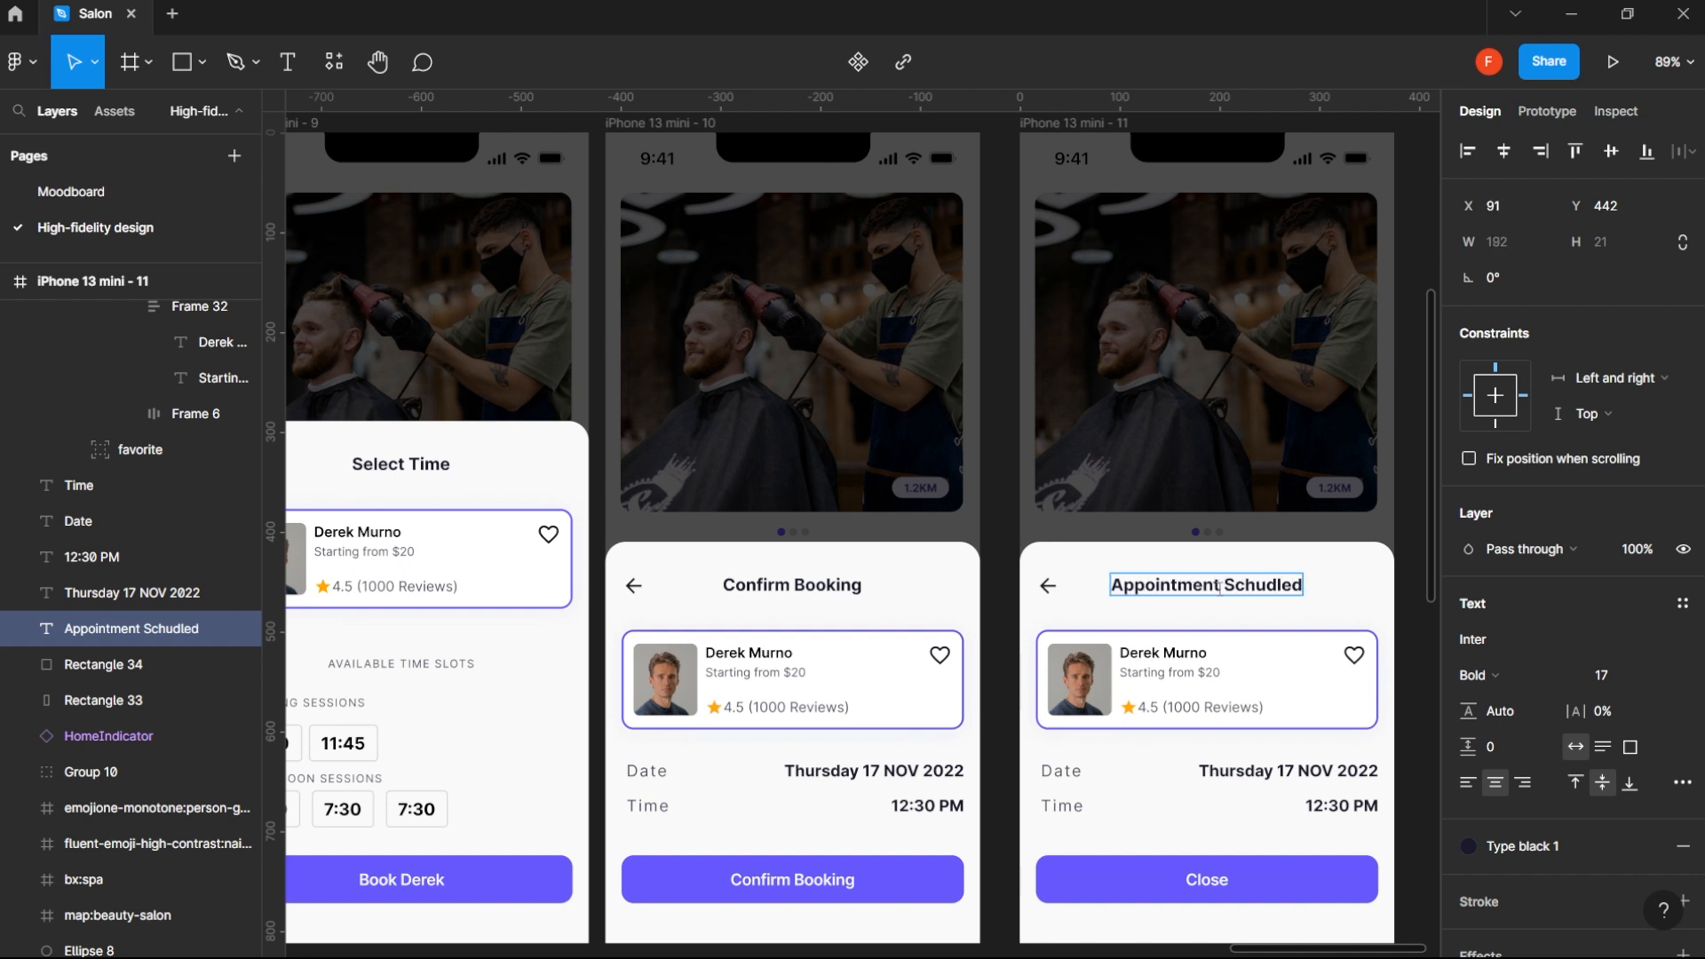
pyautogui.rightClick(1270, 586)
pyautogui.click(1339, 604)
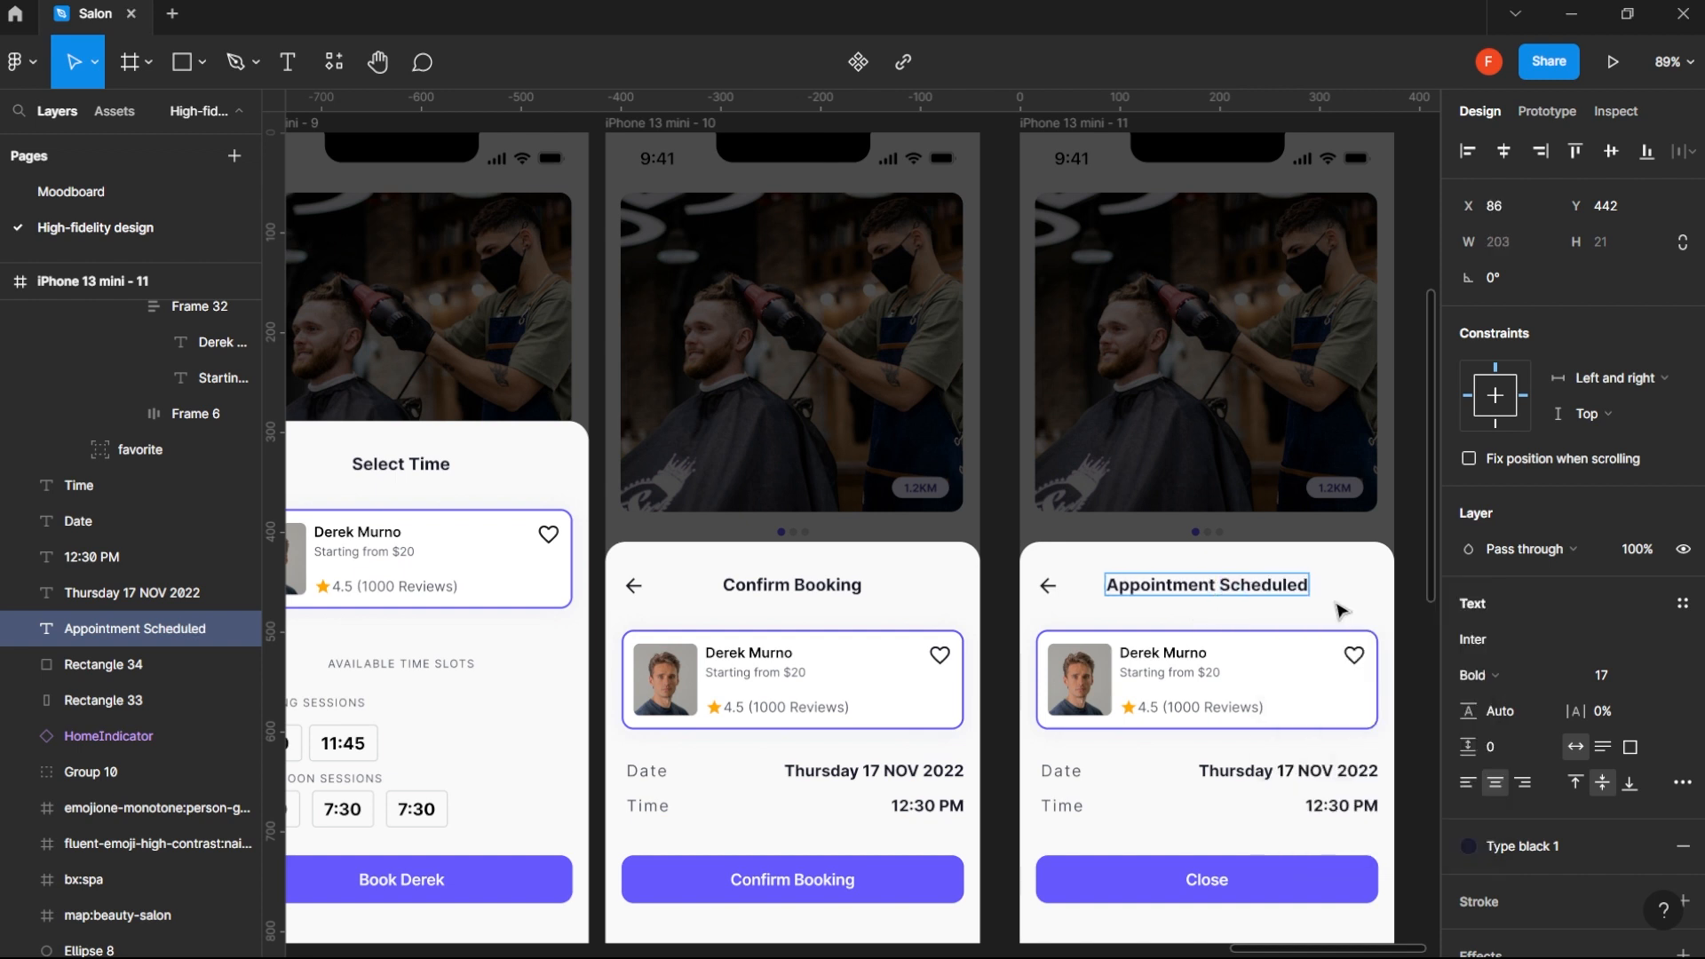
pyautogui.press('Escape')
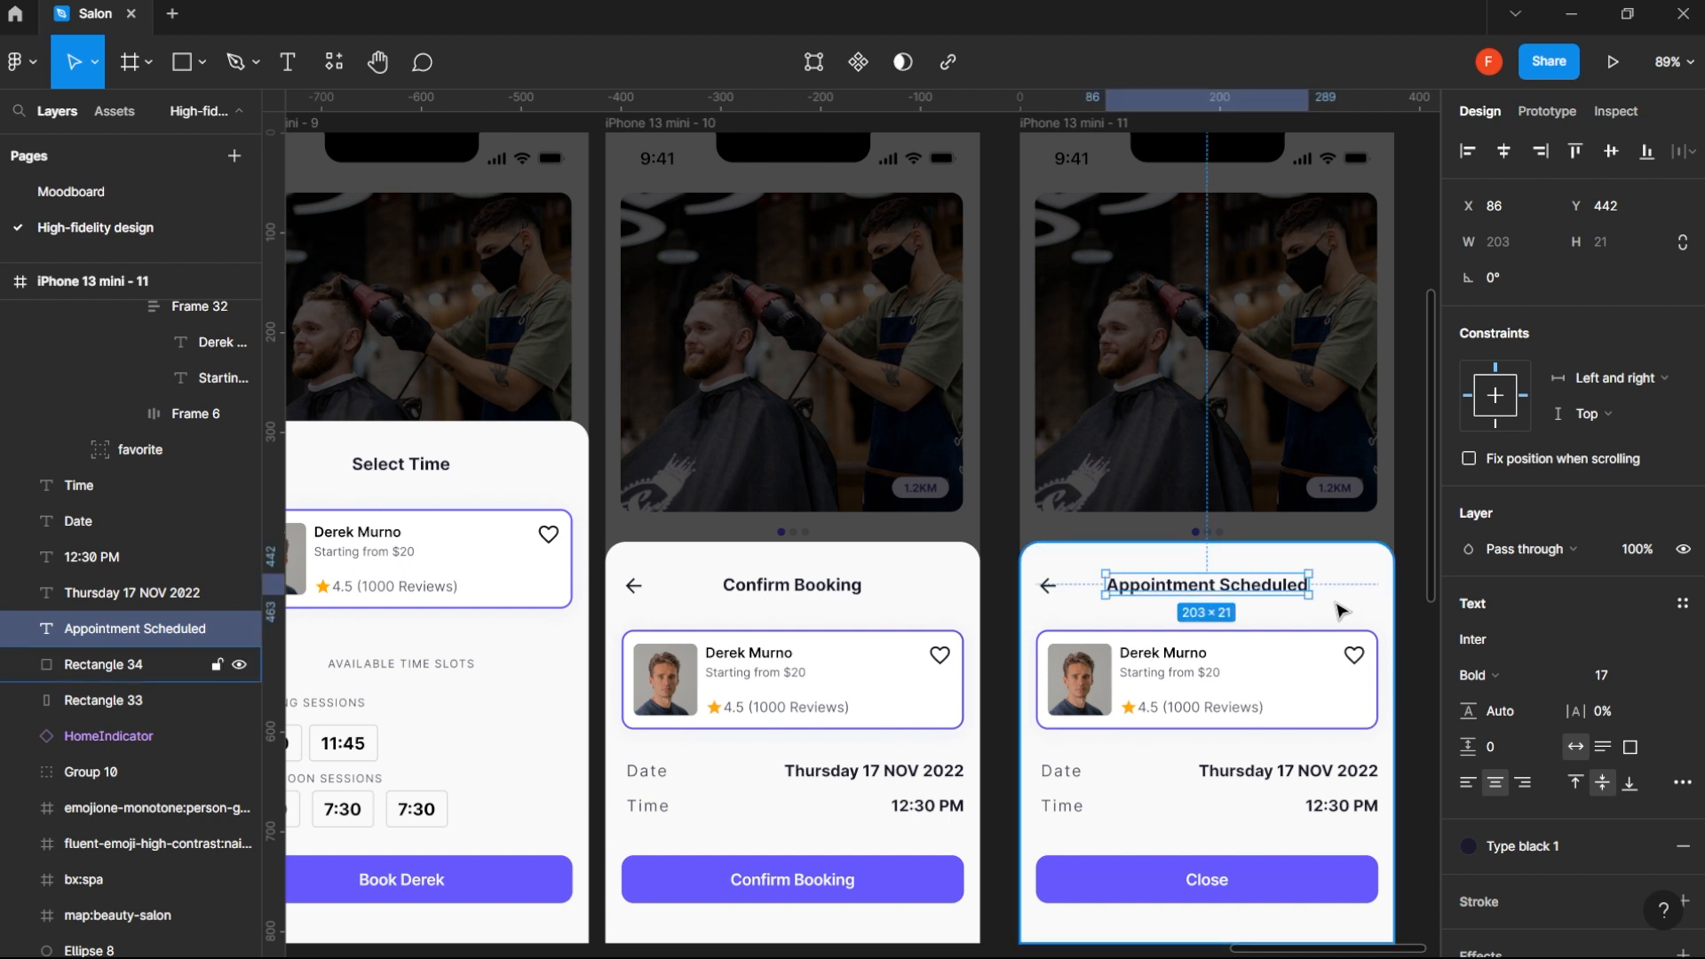
# - Delete the back arrow, the barber card and the date and time rows from the Appointment Scheduled screen
pyautogui.click(1057, 593)
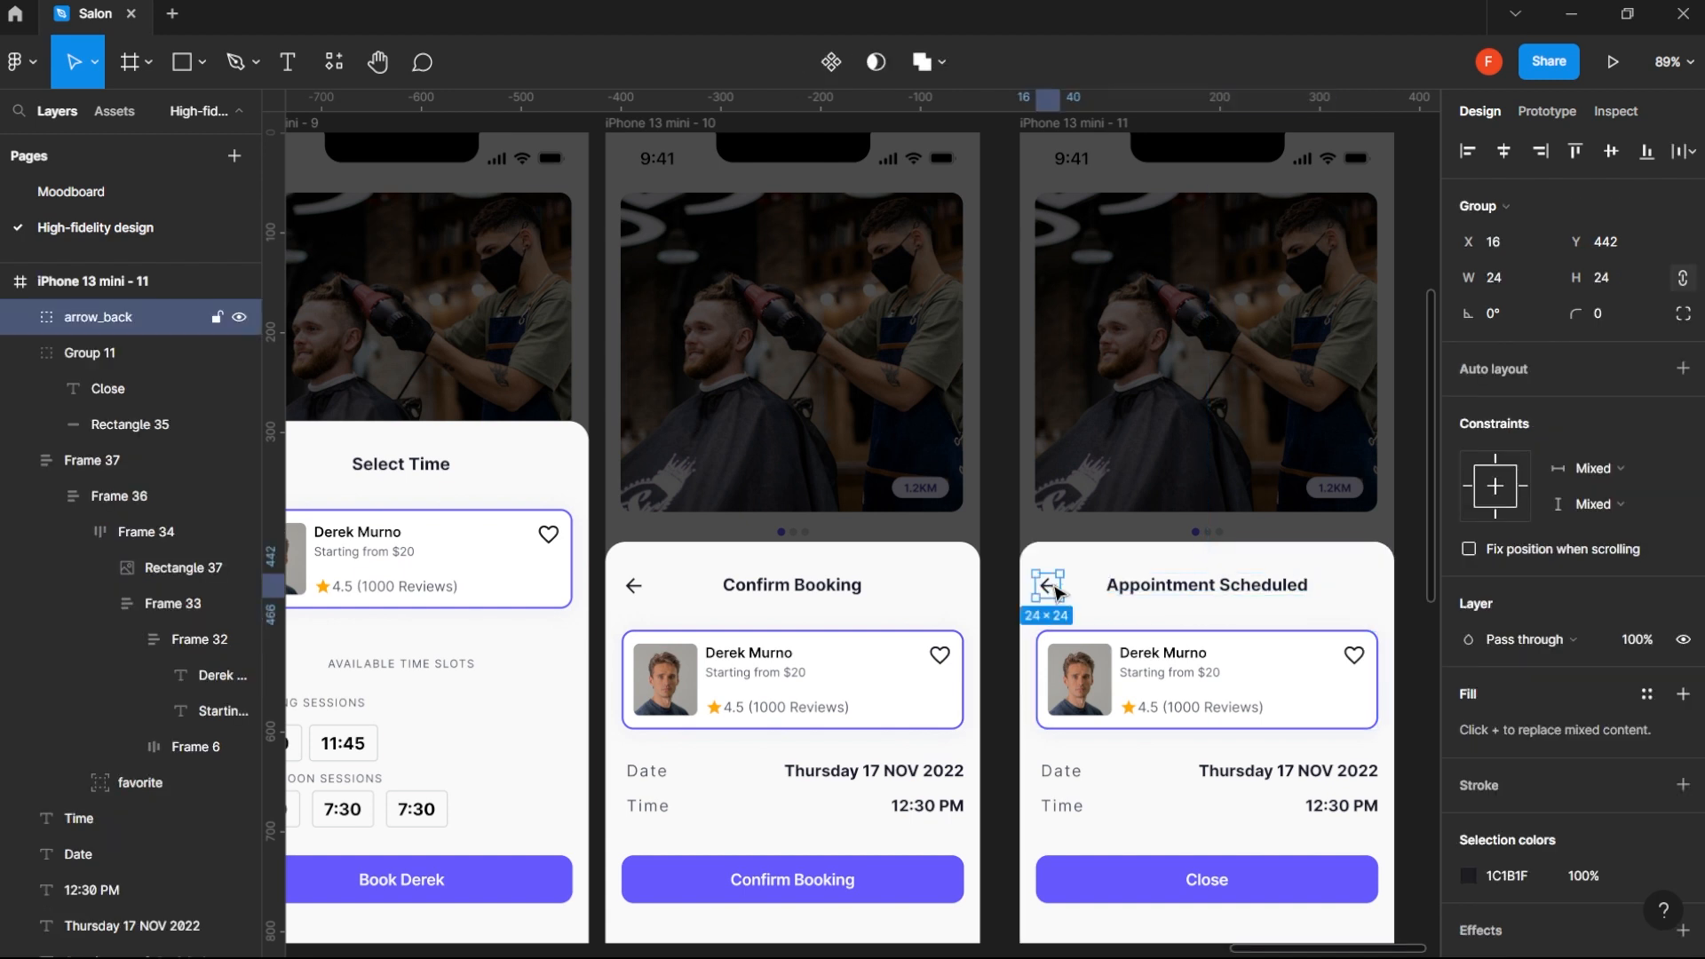
pyautogui.press('Delete')
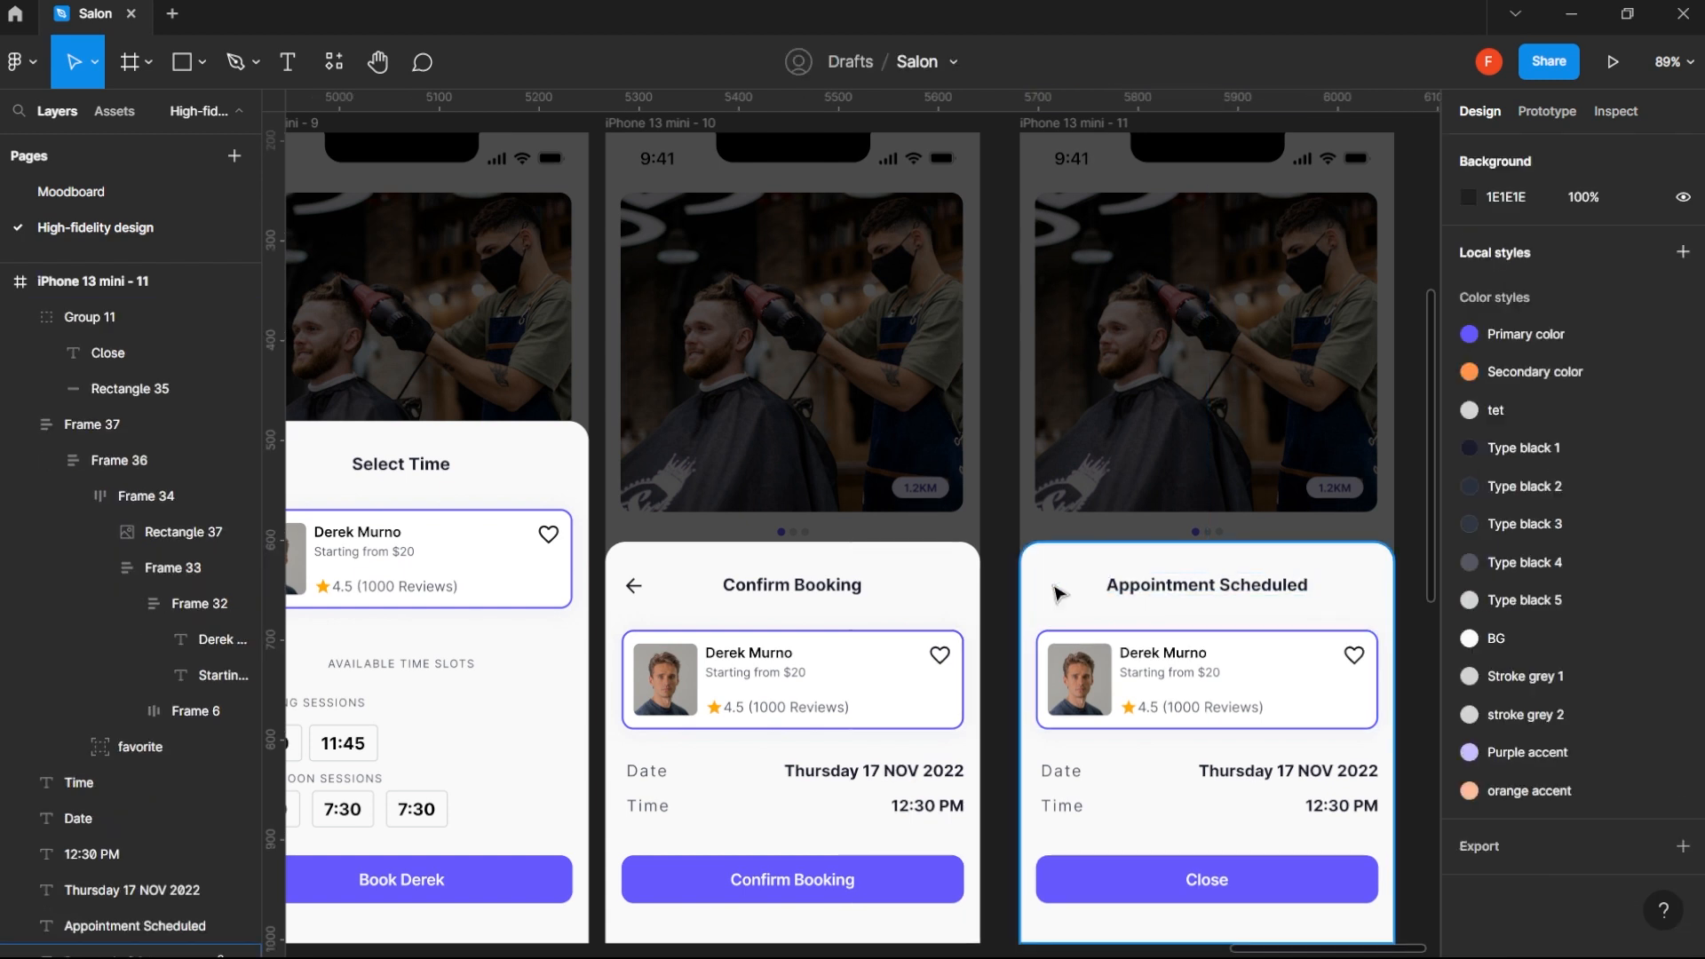
pyautogui.click(1271, 653)
pyautogui.keyDown('shift'); pyautogui.click(1321, 778); pyautogui.keyUp('shift')
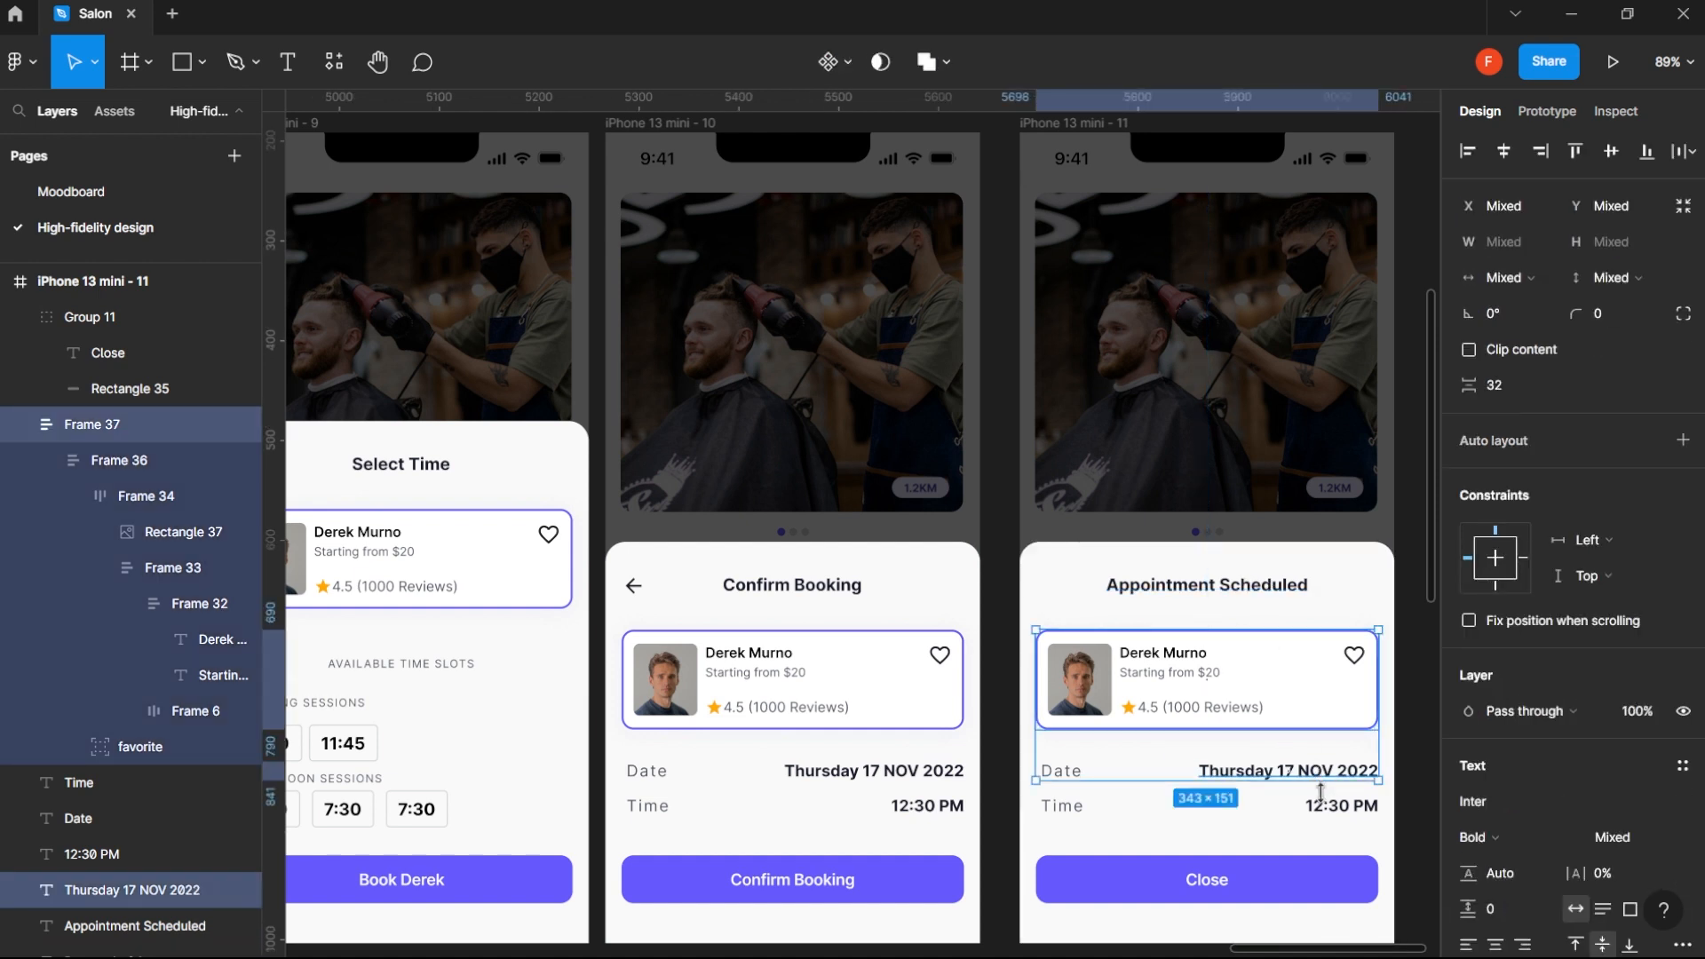
pyautogui.keyDown('shift'); pyautogui.click(1336, 806); pyautogui.keyUp('shift')
pyautogui.keyDown('shift'); pyautogui.click(1062, 771); pyautogui.keyUp('shift')
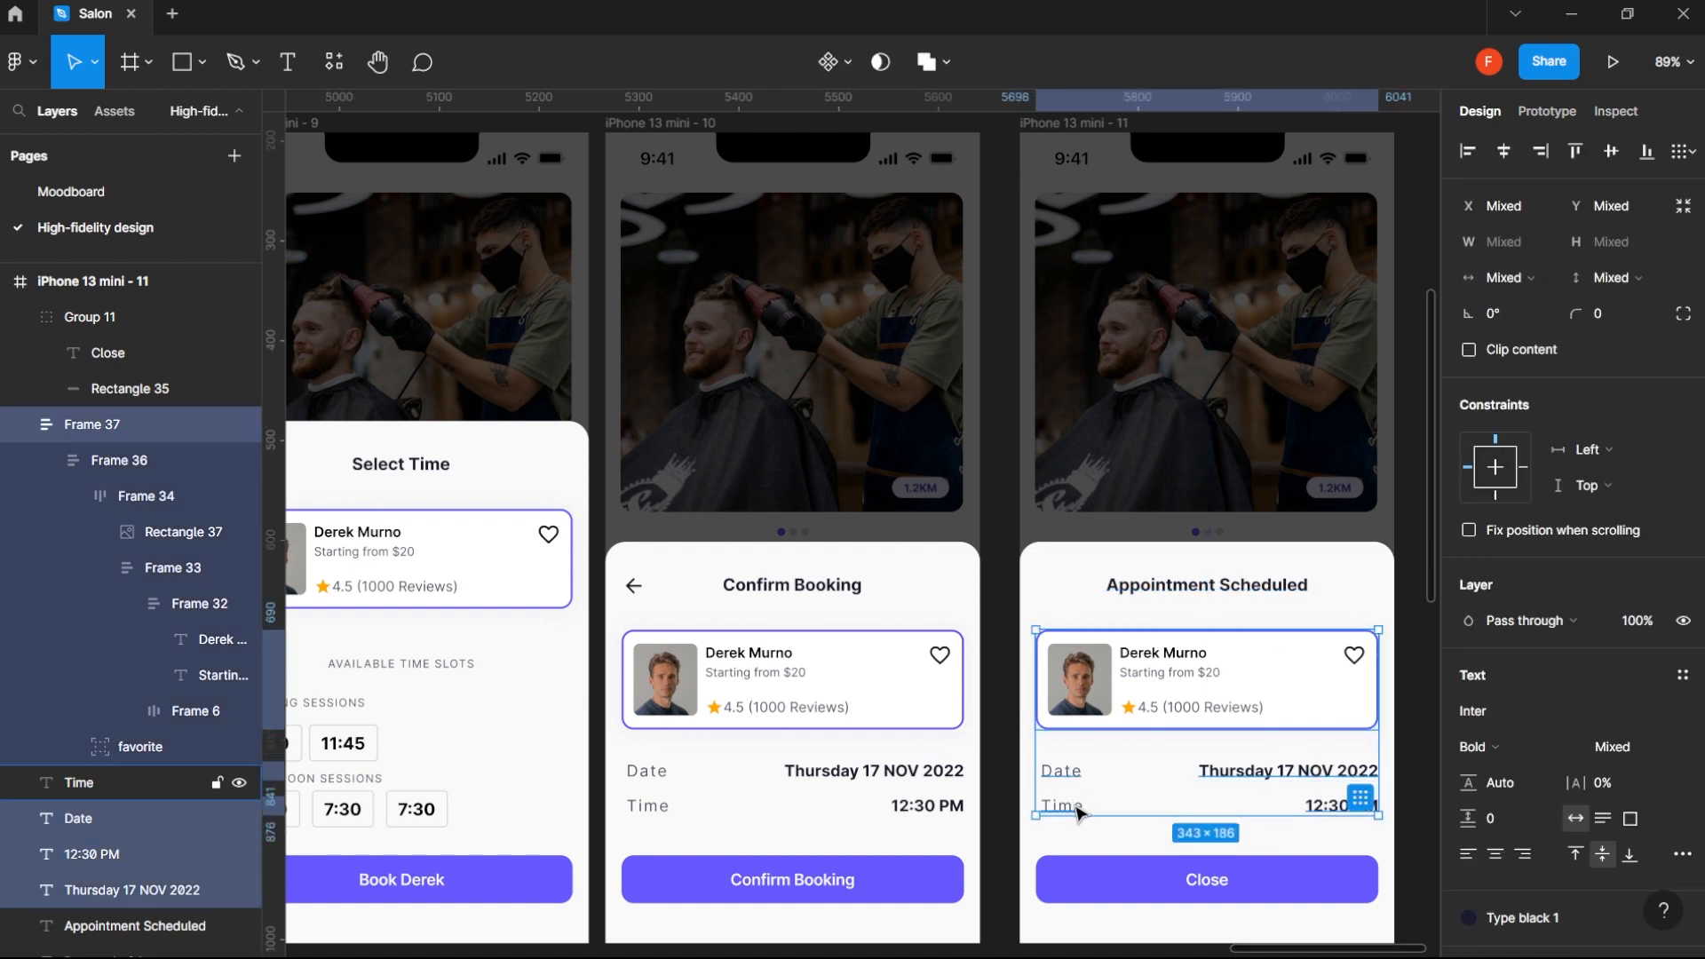
pyautogui.keyDown('shift'); pyautogui.click(1078, 807); pyautogui.keyUp('shift')
pyautogui.press('Delete')
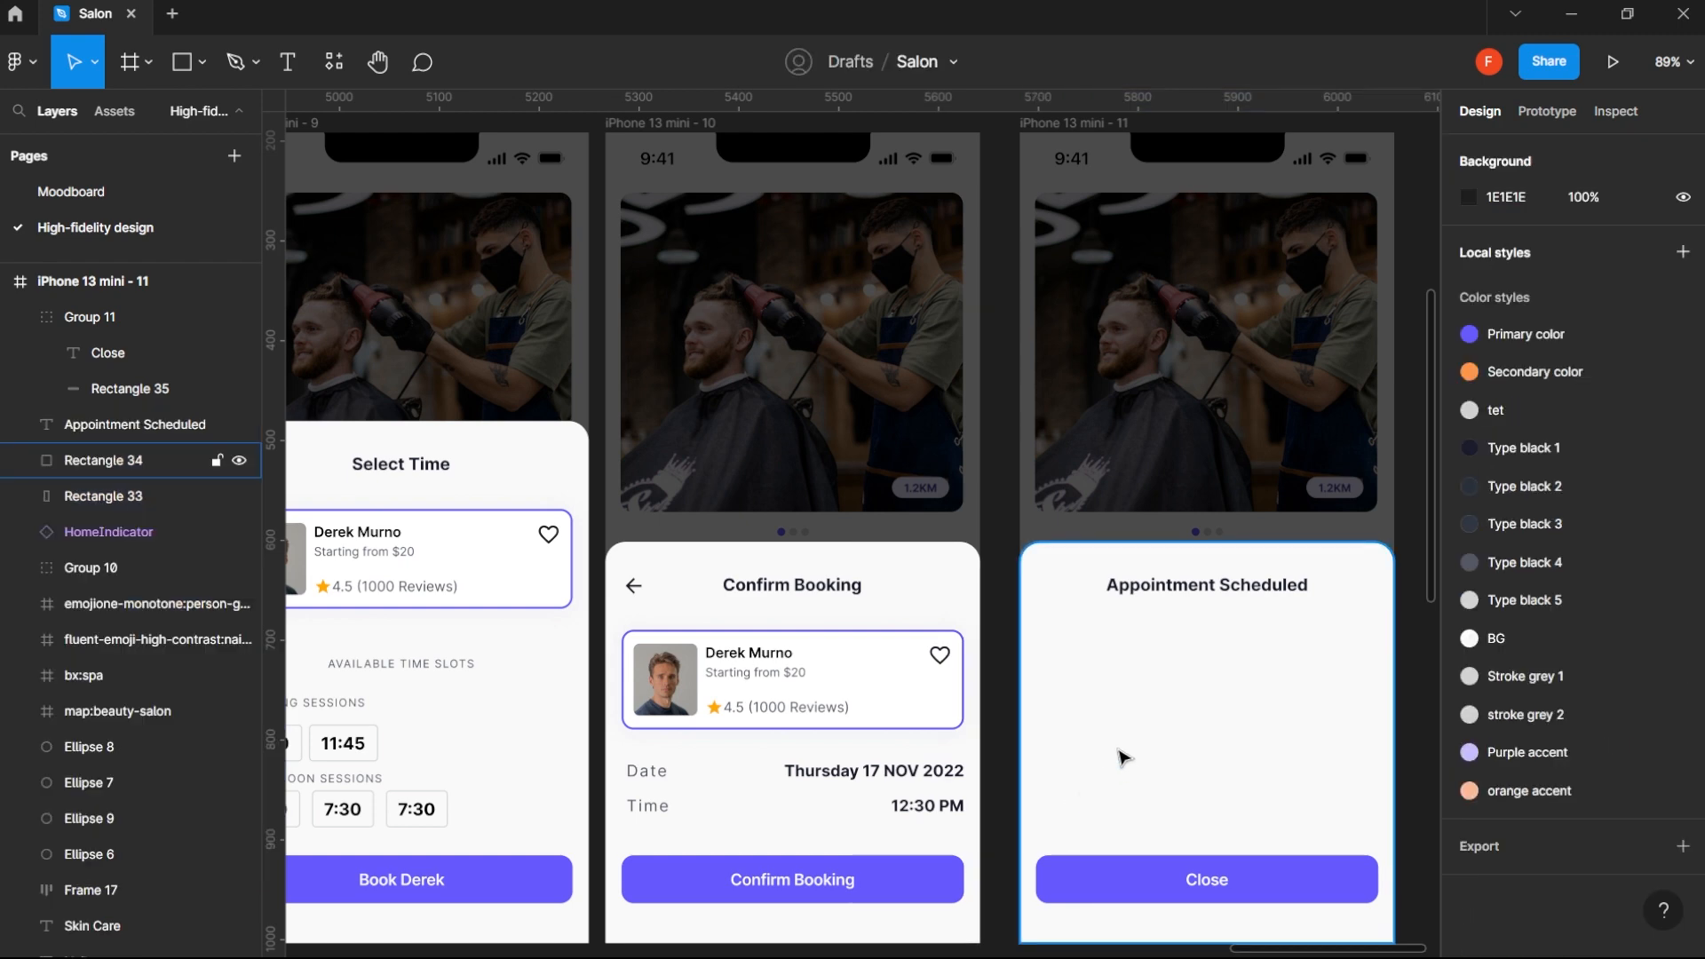
# - Search the LottieFiles plugin for "success" and insert the green checkmark animation as a Medium 500 x 500 GIF on the Appointment Scheduled screen
pyautogui.scroll(-2, 1123, 757)
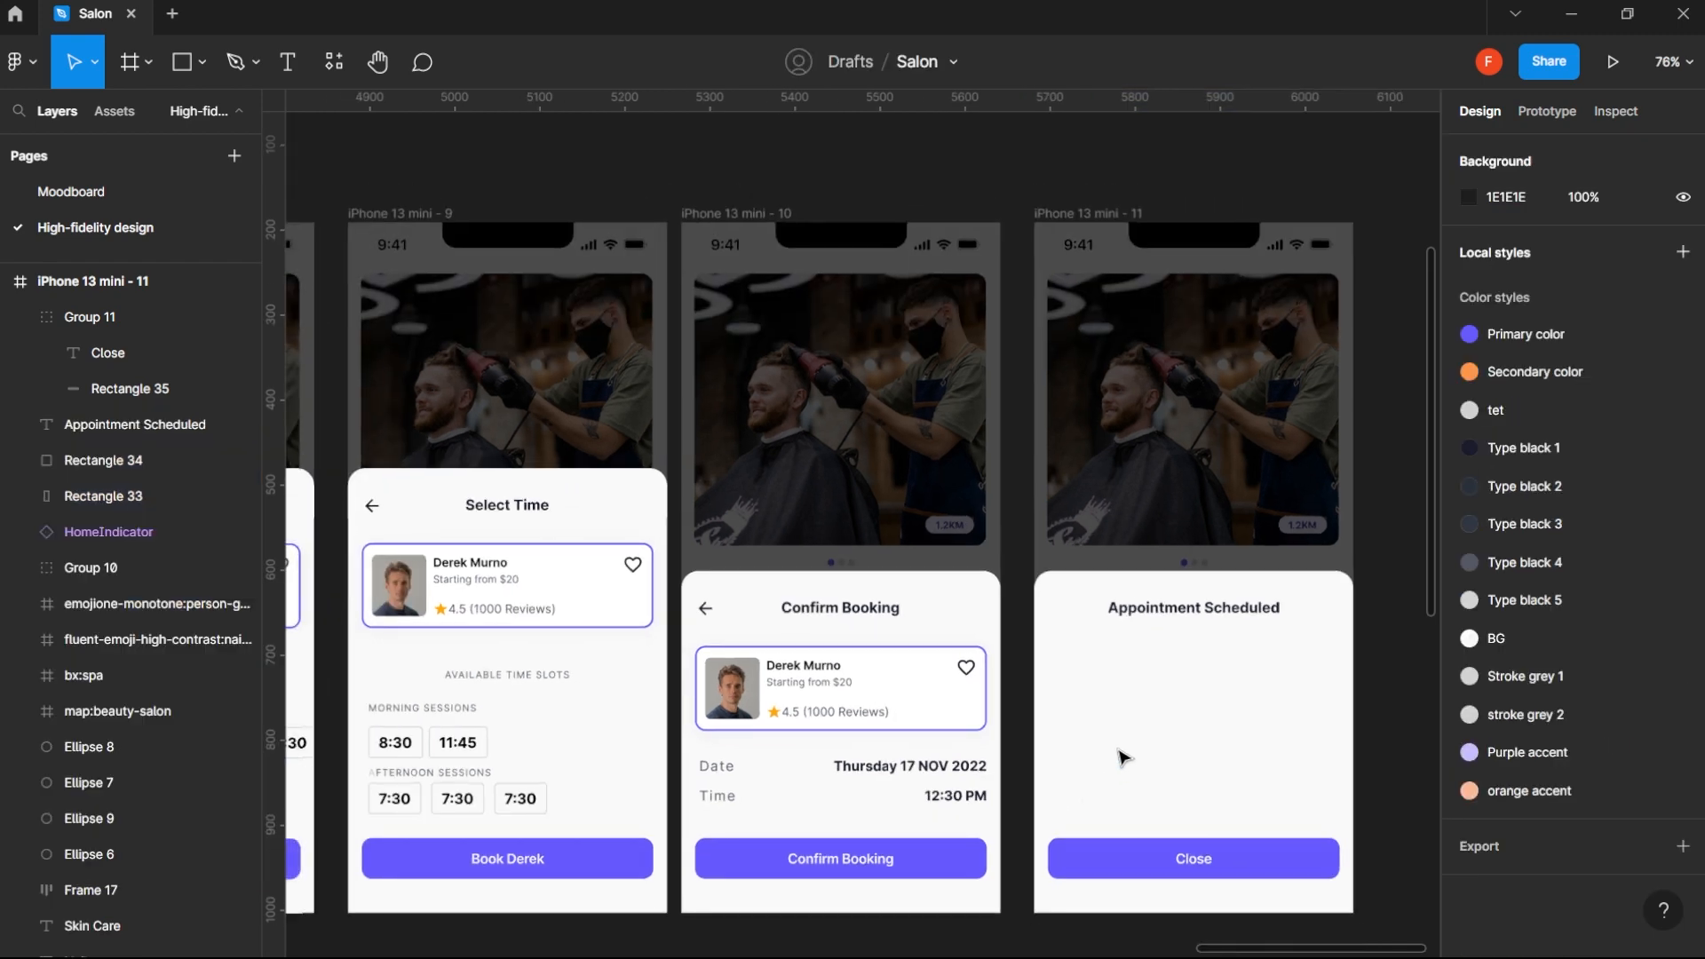
pyautogui.click(332, 60)
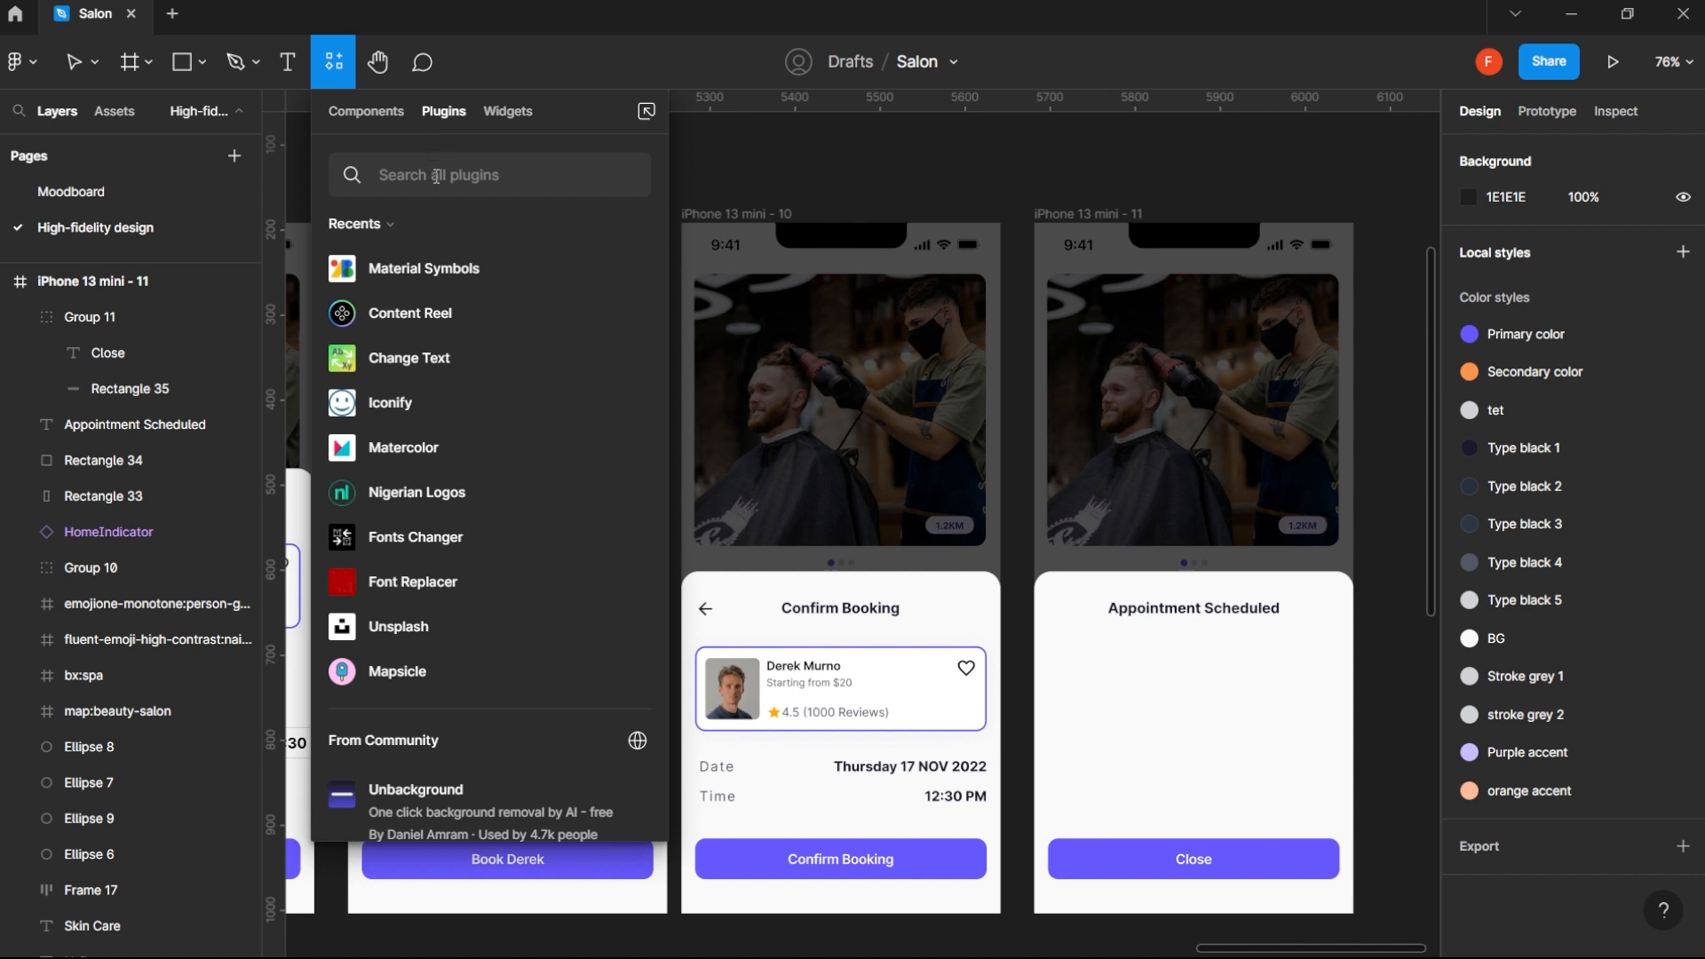
pyautogui.write('lottie')
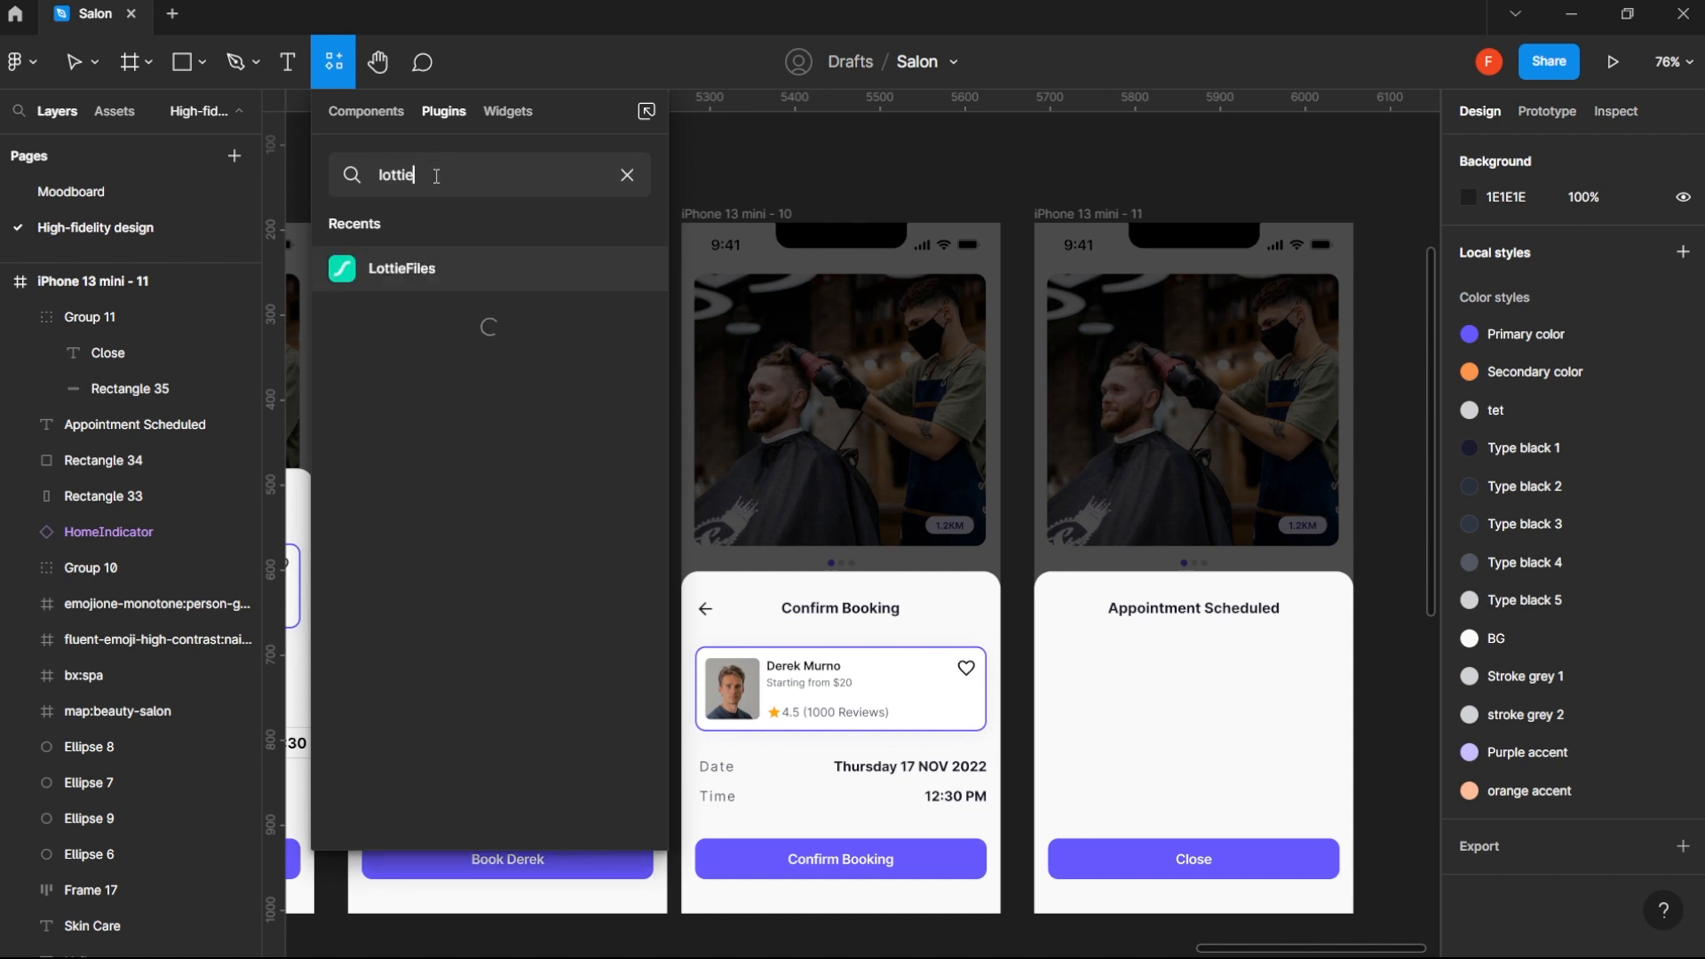
pyautogui.click(417, 267)
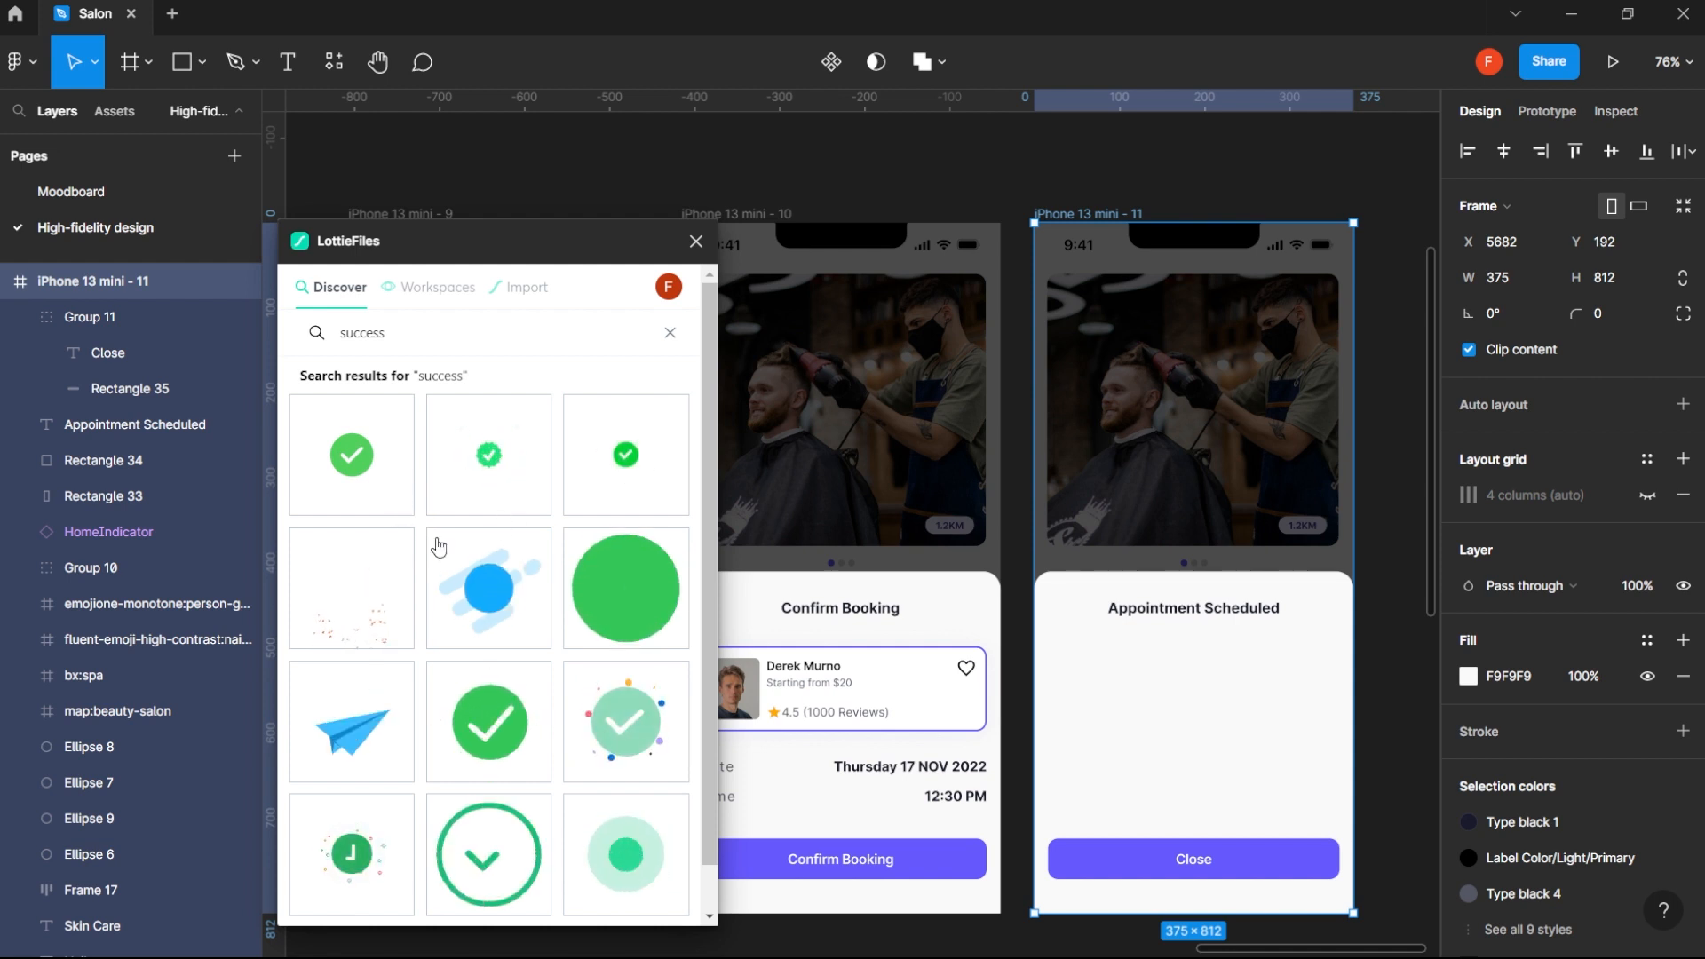
pyautogui.click(360, 471)
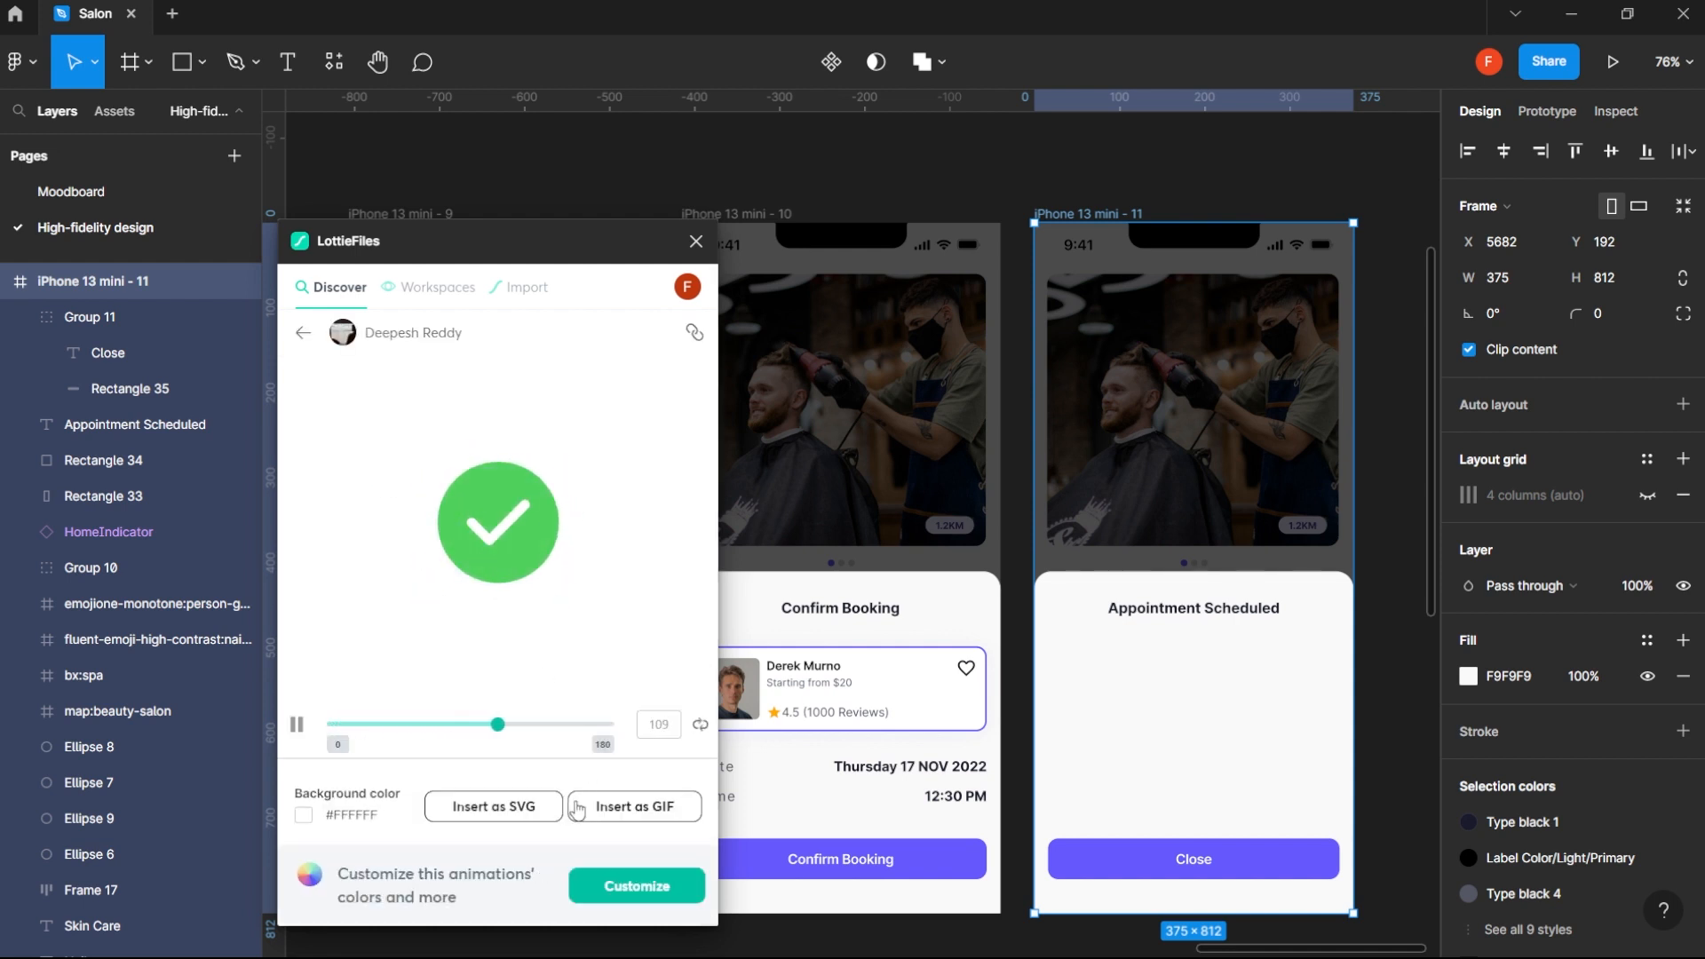
pyautogui.click(630, 808)
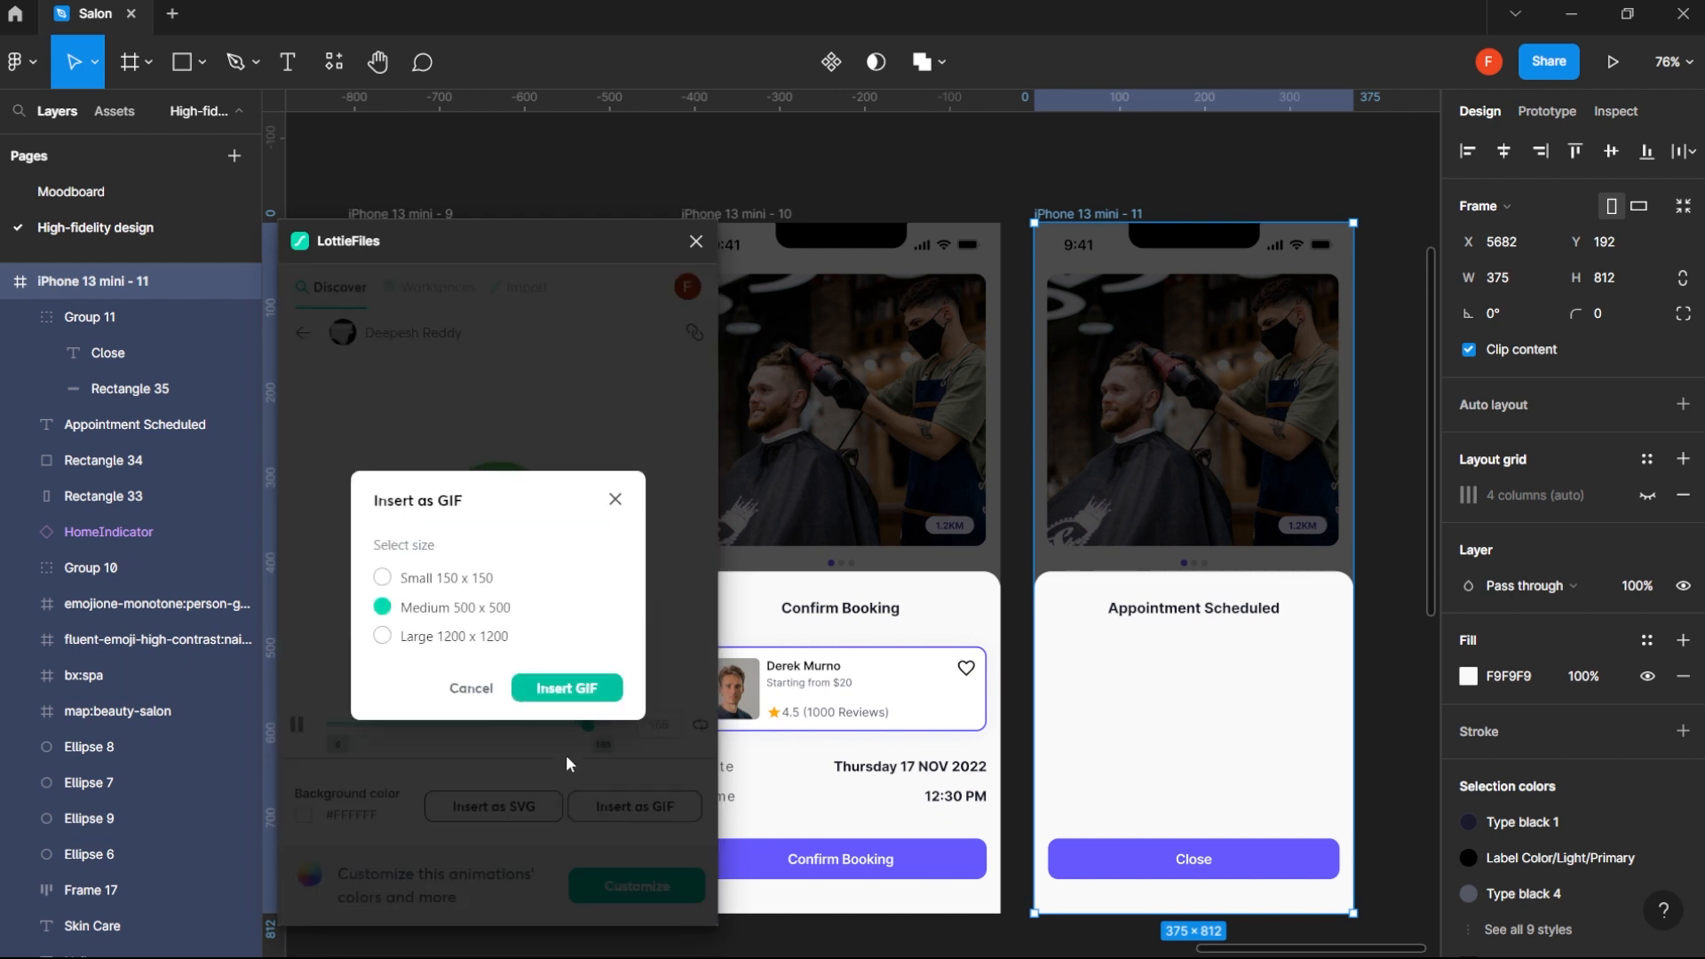
pyautogui.click(589, 698)
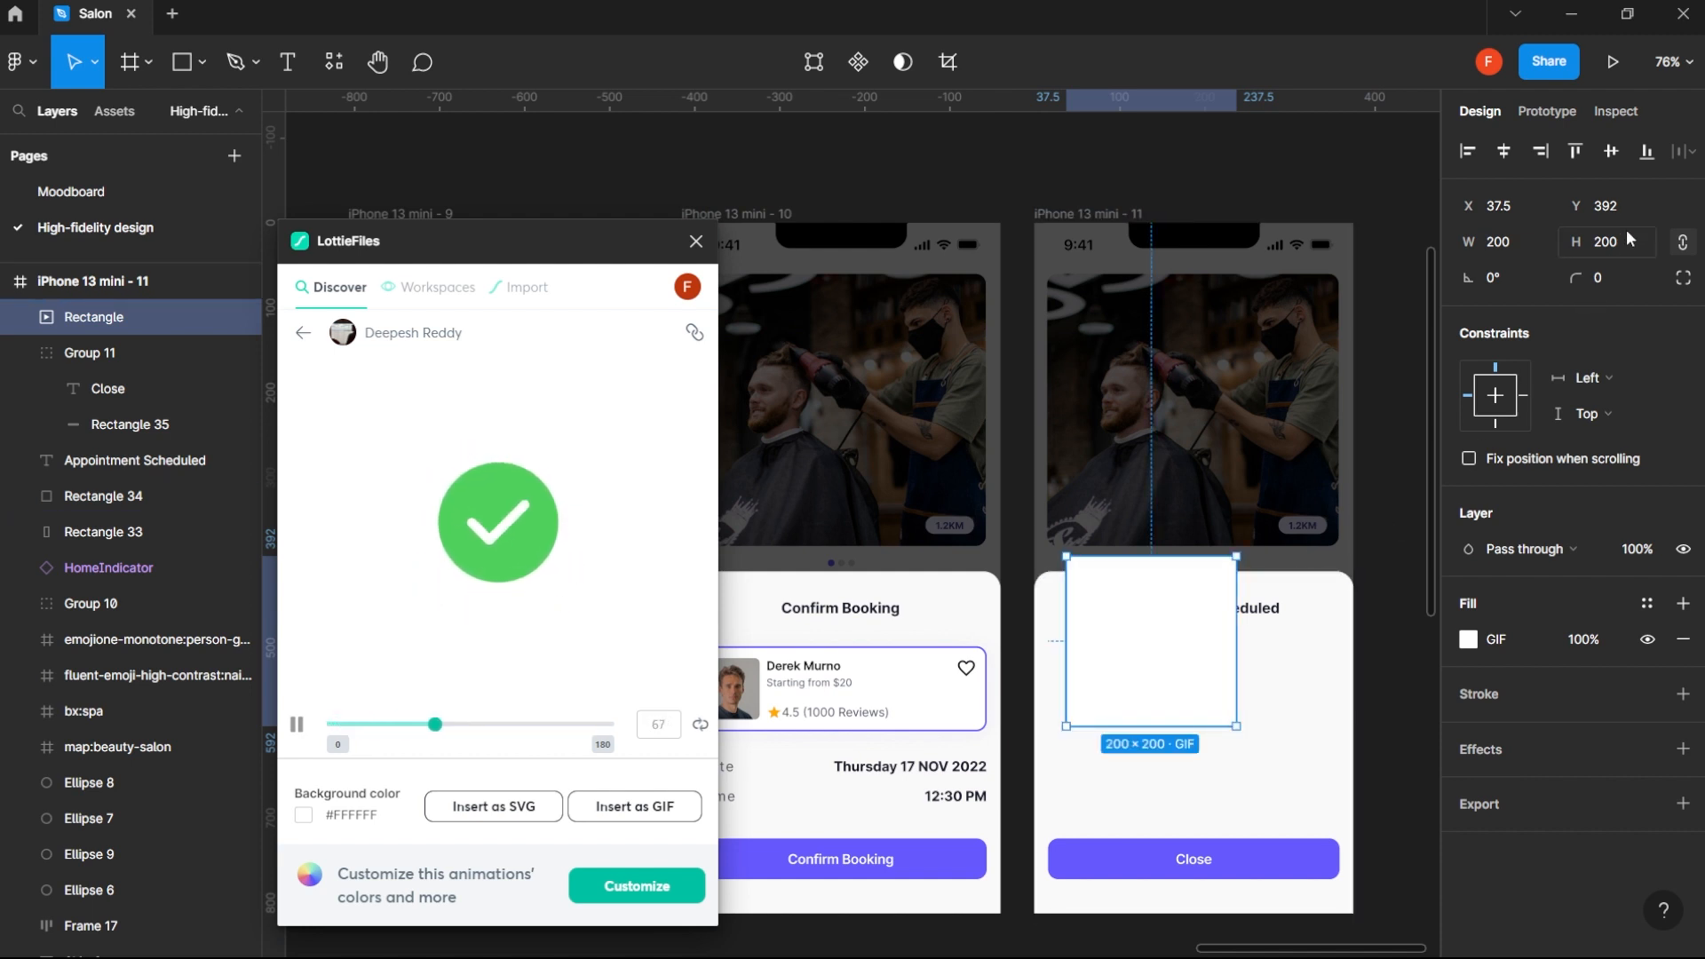
# - Resize the checkmark GIF to 150 × 150 and centre it horizontally below the Appointment Scheduled title at Y 487
pyautogui.click(1601, 242)
pyautogui.press('Return')
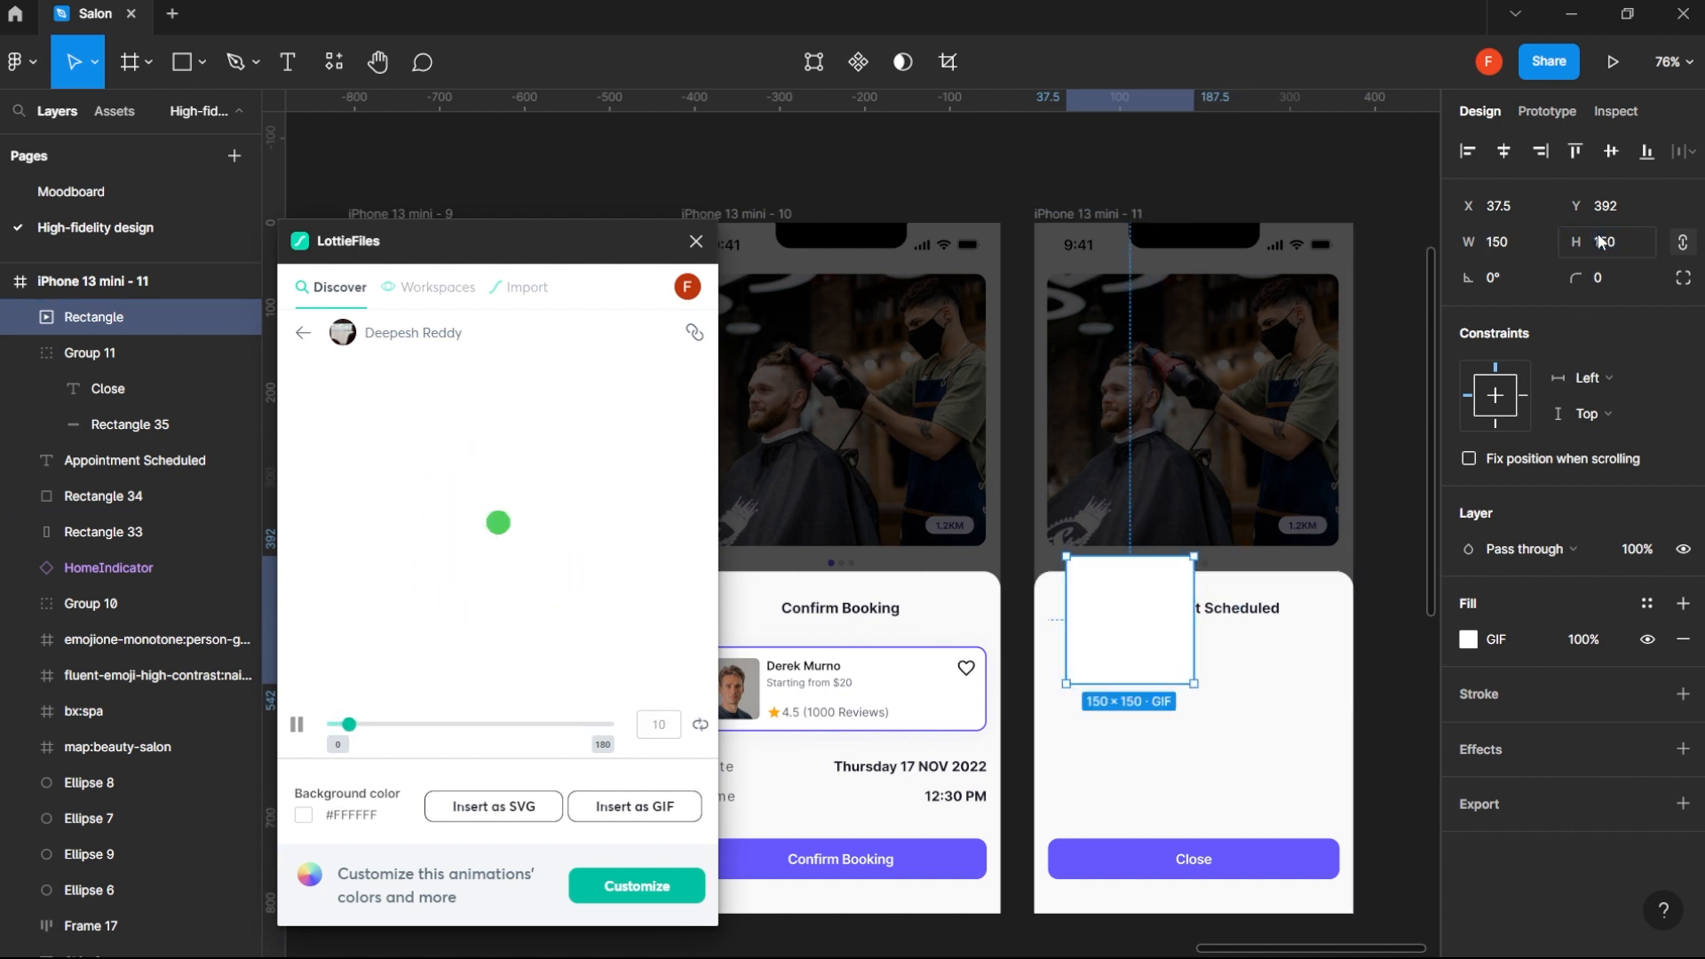
pyautogui.click(1501, 155)
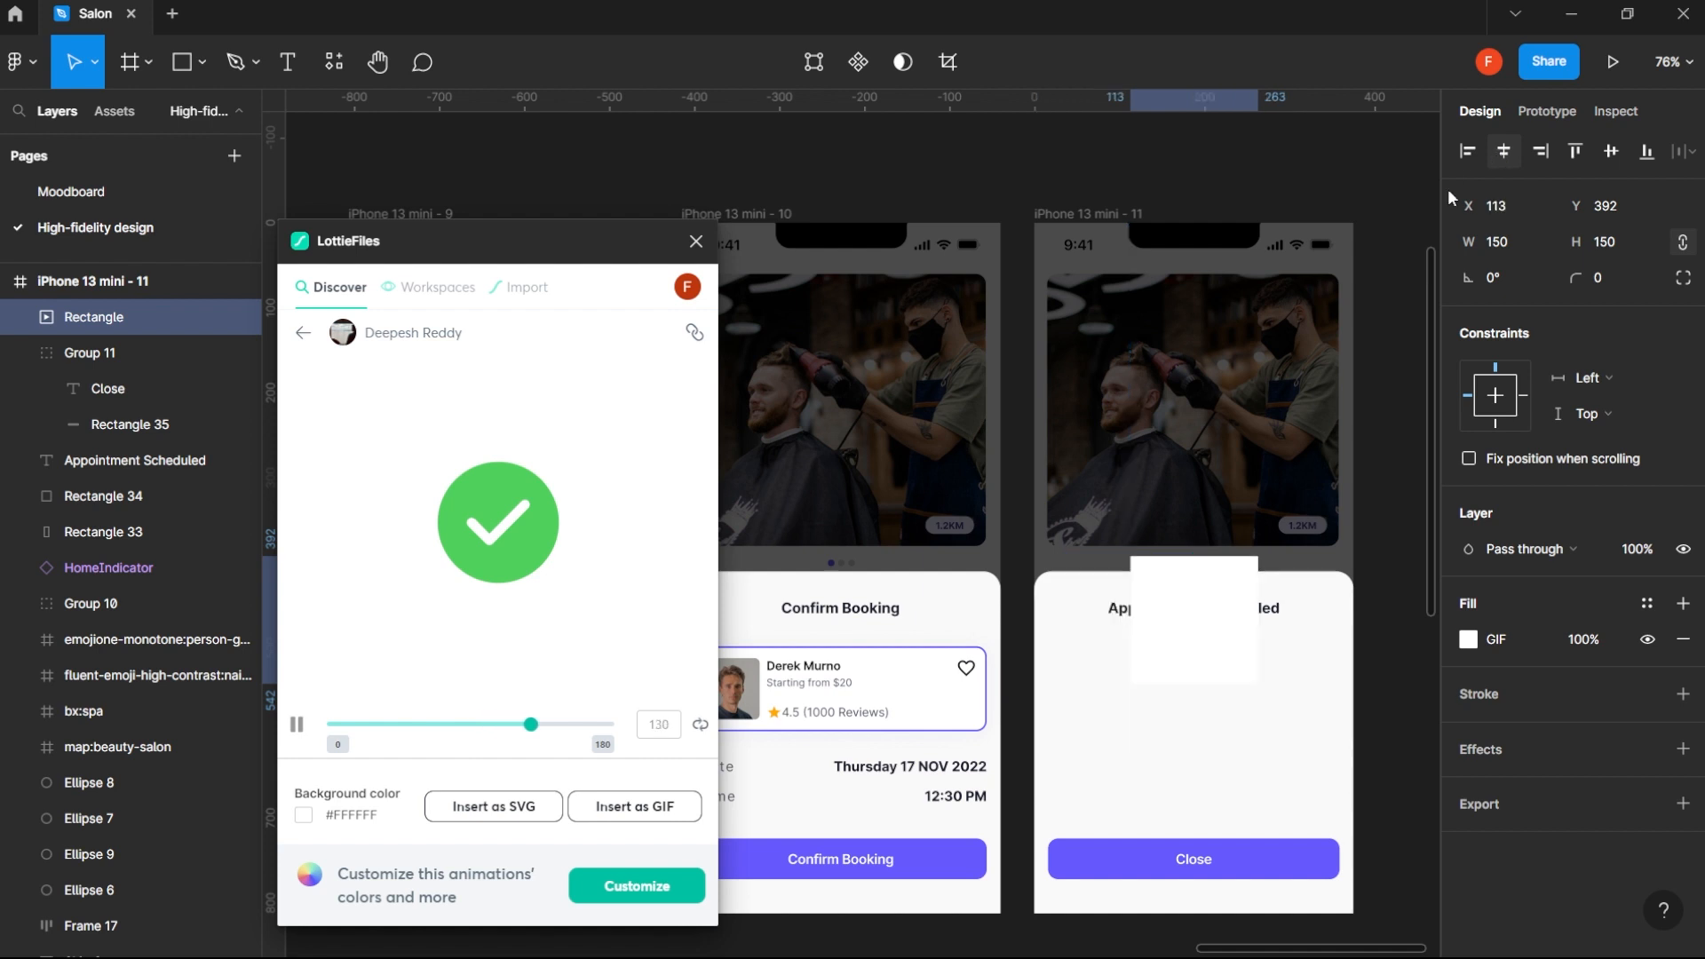
pyautogui.moveTo(1203, 589); pyautogui.dragTo(1201, 672)
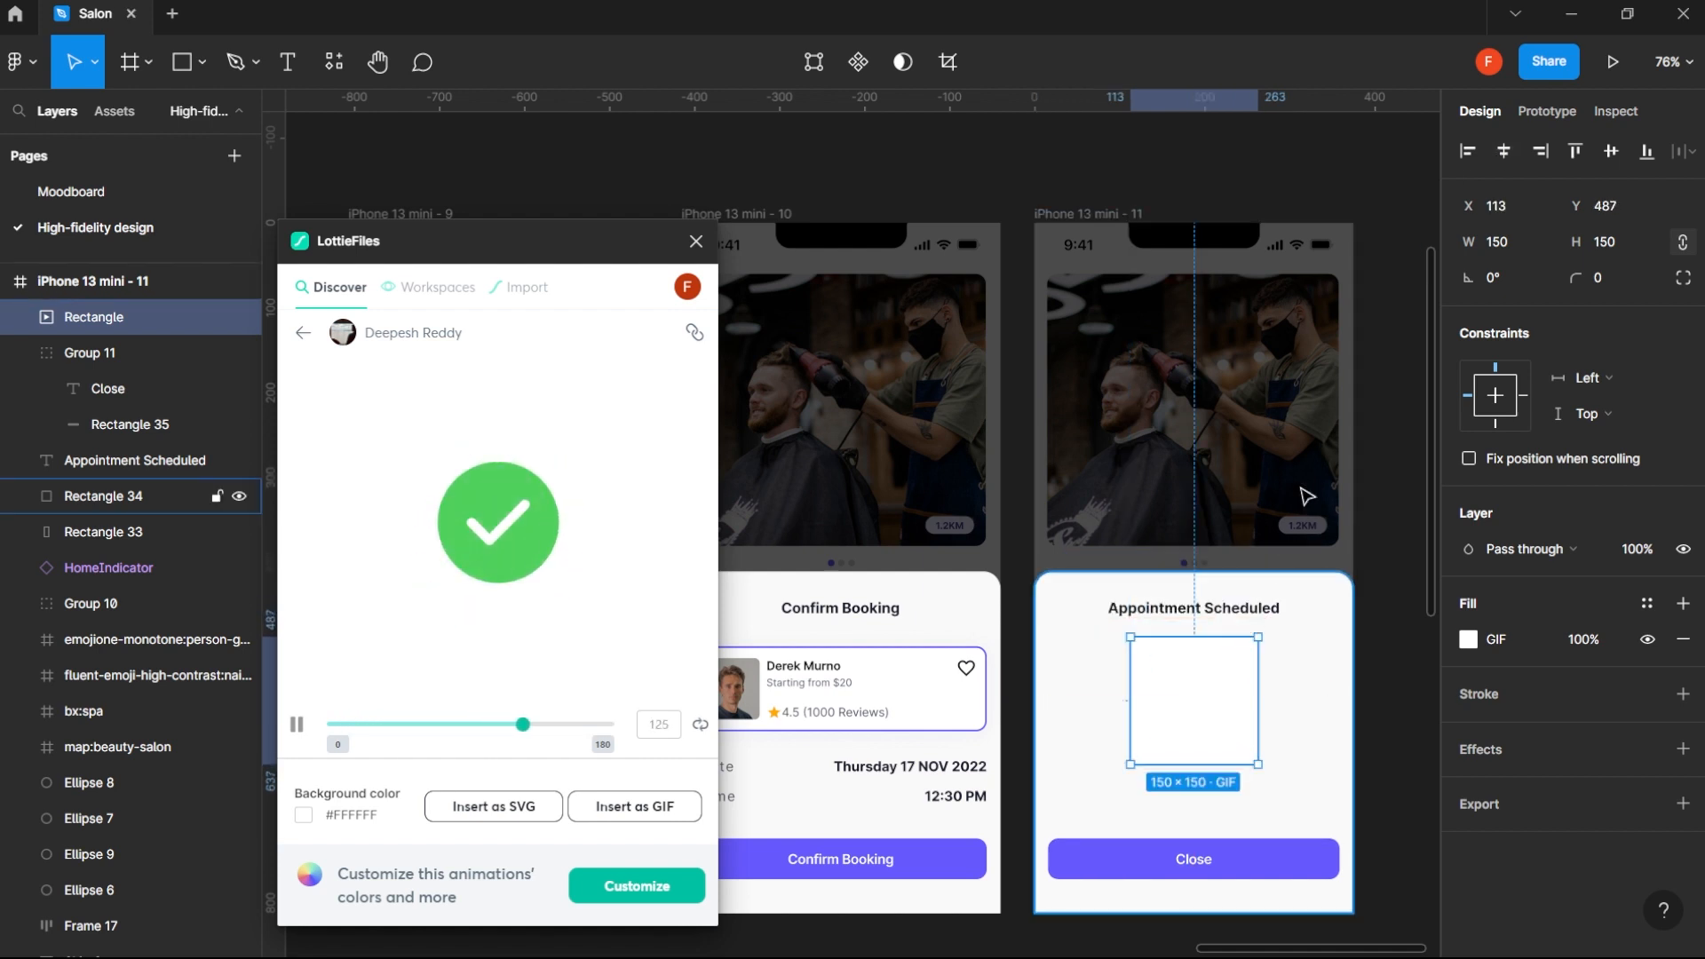
# - Preview the Appointment Scheduled screen in the prototype presentation and return to the design file
pyautogui.click(1613, 65)
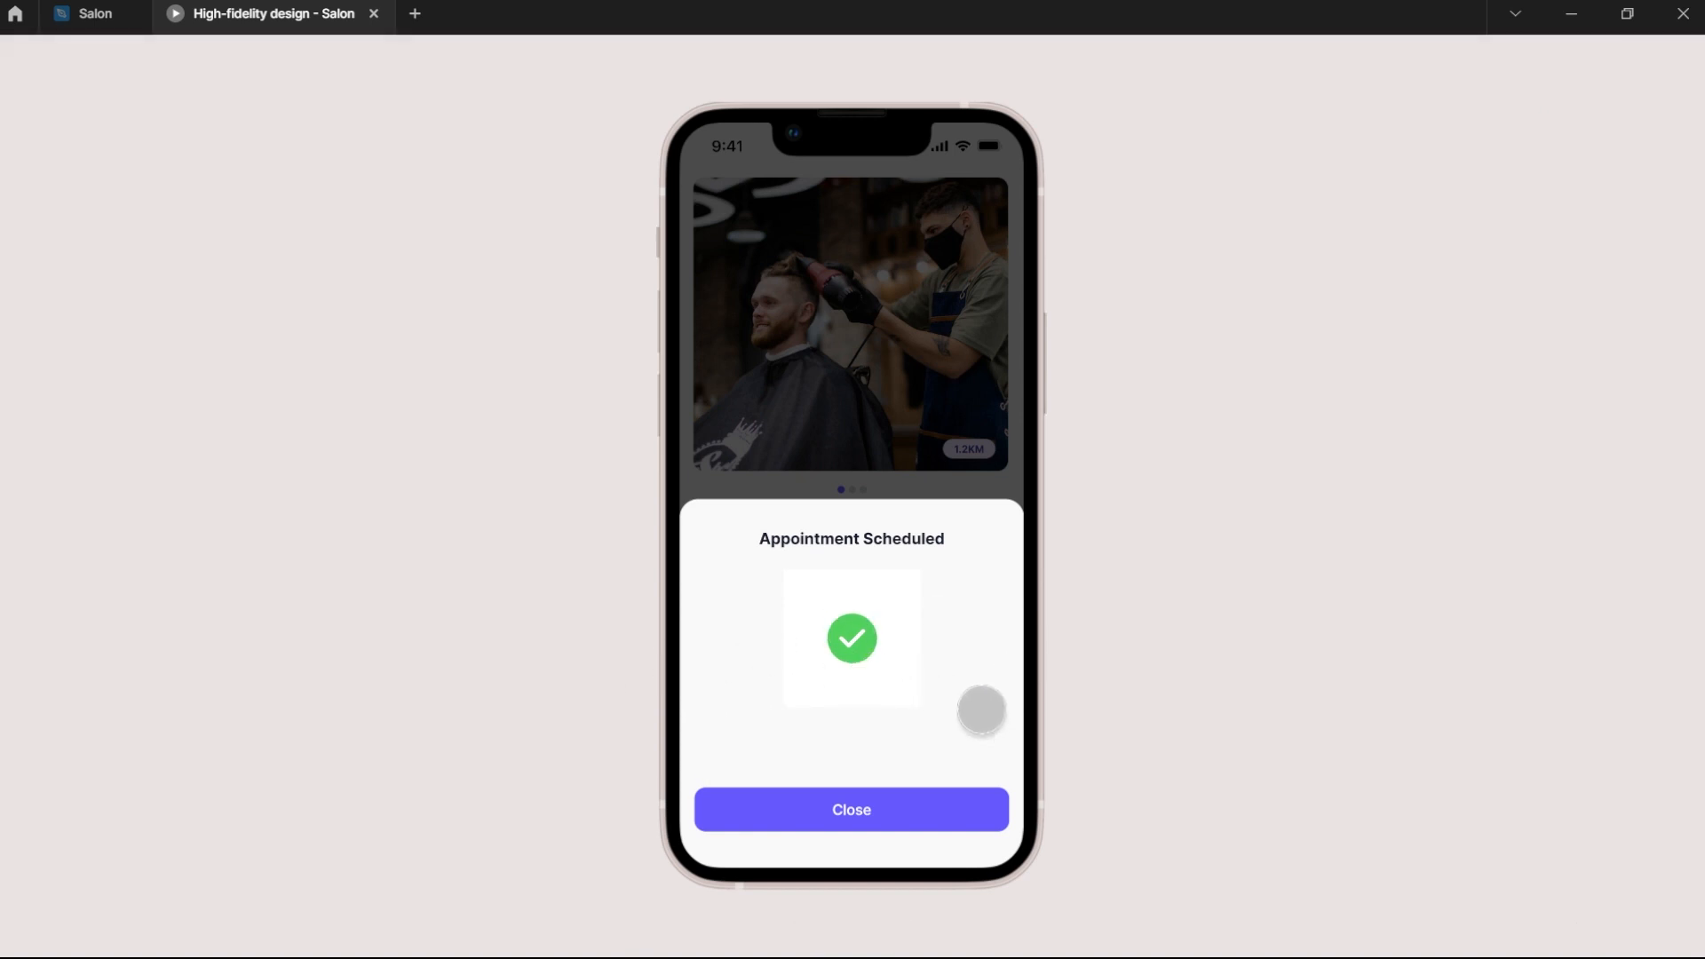
pyautogui.click(87, 12)
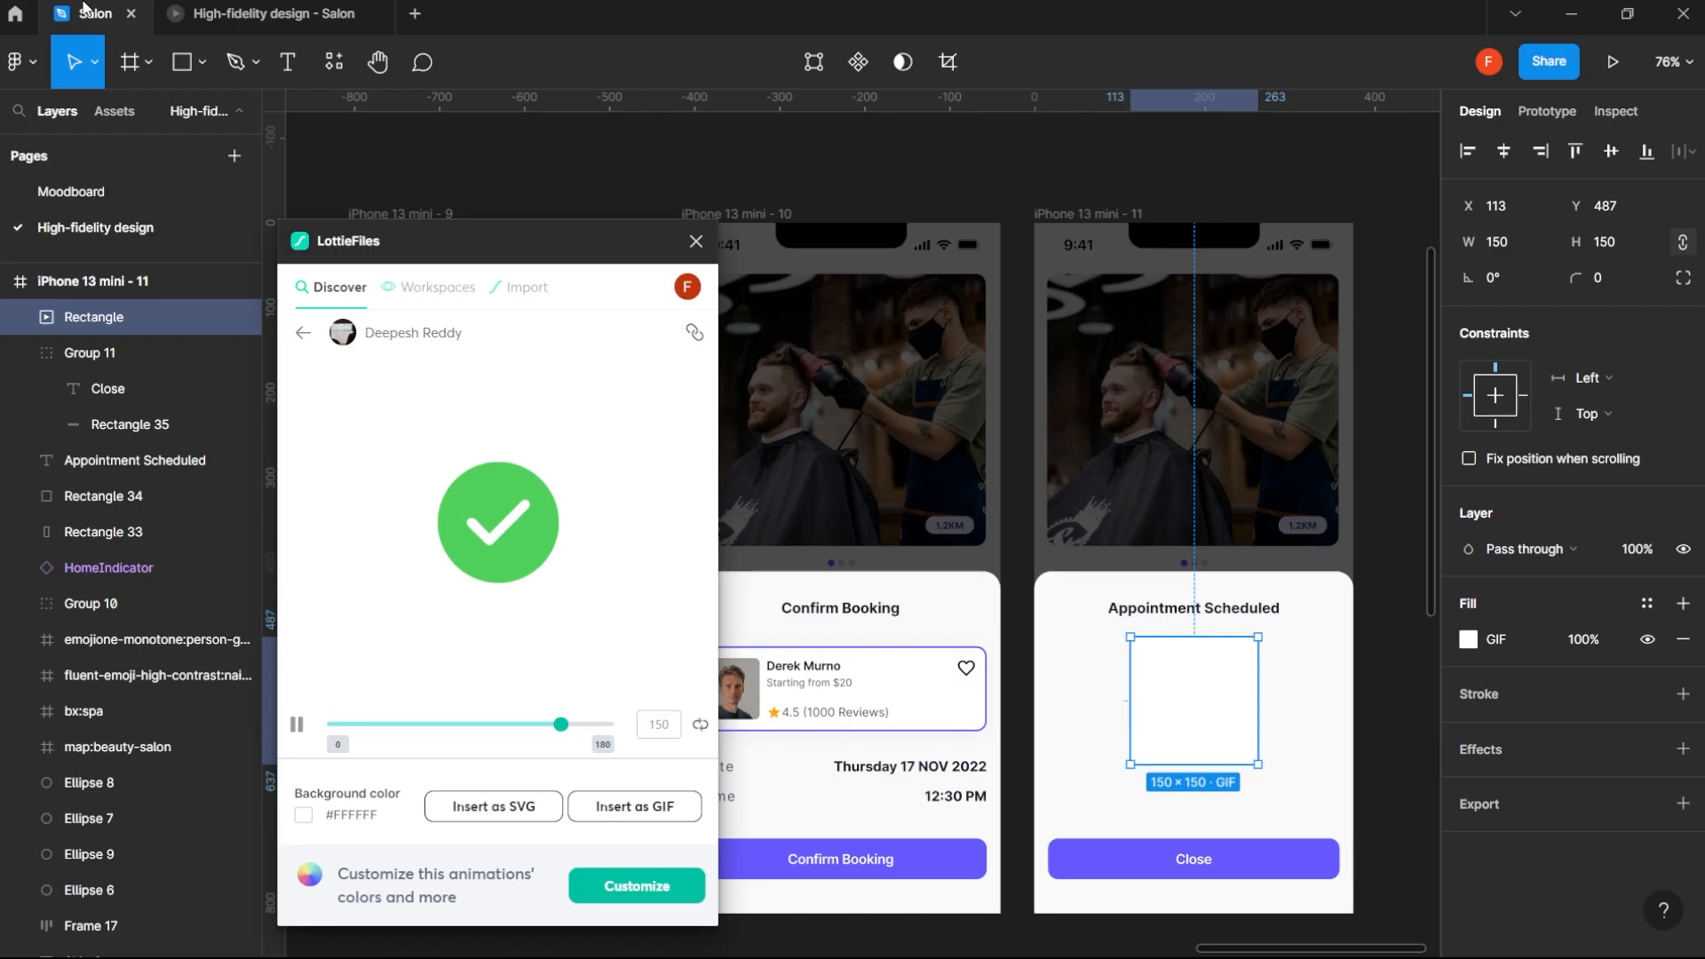
# - Set the checkmark animation's background color in LottieFiles to fully transparent white, #ffffff00
pyautogui.click(307, 819)
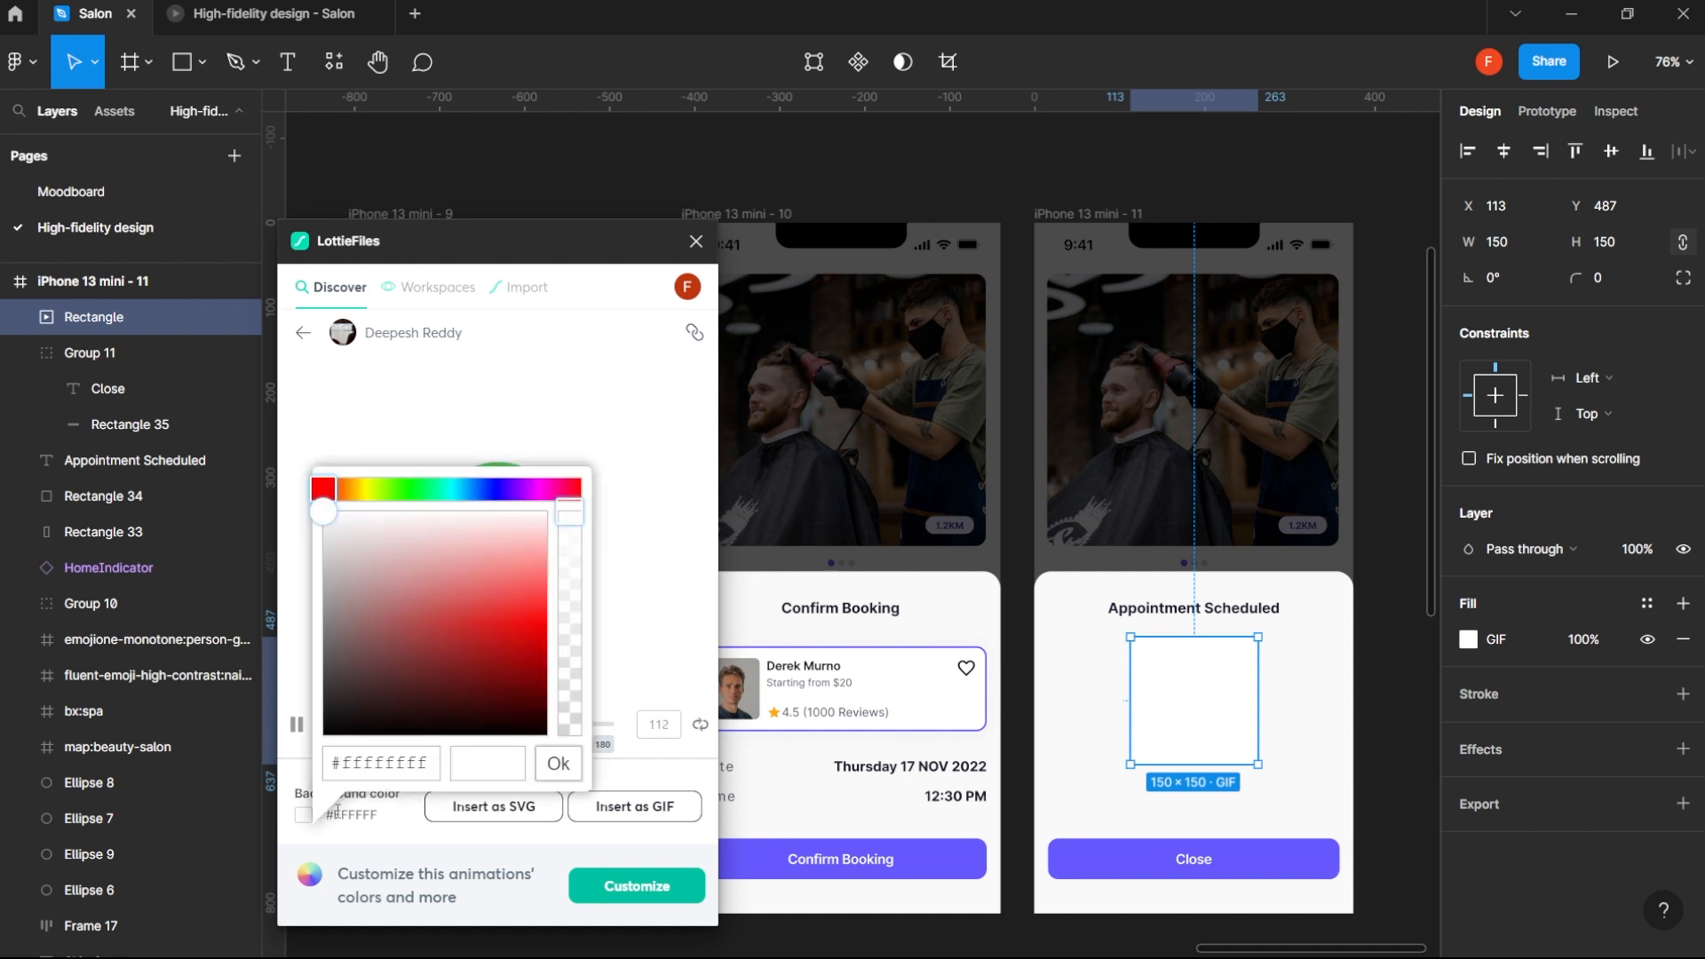
pyautogui.moveTo(574, 685); pyautogui.dragTo(560, 766)
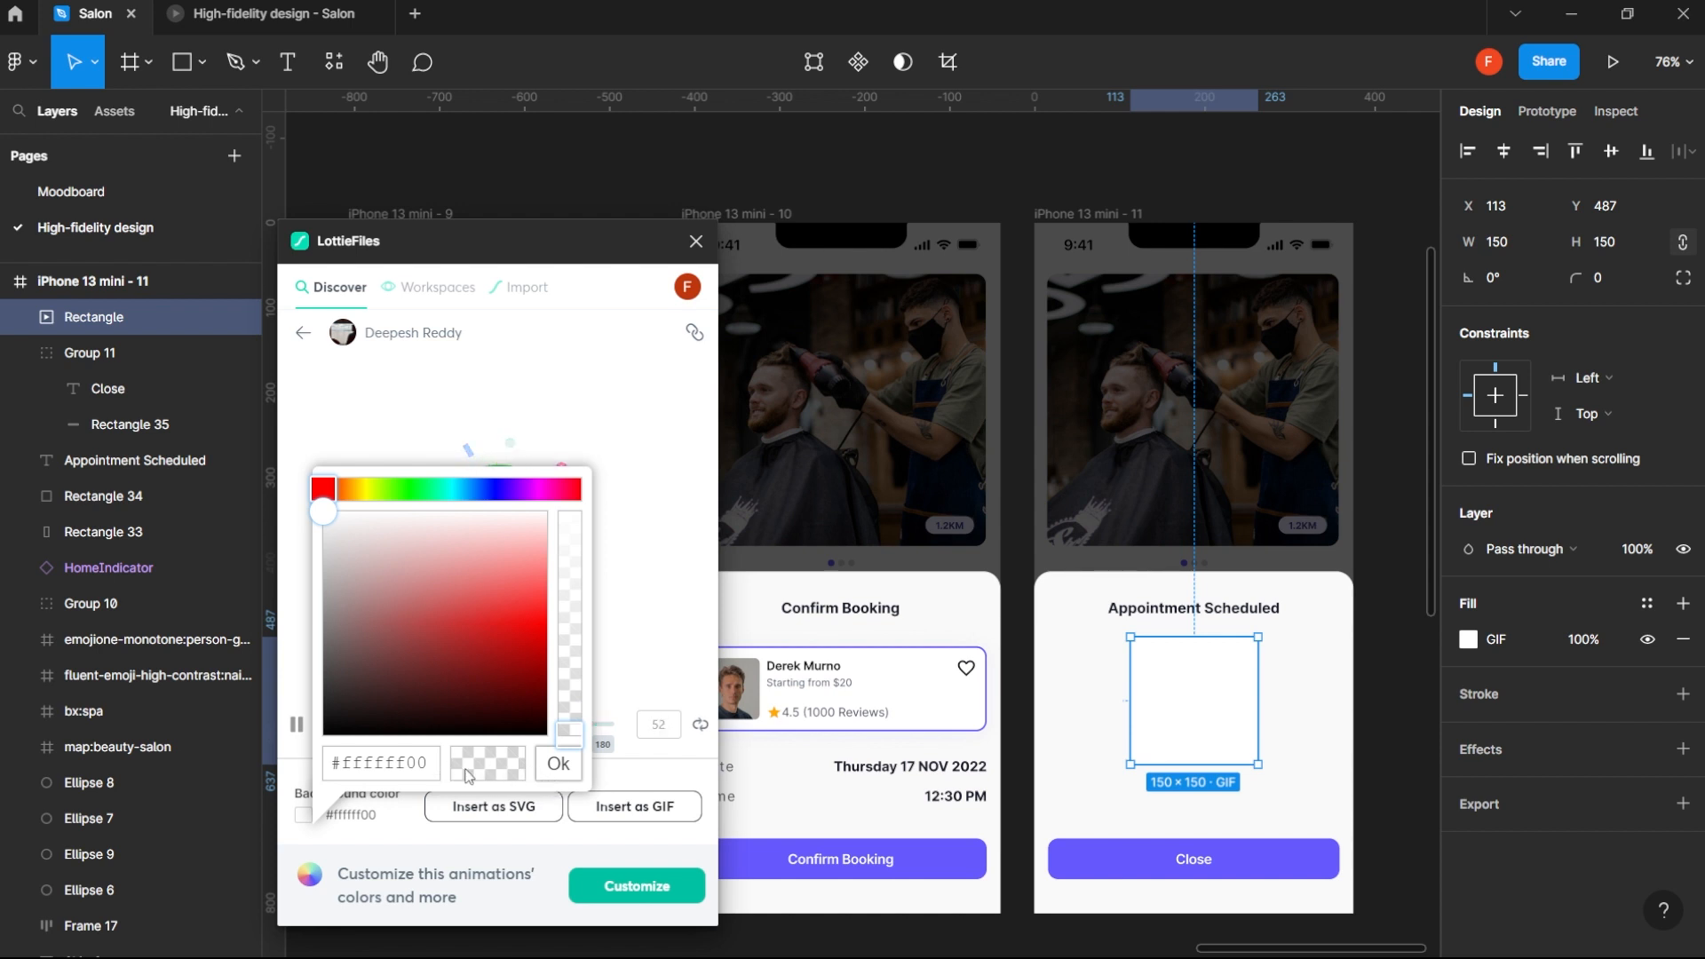
pyautogui.click(559, 766)
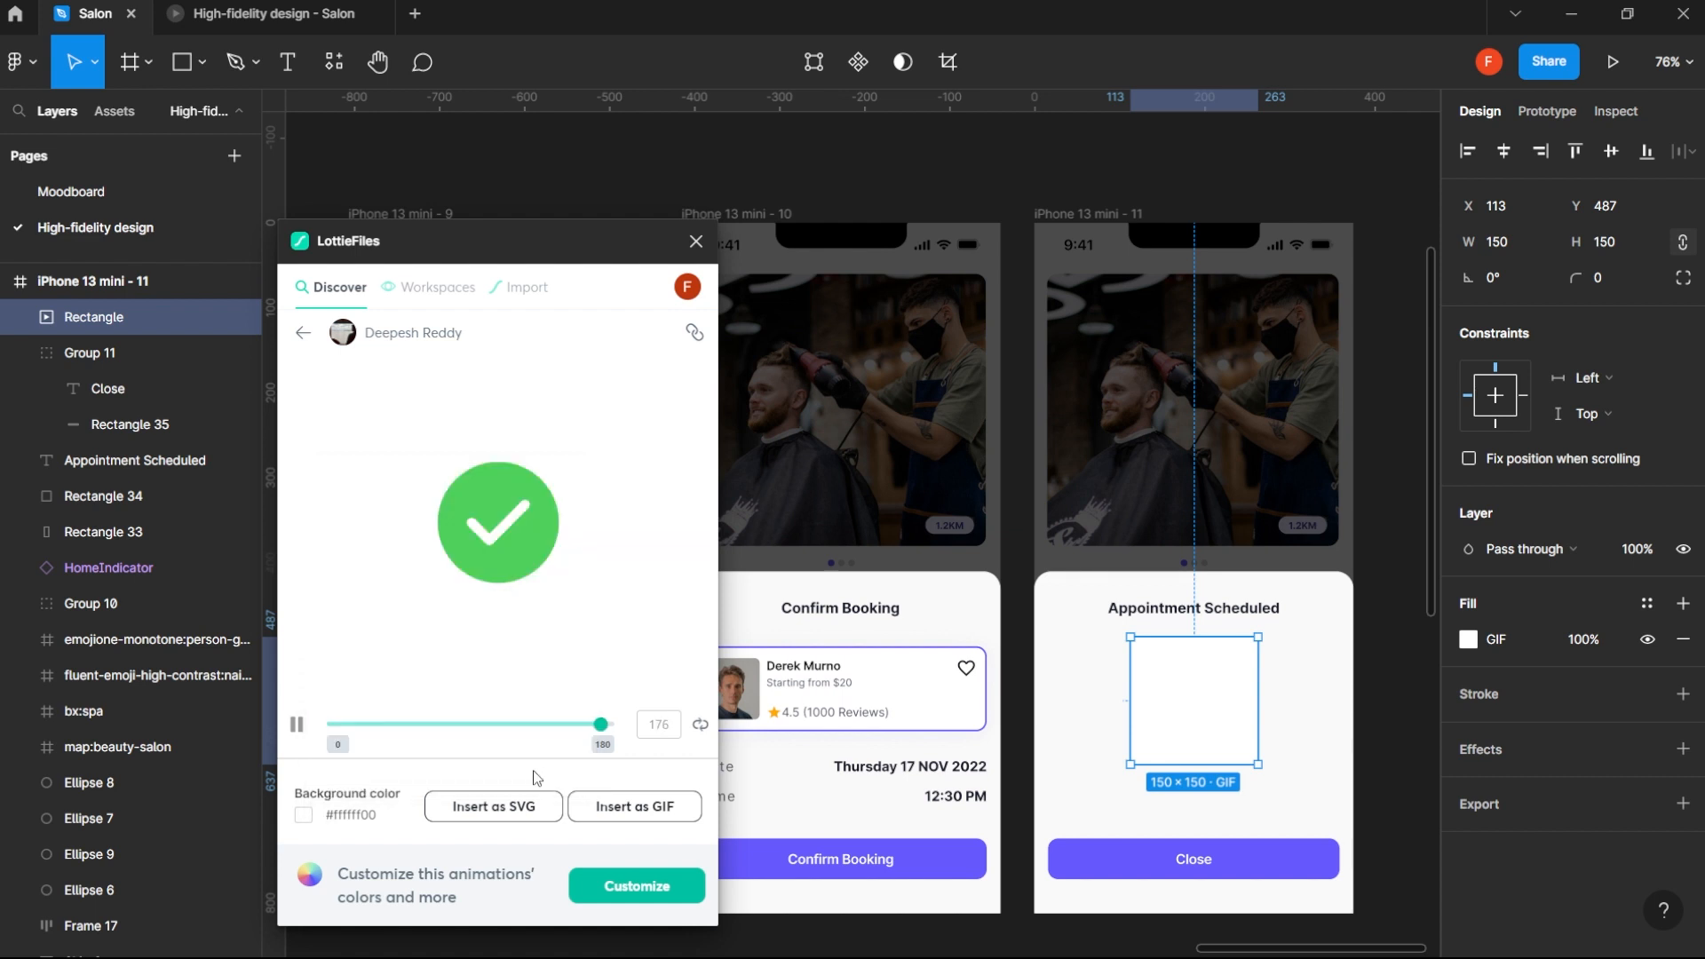
pyautogui.click(332, 805)
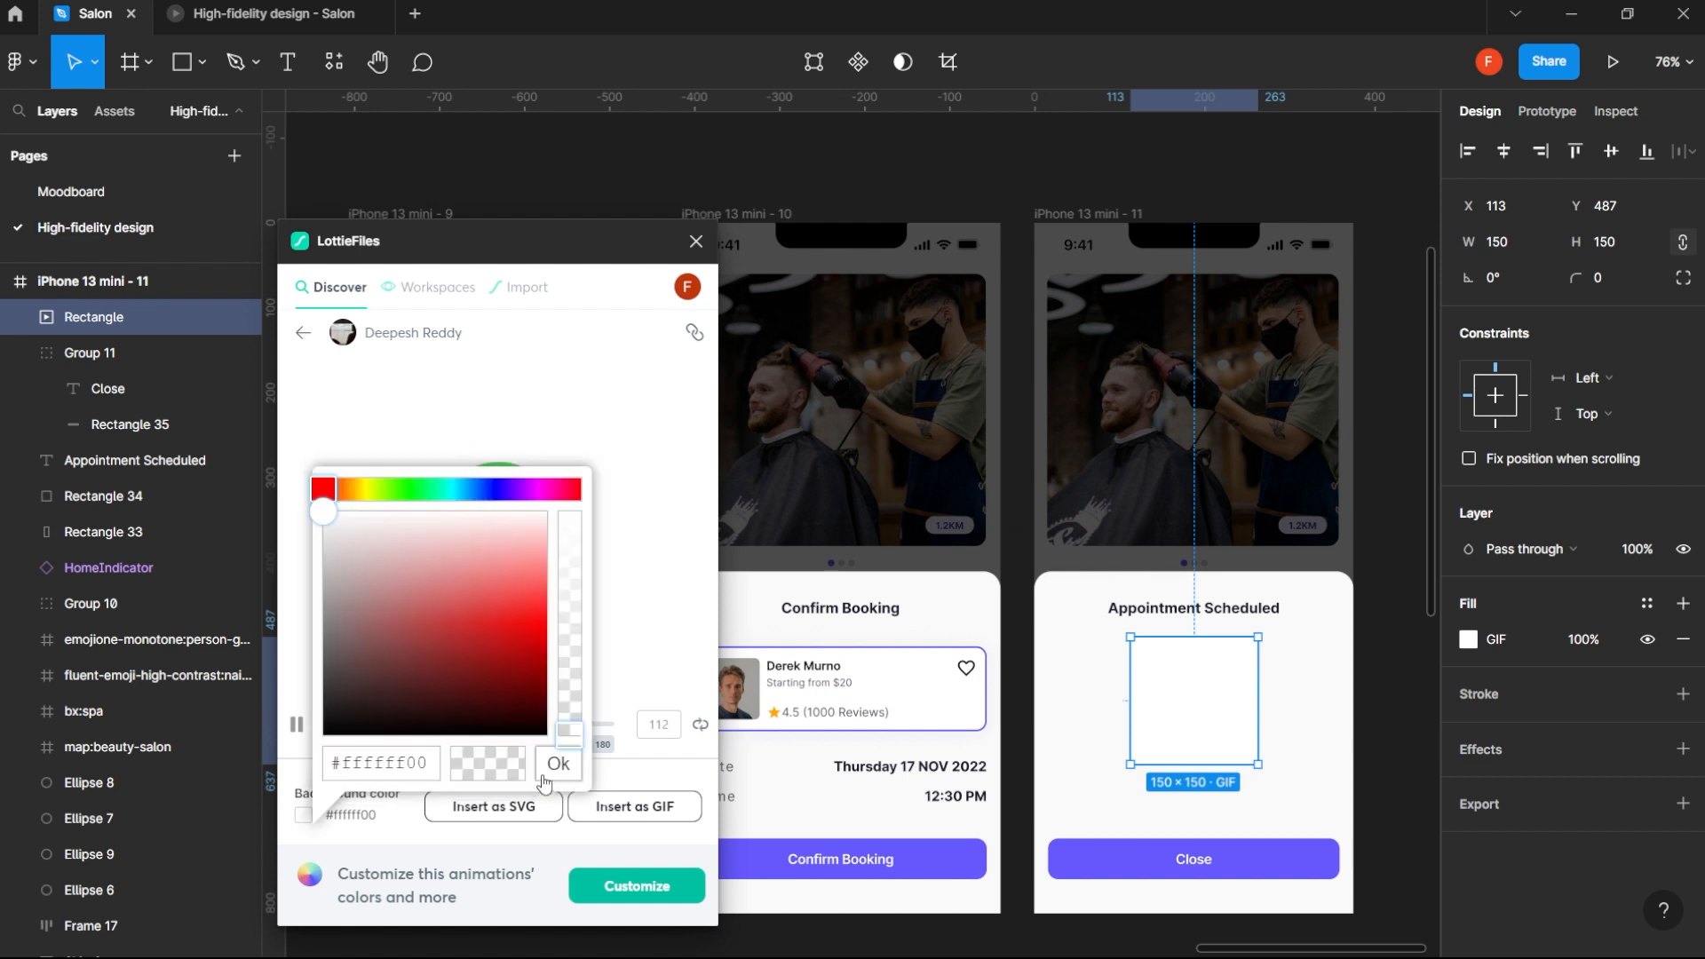
pyautogui.click(387, 771)
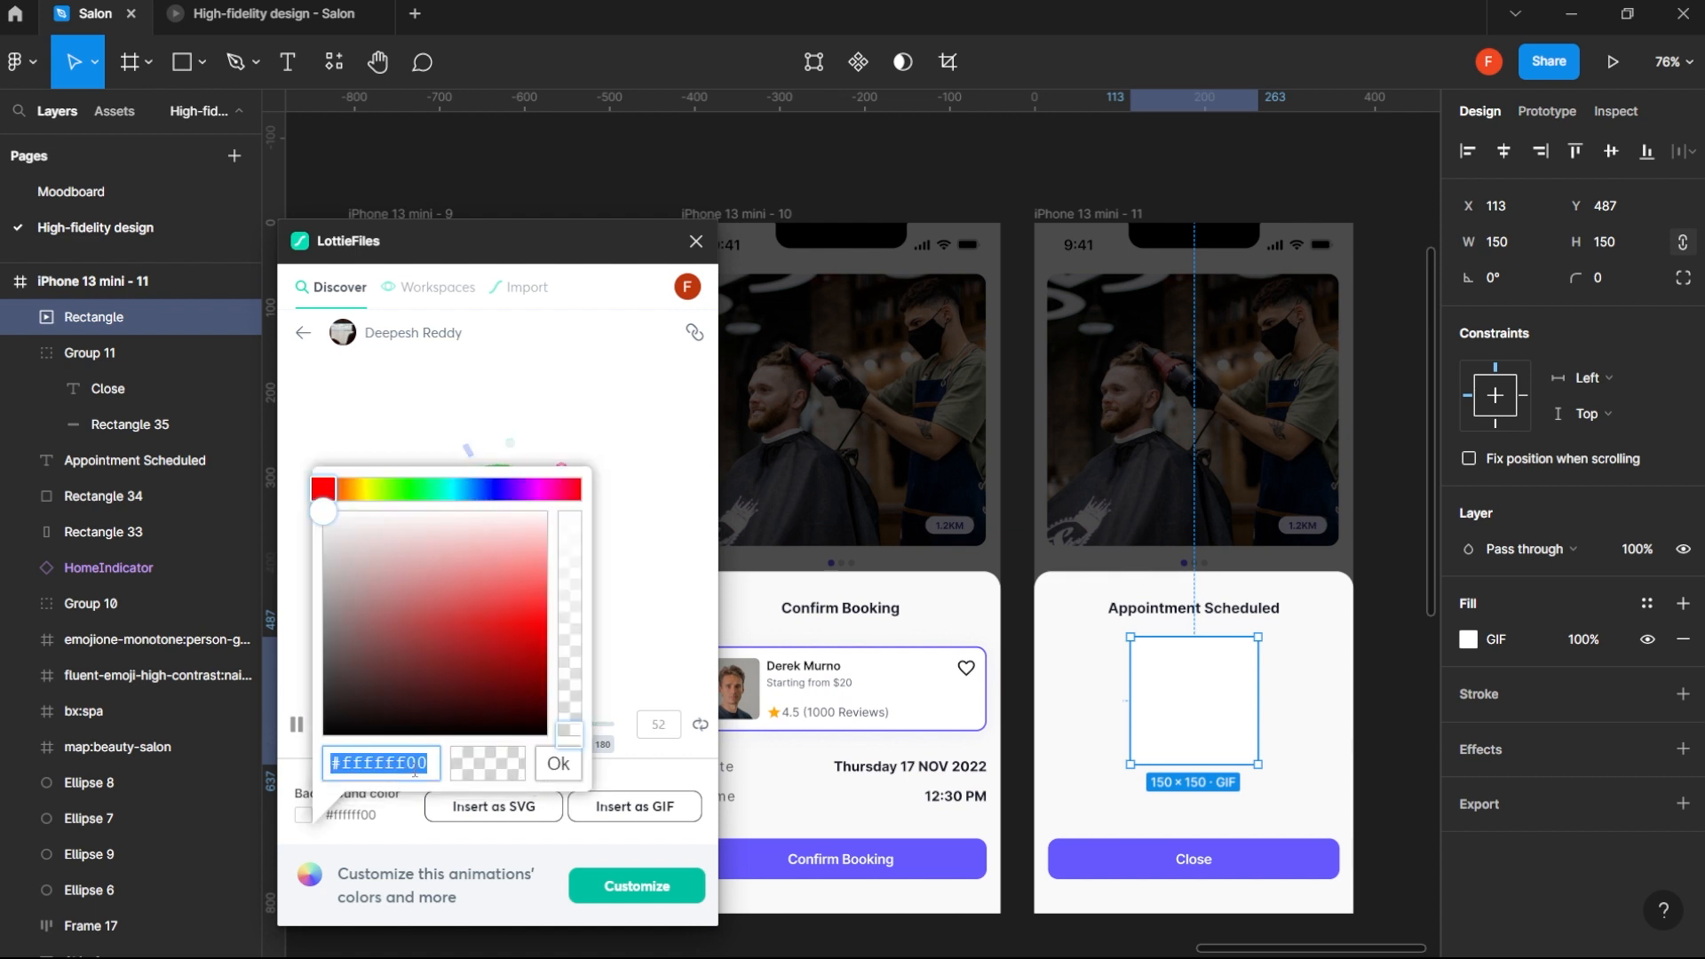
pyautogui.click(521, 778)
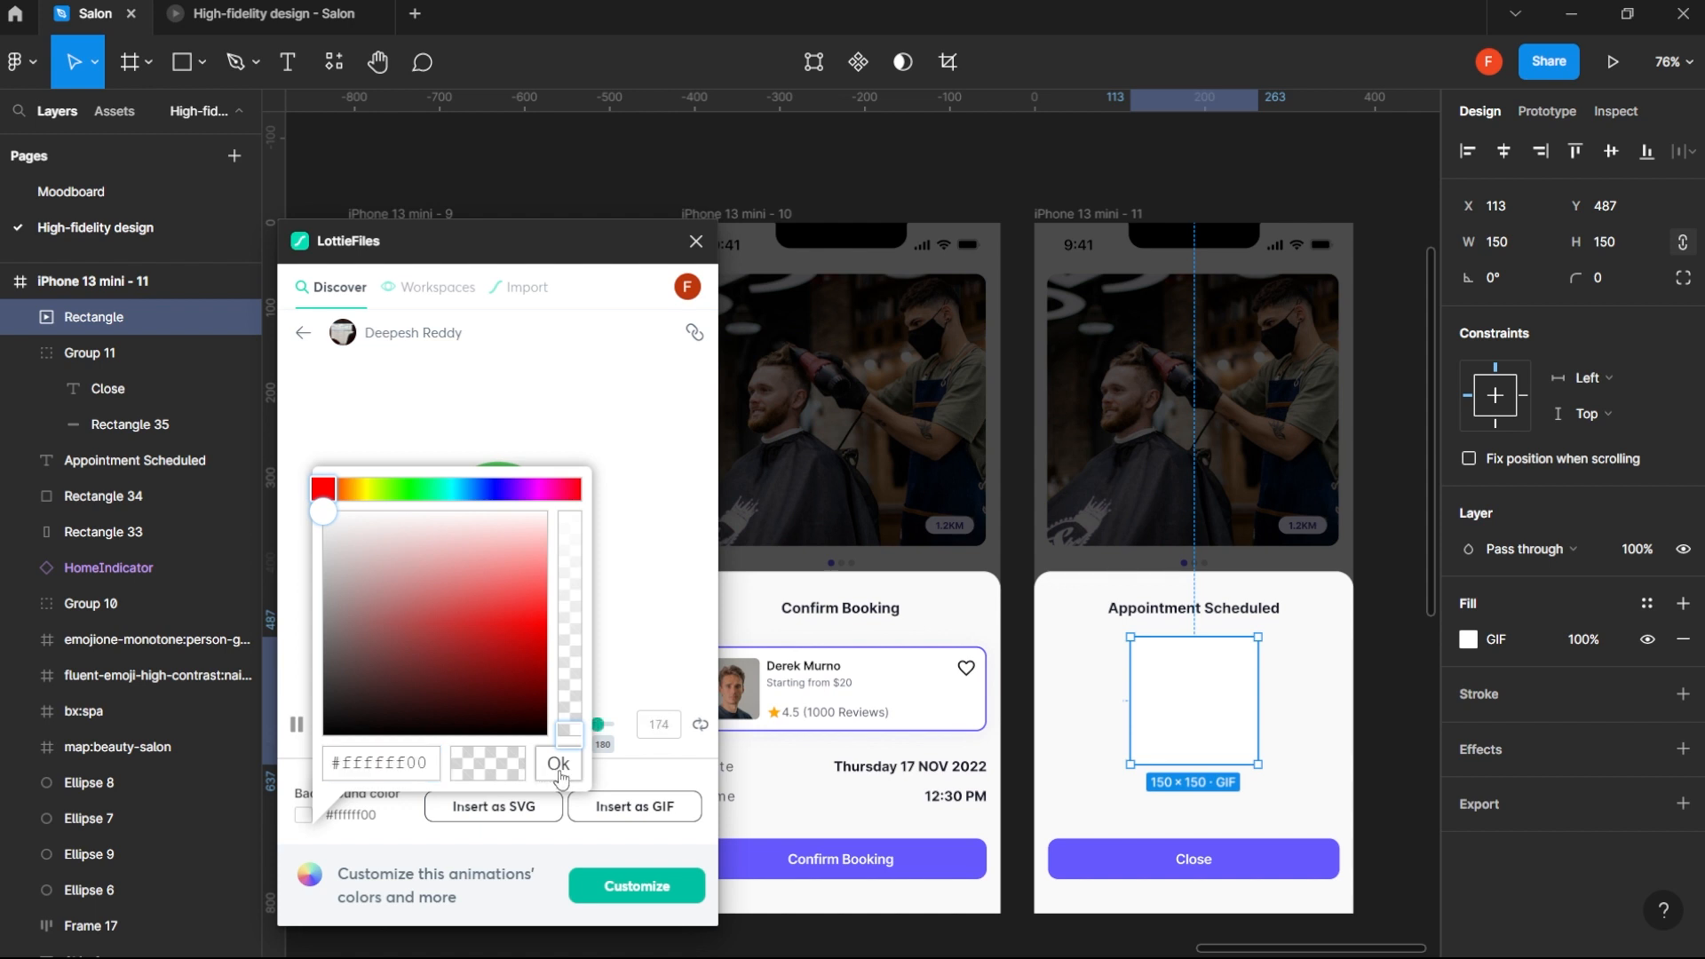
pyautogui.click(559, 775)
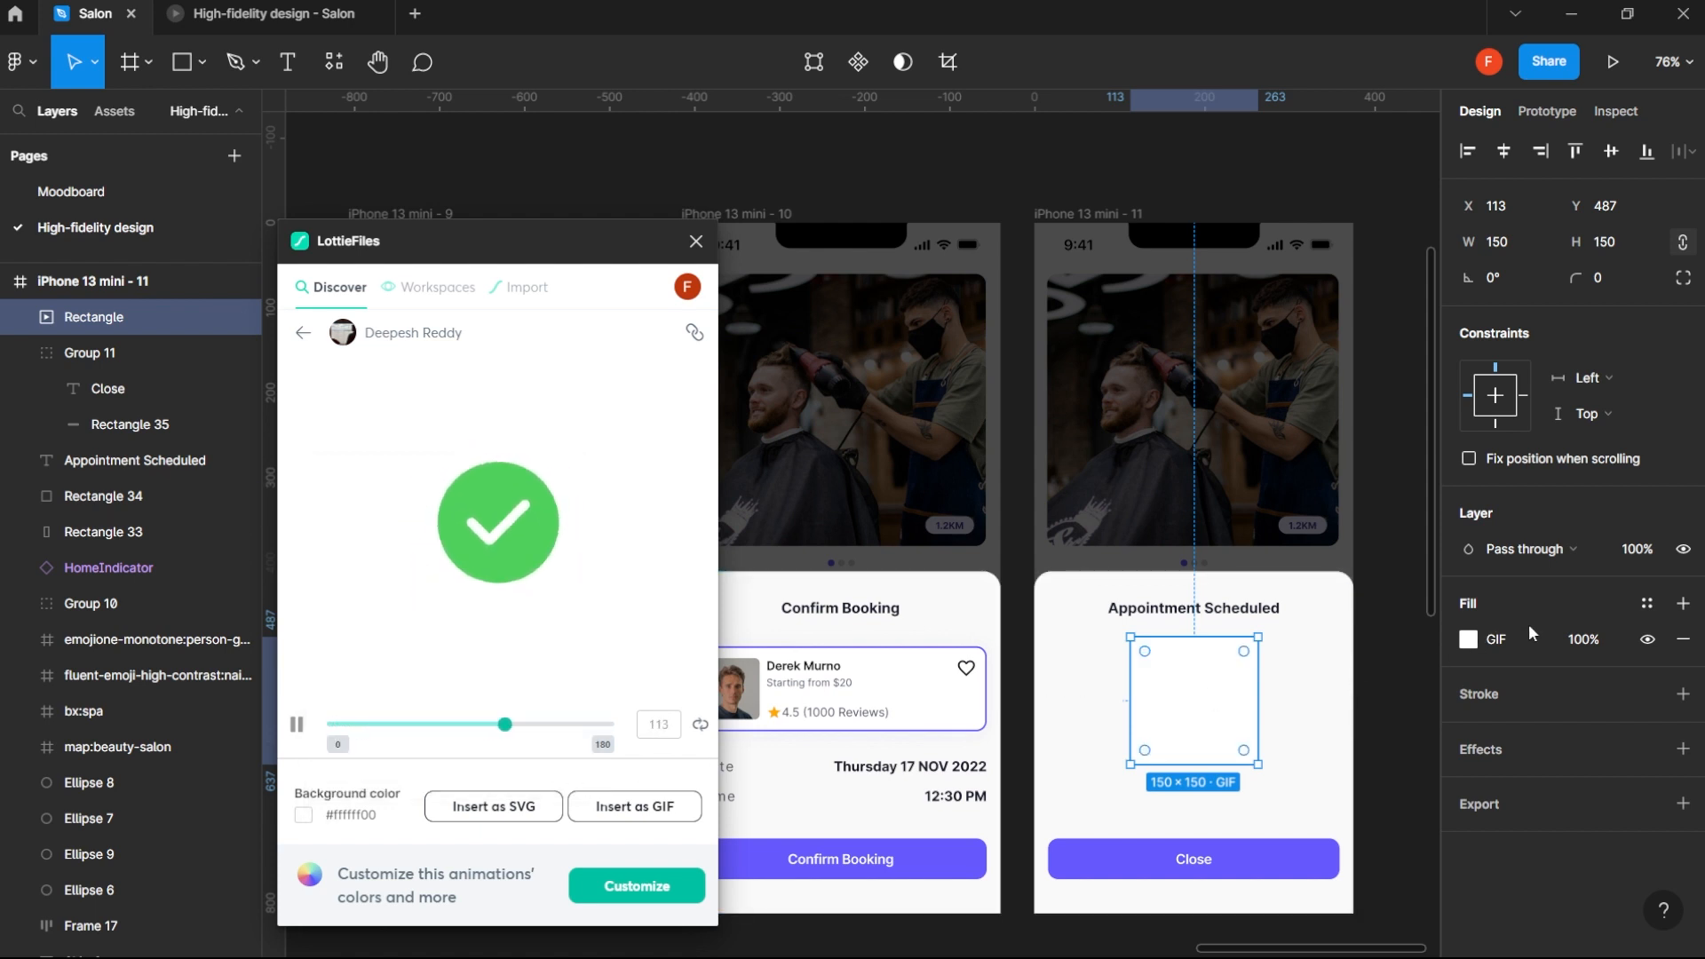
# - Insert the checkmark animation with the transparent background as a Small 150 x 150 GIF into the selected rectangle
pyautogui.click(602, 810)
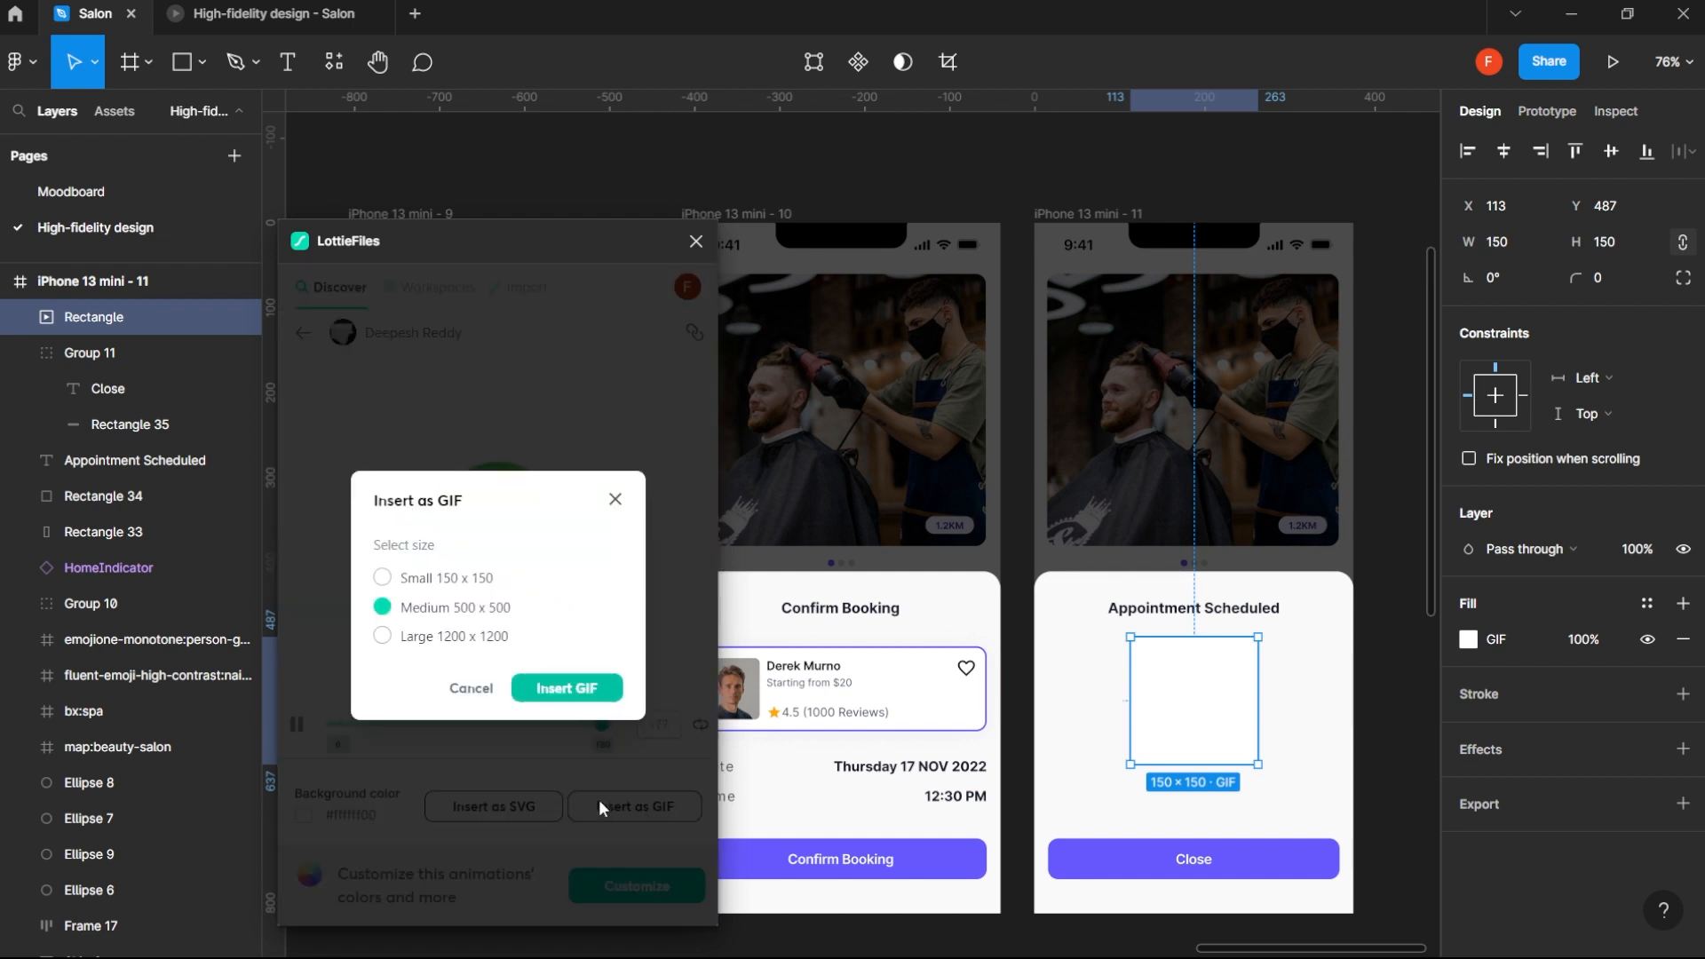
pyautogui.click(477, 586)
pyautogui.click(560, 690)
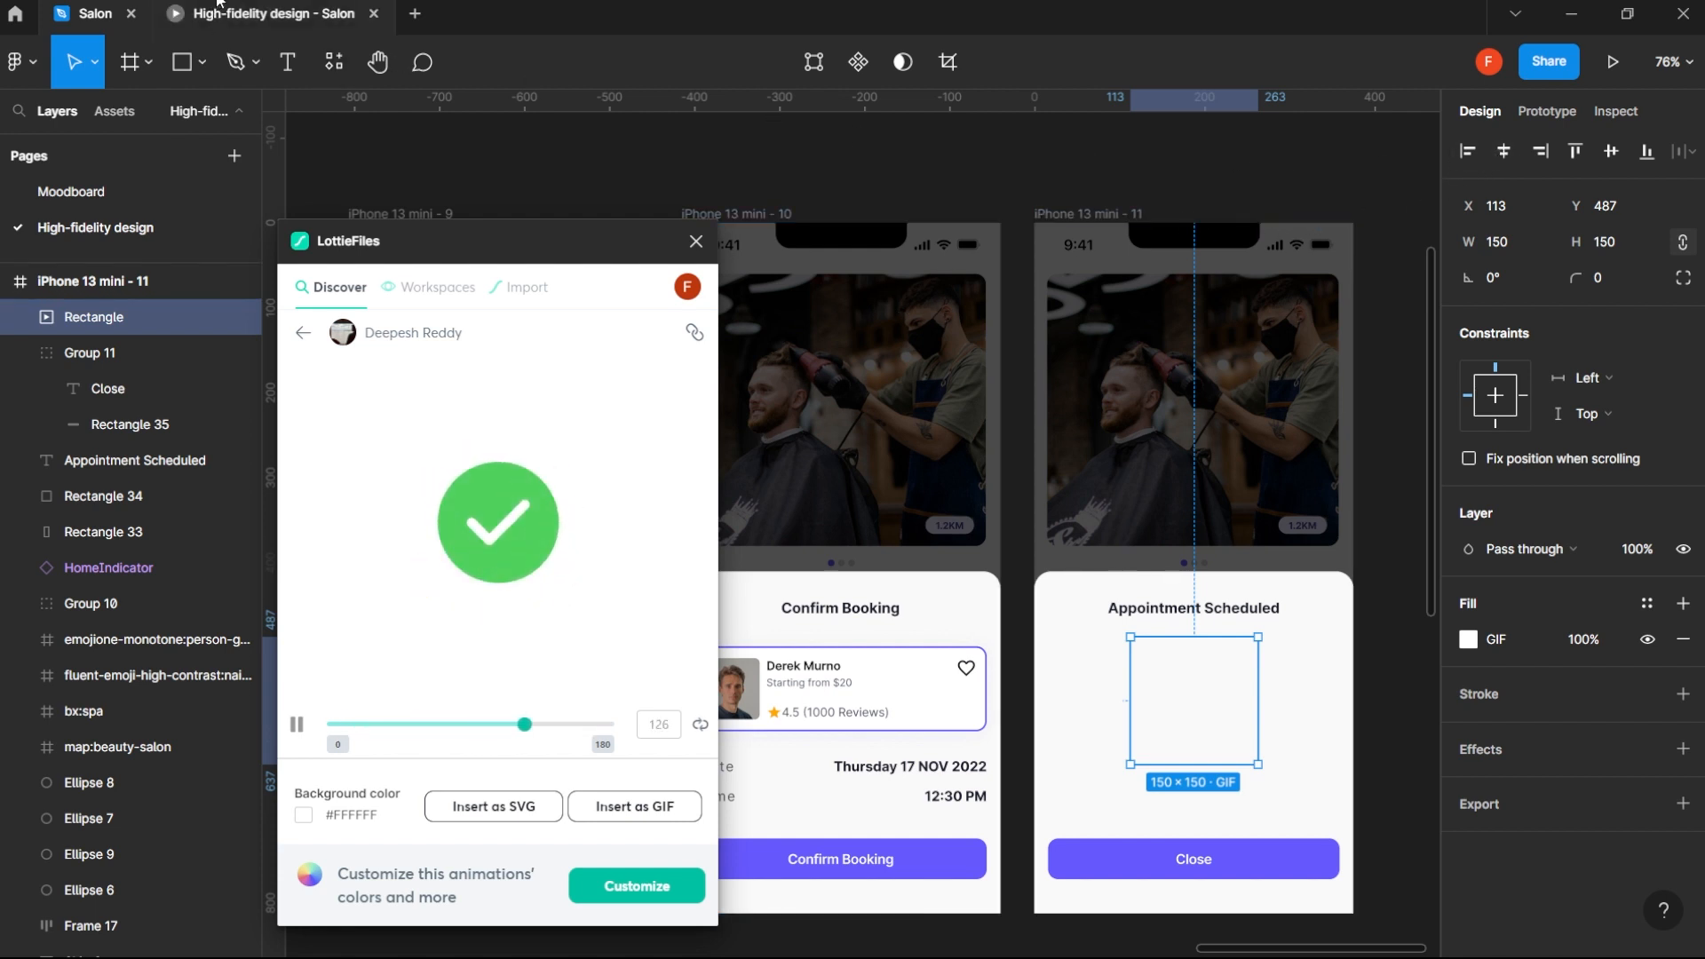
# - Check the transparent checkmark in the prototype presentation, return to the design file and close the LottieFiles plugin
pyautogui.click(219, 2)
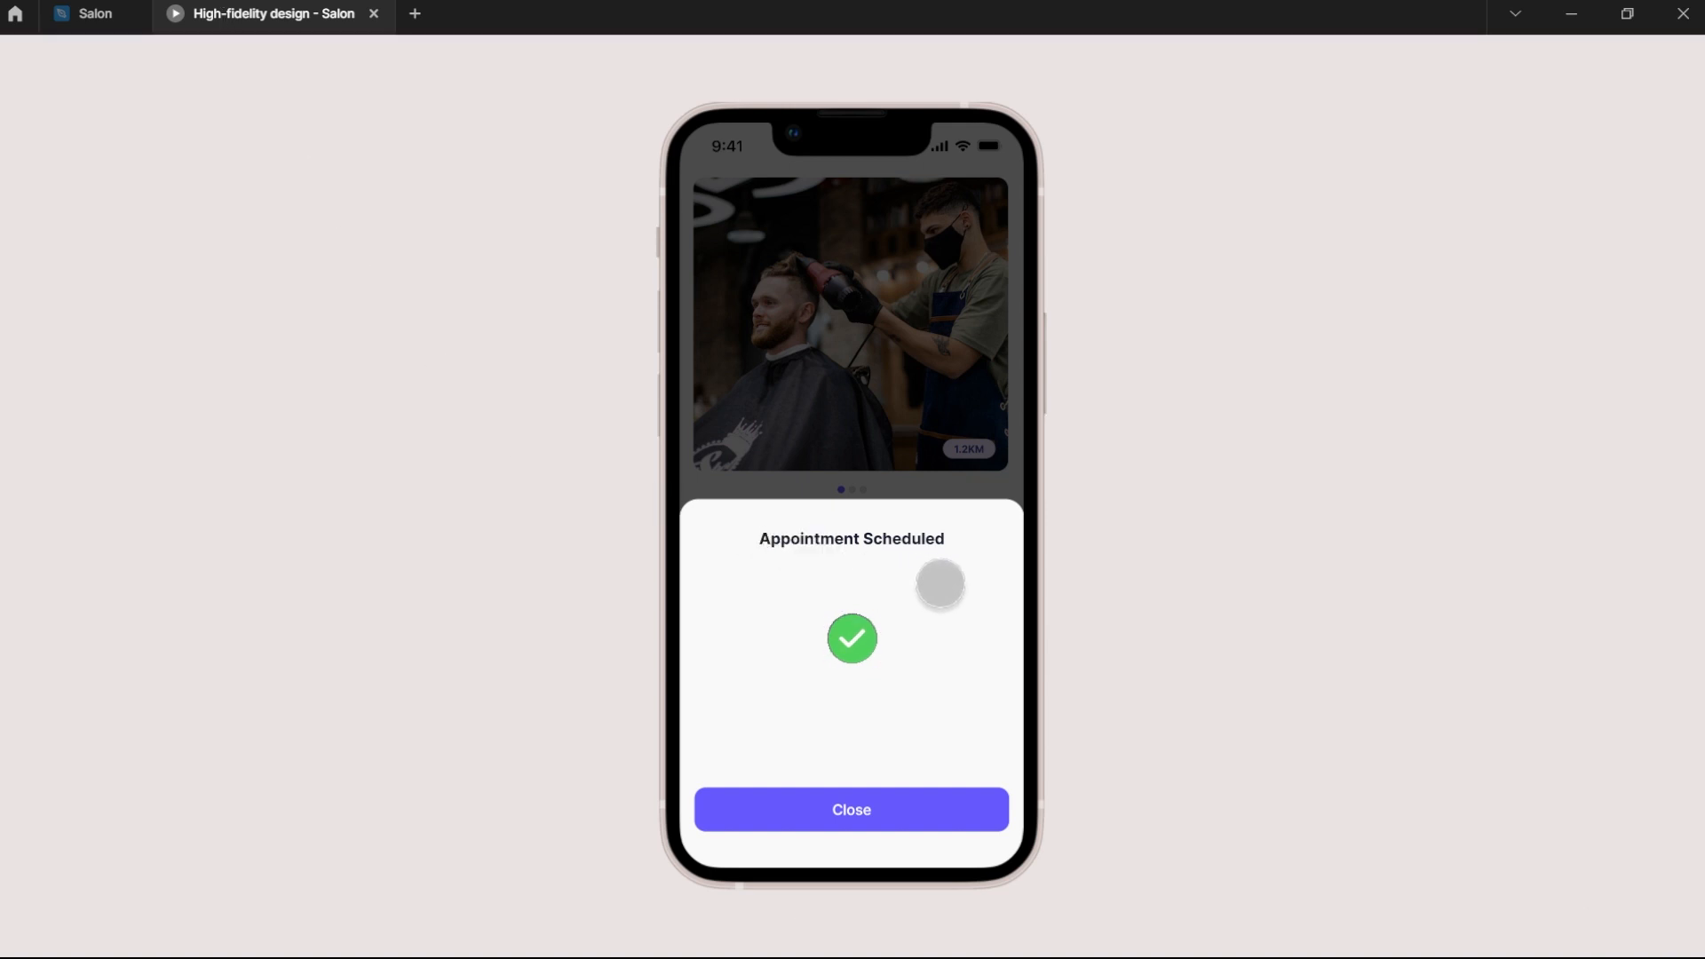
pyautogui.click(86, 14)
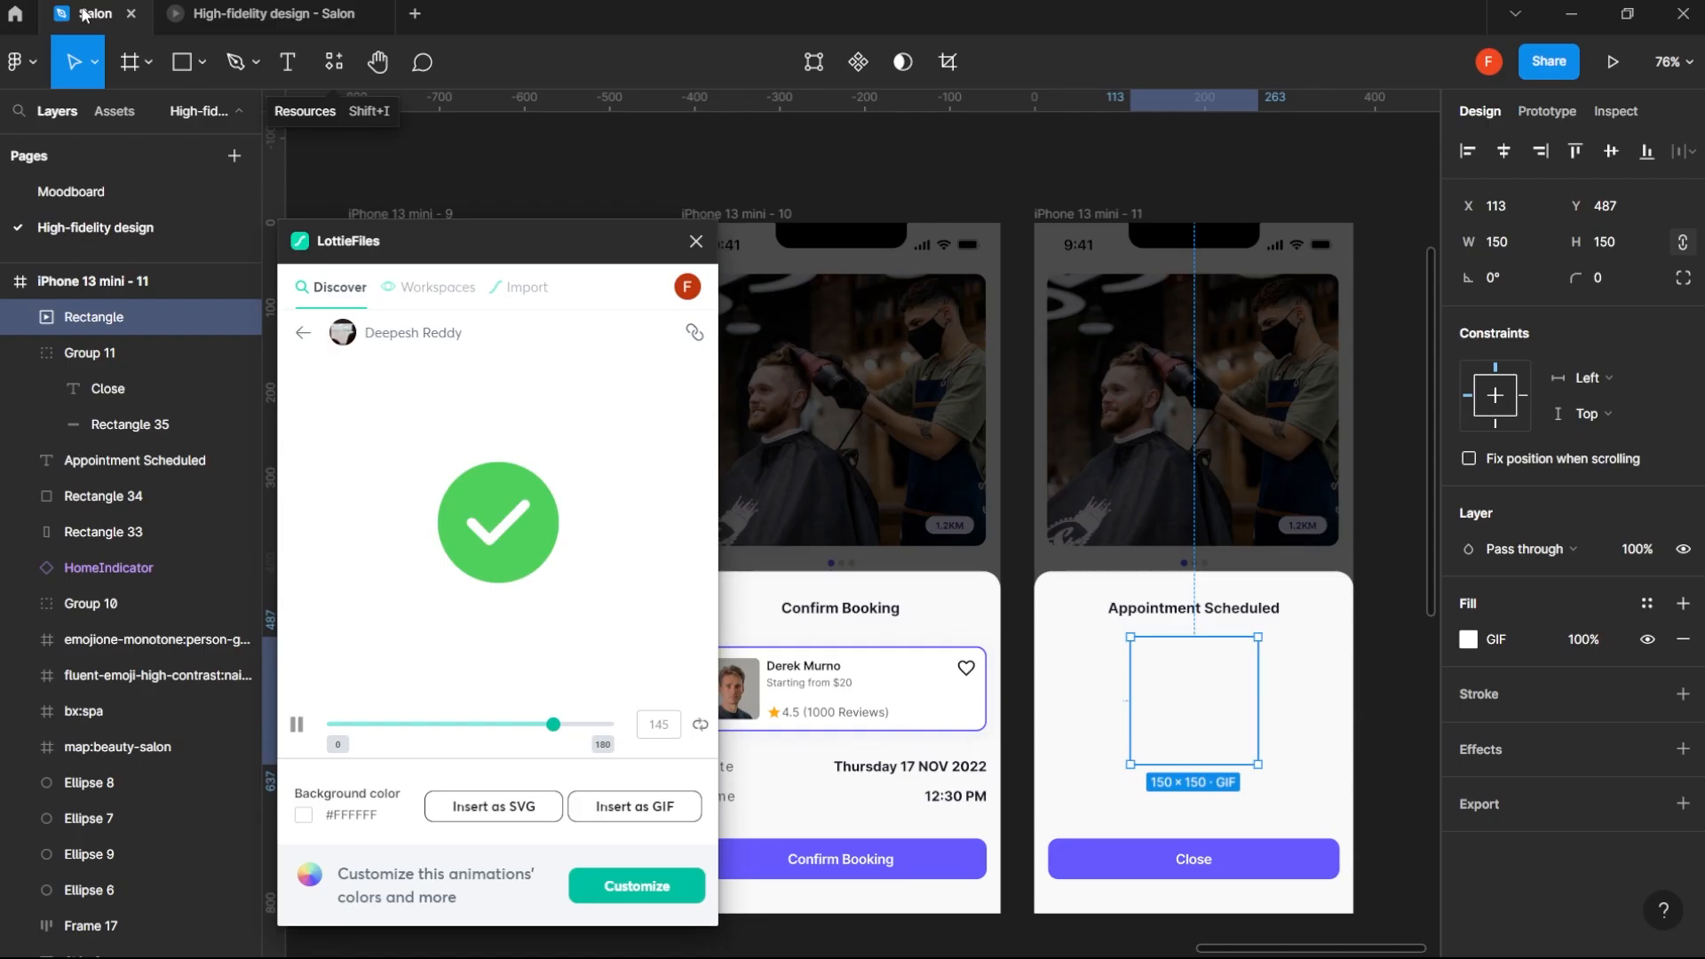
pyautogui.click(698, 241)
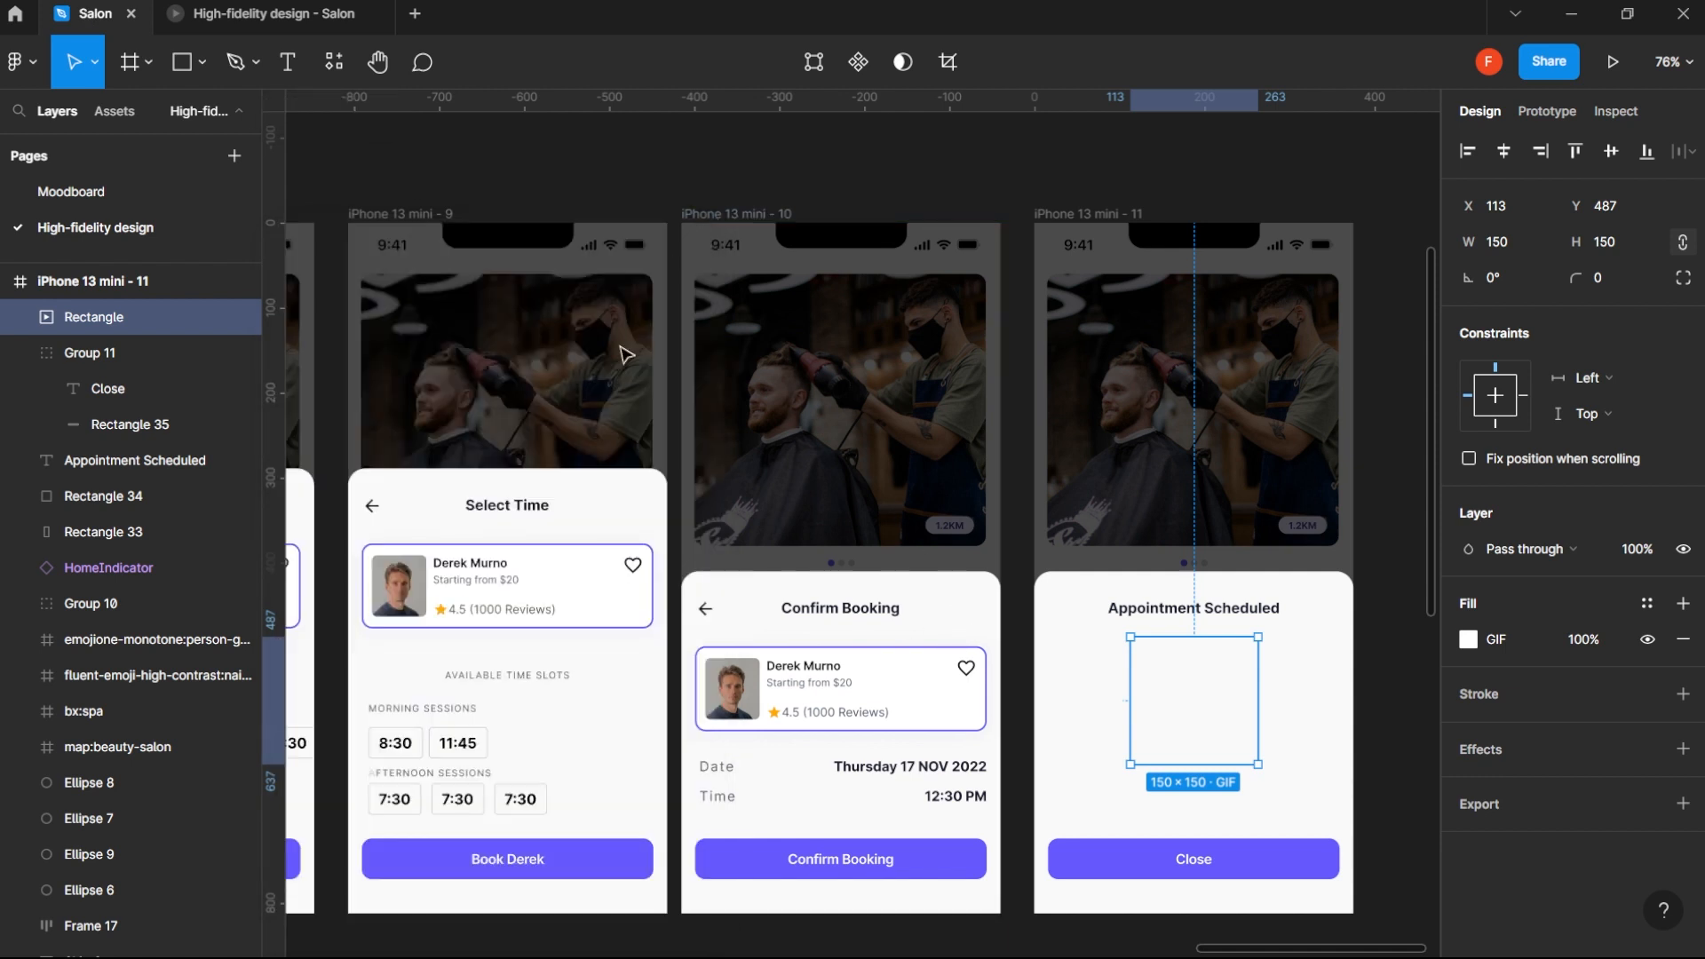
# - Copy the Available Time Slots label from the Select Time screen to just above the Close button and set its case to as typed
pyautogui.moveTo(528, 678); pyautogui.dragTo(1227, 816)
pyautogui.click(1683, 782)
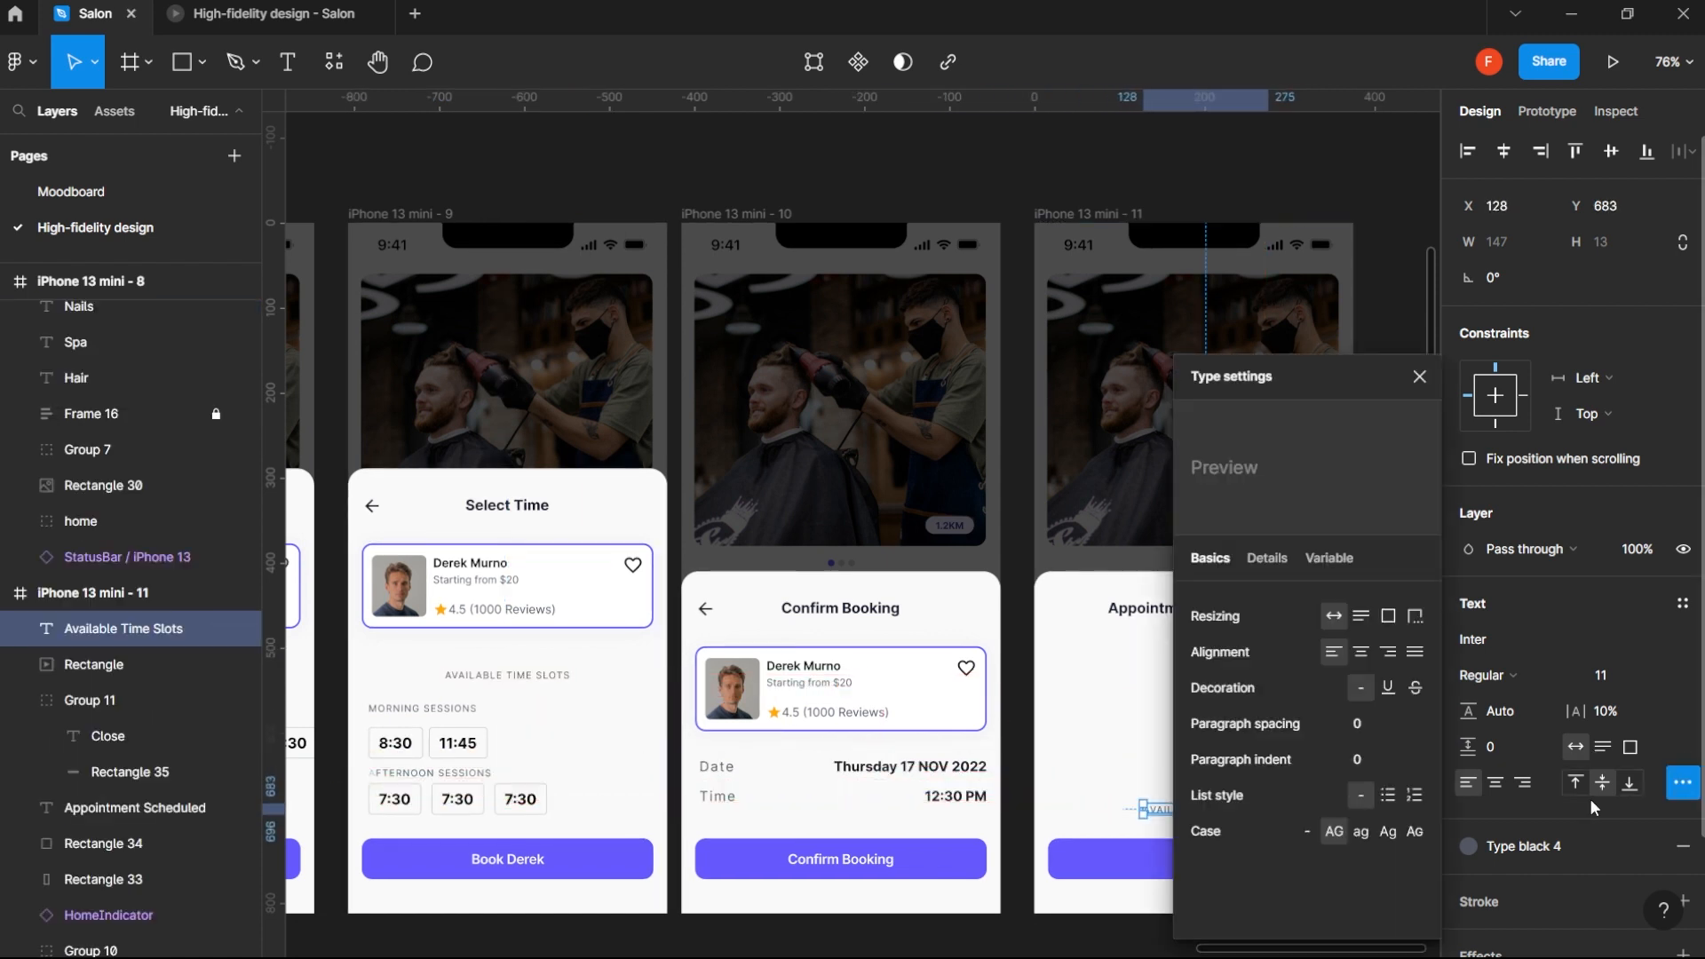
pyautogui.click(1419, 376)
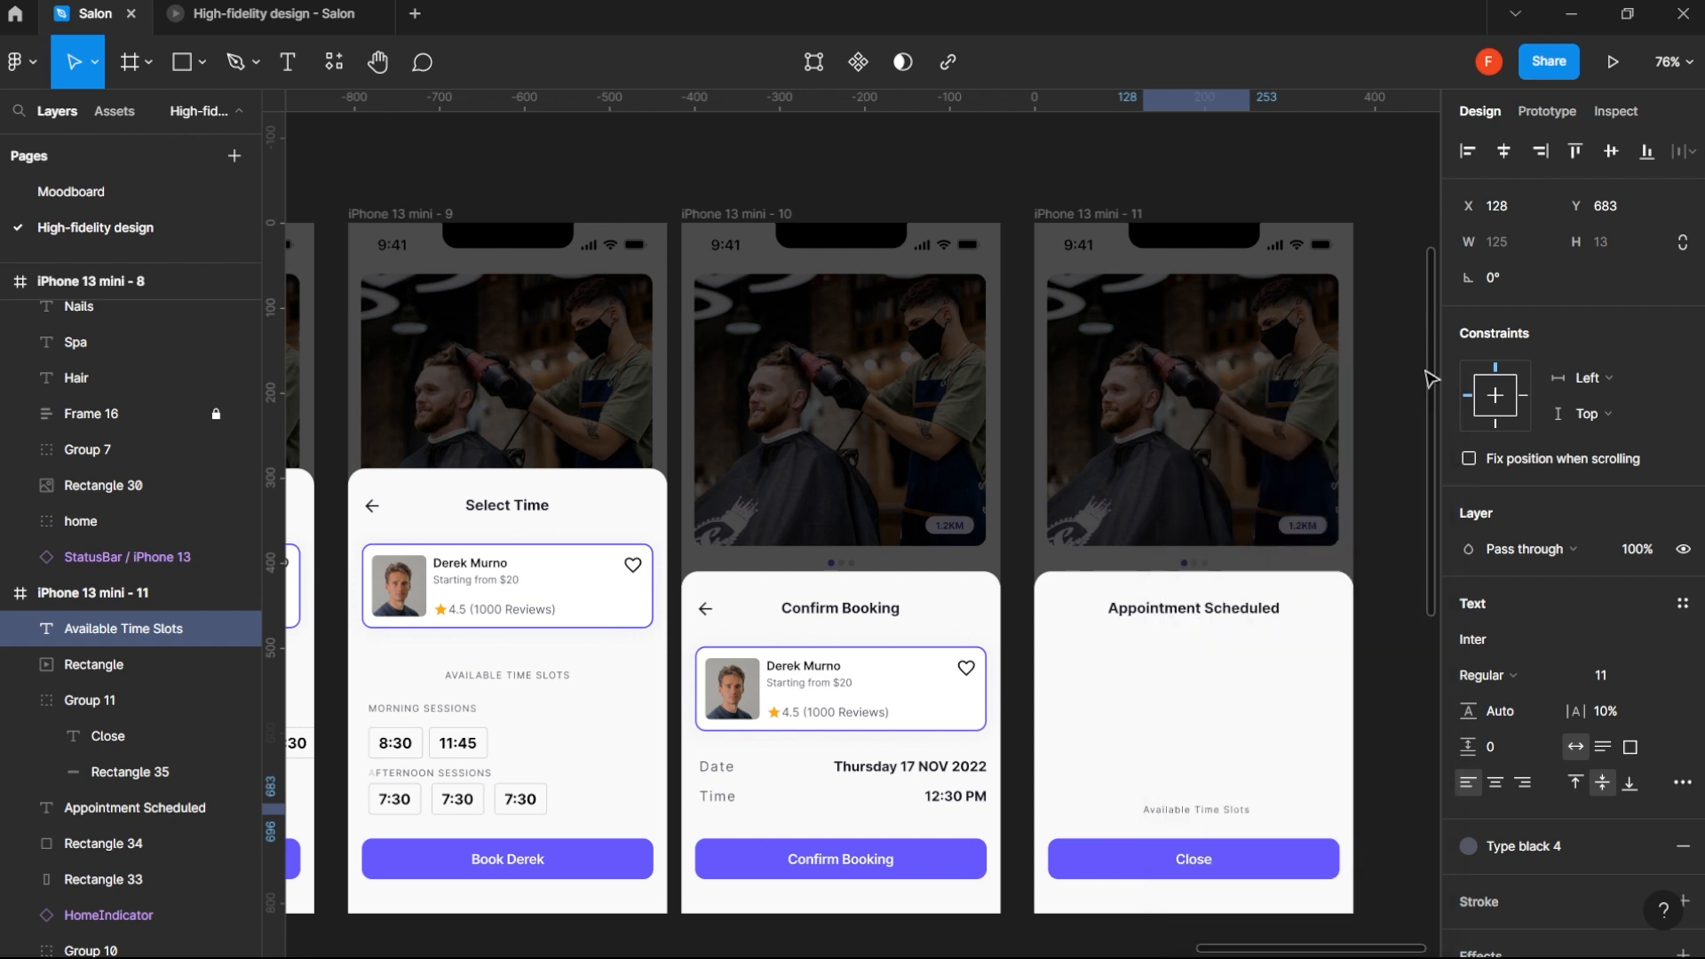
# - Replace the copied label above the Close button with the message "Thanks, your booking has been confirmed."
pyautogui.doubleClick(1210, 808)
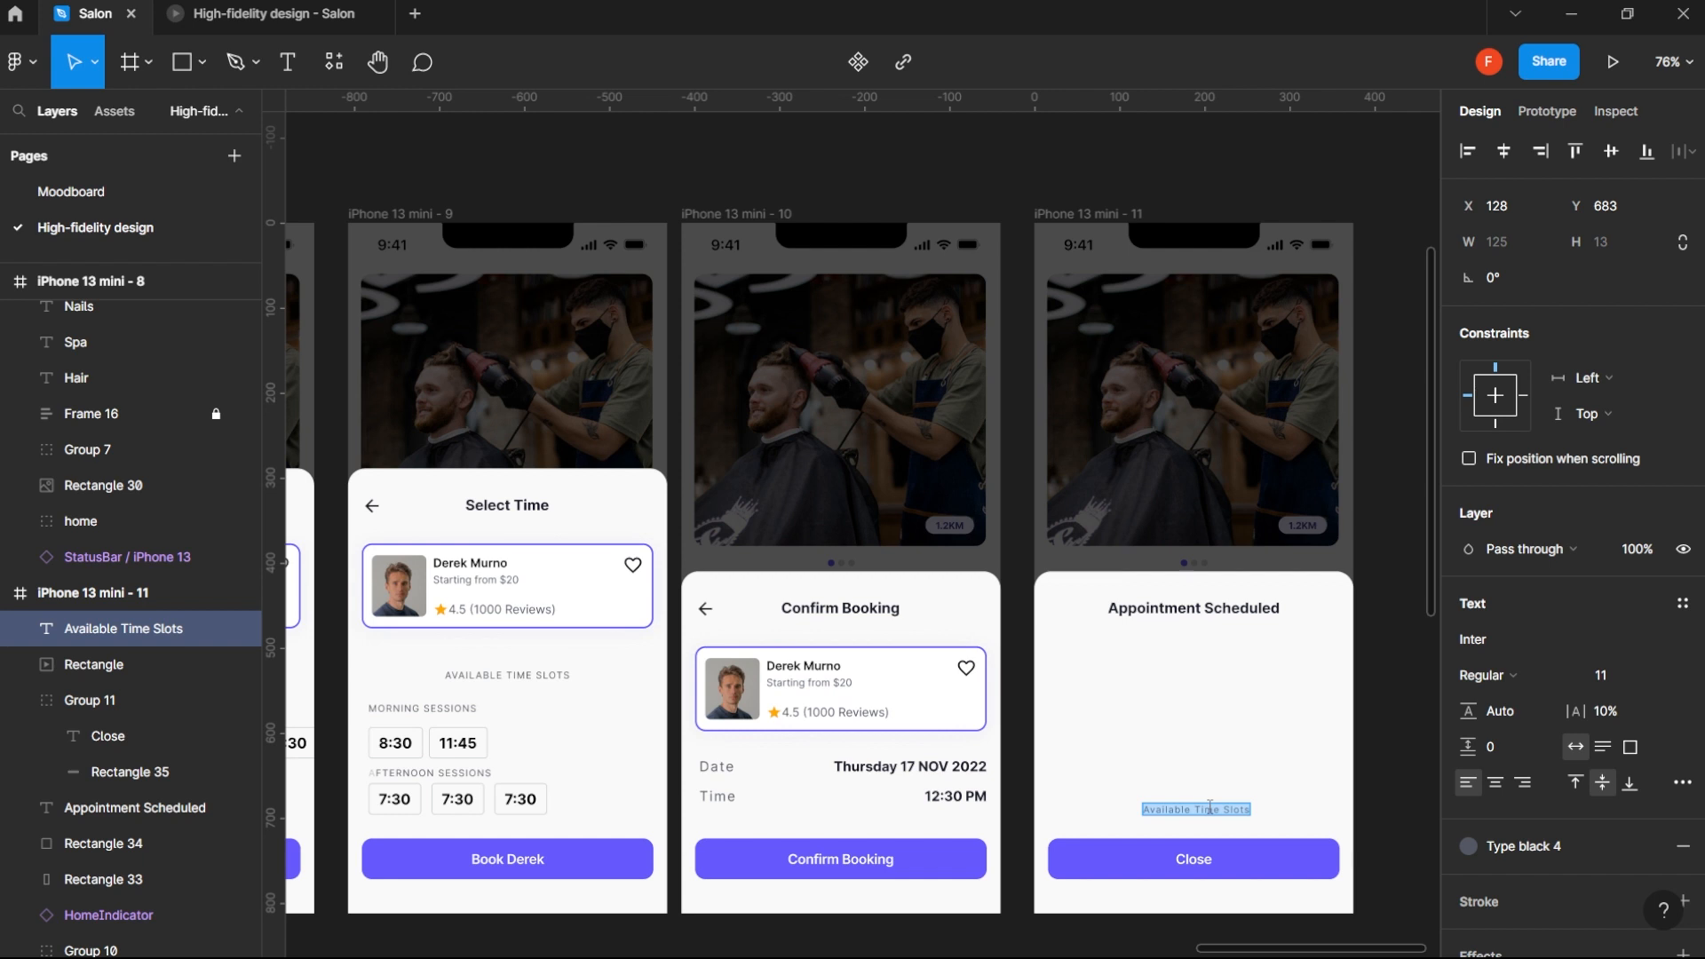
pyautogui.write('Thanks')
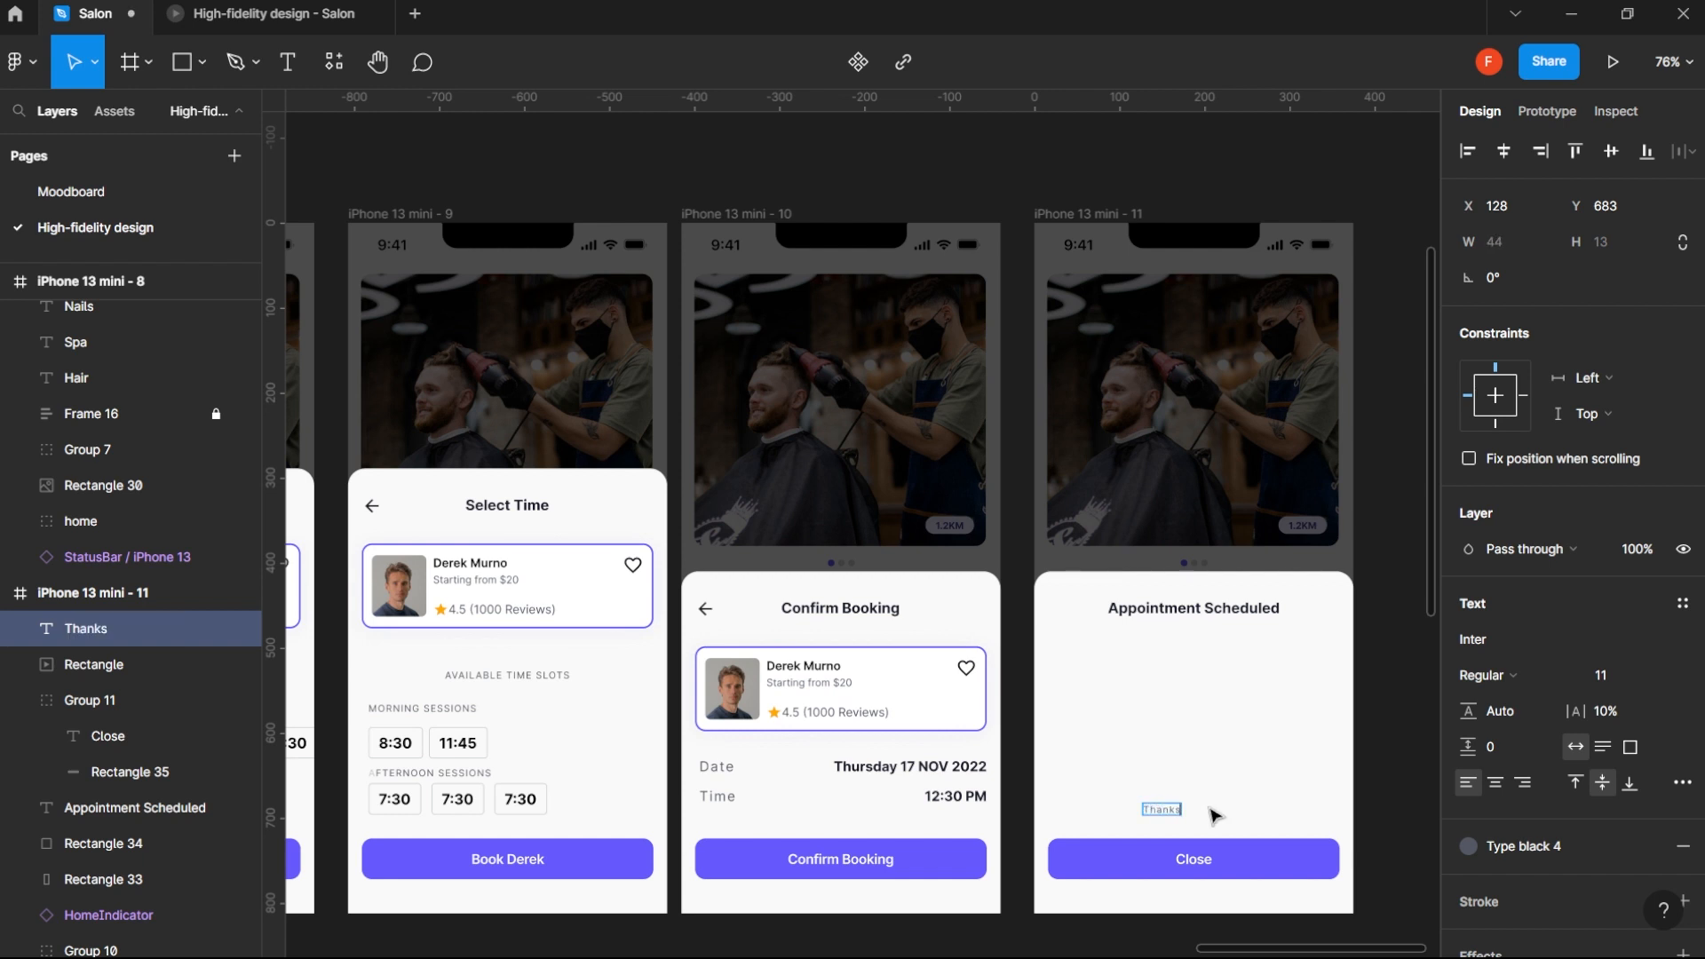
pyautogui.write(', your booking')
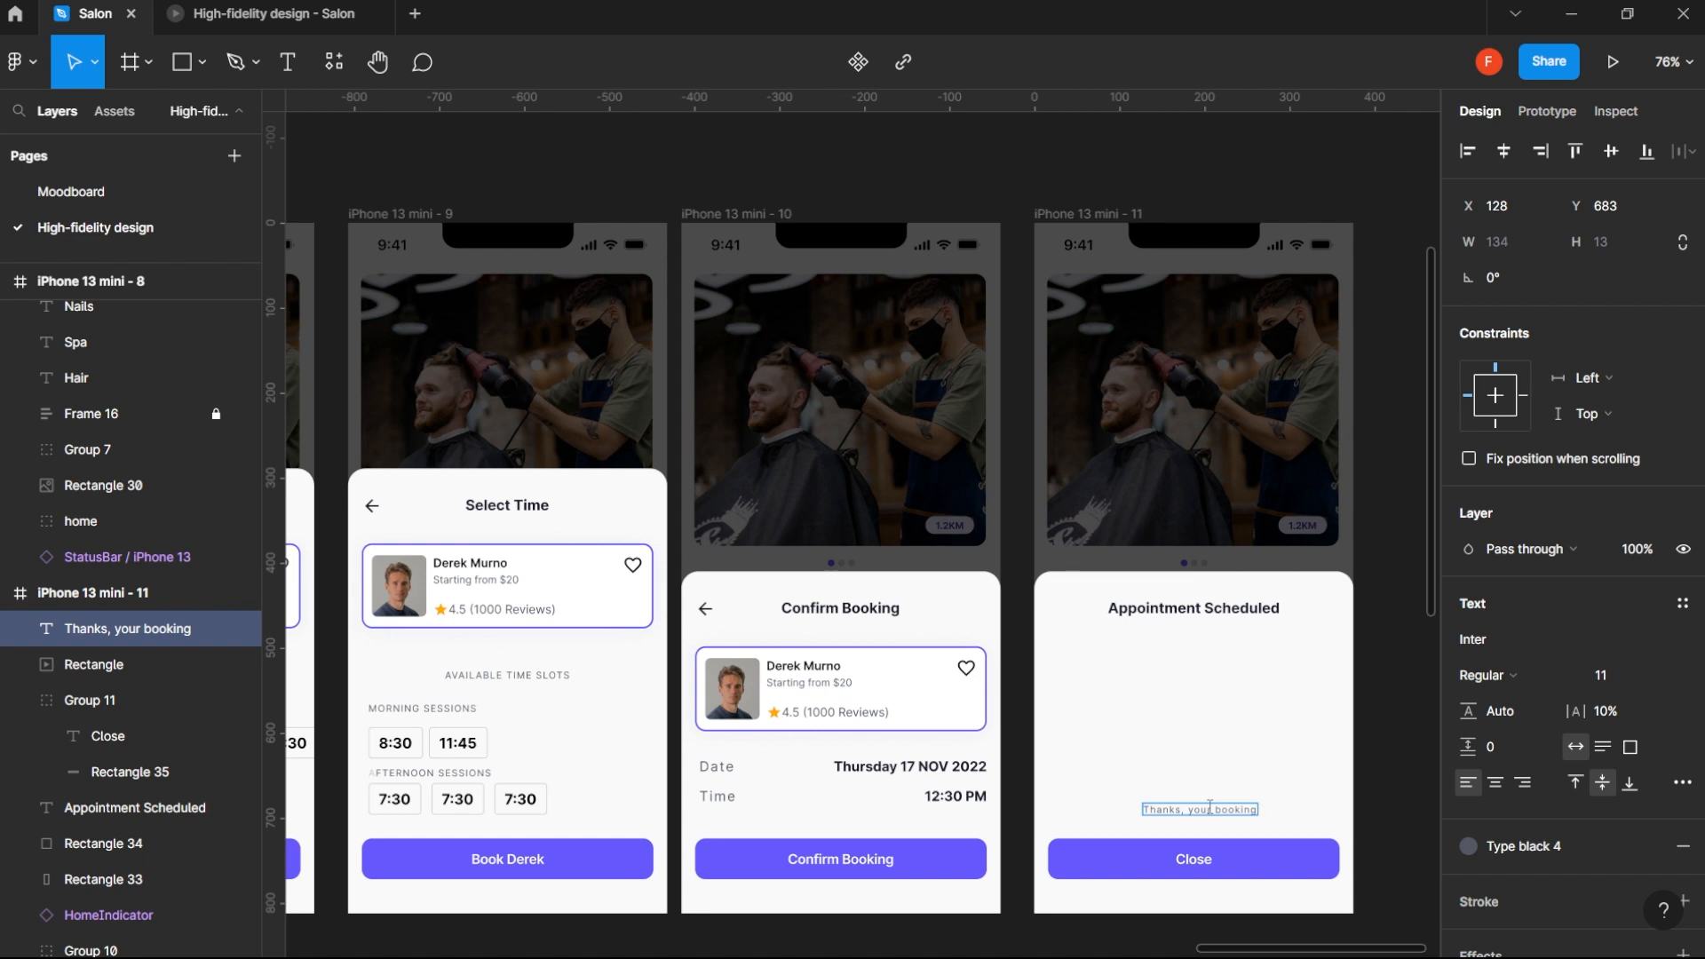
pyautogui.press('BackSpace')
pyautogui.press('BackSpace')
pyautogui.write('ad')
pyautogui.write('een')
pyautogui.write(' conf')
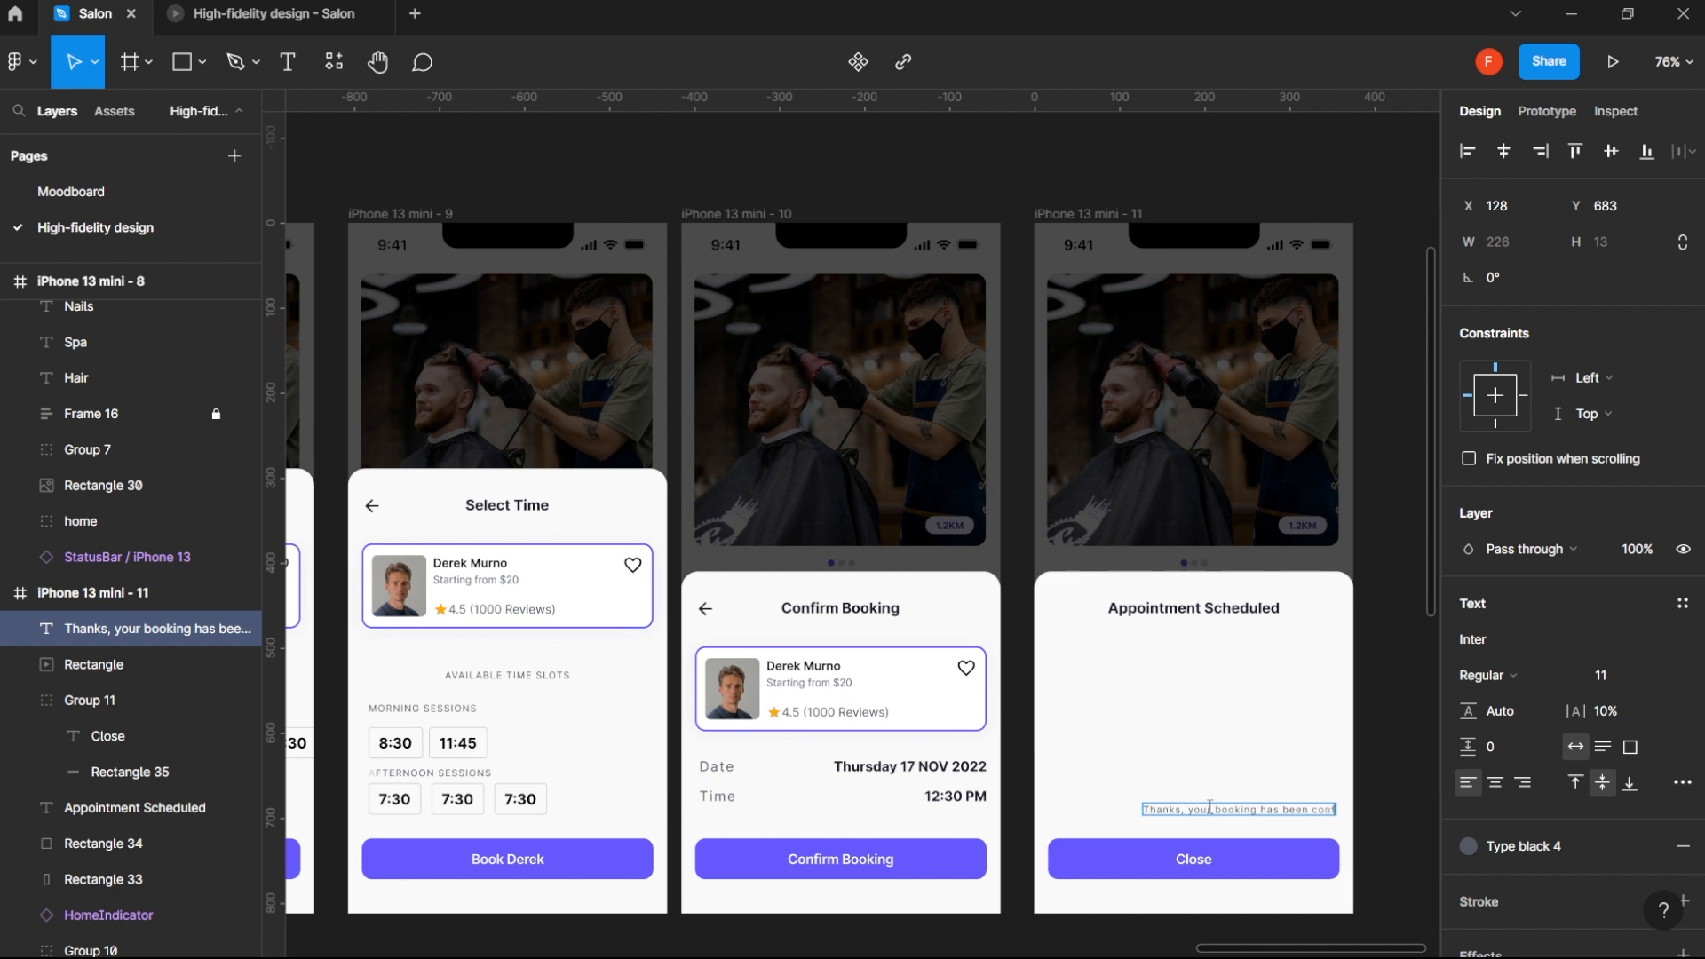
pyautogui.write('irmed')
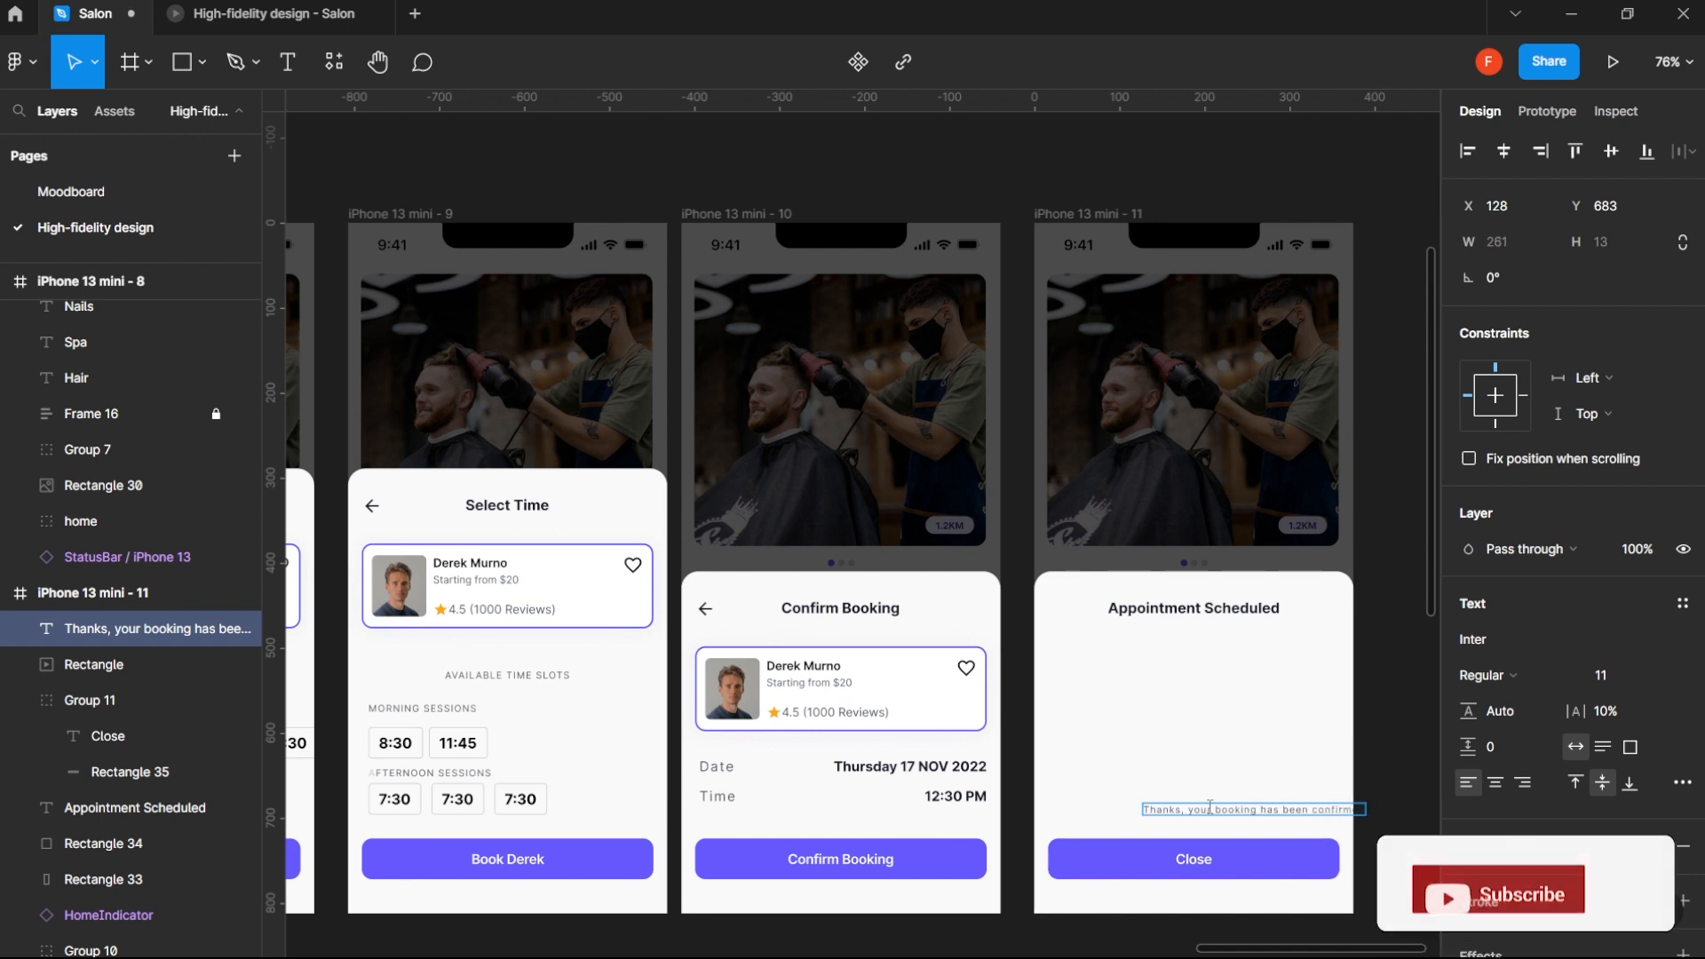
pyautogui.write('.')
# - Add a second line to the thank-you message reading "We can wait to serve you" and finish editing the text
pyautogui.press('Return')
pyautogui.write('We')
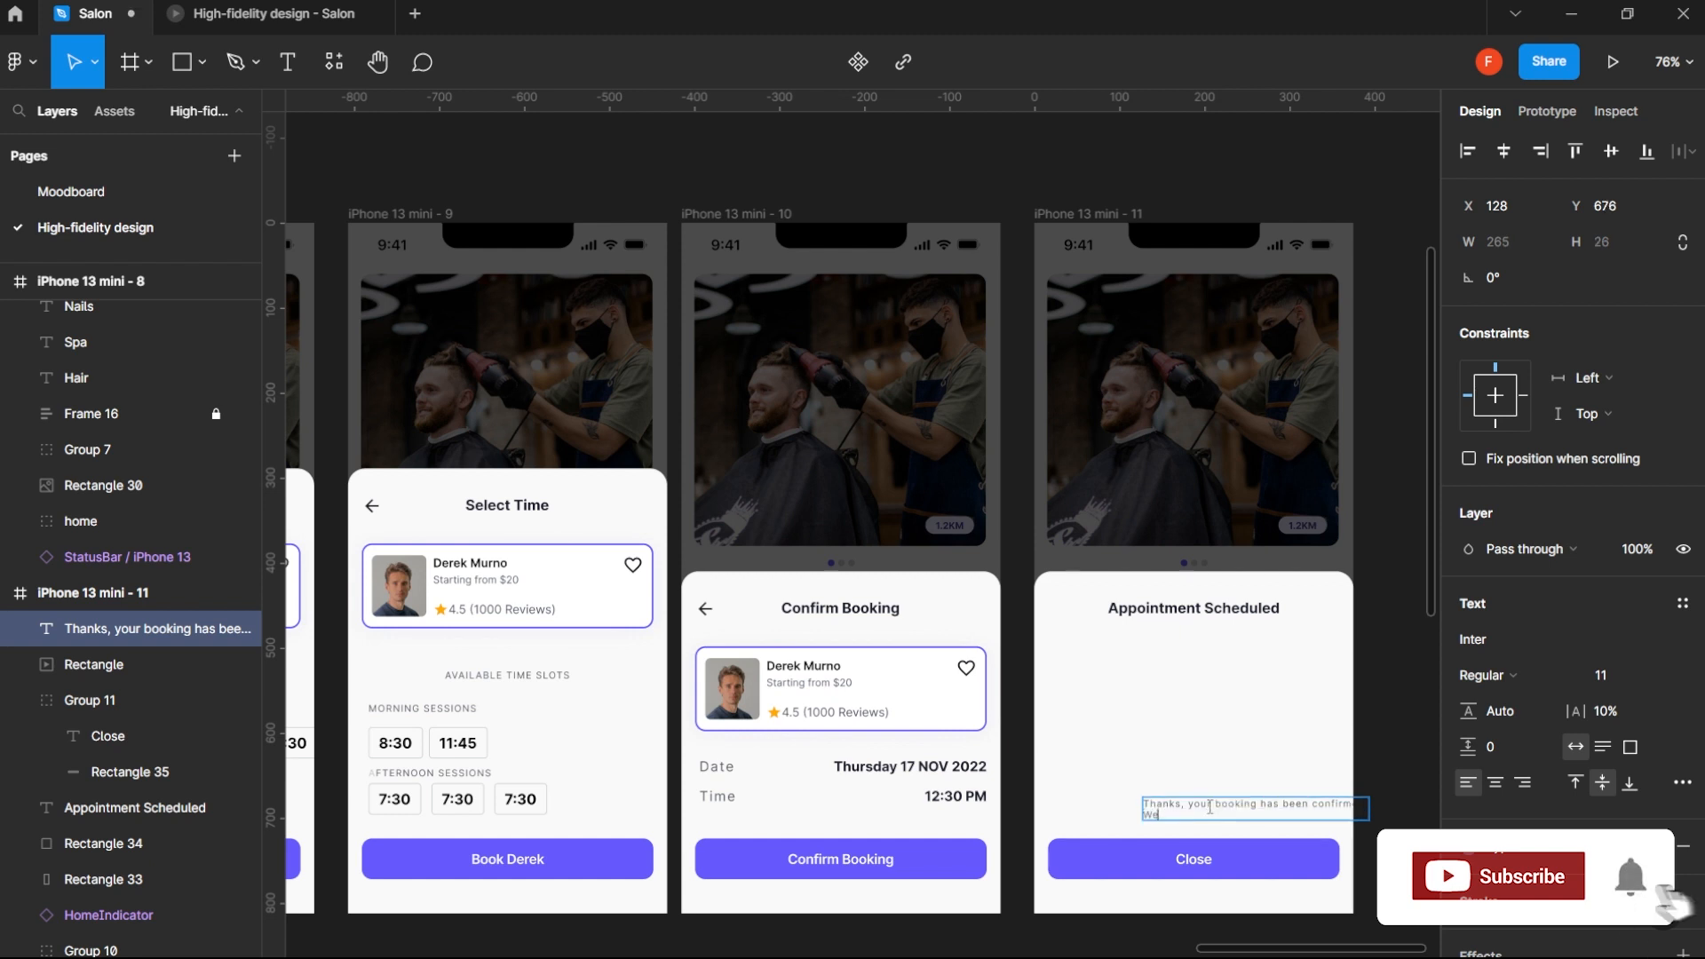
pyautogui.write(' can')
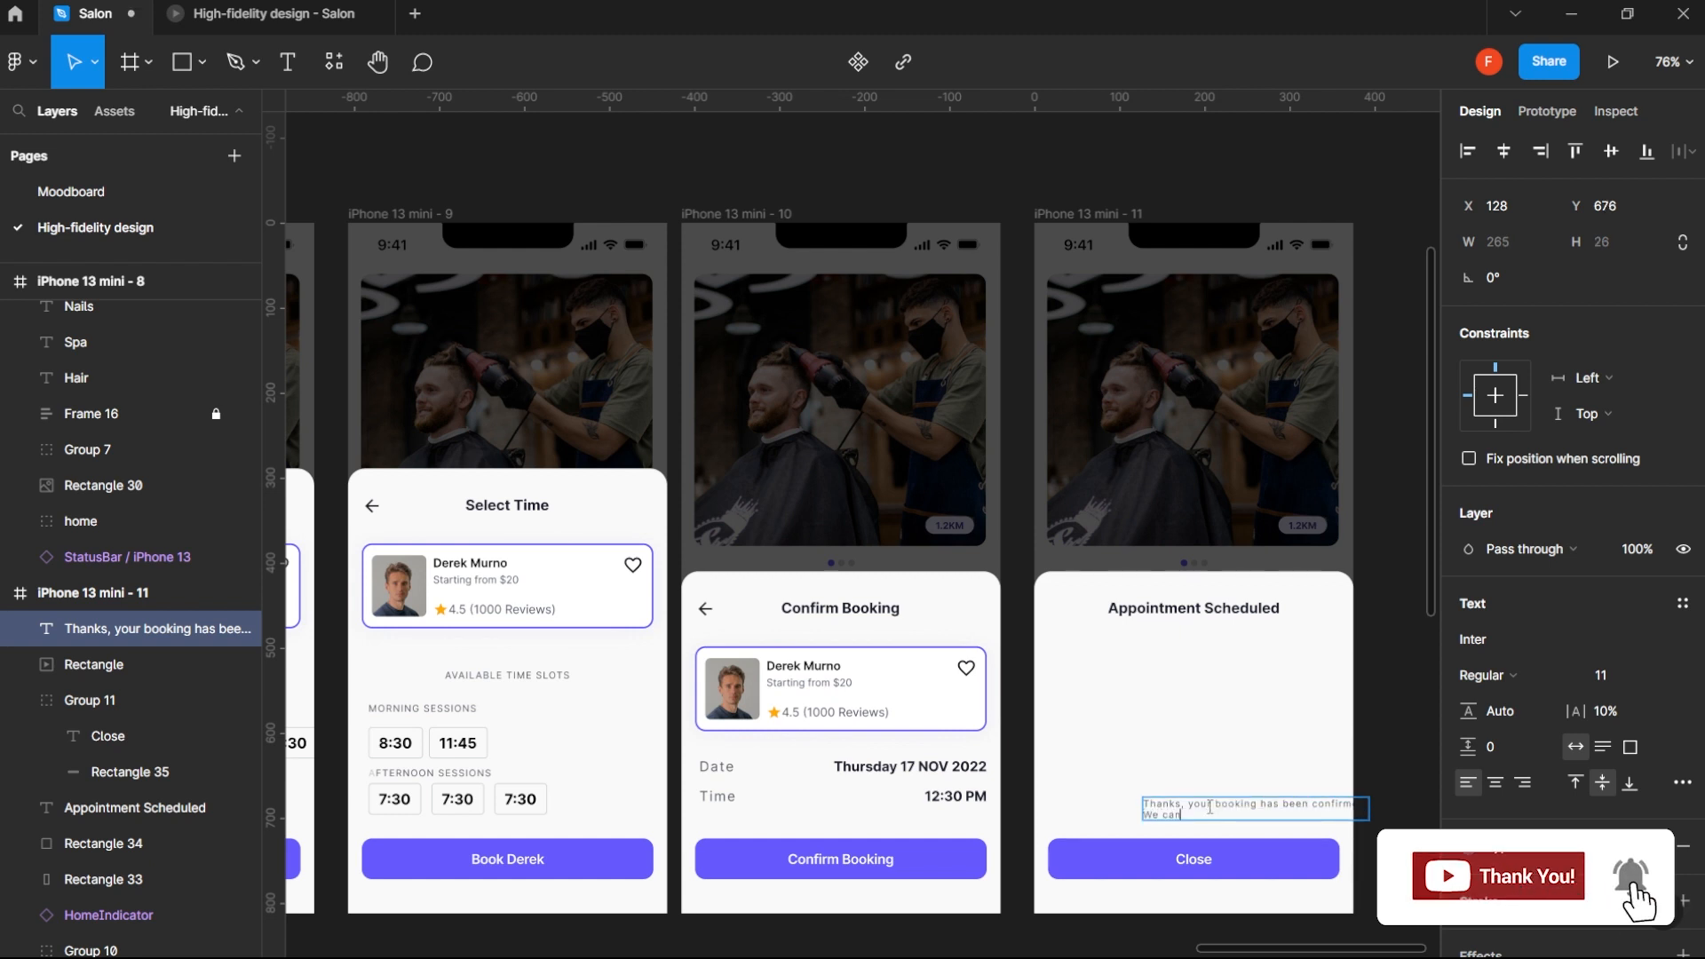
pyautogui.write(' wait to serve you')
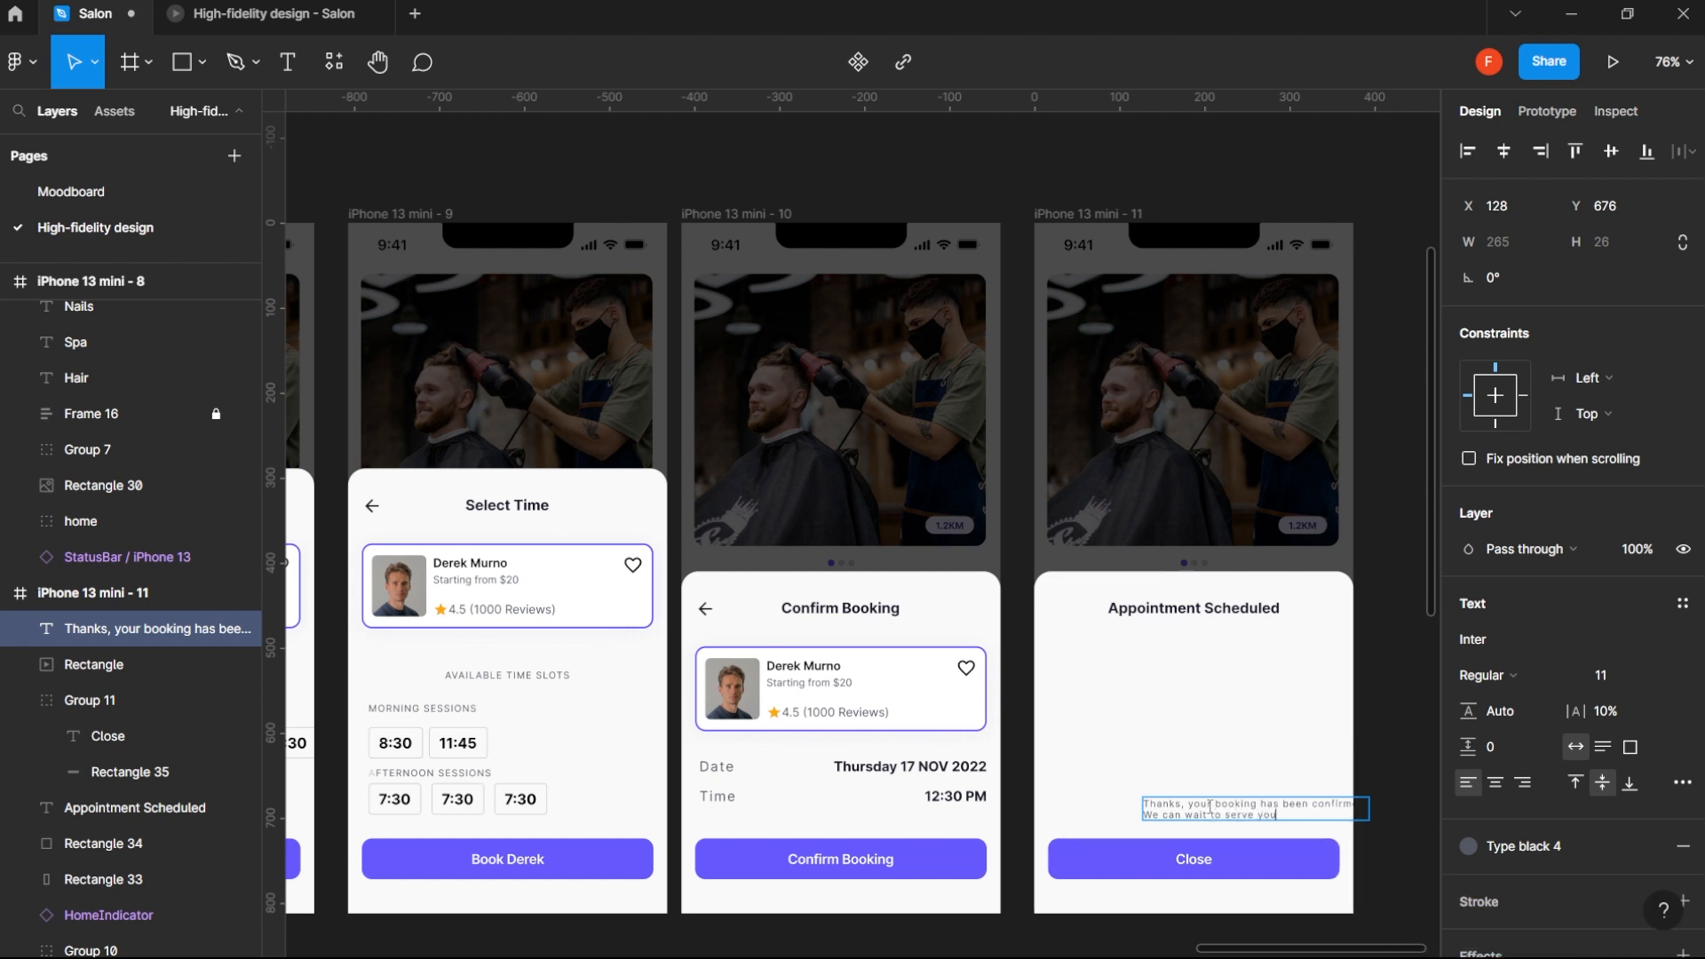
pyautogui.press('Escape')
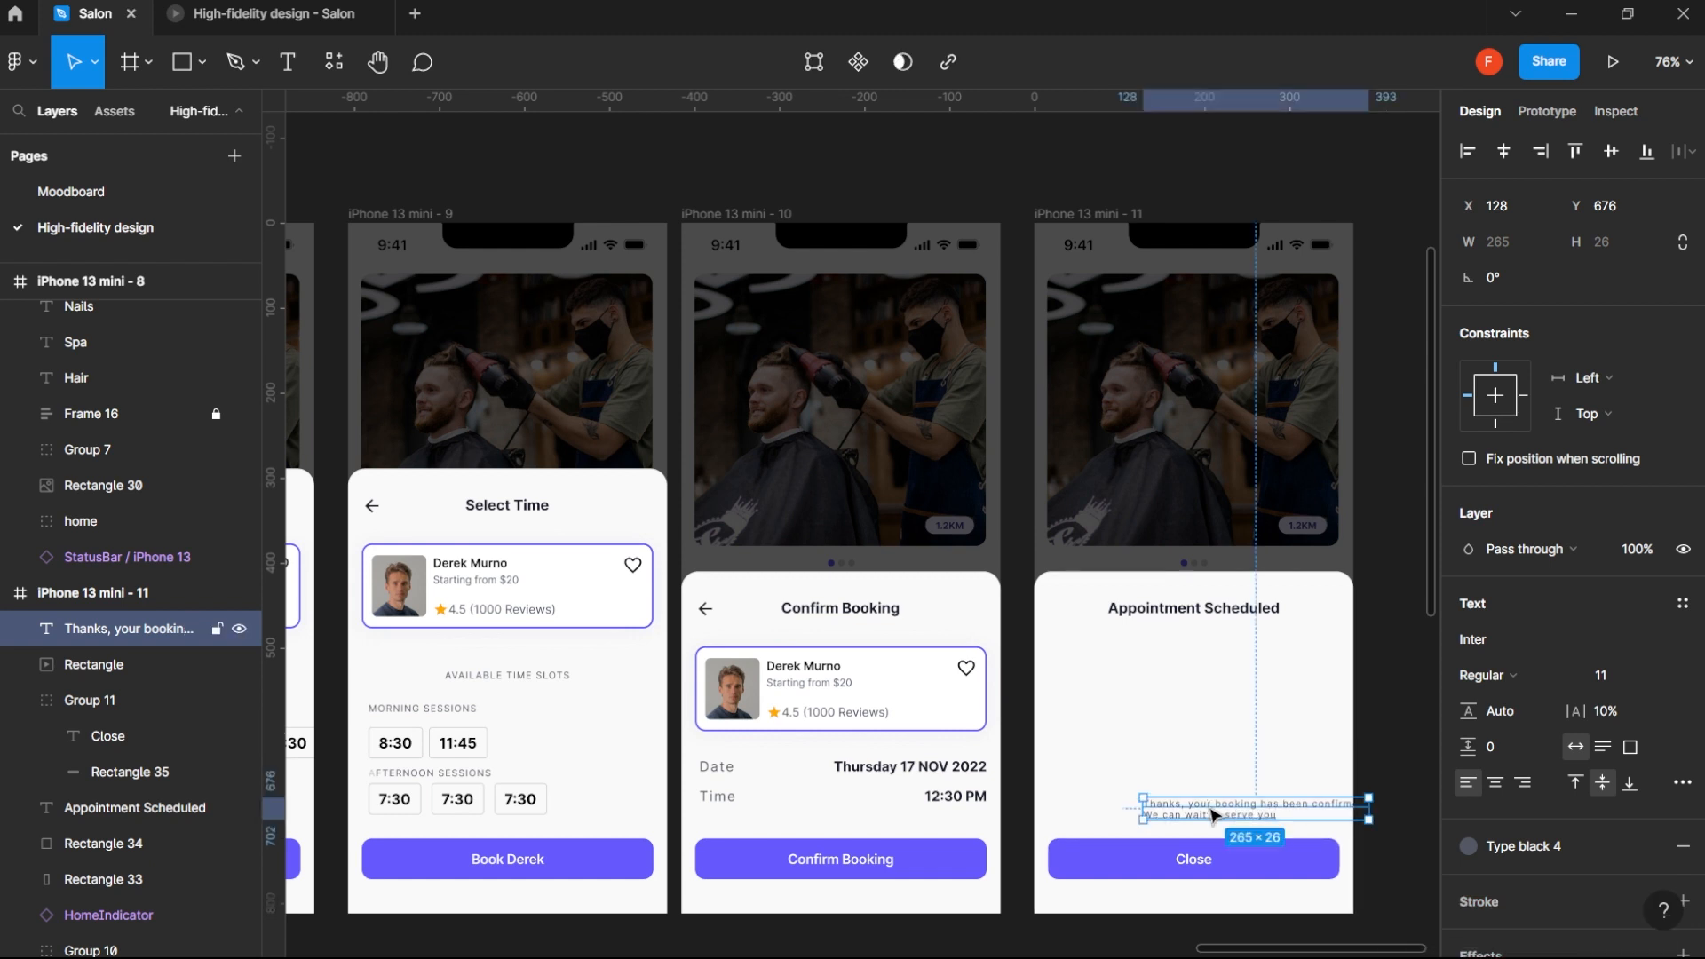
# - Center-align the thank-you message with a 150% line height and center it horizontally on the Appointment Scheduled screen
pyautogui.click(1496, 784)
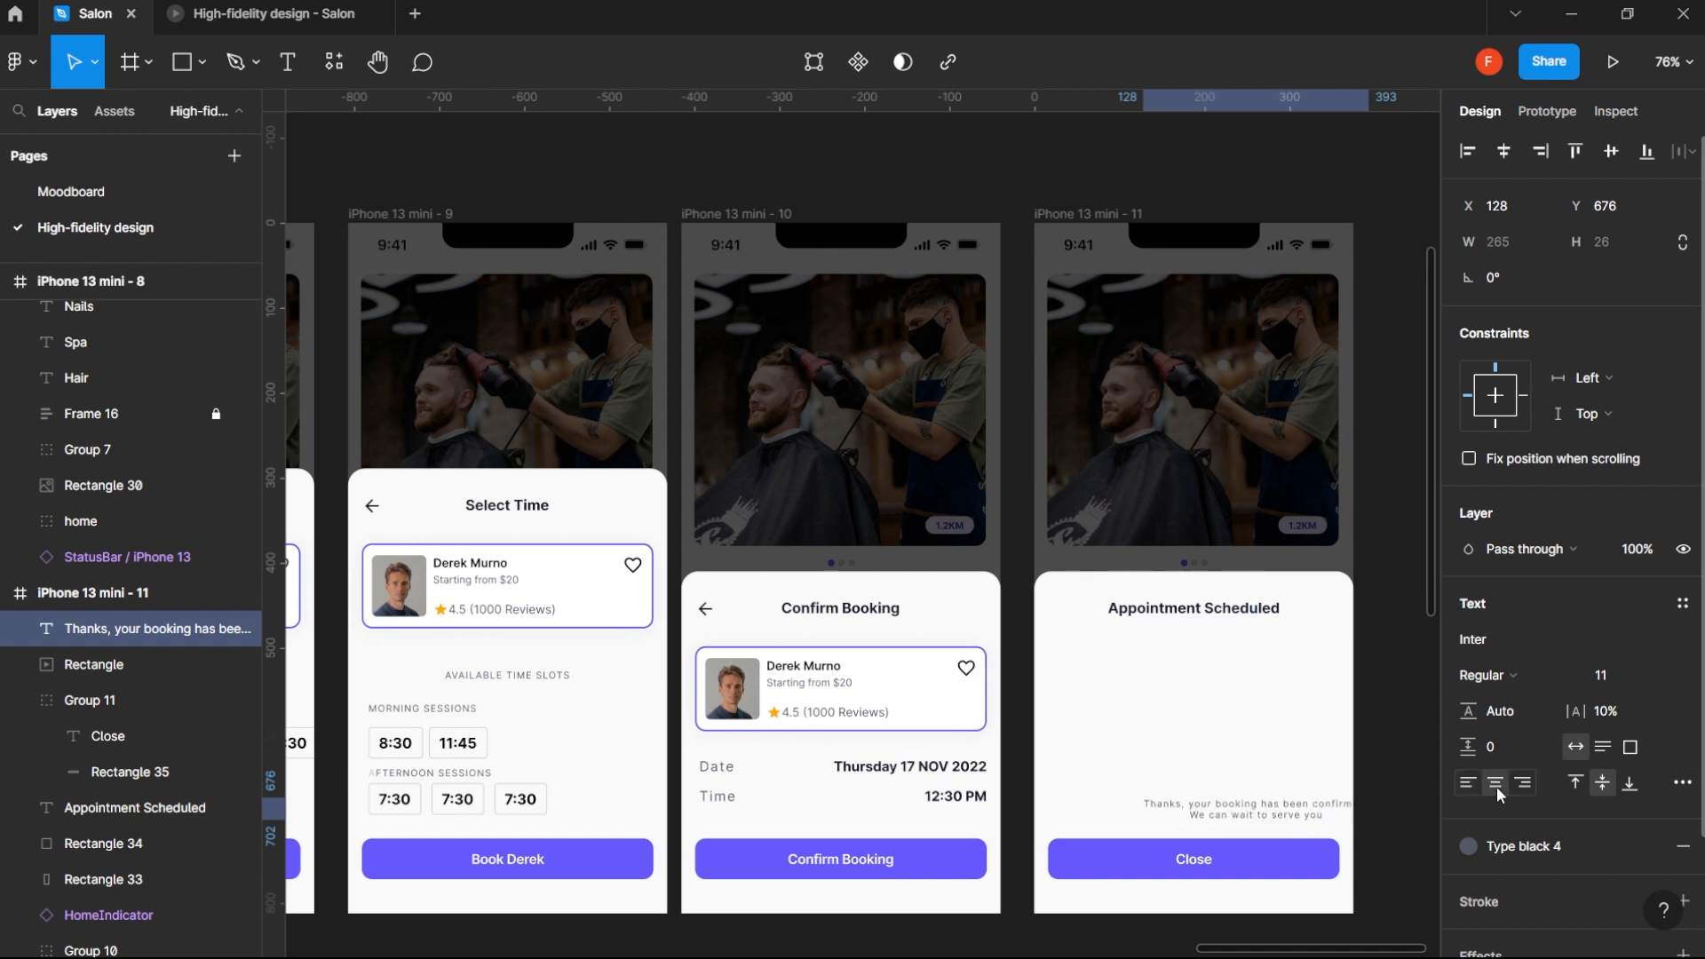
pyautogui.click(1516, 716)
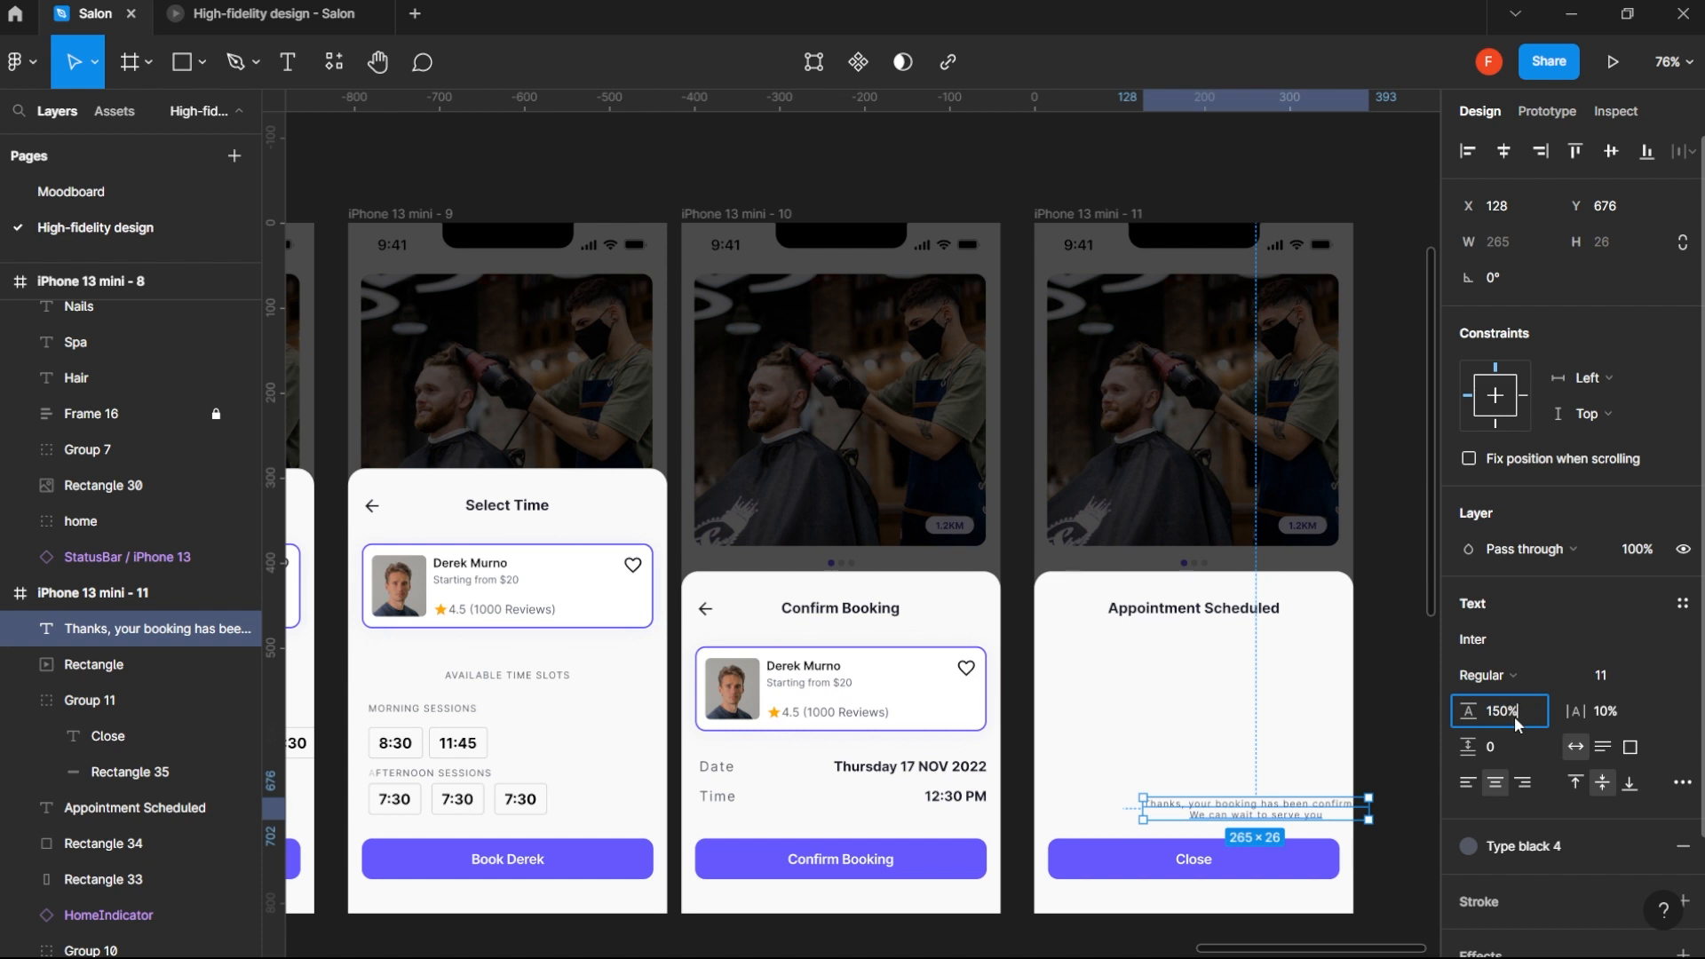
pyautogui.press('Return')
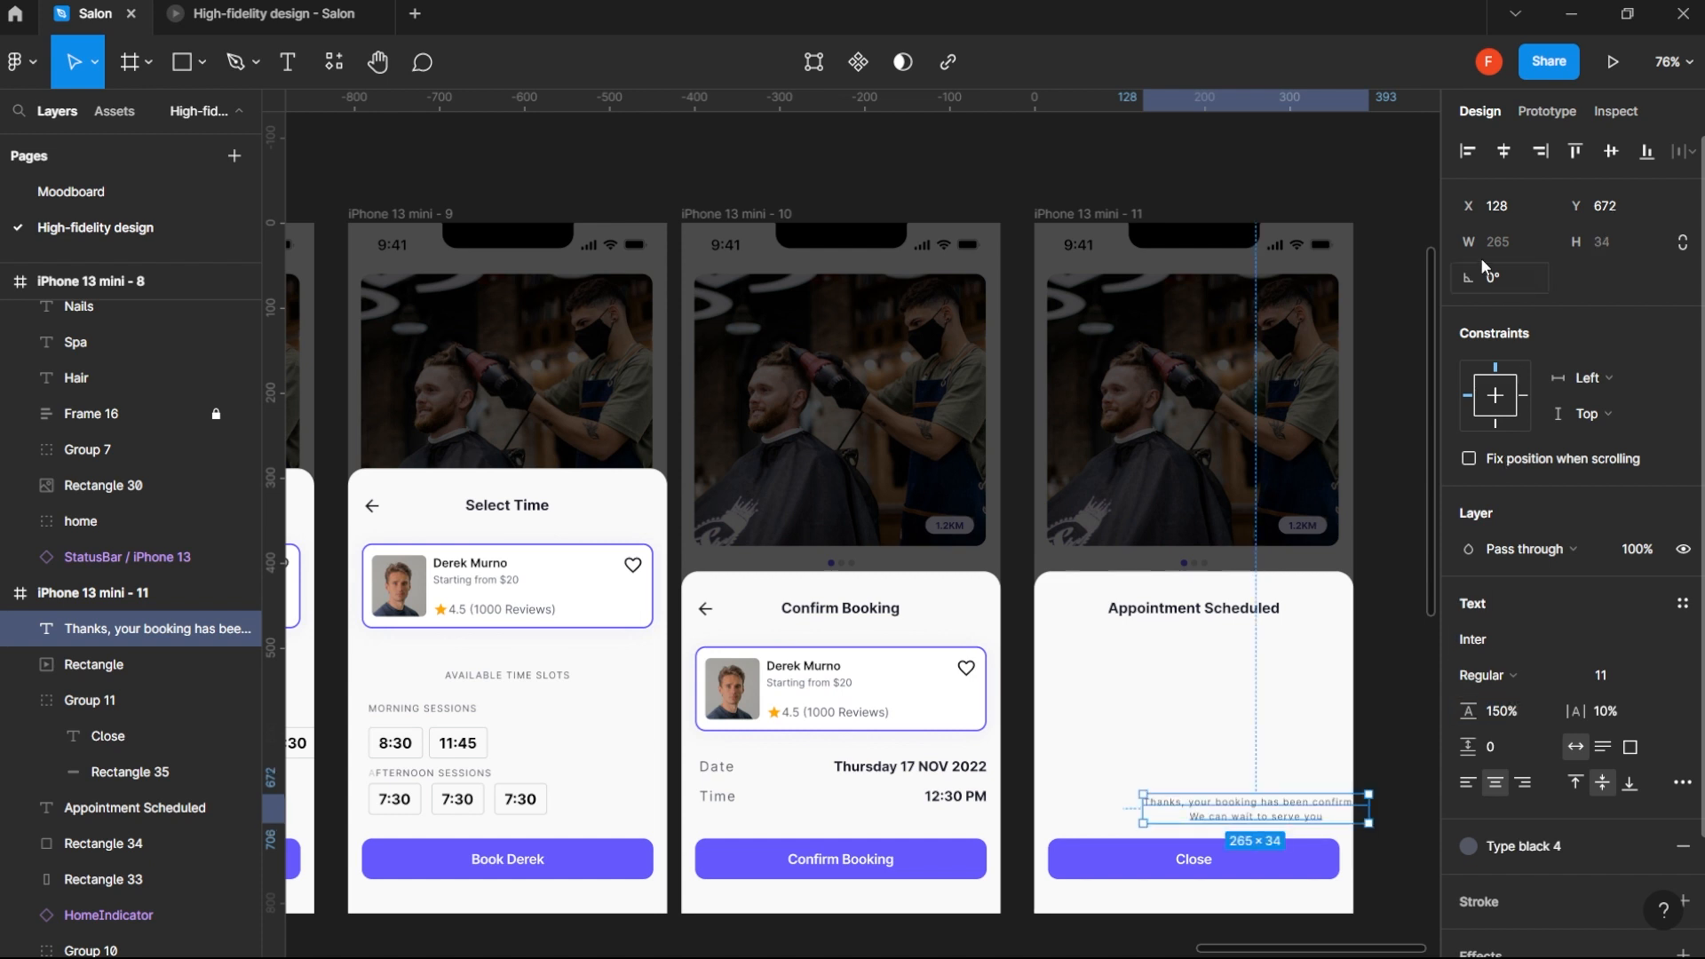
pyautogui.click(1504, 151)
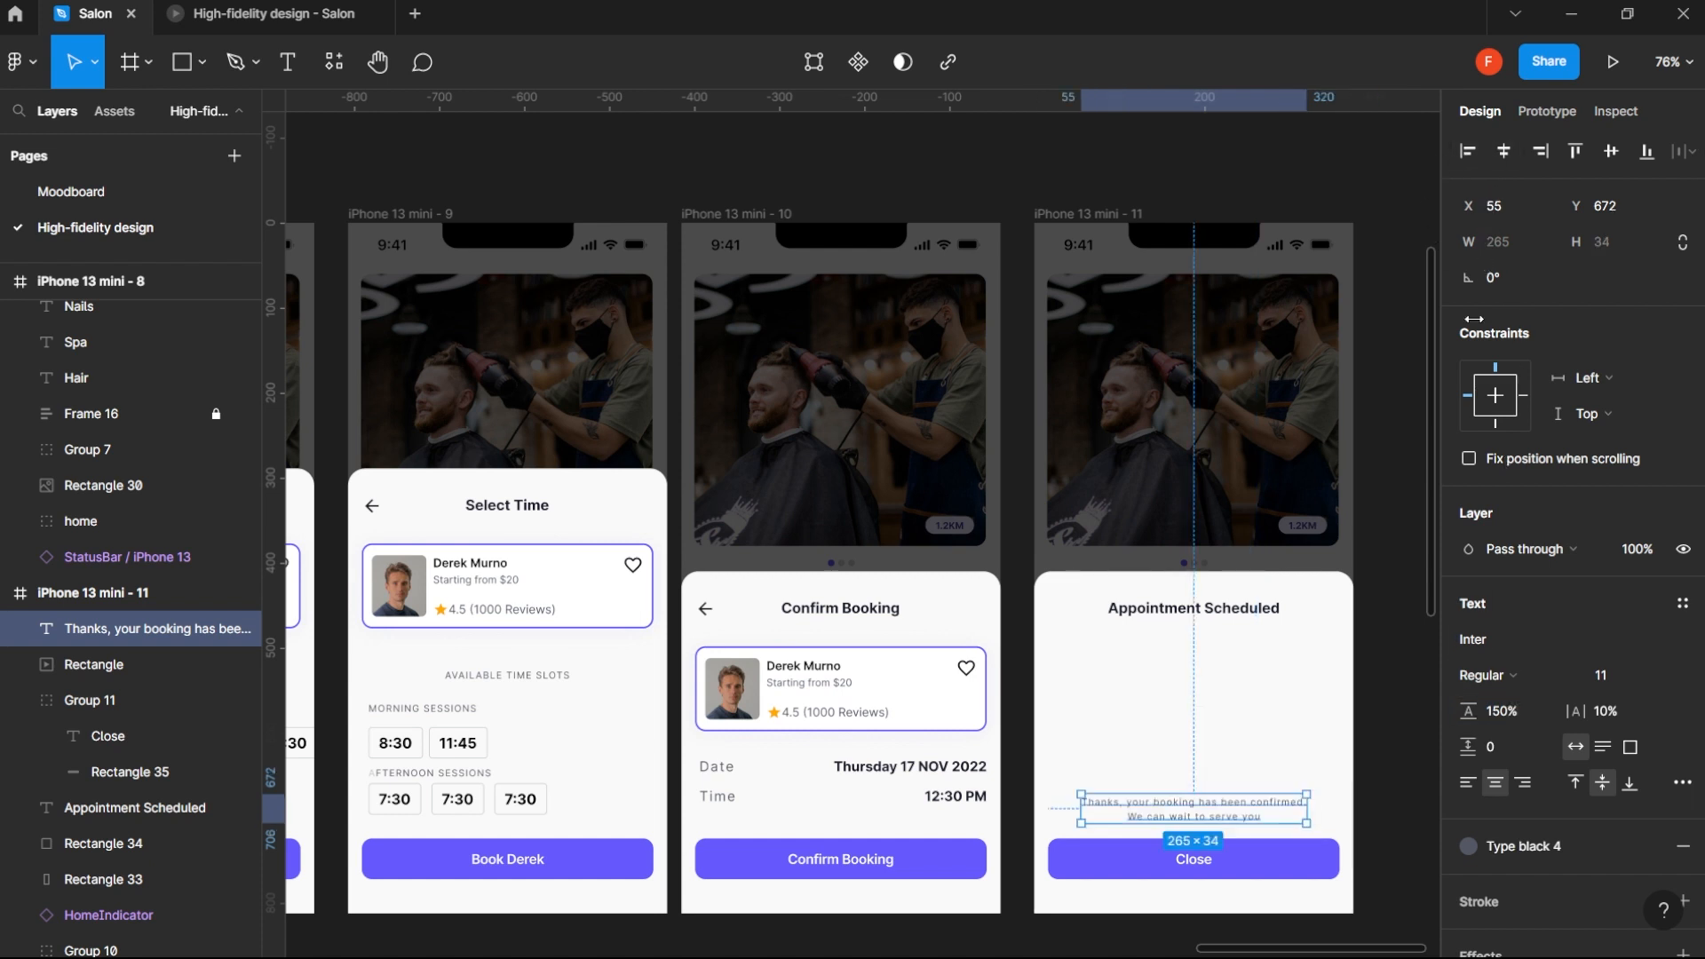
# - Set the thank-you message's font size to 12 and its letter spacing to 0%
pyautogui.click(1638, 681)
pyautogui.press('Up')
pyautogui.press('Up')
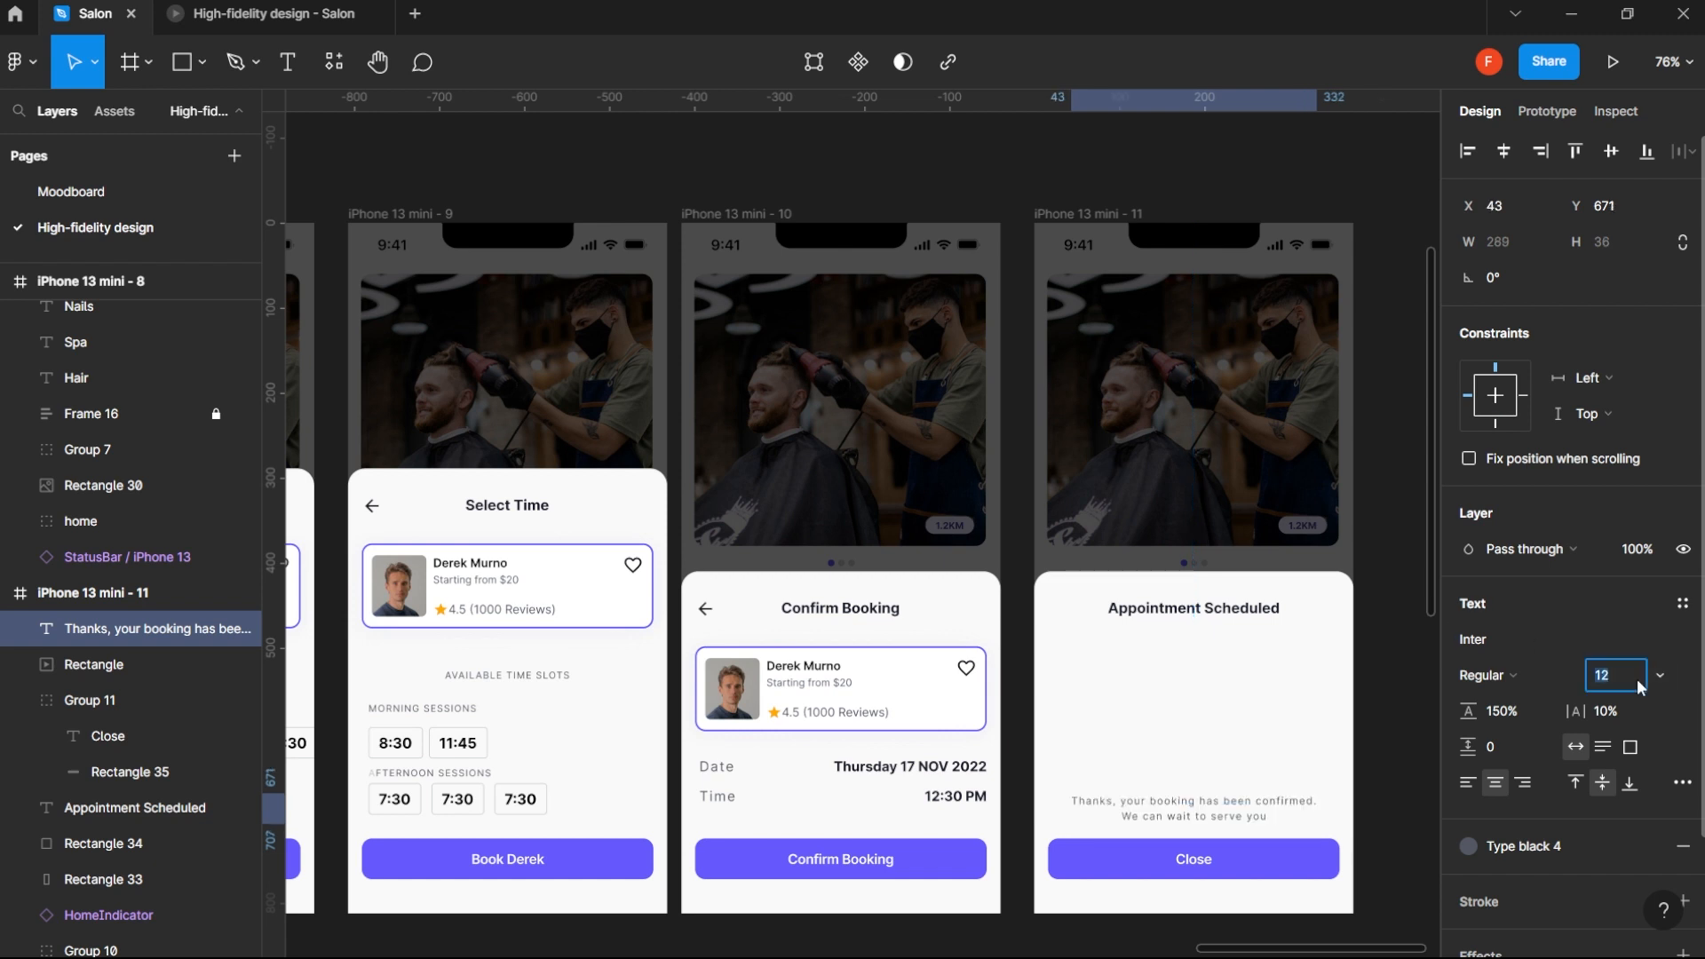
pyautogui.press('Down')
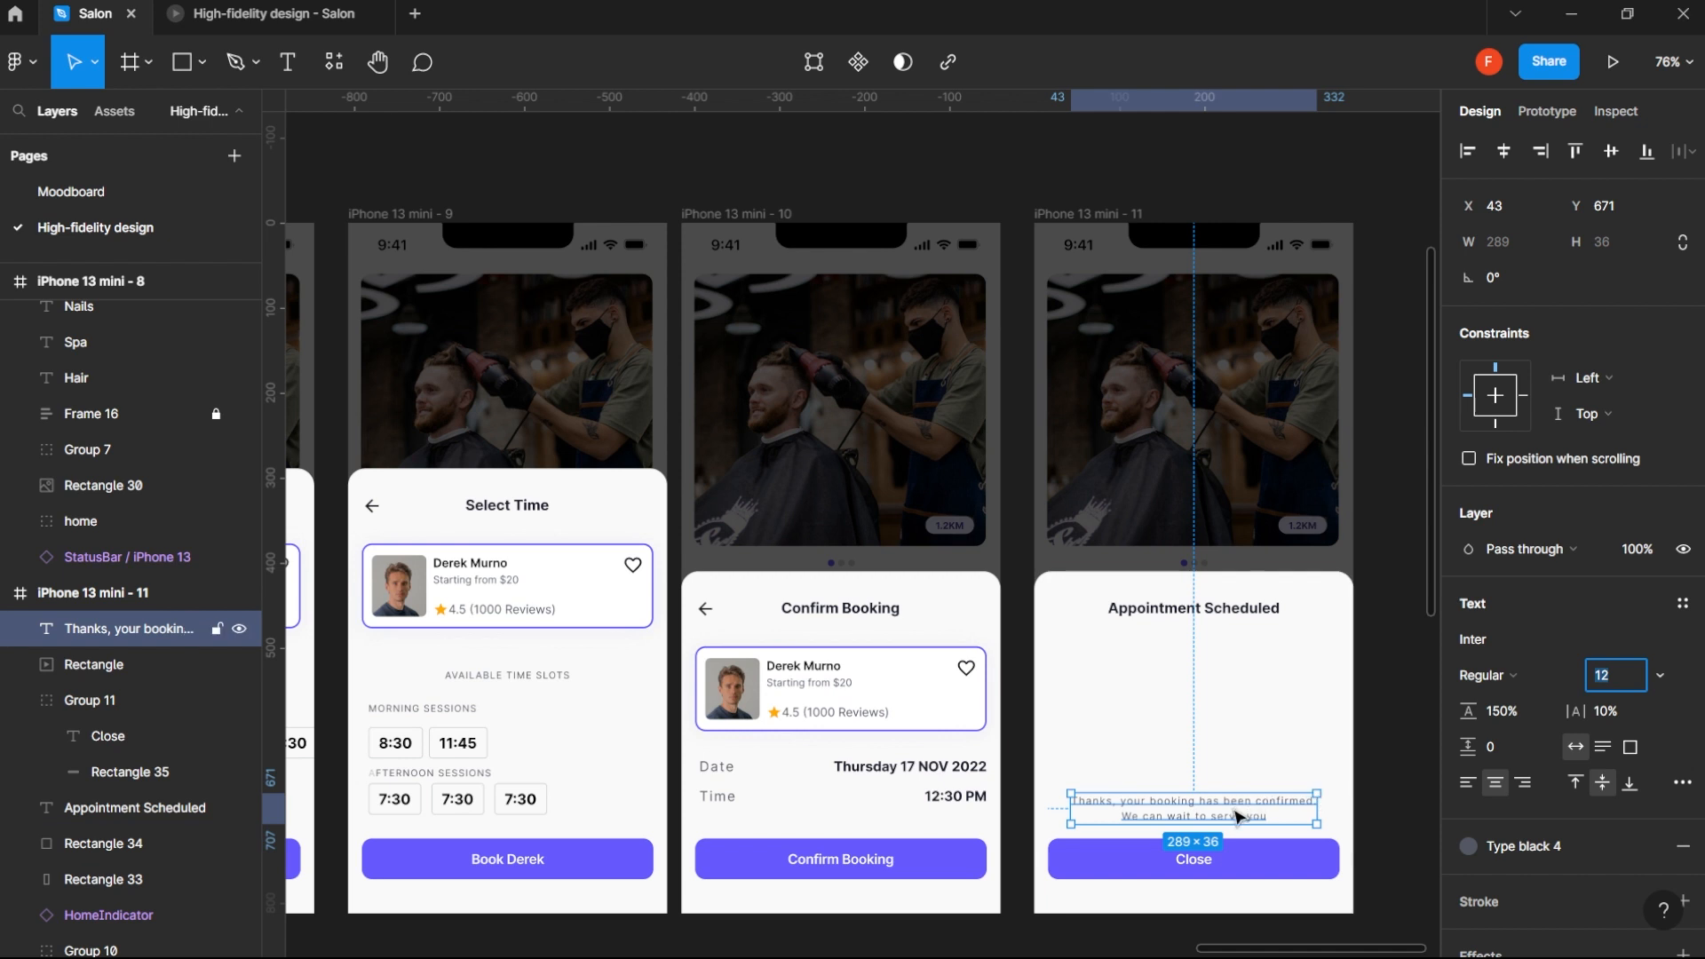
pyautogui.click(1518, 716)
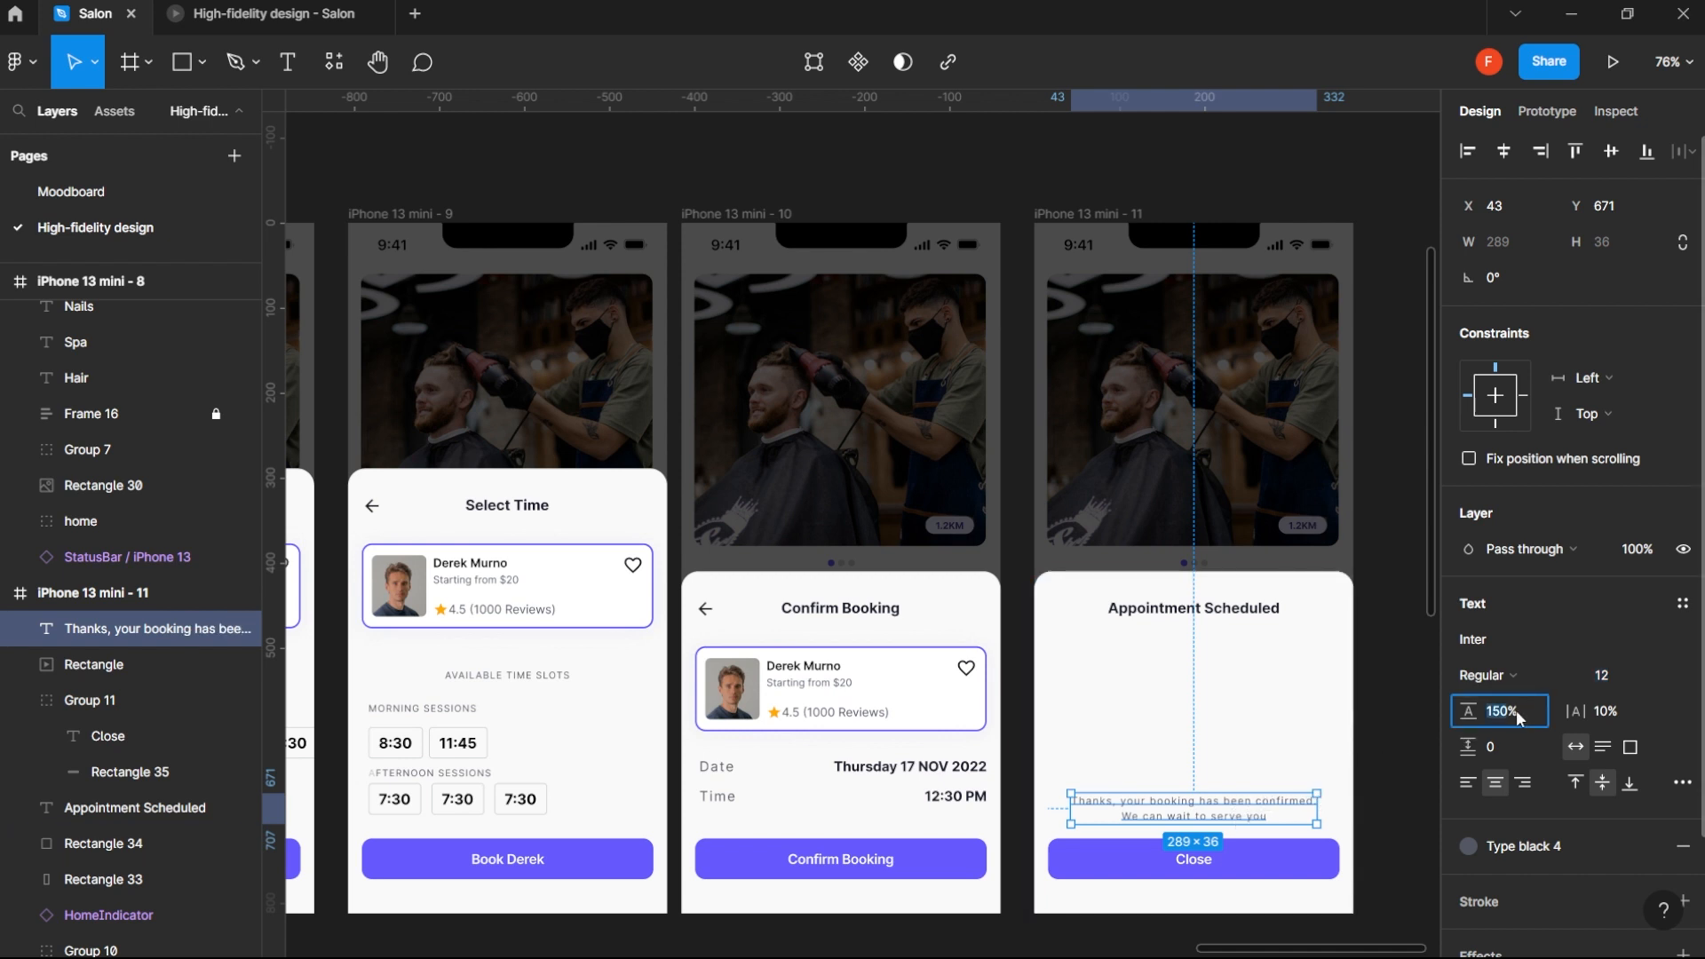
pyautogui.click(1618, 709)
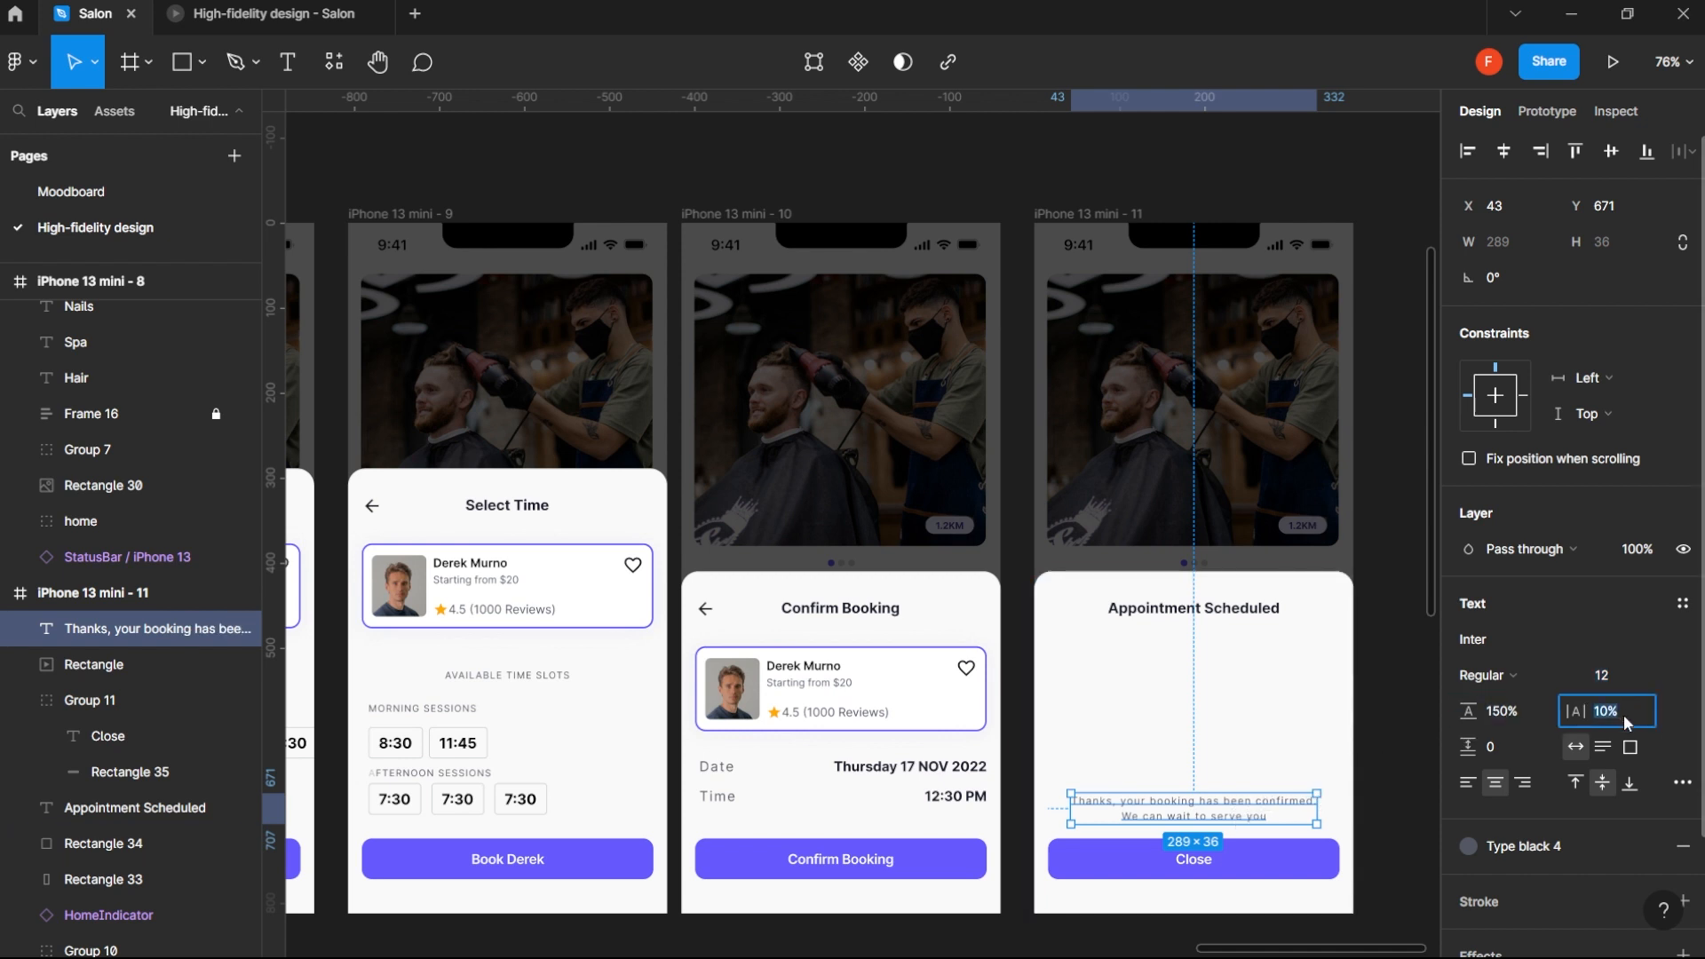
pyautogui.press('Return')
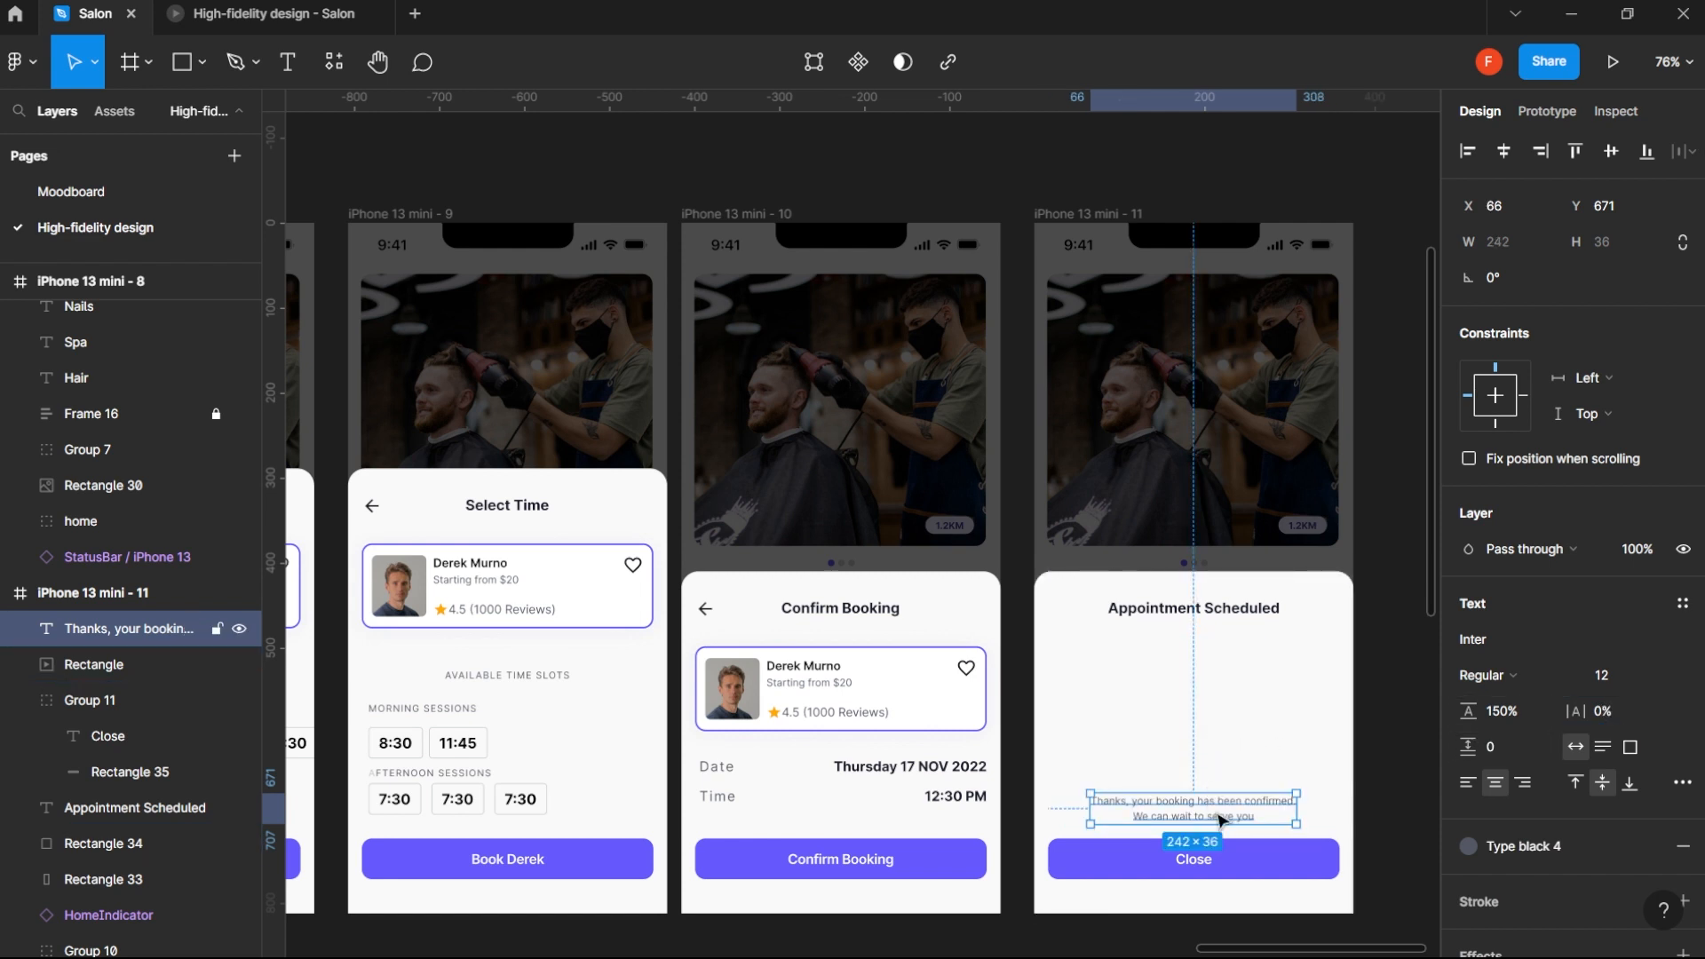
# - Move the thank-you message up to about Y 654, keeping it centered, and set its font size to 13
pyautogui.moveTo(1221, 818); pyautogui.dragTo(1289, 793)
pyautogui.click(1630, 682)
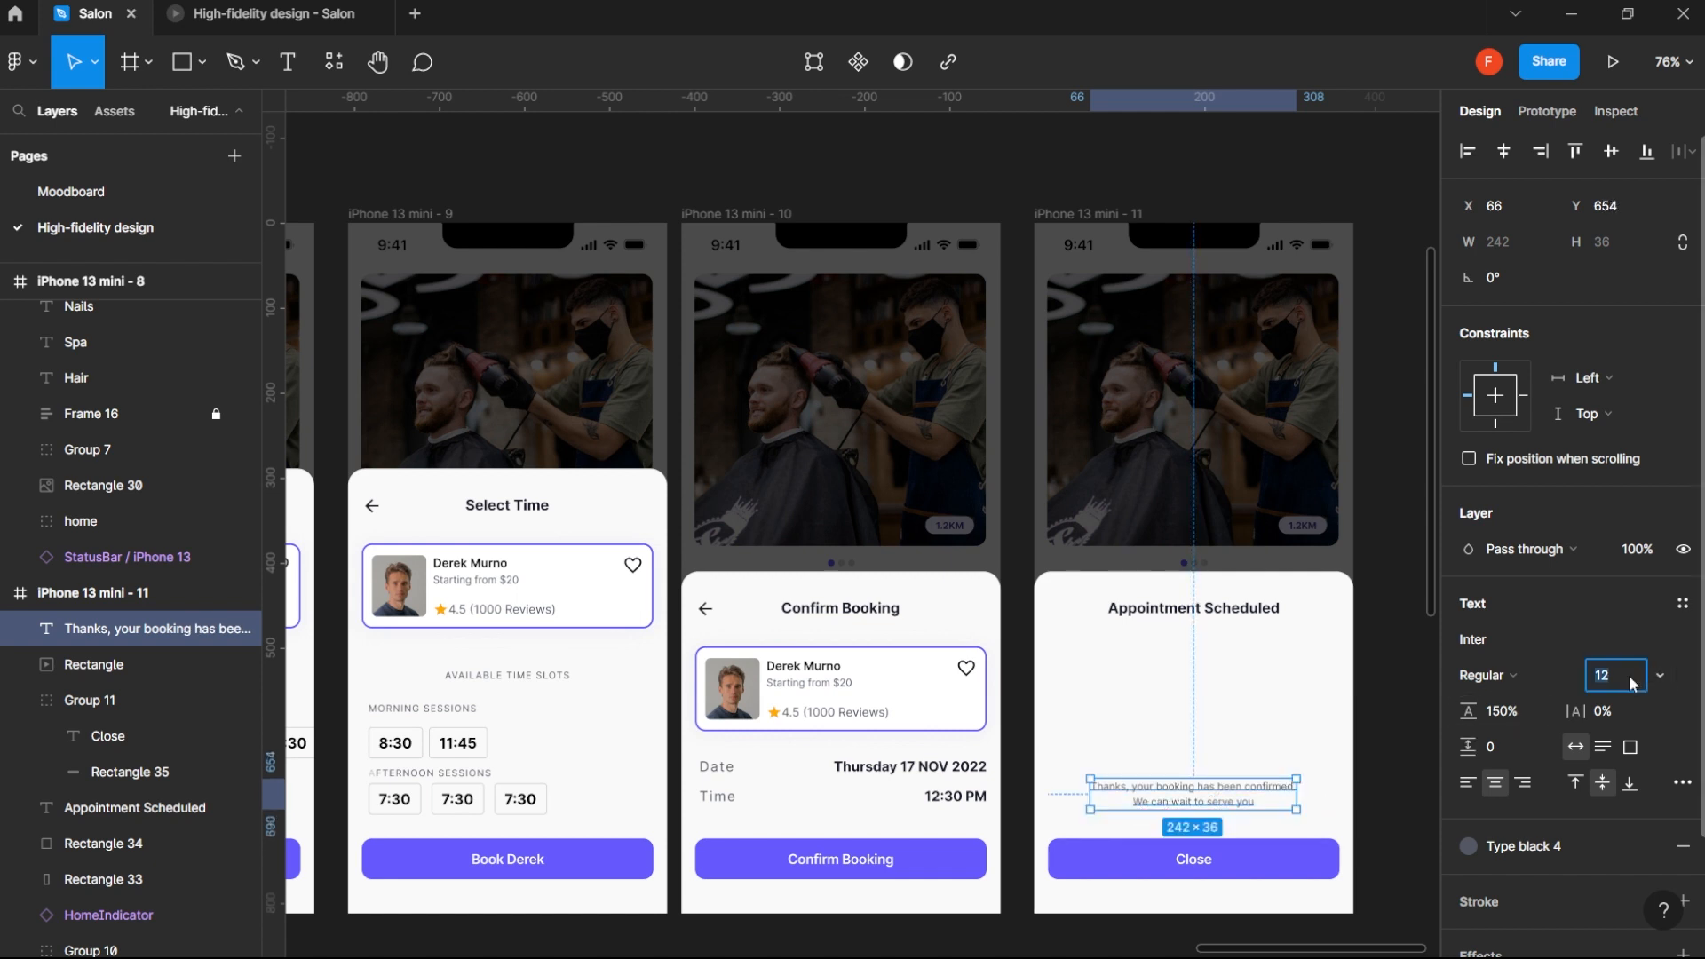
pyautogui.press('Up')
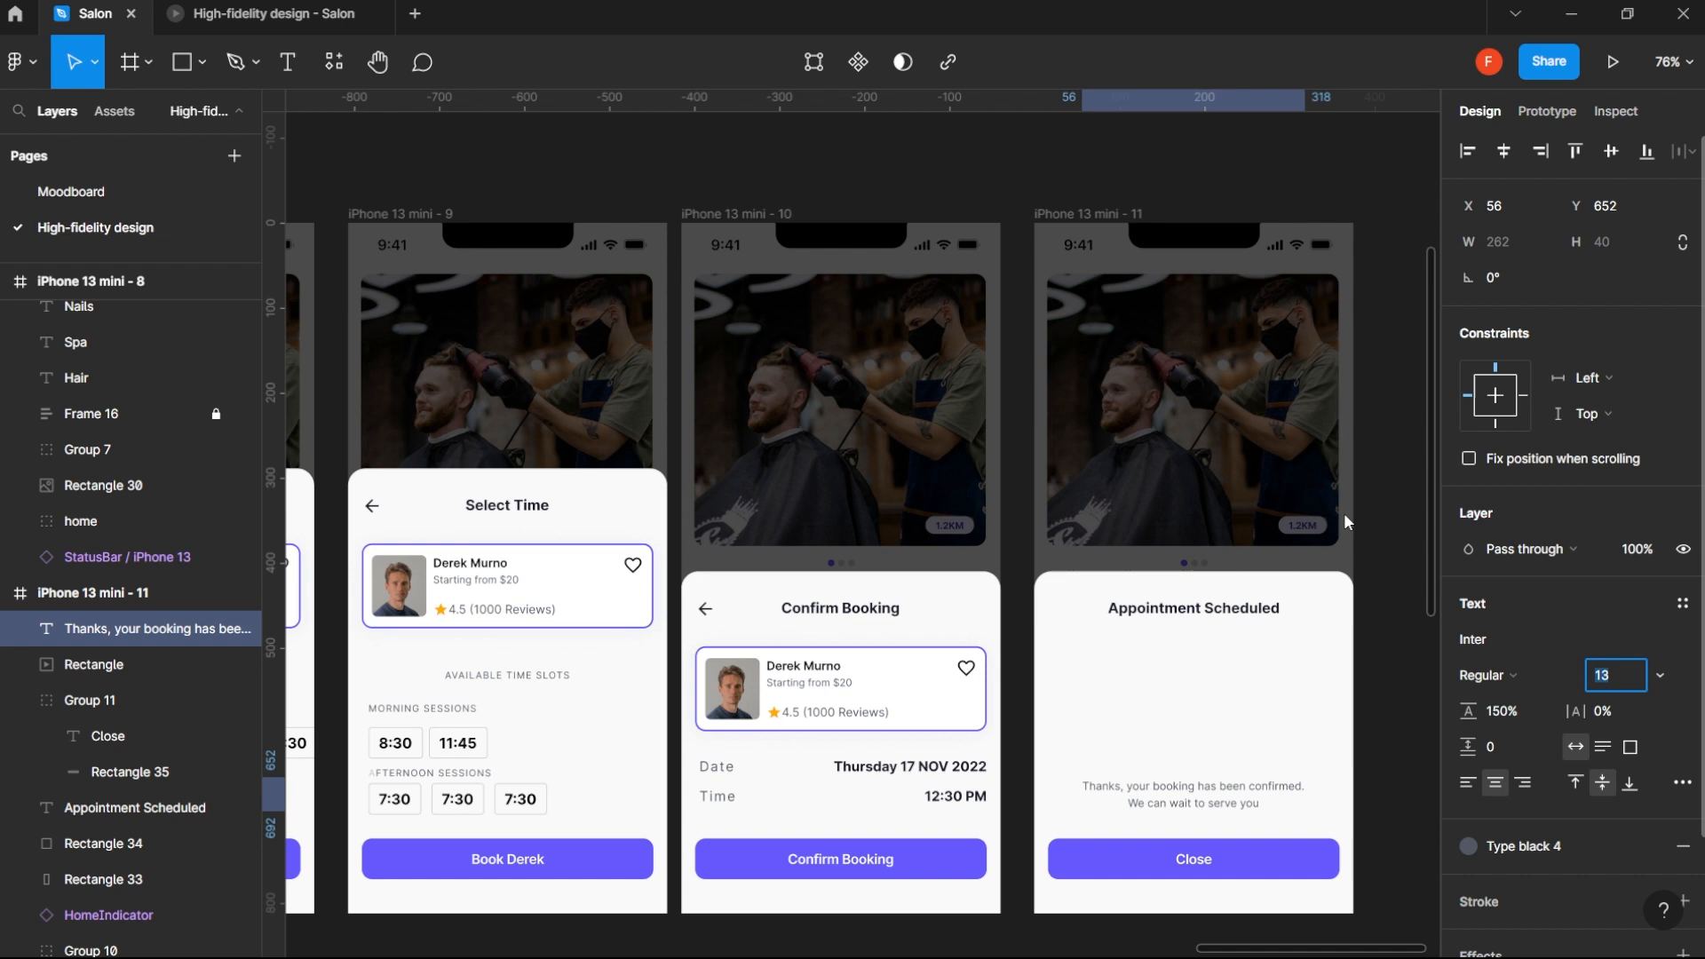
# - Check the thank-you message in the prototype presentation, return to the design file and deselect everything
pyautogui.click(238, 3)
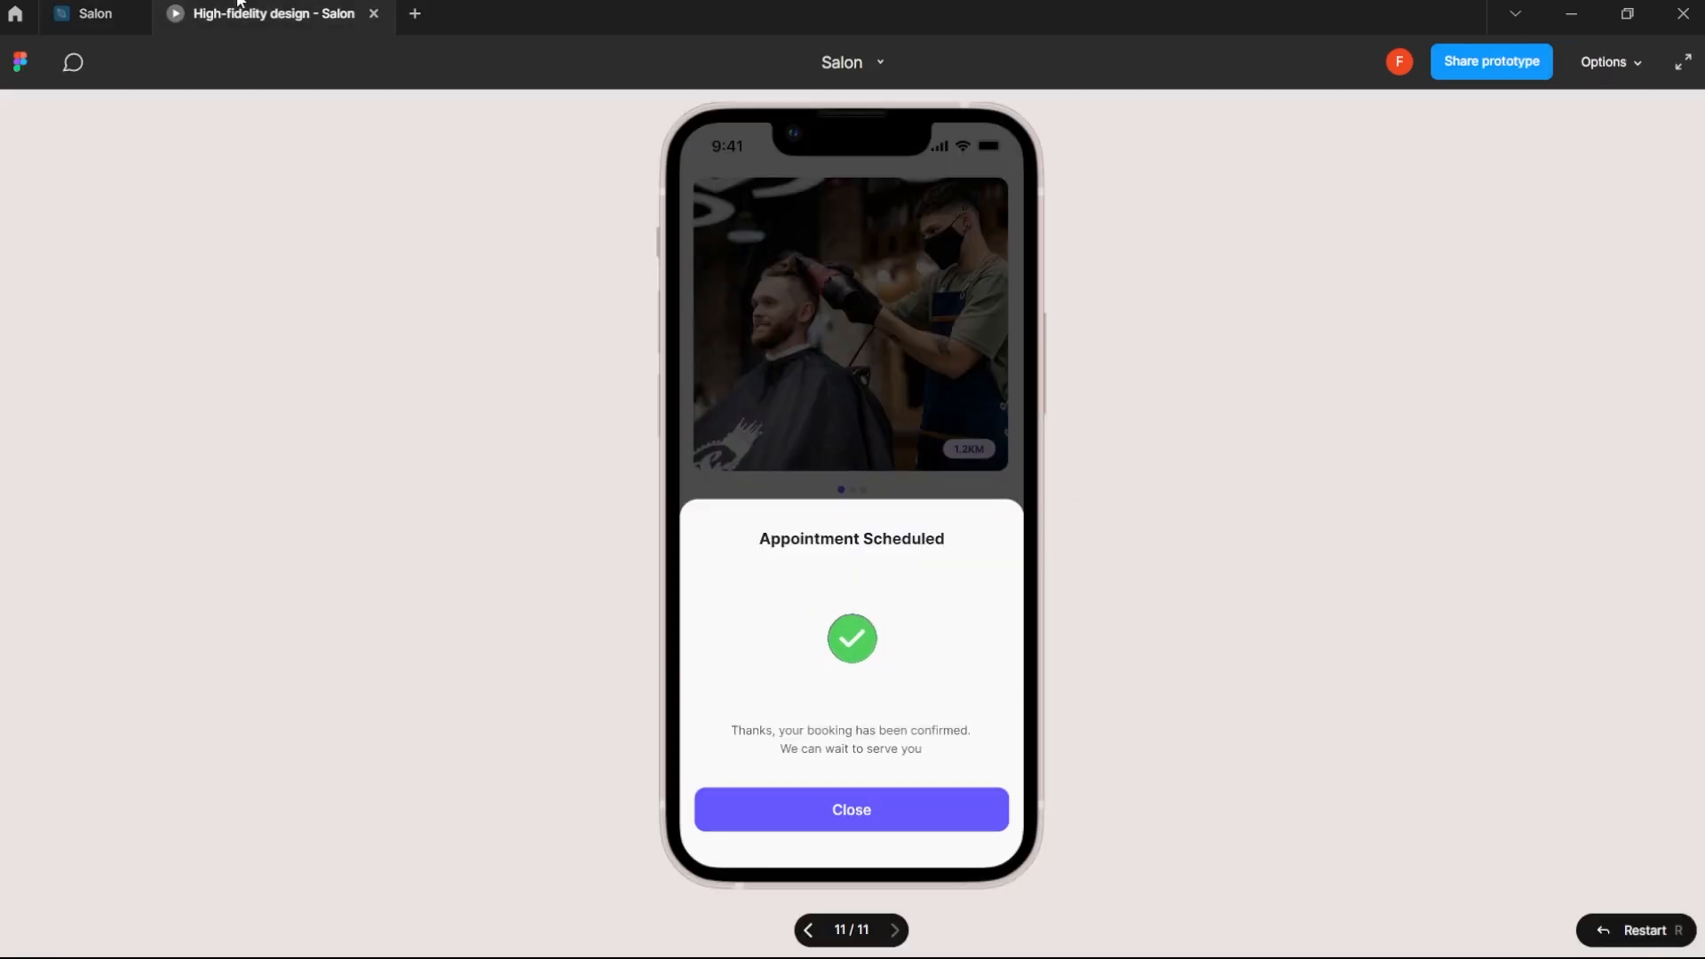
pyautogui.click(71, 13)
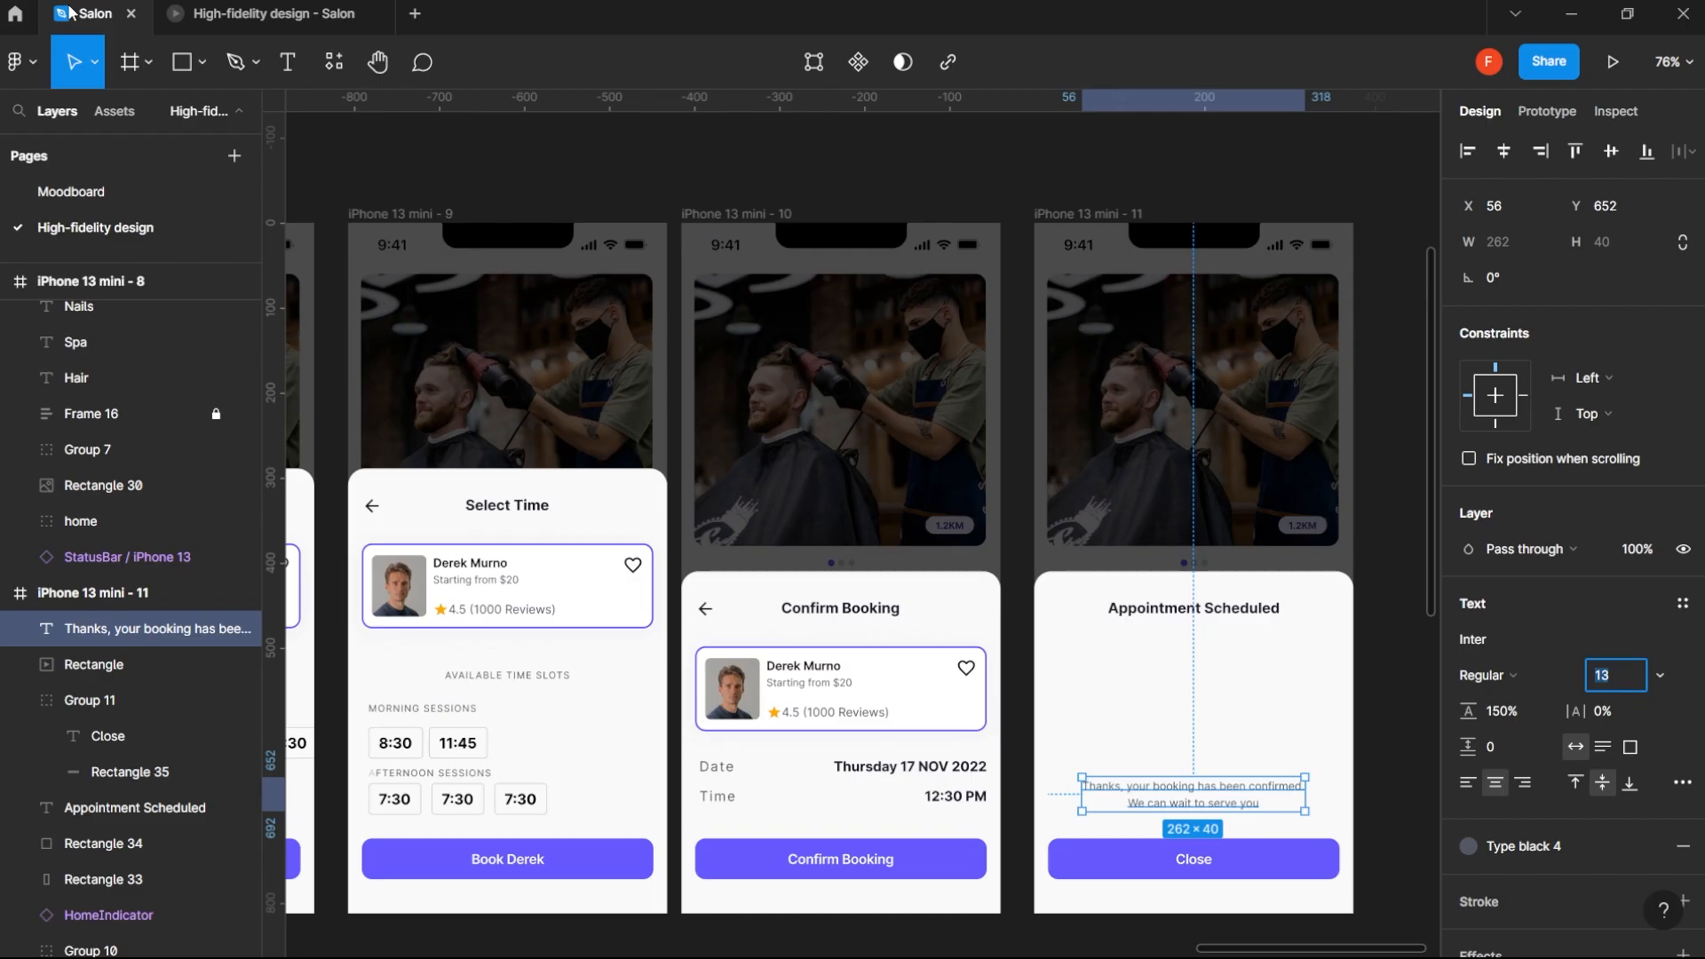
pyautogui.click(1310, 172)
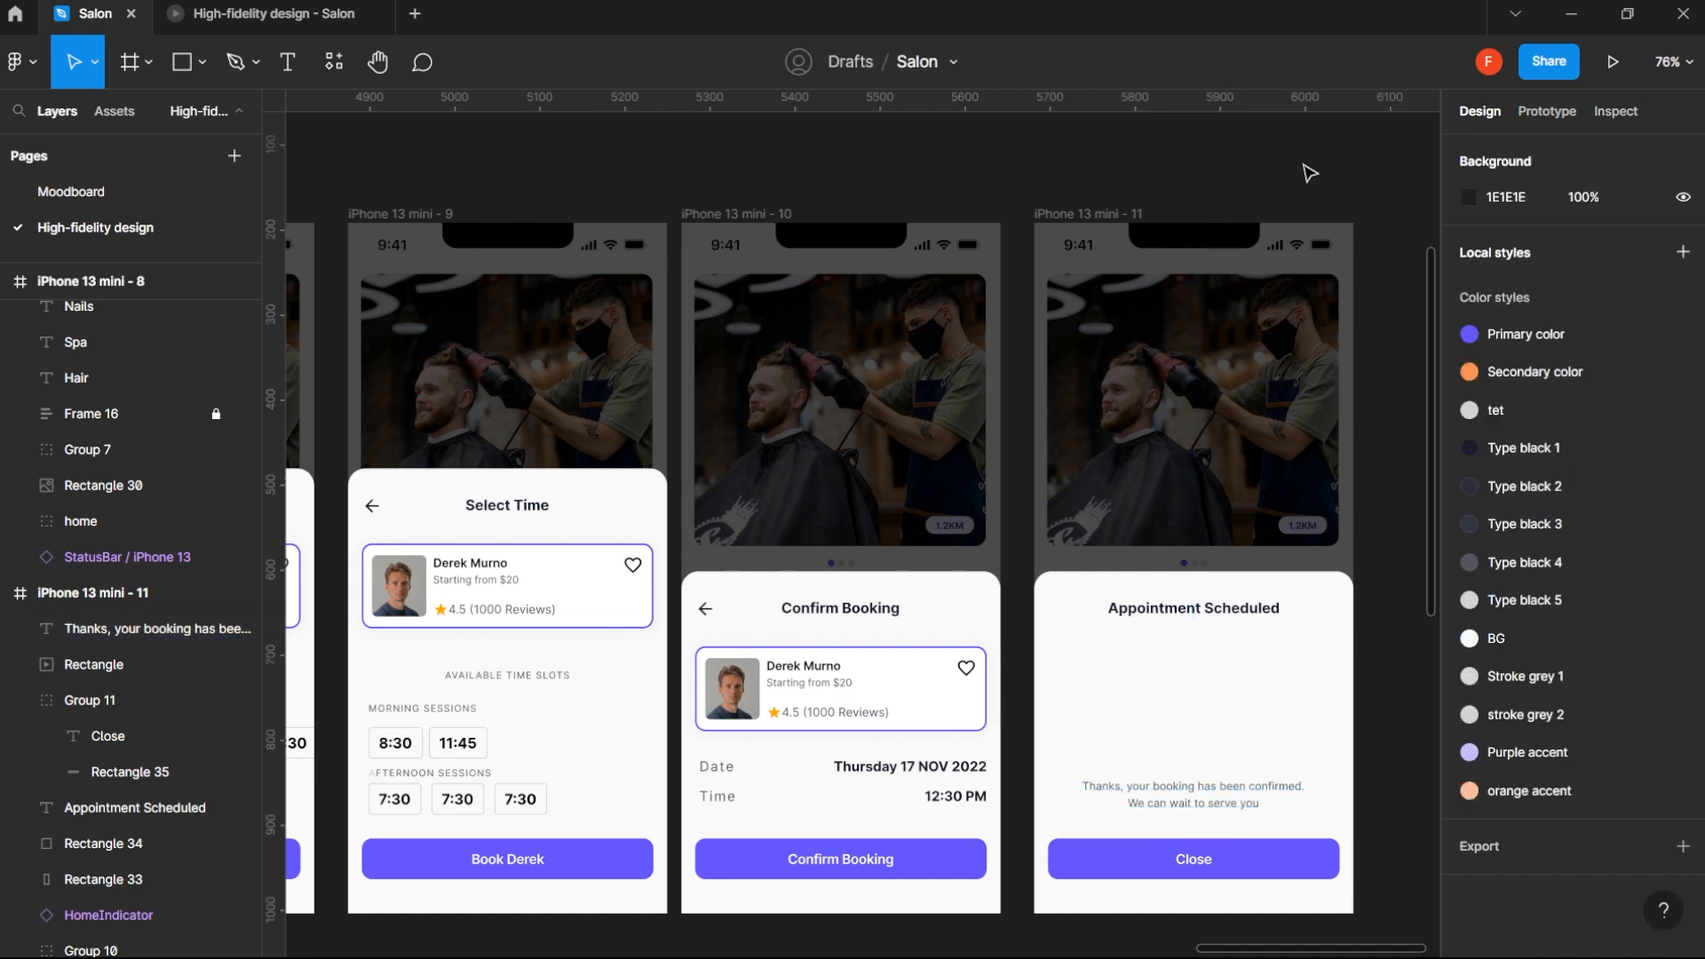
# - Review the booking flow from the home screen through the date, barber and time selection screens
pyautogui.hotkey('ctrl', '-')
pyautogui.hotkey('ctrl', '-')
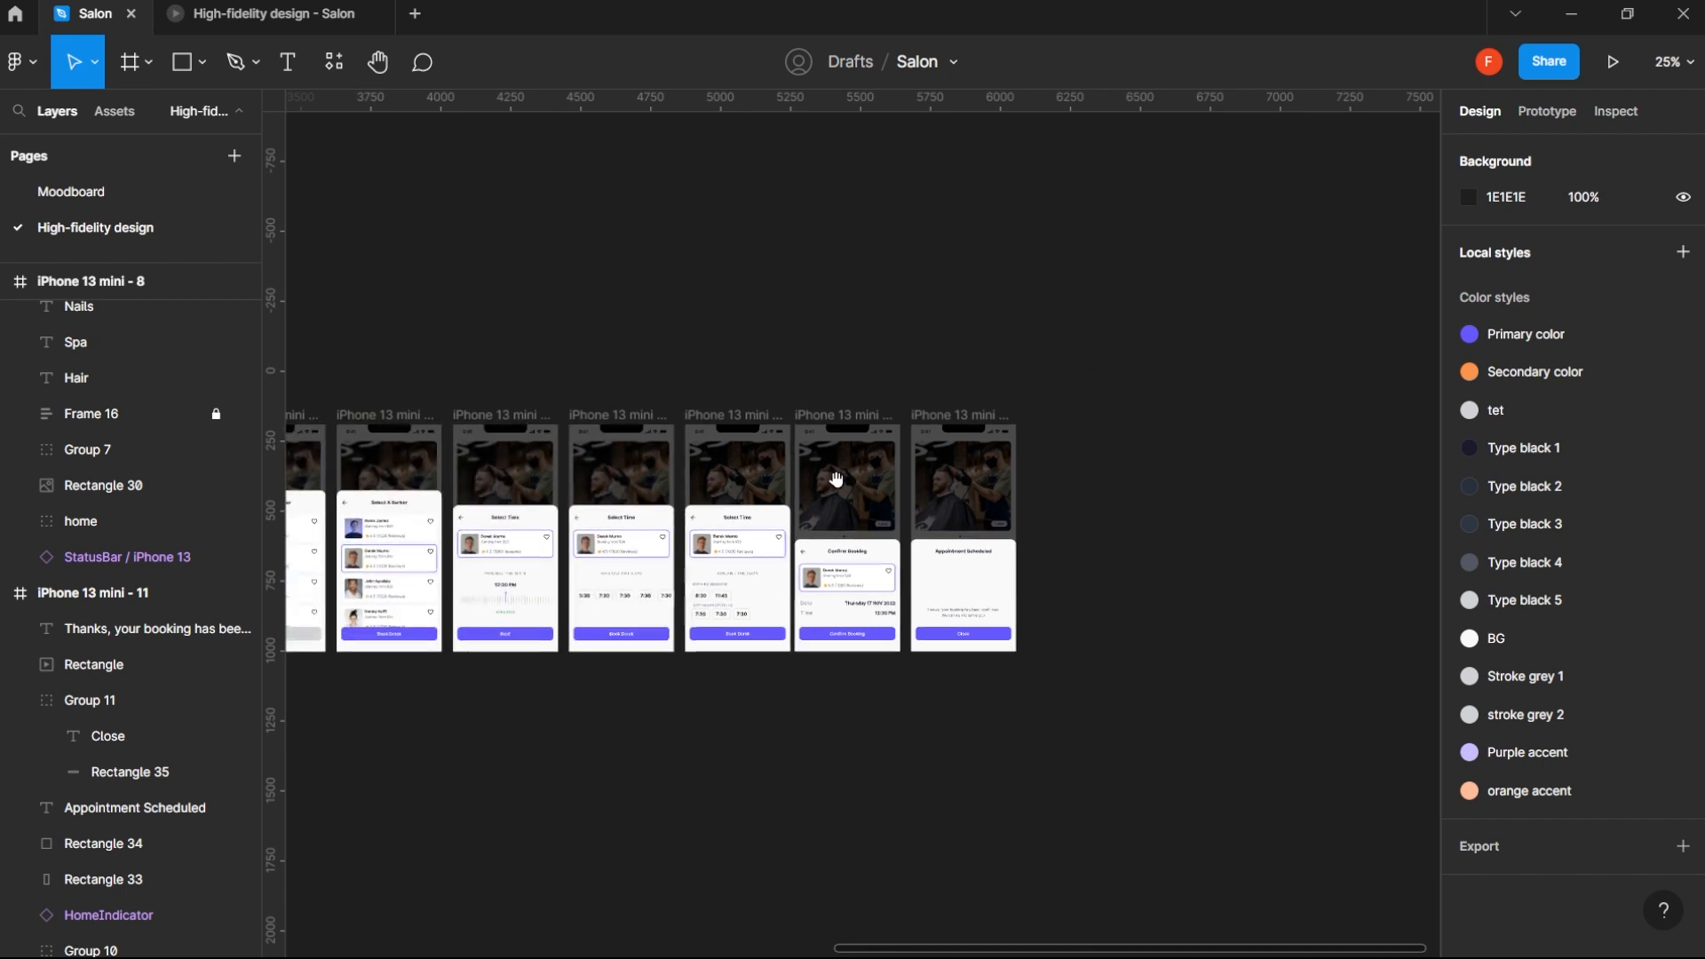
pyautogui.moveTo(765, 483); pyautogui.dragTo(1088, 521)
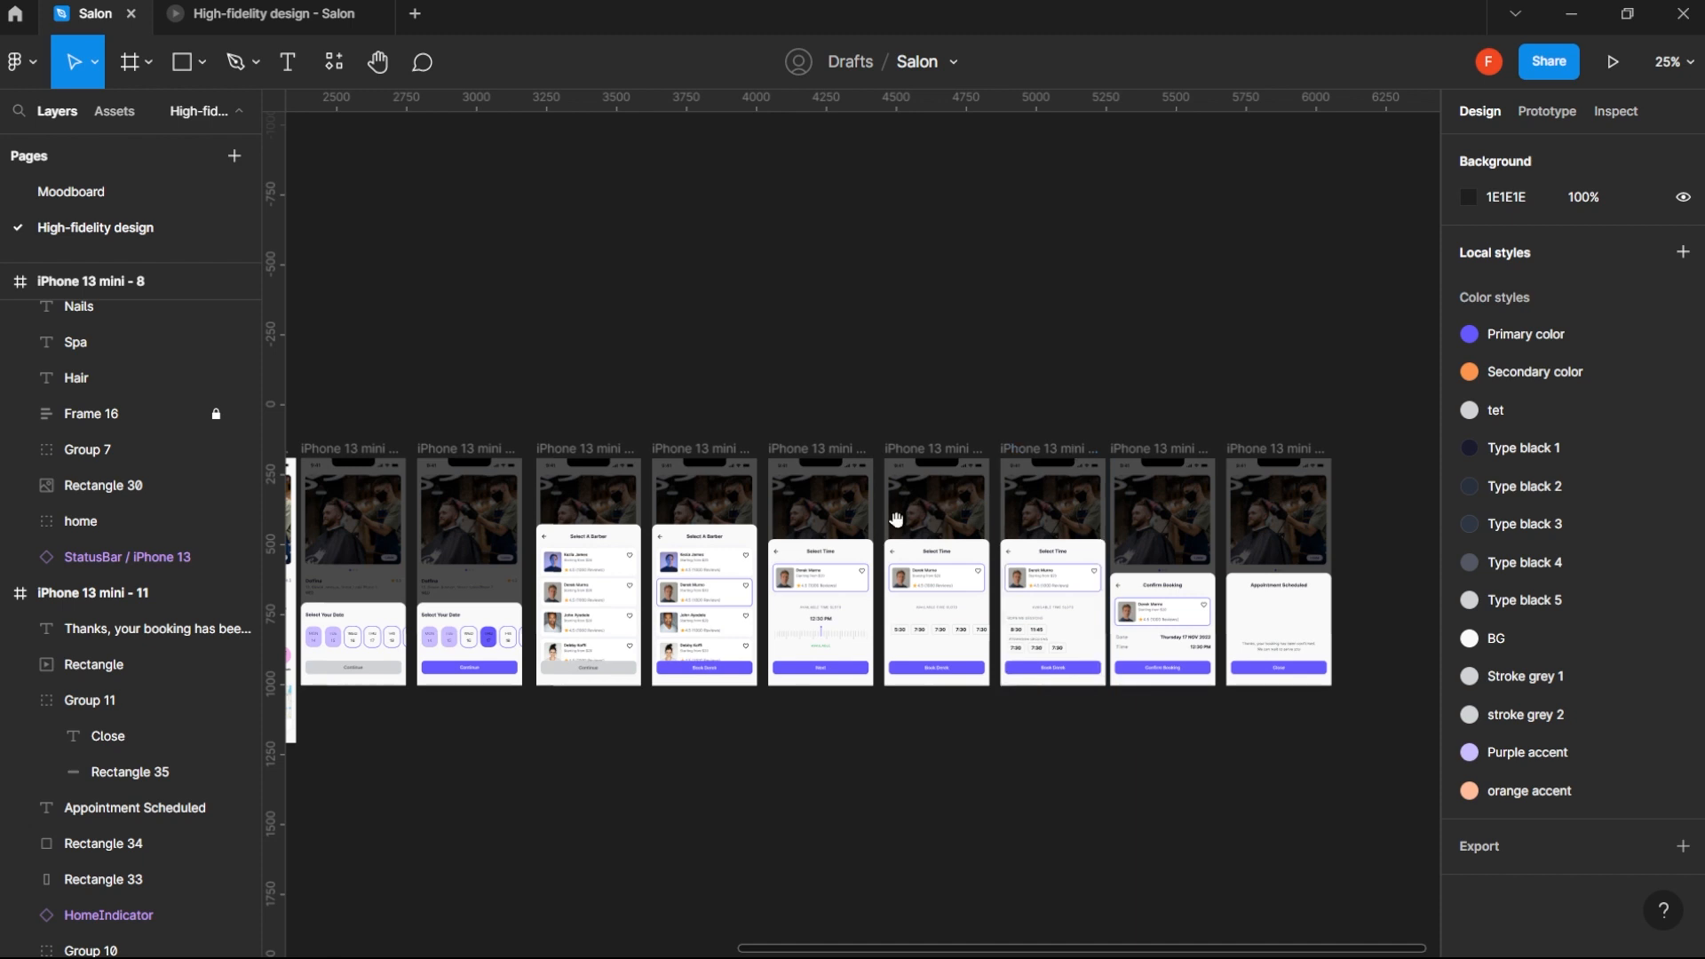
pyautogui.hscroll(-5, 977, 541)
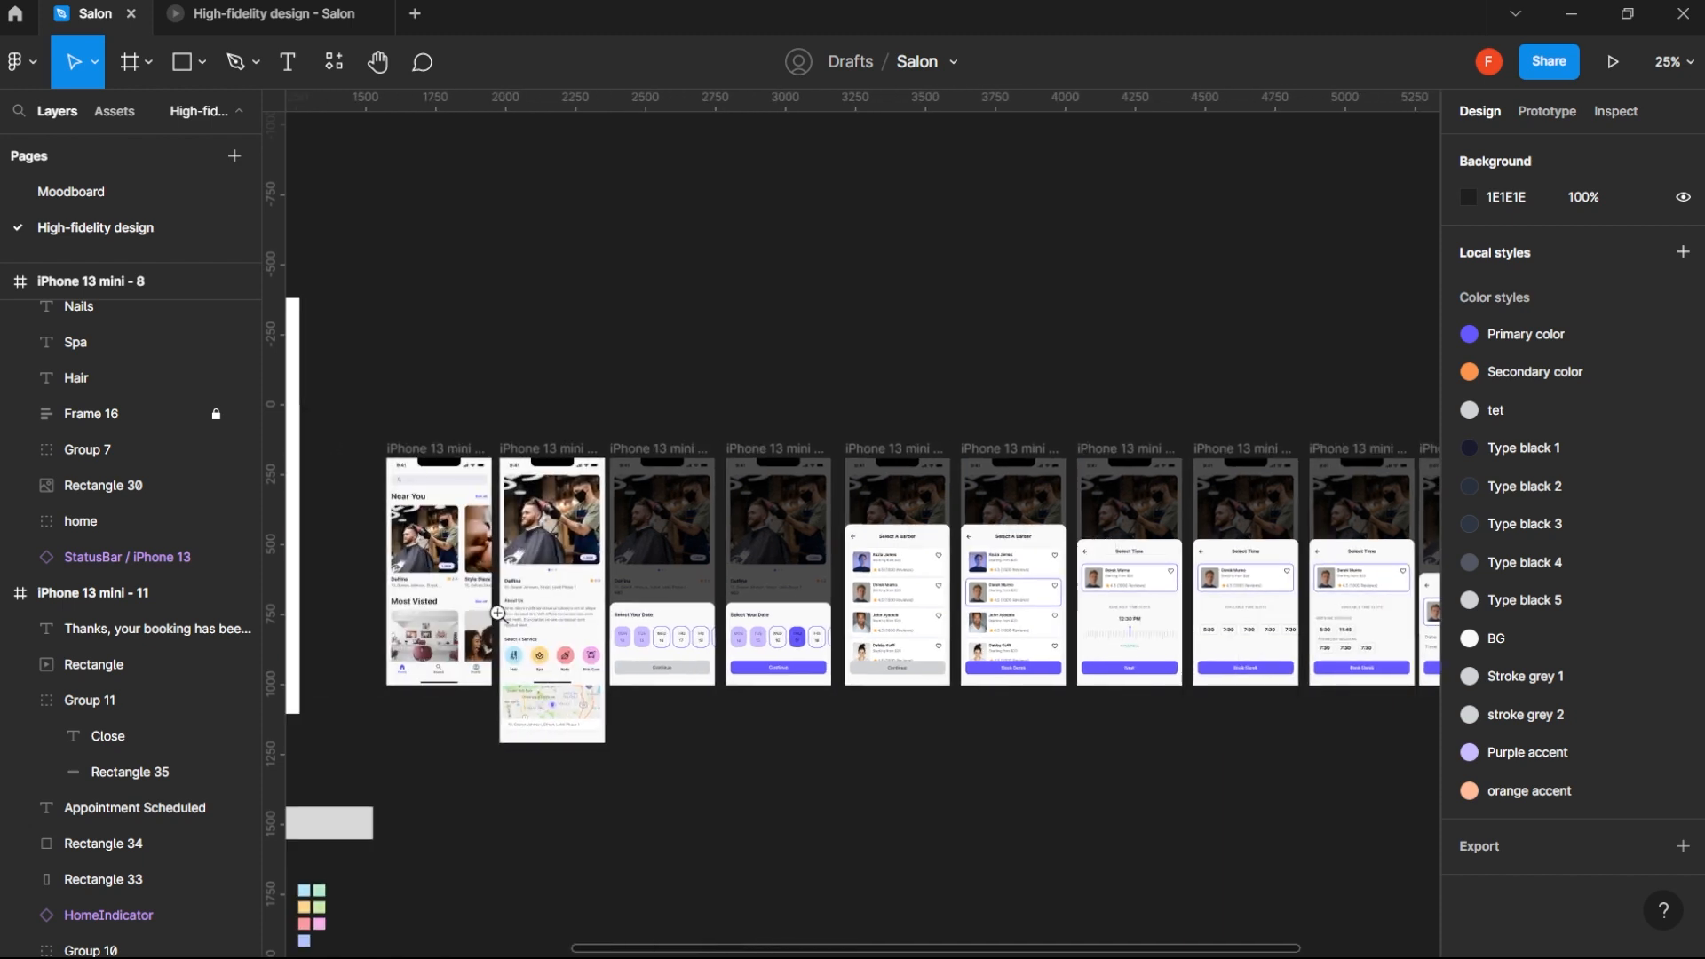
pyautogui.click(503, 613)
pyautogui.moveTo(502, 613); pyautogui.dragTo(774, 613)
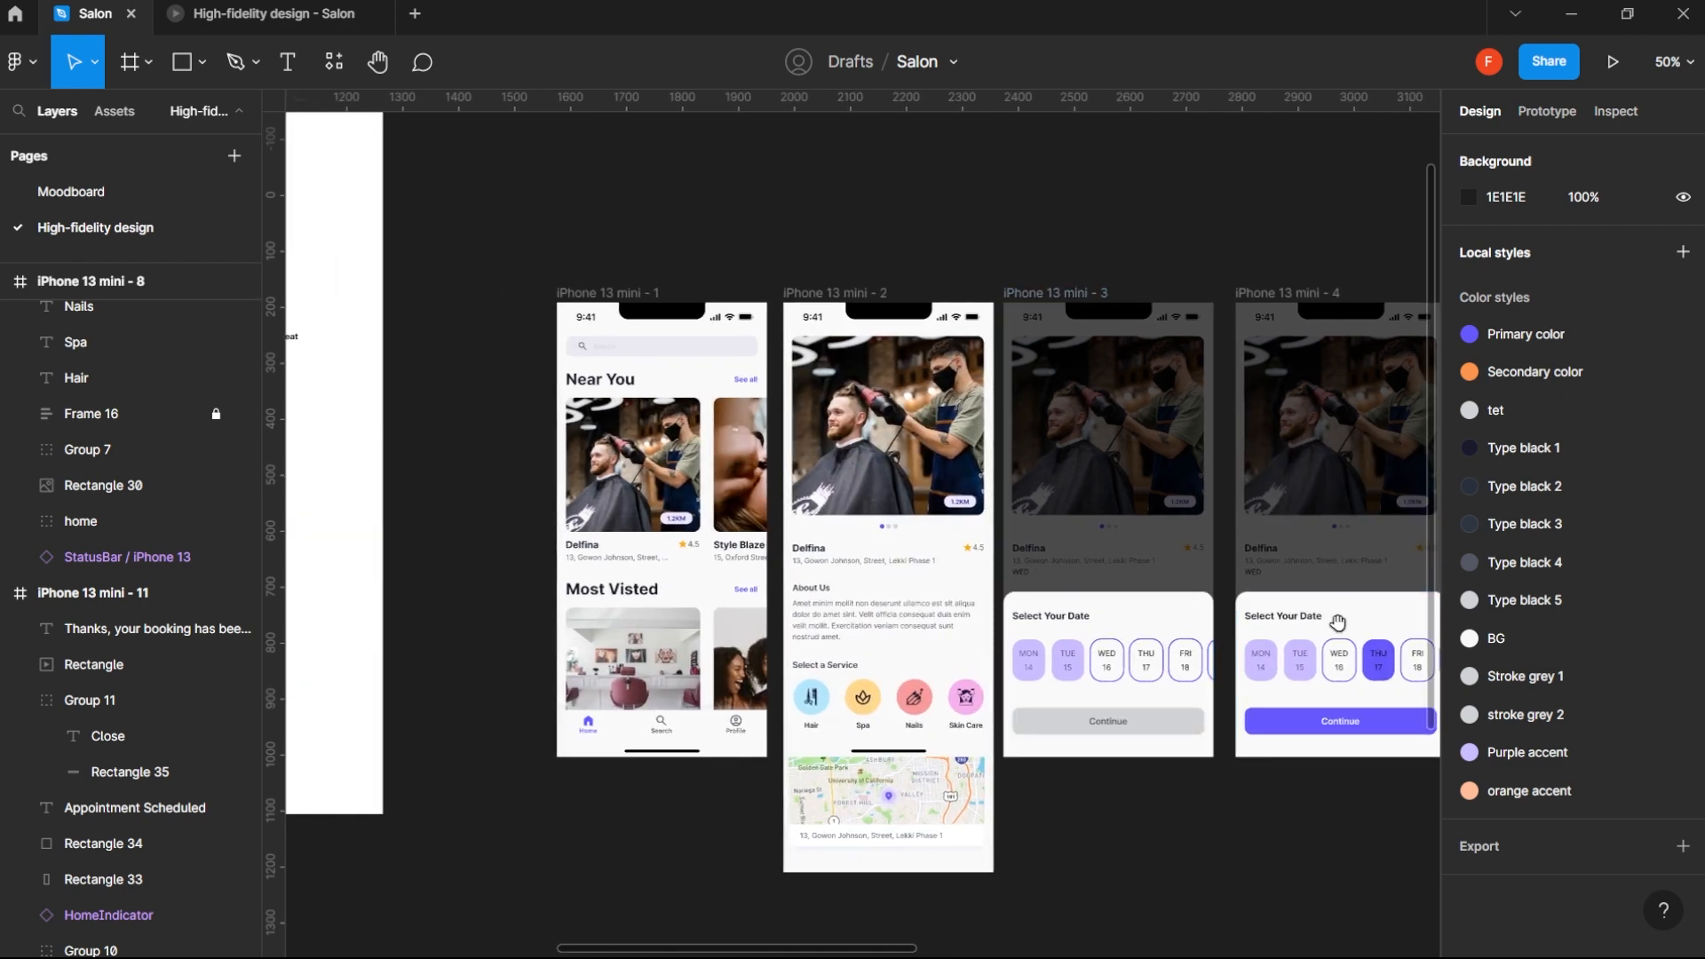
pyautogui.hscroll(10, 1305, 639)
pyautogui.hscroll(5, 1320, 645)
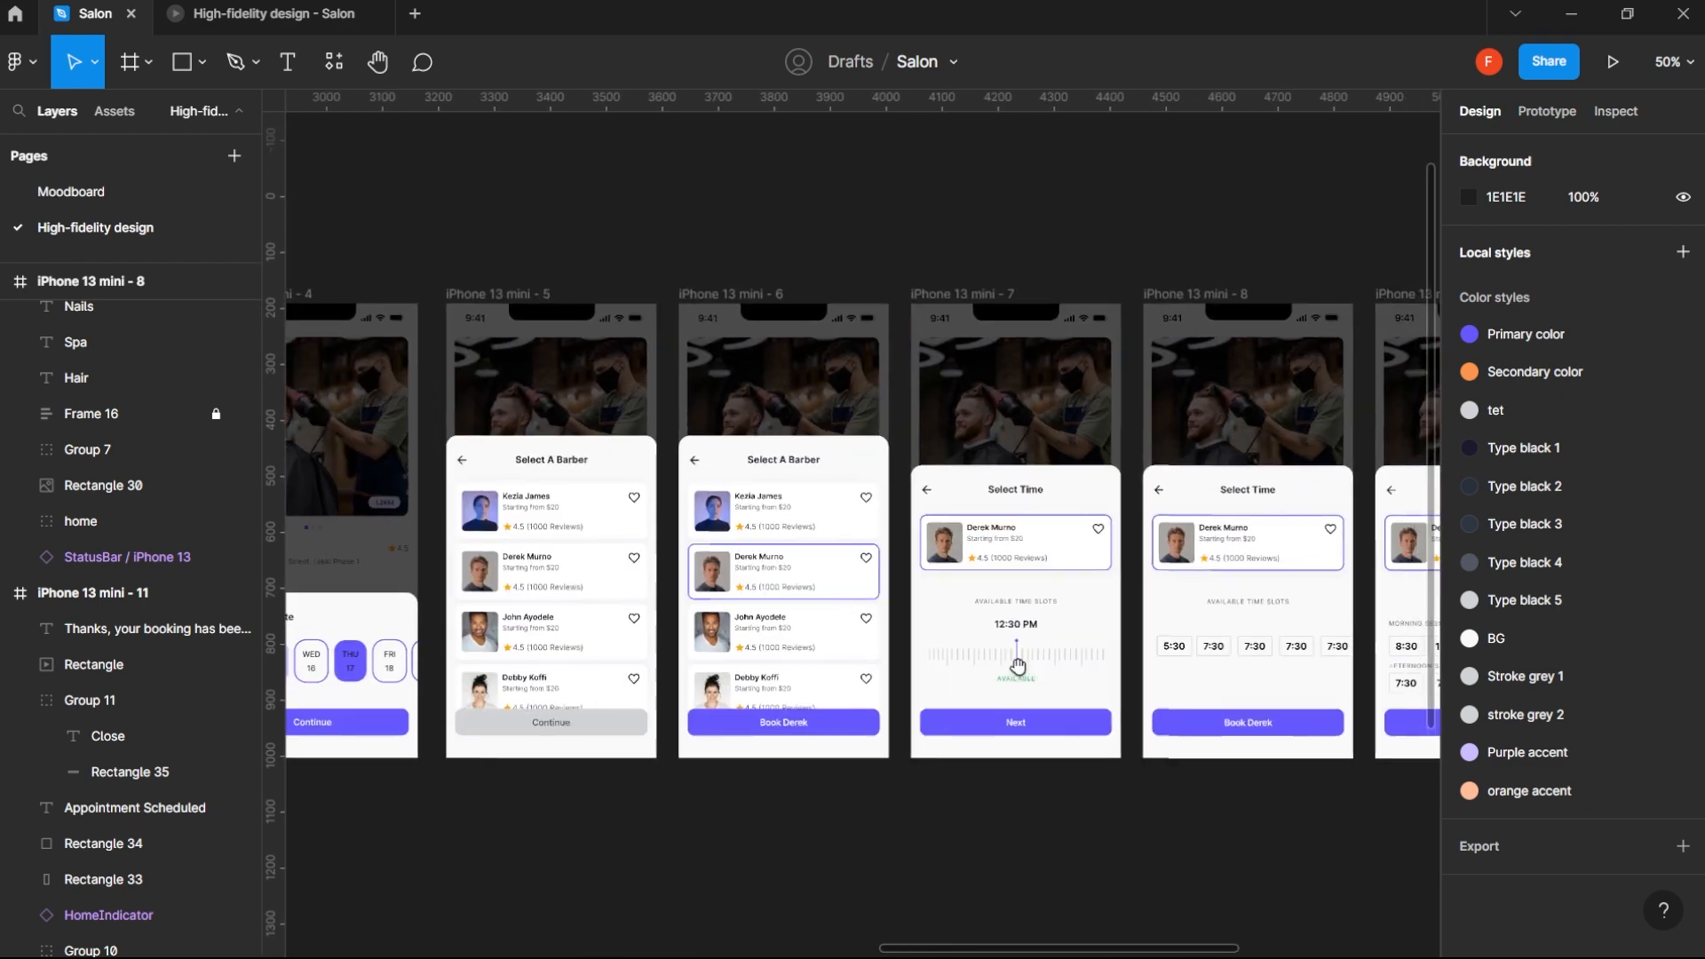
pyautogui.scroll(3, 1123, 675)
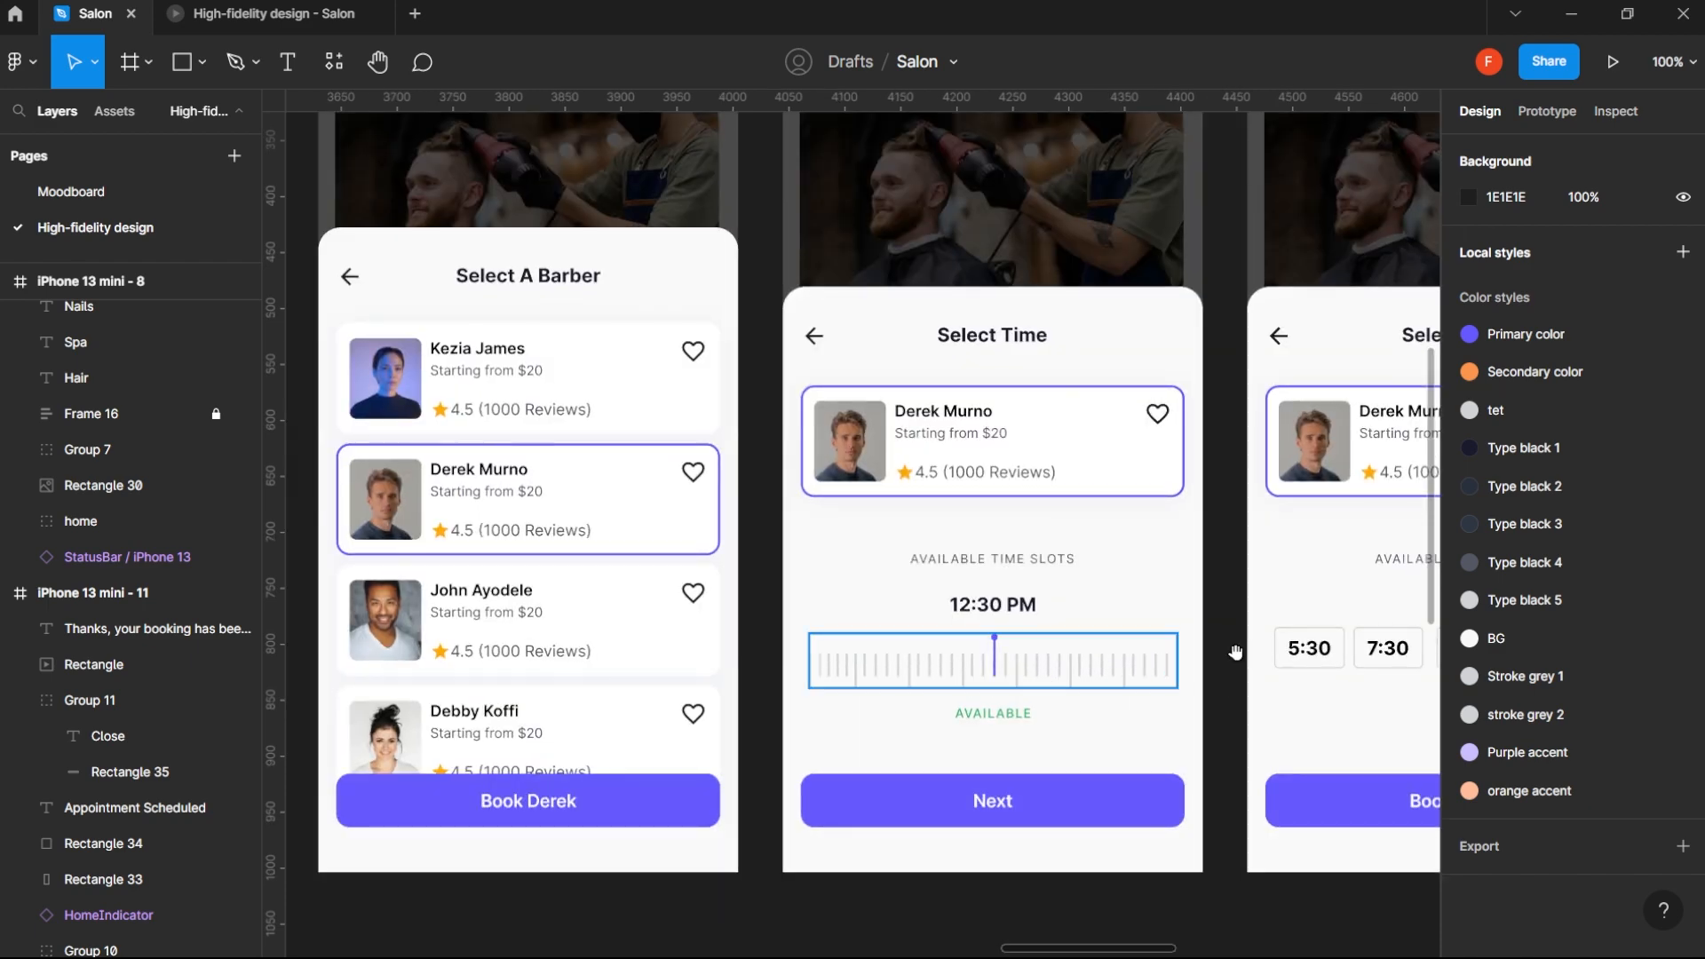
pyautogui.hscroll(6, 1161, 665)
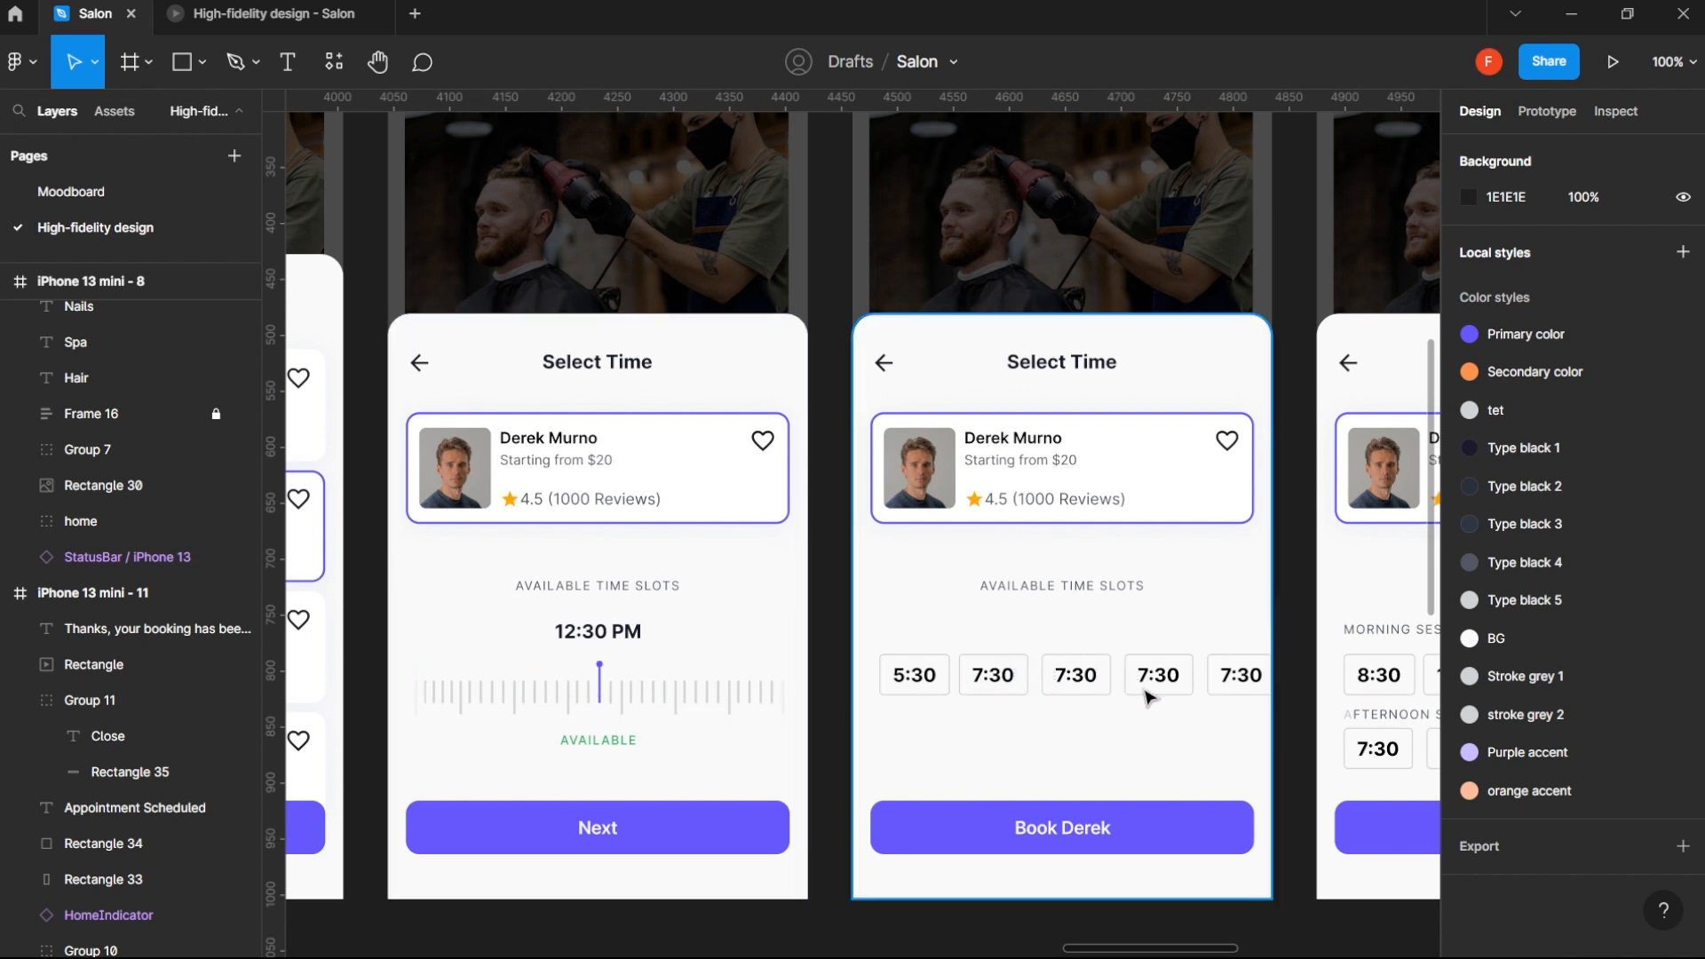
pyautogui.scroll(-2, 1235, 683)
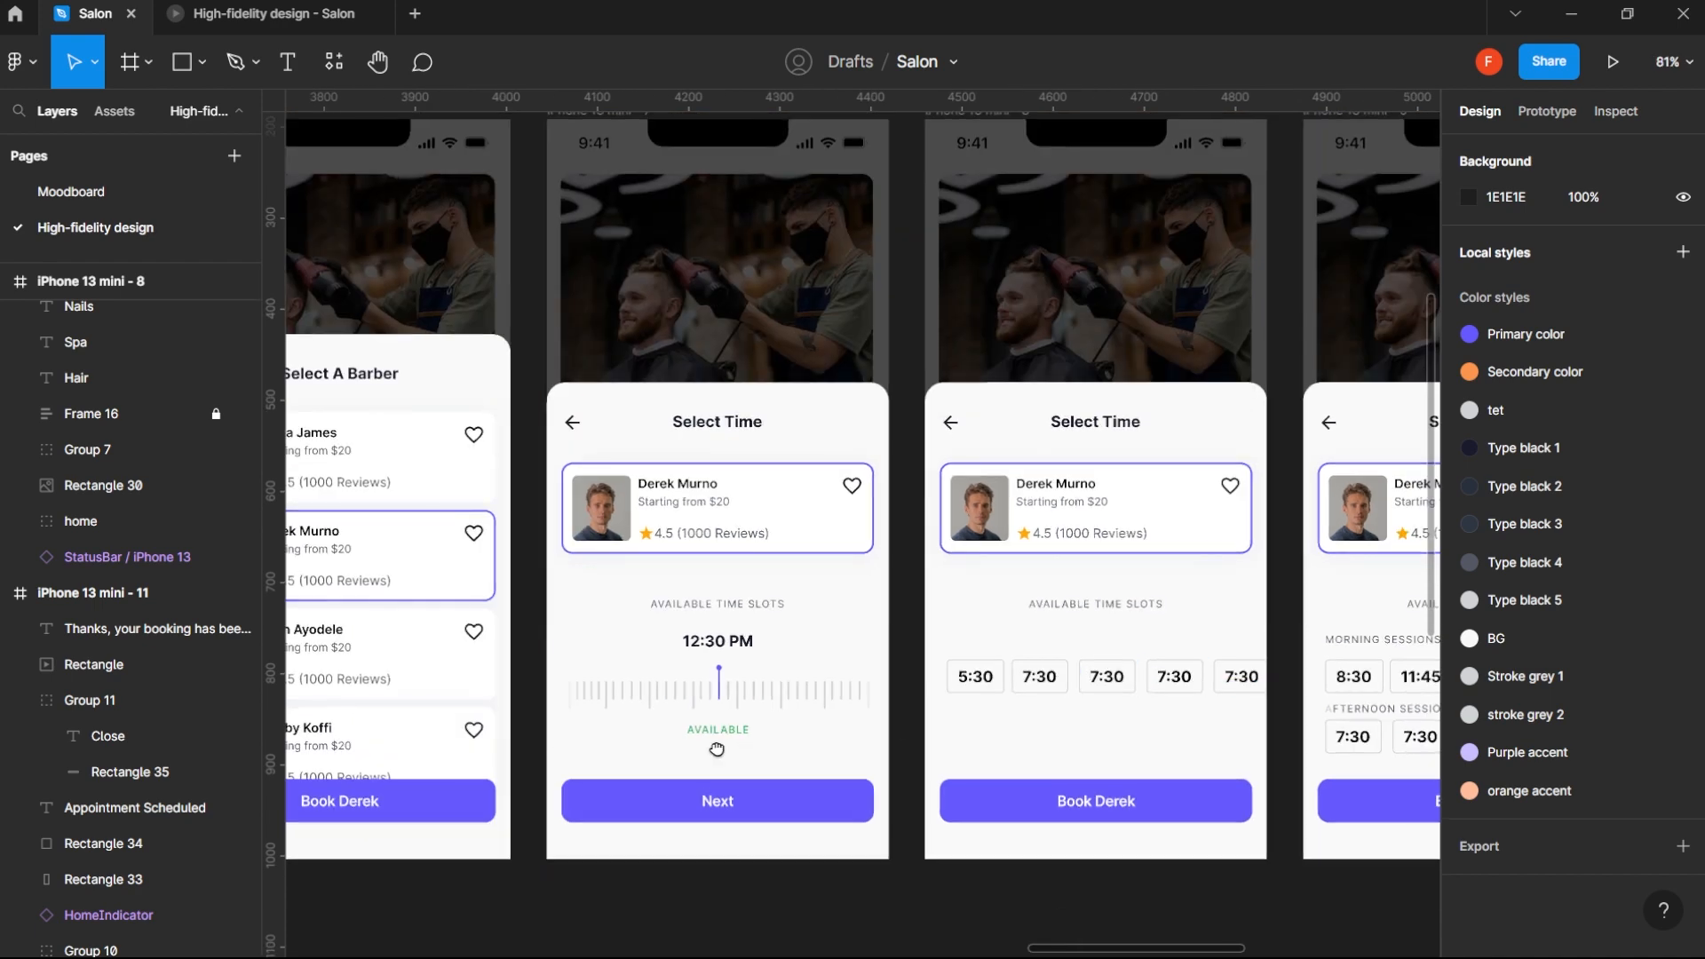
pyautogui.hscroll(-10, 619, 740)
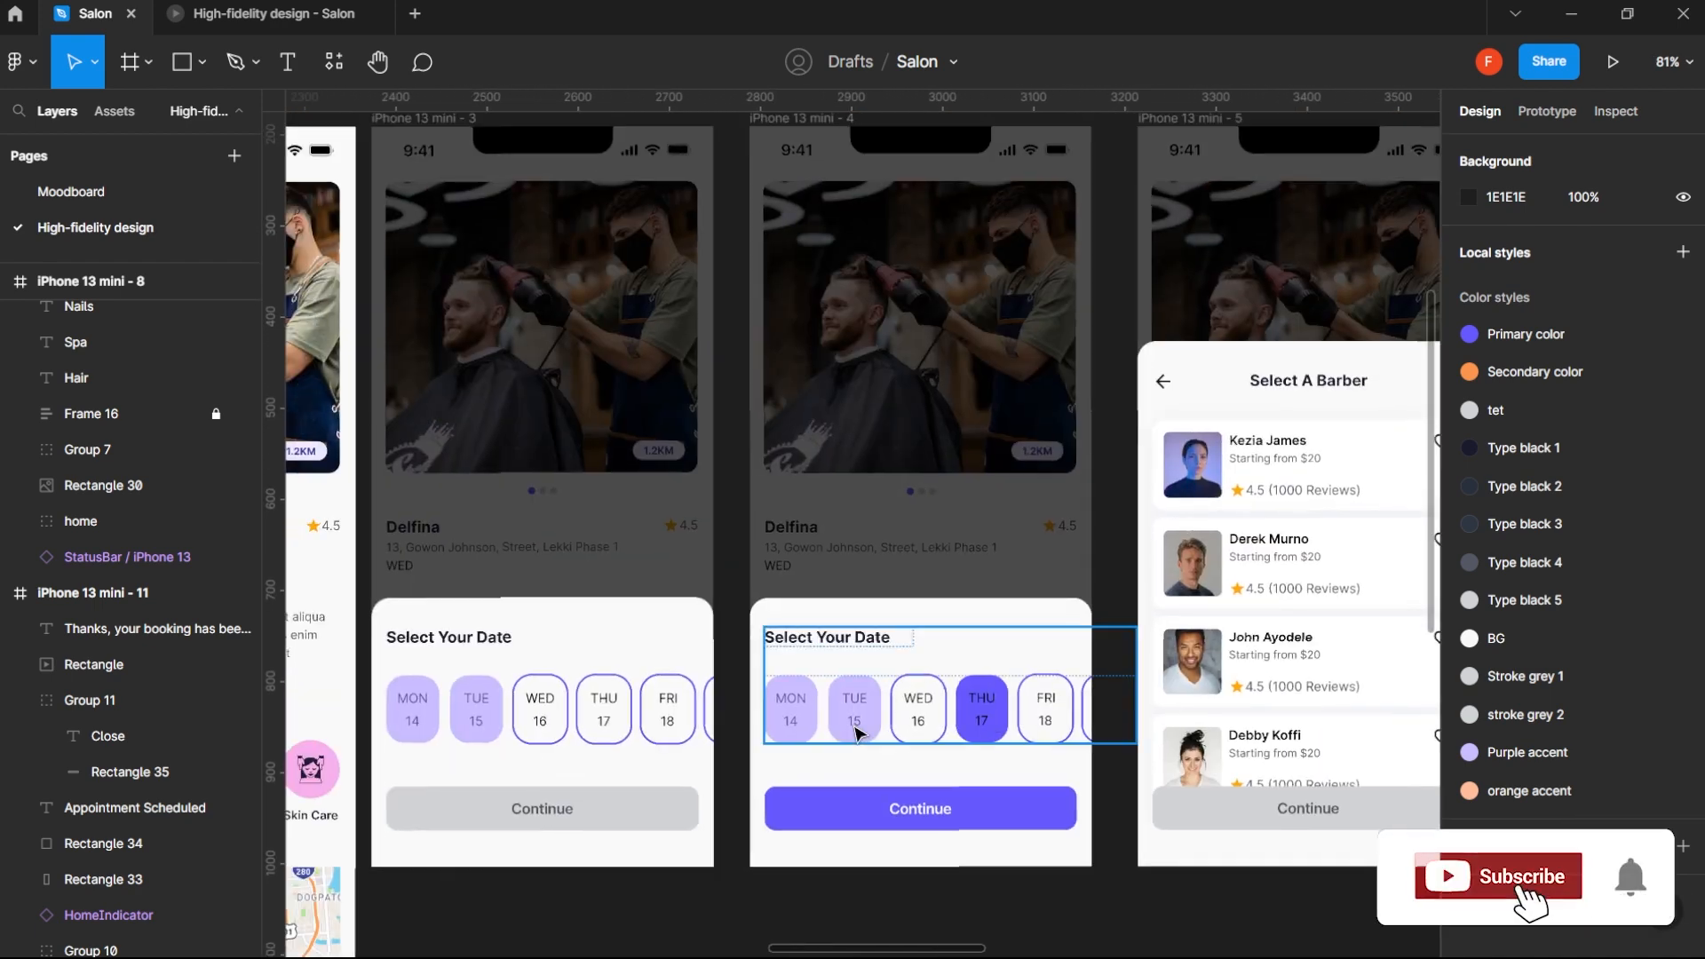
pyautogui.scroll(-5, 1026, 701)
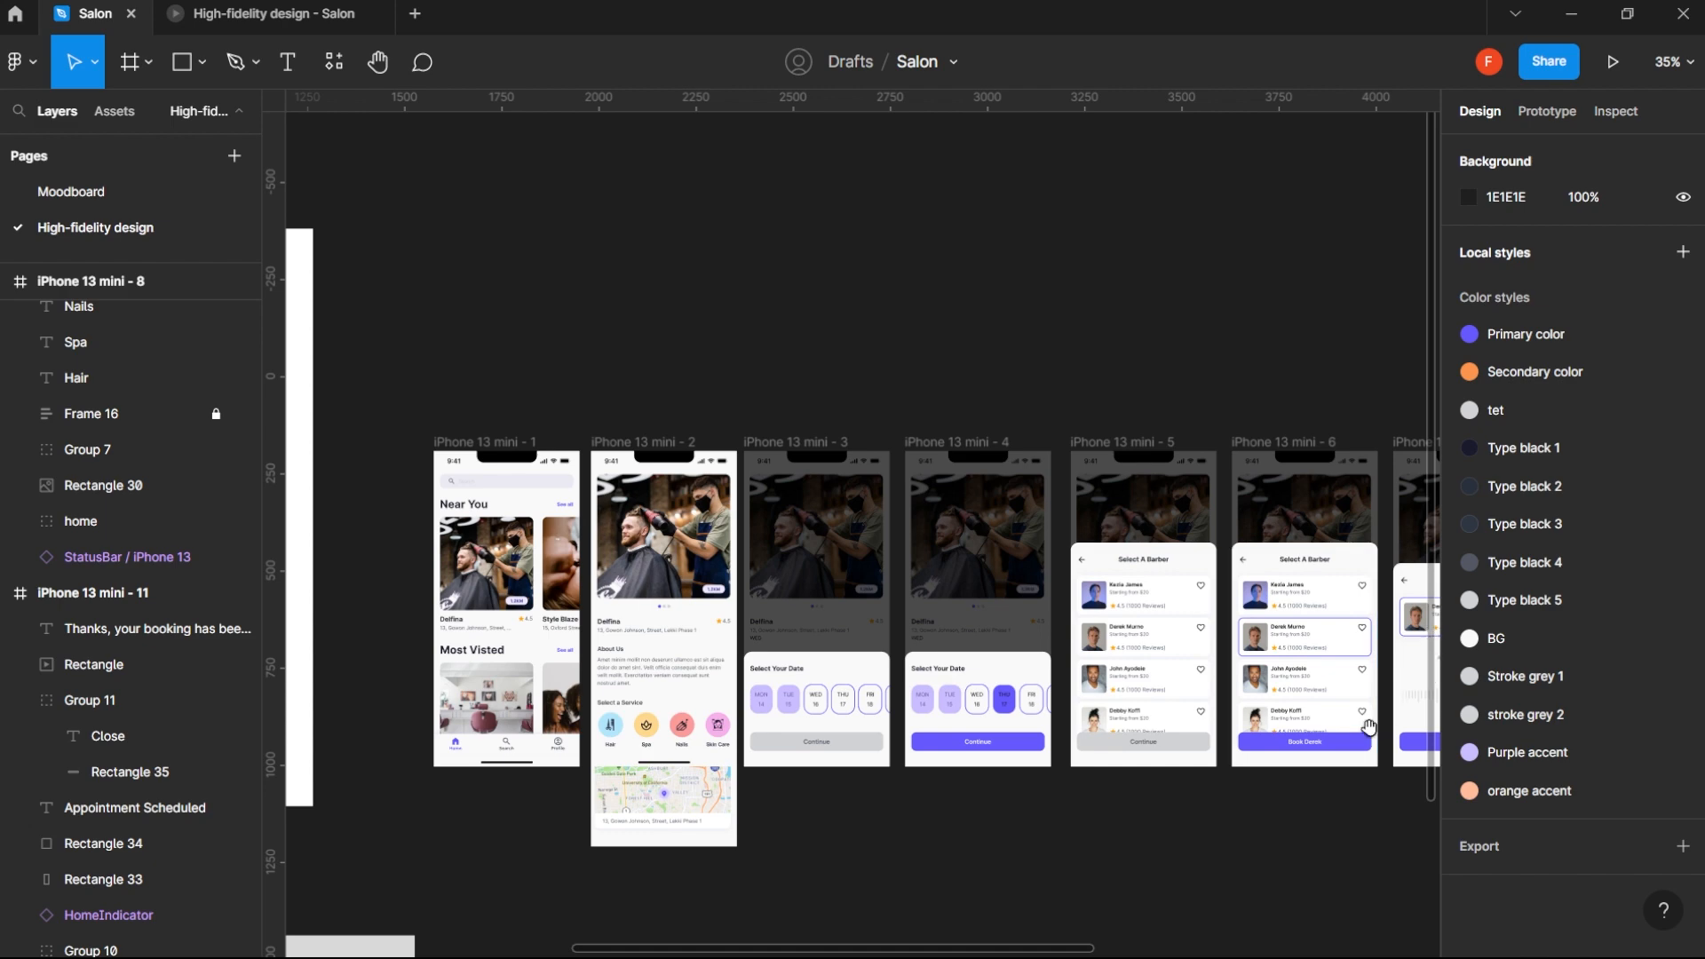
# - Inspect the last Select Time, Confirm Booking and Appointment Scheduled screens, ending with an overview of the whole page
pyautogui.hscroll(5, 1359, 733)
pyautogui.moveTo(1148, 733); pyautogui.dragTo(828, 724)
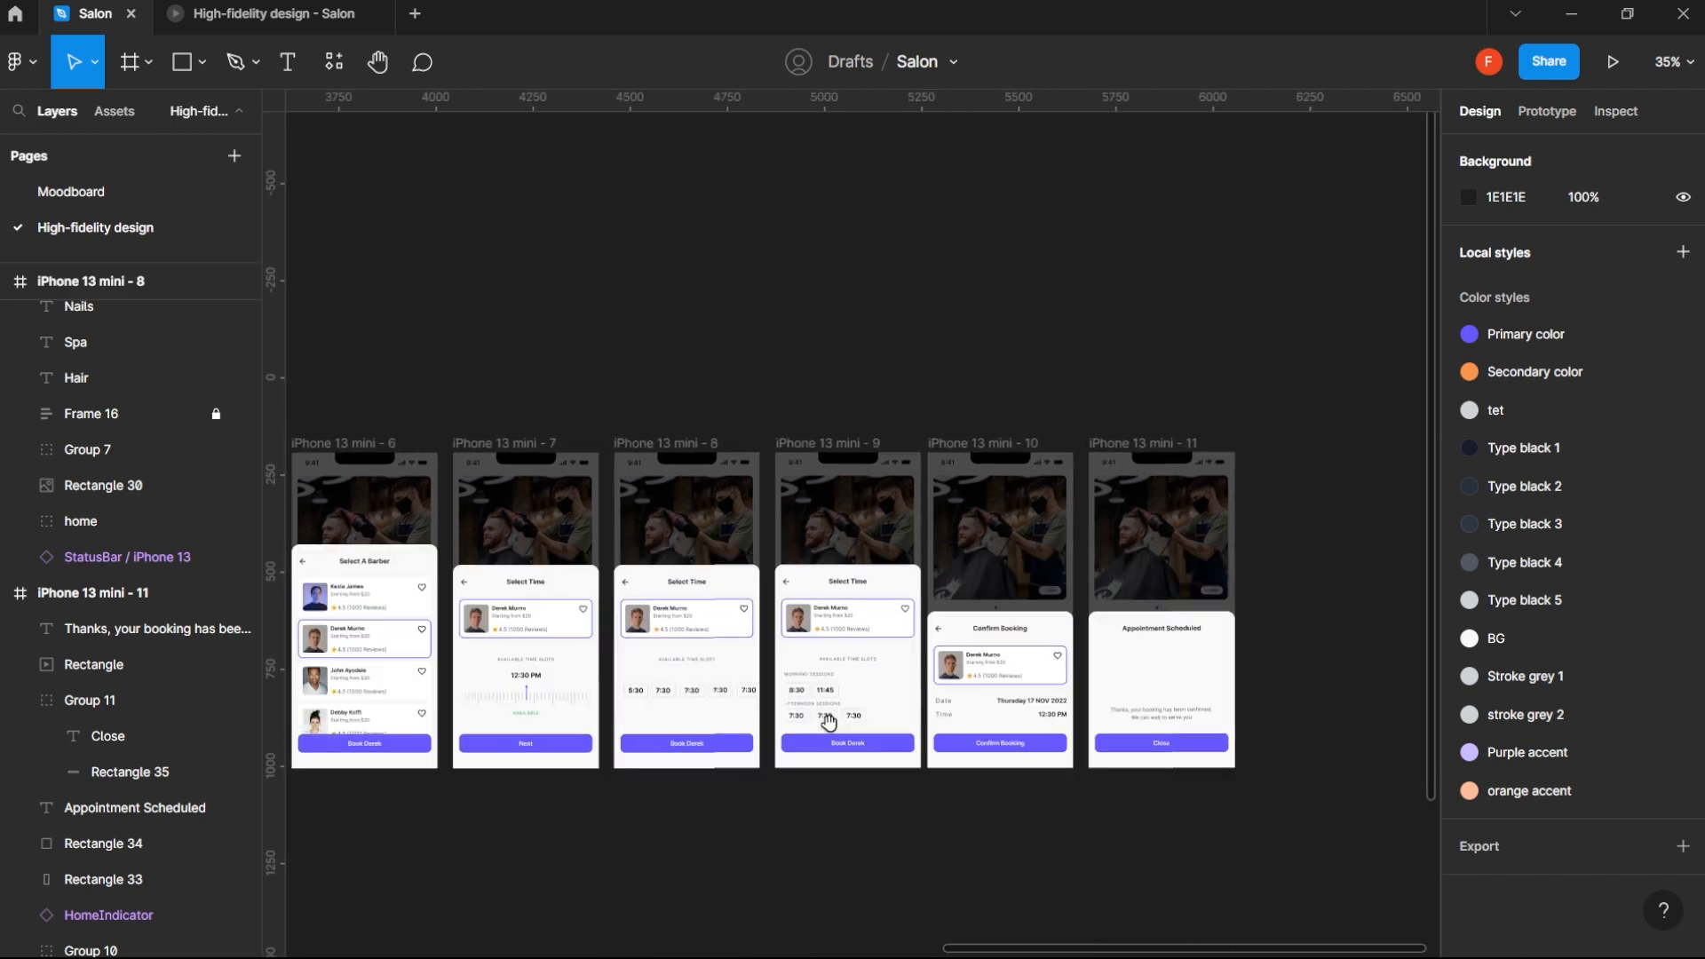
pyautogui.press('z')
pyautogui.click(947, 629)
pyautogui.click(946, 629)
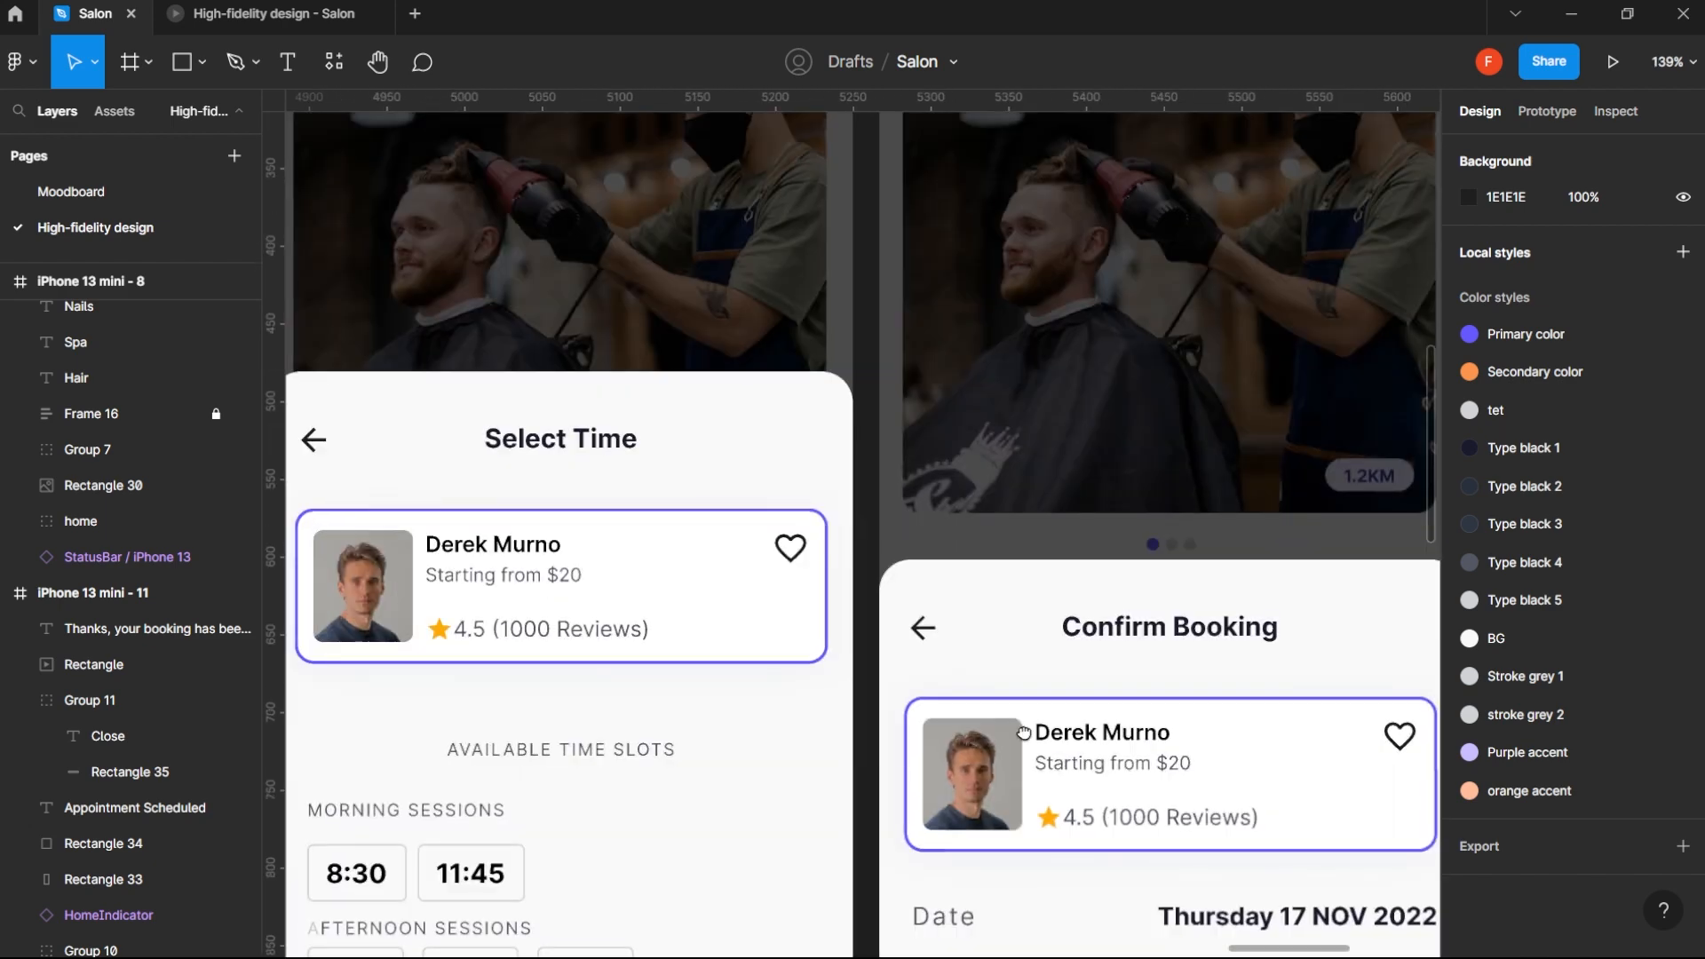
pyautogui.click(947, 630)
pyautogui.scroll(-2, 1208, 660)
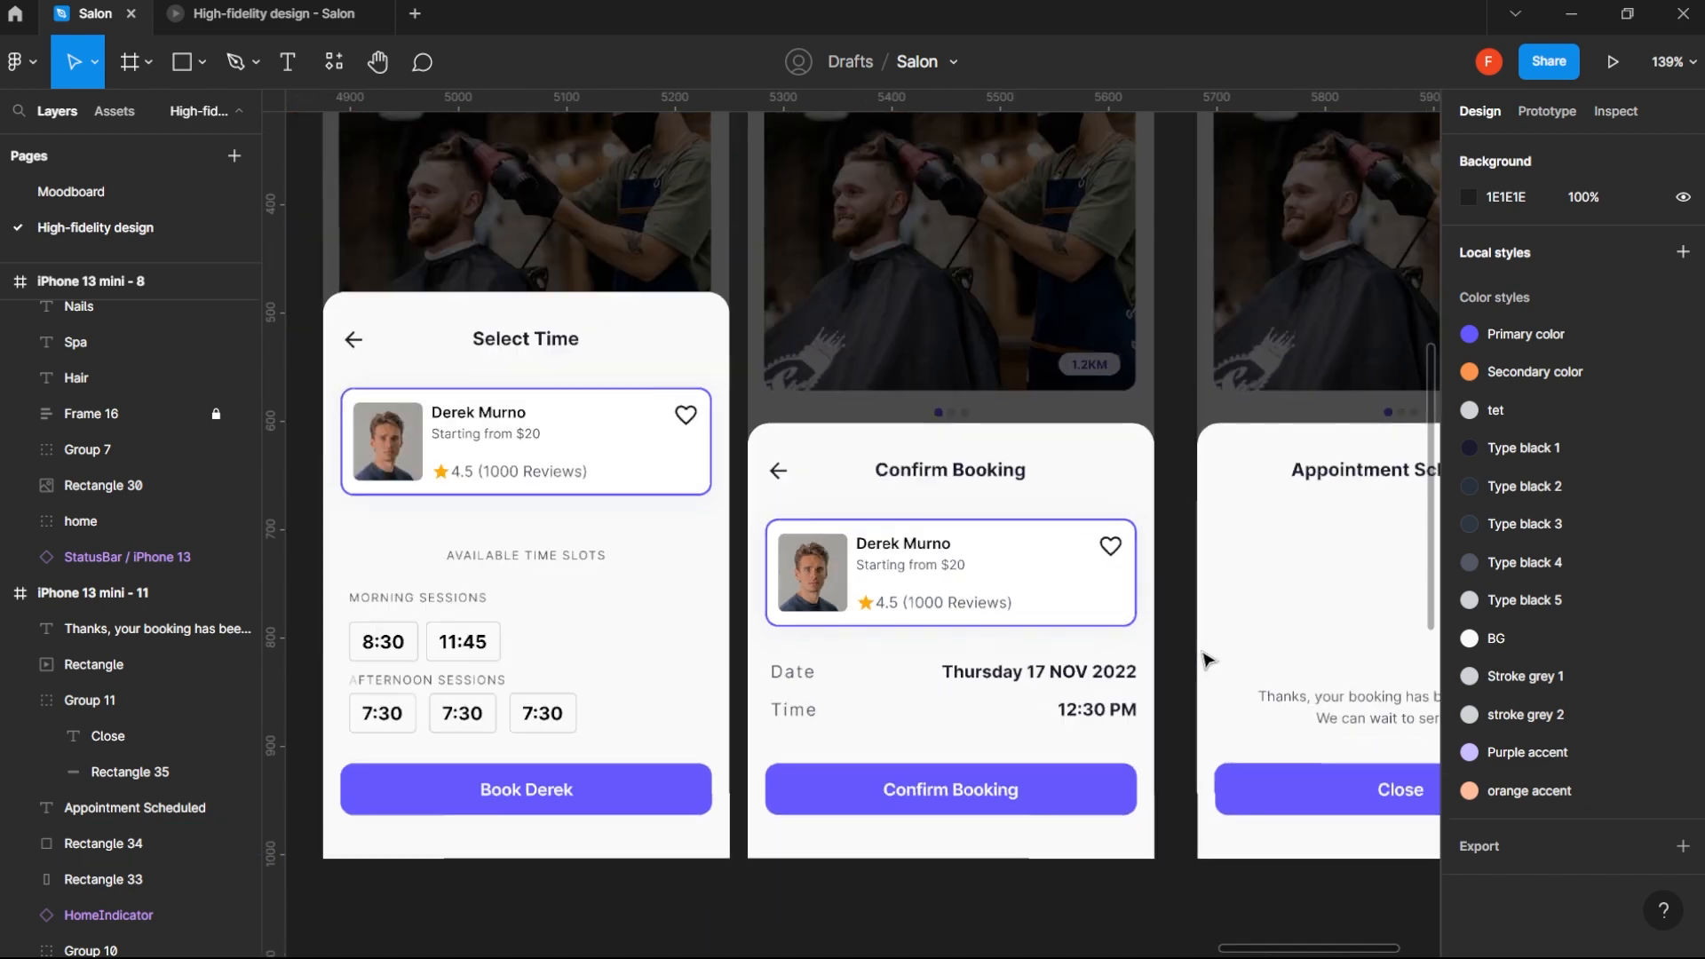
pyautogui.click(1366, 783)
pyautogui.scroll(-2, 1370, 784)
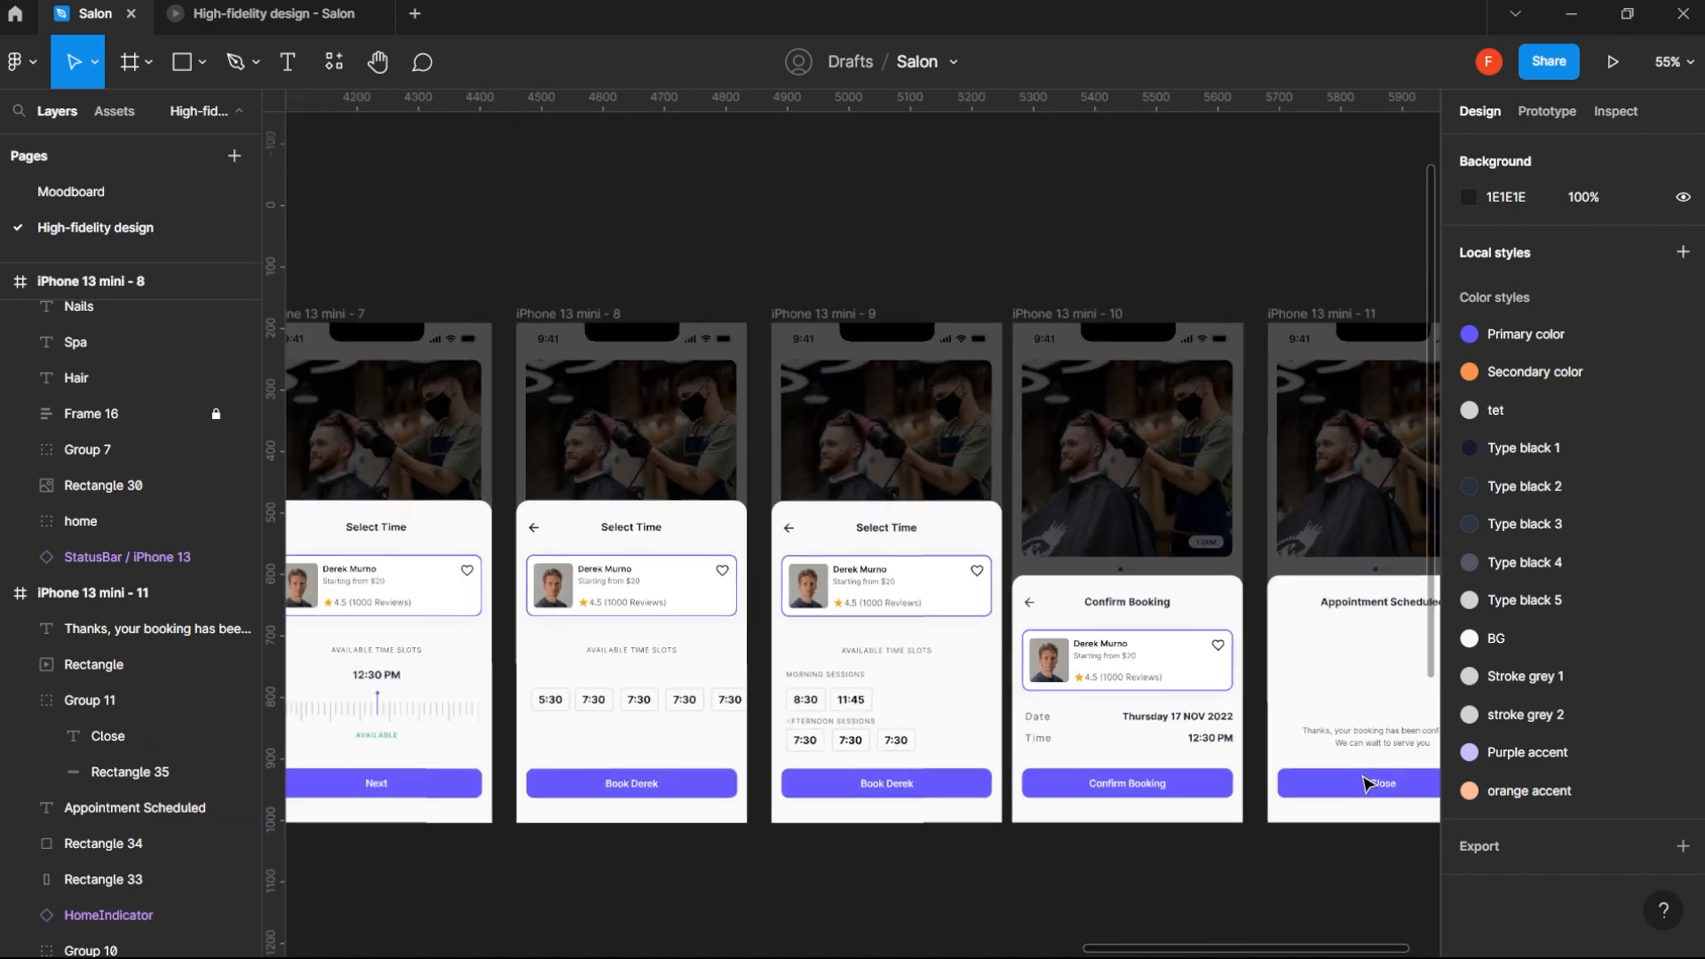
pyautogui.moveTo(488, 598); pyautogui.dragTo(1224, 576)
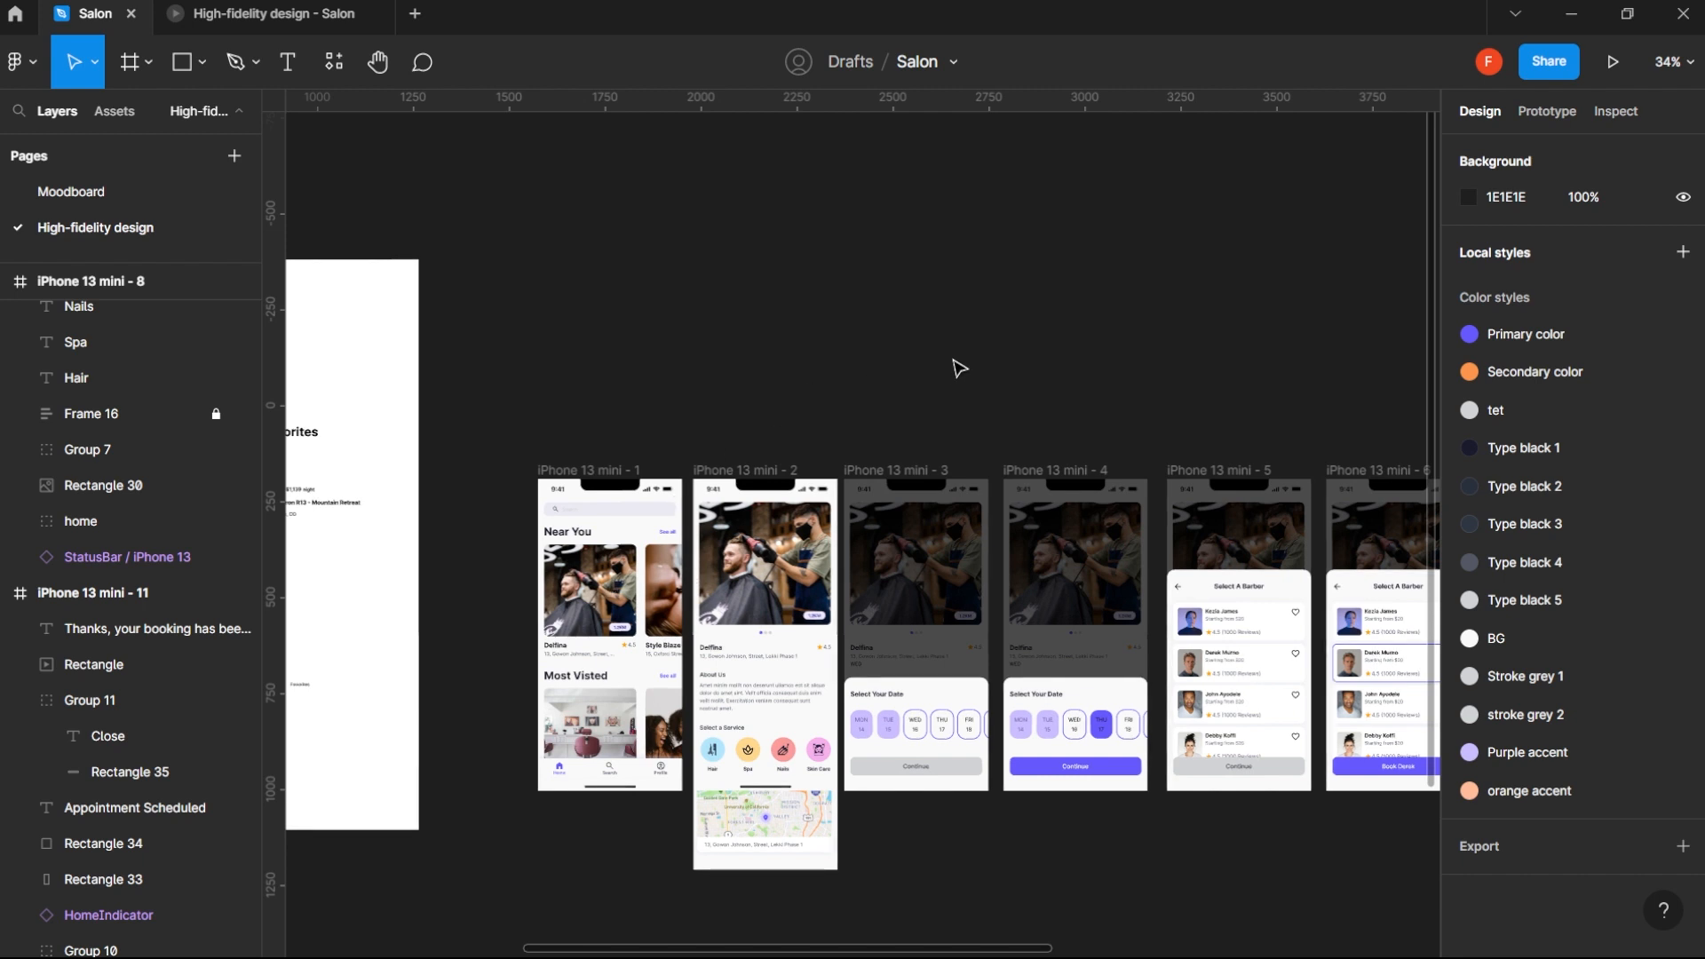
pyautogui.hotkey('shift', '1')
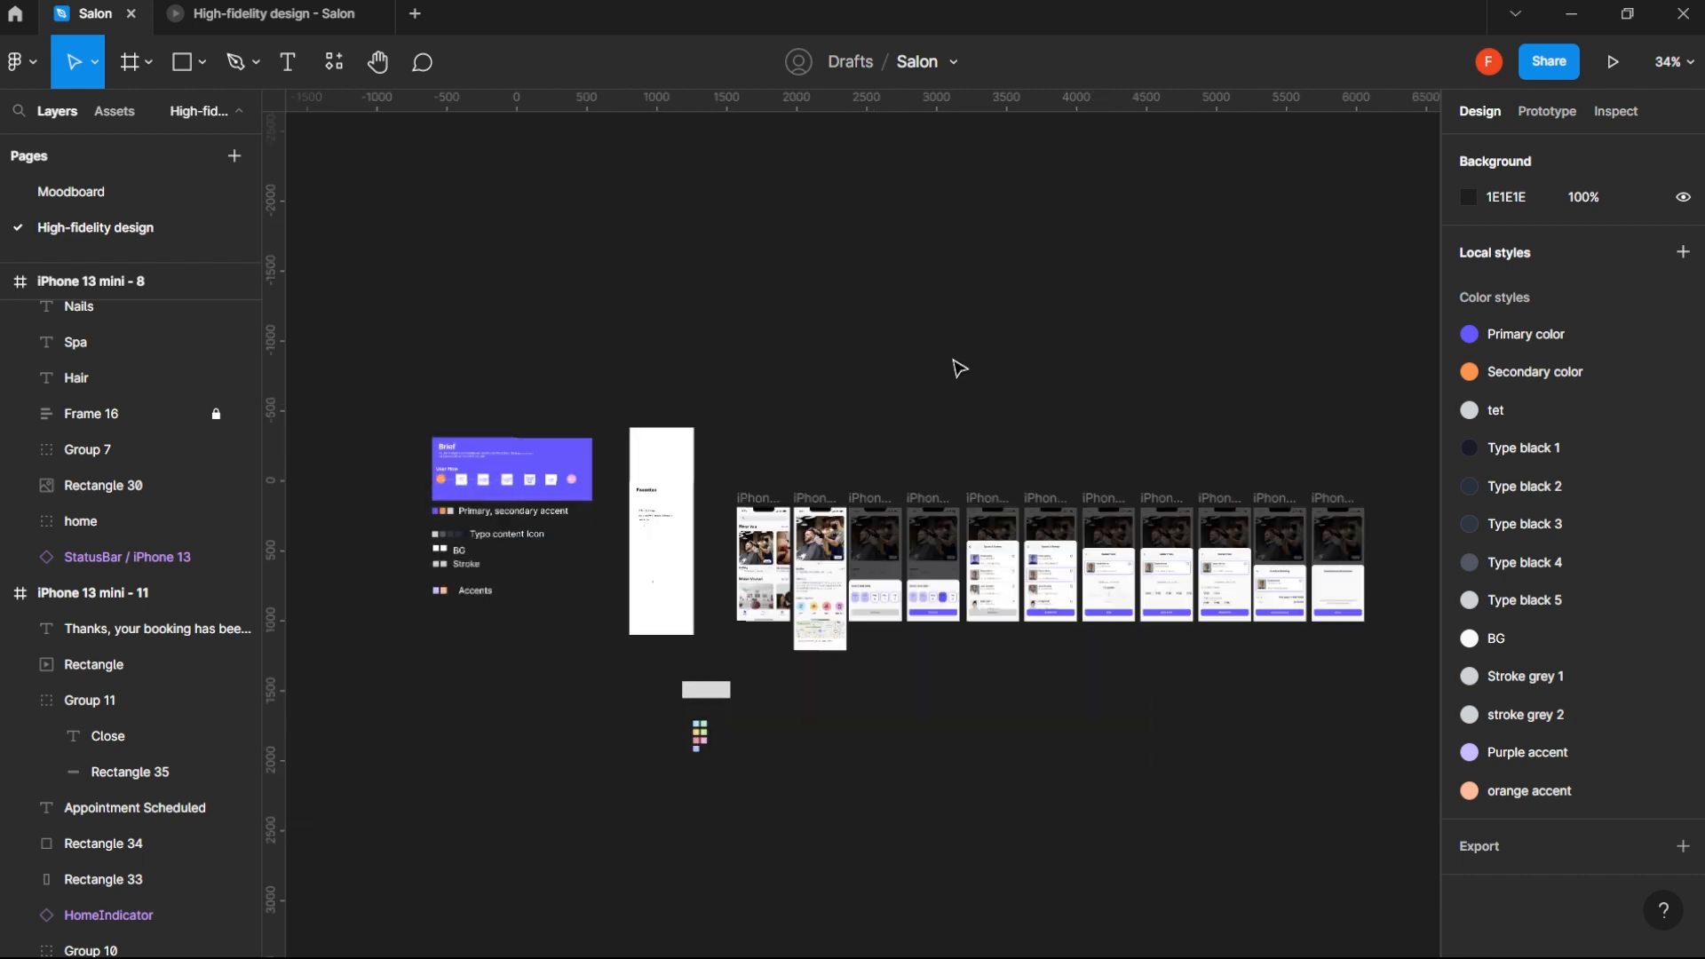